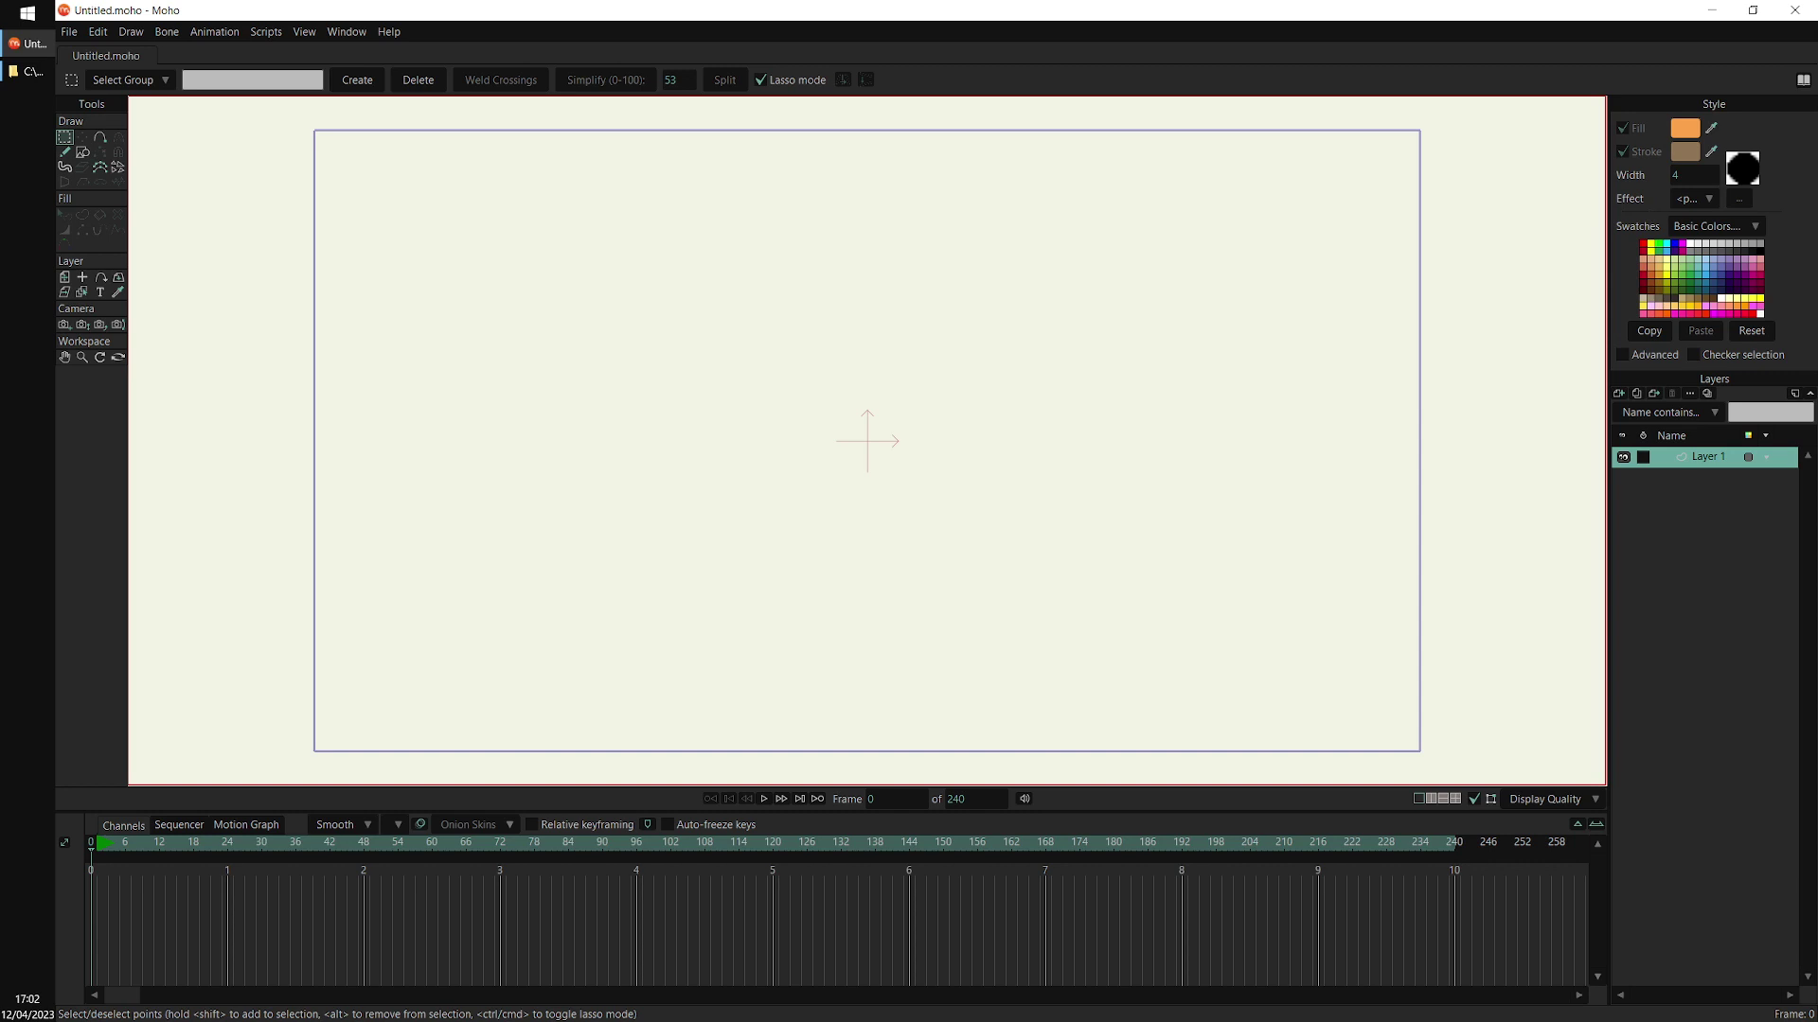
Import Shiba.png from the images folder in File Explorer into the Moho project and scale its layer up to about 1.61
click(31, 72)
drag(650, 326, 709, 300)
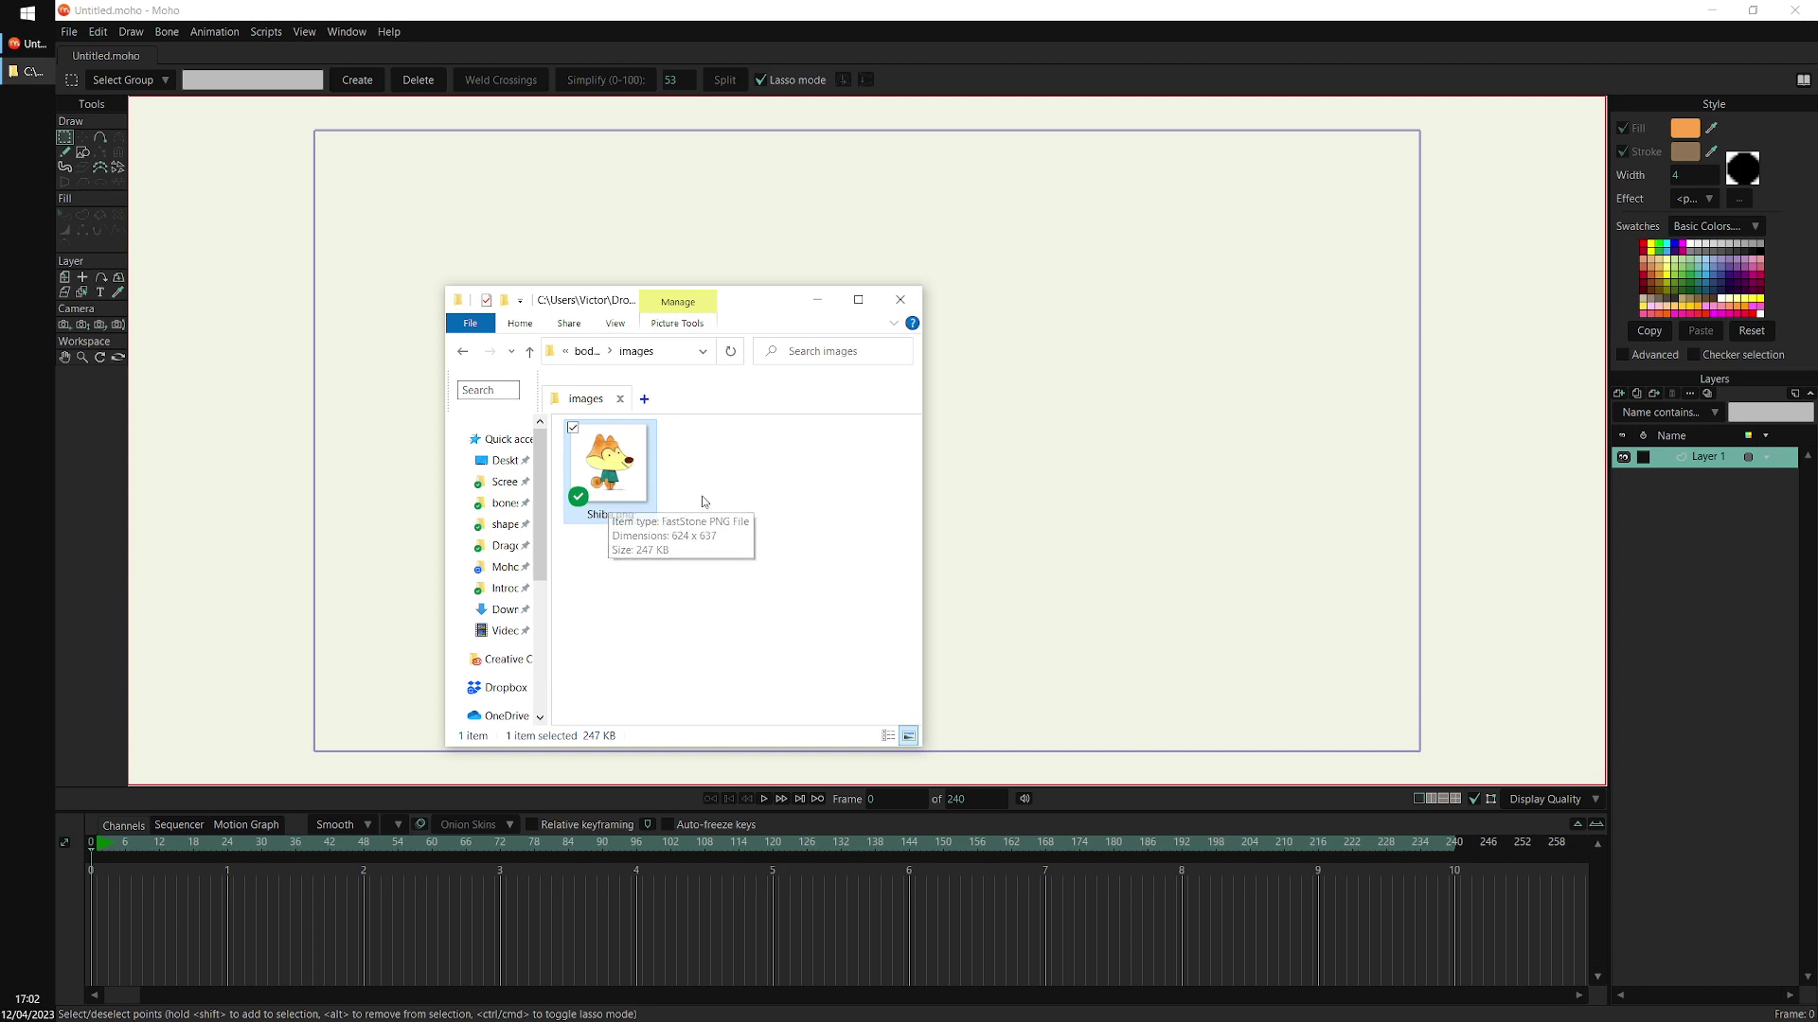
click(765, 528)
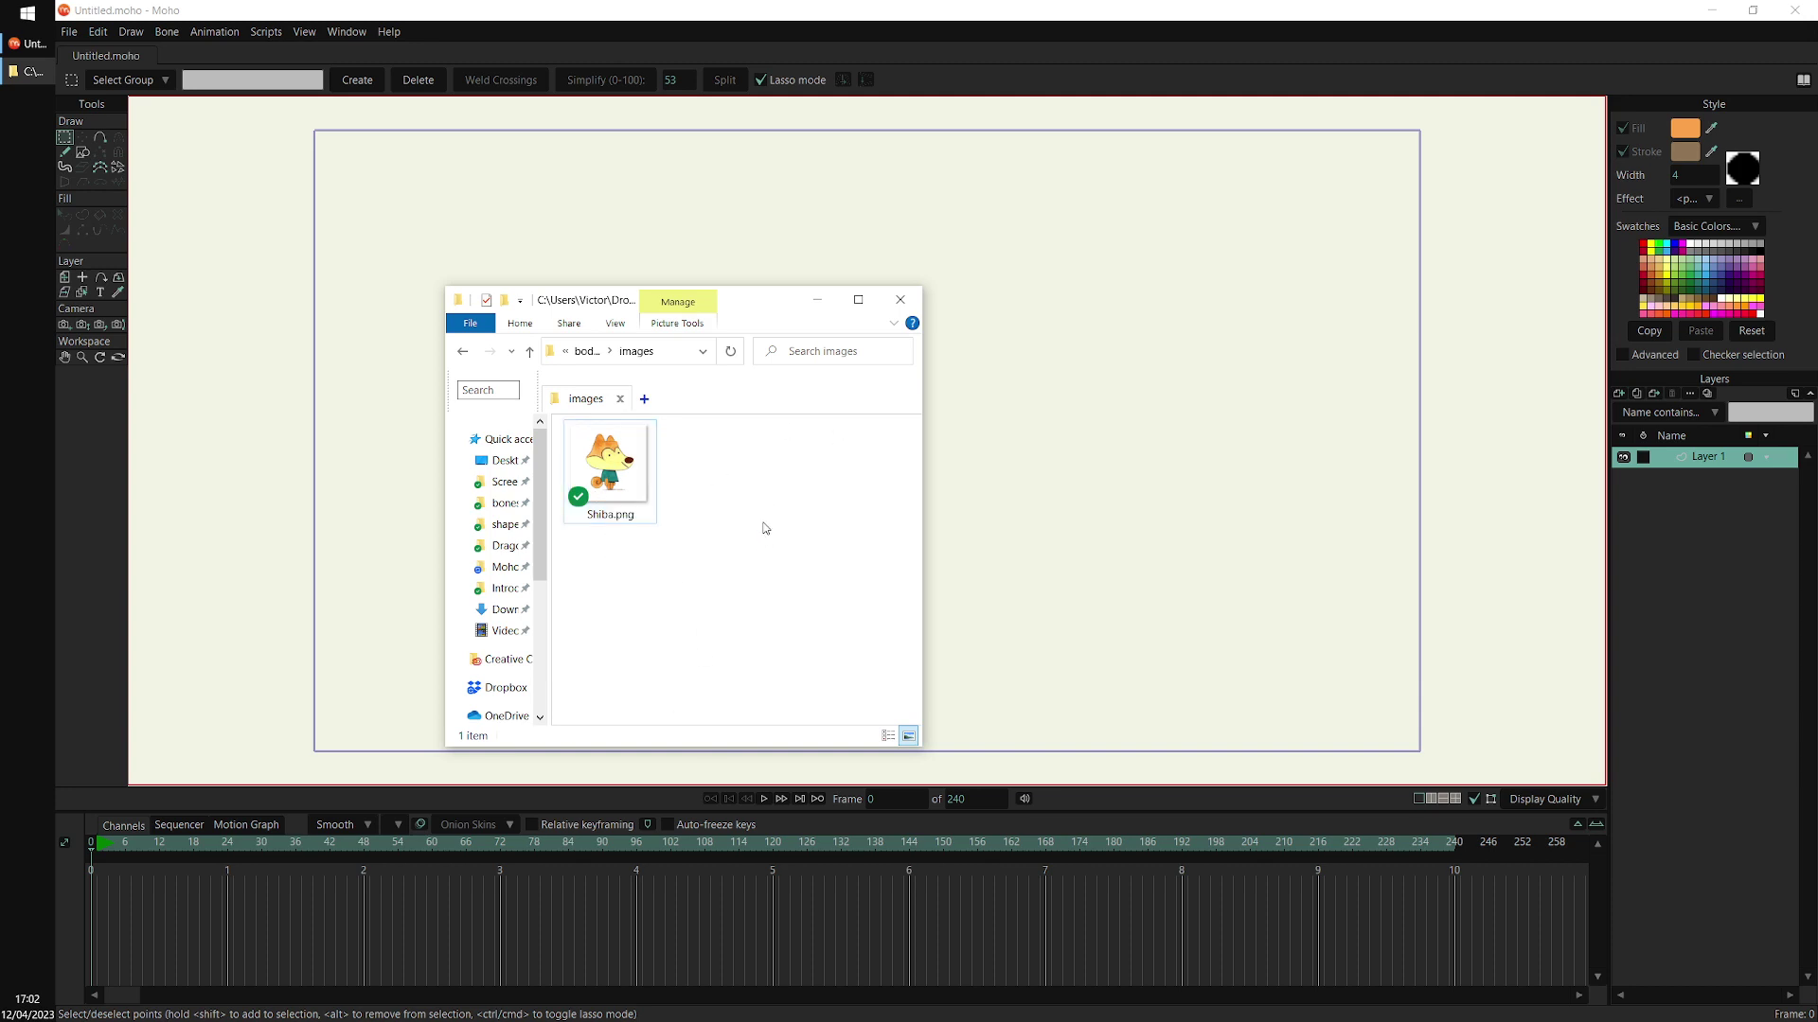
click(618, 466)
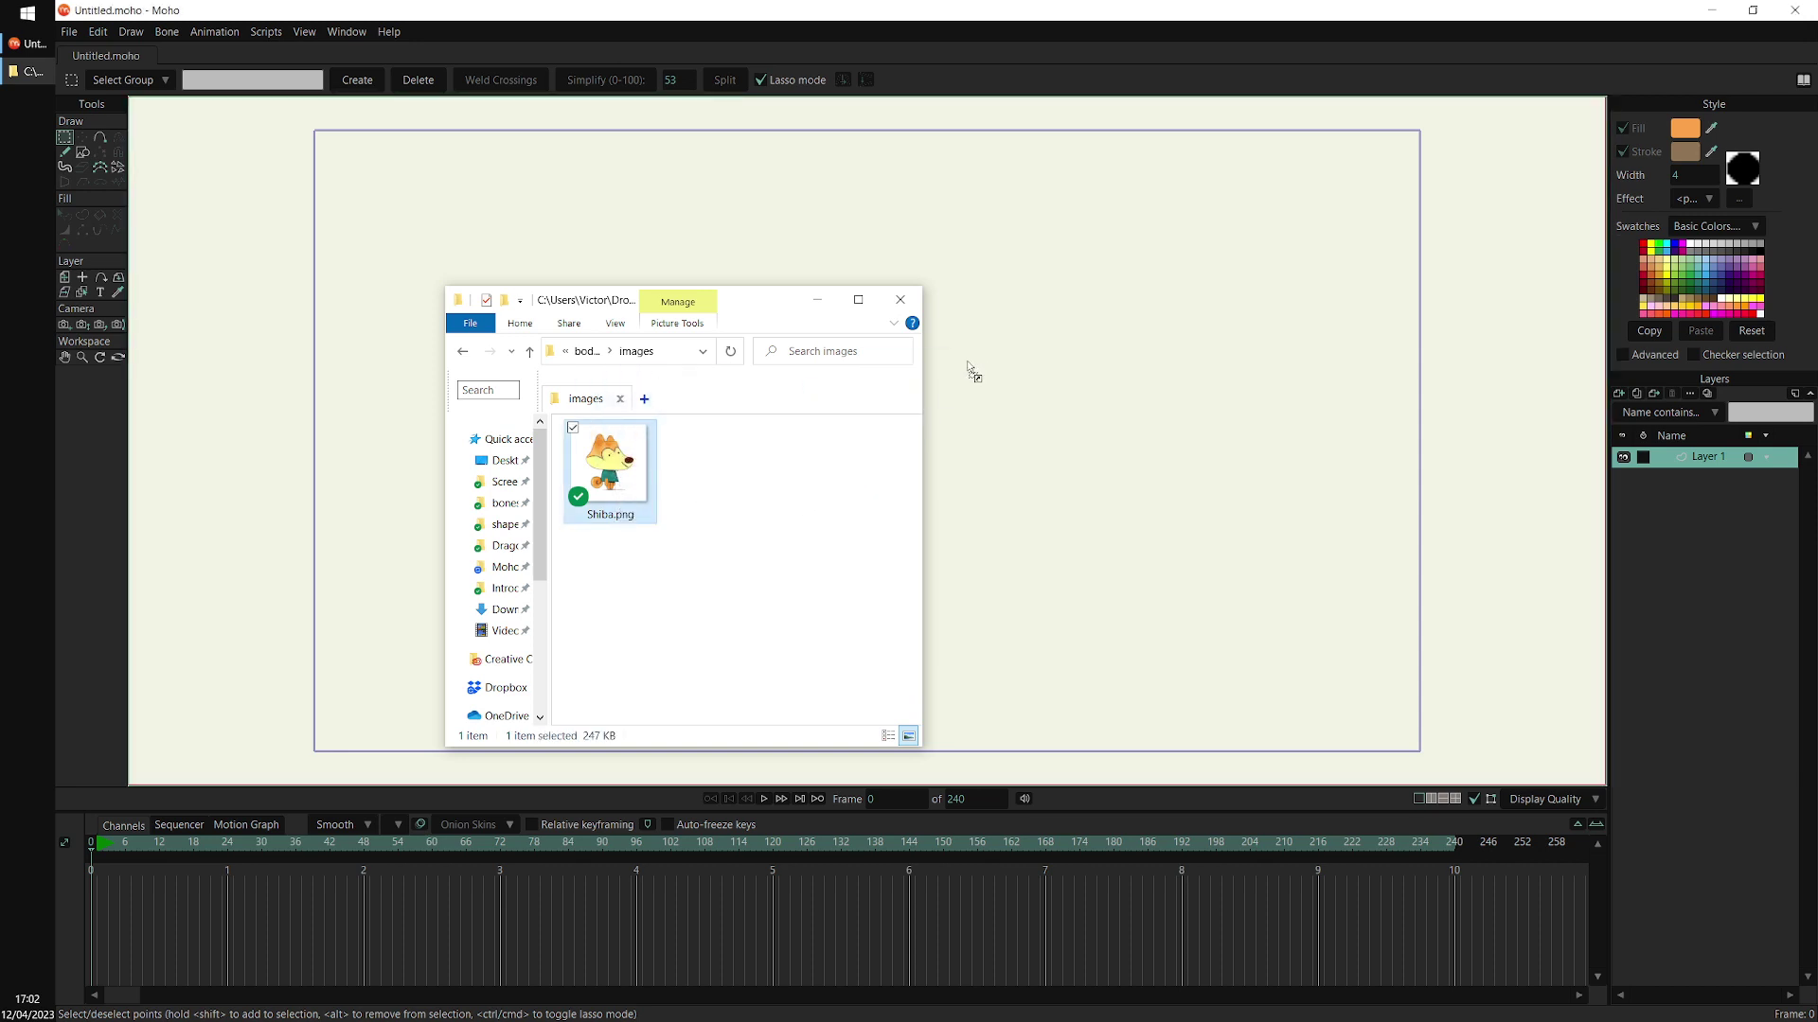
drag(966, 354, 966, 356)
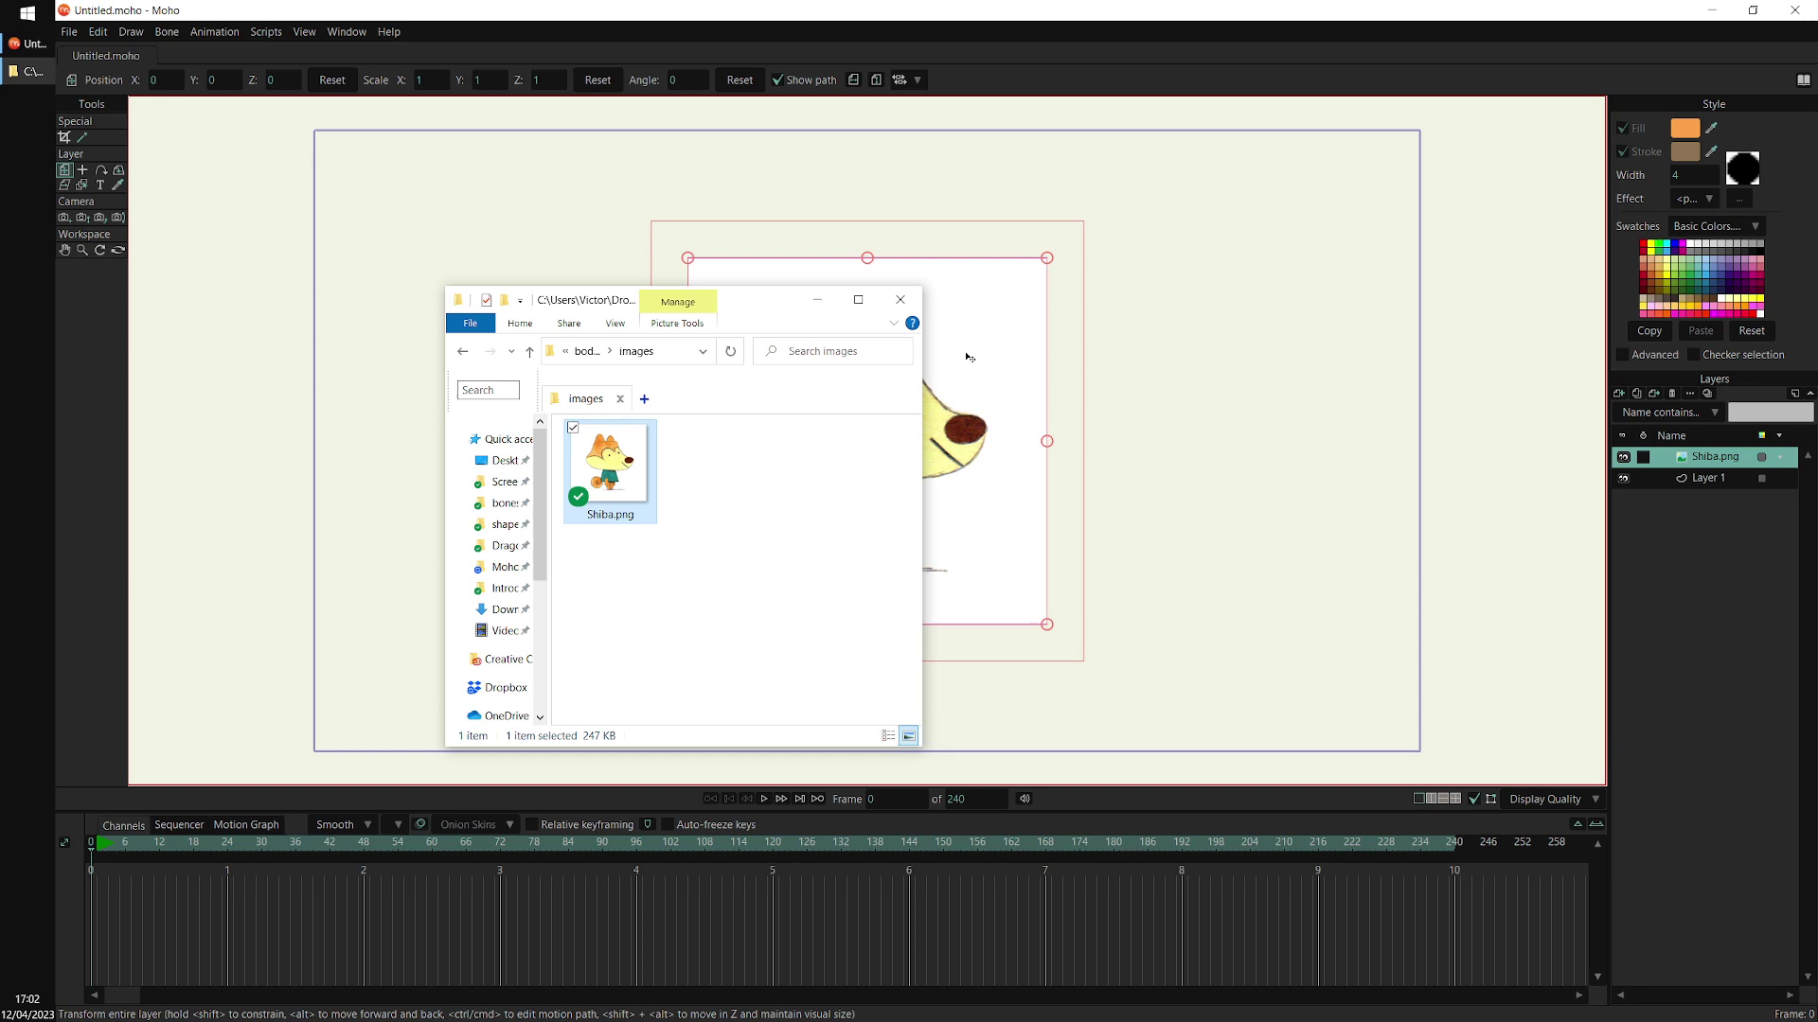
click(816, 299)
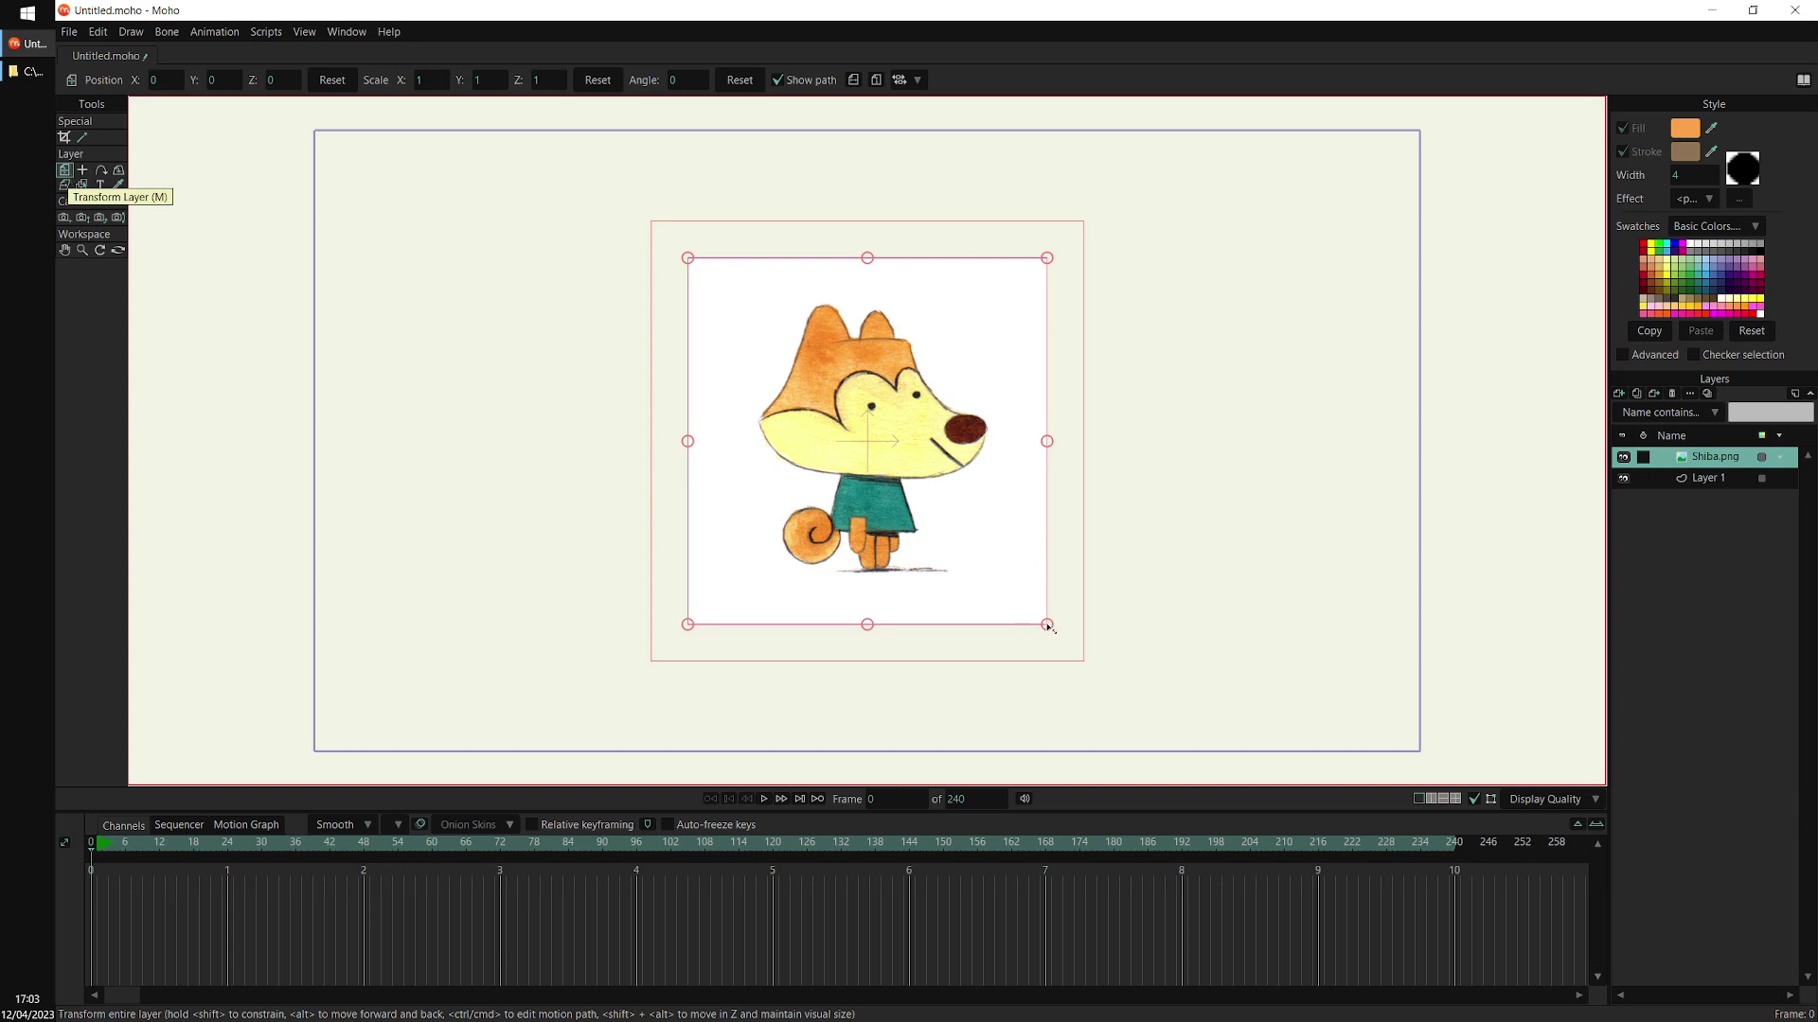
drag(1046, 625, 1136, 759)
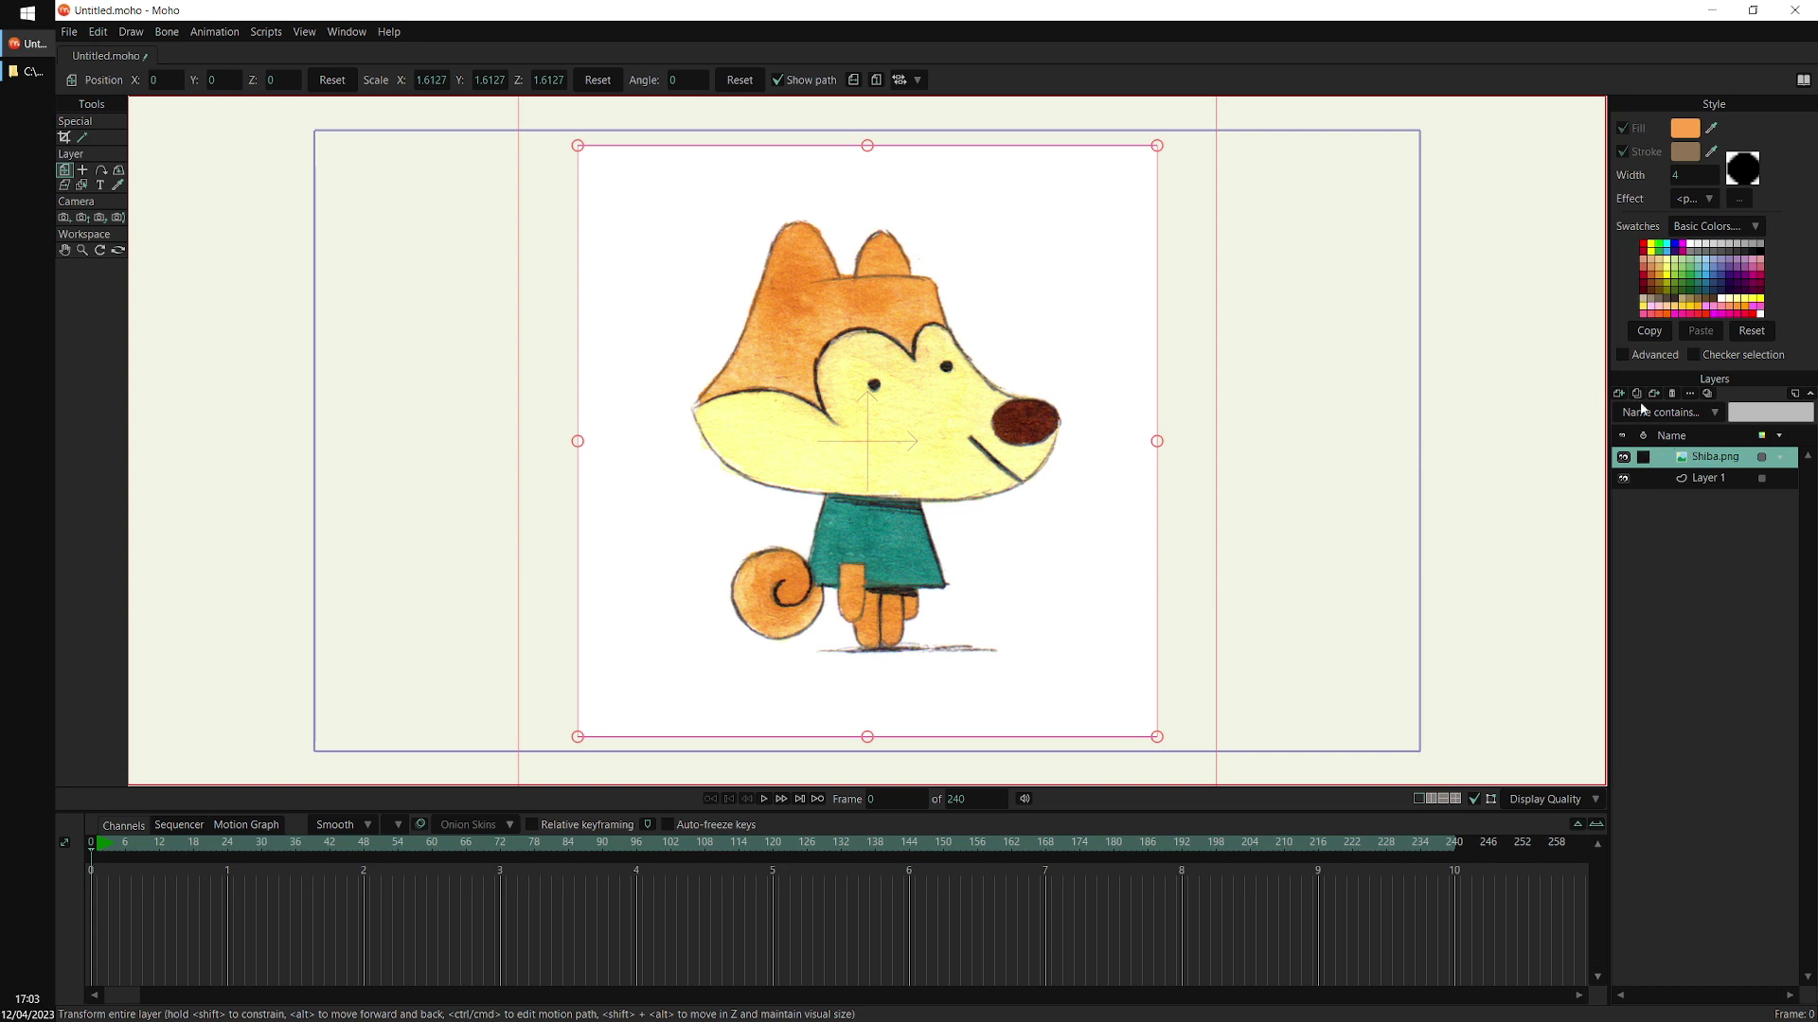
Duplicate the Shiba.png layer, keep the default name, and move the copy beside the original, to its left
click(1637, 394)
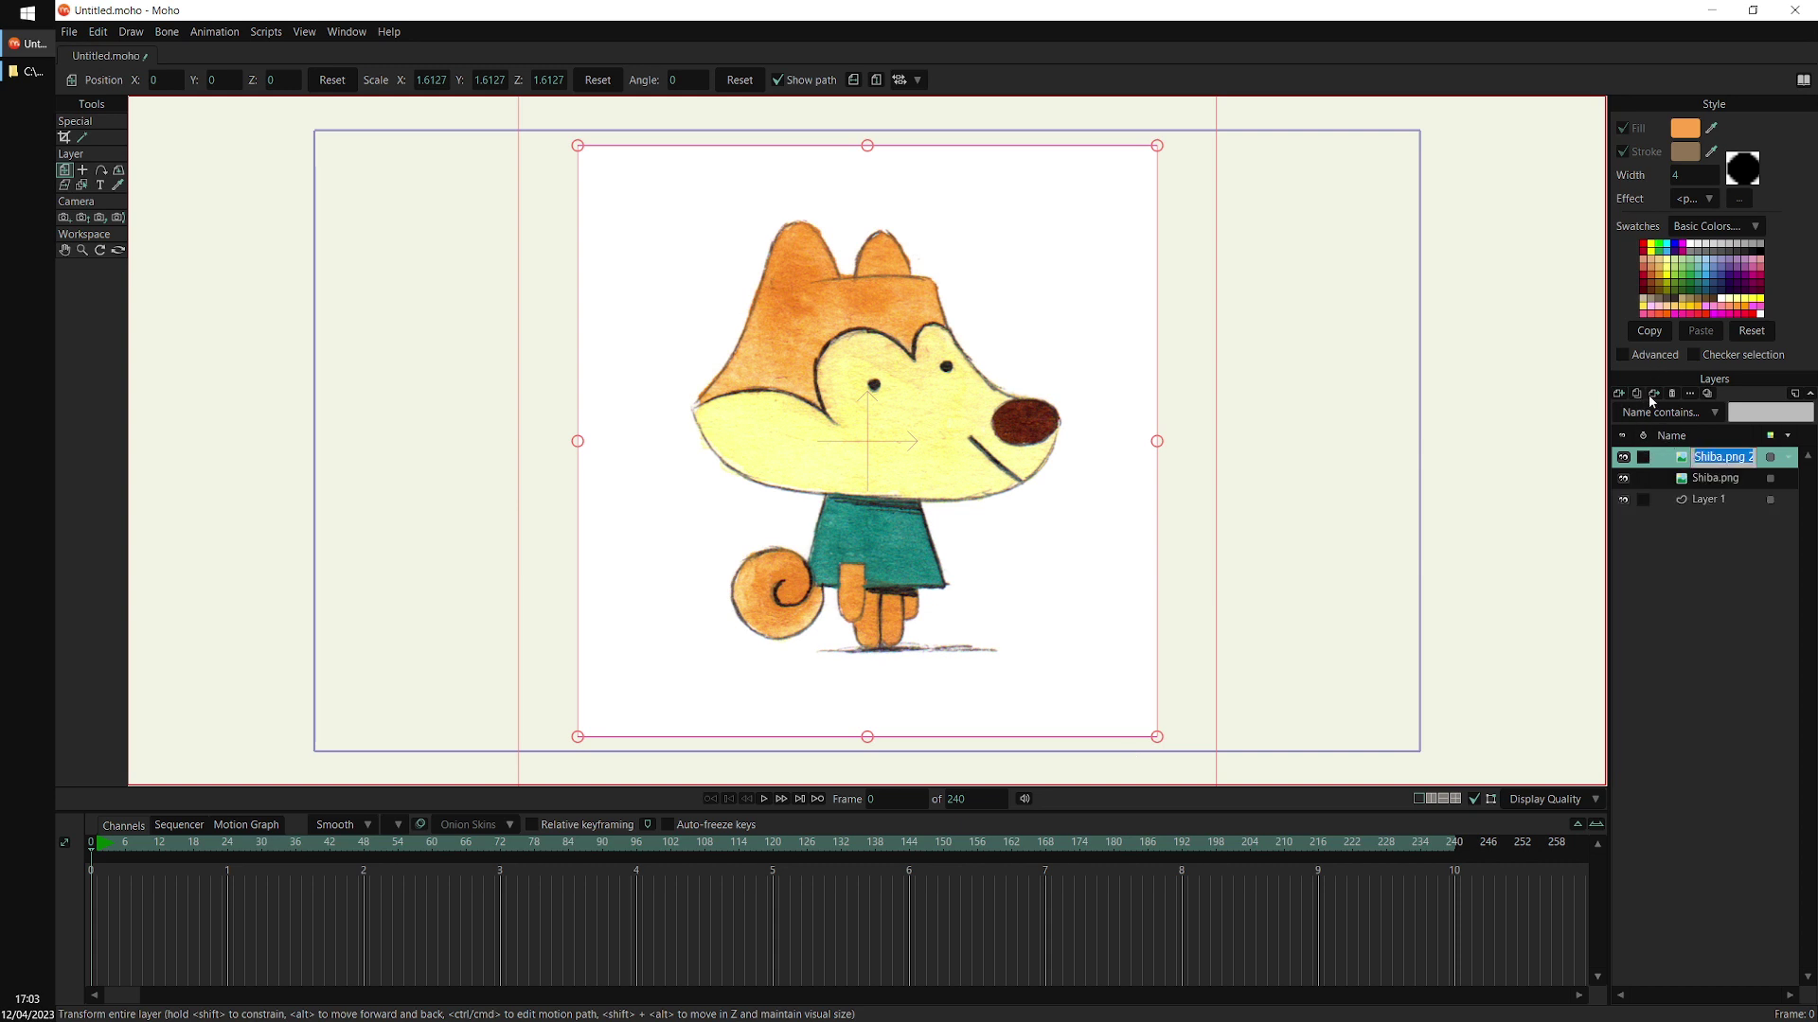
key(Return)
drag(1025, 546, 609, 556)
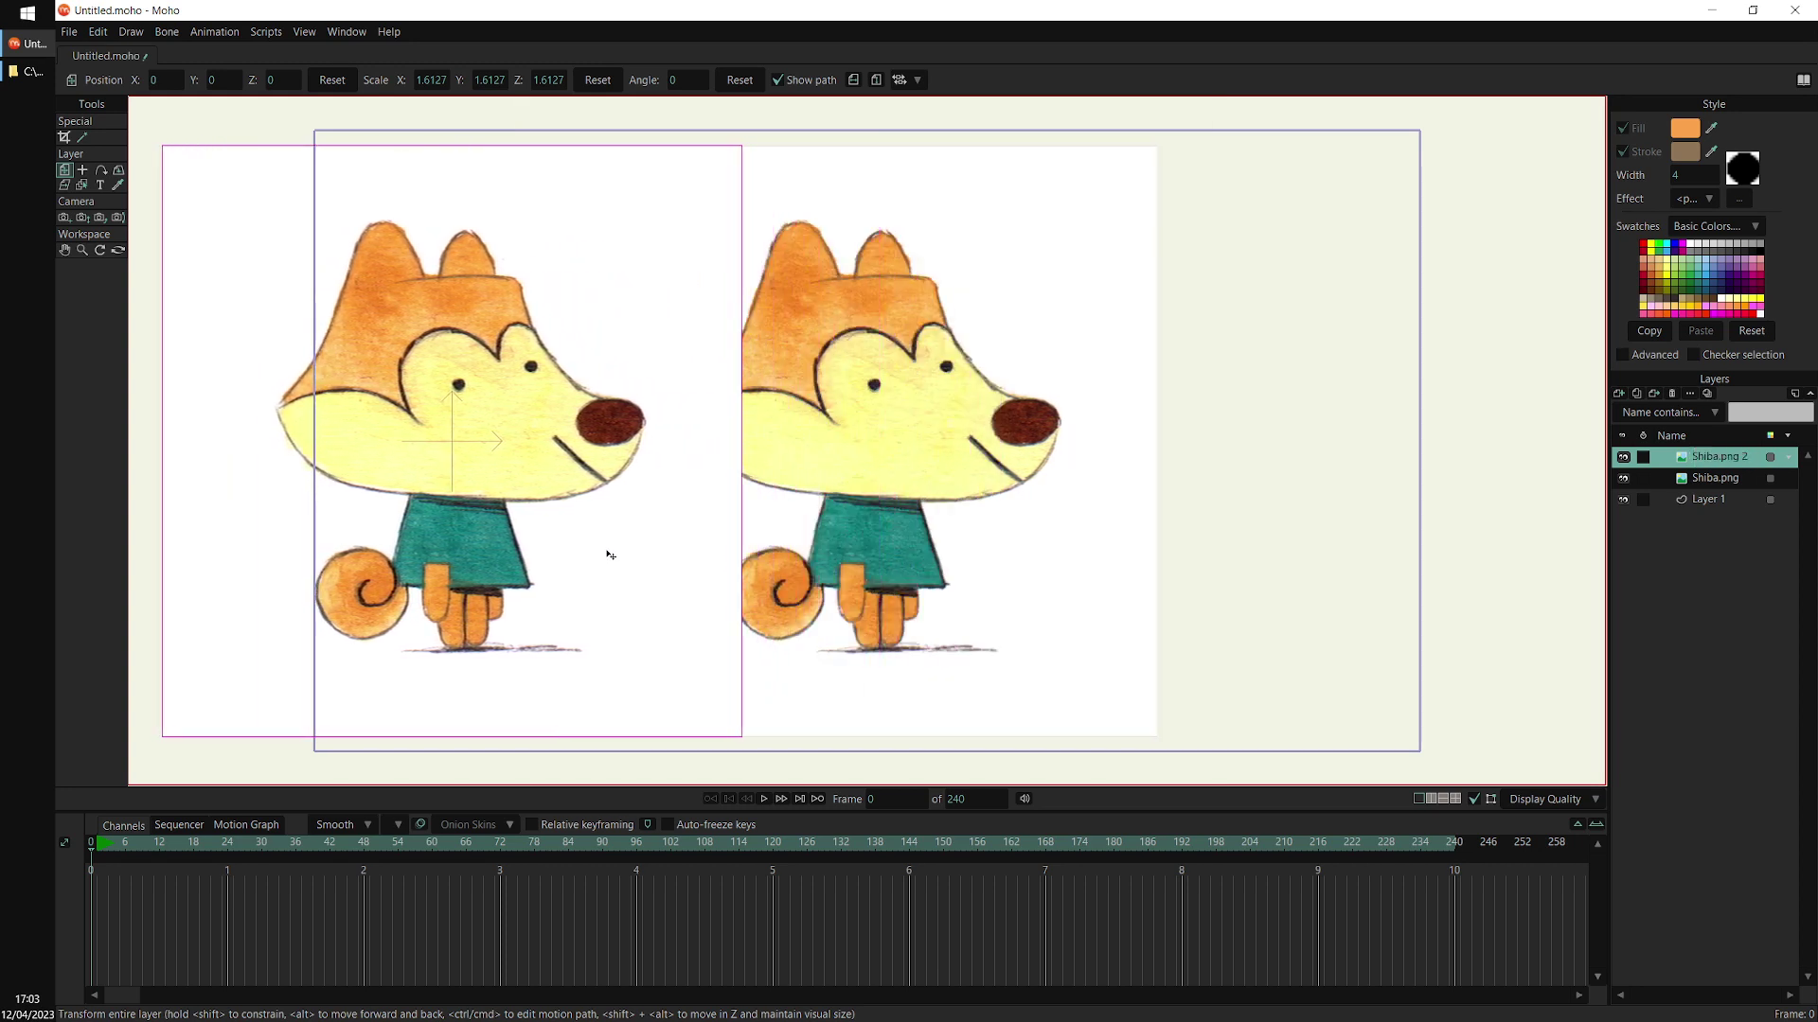
Crop the right side of the duplicate image so the original character is fully uncovered
click(67, 138)
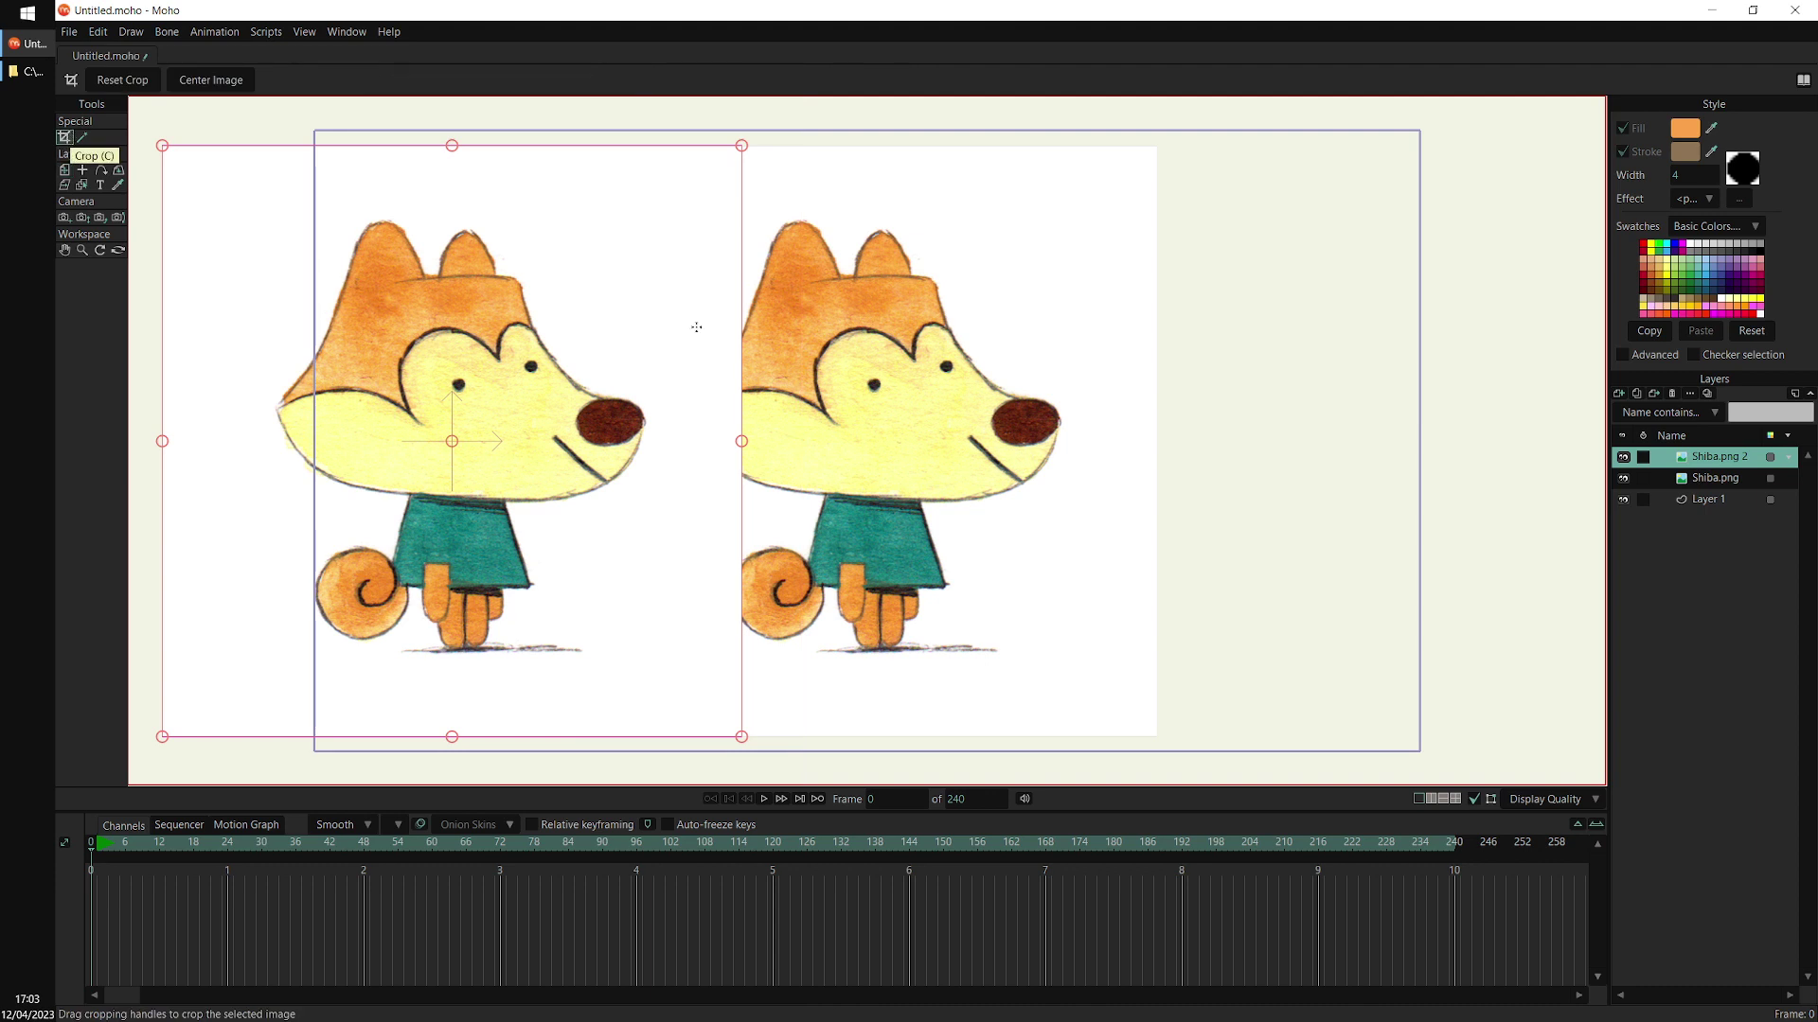
drag(742, 442, 660, 441)
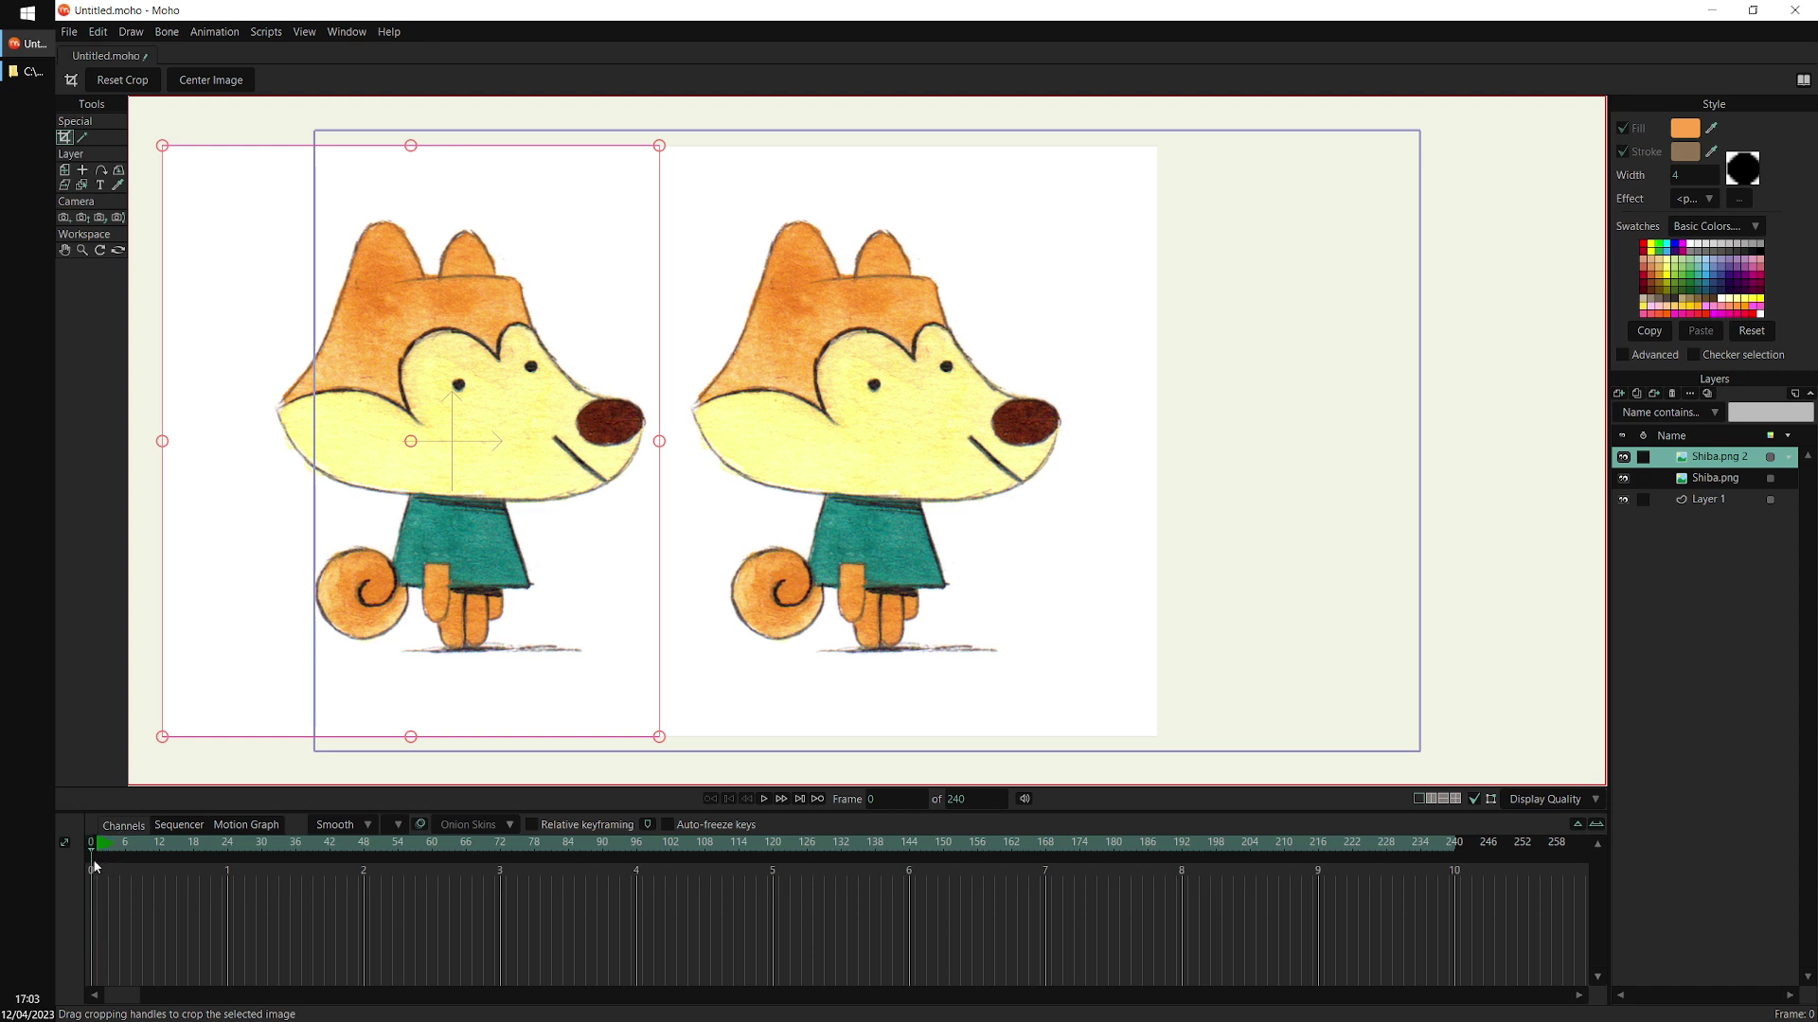
mouse_move(95, 847)
mouse_down()
mouse_move(416, 883)
mouse_move(316, 891)
mouse_move(327, 851)
mouse_move(525, 845)
mouse_move(95, 844)
mouse_up()
Add a new vector layer above the images and name it head
click(1618, 393)
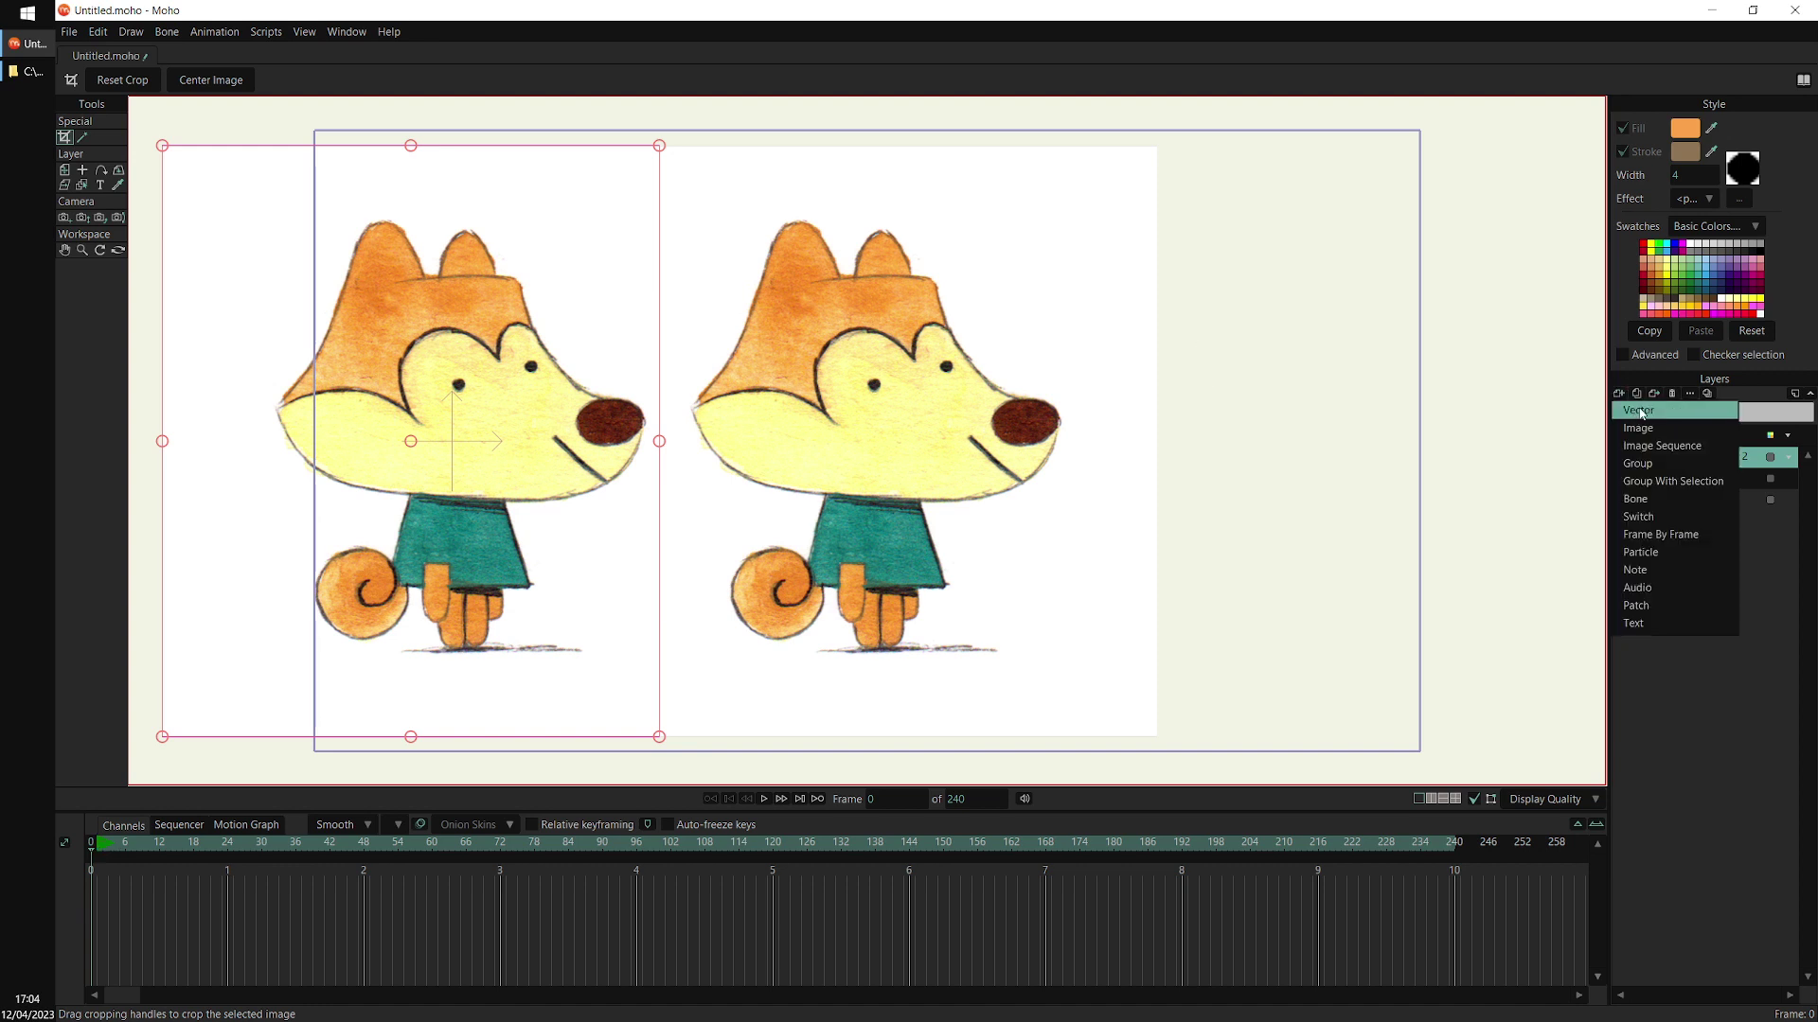
click(1641, 411)
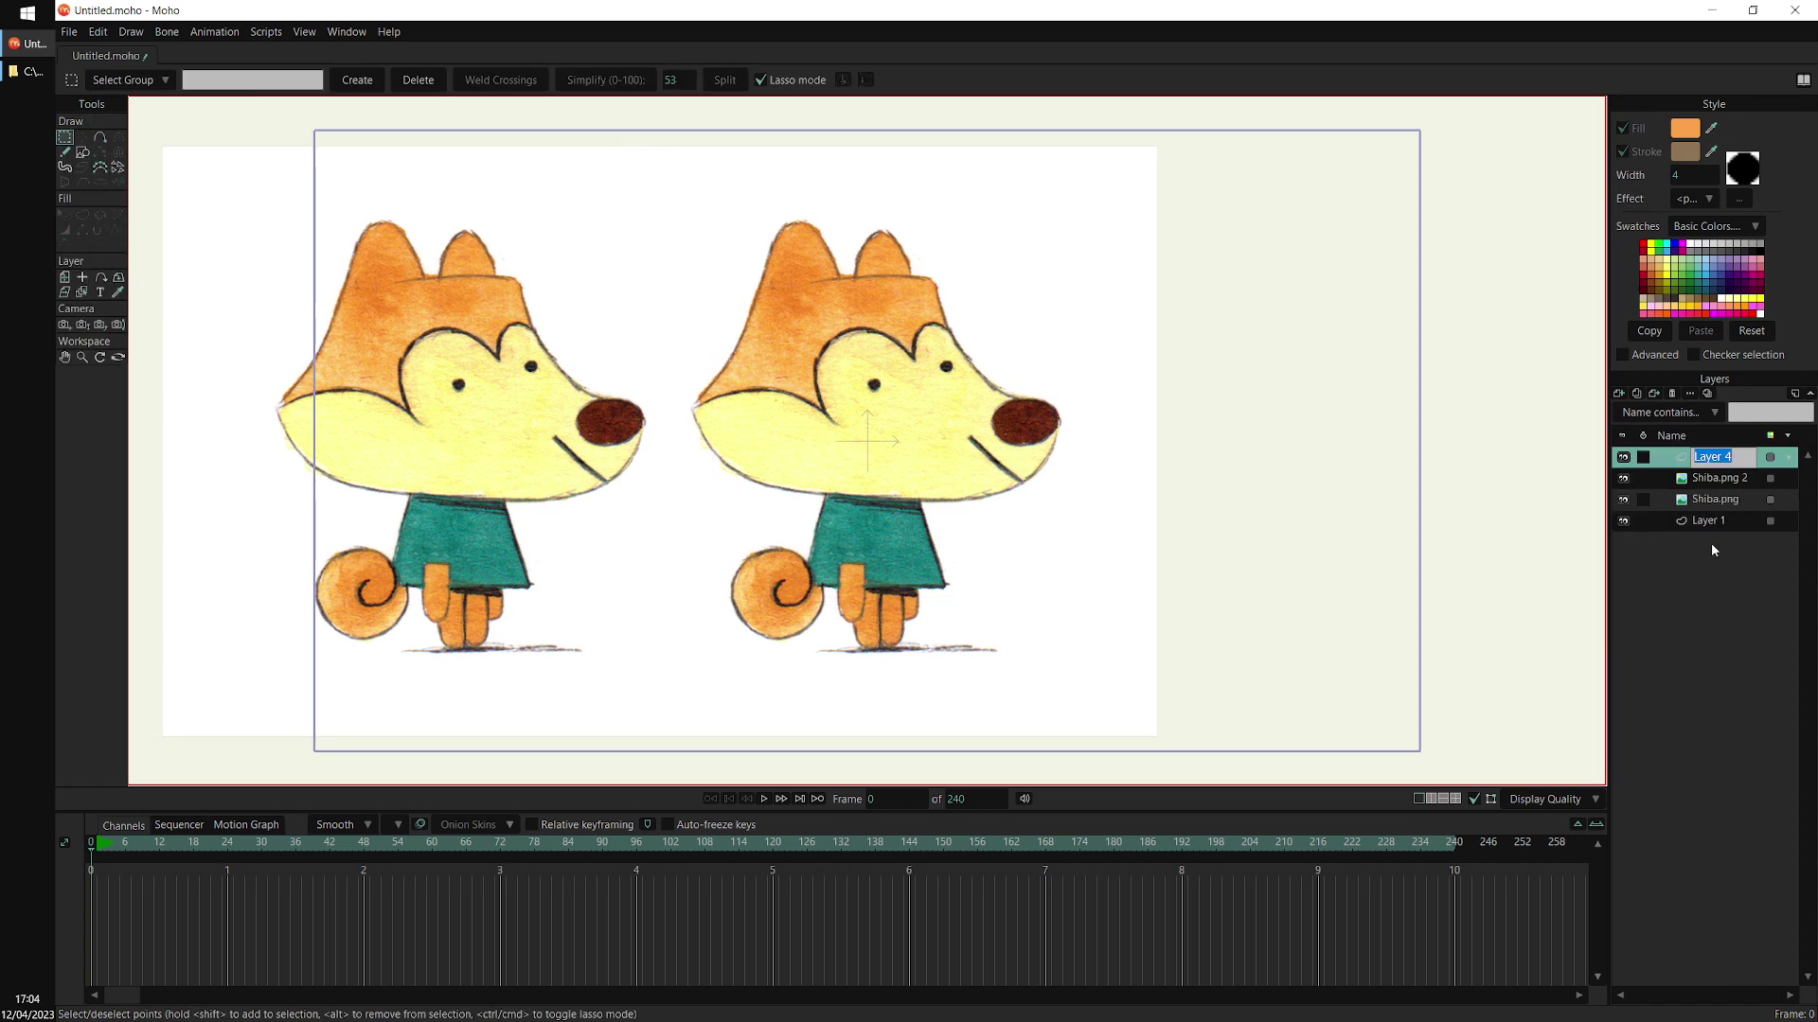
text(head)
Start the head outline with the Add Point tool, running from the back of the cheek to the chin and up to the nose tip
click(101, 139)
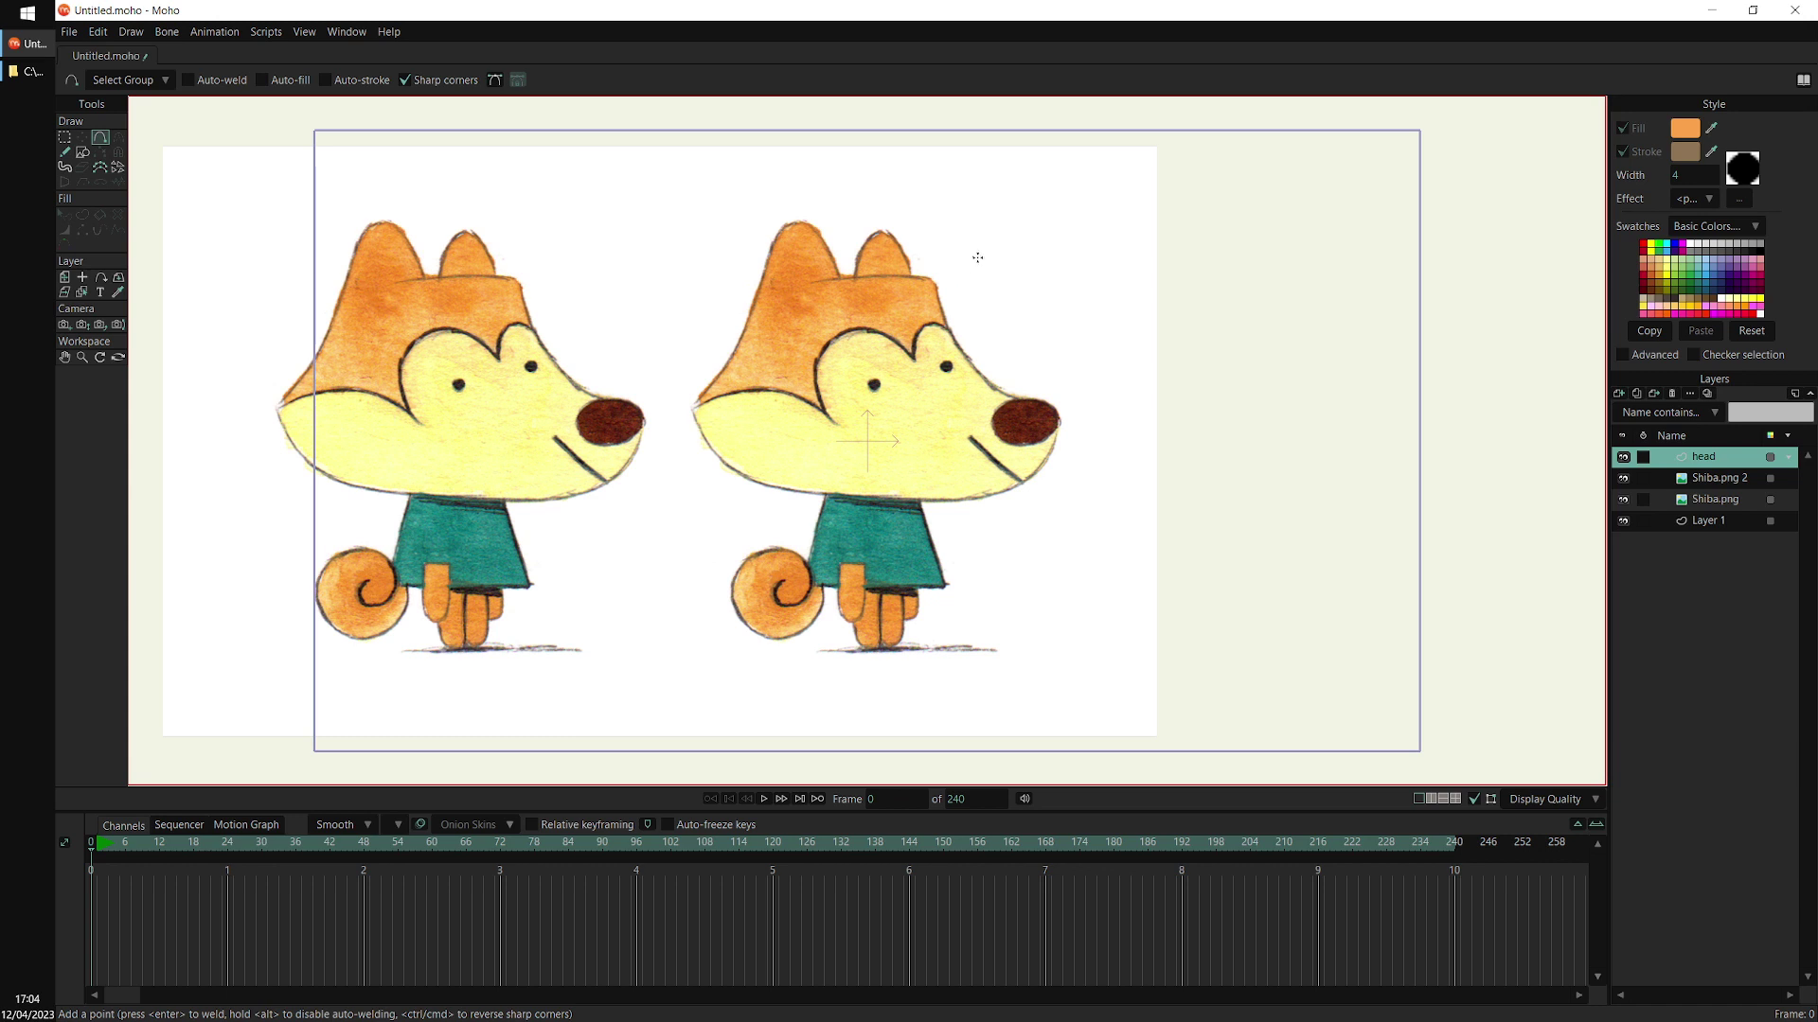
drag(978, 247, 1011, 282)
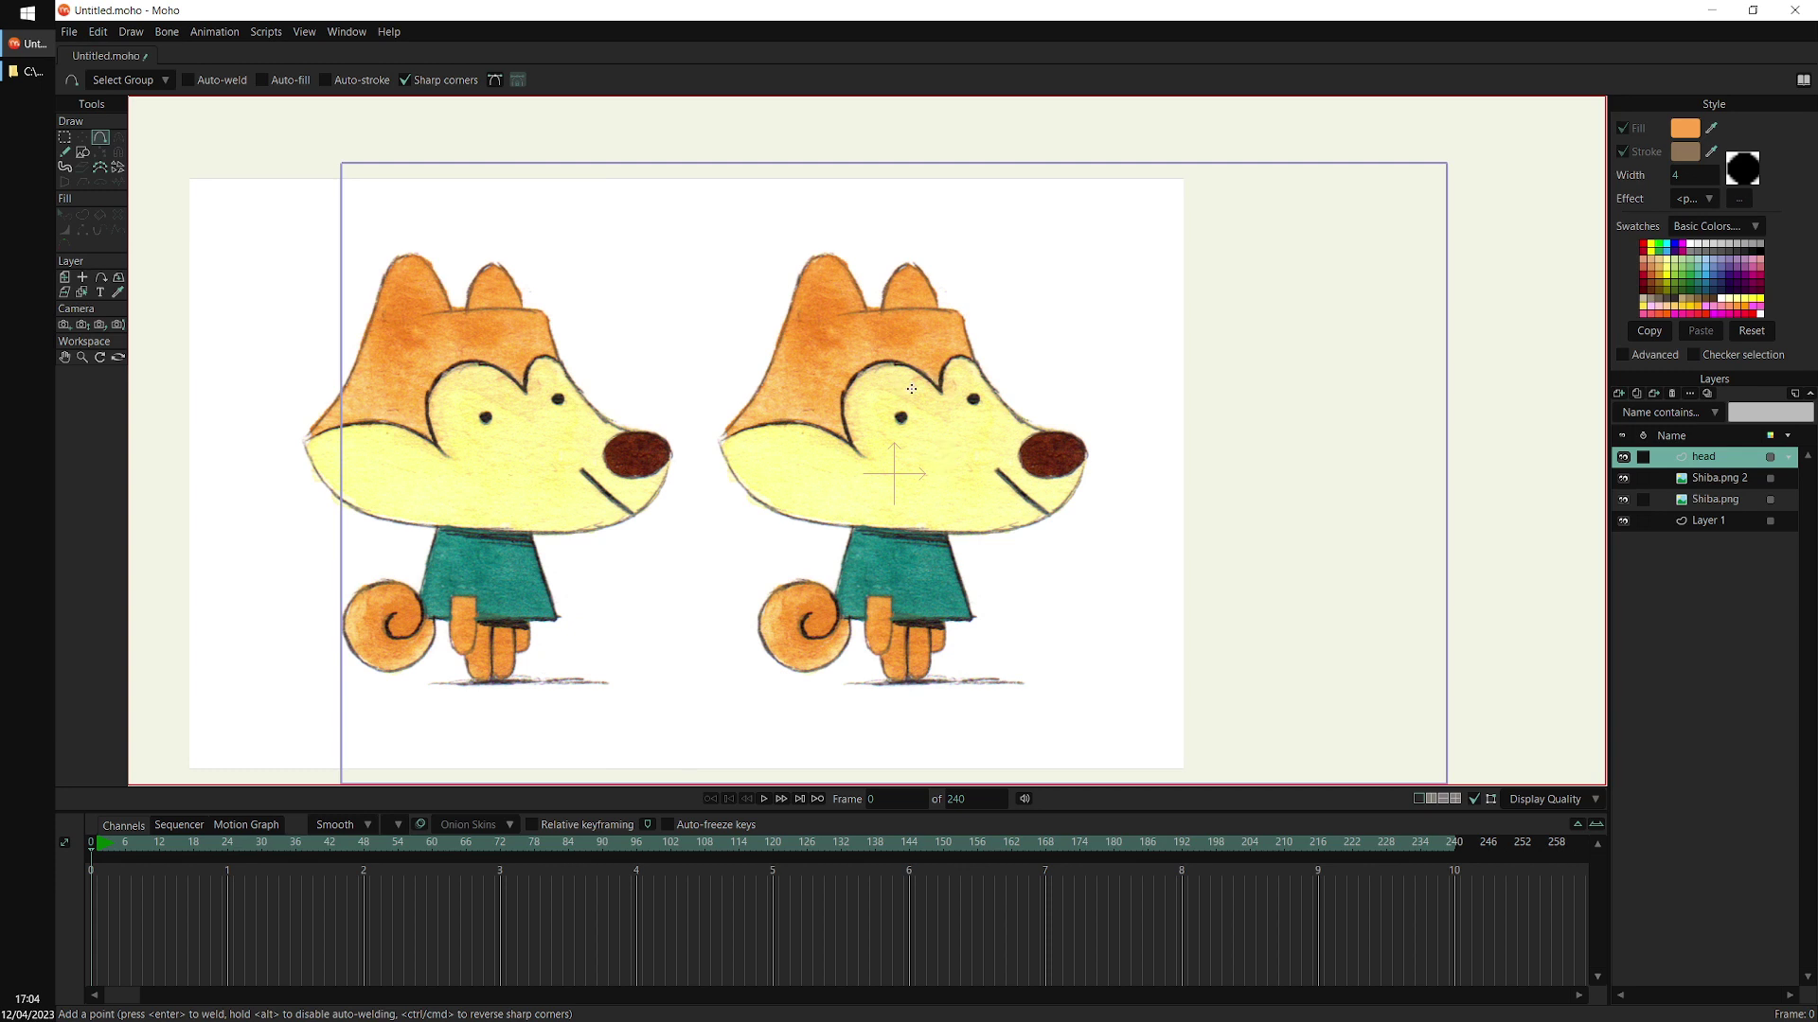
scroll(855, 375, up, 2)
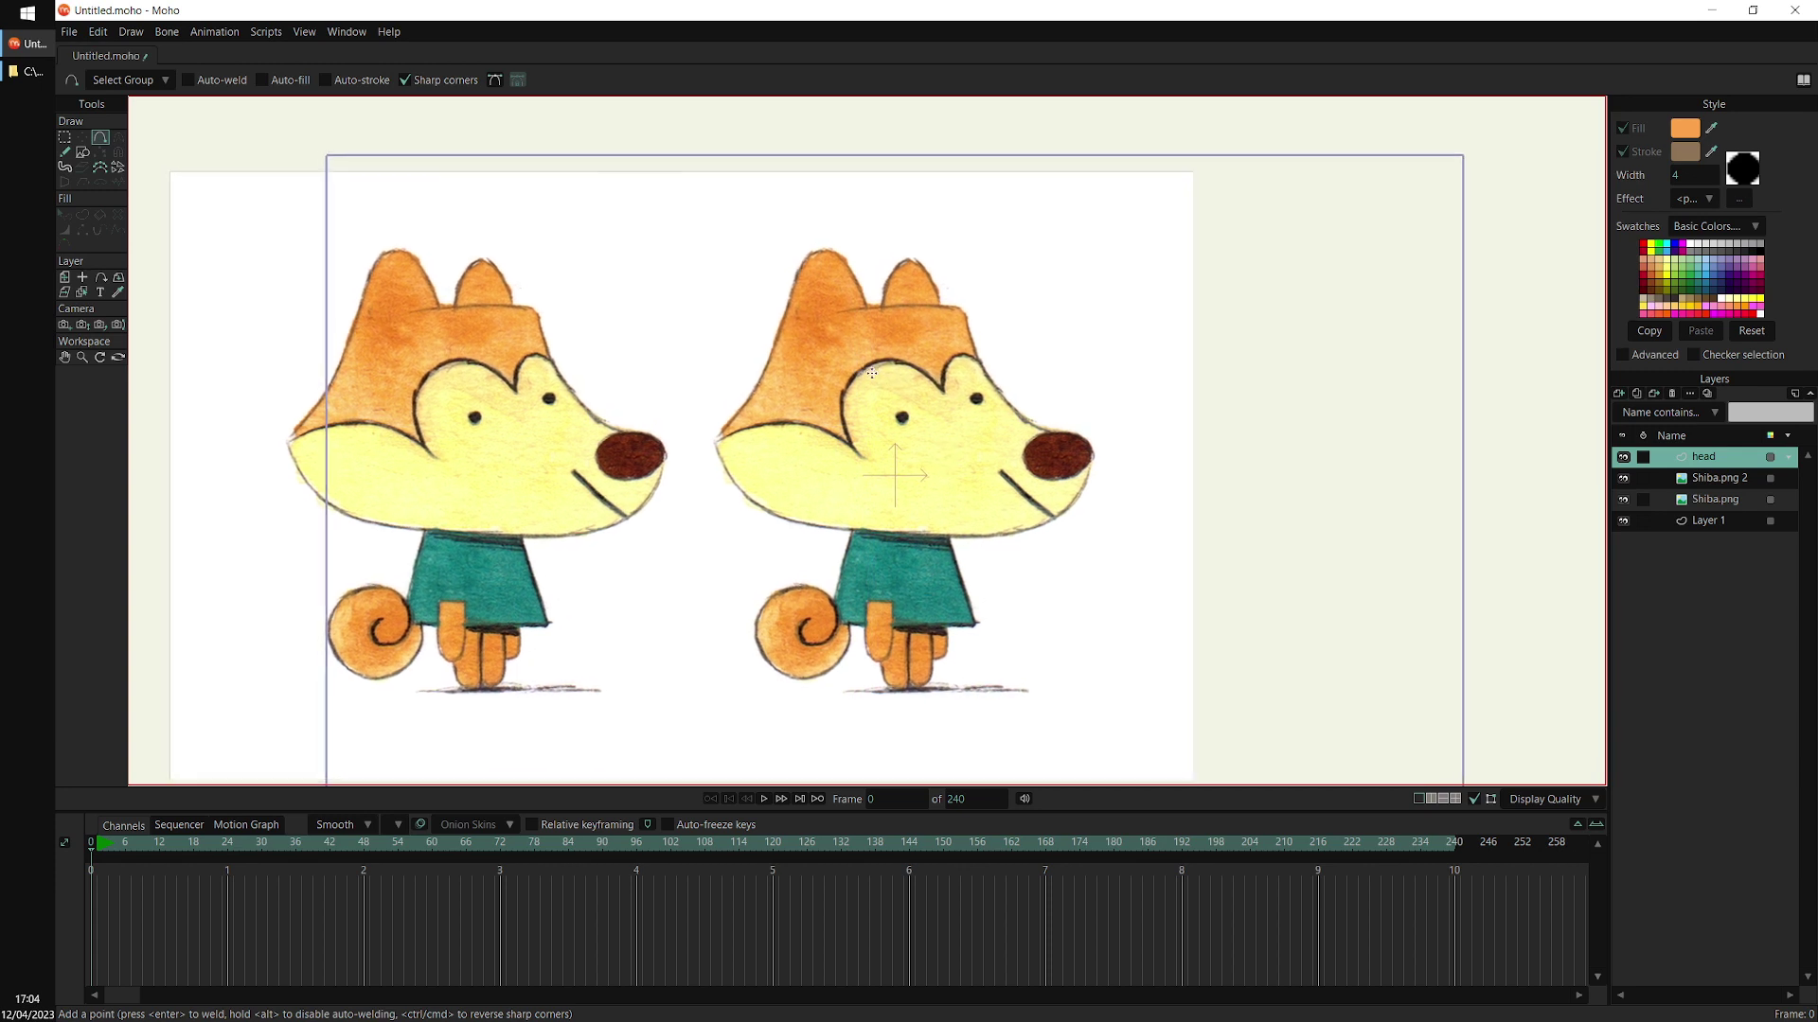
scroll(872, 373, up, 5)
scroll(768, 378, down, 7)
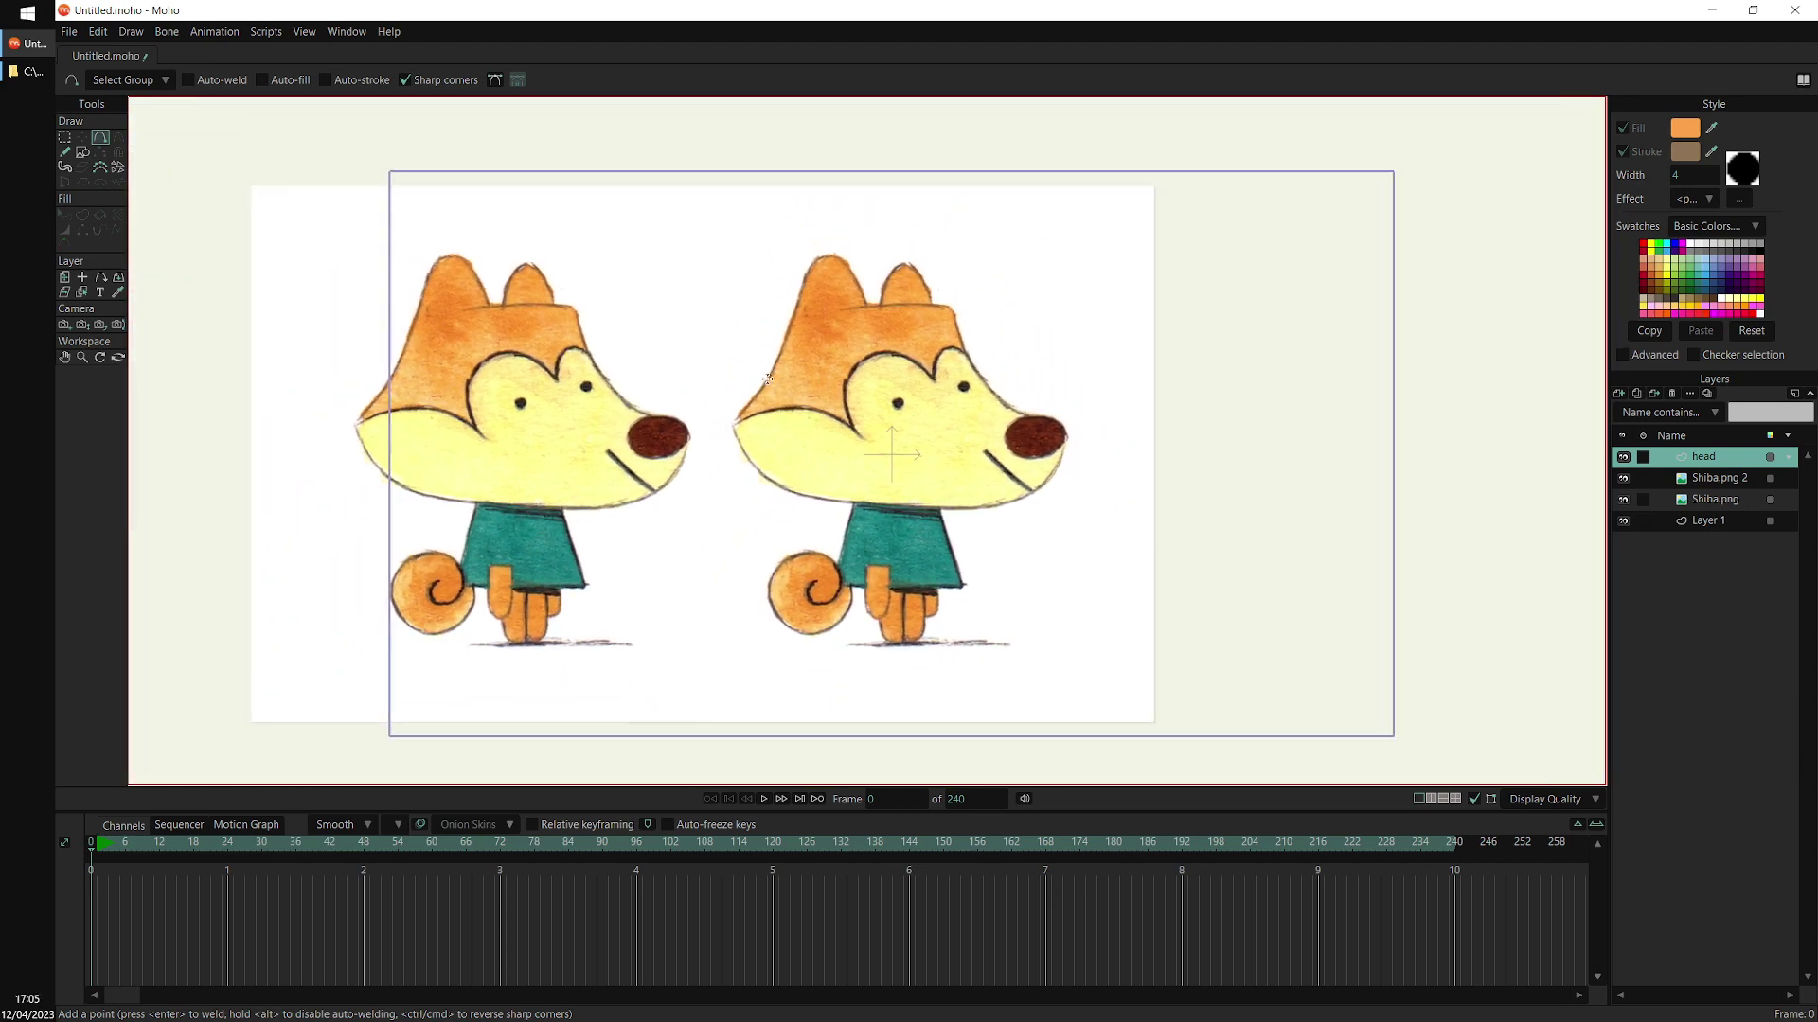
scroll(768, 379, up, 4)
scroll(1041, 369, down, 4)
scroll(1073, 359, up, 3)
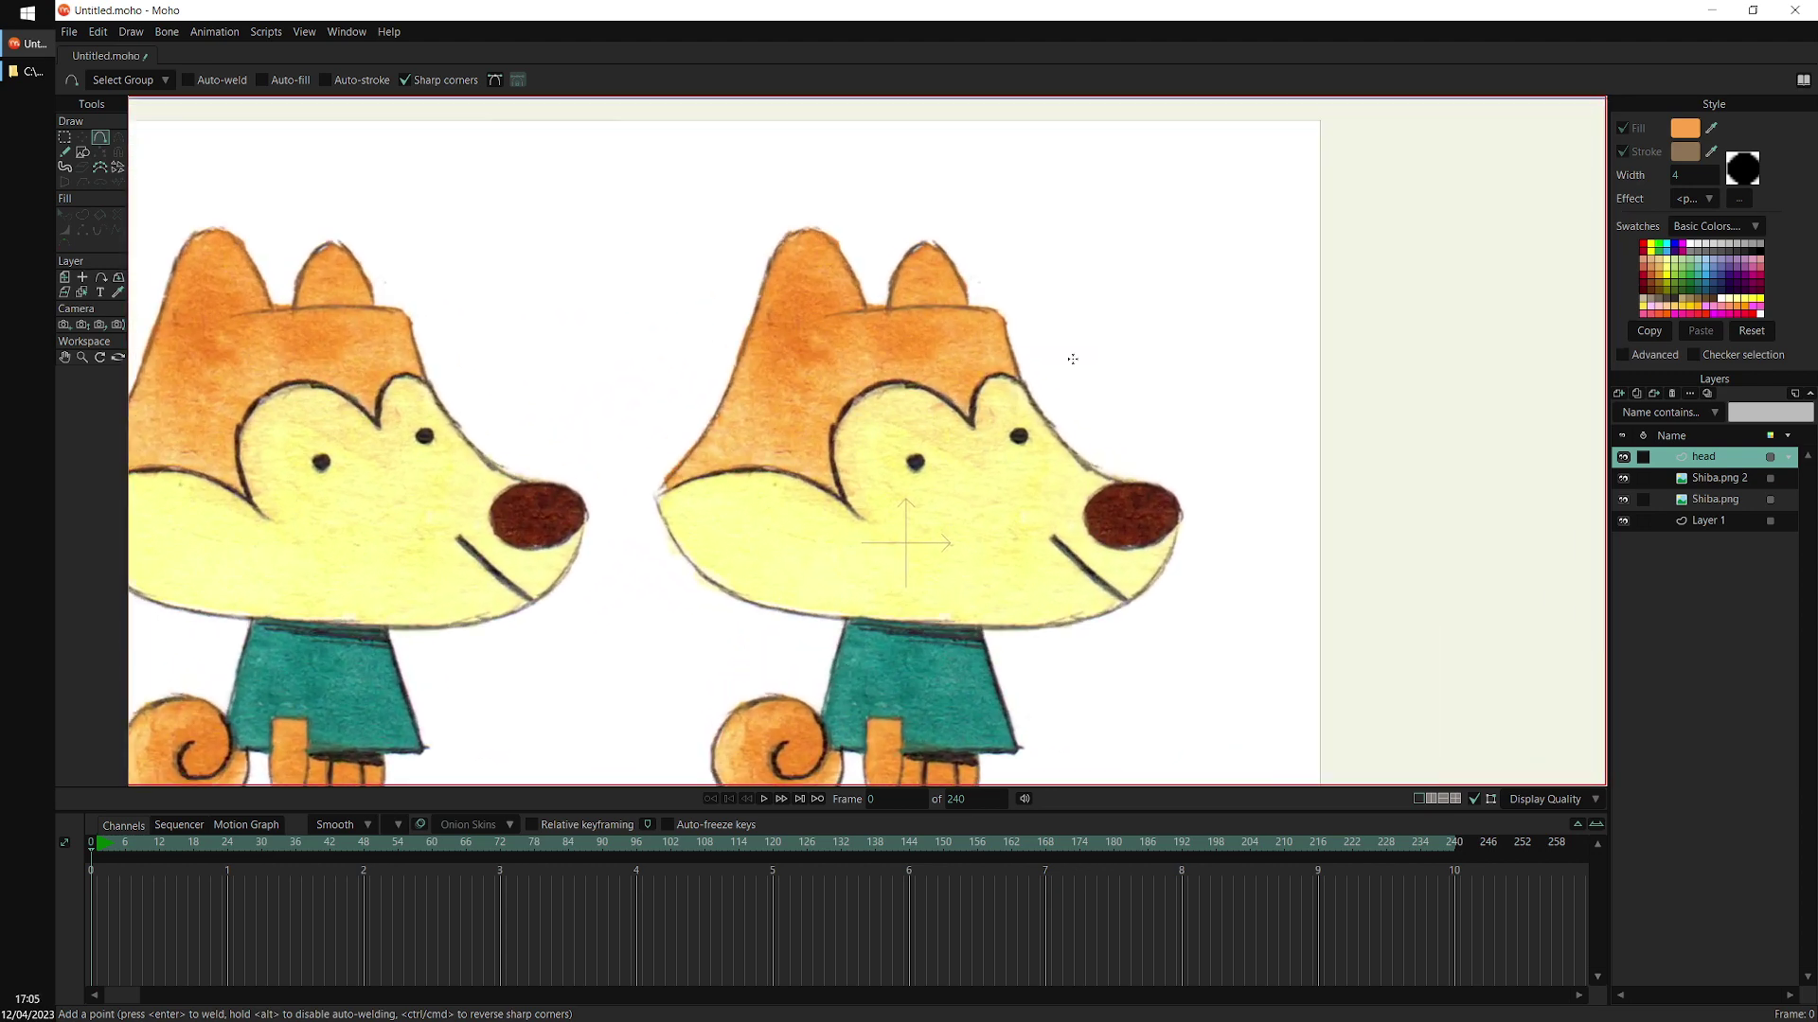
drag(1072, 359, 1039, 316)
scroll(975, 379, up, 1)
drag(952, 369, 917, 387)
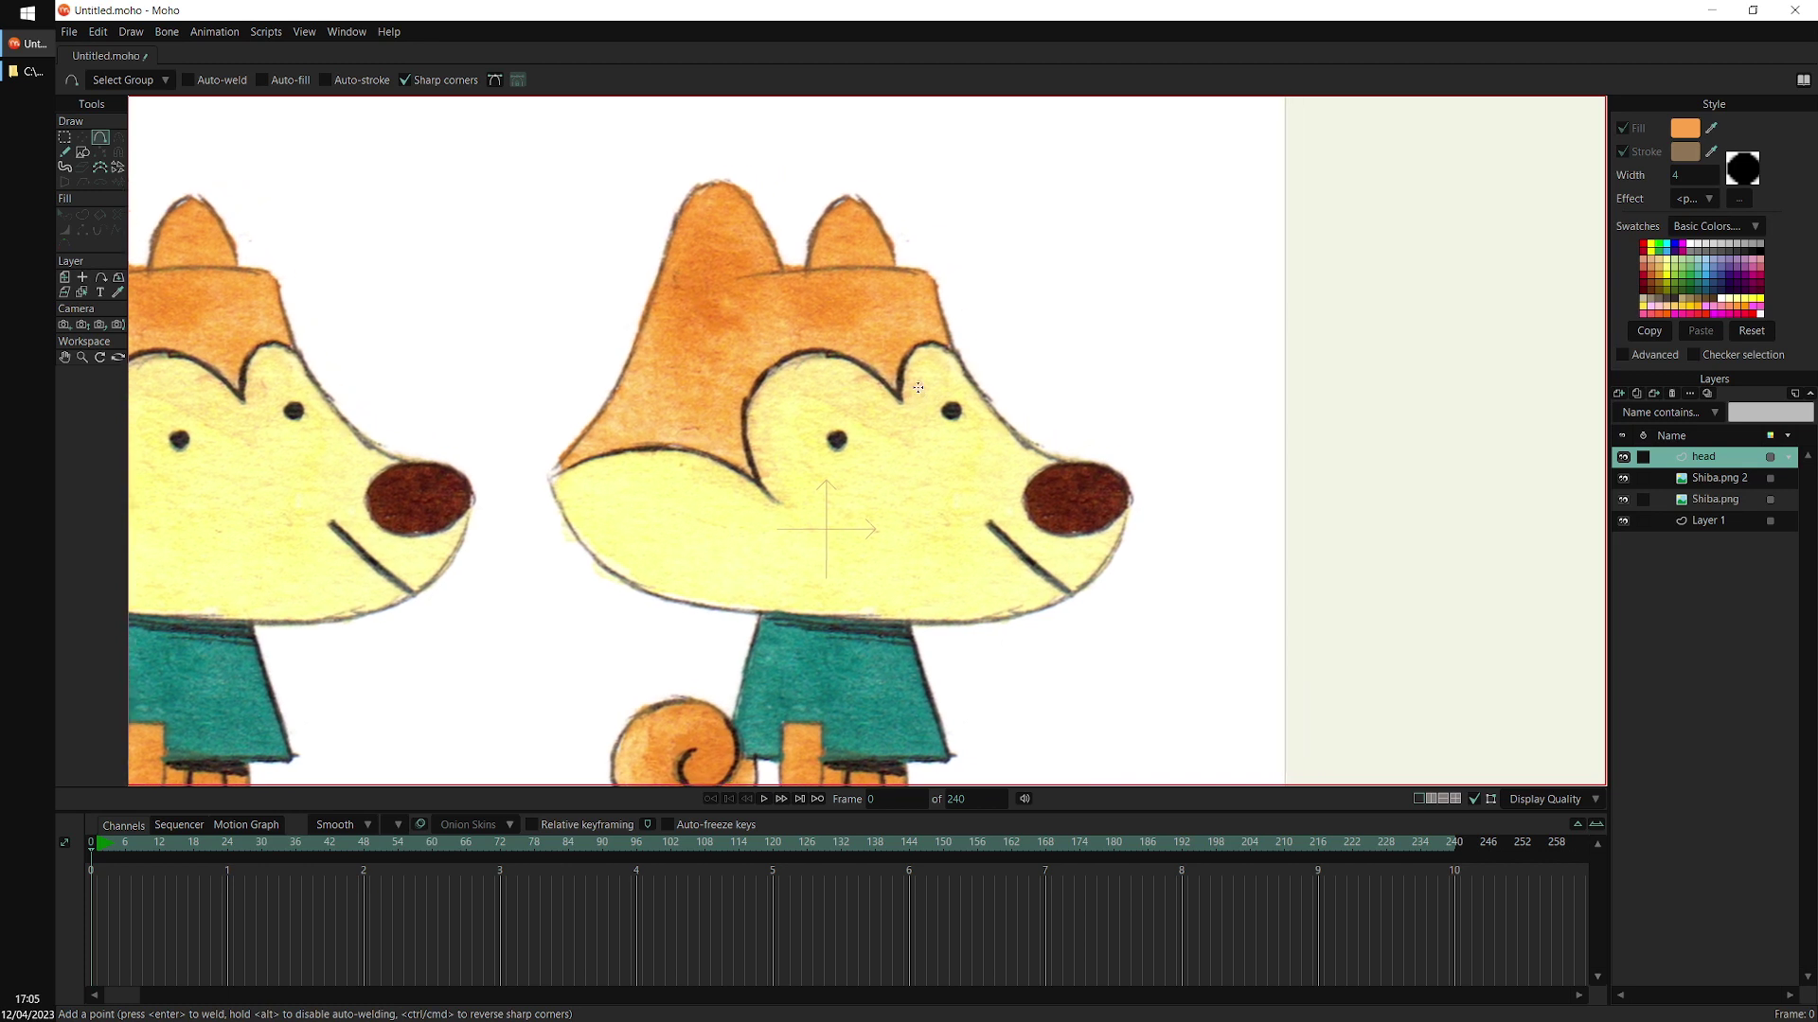
scroll(863, 536, up, 1)
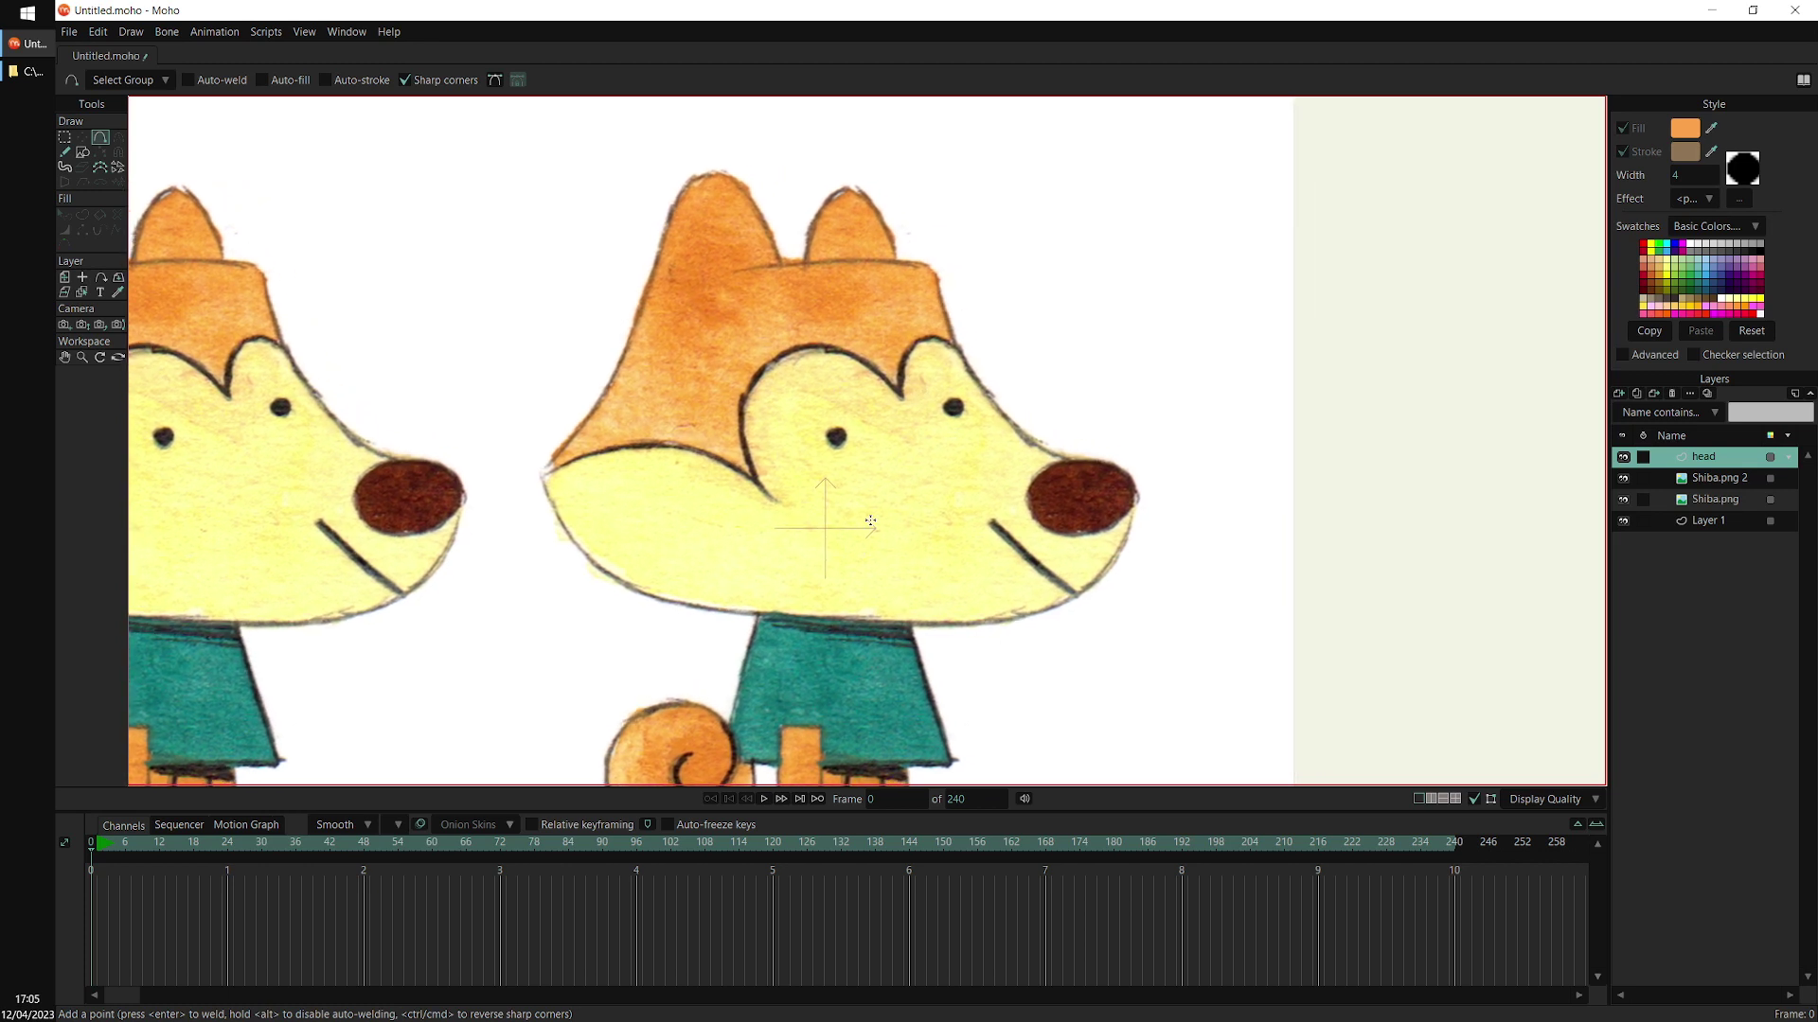
scroll(934, 420, up, 2)
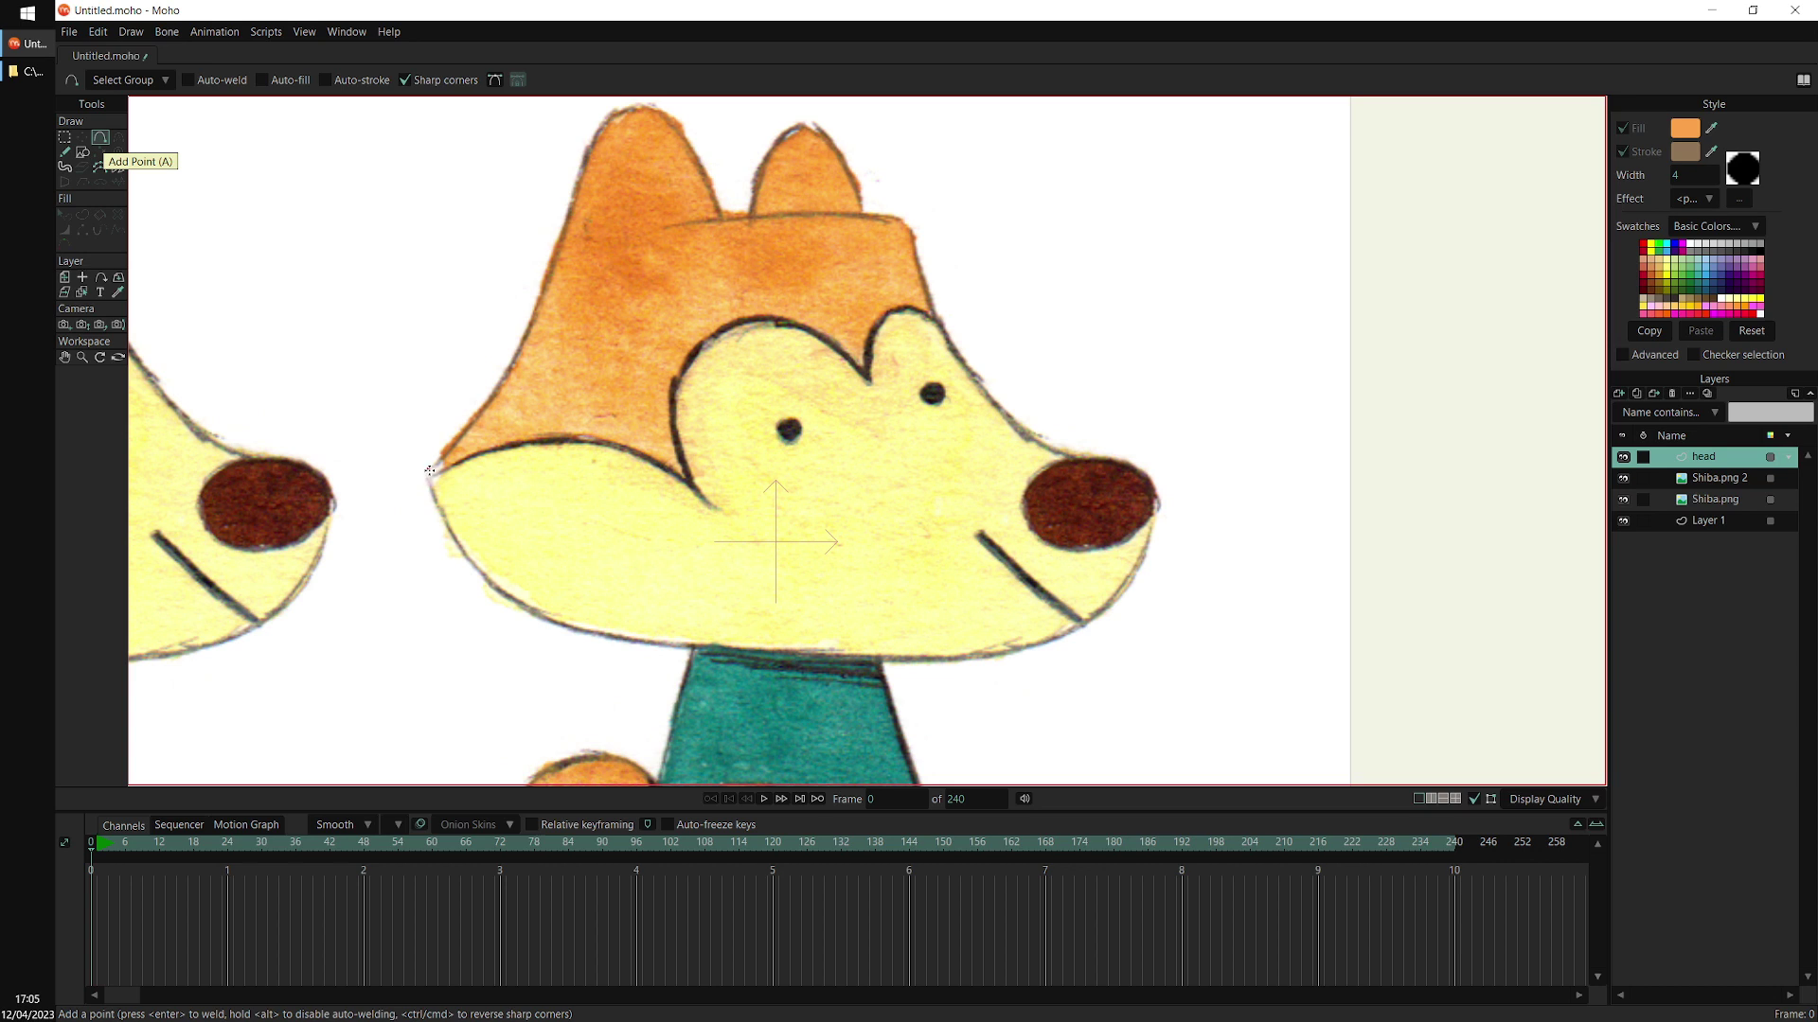
drag(428, 472, 1040, 644)
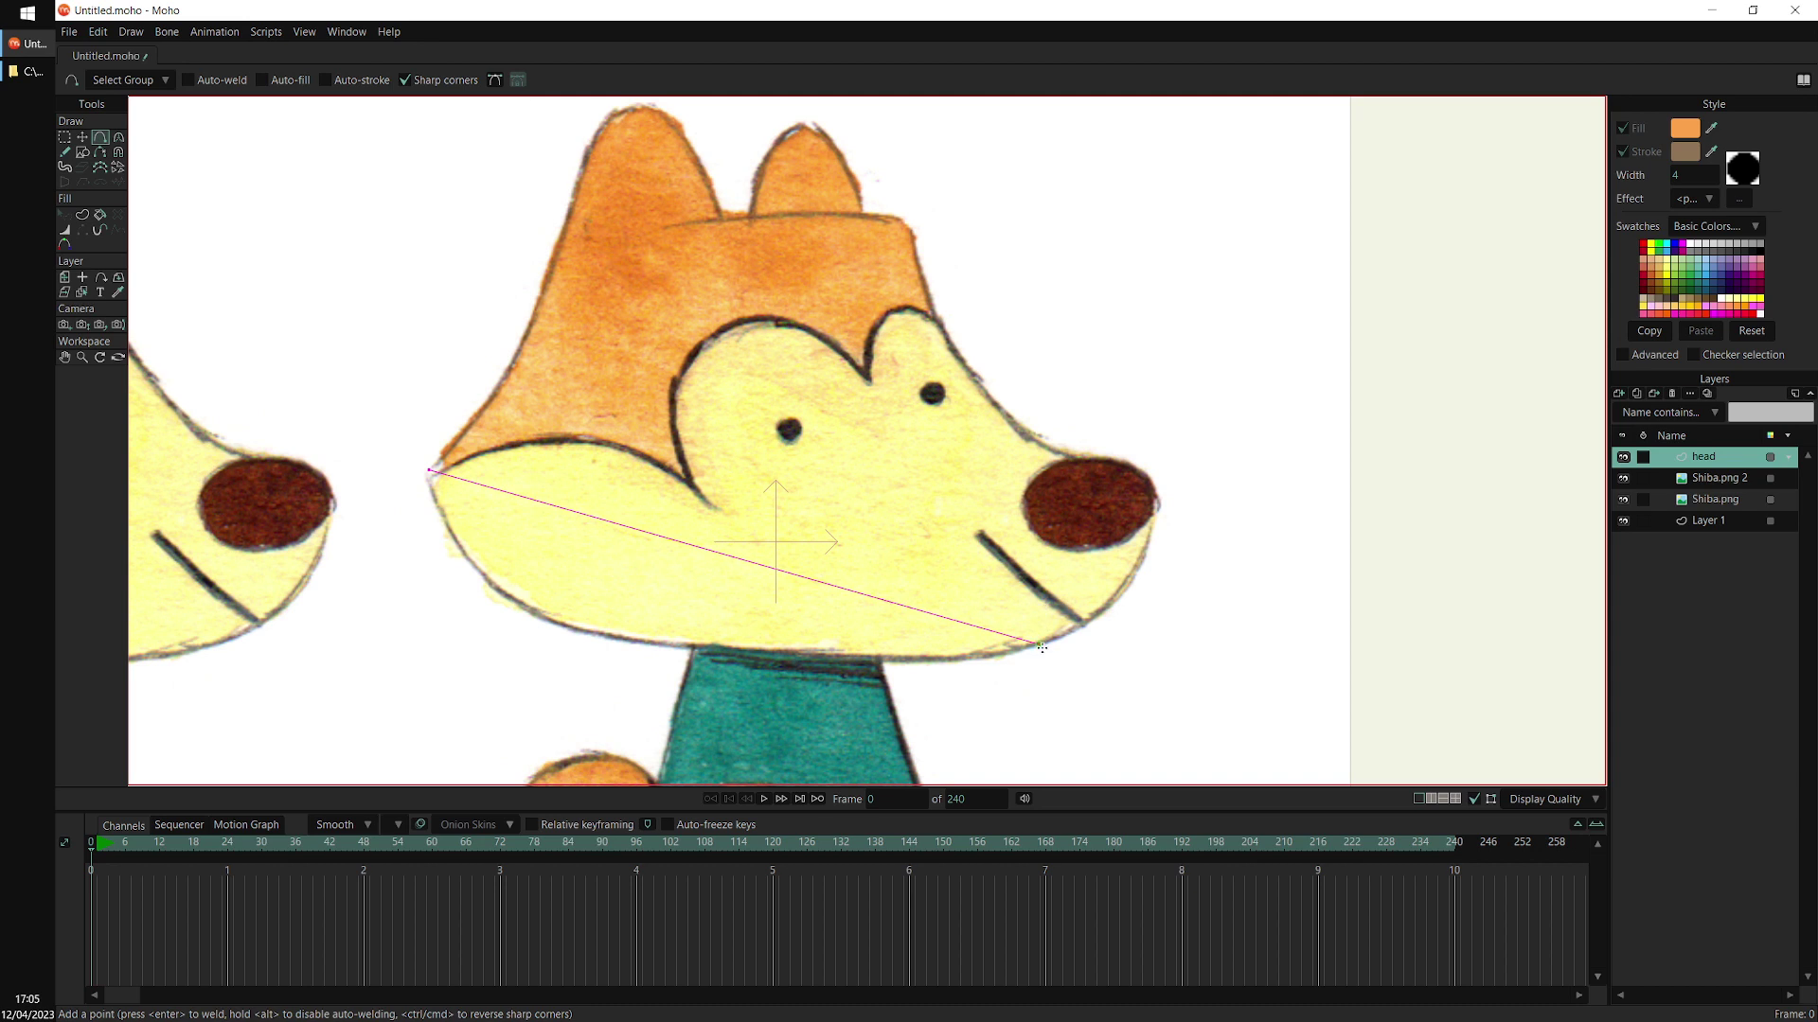
drag(1038, 644, 1154, 492)
Set the display quality to fade unselected layers and turn off GPU acceleration
click(1567, 799)
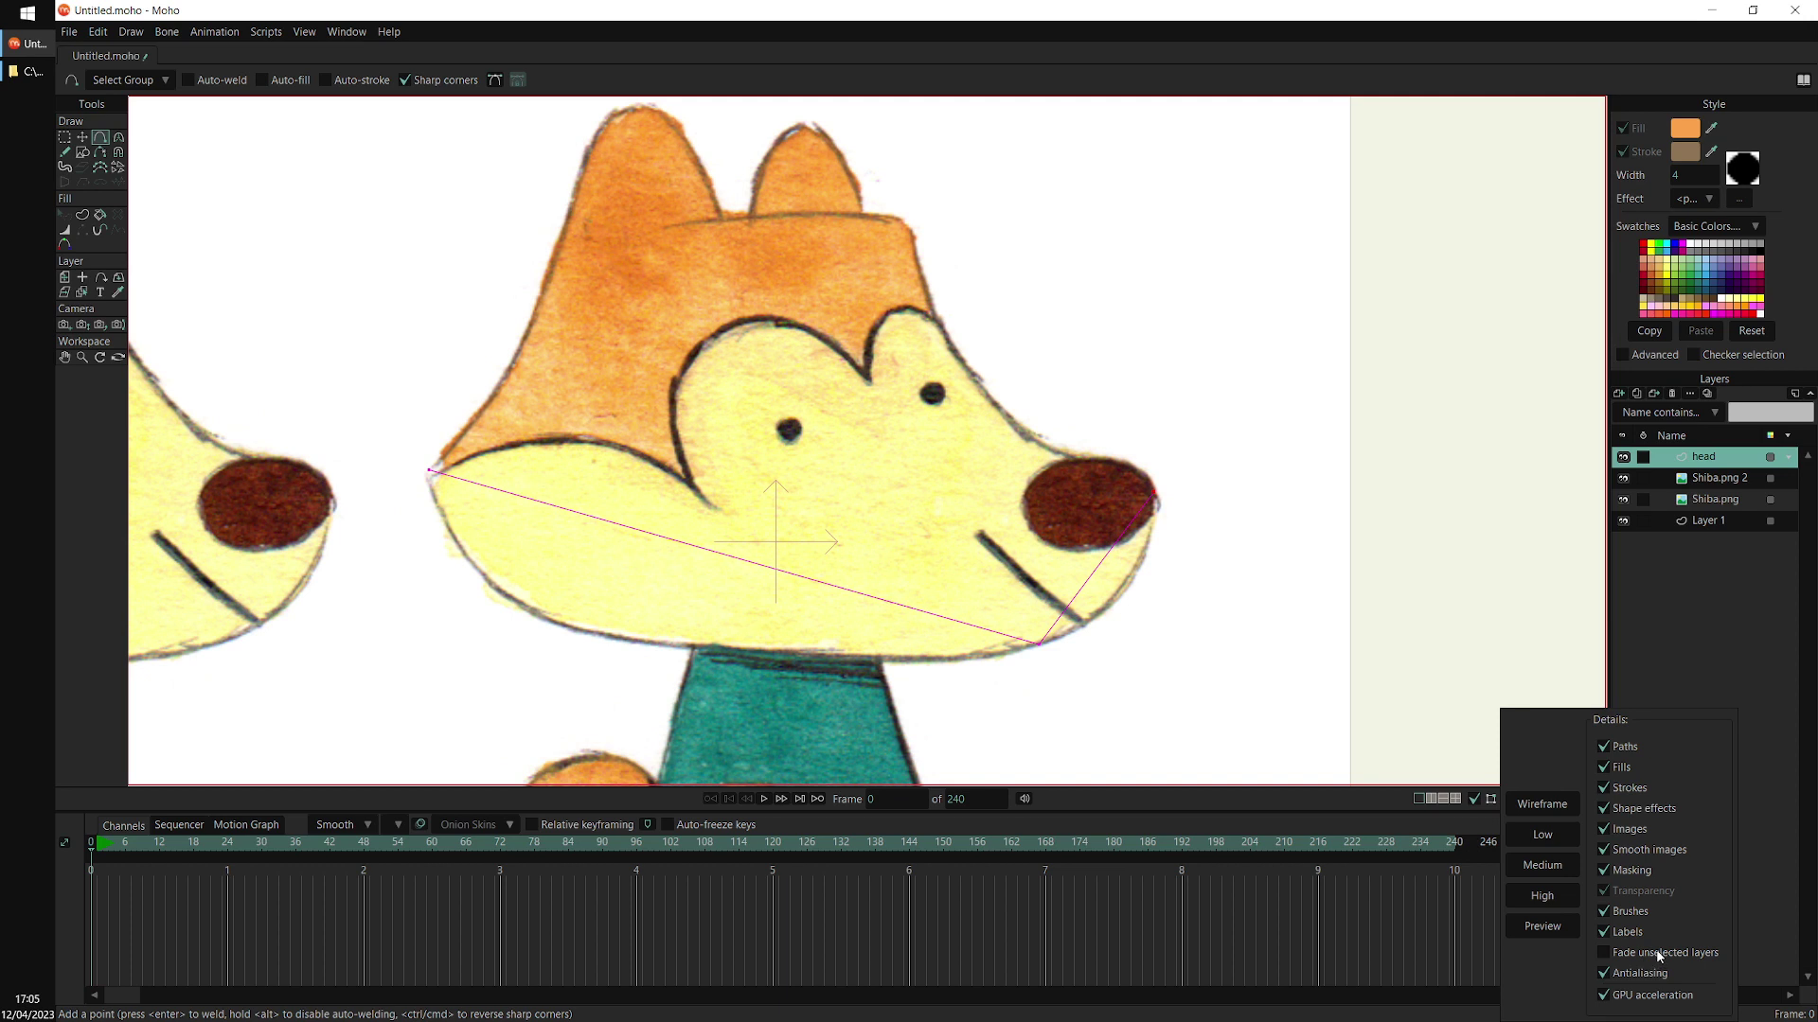
click(1320, 912)
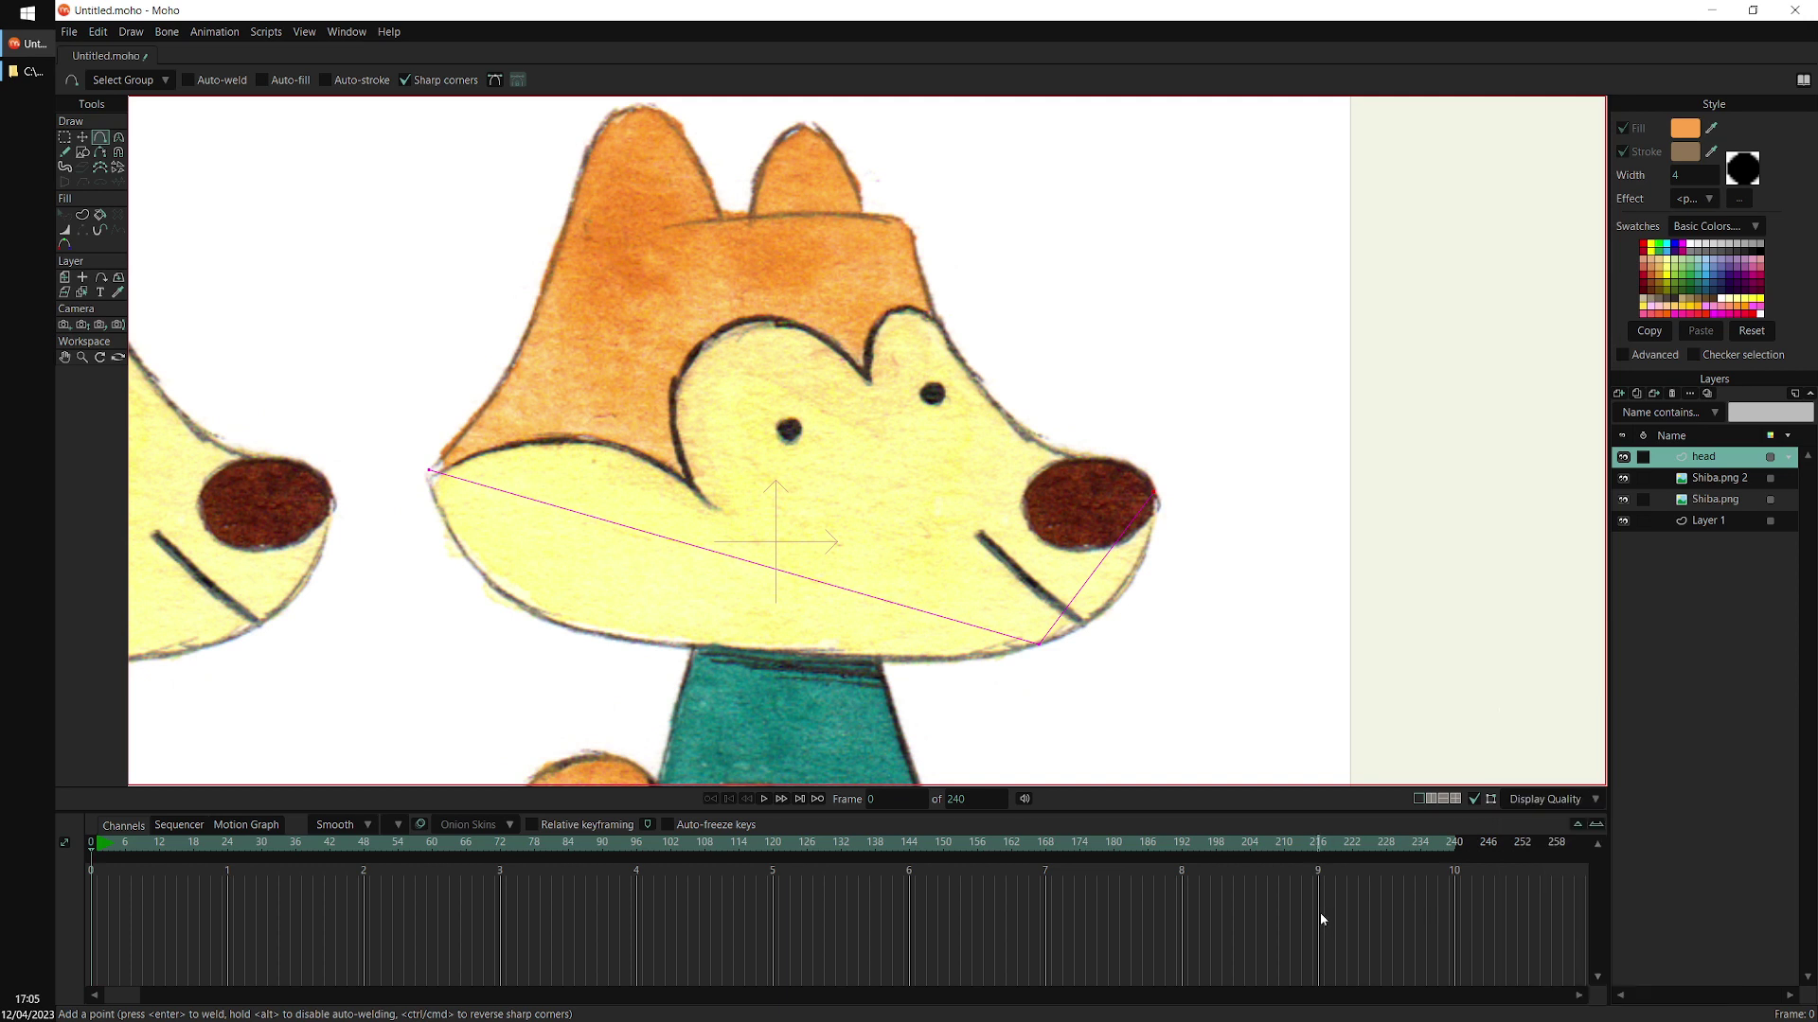
click(1554, 803)
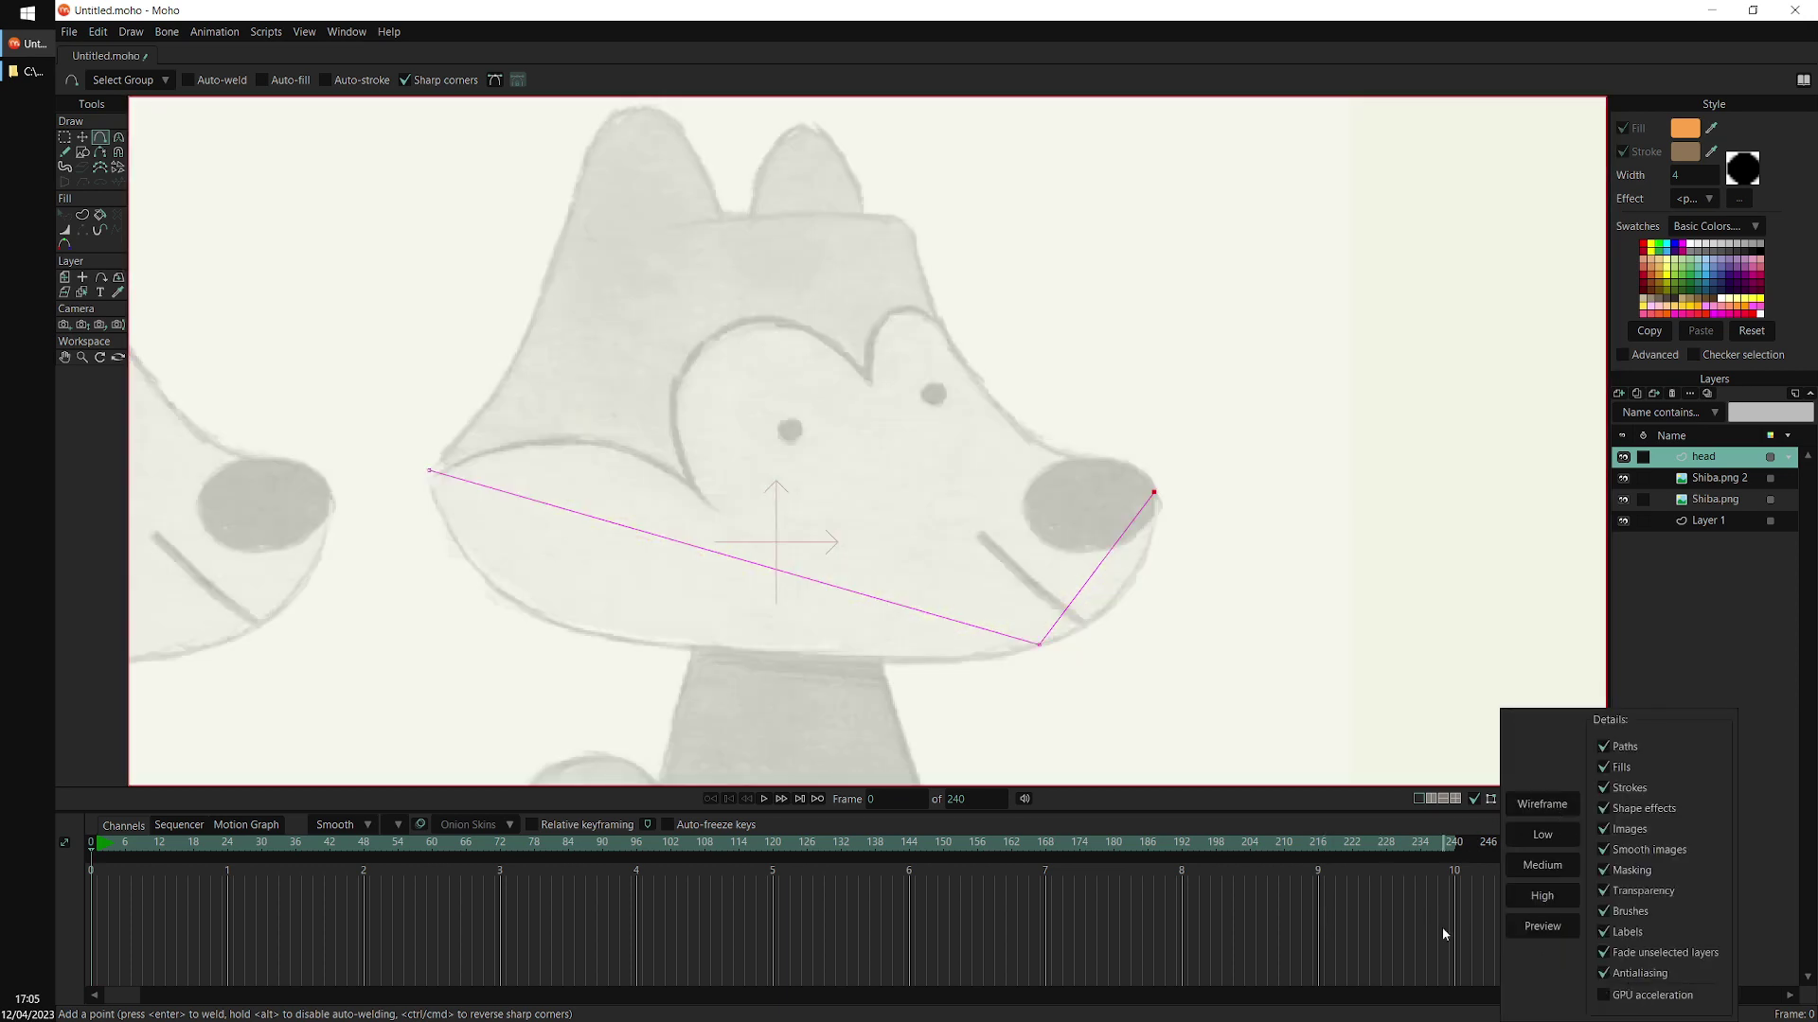
click(1434, 924)
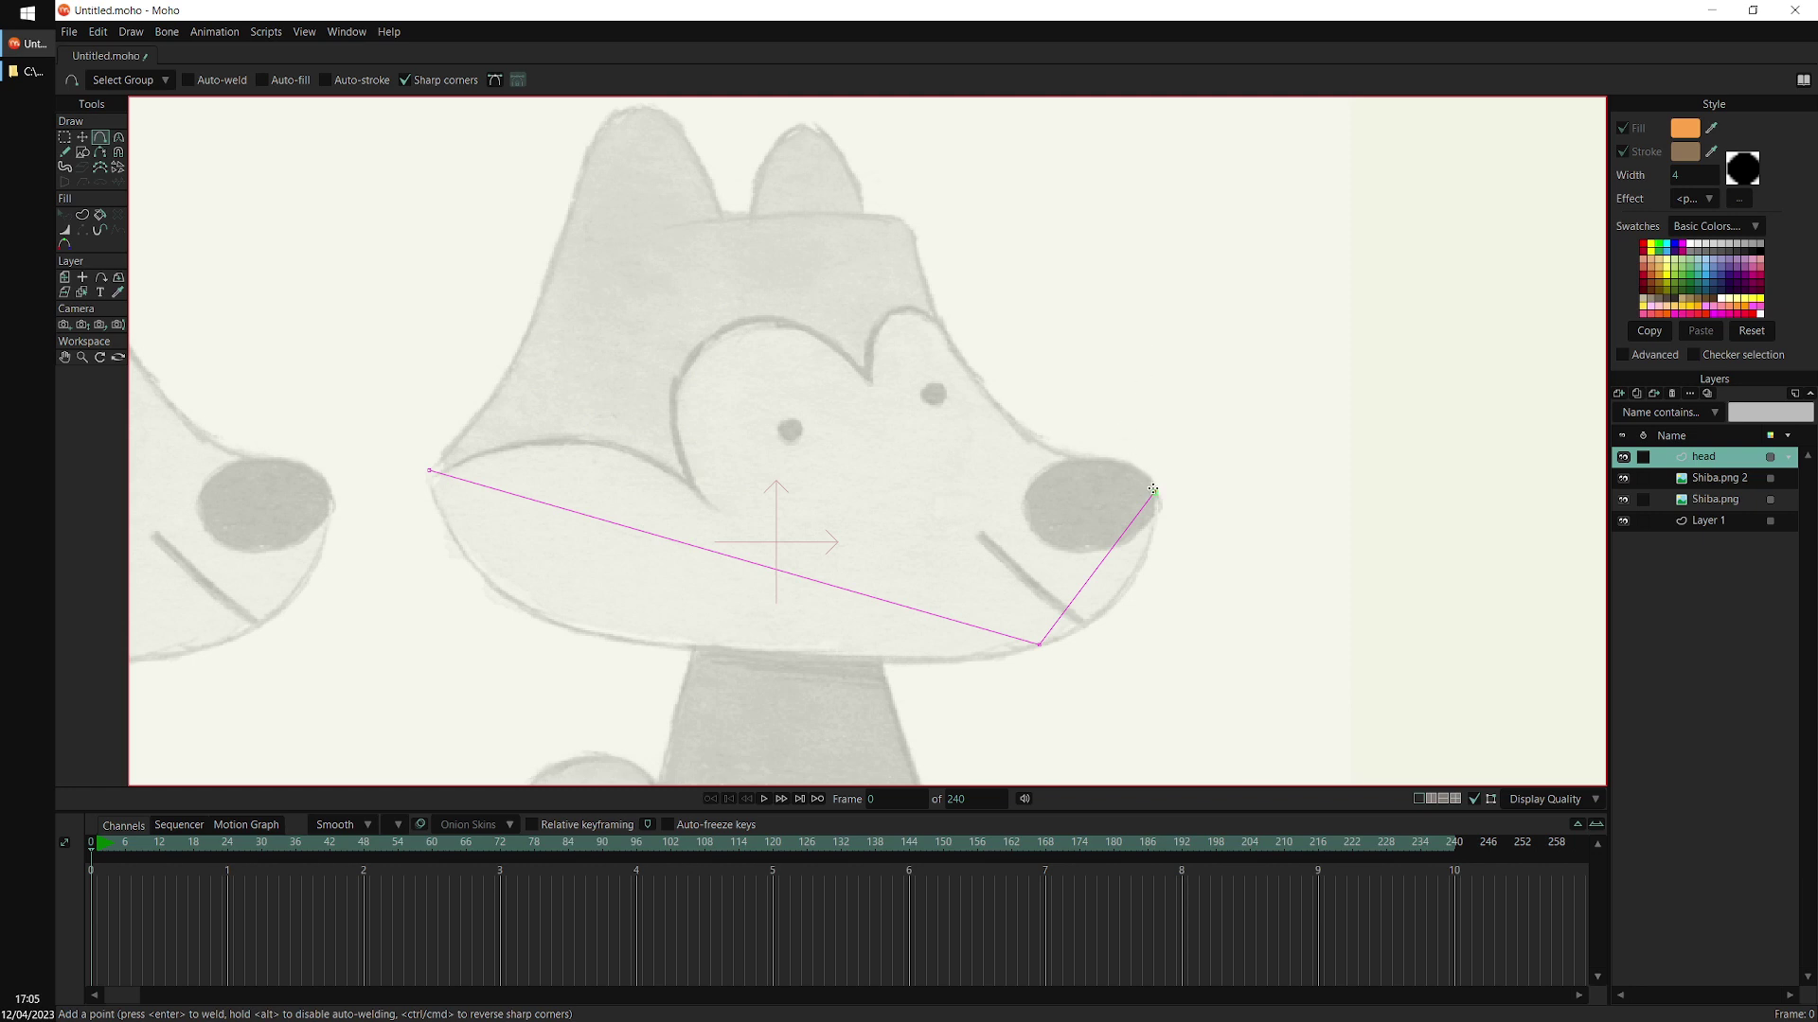
Continue the outline from the nose tip across both top corners of the head and weld it closed at the back of the cheek
drag(1155, 490, 429, 467)
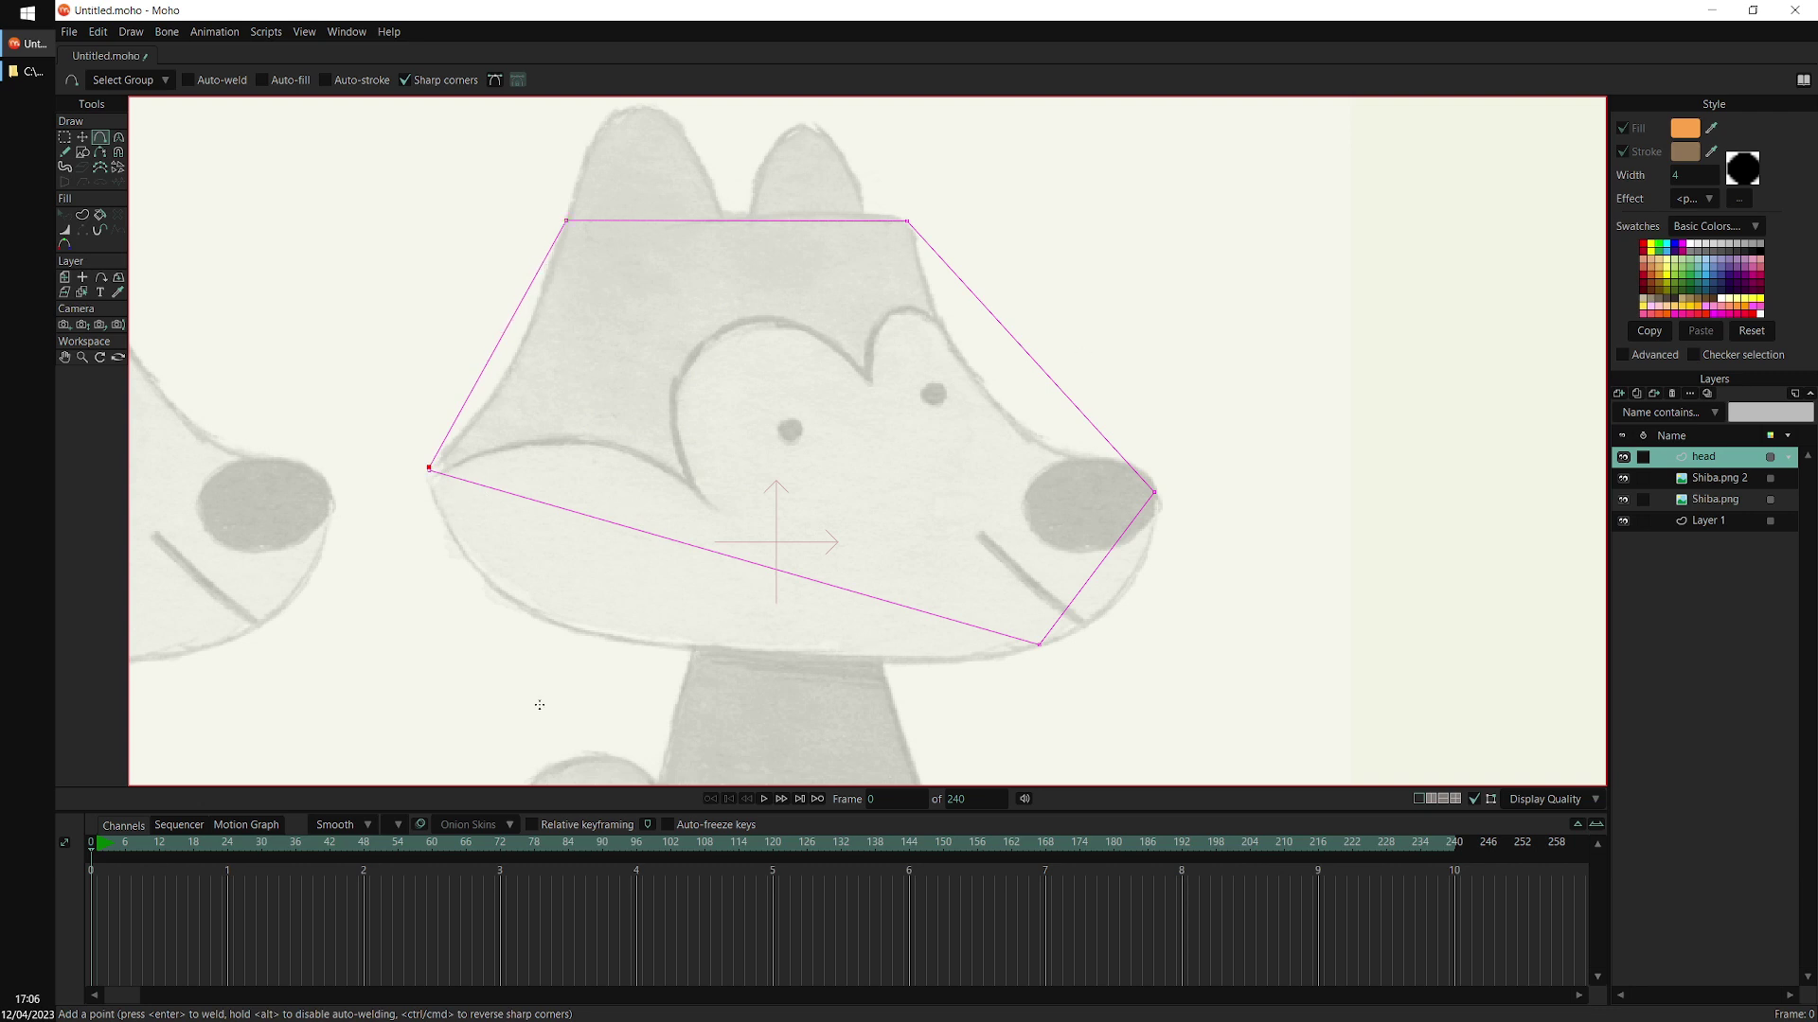
key(Return)
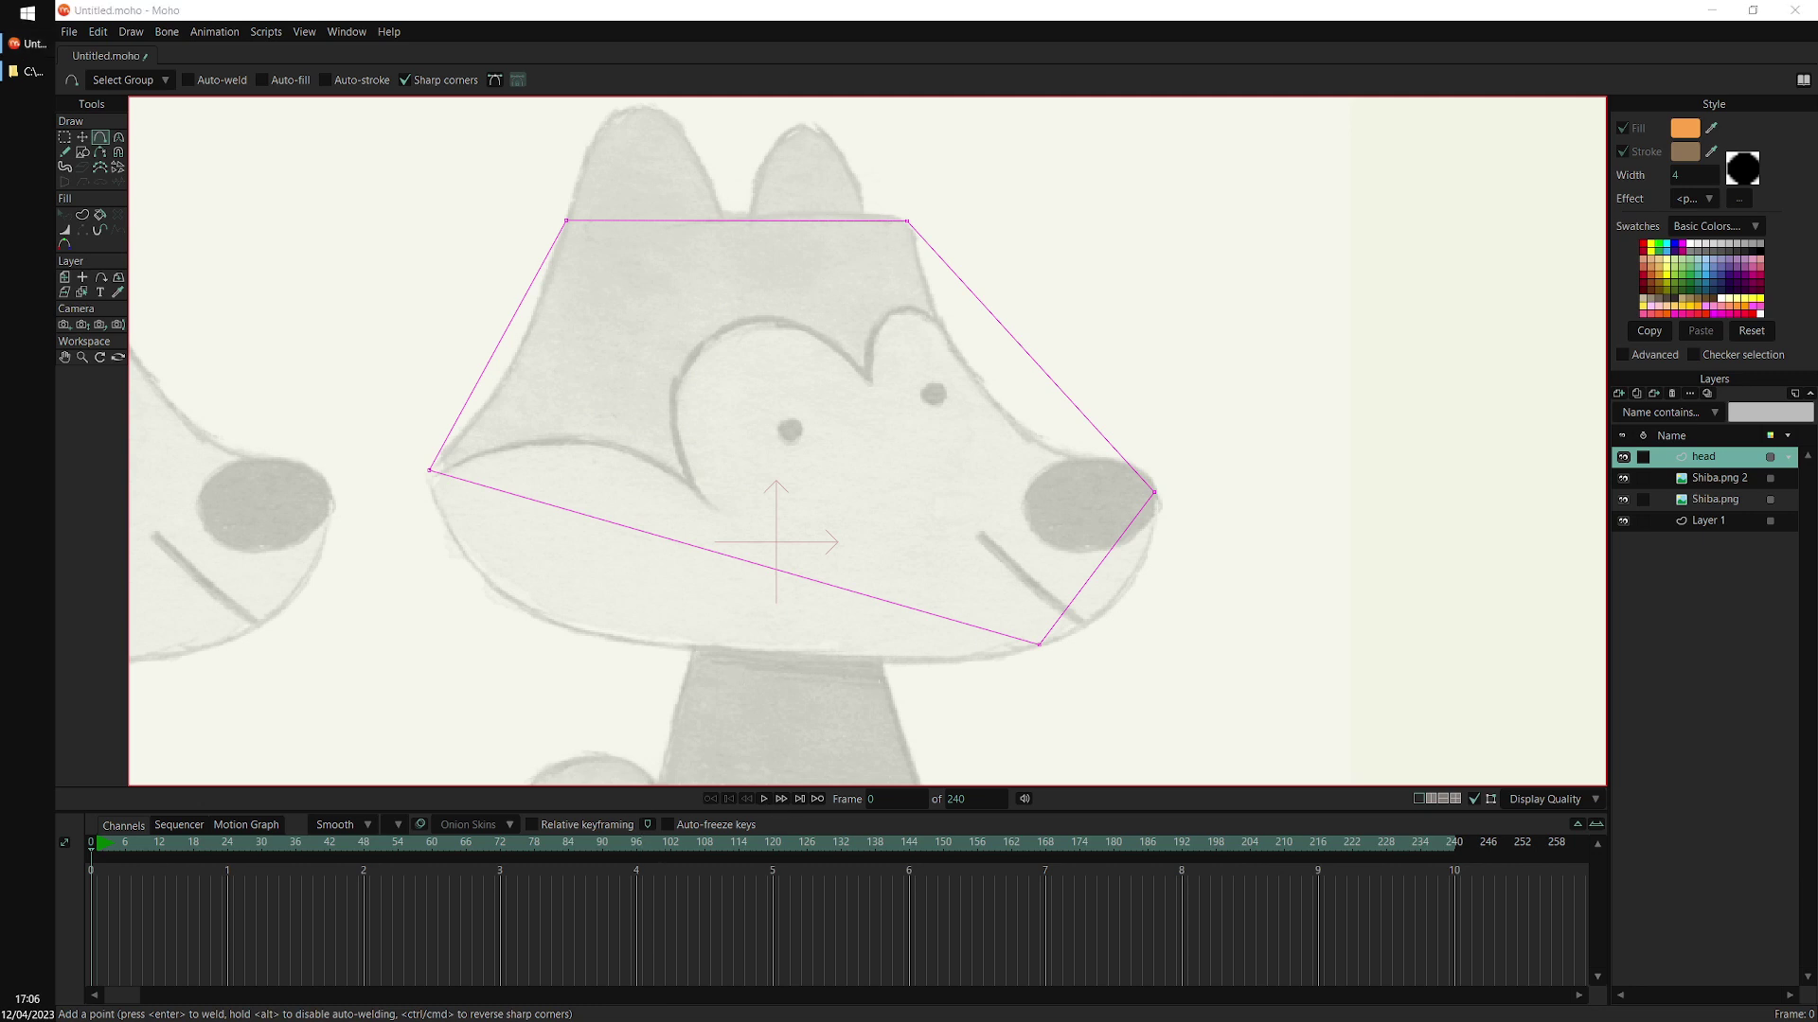
click(656, 891)
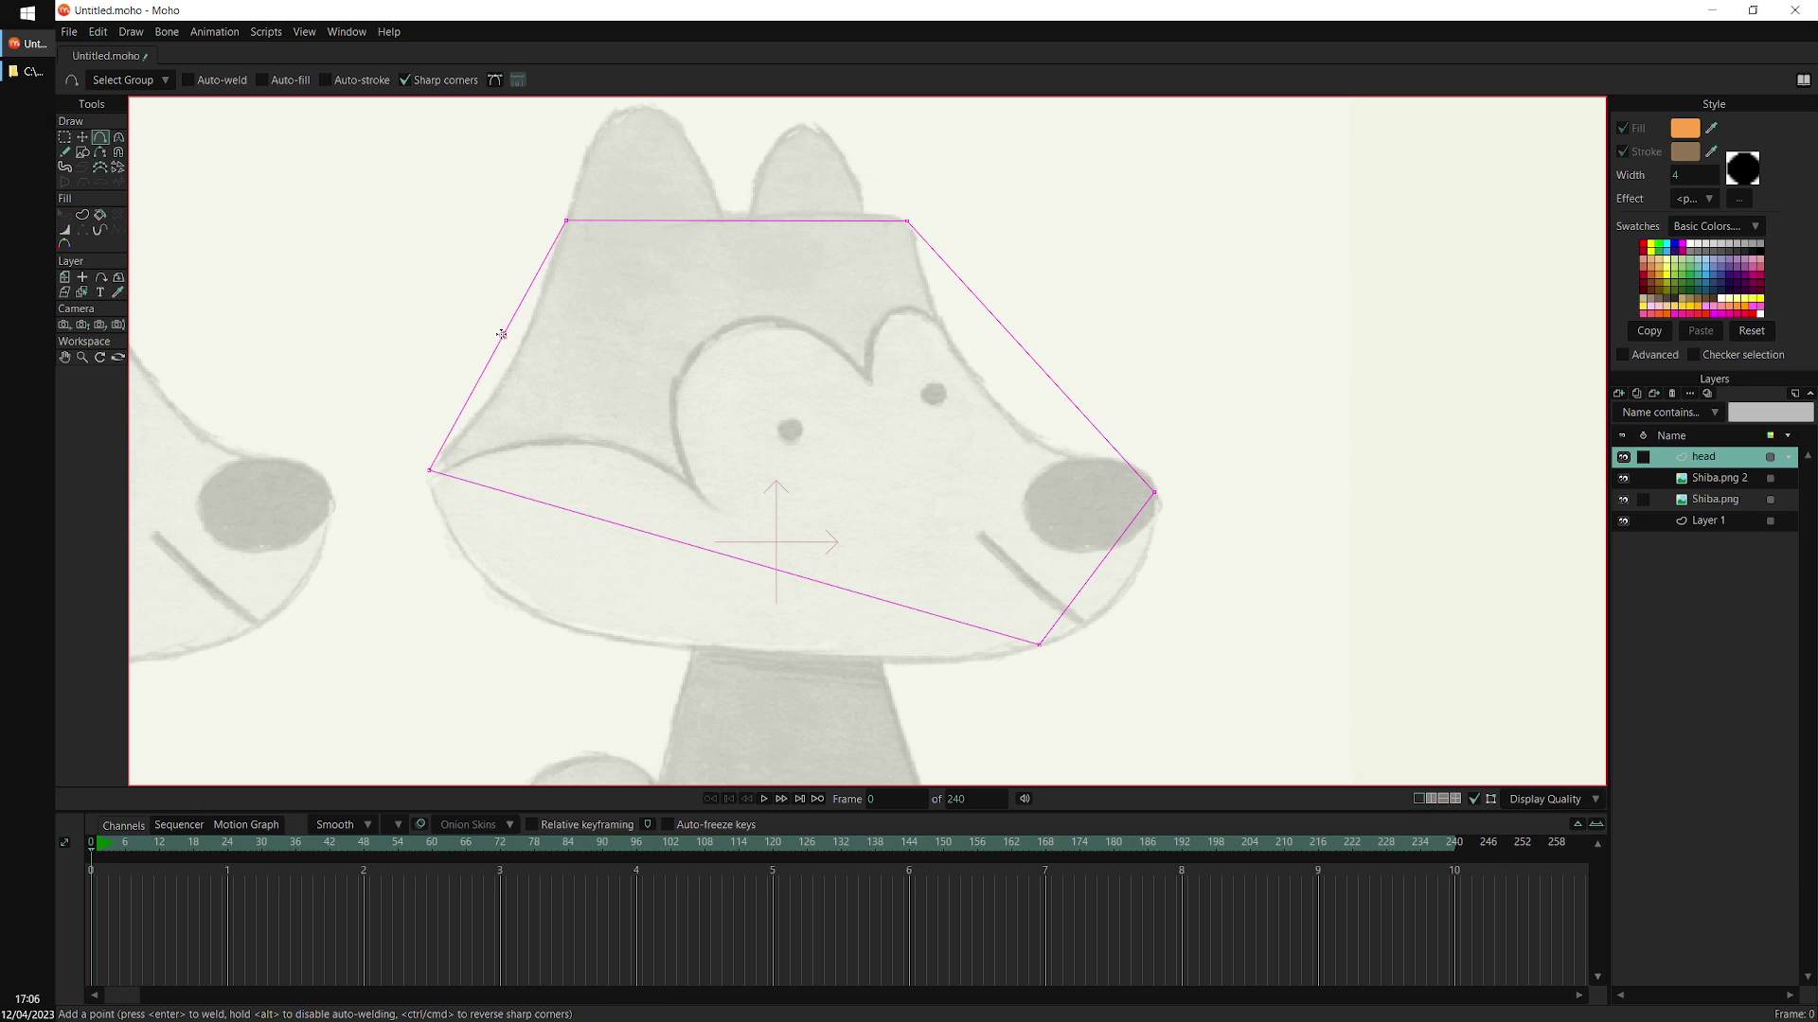
Add points to the head outline at the nape, brow, lower cheek, front of the chin and top centre, fitting it to the sketch
drag(502, 334, 510, 365)
drag(1021, 345, 985, 388)
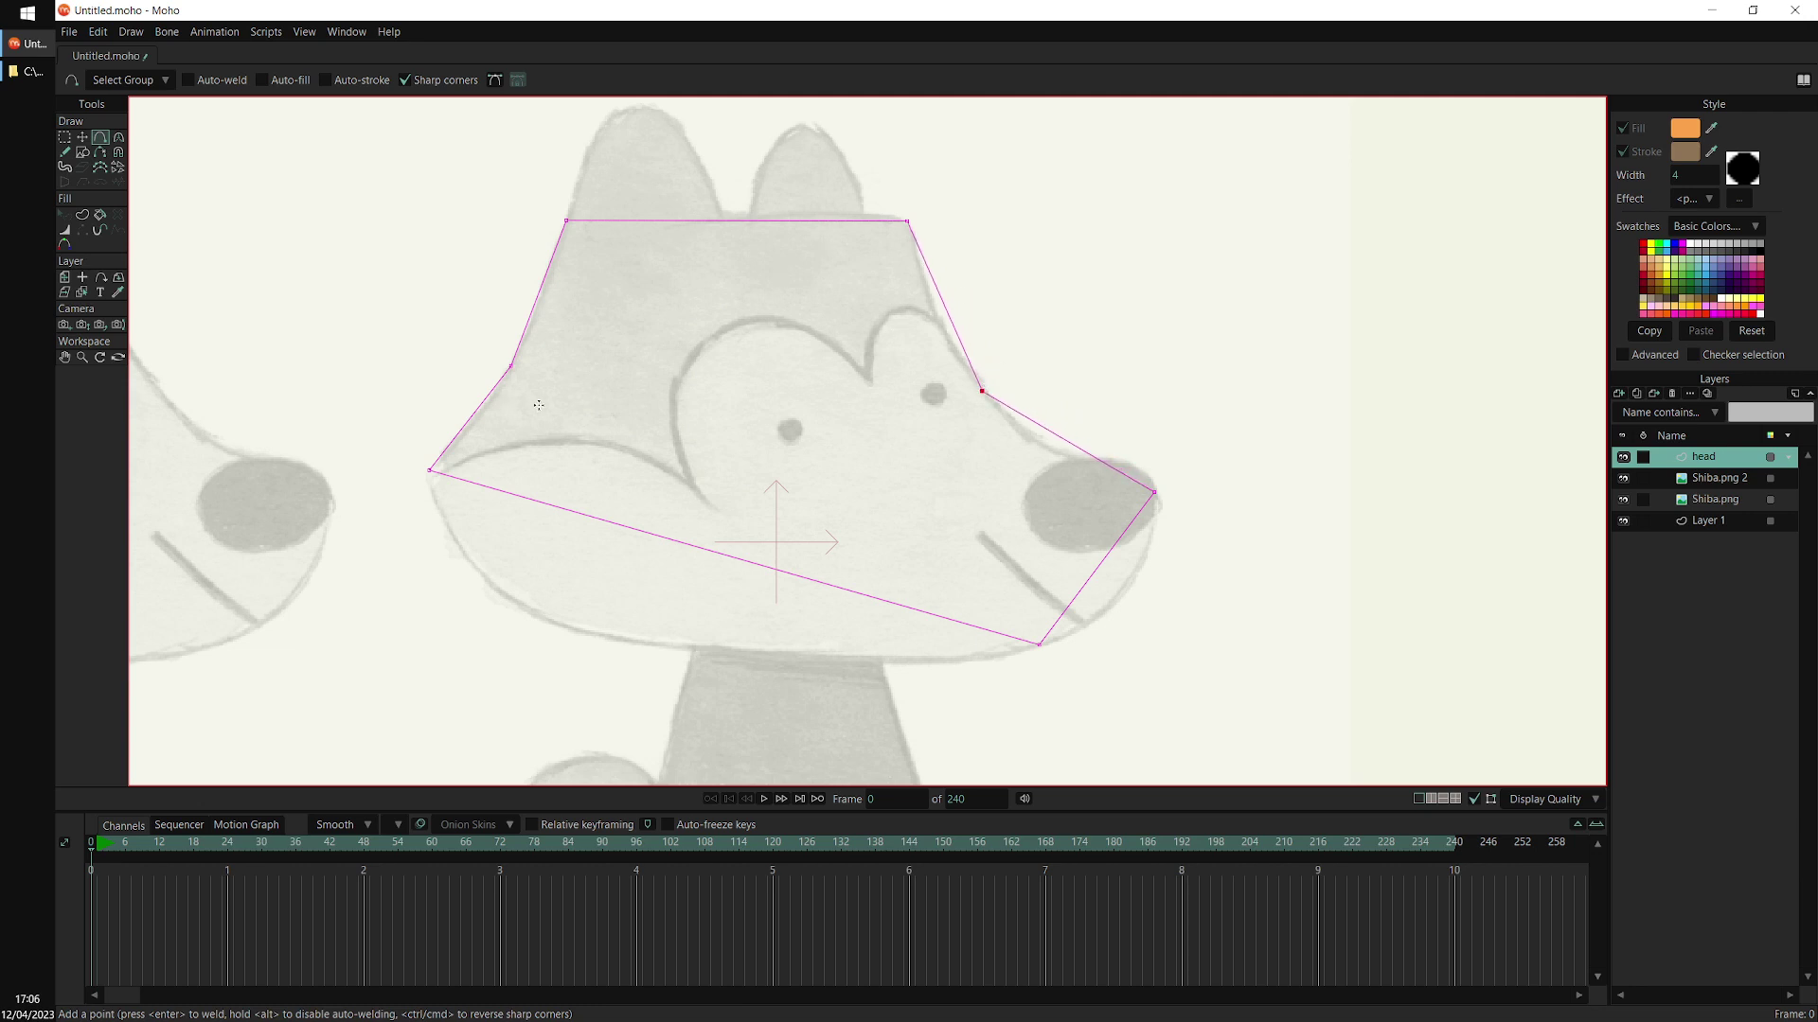
drag(694, 544, 561, 626)
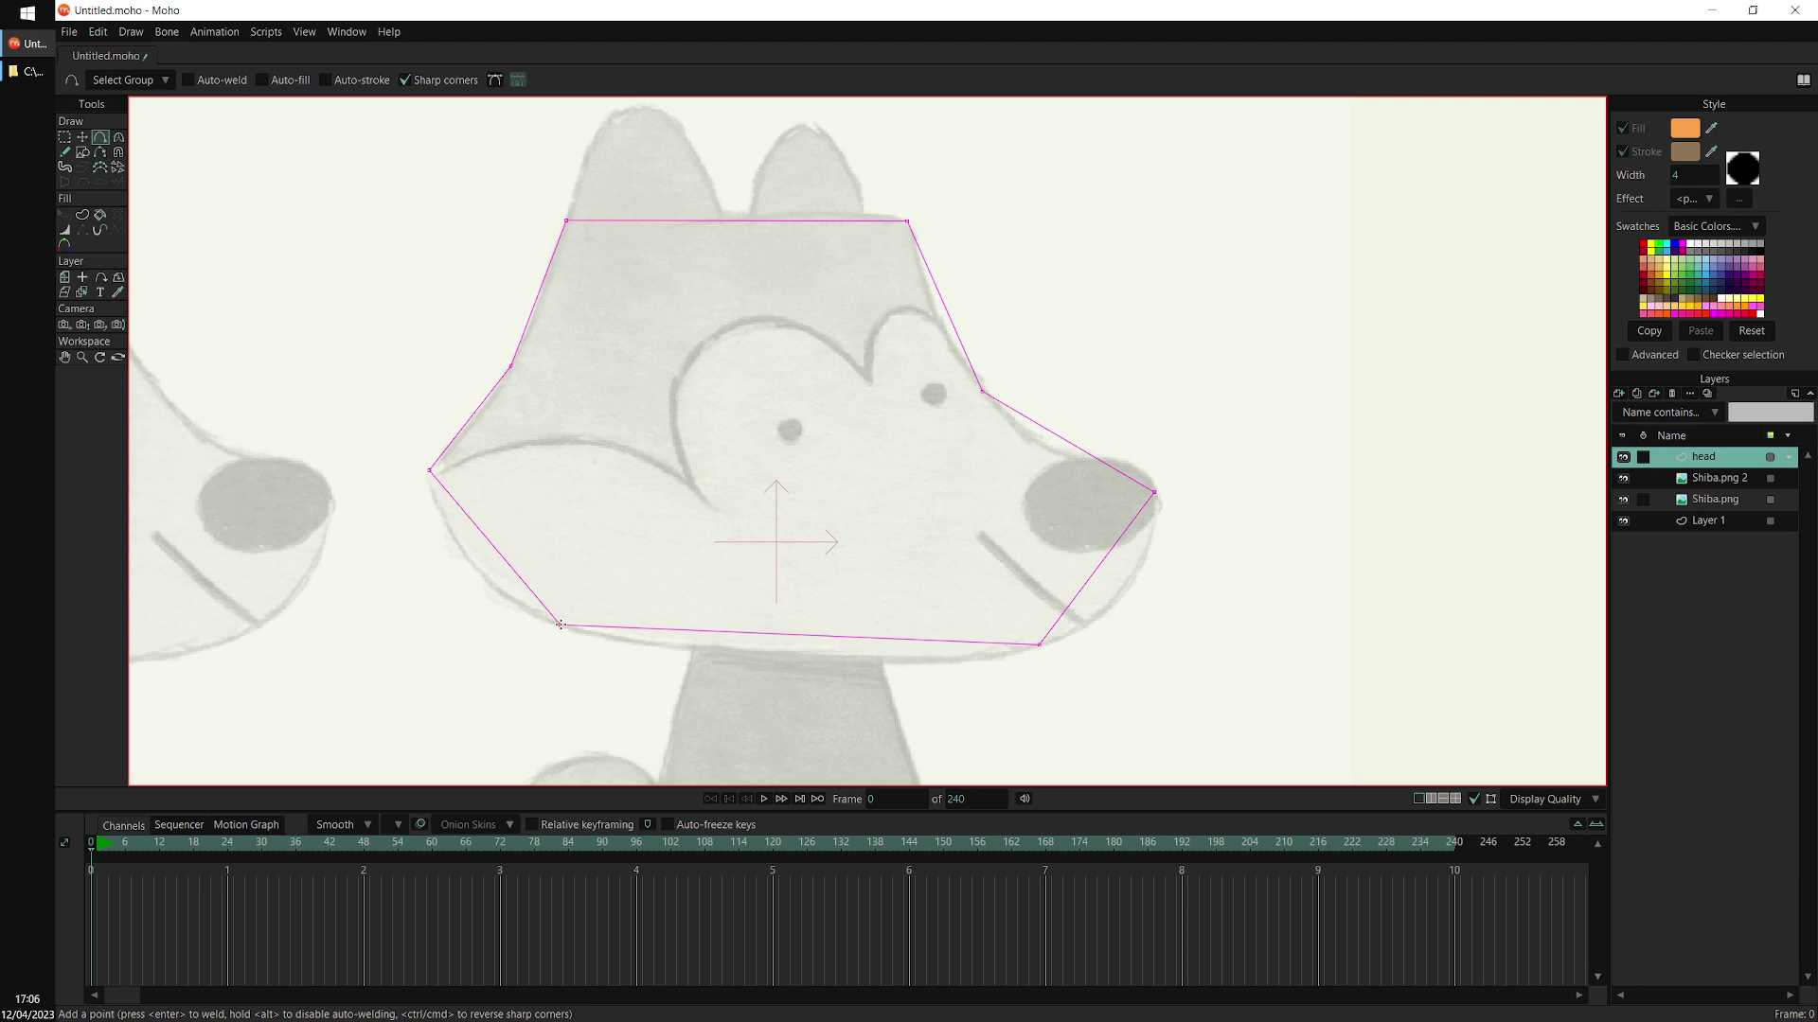
click(1099, 566)
drag(1102, 568, 1127, 589)
drag(742, 220, 740, 214)
click(792, 216)
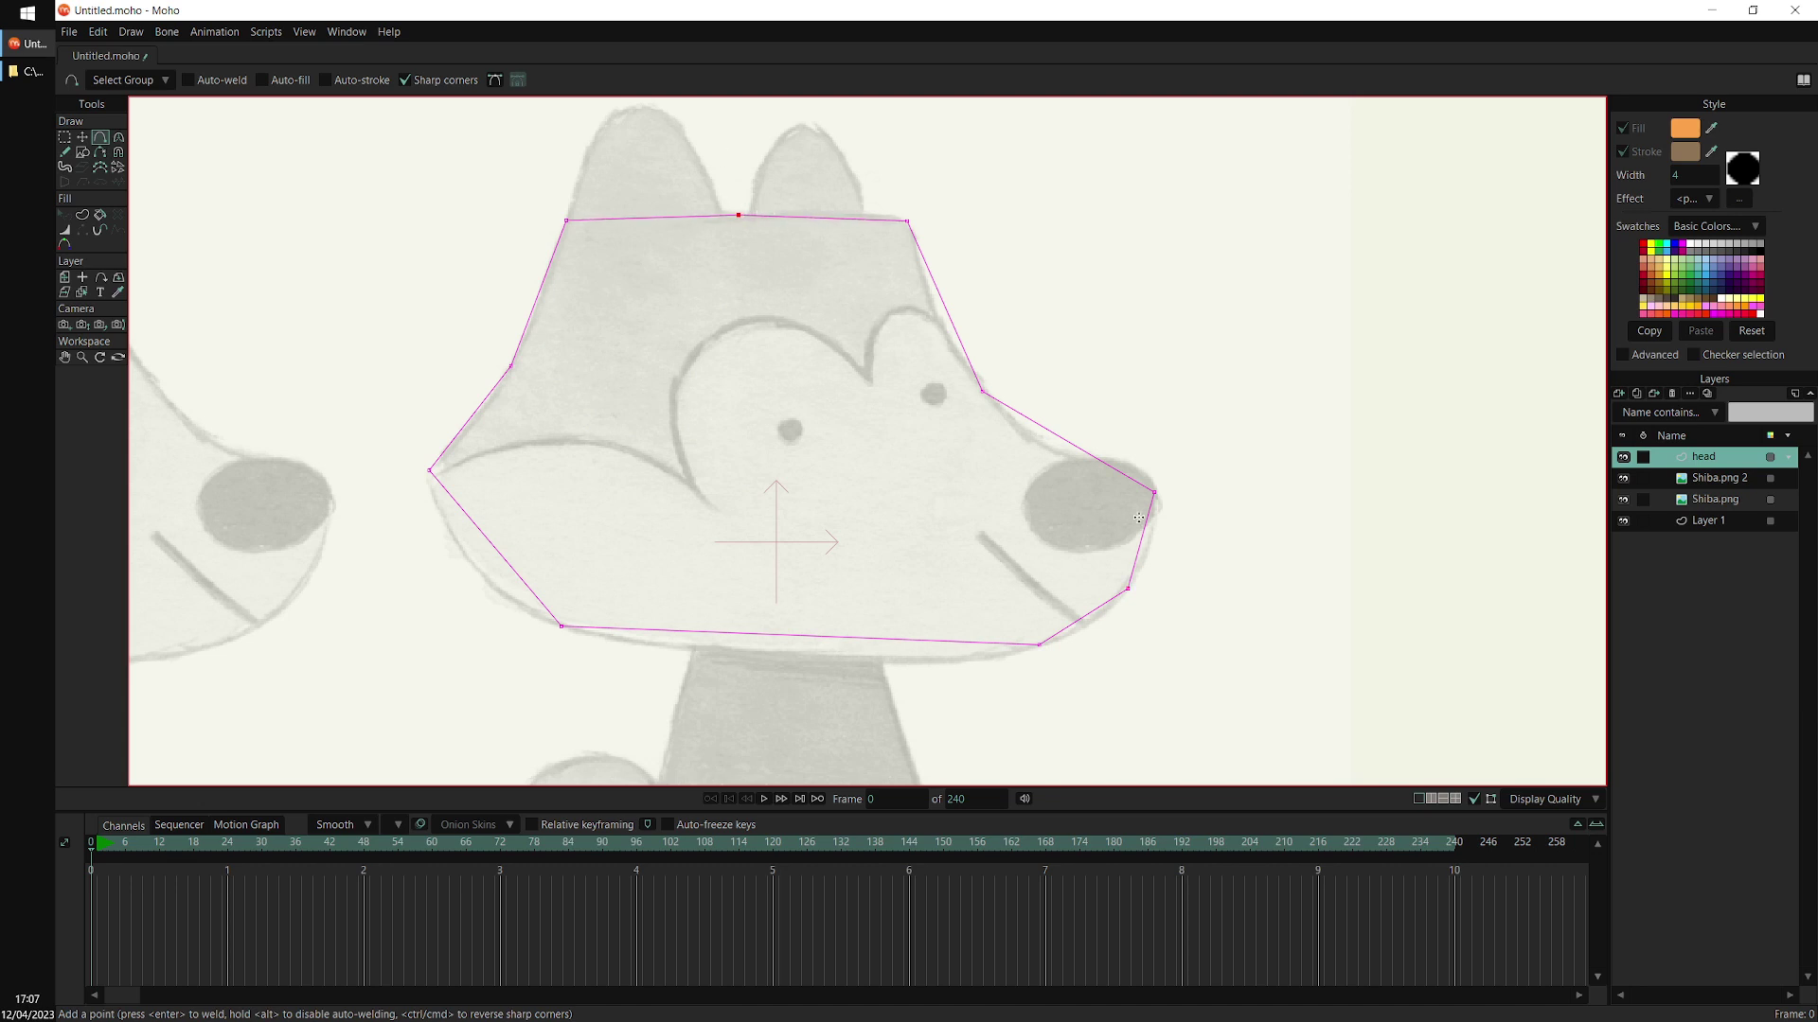
Curve the nape point with the Curvature tool to about 0.40 and adjust its handles to follow the back of the head
click(119, 139)
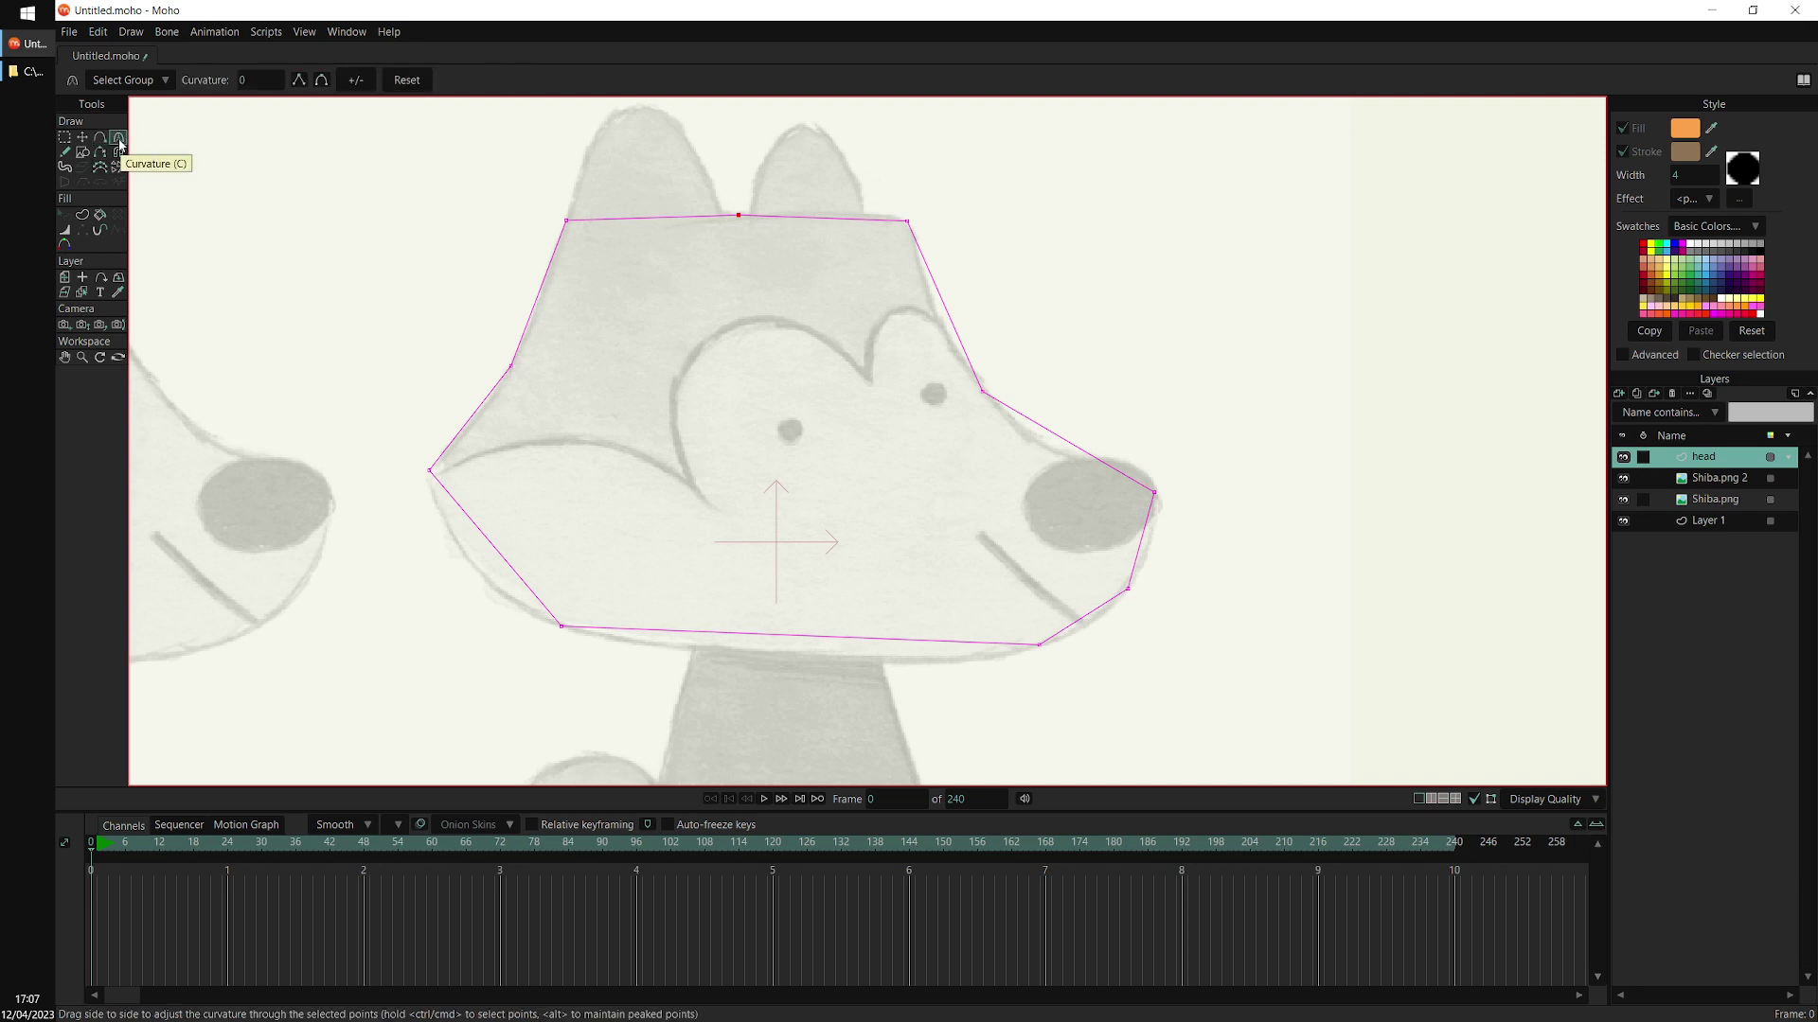
click(511, 366)
drag(511, 371, 1060, 367)
mouse_move(541, 310)
mouse_down()
mouse_move(572, 357)
mouse_move(550, 295)
mouse_up()
drag(479, 425, 471, 439)
drag(550, 295, 553, 289)
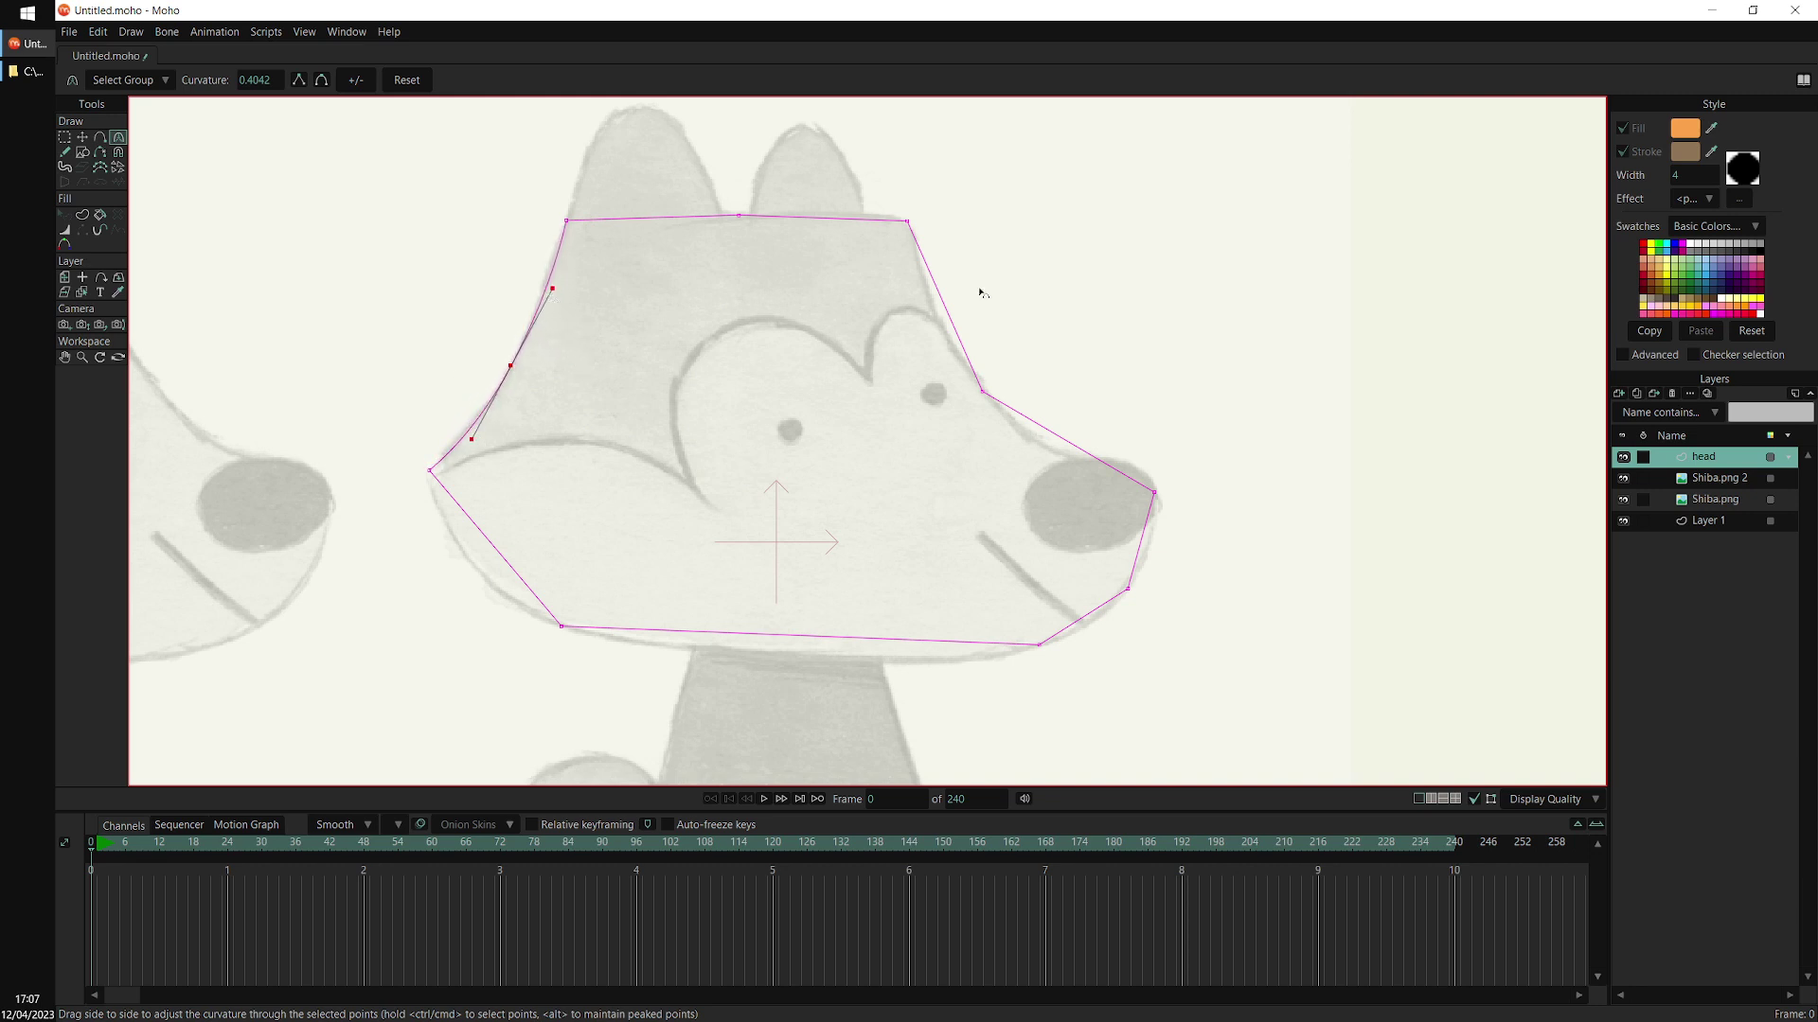
Curve the outline's brow, lower cheek and chin points and adjust their handles to match the sketched face contour
drag(991, 389, 1525, 404)
drag(1032, 447, 1039, 461)
drag(539, 629, 975, 672)
drag(475, 606, 415, 593)
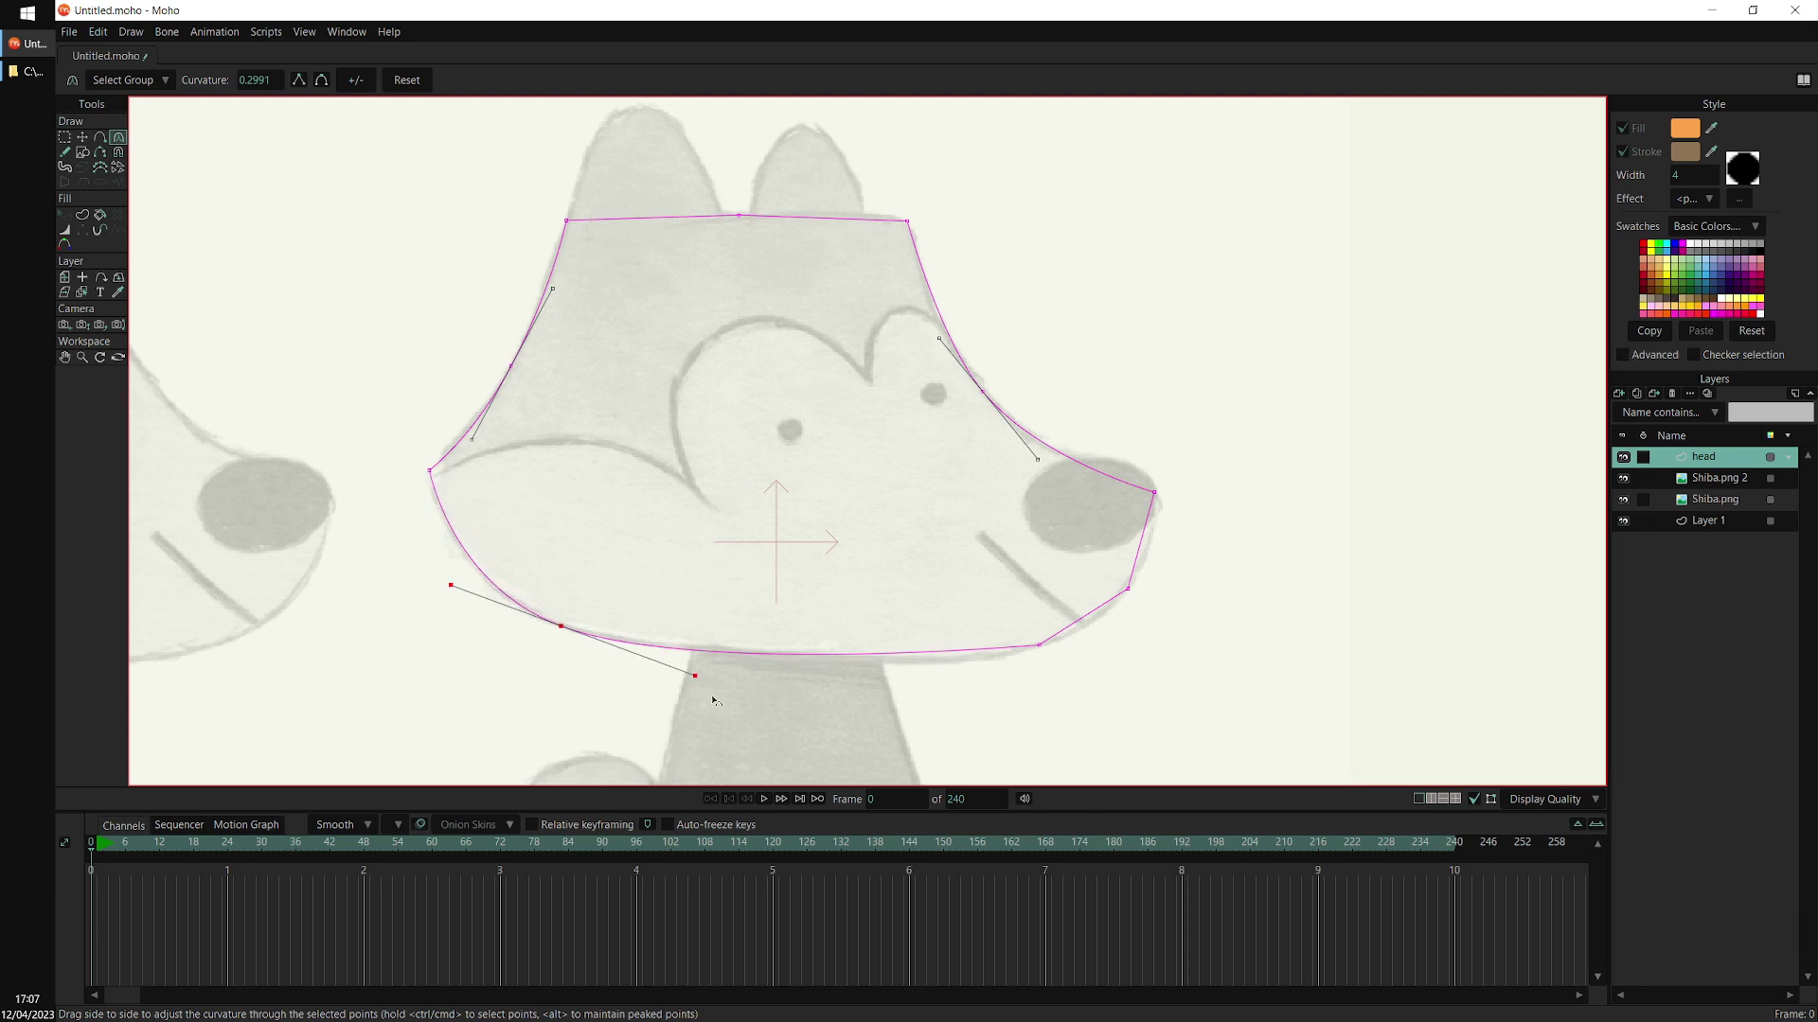
drag(708, 695, 706, 685)
drag(1040, 663, 1345, 606)
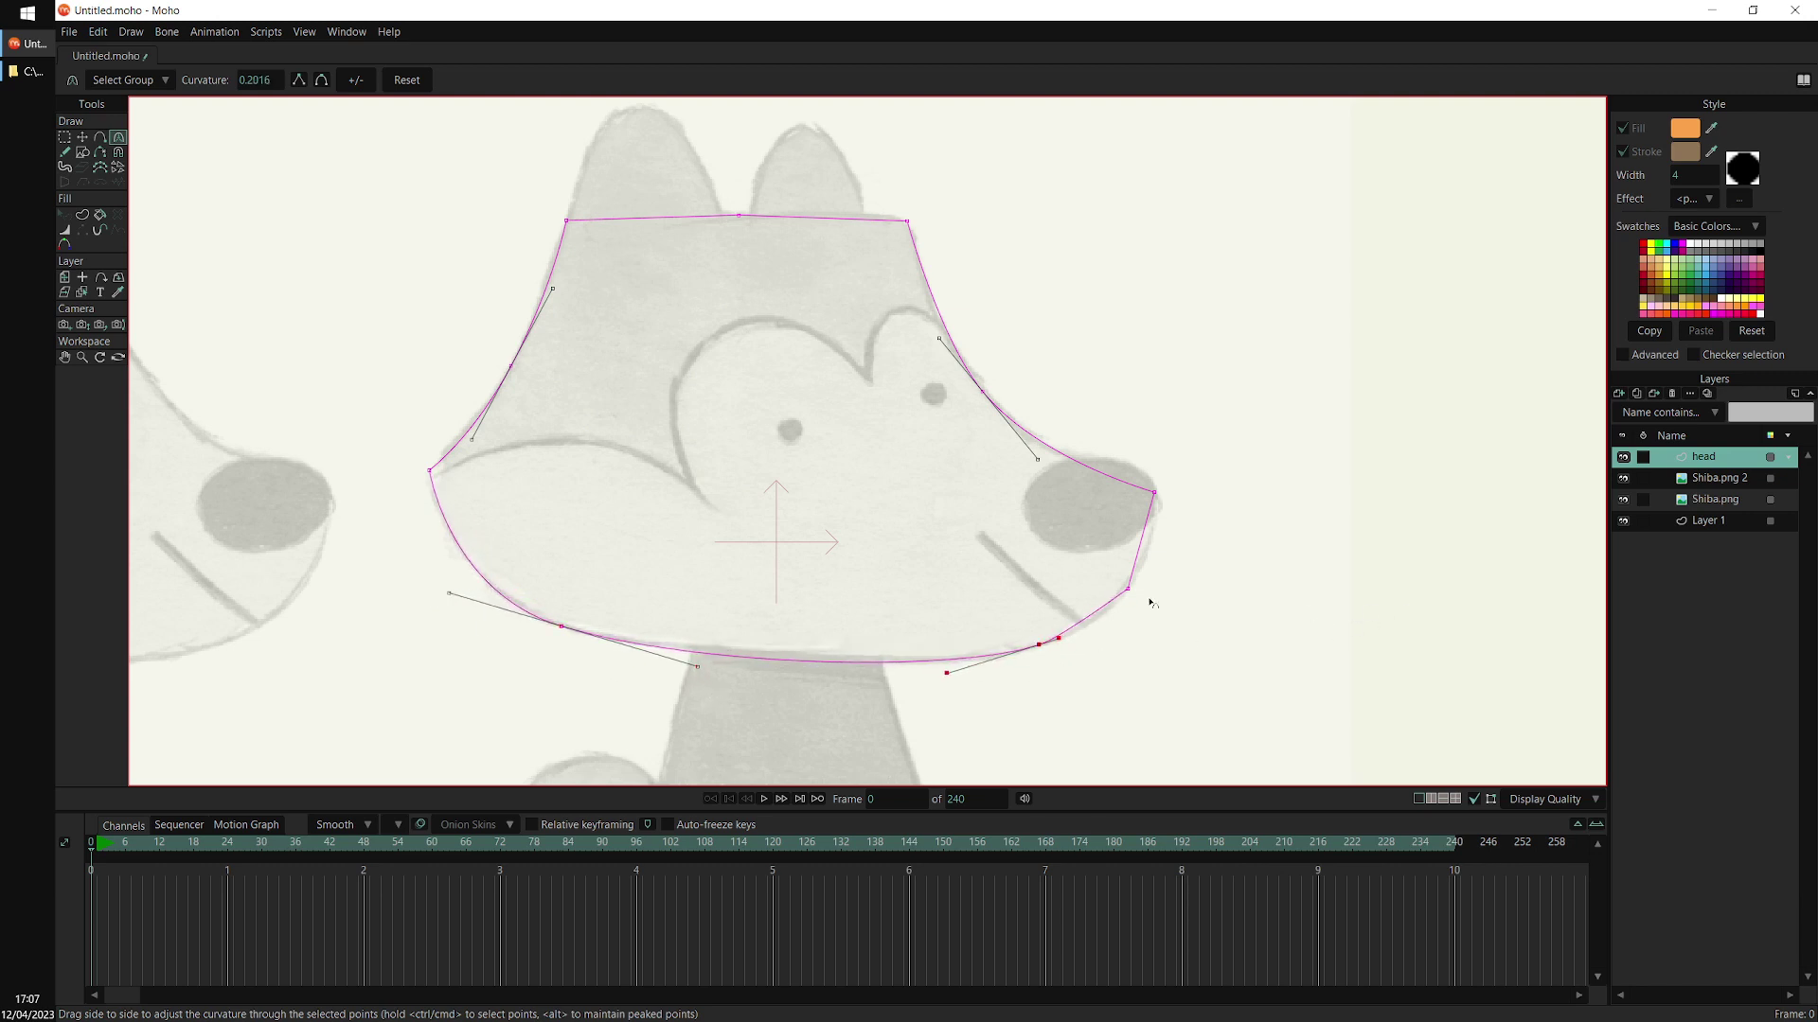
Curve the outline's front chin, nose tip and top centre points, adjusting the brow handles to follow the sketched muzzle
drag(1133, 598, 1496, 521)
drag(1159, 489, 1052, 493)
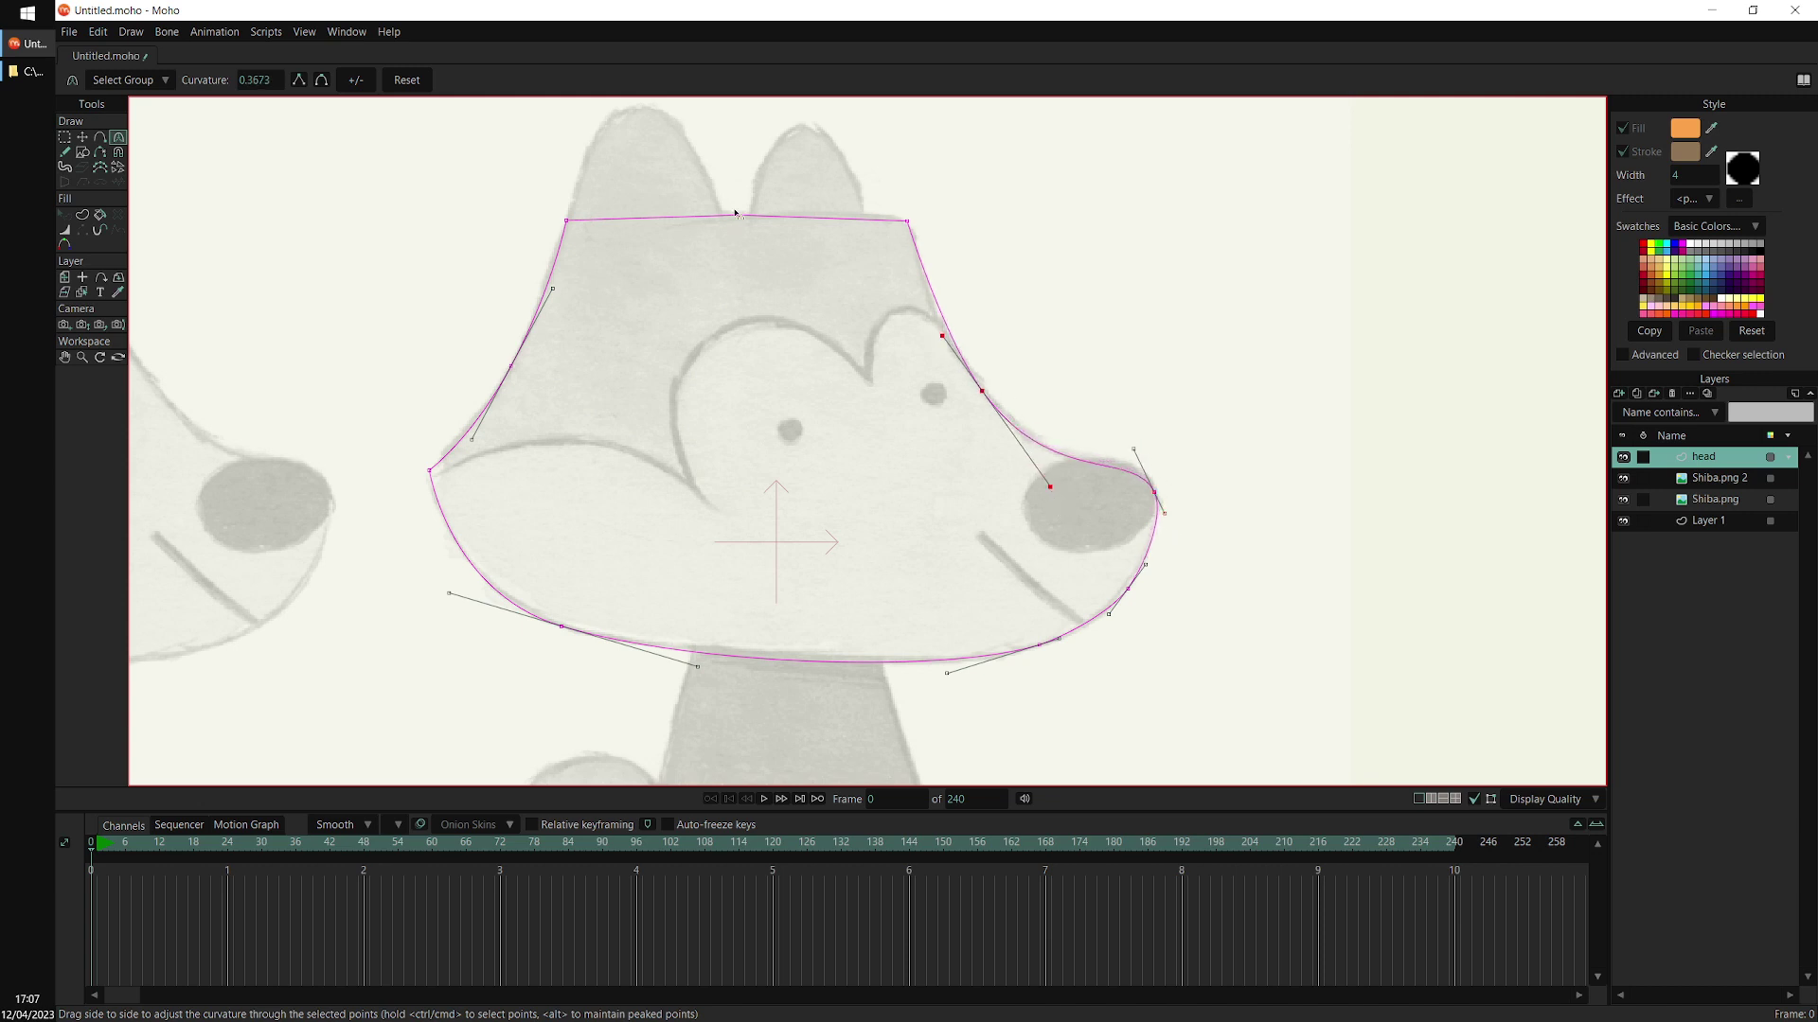
drag(735, 214, 1452, 284)
Select the whole head outline, reset the style to defaults and create a shape with both fill and stroke
click(85, 219)
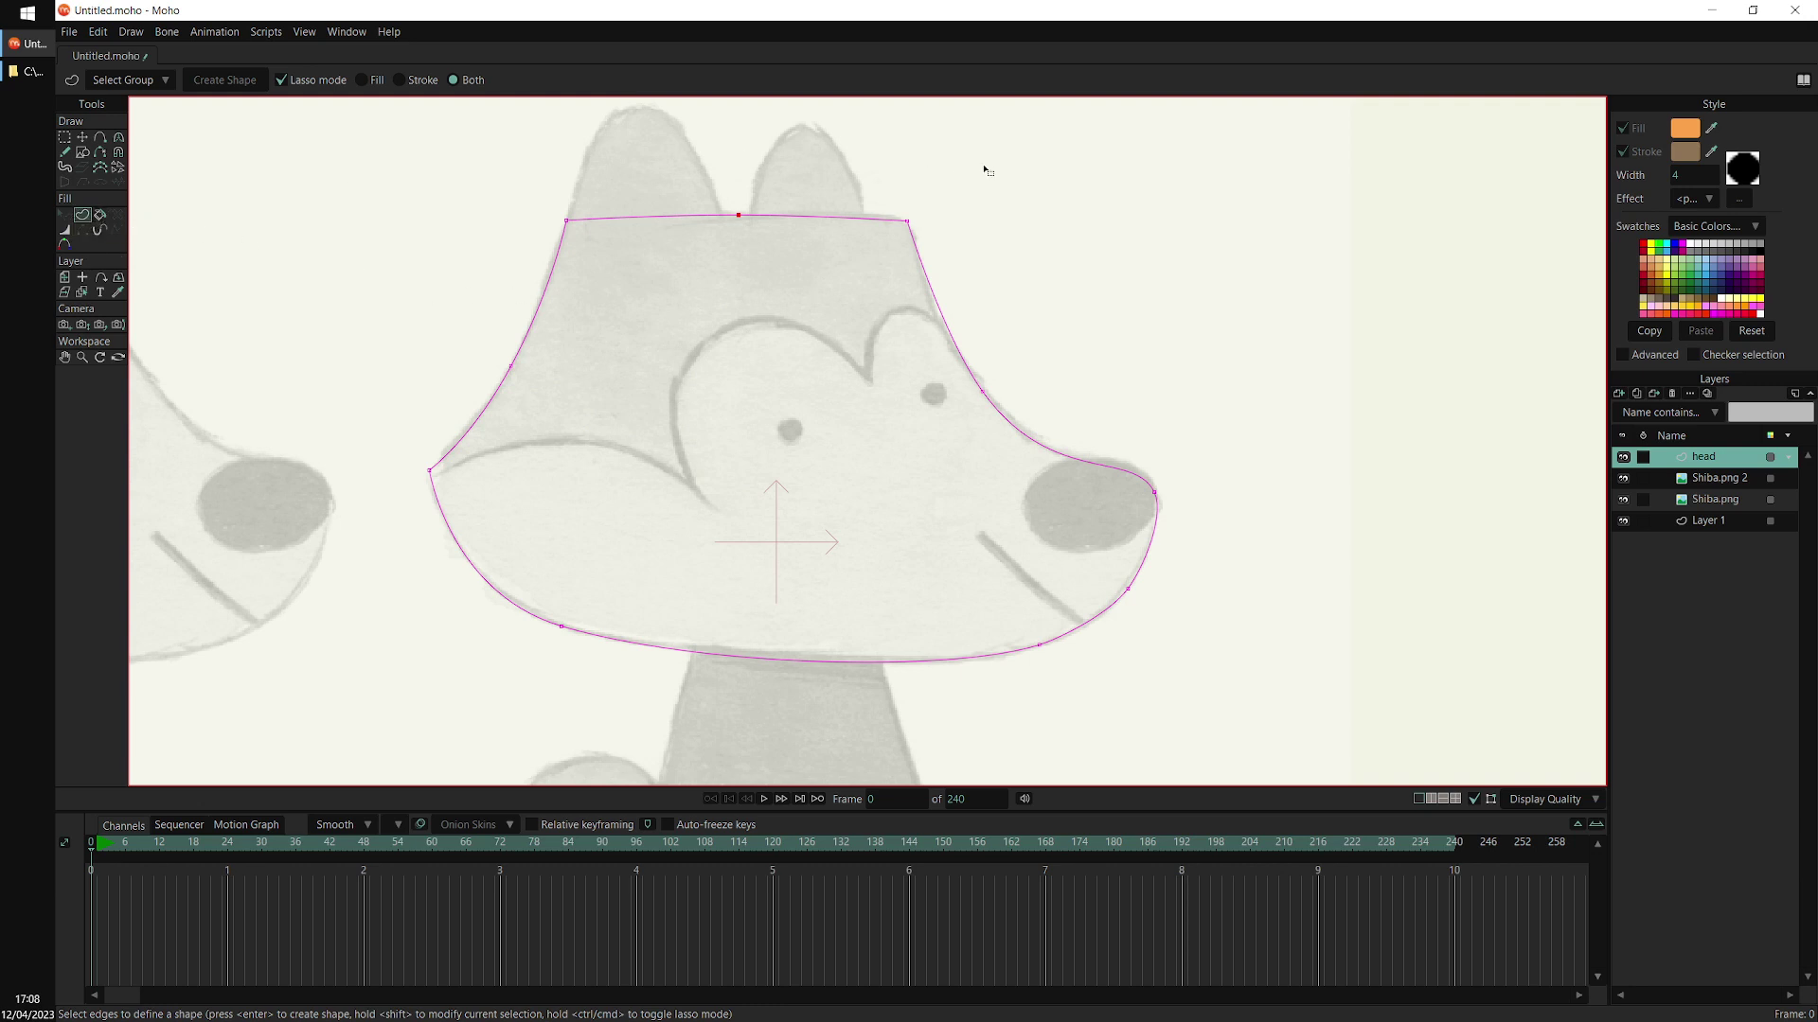
mouse_move(978, 166)
mouse_down()
mouse_move(736, 161)
mouse_move(524, 188)
mouse_move(351, 326)
mouse_move(308, 485)
mouse_move(424, 657)
mouse_move(572, 701)
mouse_move(862, 730)
mouse_move(1091, 676)
mouse_move(1214, 530)
mouse_move(1125, 303)
mouse_move(990, 174)
mouse_up()
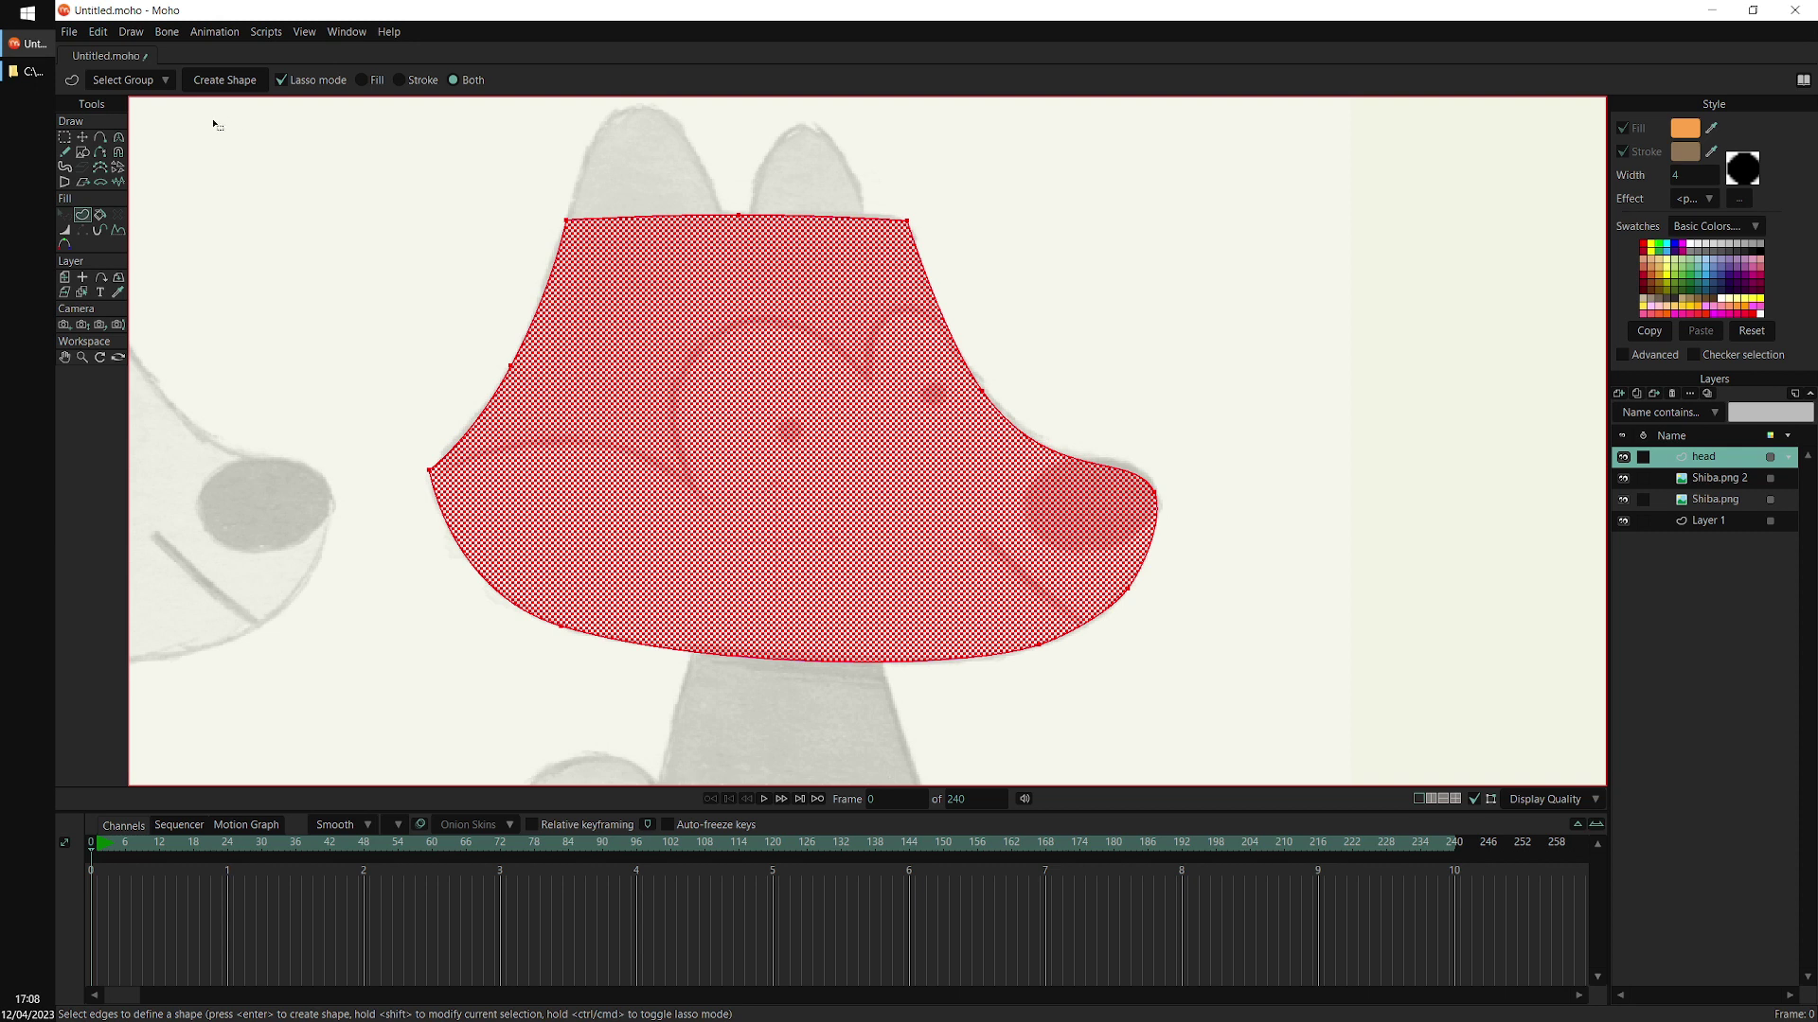
click(1751, 331)
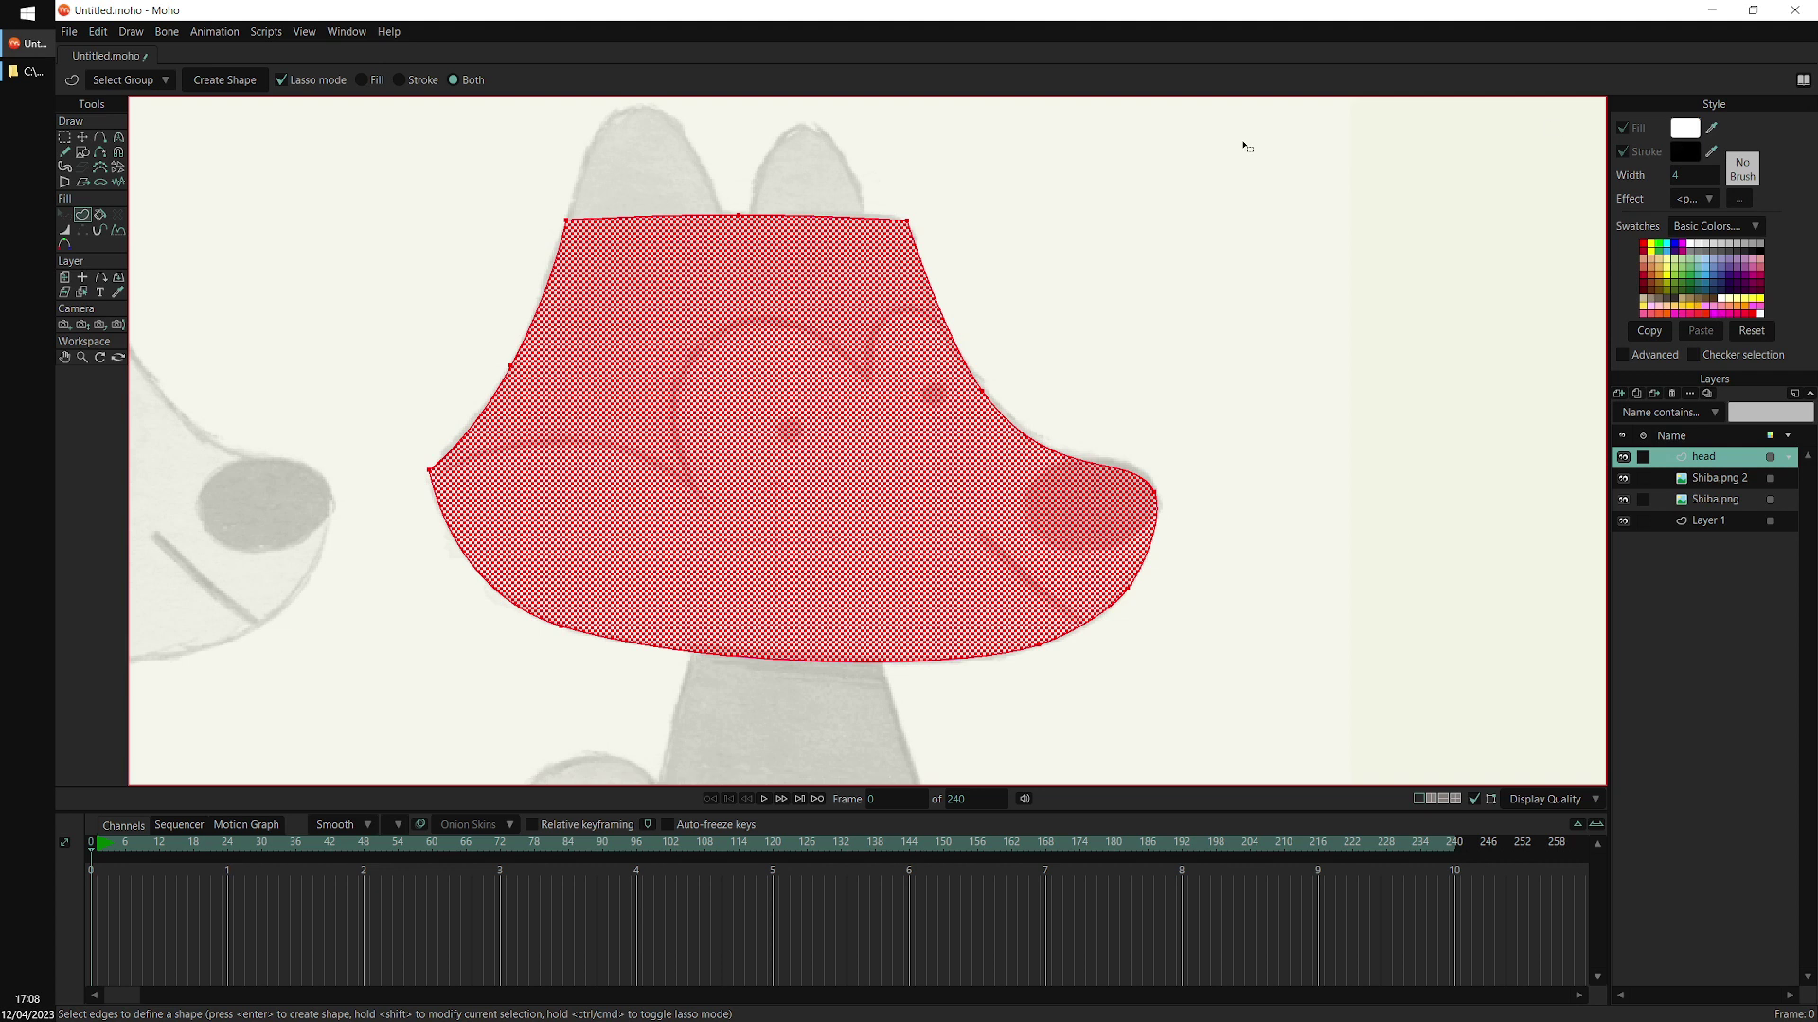
click(237, 82)
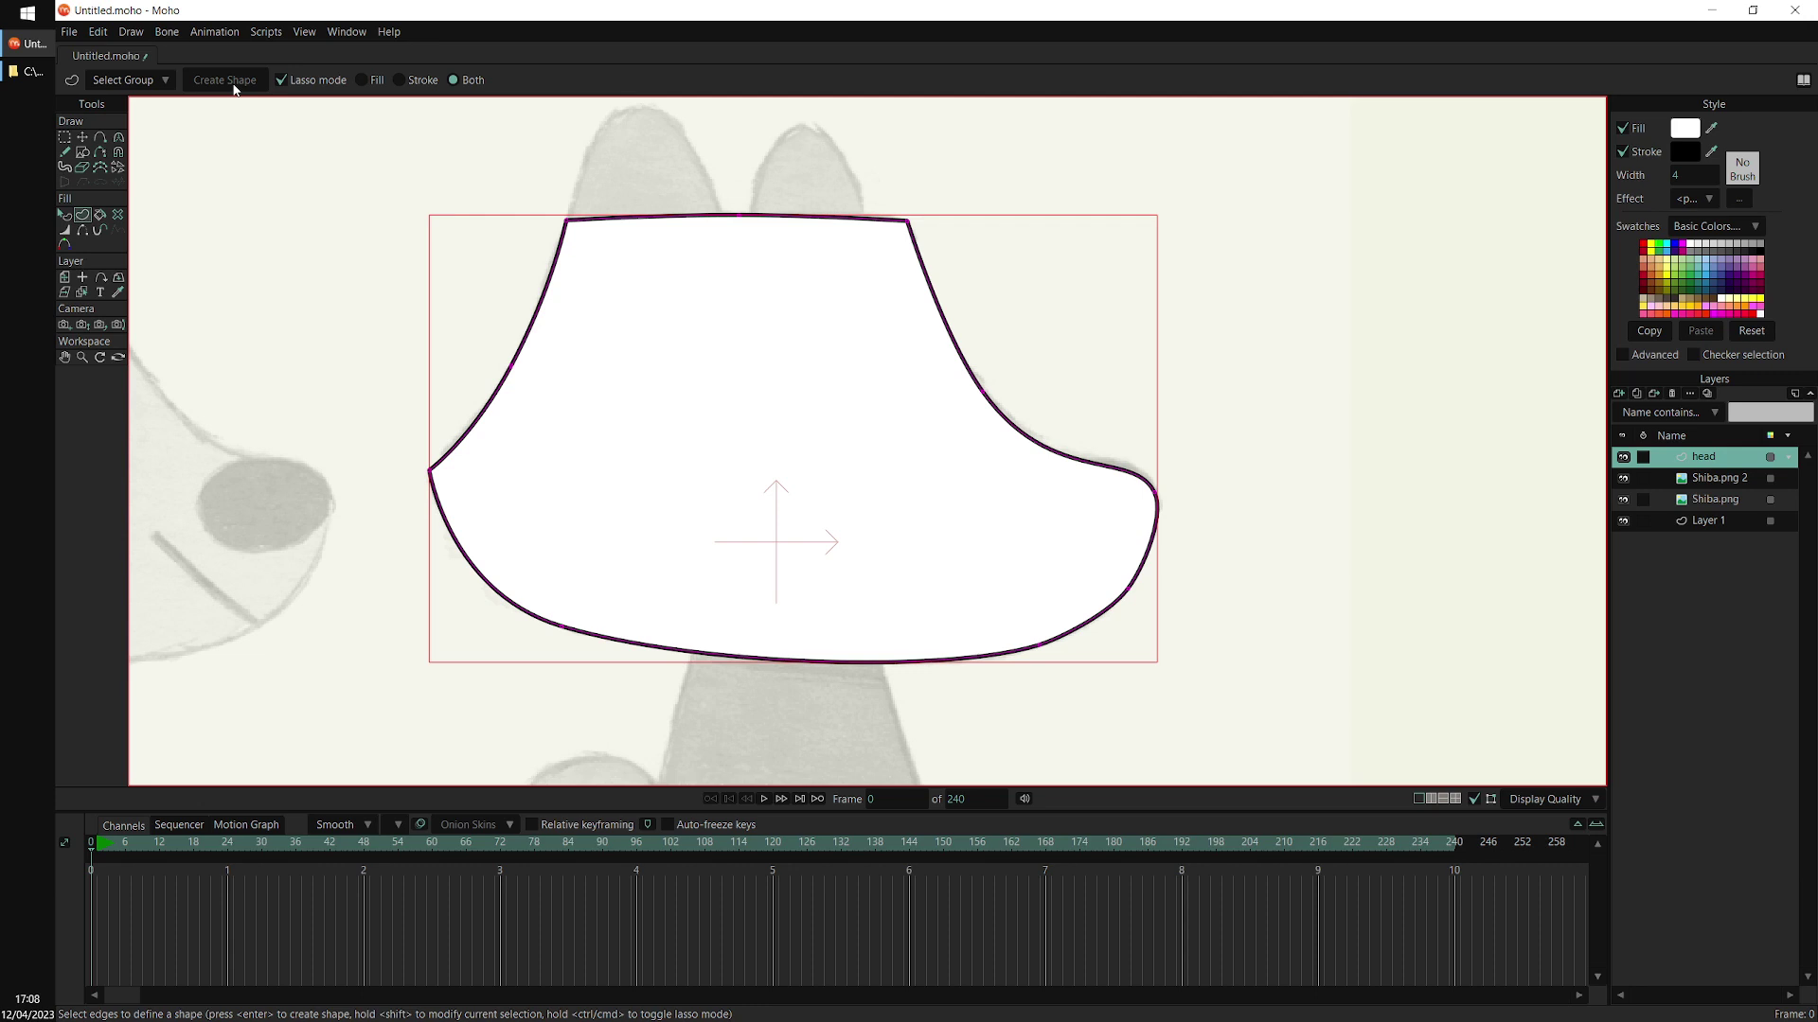
scroll(1174, 435, down, 3)
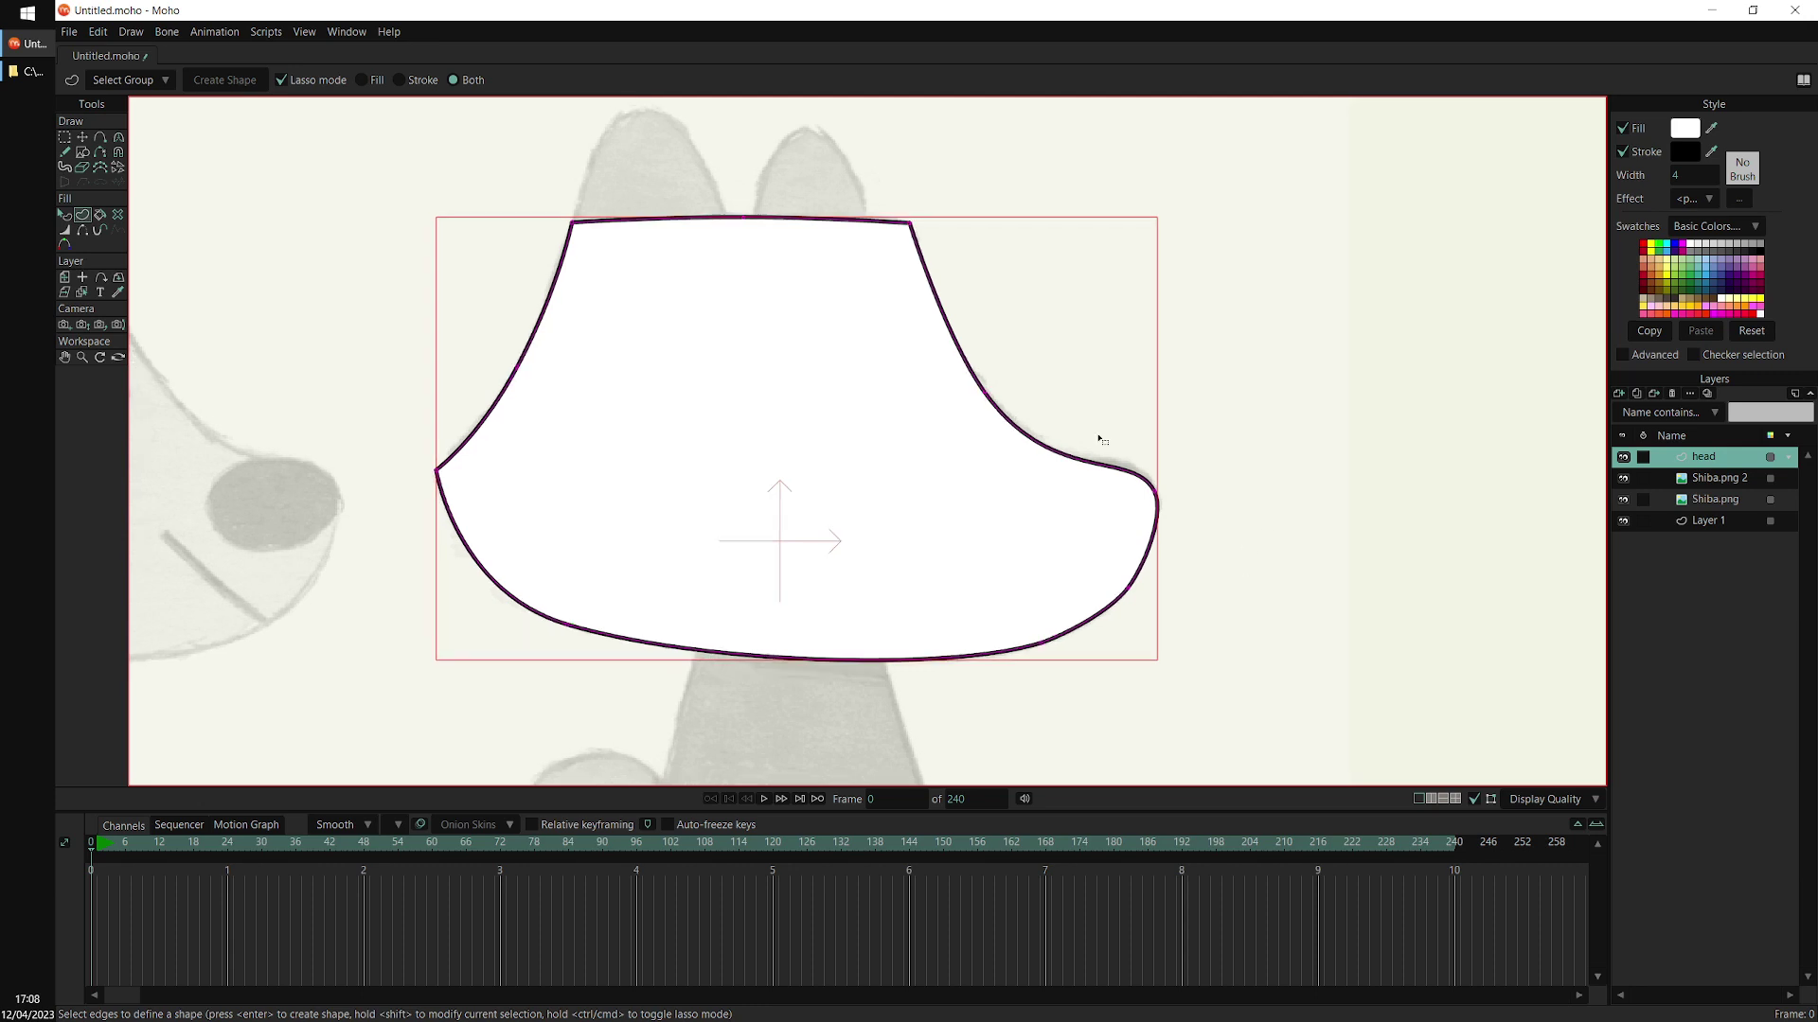
Turn off fading of unselected layers in the display quality options to show the reference in full colour
drag(1327, 493, 1383, 415)
click(1577, 798)
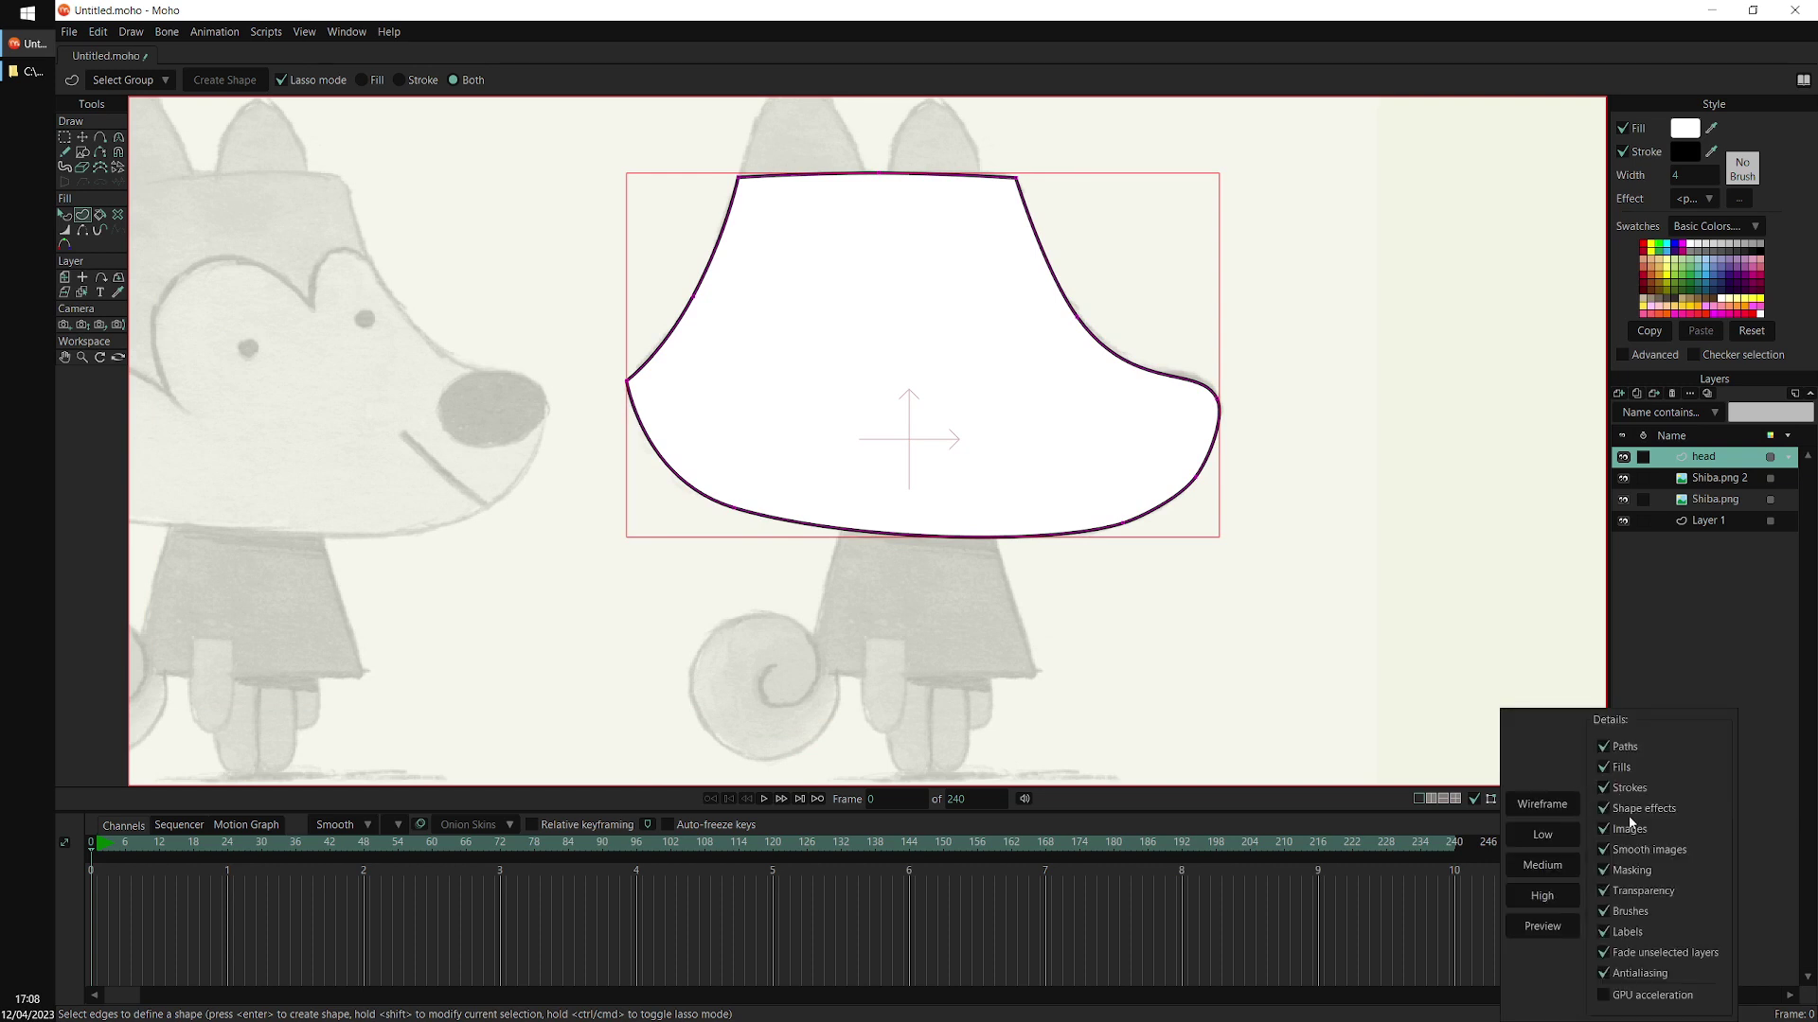
click(1658, 956)
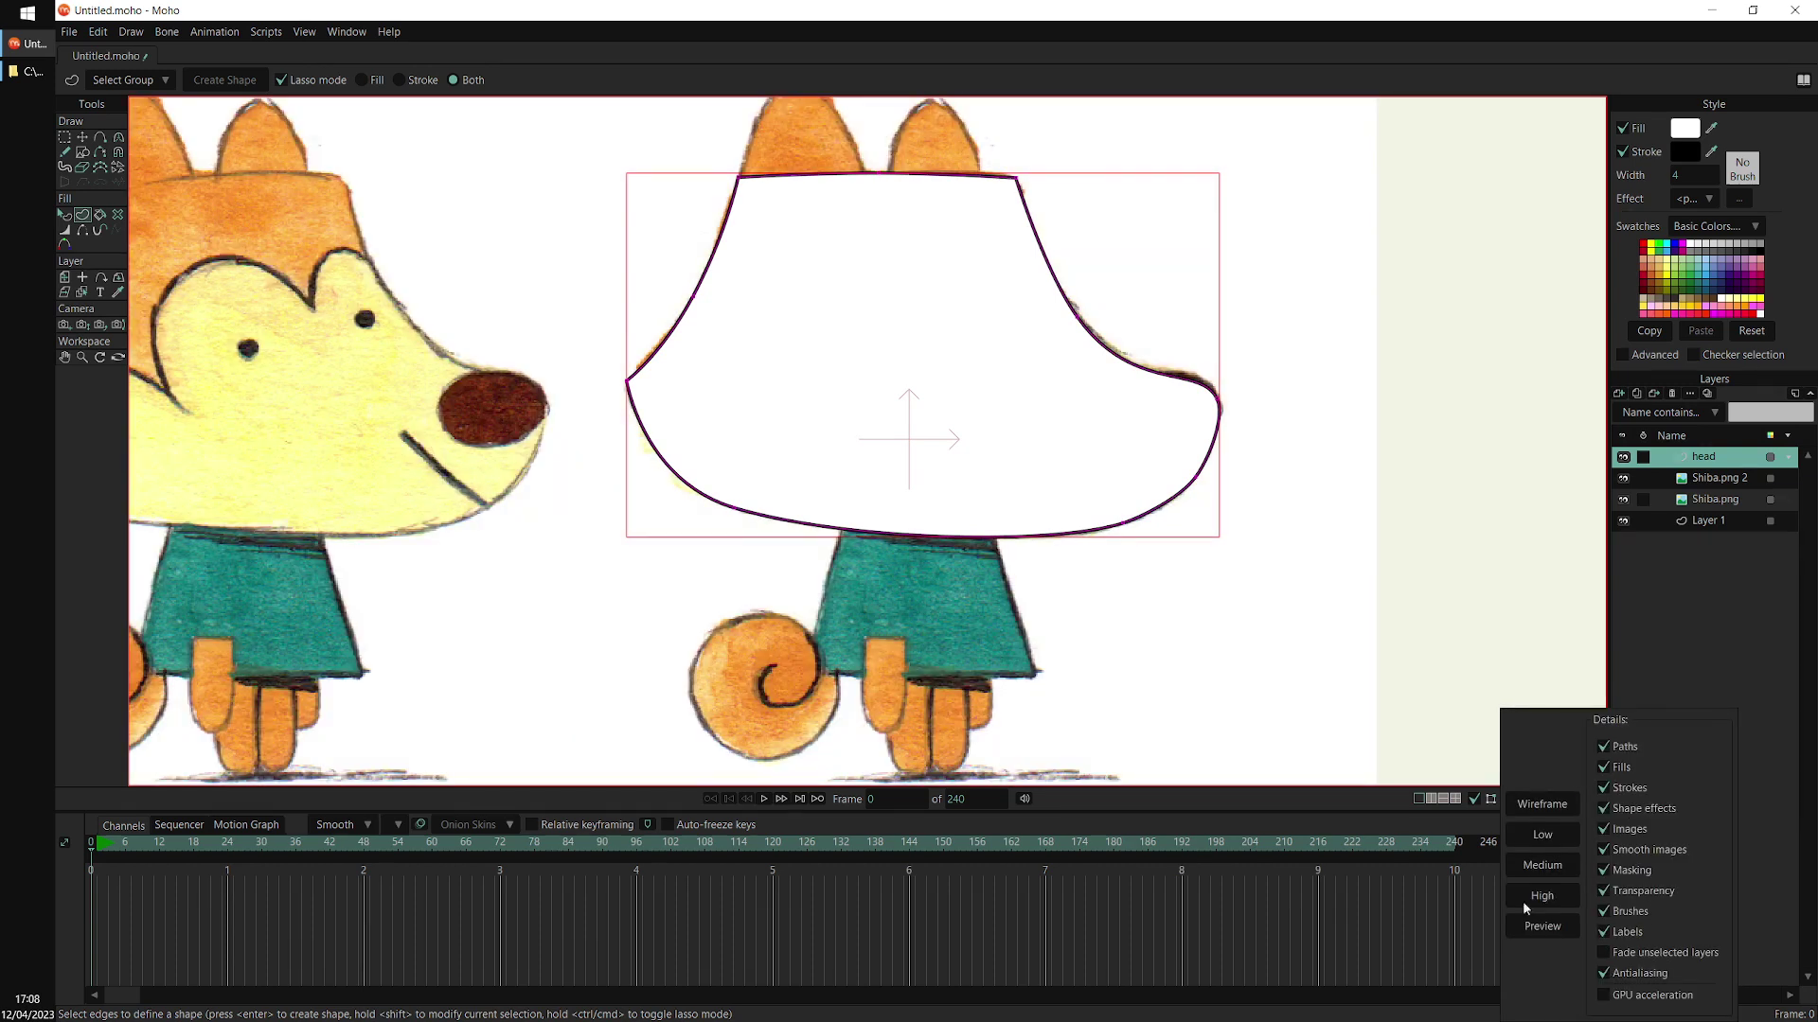
drag(1123, 497, 1252, 544)
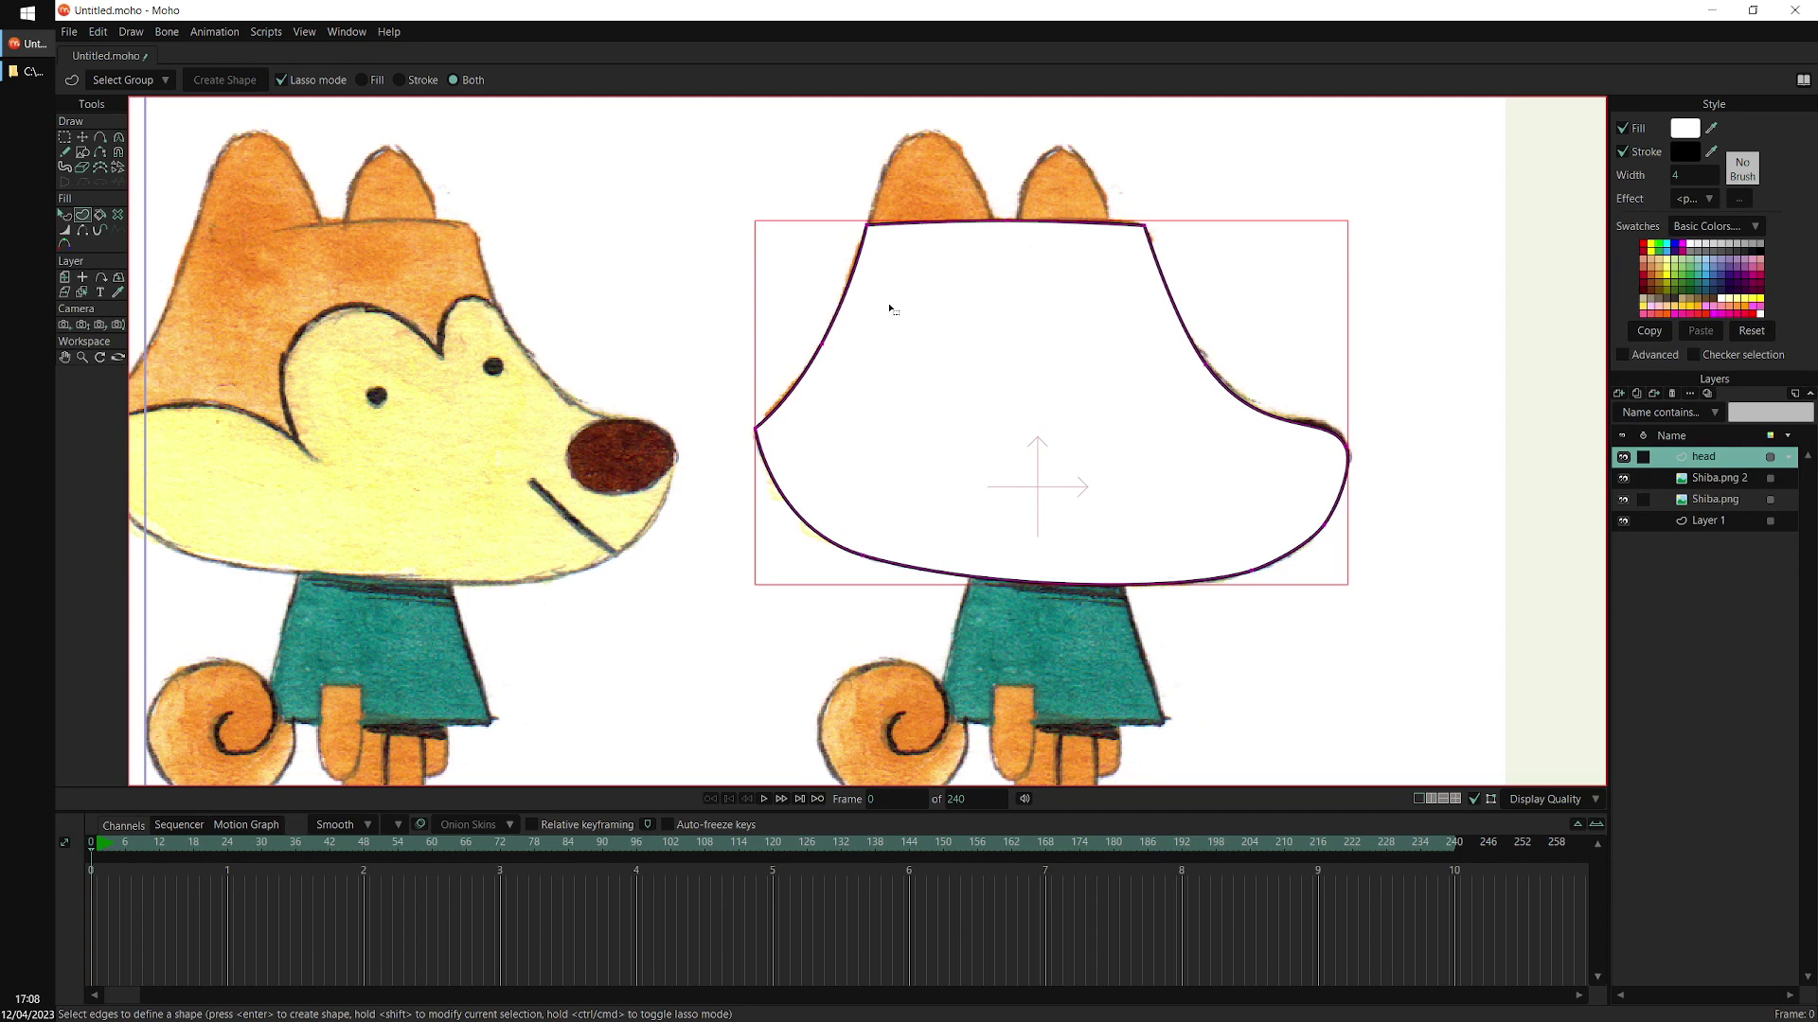
Fill the head shape with the deeper orange sampled from the forehead of the reference drawing
click(66, 218)
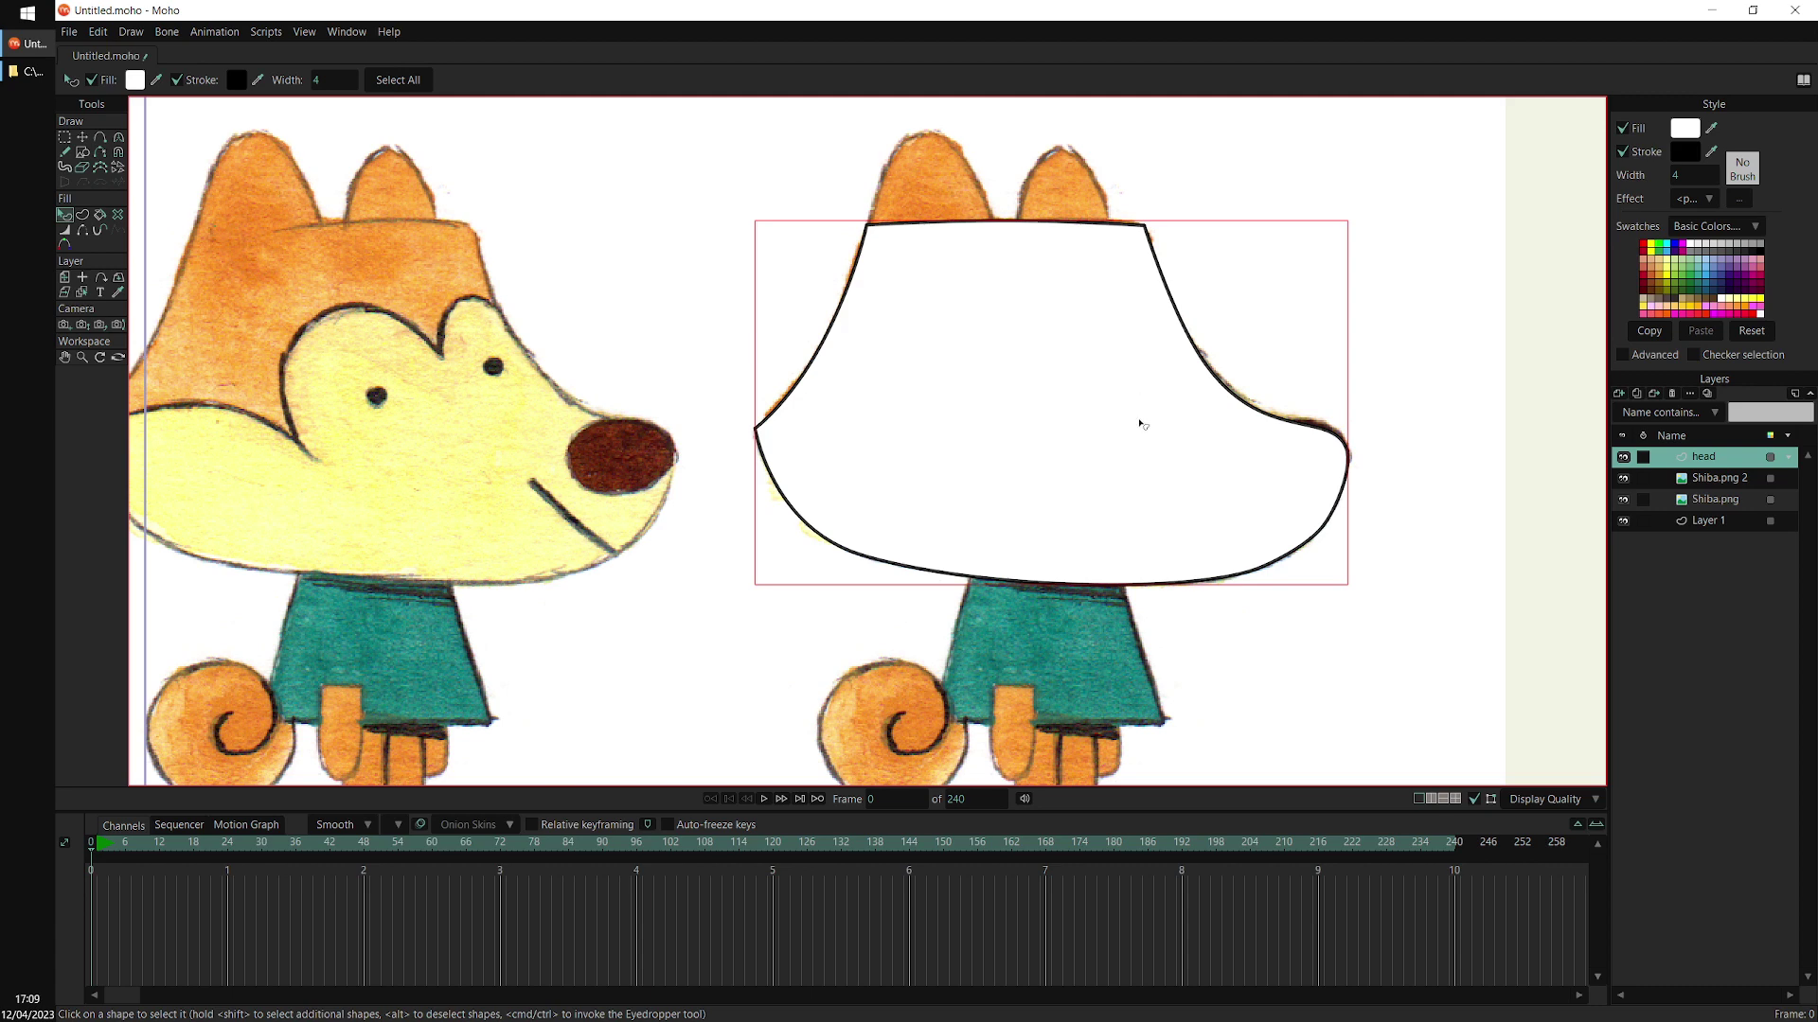
drag(646, 456, 725, 432)
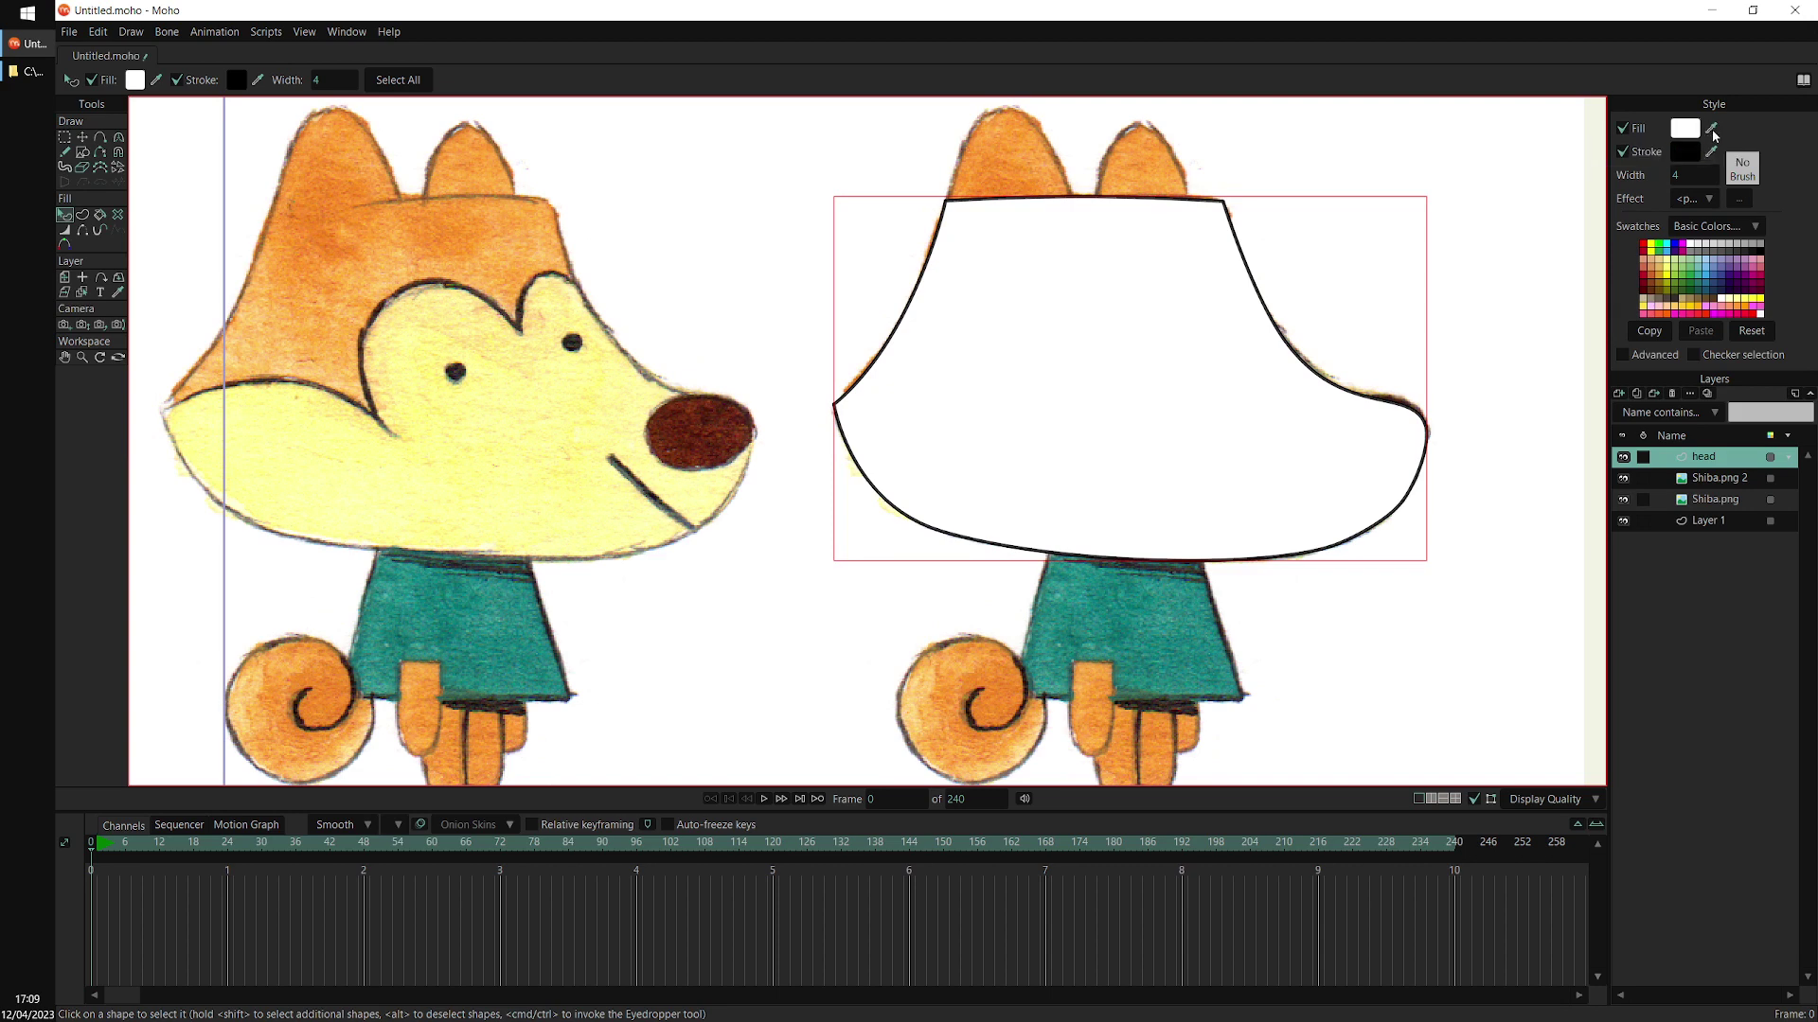
click(1713, 128)
click(425, 264)
click(881, 392)
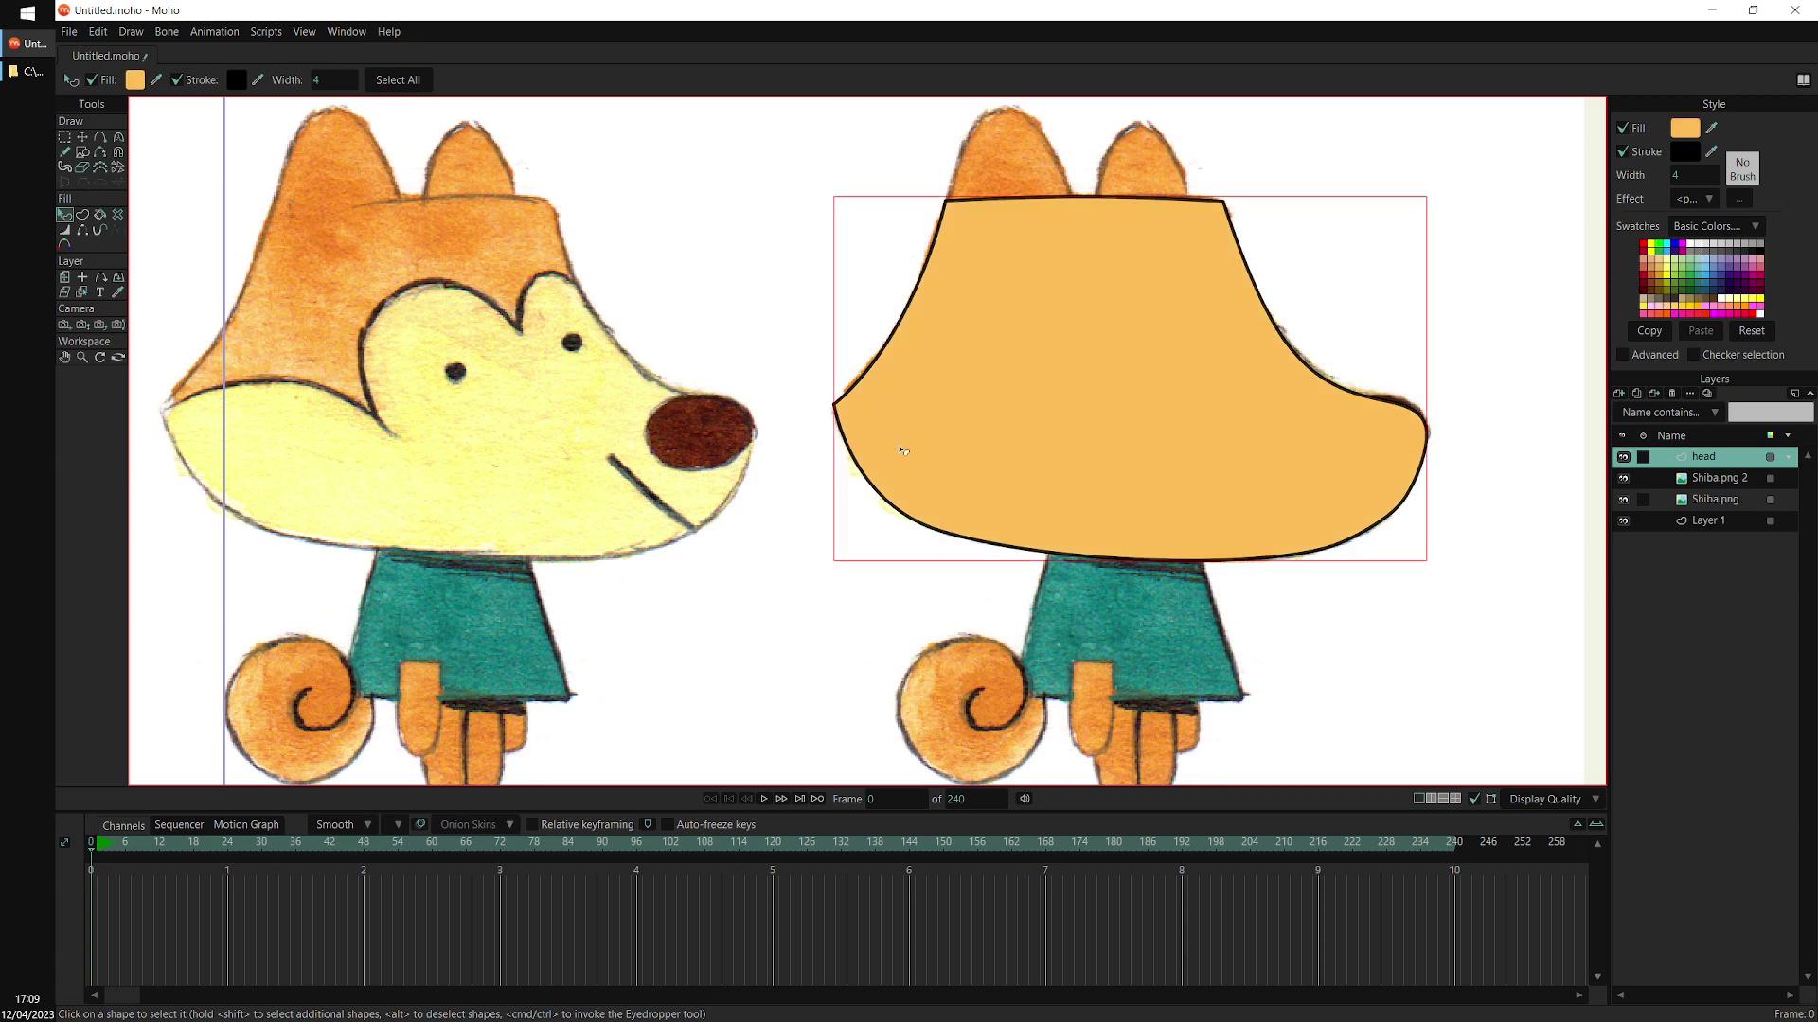
click(1712, 128)
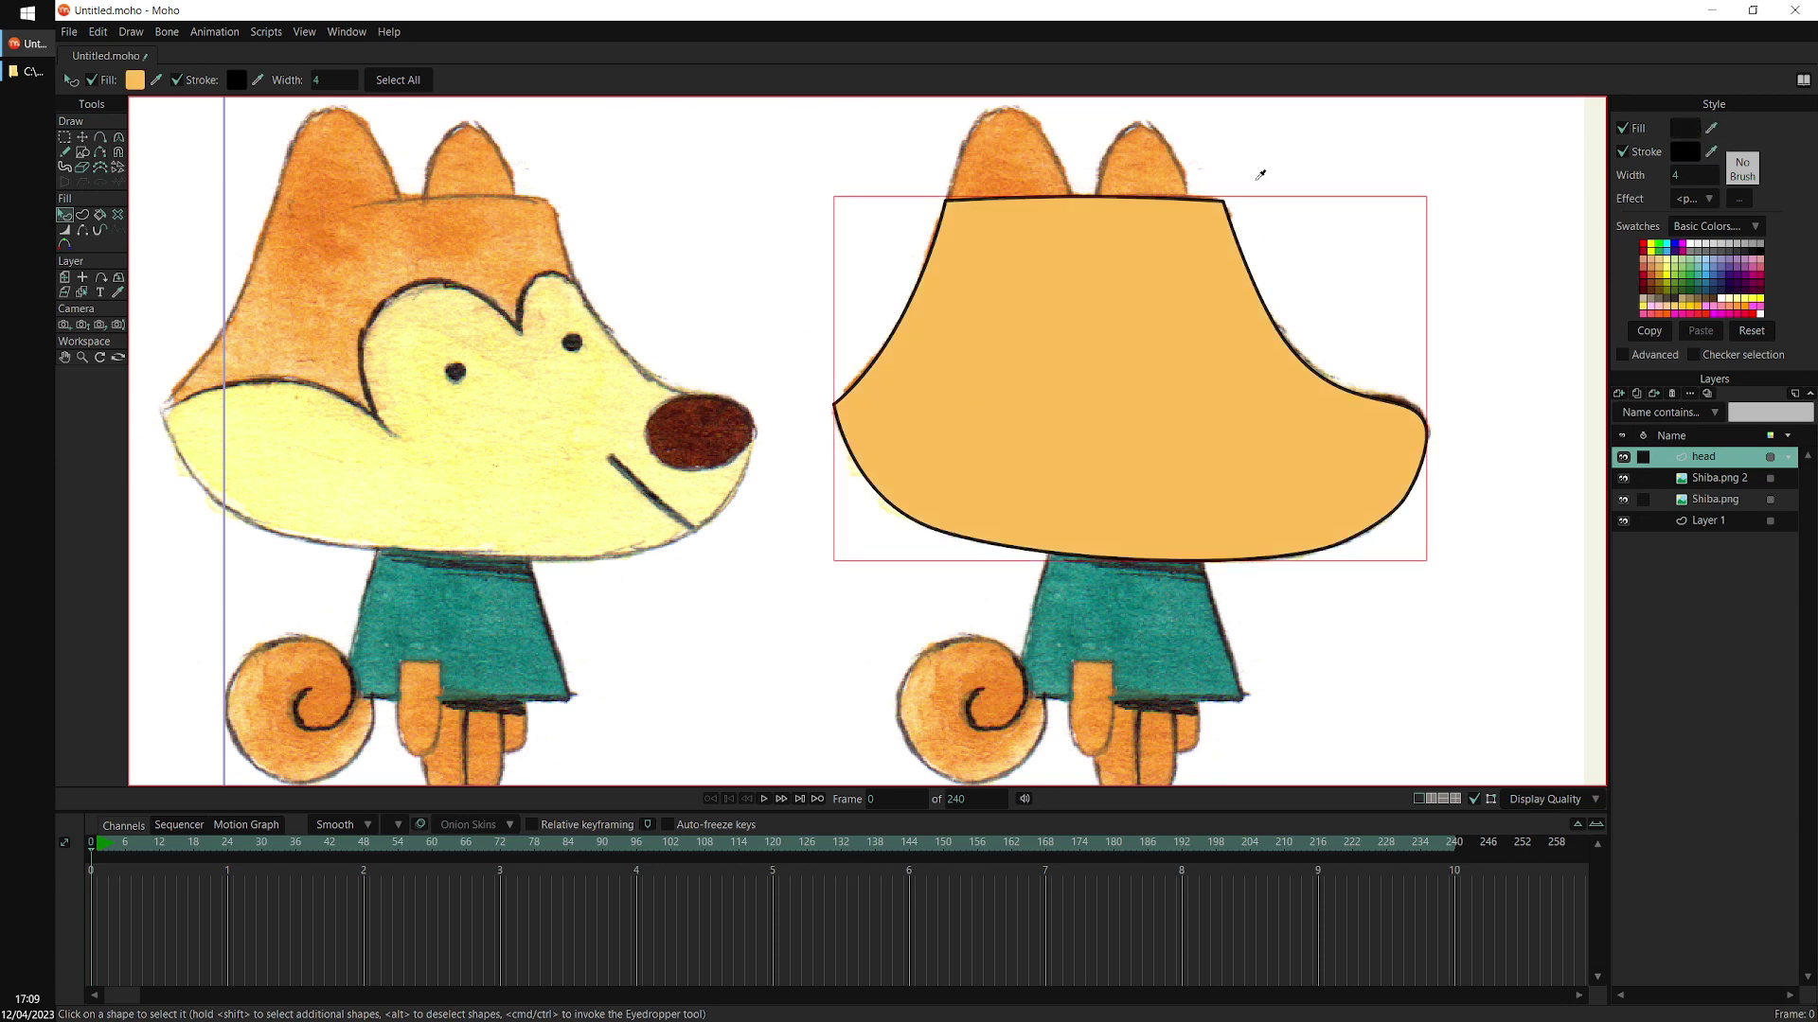
click(463, 239)
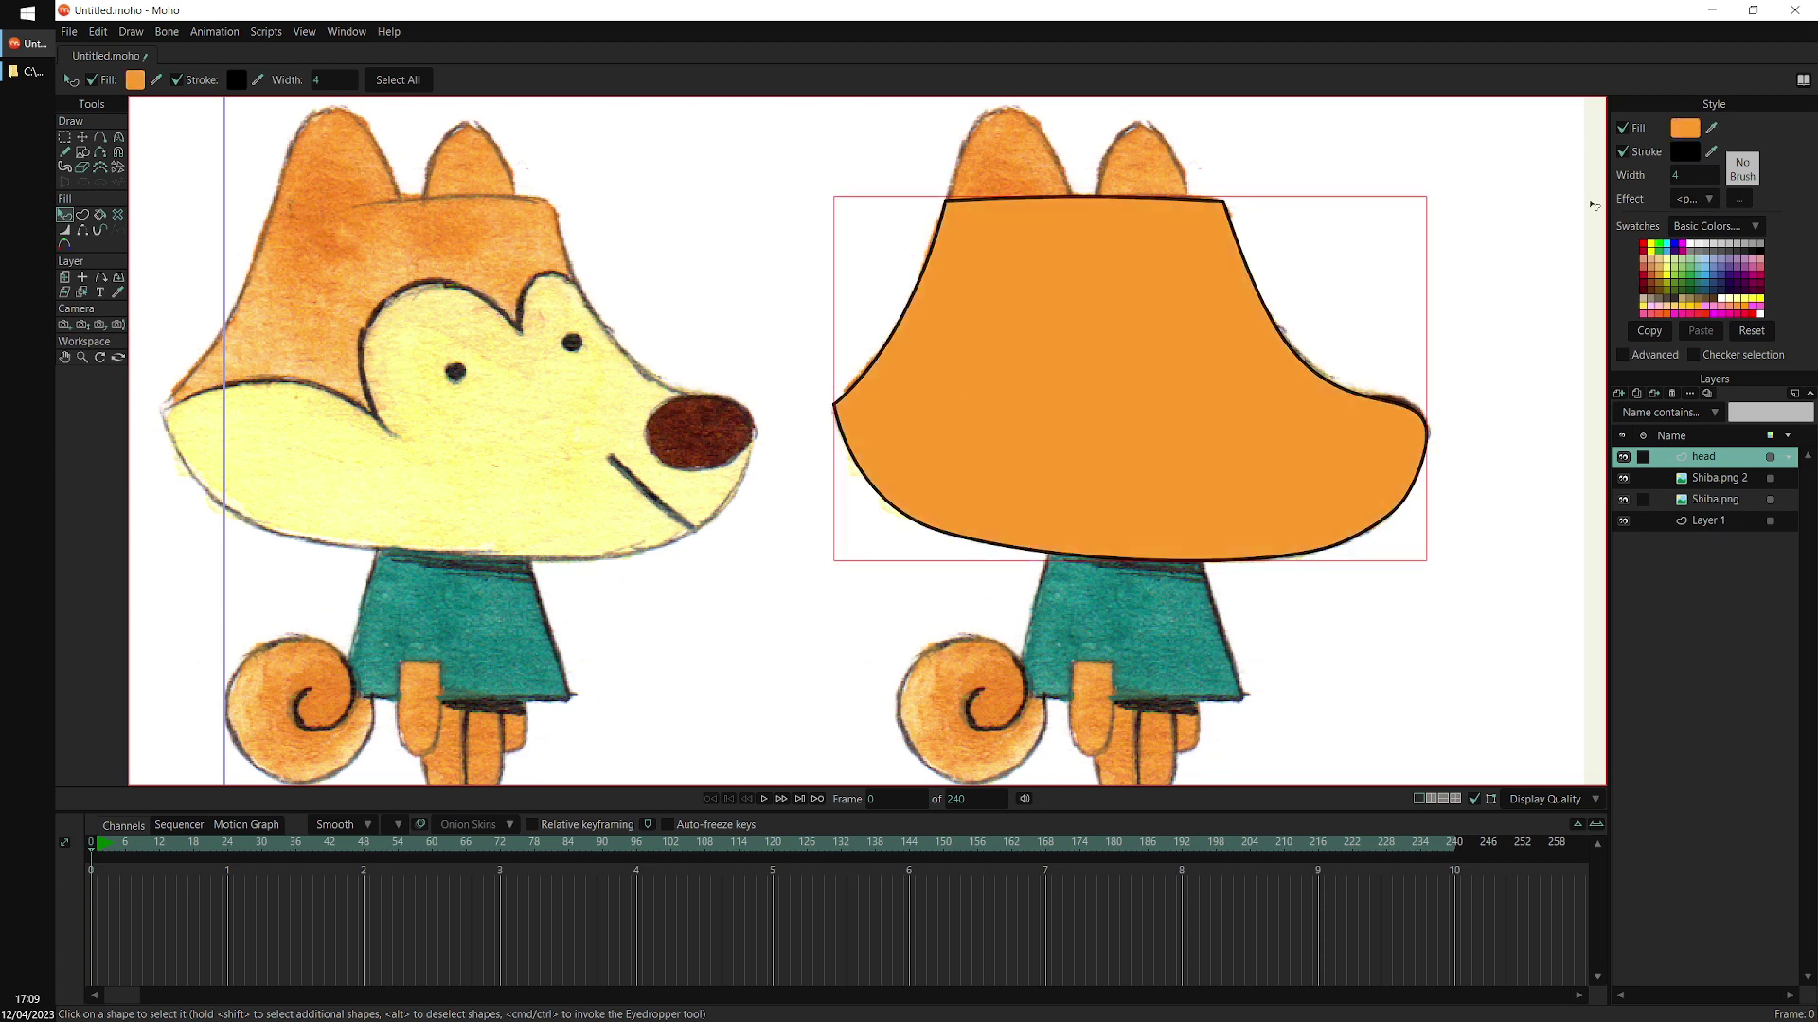
drag(1231, 395, 1275, 462)
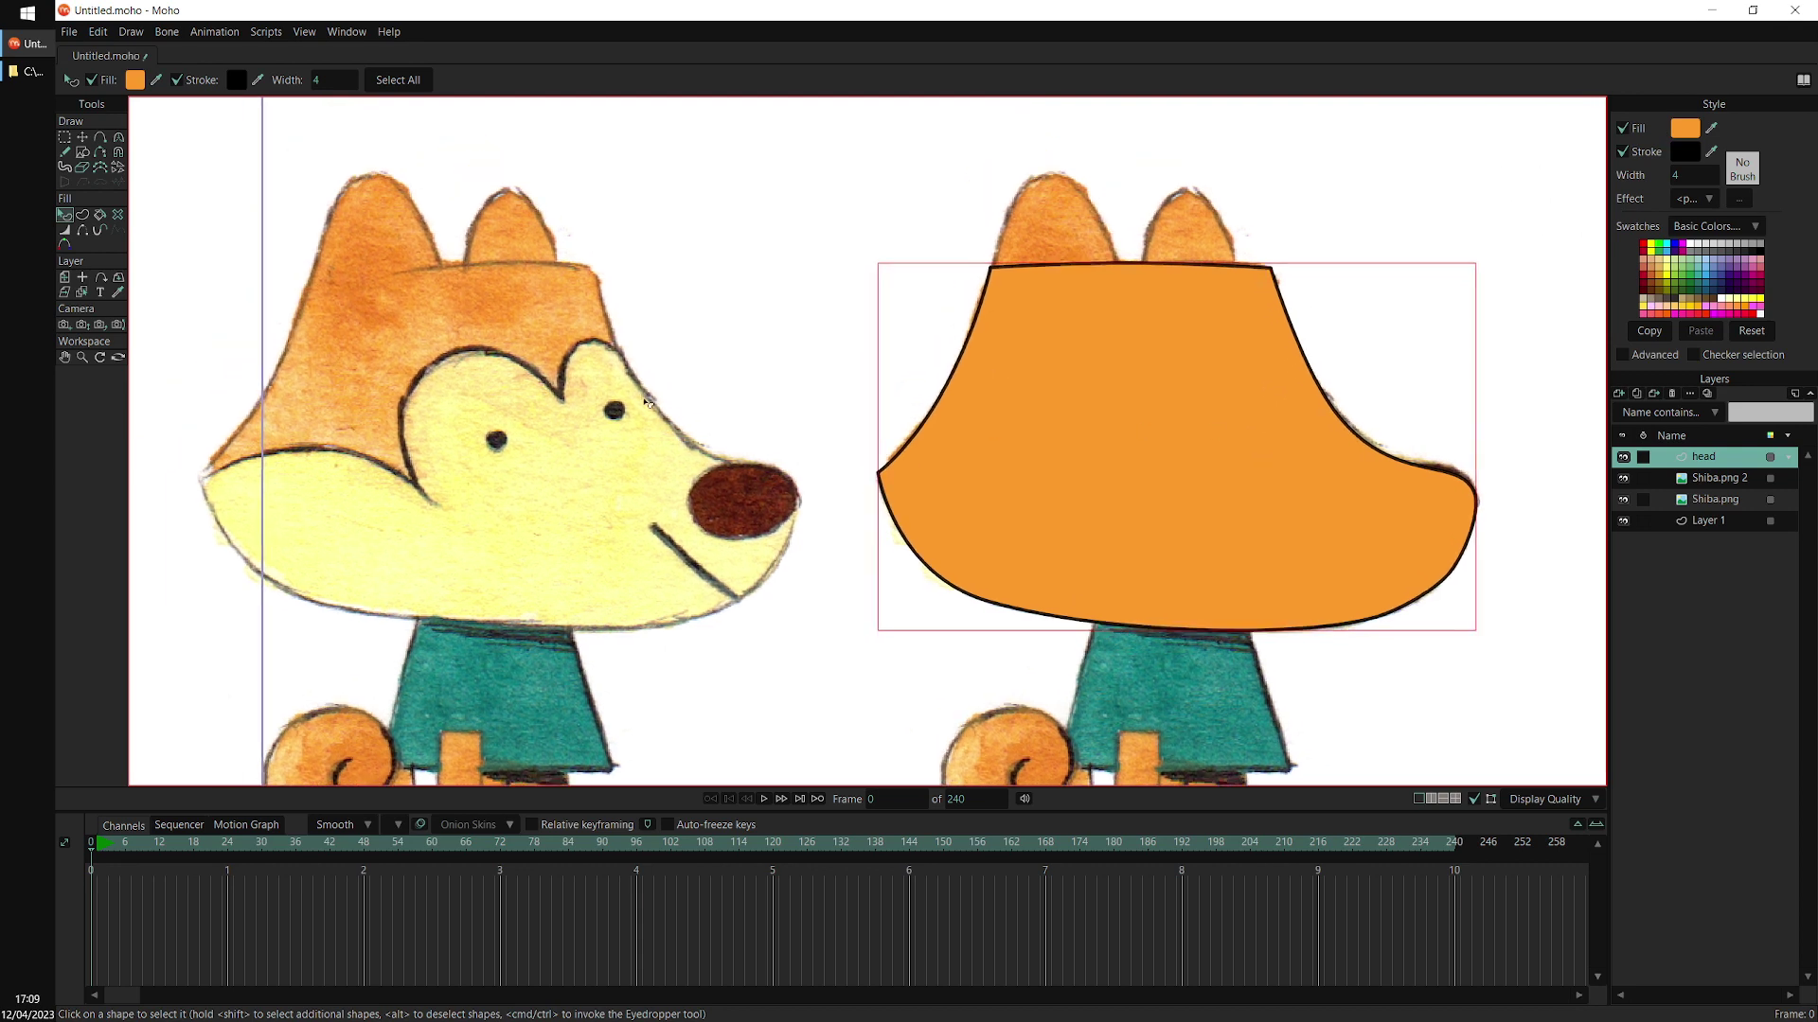
Set the head's stroke colour to the brown sampled from the forehead contour line of the reference
scroll(609, 407, up, 3)
drag(627, 259, 603, 424)
scroll(602, 424, up, 4)
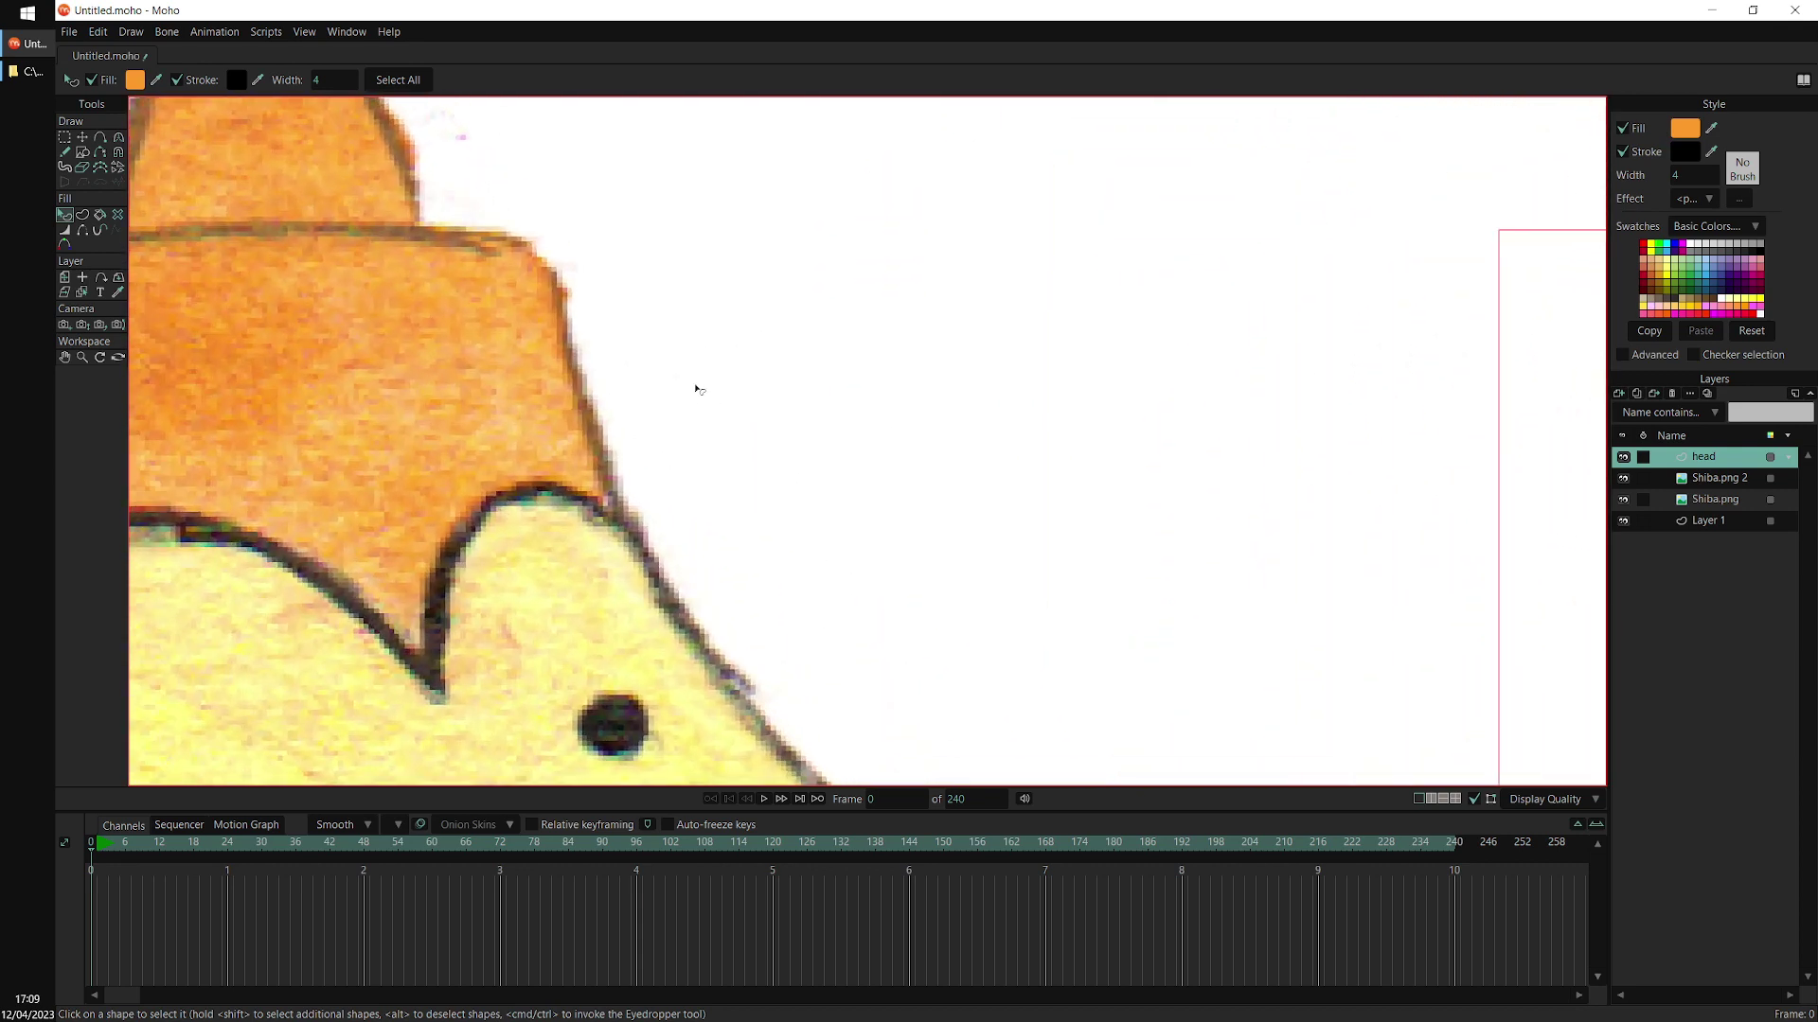
click(1712, 154)
click(1481, 207)
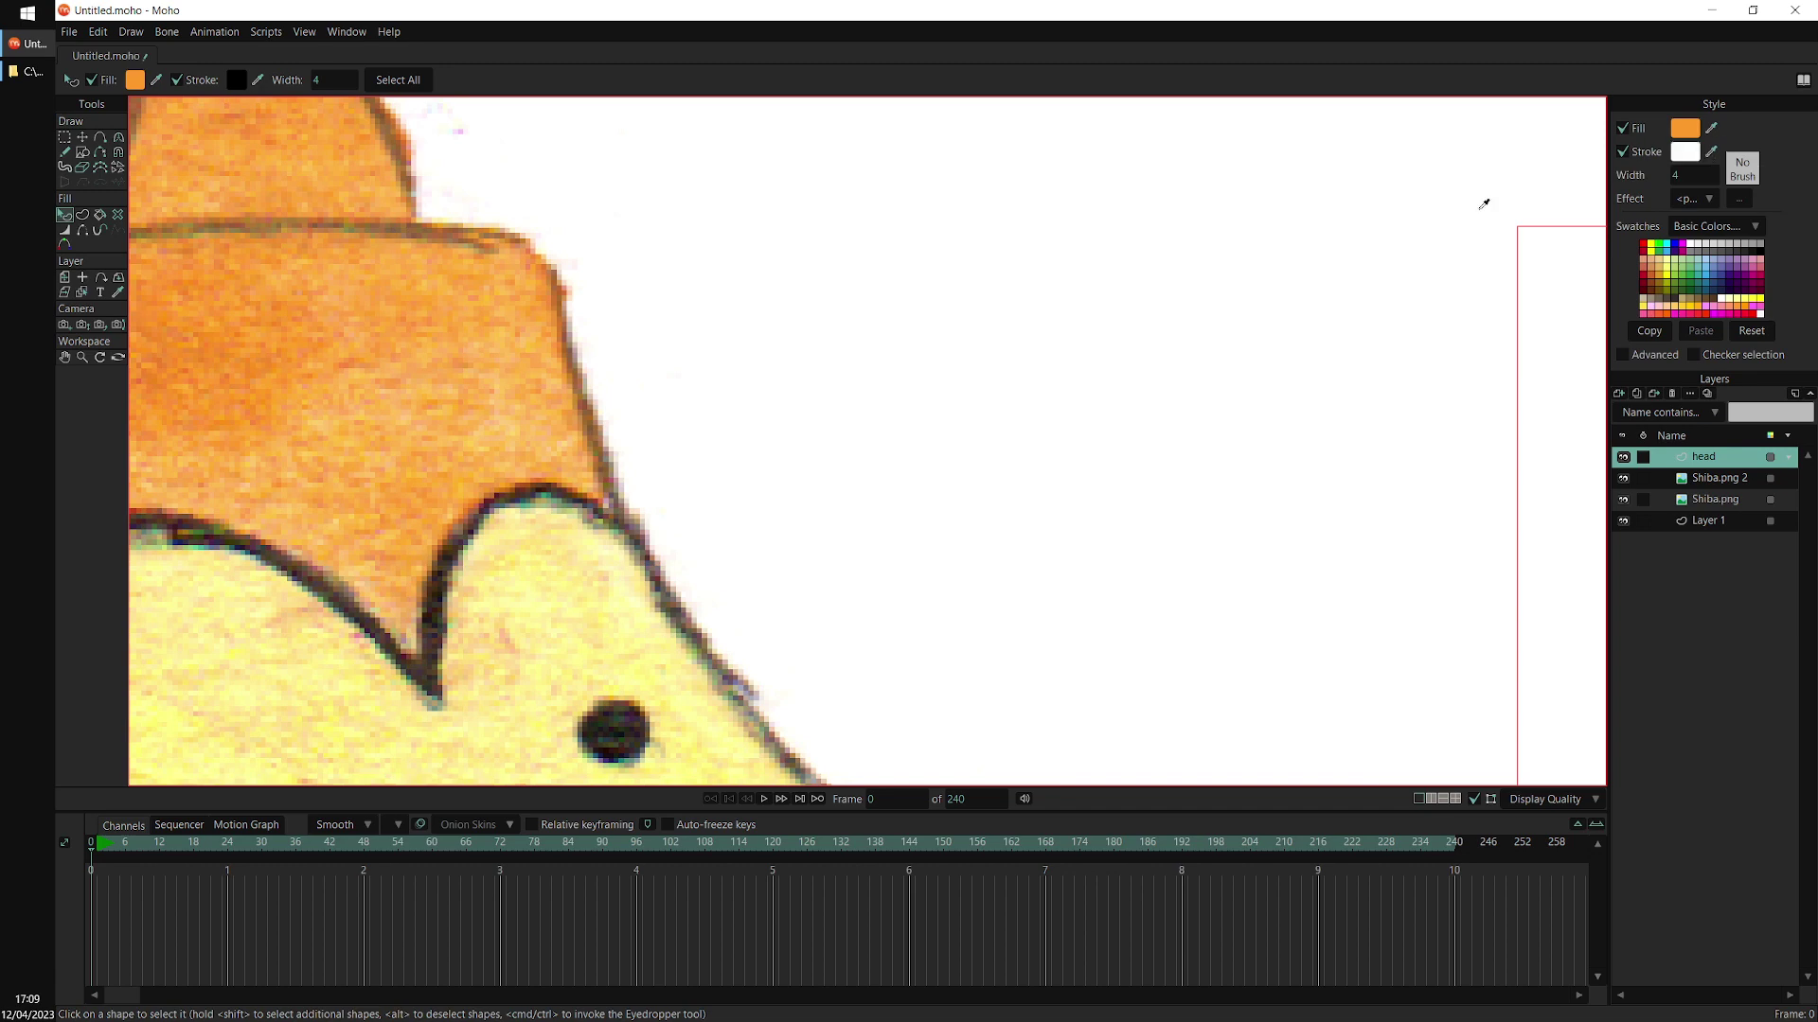
click(594, 407)
scroll(863, 541, down, 4)
drag(863, 543, 305, 431)
scroll(697, 527, down, 2)
drag(698, 527, 457, 478)
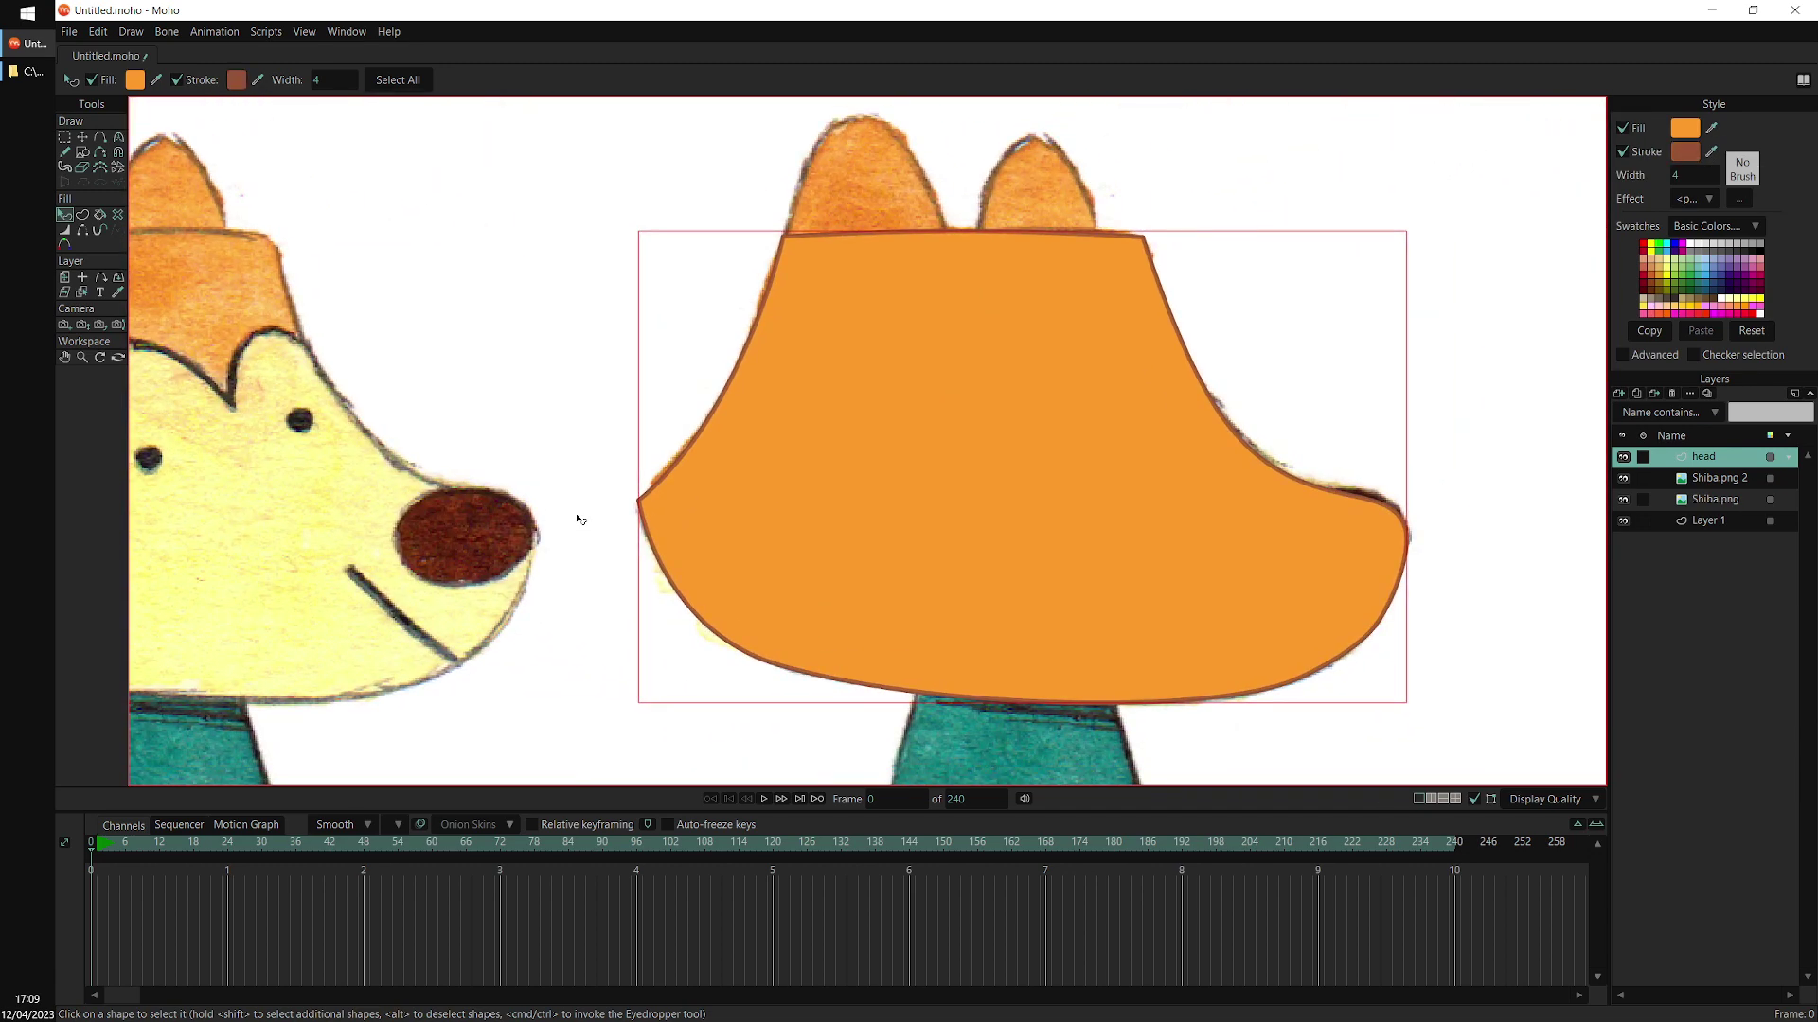
Hide the Shiba.png reference layer and apply the circle3 brush to the head's stroke
click(1622, 499)
drag(1283, 450, 1267, 418)
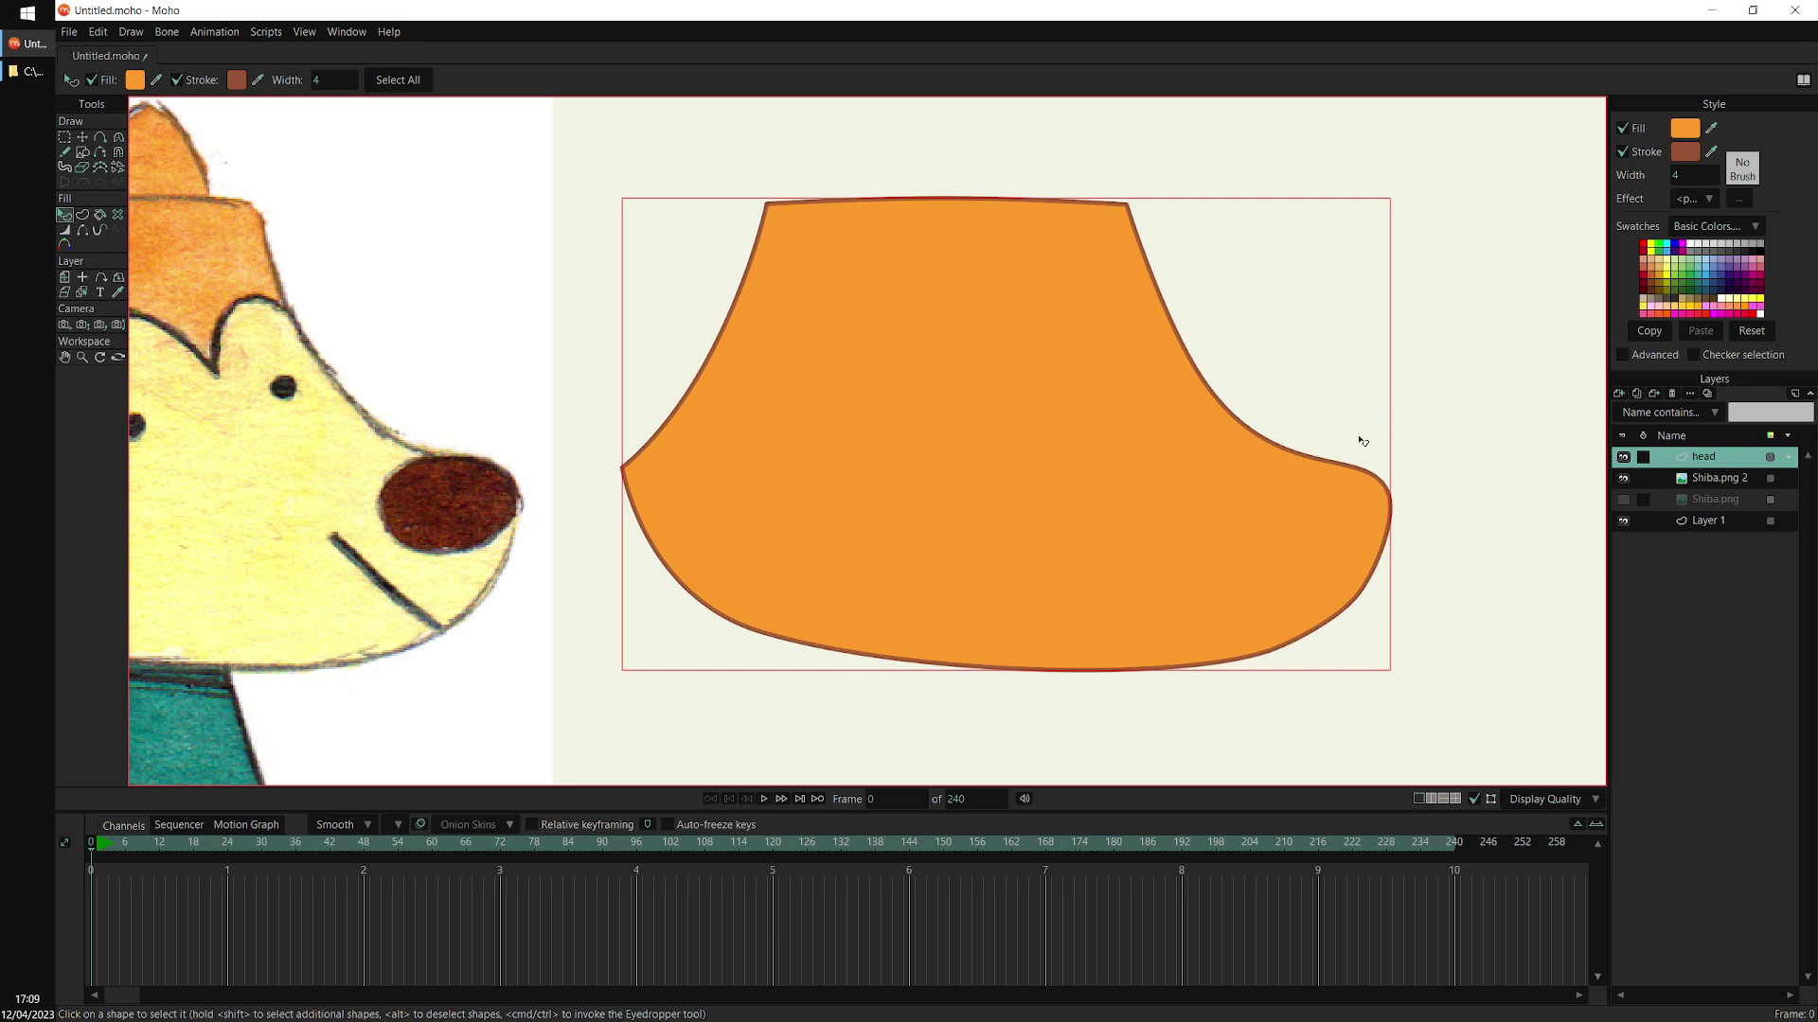
drag(1295, 458, 1339, 462)
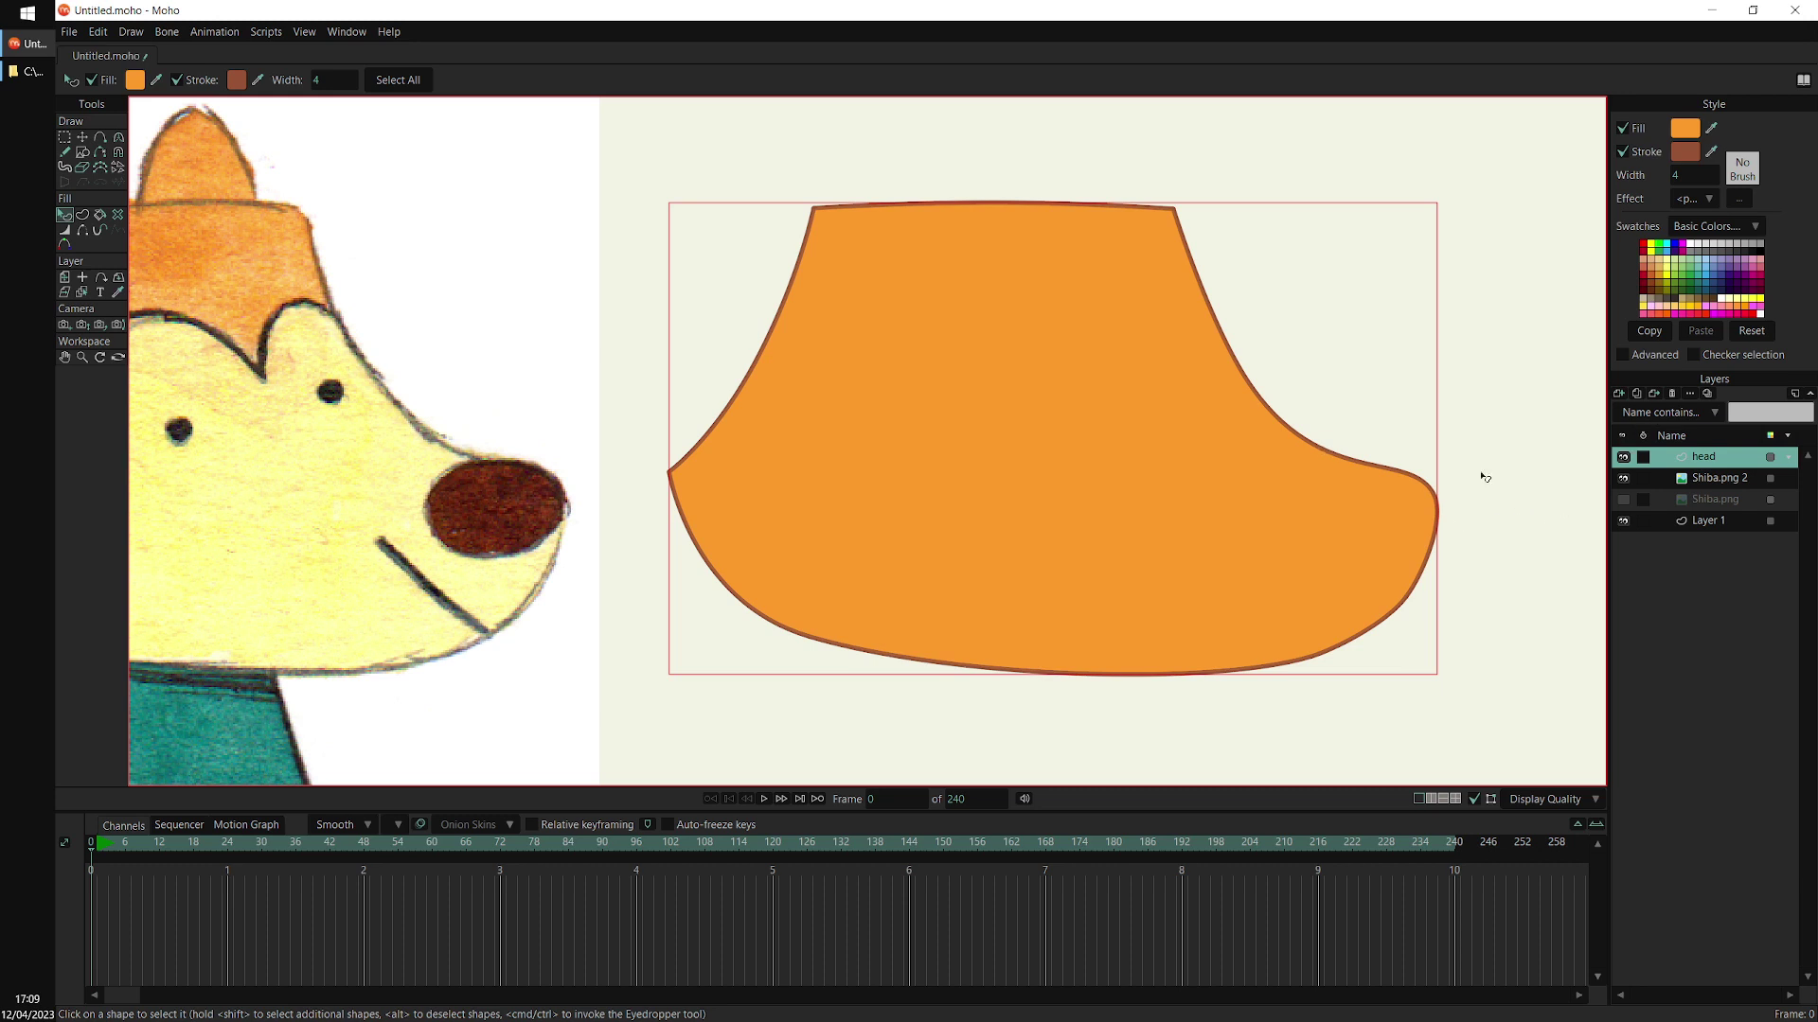
click(1749, 177)
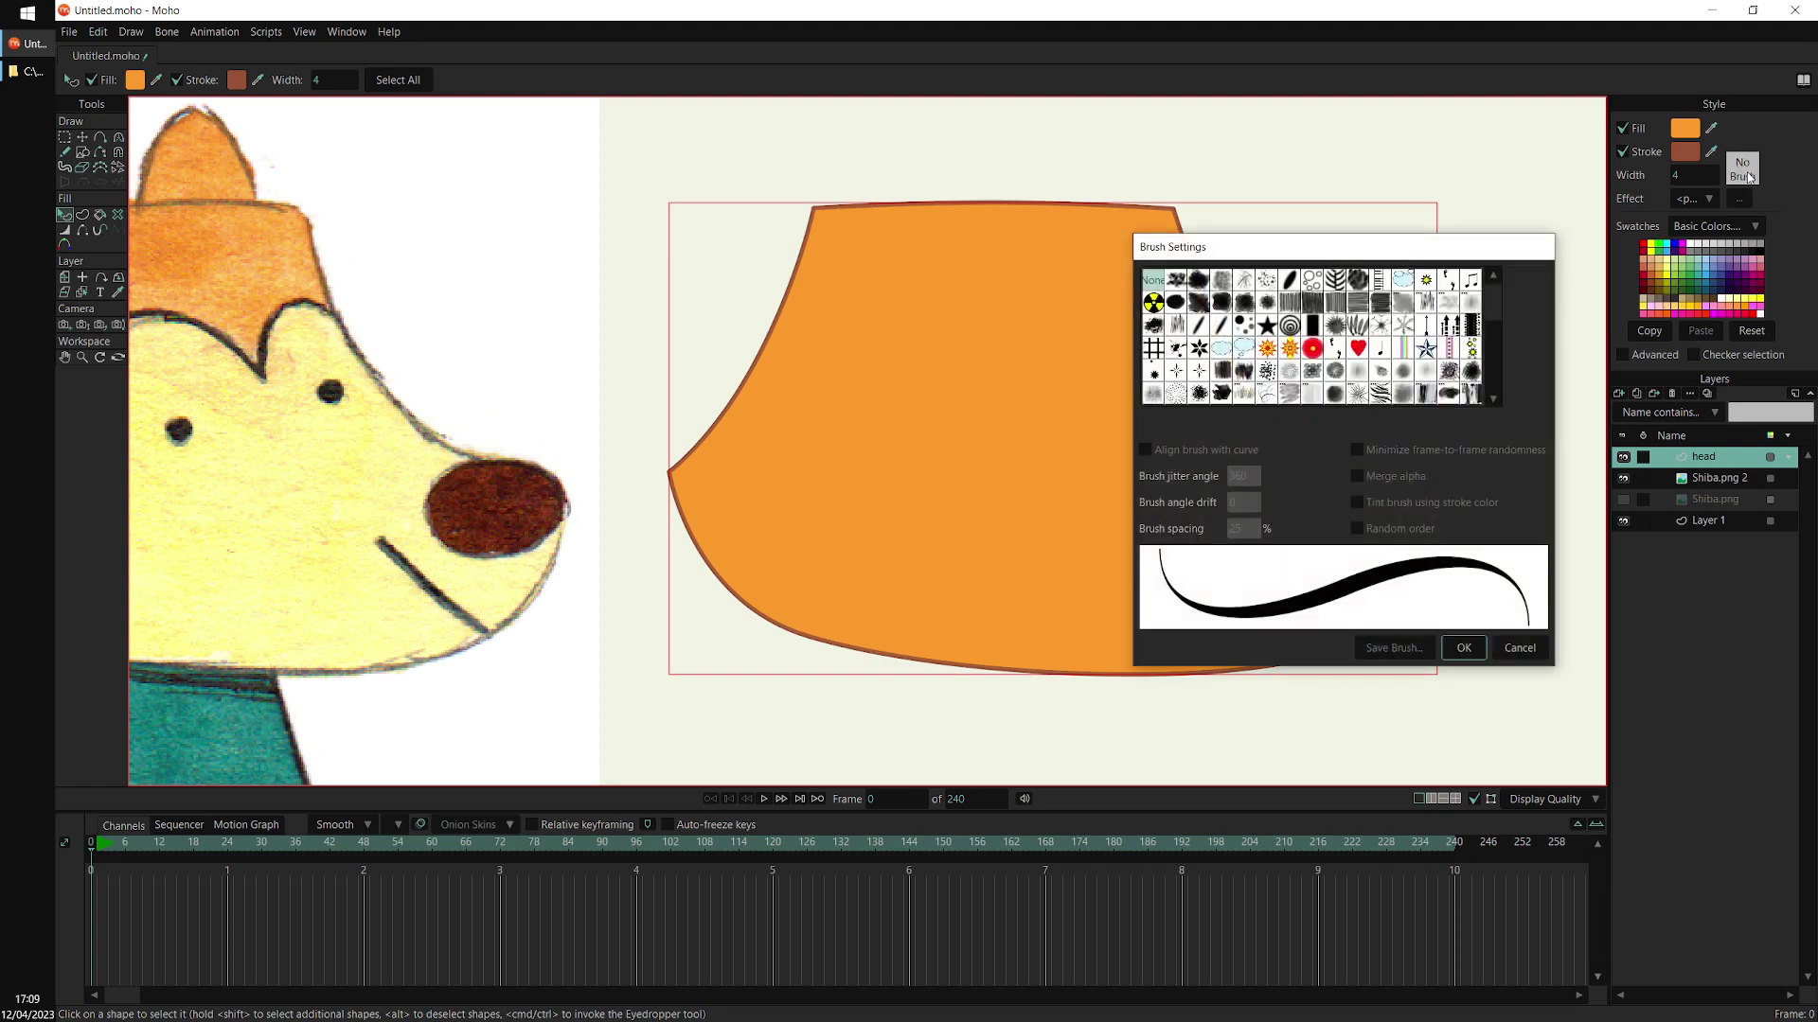
mouse_move(1504, 249)
mouse_down()
mouse_move(1491, 155)
mouse_move(1481, 287)
mouse_up()
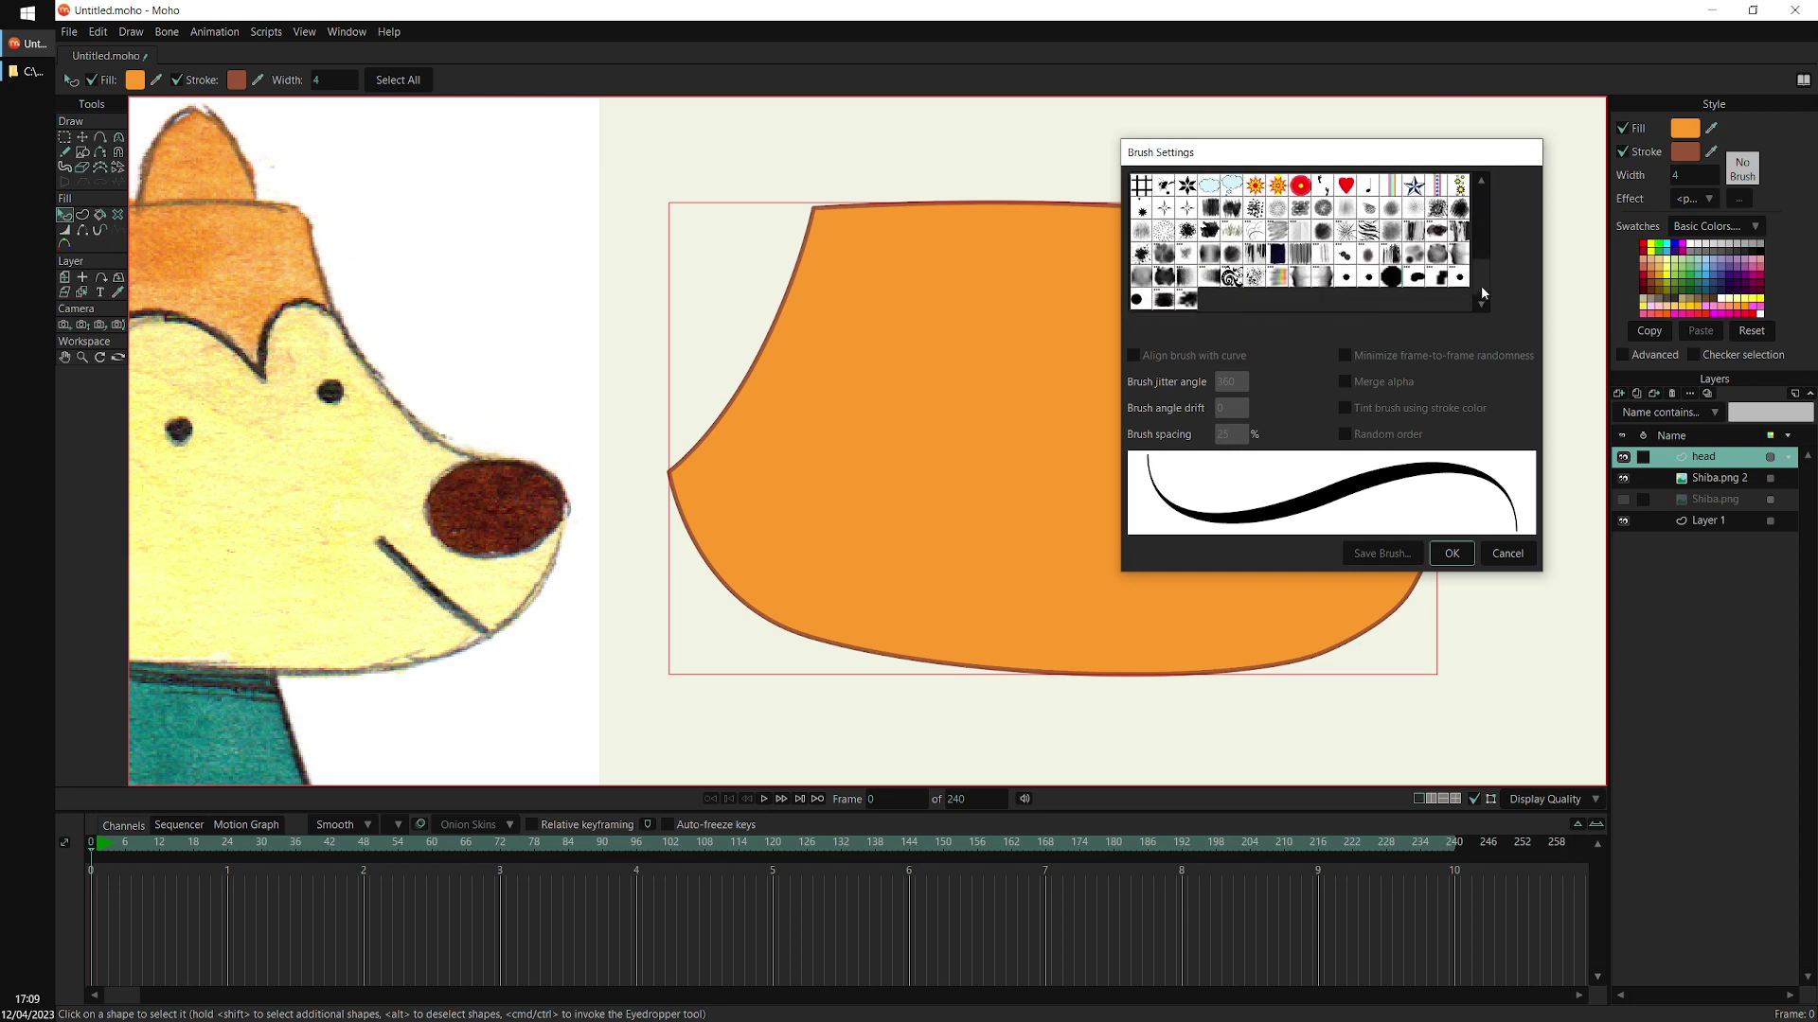
click(1392, 279)
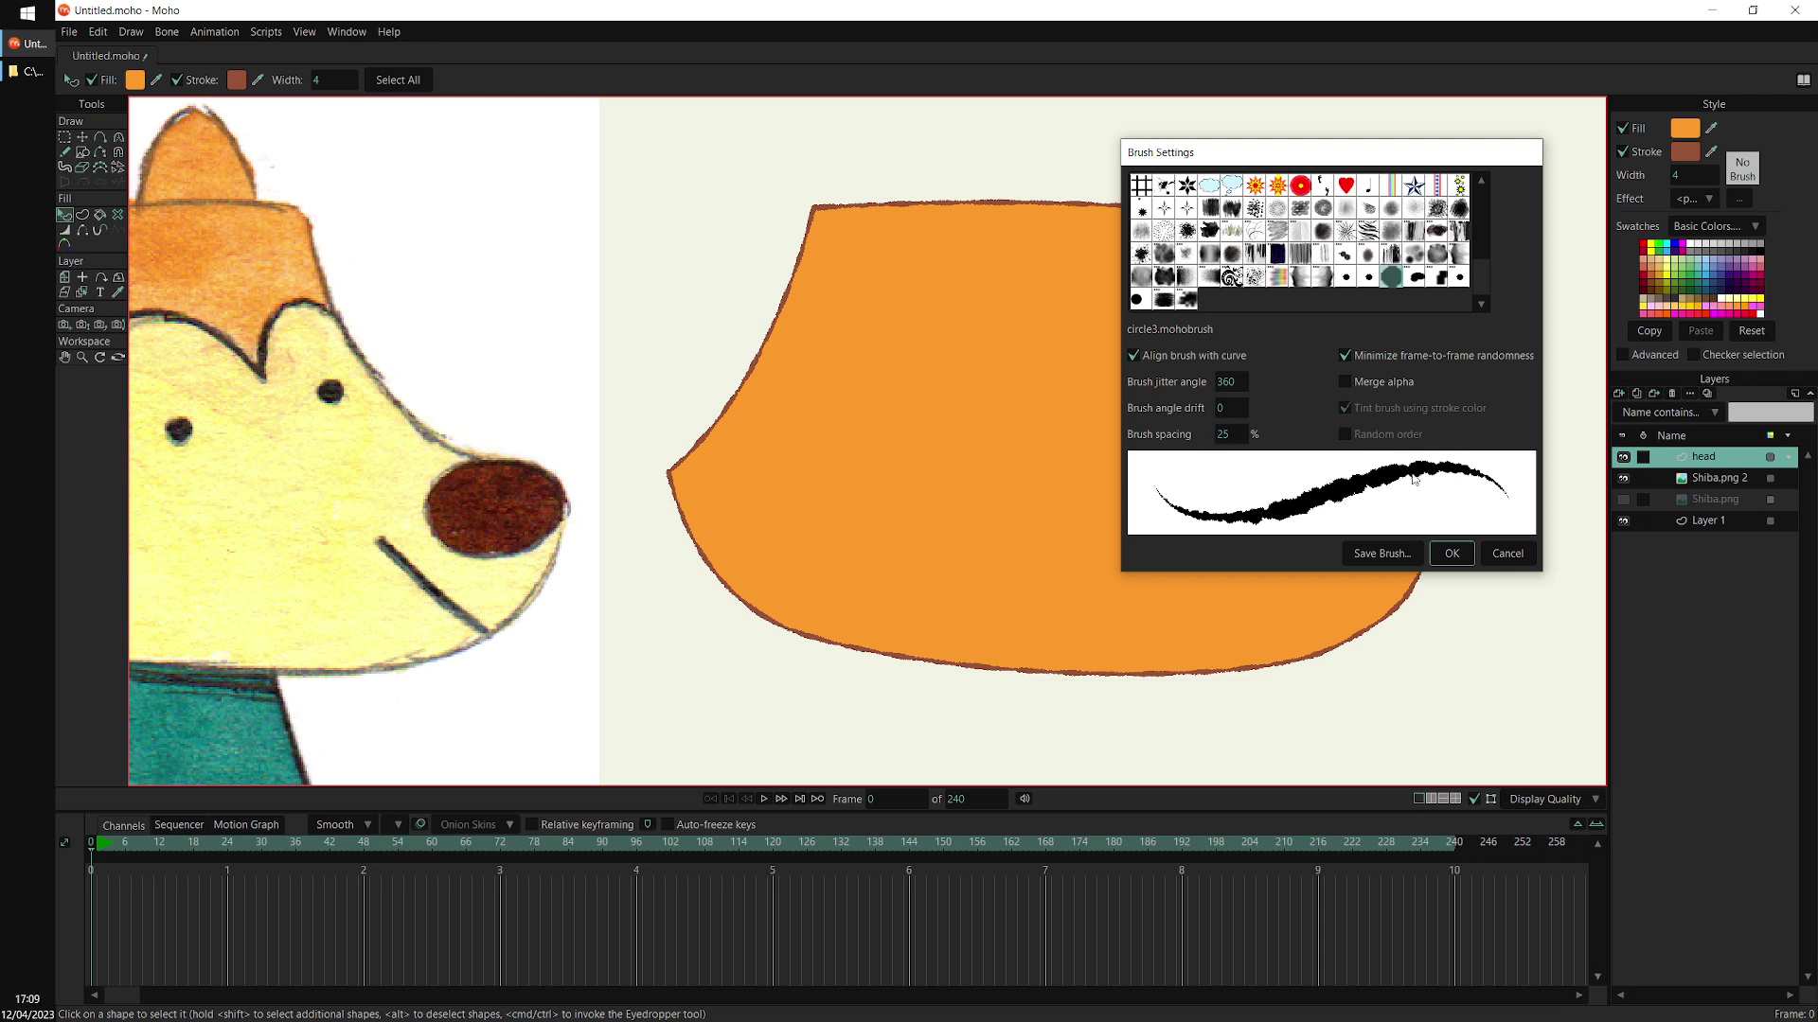
click(1455, 554)
drag(463, 459, 698, 455)
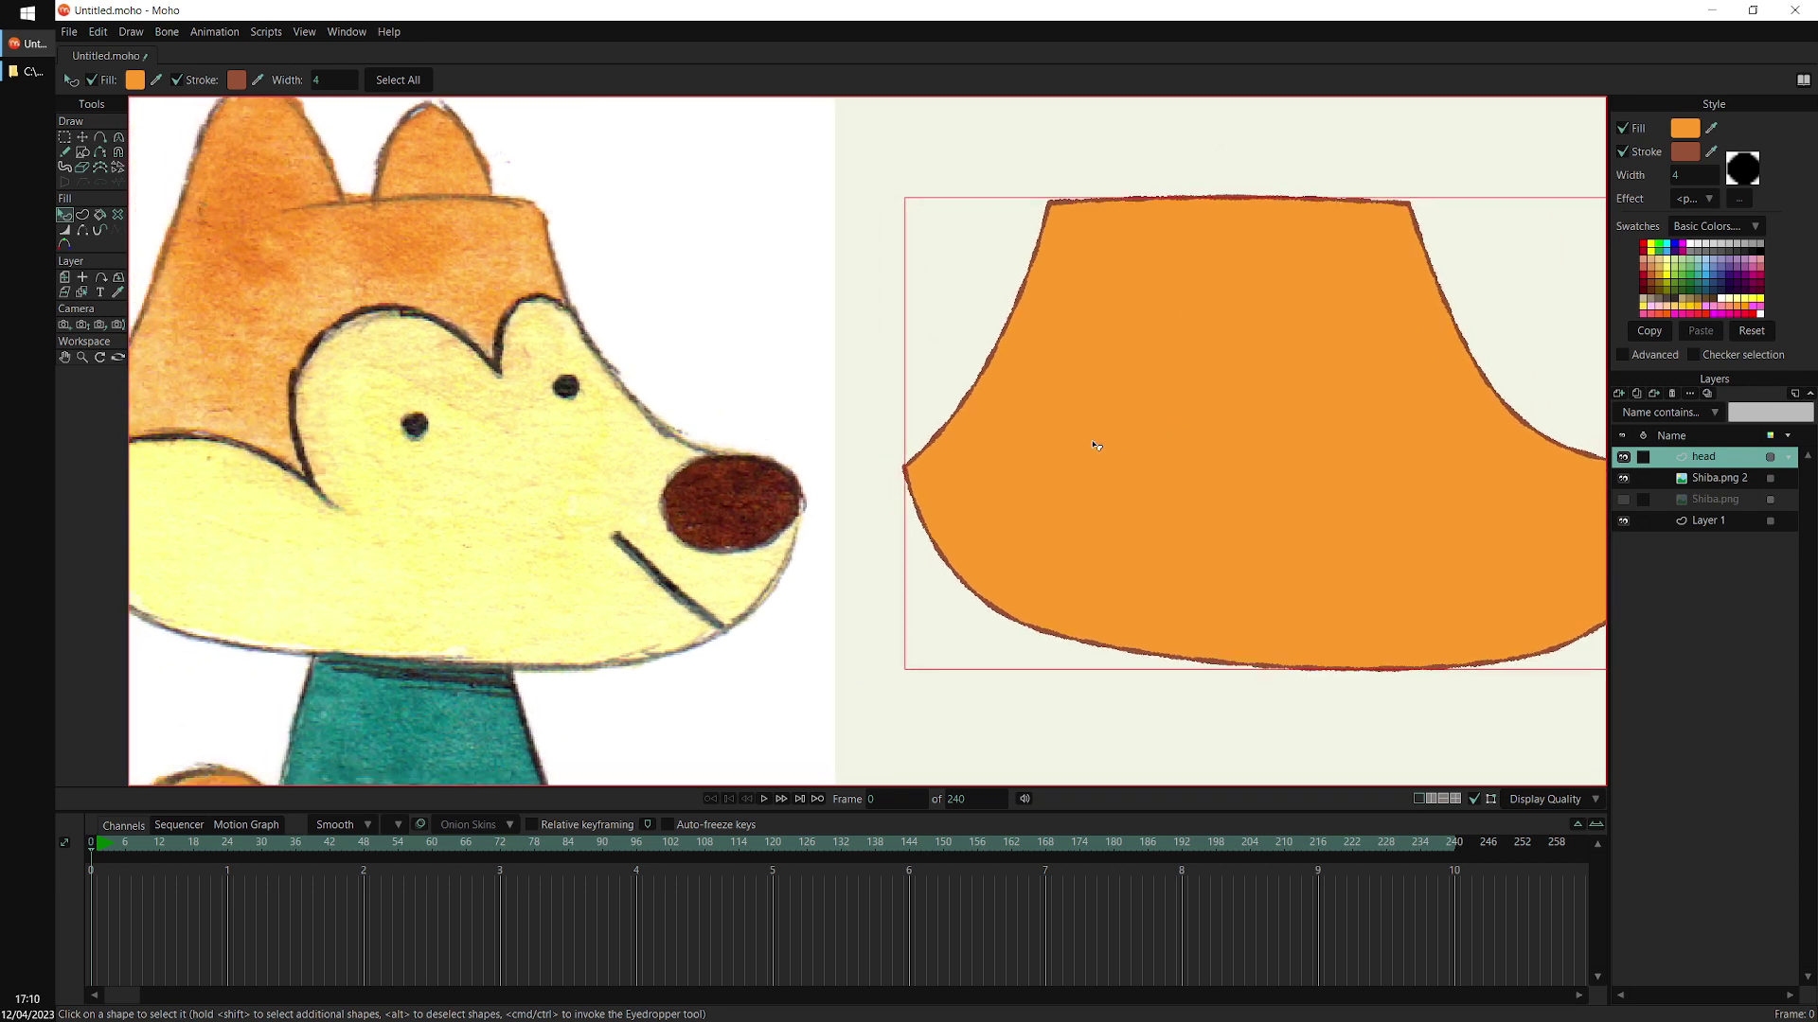
drag(1183, 465, 1139, 462)
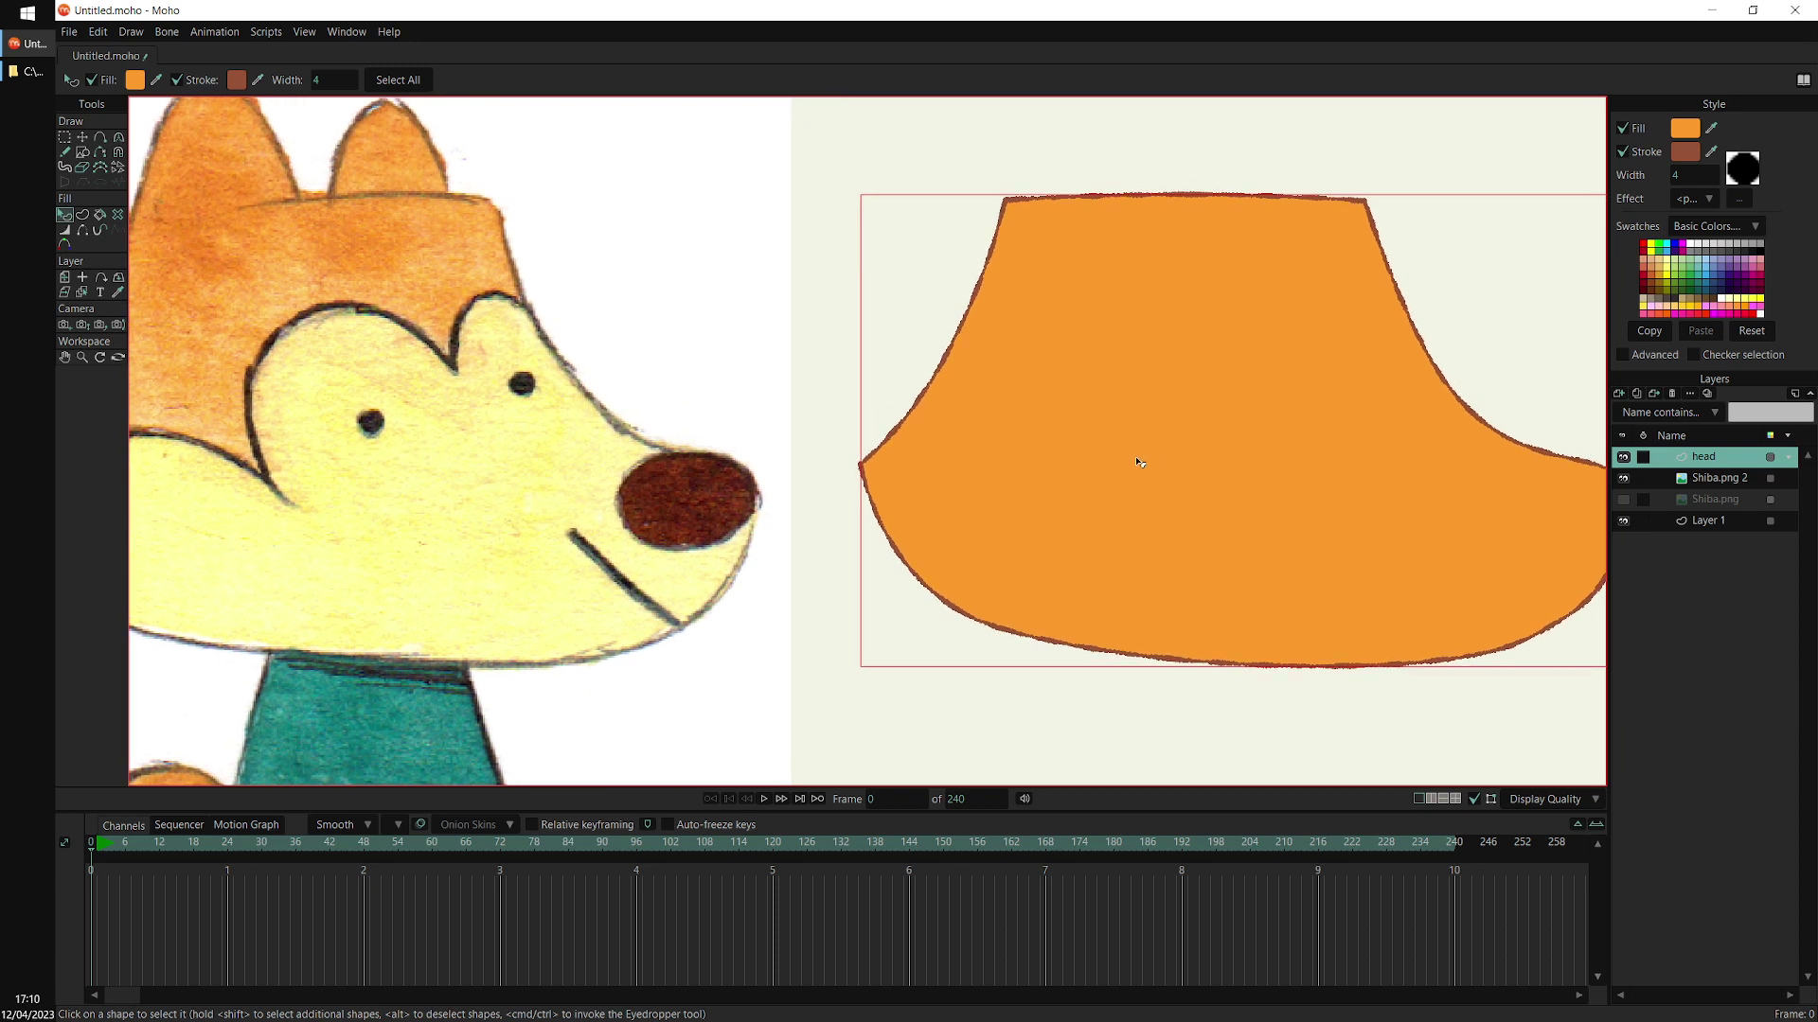
drag(1131, 433, 1117, 428)
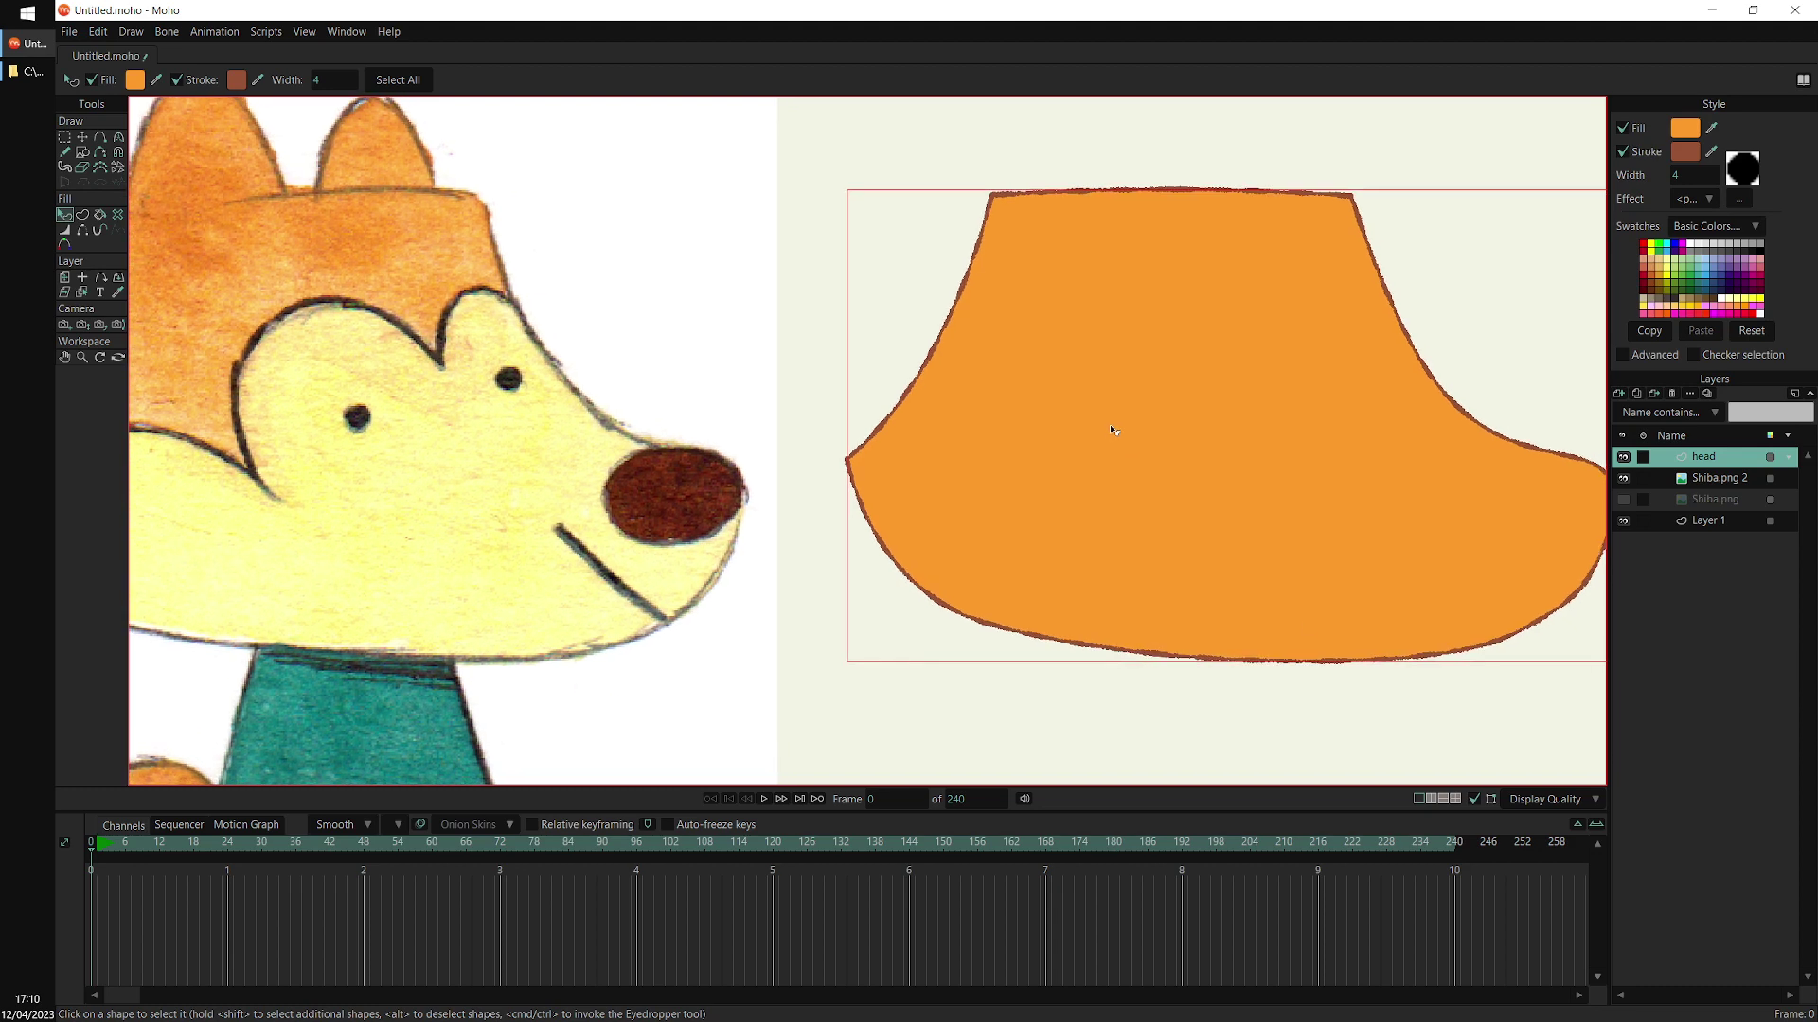
Thicken the stroke at the back cheek corner and nape with the Line Width tool, taking the nape to about 224 percent
scroll(1311, 568, down, 1)
drag(1247, 572, 1152, 566)
scroll(1256, 370, up, 1)
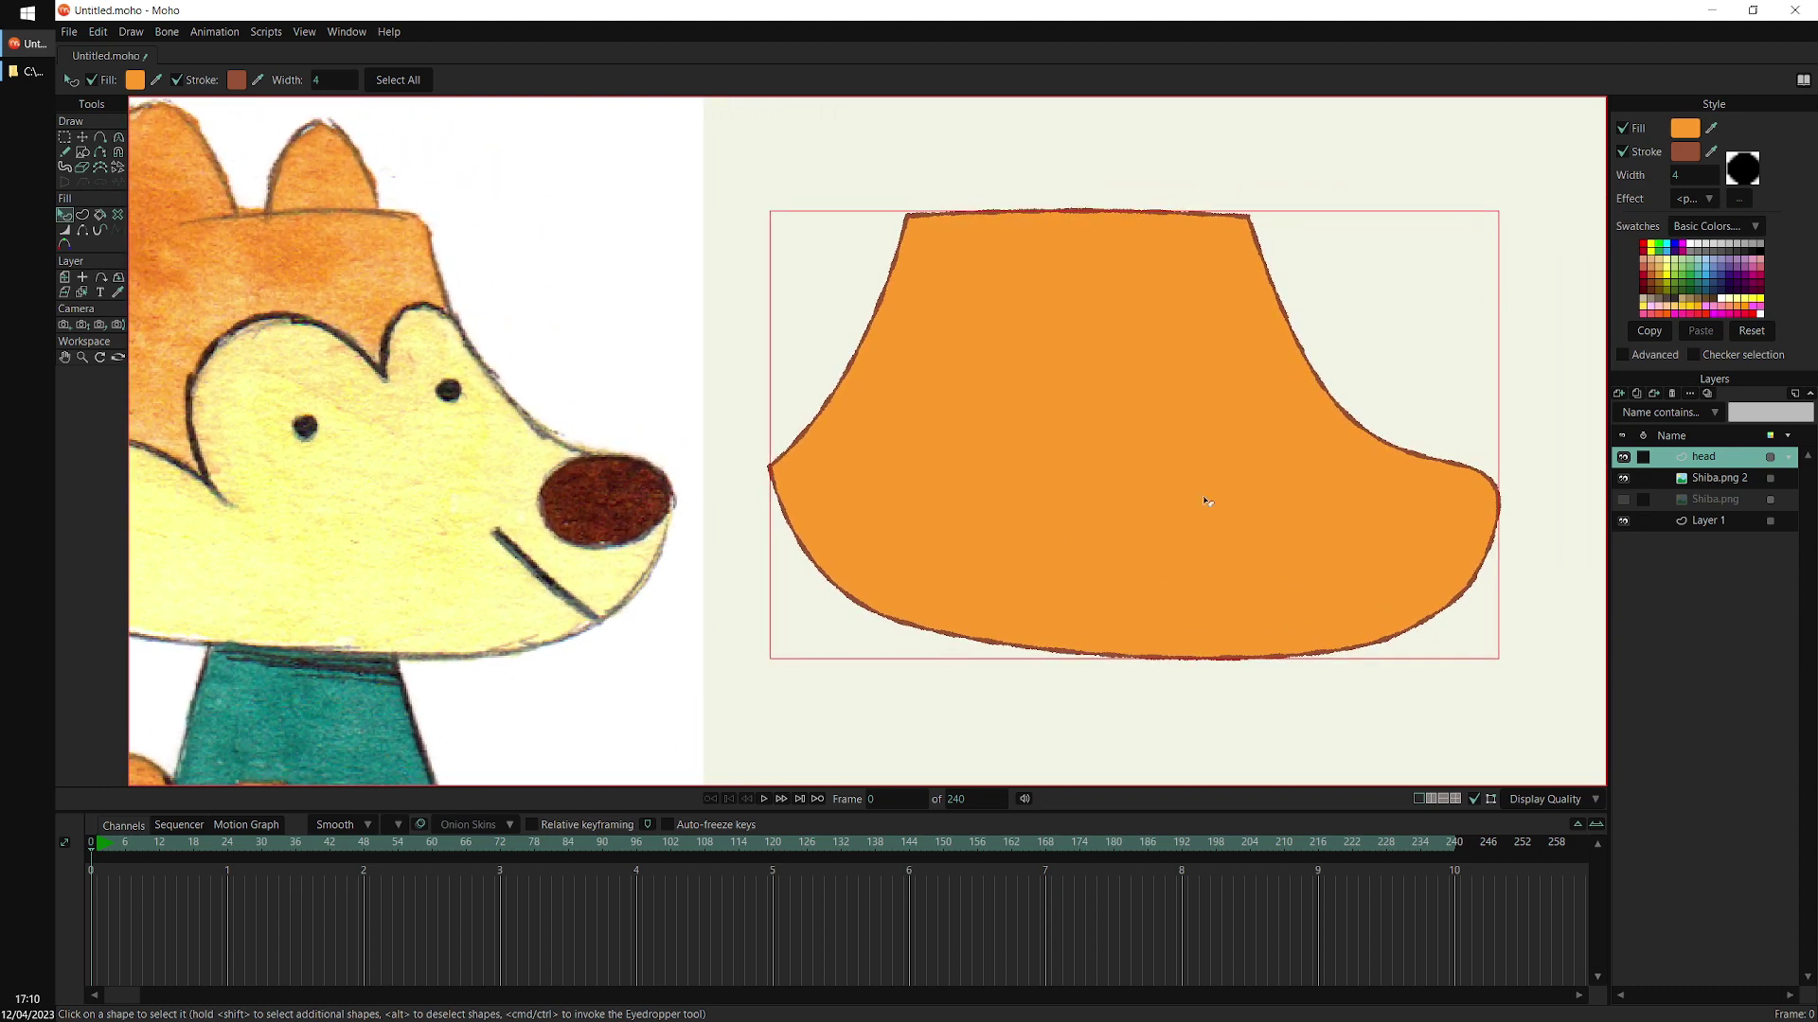
click(65, 232)
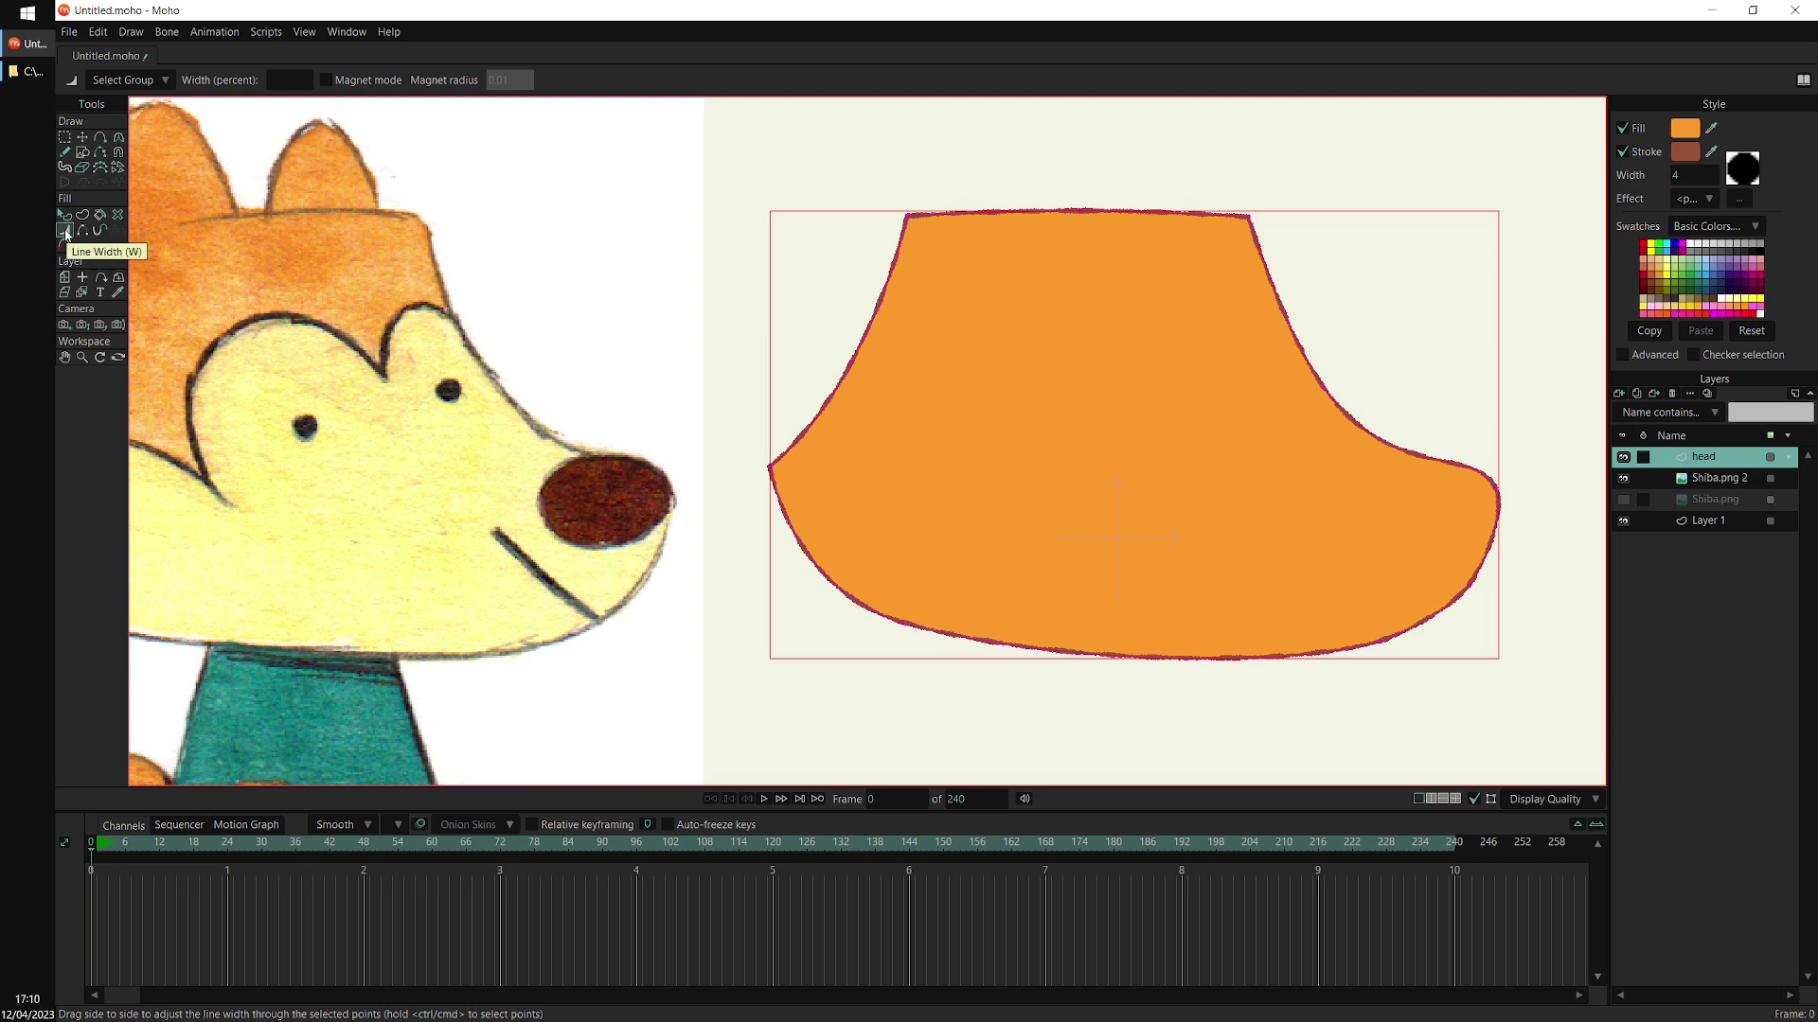
click(773, 466)
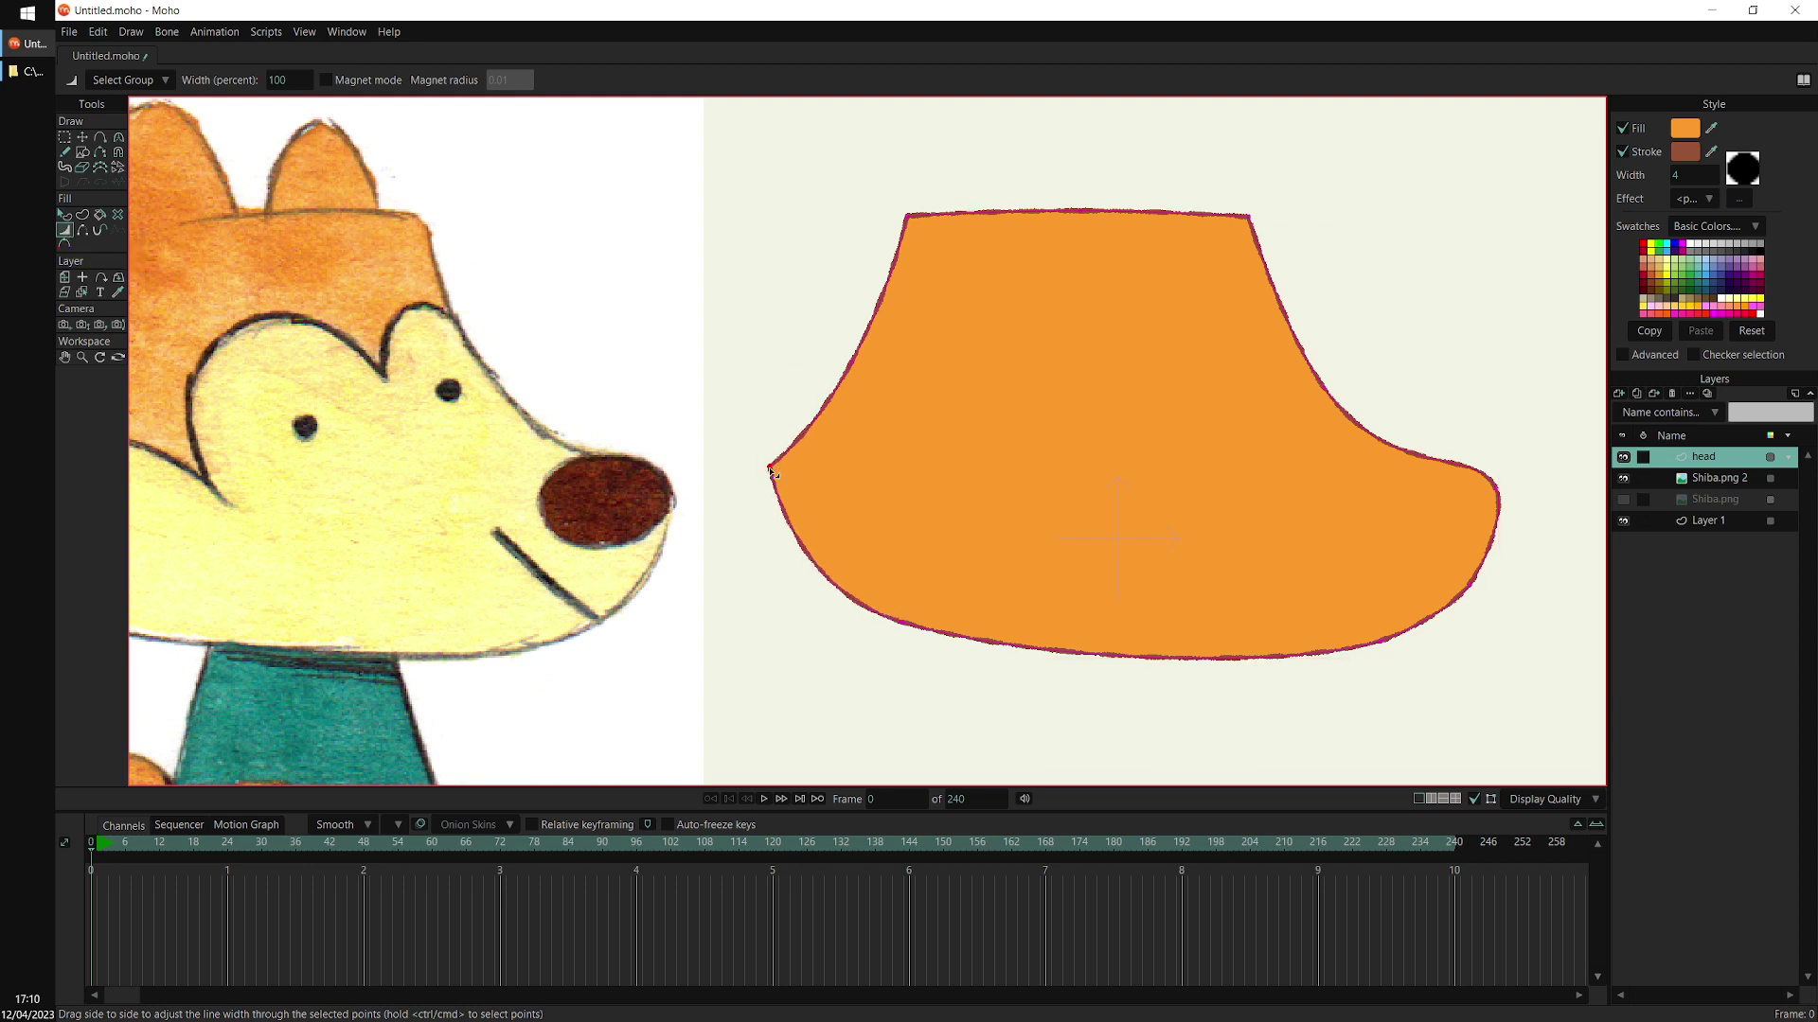
mouse_move(770, 470)
mouse_down()
mouse_move(1023, 458)
mouse_move(751, 471)
mouse_move(801, 475)
mouse_up()
mouse_move(848, 363)
mouse_down()
mouse_move(884, 362)
mouse_move(858, 361)
mouse_up()
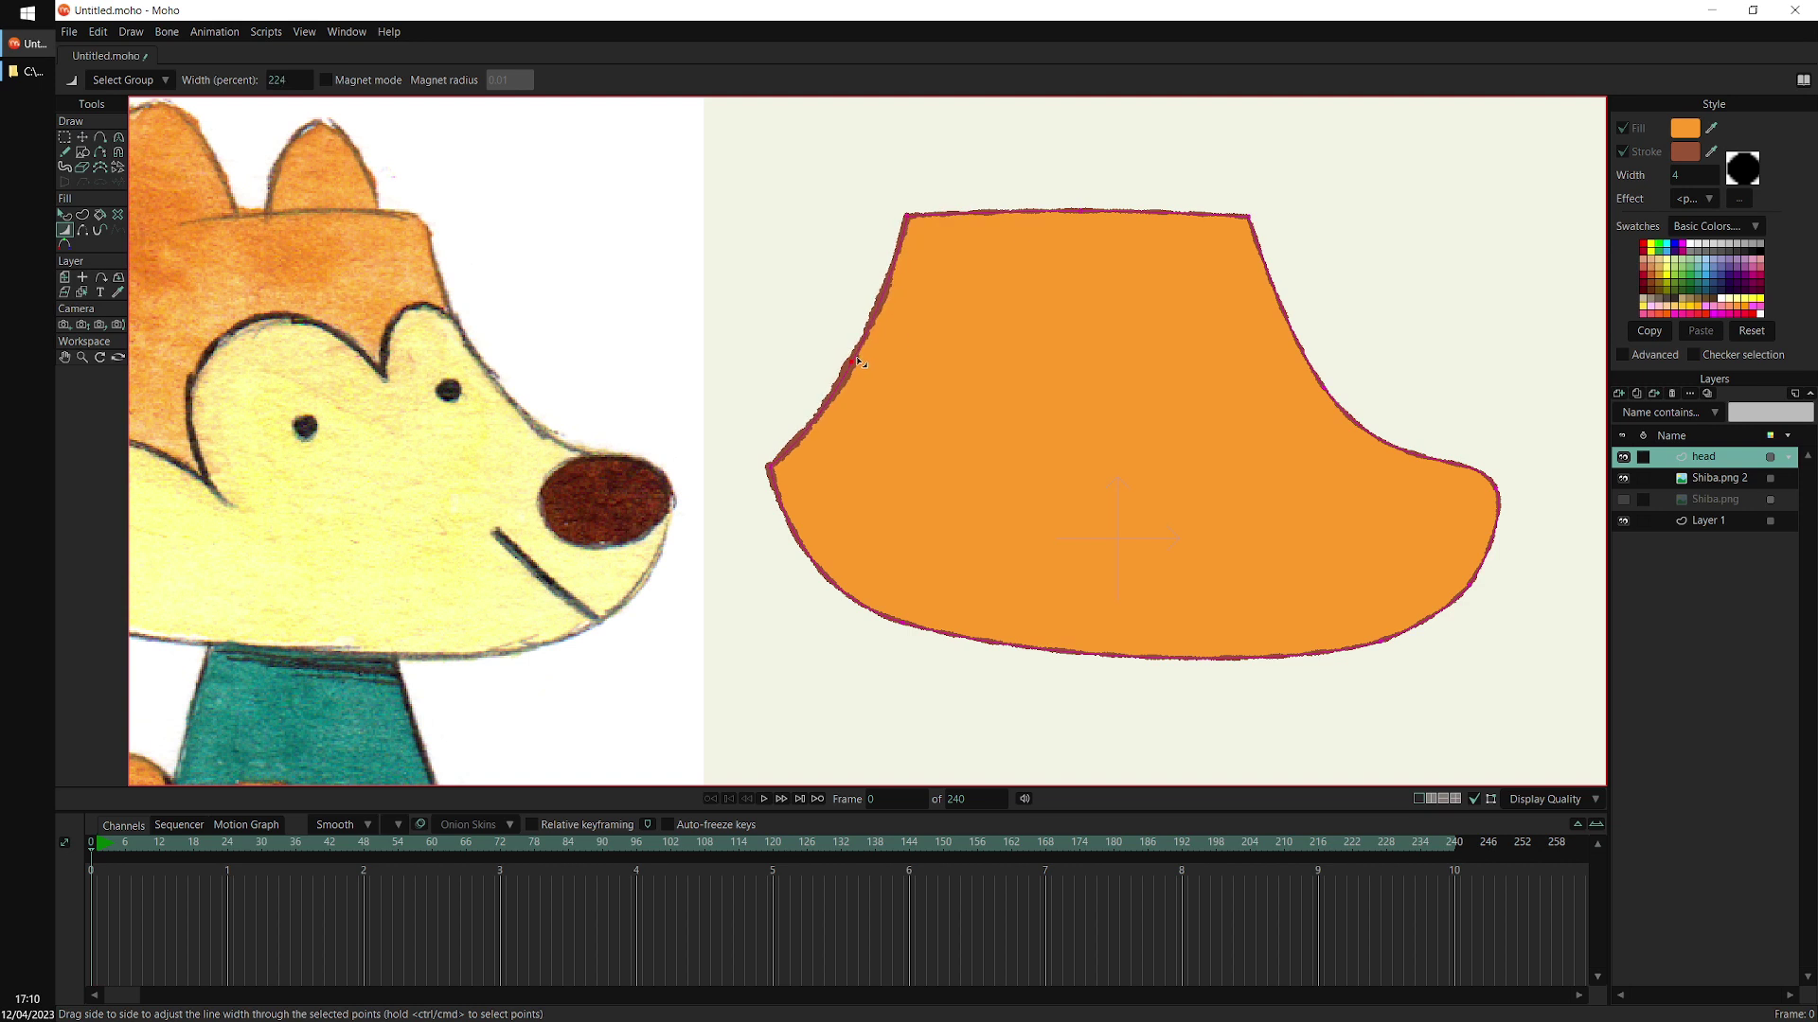
Vary the stroke width at the head's remaining points along the top, brow, nose tip, chin and lower cheek
drag(1249, 217, 1251, 216)
drag(1081, 211, 1103, 211)
drag(1323, 388, 1348, 389)
drag(1496, 488, 1523, 490)
drag(1441, 632, 1464, 641)
drag(1310, 656, 1336, 658)
mouse_move(1009, 674)
mouse_down()
mouse_move(1045, 676)
mouse_move(1023, 675)
mouse_up()
scroll(1109, 545, down, 2)
drag(1109, 544, 1133, 517)
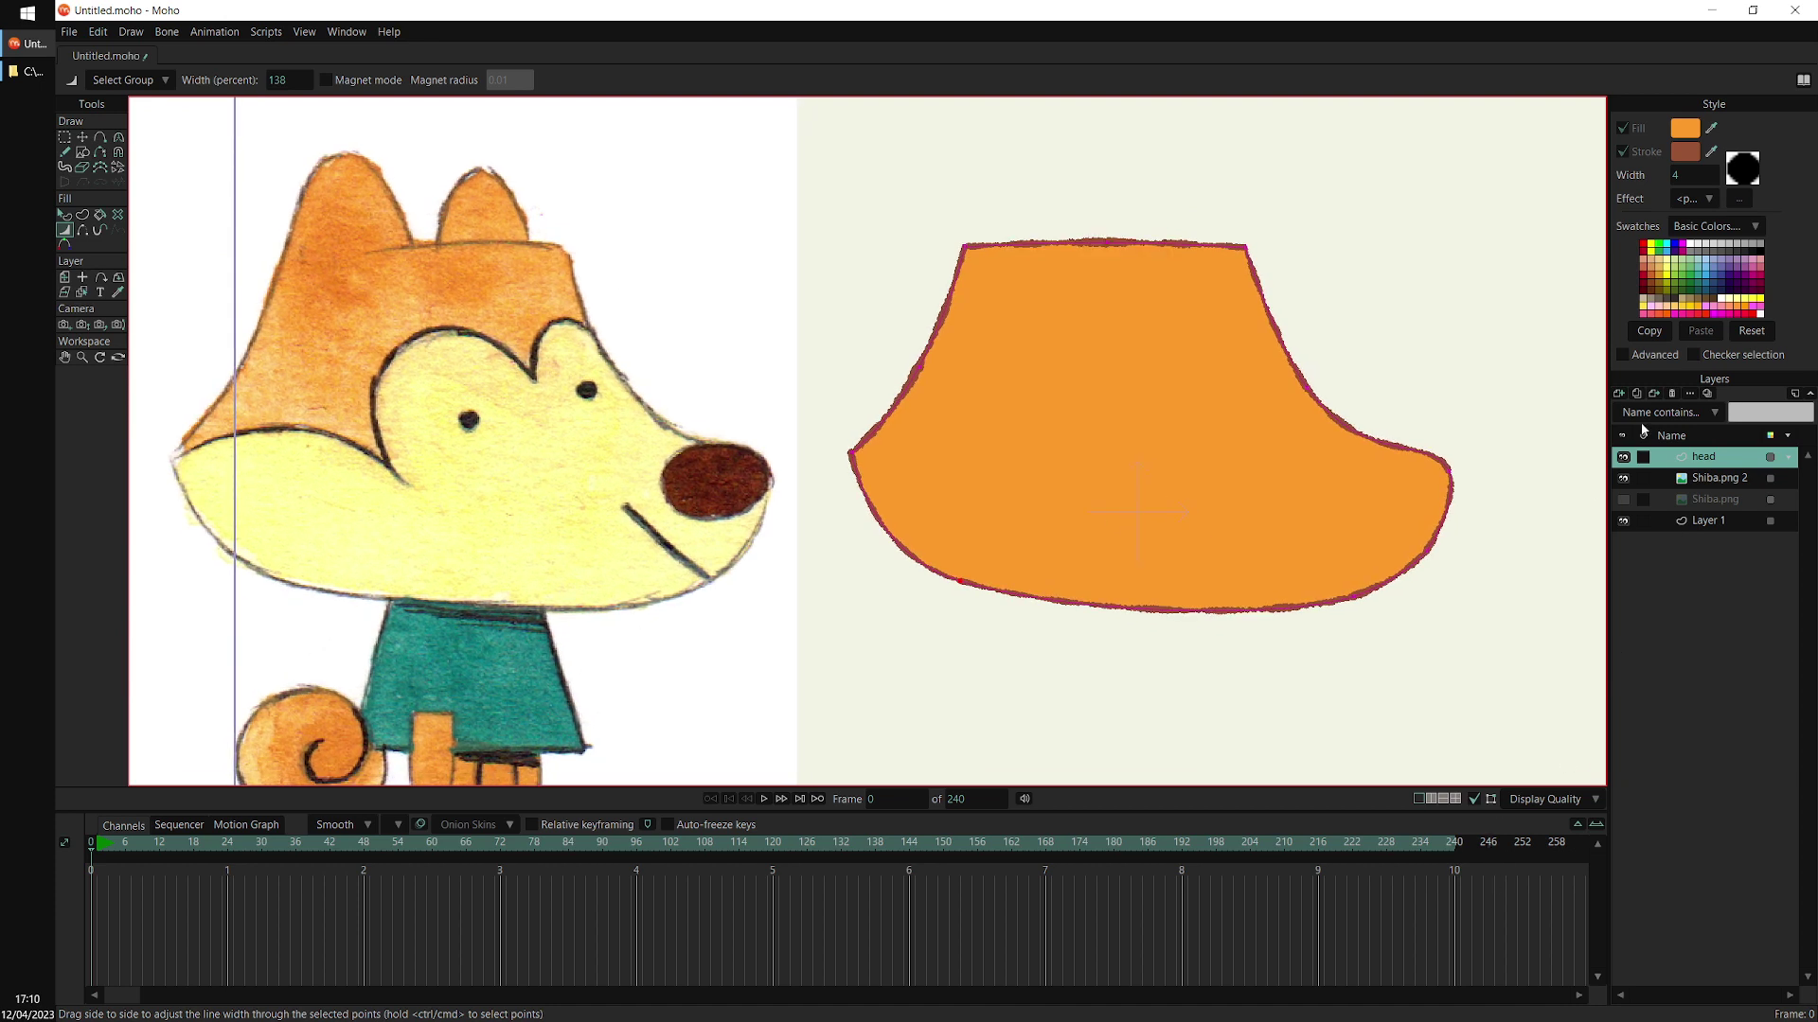
Show the Shiba.png reference layer again and add a vector layer named yellow above the head layer
click(1623, 499)
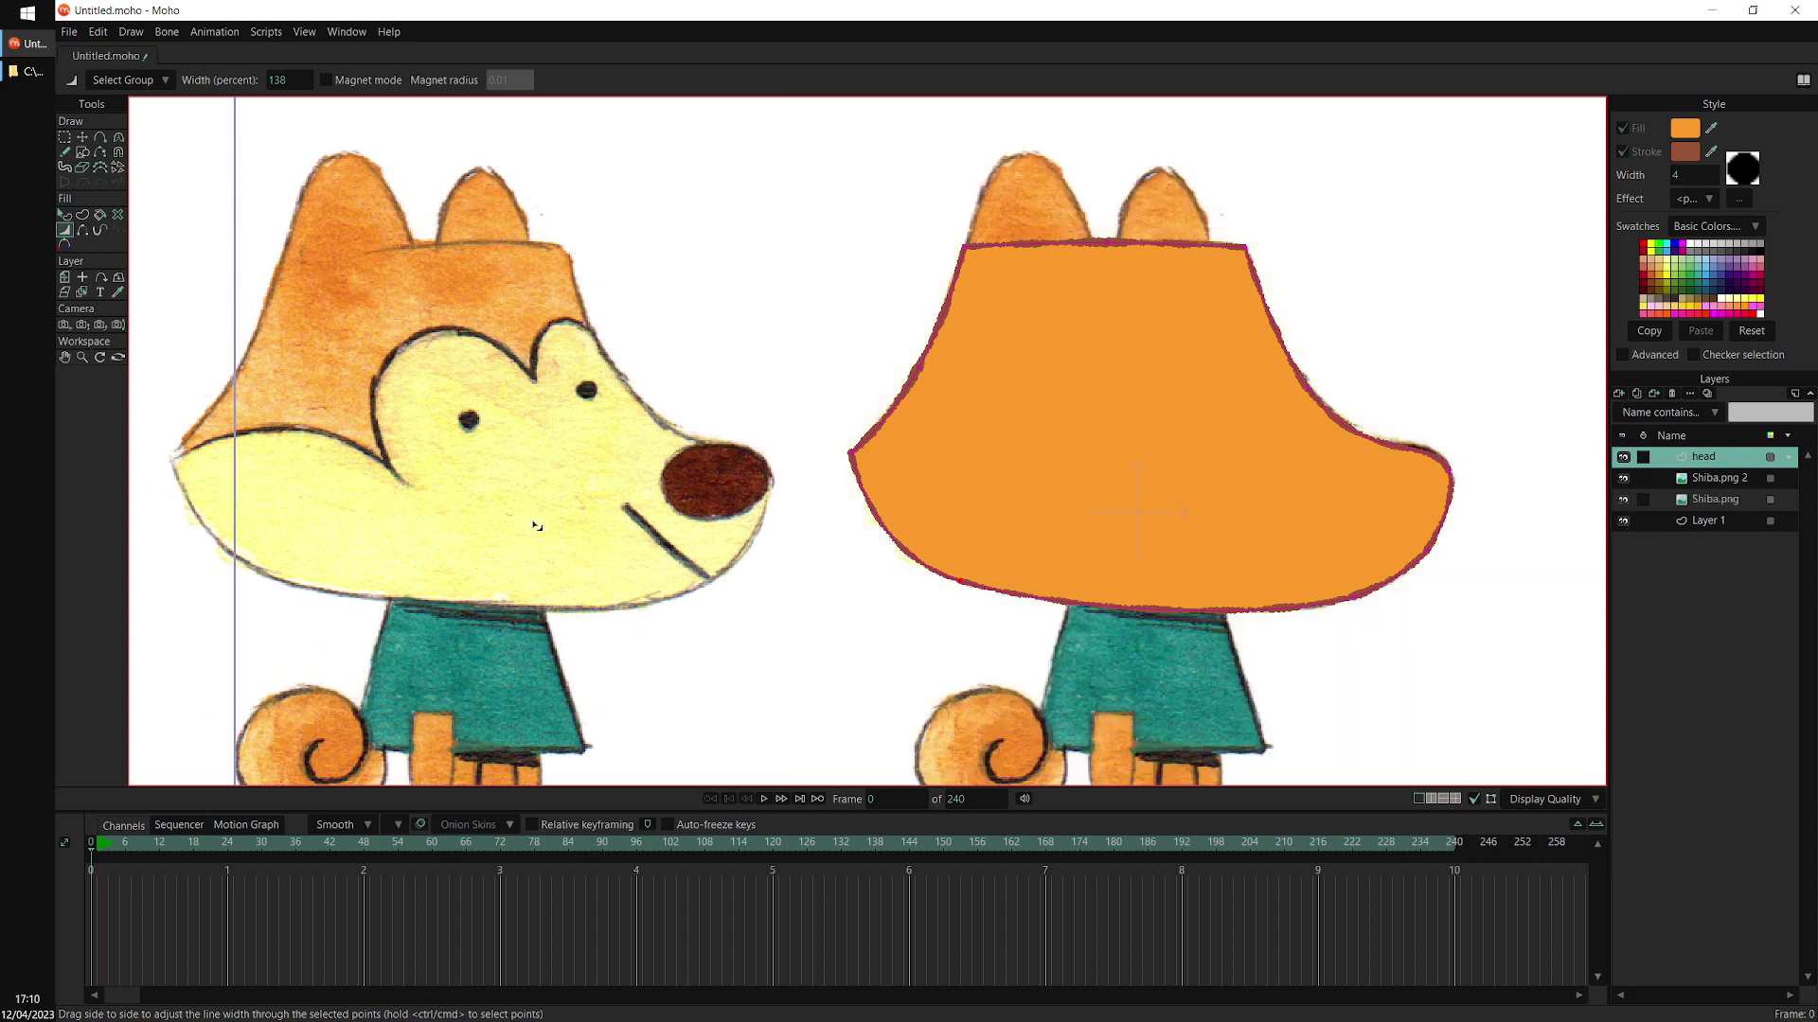
click(1620, 394)
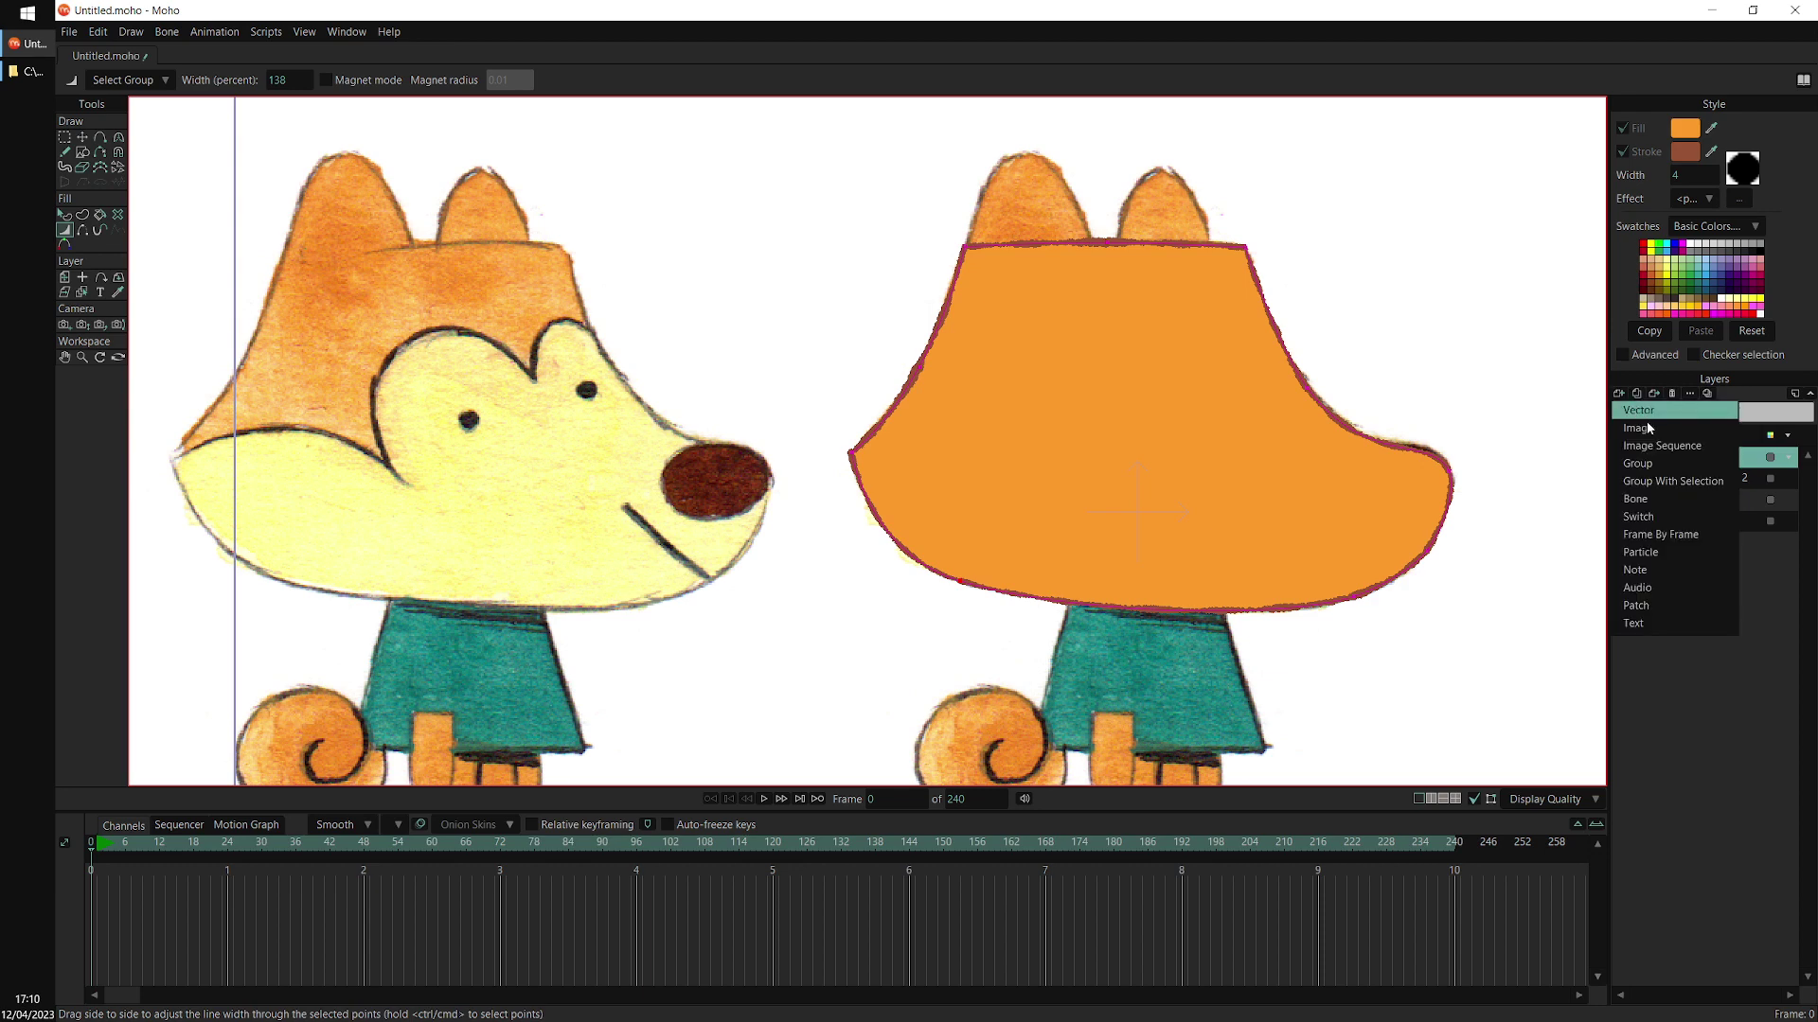
click(1647, 413)
double_click(1704, 460)
text(ye)
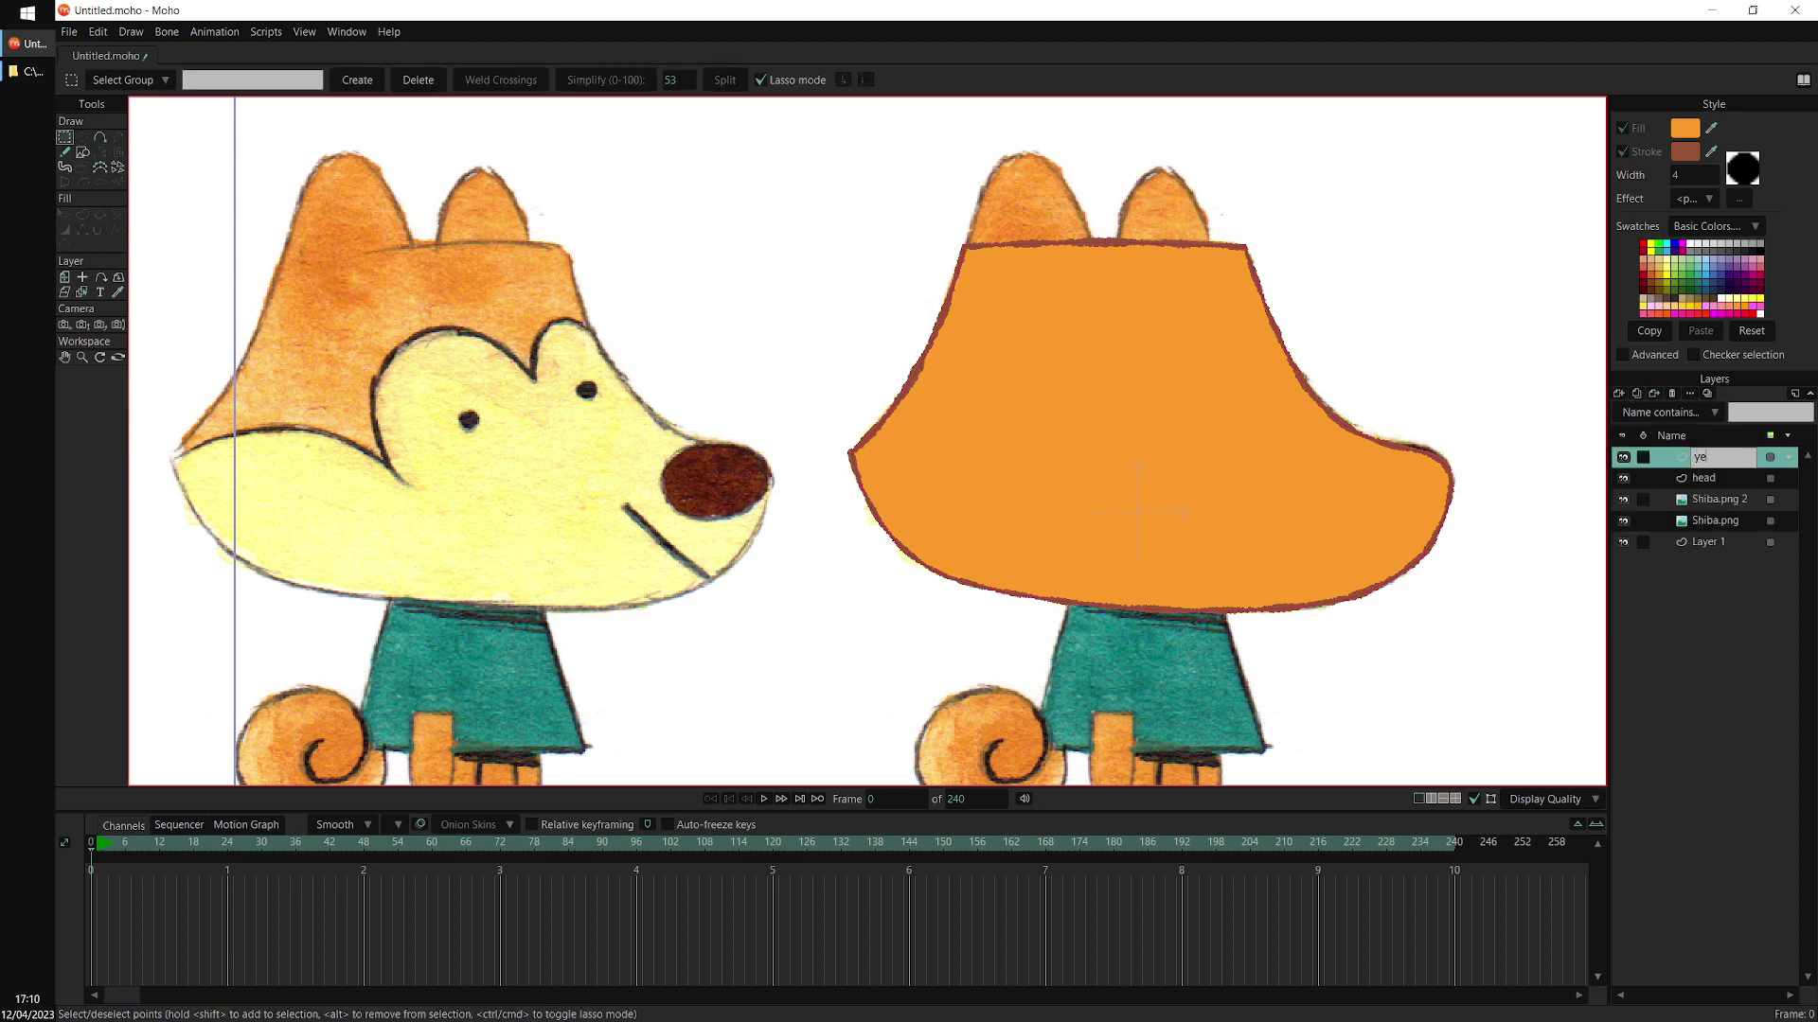
text(llow)
key(Return)
Hide the head layer to uncover the face markings of the reference beneath it
click(1625, 478)
drag(1360, 607, 1095, 610)
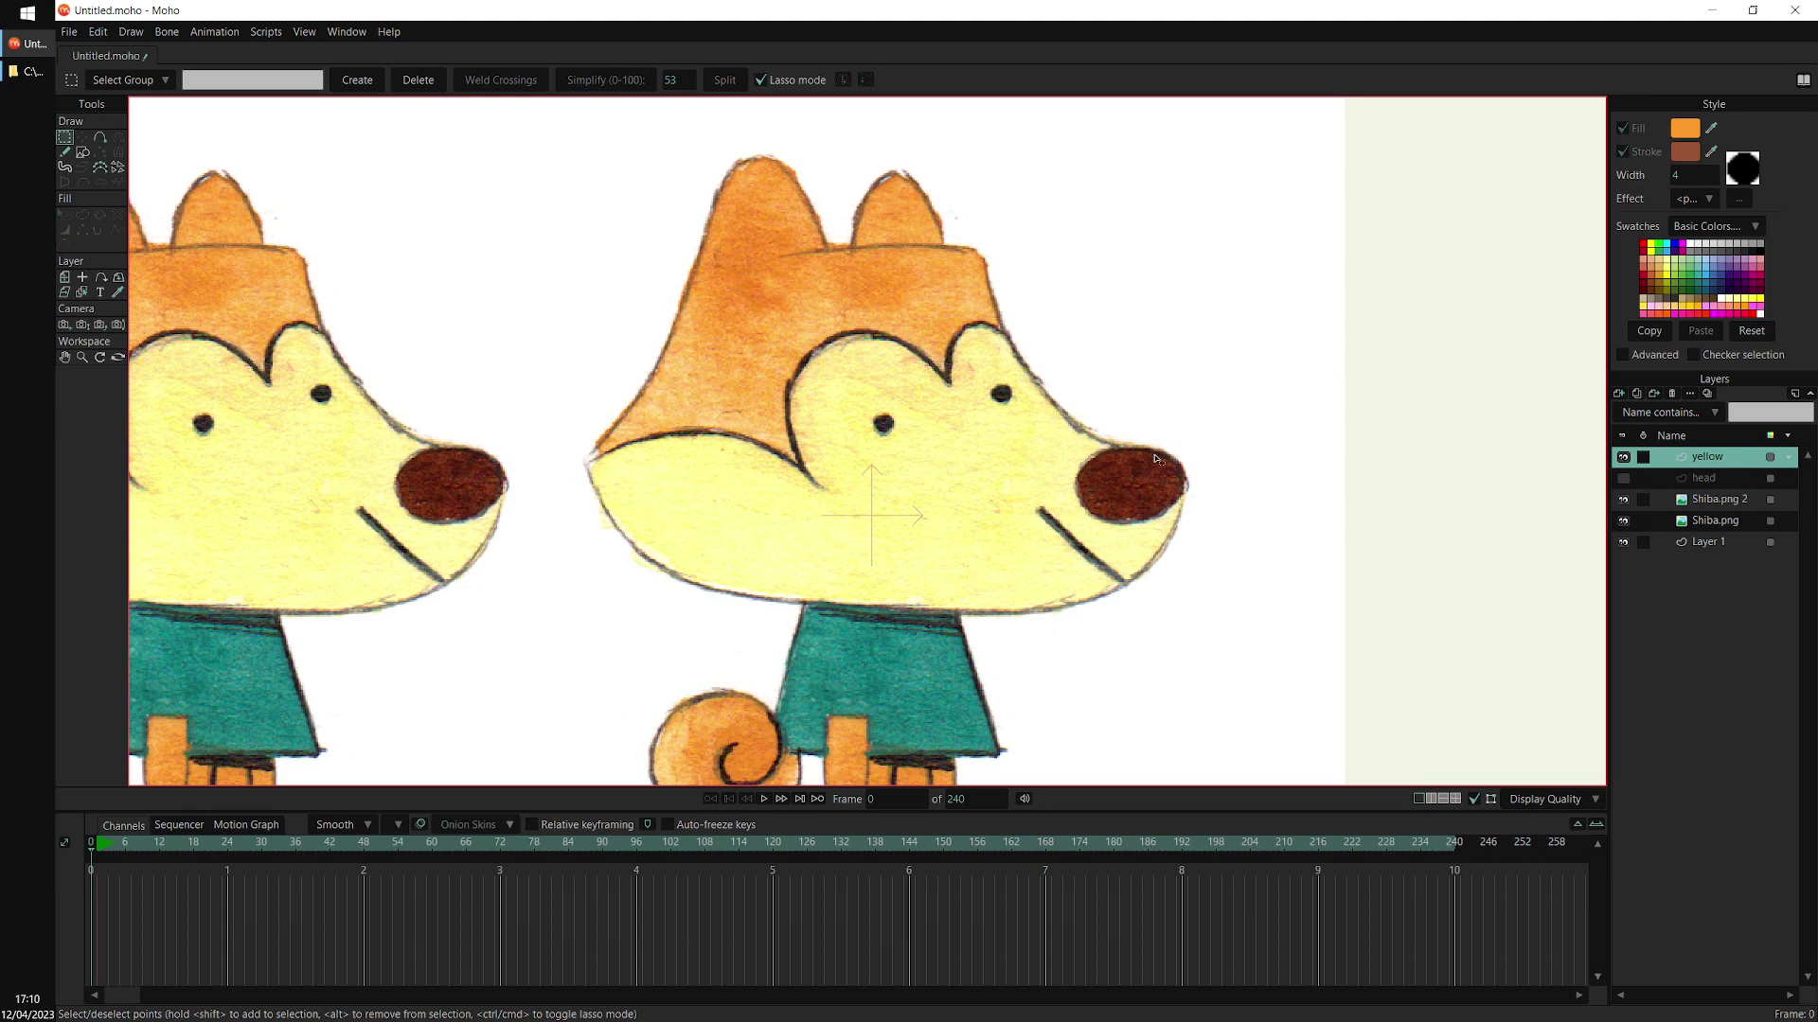
Draw a line on the yellow layer from the brow notch to the face marking's rear corner, extending both ends beyond the head
click(100, 138)
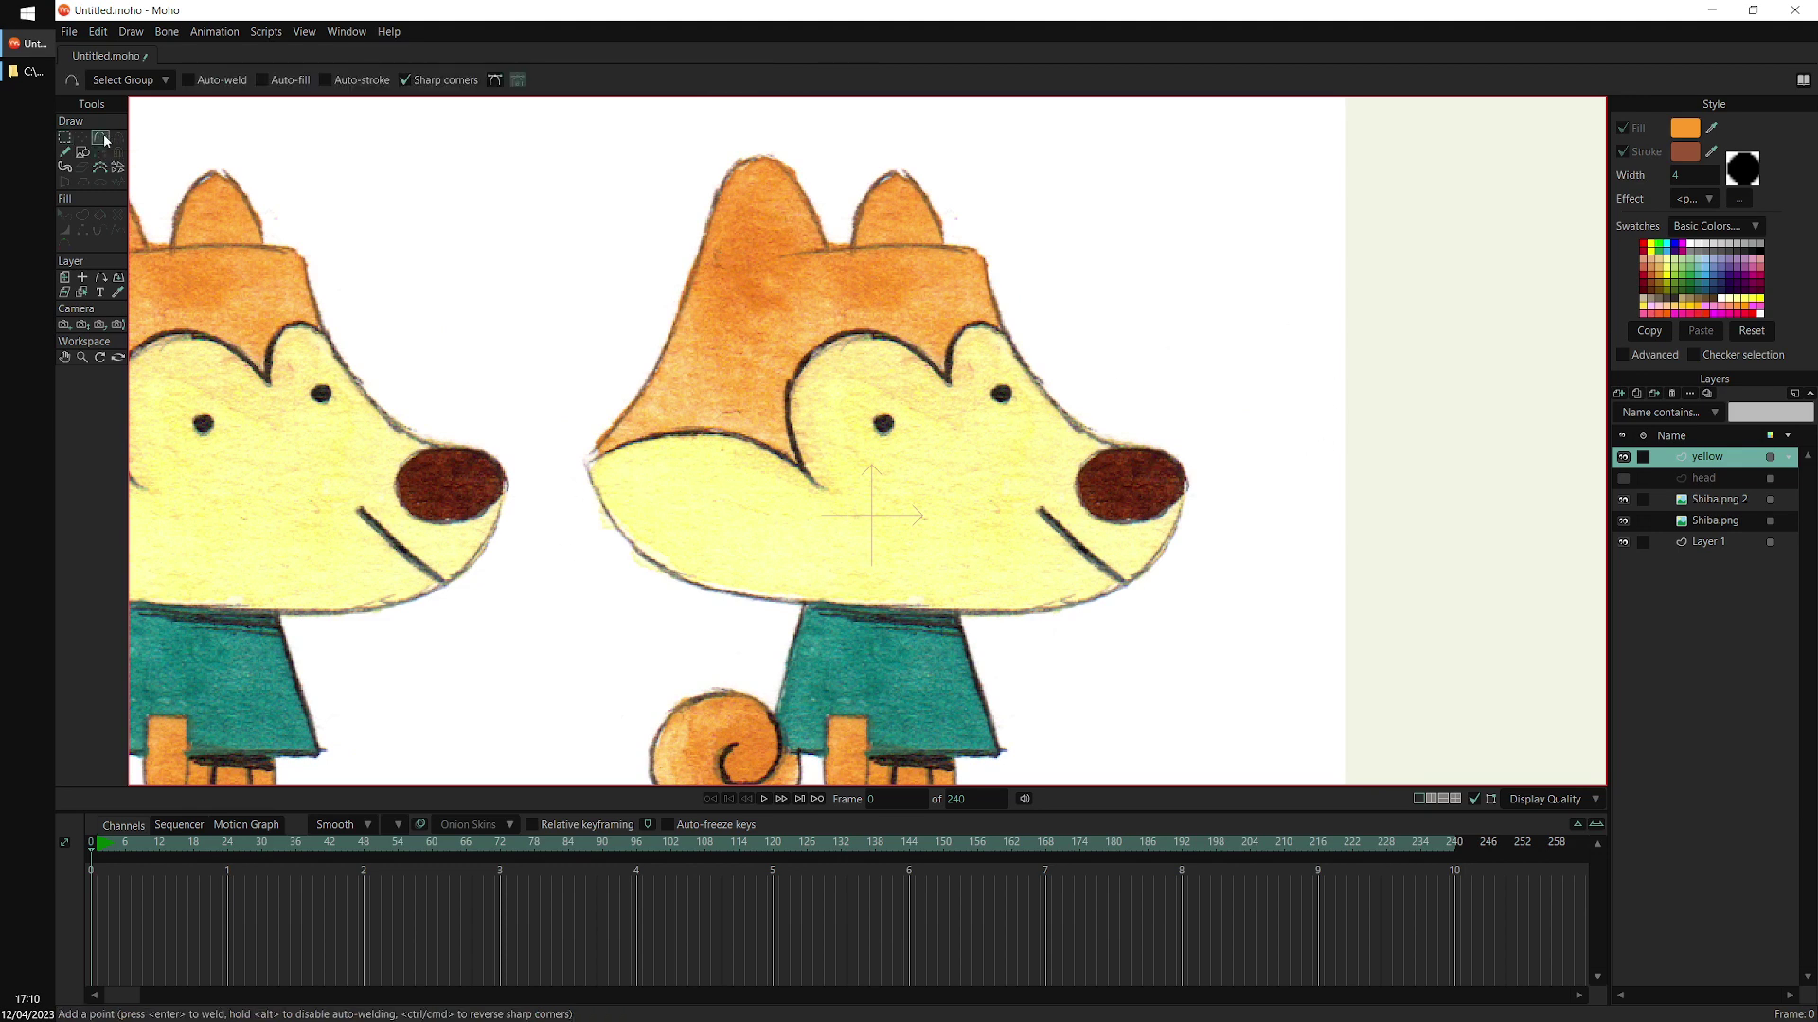
scroll(838, 371, up, 3)
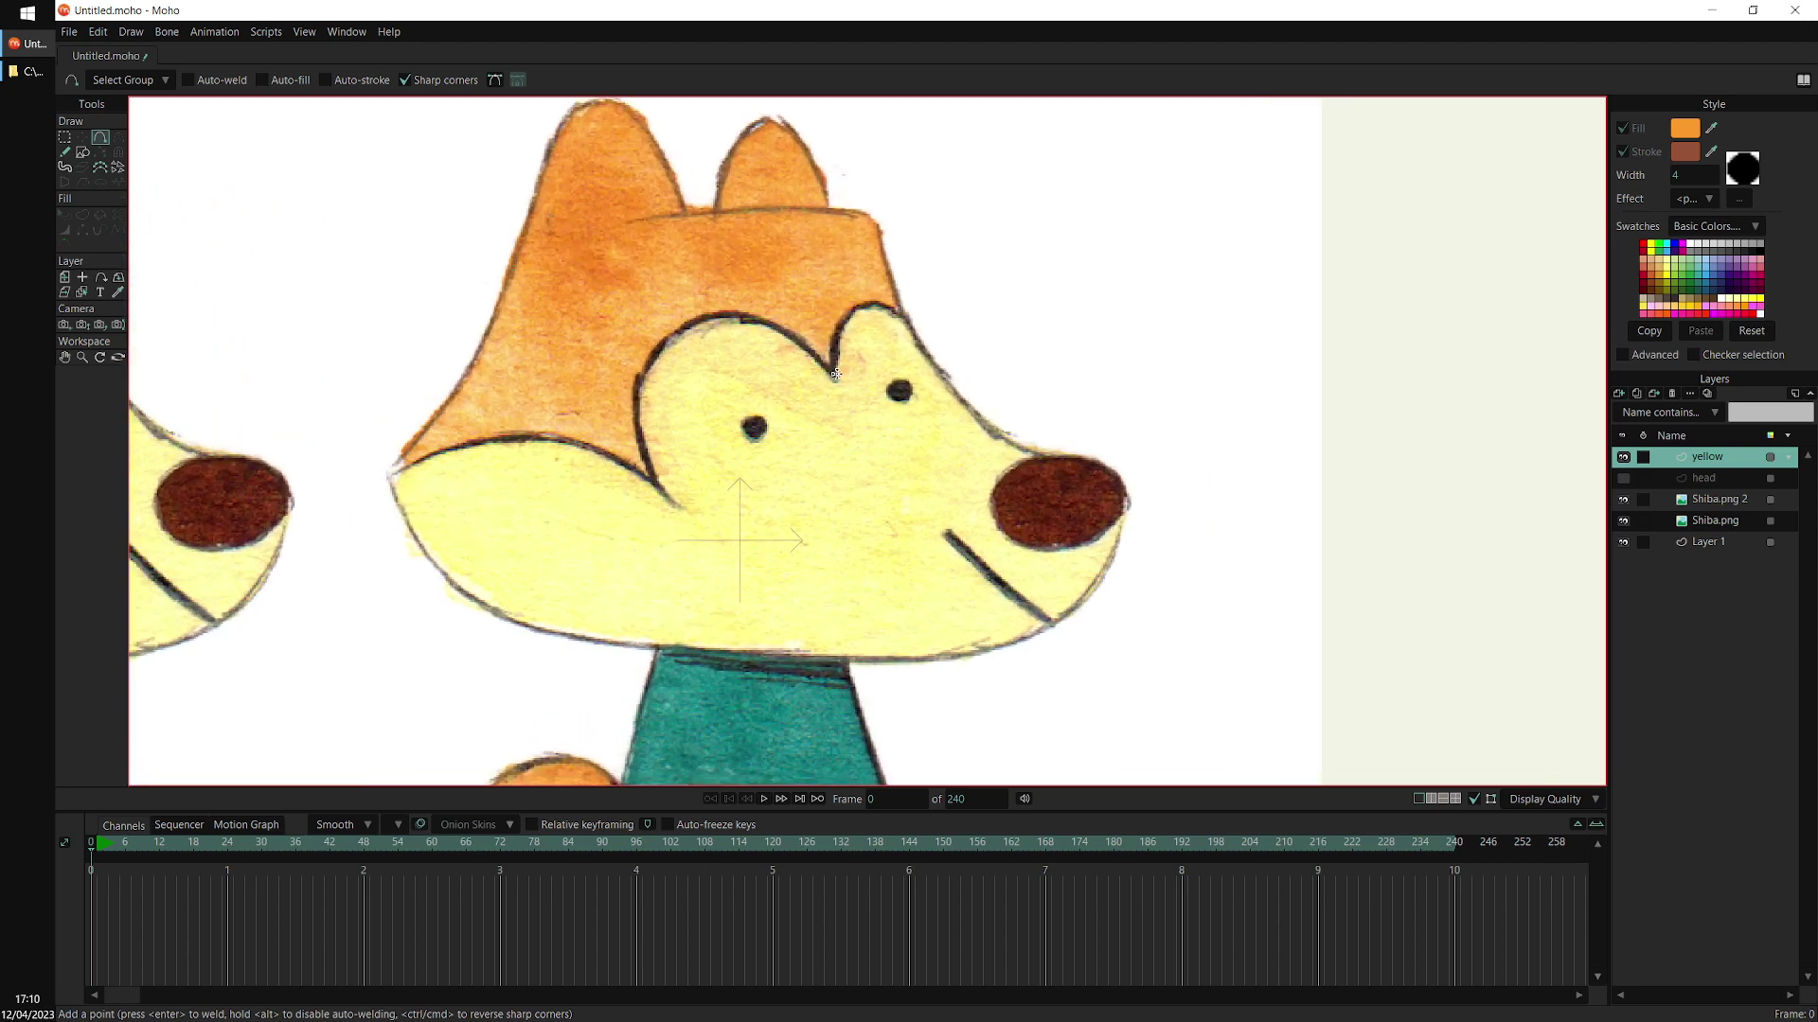
drag(835, 377, 670, 499)
drag(834, 378, 1001, 395)
drag(751, 491, 421, 503)
drag(1082, 387, 1287, 378)
Continue the line loosely around the back cheek, below the chin and past the nose, joining it into a closed outline
scroll(1254, 405, down, 1)
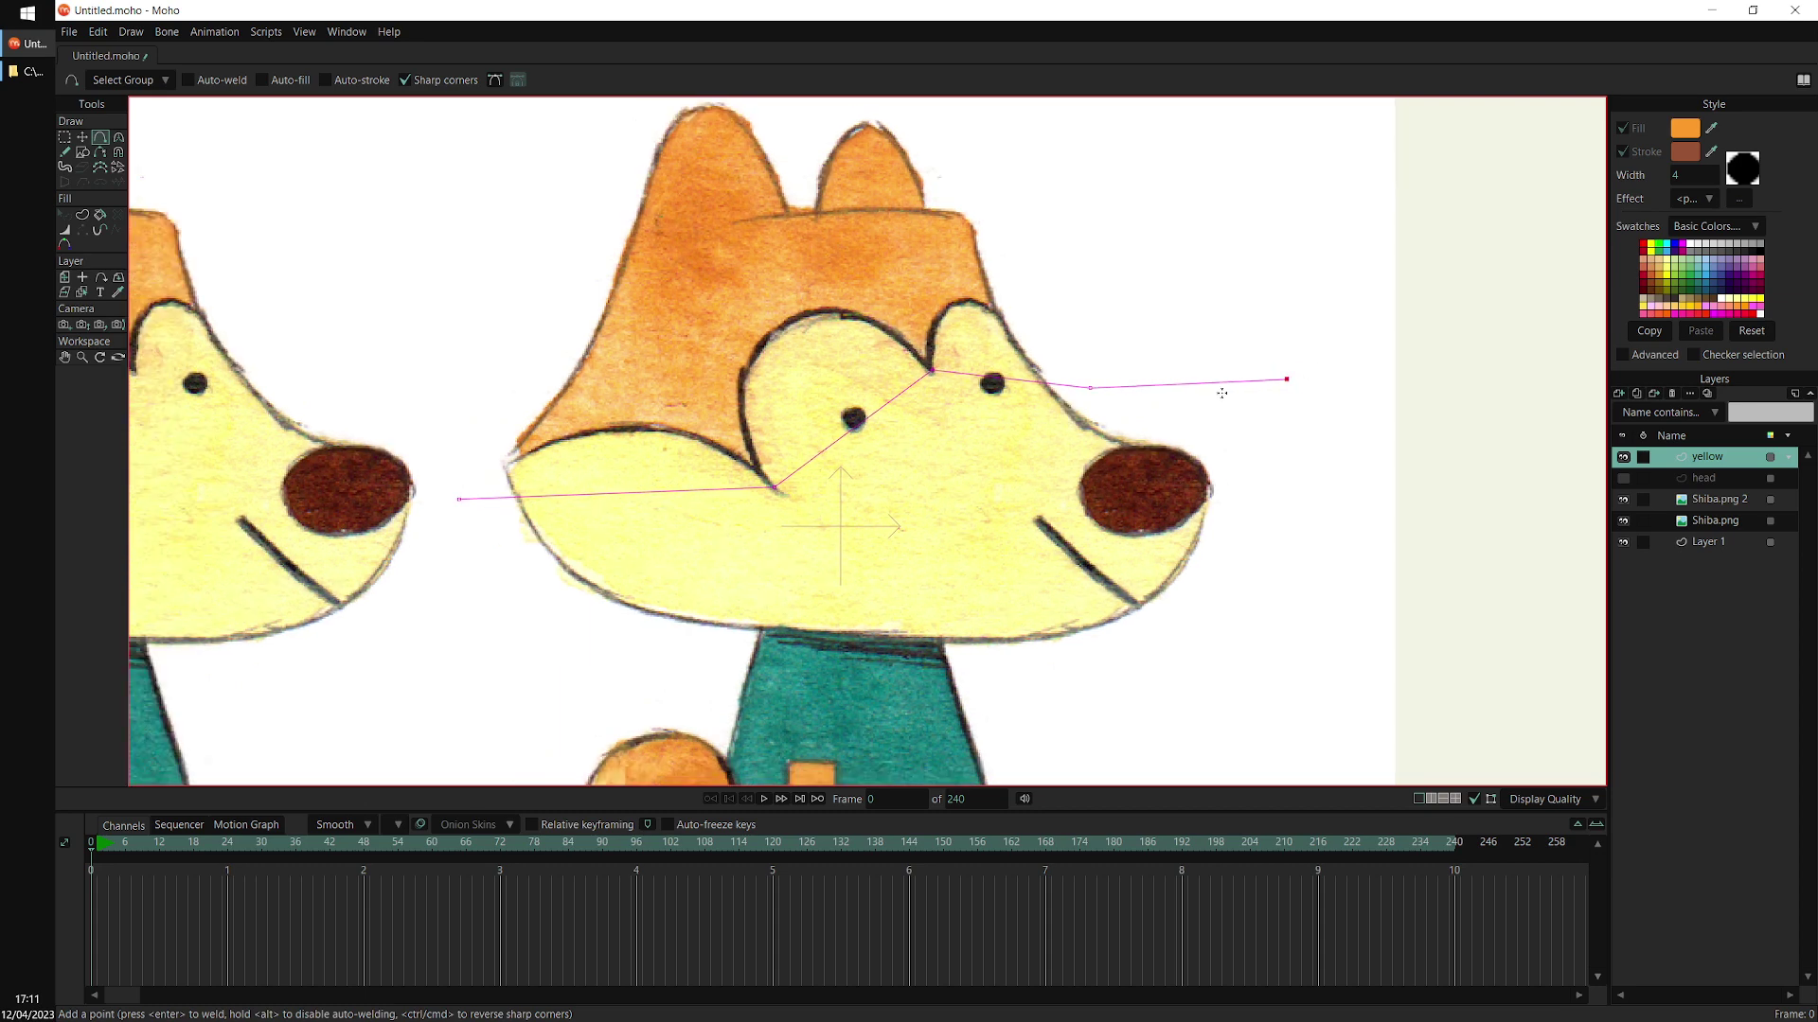
drag(1013, 688, 960, 594)
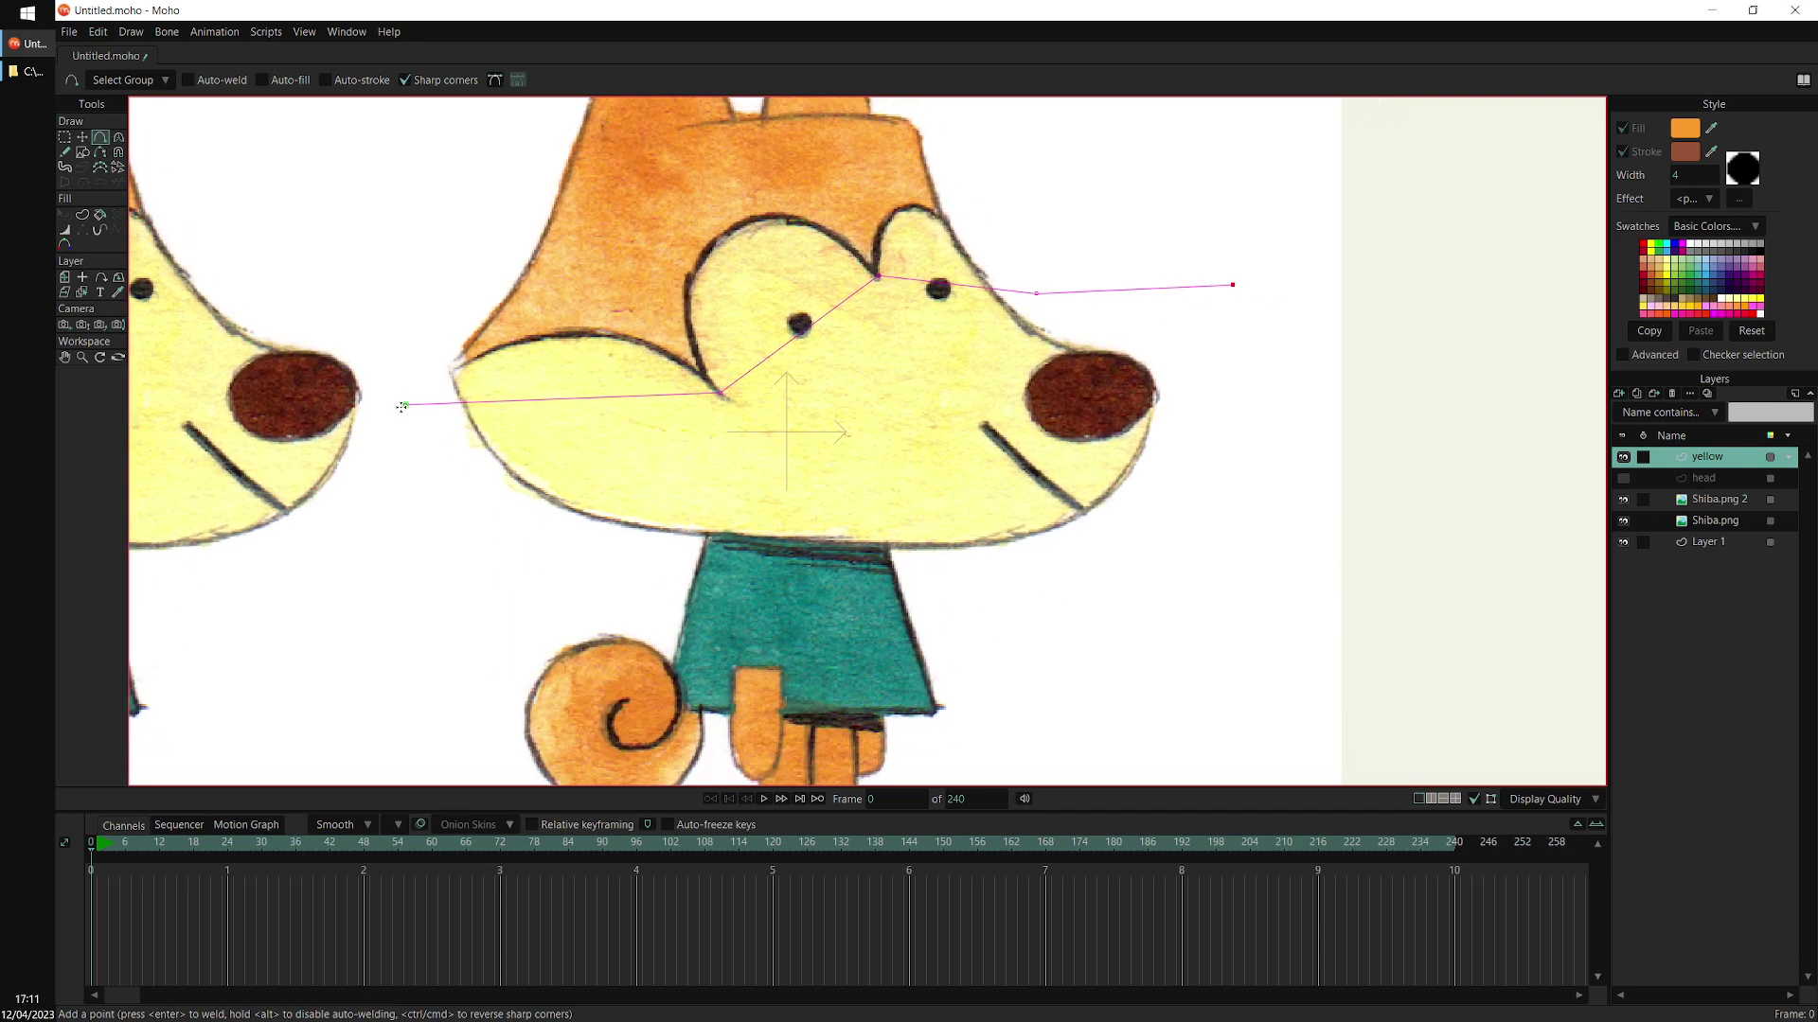
drag(405, 404, 1085, 571)
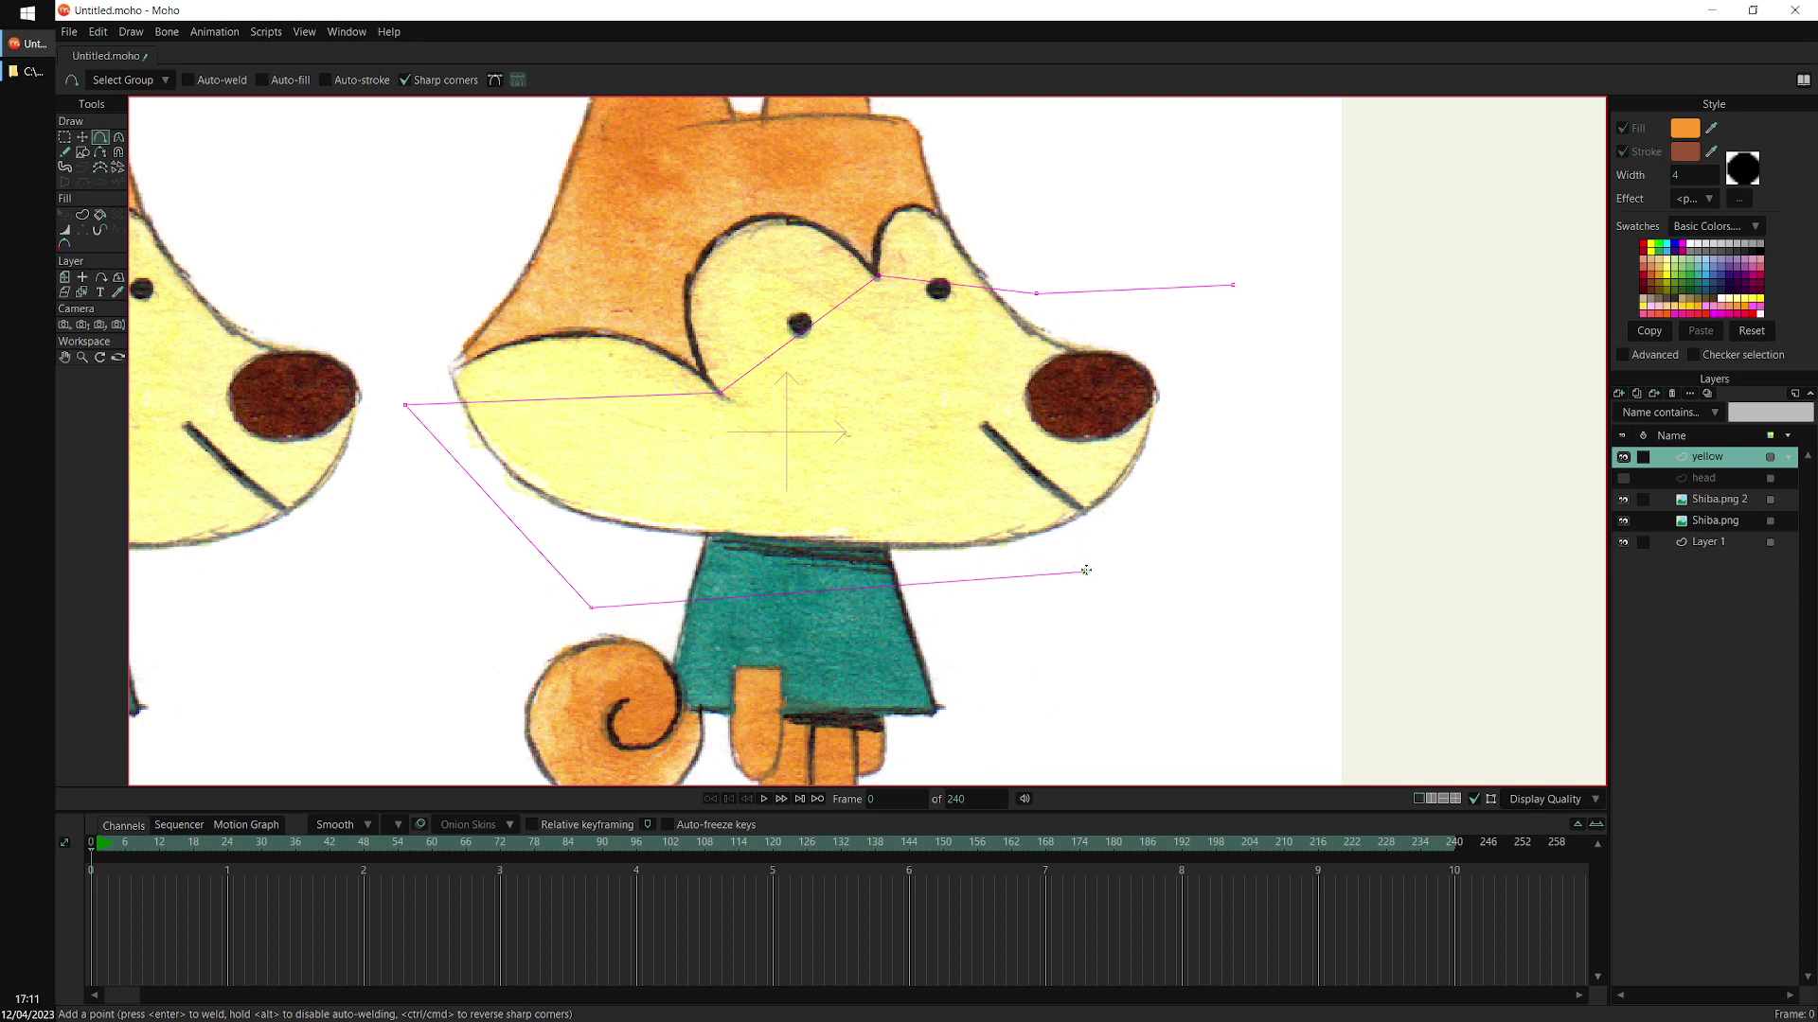
drag(1086, 570, 1236, 285)
Add points between the marking's corners and pull them up to the peaks of the large and small brow arcs
scroll(750, 415, up, 2)
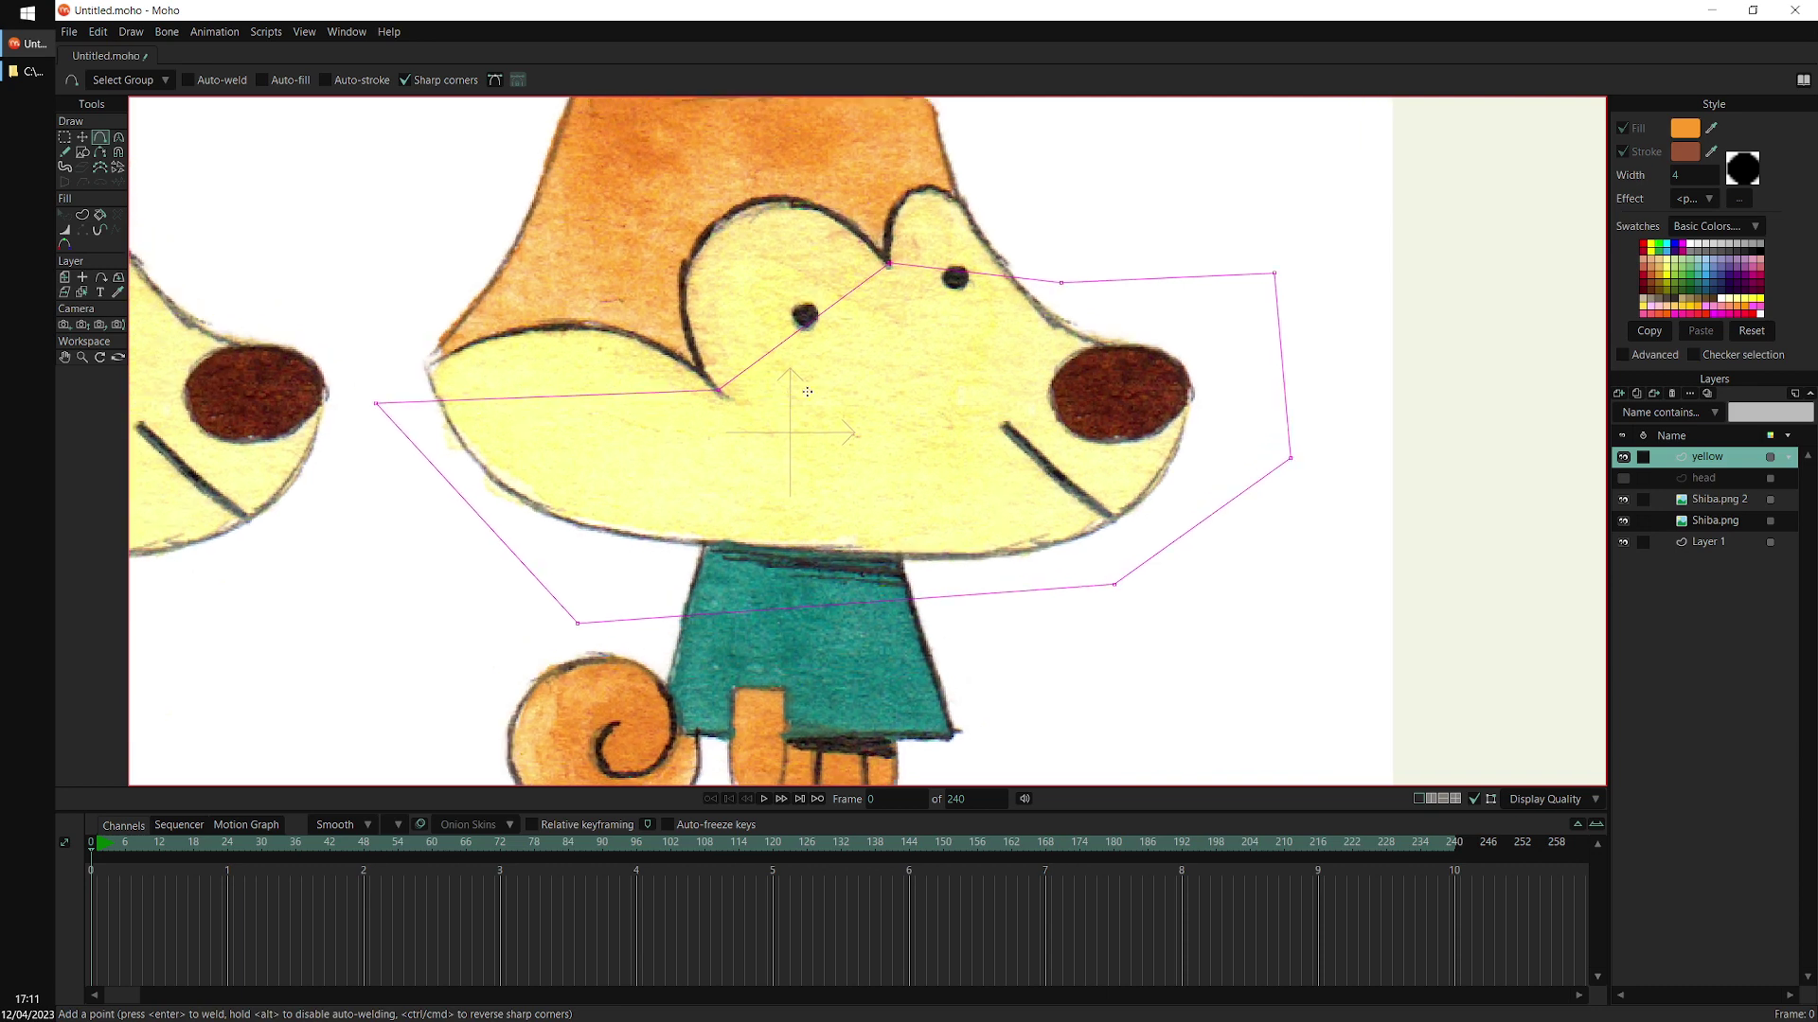
scroll(748, 257, up, 1)
drag(904, 256, 793, 342)
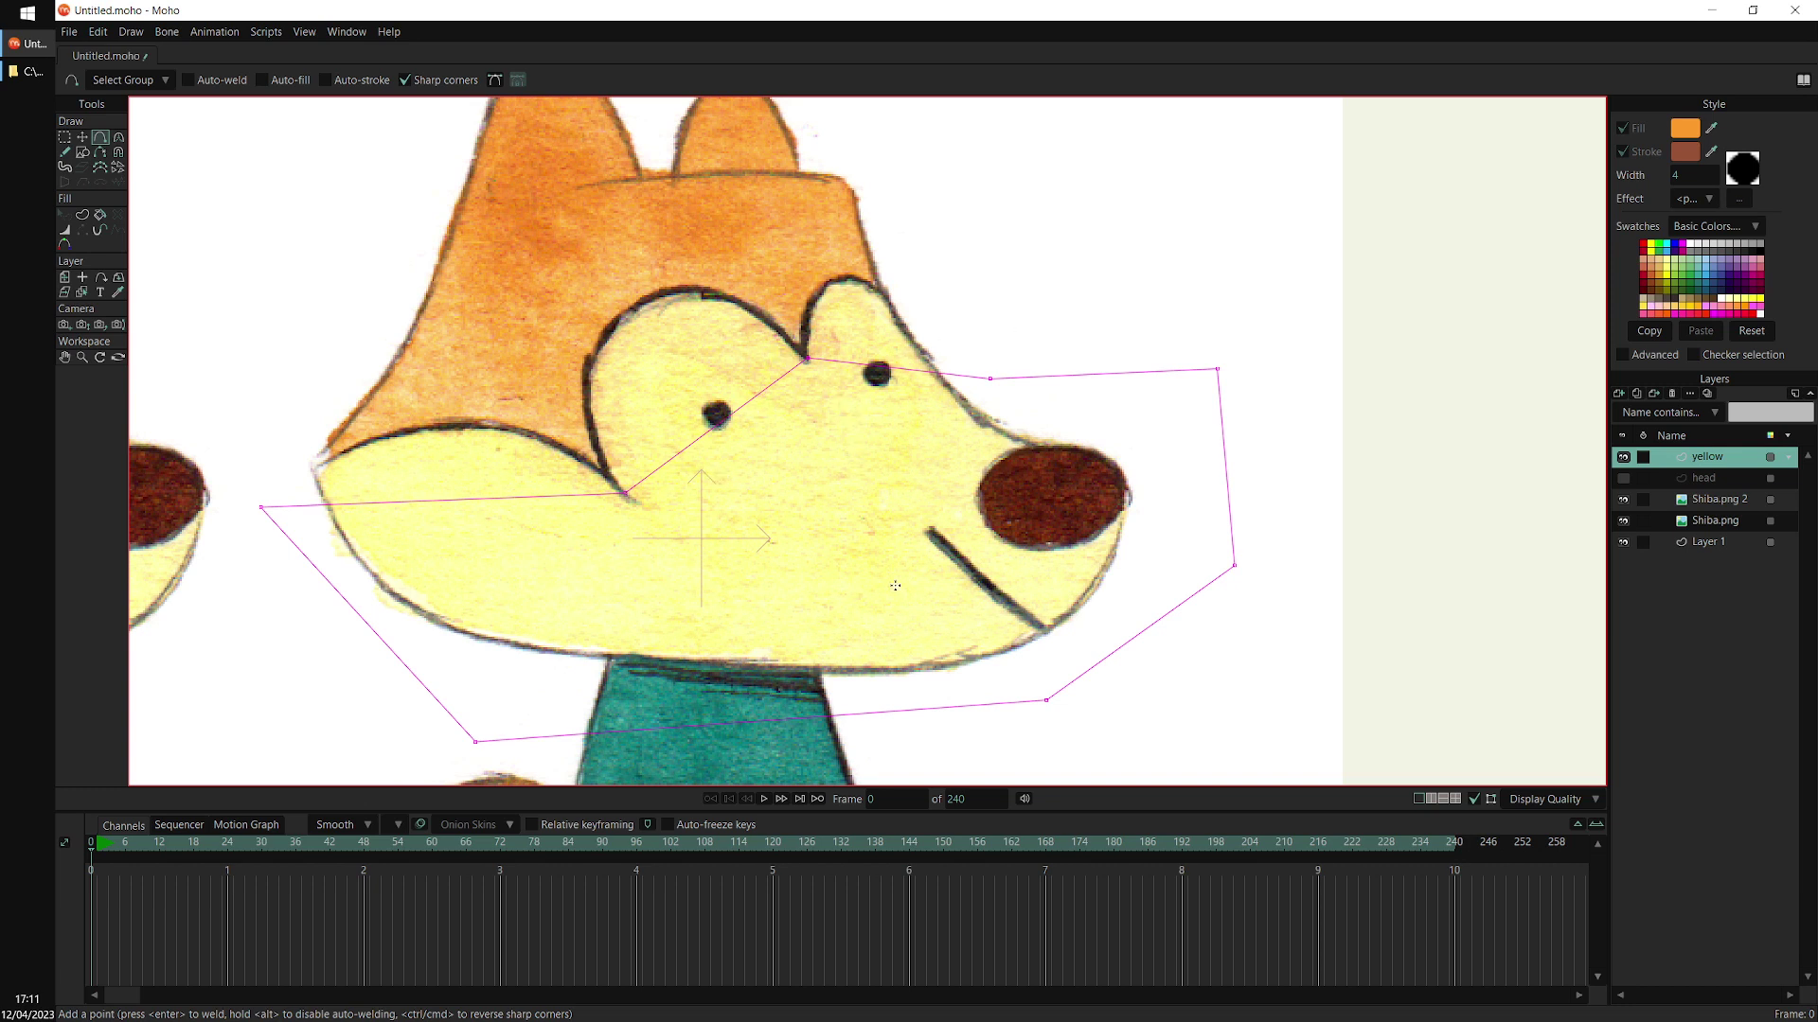
drag(717, 420, 650, 300)
drag(863, 365, 846, 281)
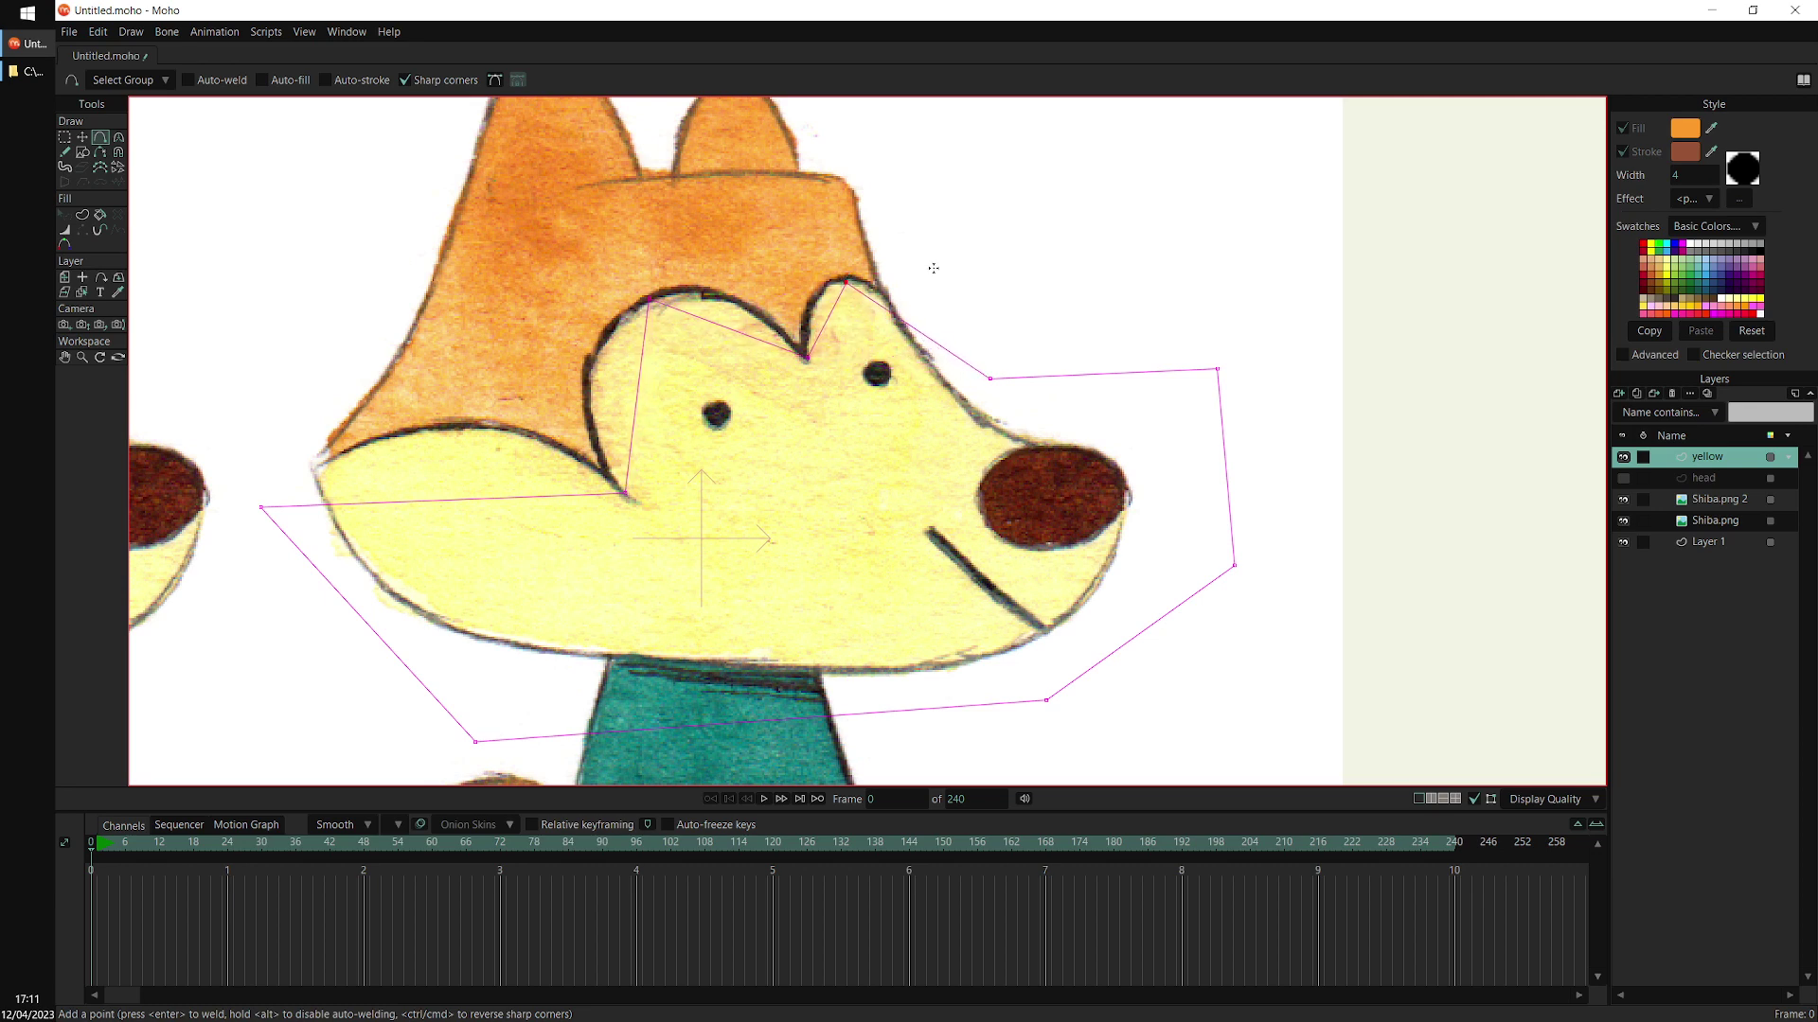
Round the two brow arc peaks with the Curvature tool to match the reference, giving the large arc about 0.39 curvature
click(118, 140)
drag(654, 299, 1229, 216)
drag(584, 339, 551, 358)
drag(711, 270, 750, 254)
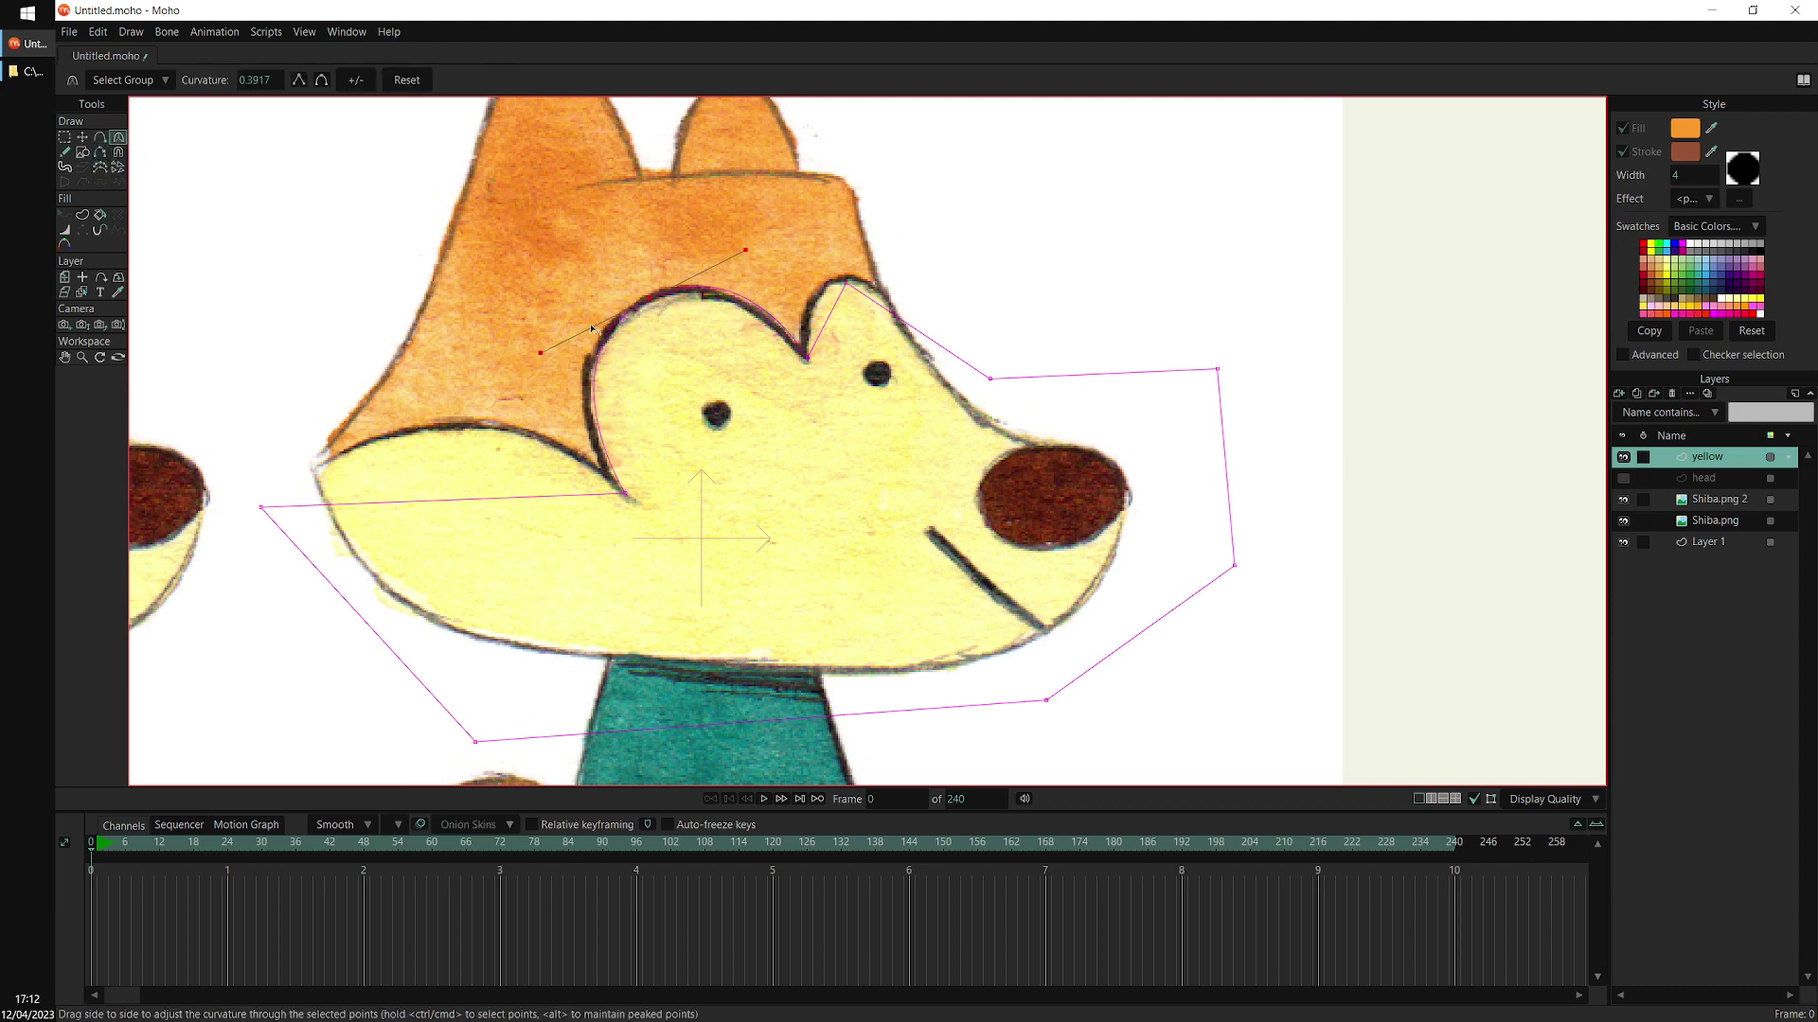
drag(873, 283, 1174, 255)
Add a point at the peak of the cheek marking, align it with the reference and curve it to about 0.62
key(a)
drag(453, 496, 464, 425)
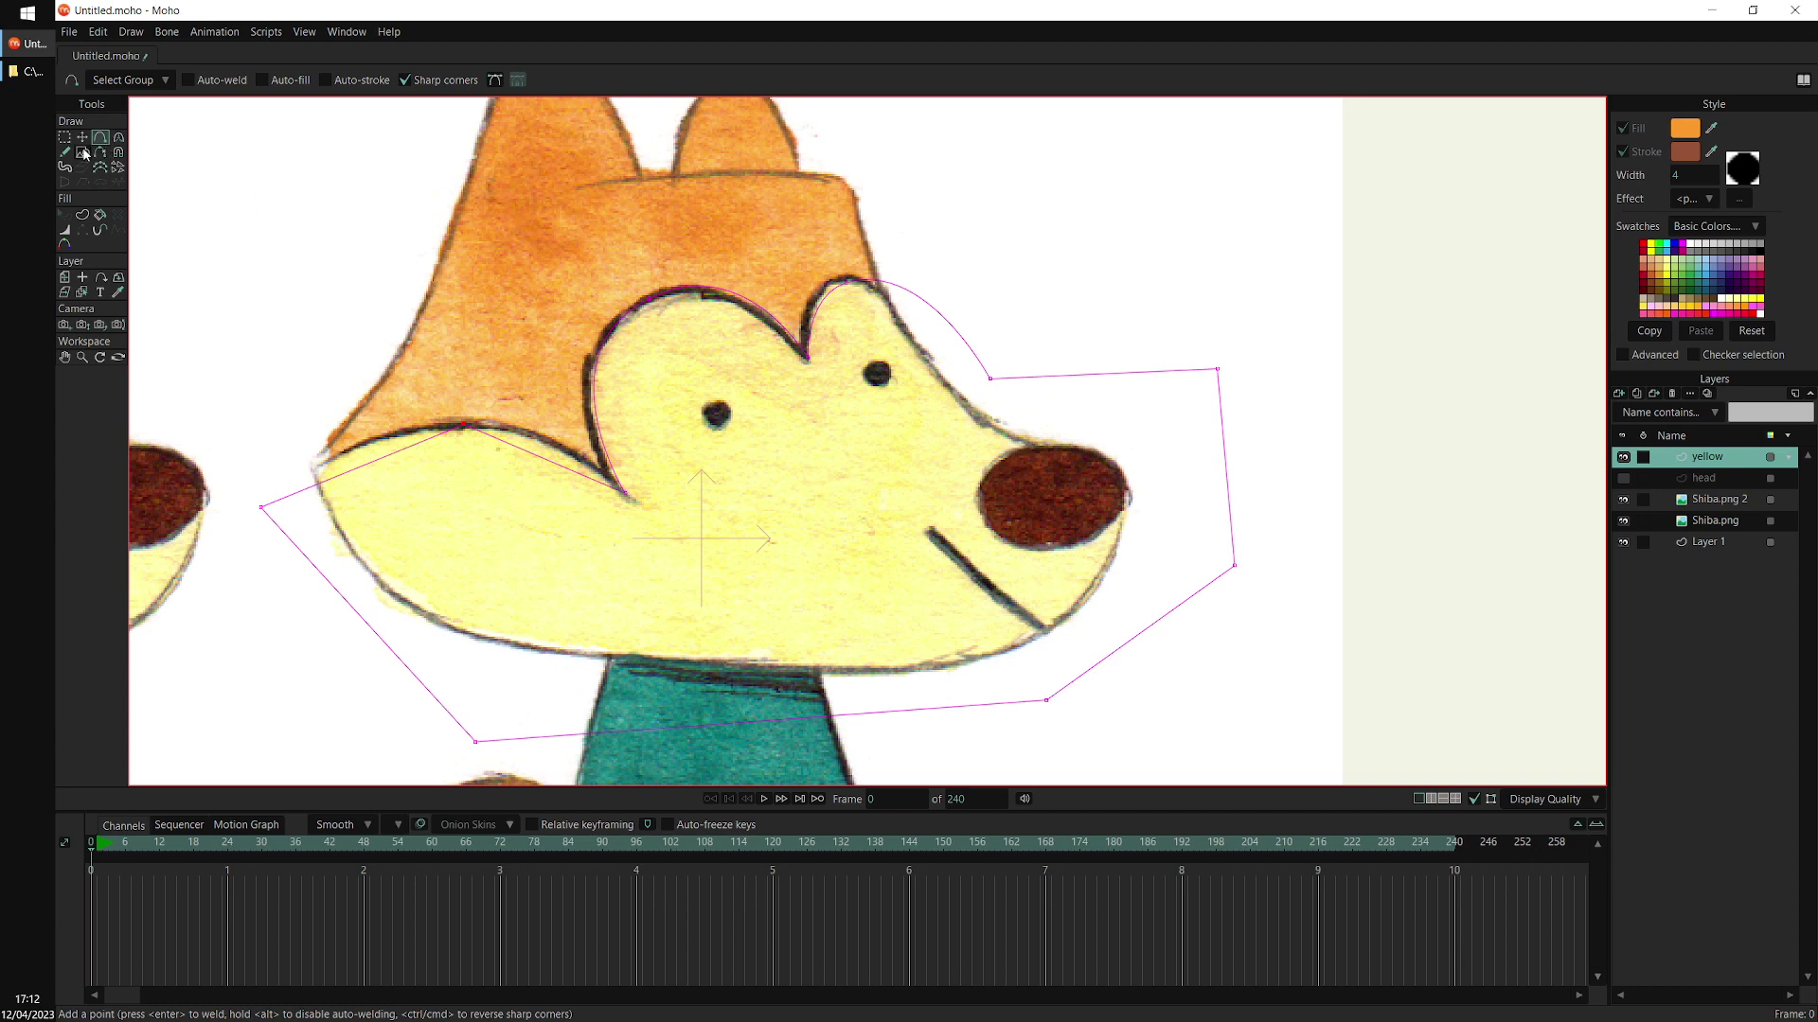
key(t)
mouse_move(464, 425)
mouse_down()
mouse_move(379, 358)
mouse_move(475, 424)
mouse_up()
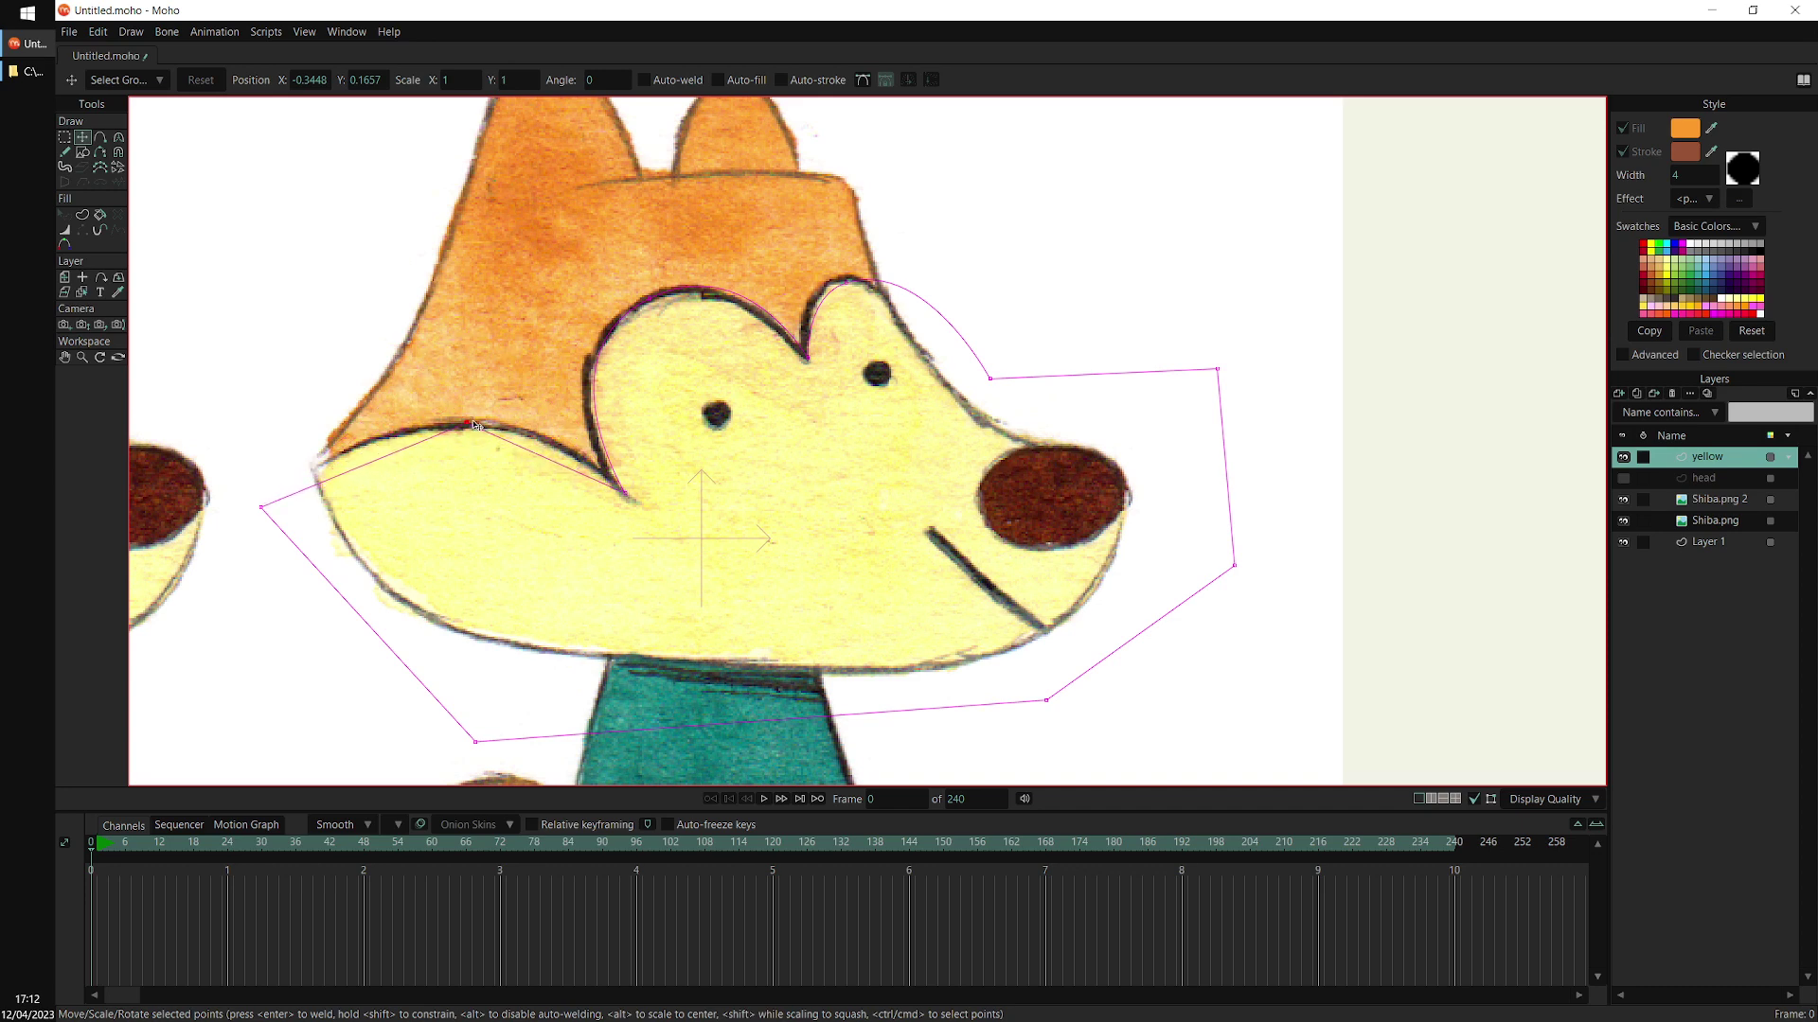
key(c)
drag(1139, 406, 1420, 407)
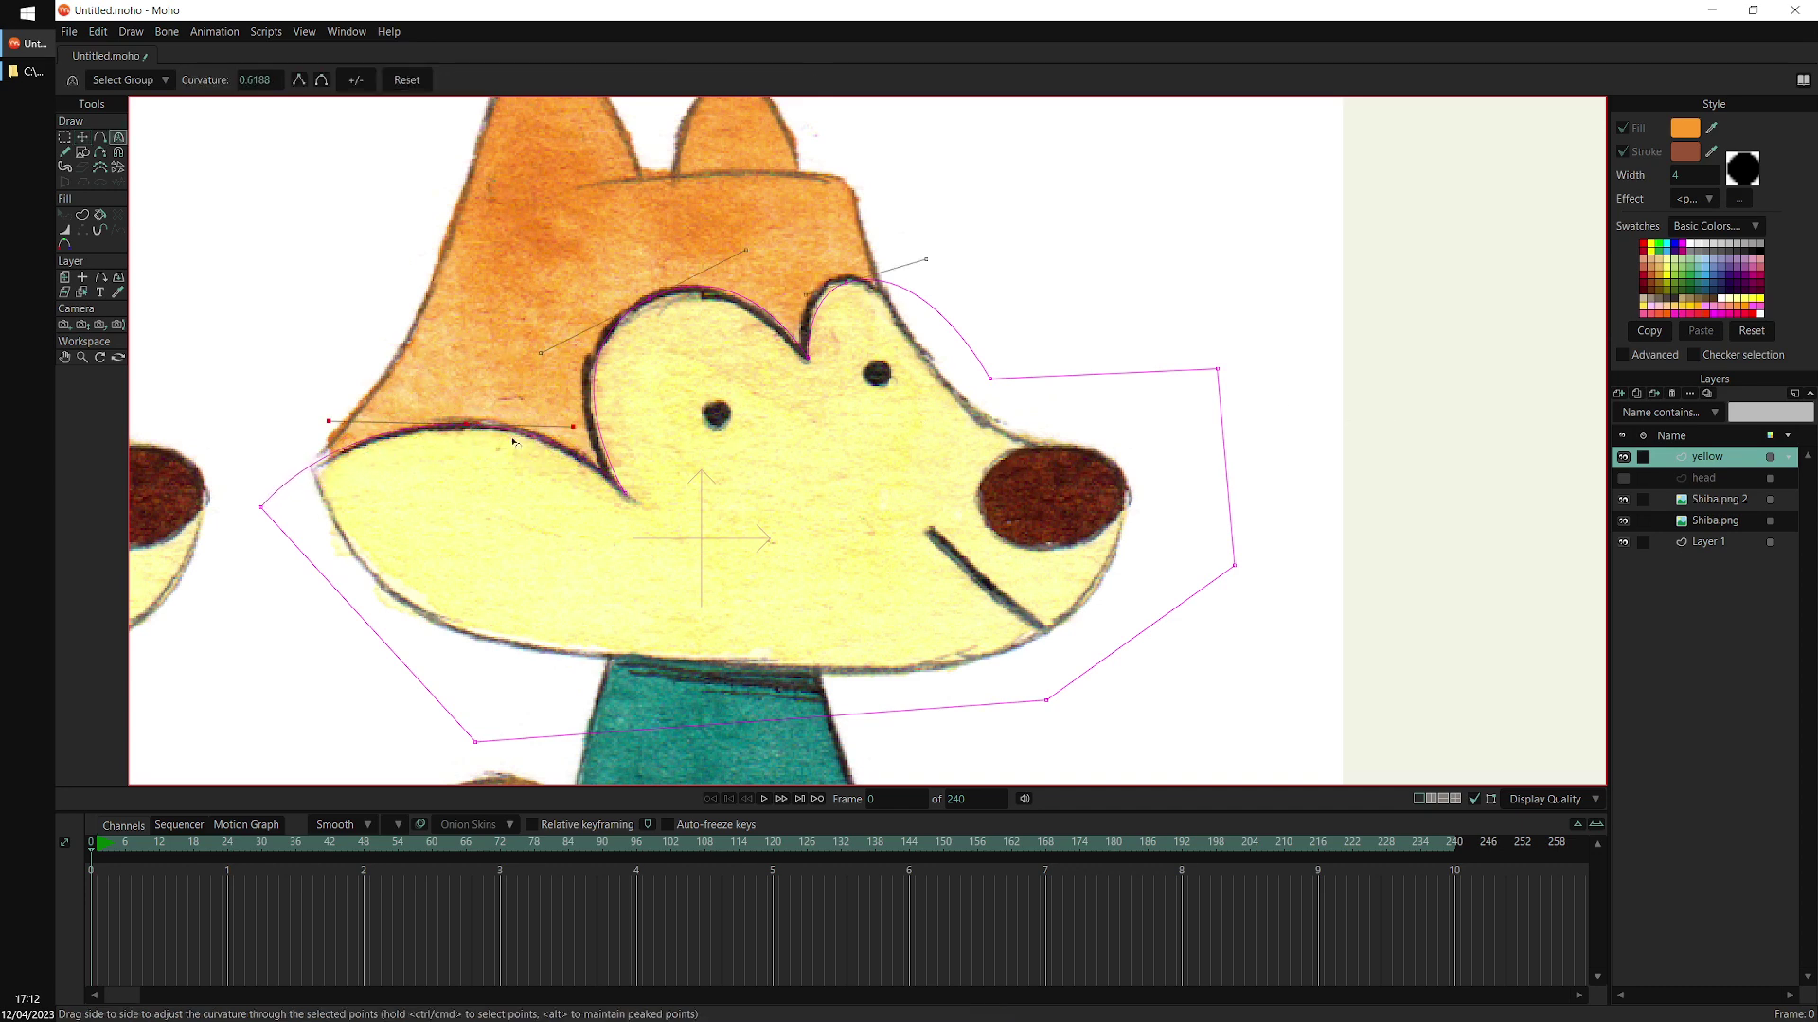
Add a raised point on the outline's upper edge beyond the nose and curve it to about 0.35
key(a)
drag(1088, 373, 1578, 294)
key(c)
scroll(1088, 350, down, 3)
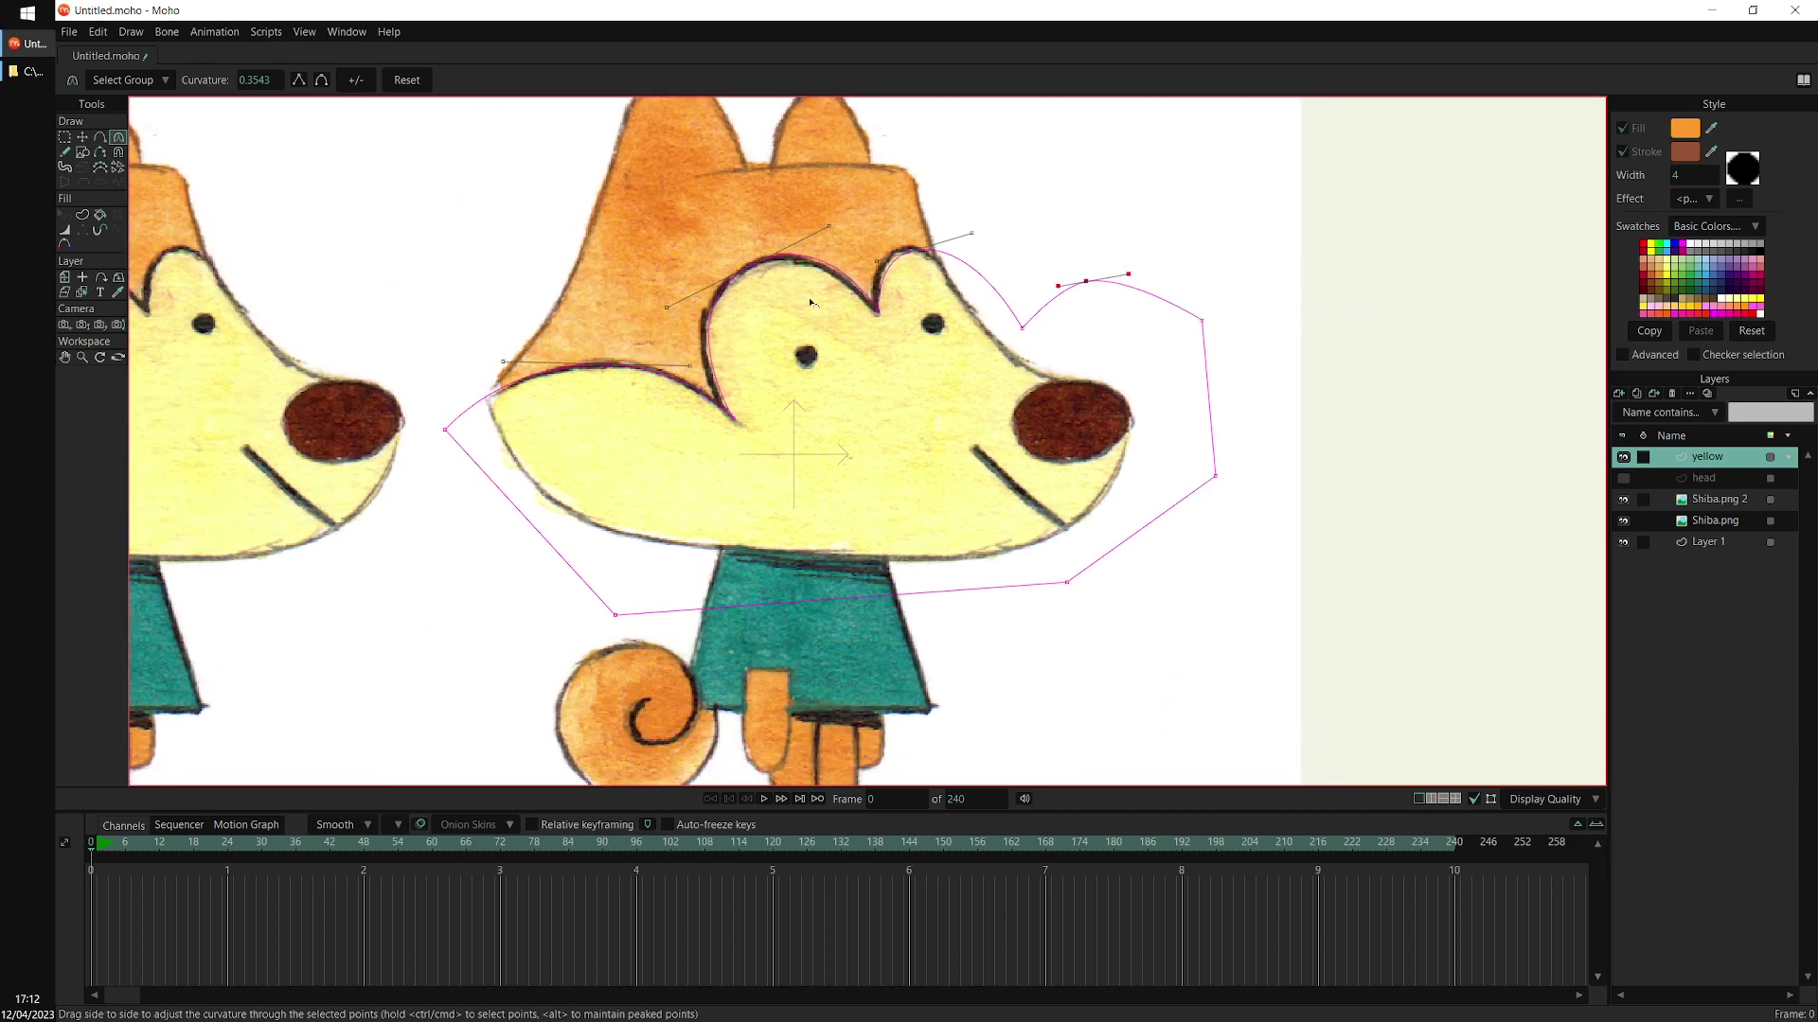
scroll(1063, 487, down, 1)
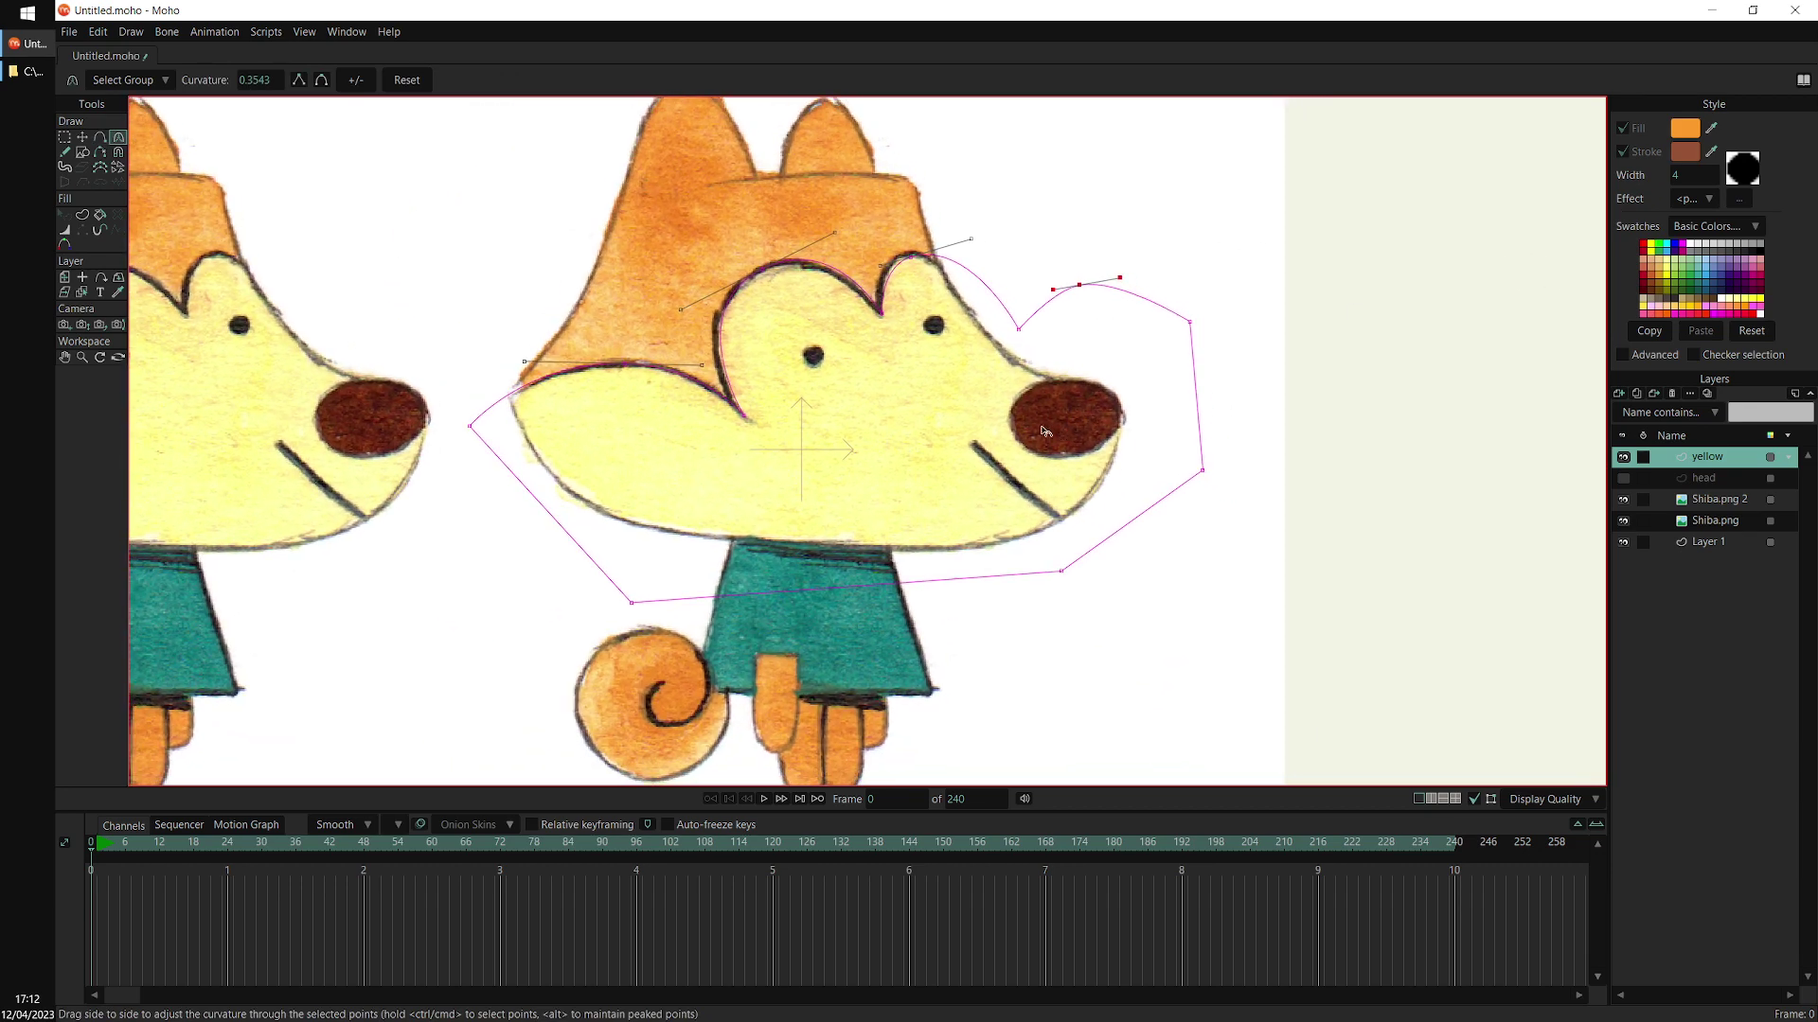
Create a shape with both fill and stroke from the entire closed face outline
click(84, 216)
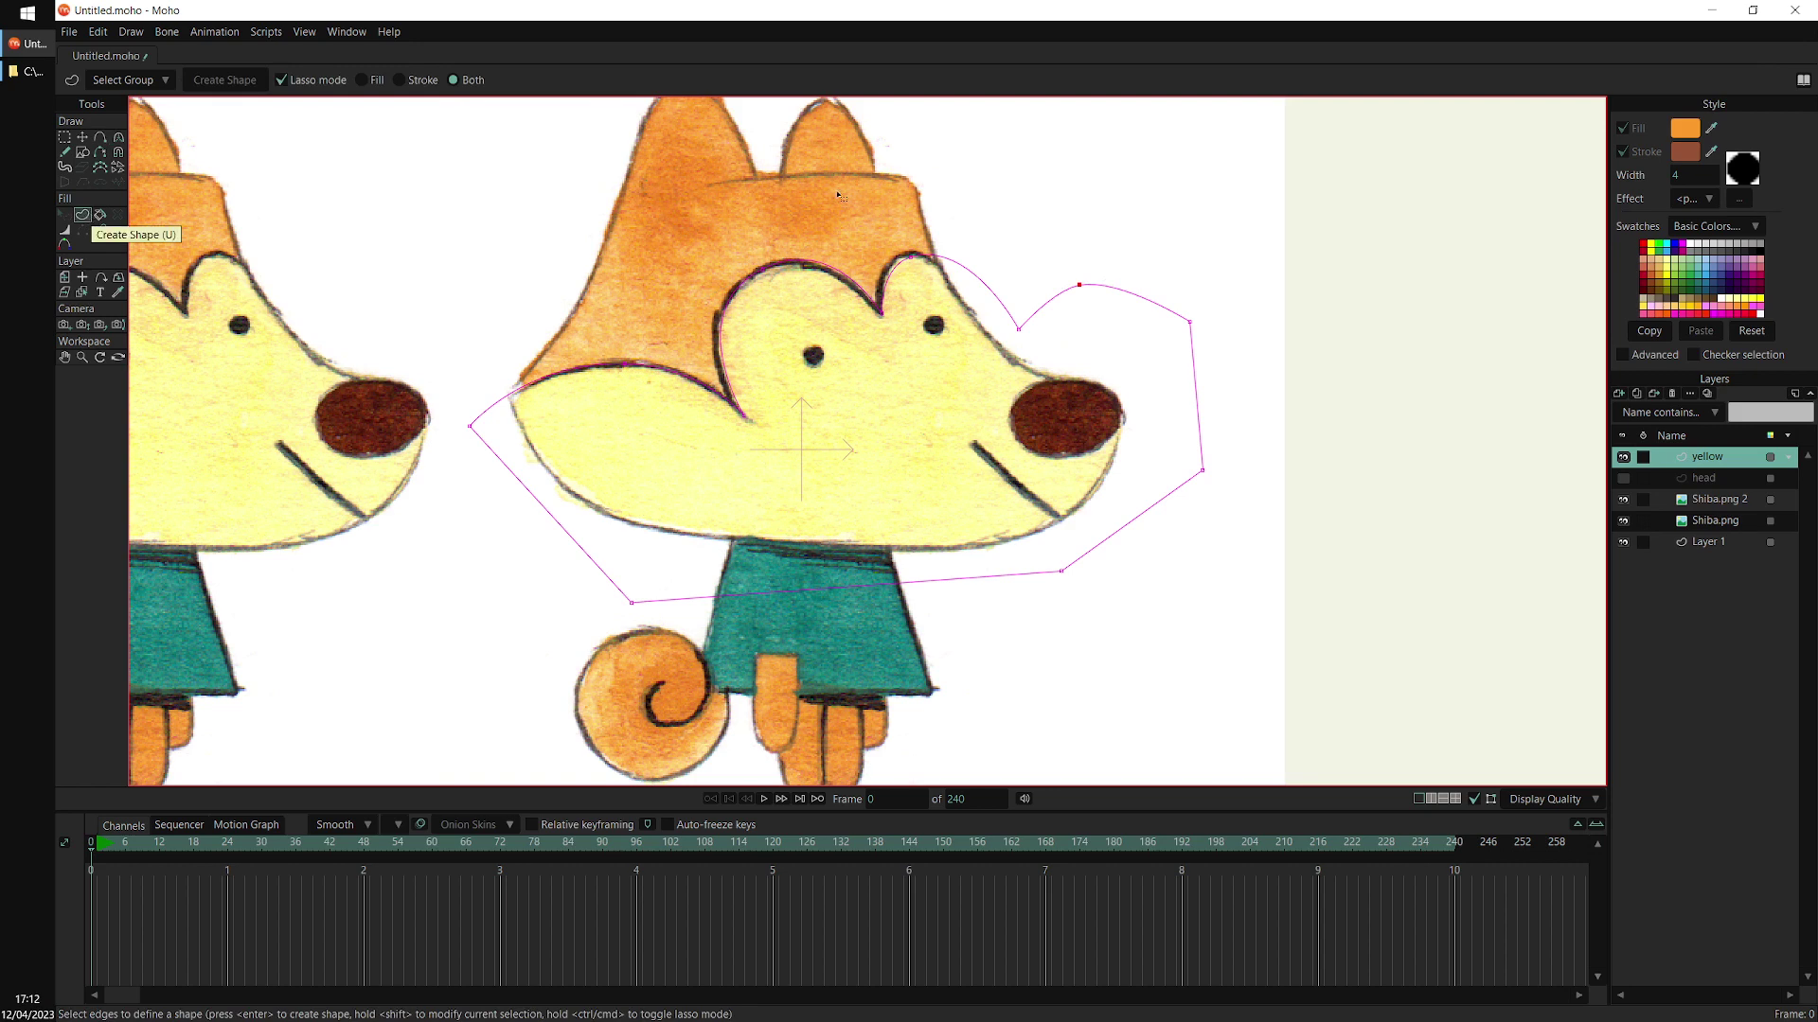
mouse_move(1005, 172)
mouse_down()
mouse_move(894, 164)
mouse_move(395, 296)
mouse_move(441, 707)
mouse_move(1103, 667)
mouse_move(1224, 258)
mouse_move(1065, 161)
mouse_up()
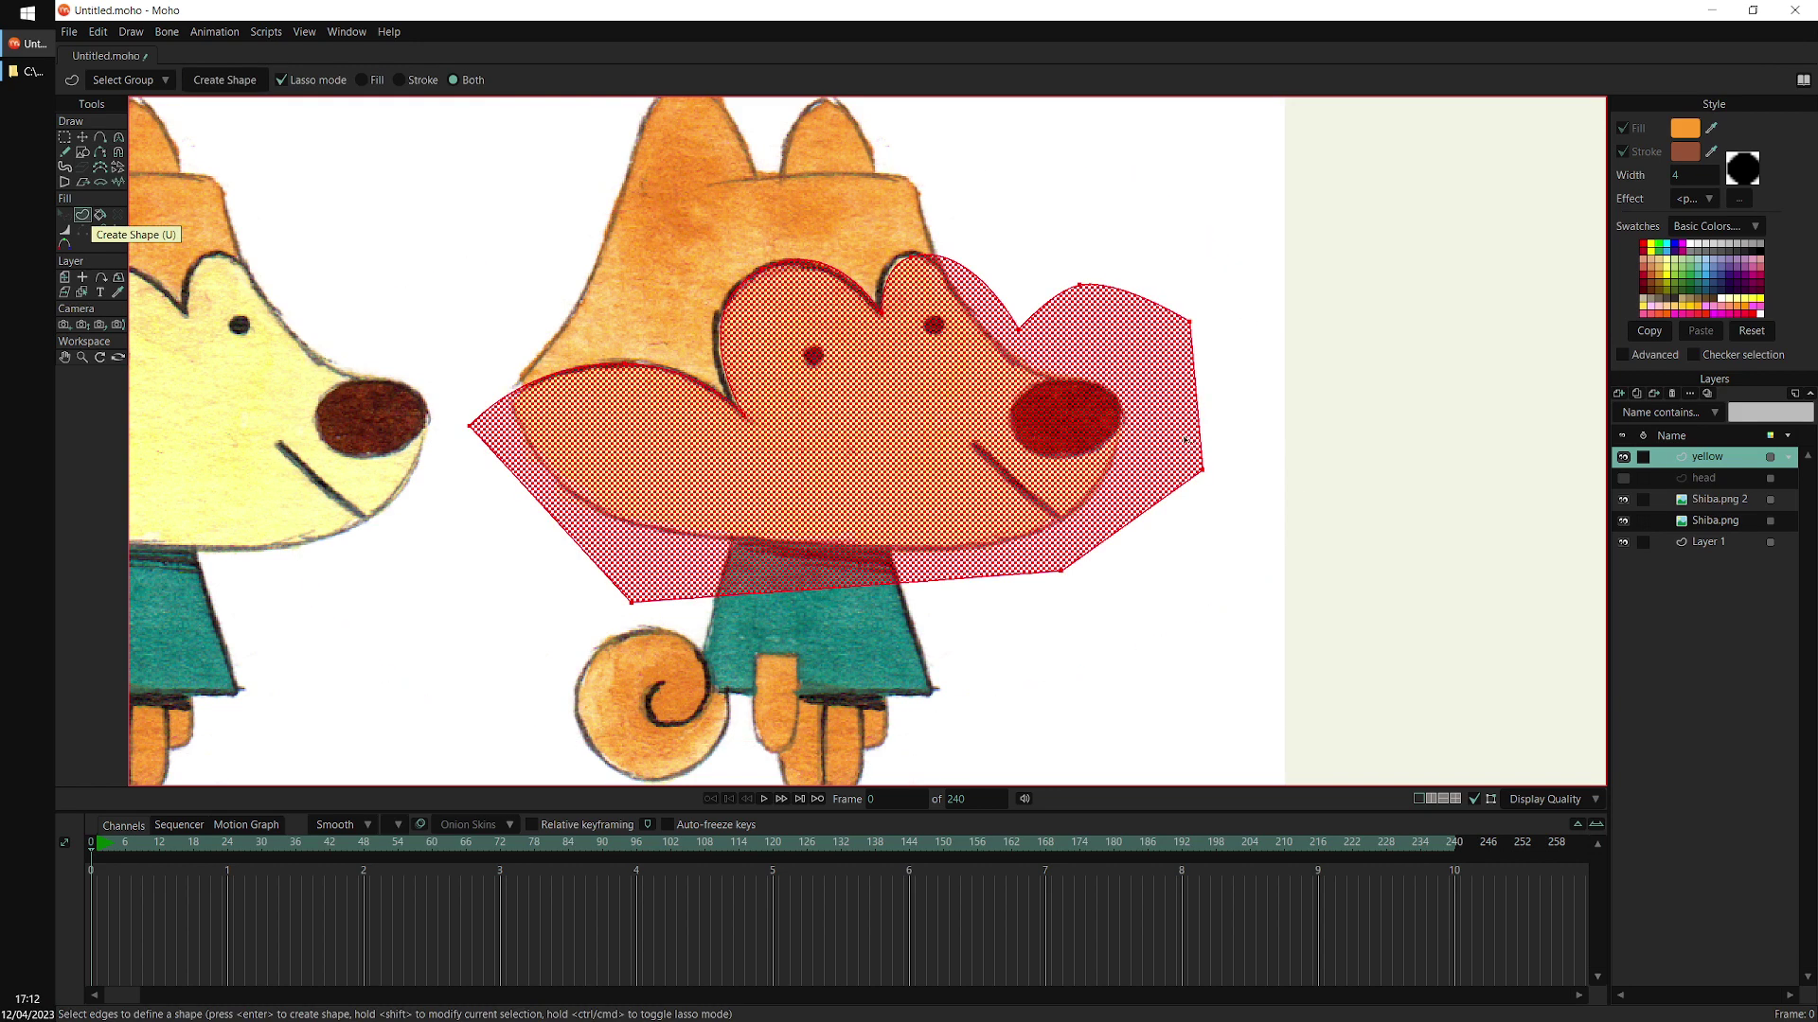
click(241, 84)
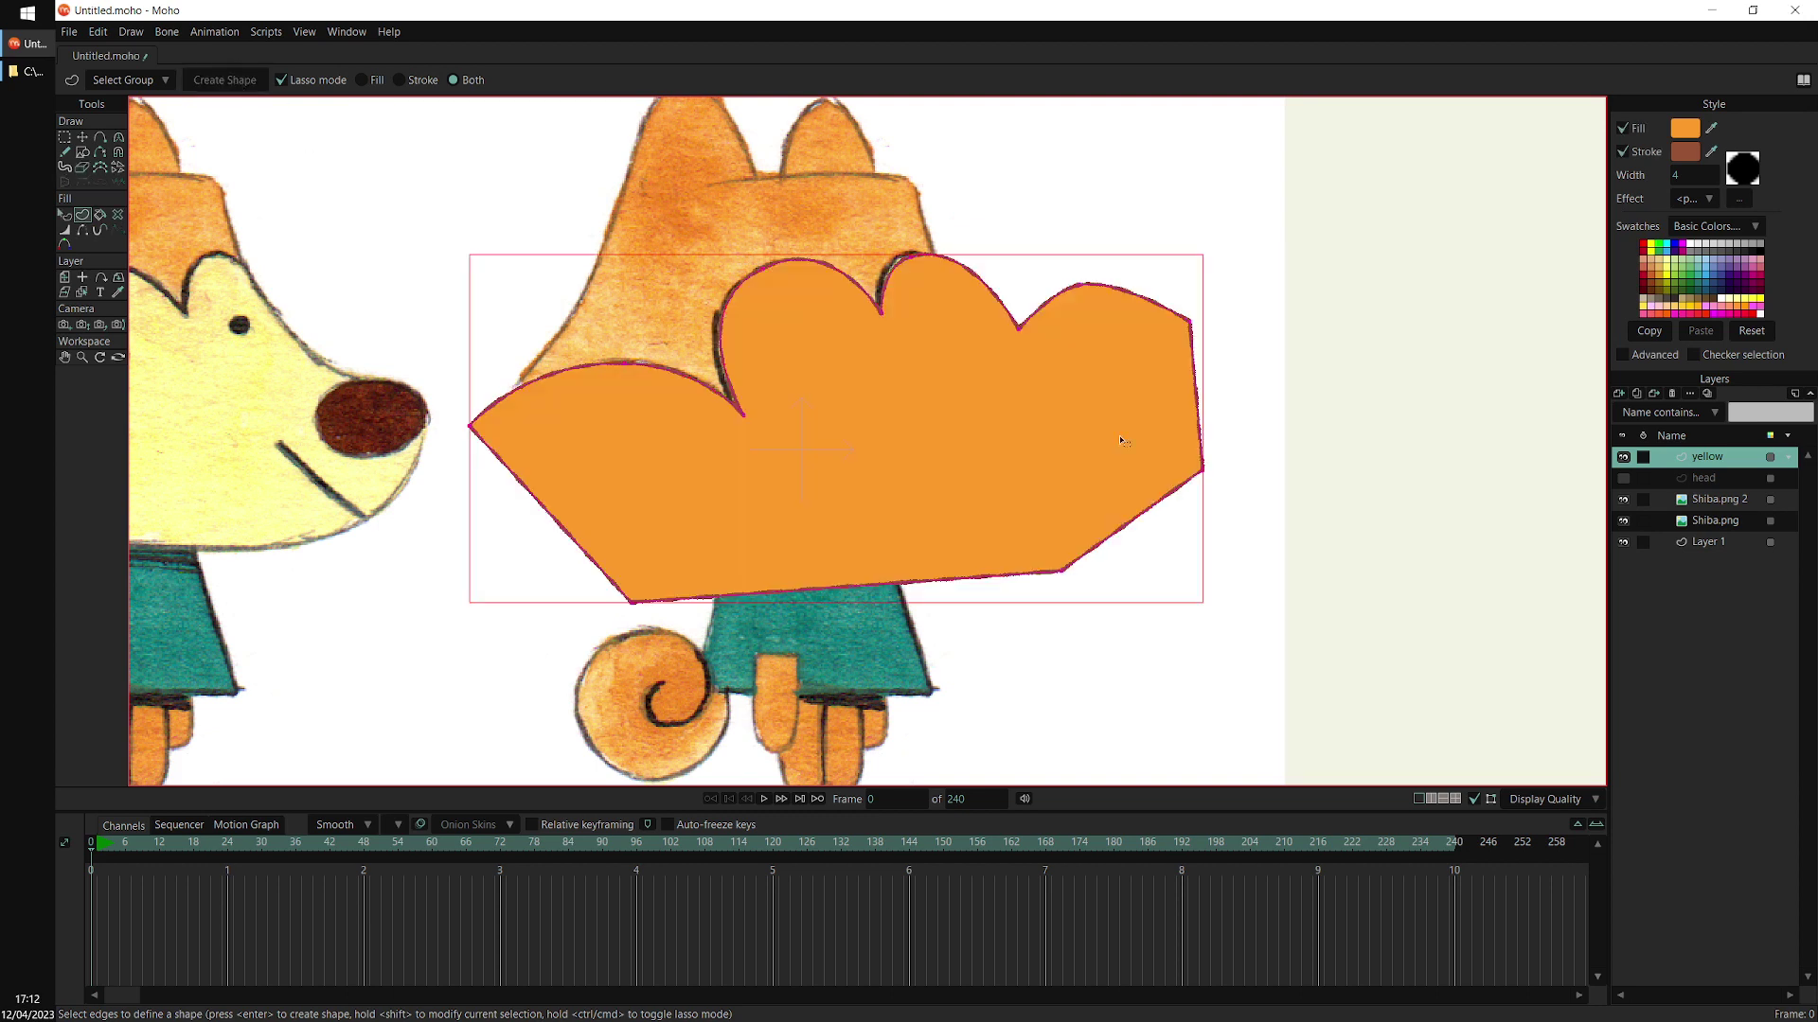
Show the head layer again and fill the face shape with the pale yellow sampled from the reference character's cheek
click(1622, 478)
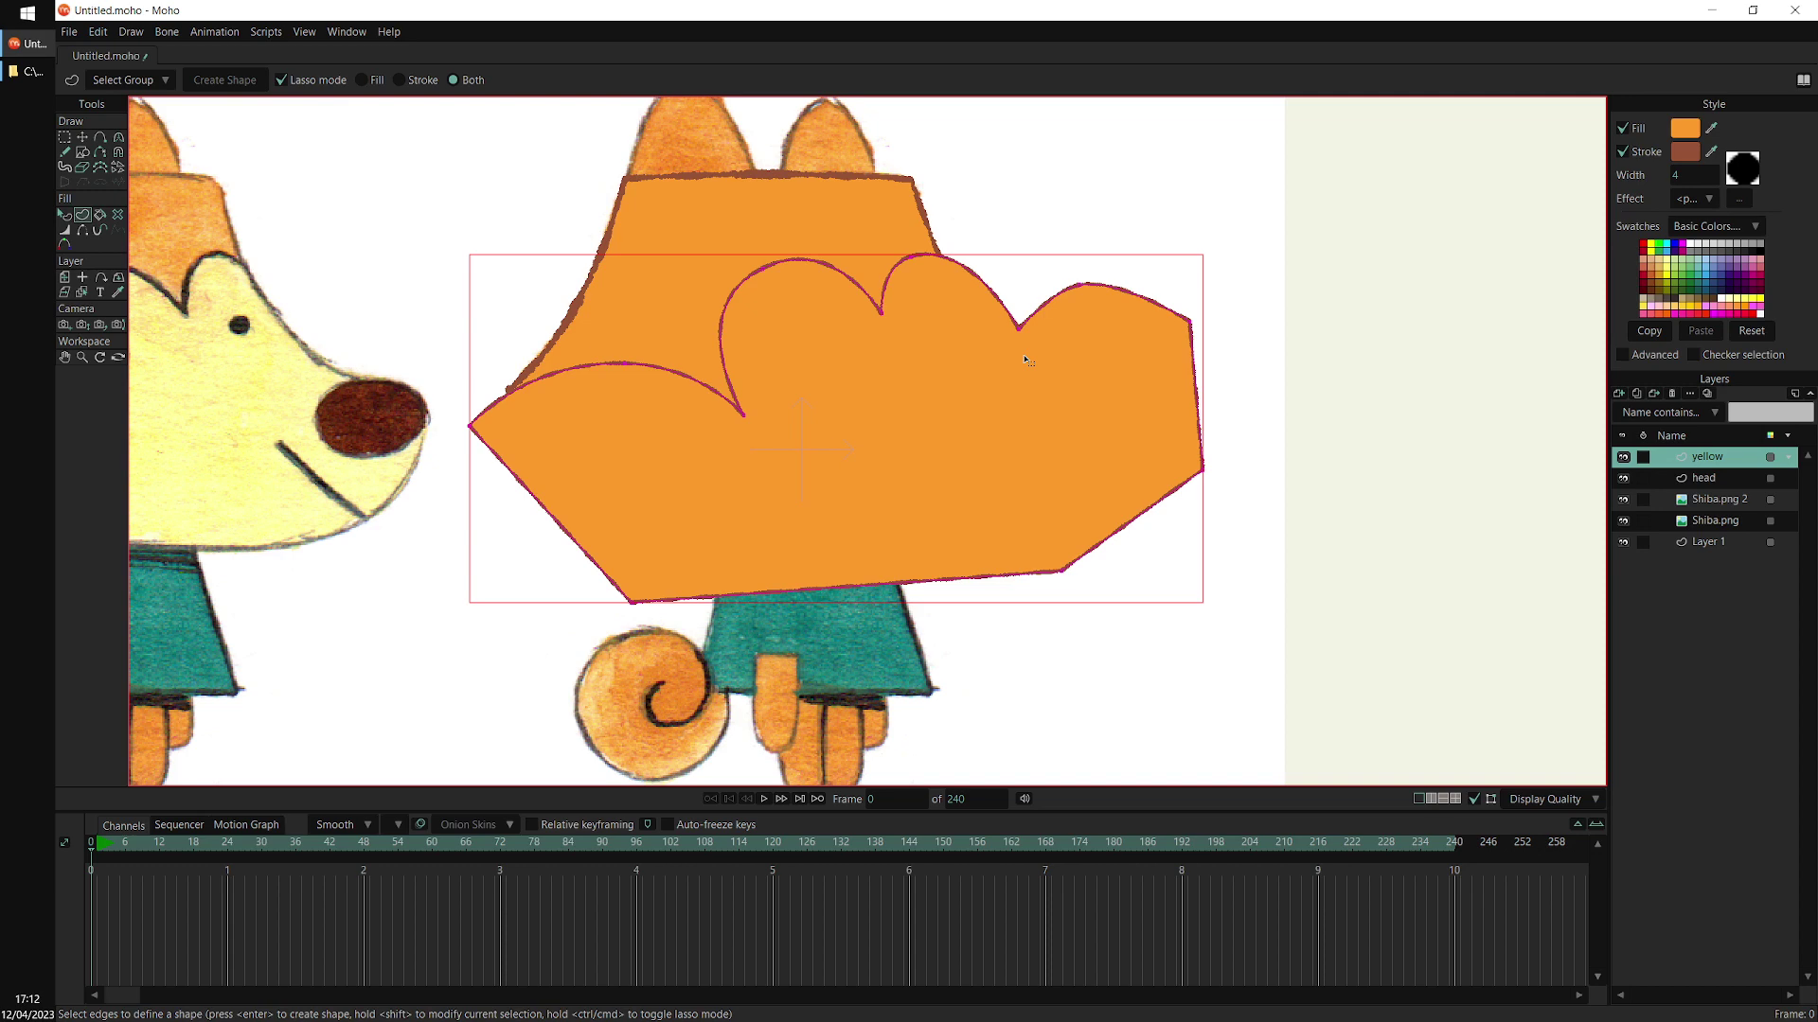
drag(1035, 458, 1389, 513)
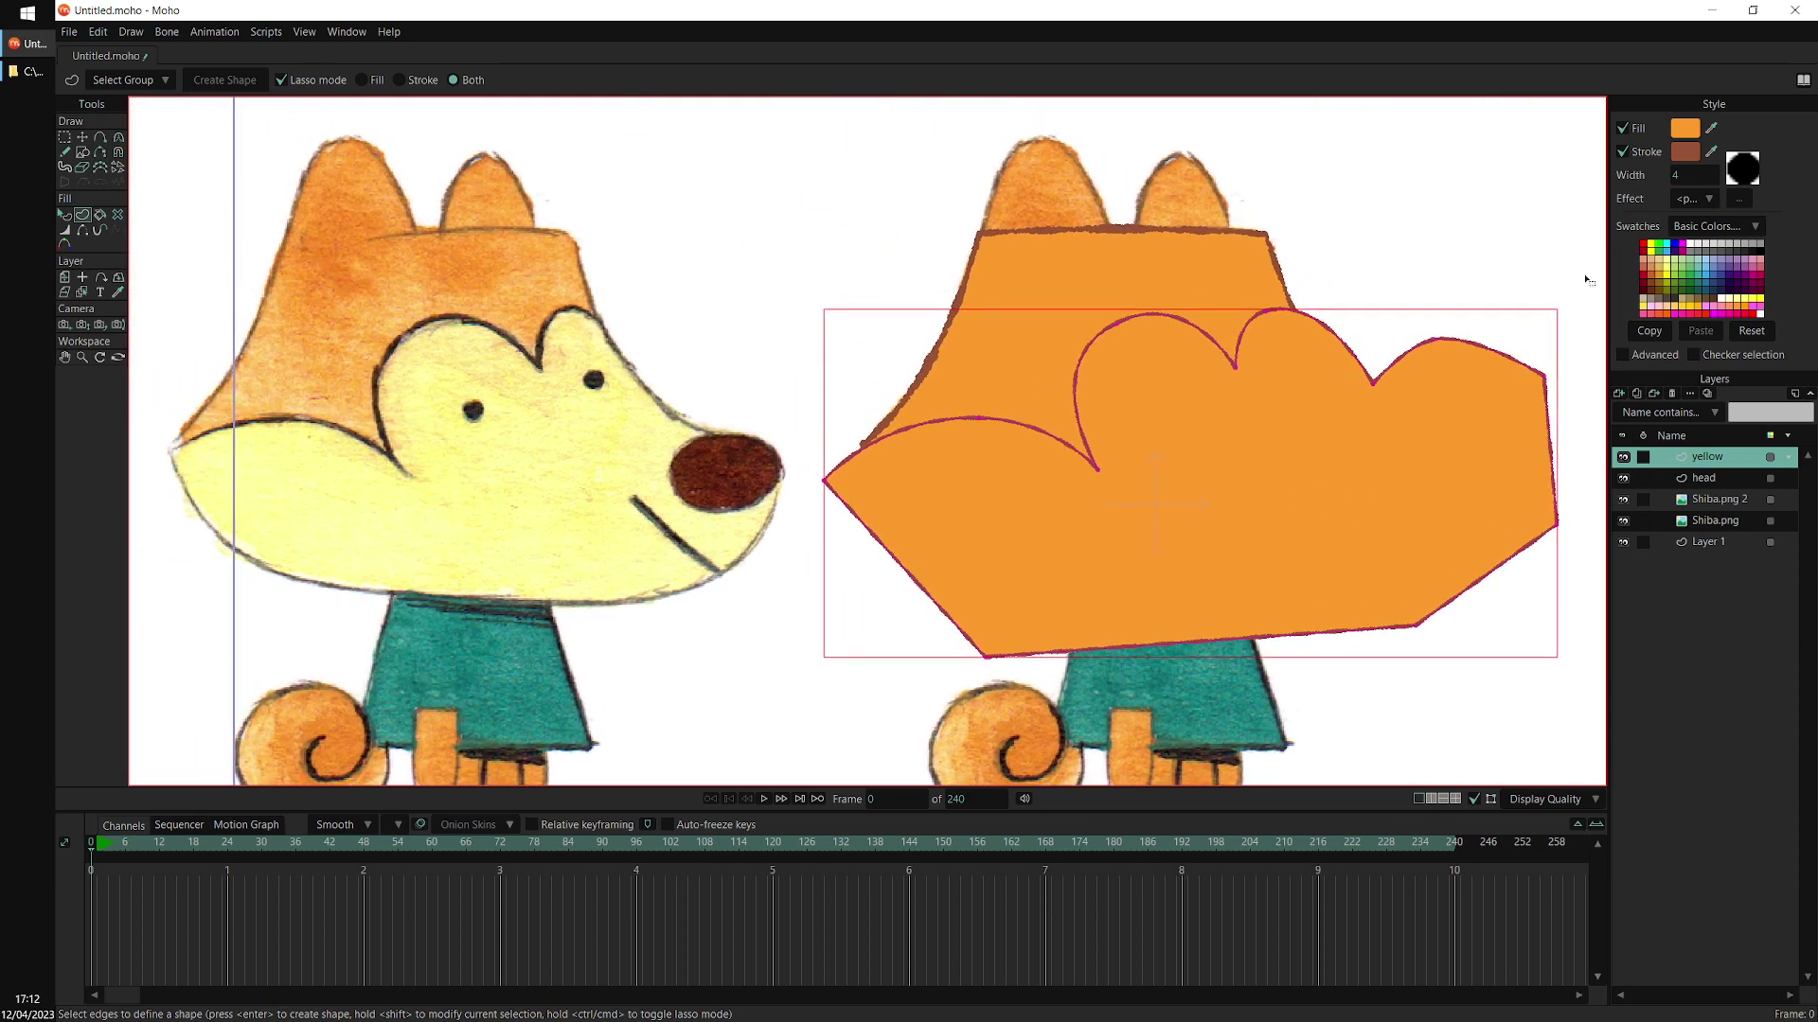
click(1710, 128)
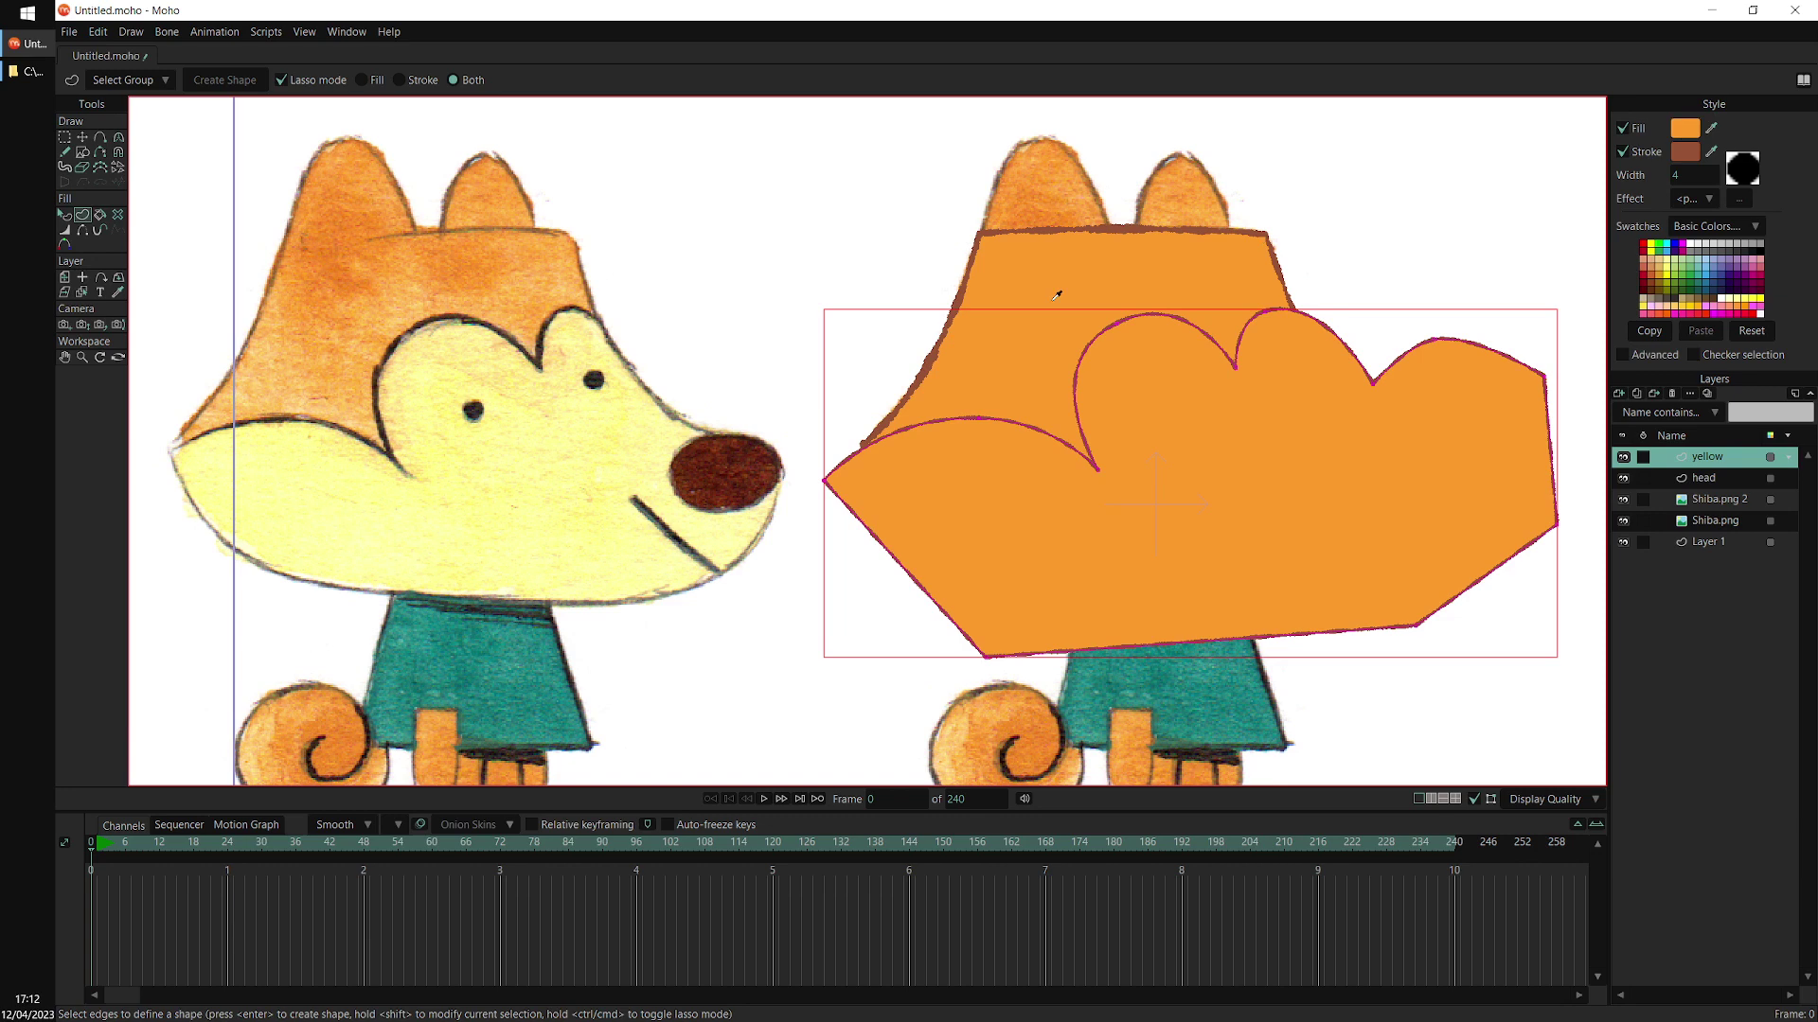
click(515, 457)
drag(1164, 473, 1029, 458)
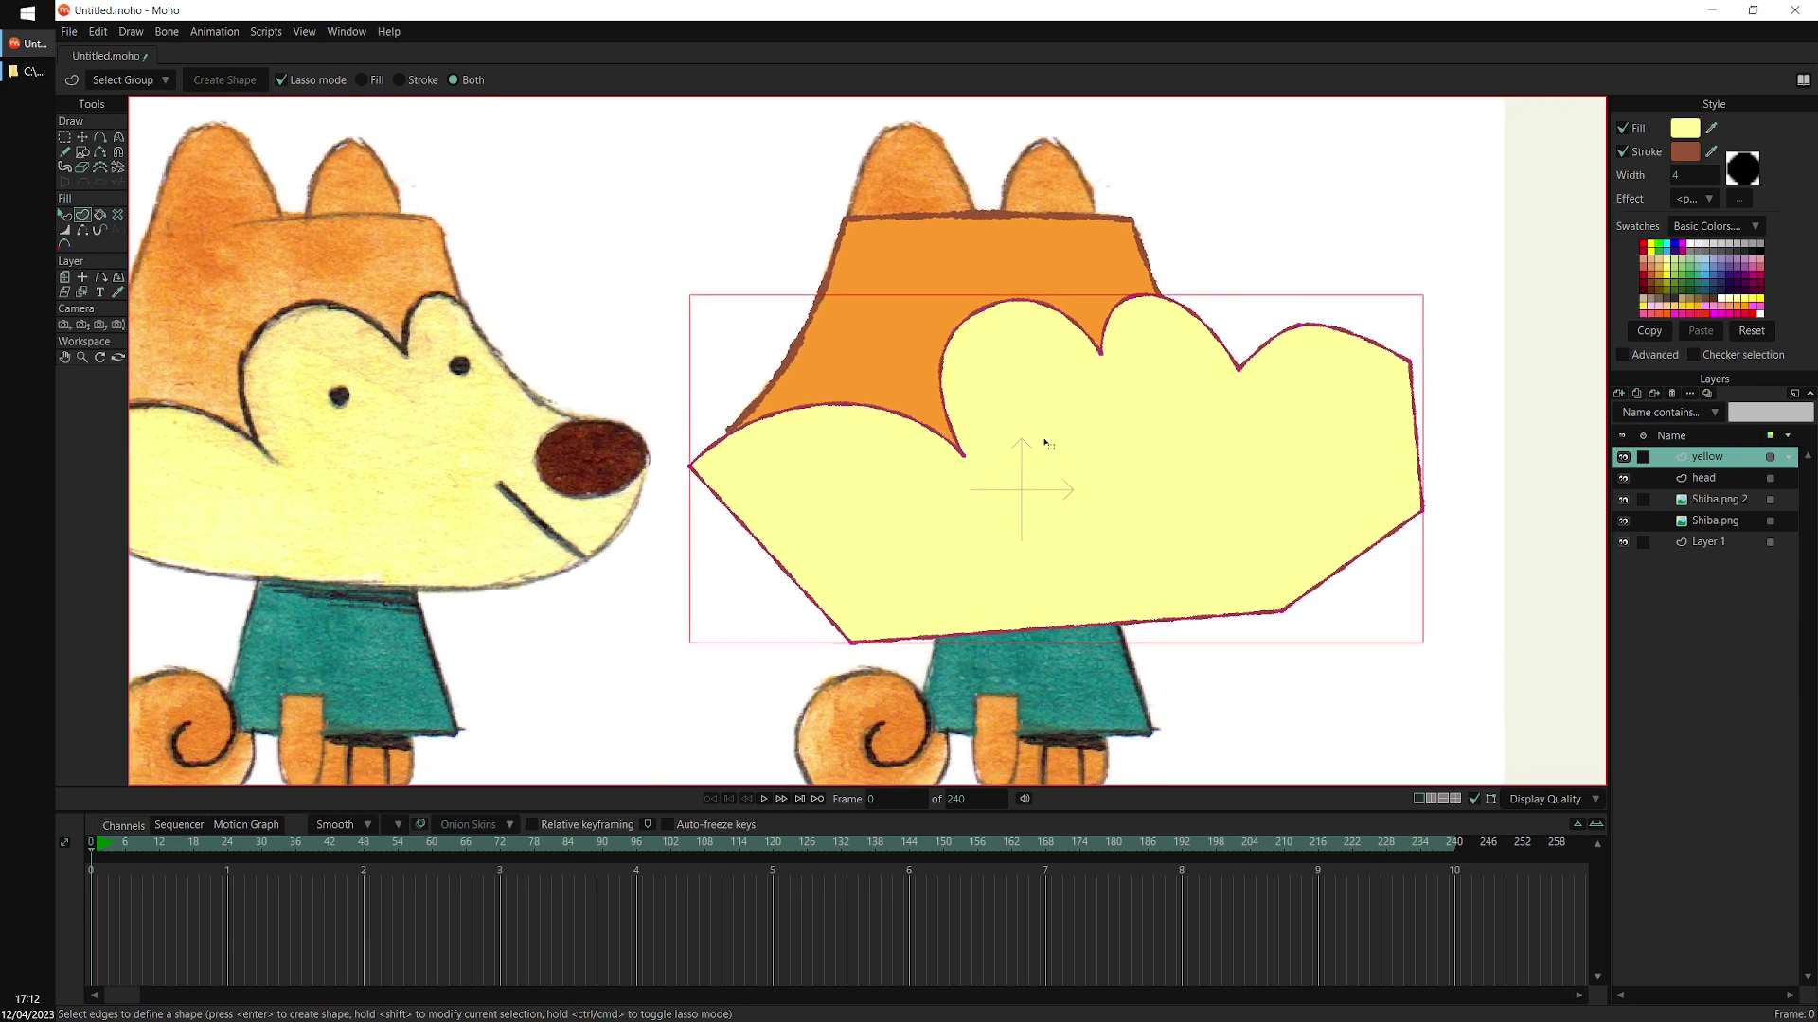
Set the face shape's stroke to the dark brown sampled from the reference's black brow line
scroll(812, 438, up, 2)
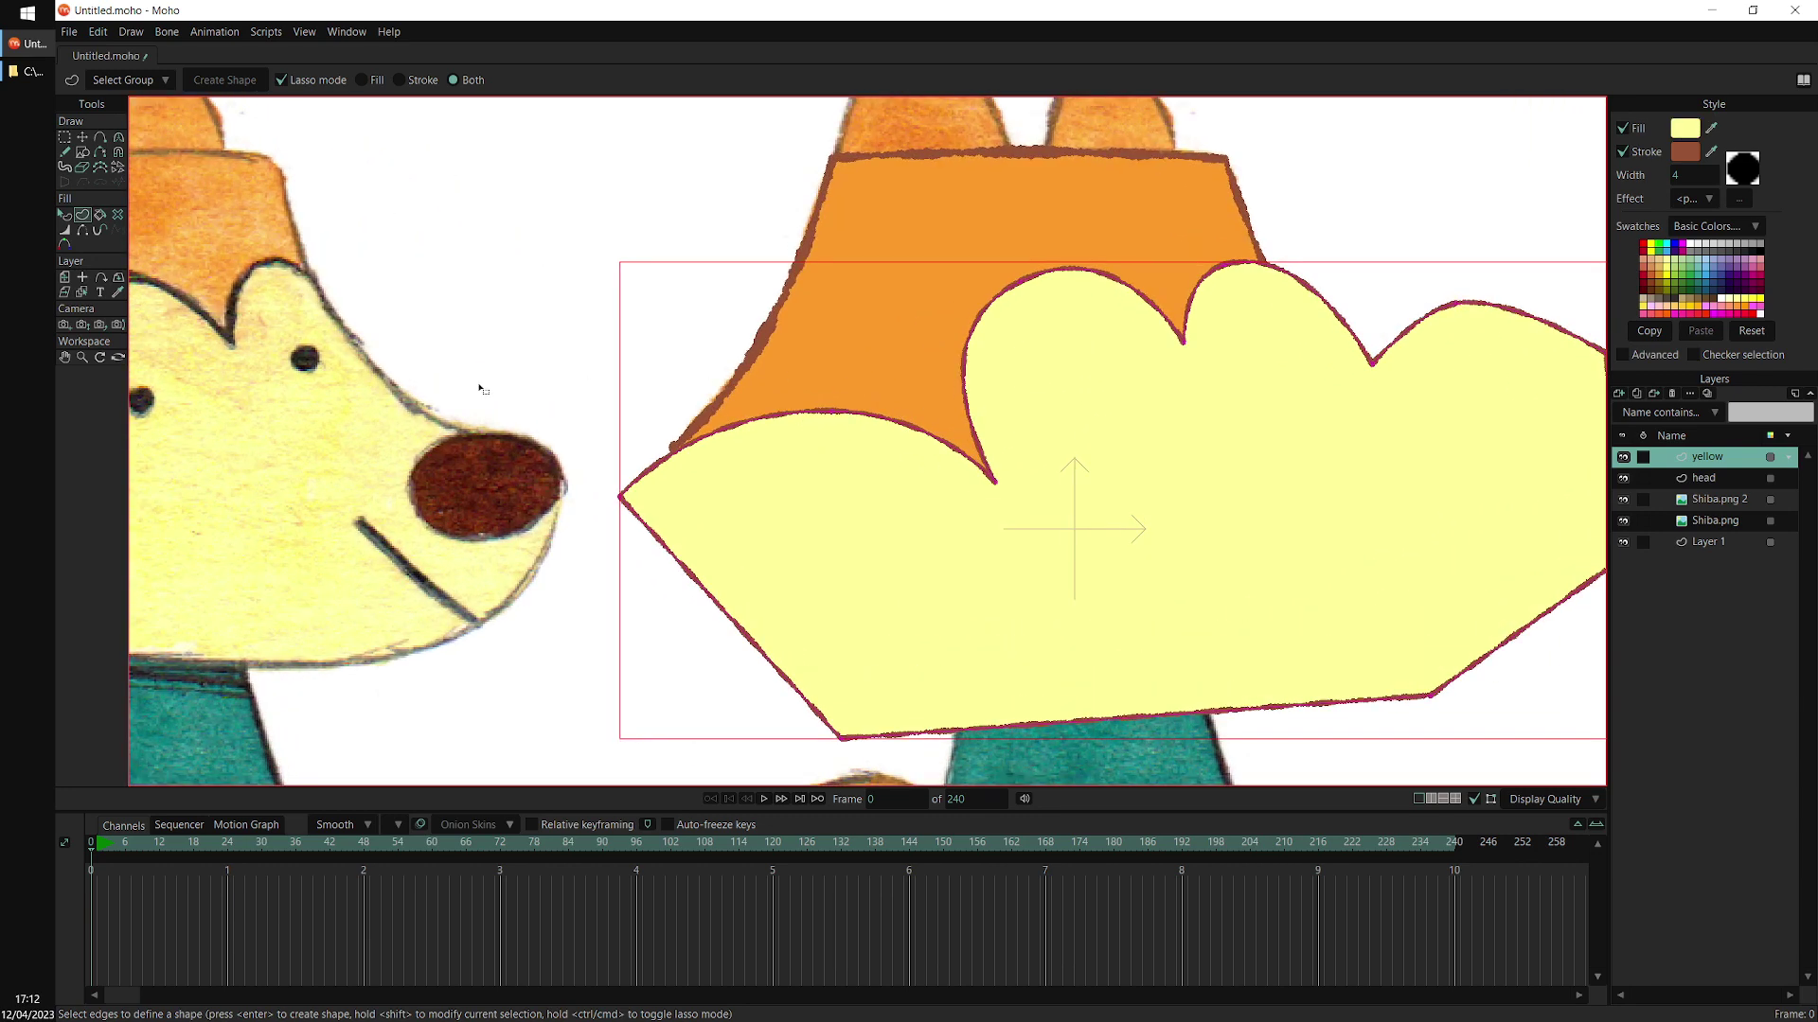
drag(191, 327, 580, 417)
scroll(580, 382, up, 1)
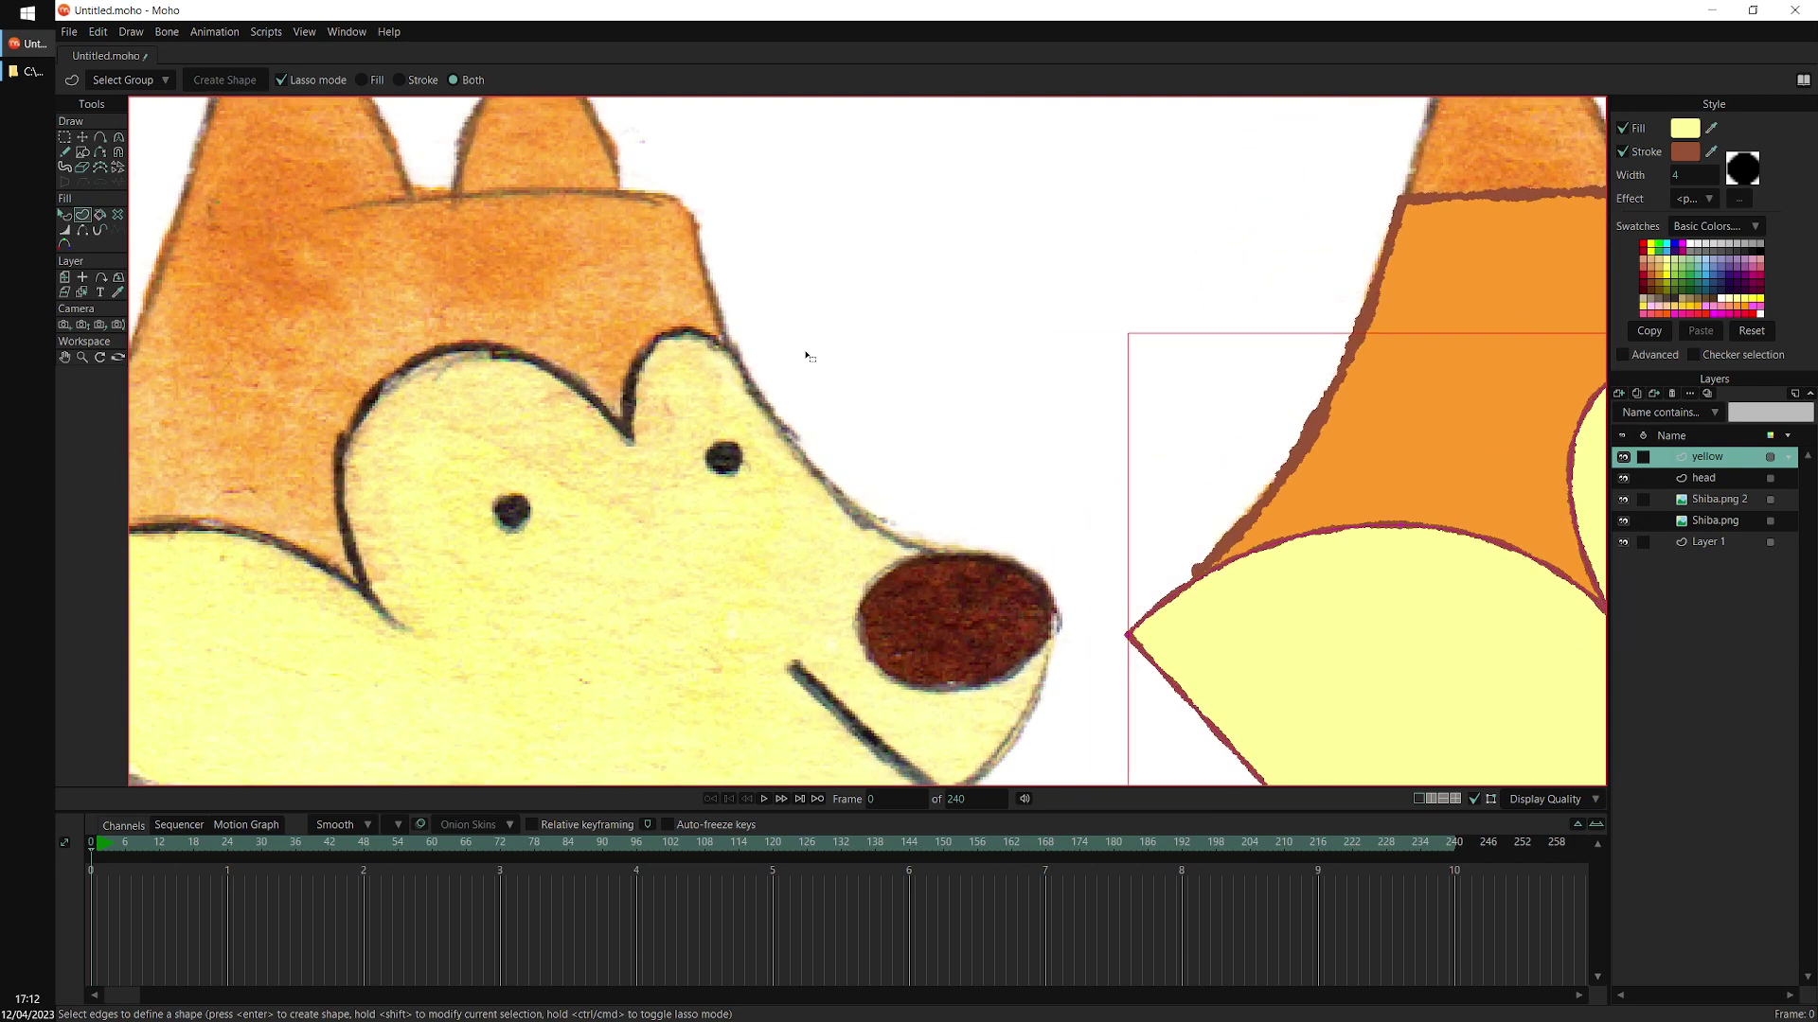
click(639, 381)
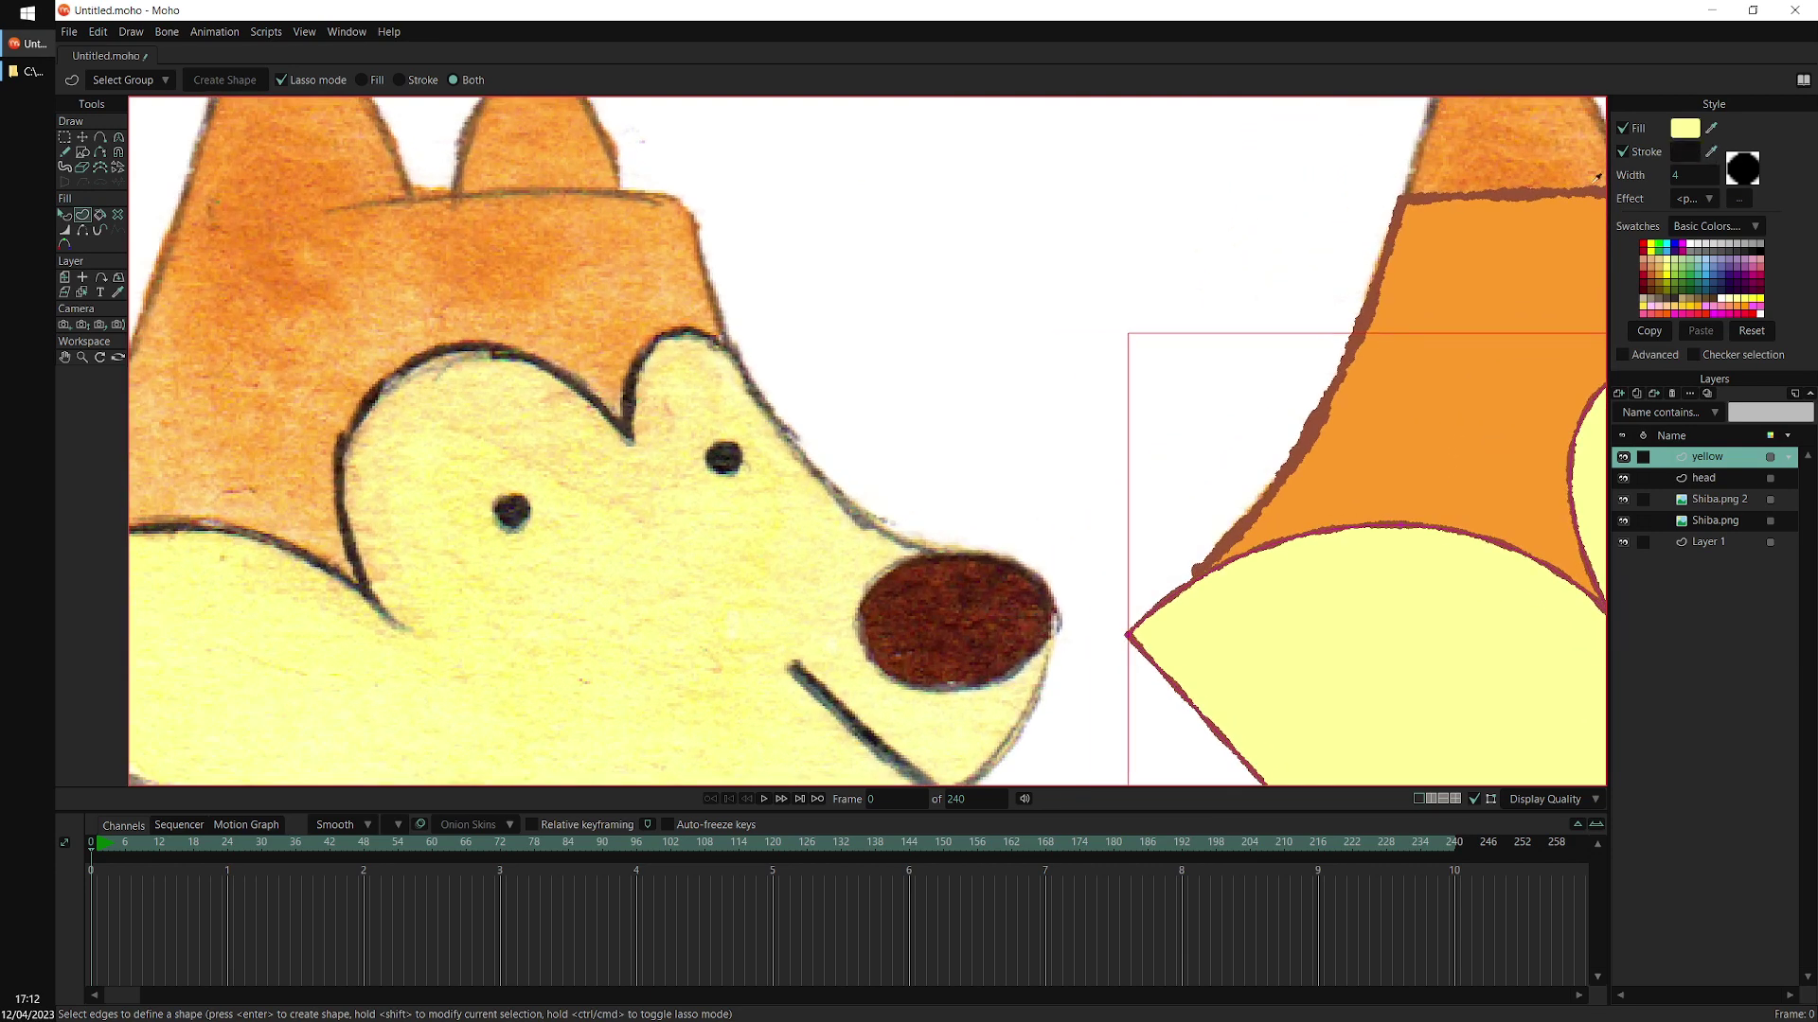
click(637, 388)
drag(1202, 536, 897, 459)
scroll(1050, 474, down, 4)
drag(916, 601, 584, 486)
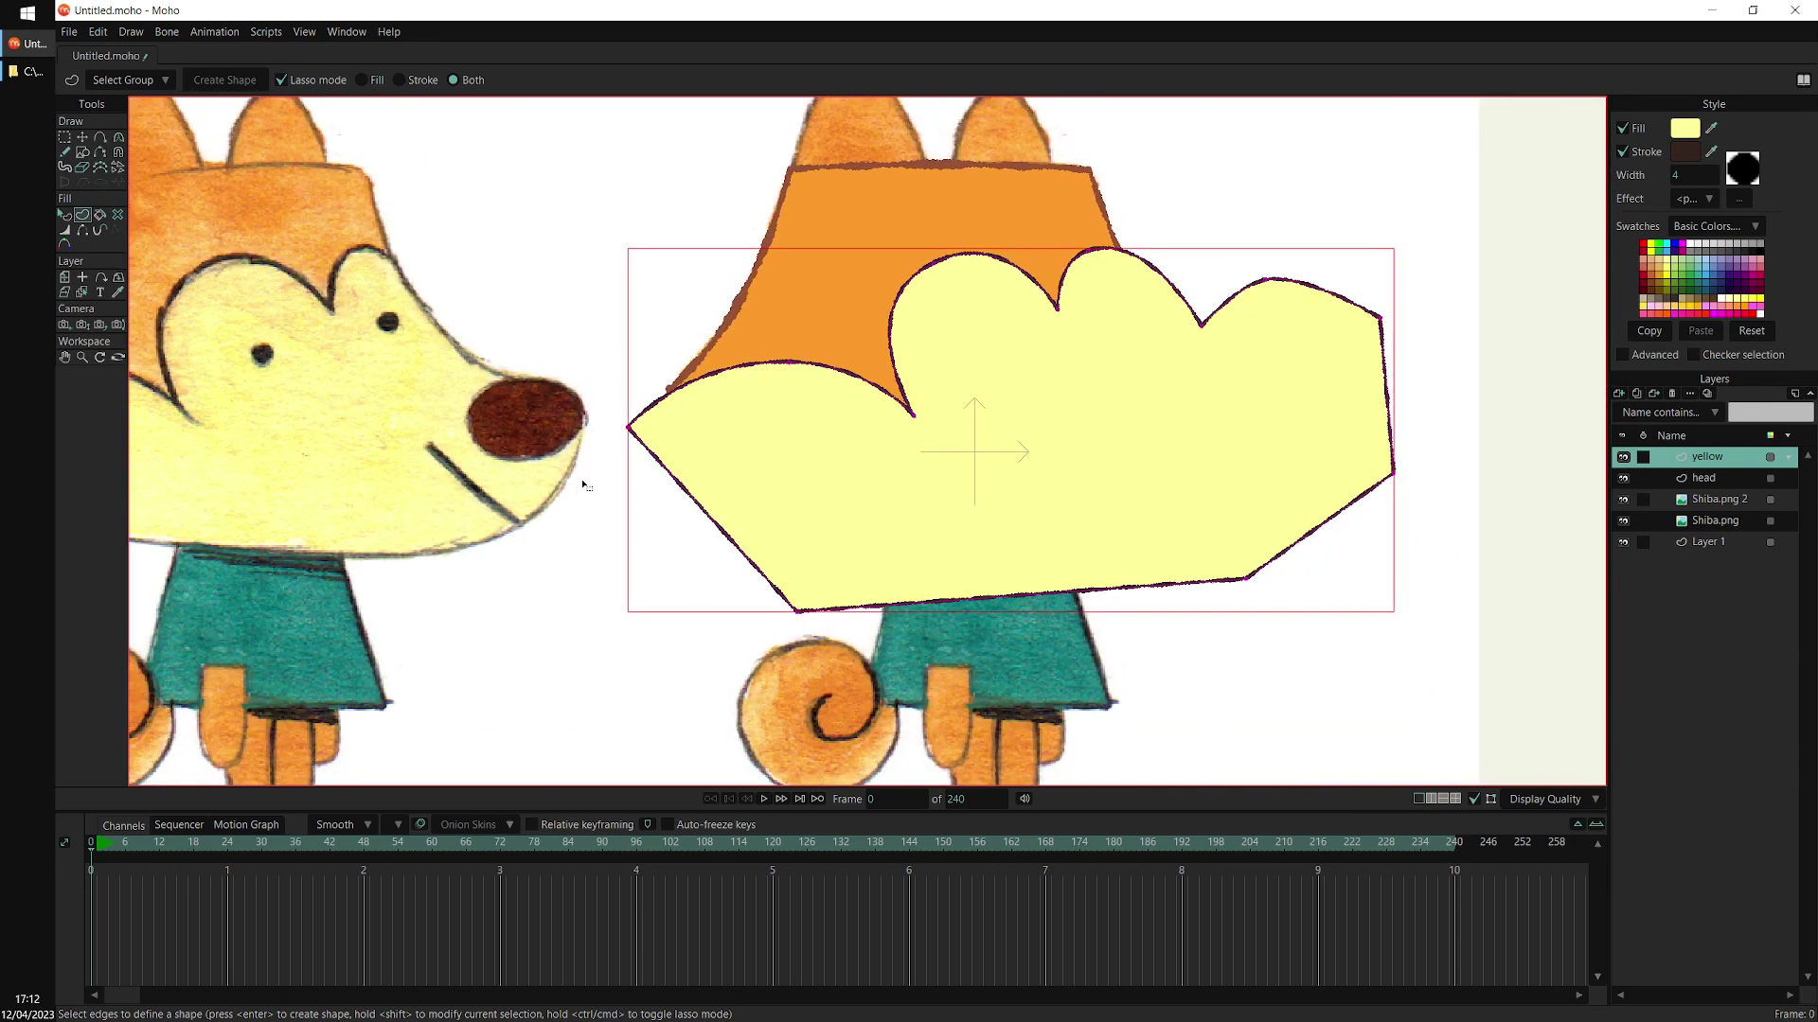
Hide the Shiba.png and Shiba.png 2 reference layers
click(1624, 520)
click(1624, 500)
drag(1326, 444, 1198, 487)
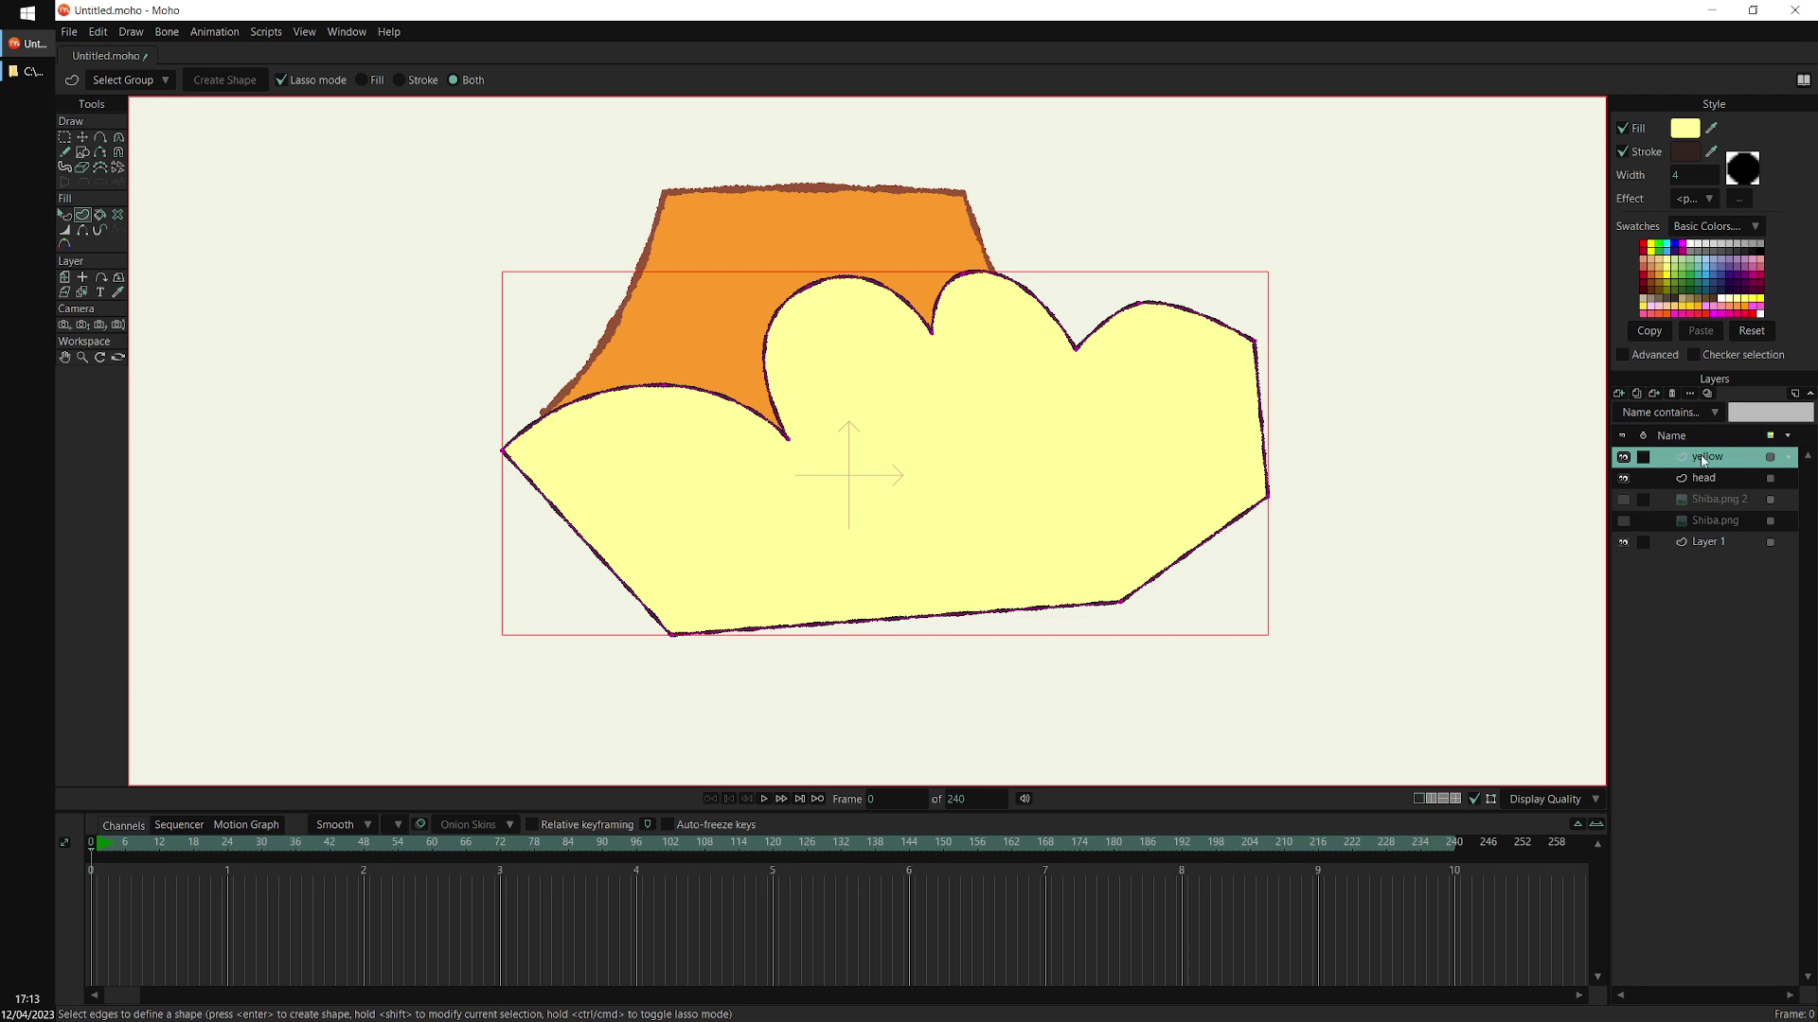
Group the yellow and head layers together in a new group layer named head
click(1719, 479)
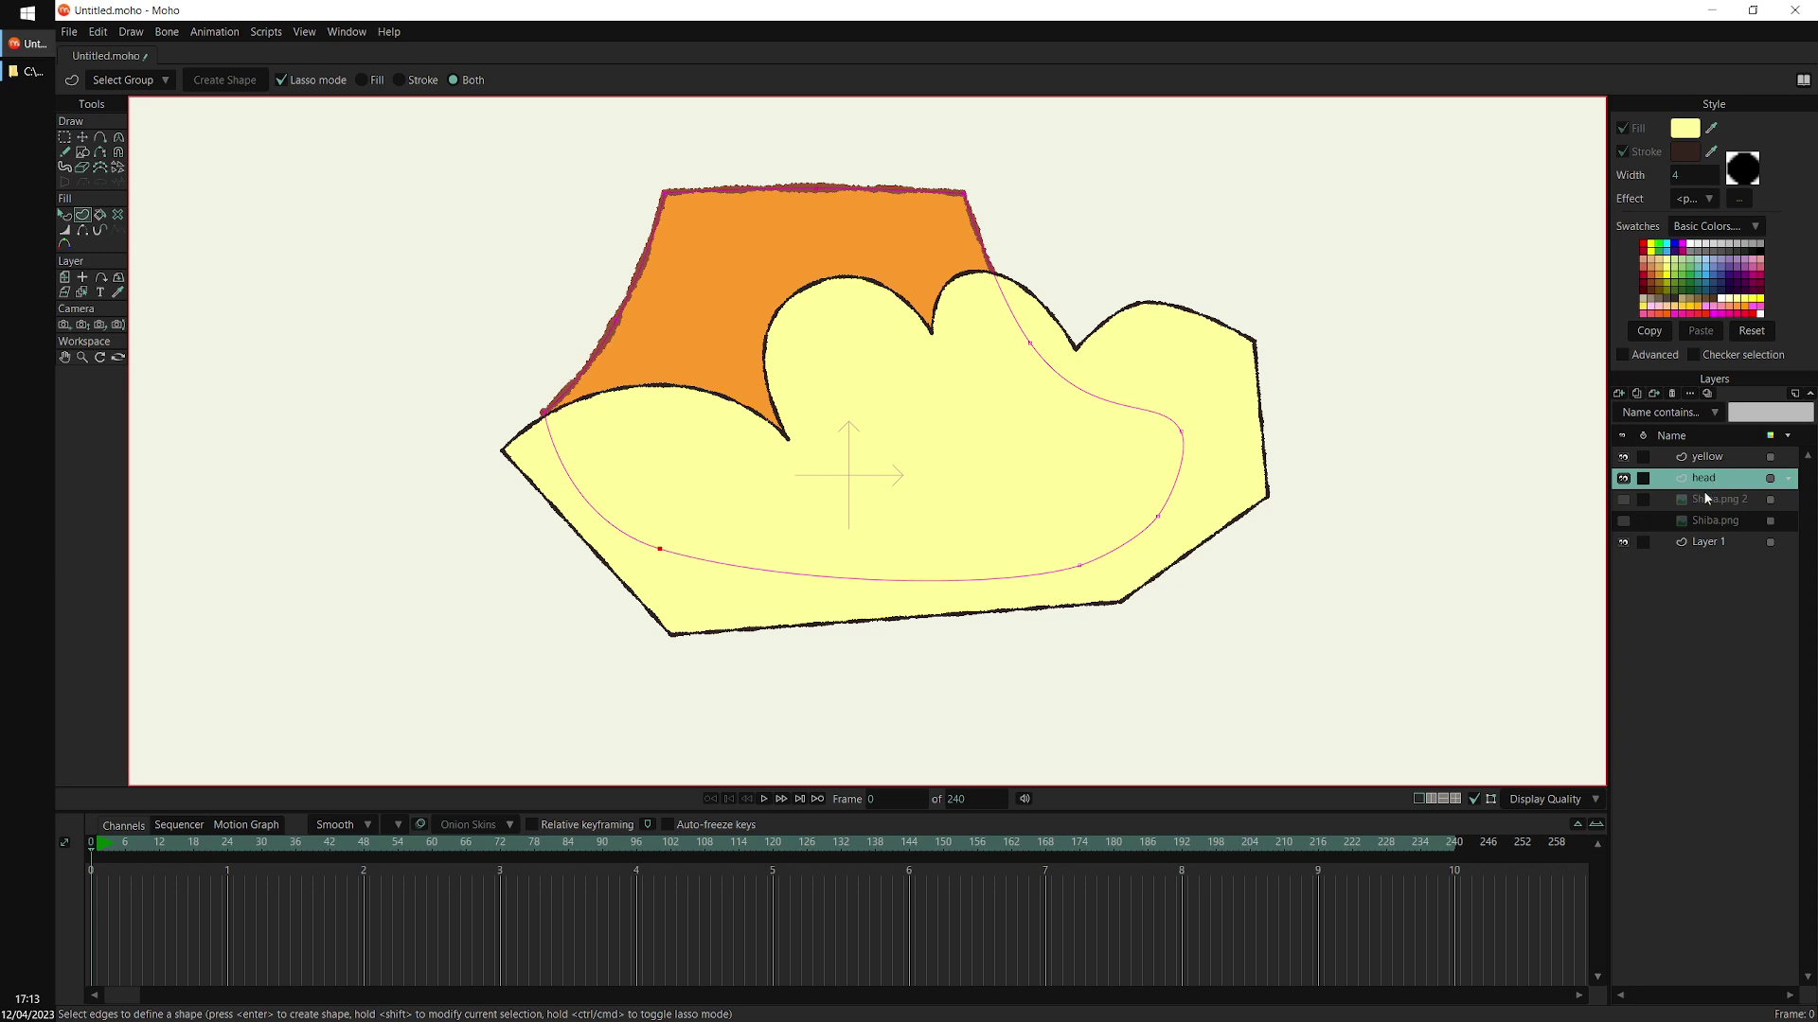
shift+click(1730, 459)
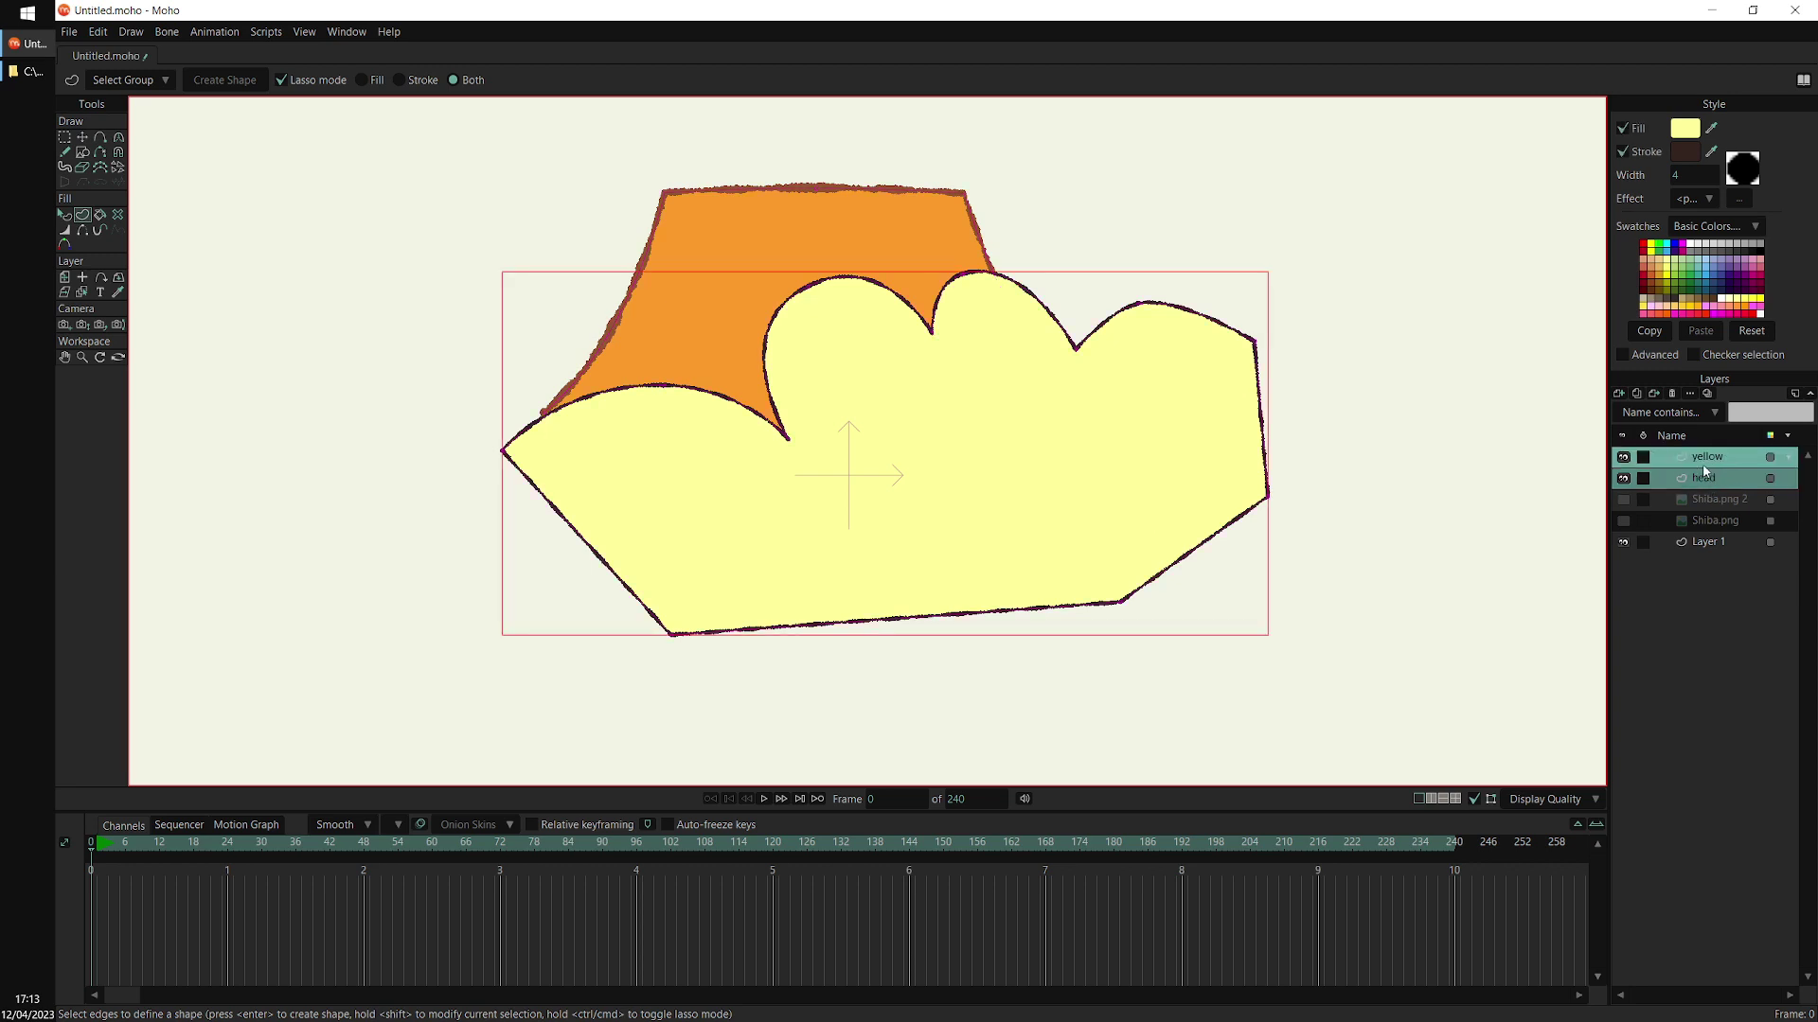
click(1620, 394)
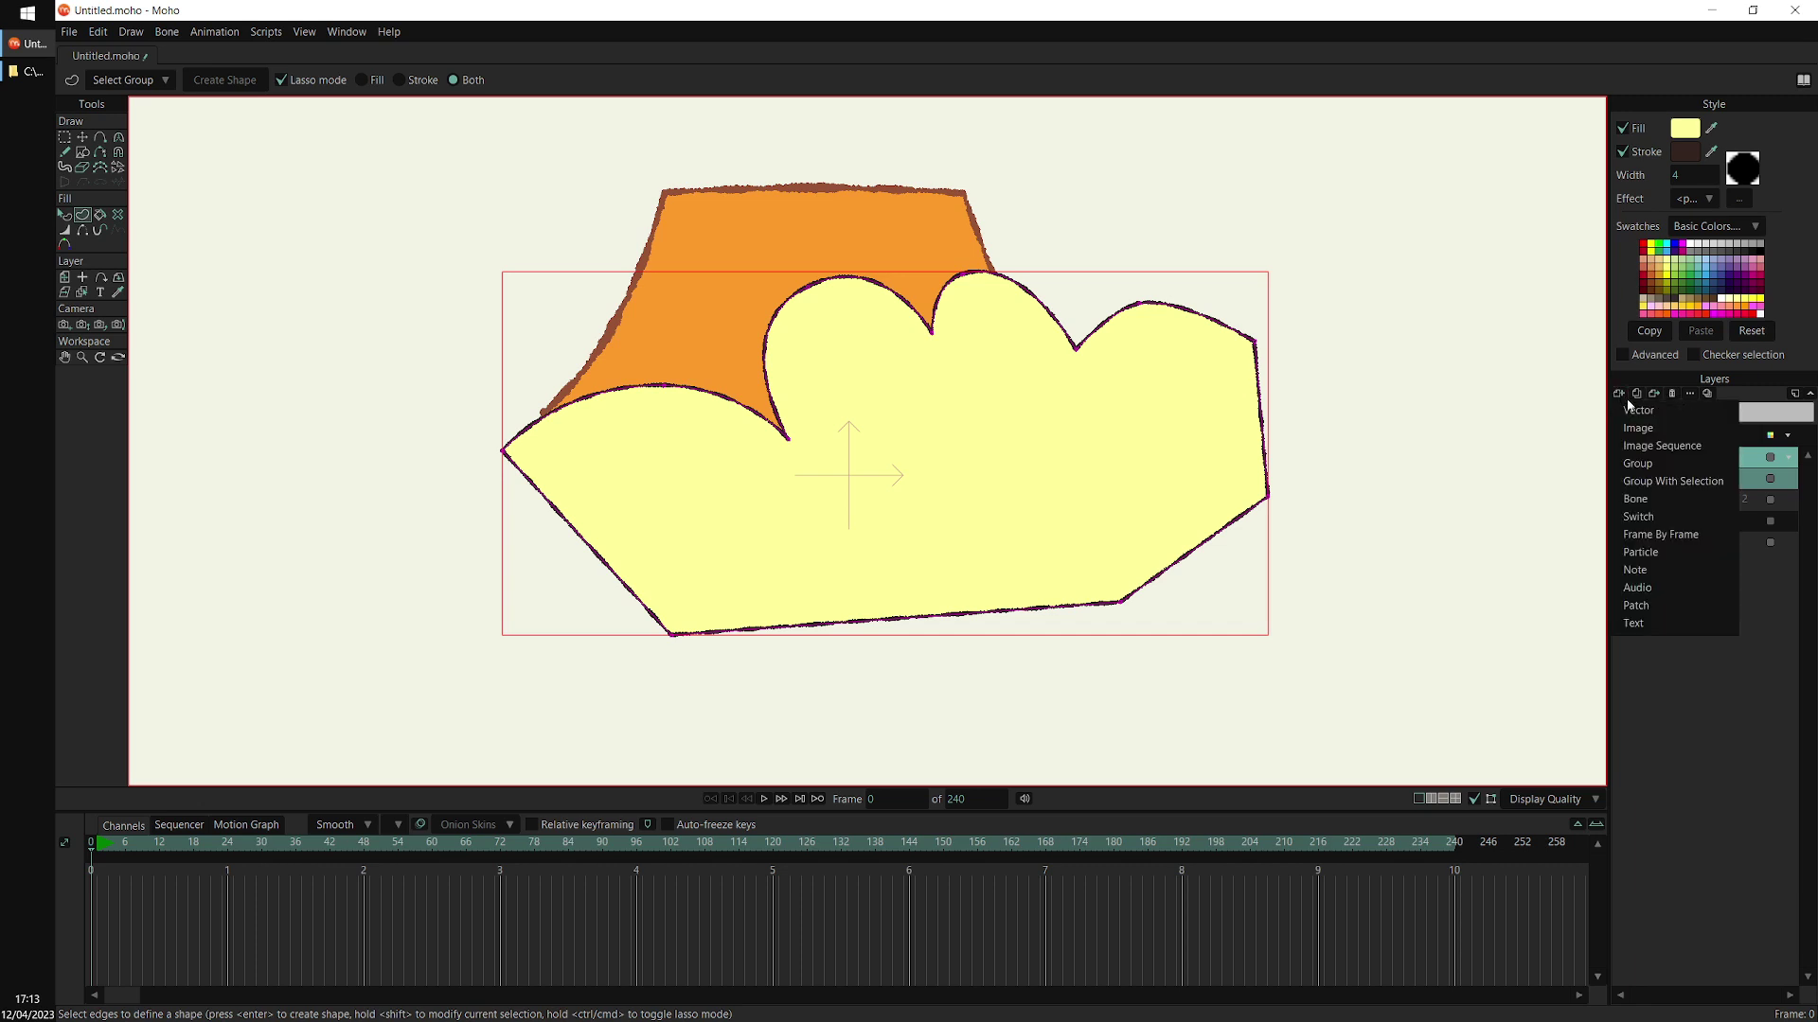
click(1705, 481)
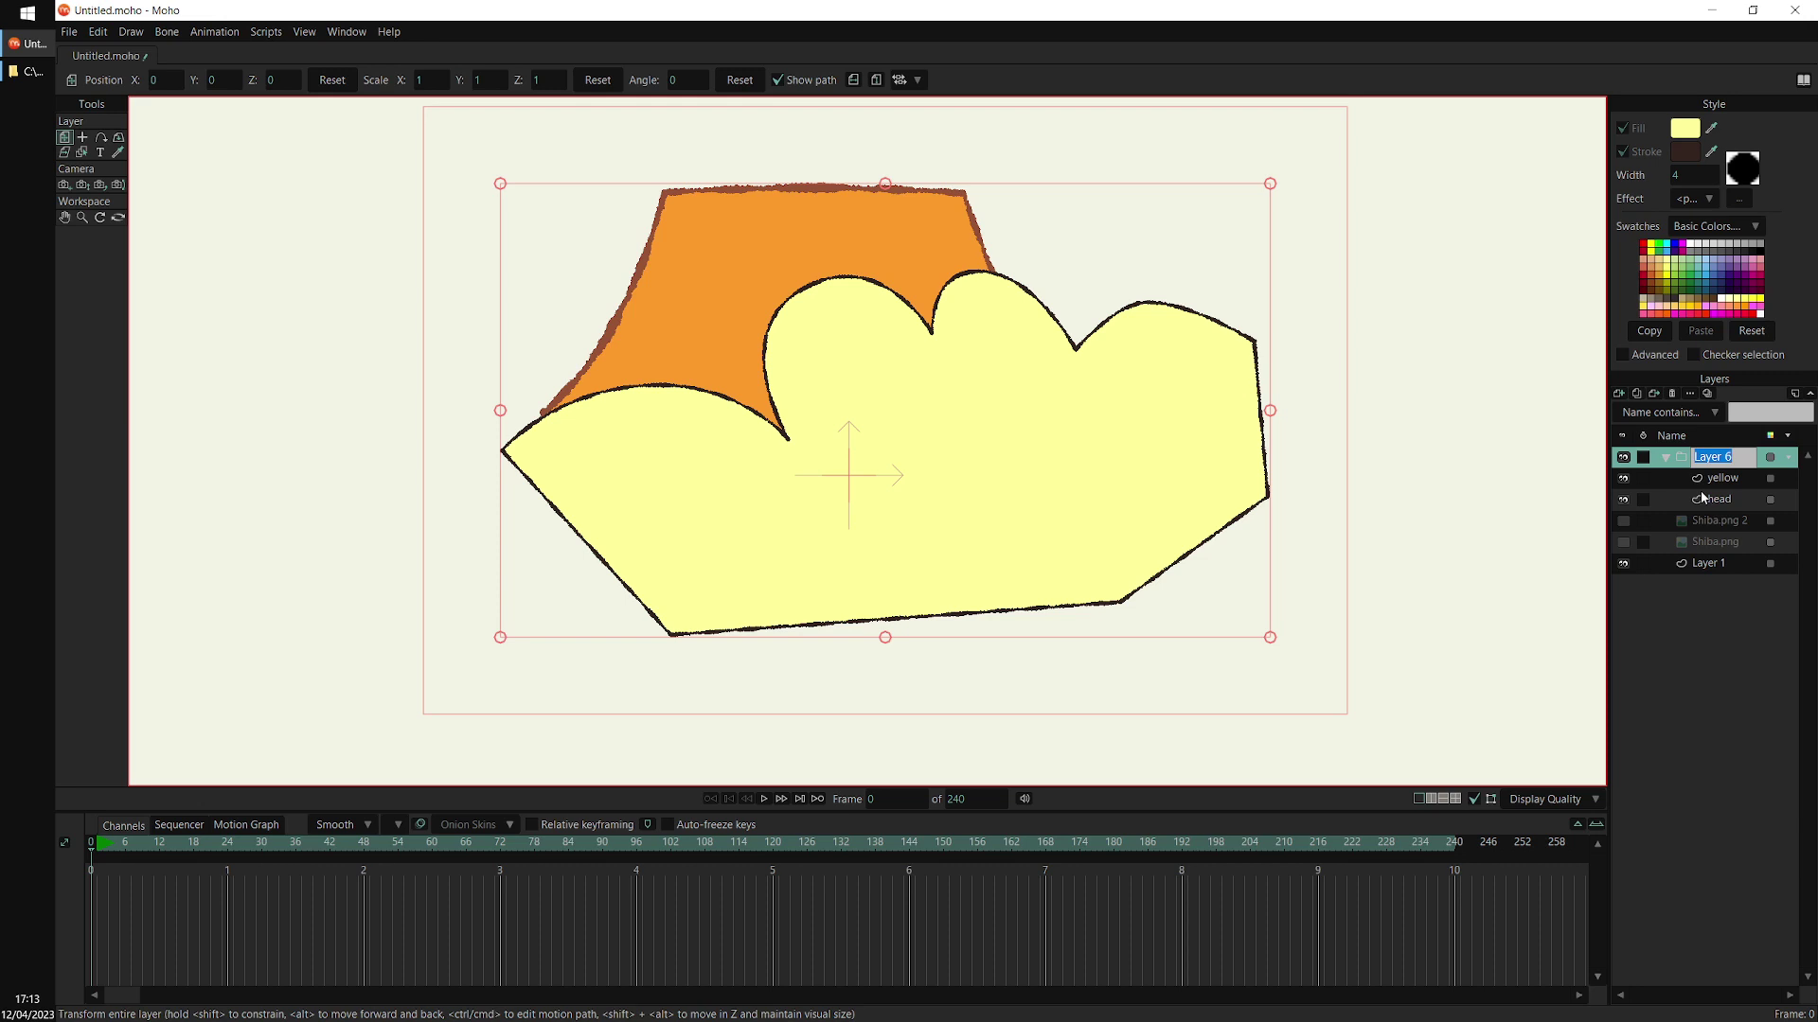
text(head)
key(Return)
Mask the head group's contents to the inside of its bottom layer and select the head vector layer within the group
right_click(1686, 457)
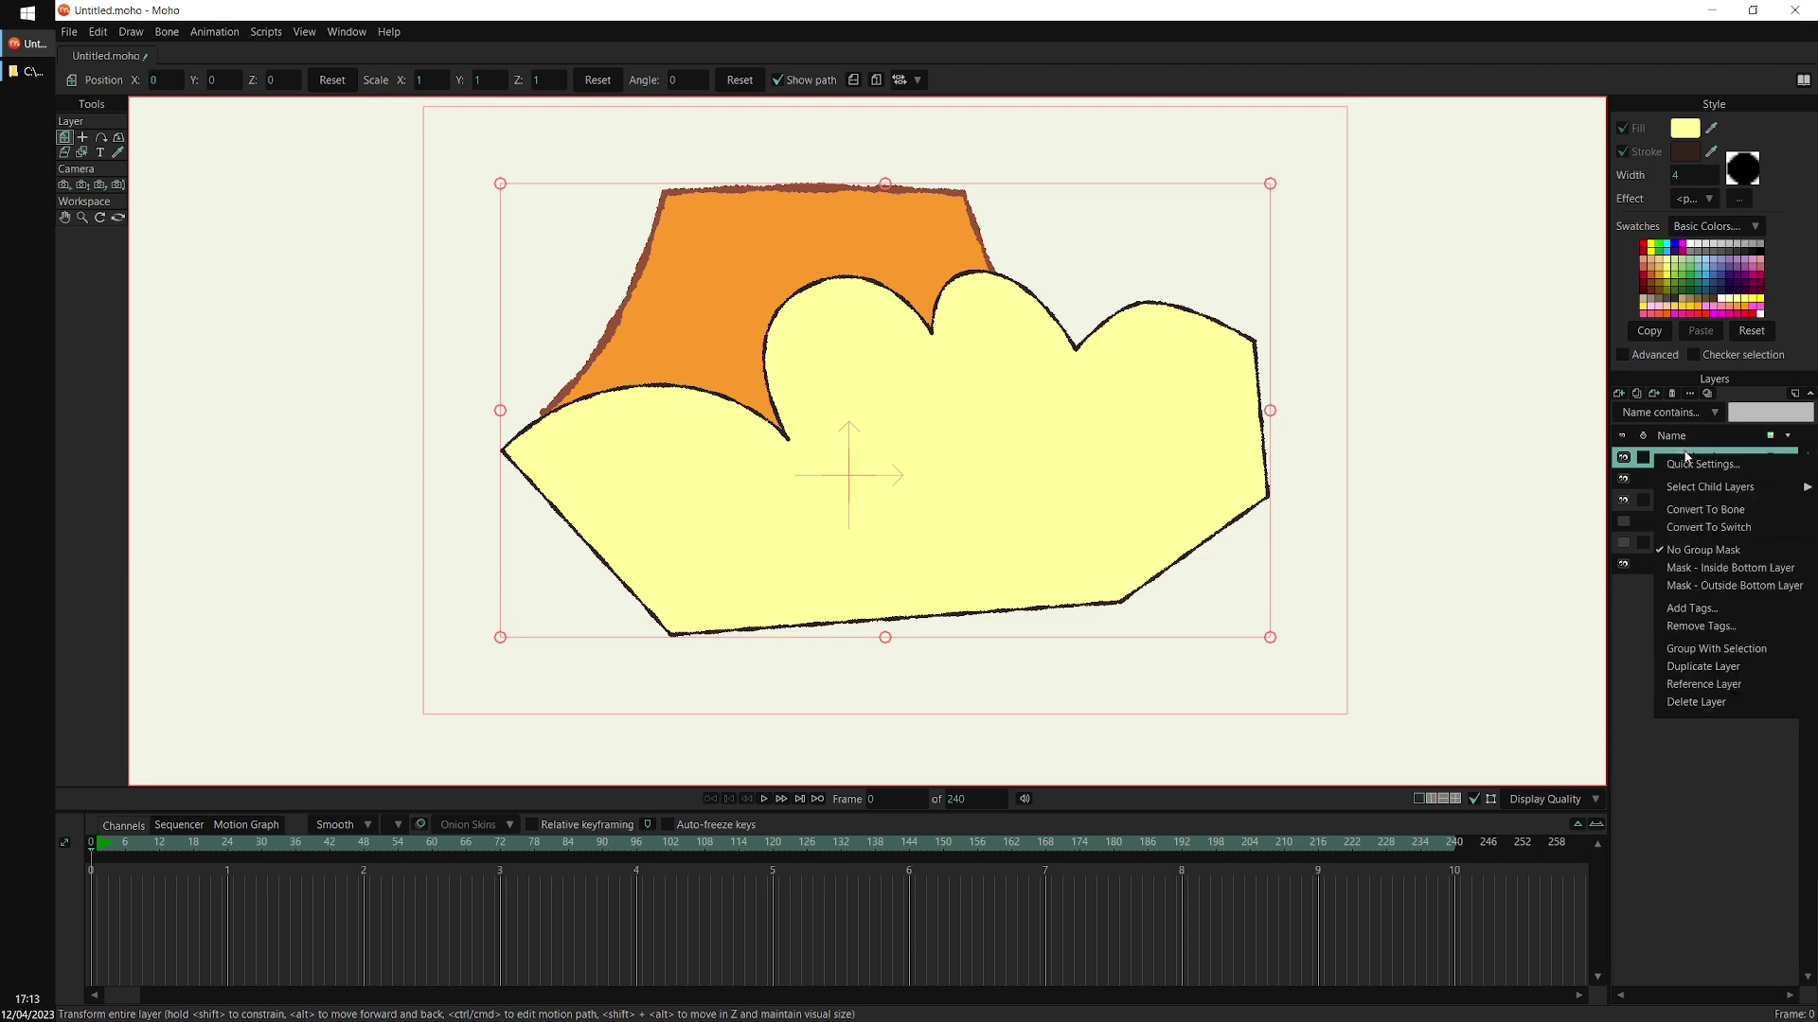
click(1721, 568)
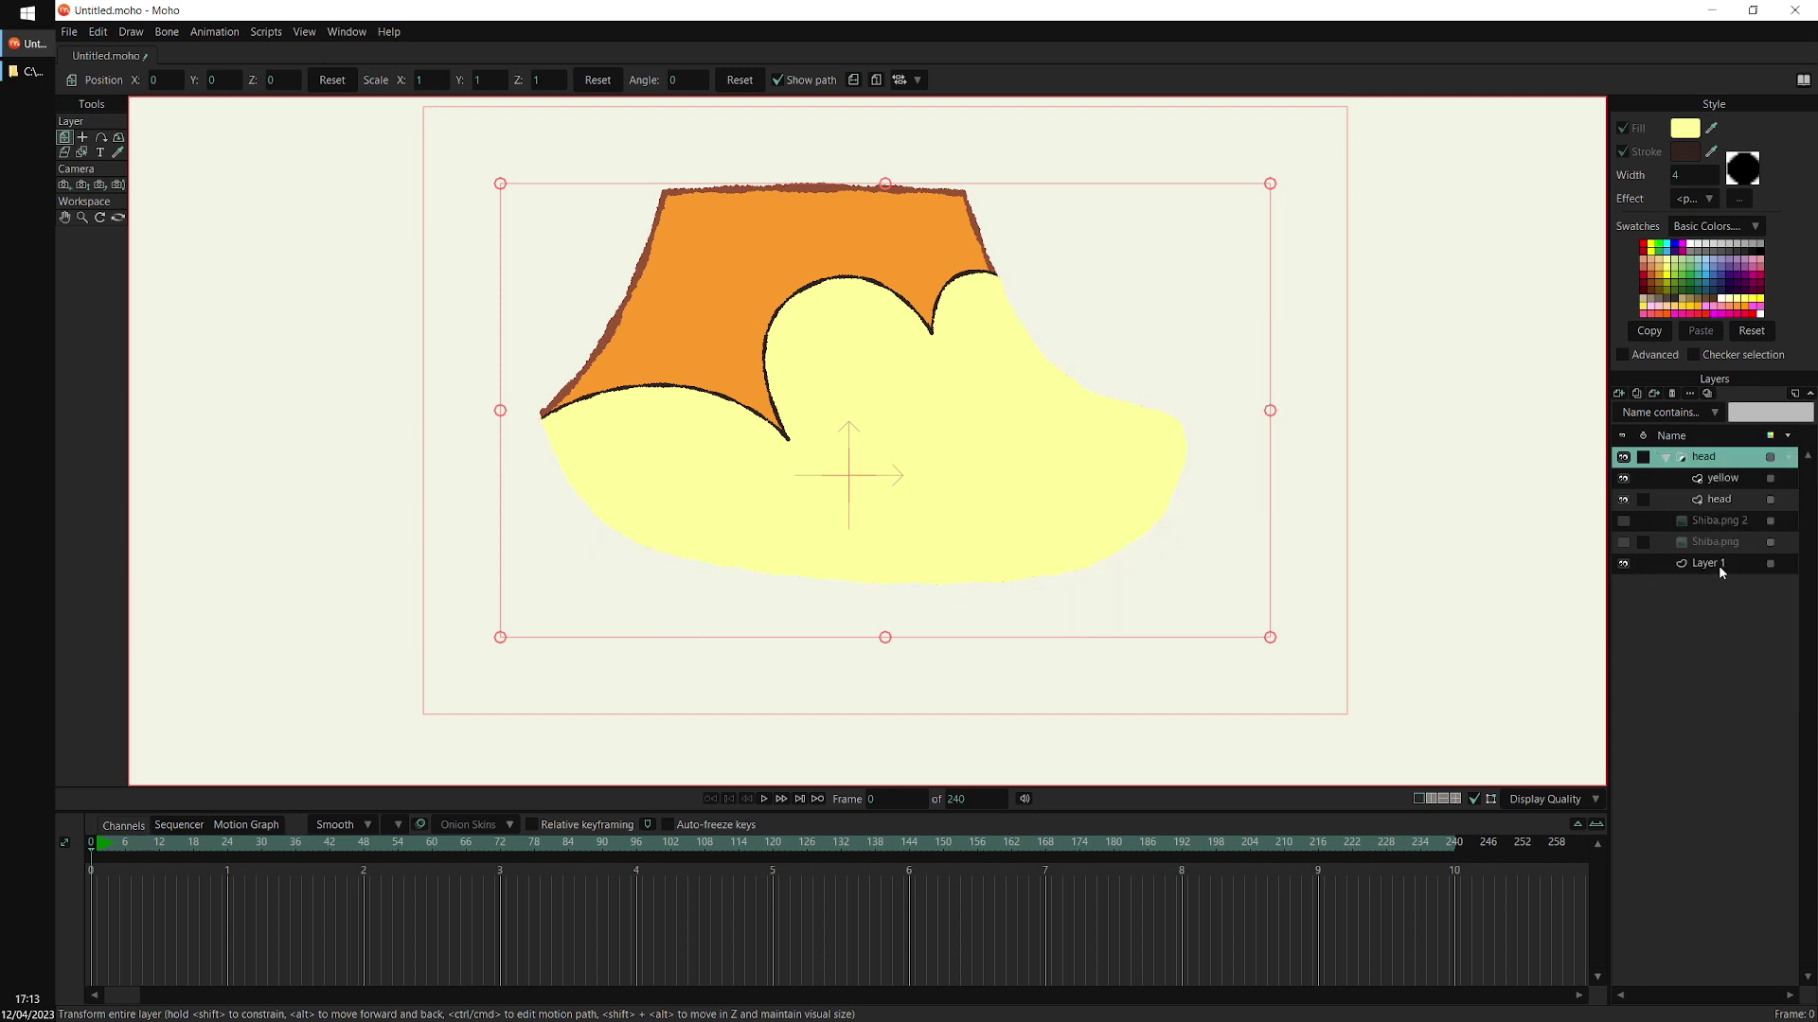
click(1721, 500)
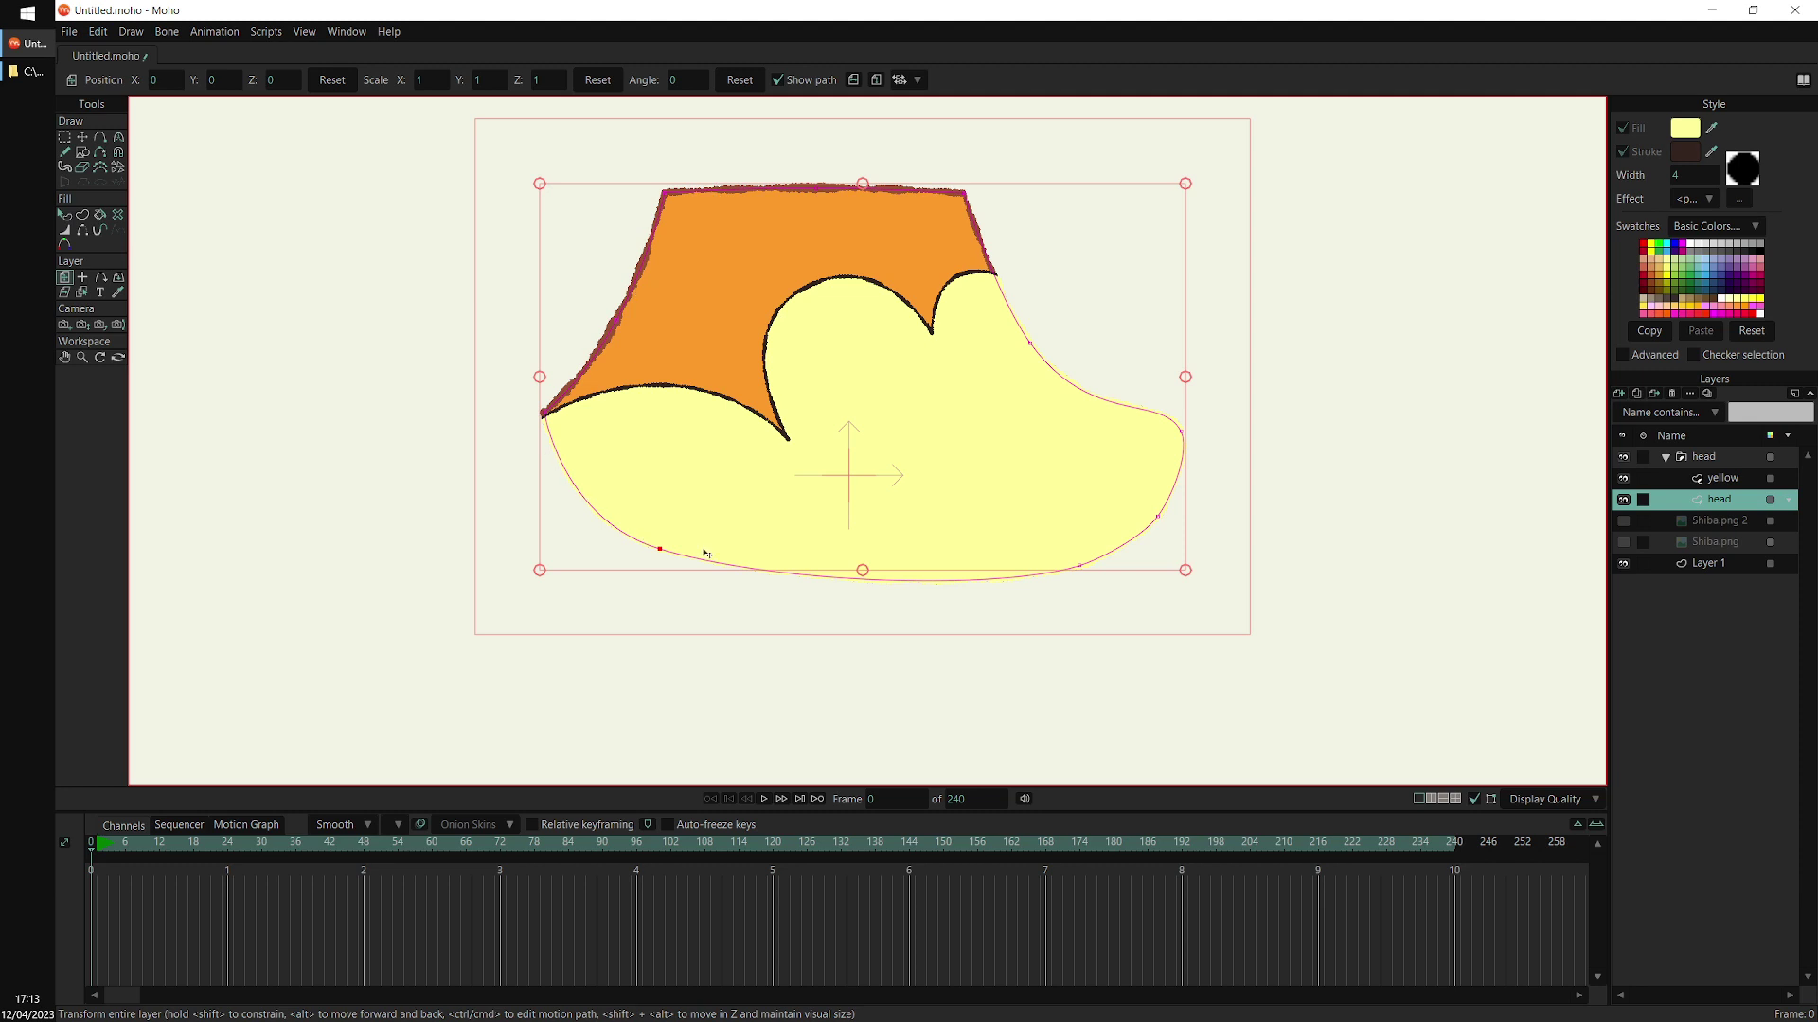
click(1723, 478)
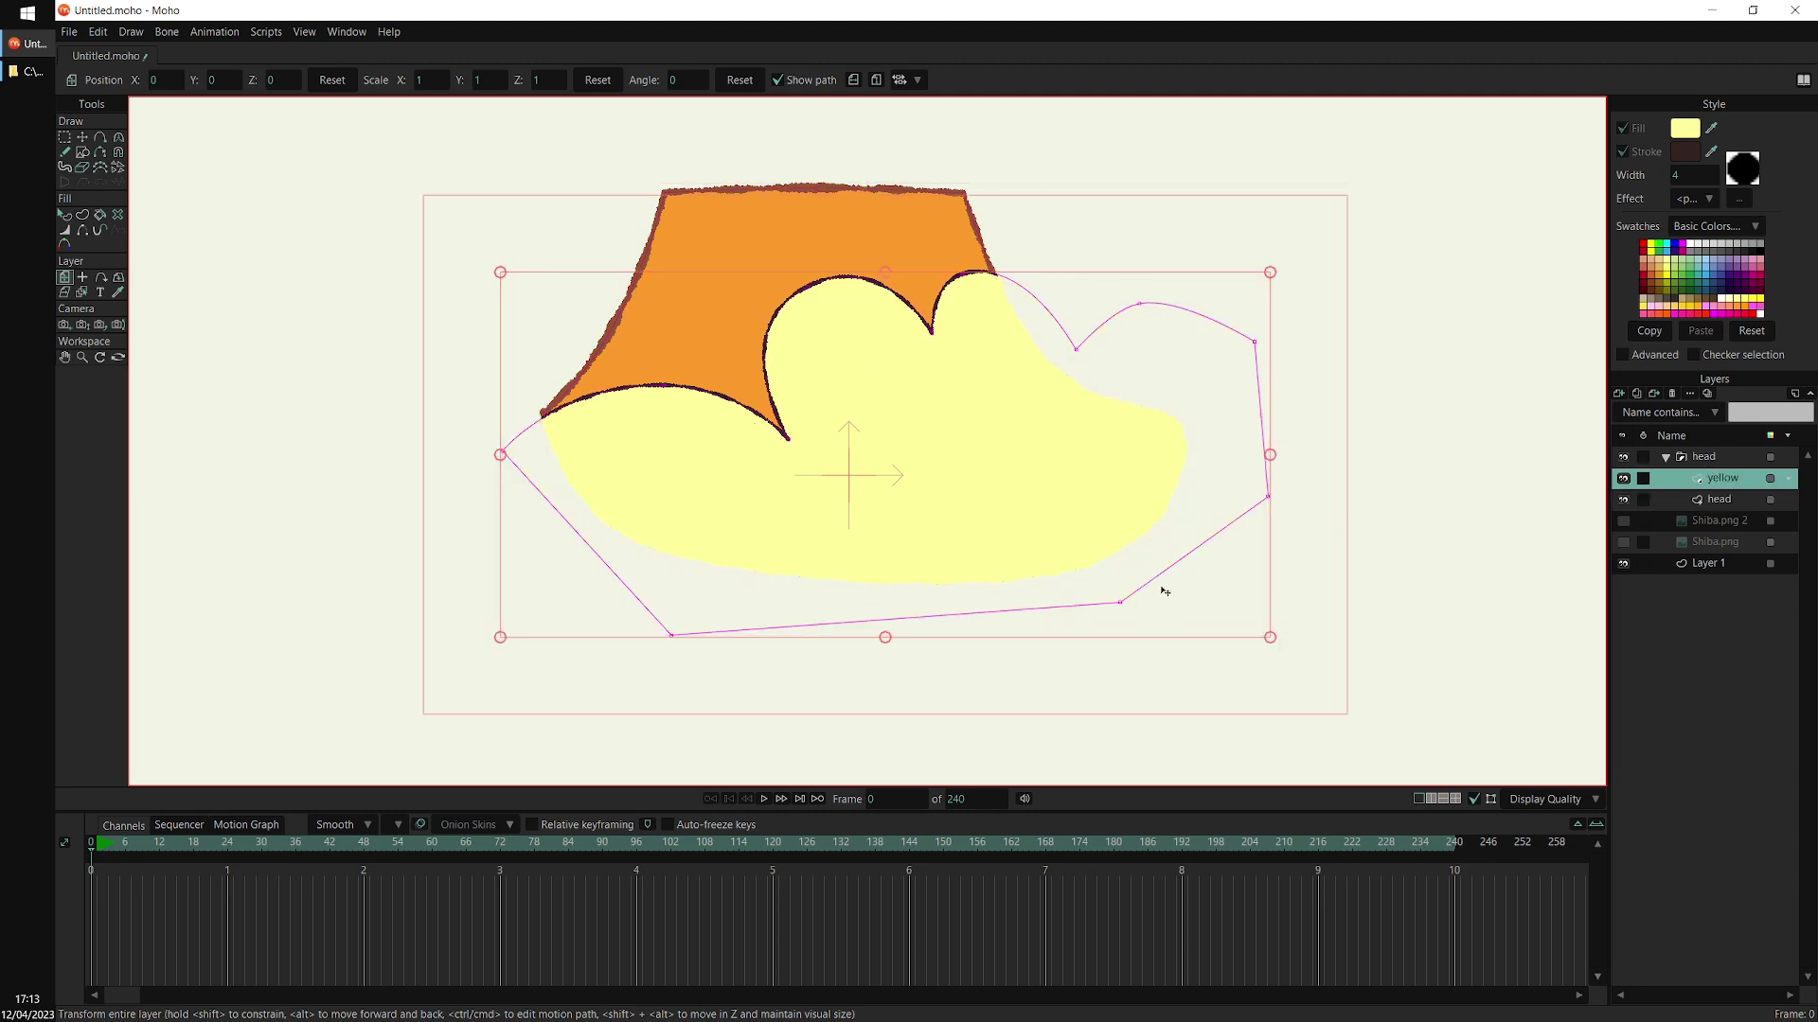
click(1718, 500)
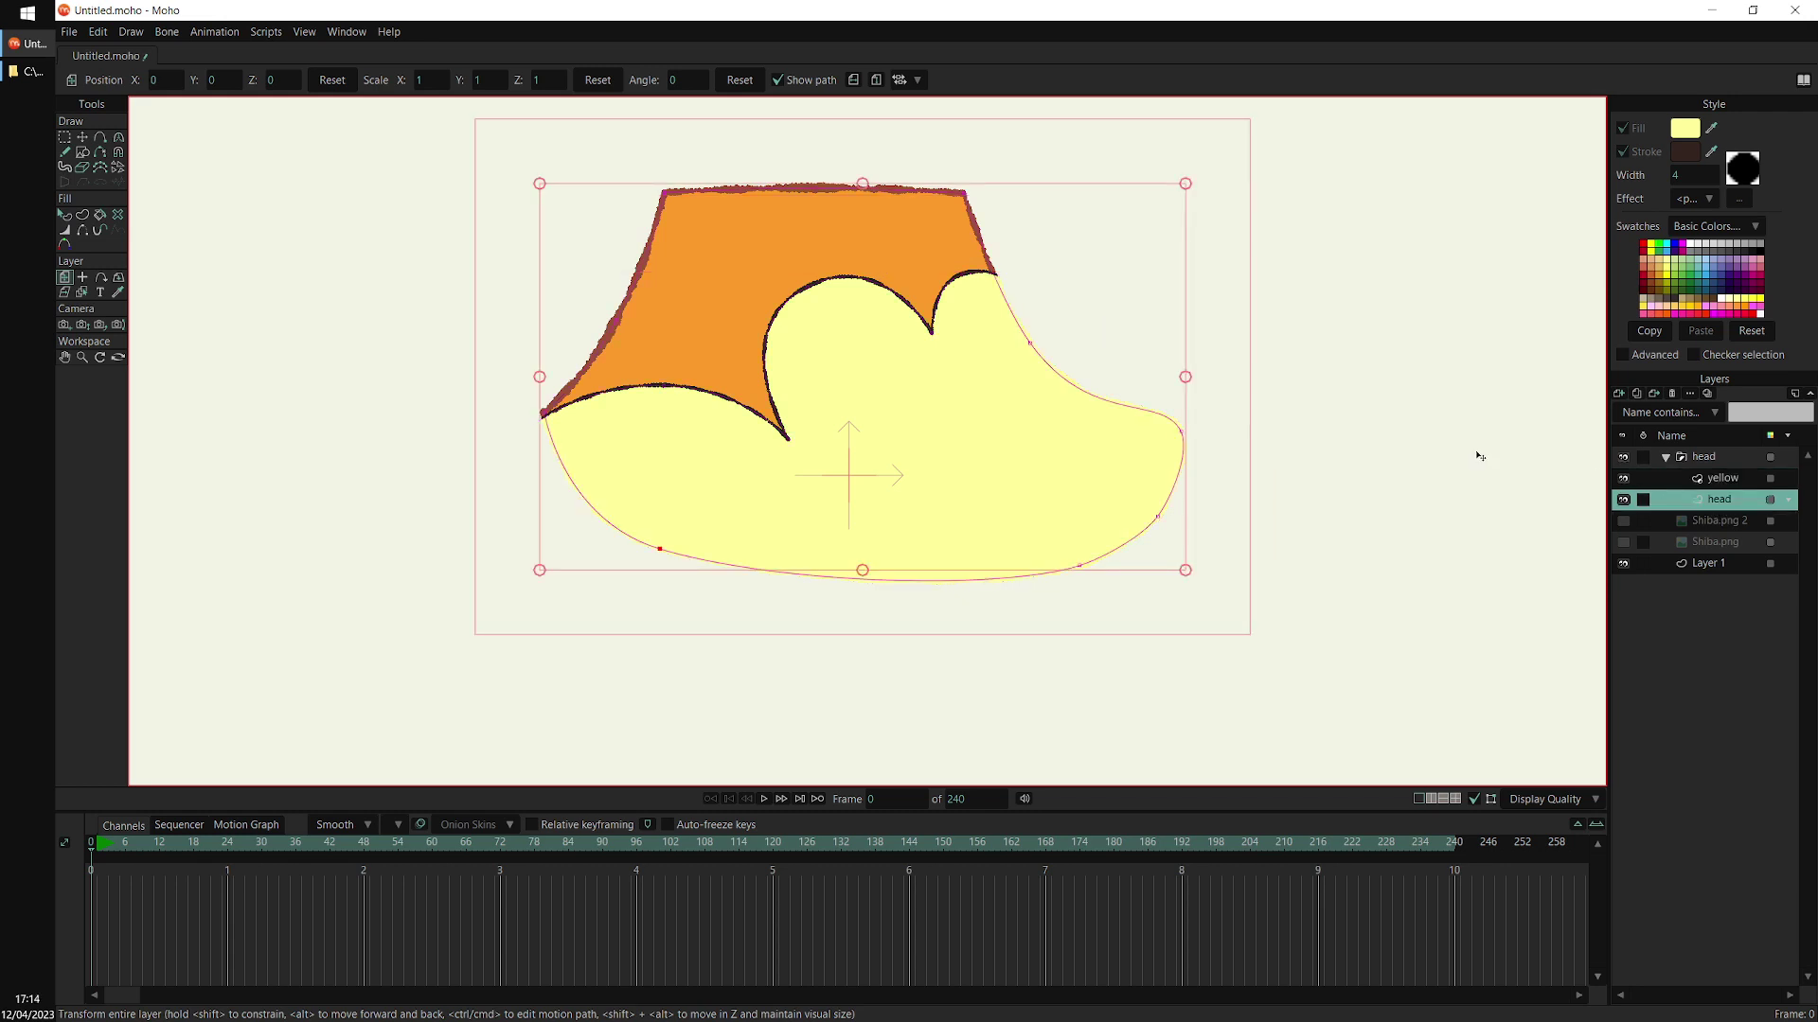
Exclude strokes from the mask of the head vector layer inside the head group
scroll(1014, 439, up, 4)
drag(1238, 382, 1237, 442)
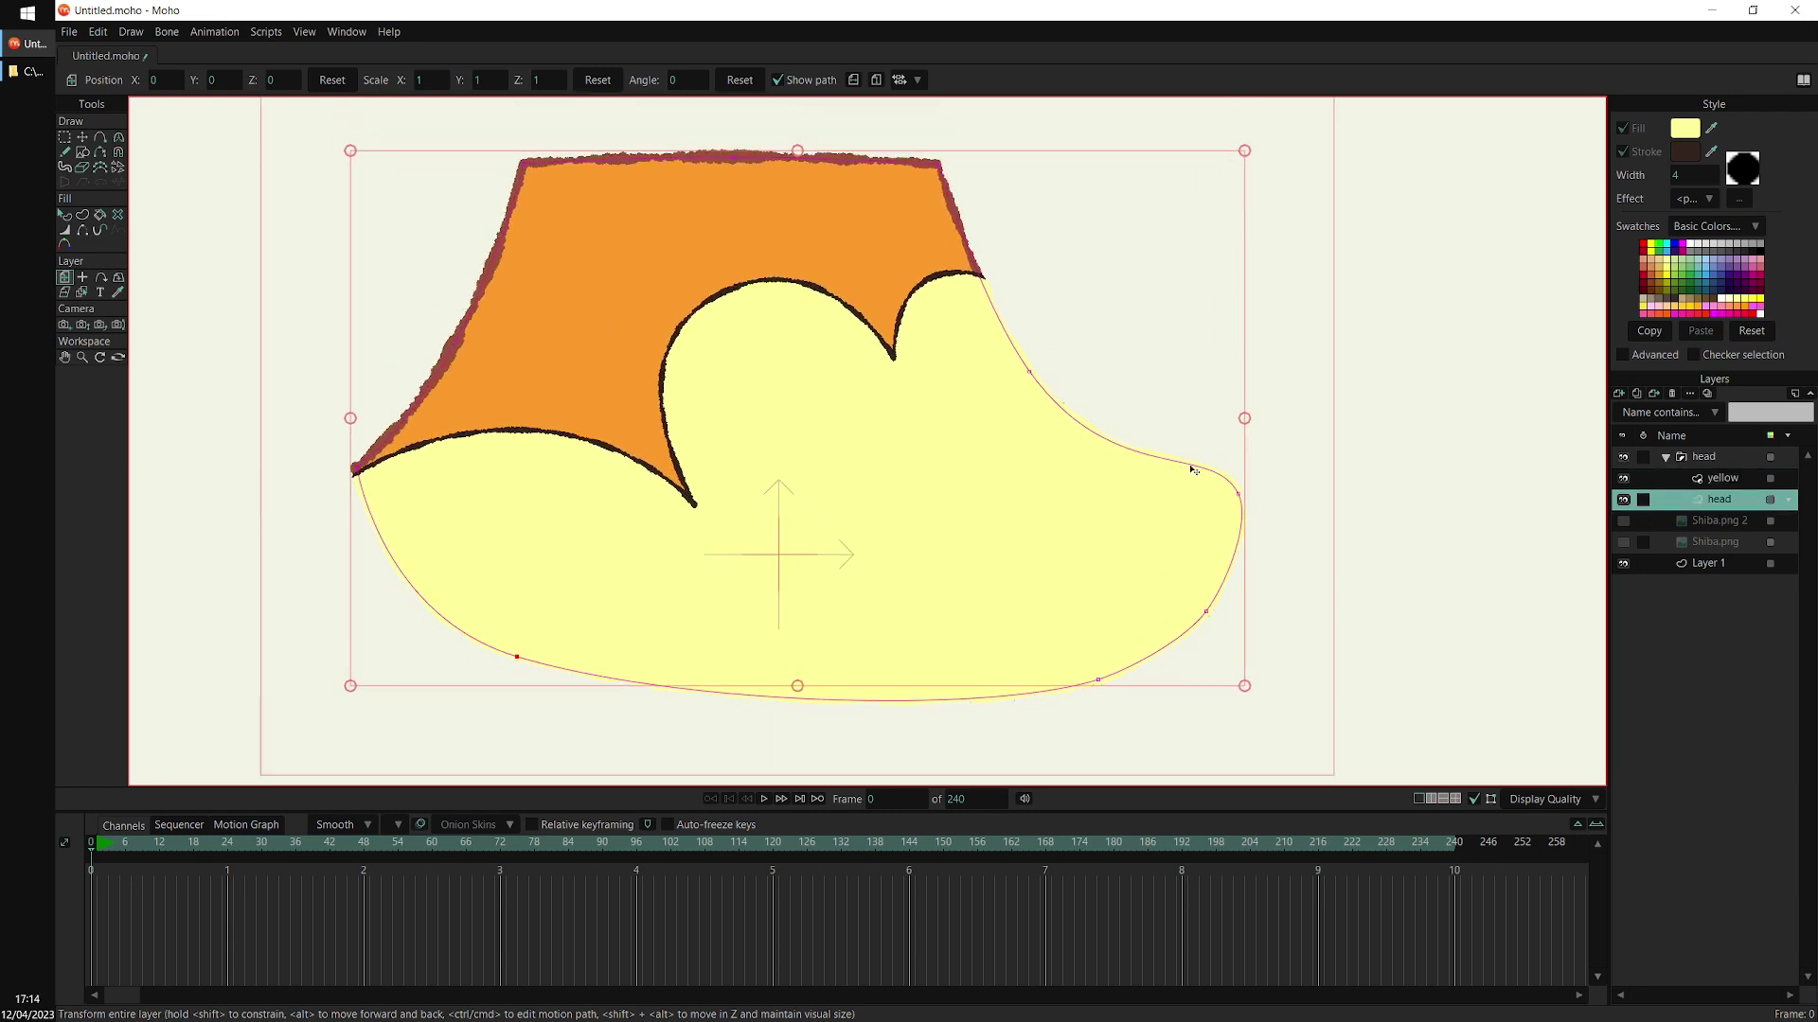
scroll(1222, 476, up, 1)
key(g)
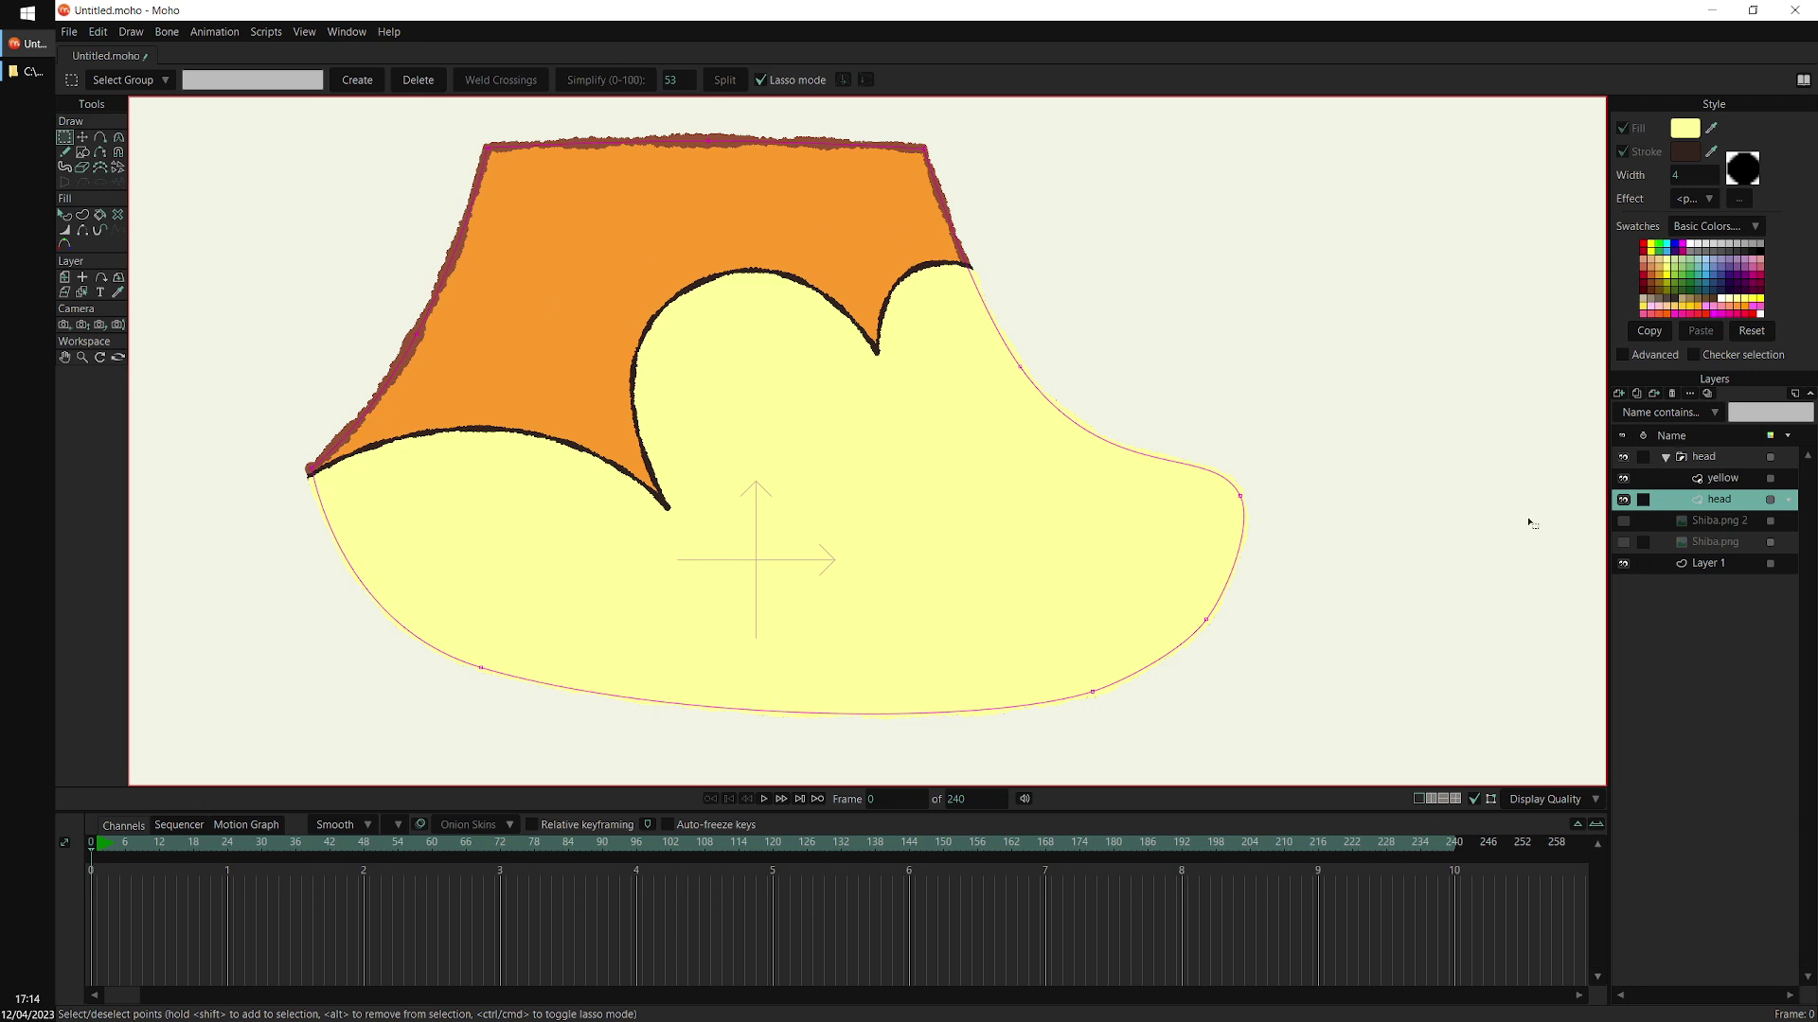
double_click(1723, 501)
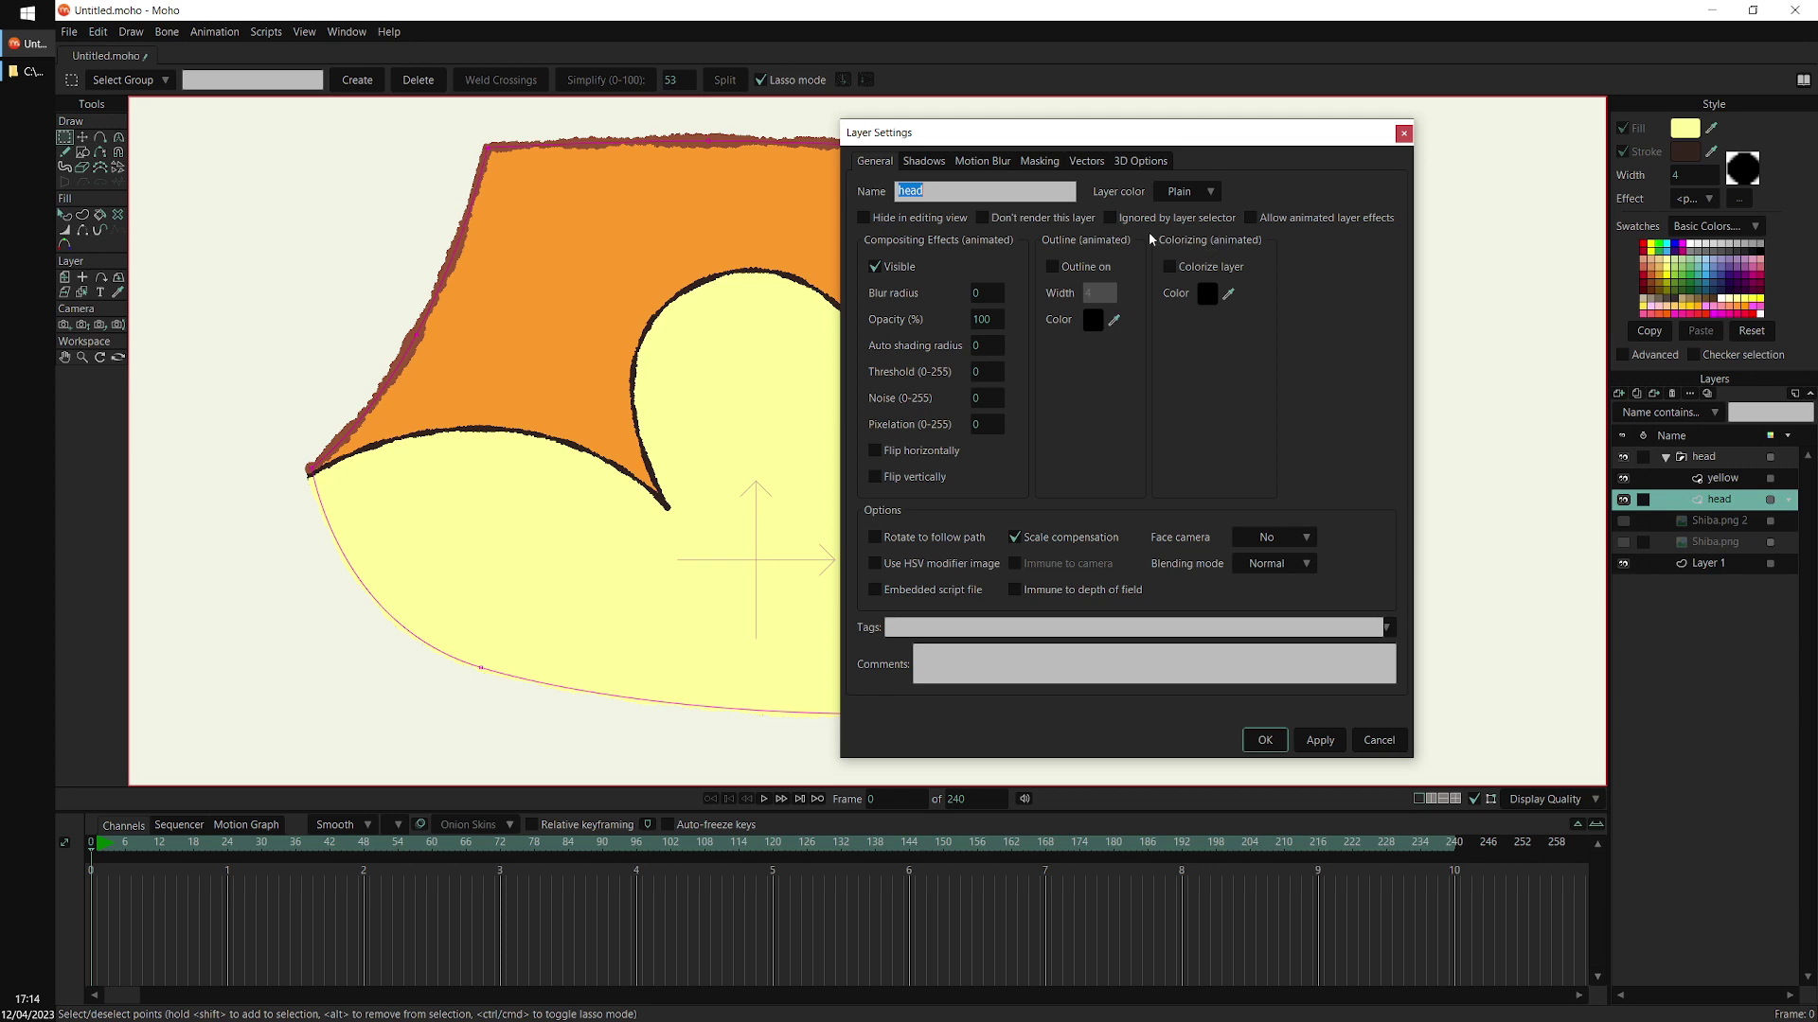
click(1055, 165)
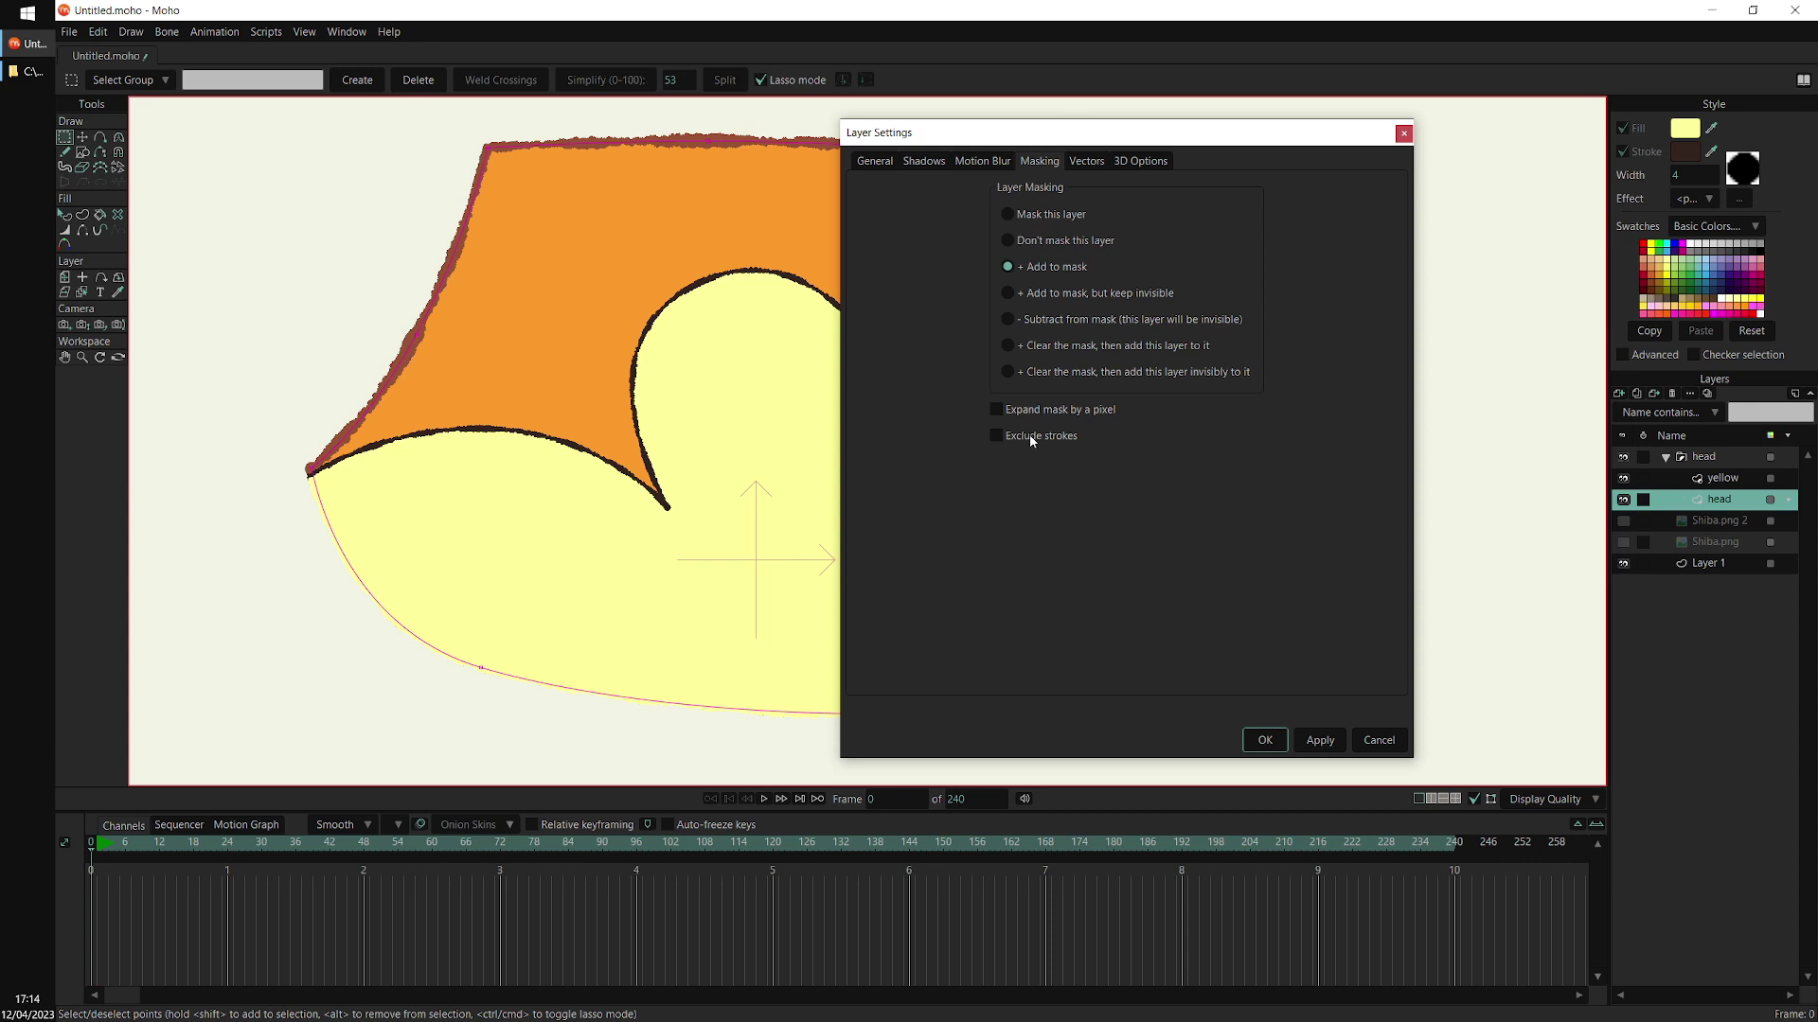
click(1265, 741)
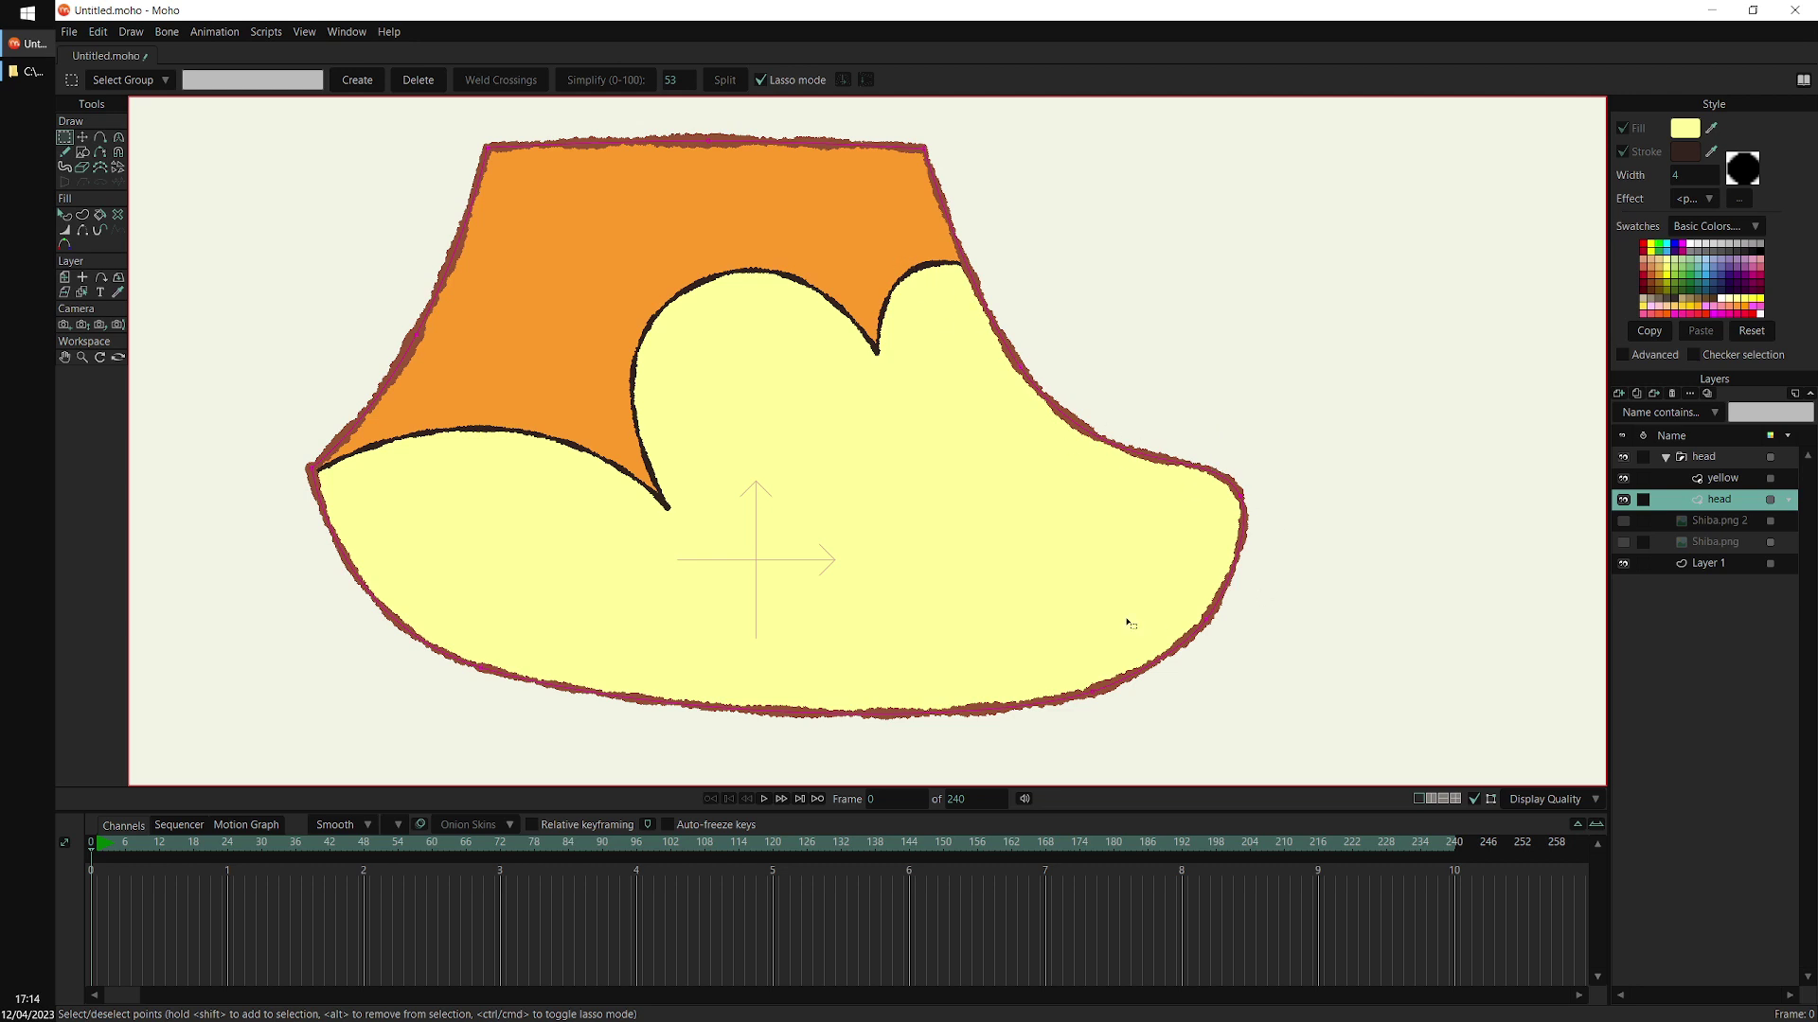
scroll(1259, 379, down, 3)
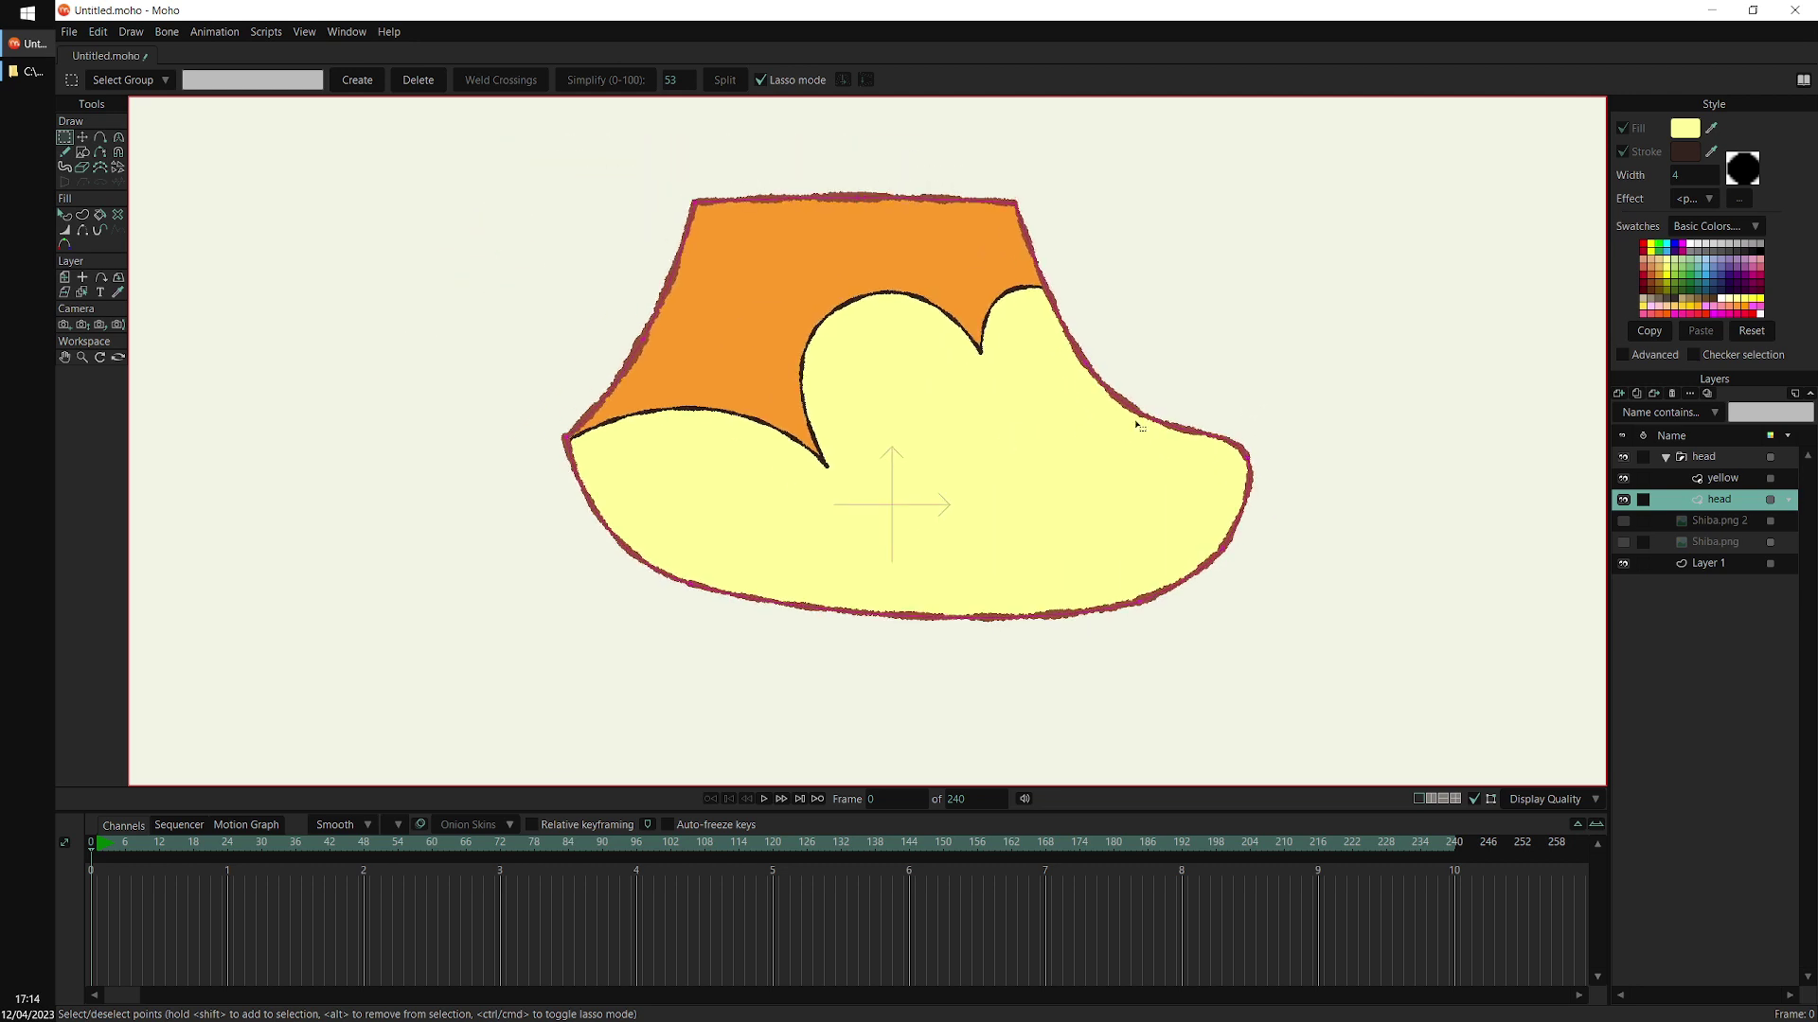
Show the Shiba.png and Shiba.png 2 reference layers and hide the head group
click(1624, 542)
click(1623, 520)
scroll(1076, 481, down, 2)
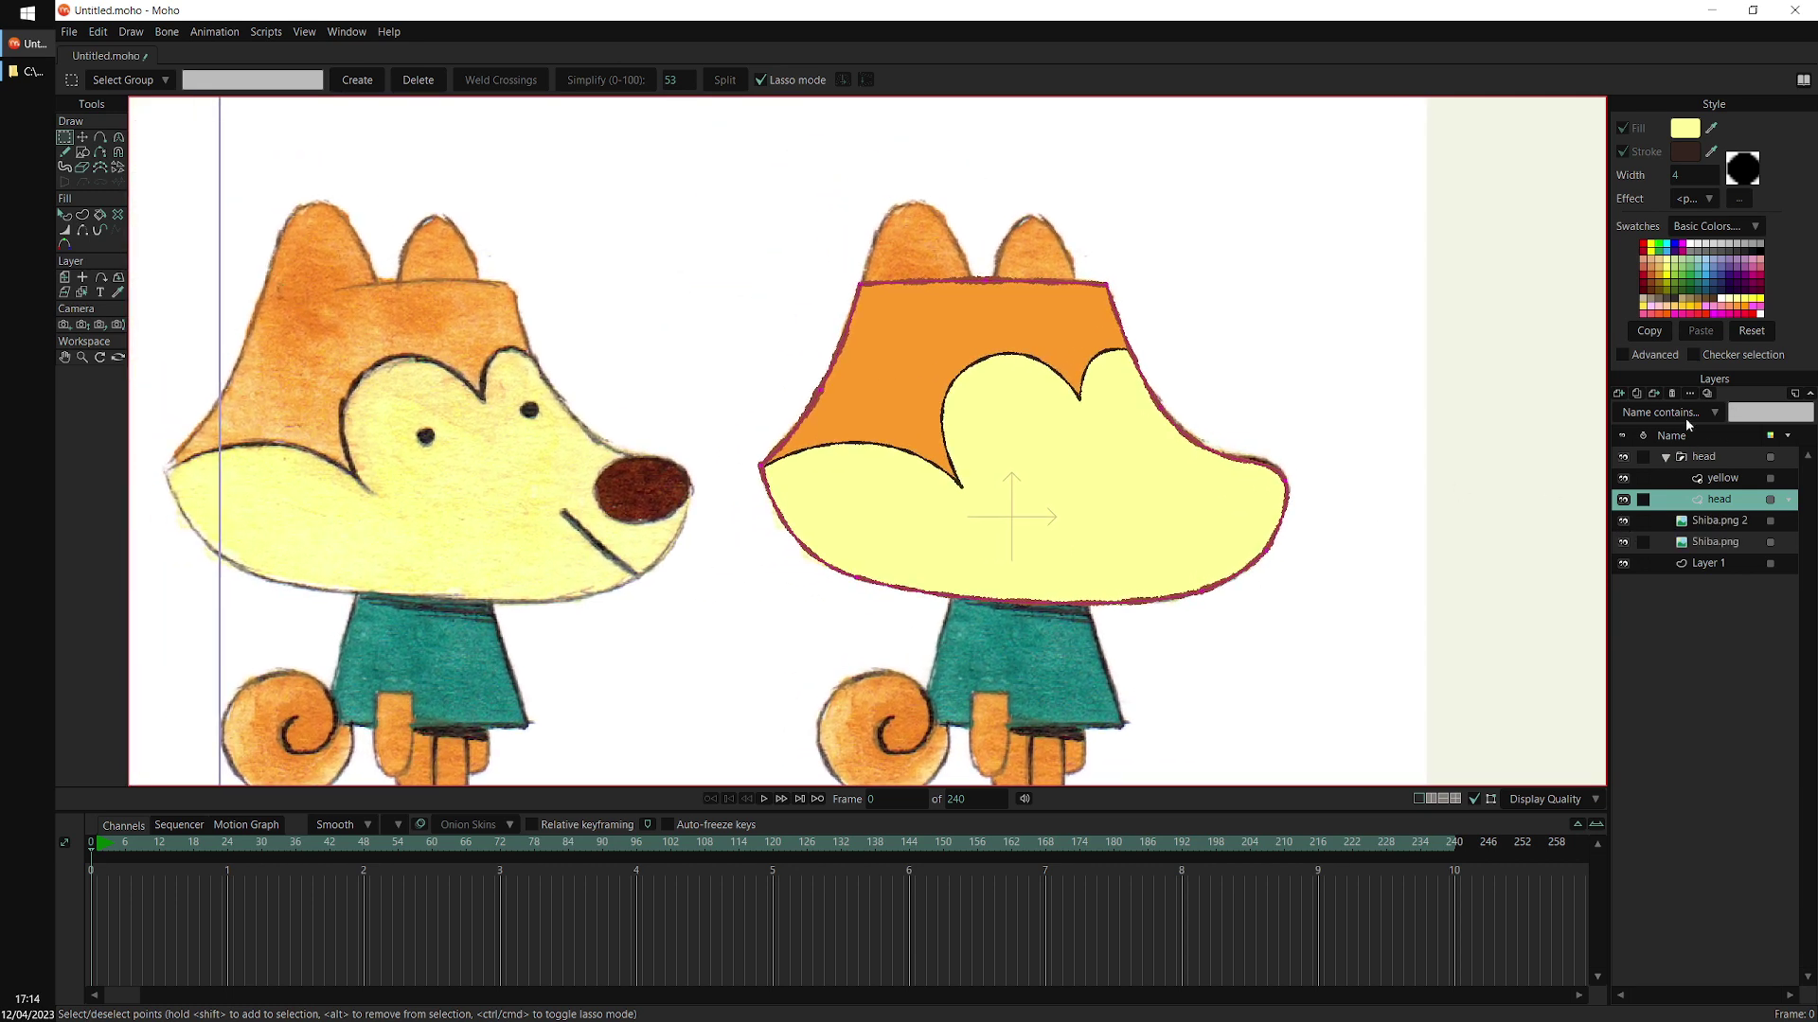
click(1624, 456)
scroll(985, 551, up, 2)
scroll(985, 552, up, 2)
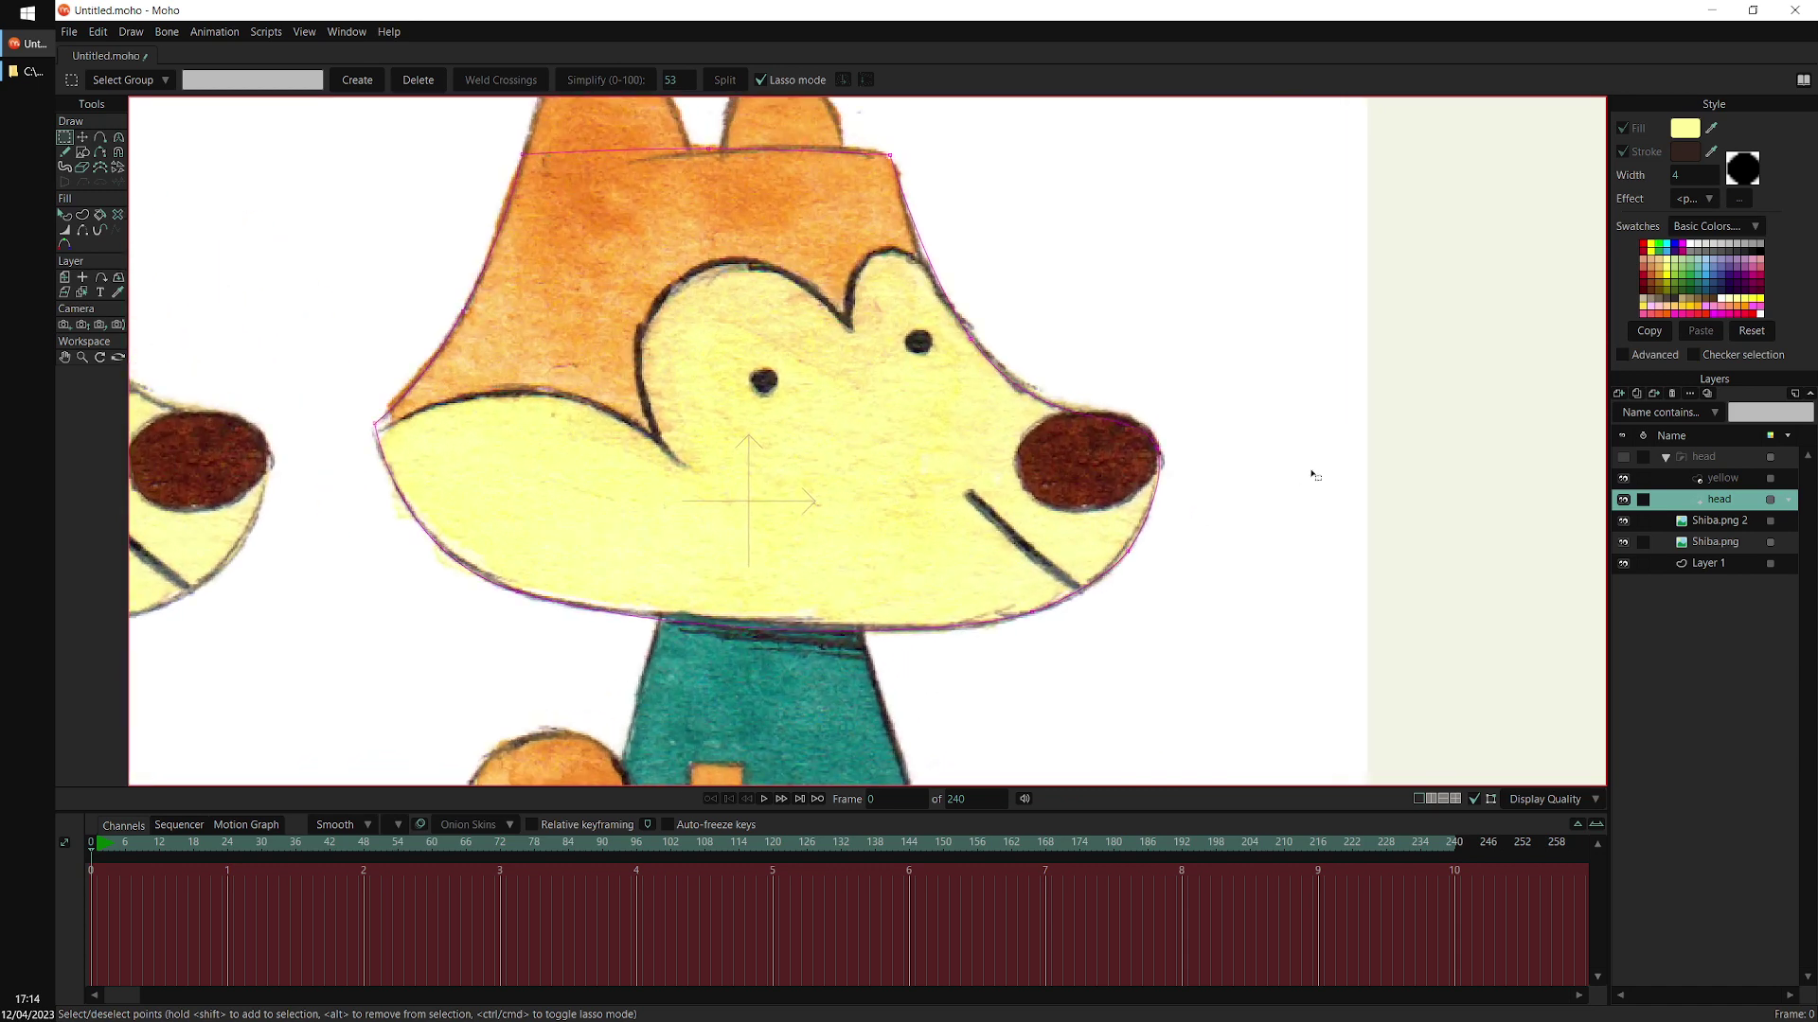
Add a new vector layer named eyes above the yellow layer in the head group
click(1737, 480)
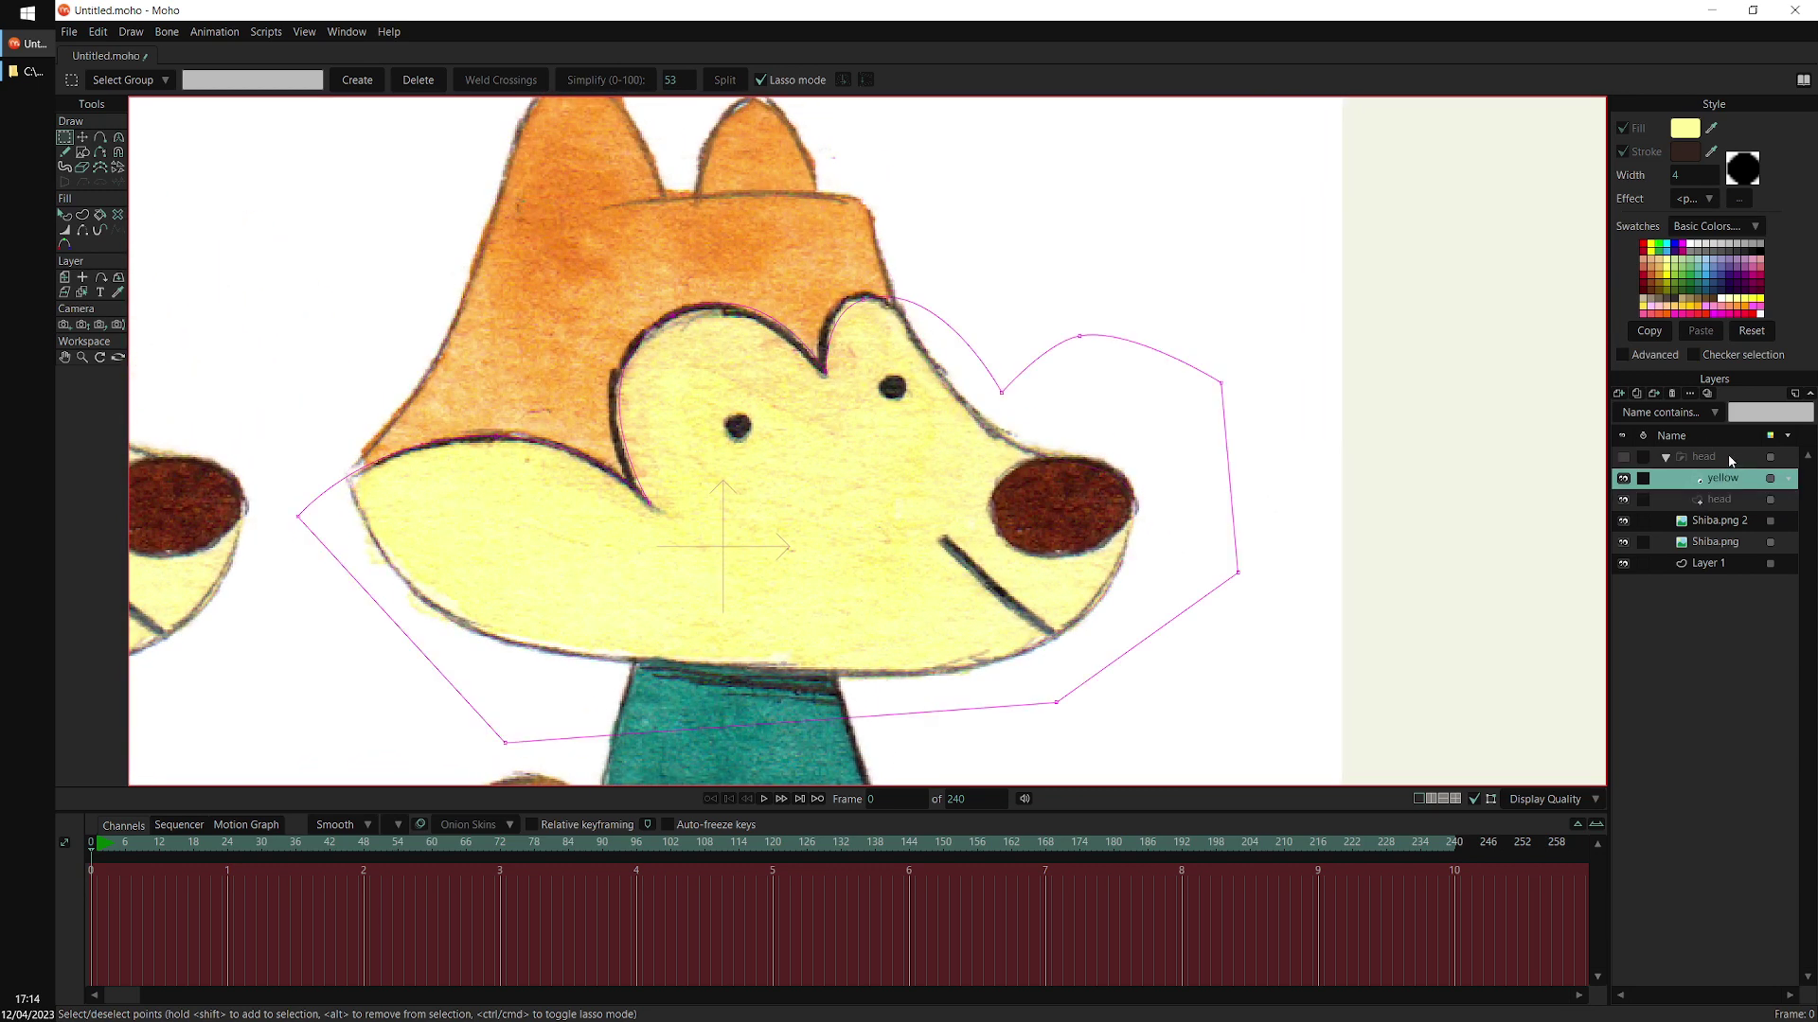
click(1618, 394)
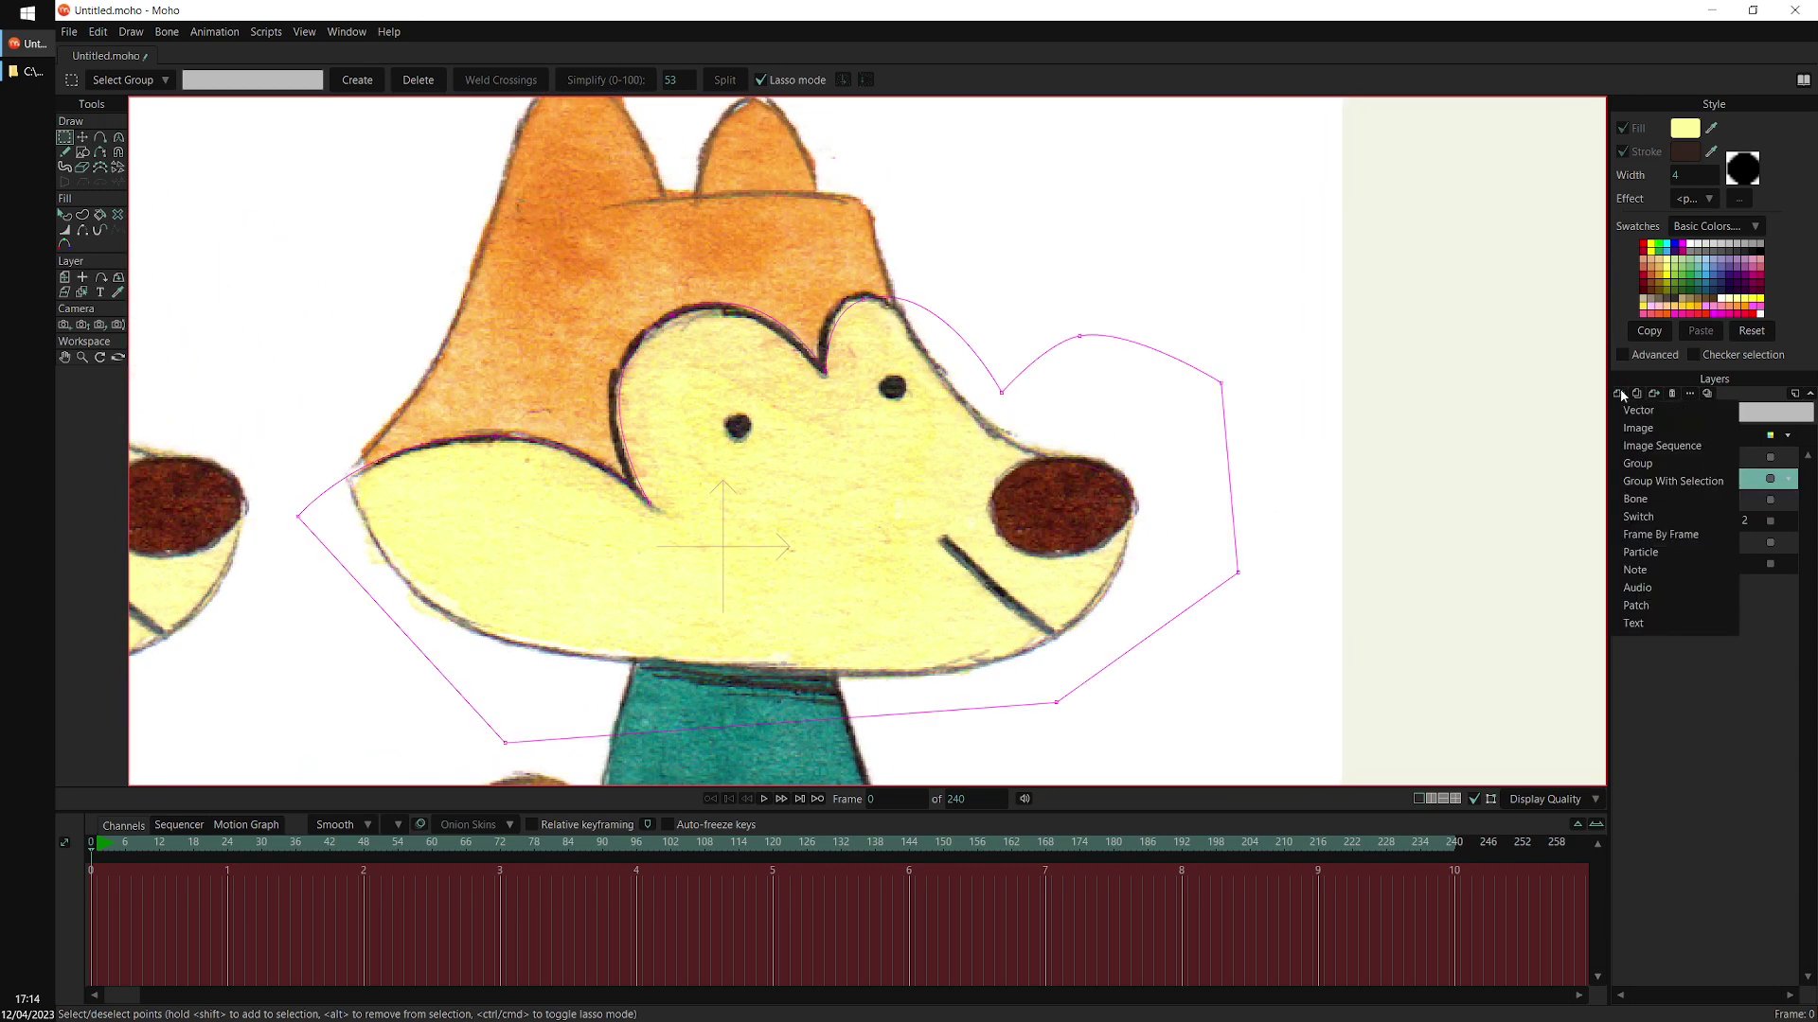
click(1632, 410)
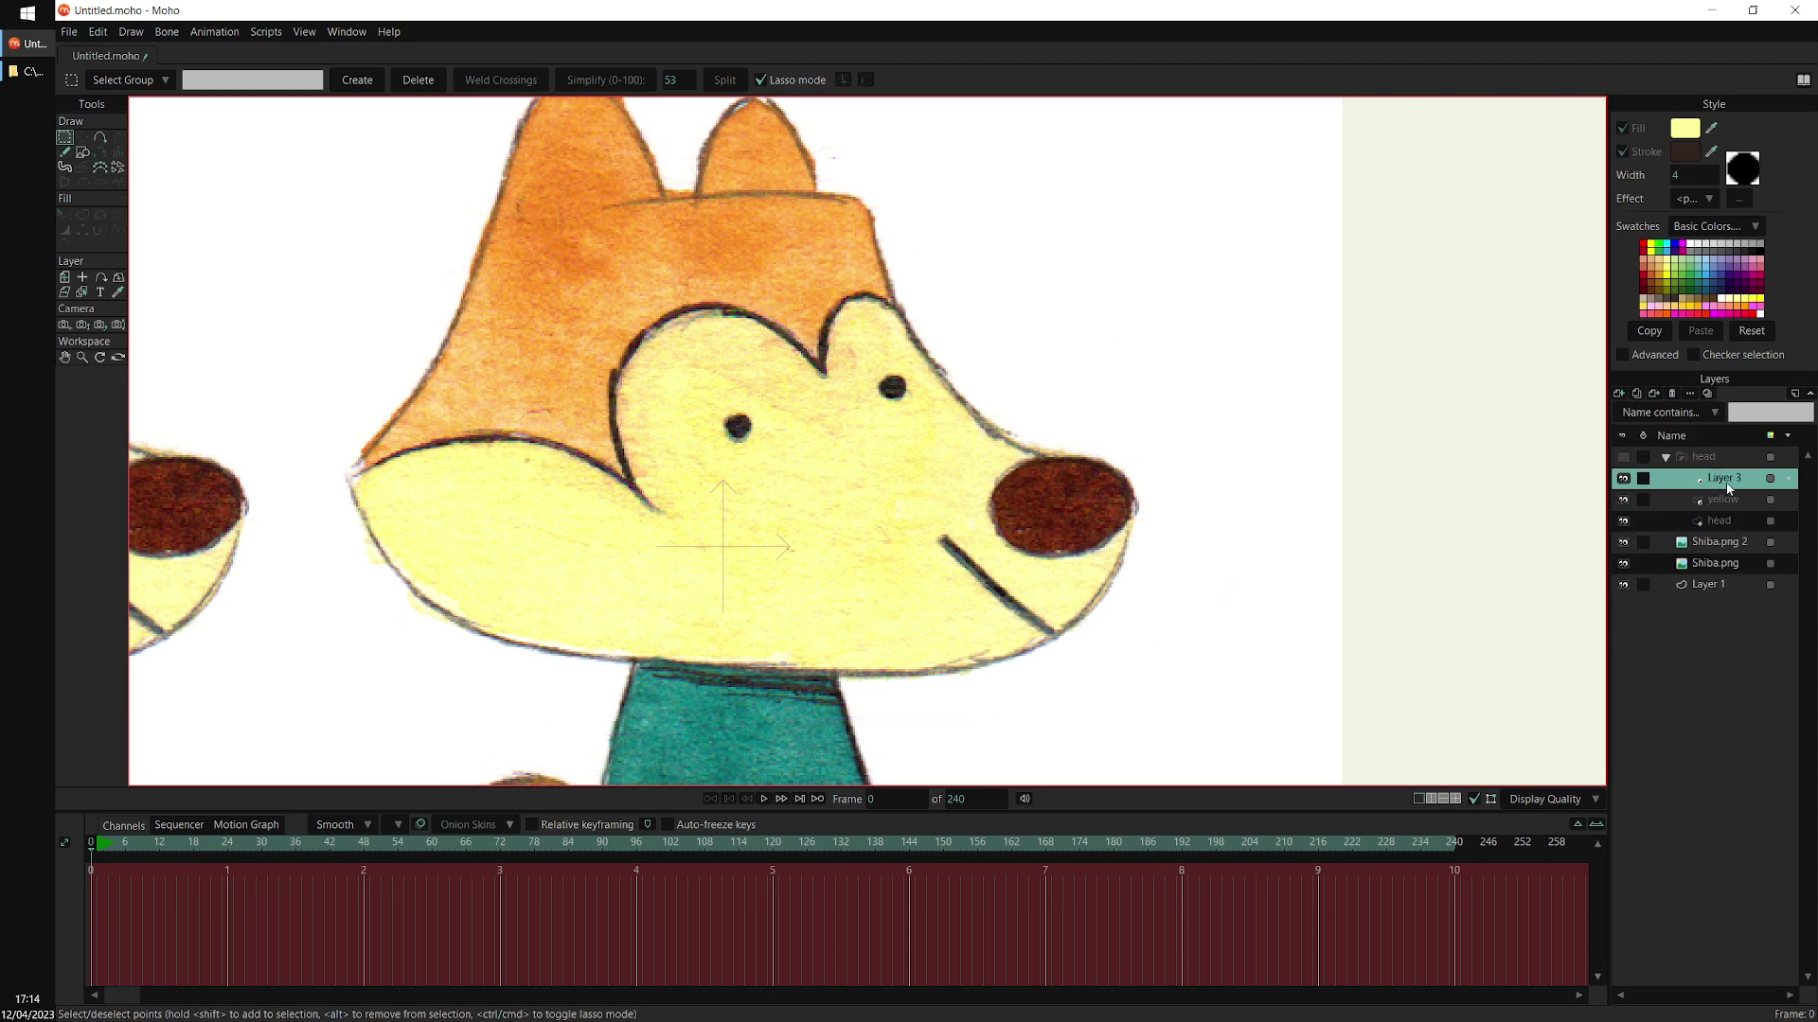
double_click(1730, 483)
text(eyes)
key(Return)
Draw an oval over each of the reference's two eyes on the eyes layer and show the head group again
click(83, 153)
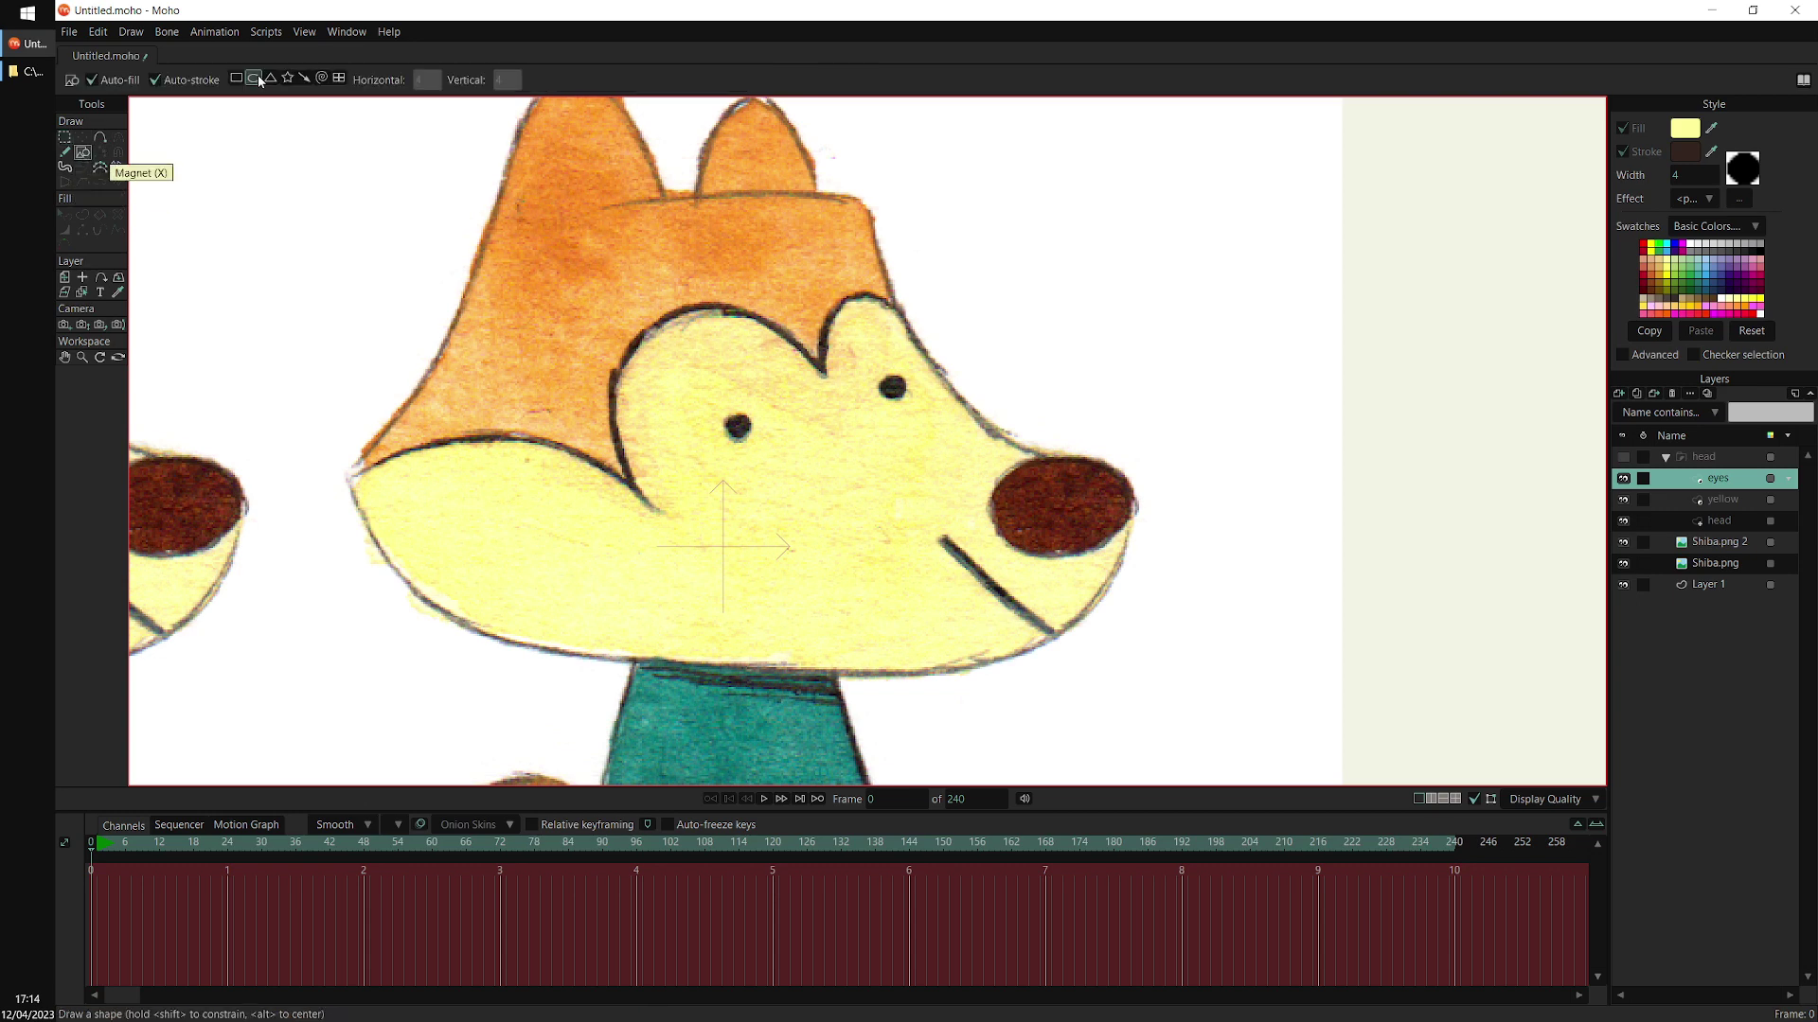
drag(848, 332, 746, 373)
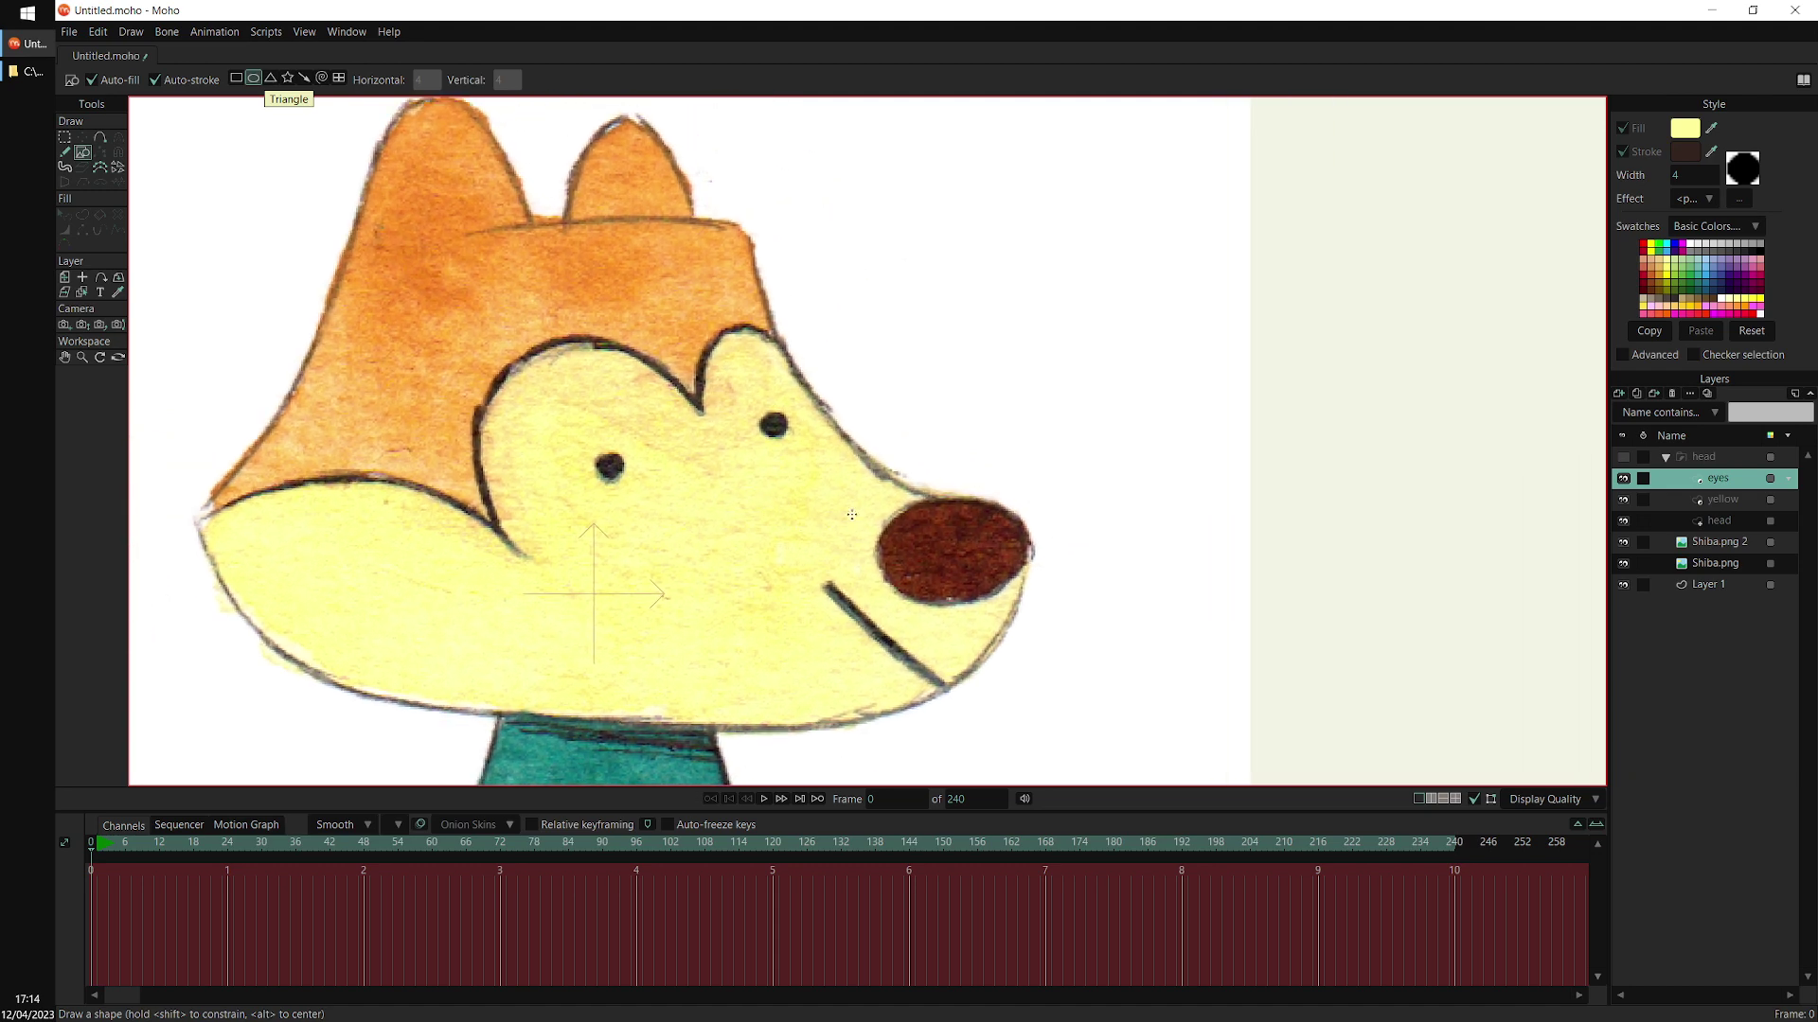
scroll(746, 373, up, 5)
drag(480, 405, 521, 454)
drag(760, 338, 776, 376)
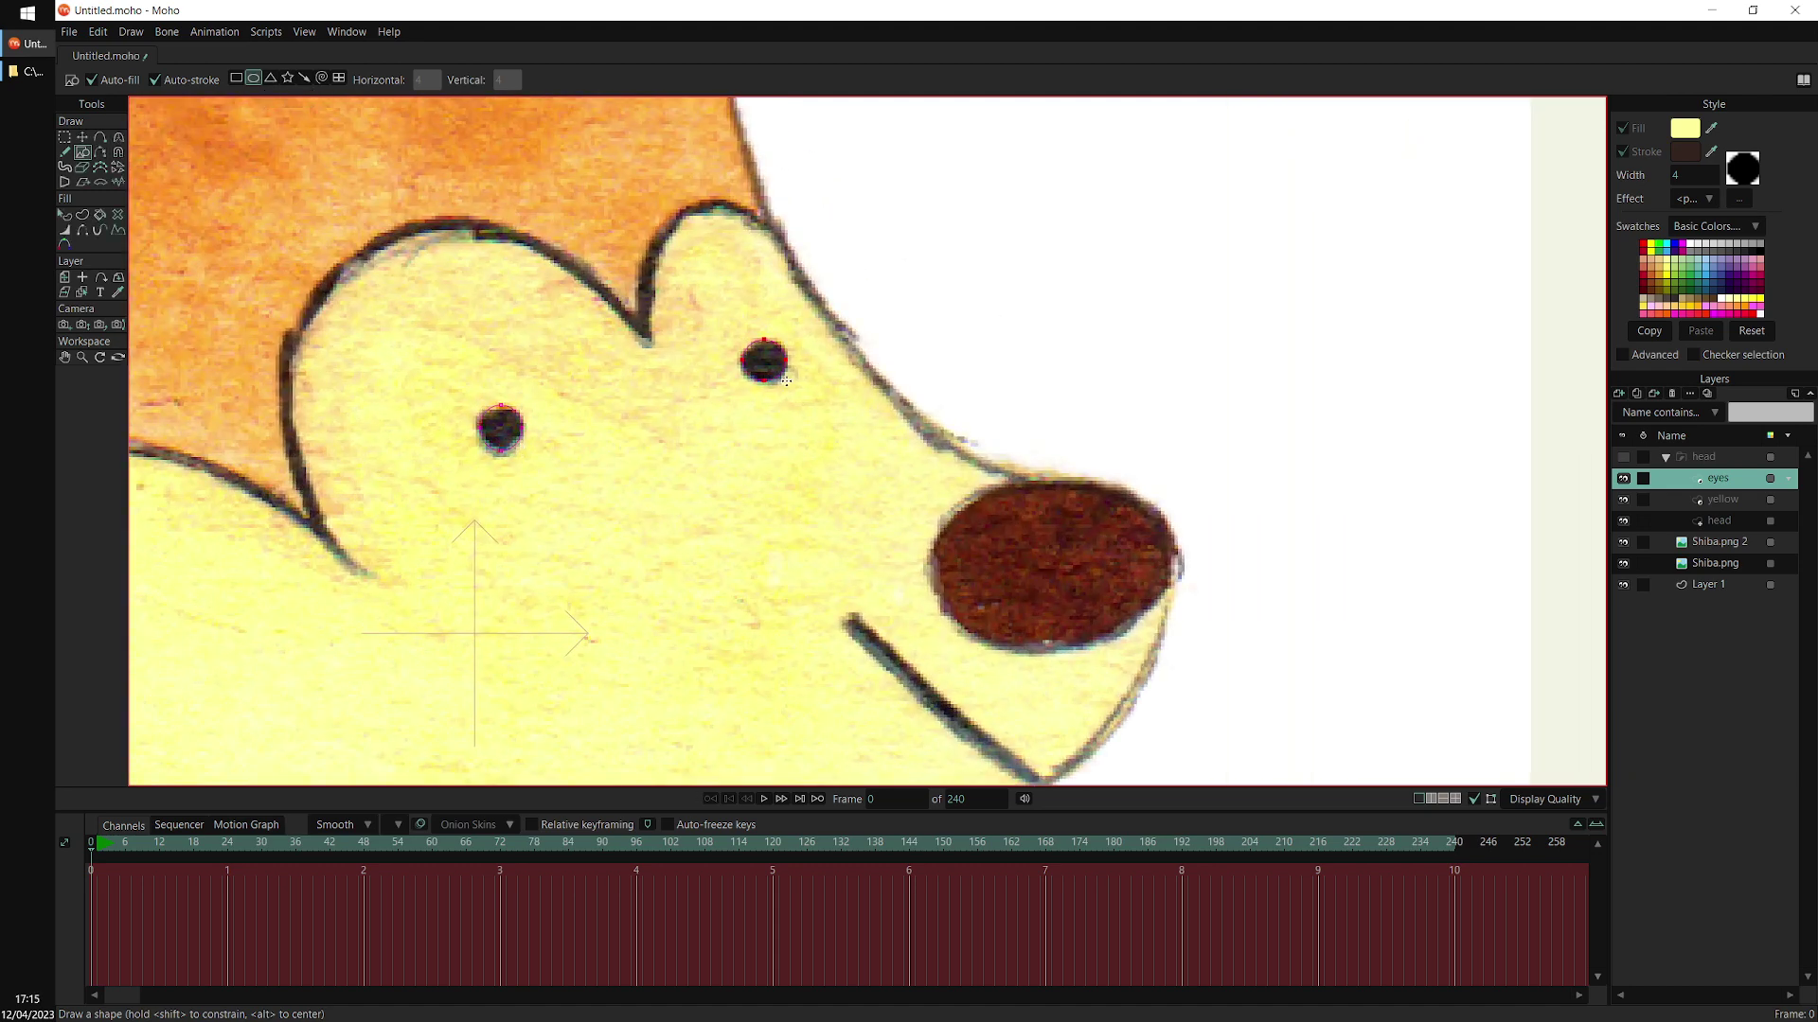
scroll(1027, 426, down, 4)
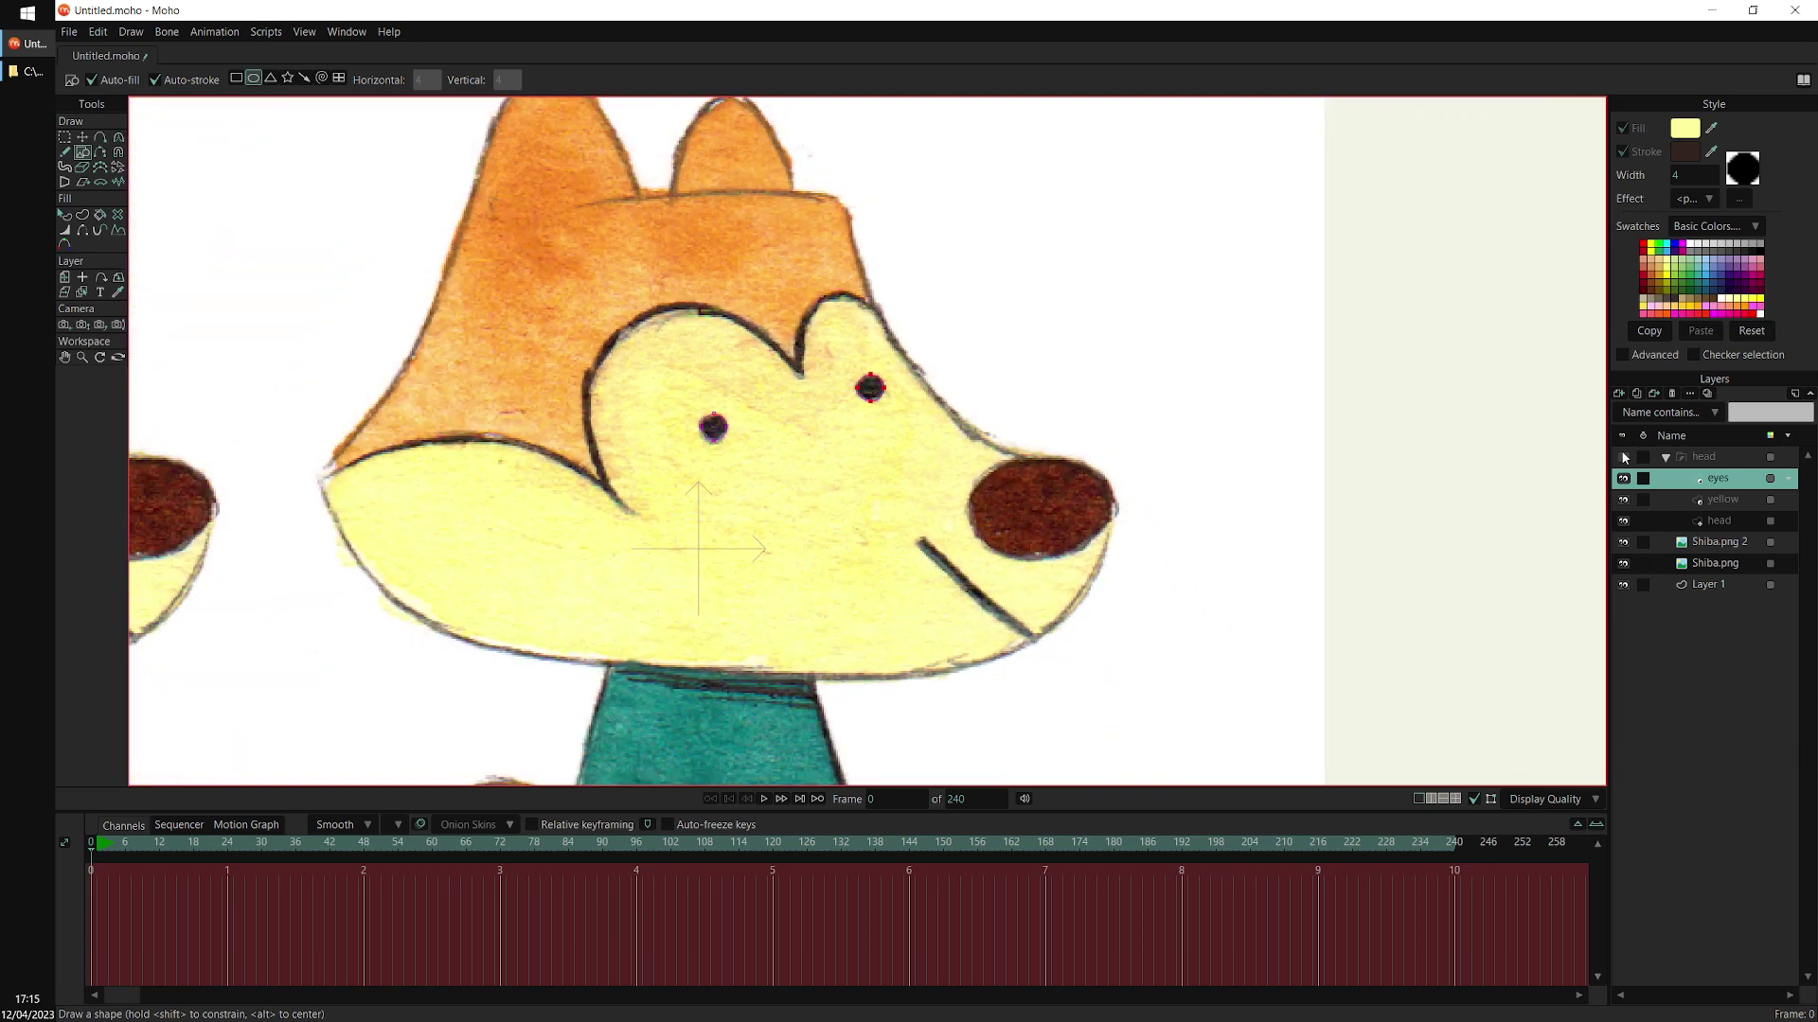
click(1622, 456)
mouse_move(932, 414)
mouse_down()
mouse_move(1075, 413)
mouse_move(1049, 429)
mouse_move(1049, 412)
mouse_up()
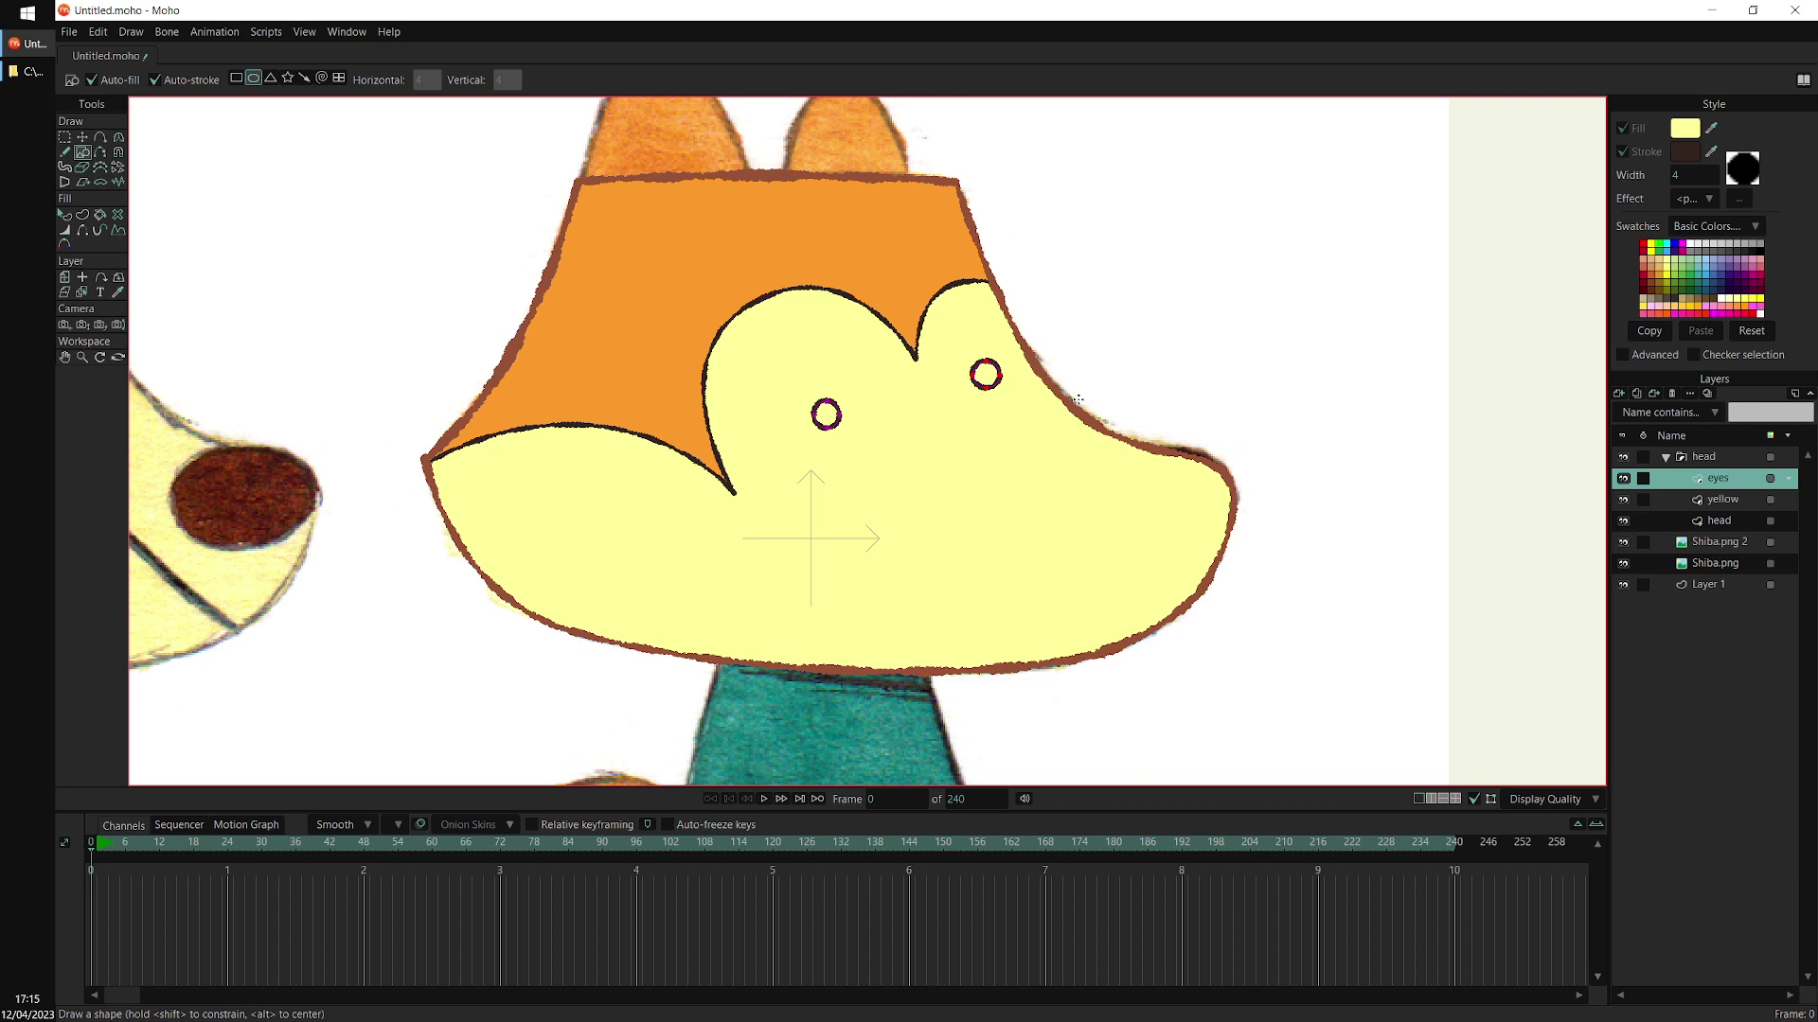
Set the fill and stroke of both eye shapes to dark colours sampled from the reference drawing
click(72, 218)
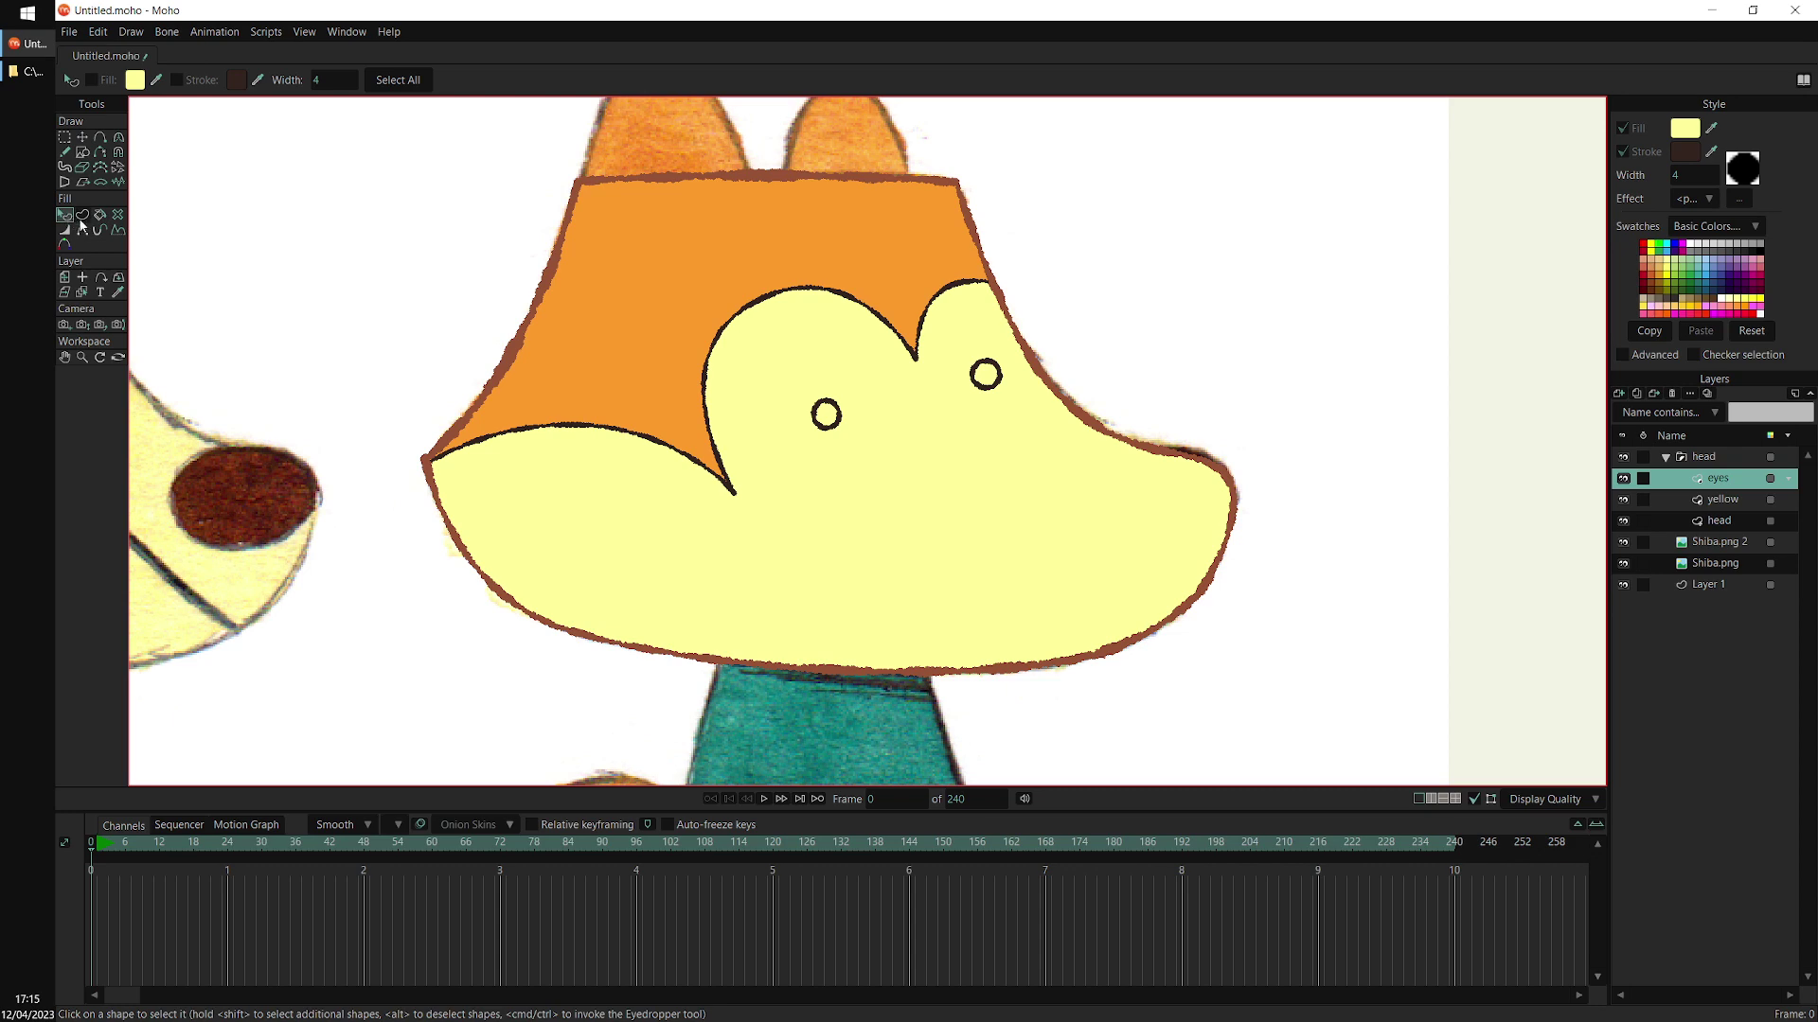
click(826, 419)
scroll(837, 405, up, 3)
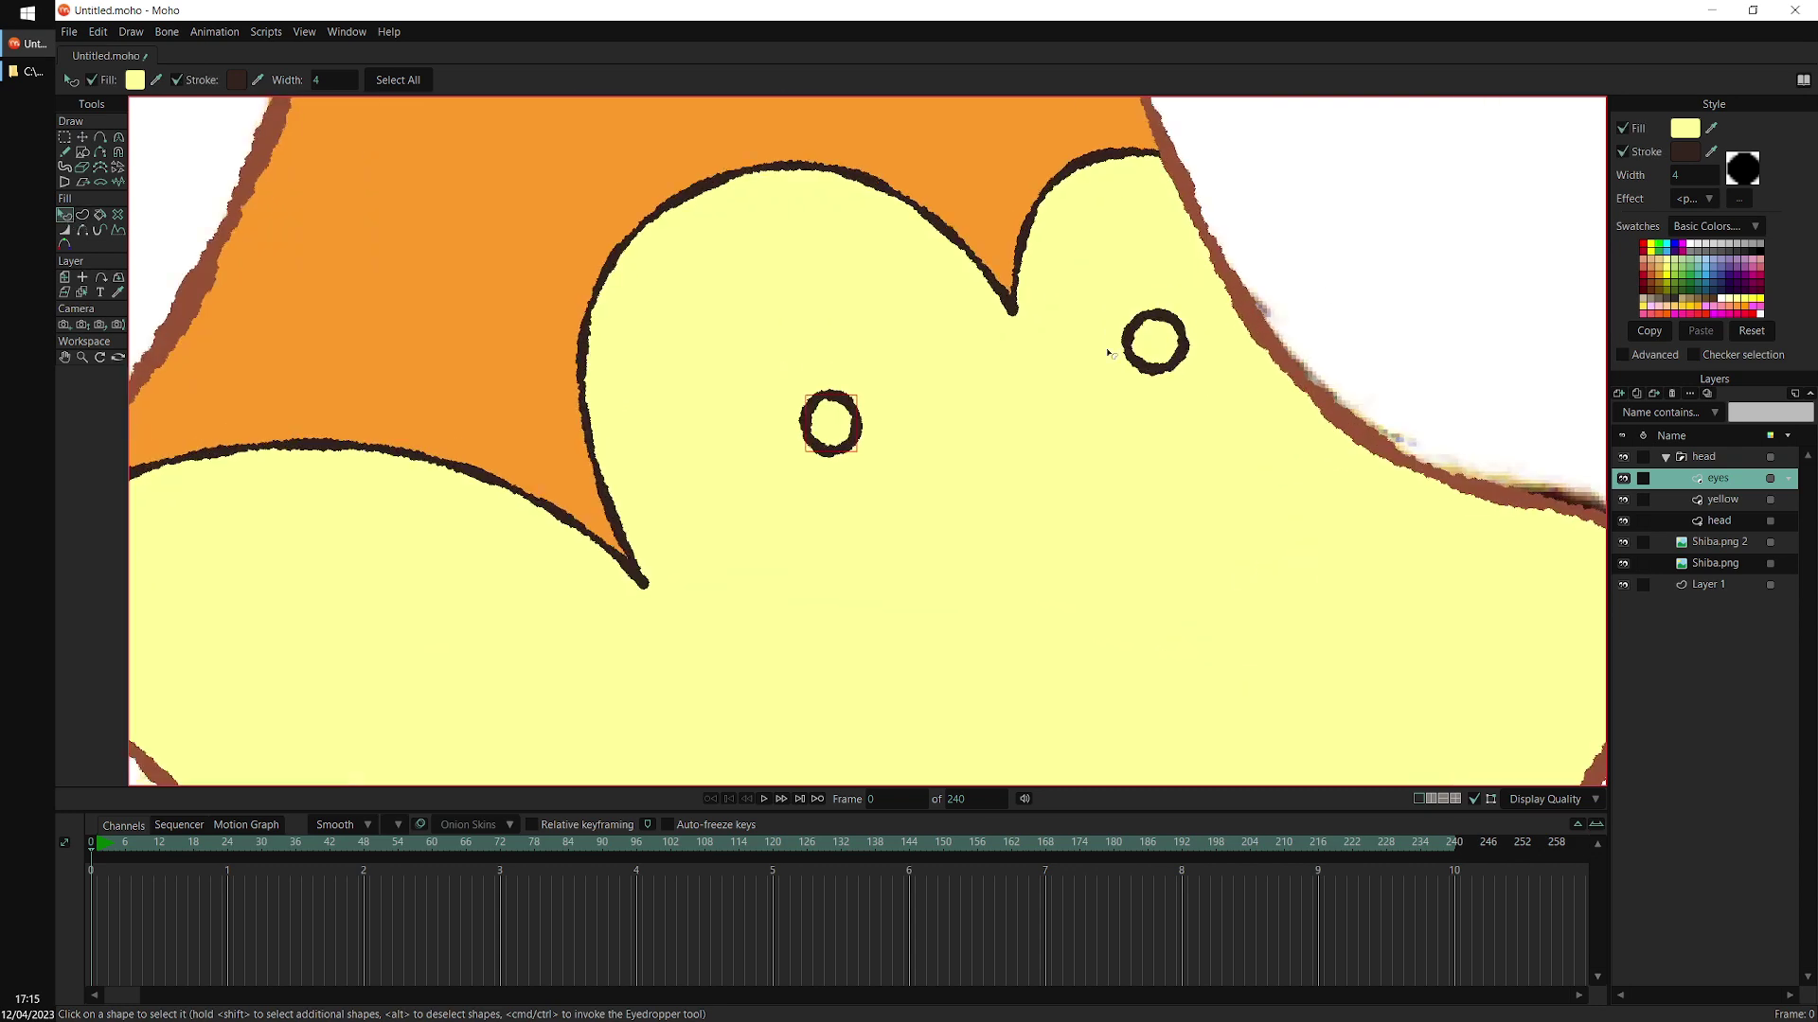
shift+click(1165, 341)
scroll(1172, 417, down, 5)
drag(1326, 432, 1360, 421)
drag(1710, 129, 502, 440)
drag(1710, 153, 500, 352)
click(1375, 502)
drag(1378, 503, 1312, 505)
scroll(1128, 507, down, 3)
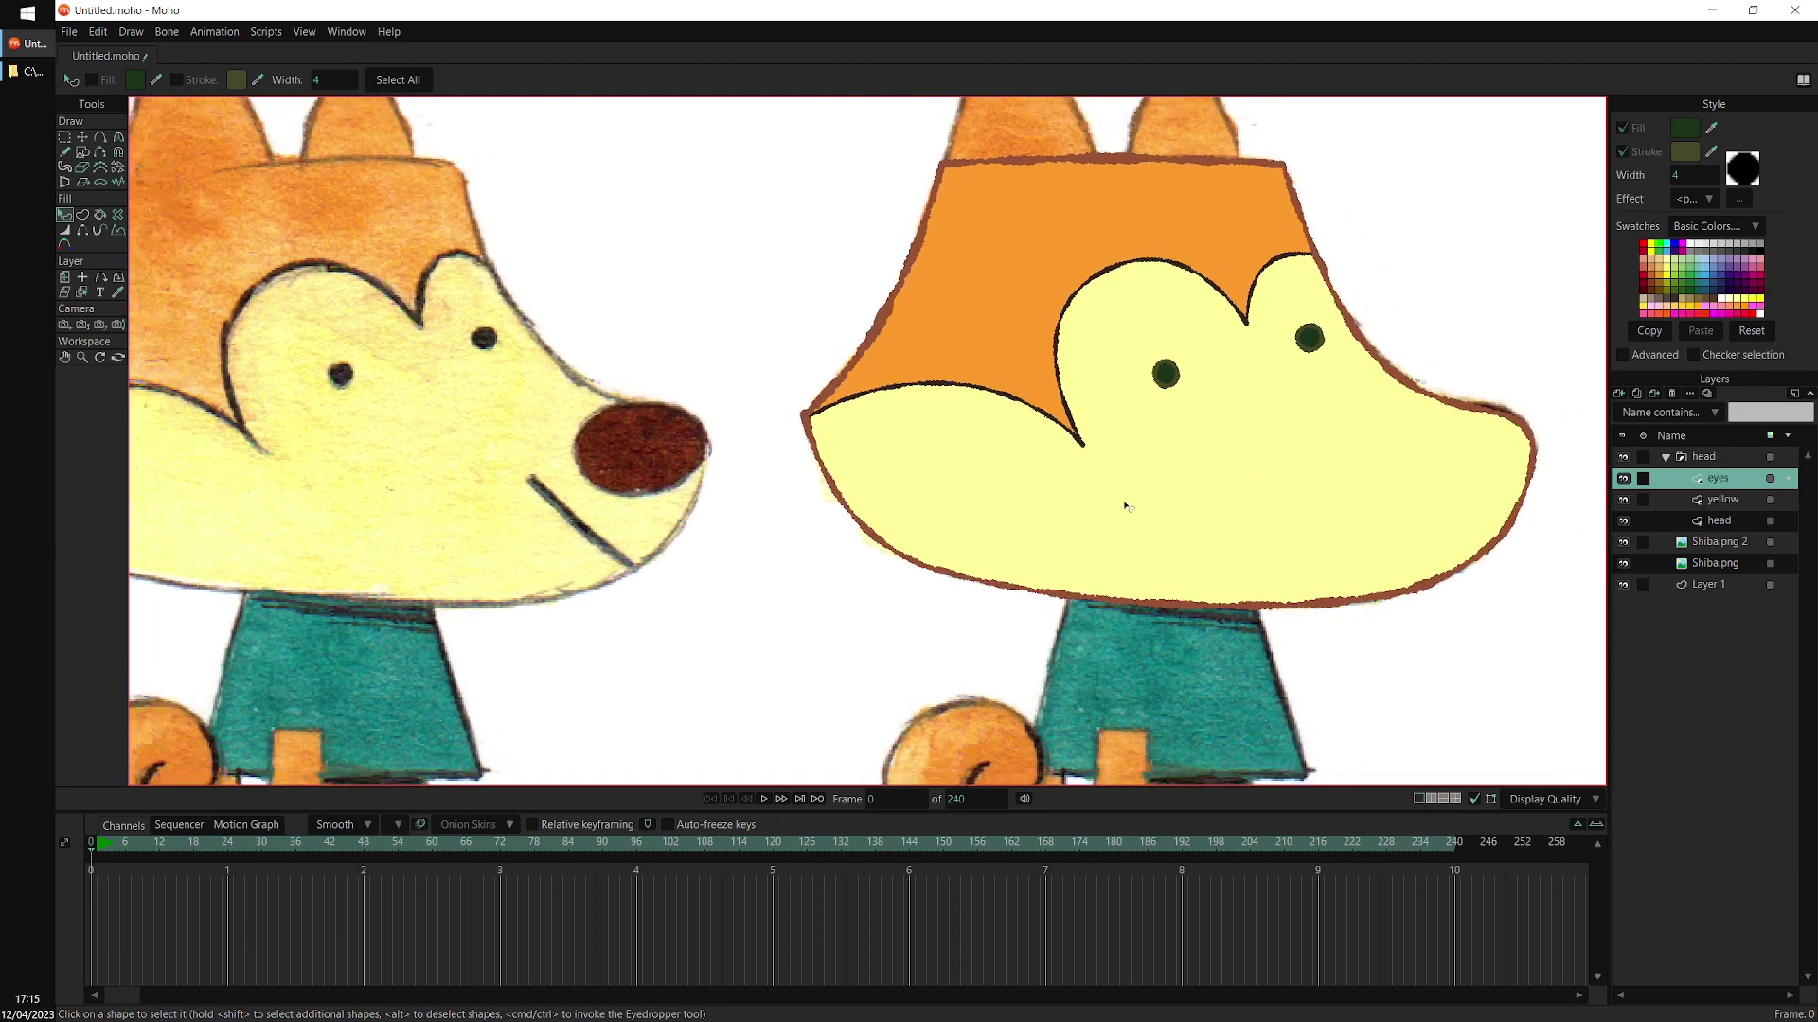
Add a new vector layer named mouth above the eyes layer in the head group
drag(1127, 507, 1047, 569)
click(1619, 393)
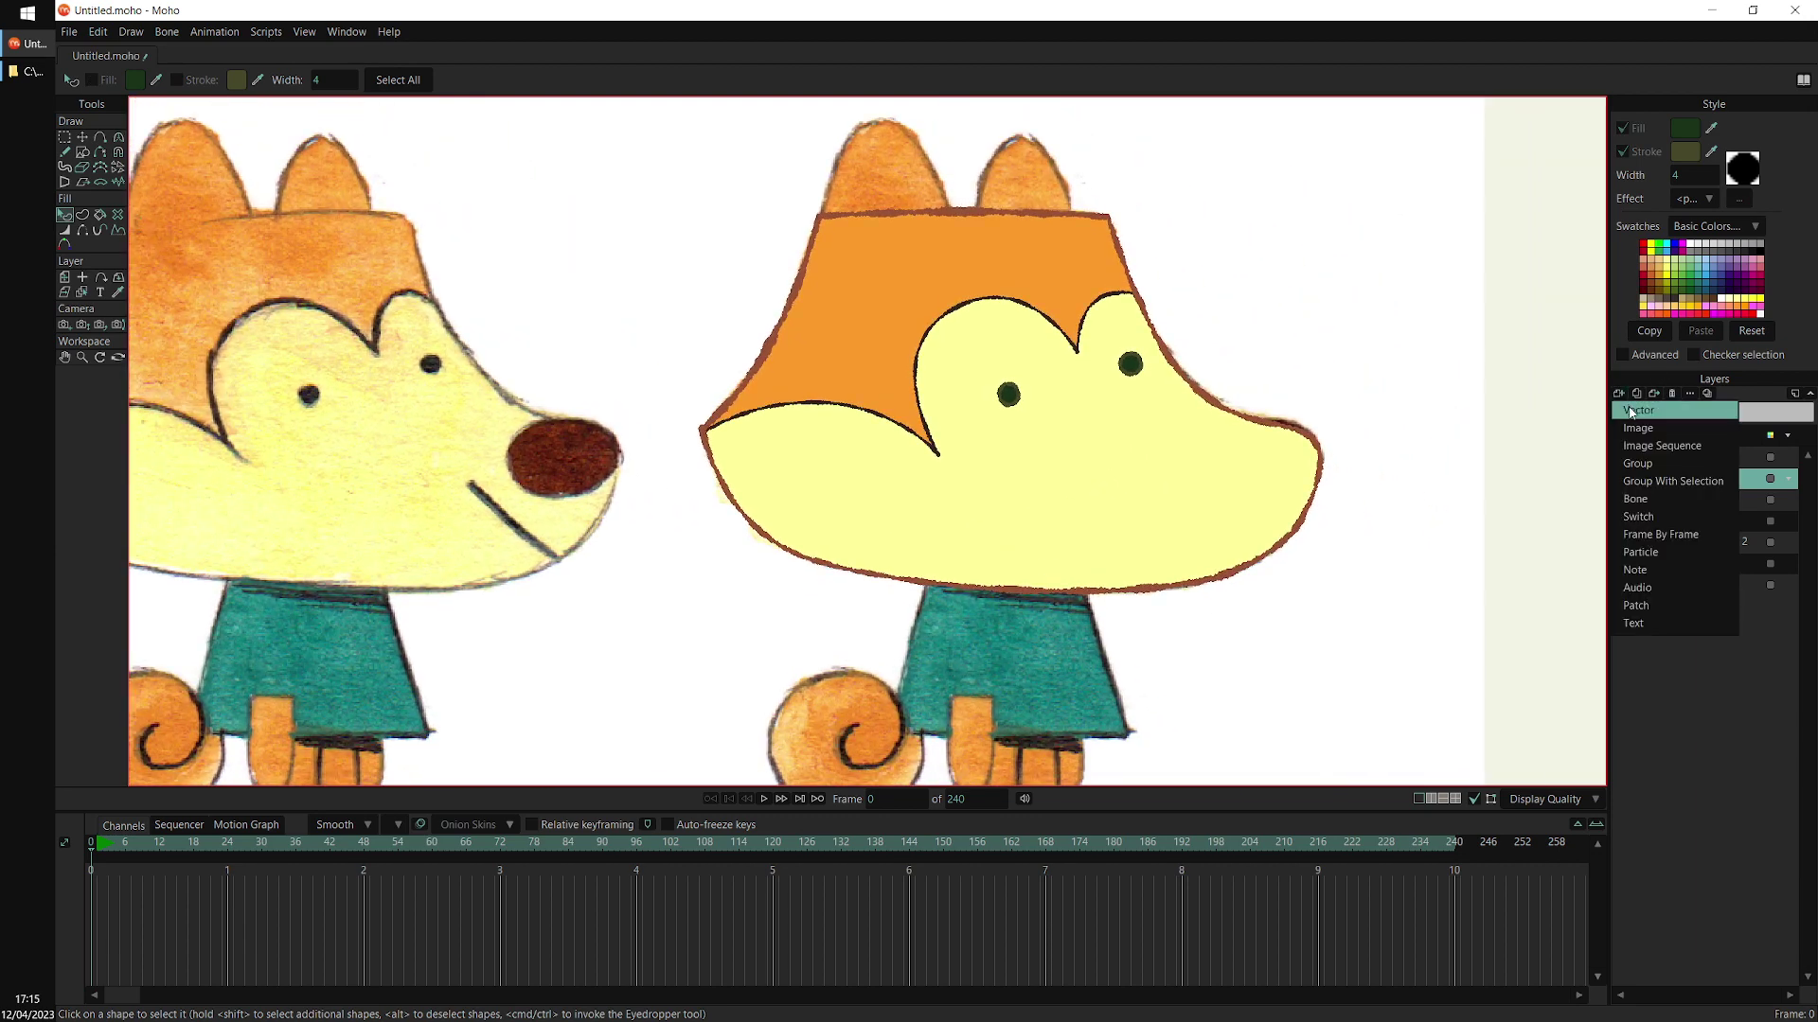
click(1666, 458)
double_click(1723, 481)
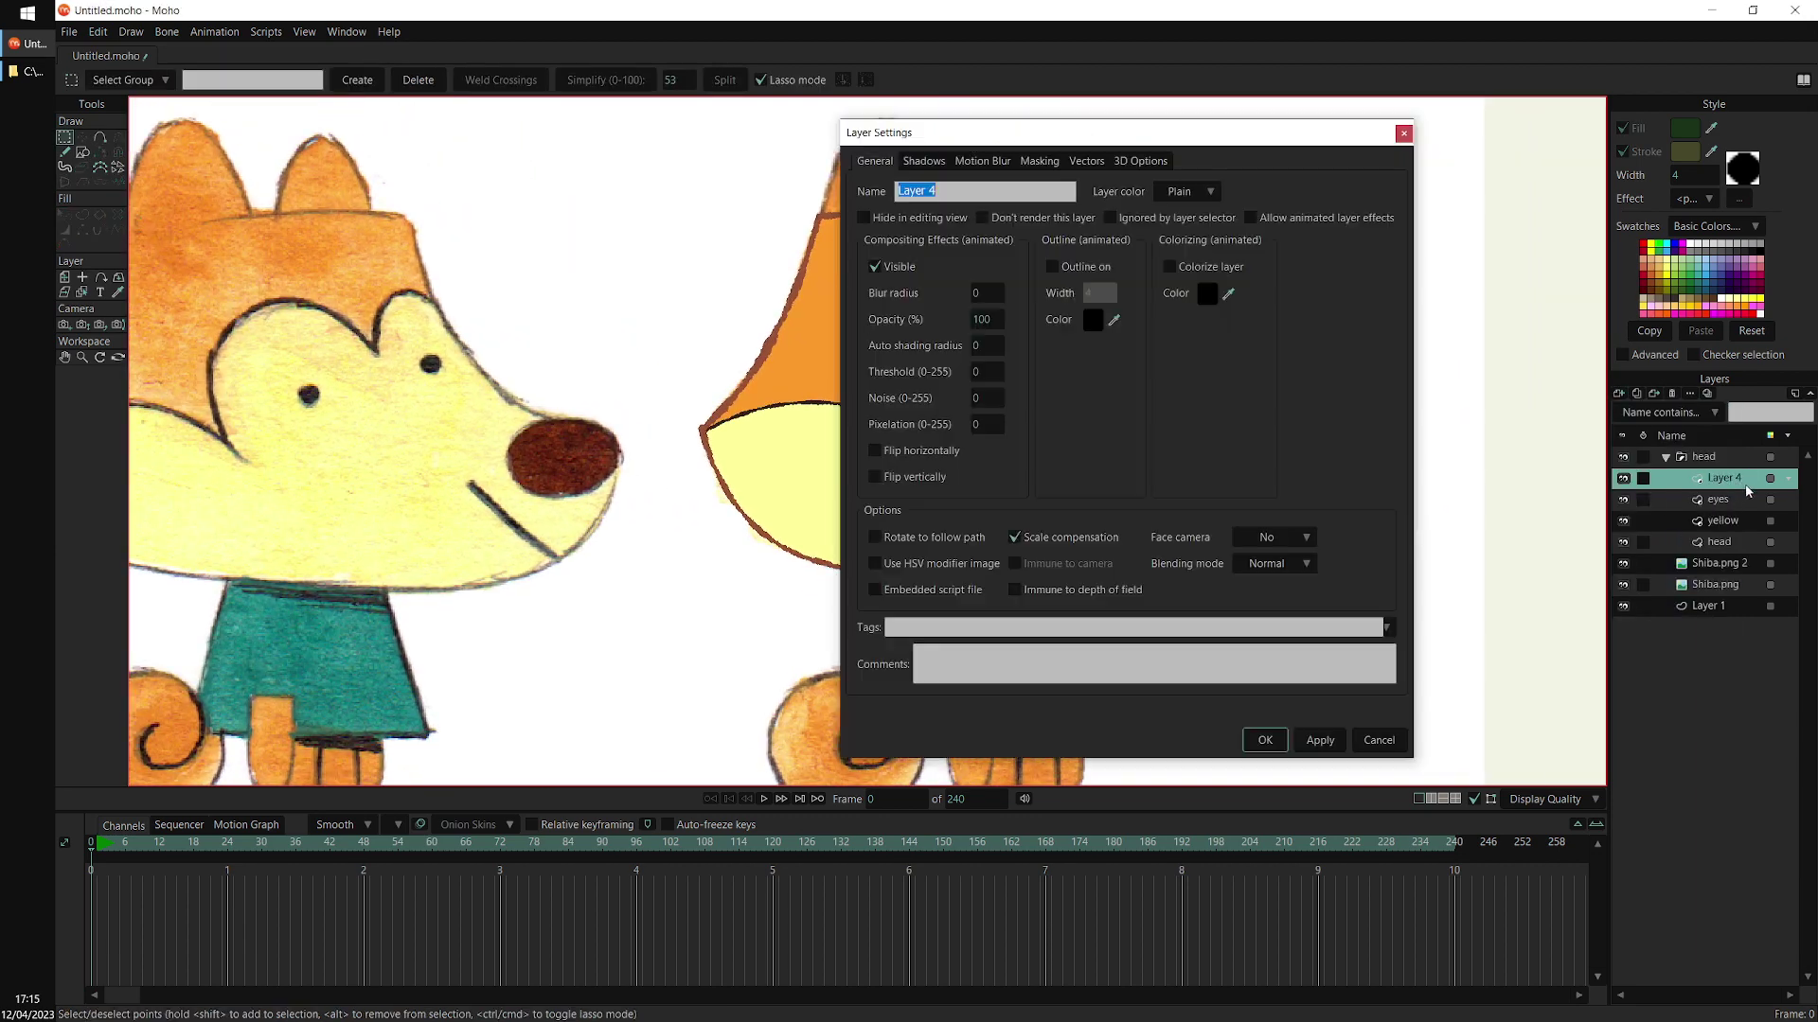
text(mouth)
click(1265, 739)
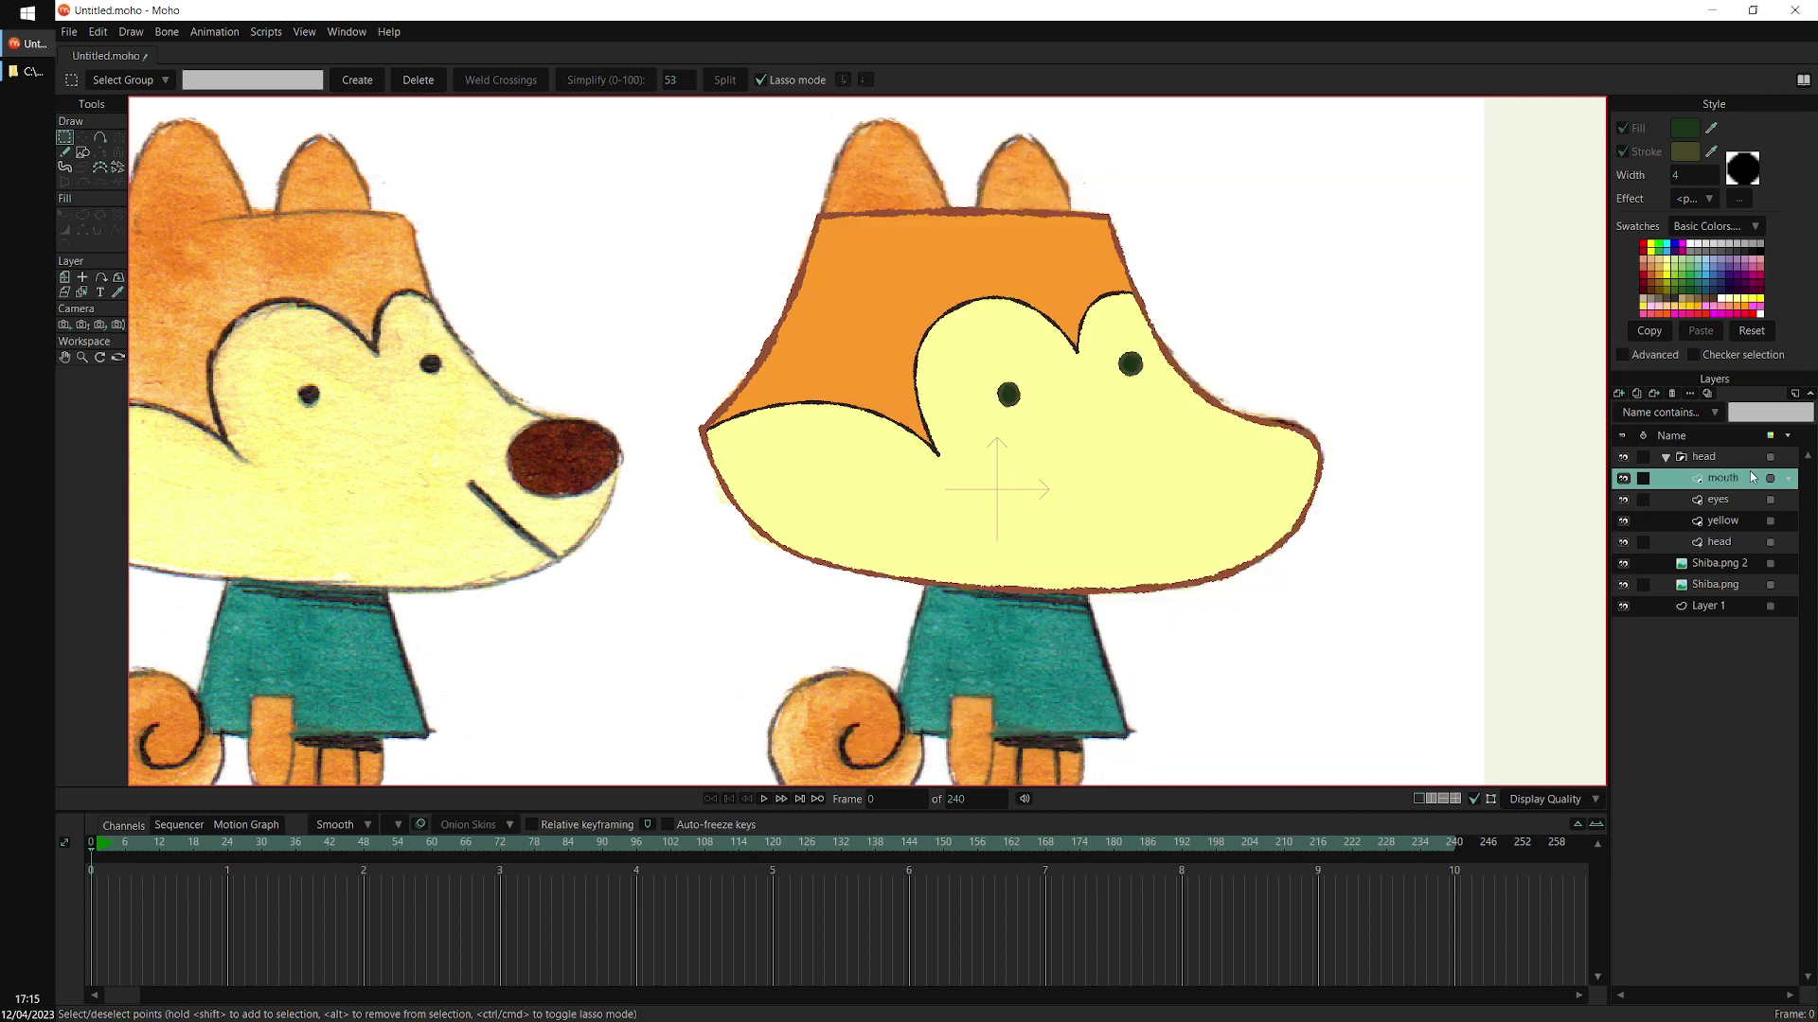
Hide the head group and rename the mouth layer as M
click(1623, 456)
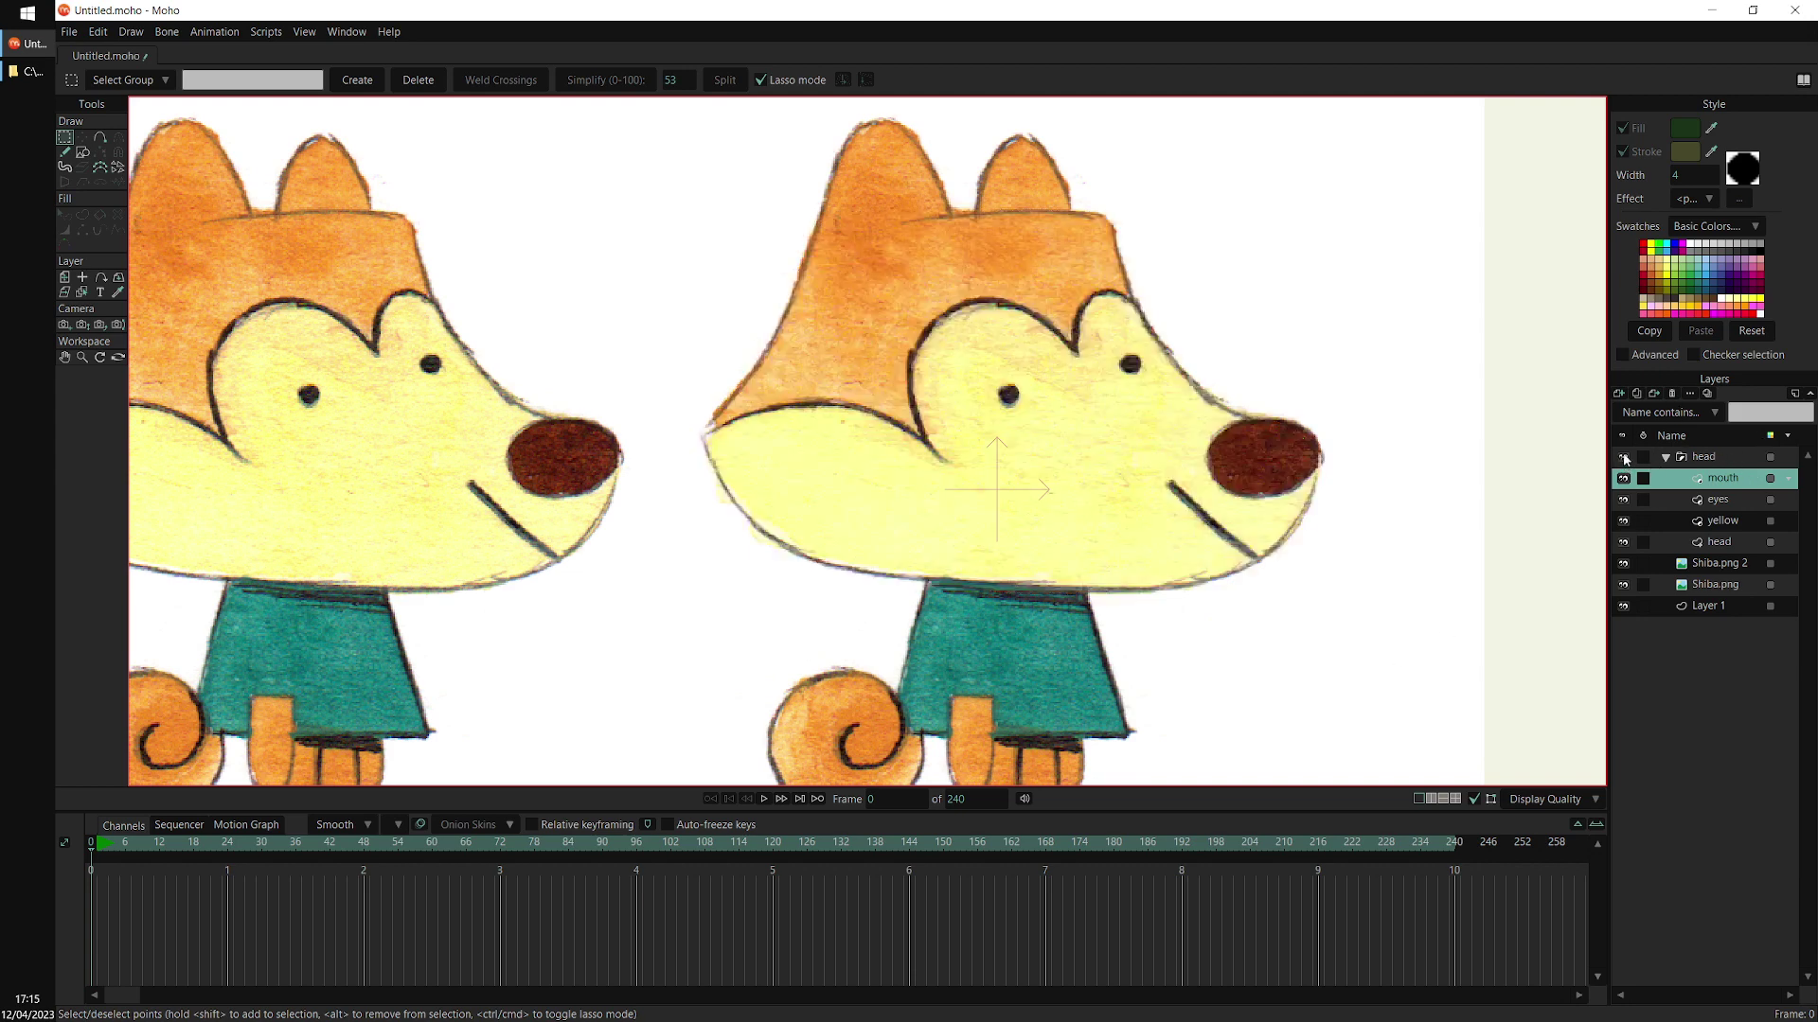
drag(1445, 609, 1077, 580)
scroll(1077, 579, up, 2)
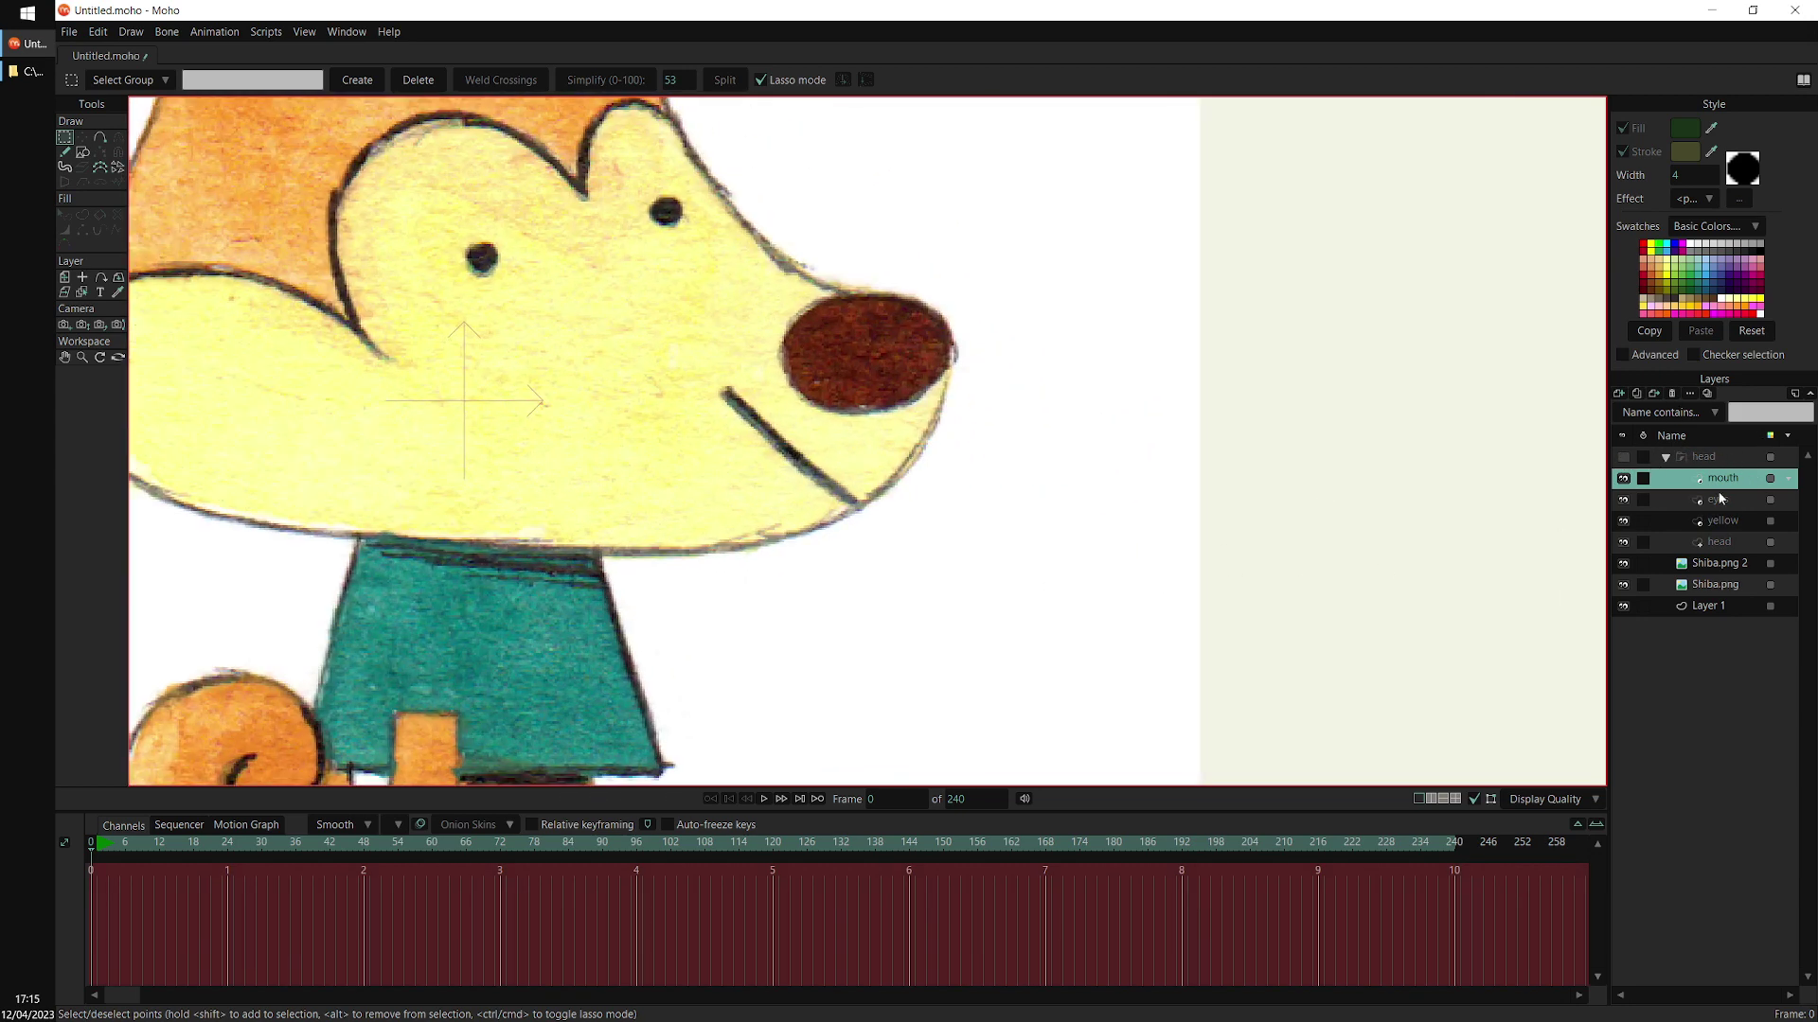
double_click(1748, 481)
text(M)
key(Return)
drag(987, 522, 945, 525)
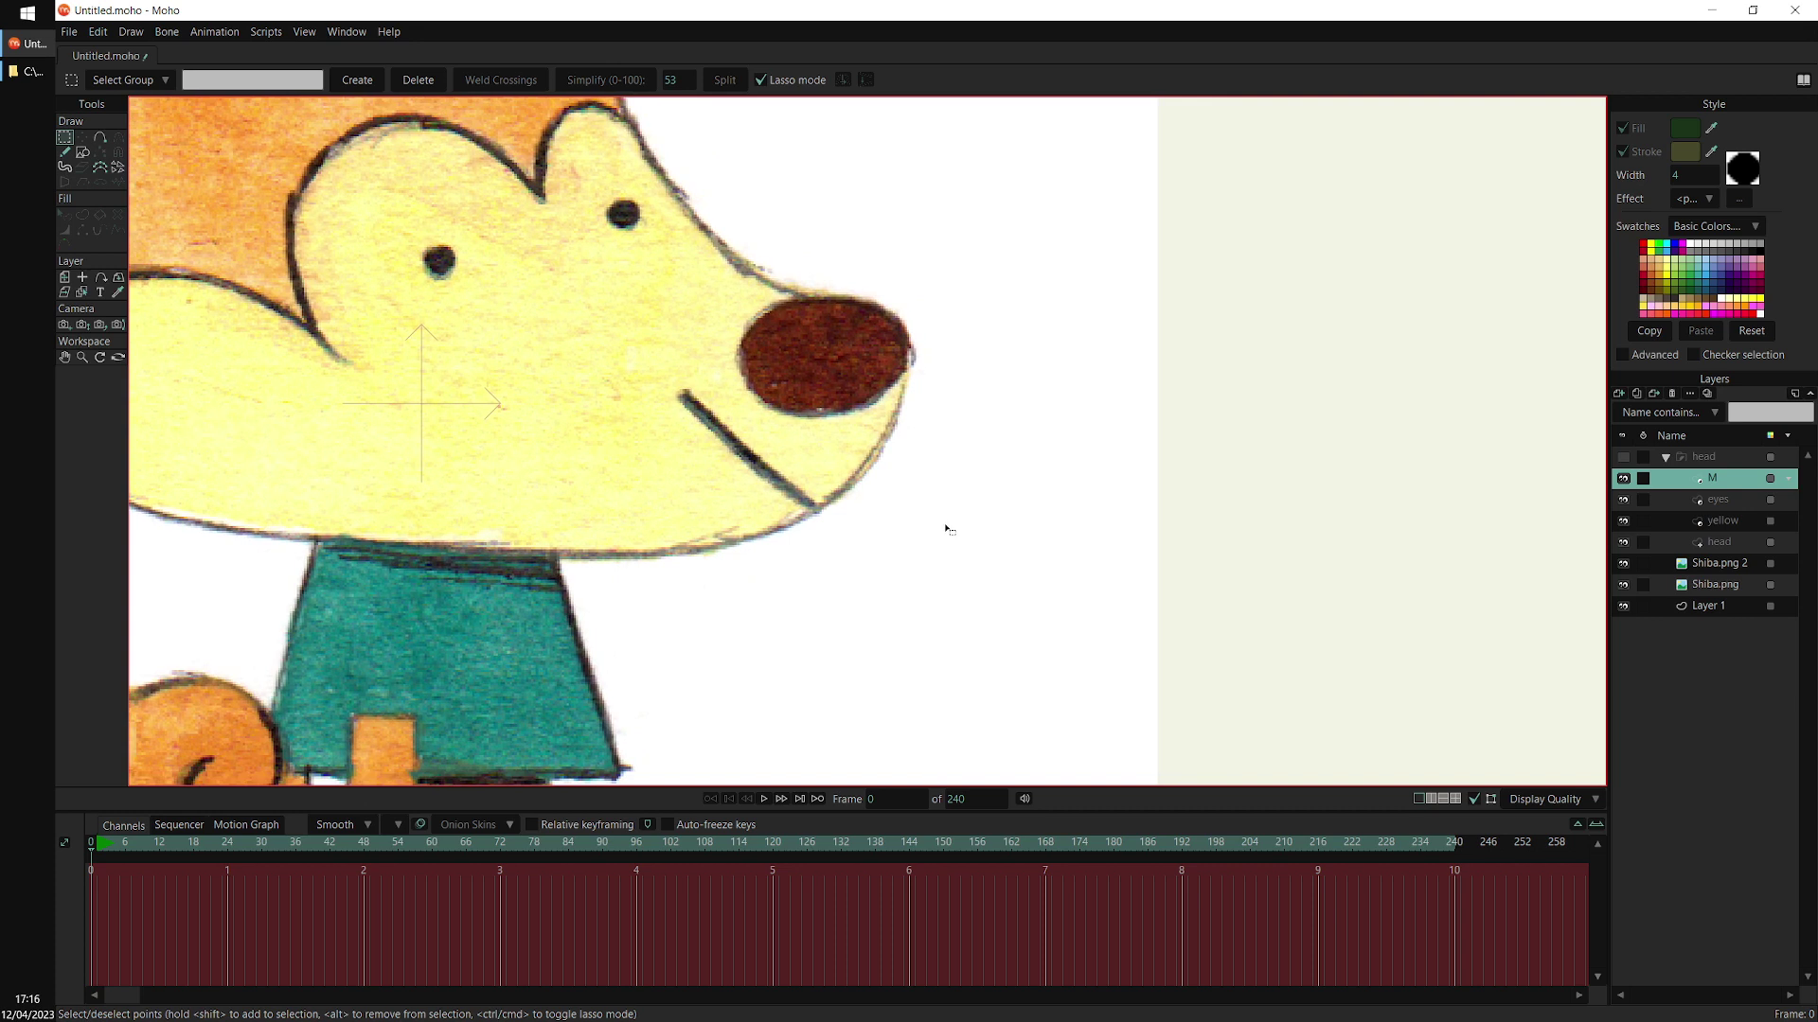
Trace the mouth as a two-segment line running past the jaw and up beyond the snout, and create a stroked shape from it
click(101, 139)
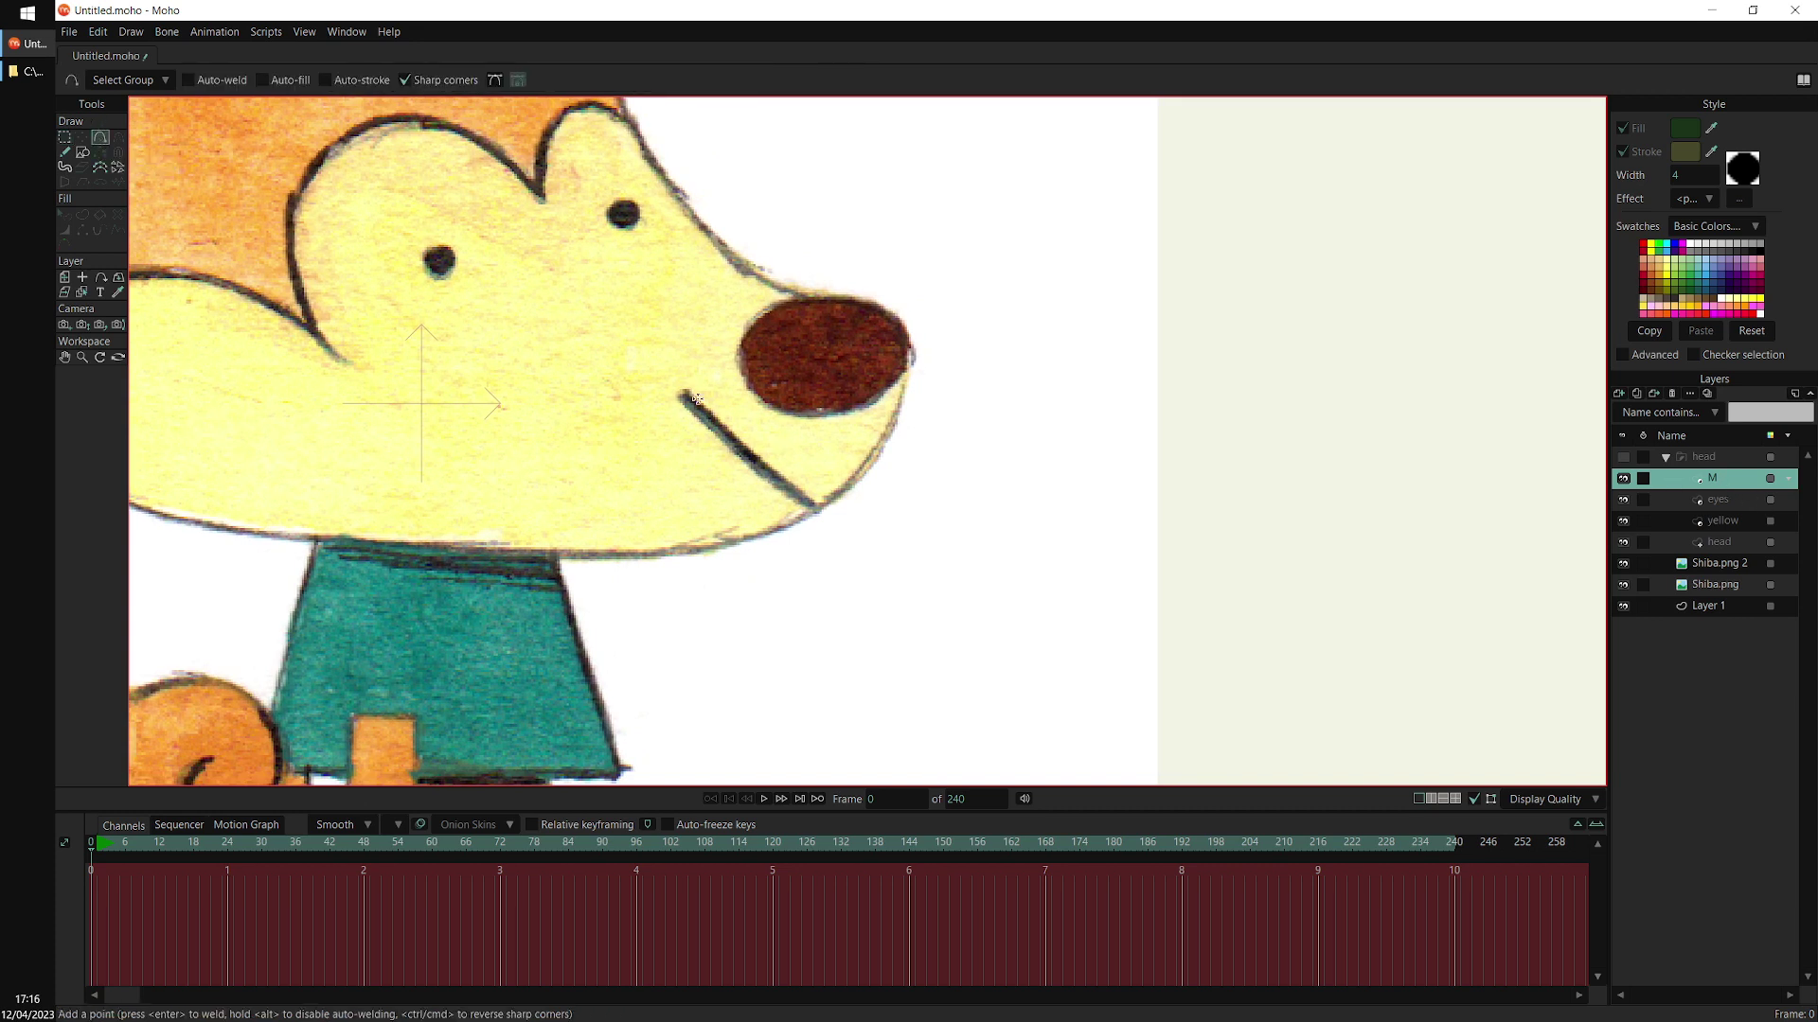
drag(681, 392, 834, 519)
drag(834, 519, 967, 413)
click(82, 215)
mouse_move(819, 328)
mouse_down()
mouse_move(906, 576)
mouse_move(937, 355)
mouse_up()
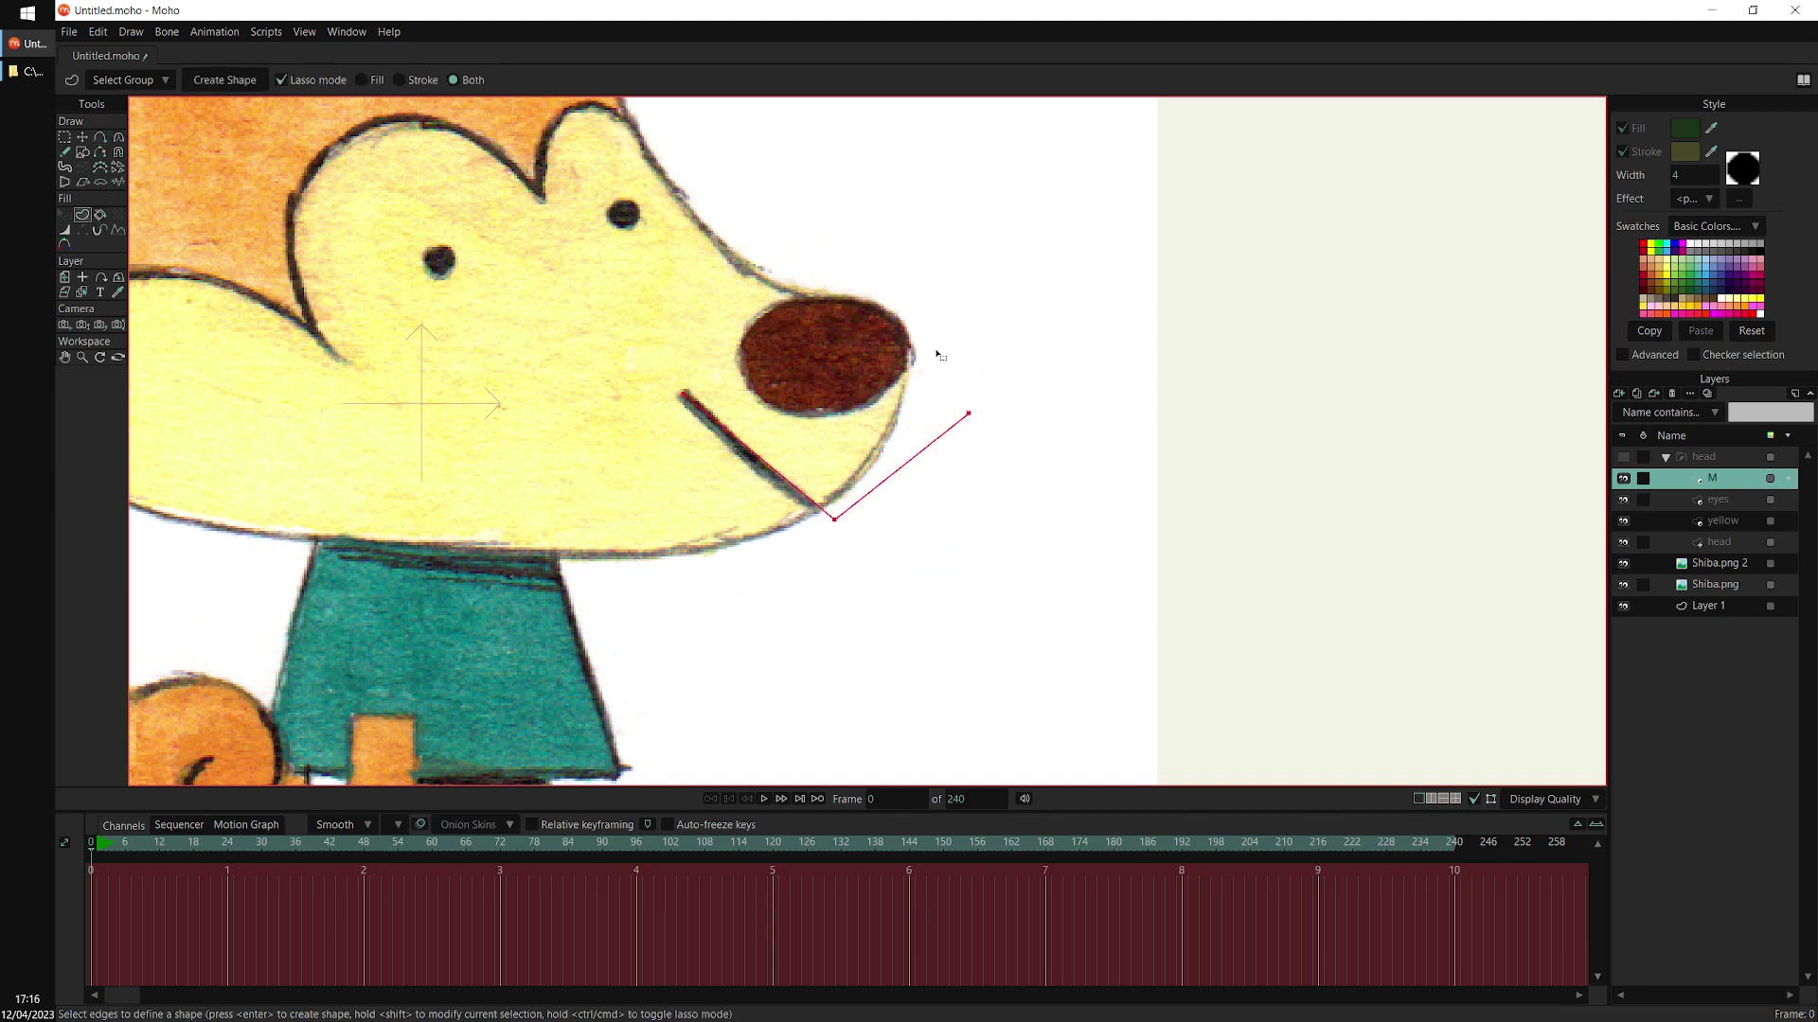
click(227, 83)
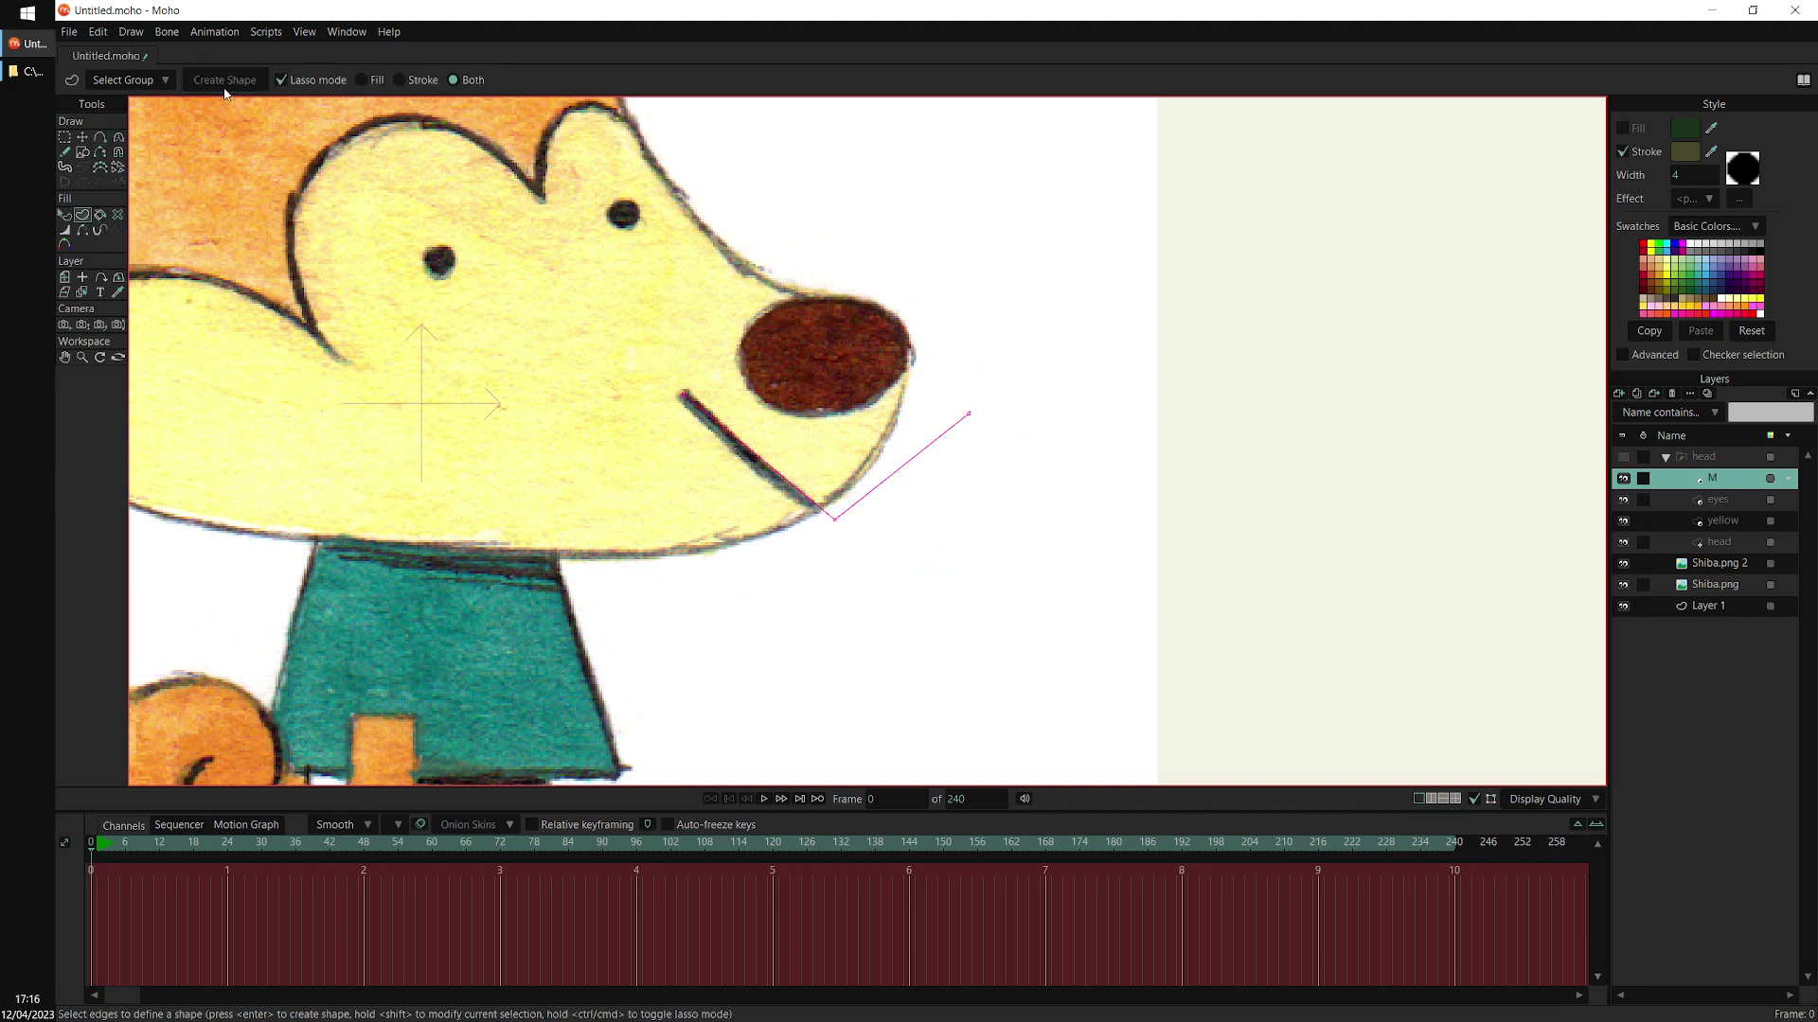
Show the head group and thicken the mouth line with the Line Width tool, its outer end to about 134 percent
click(1624, 456)
drag(1015, 482, 1172, 510)
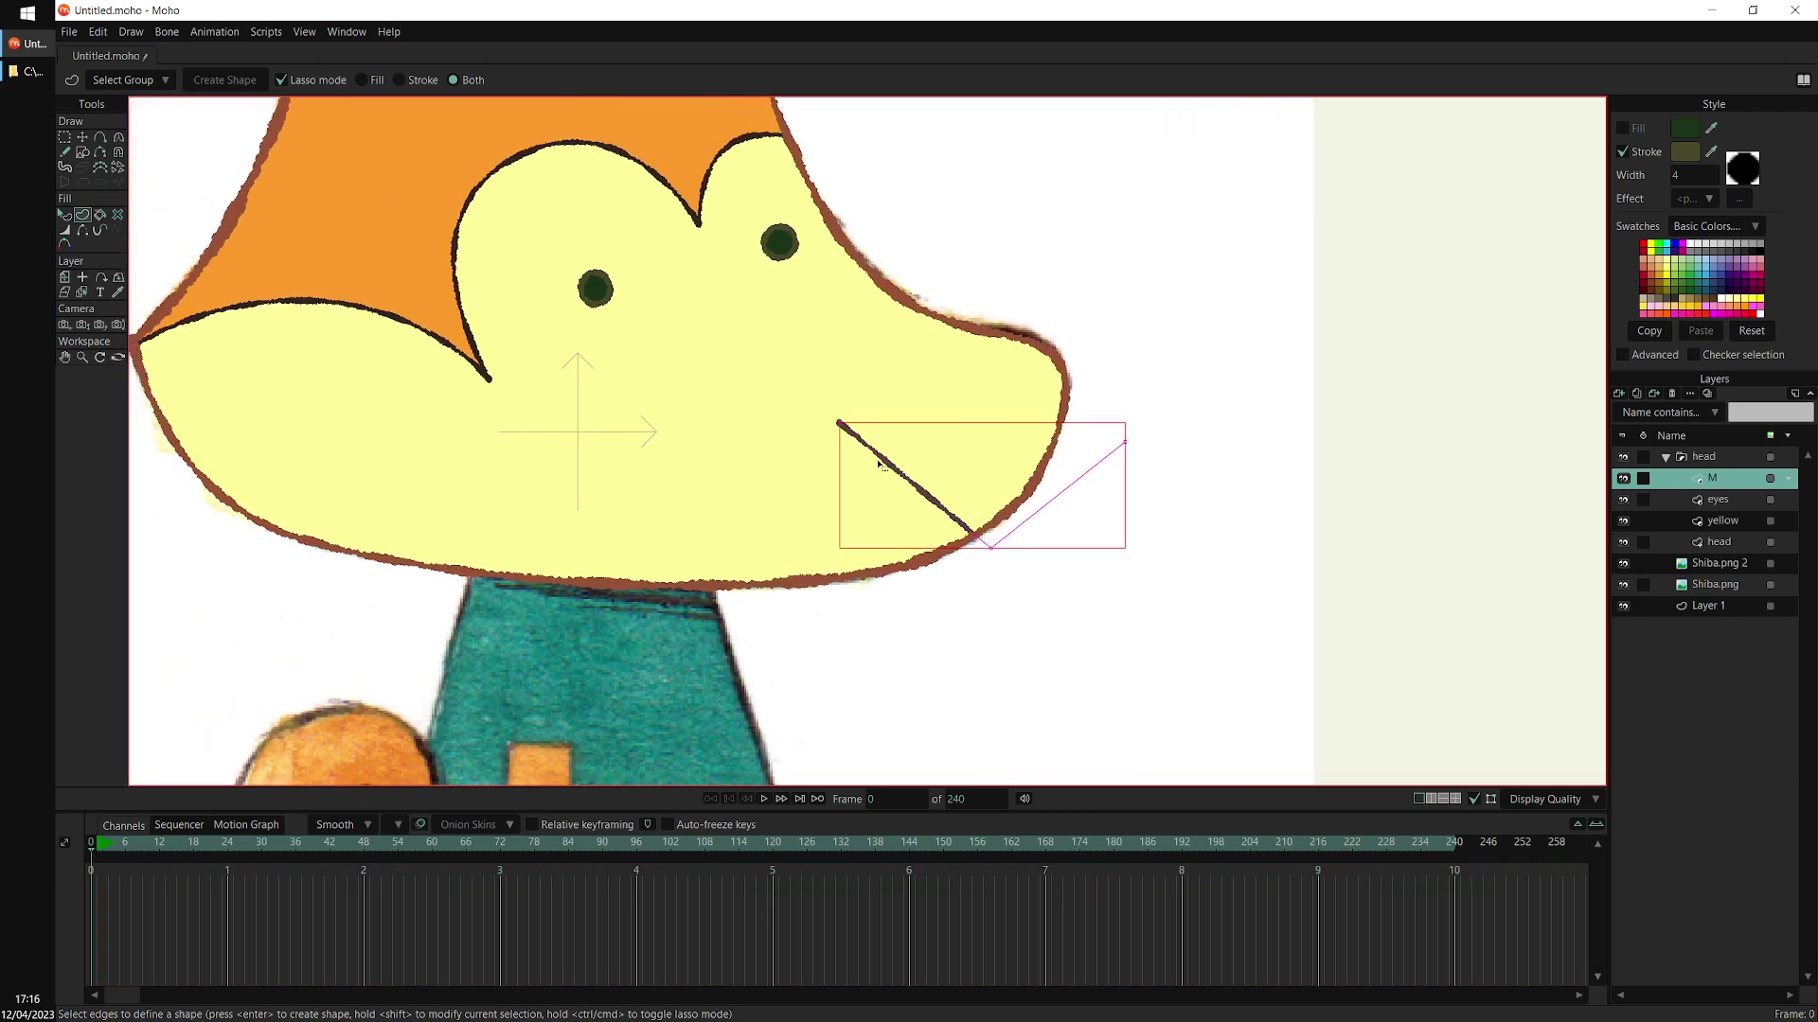
drag(915, 332, 988, 394)
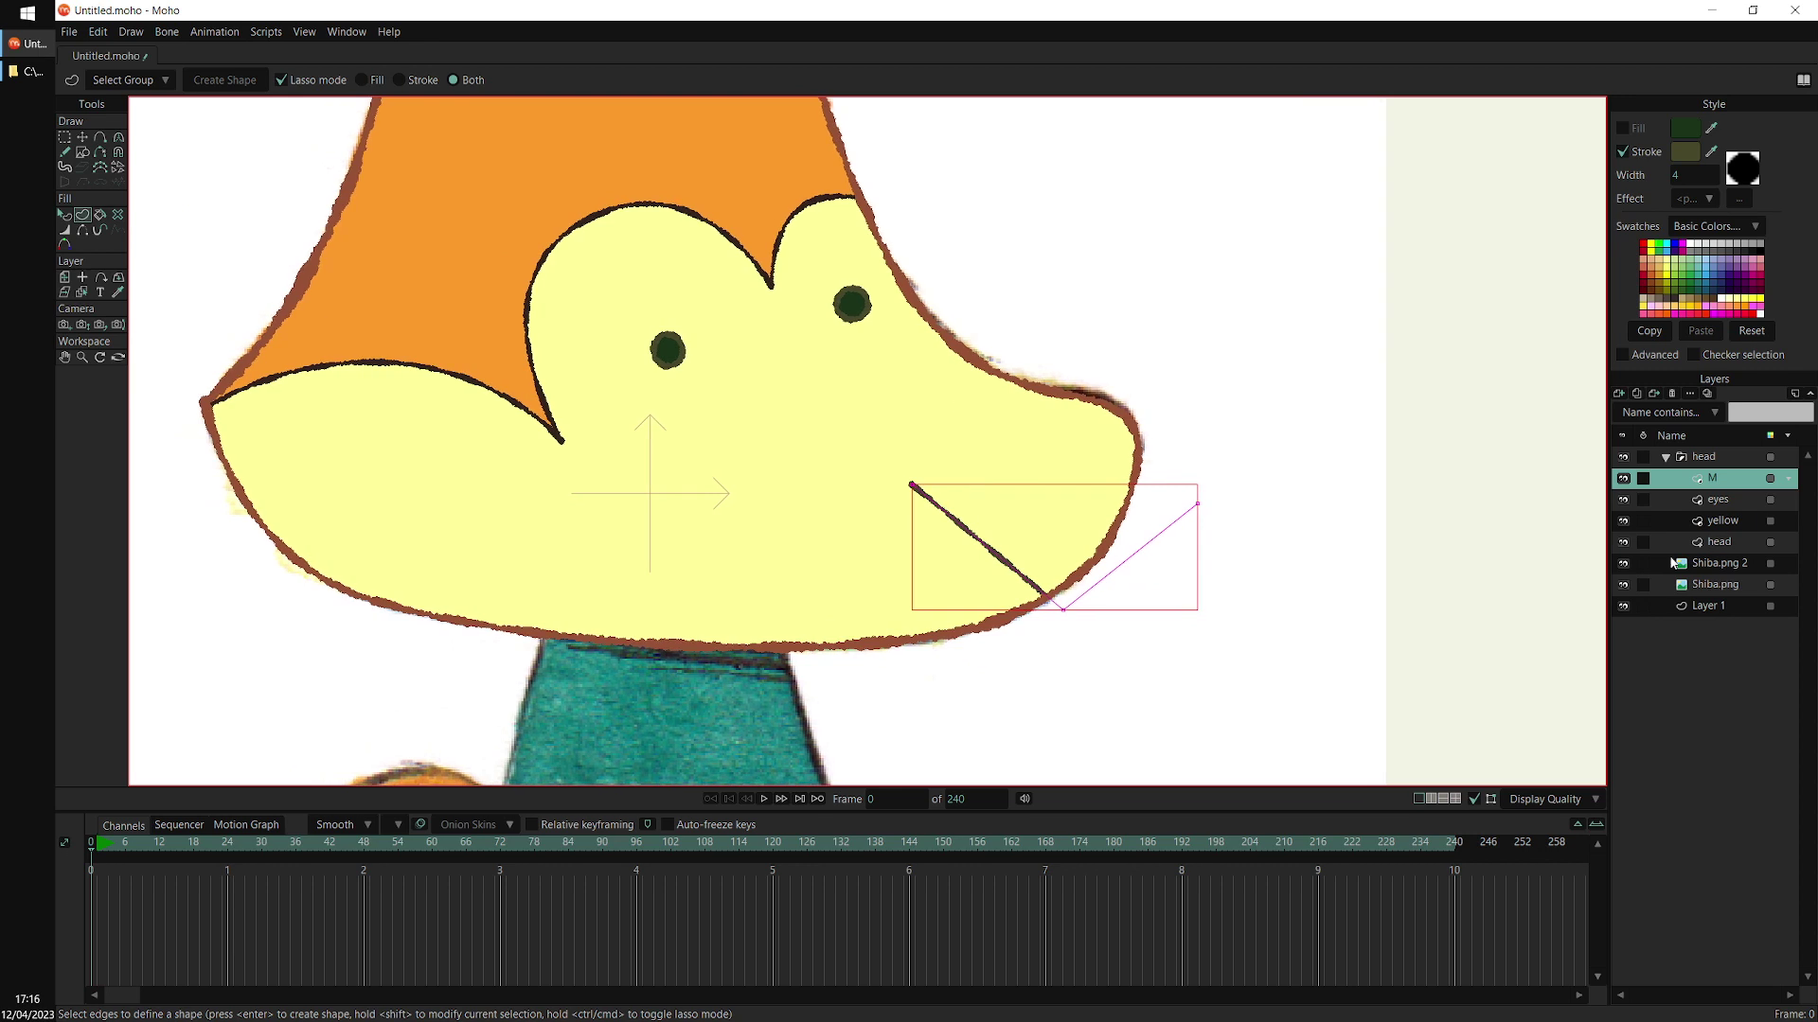
key(w)
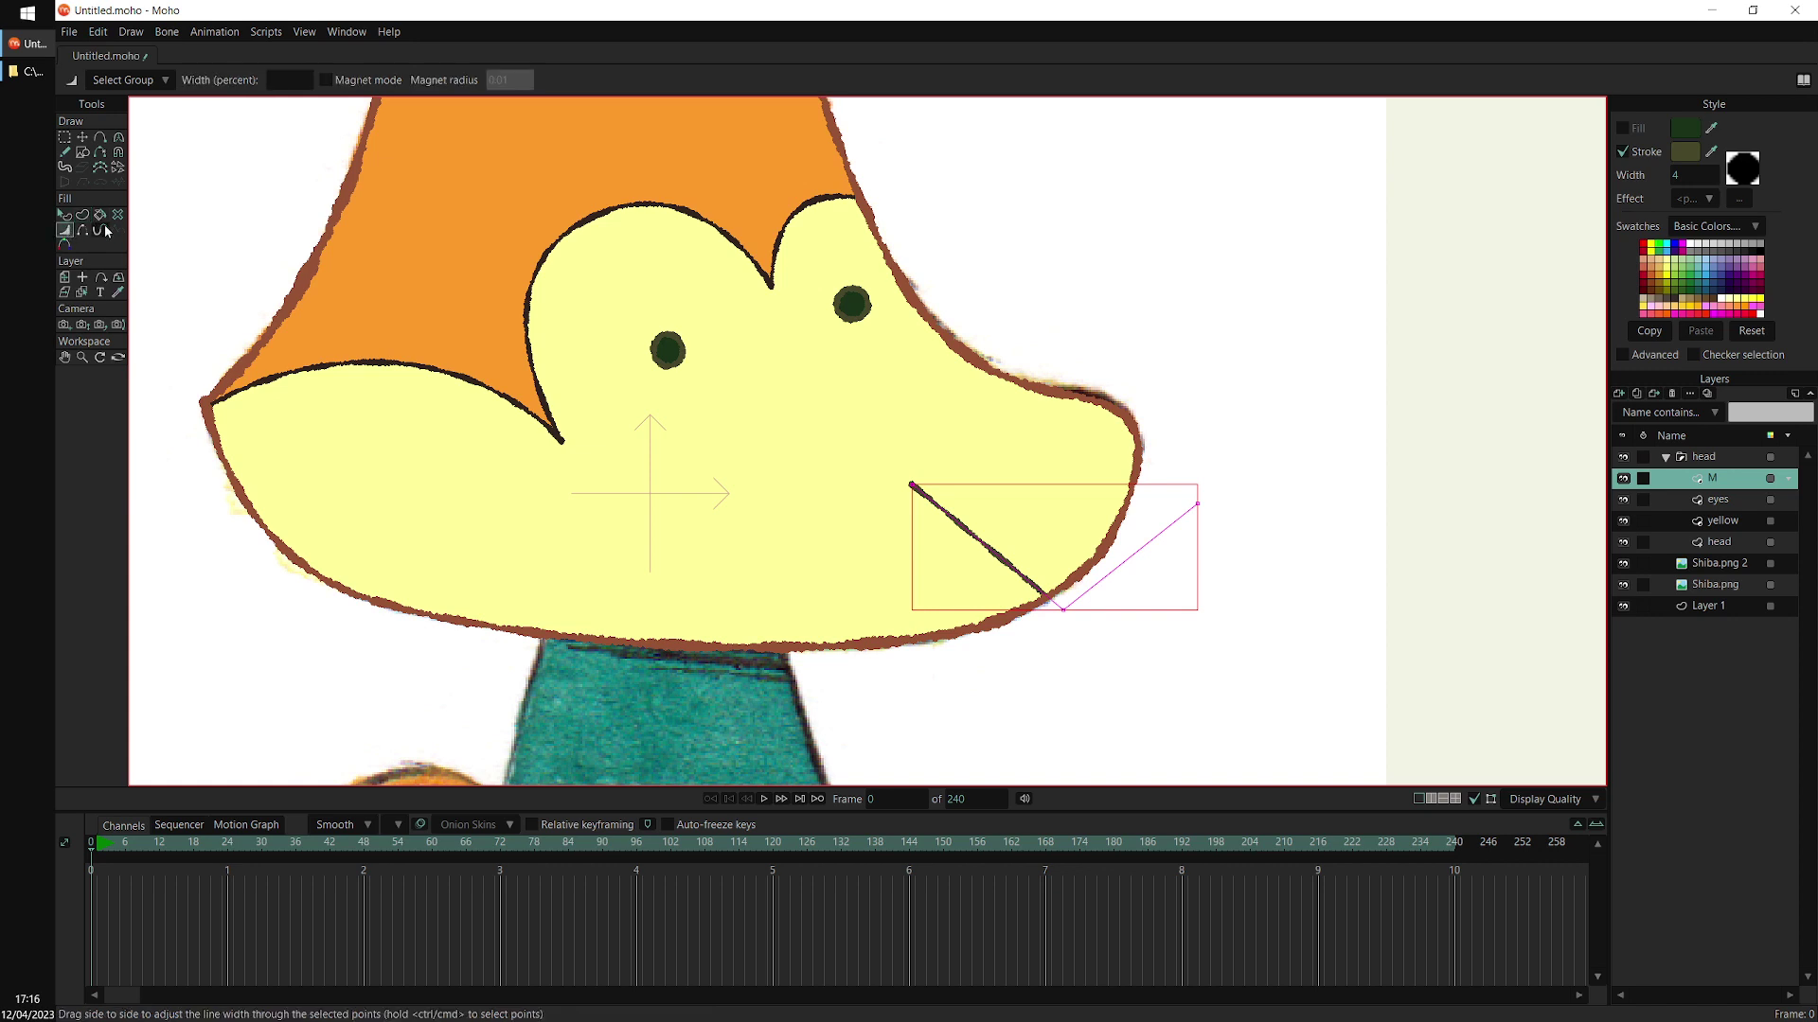
drag(911, 484, 1123, 619)
click(1214, 526)
scroll(1147, 520, down, 1)
drag(1075, 533, 1035, 519)
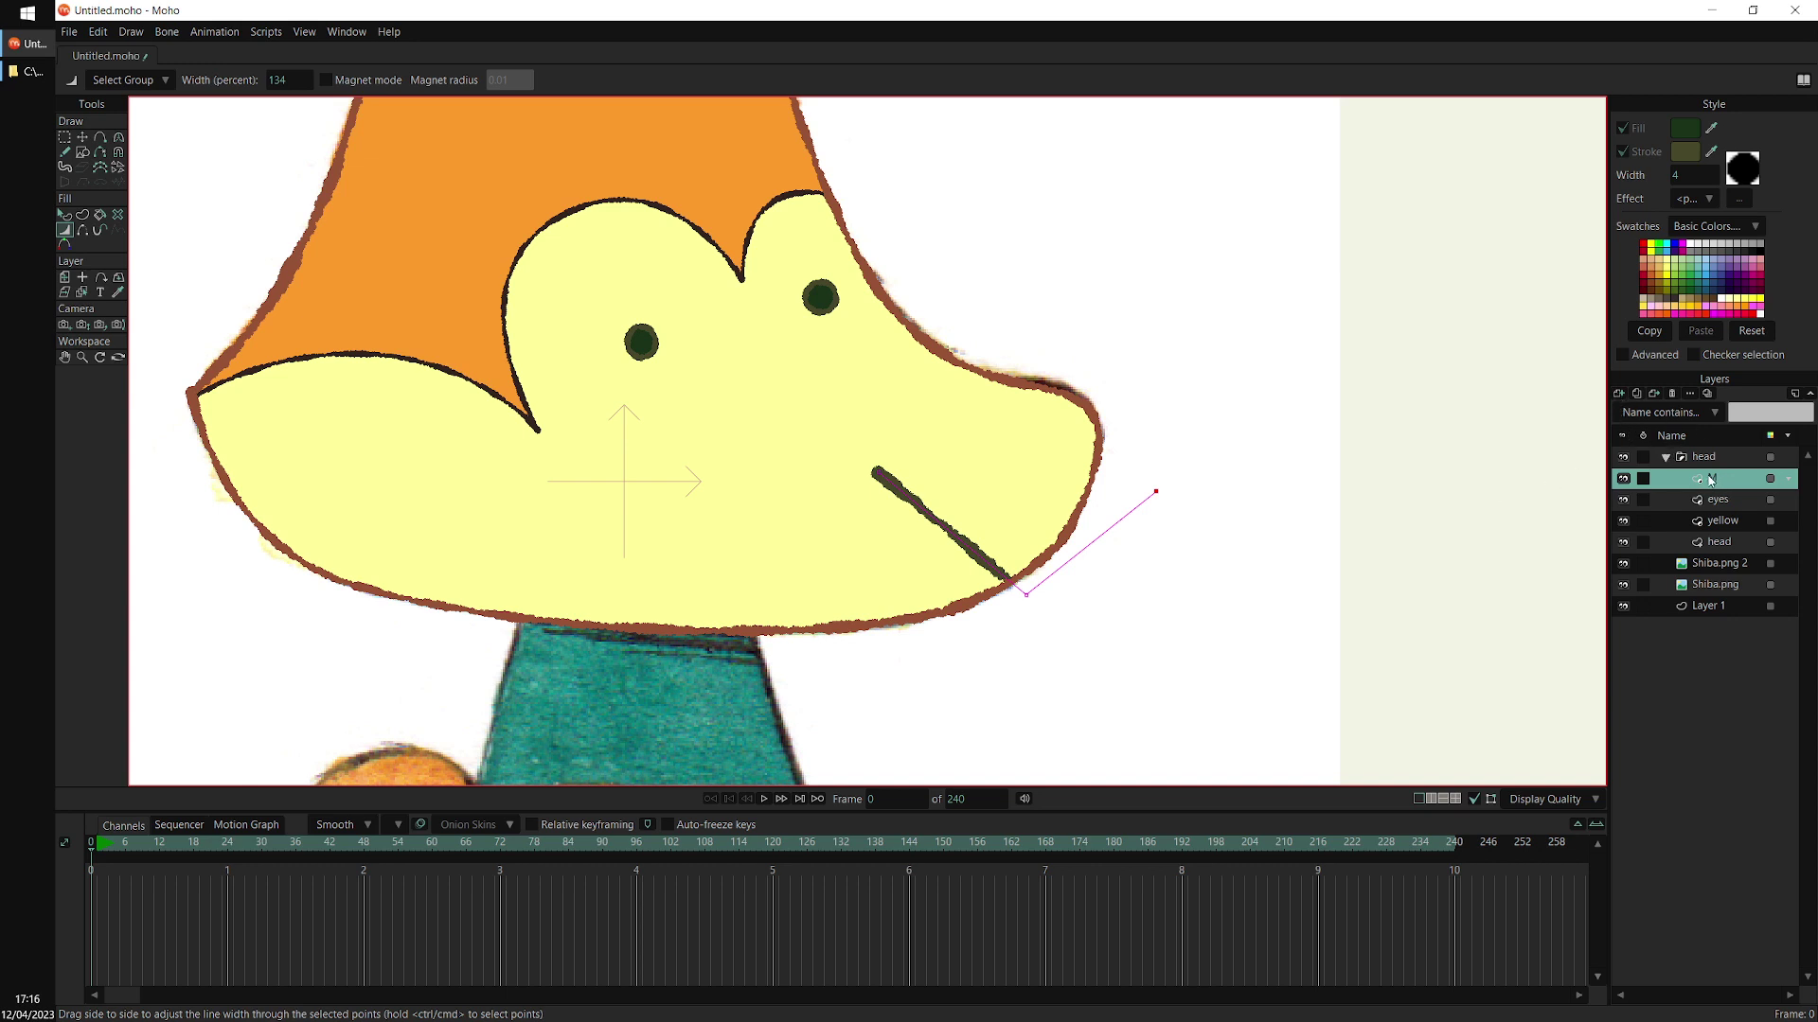
Group the M layer inside the head group and name the new group mouth
click(1619, 395)
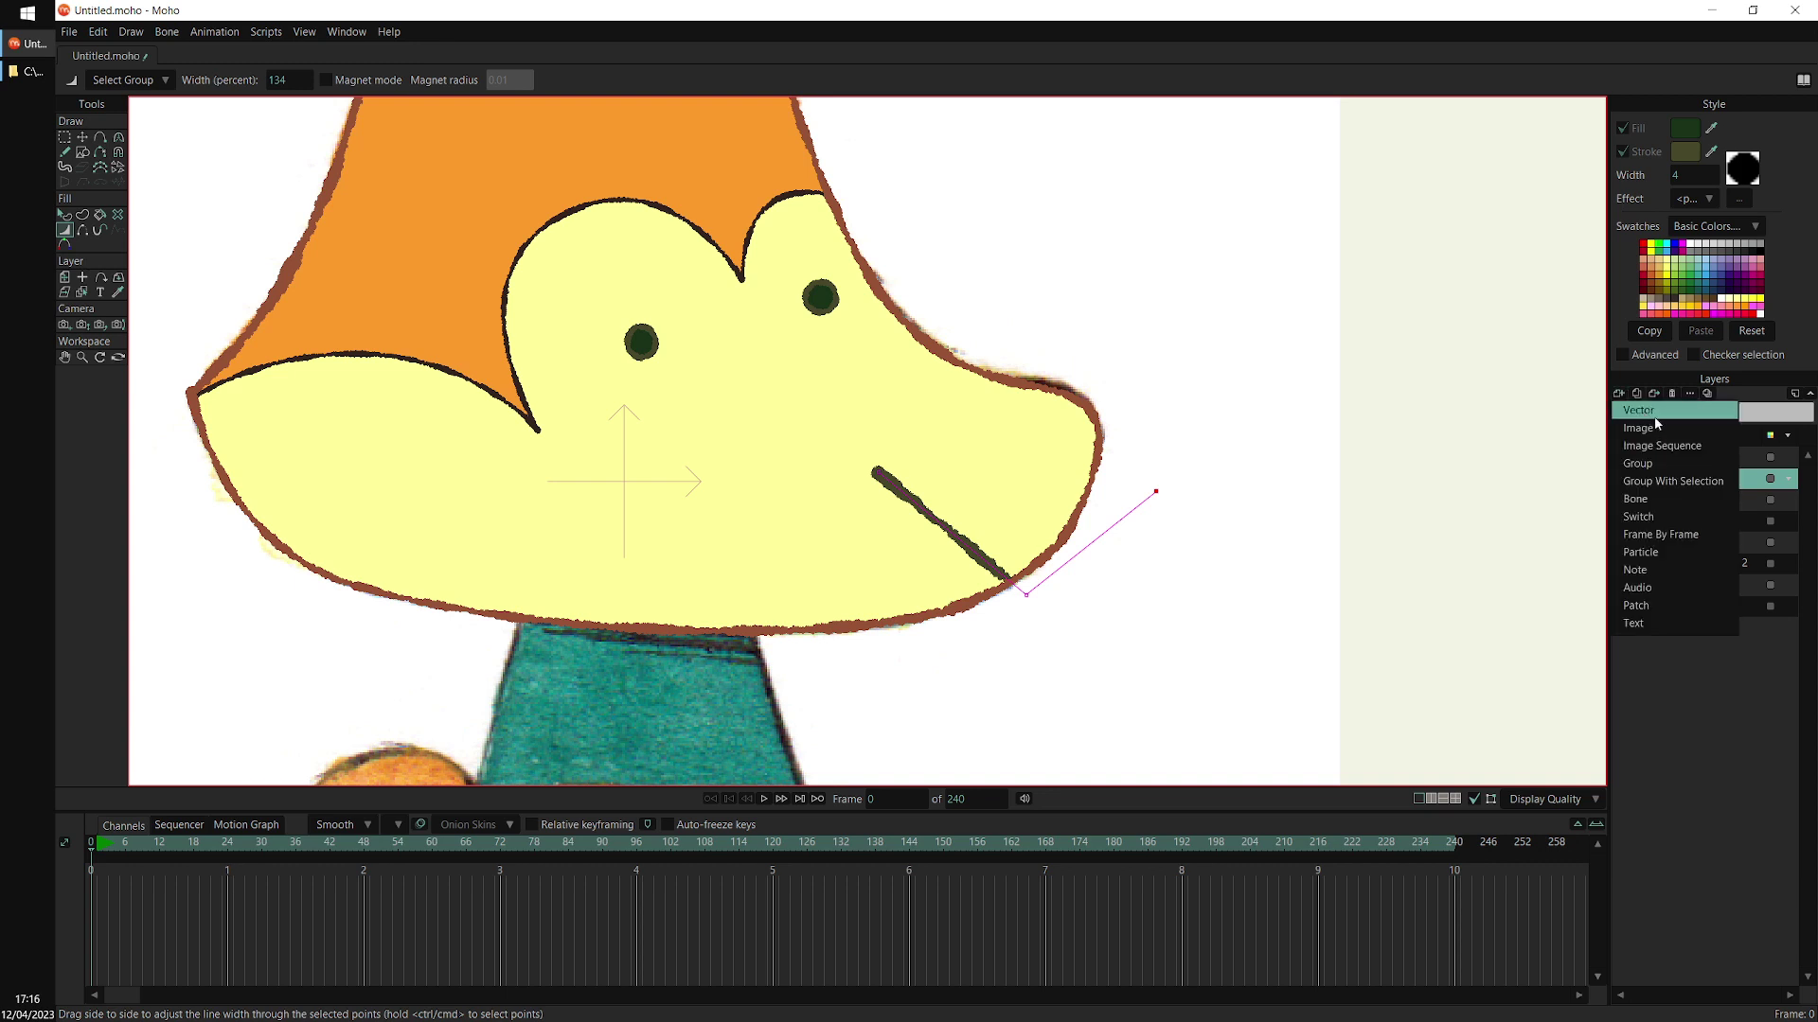
click(1721, 484)
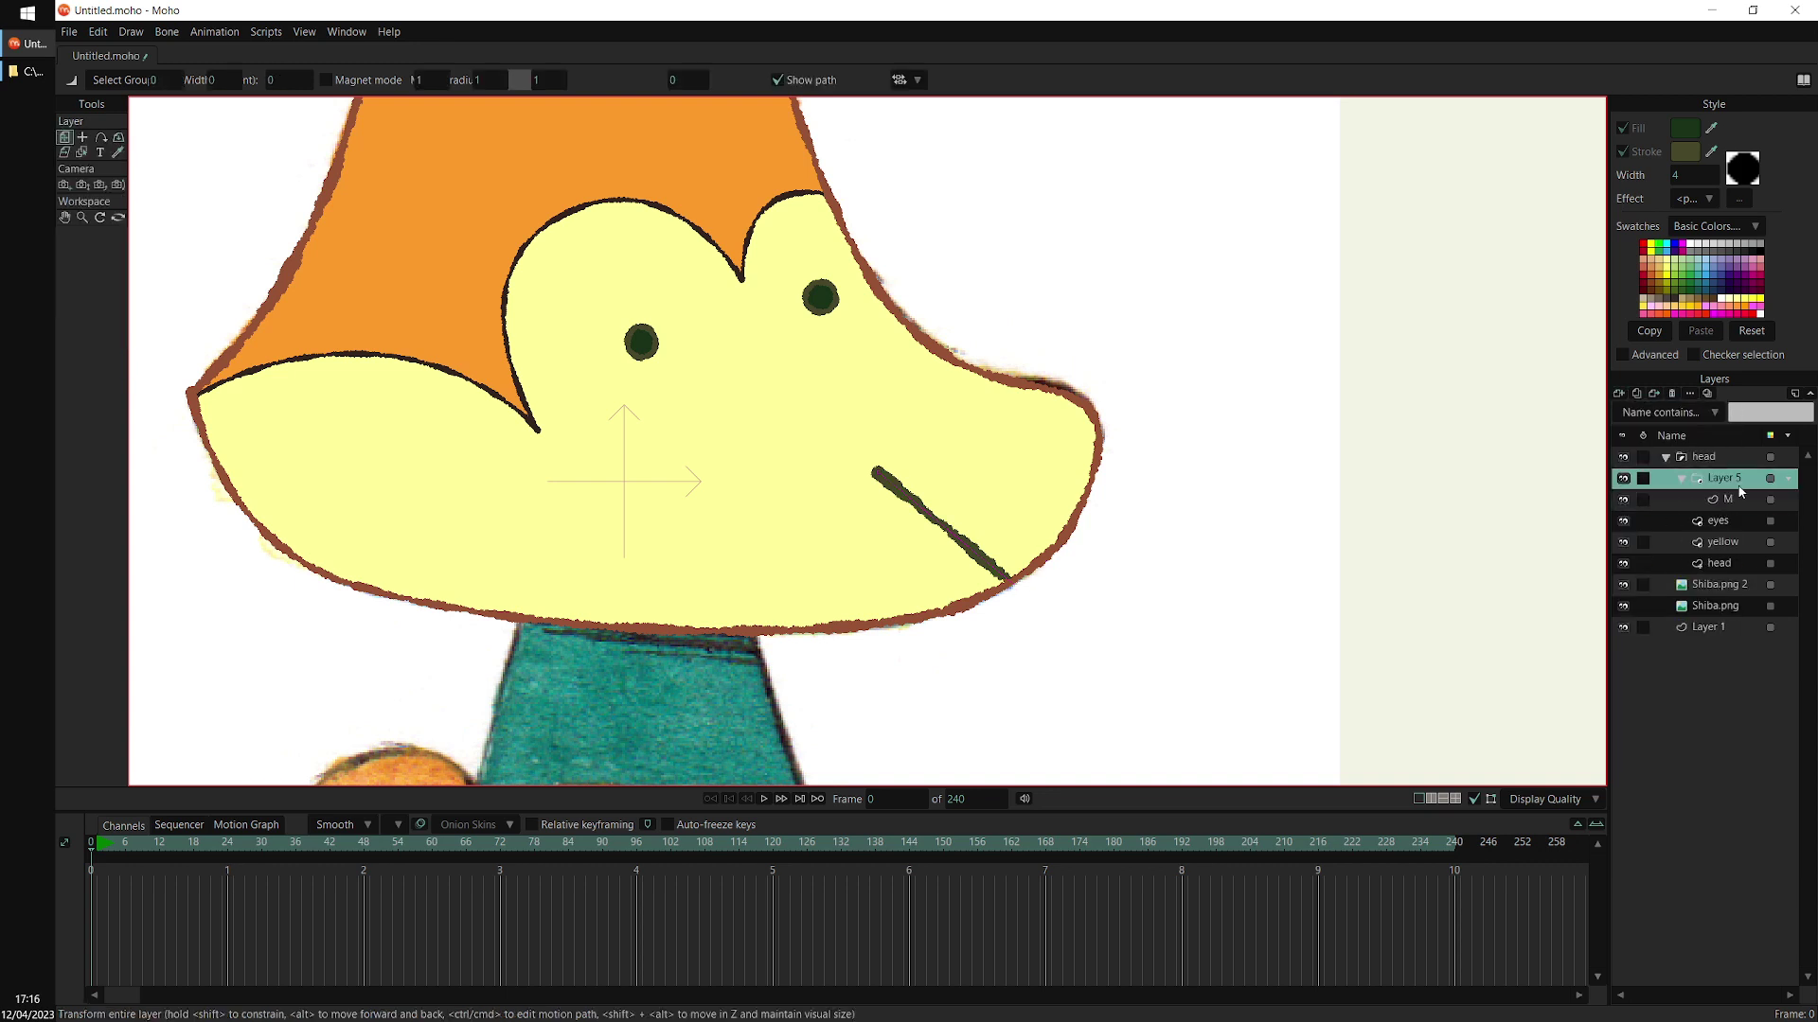
double_click(1742, 482)
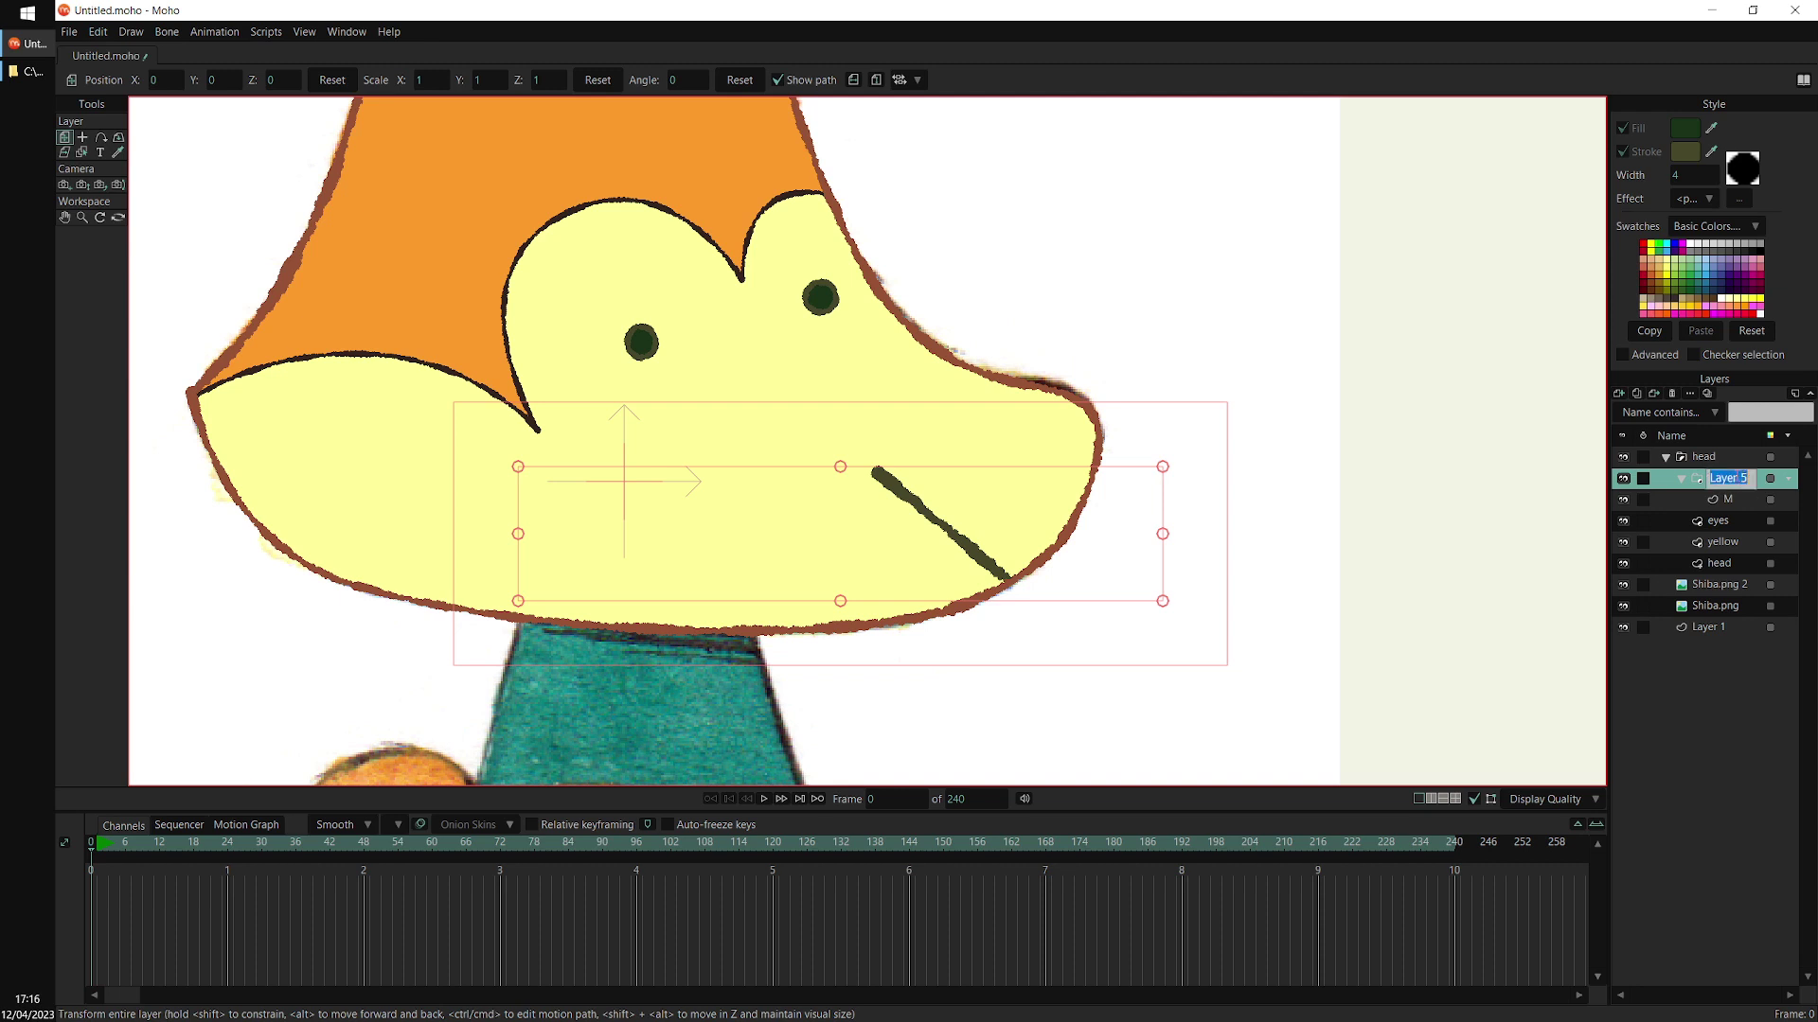
text(mouth)
key(Return)
Add a new vector layer named O above the M layer in the mouth group
click(1723, 499)
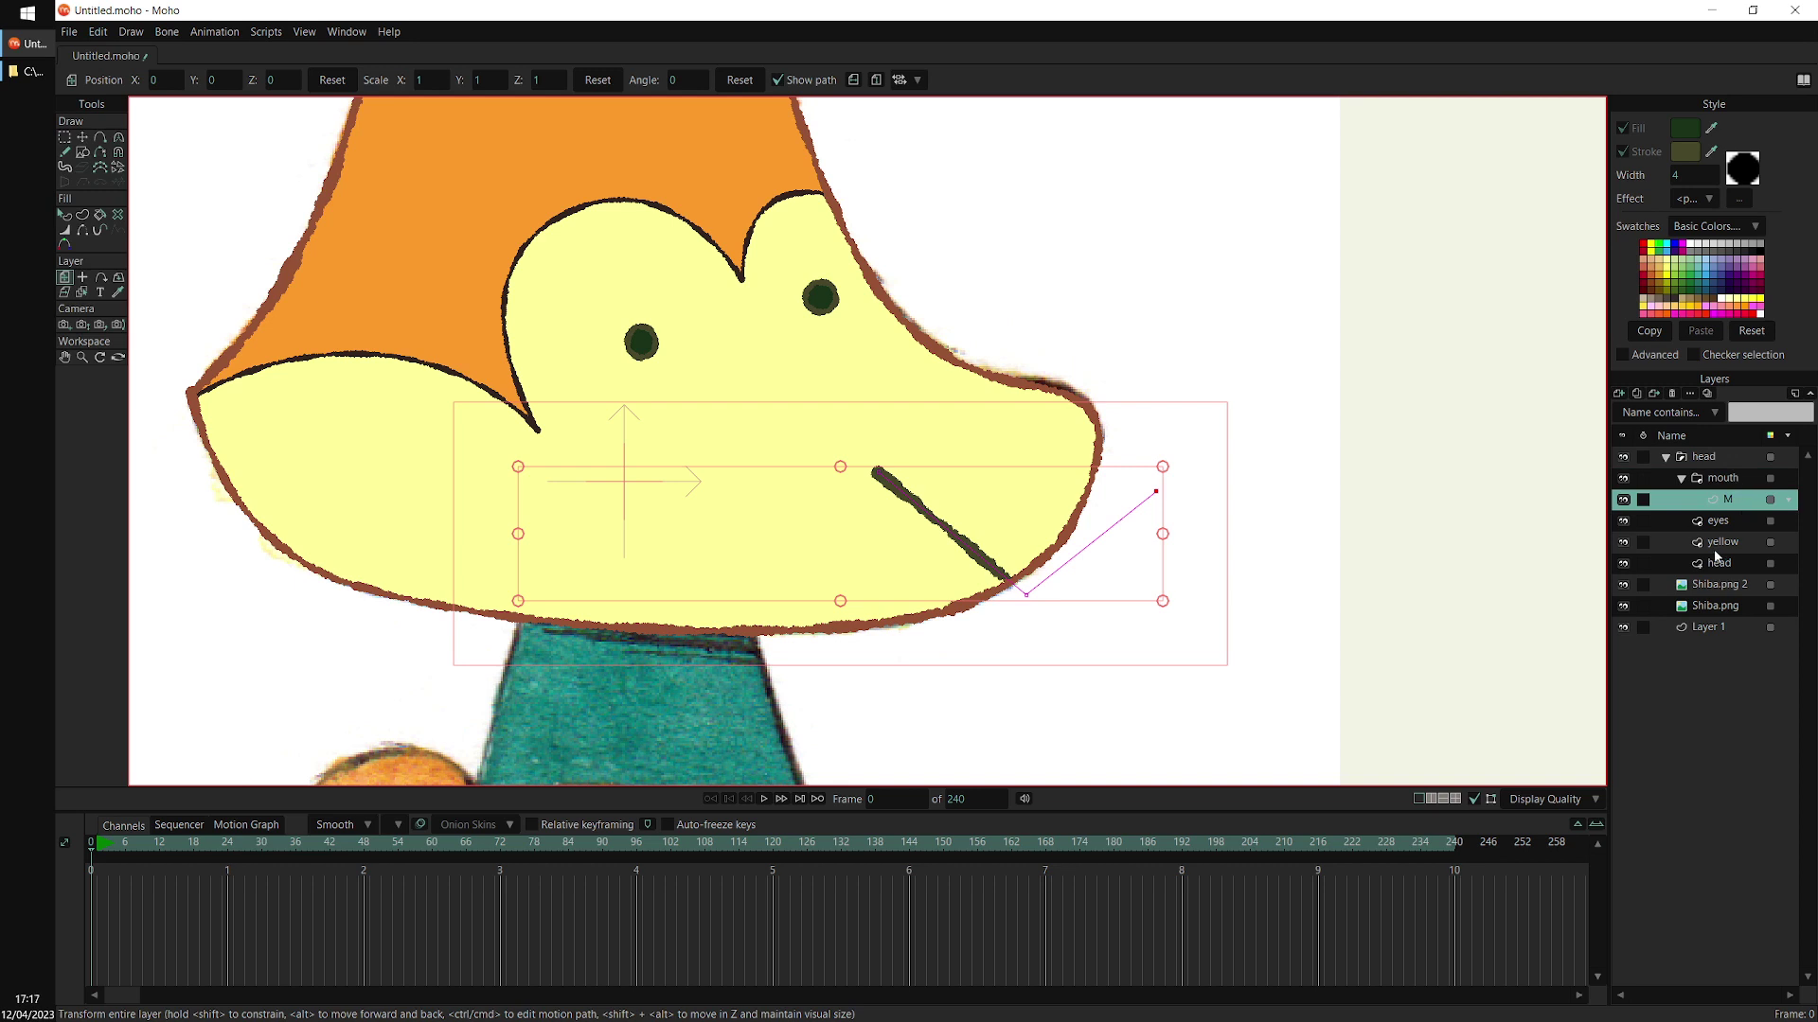
click(1620, 391)
click(1718, 498)
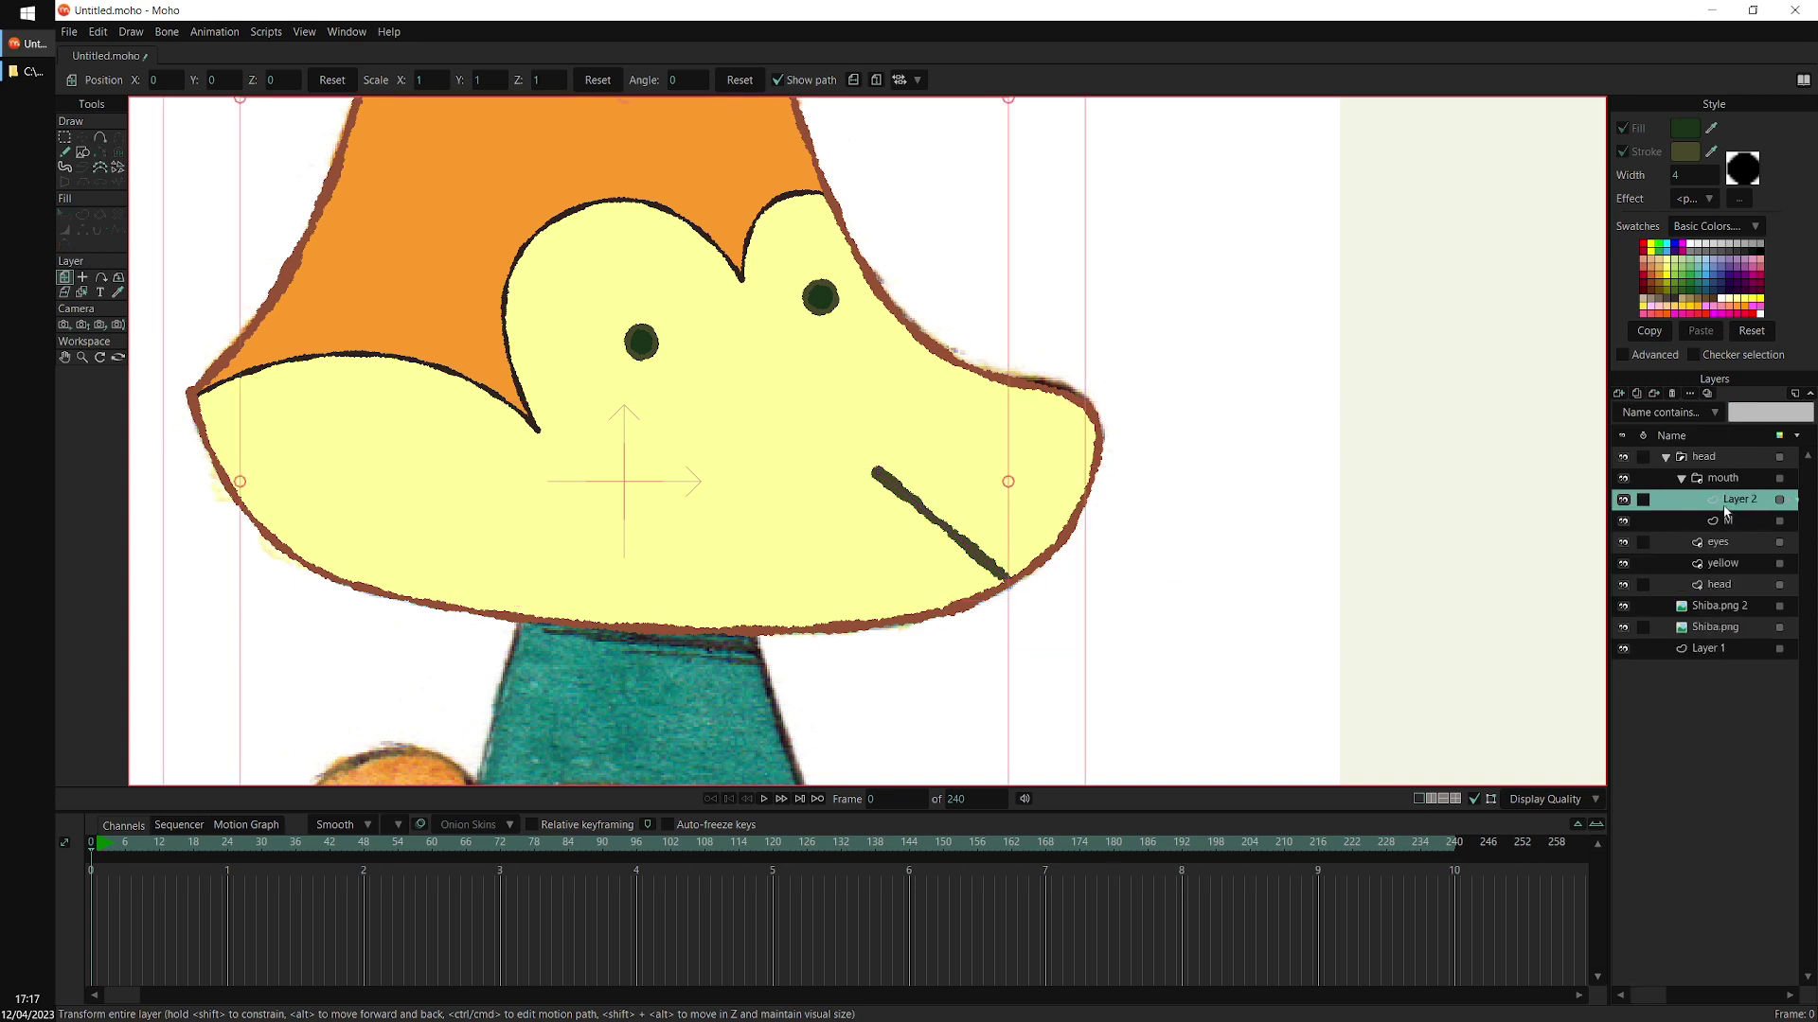
double_click(1754, 499)
text(O)
key(Return)
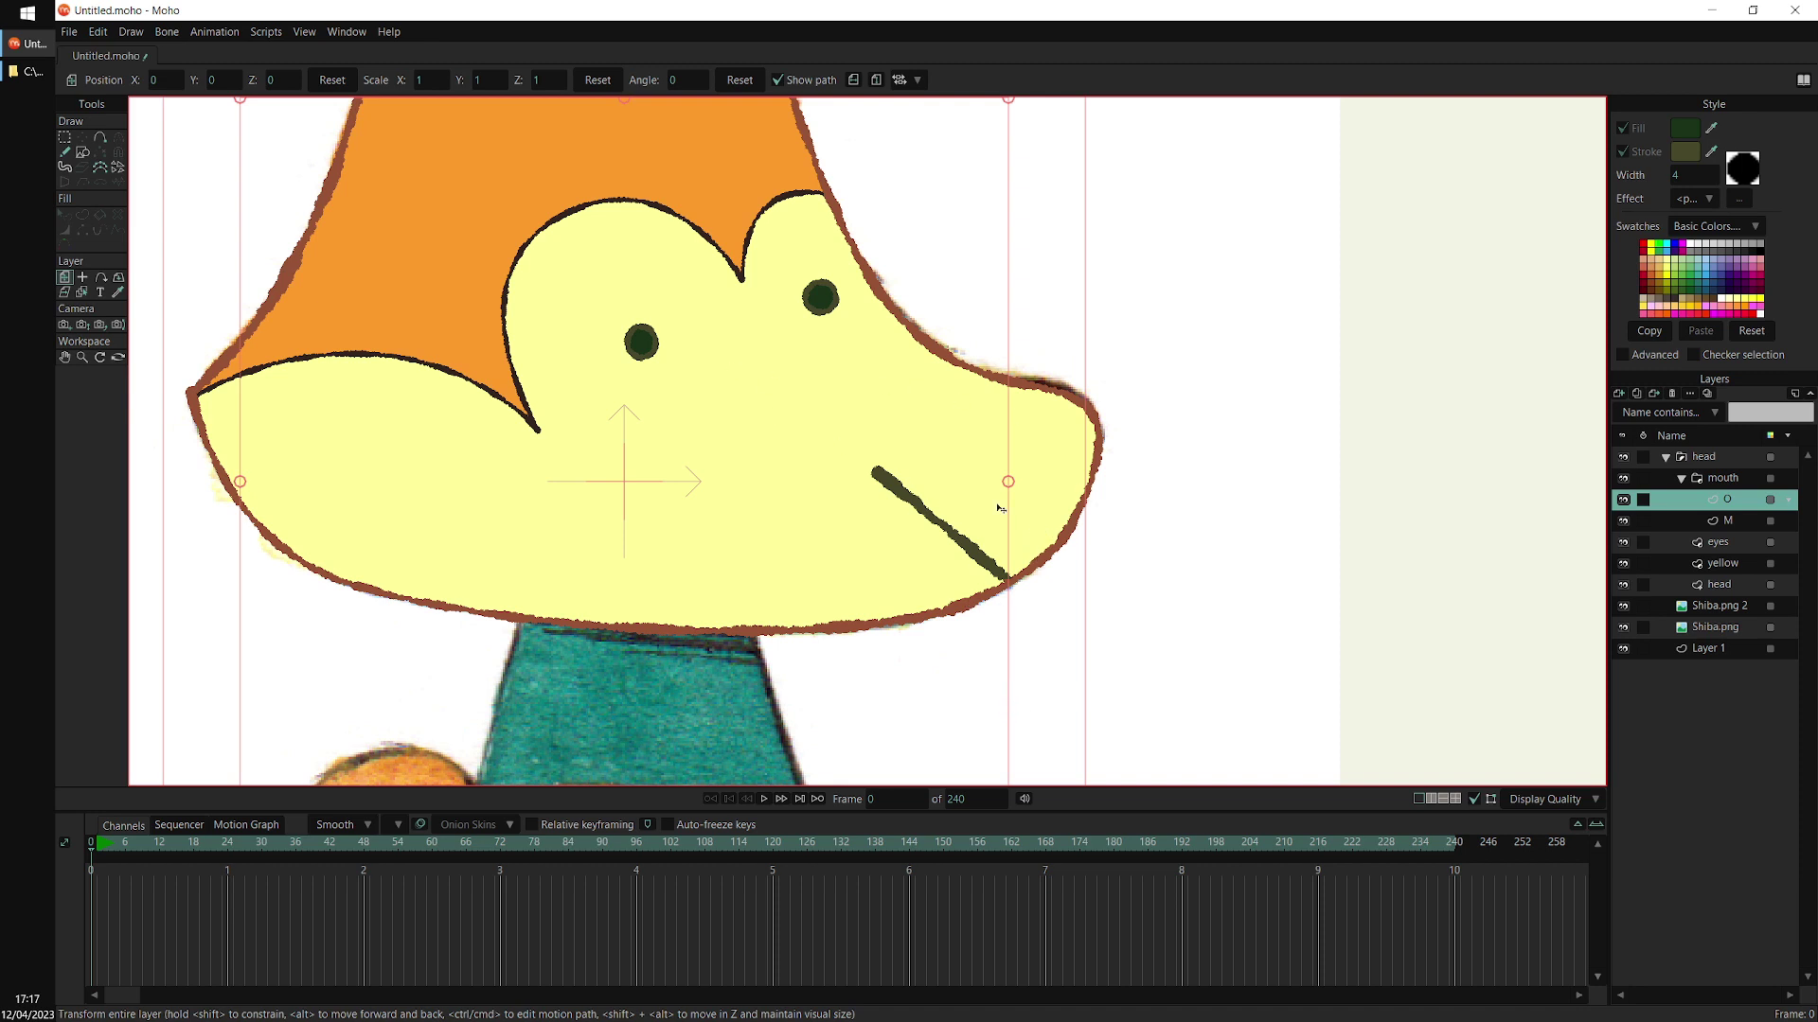
Draw a small filled circle on the O layer over the lower half of the mouth line
click(83, 151)
drag(924, 481, 1029, 520)
key(t)
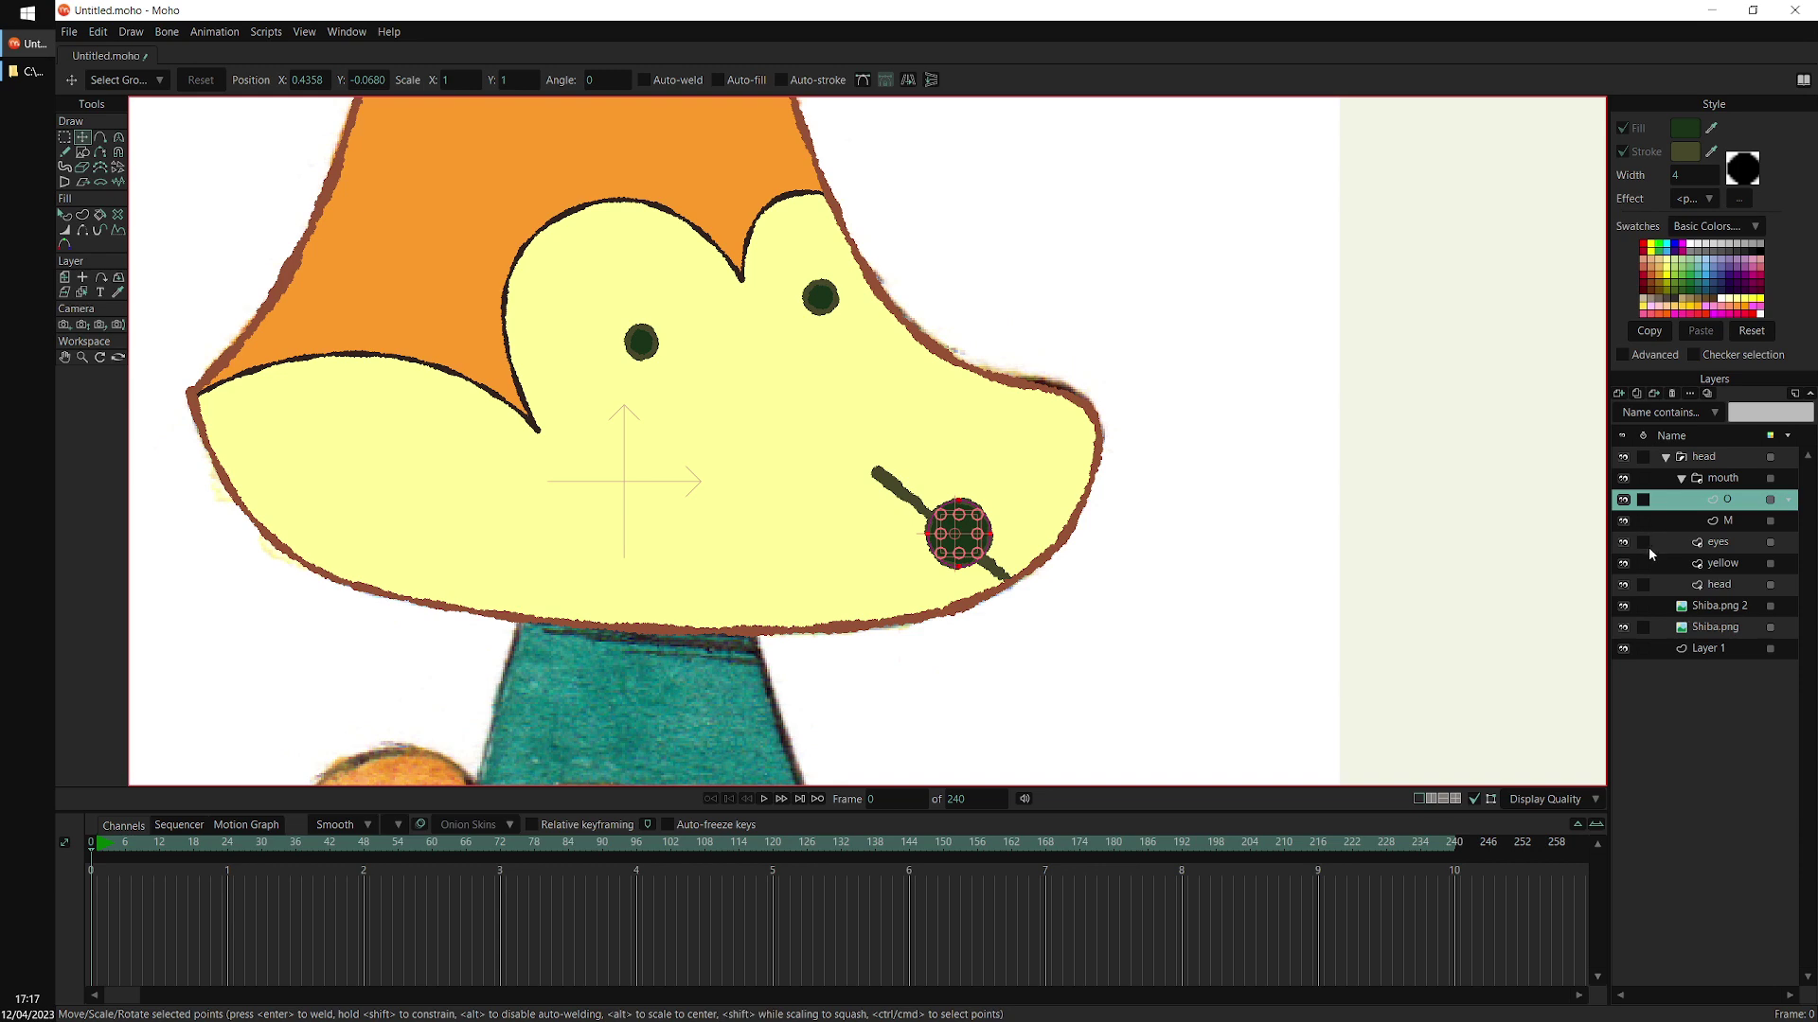
key(q)
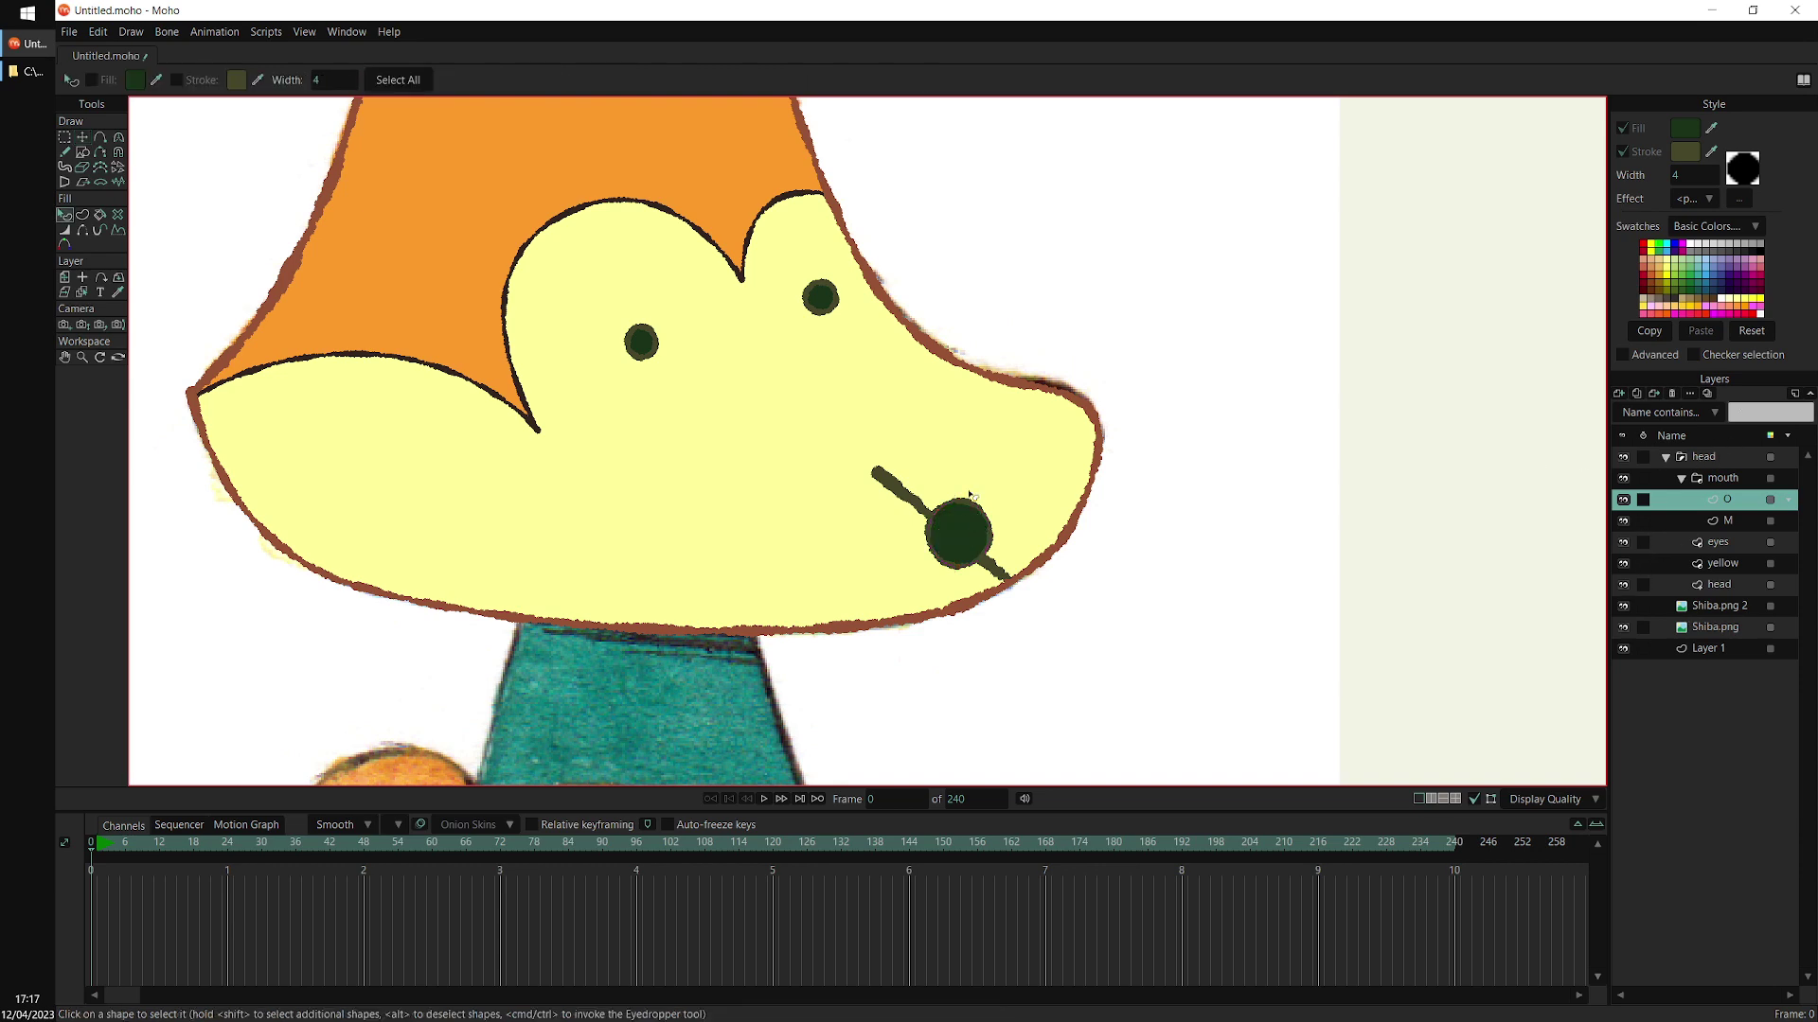
scroll(957, 491, down, 2)
drag(866, 556, 1193, 520)
drag(1314, 568, 1281, 613)
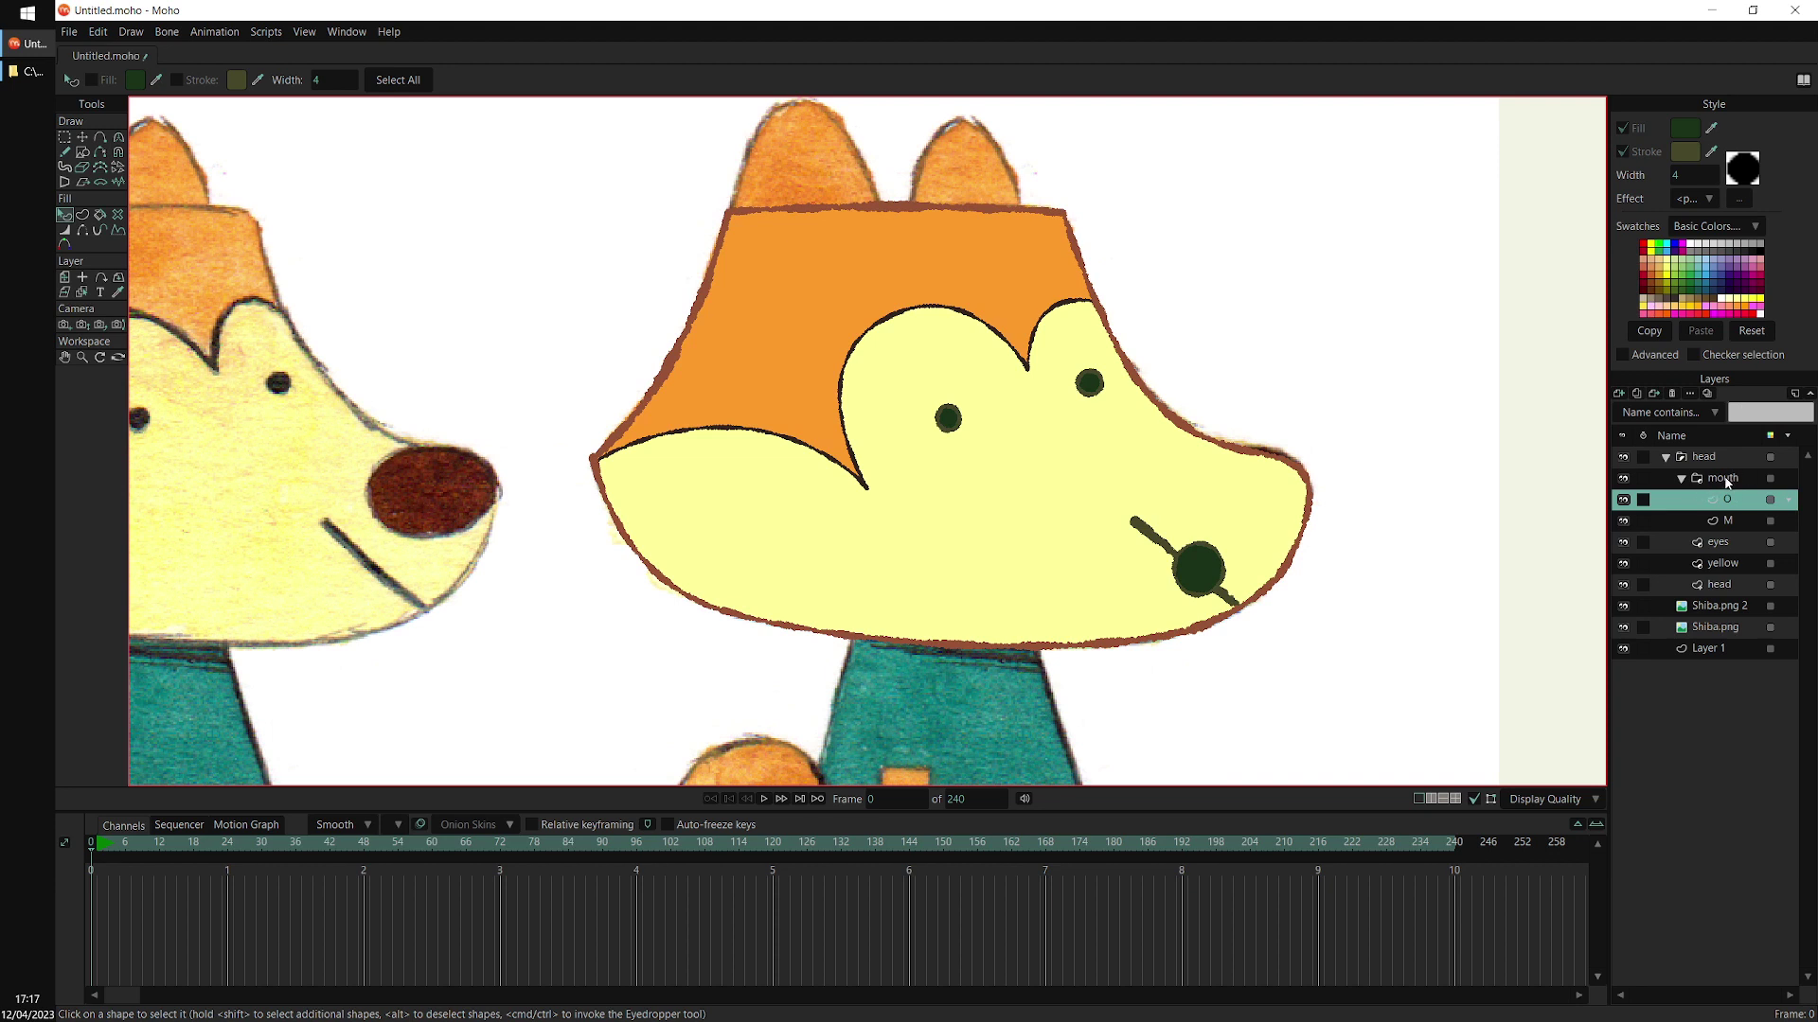
Convert the mouth group holding the O and M layers to a switch layer
click(1729, 519)
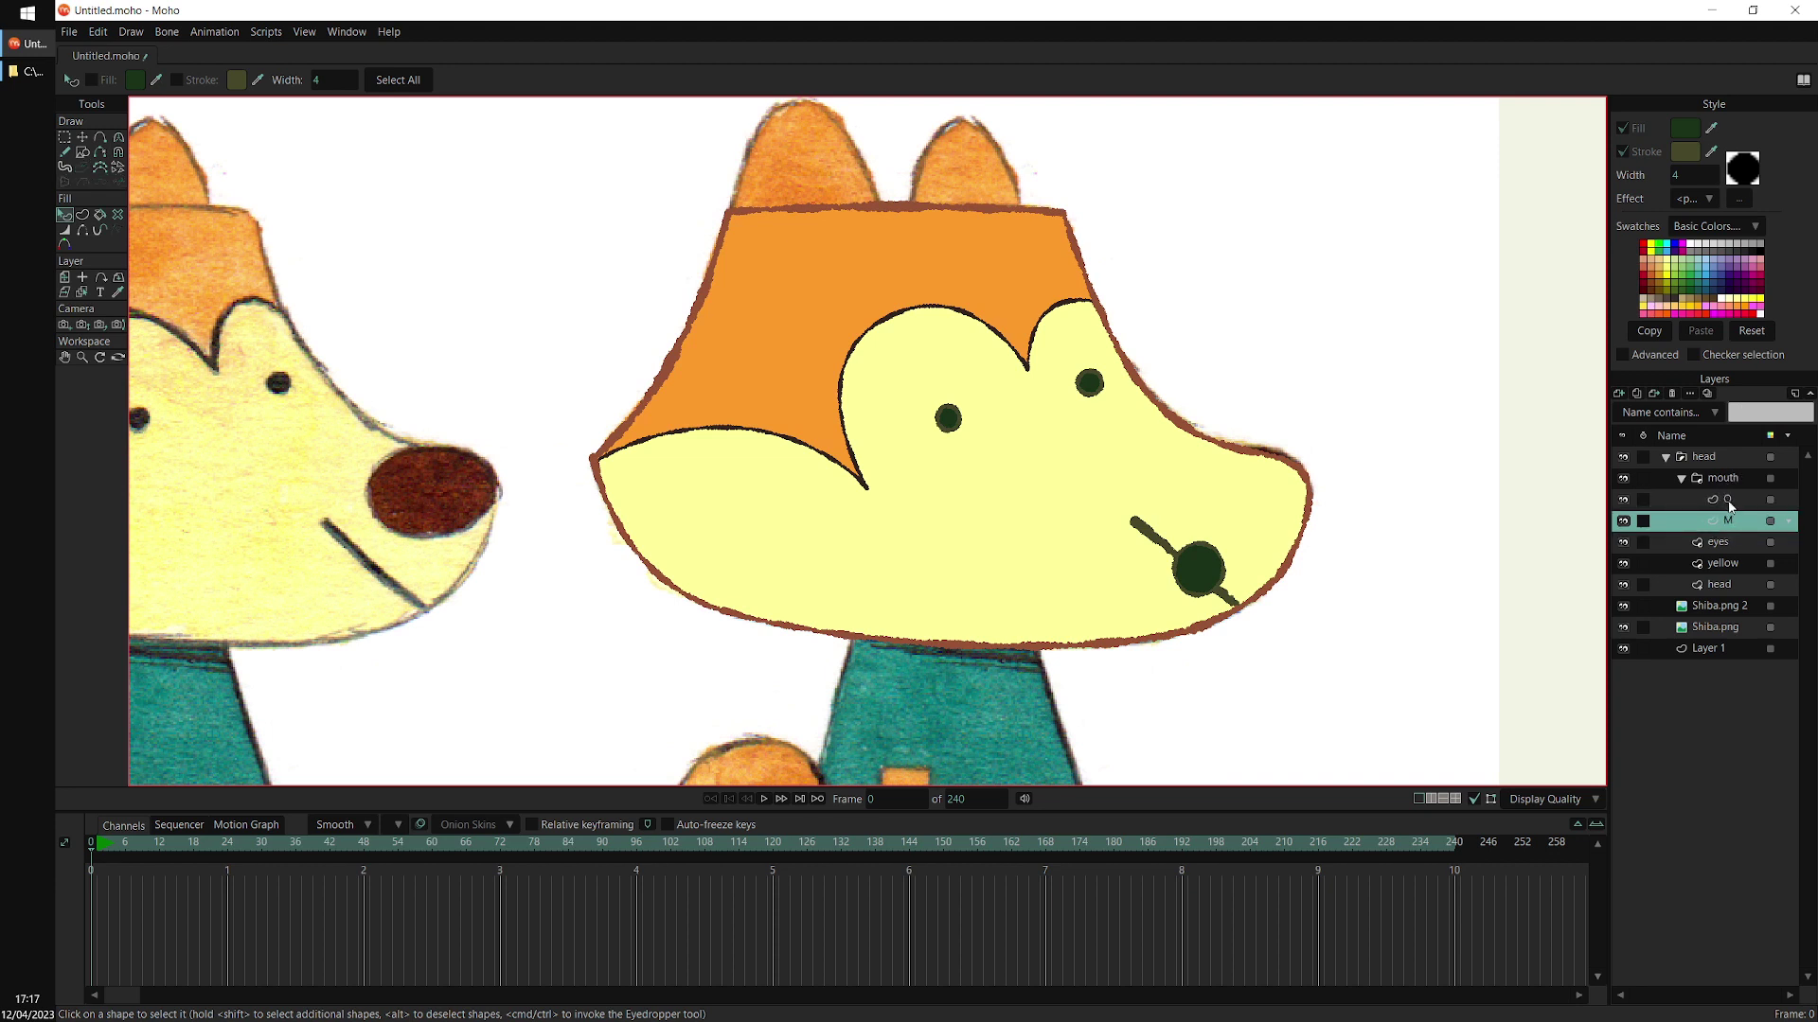
click(1729, 501)
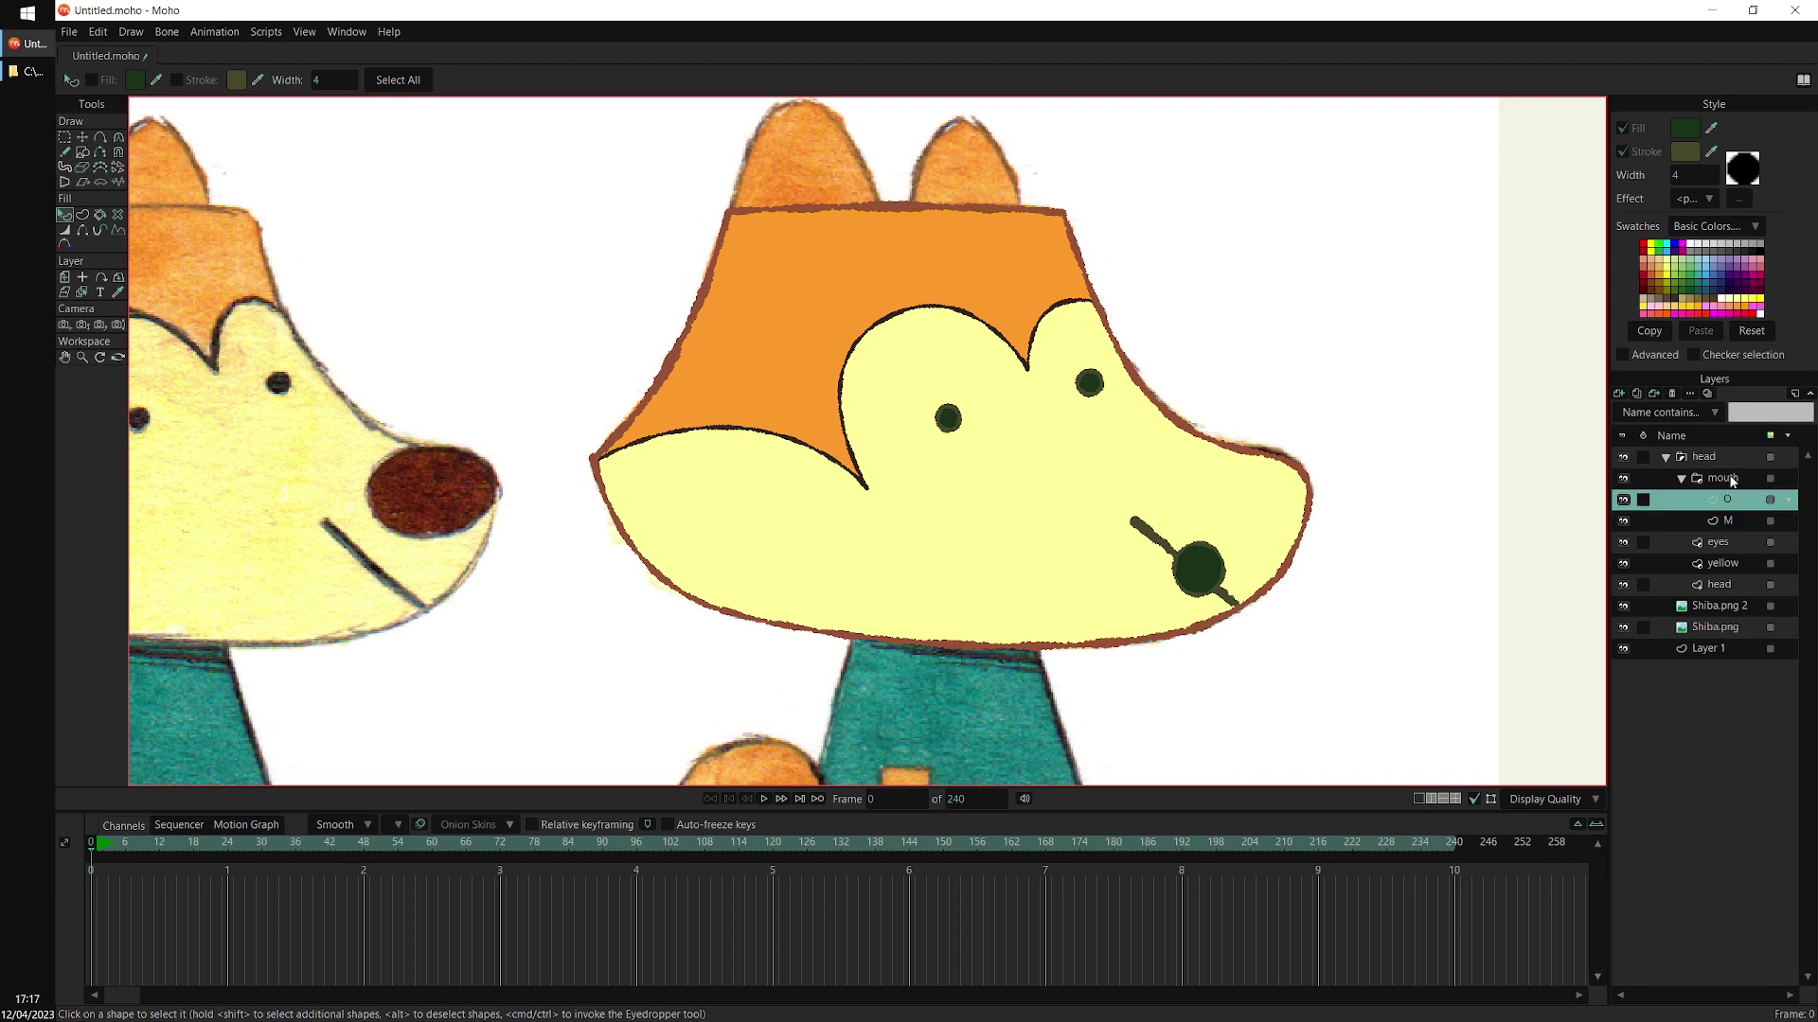
click(1725, 477)
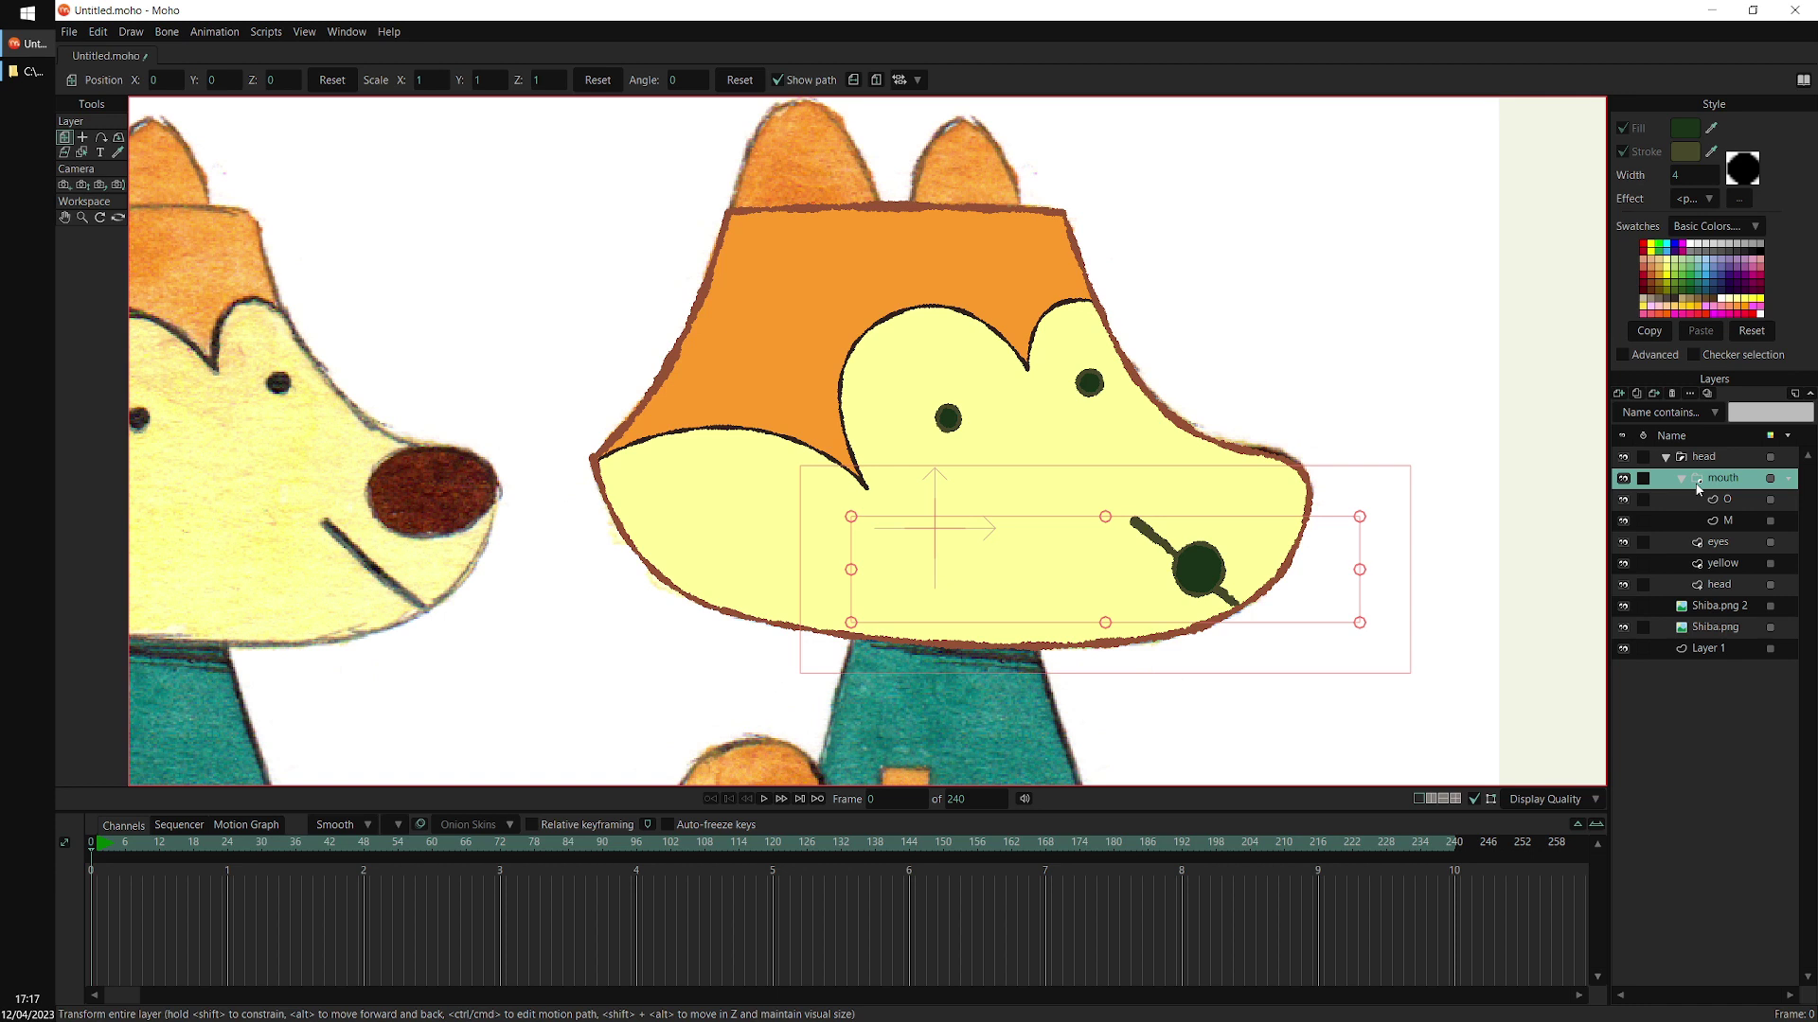
right_click(1723, 478)
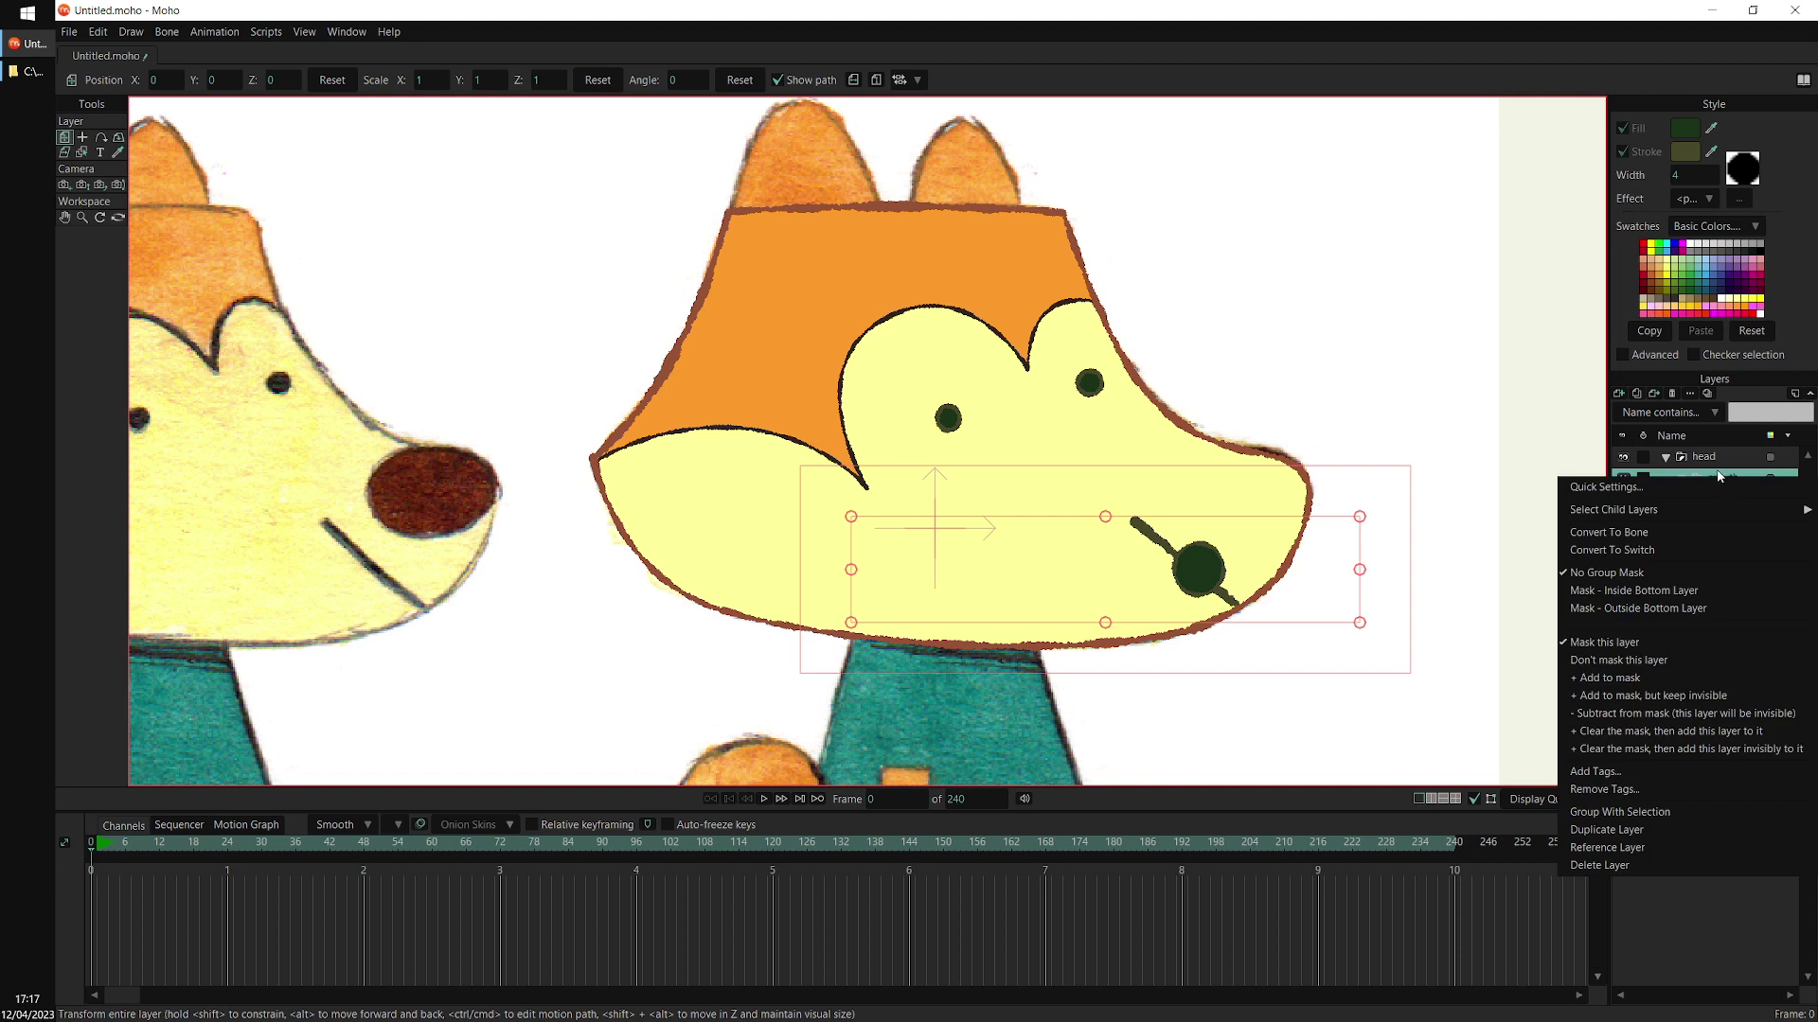
click(1607, 551)
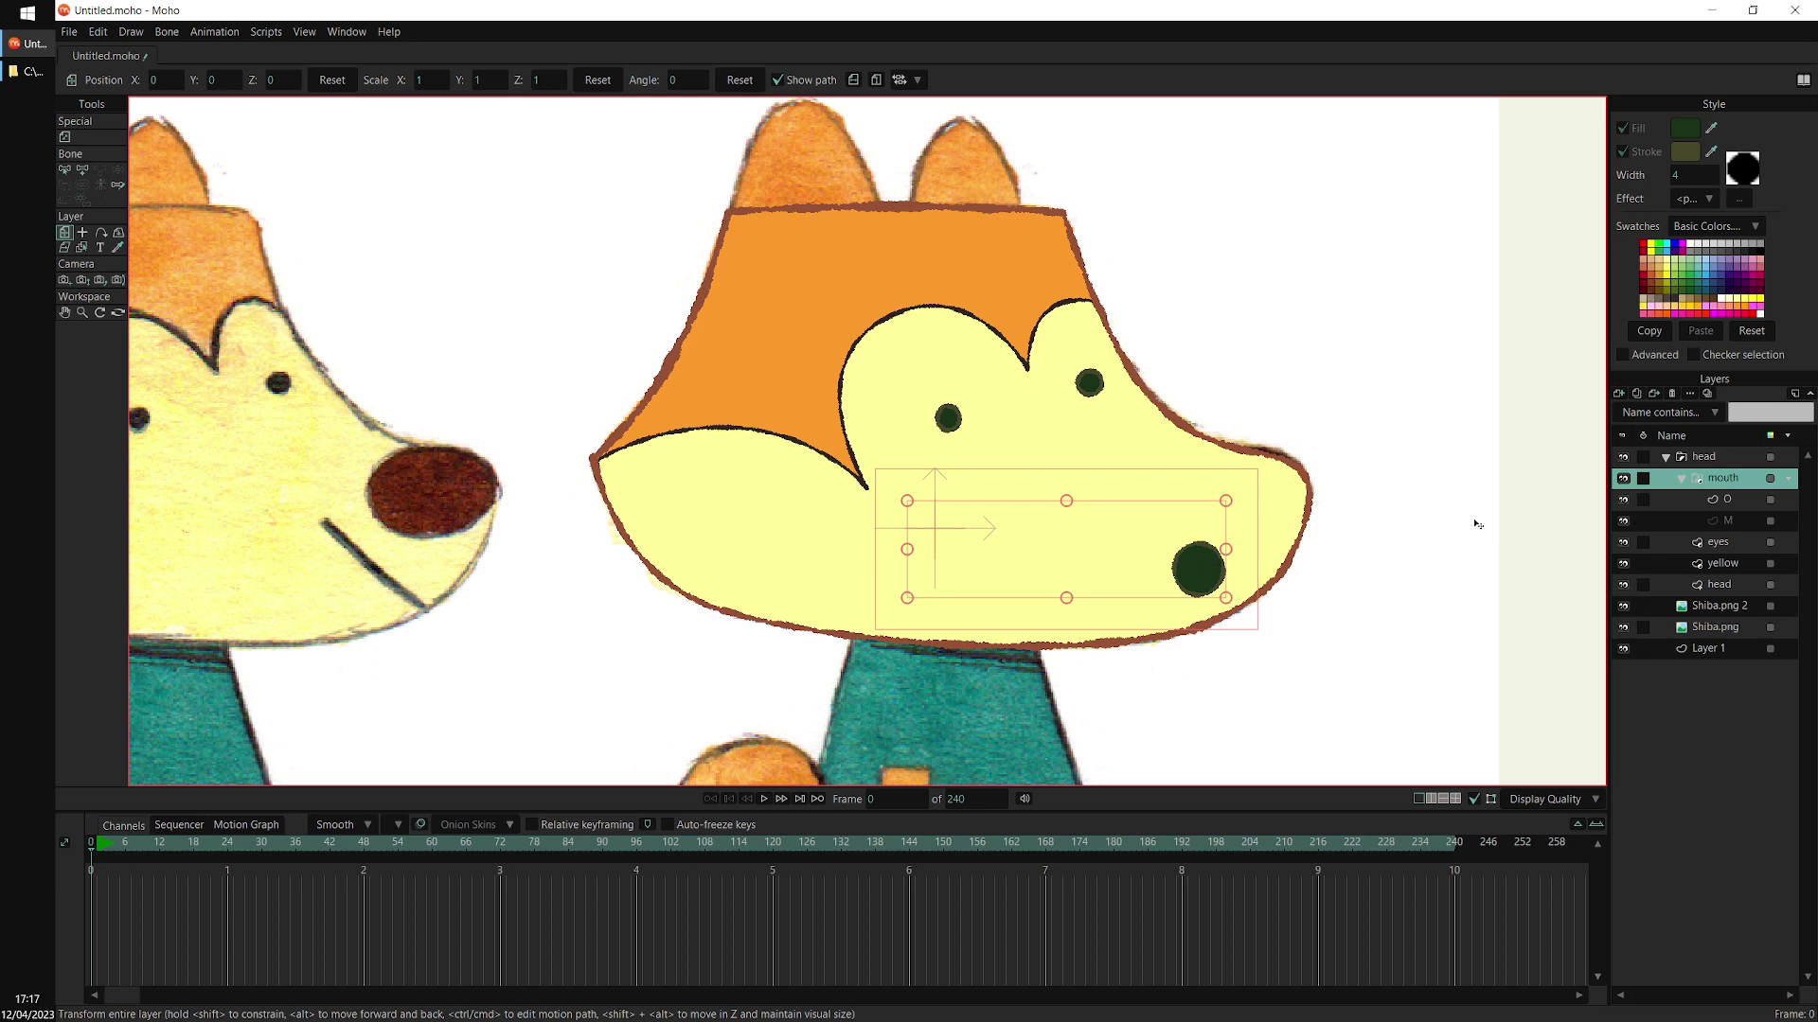
Preview the O and M mouth shapes, set the mouth switch to M, and collapse the mouth layer
click(1728, 522)
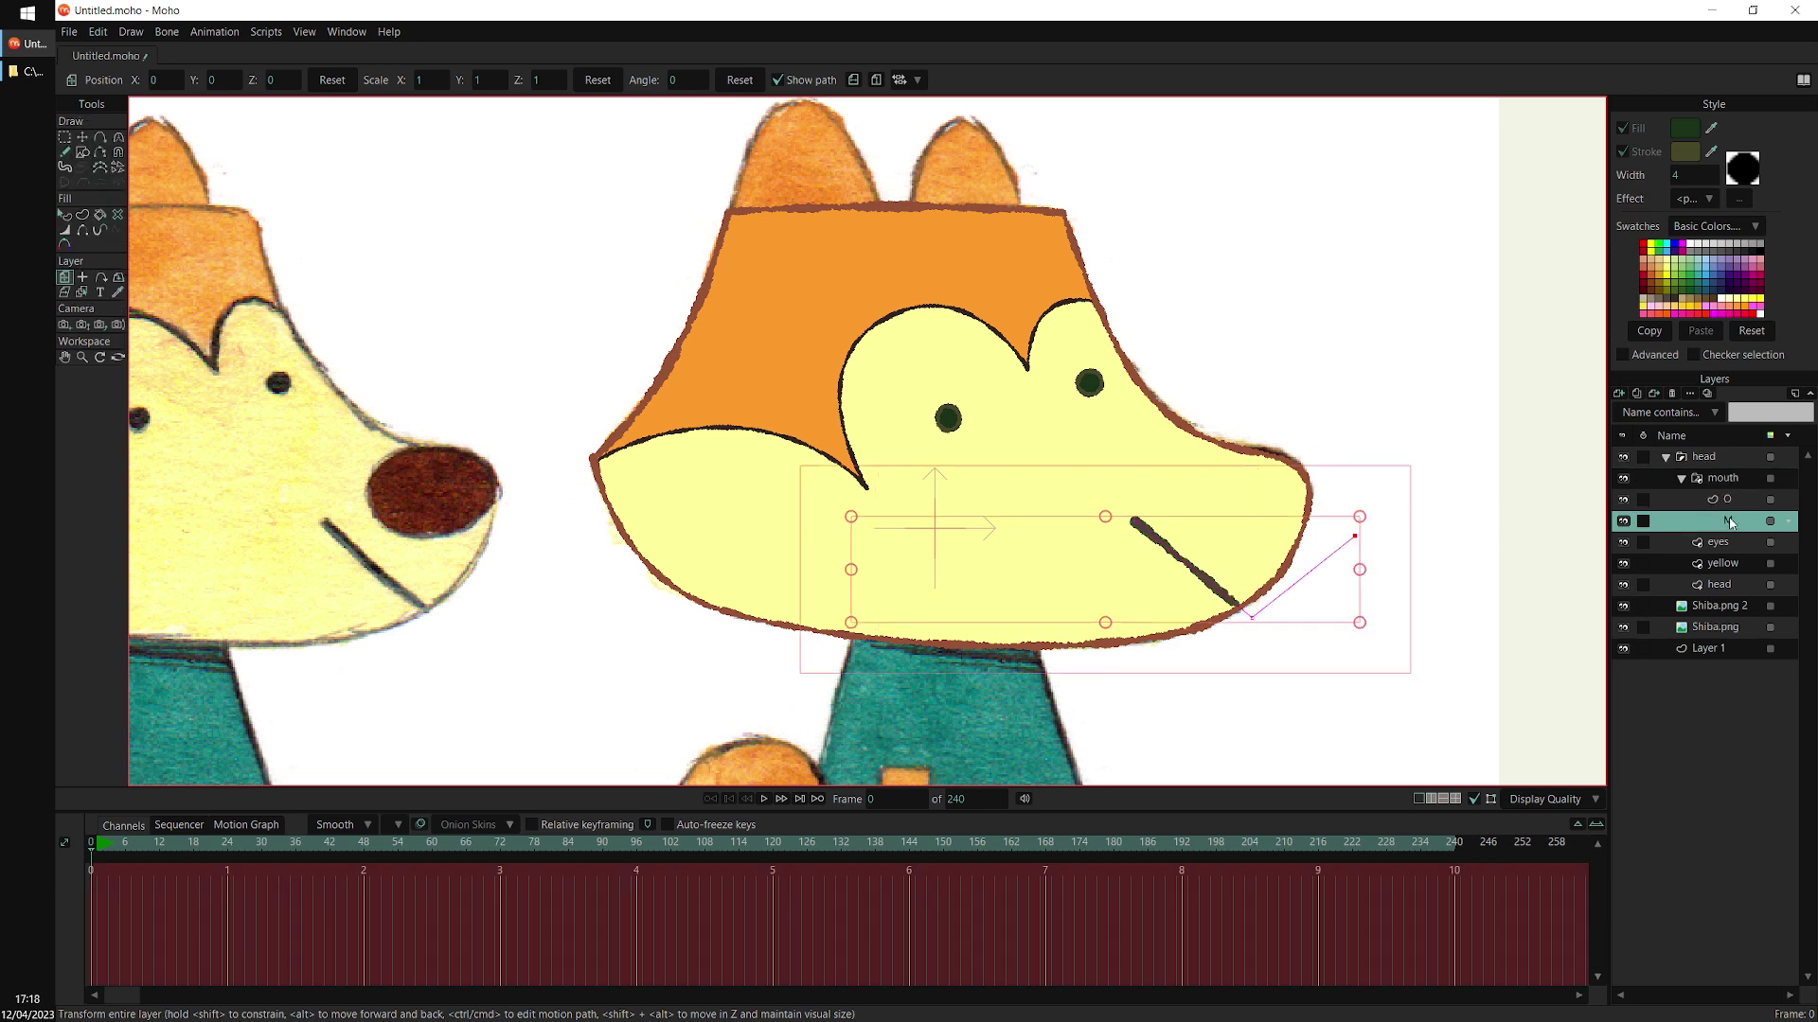
click(1733, 501)
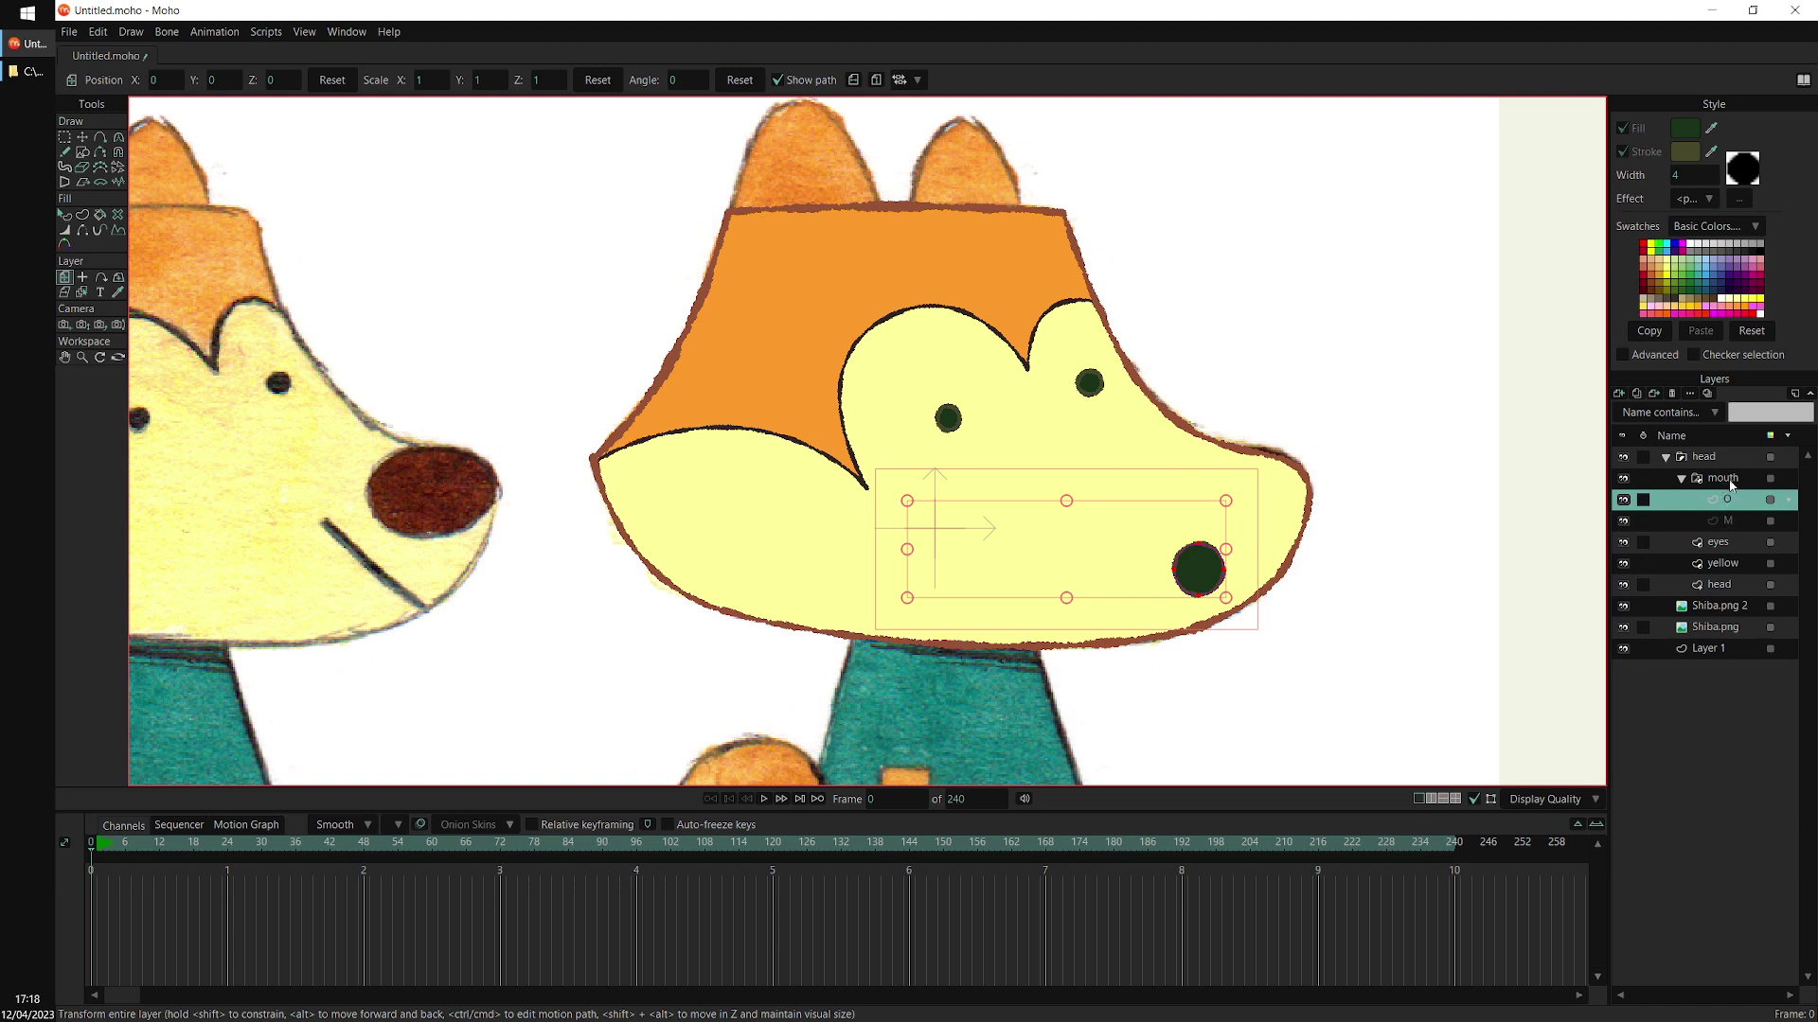
click(1731, 483)
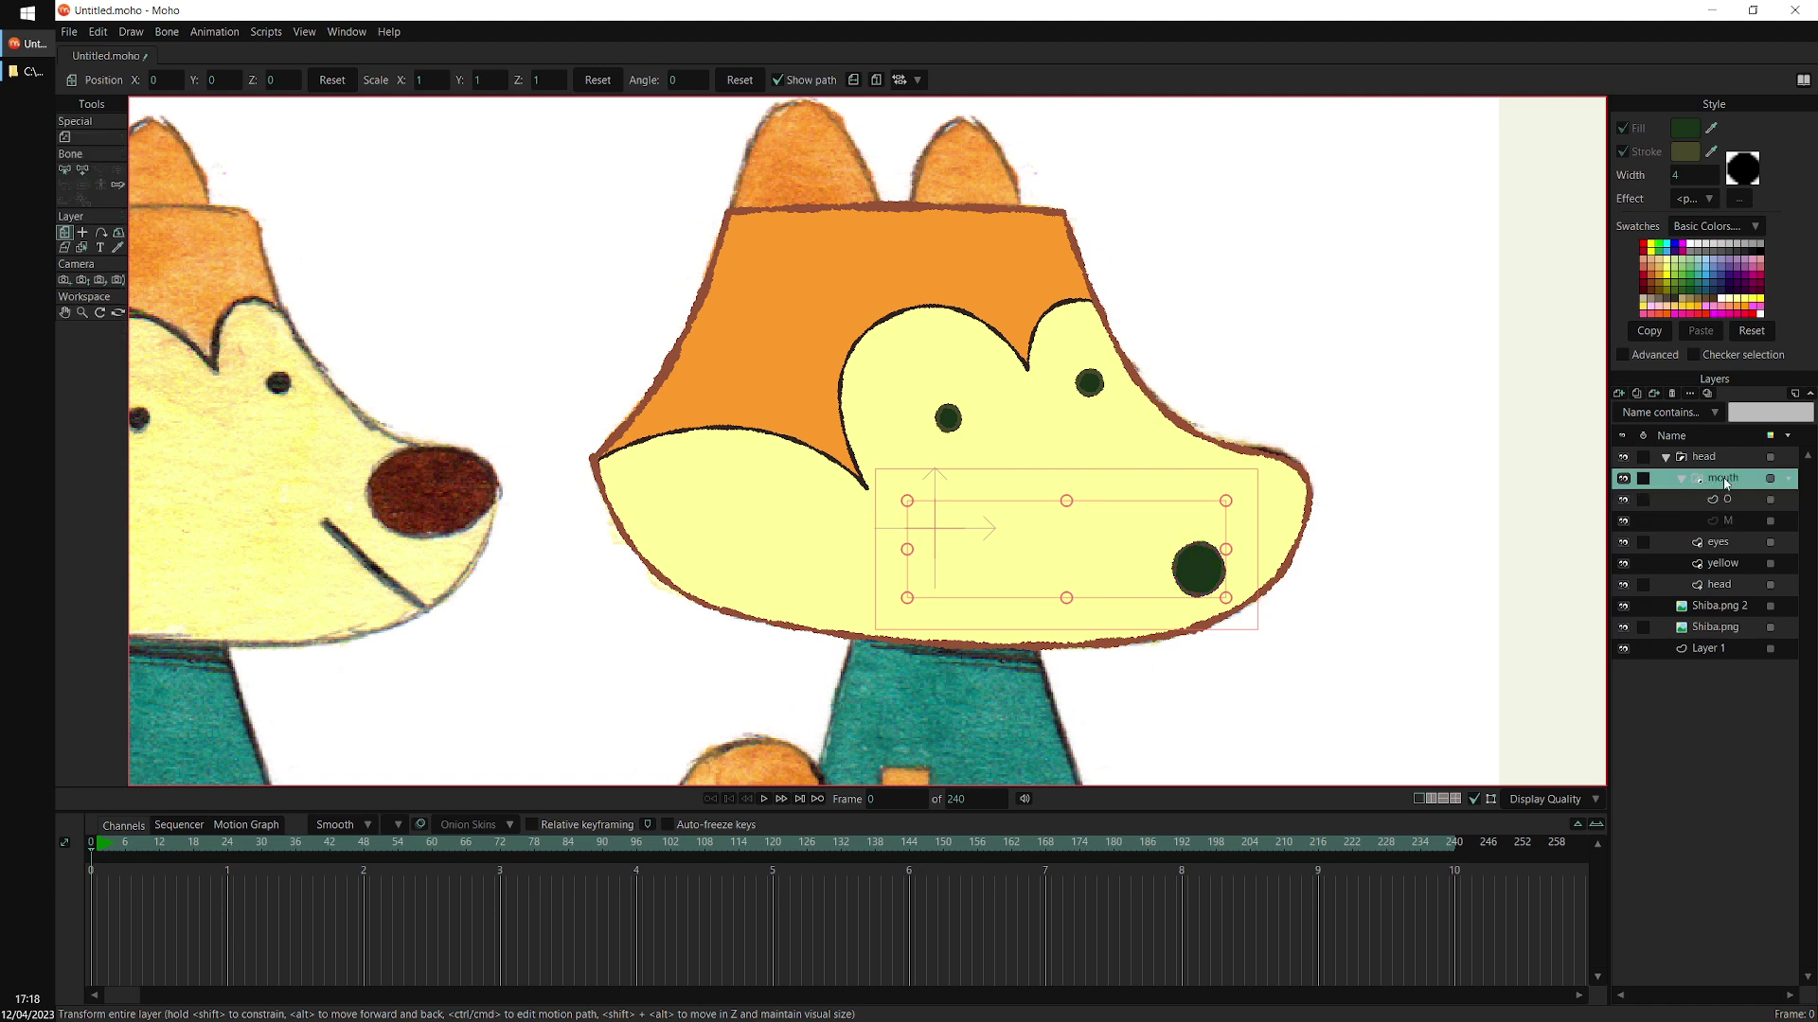
right_click(1723, 480)
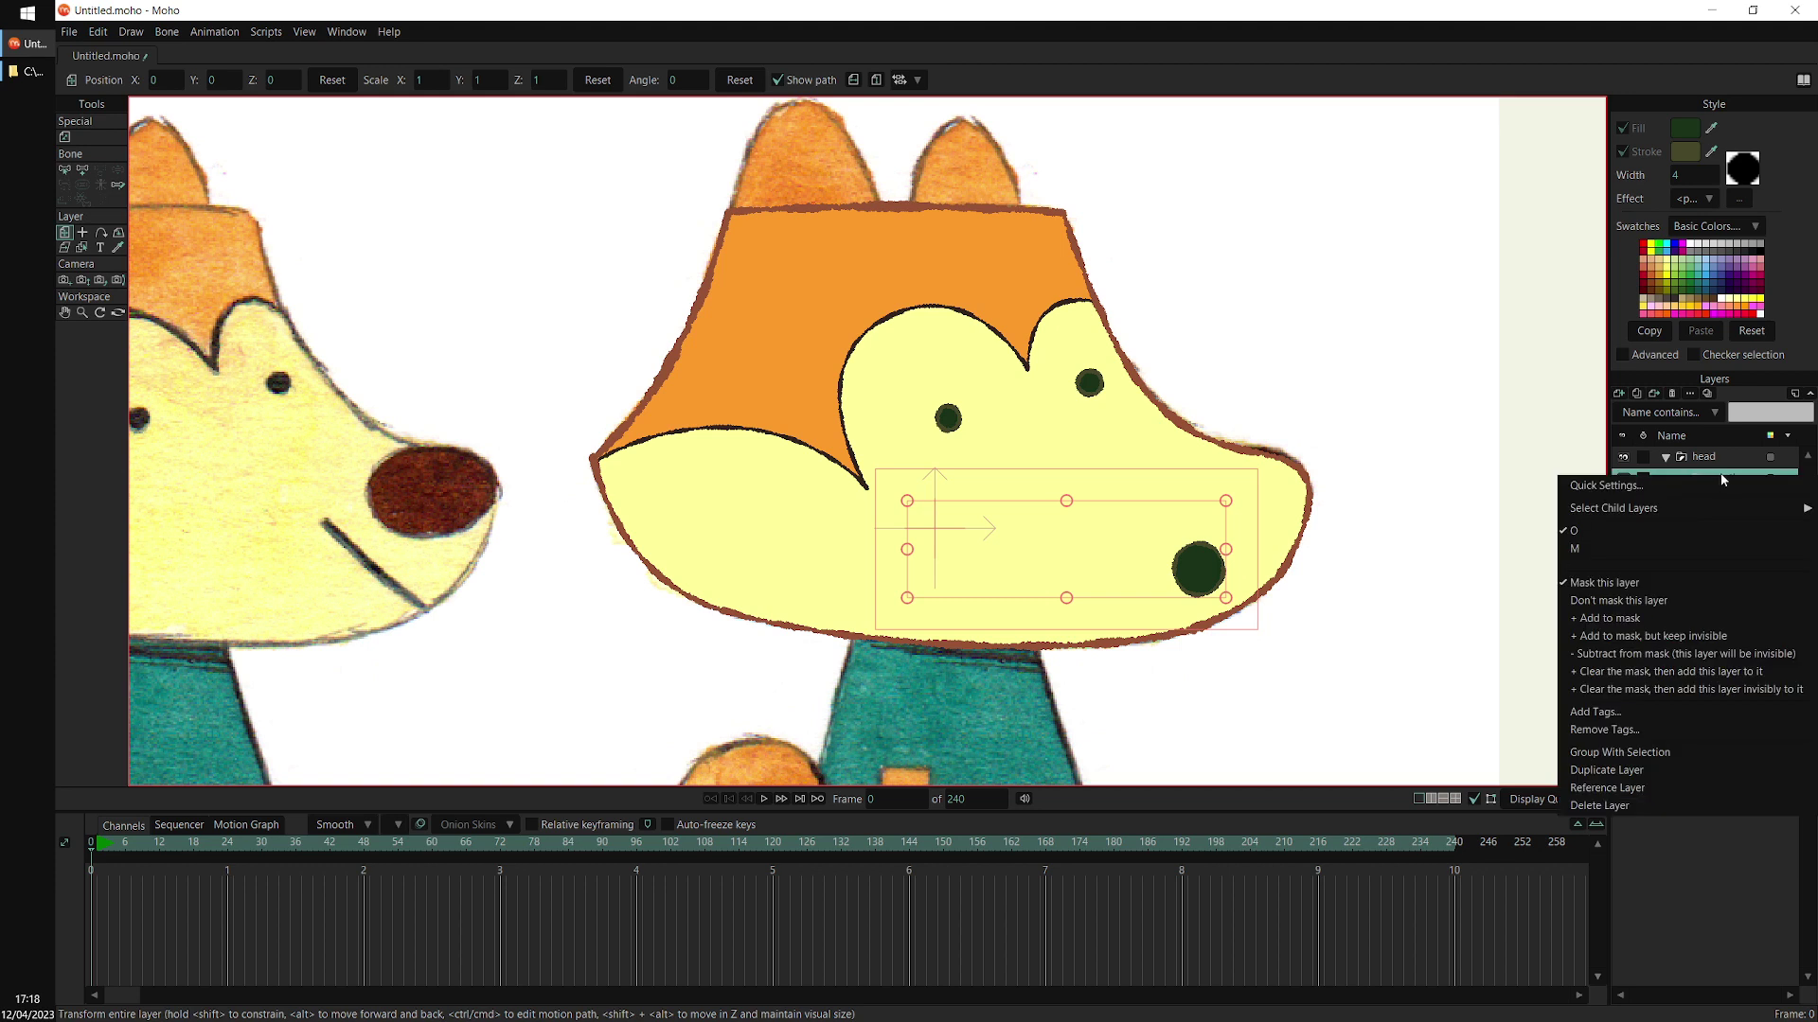
click(1579, 548)
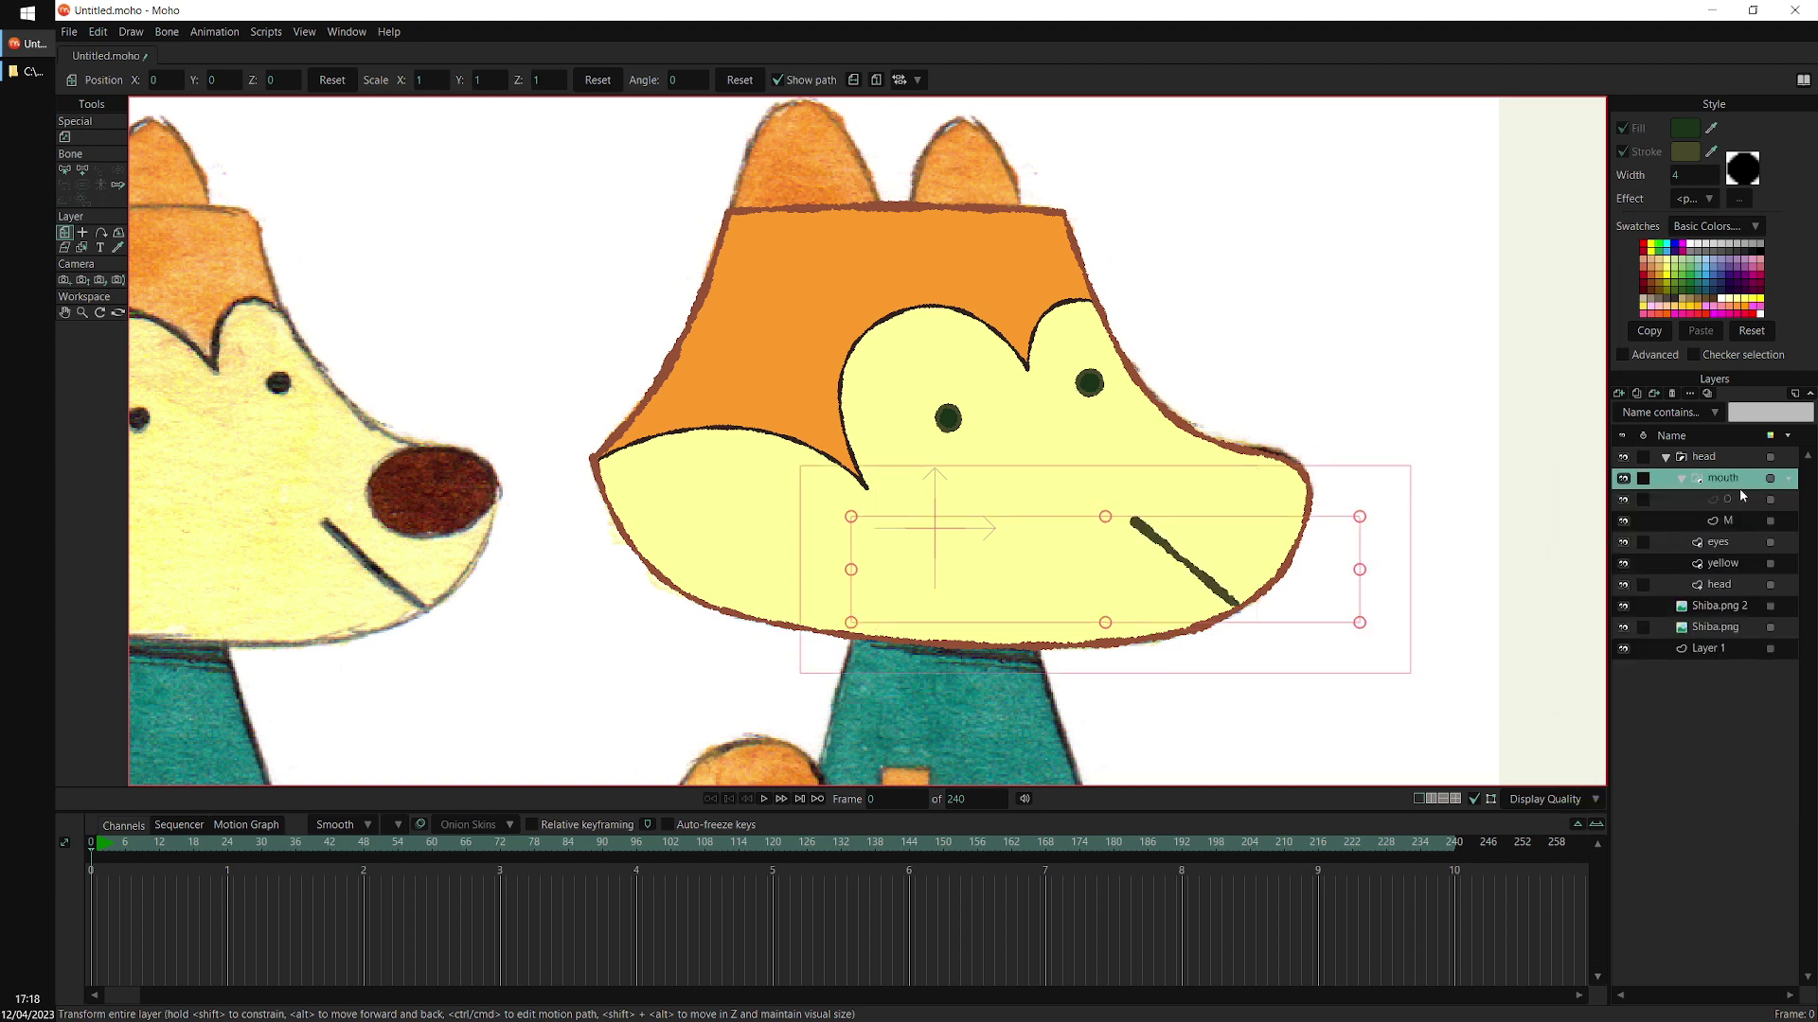
click(1682, 479)
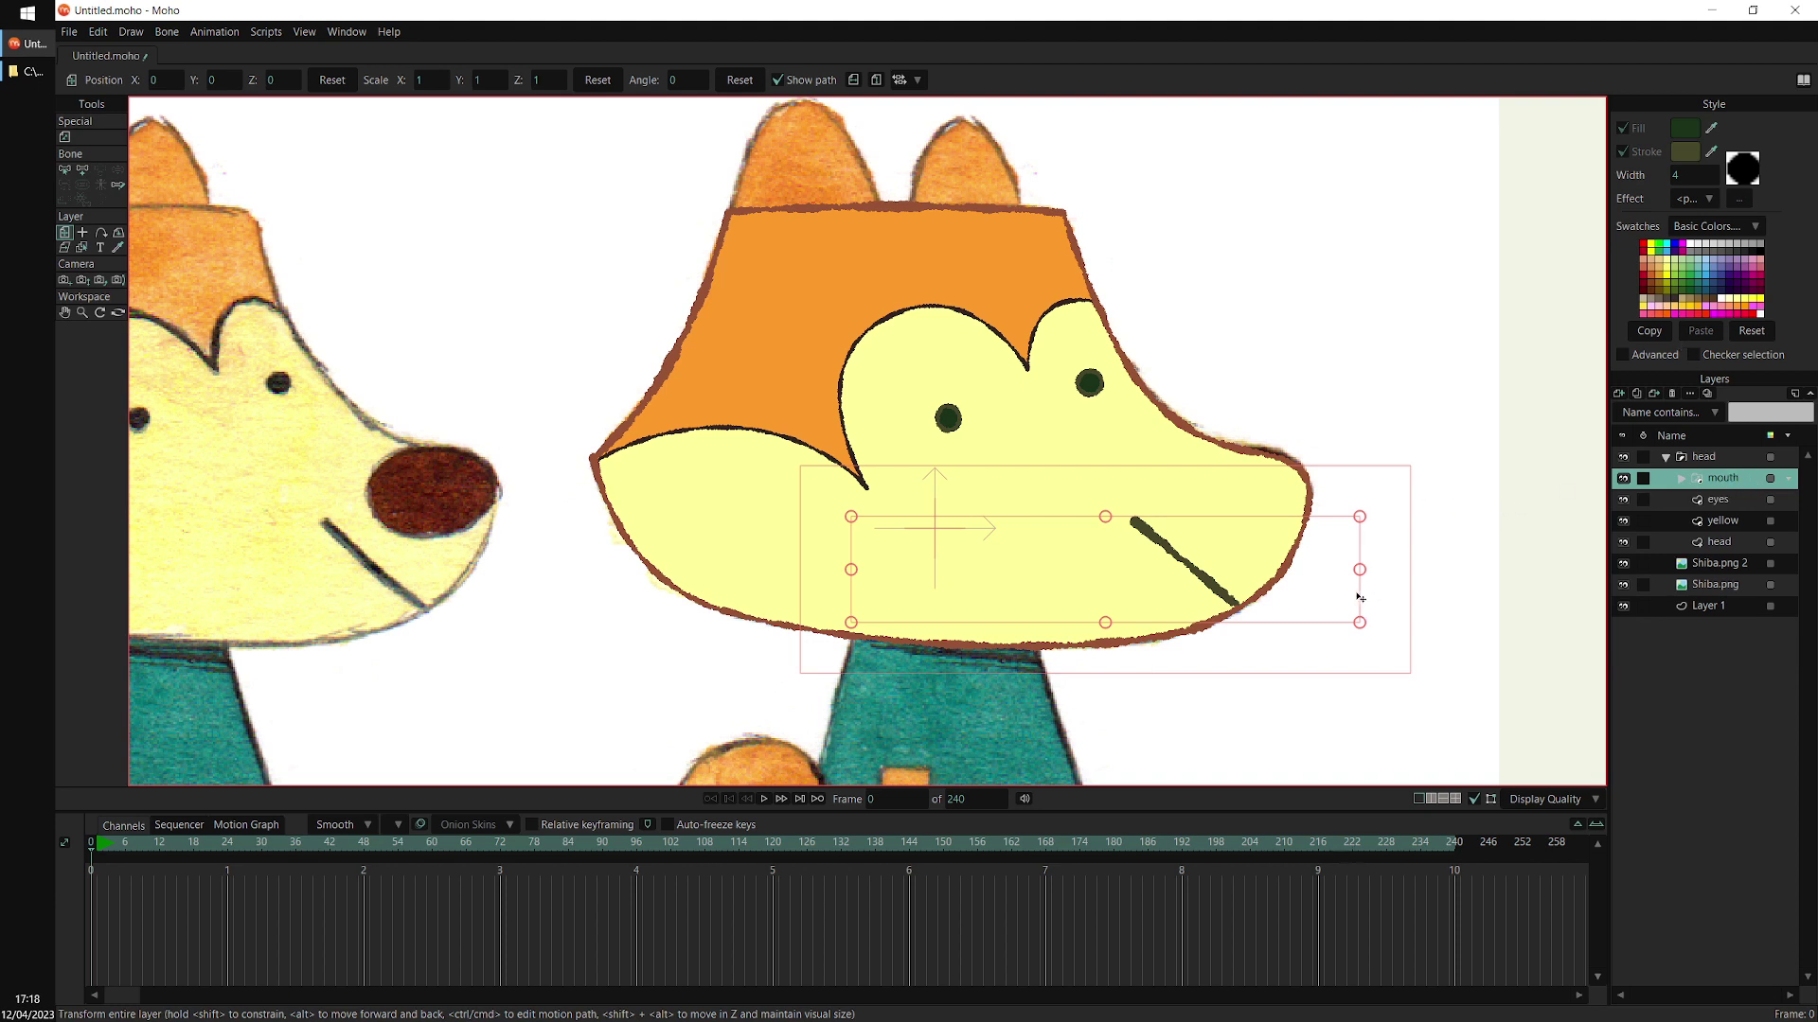
Add a new vector layer named nose above the mouth layer in the head group
drag(1326, 572, 1248, 584)
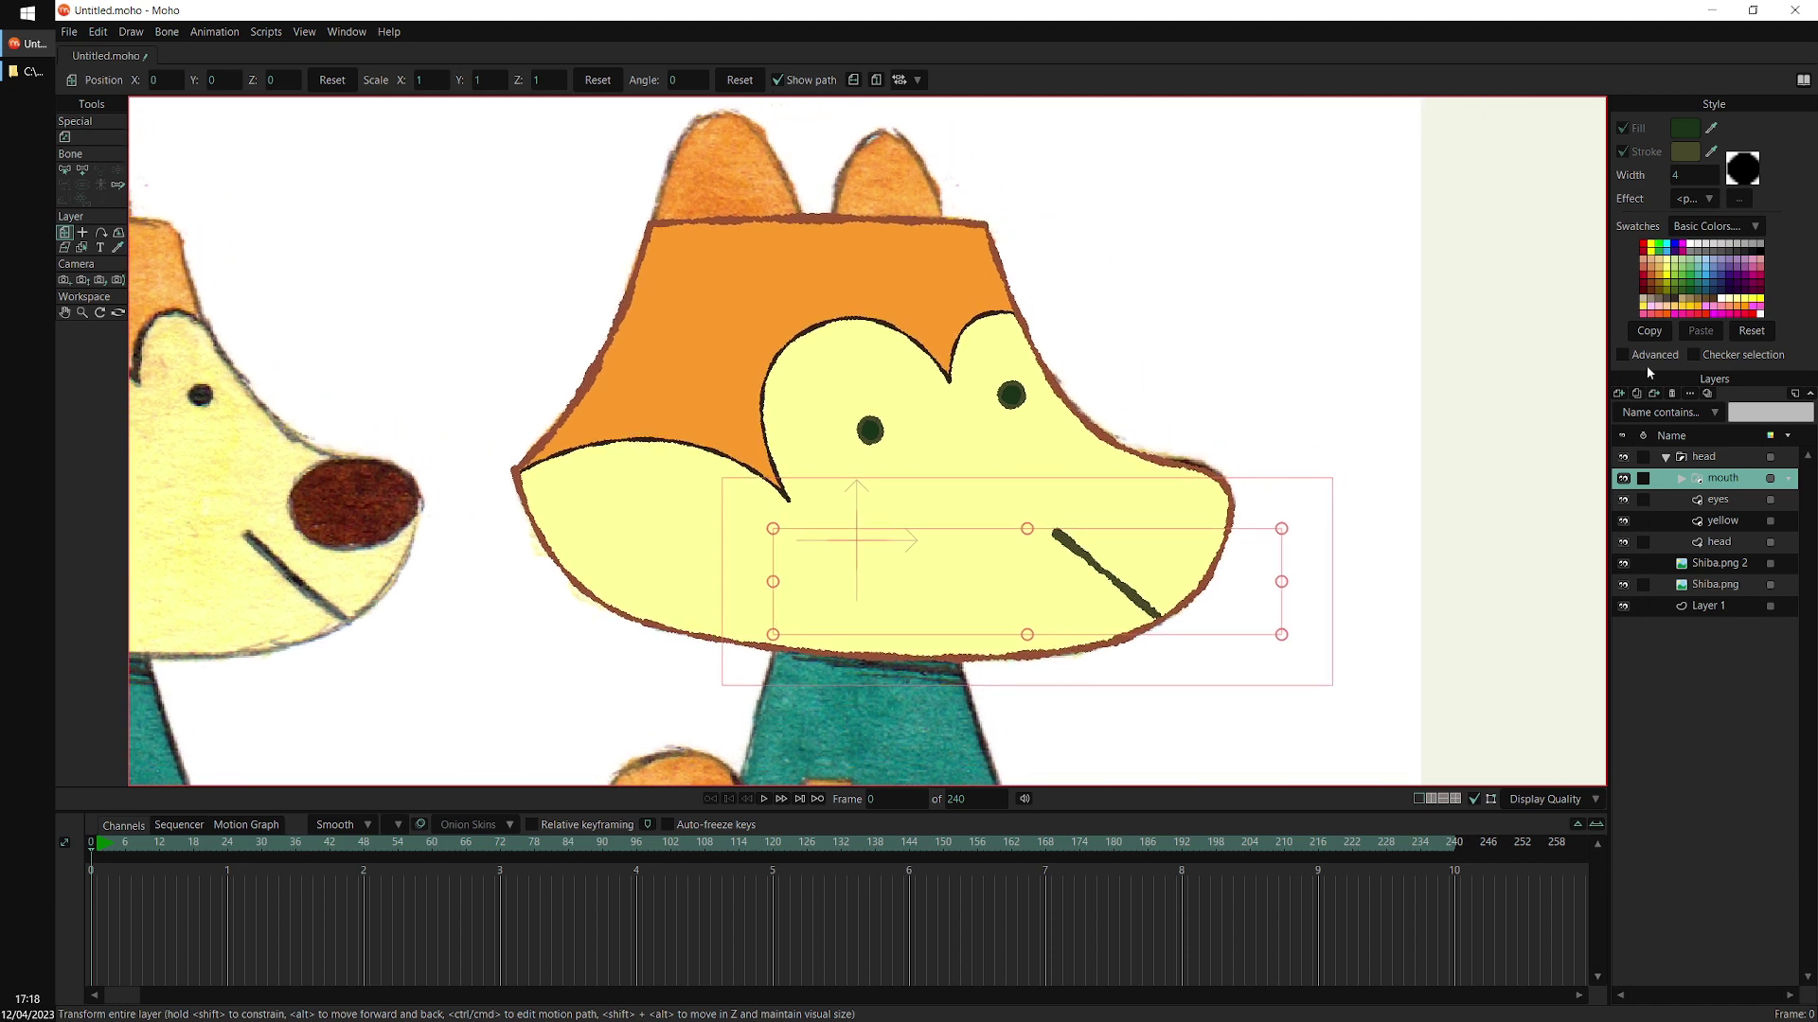
click(1620, 393)
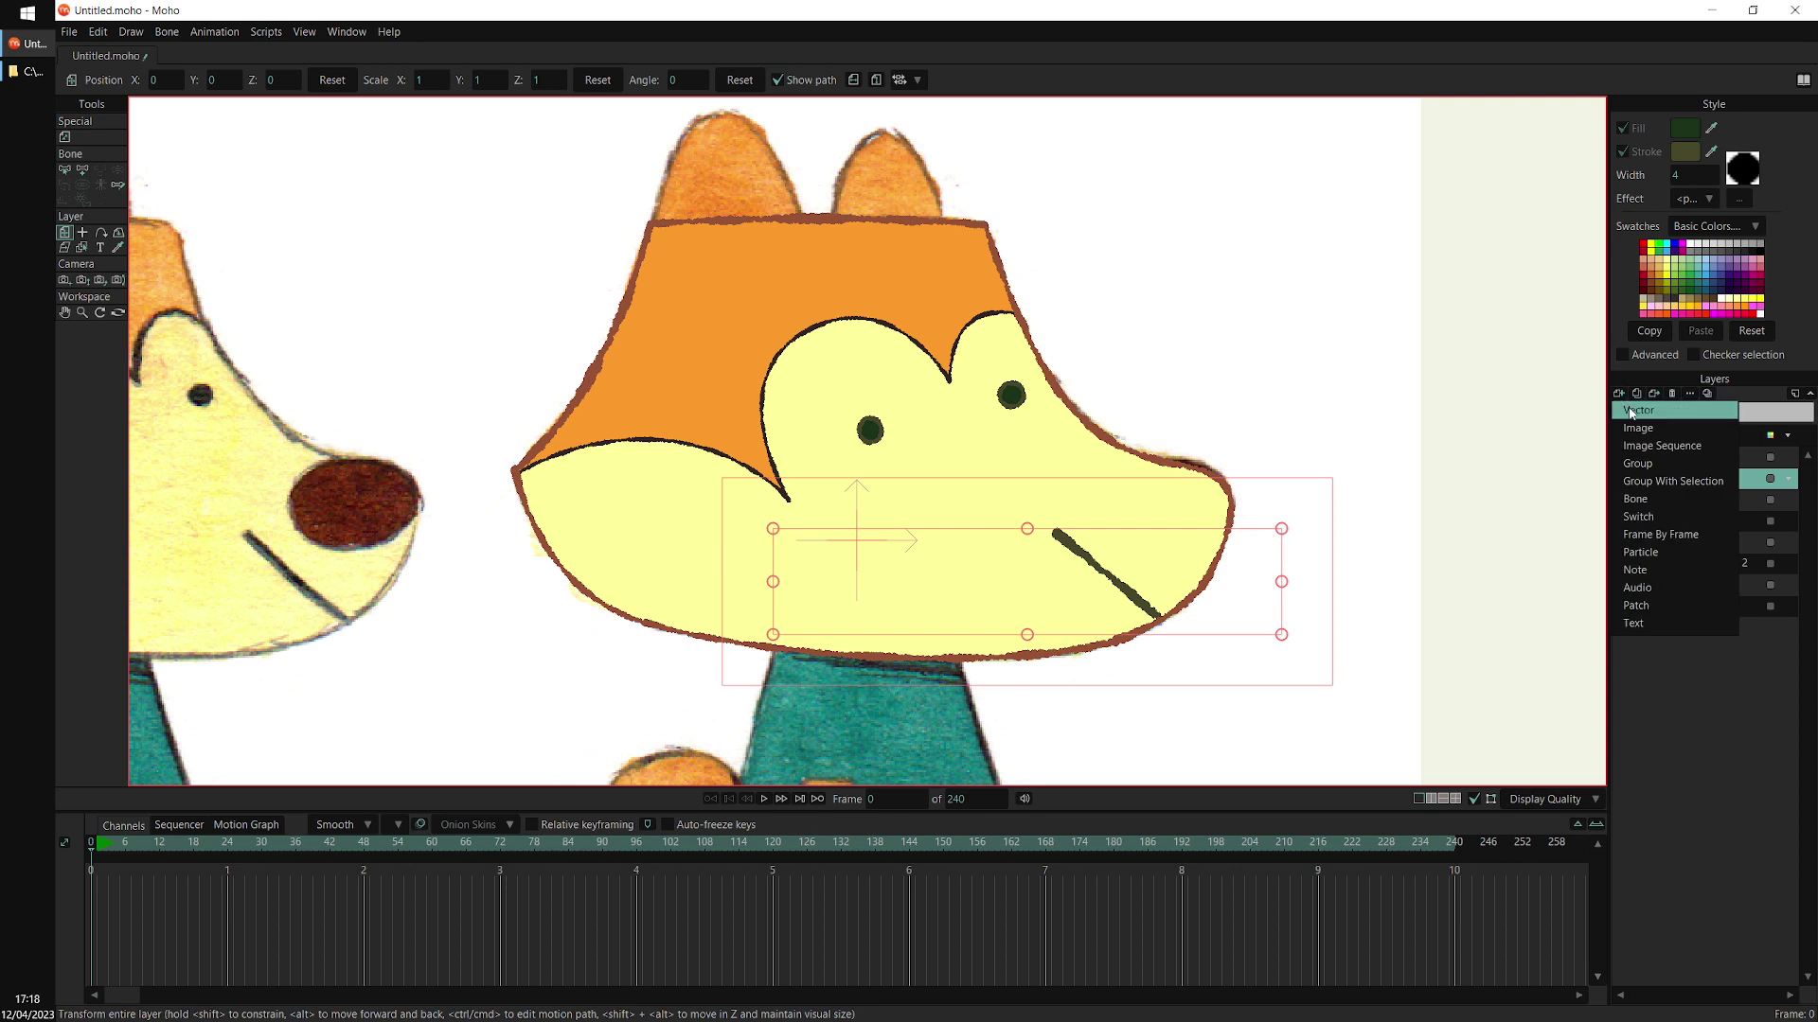
click(1632, 410)
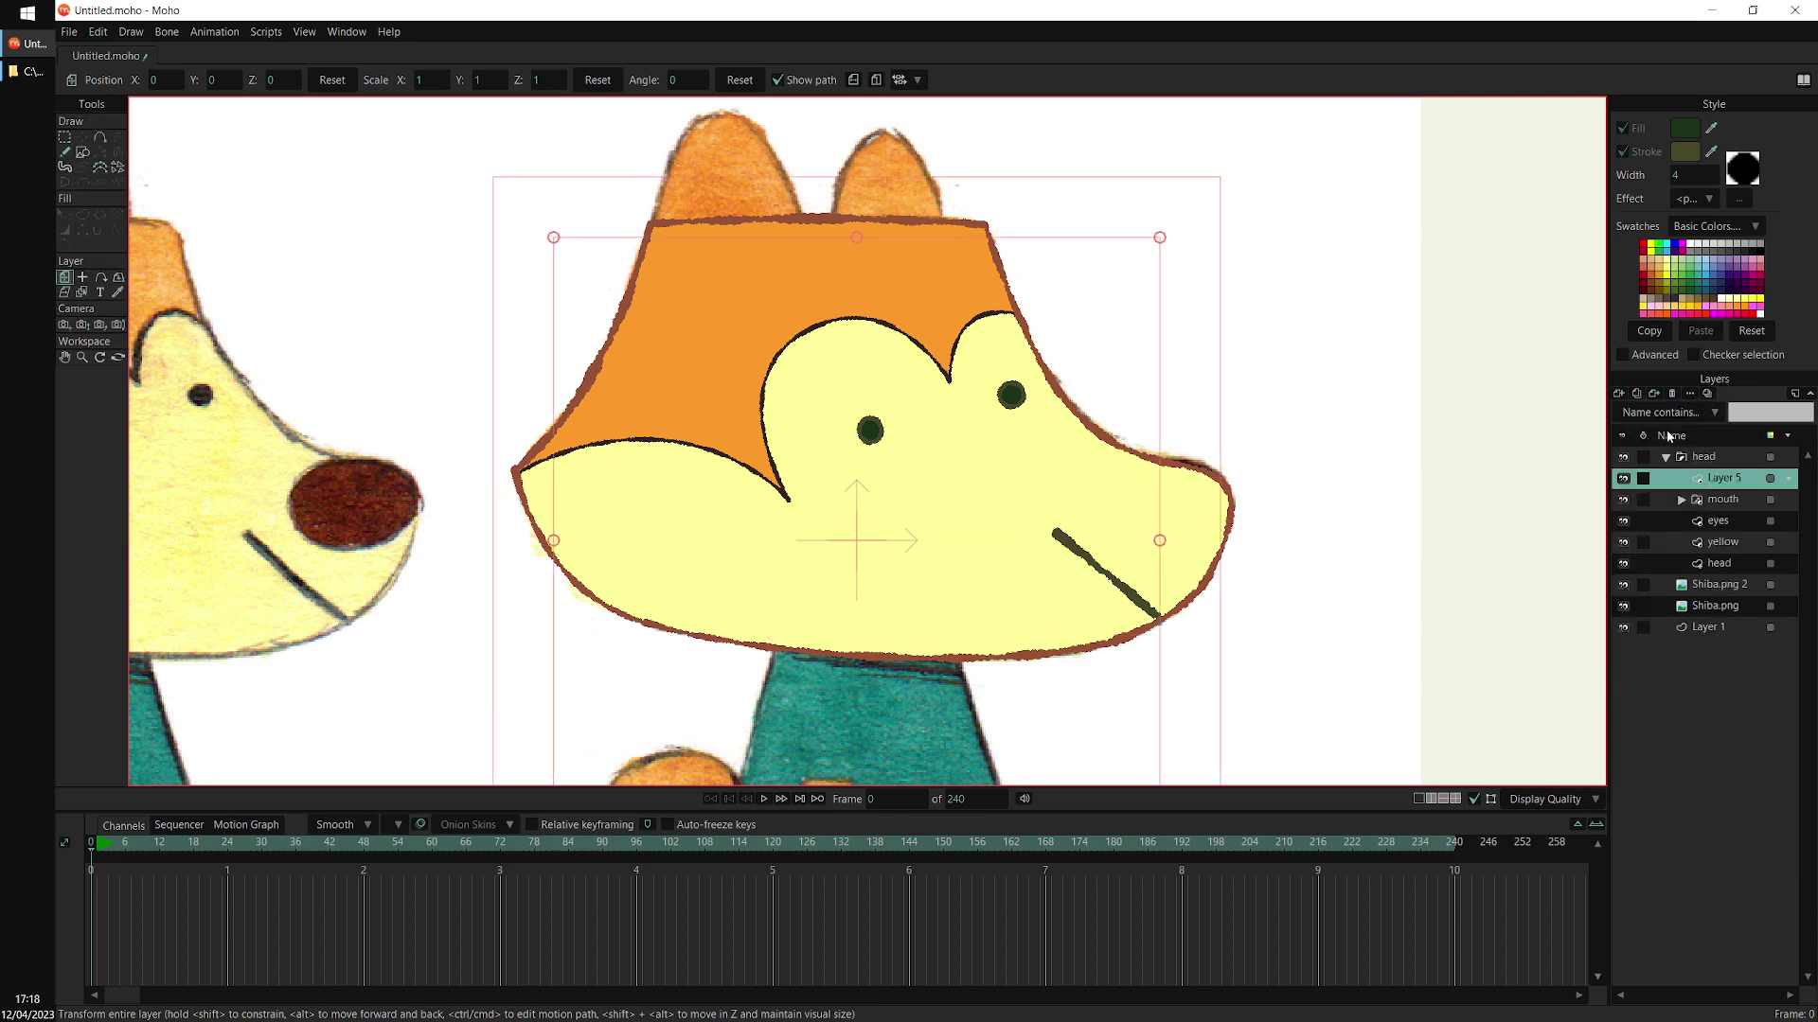
double_click(1734, 480)
text(nose)
key(Return)
Hide the head group, draw an oval over the reference nose, and adjust its curvature to match the outline
click(1623, 456)
mouse_move(1287, 580)
mouse_down()
mouse_move(1183, 588)
mouse_move(1127, 561)
mouse_up()
click(82, 152)
key(t)
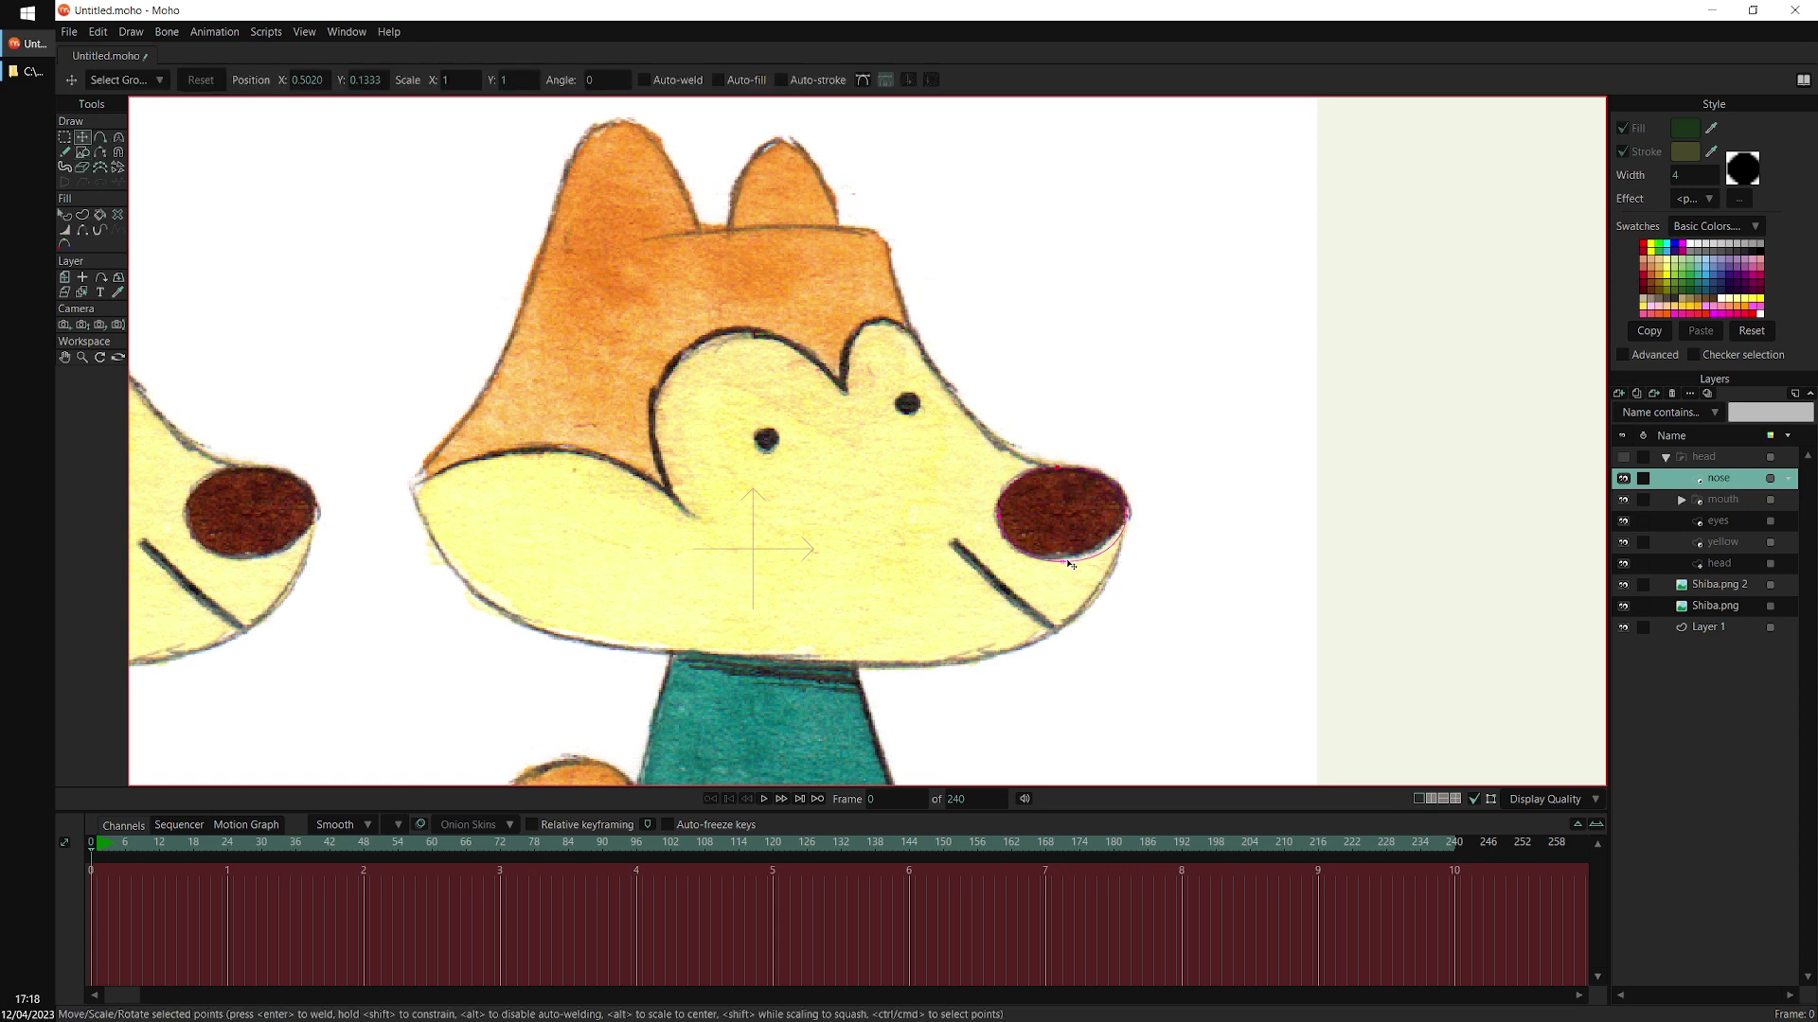
key(c)
drag(1108, 551, 1107, 550)
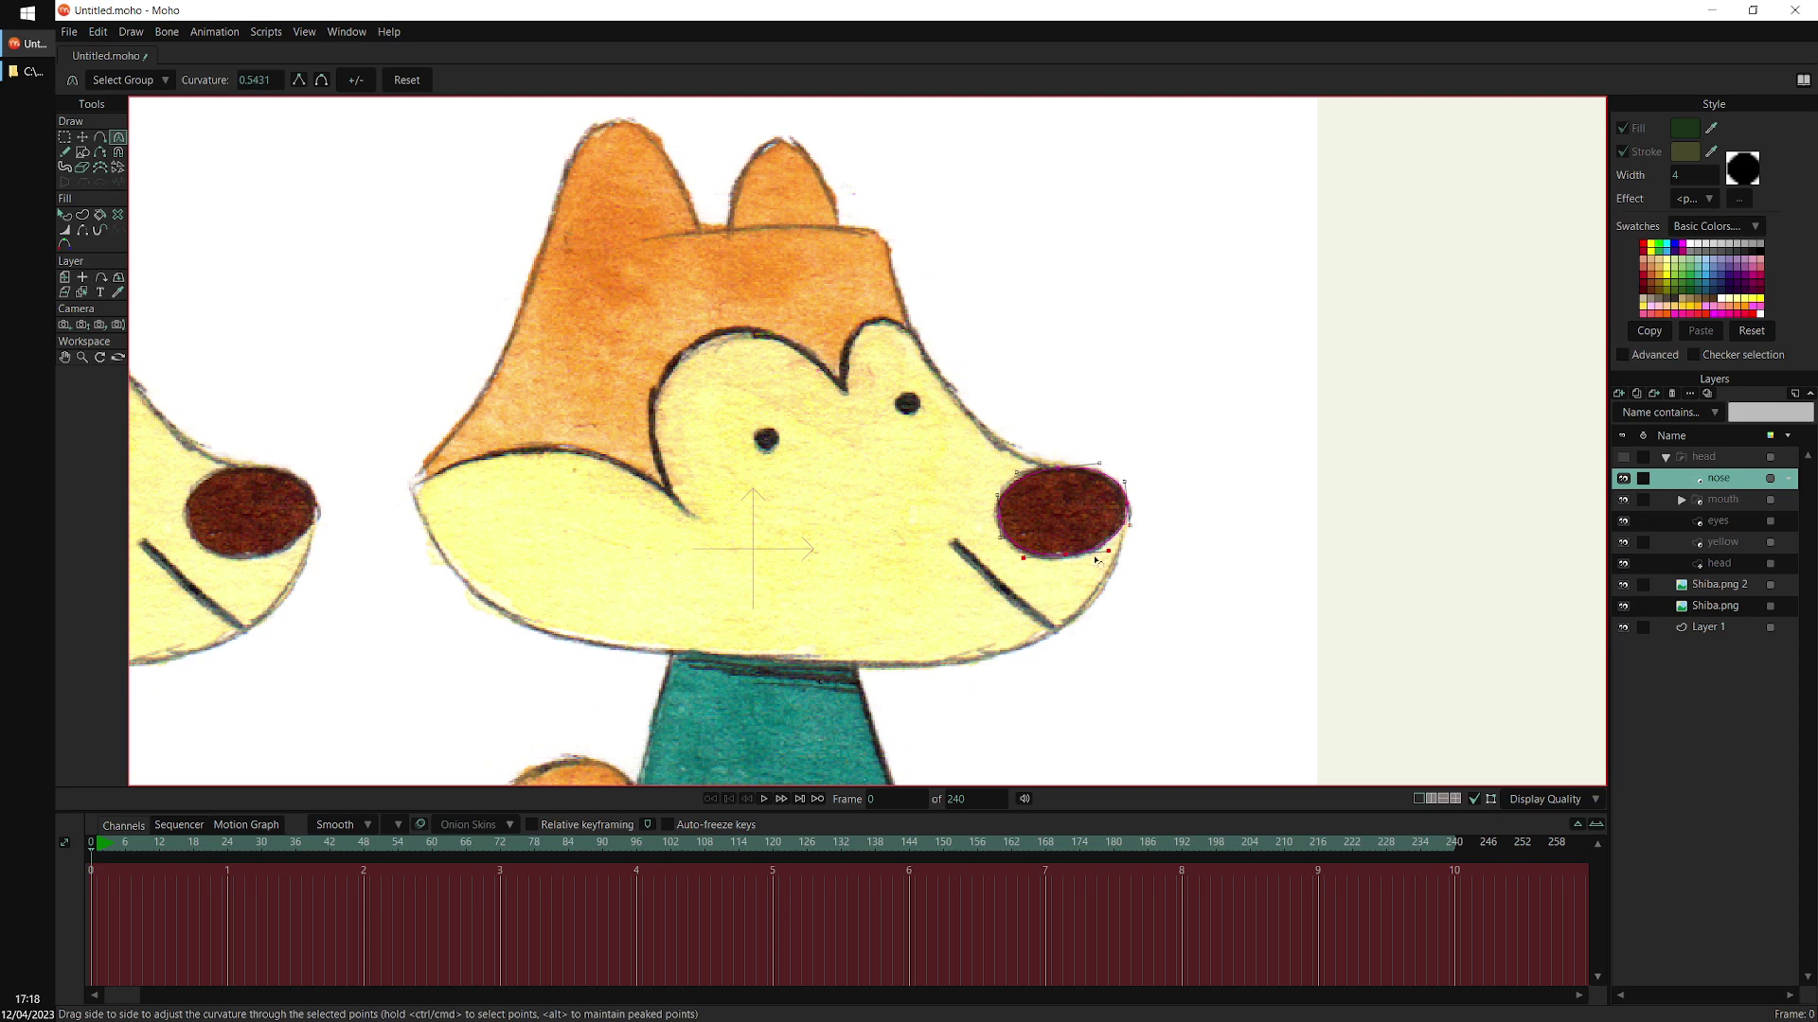
Show the head group and recolor the nose with a dark red fill and reddish-brown stroke sampled from the reference nose
click(1623, 457)
scroll(1236, 470, down, 4)
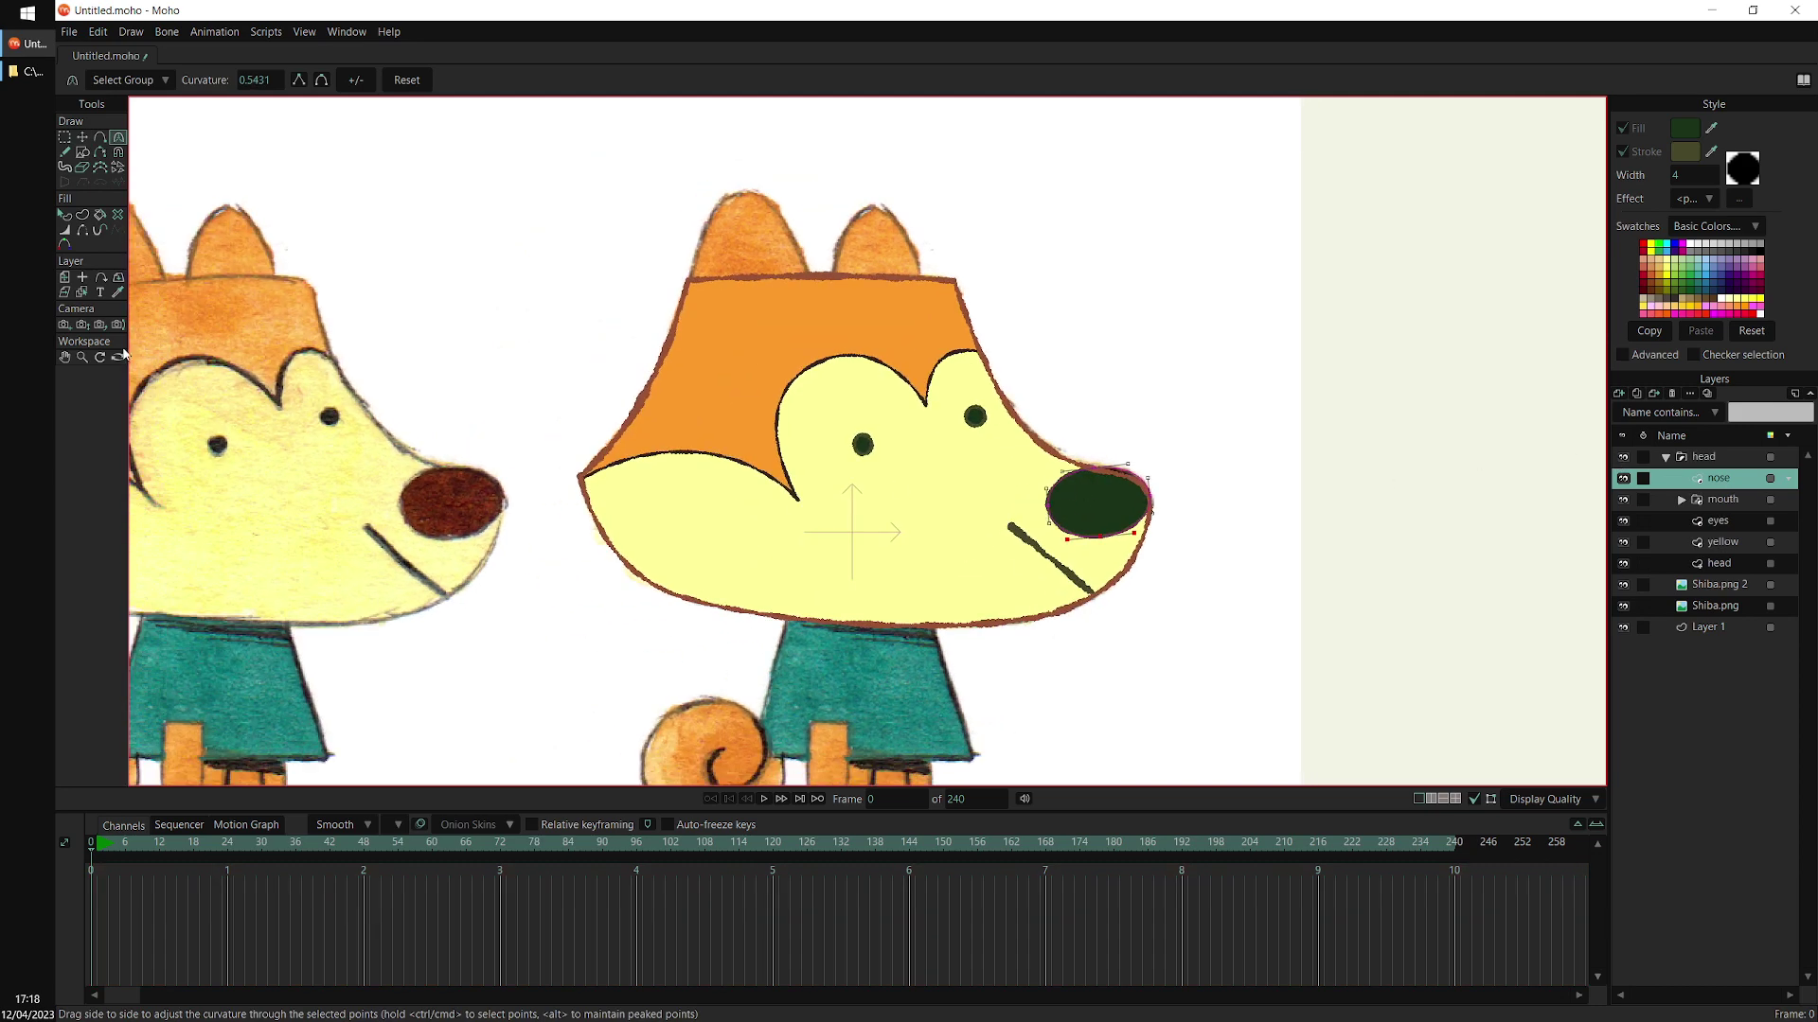
click(66, 214)
click(1098, 502)
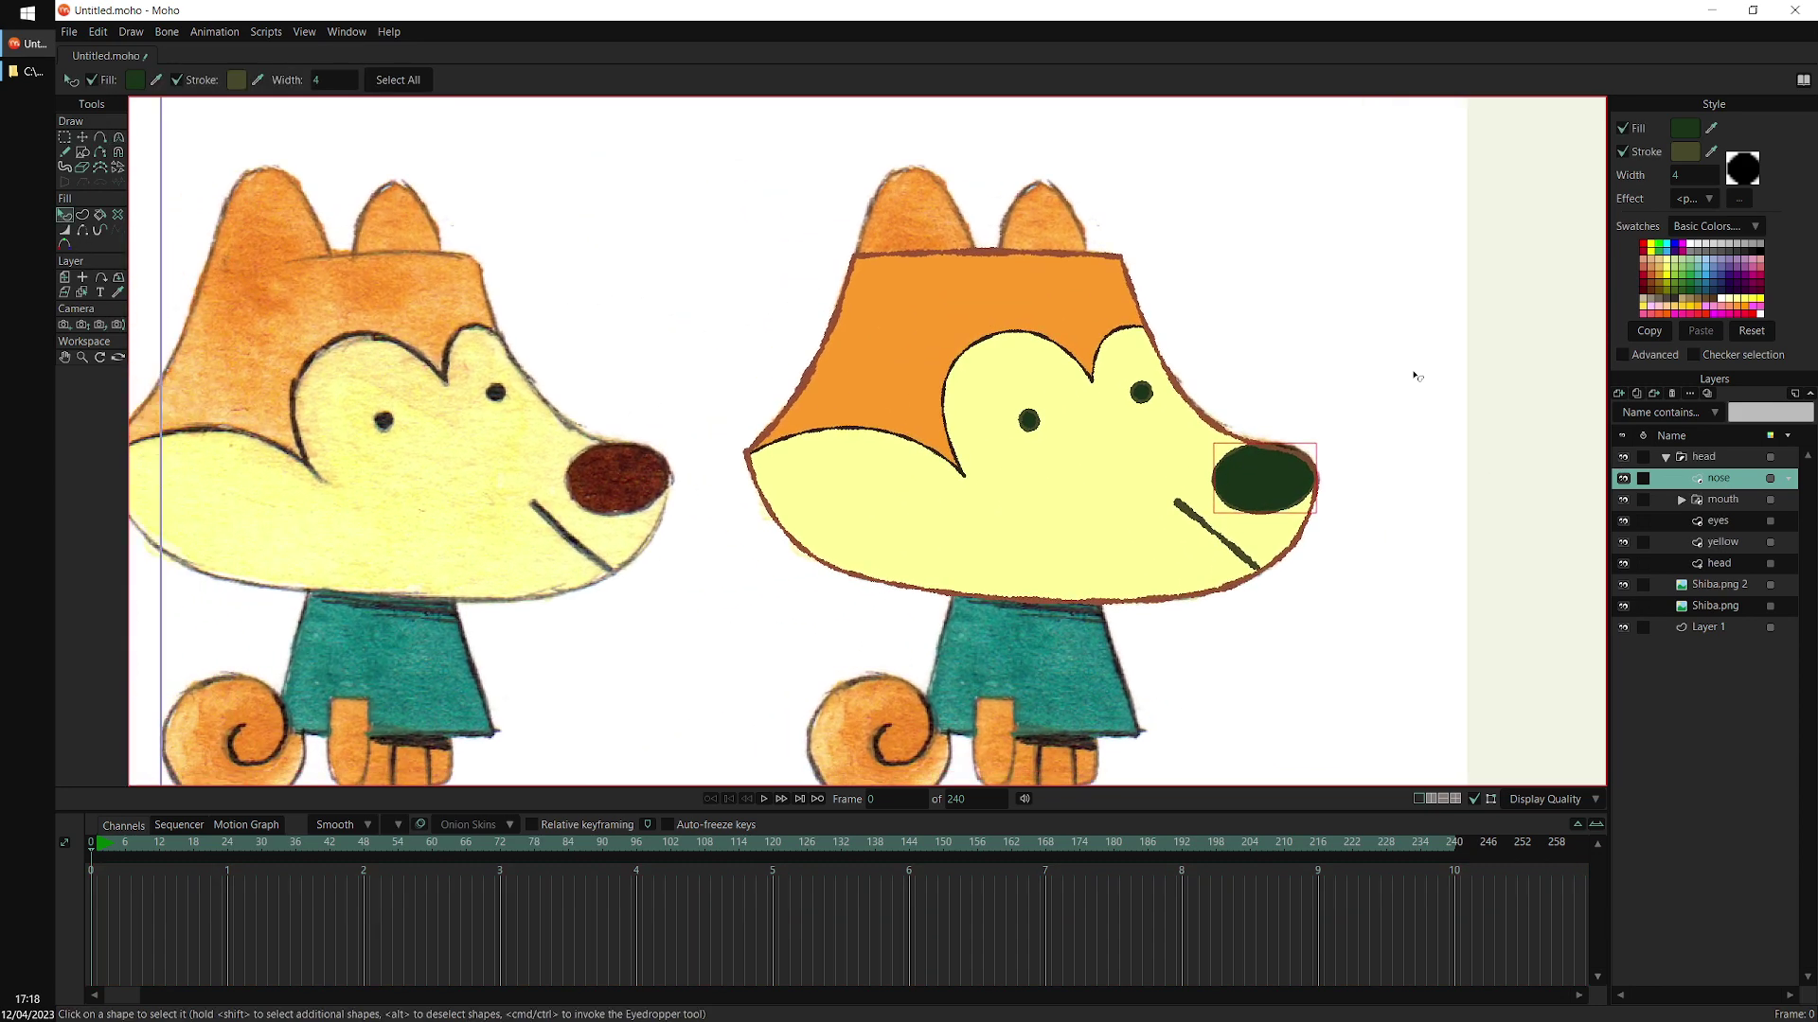
click(1711, 130)
click(623, 469)
click(1710, 151)
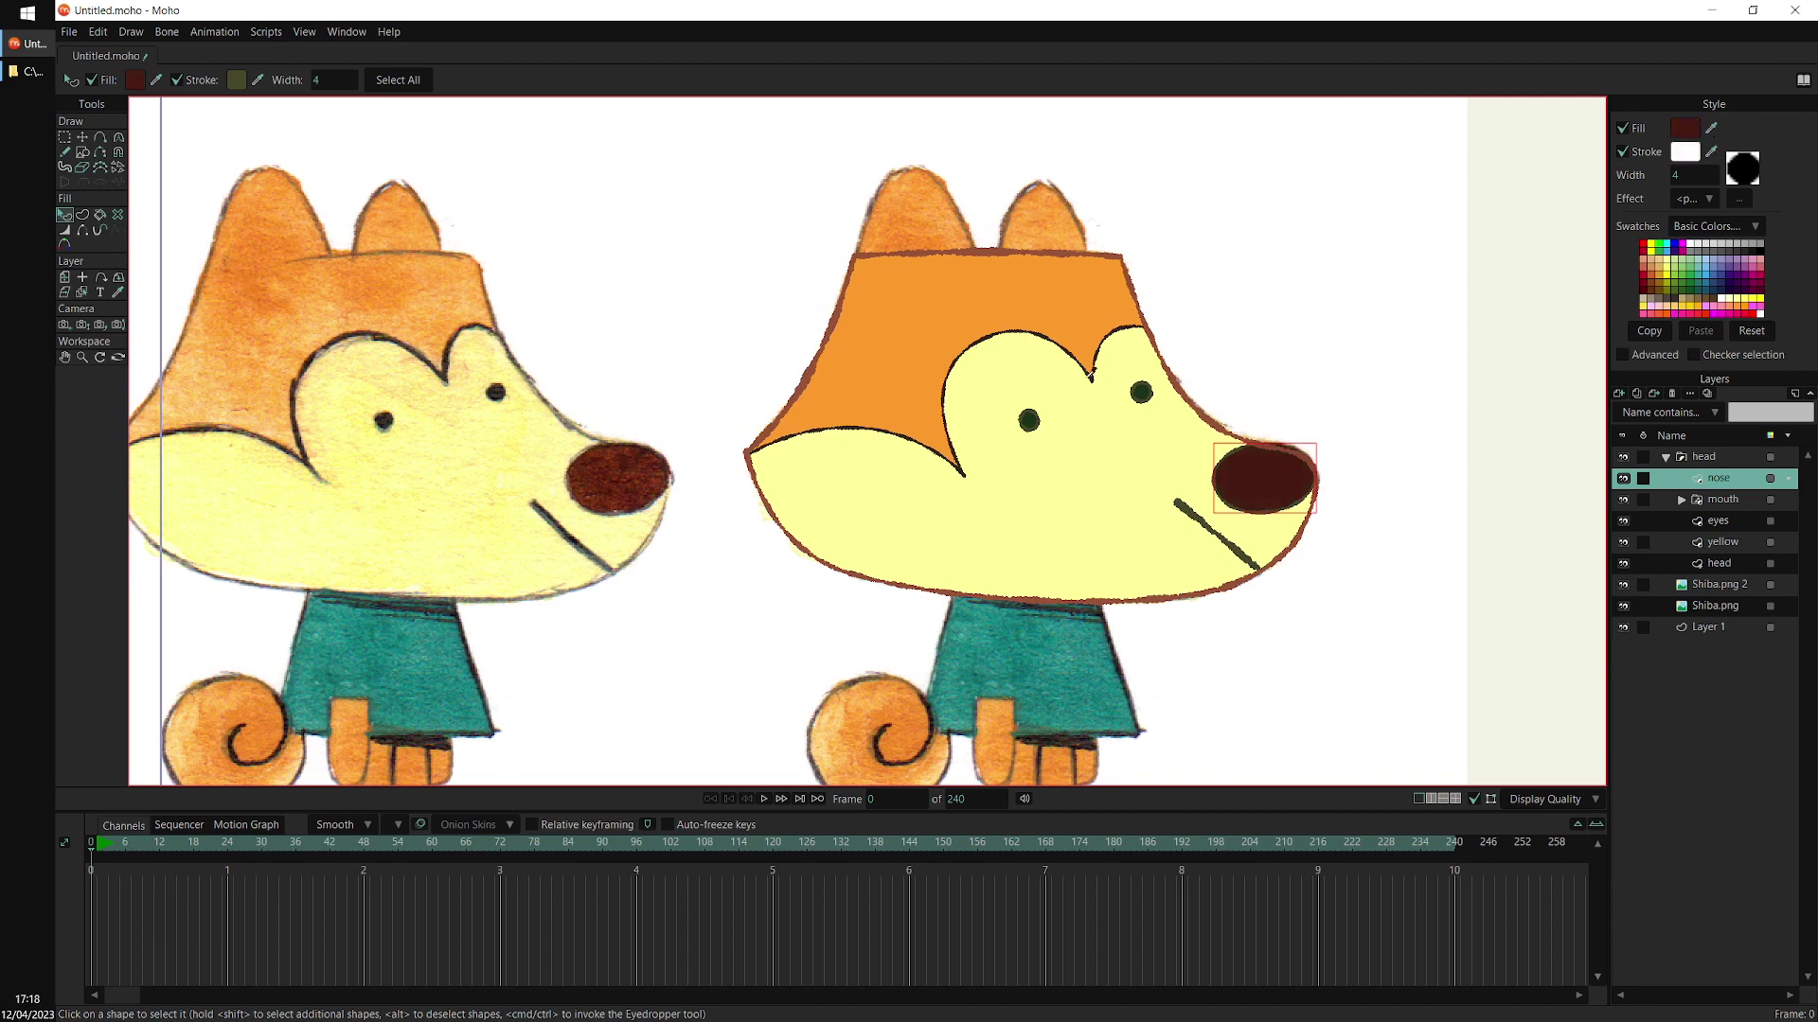
click(571, 488)
click(579, 495)
click(1348, 515)
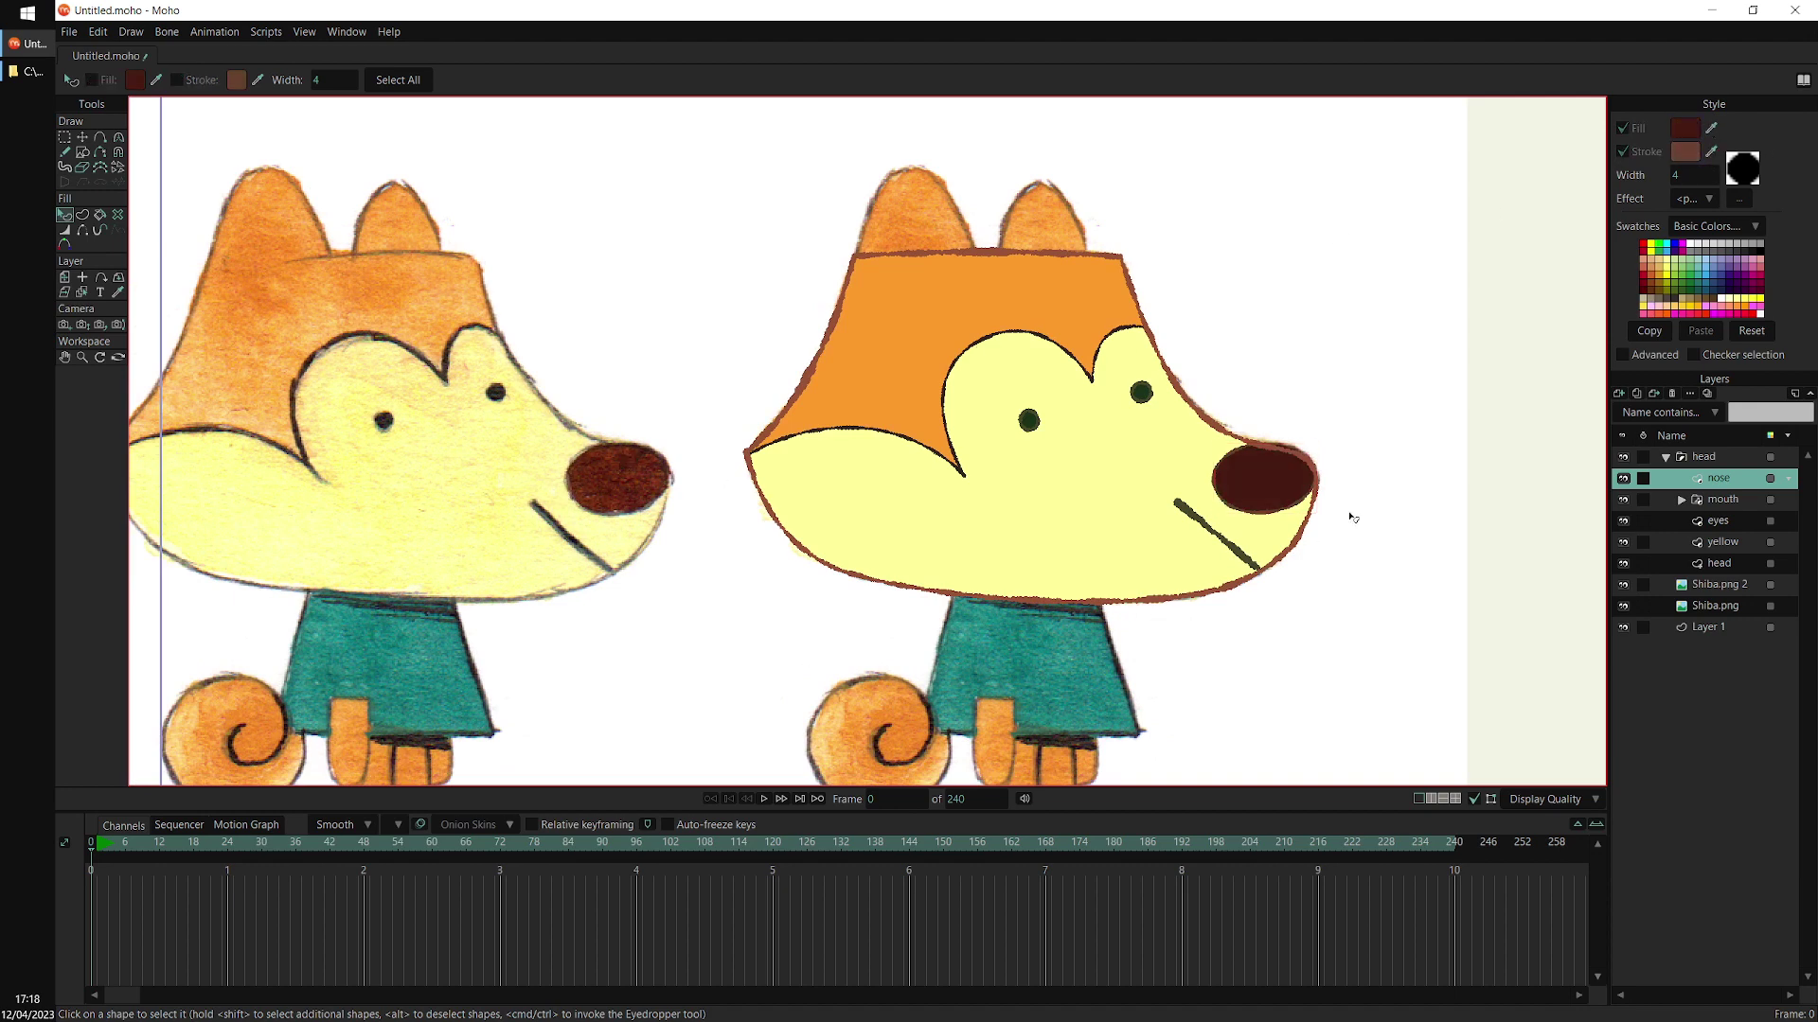
Add a new vector layer named ear 1 above the nose layer in the head group
drag(1513, 528, 1394, 571)
scroll(1319, 552, down, 3)
drag(1271, 570, 1233, 563)
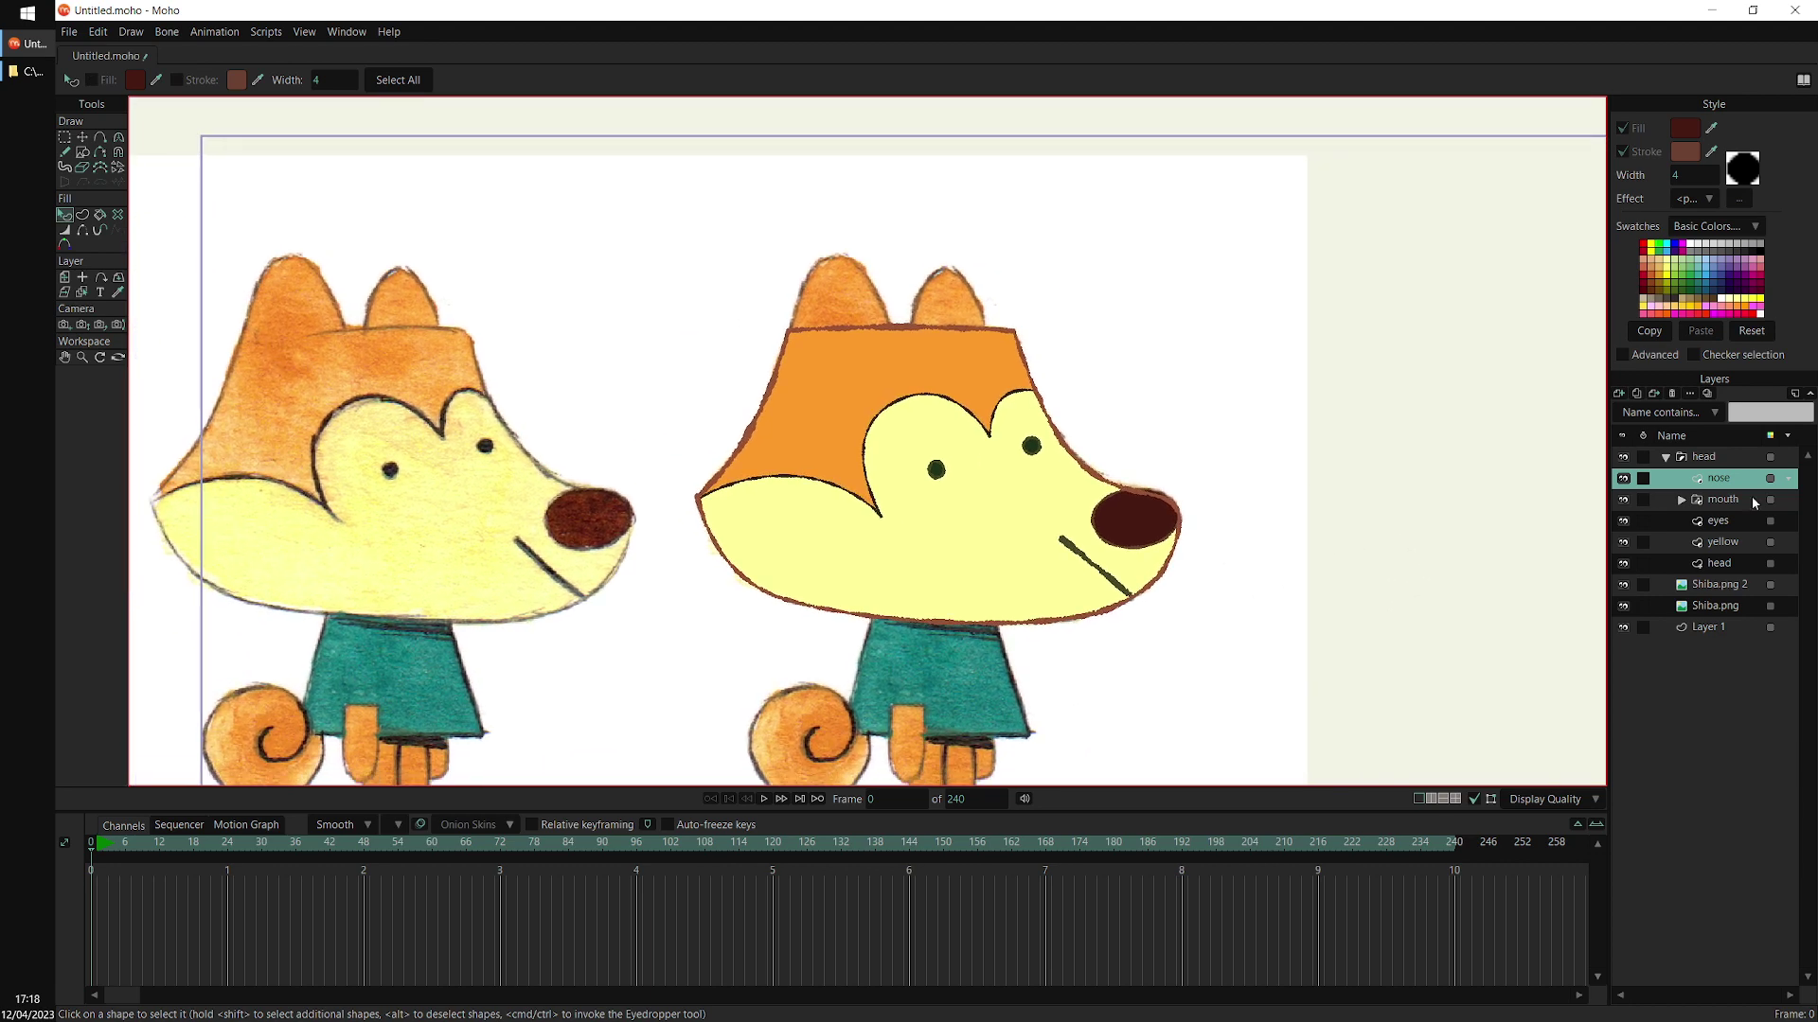
click(1618, 393)
click(1642, 413)
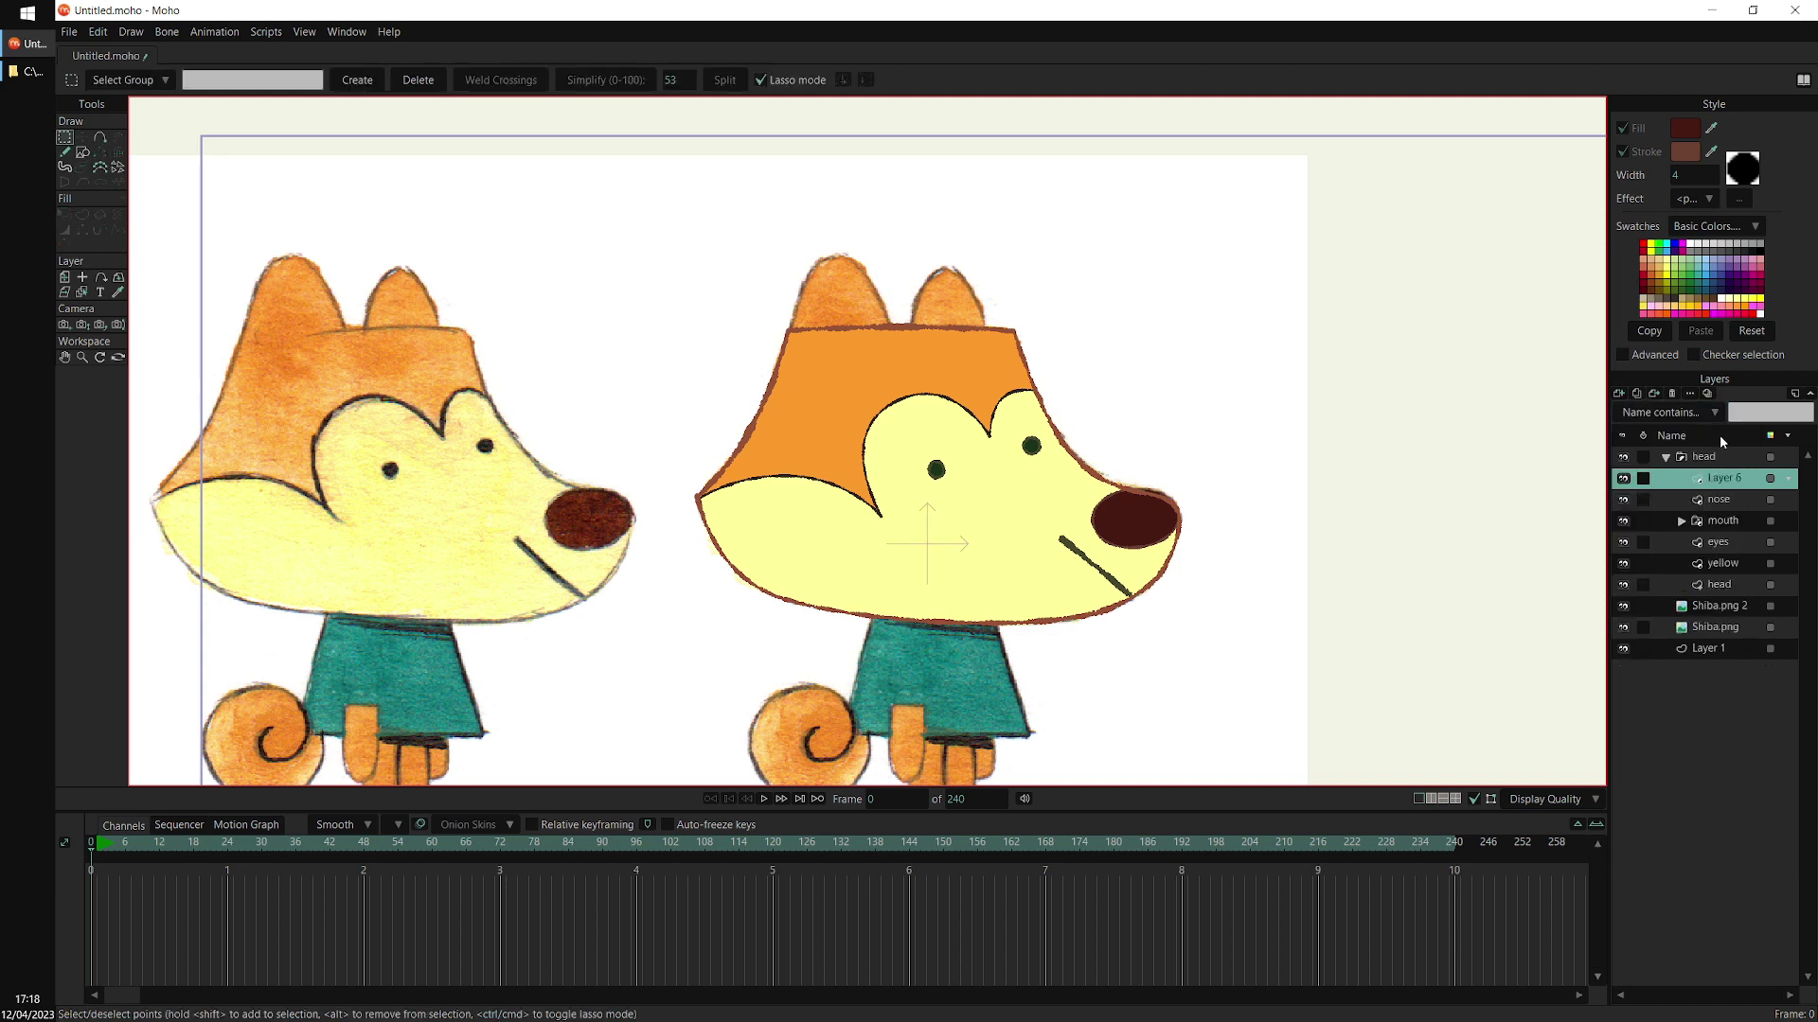
double_click(1738, 482)
text(ear 1)
key(Return)
Draw a closed triangular outline over the larger ear, from its base corners to its tip
scroll(861, 443, up, 5)
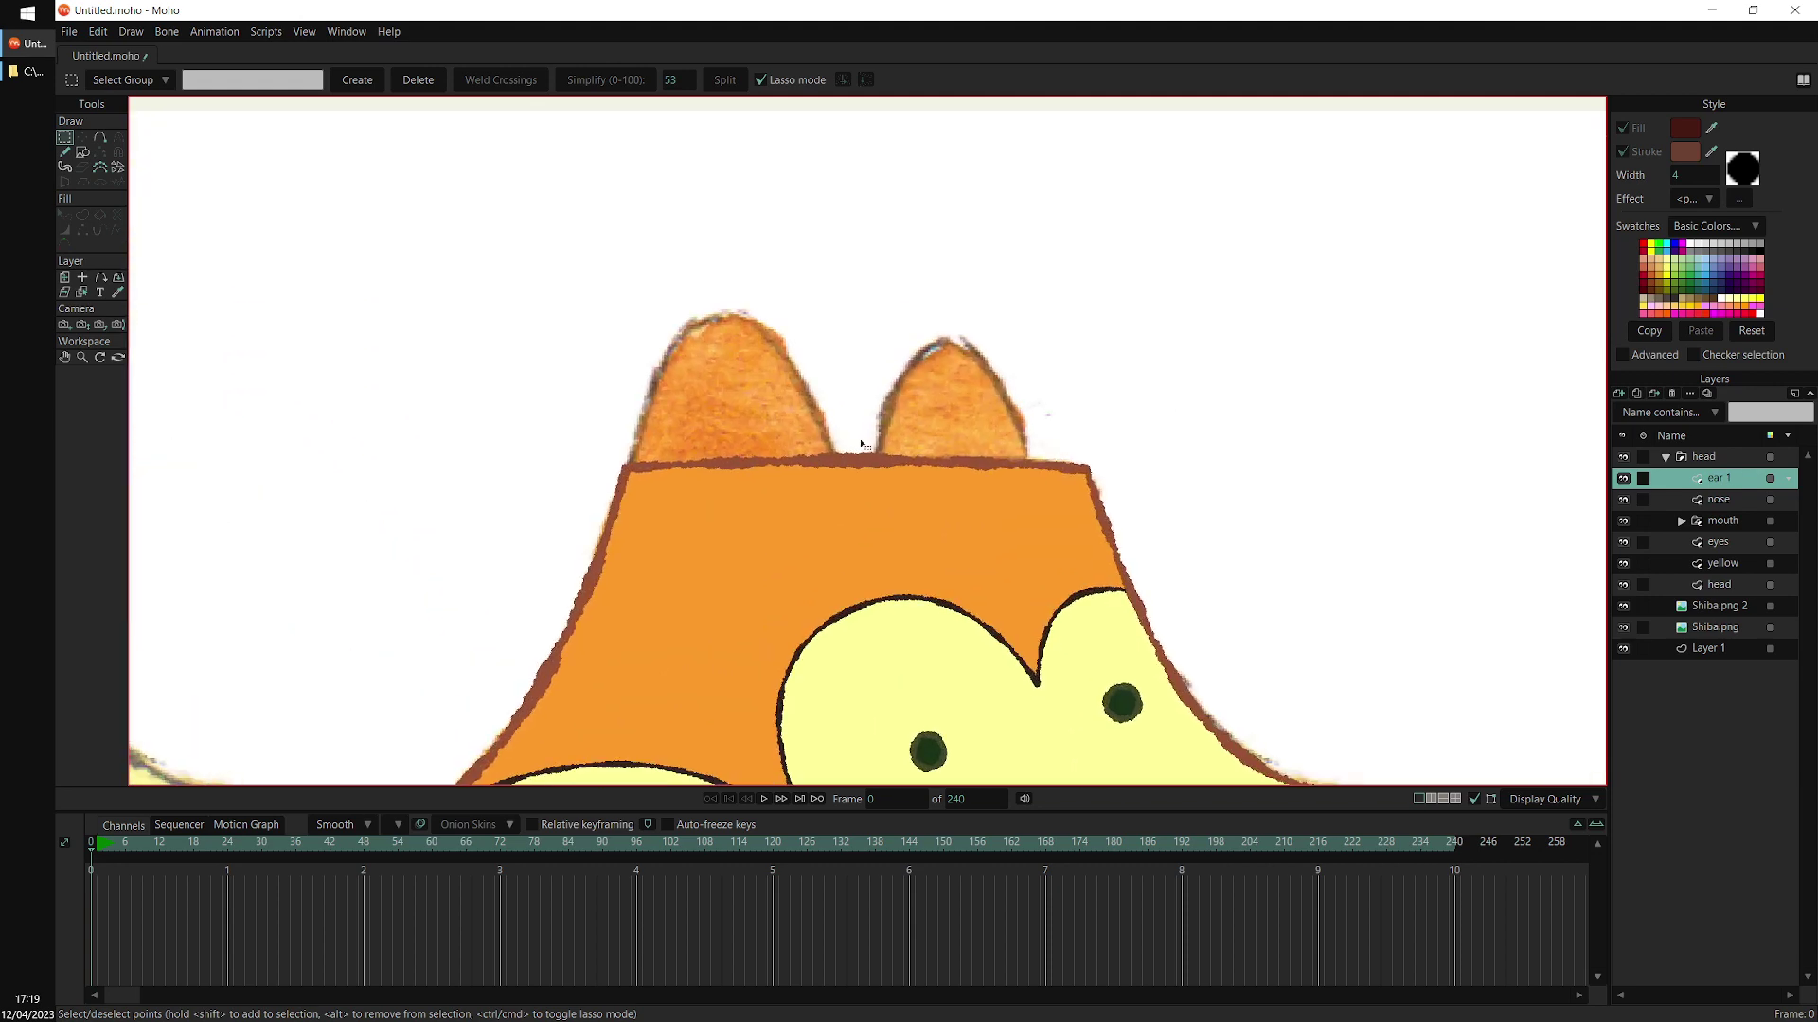
scroll(862, 443, up, 3)
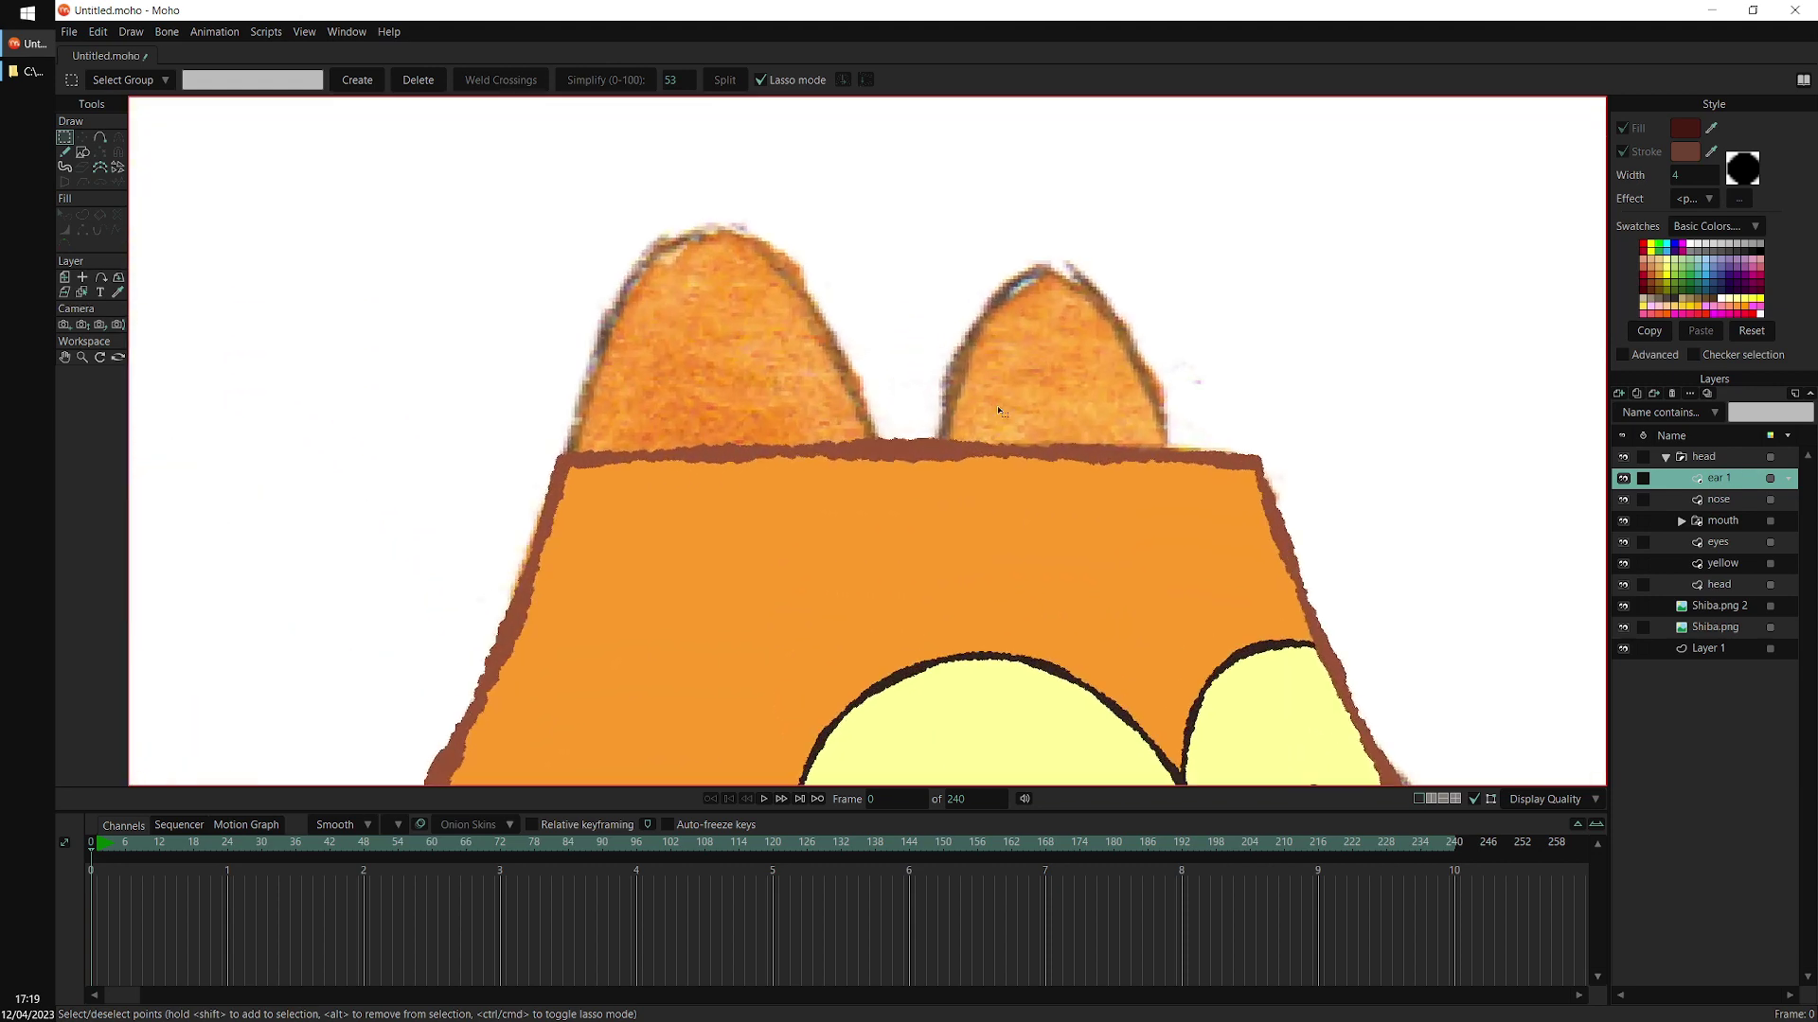
click(99, 136)
click(539, 502)
mouse_move(545, 495)
mouse_down()
mouse_move(677, 250)
mouse_move(825, 485)
mouse_move(842, 481)
mouse_move(539, 505)
mouse_up()
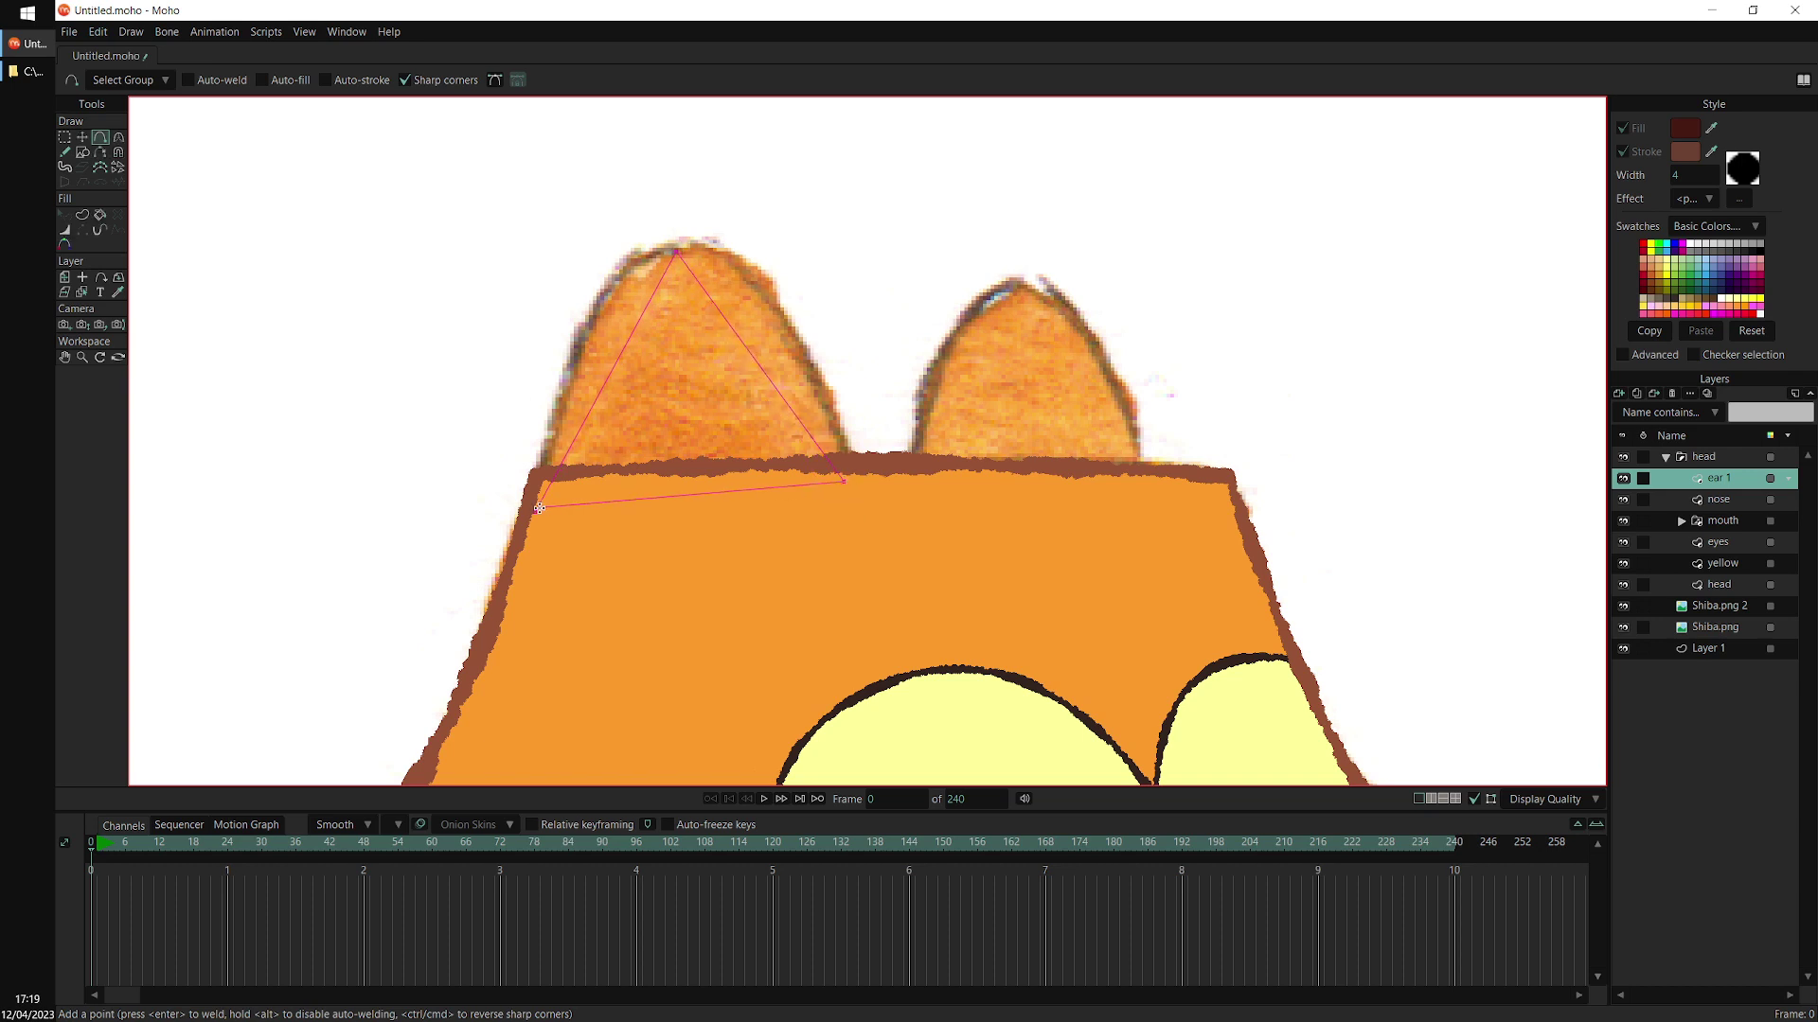
Add points along the base and sides of the ear outline and curve it to follow the reference ear
drag(712, 494, 702, 549)
drag(614, 381, 579, 358)
drag(762, 369, 1268, 301)
key(c)
drag(676, 252, 1296, 263)
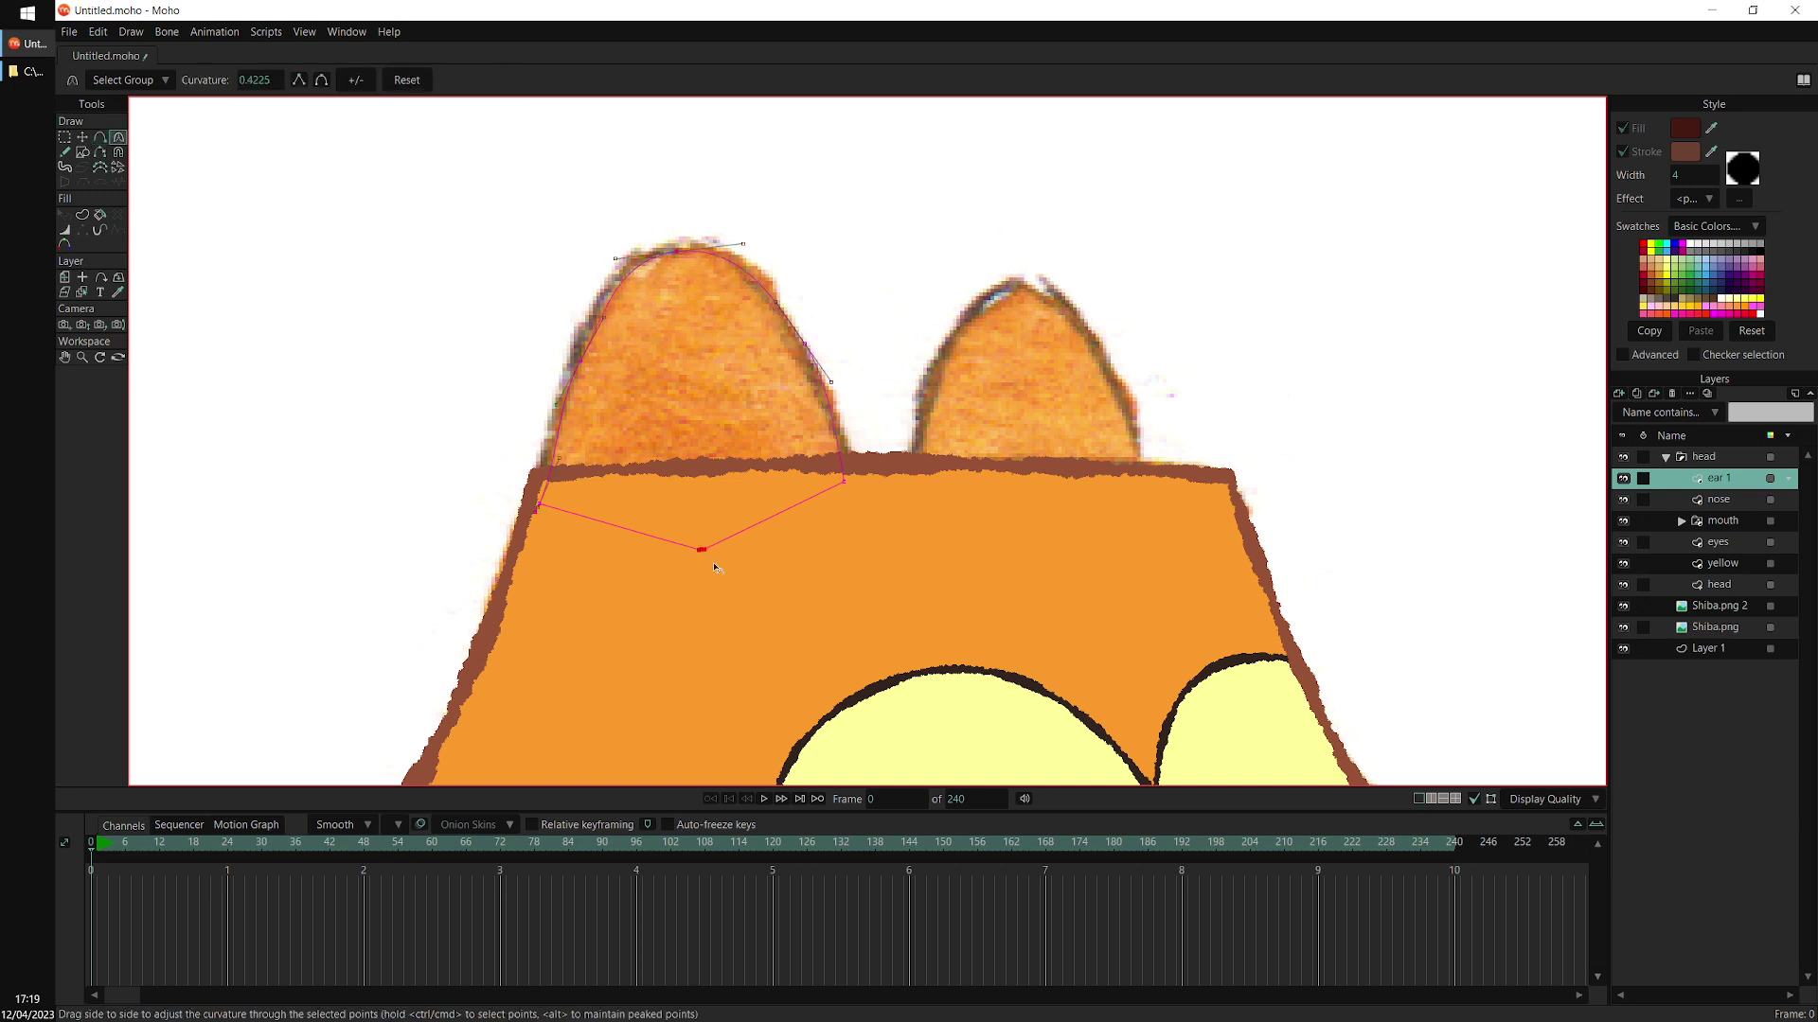
Round the base of the ear outline and create a shape with both fill and stroke from it
drag(701, 549, 901, 351)
scroll(893, 385, down, 2)
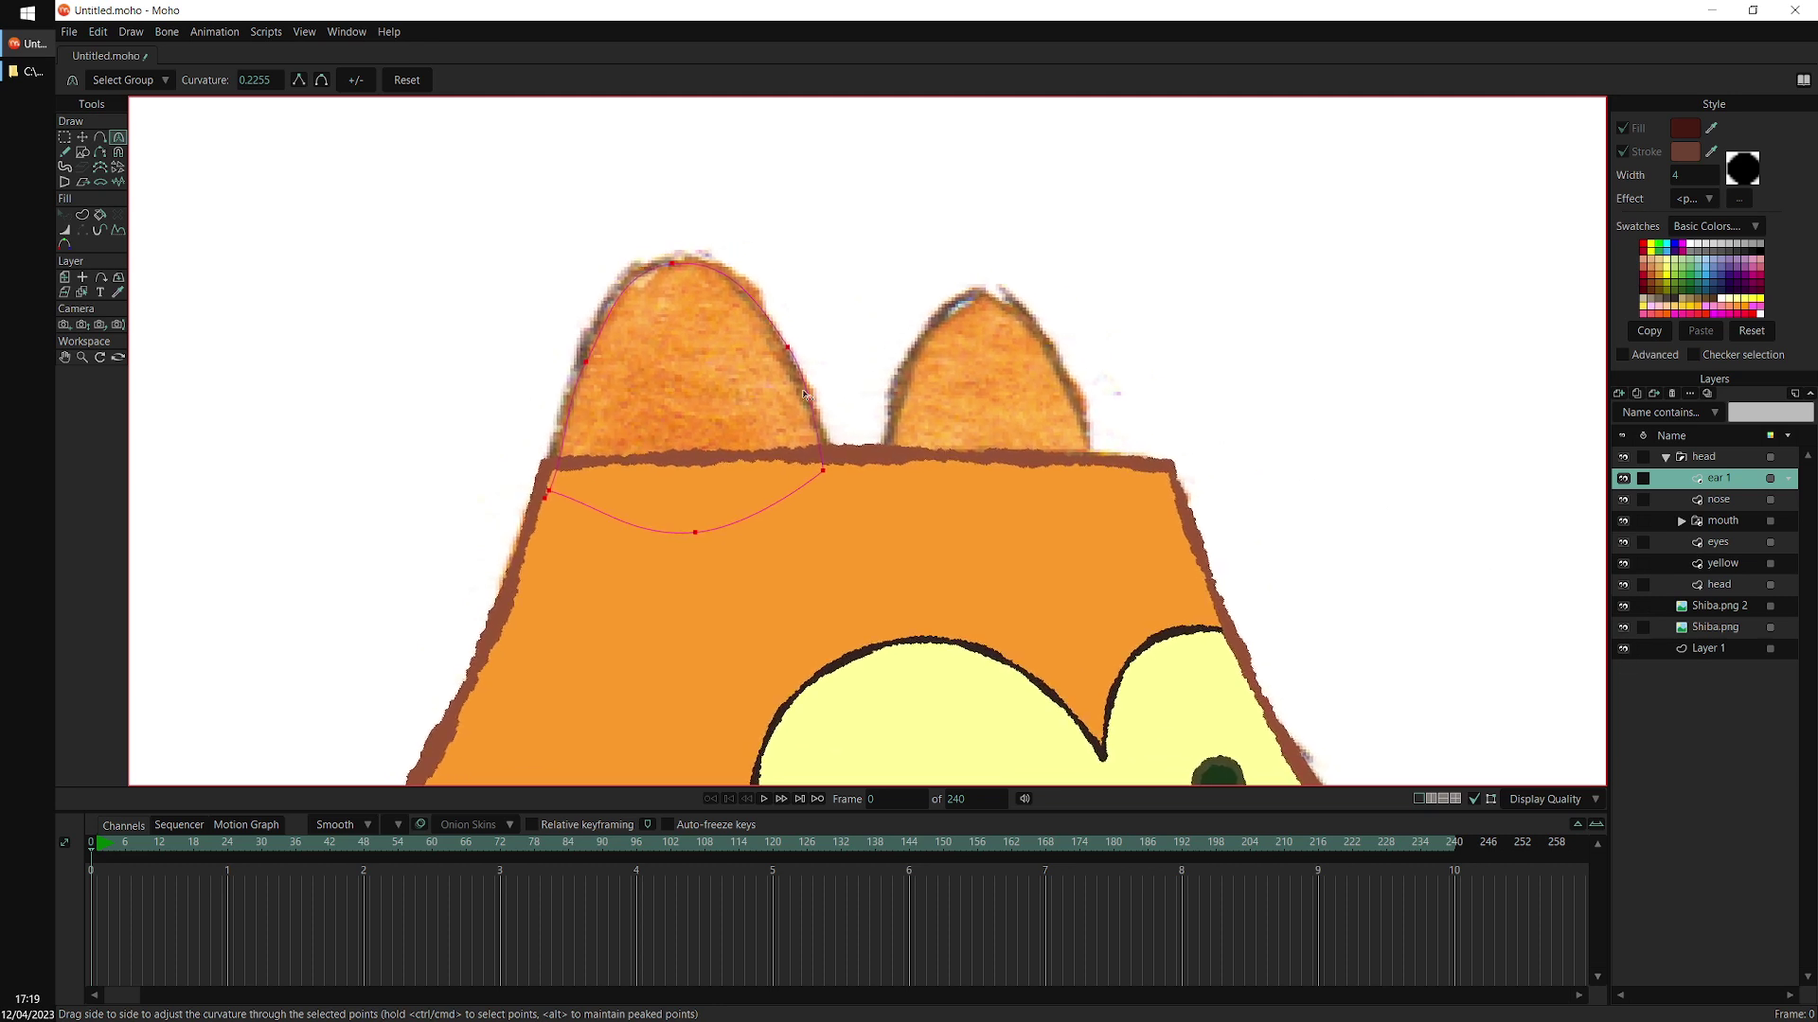
click(83, 214)
mouse_move(806, 206)
mouse_down()
mouse_move(520, 297)
mouse_move(852, 270)
mouse_up()
click(241, 81)
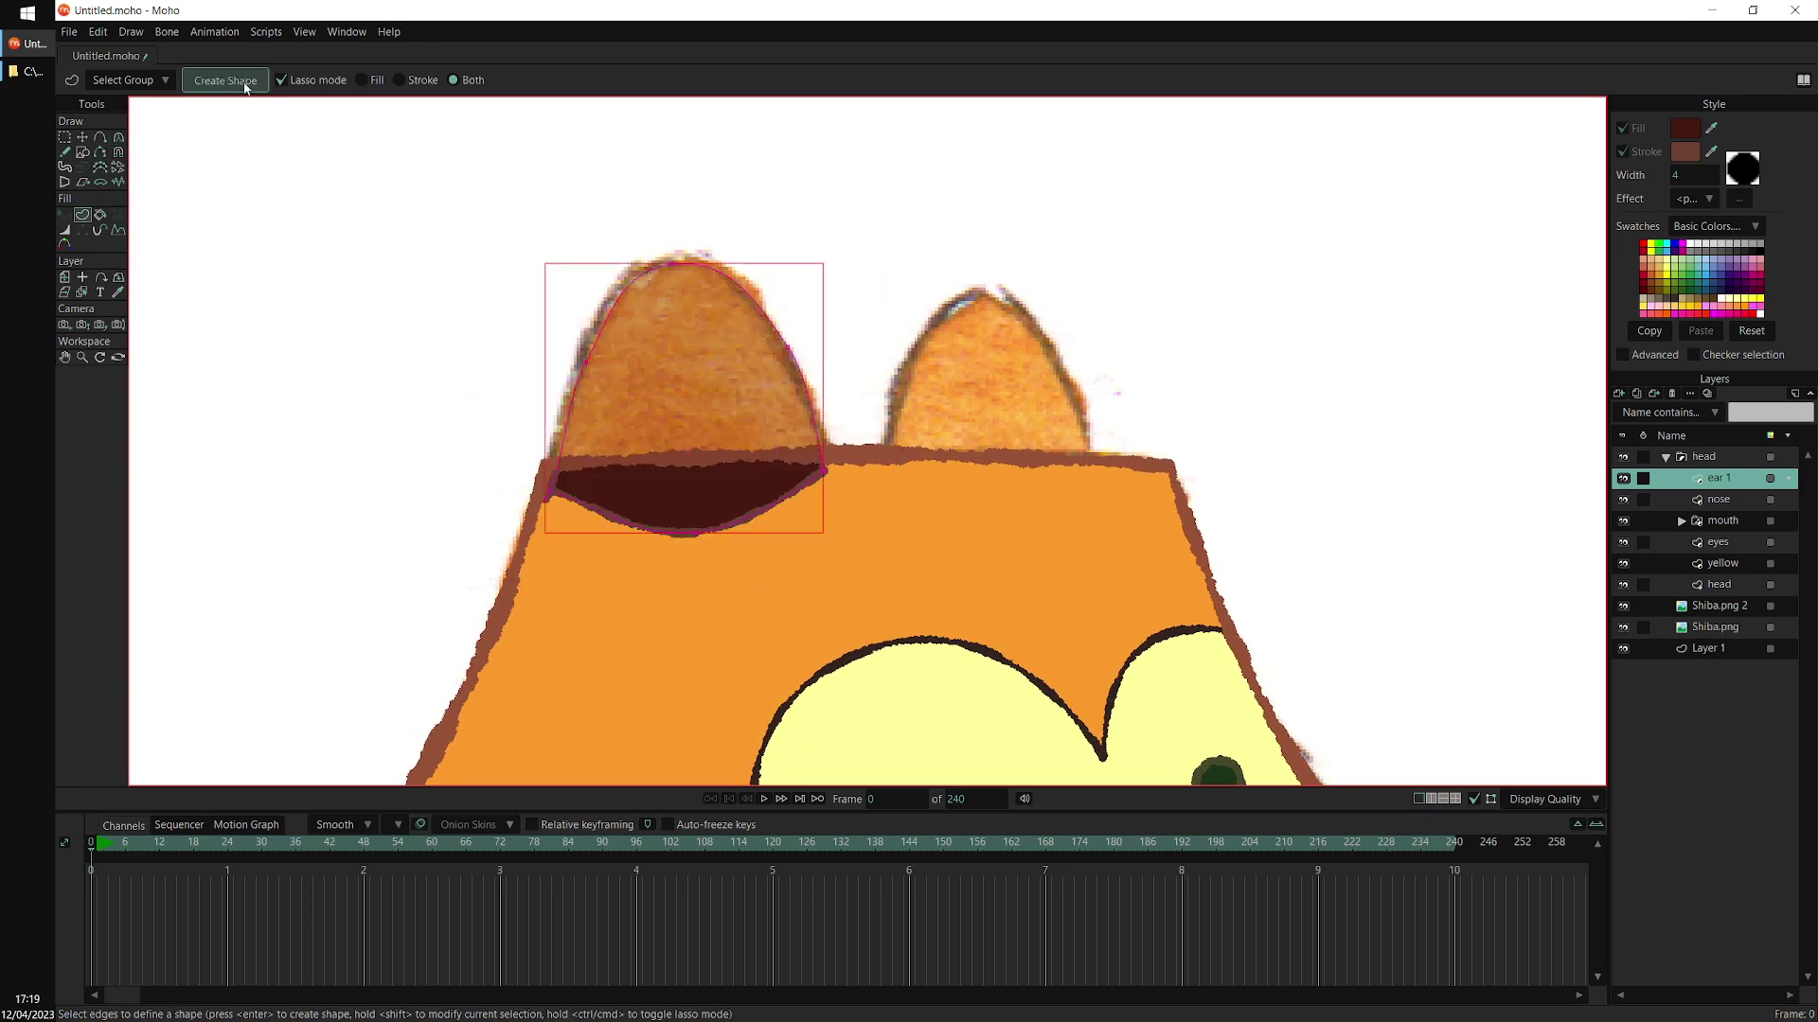
Hide the Shiba.png and Shiba.png 2 reference layers
scroll(1375, 379, down, 1)
click(1622, 627)
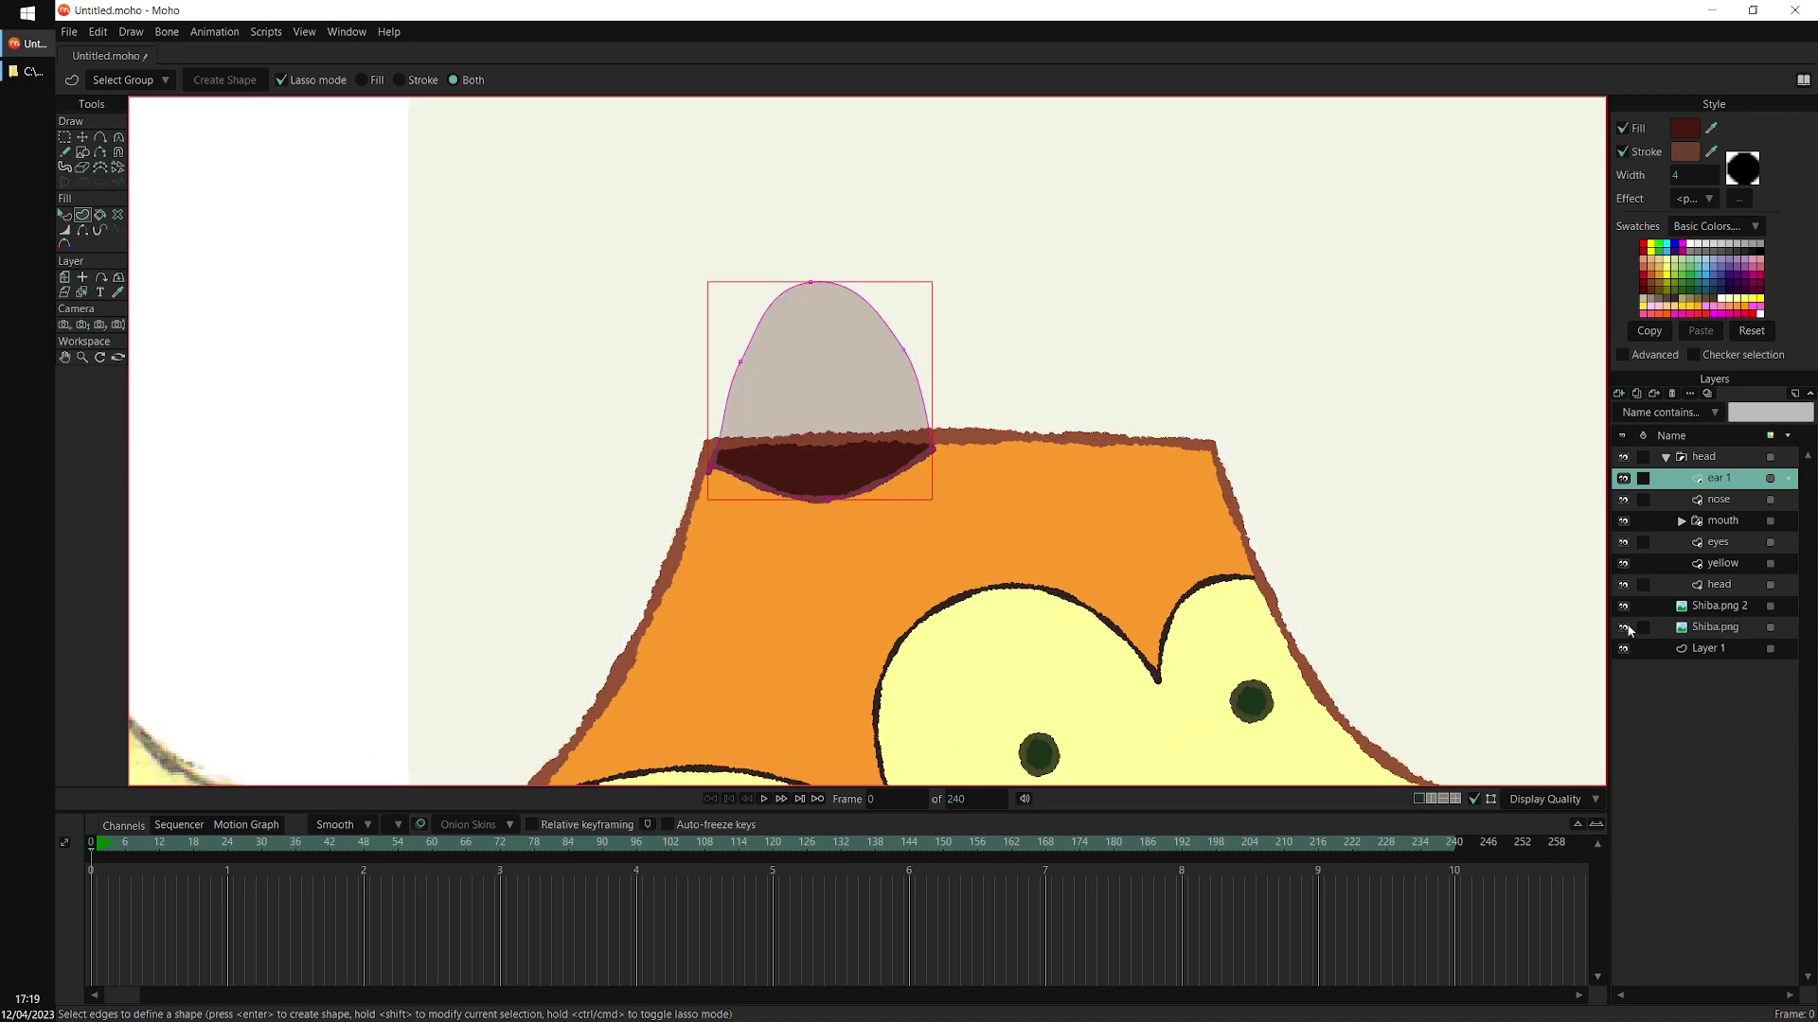
click(1622, 606)
drag(1321, 320, 1310, 249)
click(1225, 413)
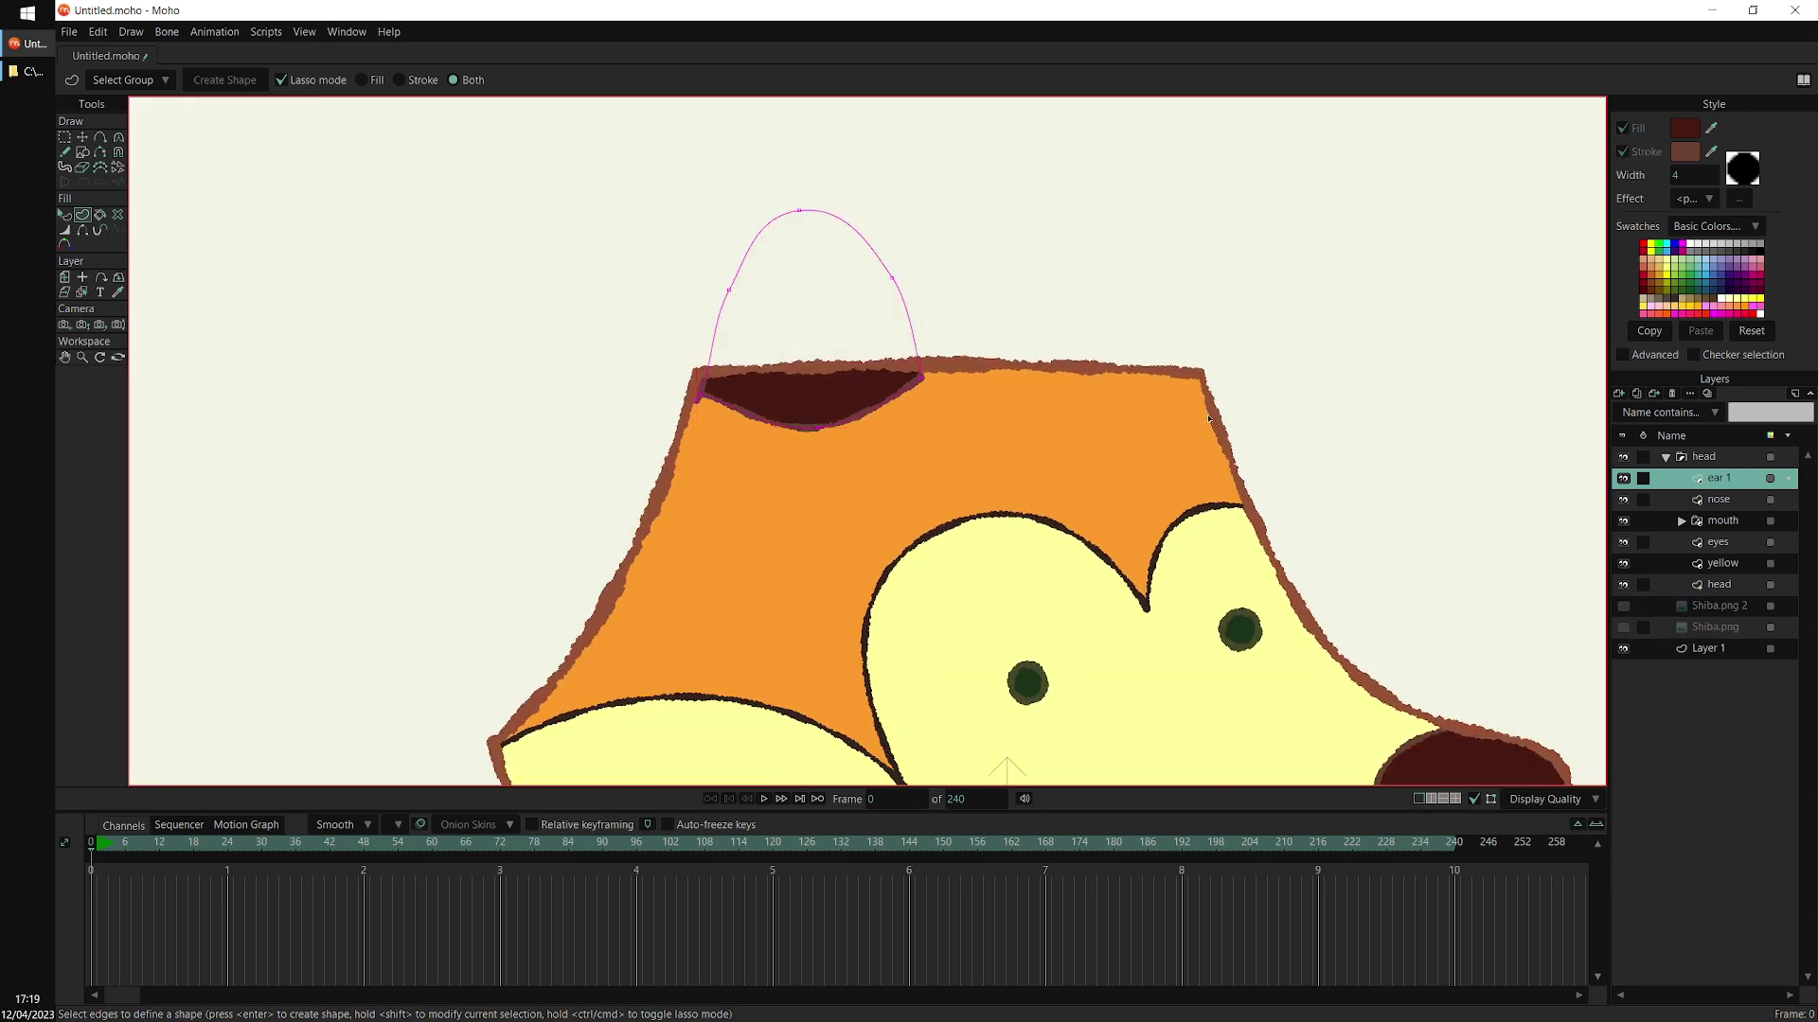
Exclude the ear 1 layer from the head group's mask so the ear can extend past the head
scroll(767, 568, down, 4)
drag(763, 577, 764, 463)
drag(793, 340, 747, 331)
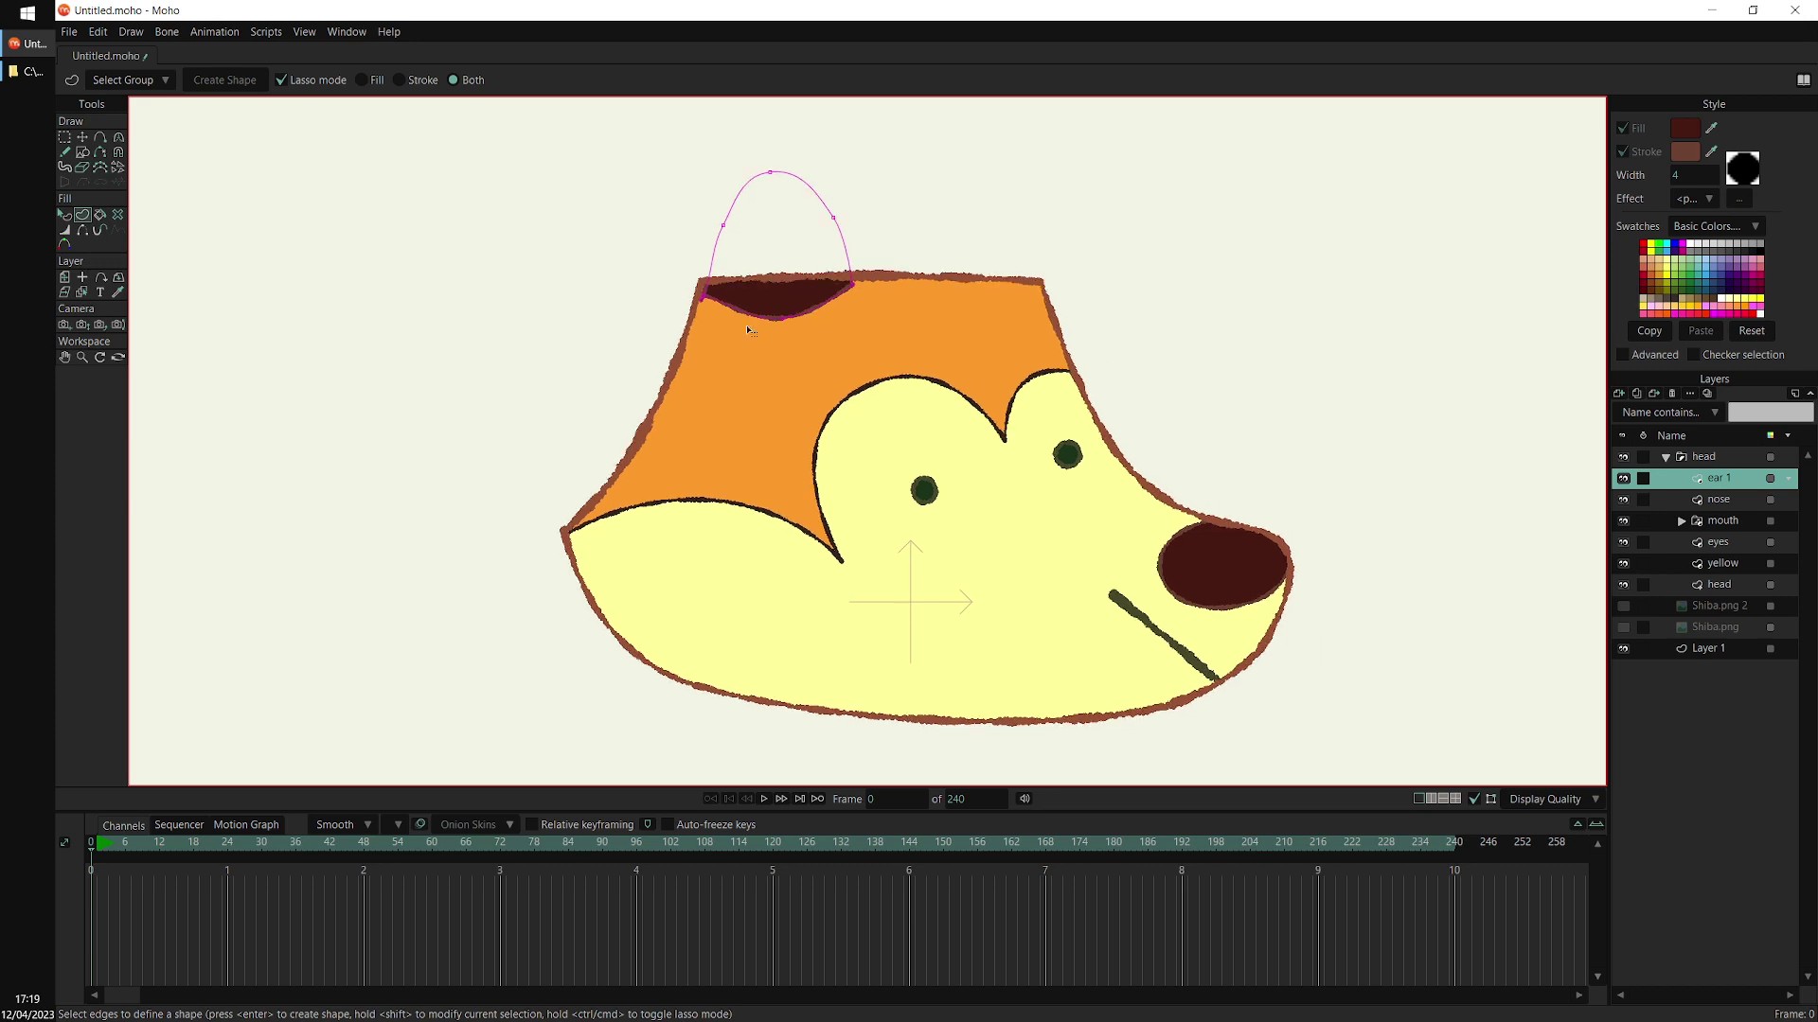
drag(848, 286, 813, 258)
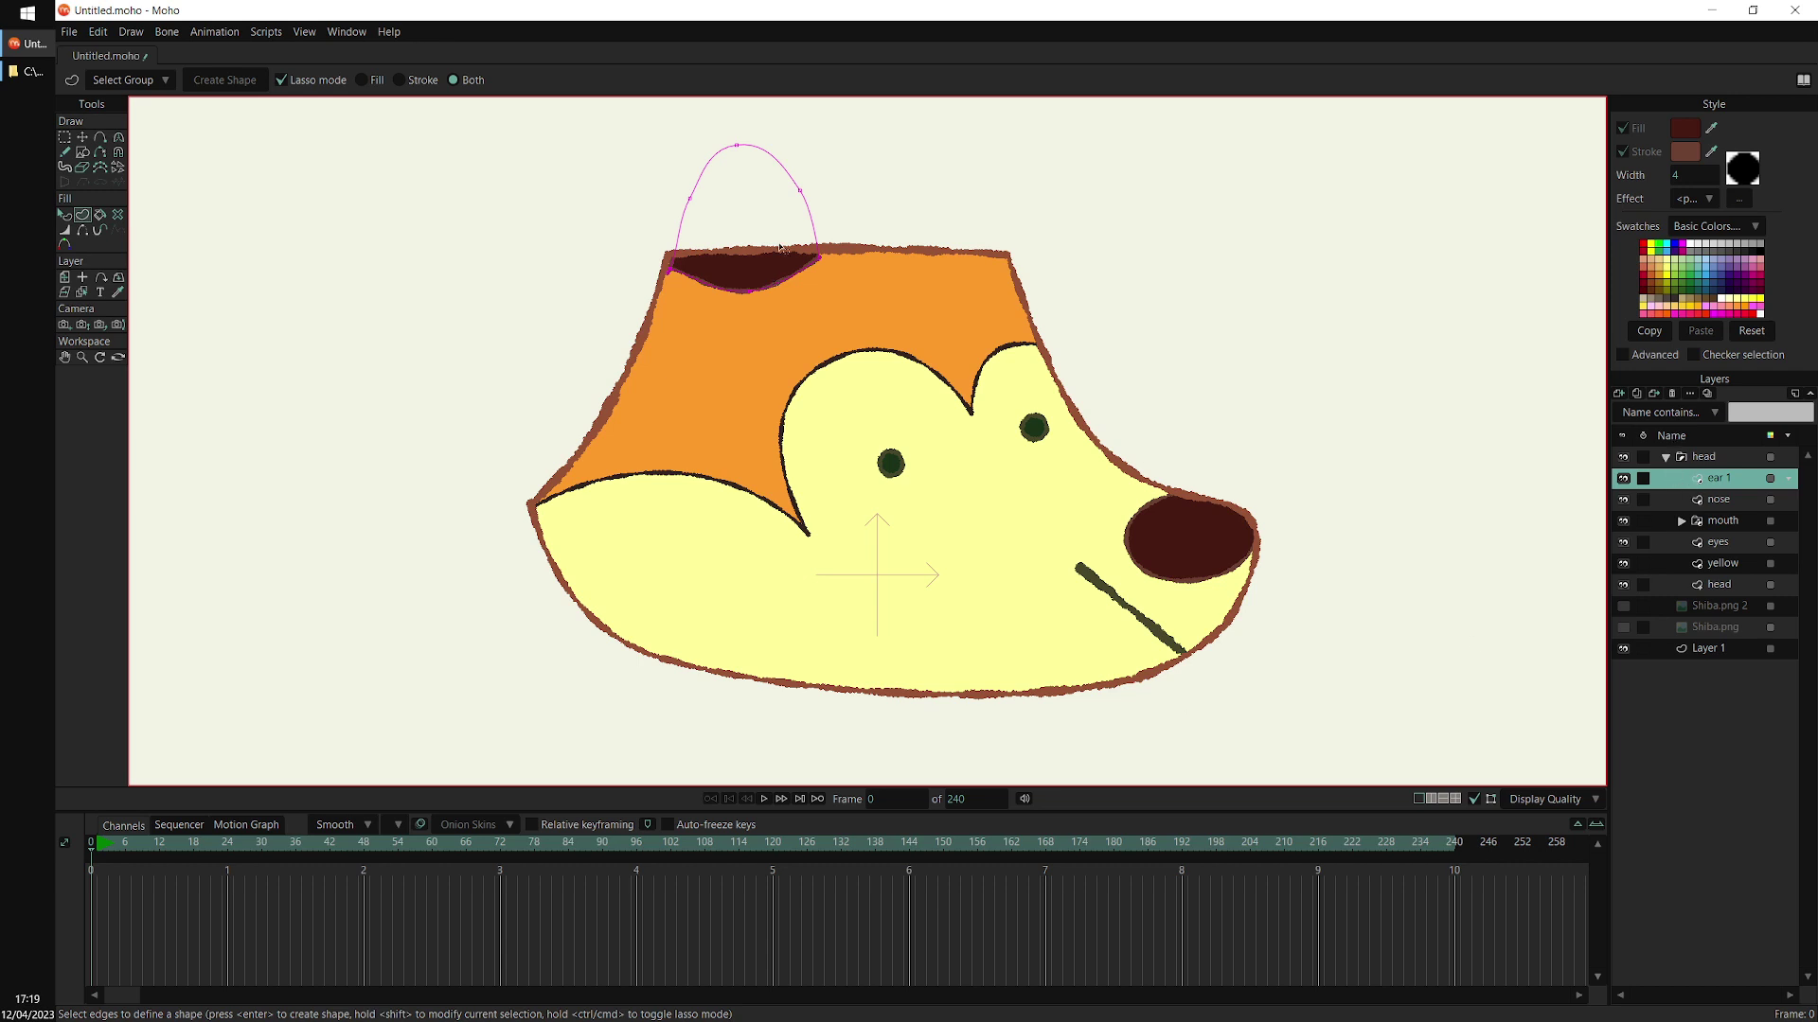
right_click(1720, 484)
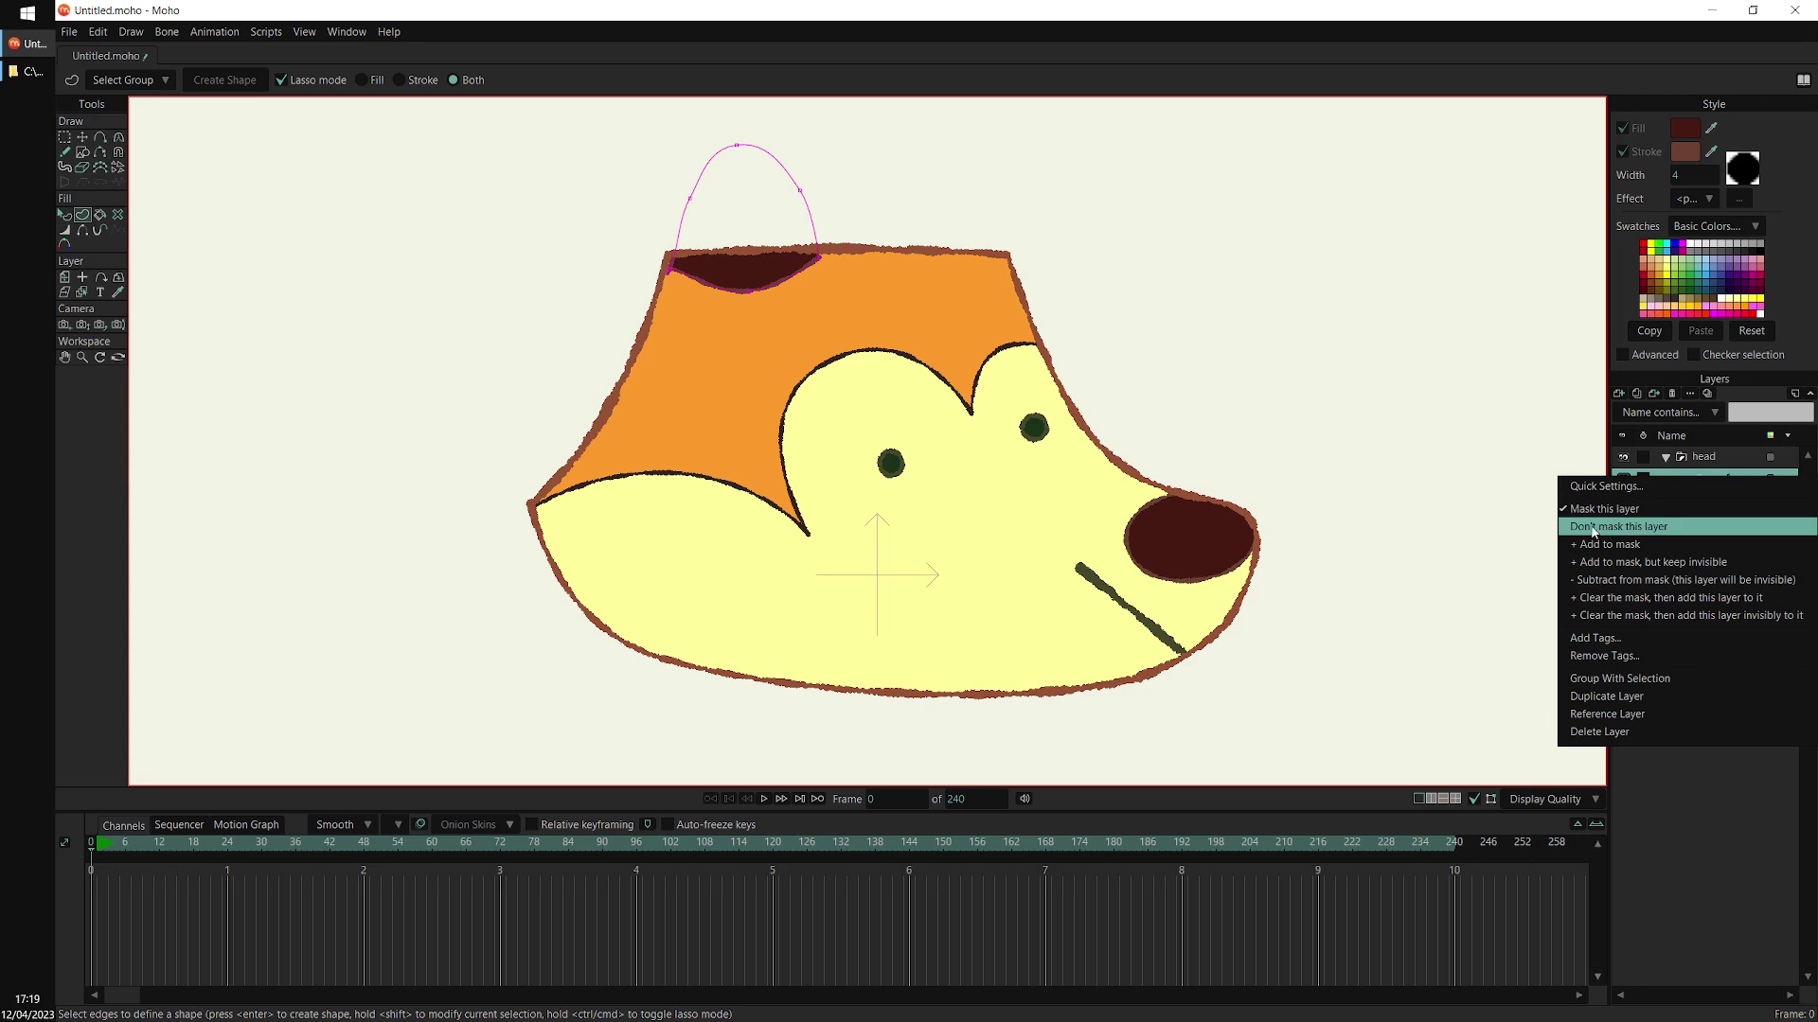
click(1643, 530)
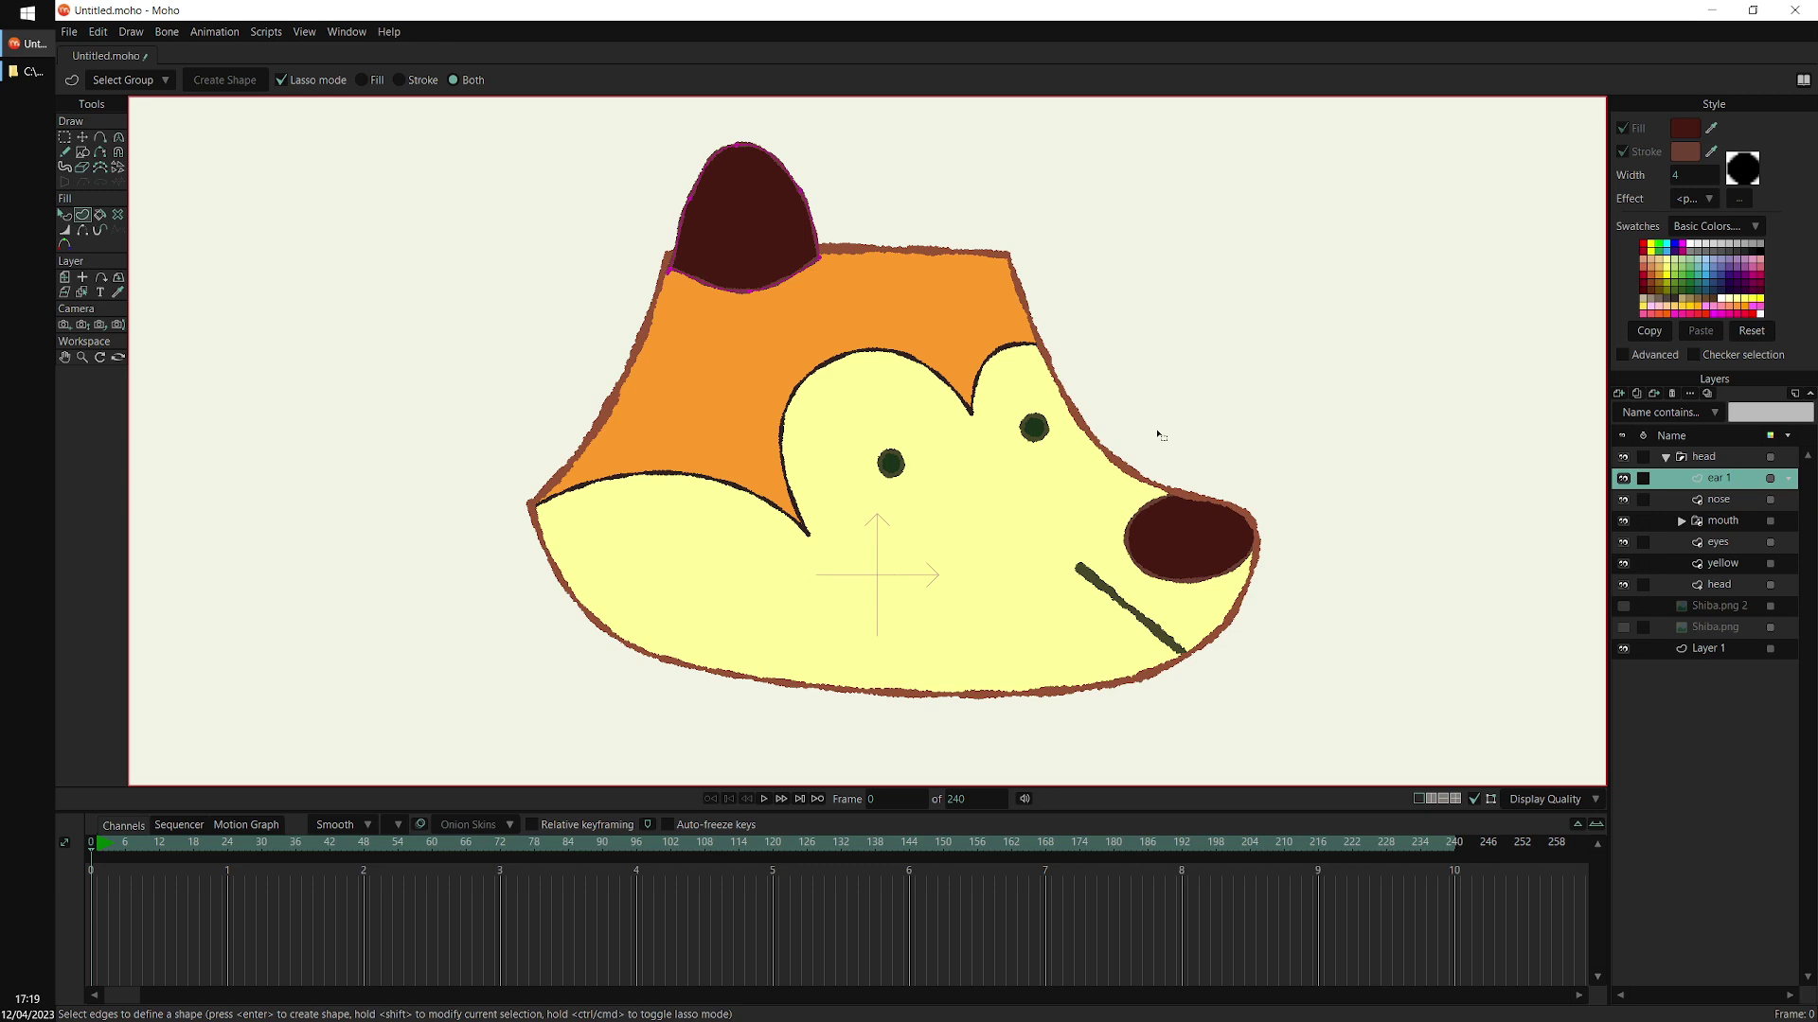
Recolor the ear with the orange fill and reddish-brown stroke sampled from the head
click(65, 217)
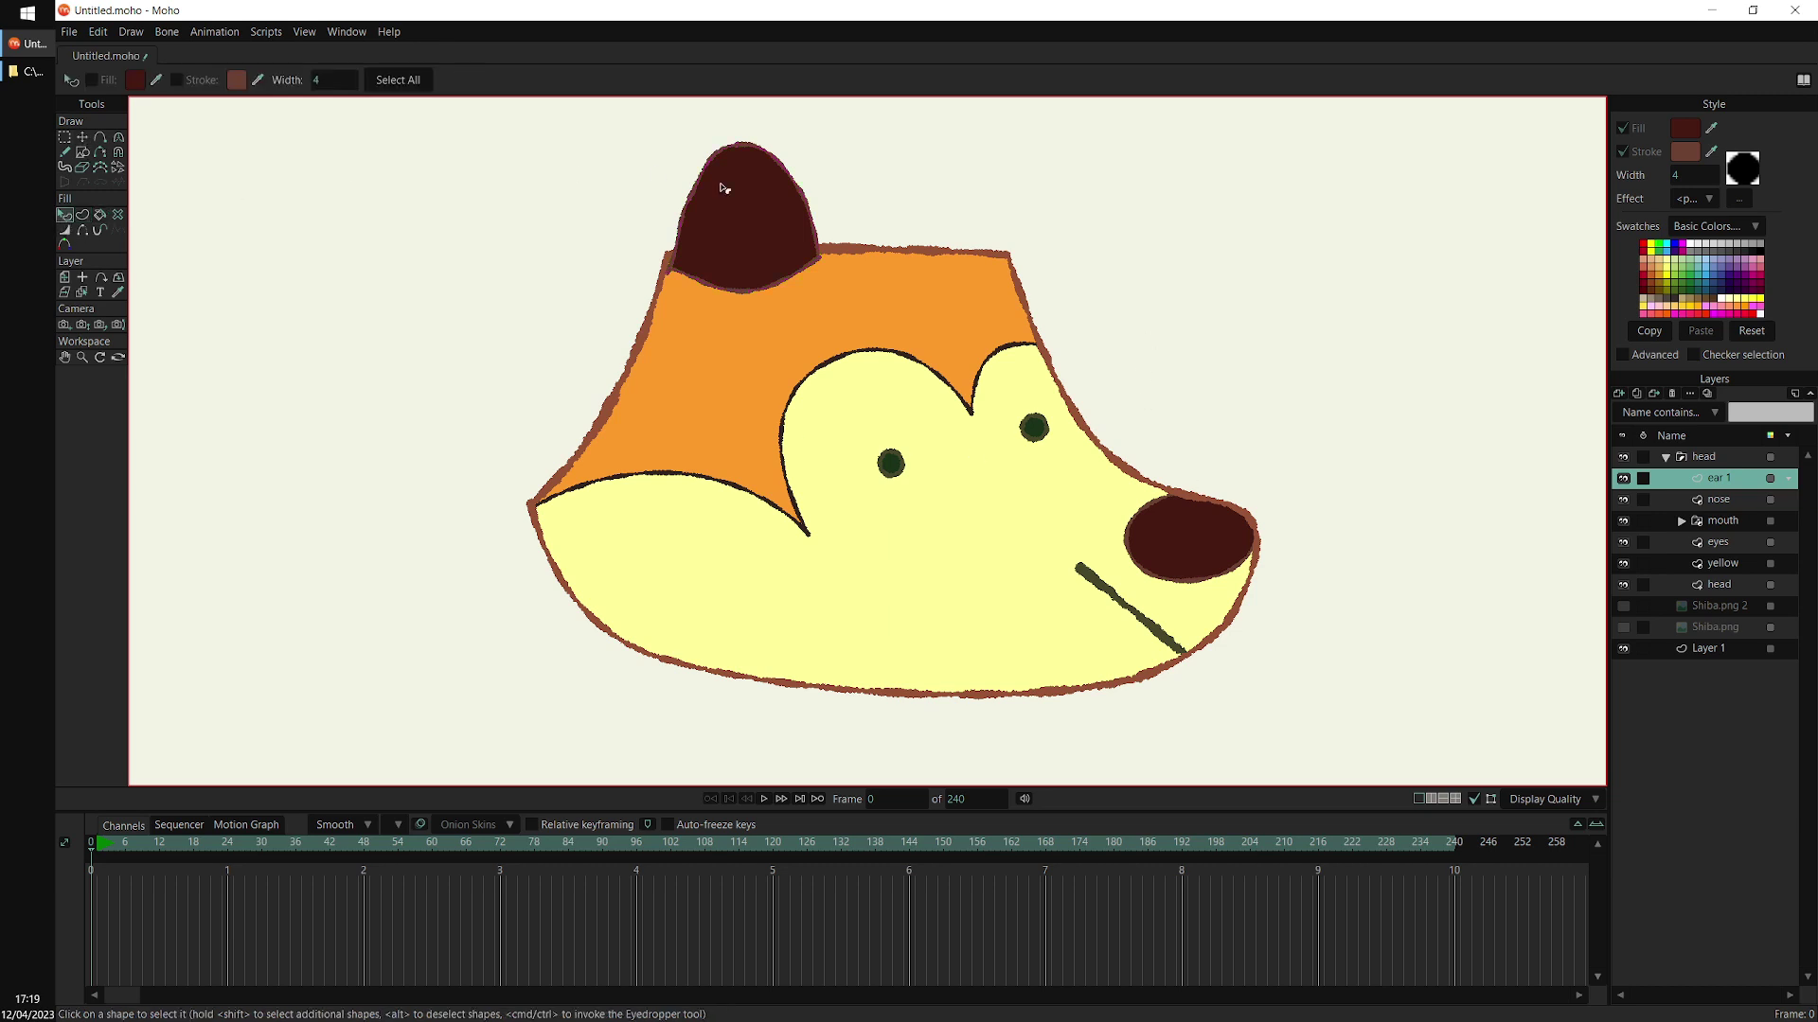
click(774, 230)
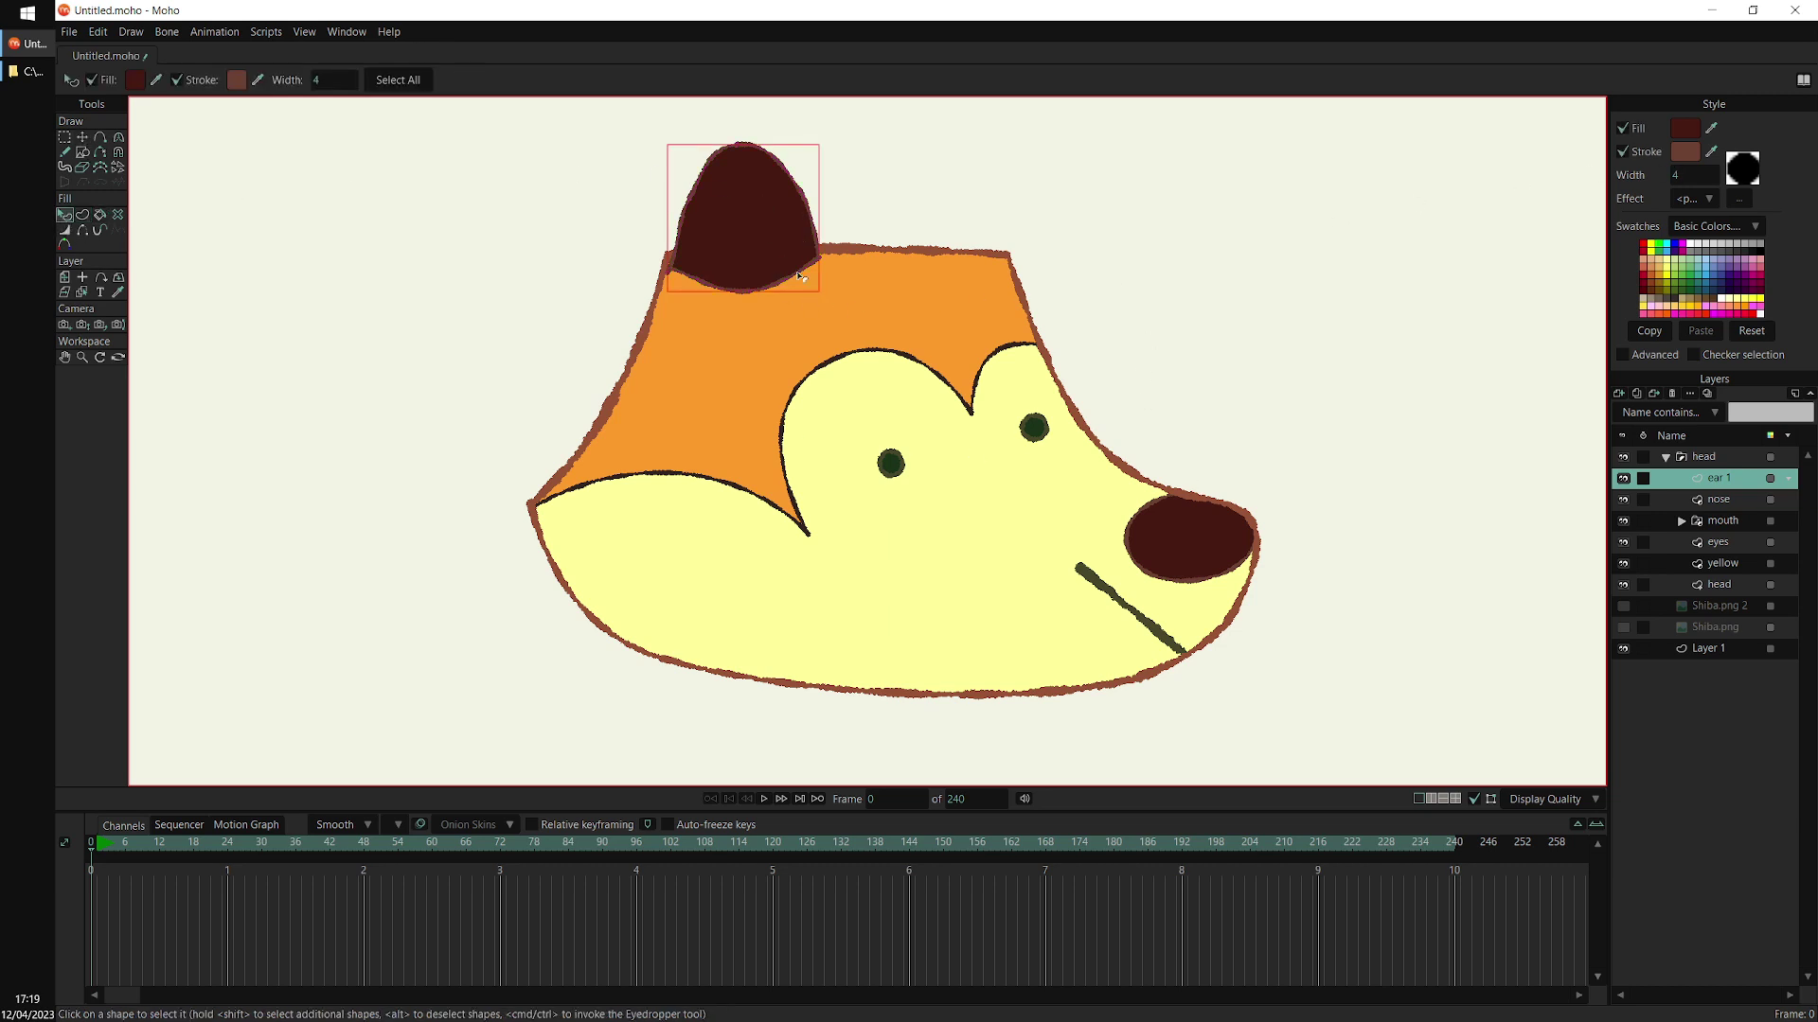
ctrl+click(981, 284)
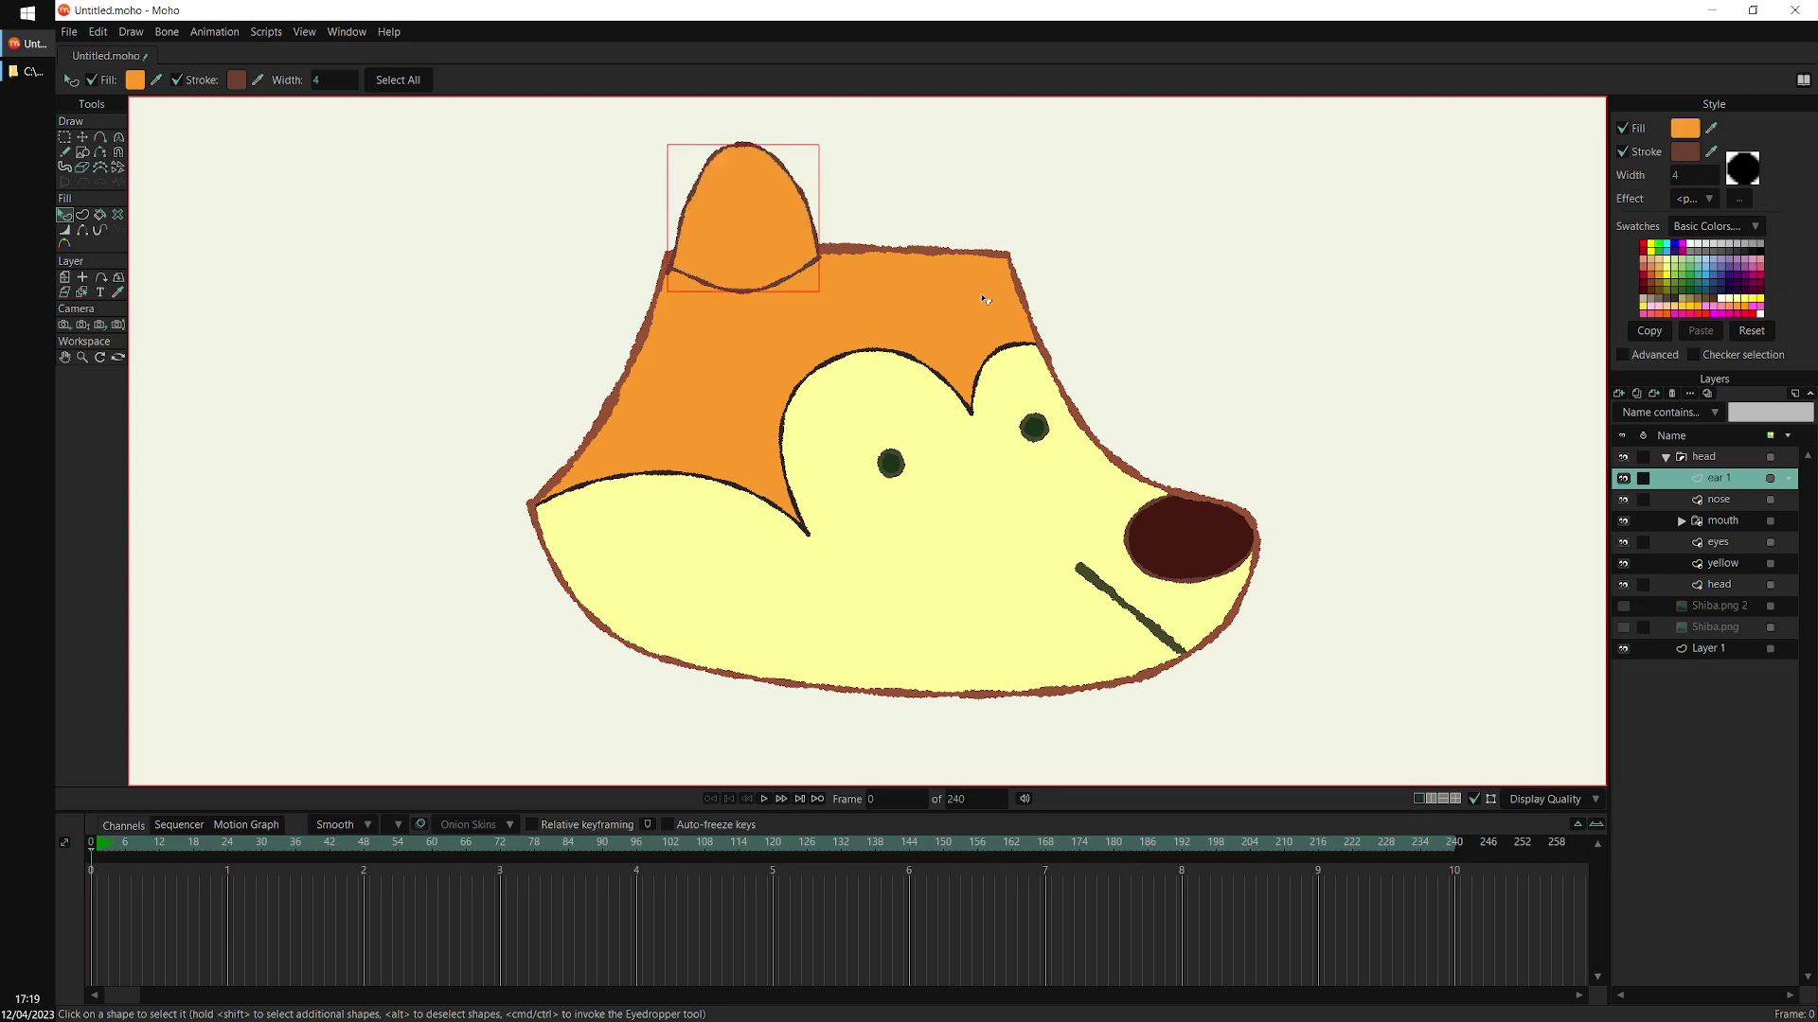
drag(1626, 164, 1018, 286)
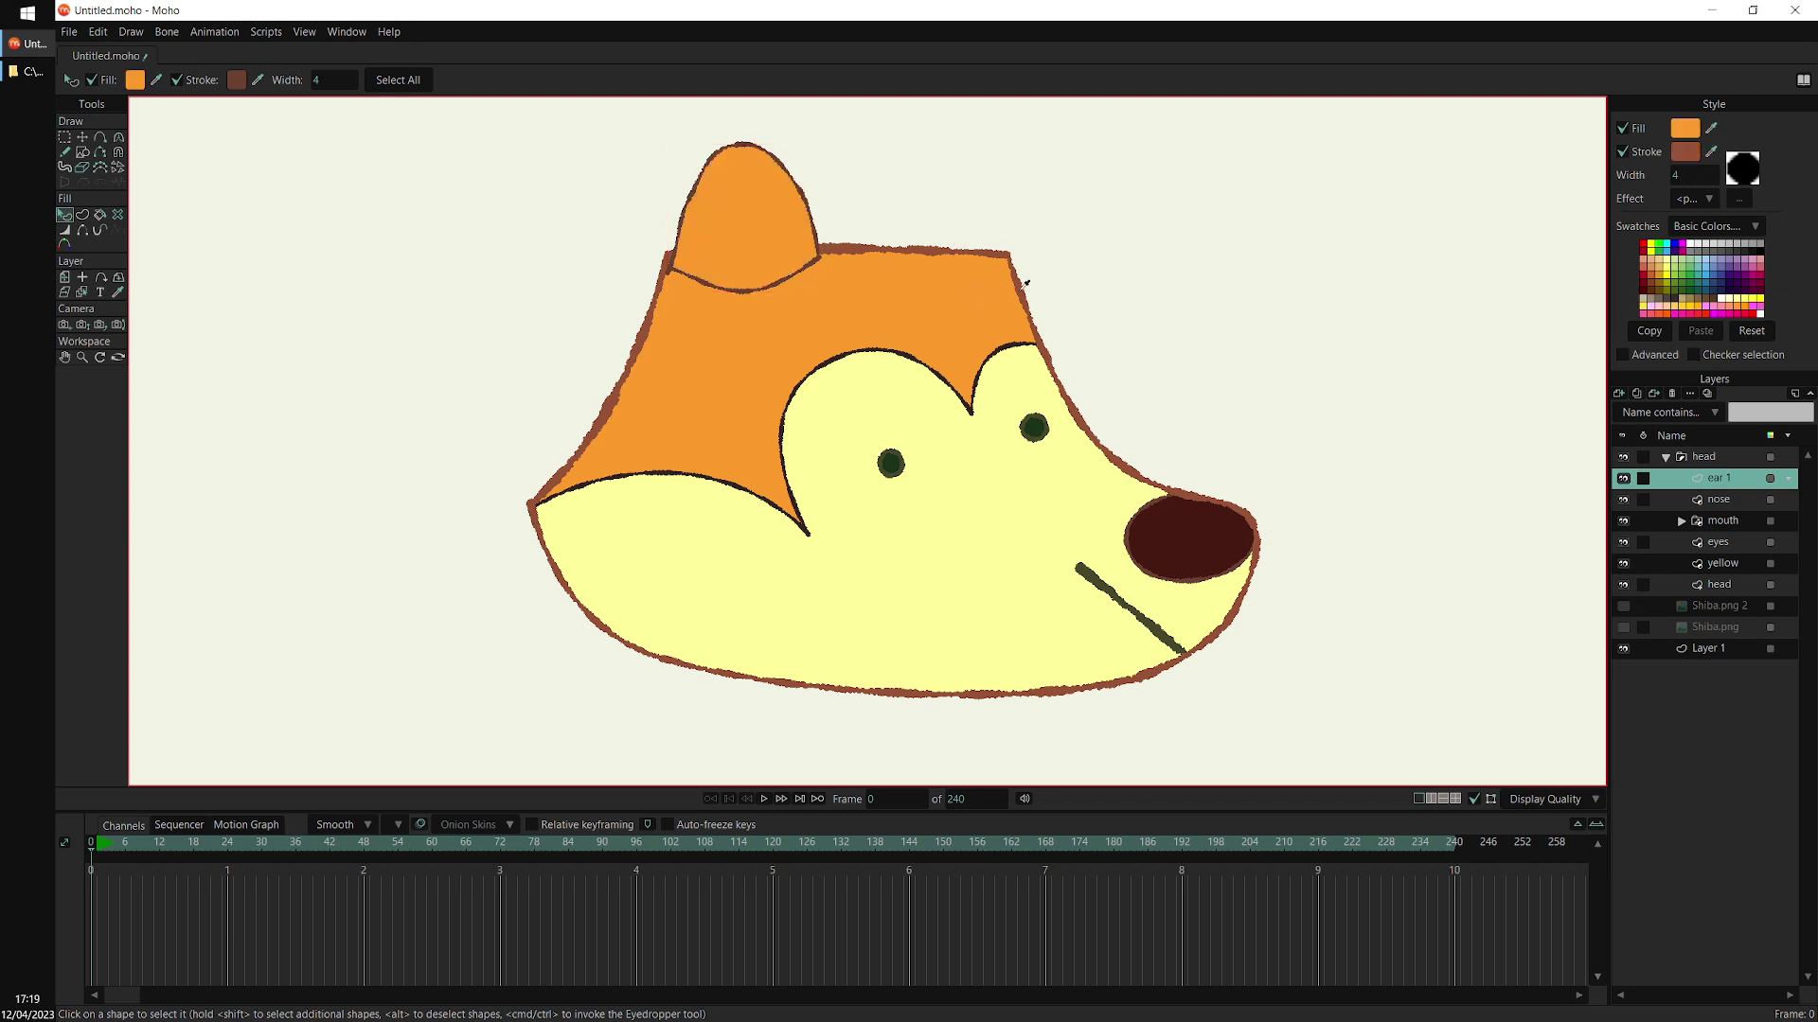
drag(829, 284, 773, 367)
click(880, 259)
Nudge the ear's outer base corner onto the head outline and thicken its line to about 254 percent
scroll(925, 316, up, 6)
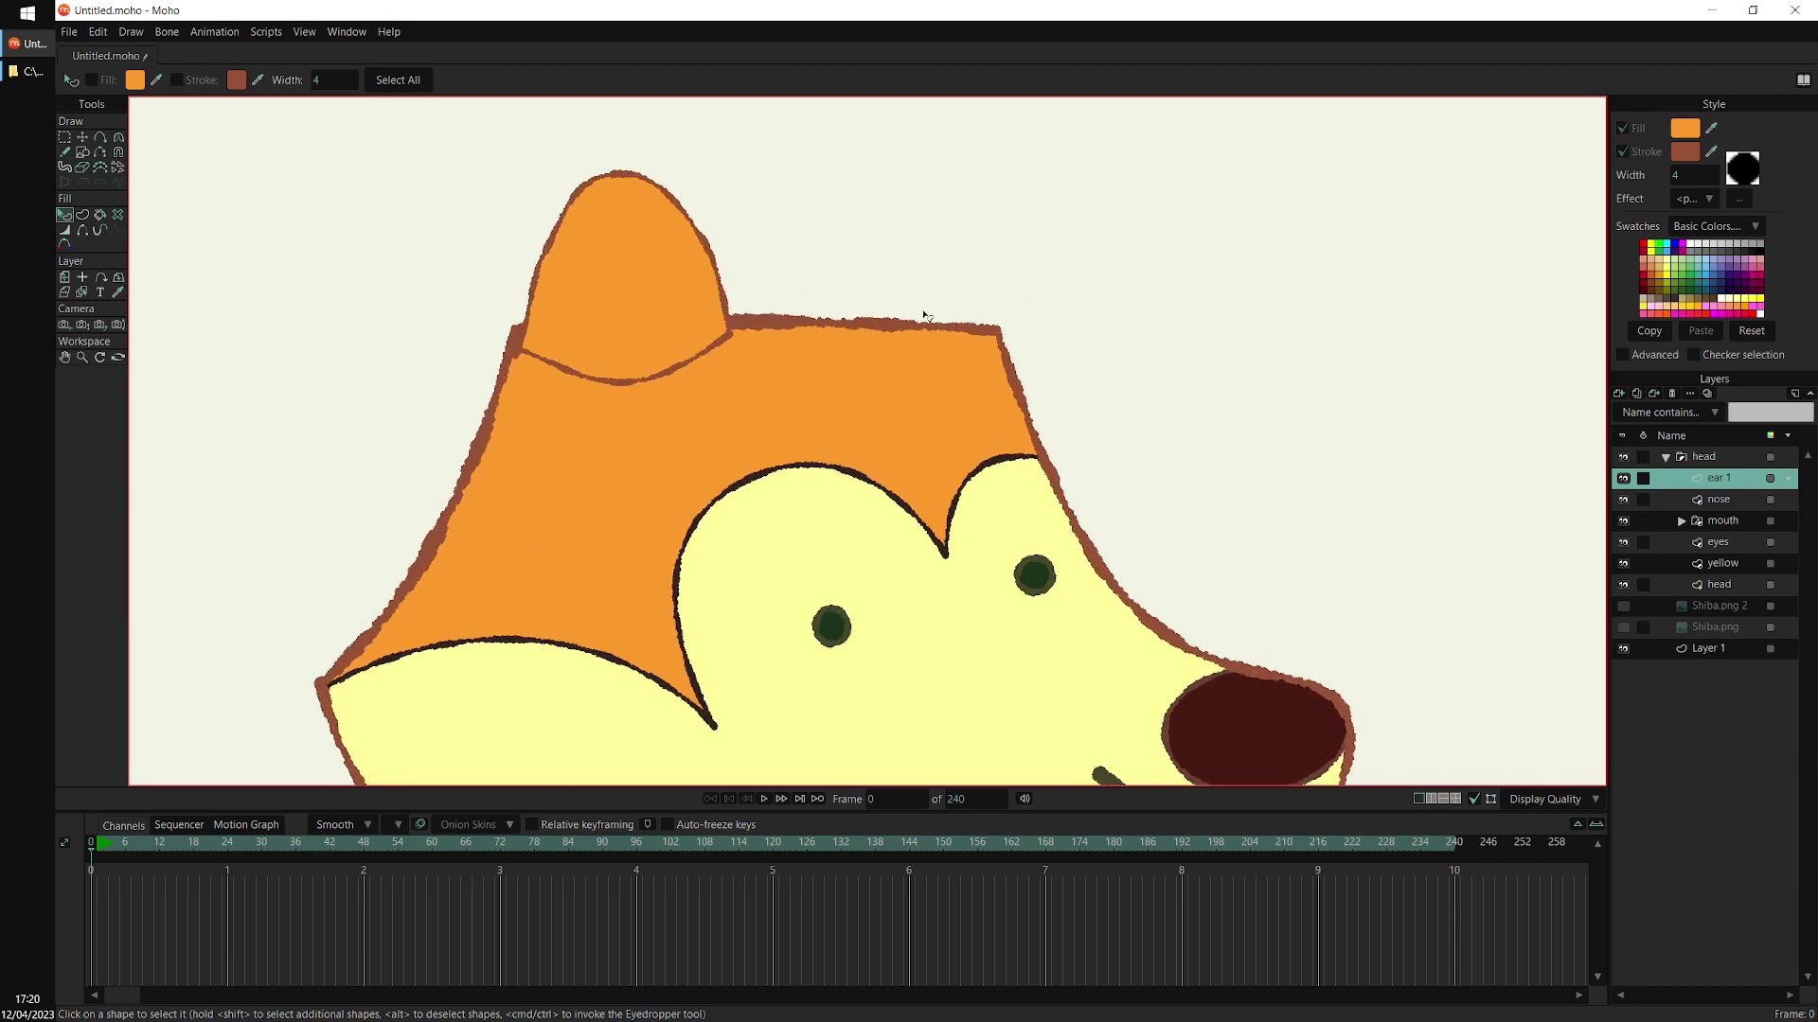
drag(347, 274, 322, 348)
click(65, 230)
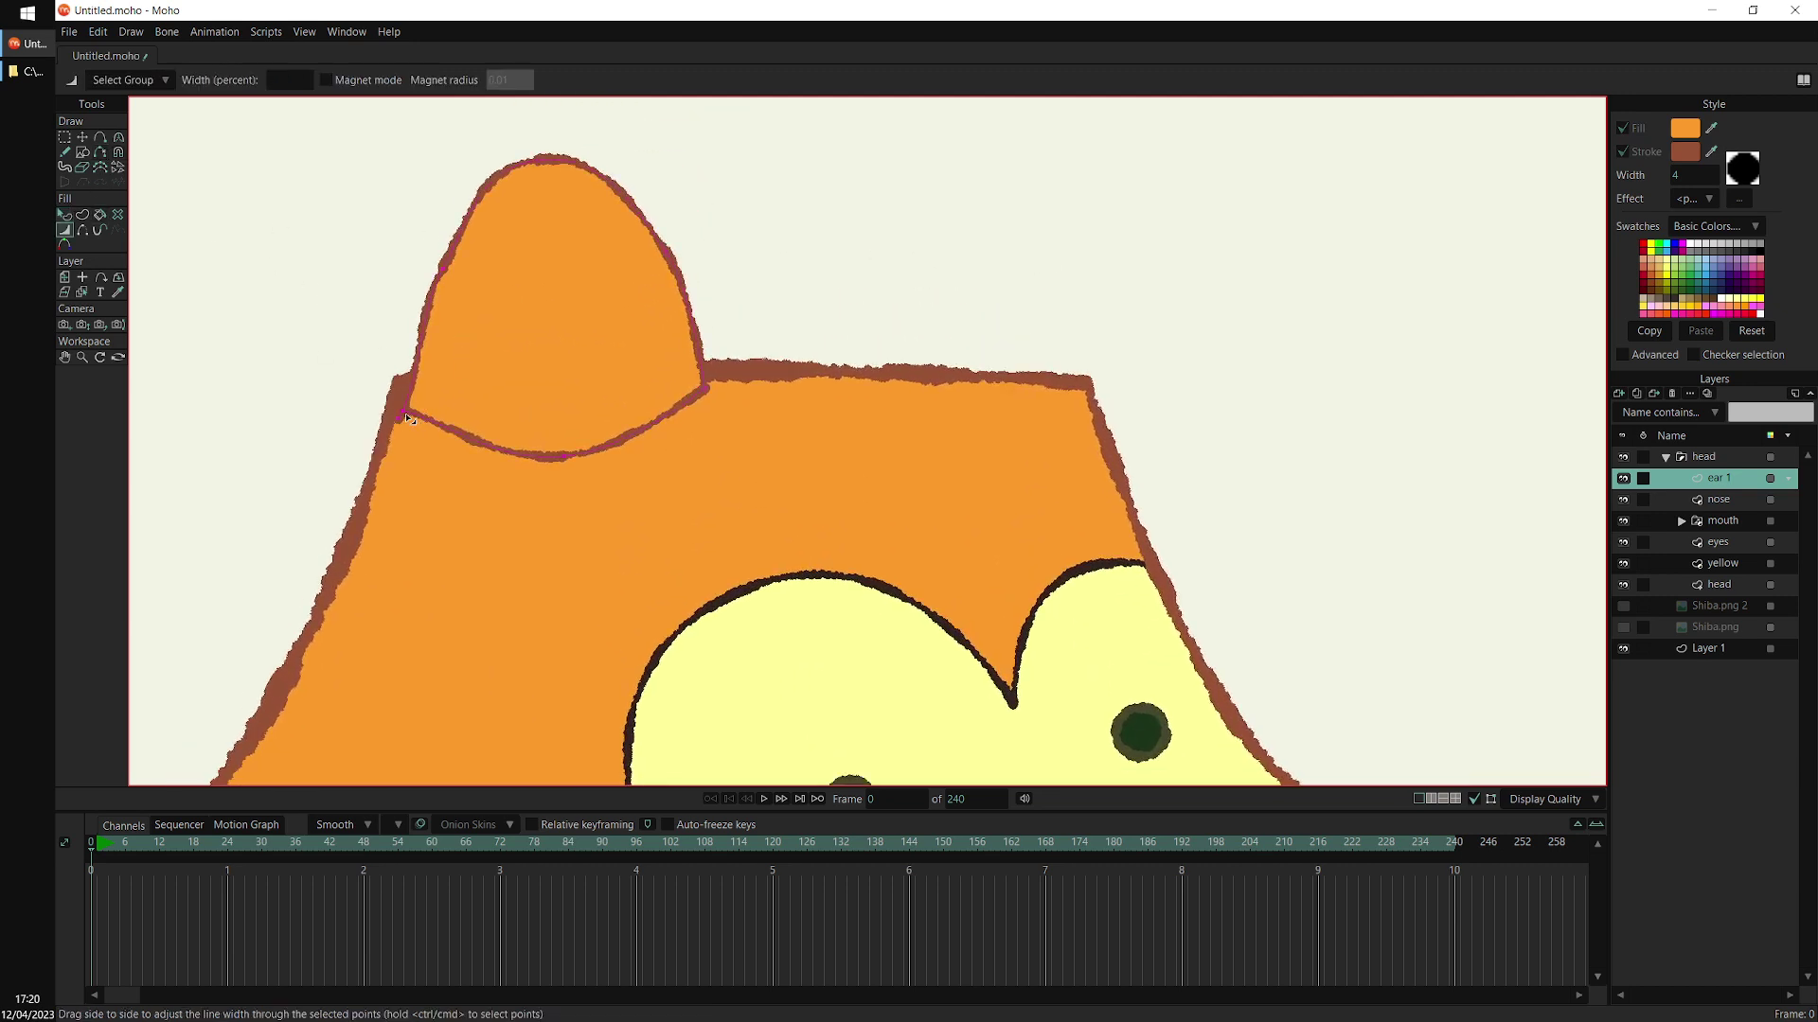
mouse_move(399, 421)
mouse_down()
mouse_move(415, 421)
mouse_move(400, 426)
mouse_up()
key(g)
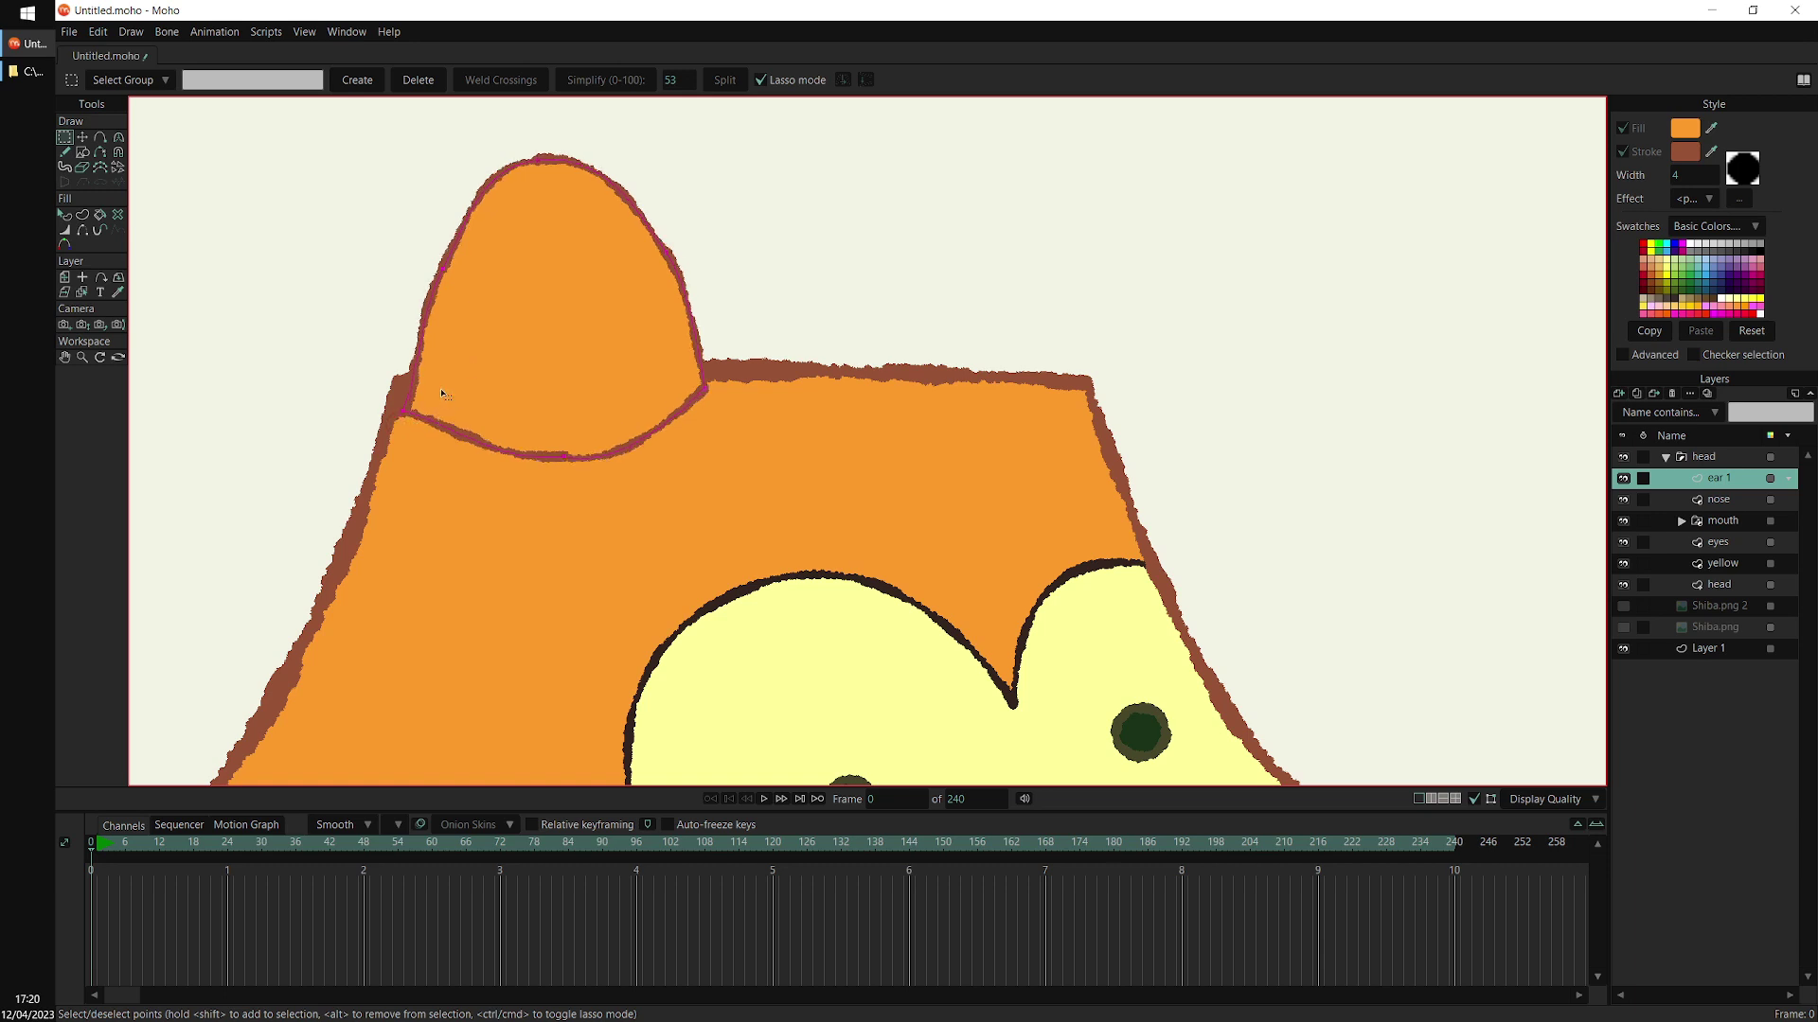
key(t)
key(w)
drag(439, 394, 465, 390)
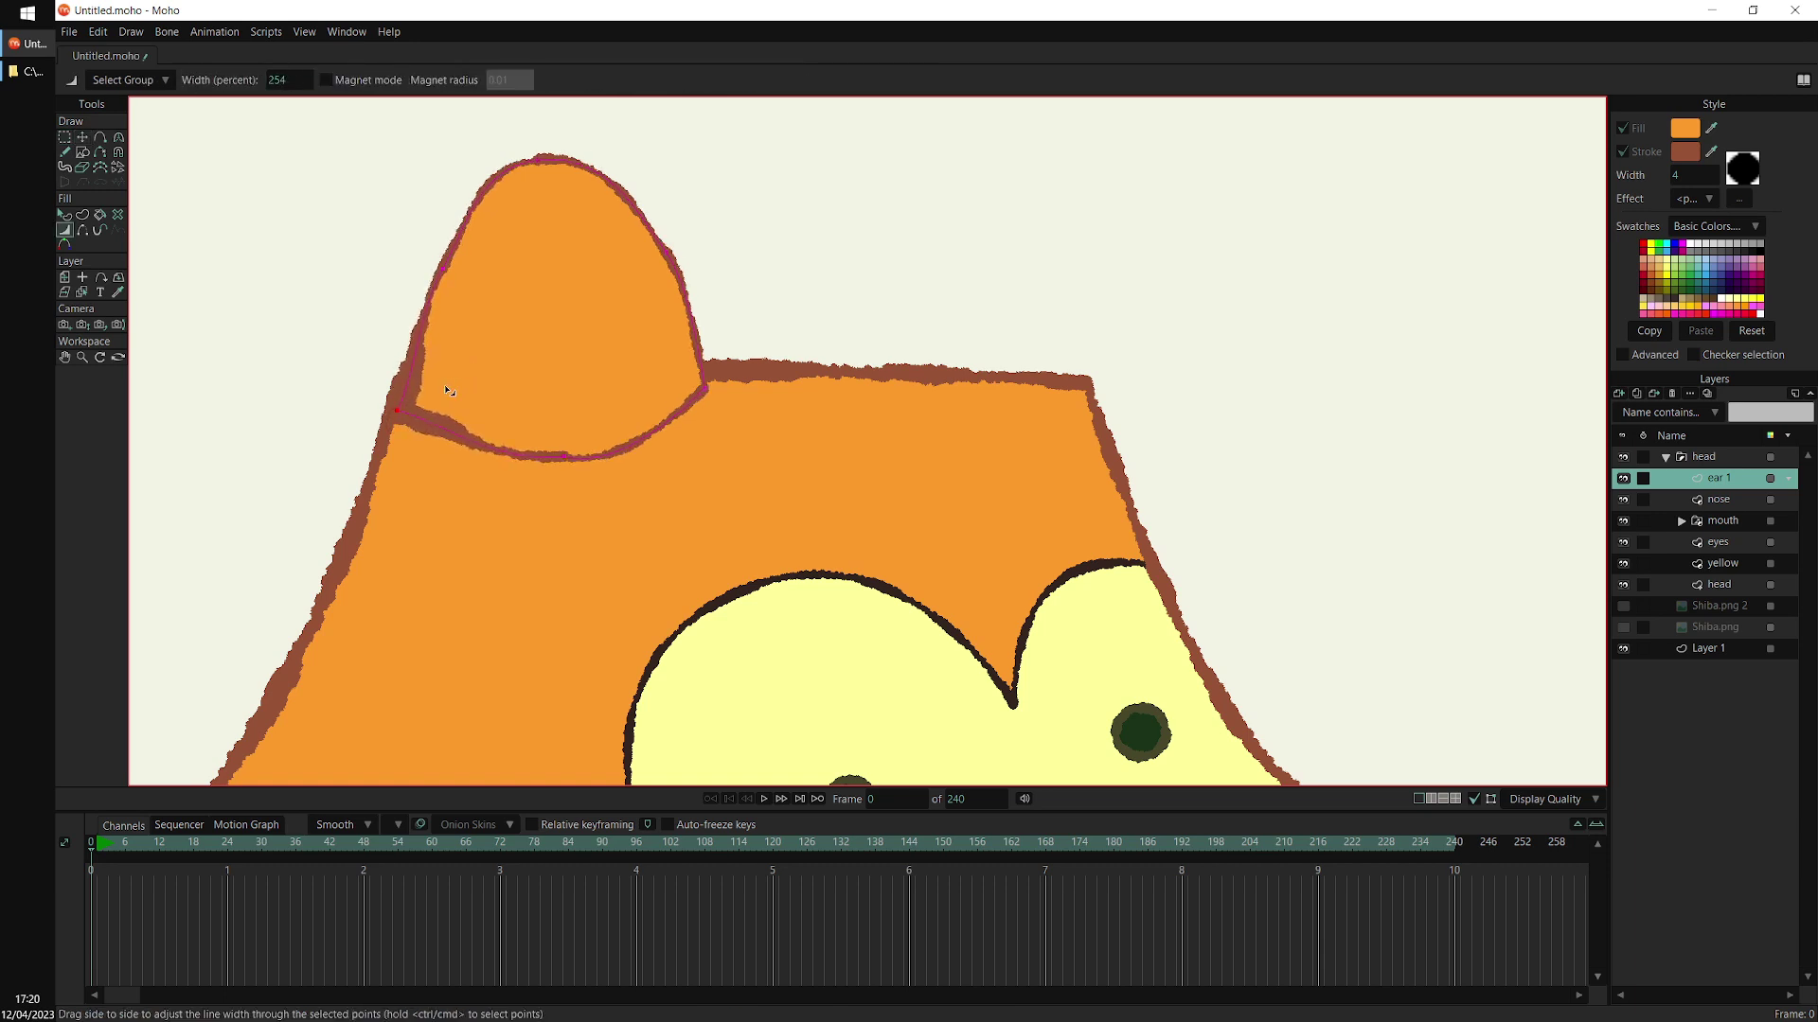
Thicken the ear's line at the tip, to about 236 percent at the inner base corner and 178 percent at mid-base
drag(544, 194, 599, 237)
drag(705, 390, 744, 427)
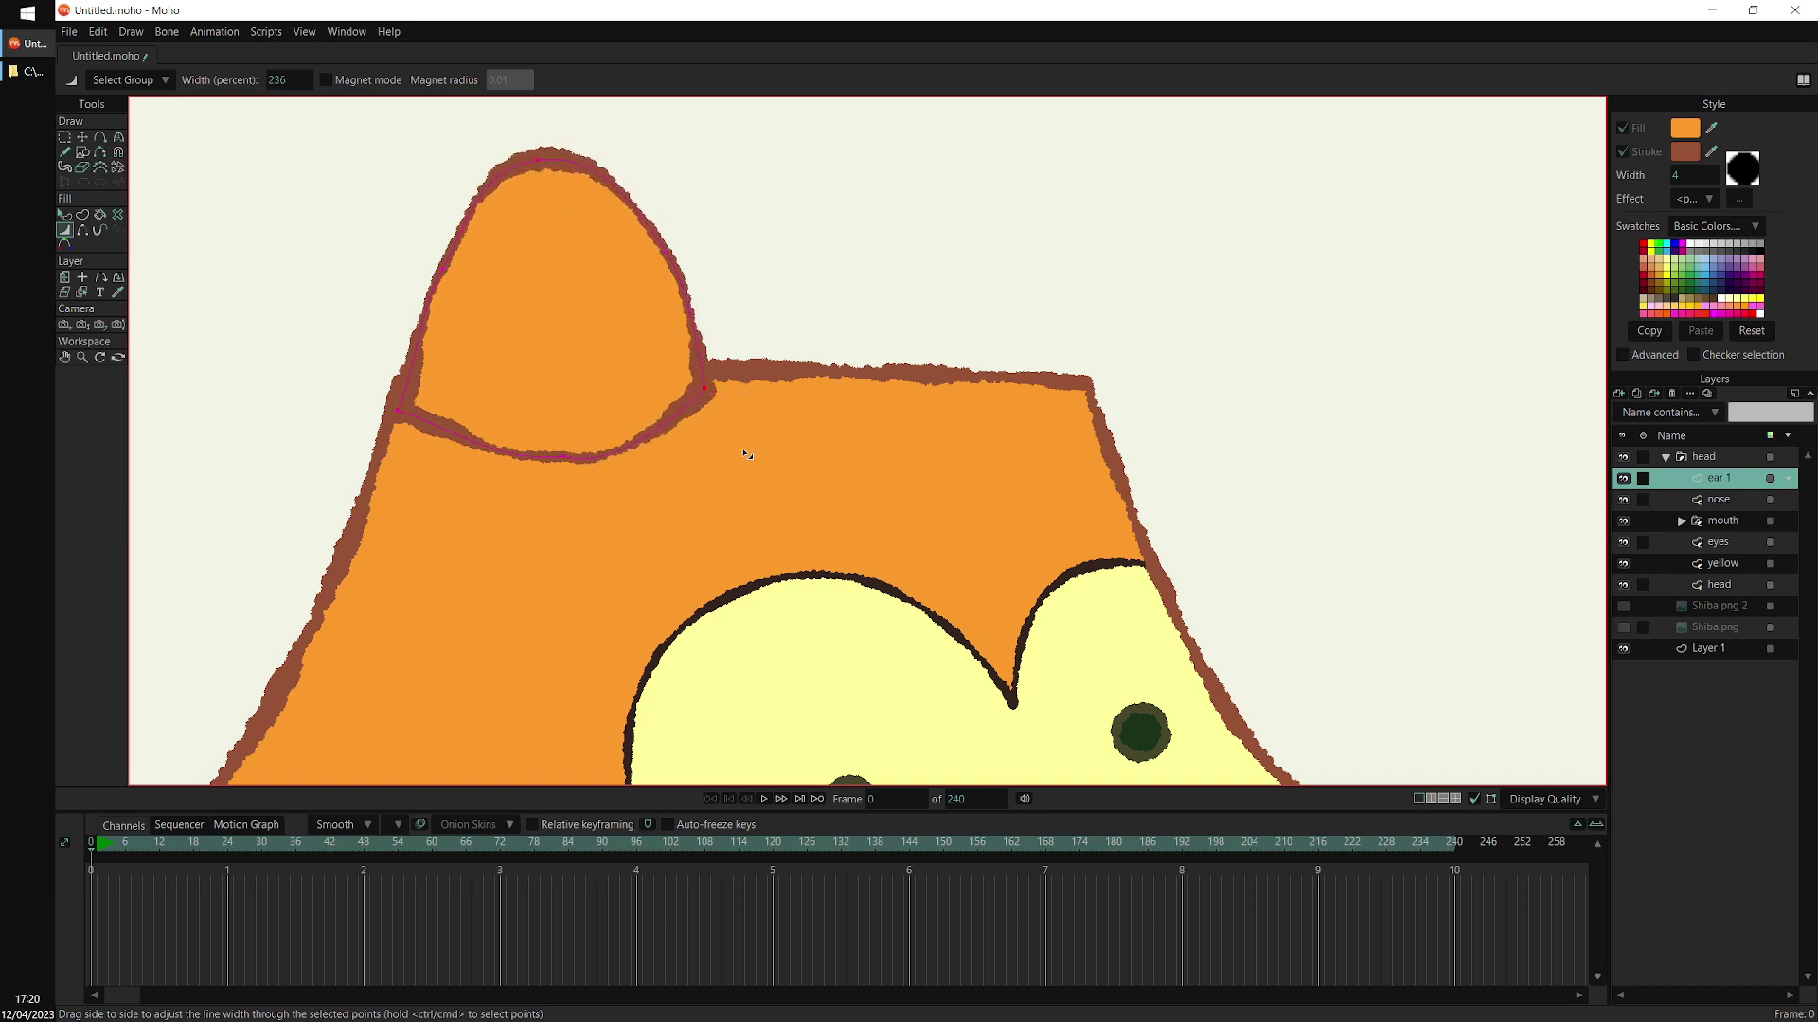
scroll(744, 445, down, 1)
drag(577, 461, 609, 476)
Hide both stroke edges along the ear's base so the ear blends into the head
scroll(694, 429, up, 3)
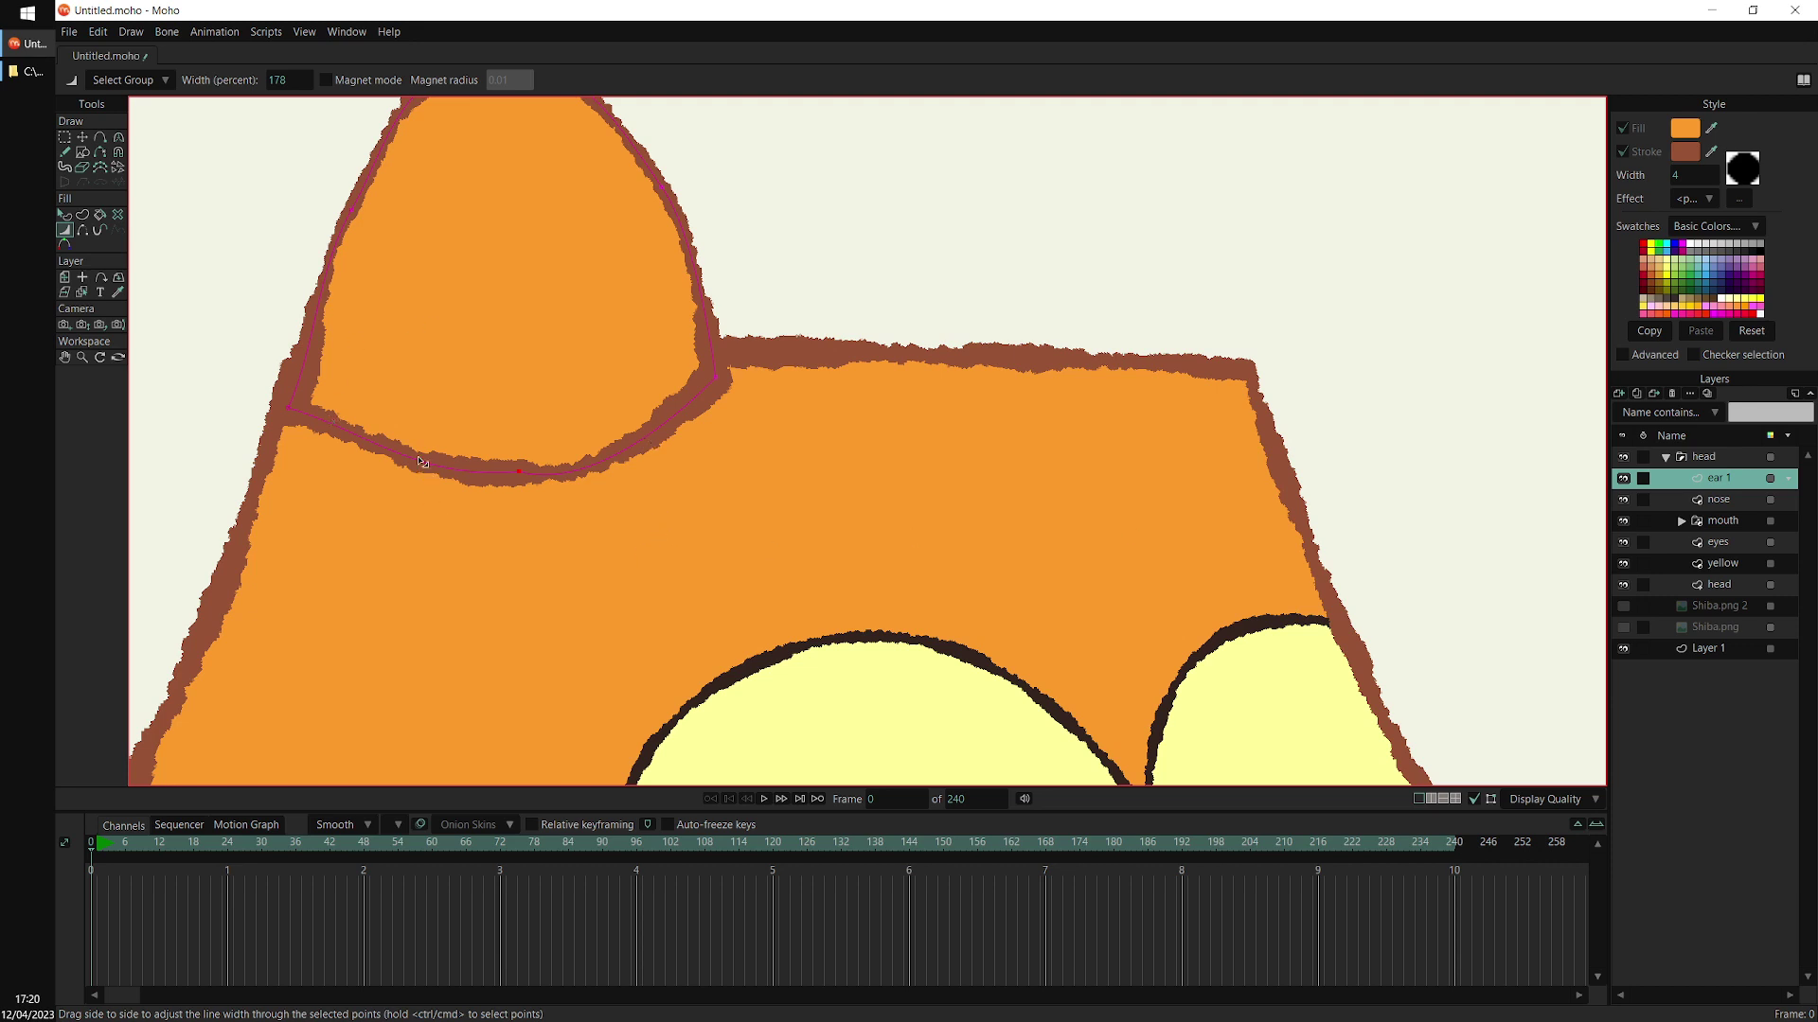
click(84, 231)
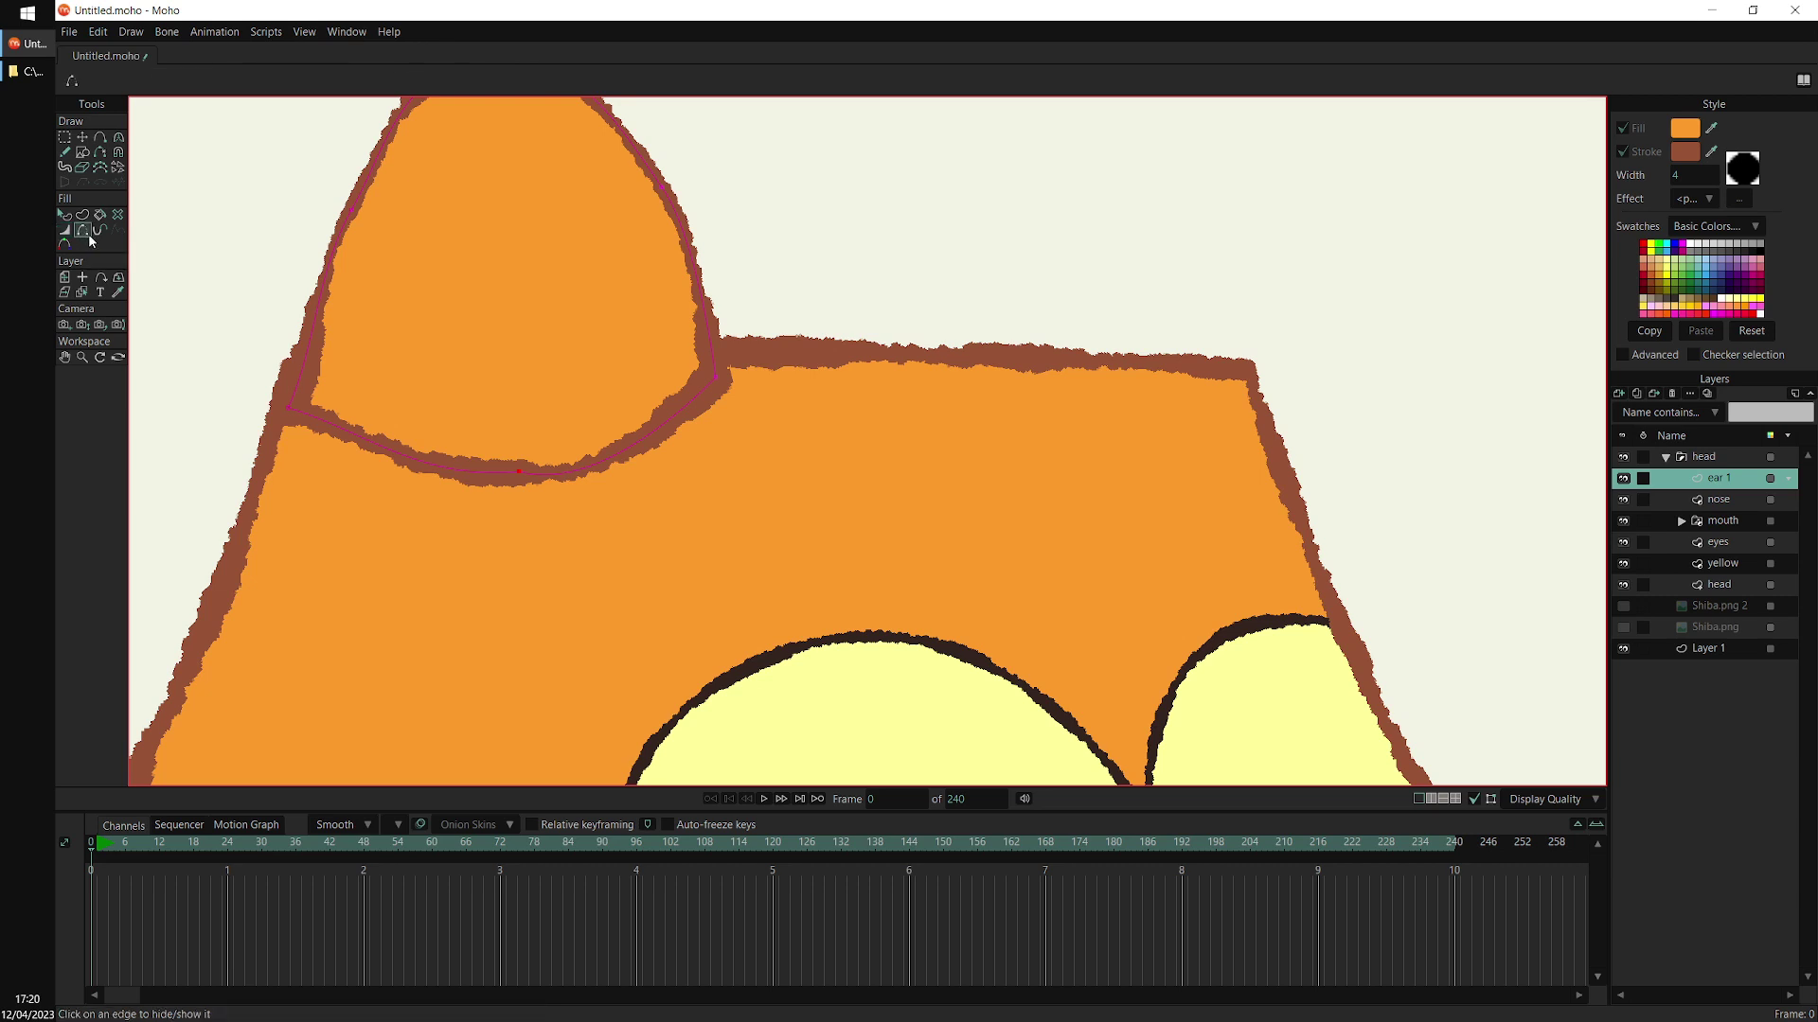
scroll(397, 445, up, 1)
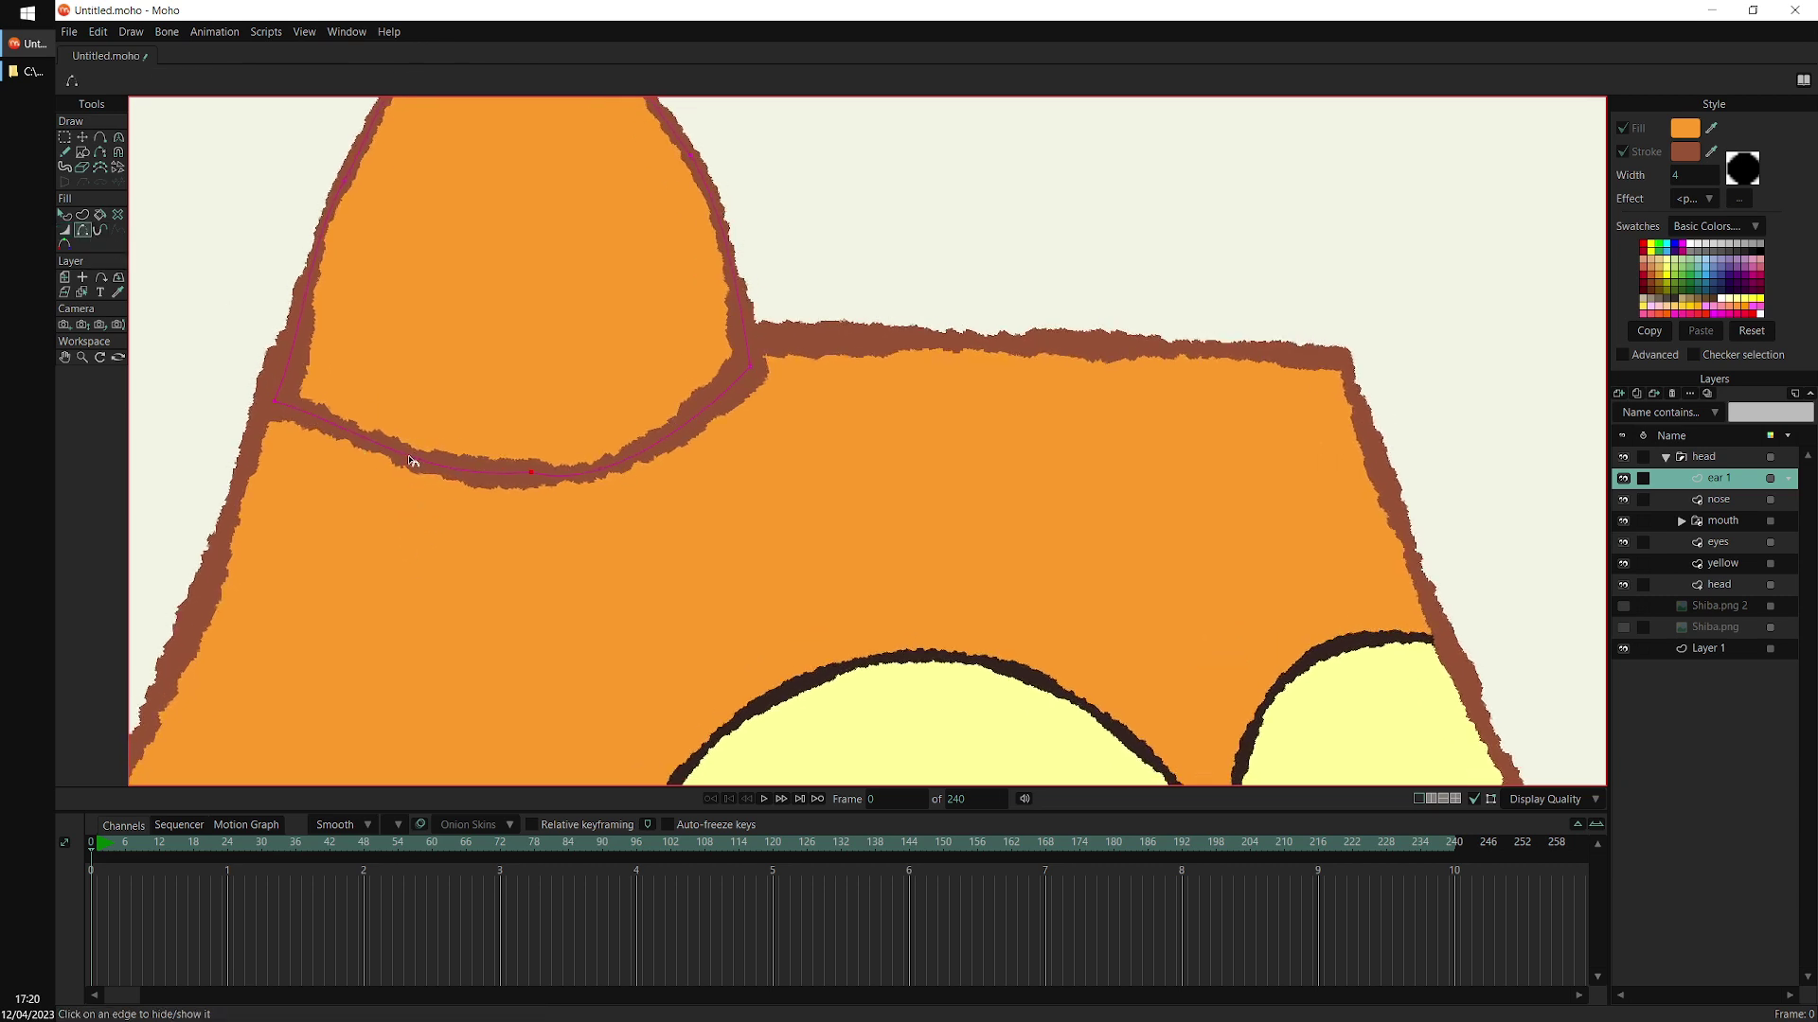
click(415, 458)
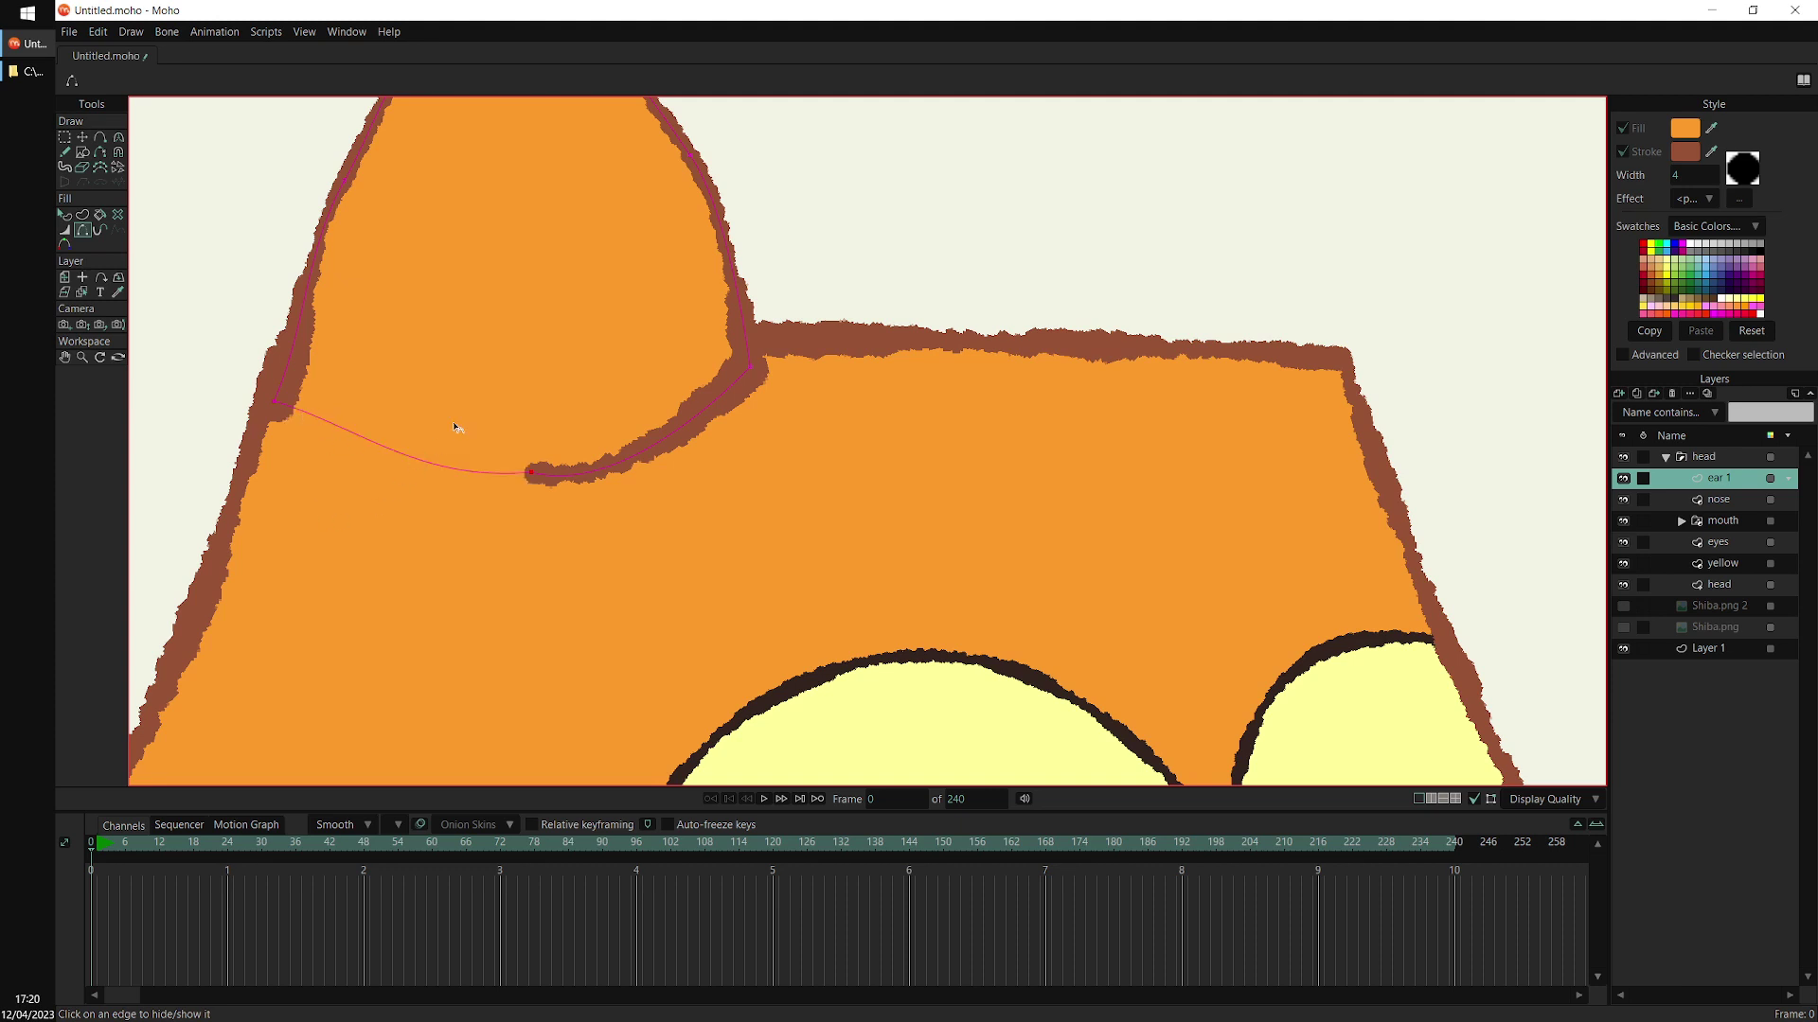
click(669, 440)
scroll(1048, 343, down, 3)
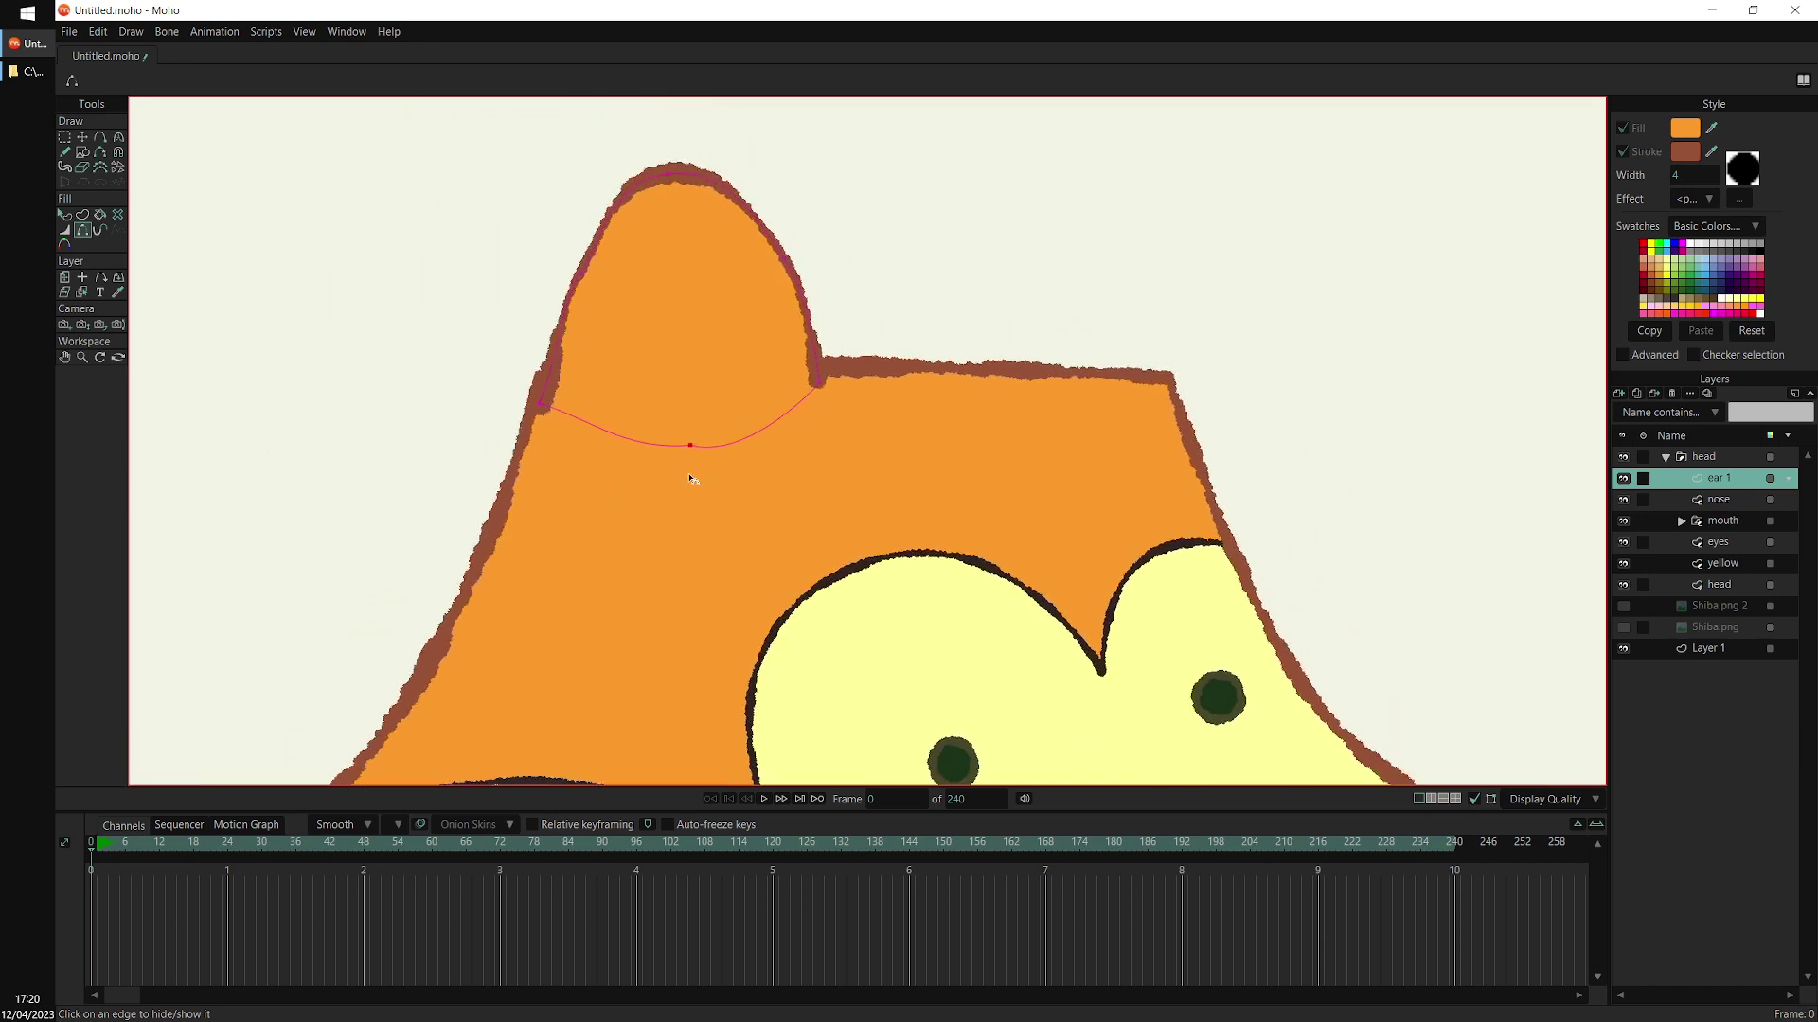
Adjust the ear's two base corner points to line up with the head outline
click(82, 138)
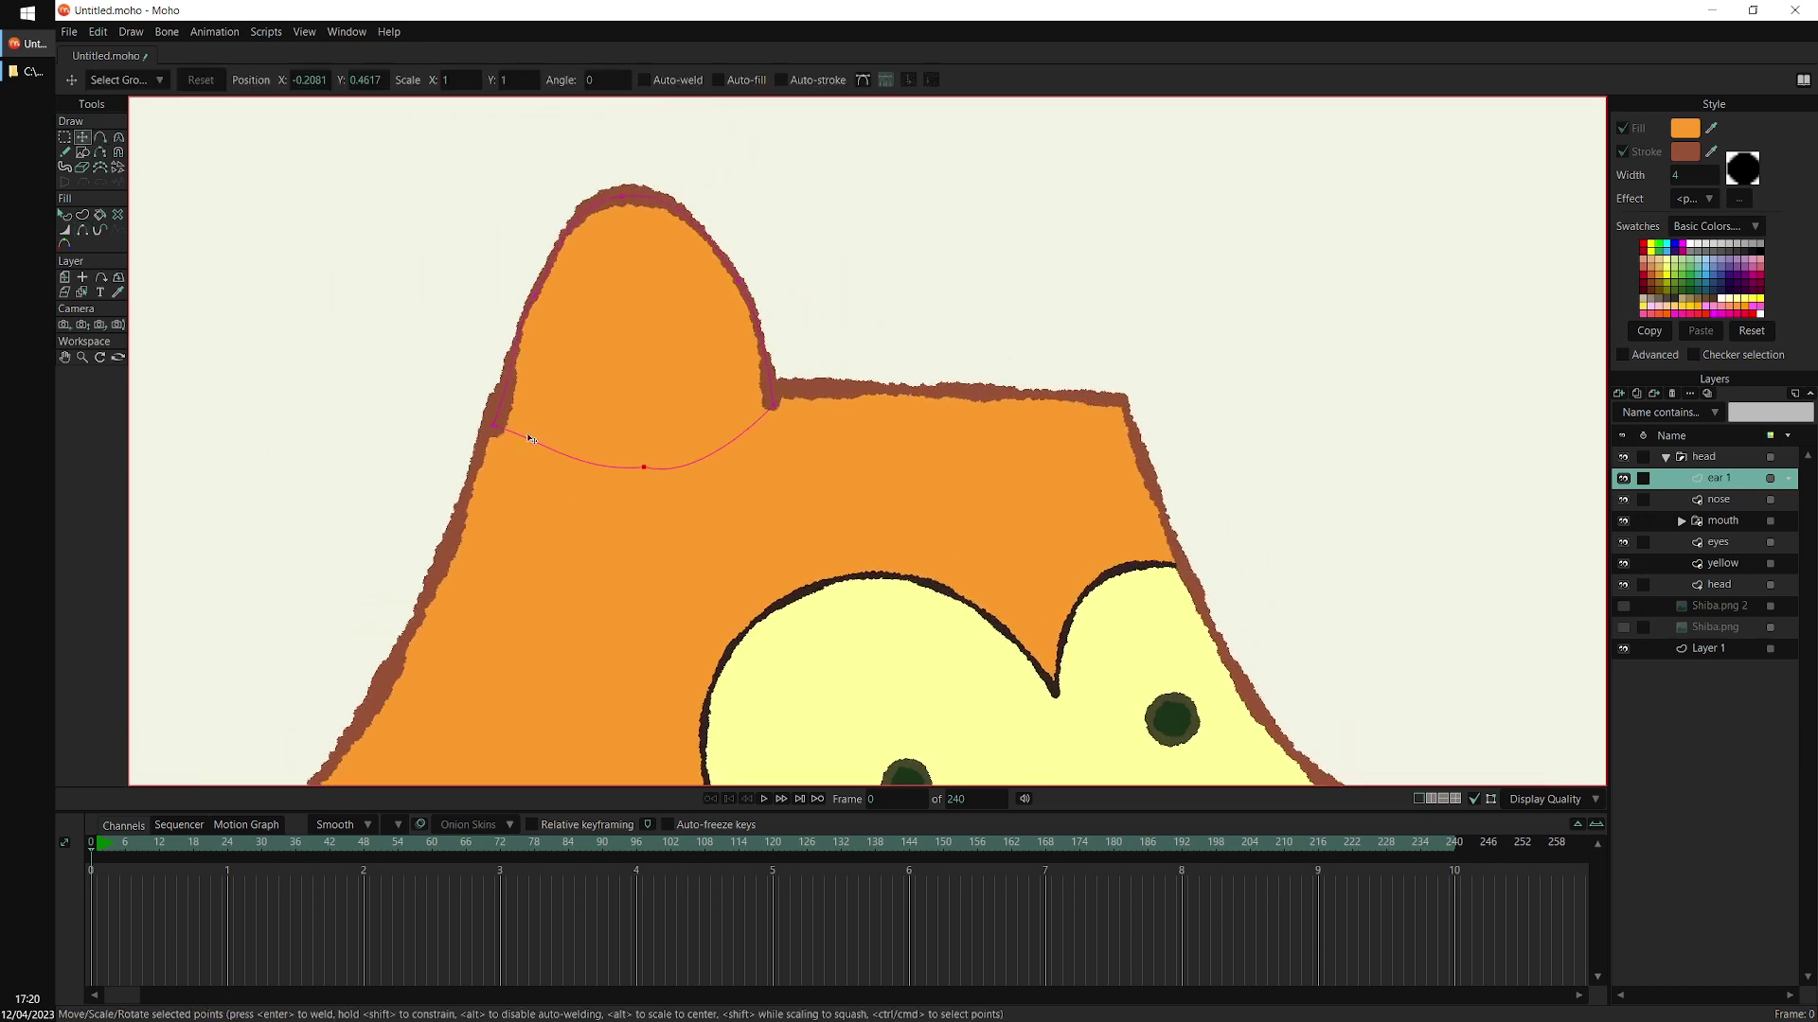
click(492, 422)
click(774, 405)
scroll(1019, 341, down, 3)
drag(878, 569, 771, 585)
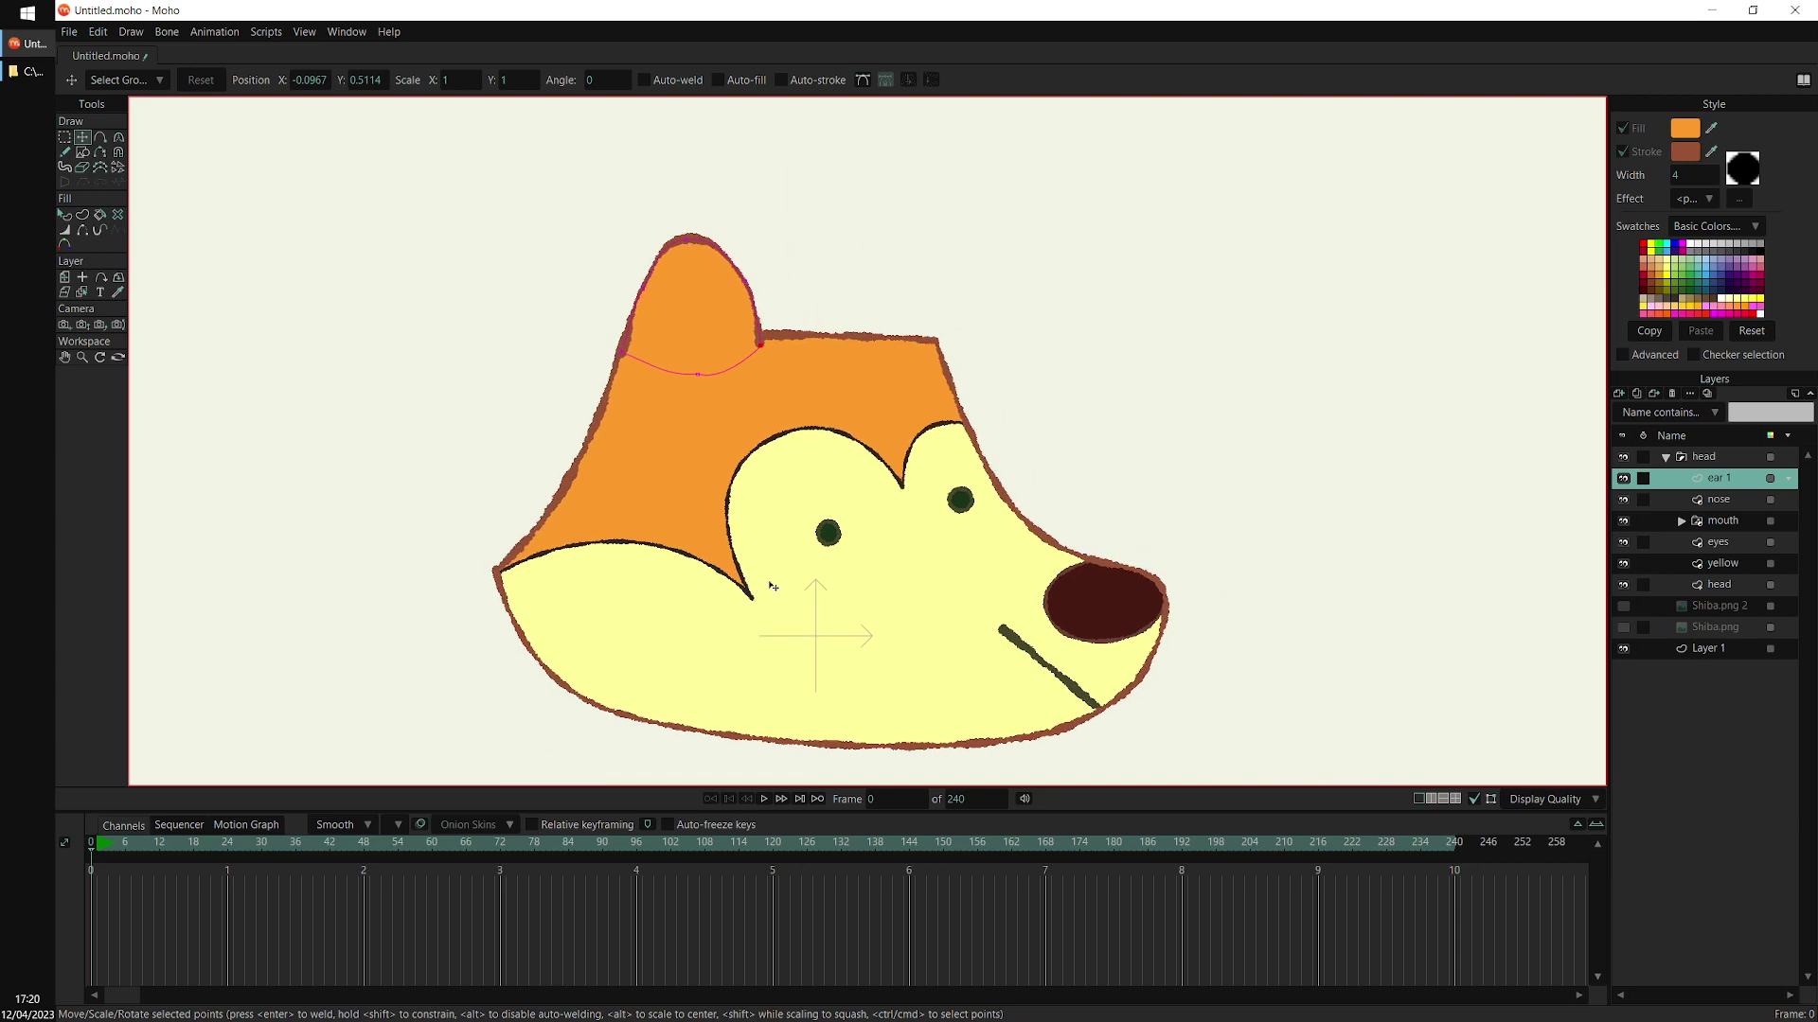
Show both Shiba reference layers and duplicate the ear 1 layer as ear 2
click(1623, 627)
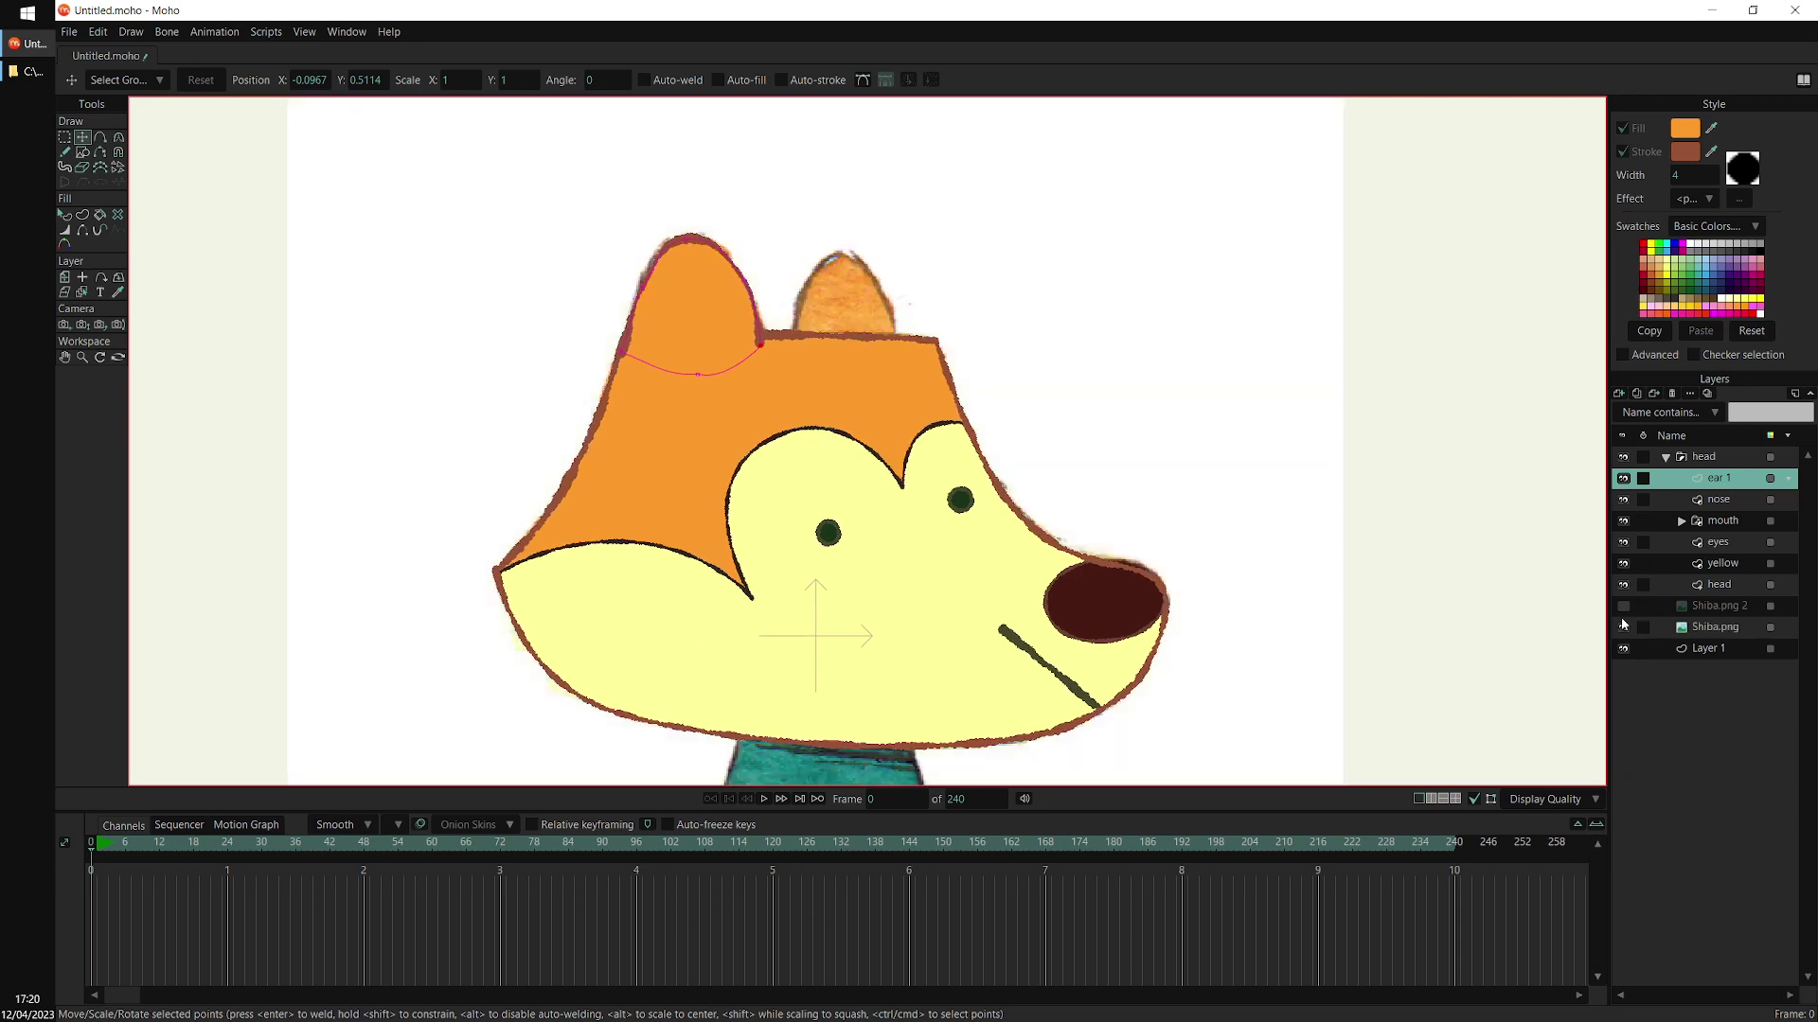
click(1623, 606)
drag(997, 365, 992, 363)
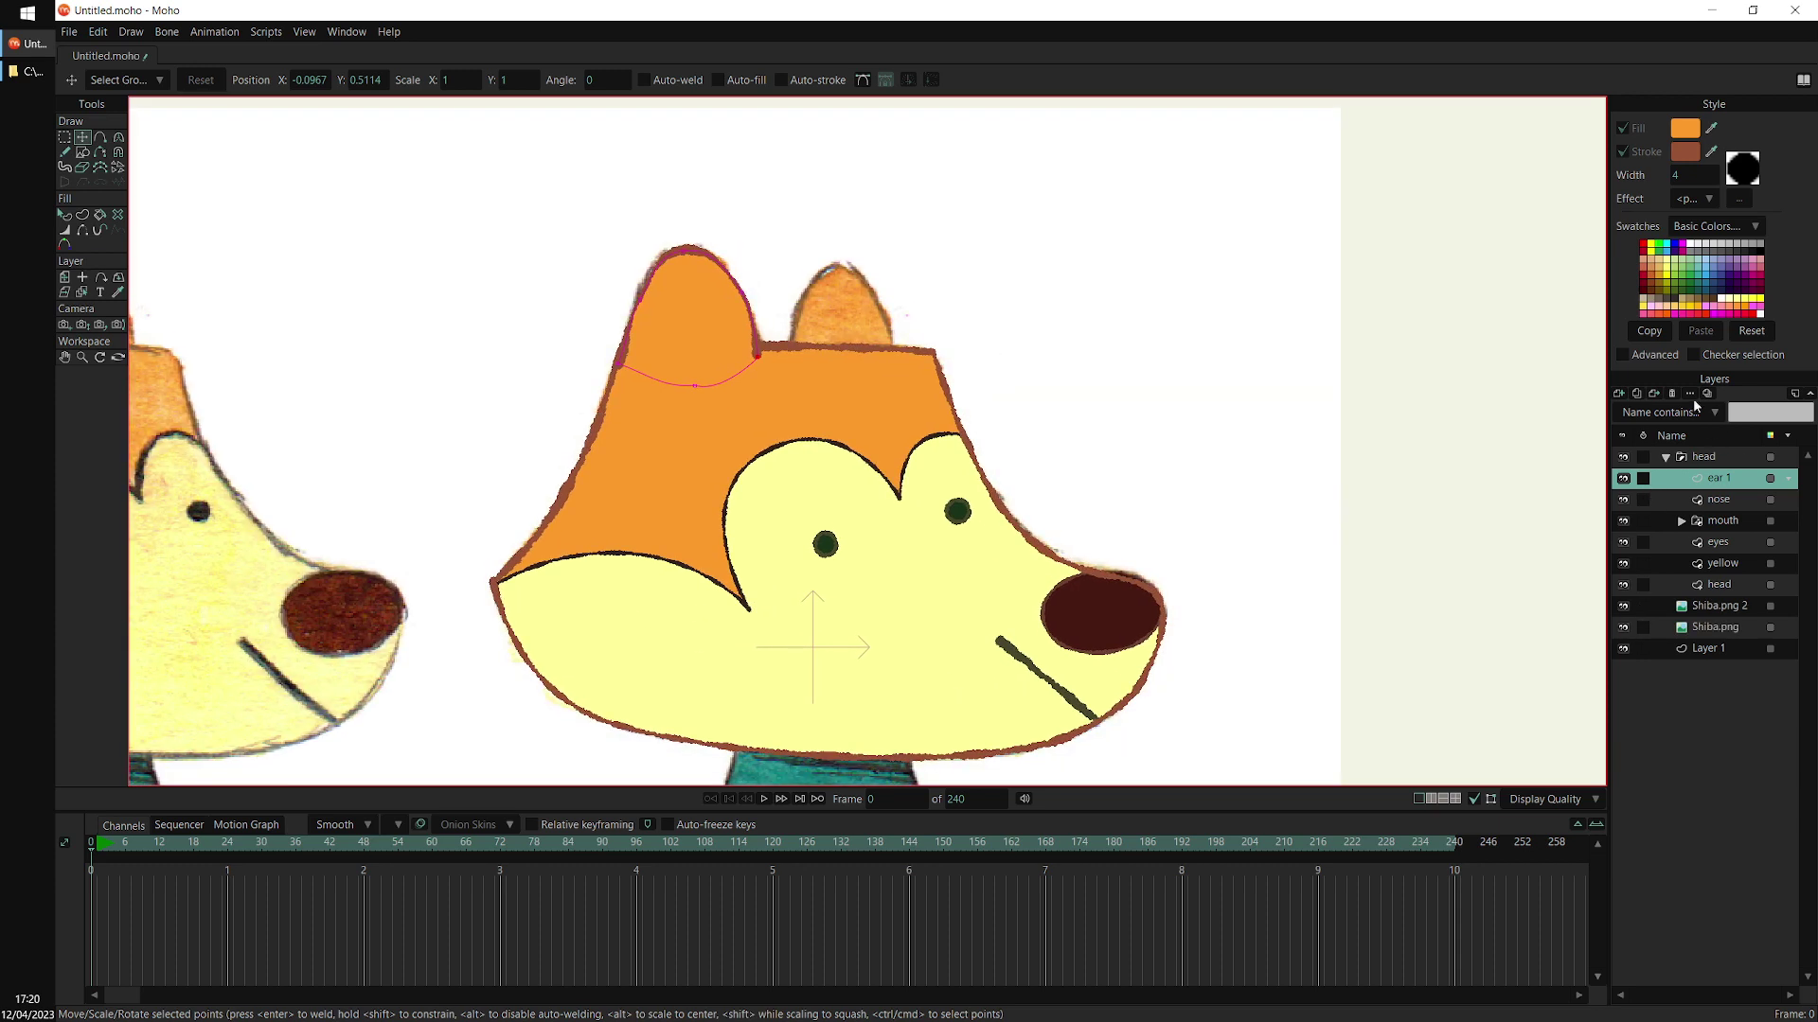
click(1637, 392)
key(Return)
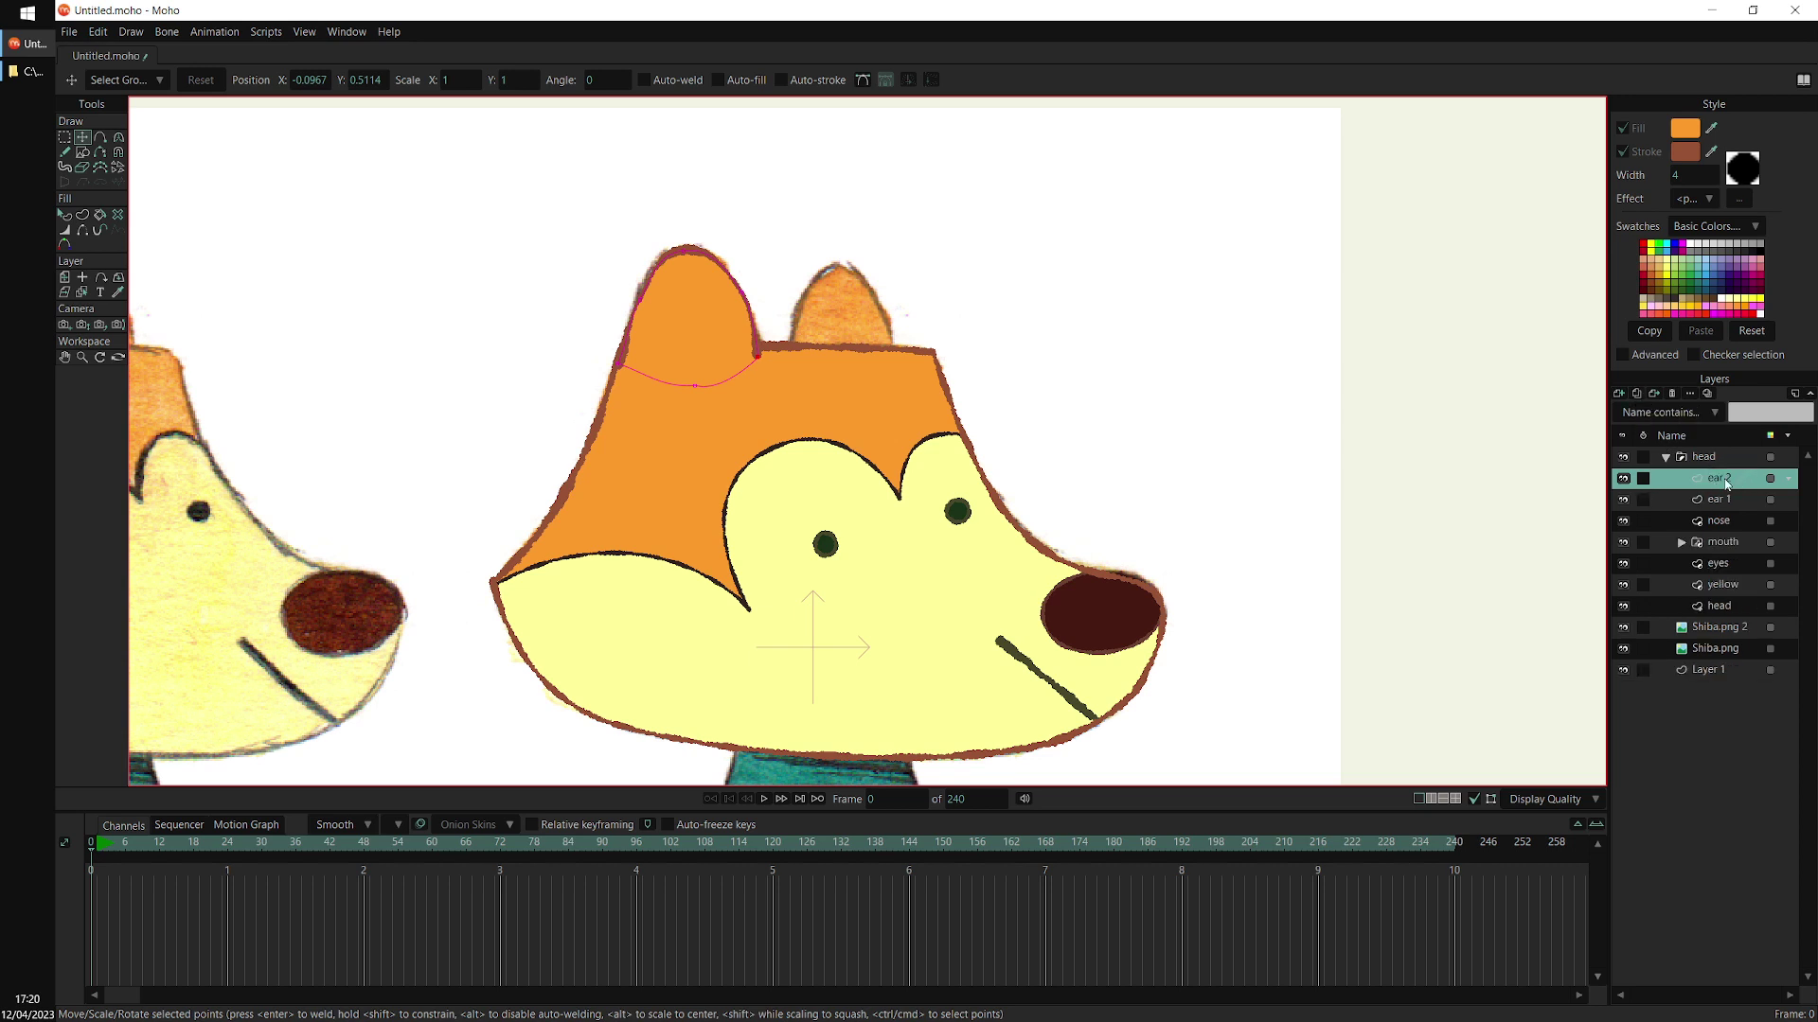
Select all points of ear 2 and move the shape over the reference's smaller ear
key(g)
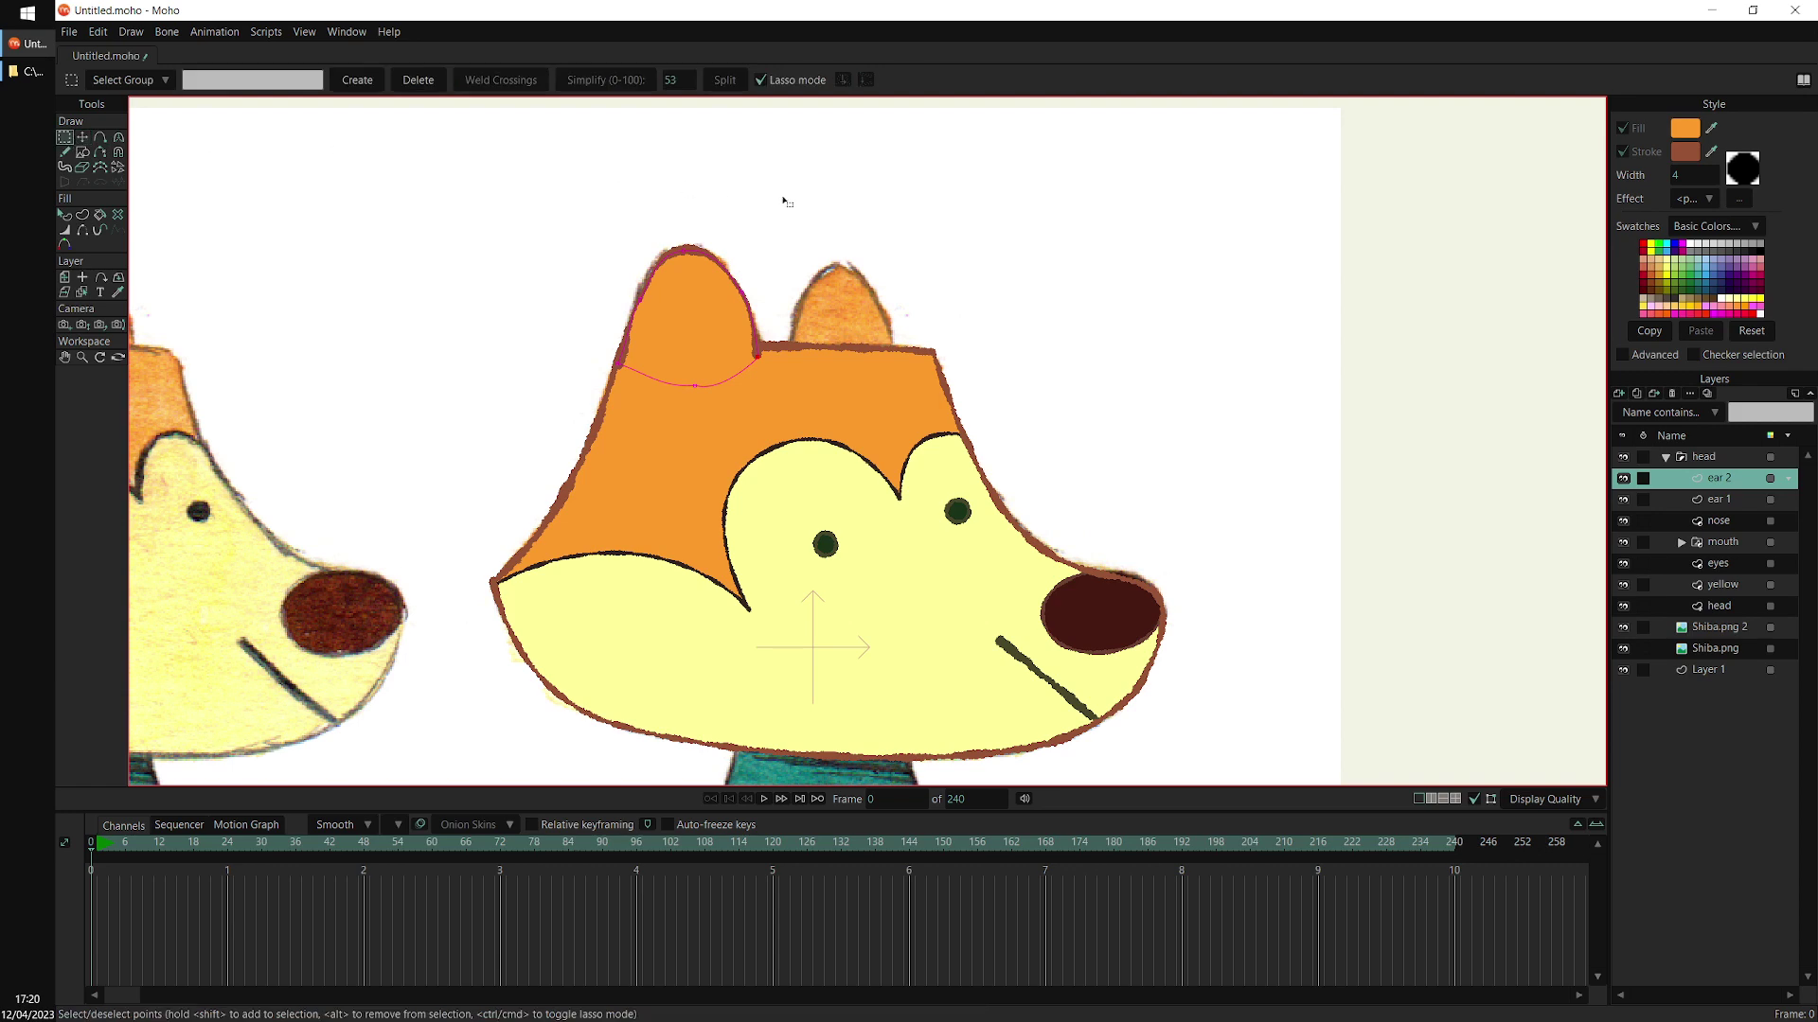
mouse_move(786, 199)
mouse_down()
mouse_move(705, 440)
mouse_move(751, 208)
mouse_up()
click(83, 138)
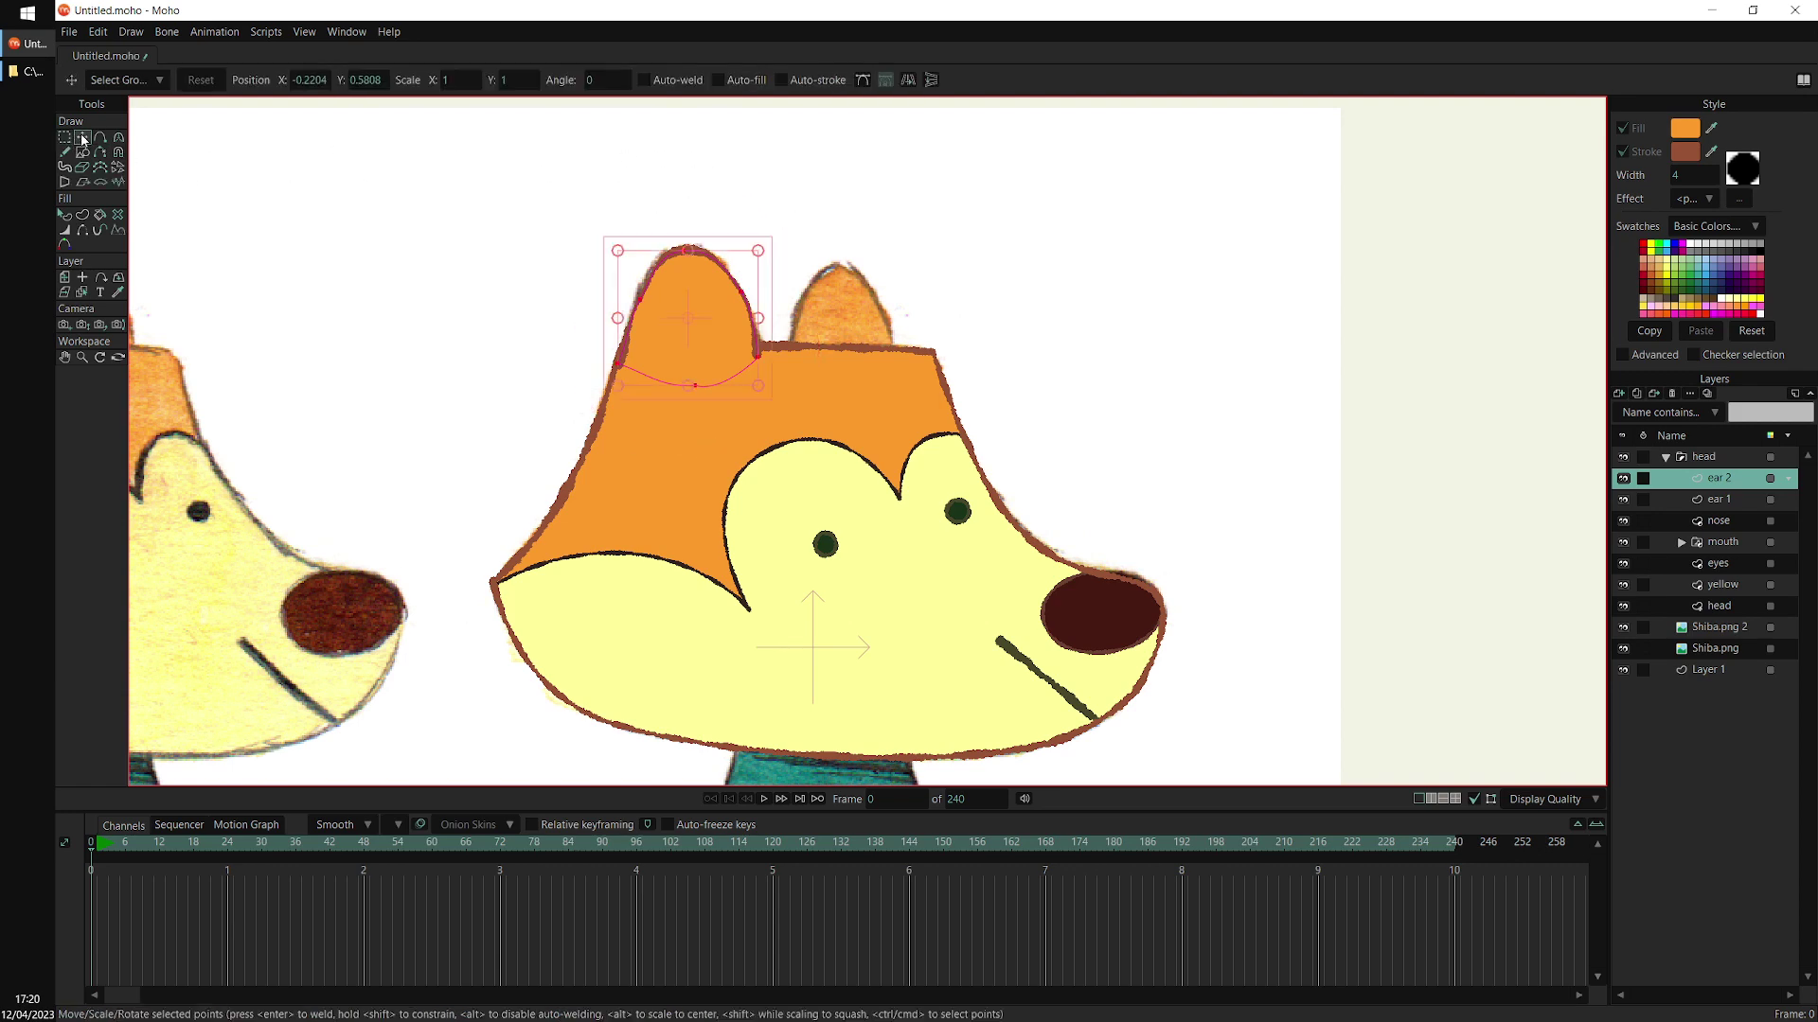
drag(893, 449, 1051, 461)
scroll(1070, 349, up, 6)
drag(807, 295, 844, 451)
key(Return)
Reposition the tip, side and base points of ear 2 to fit the narrower reference ear
mouse_move(790, 352)
mouse_down()
mouse_move(787, 390)
mouse_move(782, 361)
mouse_up()
drag(715, 428, 718, 418)
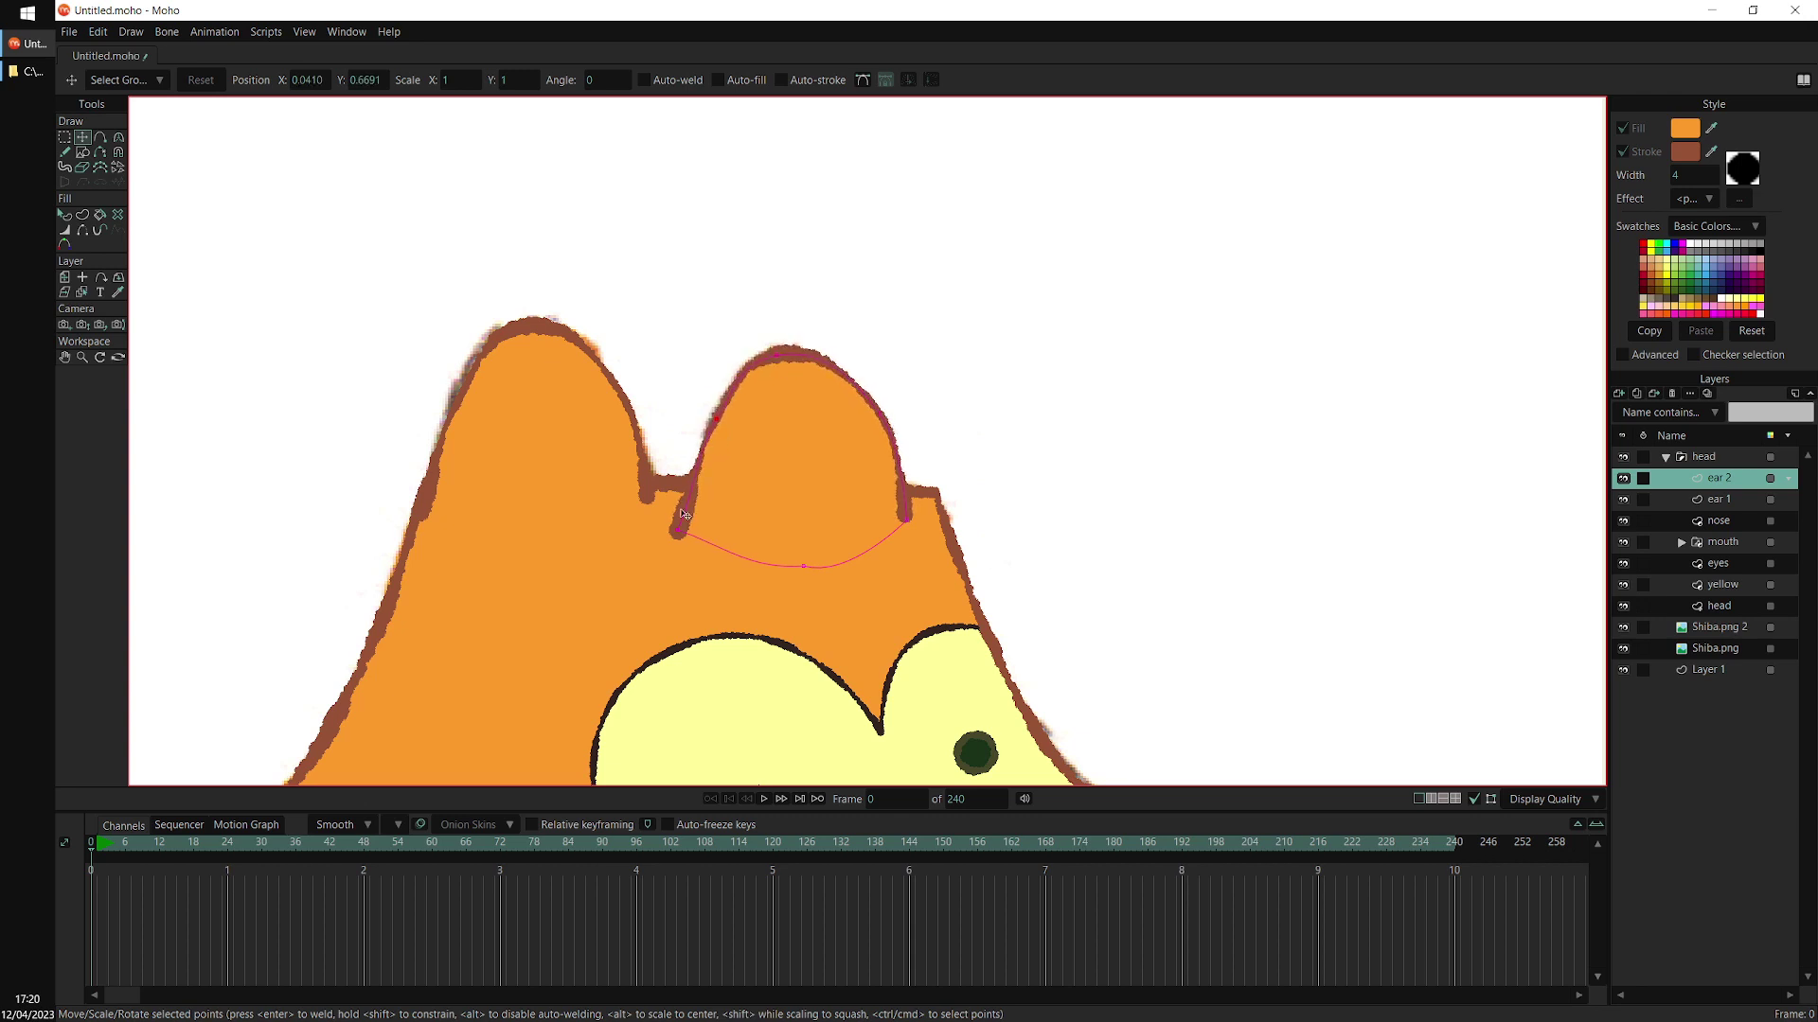
drag(679, 531, 690, 504)
drag(909, 446, 878, 454)
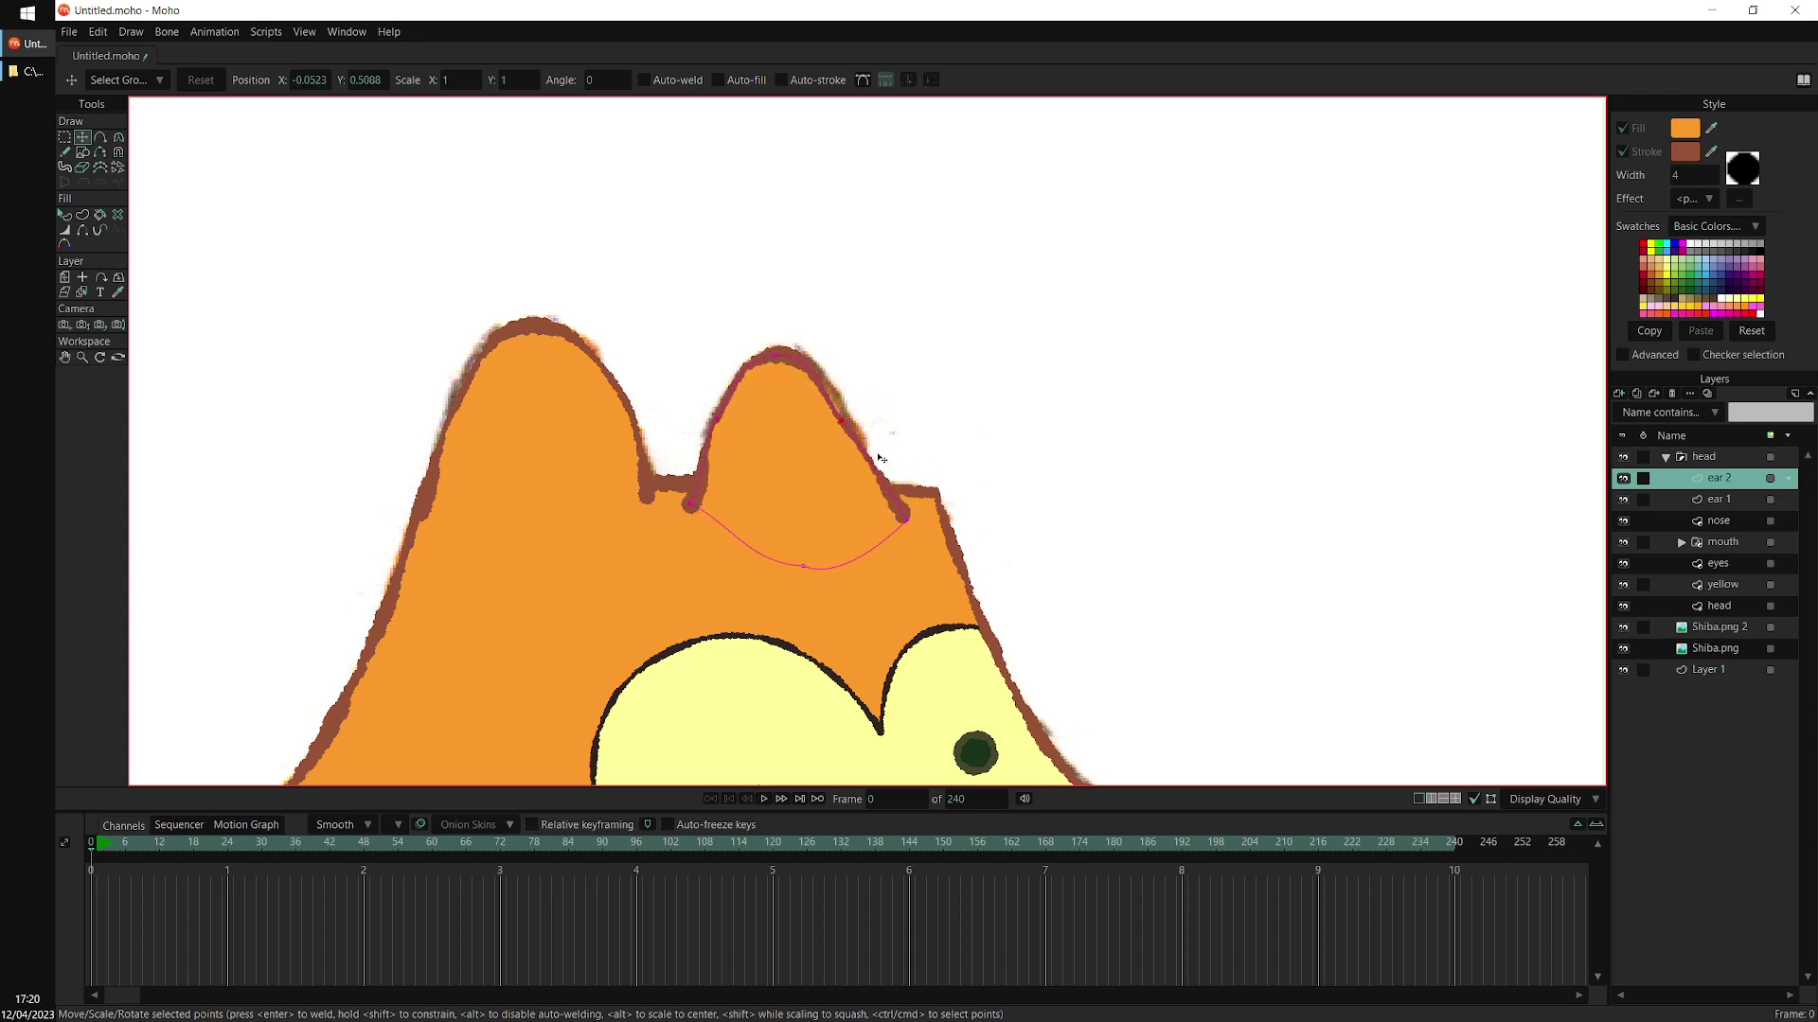
drag(905, 518, 870, 526)
click(776, 356)
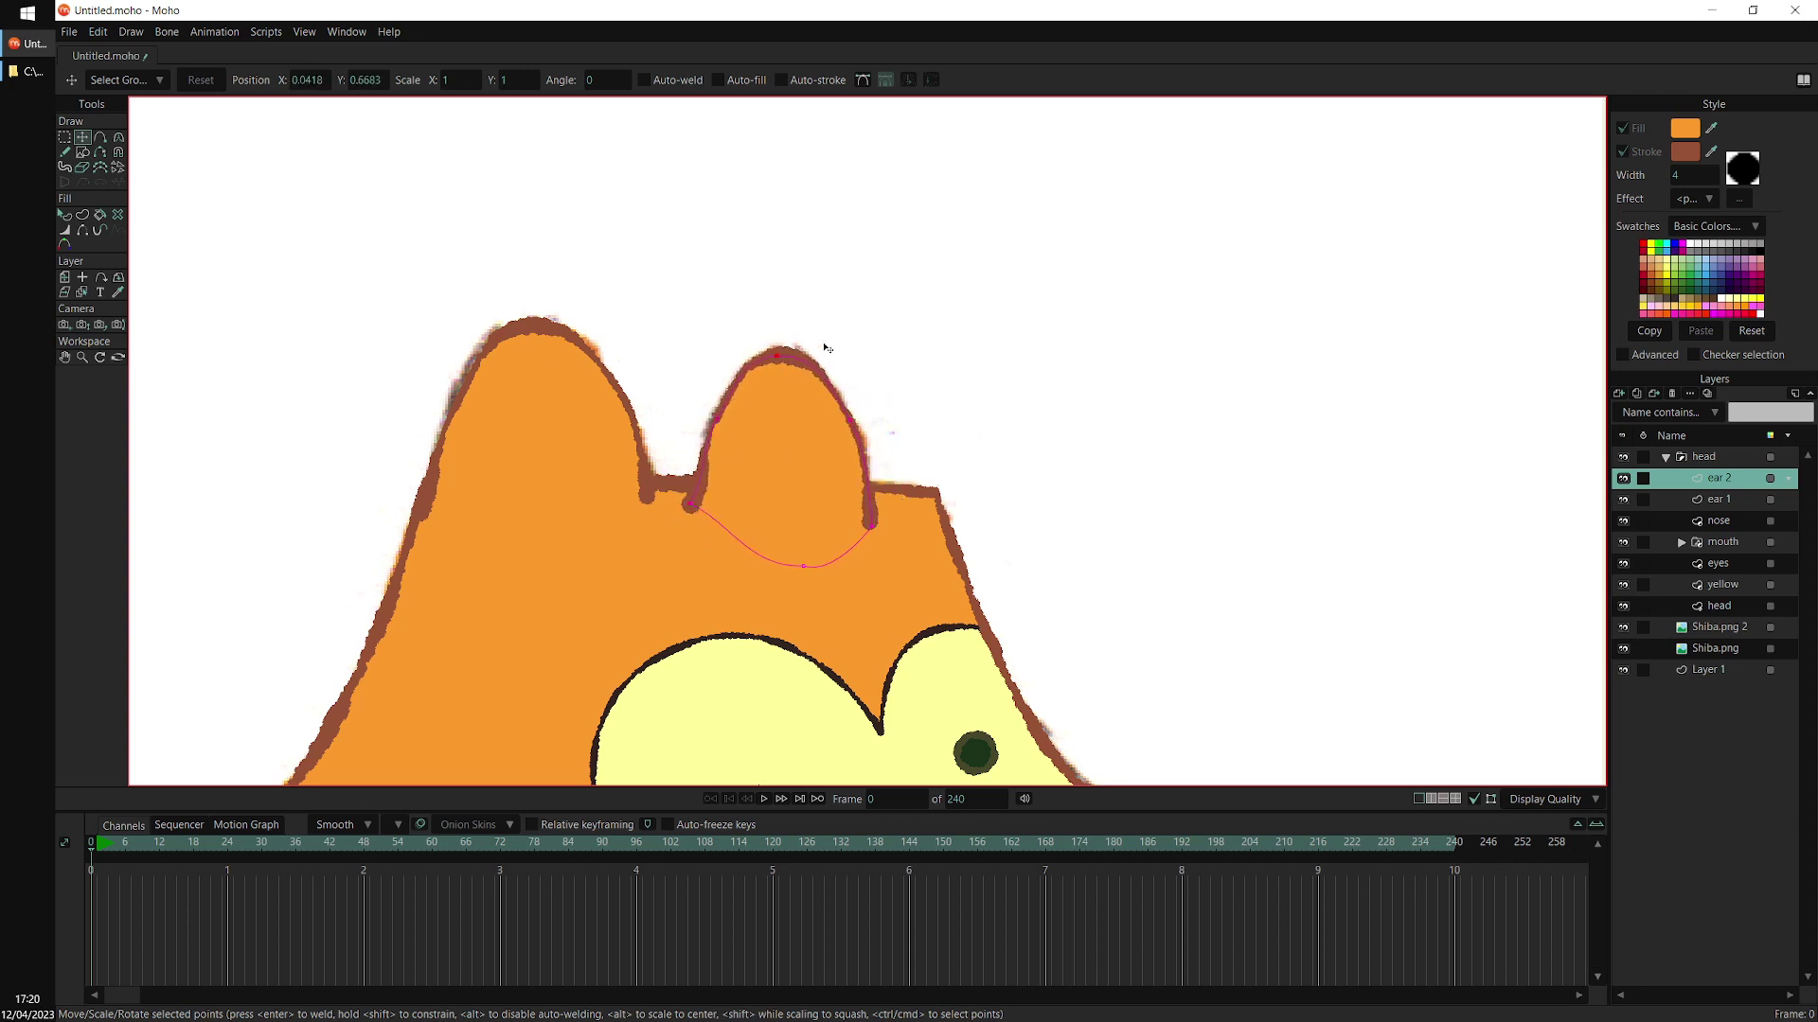
key(c)
key(t)
scroll(900, 252, down, 3)
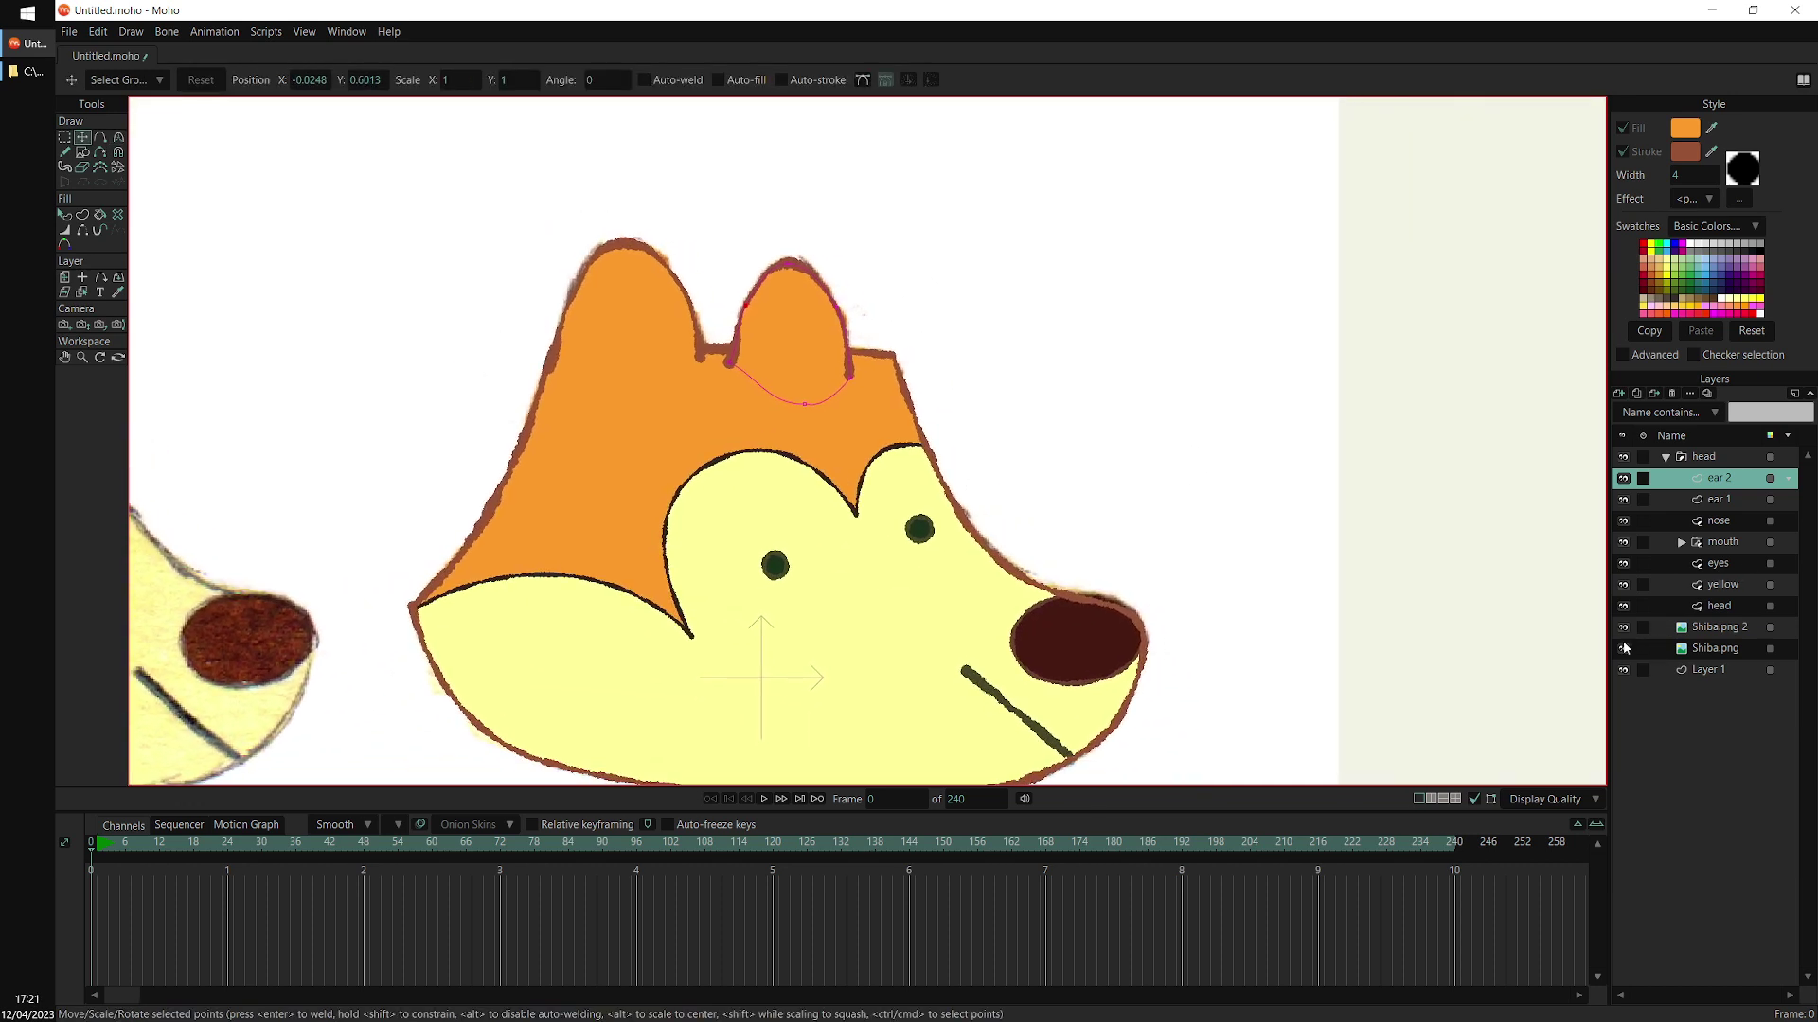
Hide both Shiba reference layers and move ear 2 below the head layer inside the head group
click(1624, 649)
click(1624, 627)
drag(1198, 421, 1193, 420)
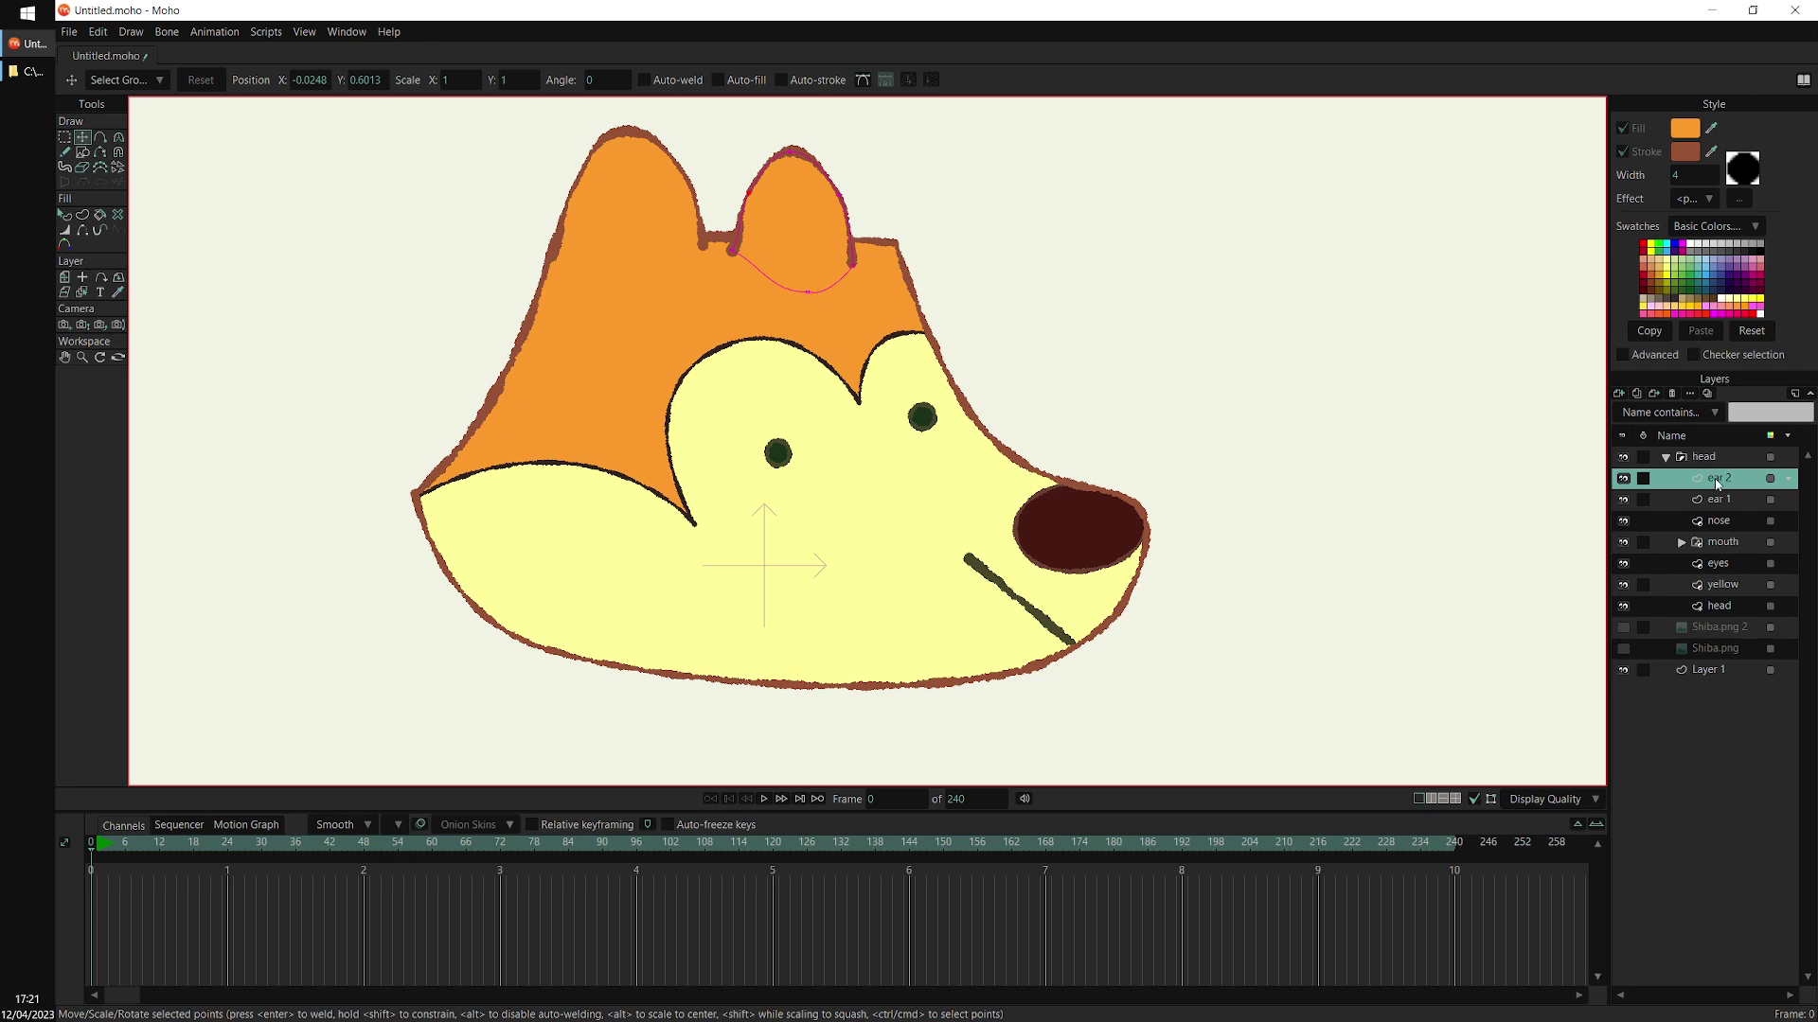
drag(1718, 484, 1741, 612)
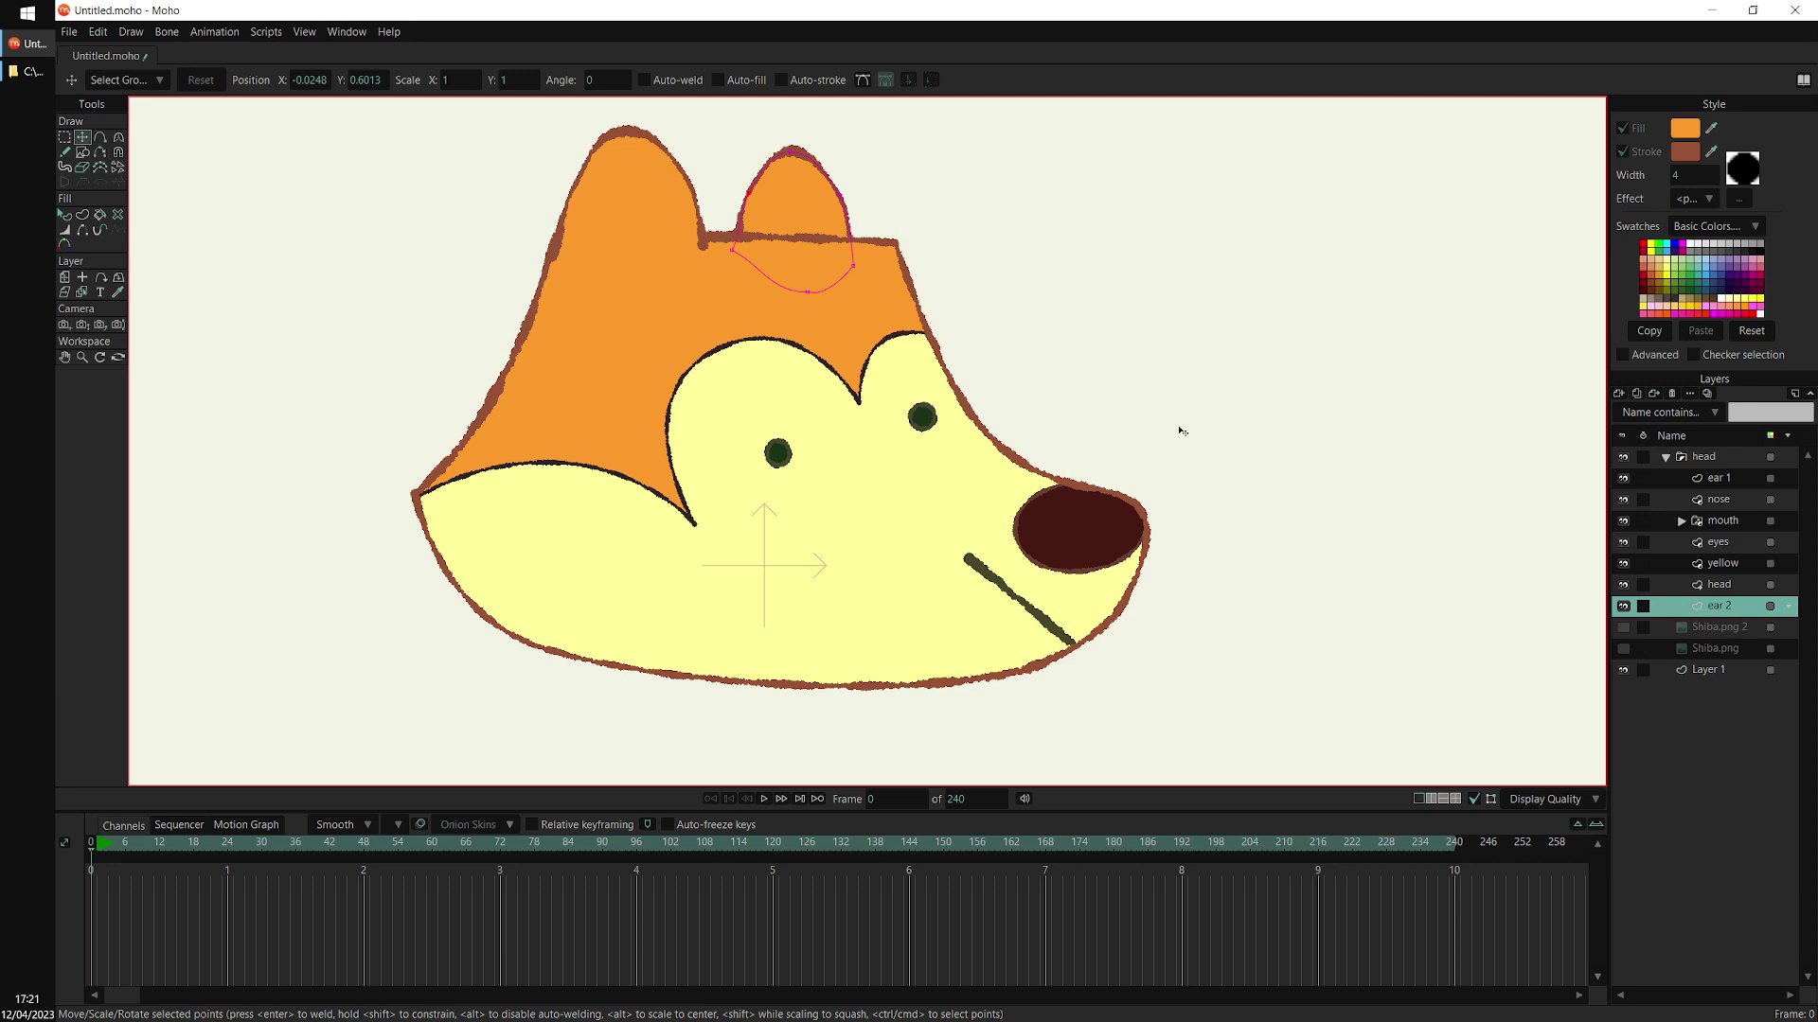
Collapse the head group and show both Shiba reference layers
scroll(1182, 432, down, 2)
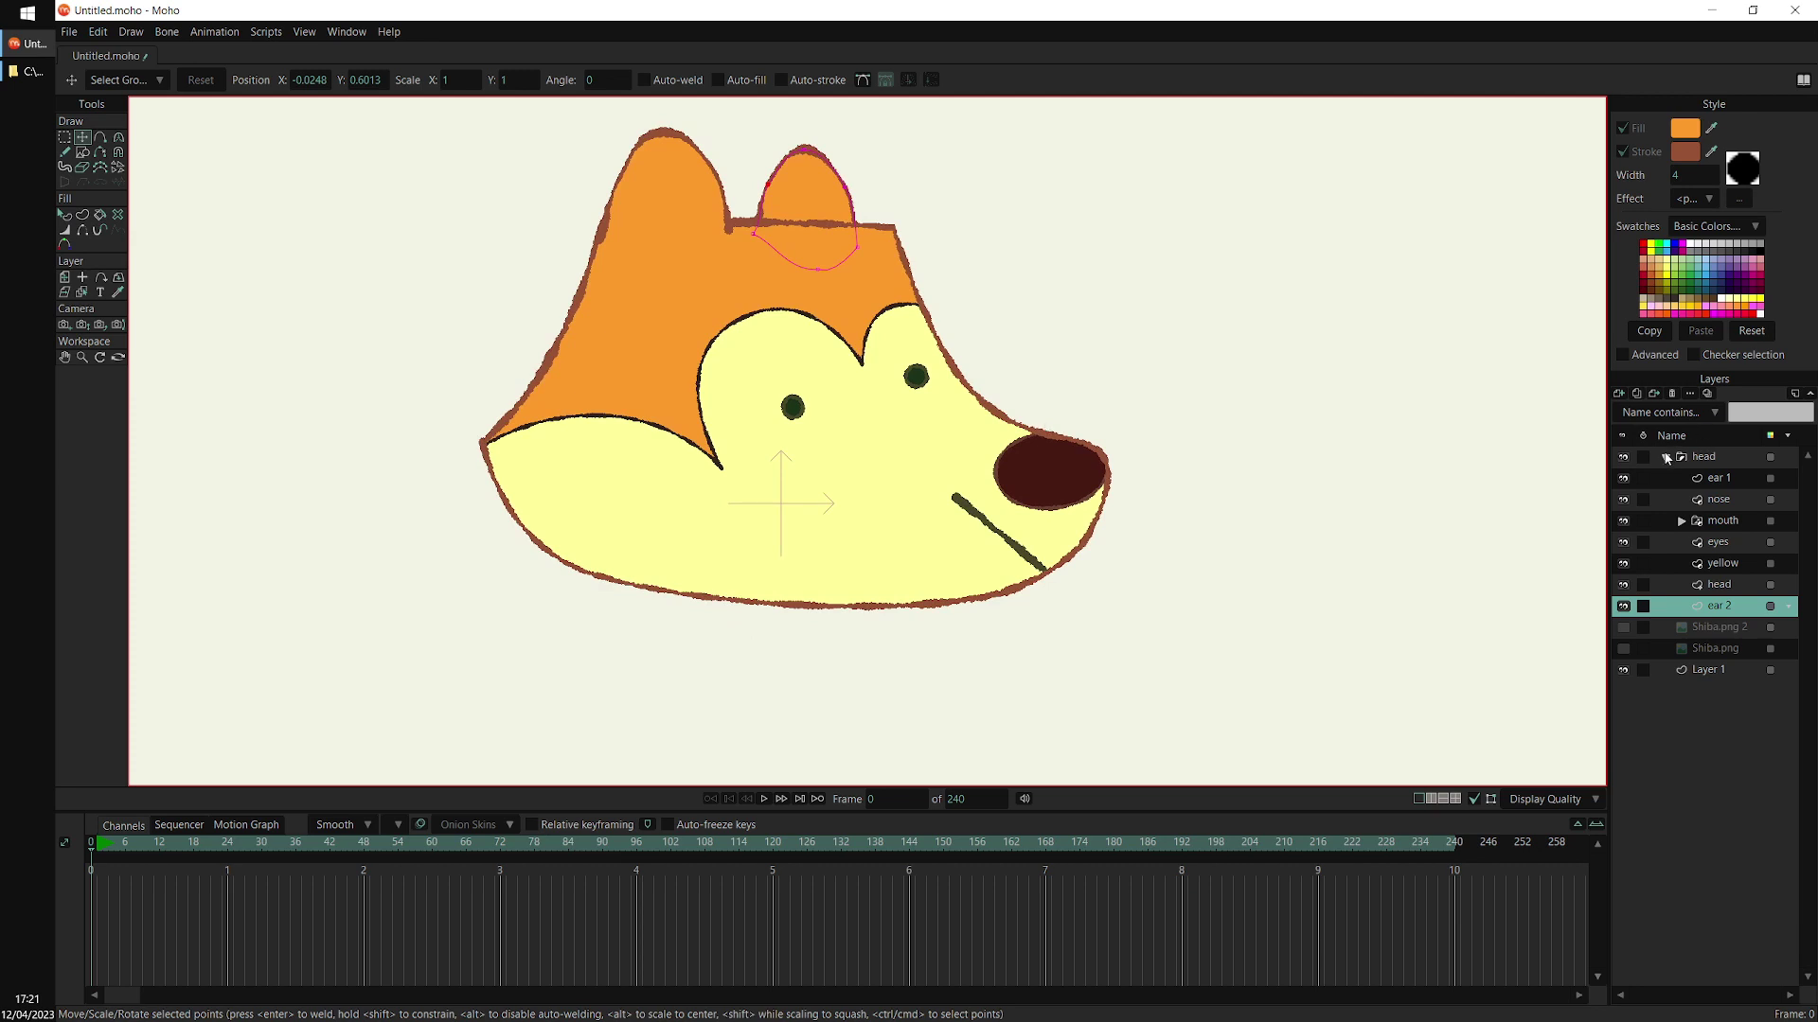
click(1667, 458)
click(1622, 499)
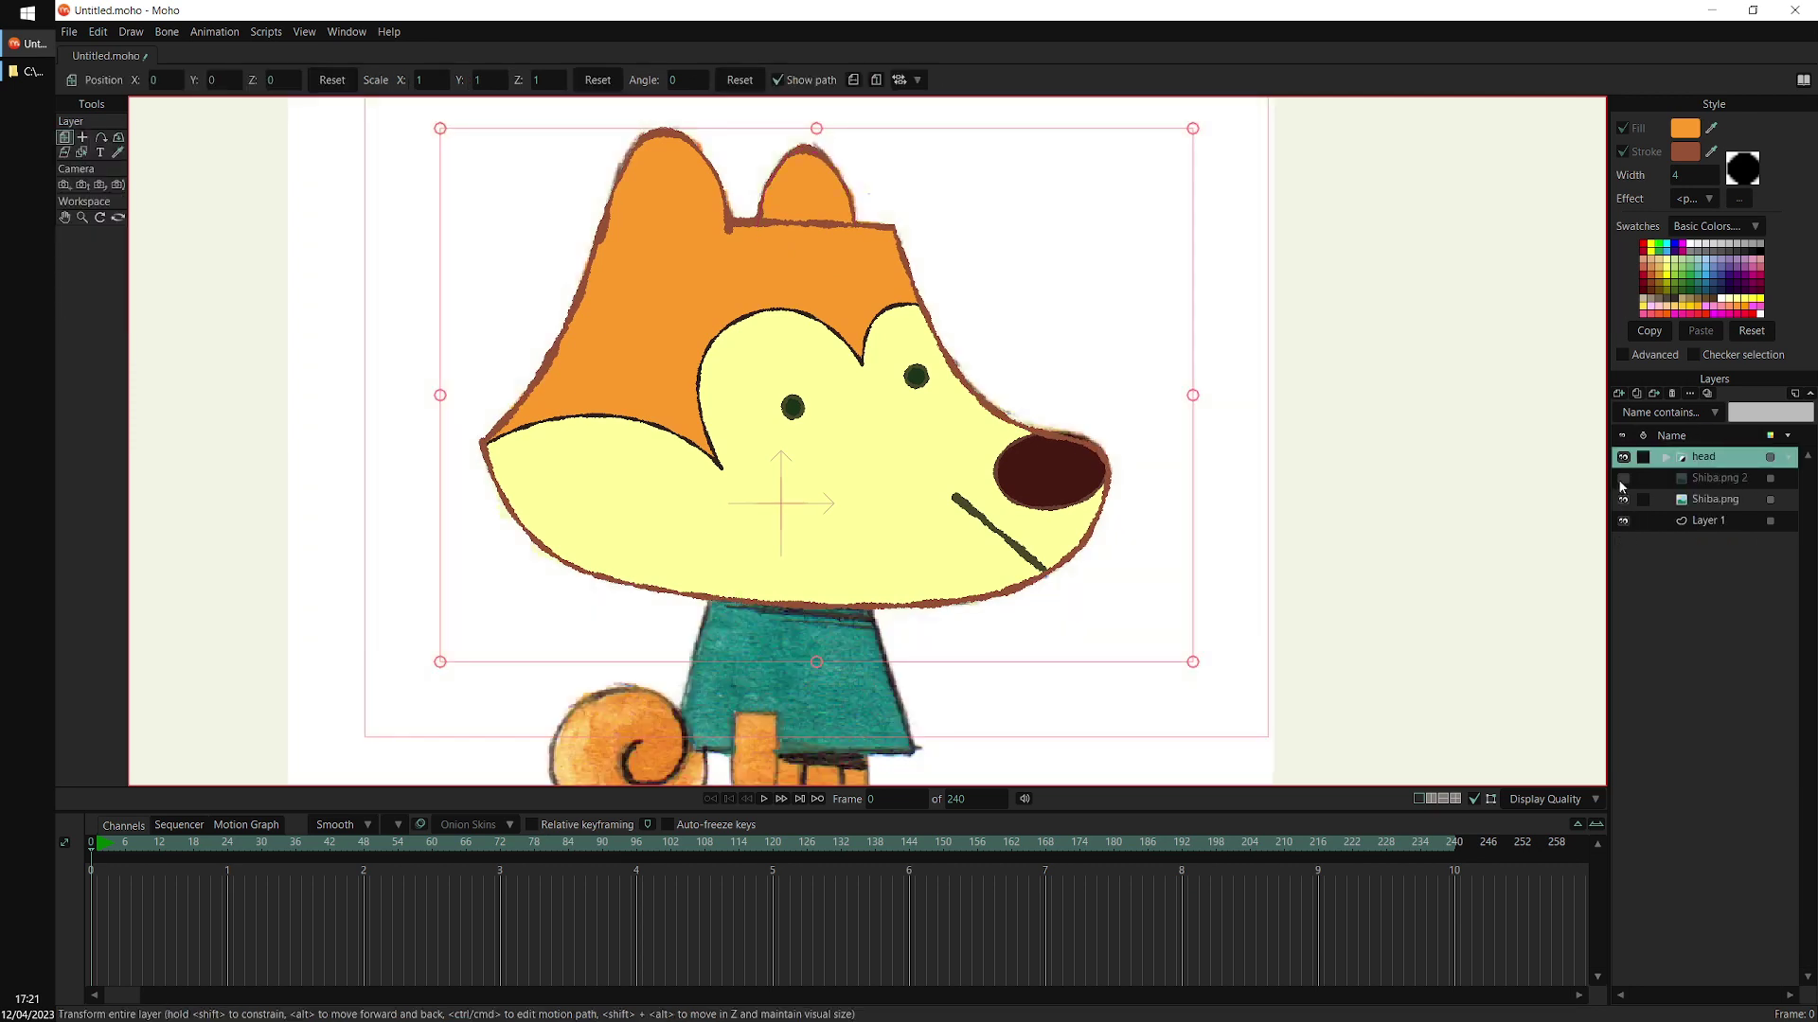
click(1623, 479)
scroll(1126, 511, down, 2)
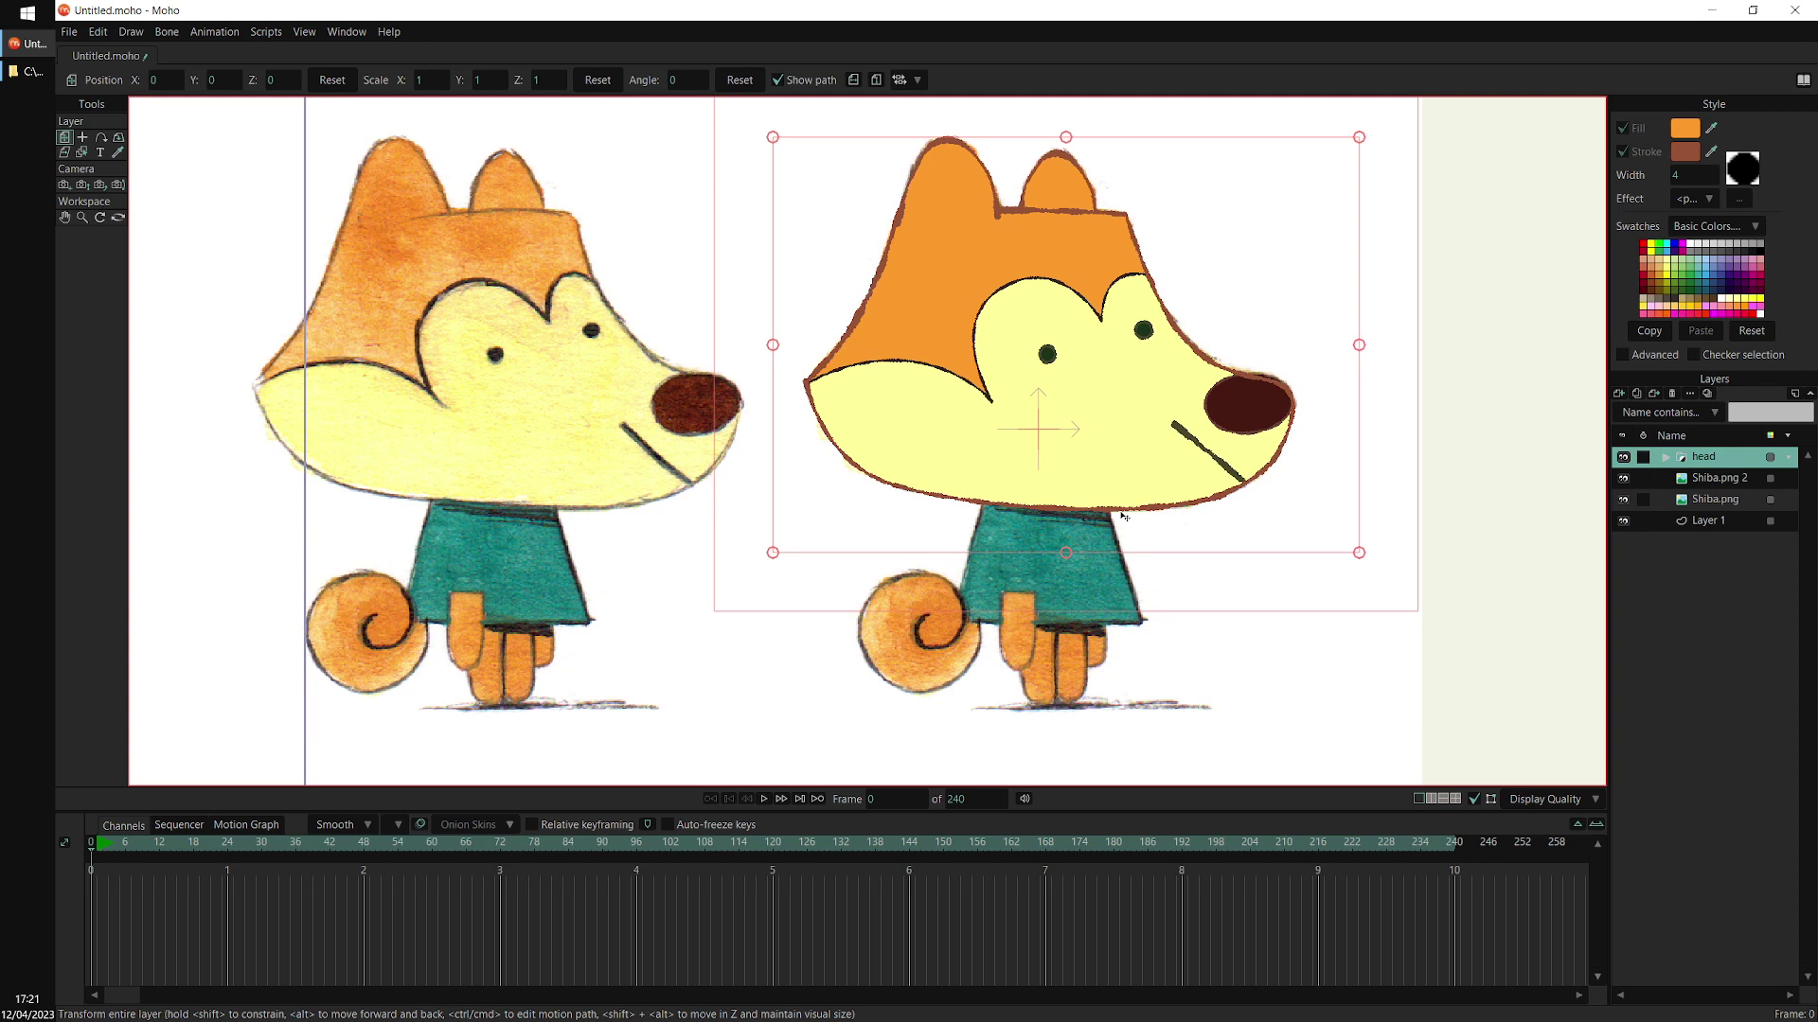
drag(1173, 493, 1105, 494)
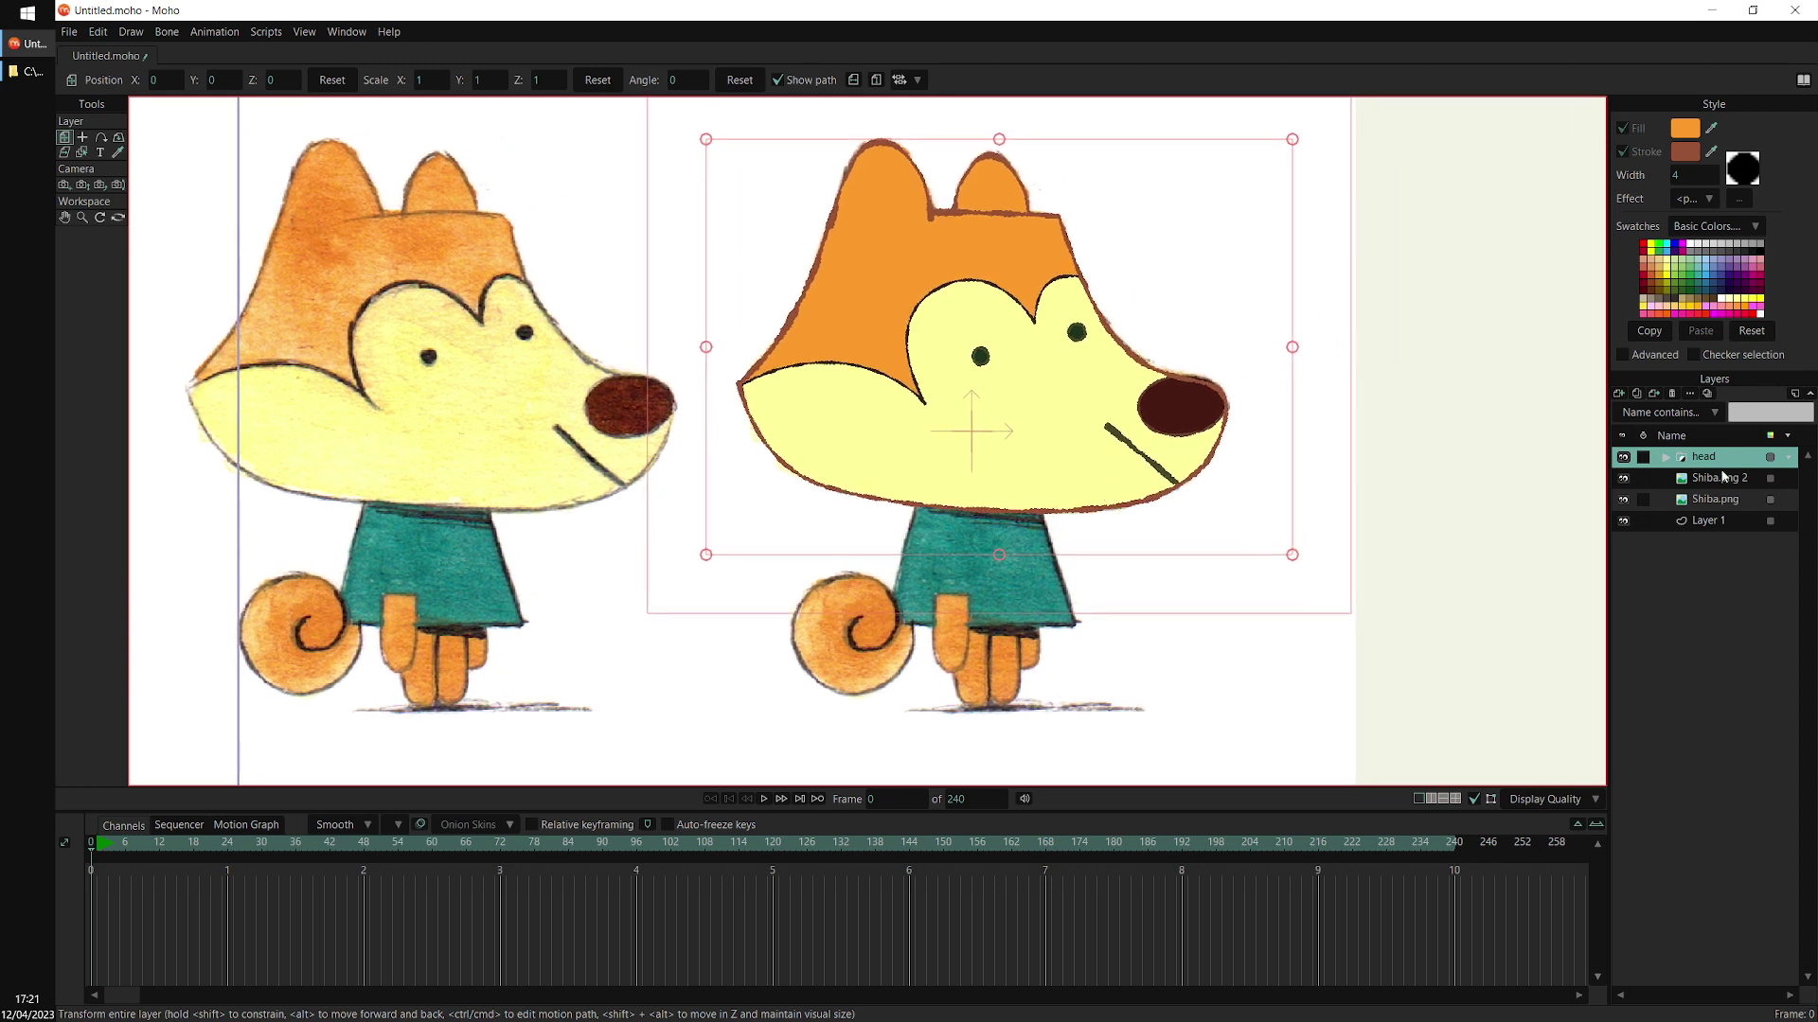
Add a vector layer named body and place it below the head group
click(1619, 396)
click(1636, 413)
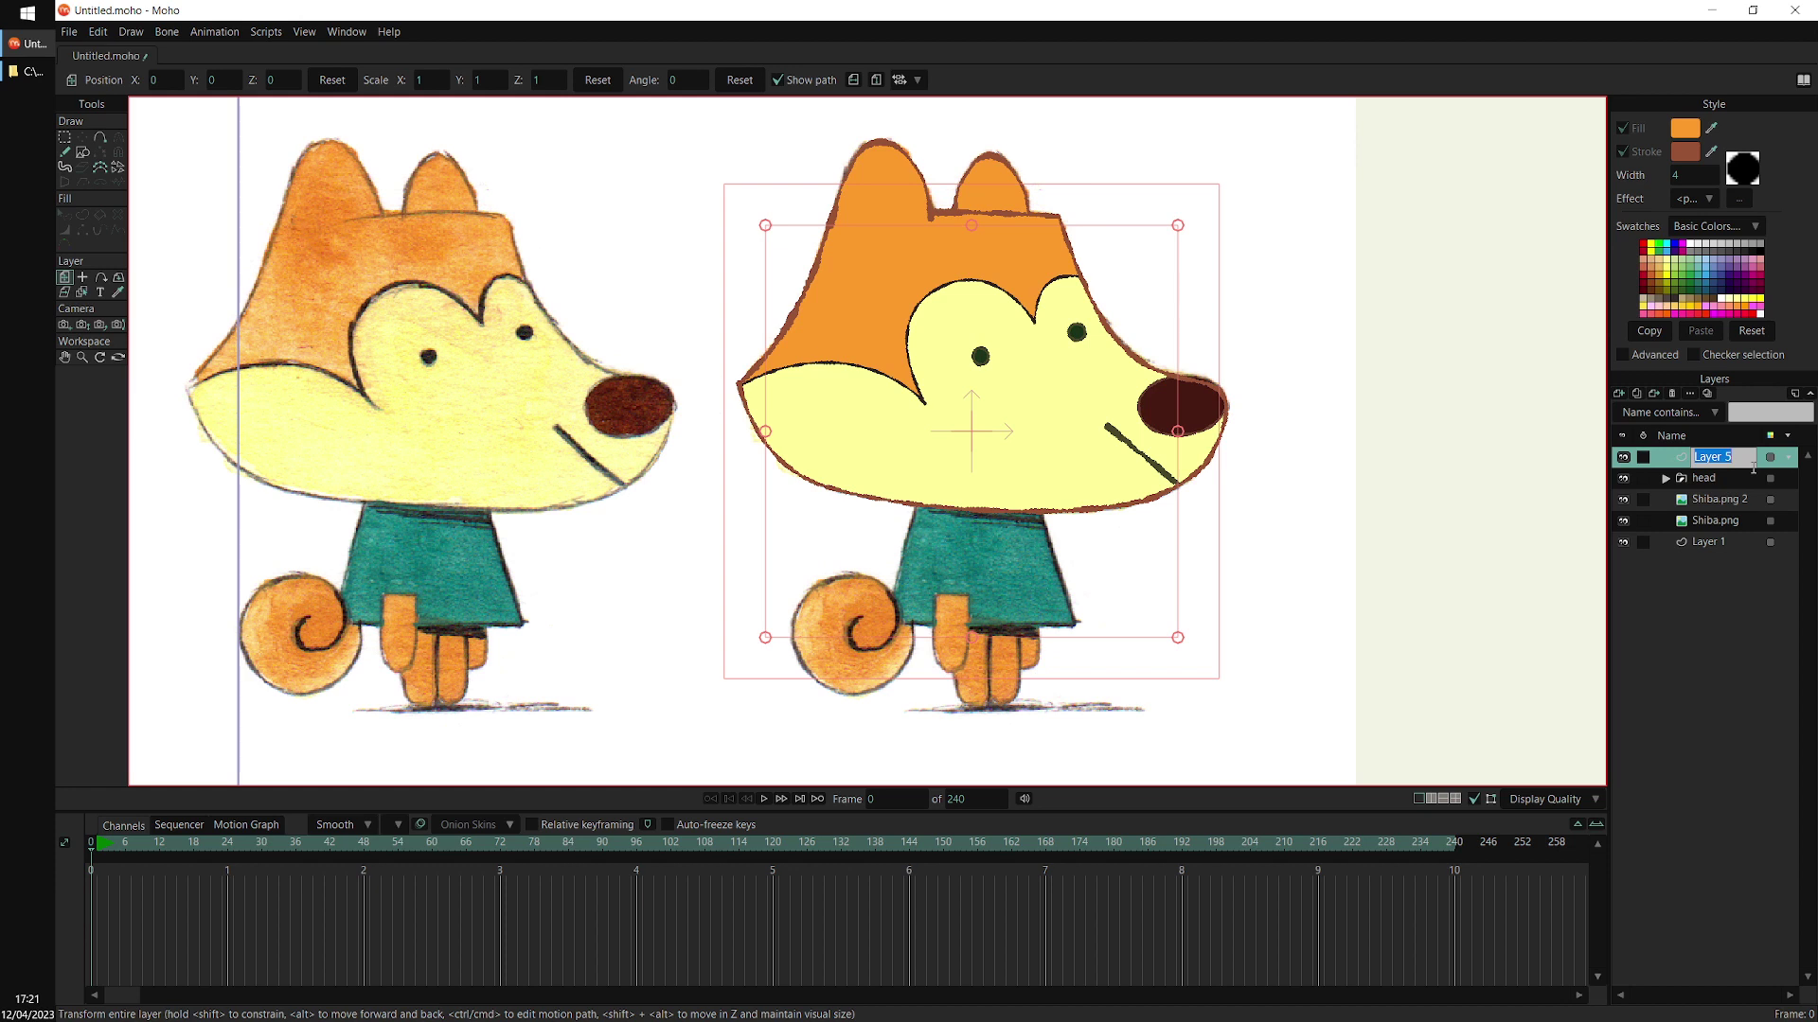
text(body)
drag(1735, 483, 1738, 488)
Trace the reference's teal shirt on the body layer, extending the outline up behind the head to a single top point
scroll(1042, 620, up, 5)
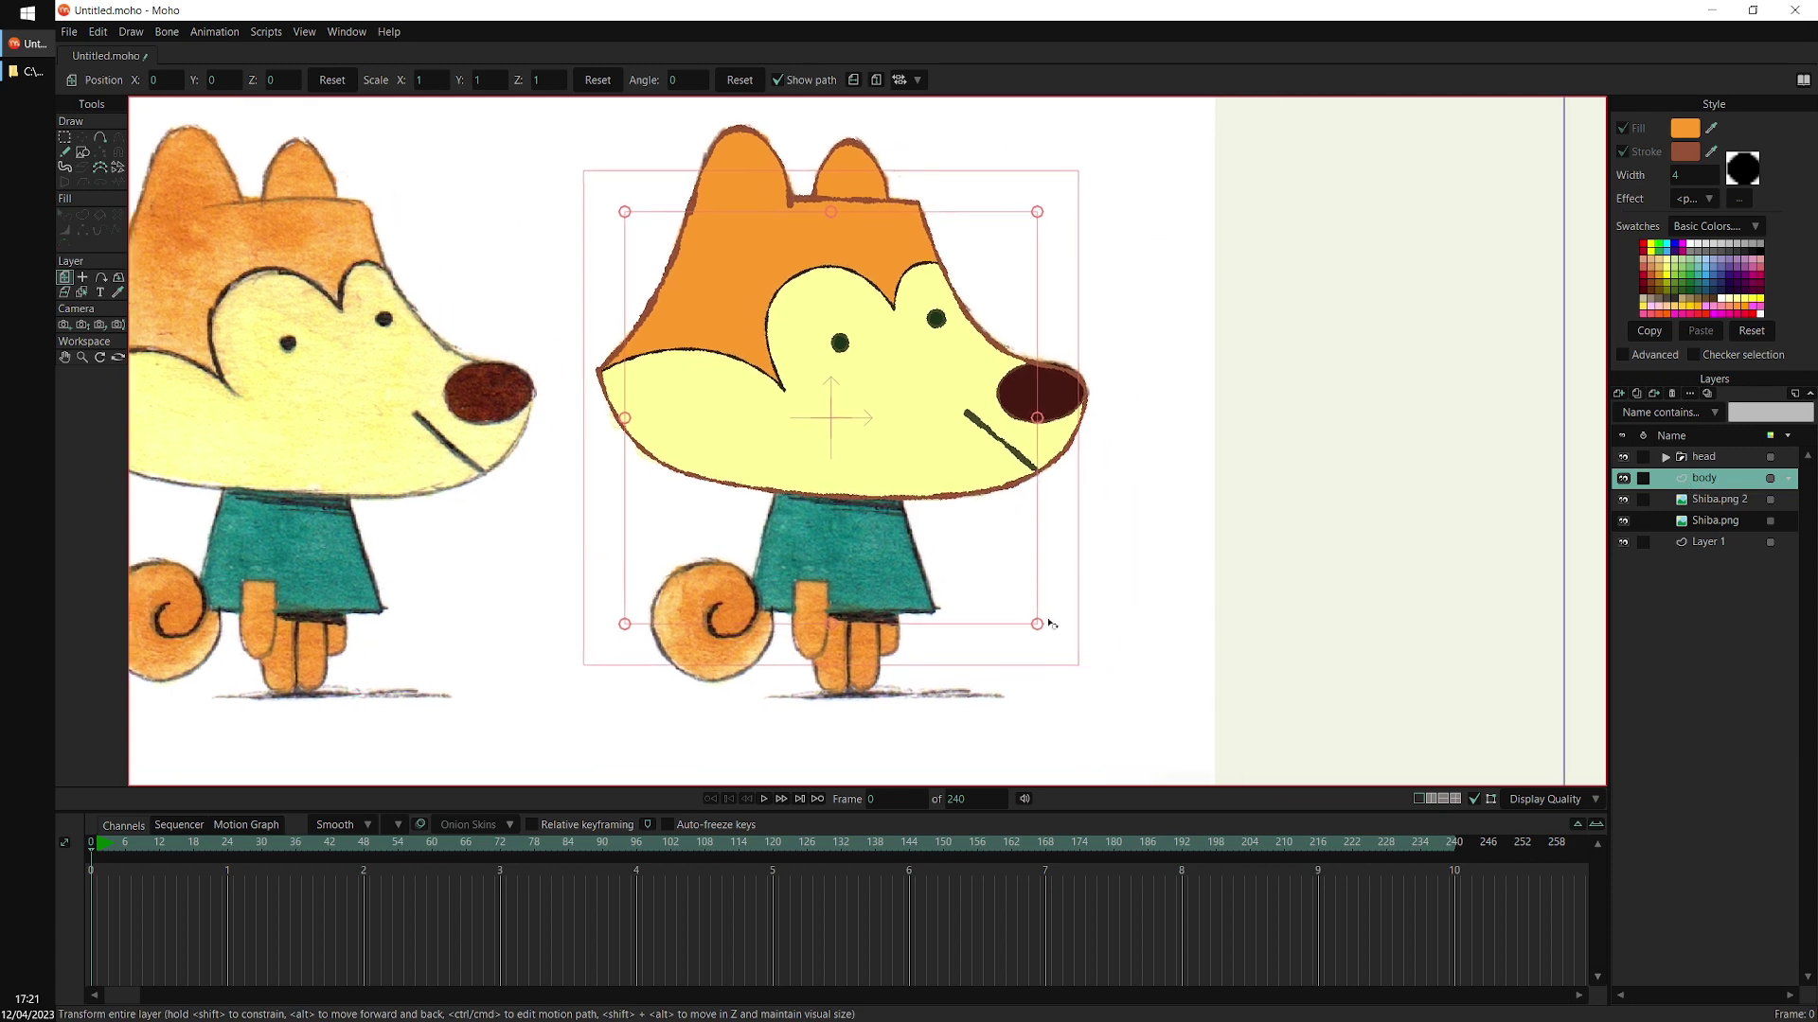
scroll(791, 511, up, 1)
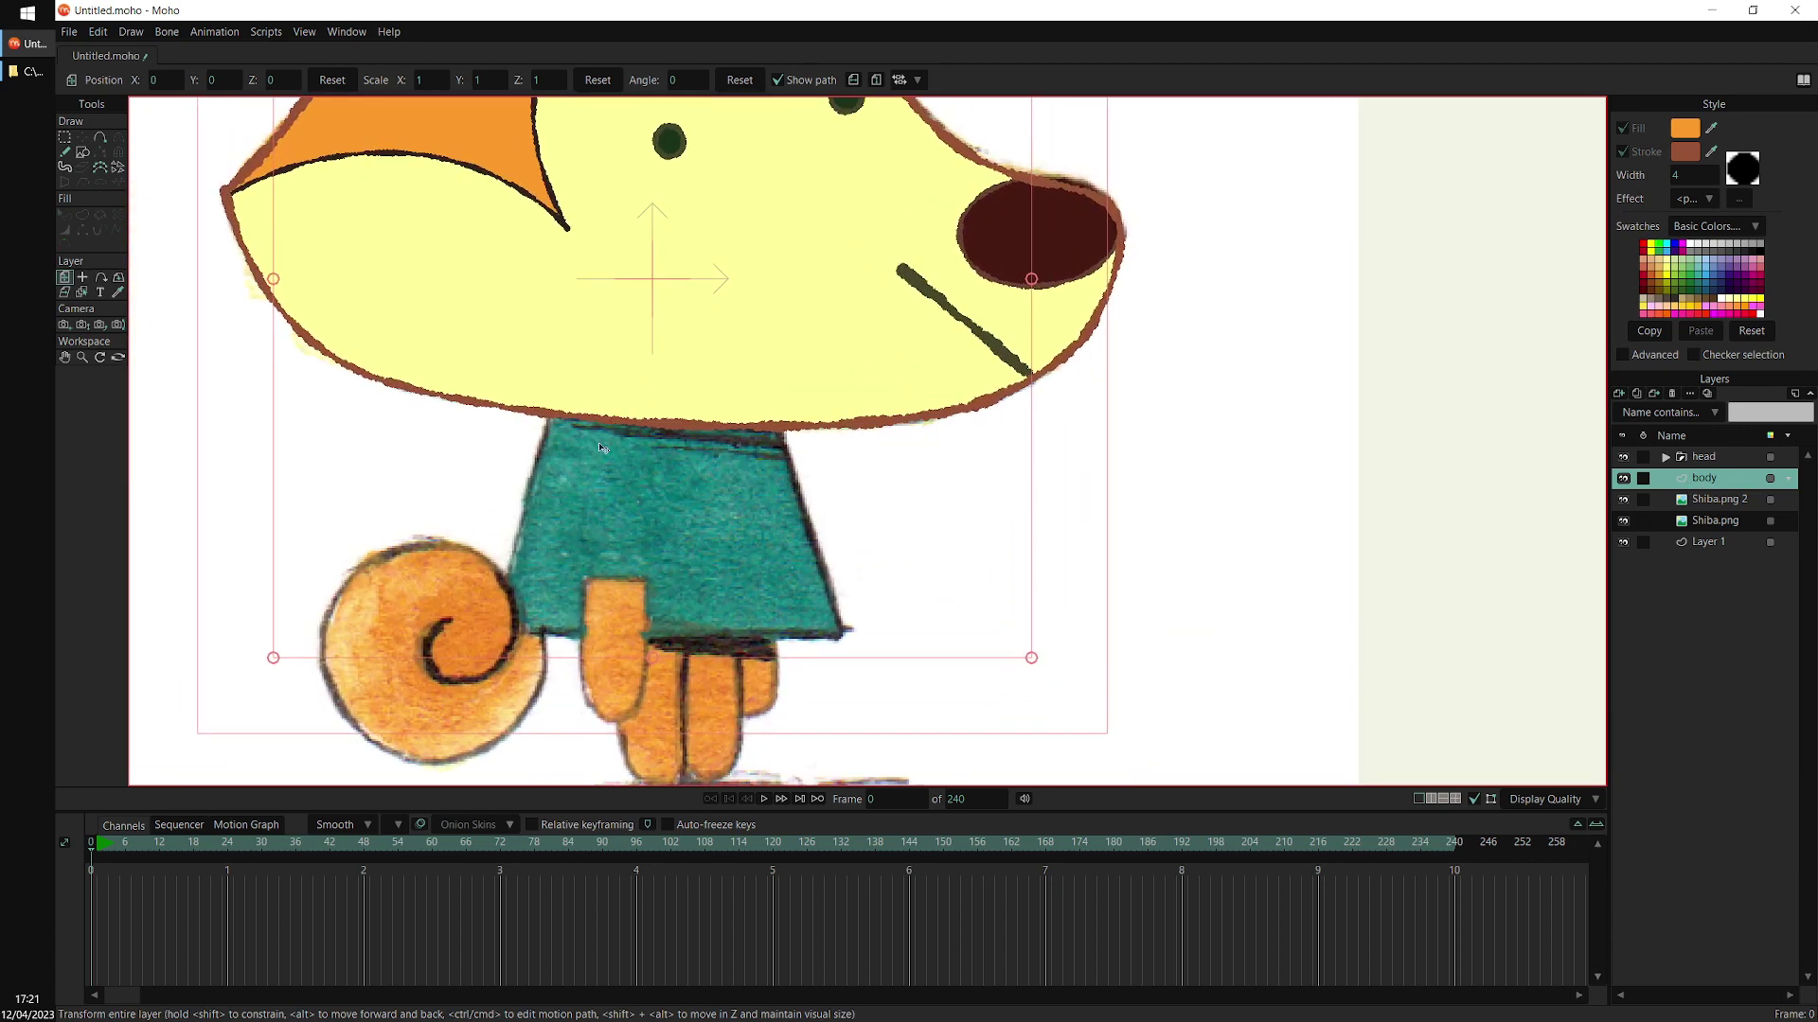
key(a)
mouse_move(561, 357)
mouse_down()
mouse_move(490, 628)
mouse_move(840, 629)
mouse_move(771, 350)
mouse_move(769, 379)
mouse_move(674, 292)
mouse_move(565, 355)
mouse_move(556, 392)
mouse_up()
key(t)
drag(769, 380, 767, 410)
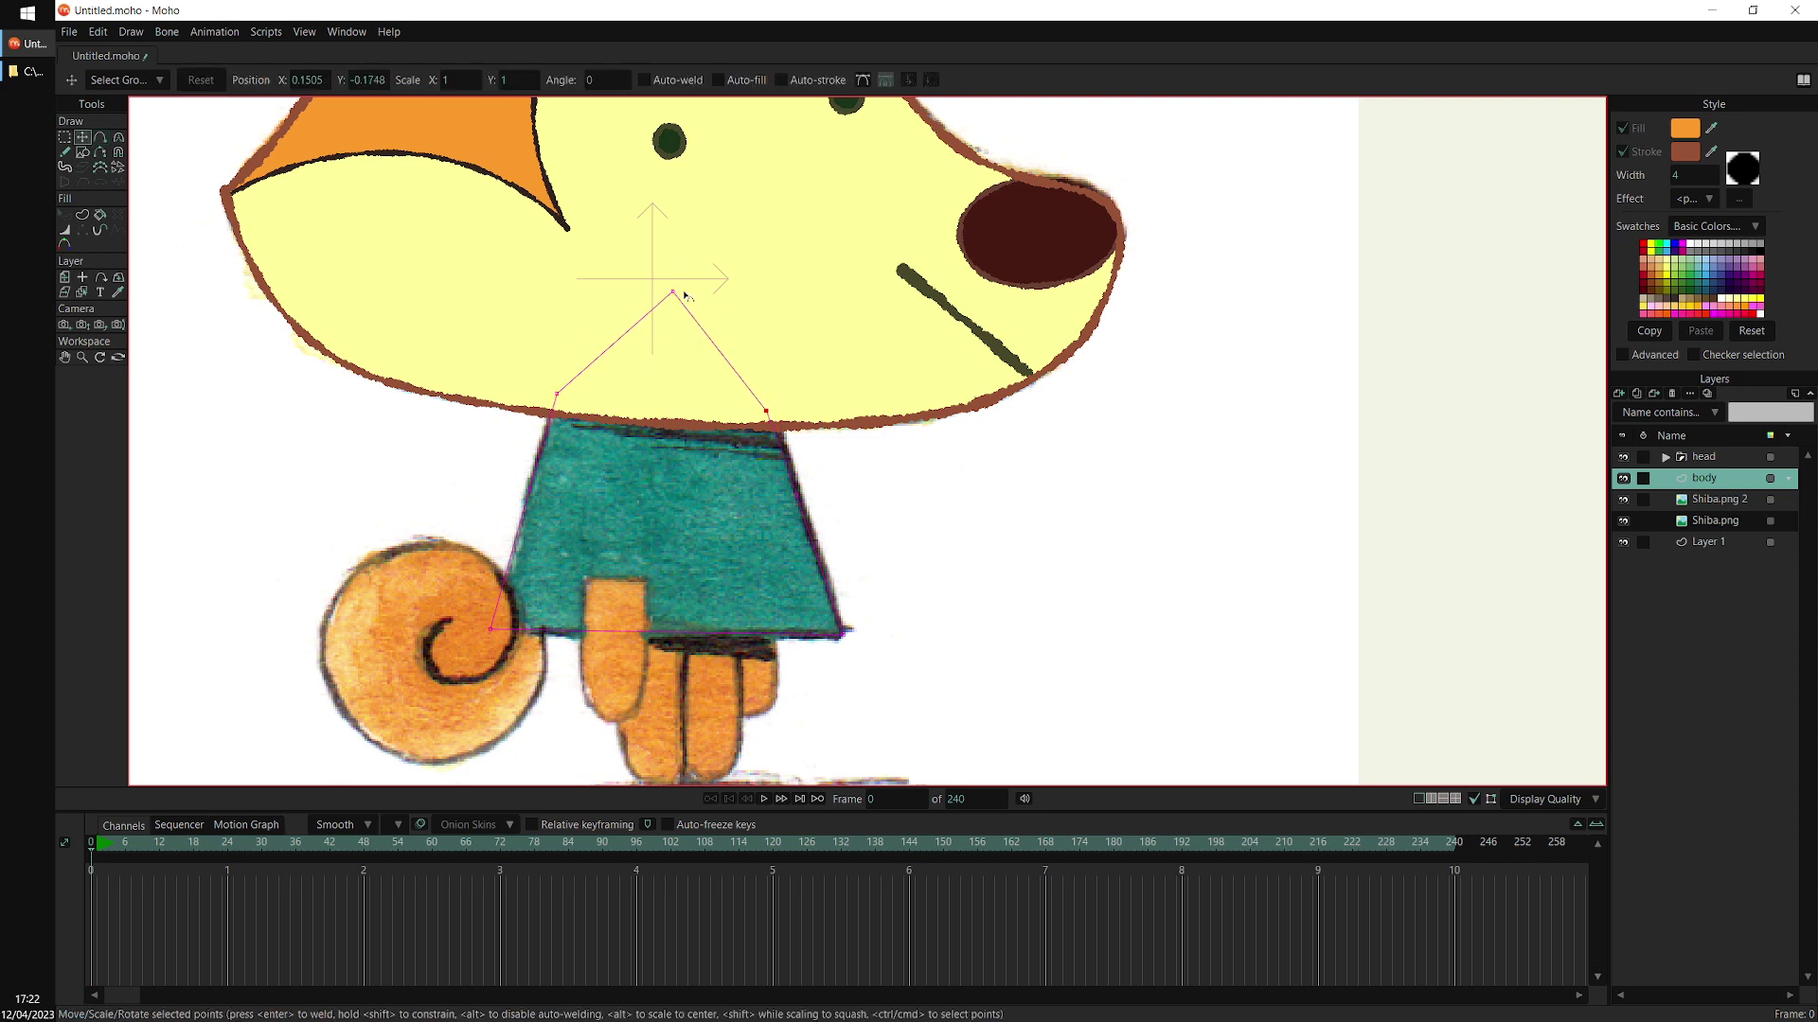
Round the body outline's top point, then add a point to the hem and bend it into a slight curve
key(c)
drag(680, 292, 1299, 352)
drag(538, 495, 813, 503)
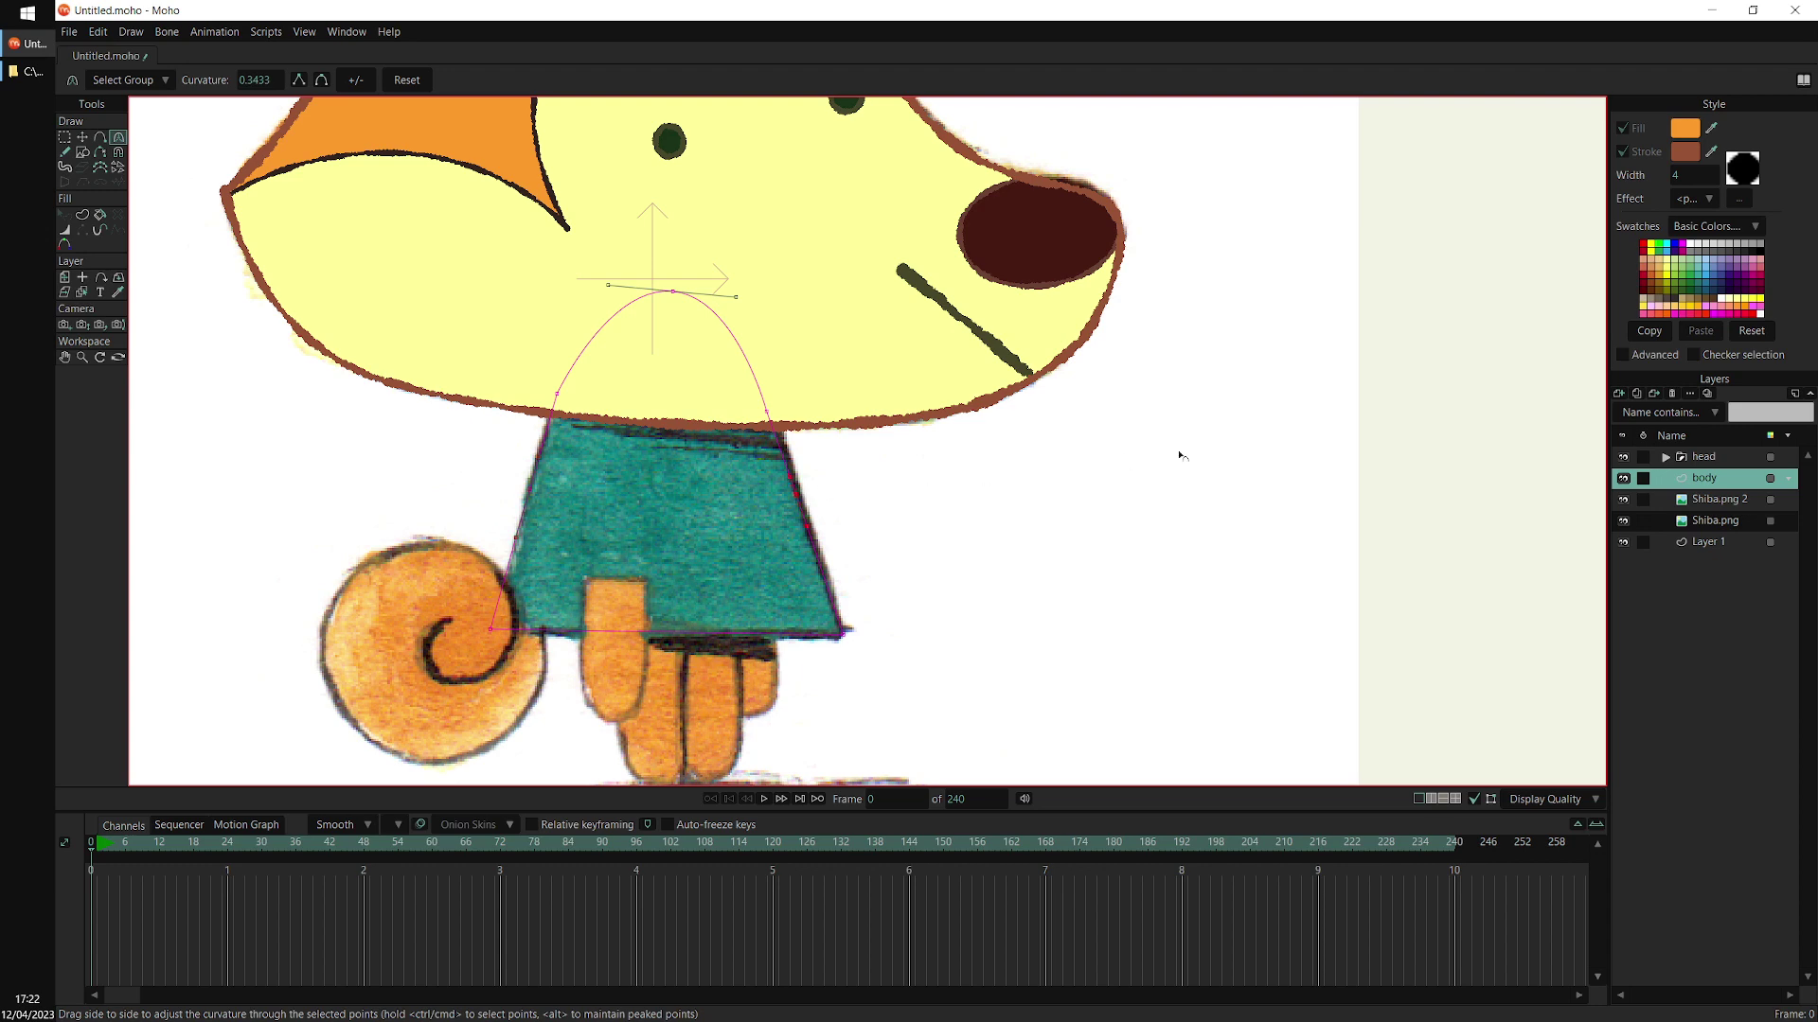
key(a)
drag(674, 632, 1200, 551)
key(c)
scroll(985, 516, down, 1)
drag(939, 511, 1111, 494)
Create a shape with both fill and stroke from the whole body outline
click(83, 214)
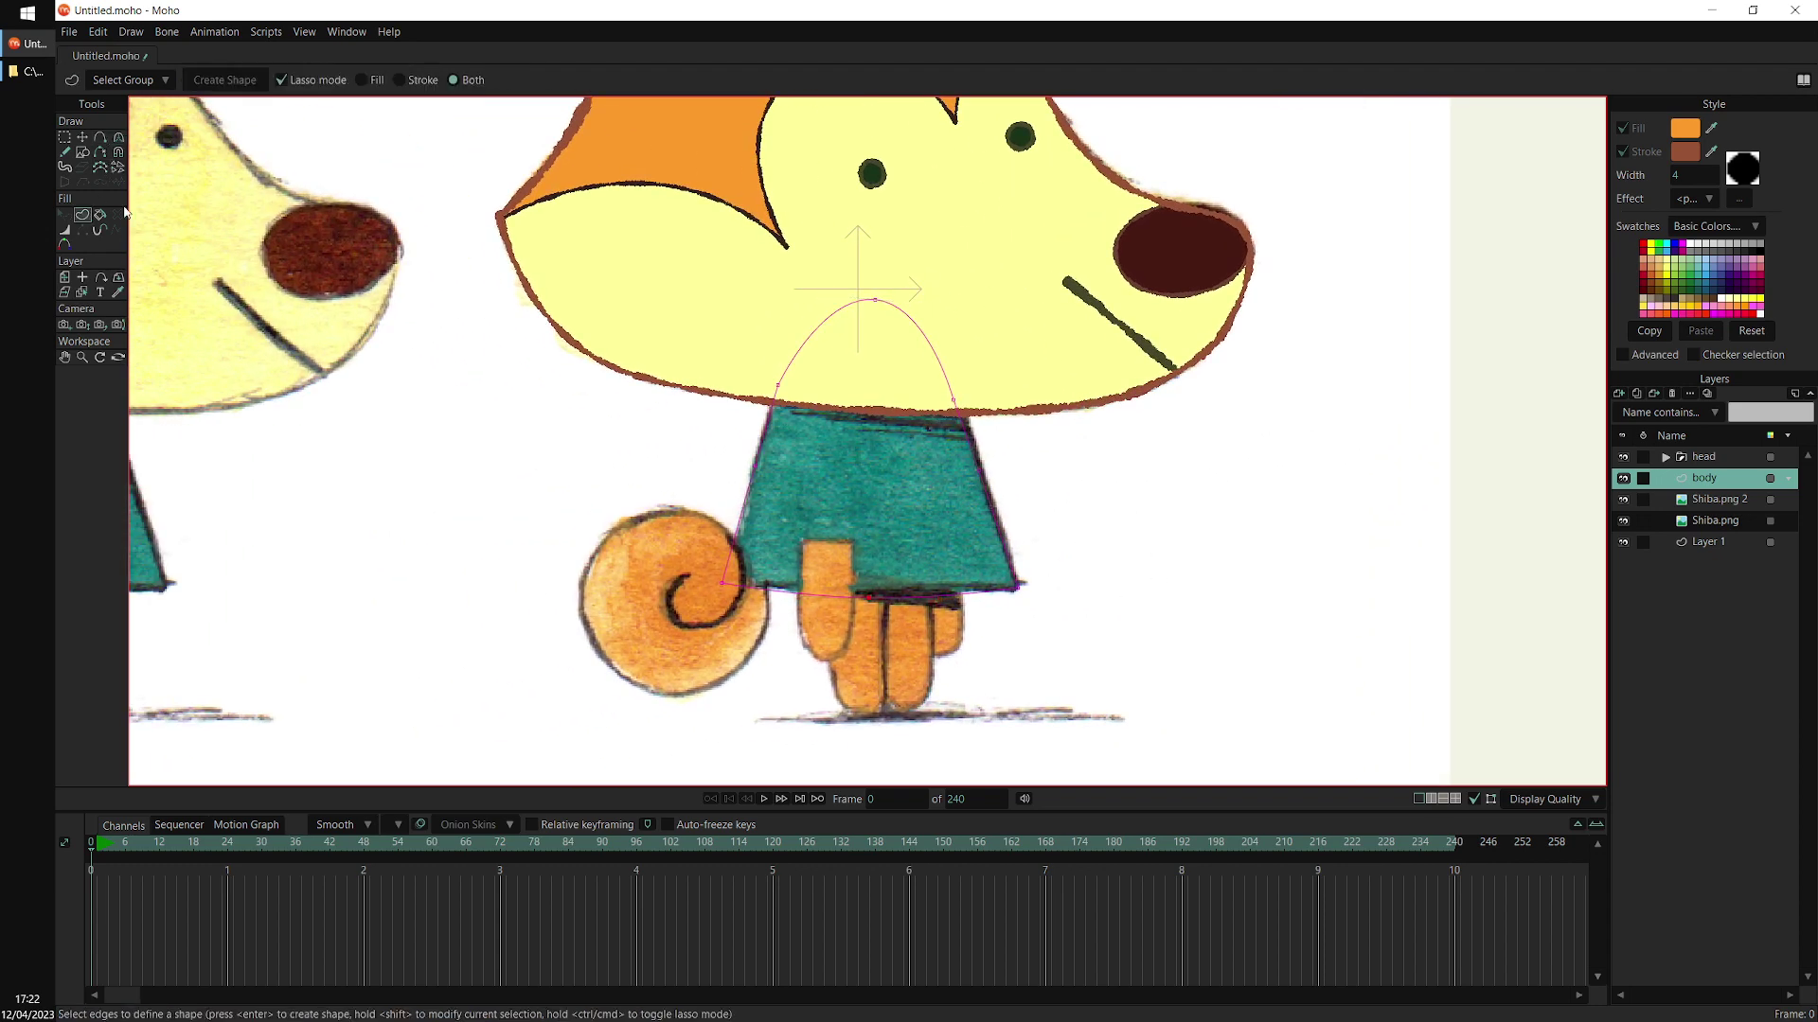
drag(1026, 545, 938, 541)
mouse_move(981, 459)
mouse_down()
mouse_move(535, 502)
mouse_move(1133, 429)
mouse_up()
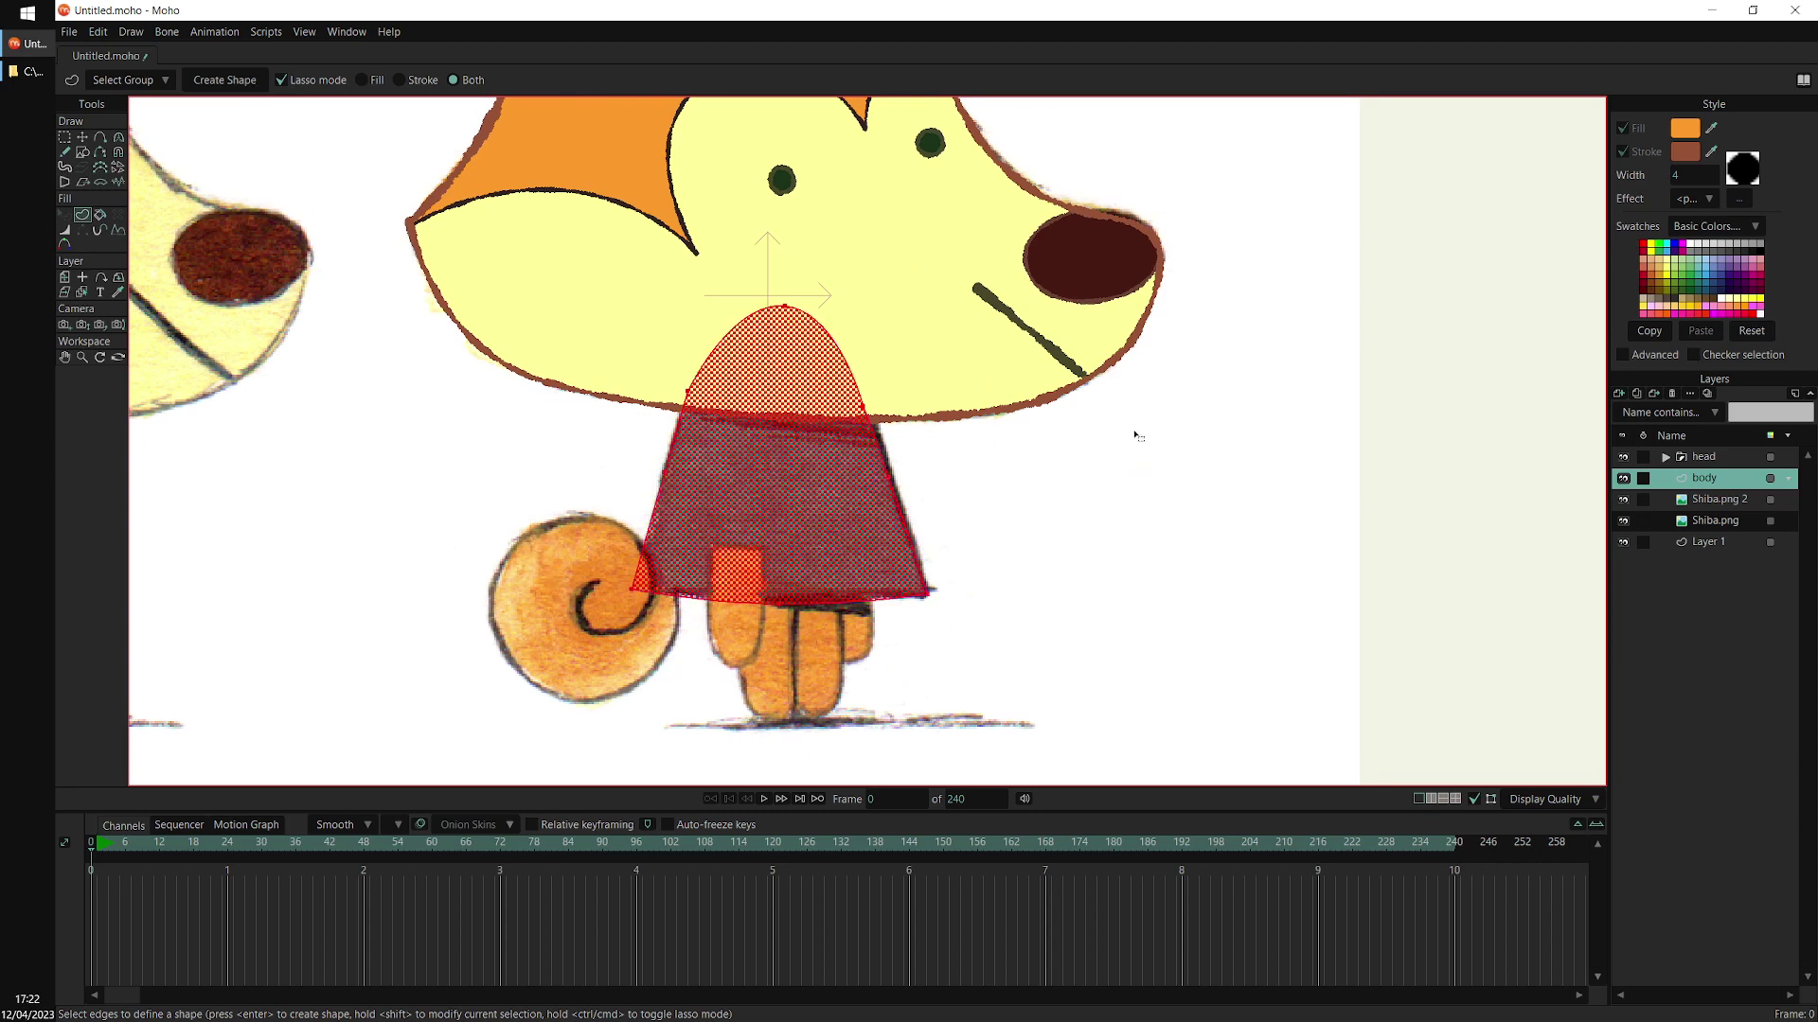
key(Return)
Sample the body's fill from the reference's teal shirt and its stroke from the shirt's dark outline
drag(1124, 503, 1439, 447)
scroll(1063, 512, down, 2)
drag(1063, 511, 1163, 533)
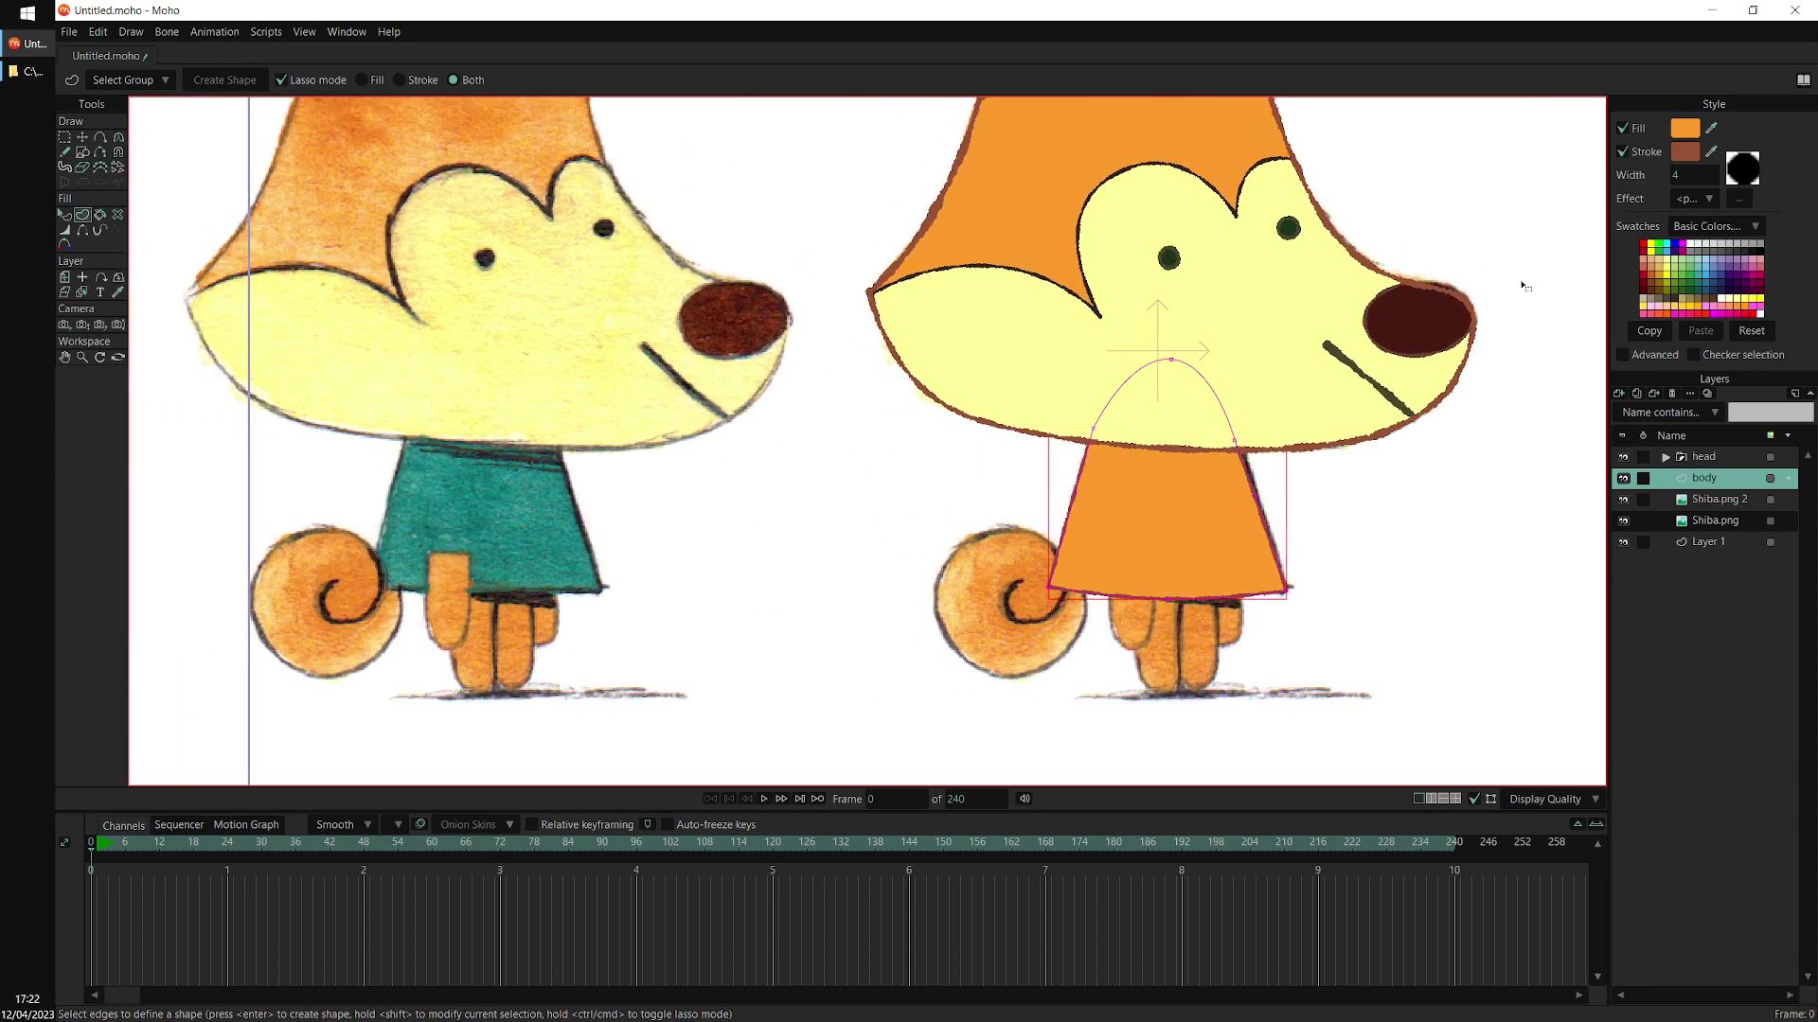
click(1710, 138)
click(547, 512)
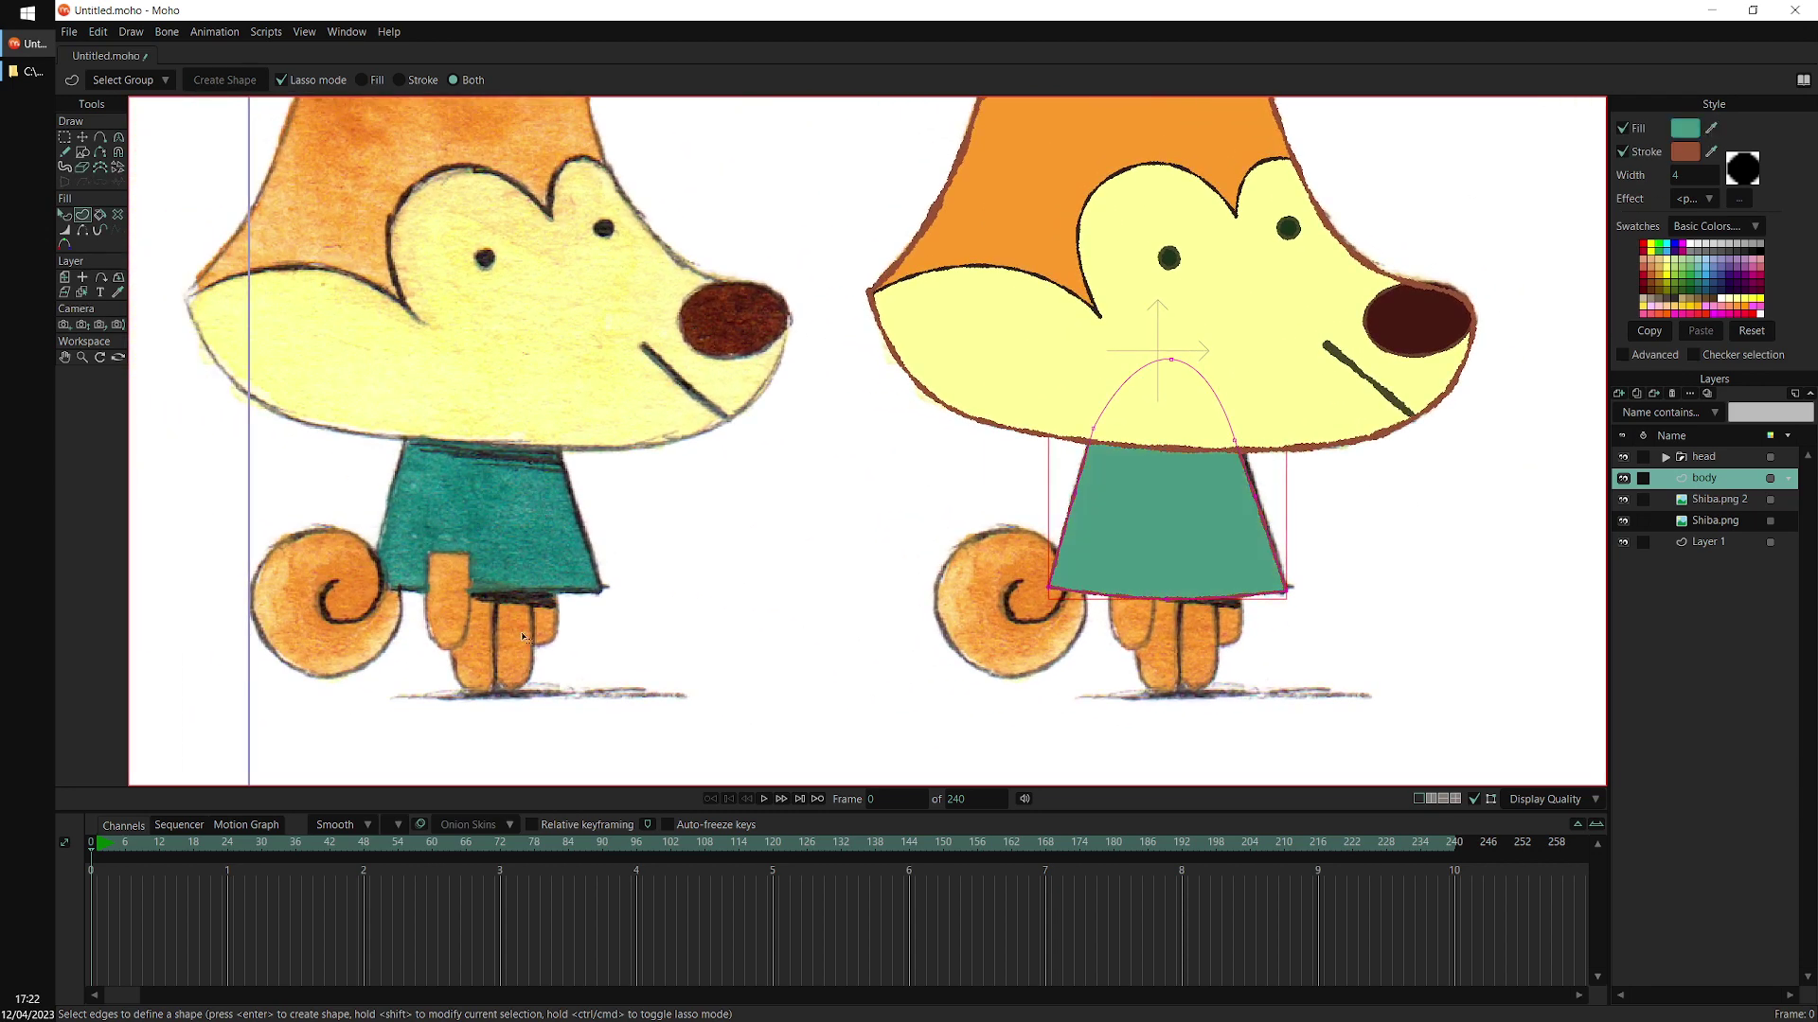
drag(503, 543, 668, 548)
scroll(667, 549, up, 3)
click(1709, 152)
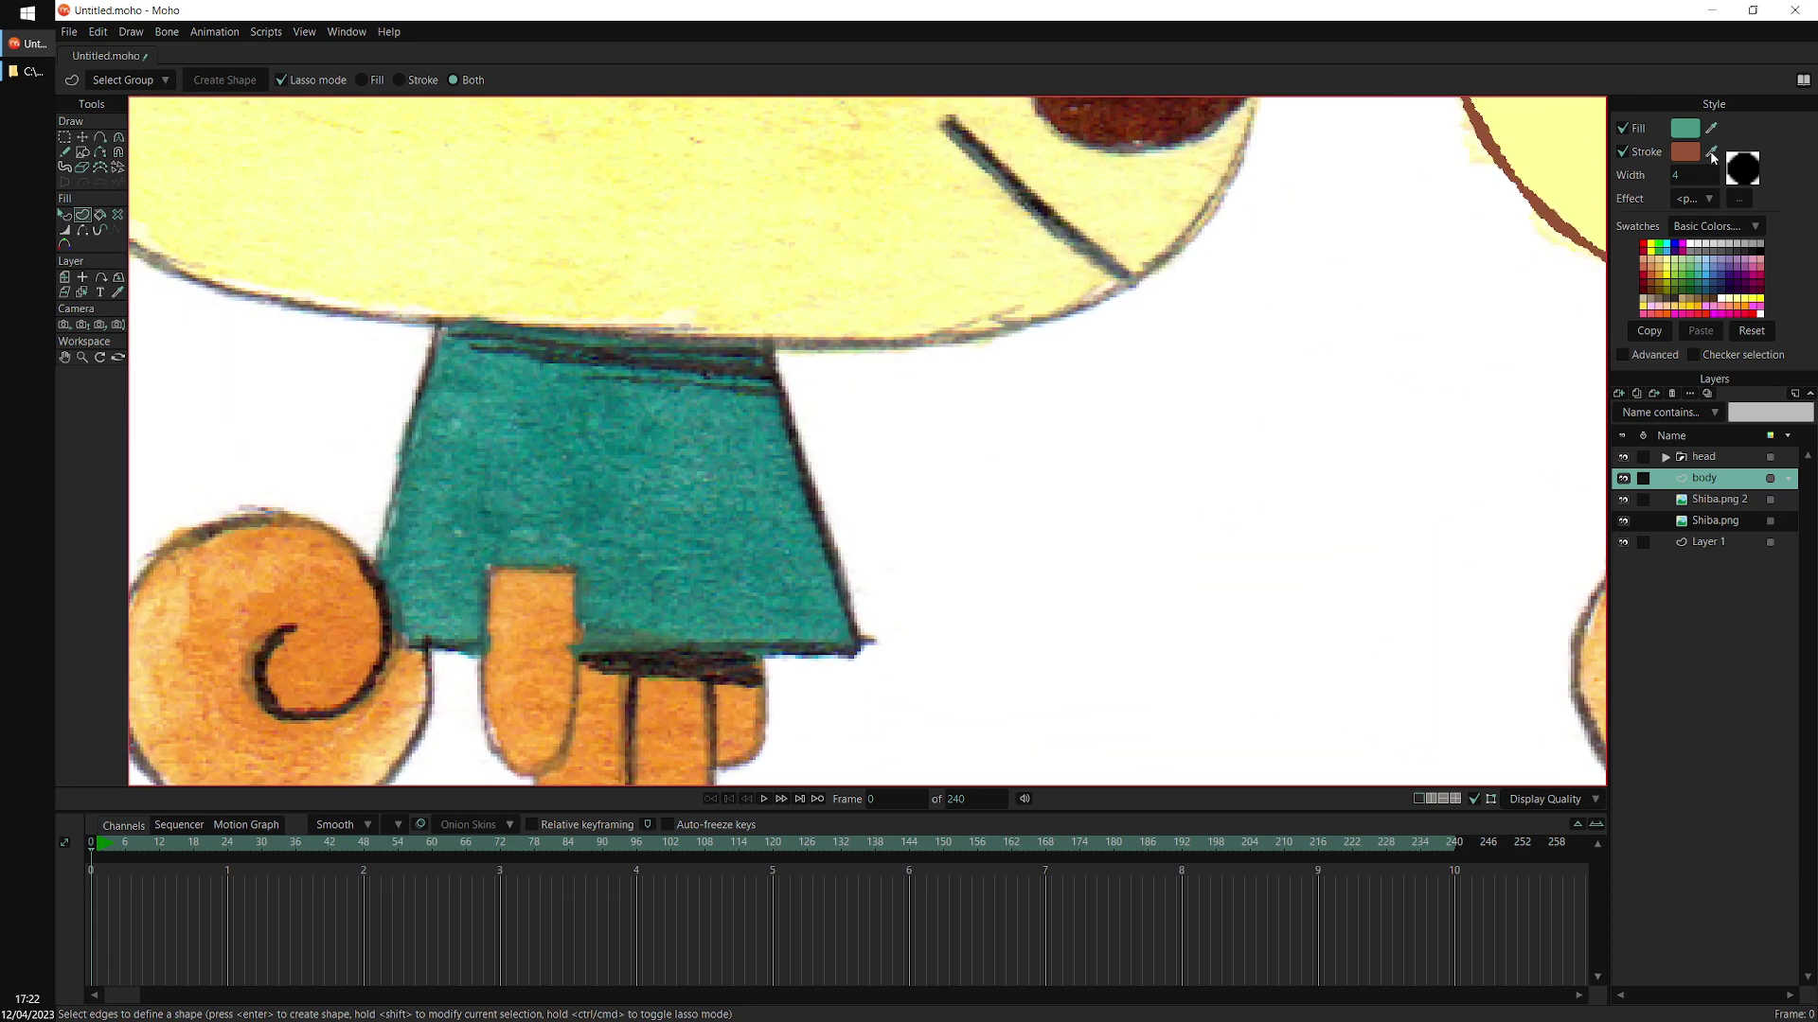
click(813, 485)
Hide both Shiba reference layers to check the coloured body
drag(1126, 484, 723, 457)
scroll(723, 456, down, 3)
drag(1182, 669, 681, 615)
scroll(681, 616, down, 1)
click(1625, 522)
click(1623, 500)
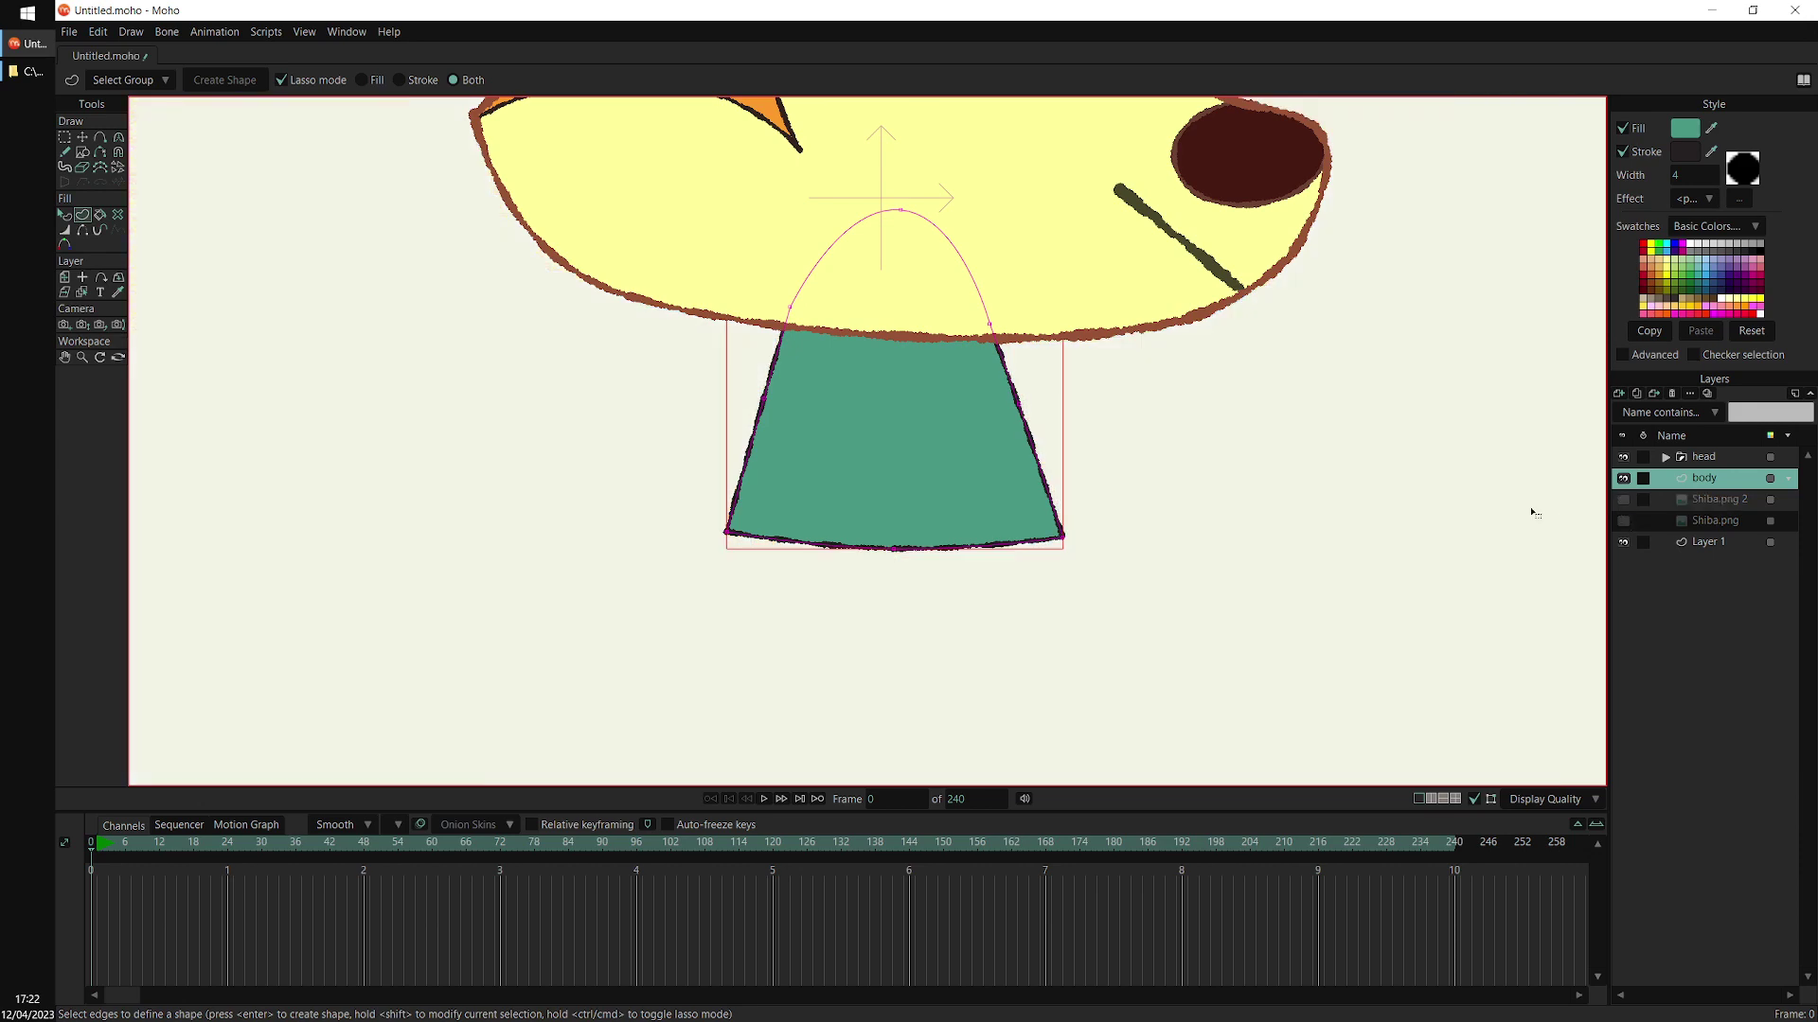
Thicken the body's line width at its corner, side, bottom and top points, with the top point at 160 percent
drag(1259, 387, 1282, 439)
scroll(1250, 493, down, 5)
scroll(1231, 568, up, 2)
drag(943, 605, 943, 597)
key(w)
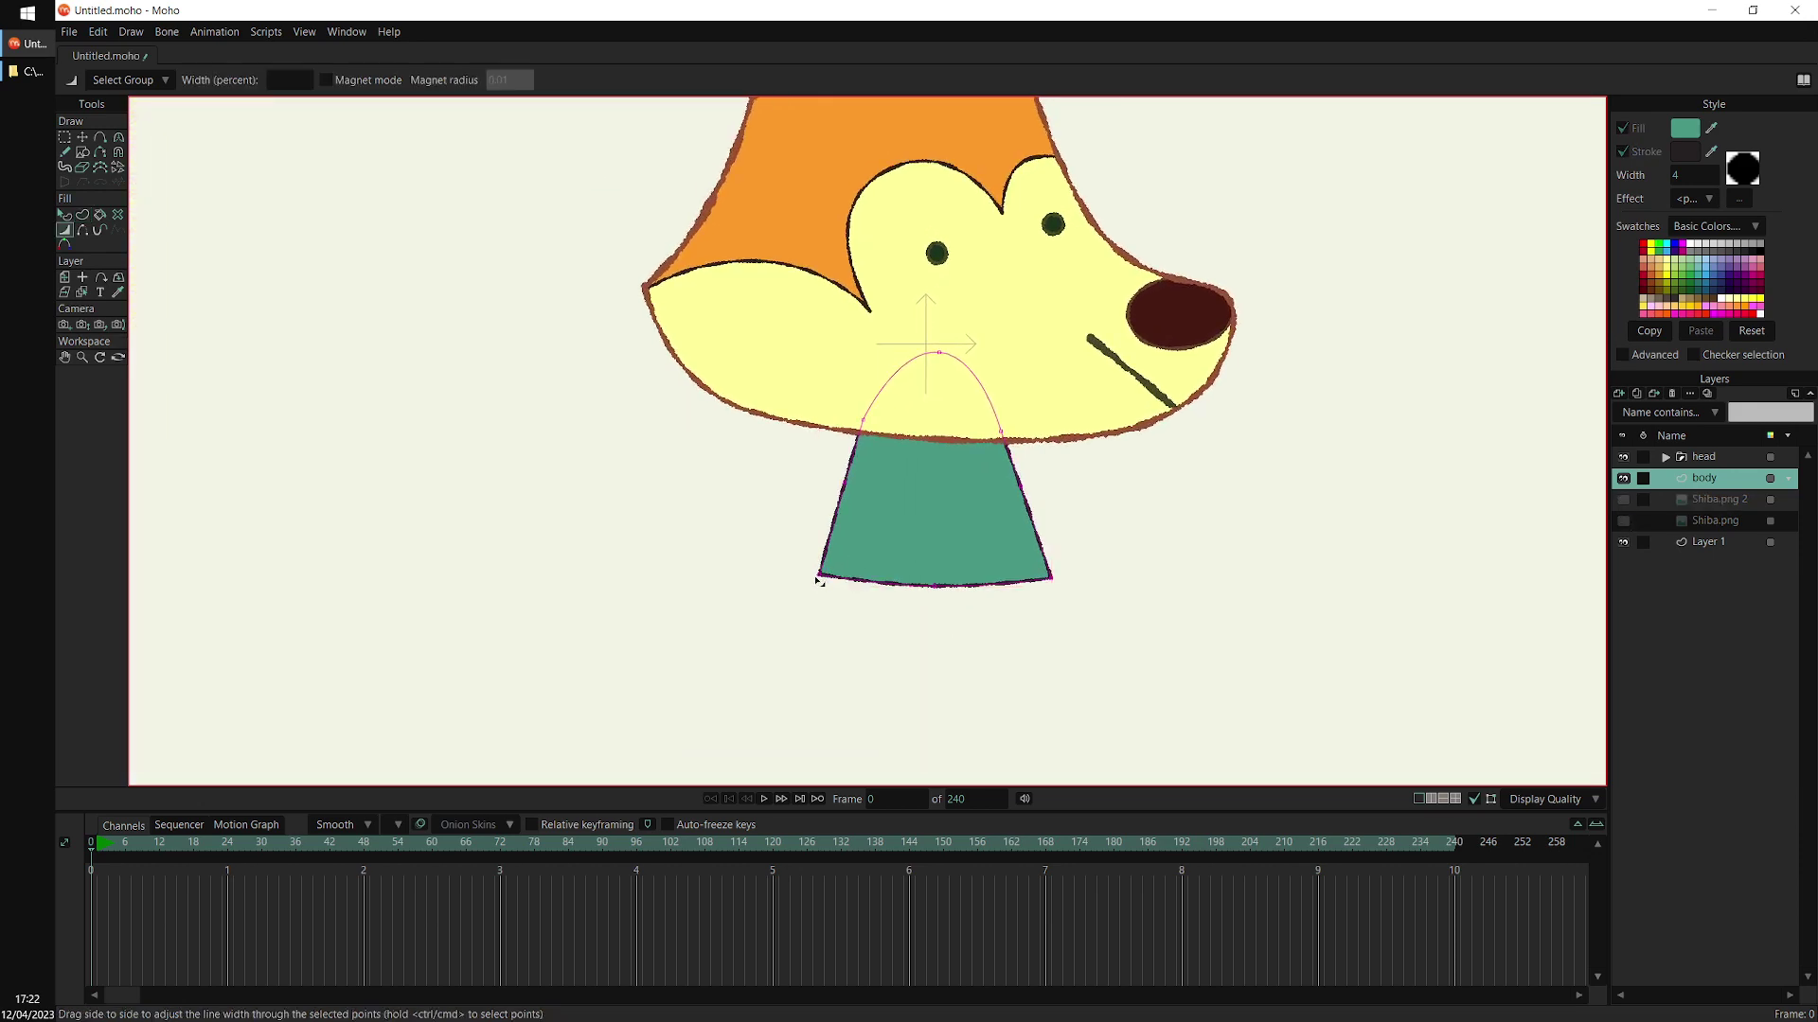
drag(820, 578, 841, 578)
drag(844, 484, 858, 485)
drag(924, 603, 951, 604)
drag(1019, 498, 1035, 507)
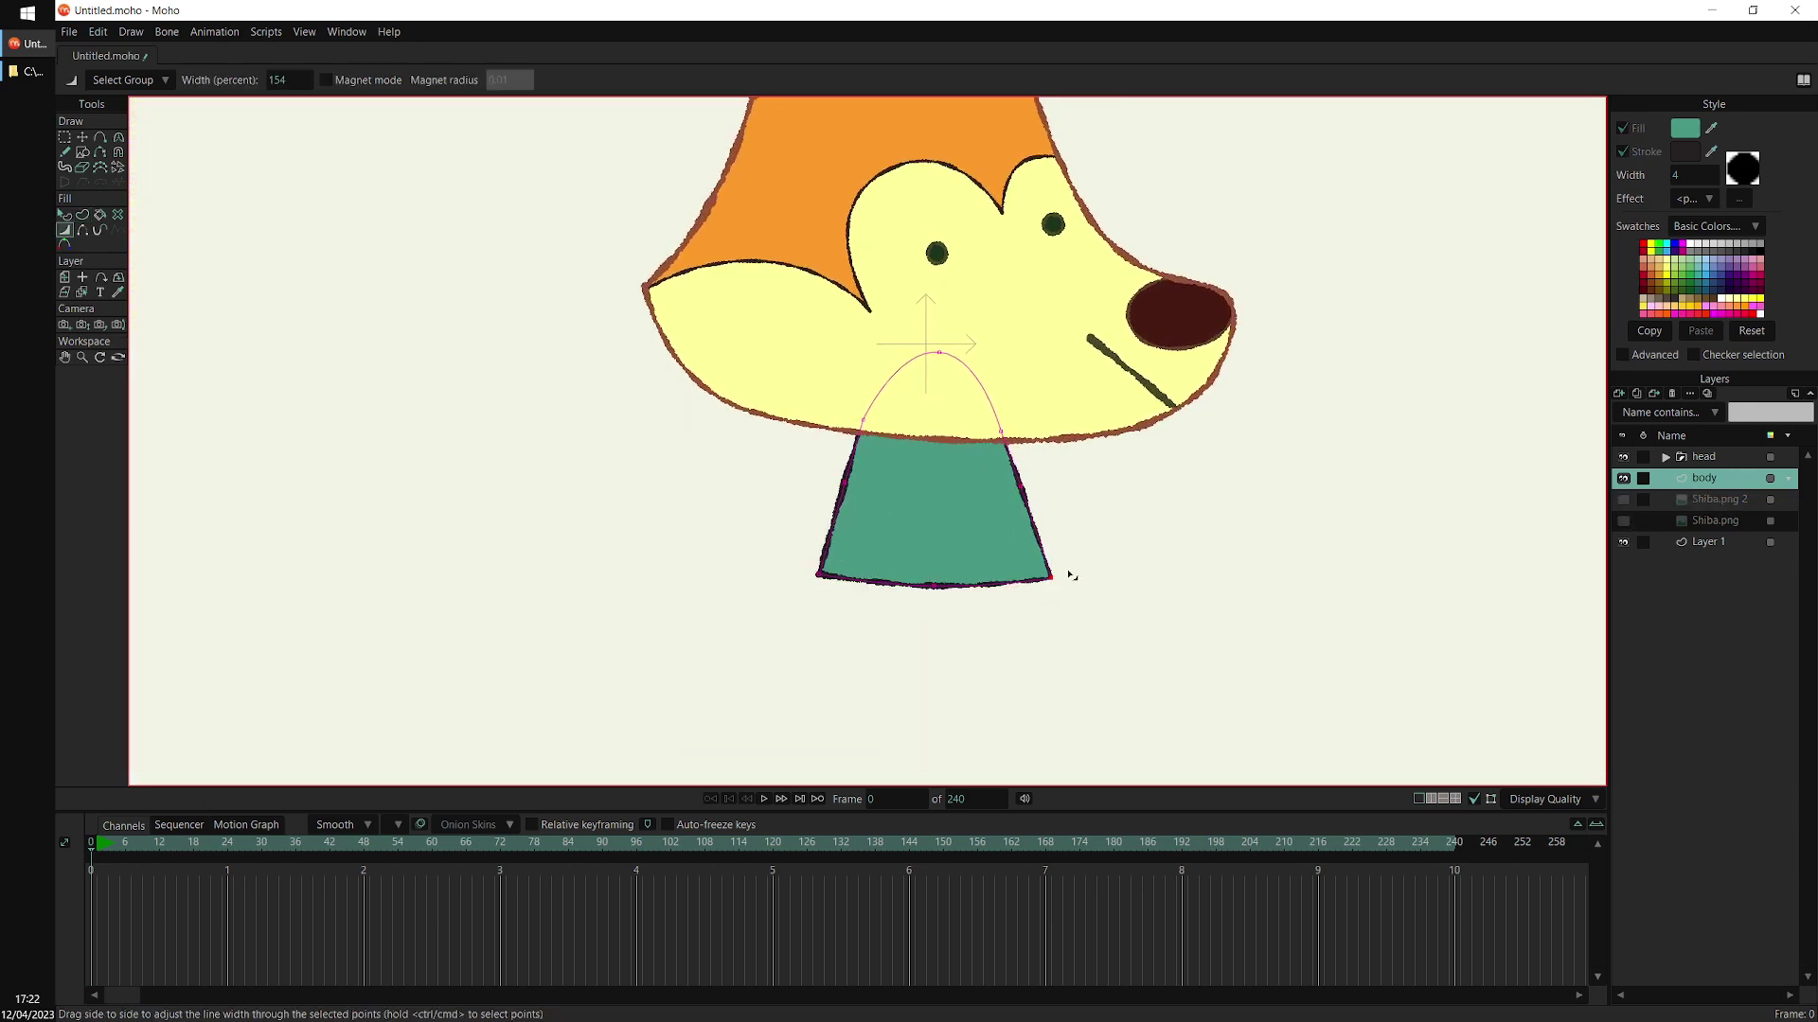
drag(1064, 573, 1081, 572)
drag(944, 362, 968, 365)
scroll(1032, 555, down, 1)
drag(1091, 458, 1025, 557)
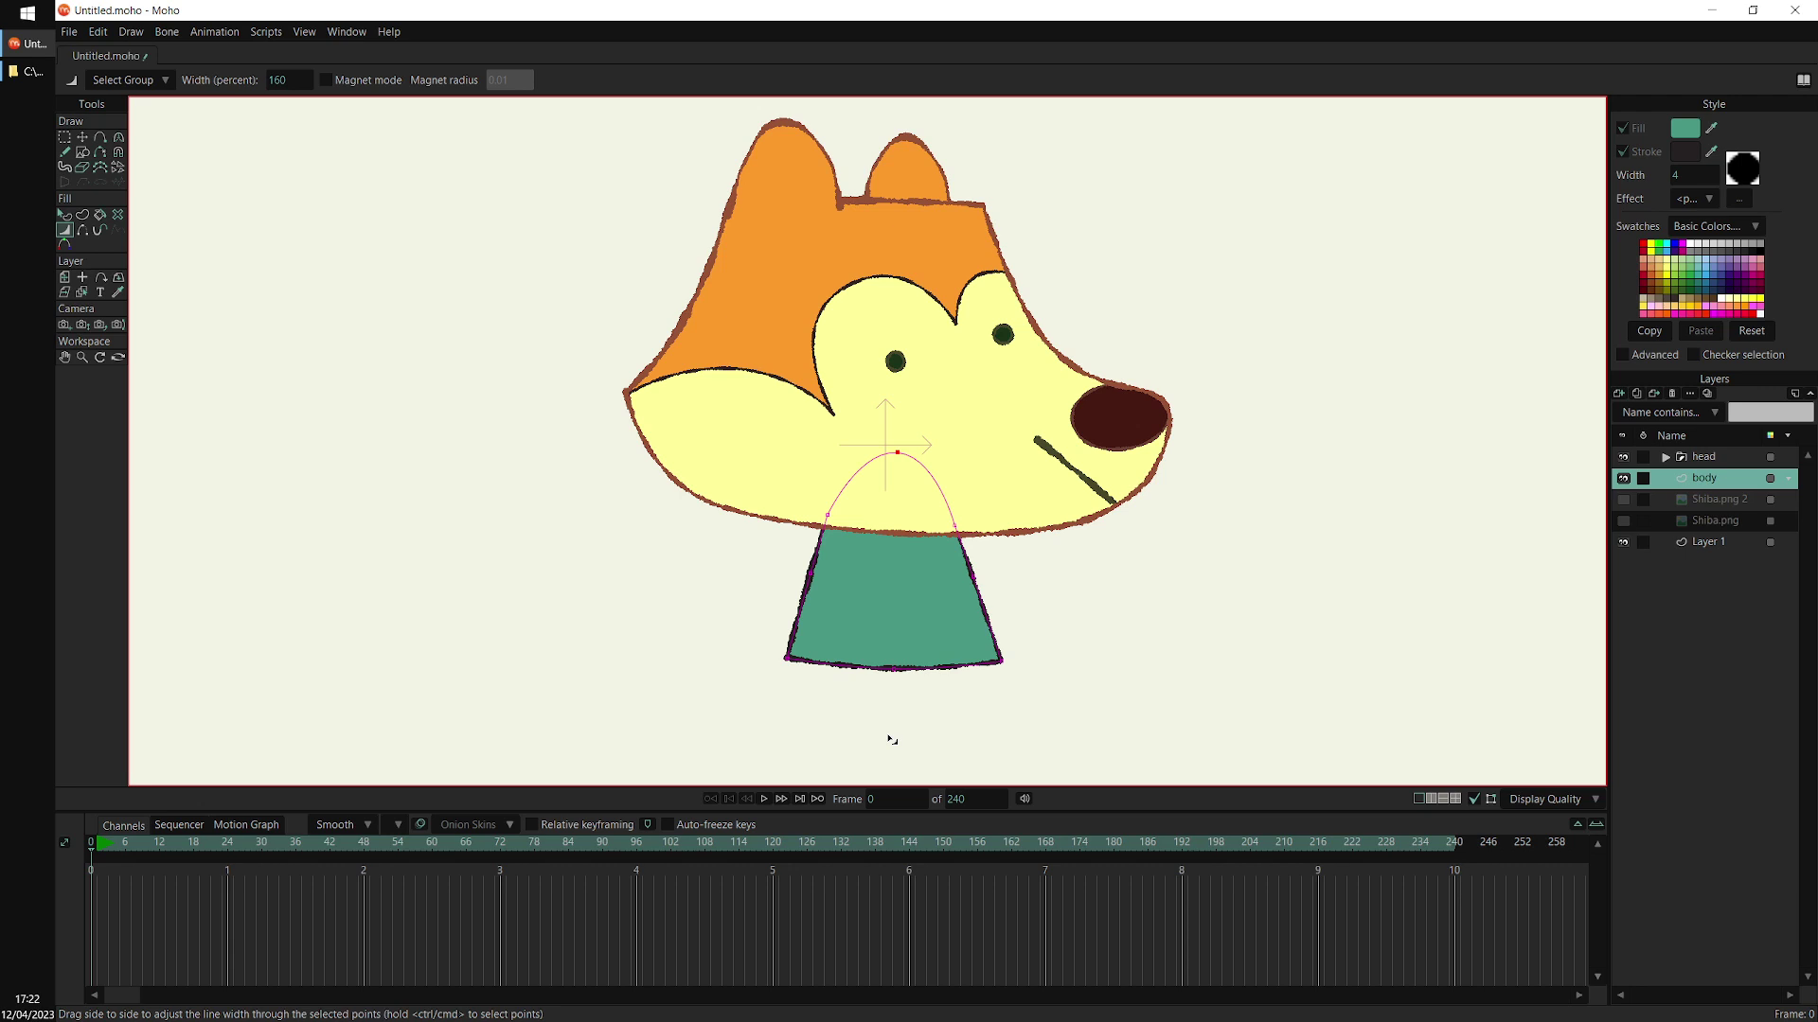
Group the head and body layers together in a new group named character
ctrl+click(1704, 458)
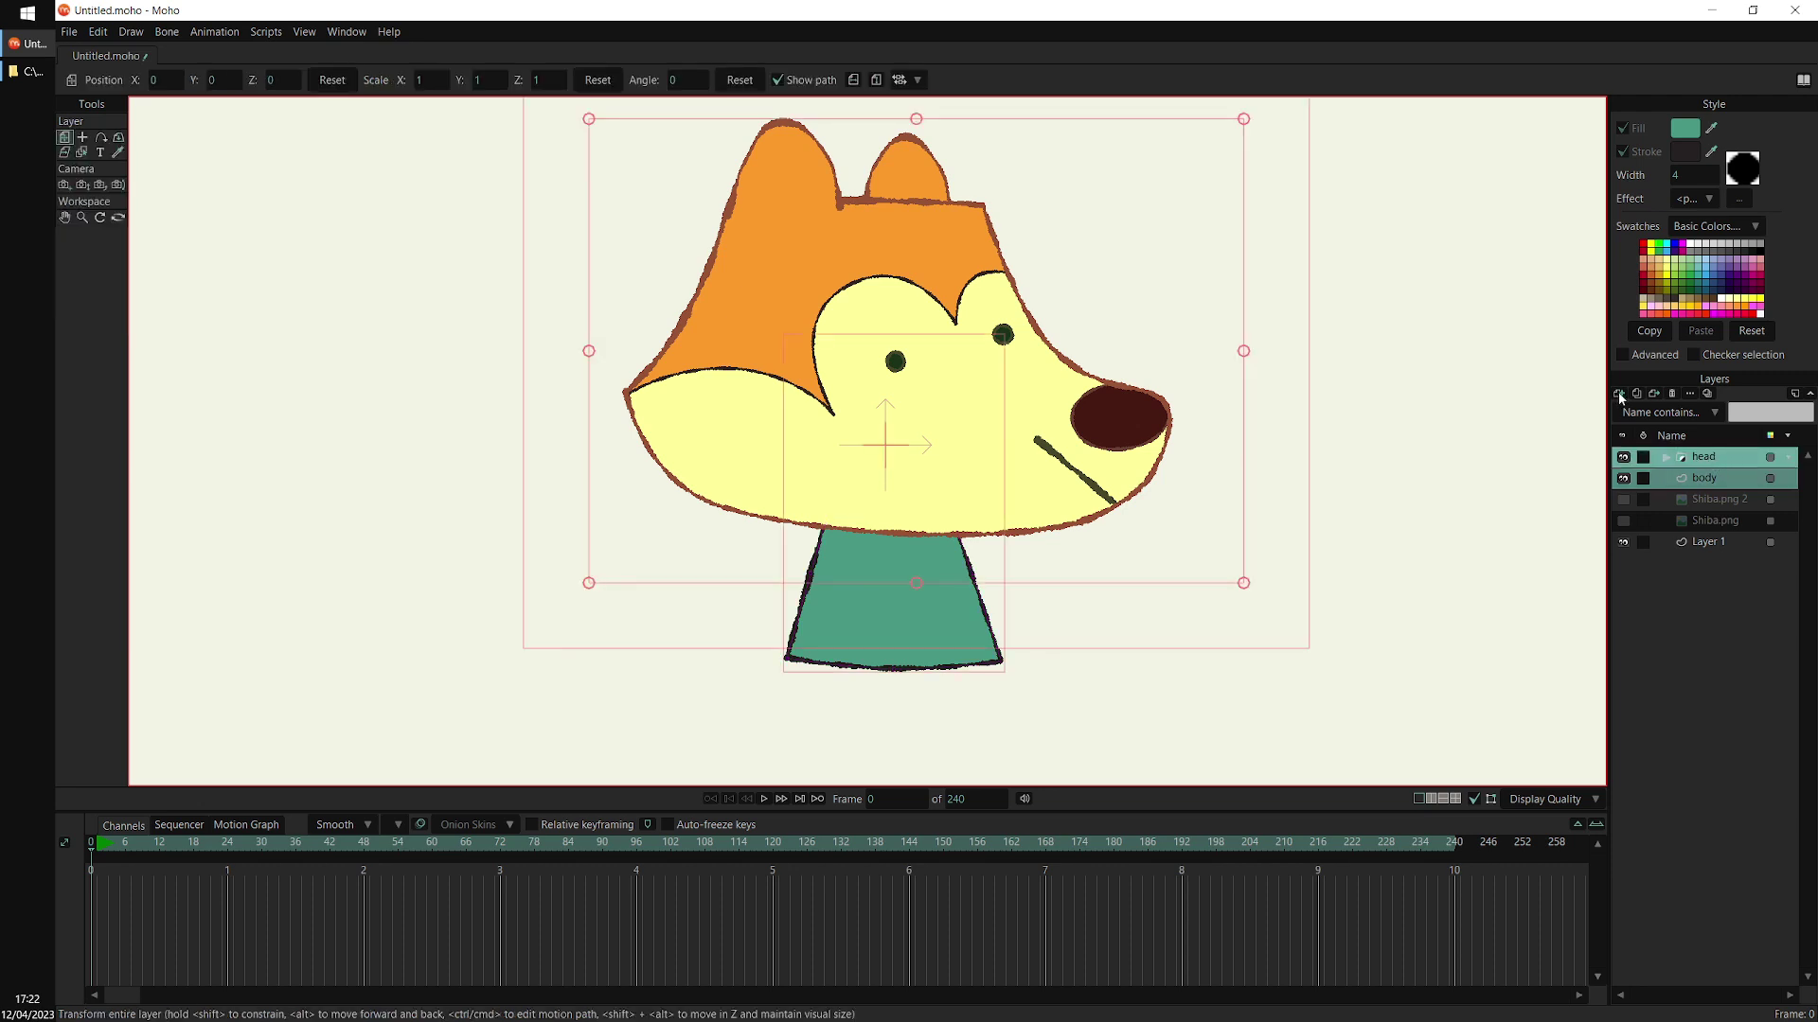
click(1619, 396)
click(1724, 480)
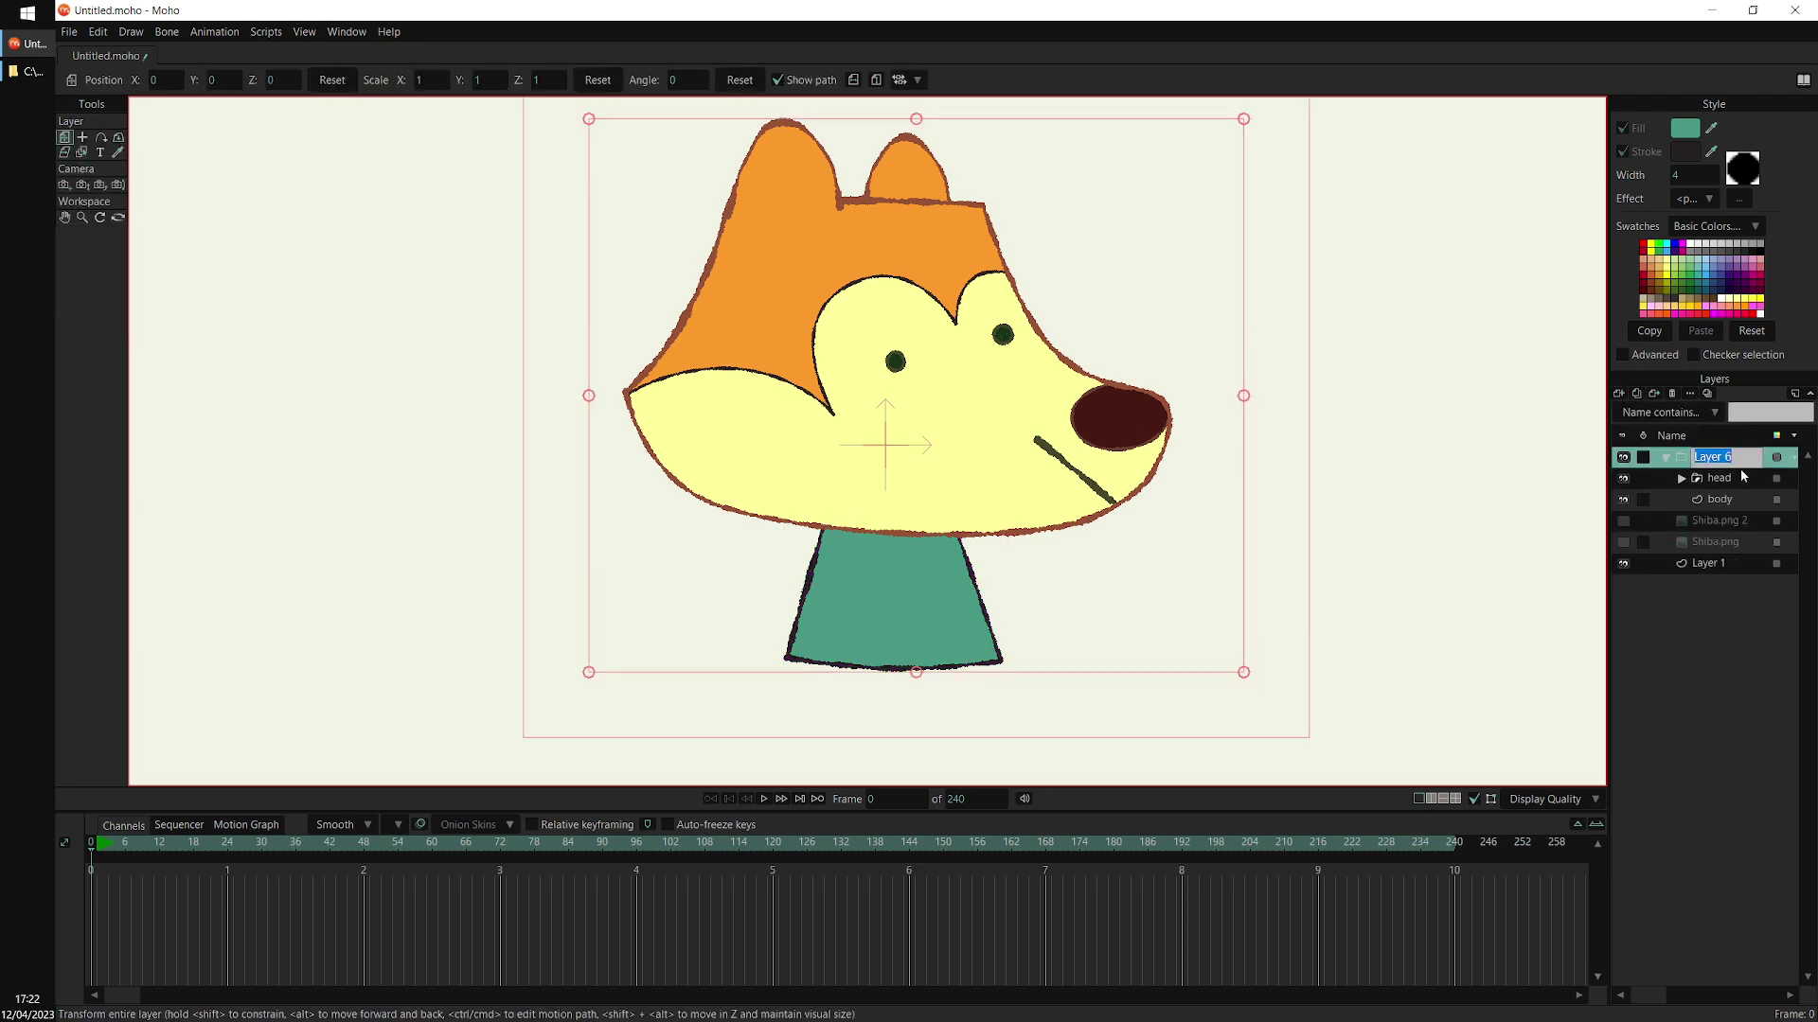
text(character)
key(Return)
Select the body layer inside the character group and show both Shiba reference layers
click(1710, 500)
click(1624, 541)
click(1625, 519)
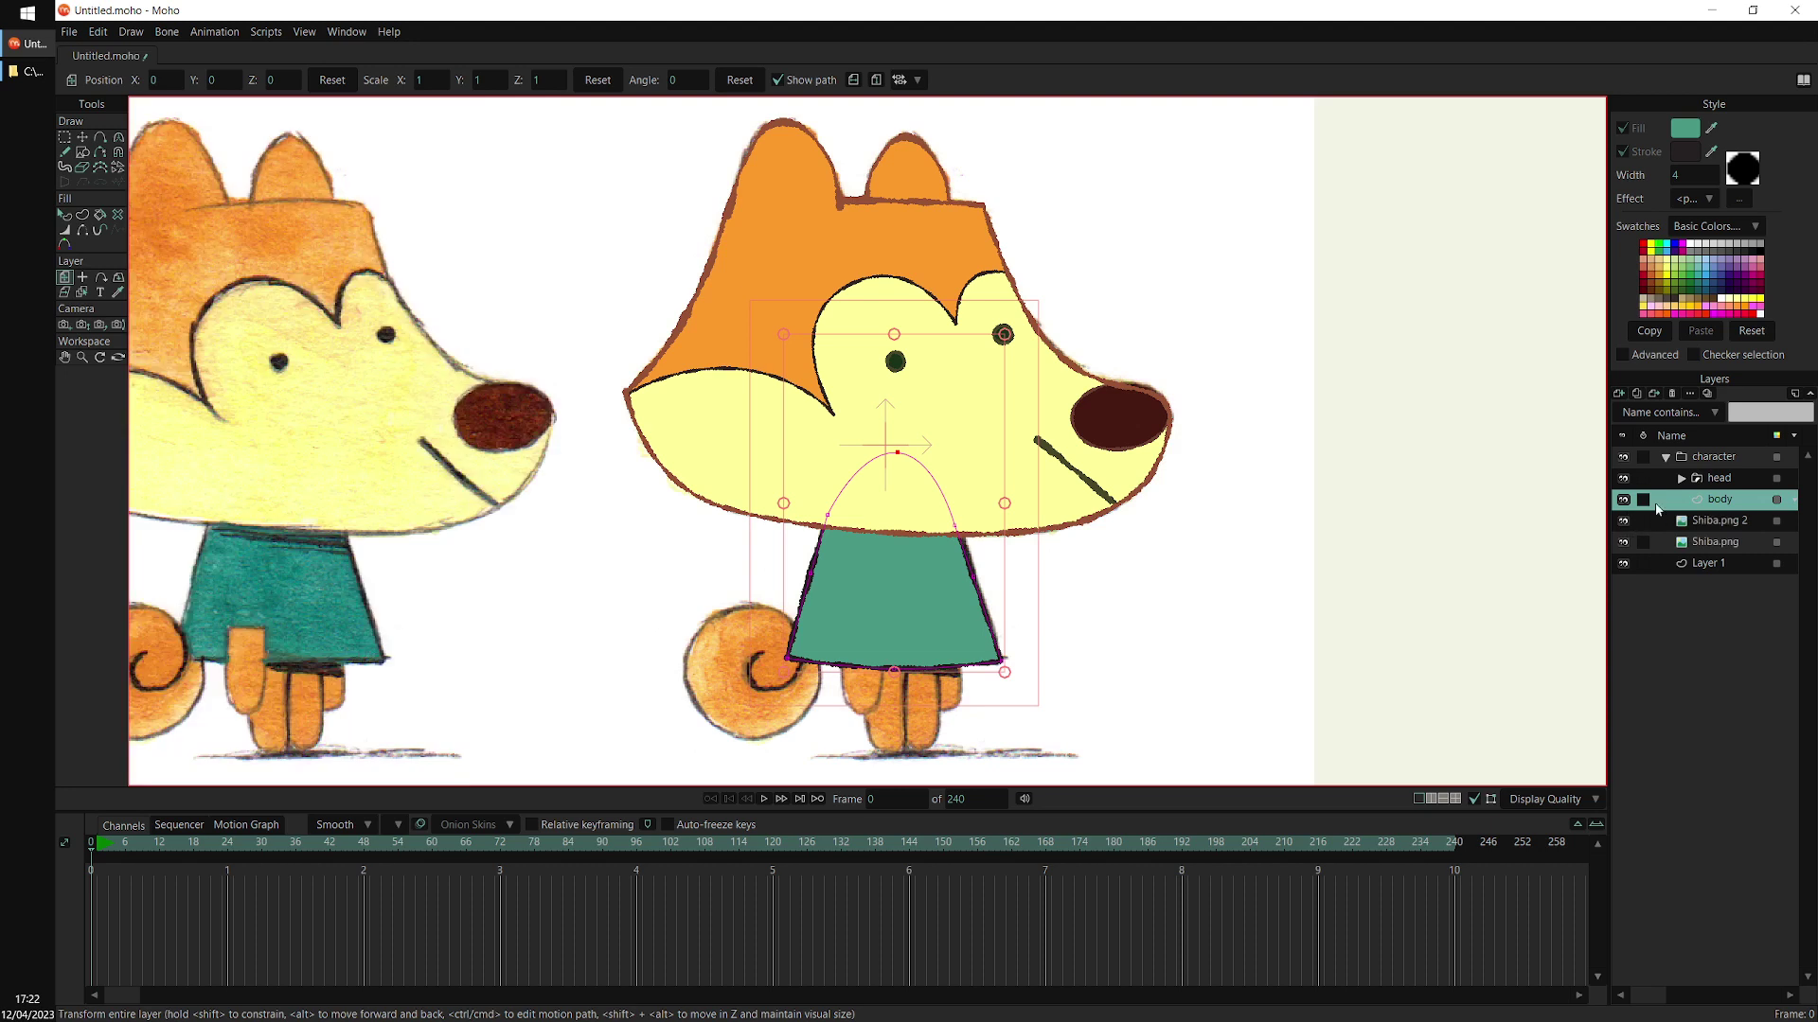
scroll(1022, 597, up, 3)
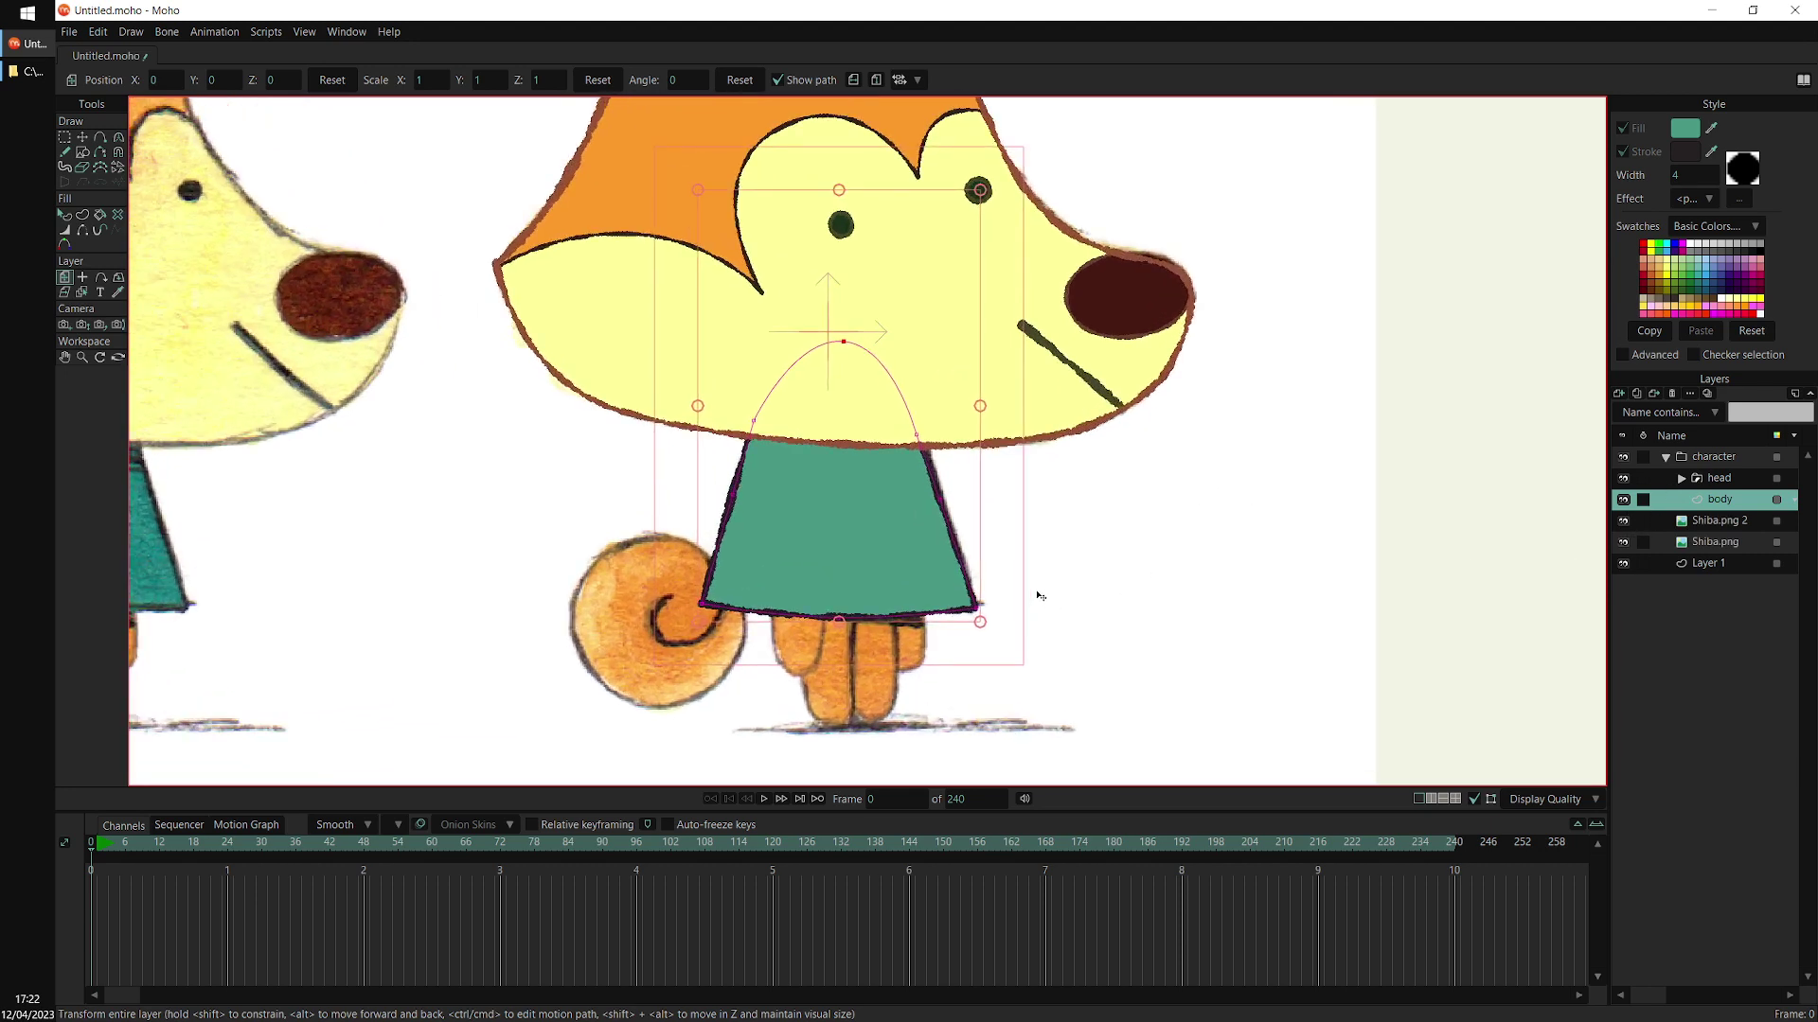
Select the body shape and resample its fill from a darker teal area of the reference shirt
key(q)
click(1007, 564)
drag(1006, 563, 1273, 542)
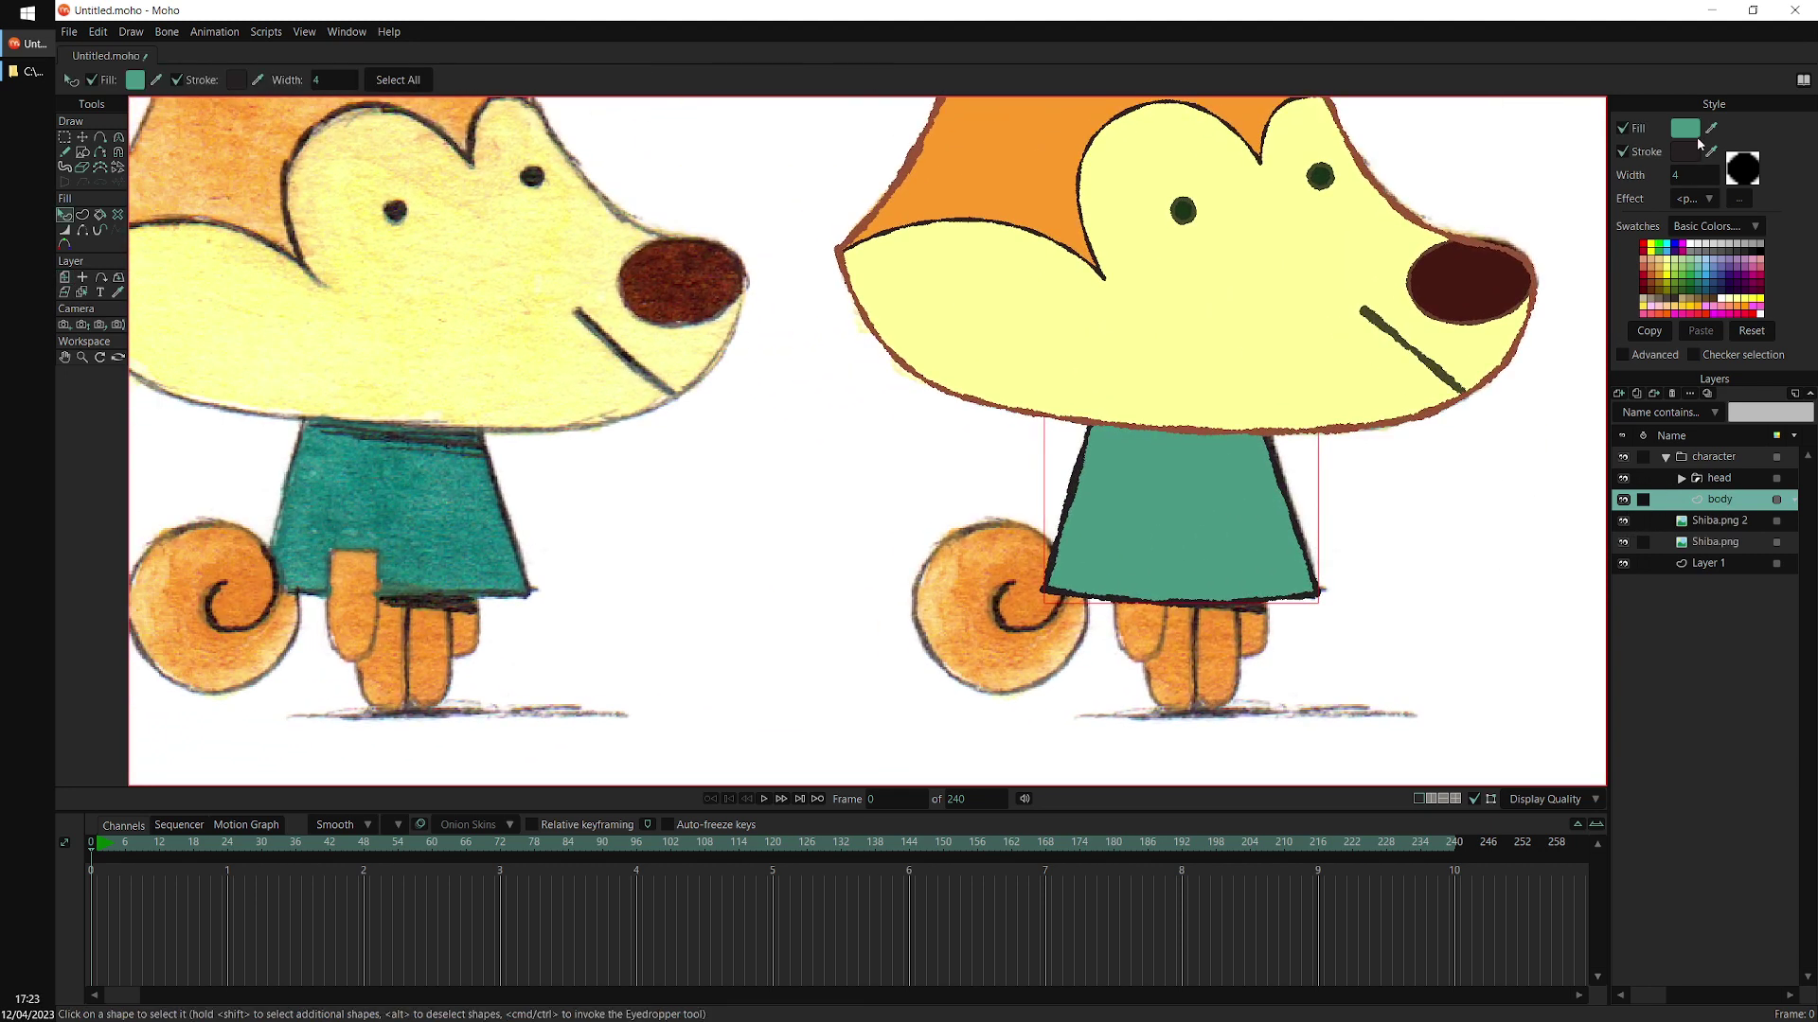
drag(1712, 129, 437, 531)
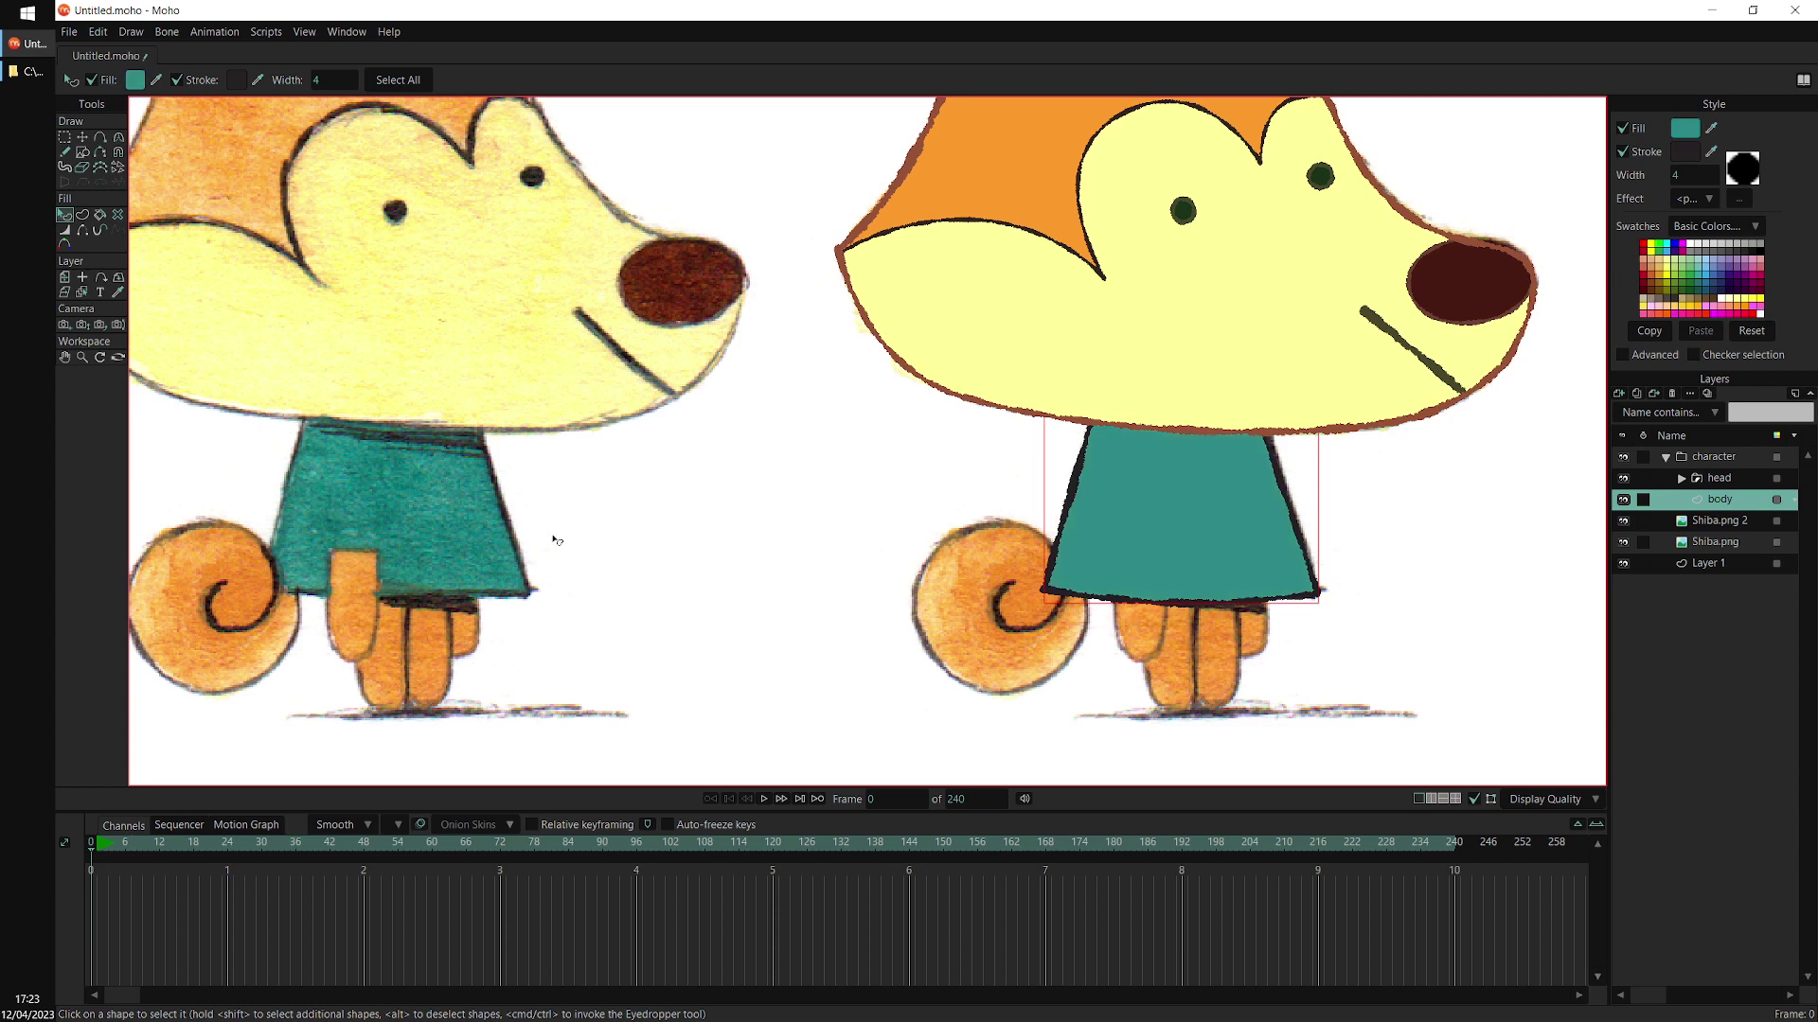
drag(1472, 490, 1356, 462)
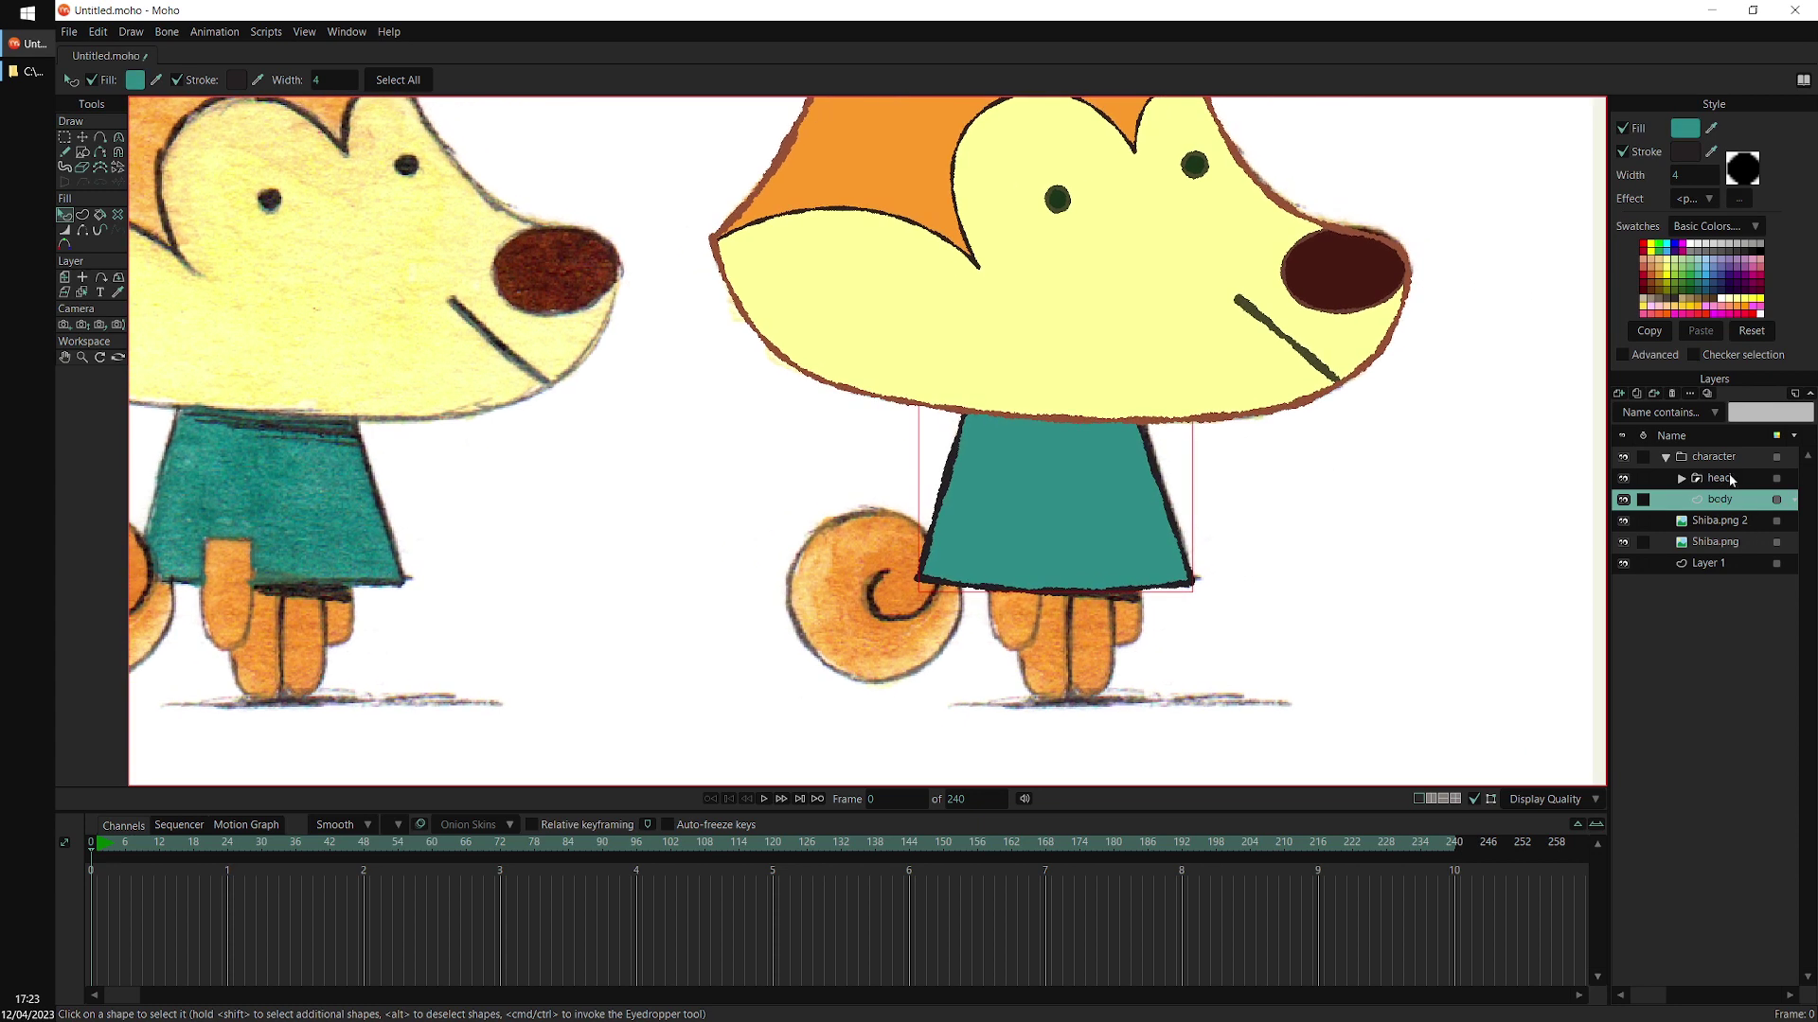
Add a vector layer named arm 1 above the body layer and hide the body layer
click(1620, 393)
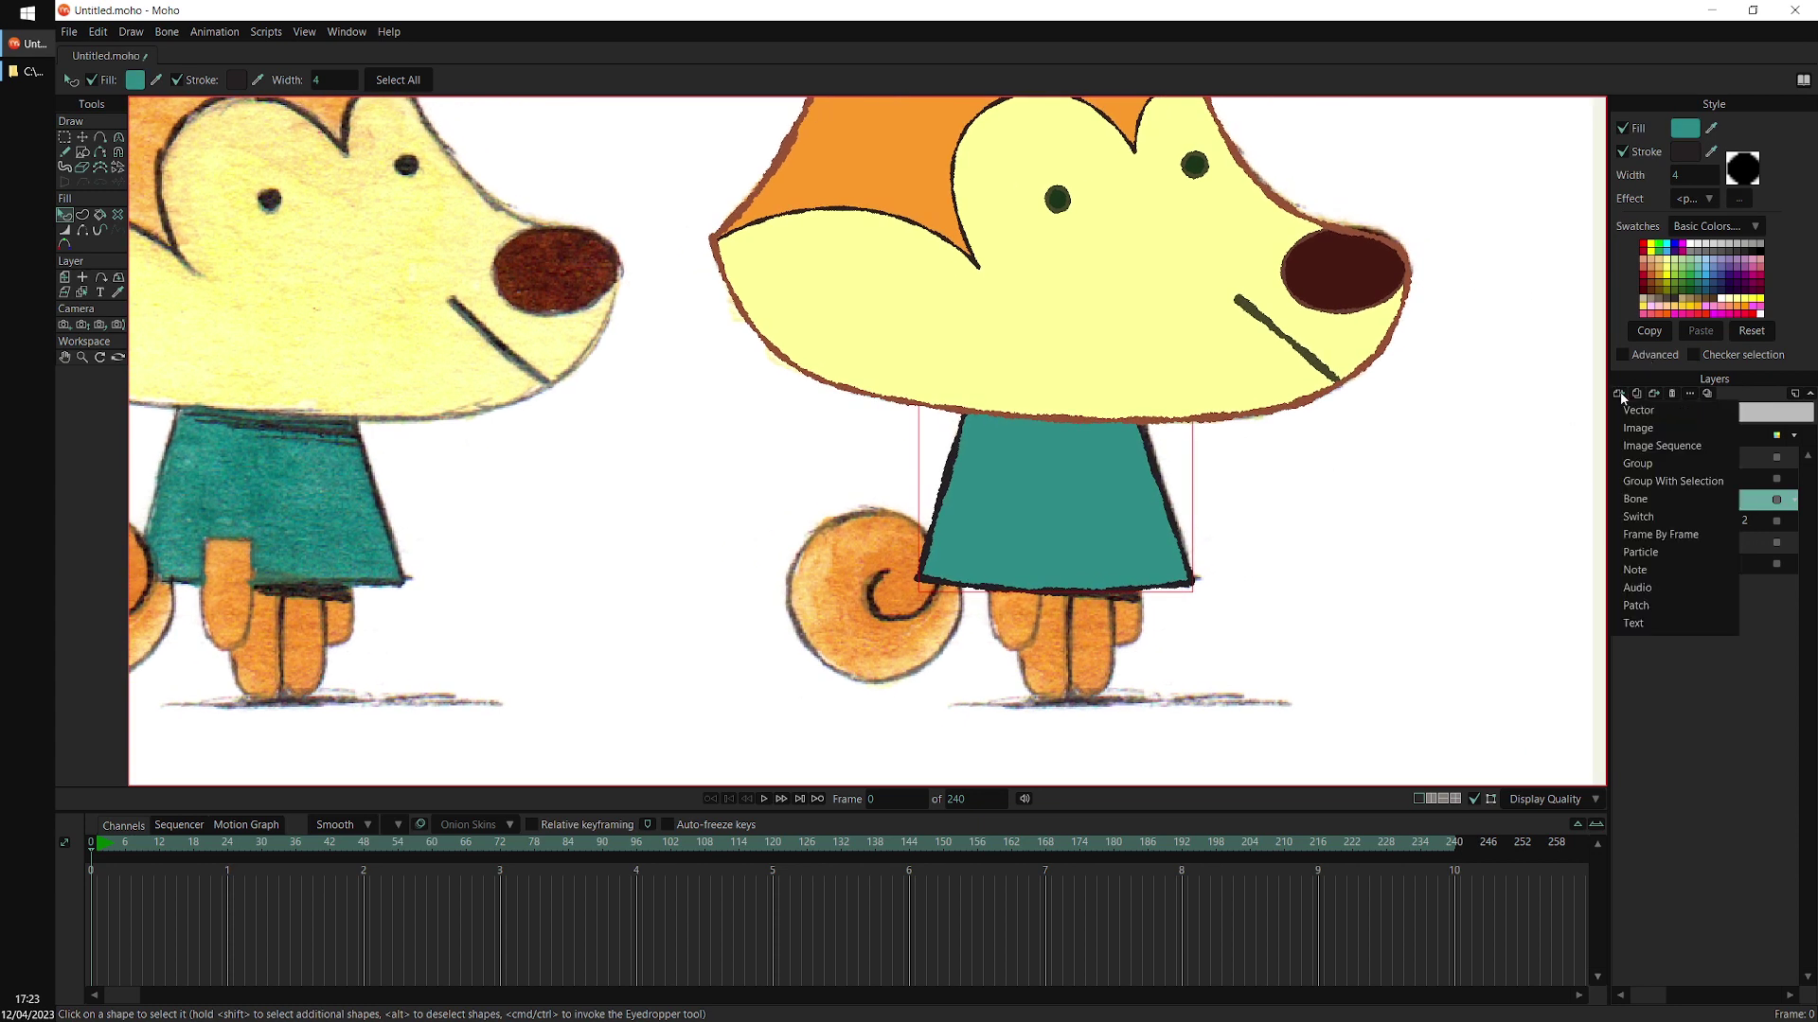
click(1637, 413)
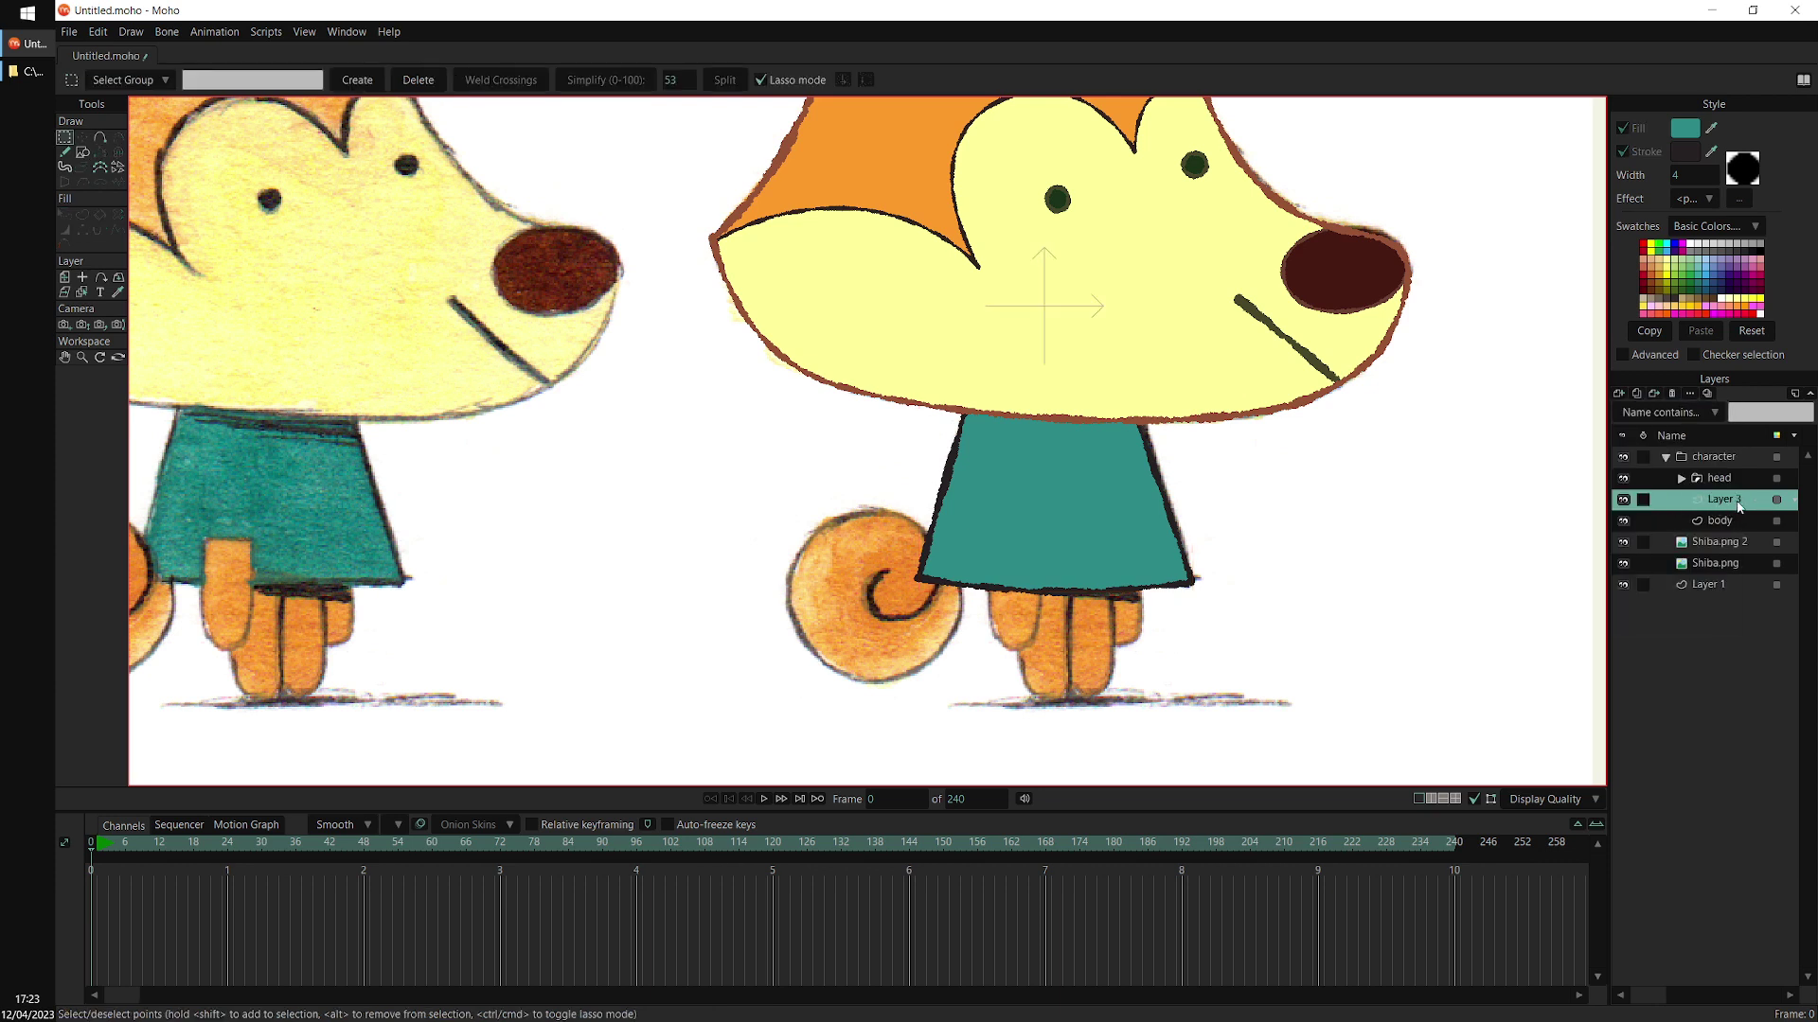
double_click(1739, 508)
text(arm 1)
key(Return)
click(1623, 520)
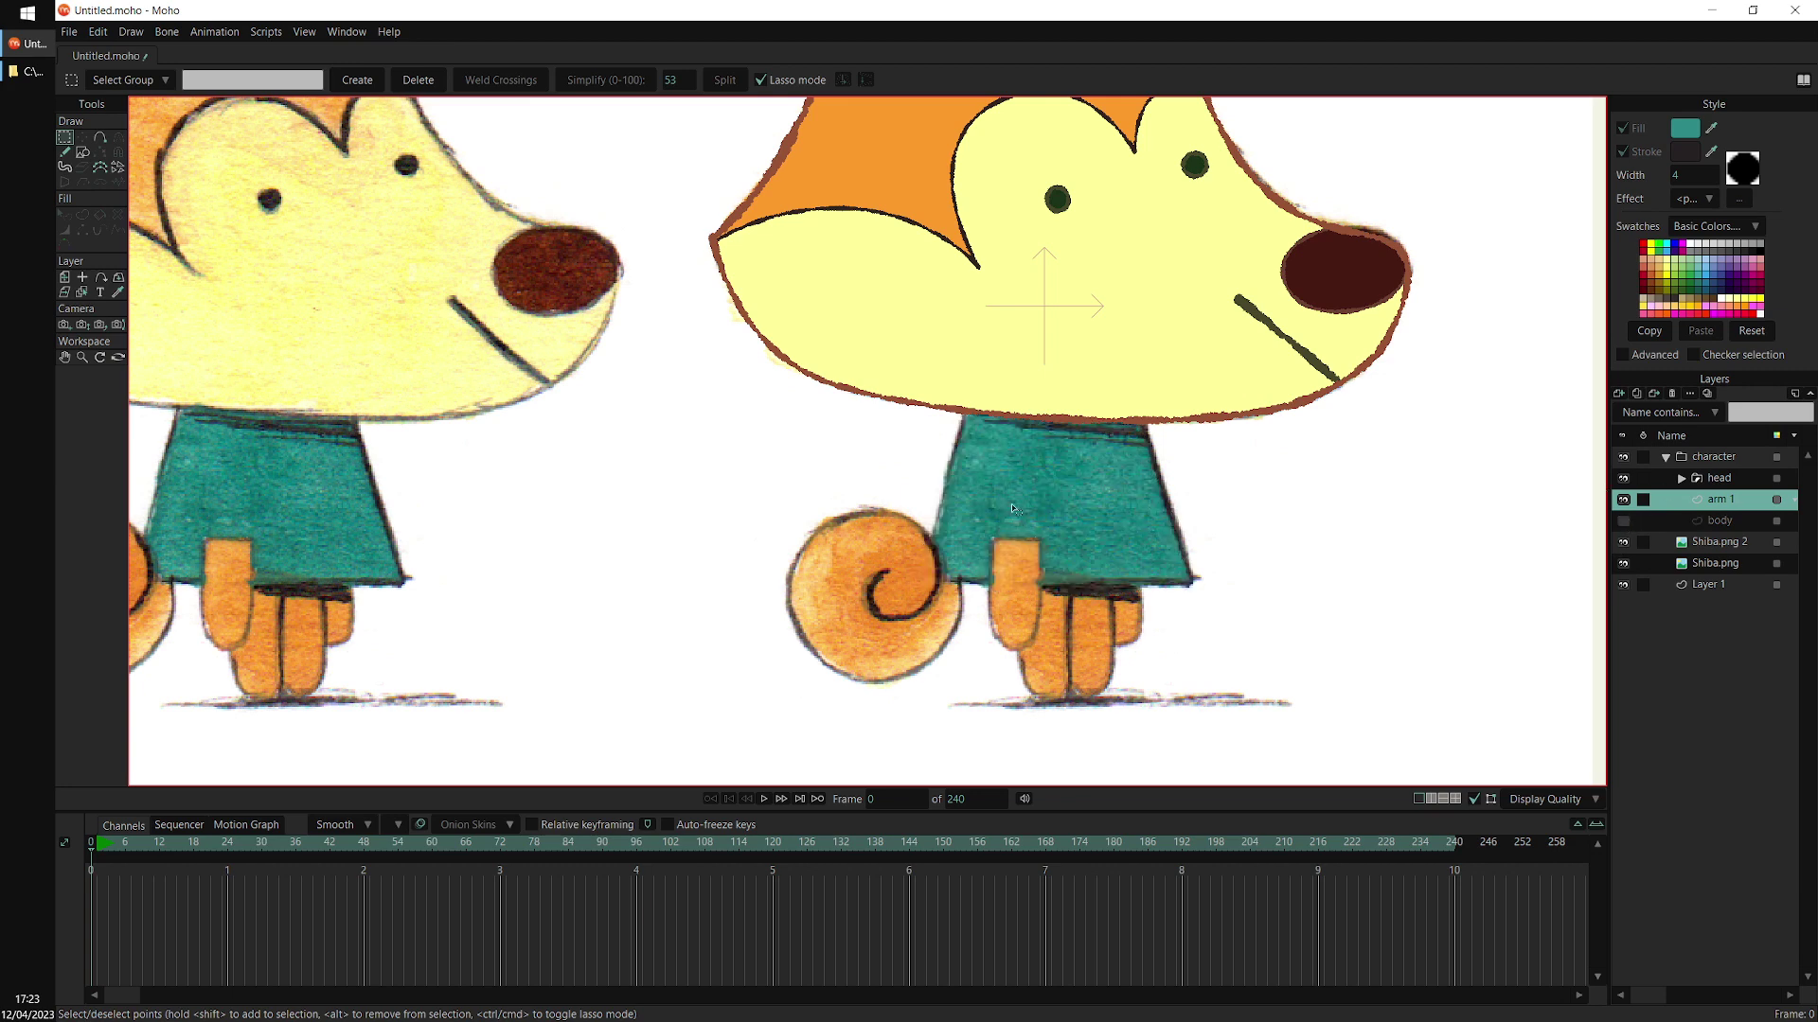
Trace the reference's front arm on arm 1 with Add Point, extending the closed outline up over the shirt to the shoulder
drag(1014, 509, 763, 424)
scroll(1043, 381, up, 4)
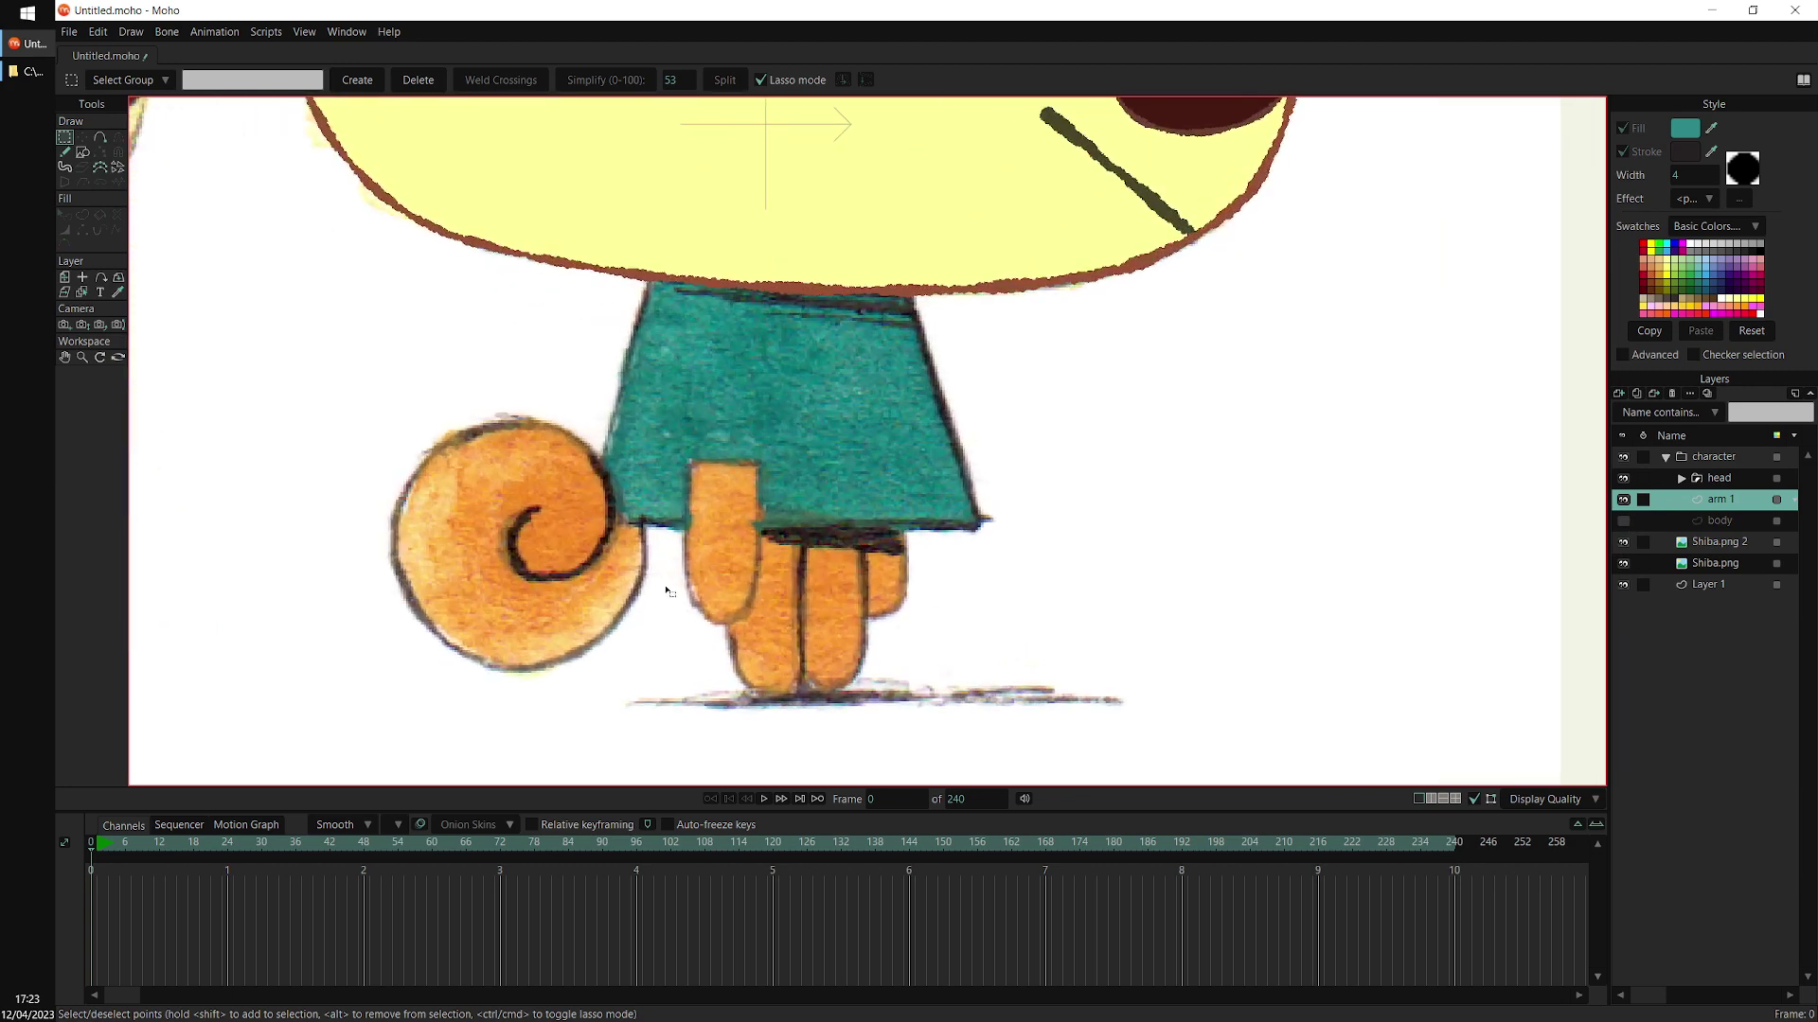
drag(983, 435, 931, 476)
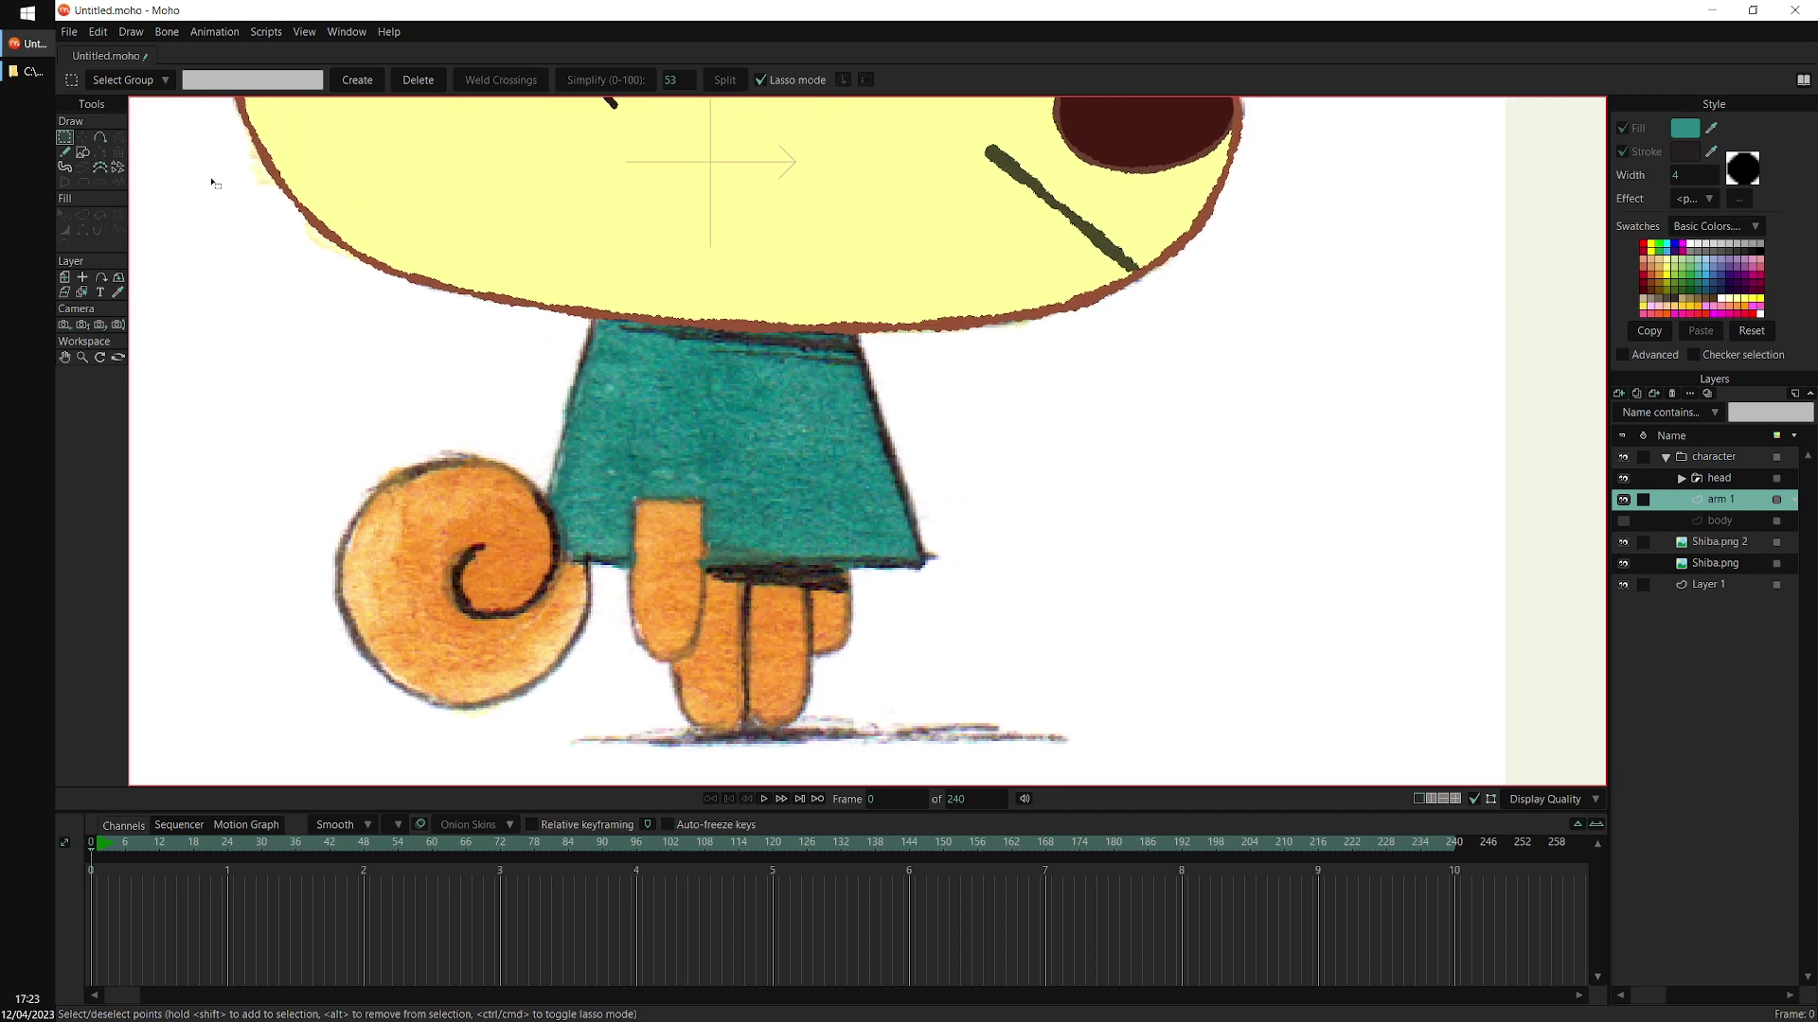
click(101, 138)
scroll(739, 447, up, 2)
scroll(769, 406, up, 1)
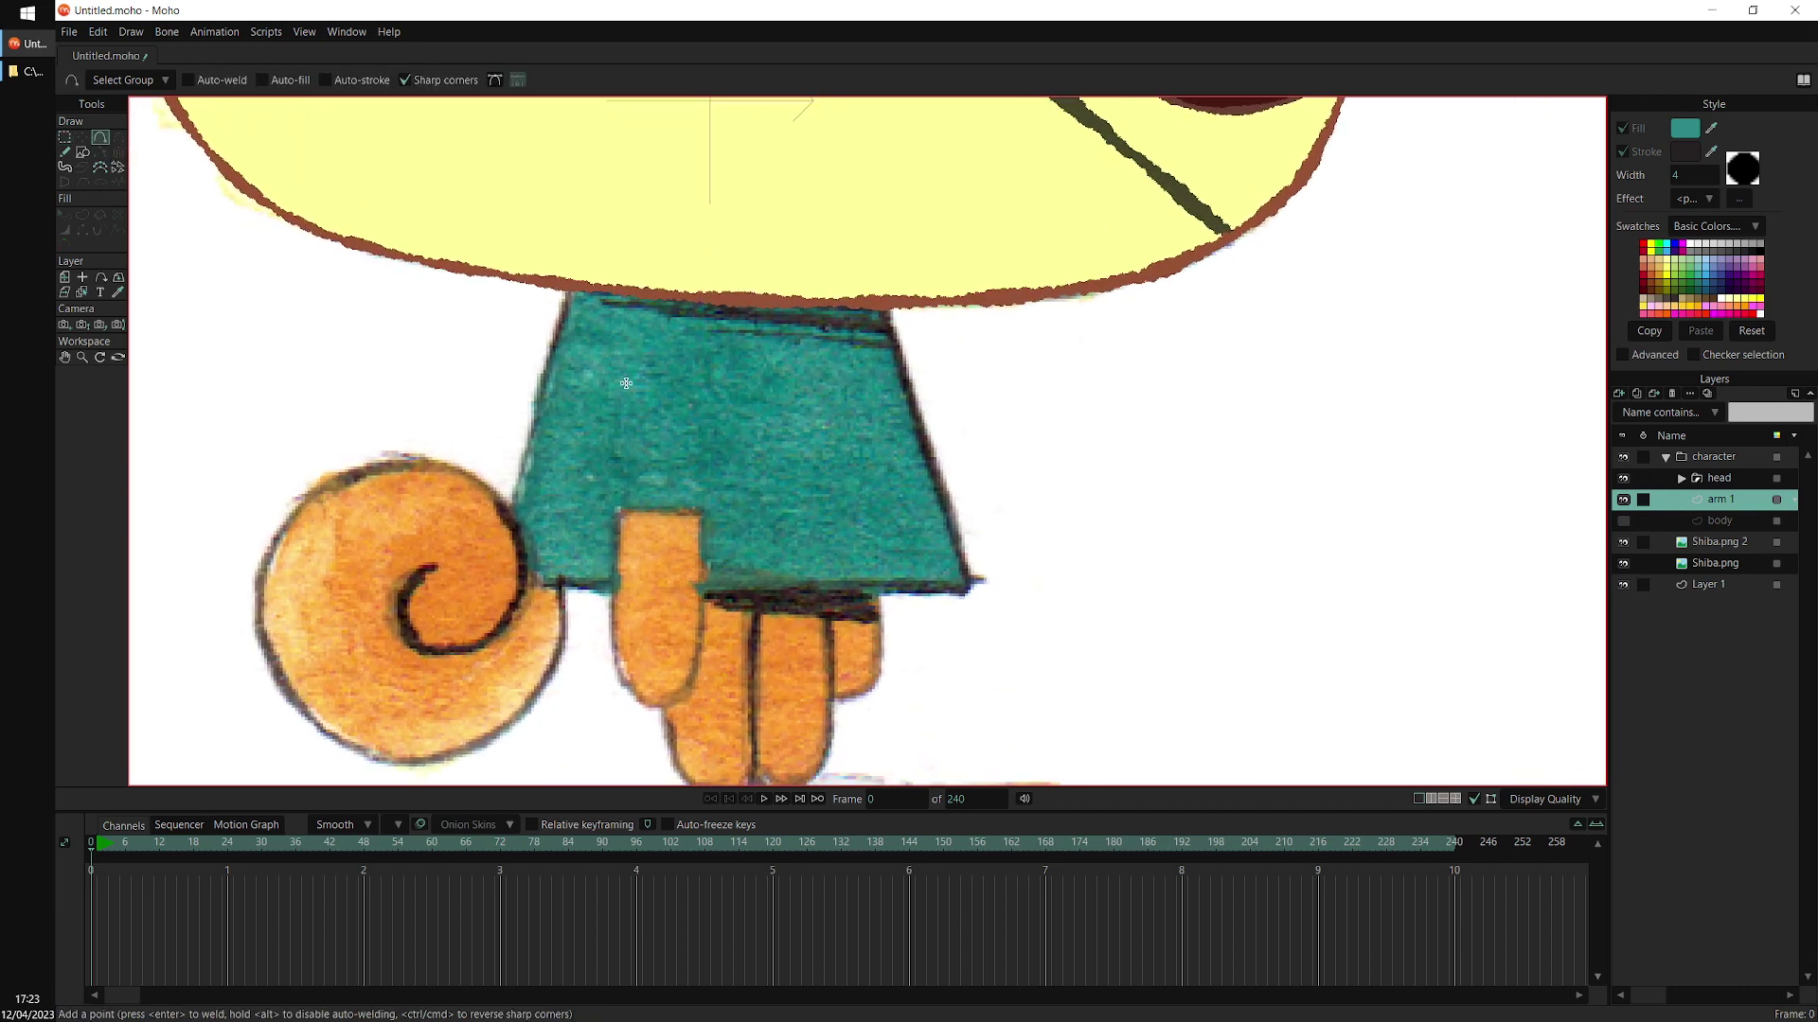
drag(623, 364, 615, 644)
click(656, 703)
click(700, 662)
click(700, 512)
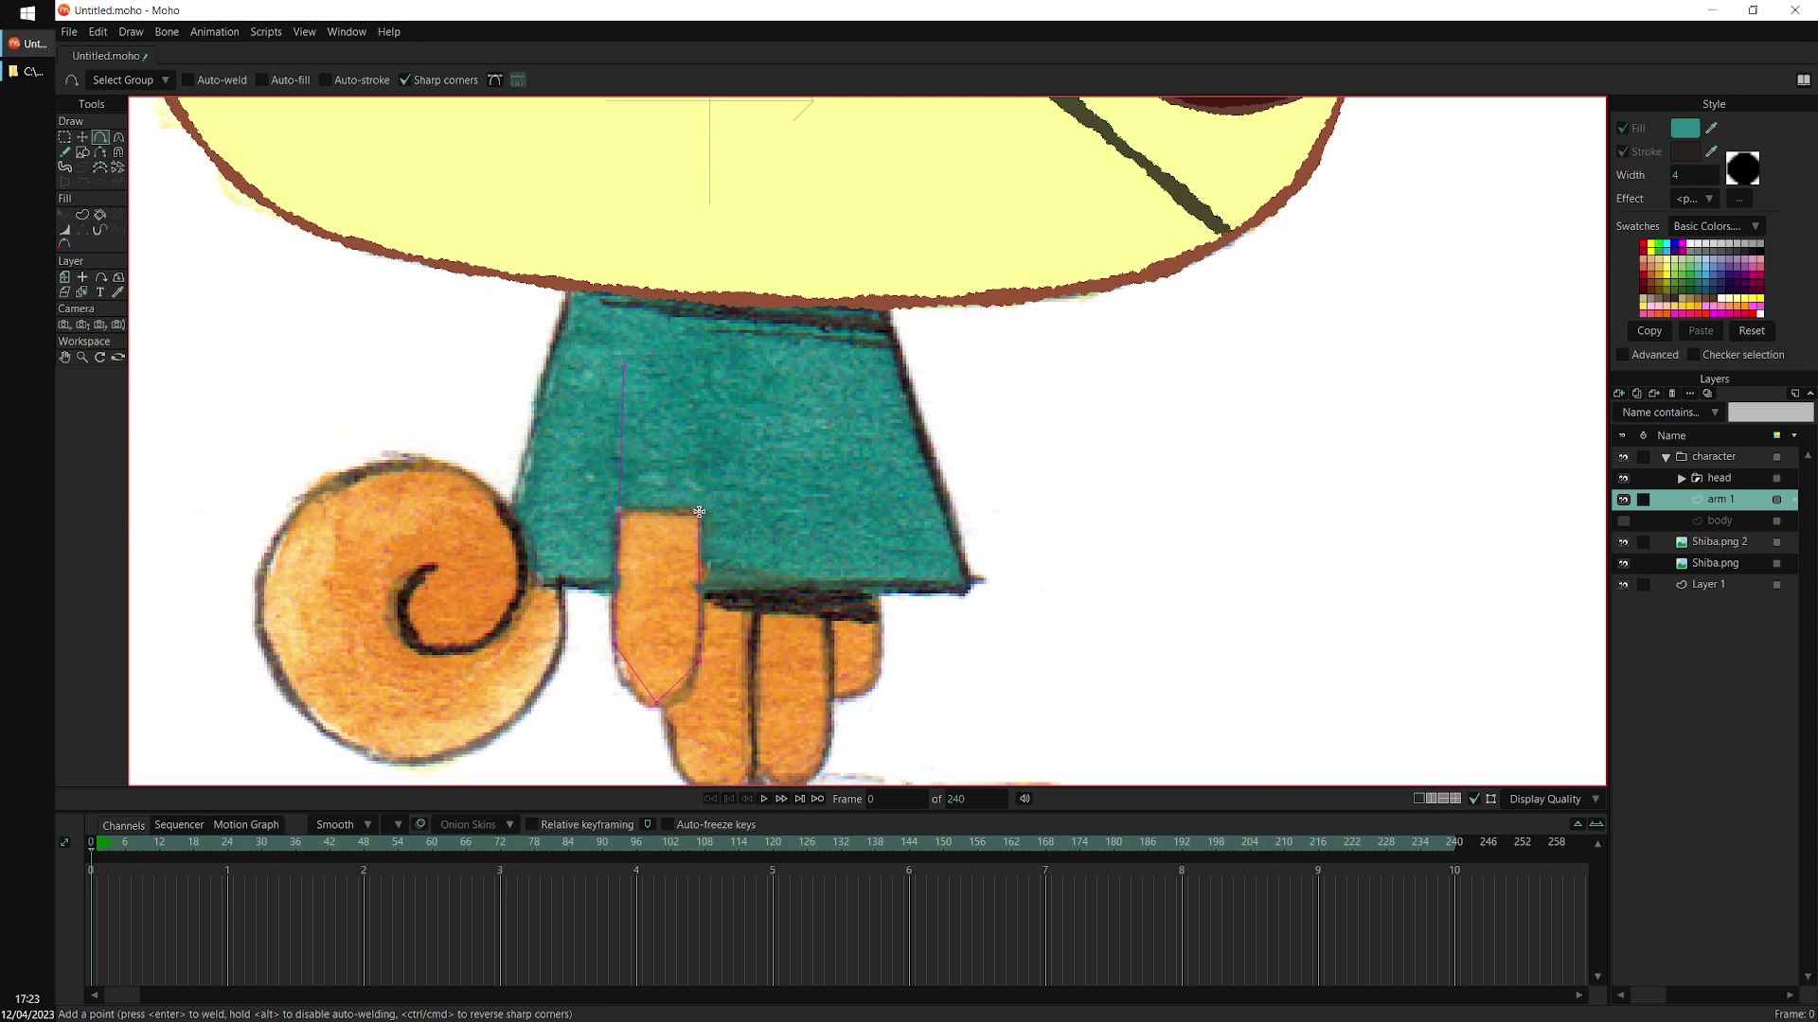
click(701, 371)
click(667, 336)
click(625, 365)
Round the lower tip of the arm outline with the Curvature tool and select all of its points
drag(737, 415, 747, 378)
key(c)
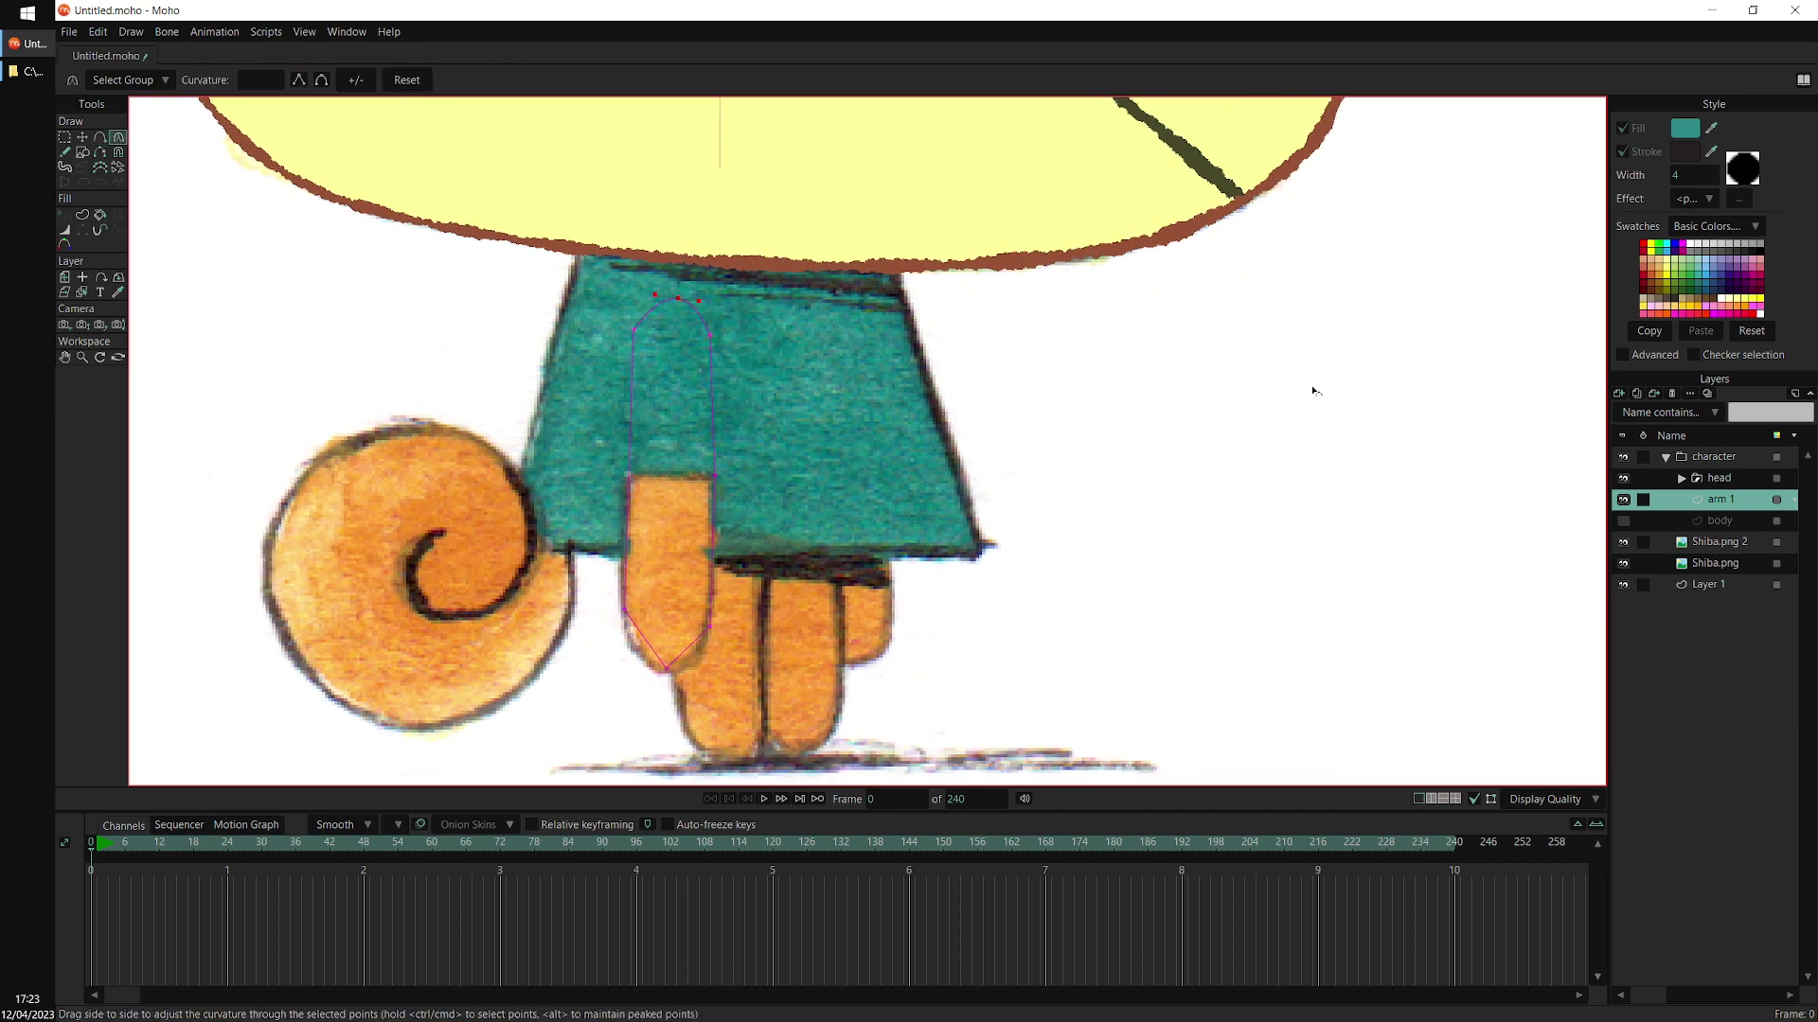
drag(651, 677, 1306, 575)
key(ctrl+a)
scroll(1015, 417, down, 1)
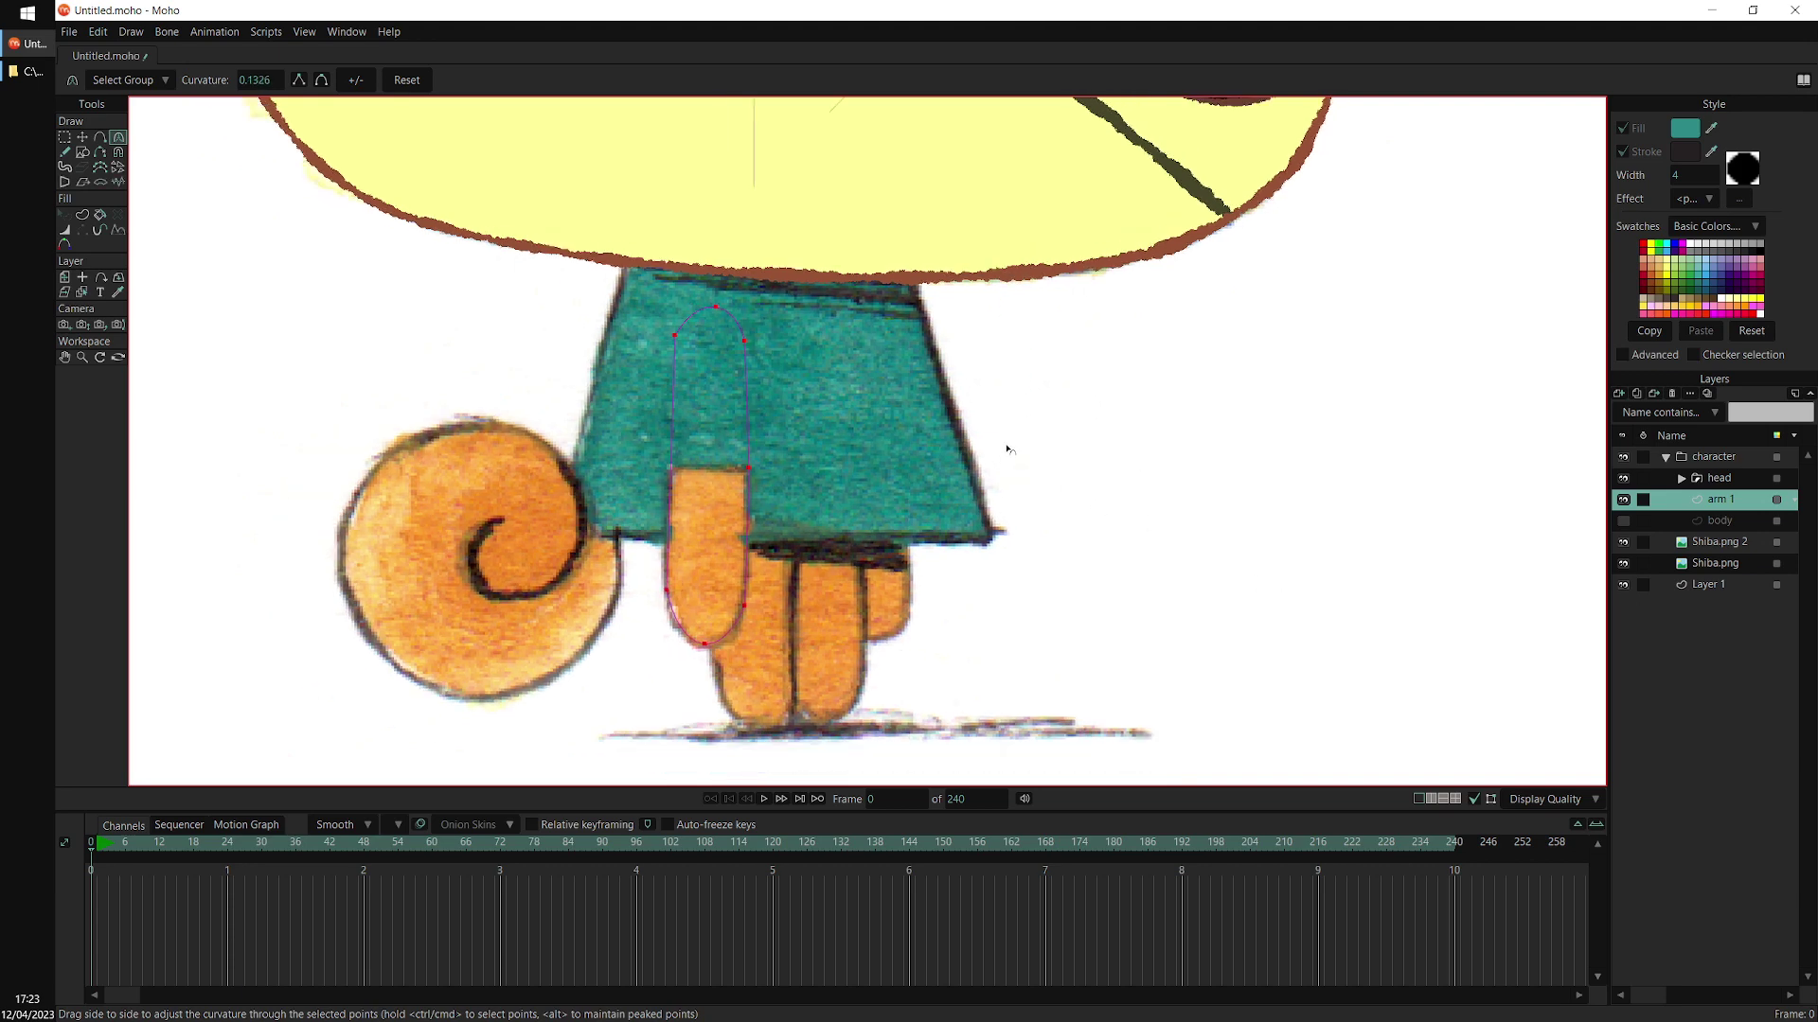
Move the whole arm outline to the empty area in front of the character
scroll(1009, 451, down, 1)
key(t)
drag(951, 476, 890, 486)
drag(799, 576, 1275, 566)
key(g)
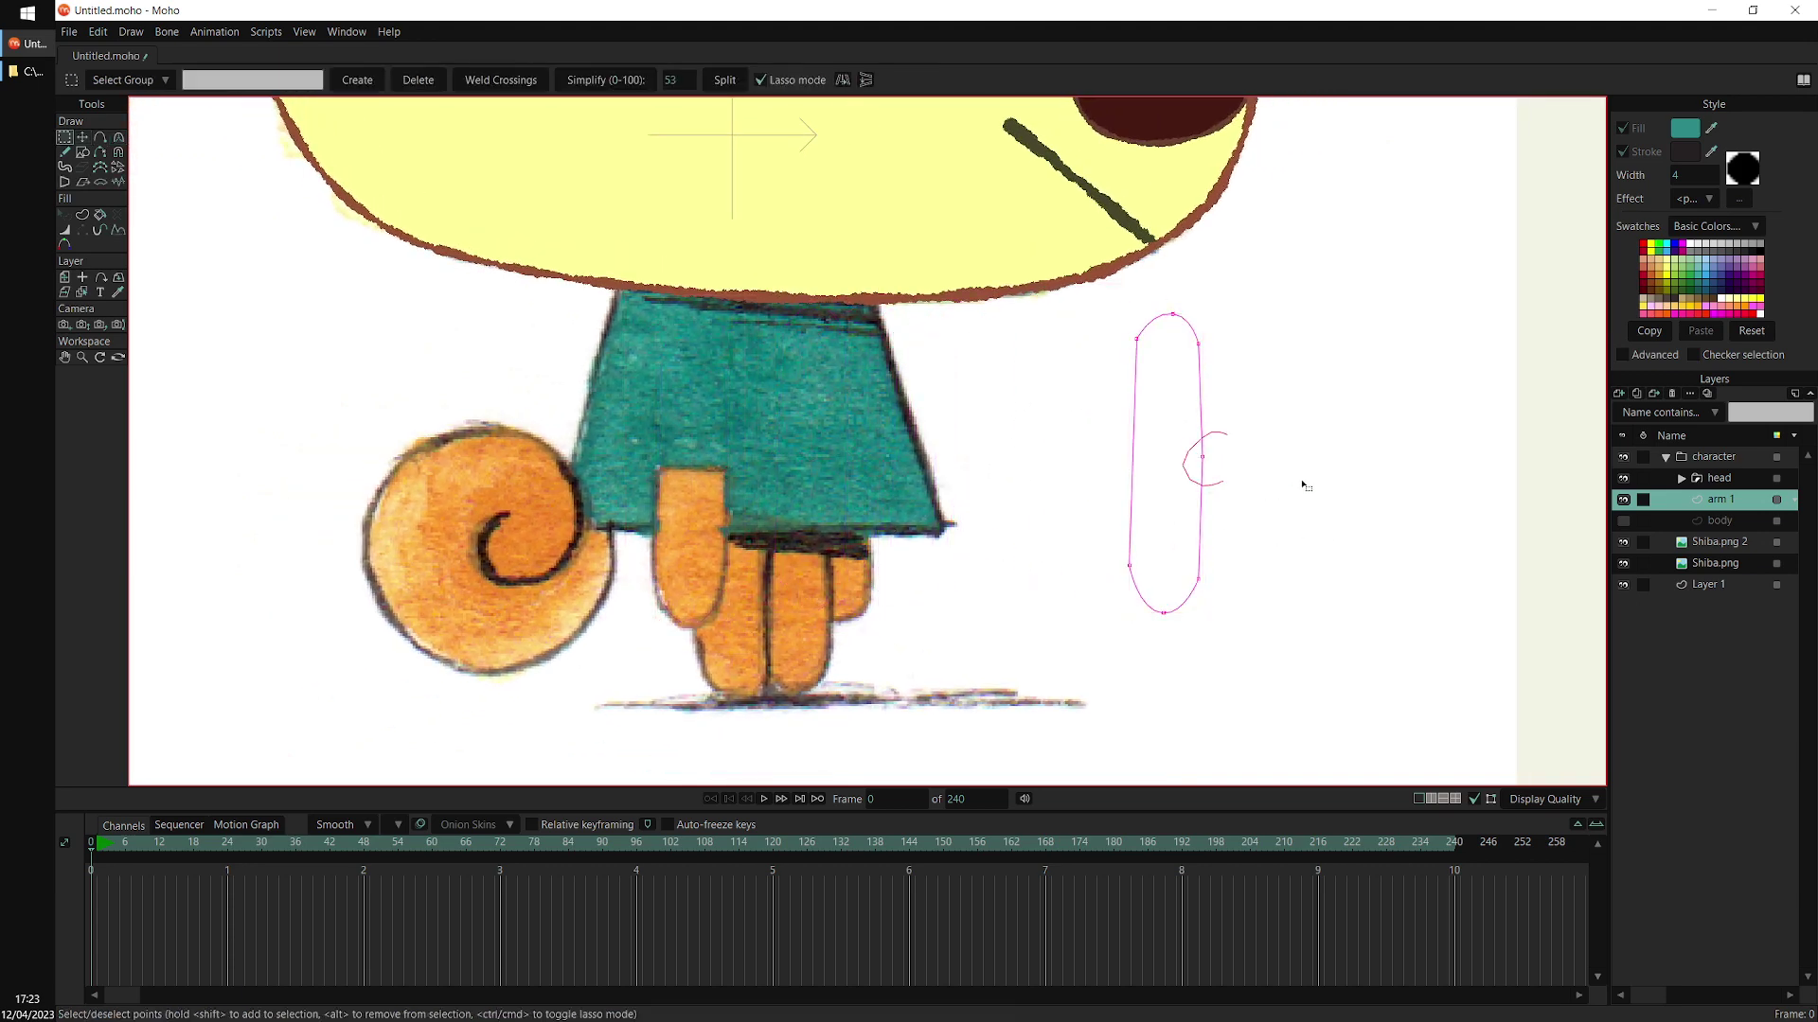
Delete the stray curved stroke that crosses the front edge of the arm outline
drag(1227, 434, 1301, 485)
key(Delete)
mouse_move(1297, 517)
mouse_down()
mouse_move(1128, 519)
mouse_move(854, 482)
mouse_up()
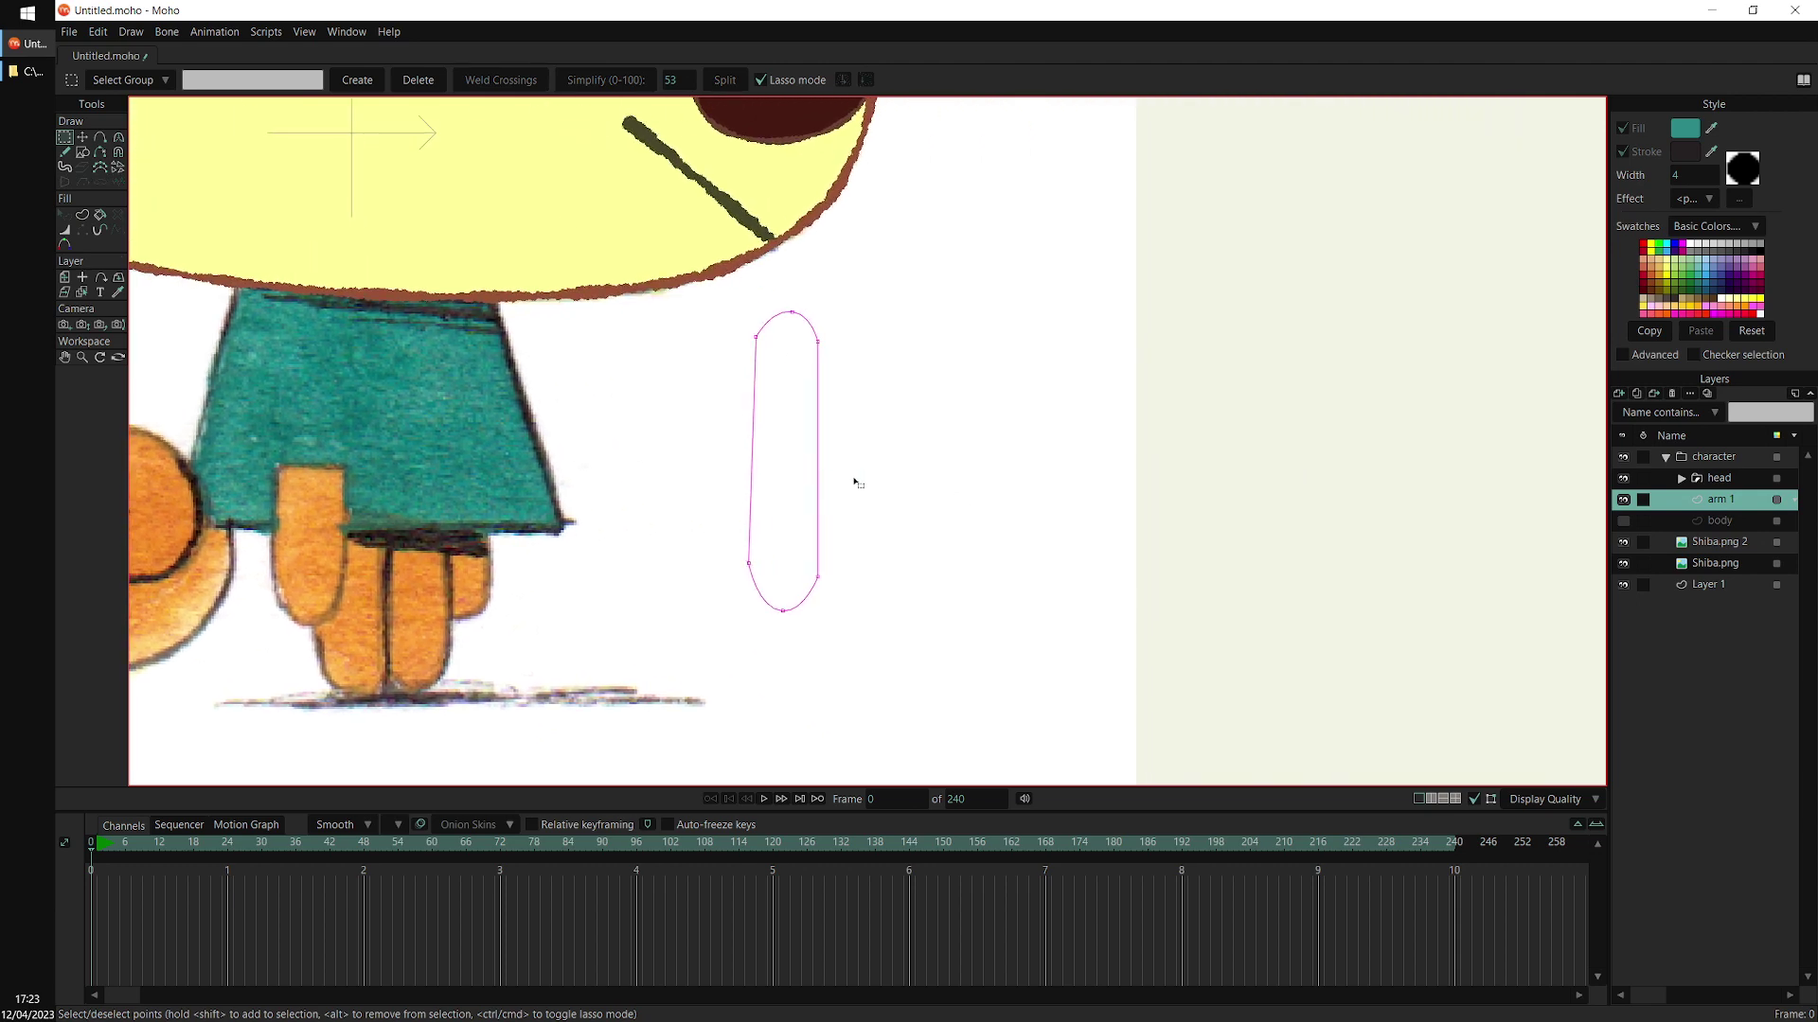
scroll(858, 483, up, 1)
Try repositioning the rounded lower end of the arm outline without any extra points along its sides
key(a)
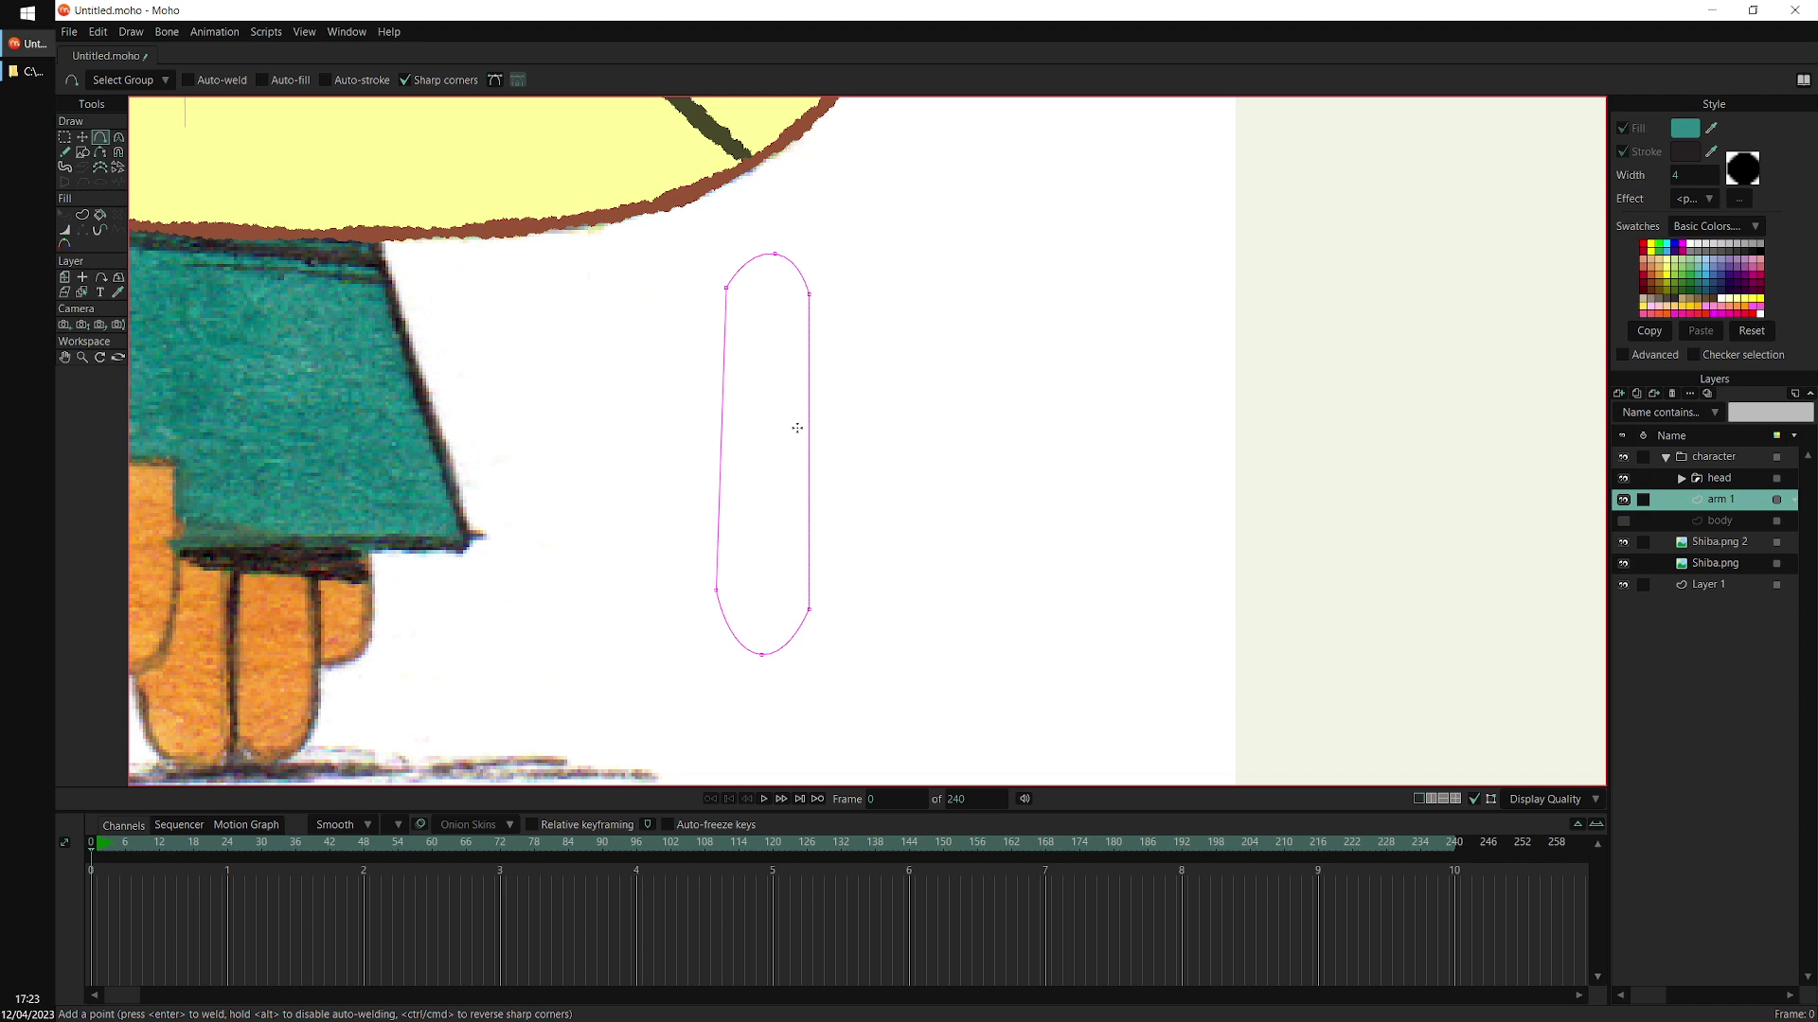
key(g)
mouse_move(857, 537)
mouse_down()
mouse_move(777, 706)
mouse_move(873, 618)
mouse_move(820, 601)
mouse_move(814, 568)
mouse_move(823, 611)
mouse_move(919, 639)
mouse_move(983, 586)
mouse_move(1034, 518)
mouse_move(1005, 532)
mouse_move(969, 486)
mouse_move(1036, 450)
mouse_move(1046, 417)
mouse_move(980, 512)
mouse_move(806, 619)
mouse_move(744, 514)
mouse_move(810, 603)
mouse_move(1005, 603)
mouse_move(1048, 508)
mouse_move(937, 617)
mouse_move(852, 602)
mouse_up()
key(t)
key(ctrl+z)
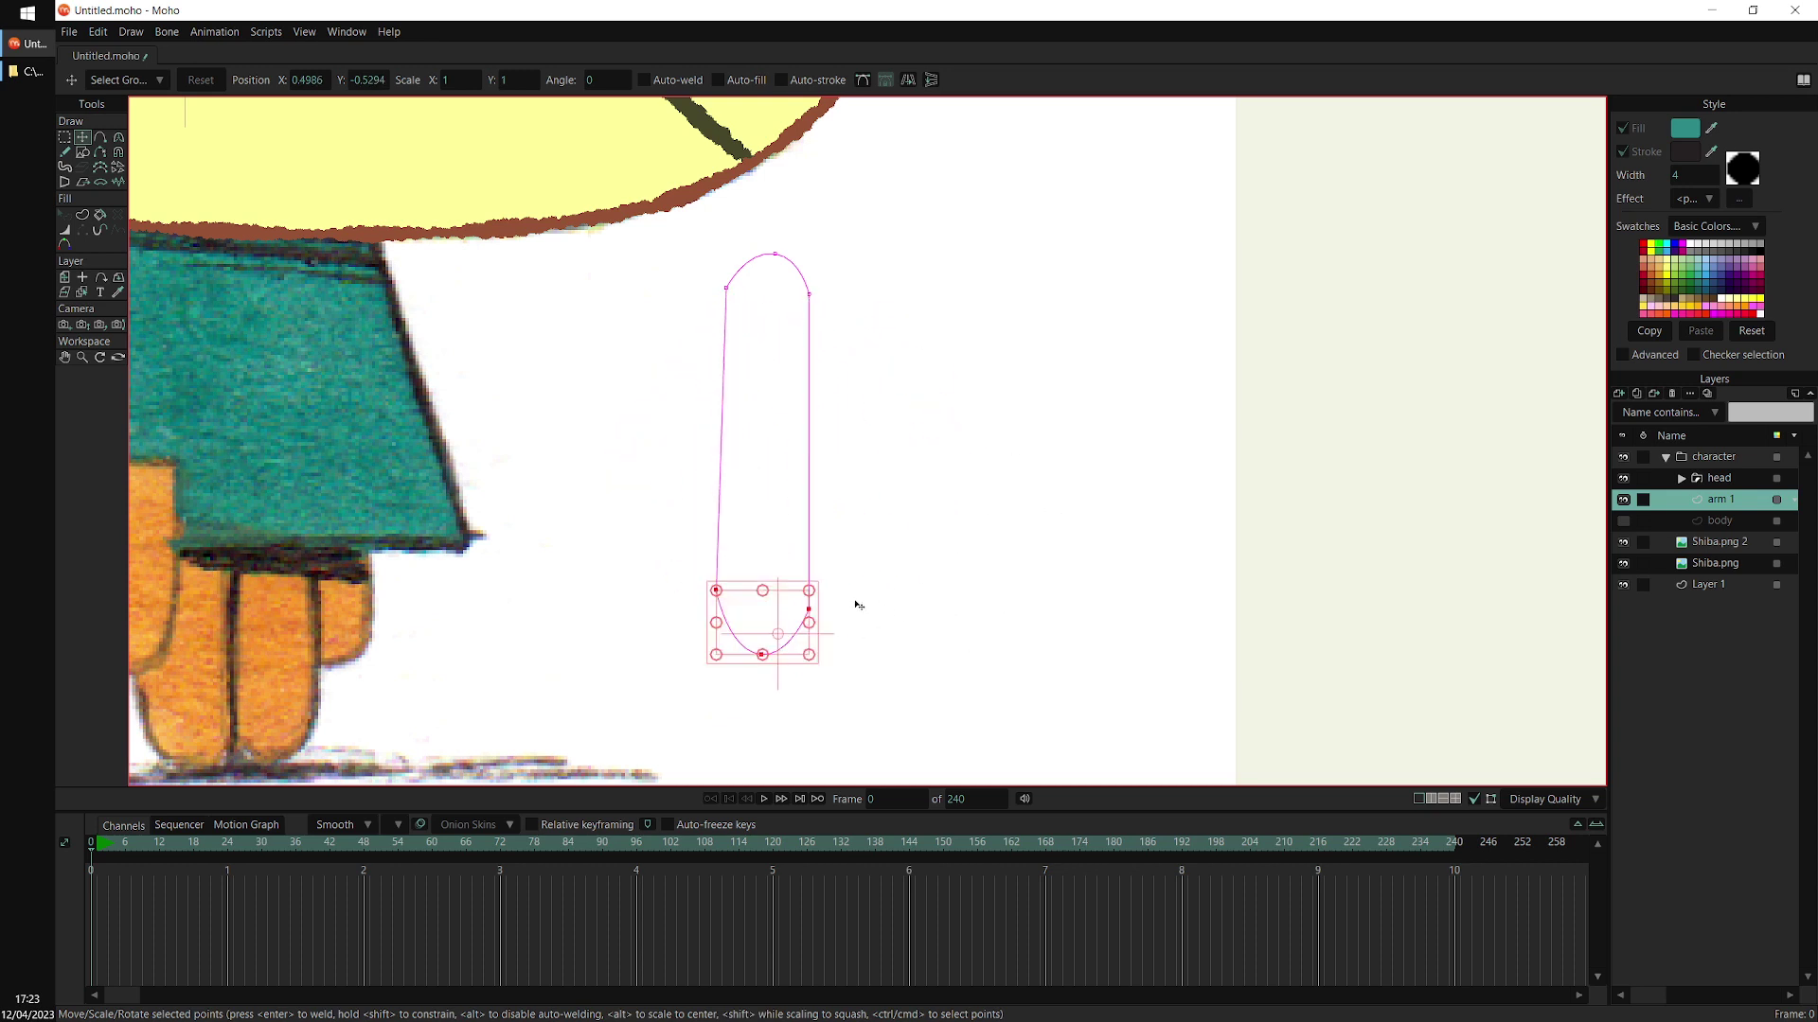
Try an elbow bend by adding a midpoint on each long side of the arm, swinging the lower arm forward and smoothing the bend
key(a)
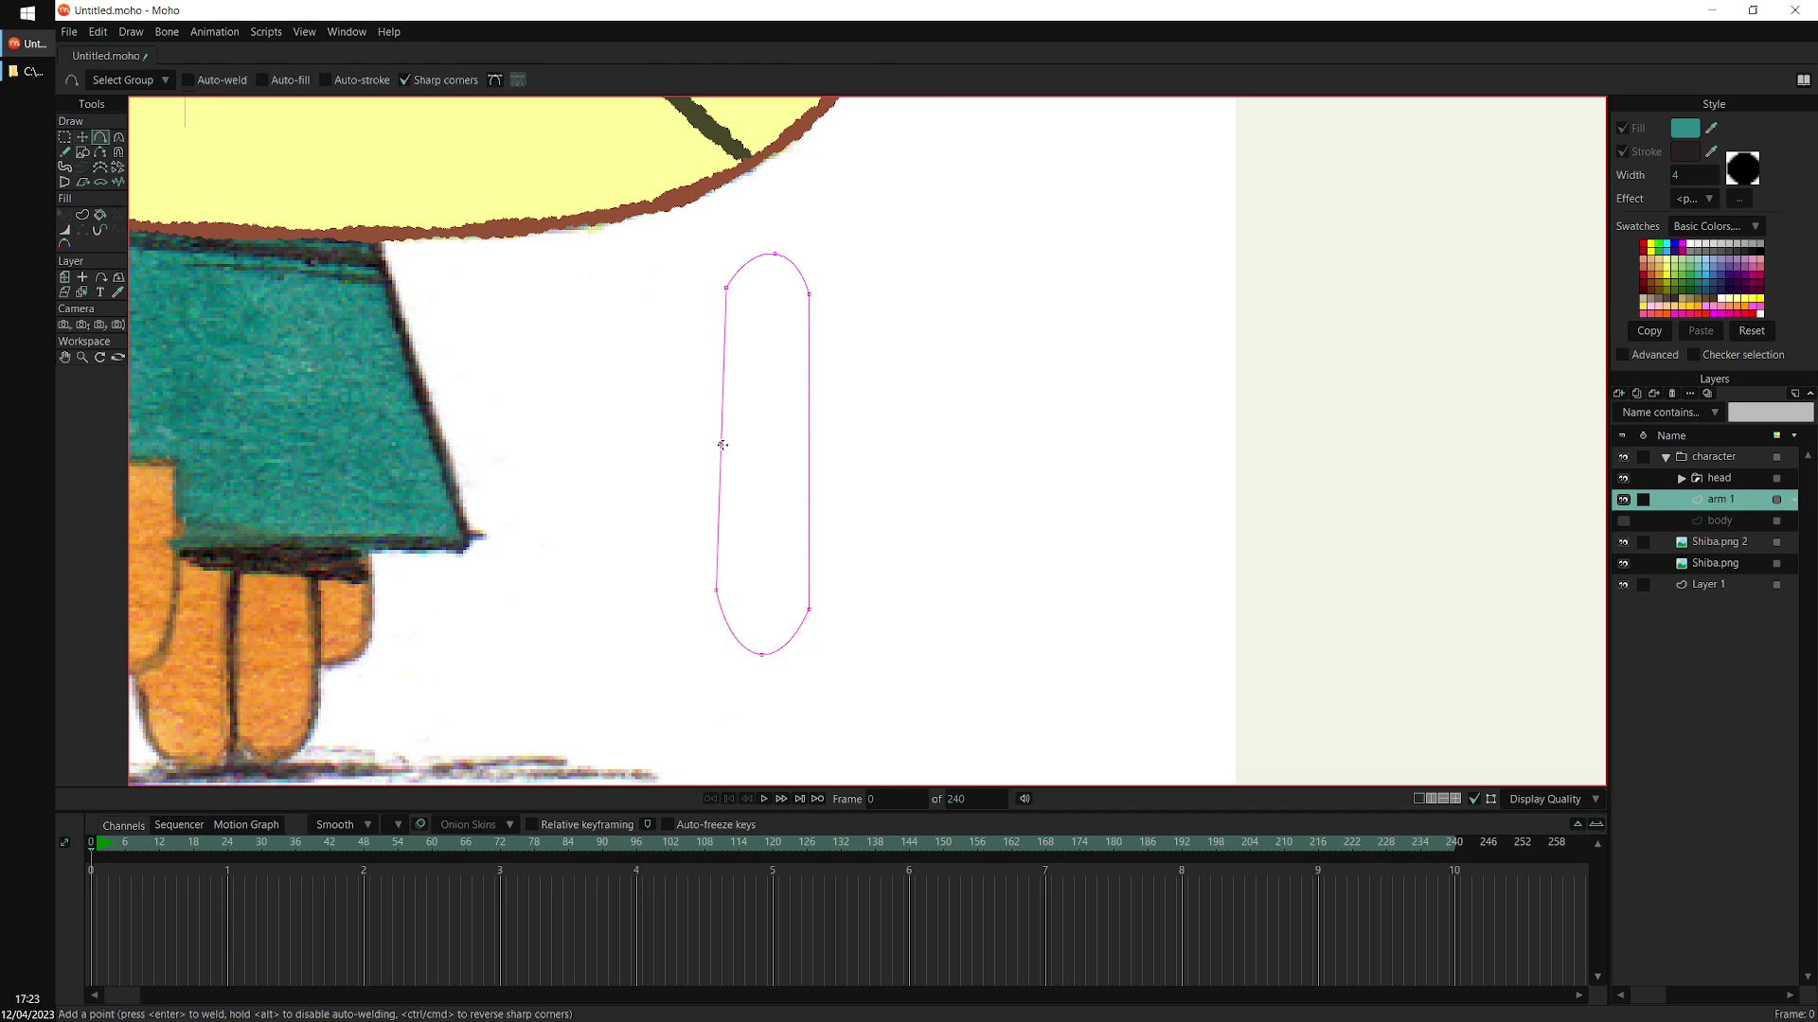
click(722, 444)
click(807, 439)
key(t)
mouse_move(856, 547)
mouse_down()
mouse_move(924, 637)
mouse_move(820, 637)
mouse_move(824, 568)
mouse_move(1002, 572)
mouse_move(1010, 552)
mouse_move(933, 476)
mouse_move(912, 492)
mouse_up()
key(Return)
mouse_move(814, 454)
mouse_down()
mouse_move(820, 407)
mouse_move(854, 409)
mouse_move(696, 424)
mouse_move(842, 439)
mouse_up()
key(g)
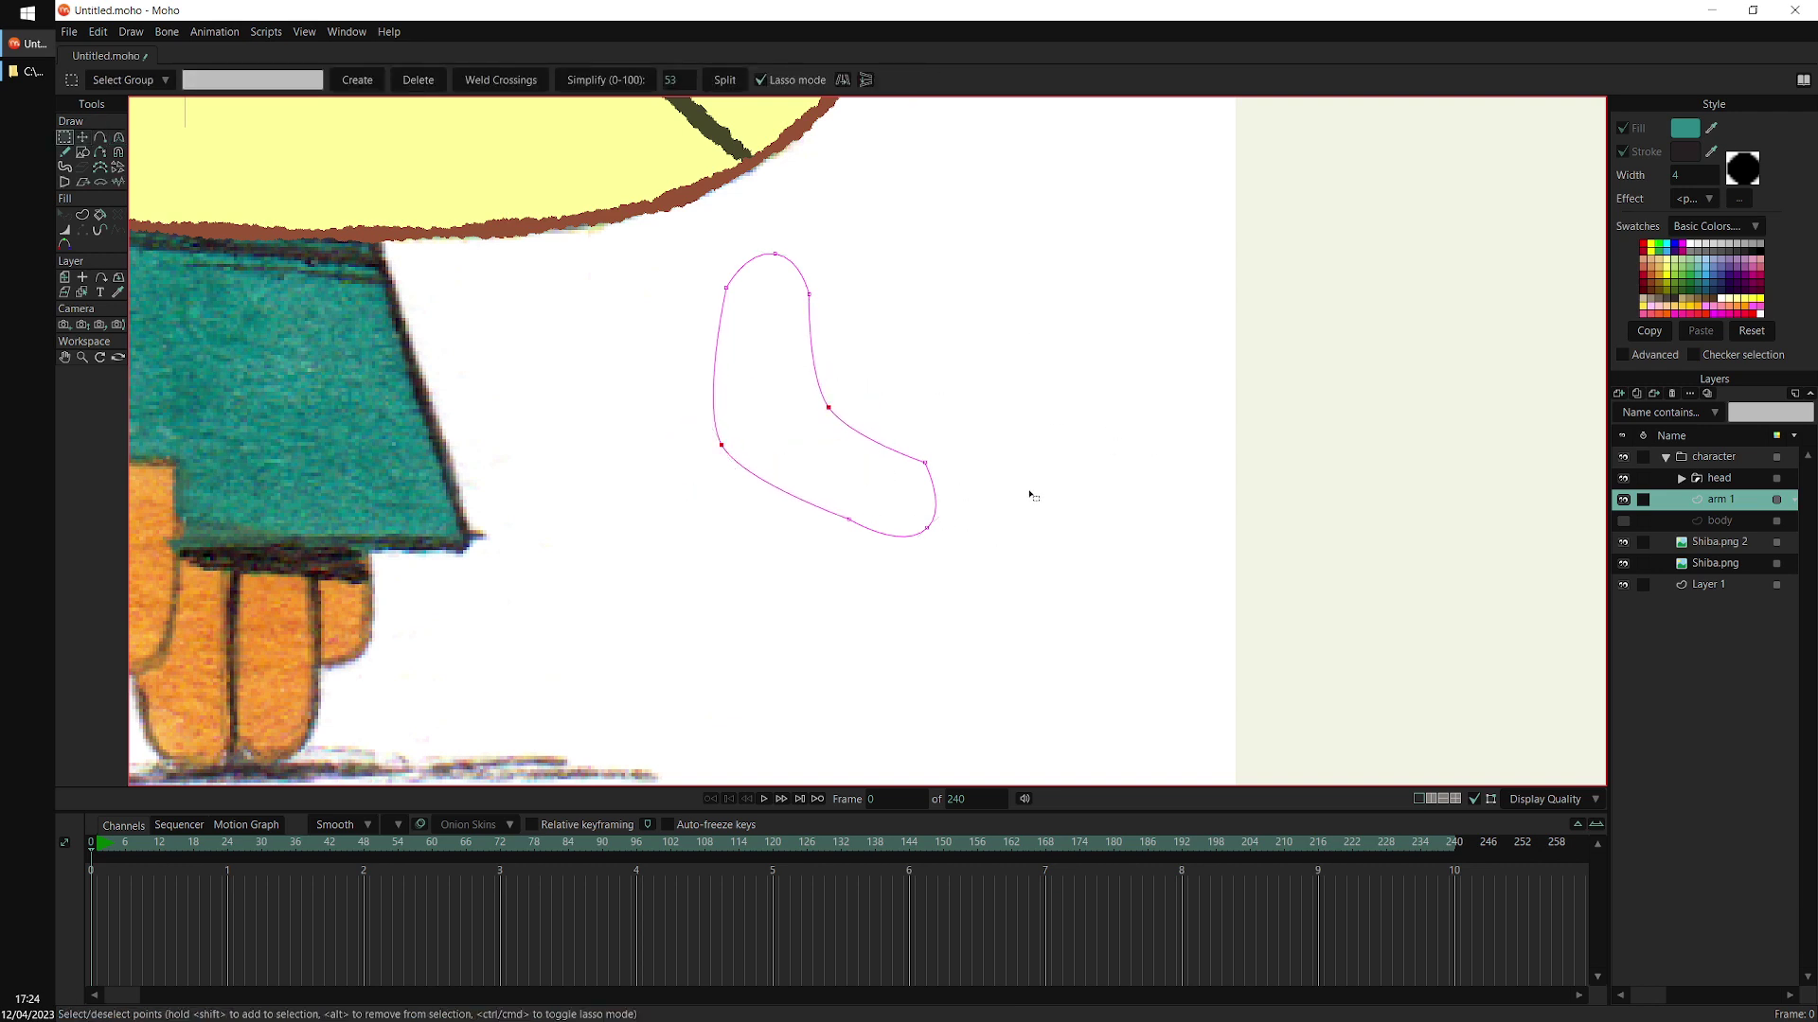
Undo the elbow bend and the added side midpoints so the arm outline is straight again
key(ctrl+z)
key(ctrl+z)
key(ctrl+z)
key(ctrl+z)
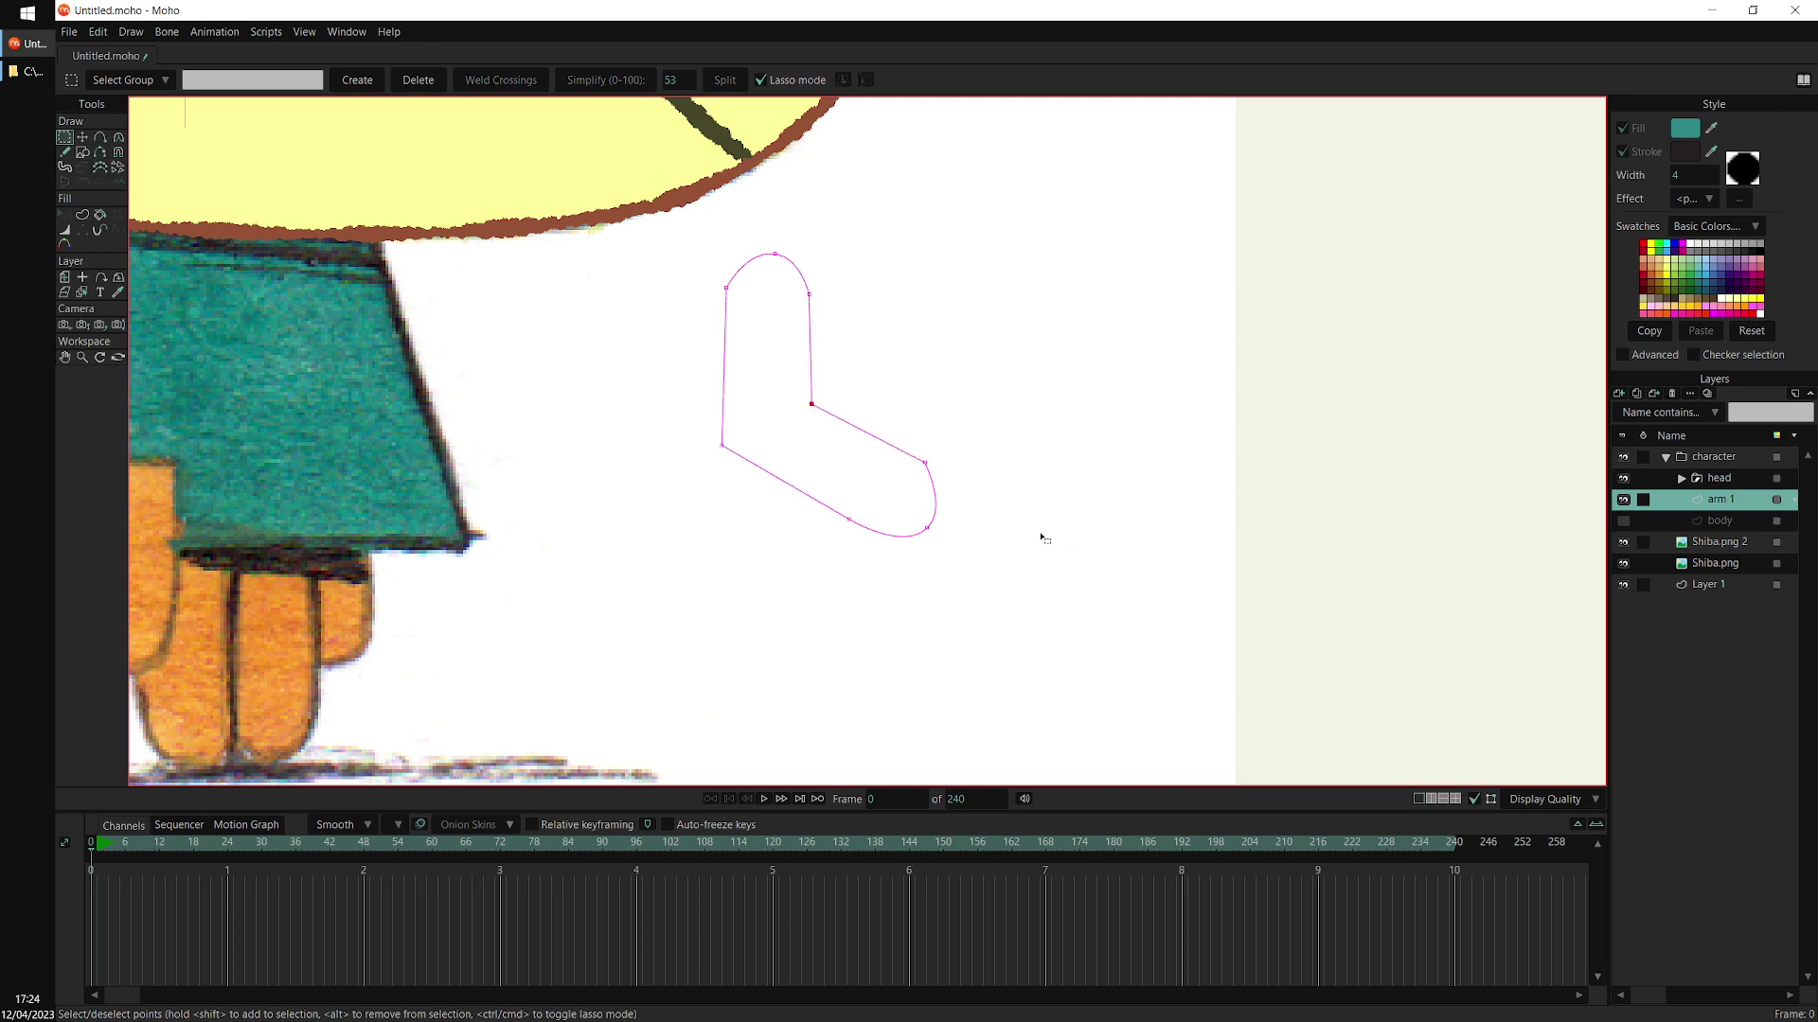
key(ctrl+z)
key(ctrl+z)
key(ctrl+z)
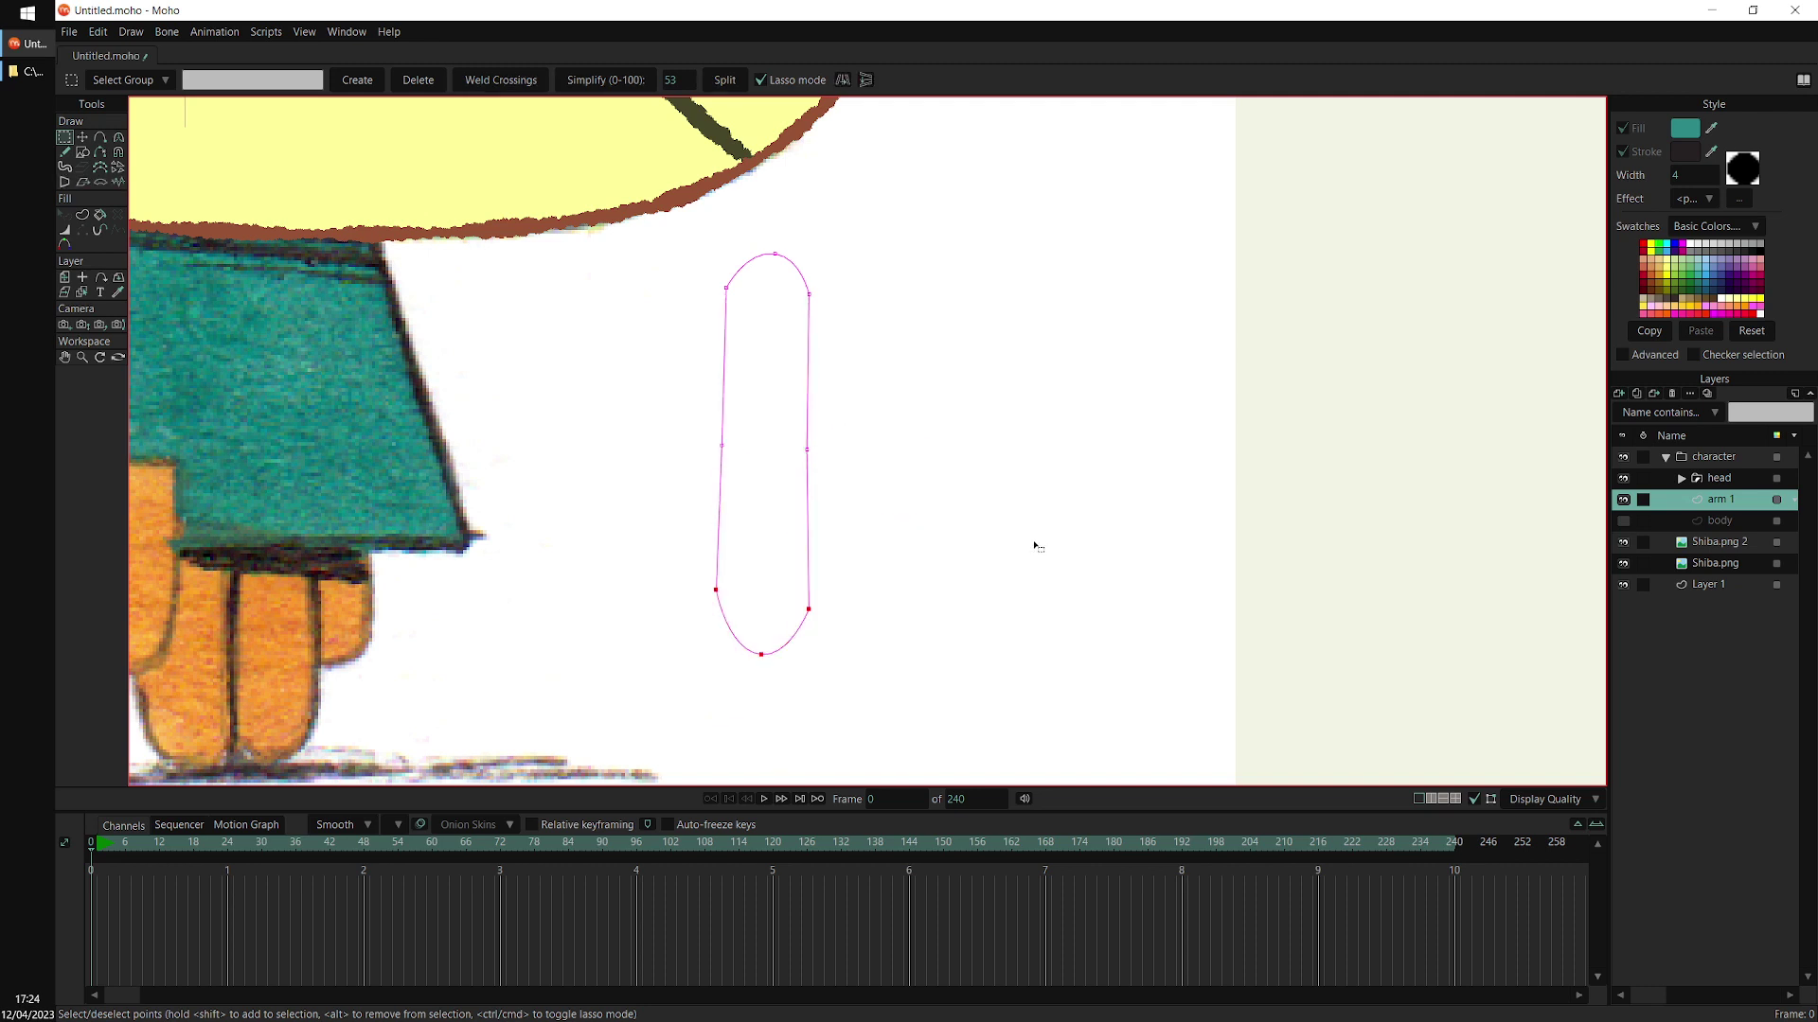
key(ctrl+z)
Move the whole arm outline back over the reference's front arm, fading unselected layers to align it precisely
mouse_move(1099, 500)
mouse_down()
mouse_move(1197, 519)
mouse_move(1222, 494)
mouse_up()
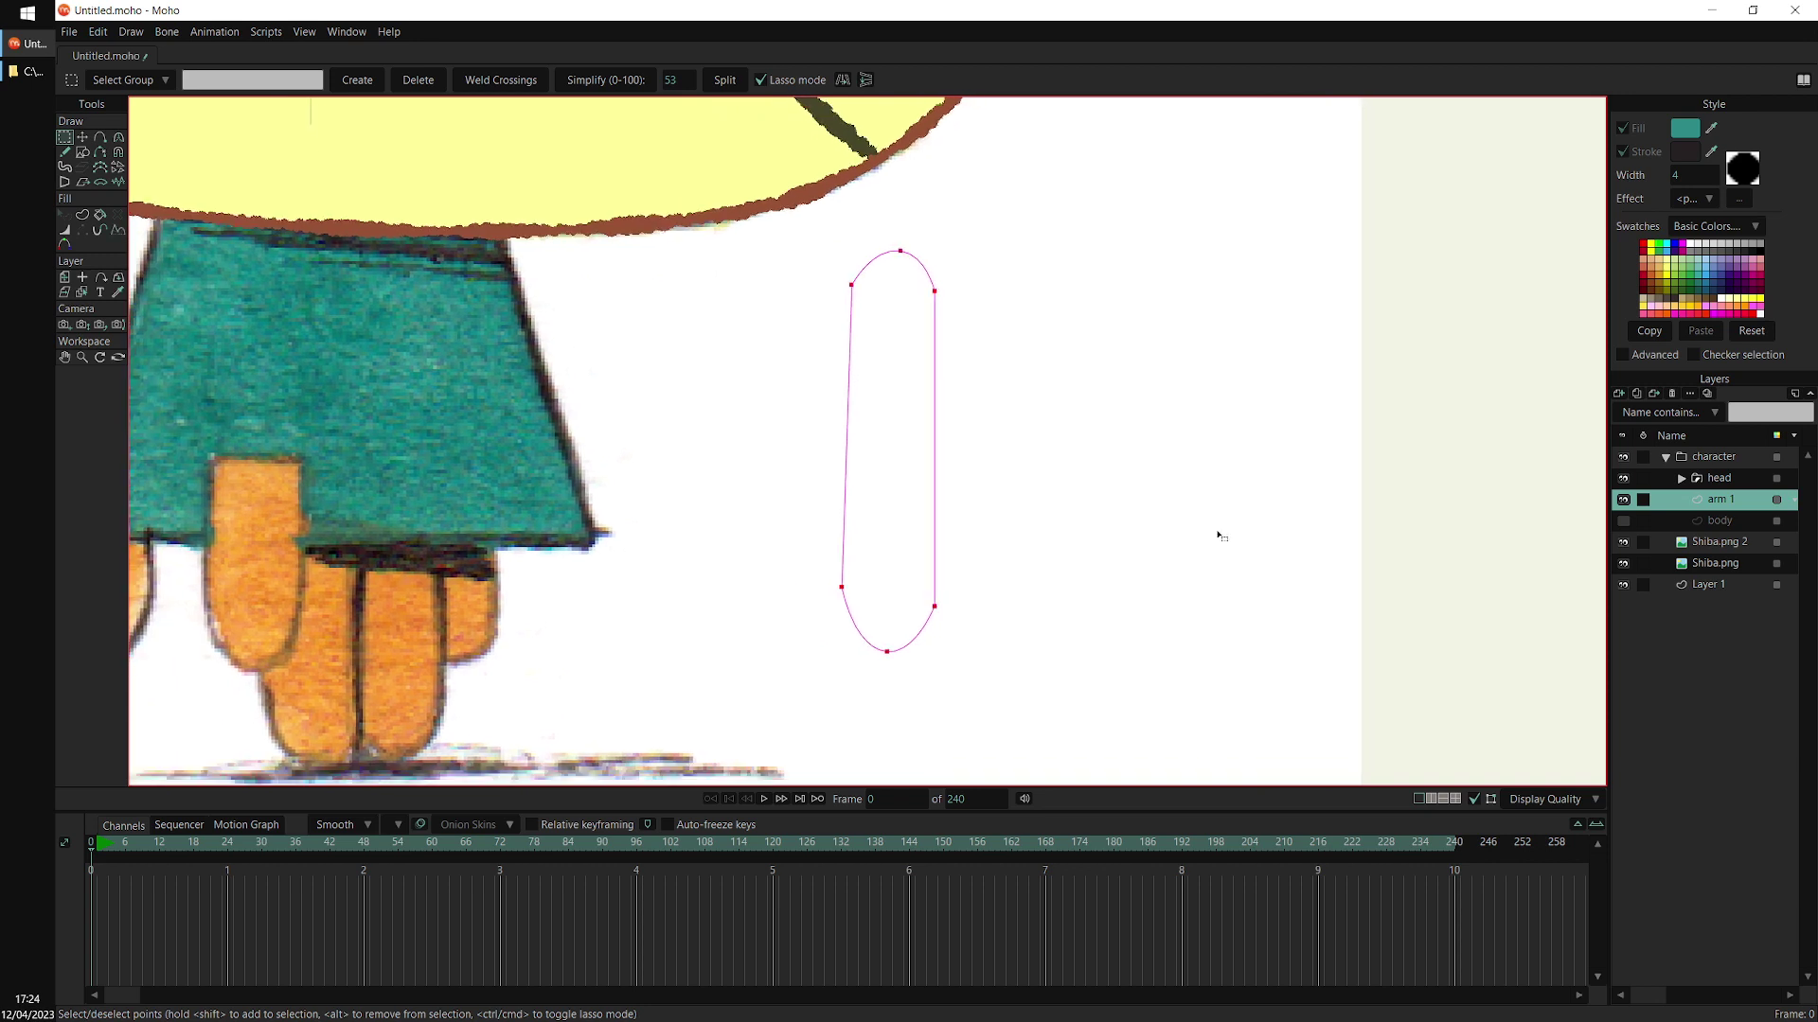
key(t)
drag(1239, 556, 999, 573)
click(1564, 799)
click(1653, 954)
click(894, 599)
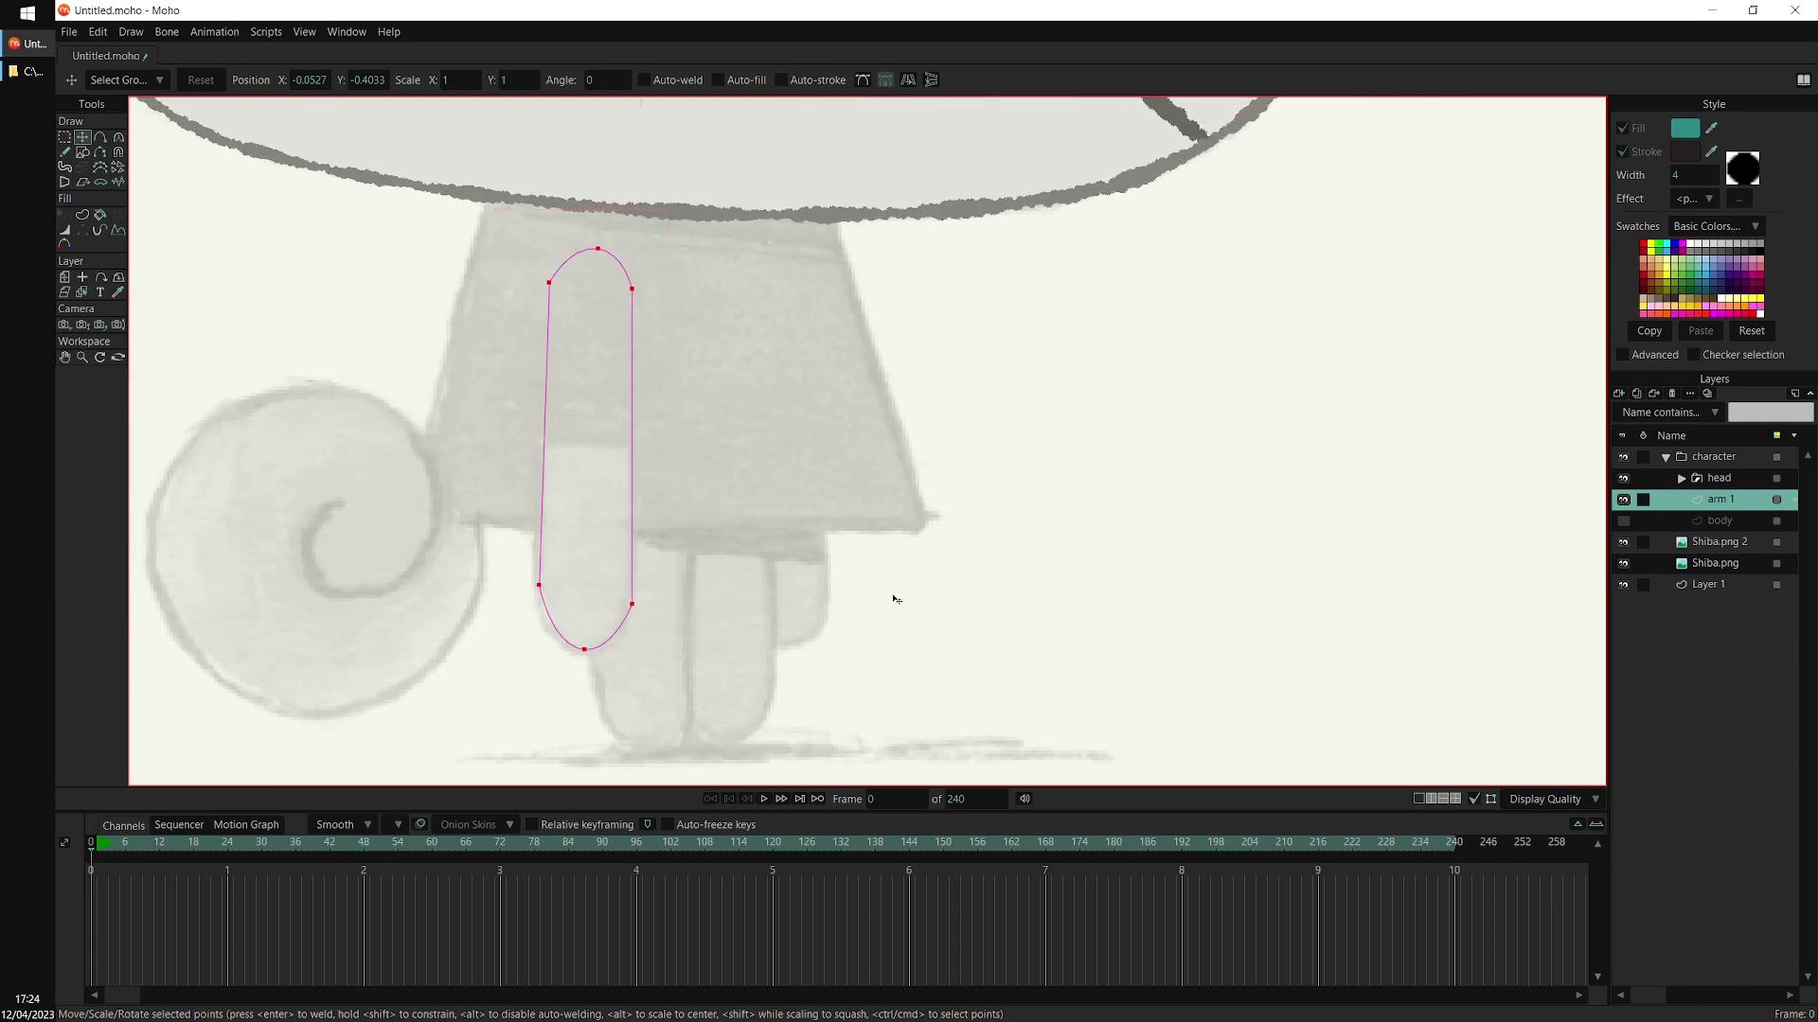
drag(893, 596, 889, 600)
key(Return)
Adjust the curvature at the arm's lower tip to about 0.43
key(c)
drag(605, 659, 619, 660)
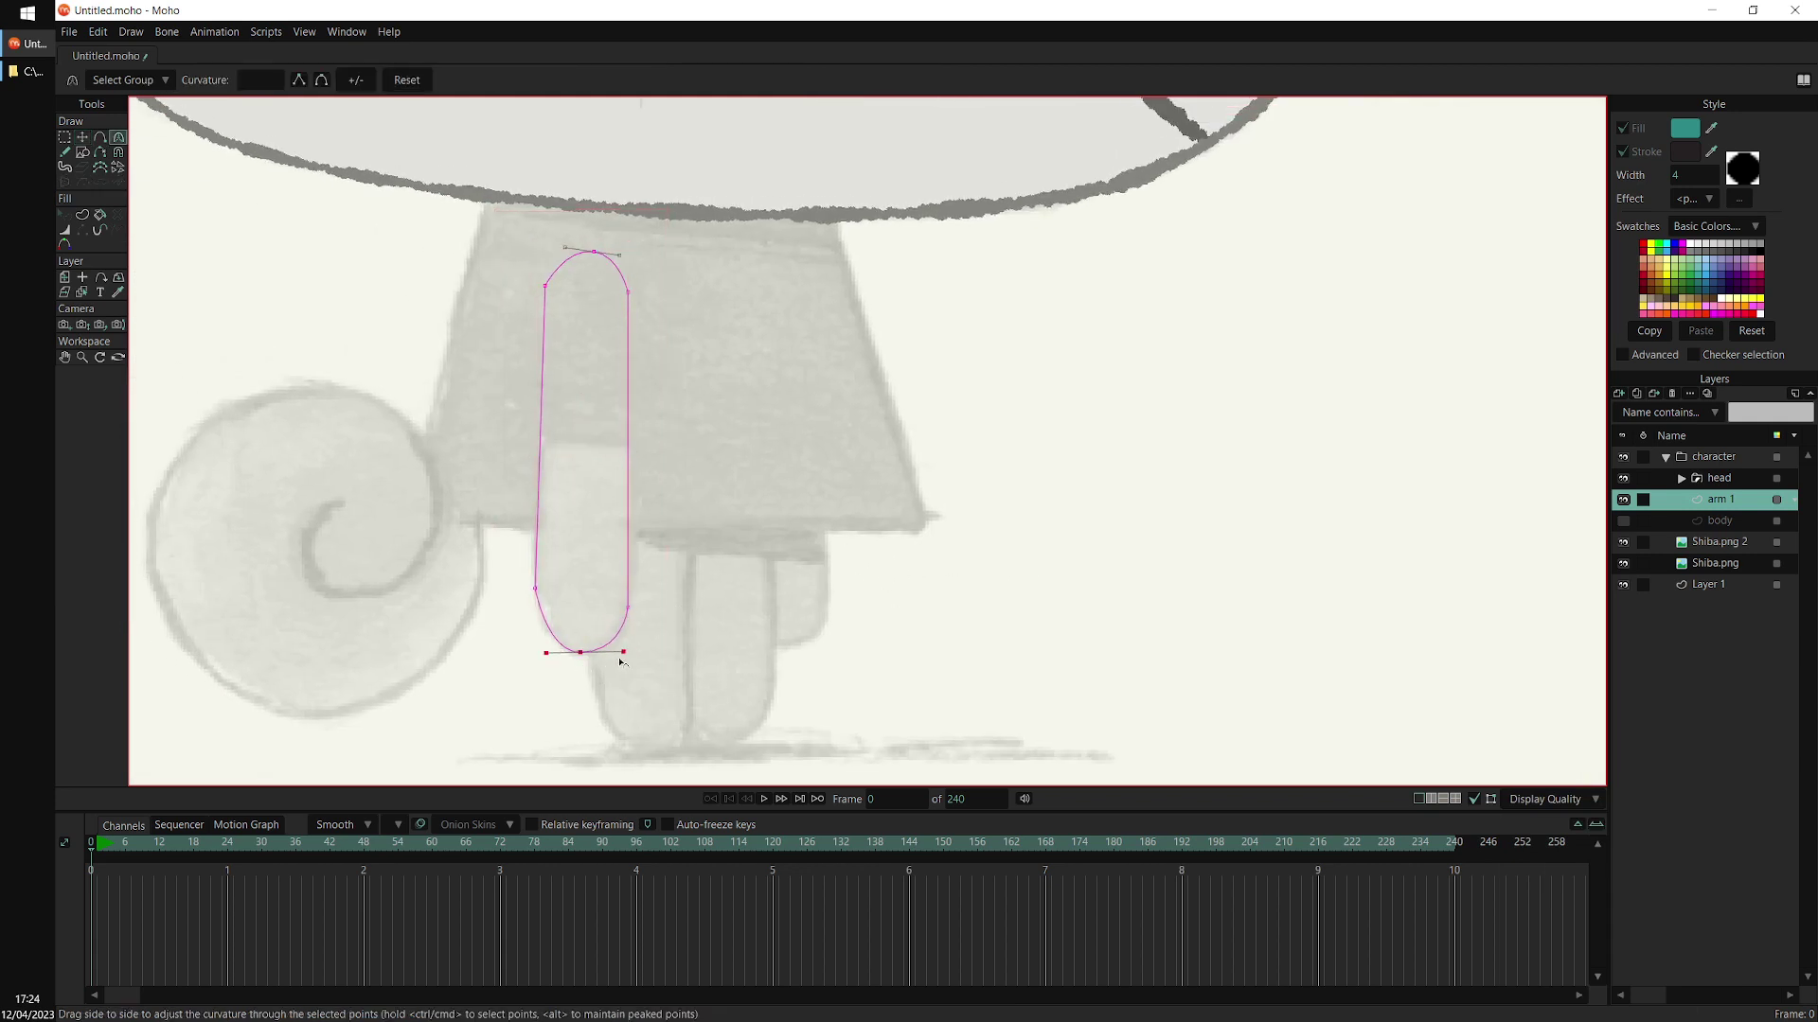
scroll(565, 407, up, 3)
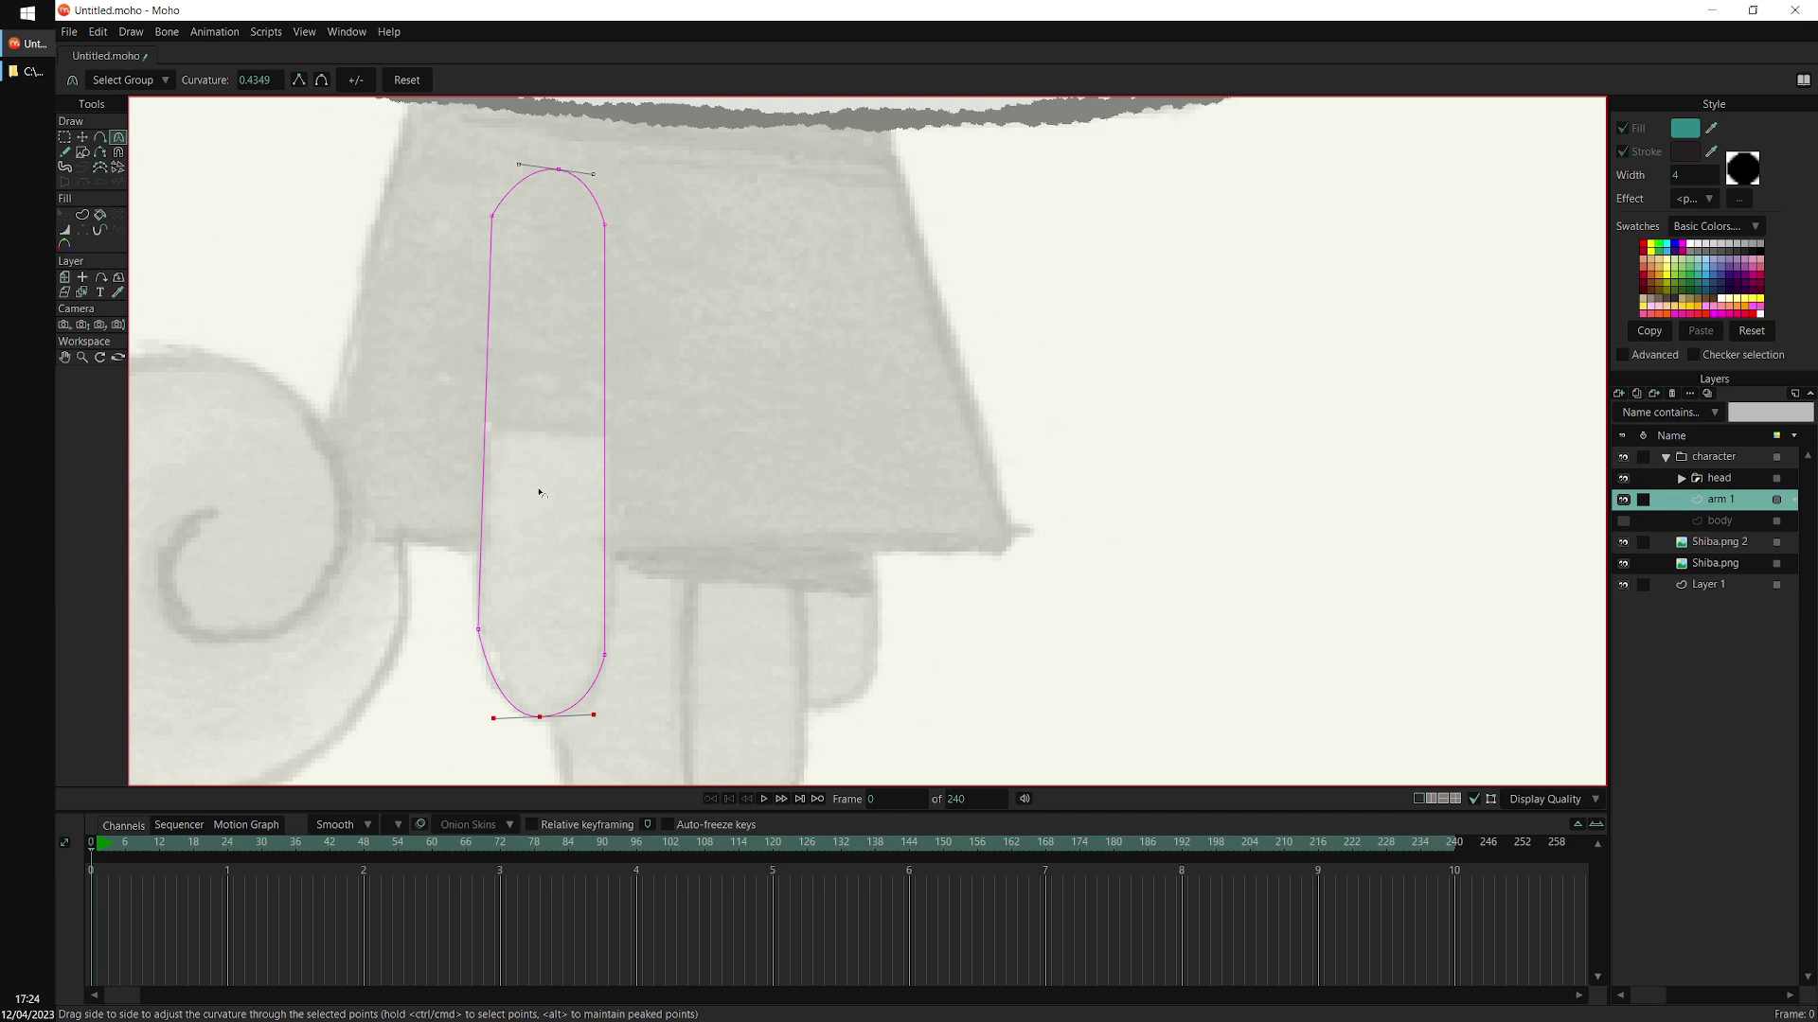
Add a point on each side of the arm at the reference's sleeve edge and join them with a line across the arm
key(a)
click(485, 417)
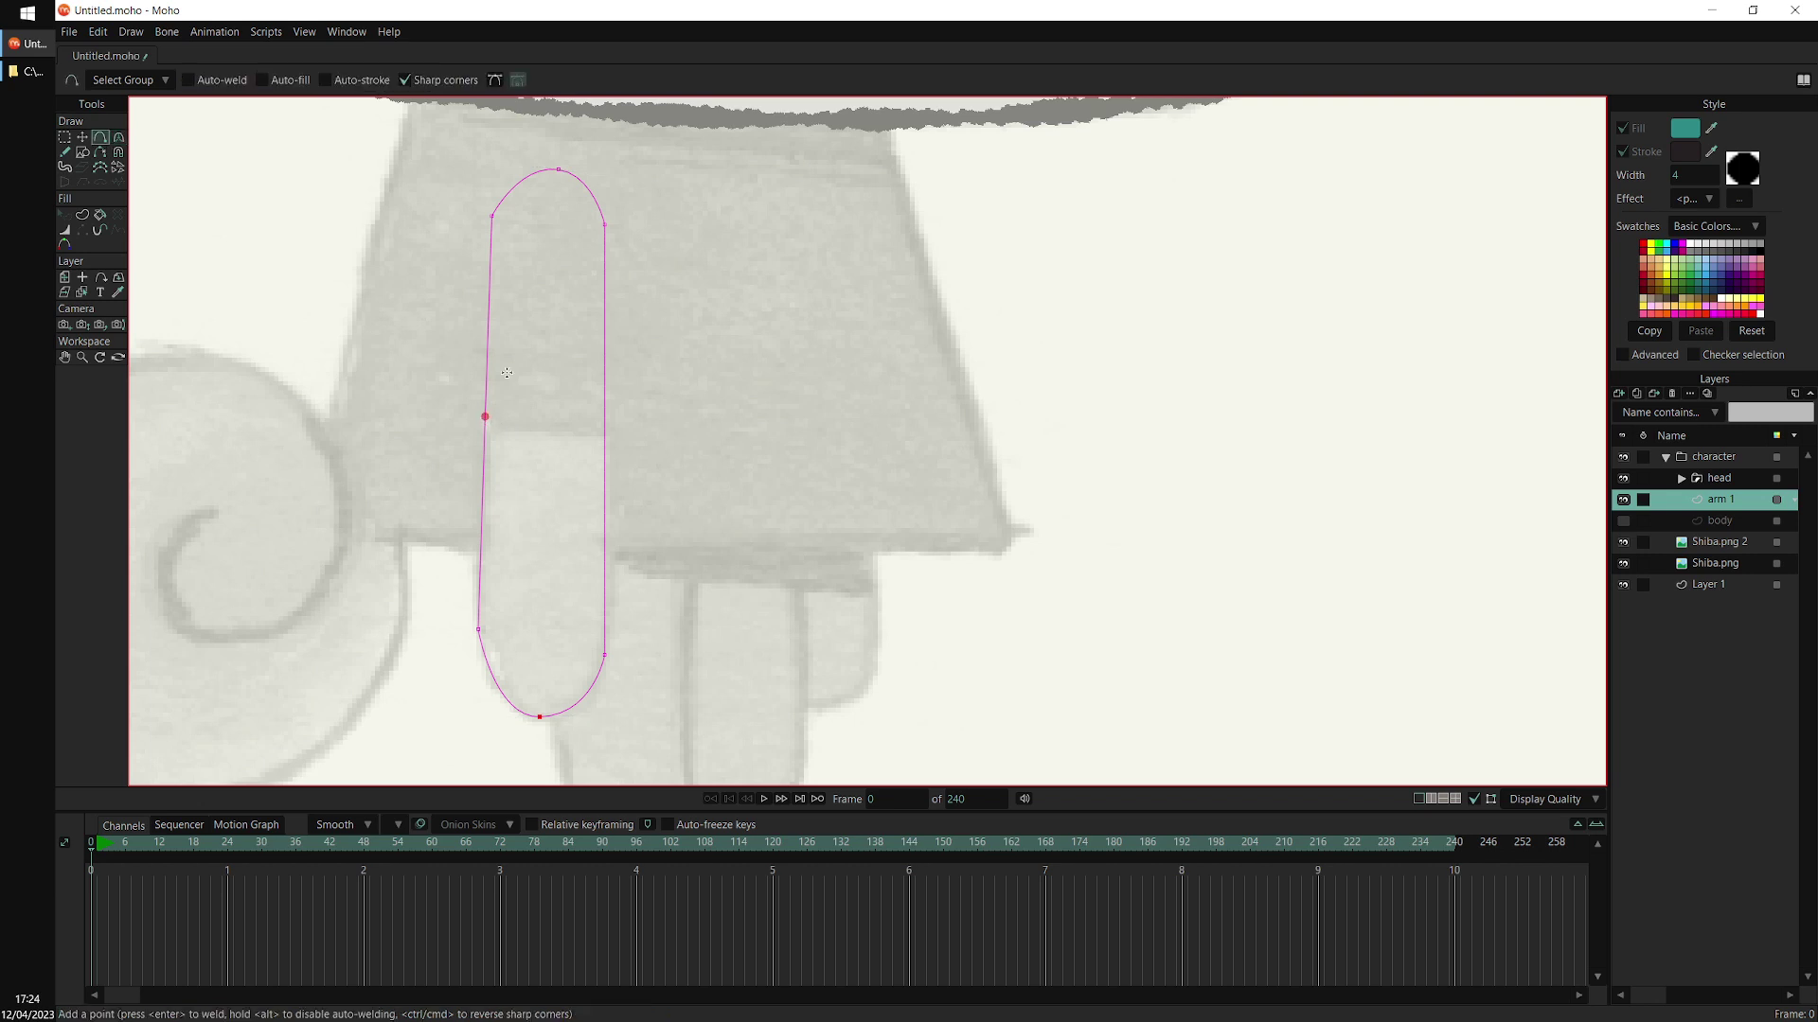
drag(483, 428, 482, 432)
mouse_move(603, 430)
mouse_down()
mouse_move(632, 432)
mouse_move(605, 433)
mouse_up()
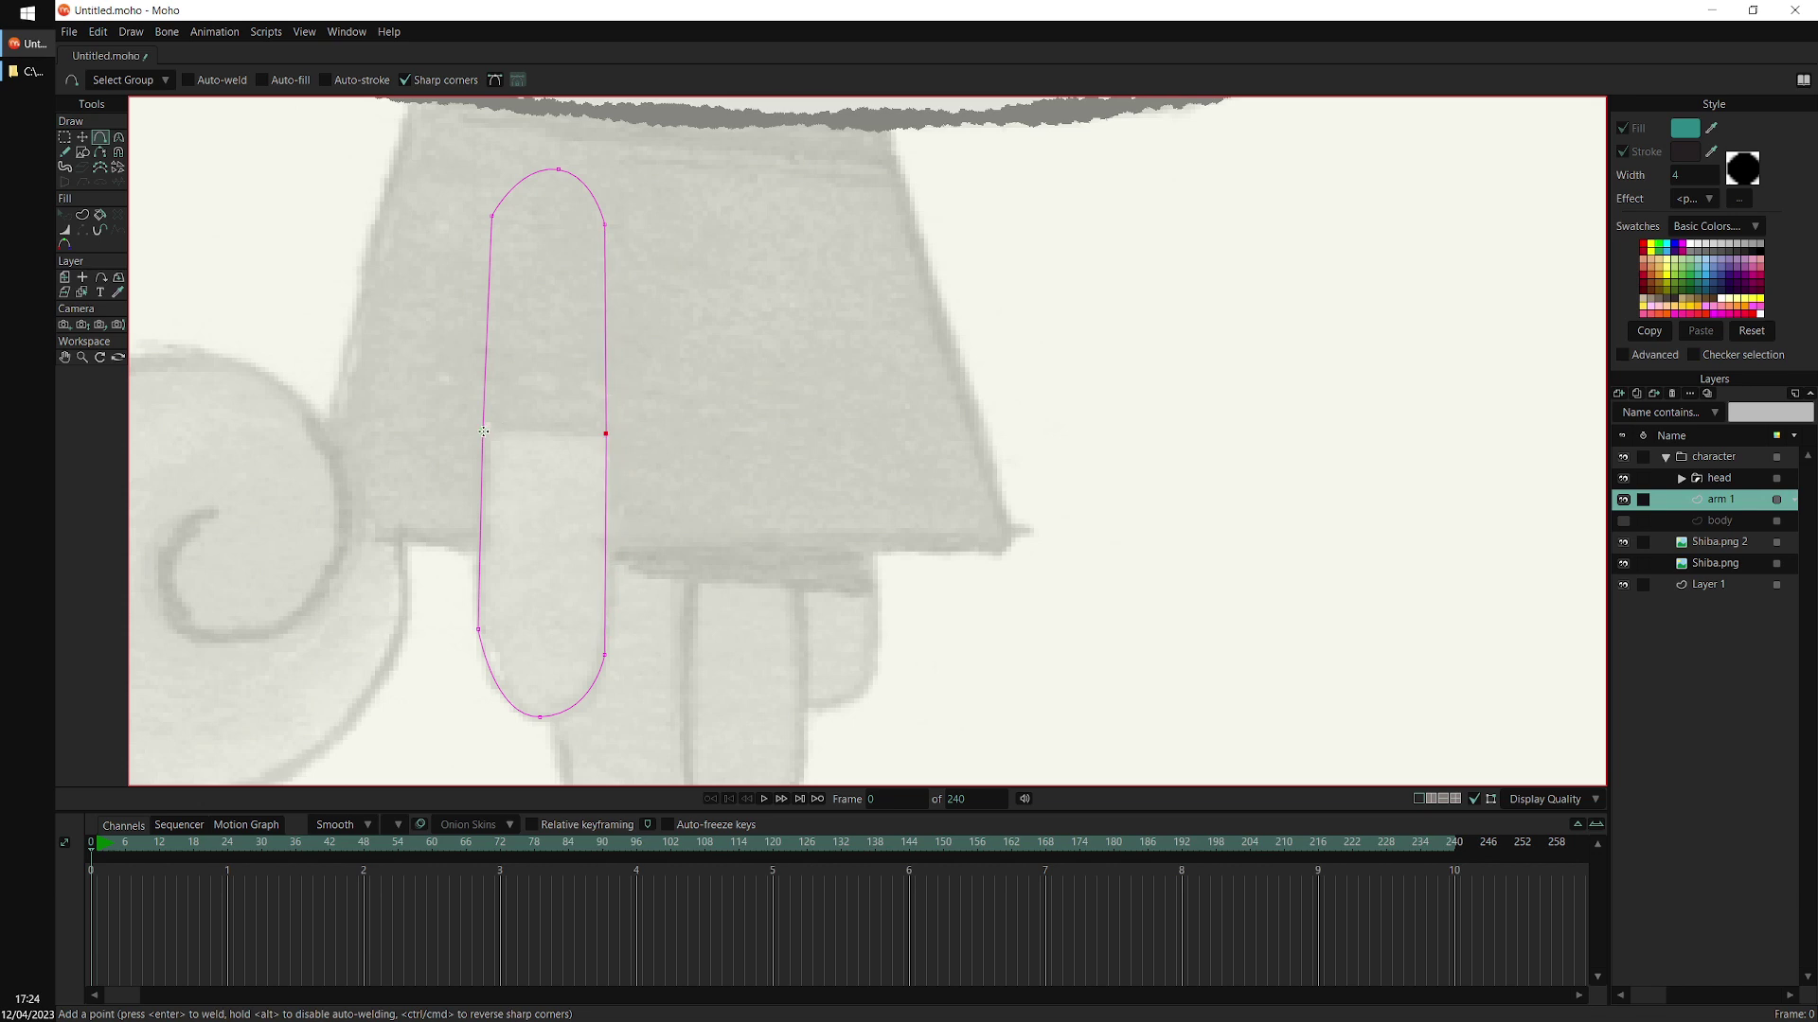
drag(482, 430, 605, 435)
key(Return)
click(519, 431)
scroll(1073, 490, down, 1)
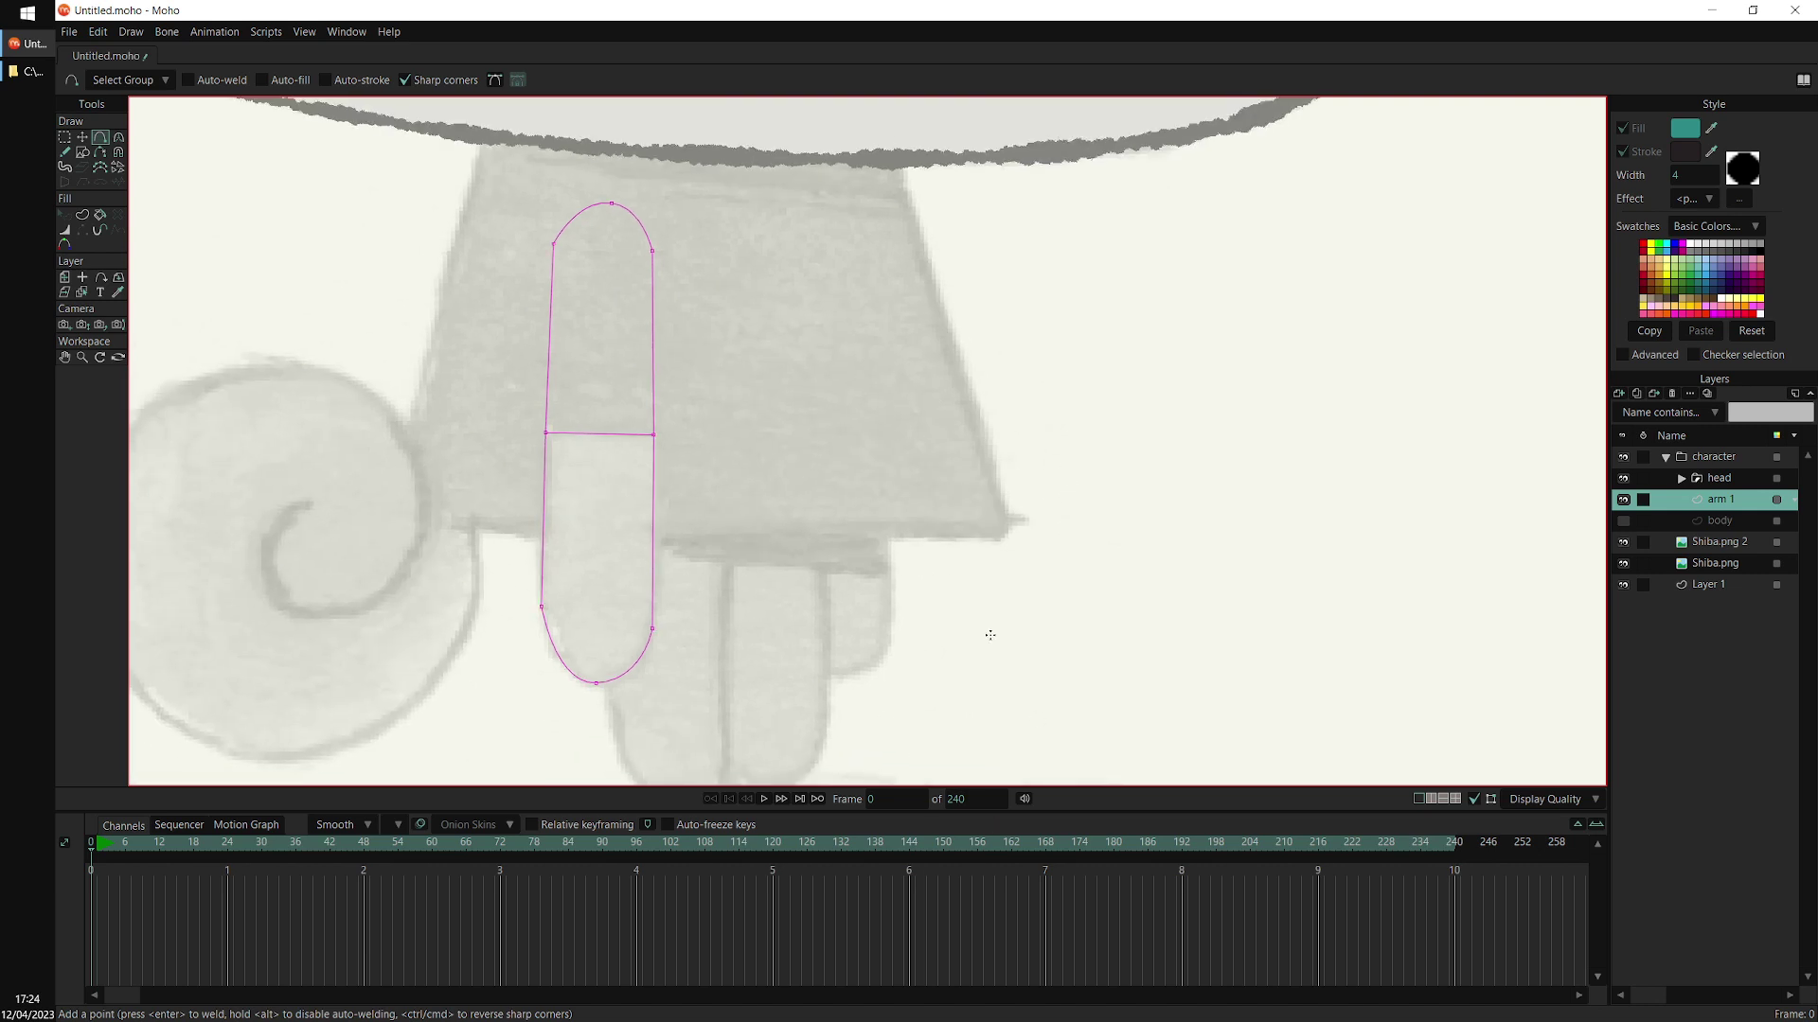
Create separate filled and stroked shapes for the lower arm and for the sleeve above the dividing line
drag(821, 562, 844, 530)
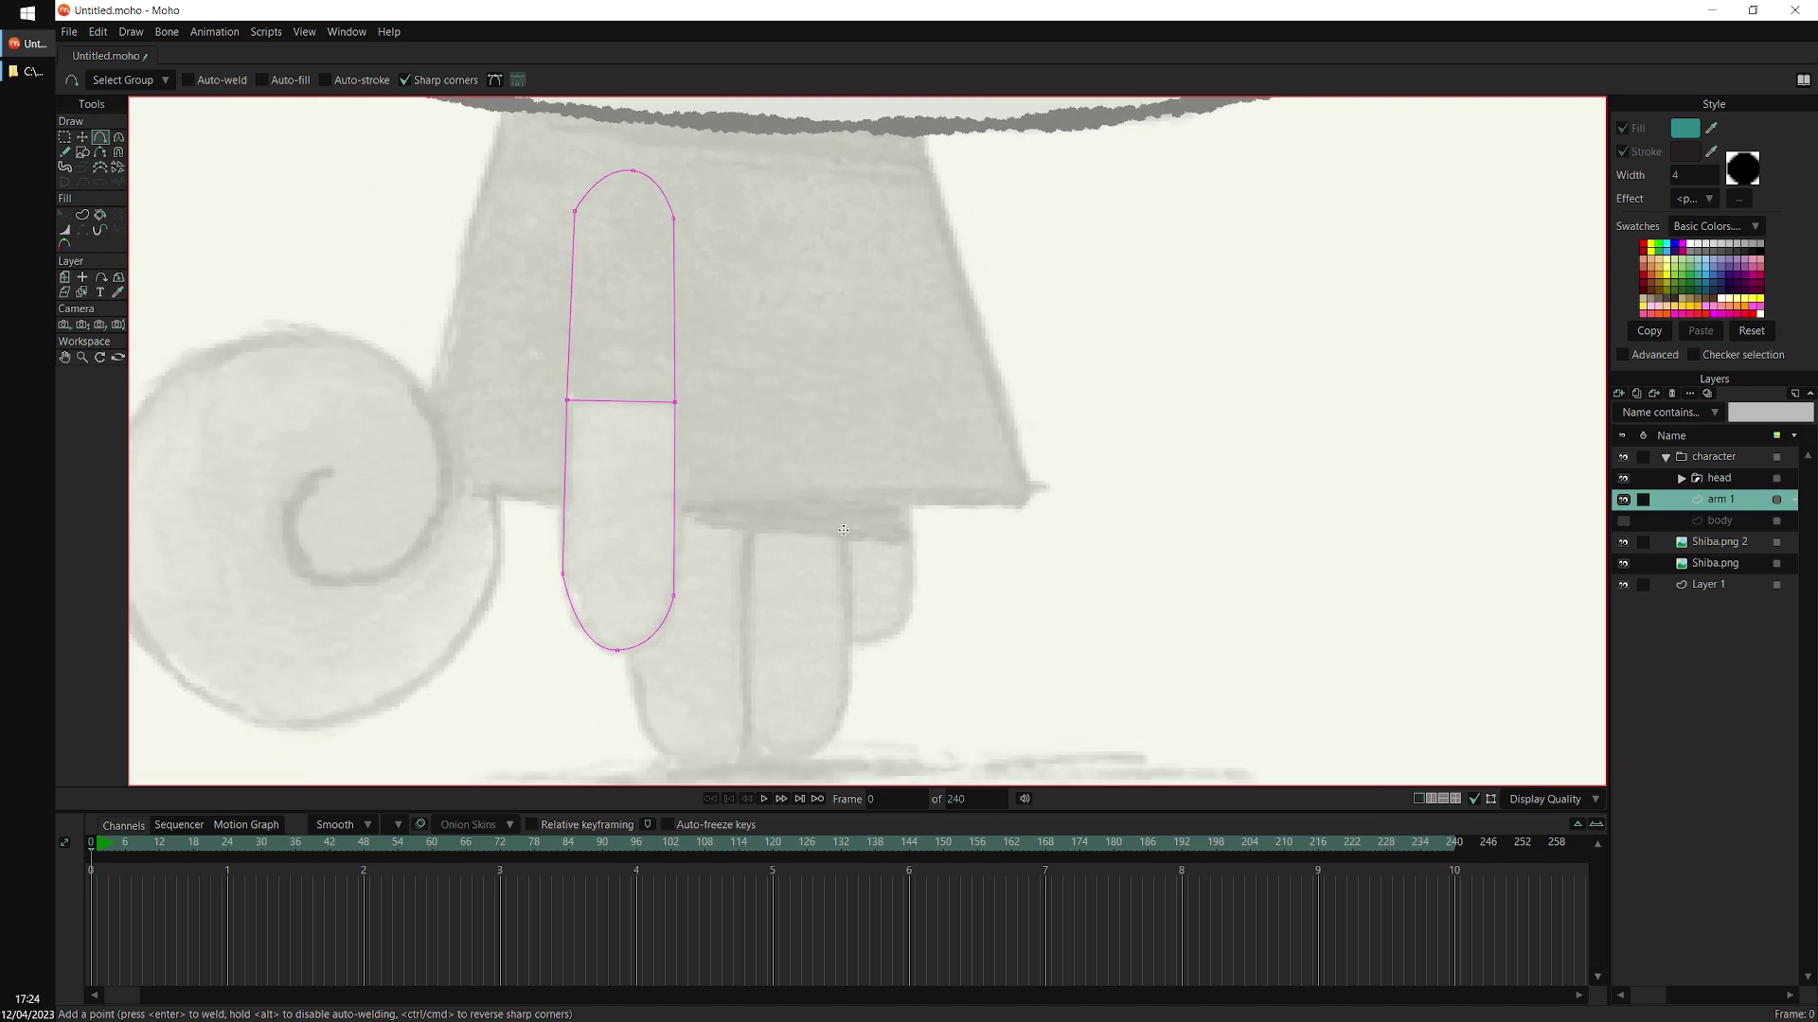
click(87, 217)
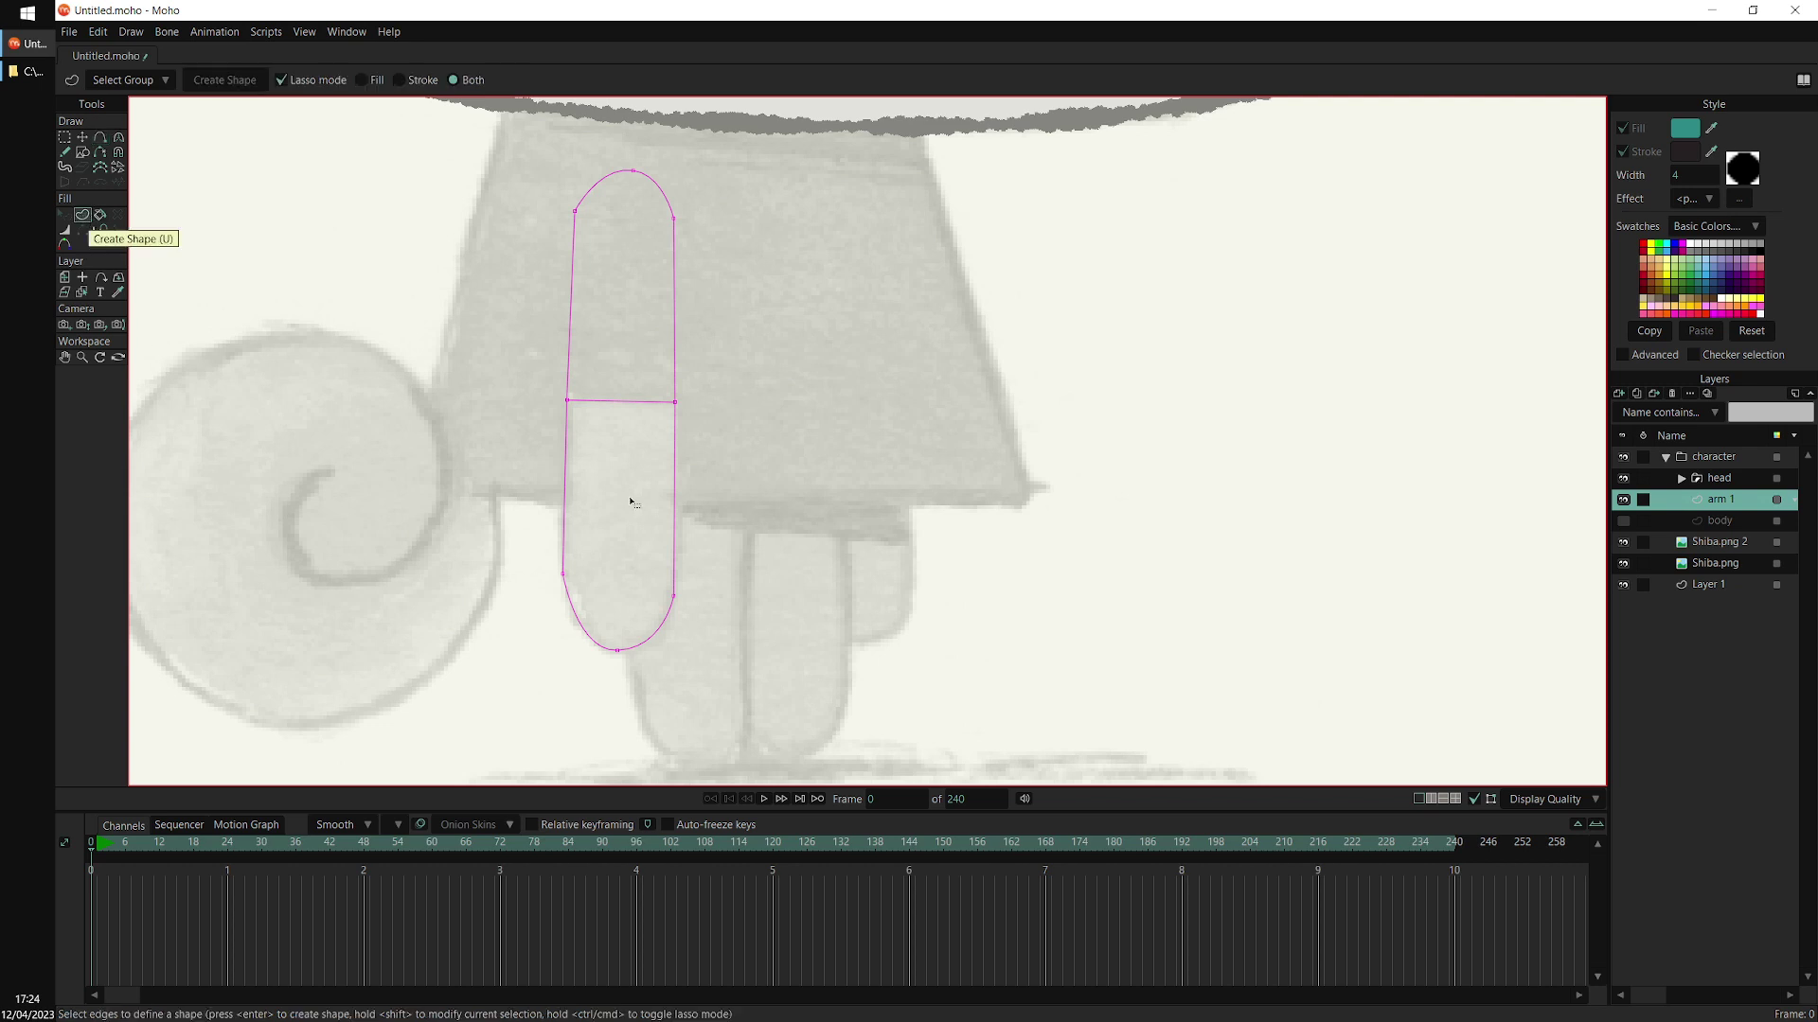
mouse_move(701, 381)
mouse_down()
mouse_move(542, 365)
mouse_move(456, 503)
mouse_move(606, 683)
mouse_move(713, 604)
mouse_move(709, 448)
mouse_move(625, 409)
mouse_up()
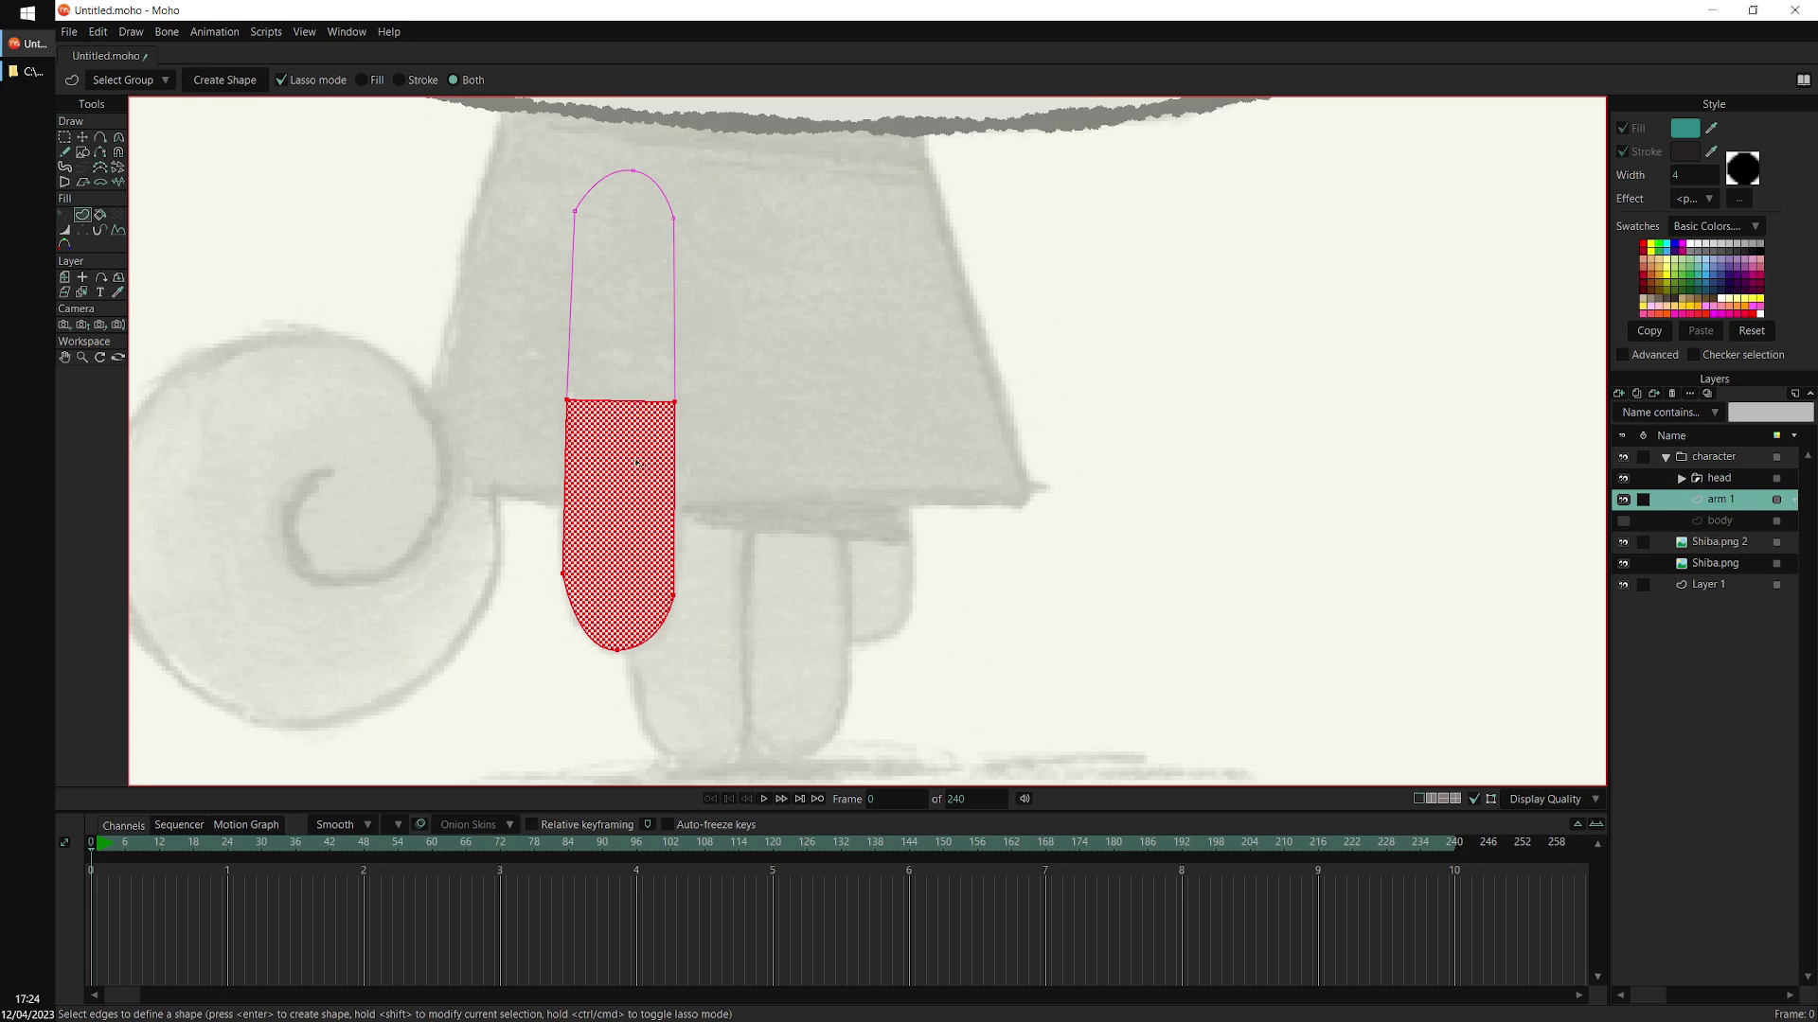
click(228, 82)
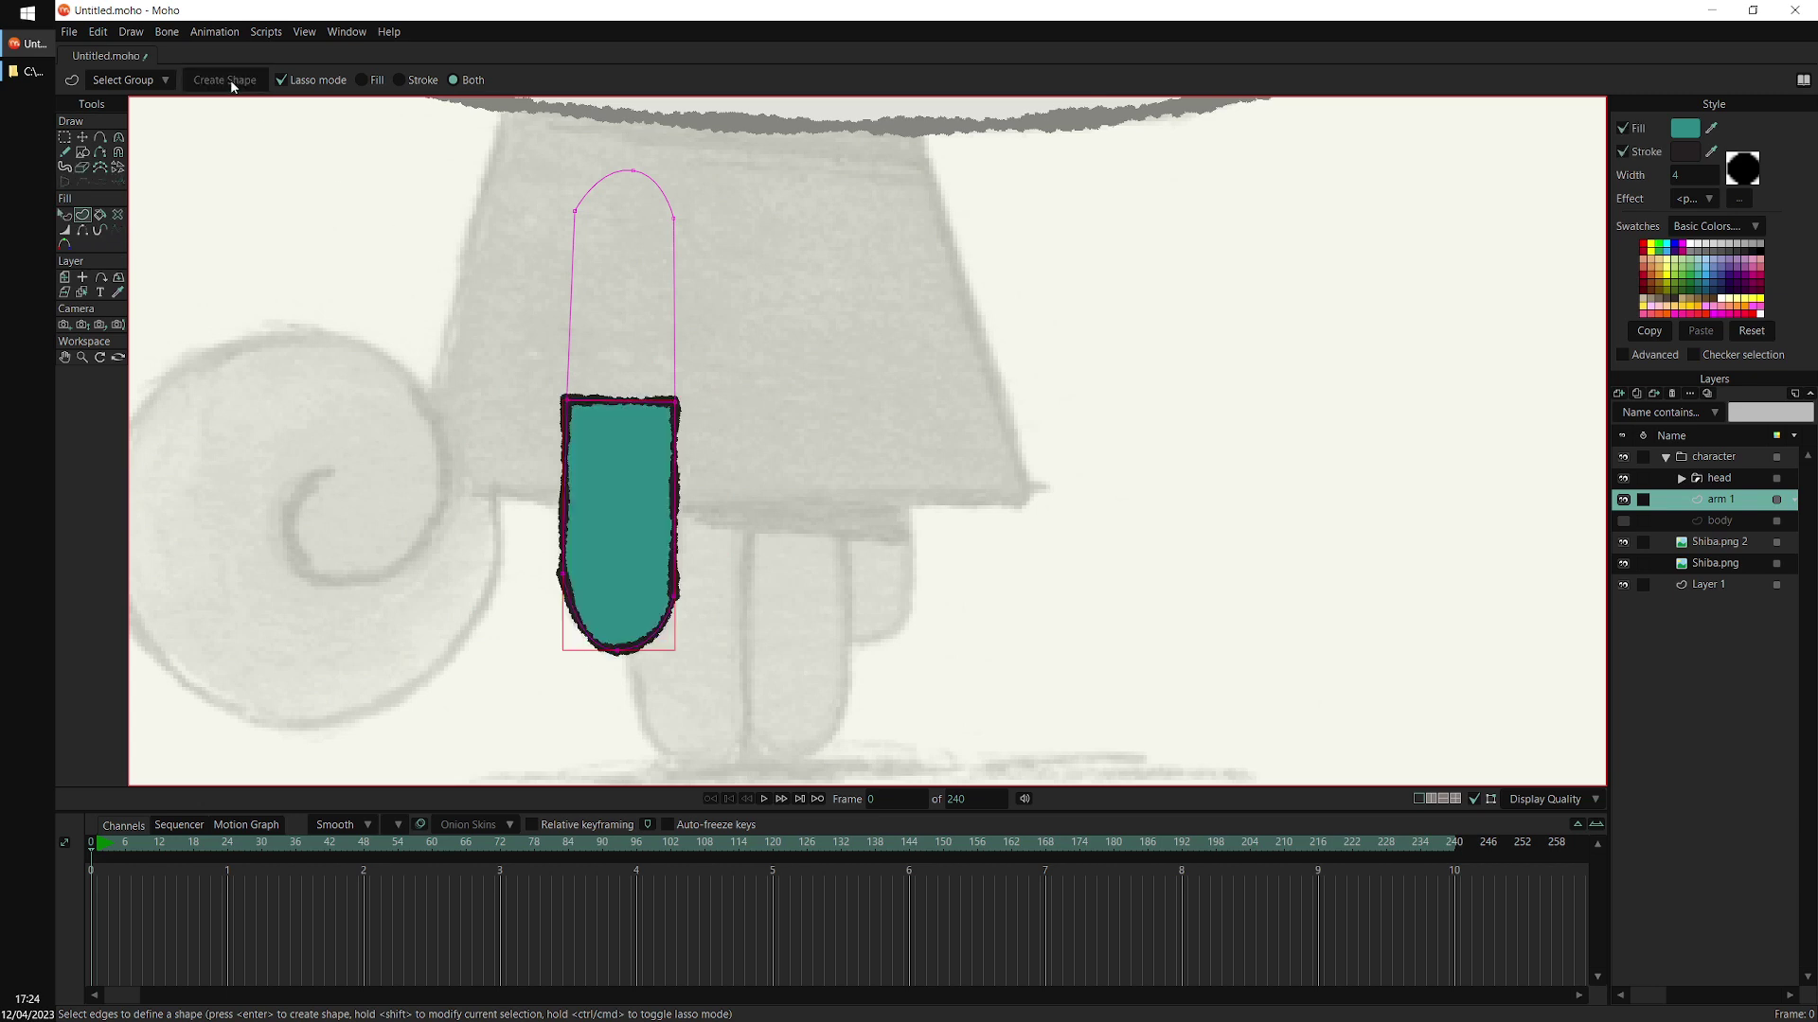
mouse_move(620, 151)
mouse_down()
mouse_move(487, 332)
mouse_move(560, 422)
mouse_move(743, 255)
mouse_move(678, 229)
mouse_up()
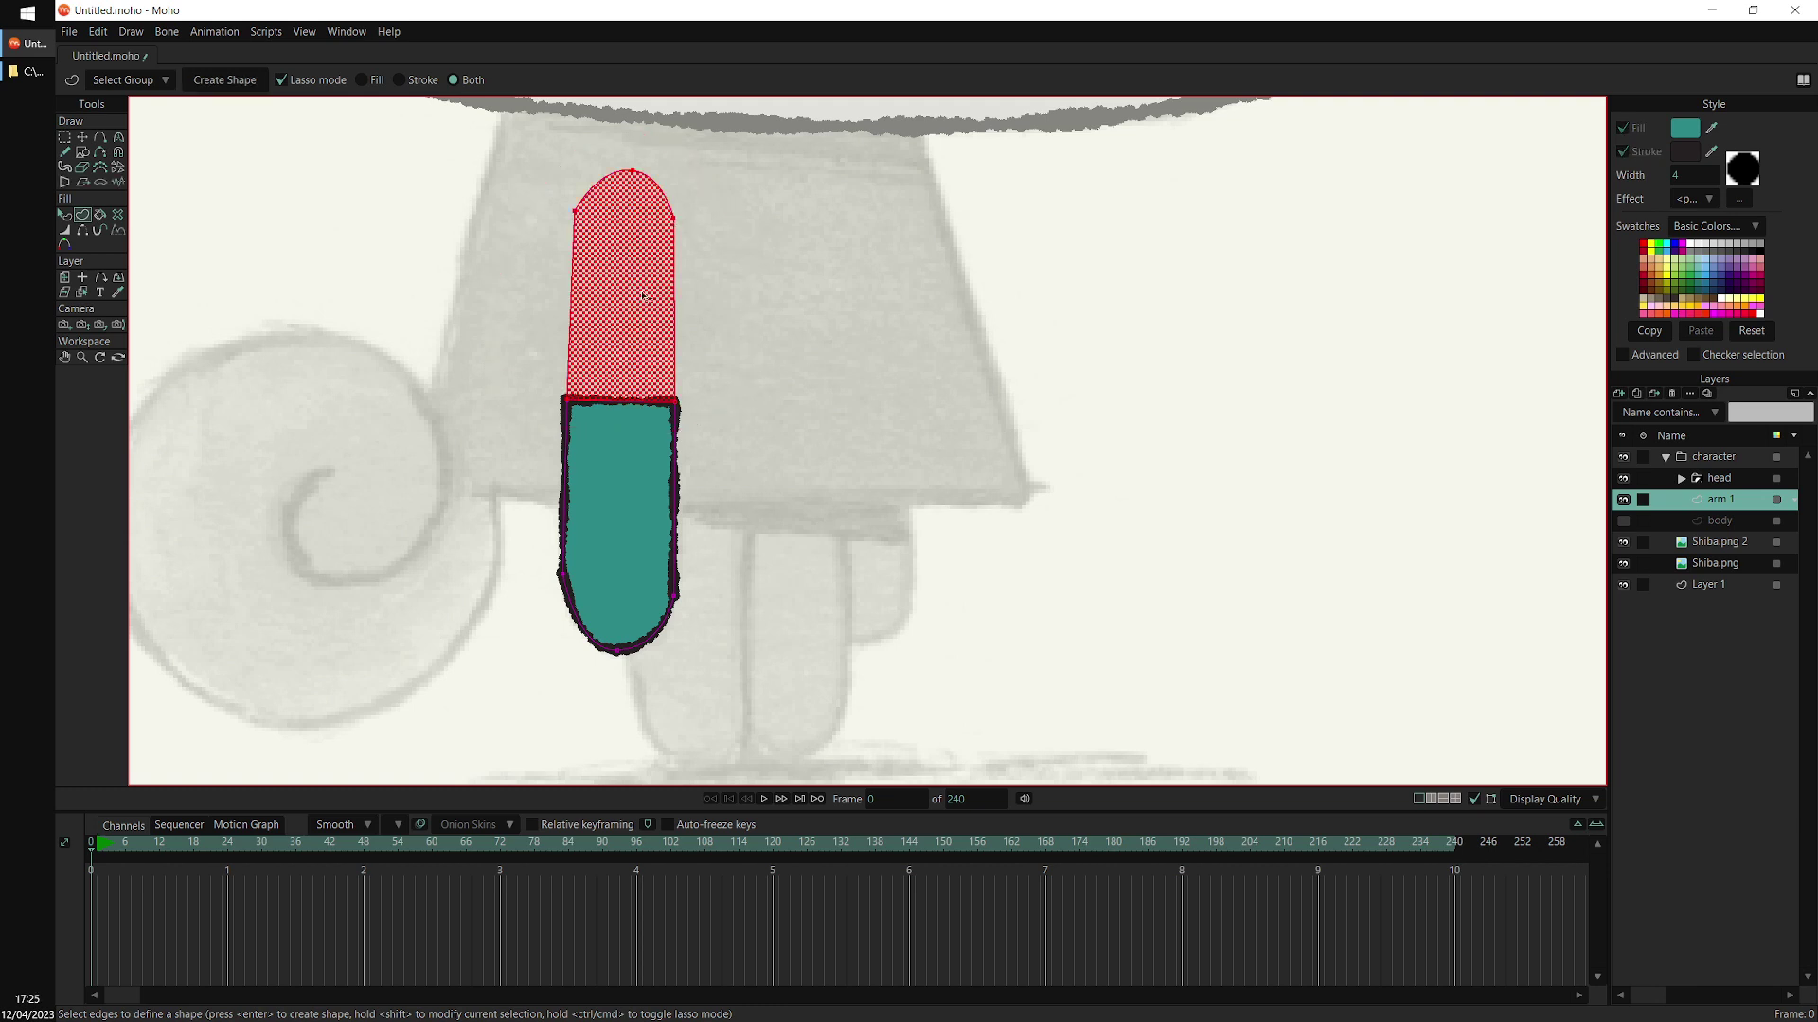
click(238, 84)
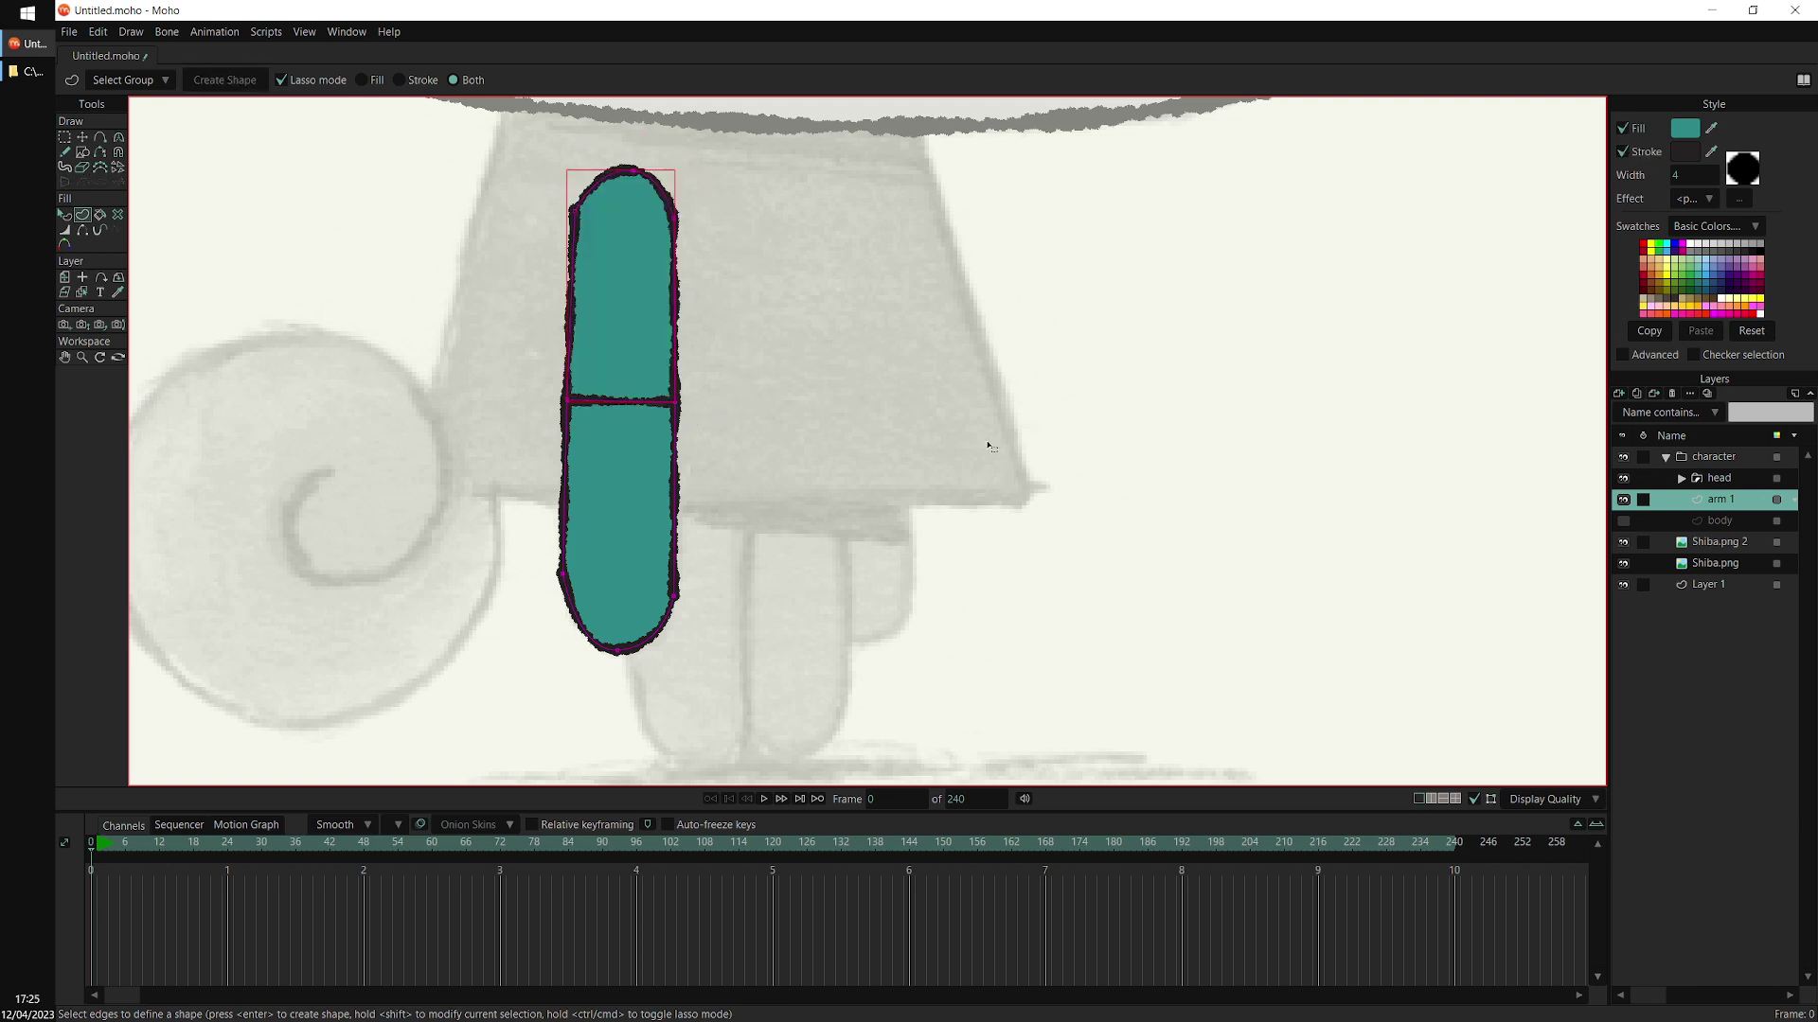
Turn off the fading of unselected layers
drag(988, 445, 1001, 493)
scroll(1002, 492, down, 1)
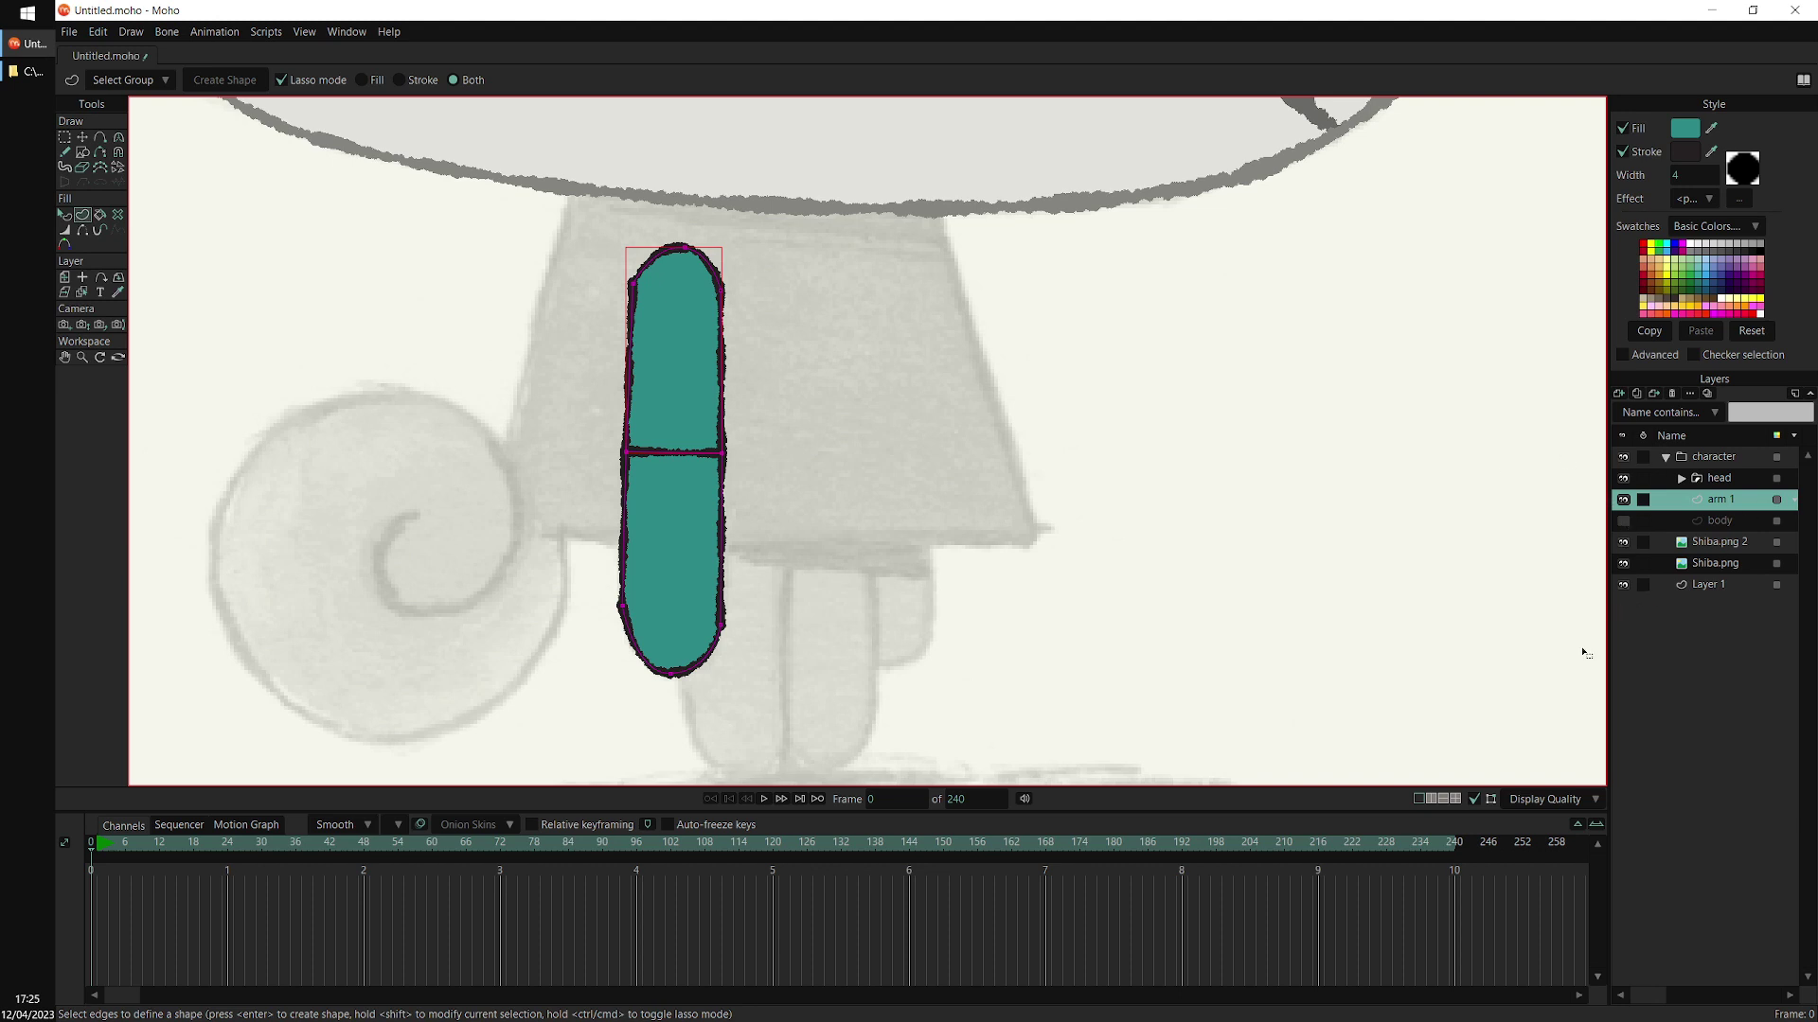
click(1600, 800)
click(1665, 954)
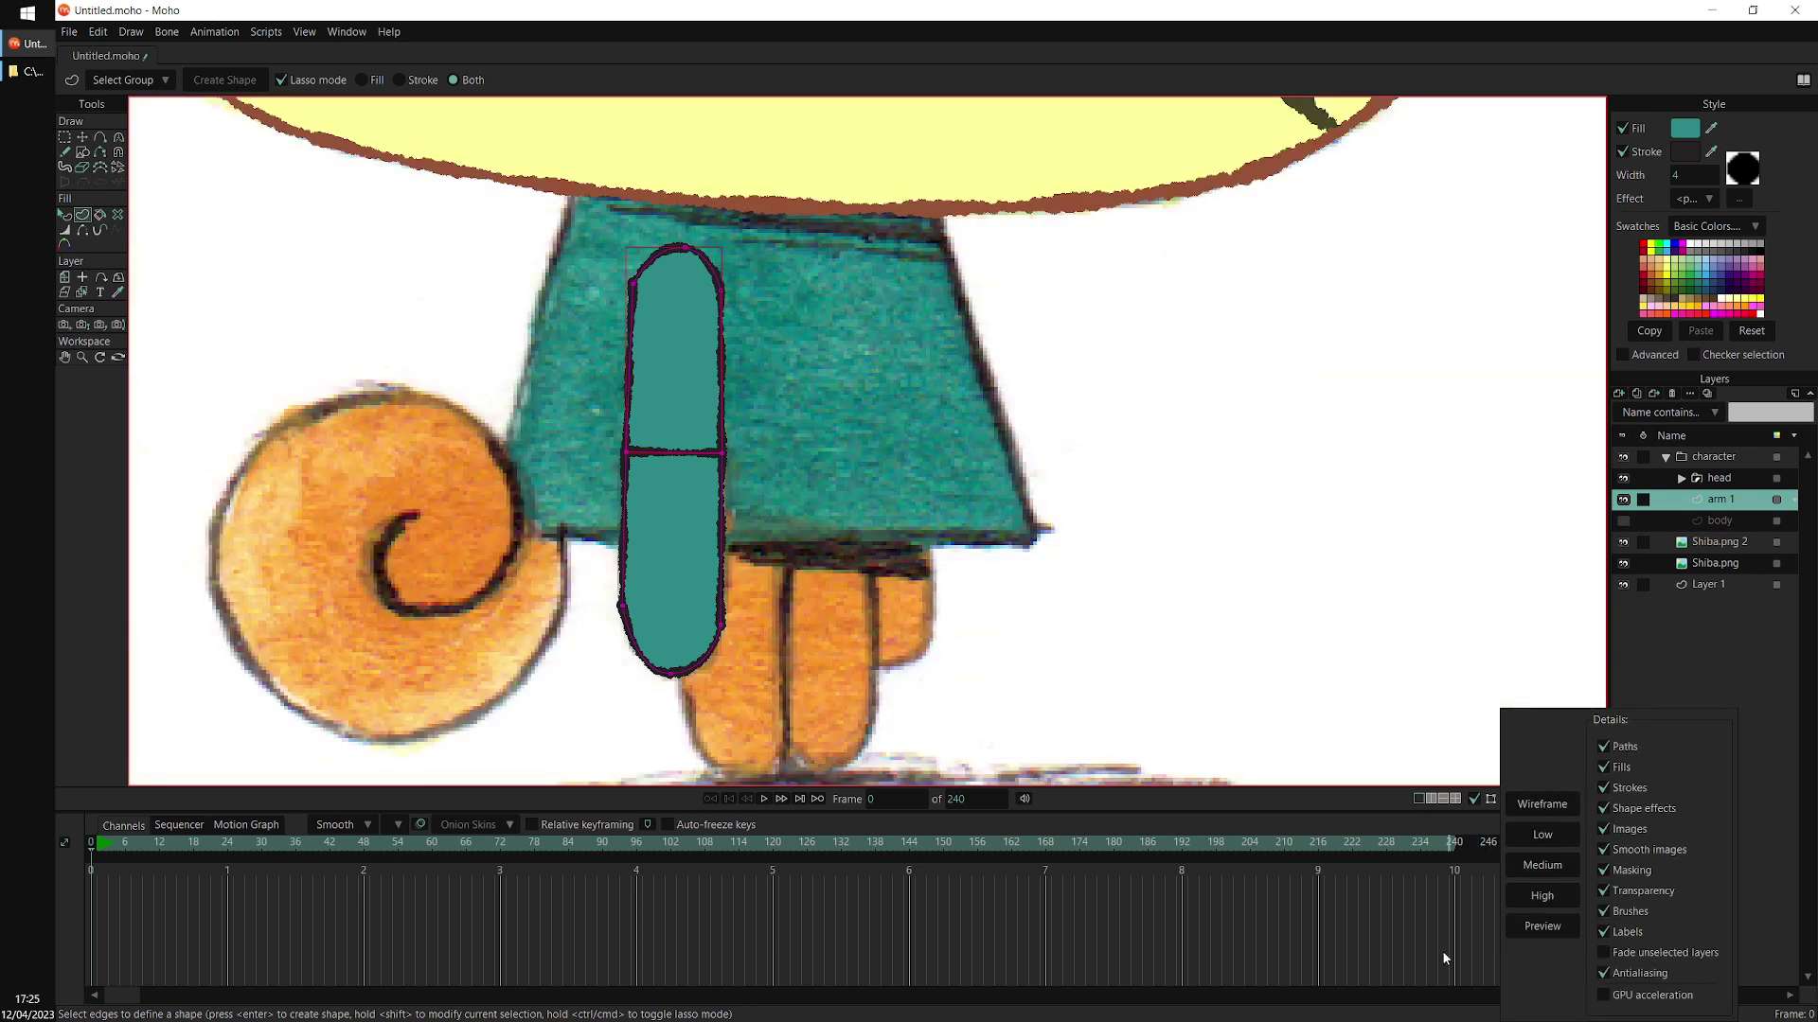
scroll(1098, 521, down, 4)
drag(1086, 519, 1395, 588)
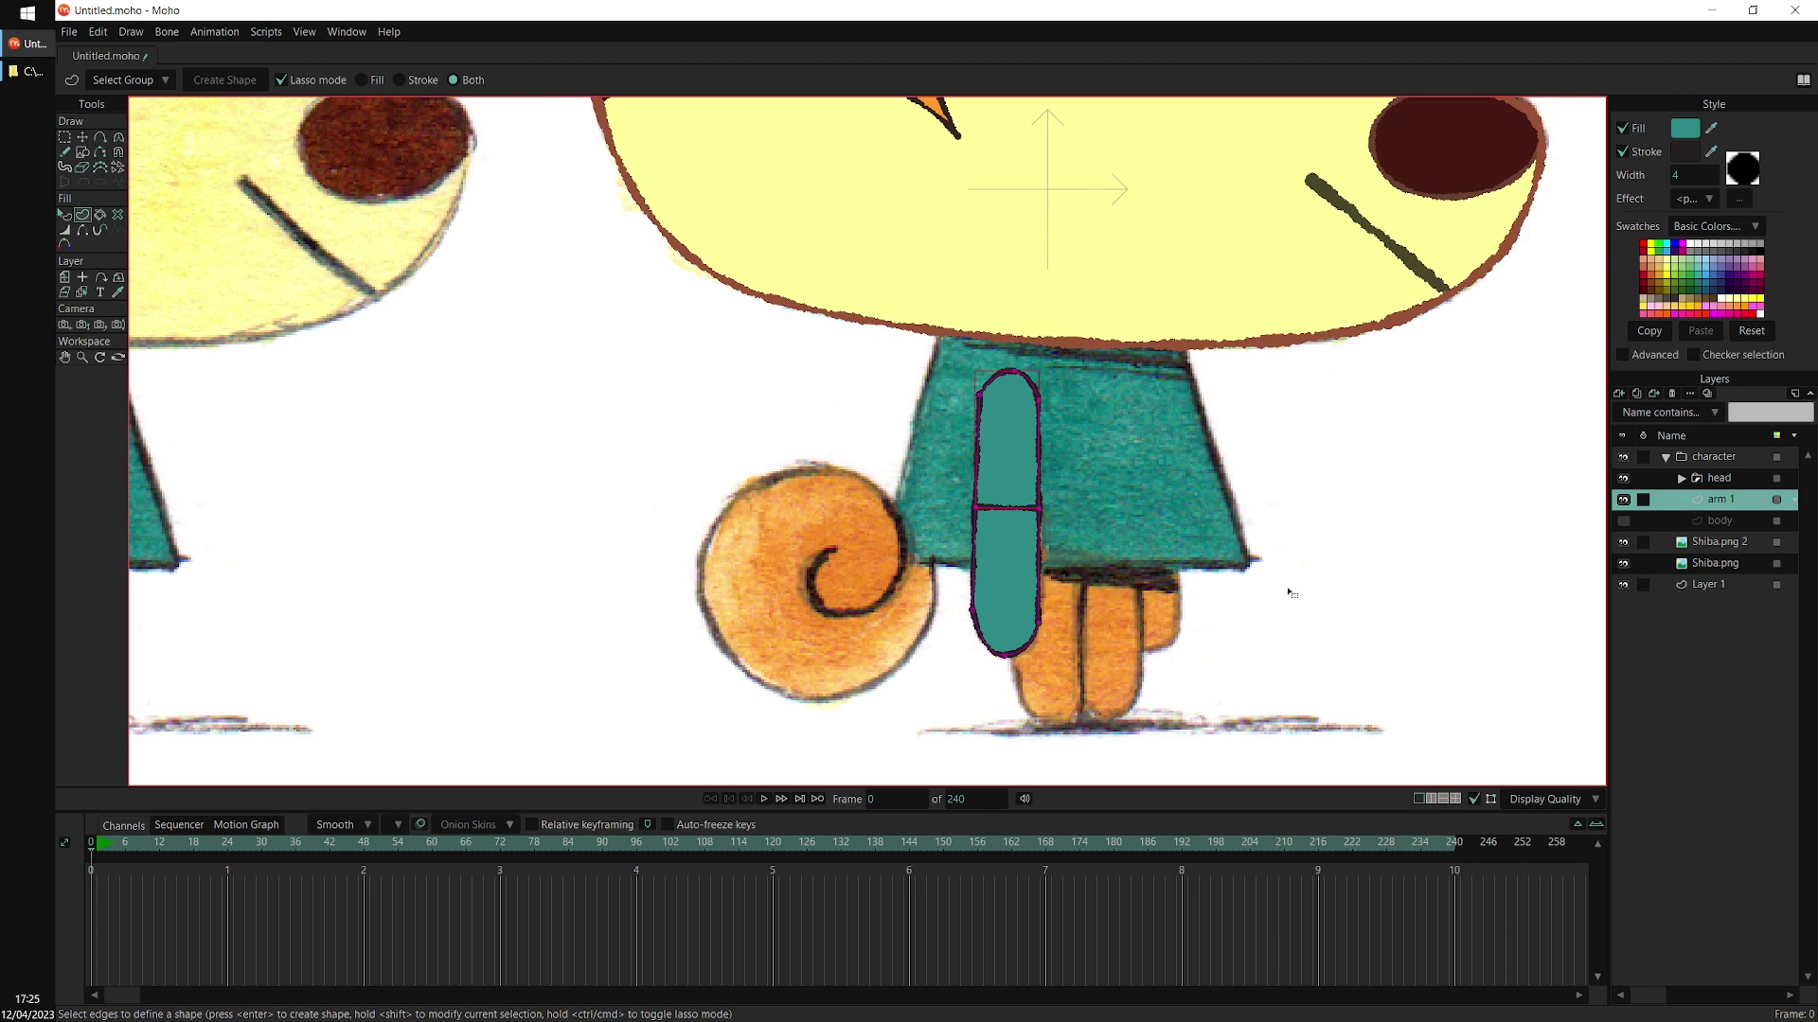
Select the lower arm shape and fill it with the orange sampled from the head's fur
click(66, 214)
click(1018, 581)
scroll(1019, 581, down, 3)
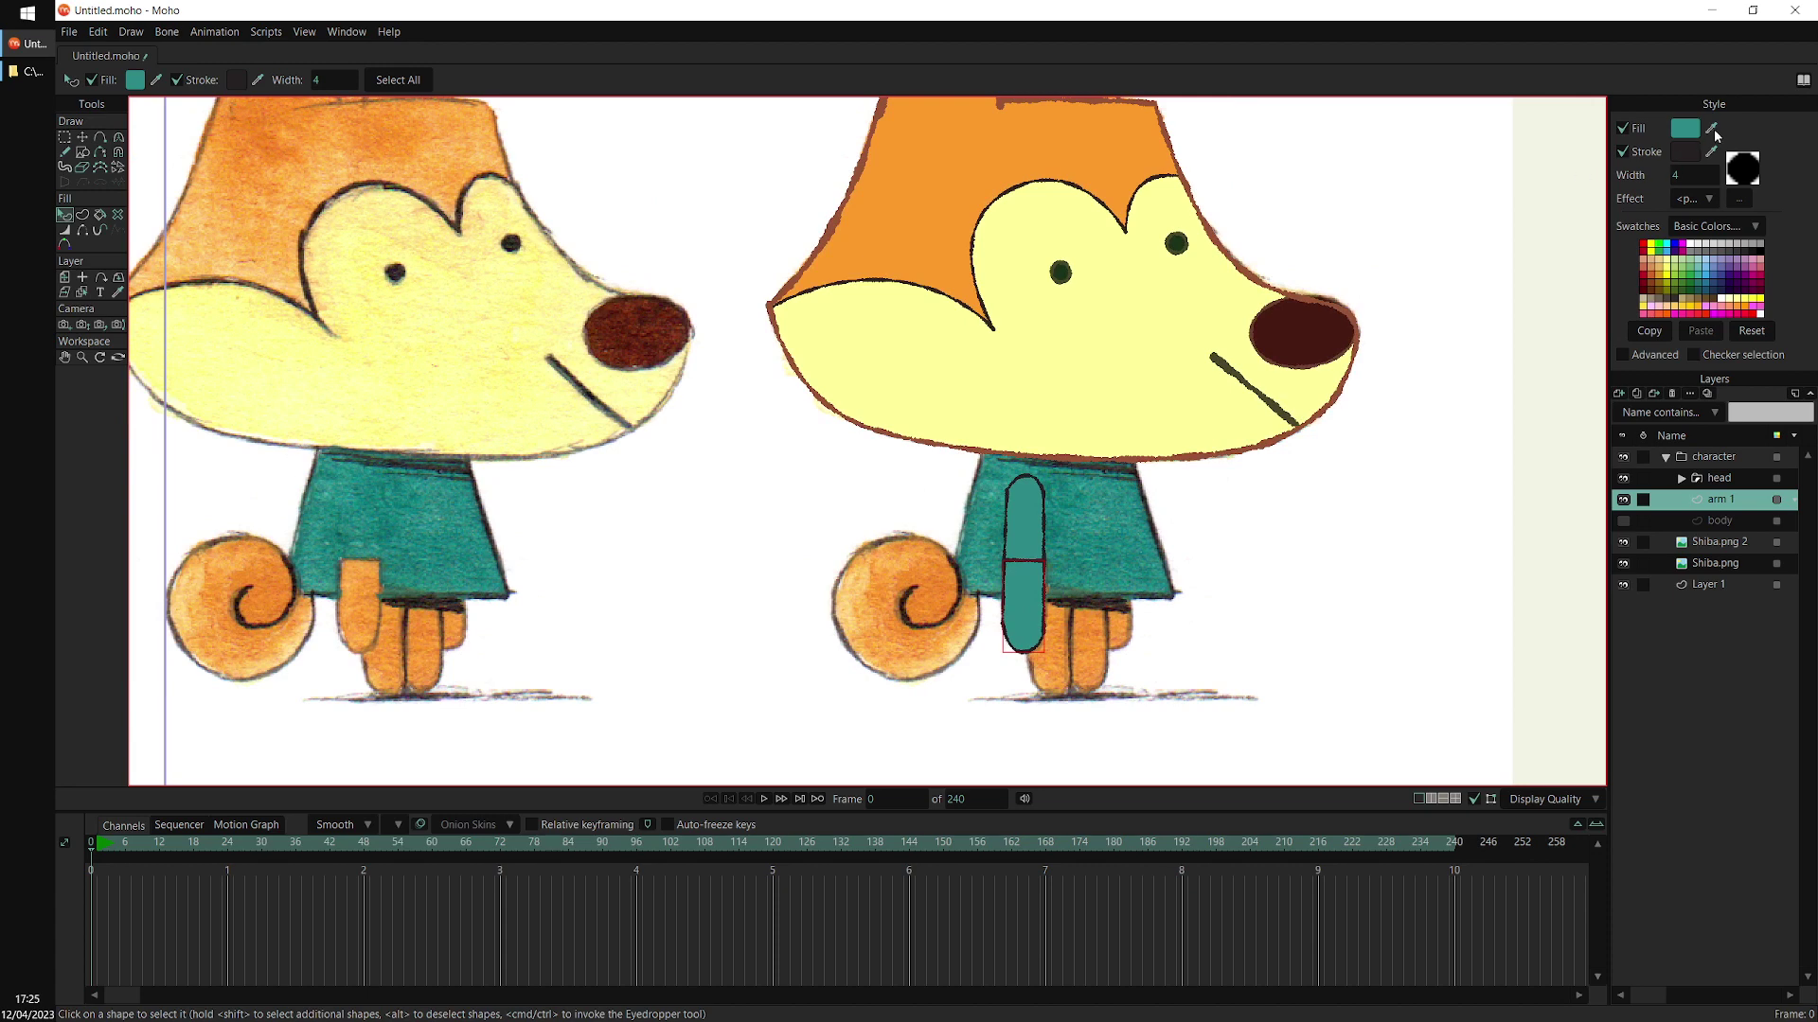
click(1711, 129)
click(946, 225)
scroll(1094, 324, up, 2)
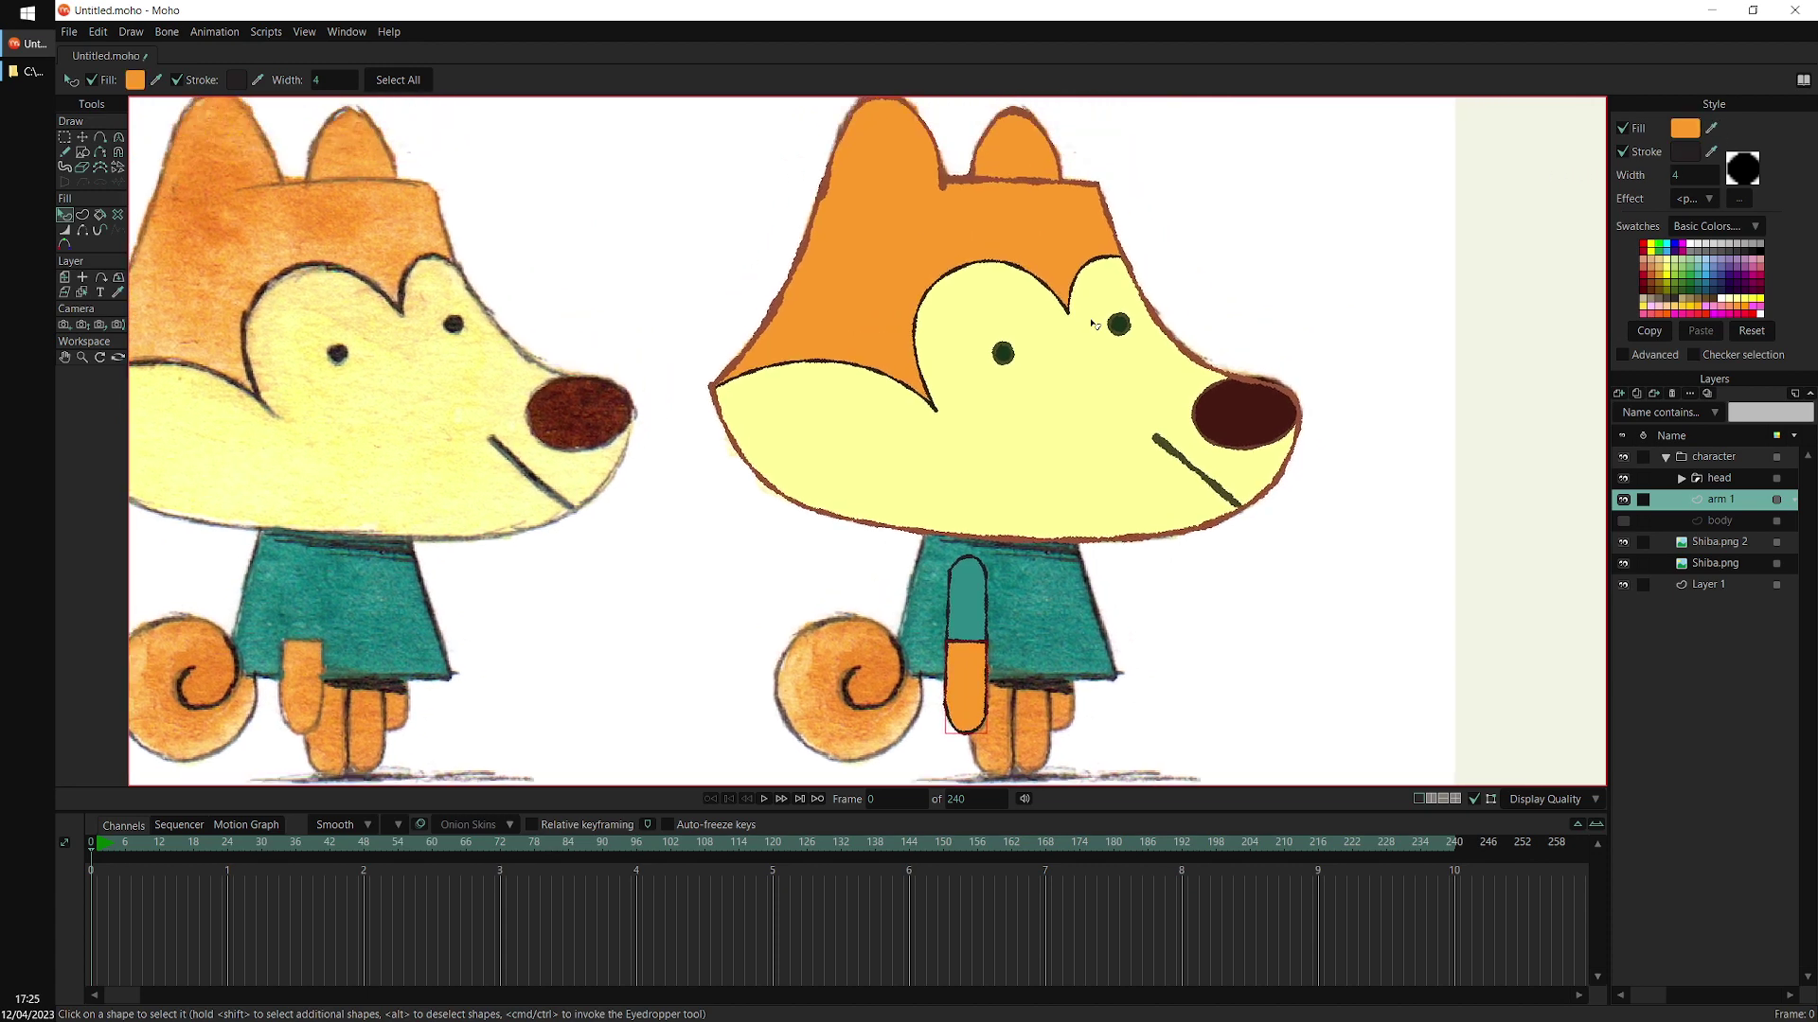
Set the lower arm's stroke to the brown sampled from the head's outline
scroll(1093, 324, up, 3)
click(1711, 151)
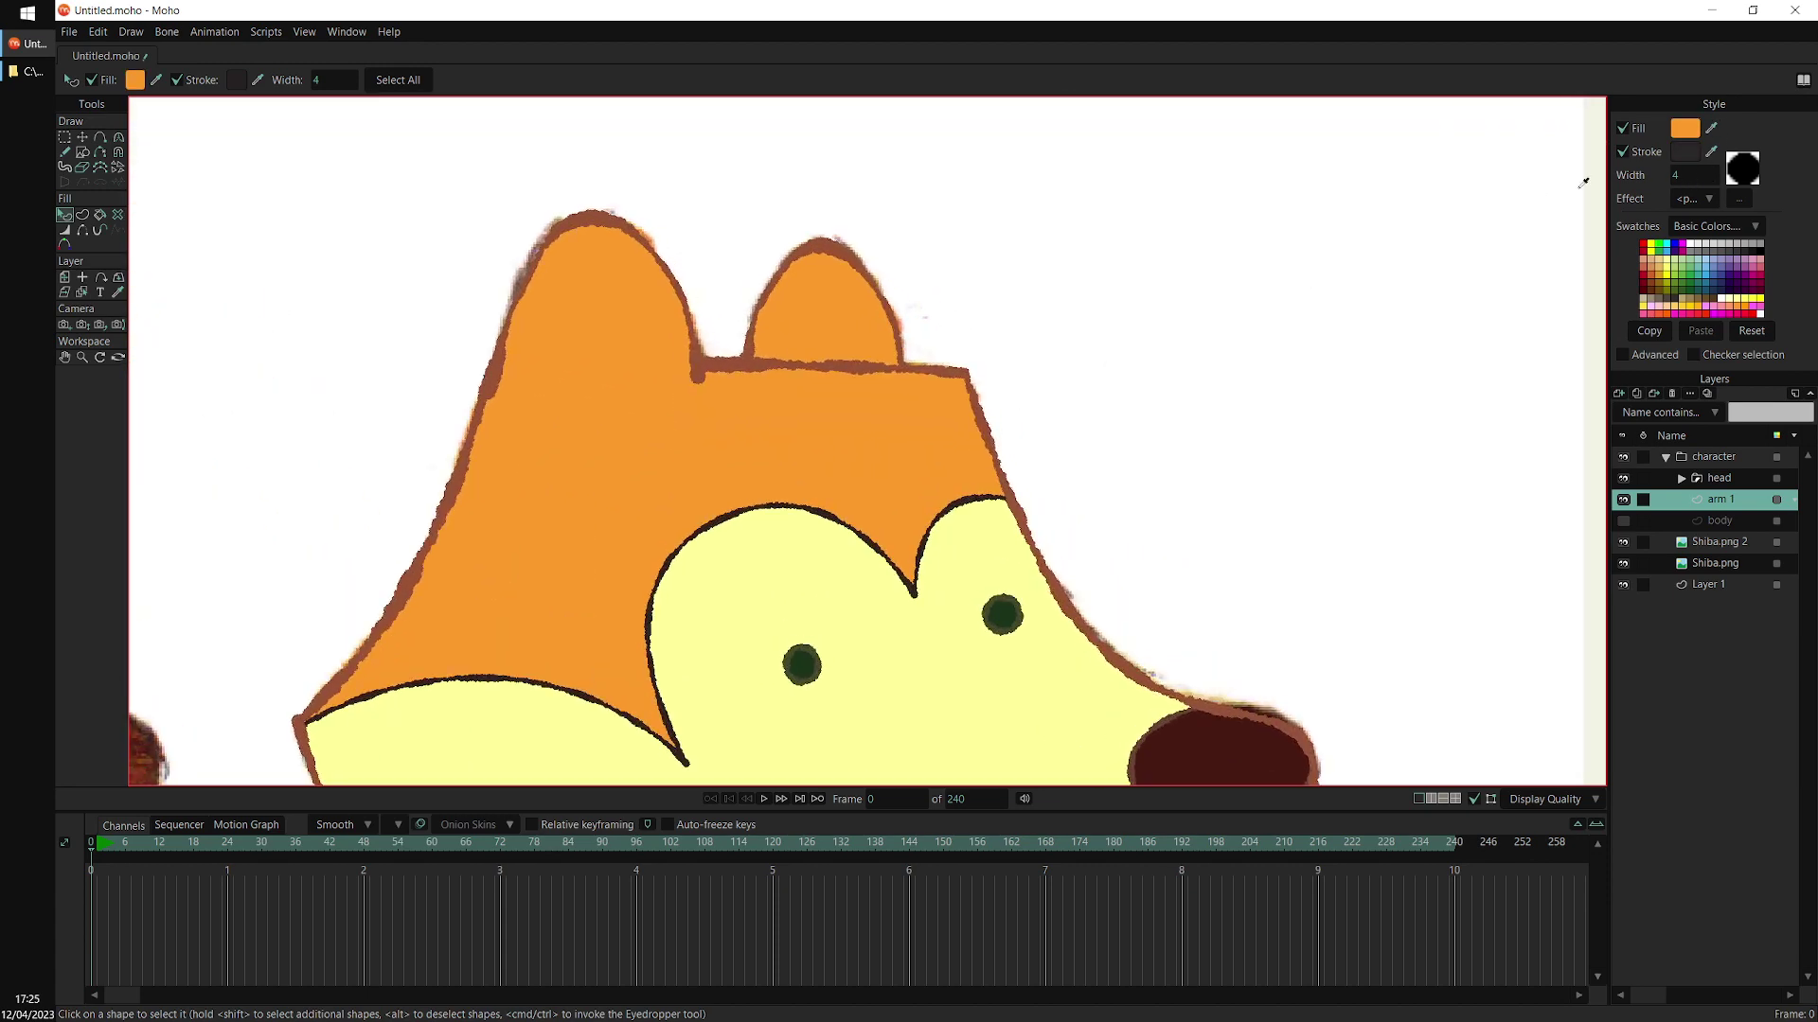
click(980, 376)
scroll(1088, 346, down, 4)
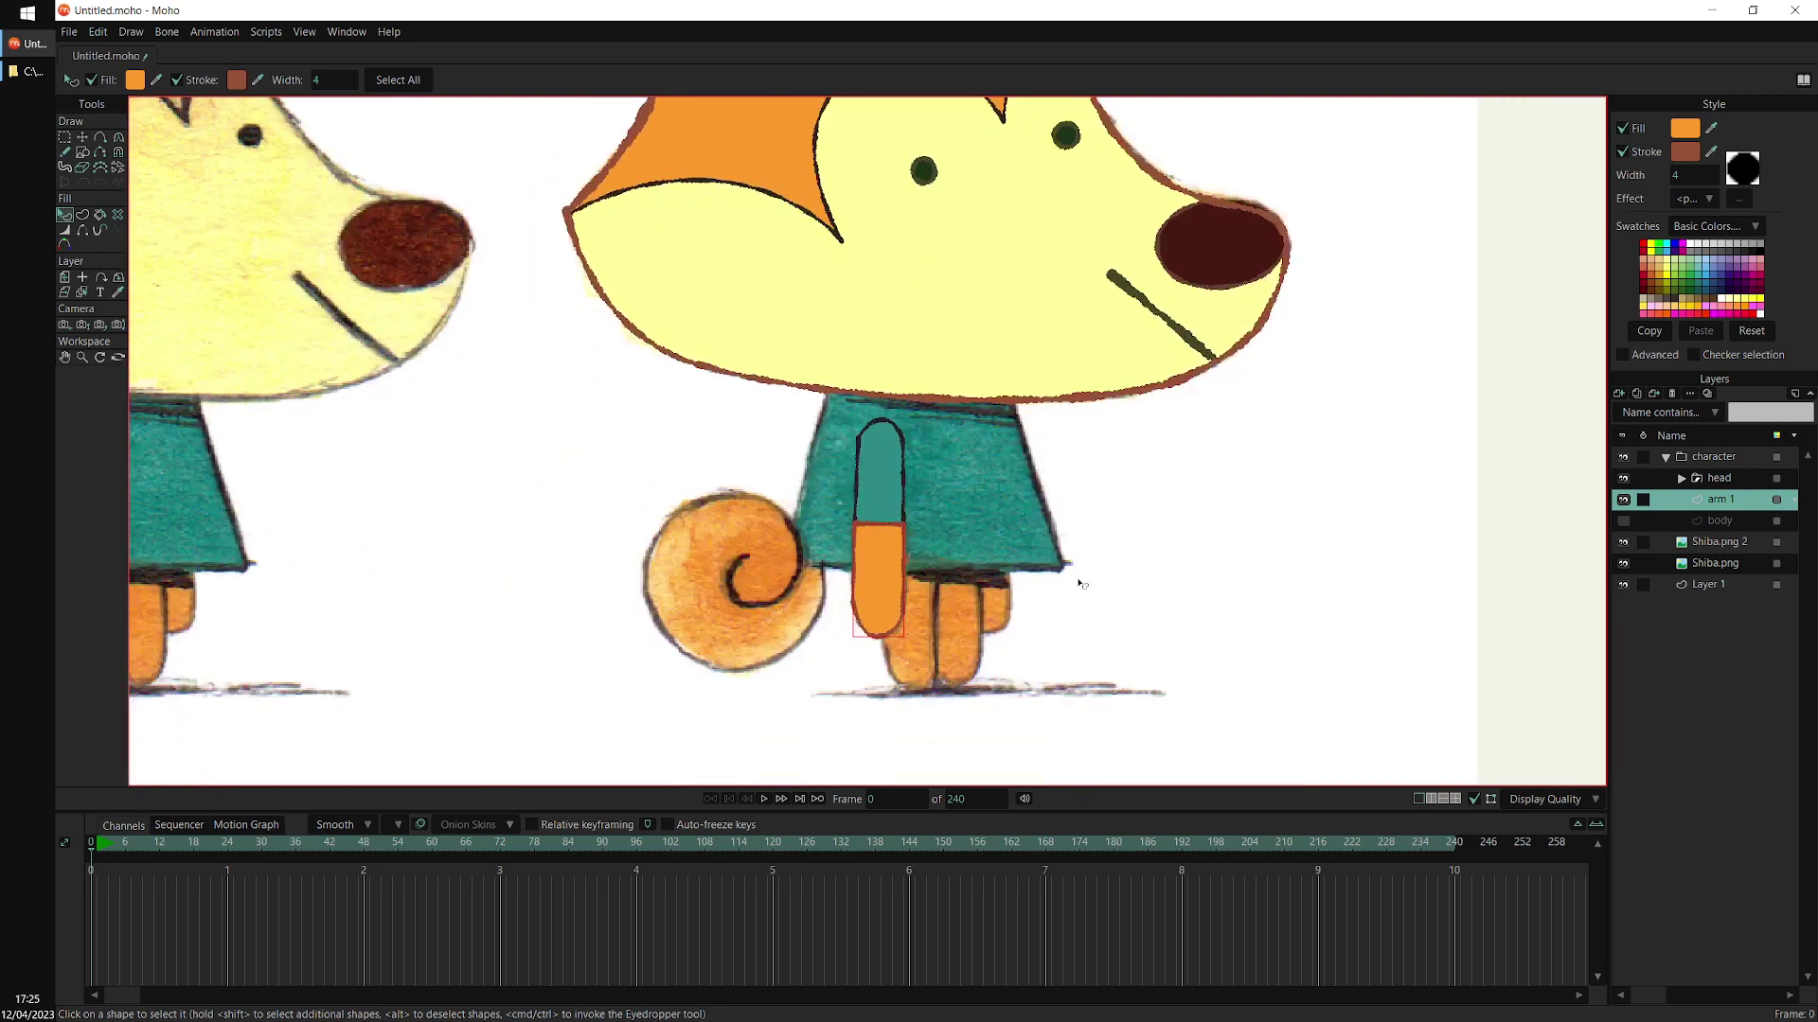
Deselect the lower arm shape and make the body layer visible behind the arm
click(1081, 586)
click(1622, 521)
drag(1338, 605, 1291, 608)
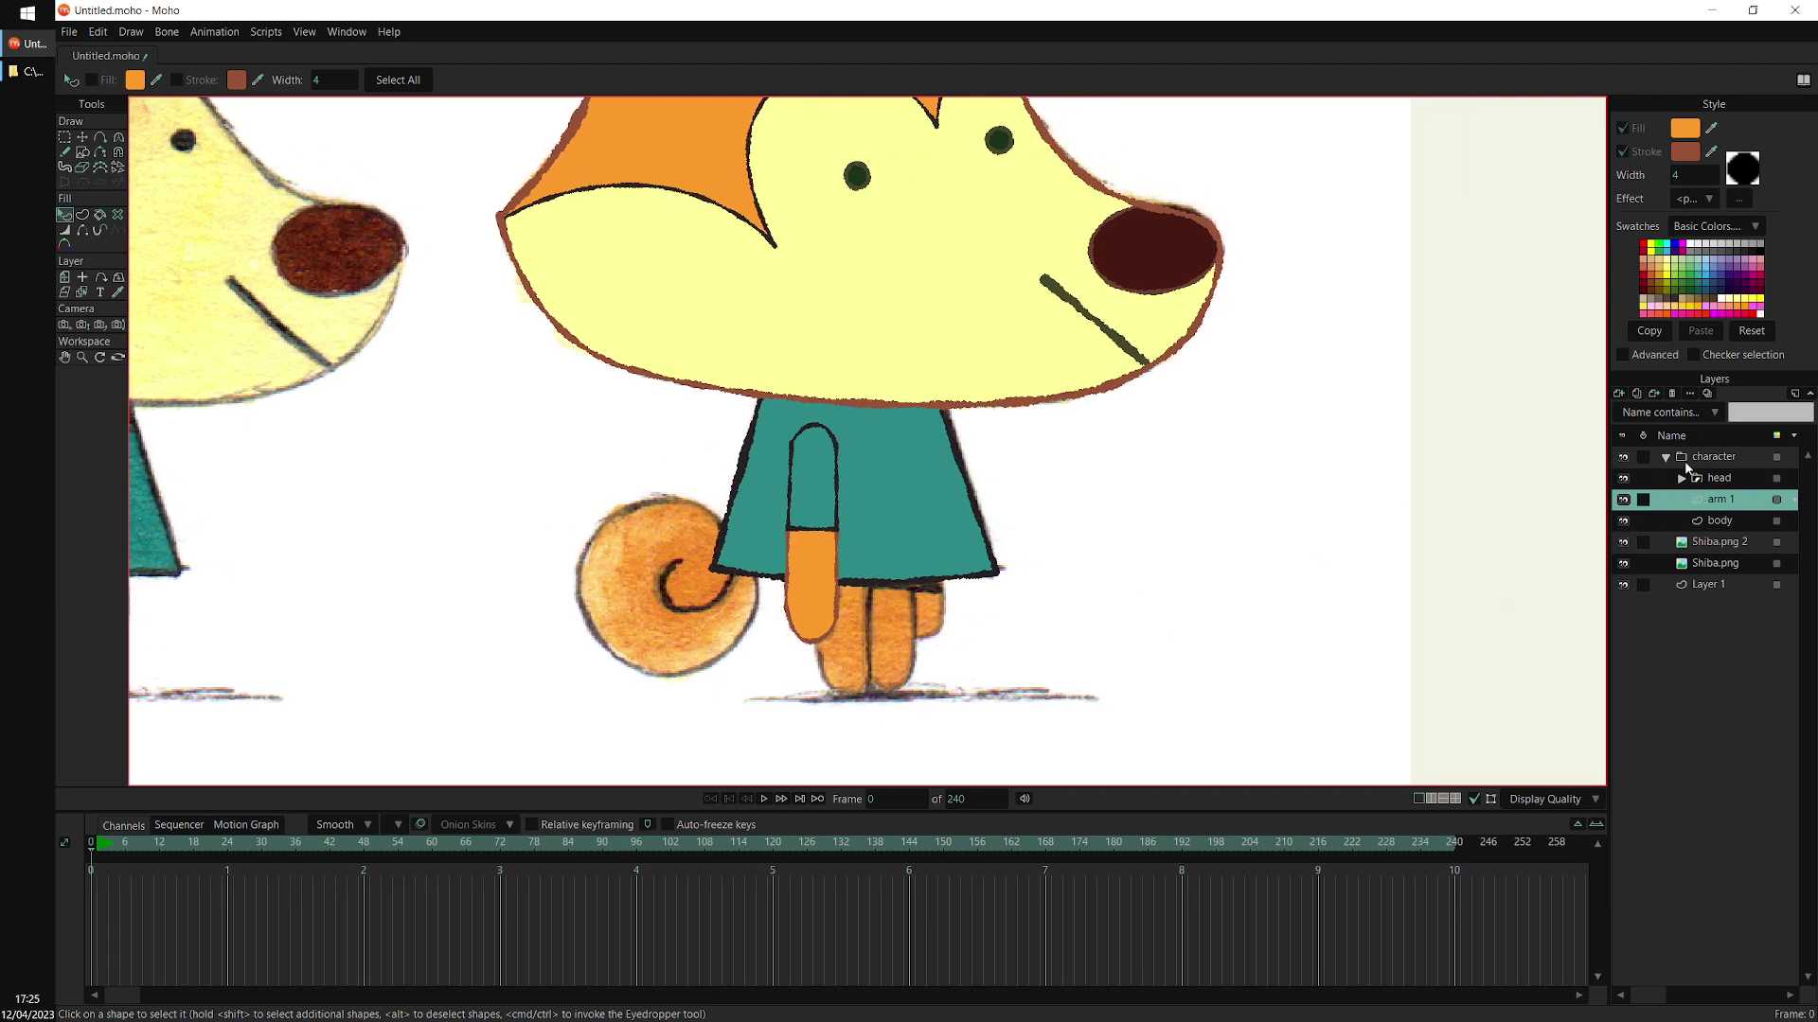
Duplicate arm 1 as arm 2, shifted and tilted over the other side of the dress, and place its layer below body
click(1637, 393)
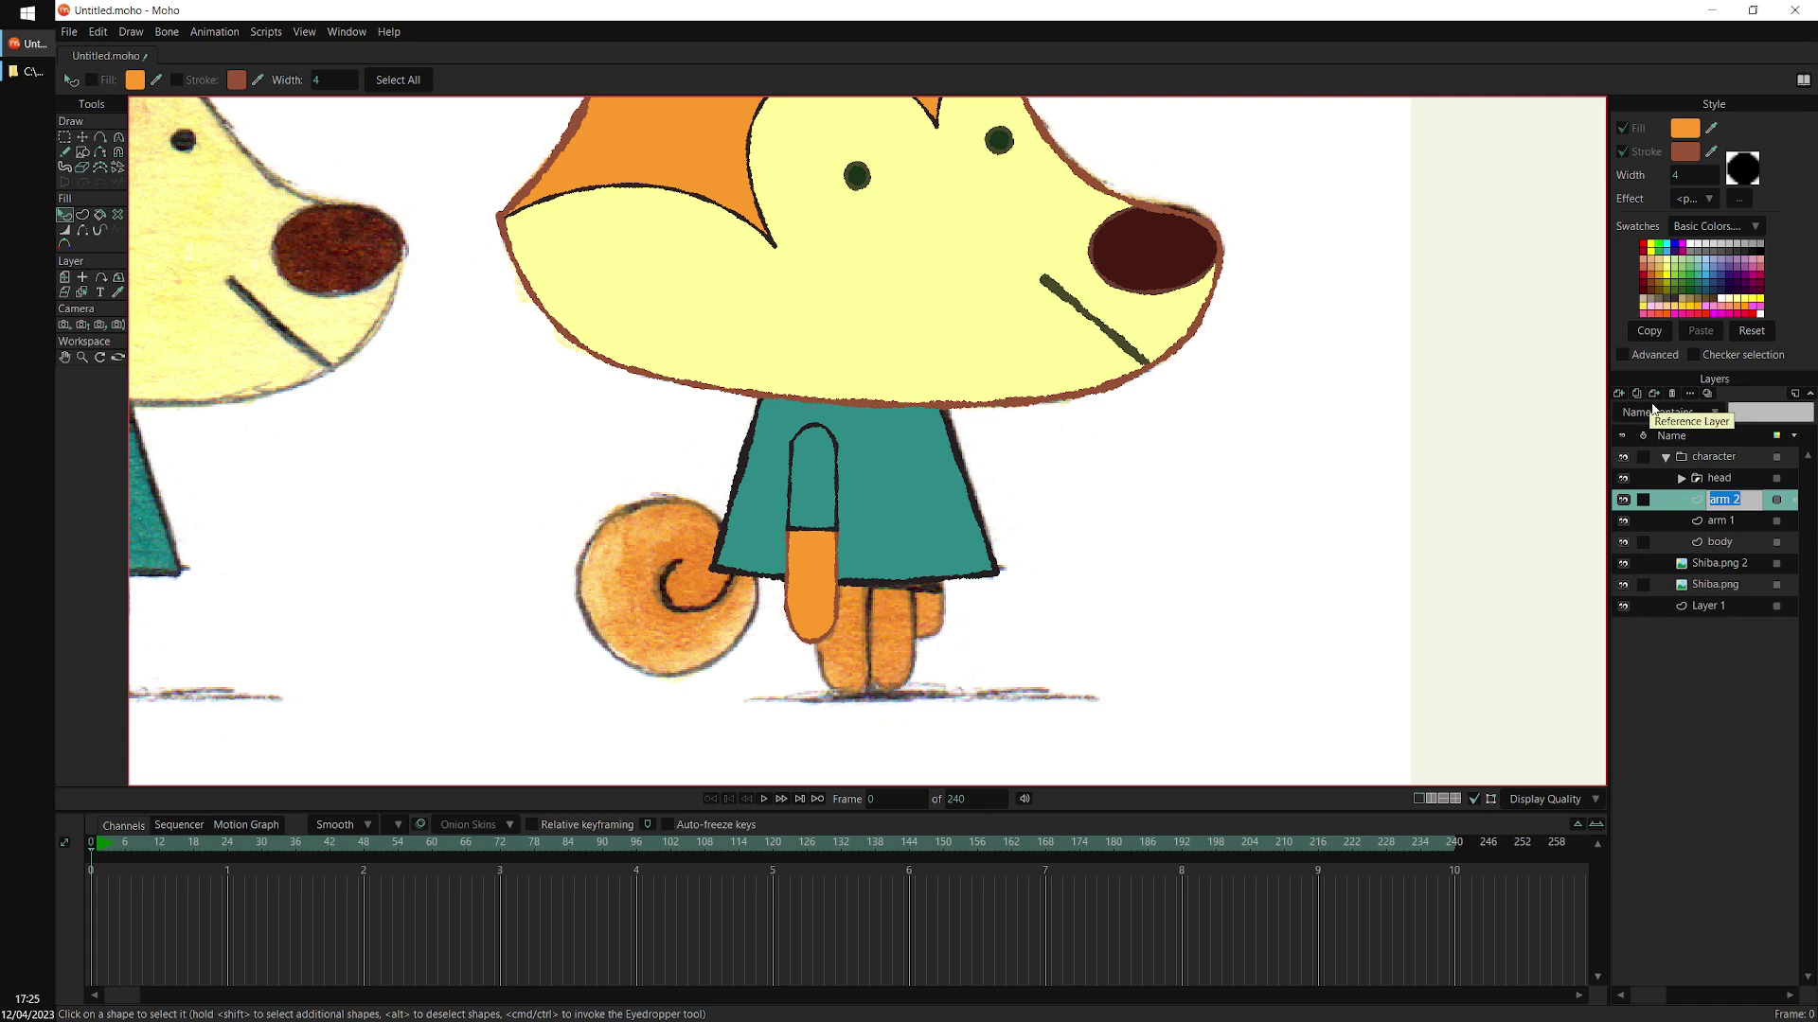
drag(1202, 572, 1100, 556)
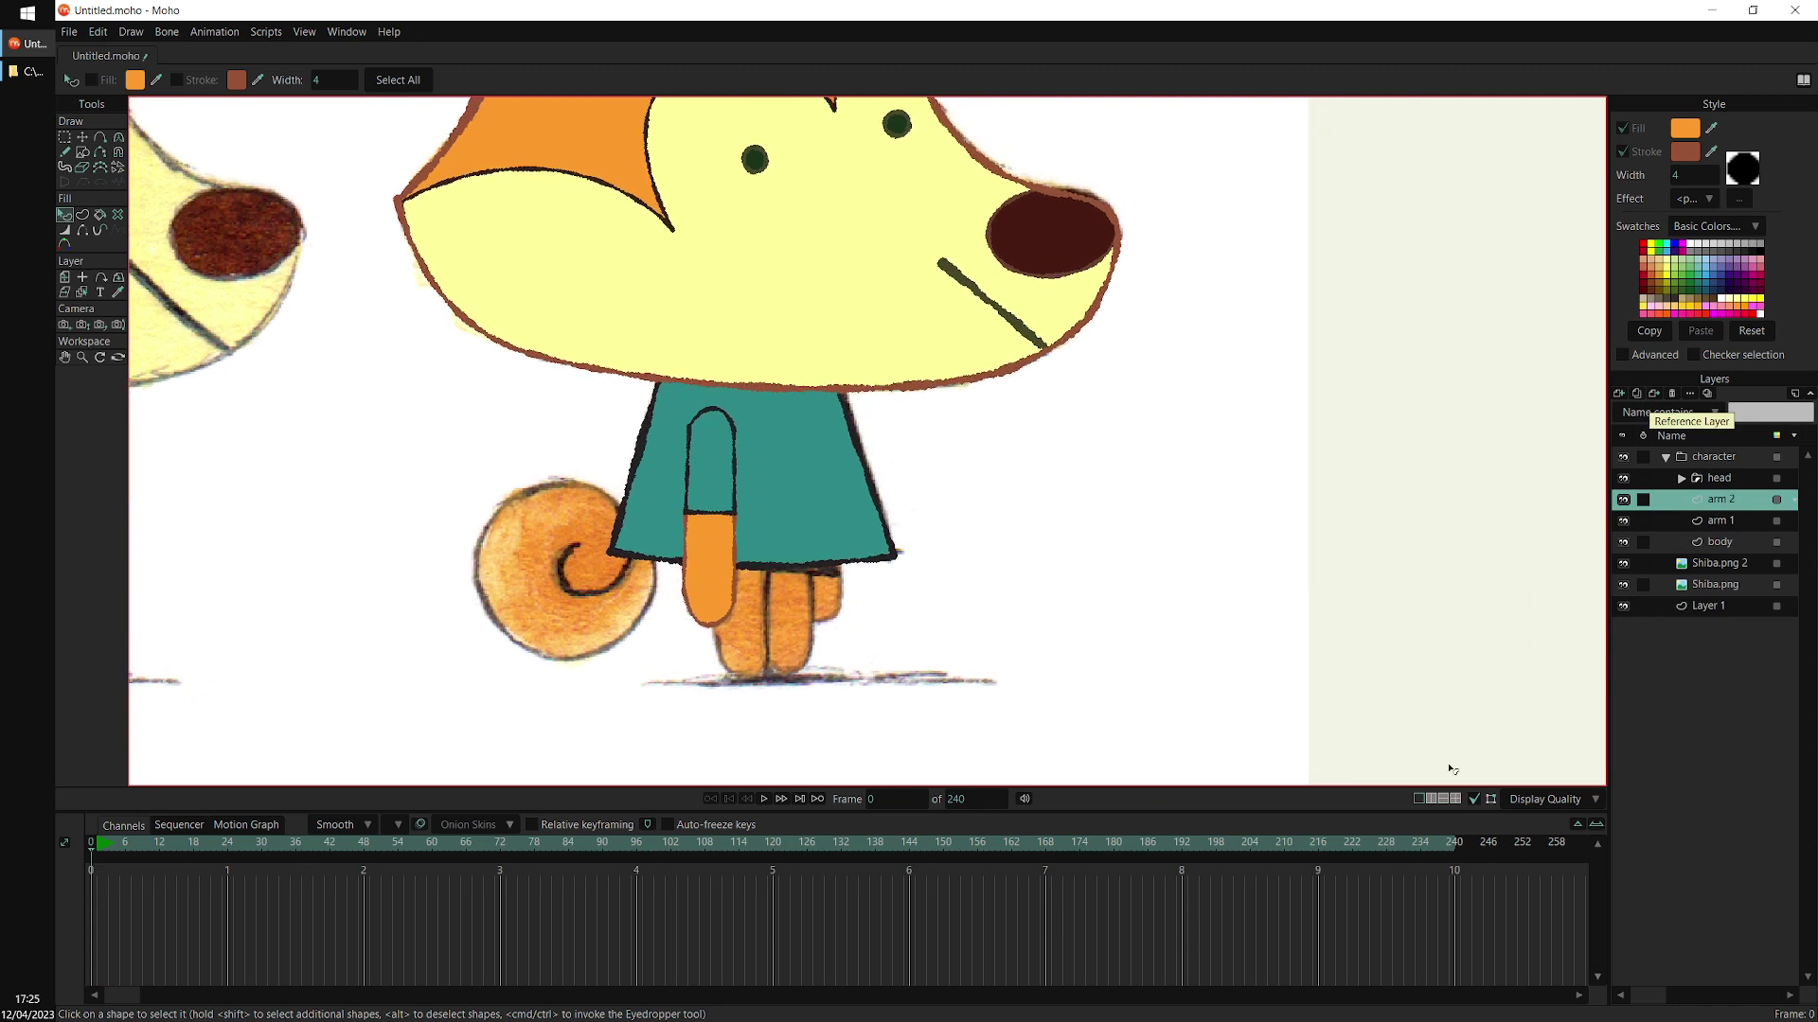
click(64, 137)
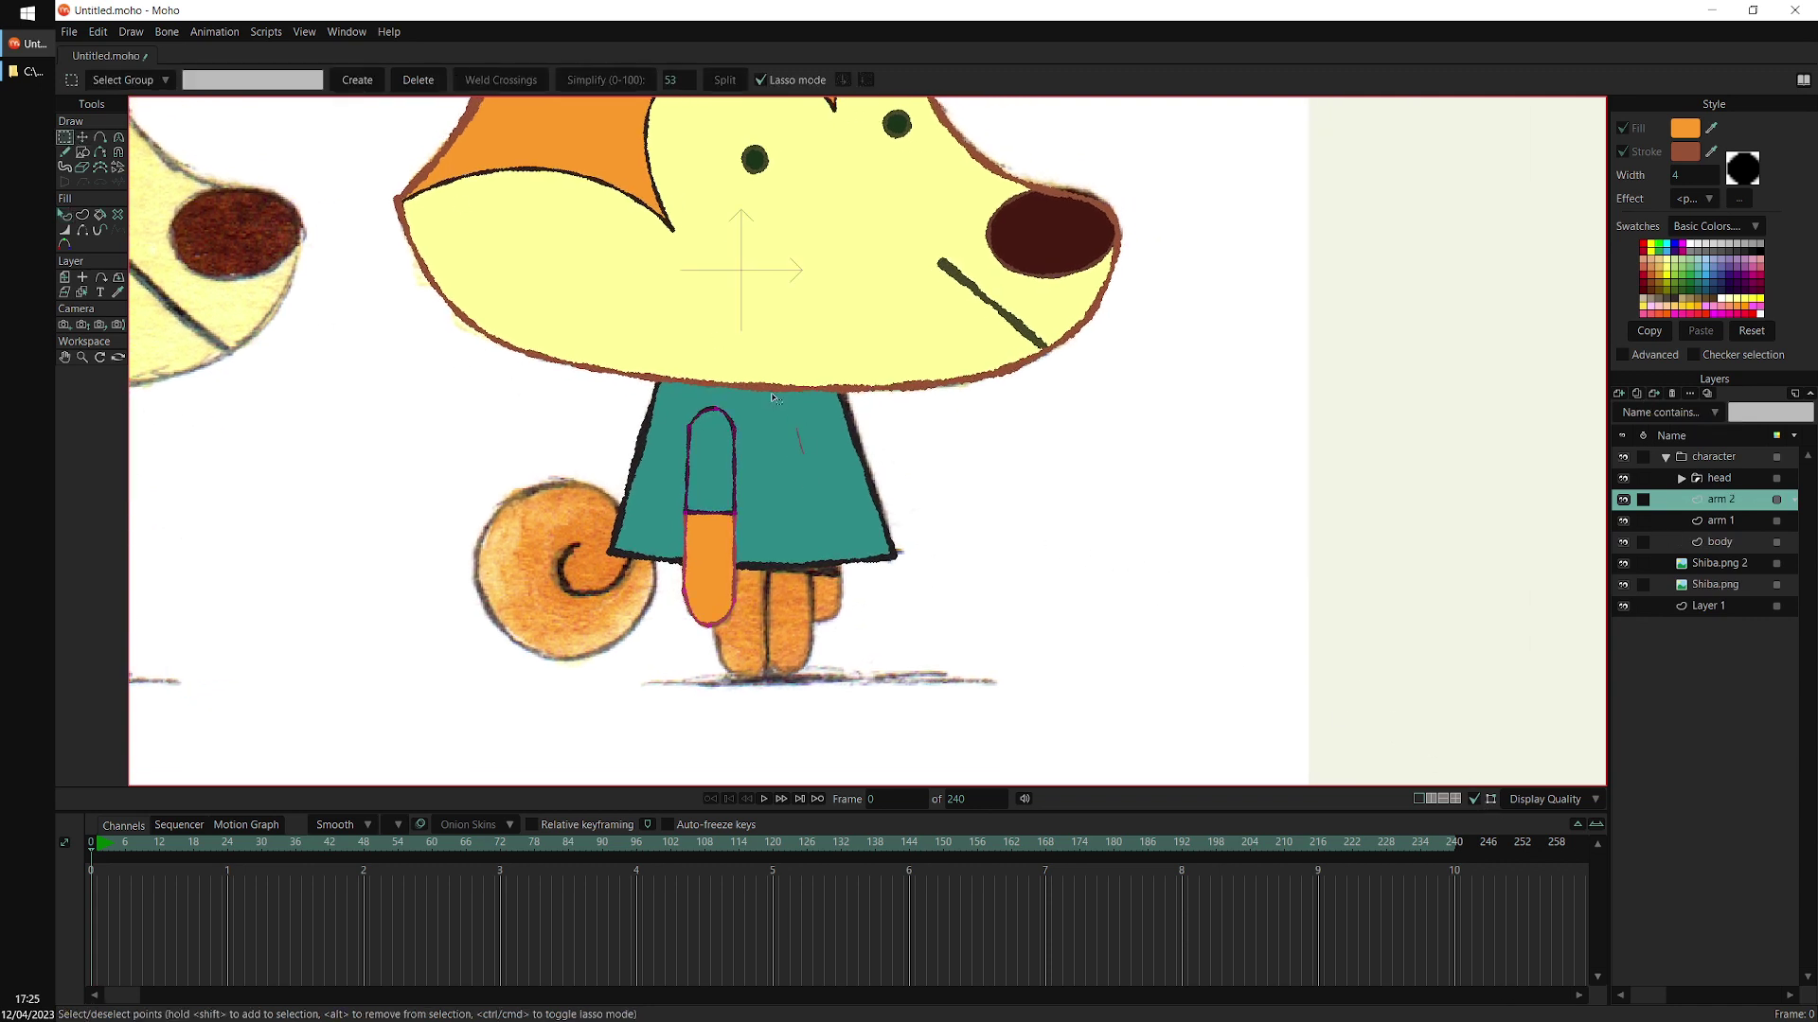
mouse_move(773, 398)
mouse_down()
mouse_move(710, 674)
mouse_move(778, 573)
mouse_up()
click(82, 137)
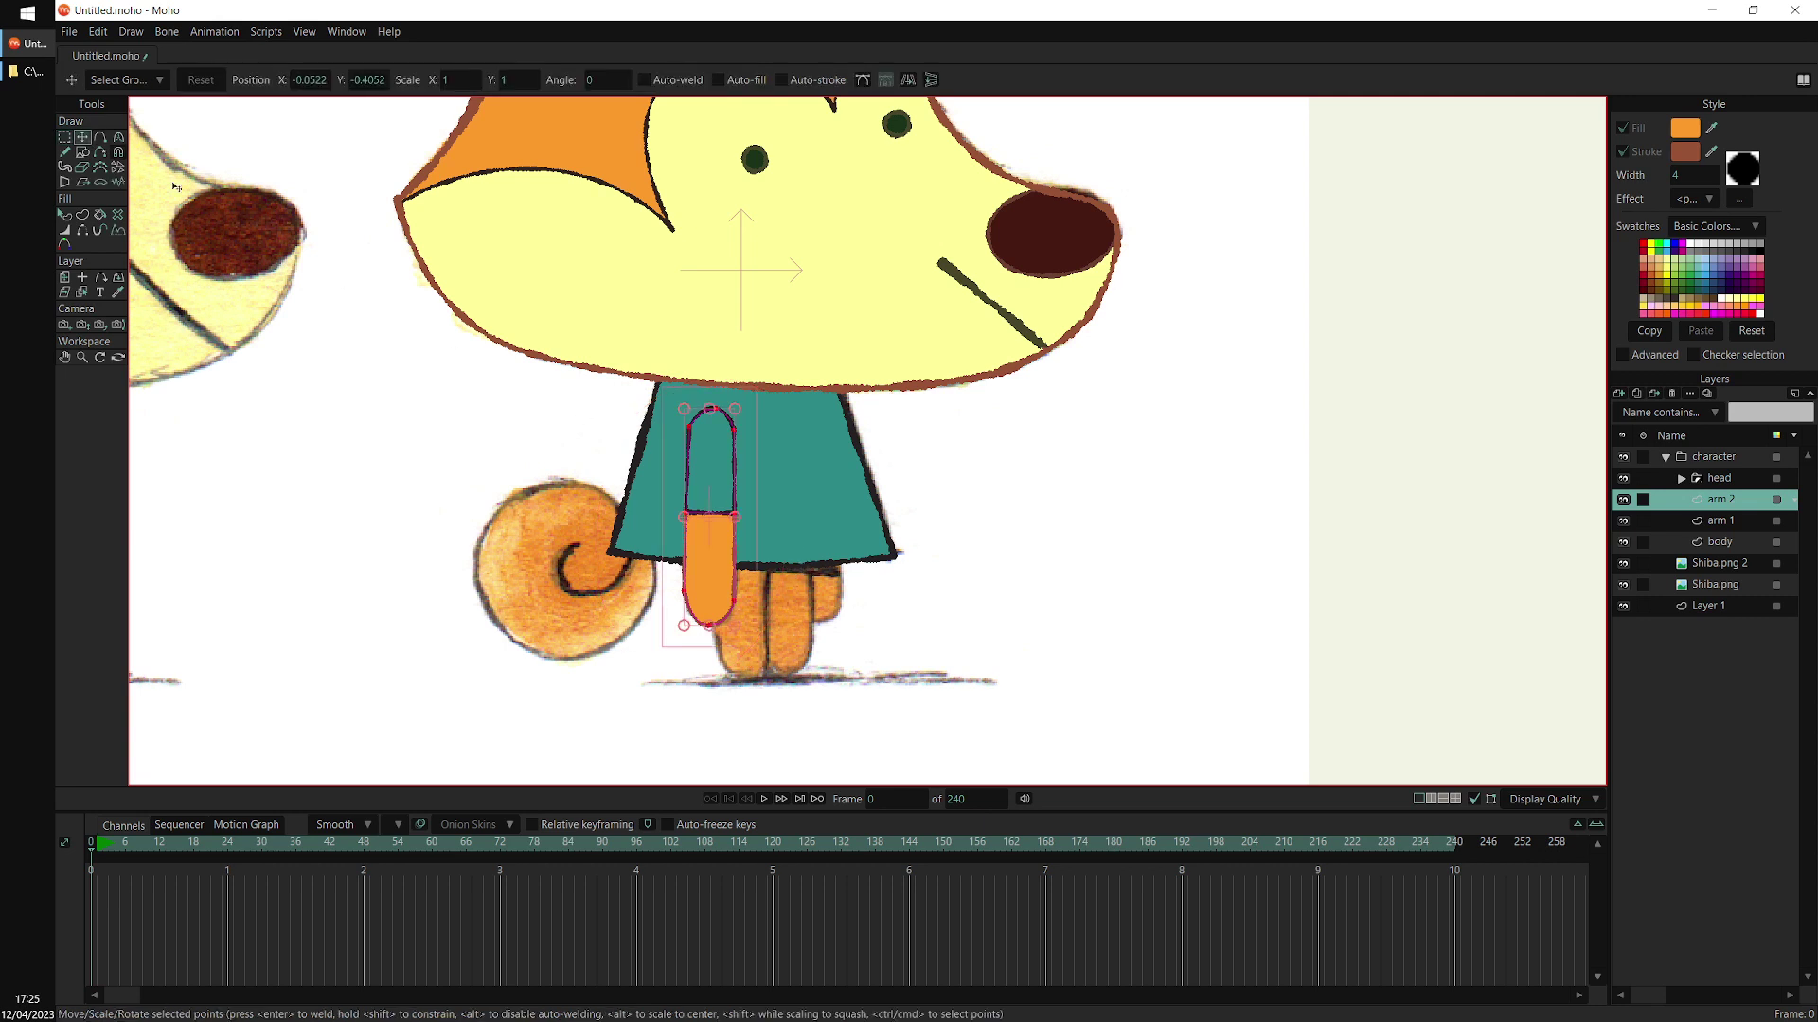
drag(888, 605, 984, 613)
drag(842, 565, 861, 568)
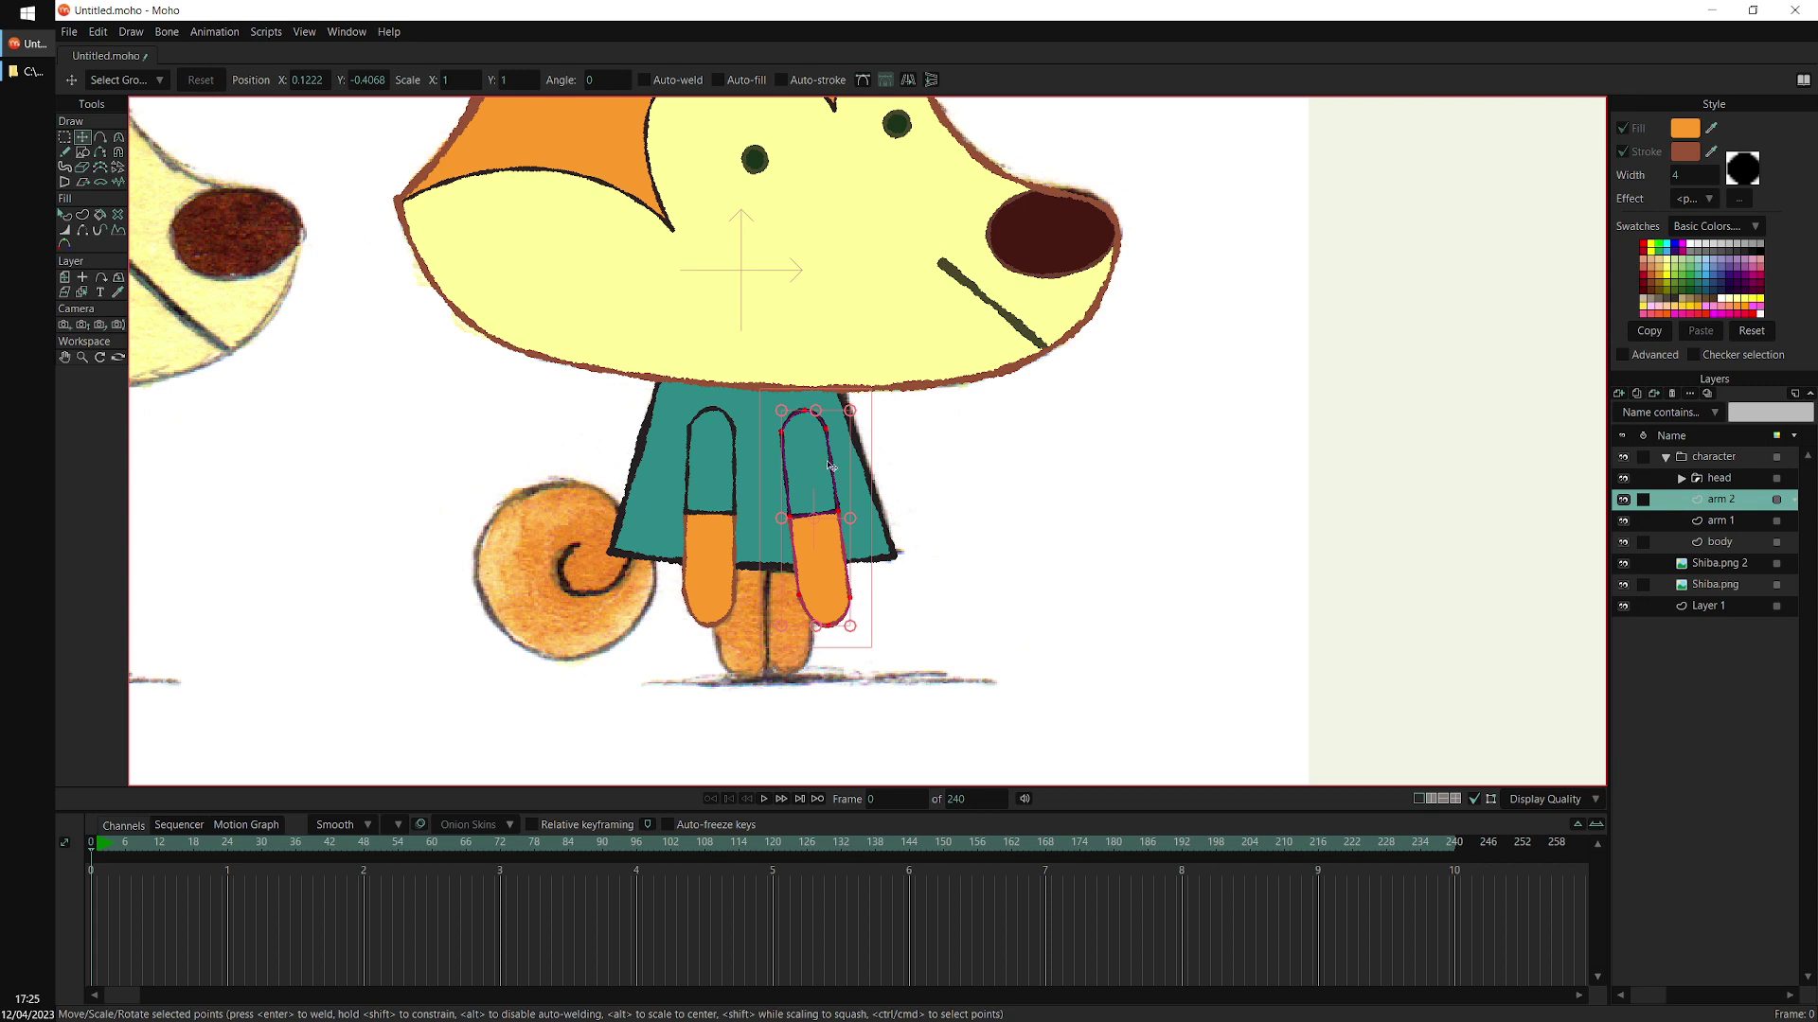
scroll(830, 465, up, 2)
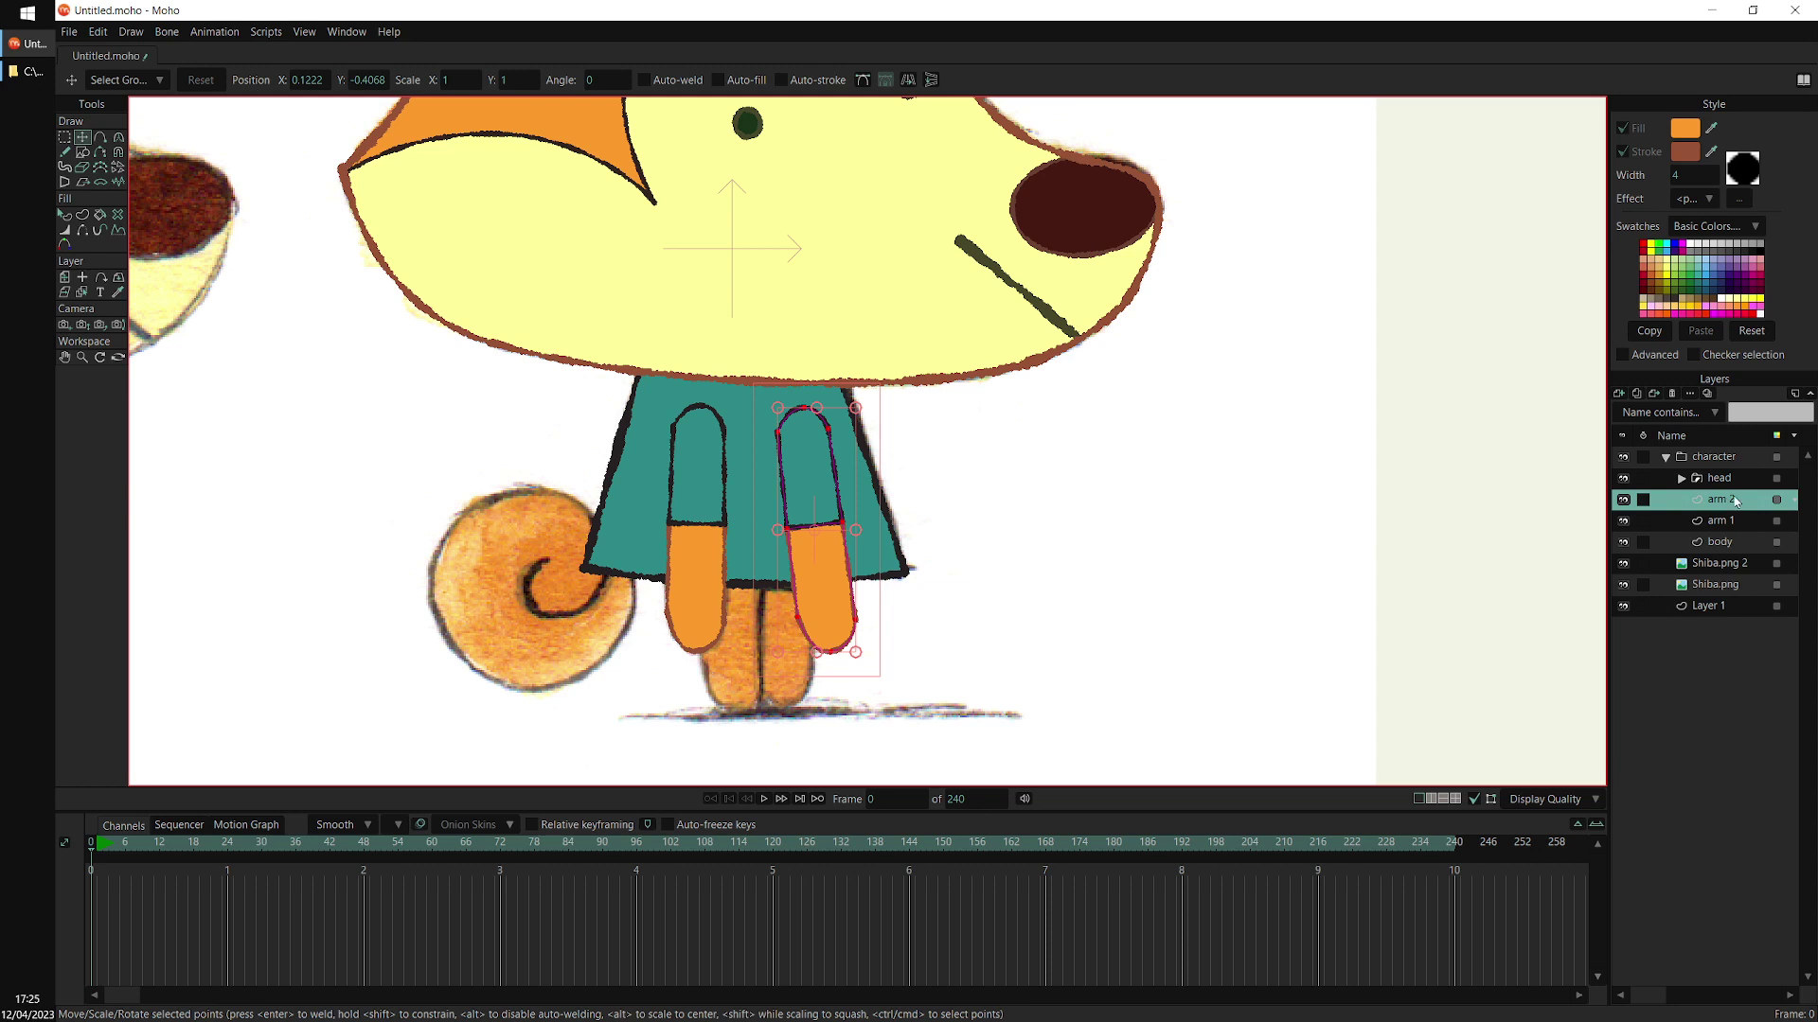
drag(1731, 507, 1735, 544)
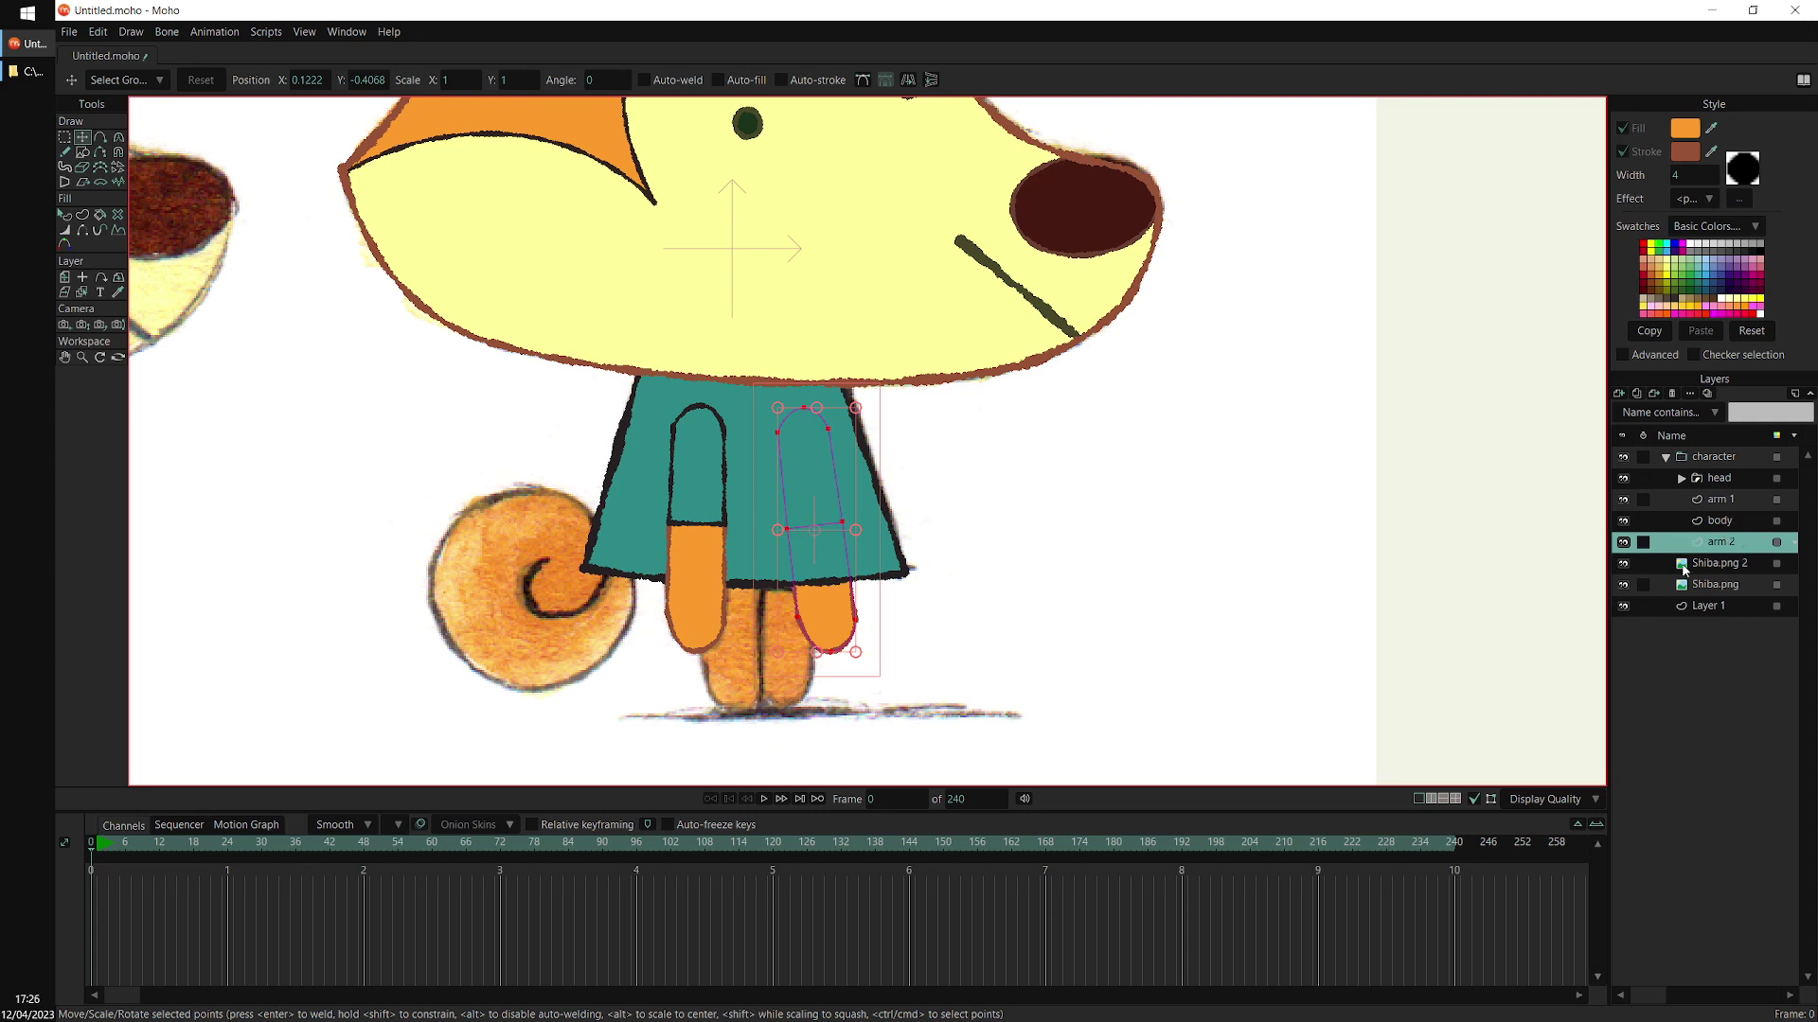
Add a vector layer above arm 2 and name it "leg 1"
click(1619, 396)
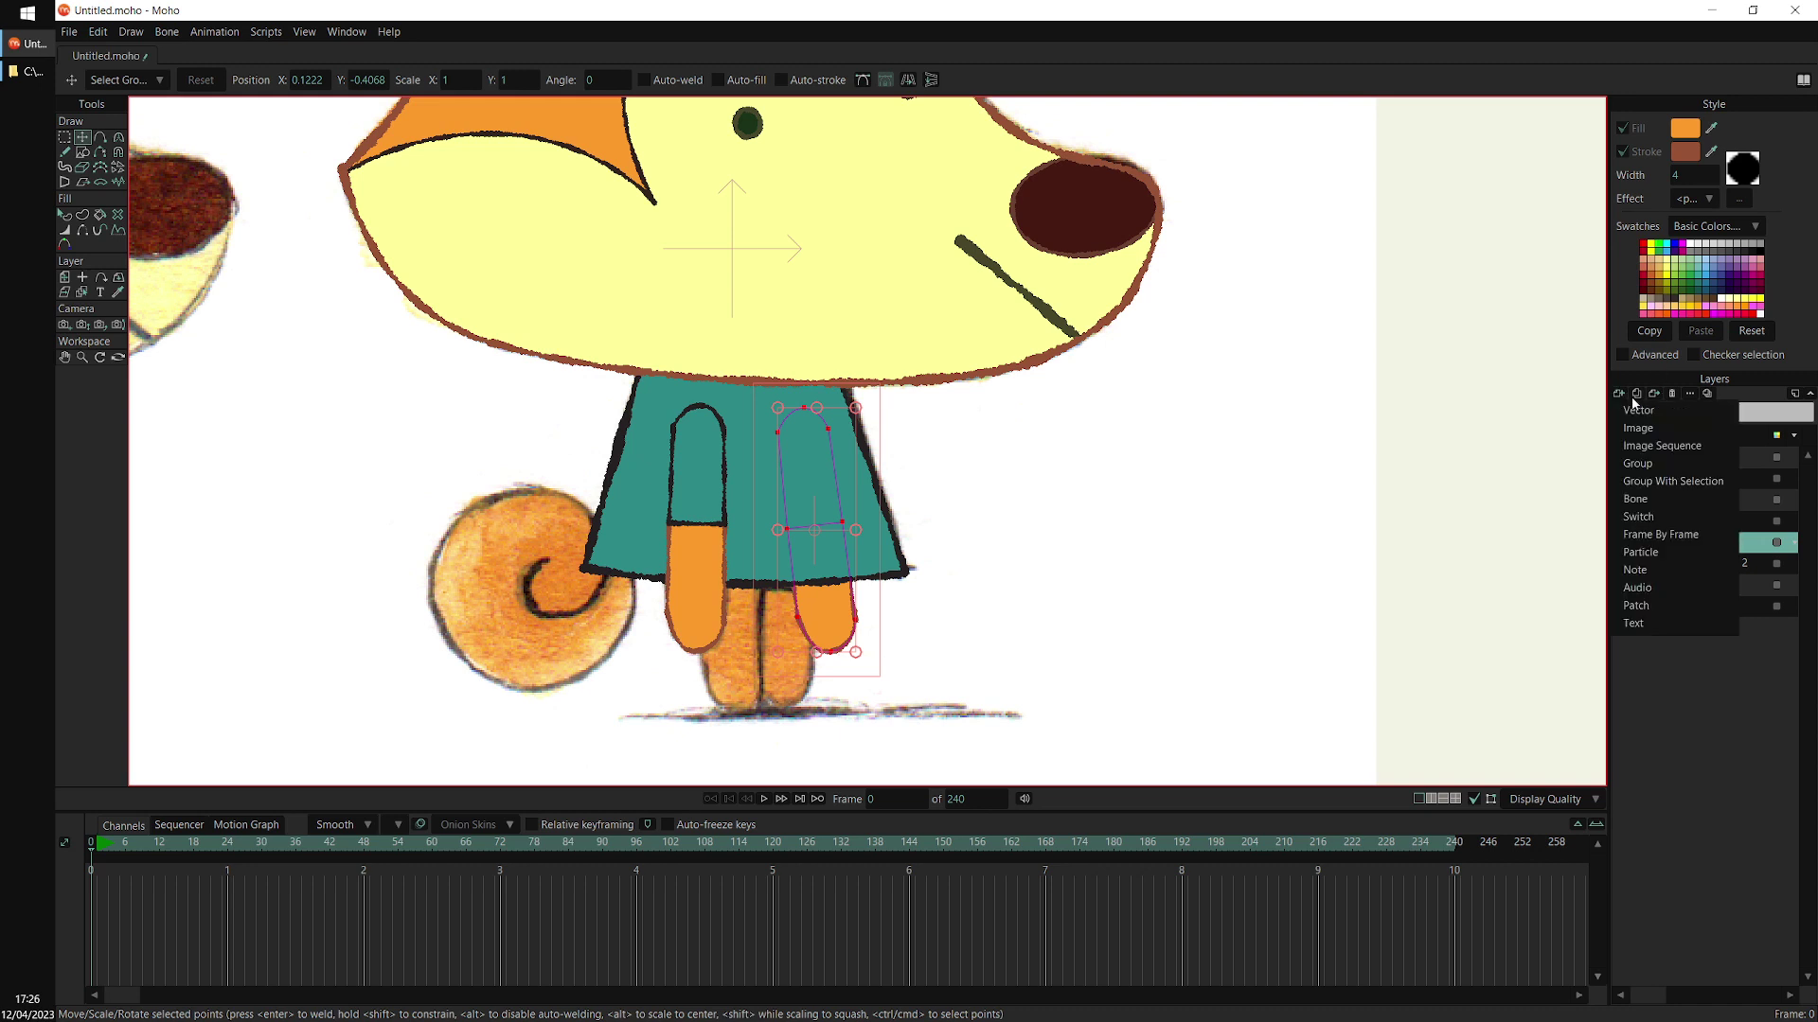
click(1640, 410)
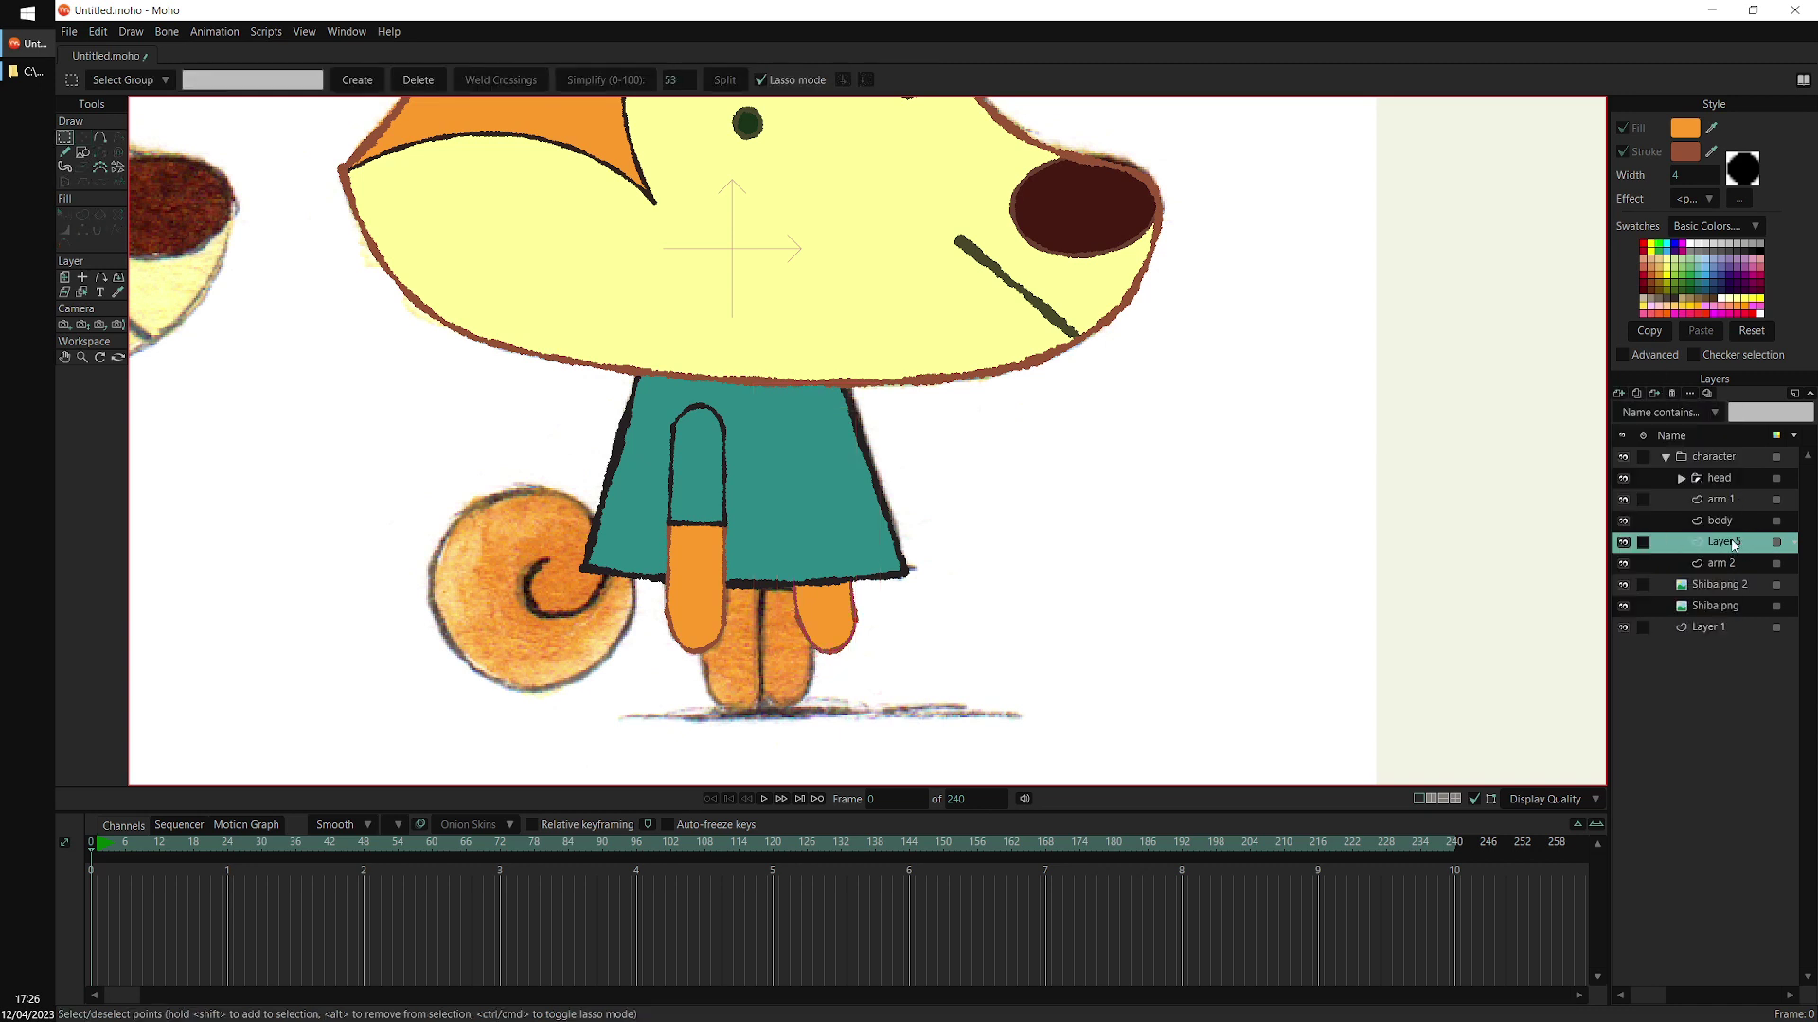
double_click(1748, 543)
text(leg 1)
key(Return)
Trace the closed outline of the reference's left leg with points, extending its rounded upper end up behind the dress
scroll(798, 610, up, 4)
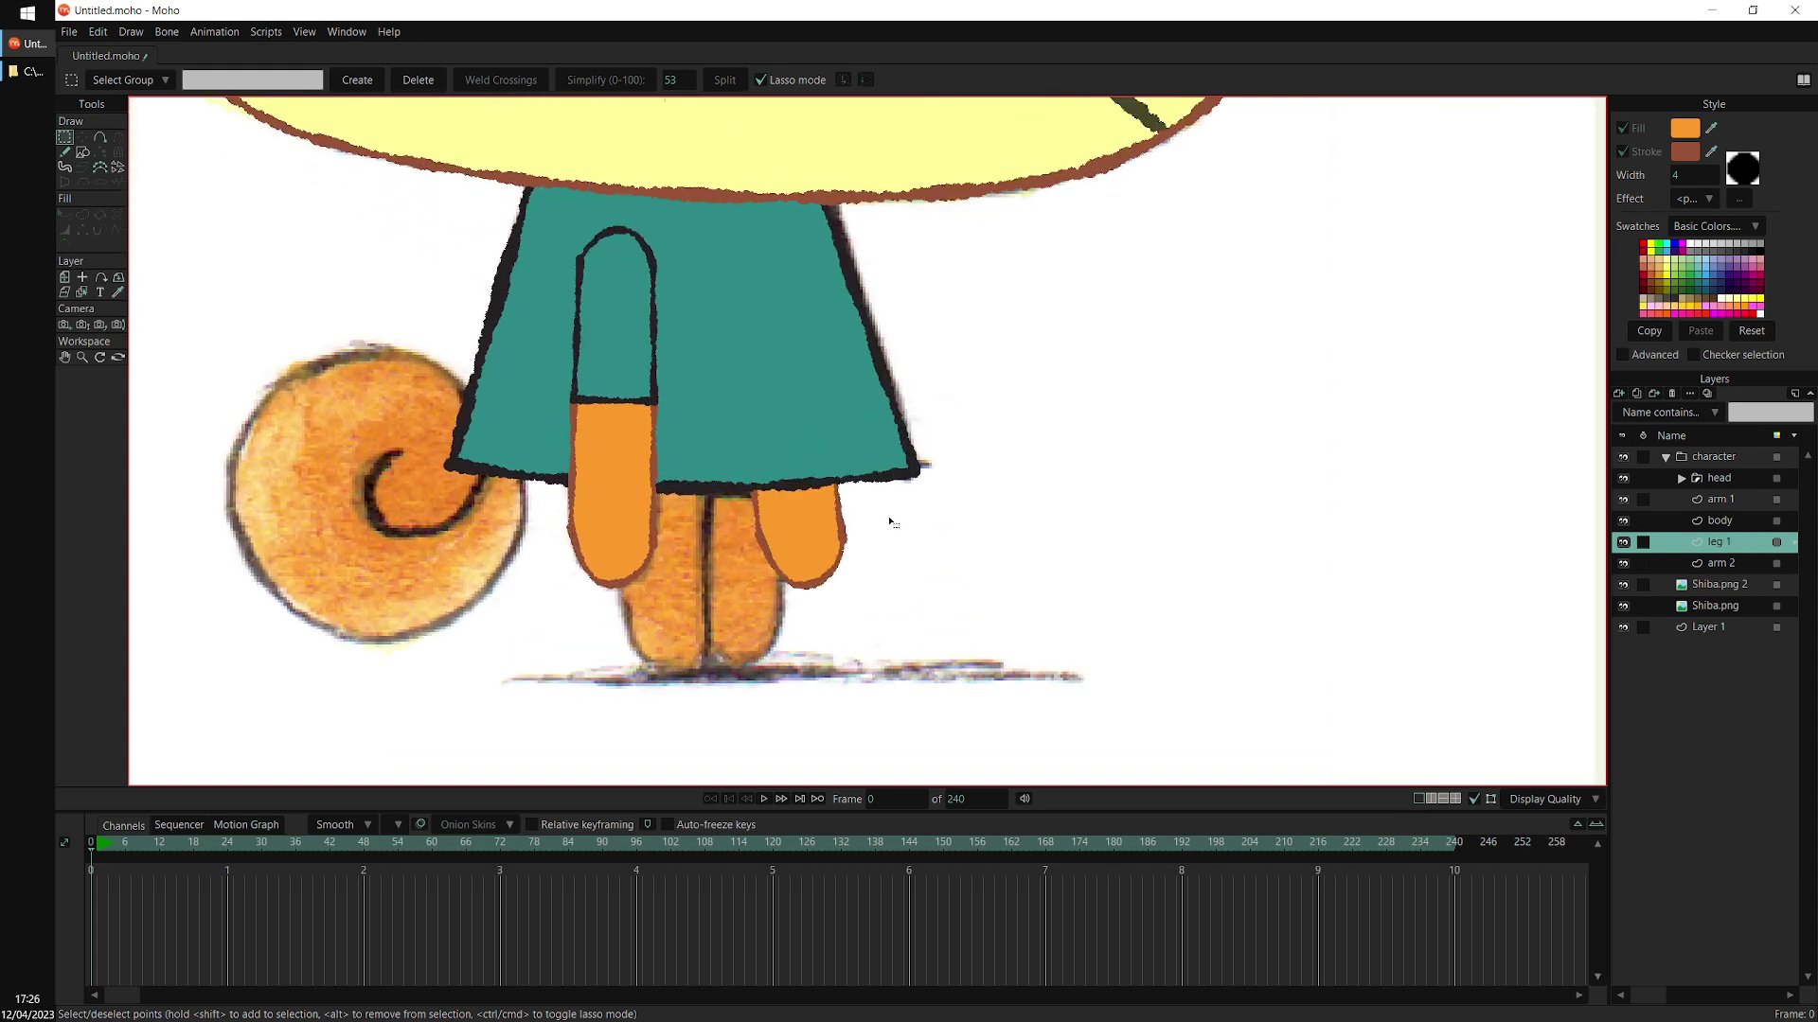
click(100, 136)
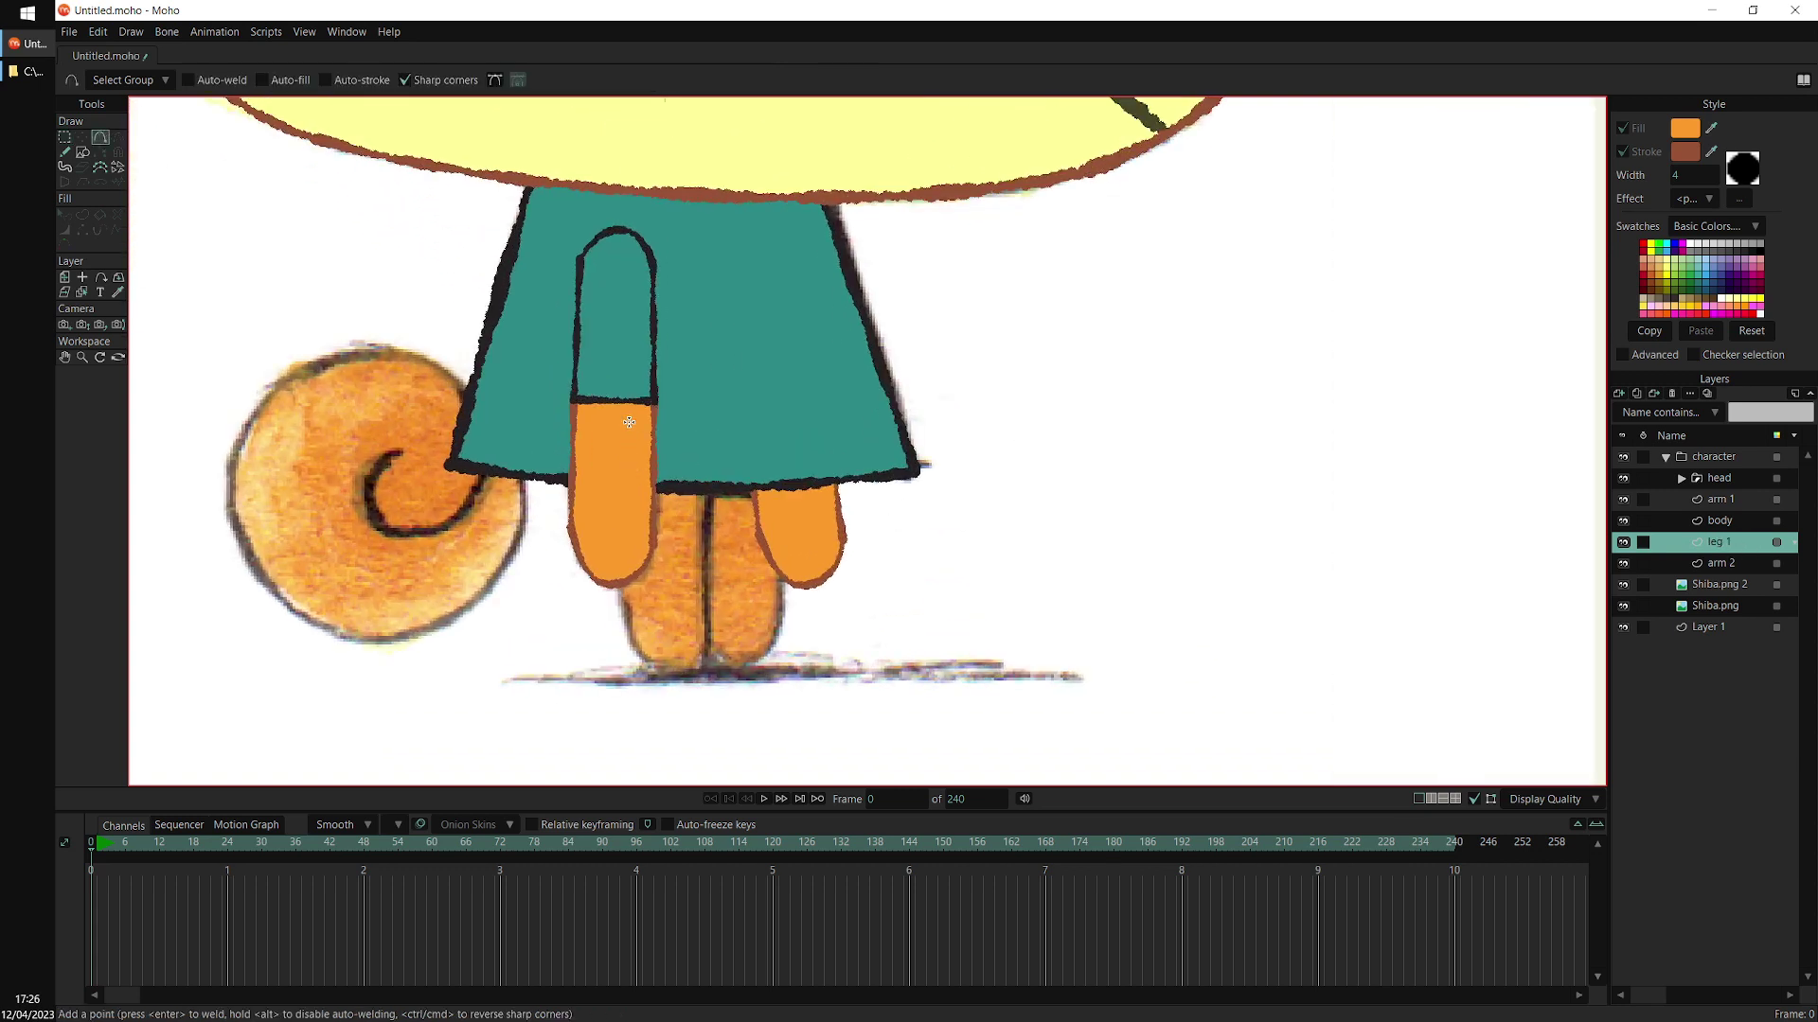
drag(623, 444, 629, 623)
drag(630, 623, 669, 670)
click(703, 629)
click(703, 462)
click(660, 422)
click(623, 444)
key(t)
drag(623, 448, 707, 466)
Round the leg outline's upper and lower ends and add a smoothed point midway along each side
key(c)
drag(665, 421, 1231, 402)
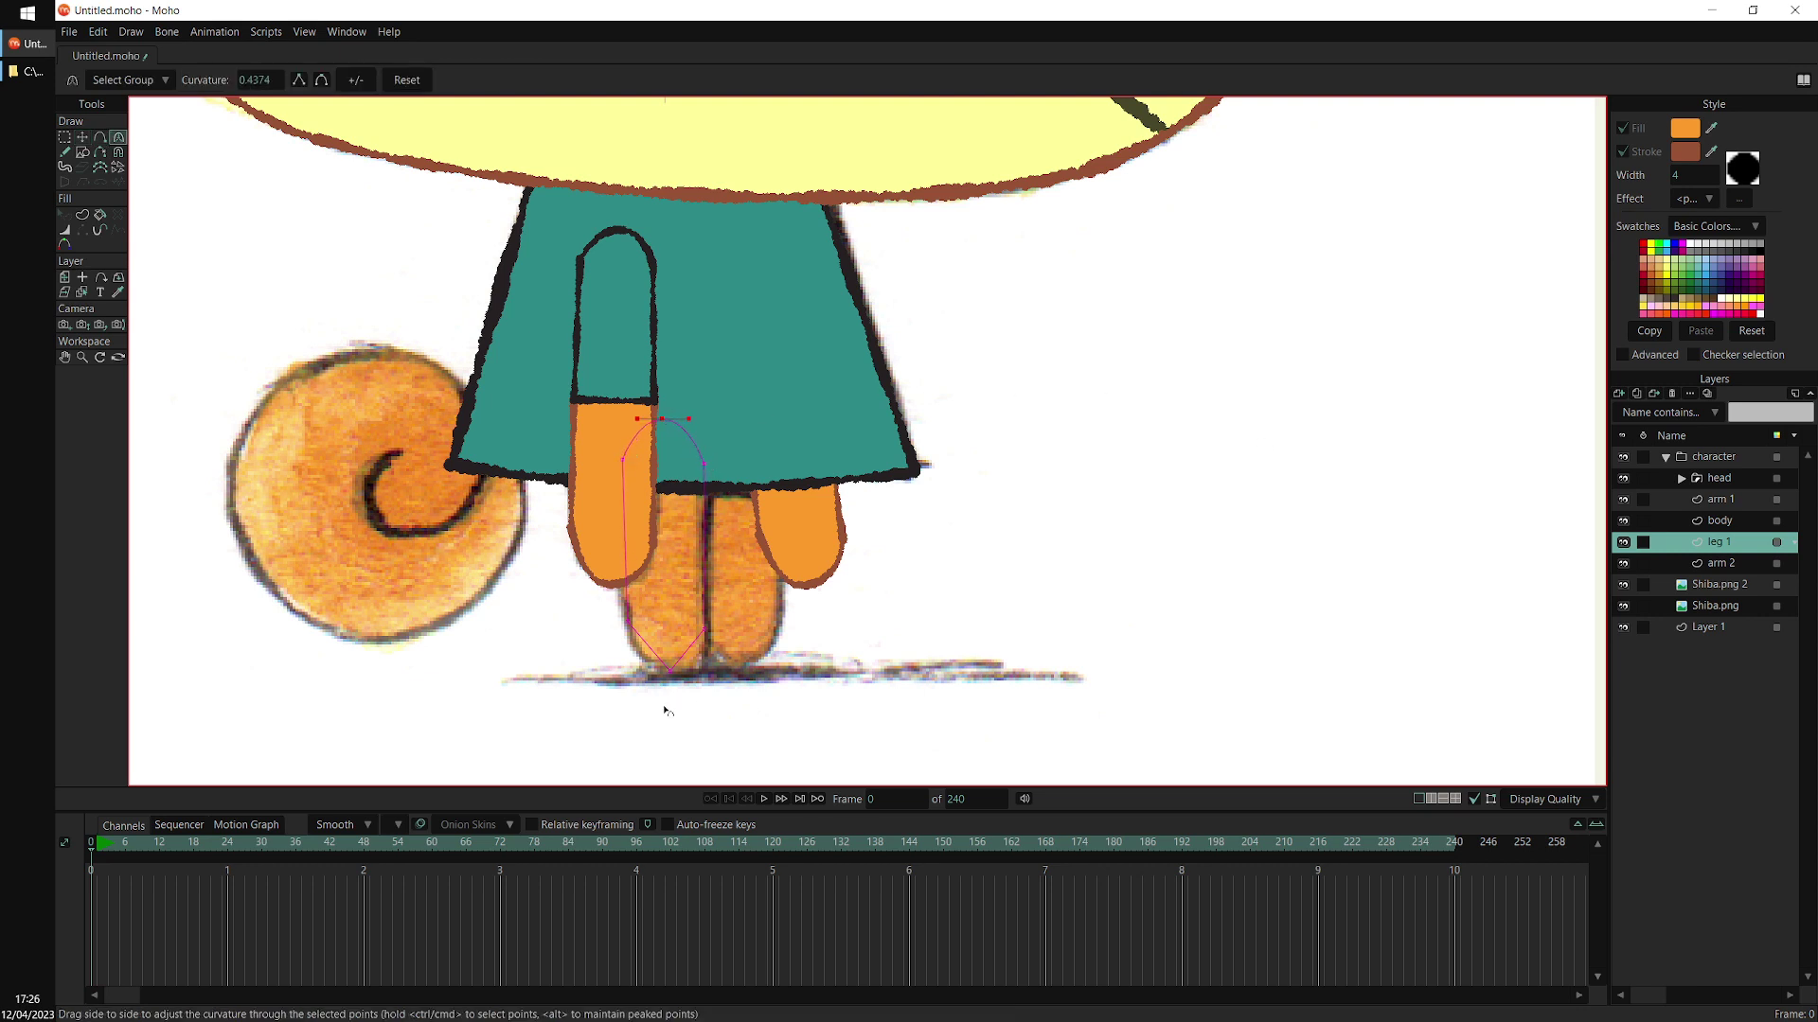
drag(667, 708, 1316, 571)
key(a)
click(625, 560)
click(704, 565)
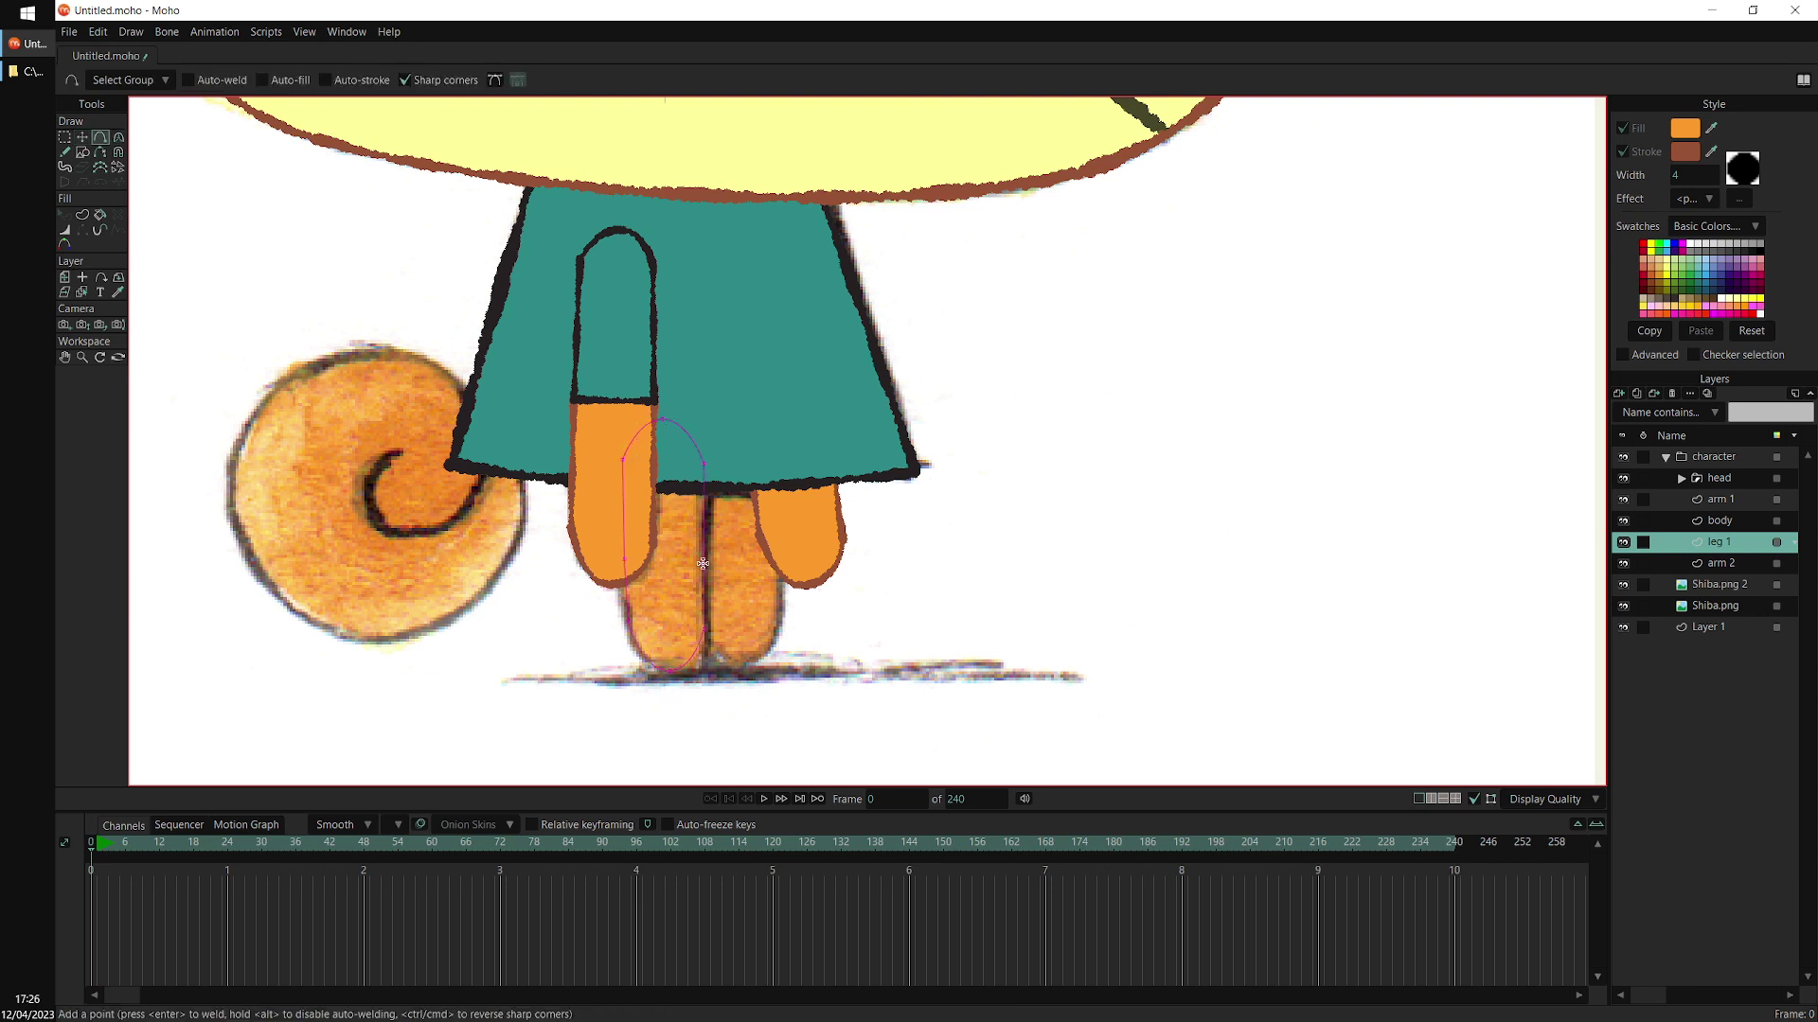
key(c)
drag(625, 559, 1172, 440)
scroll(1096, 436, down, 3)
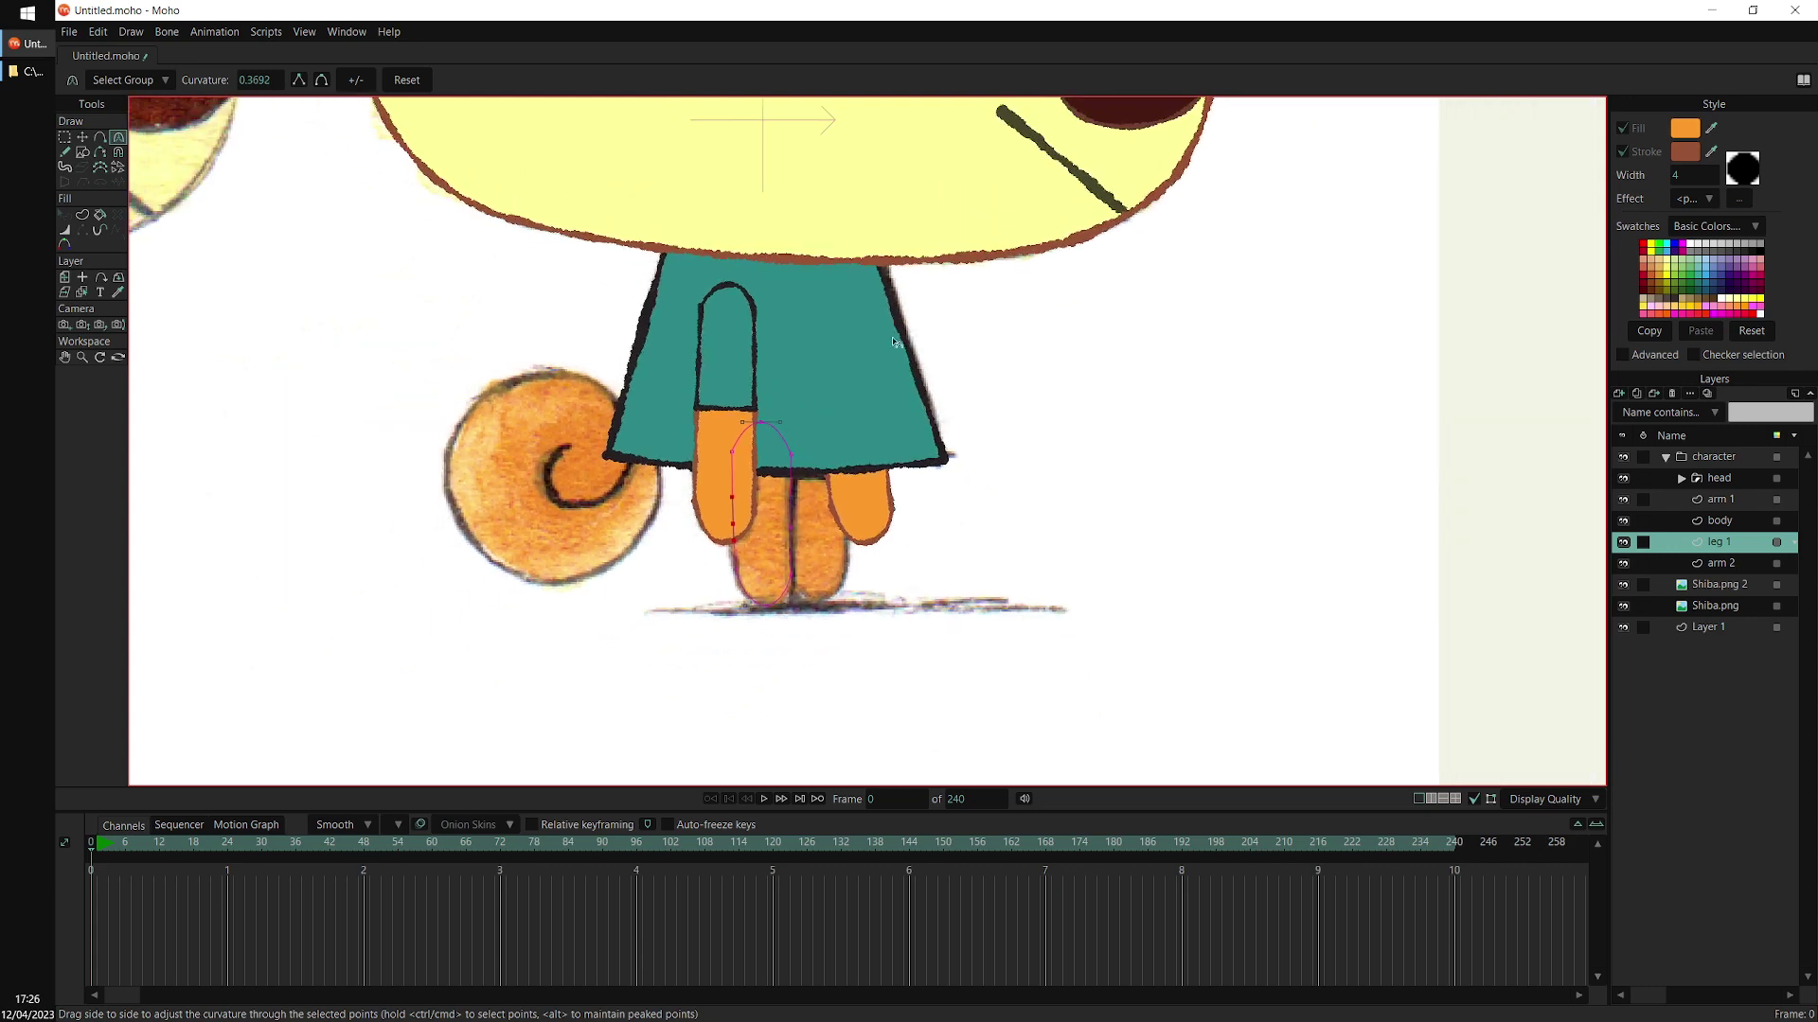
Create the leg 1 shape with an orange fill and brown stroke, and check its side point
key(u)
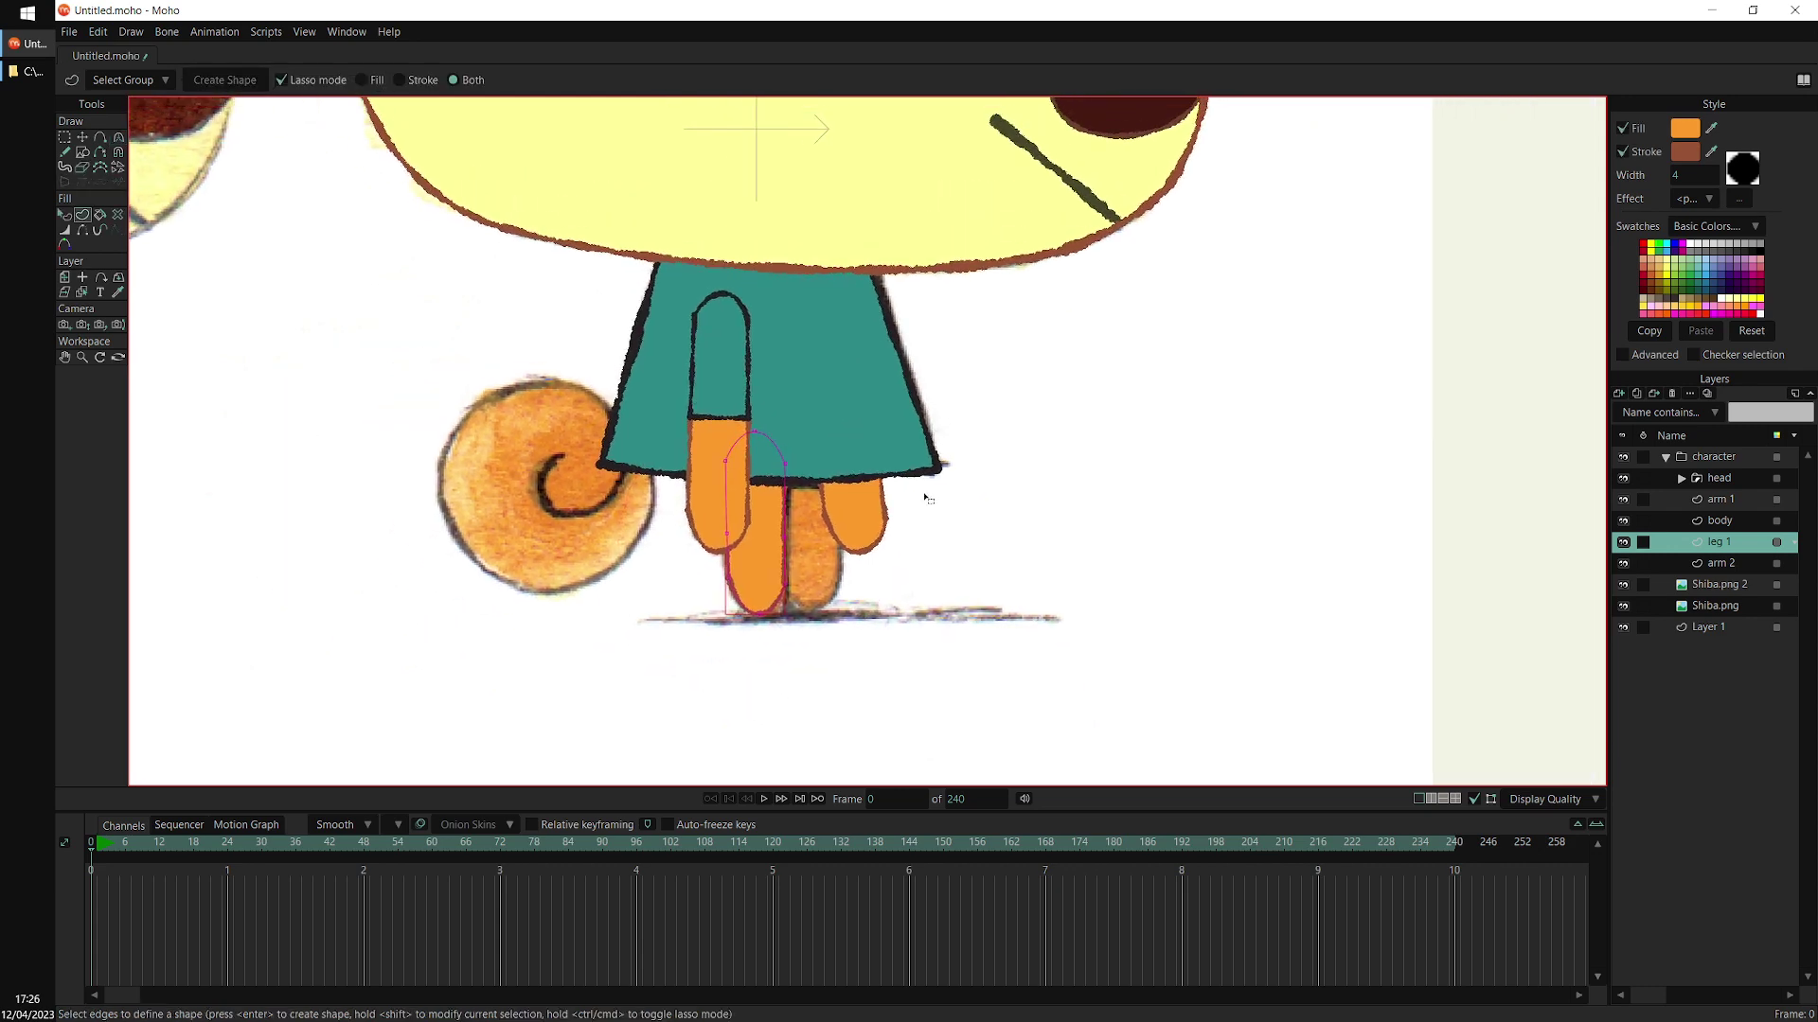
key(t)
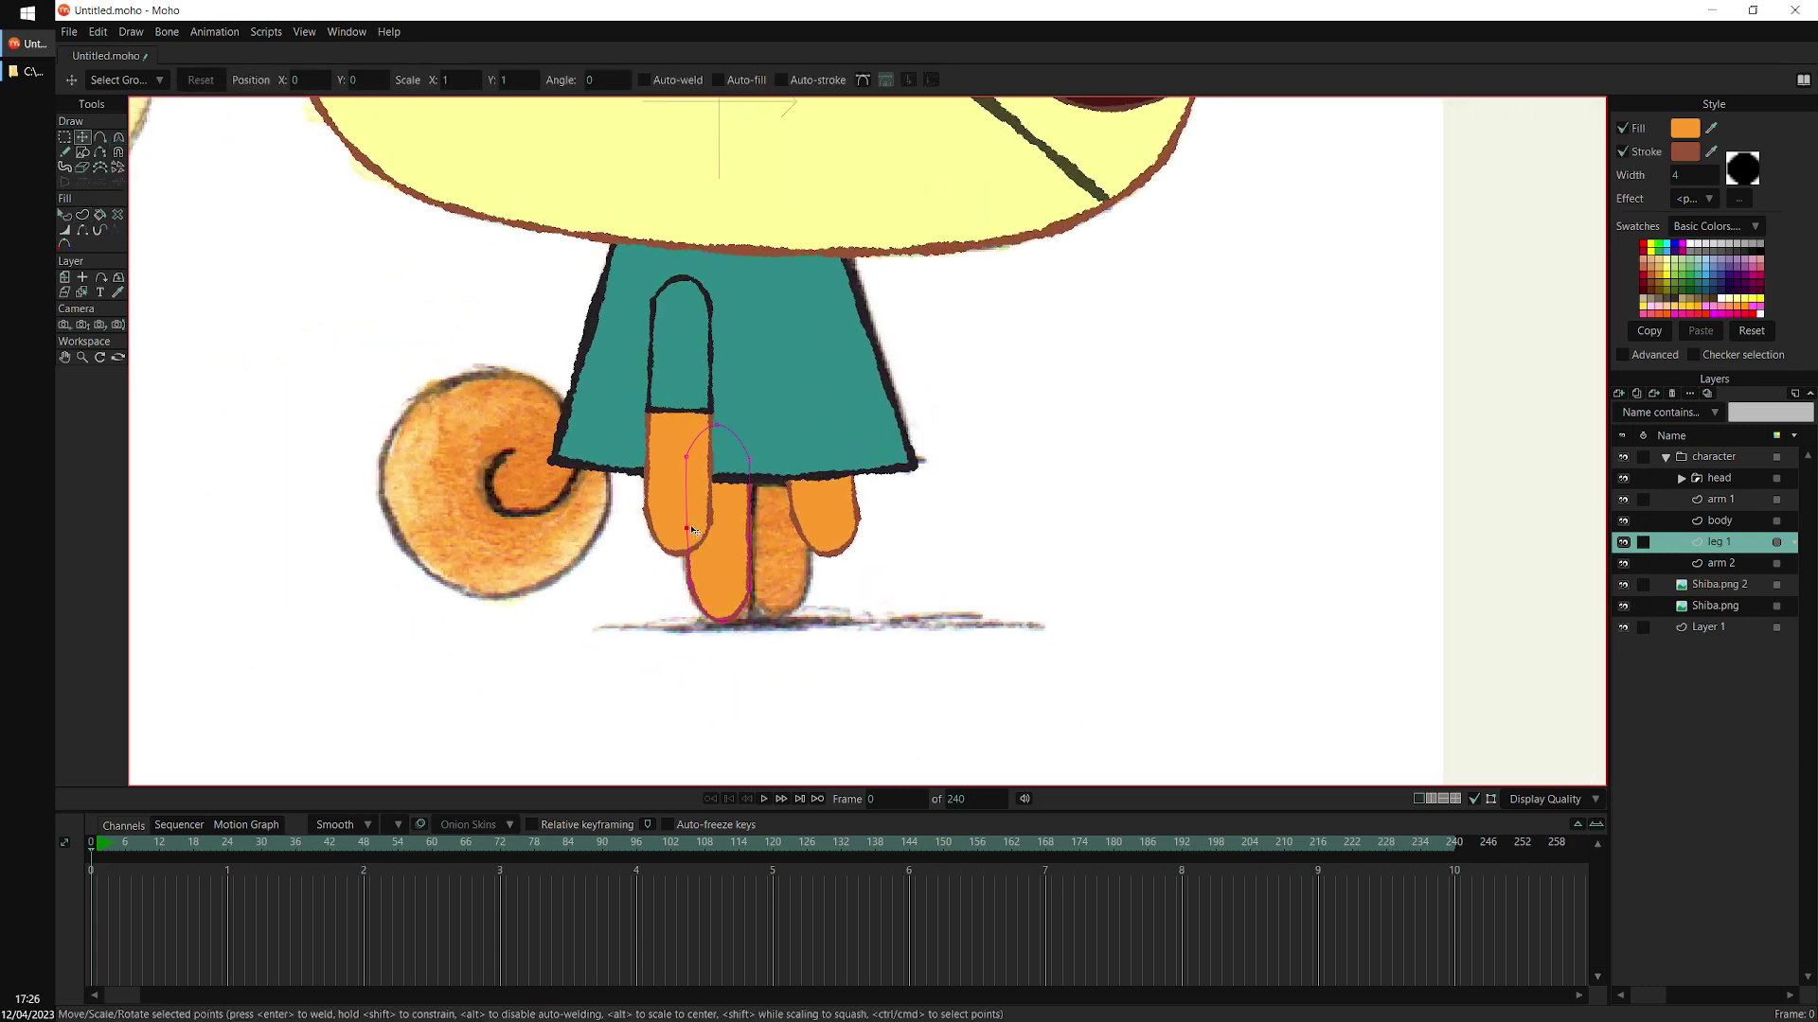
click(688, 525)
Duplicate leg 1 as leg 2, offset the copy to the right, and place its layer below leg 1
click(1637, 393)
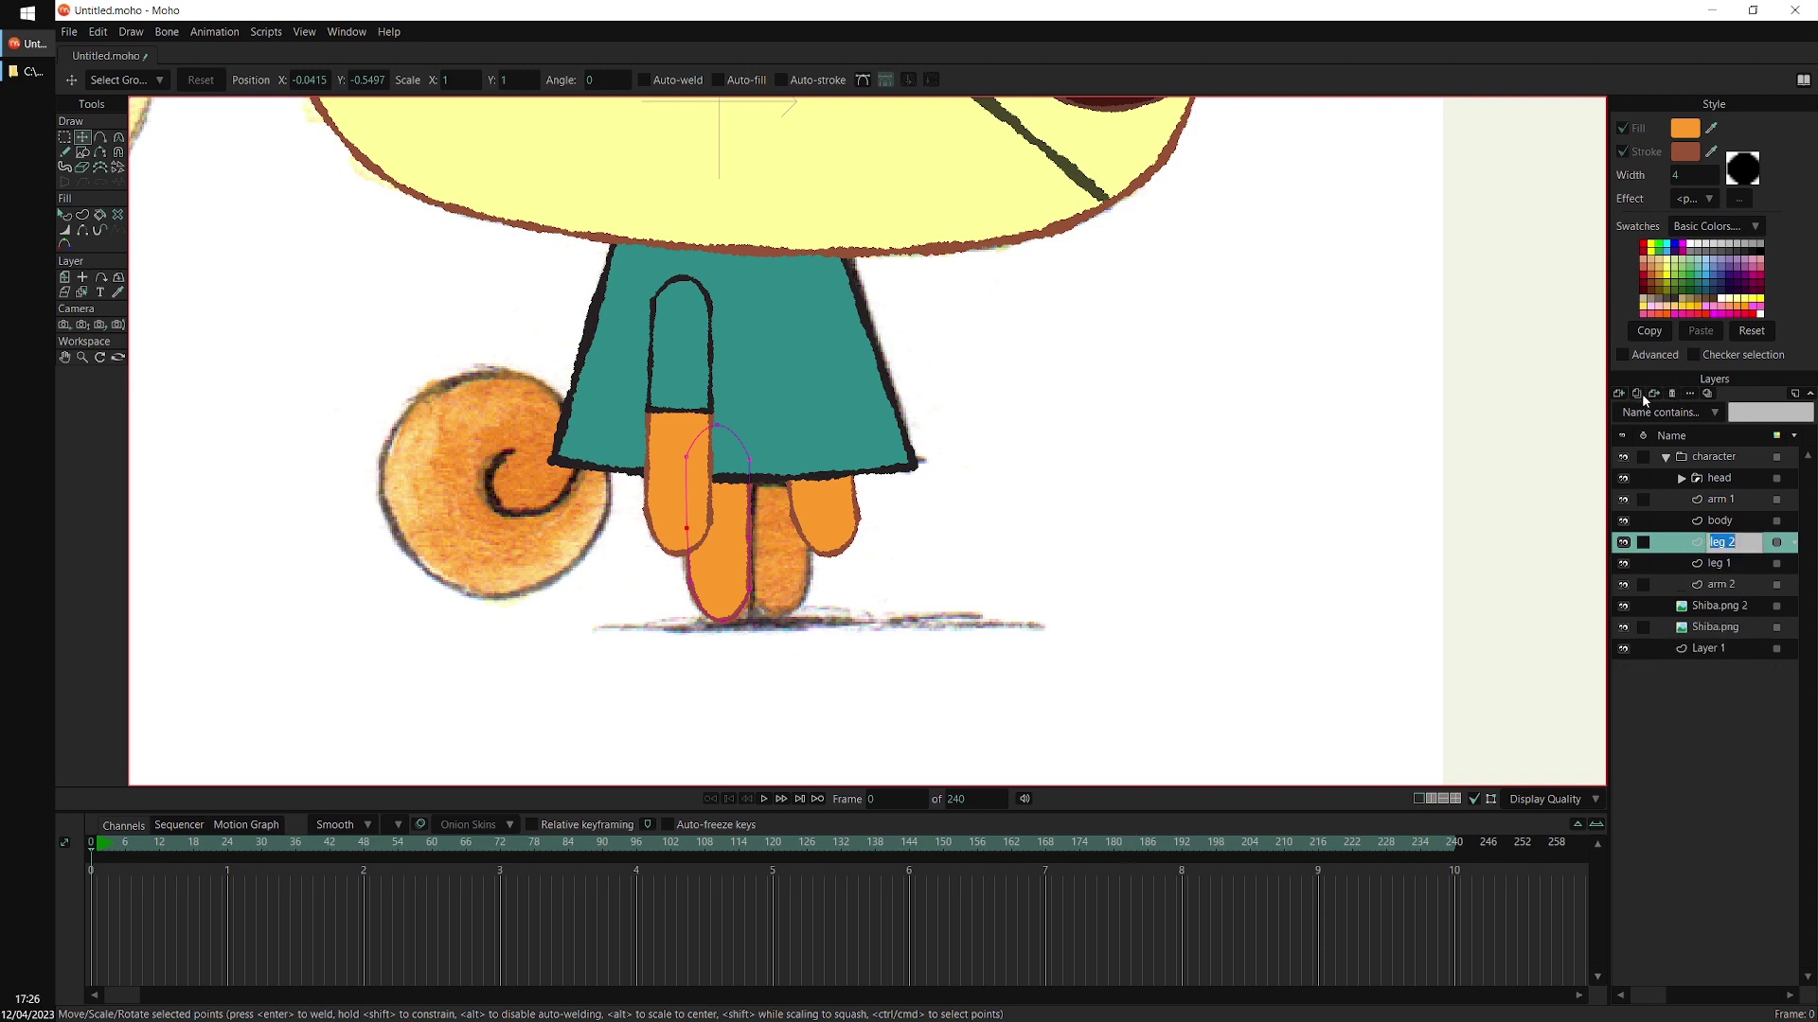
drag(958, 658, 1025, 659)
scroll(1023, 657, up, 1)
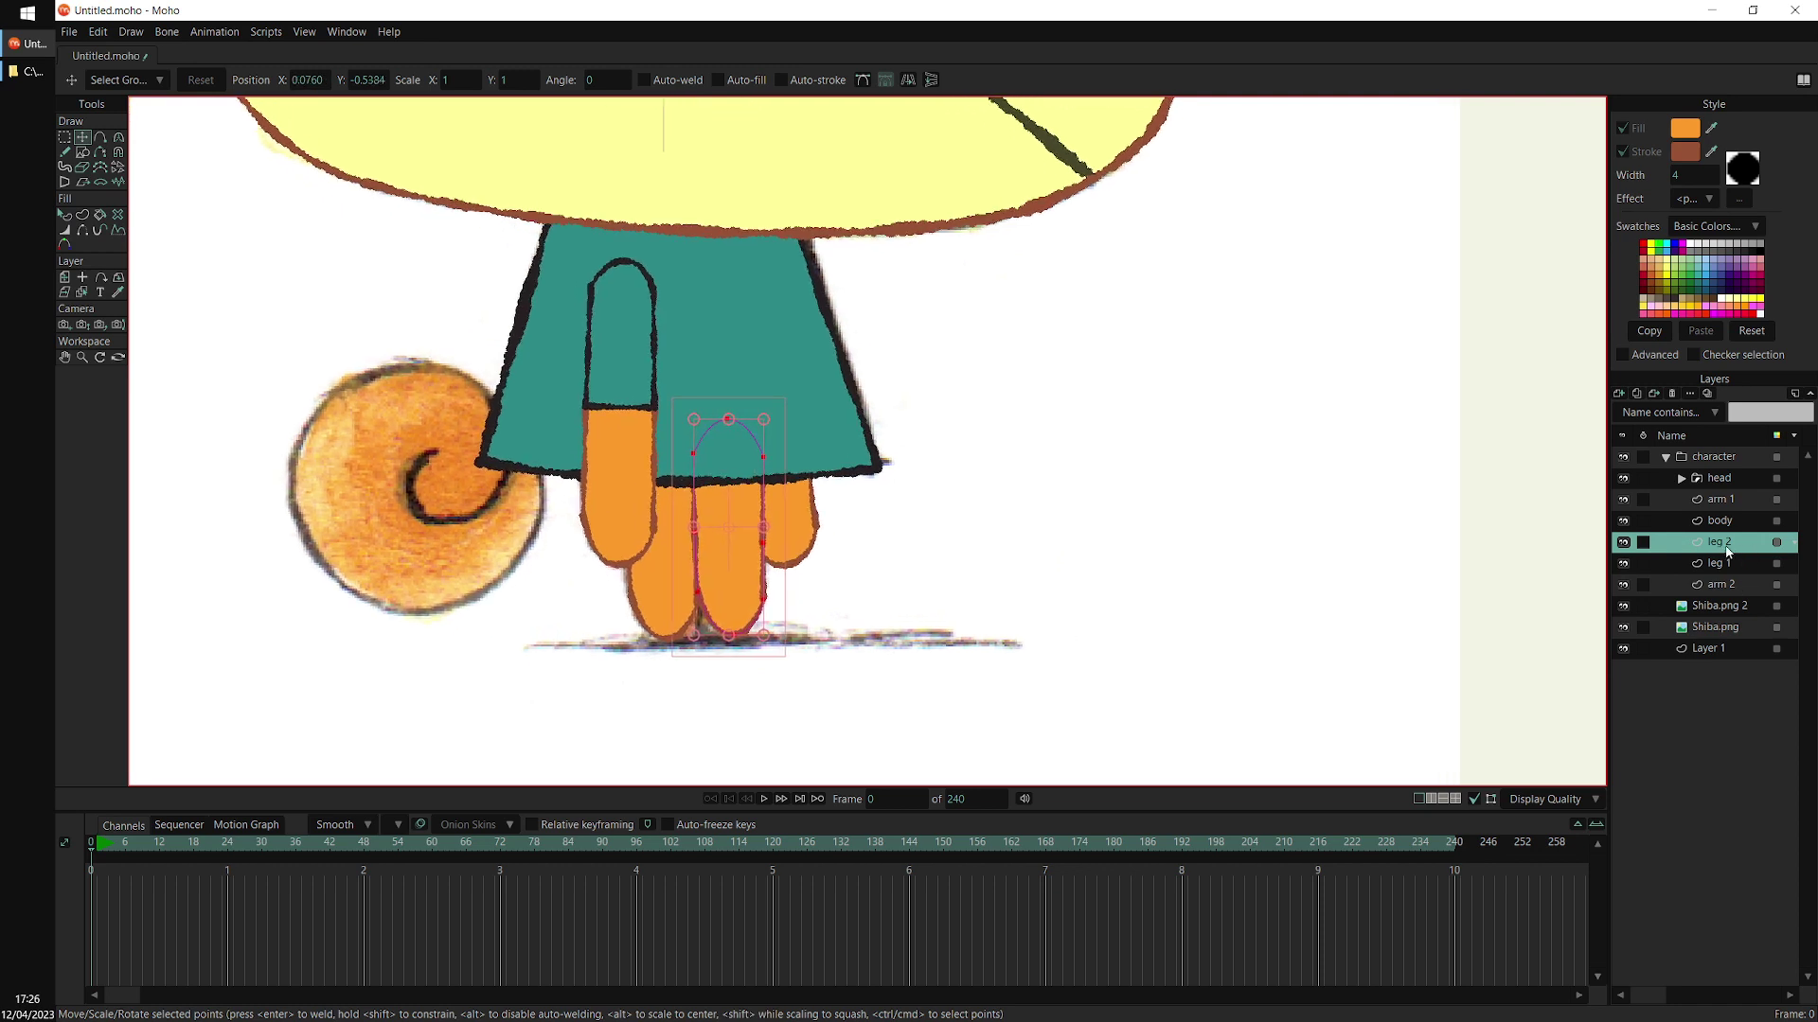
drag(1736, 559, 1735, 575)
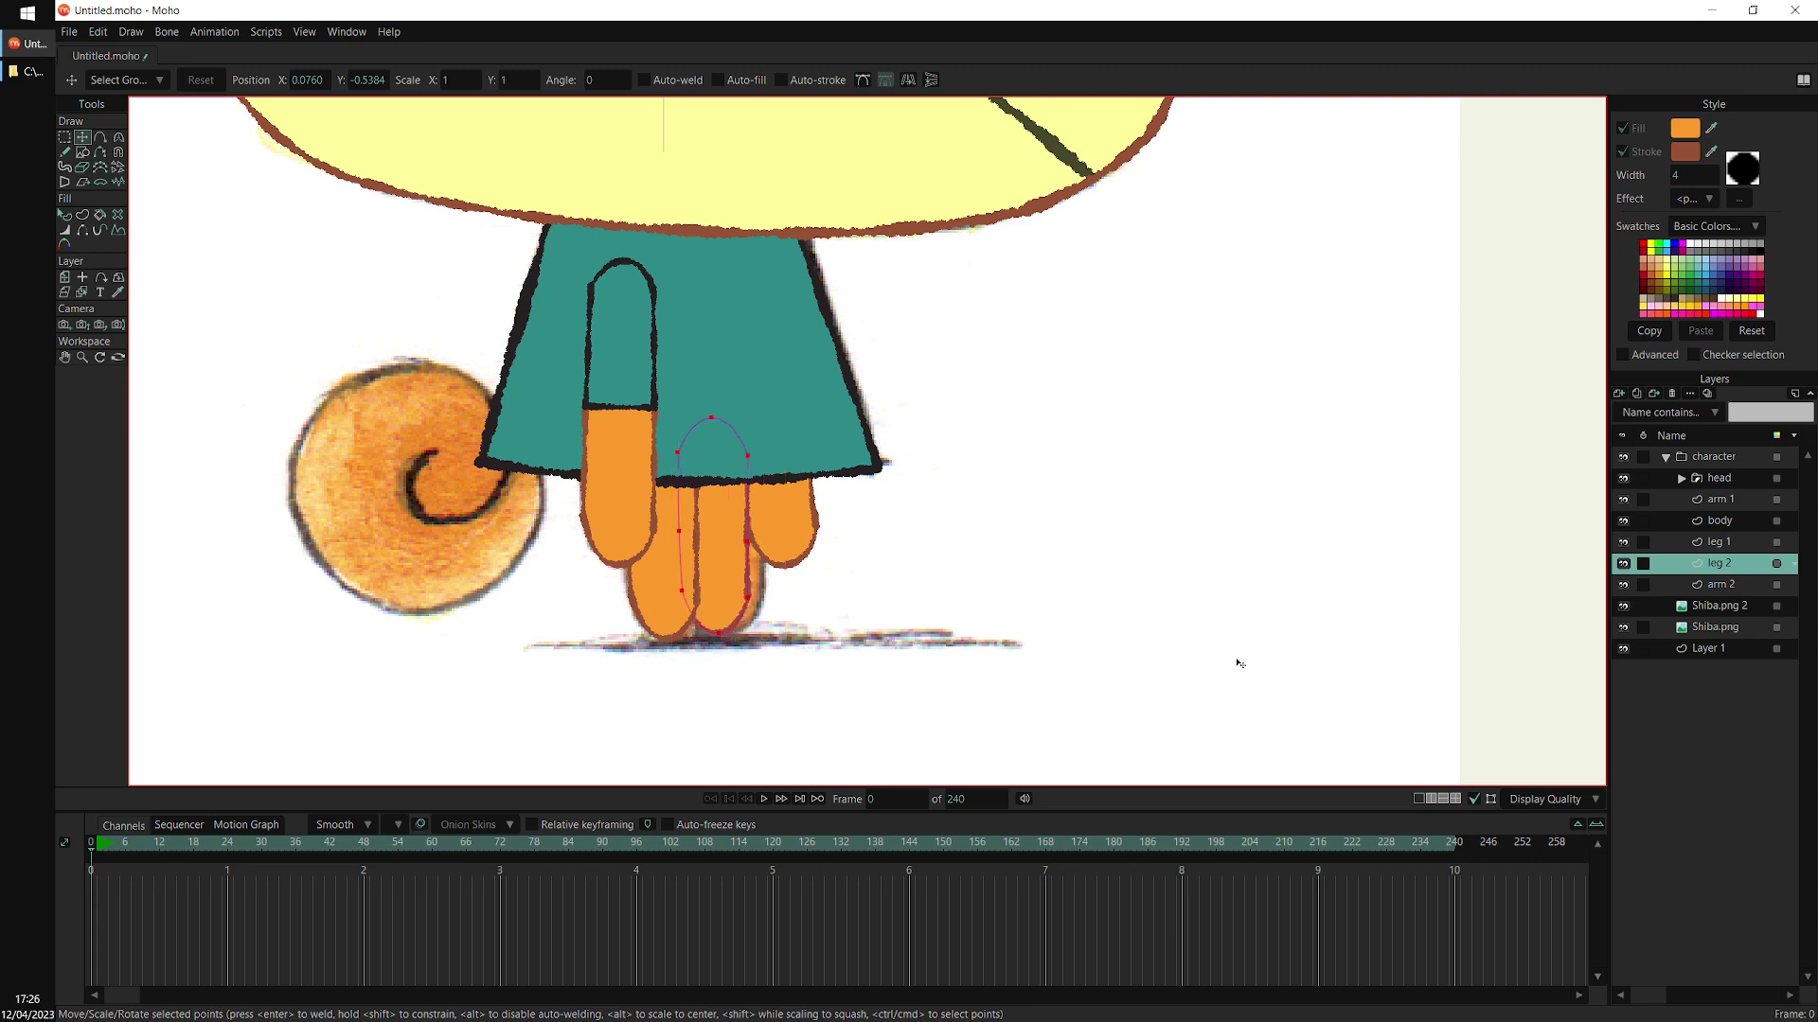
Fine-tune the leg 2 shape's position to match the right leg in the reference drawing
drag(1238, 661, 1242, 662)
scroll(909, 594, up, 3)
drag(1055, 594, 1081, 595)
scroll(1079, 595, down, 2)
drag(890, 585, 985, 603)
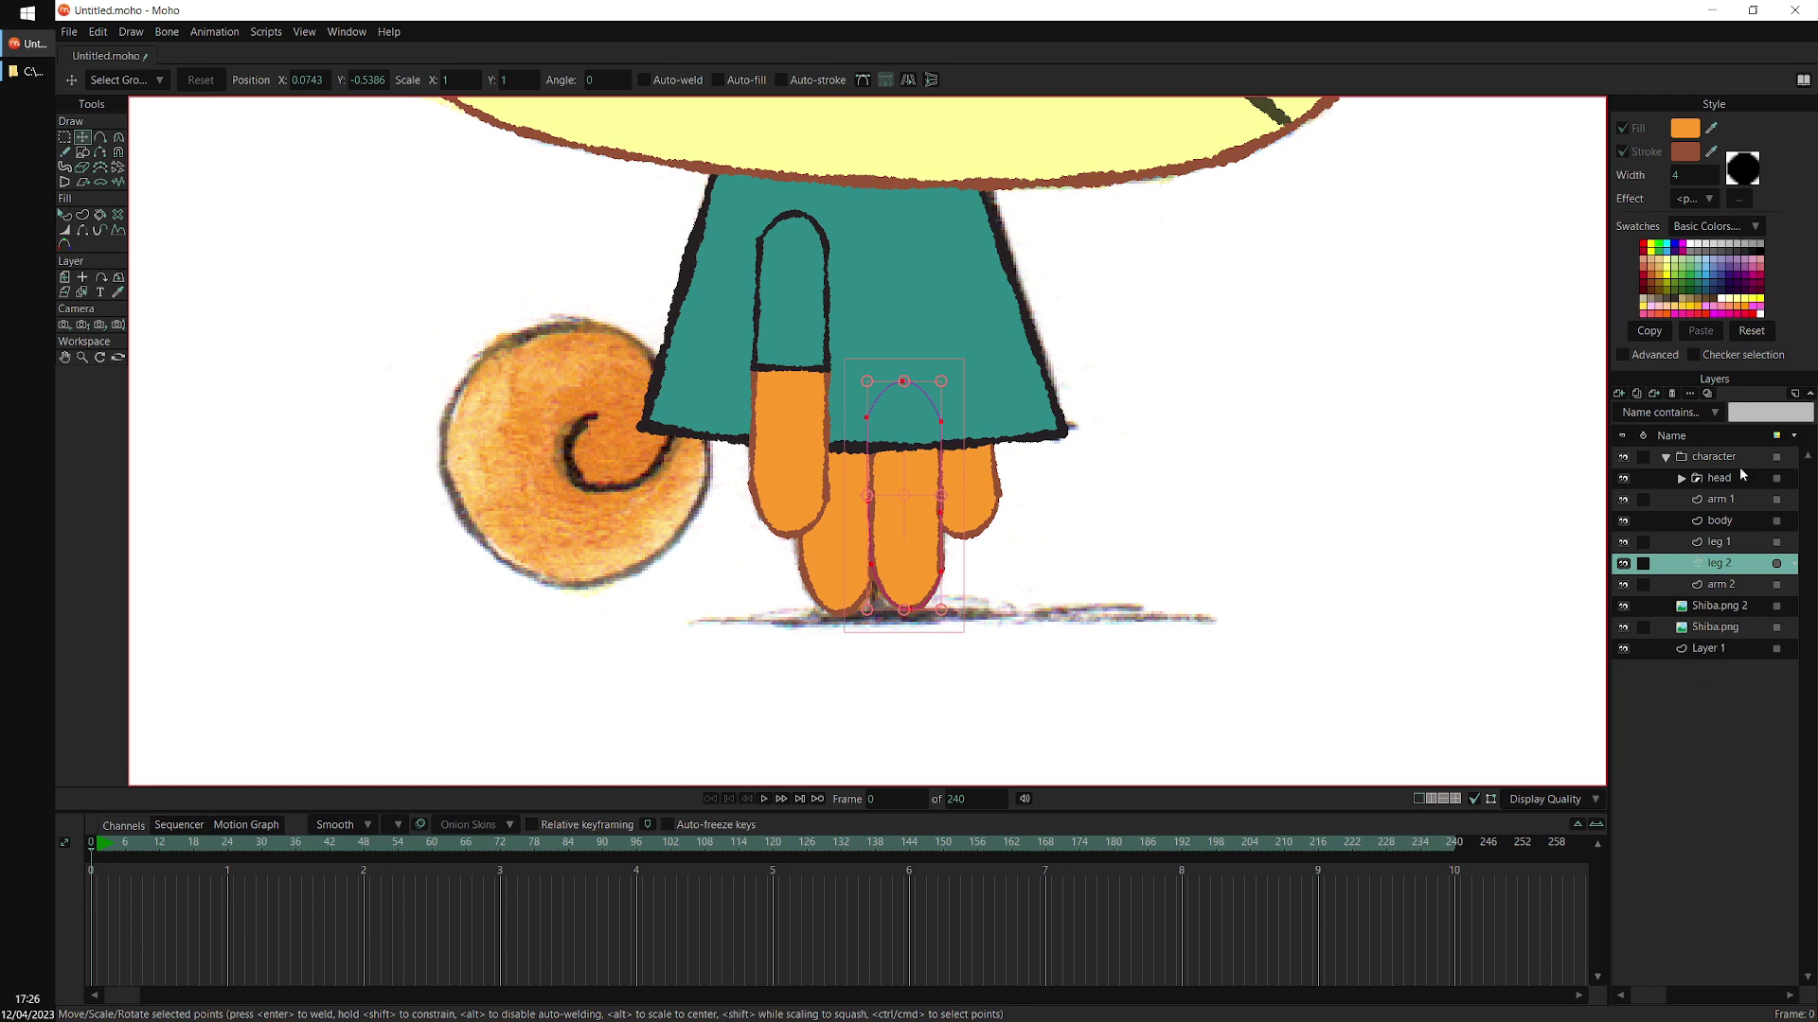
Add a vector layer directly above leg 1 and name it "tail"
click(1726, 543)
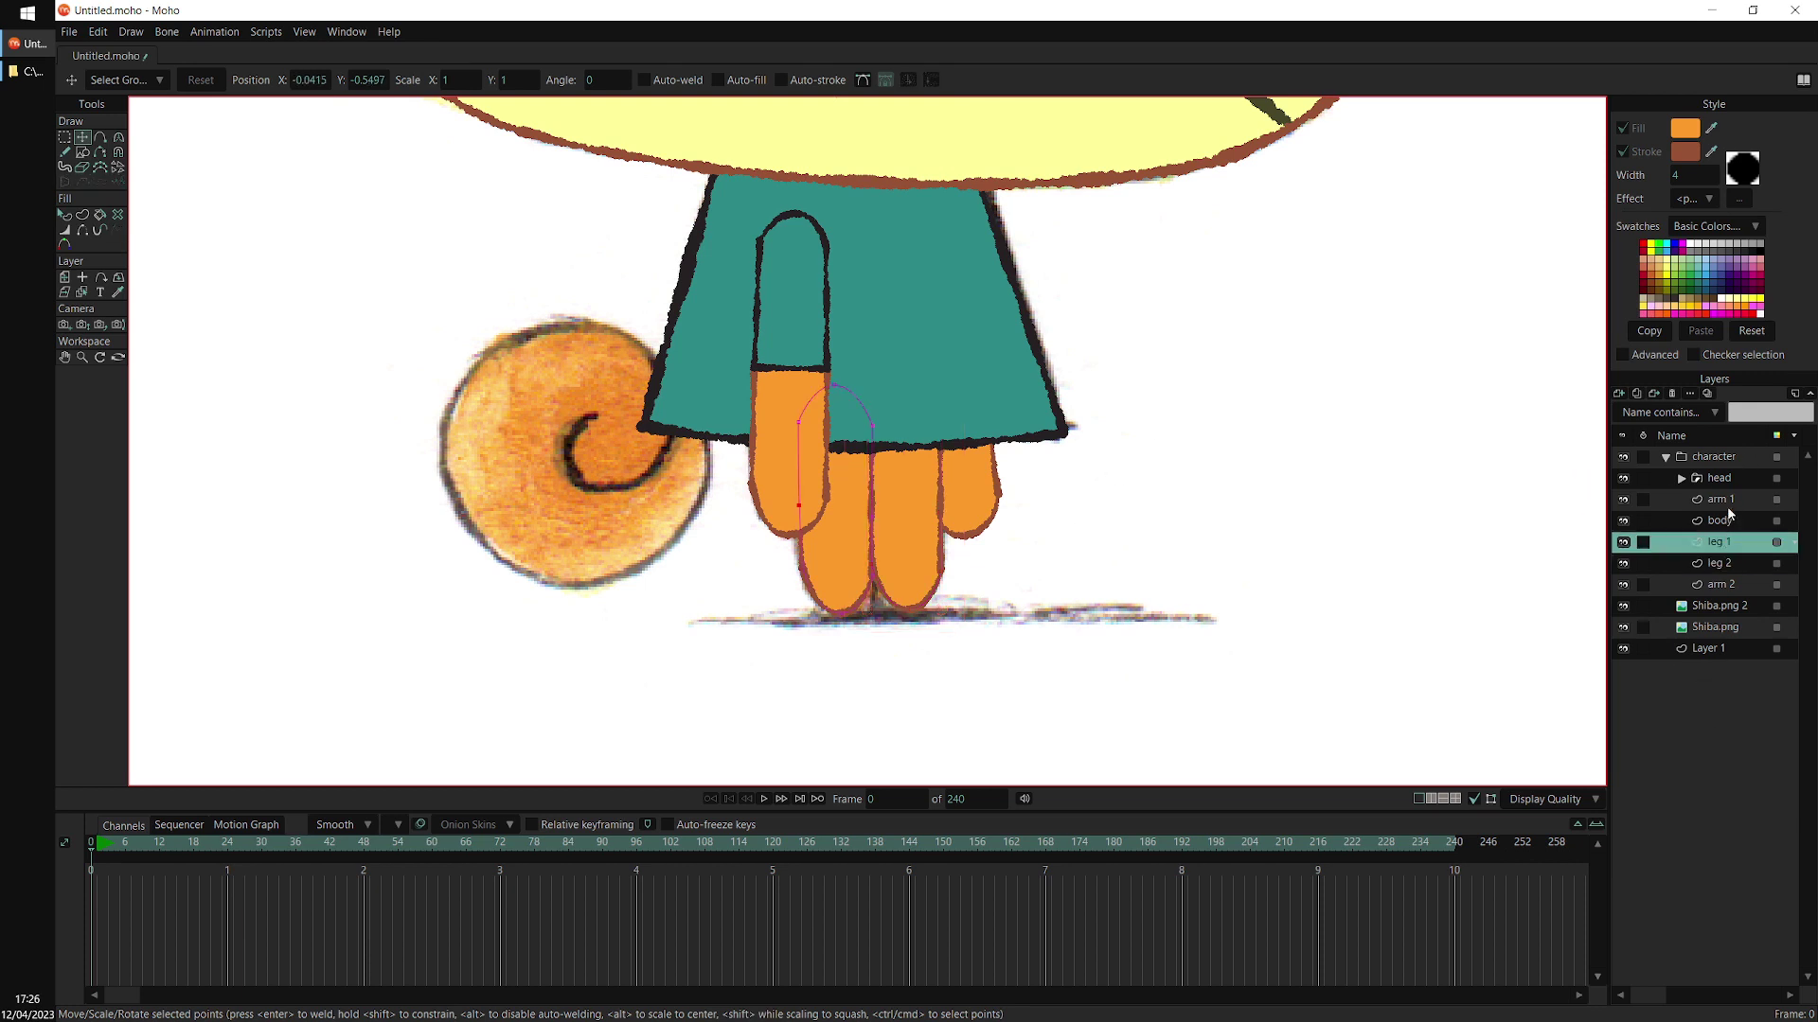
click(1619, 393)
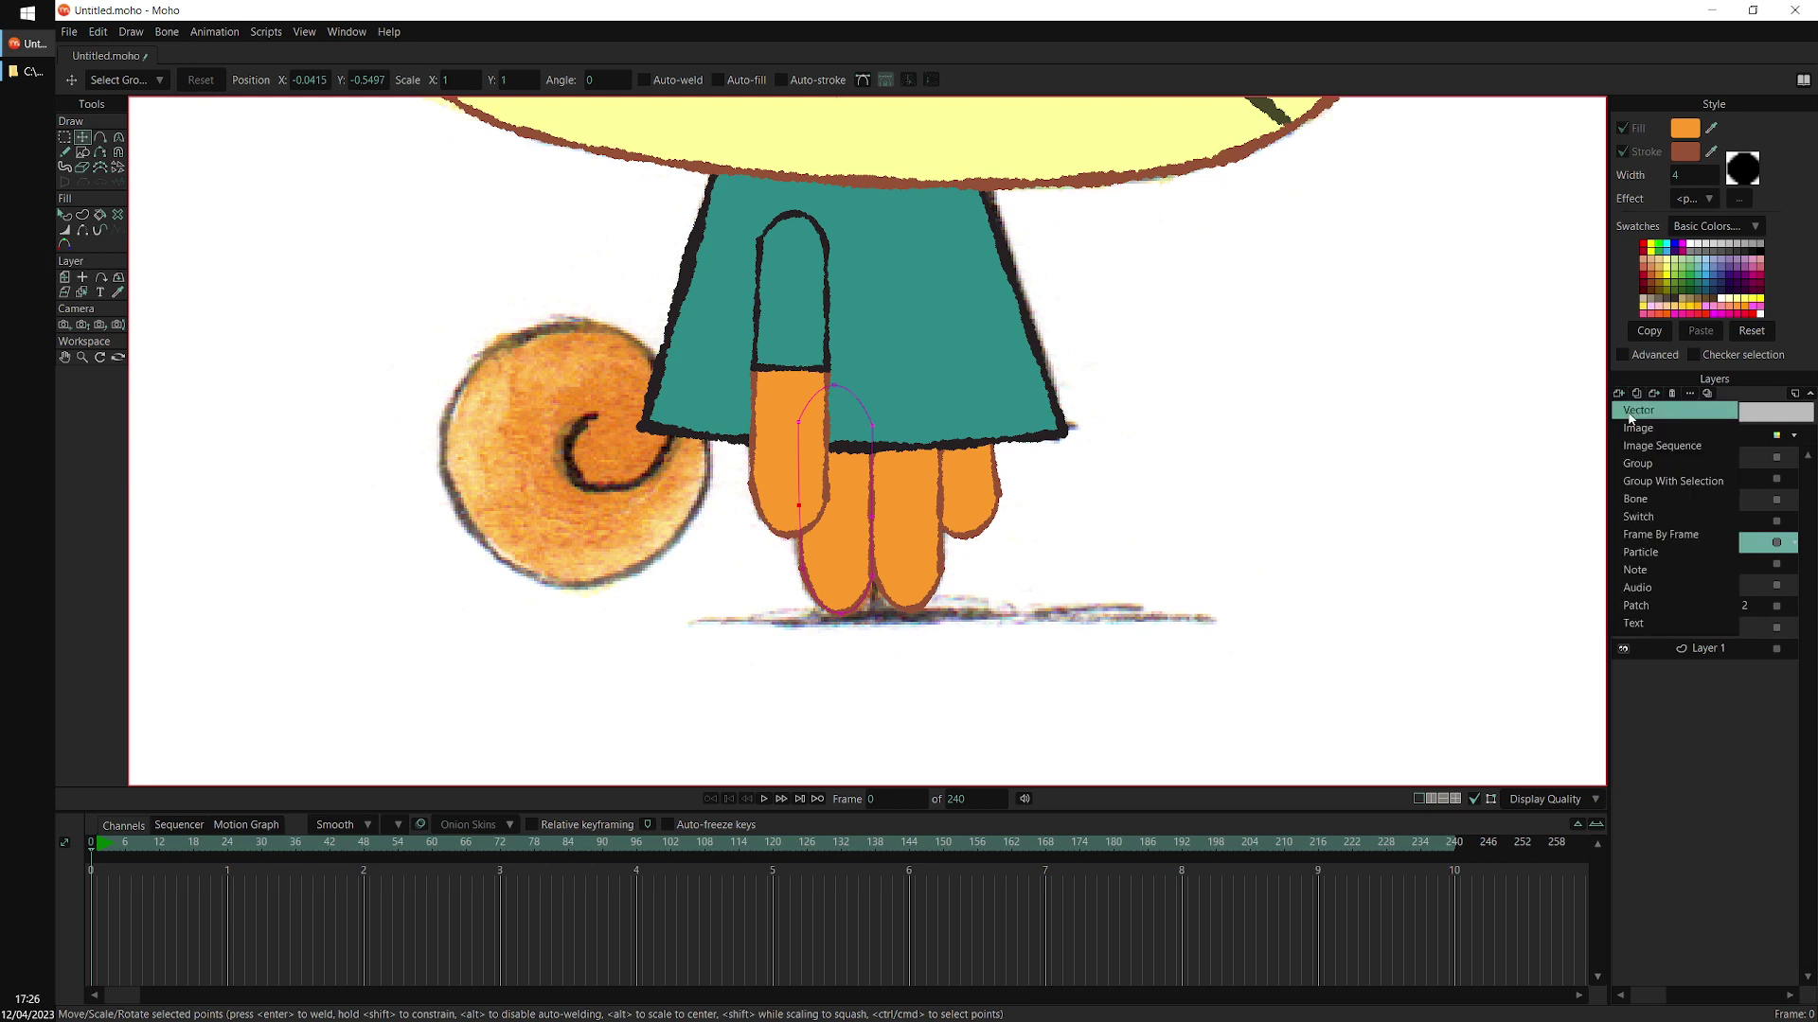
click(1633, 416)
click(1734, 546)
double_click(1733, 545)
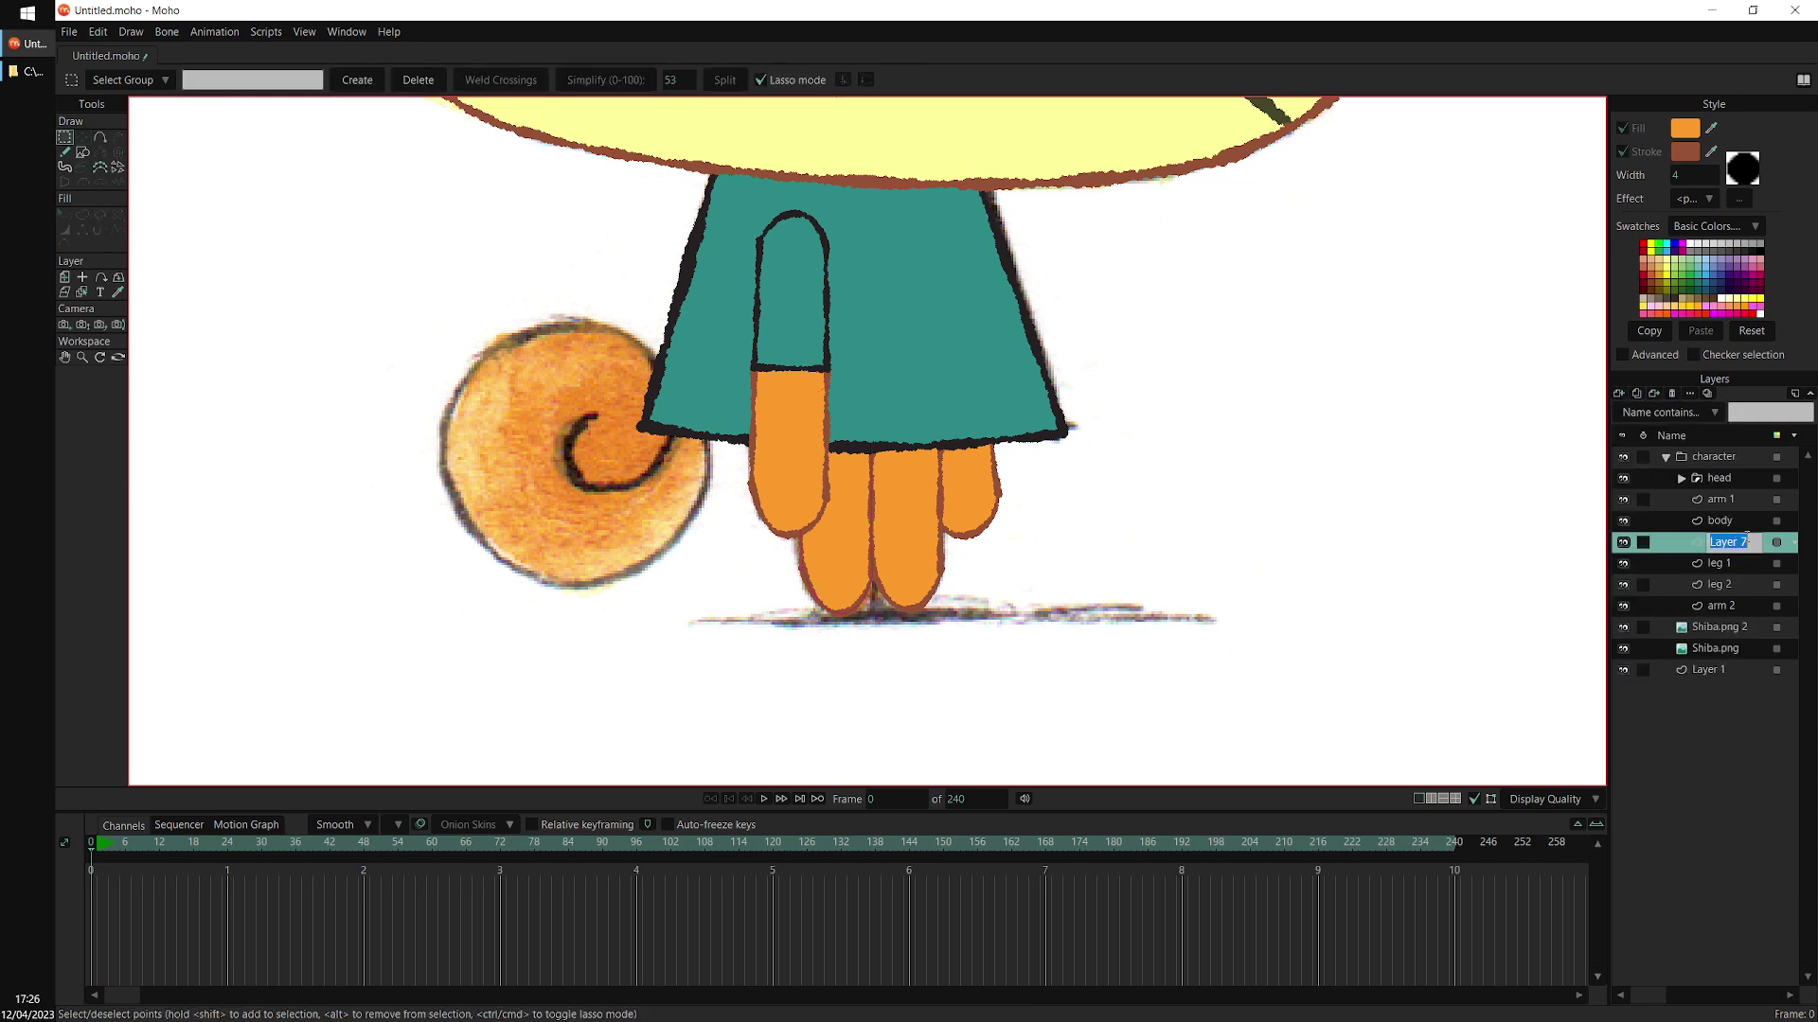
text(tail)
key(Return)
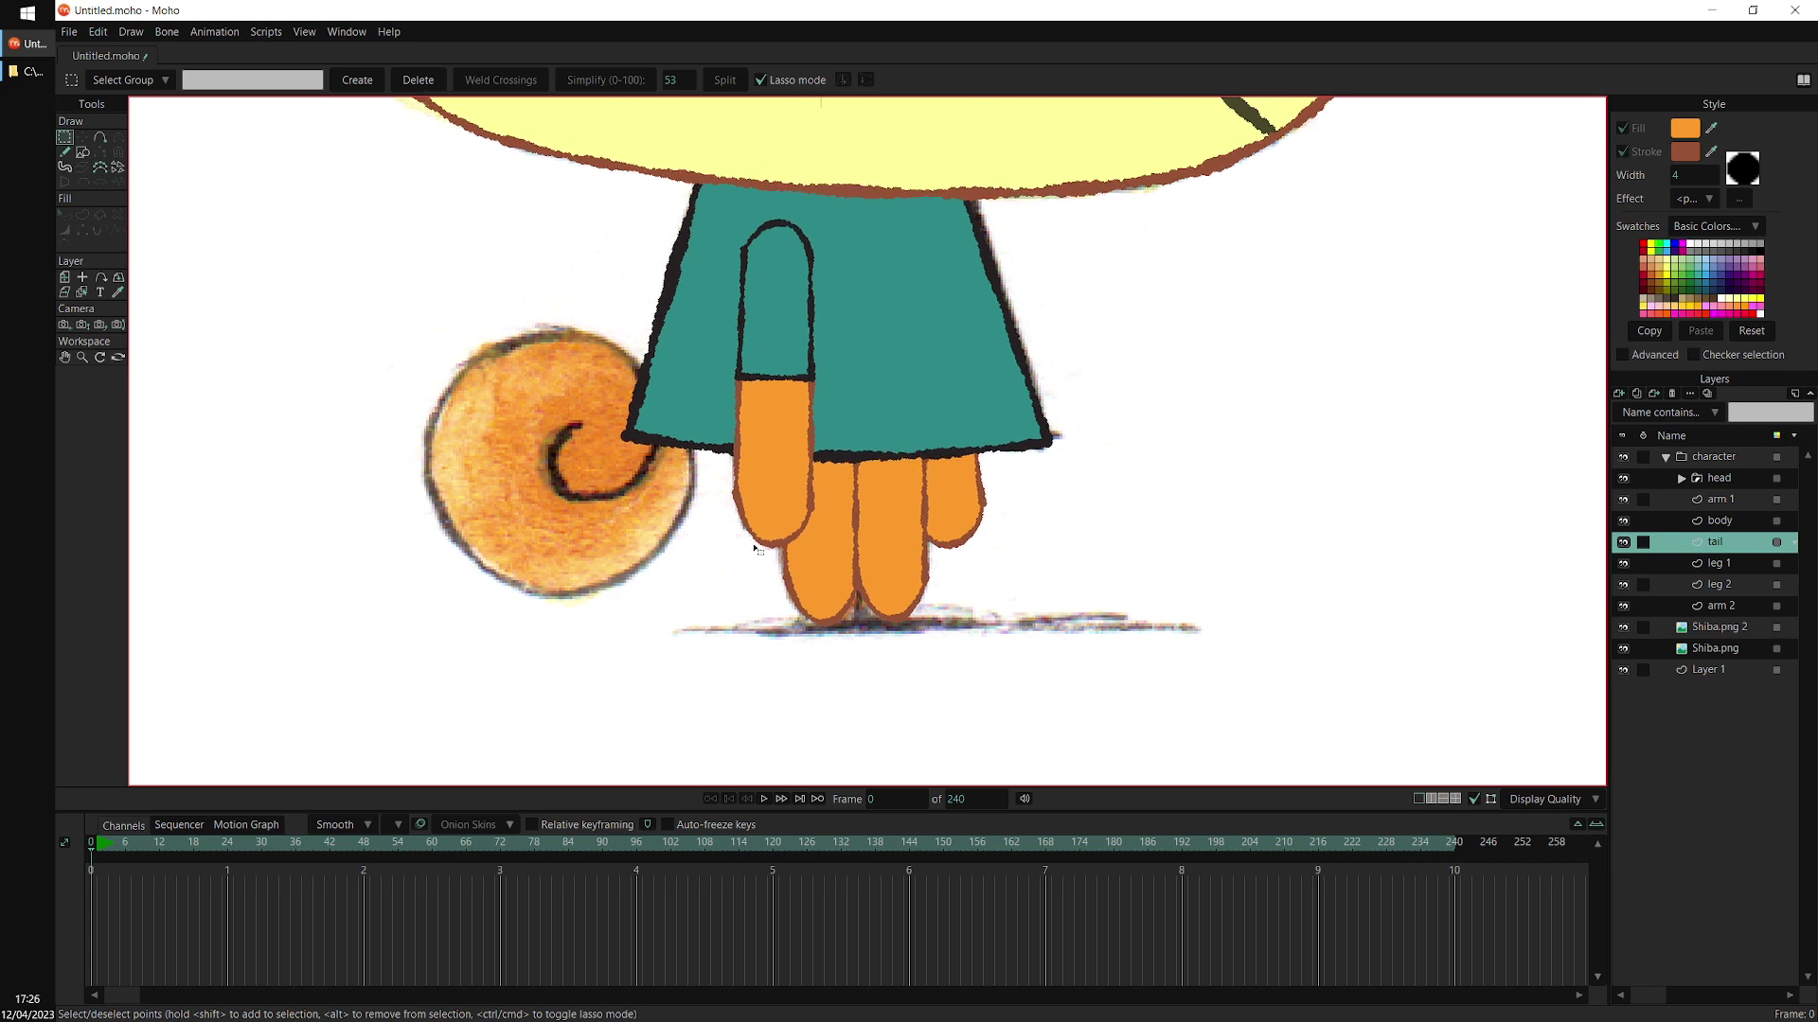
Draw an orange circle with a brown outline over the reference tail and thicken its line width to 126 percent
click(85, 153)
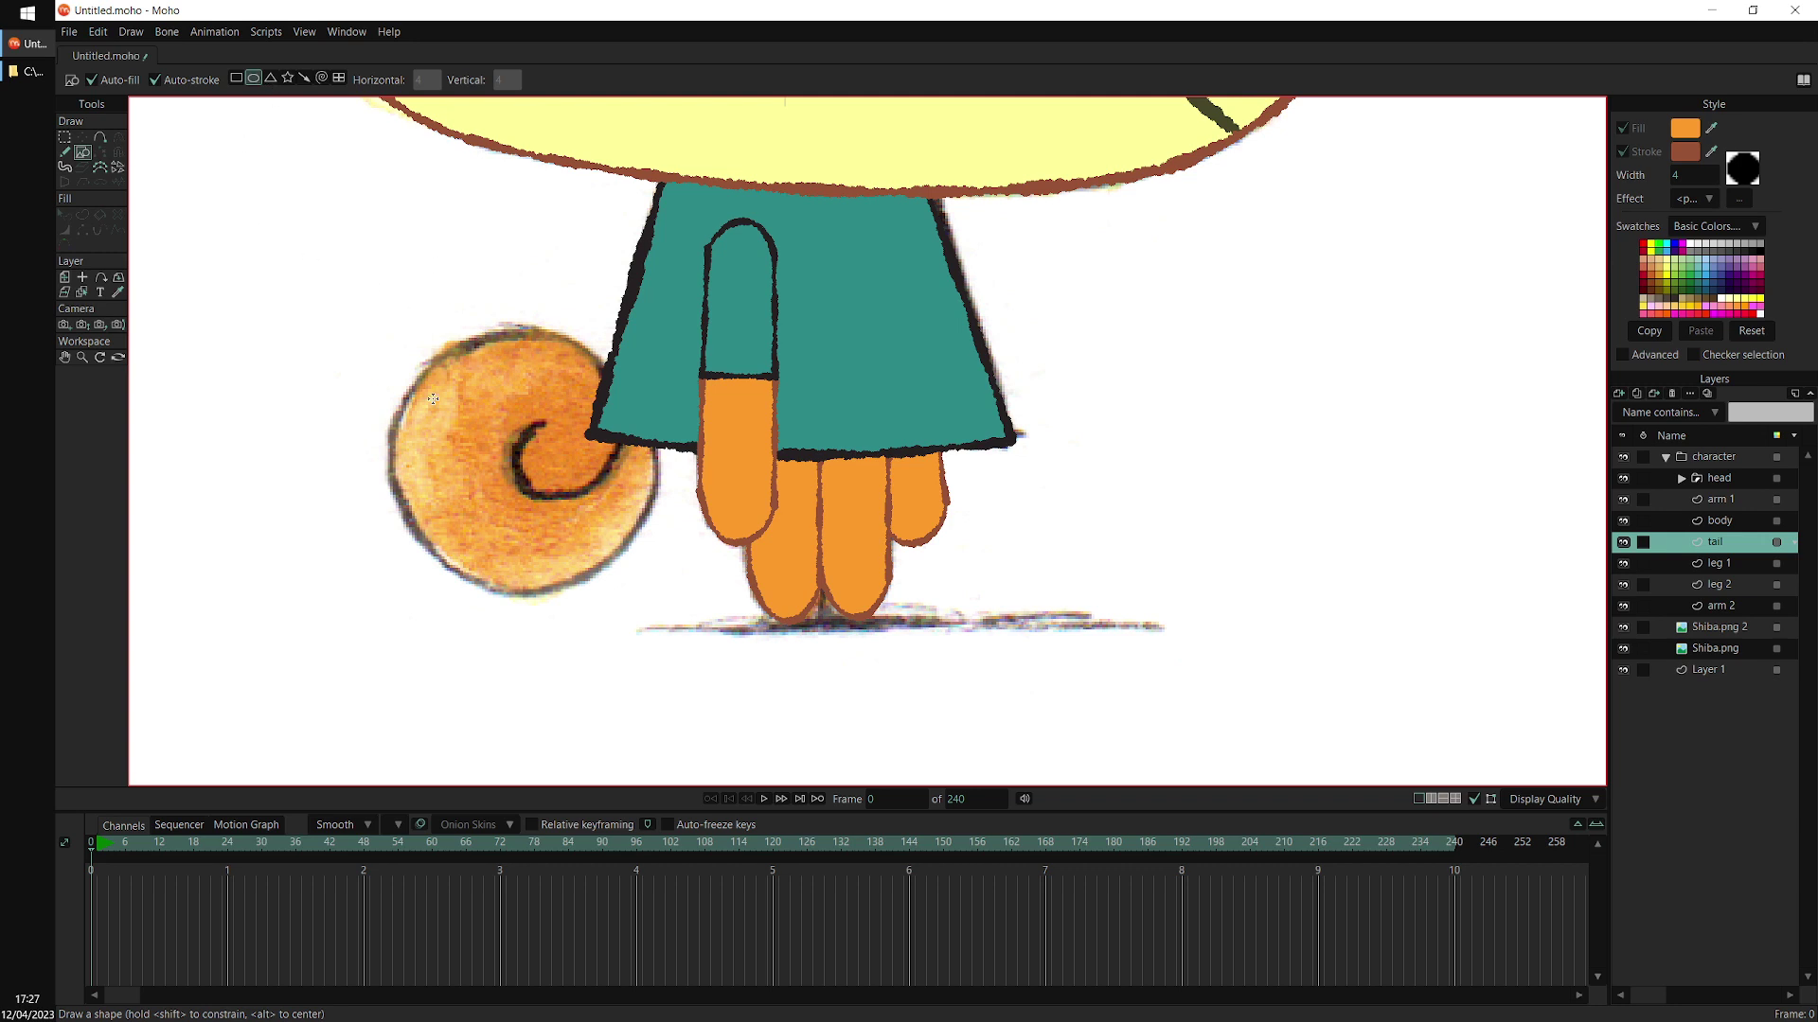
drag(391, 337, 653, 598)
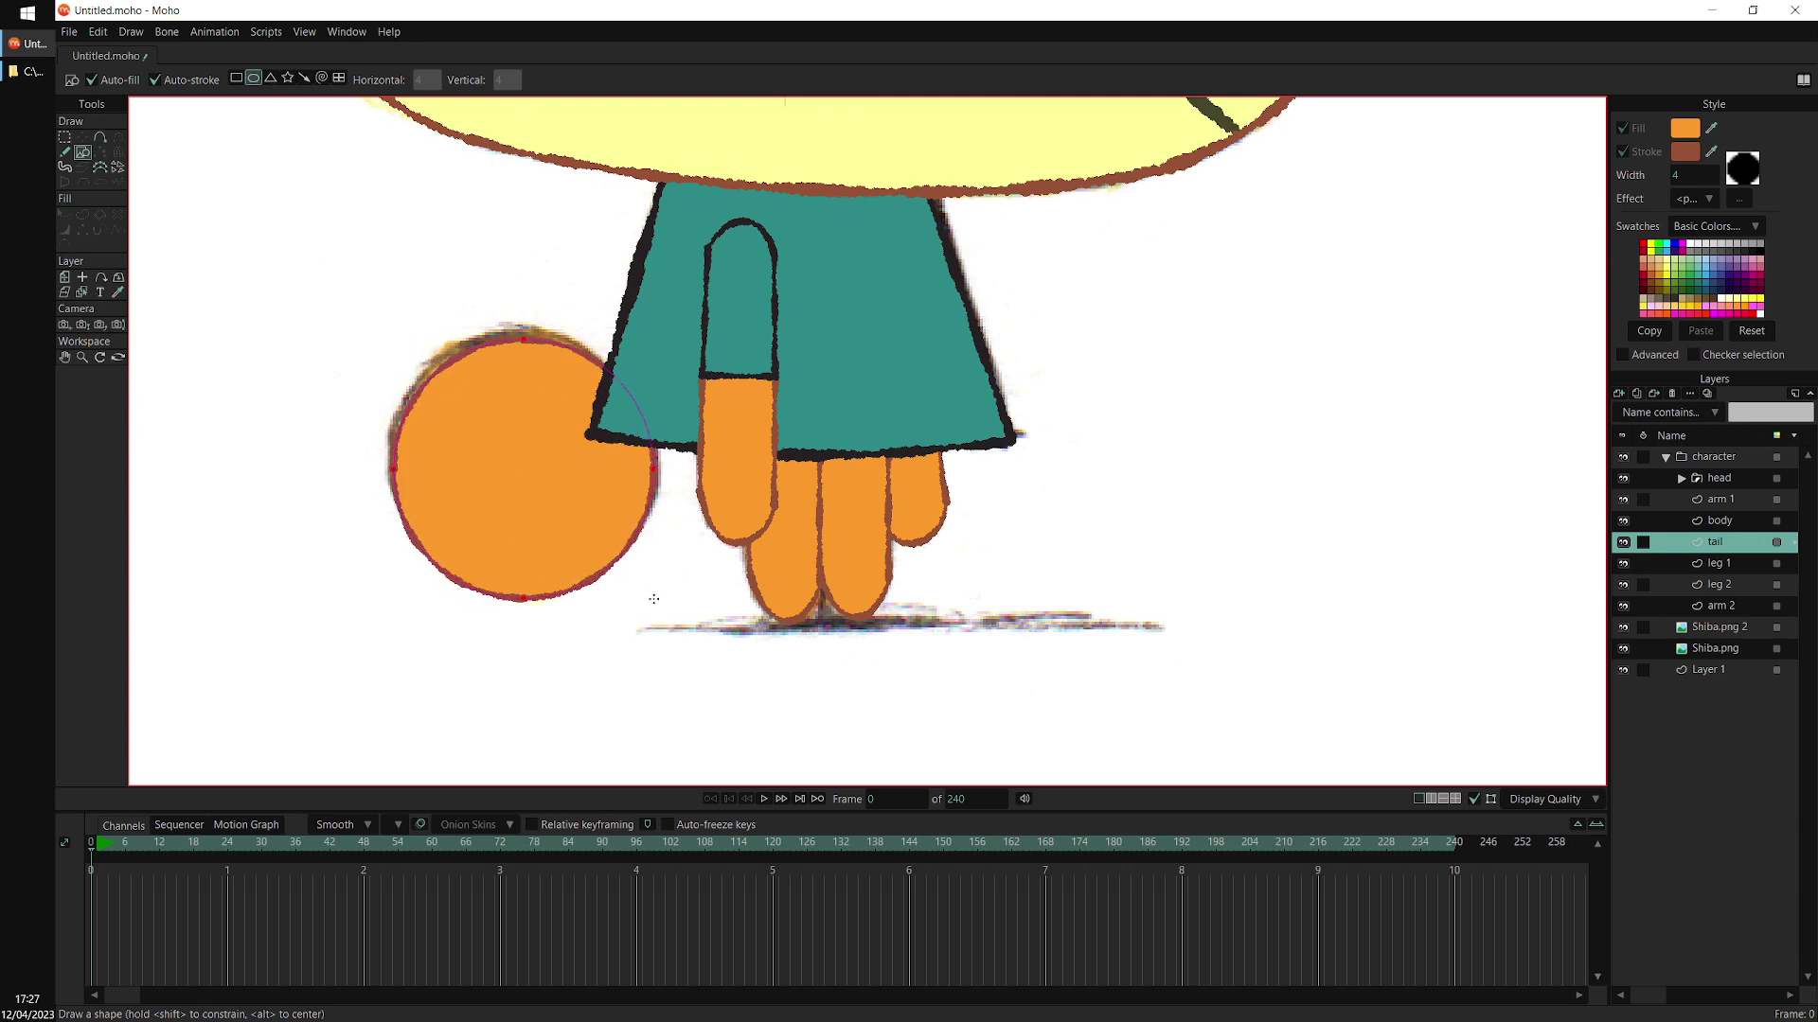
key(t)
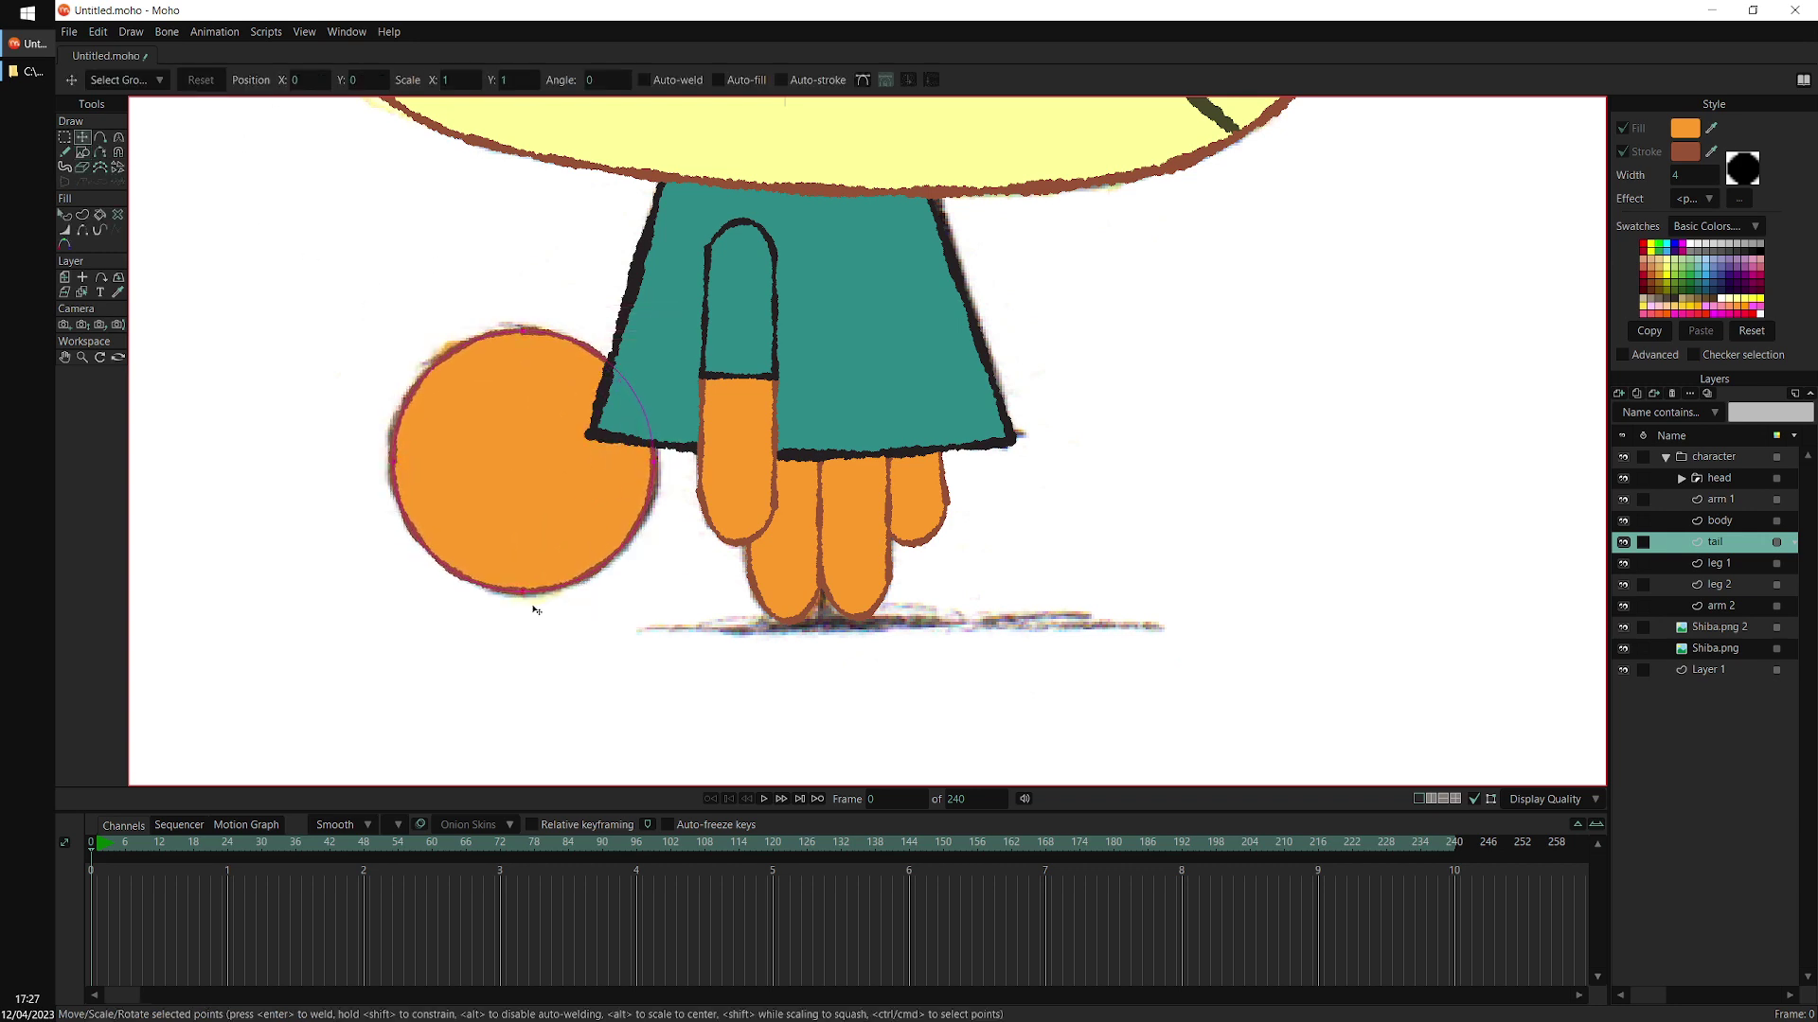
key(w)
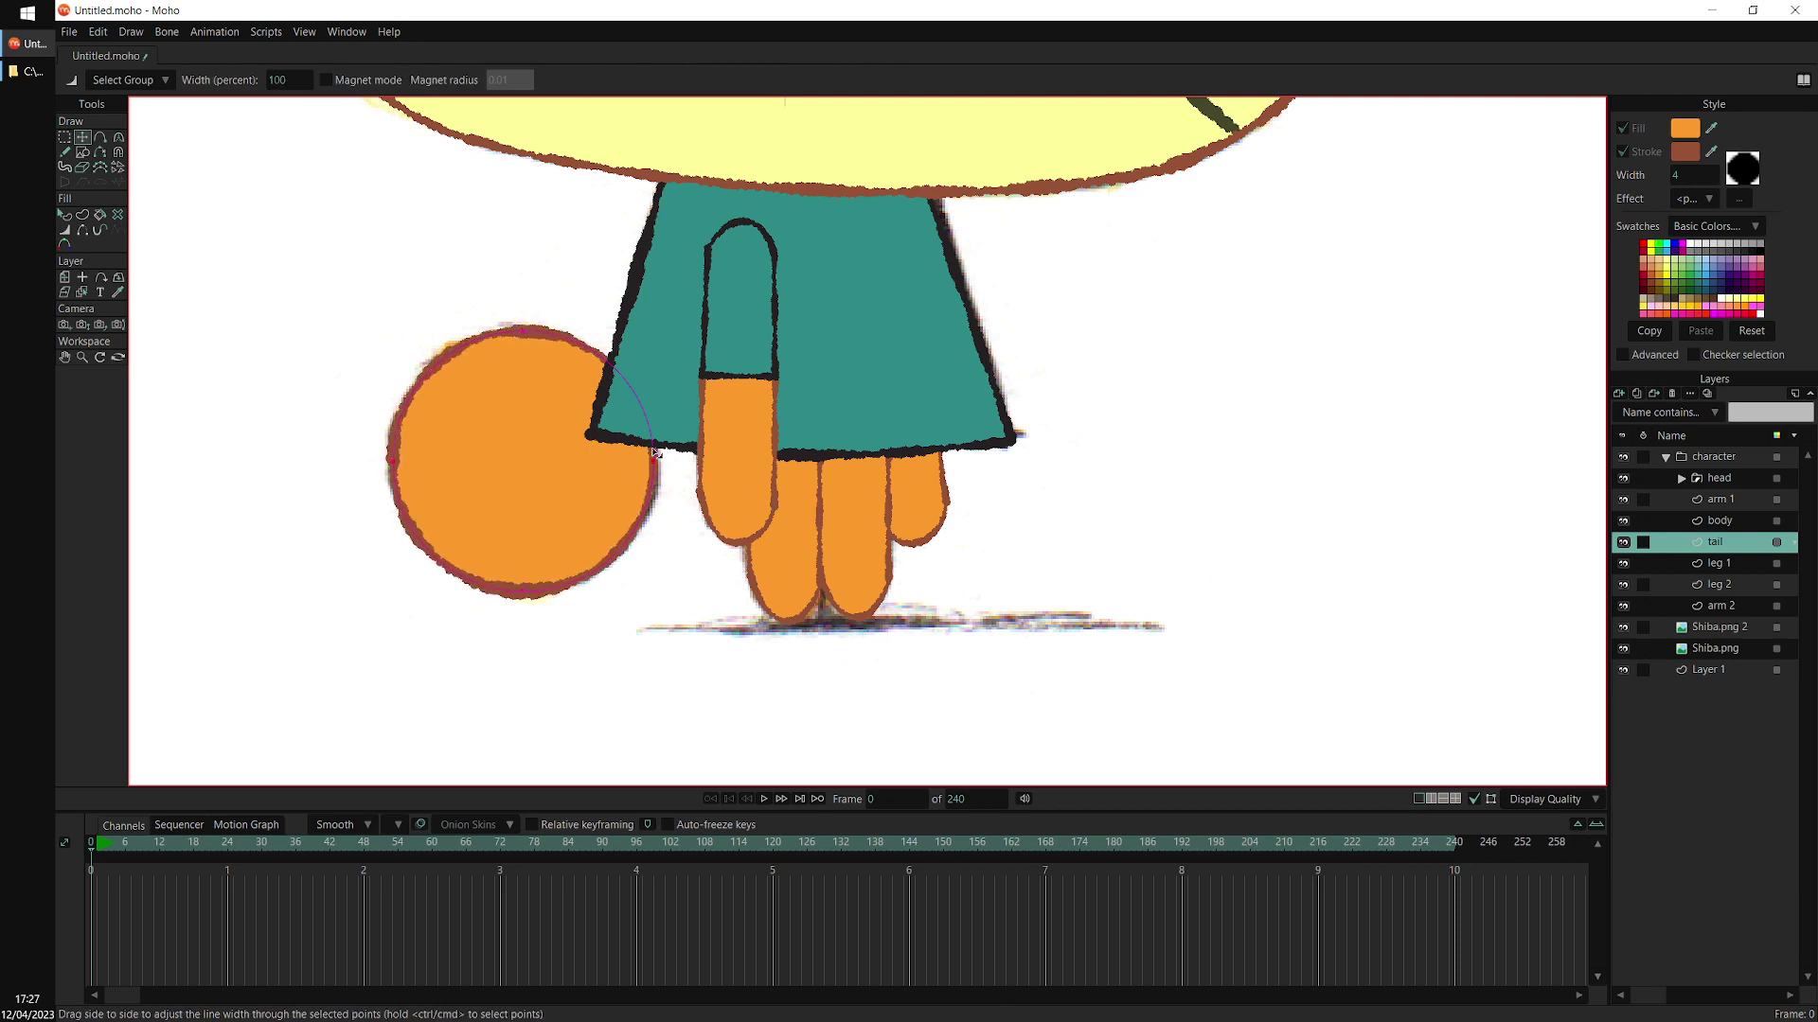
drag(655, 454, 667, 447)
Hide the character group and trace the tail's inner spiral from the reference as a smooth curve joined to the circle
click(1624, 458)
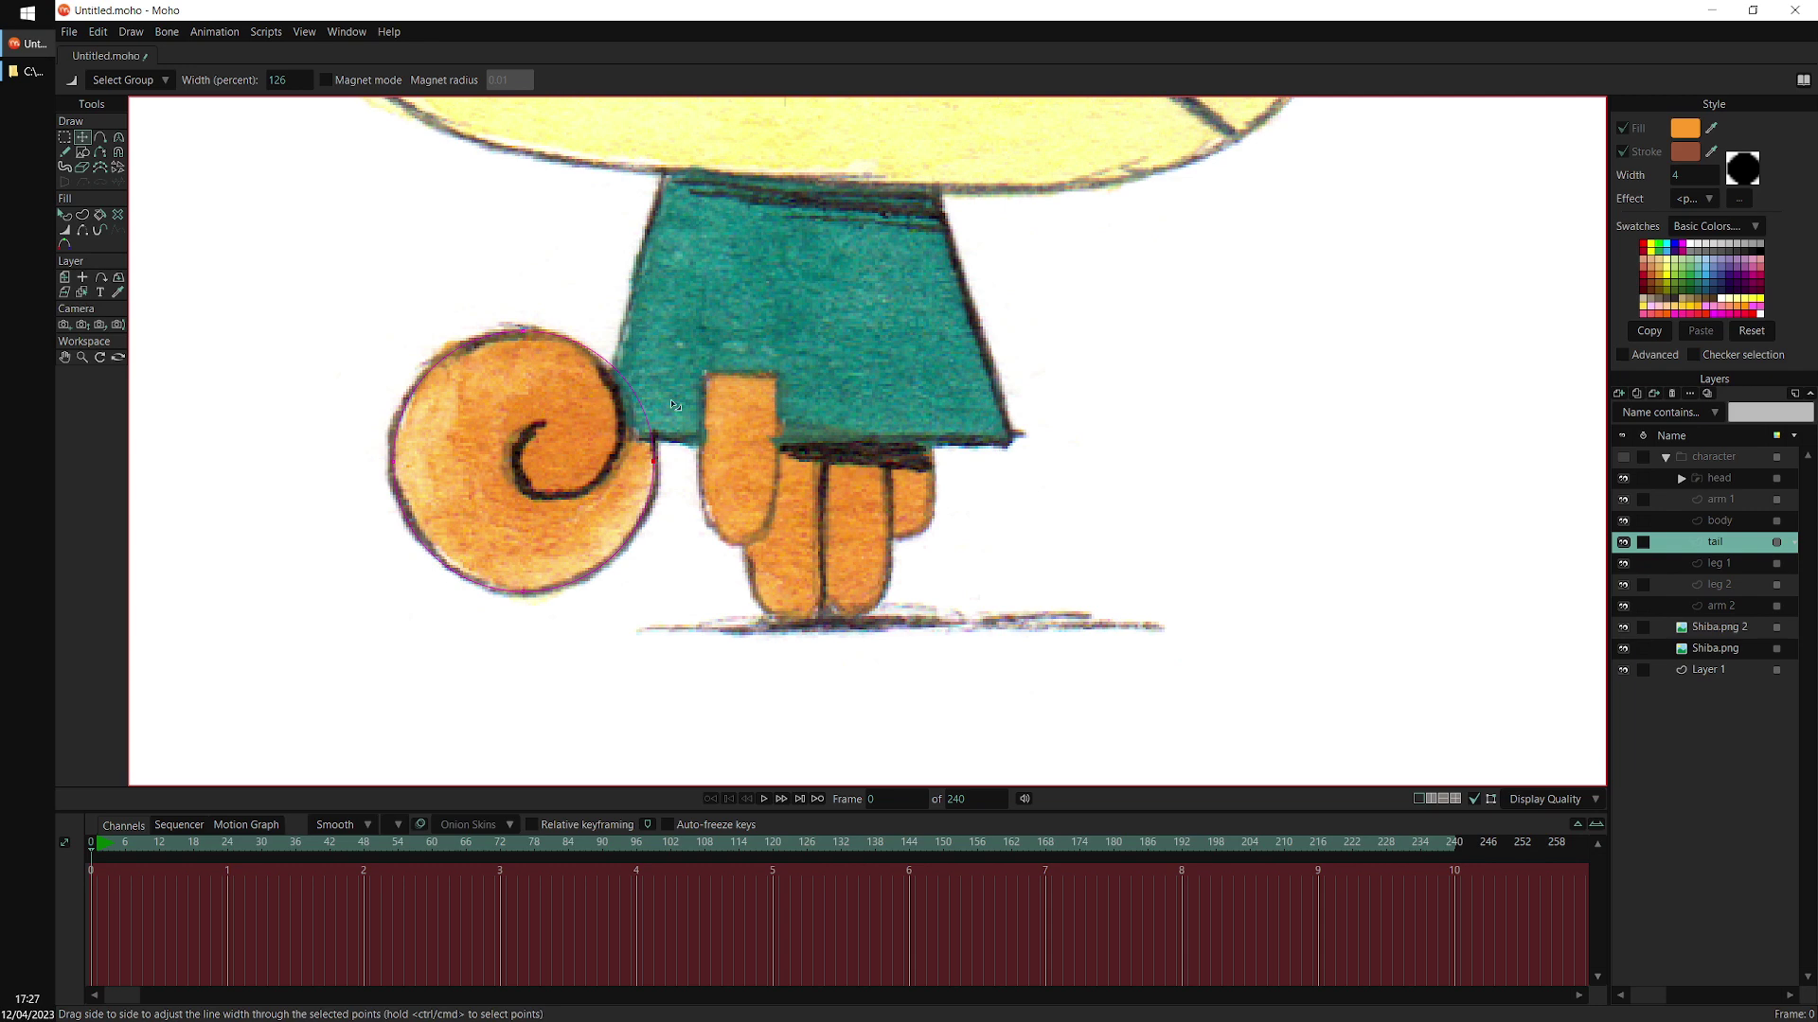
scroll(676, 405, up, 3)
click(101, 137)
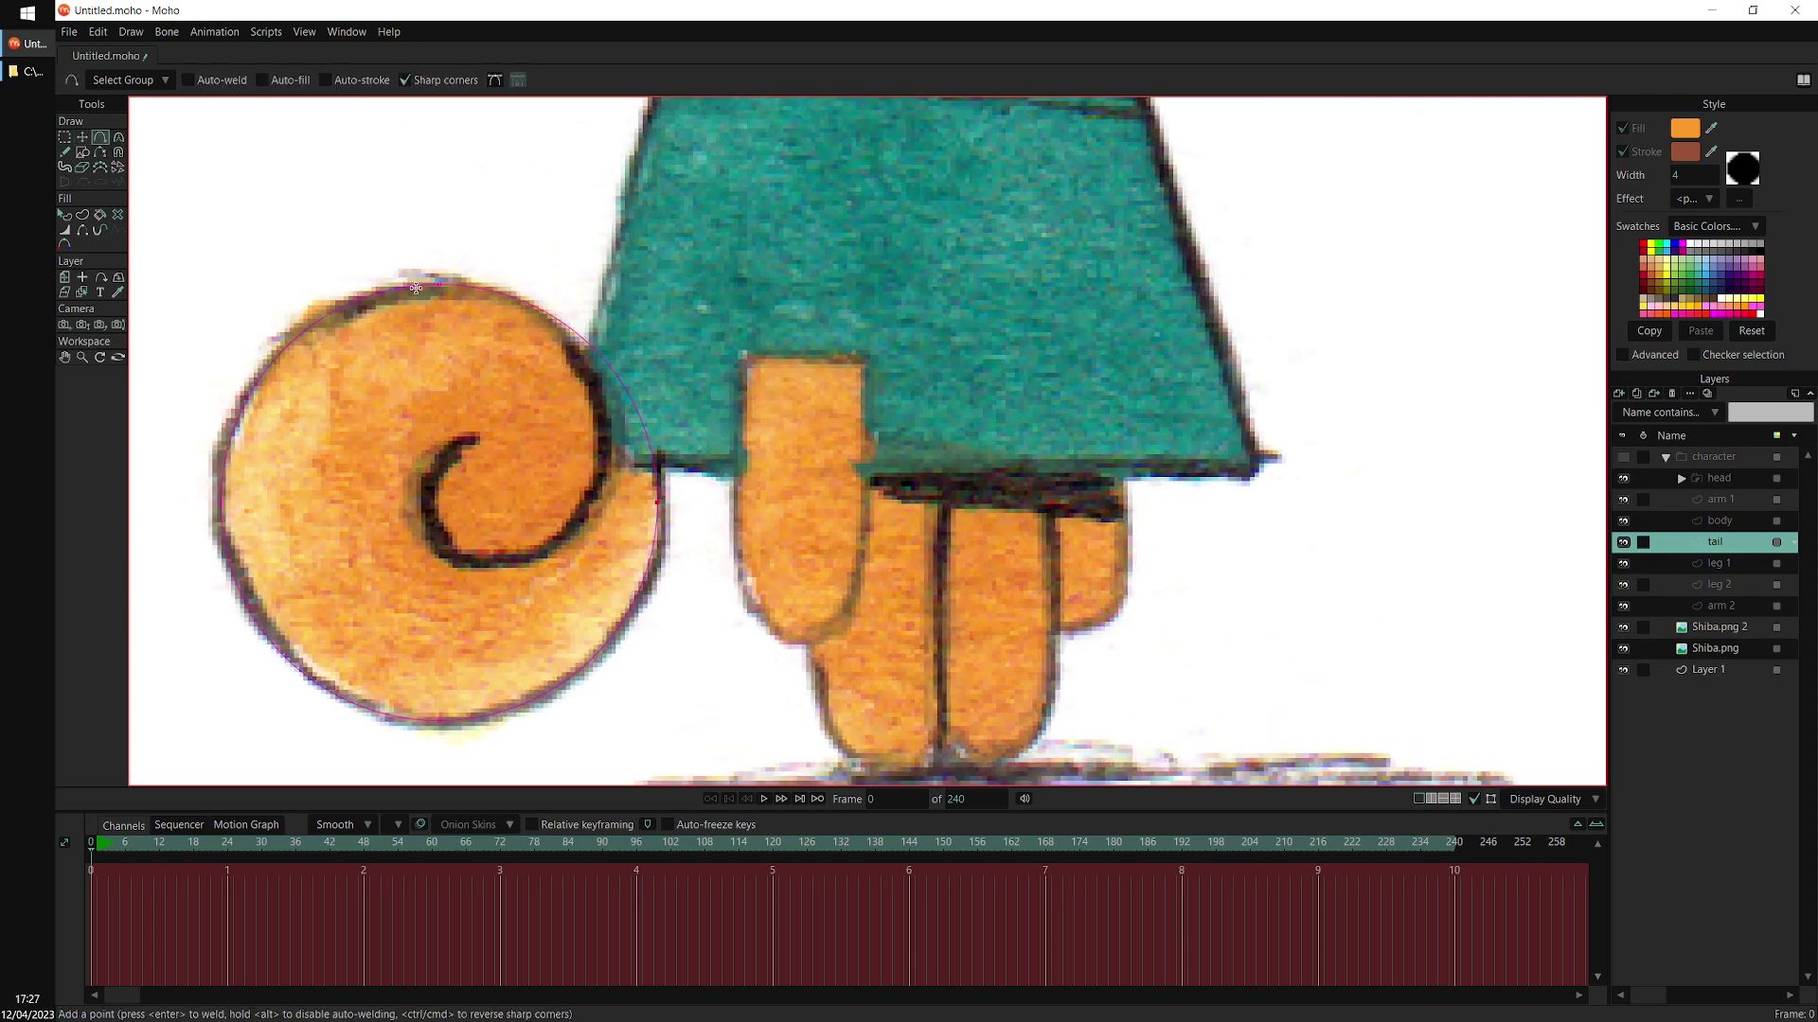
mouse_move(431, 504)
mouse_down()
mouse_move(517, 559)
mouse_move(598, 502)
mouse_move(570, 344)
mouse_up()
key(c)
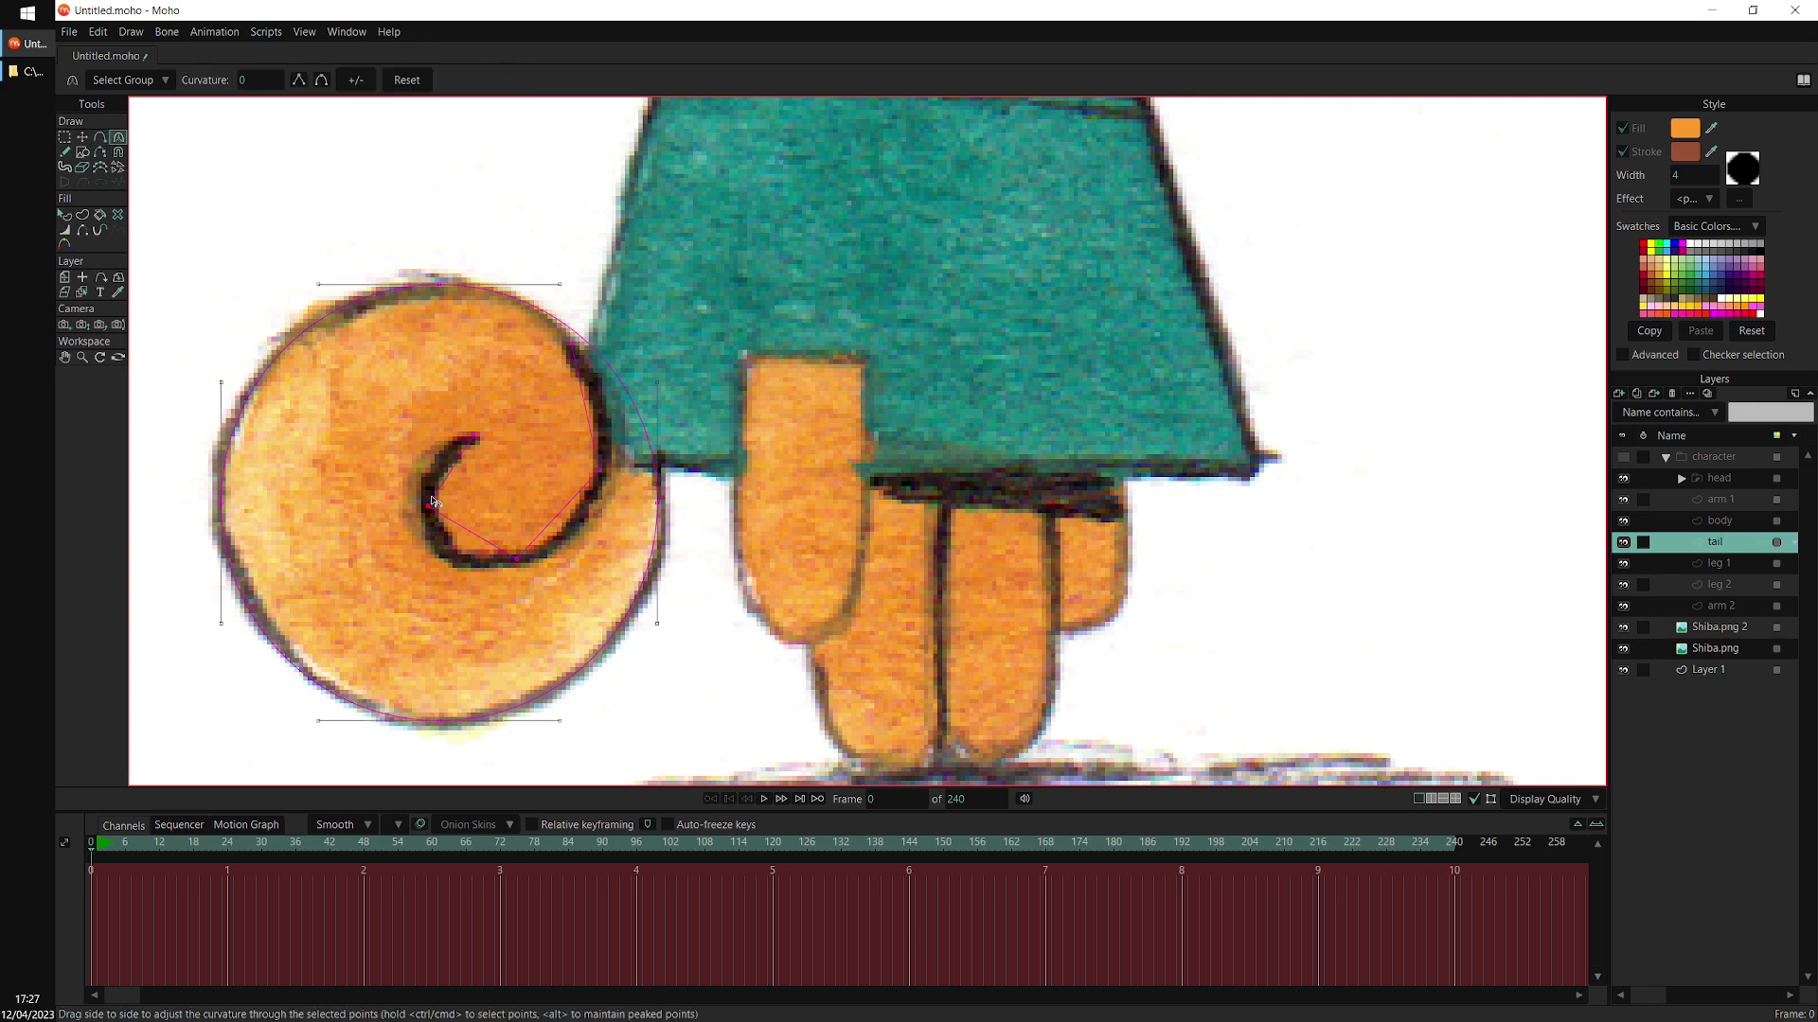
drag(516, 558, 1115, 401)
drag(597, 470, 1198, 384)
key(t)
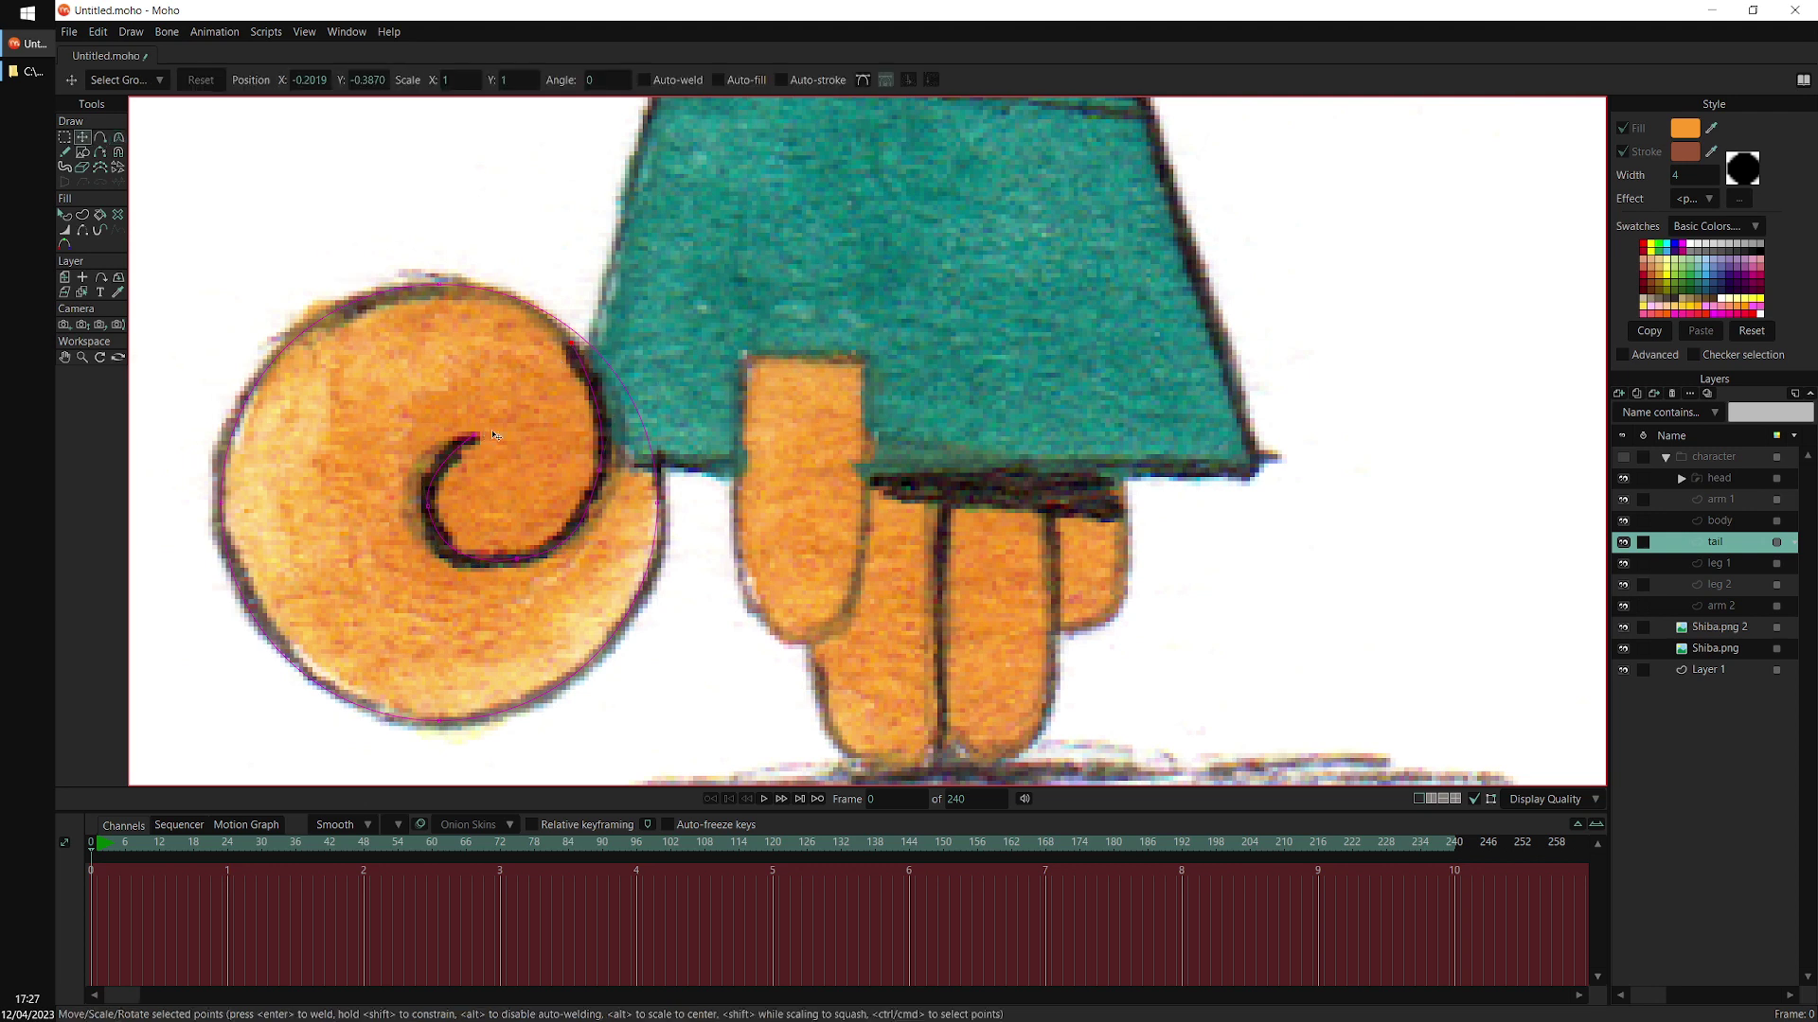
Select the spiral's edges, show the character group again and create a shape from them
click(85, 215)
mouse_move(601, 346)
mouse_down()
mouse_move(402, 556)
mouse_move(613, 474)
mouse_up()
click(1624, 457)
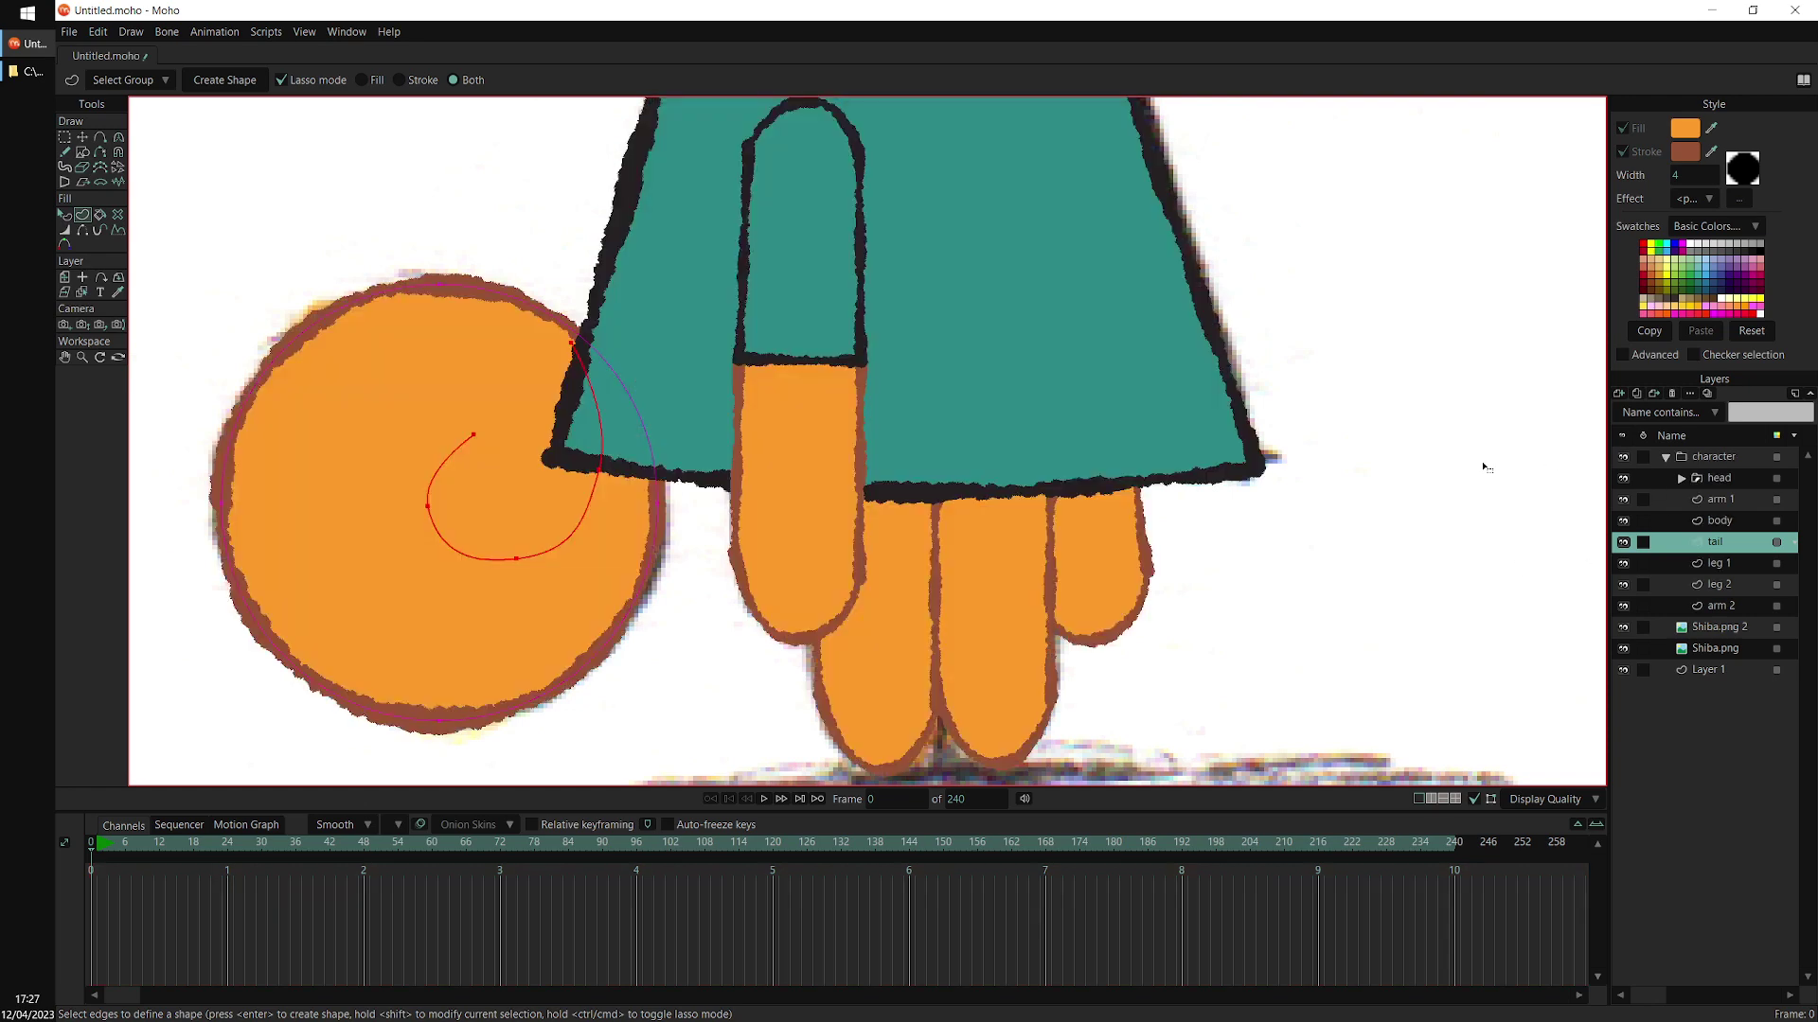
key(Return)
Set the tail spiral's stroke to the black used for the dress outline
drag(1071, 509, 1244, 525)
scroll(1245, 526, down, 5)
drag(669, 565, 1057, 600)
mouse_move(1711, 154)
mouse_down()
mouse_move(1197, 358)
mouse_move(1219, 360)
mouse_up()
mouse_move(1201, 607)
mouse_down()
mouse_move(897, 608)
mouse_move(863, 548)
mouse_move(813, 543)
mouse_move(846, 555)
mouse_move(907, 520)
mouse_move(841, 493)
mouse_up()
key(w)
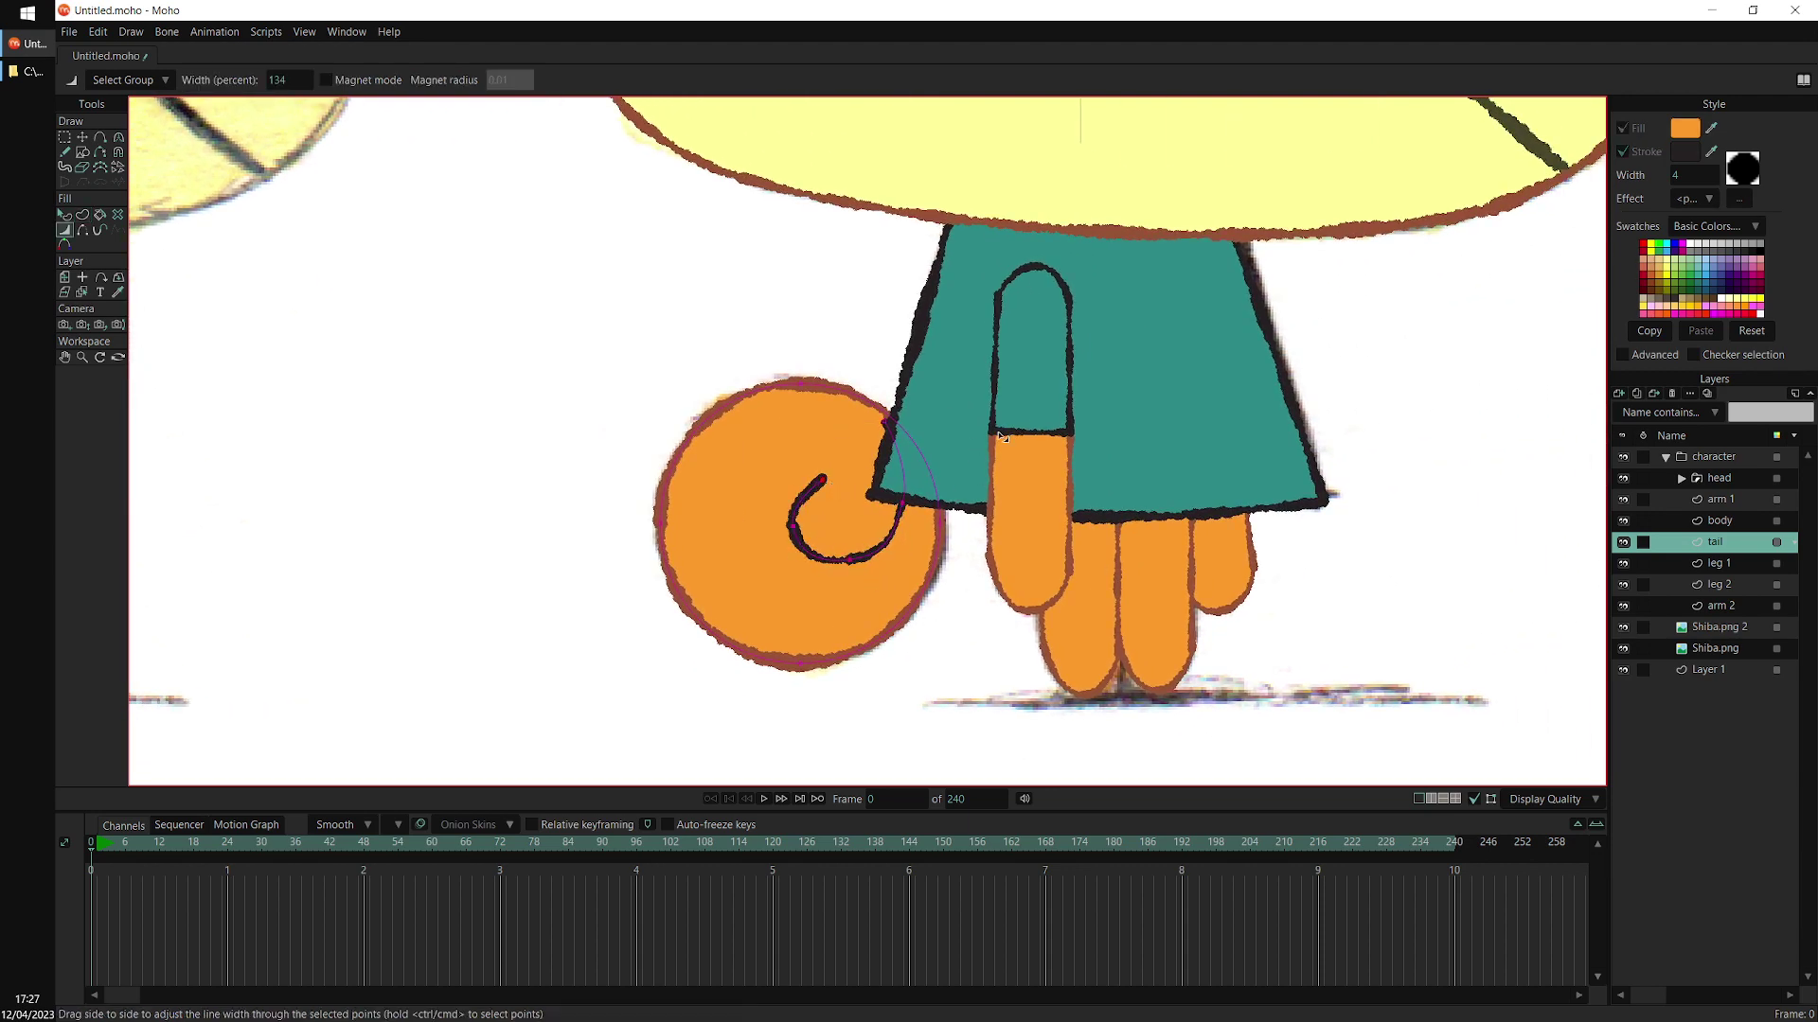
scroll(1194, 379, down, 4)
drag(1039, 465, 721, 575)
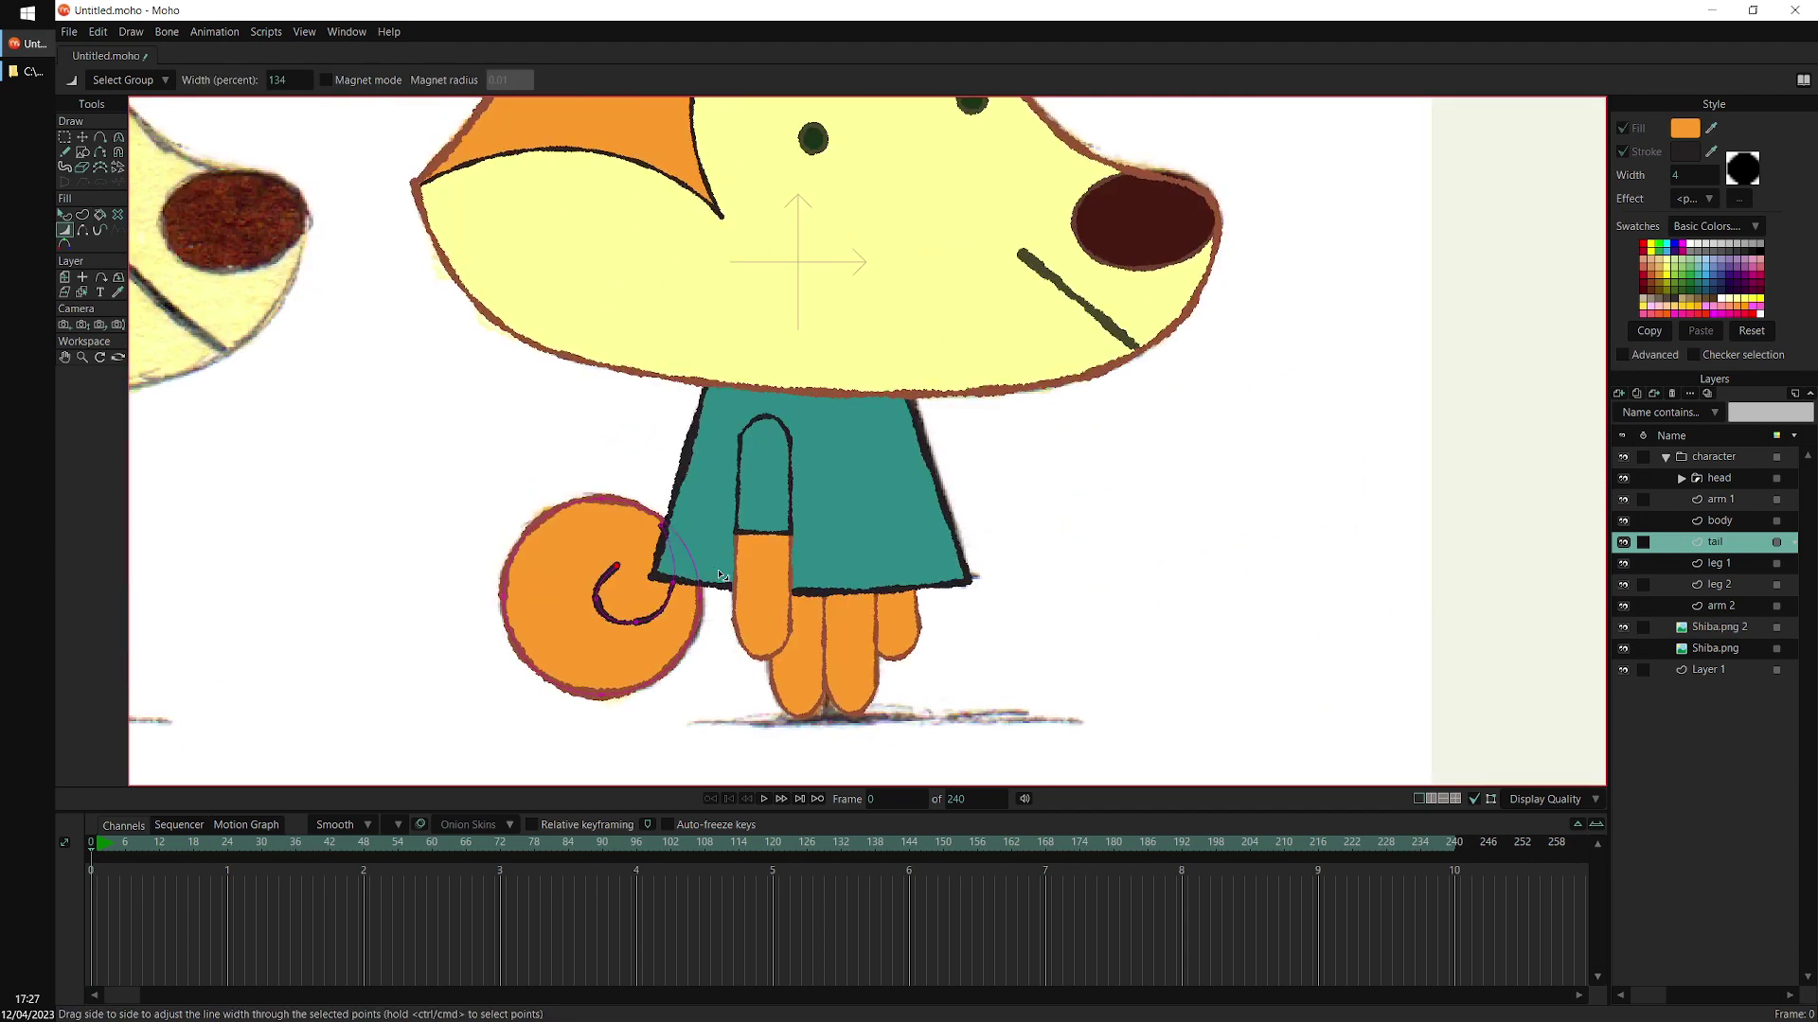
Hide the Shiba.png and Shiba.png 2 reference layers so only the traced character shows
click(1624, 650)
click(1625, 628)
scroll(1009, 527, down, 3)
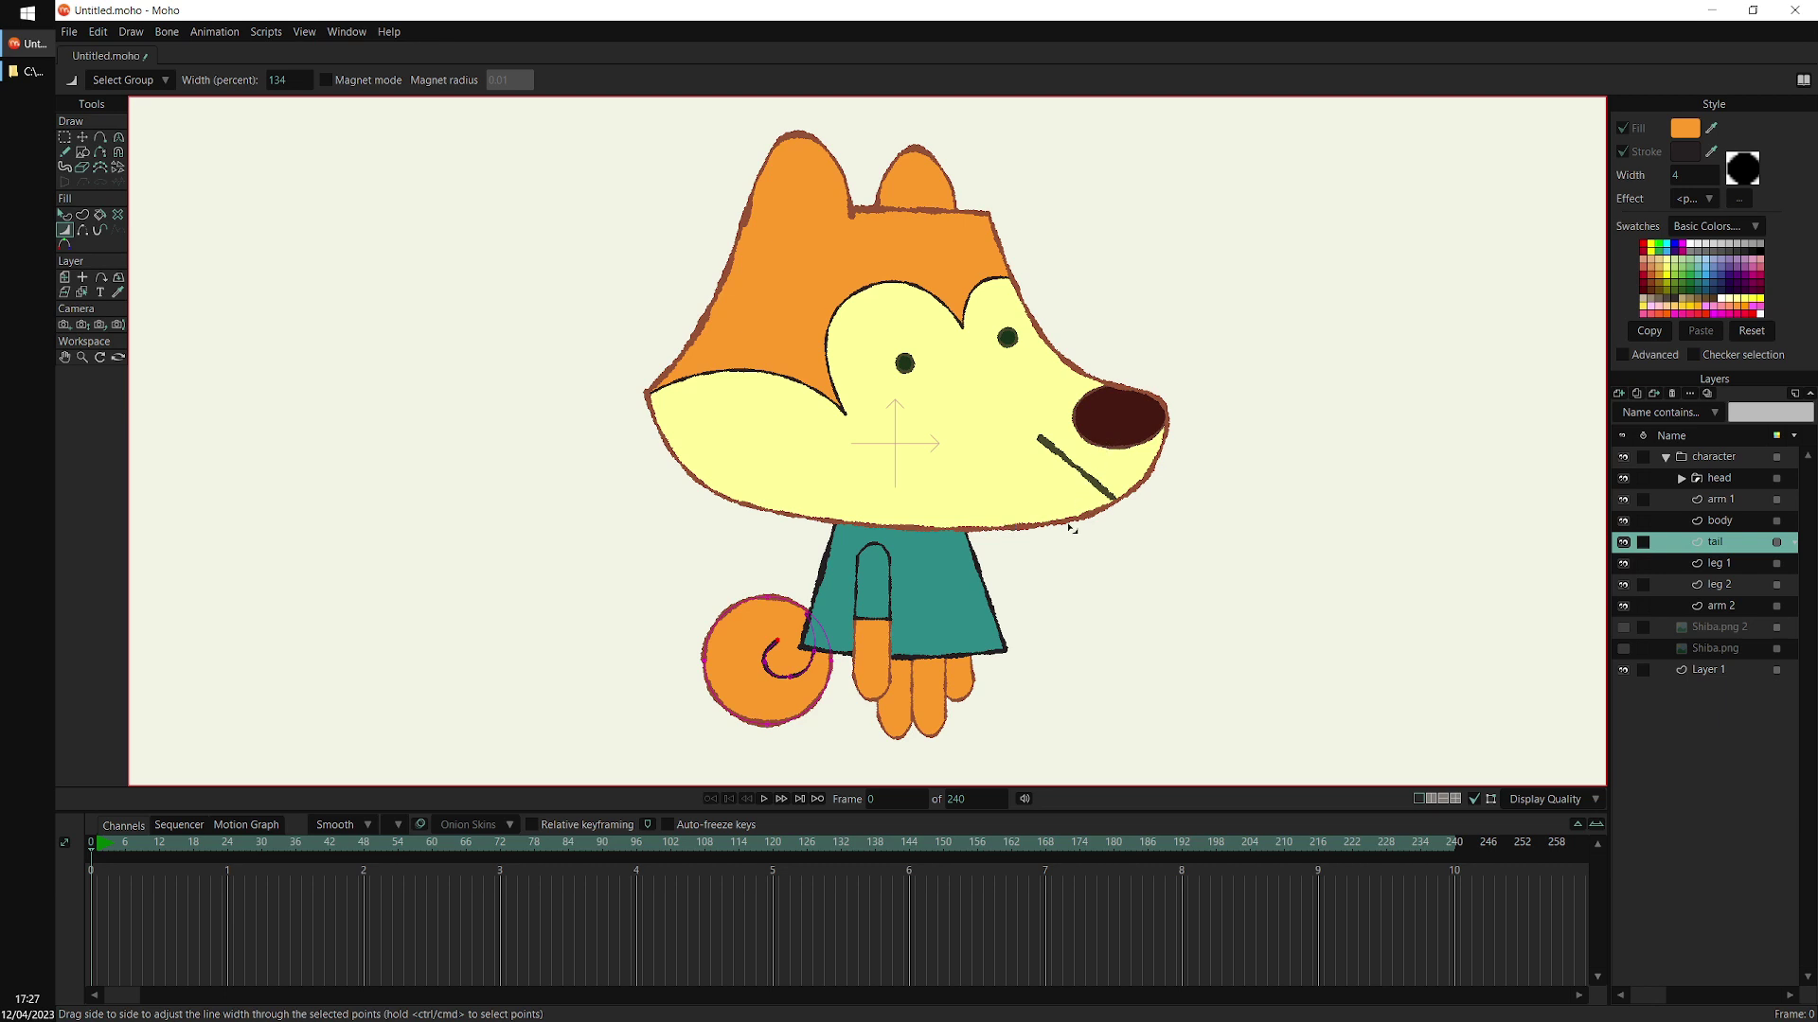
drag(1032, 472, 981, 483)
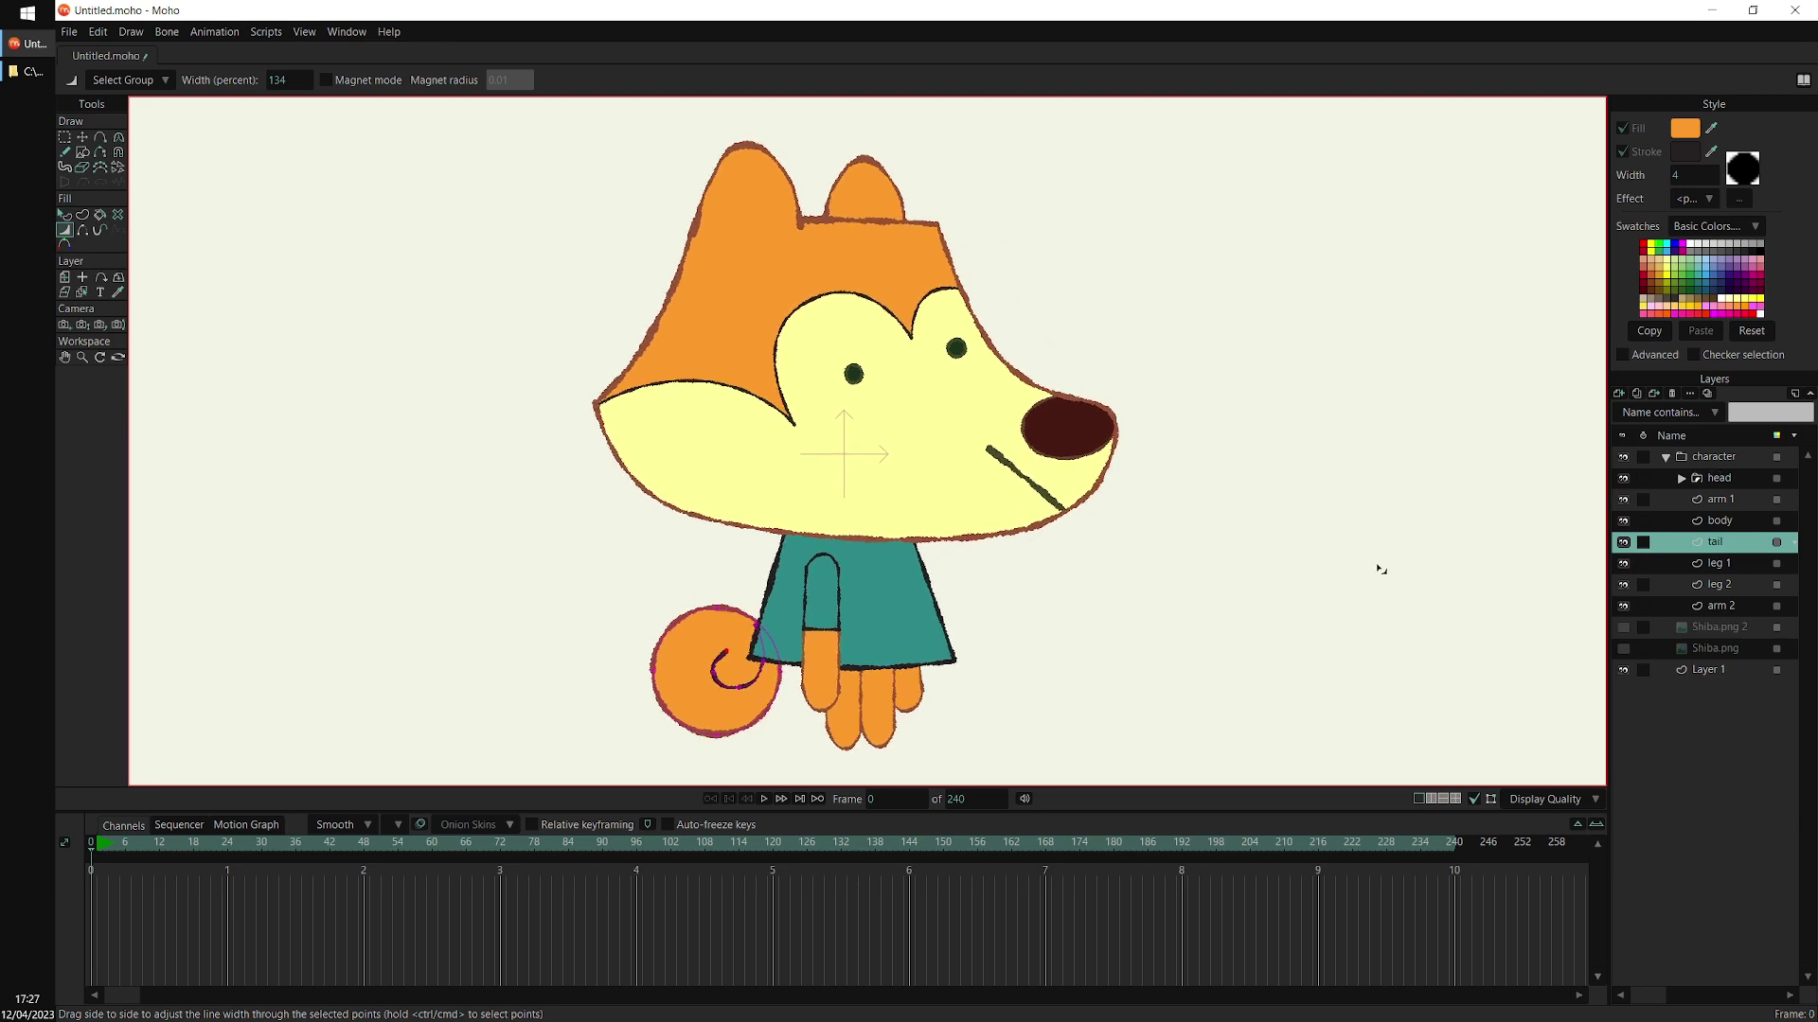
drag(1369, 558, 1366, 549)
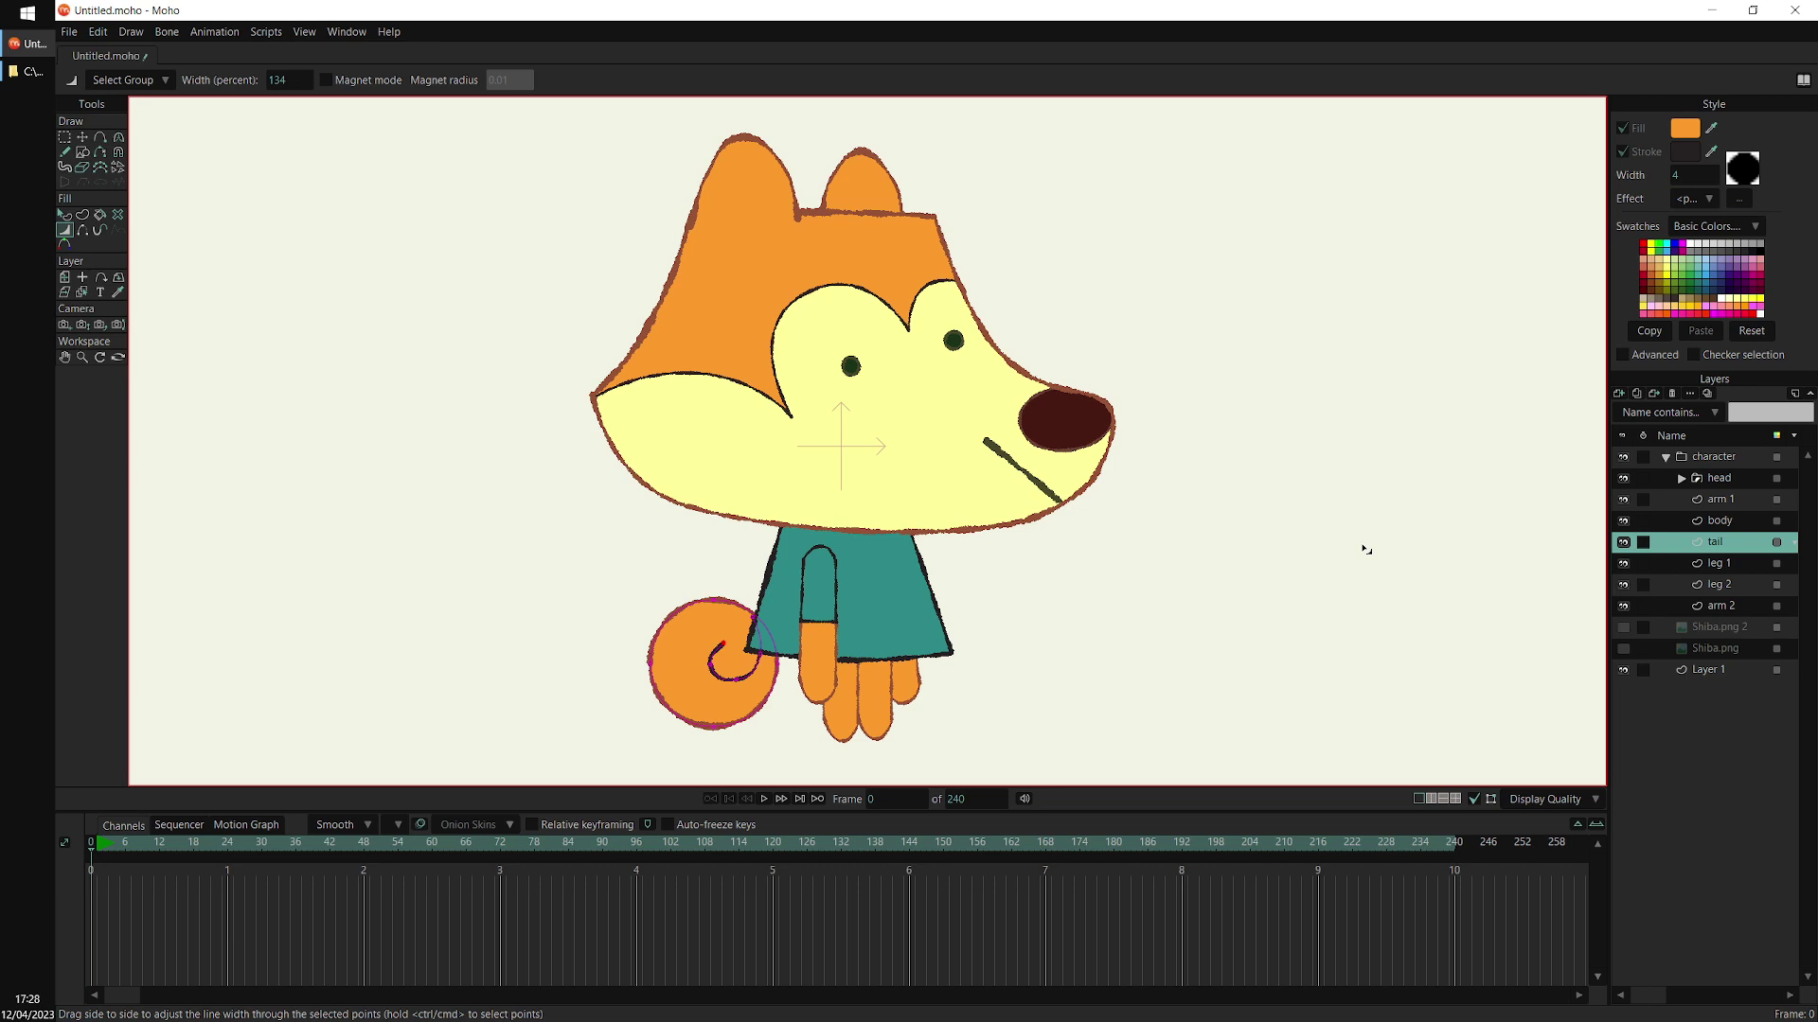
Convert the character group into a bone layer
click(1714, 457)
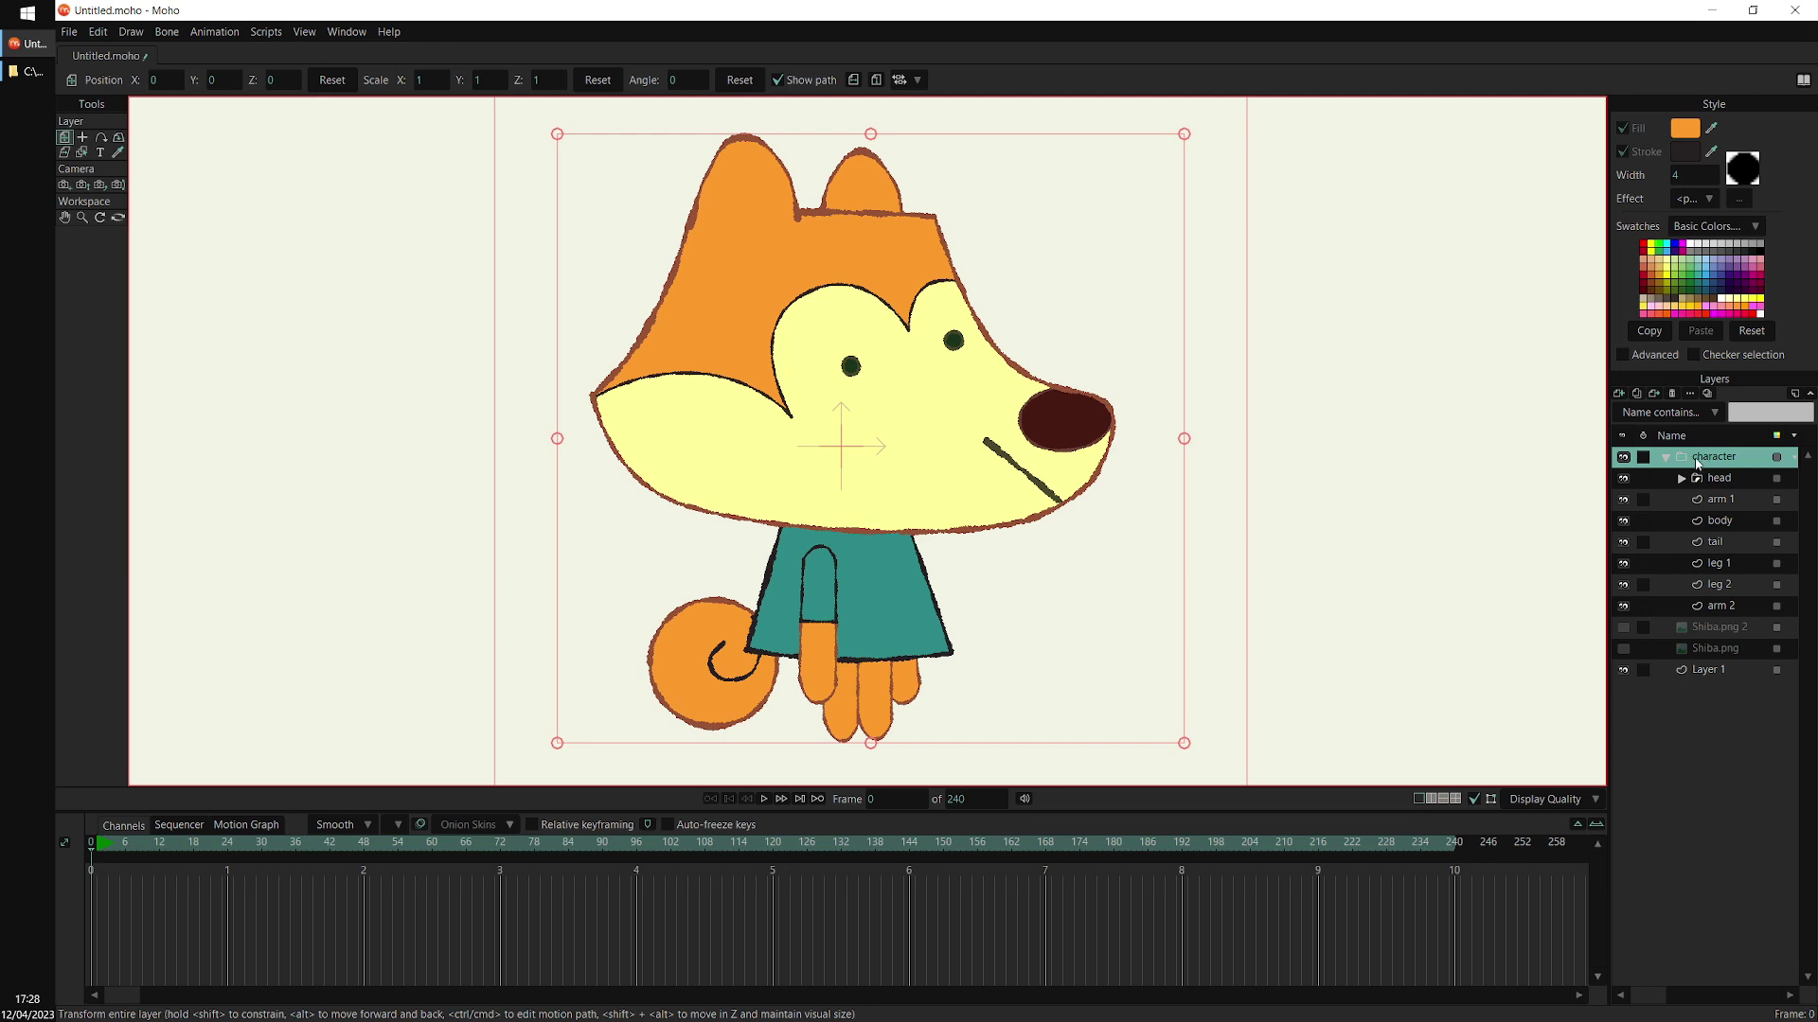
right_click(1696, 461)
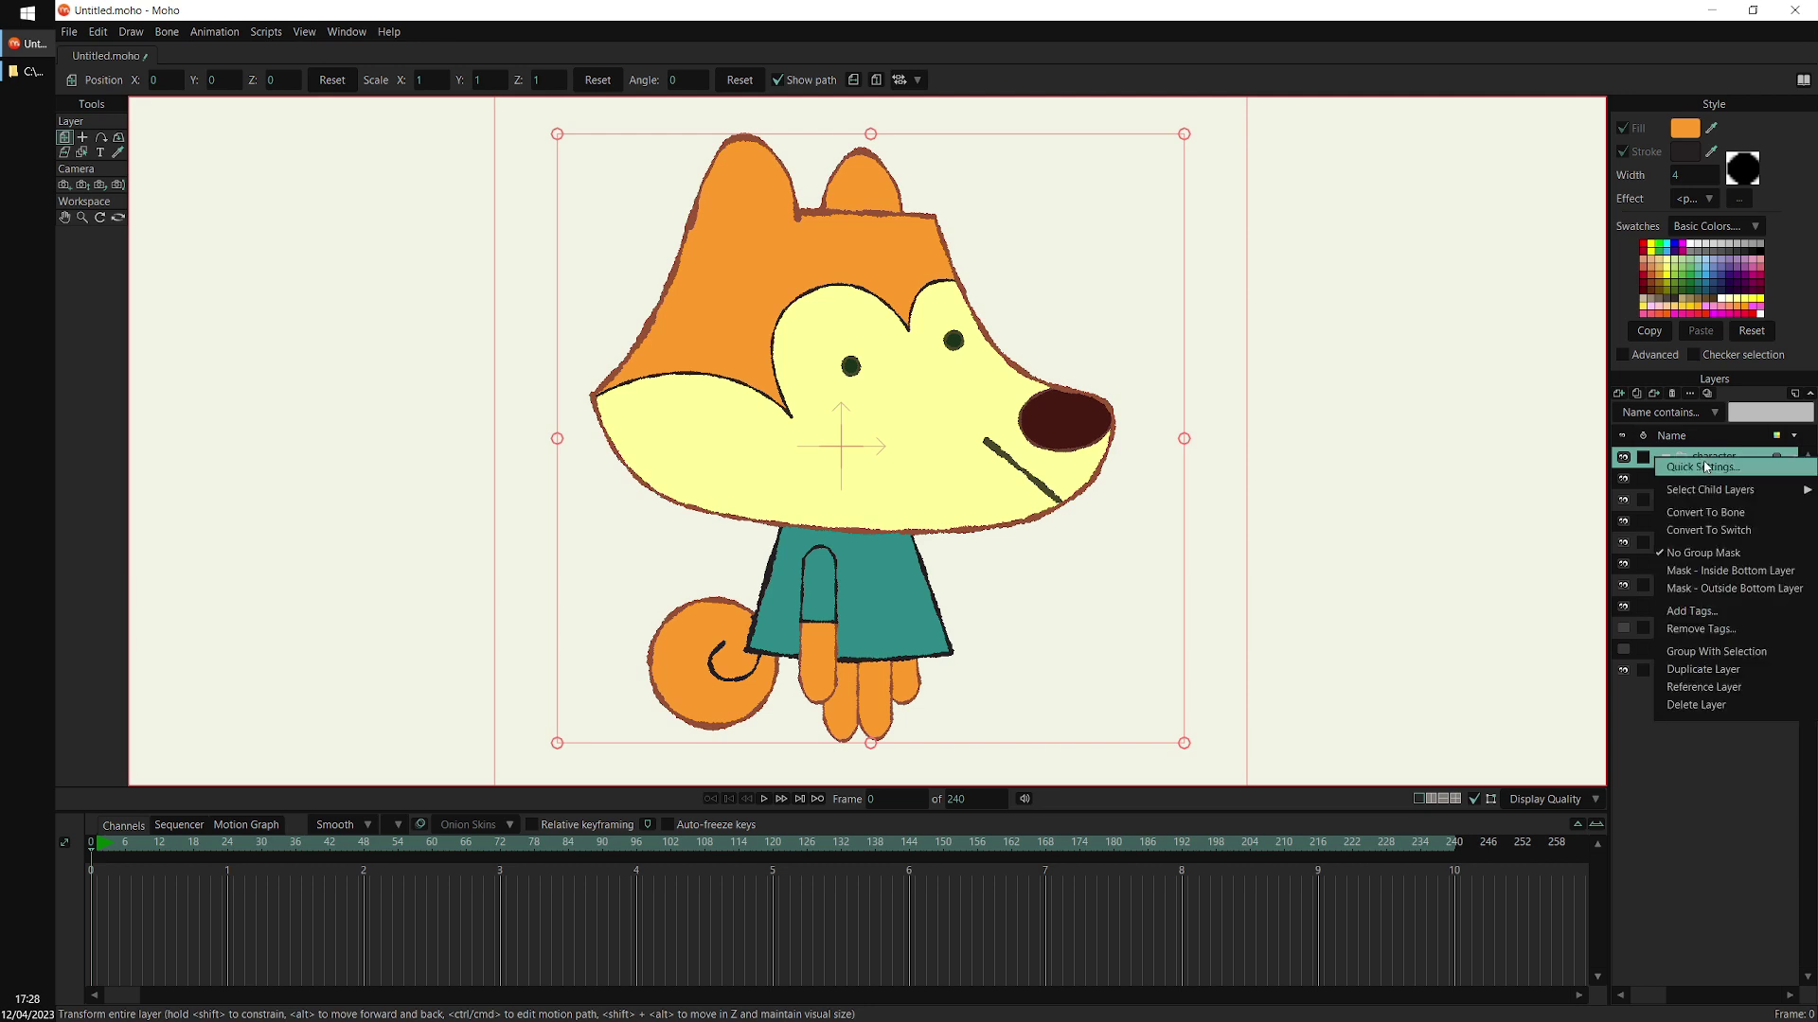
mouse_move(1737, 494)
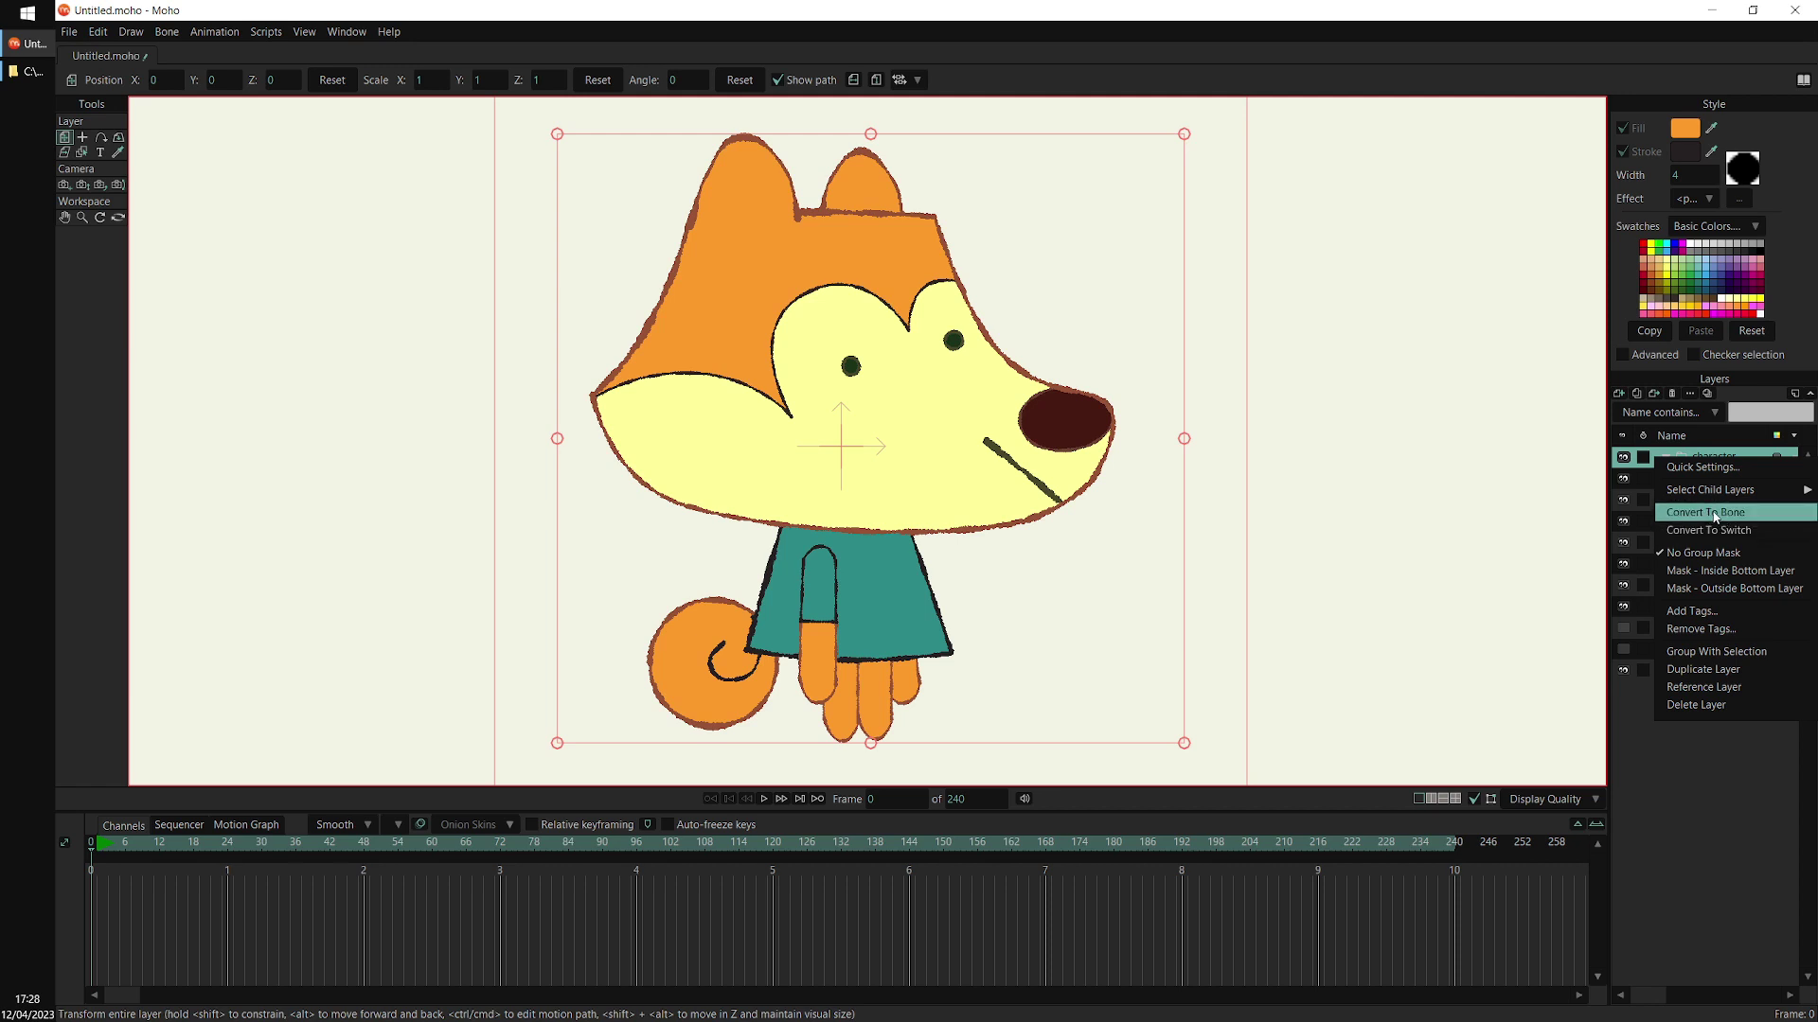
click(1718, 515)
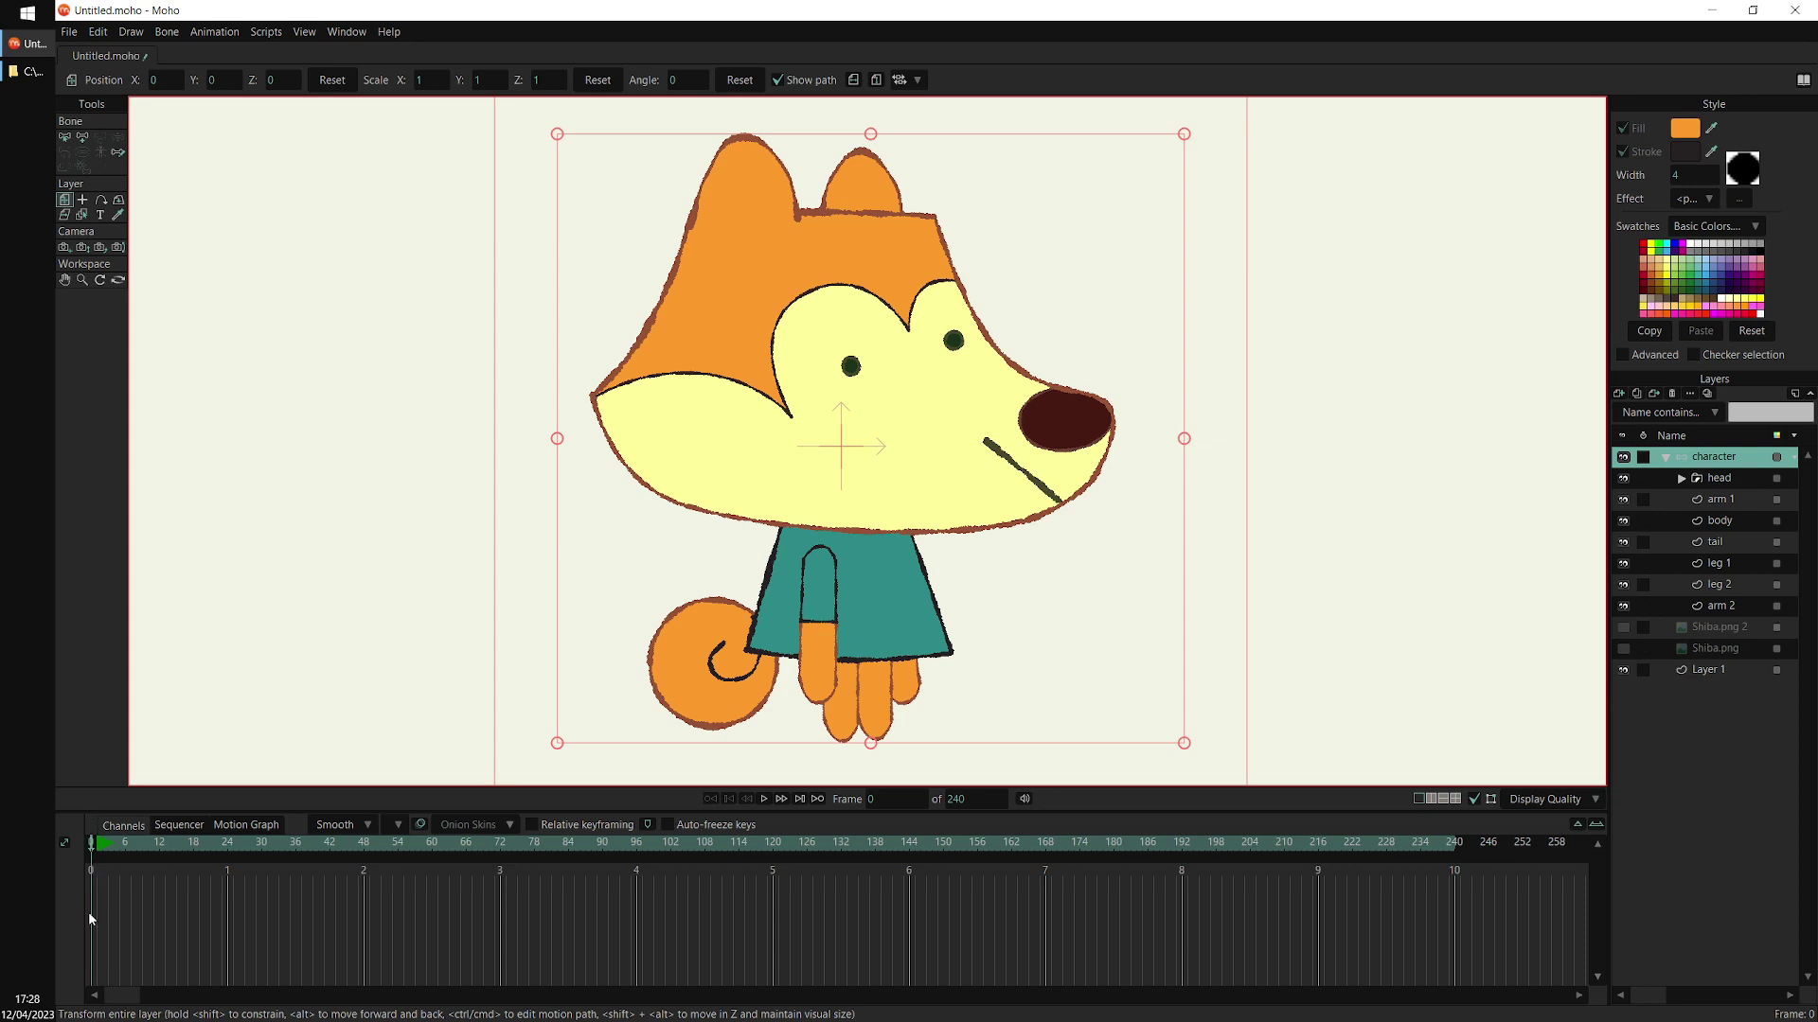
Add a root bone running diagonally from the hips down below the tail, plus two chained spine bones from the hips up to the neck
click(84, 139)
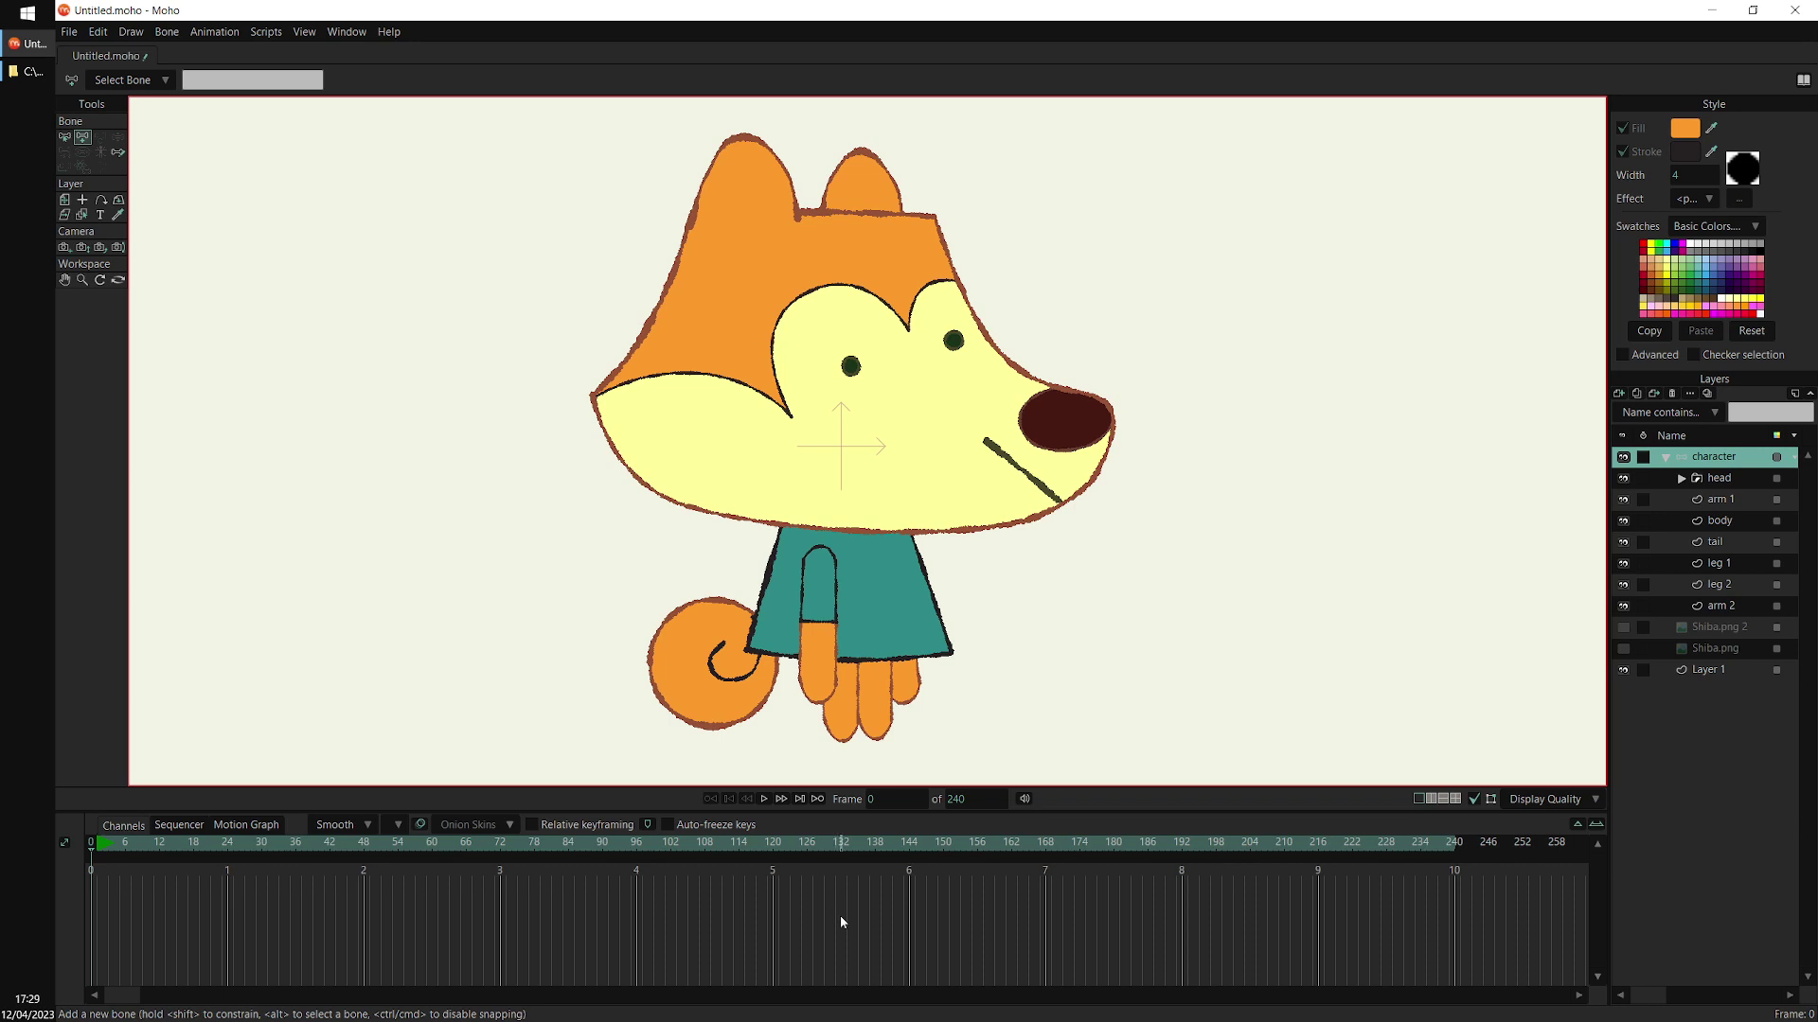
drag(945, 667, 891, 640)
scroll(902, 676, down, 1)
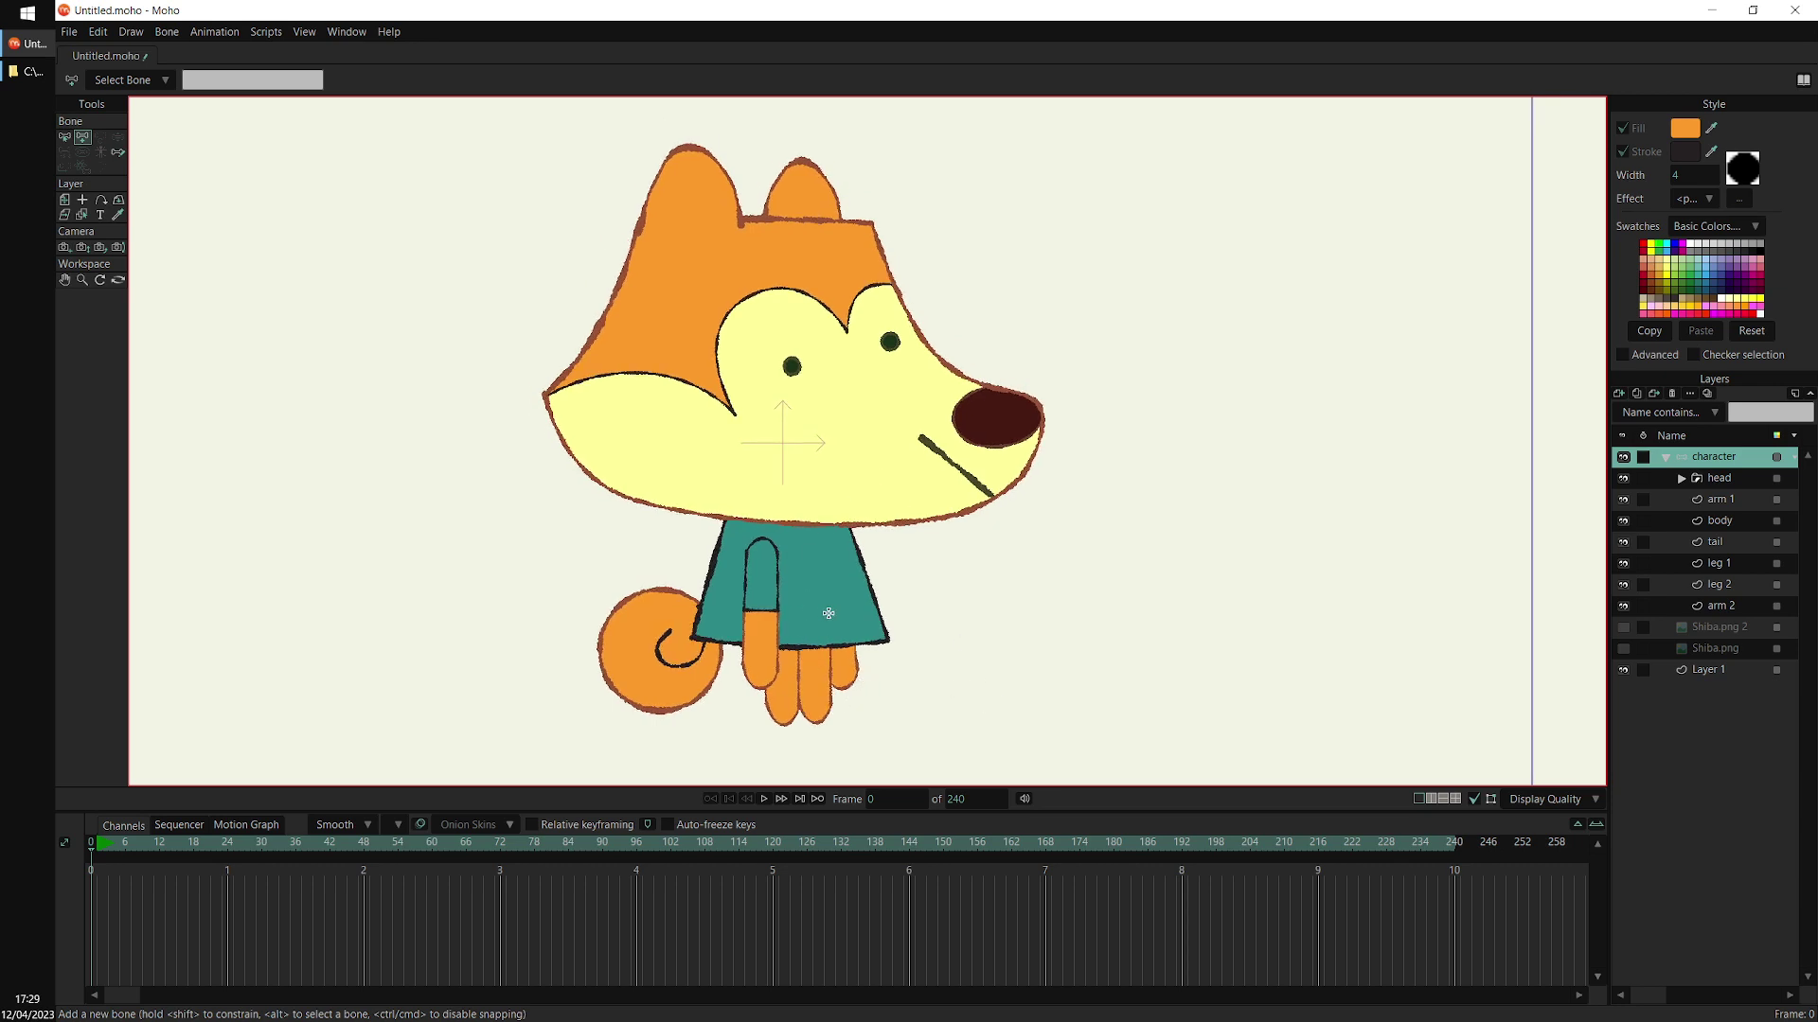
scroll(815, 645, up, 1)
scroll(814, 645, up, 1)
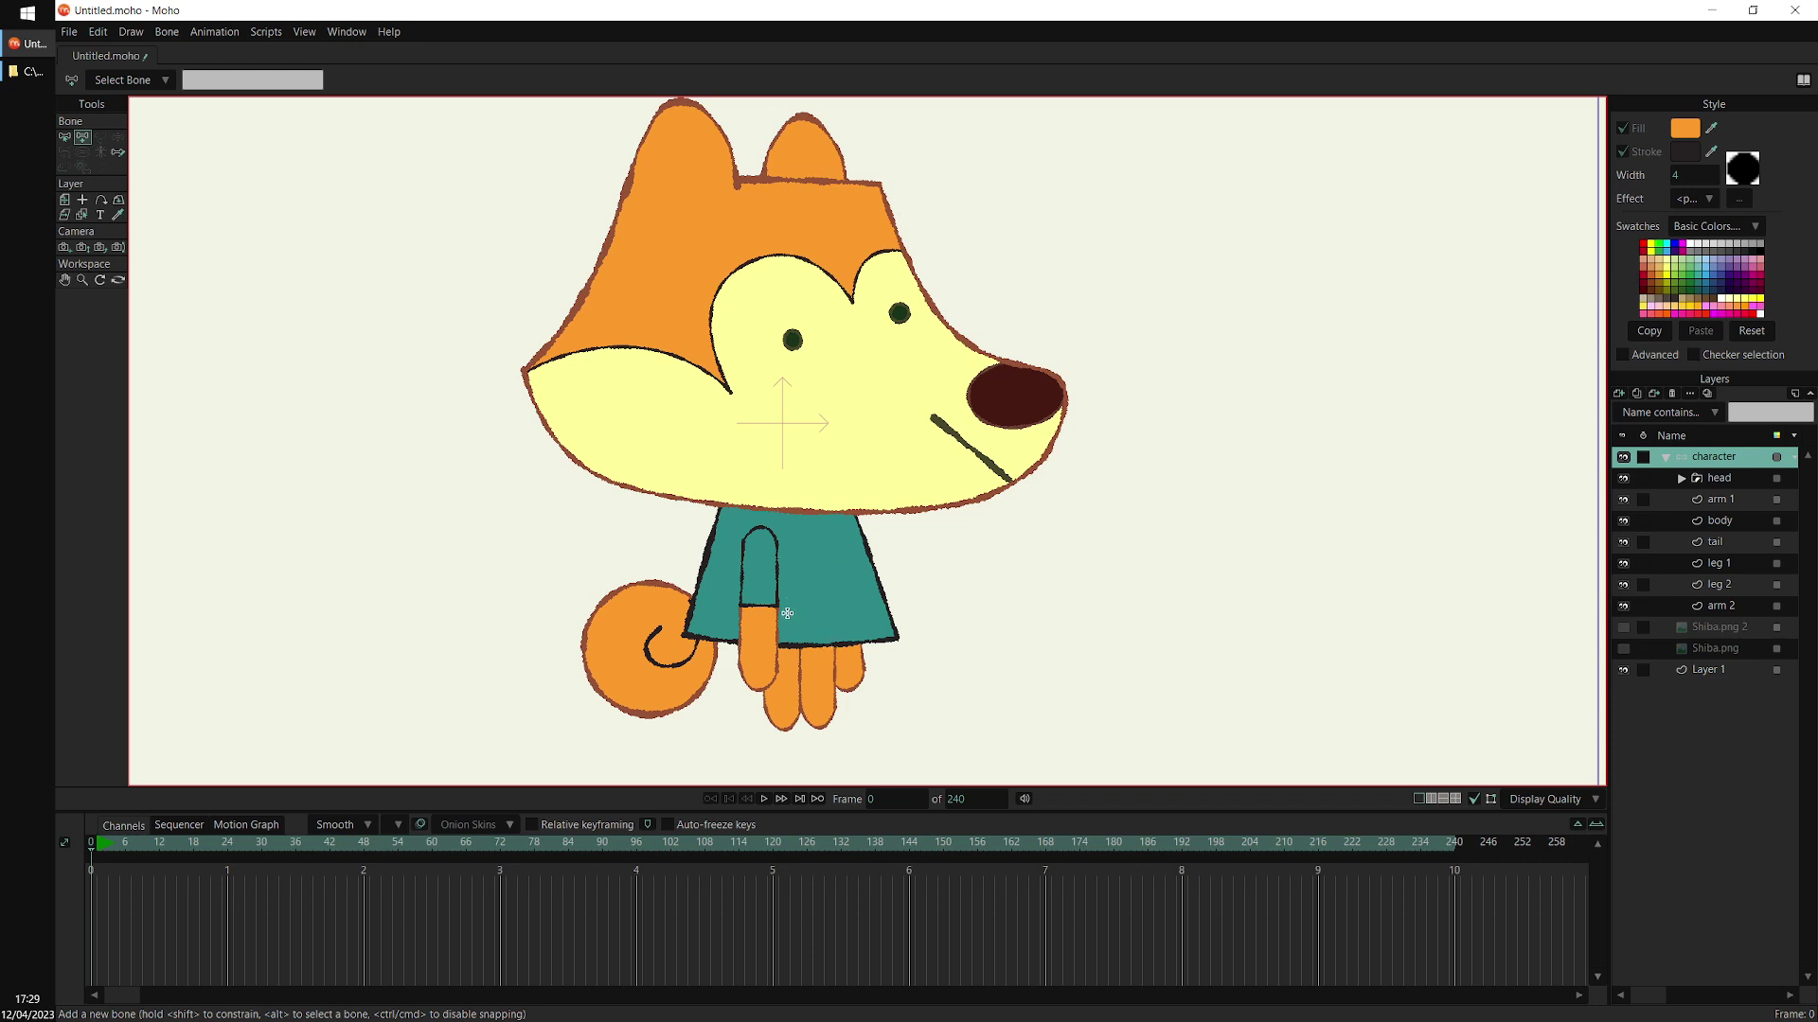
drag(801, 619, 797, 620)
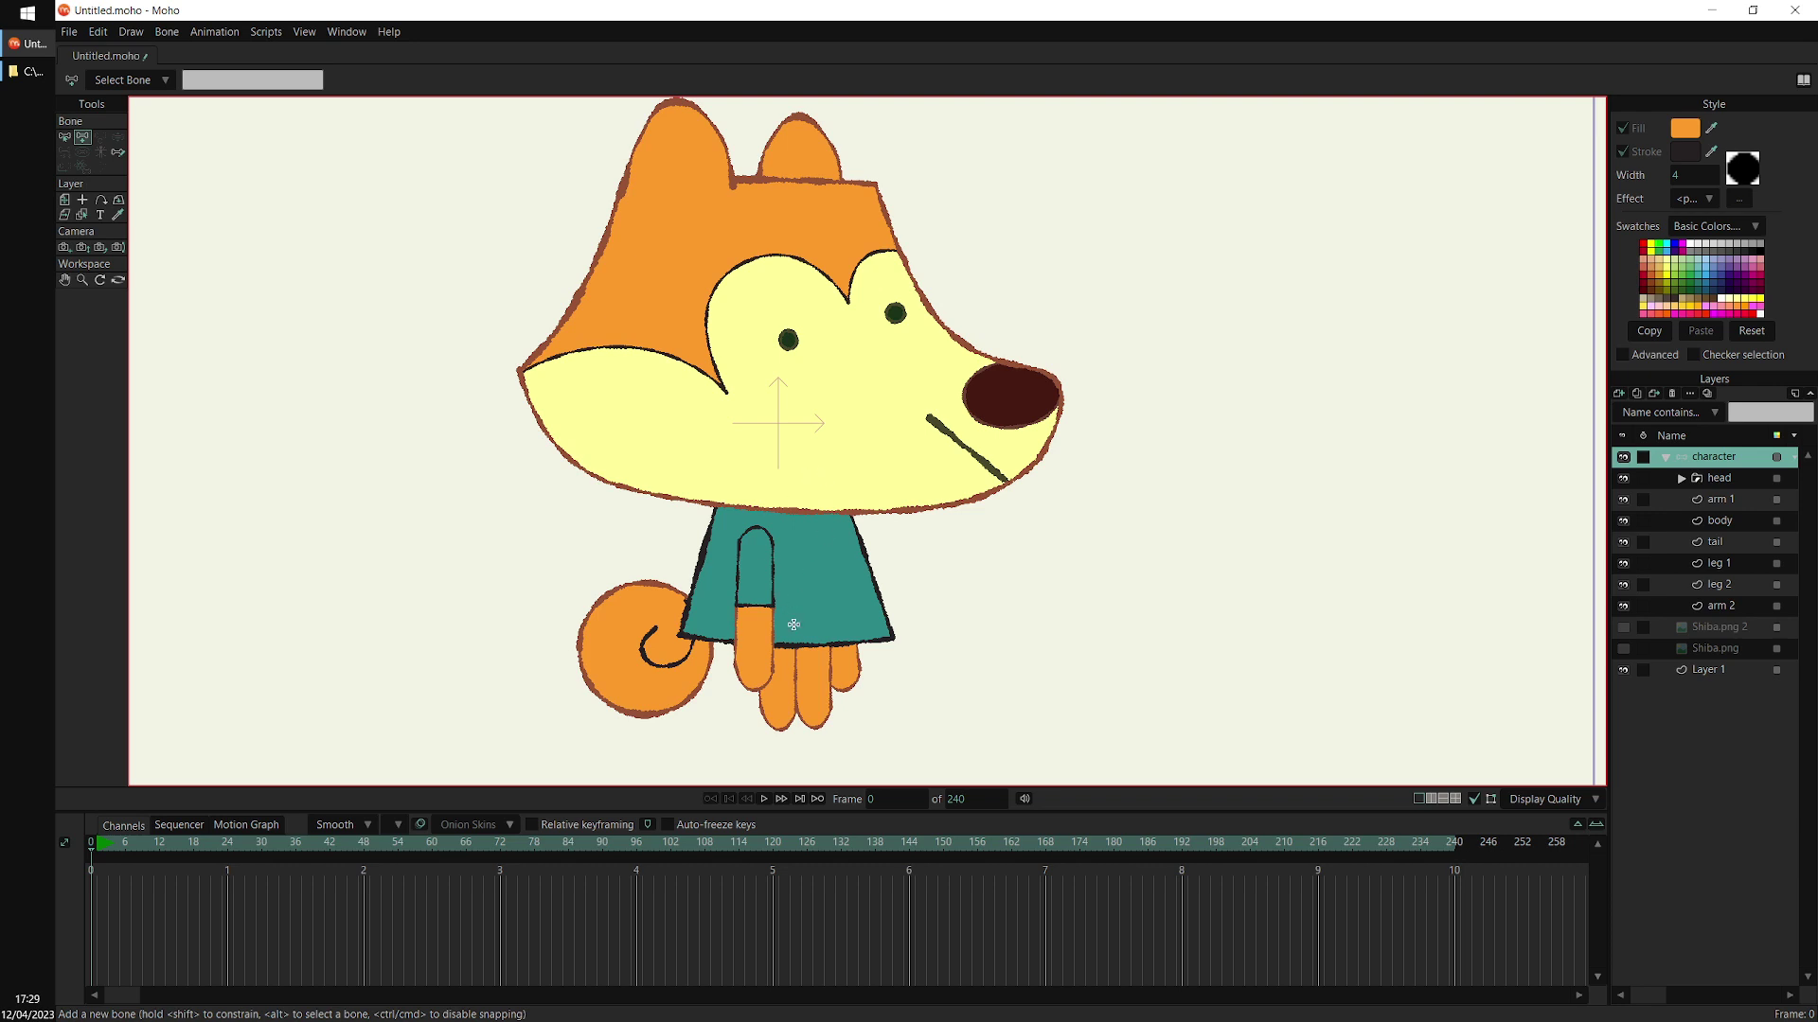
drag(796, 614, 655, 744)
drag(832, 584, 775, 458)
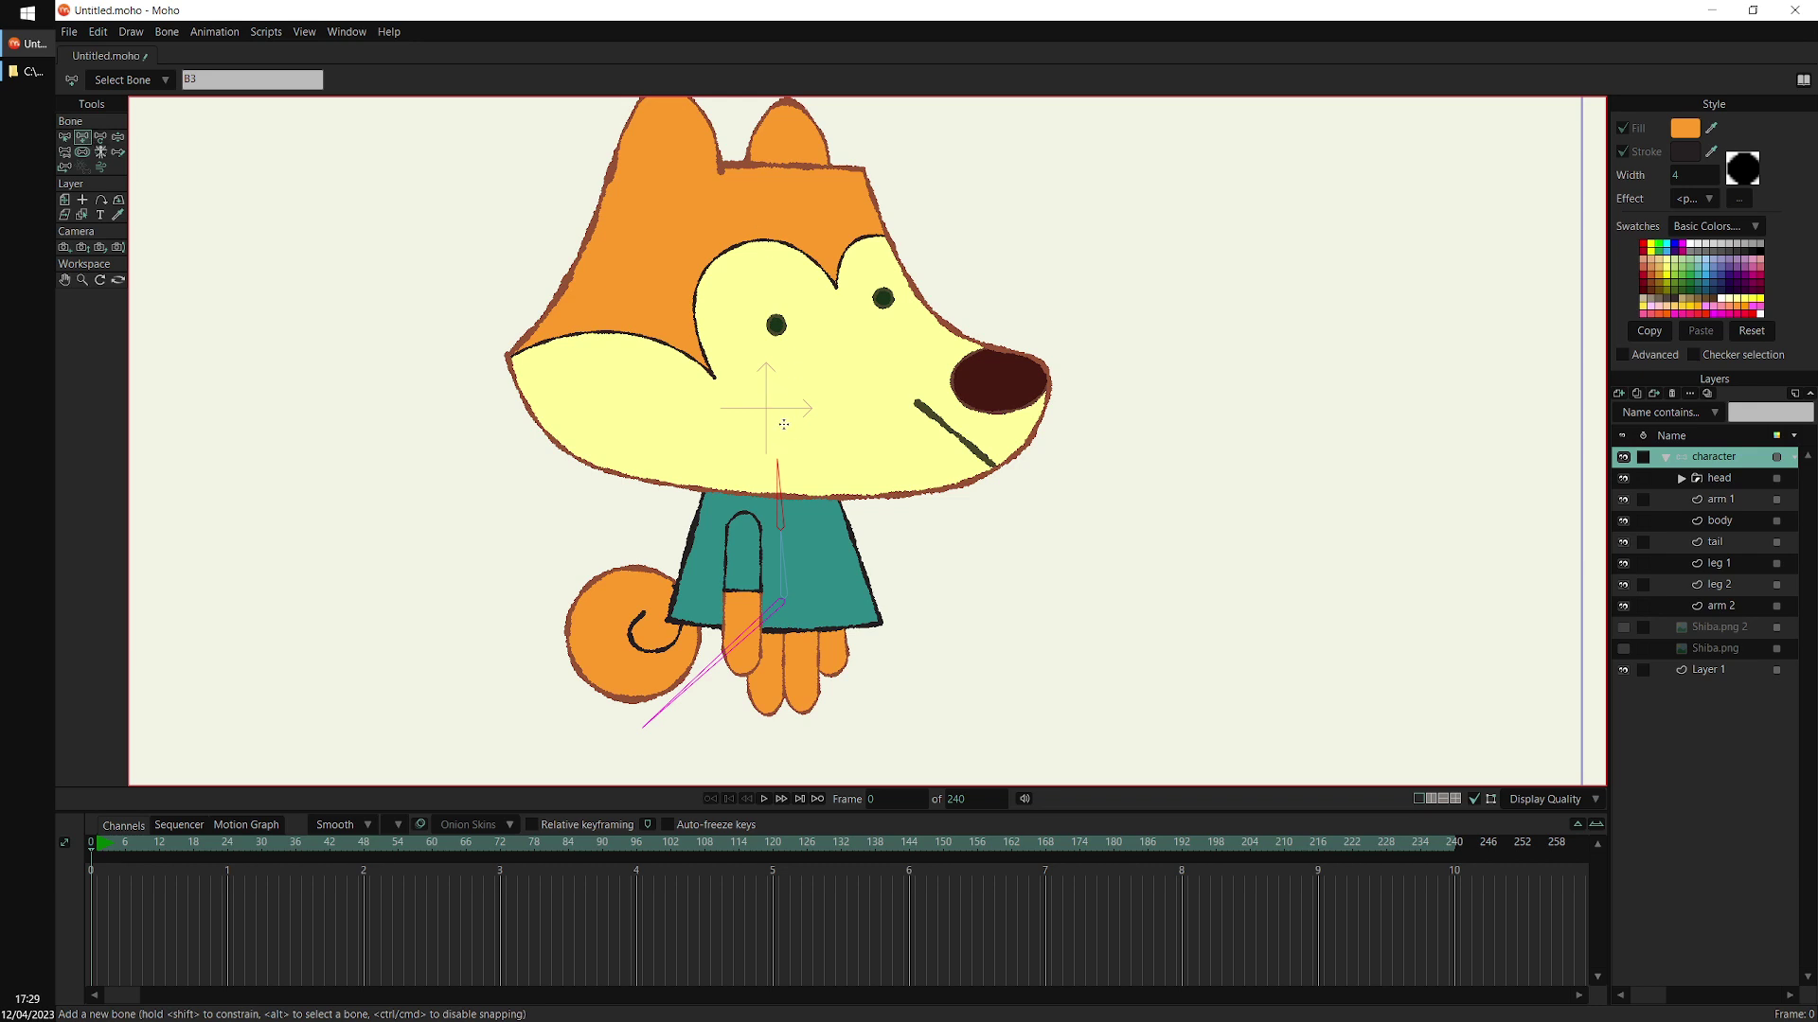
Add a long head bone from the neck to the forehead and a short child bone in the smaller ear
drag(789, 461, 767, 393)
scroll(767, 393, up, 5)
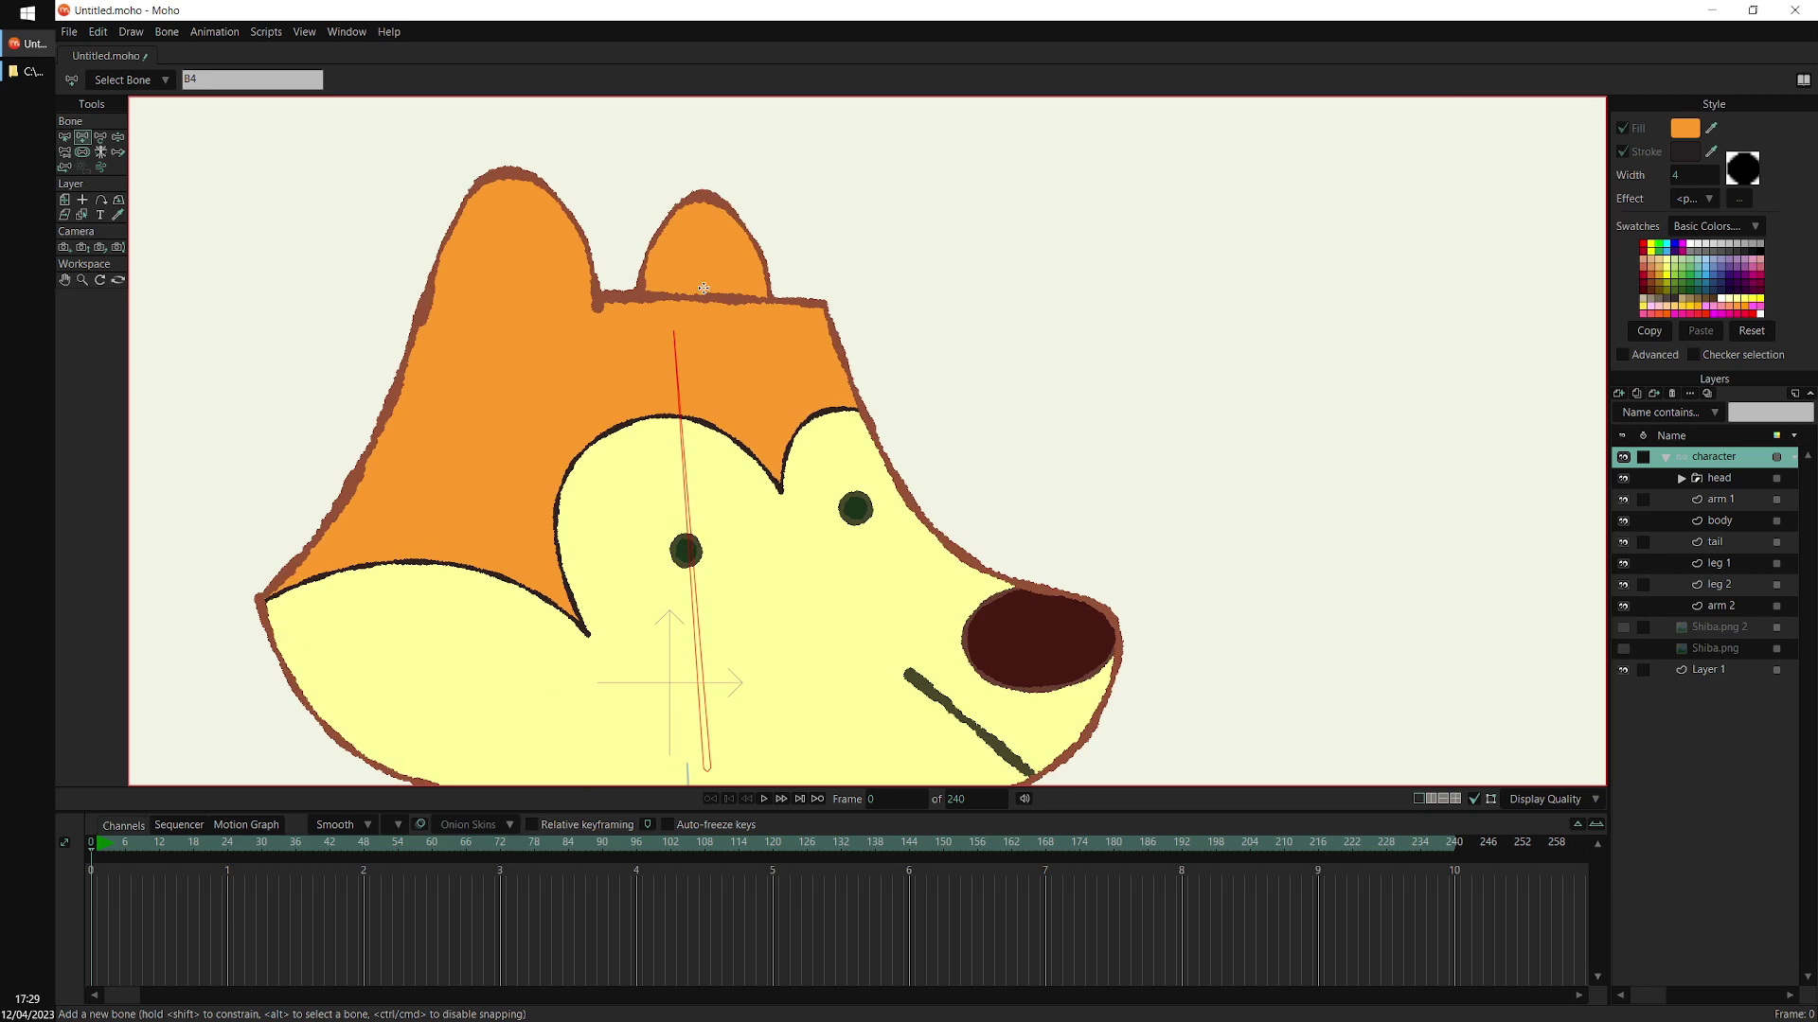
drag(703, 287, 694, 150)
scroll(740, 252, down, 1)
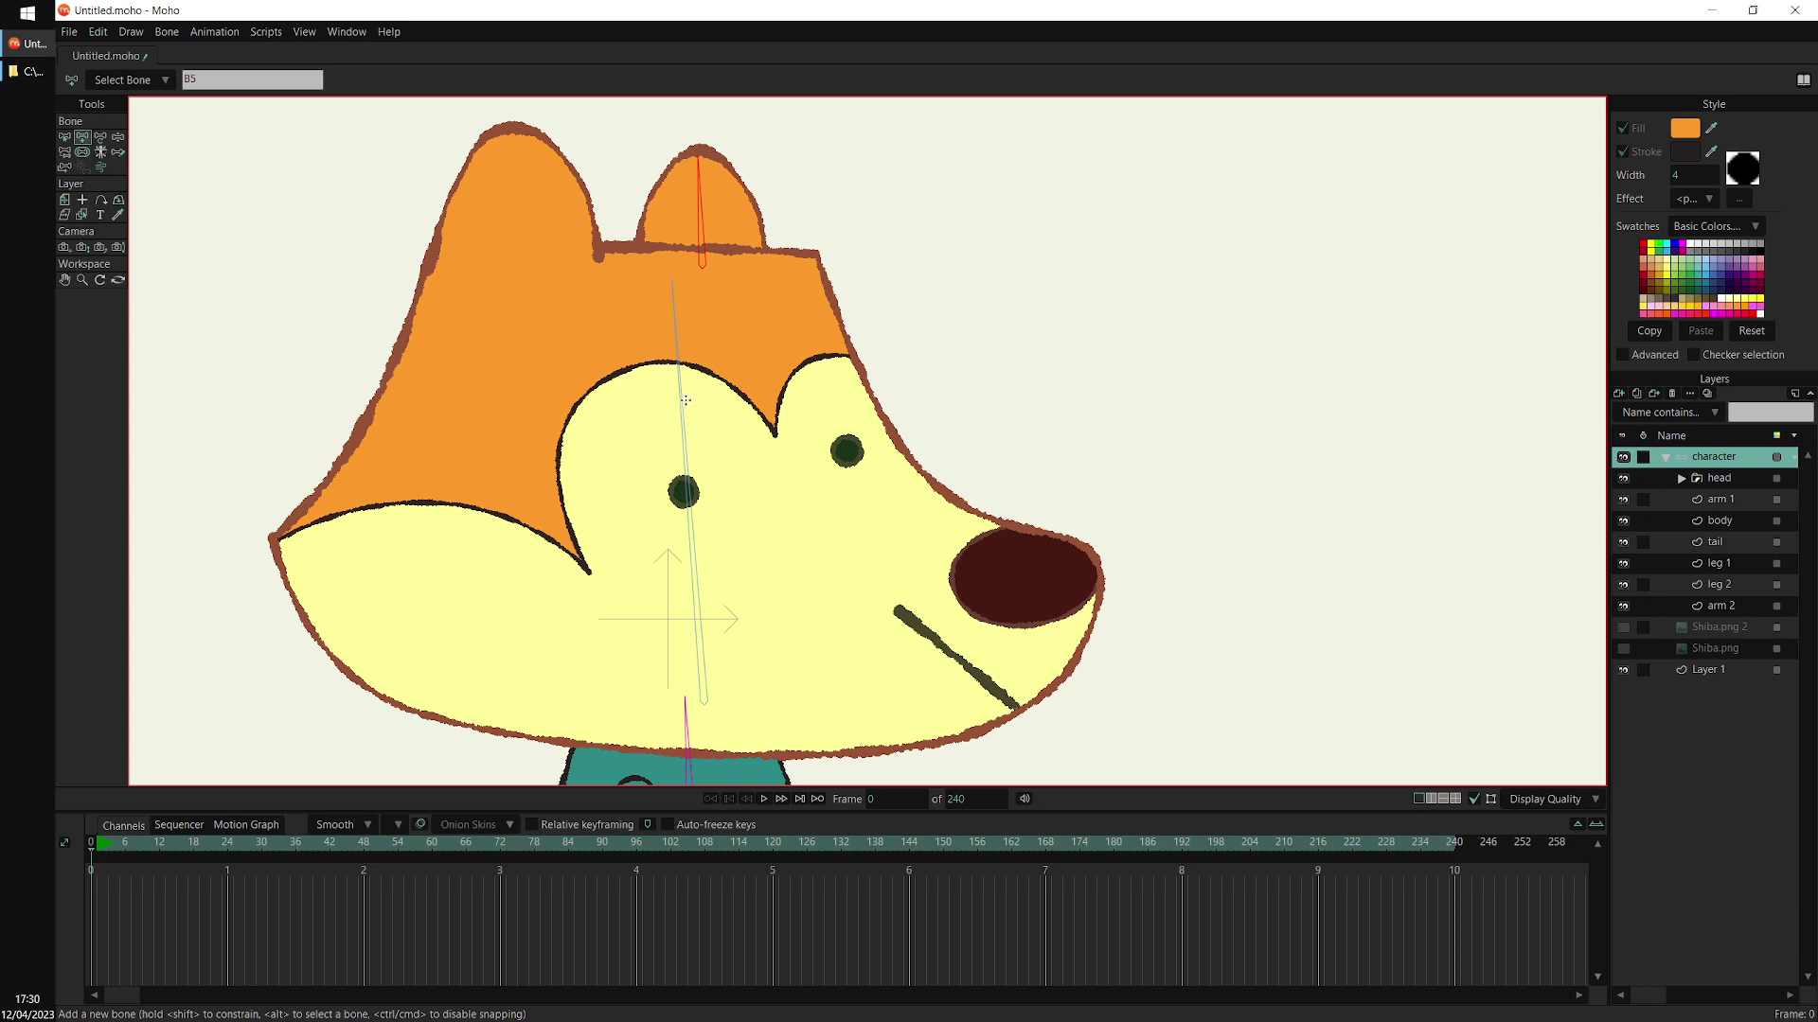
Select the head bone as parent and add a short bone up the larger ear
click(66, 138)
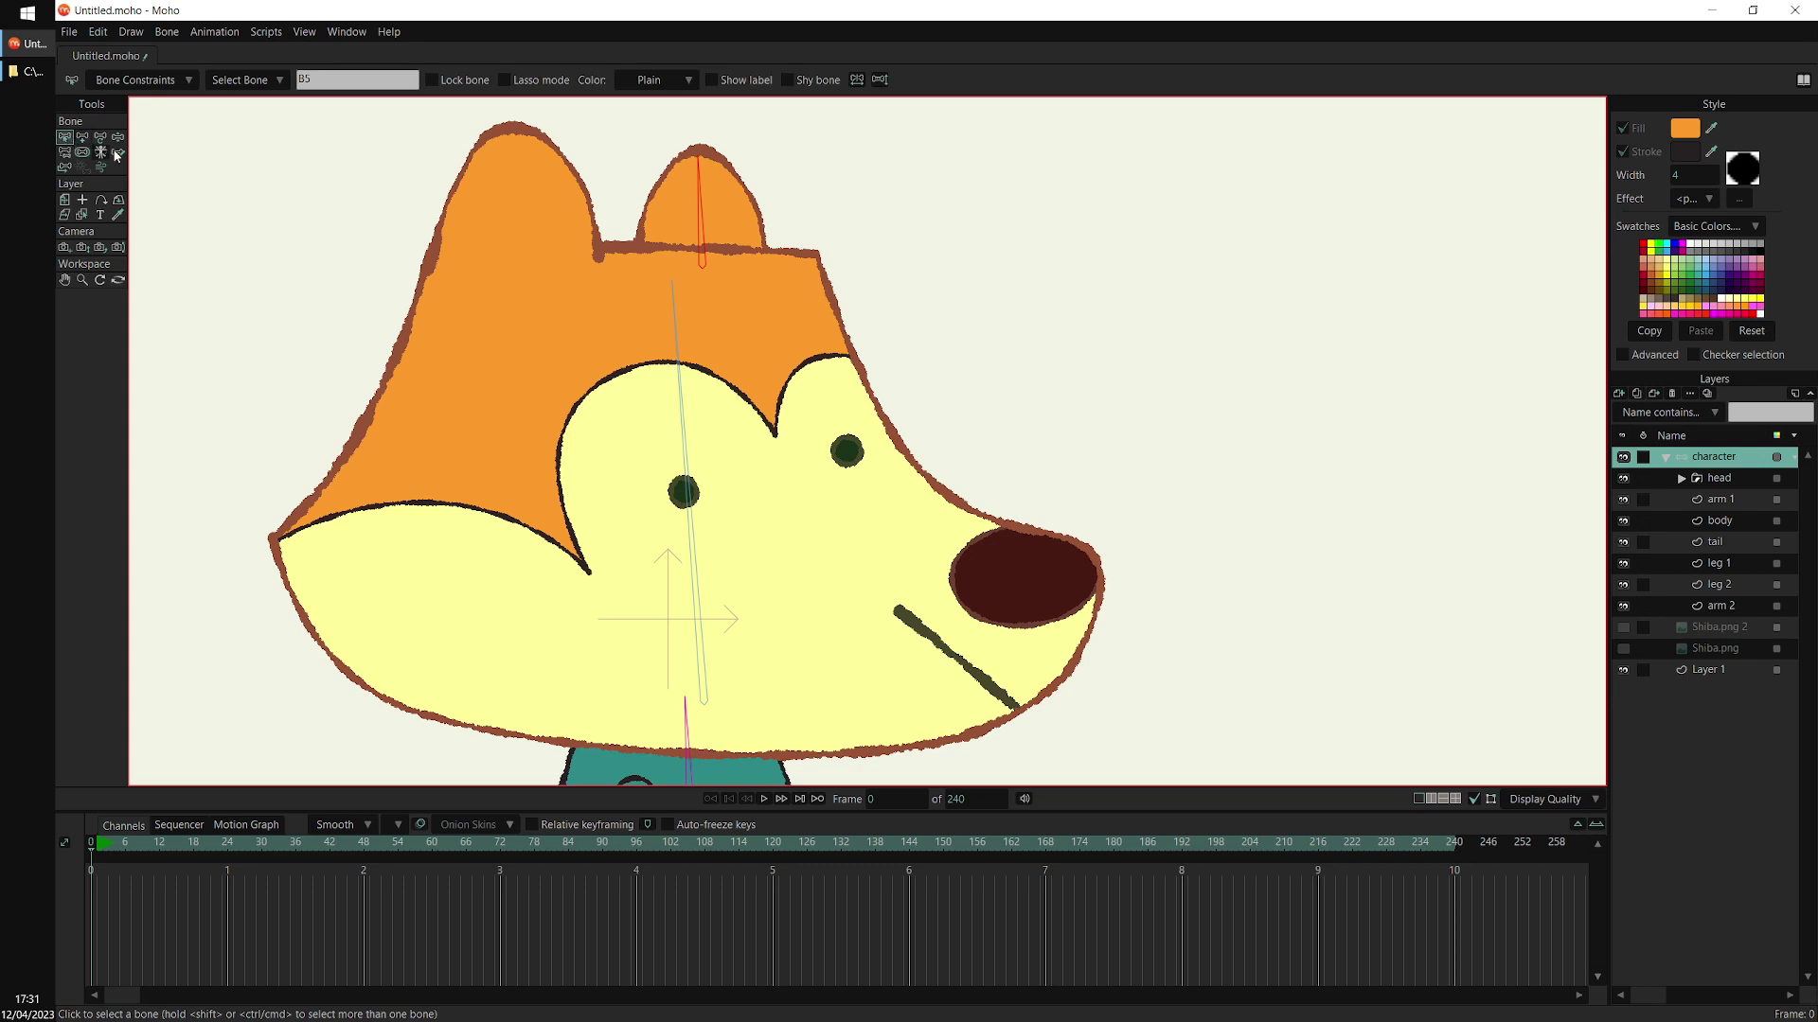
click(678, 343)
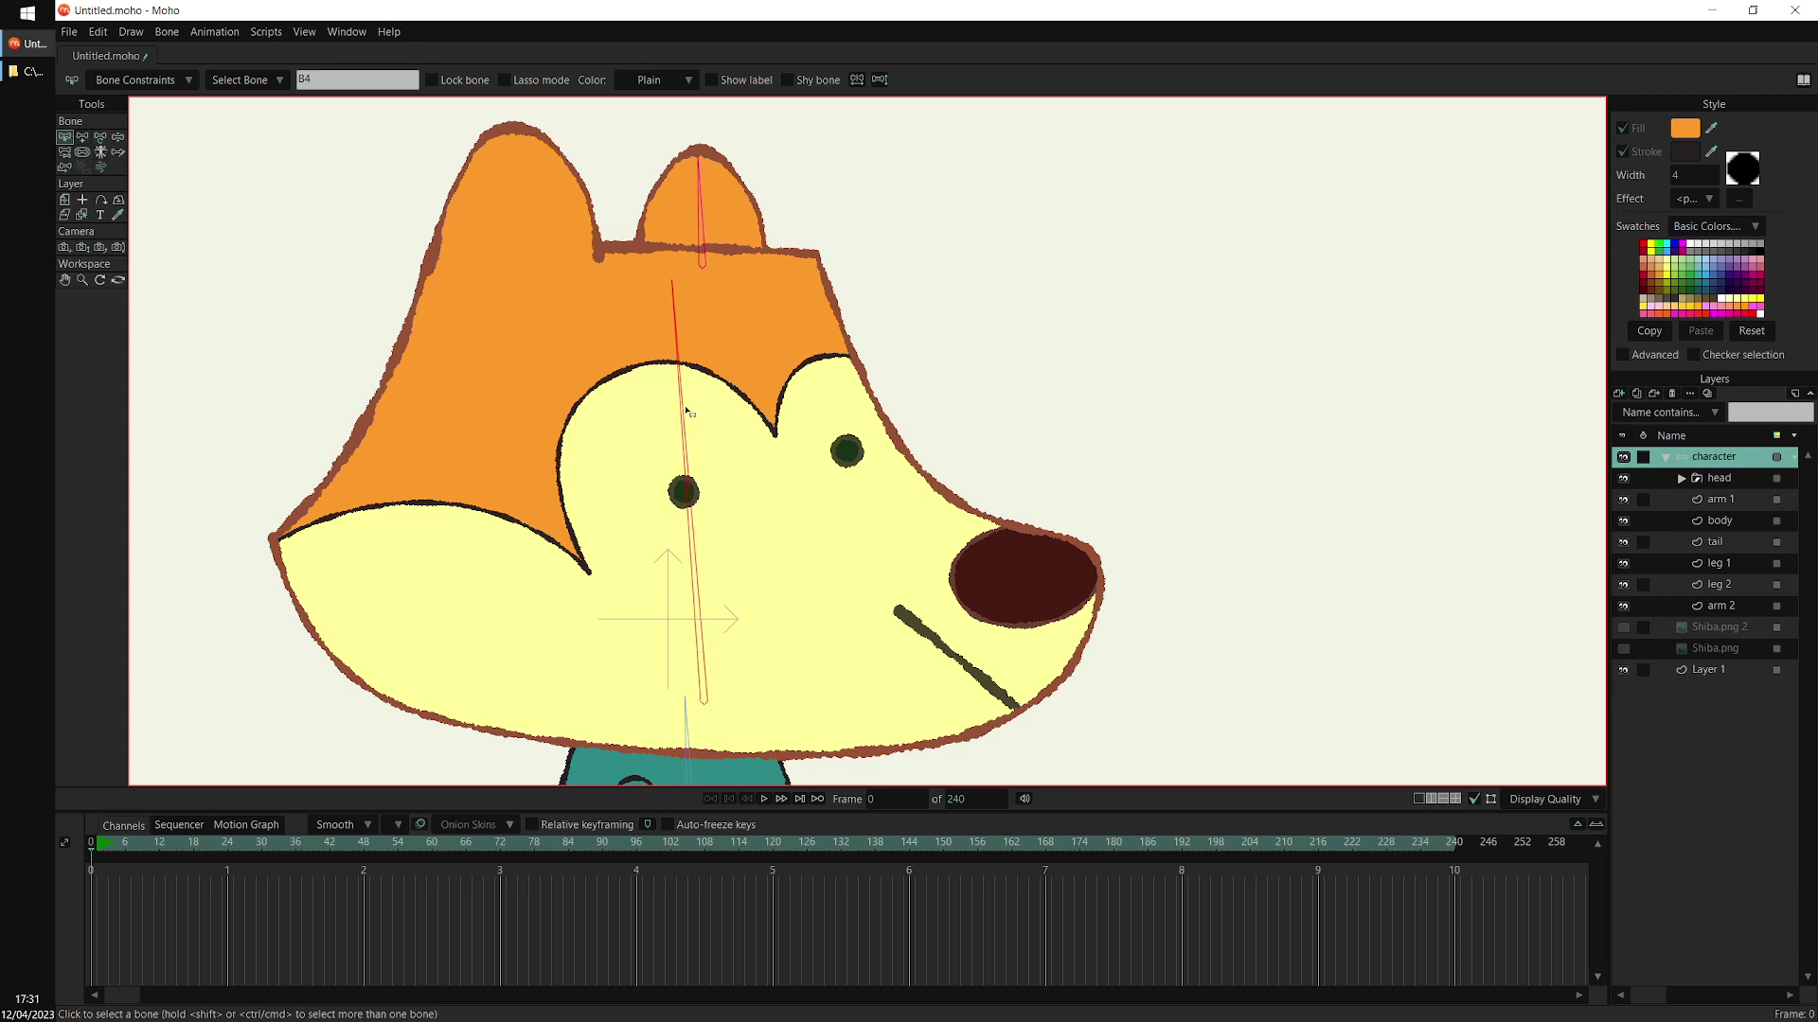
click(83, 139)
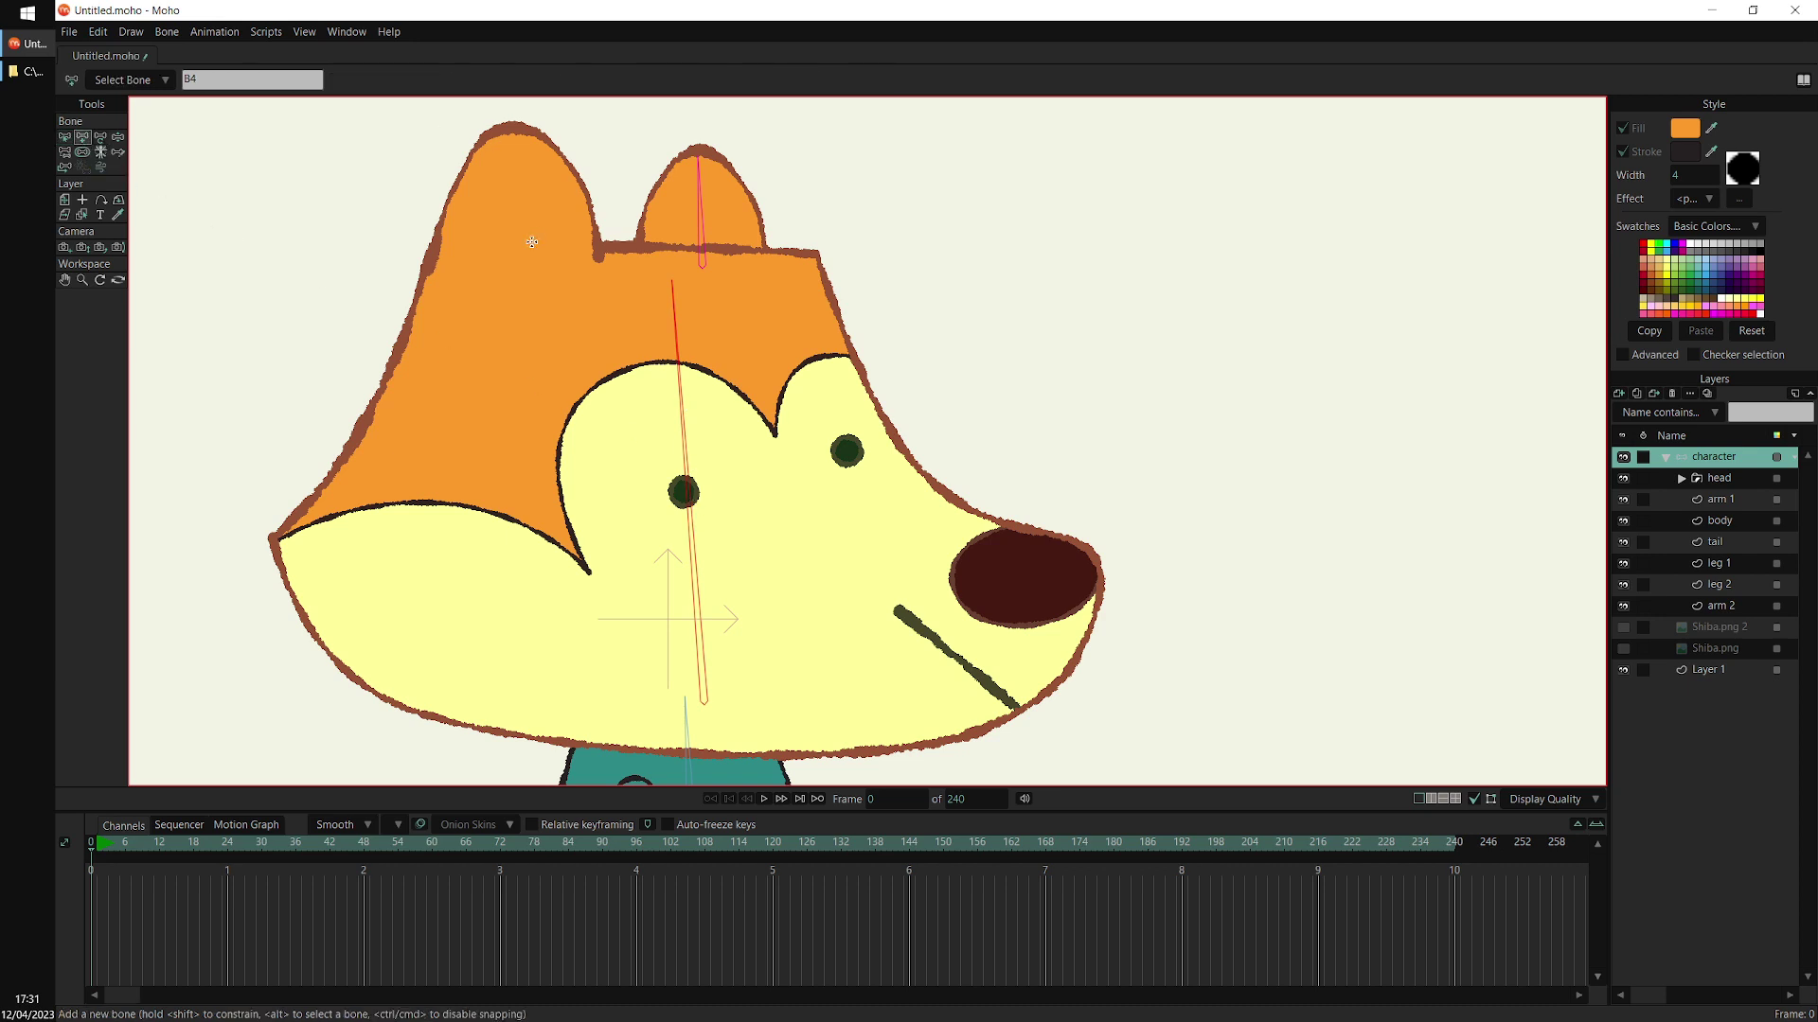
drag(520, 255, 519, 130)
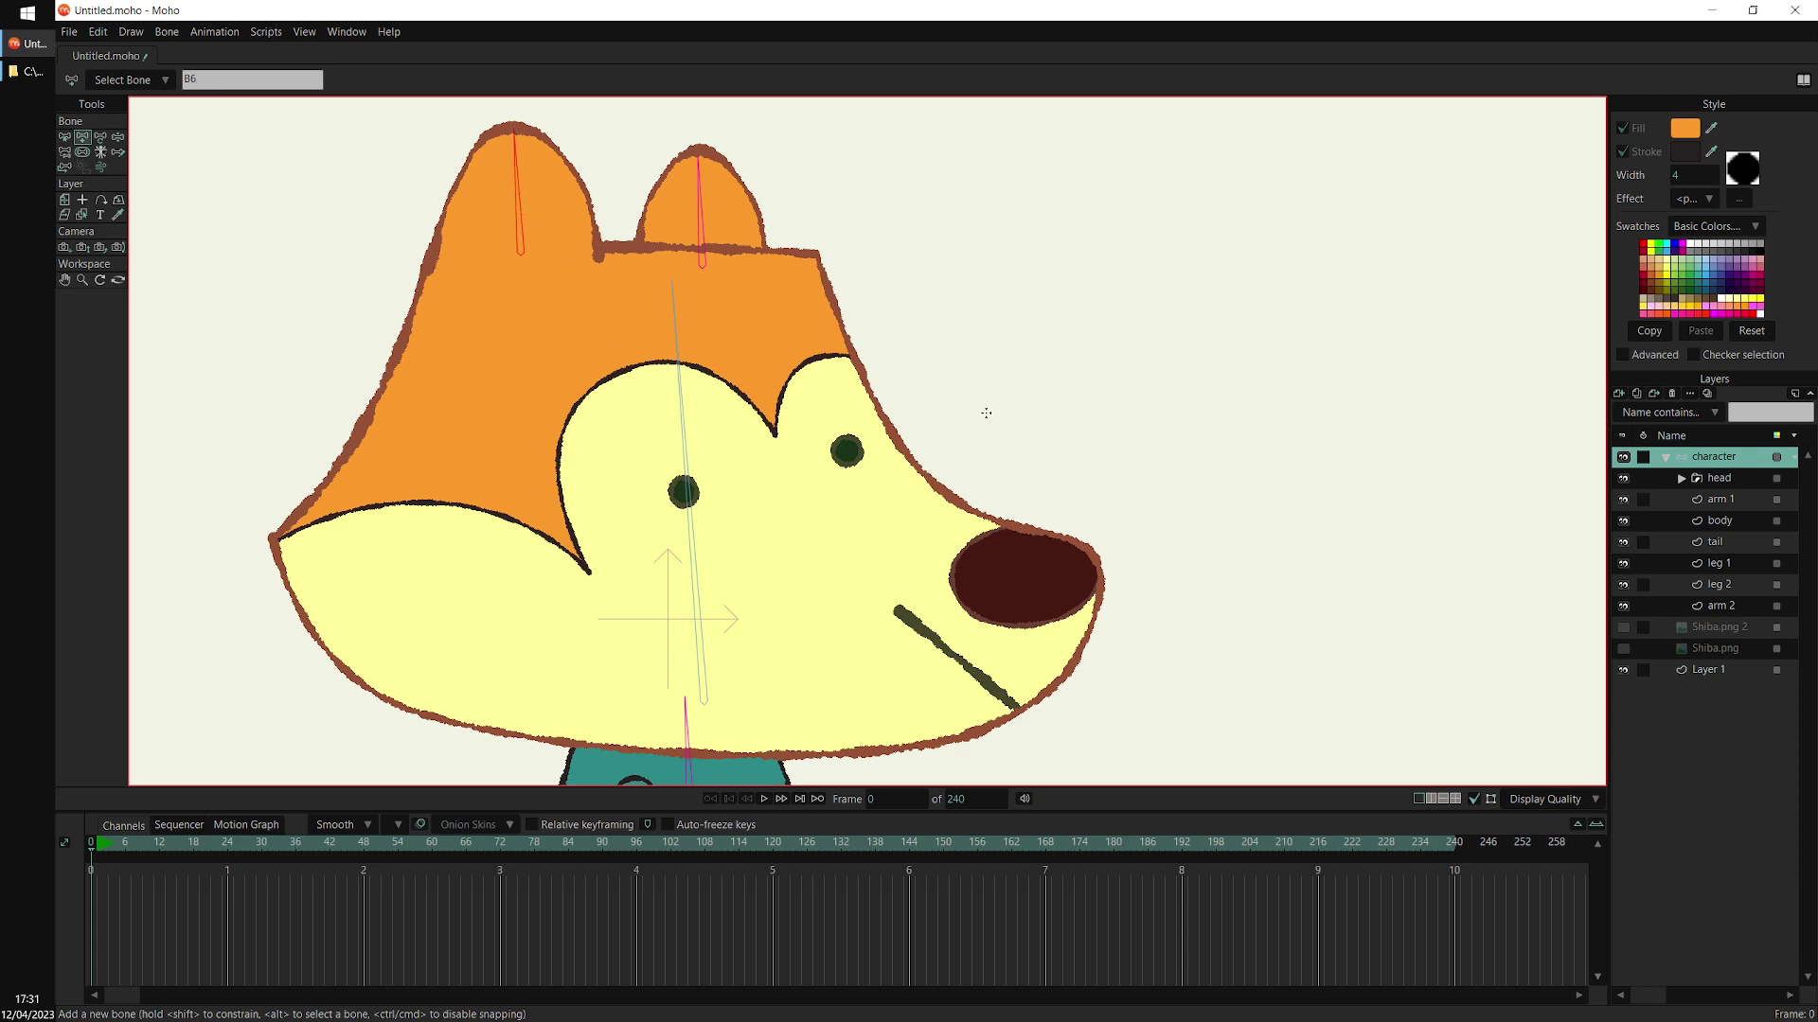
Select the upper spine bone as parent and add a two-bone chain down the front arm, from shoulder to hand
drag(988, 445, 1027, 346)
scroll(1013, 426, down, 2)
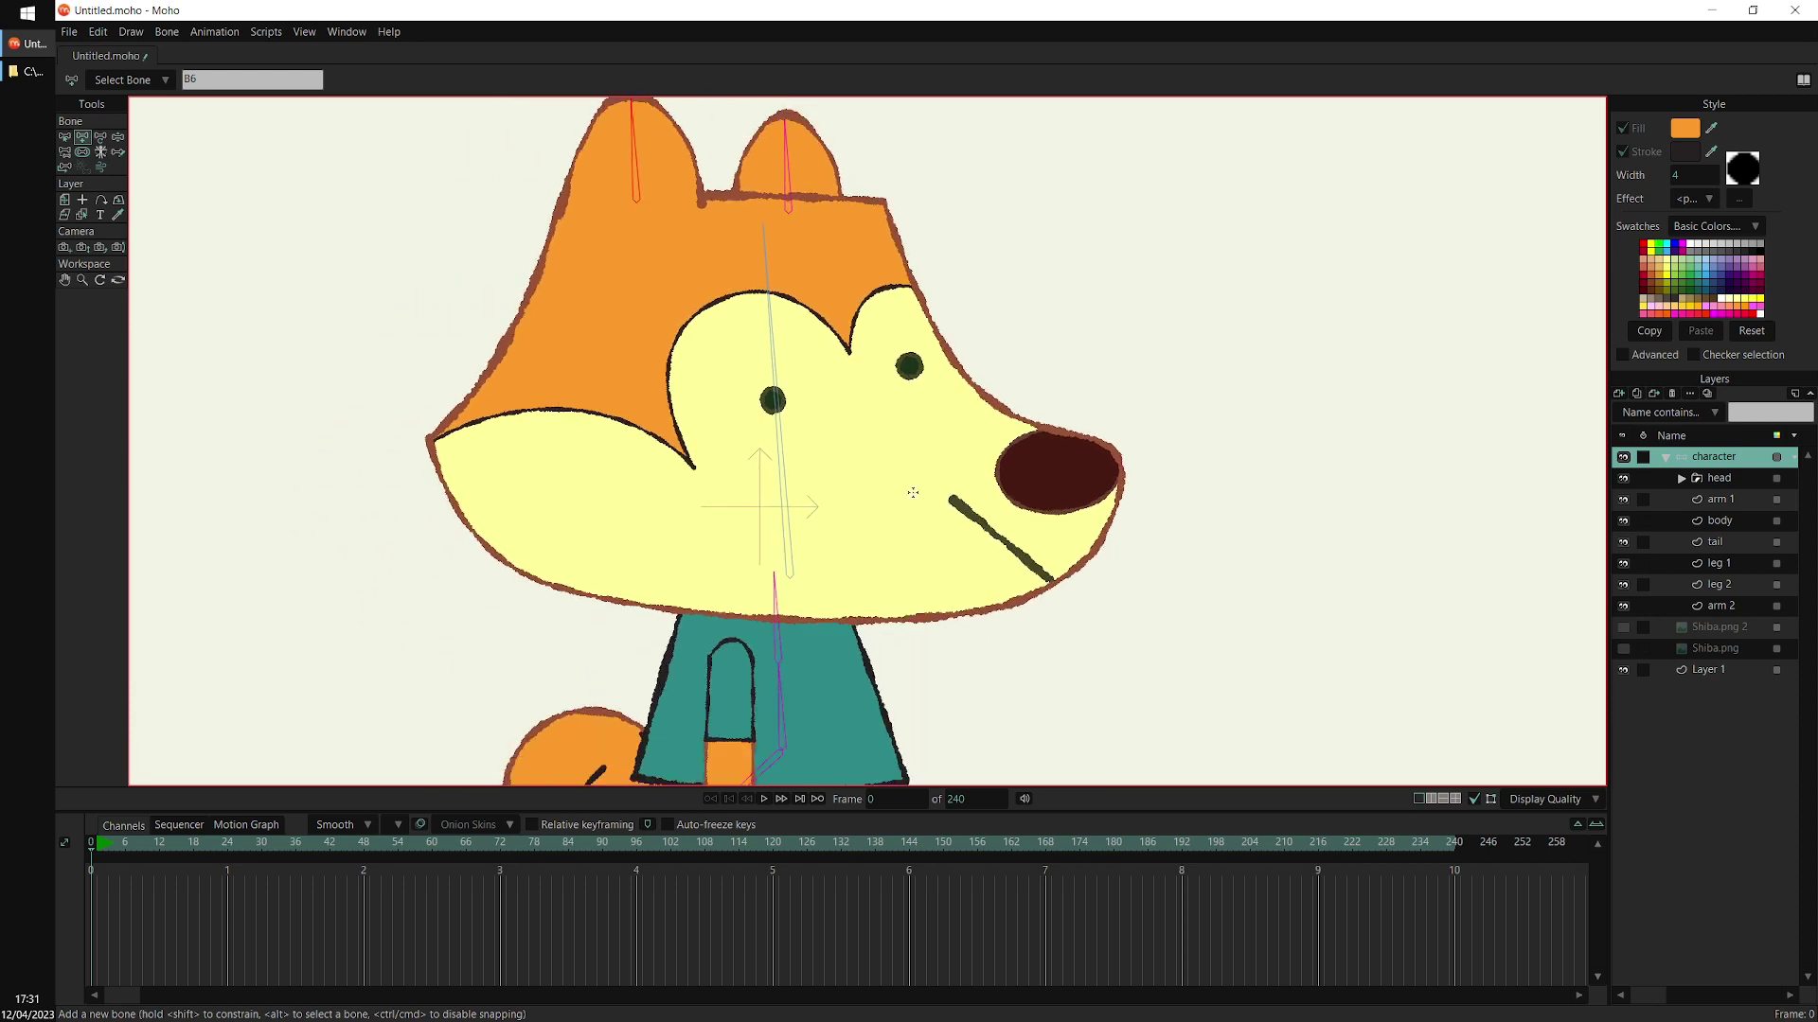
drag(912, 492, 902, 510)
drag(1035, 711, 1070, 502)
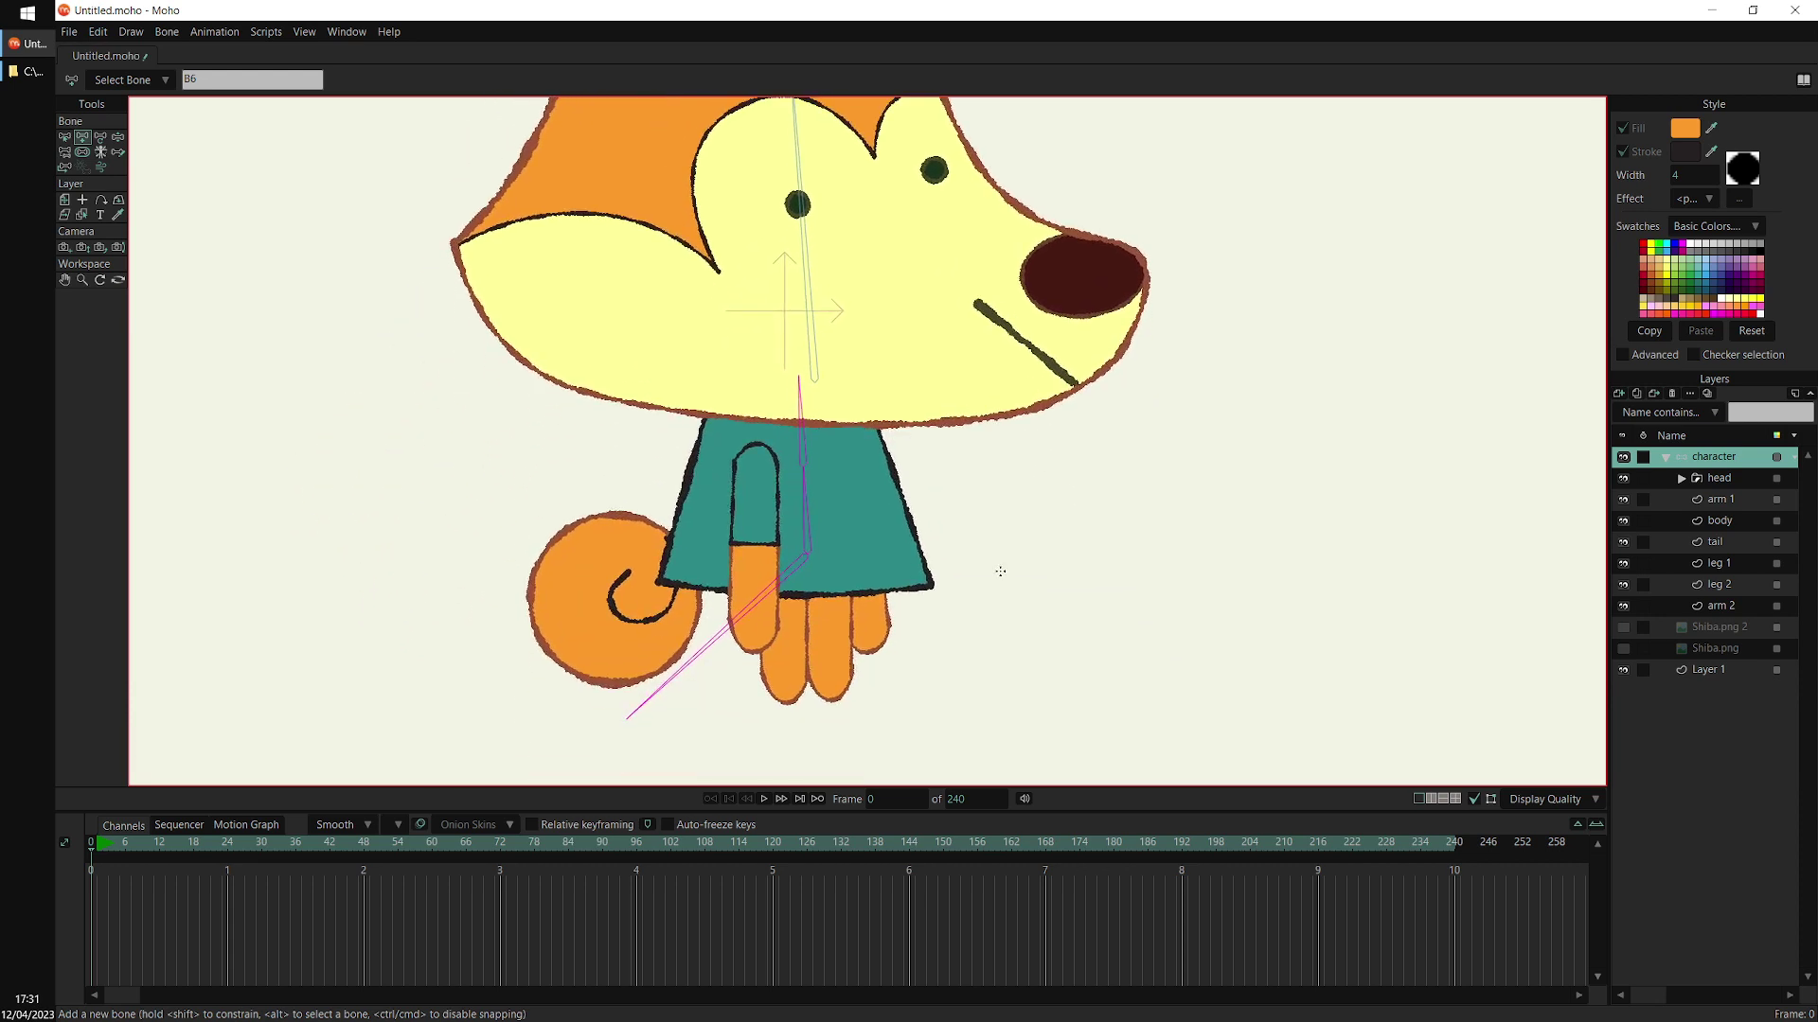
scroll(1000, 571, up, 4)
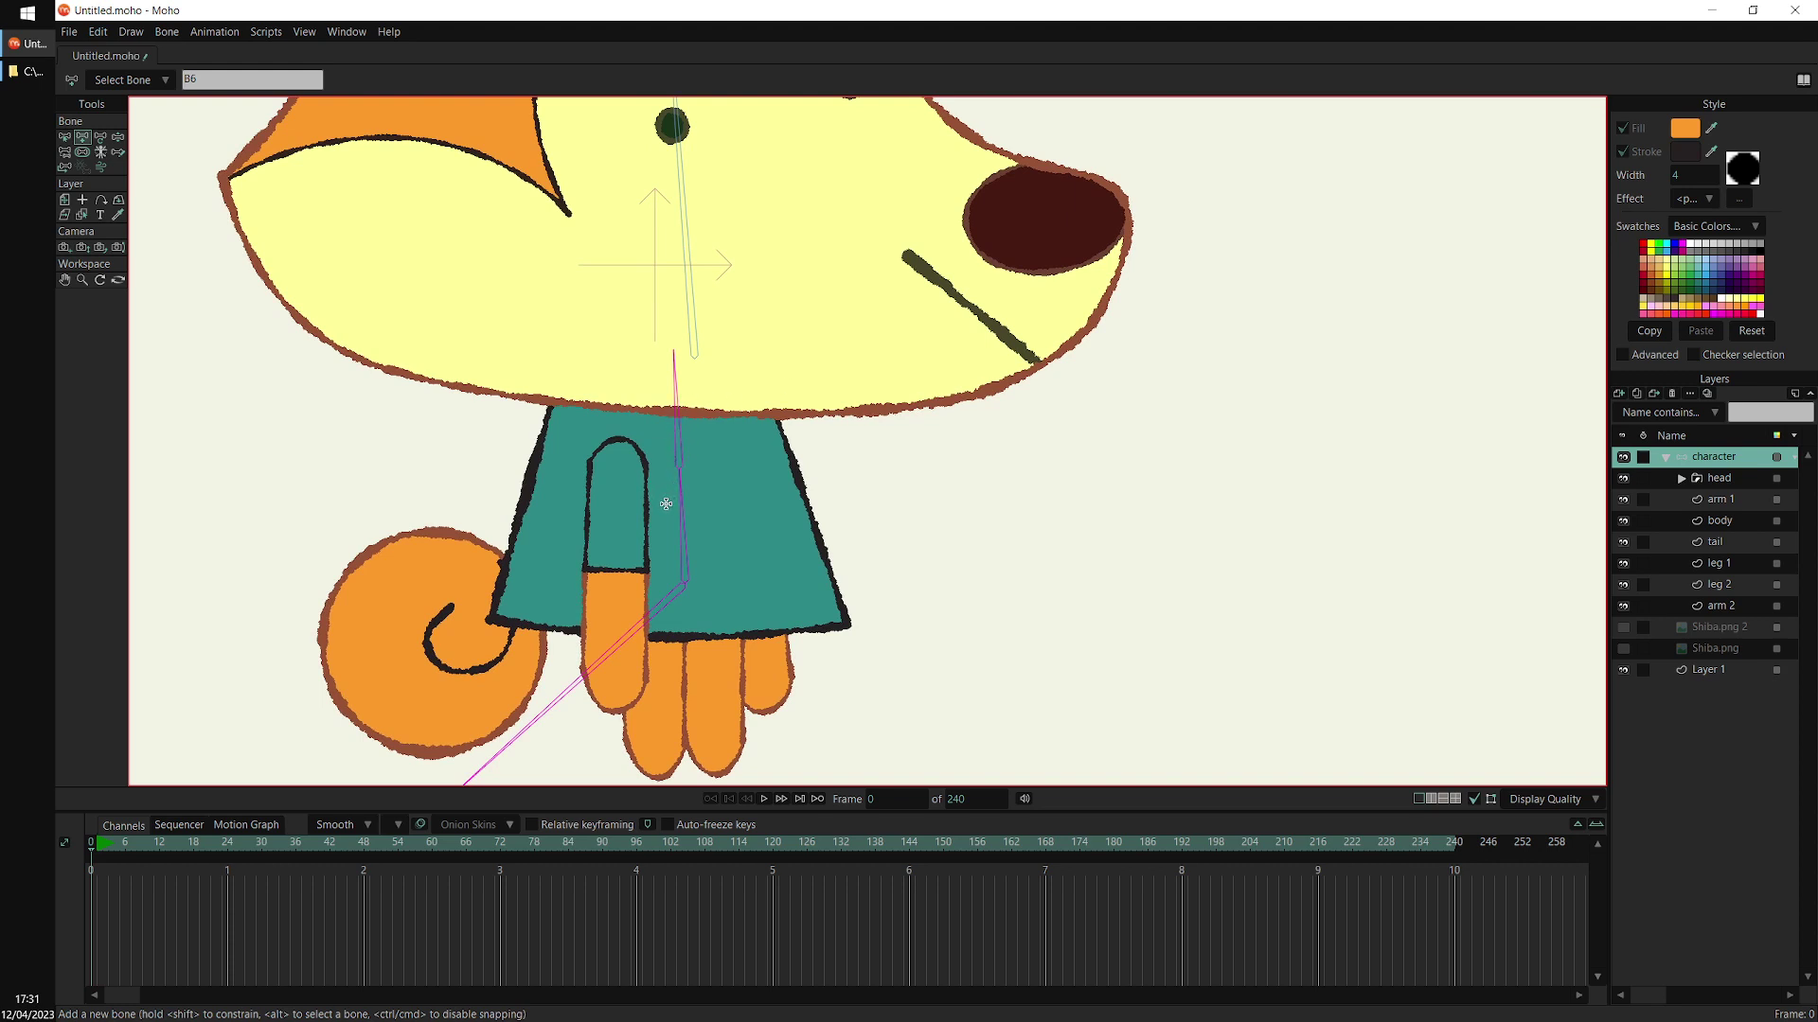
click(64, 141)
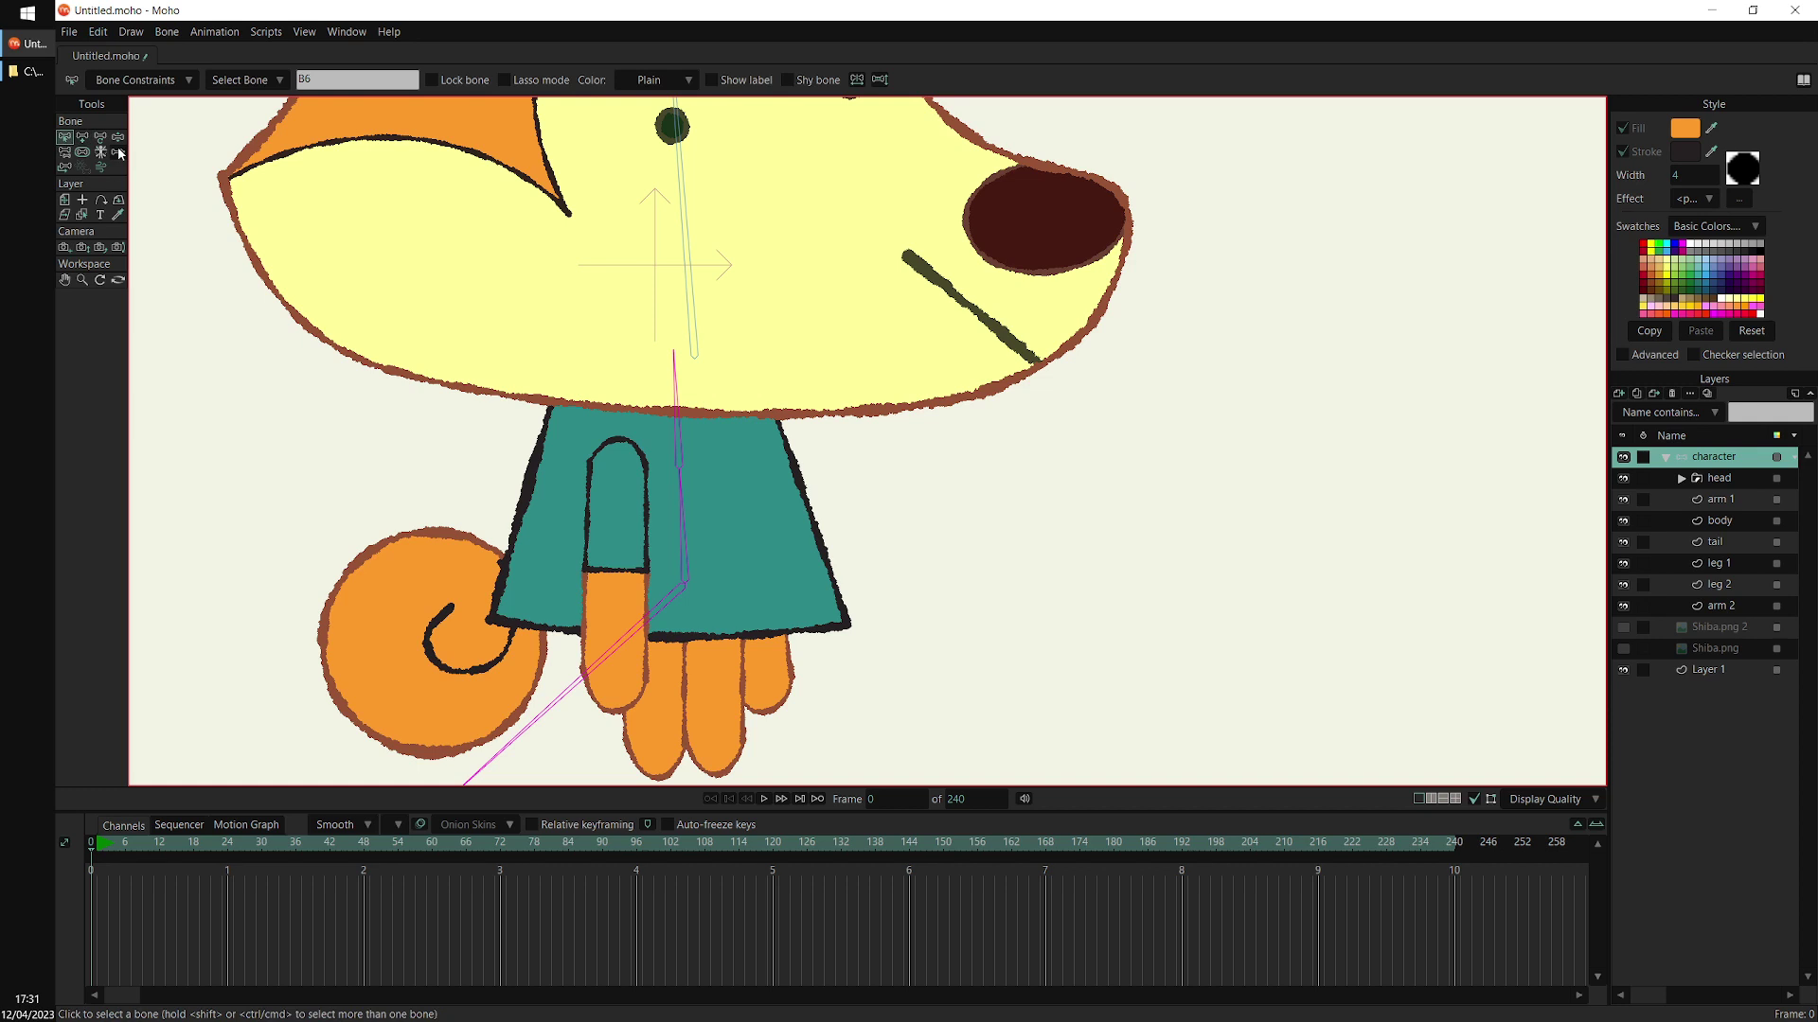
click(679, 448)
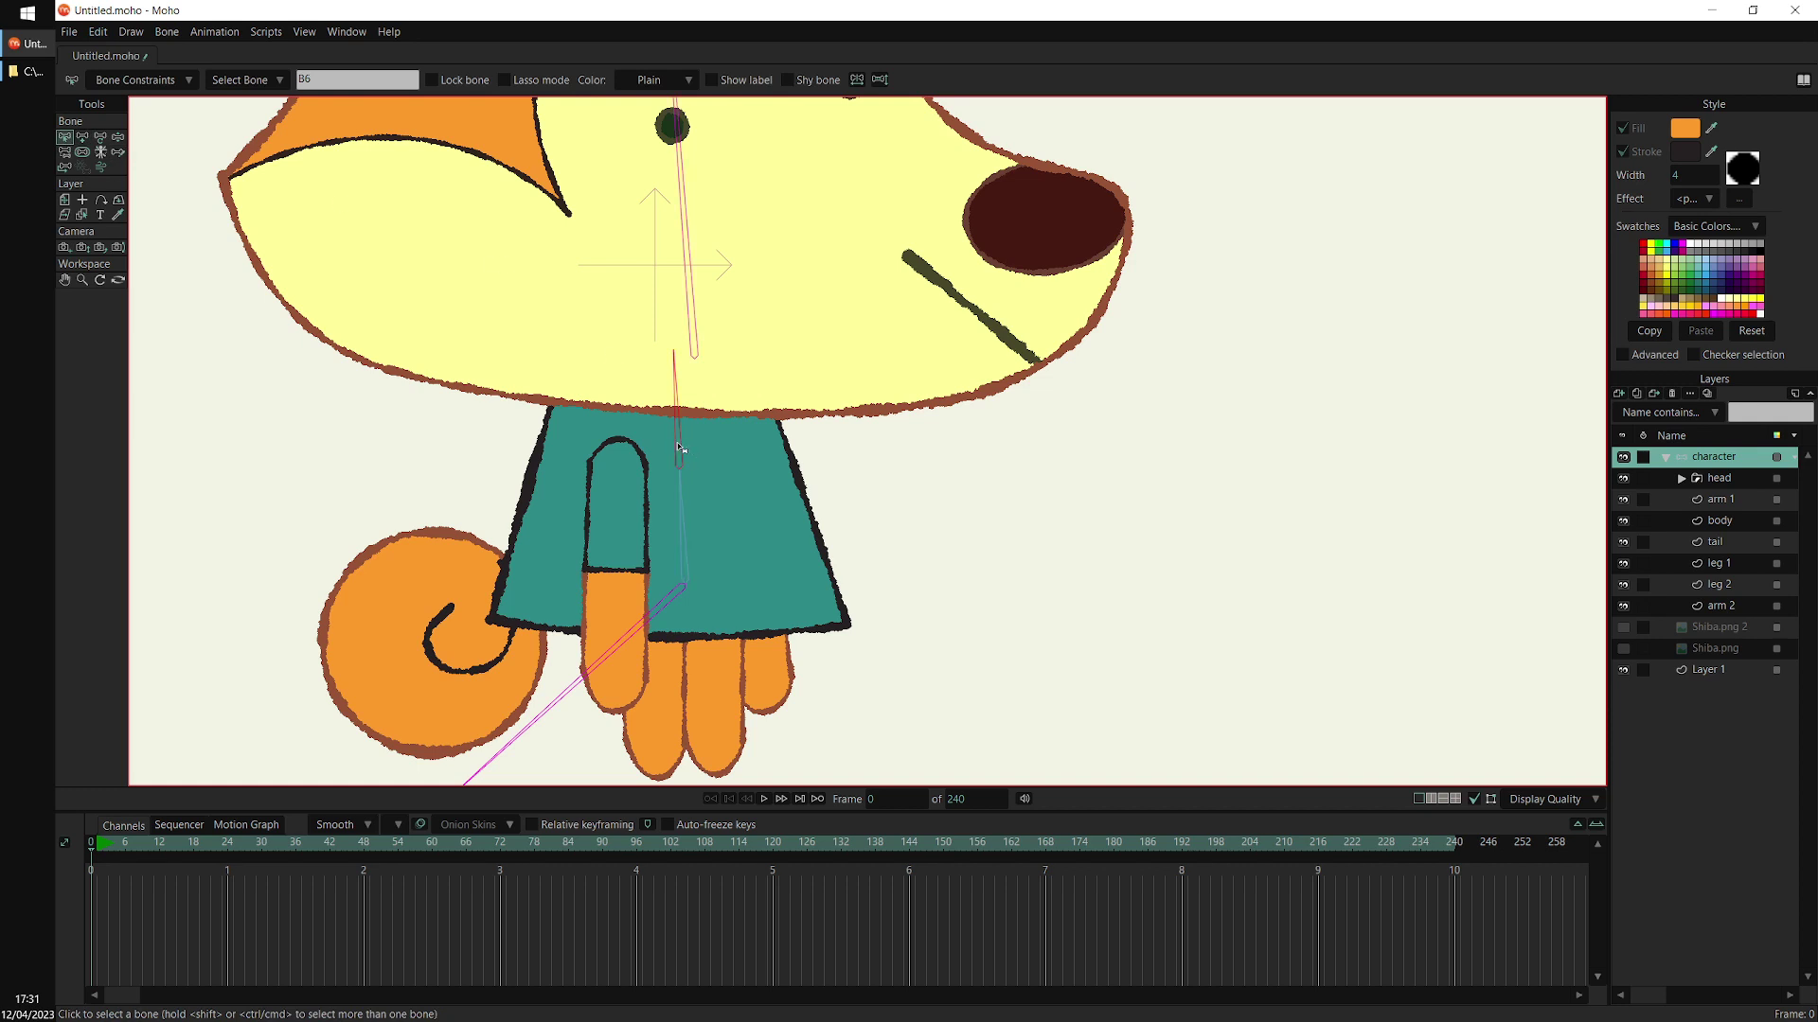
click(82, 137)
drag(616, 458, 614, 691)
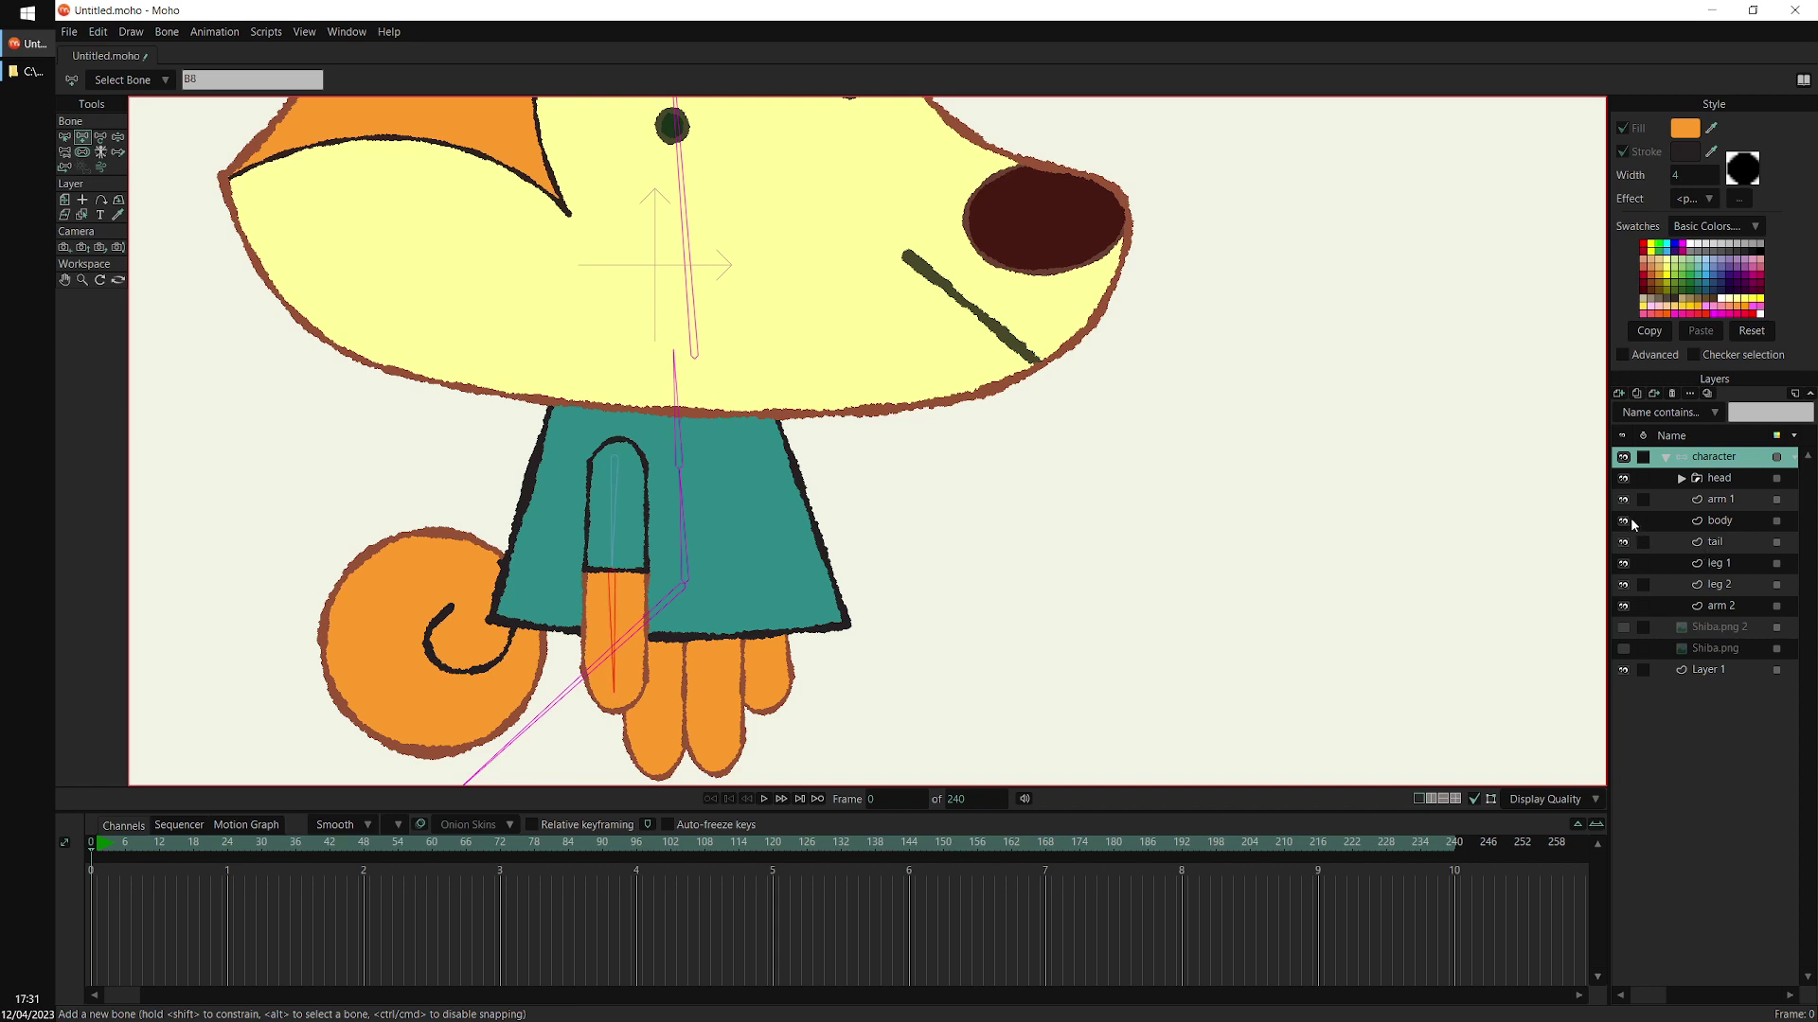
Hide the body layer and add a two-bone chain down the far arm, parented to the upper spine bone
click(1623, 522)
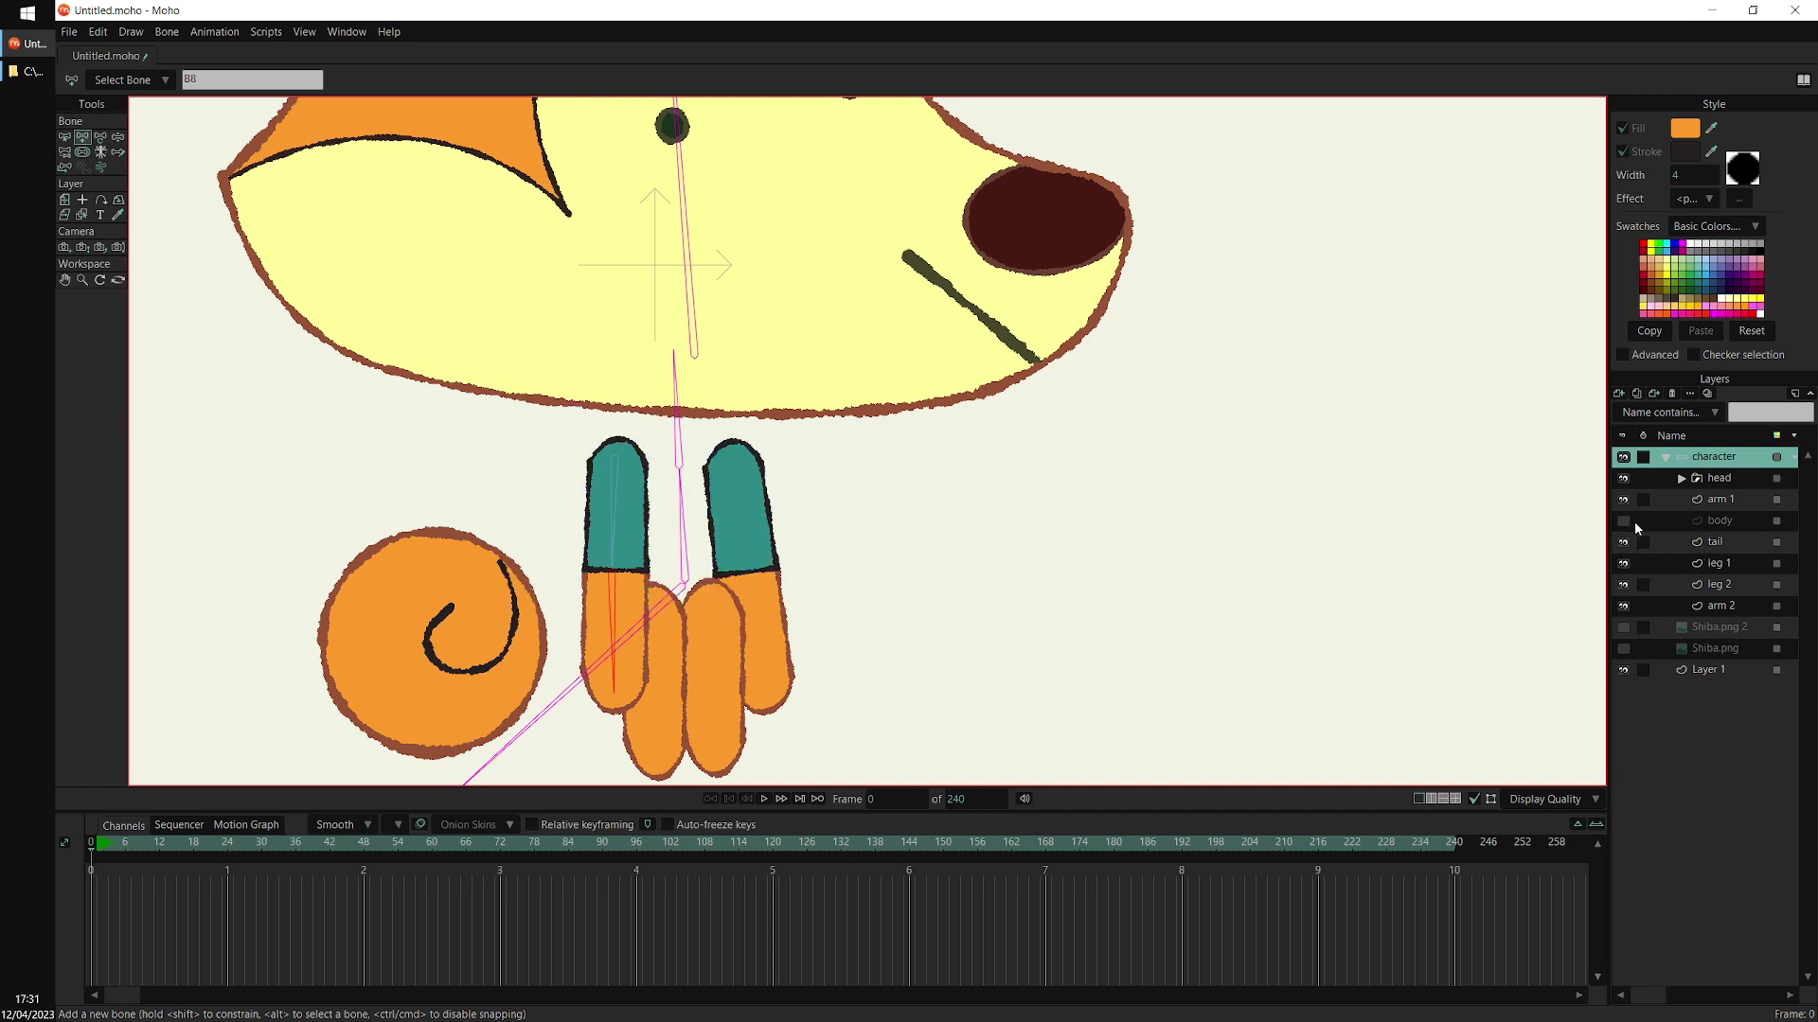
click(65, 138)
click(681, 439)
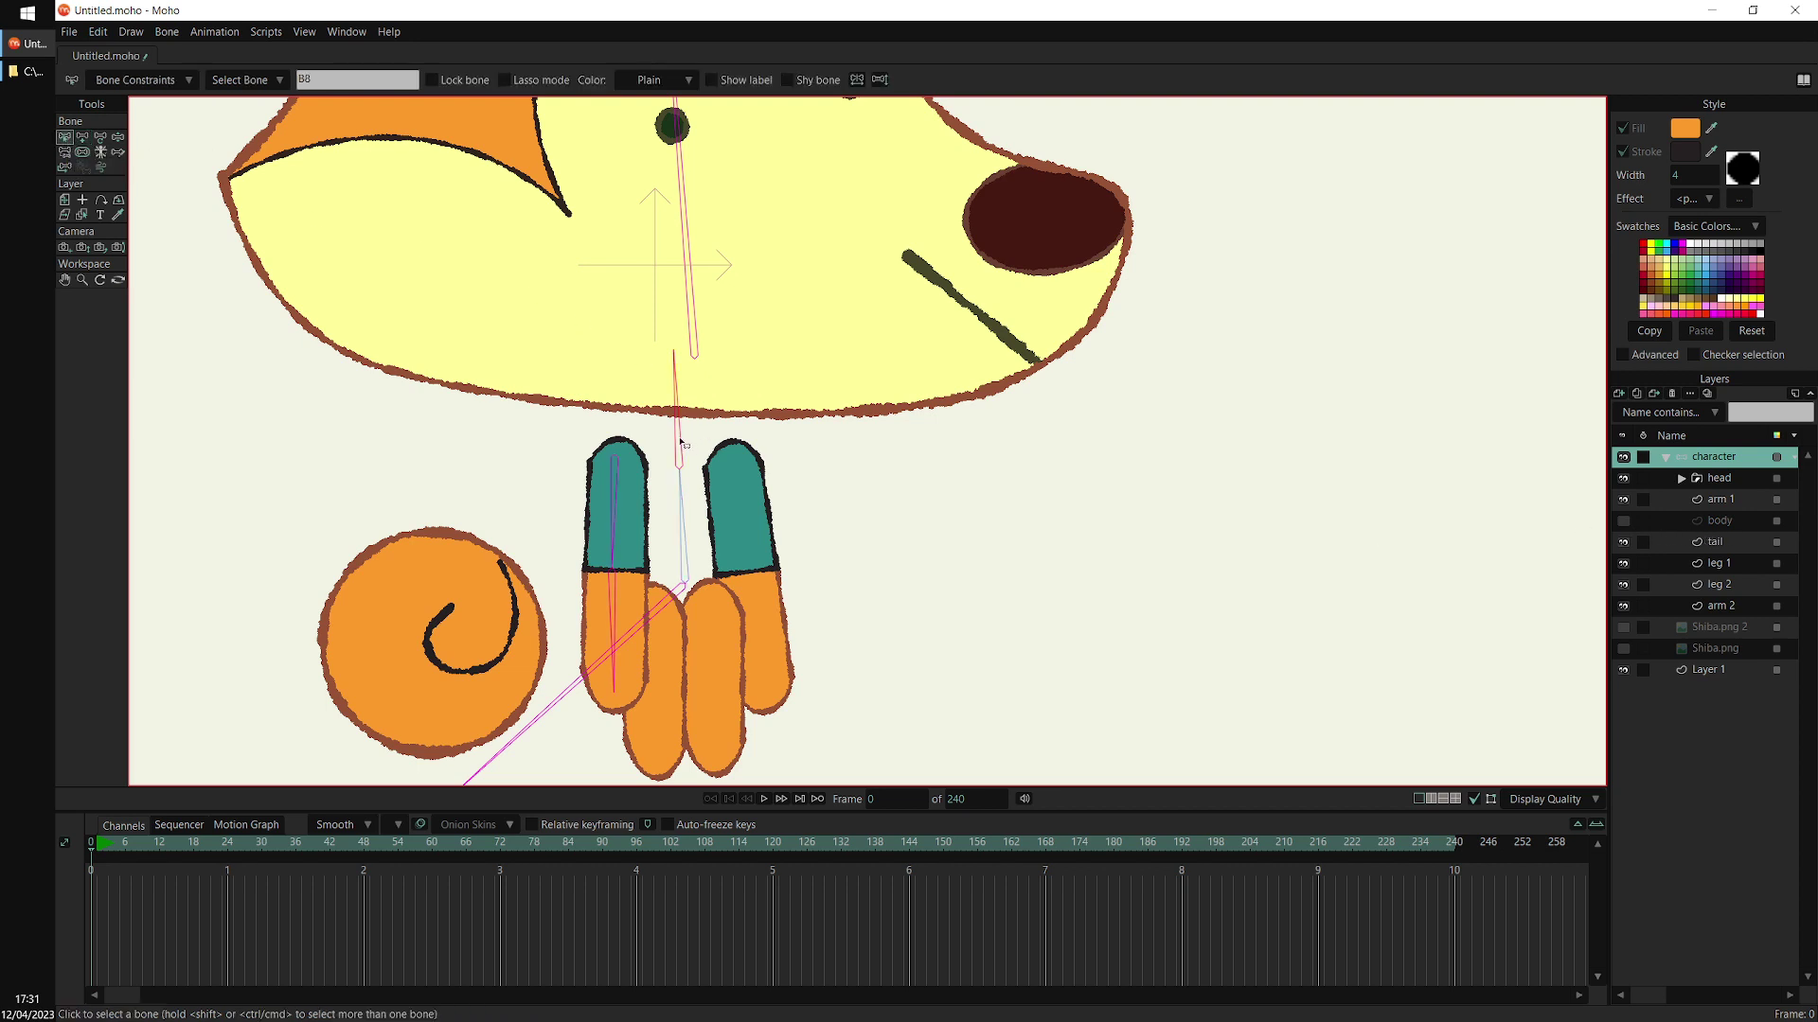
click(83, 138)
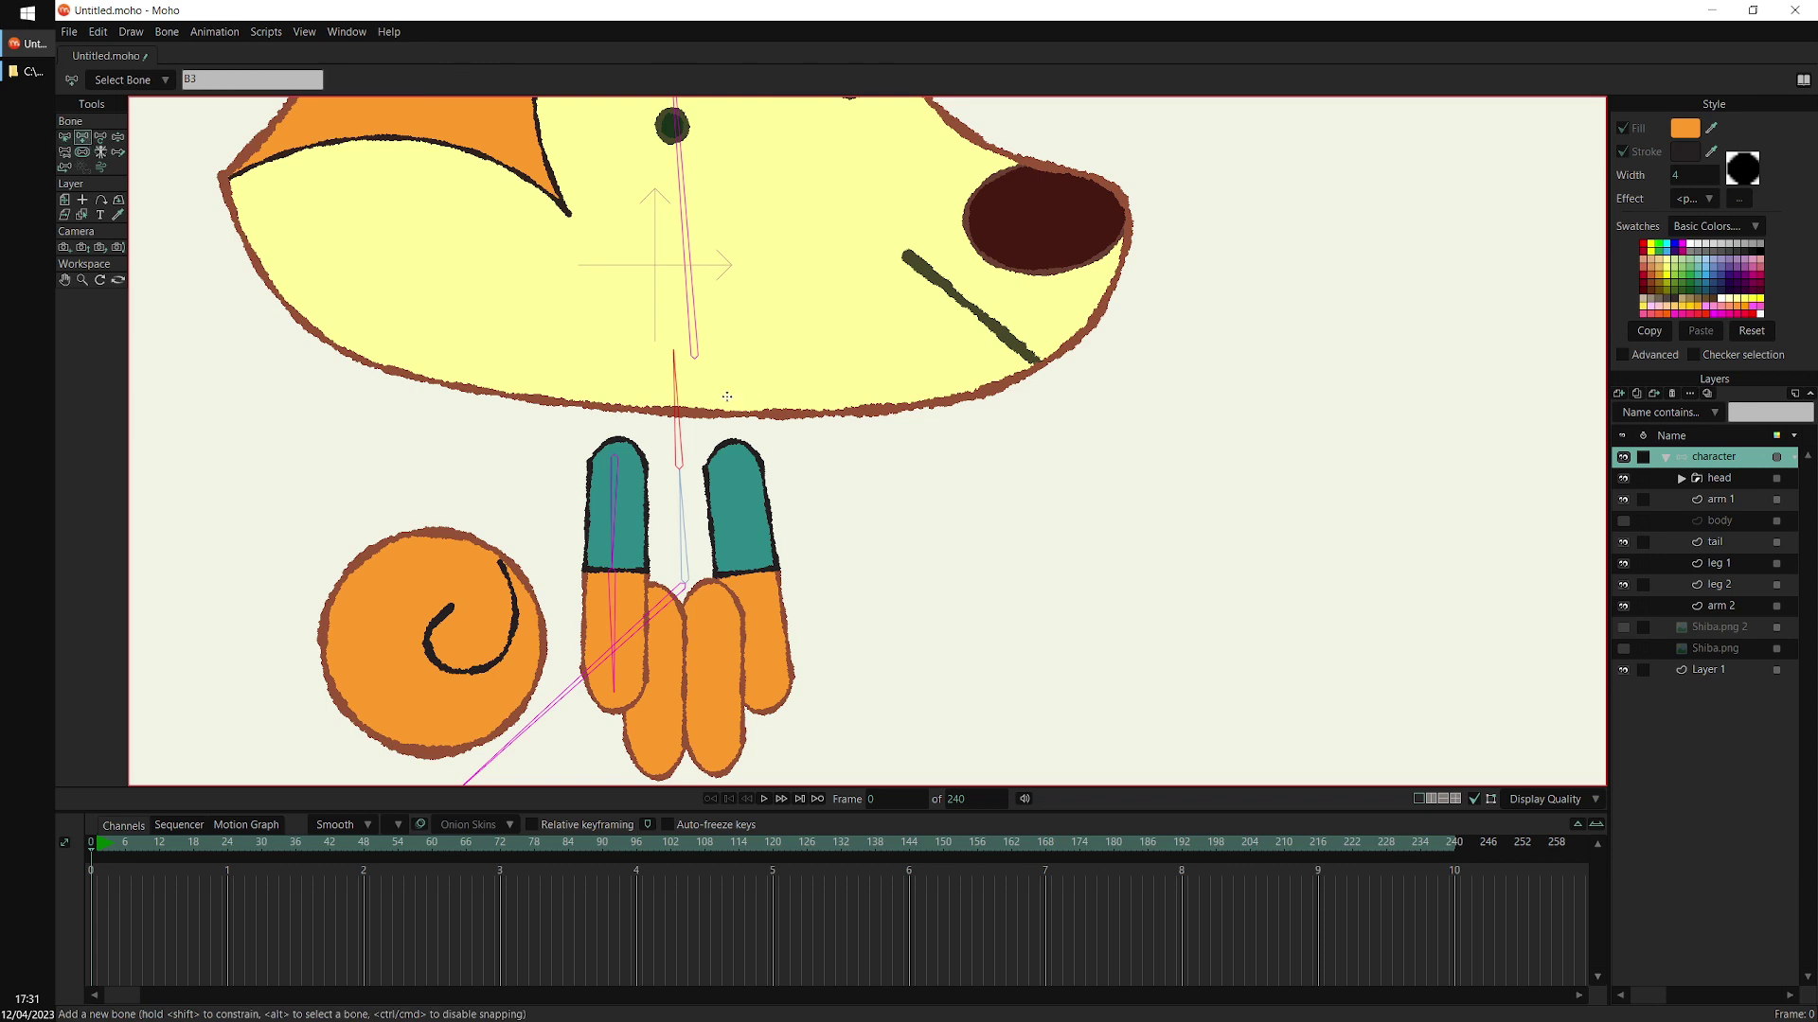
drag(734, 463, 764, 701)
drag(765, 514, 776, 422)
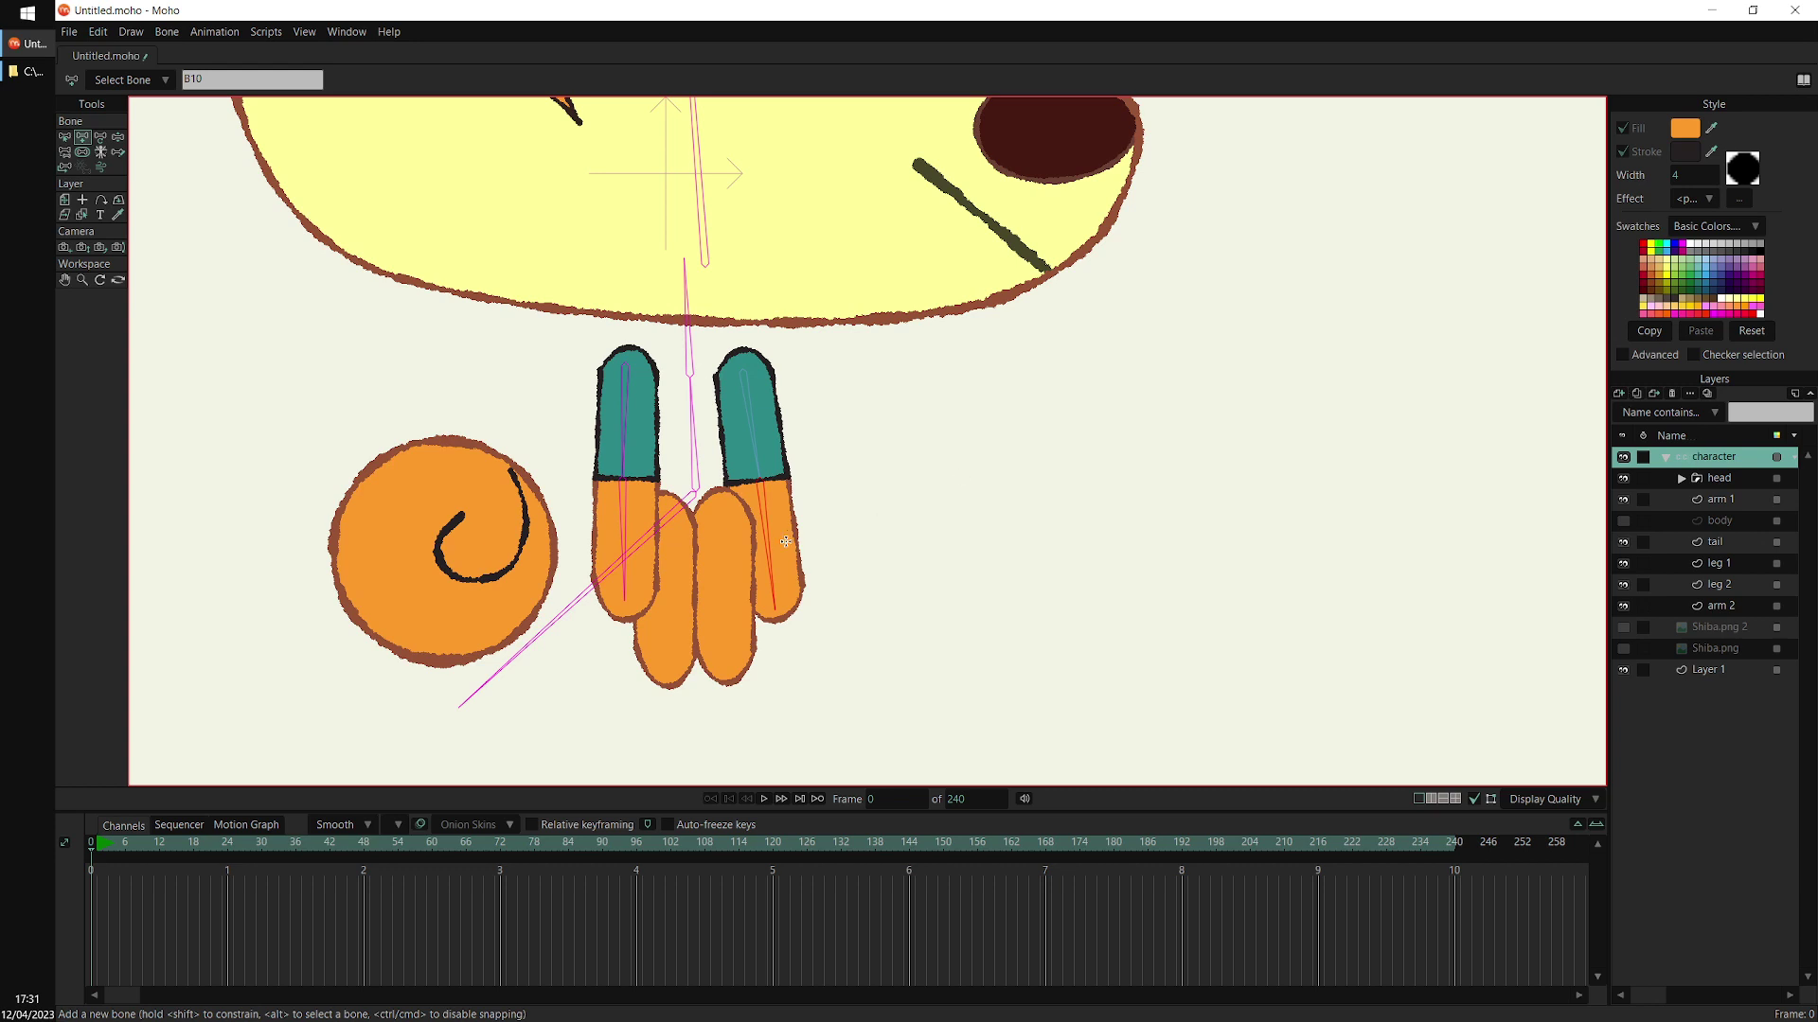
scroll(824, 516, up, 1)
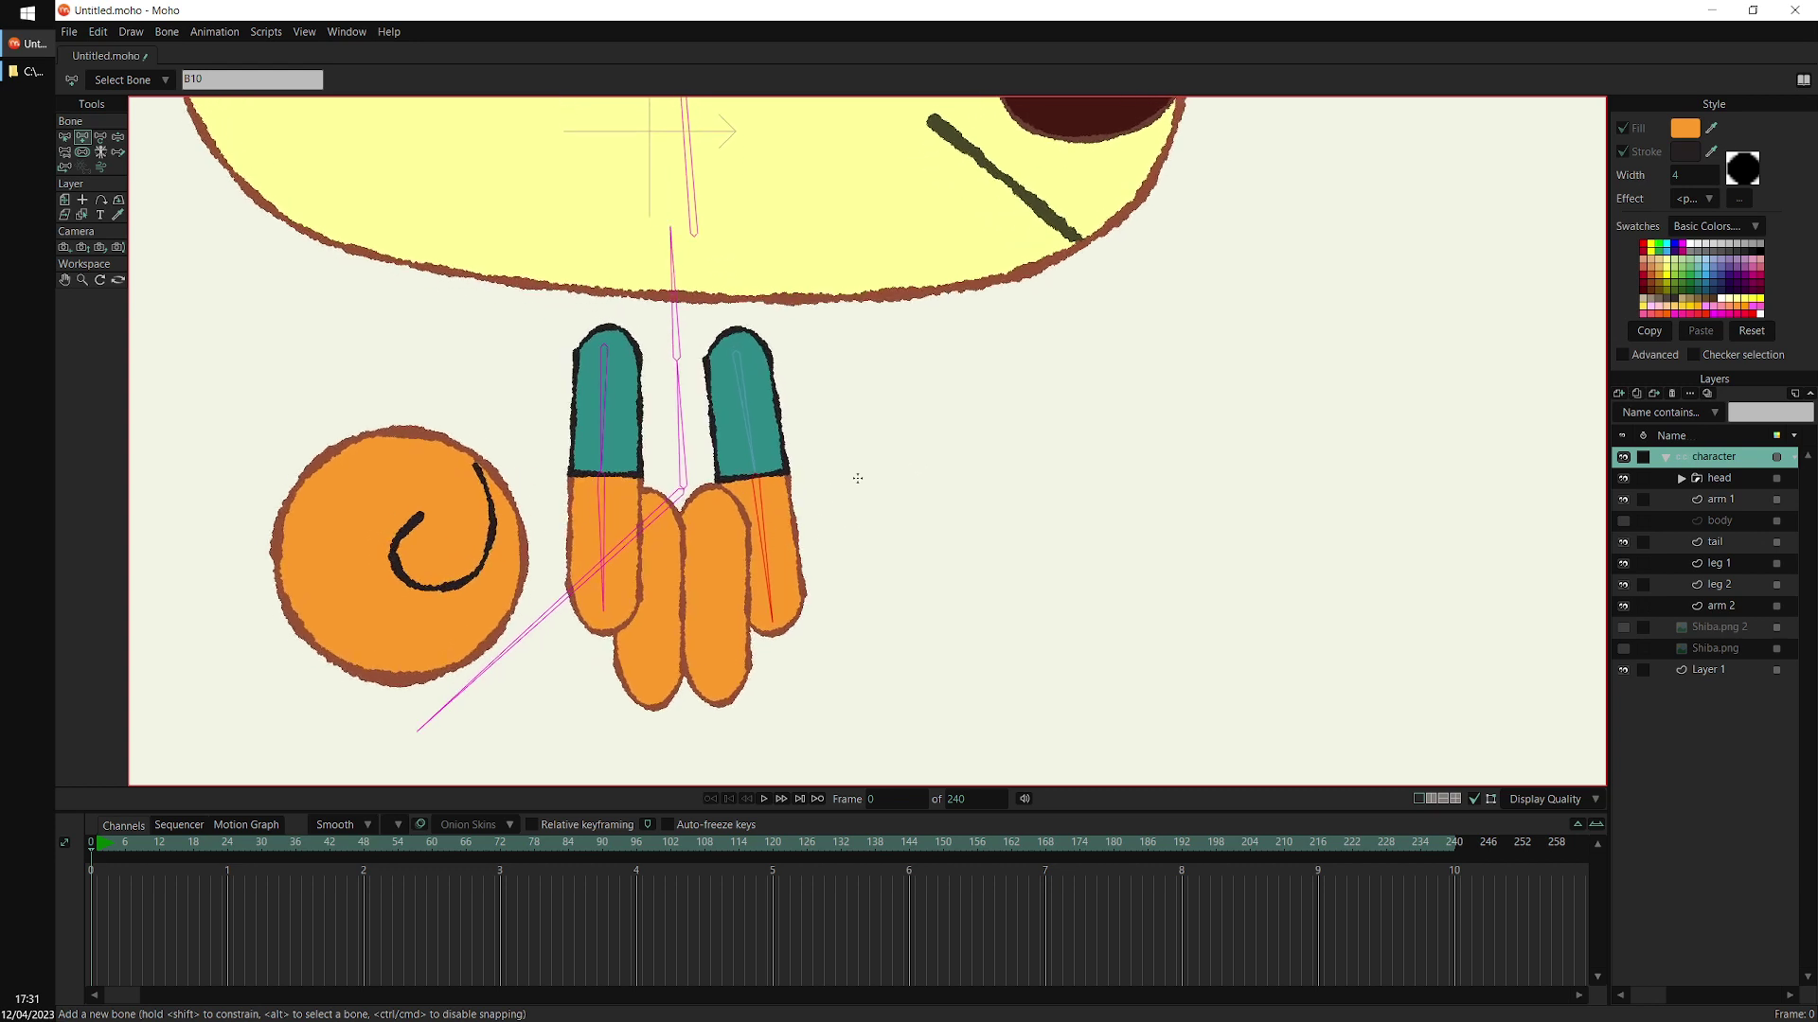
Select the root bone as parent and add a two-bone chain down the leg nearer the tail
click(63, 138)
click(642, 524)
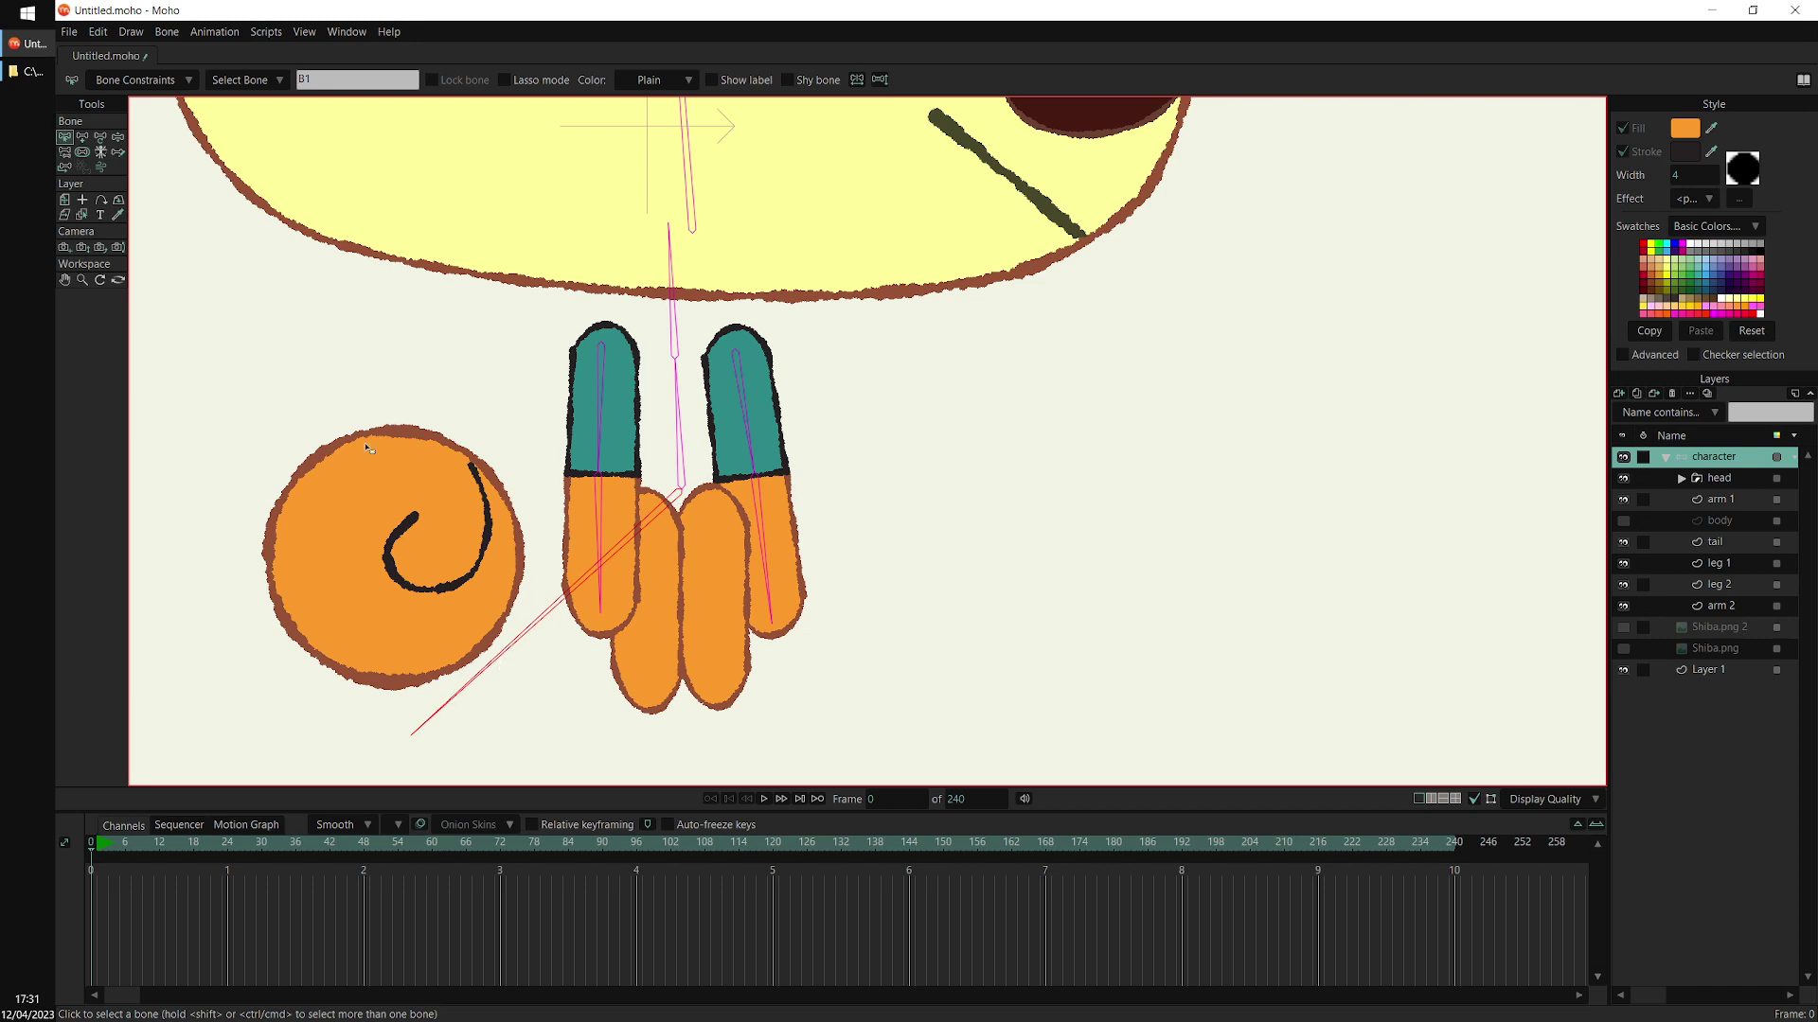
click(83, 137)
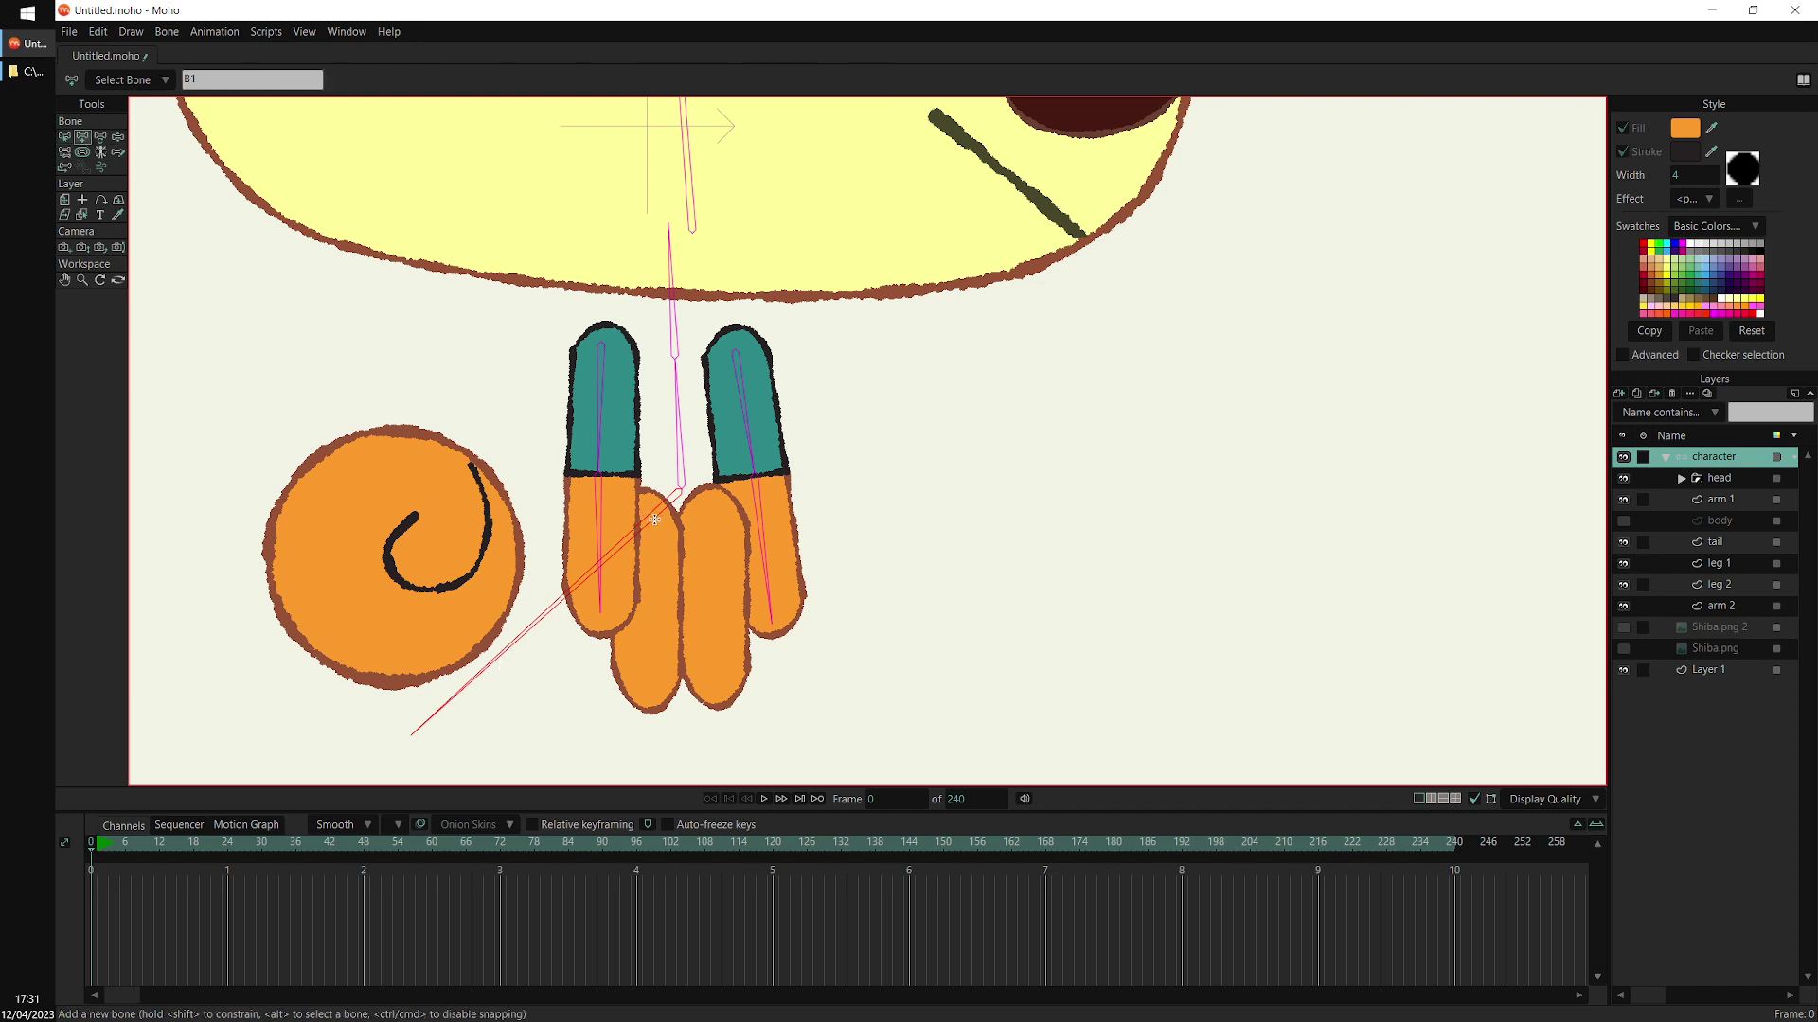
drag(649, 512, 650, 710)
Add a two-bone chain down the other leg, parented to the root bone, and show the body layer again
click(64, 137)
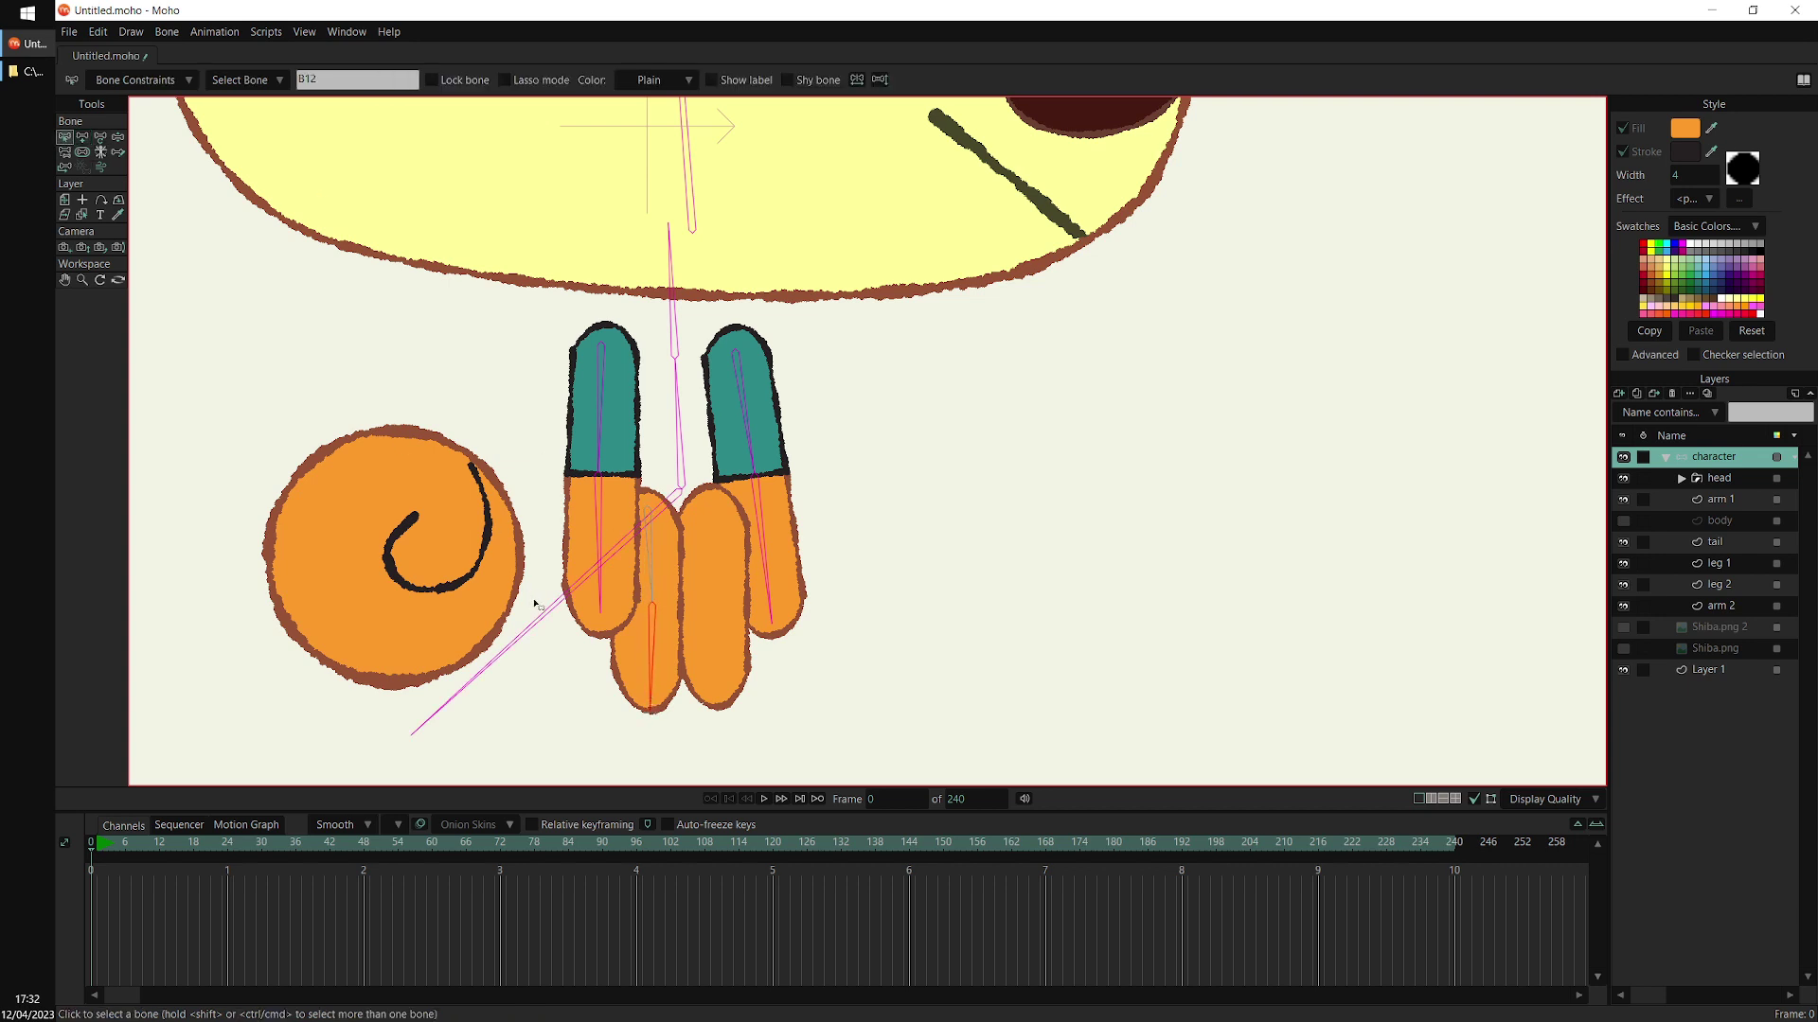
click(427, 725)
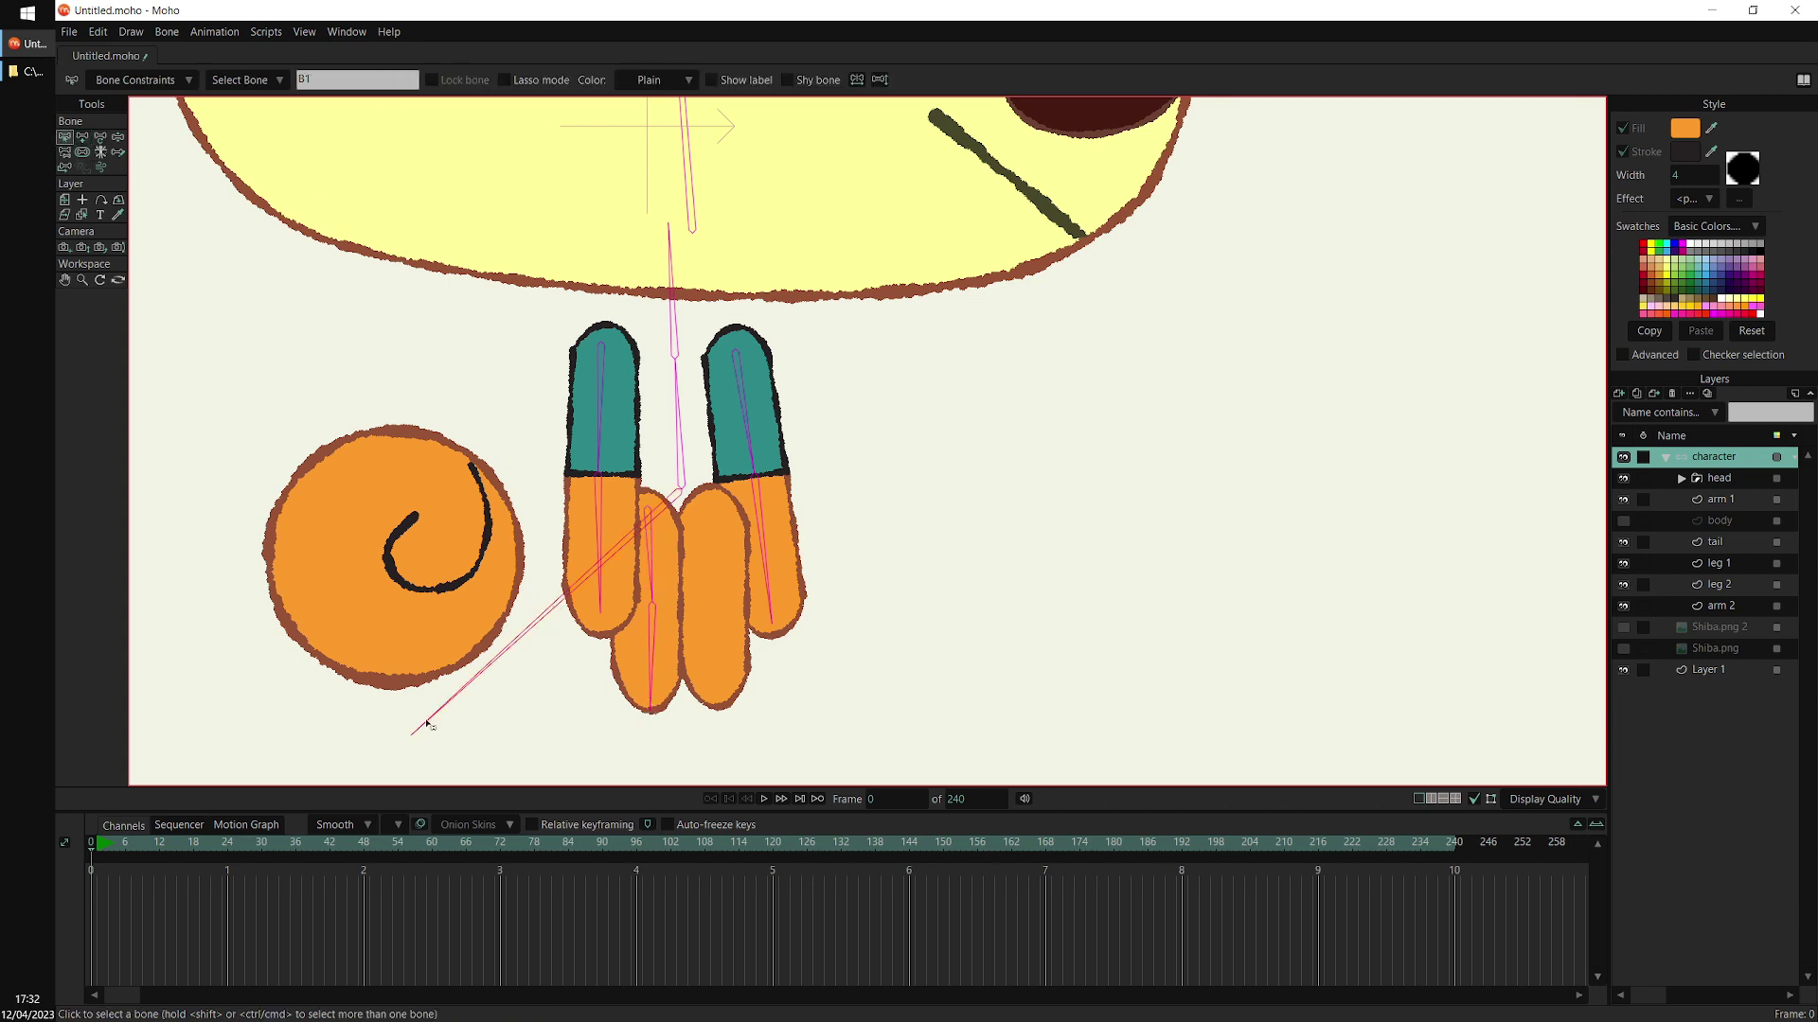
click(82, 138)
drag(706, 502, 716, 703)
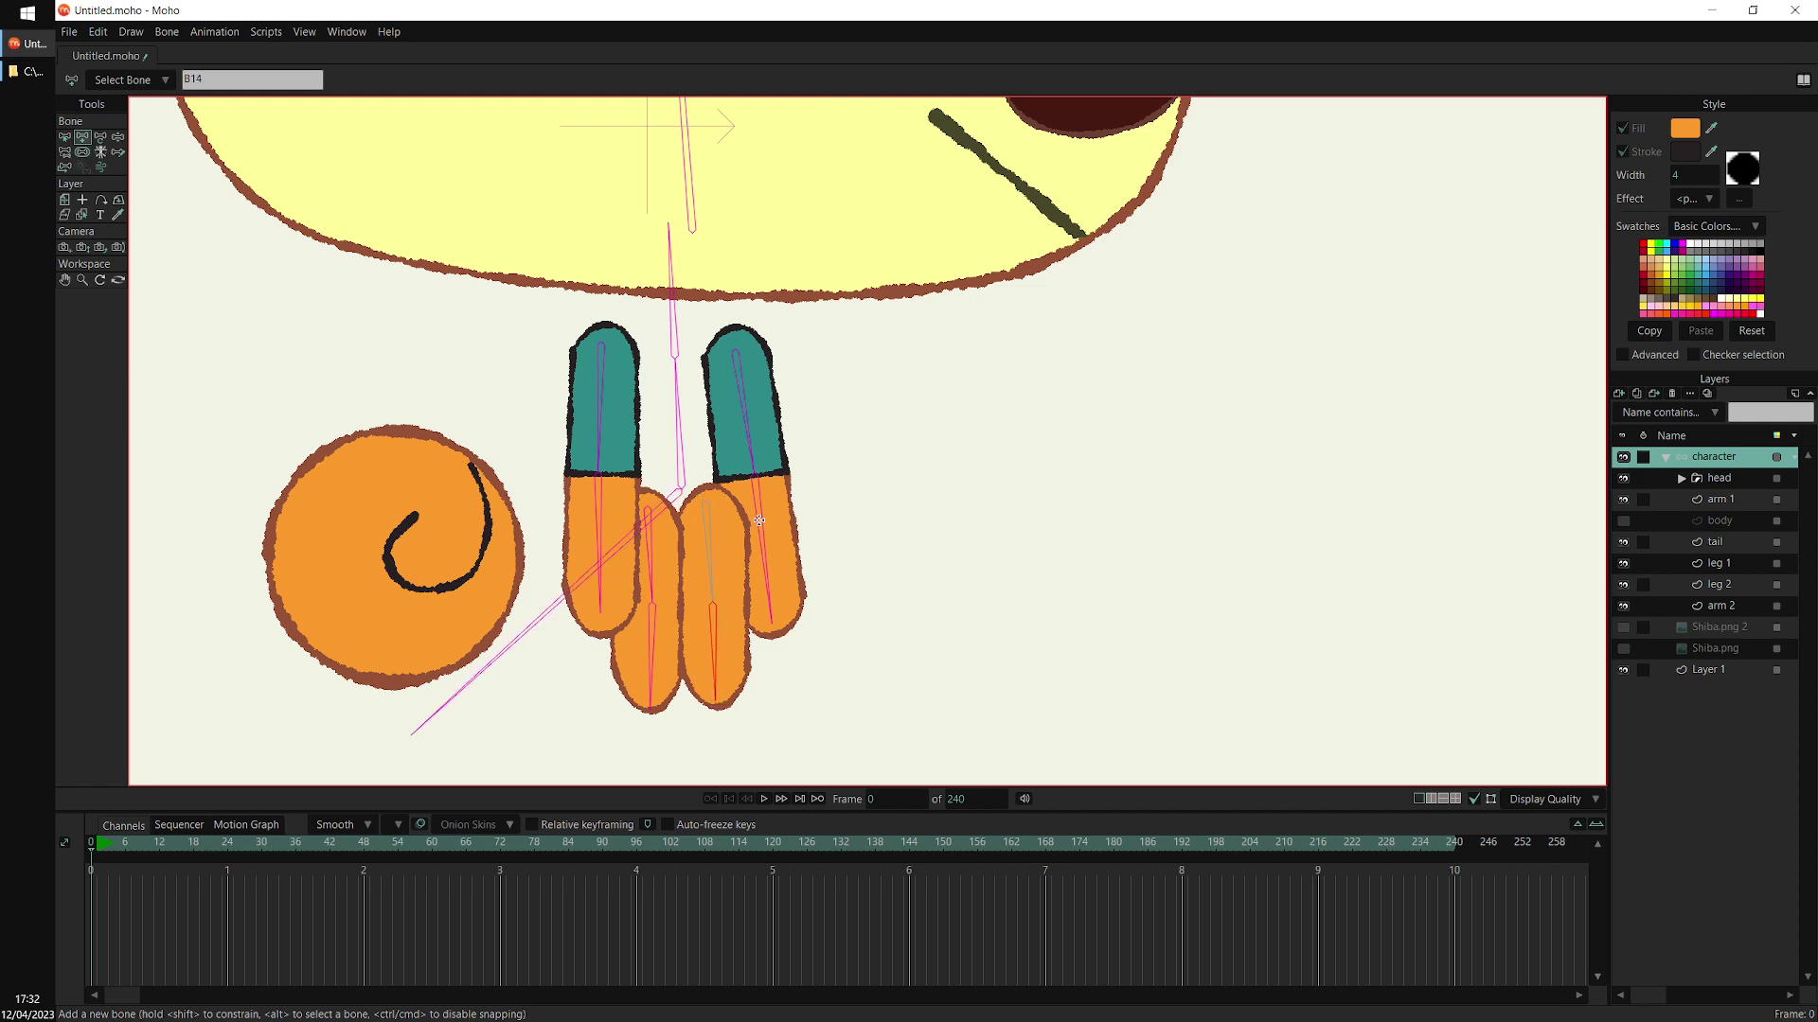
click(1622, 521)
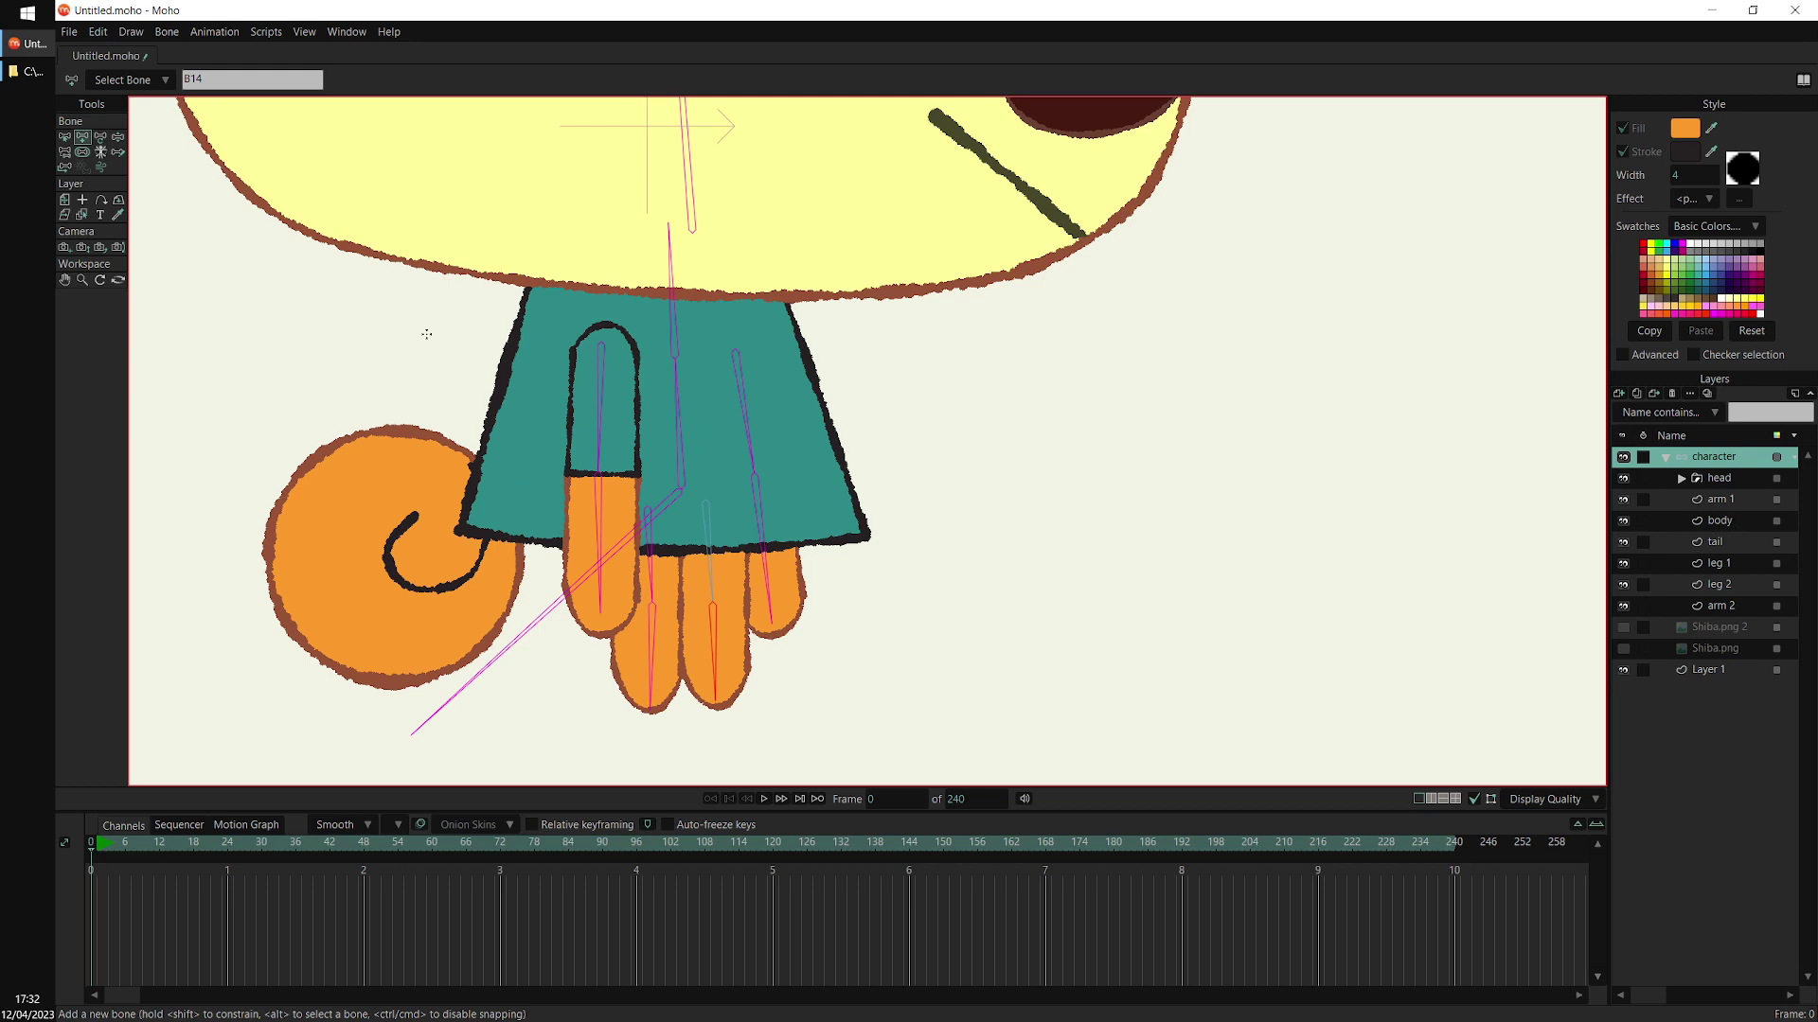
Select the lower spine bone as parent and add a single bone across the tail, from the body to its outer edge
click(67, 138)
click(682, 441)
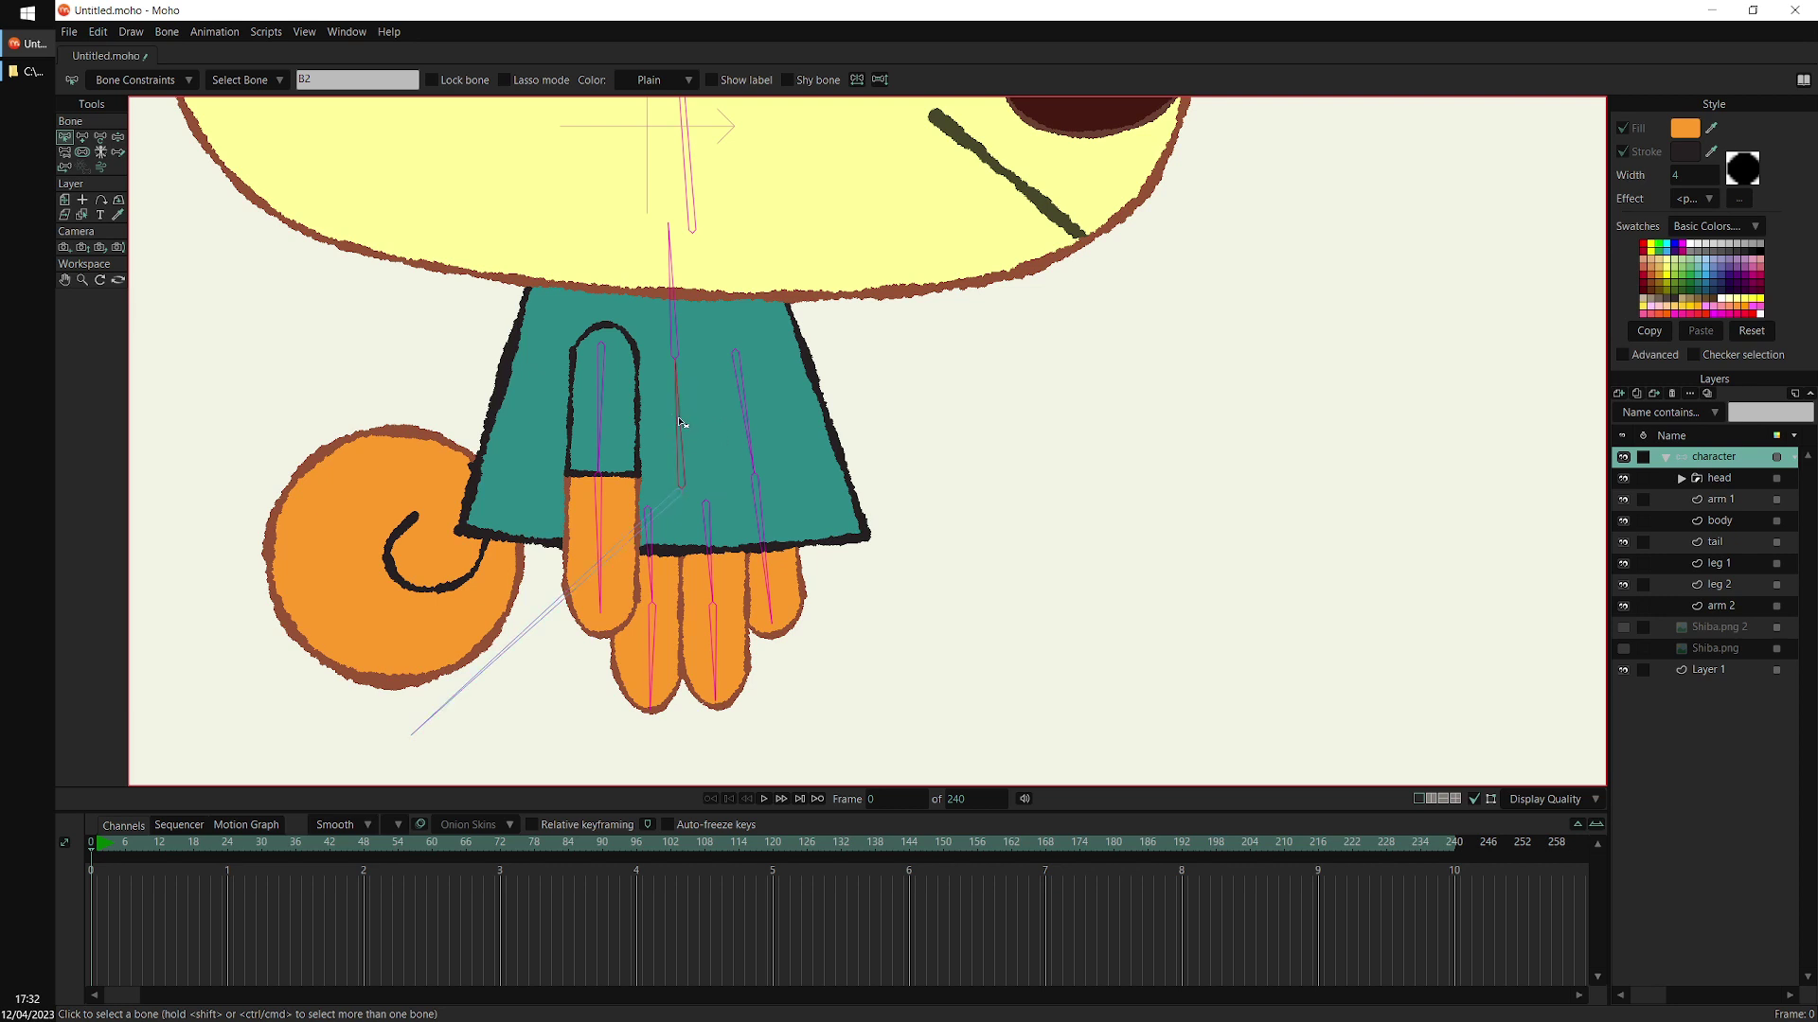
click(83, 138)
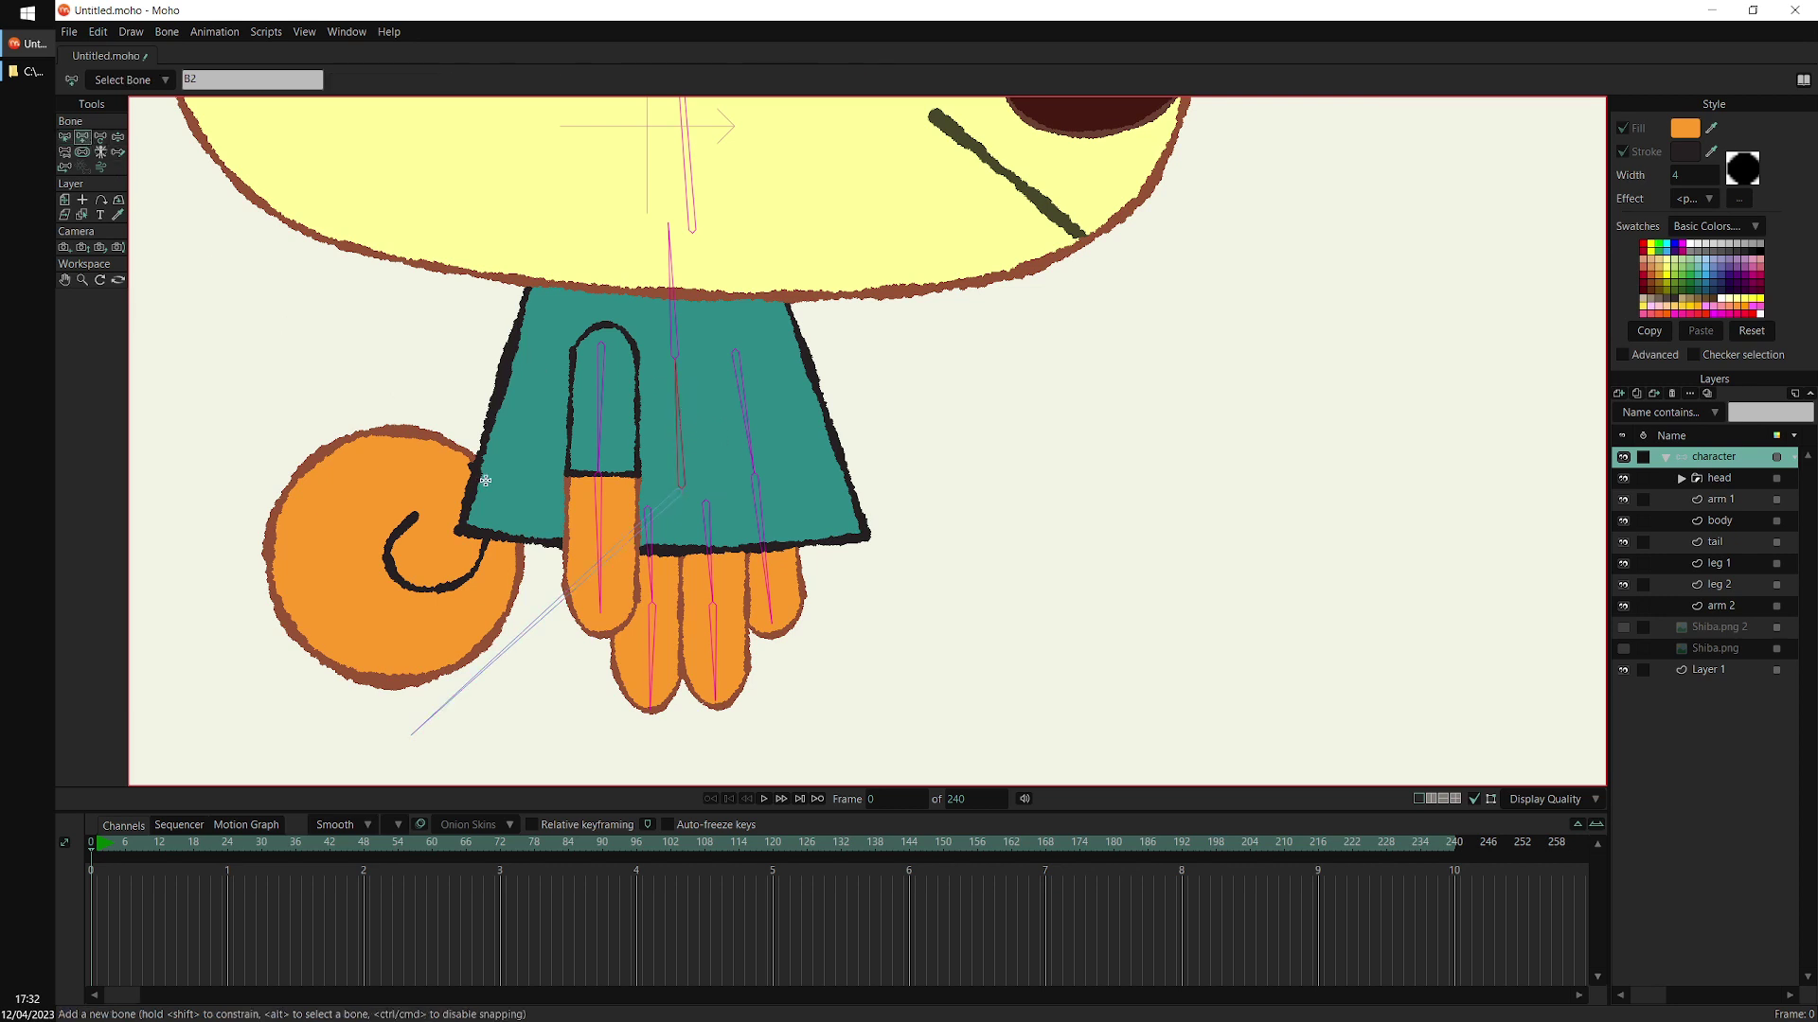
drag(495, 489, 288, 630)
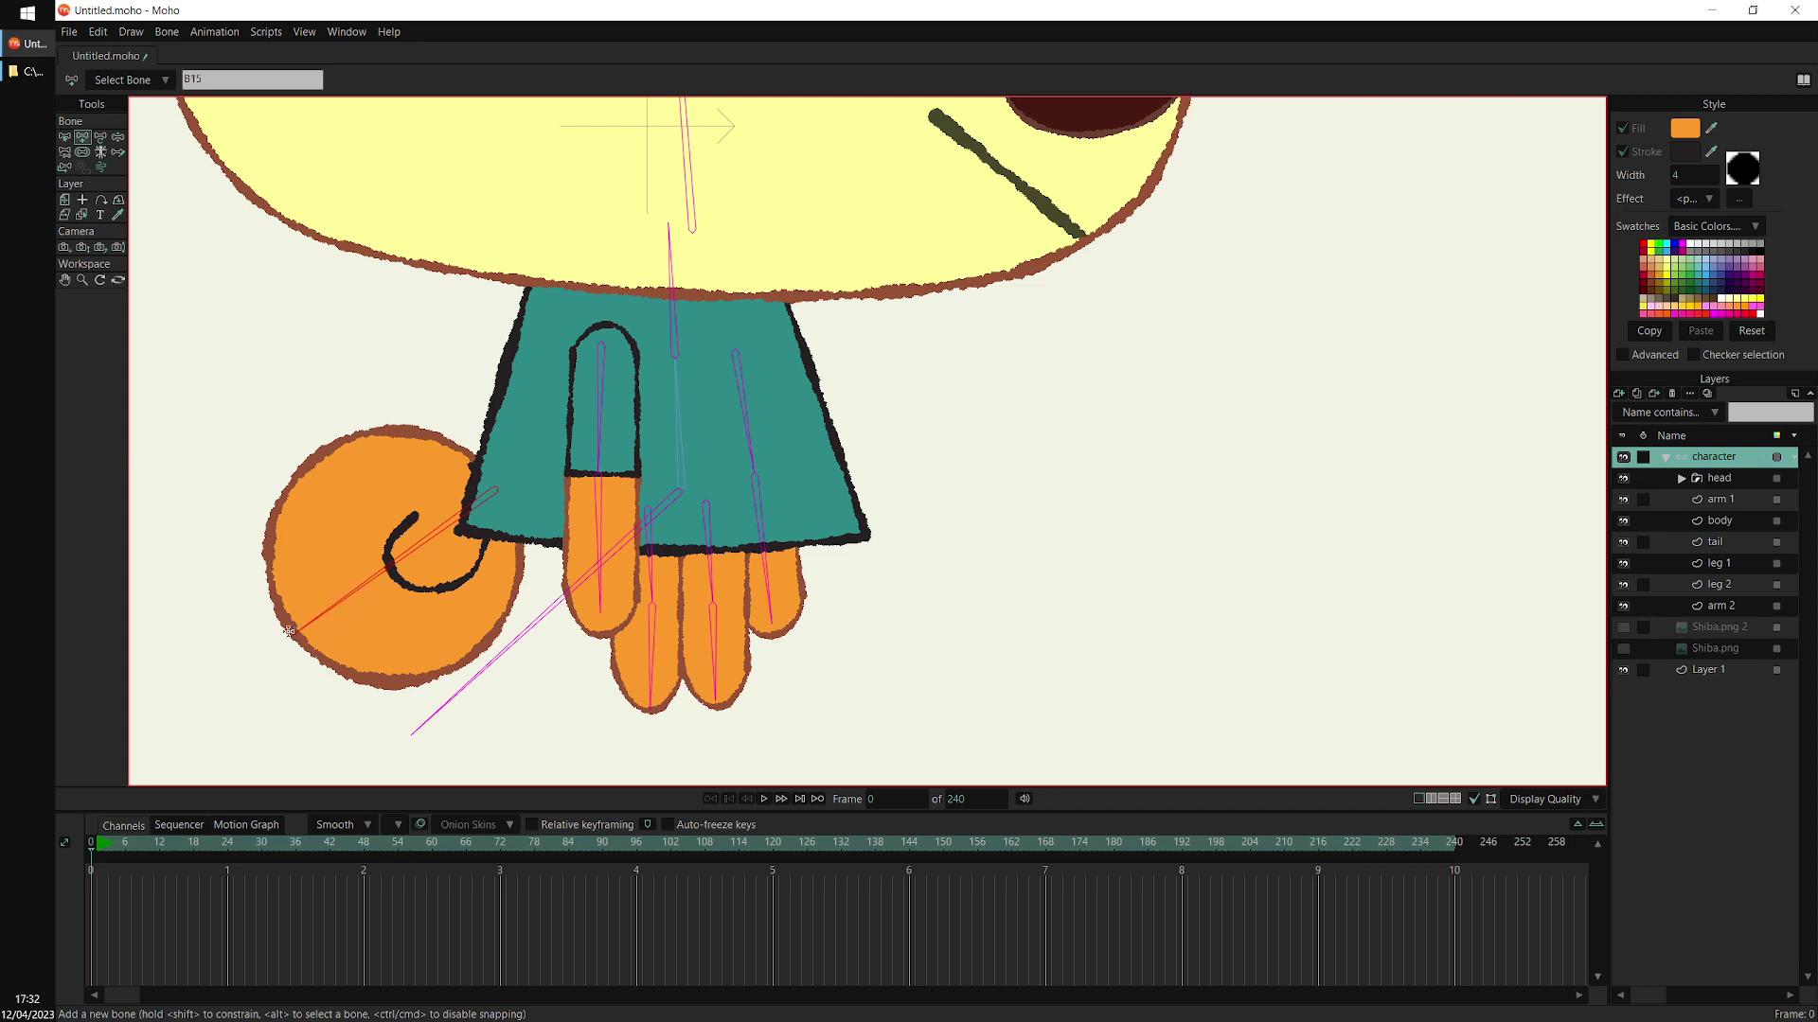
Test how the artwork deforms by posing the head, ear, arm, tail and leg bones with Transform Bone
scroll(1142, 499, down, 2)
scroll(1105, 514, down, 1)
drag(974, 600, 847, 641)
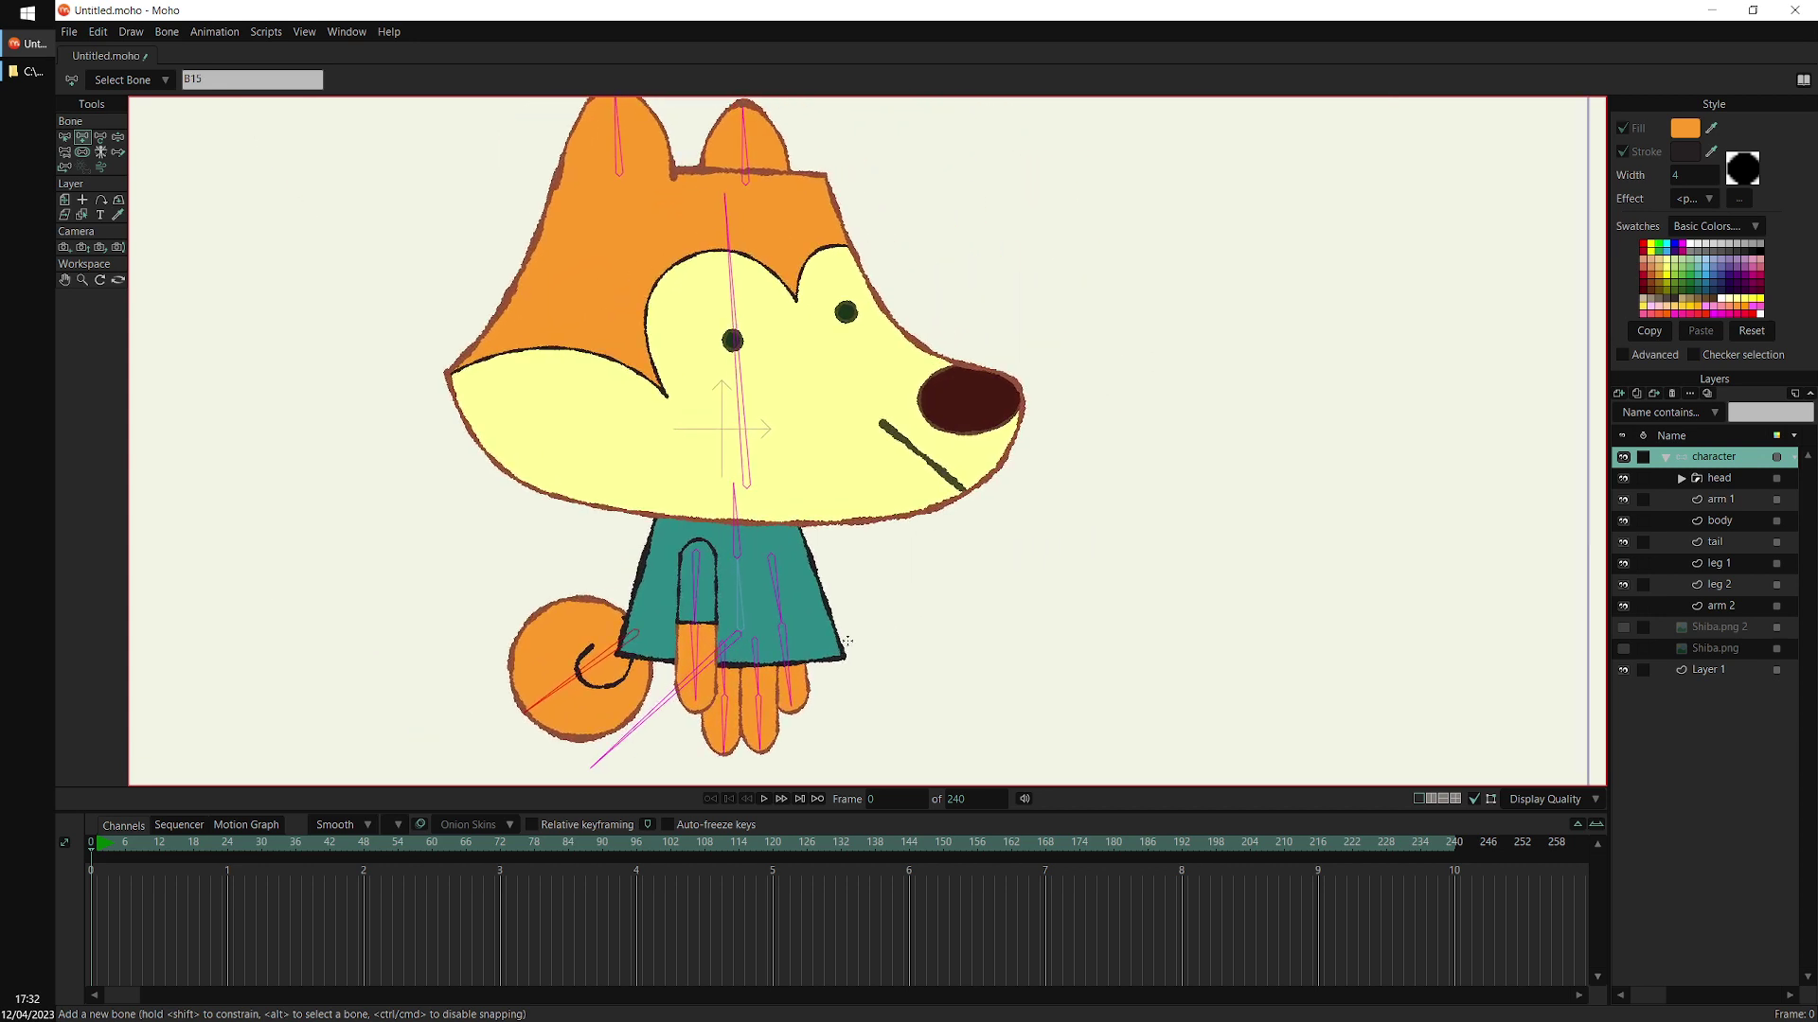
drag(1070, 586, 1069, 583)
scroll(1215, 417, down, 1)
drag(1109, 483, 1151, 485)
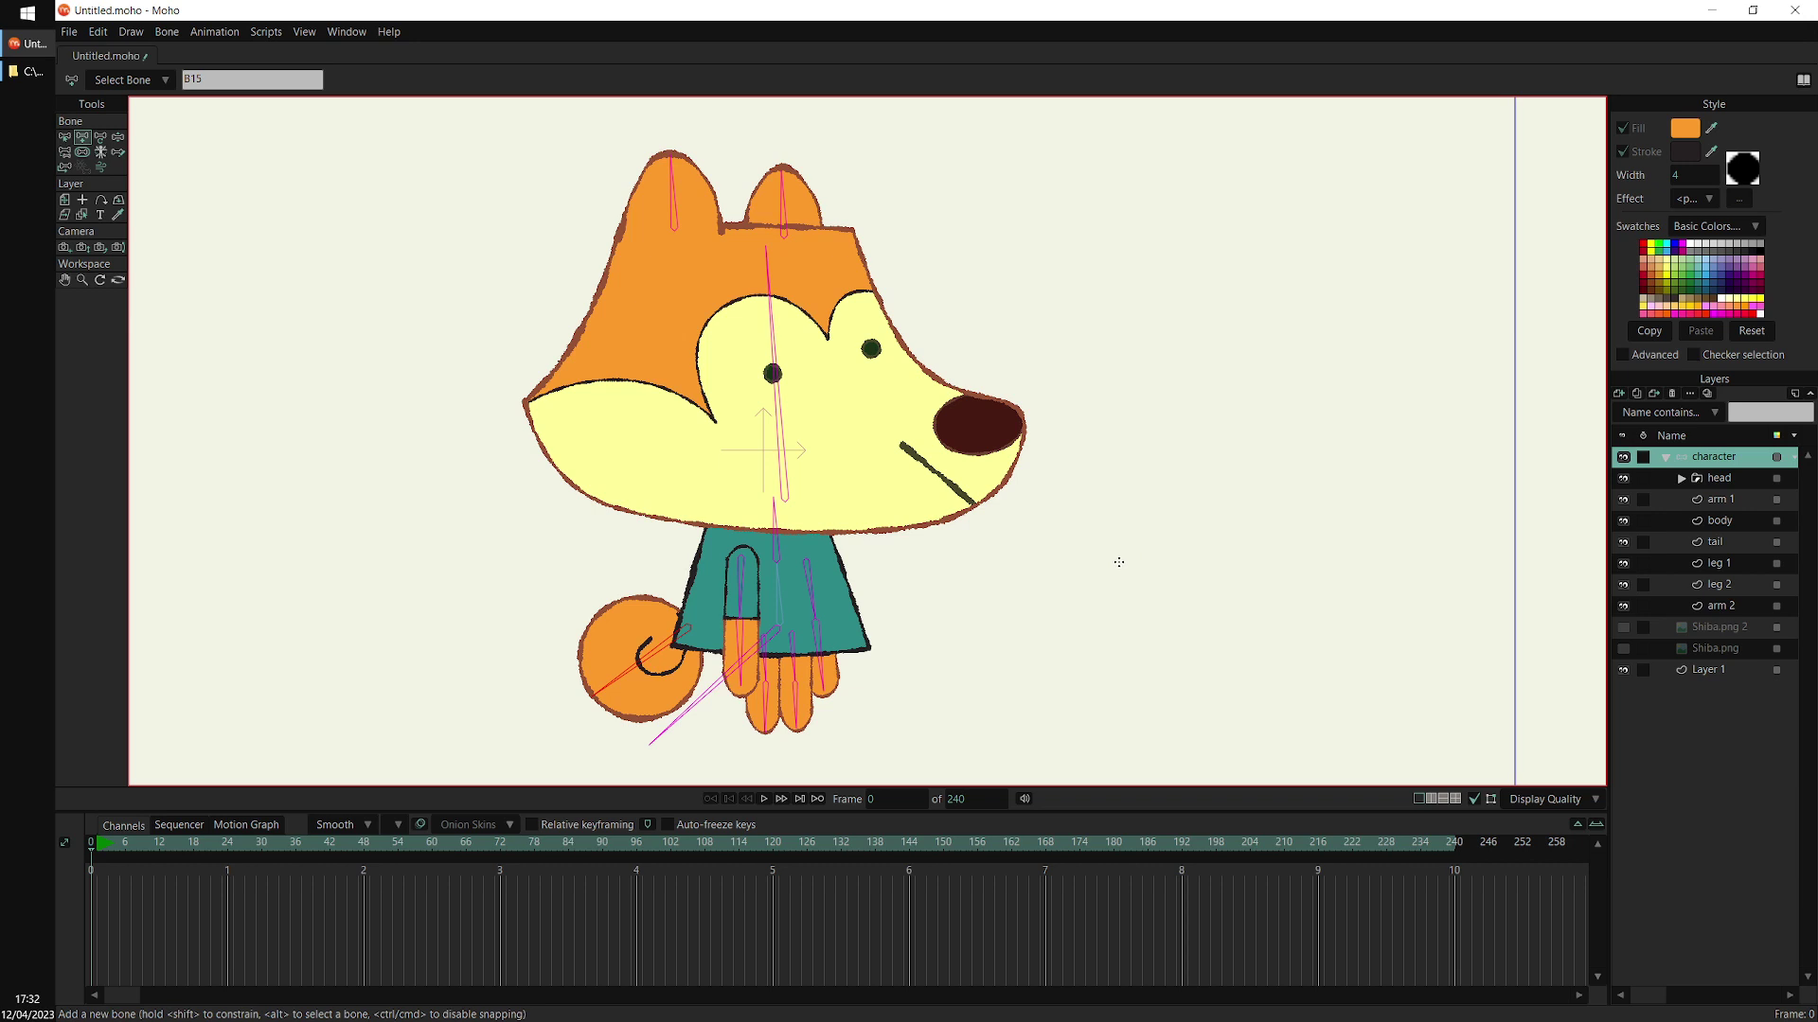
click(119, 138)
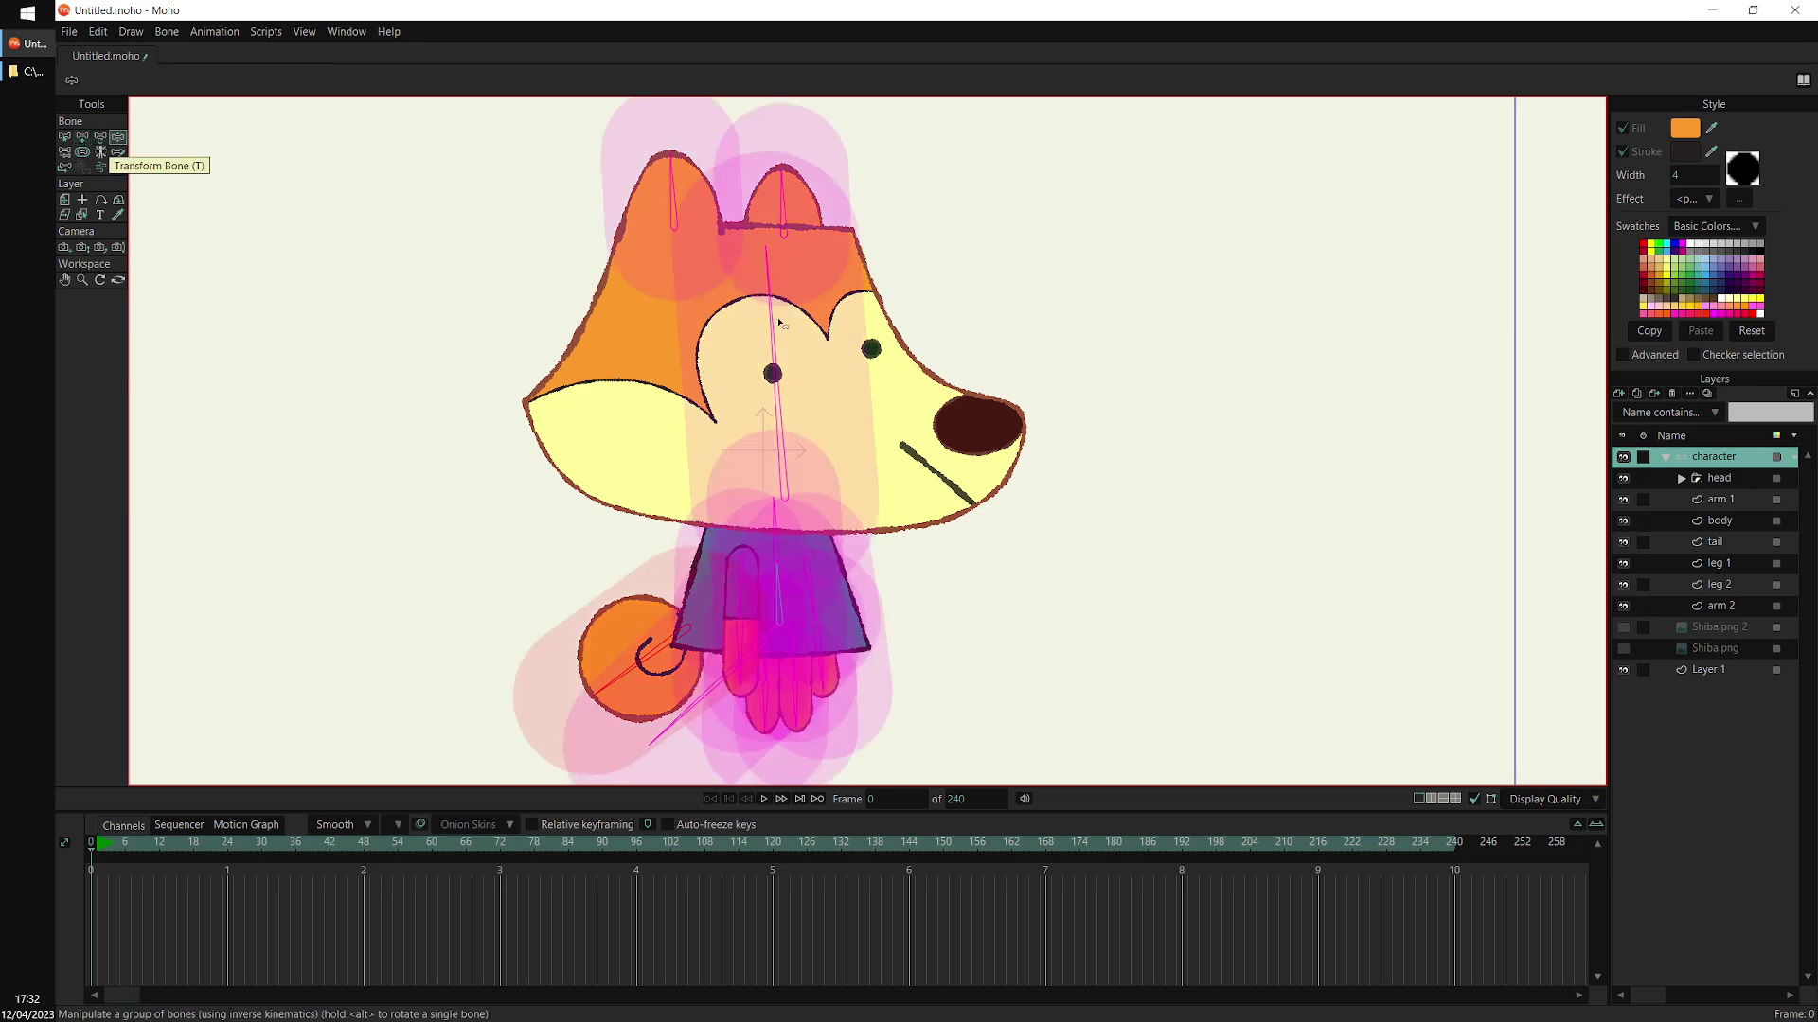
drag(768, 290, 927, 342)
drag(1009, 284, 1088, 385)
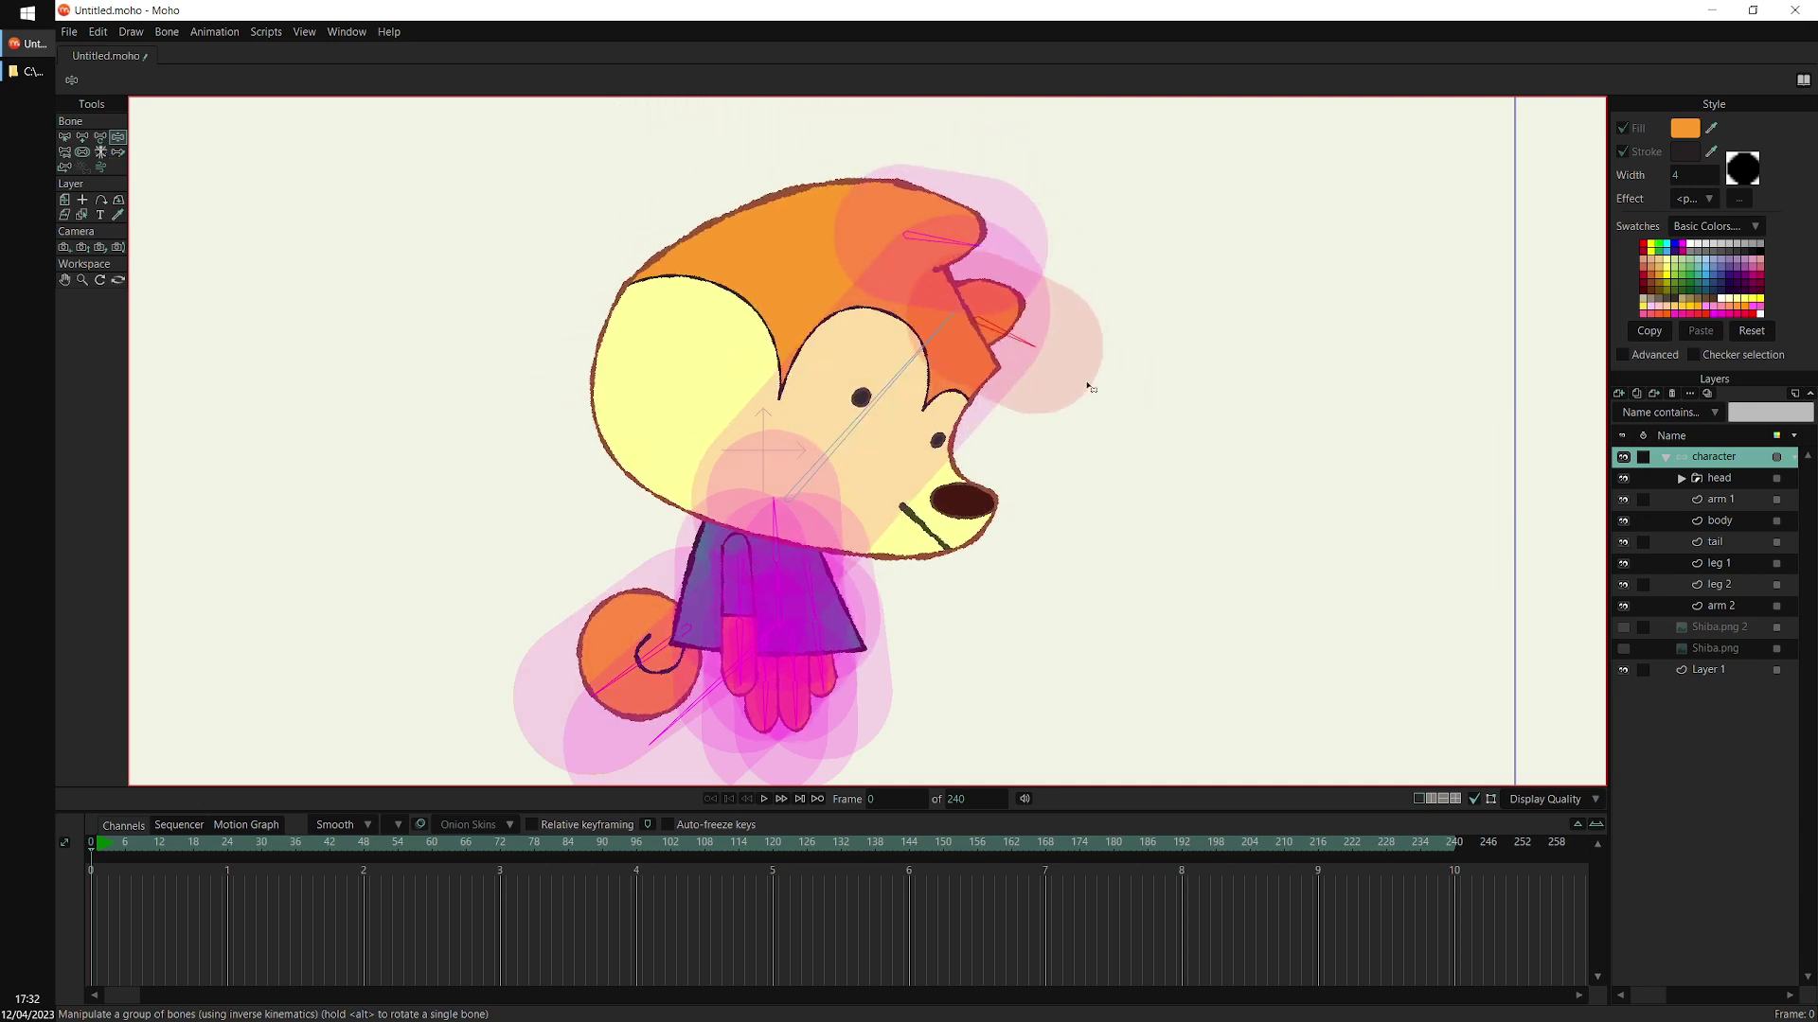
drag(923, 355, 961, 424)
drag(731, 556, 740, 604)
drag(625, 519, 741, 426)
drag(795, 721, 745, 728)
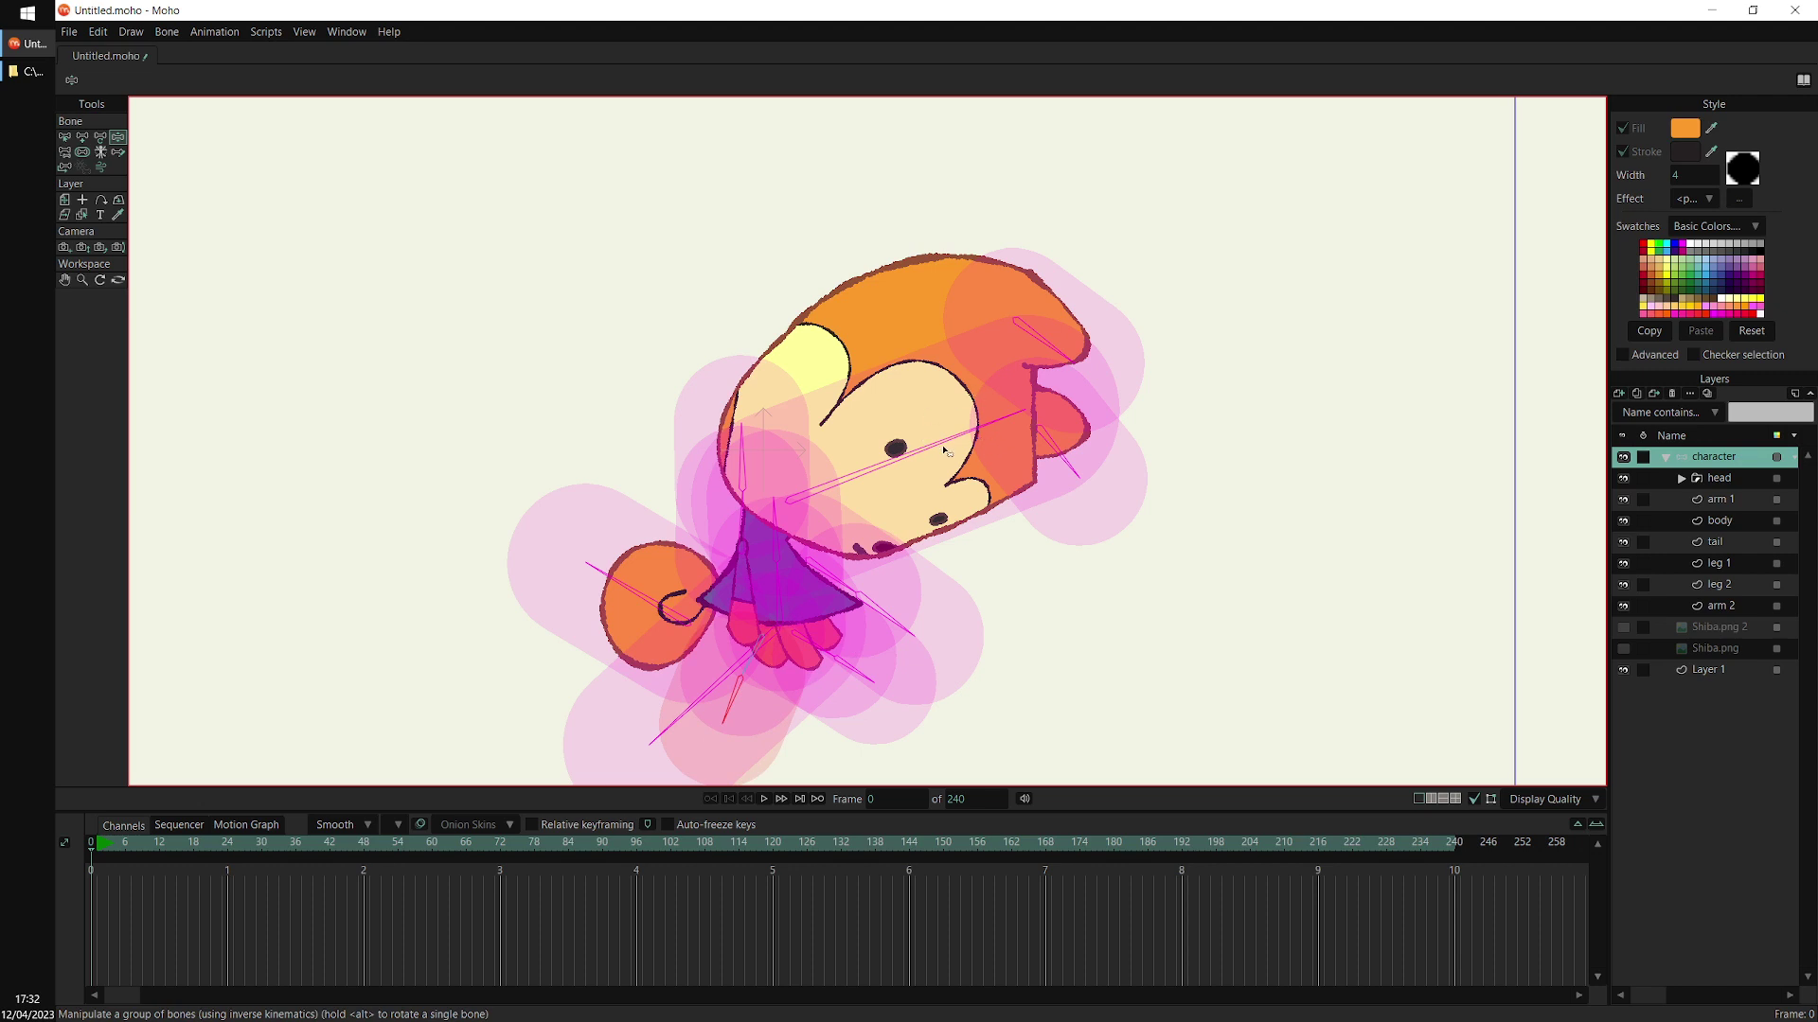
drag(942, 454, 904, 409)
mouse_move(765, 513)
mouse_down()
mouse_move(783, 512)
mouse_move(766, 513)
mouse_up()
drag(949, 381, 941, 372)
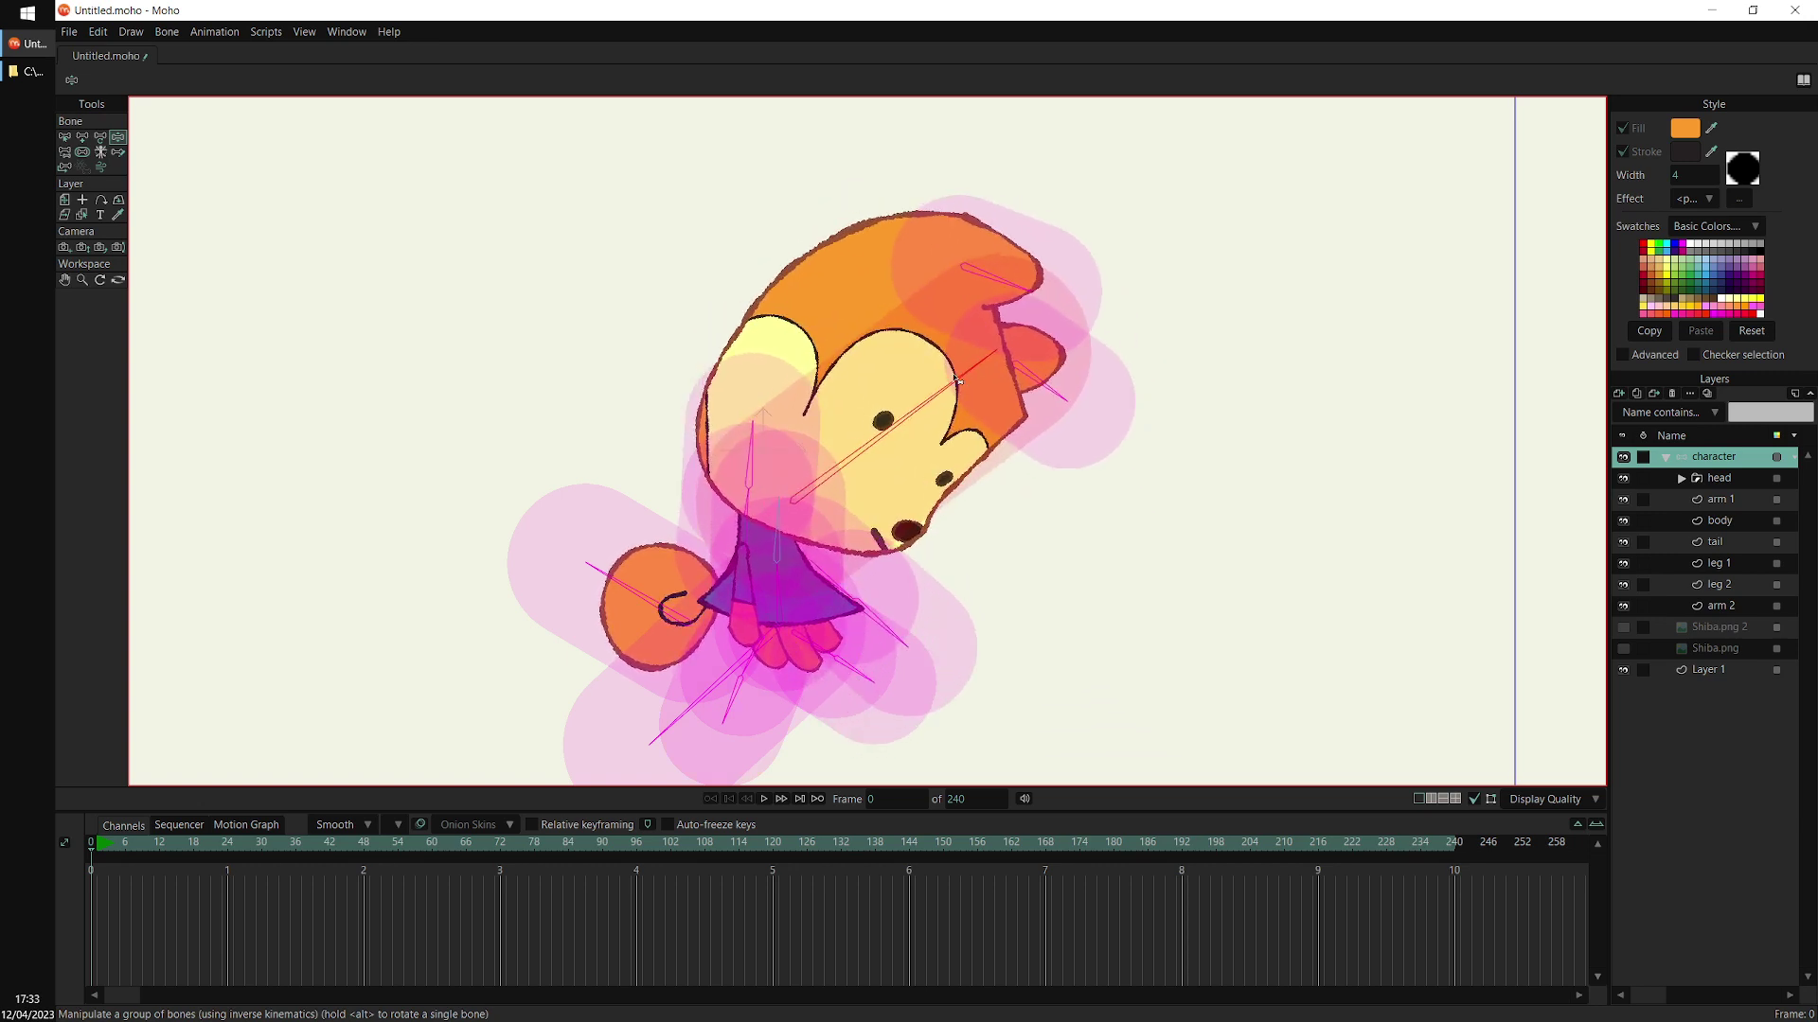
drag(990, 446, 989, 400)
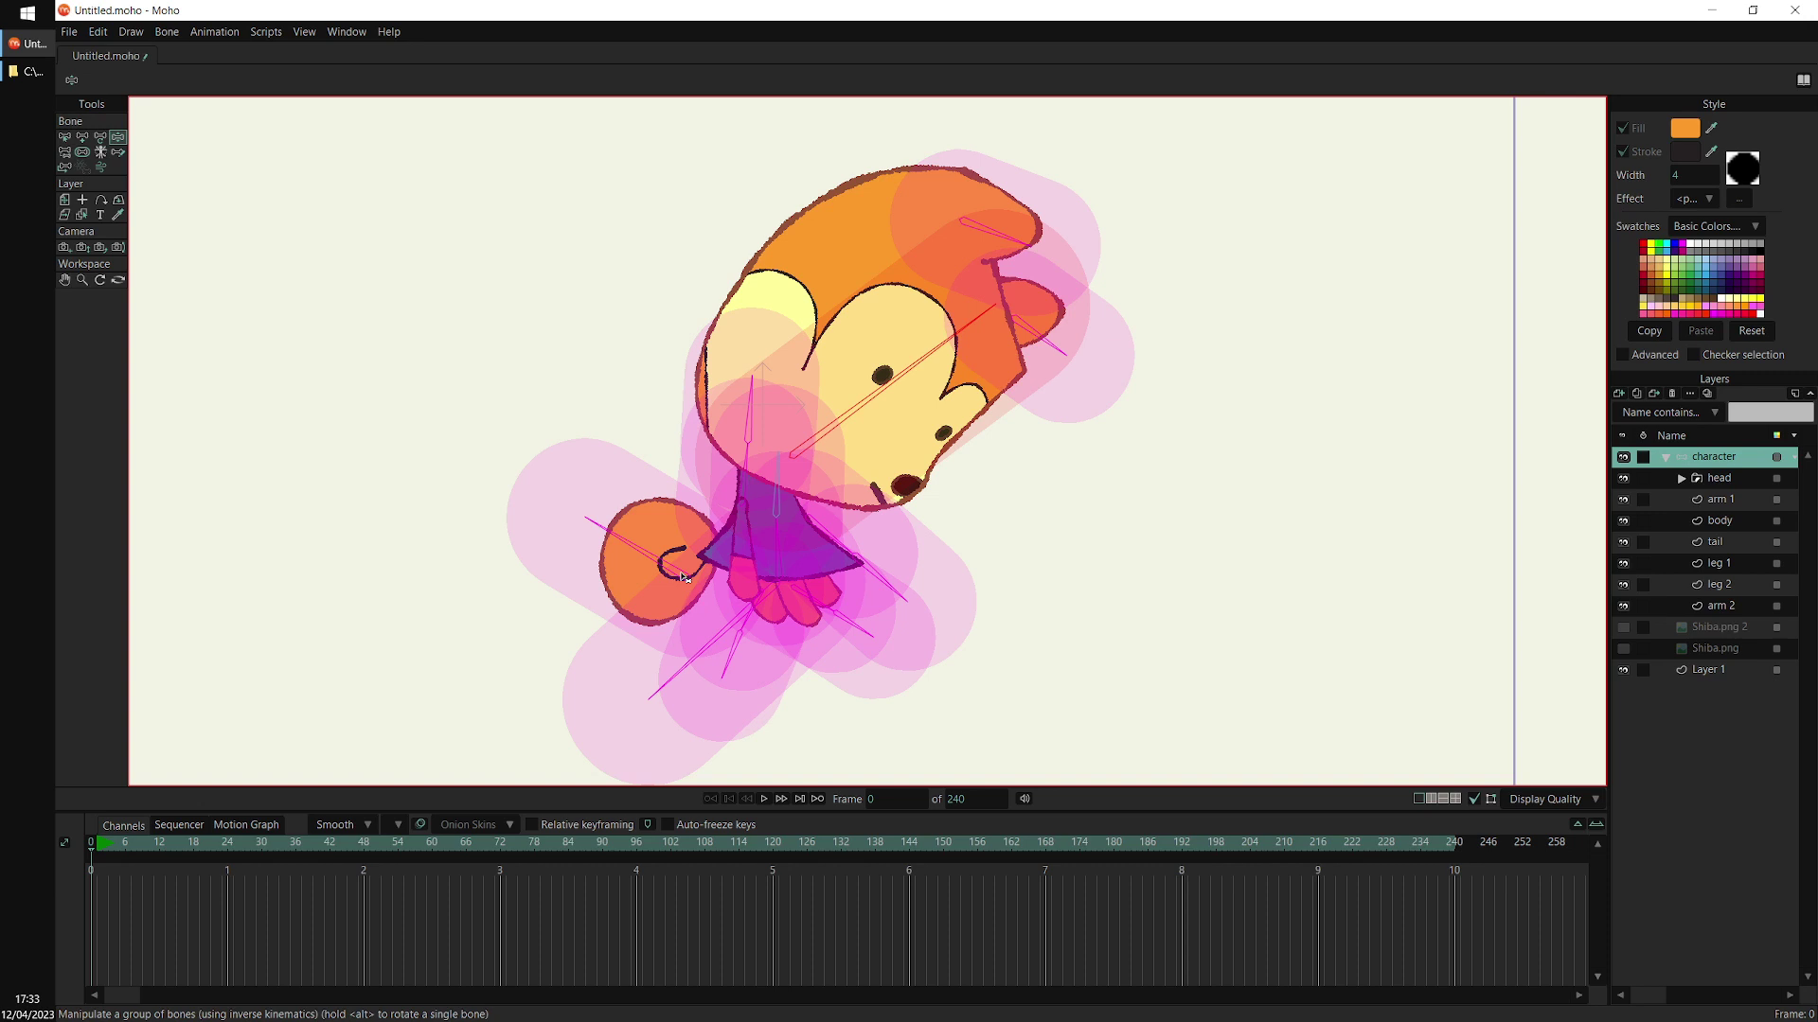
Select all the character's bones and reduce their bone strength to about 0.16
click(65, 137)
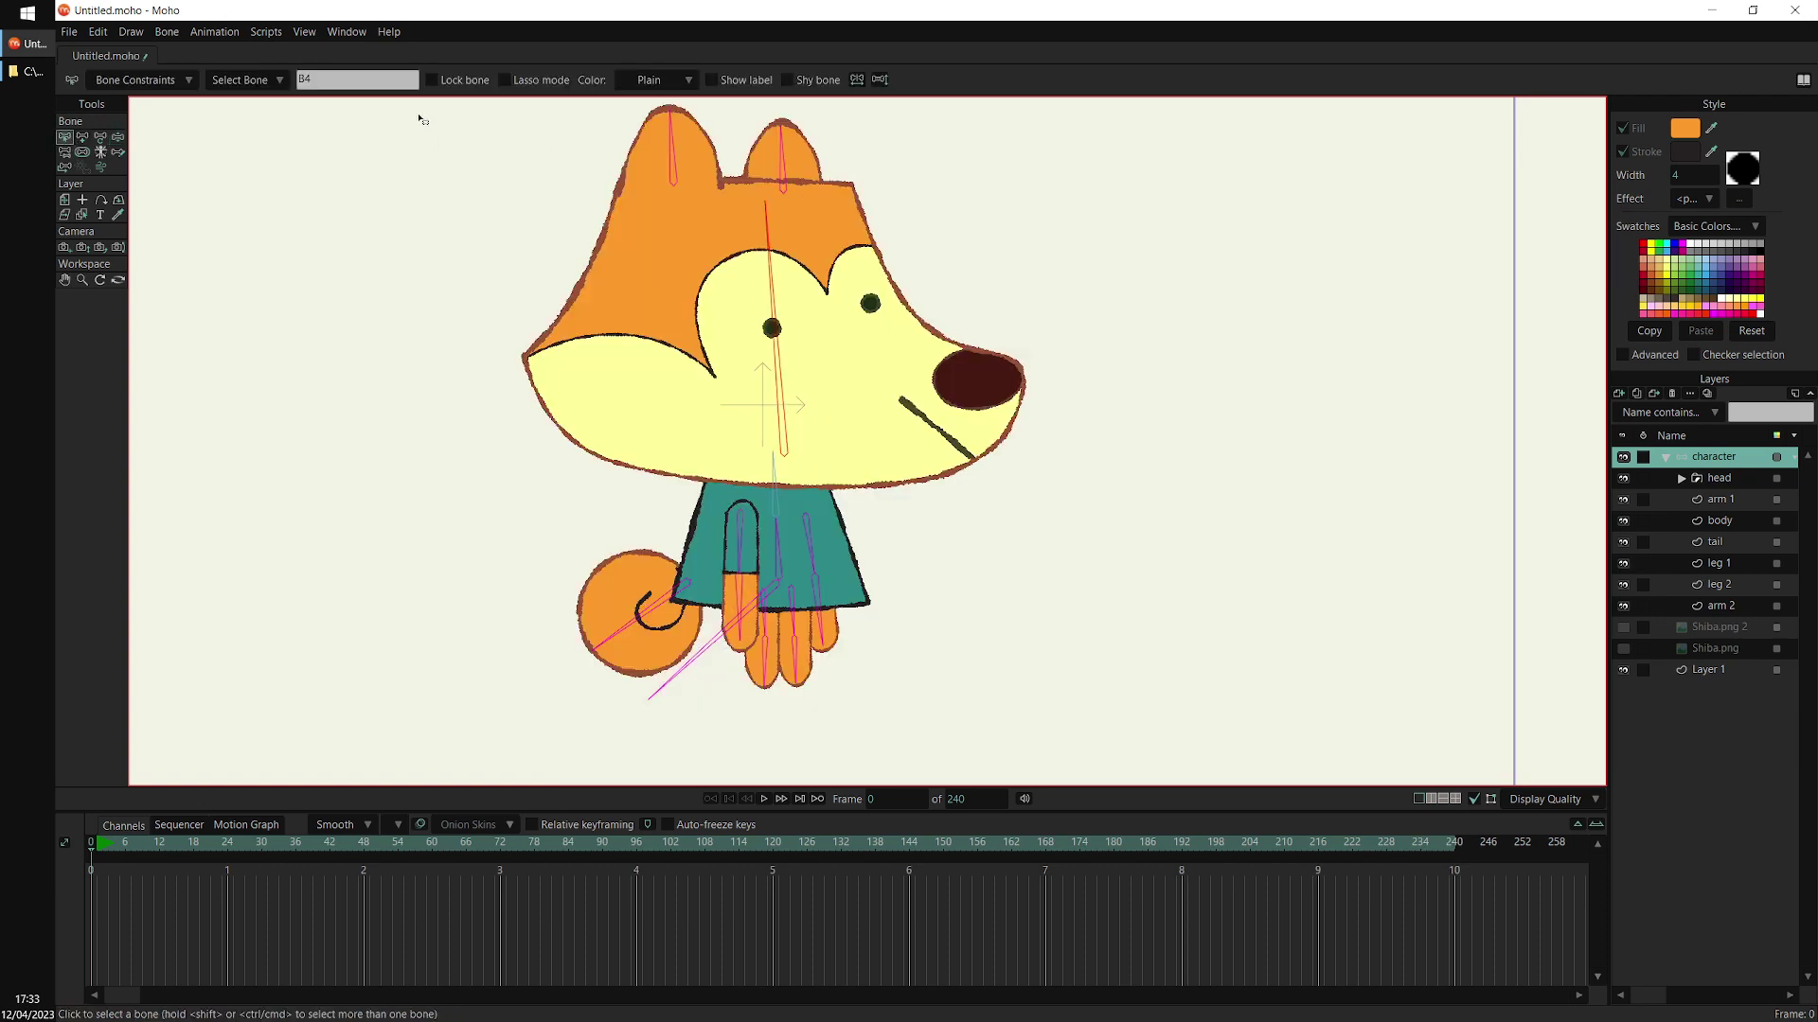
drag(423, 108, 1081, 729)
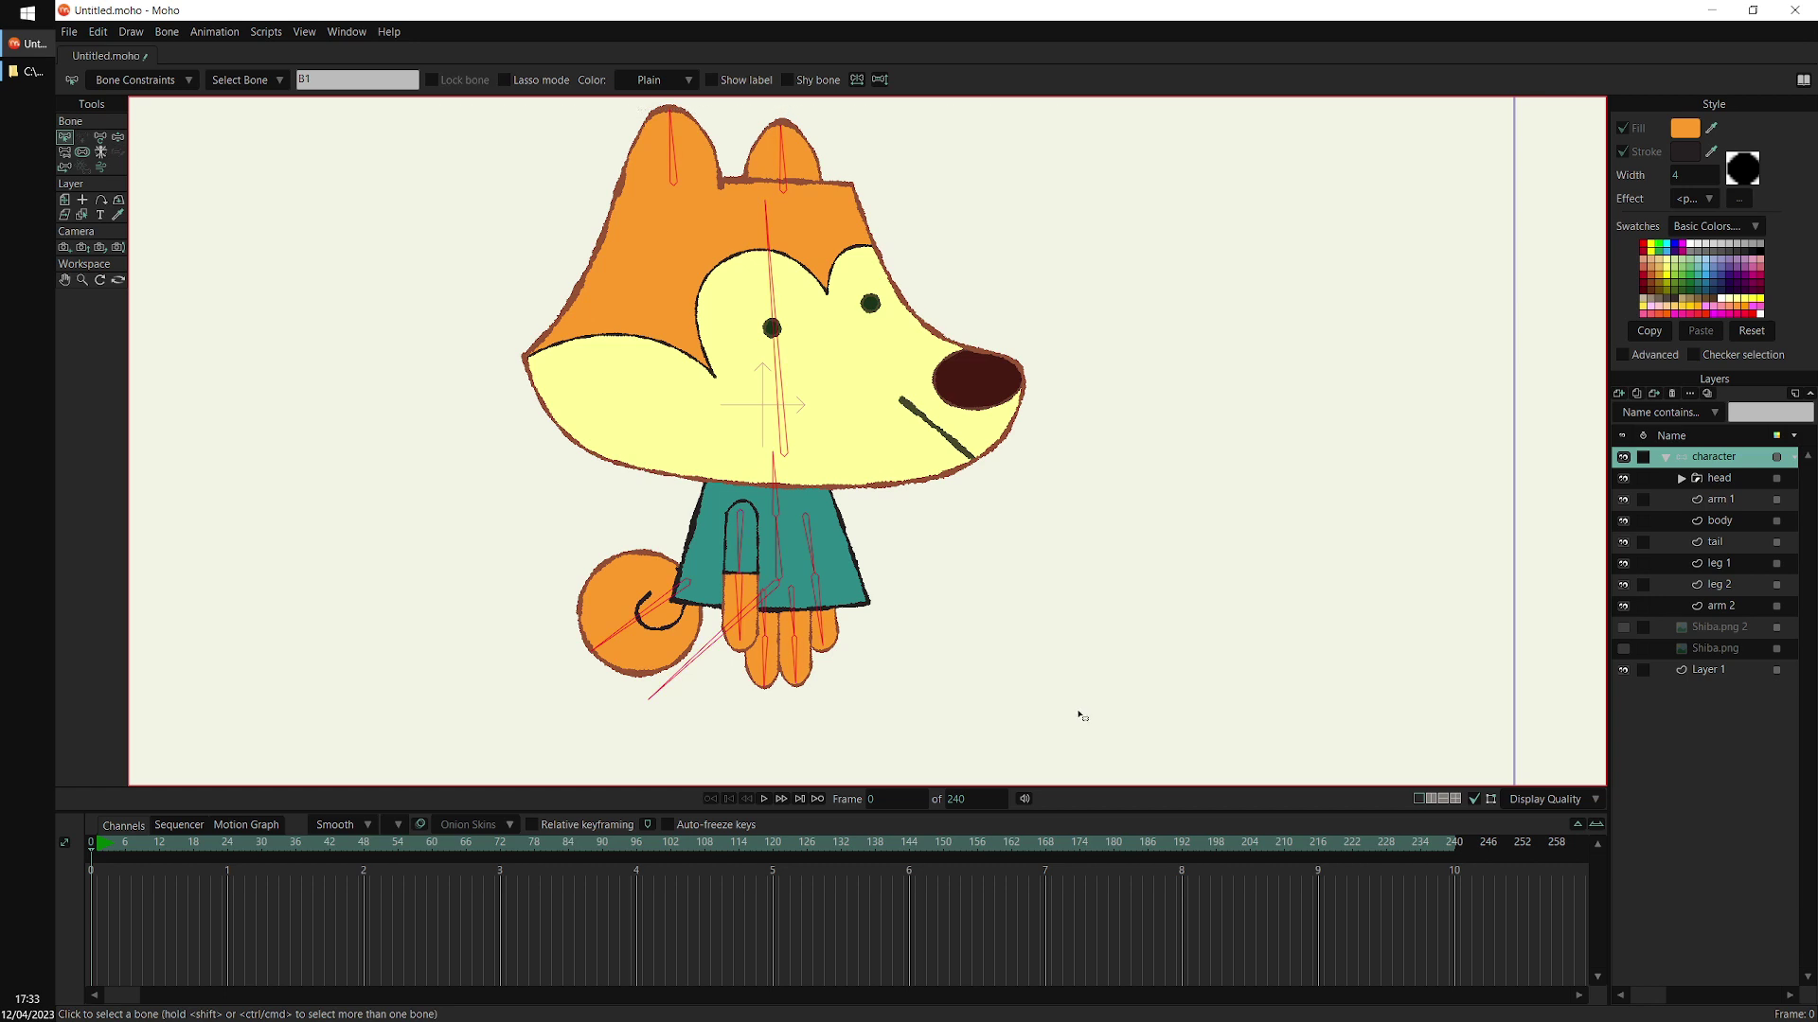
click(85, 155)
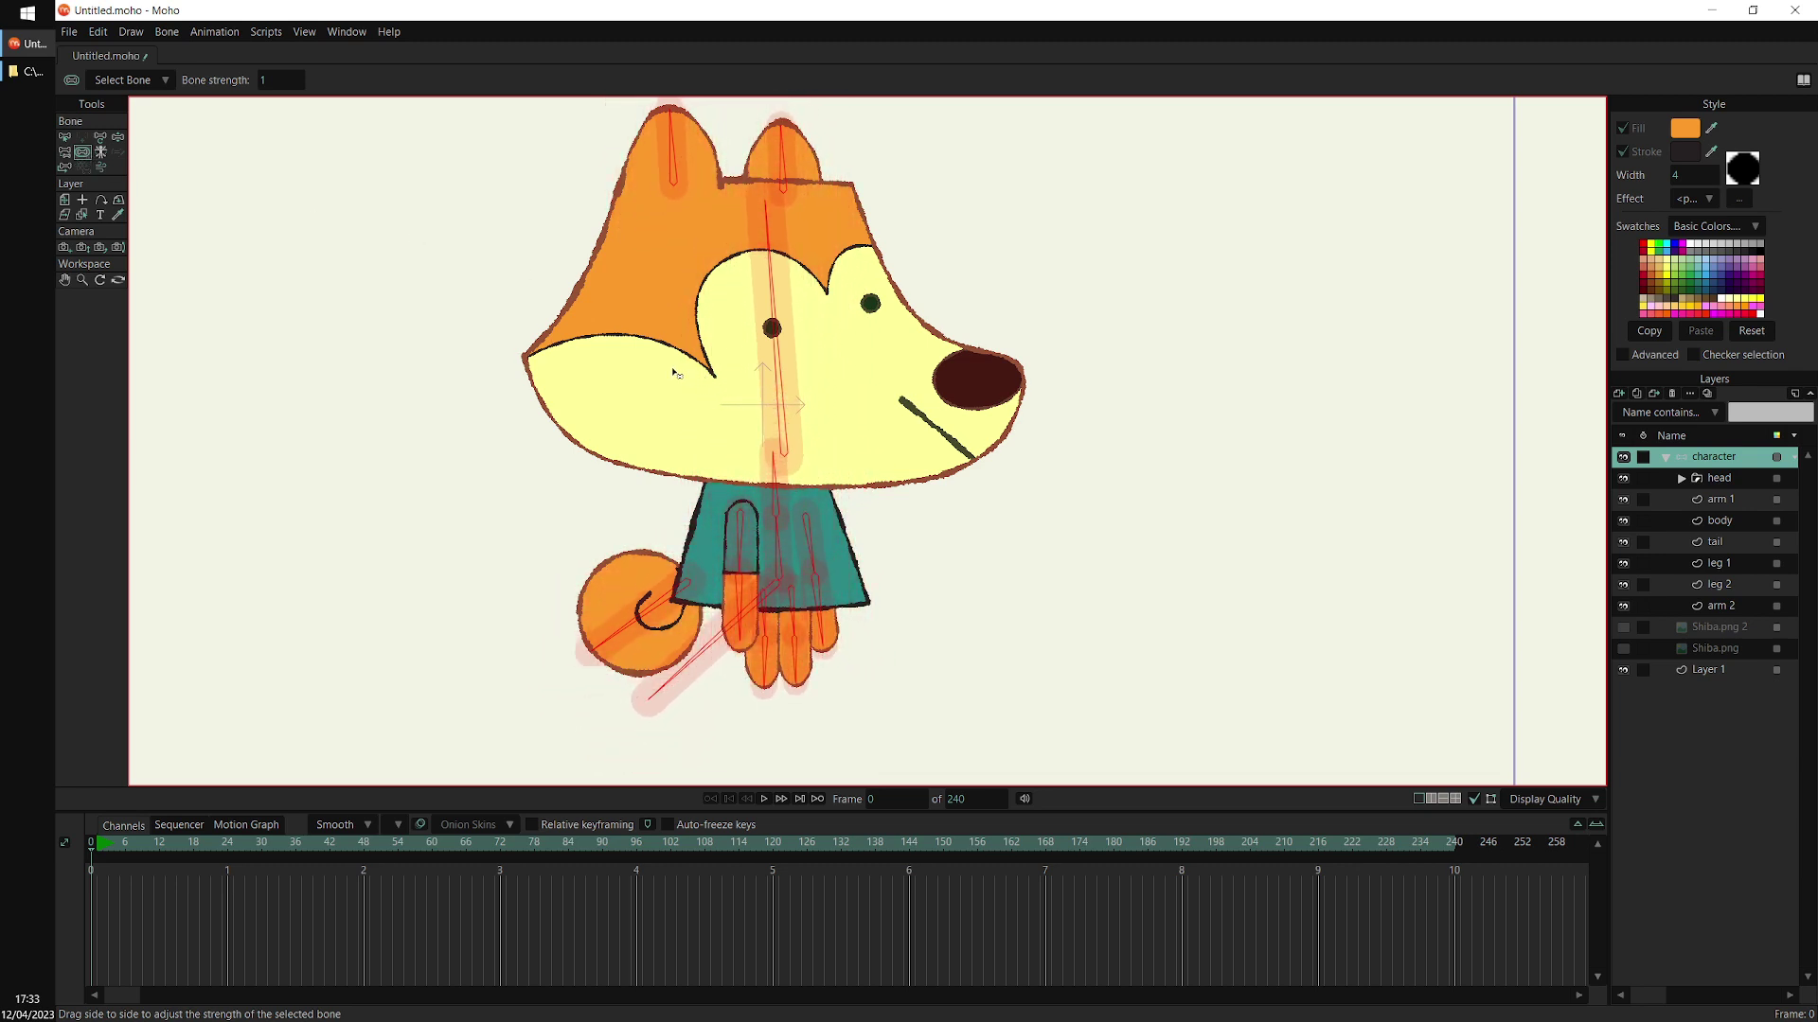
drag(667, 374, 805, 292)
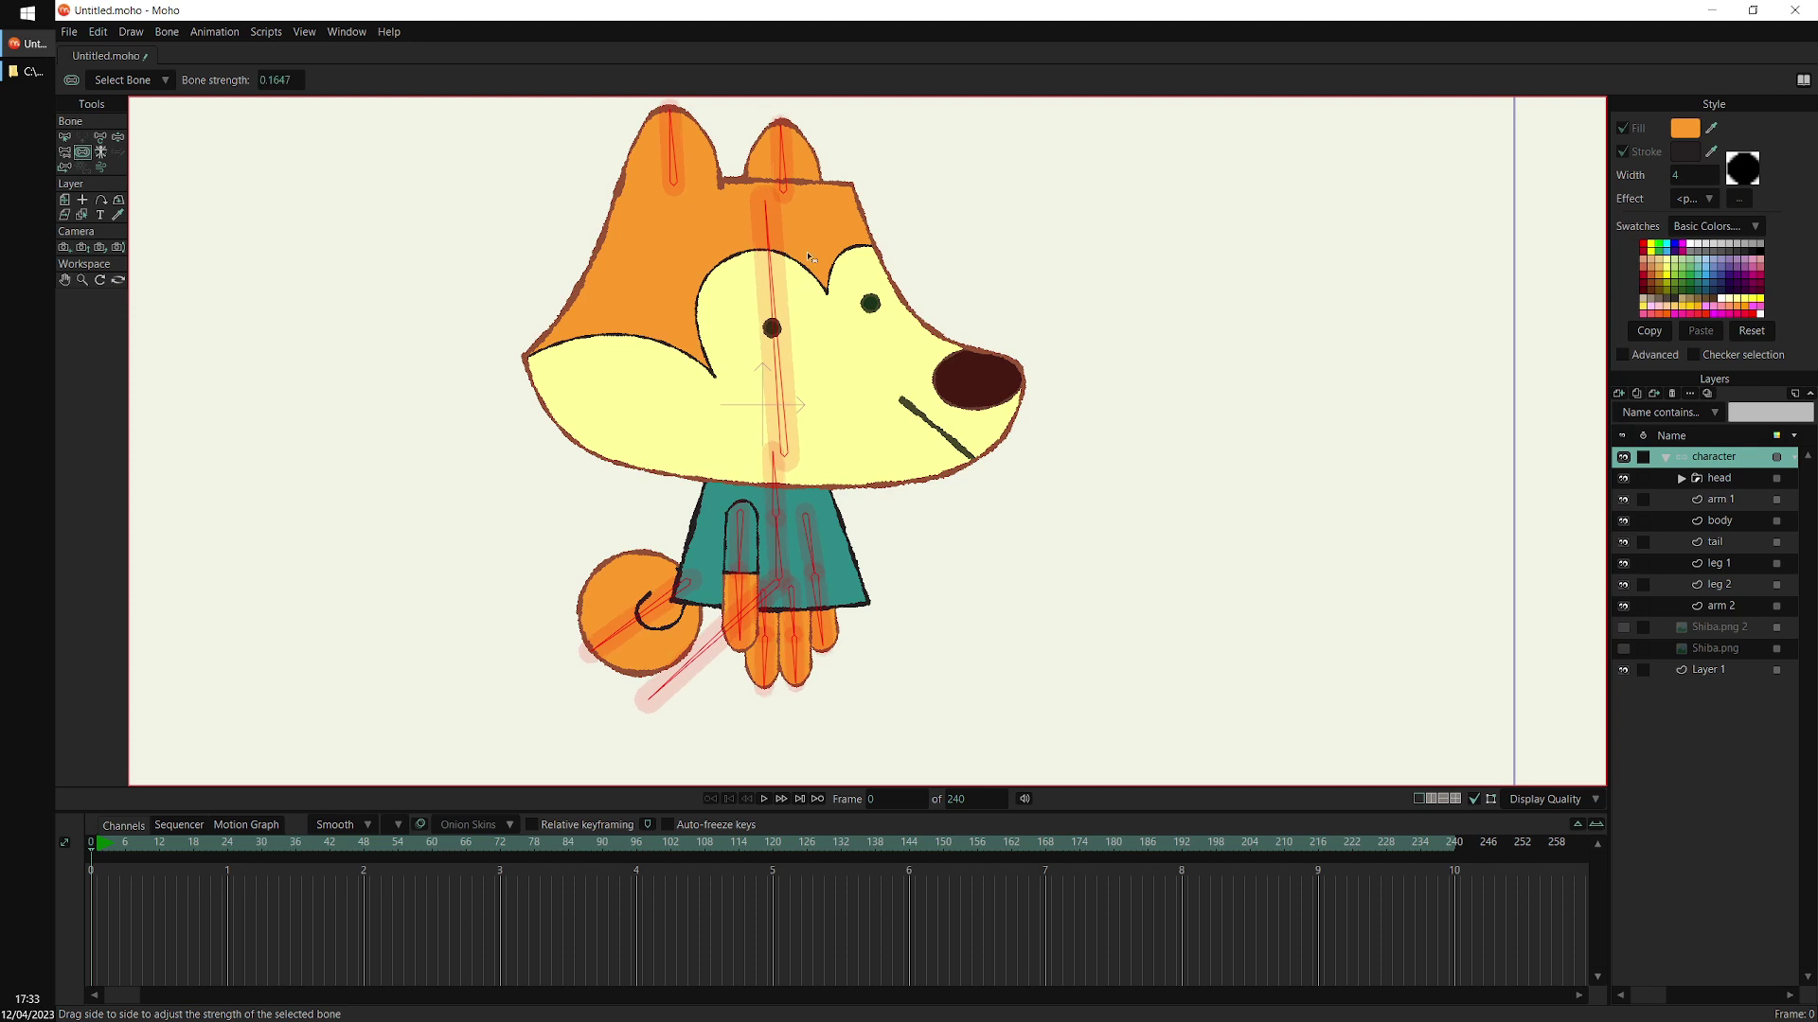
Test the reduced bone strength by posing the head, ears, arms and legs with Transform Bone
click(119, 137)
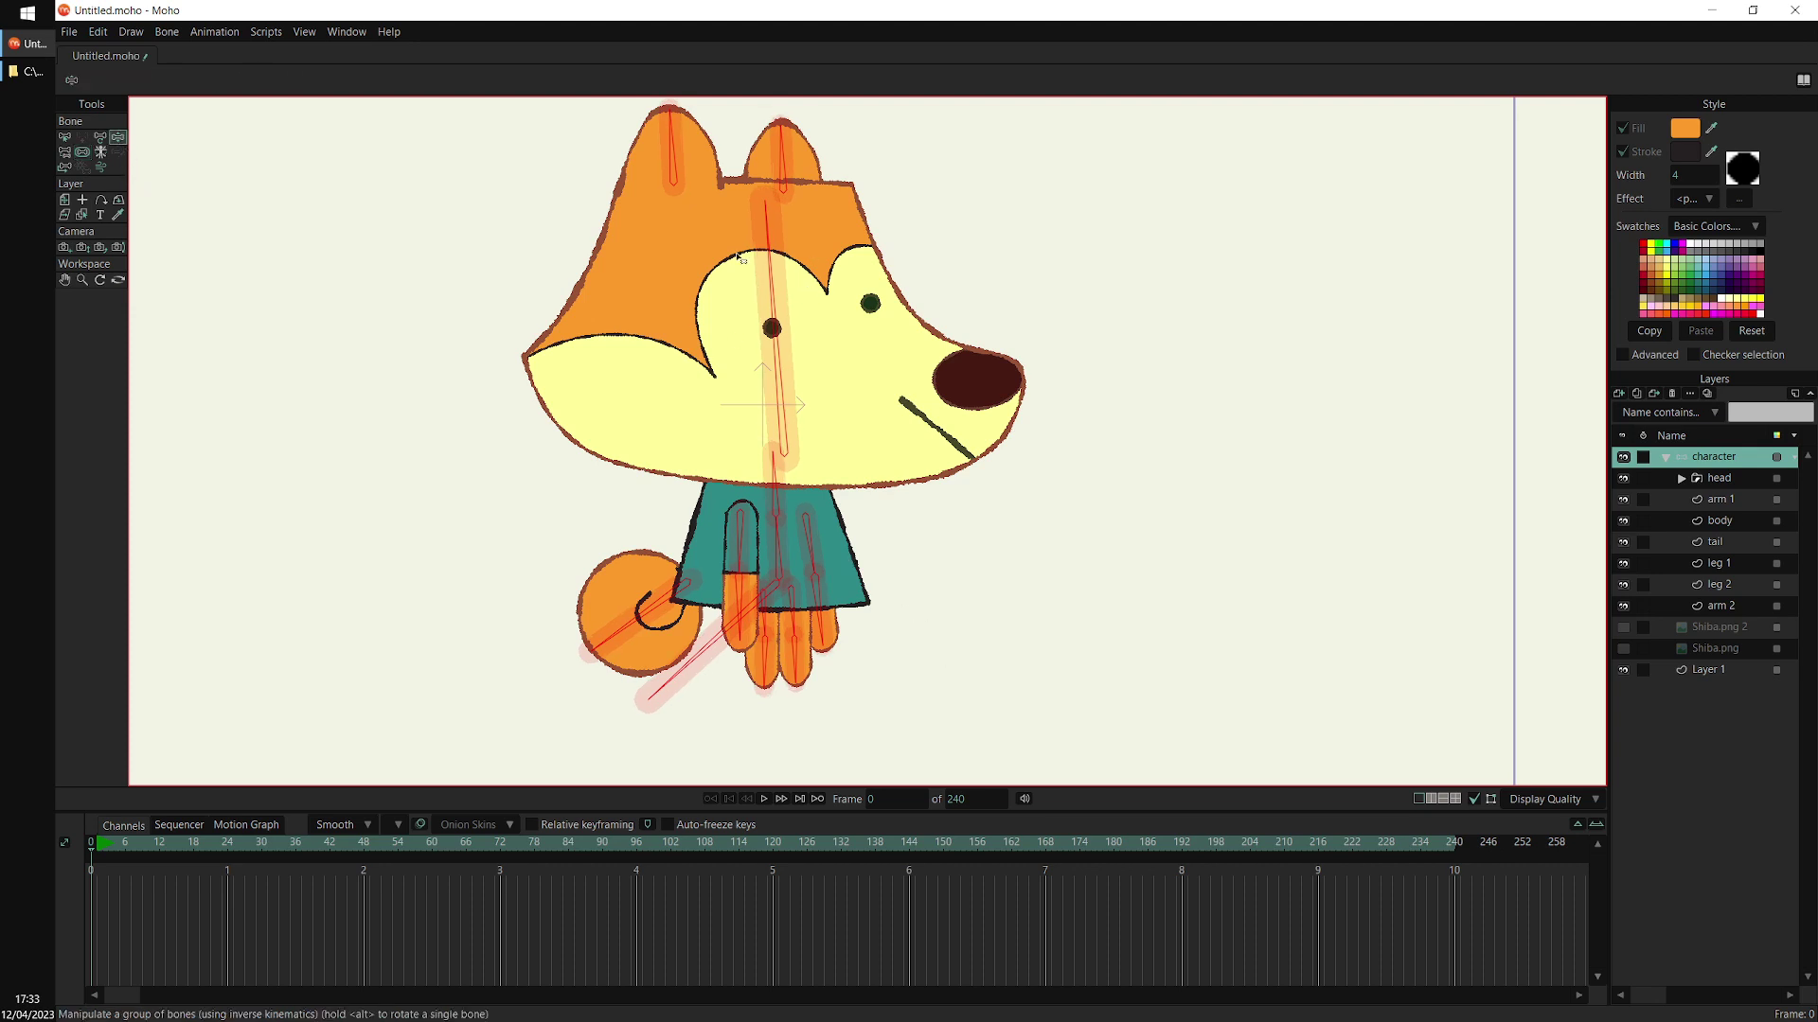
drag(793, 220, 846, 157)
drag(722, 131, 676, 152)
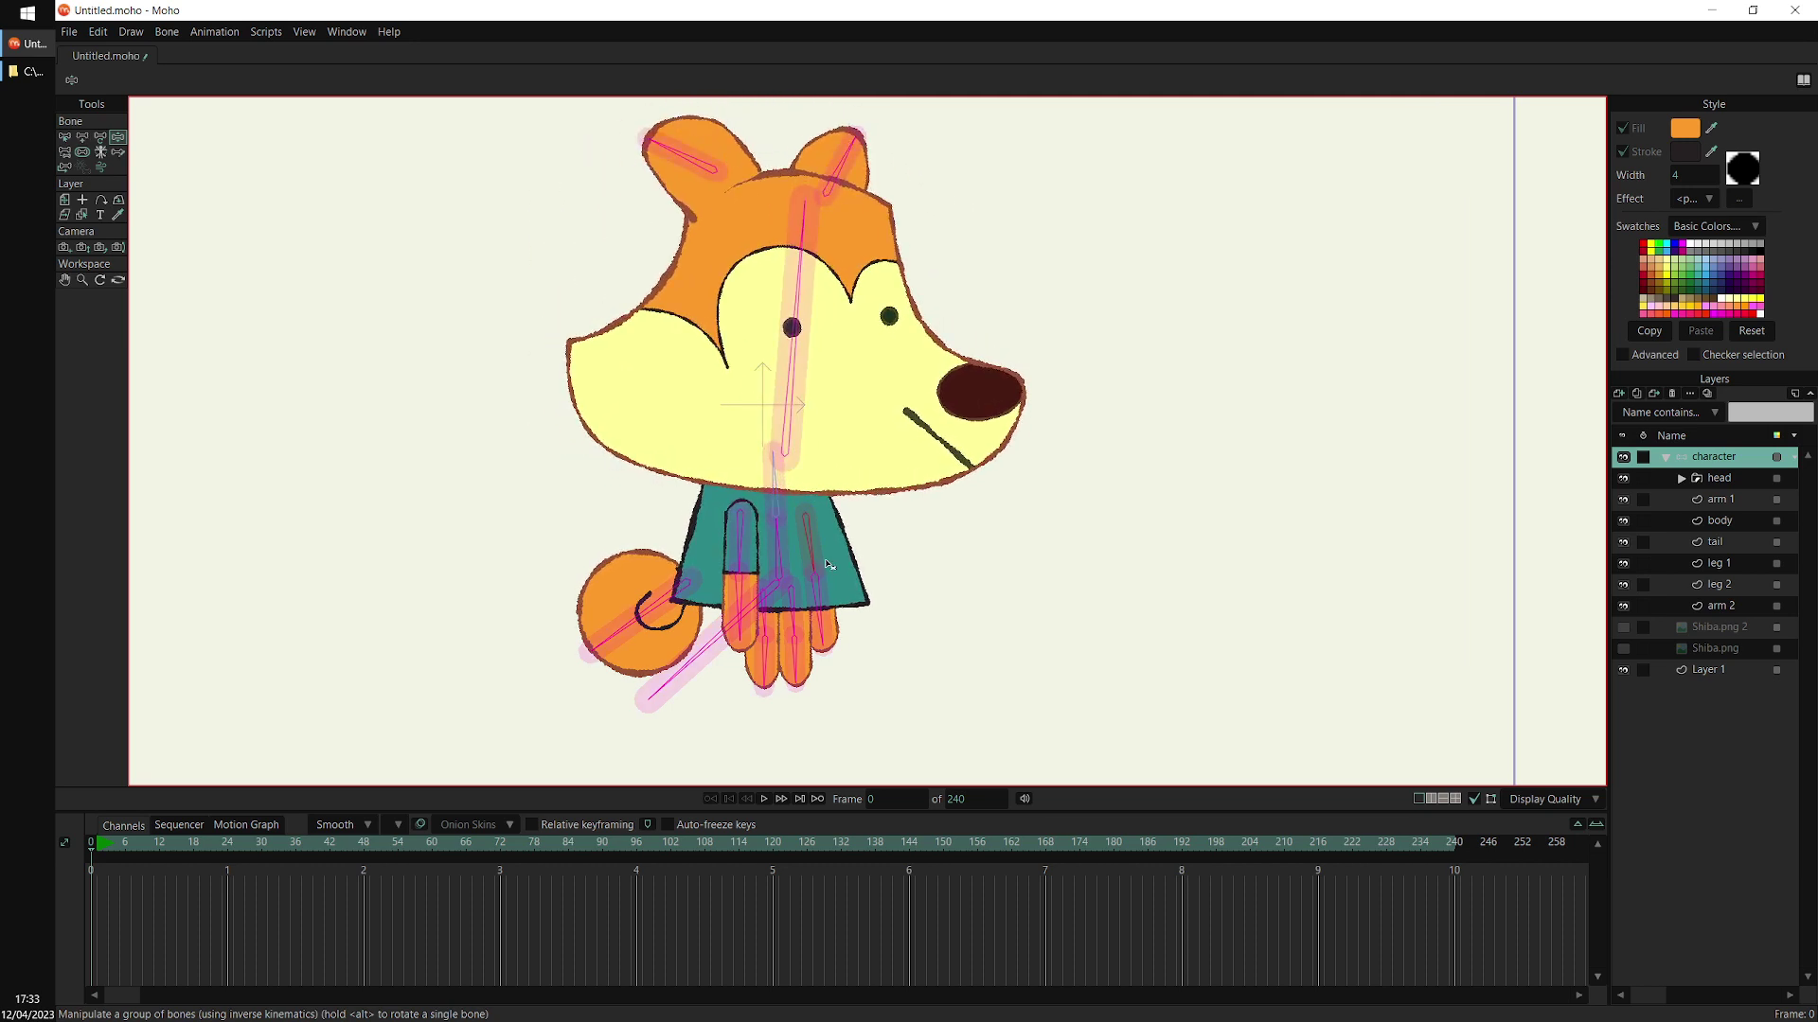
drag(814, 564, 869, 546)
drag(741, 628, 628, 569)
drag(764, 676, 703, 686)
drag(795, 671, 880, 696)
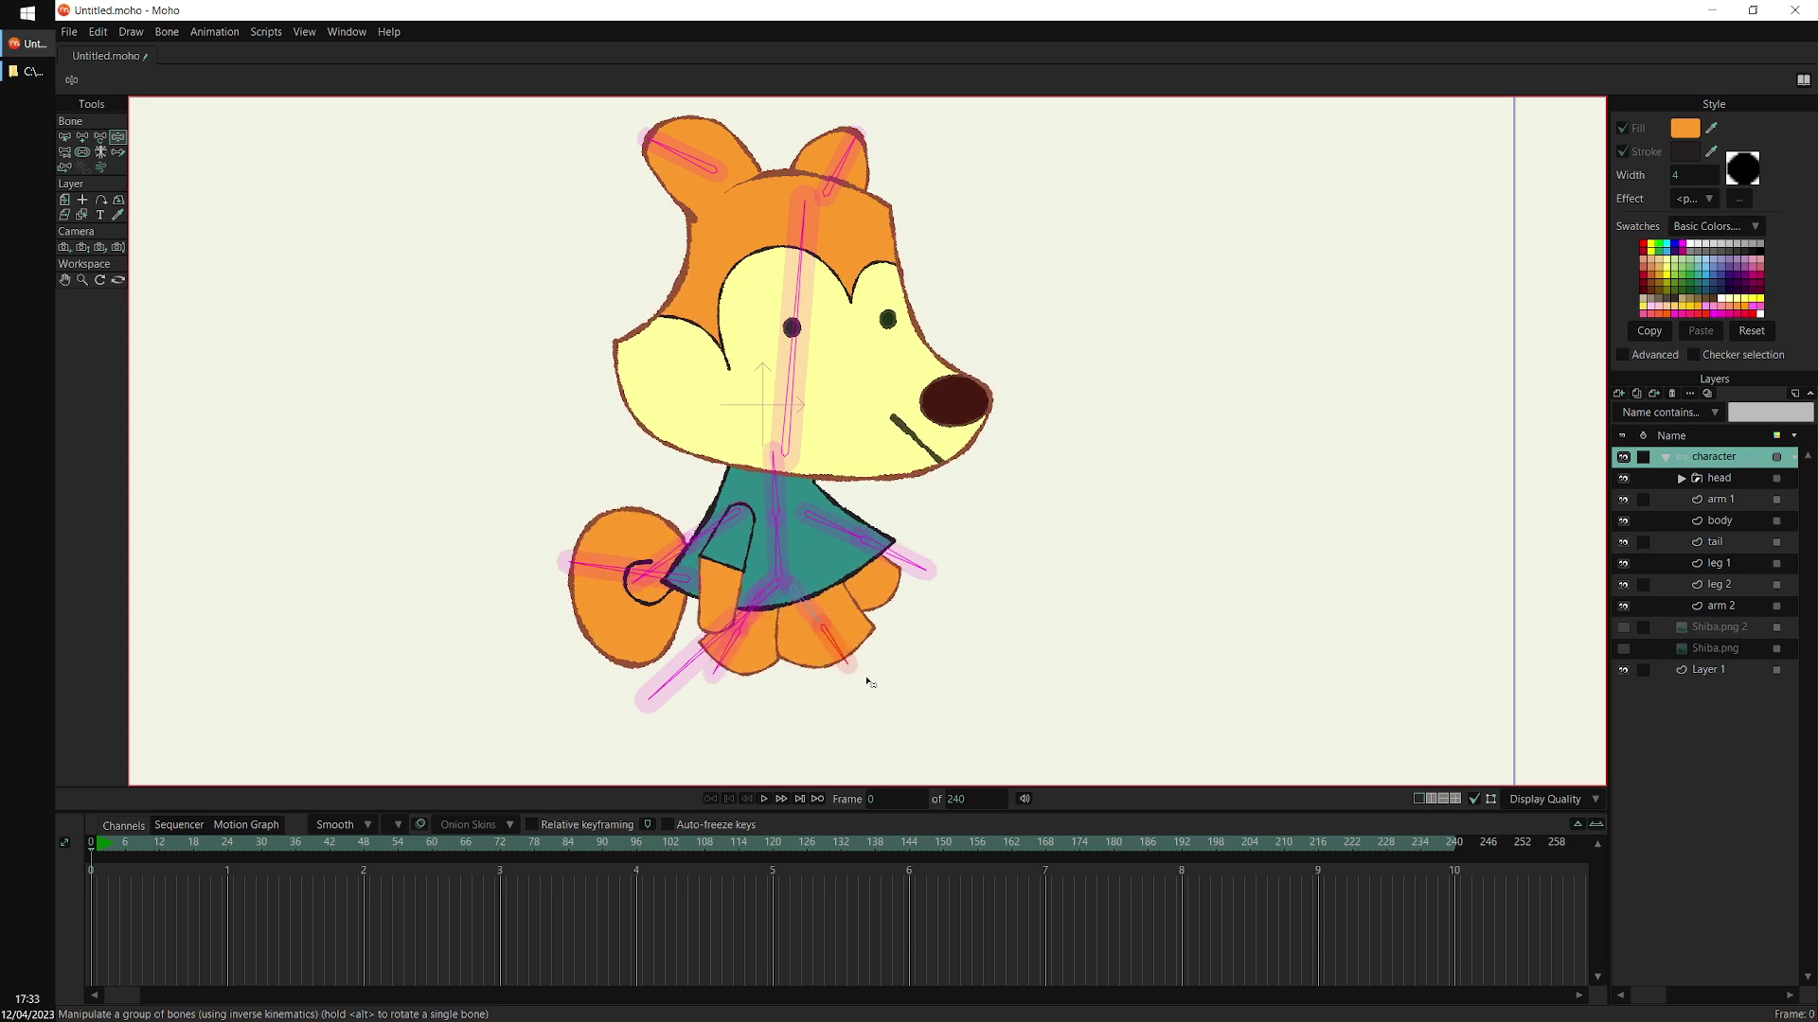
Flexi-bind the arm 2 layer to only the two bones of the far arm
click(1727, 608)
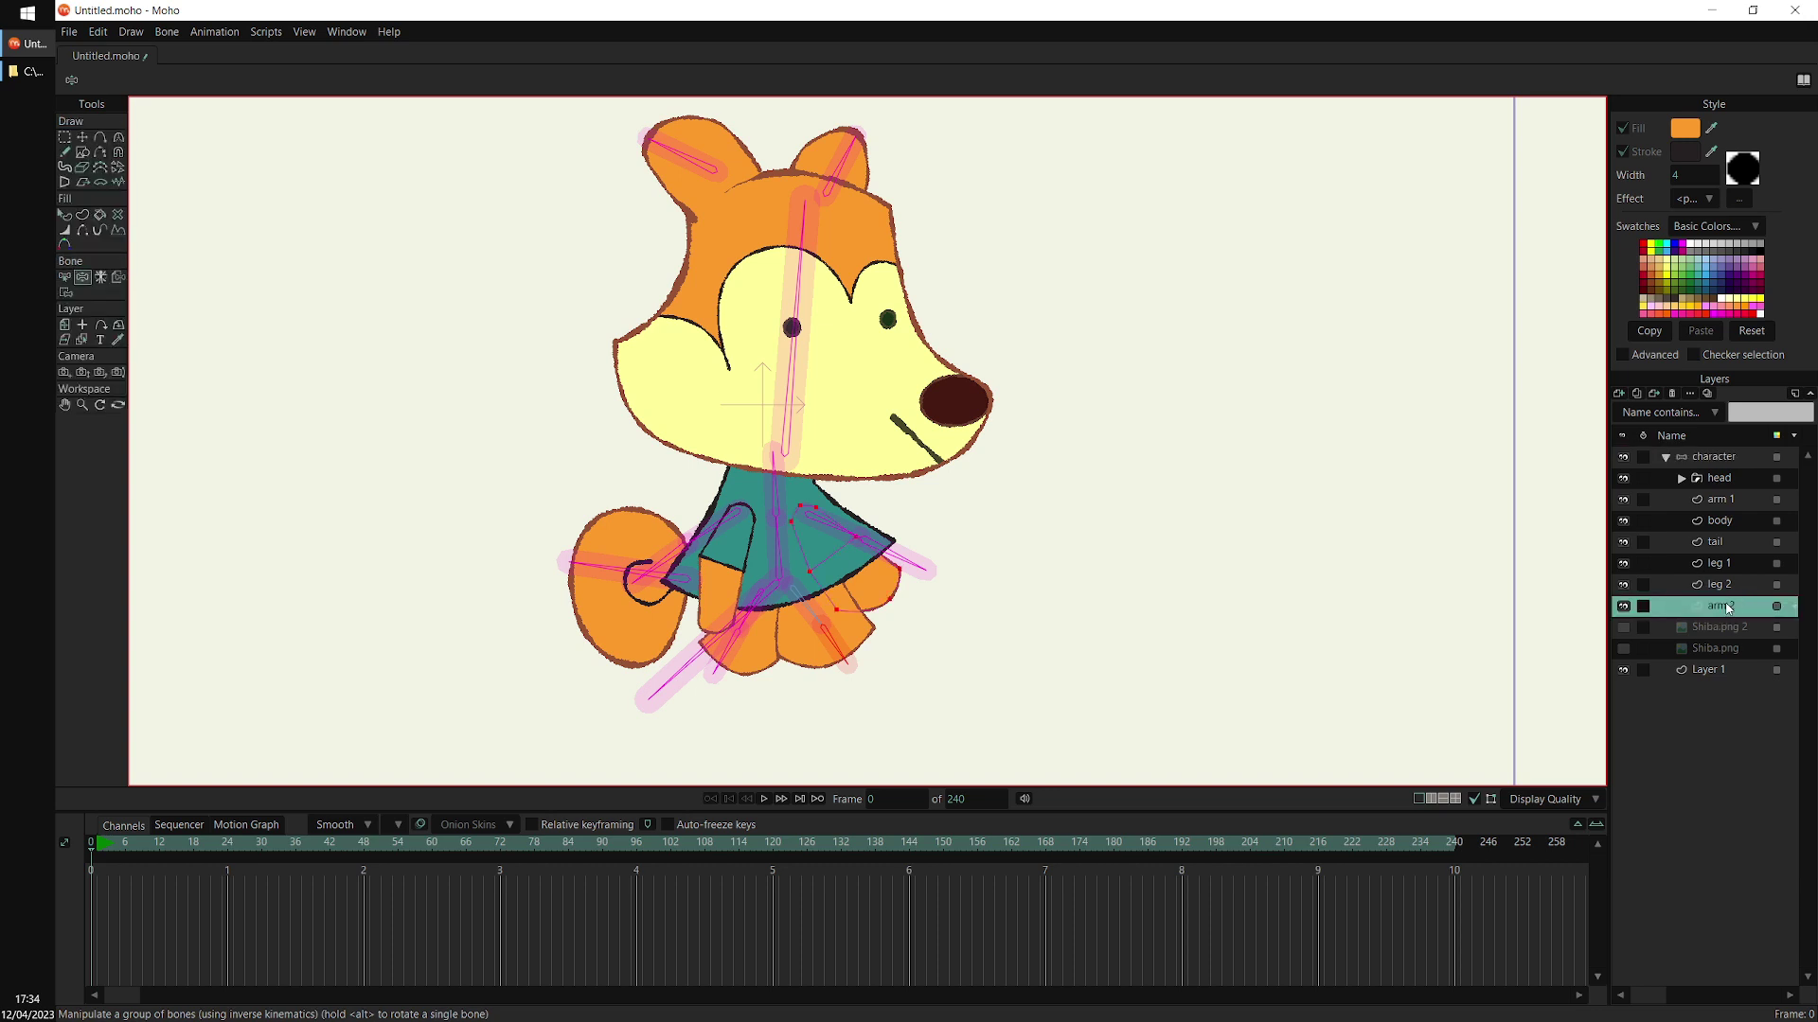
click(65, 277)
scroll(921, 629, up, 1)
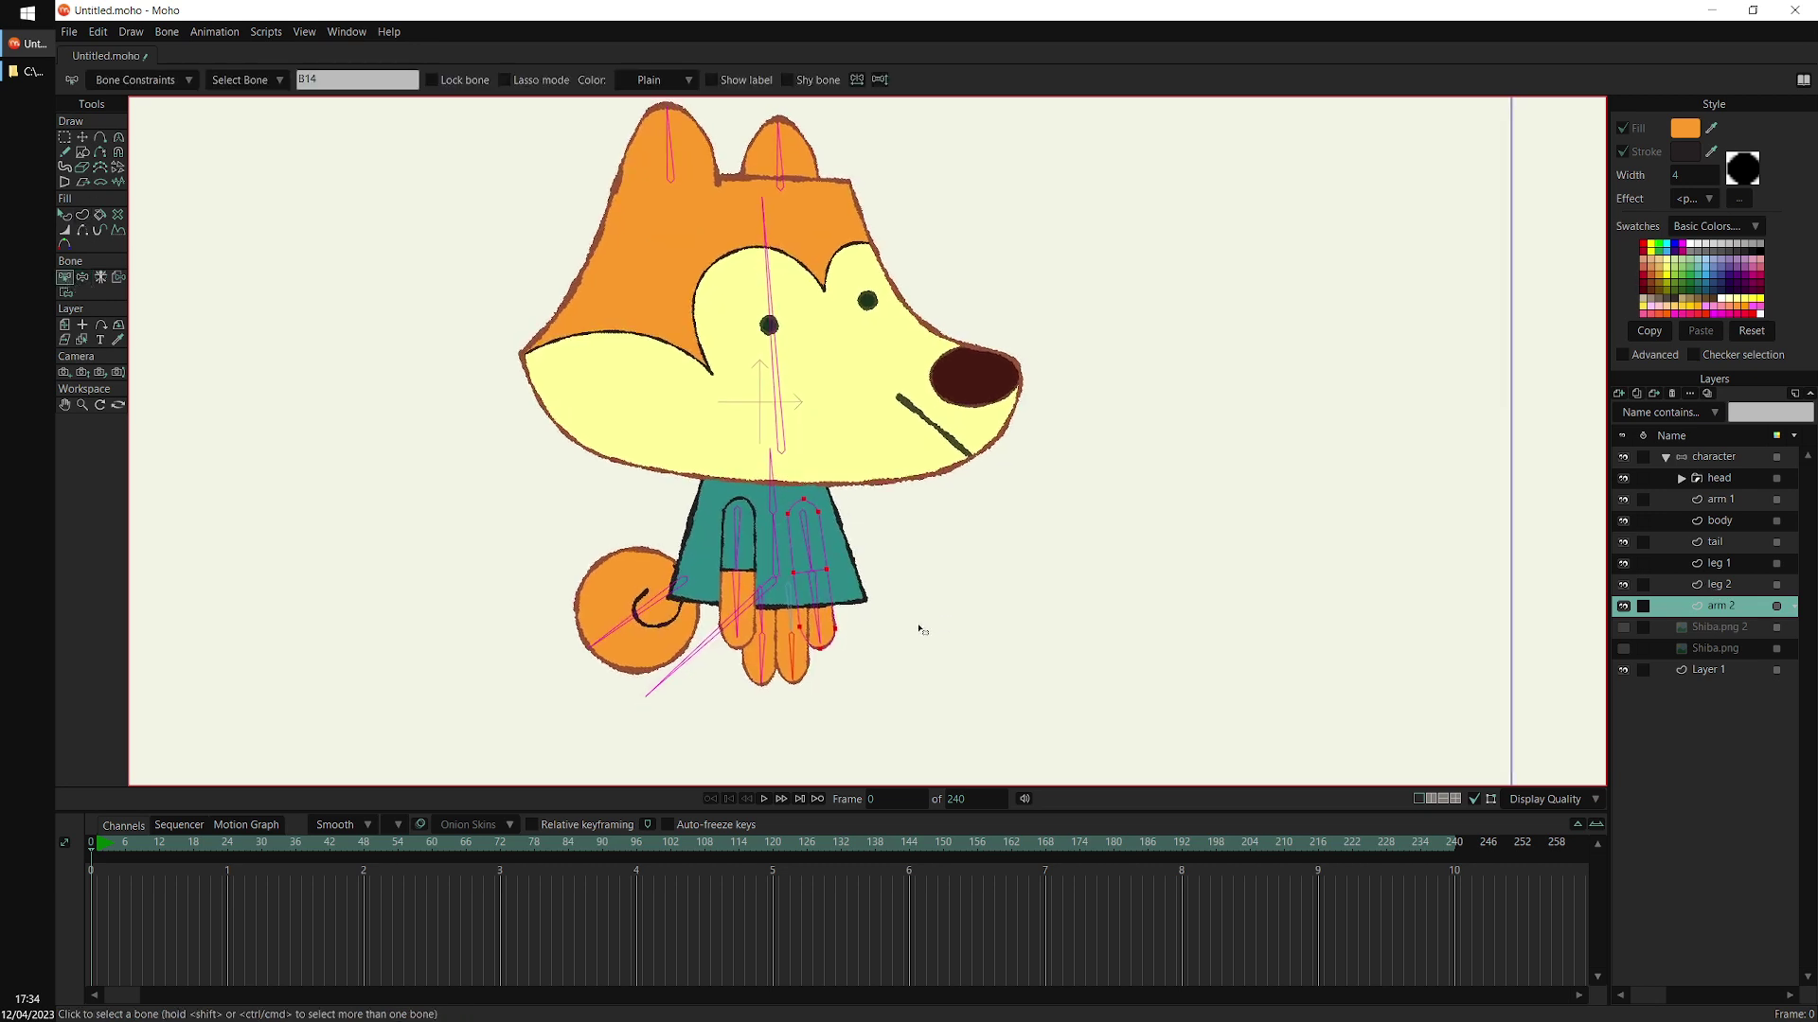
scroll(1023, 523, up, 2)
scroll(800, 568, up, 1)
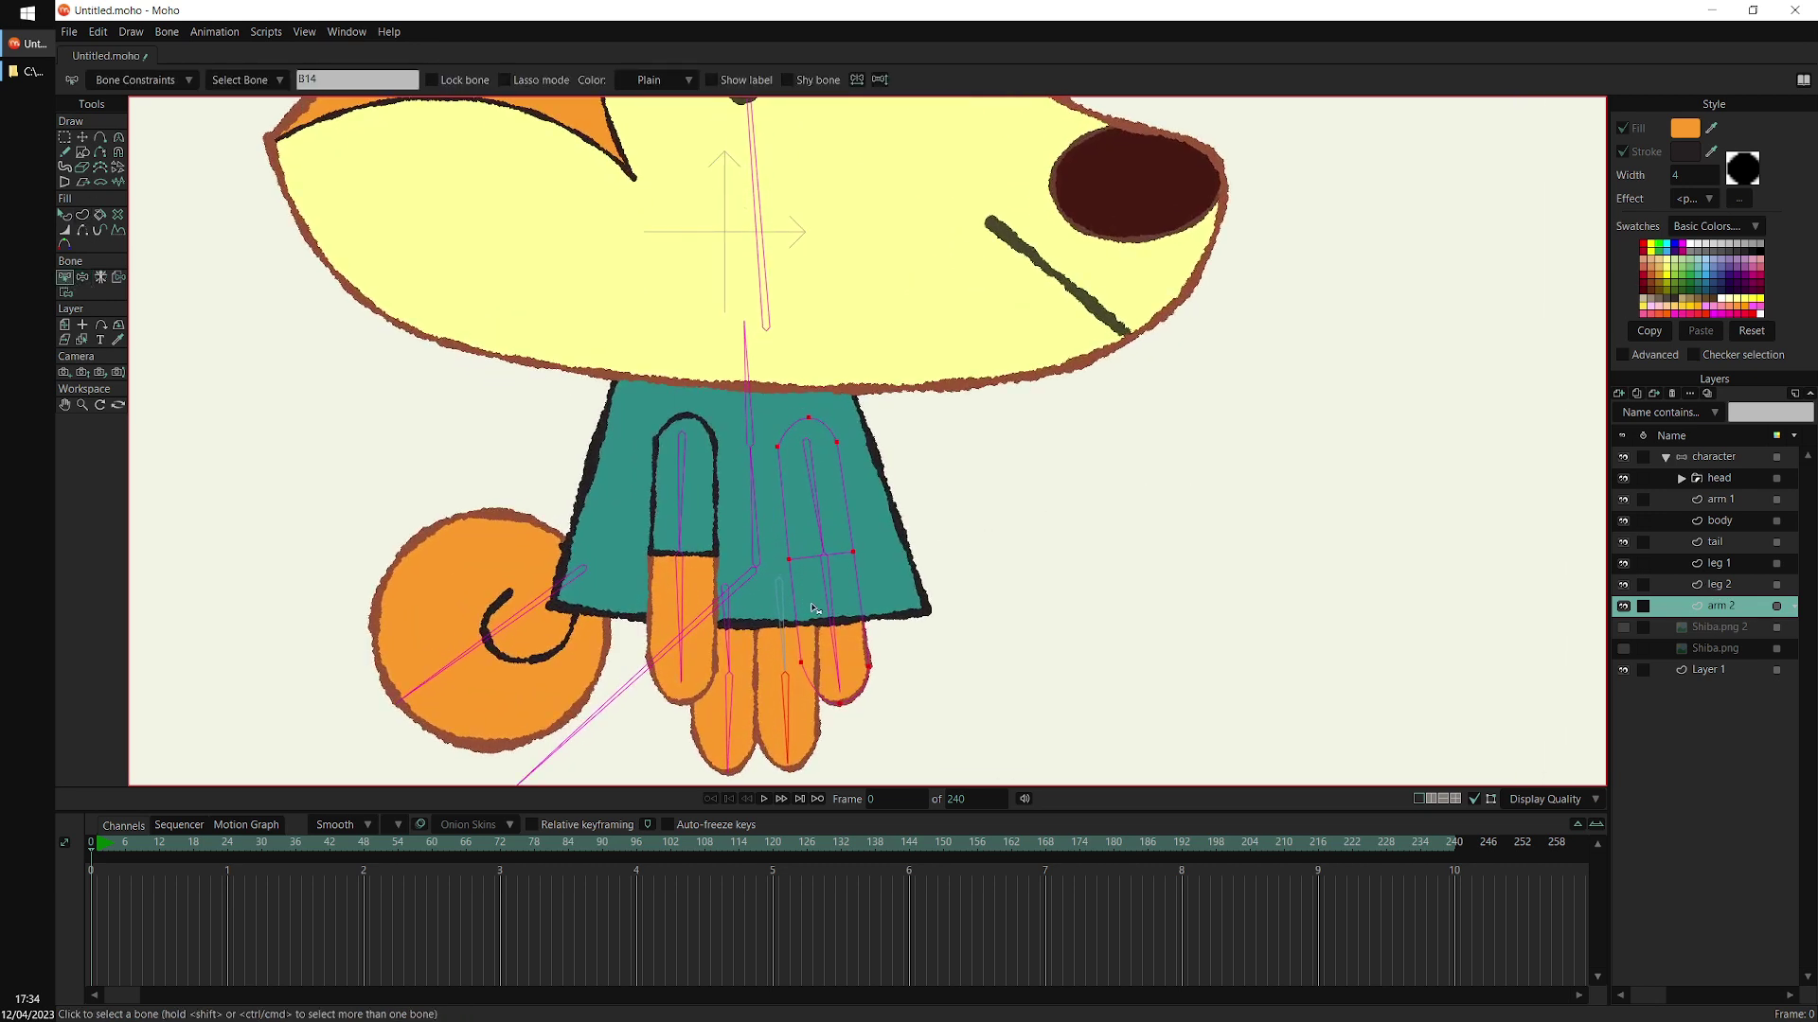
scroll(818, 559, up, 1)
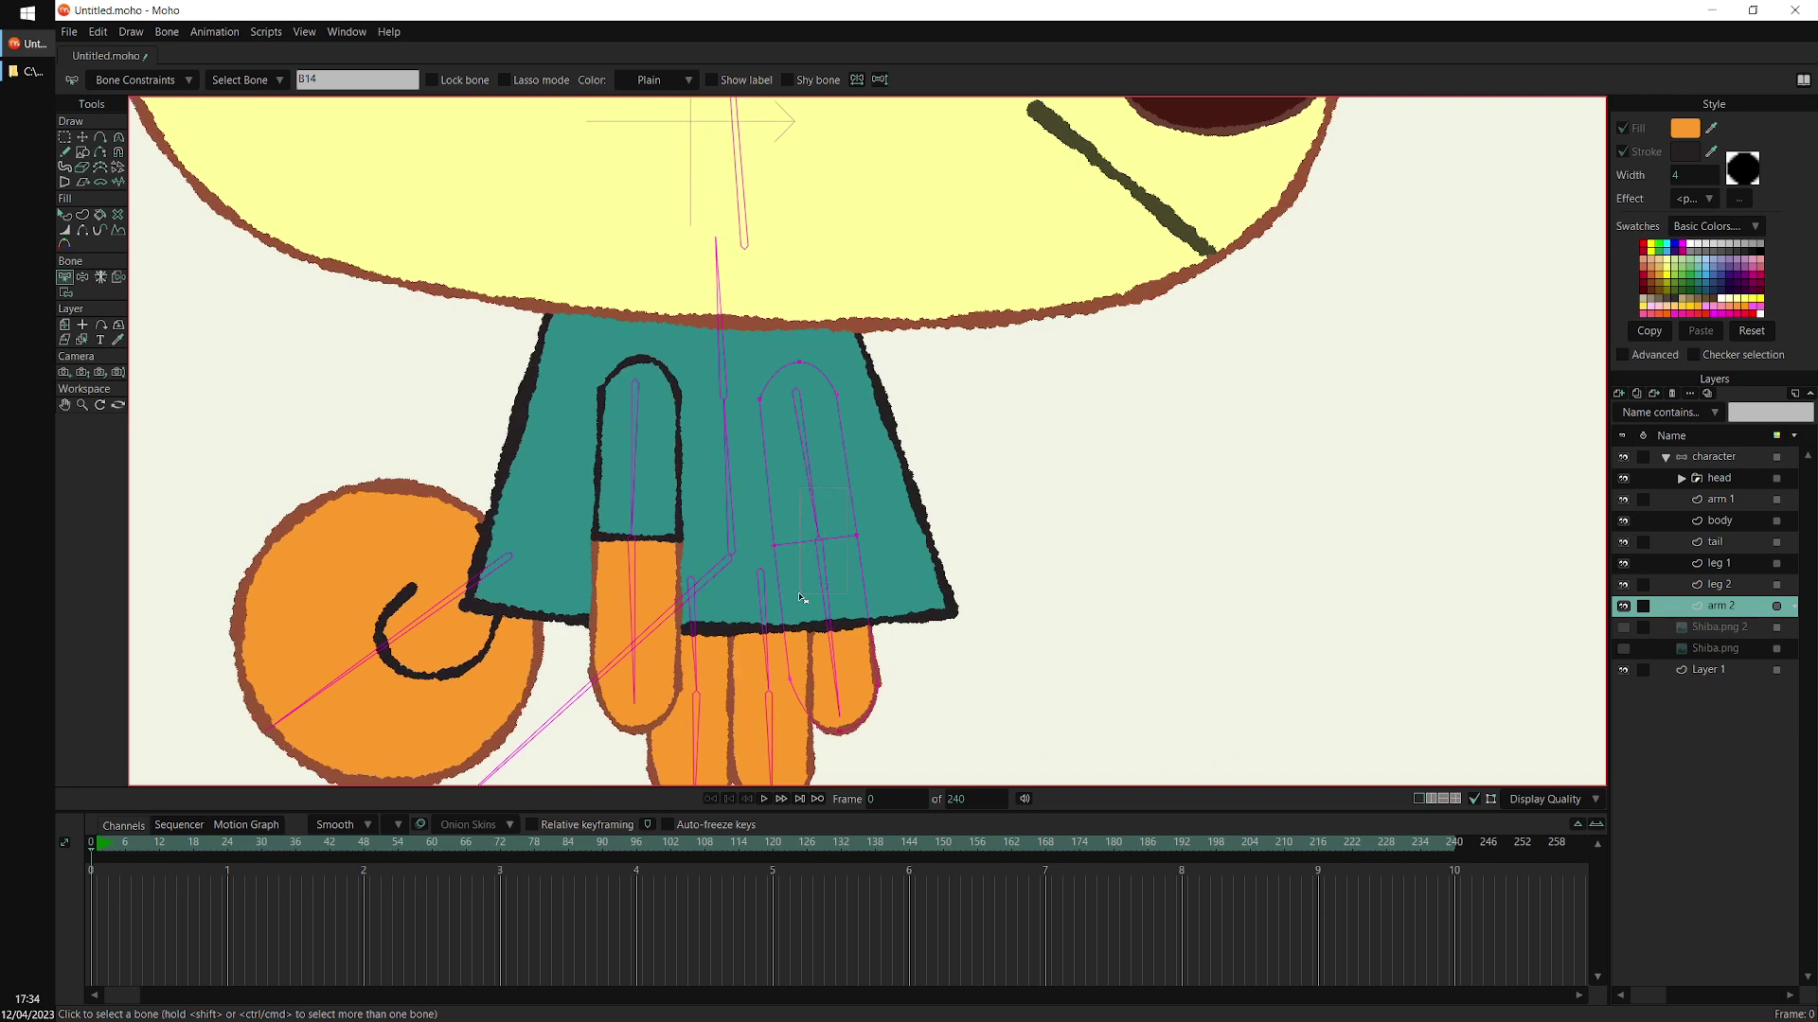
click(826, 611)
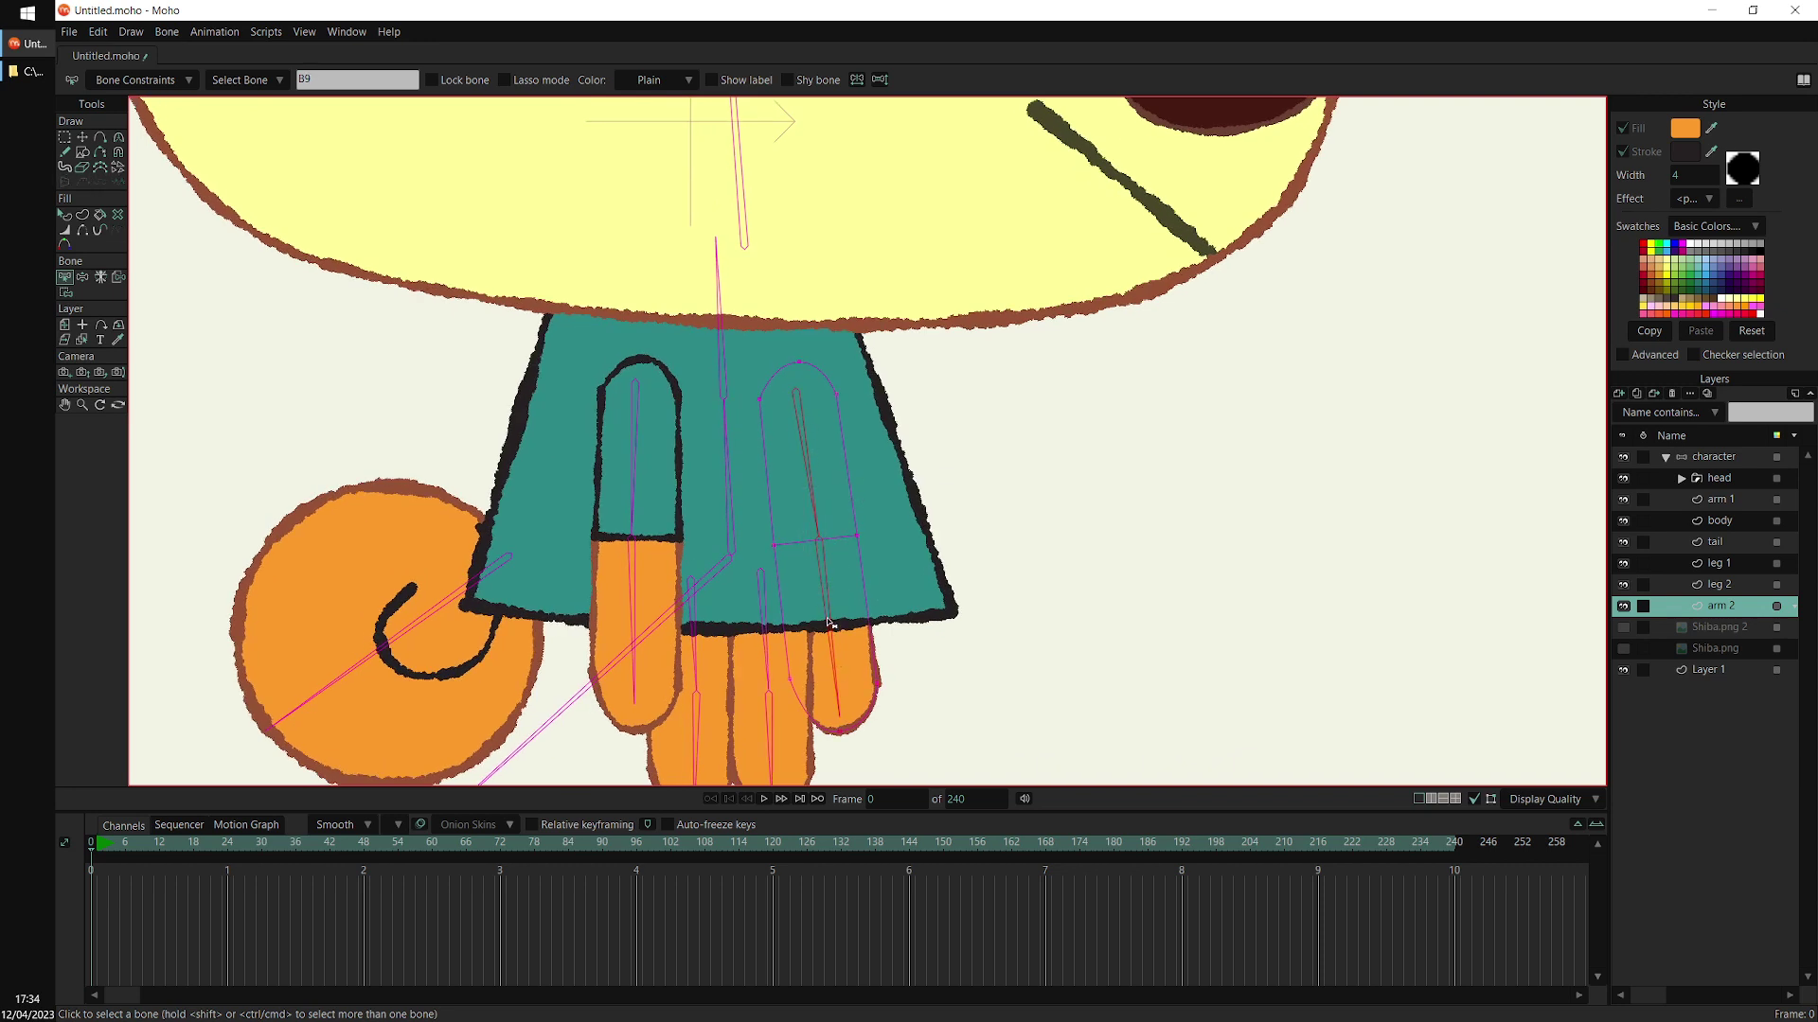
click(167, 31)
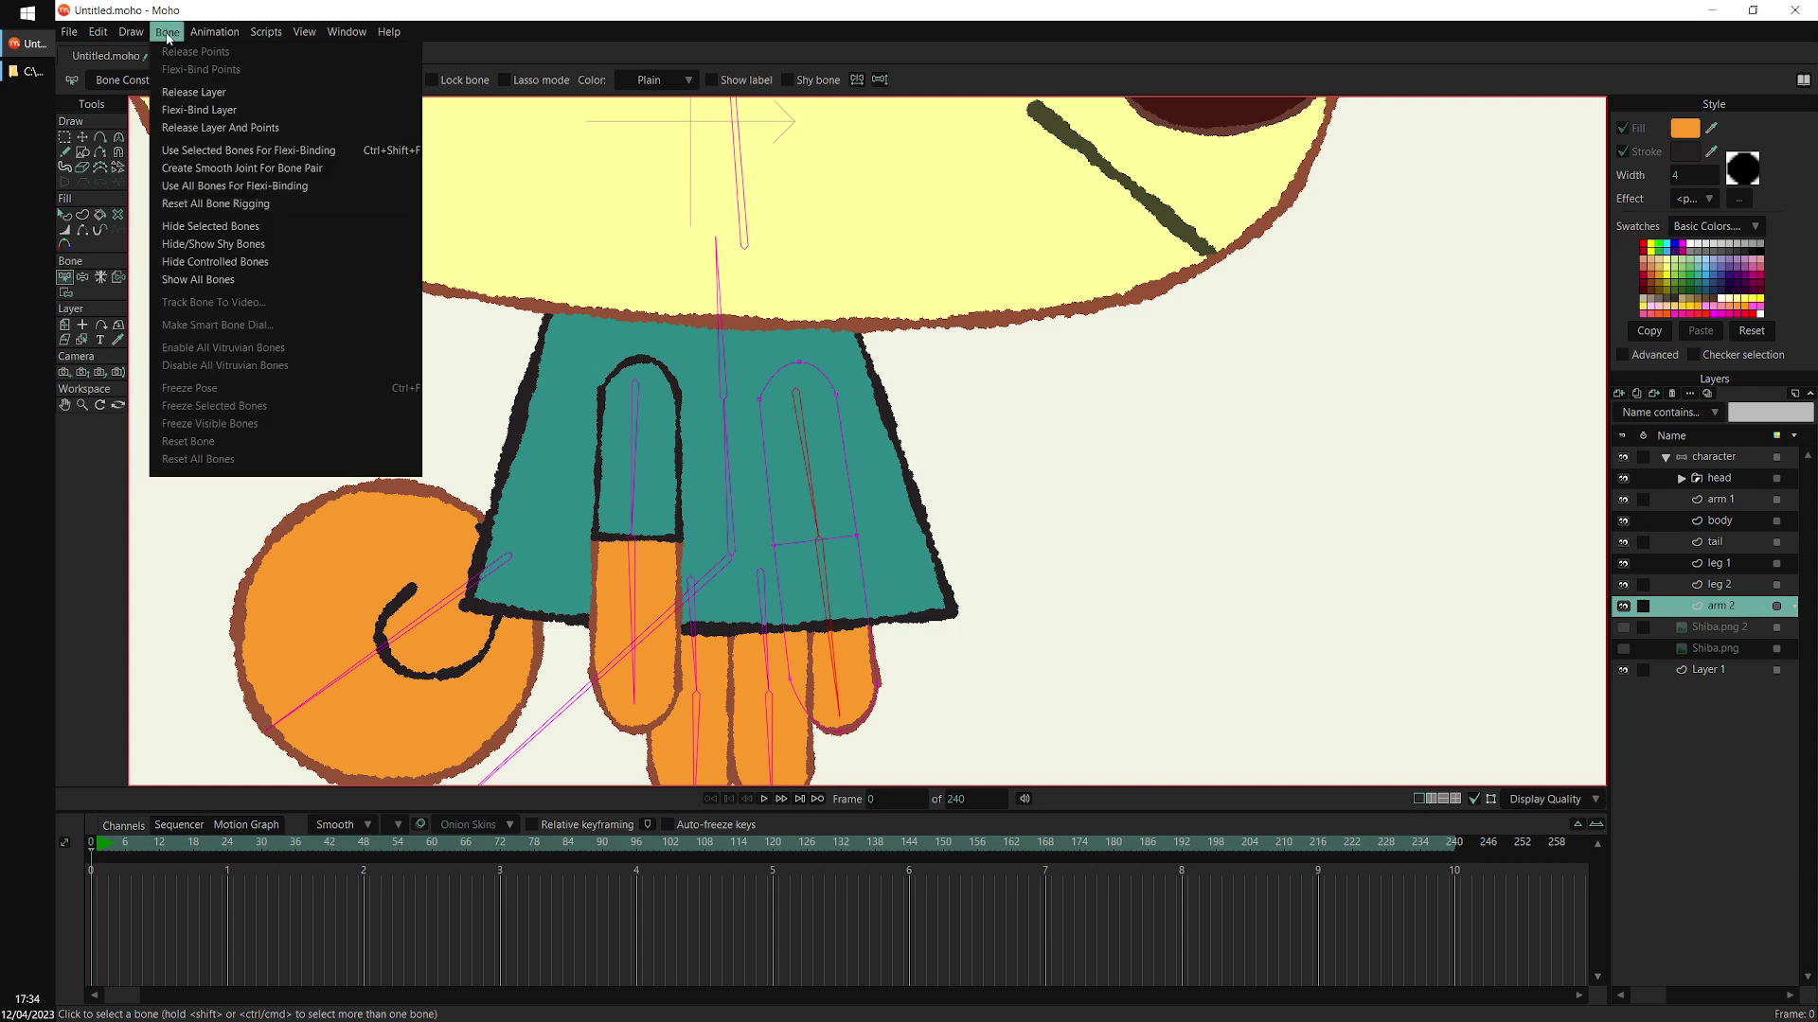
click(335, 152)
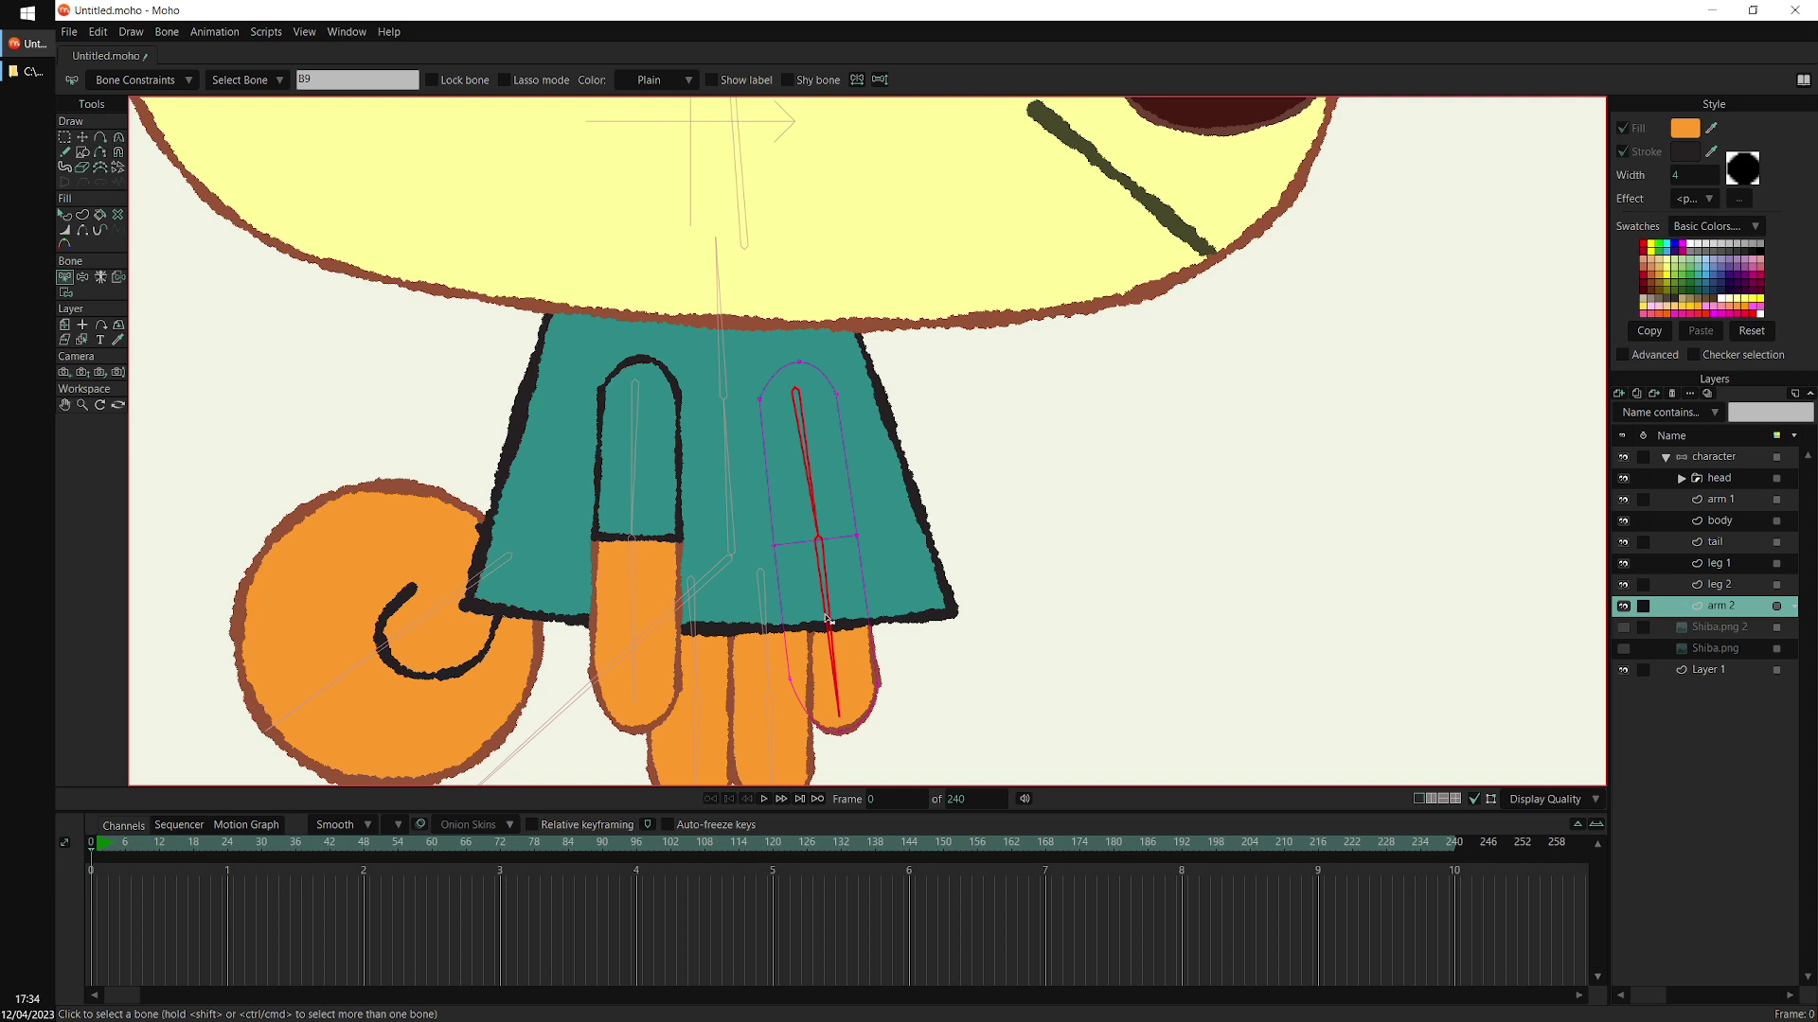
Flexi-bind the leg 2 layer to only the two bones of that leg
drag(809, 532, 807, 474)
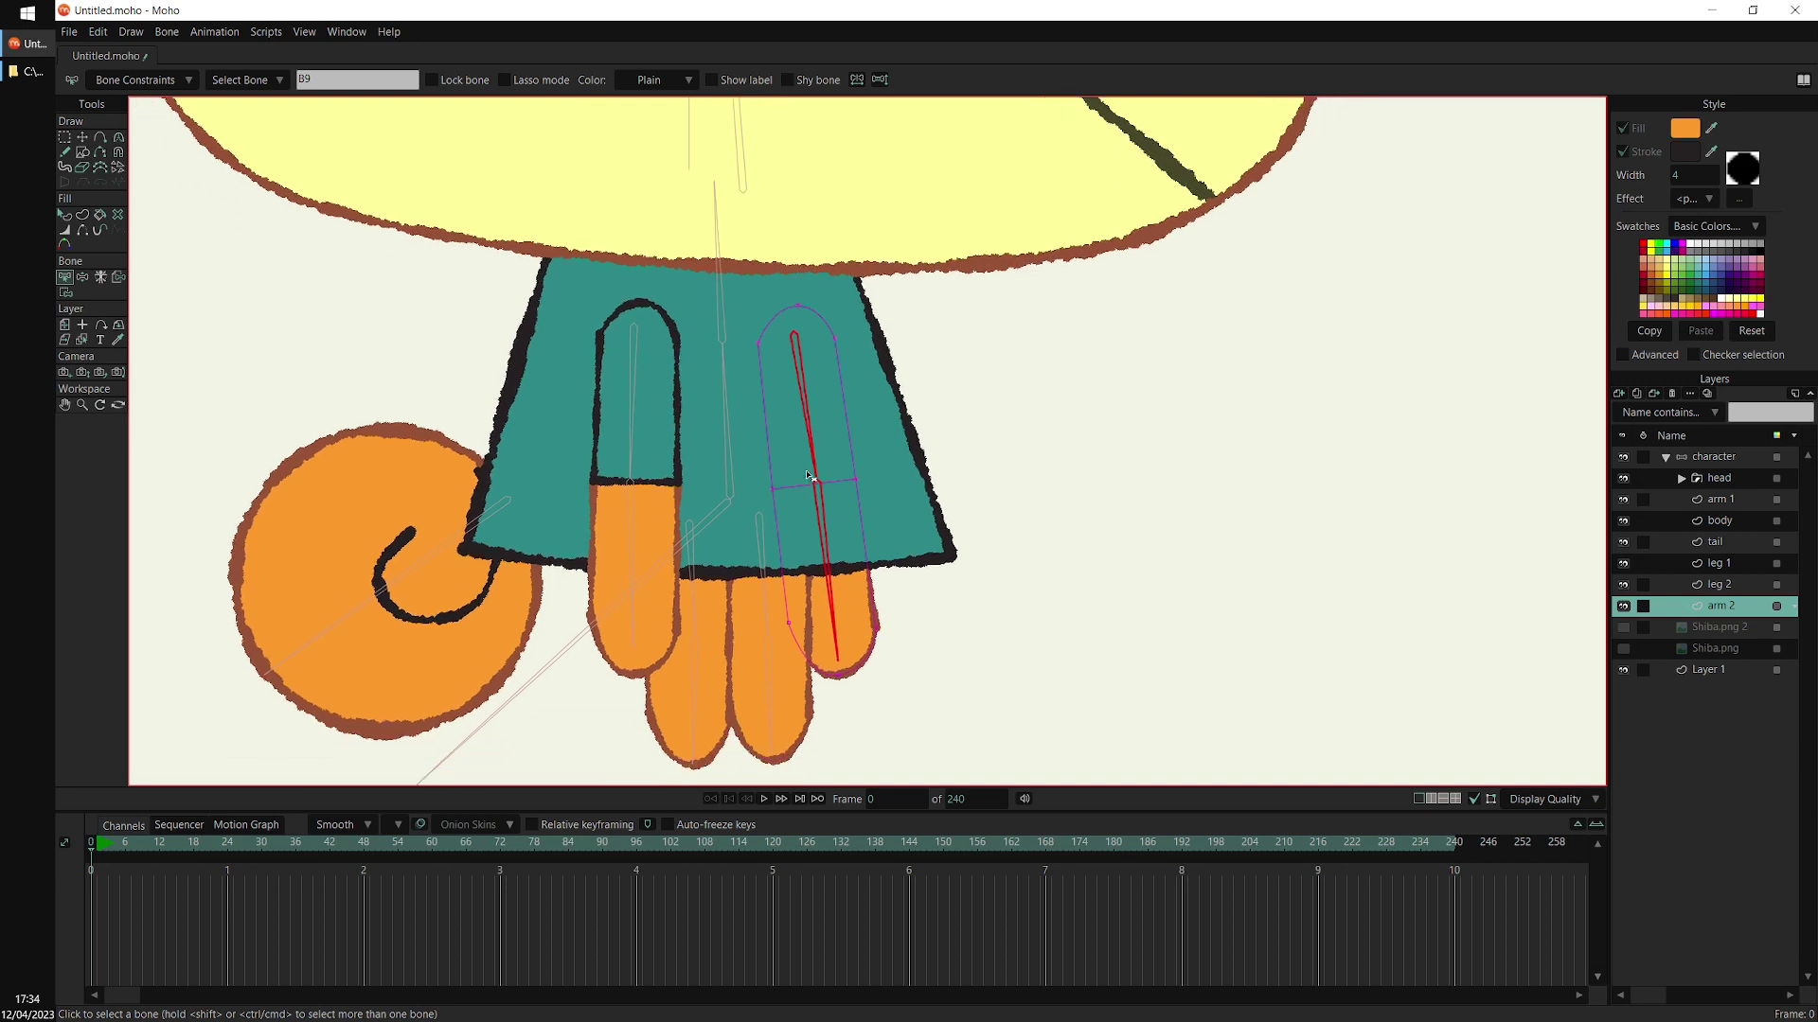
click(1725, 587)
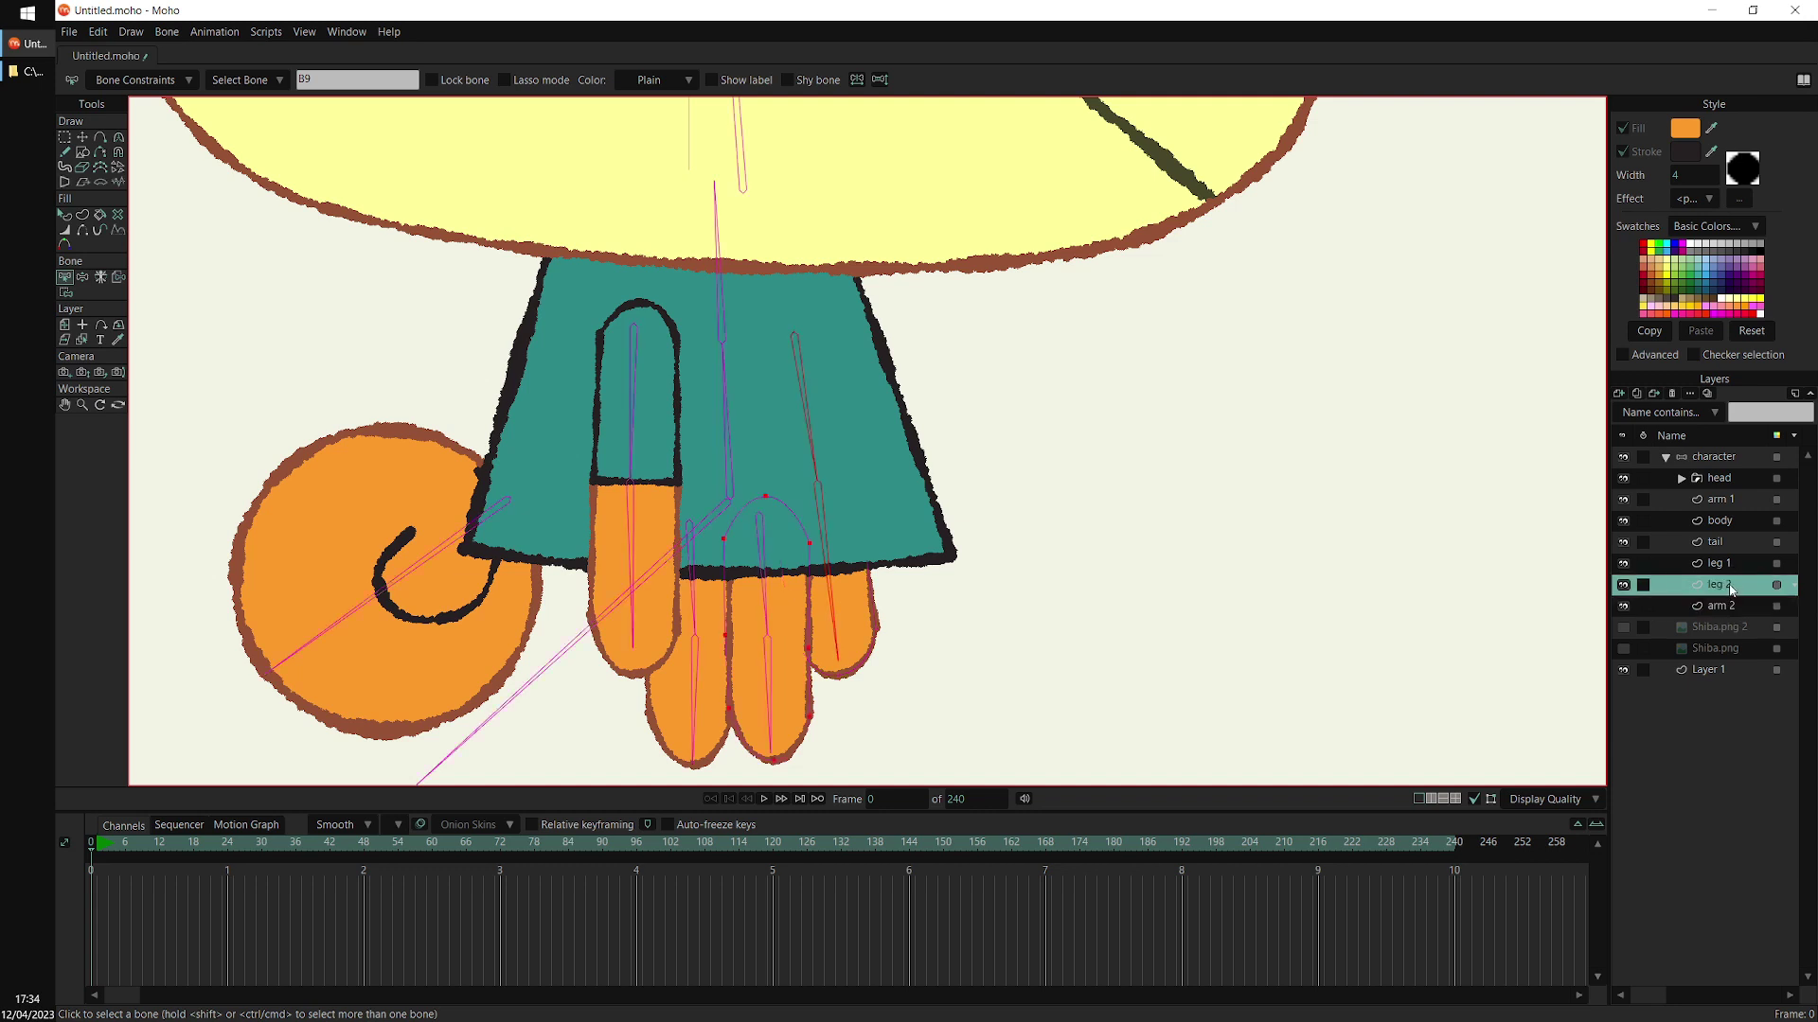
drag(744, 575, 769, 639)
drag(787, 703, 787, 703)
click(167, 32)
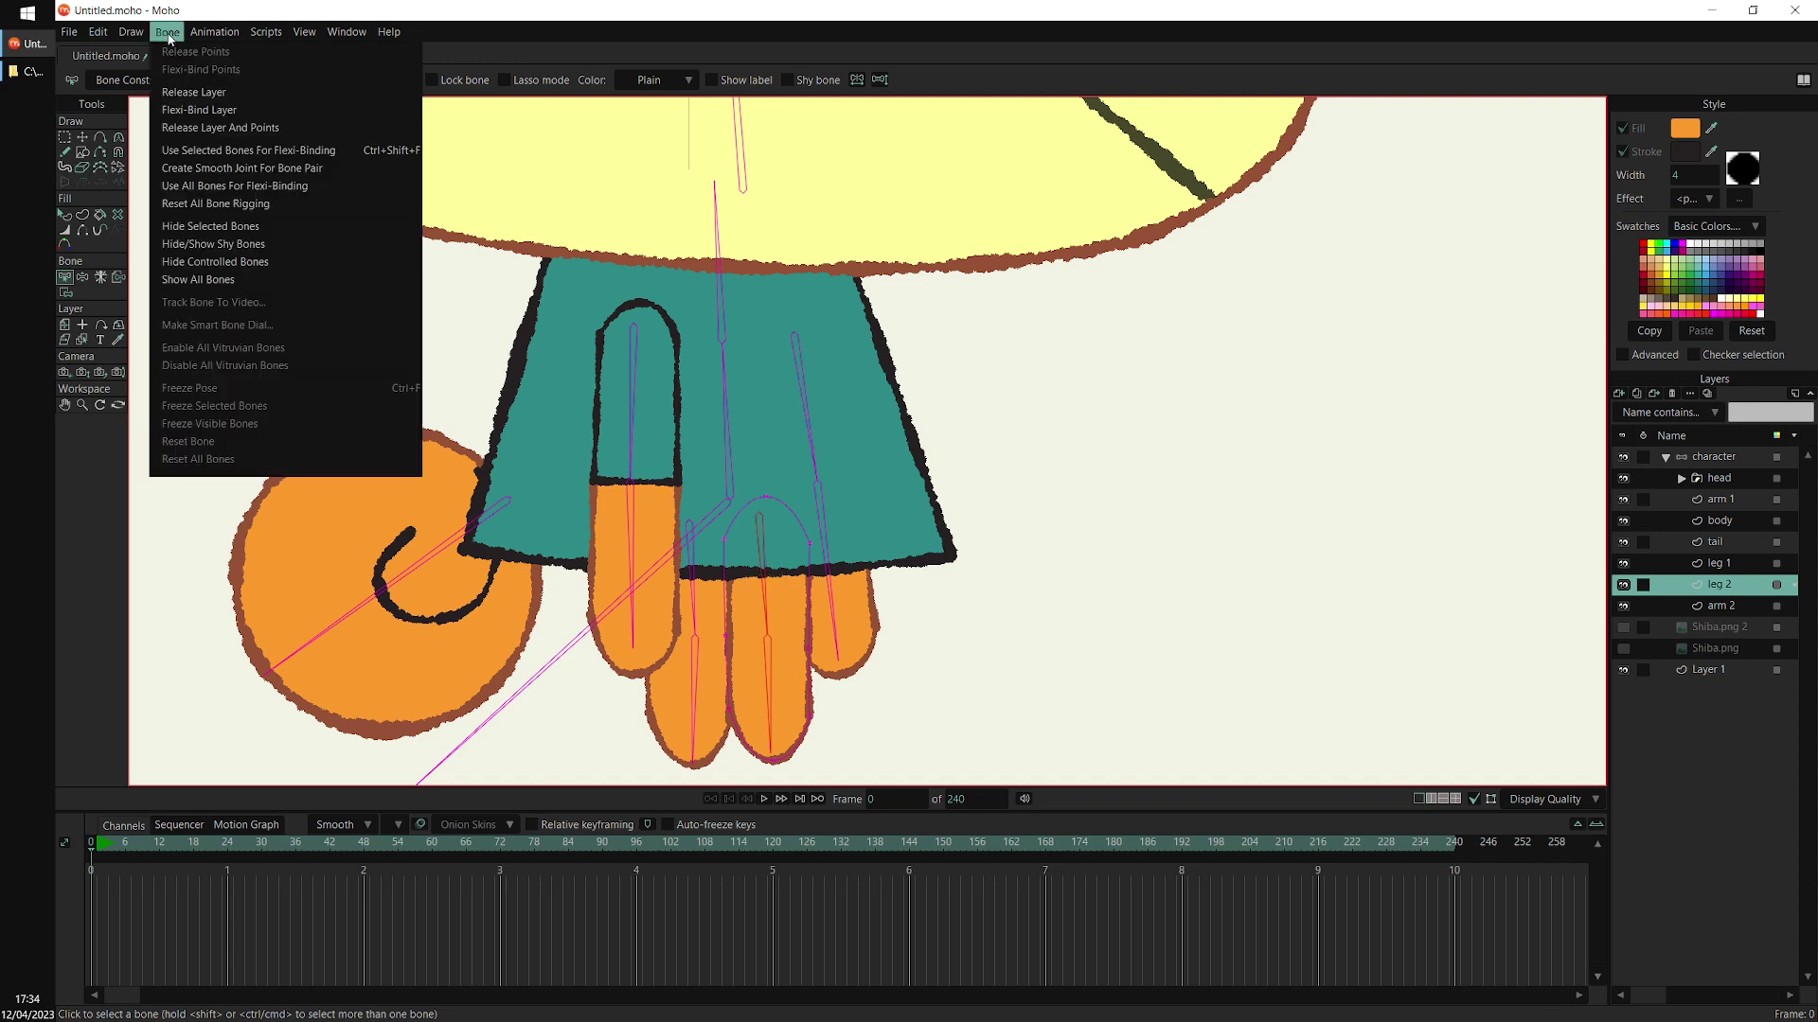
click(384, 154)
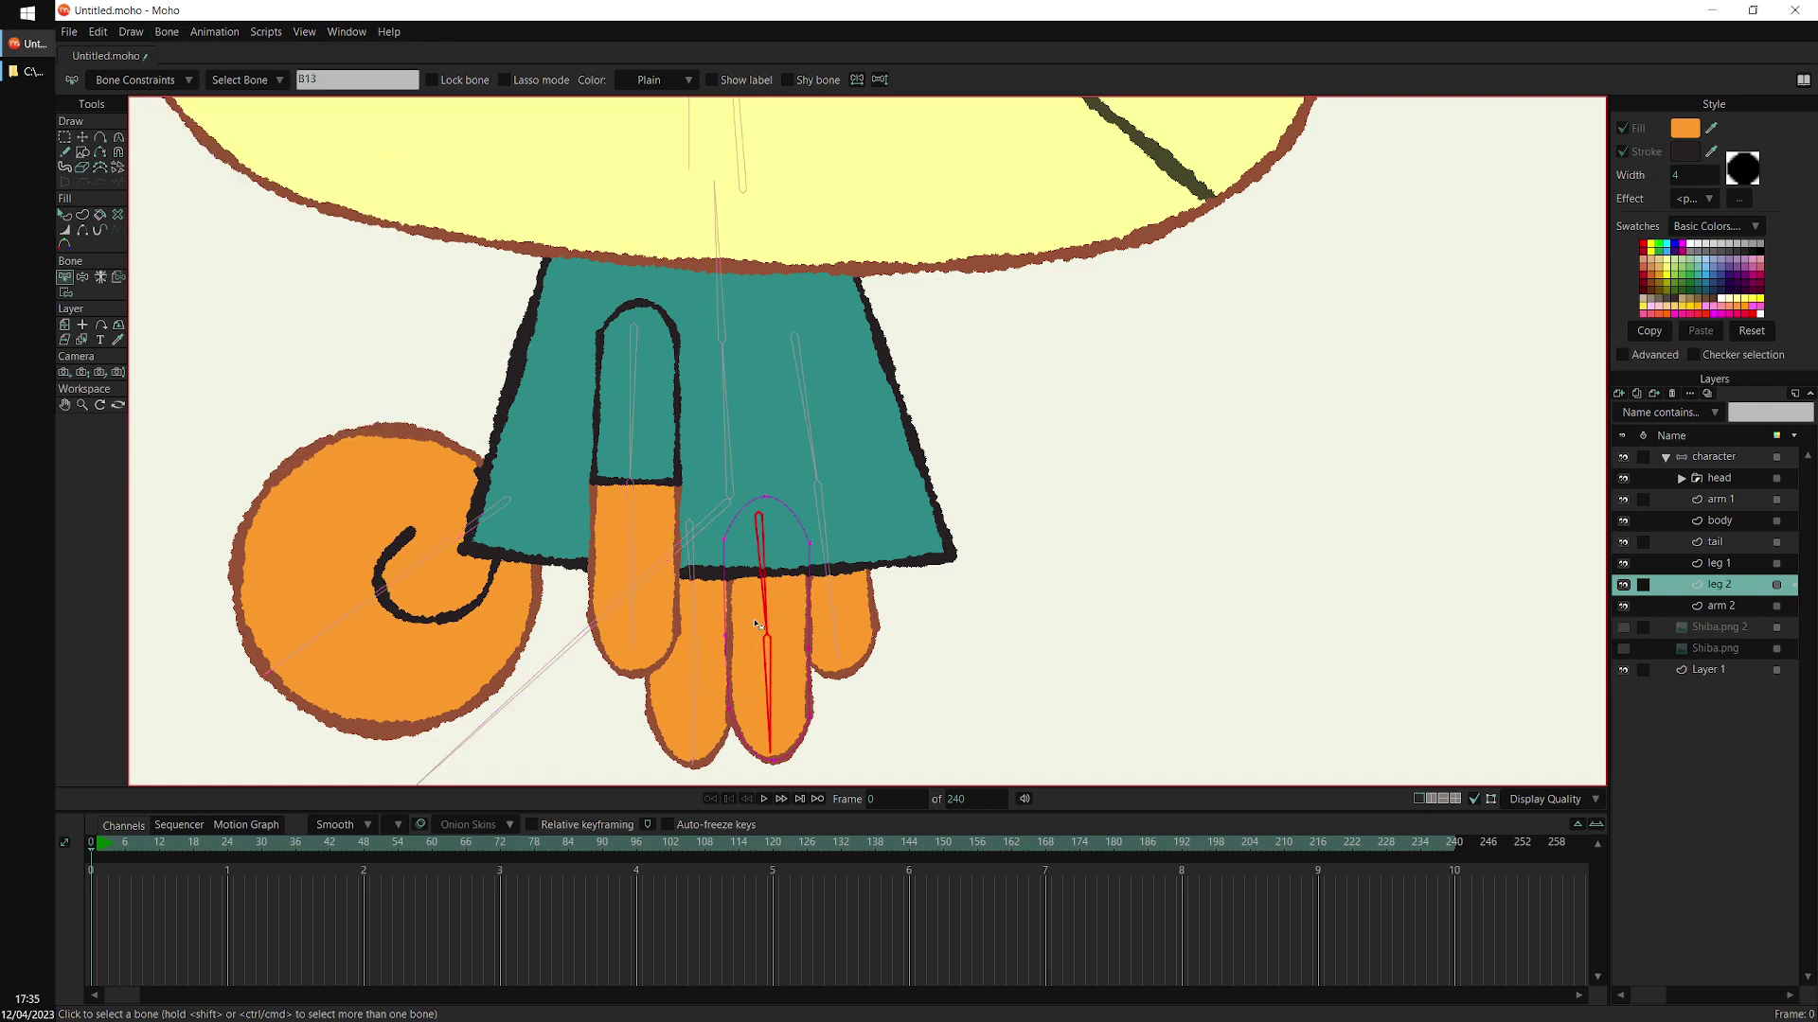
Flexi-bind the leg 1 layer to only the two bones of the leg nearer the tail
drag(710, 689, 715, 494)
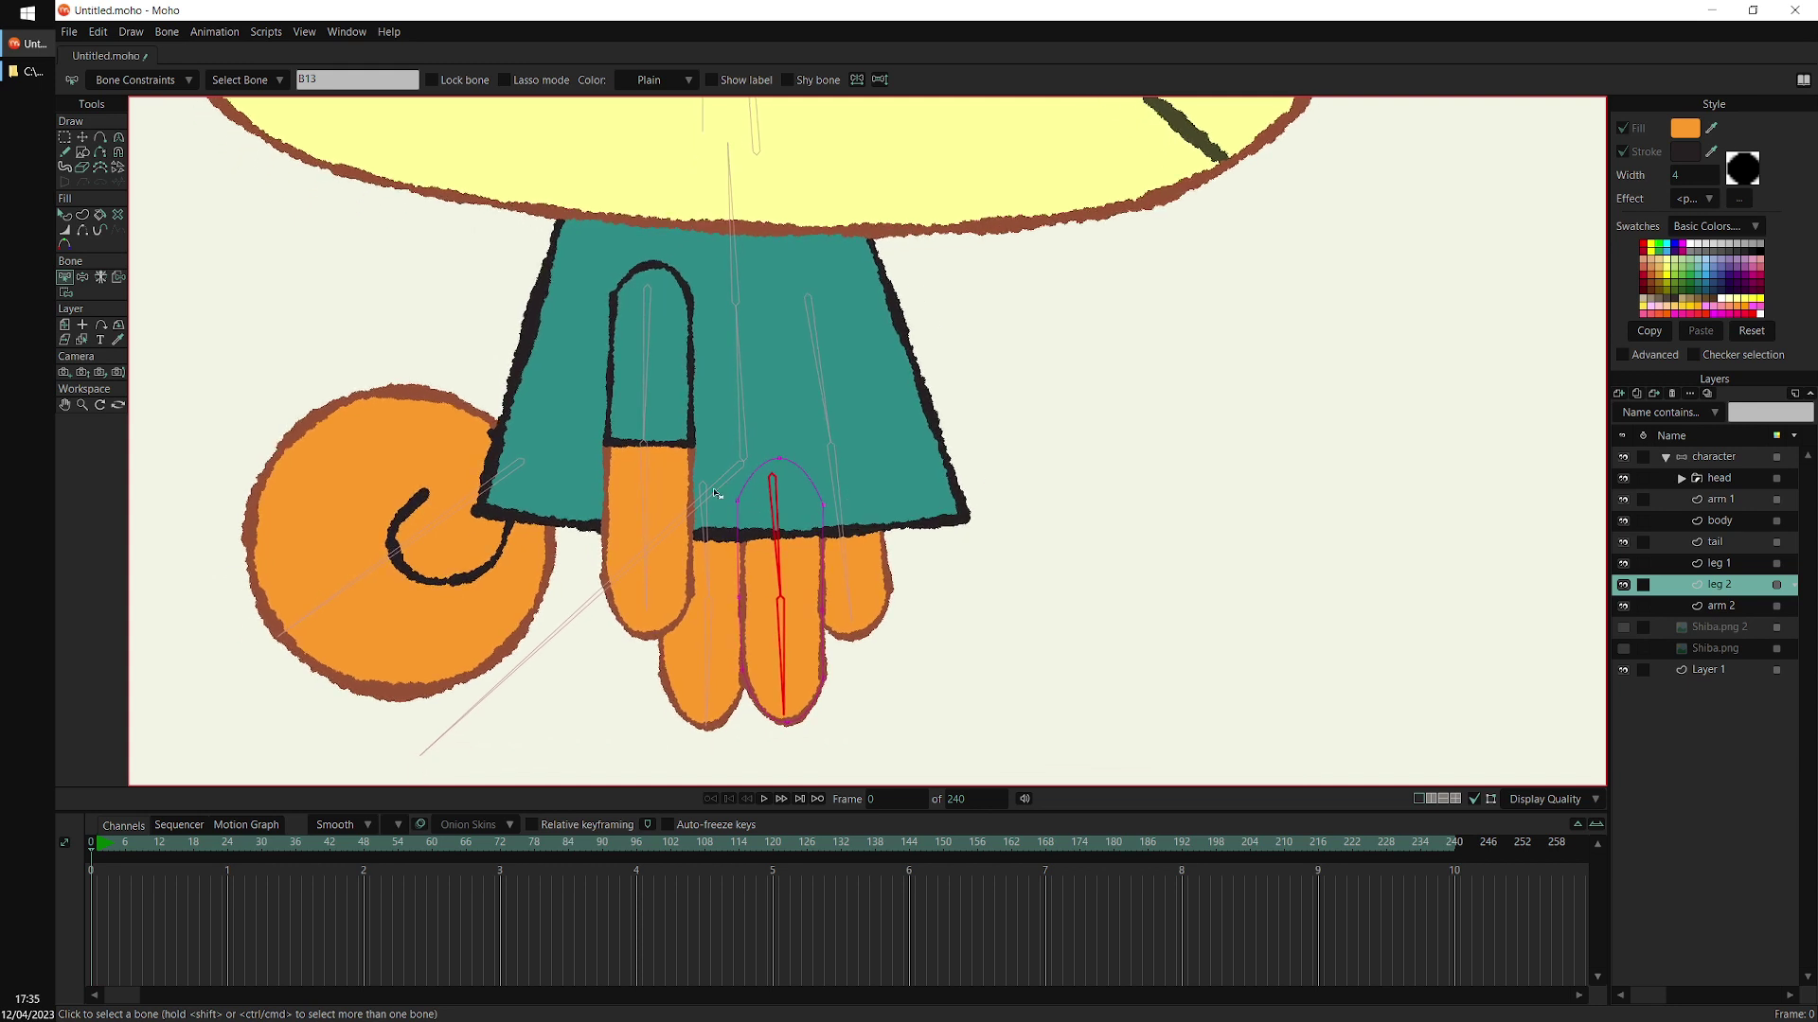
click(1715, 566)
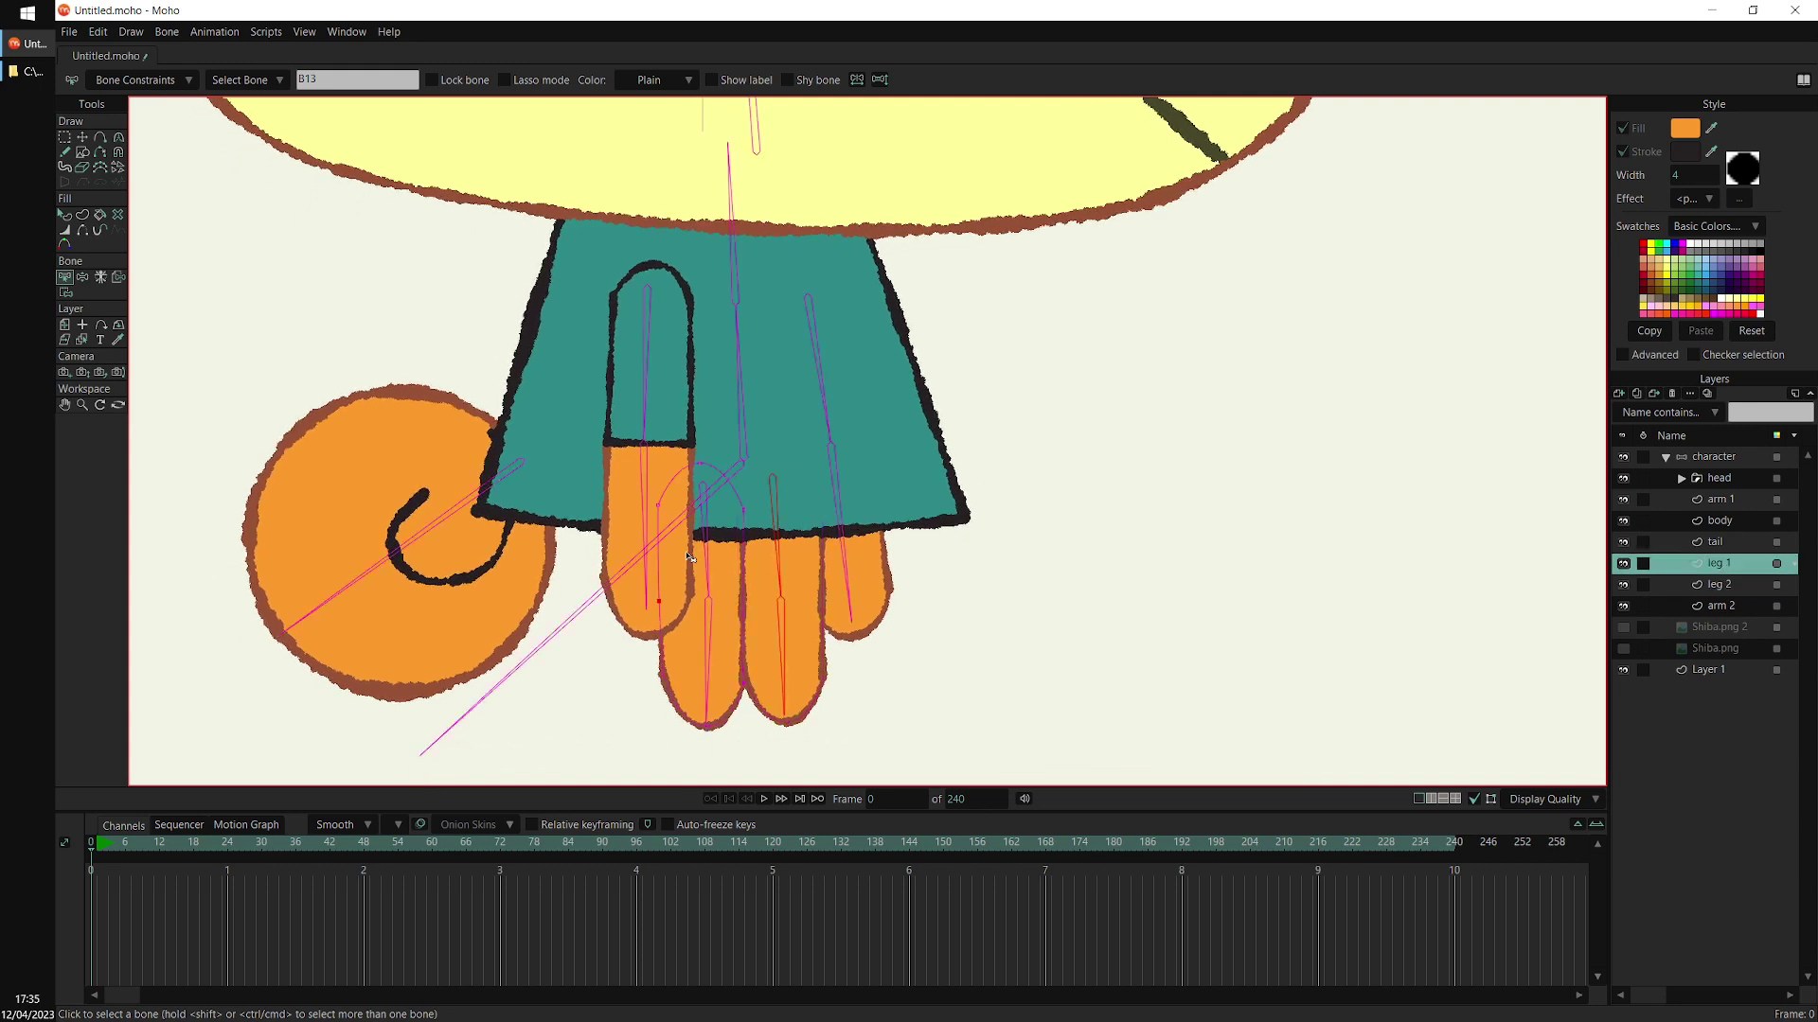
click(712, 655)
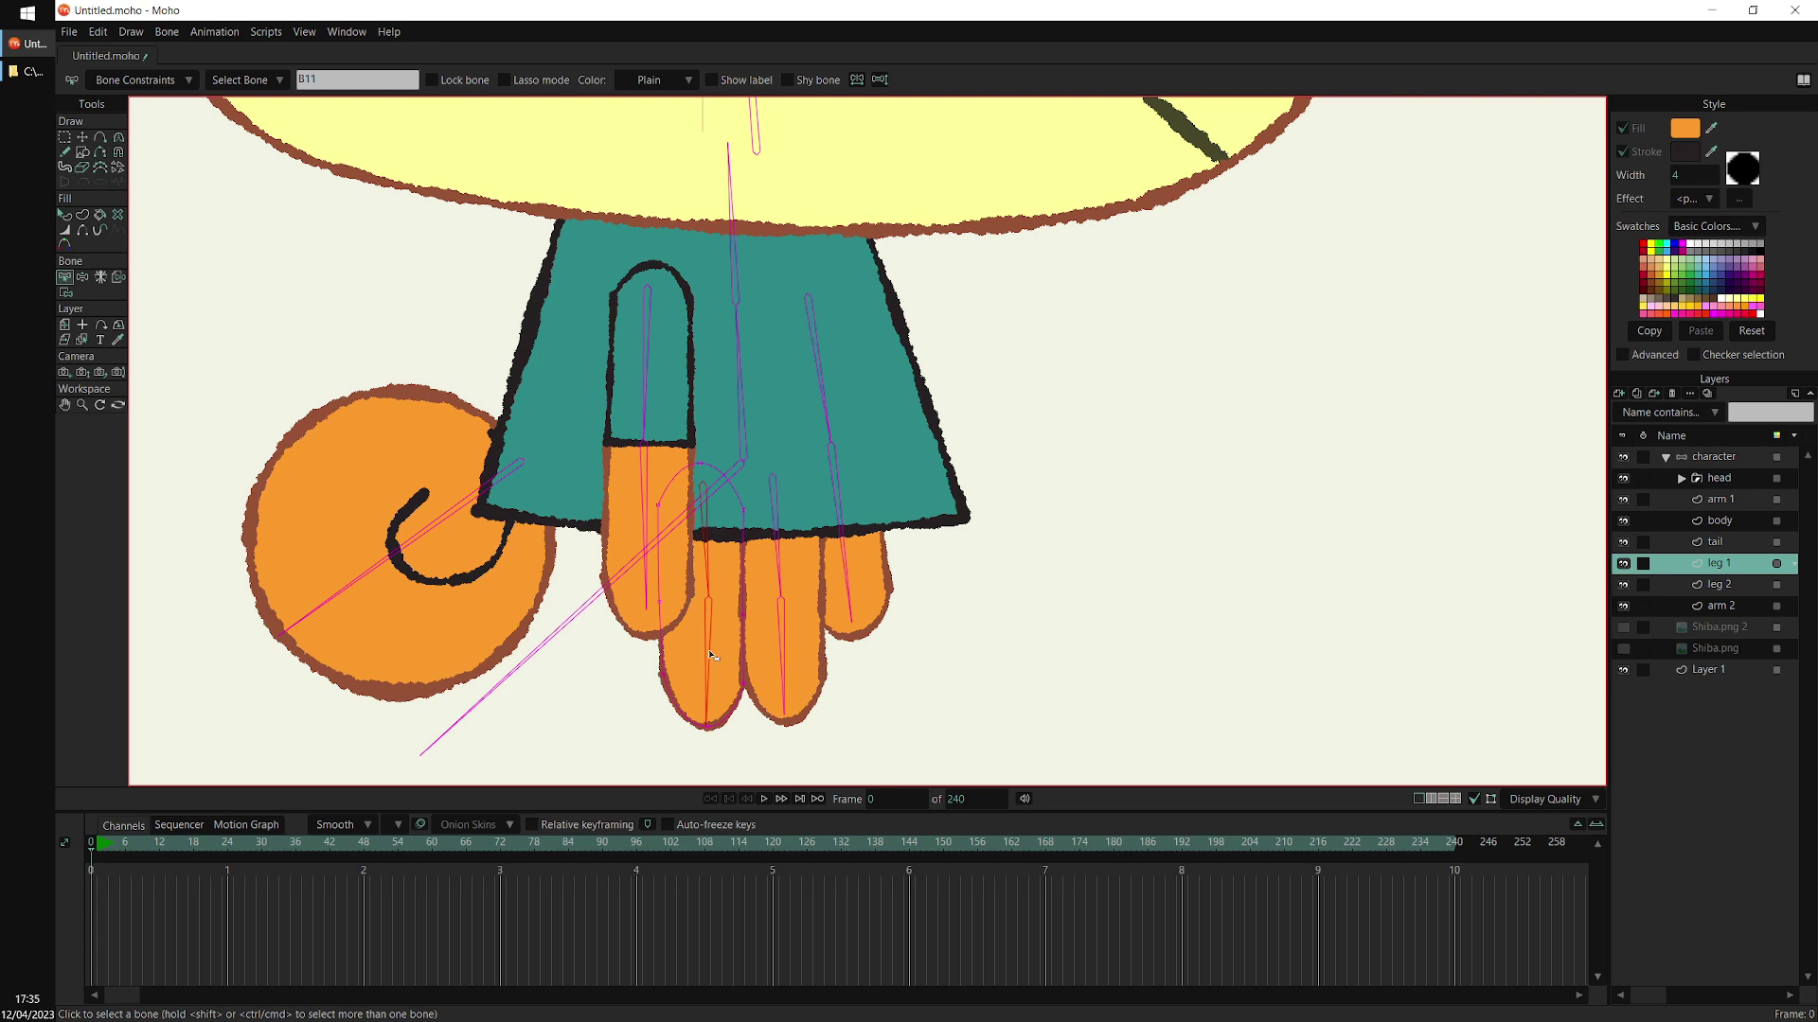
key(ctrl+shift+f)
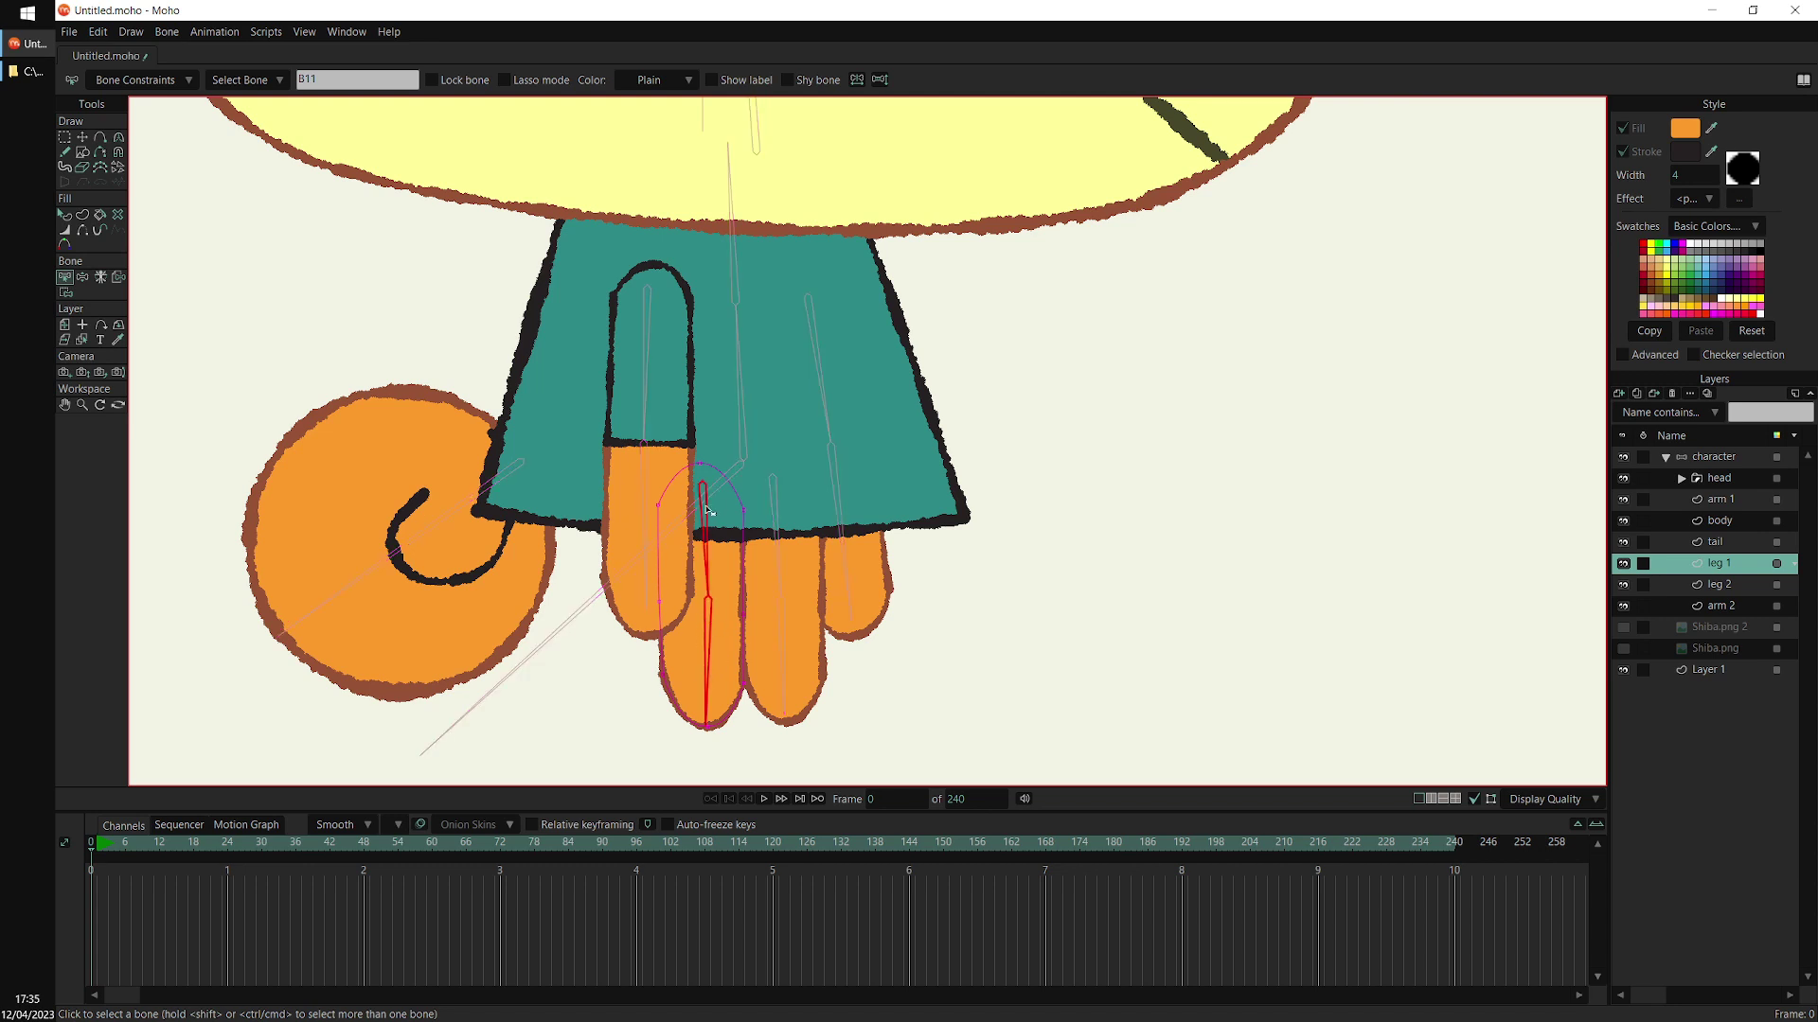
Flexi-bind the tail layer to only the tail bone
click(1723, 545)
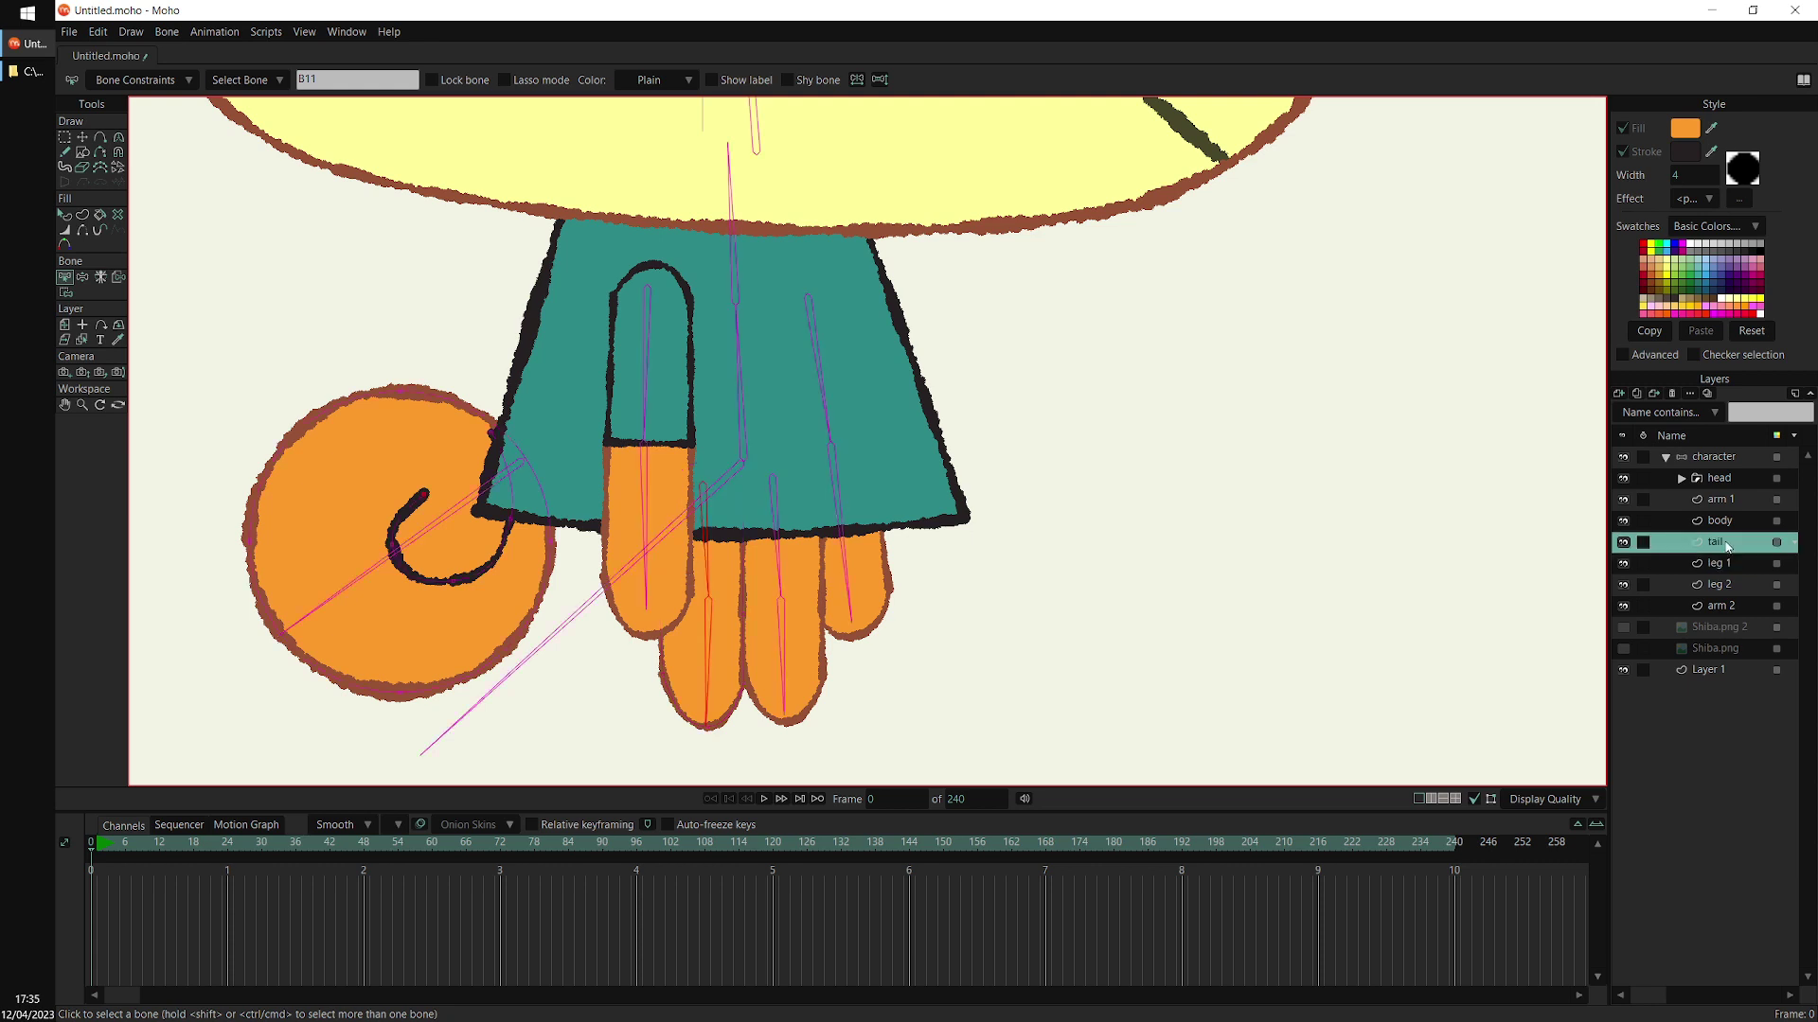
click(478, 501)
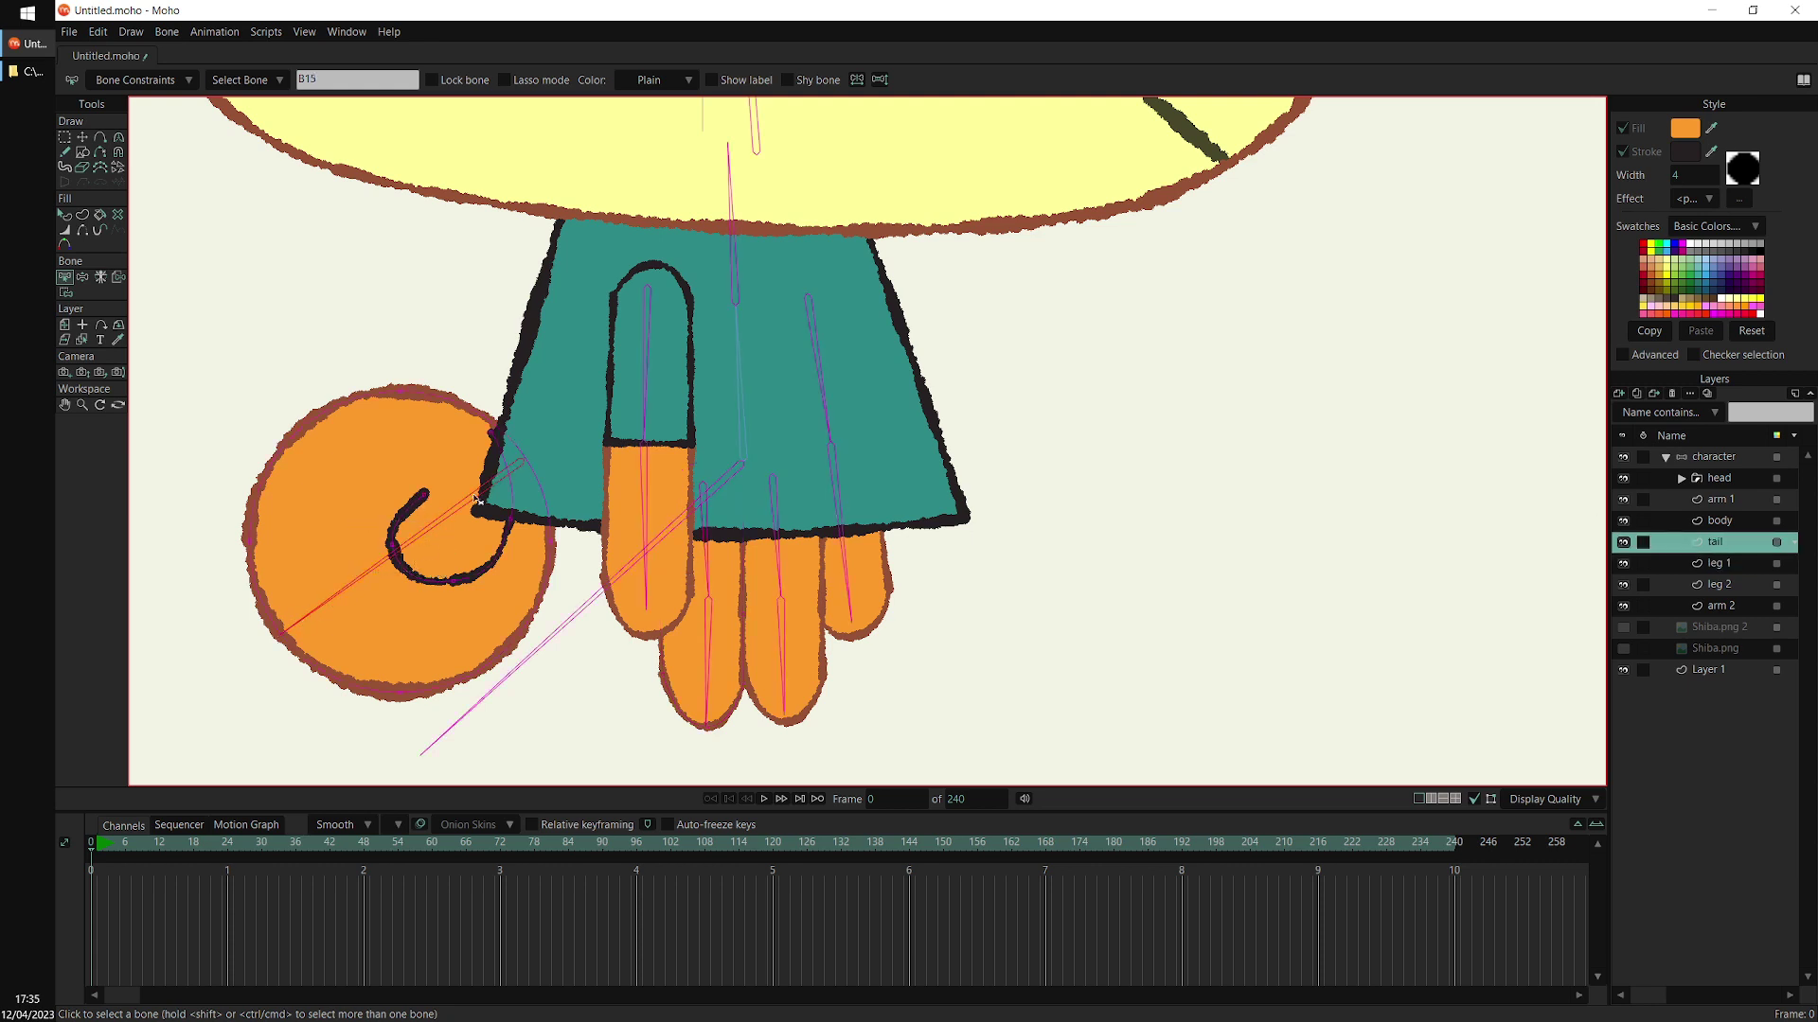
key(ctrl+shift+f)
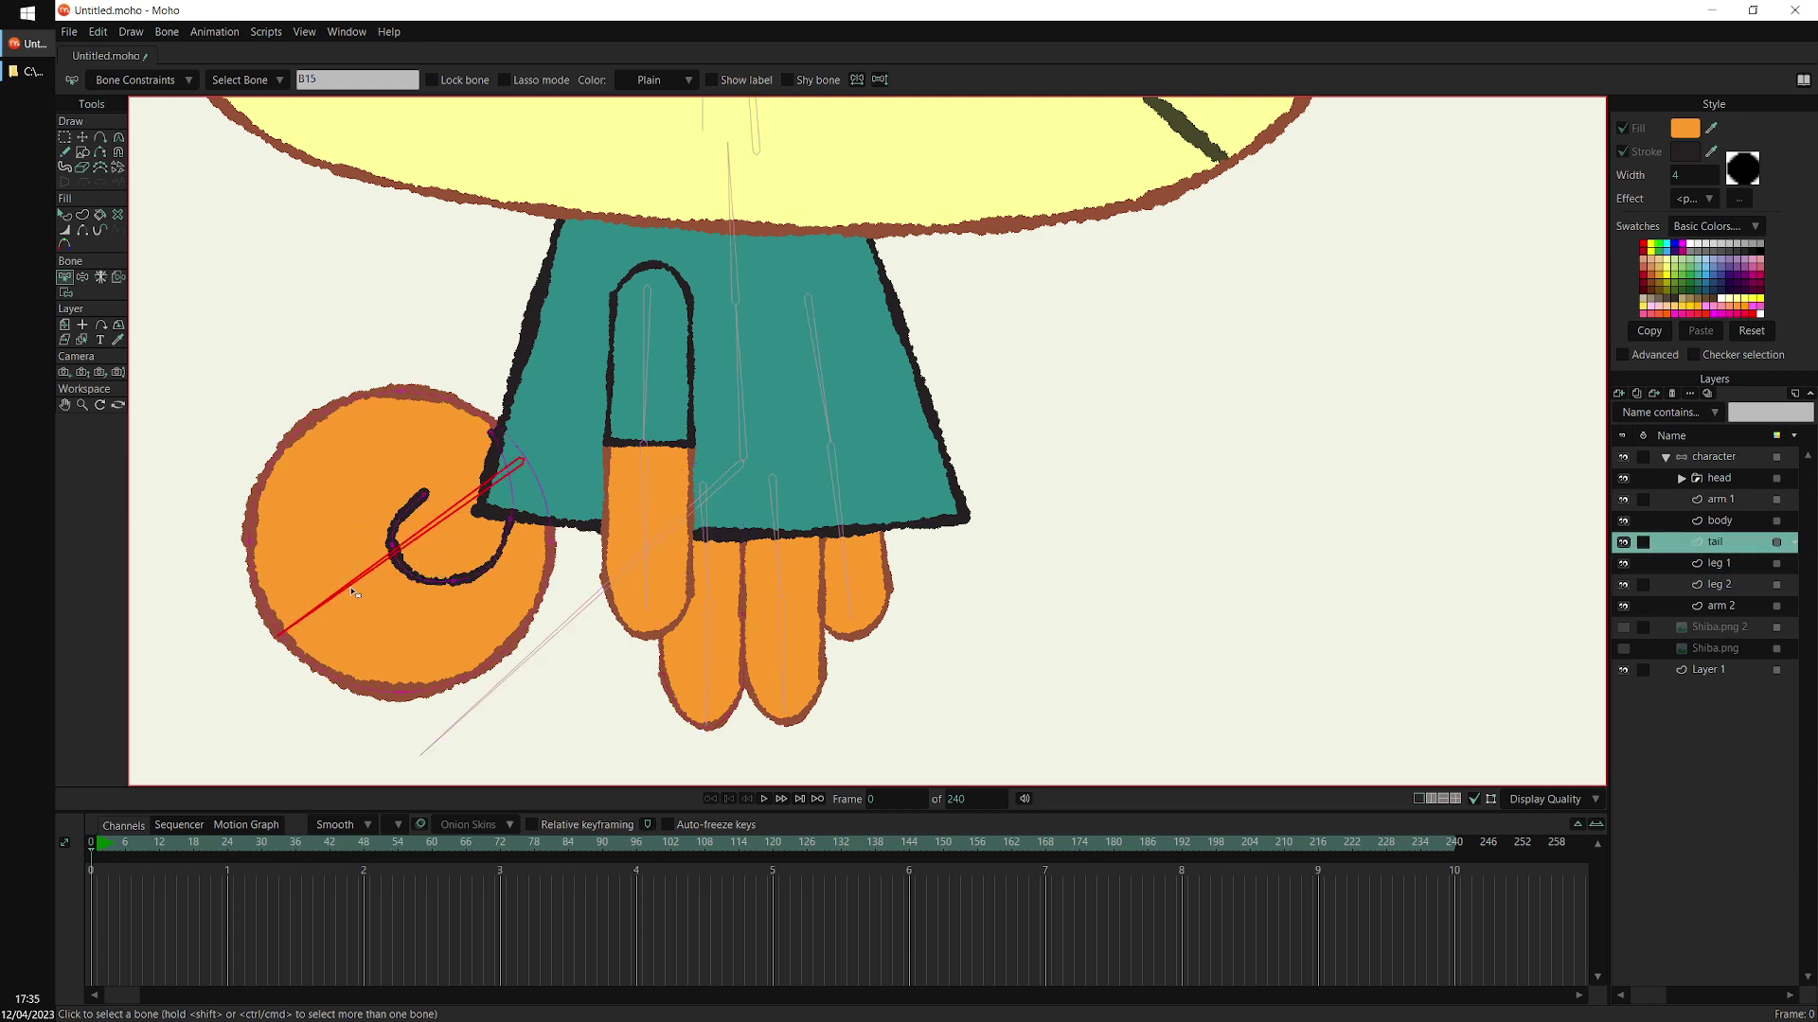
Flexi-bind the body layer to only the two bones running up the torso
click(1720, 522)
drag(786, 384, 754, 474)
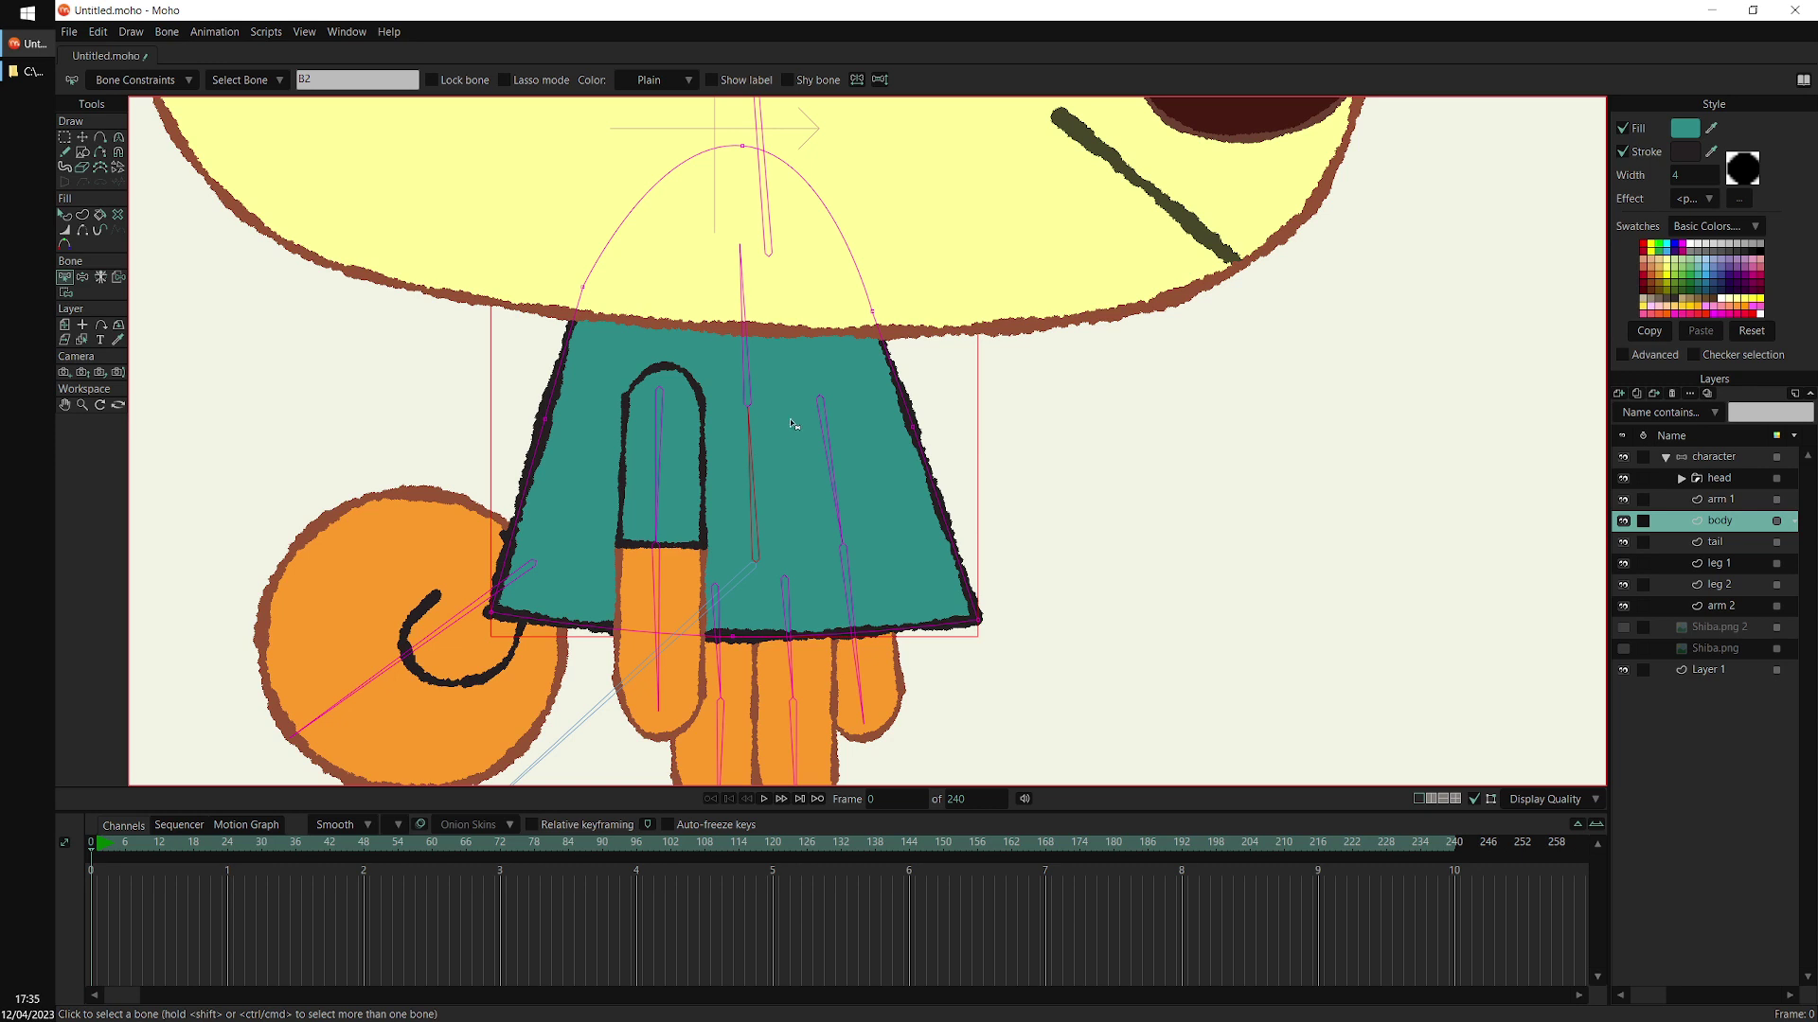
drag(791, 432, 780, 425)
click(711, 452)
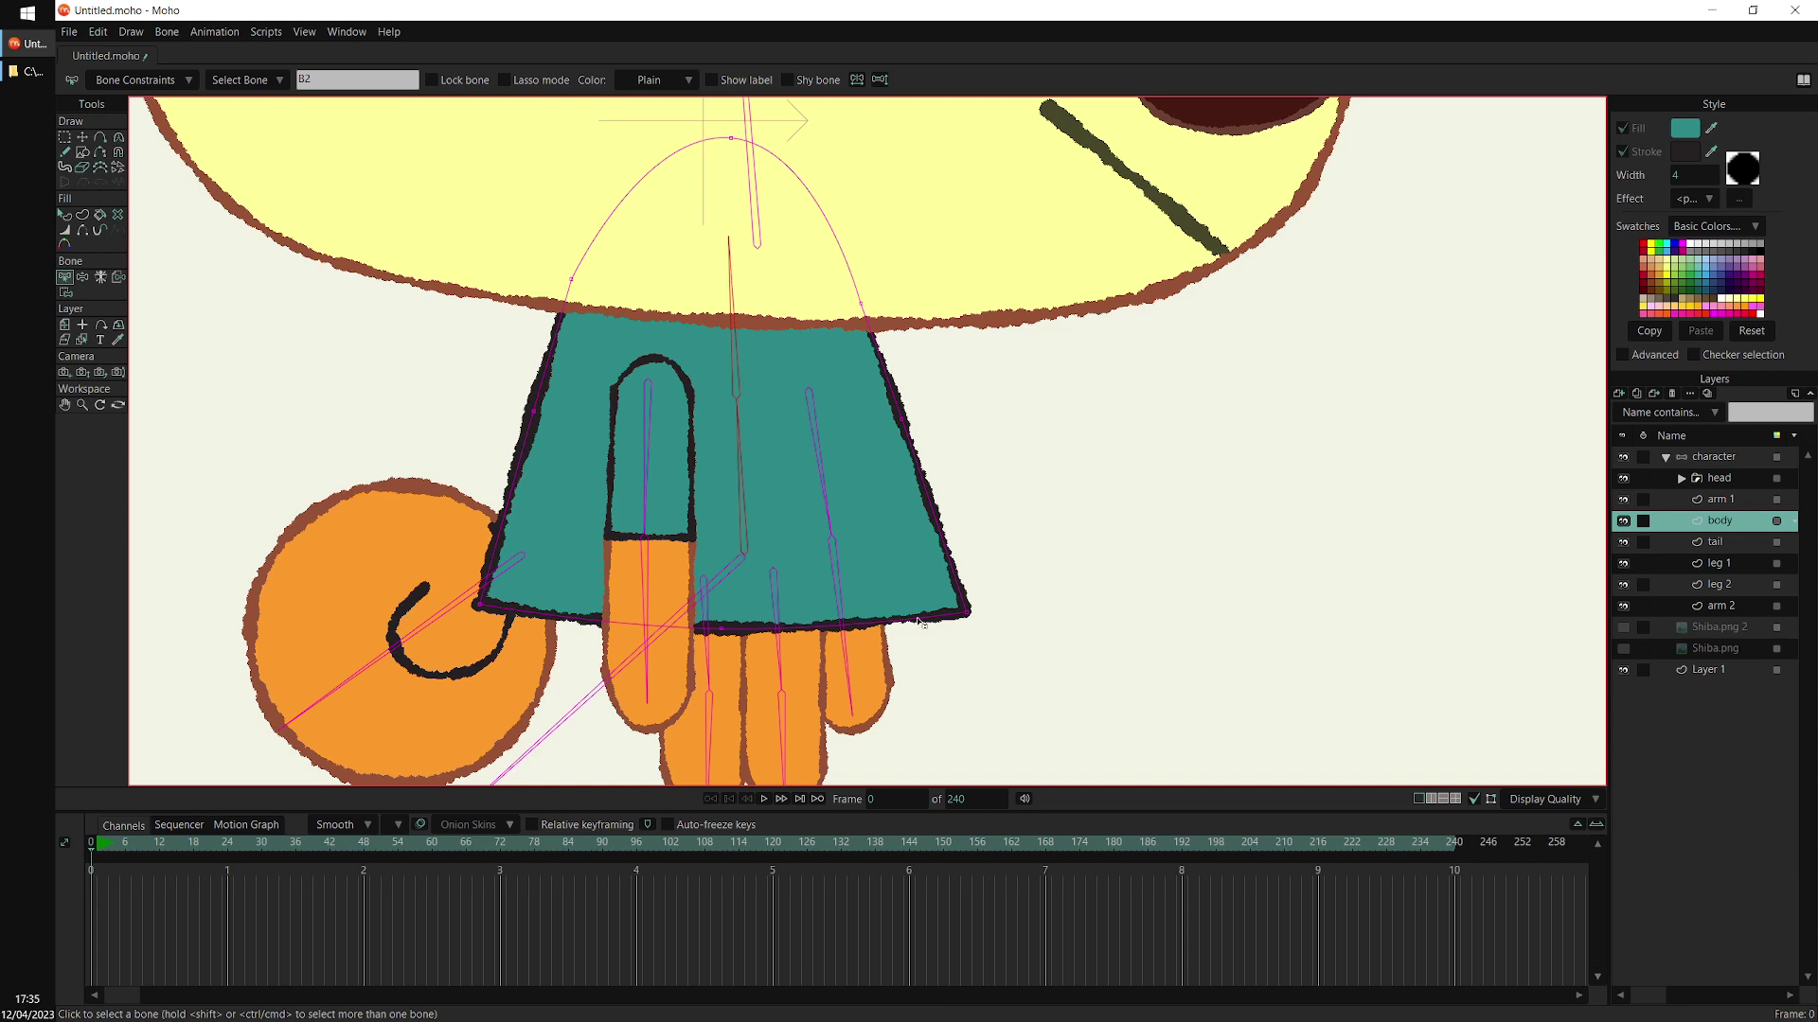
key(ctrl+shift+f)
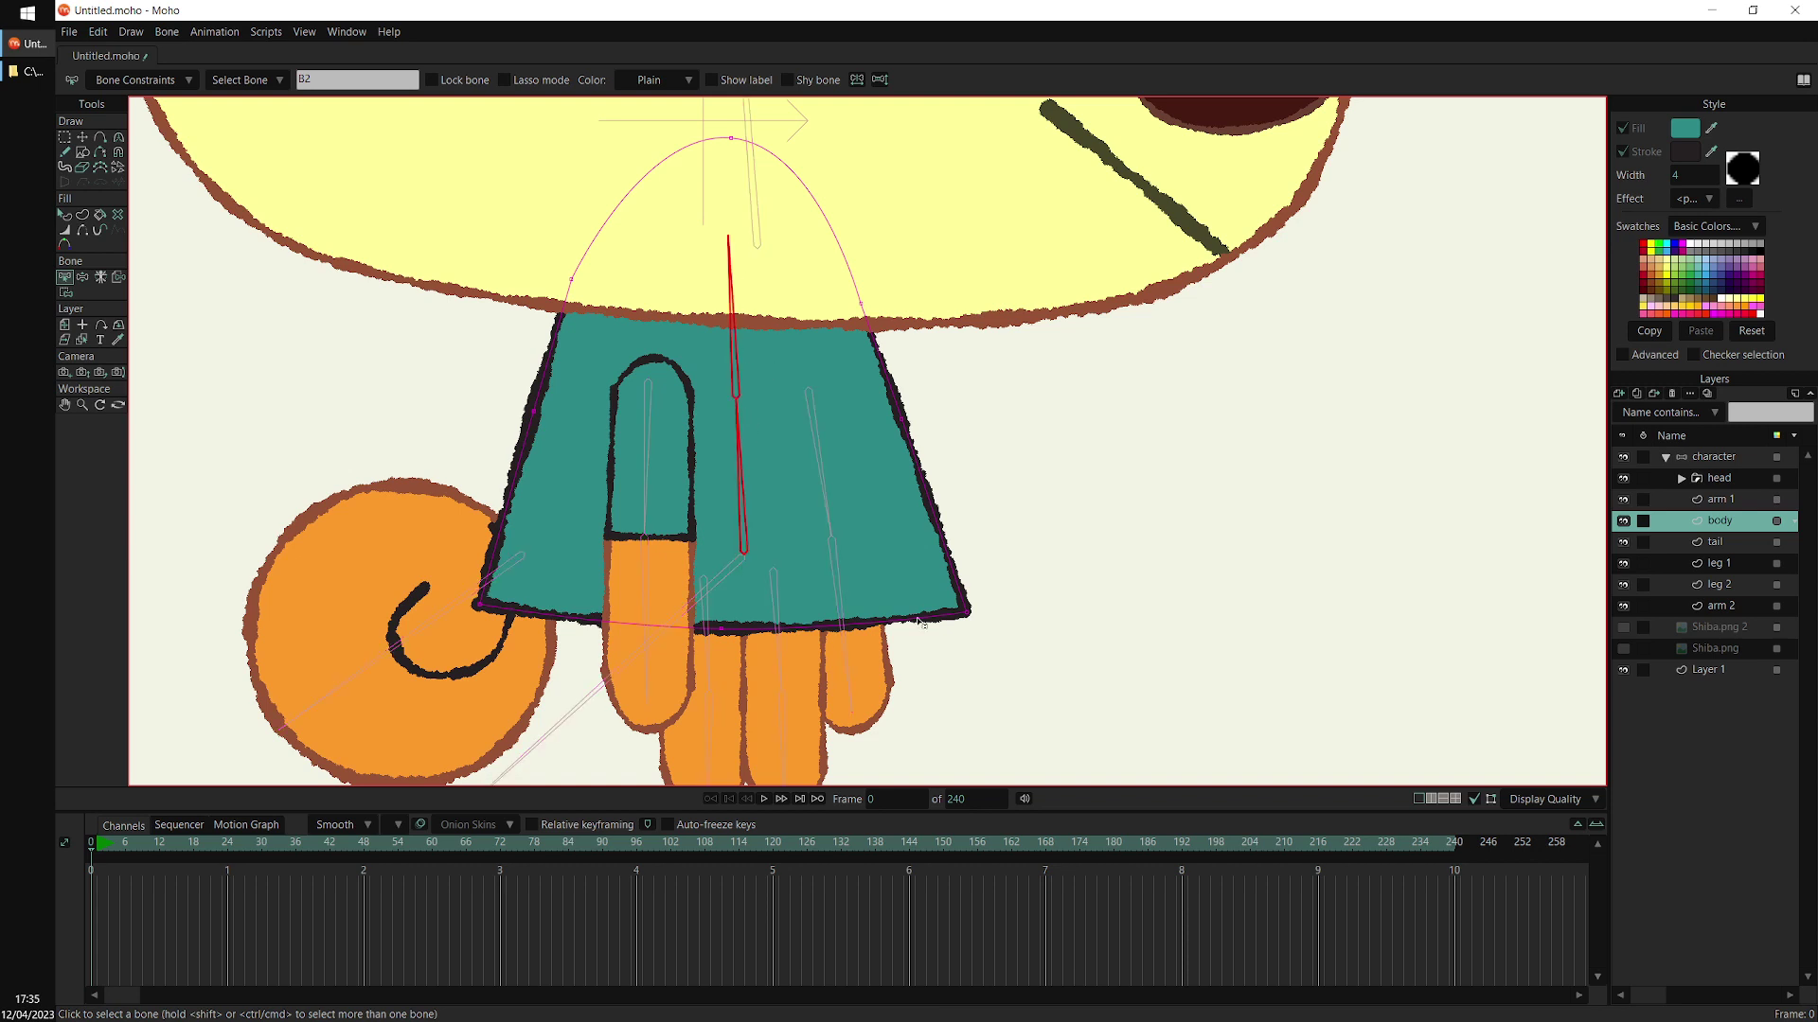
Flexi-bind the arm 1 layer to only the two bones of the near arm
click(1725, 502)
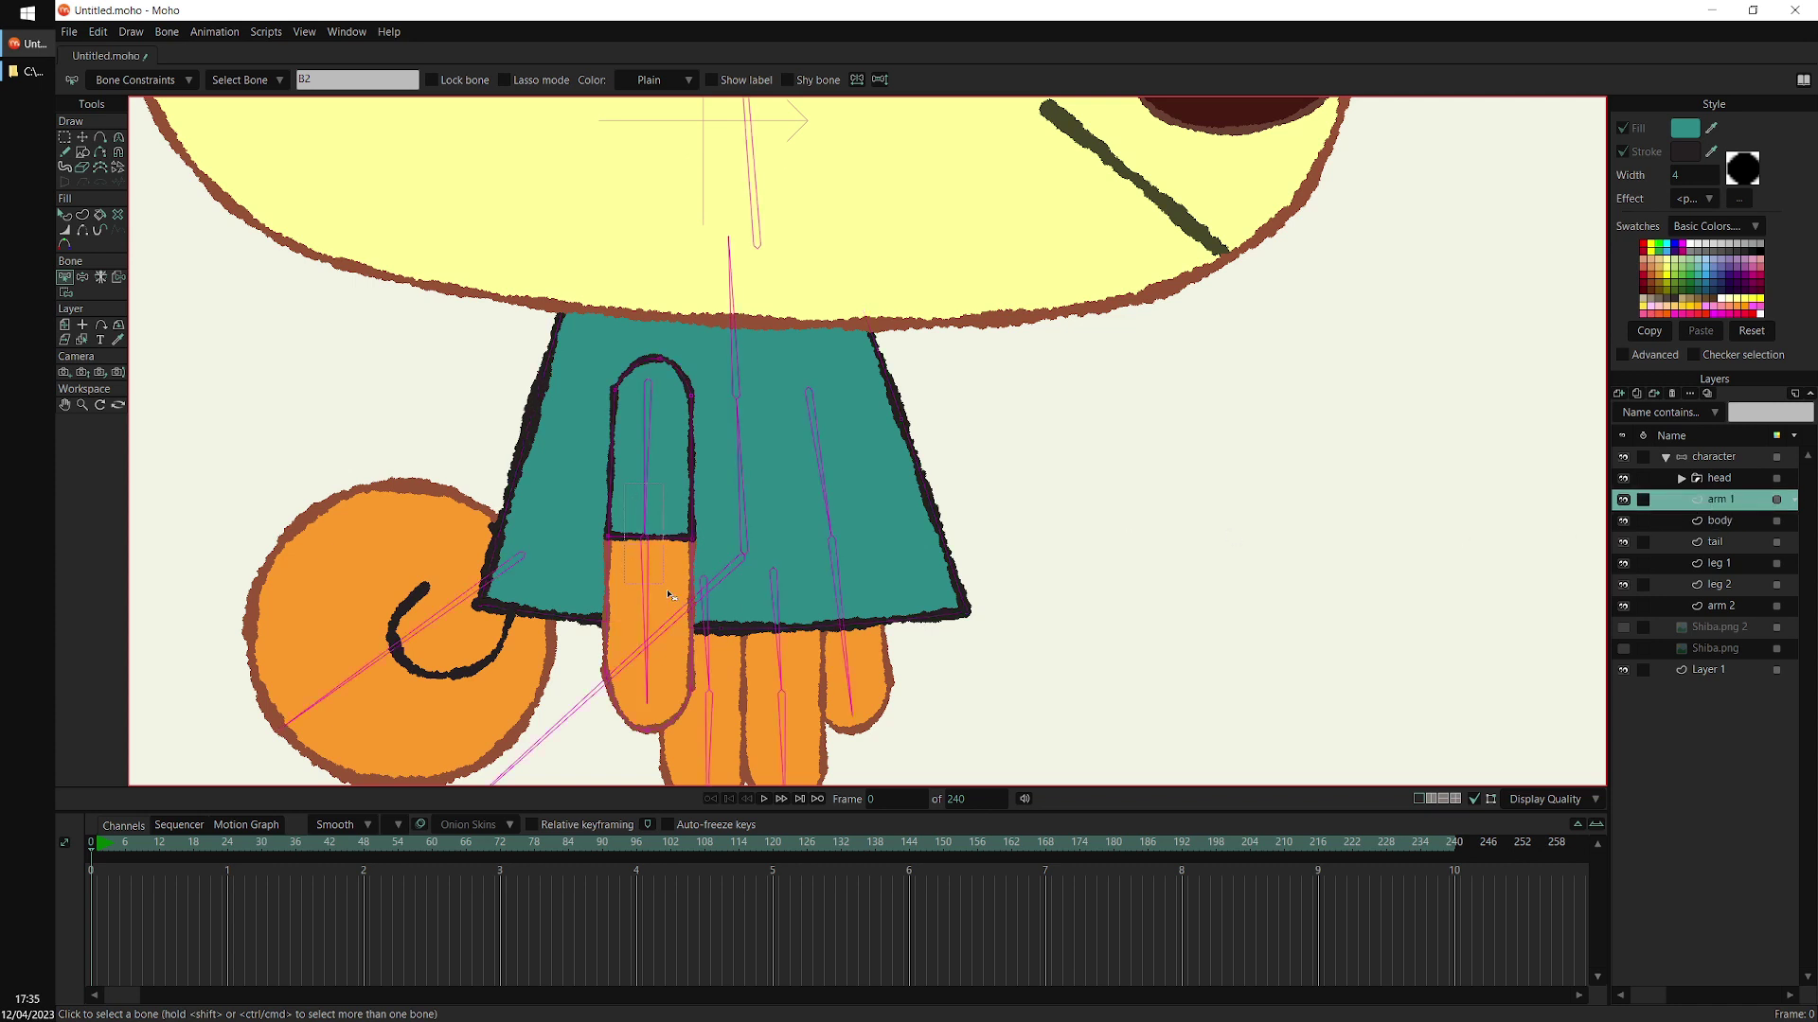
drag(667, 594, 670, 597)
key(ctrl+shift+f)
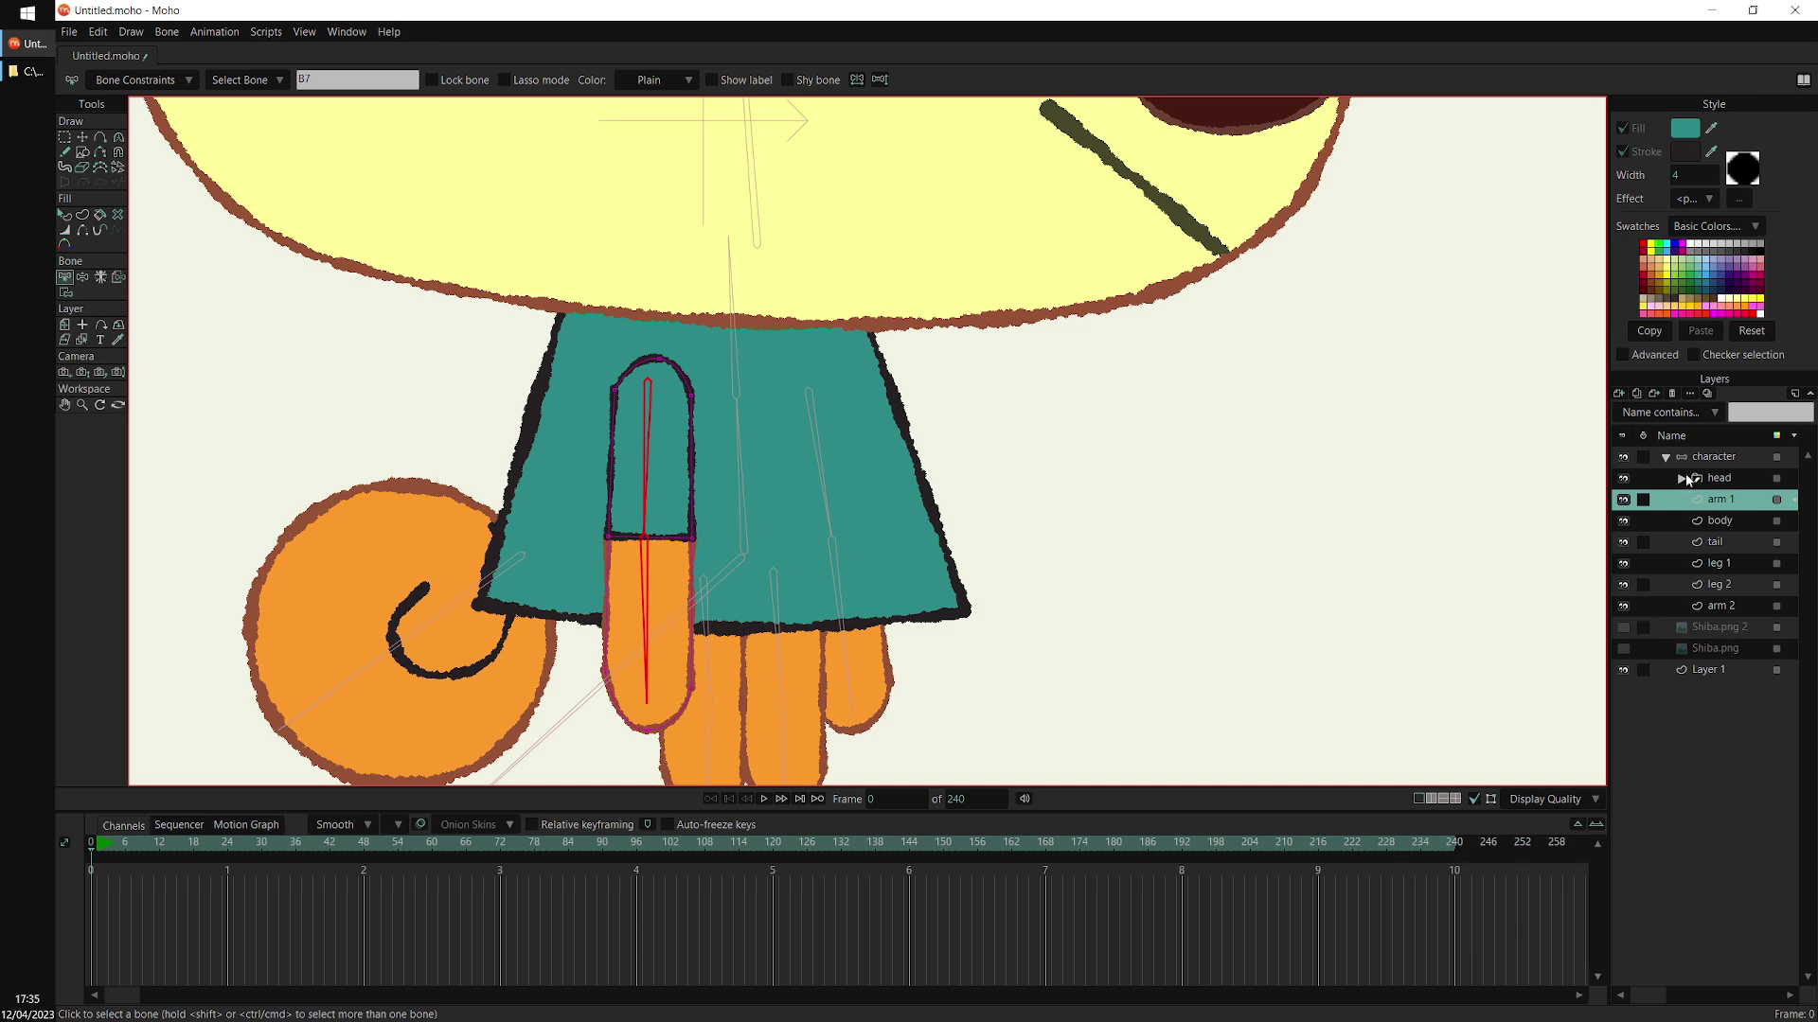
Expand the head and mouth groups and flexi-bind the ear 2 layer to only the smaller ear's bone
click(1682, 478)
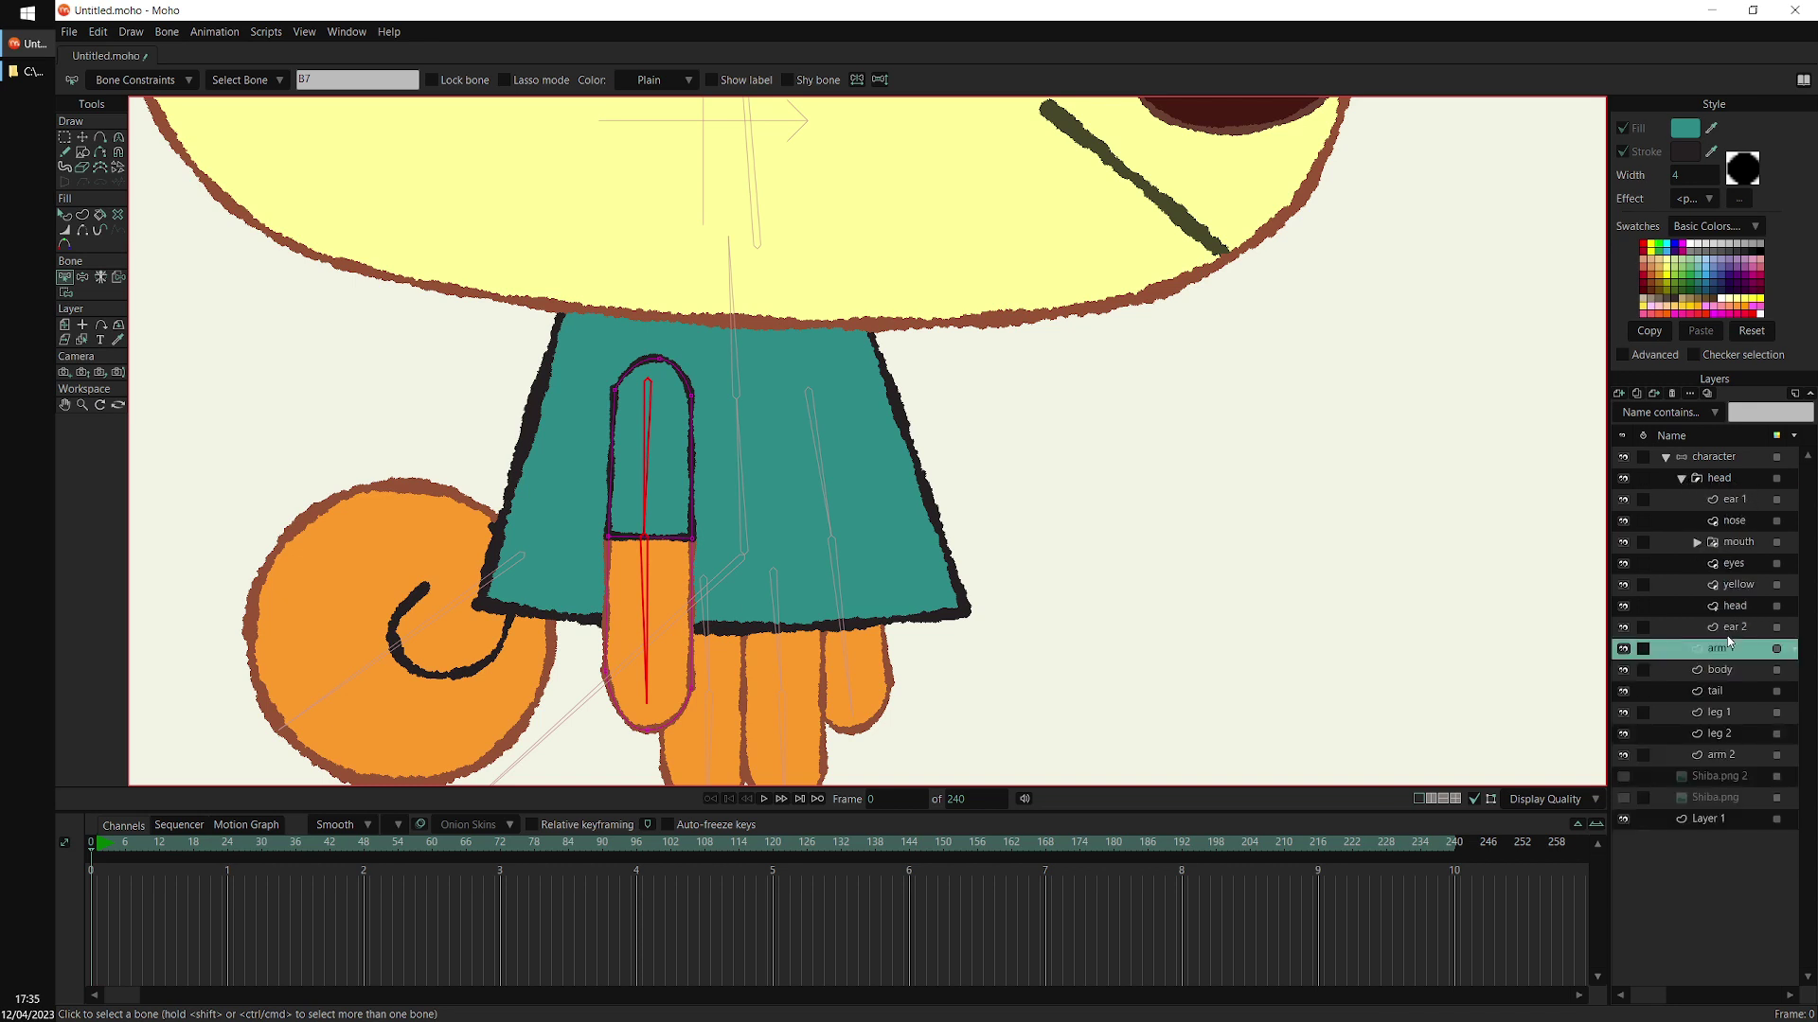
click(1696, 542)
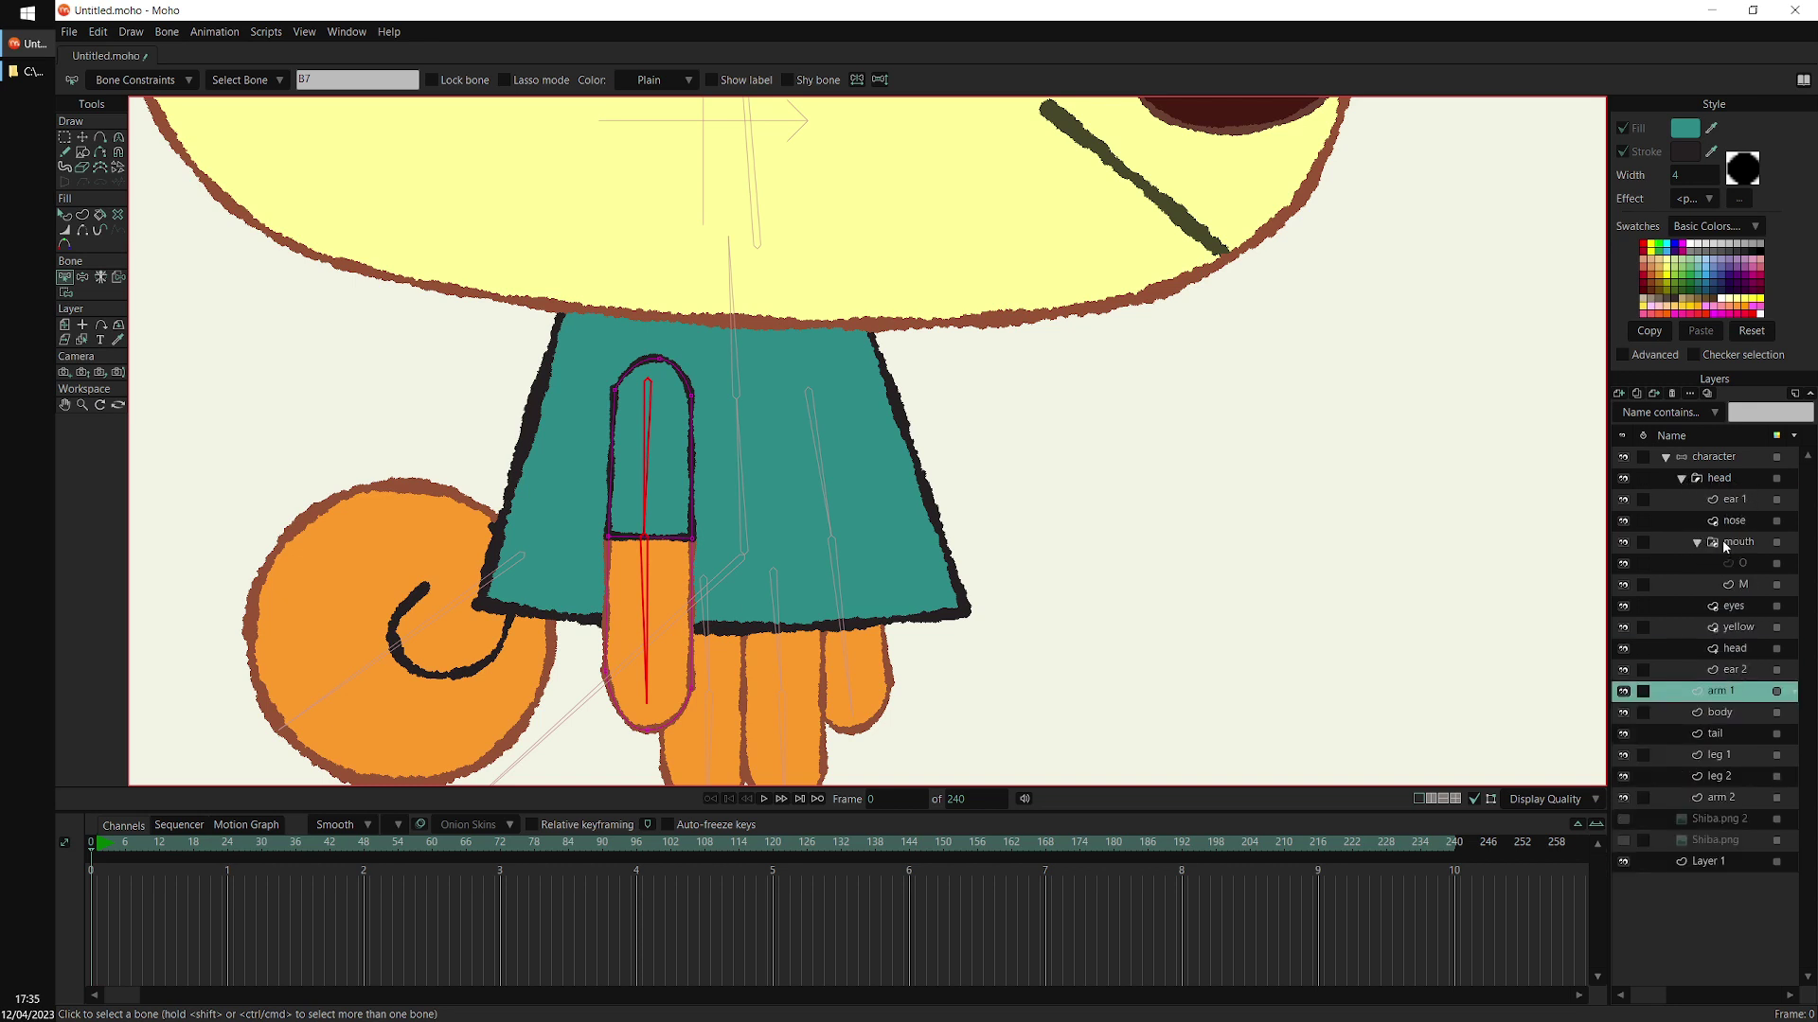
click(1725, 672)
drag(1181, 144, 1086, 490)
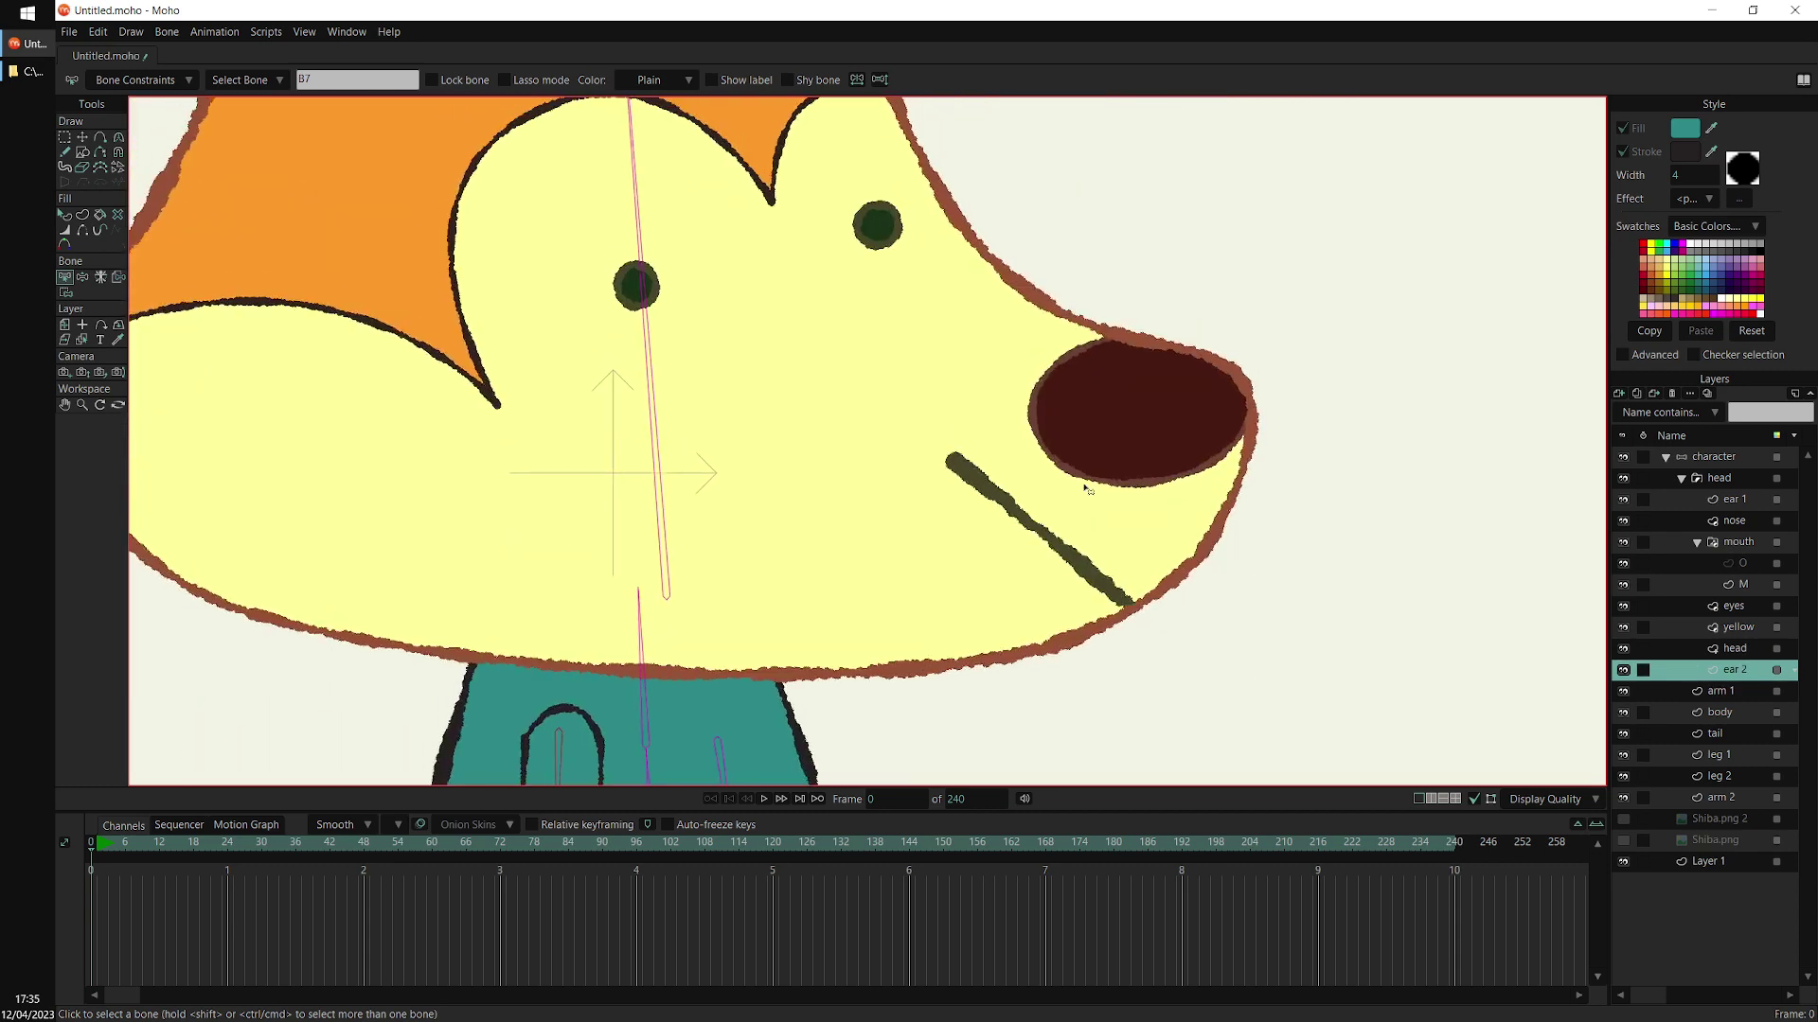
scroll(1087, 491, down, 3)
drag(890, 462, 873, 696)
scroll(873, 696, up, 3)
click(788, 284)
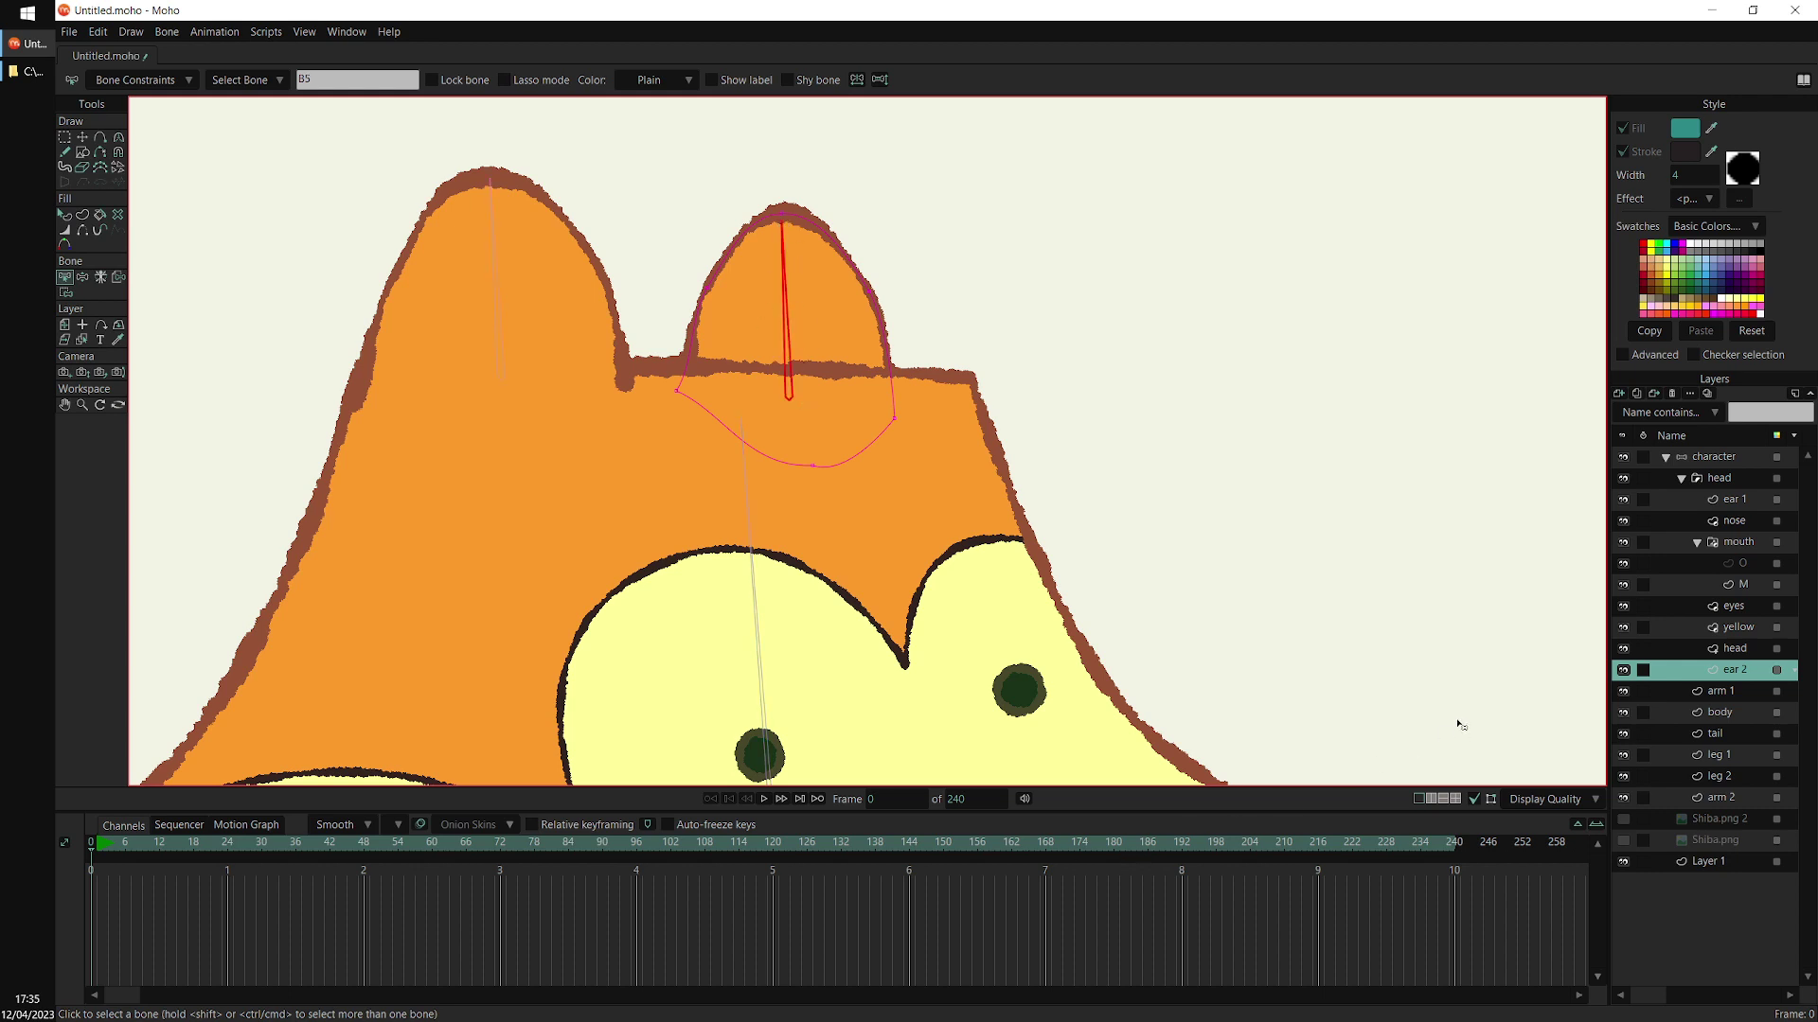
Flexi-bind the head, yellow, eyes, mouth and nose layers together to only the head bone
click(1740, 651)
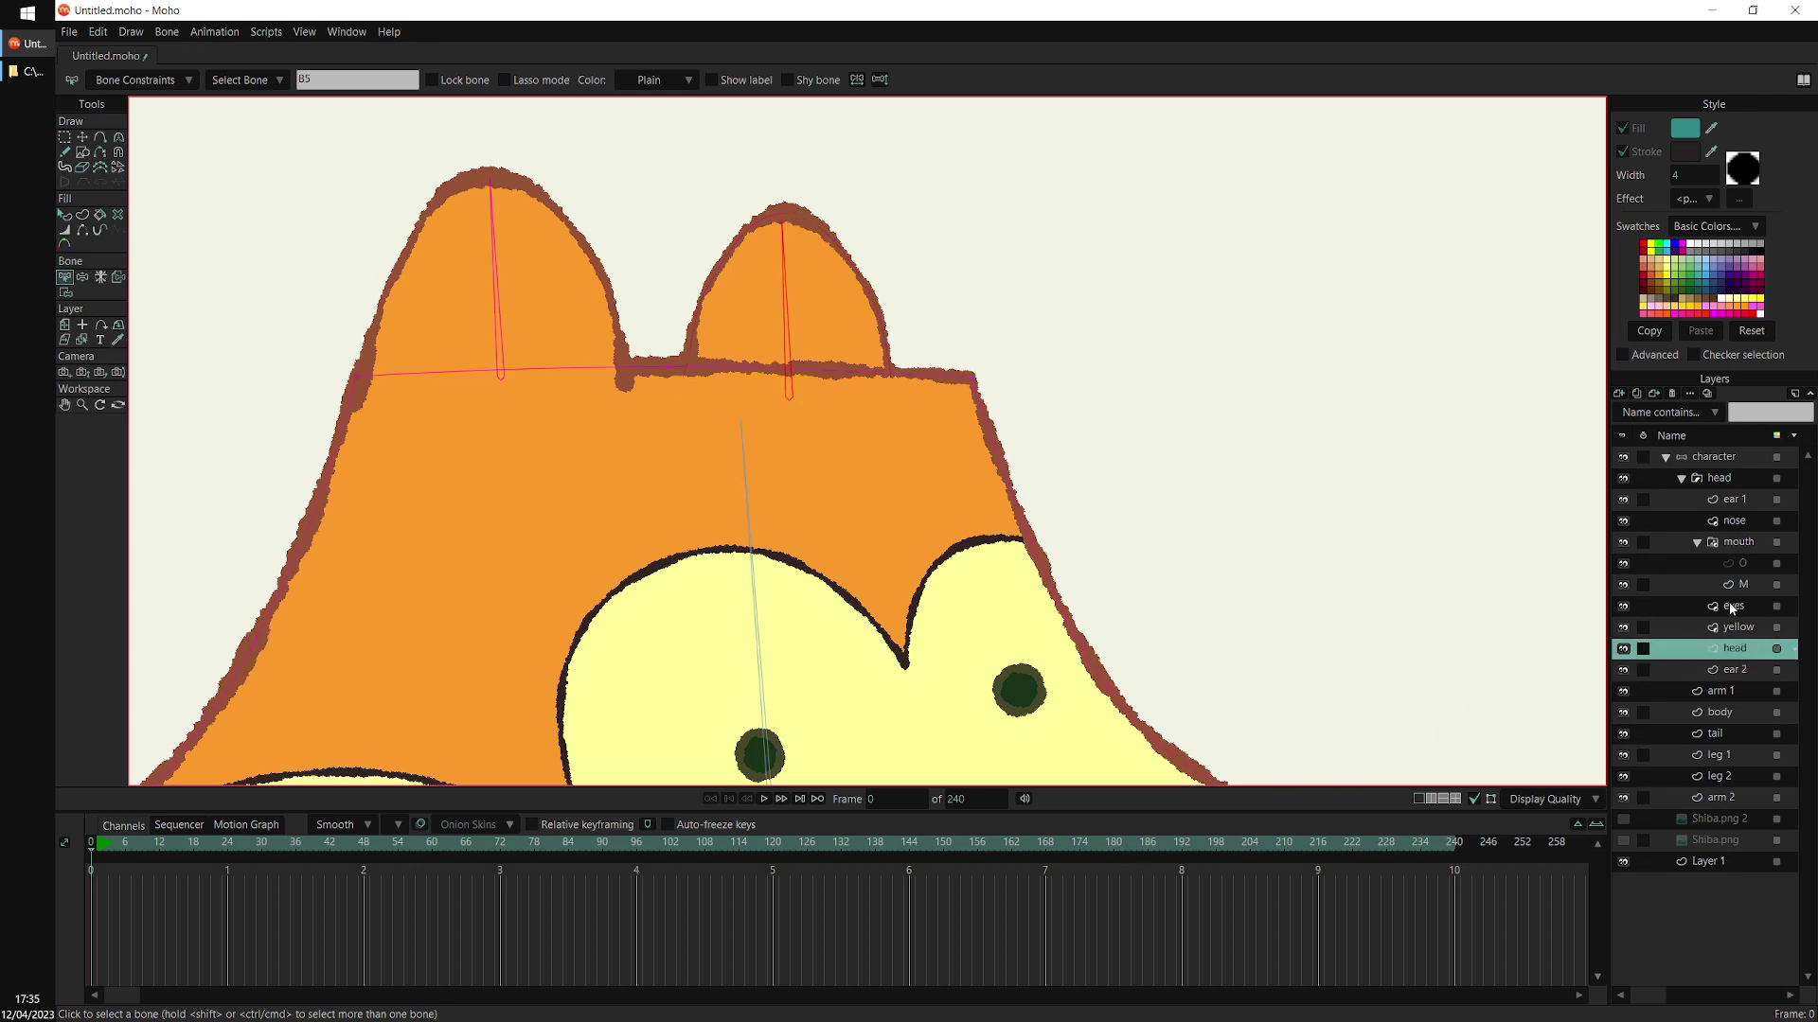
shift+click(1740, 519)
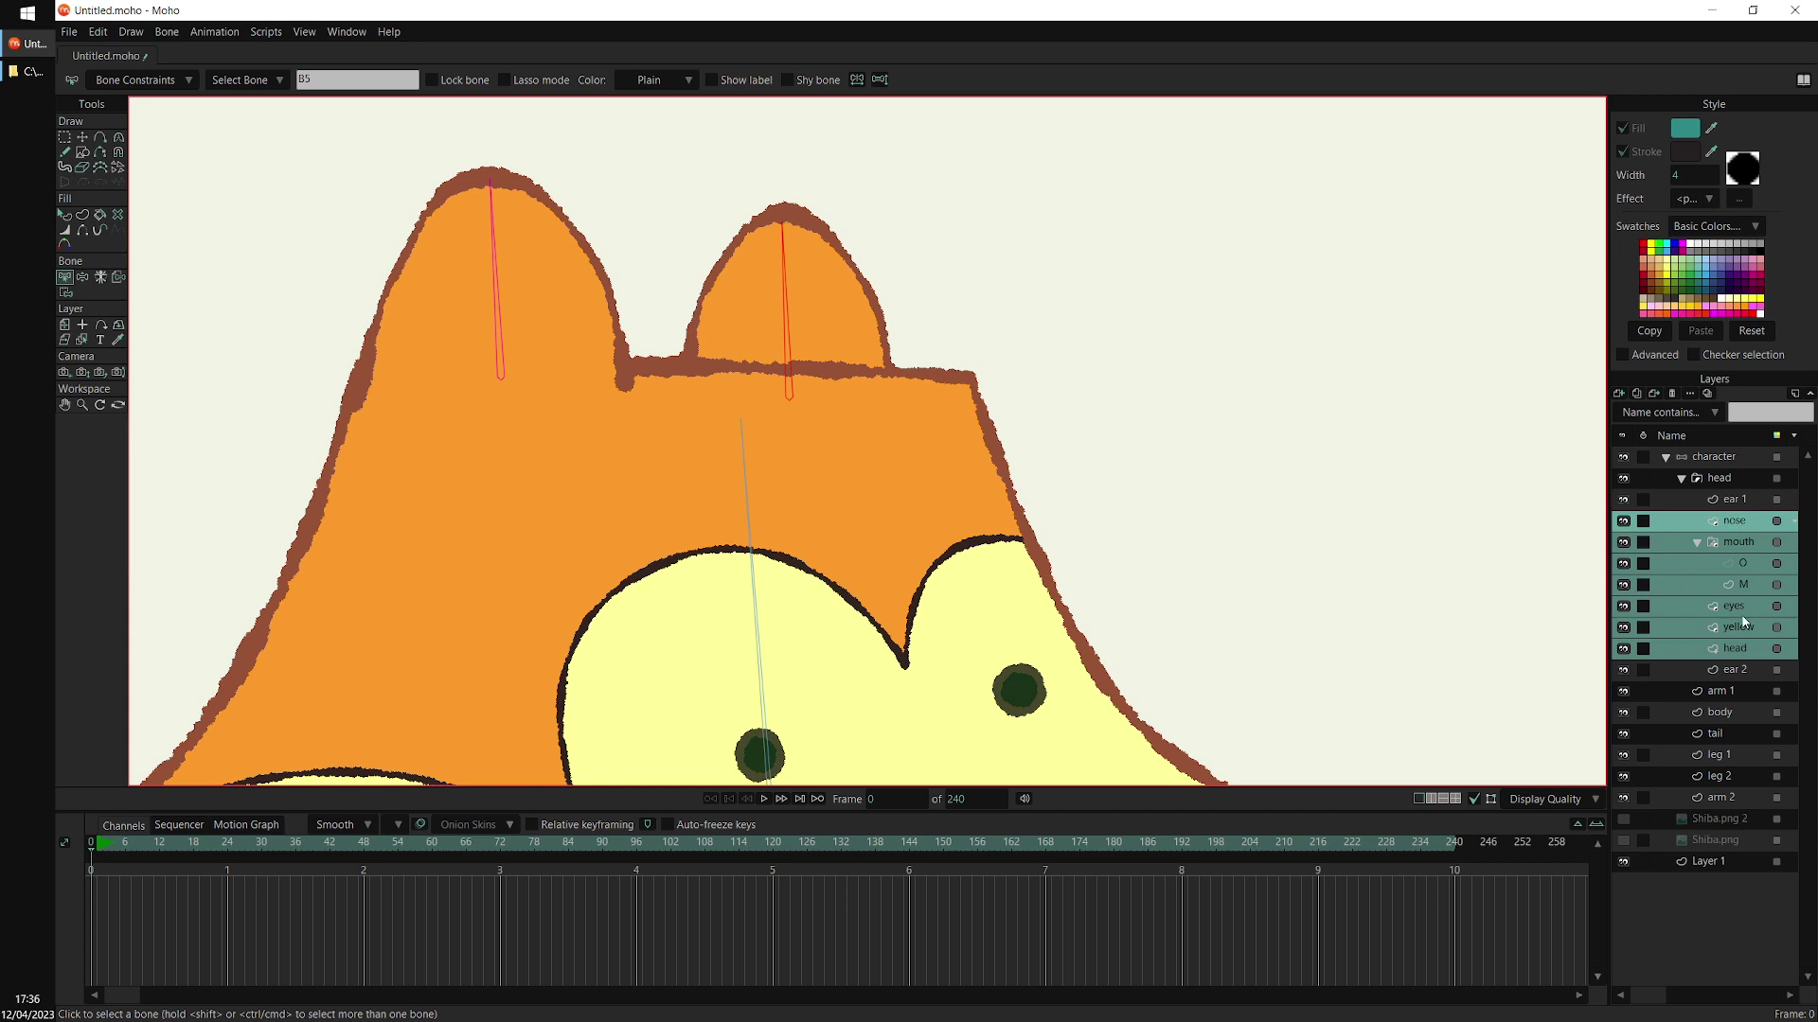
scroll(1143, 483, down, 3)
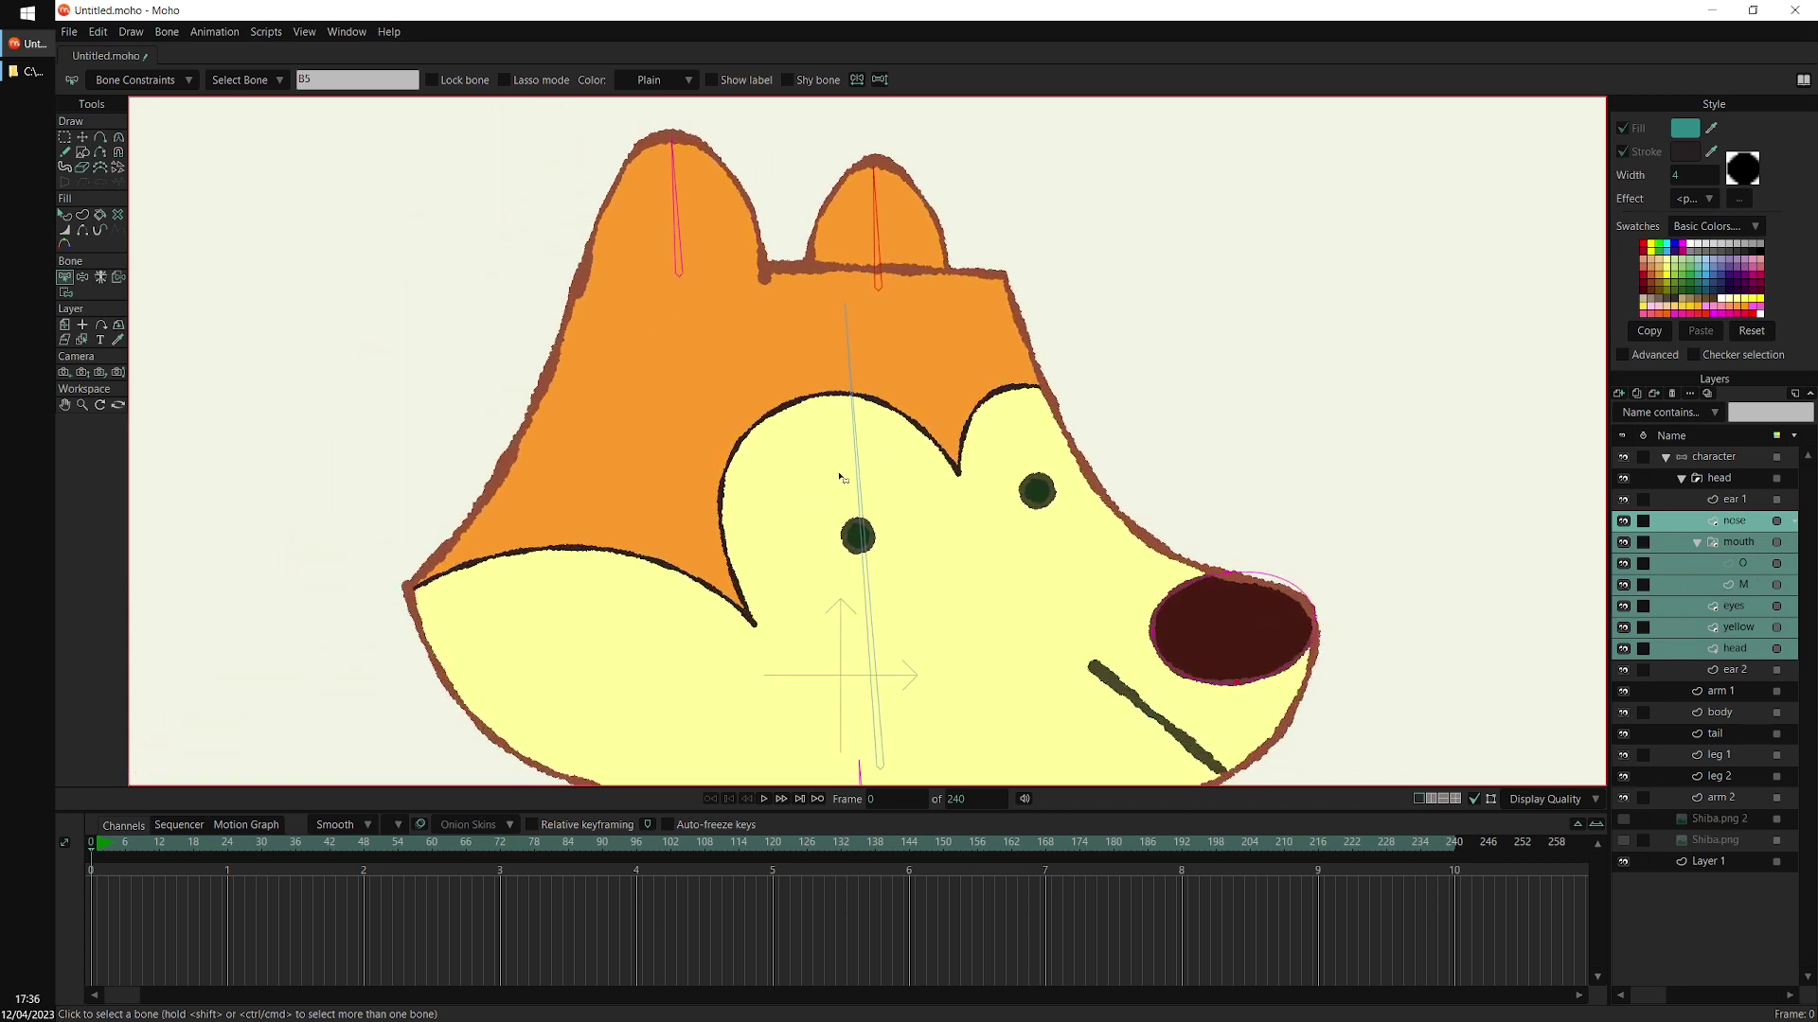
scroll(839, 478, down, 2)
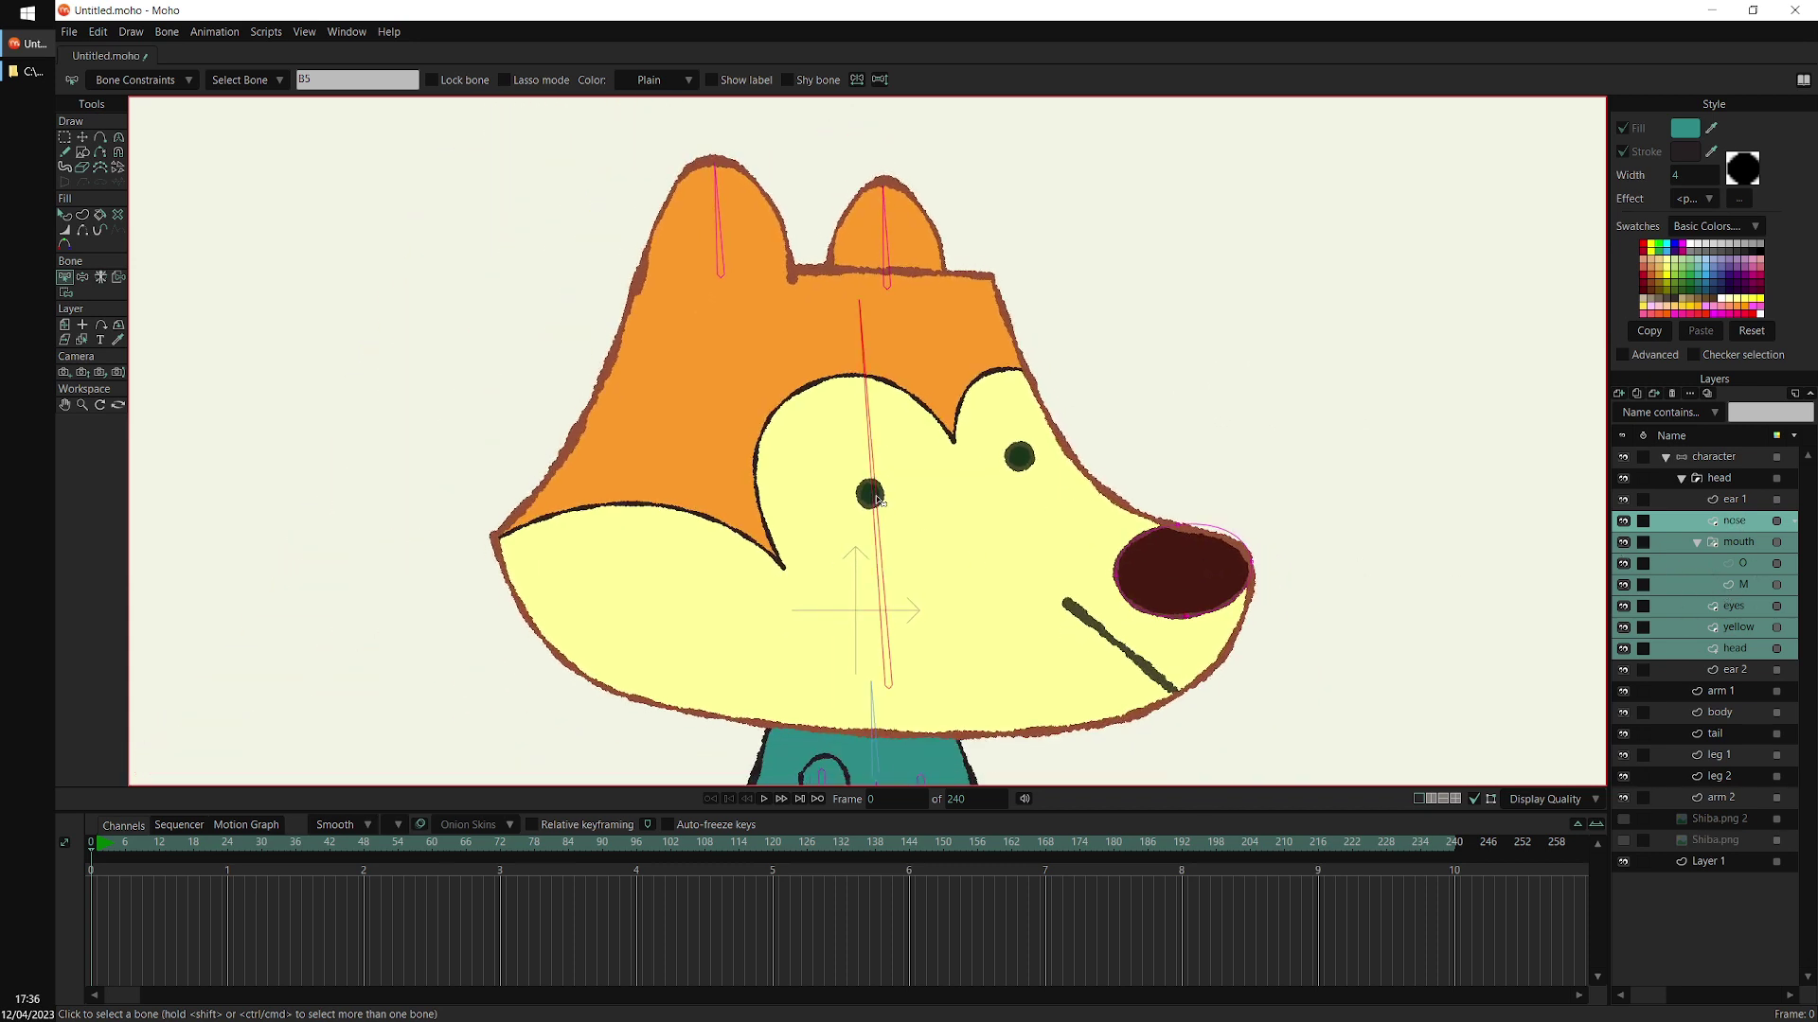
click(859, 294)
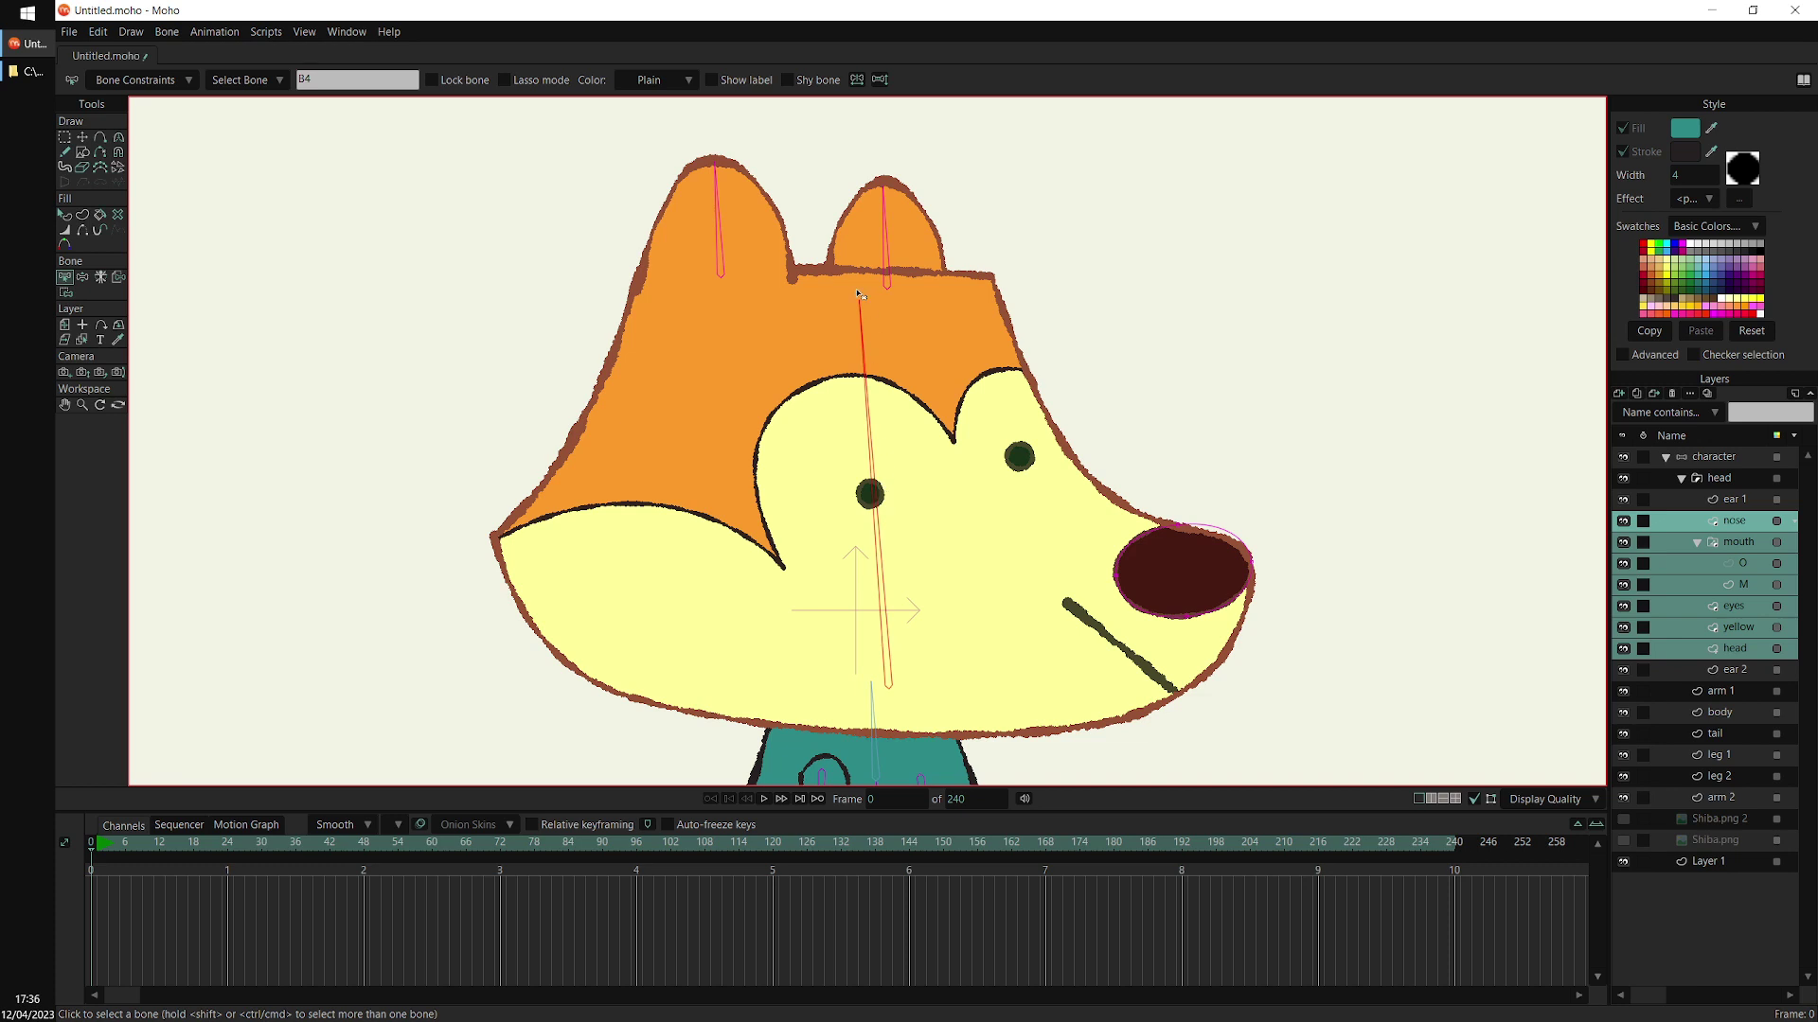
click(882, 525)
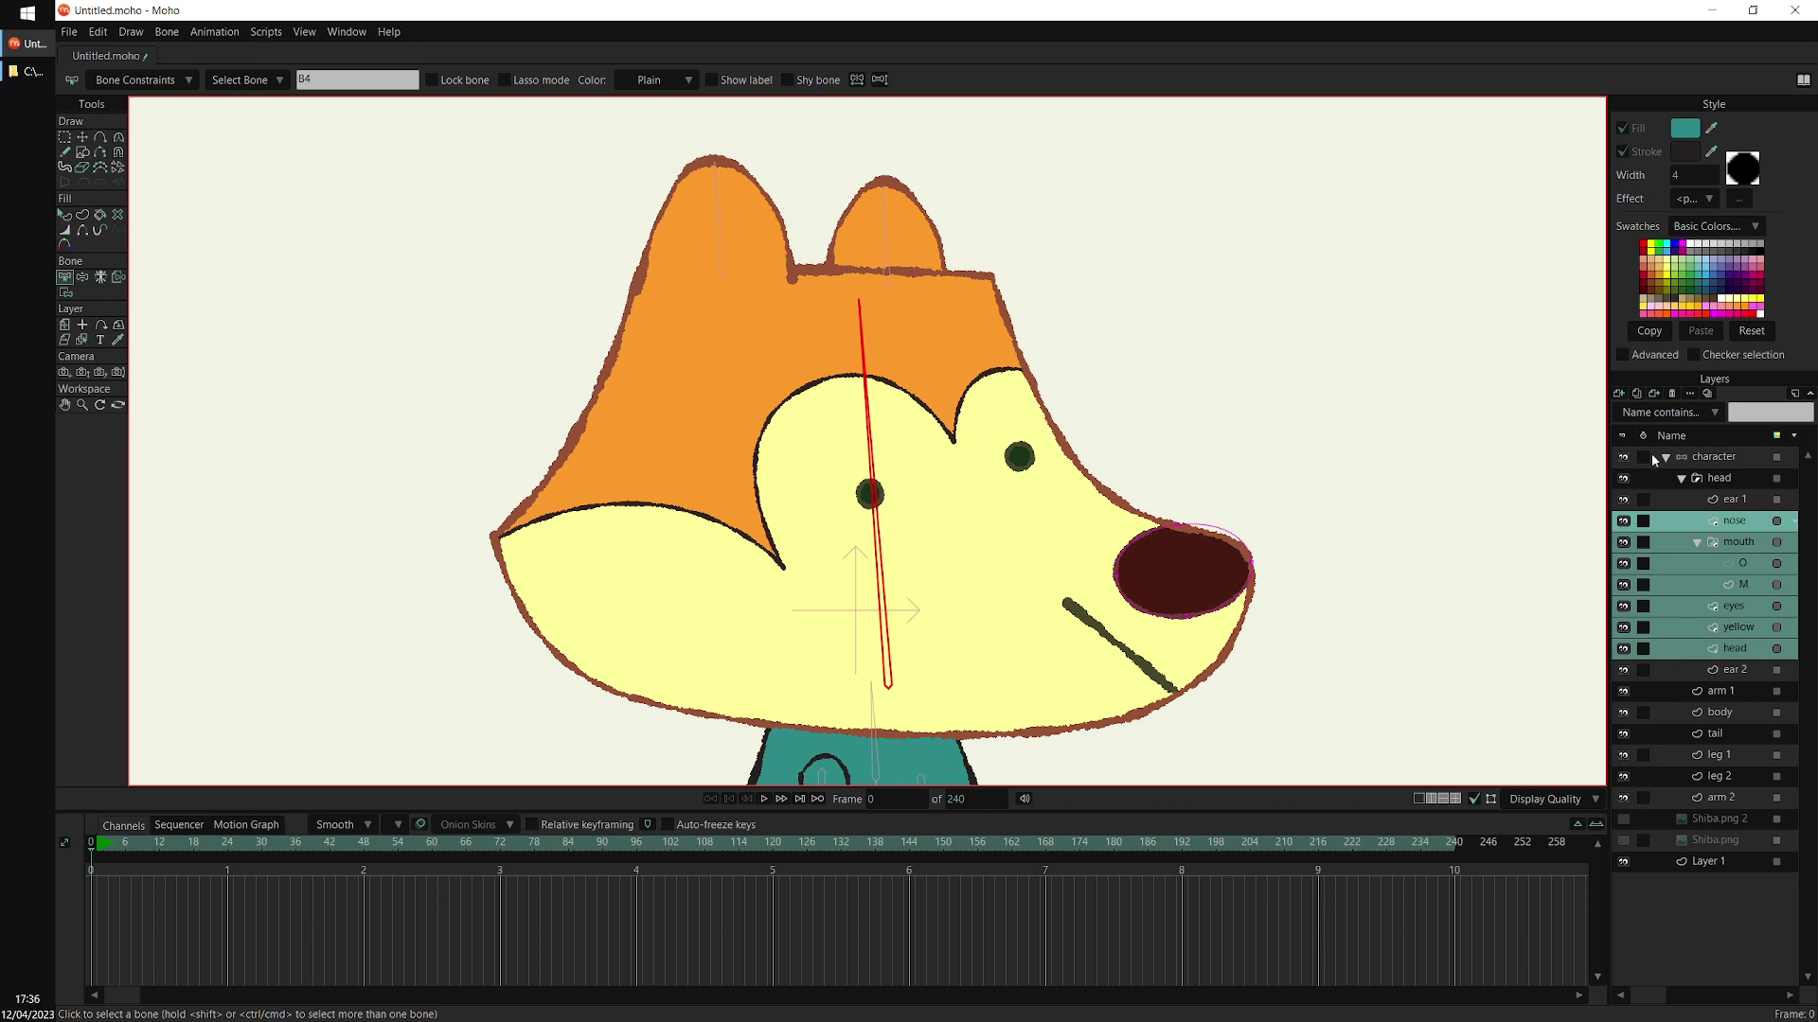
Flexi-bind the ear 1 layer to only the larger ear's bone
click(1742, 500)
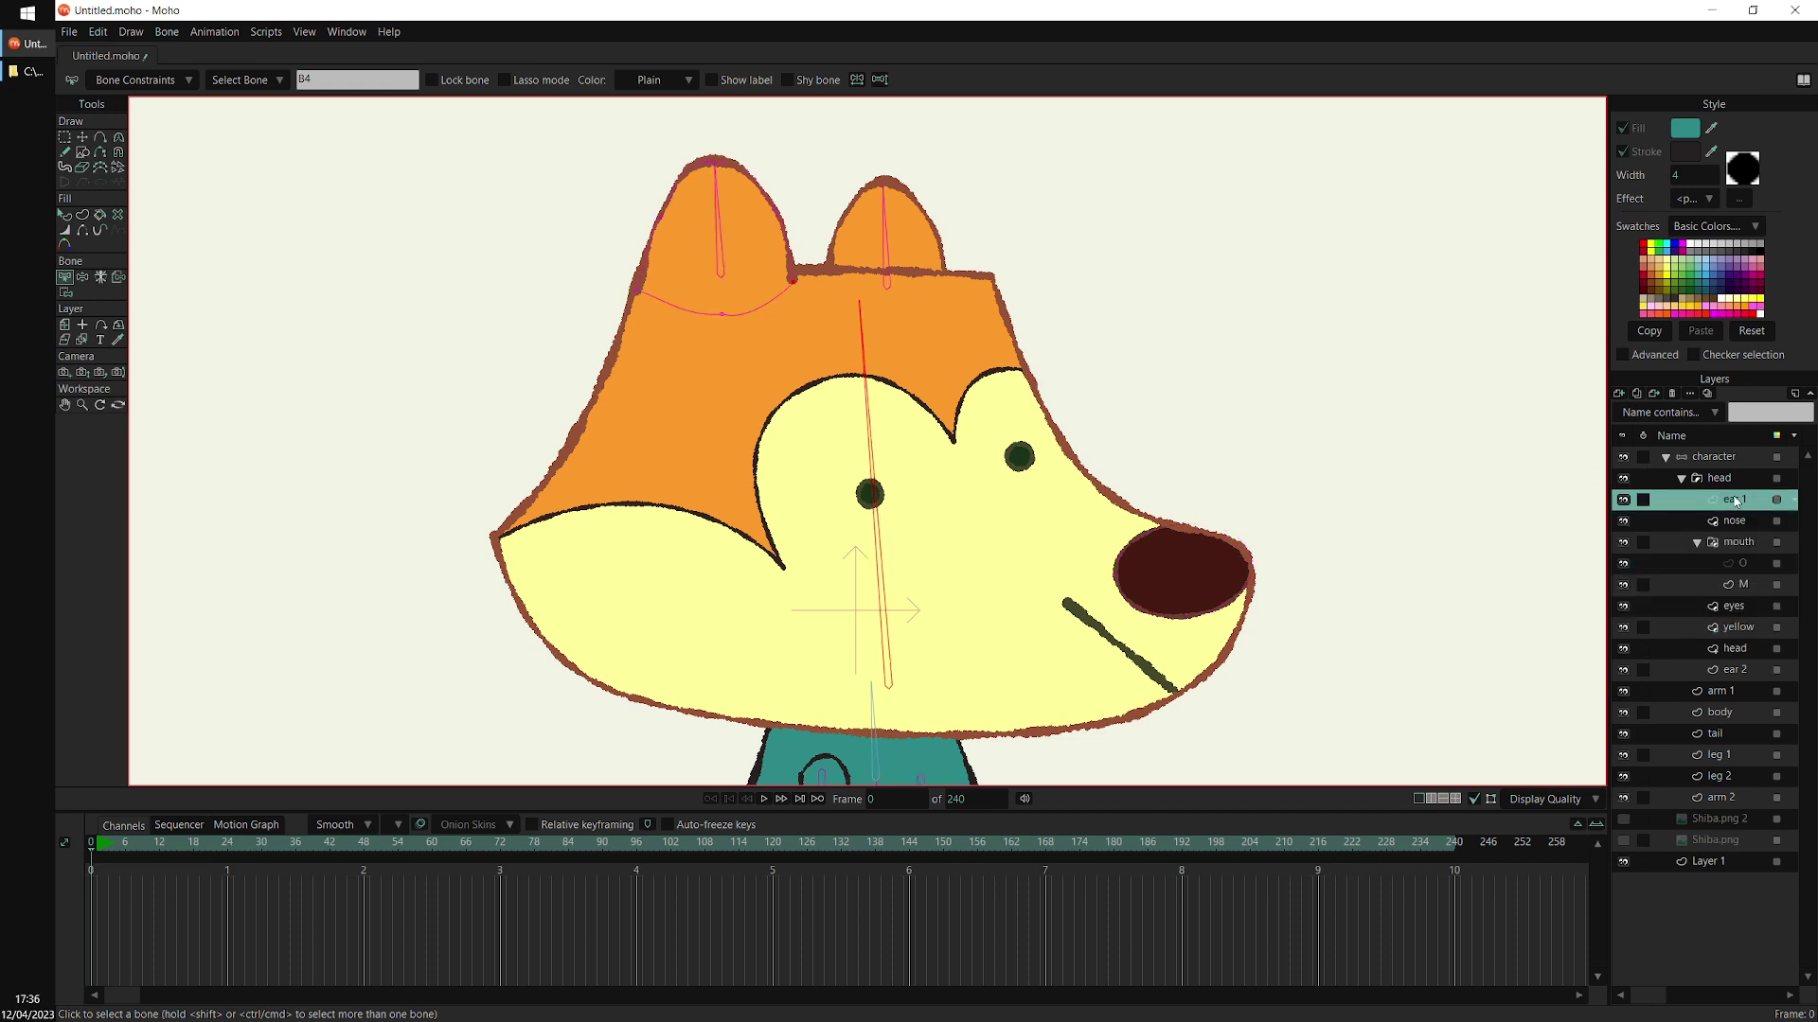
click(719, 219)
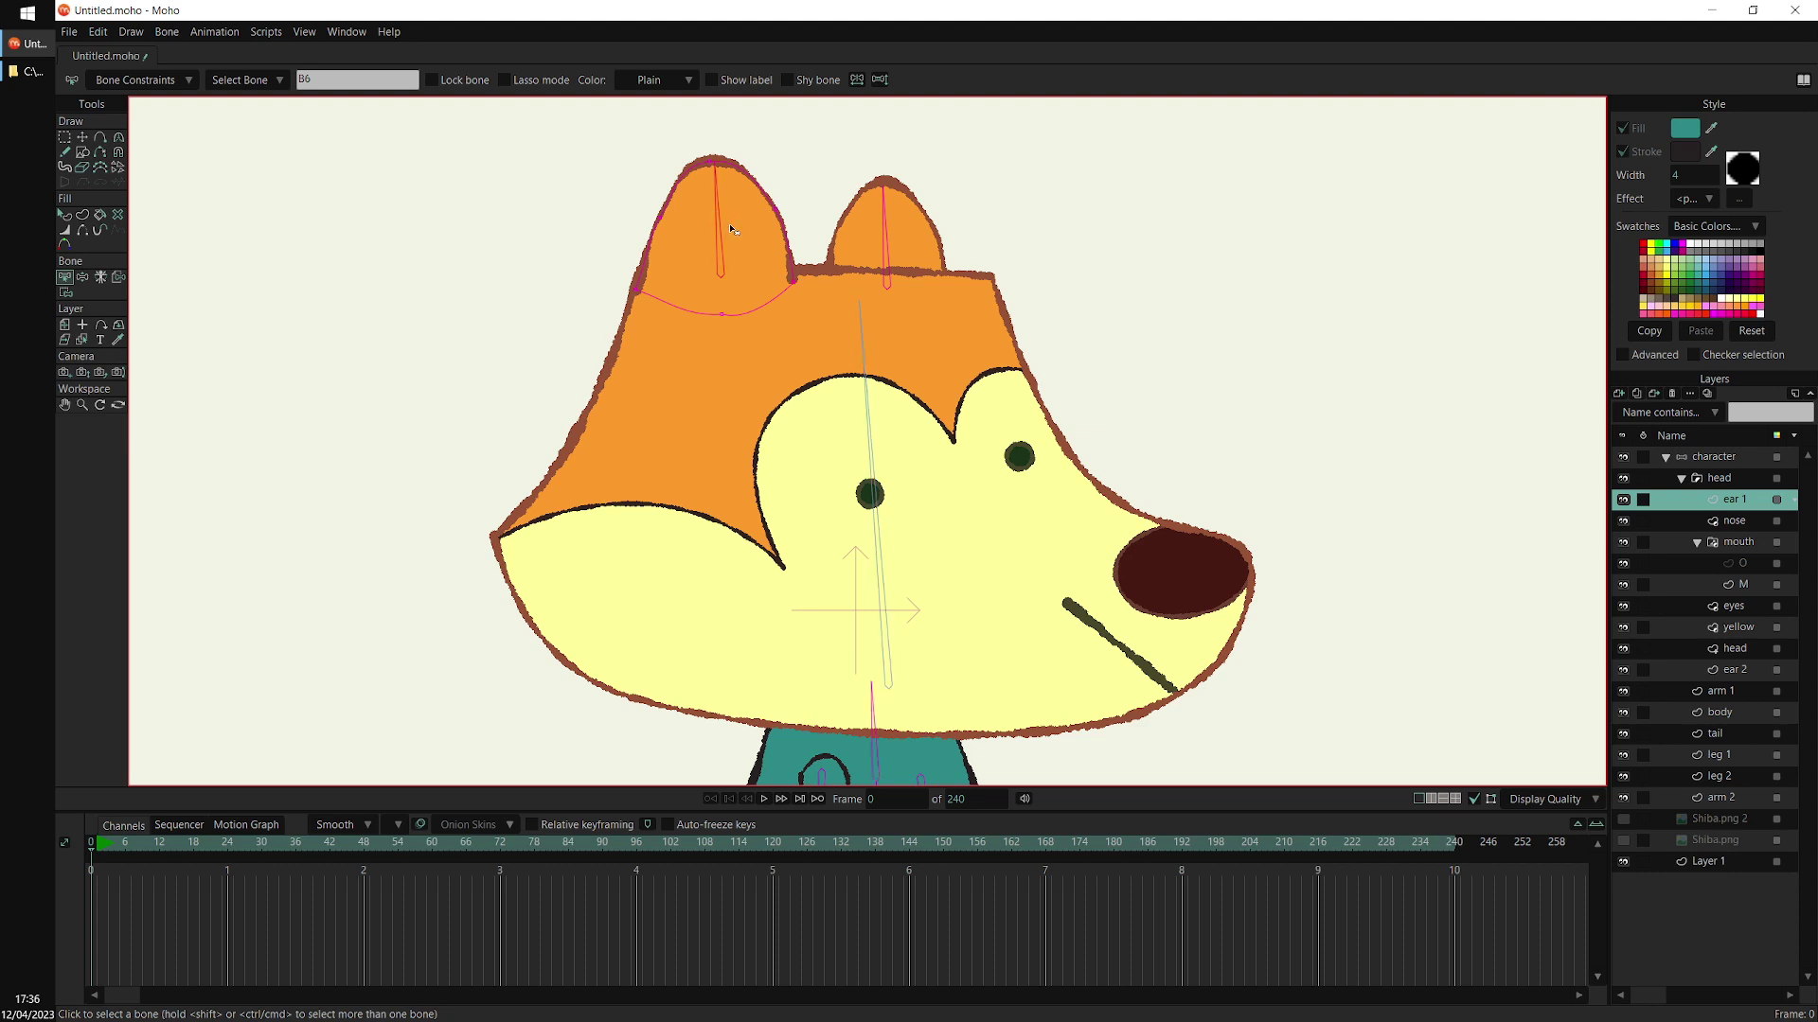
key(ctrl+shift+f)
Test the character rig by posing the arms and legs with Manipulate Bones
scroll(1238, 484, down, 3)
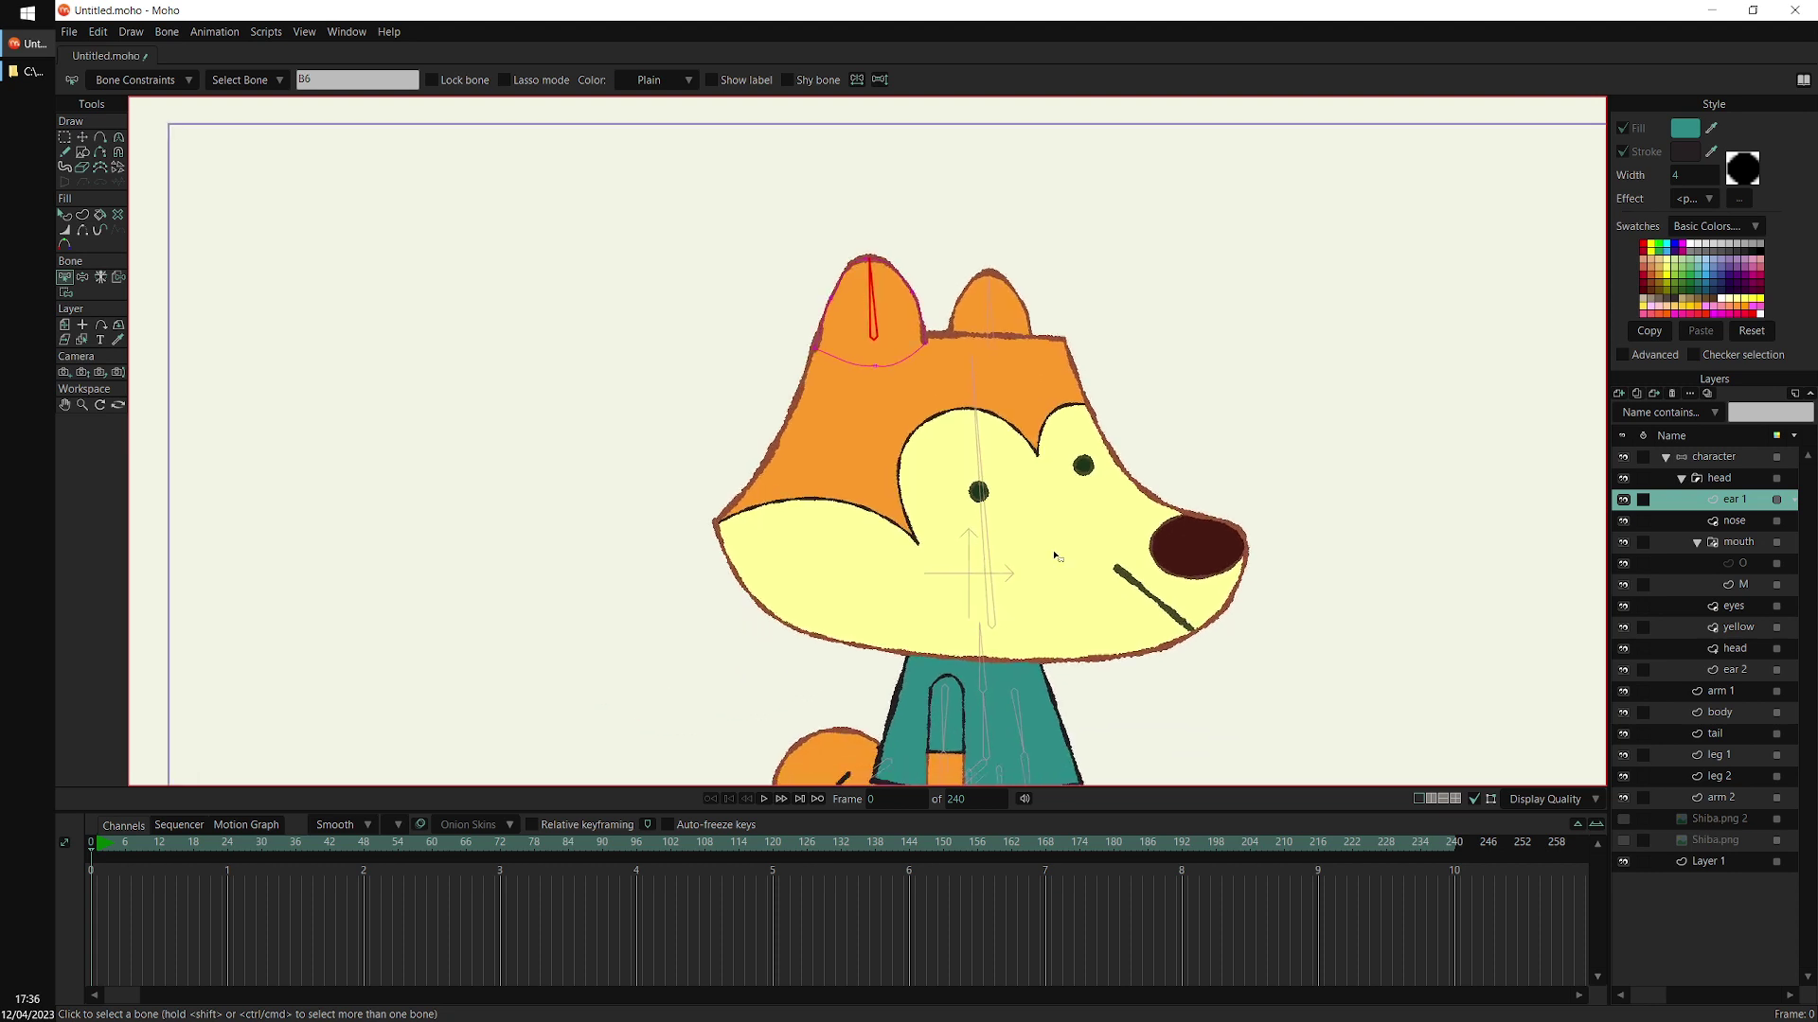
drag(1059, 557, 894, 457)
click(1721, 463)
drag(1057, 555, 994, 527)
click(117, 139)
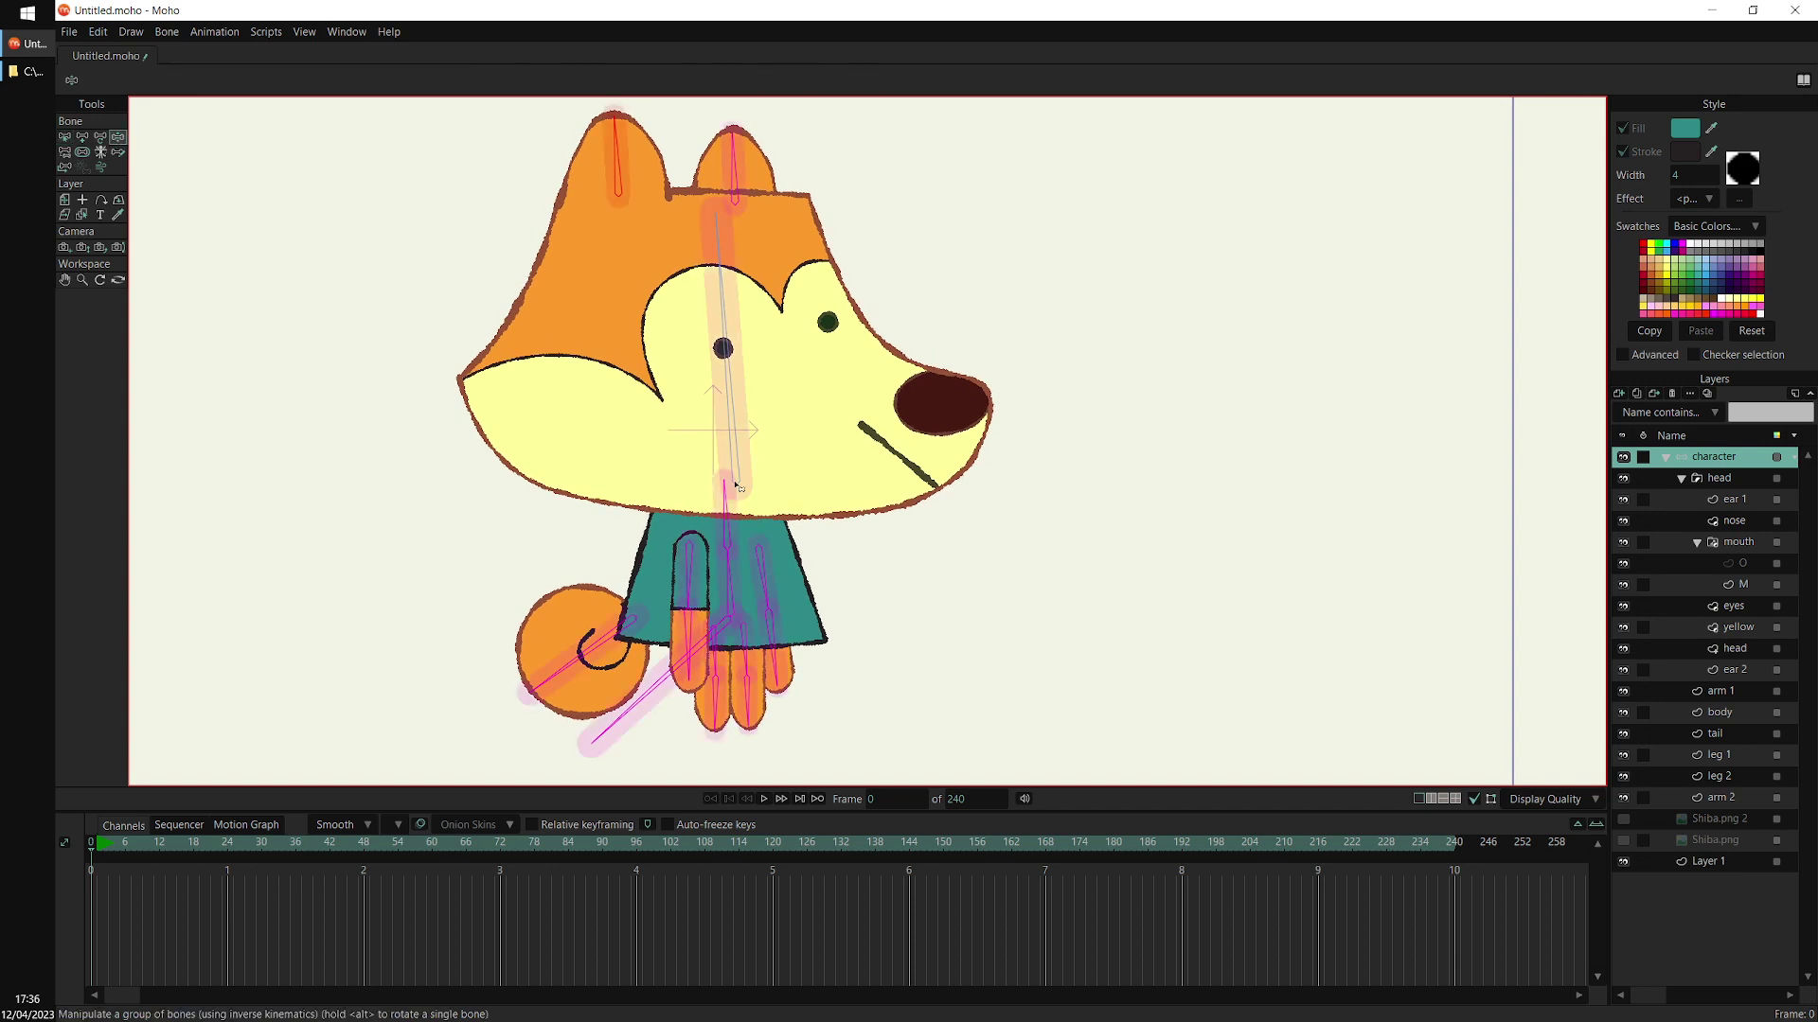
drag(739, 486, 602, 501)
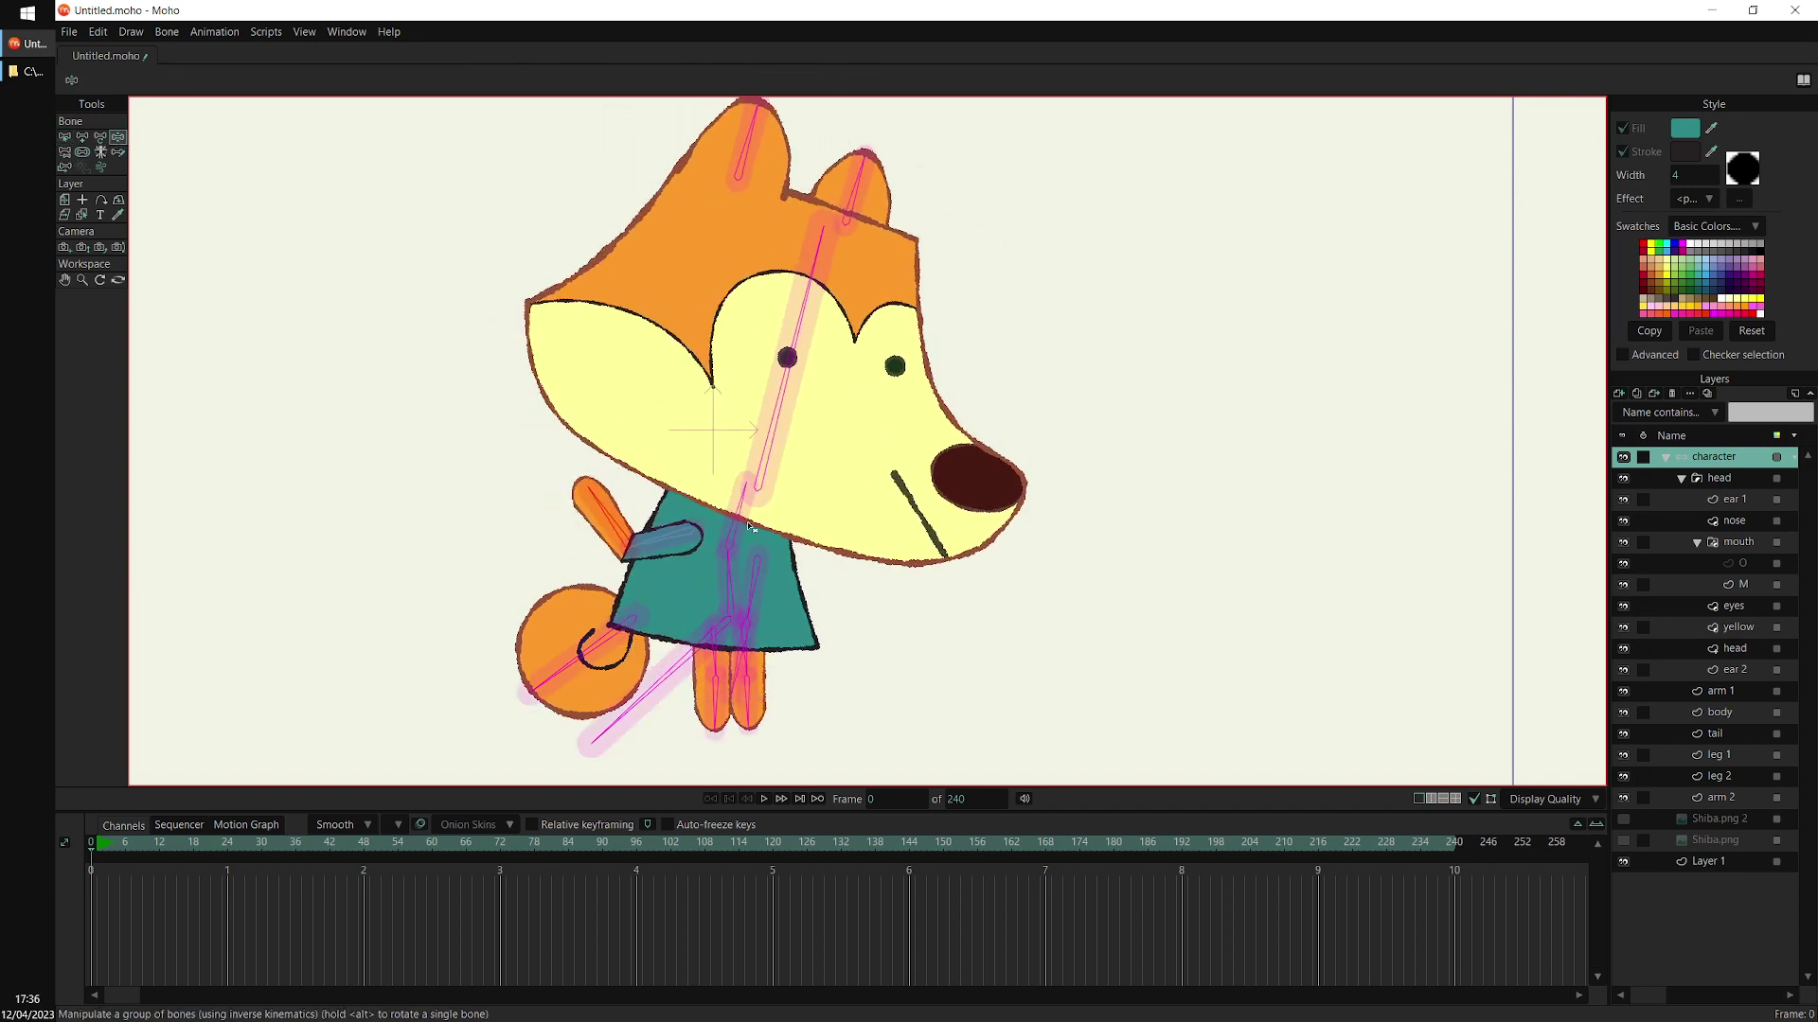
drag(737, 653, 891, 556)
drag(748, 716, 697, 603)
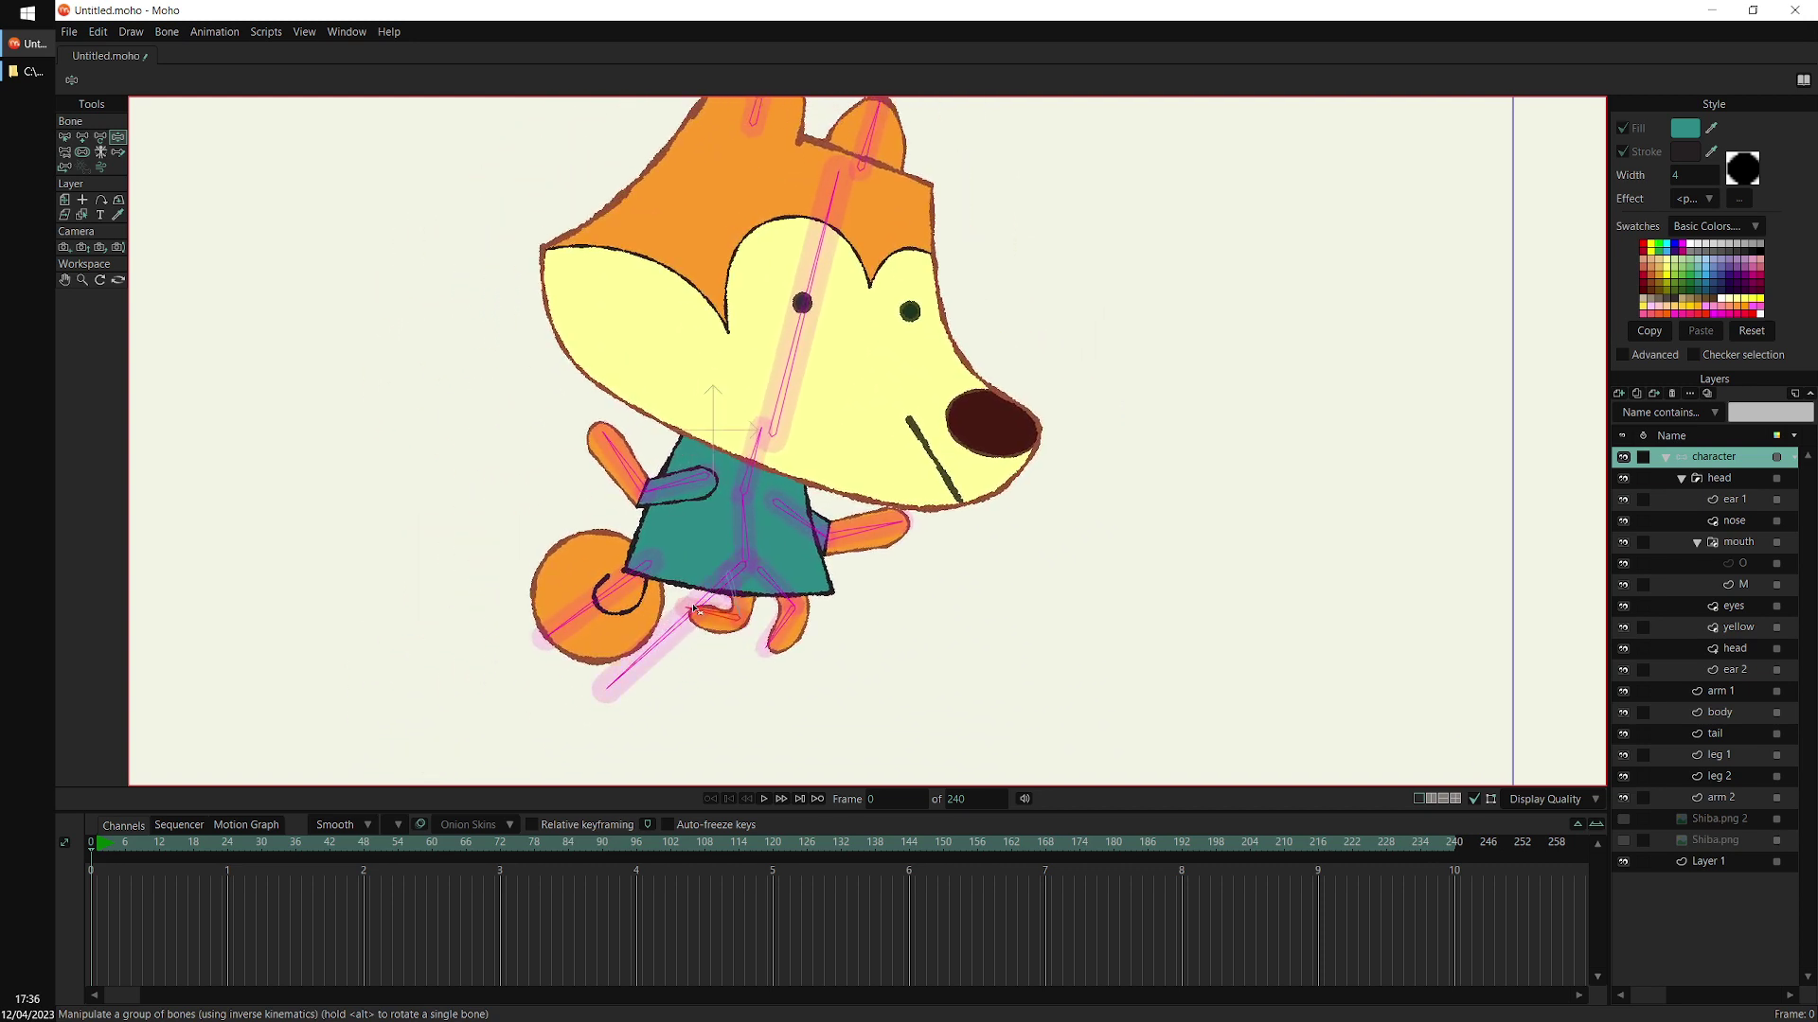
Test how the torso, head, tail and ears deform by moving their bones
mouse_move(753, 493)
mouse_down()
mouse_move(780, 485)
mouse_move(744, 488)
mouse_up()
mouse_move(761, 276)
mouse_down()
mouse_move(879, 363)
mouse_move(796, 277)
mouse_up()
mouse_move(579, 576)
mouse_down()
mouse_move(582, 499)
mouse_move(587, 591)
mouse_up()
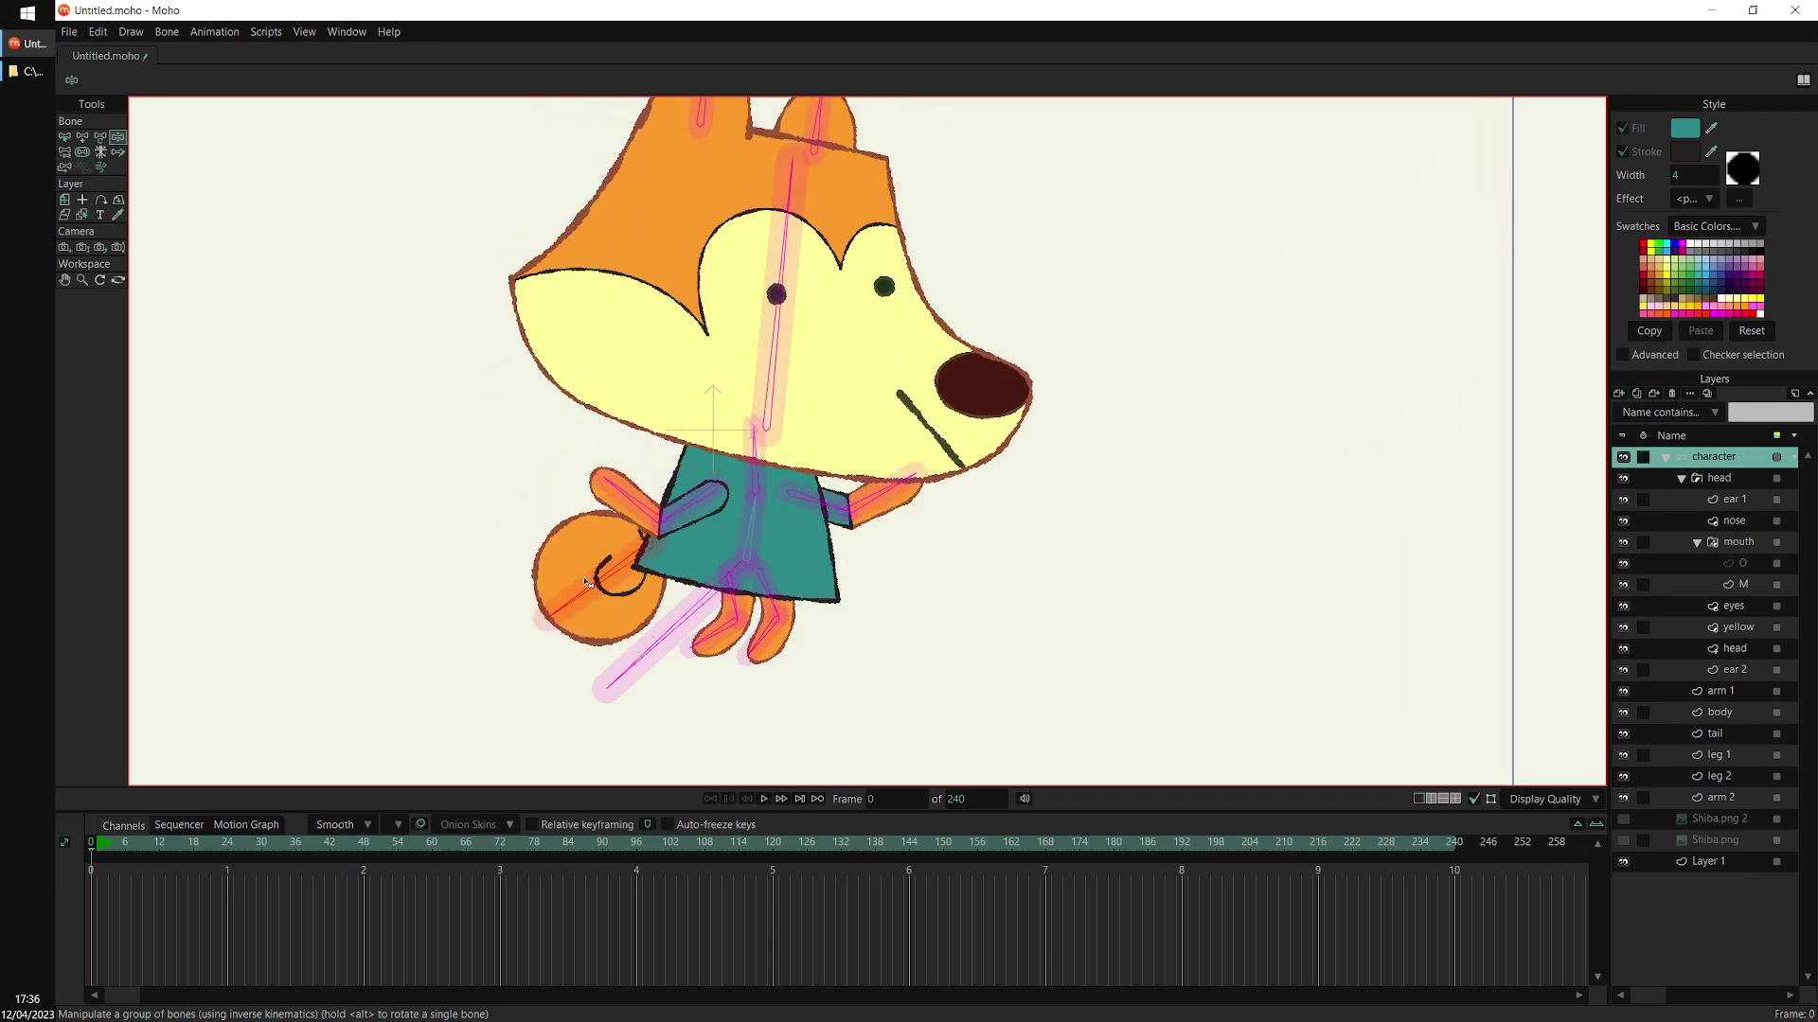
drag(800, 208, 795, 399)
drag(811, 286, 821, 249)
drag(706, 248, 702, 242)
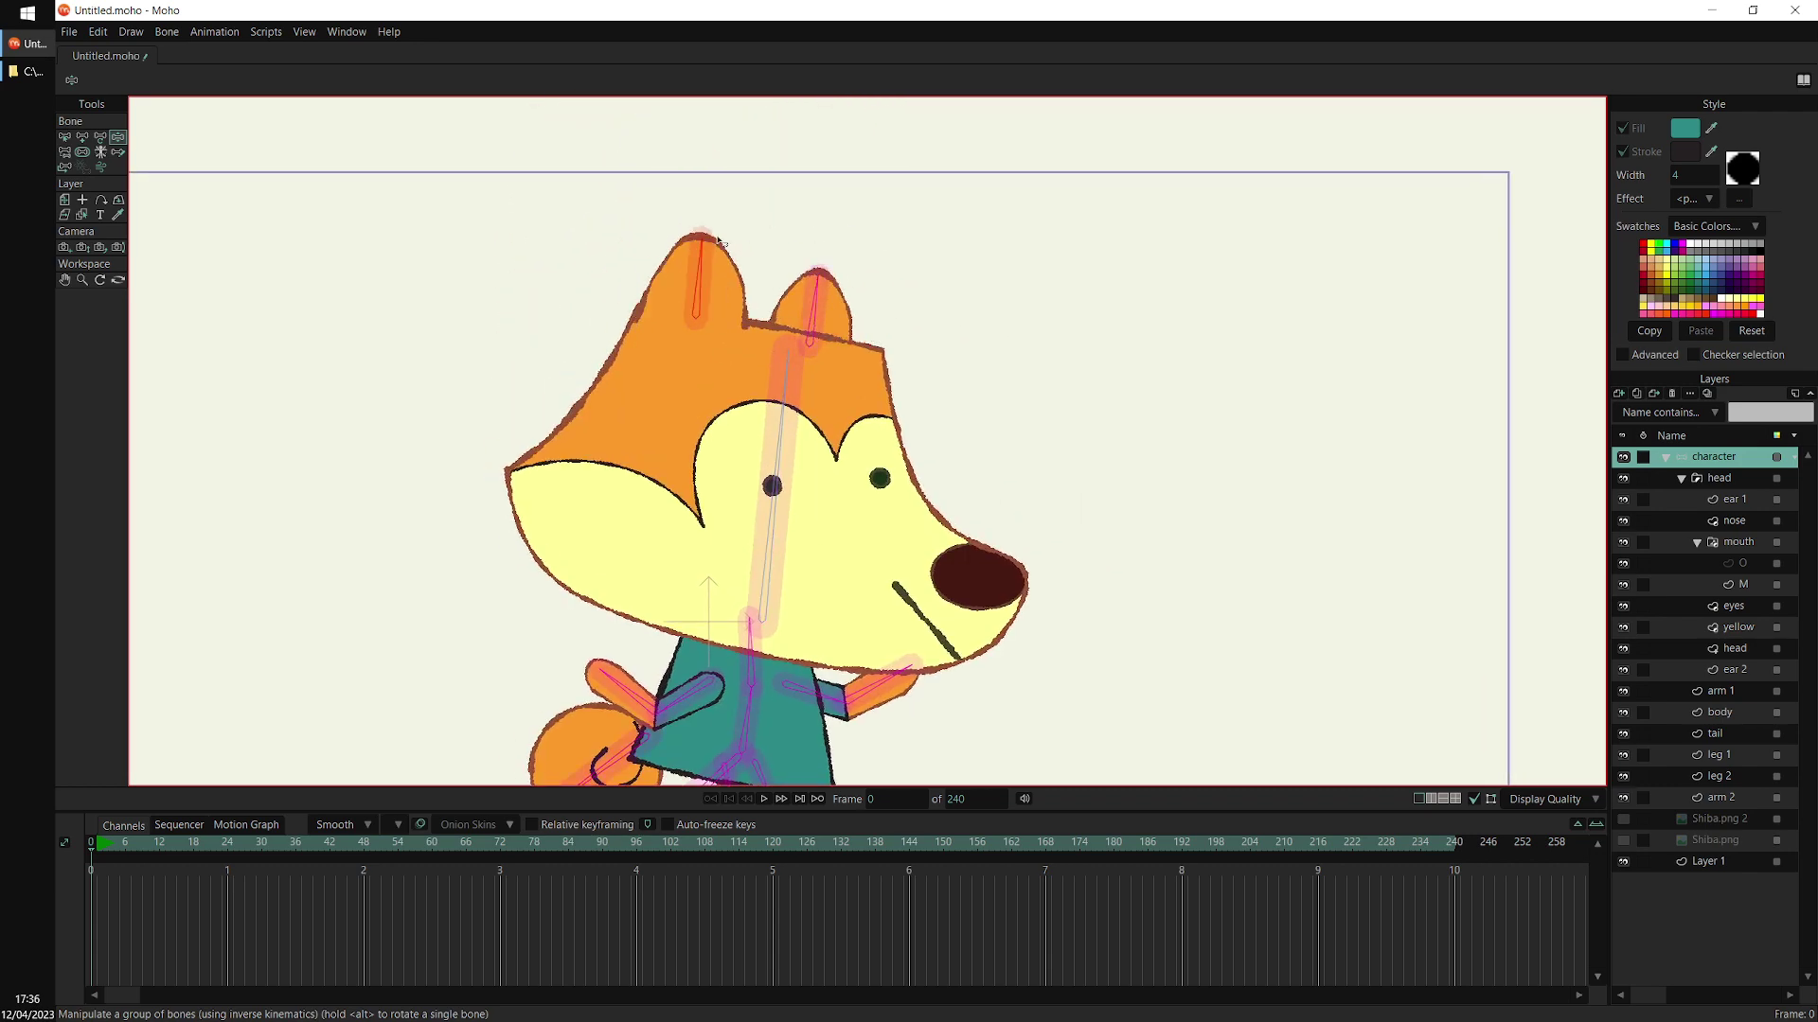
Switch from manipulating to selecting bones and clear the bone selection on the character layer
drag(1118, 584, 1121, 526)
key(b)
drag(972, 547, 994, 446)
scroll(995, 446, down, 1)
drag(897, 492, 880, 478)
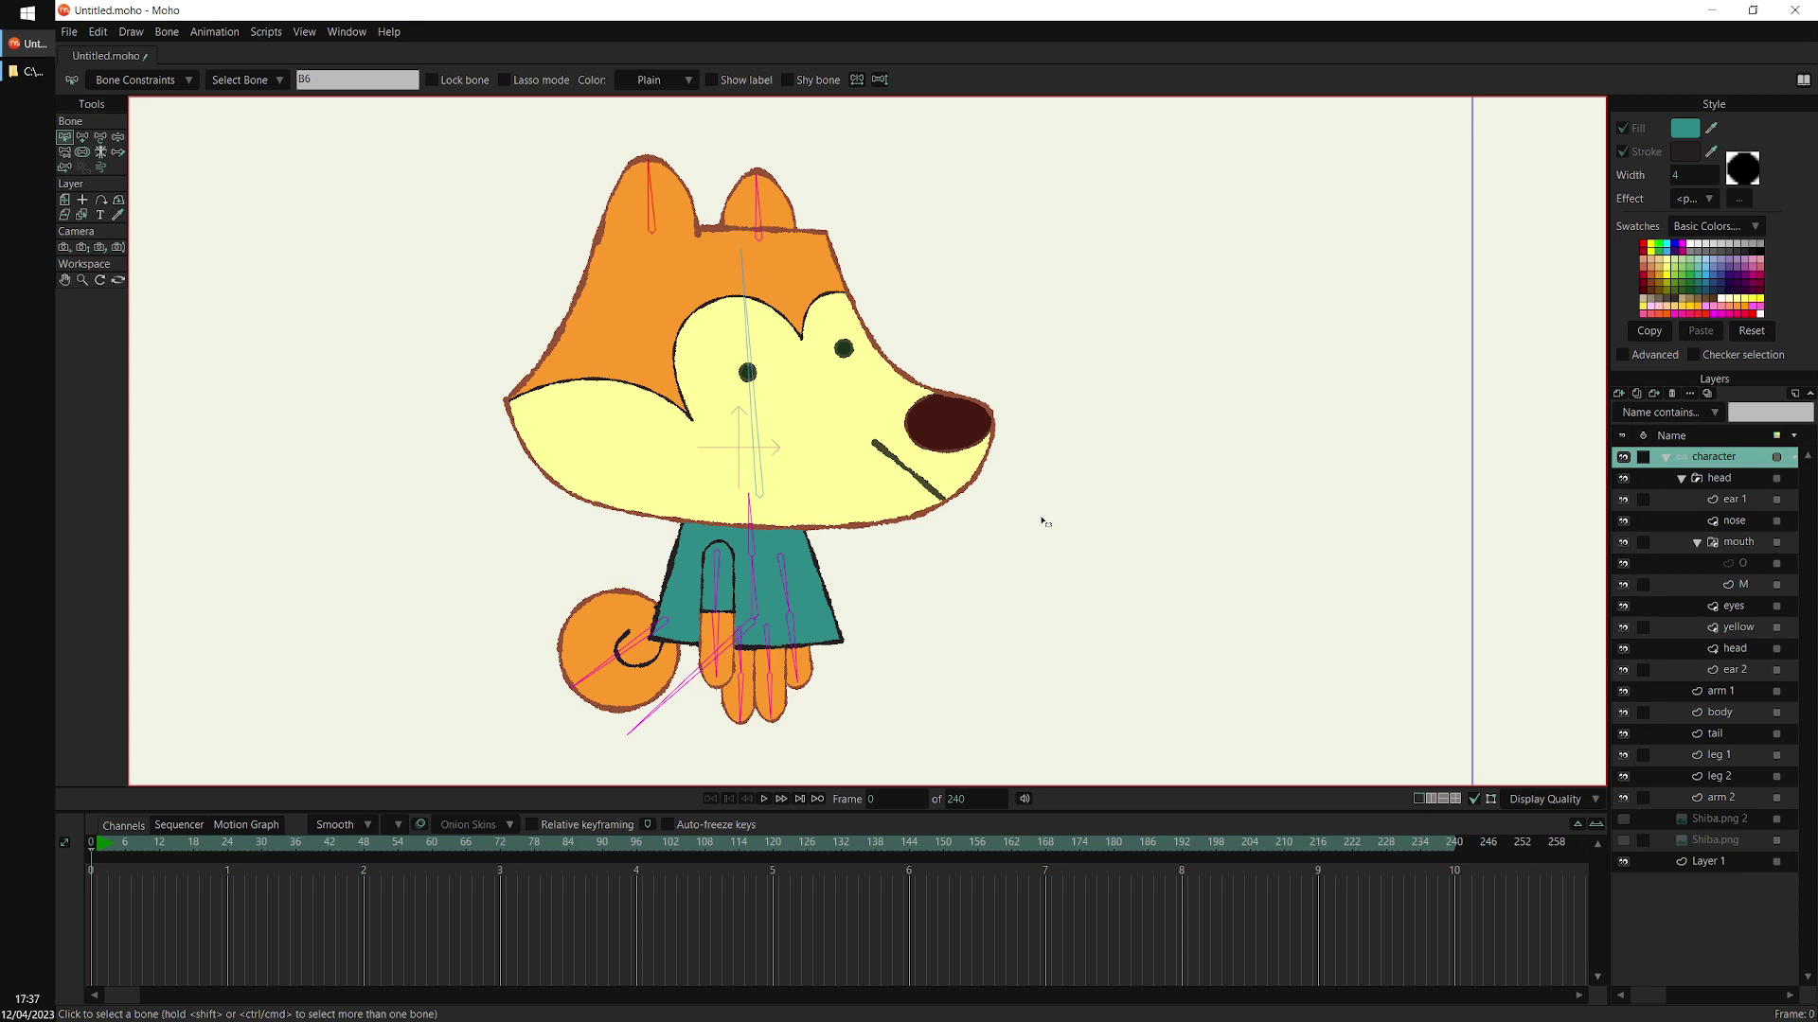
click(888, 580)
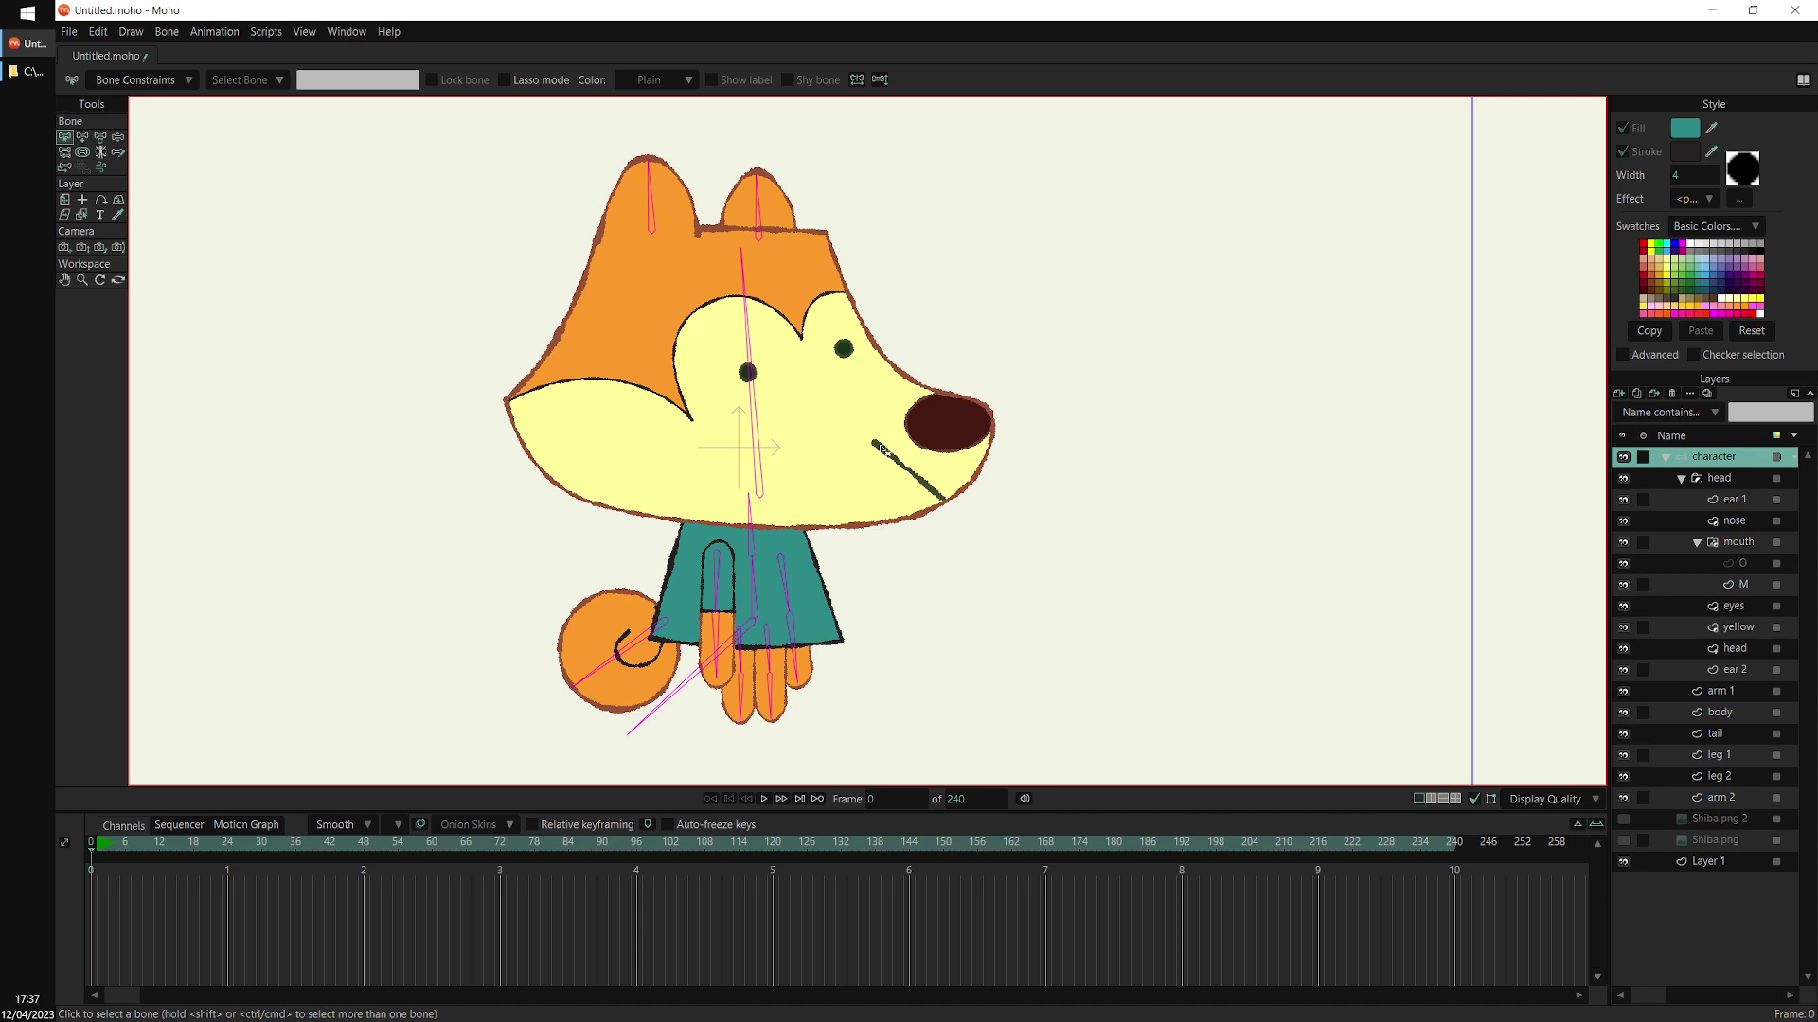
Show the Shiba.png reference layer and flip it horizontally
click(1622, 840)
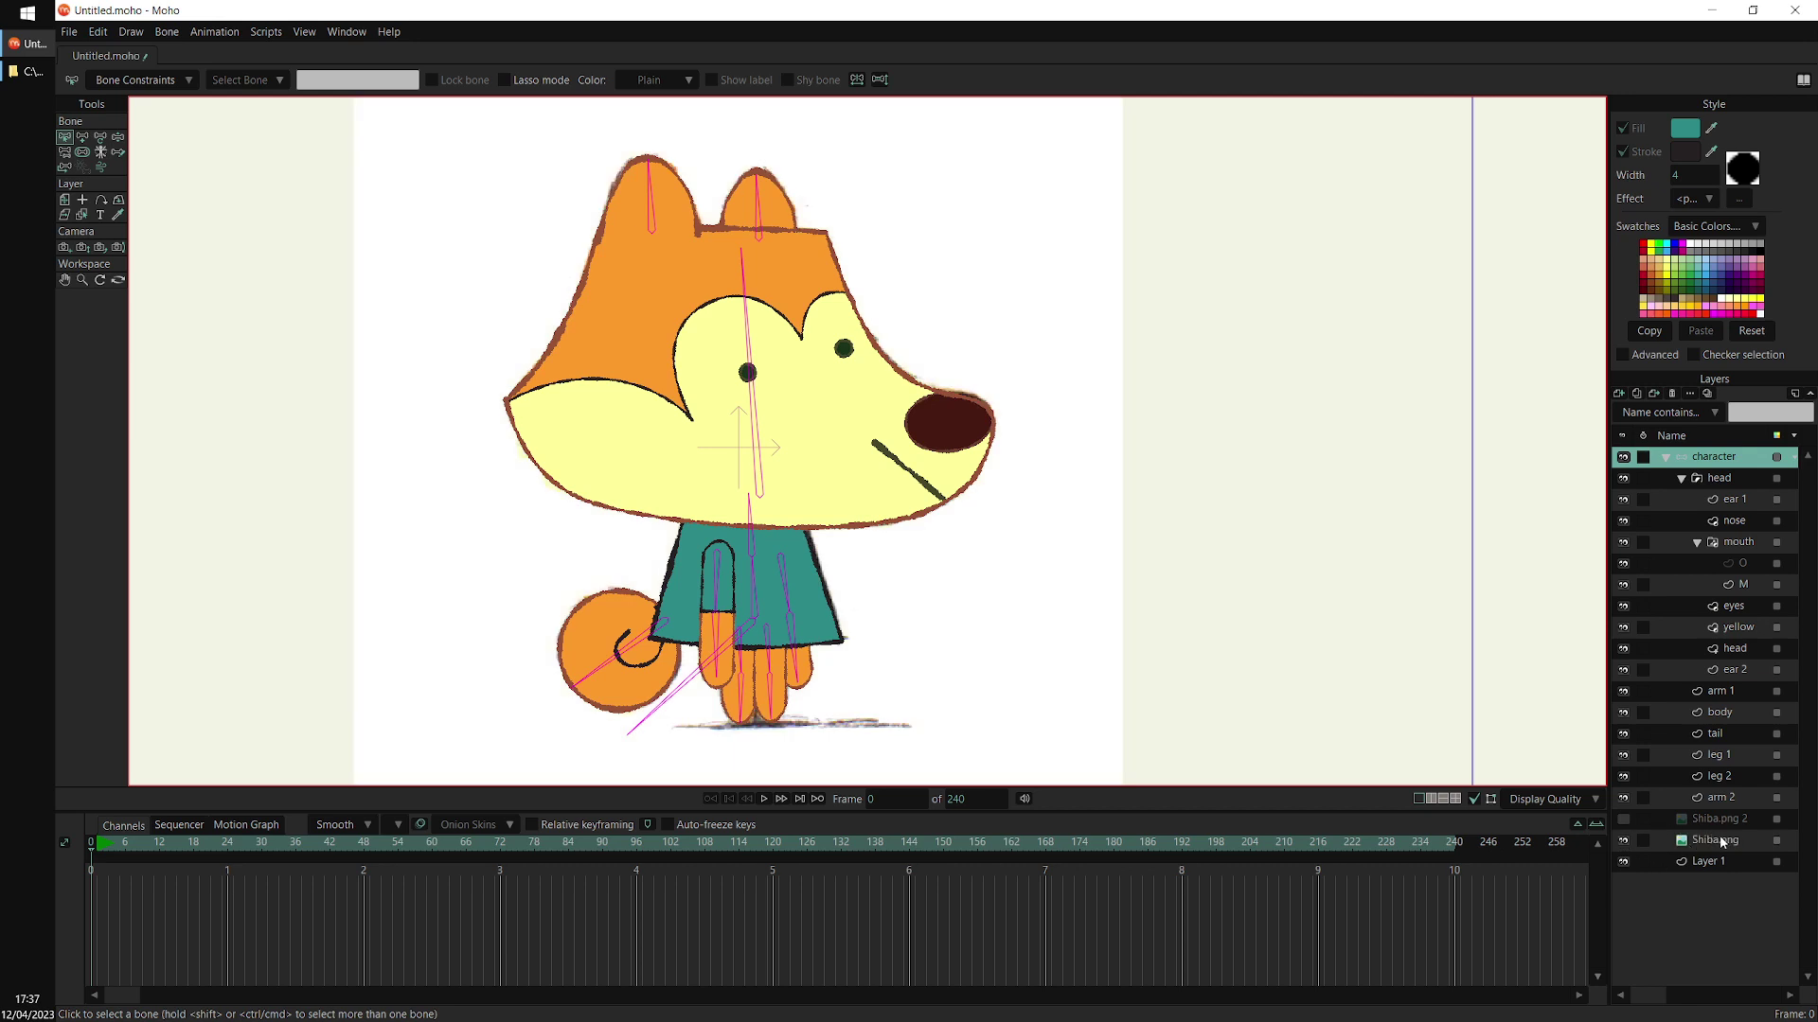
click(1715, 840)
scroll(1193, 544, down, 2)
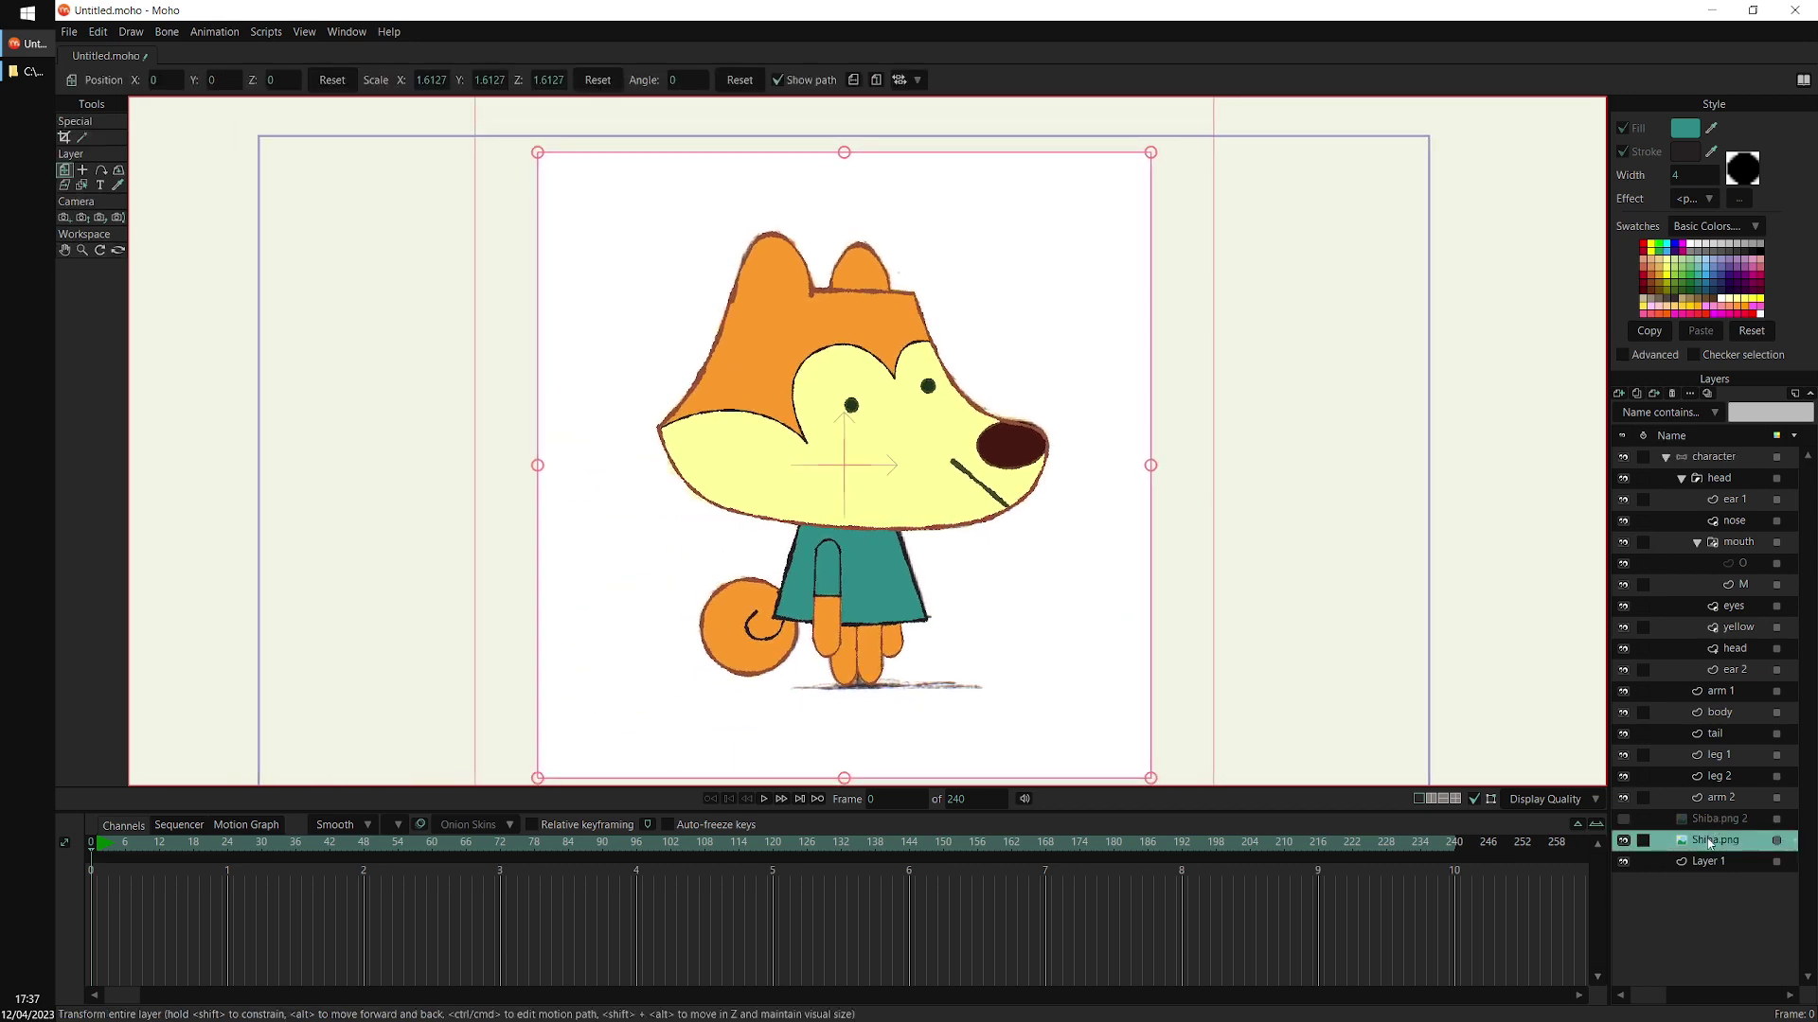
drag(1262, 671, 1224, 633)
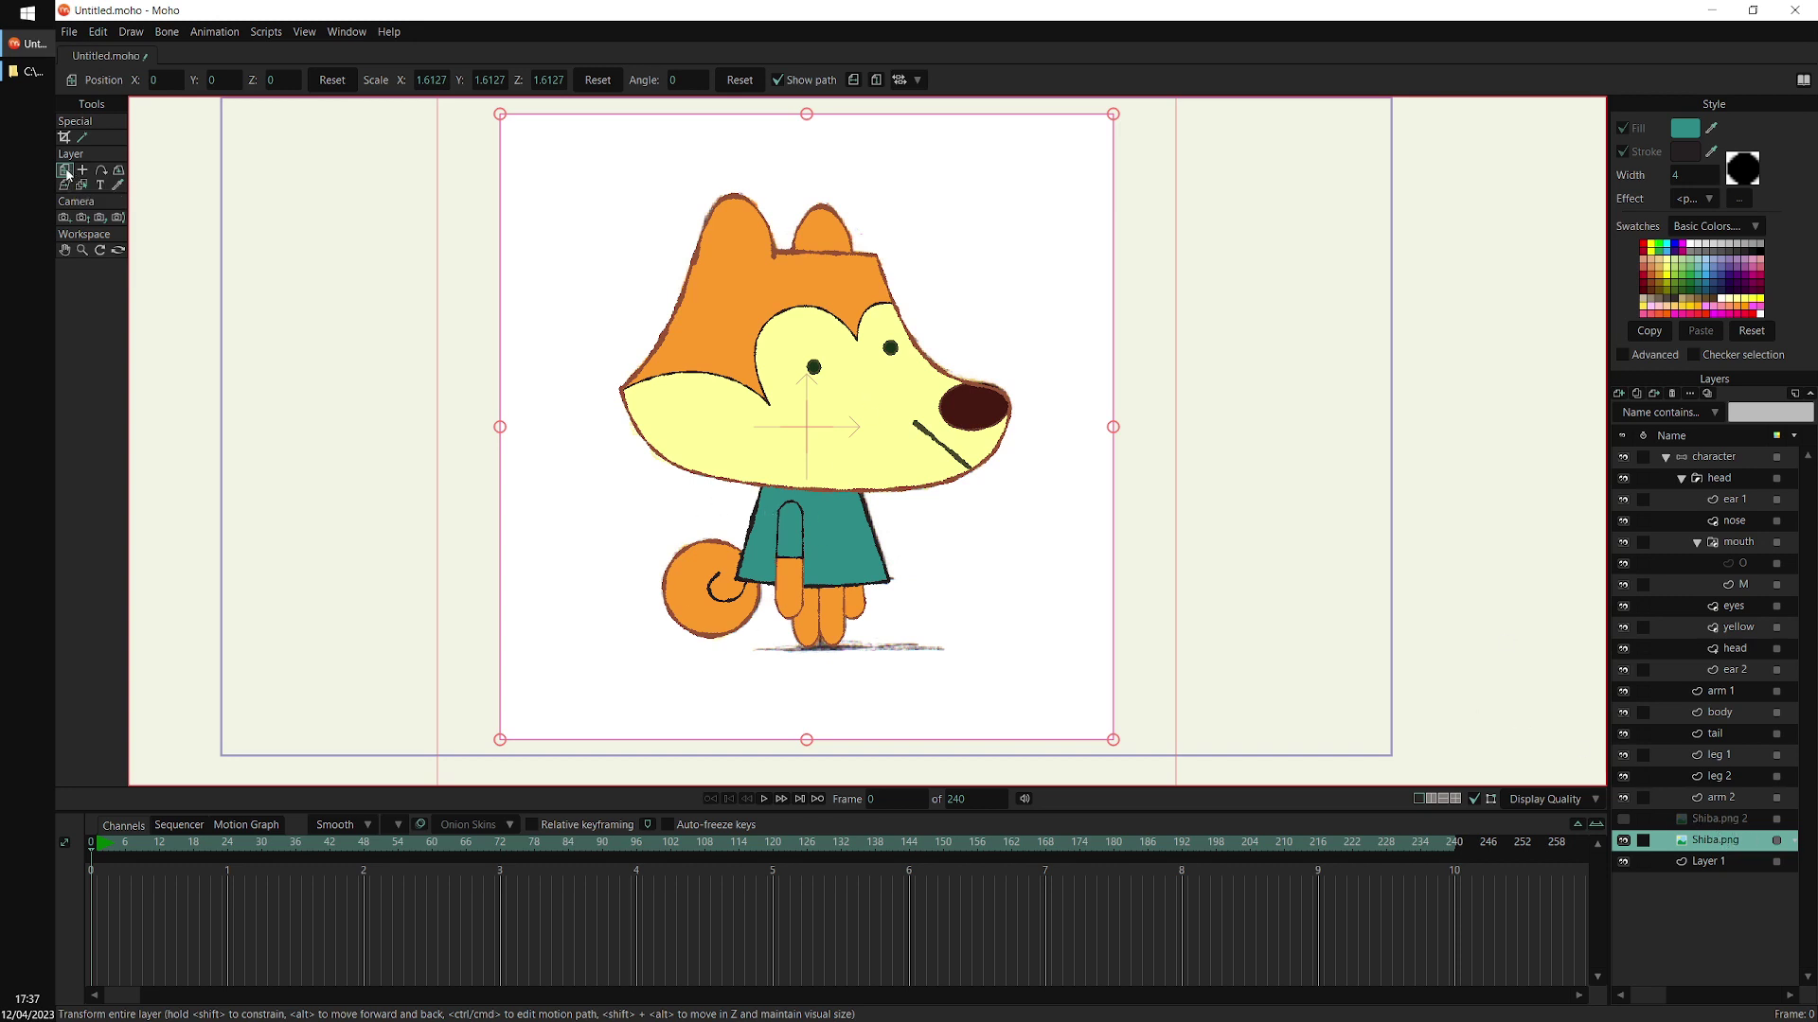
click(855, 81)
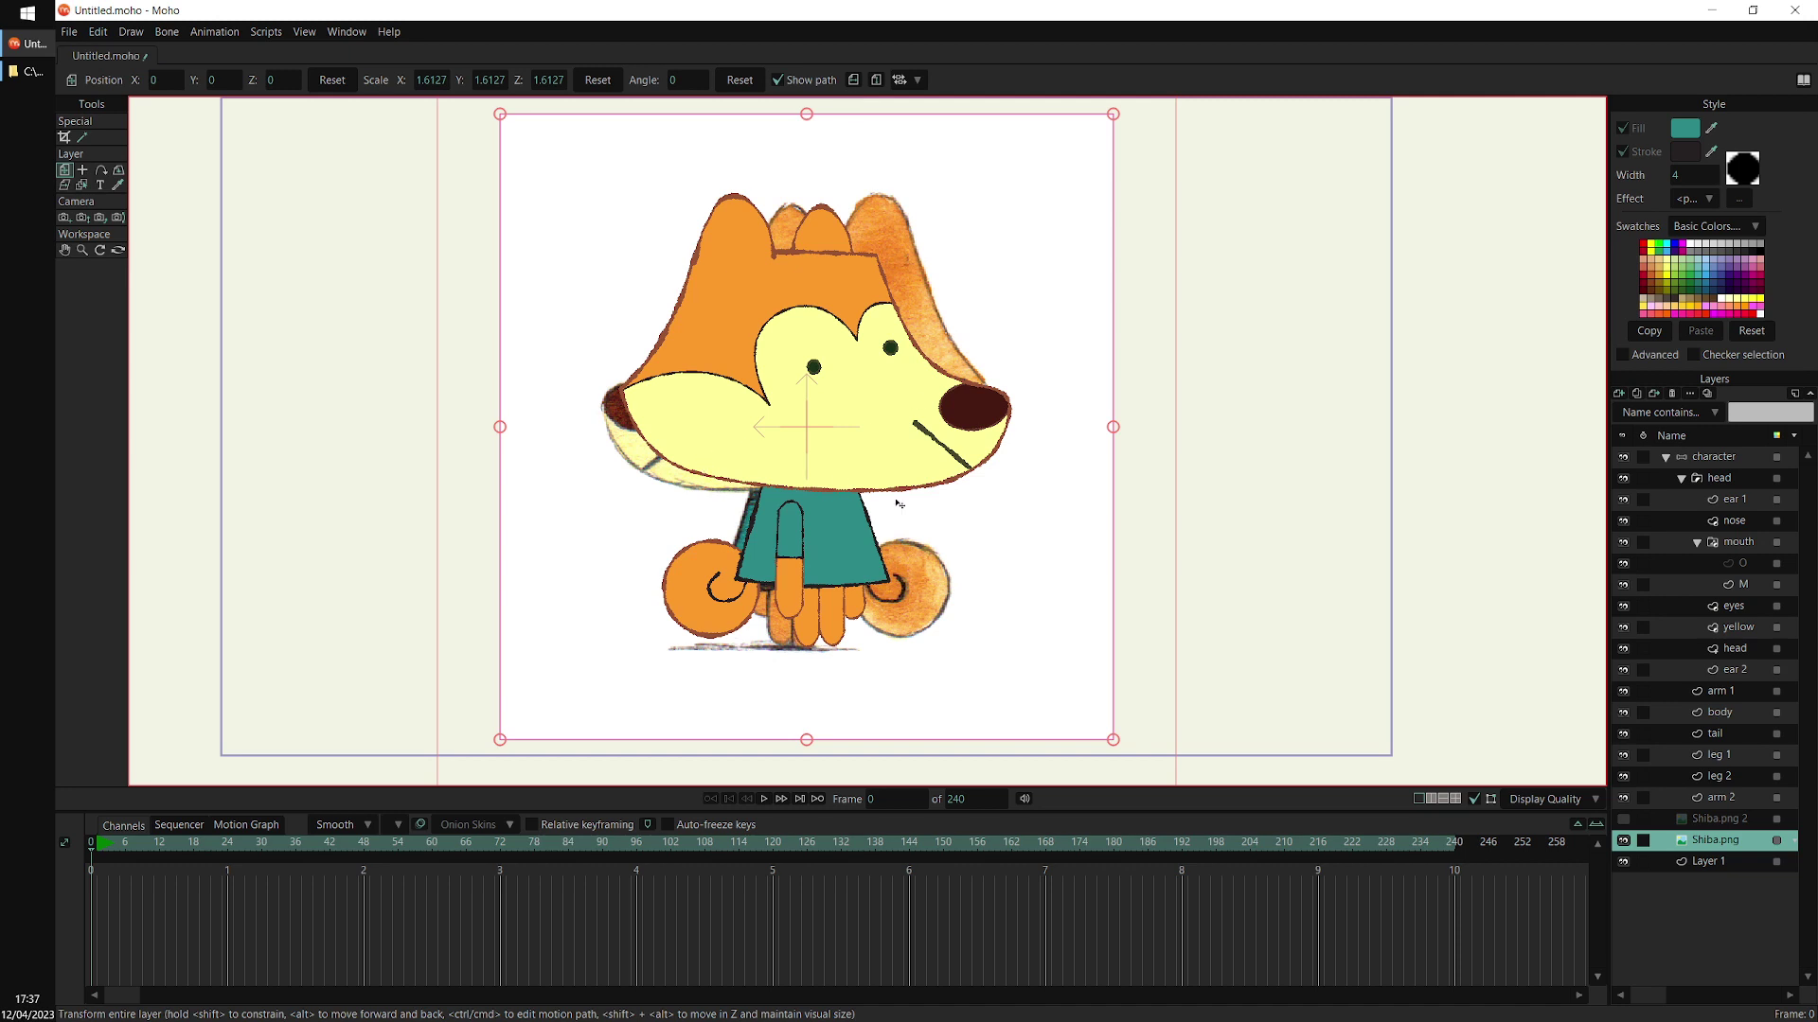
Try moving the flipped Shiba.png reference beside the vector character, and undo the move
drag(1017, 576, 668, 588)
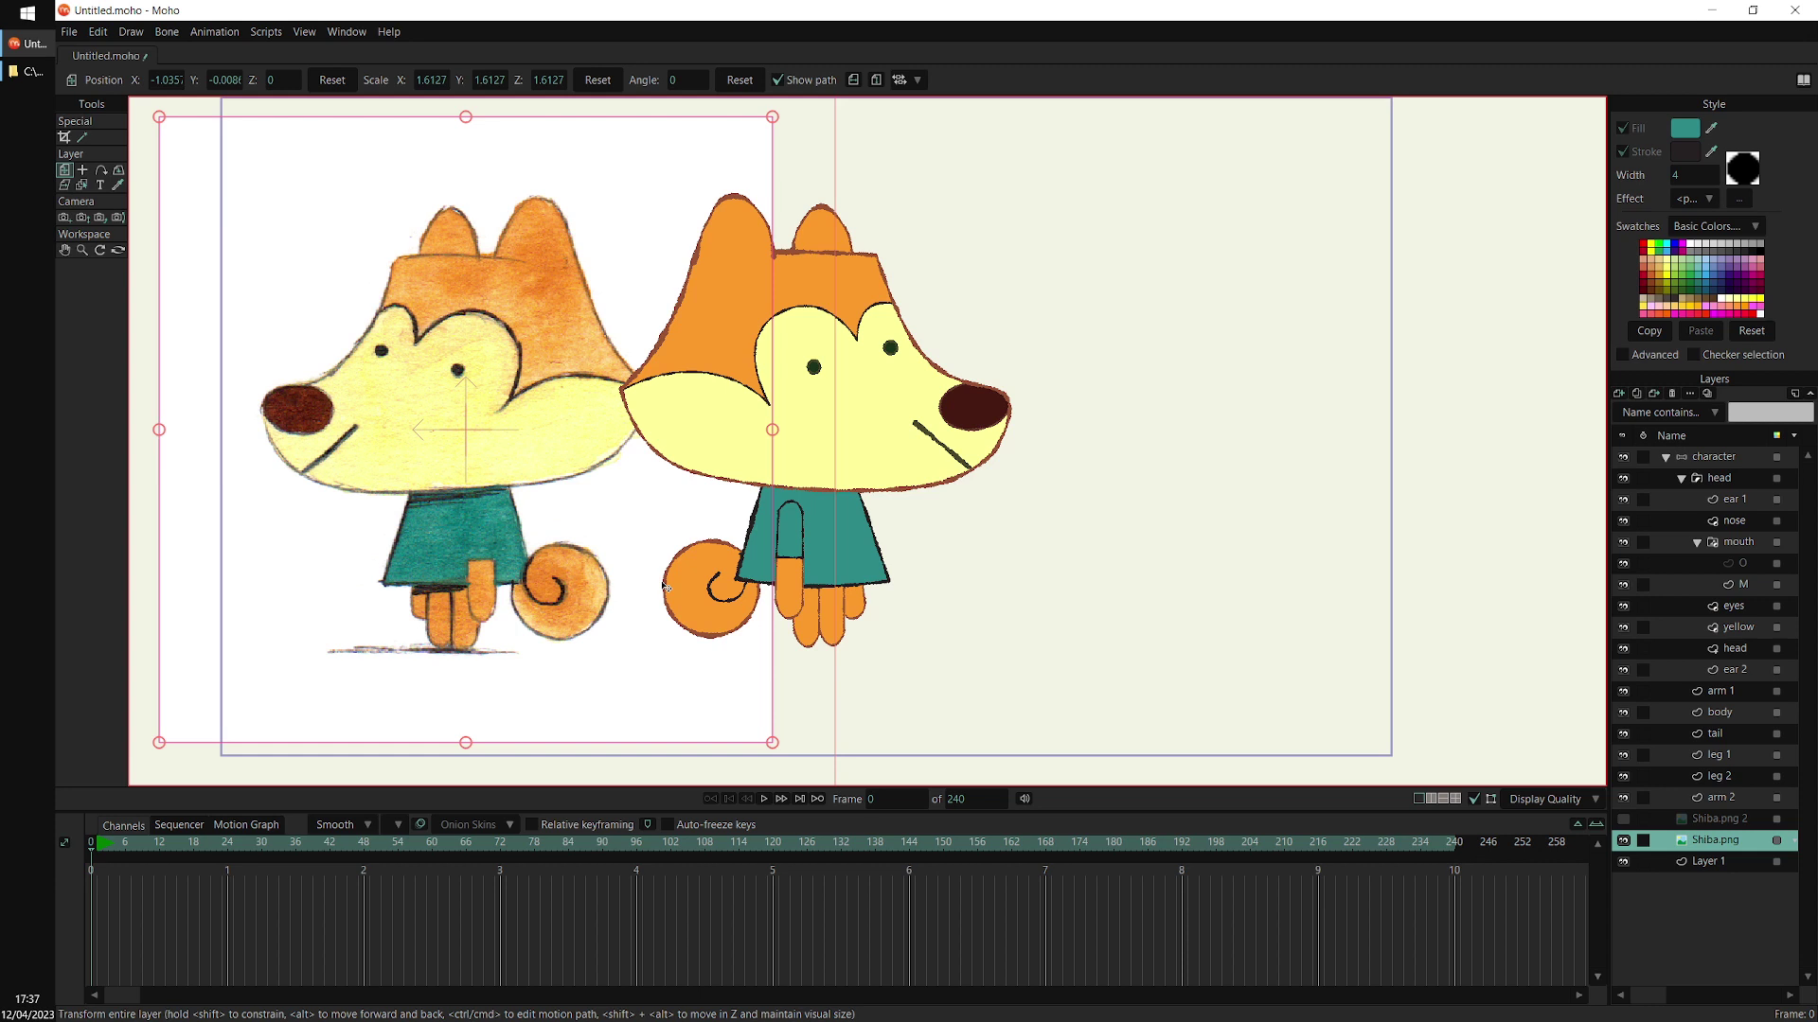
key(ctrl+z)
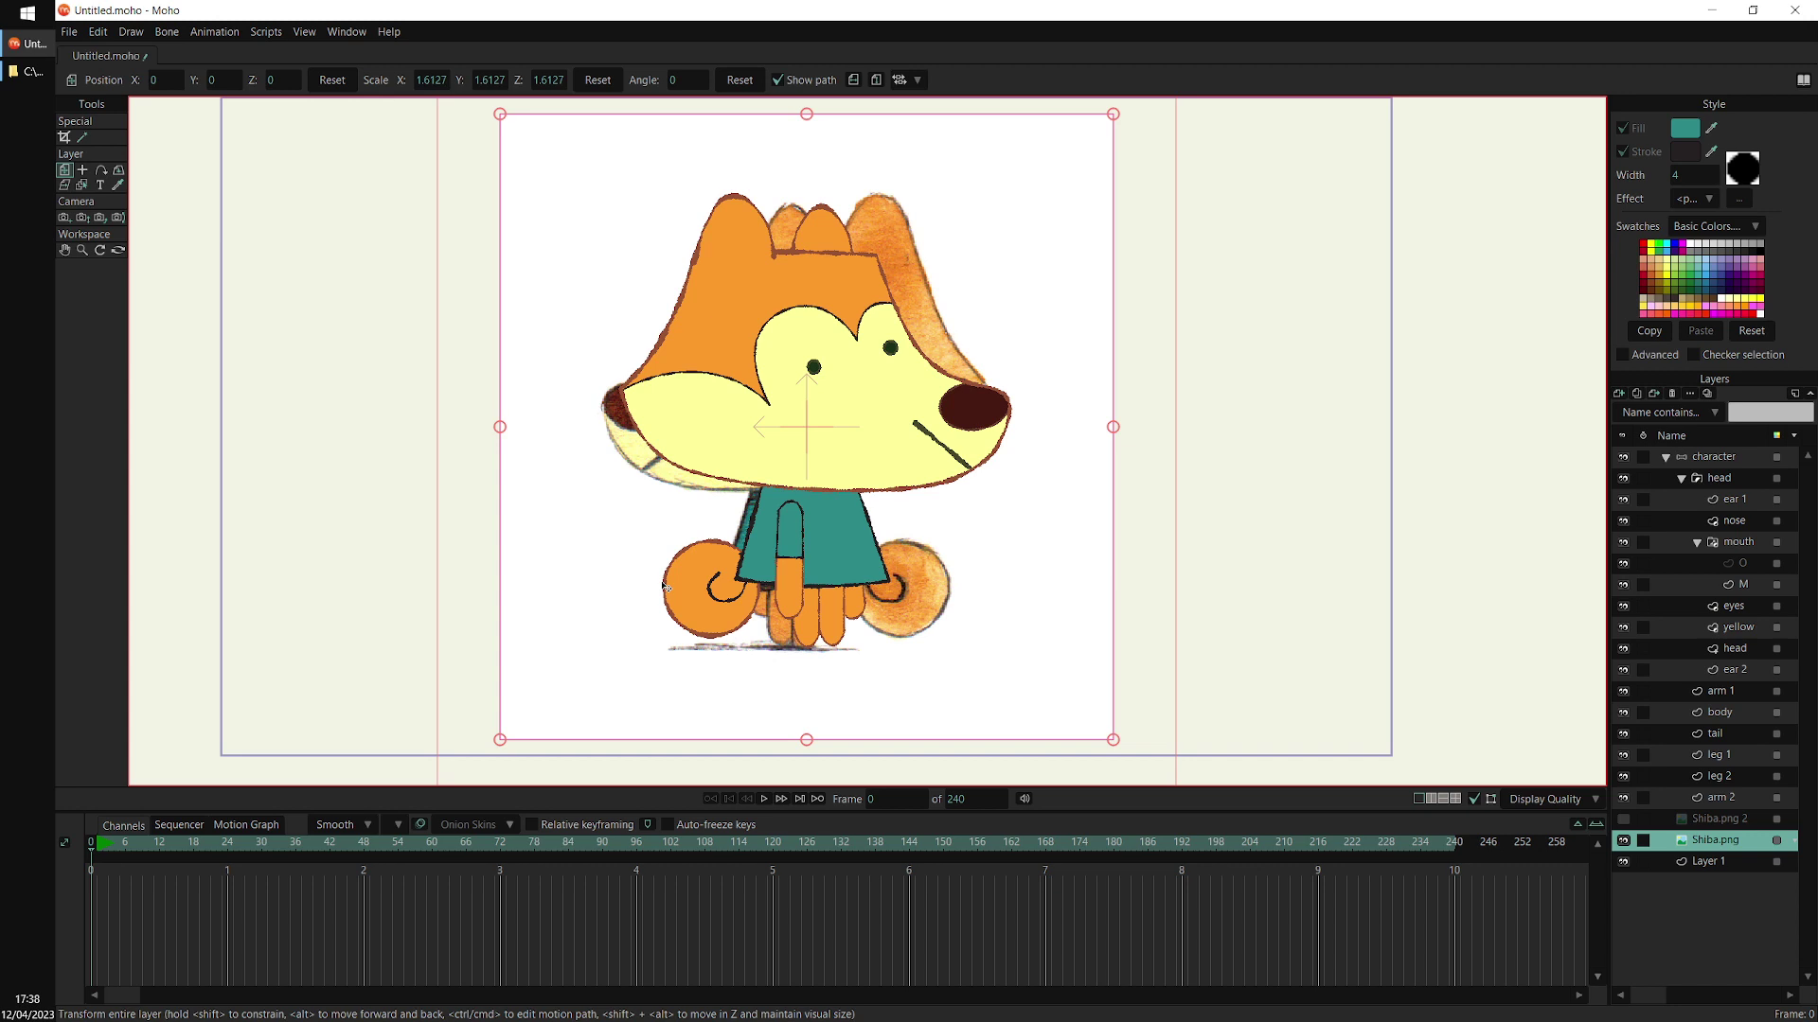
Add a diagonal bone to the character layer's skeleton, in the empty area beside the dog
click(1684, 461)
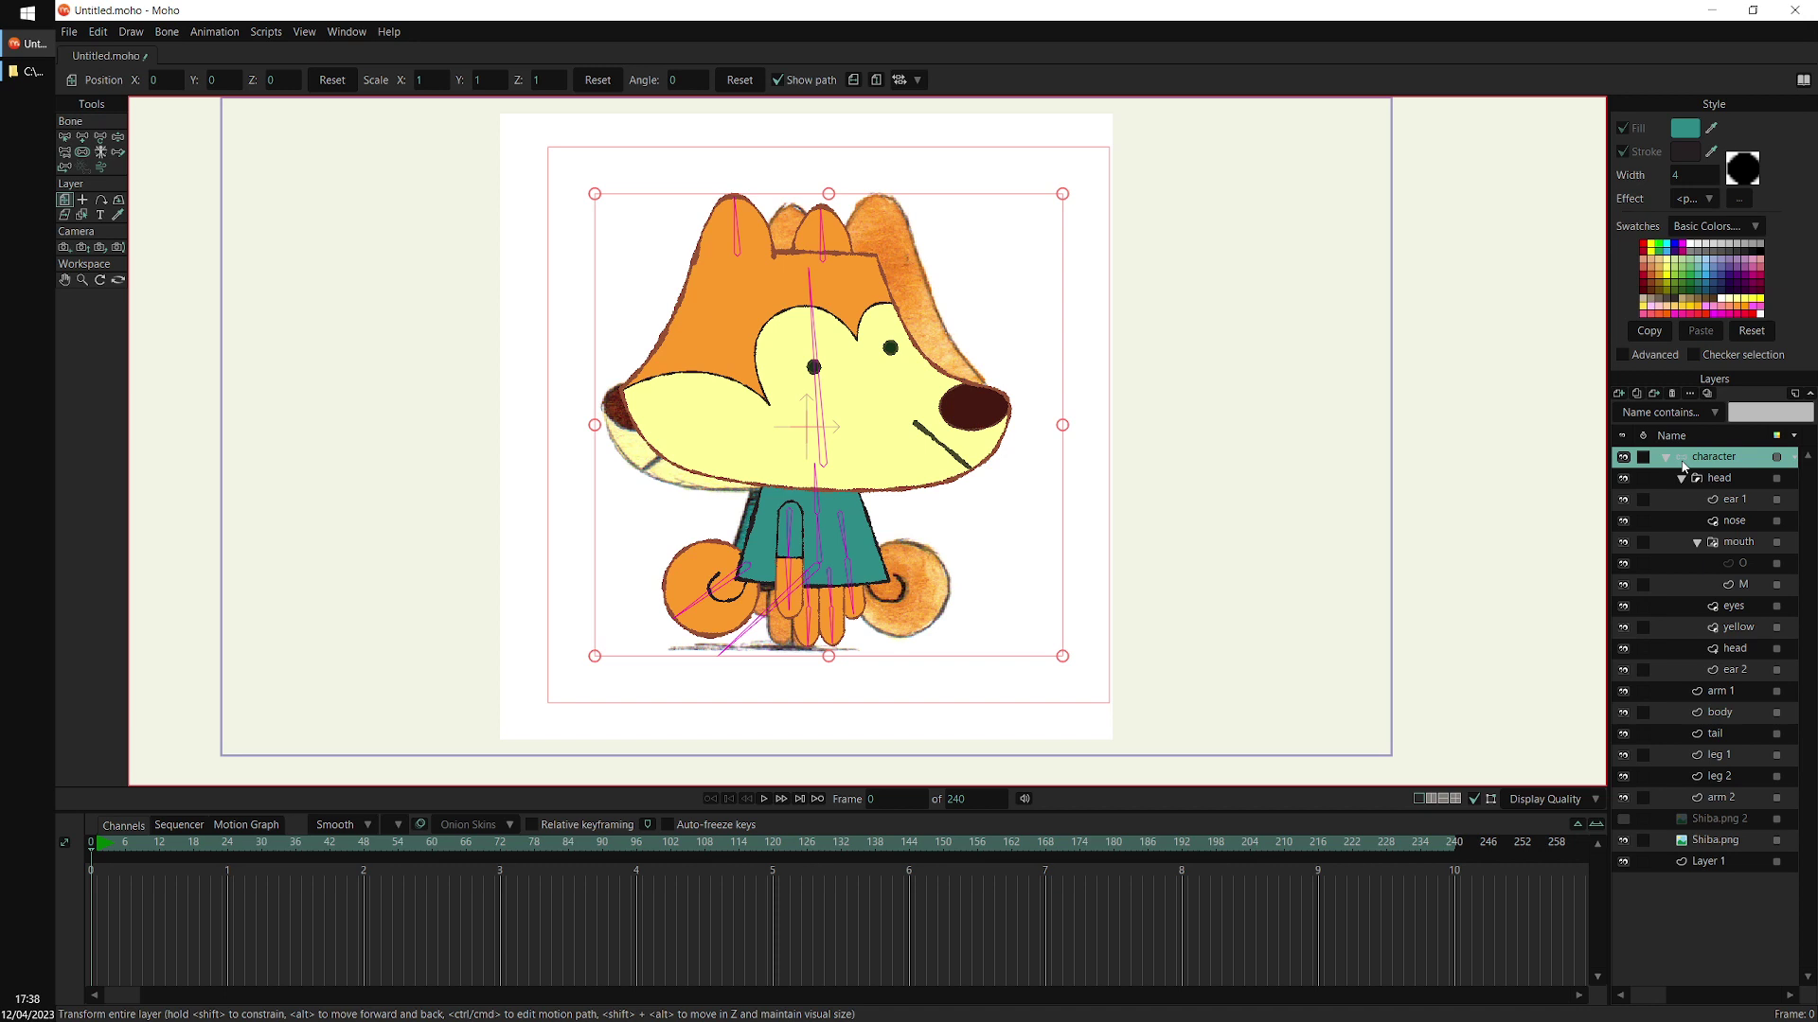
drag(1220, 345, 1170, 344)
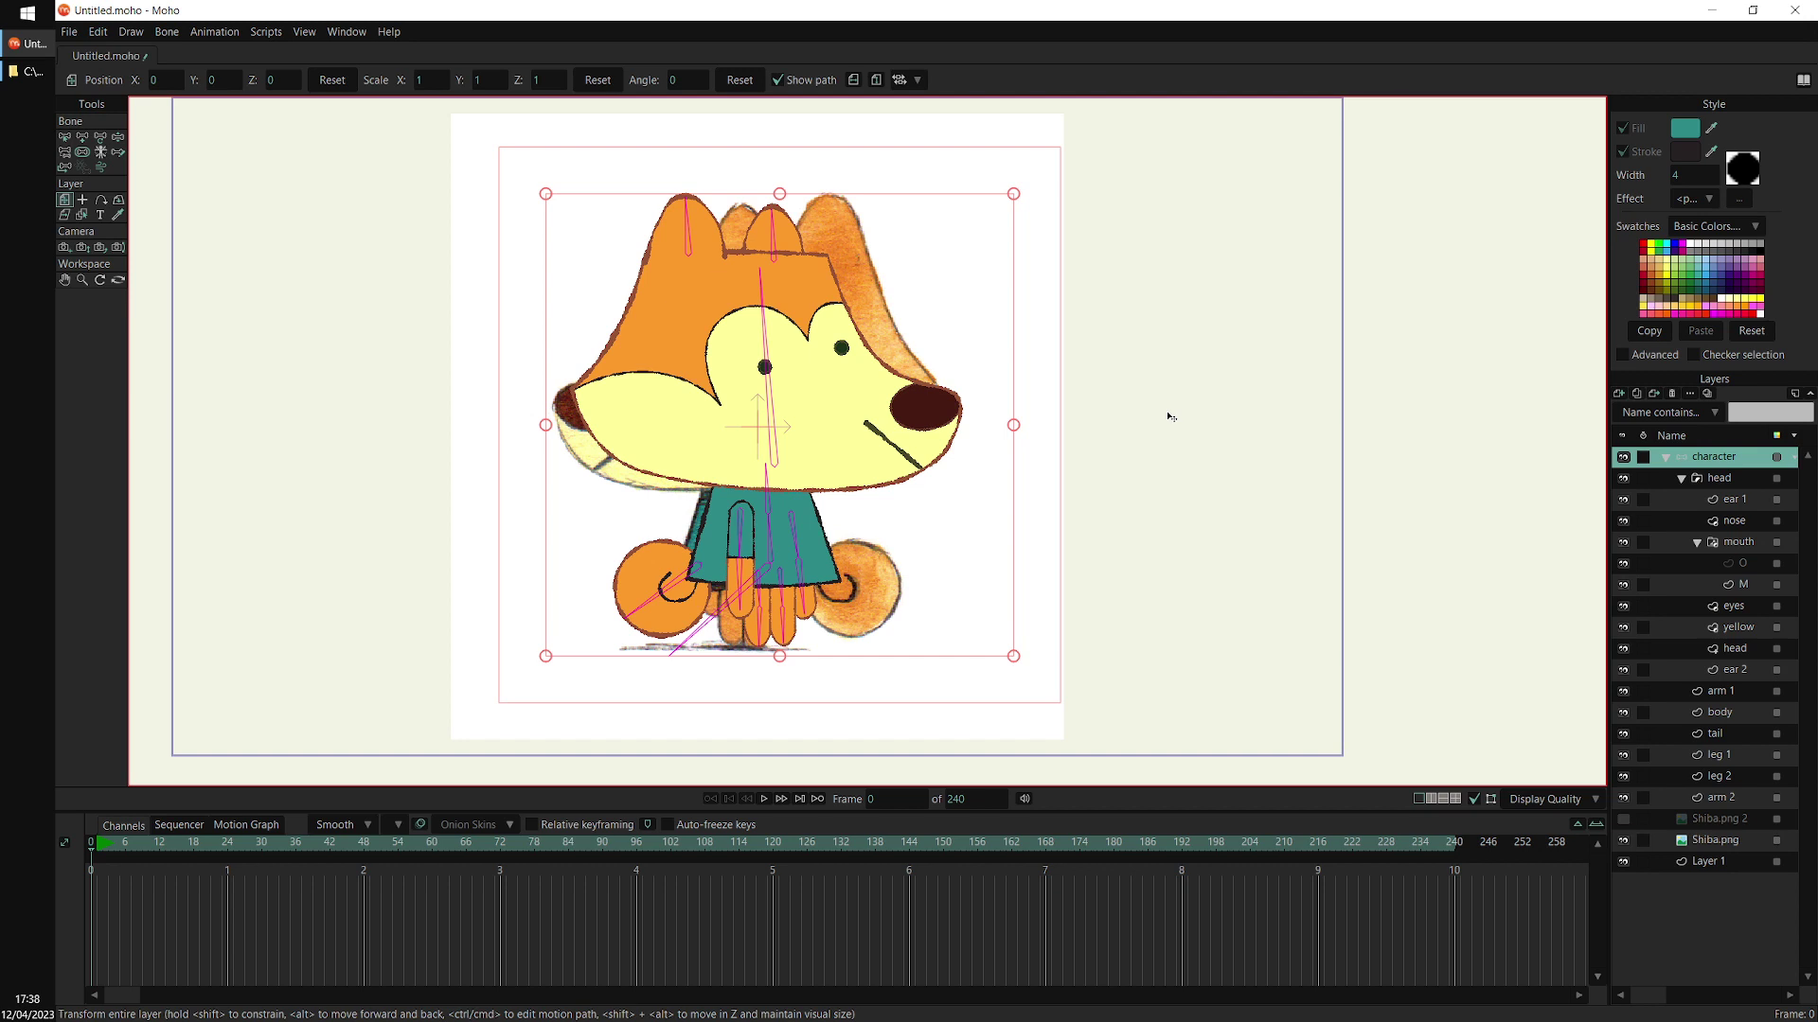
drag(1171, 416, 1026, 479)
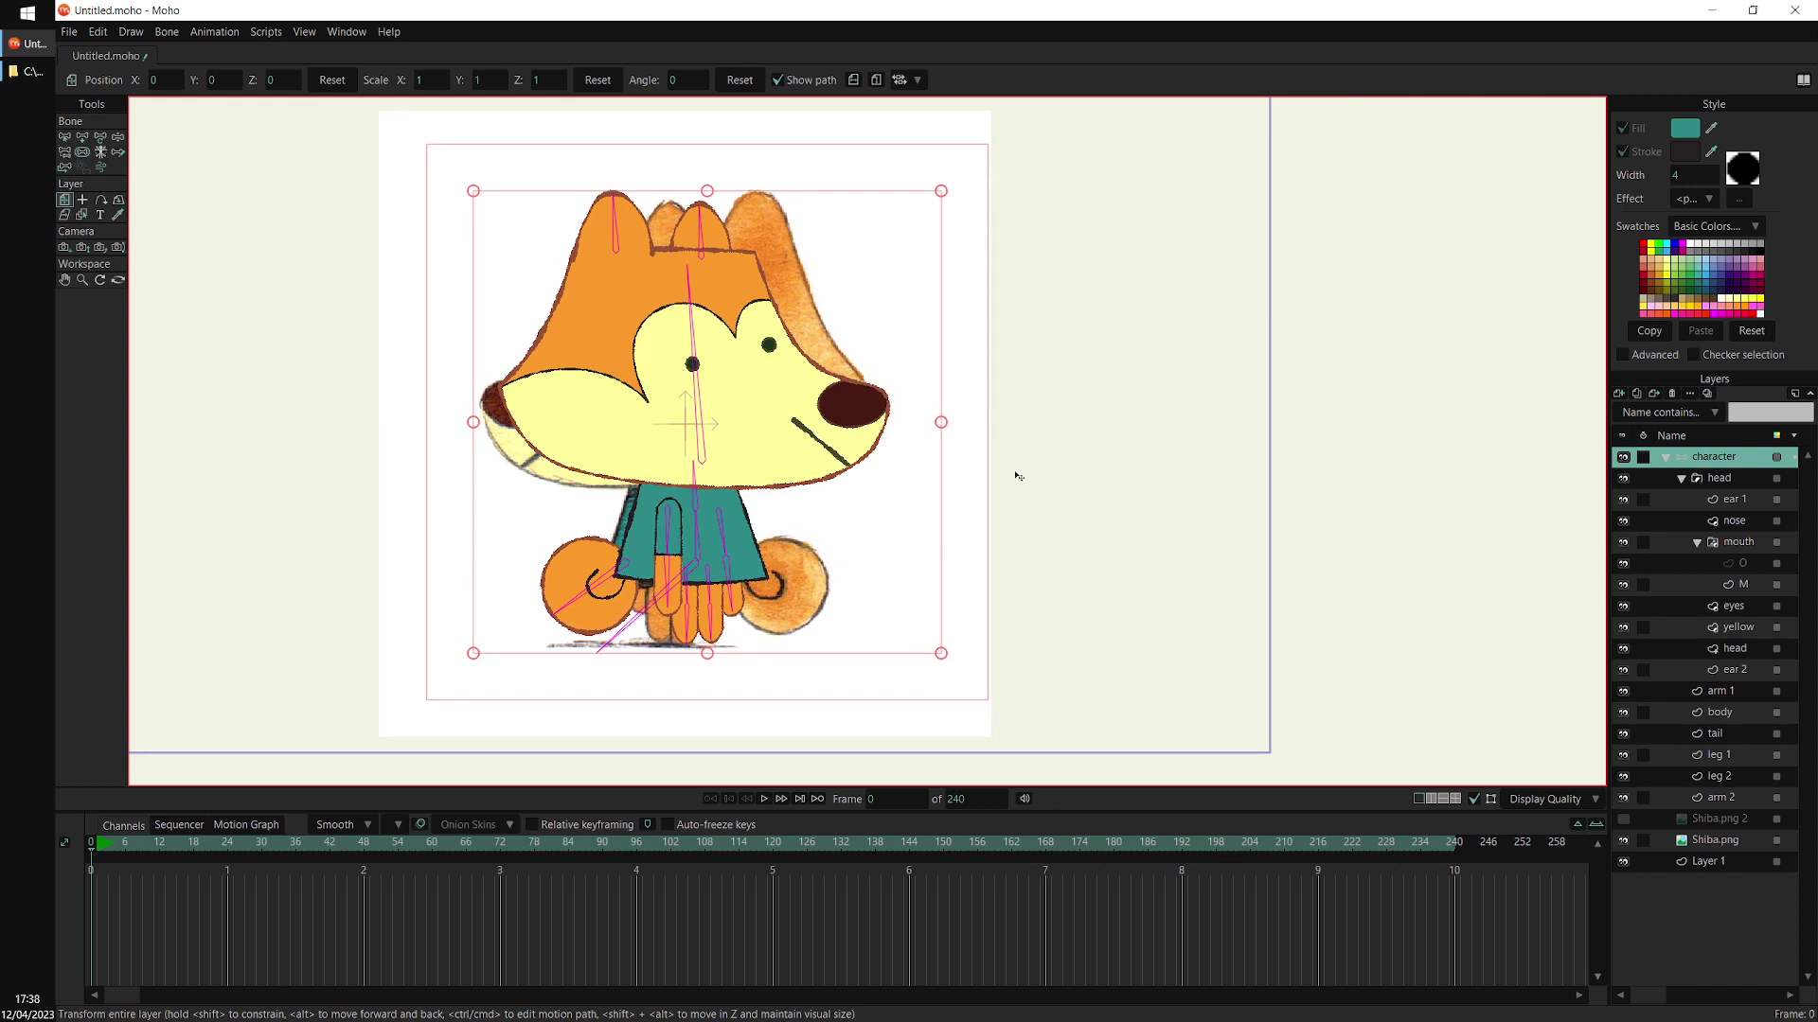
drag(1207, 460, 1130, 418)
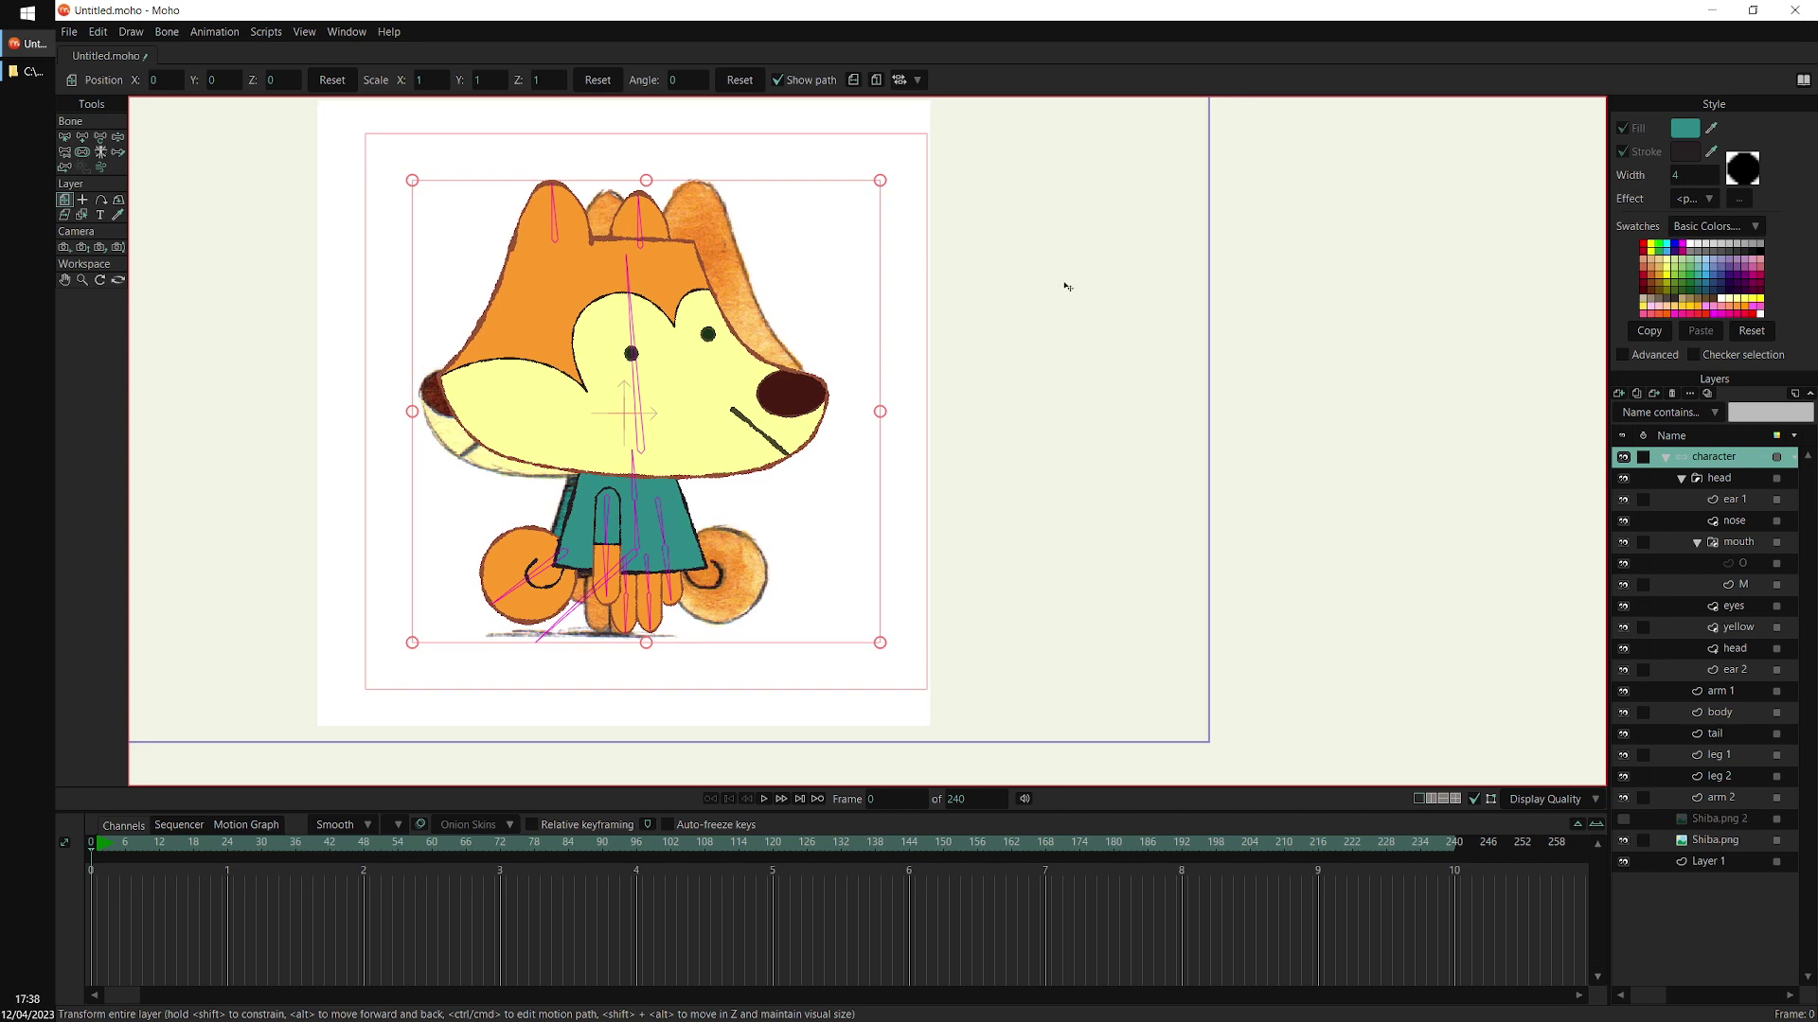
drag(1067, 286, 1033, 313)
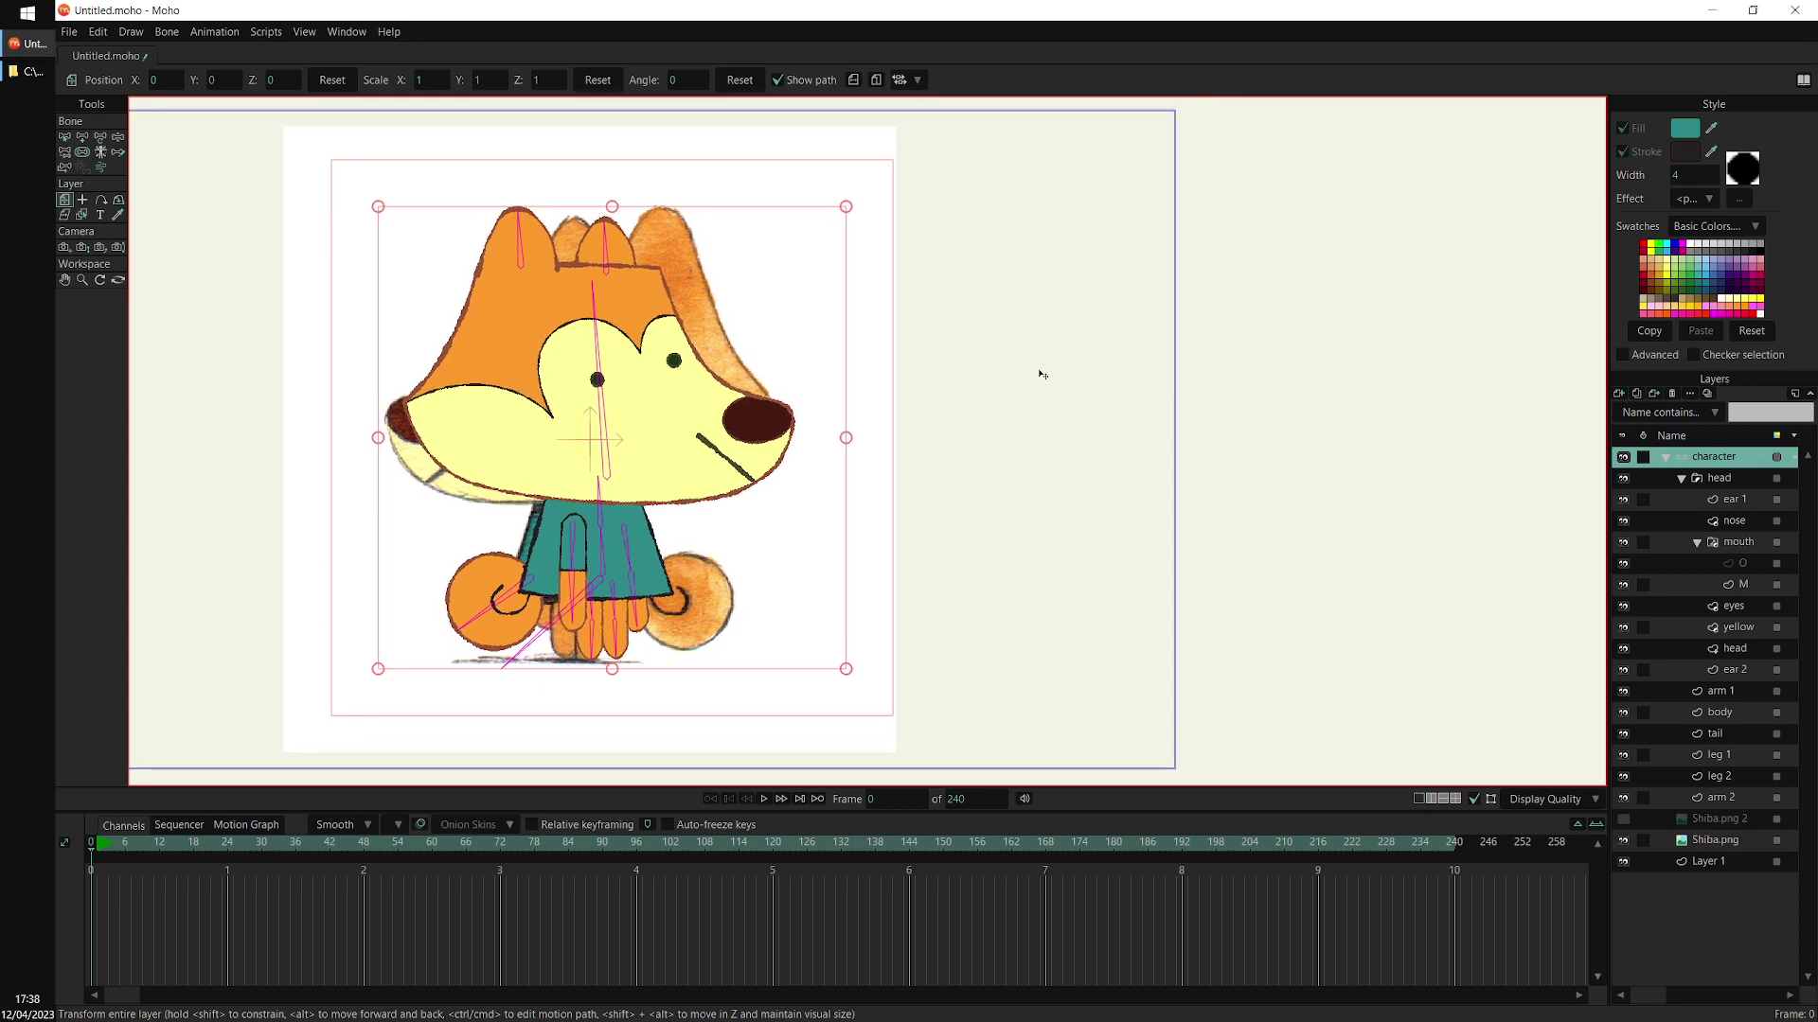
click(65, 137)
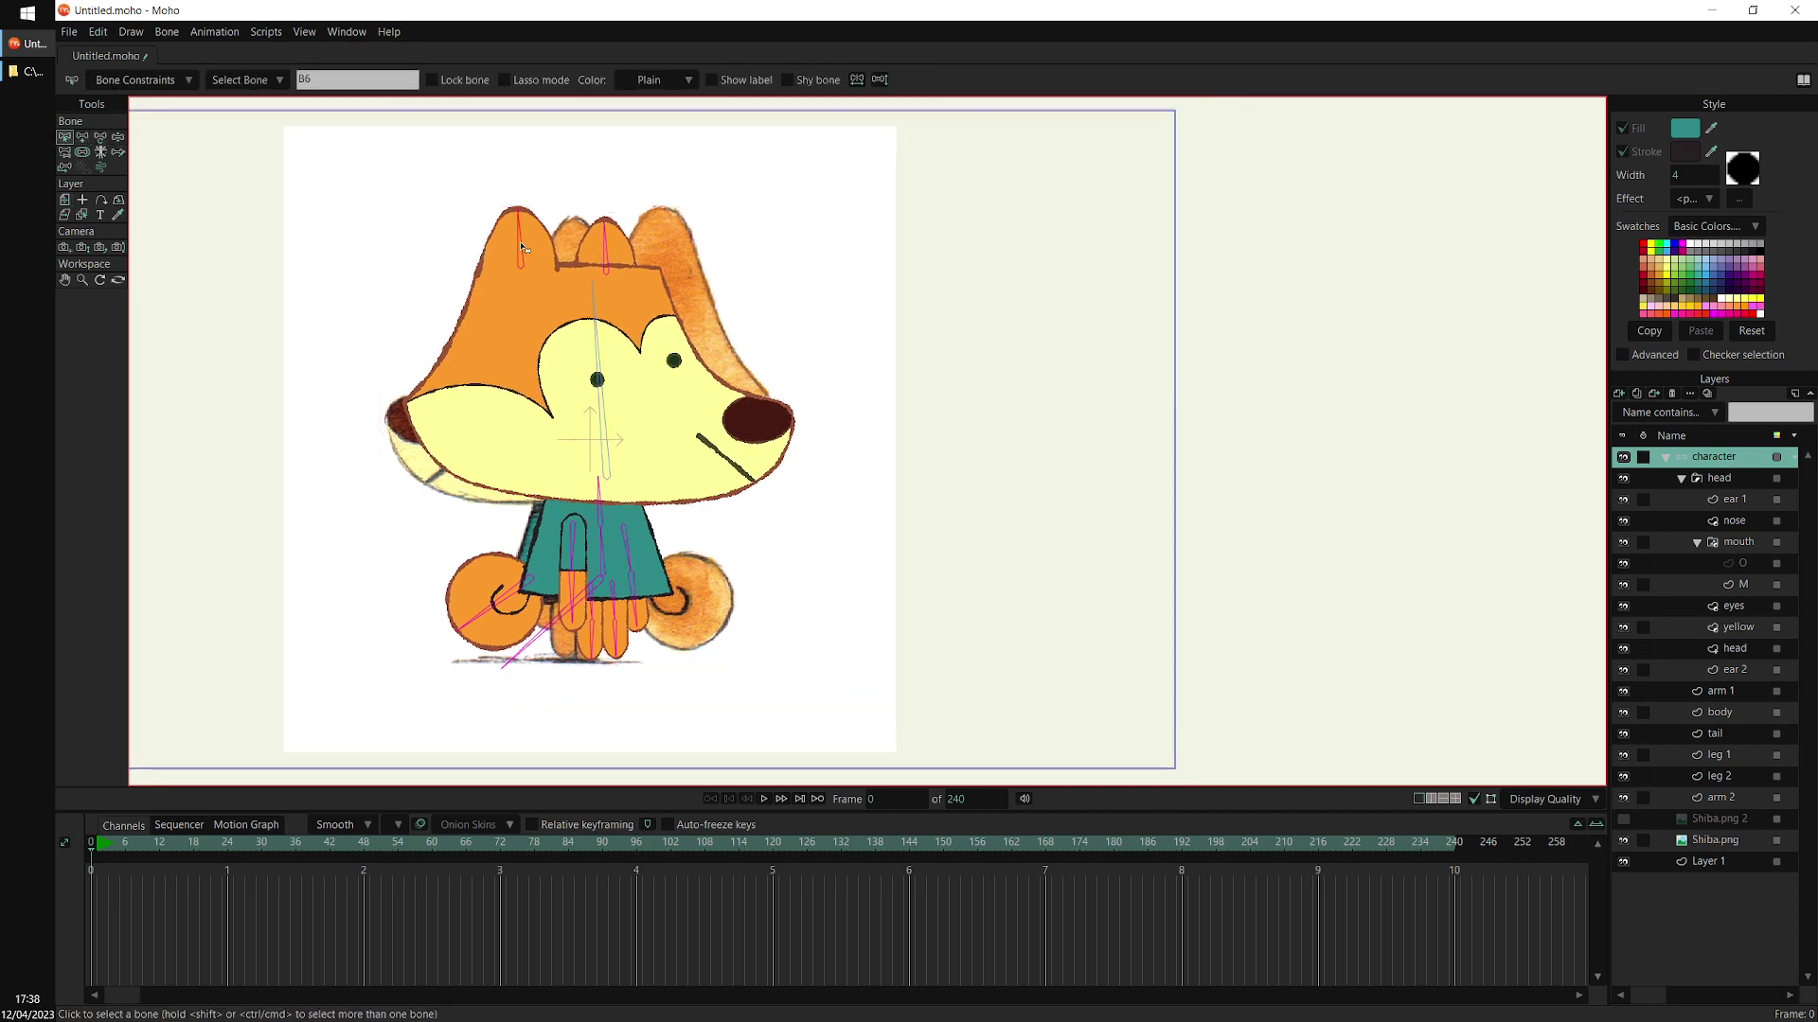
click(83, 137)
scroll(868, 315, up, 1)
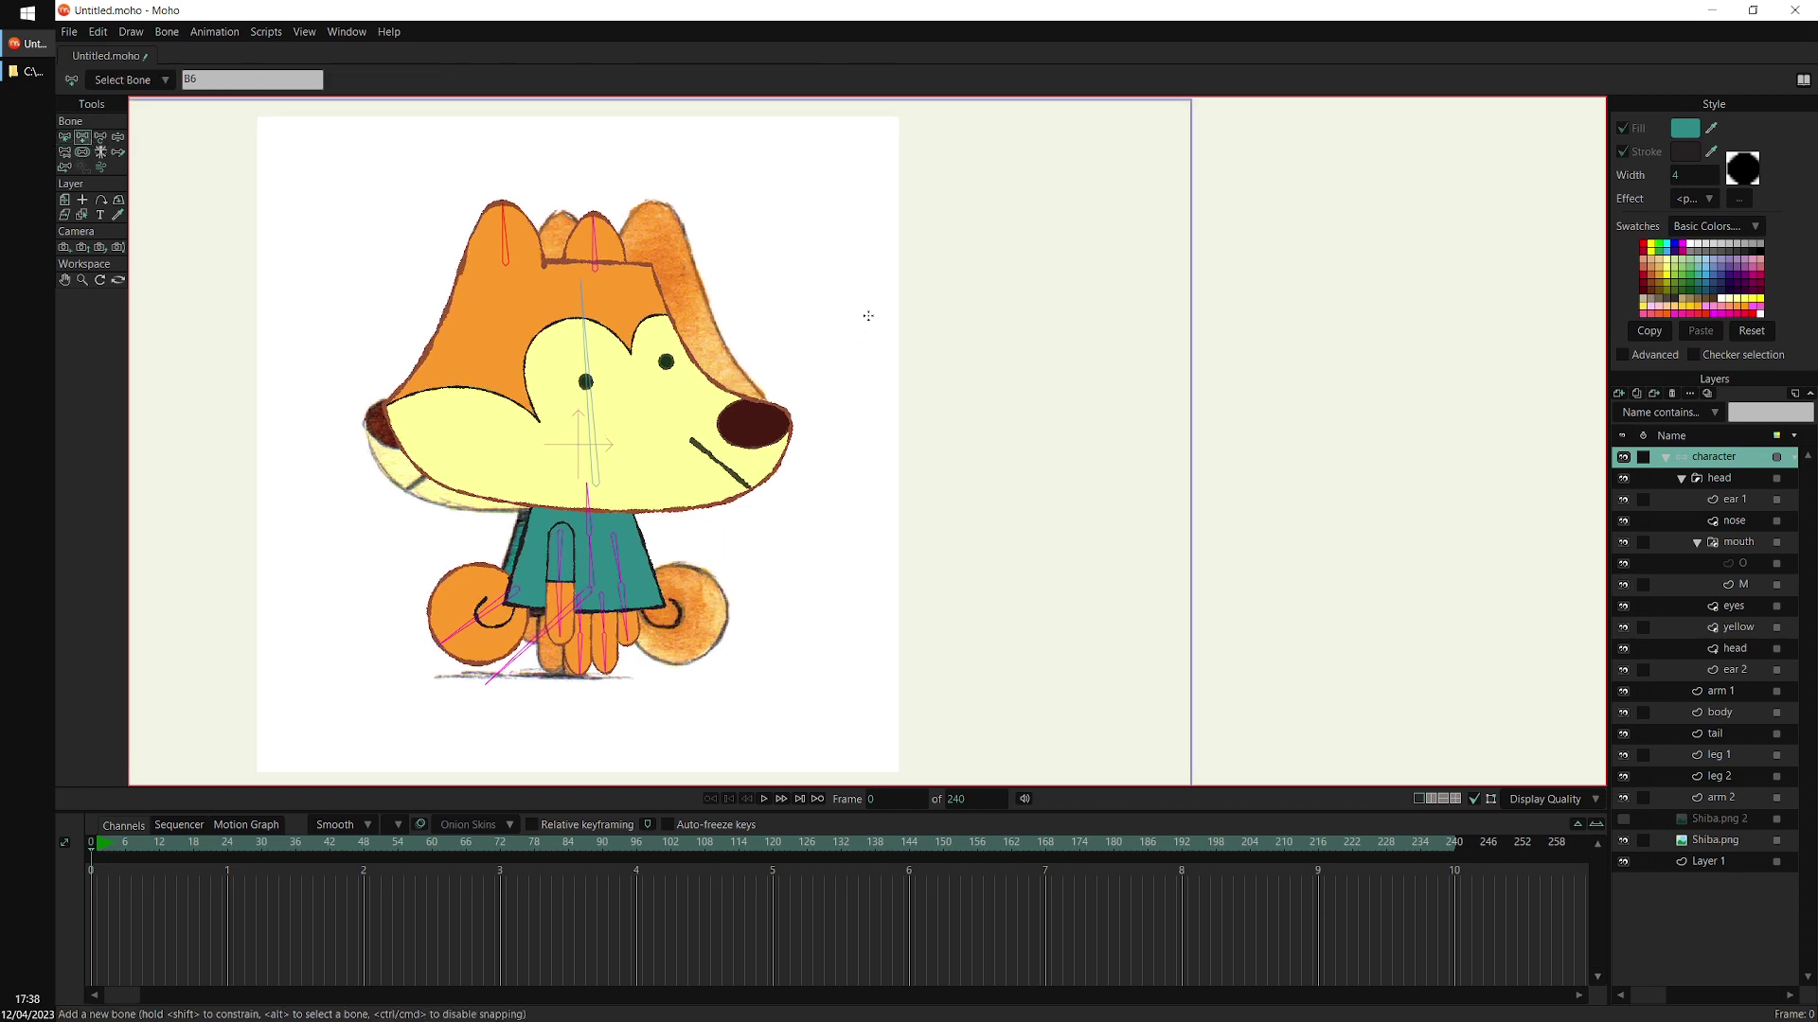
scroll(862, 310, up, 1)
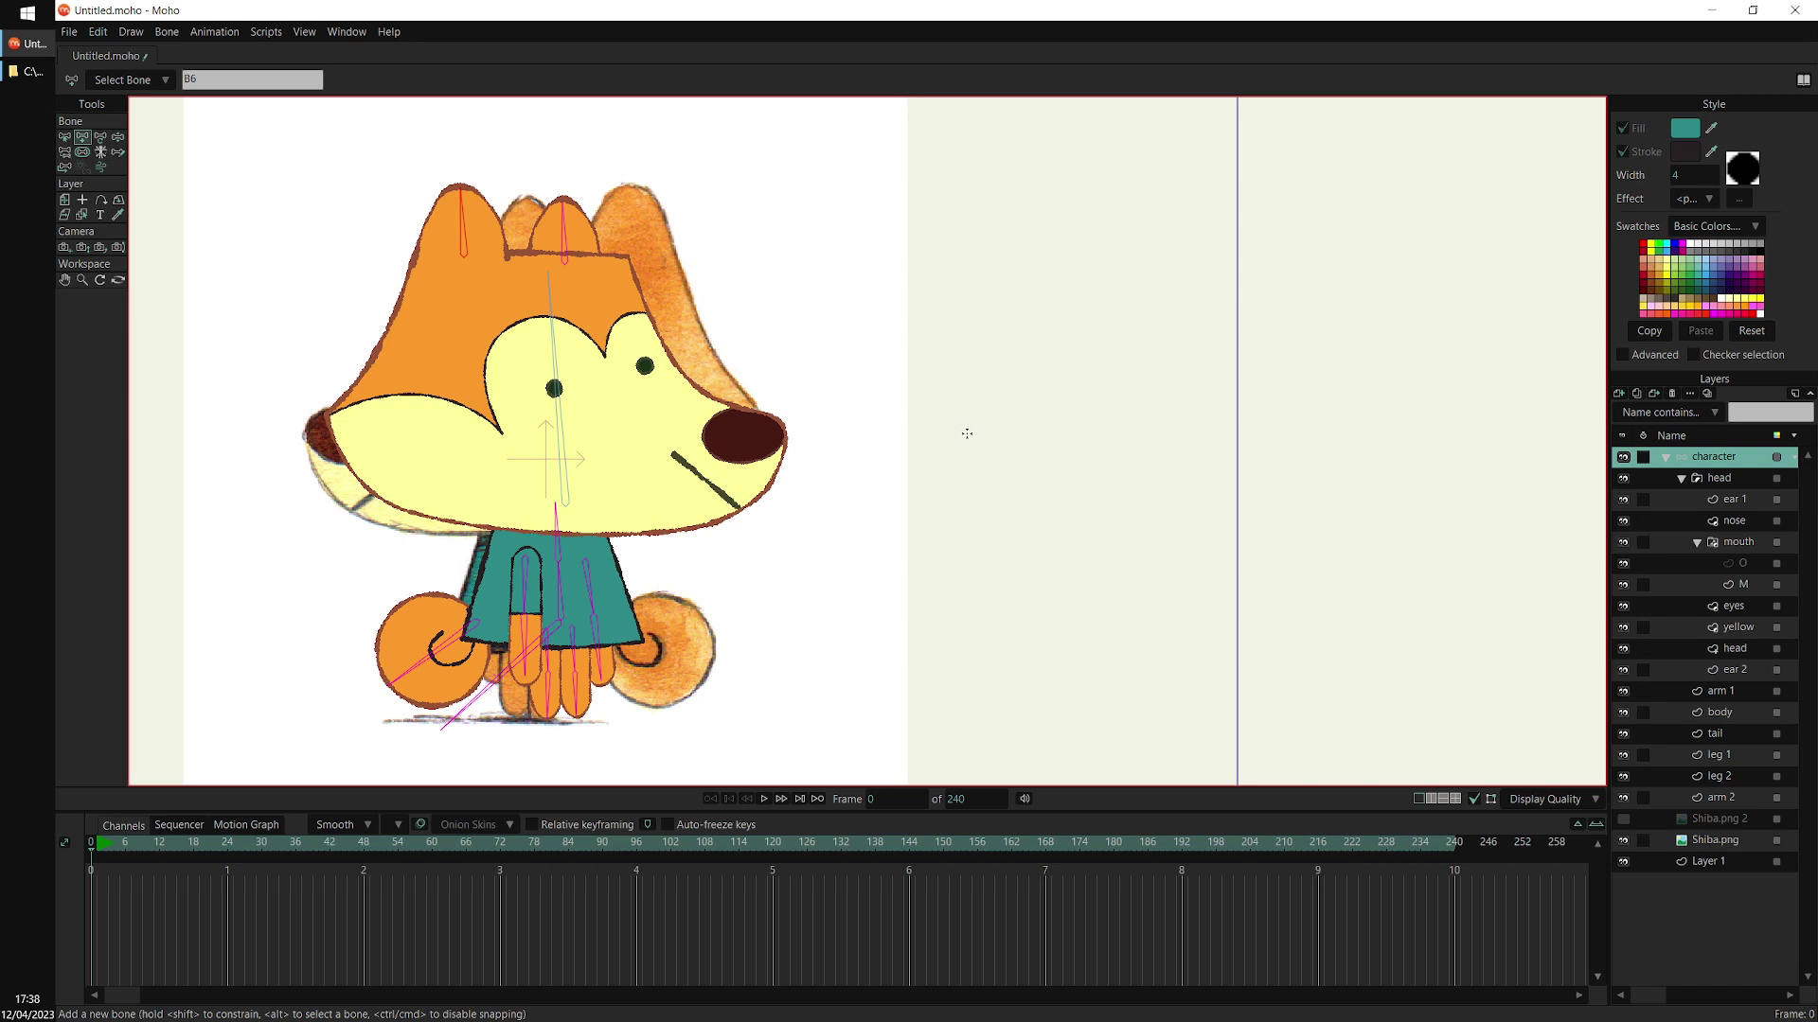
click(965, 433)
drag(957, 410, 1029, 280)
drag(1035, 276, 1051, 523)
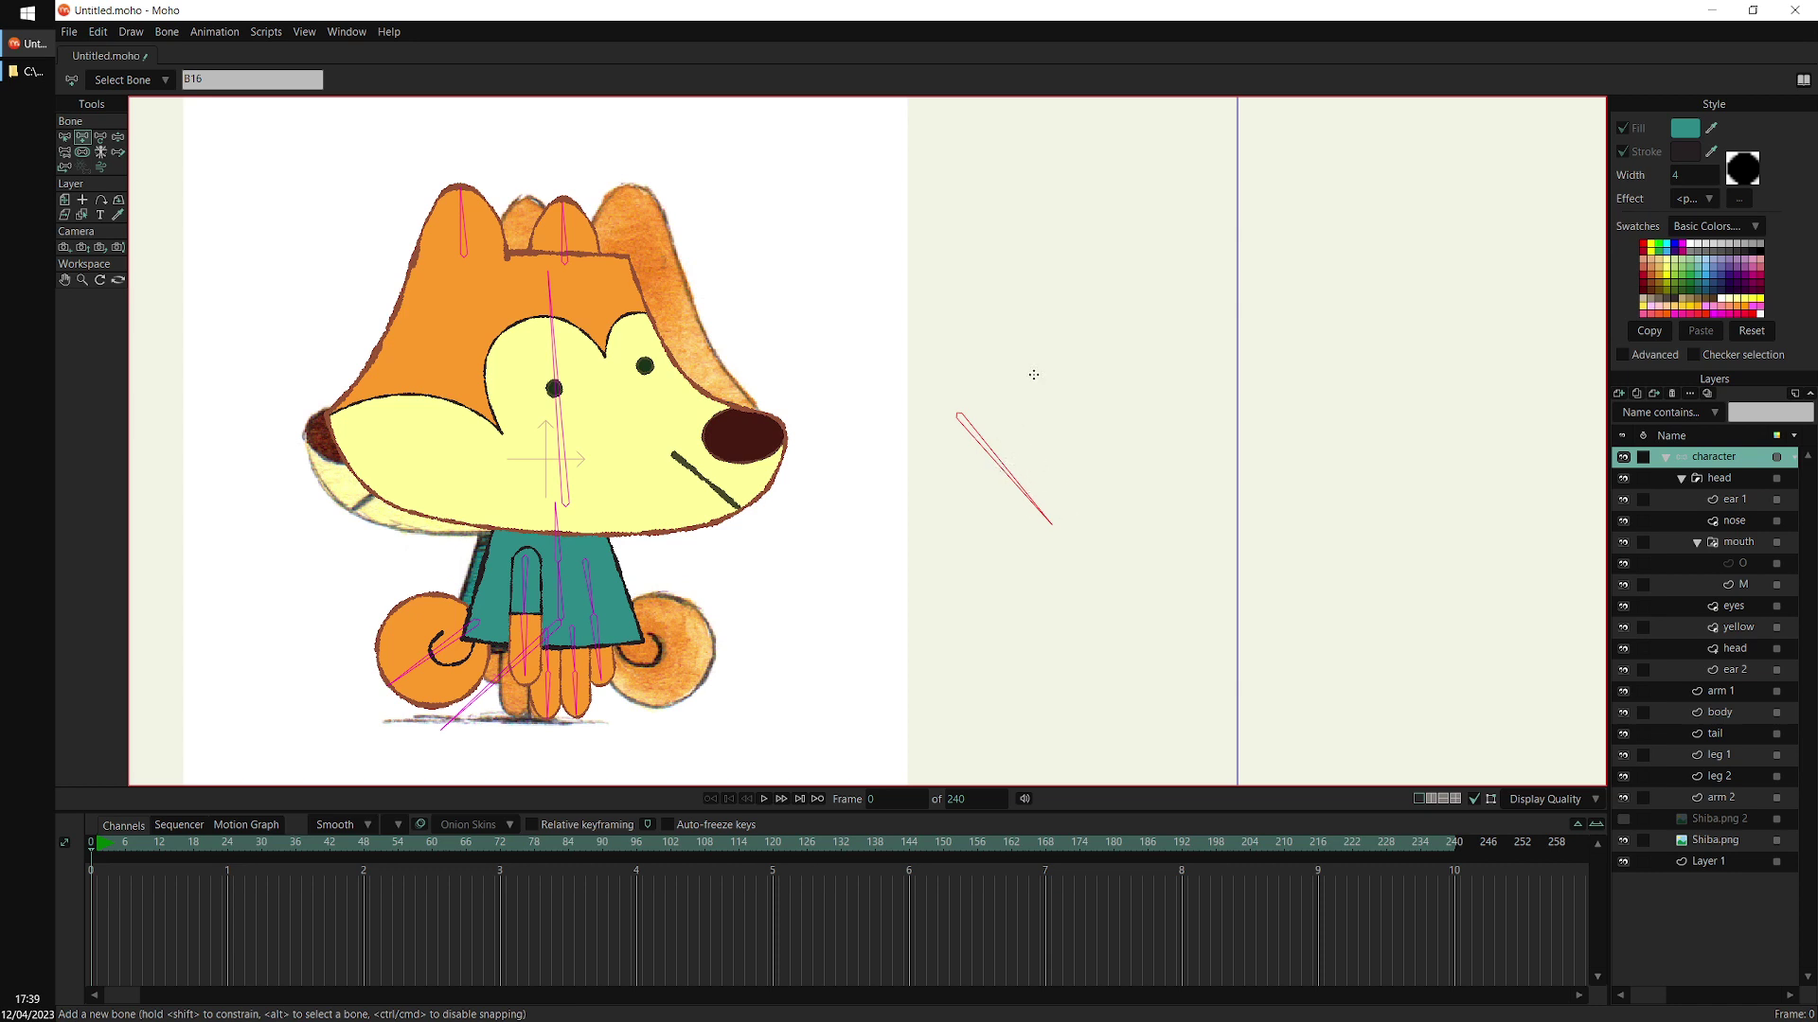
Reduce the strength of the new bone beside the dog to 0 and turn on the display option that greys out other layers
click(83, 152)
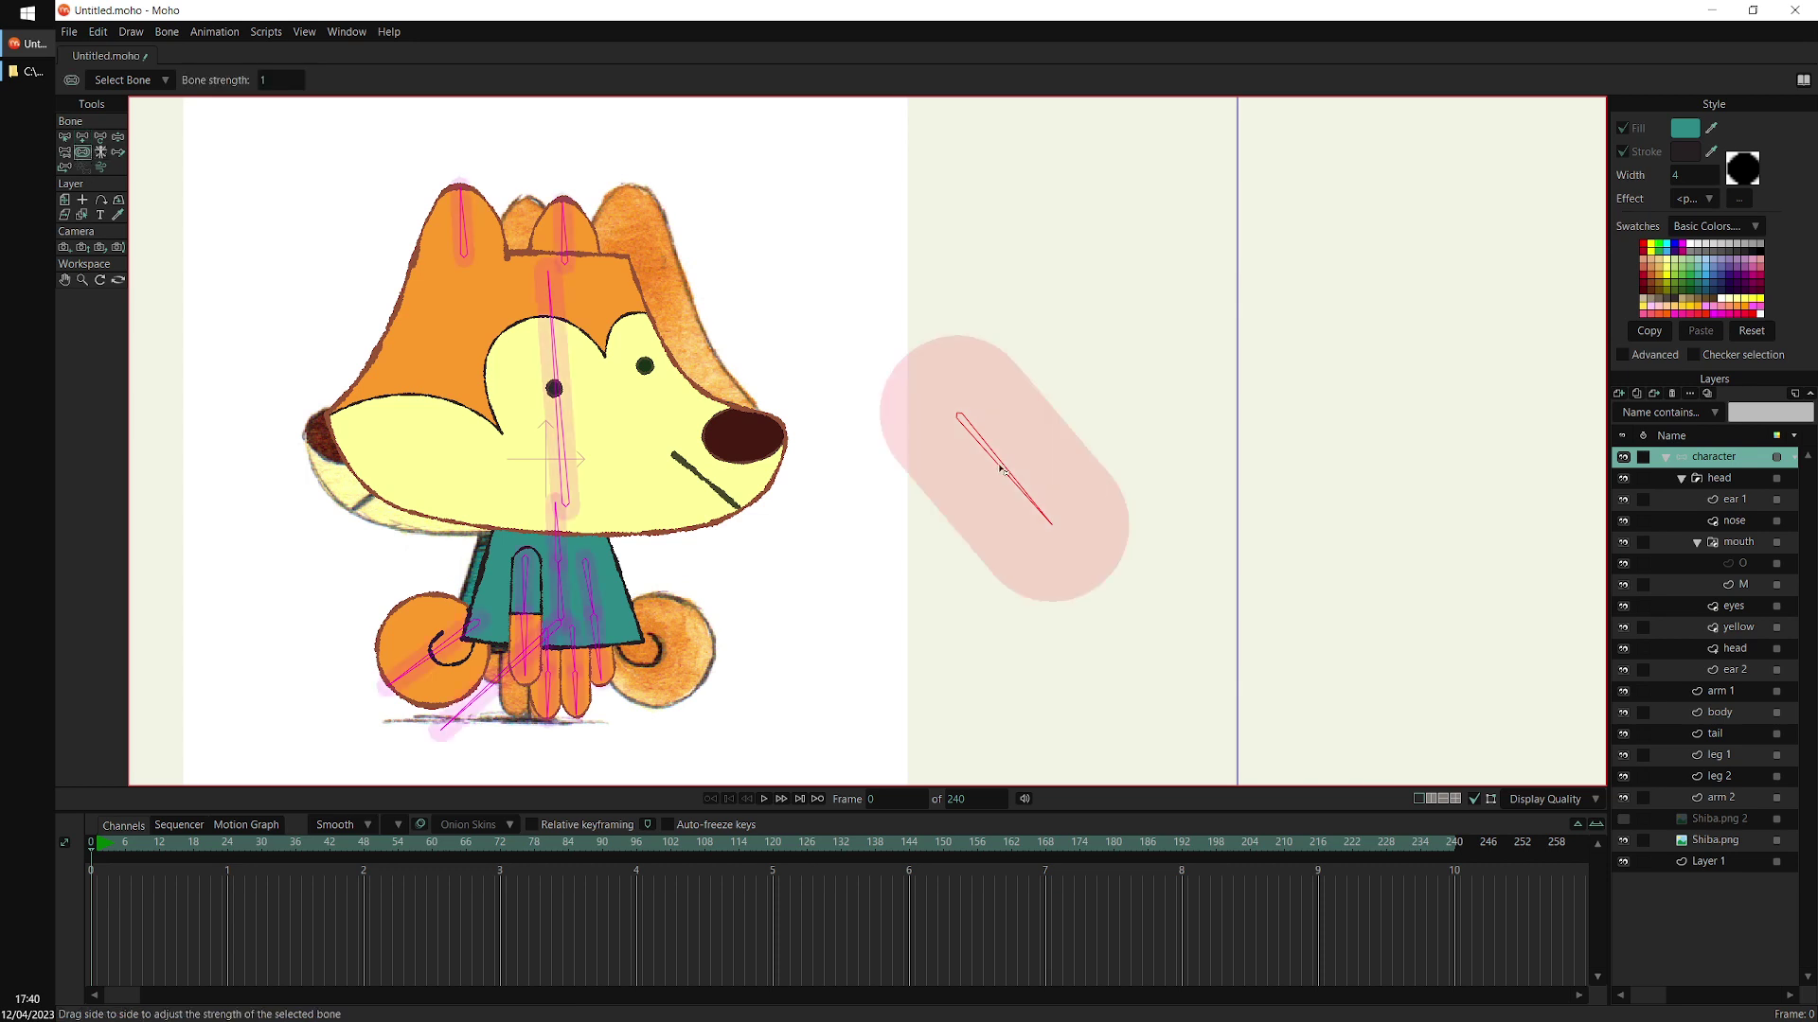
drag(1001, 469, 765, 490)
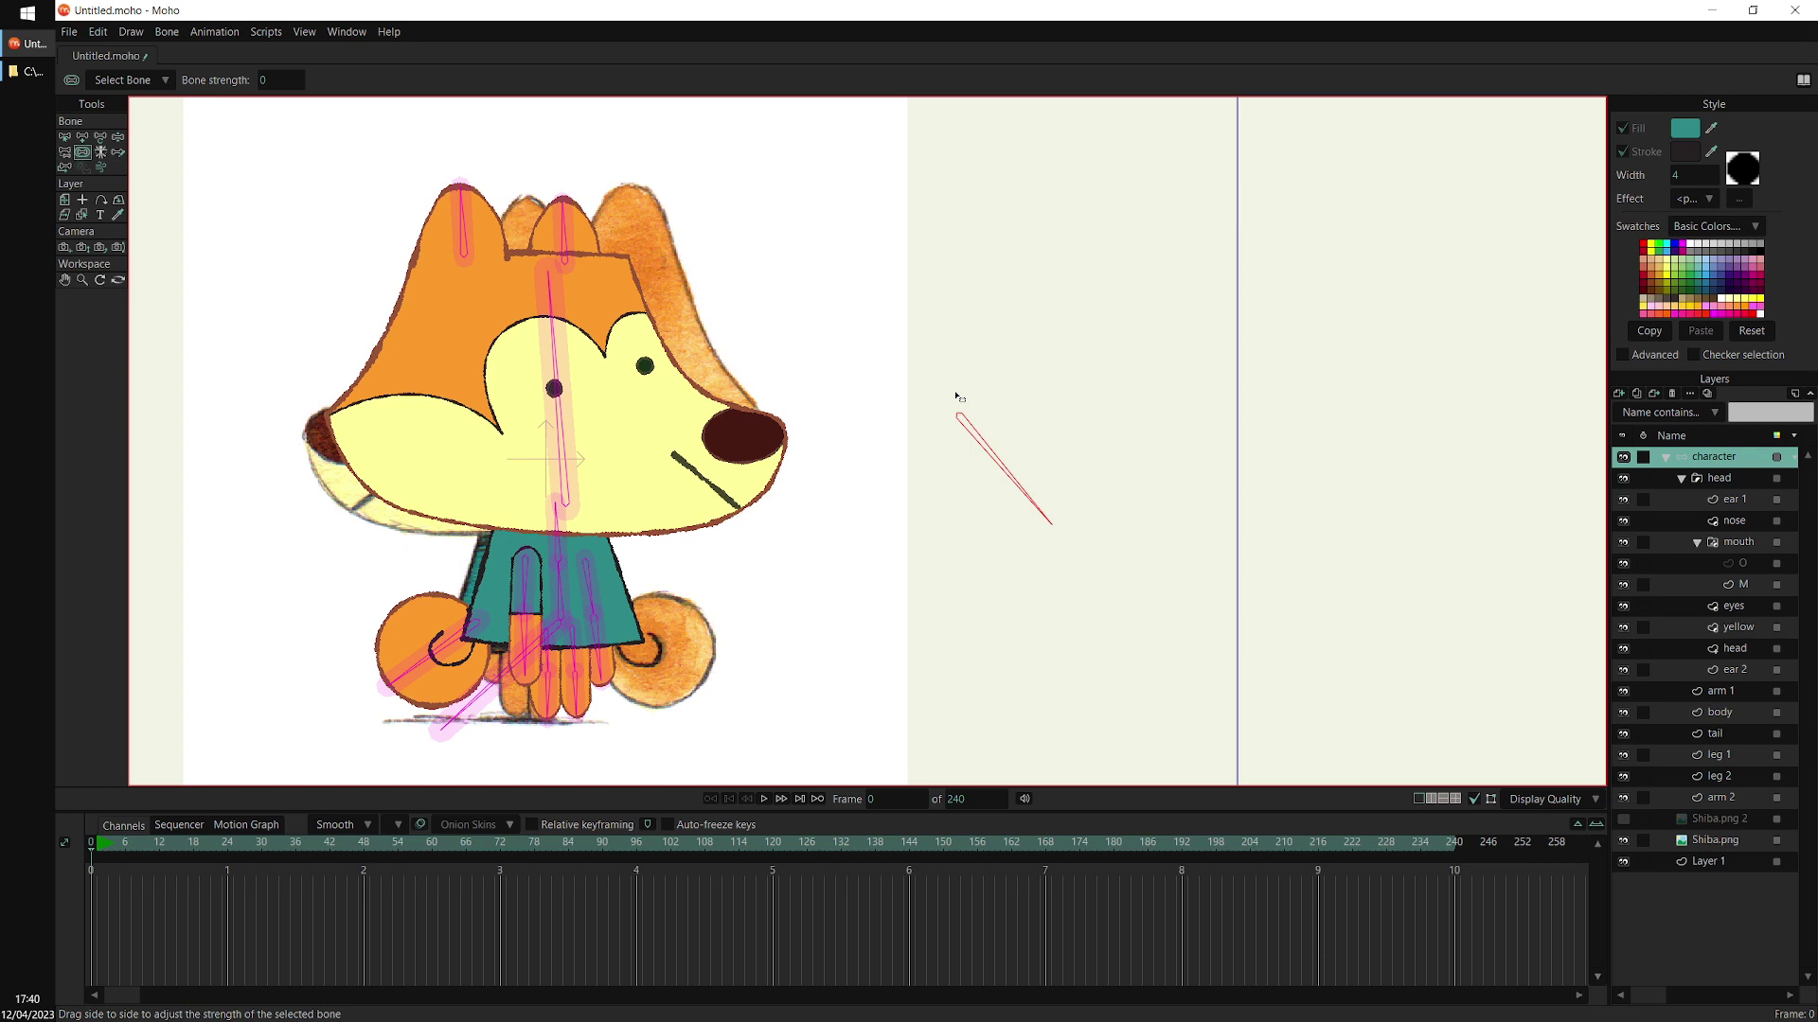
click(1590, 801)
click(1659, 952)
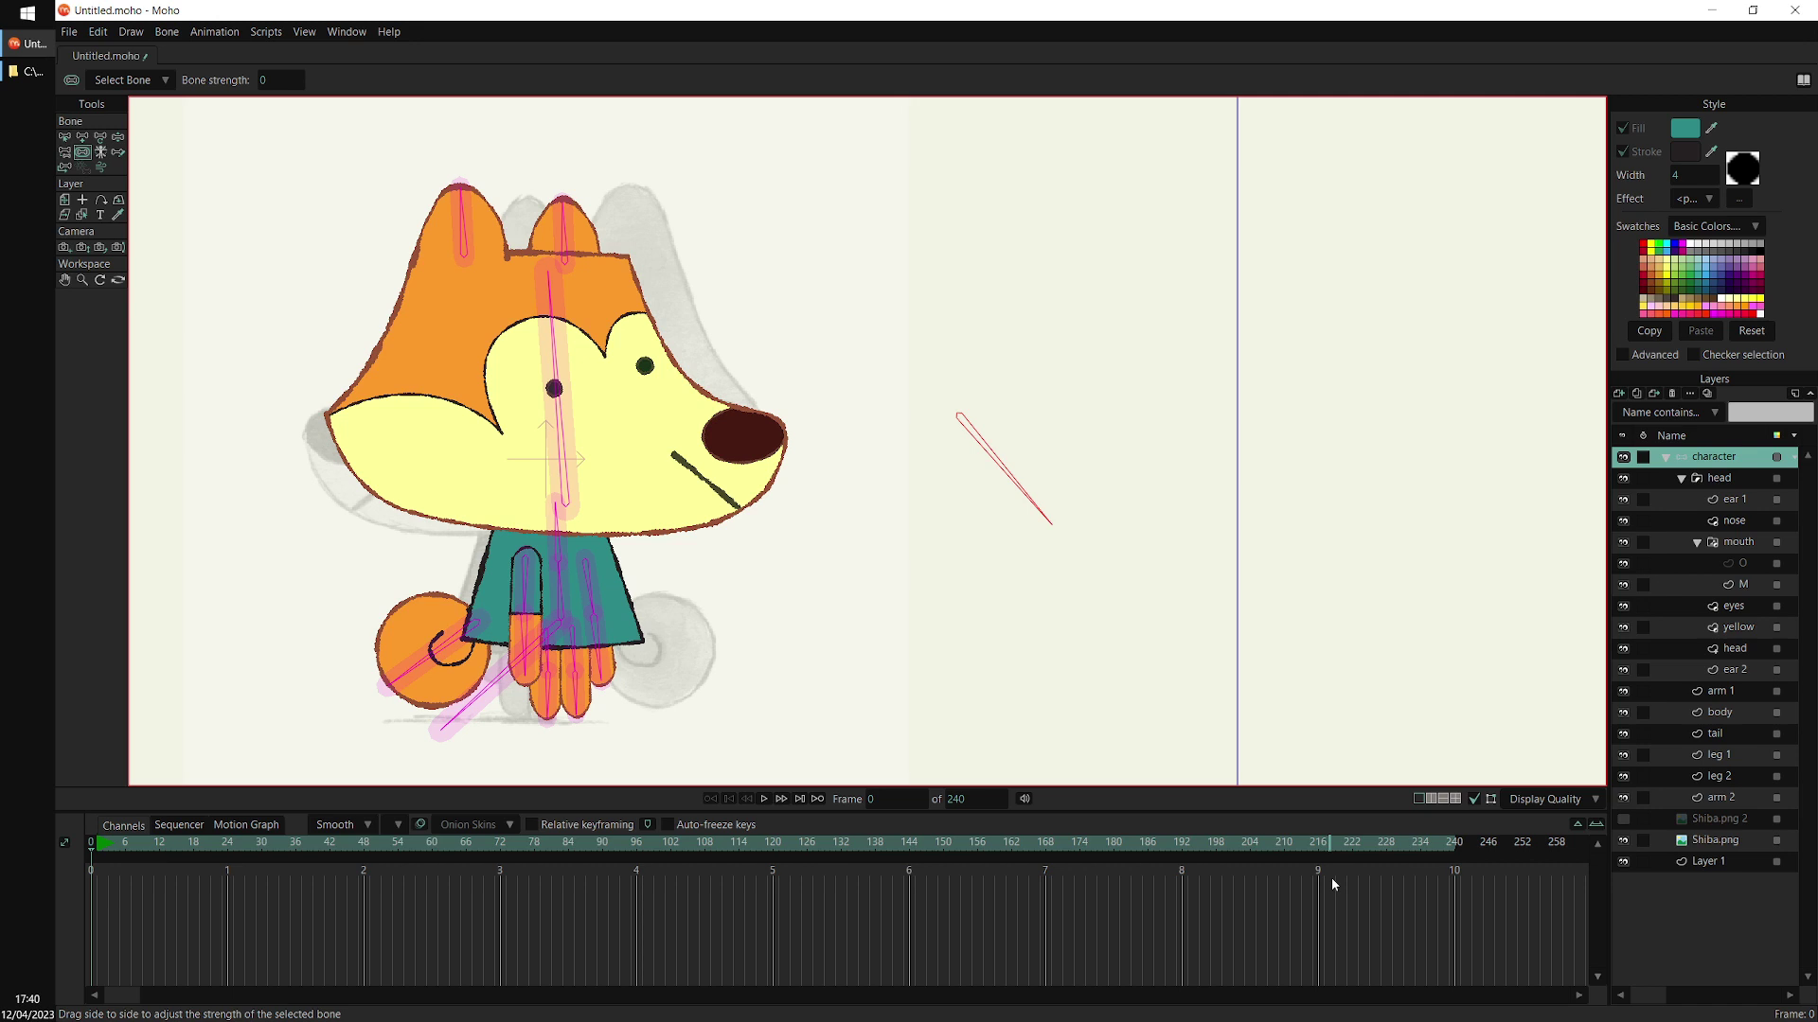
Rename the bone beside the dog as Head turn and show its label
key(b)
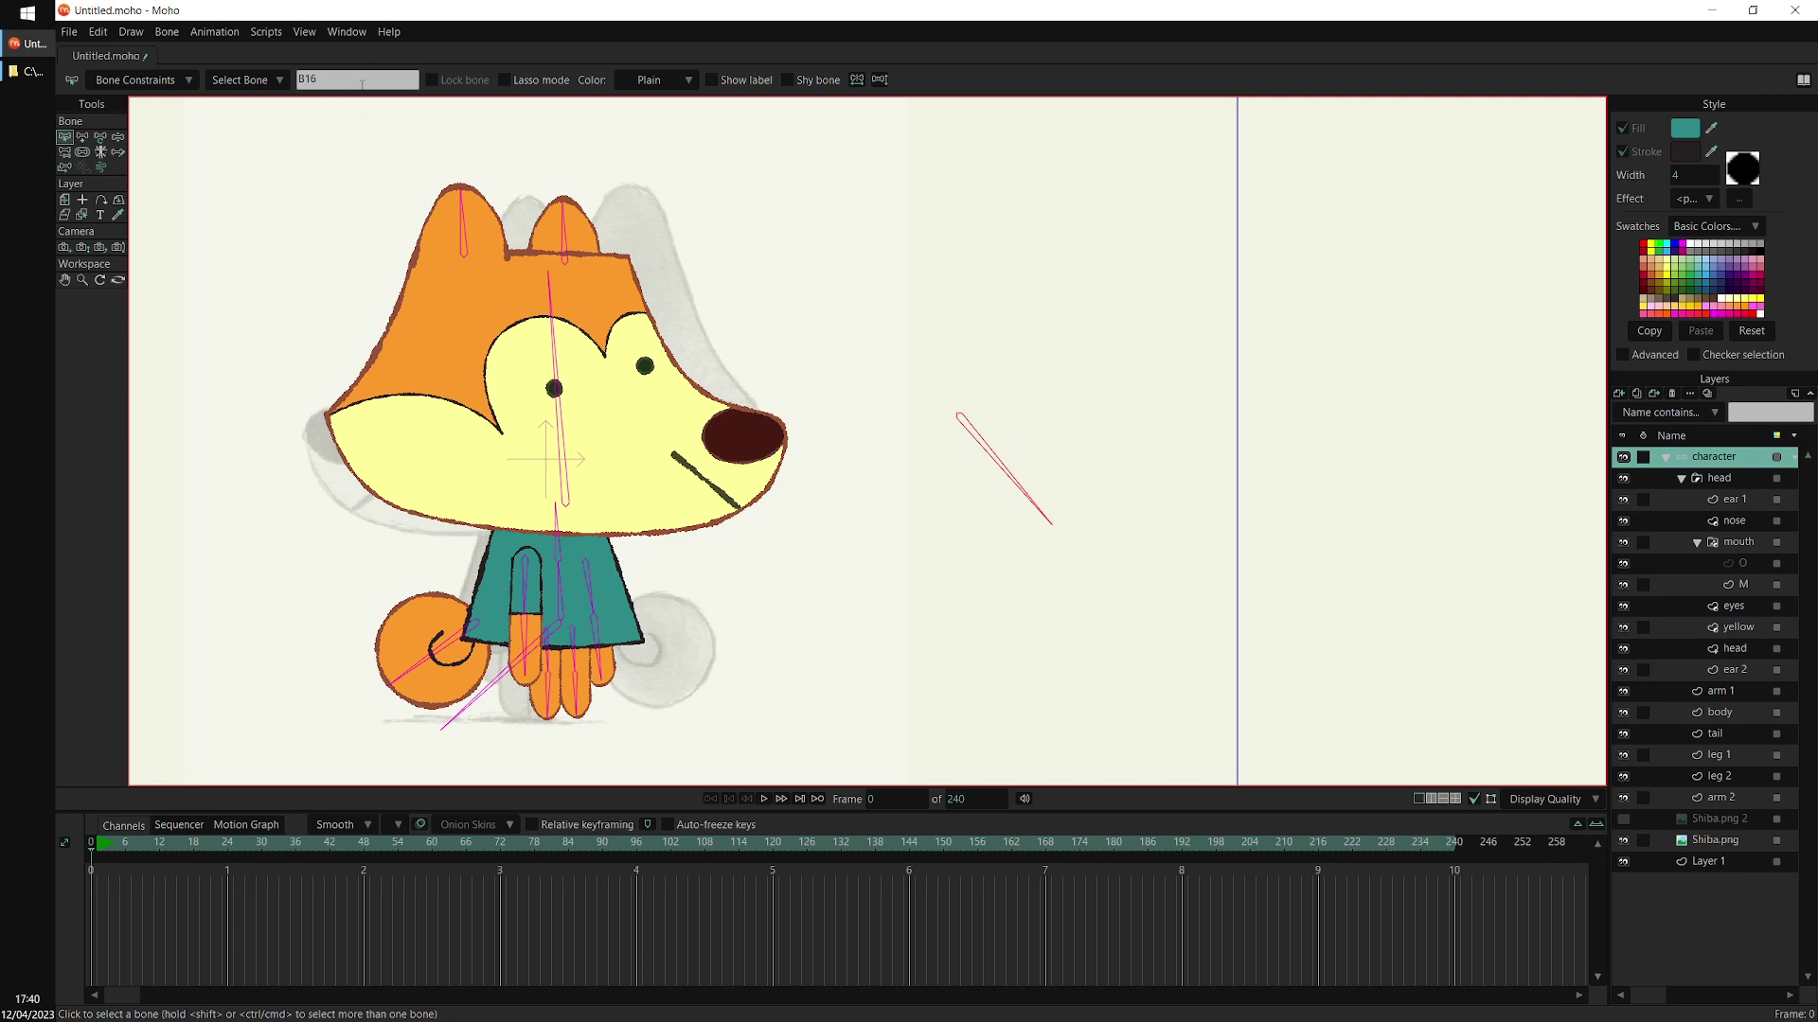
double_click(357, 83)
text(Head turn)
key(Return)
click(743, 83)
drag(1002, 383, 900, 449)
drag(913, 382, 996, 455)
Open the Actions window and create a new action named Head turn for the selected bone
click(349, 32)
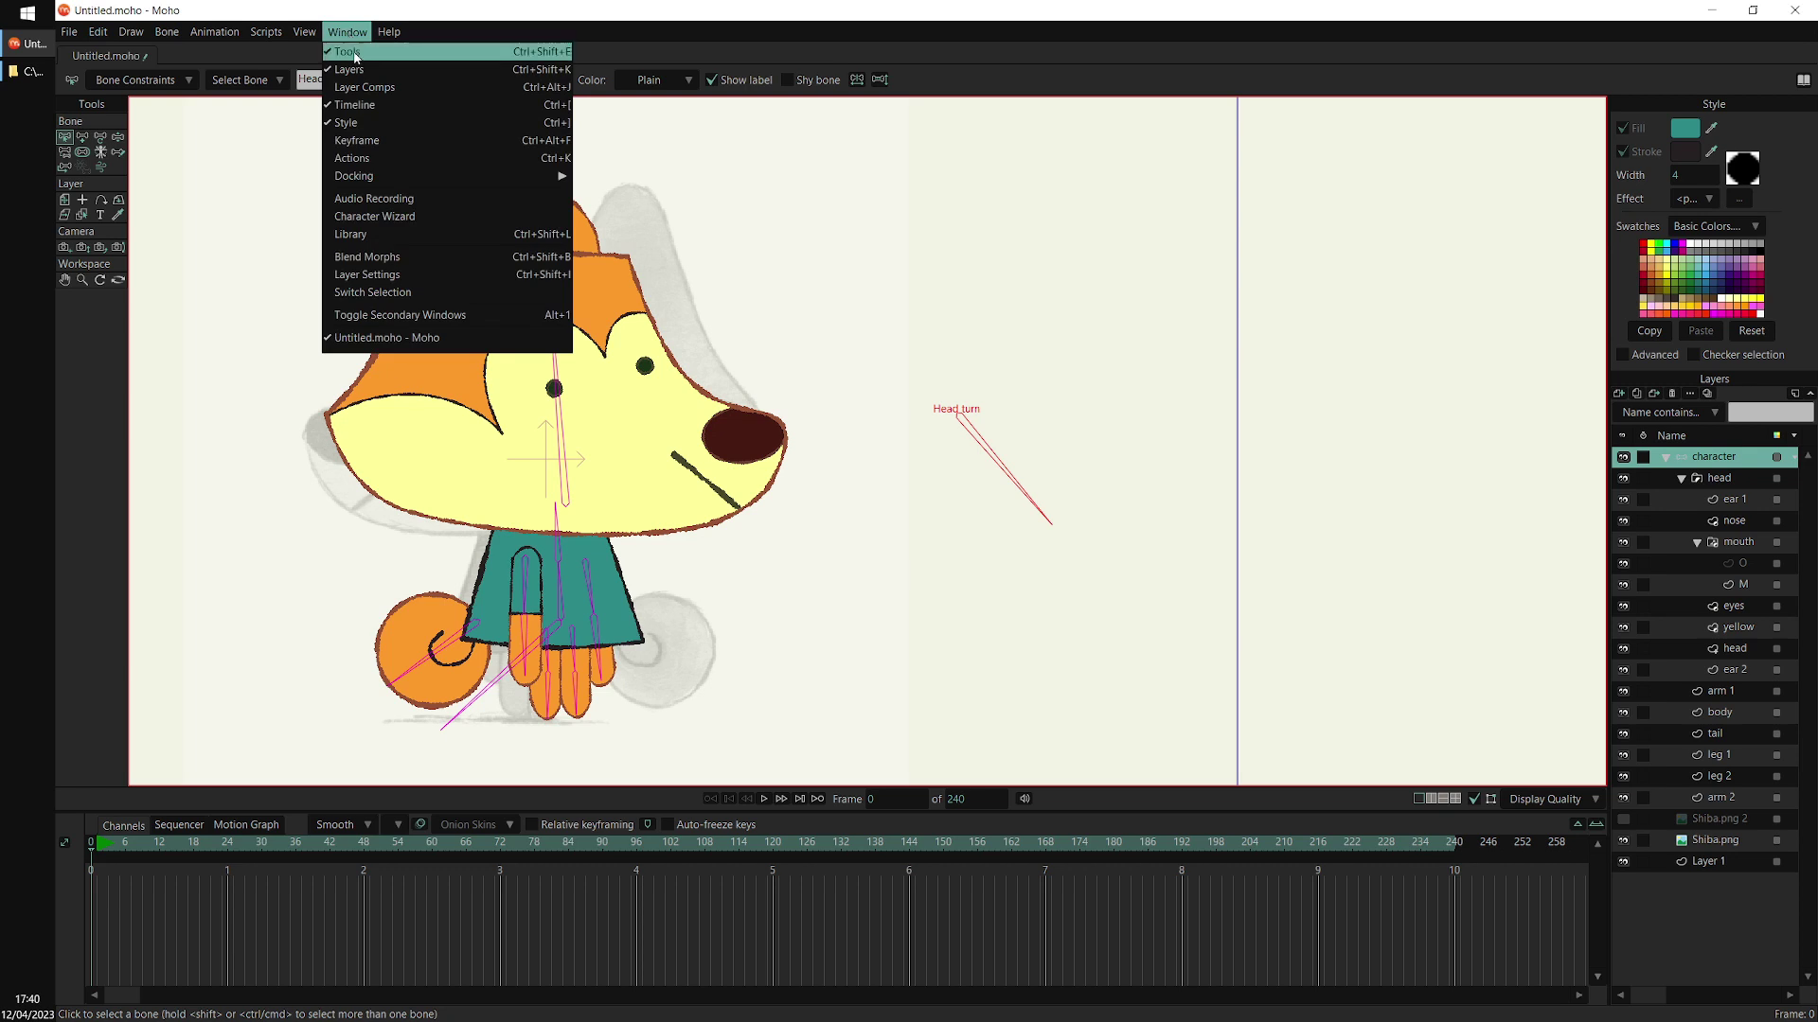
click(353, 160)
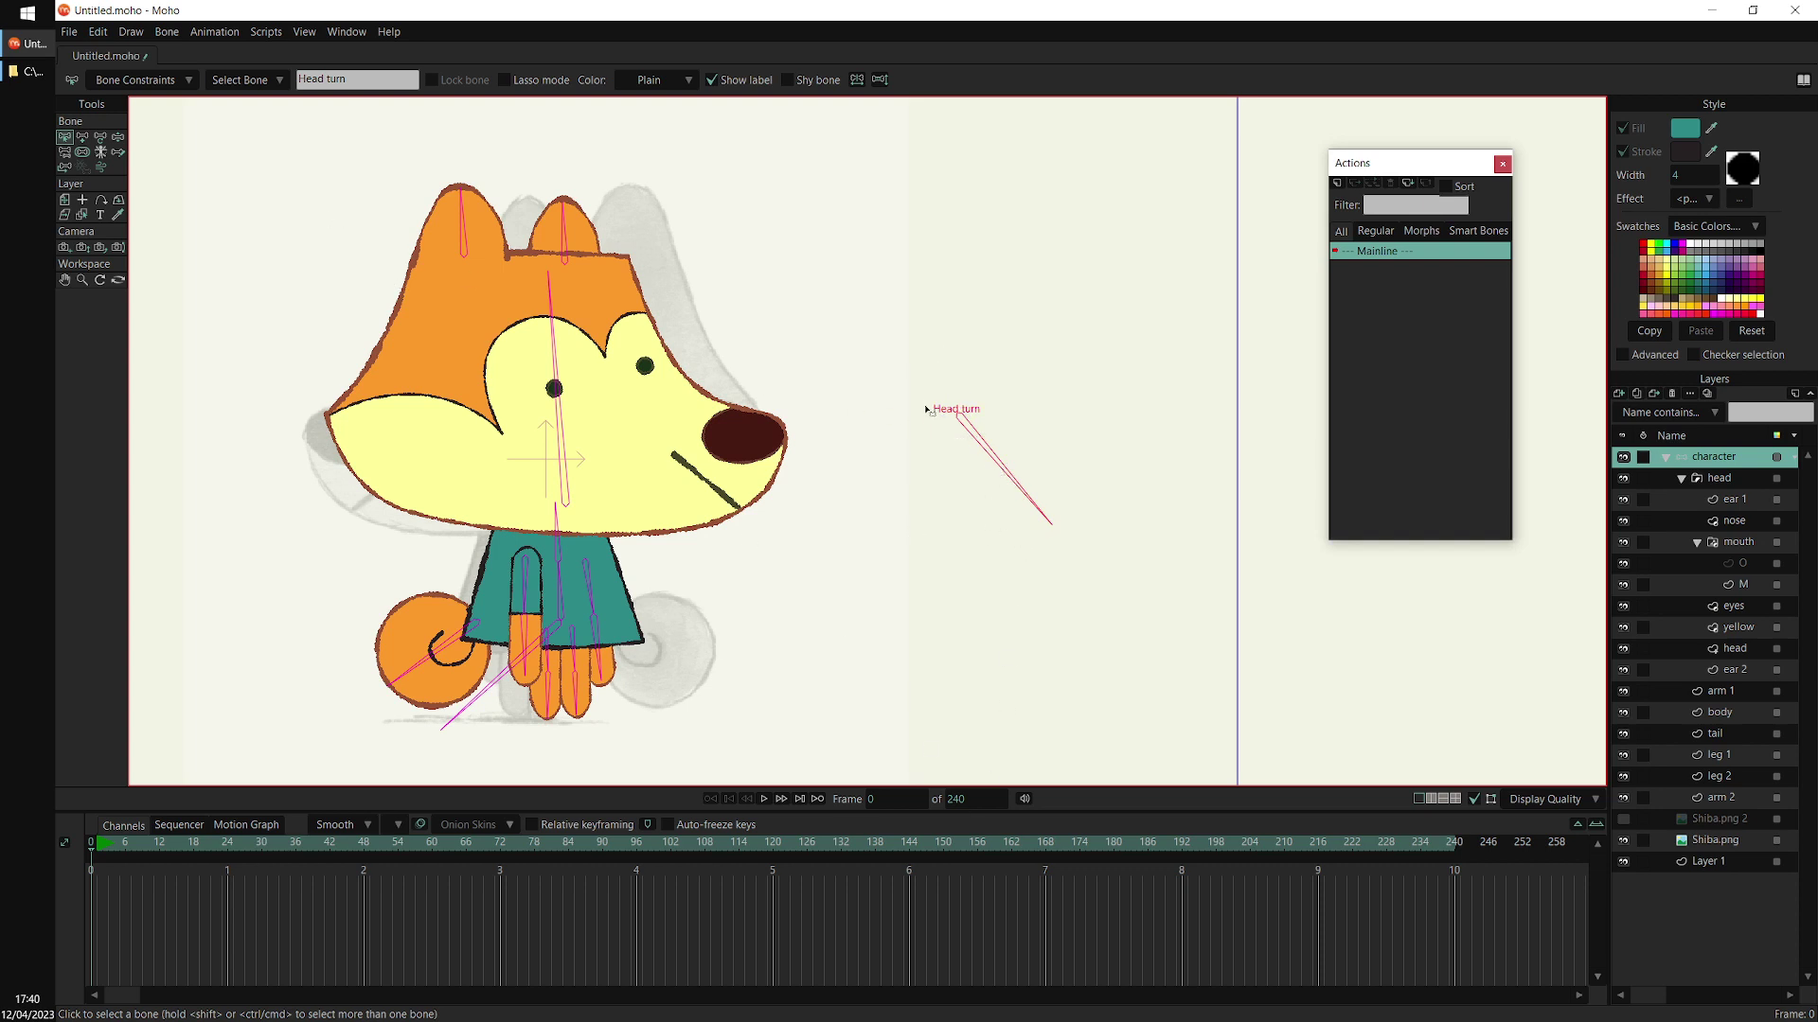
click(981, 453)
drag(981, 454, 1016, 479)
drag(926, 387, 973, 429)
click(1338, 183)
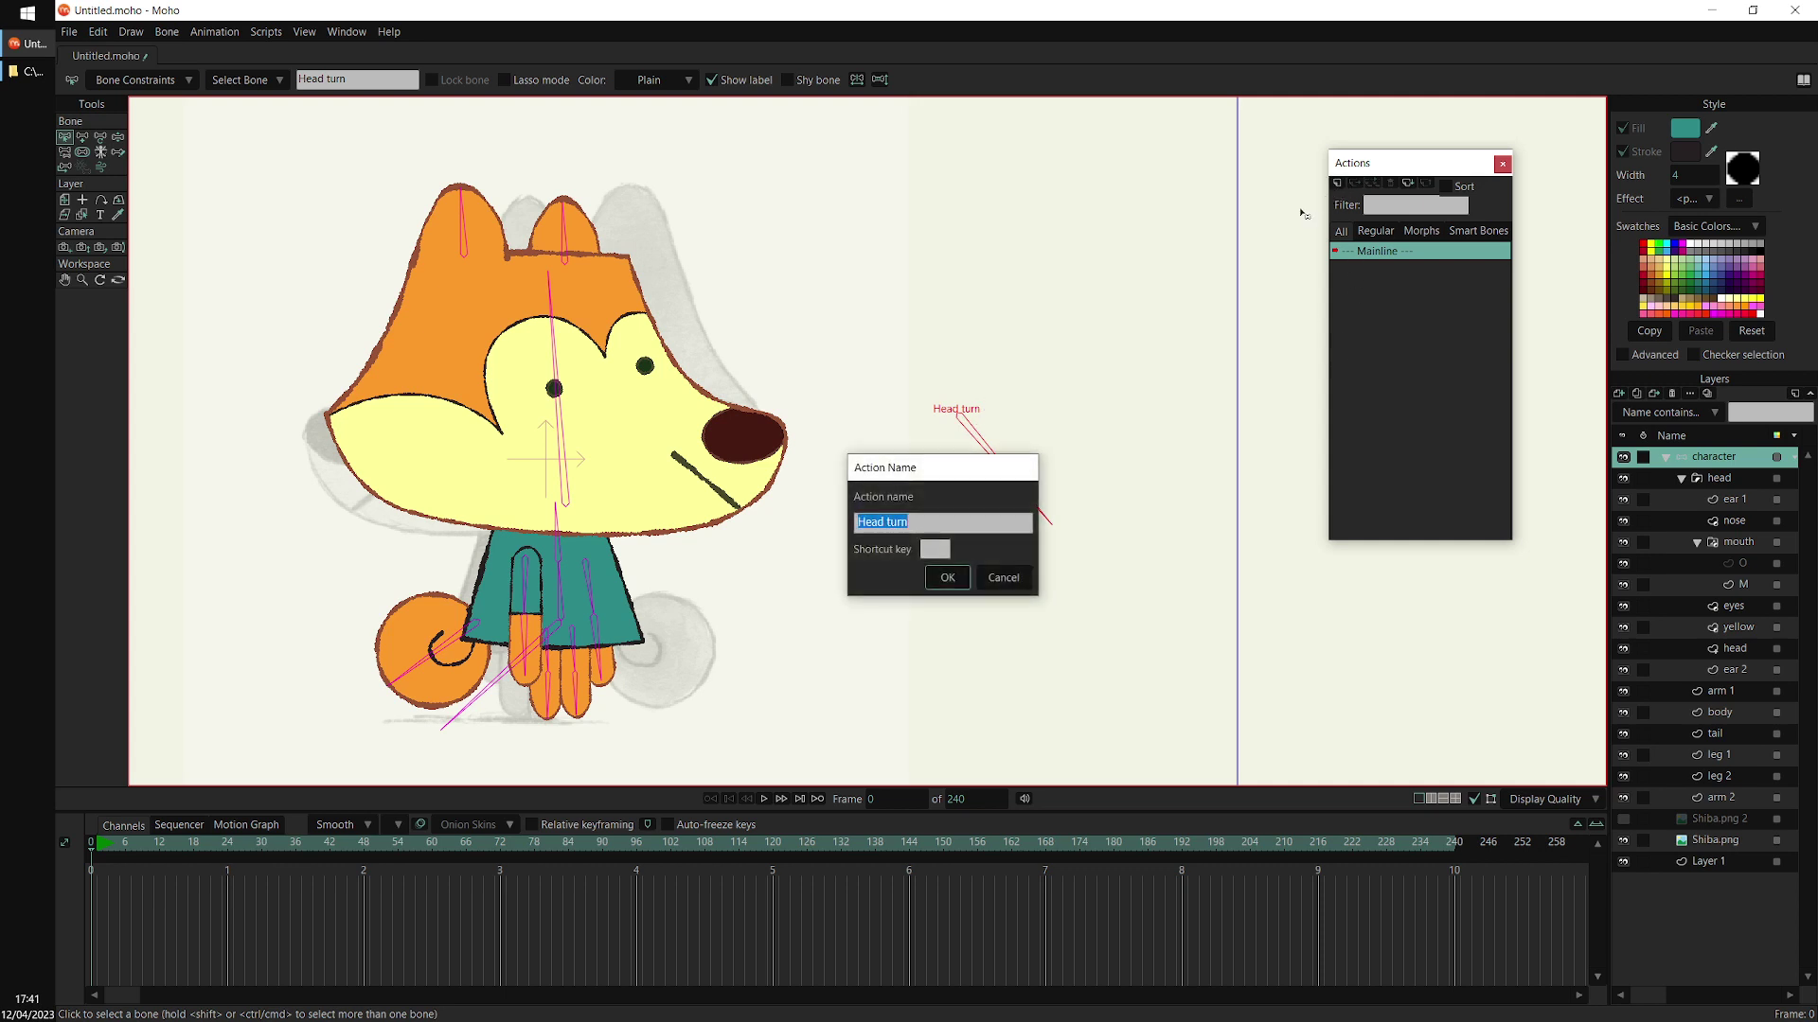
drag(996, 474, 1142, 368)
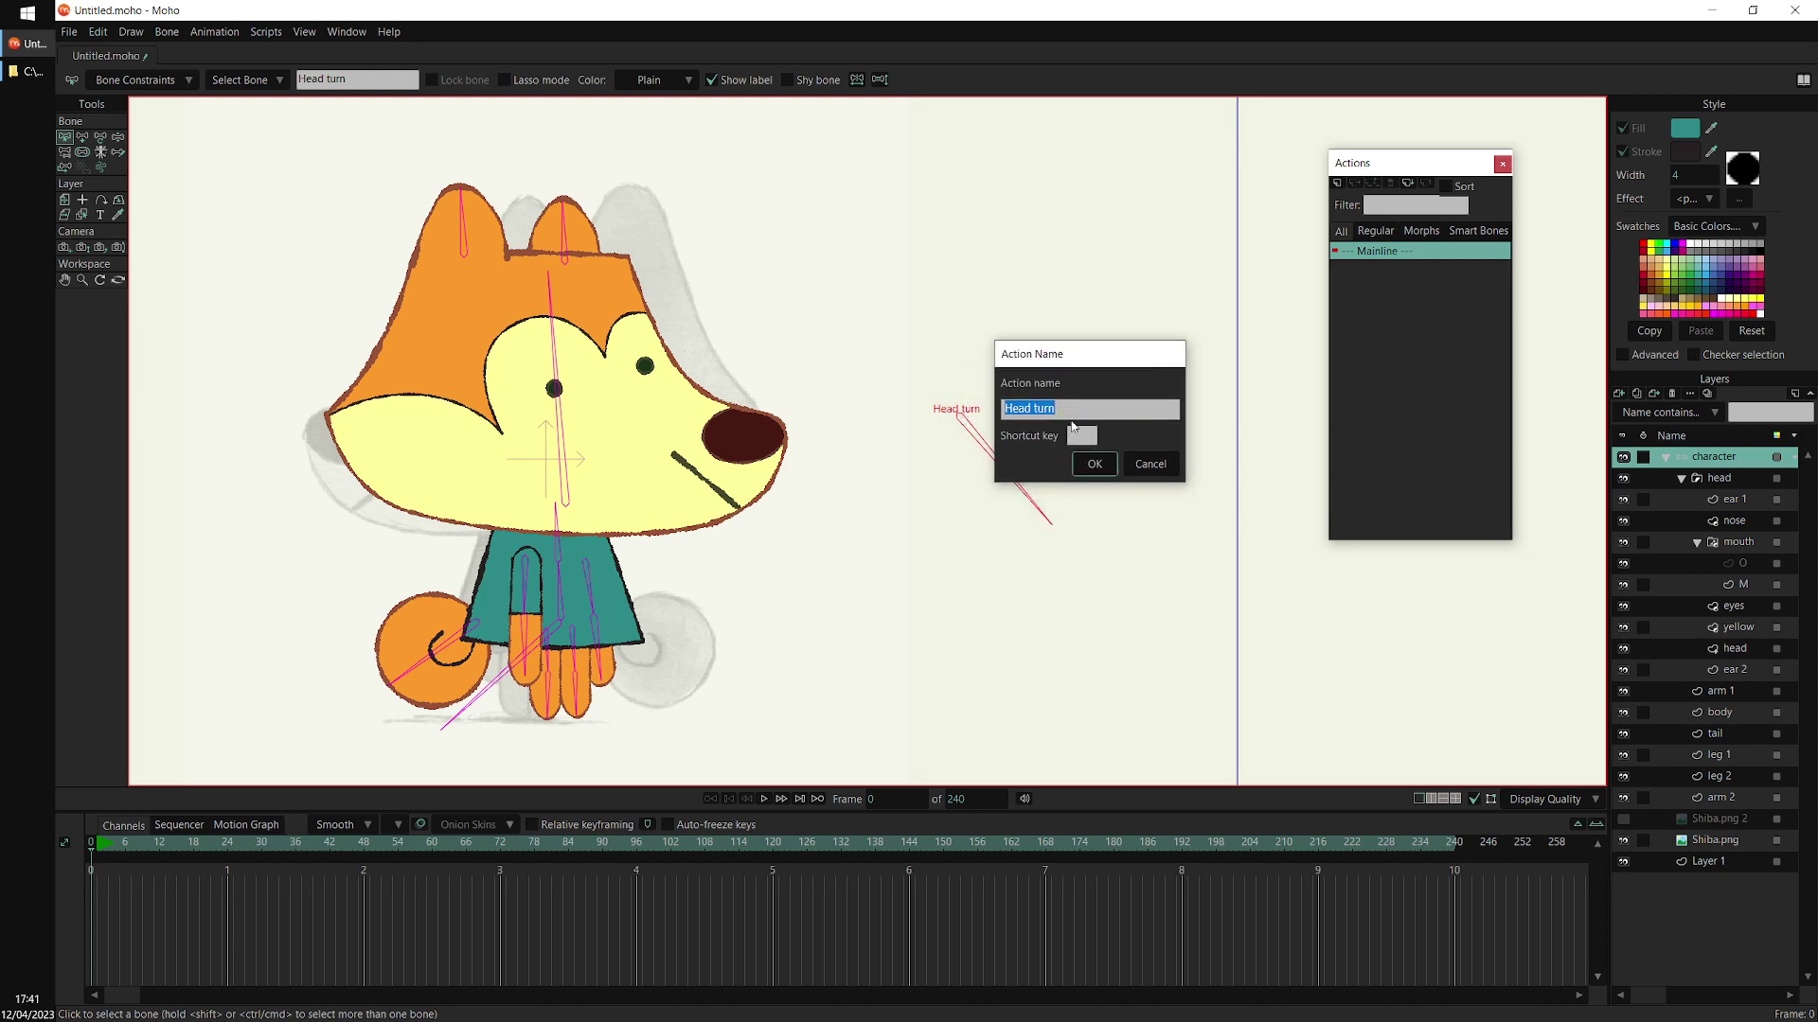
click(1096, 466)
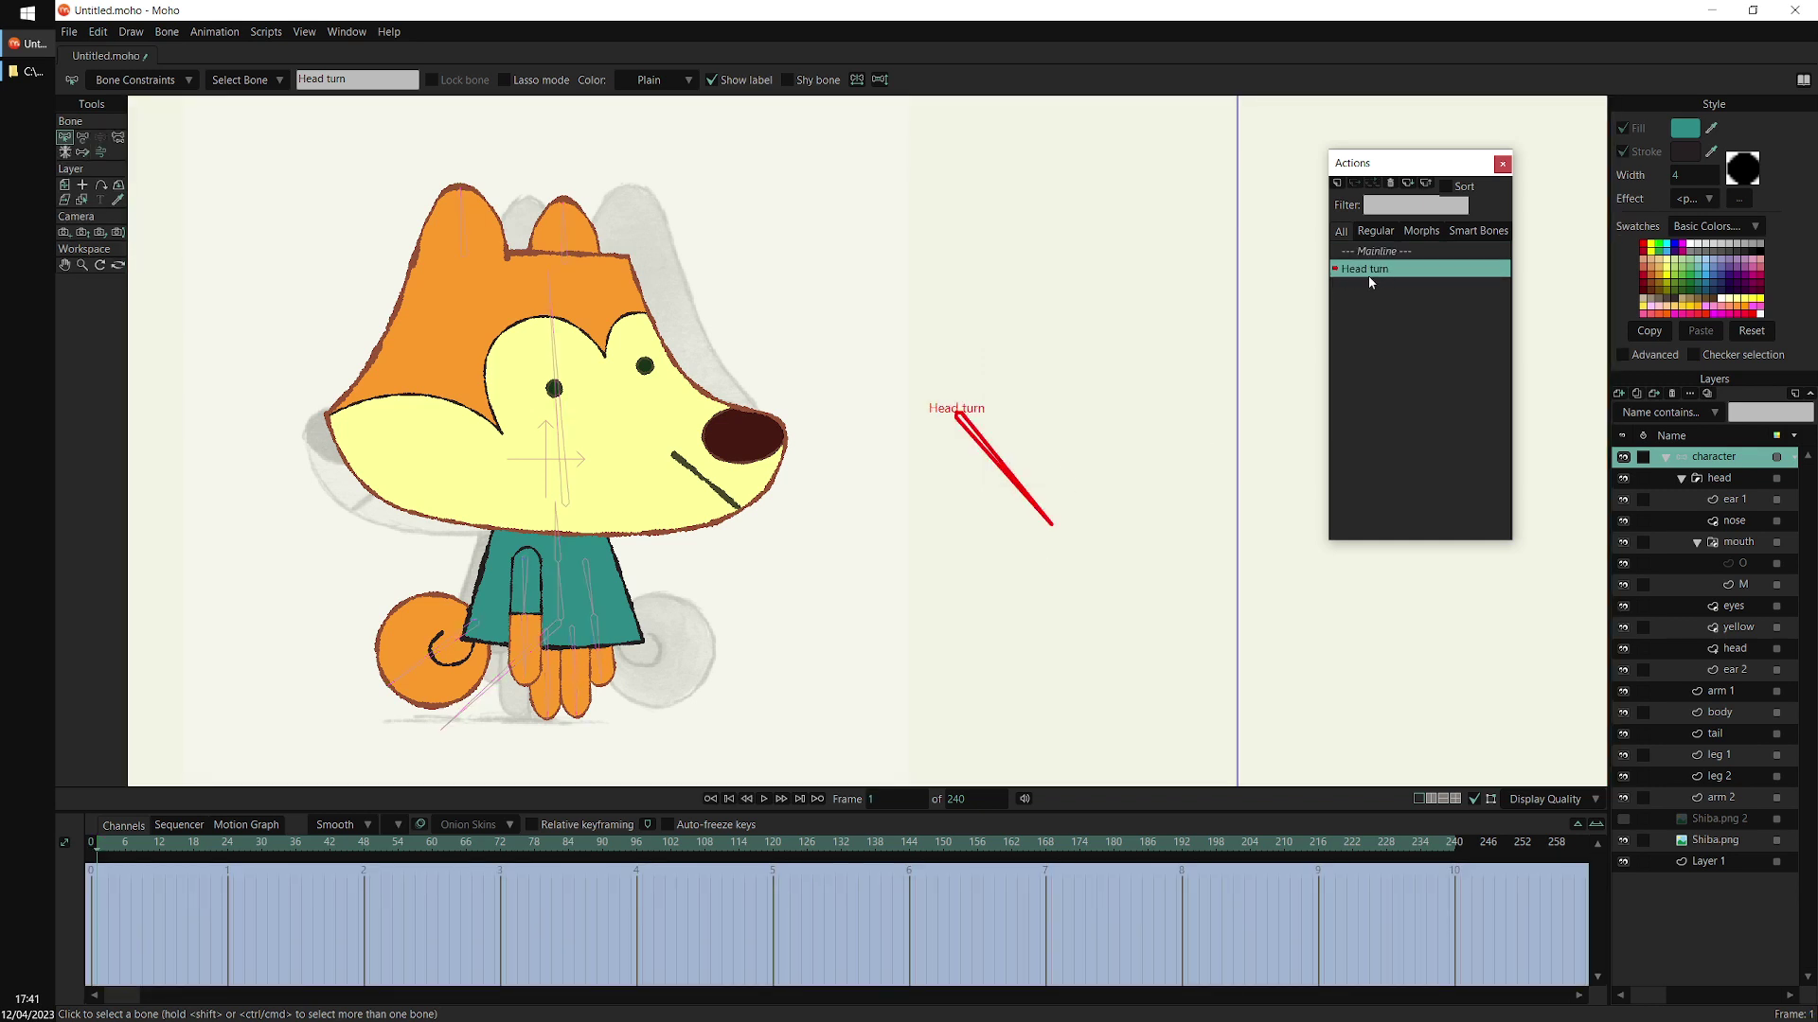
At frame 240 of the Head turn action, rotate the control bone almost a full turn clockwise, to about -52.7 degrees
drag(129, 901, 314, 951)
click(106, 841)
drag(112, 852, 750, 858)
drag(1207, 854, 1450, 865)
click(84, 139)
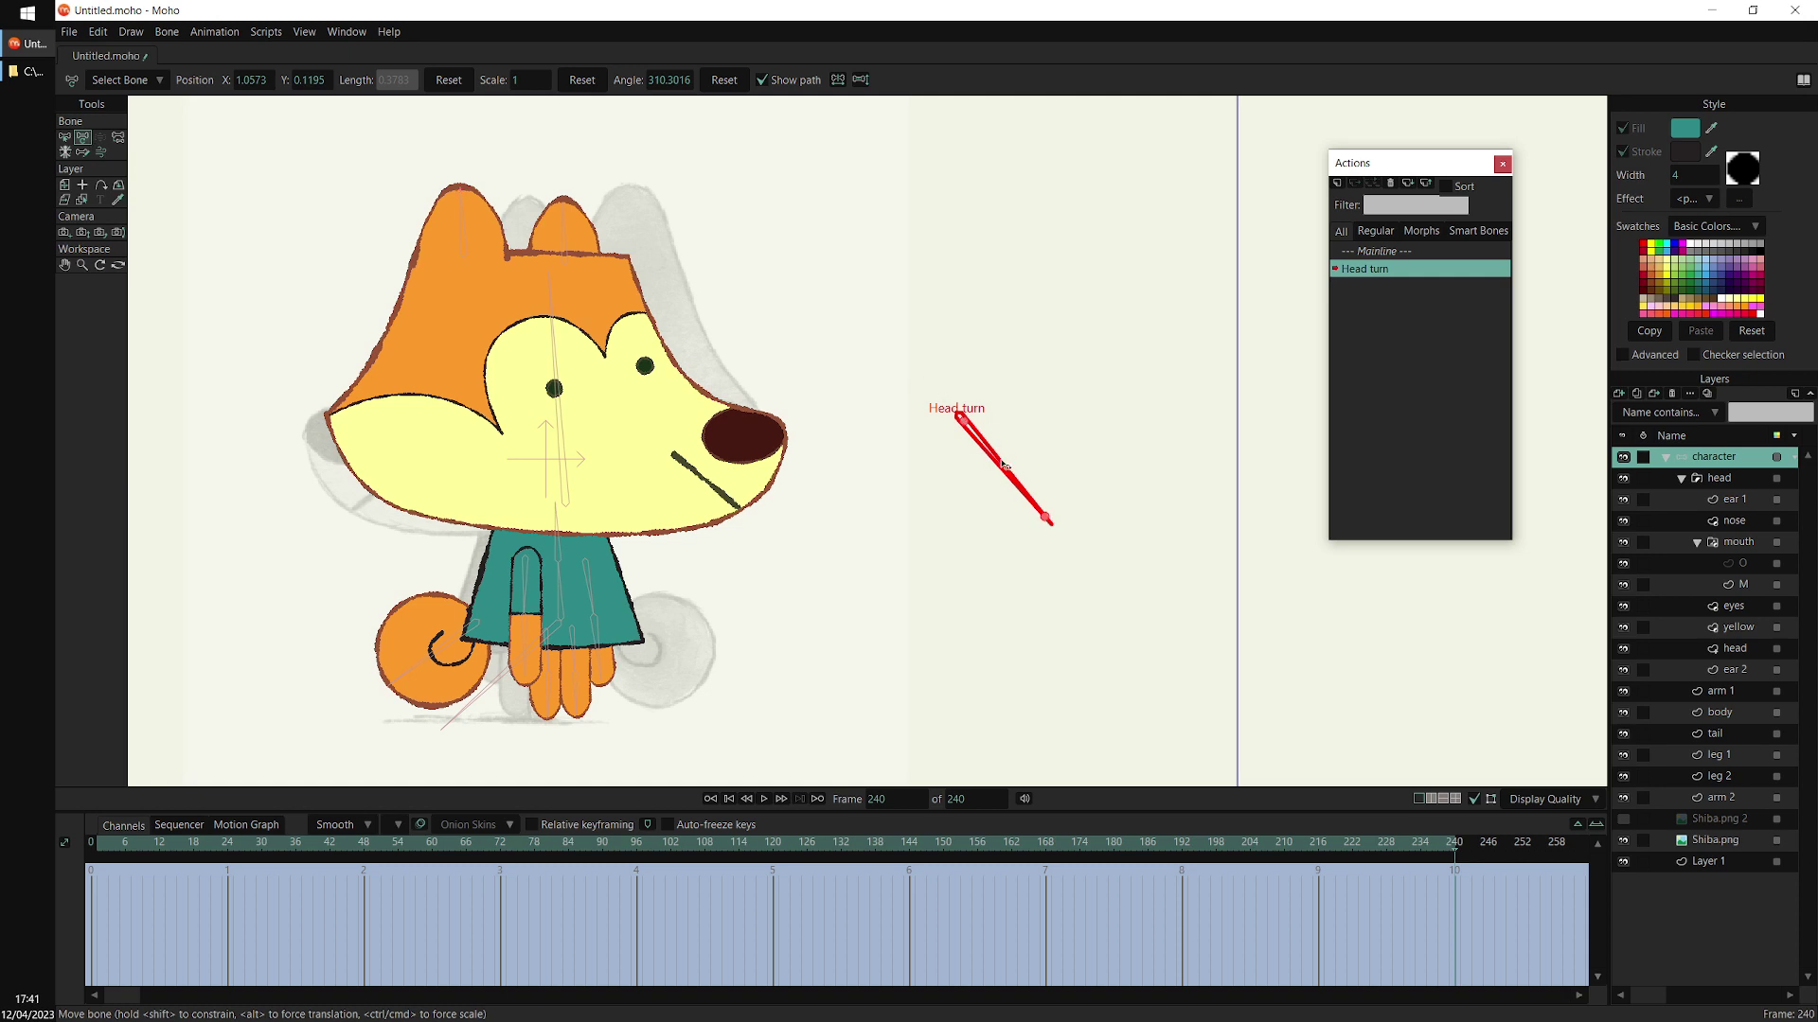
mouse_move(1007, 468)
mouse_down()
mouse_move(958, 492)
mouse_move(900, 471)
mouse_move(872, 403)
mouse_move(900, 350)
mouse_move(994, 338)
mouse_move(1038, 421)
mouse_move(1010, 484)
mouse_up()
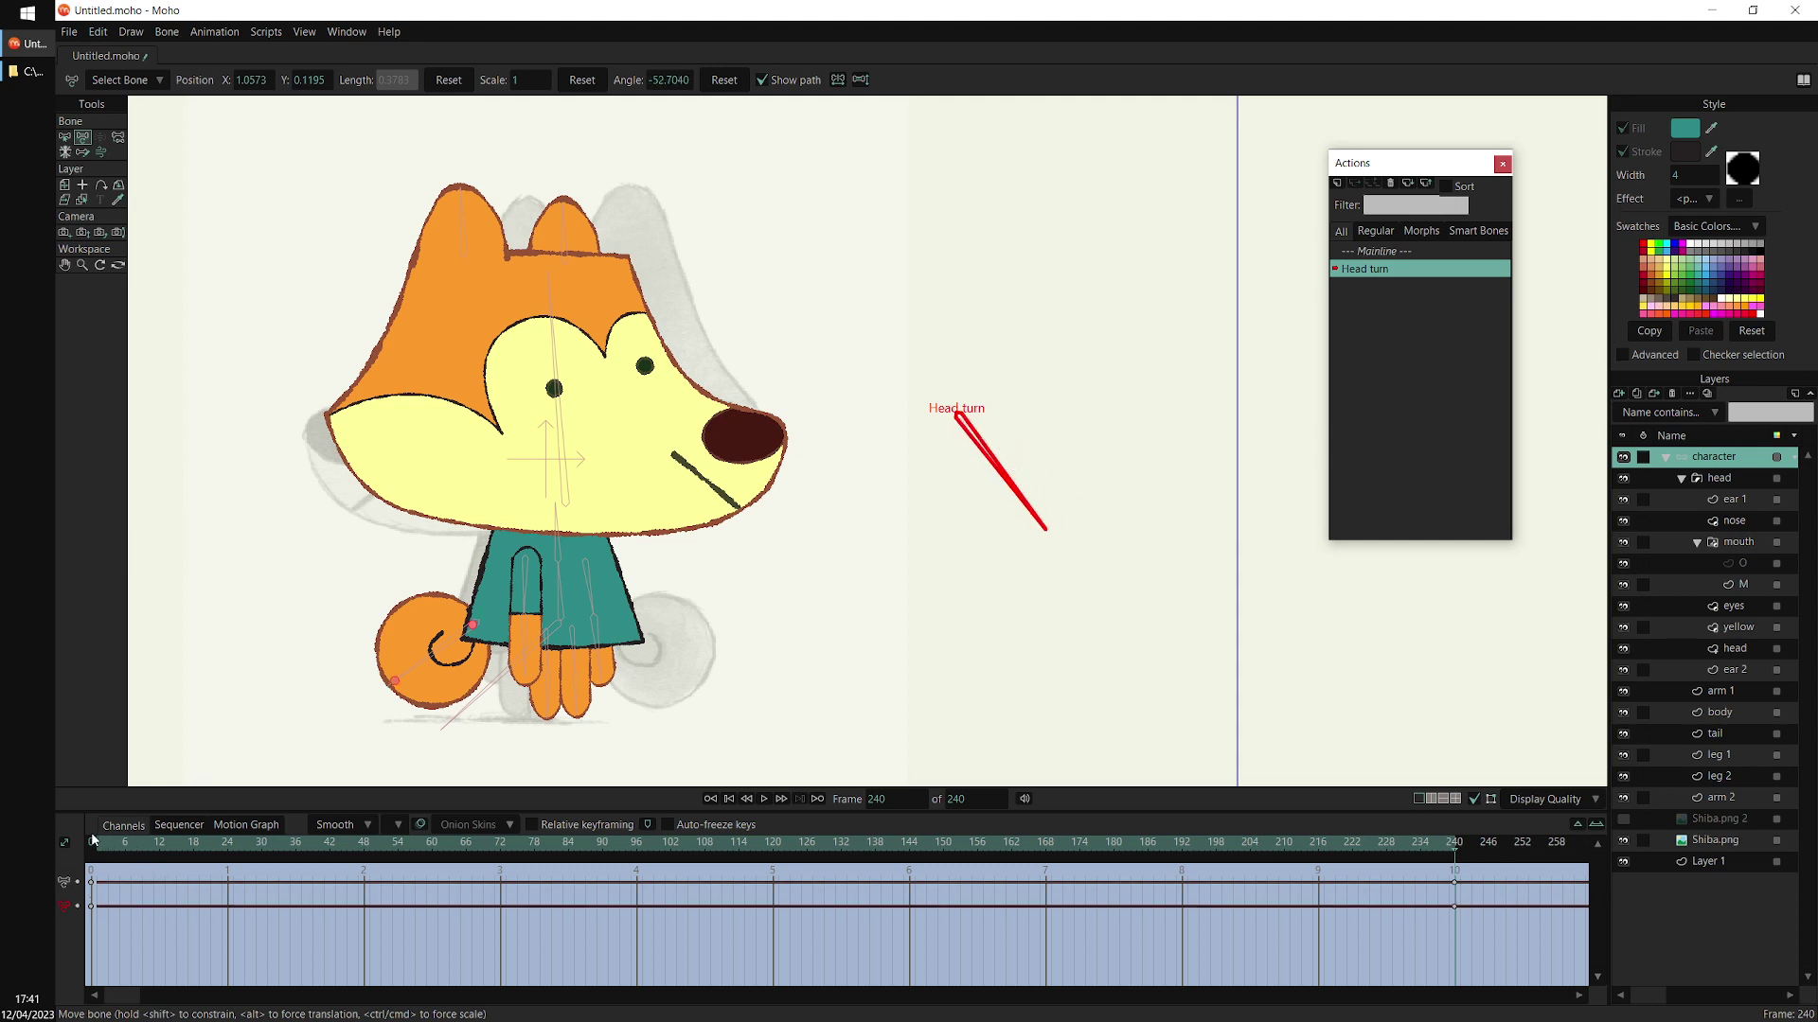
Set the interpolation of the Head turn bone's first keyframe to Linear and preview its rotation across the action
drag(98, 845, 1187, 845)
drag(1247, 920, 274, 907)
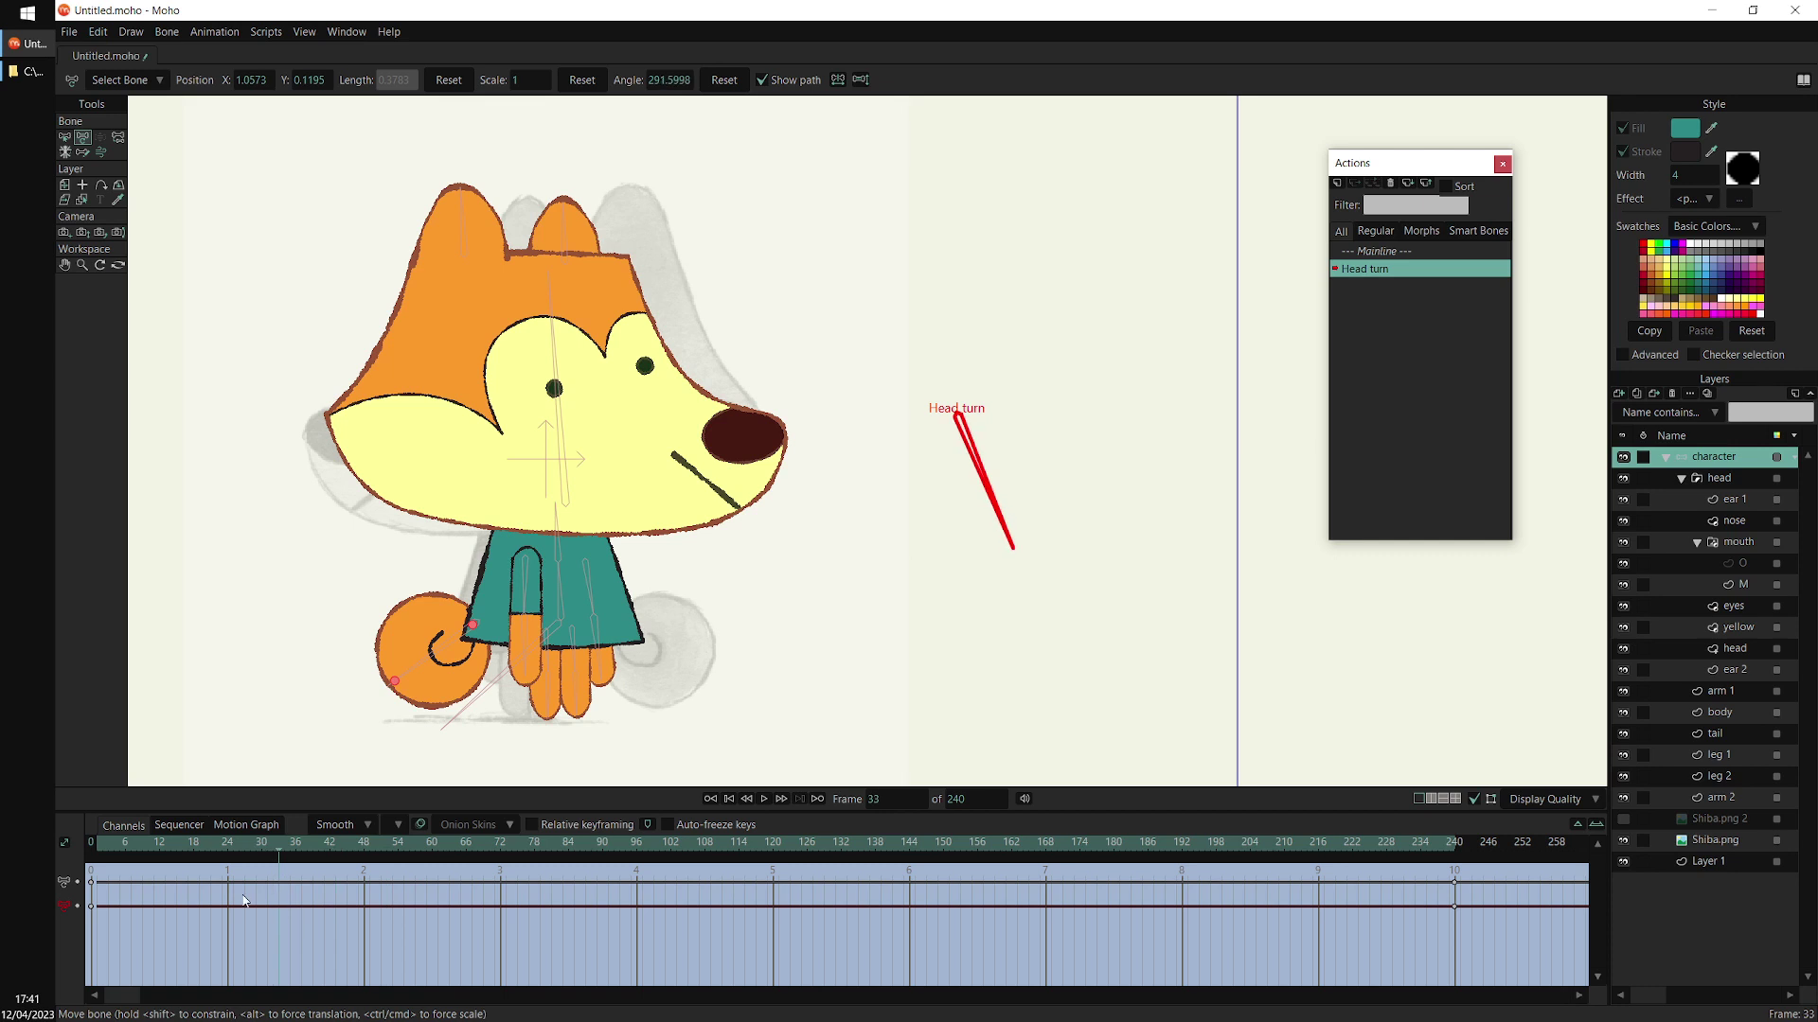
right_click(91, 905)
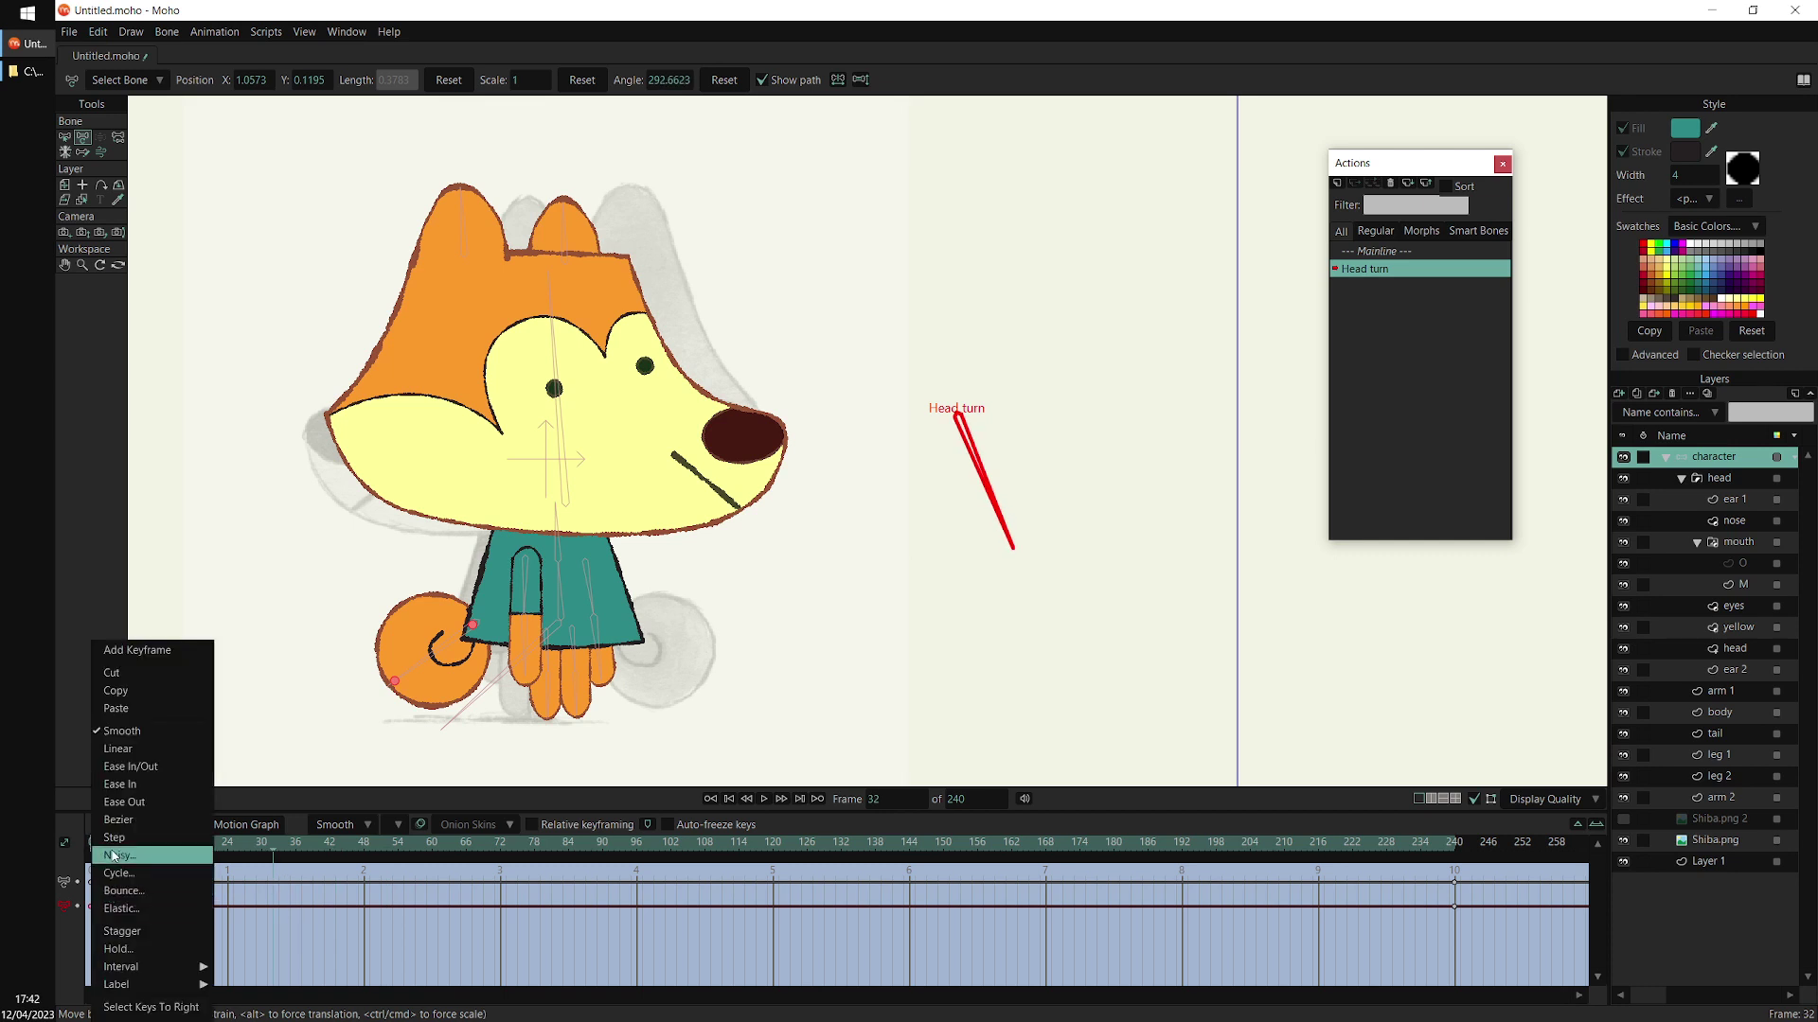
click(119, 750)
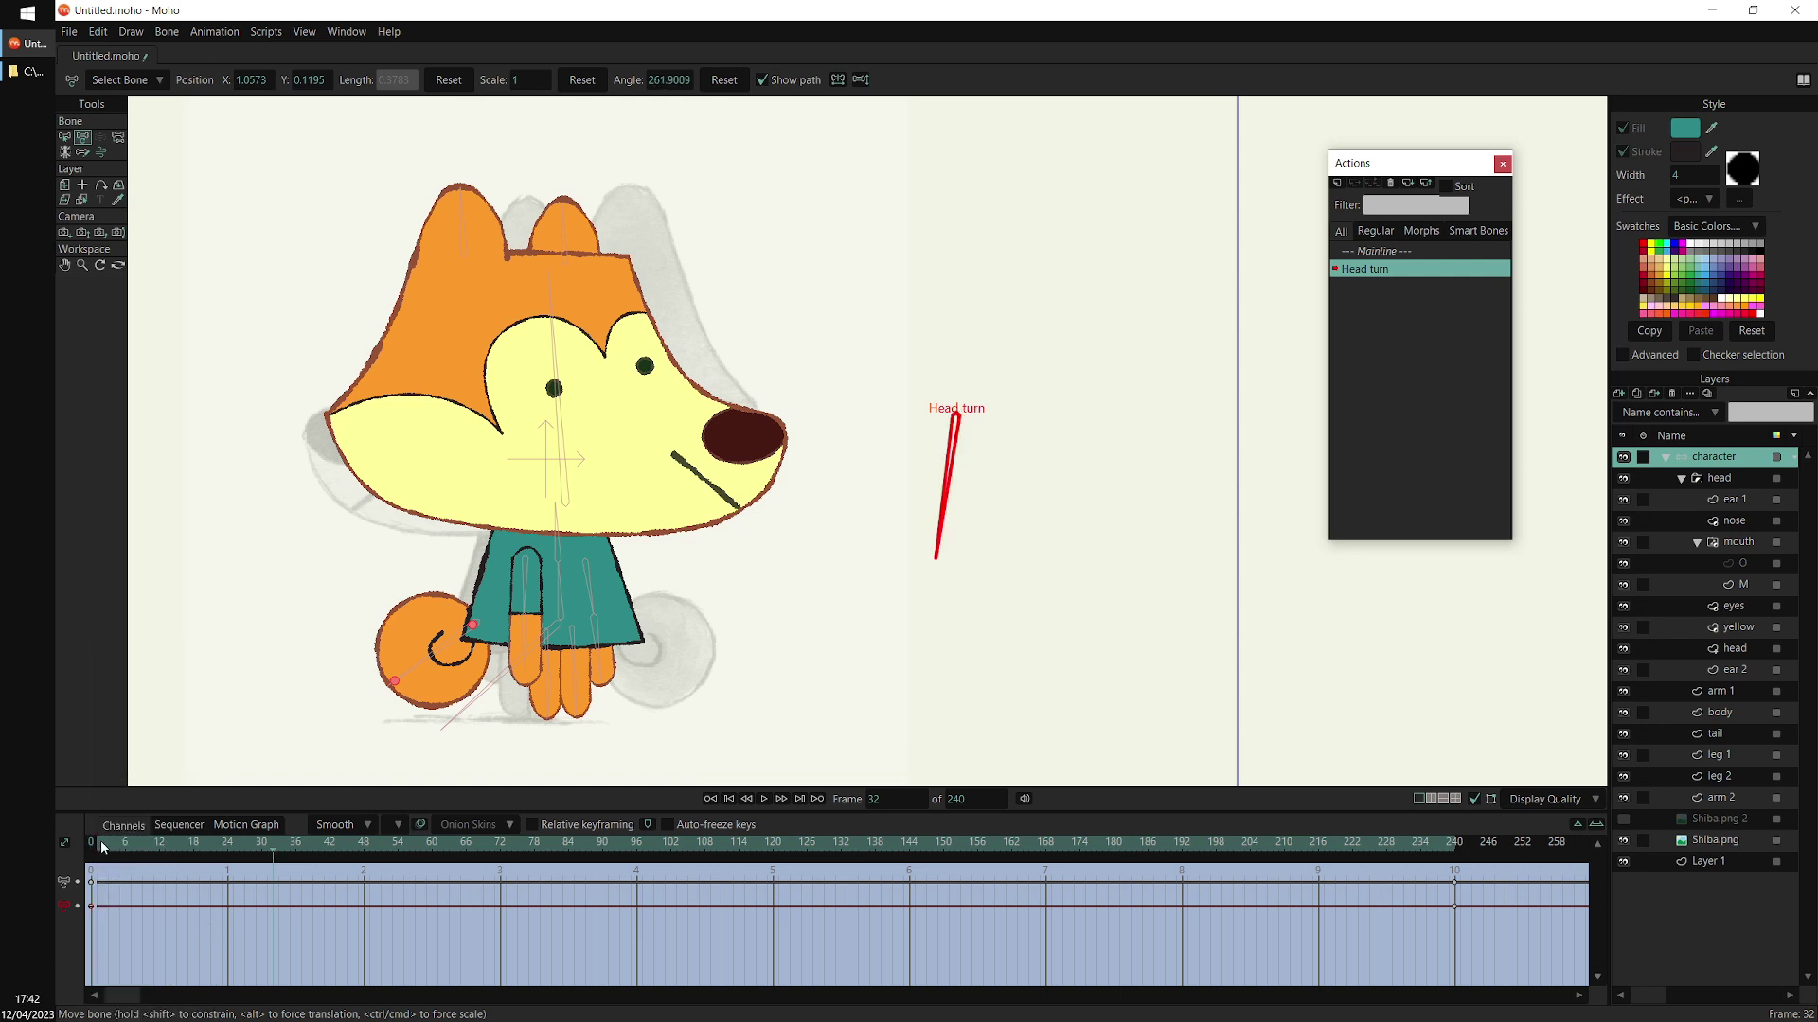
drag(99, 842, 1329, 899)
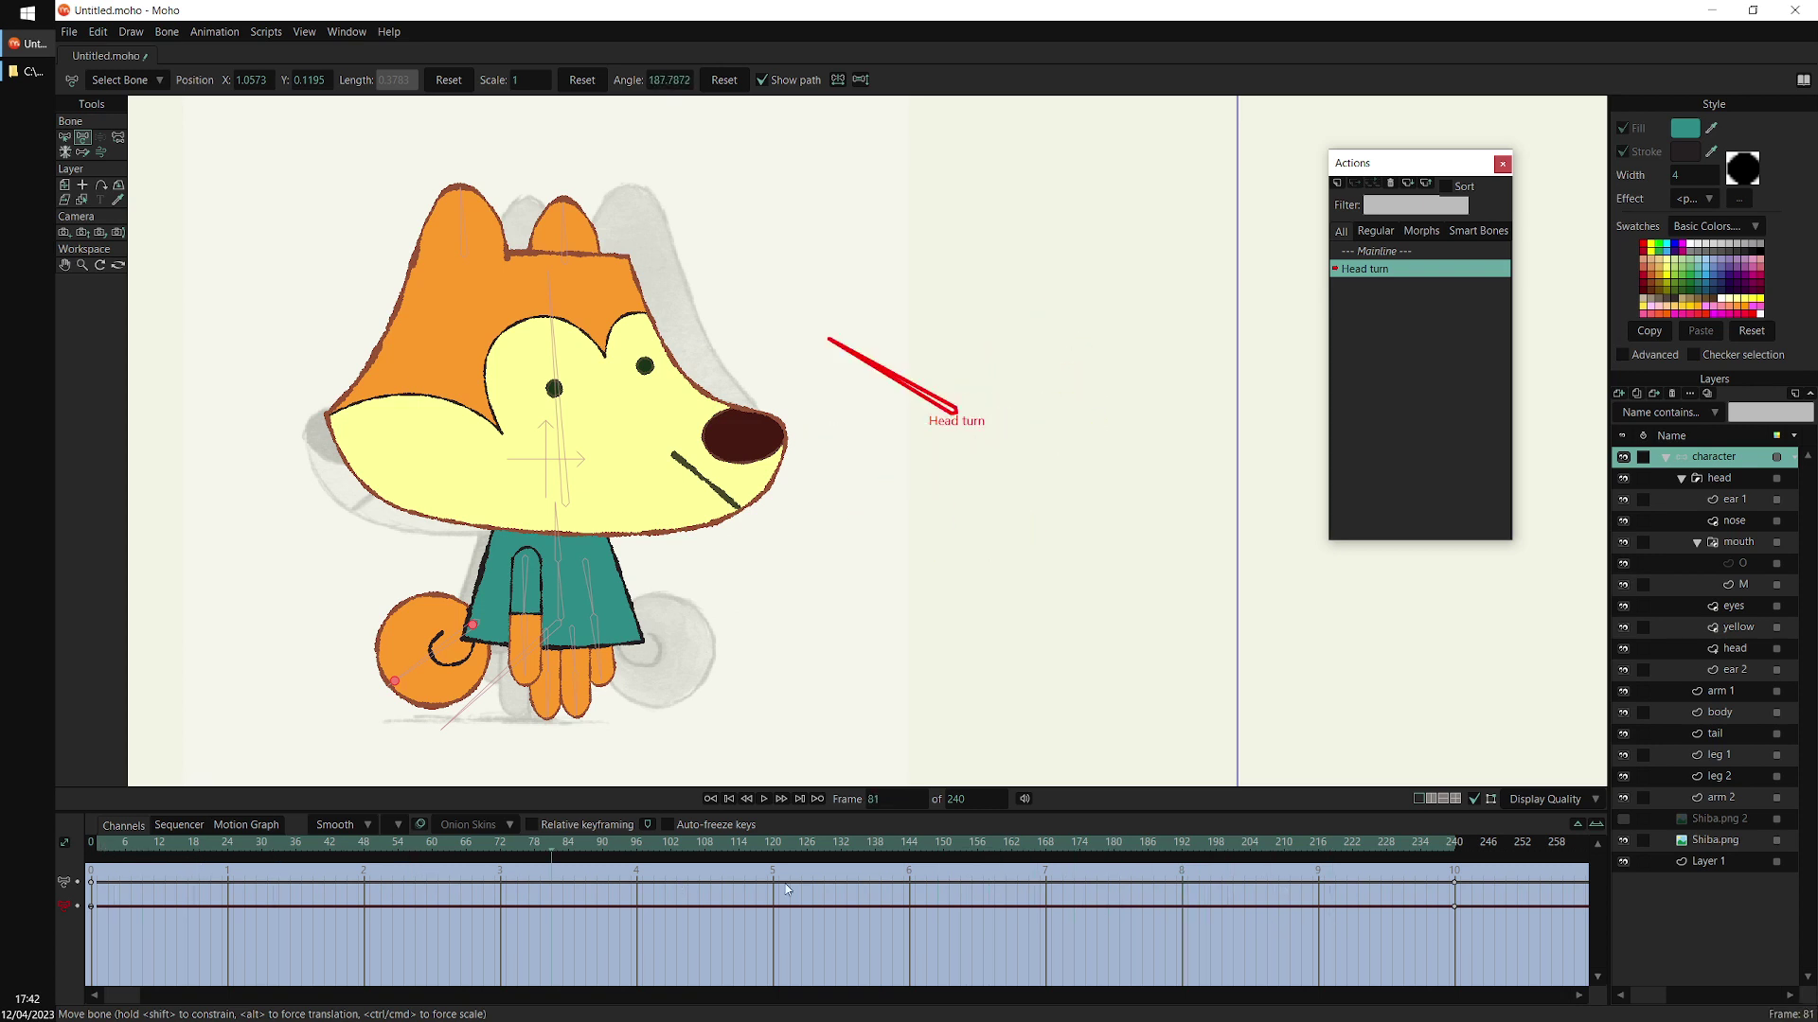
drag(104, 856, 82, 864)
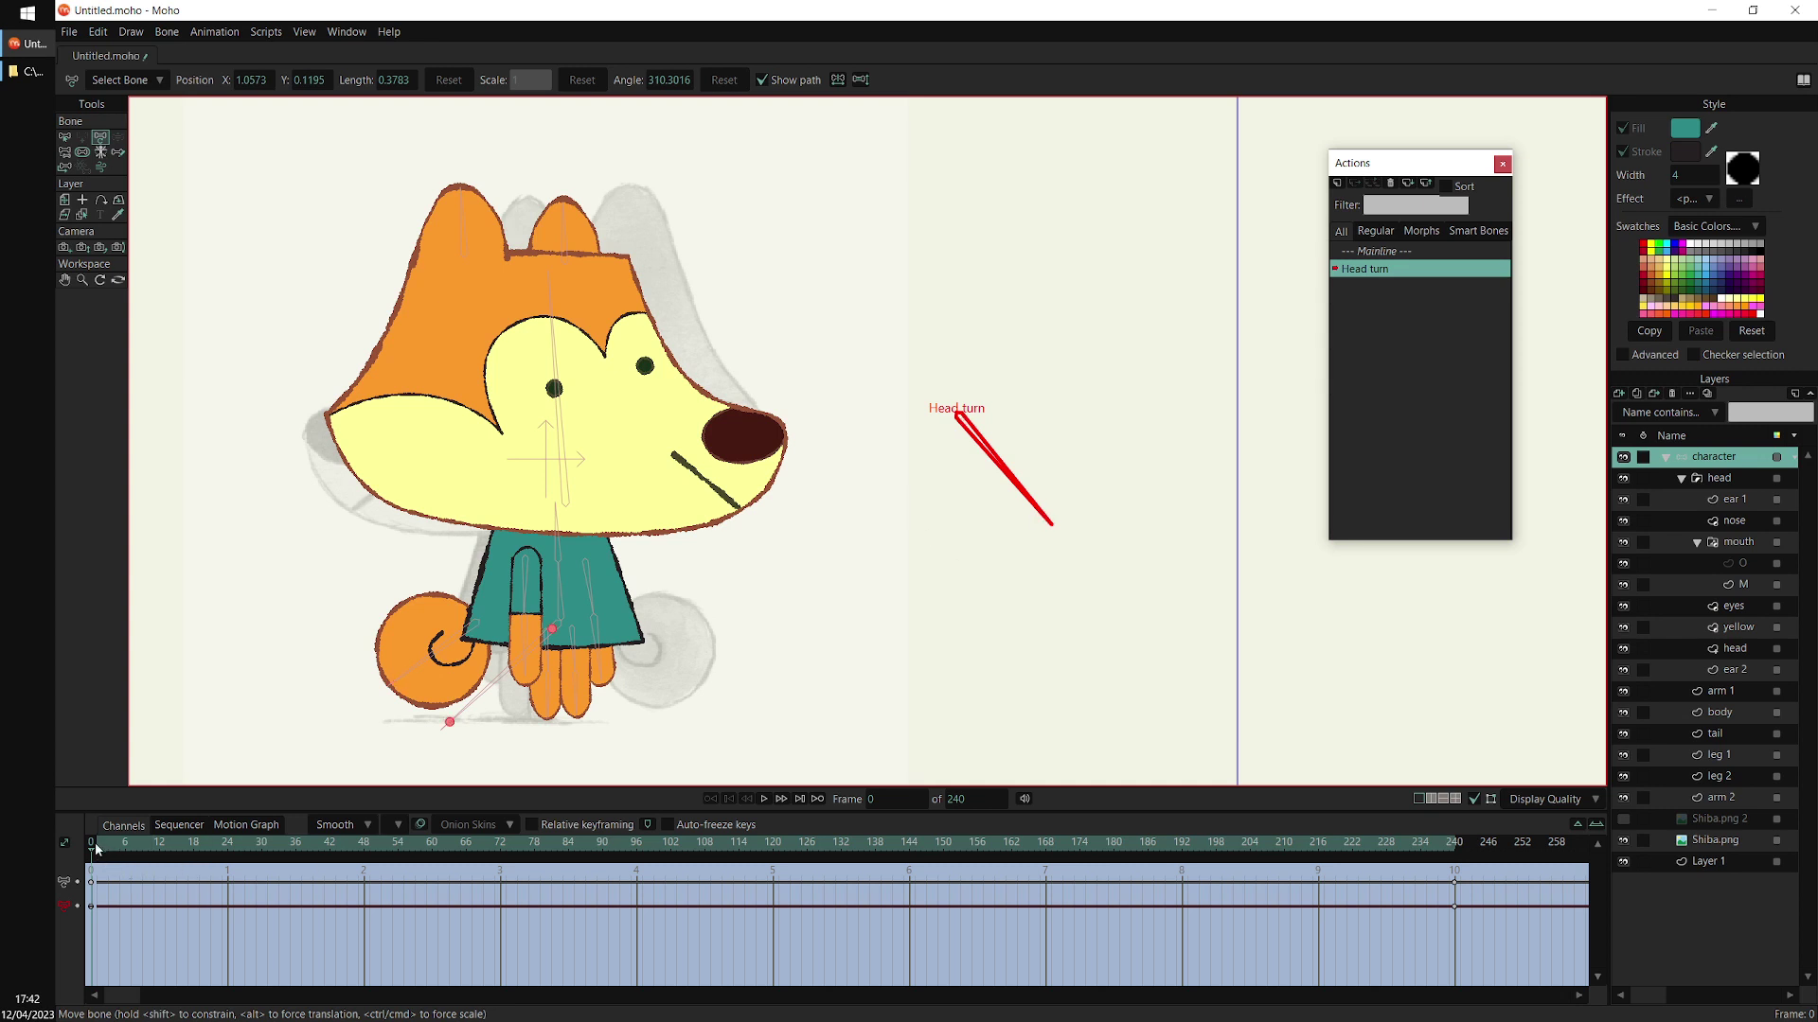
drag(94, 848, 91, 848)
Go to frame 60 of the Head turn action, select the head vector layer and hide the character layer to expose the flipped reference
drag(105, 846, 432, 852)
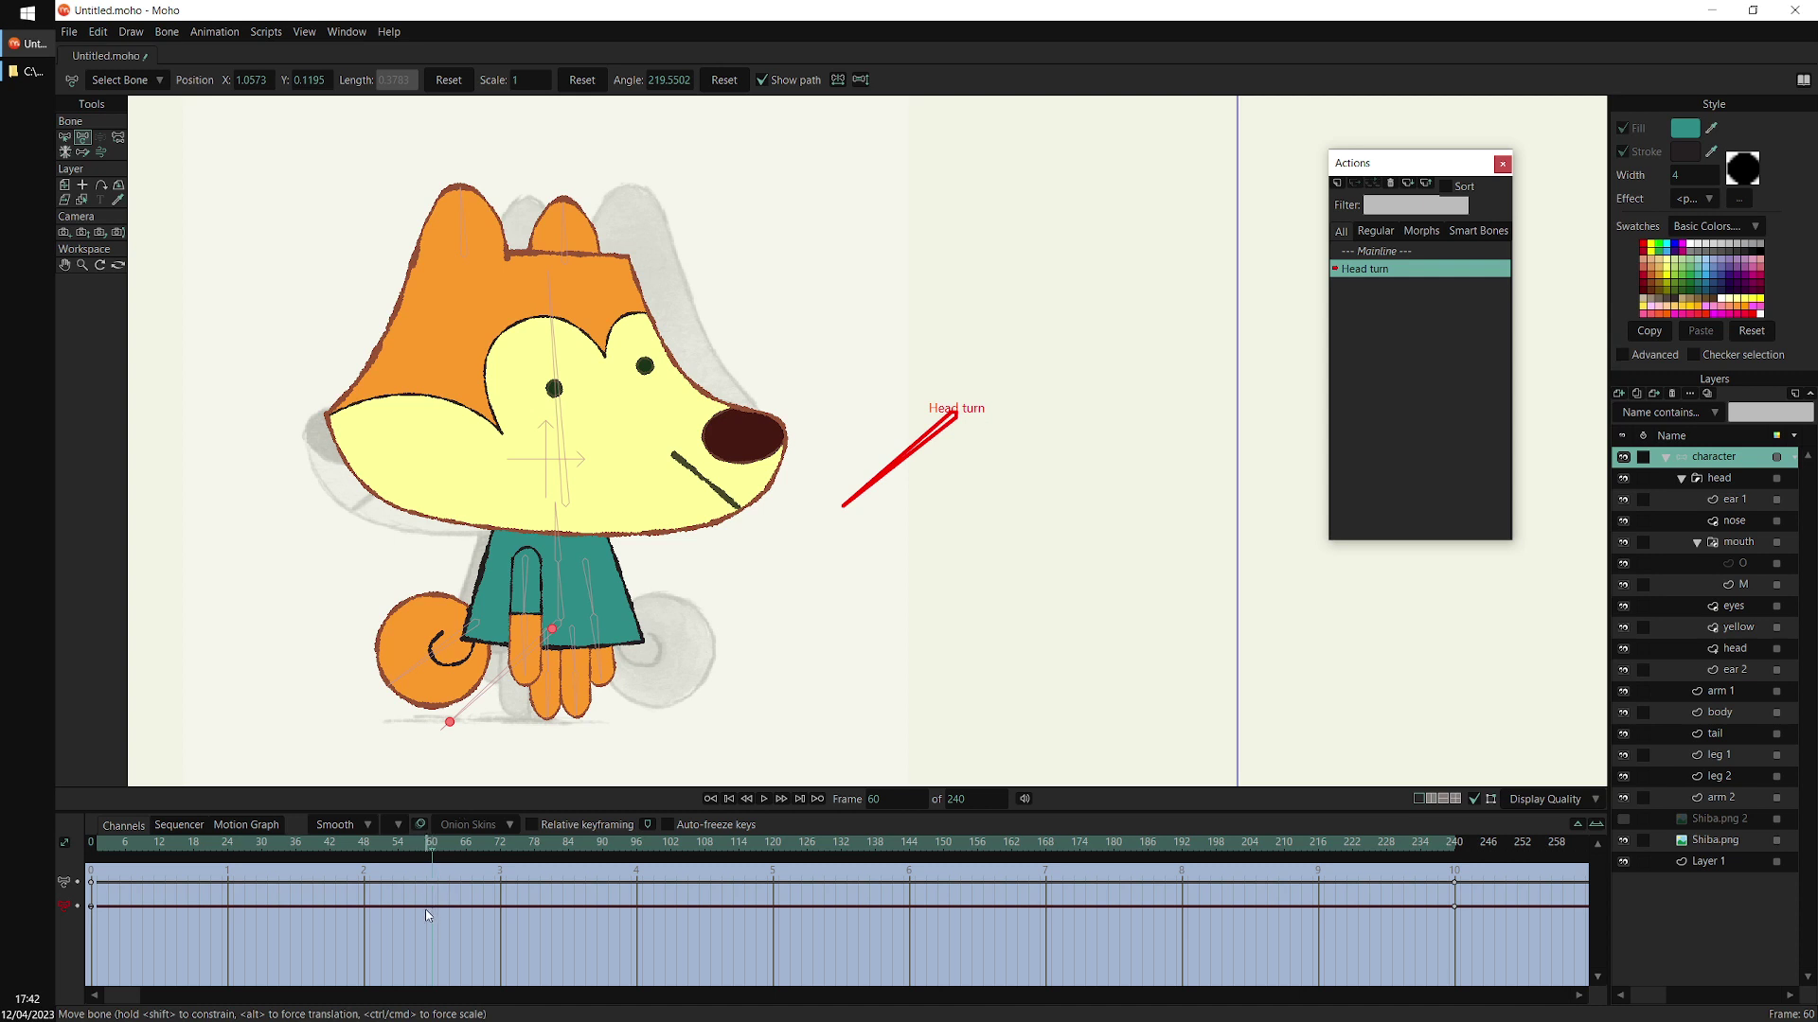
click(1734, 649)
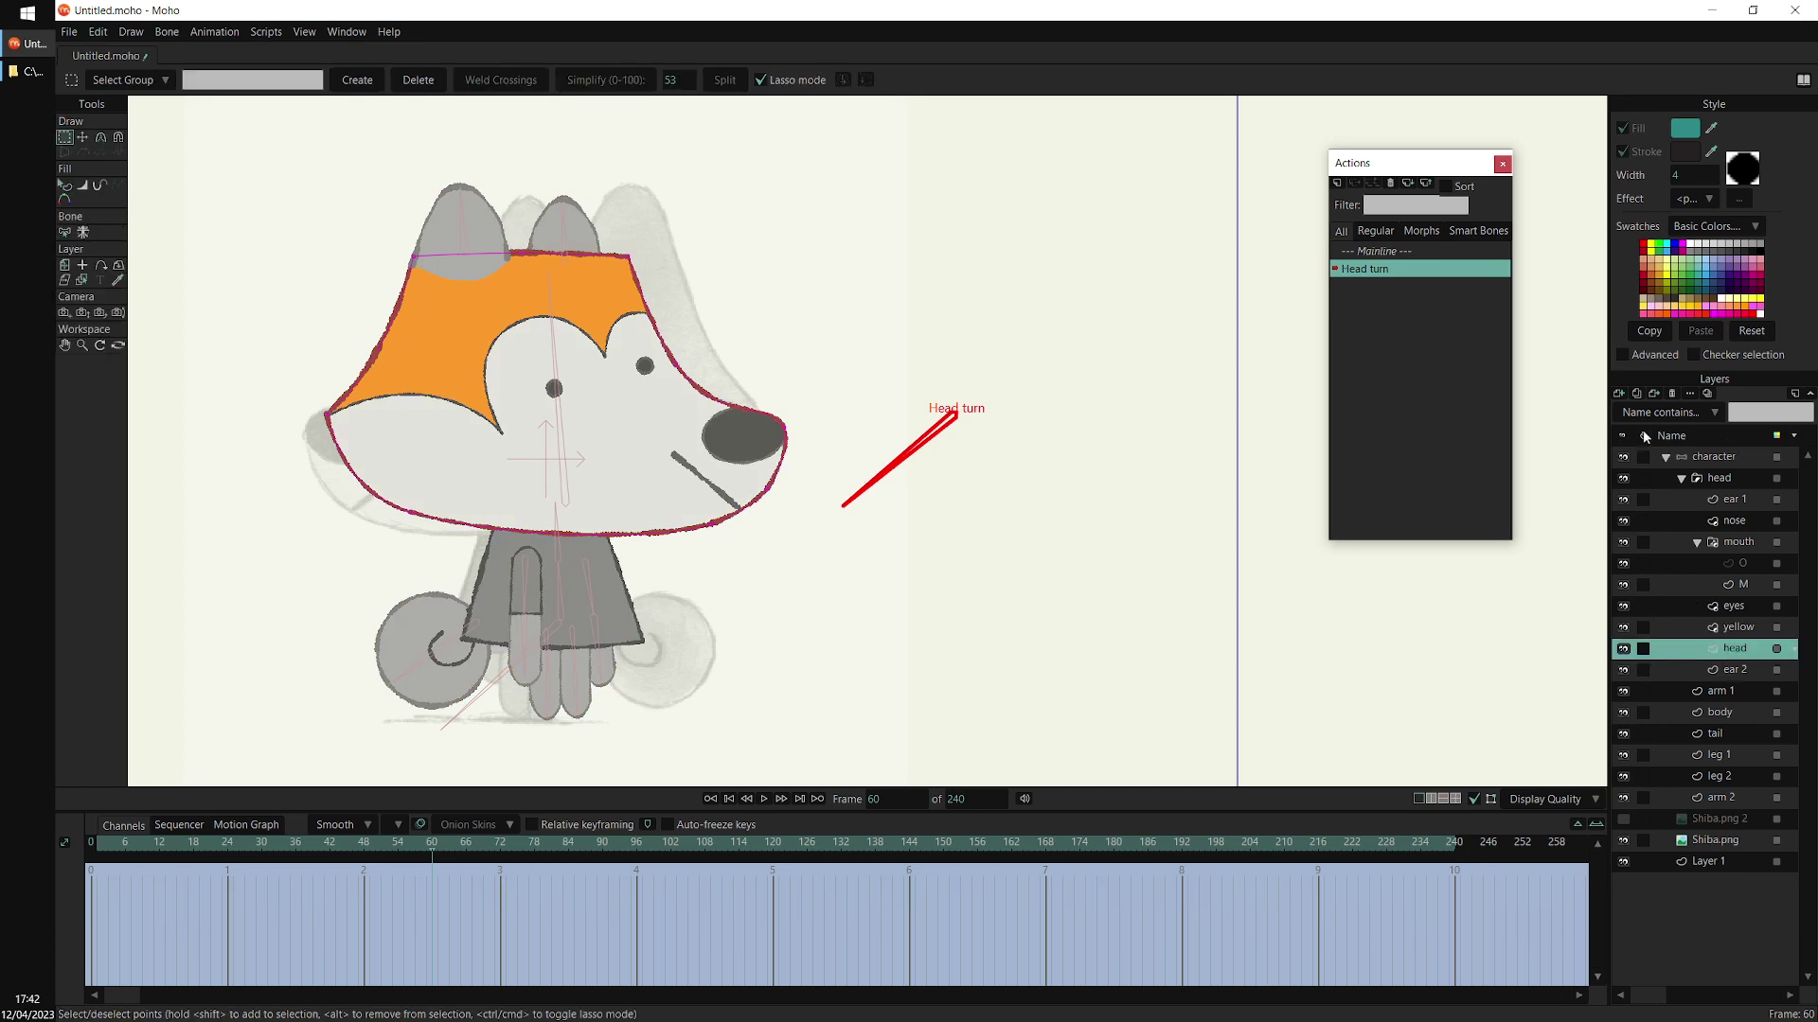
click(1625, 457)
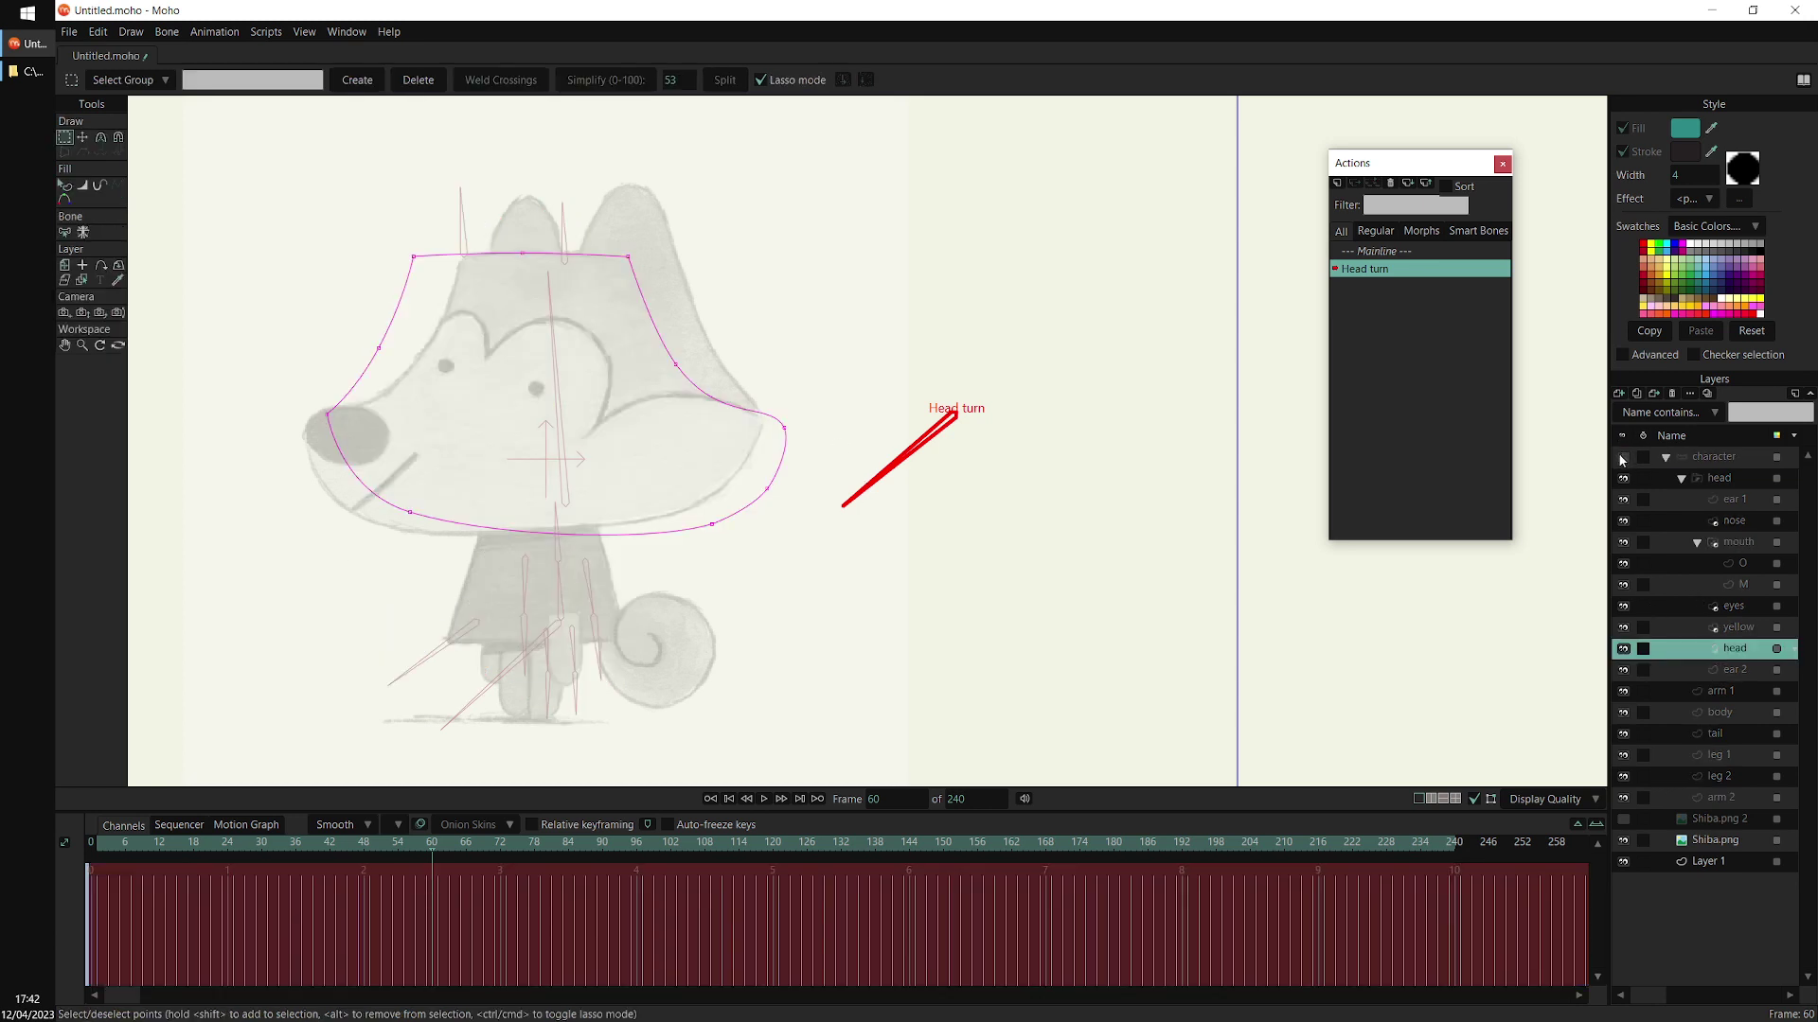
Move the crown, forehead and nose-tip points of the head outline onto the flipped reference sketch at frame 60
drag(688, 443, 822, 480)
drag(822, 481, 1130, 371)
drag(742, 381, 795, 390)
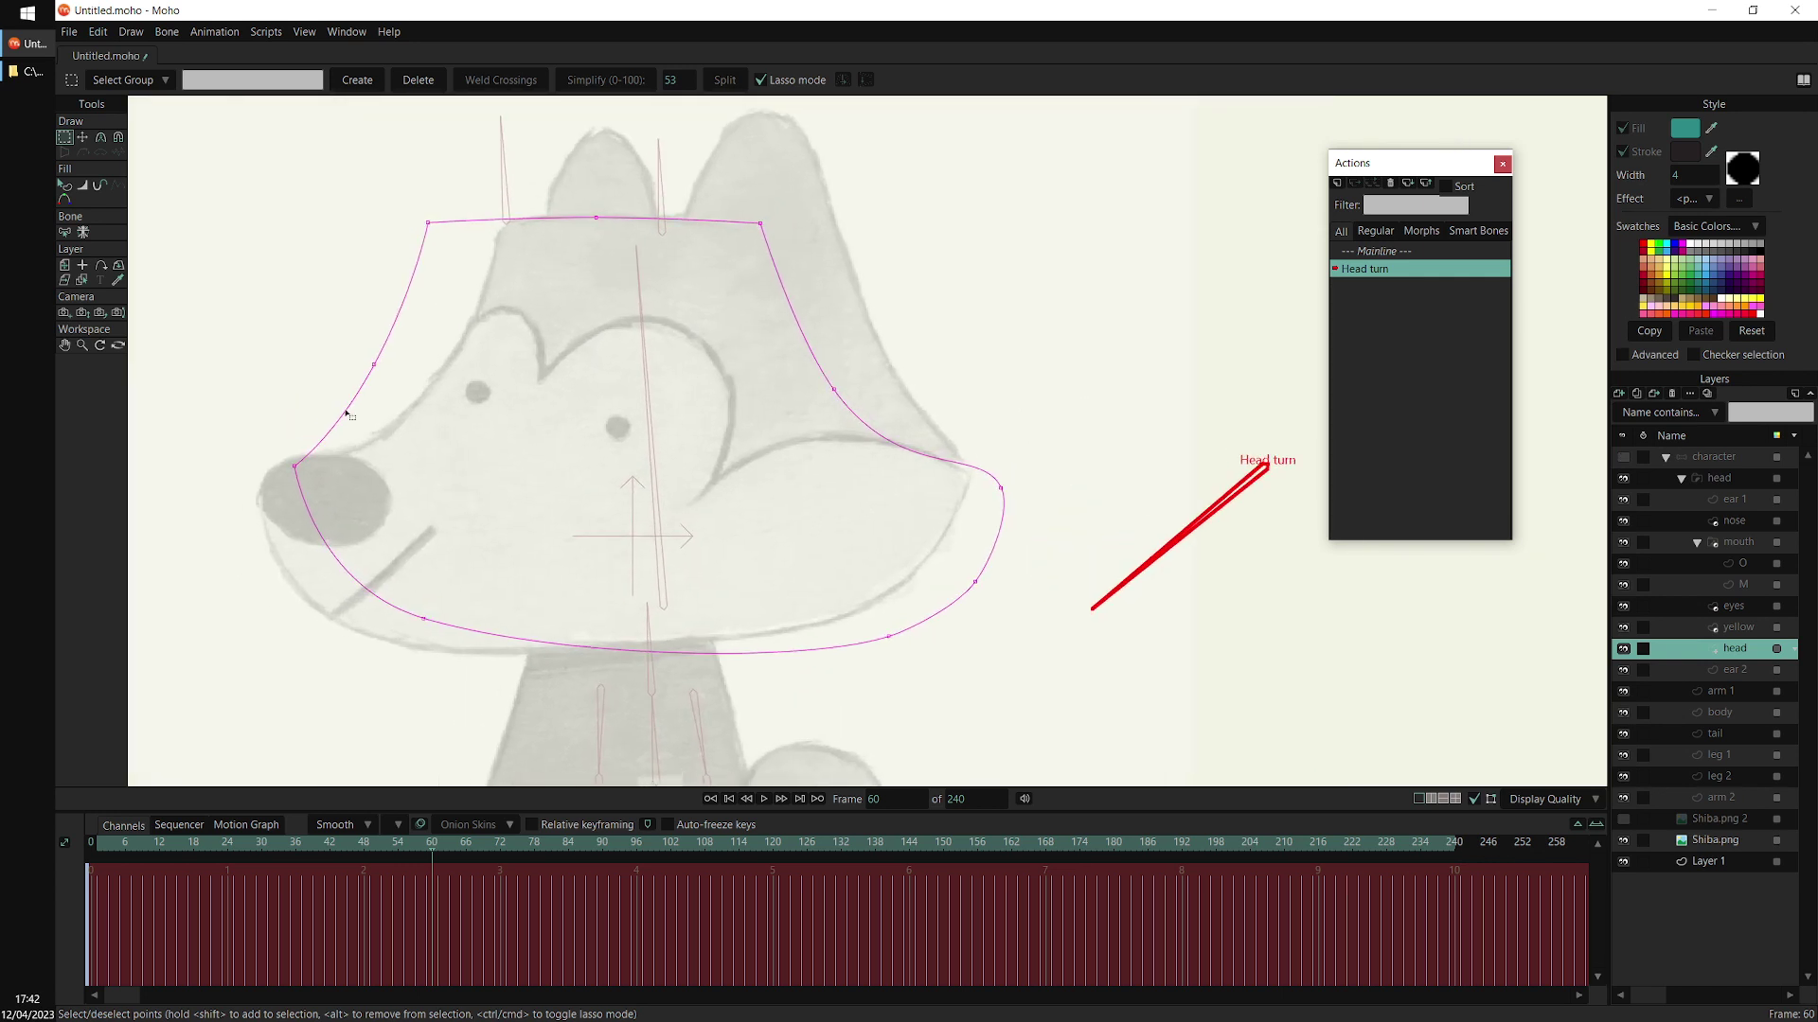
click(84, 138)
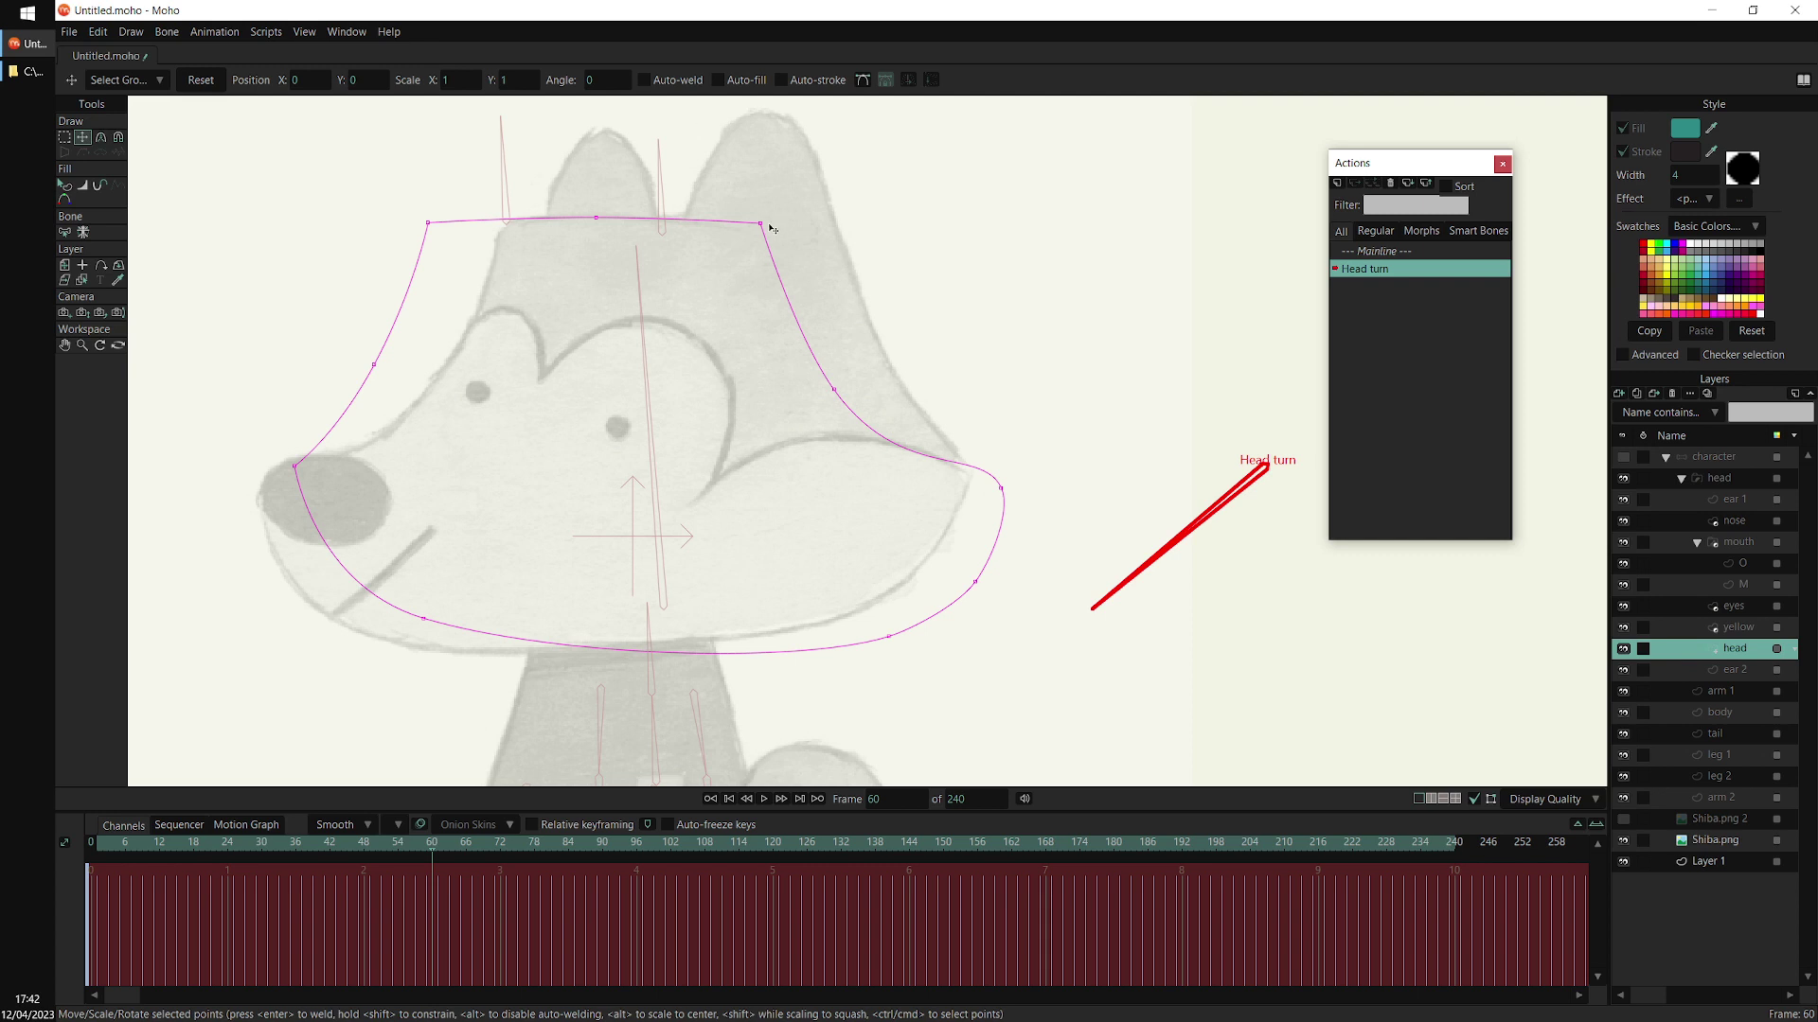
drag(771, 229, 845, 225)
drag(608, 220, 675, 213)
drag(458, 220, 530, 220)
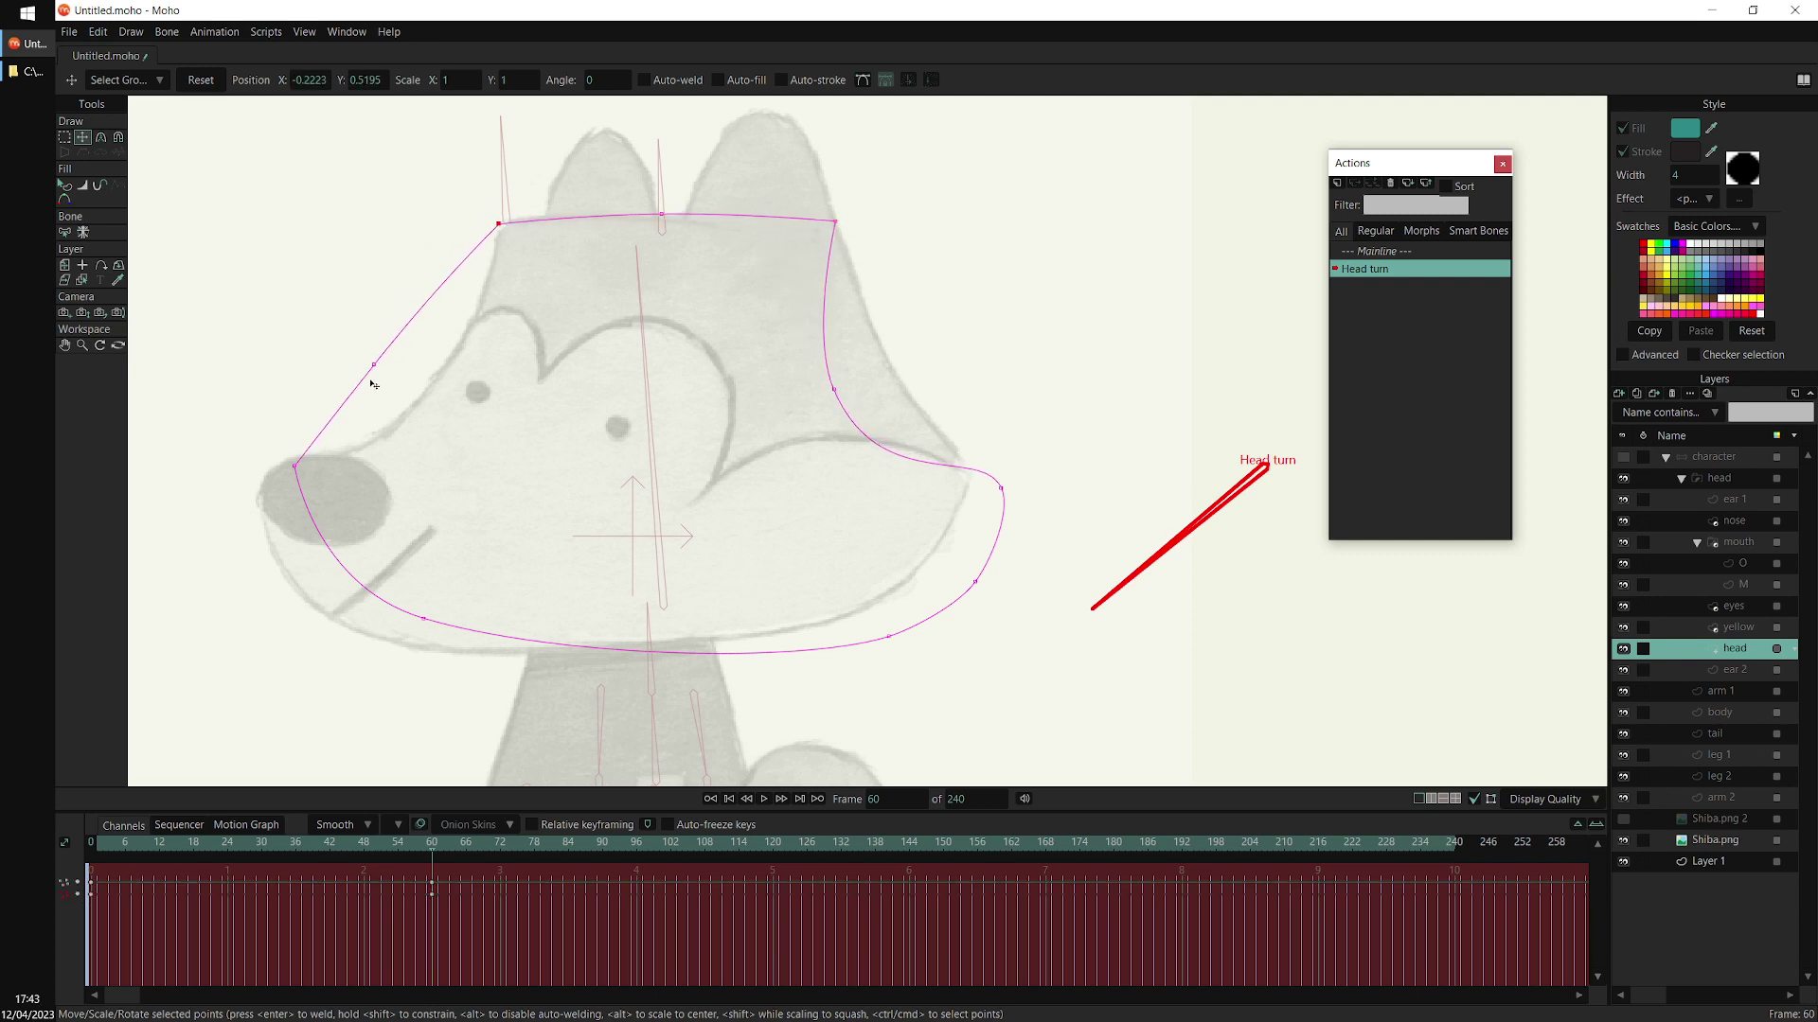
drag(374, 384, 422, 396)
drag(295, 466, 266, 482)
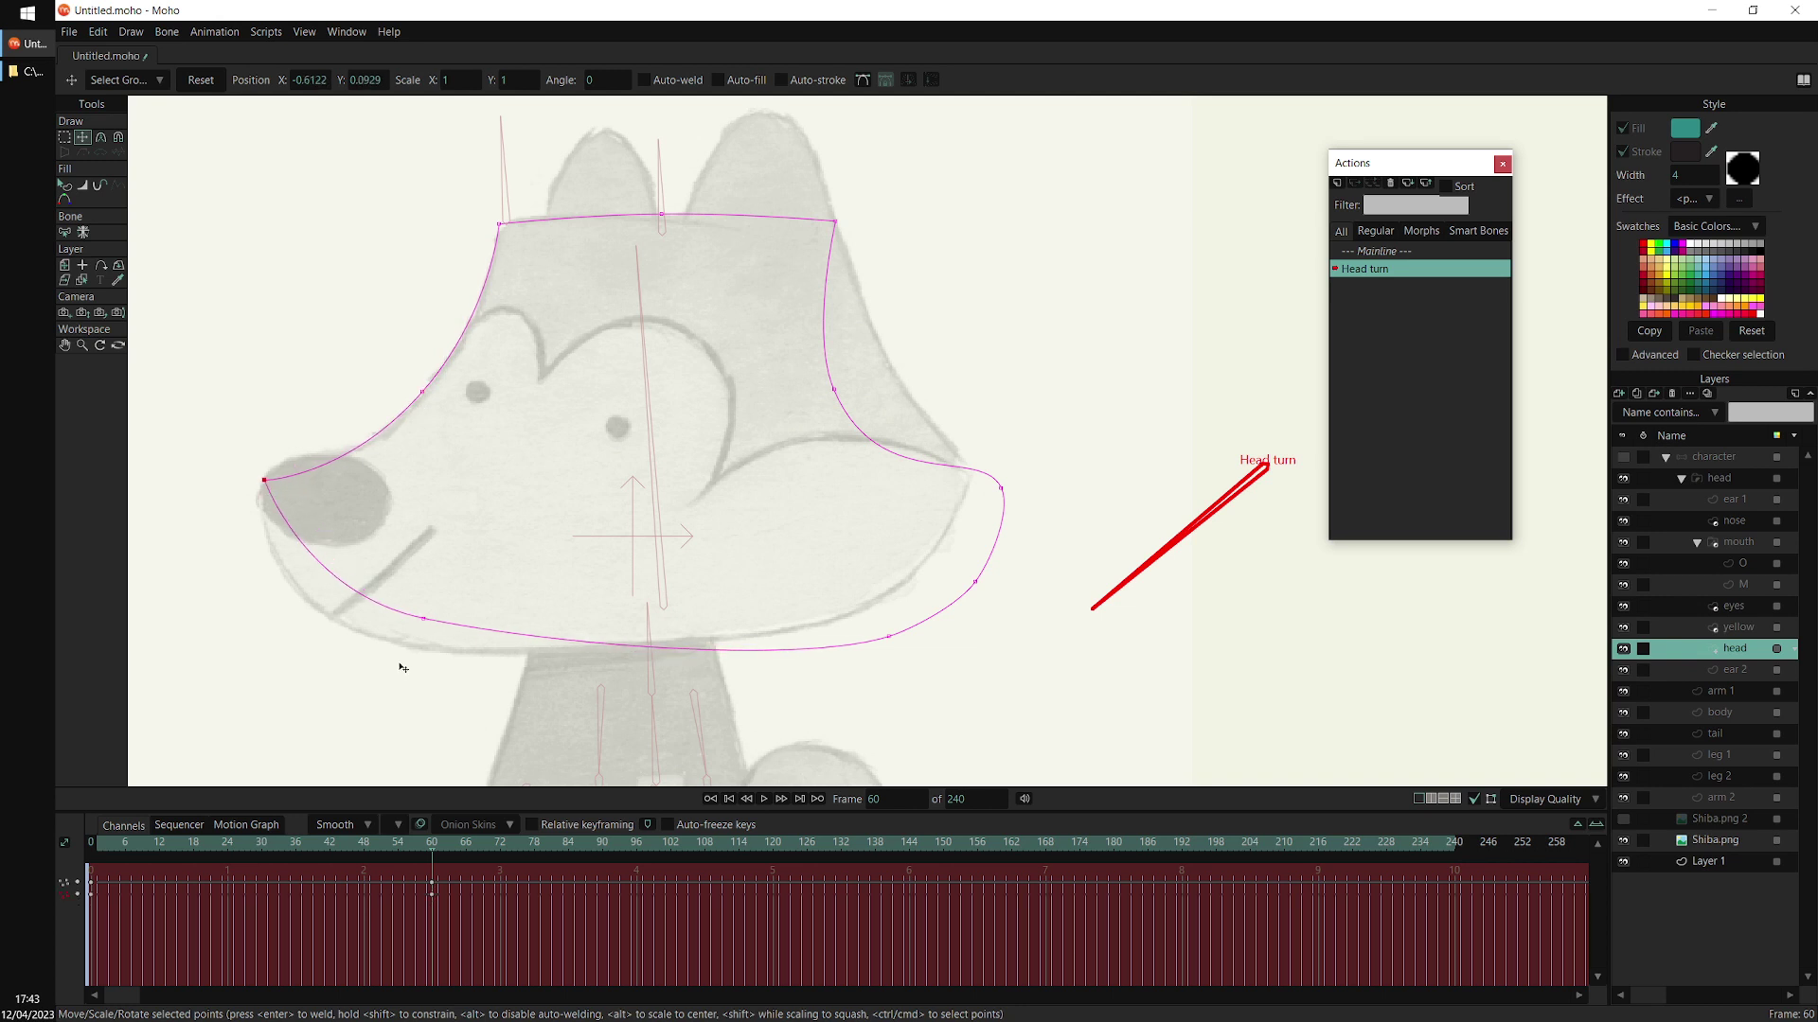
Move the chin, jaw, cheek and back-of-head points of the head outline onto the flipped reference sketch at frame 60
drag(410, 640, 289, 608)
drag(863, 655, 412, 675)
drag(977, 621, 896, 645)
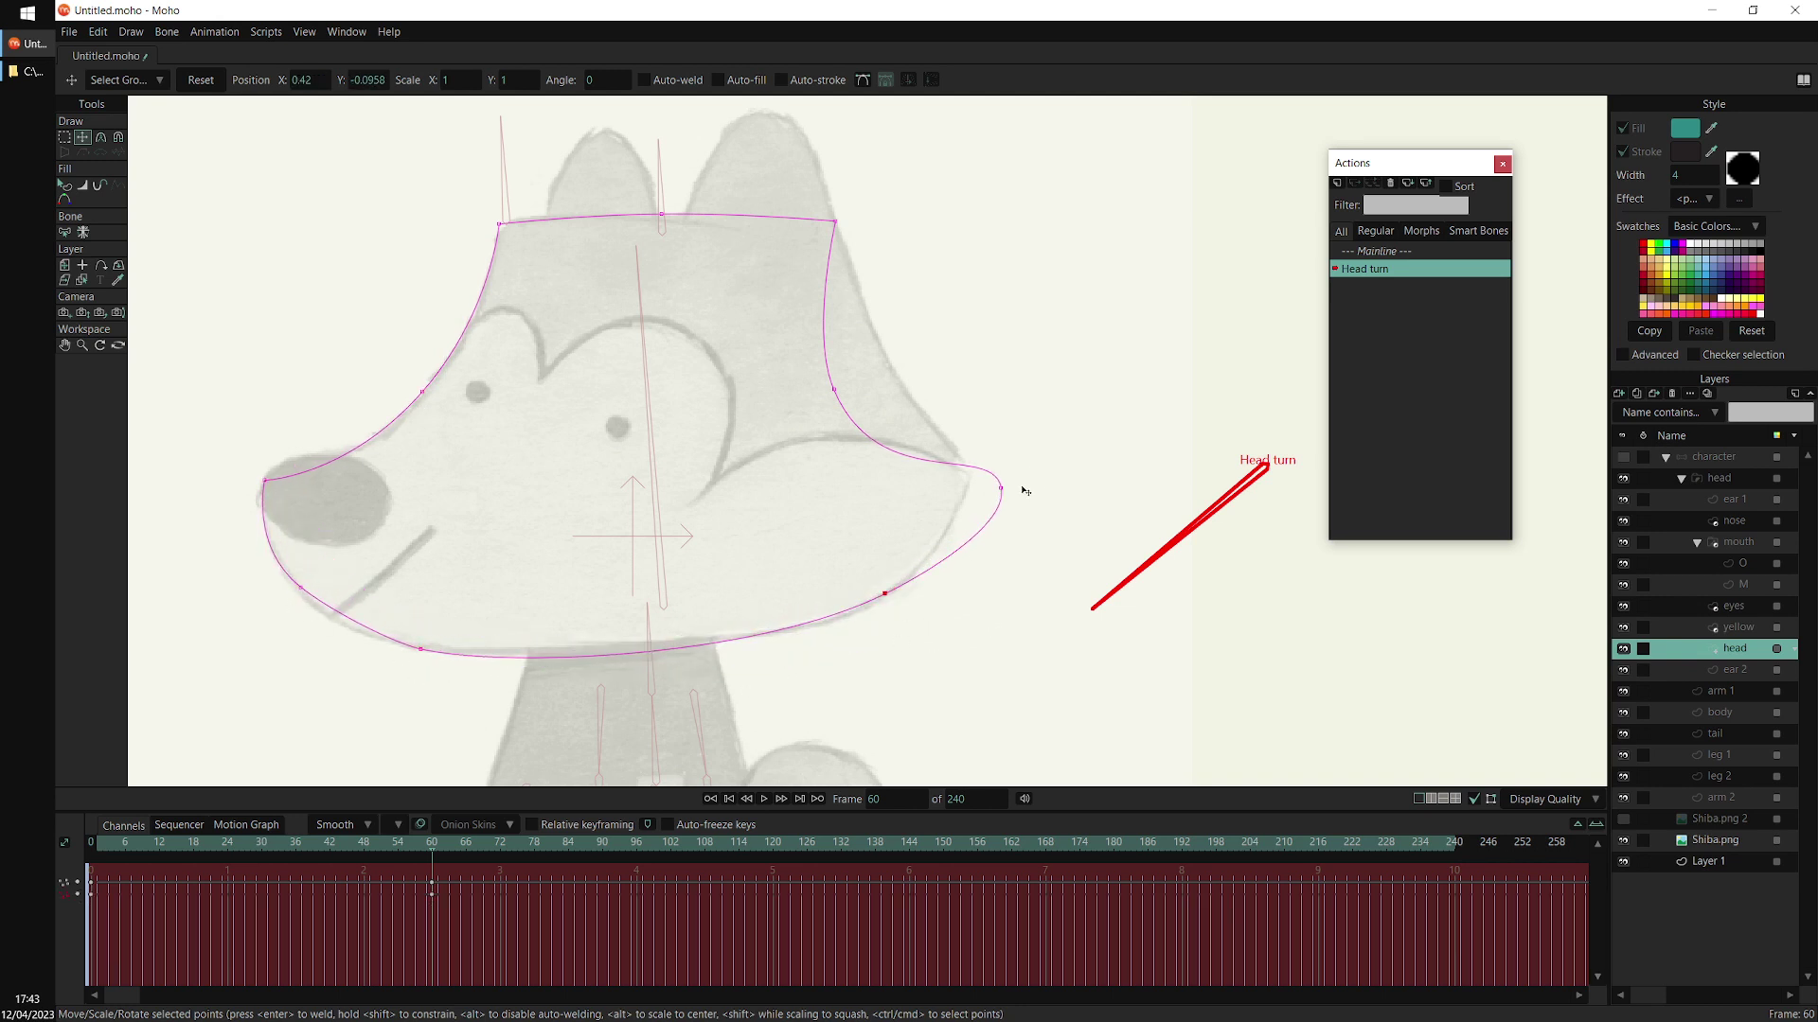
drag(1022, 492, 987, 476)
drag(851, 409, 905, 375)
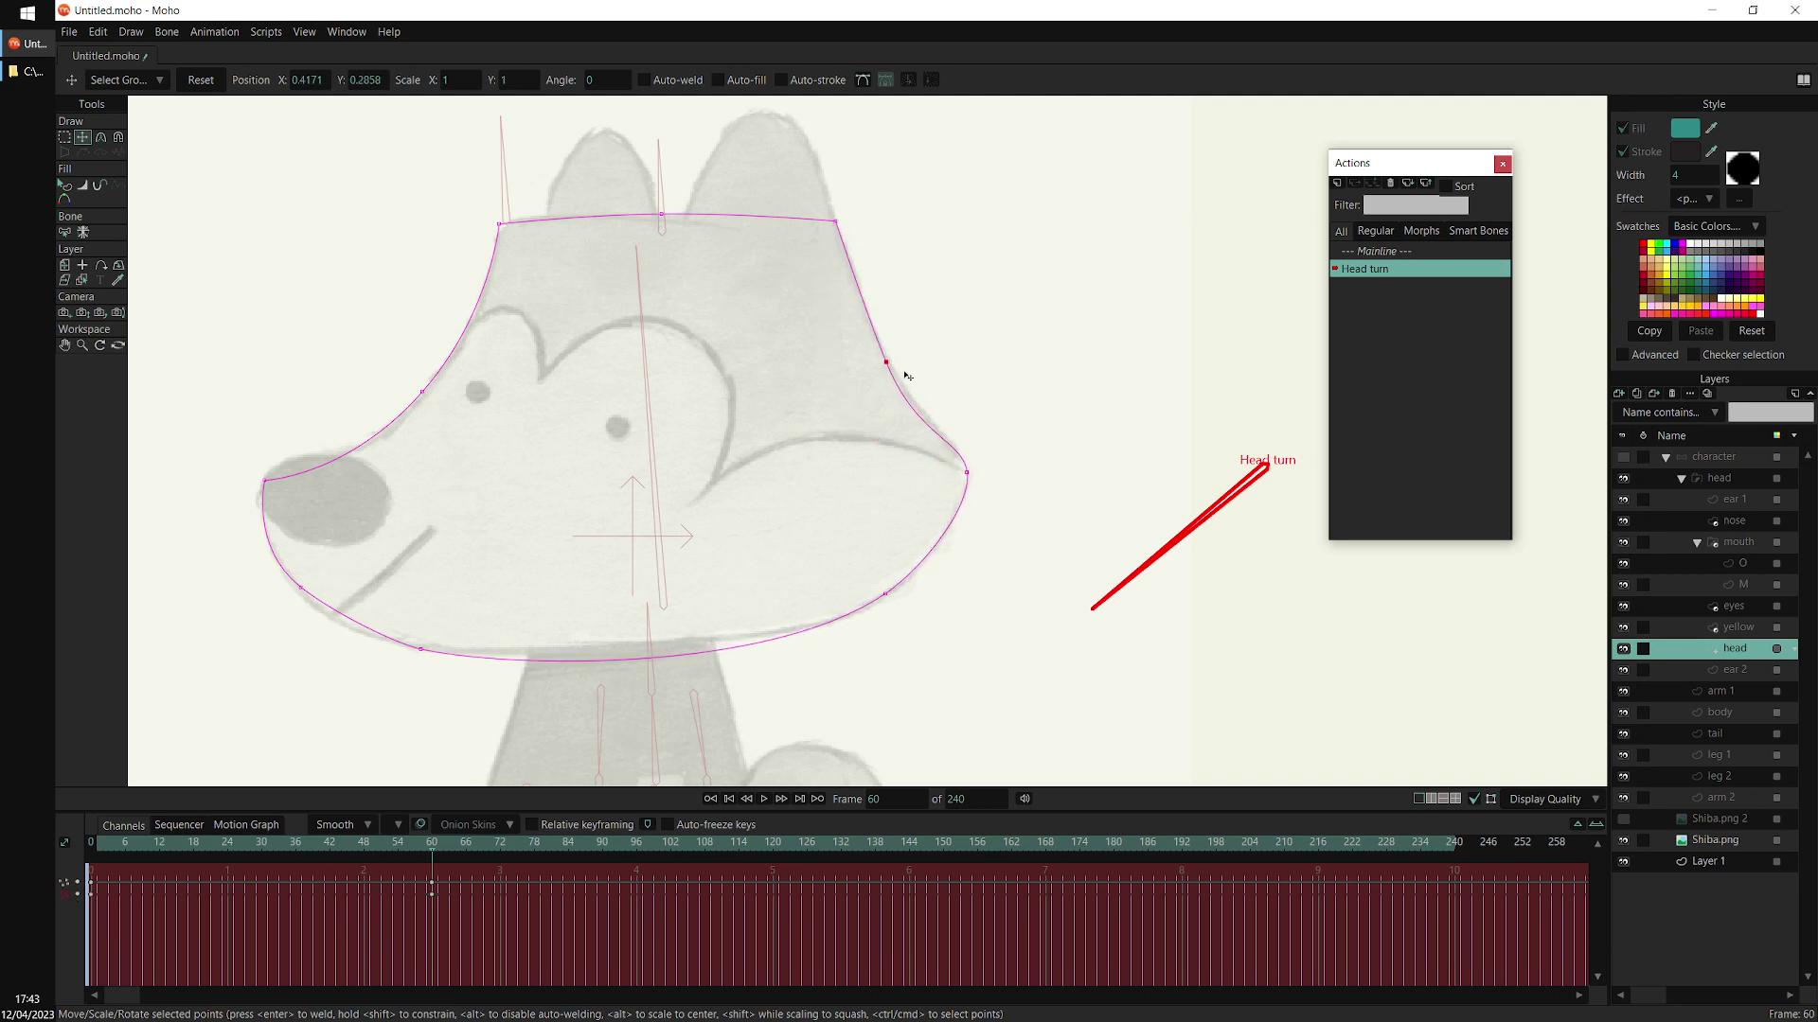
Adjust the curvature at the nose tip, forehead and back of the head, and move the back-of-head point onto the reference
key(c)
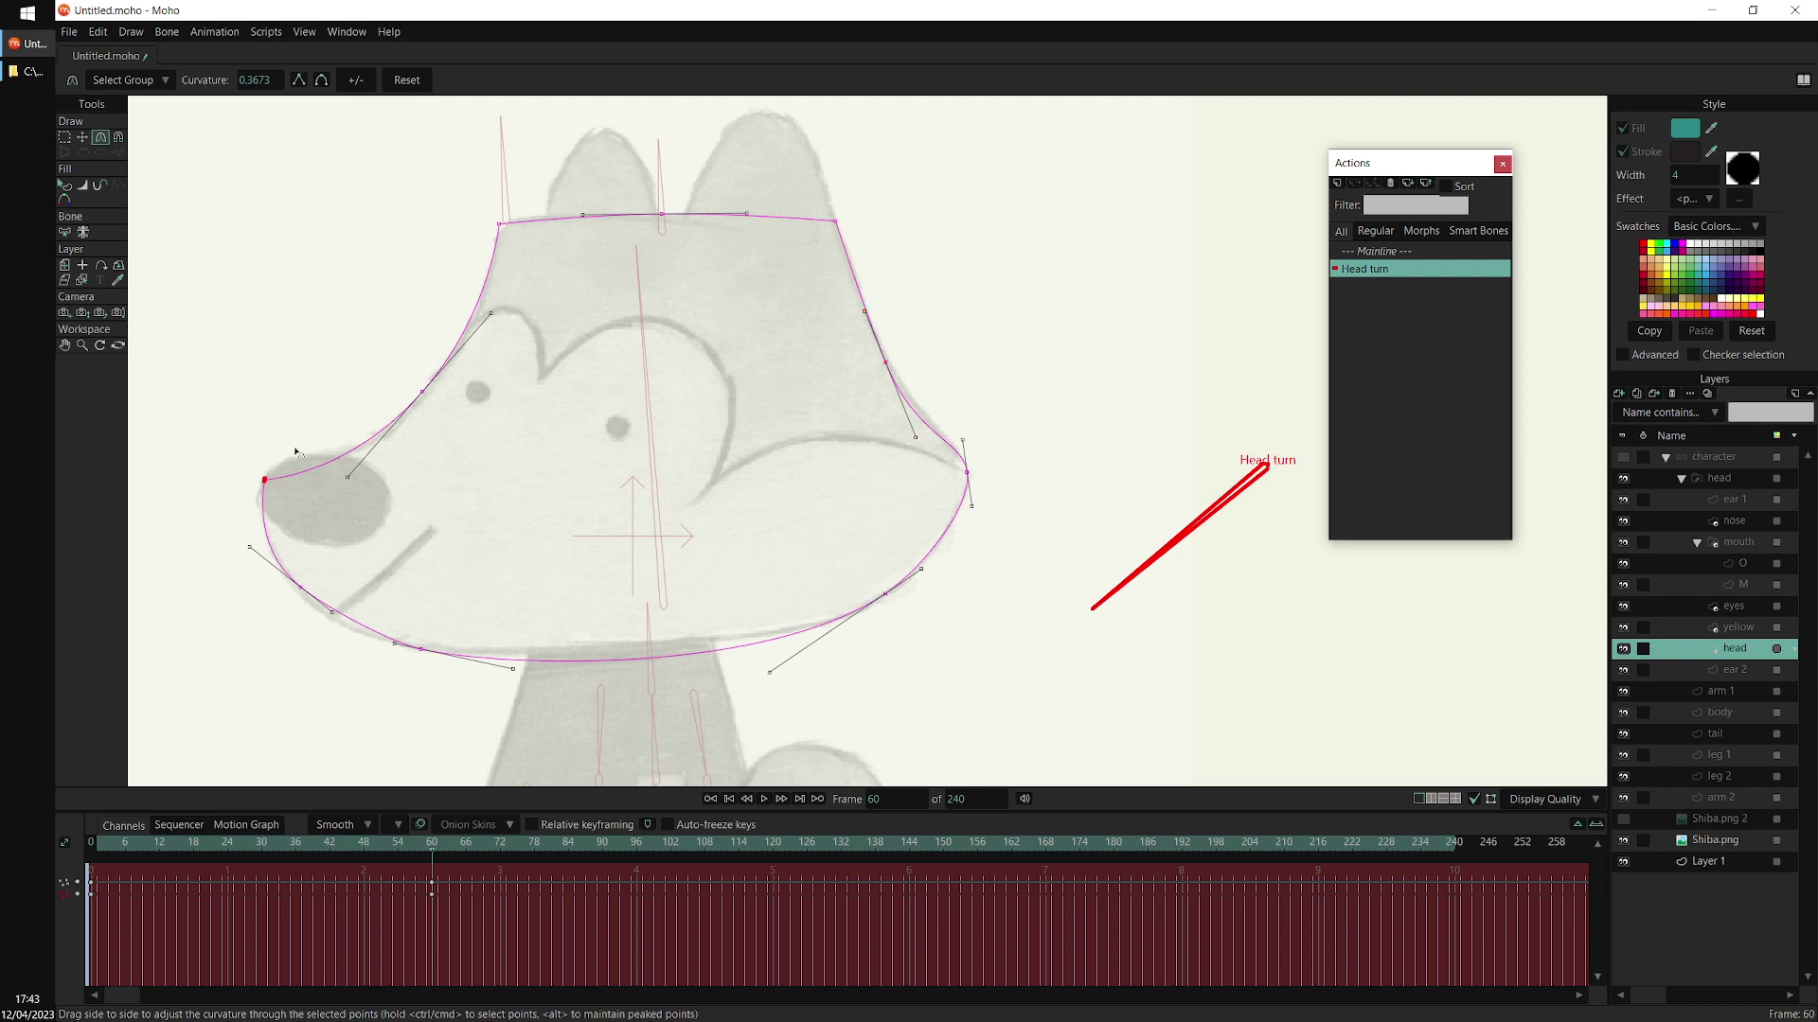
drag(294, 452, 357, 498)
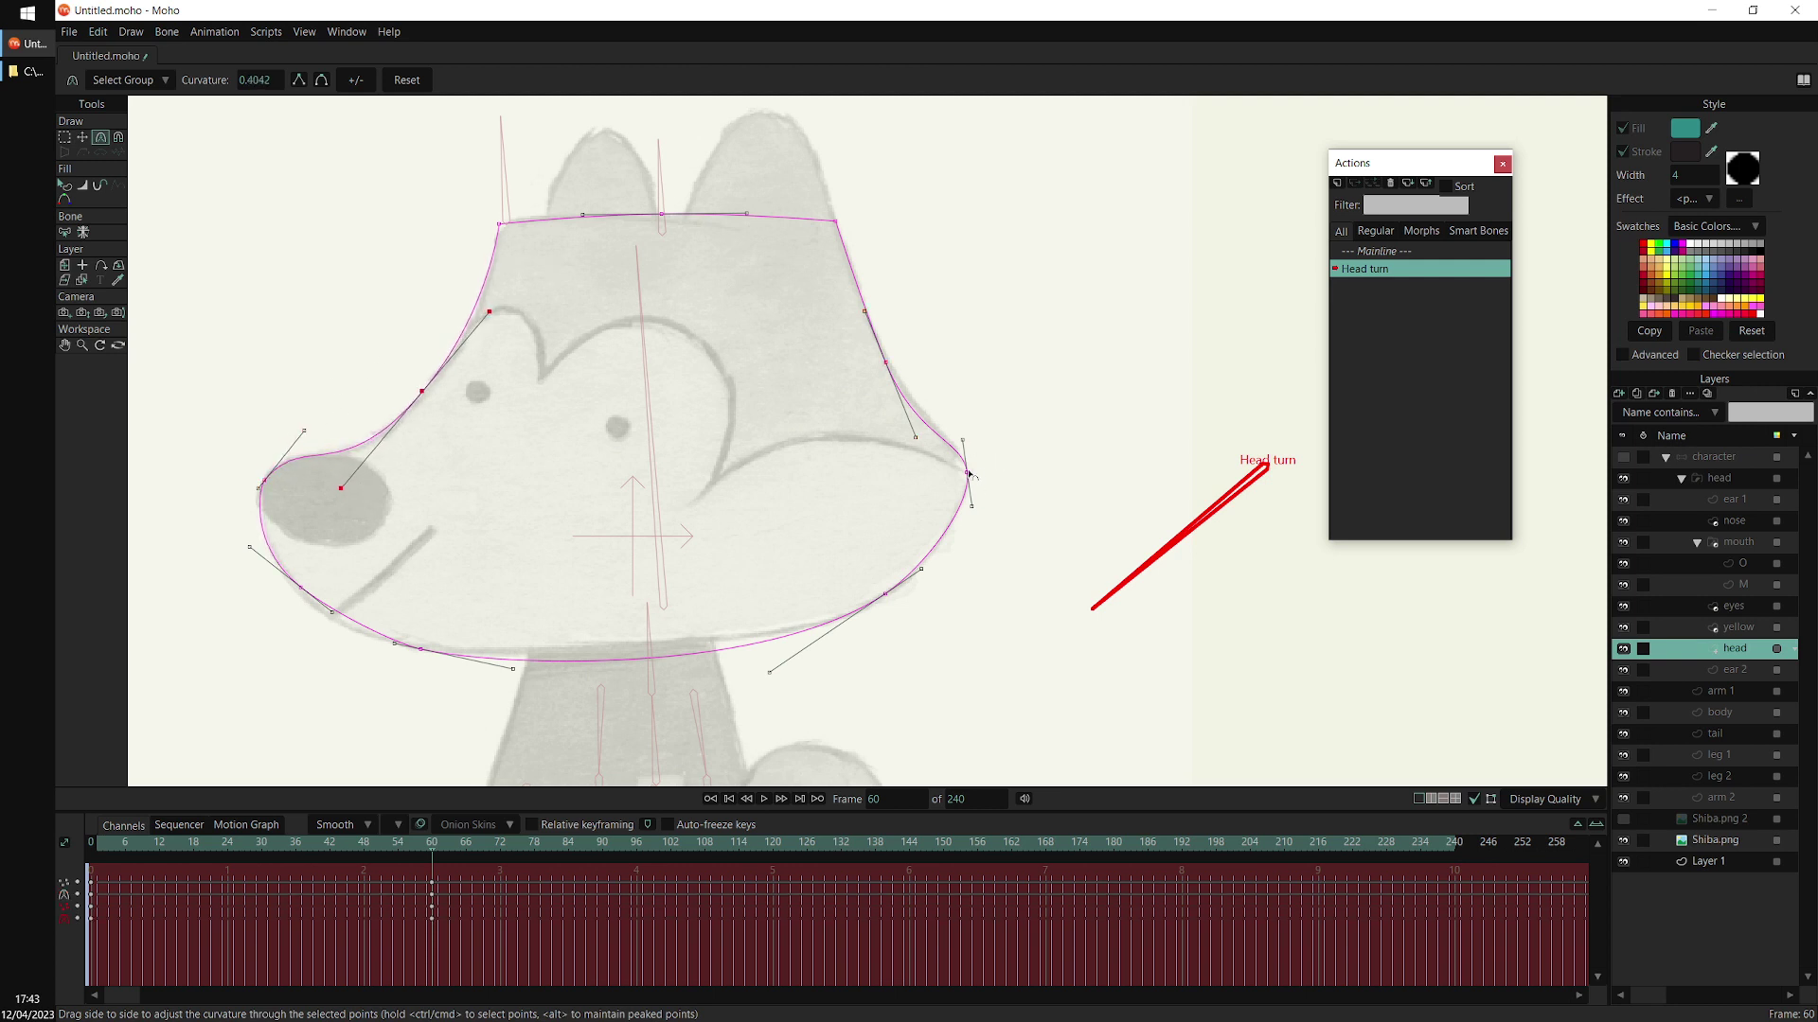
drag(968, 473, 505, 573)
key(t)
drag(968, 471, 979, 475)
key(c)
Refine the curvature and positions of the head outline's chin and jaw points to follow the reference sketch
drag(426, 657, 373, 653)
key(t)
key(c)
key(t)
drag(303, 592, 305, 606)
key(c)
key(t)
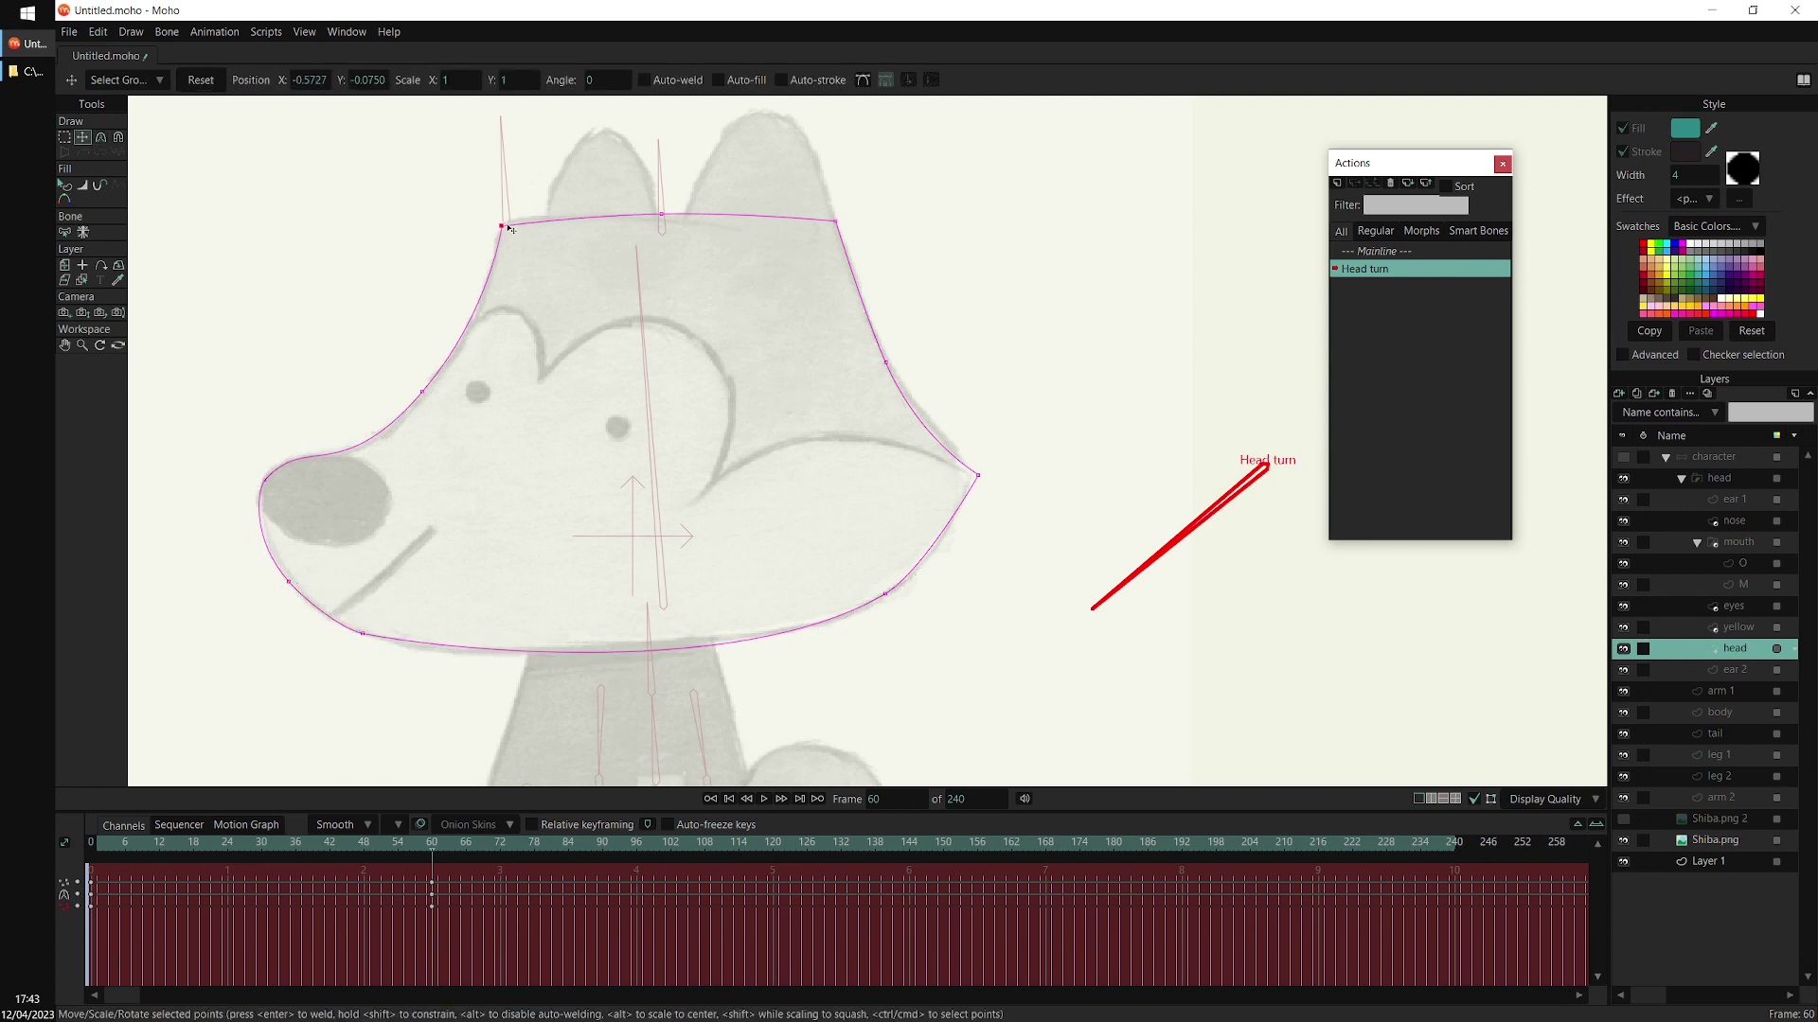
click(501, 226)
Show the character layer and preview how the head outline deforms from the action's start to frame 60
drag(402, 846, 431, 882)
click(1624, 458)
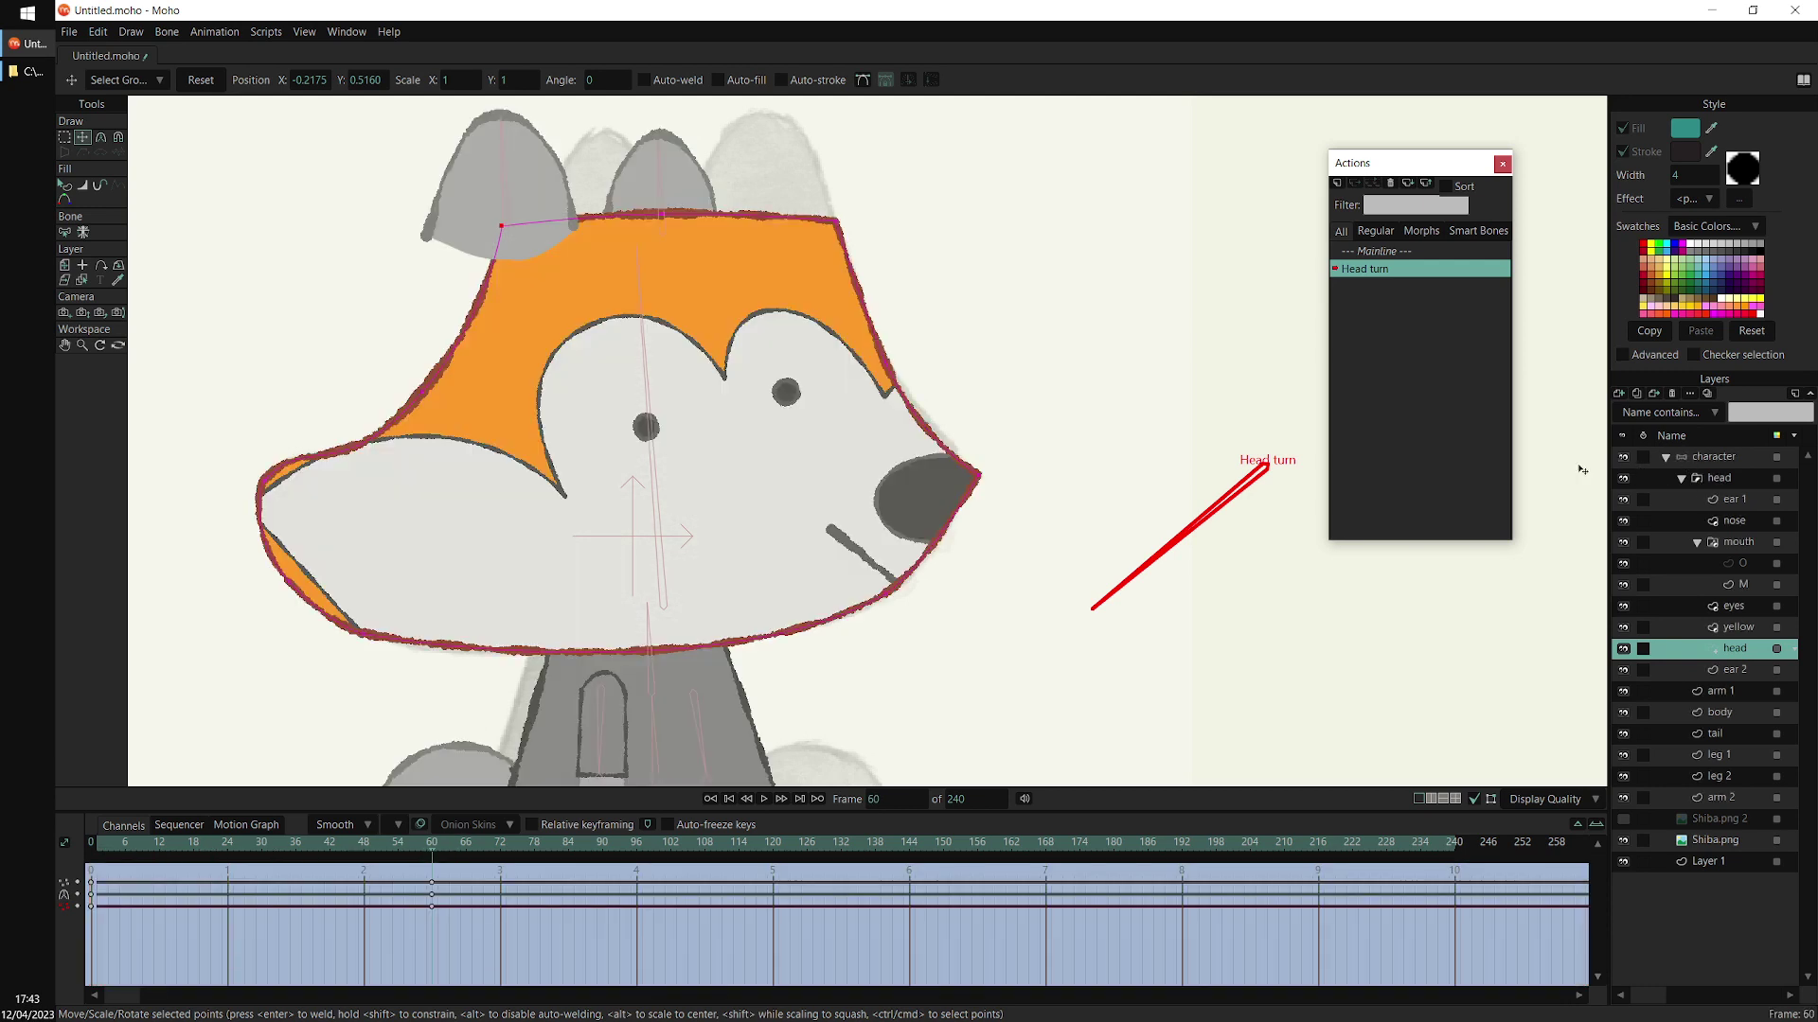
drag(106, 846, 428, 890)
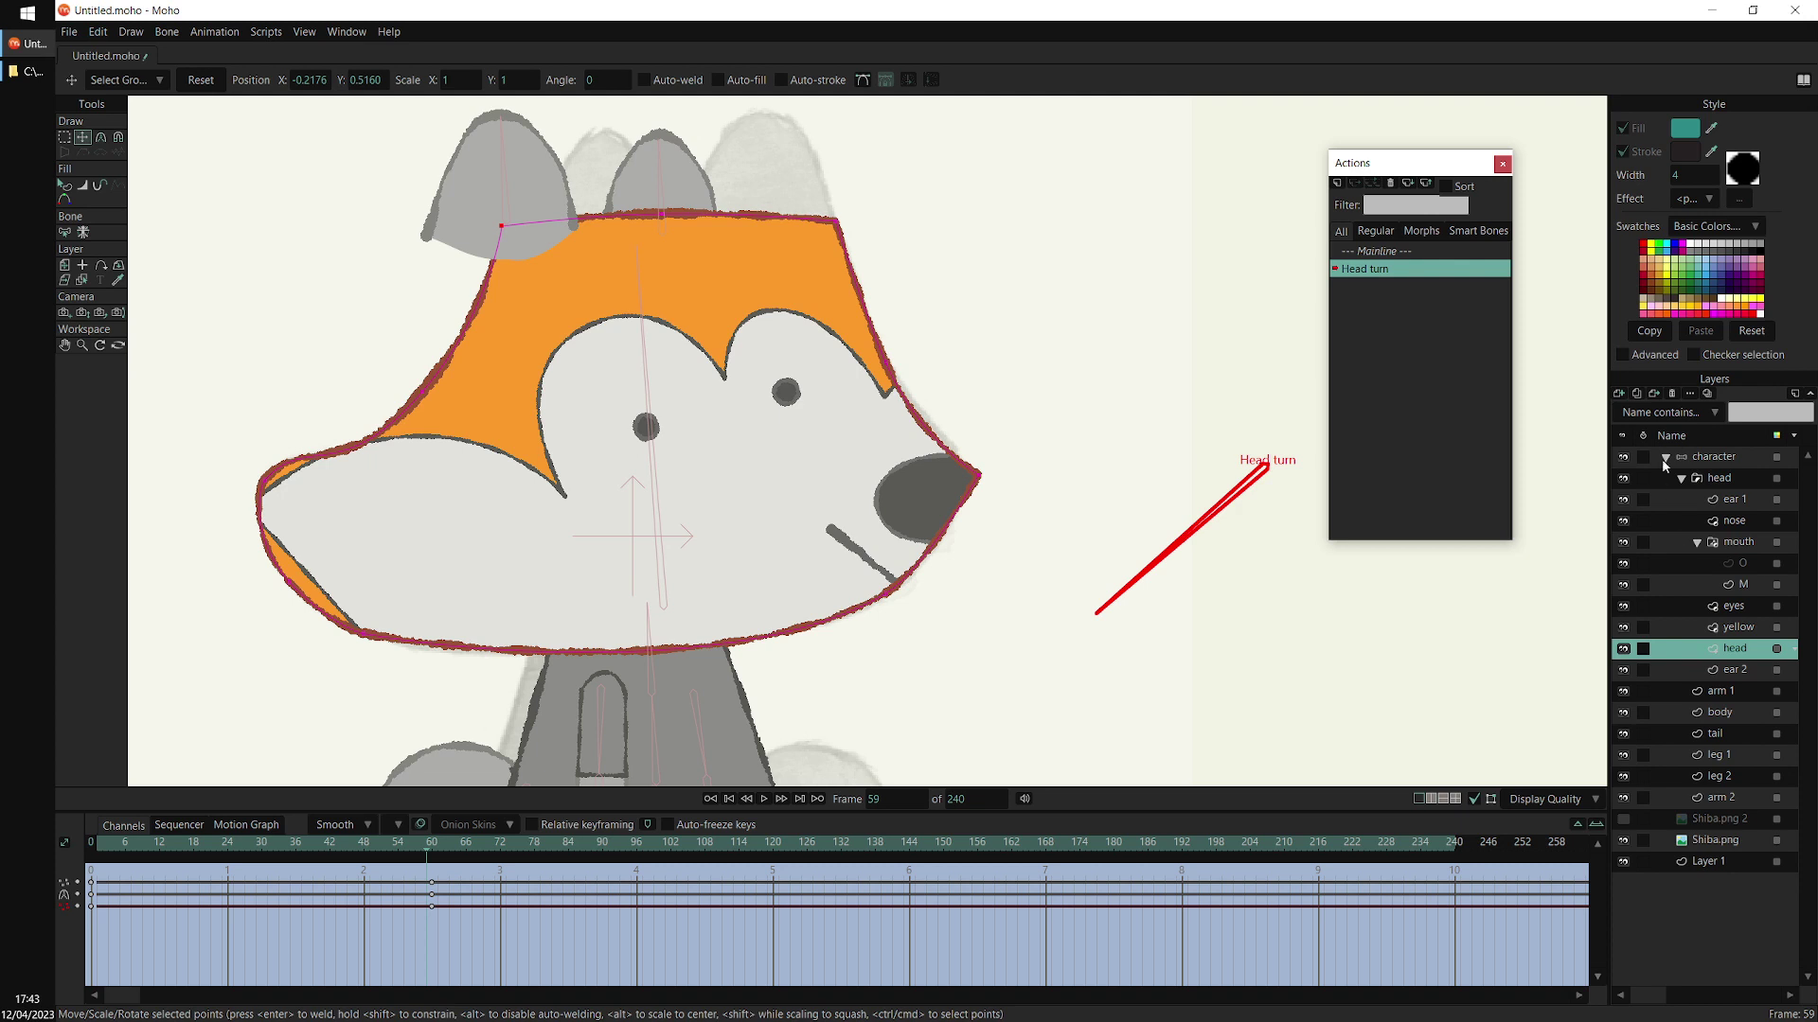
Hide the character layer, select the yellow layer and shift all its points toward the reference muzzle at frame 60
click(1622, 458)
click(1738, 629)
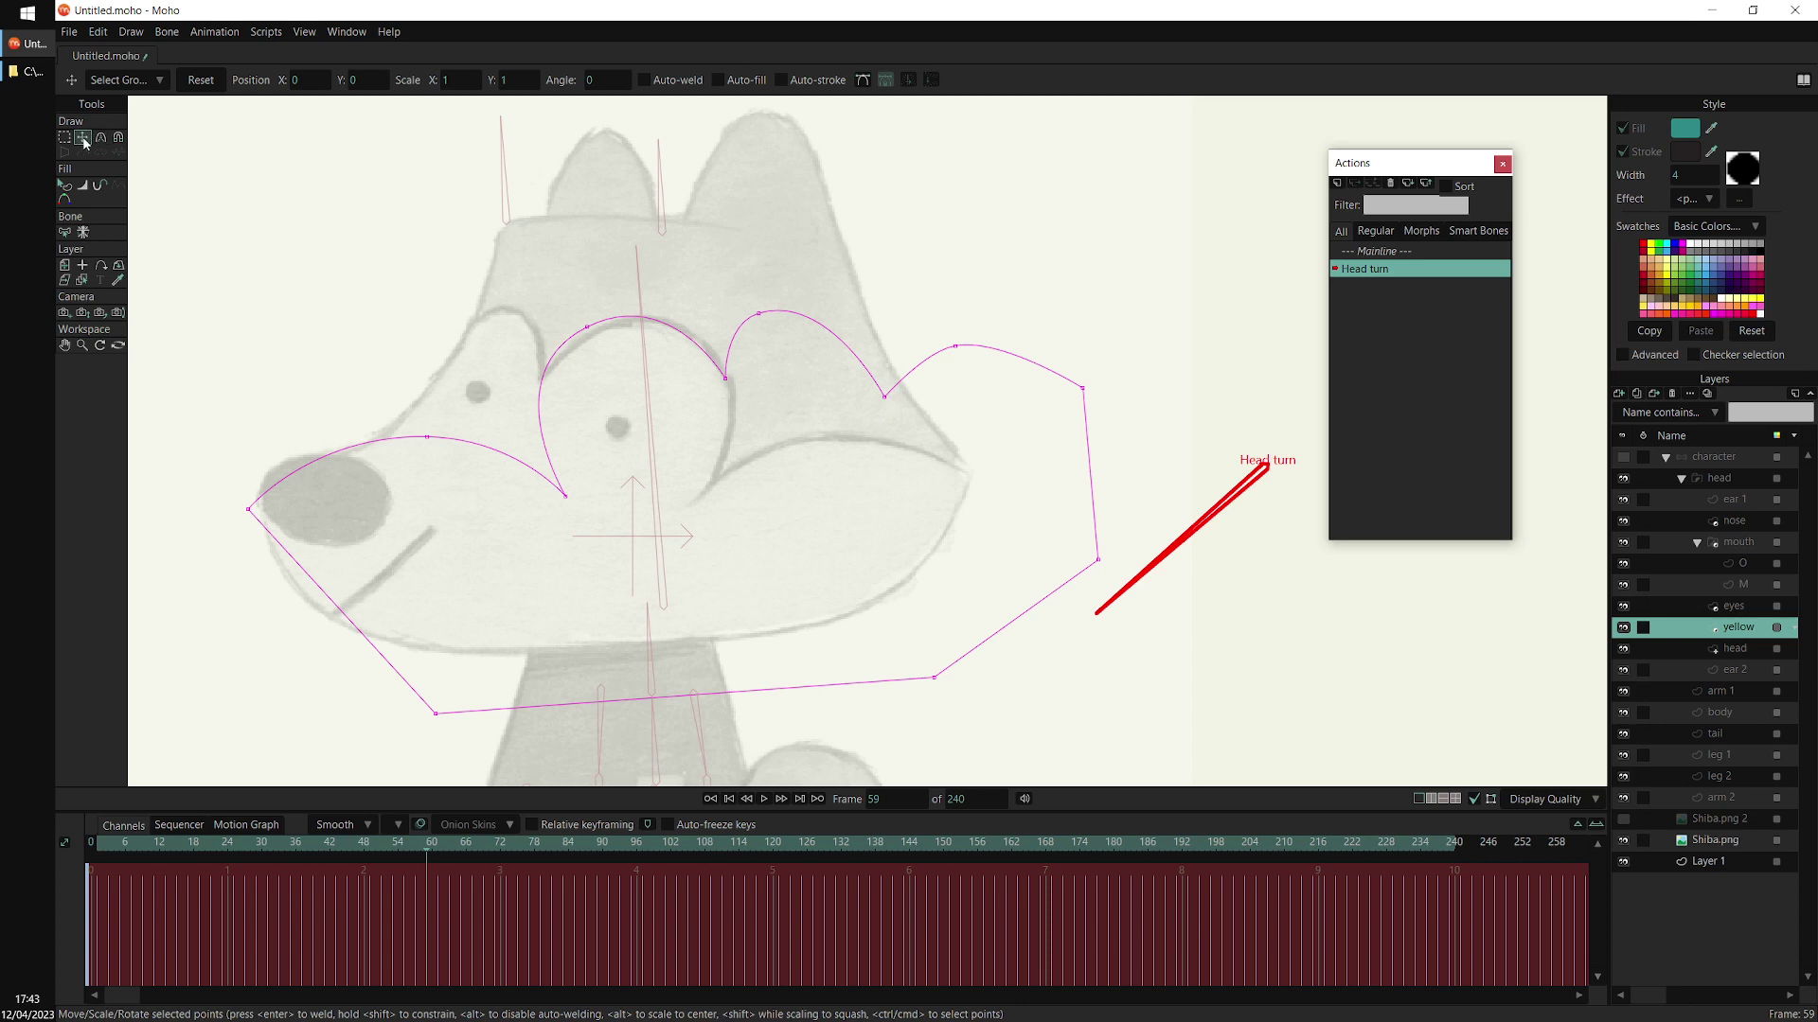
key(ctrl+a)
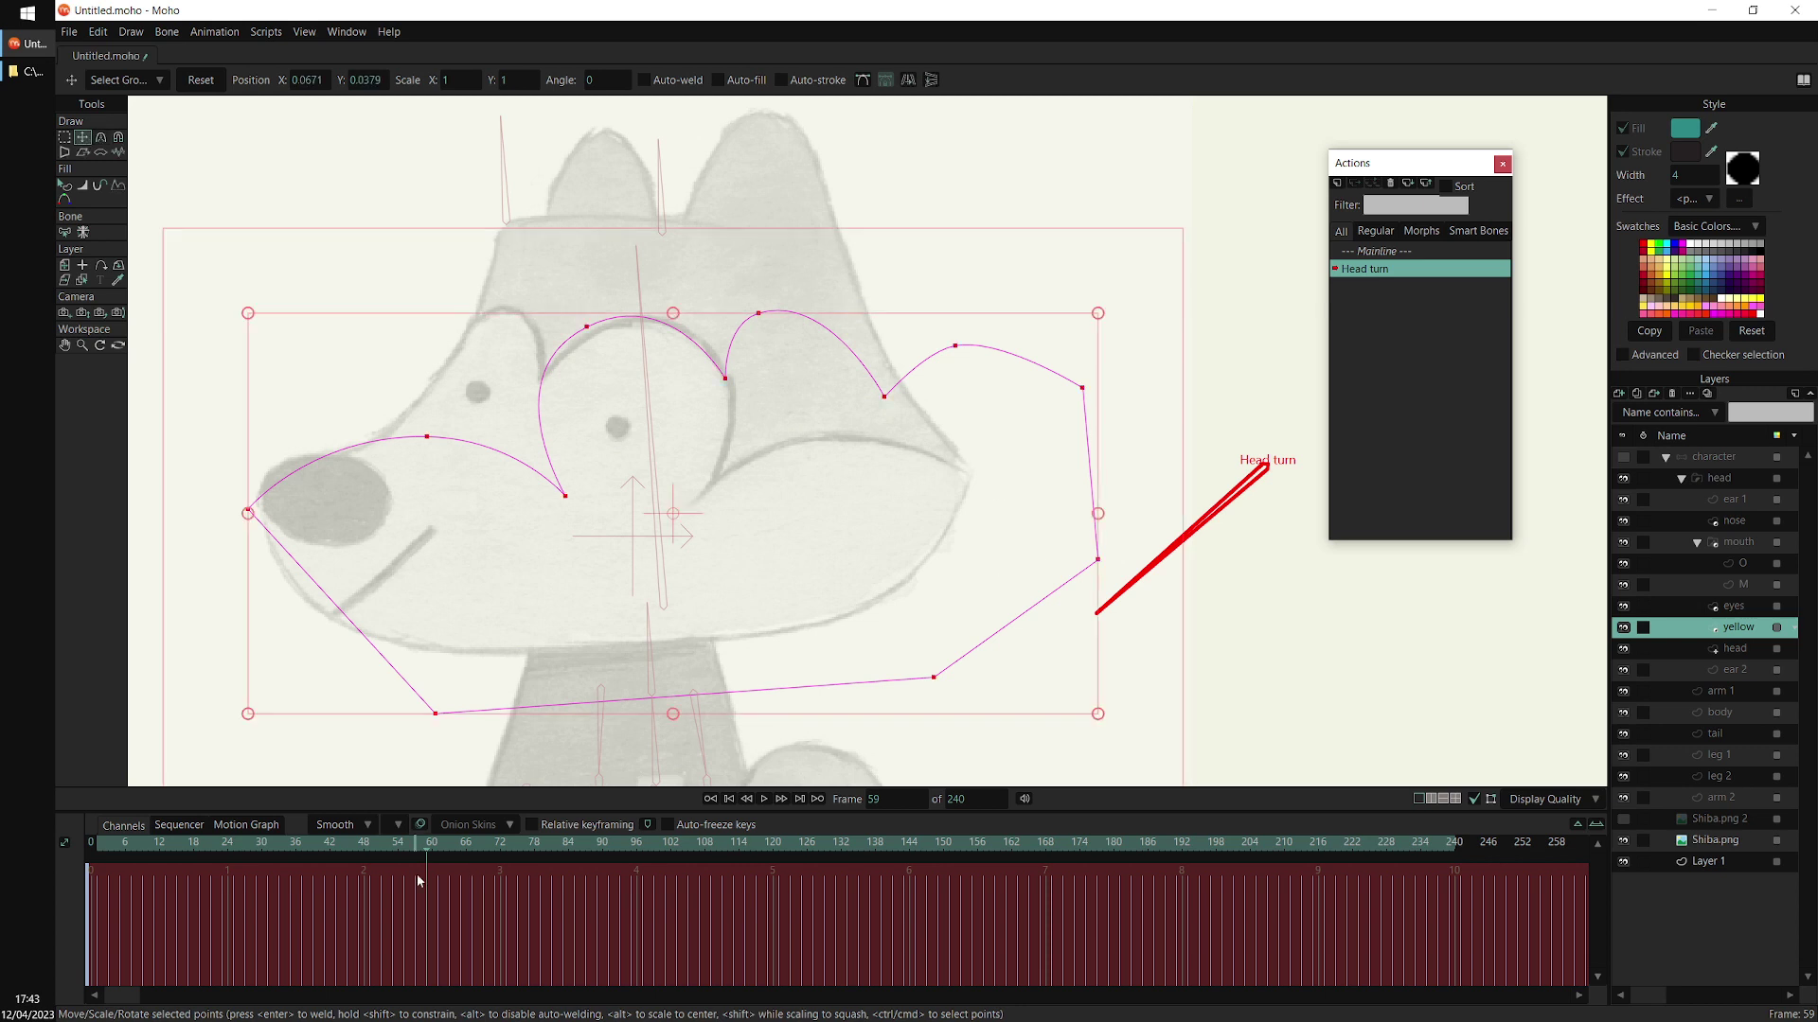
click(430, 847)
drag(776, 607, 608, 589)
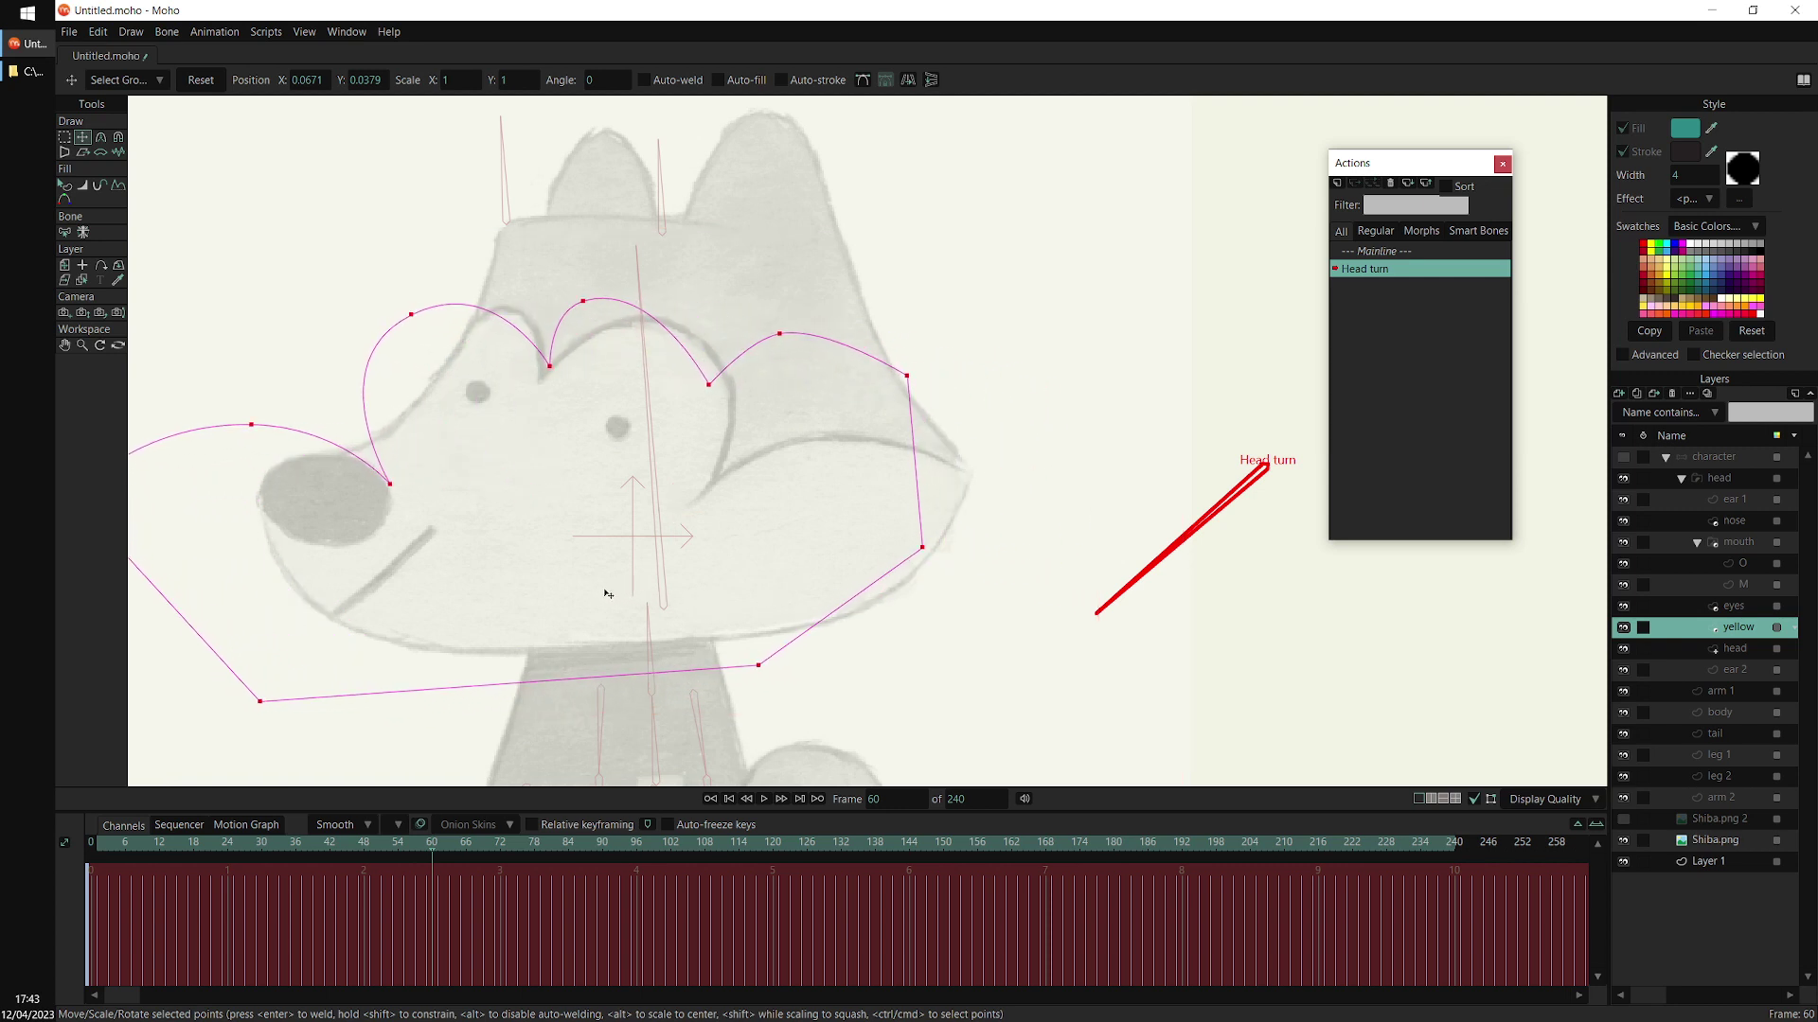
drag(829, 581, 927, 592)
key(Return)
Move the yellow patch's brow, muzzle-corner and cheek points onto the reference face markings at frame 60
drag(721, 374, 717, 383)
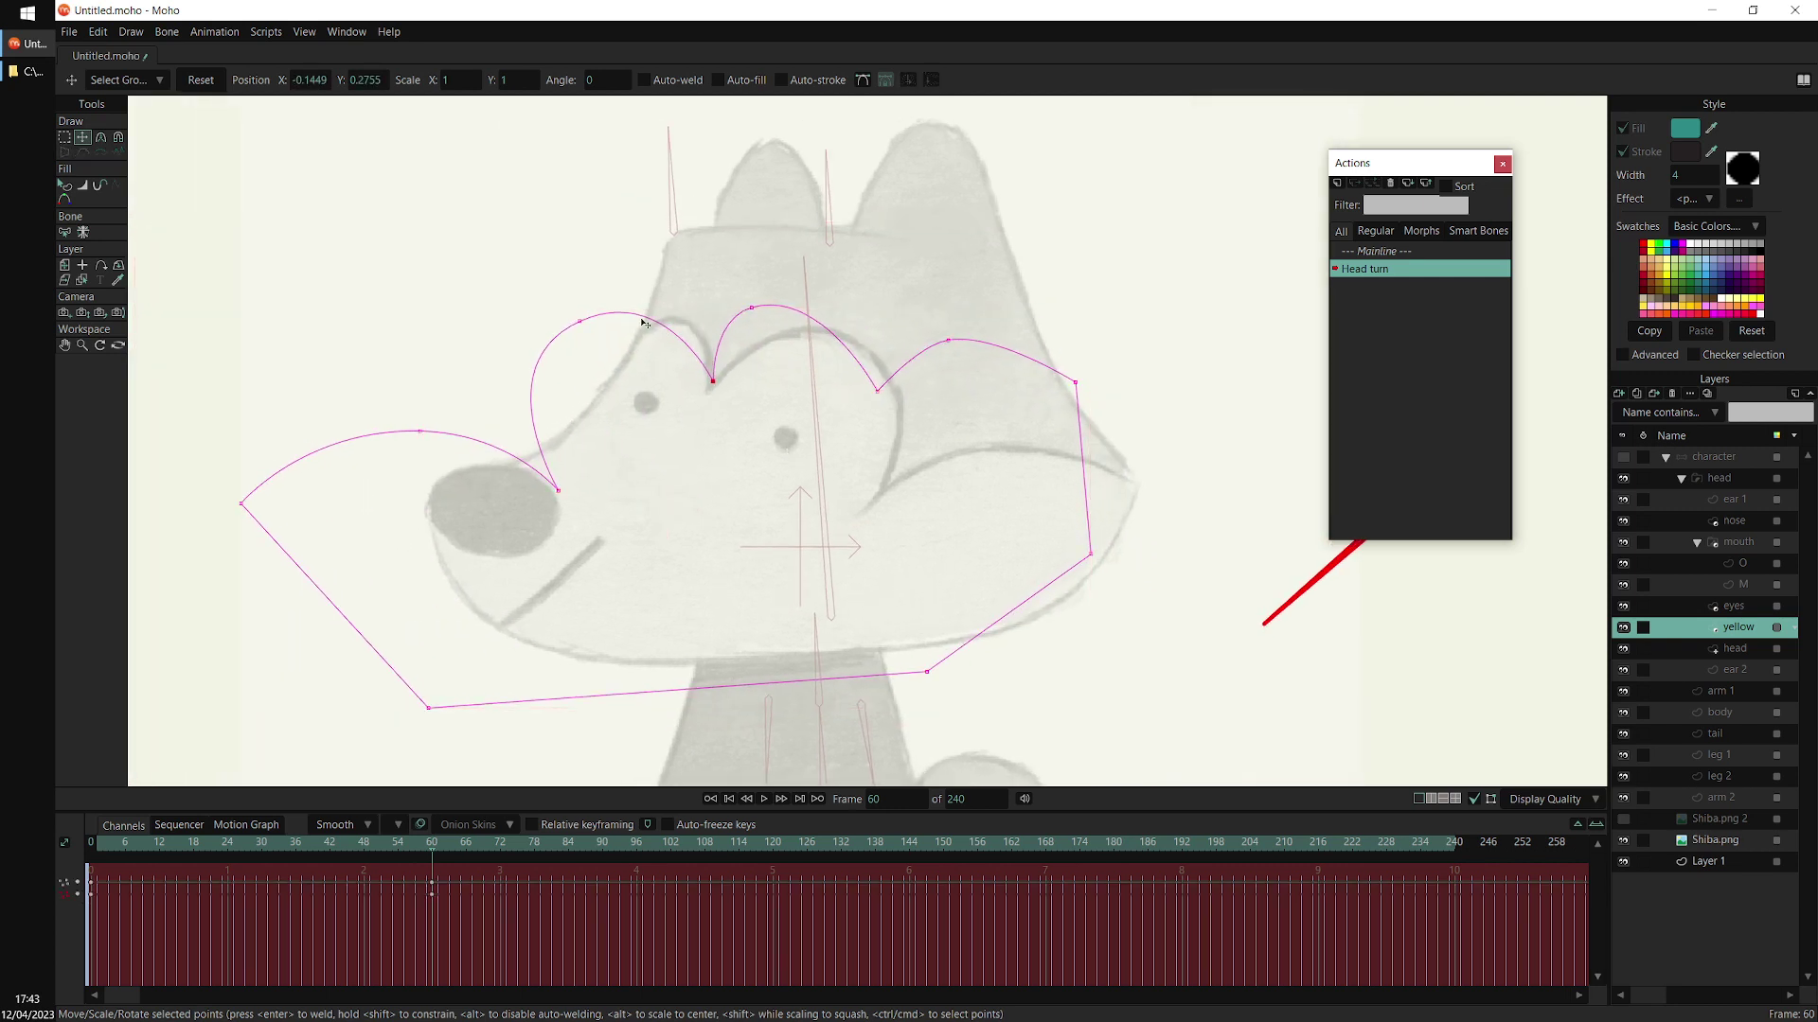
drag(639, 322, 709, 318)
drag(579, 495, 525, 448)
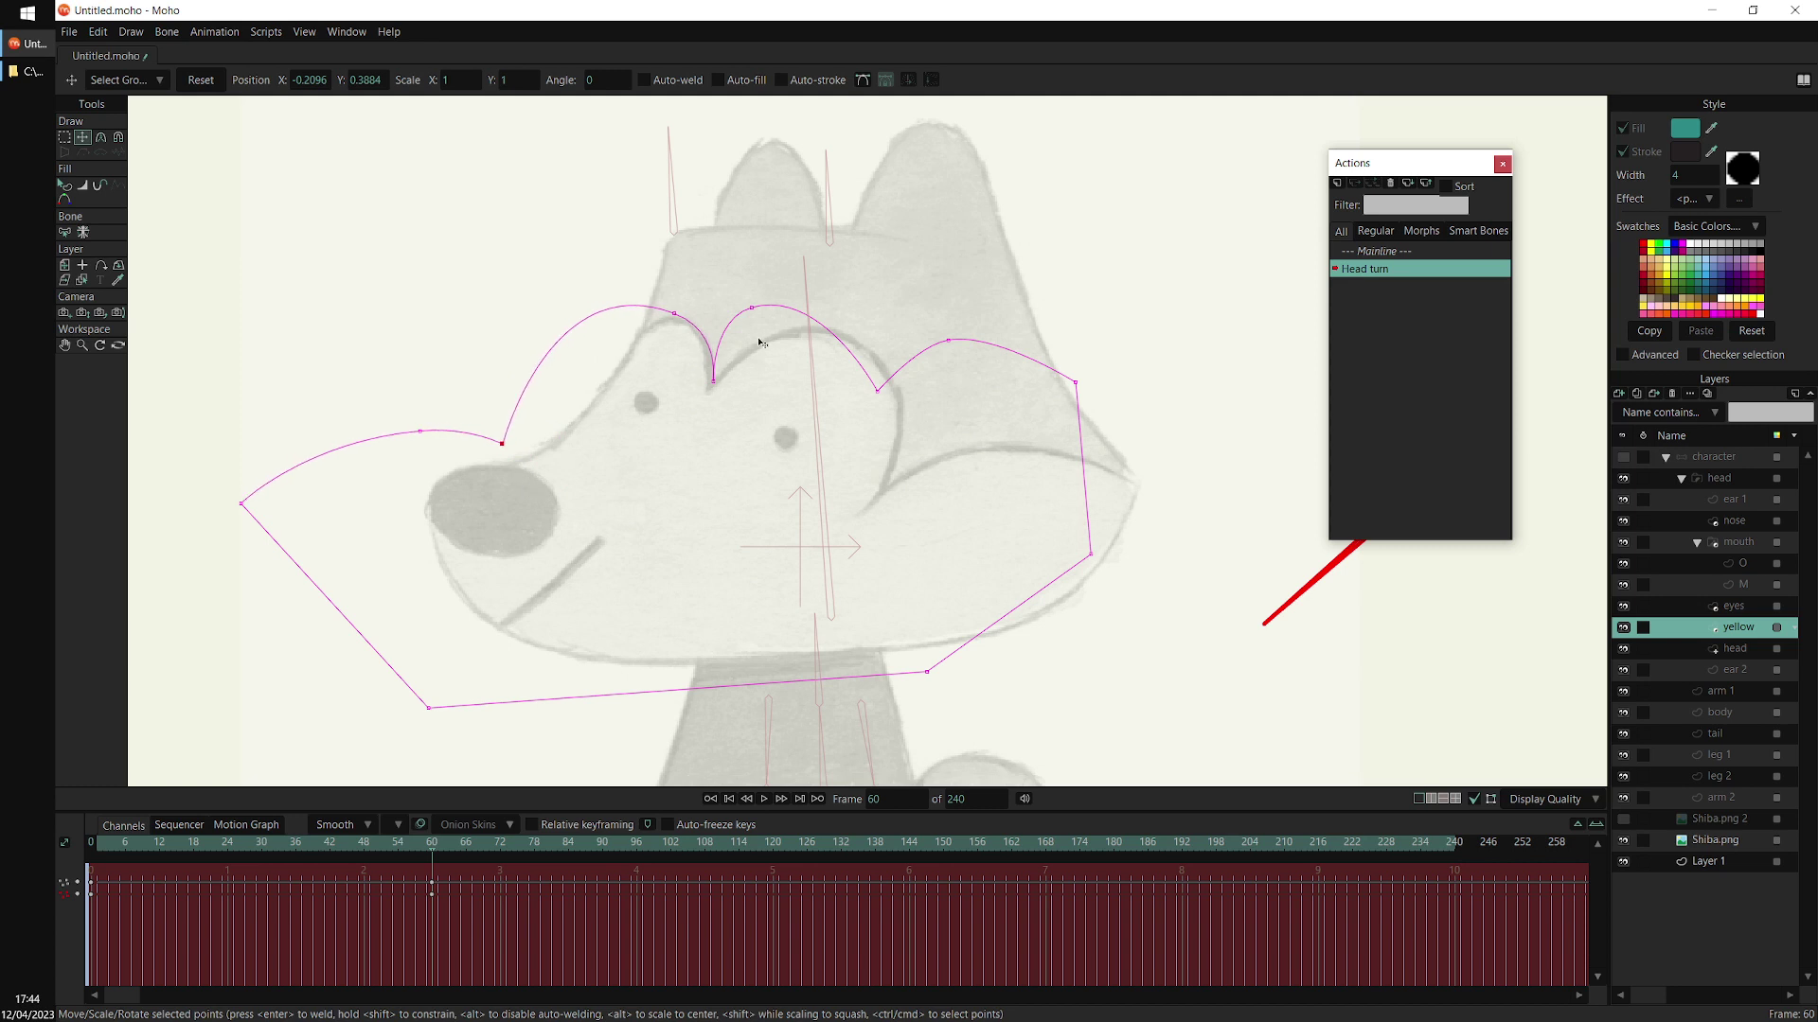
drag(765, 317, 889, 483)
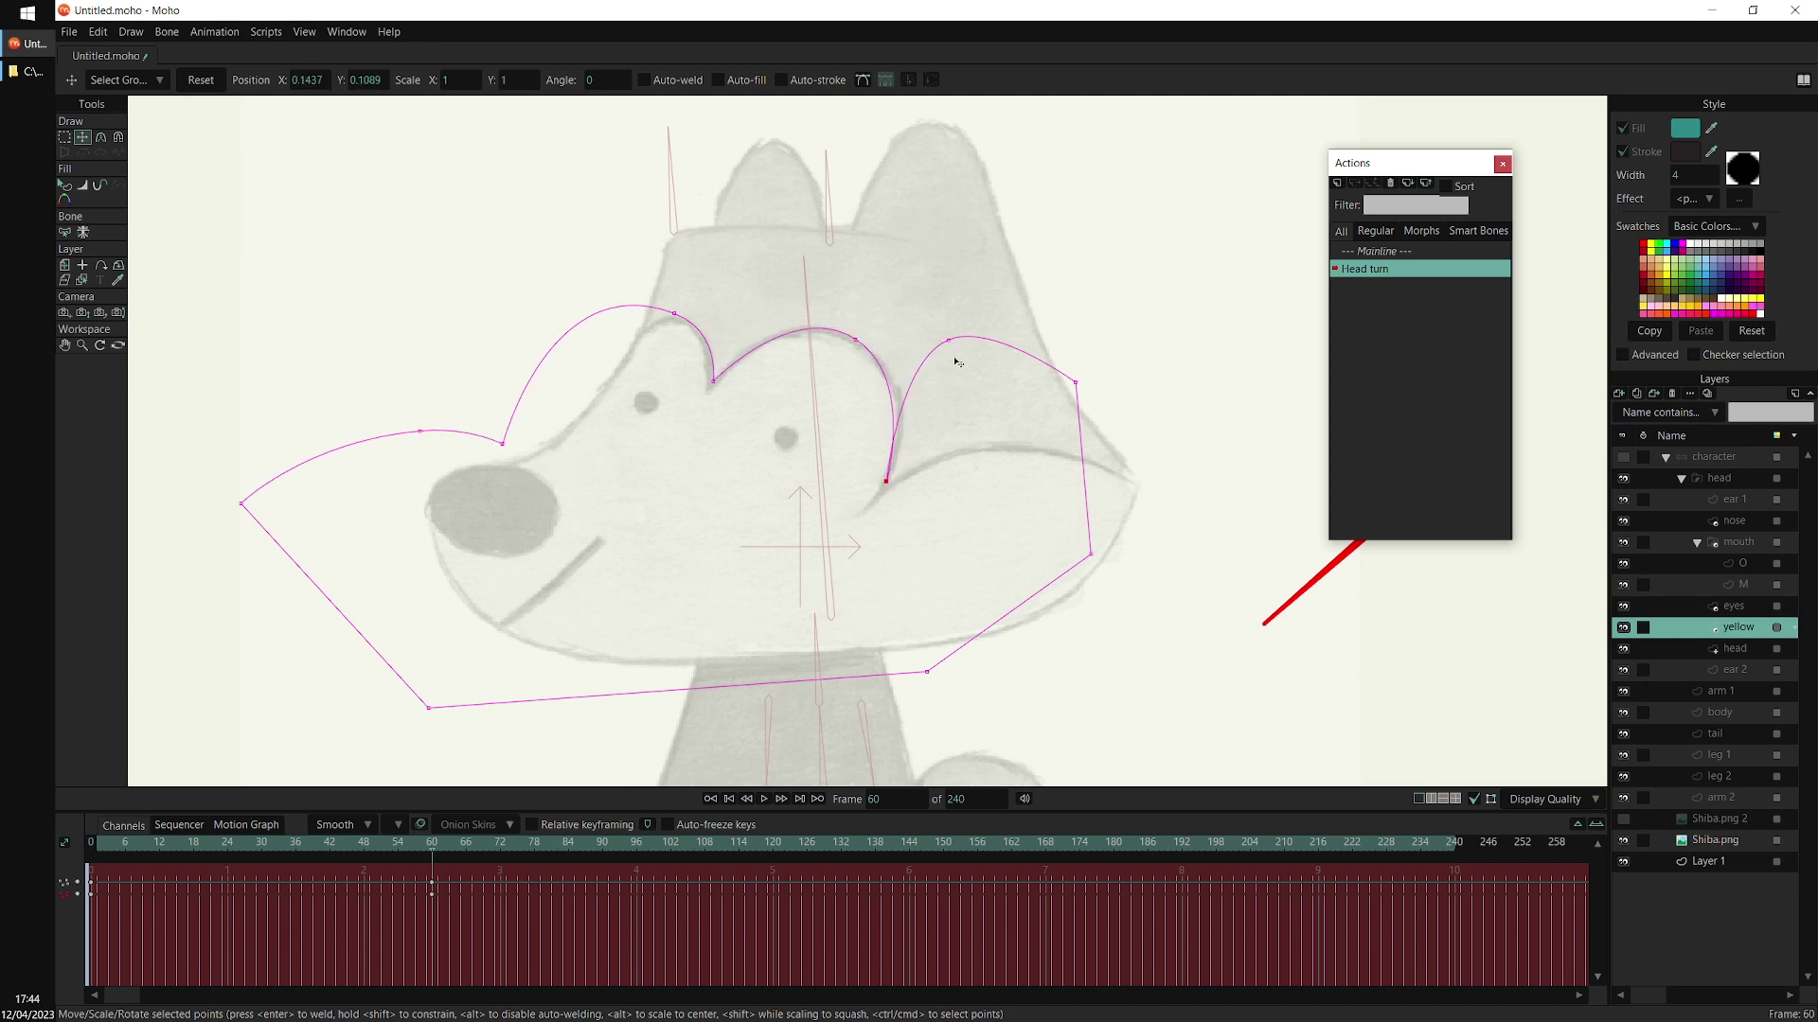
drag(952, 353, 996, 456)
Extend the yellow patch past the back of the head and fine-tune its cheek and brow points against the reference
drag(1075, 382, 1160, 497)
drag(1091, 554, 1125, 609)
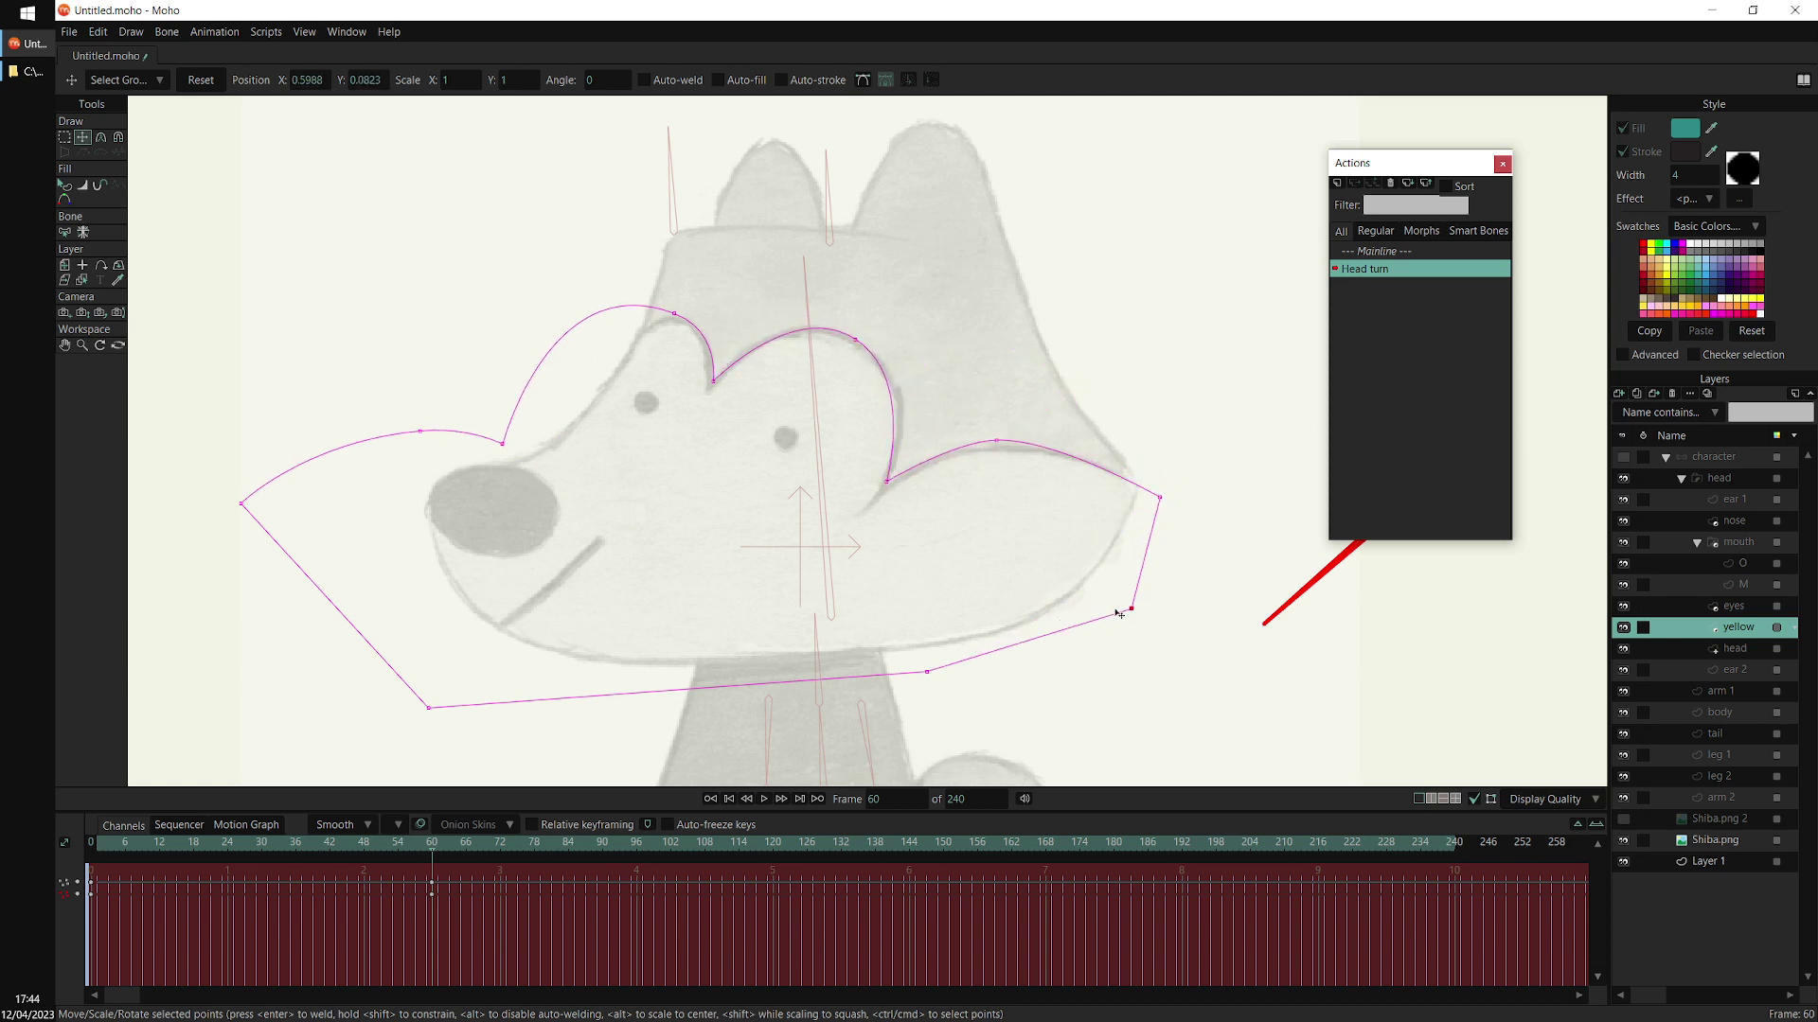
drag(927, 672, 963, 698)
drag(996, 441, 993, 453)
drag(887, 481, 885, 491)
drag(854, 339, 861, 349)
click(674, 313)
Adjust the curvature of the yellow patch's brow peak nearest the nose and nudge the corner point above the muzzle
key(c)
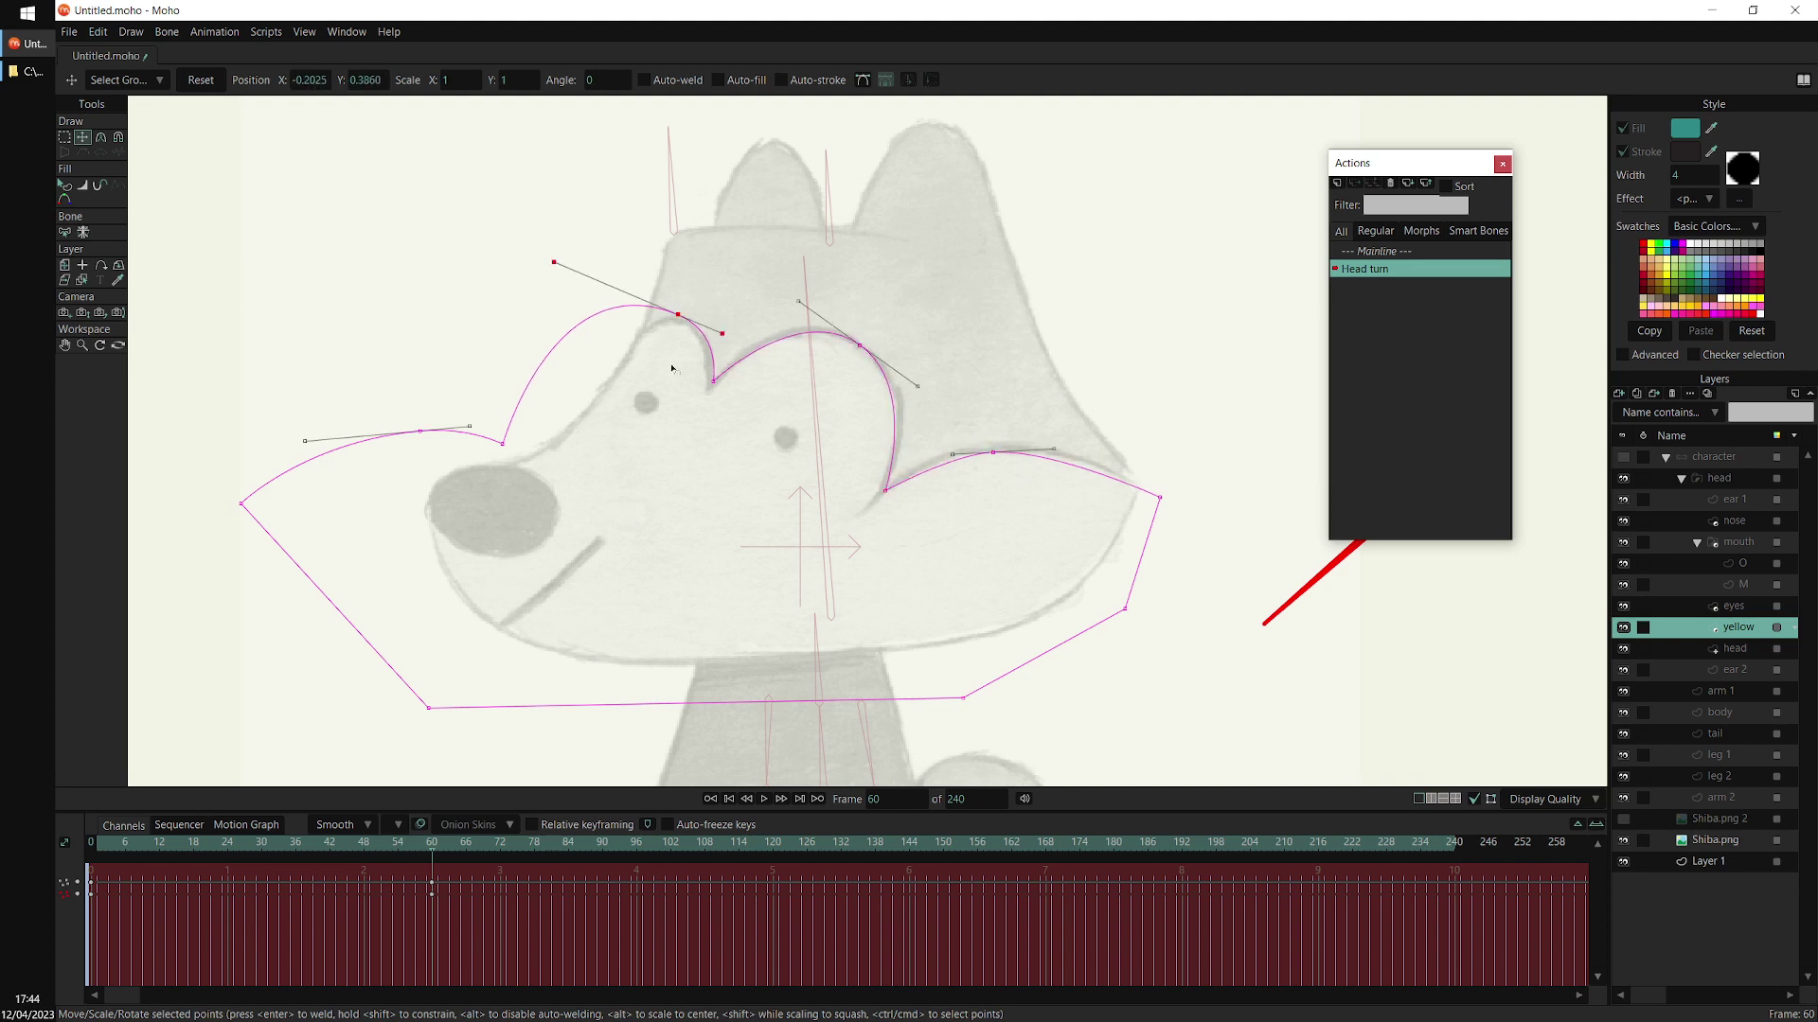
drag(560, 260, 623, 327)
key(t)
drag(503, 443, 513, 440)
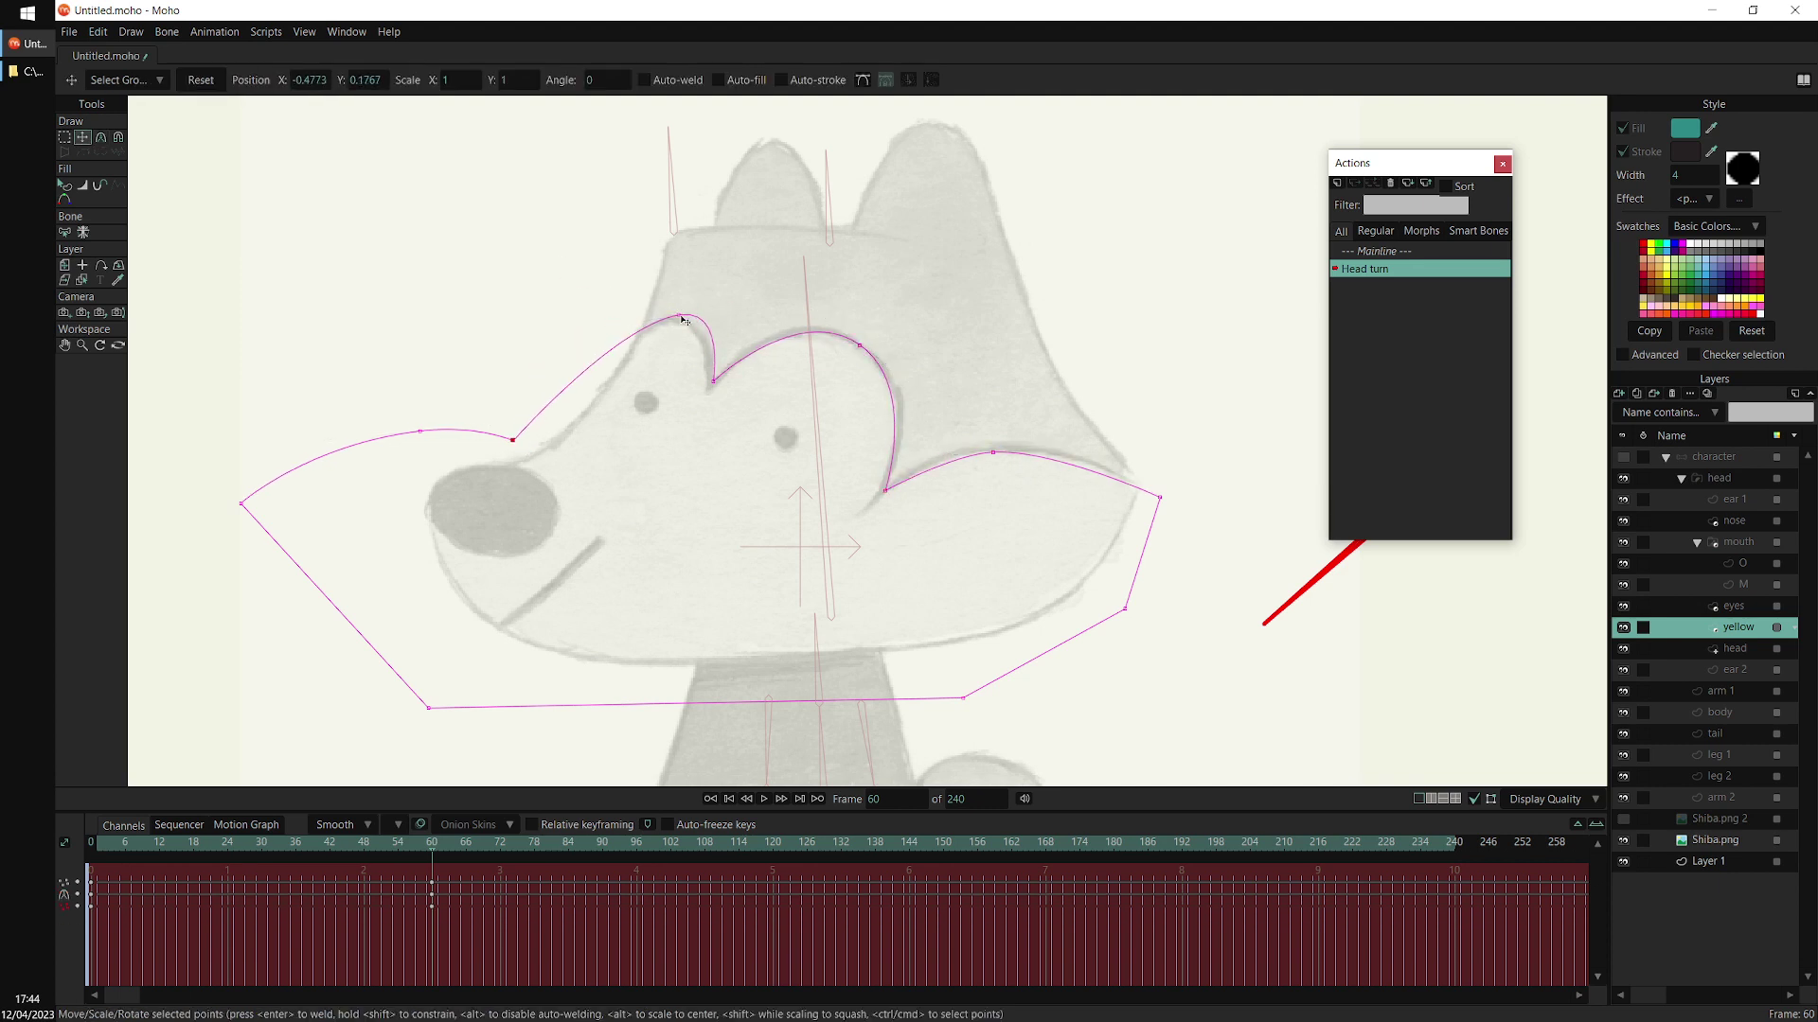
key(c)
drag(678, 315, 704, 320)
key(t)
drag(513, 440, 523, 446)
Spread the yellow patch's outer points around the muzzle and jaw, and adjust the curvature of its cheek point
drag(276, 504, 313, 496)
drag(444, 740, 365, 710)
drag(915, 724, 546, 759)
drag(1102, 643, 1078, 739)
drag(1156, 517, 1159, 510)
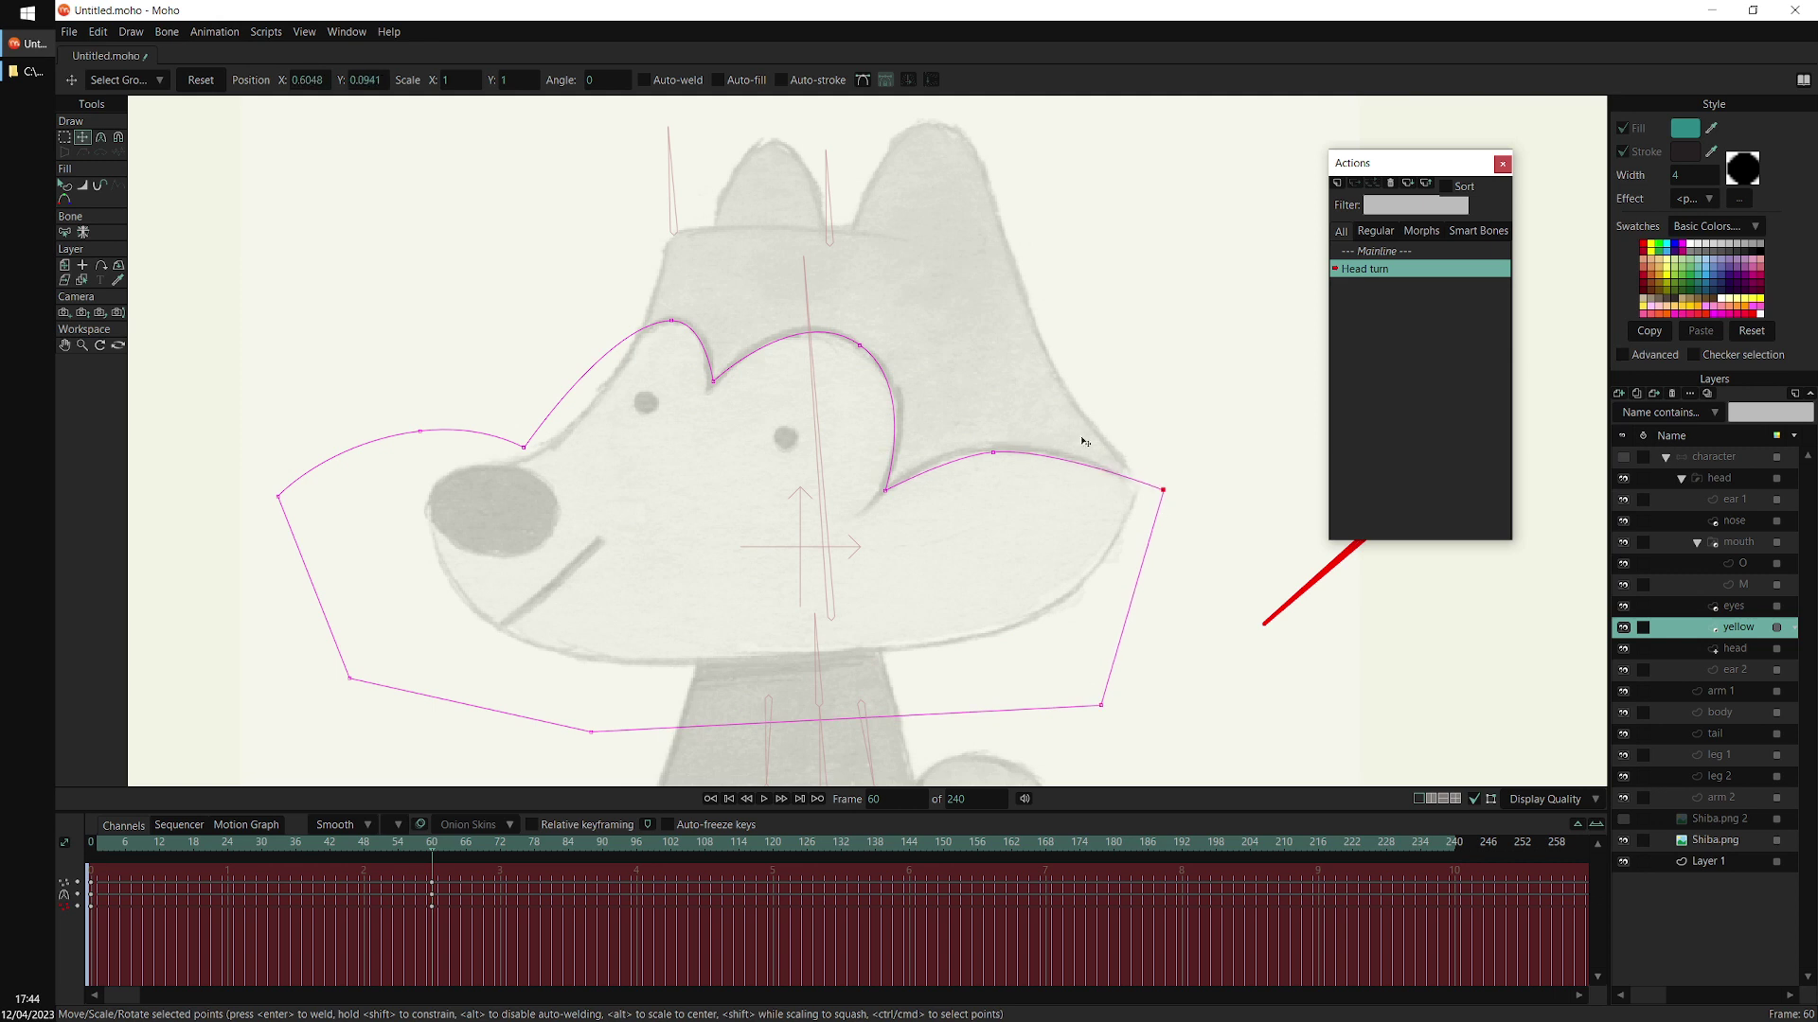
key(c)
drag(1055, 448, 989, 447)
key(t)
Show and select the character layer, and preview the Head turn action from its start to frame 60
scroll(1221, 369, down, 1)
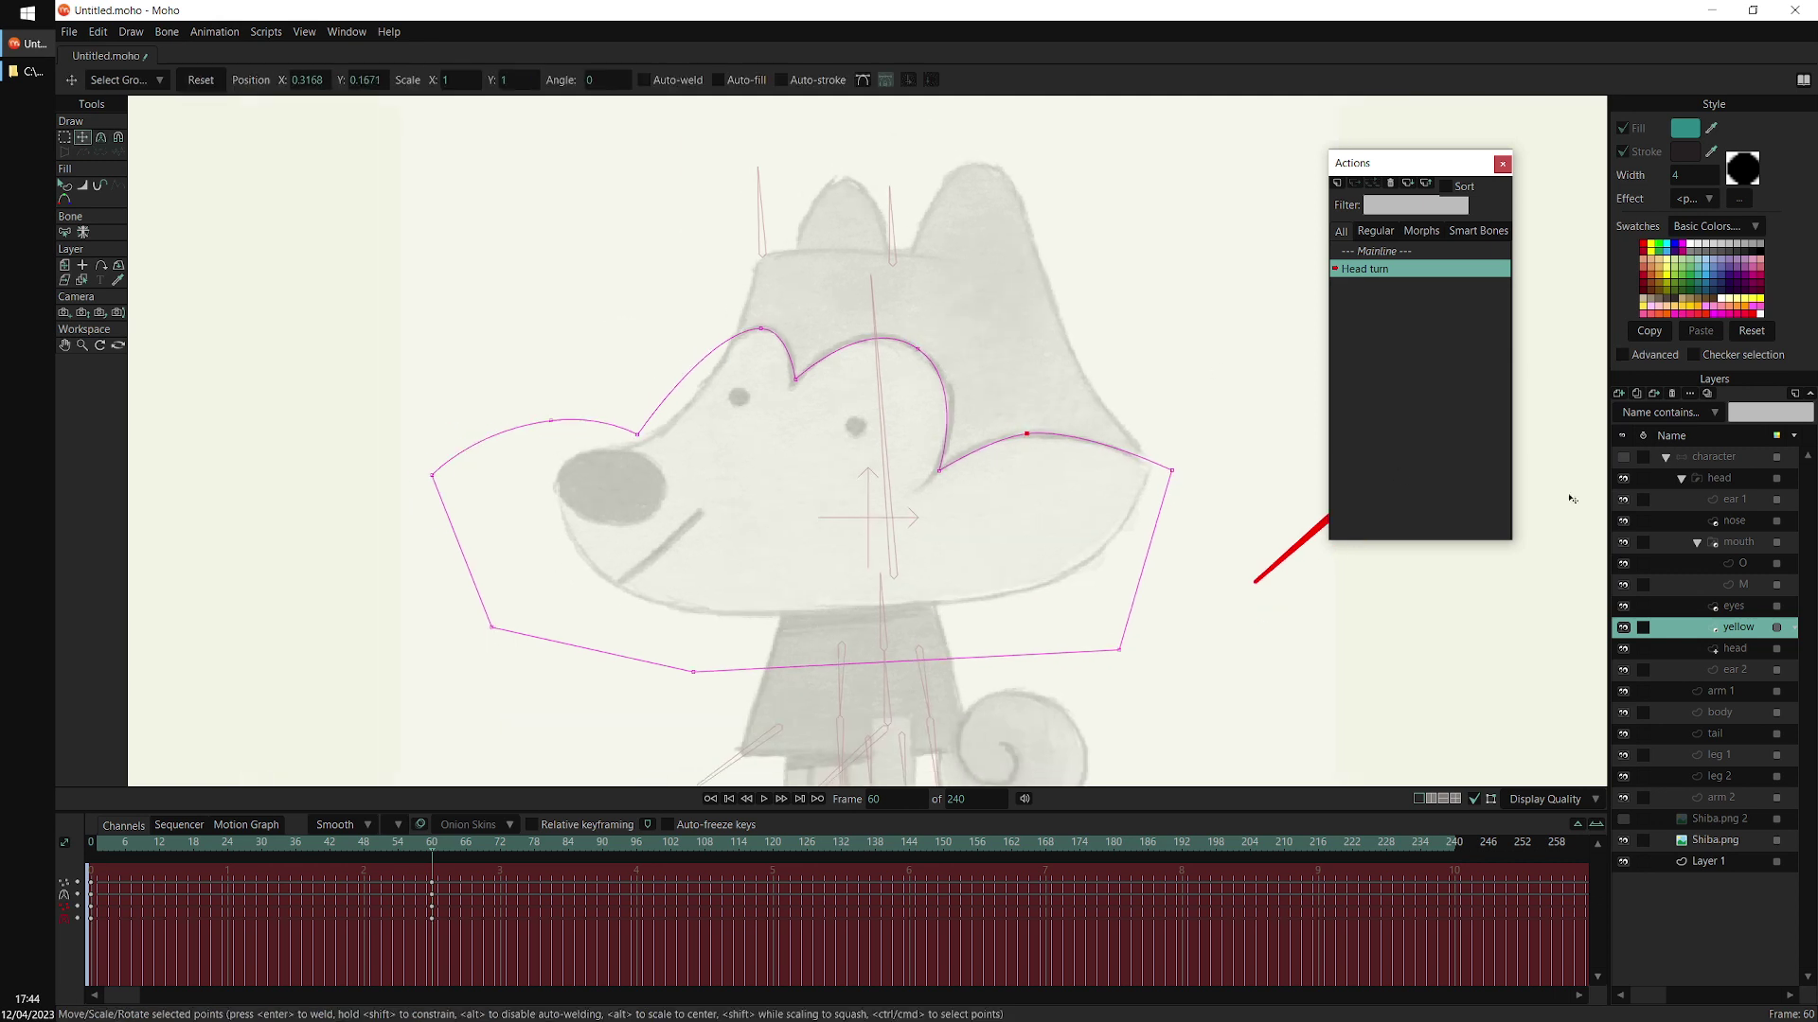
click(1622, 458)
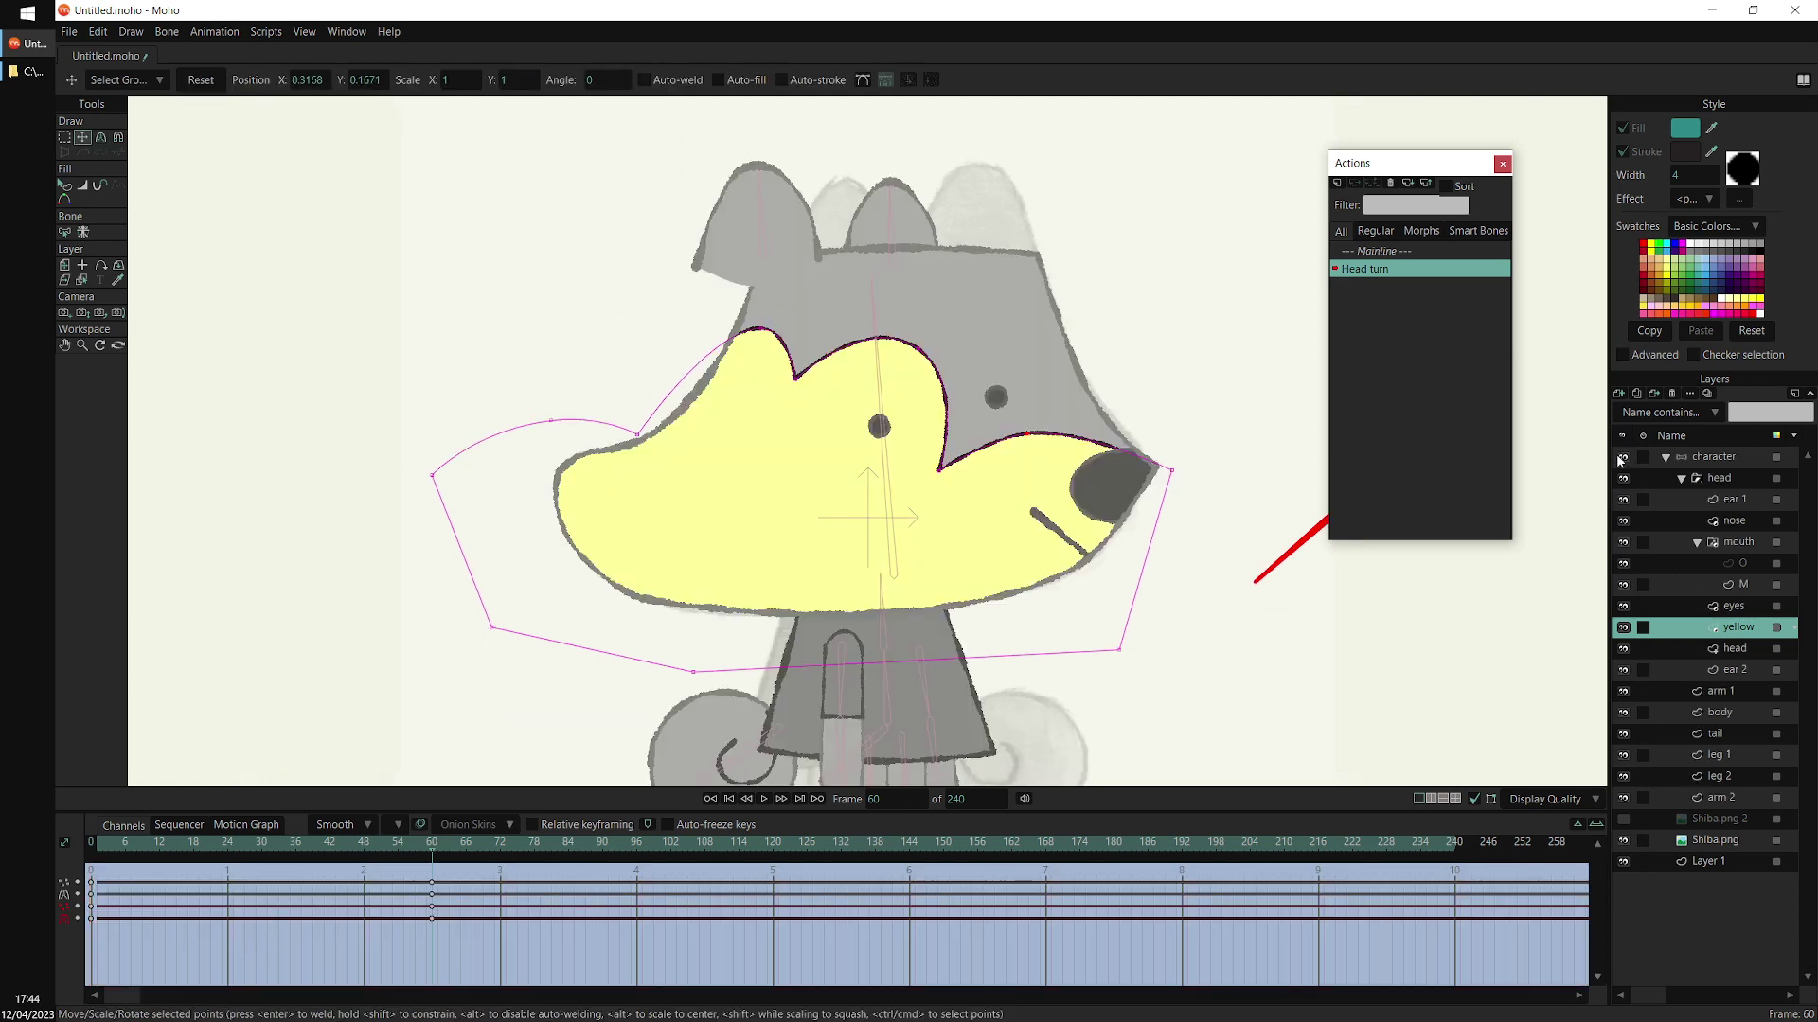
click(1718, 458)
click(114, 848)
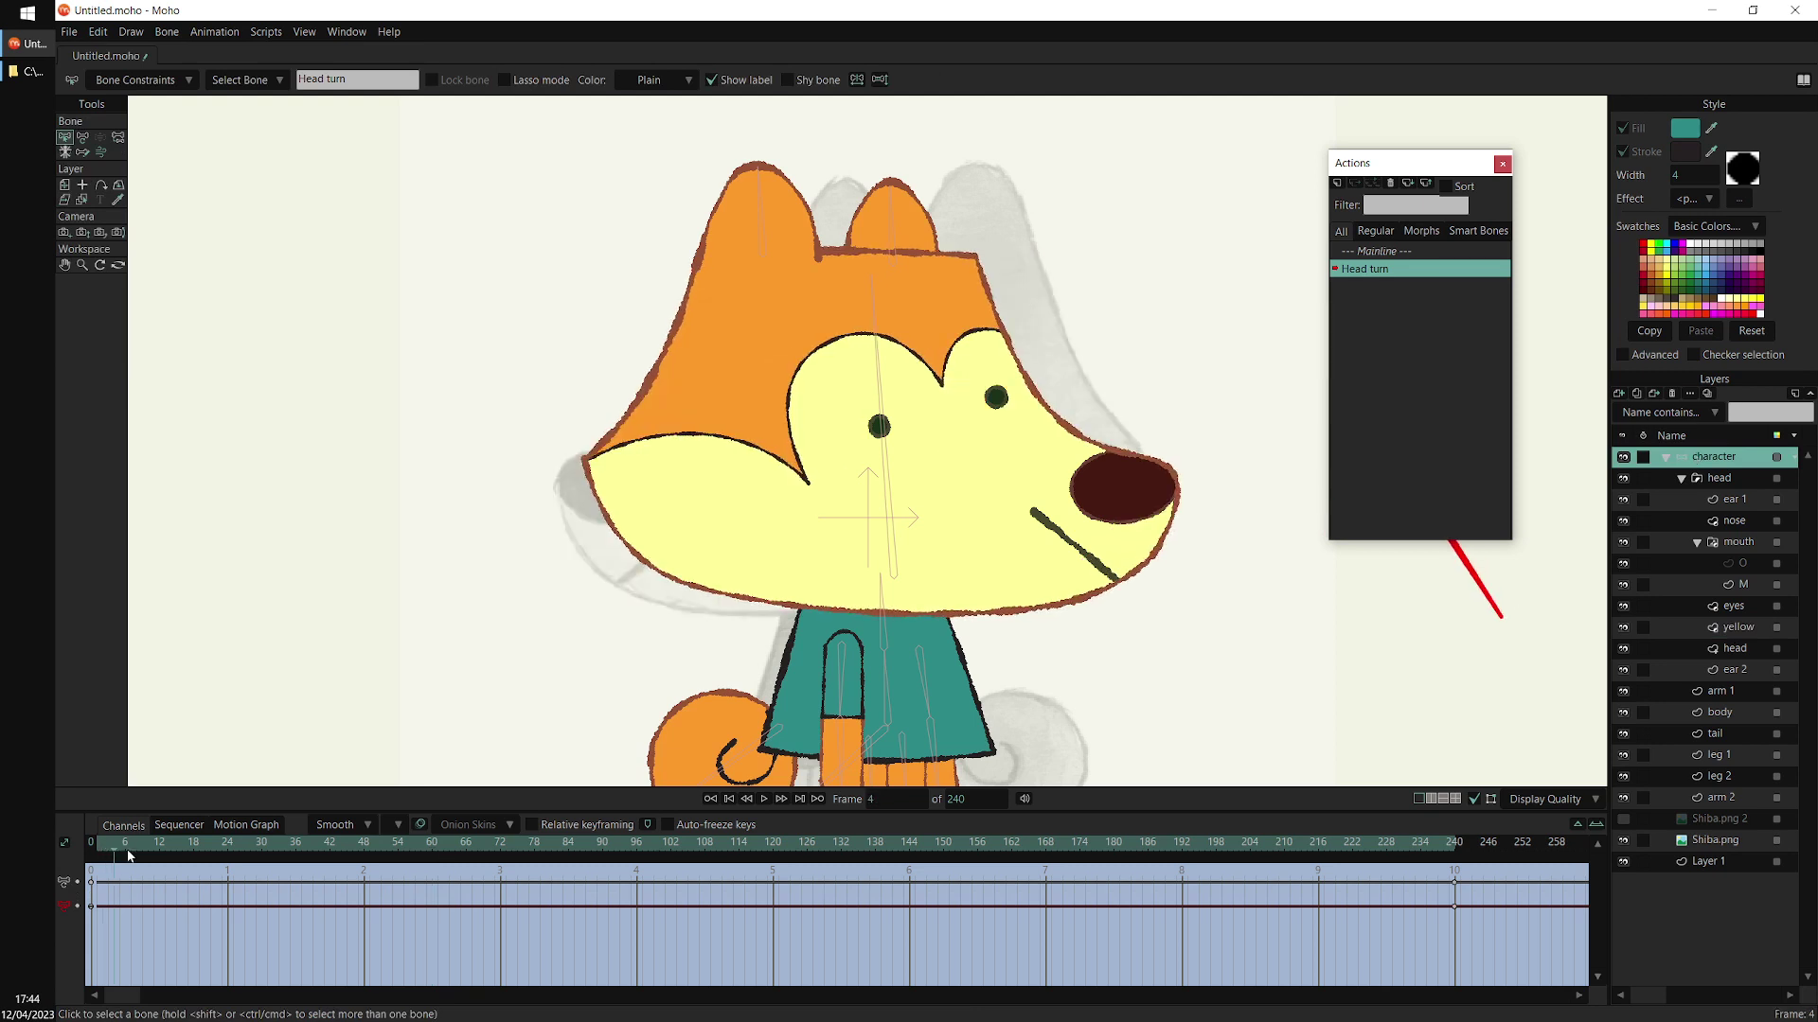
drag(130, 855, 430, 883)
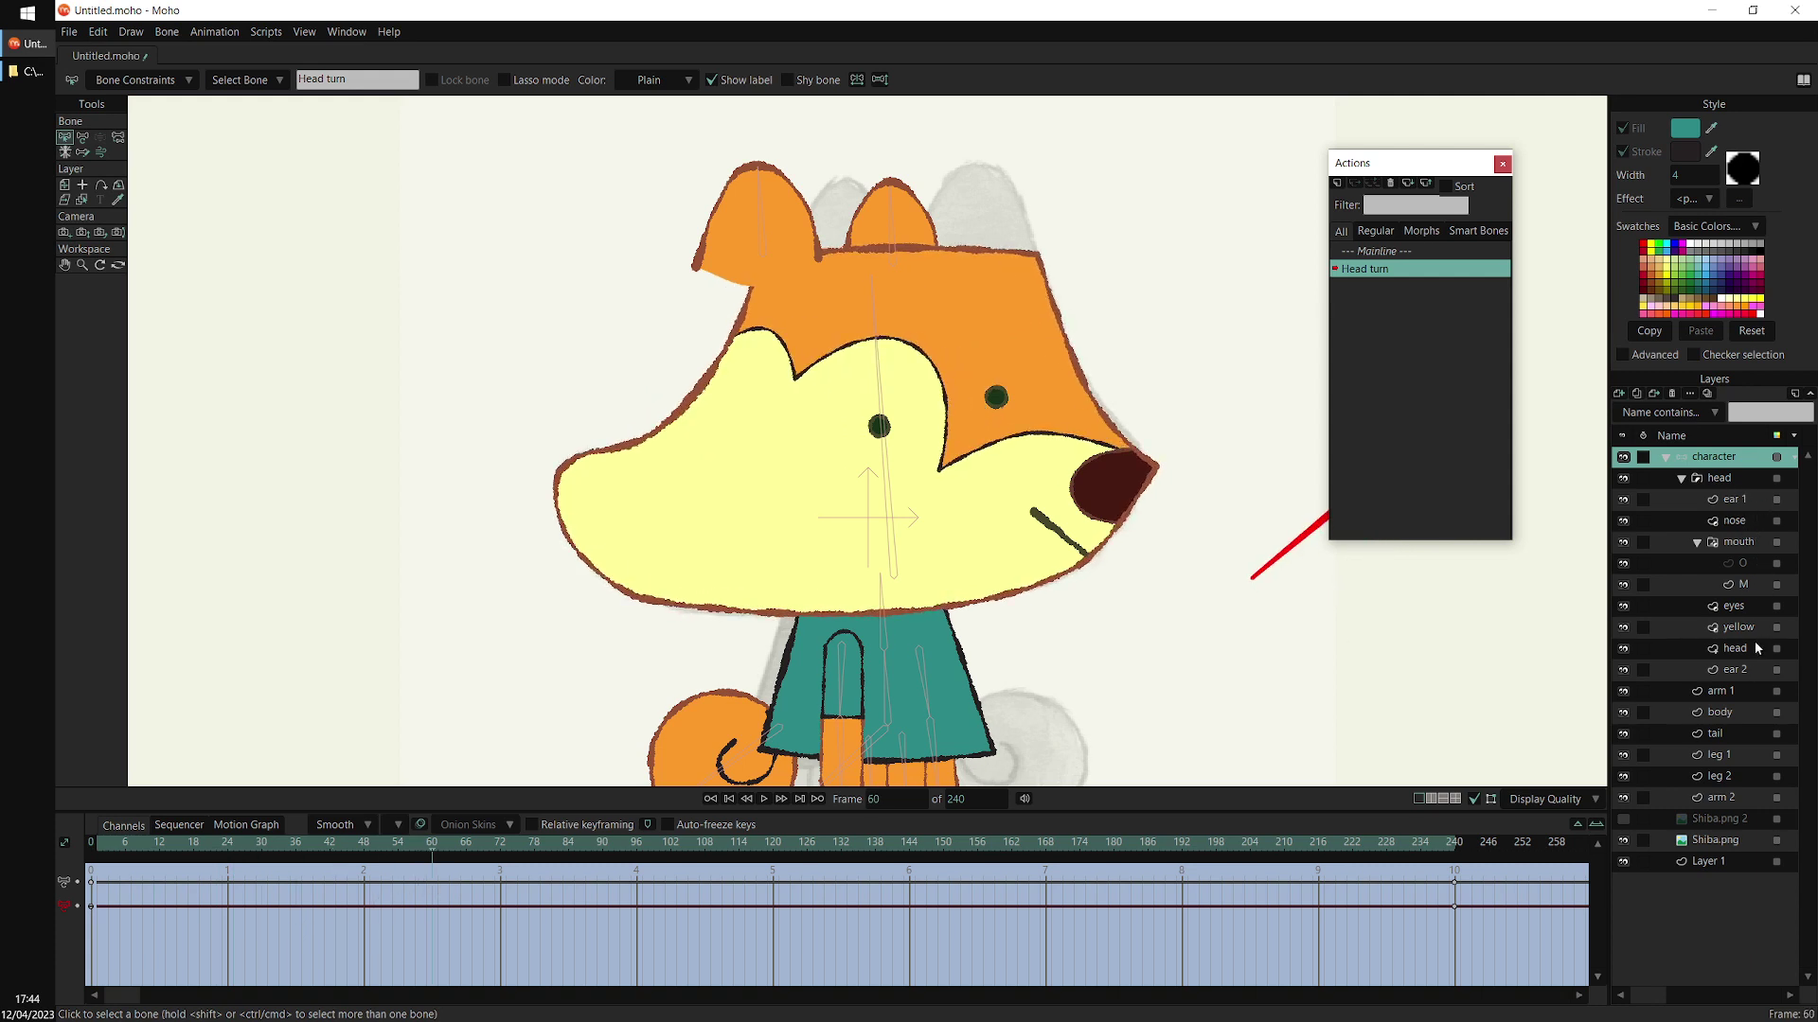
Select the eyes layer, hide the character layer and move each eye onto its position in the flipped reference at frame 60
click(1742, 607)
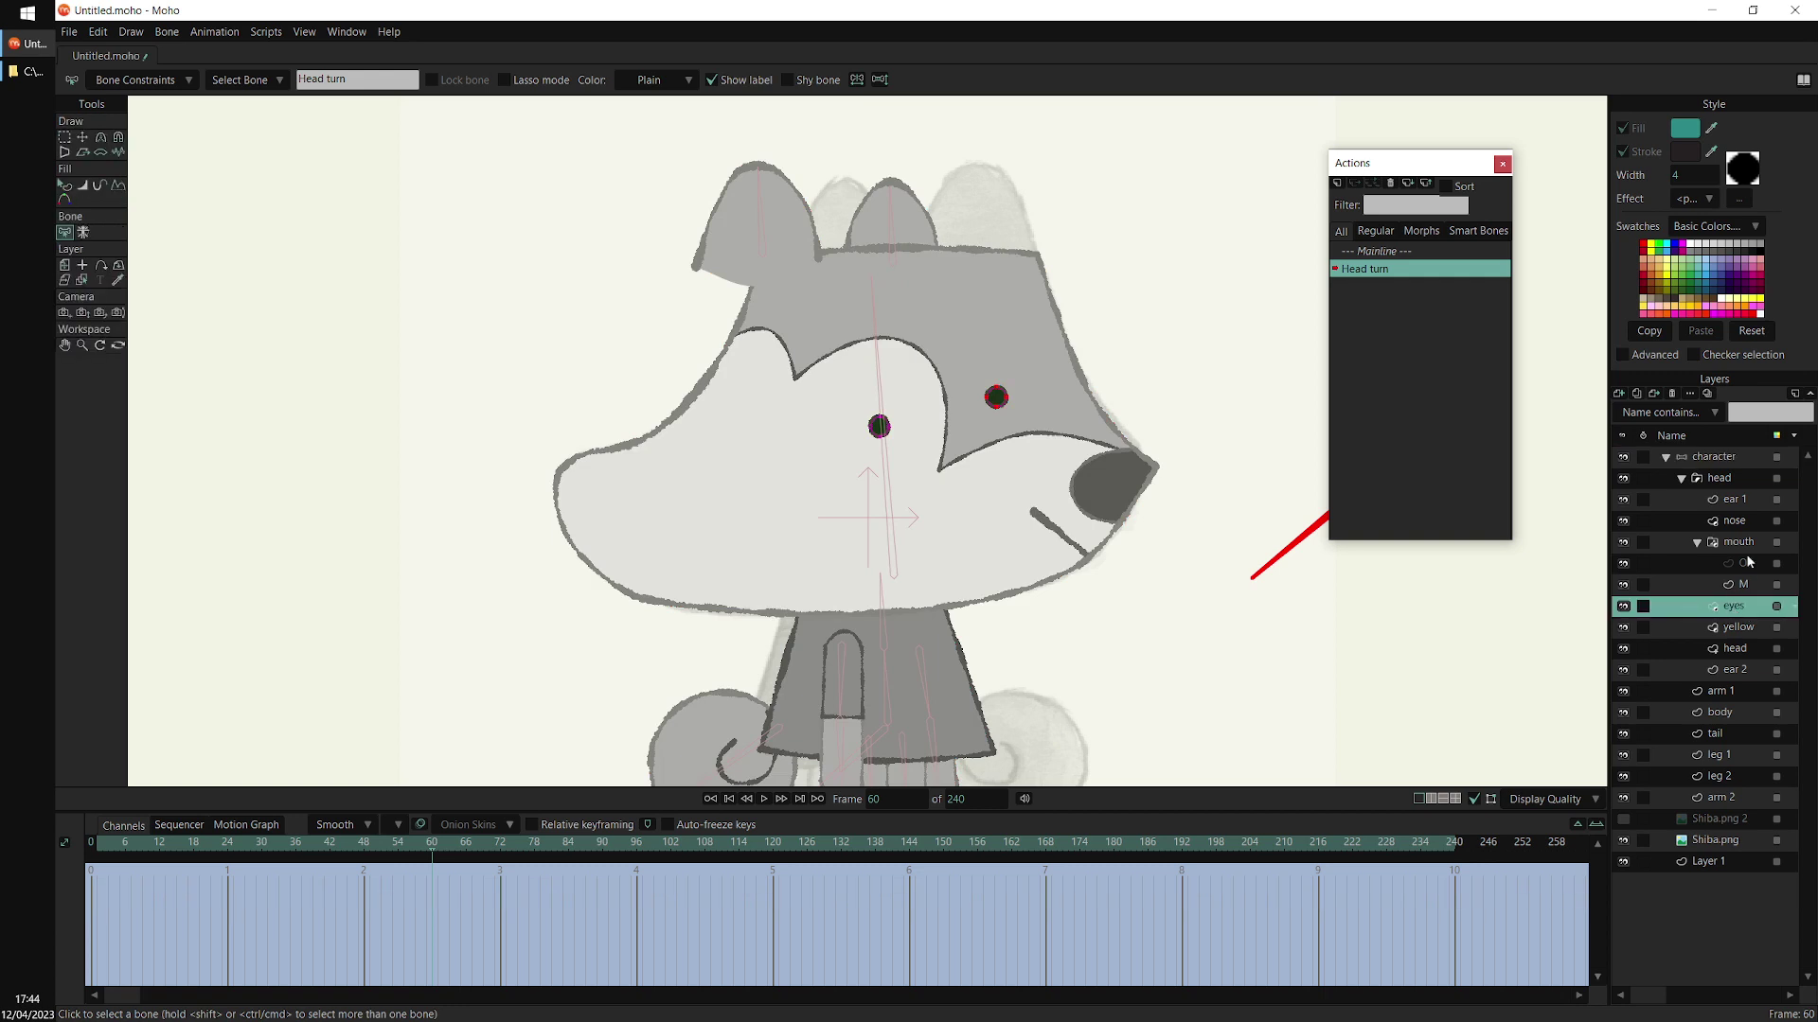
click(1623, 457)
scroll(1089, 379, up, 2)
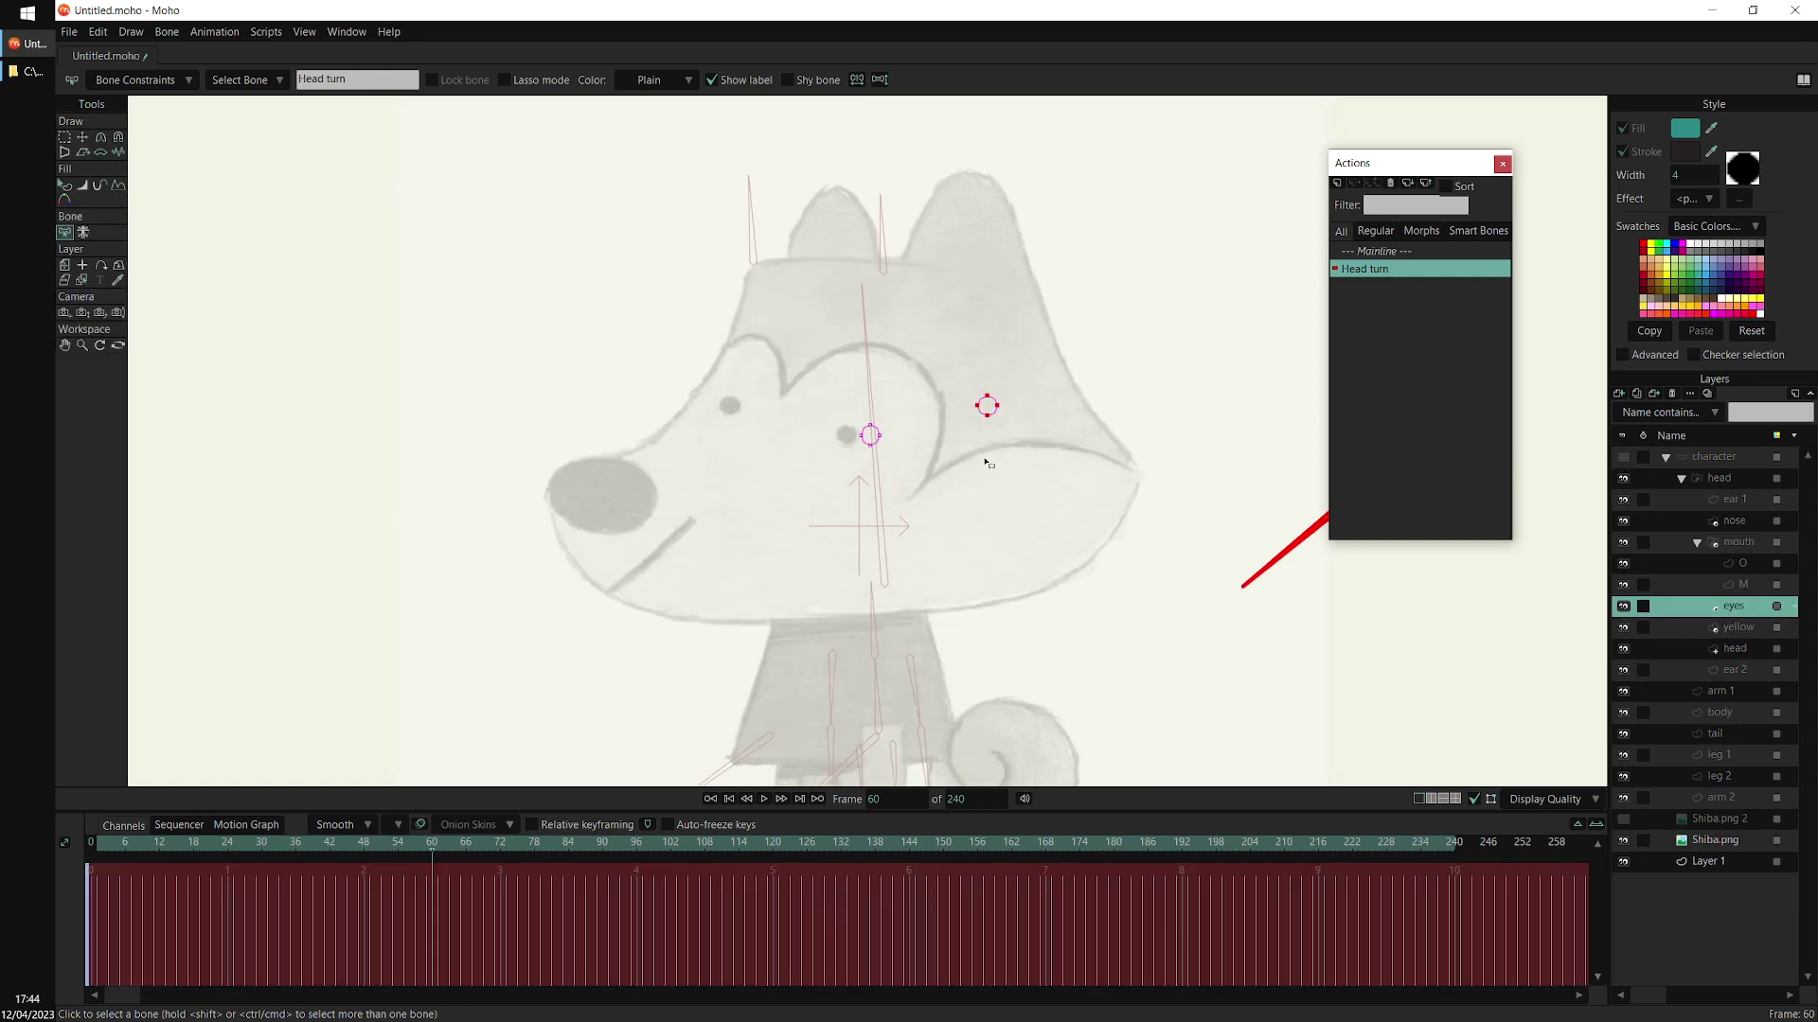
click(63, 137)
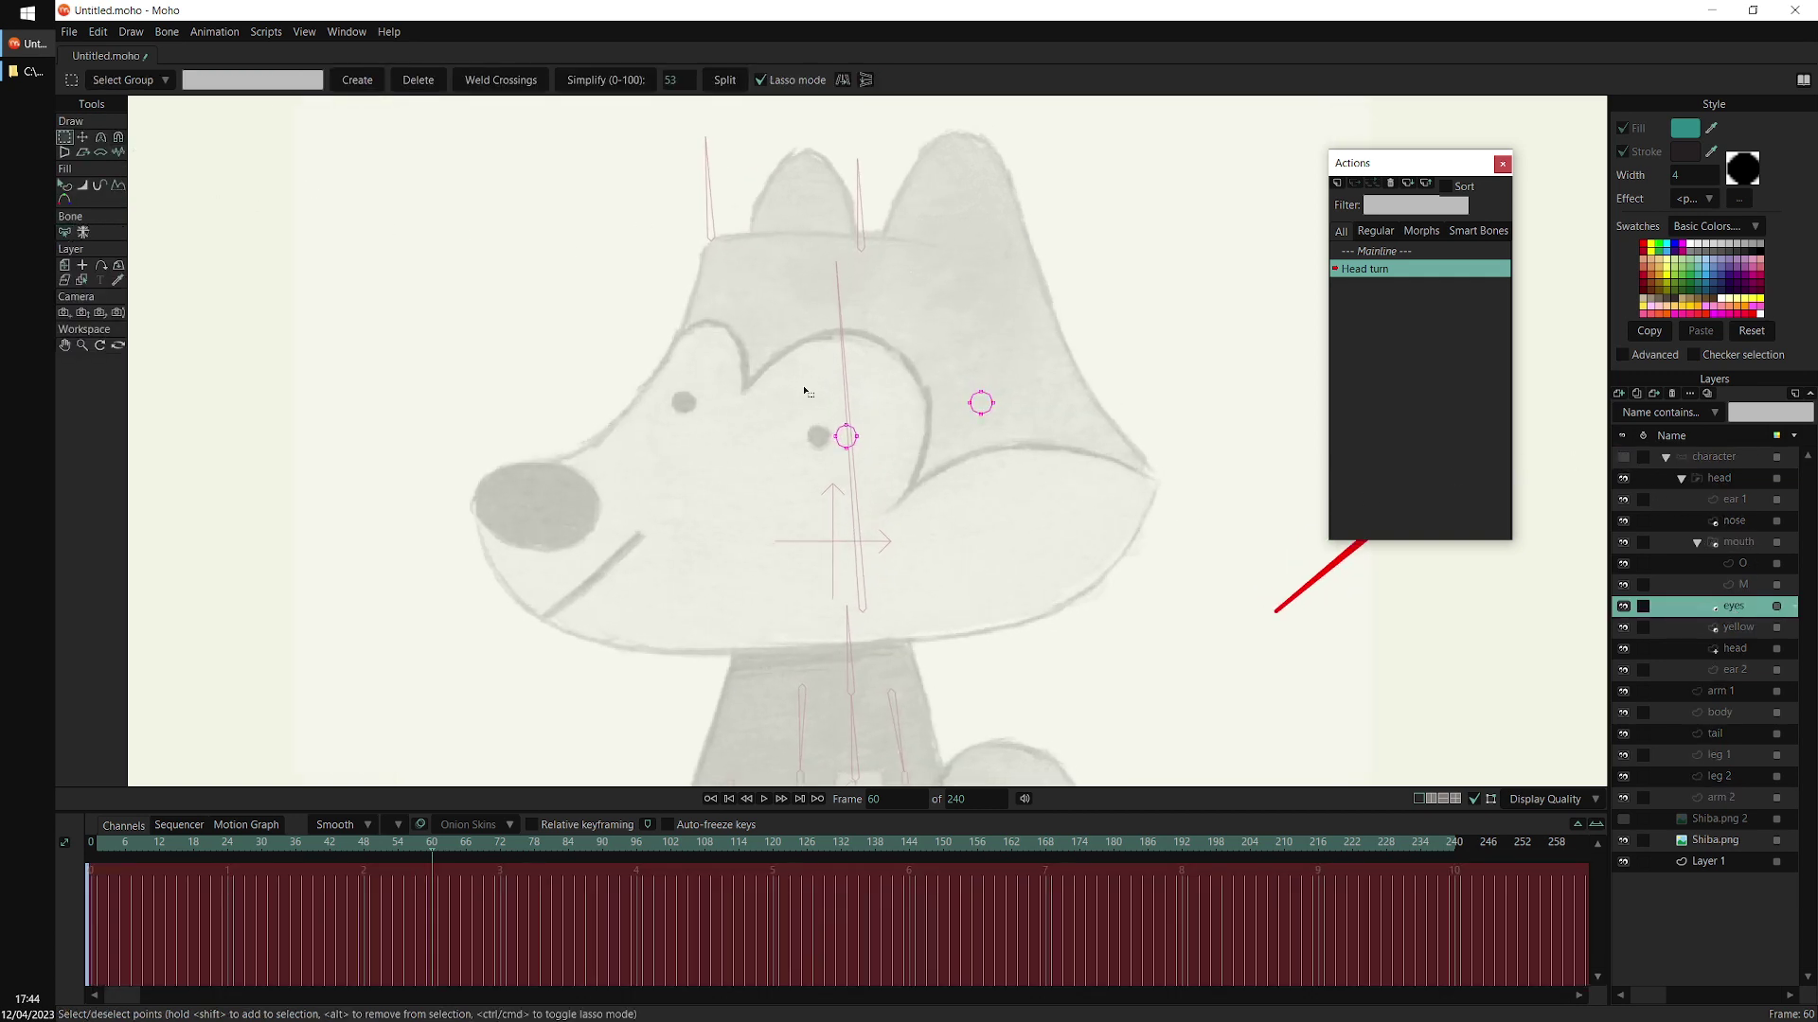
mouse_move(805, 391)
mouse_down()
mouse_move(1076, 417)
mouse_move(1047, 515)
mouse_move(1149, 527)
mouse_move(989, 554)
mouse_move(984, 524)
mouse_up()
key(t)
key(g)
mouse_move(779, 325)
mouse_down()
mouse_move(881, 398)
mouse_move(823, 420)
mouse_move(800, 397)
mouse_up()
key(t)
drag(917, 446, 912, 513)
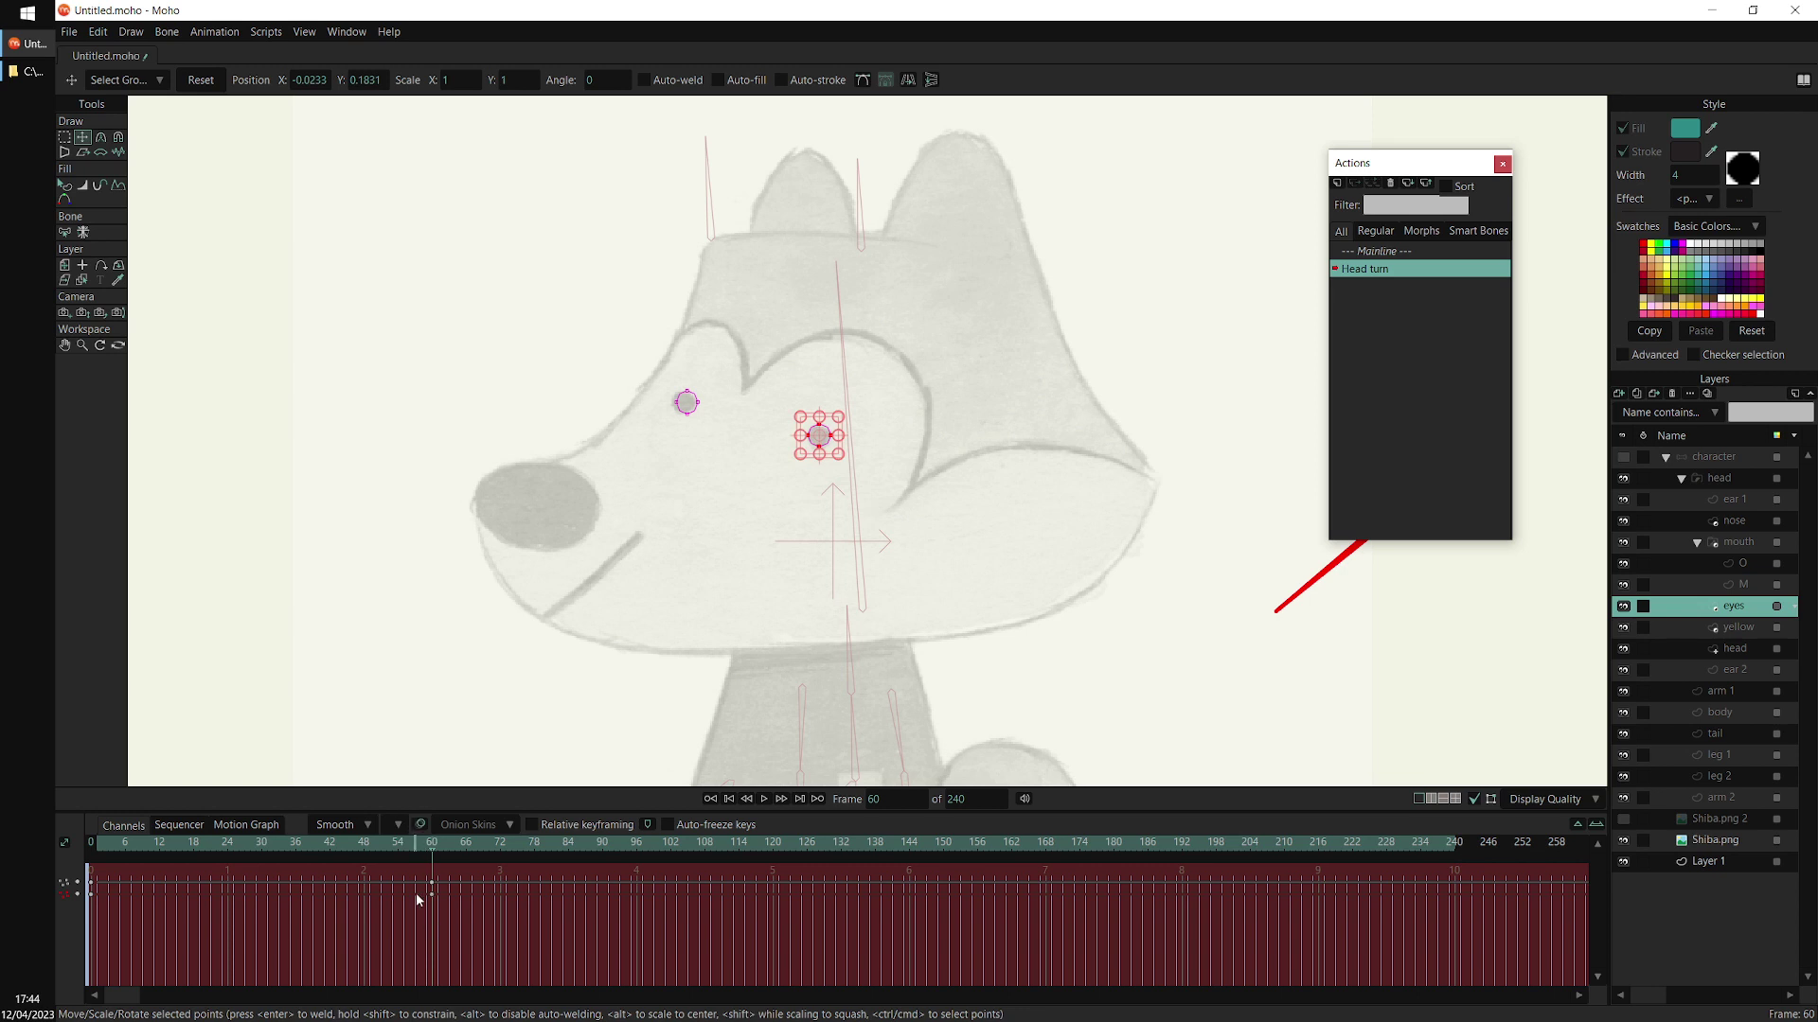
Show the character layer and move the whole mouth layer across to the turned muzzle with Transform Layer at frame 60
click(1624, 457)
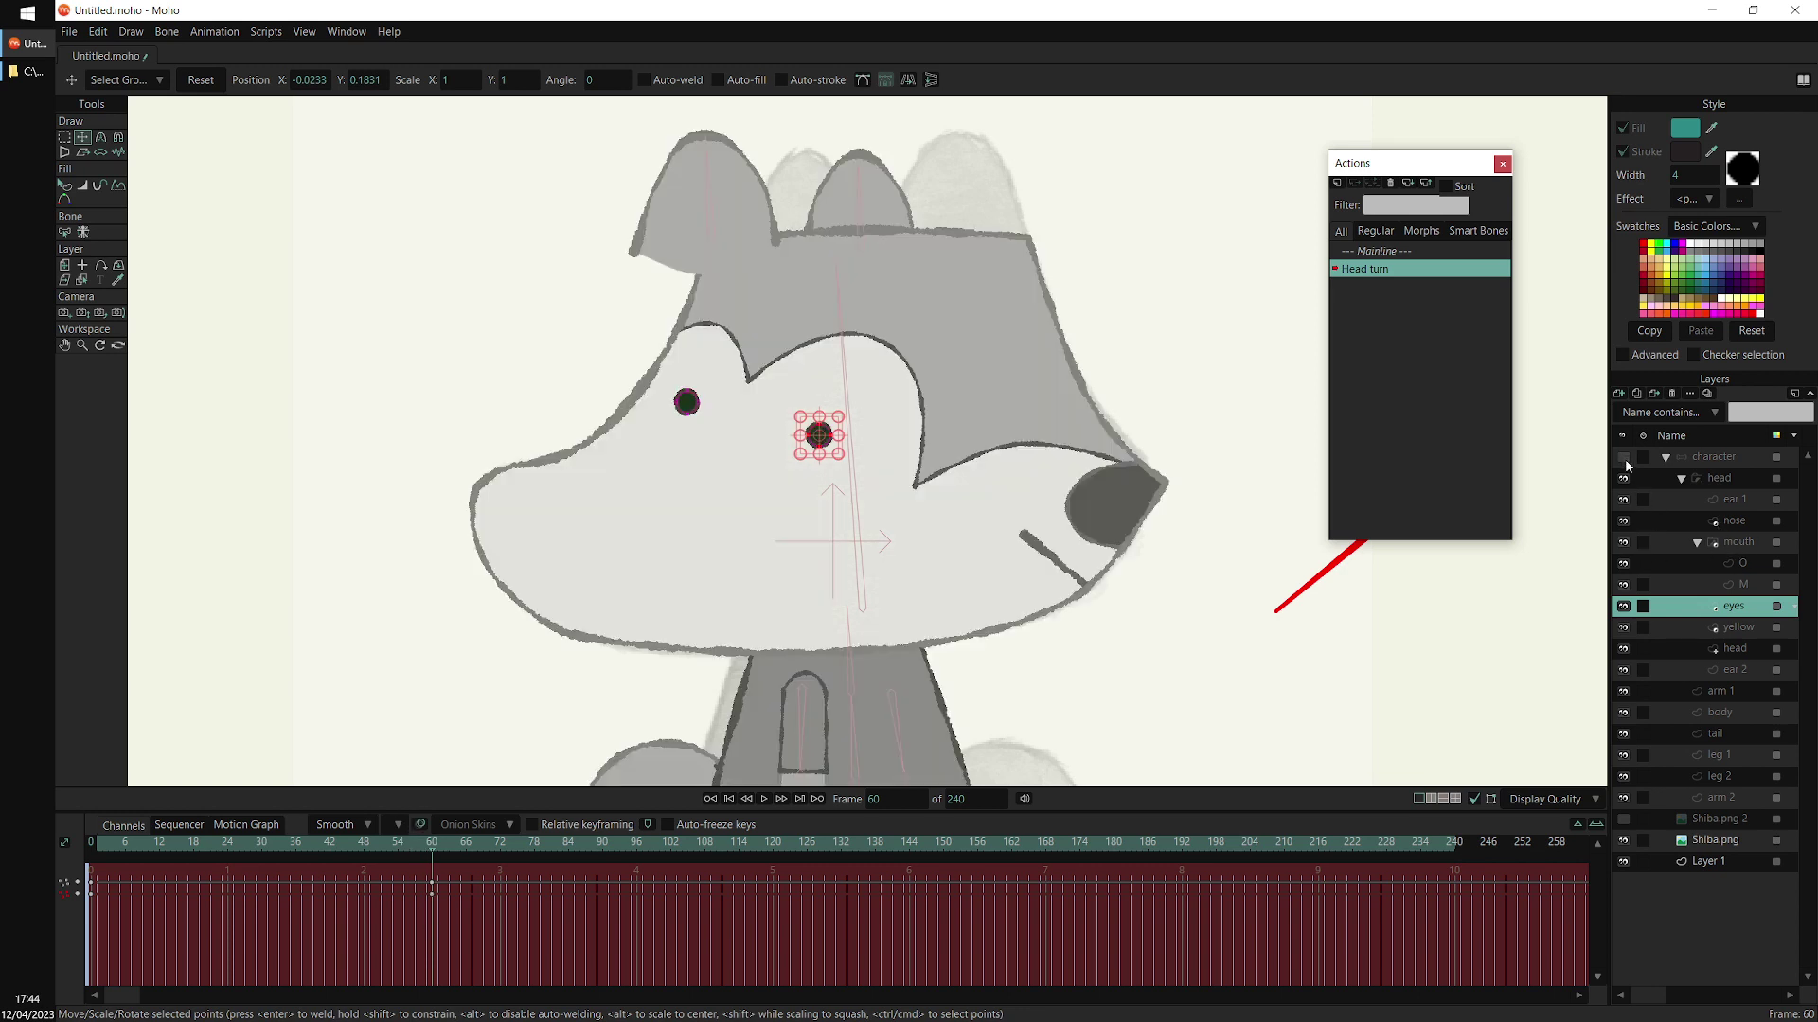
click(1739, 544)
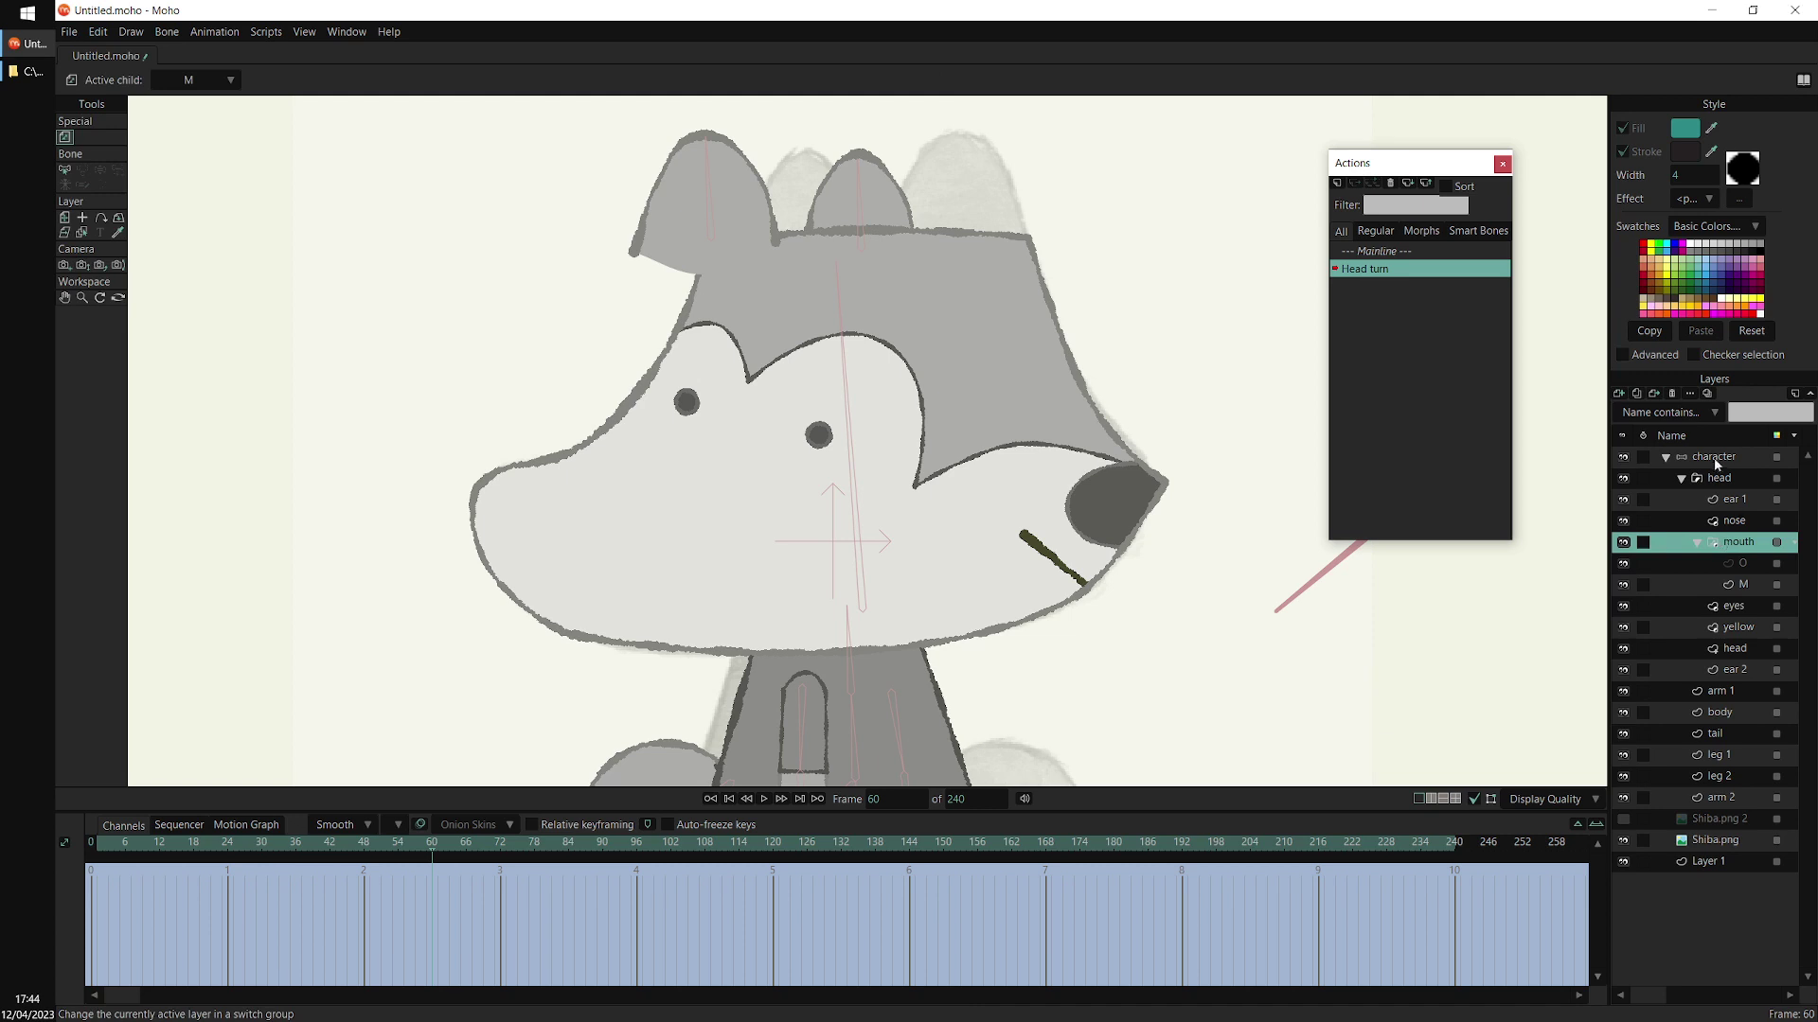
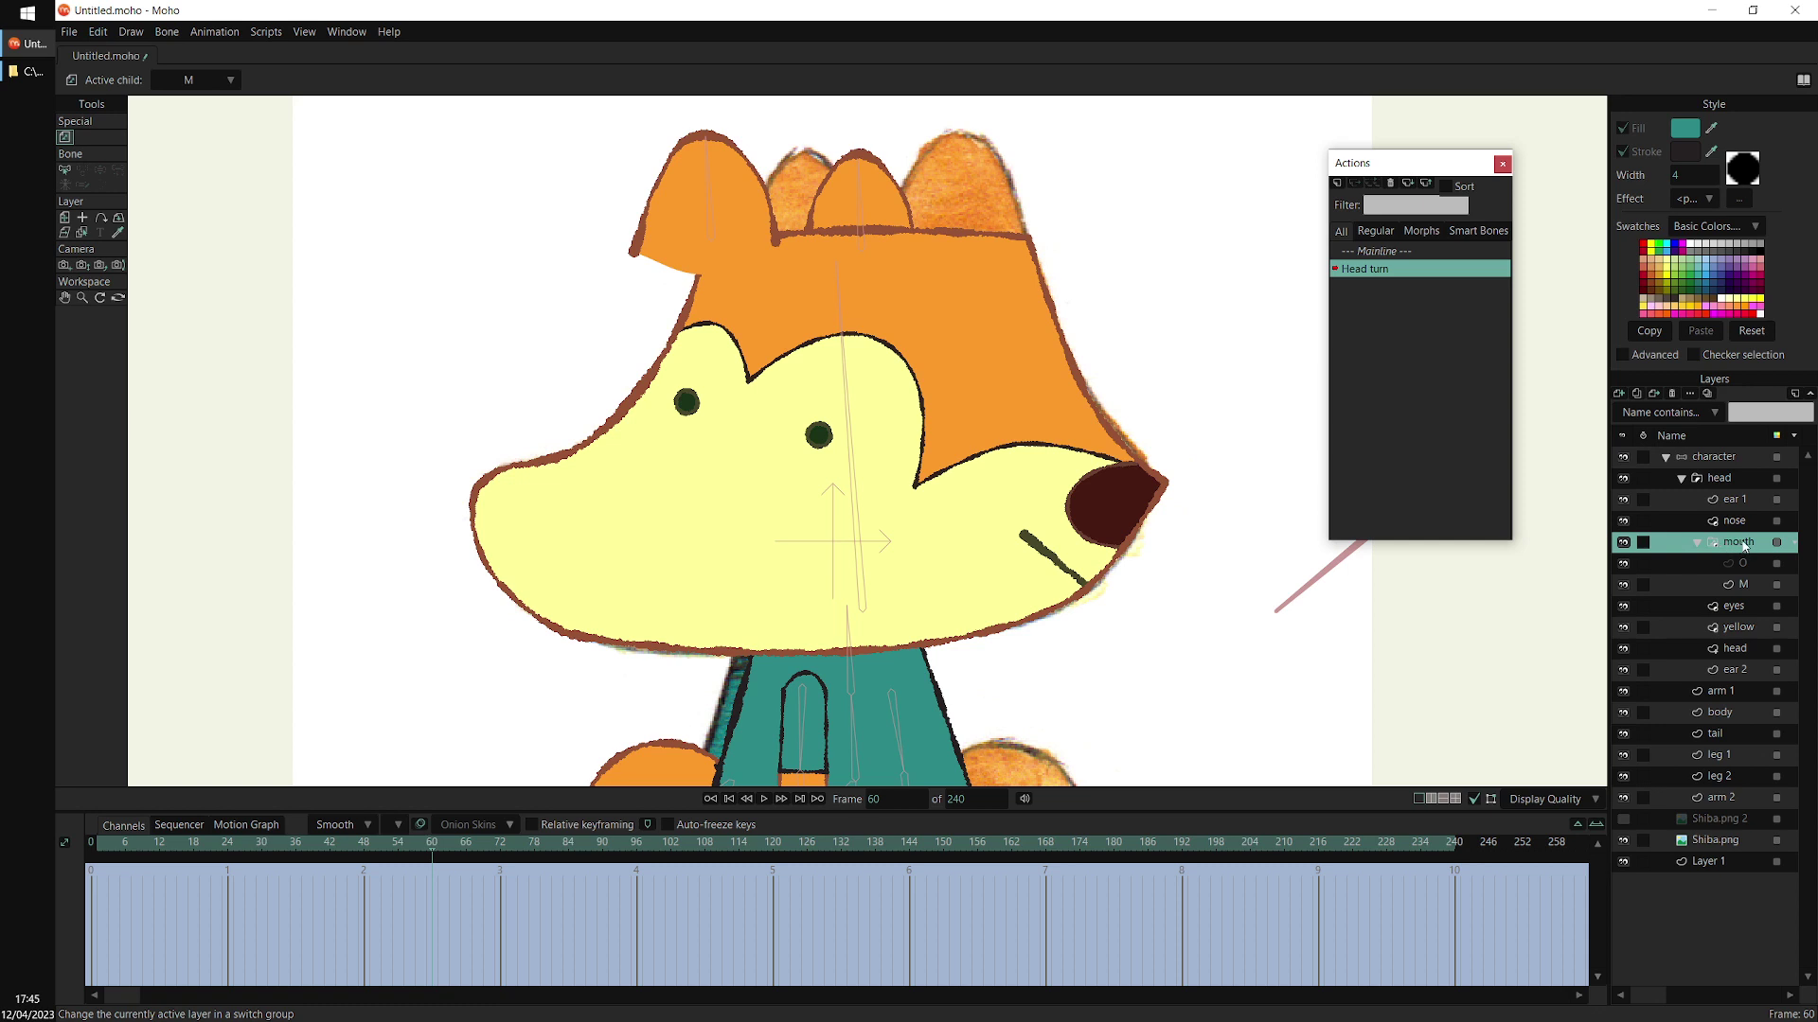
click(65, 218)
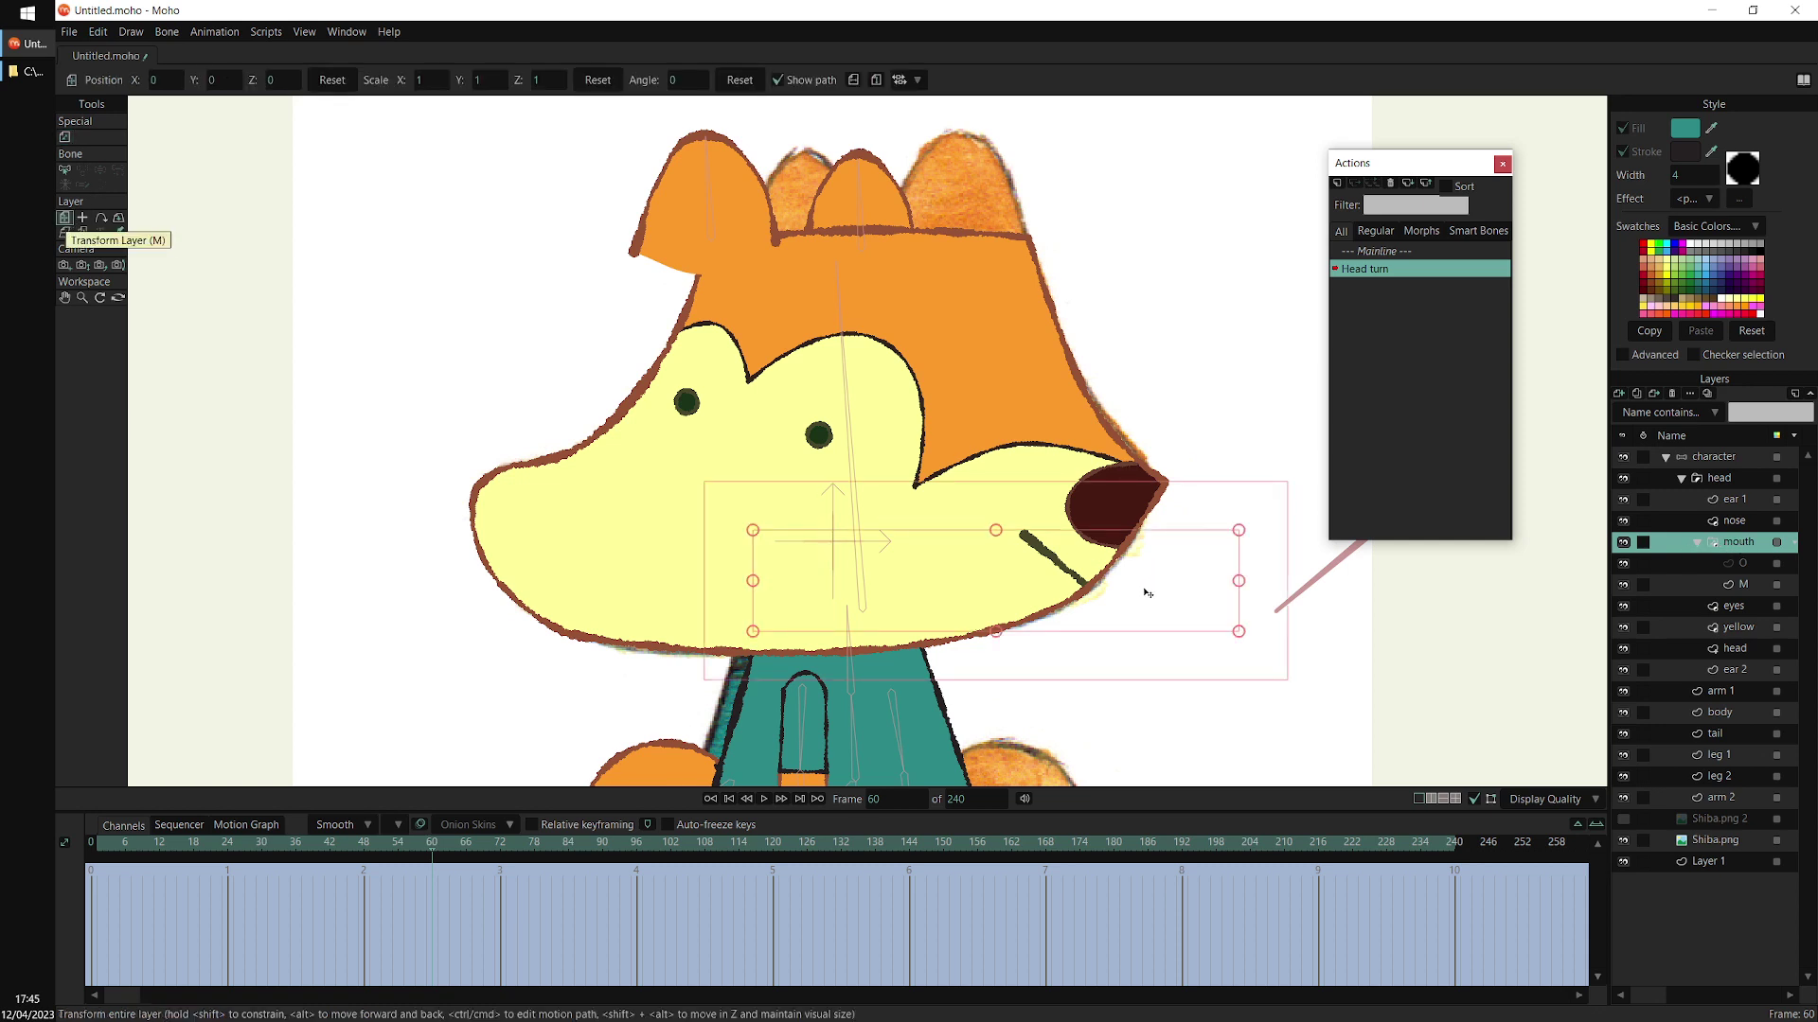
drag(1146, 593, 536, 588)
mouse_move(409, 841)
mouse_down()
mouse_move(185, 843)
mouse_move(407, 844)
mouse_move(432, 861)
mouse_up()
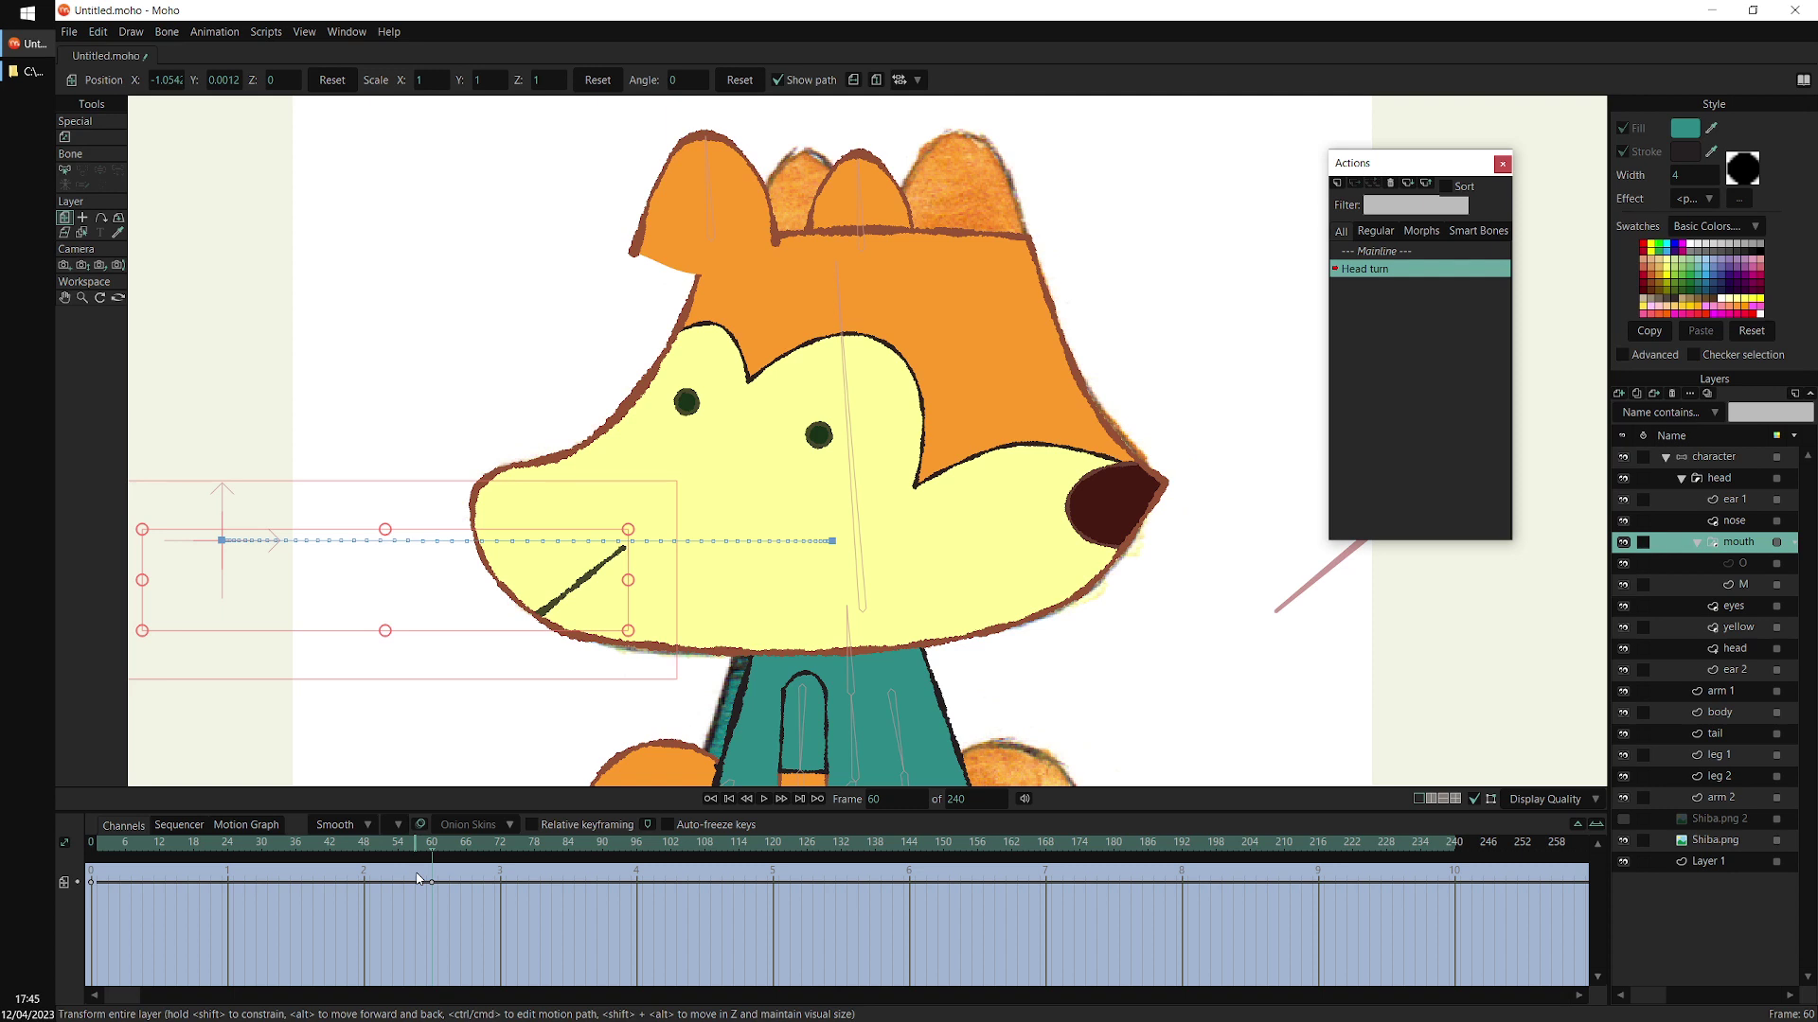
Select the nose layer, hide the character layer and move the nose's points onto the reference nose at frame 60
click(1731, 523)
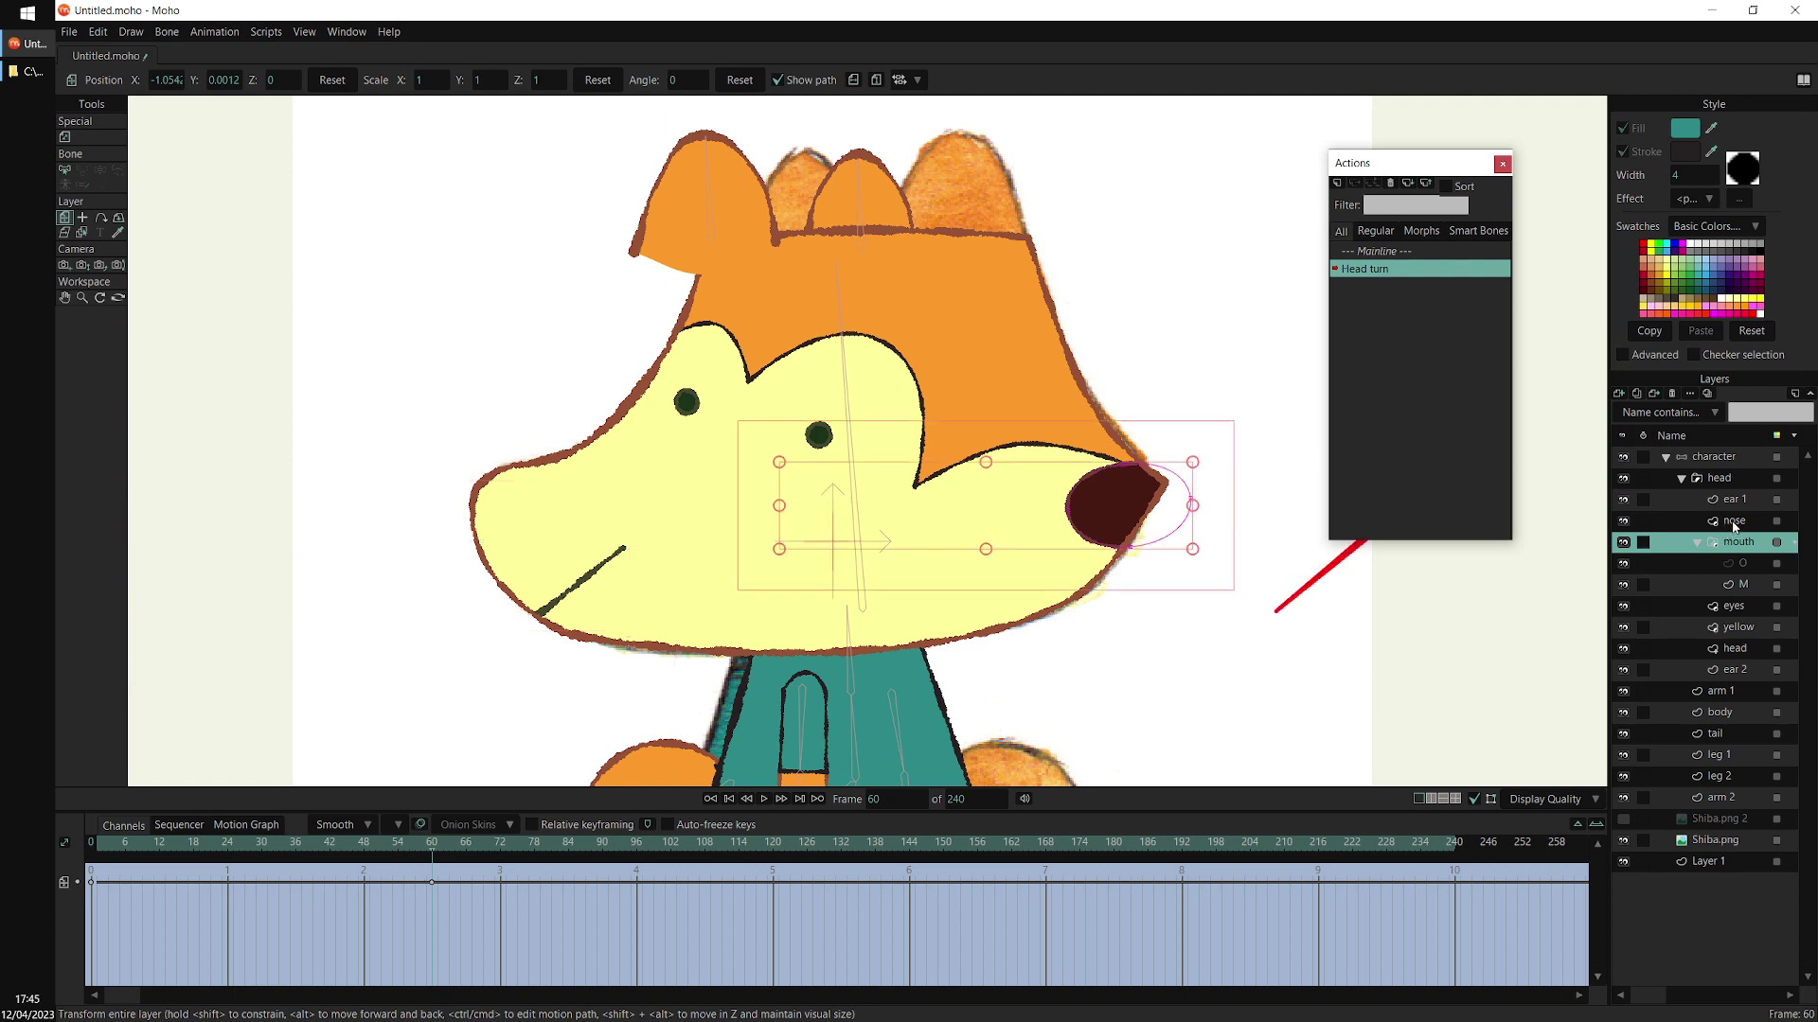
click(1623, 459)
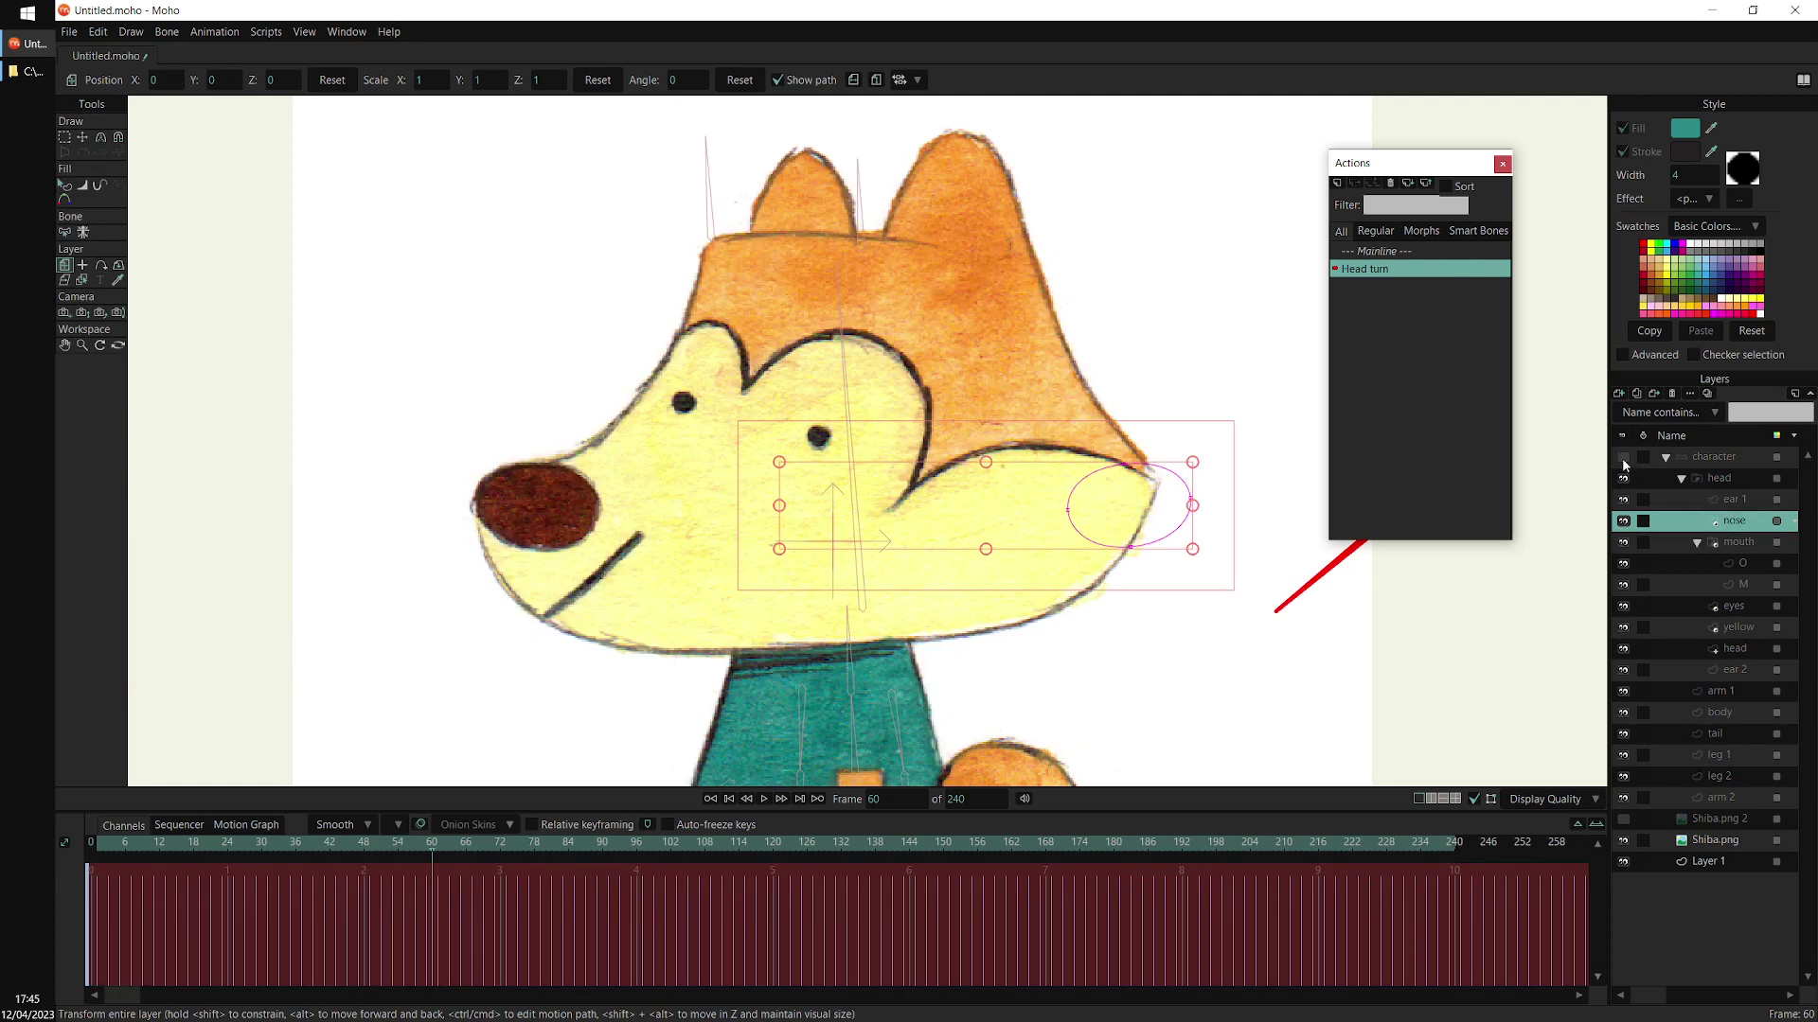
key(t)
mouse_move(1038, 507)
mouse_down()
mouse_move(472, 503)
mouse_move(542, 549)
mouse_up()
drag(604, 494, 538, 466)
scroll(1062, 520, down, 1)
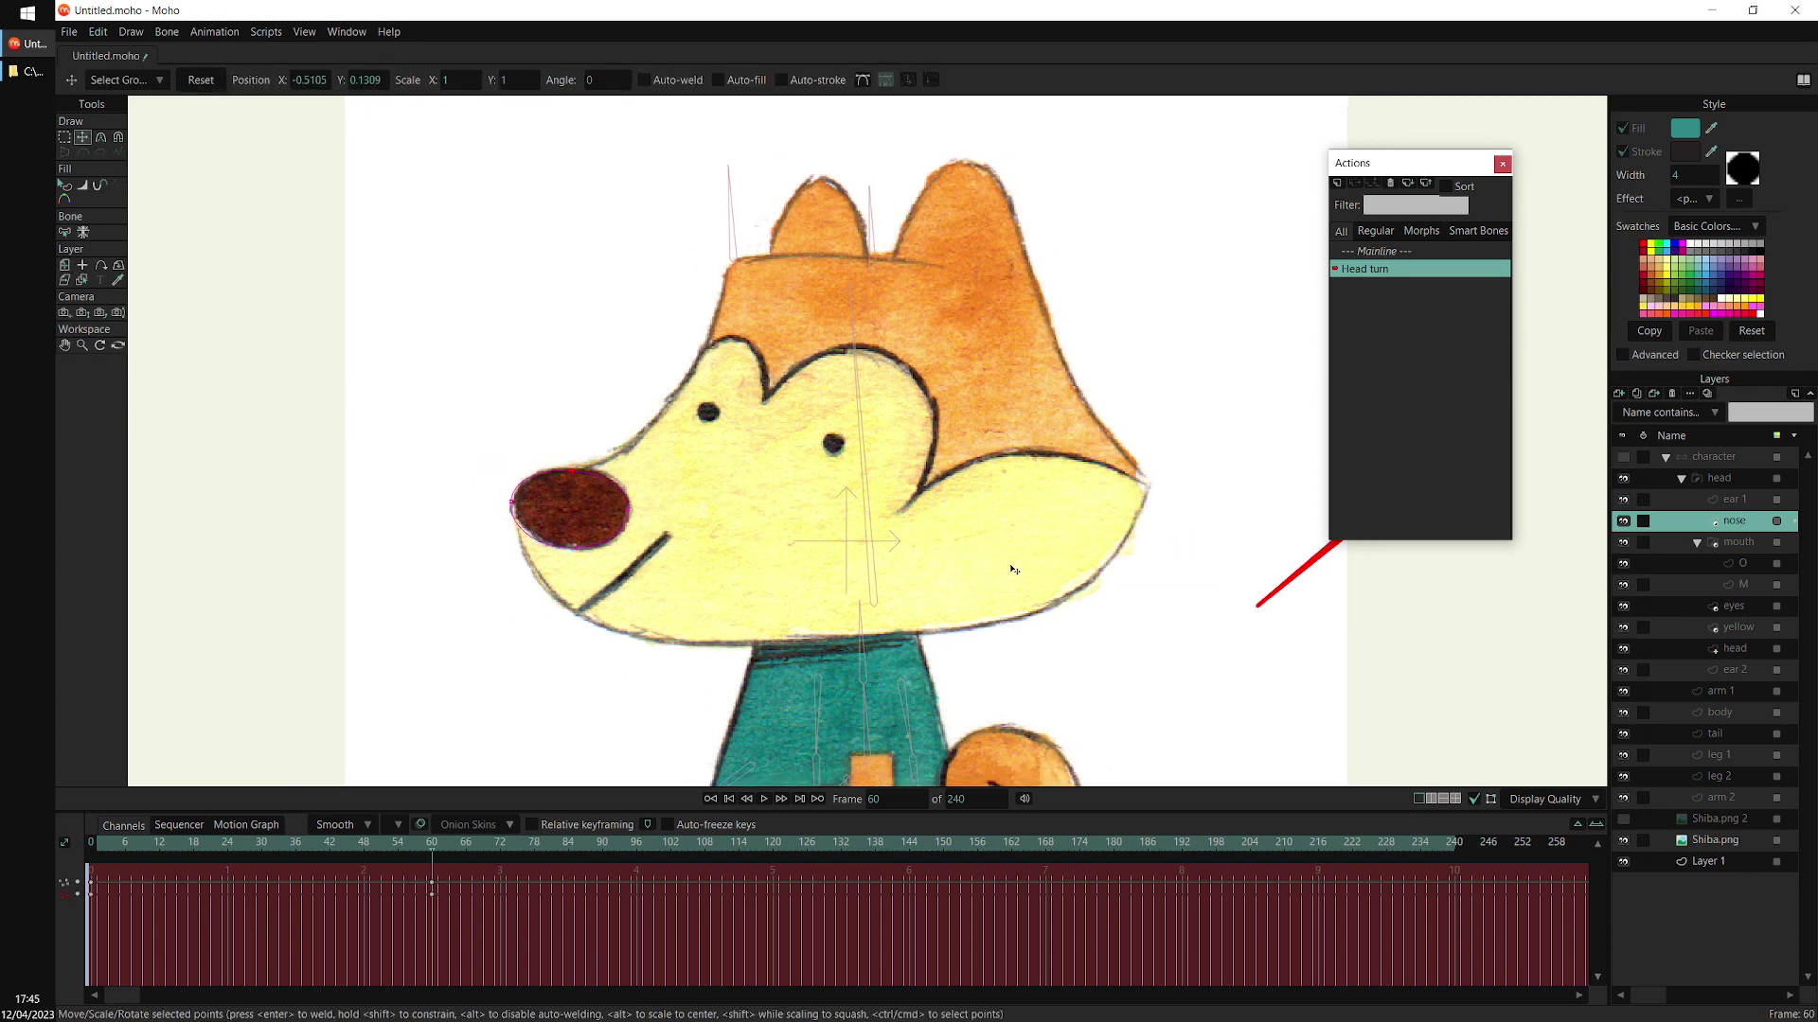
Show and select the character layer, and preview the turn with the repositioned nose and mouth, ending at frame 60
click(1625, 458)
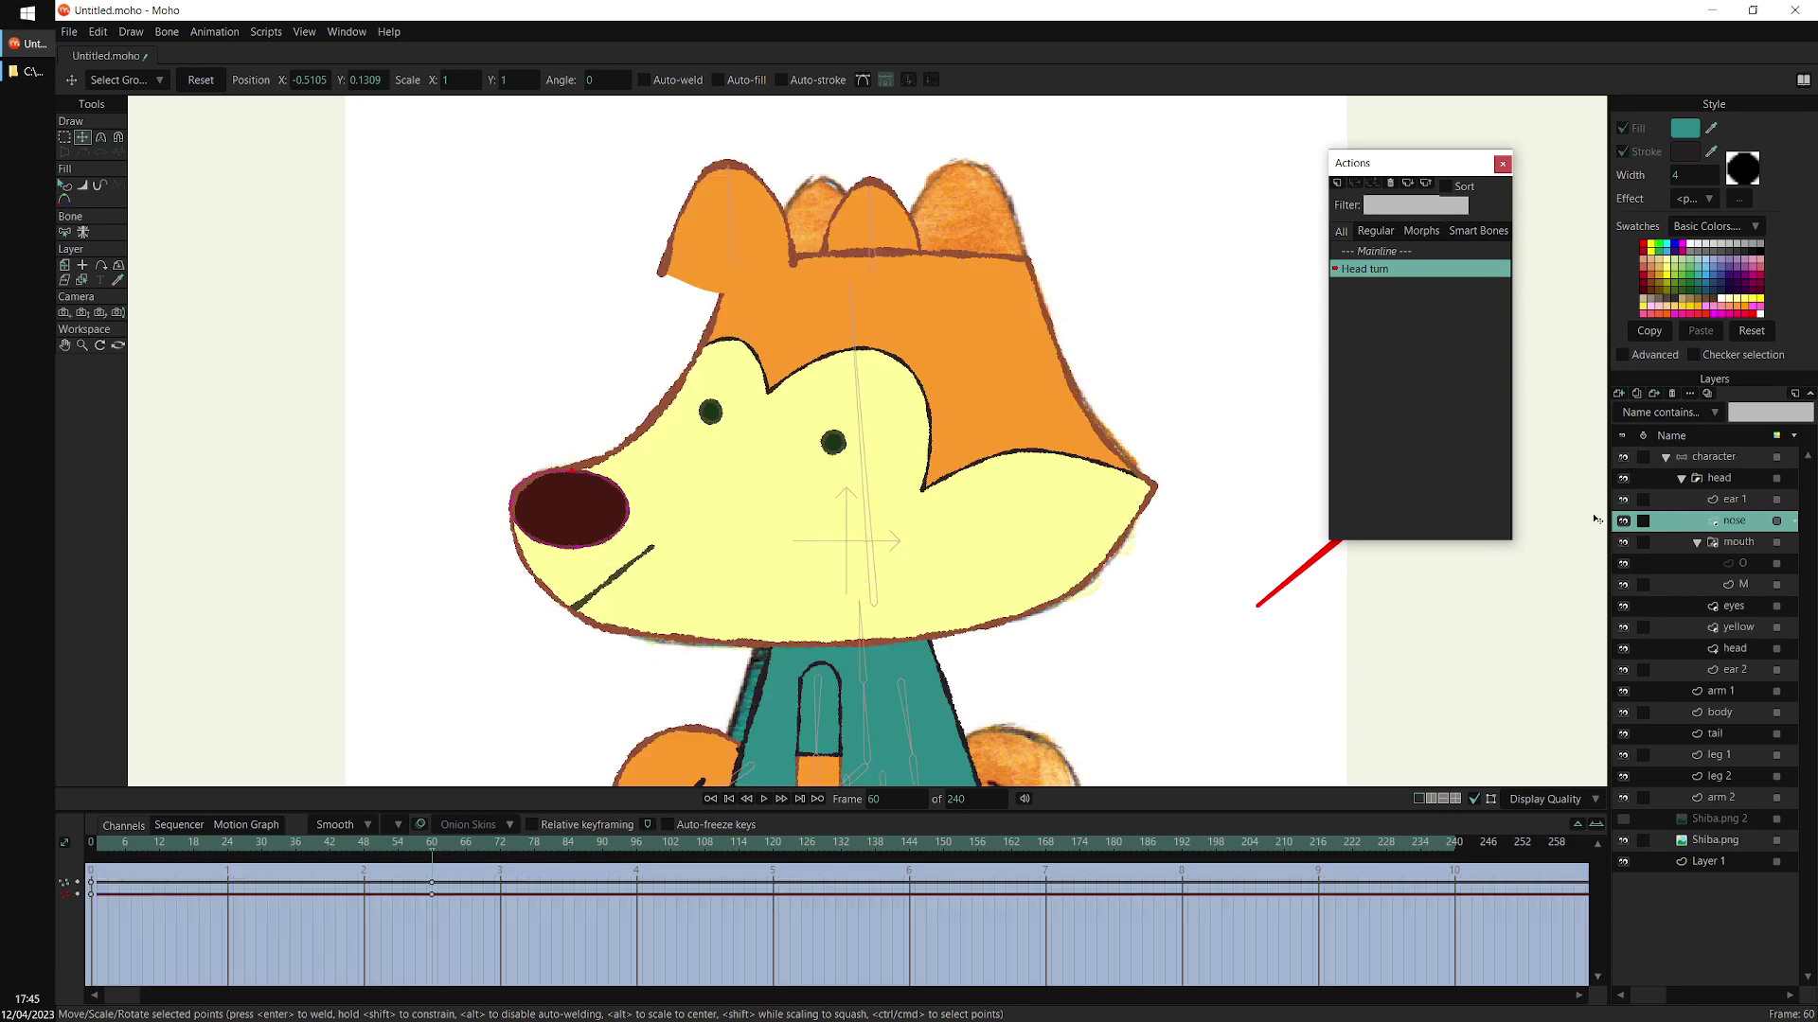
click(1720, 460)
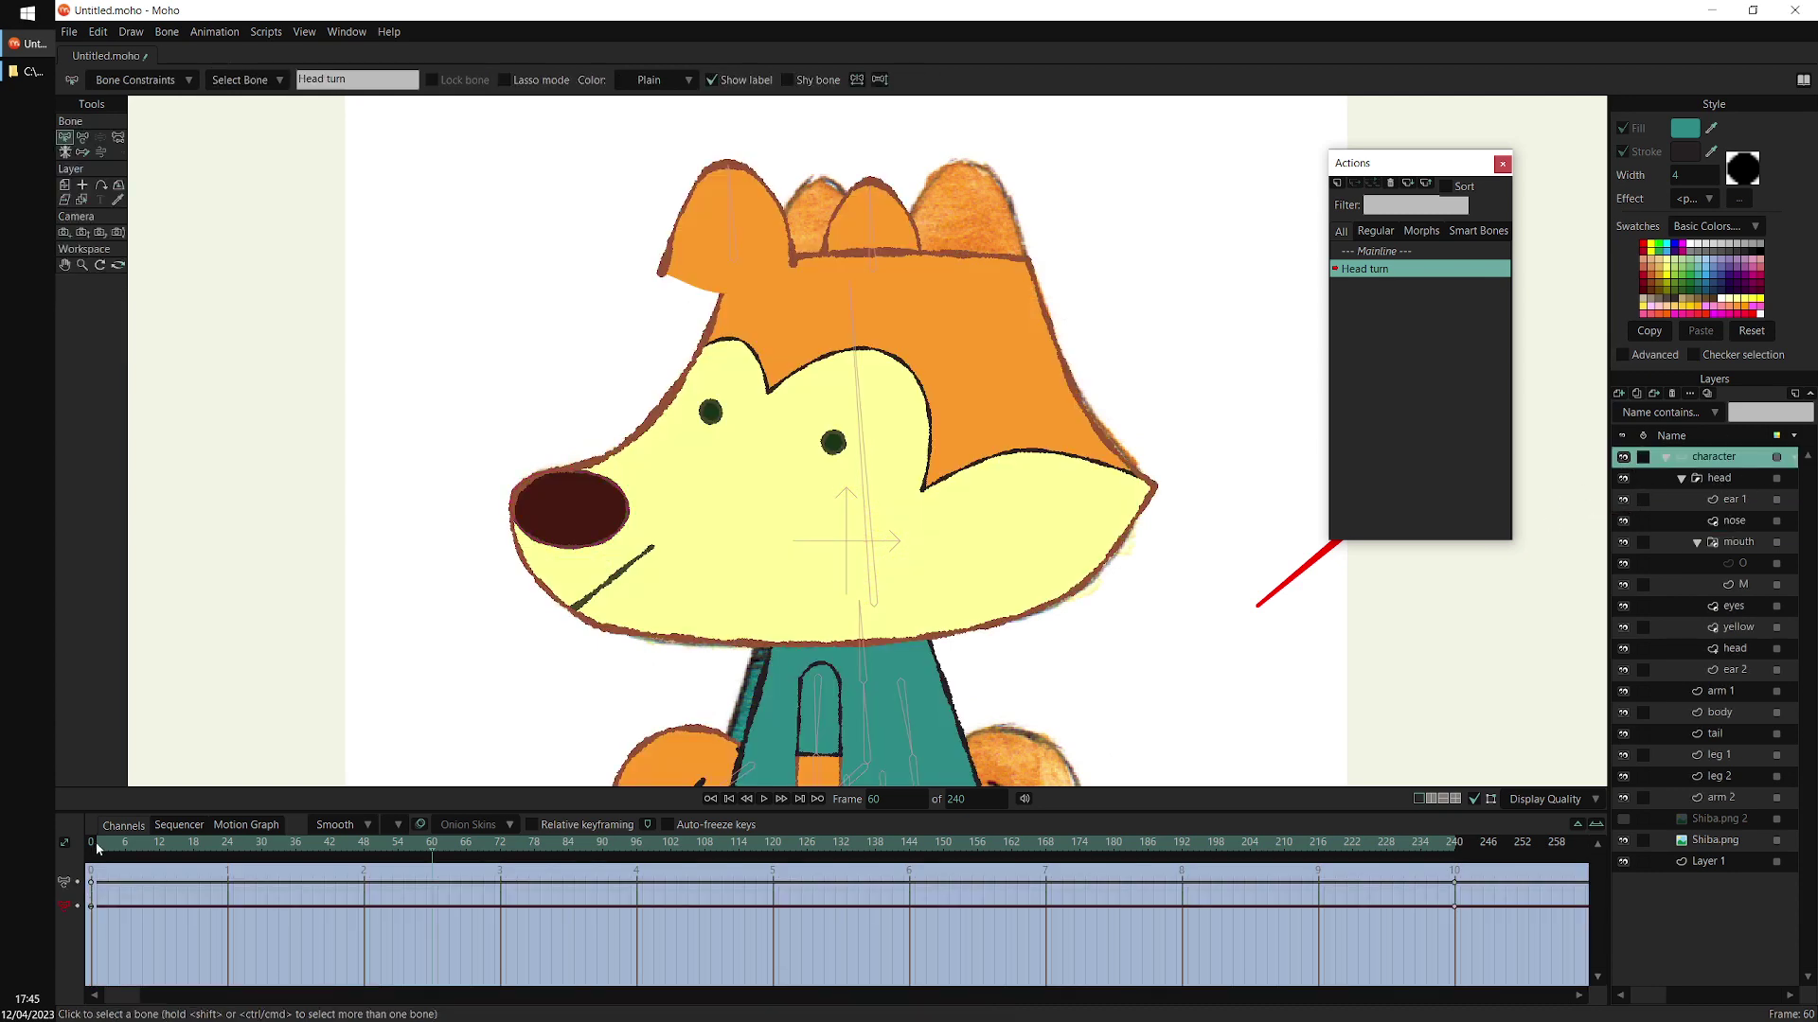
drag(96, 849, 443, 914)
click(431, 852)
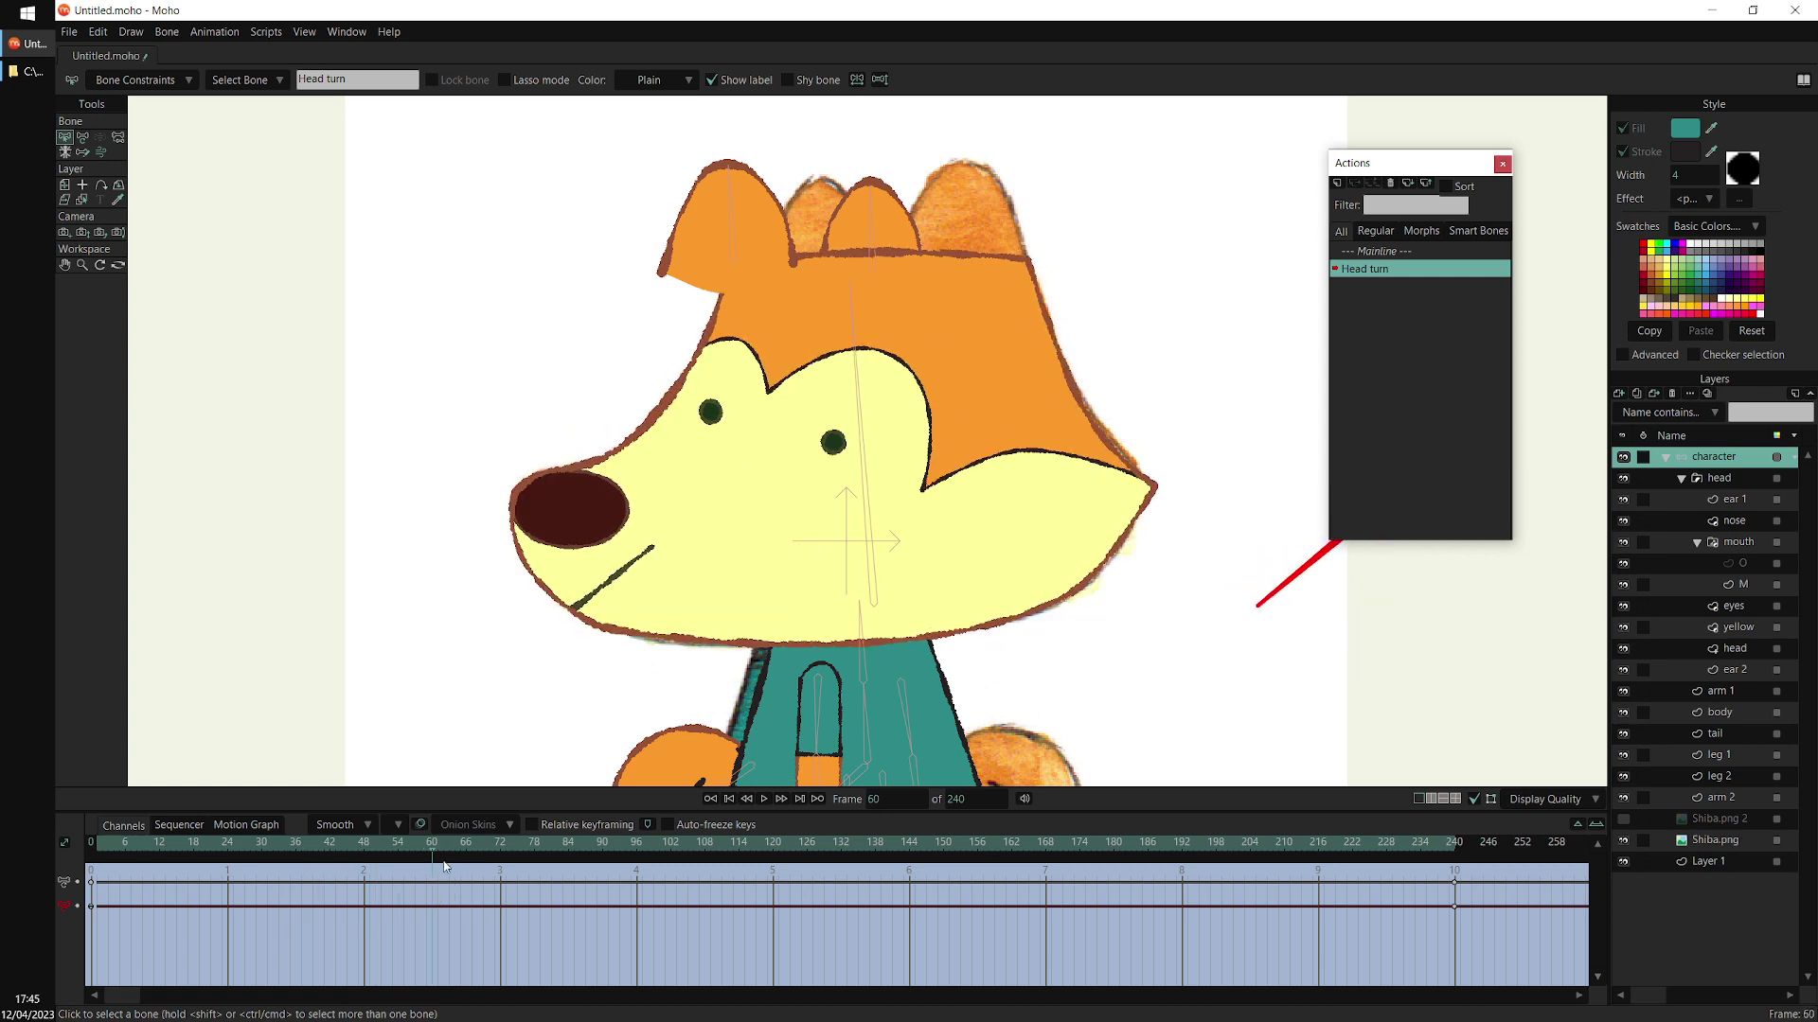
Move both ear bones onto the ears of the flipped reference at frame 60
click(82, 136)
click(888, 267)
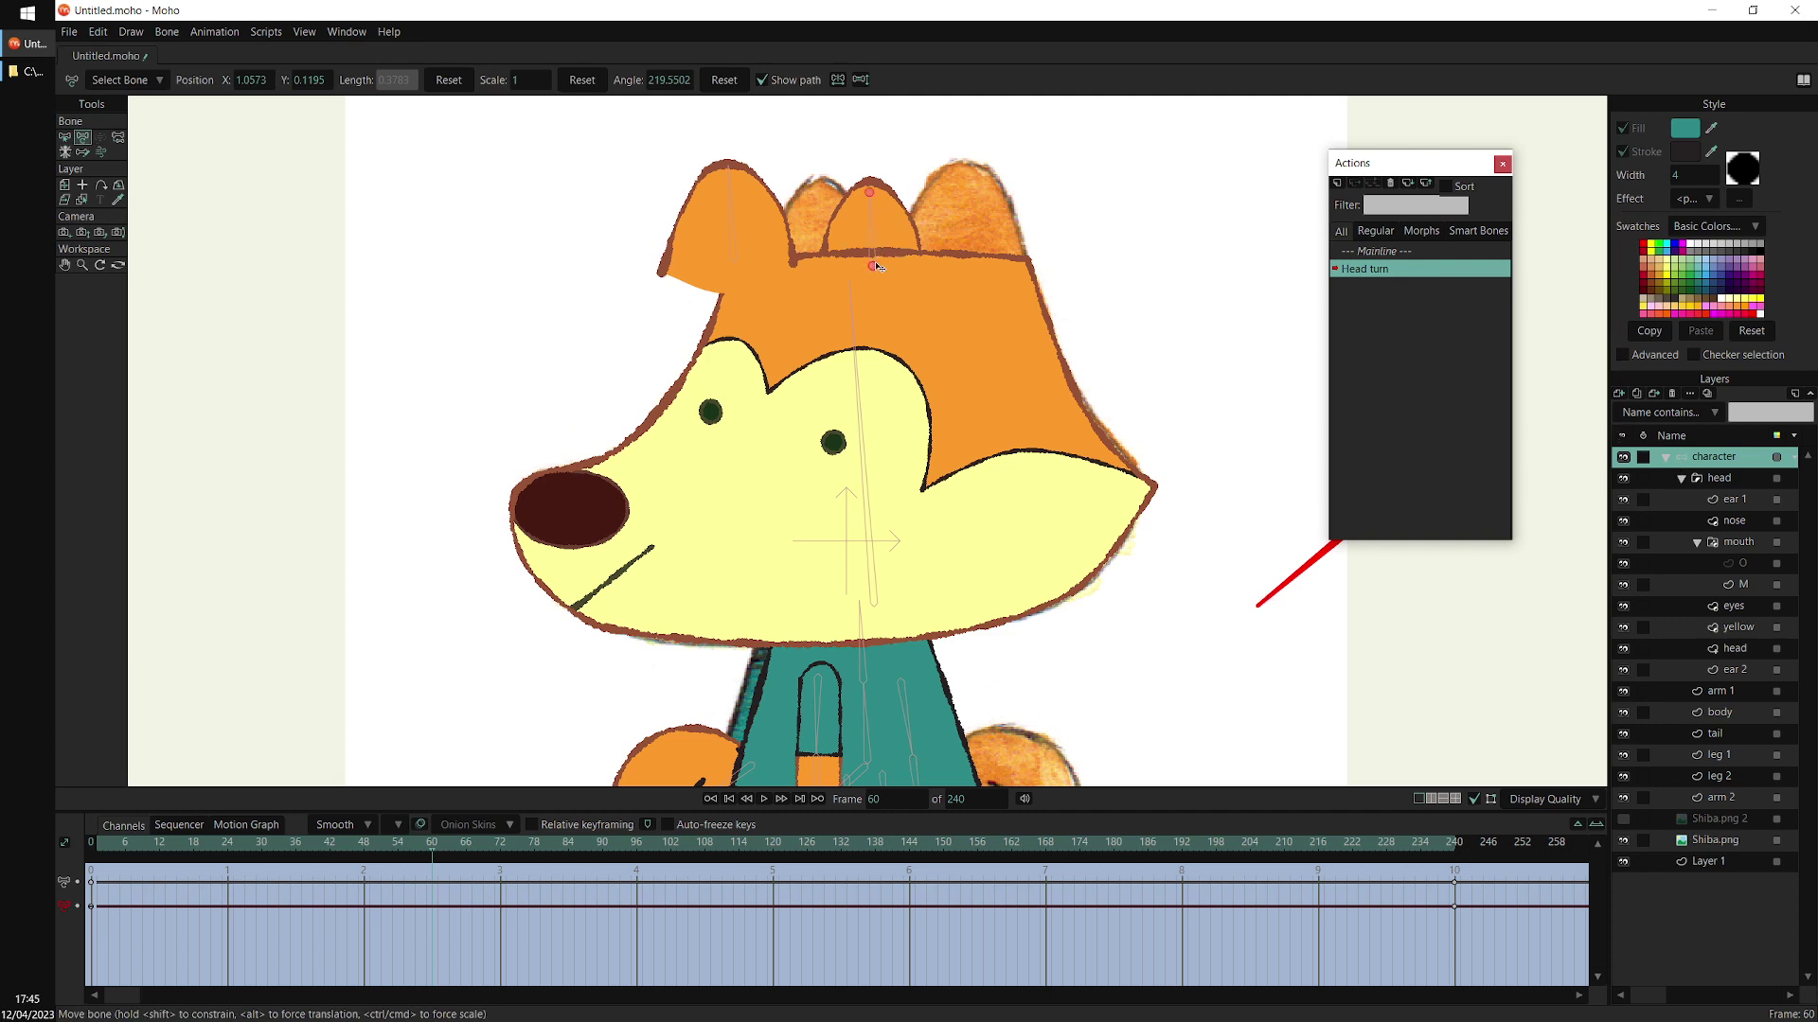
drag(876, 270, 966, 259)
click(736, 272)
drag(736, 260, 833, 241)
drag(965, 261, 962, 431)
key(ctrl+z)
scroll(984, 251, up, 2)
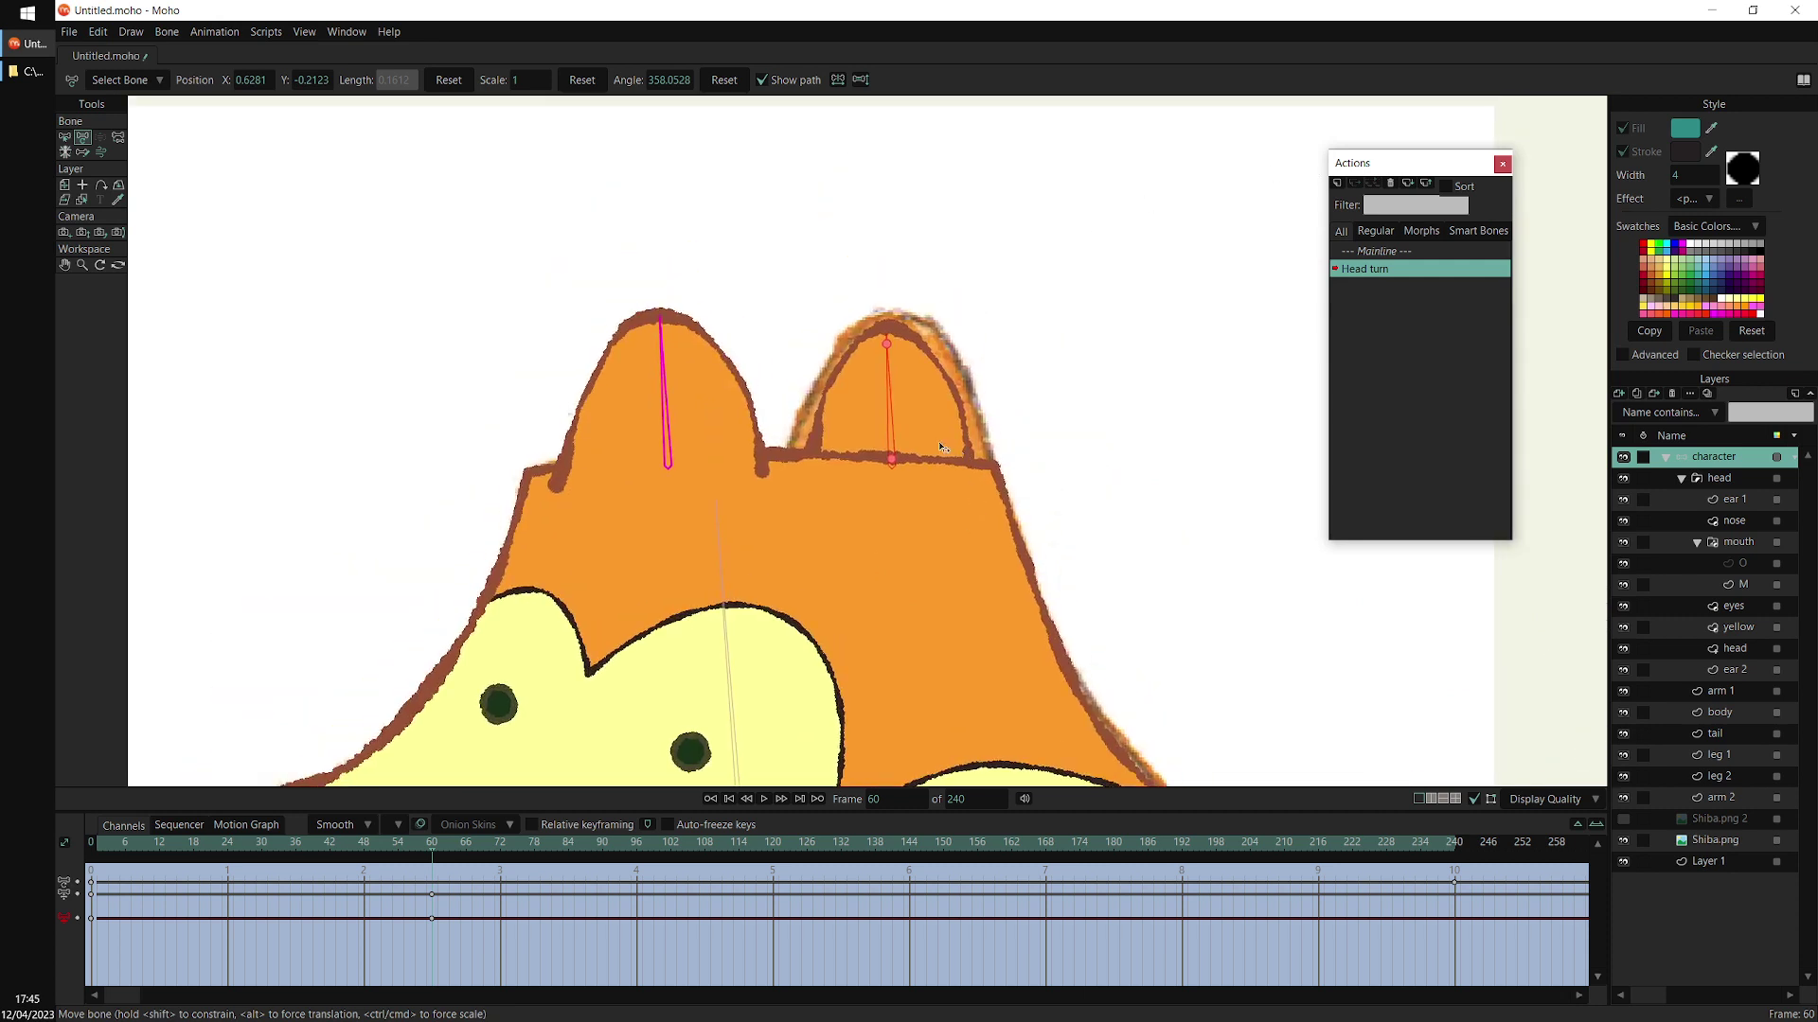
scroll(963, 431, up, 1)
drag(873, 467, 879, 470)
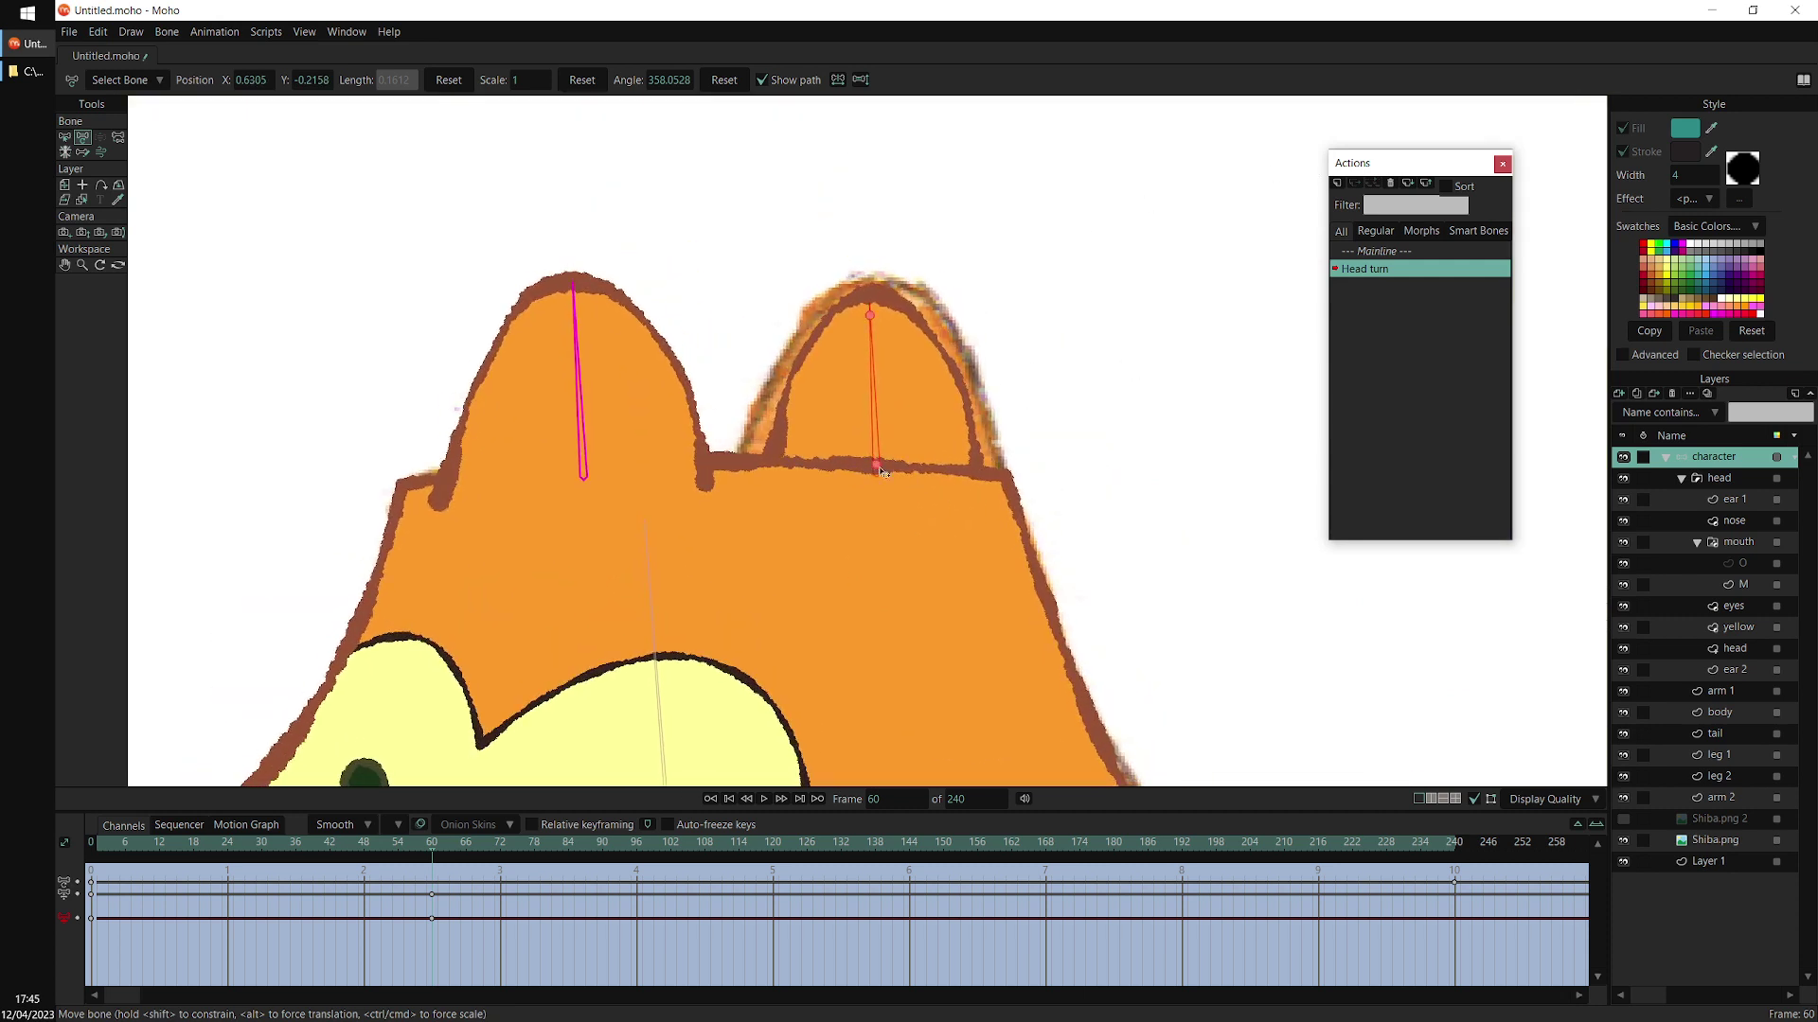
Select the ear 1 layer and move its points inward to match the smaller far ear of the reference at frame 60
click(1733, 500)
key(t)
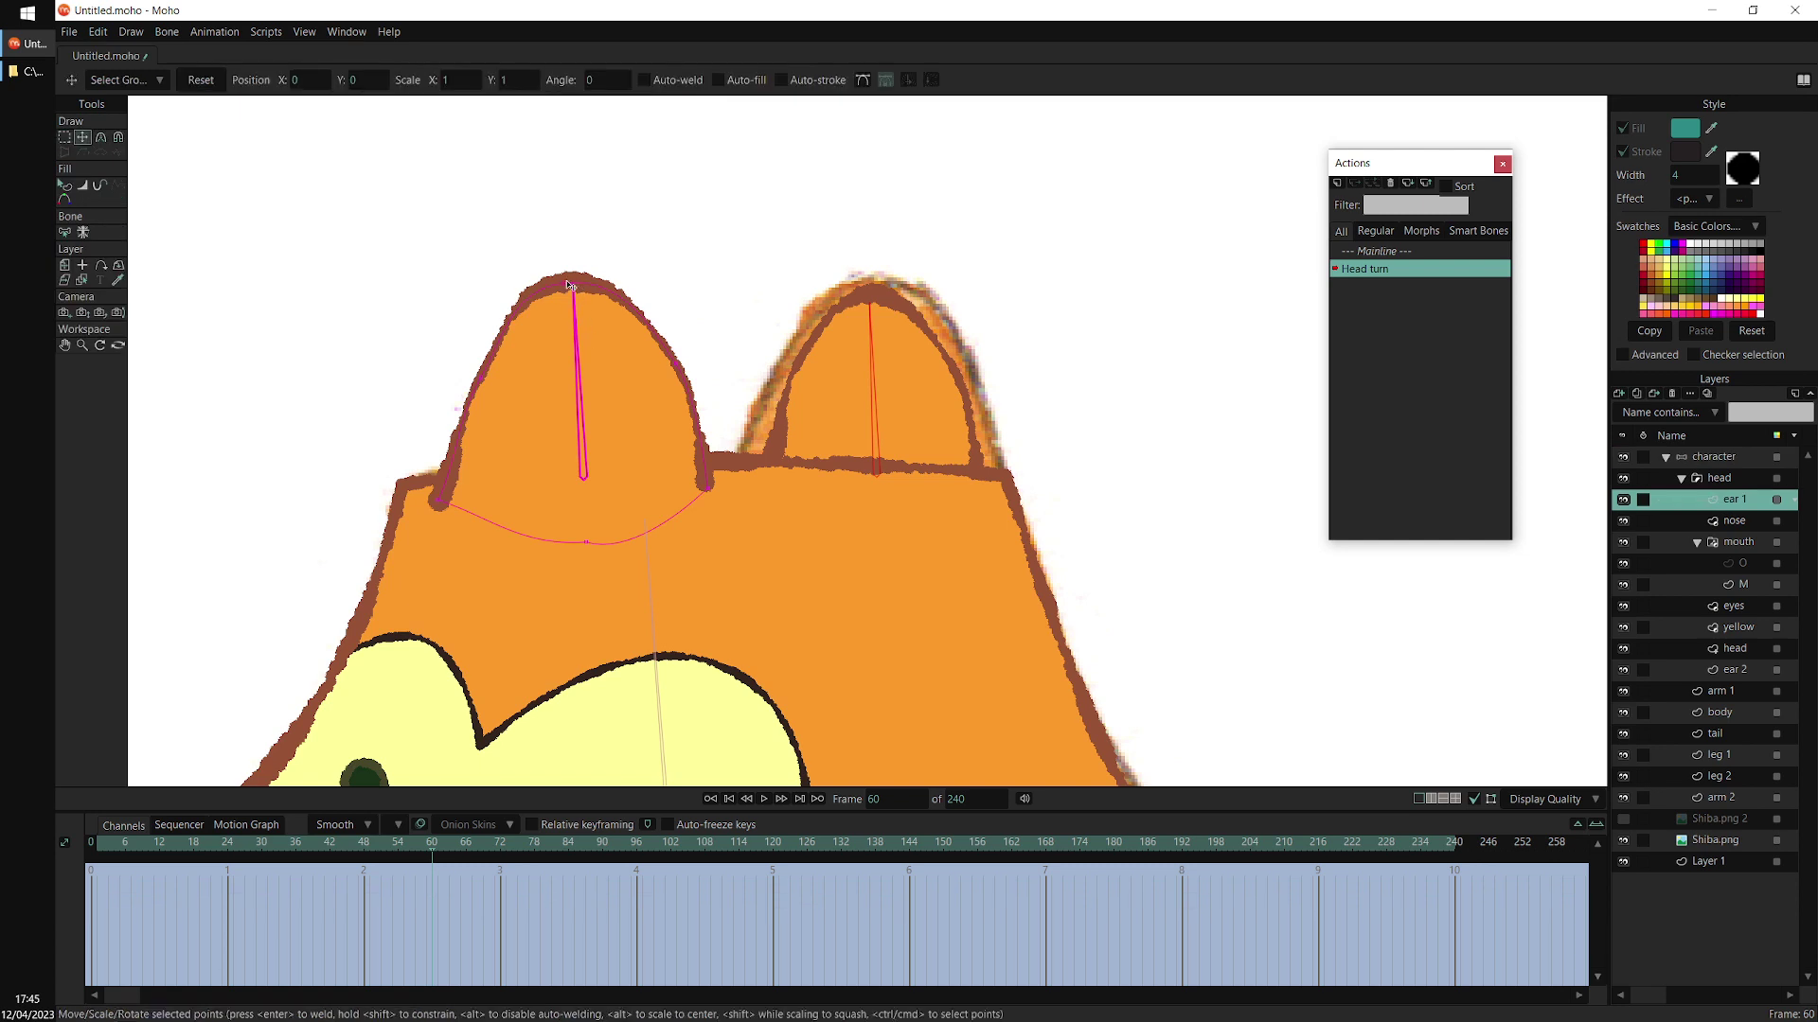
drag(571, 283, 580, 313)
mouse_move(502, 403)
mouse_down()
mouse_move(525, 400)
mouse_move(513, 411)
mouse_up()
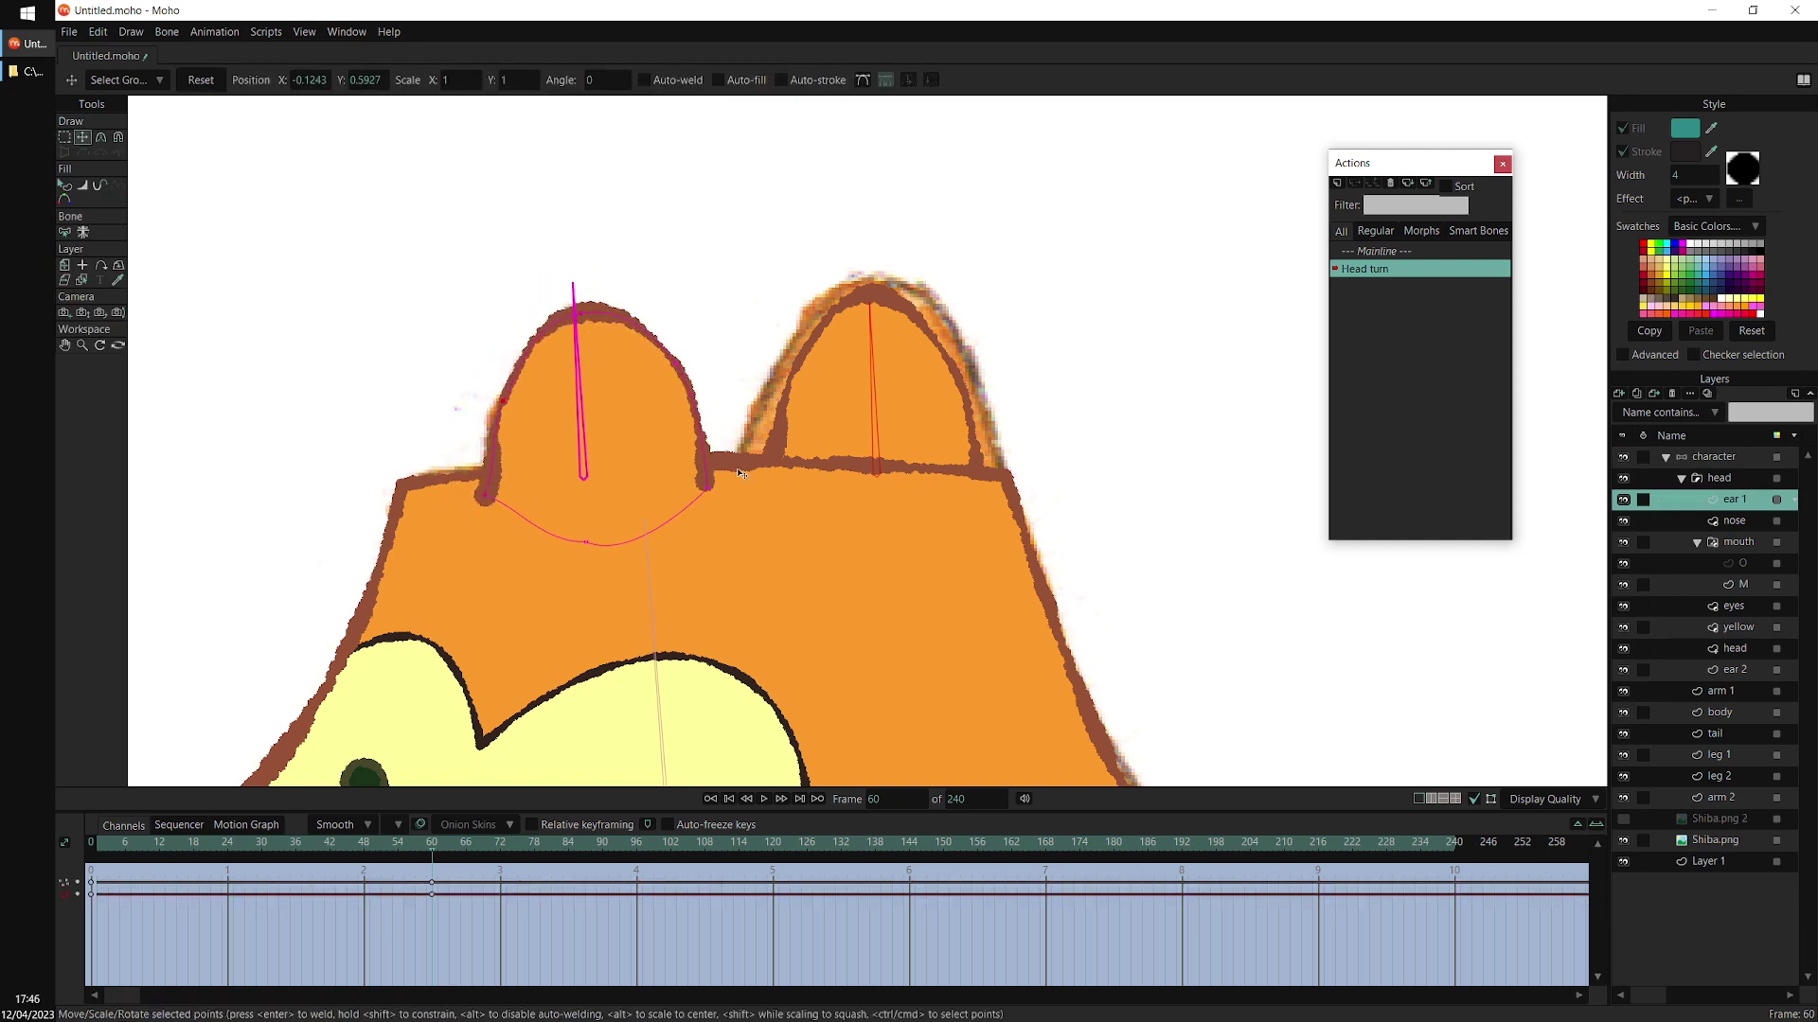
drag(712, 484, 683, 497)
drag(699, 396, 689, 411)
drag(683, 482, 695, 478)
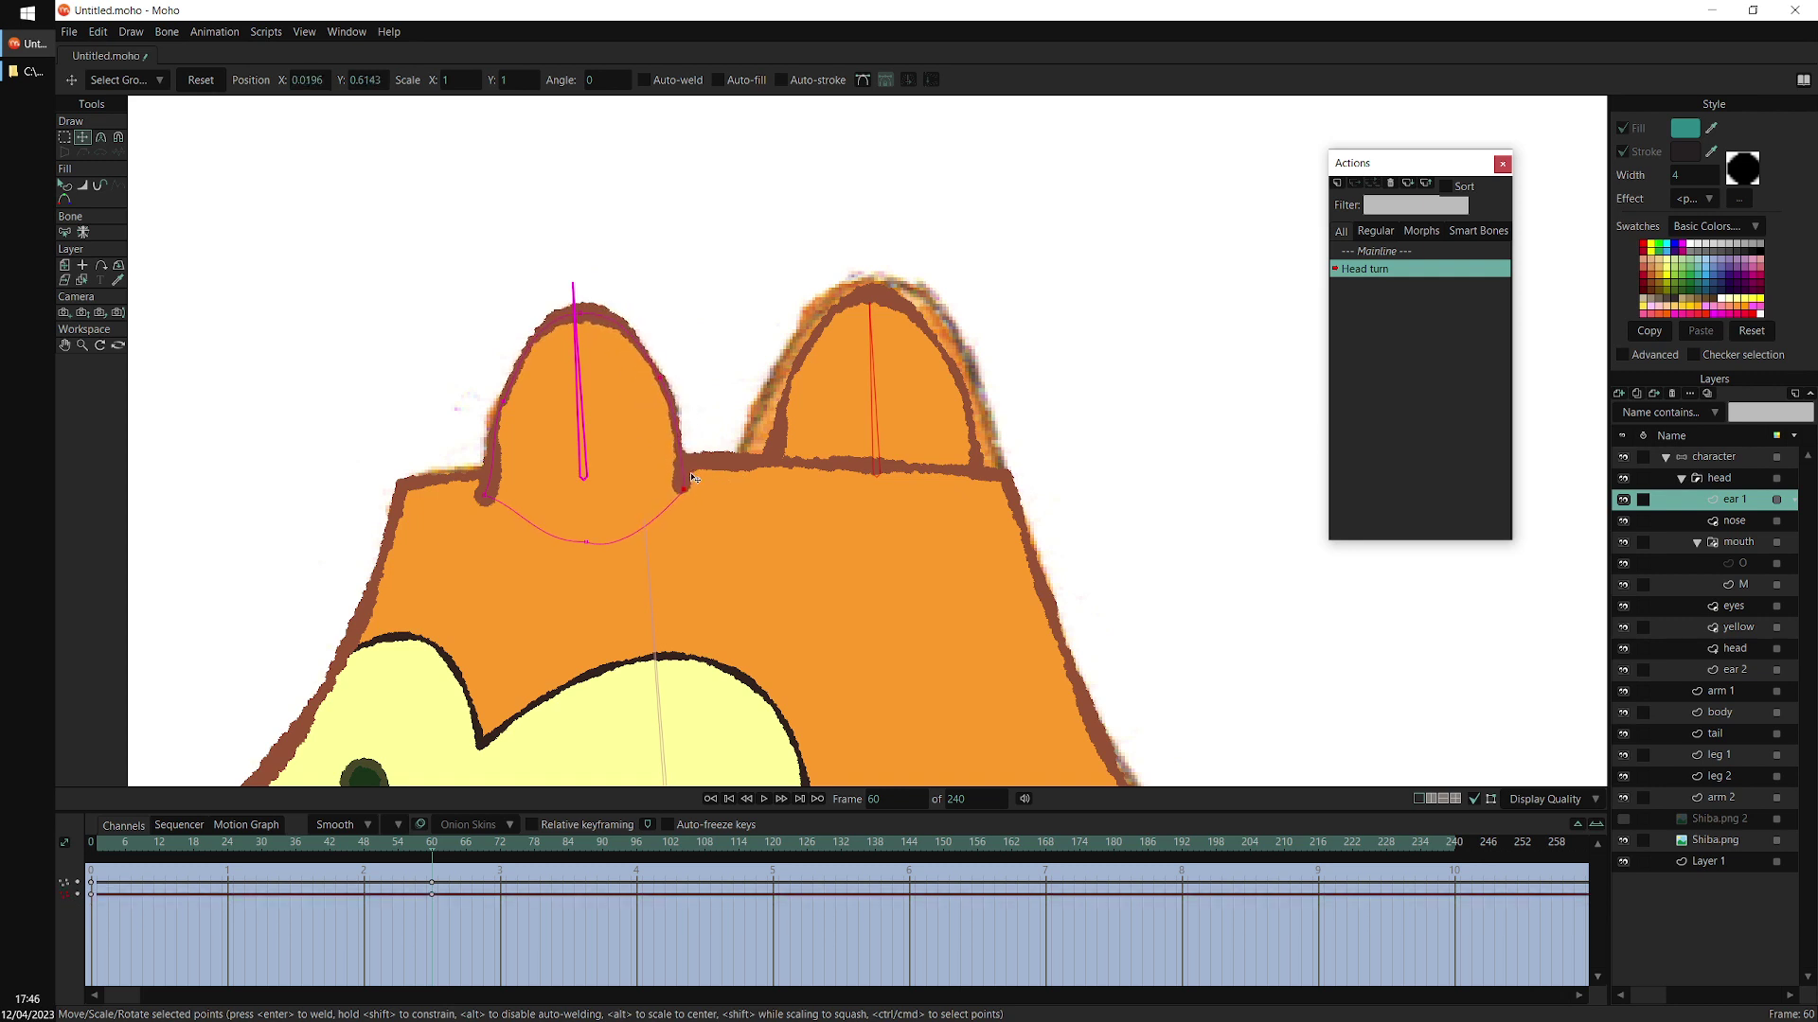
drag(485, 492, 479, 493)
Select the ear 2 layer and widen its outline by moving its points onto the larger reference ear at frame 60
click(1745, 671)
drag(768, 469, 729, 468)
drag(796, 368, 774, 366)
drag(869, 296, 872, 282)
drag(959, 376, 971, 372)
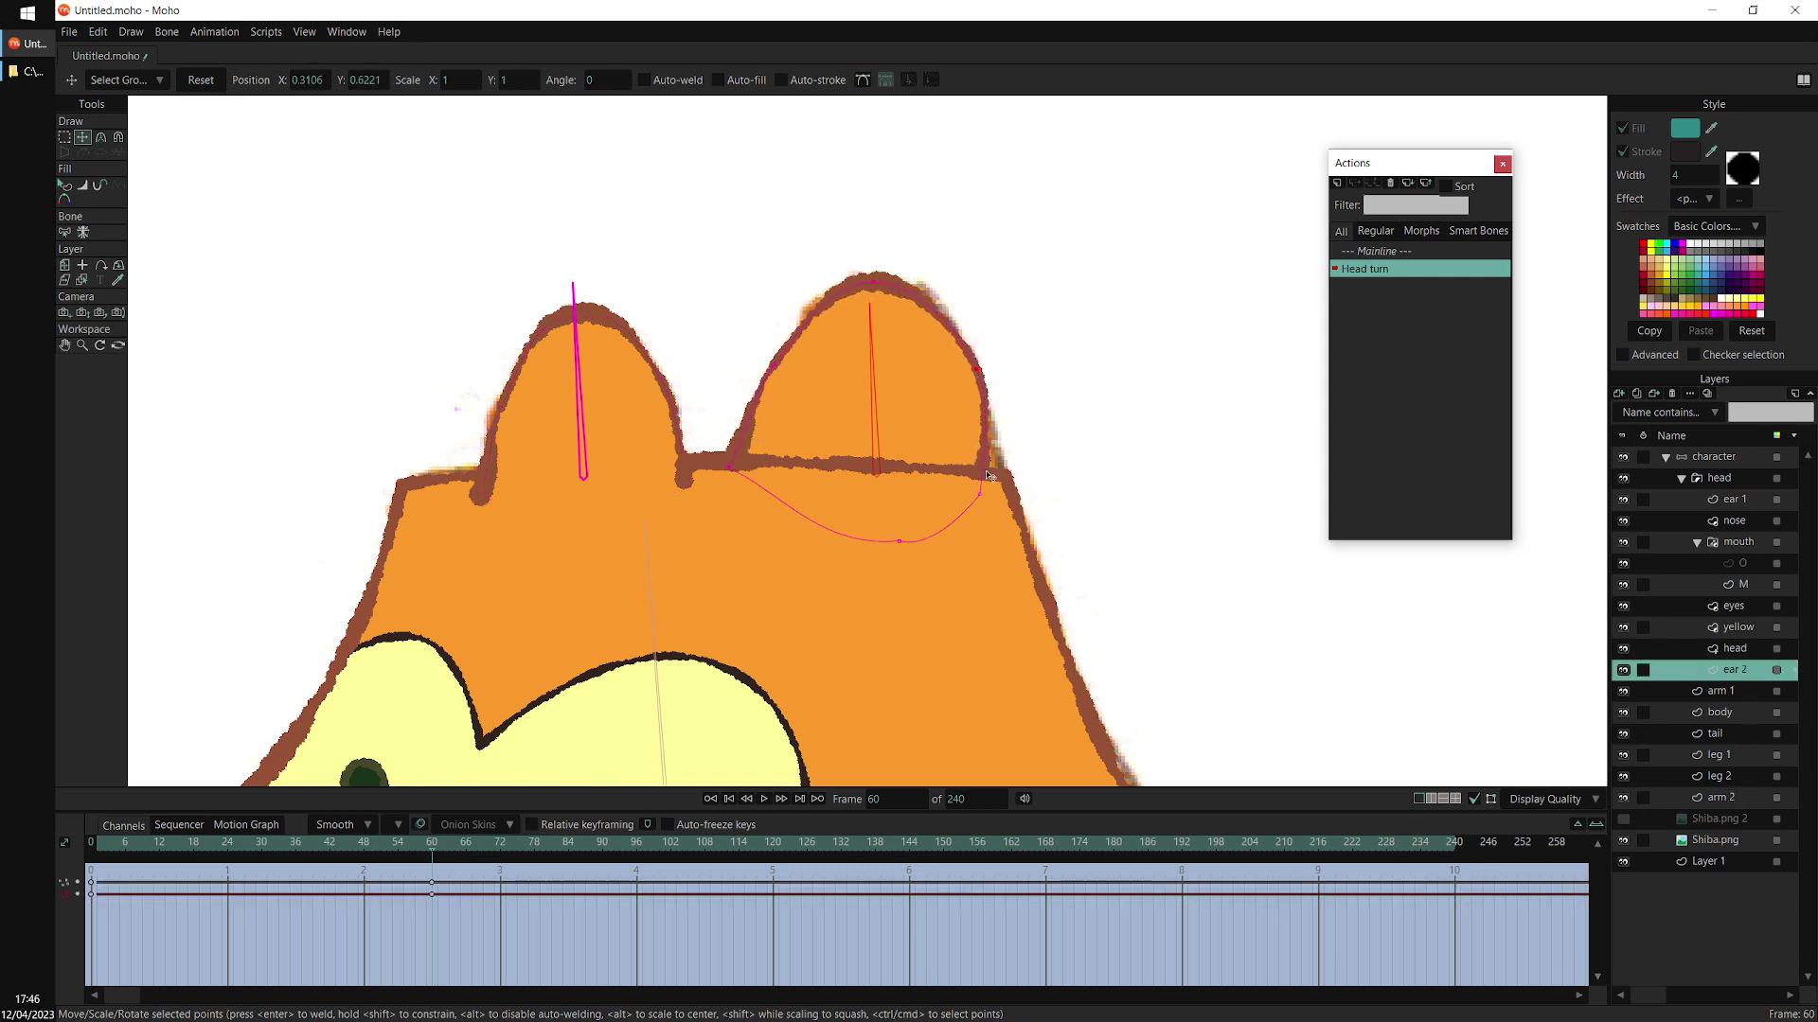
drag(980, 494, 1000, 497)
drag(971, 373, 969, 366)
Select the character layer, hide the Shiba.png reference and preview the head turn, ending at frame 17
scroll(899, 277, down, 3)
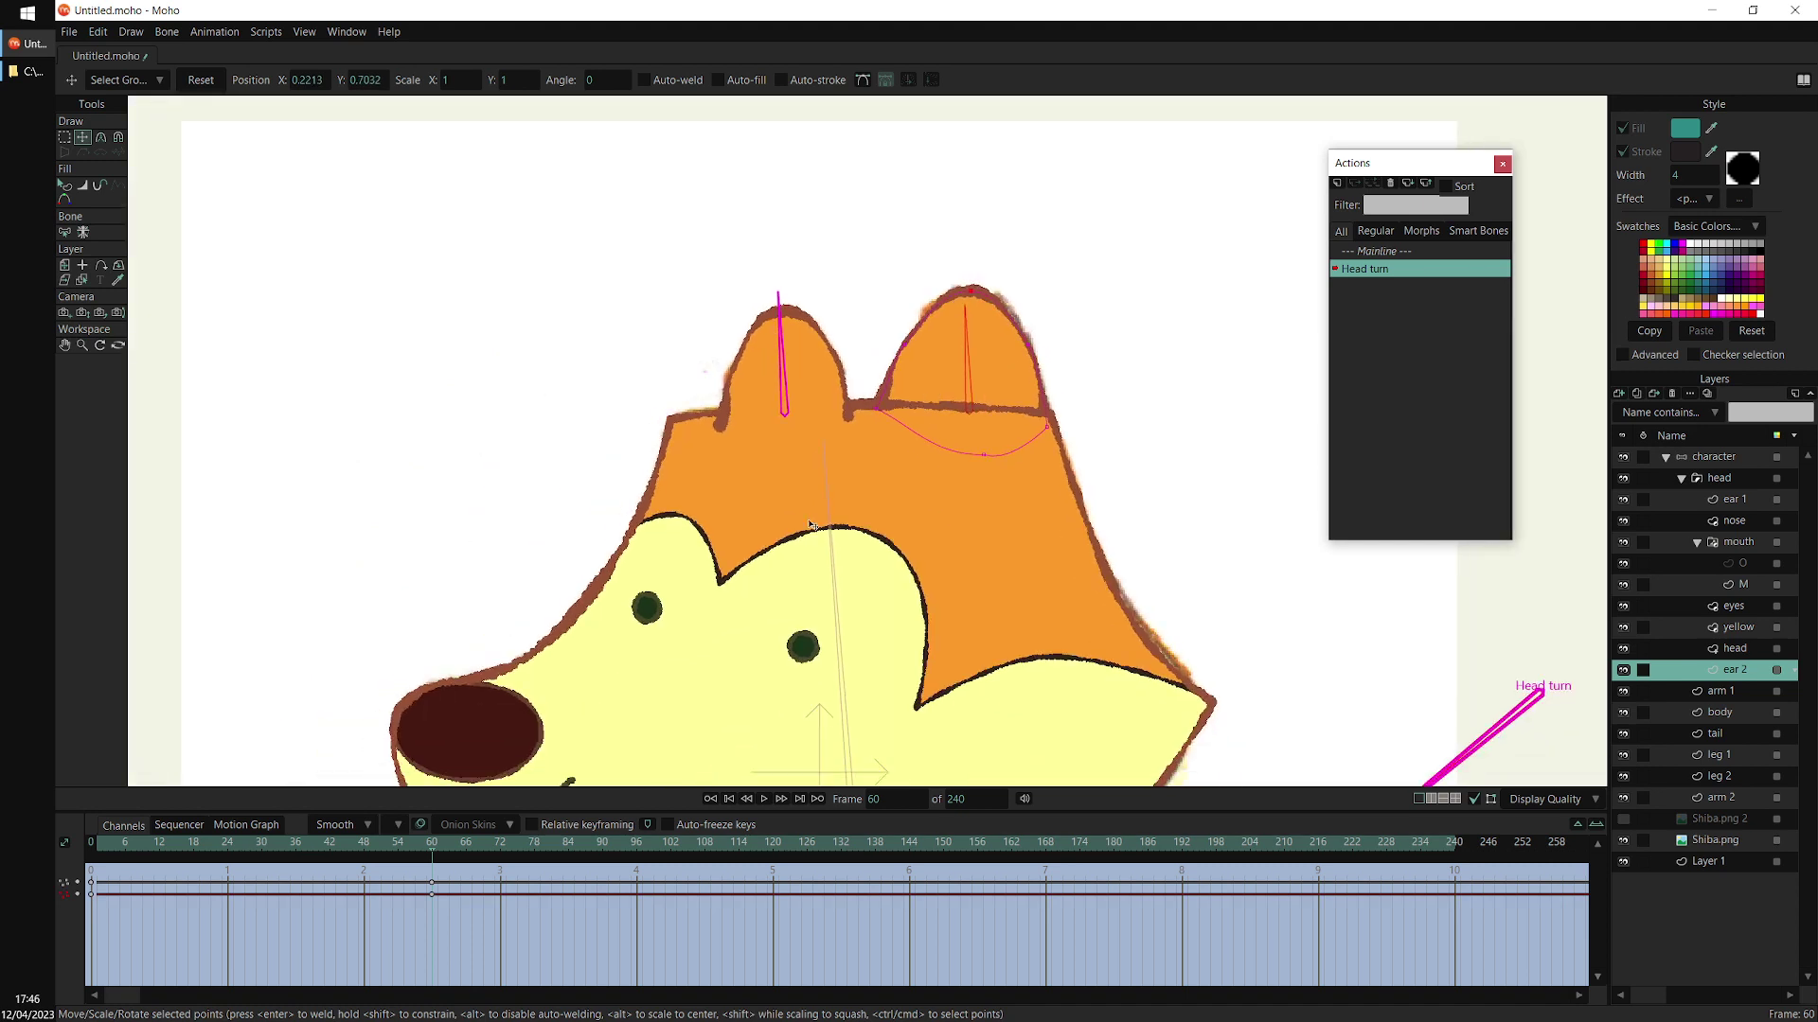
drag(982, 496, 912, 396)
drag(432, 843, 324, 806)
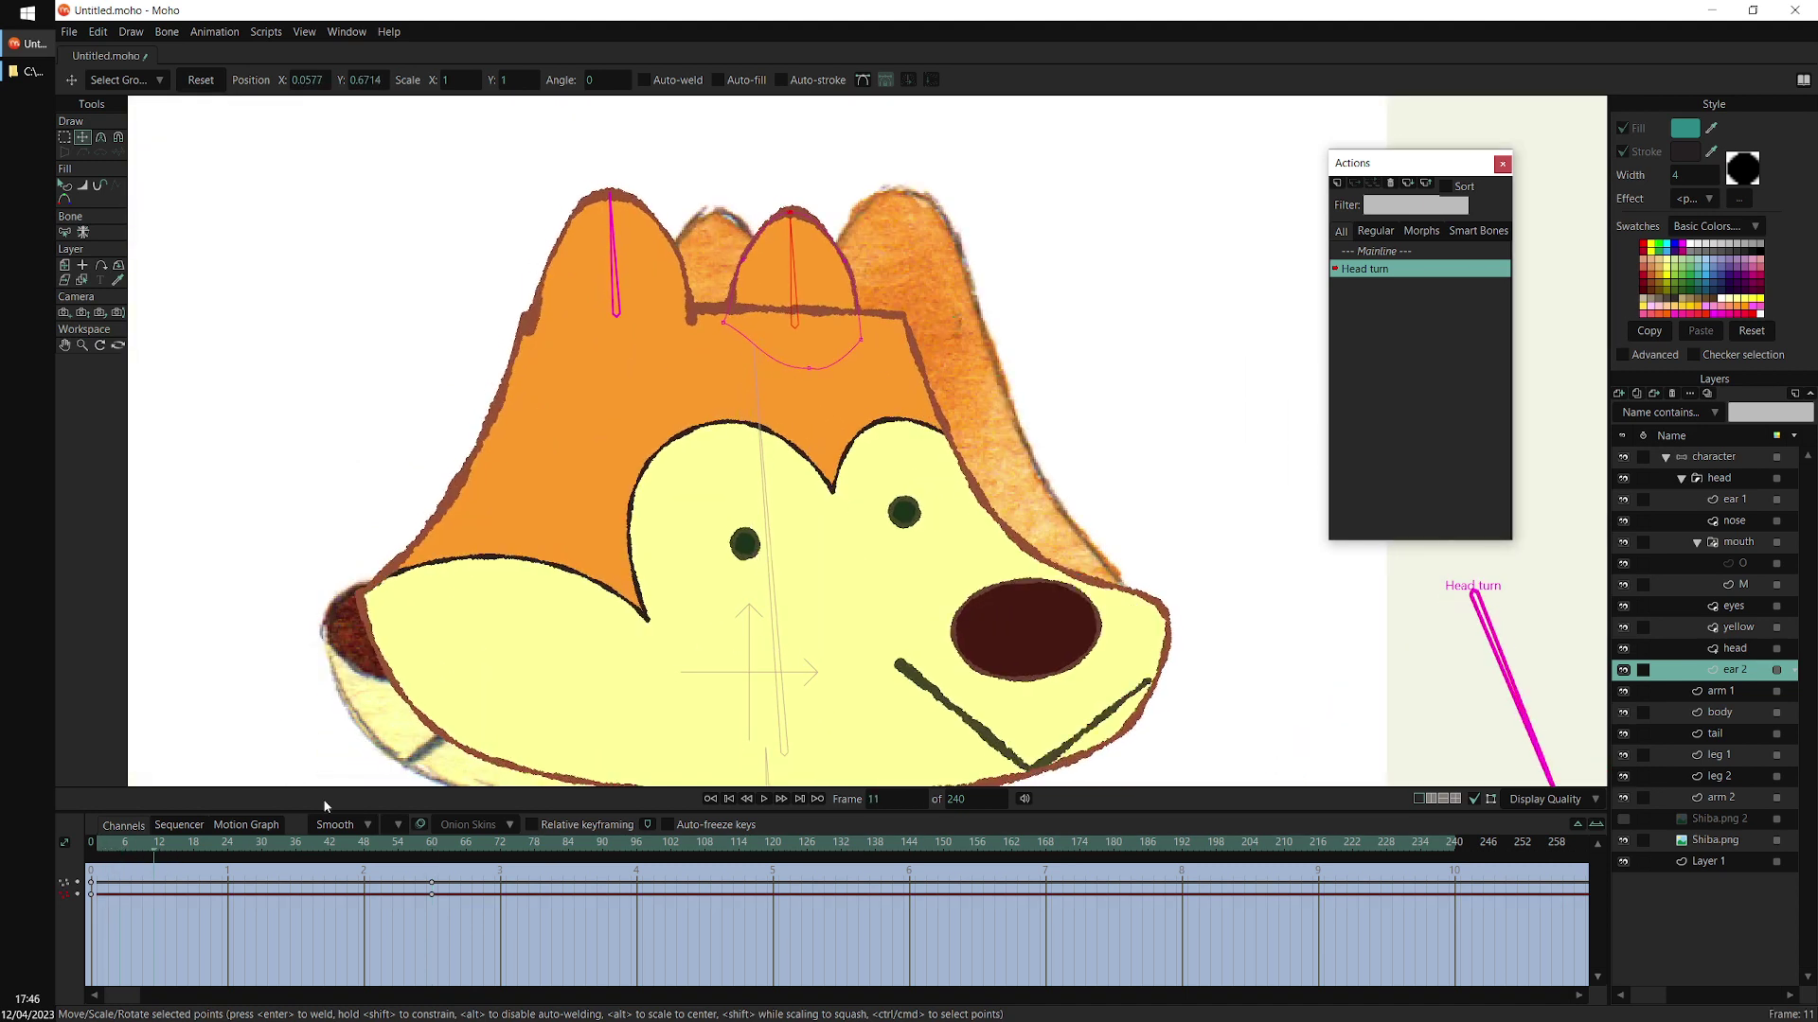
scroll(941, 449, down, 1)
drag(940, 449, 959, 311)
drag(131, 843, 92, 869)
click(1721, 460)
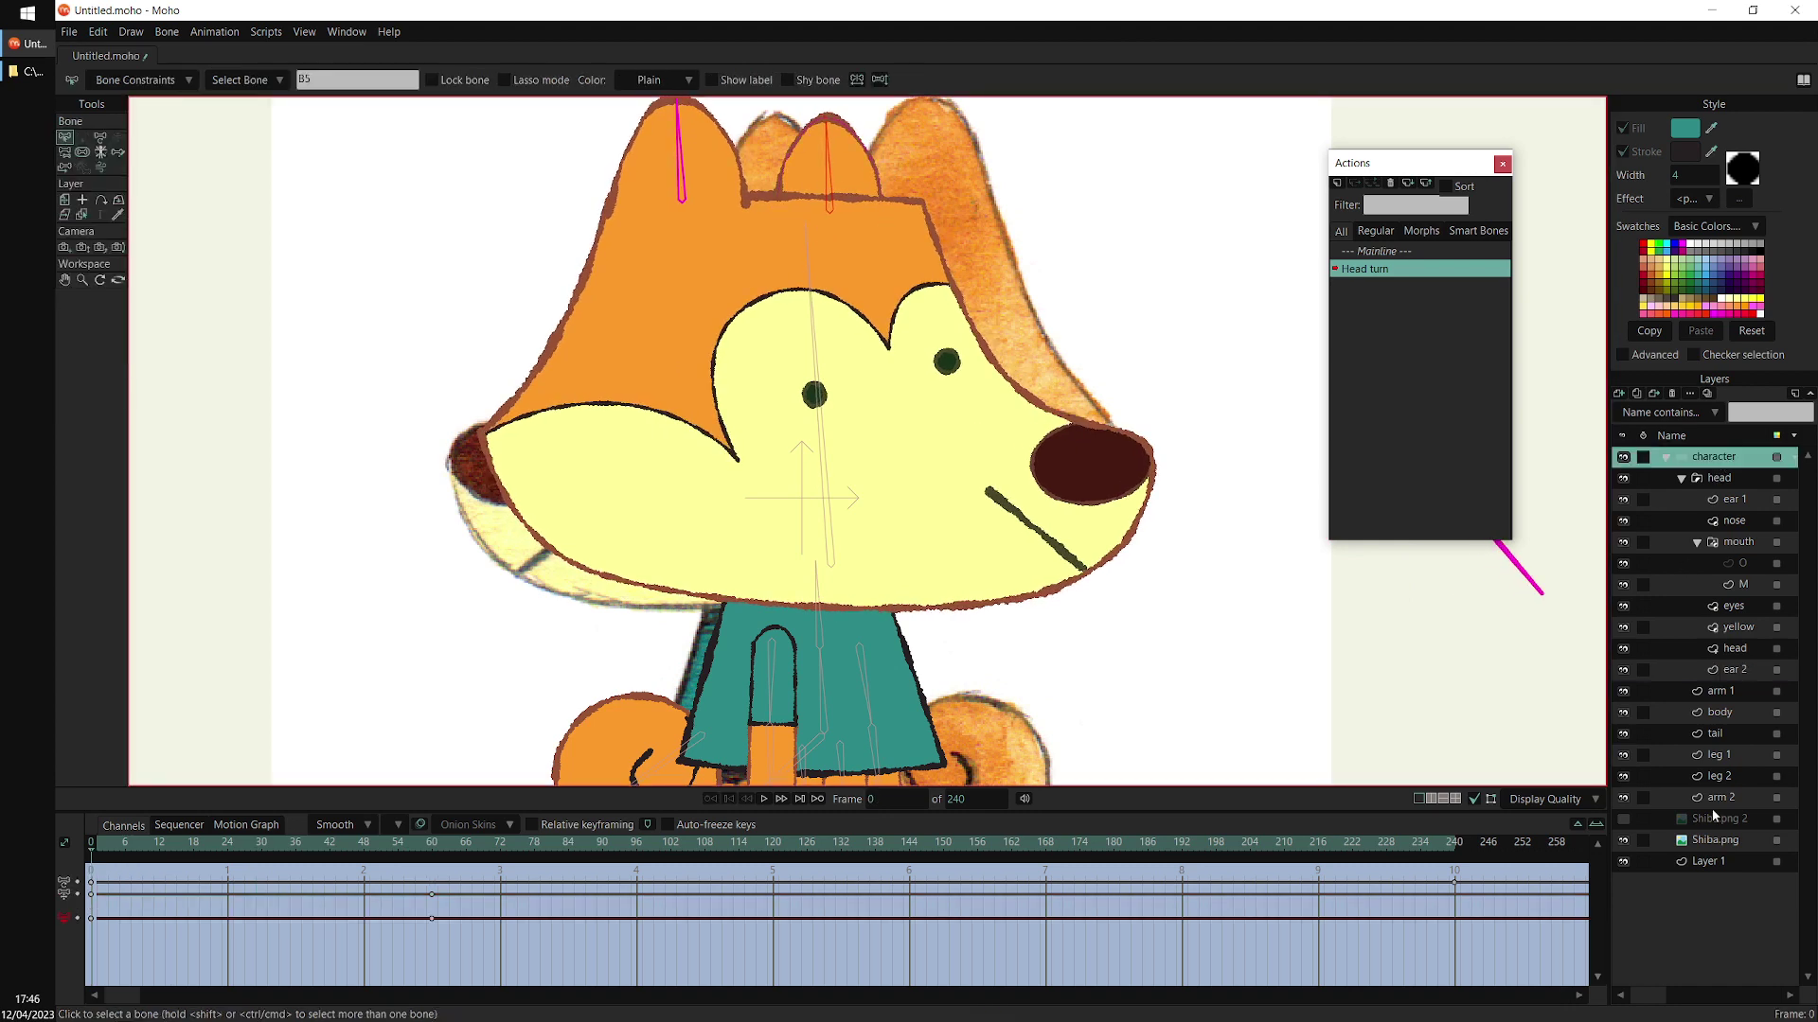
click(1624, 841)
scroll(889, 512, down, 5)
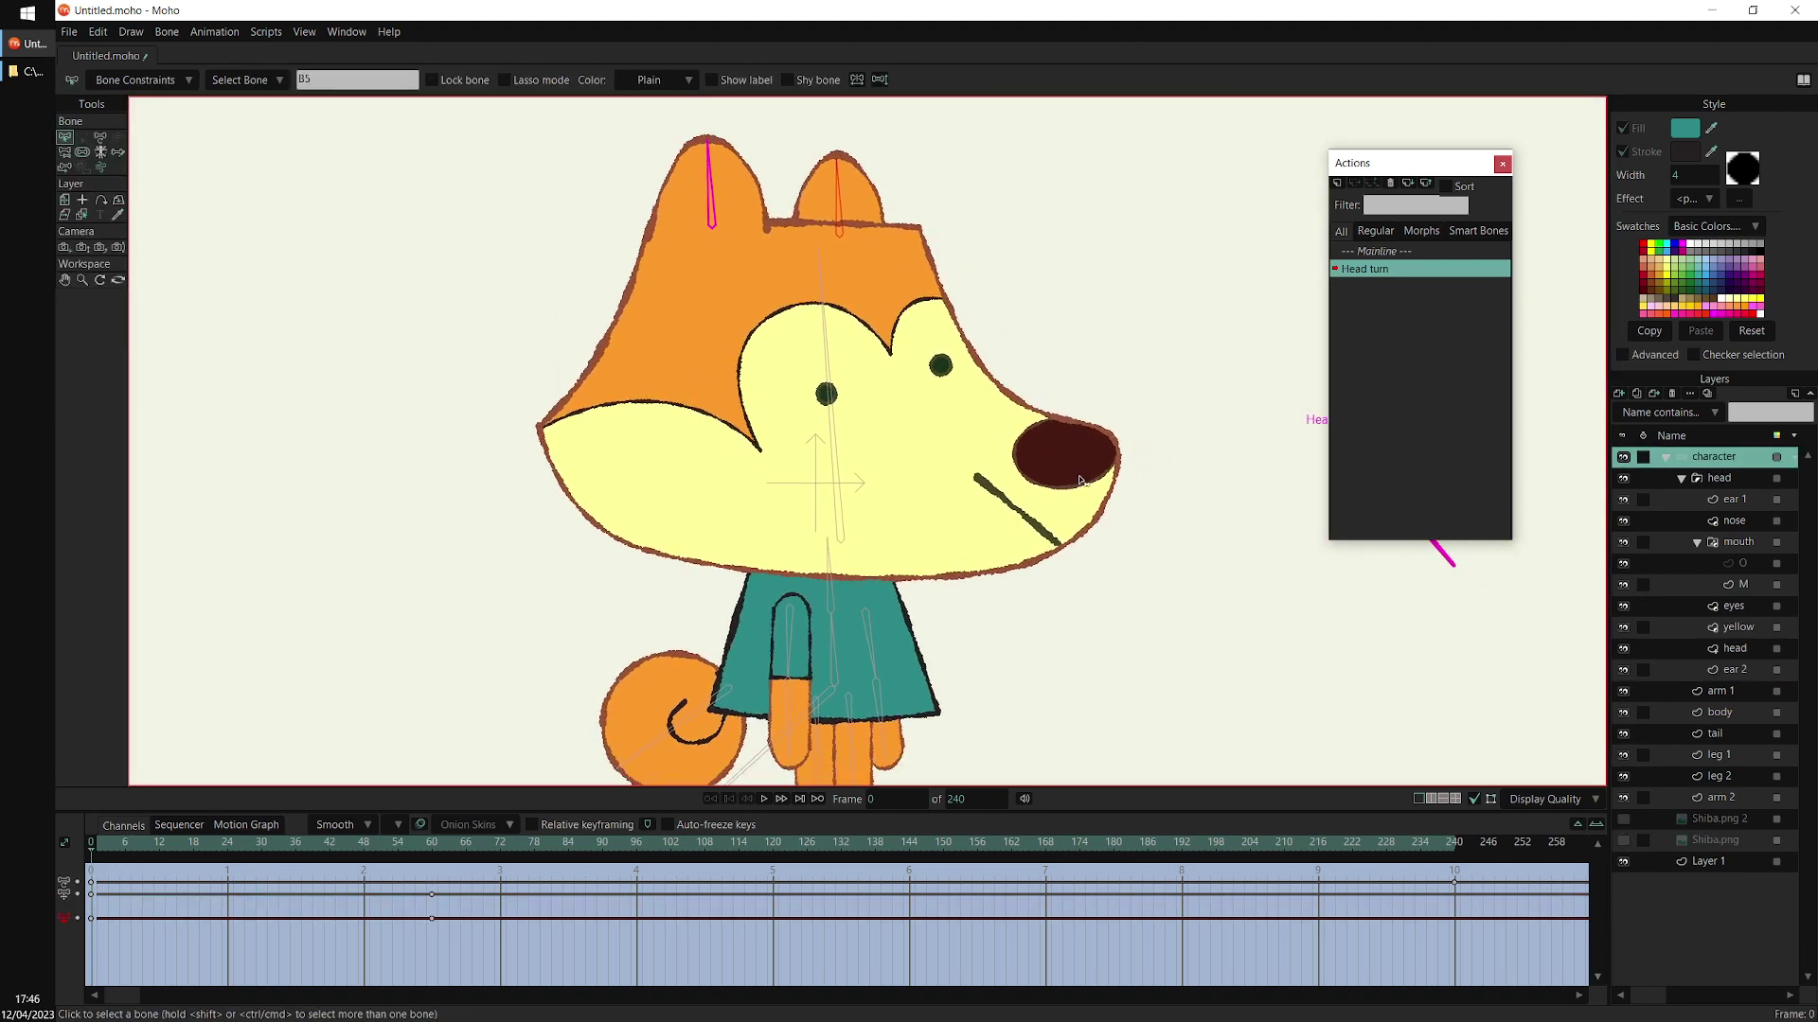
drag(111, 843, 184, 876)
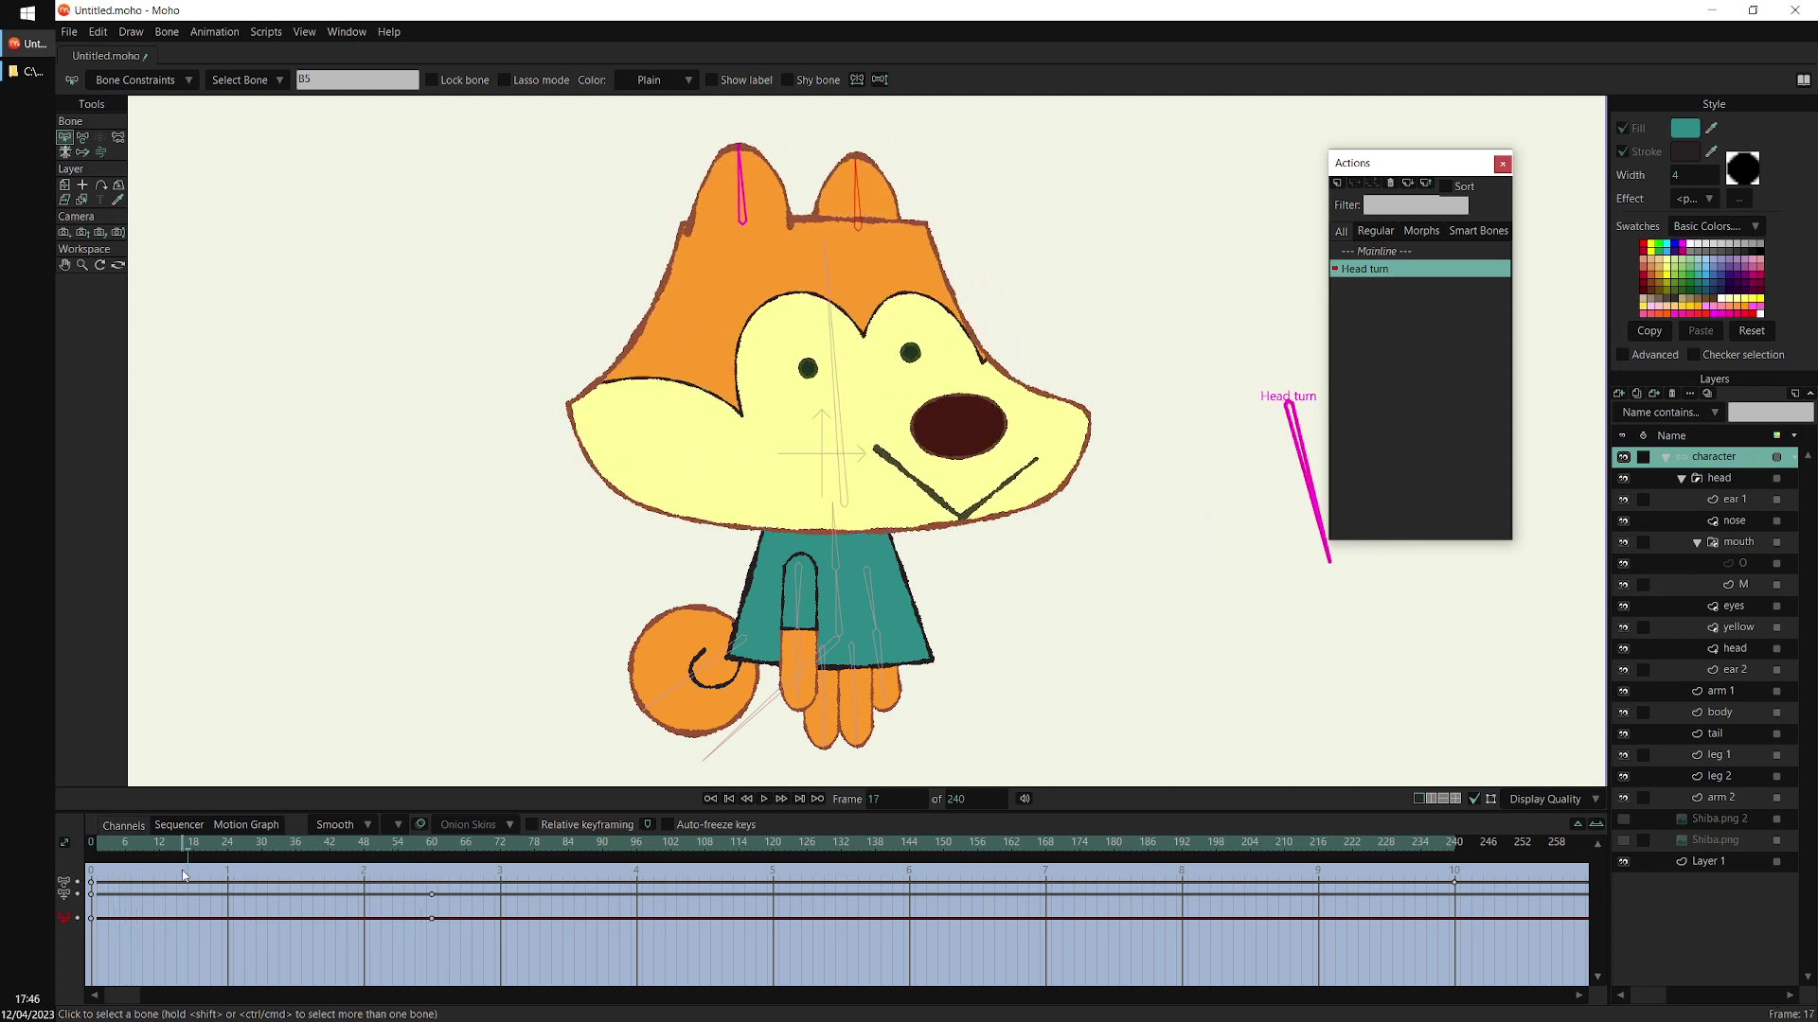
Make sure Enable animated layer order is on in the head group's Depth Sort settings
click(1730, 479)
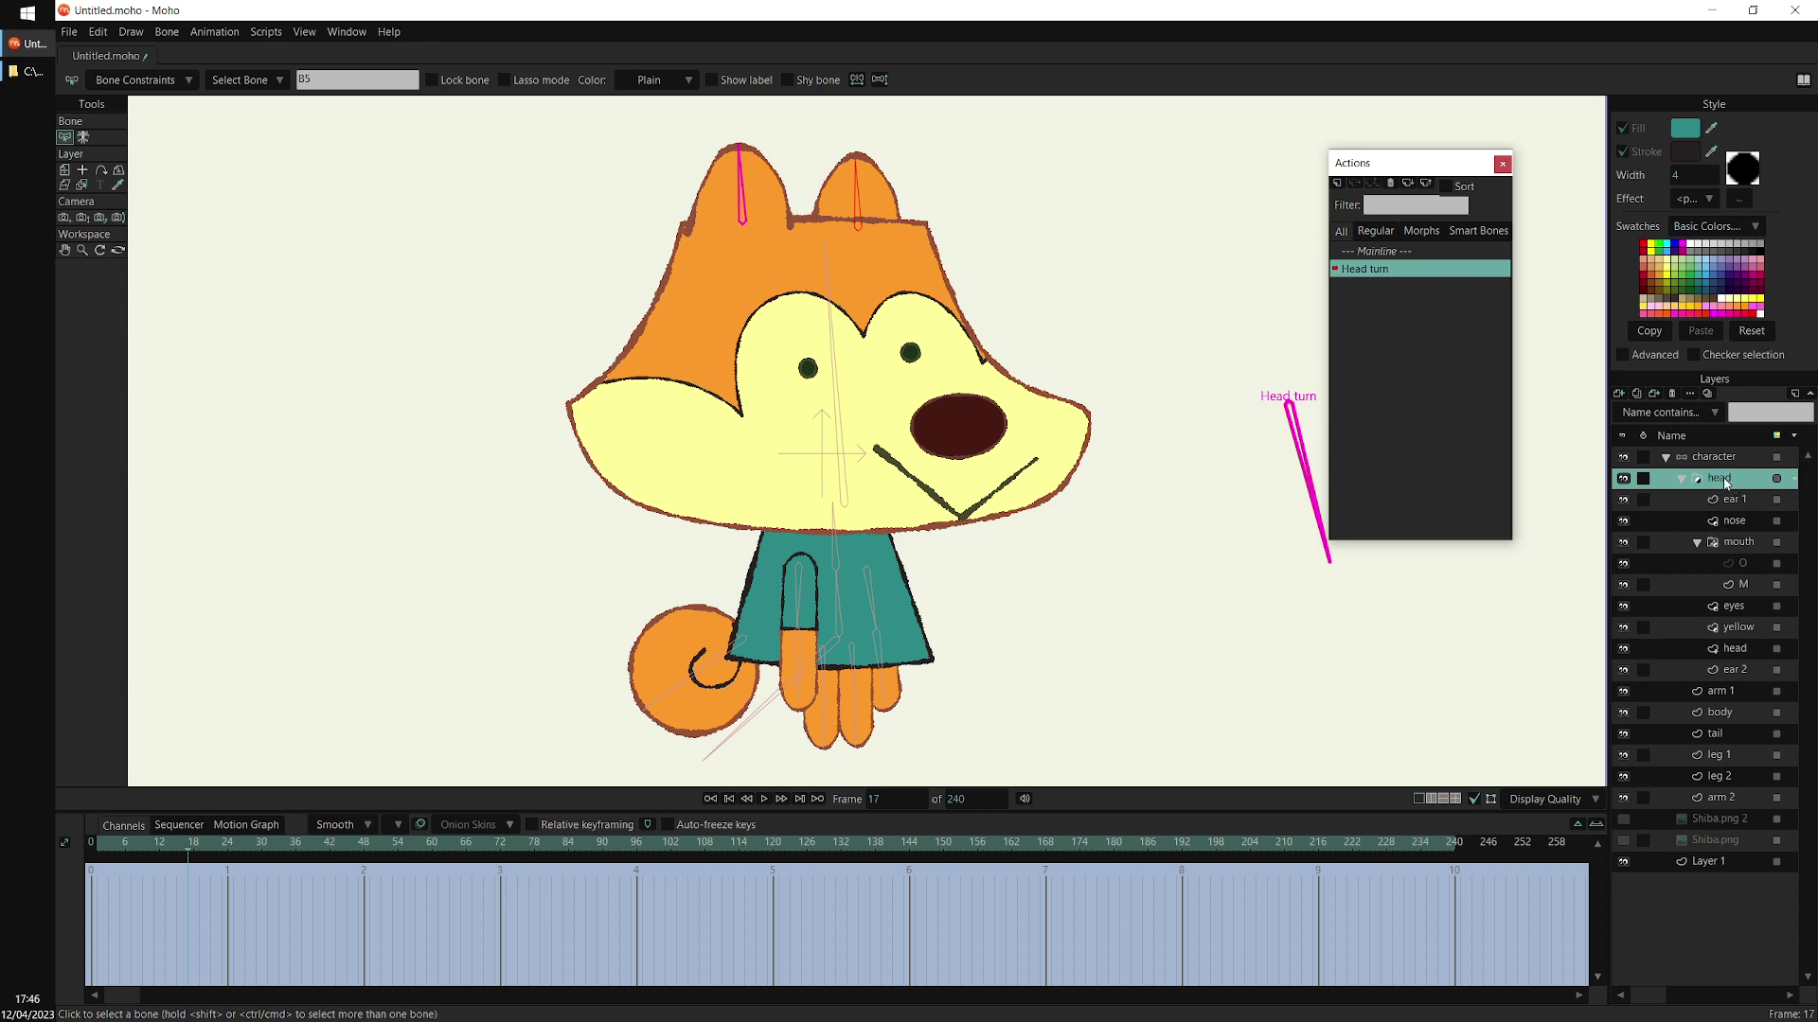
double_click(1731, 480)
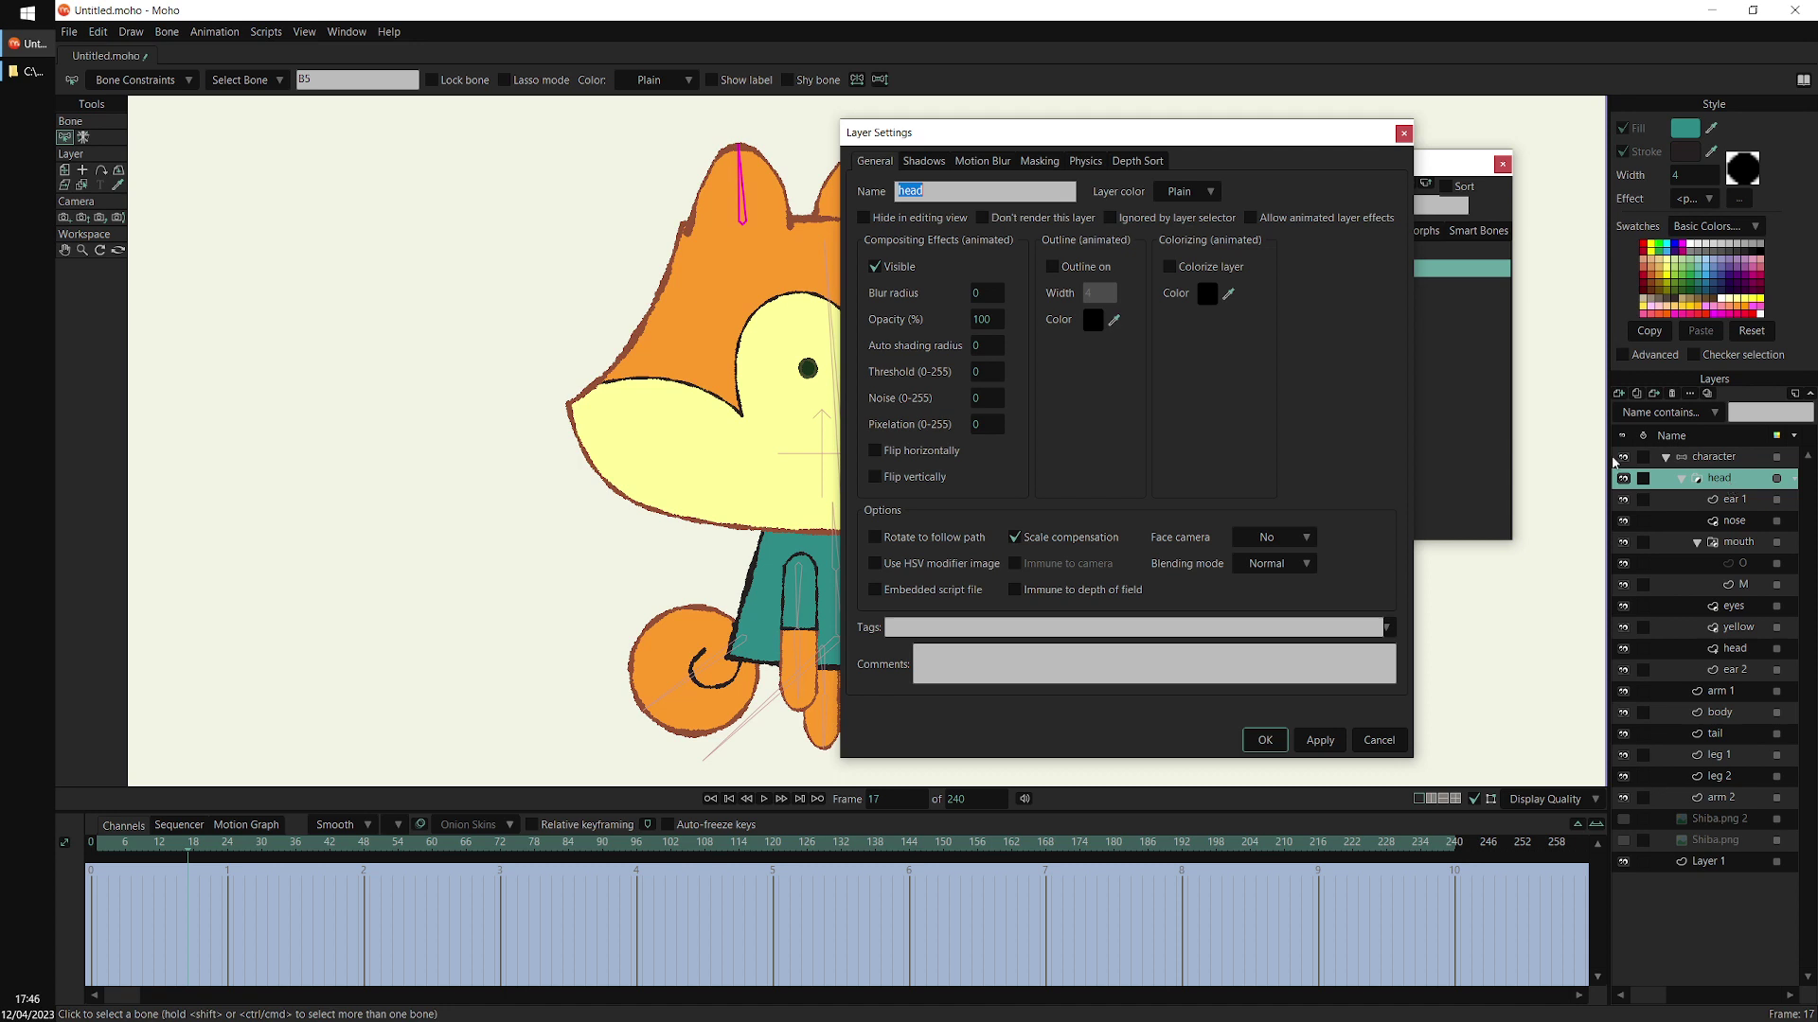
click(1143, 163)
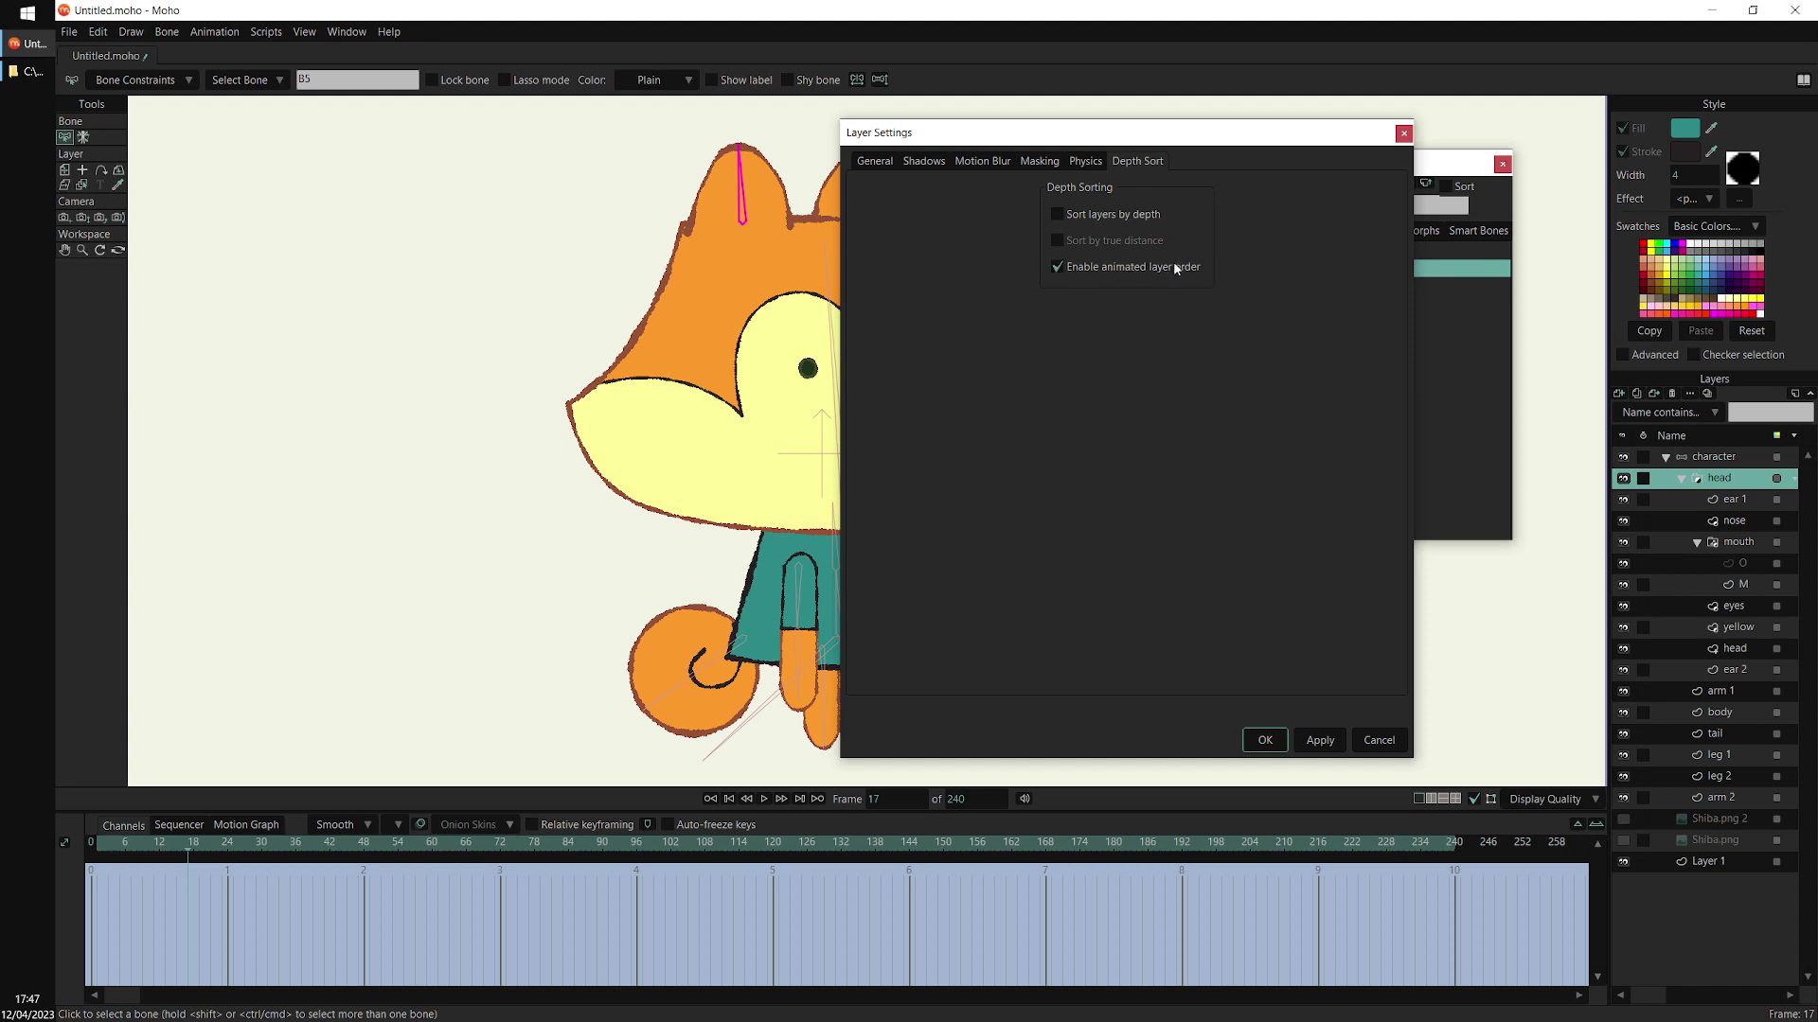
click(1267, 741)
At frame 29, move the ear 1 layer just below the head shape inside the head group, then select the group
drag(156, 868, 266, 853)
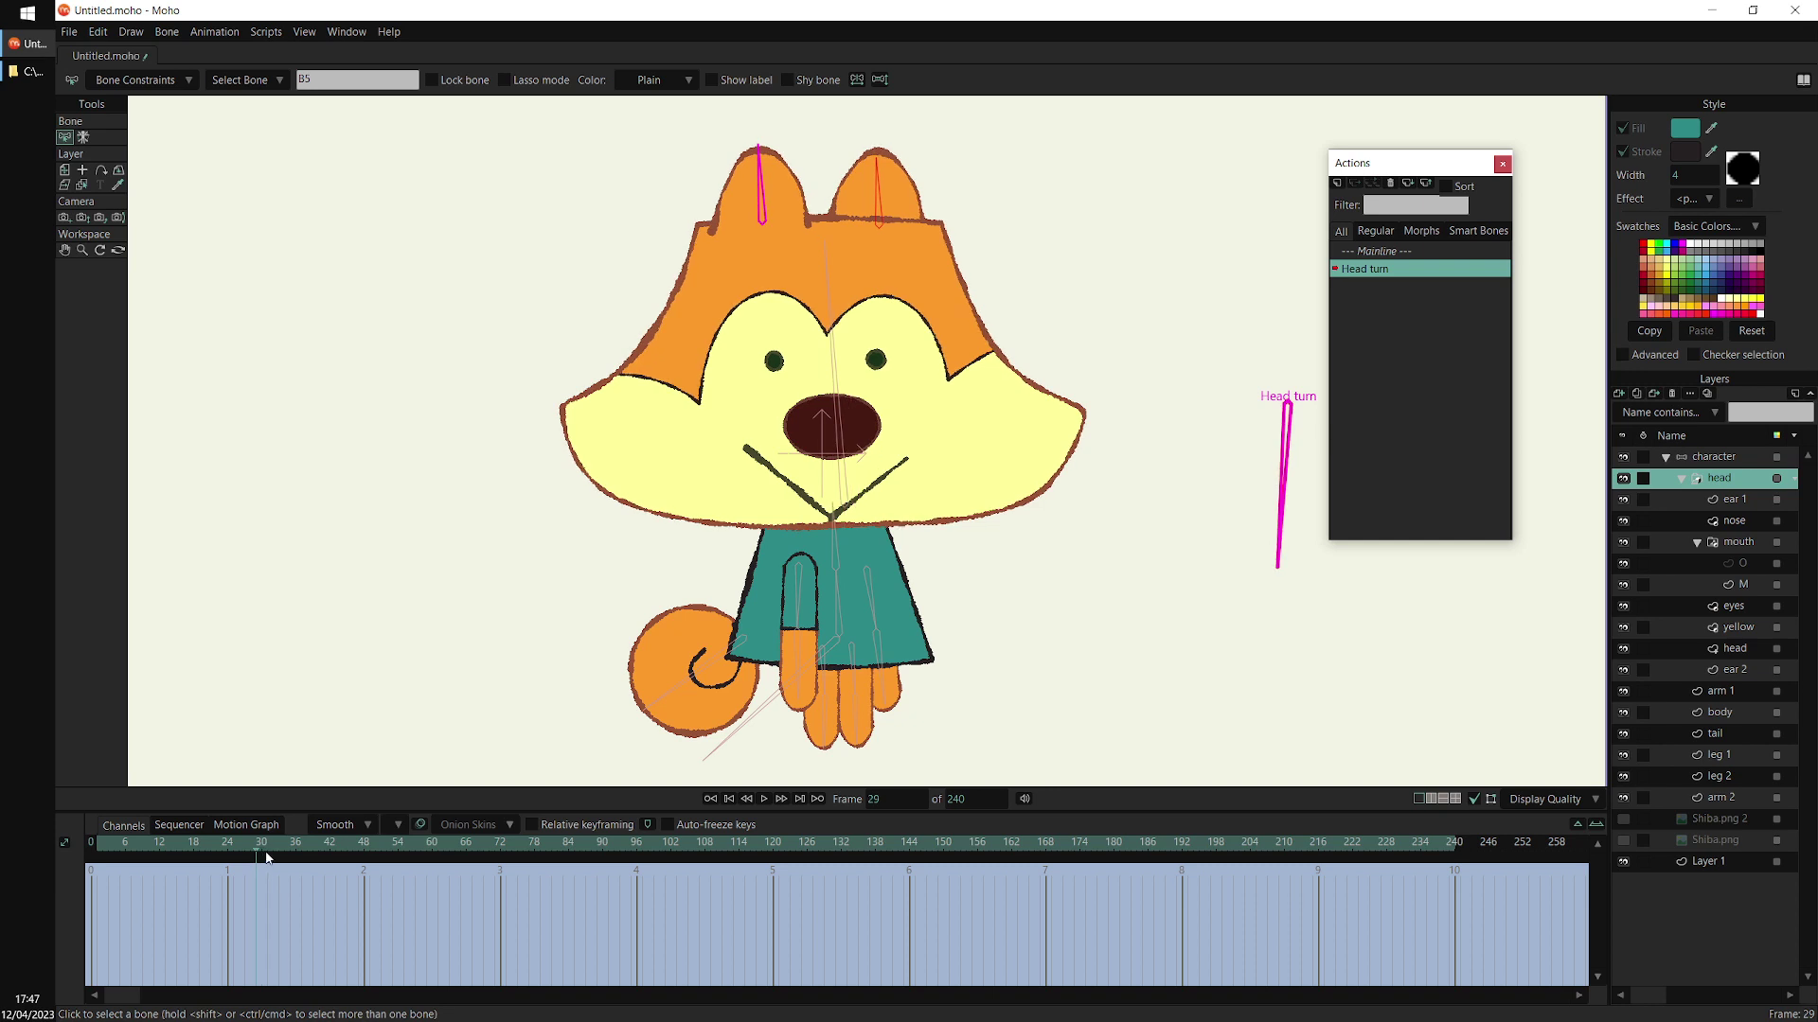
click(1738, 502)
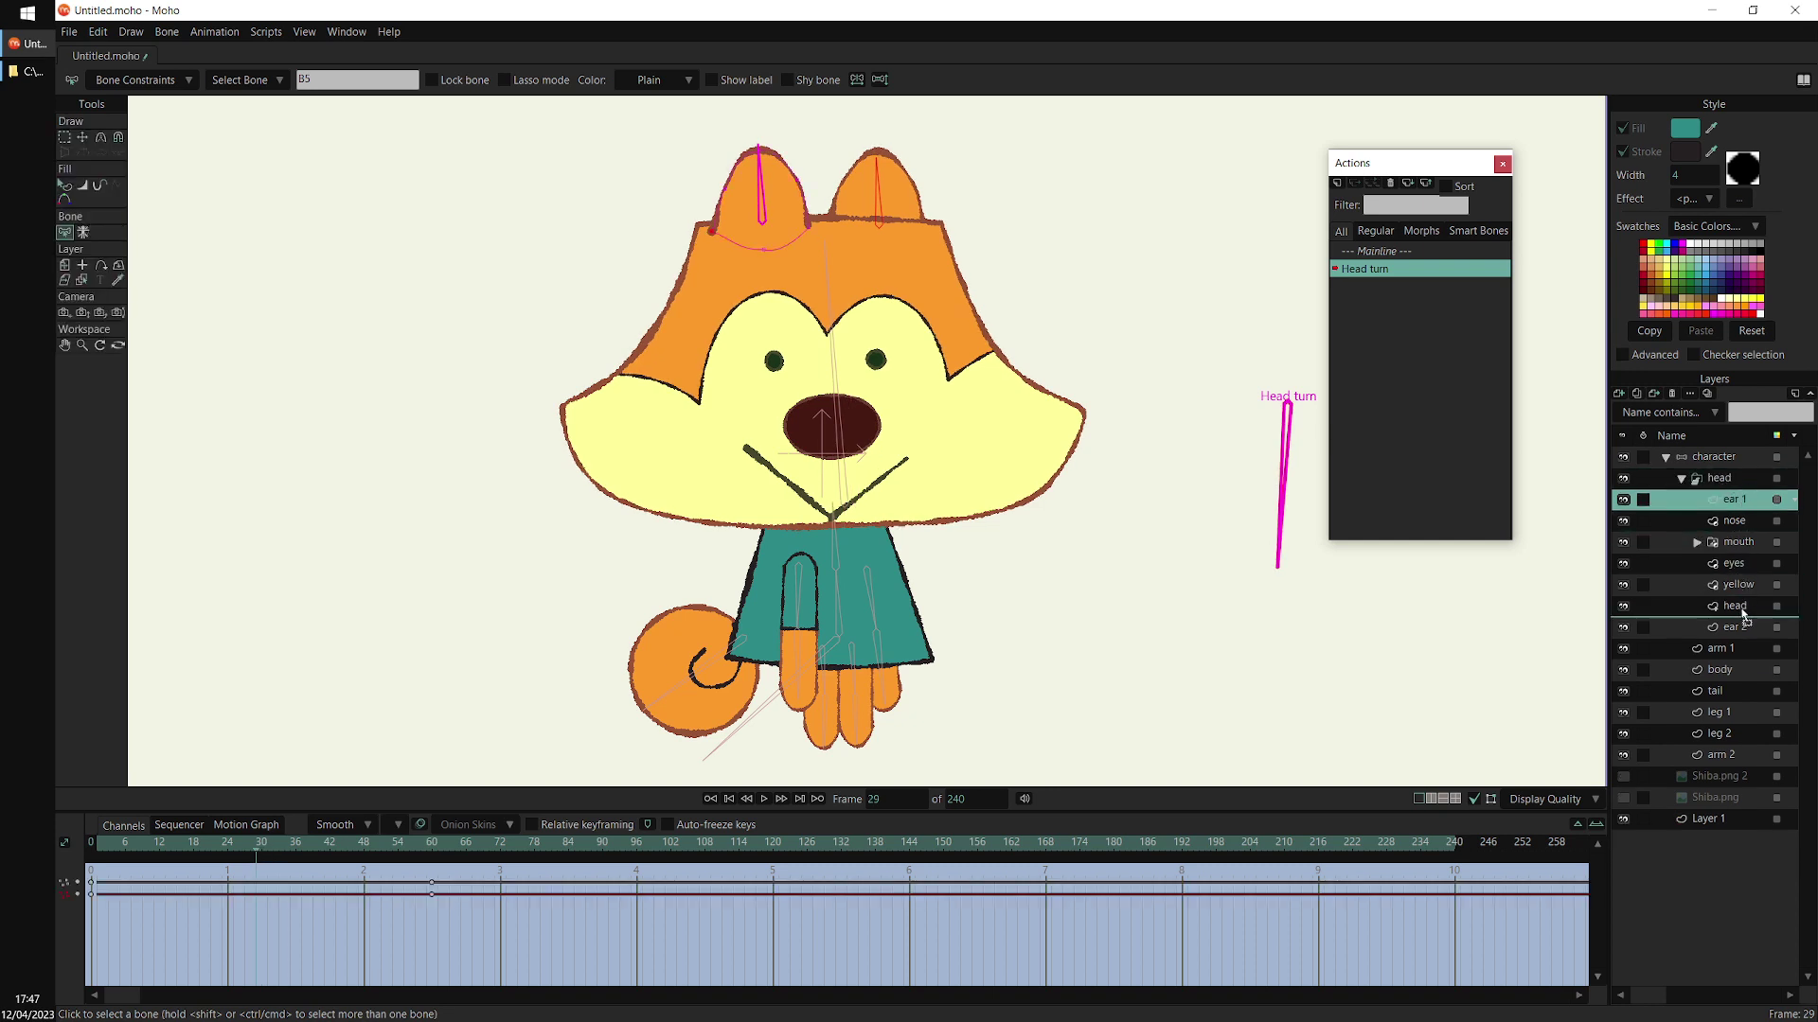
drag(1742, 618, 1734, 607)
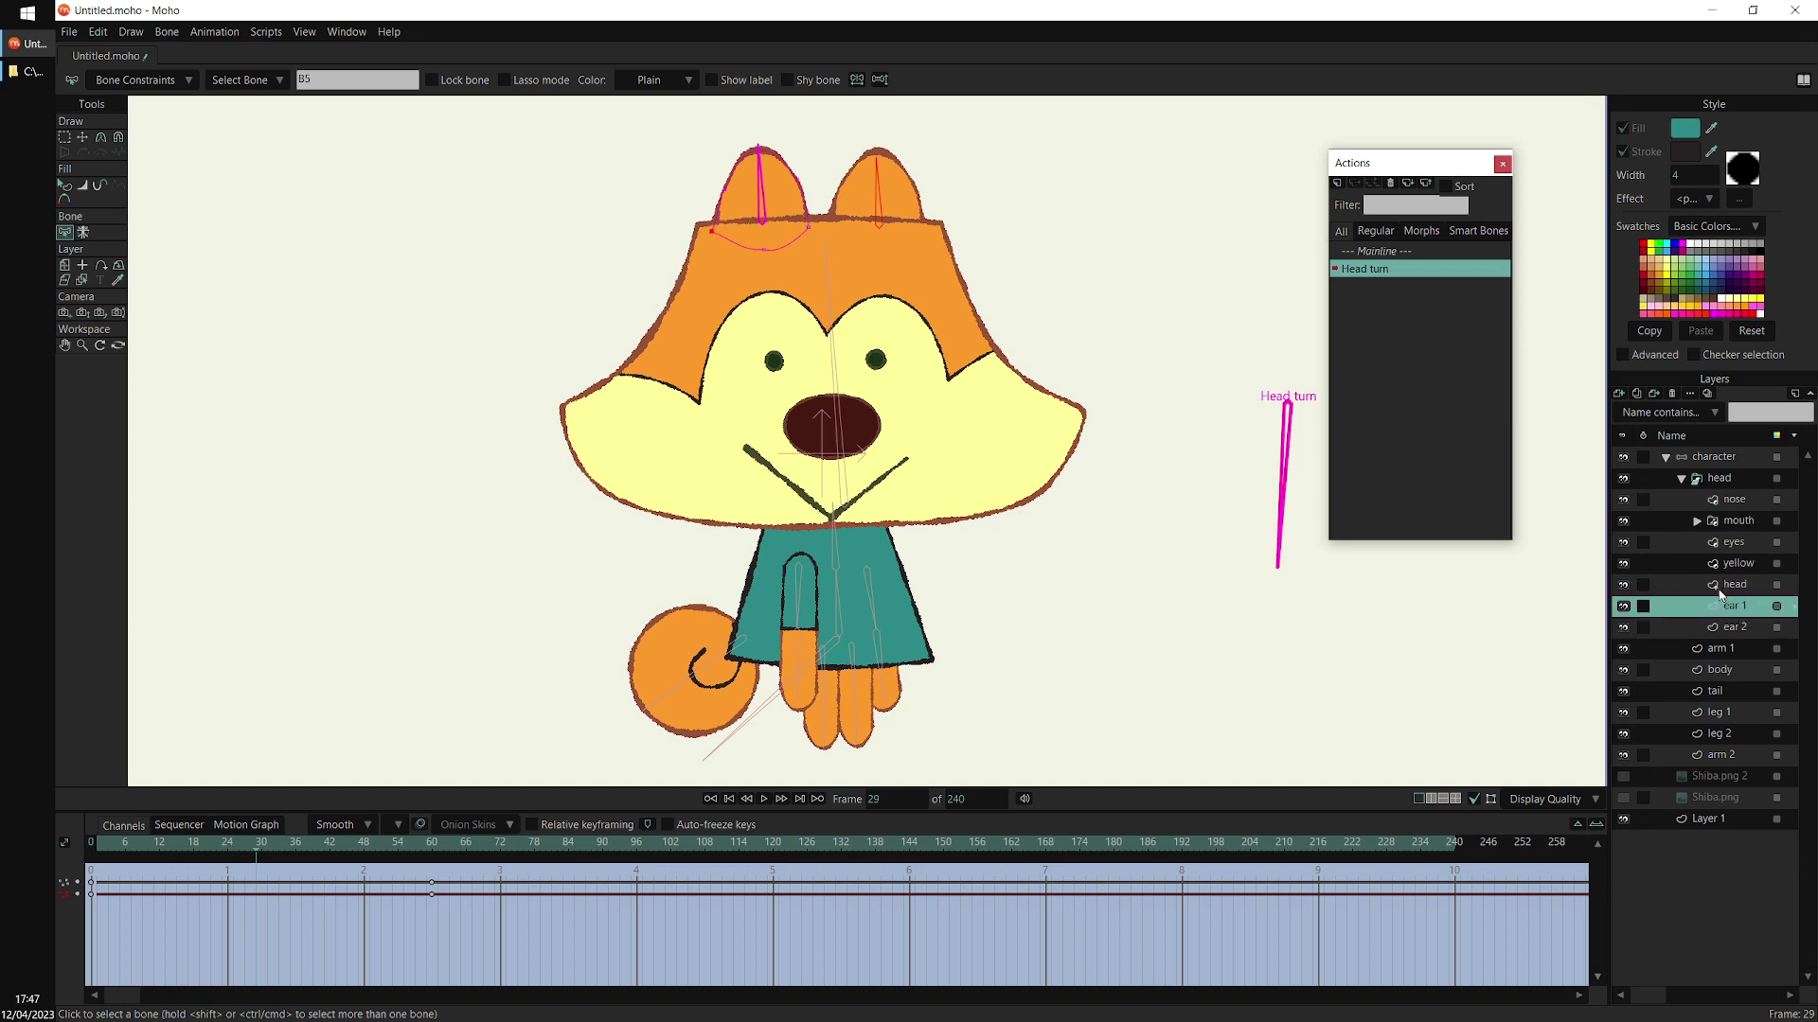
click(1713, 480)
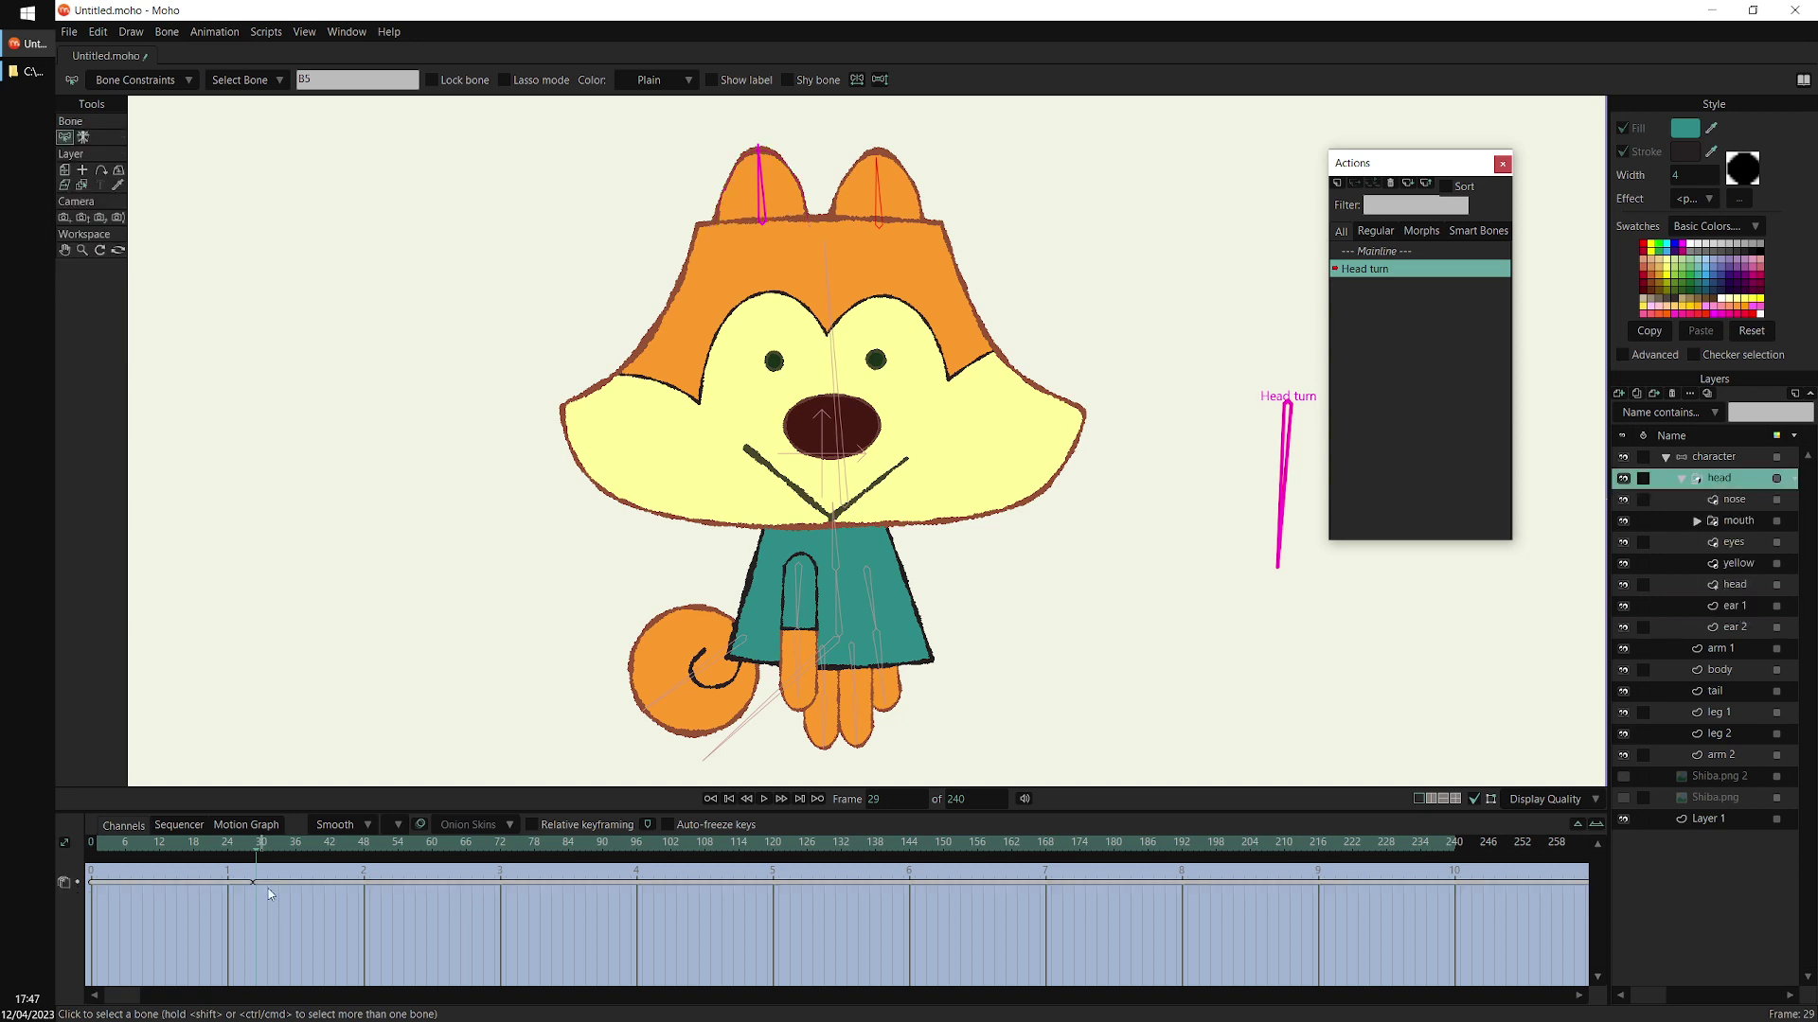
At frame 45, move the ear 2 layer to the front of the head group and preview the layer order changes
drag(189, 840, 344, 881)
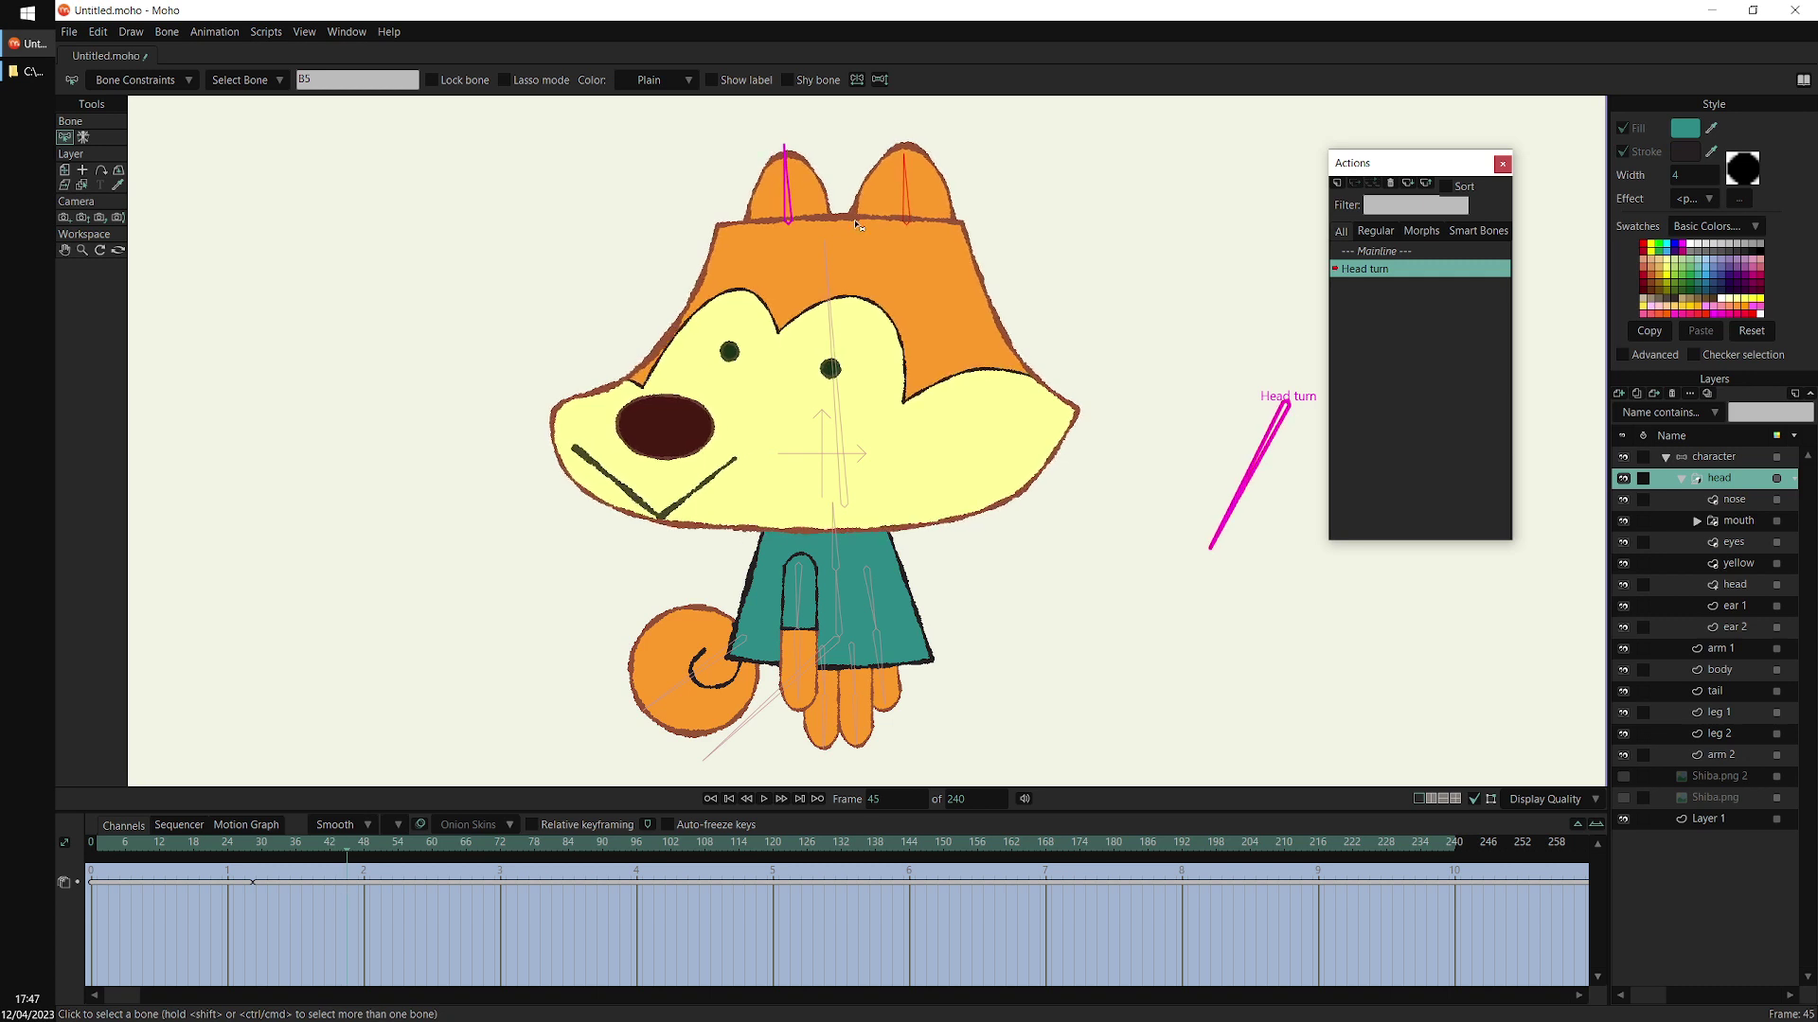
click(1742, 626)
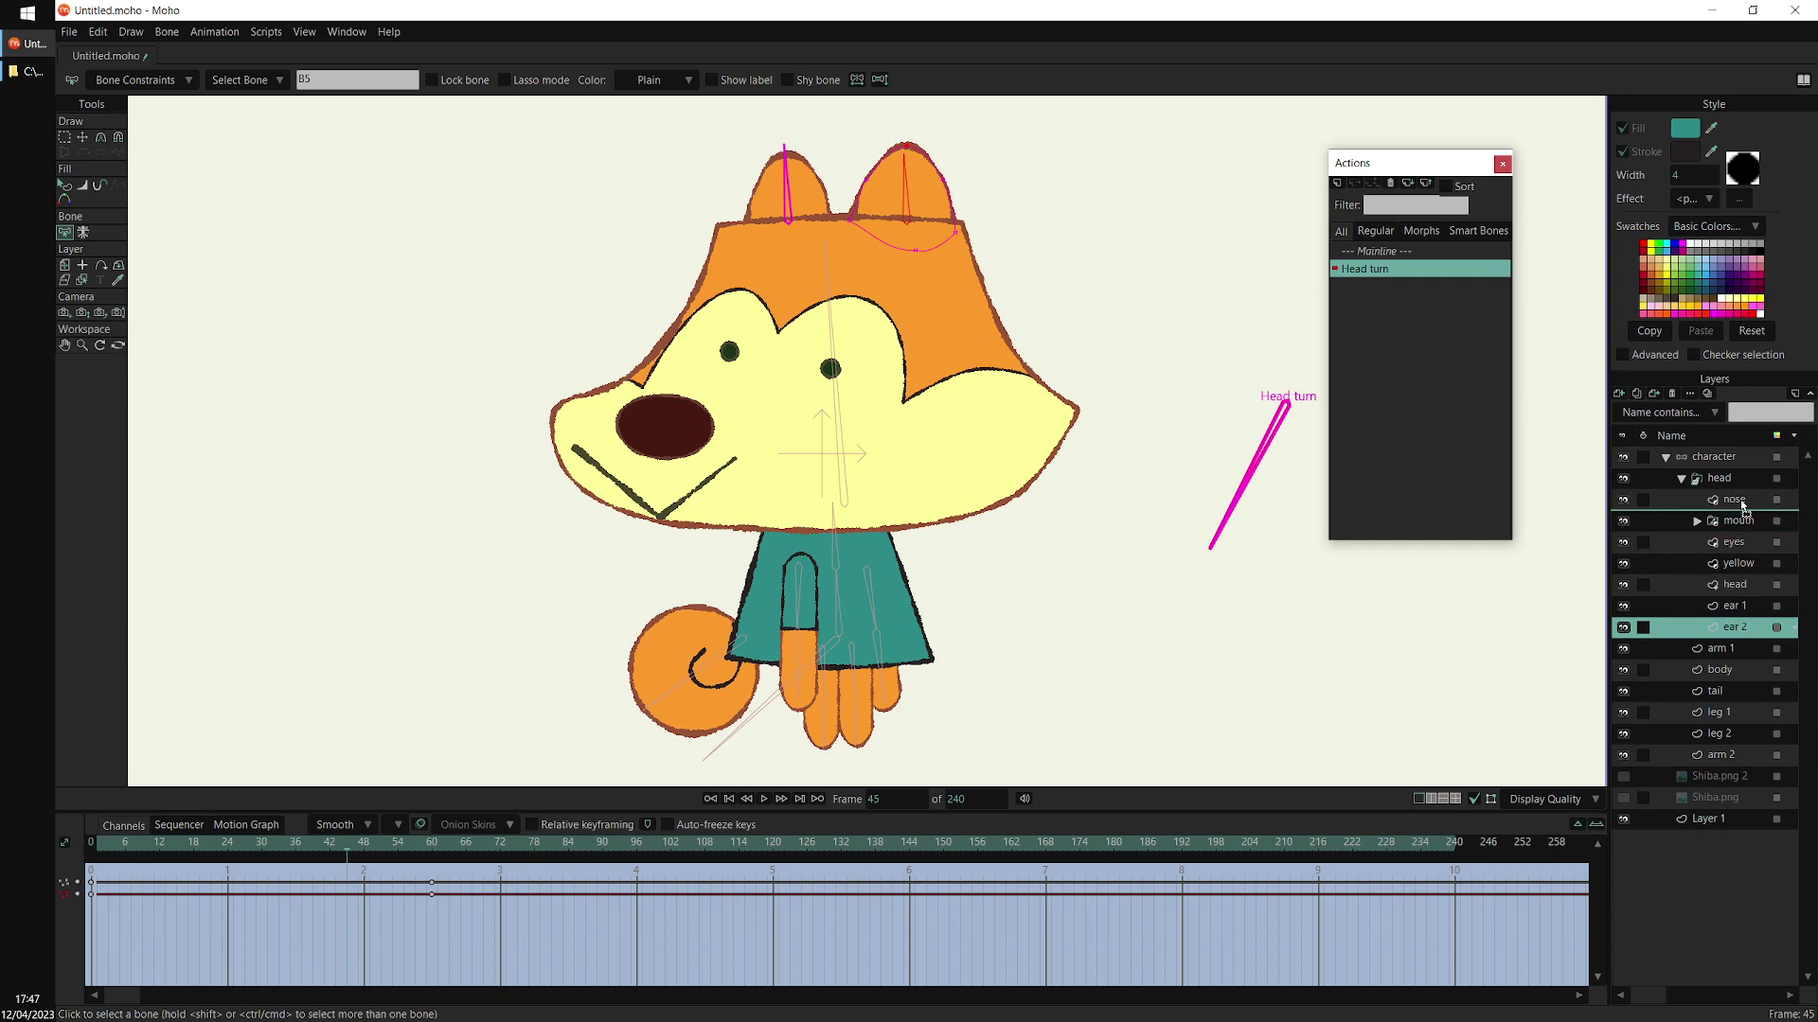
drag(1745, 497, 1741, 509)
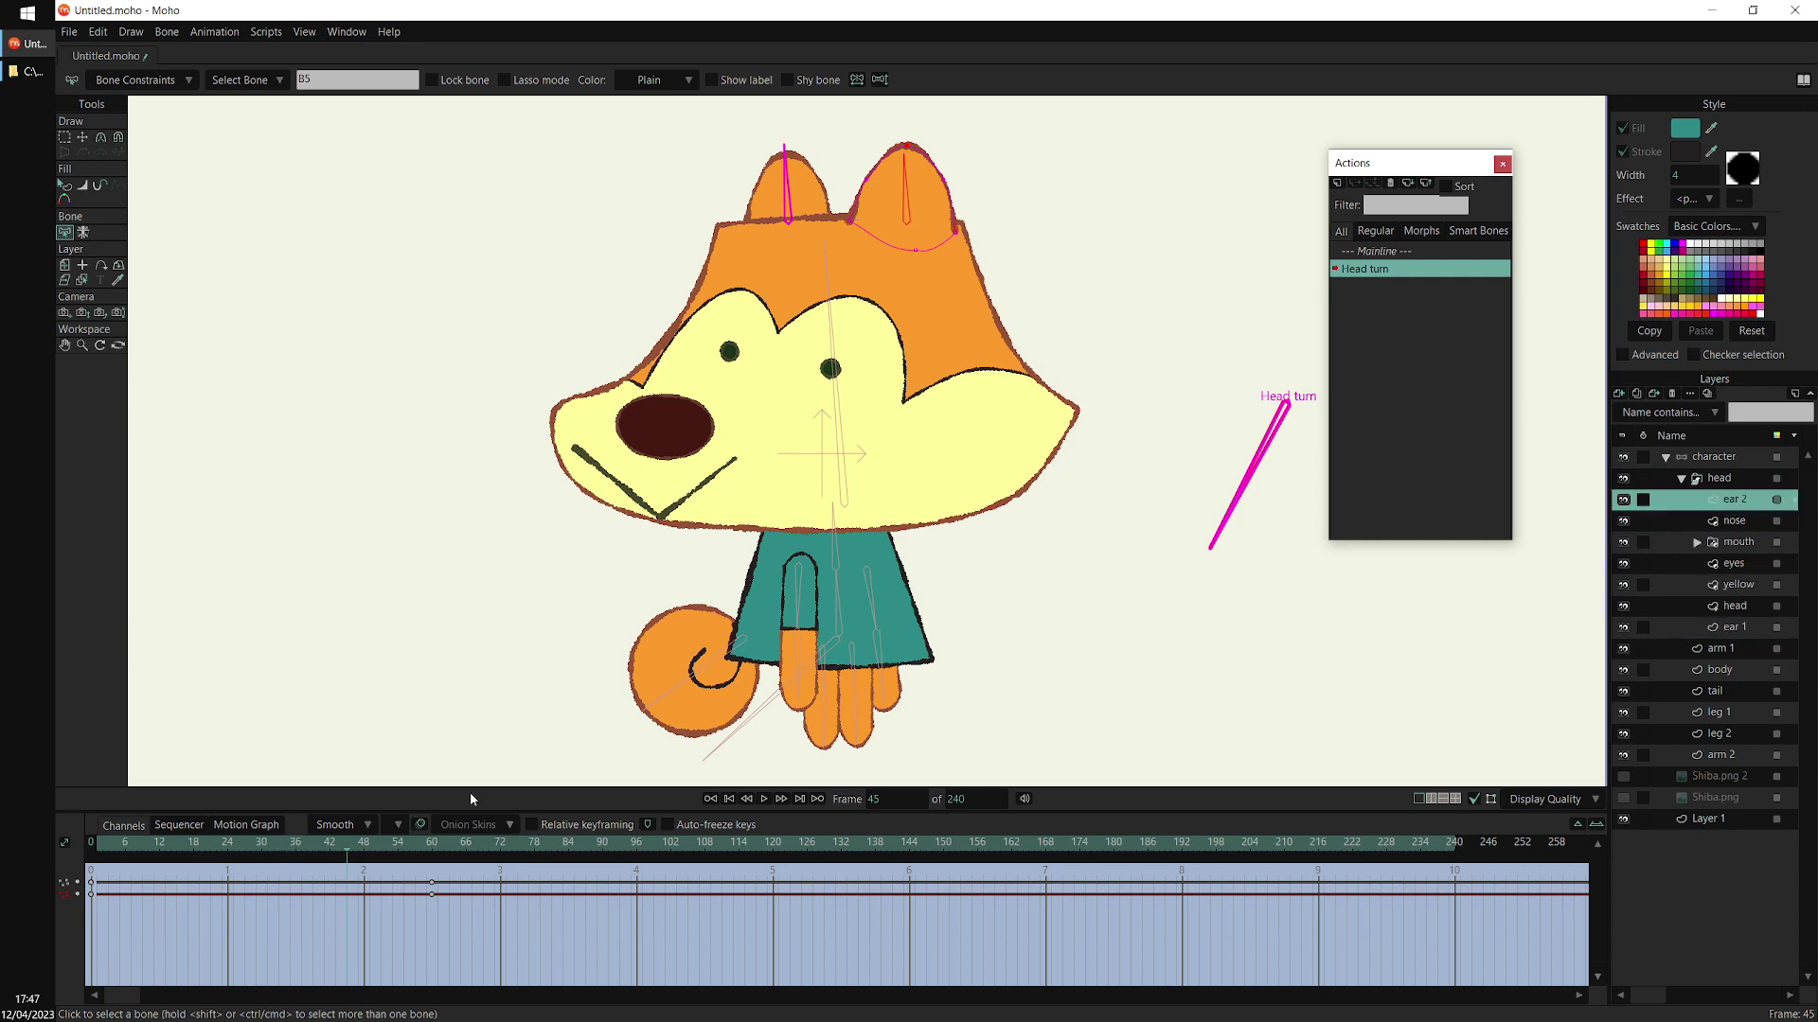
click(1662, 480)
drag(339, 845, 233, 902)
drag(833, 747, 575, 759)
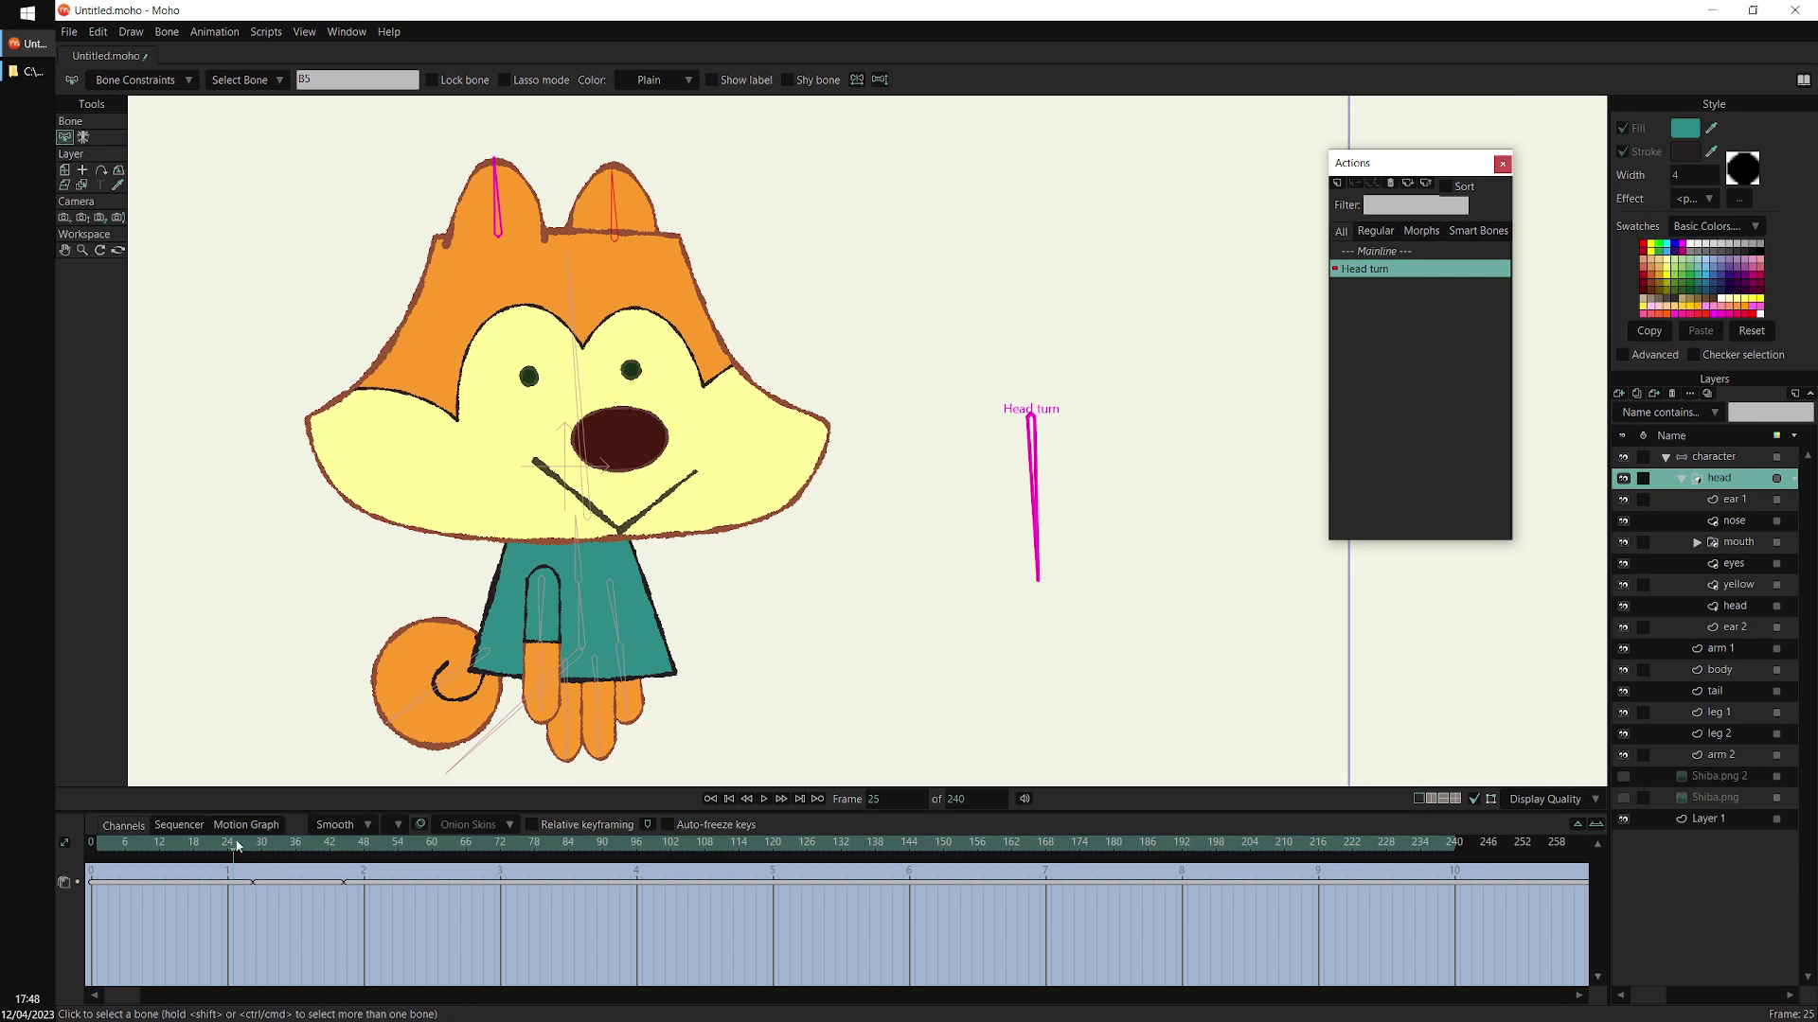
Select the head shape layer at frame 30 and pull its two upper corners slightly inward with Transform Points
drag(238, 847, 265, 849)
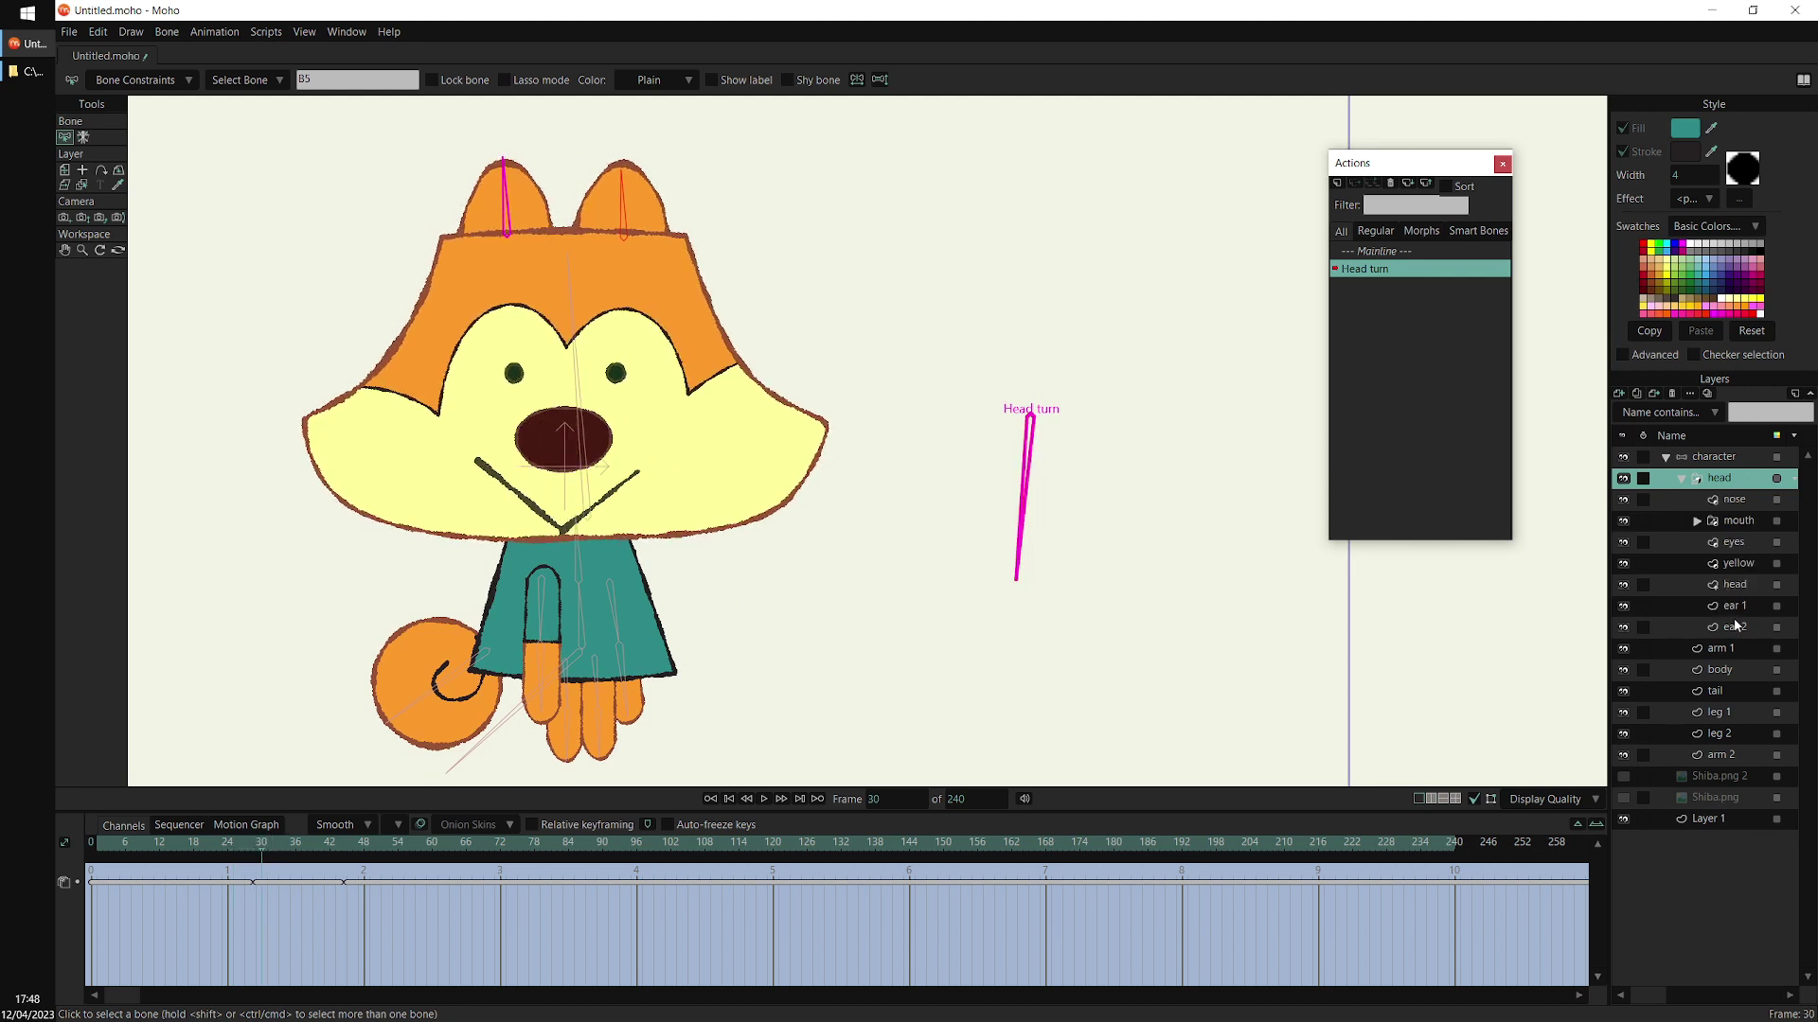
click(1745, 586)
drag(729, 506, 779, 543)
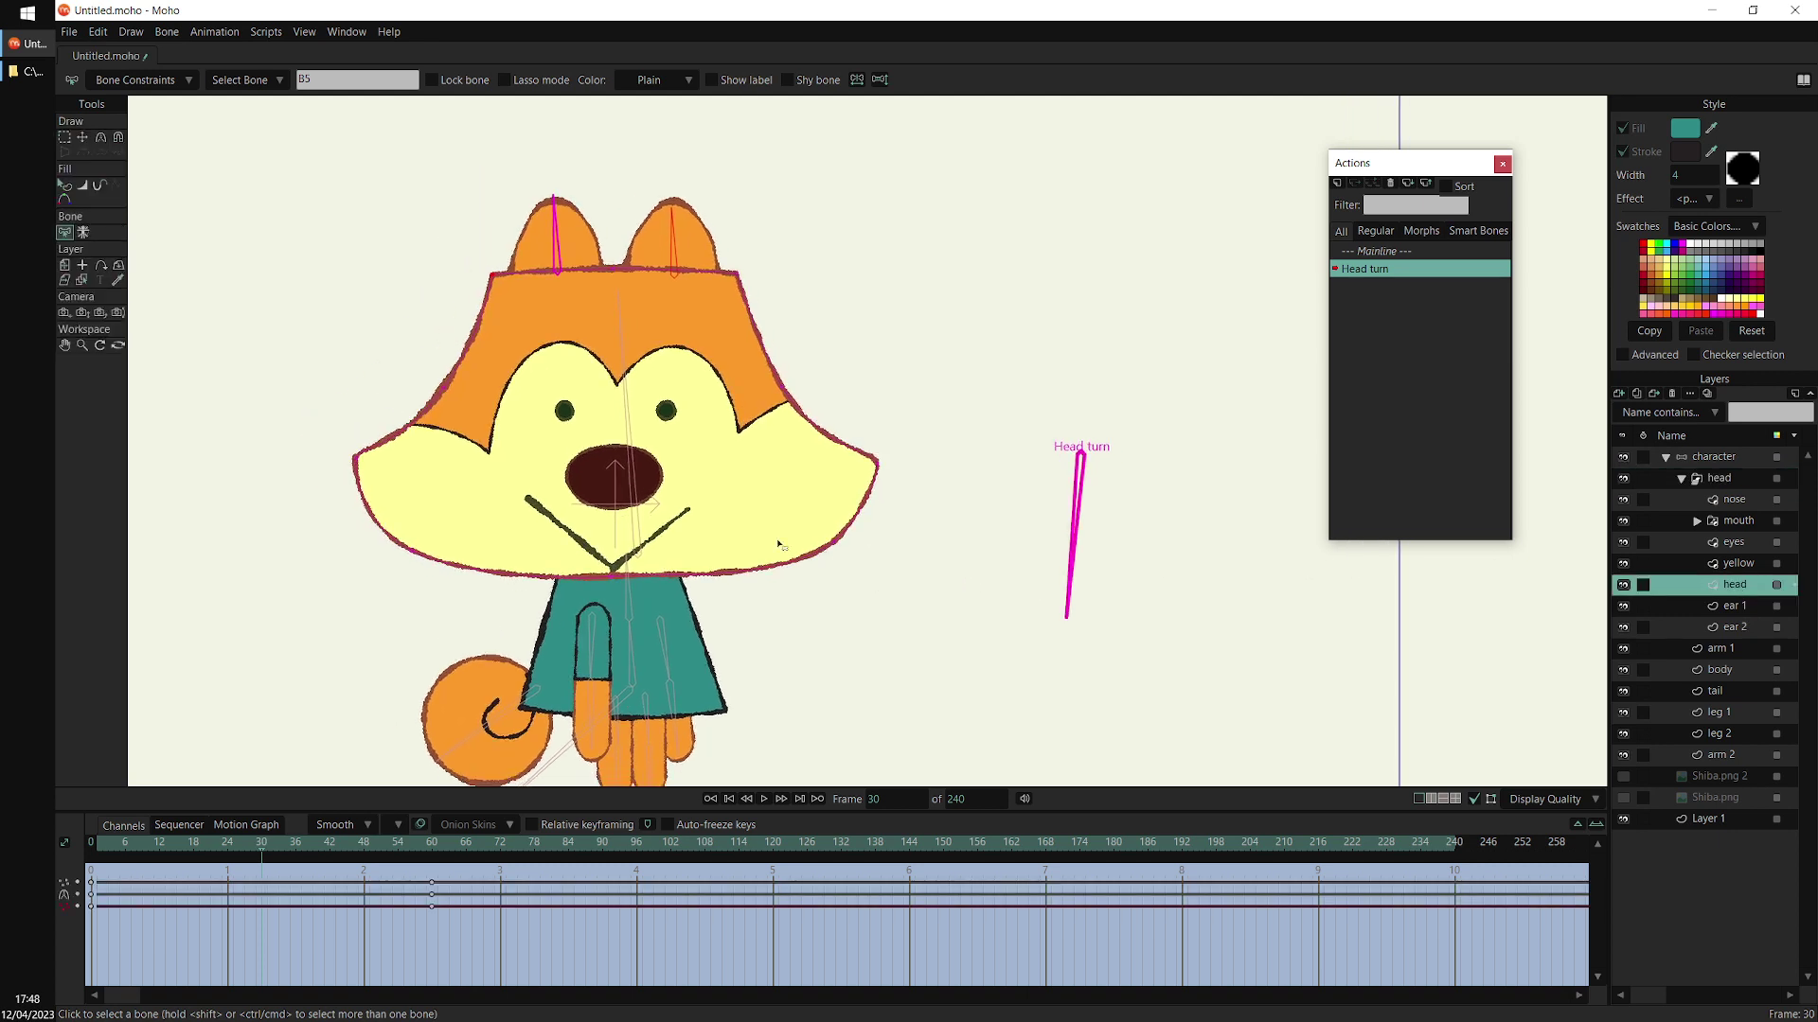
key(t)
drag(498, 292, 512, 297)
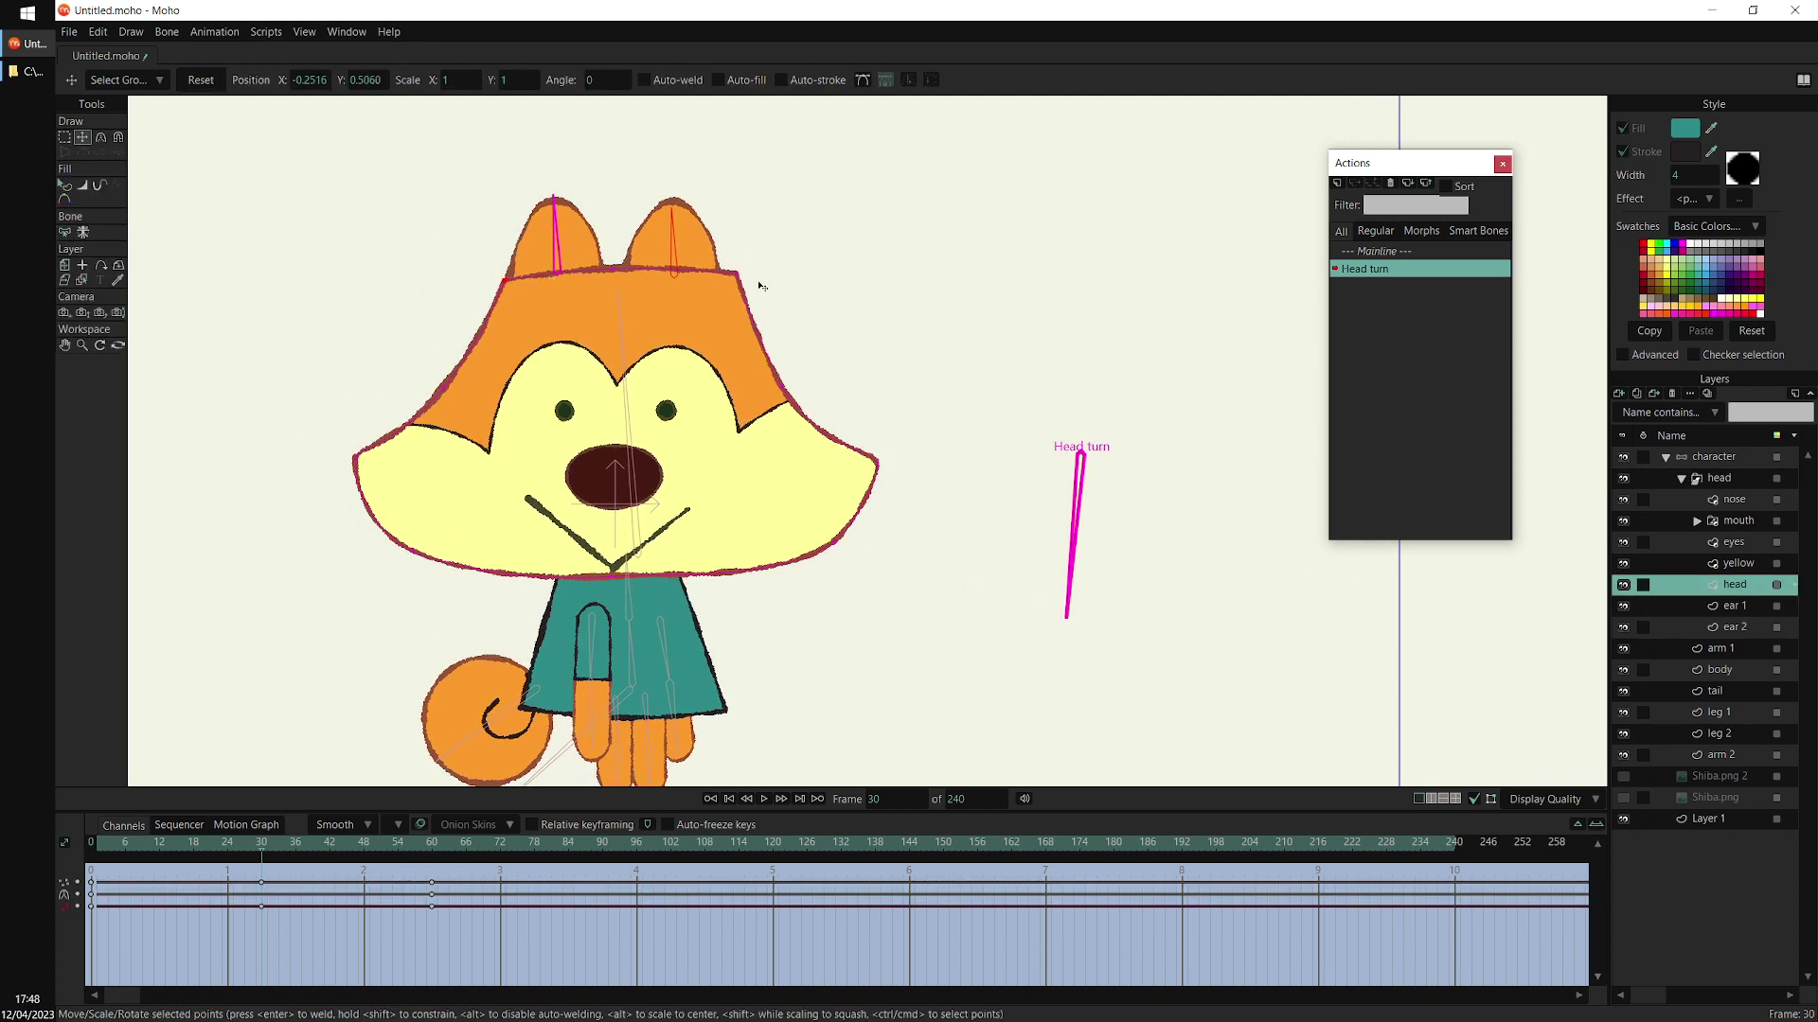
drag(756, 283, 738, 281)
Narrow the head outline at frame 30 by moving the cheek and jaw points inward and lowering both cheek tips
drag(395, 435, 407, 475)
drag(452, 584, 476, 541)
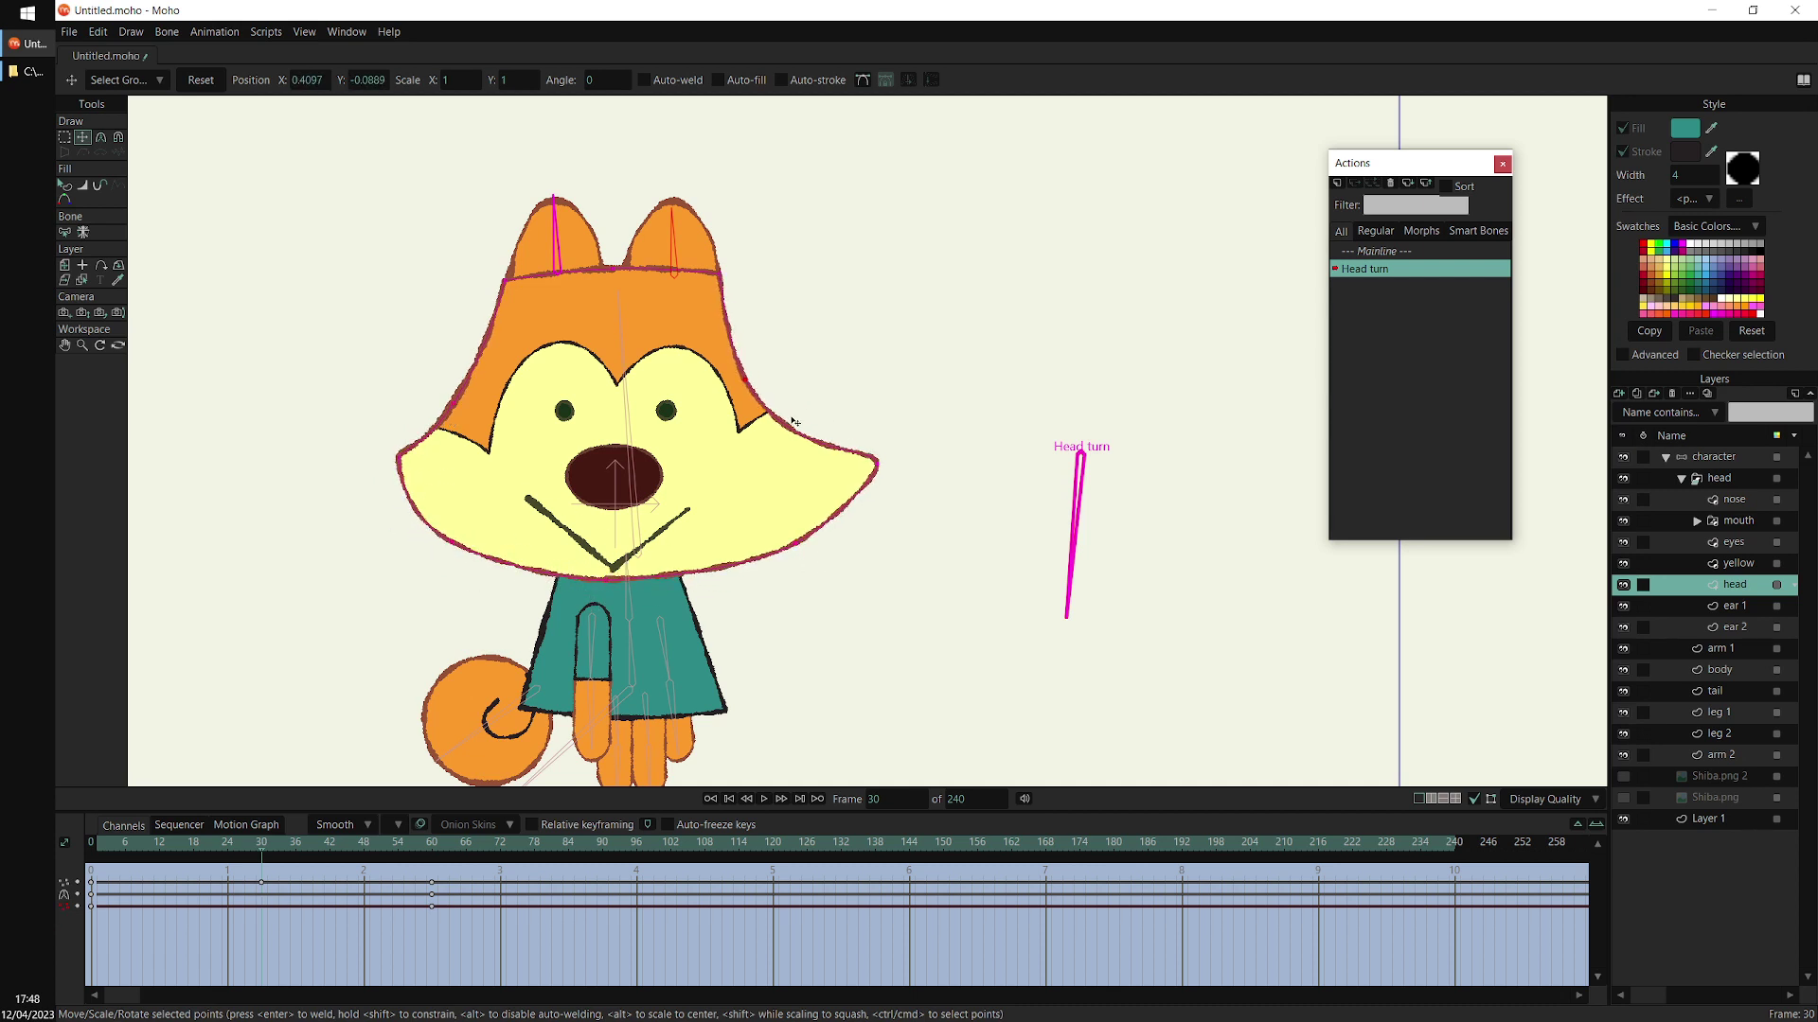
drag(893, 470, 856, 462)
drag(807, 558, 791, 540)
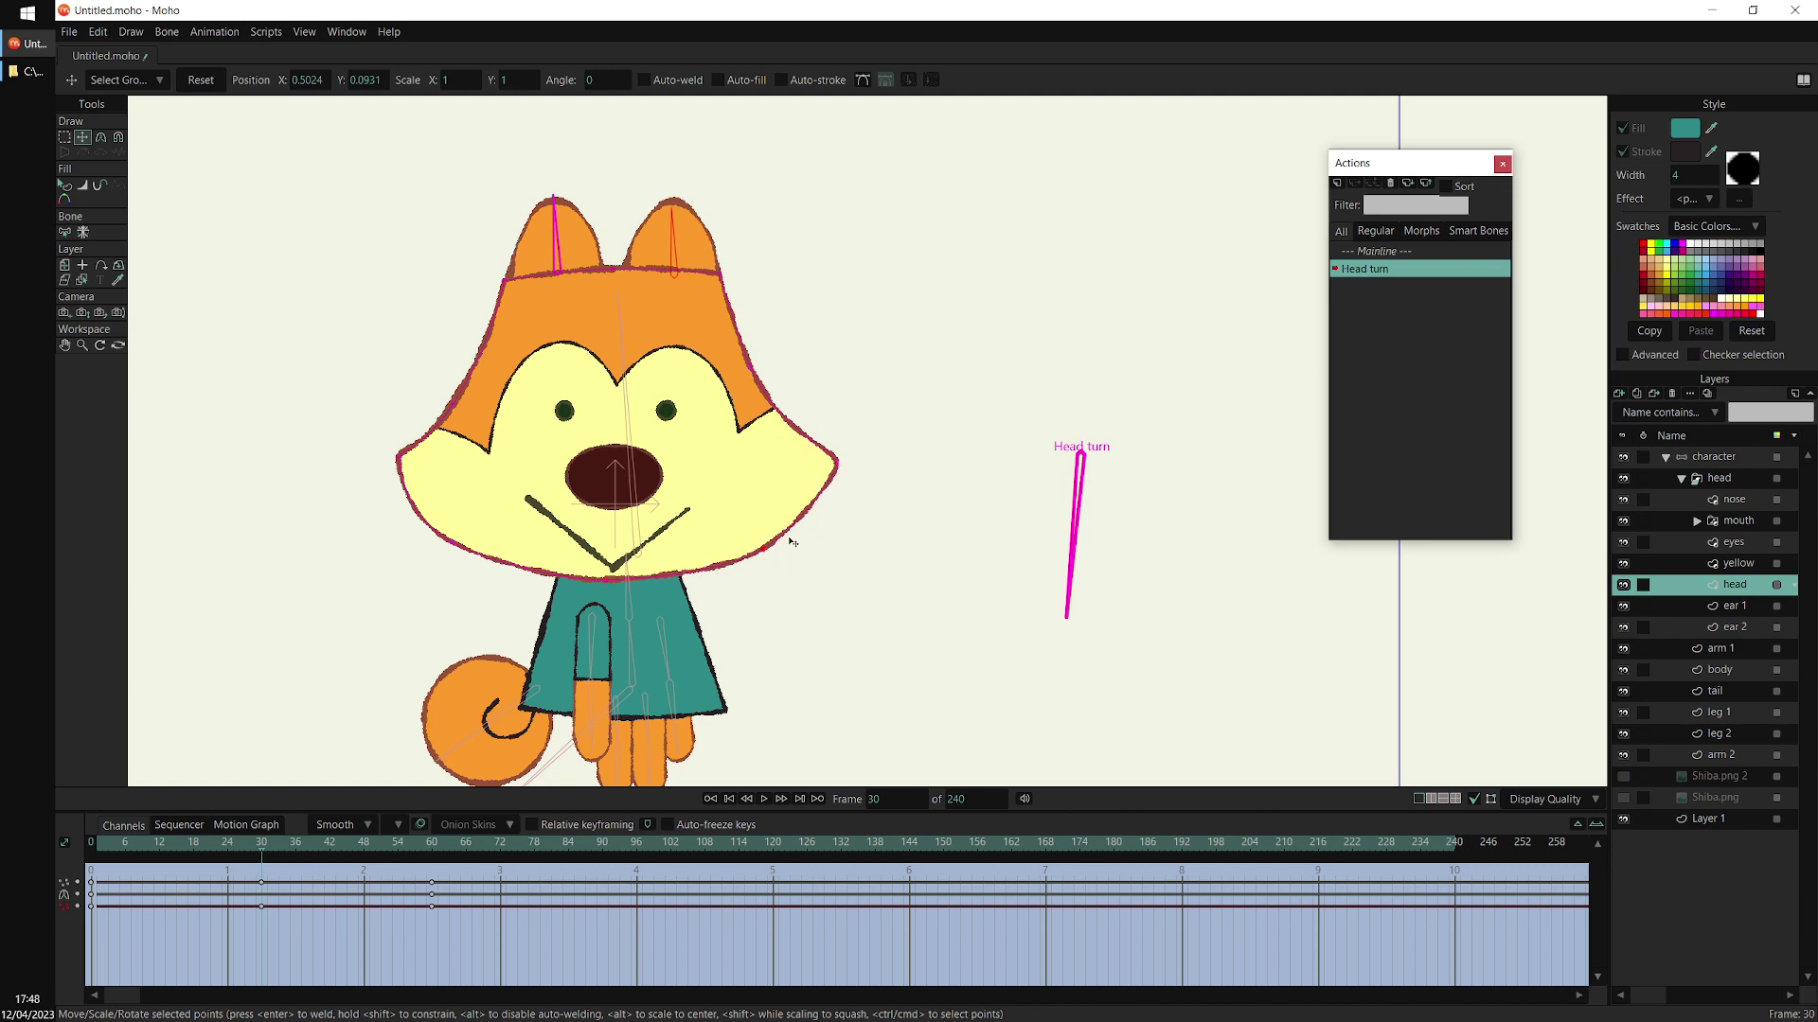
drag(849, 478, 844, 501)
drag(407, 472, 398, 508)
drag(459, 407, 459, 400)
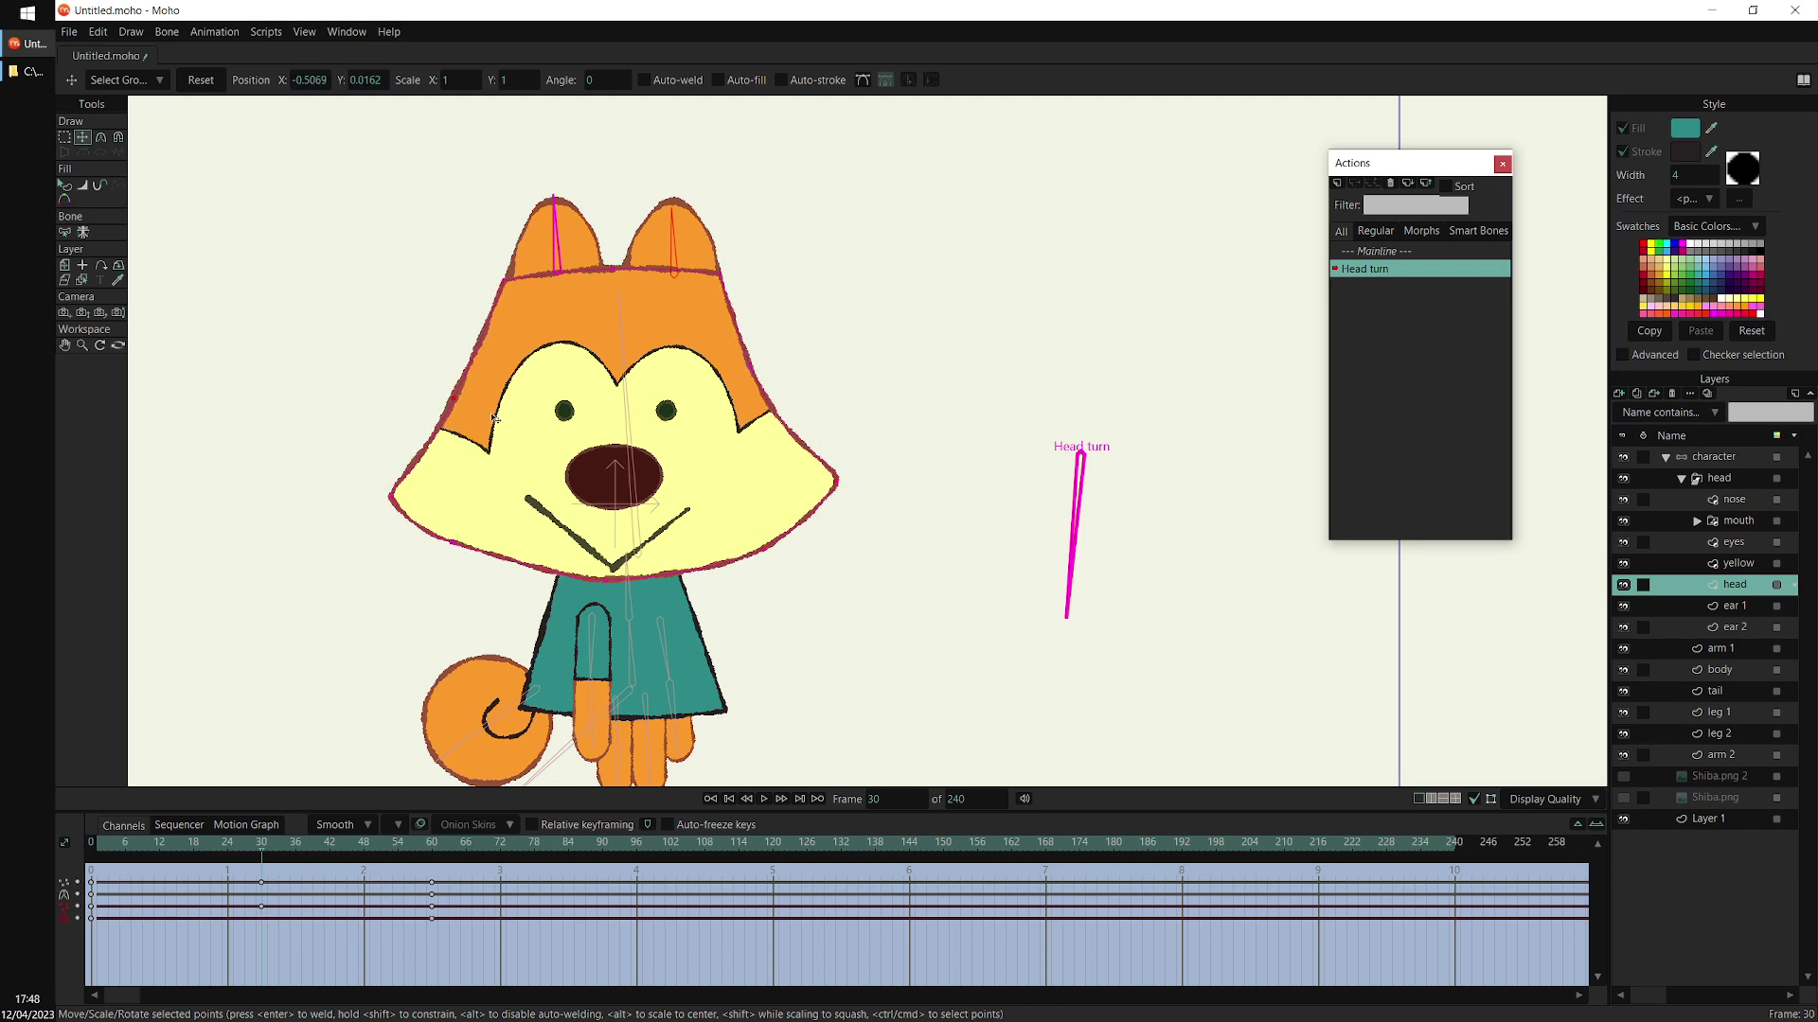
drag(613, 275, 614, 270)
Select the yellow layer and lower its cheek-top points and outer corners on both sides to fit the narrowed head at frame 30
click(1751, 567)
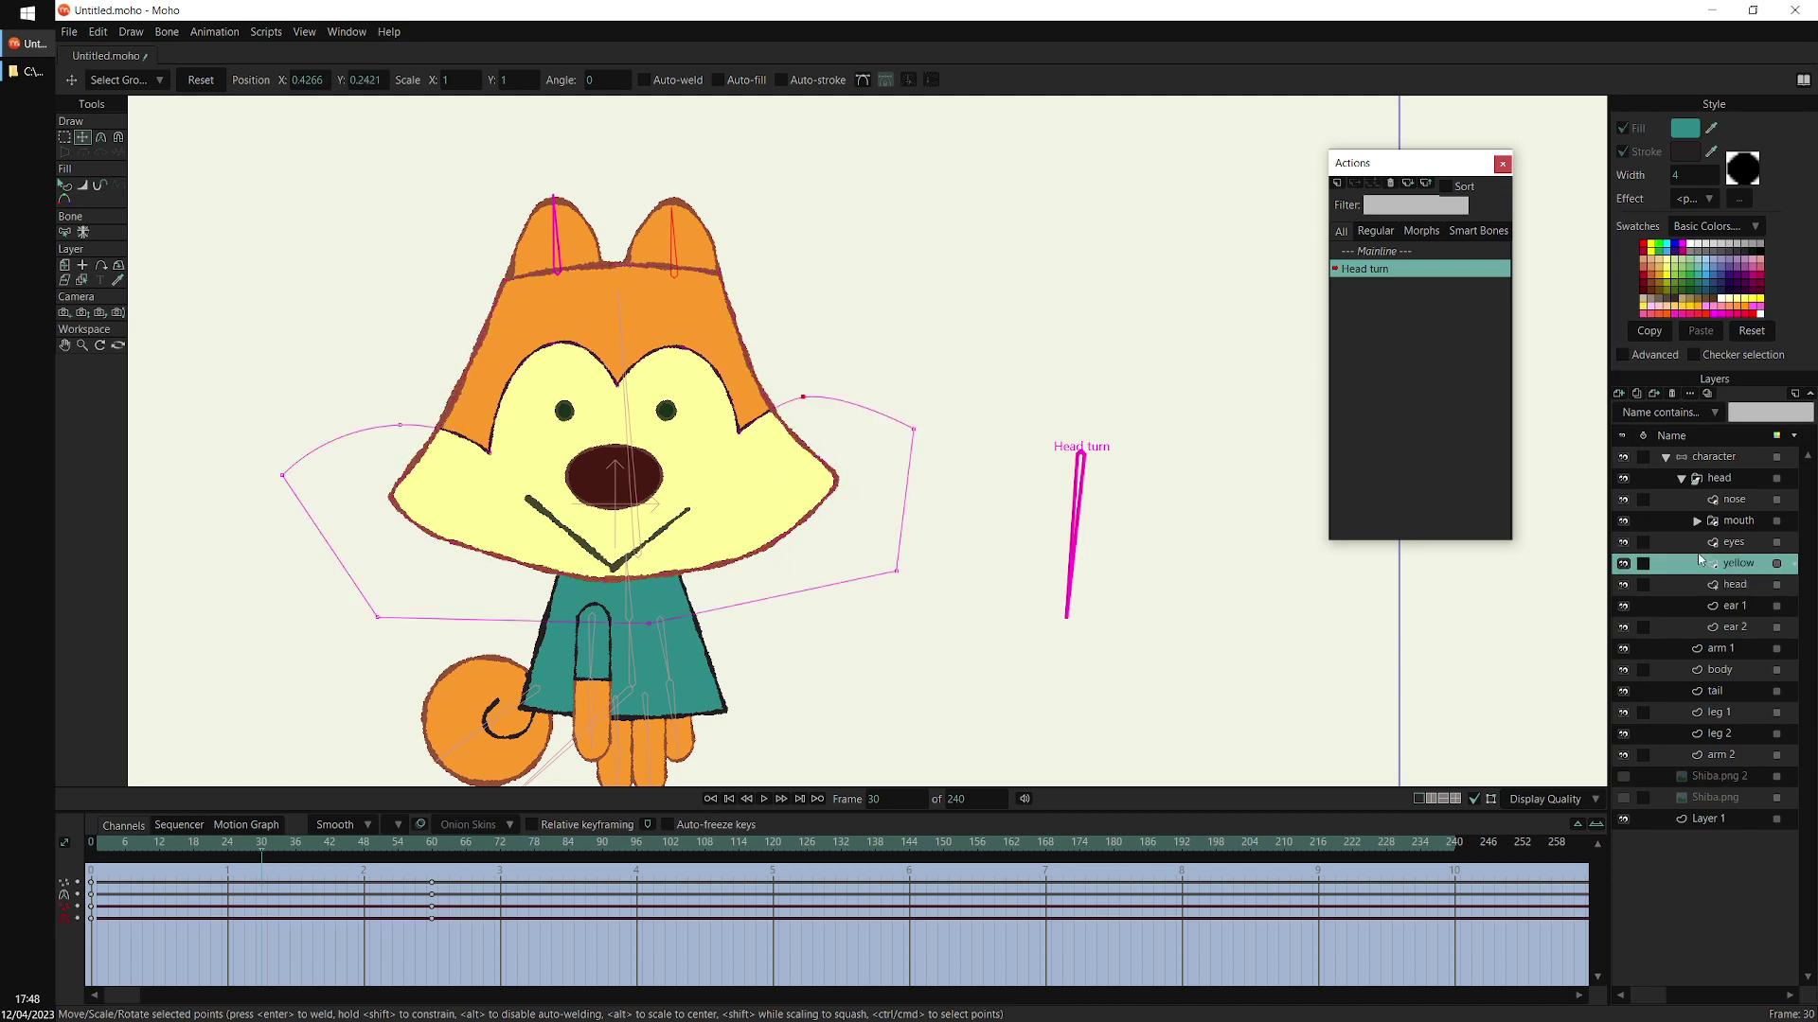
drag(402, 432, 414, 462)
drag(288, 489, 351, 533)
drag(409, 475, 438, 472)
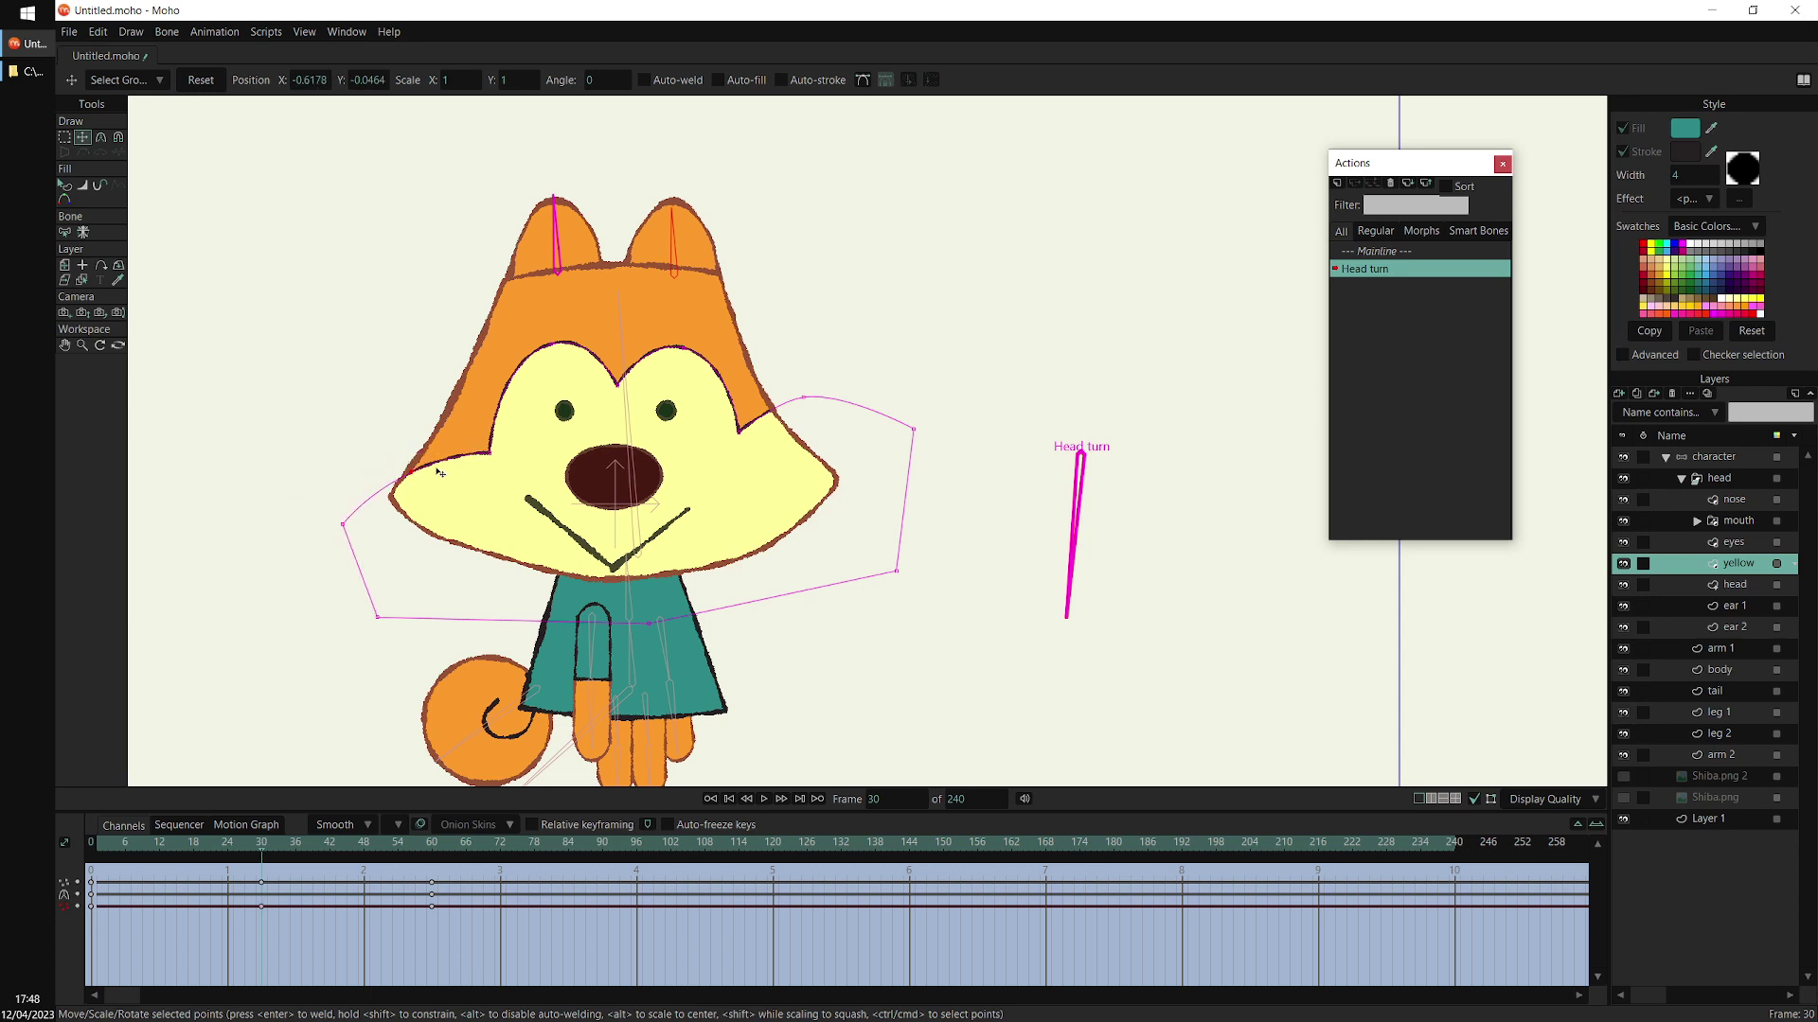
drag(750, 439, 746, 455)
drag(821, 423, 824, 482)
drag(899, 446, 881, 546)
drag(822, 470, 811, 460)
Refine the yellow face shape's arches, centre point and cheek tops at frame 30, previewing the turn between adjustments
drag(616, 390, 617, 396)
drag(523, 433, 531, 429)
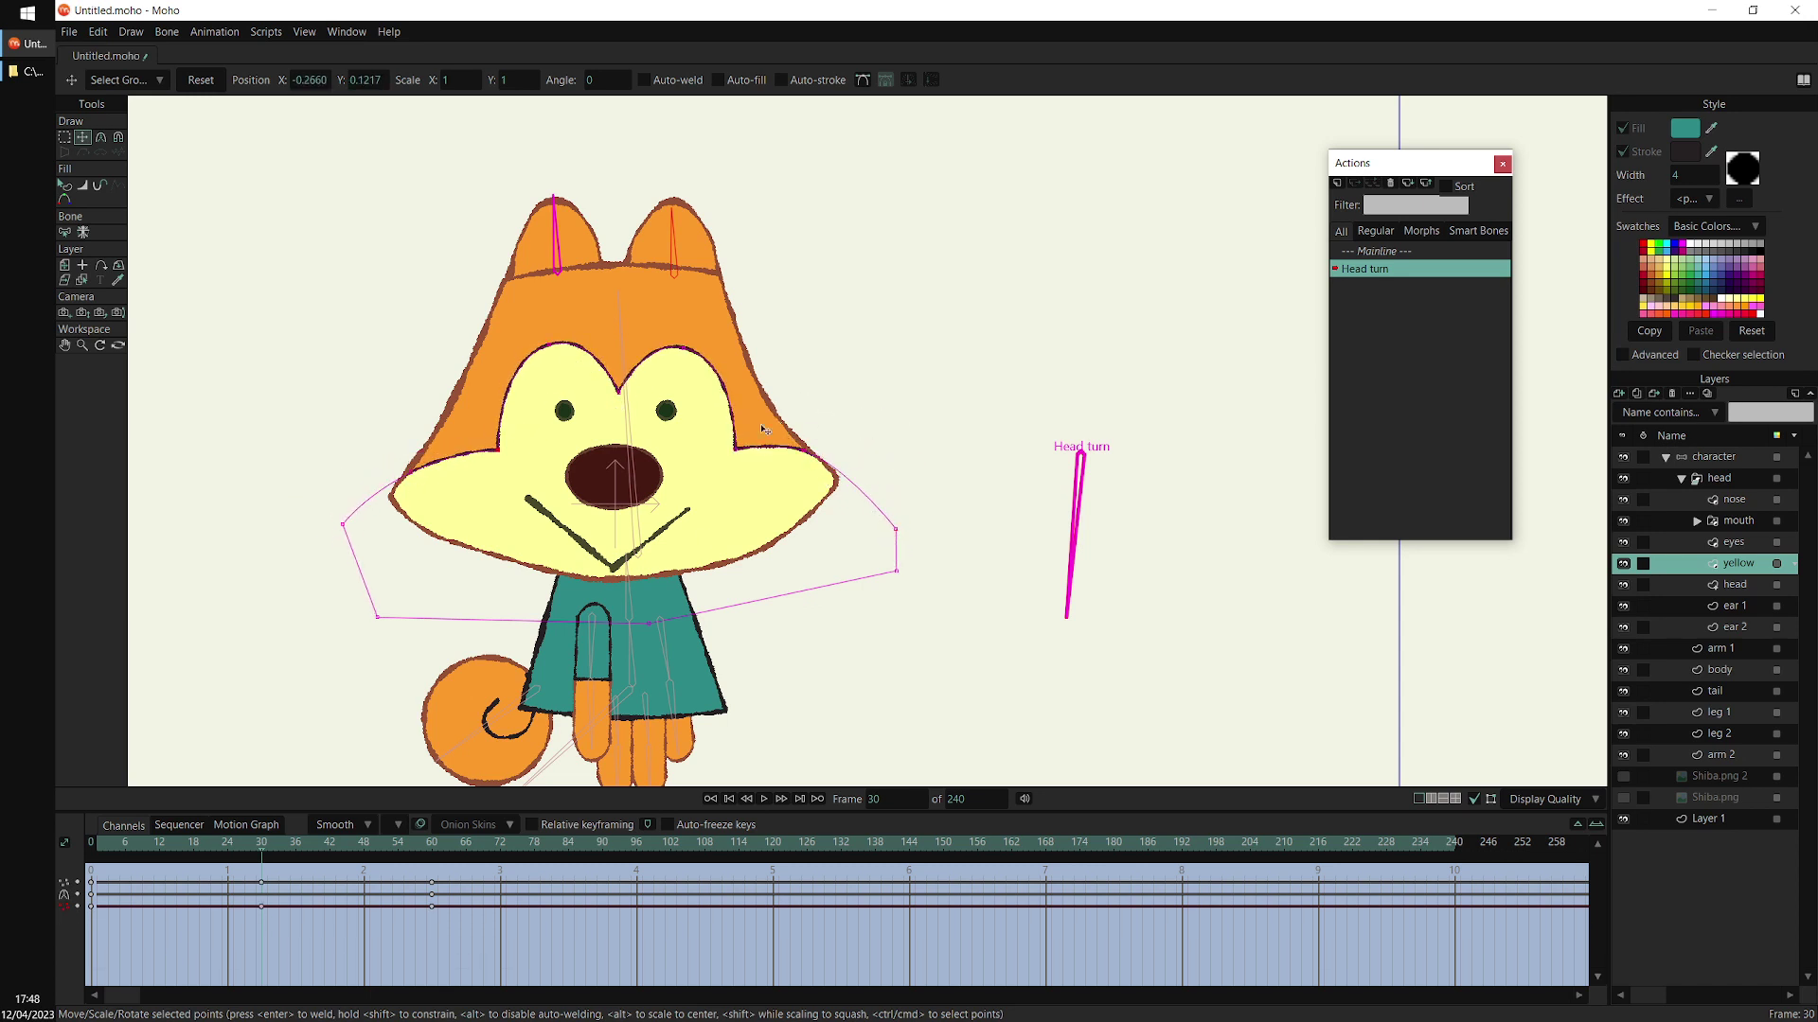
drag(687, 362, 692, 370)
drag(110, 851, 261, 909)
drag(399, 494, 417, 454)
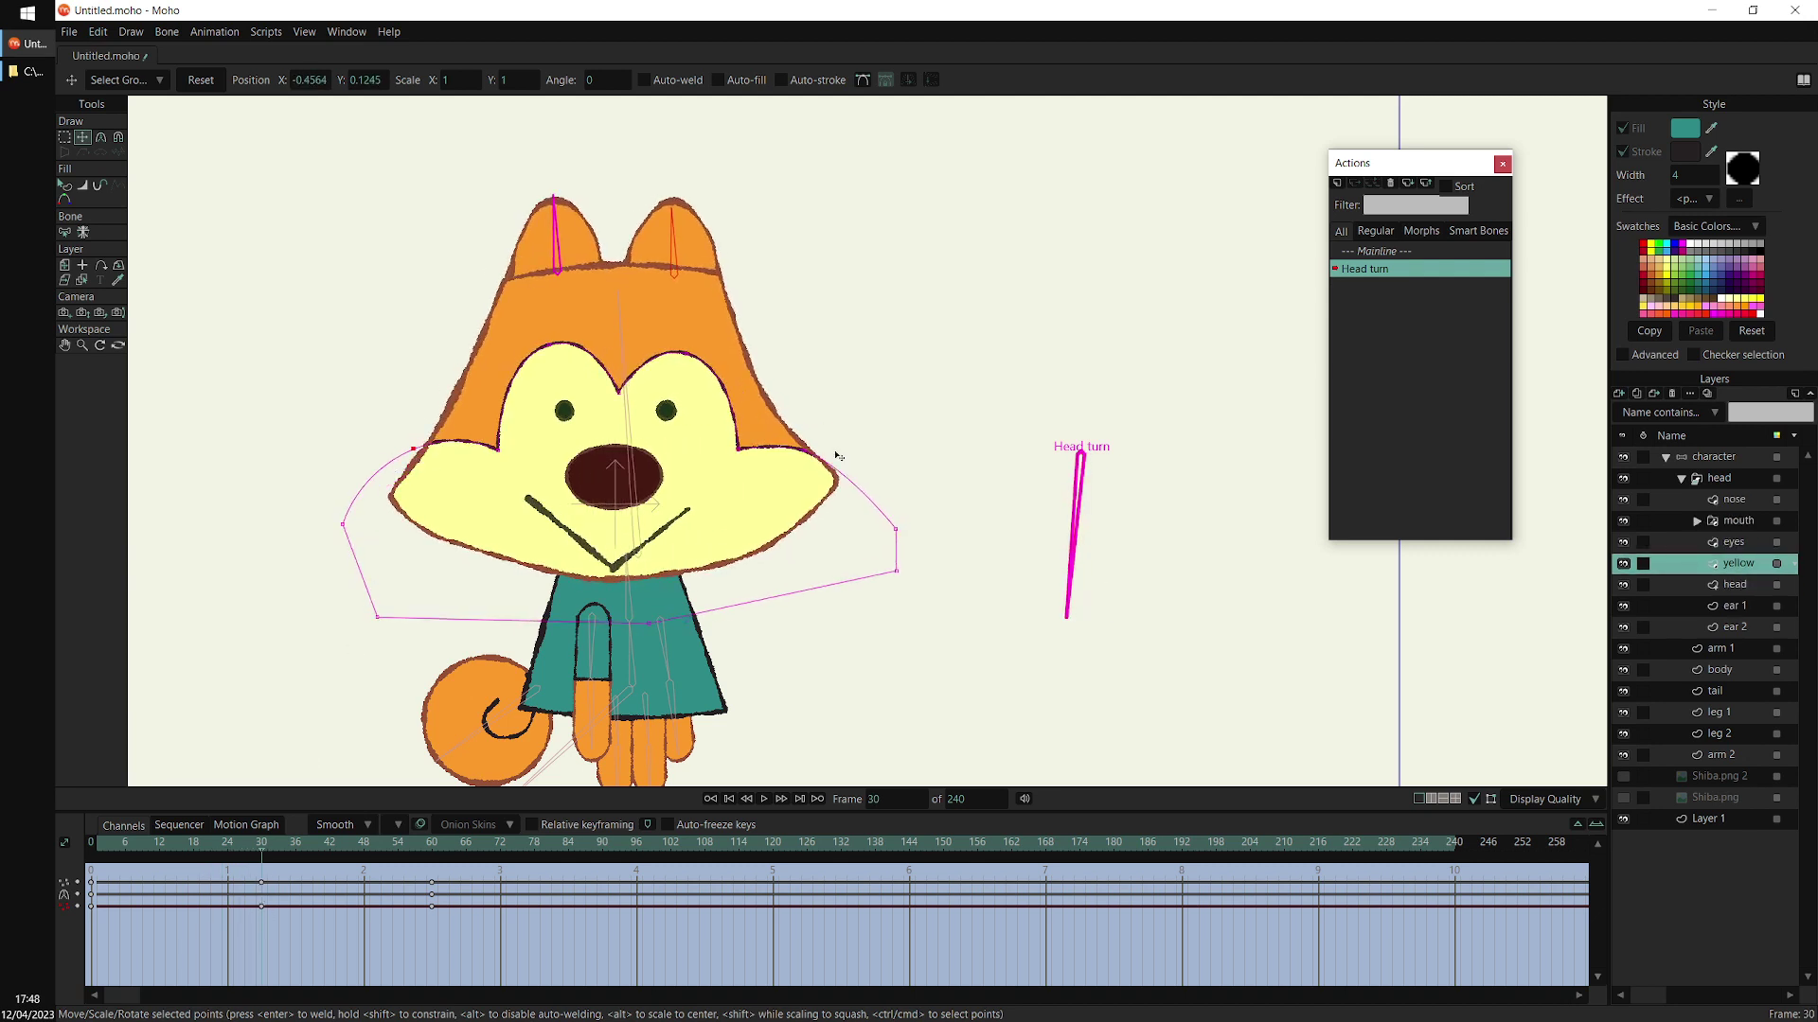
drag(837, 457, 893, 490)
drag(155, 877, 263, 886)
Select the M mouth layer and reshape the pointed mouth into a smooth curved smile at frame 30
alt+right_click(613, 571)
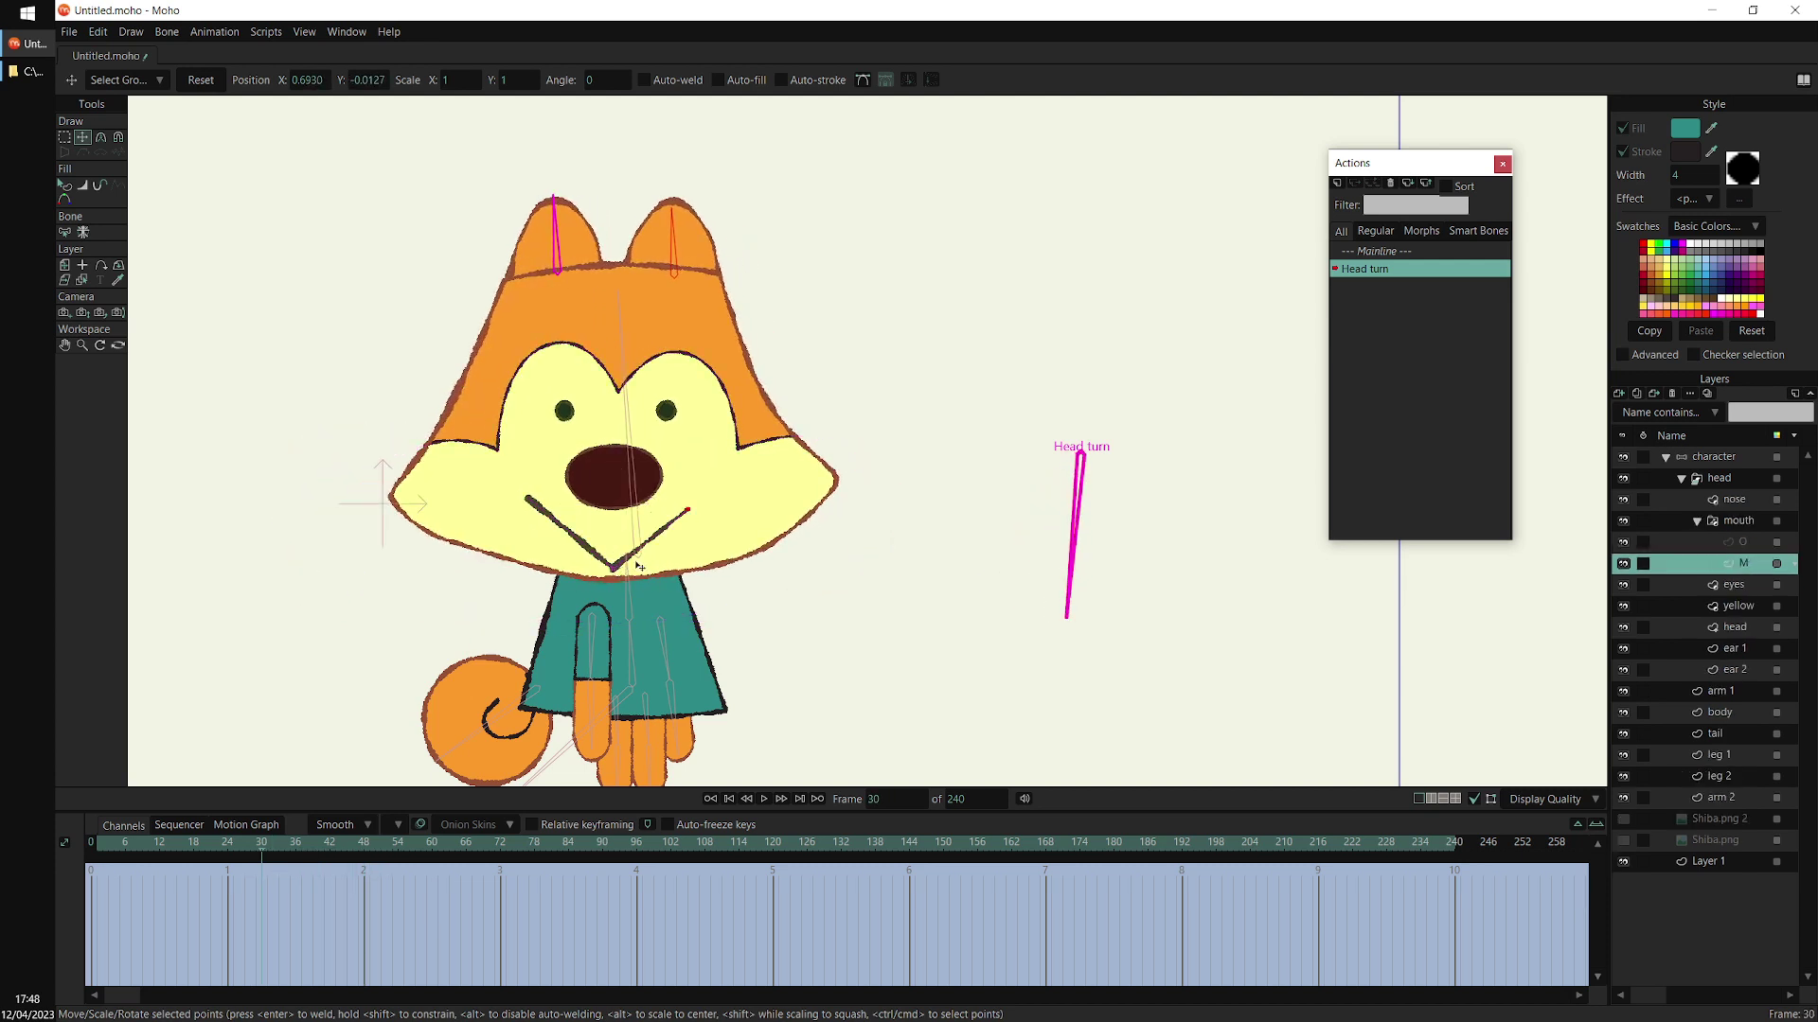
scroll(717, 548, up, 1)
drag(527, 503, 534, 516)
drag(607, 570, 1231, 520)
key(c)
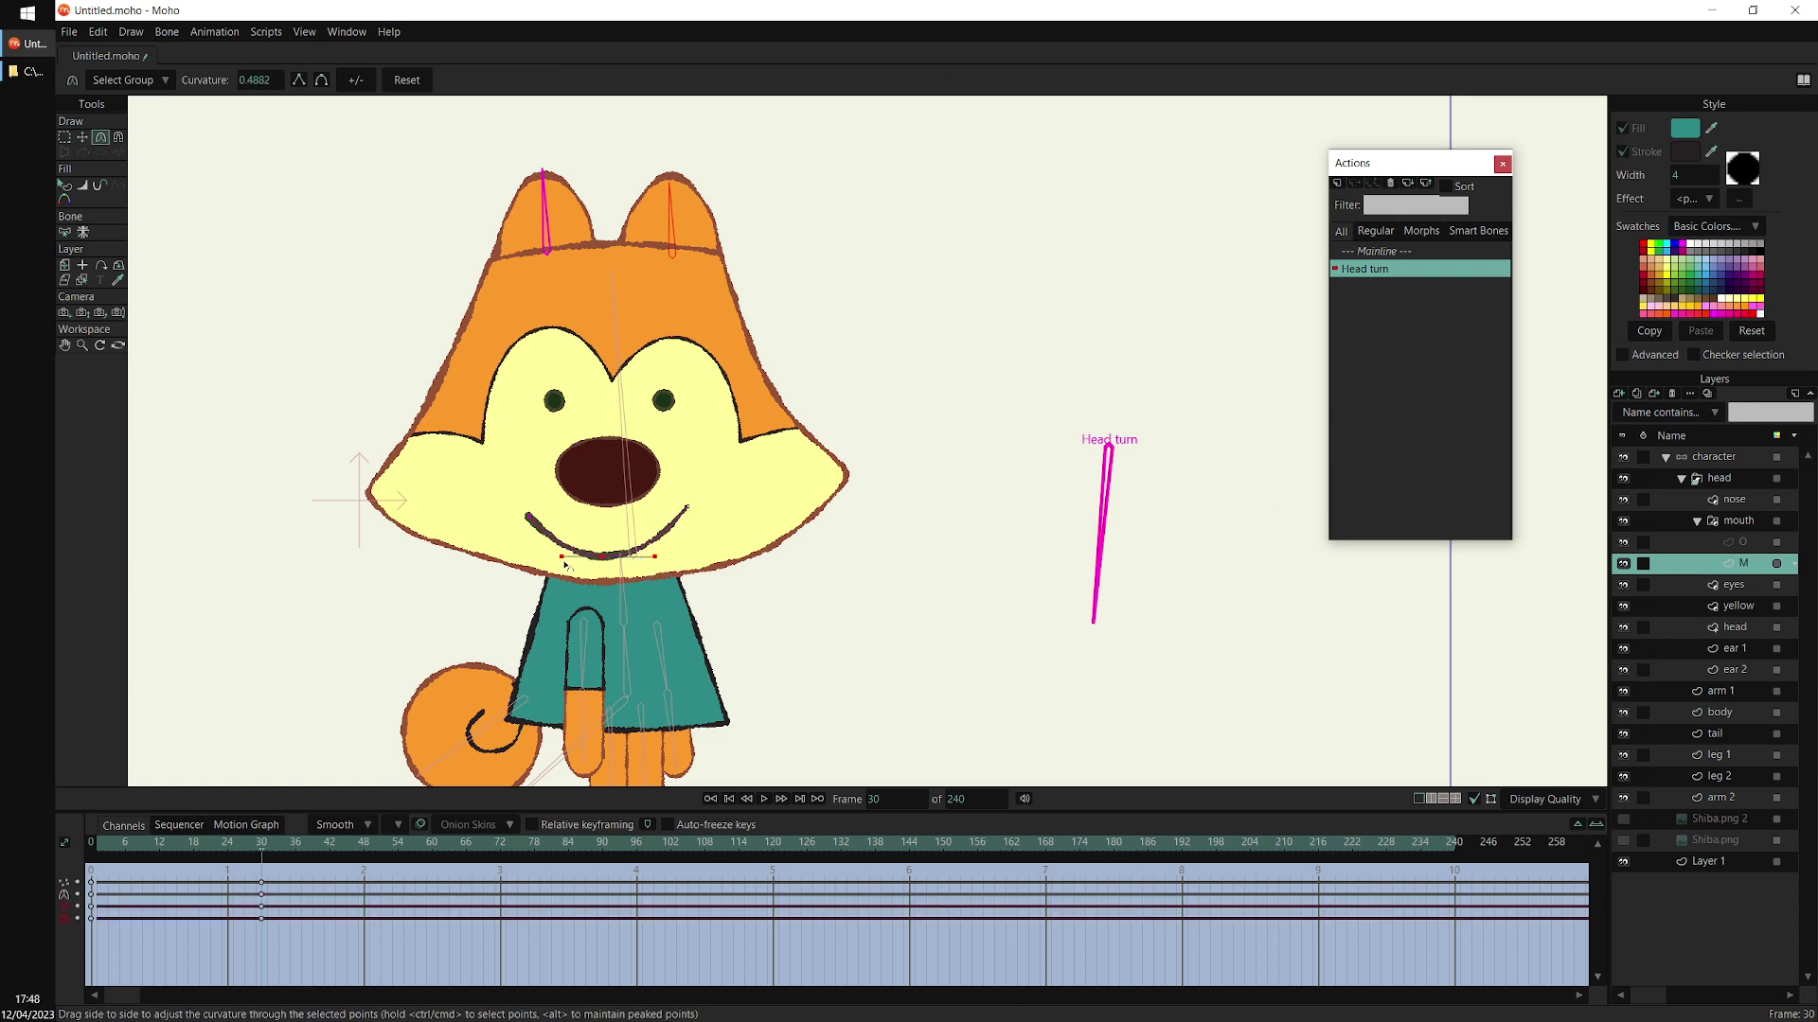
Copy the M mouth layer's frame 0 keyframes and paste them at frame 60 to restore the straight mouth in the turned view
drag(107, 850, 432, 877)
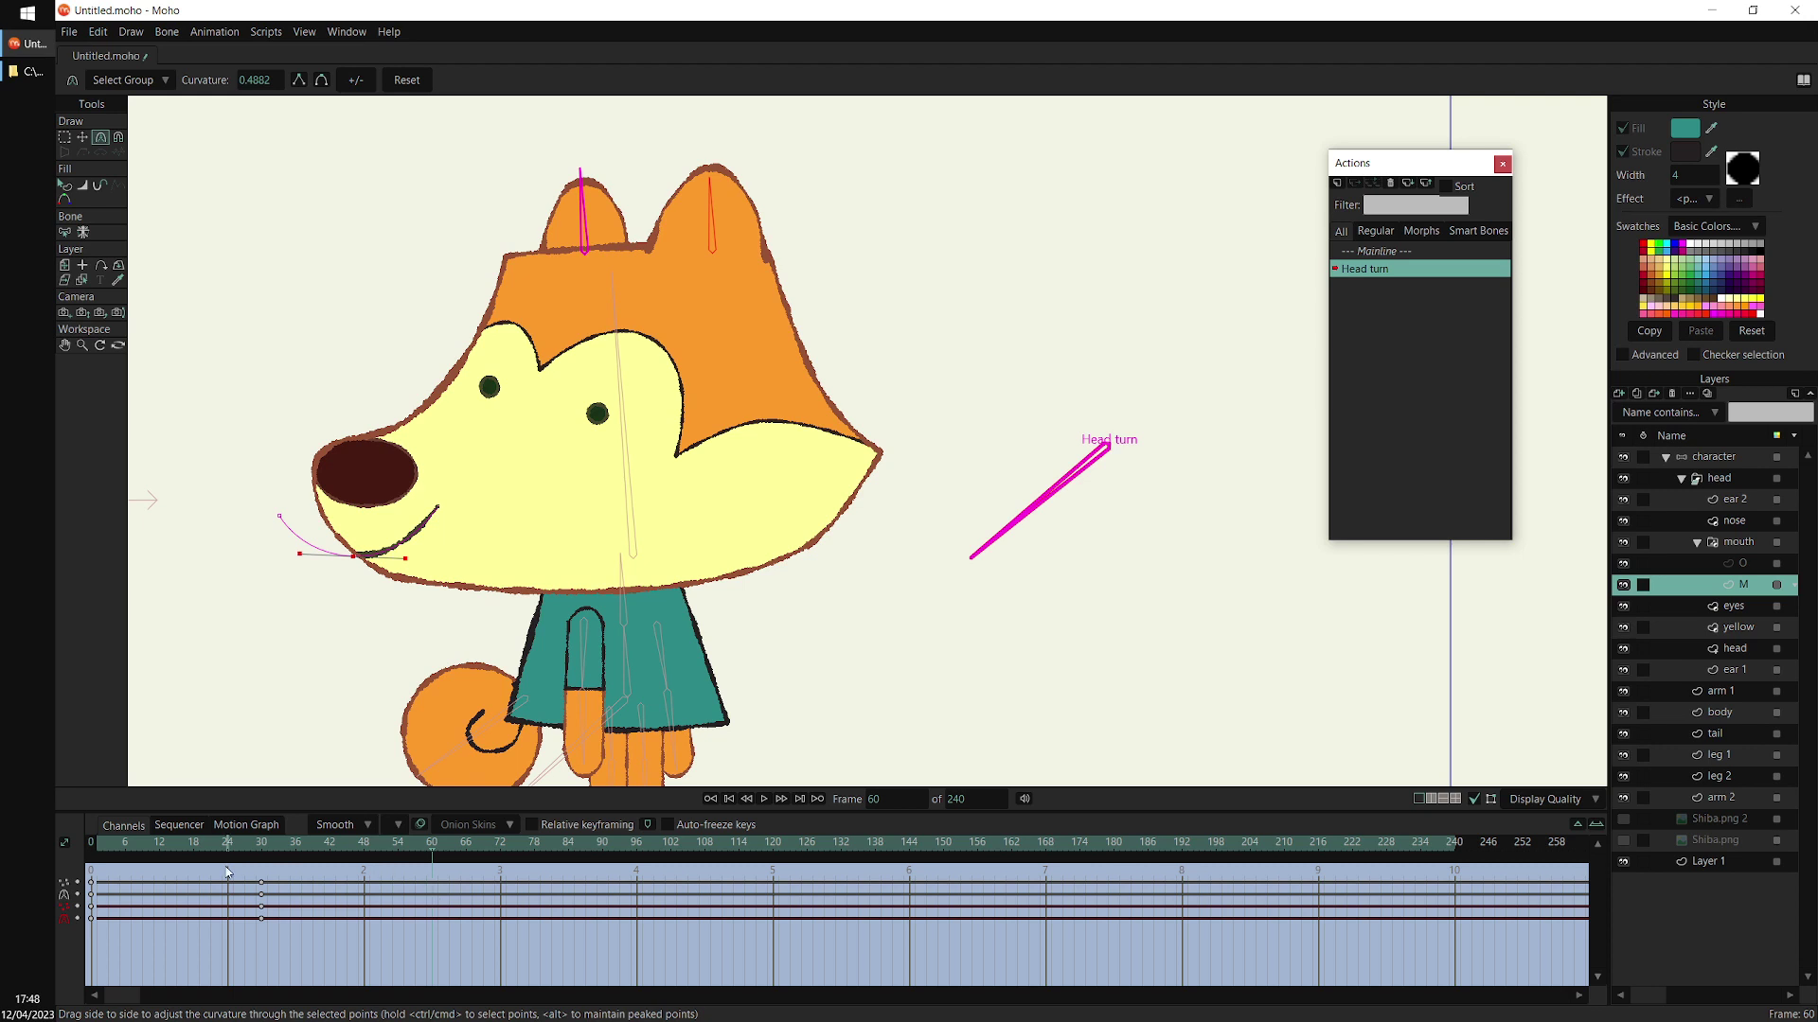
drag(120, 875, 79, 943)
key(ctrl+c)
key(ctrl+v)
mouse_move(427, 852)
mouse_down()
mouse_move(211, 868)
mouse_move(414, 880)
mouse_move(427, 866)
mouse_up()
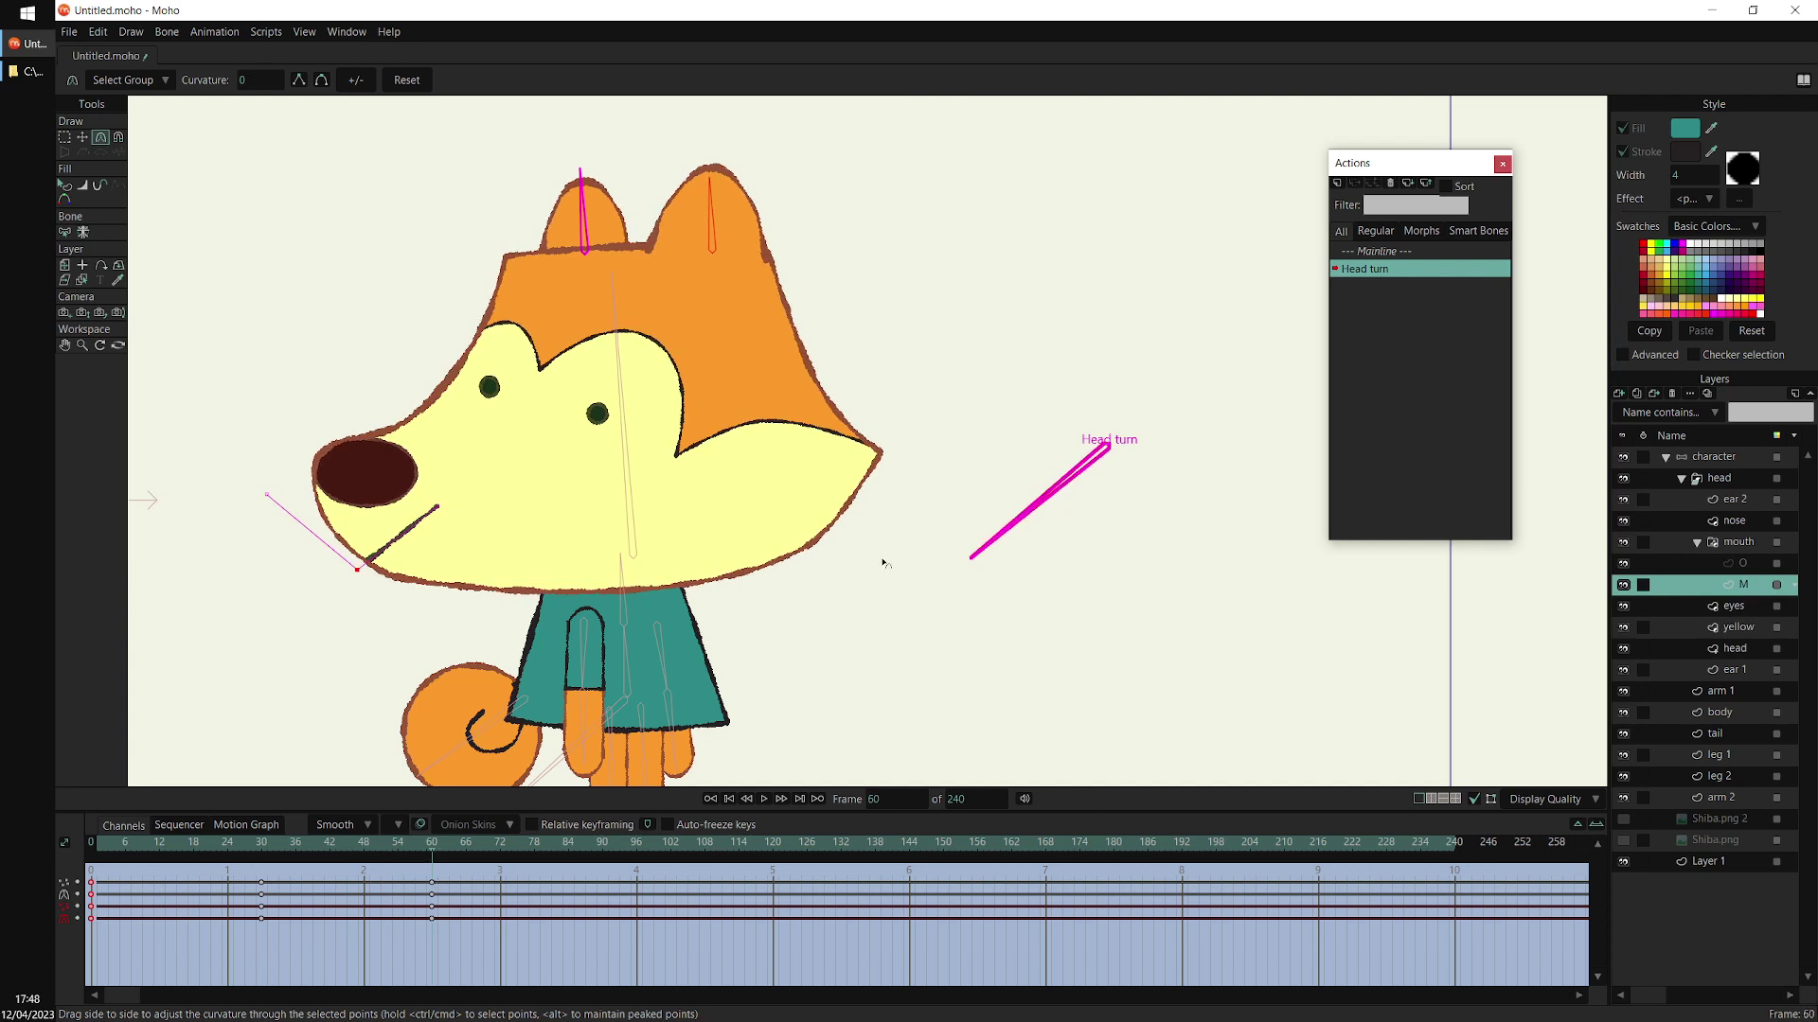
At frame 87, reshape the head layer toward a side profile by pulling the rear cheek tip, front crown corner and muzzle bridge inward
scroll(1002, 463, down, 2)
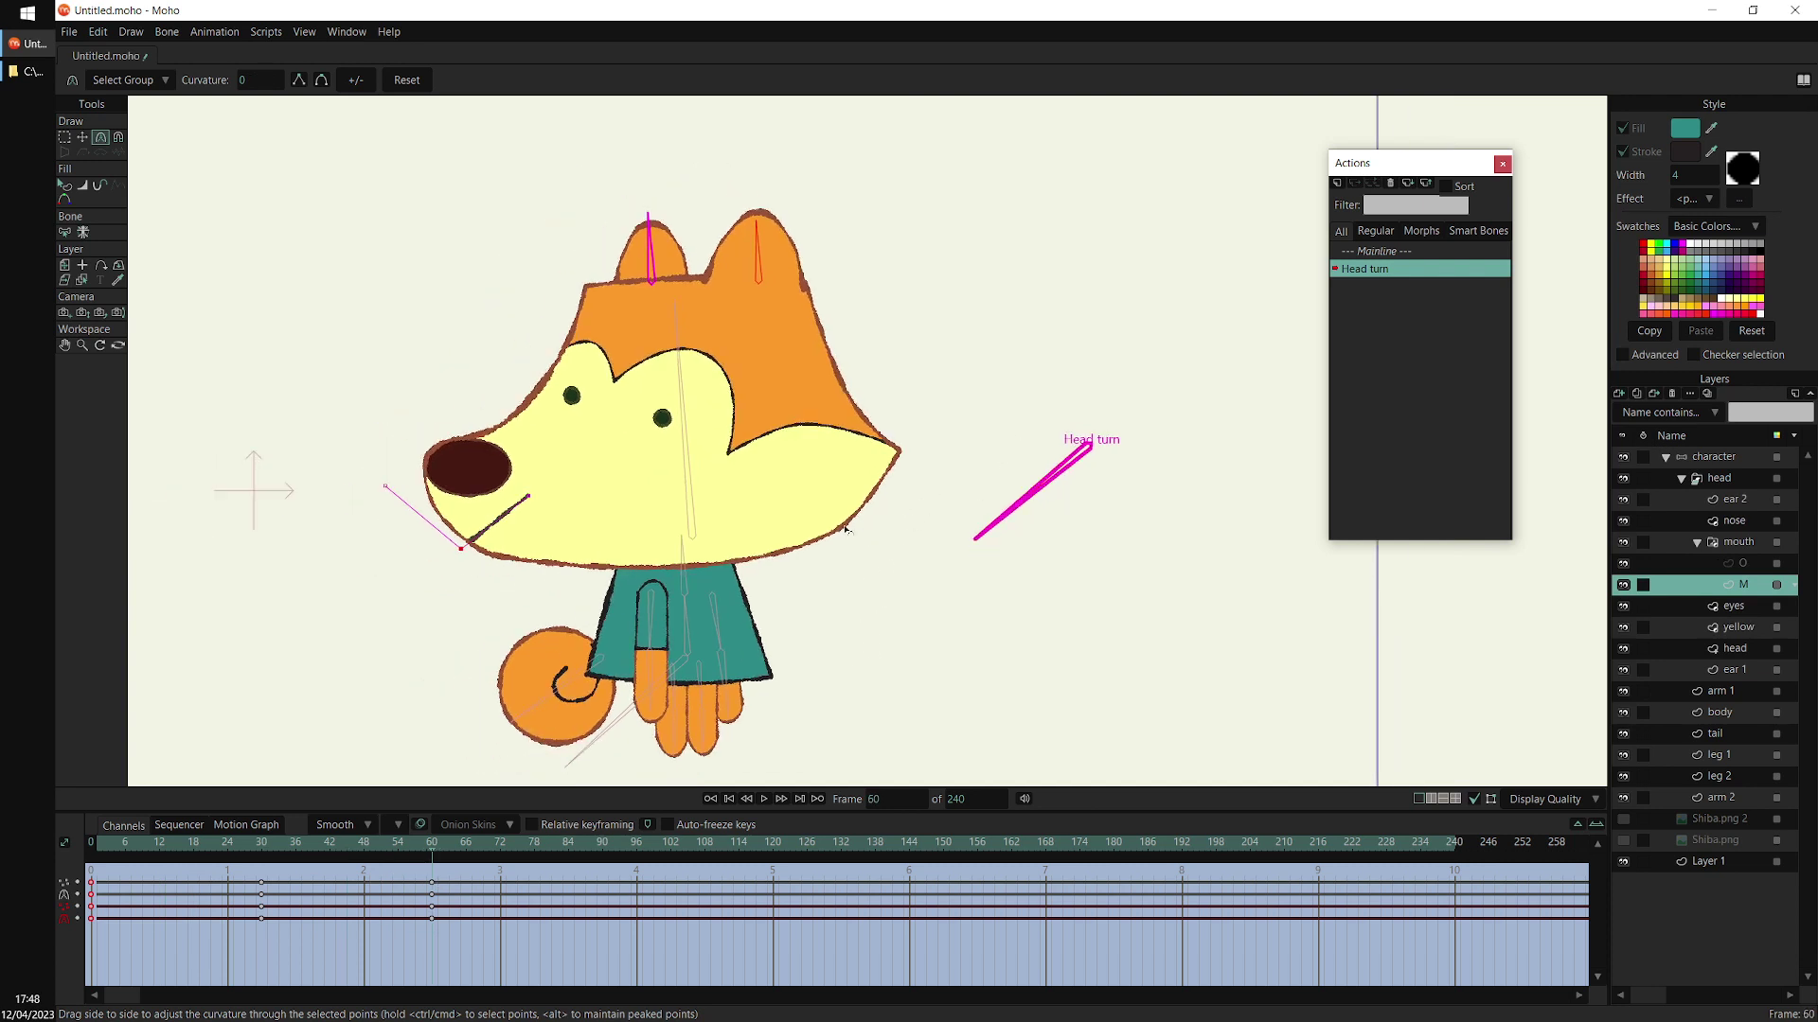
drag(872, 509, 872, 446)
click(1718, 460)
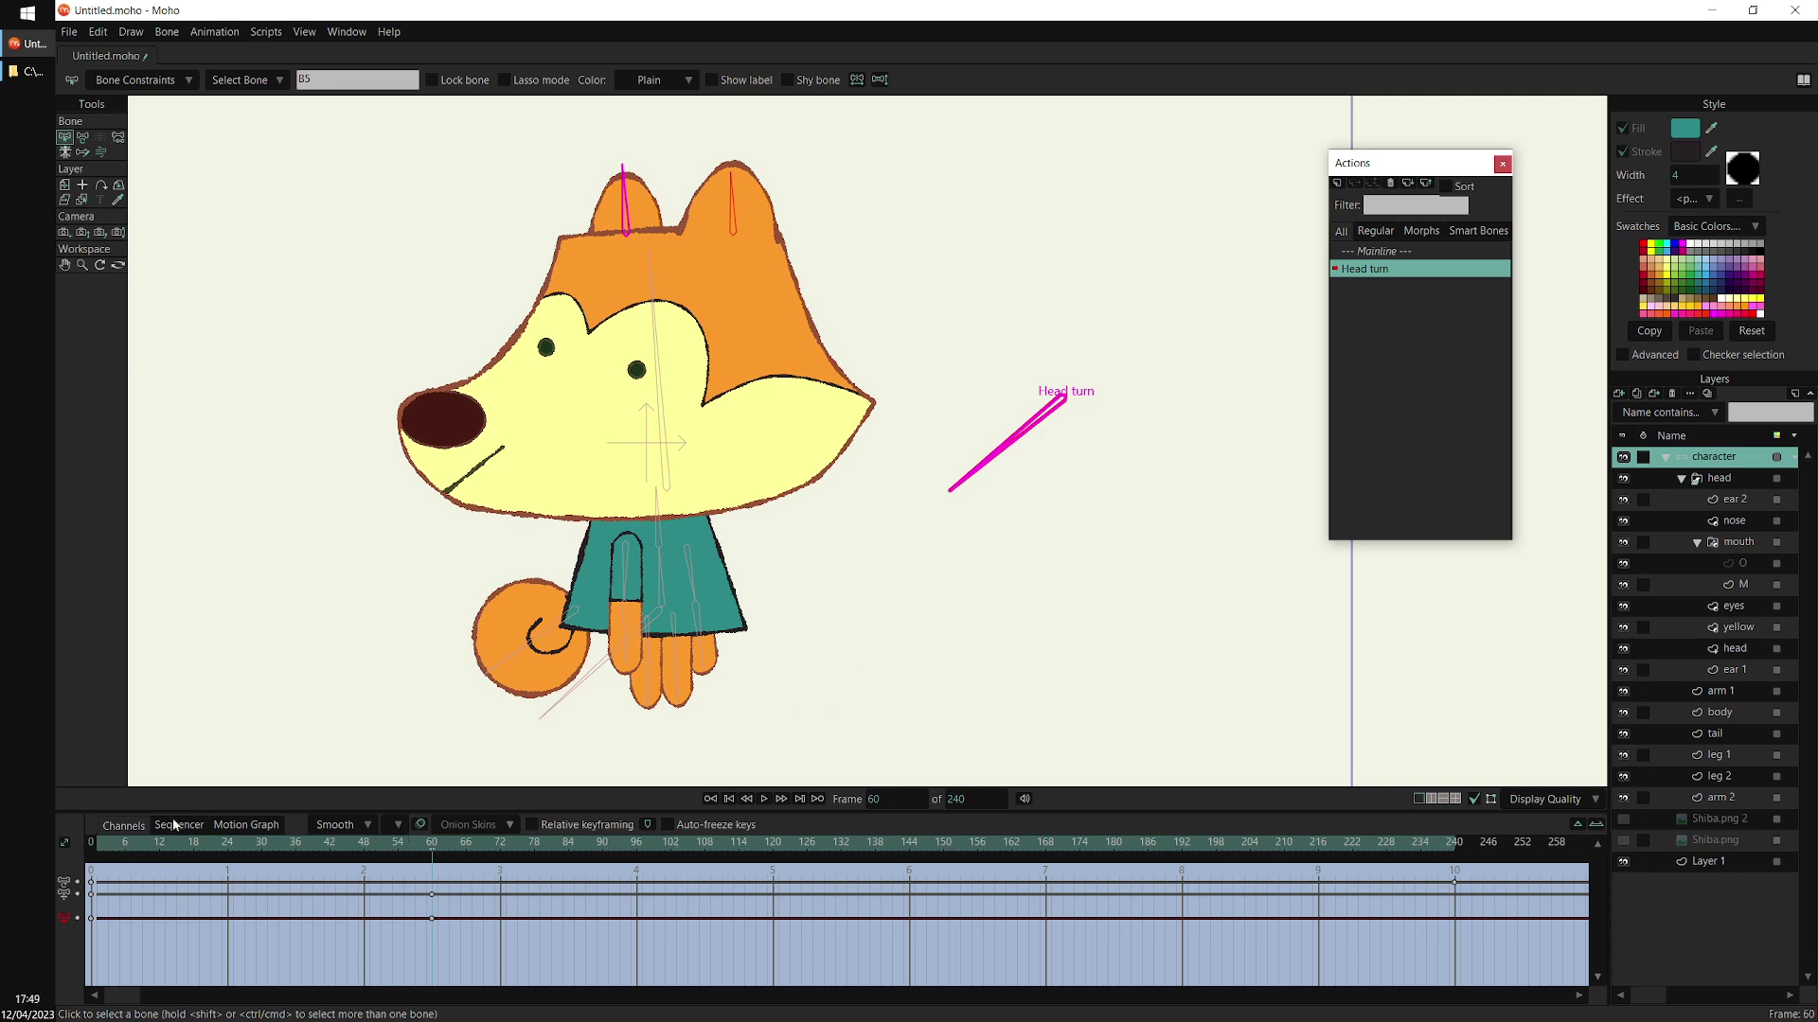
drag(166, 865, 488, 875)
drag(497, 878, 592, 858)
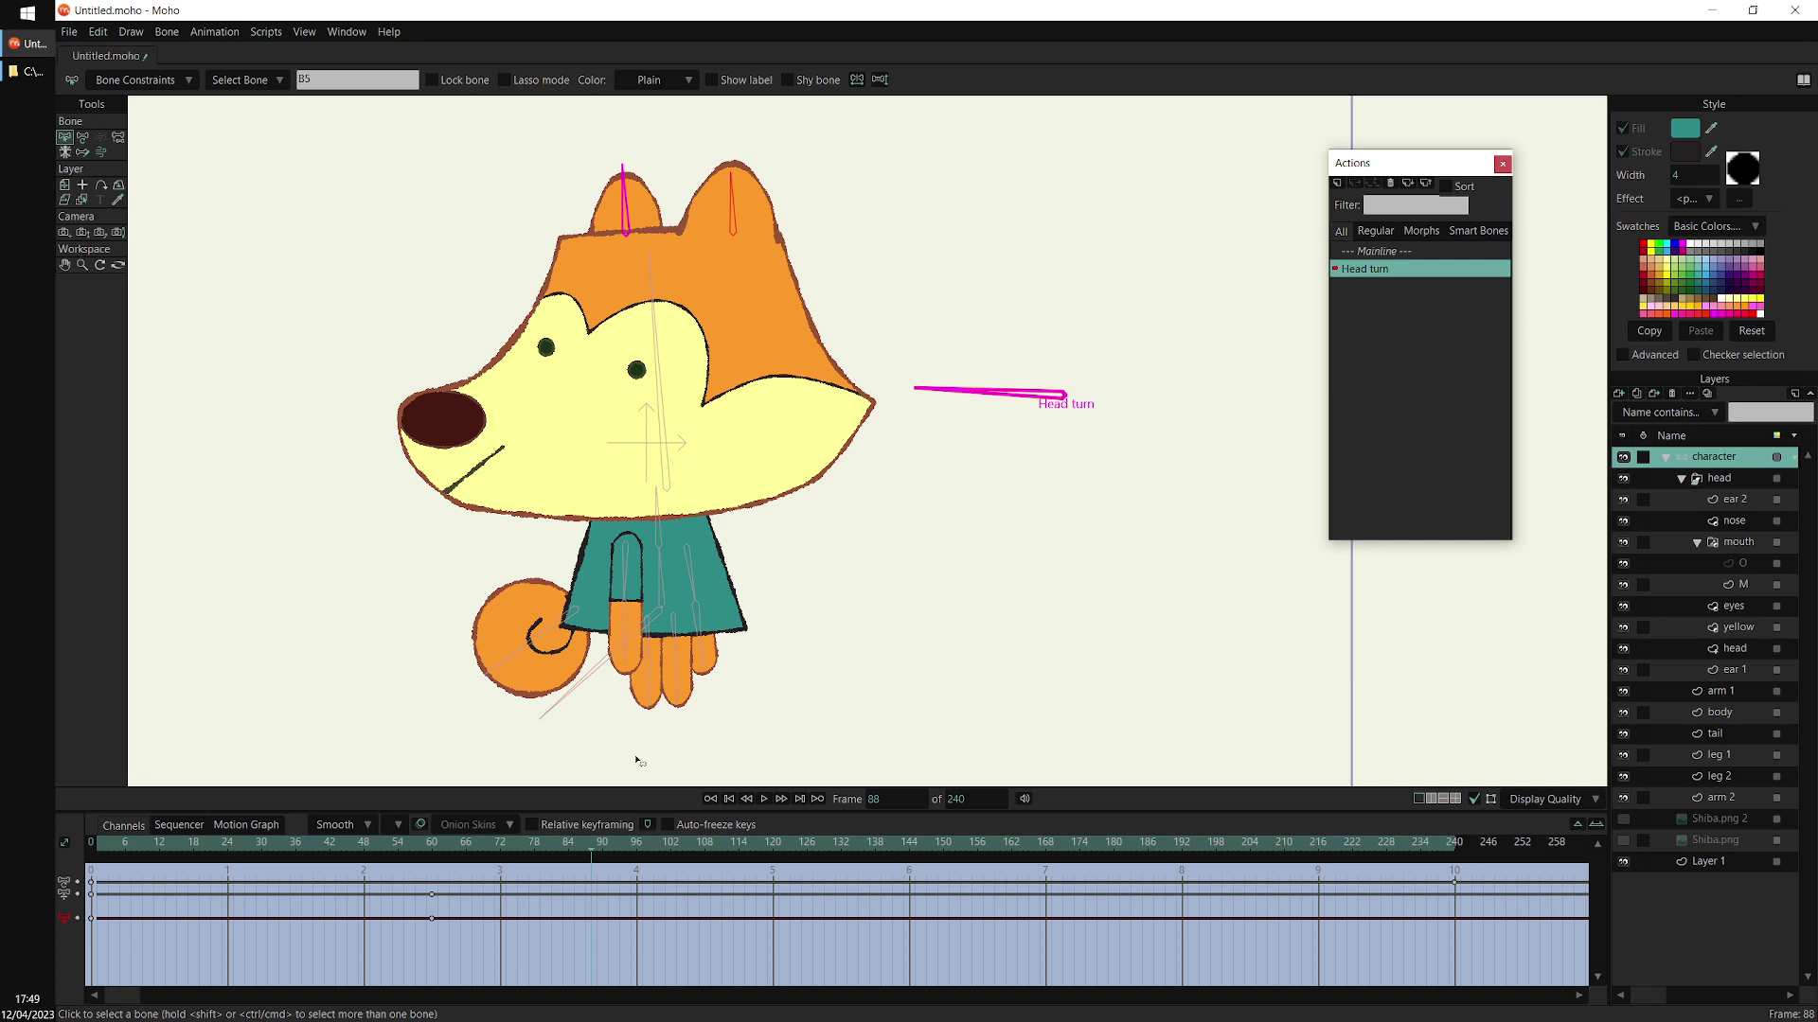
drag(594, 850, 588, 850)
click(1746, 648)
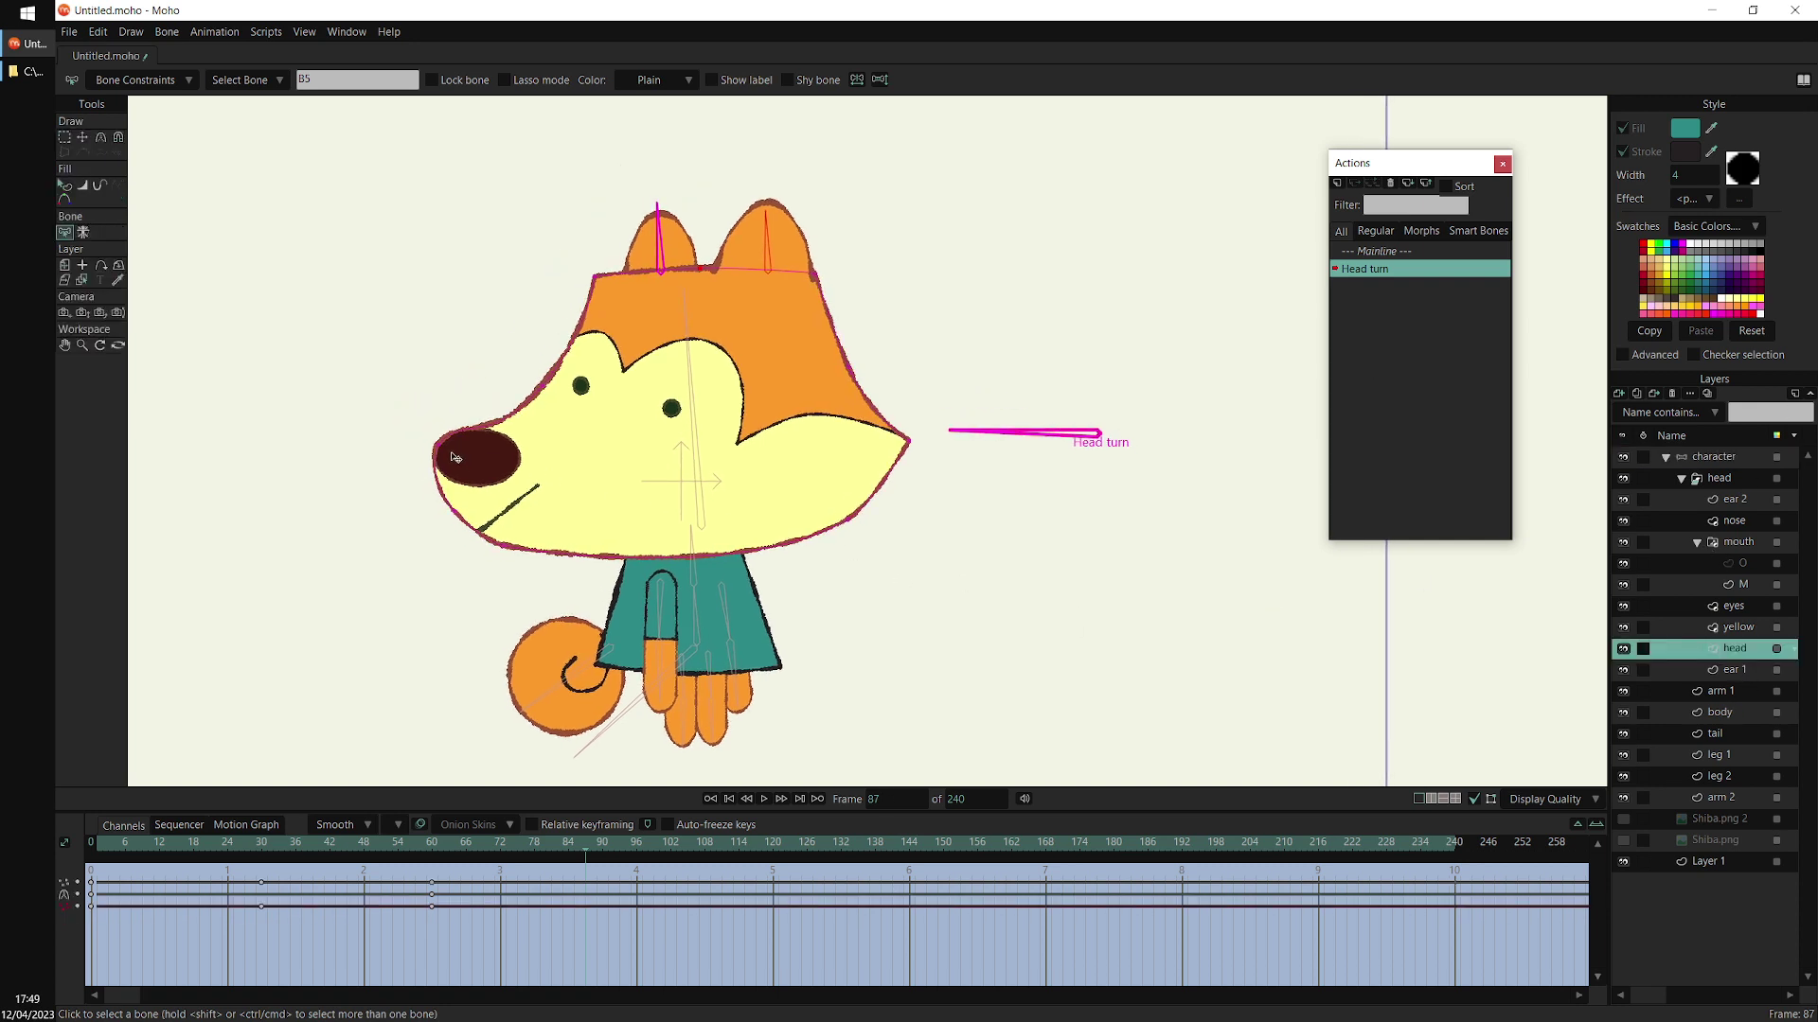
drag(941, 471, 853, 502)
drag(597, 277, 647, 282)
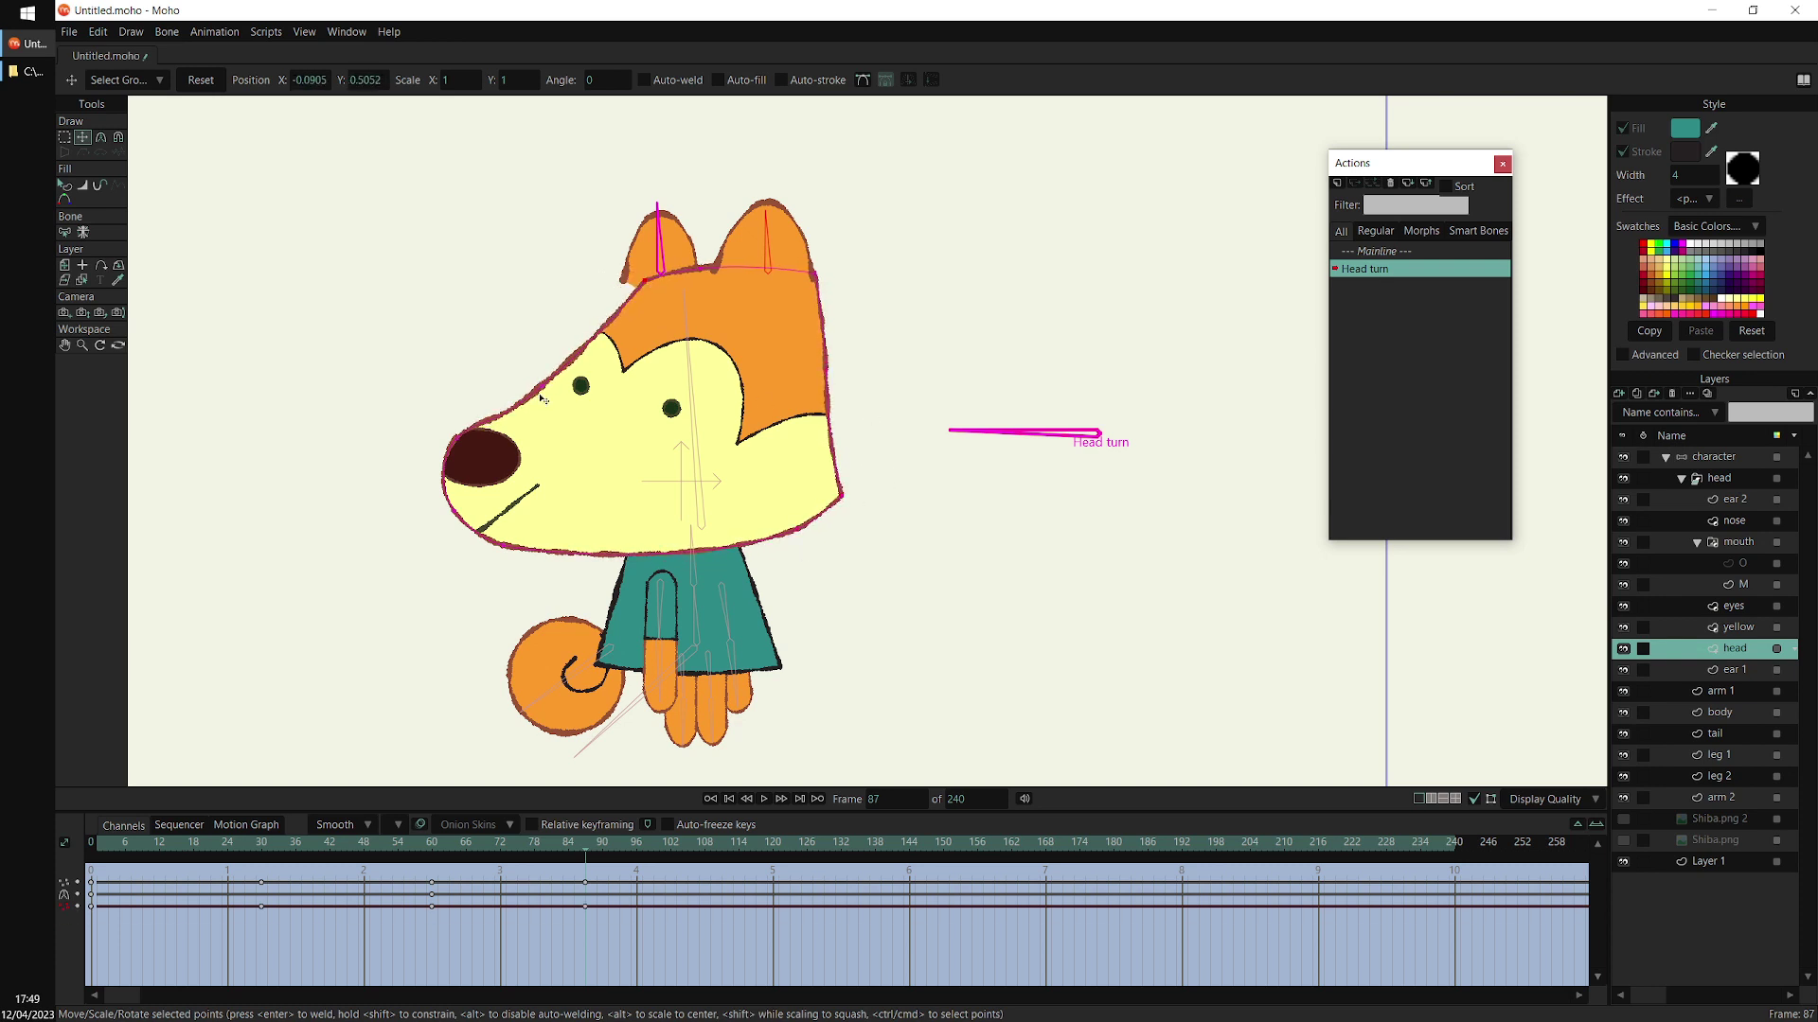
drag(545, 386, 570, 383)
Adjust the curvature of the head outline's muzzle tip and refine the forehead points at frame 87
key(c)
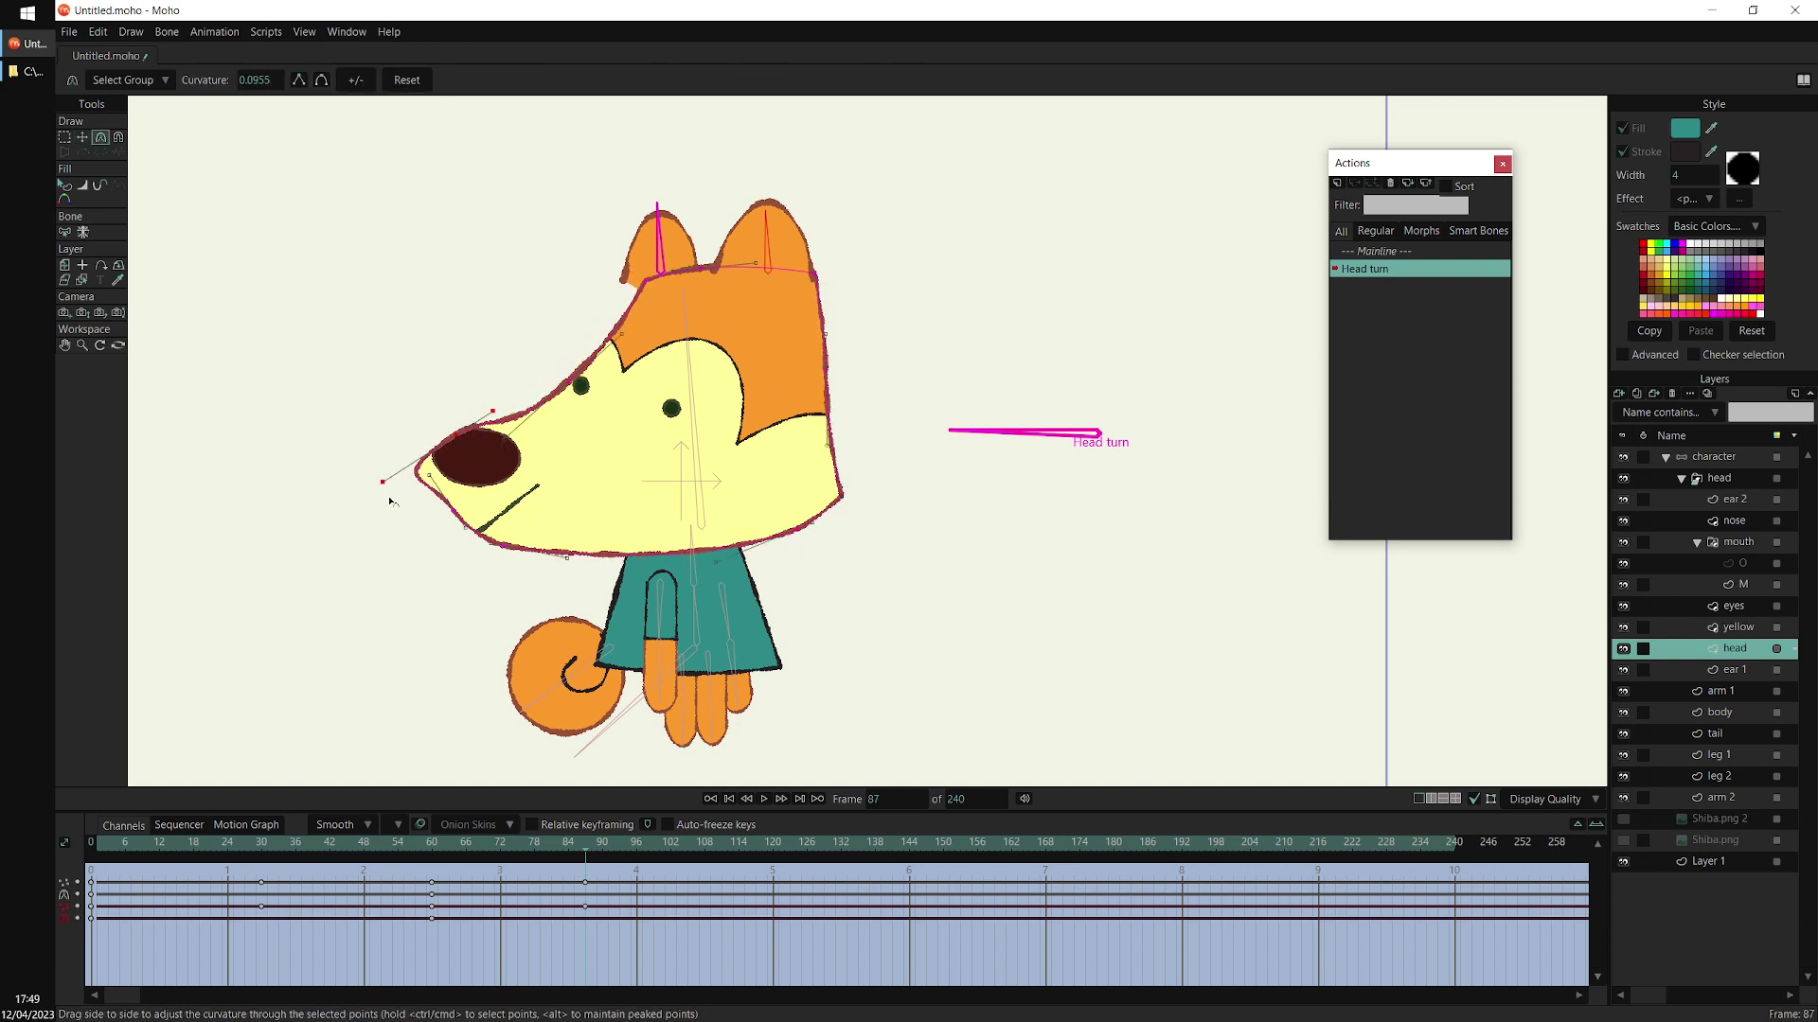
drag(383, 484, 426, 460)
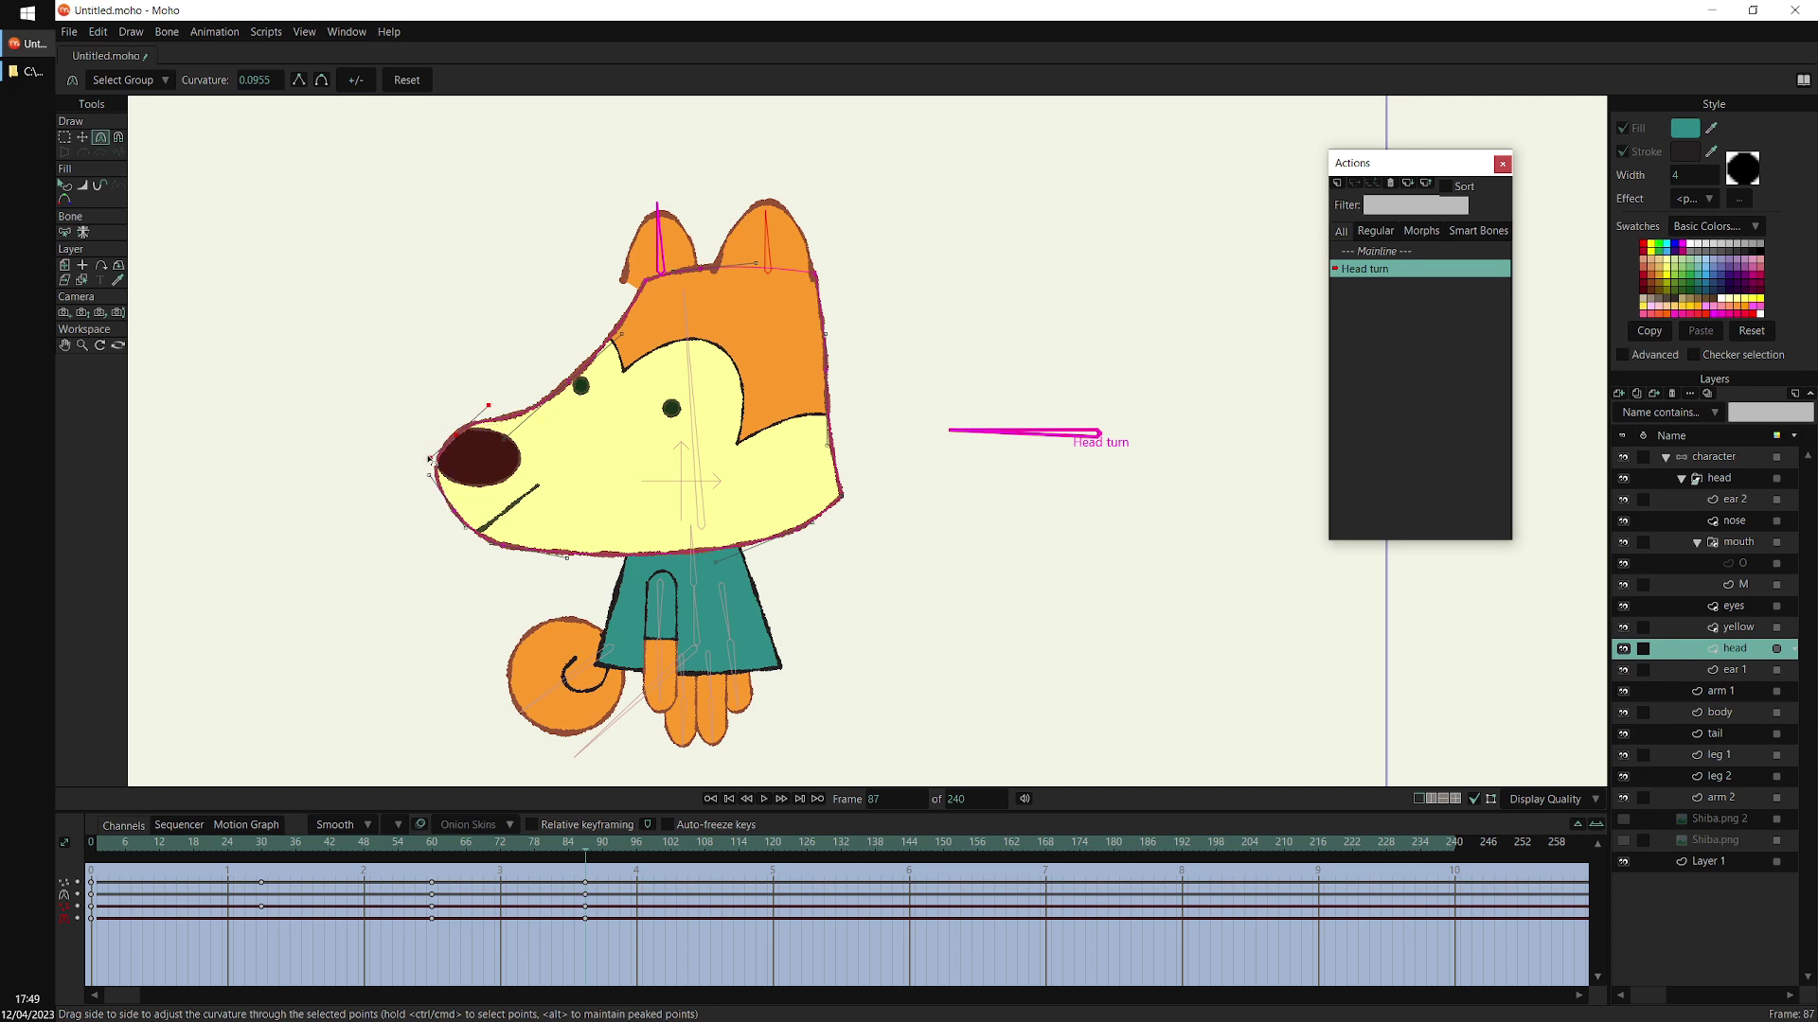
key(t)
click(658, 284)
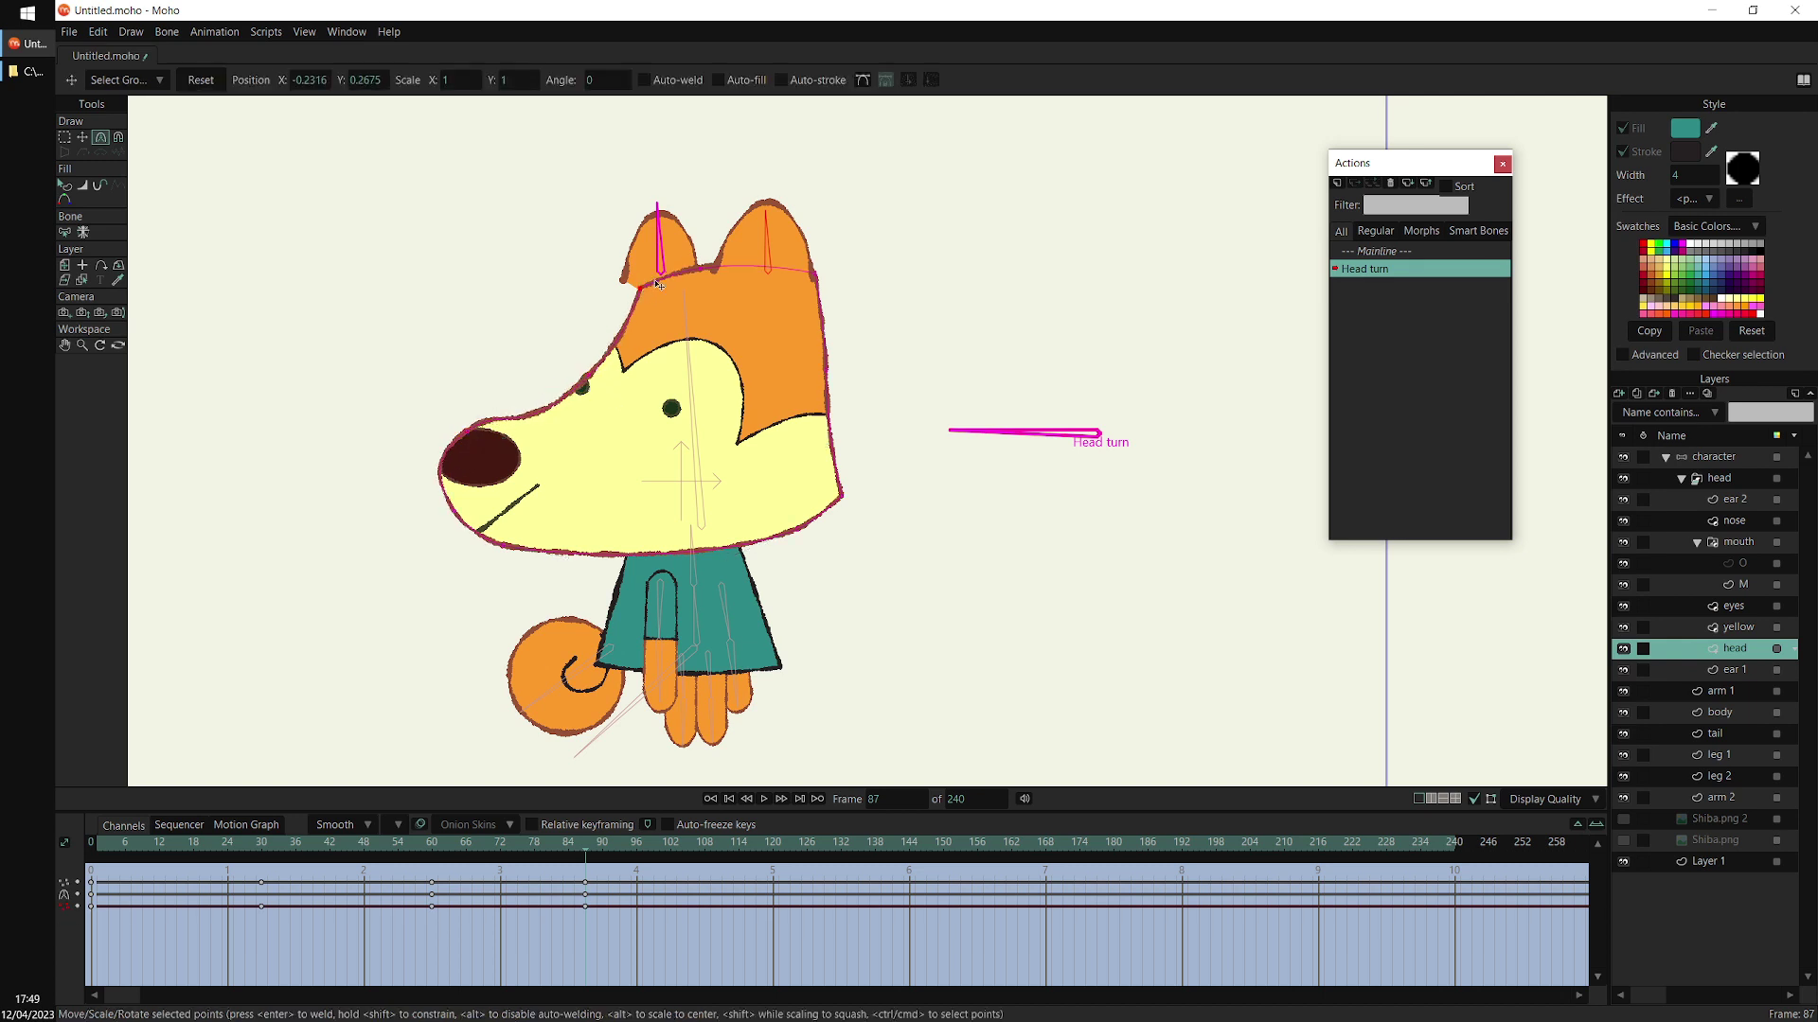
Select the character layer and bring the two ear bones close together at the middle of the crown at frame 87
click(1713, 457)
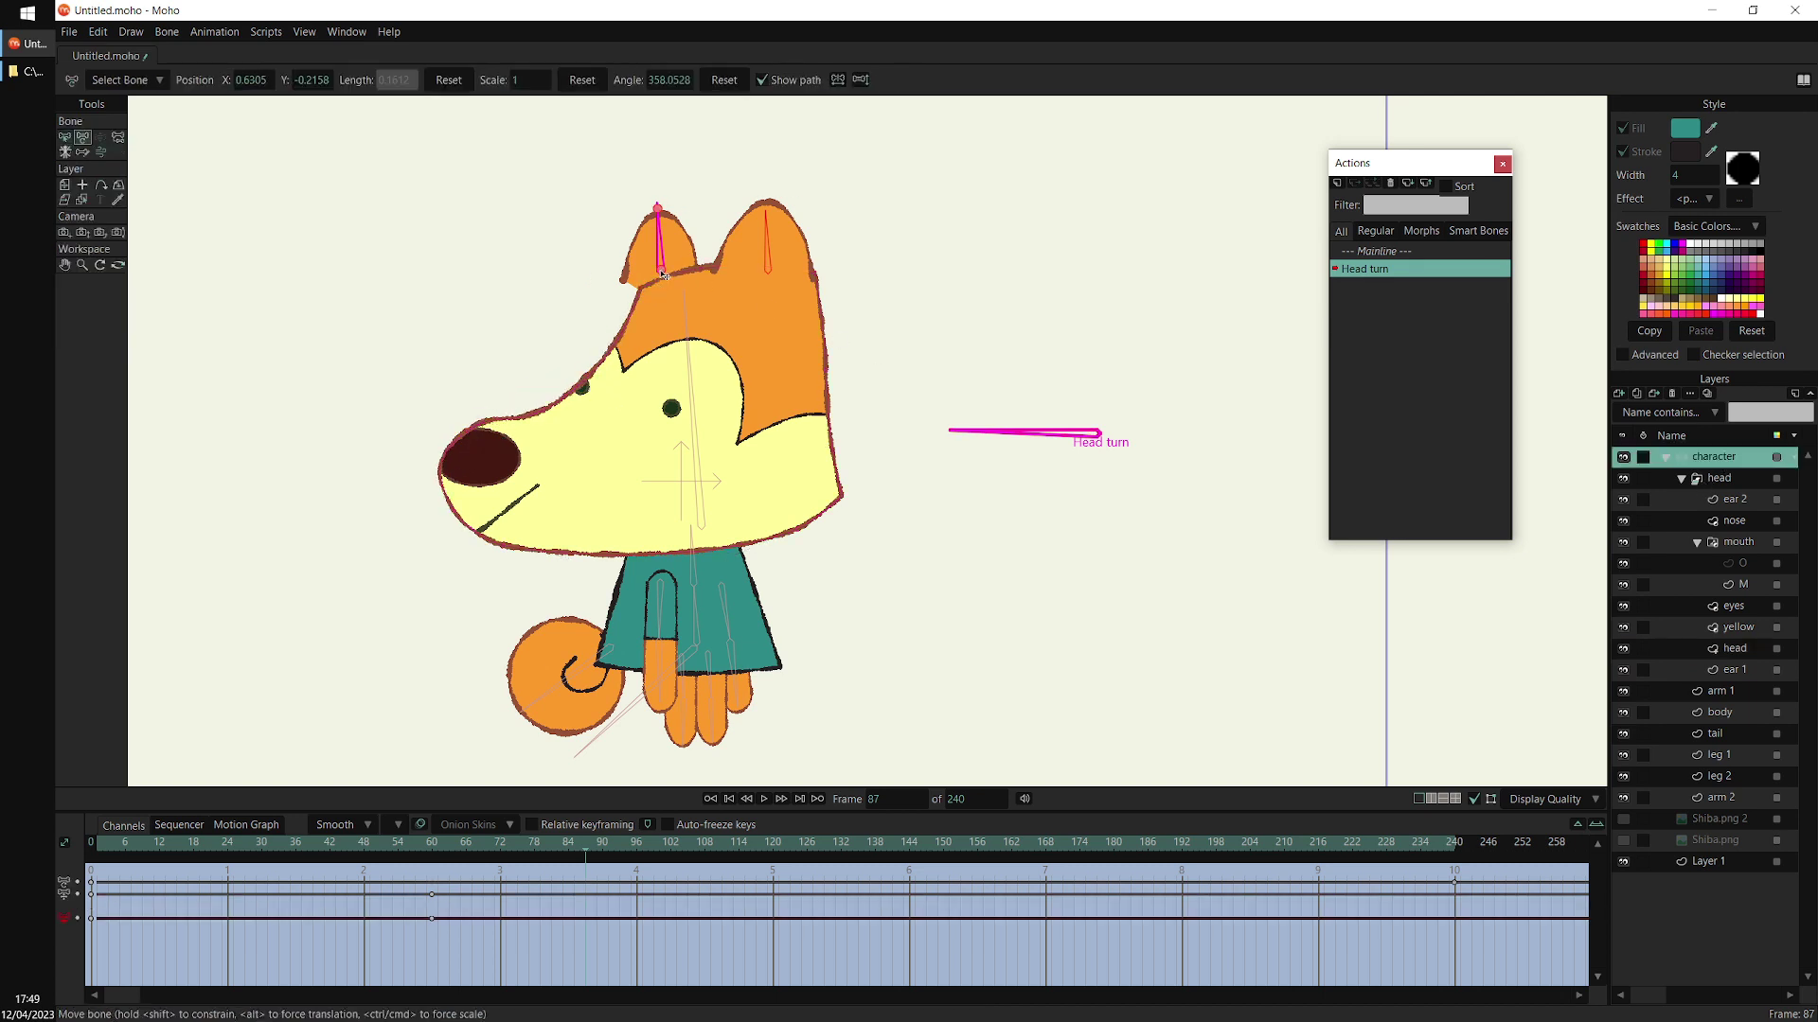
drag(661, 271, 743, 275)
drag(748, 480, 755, 464)
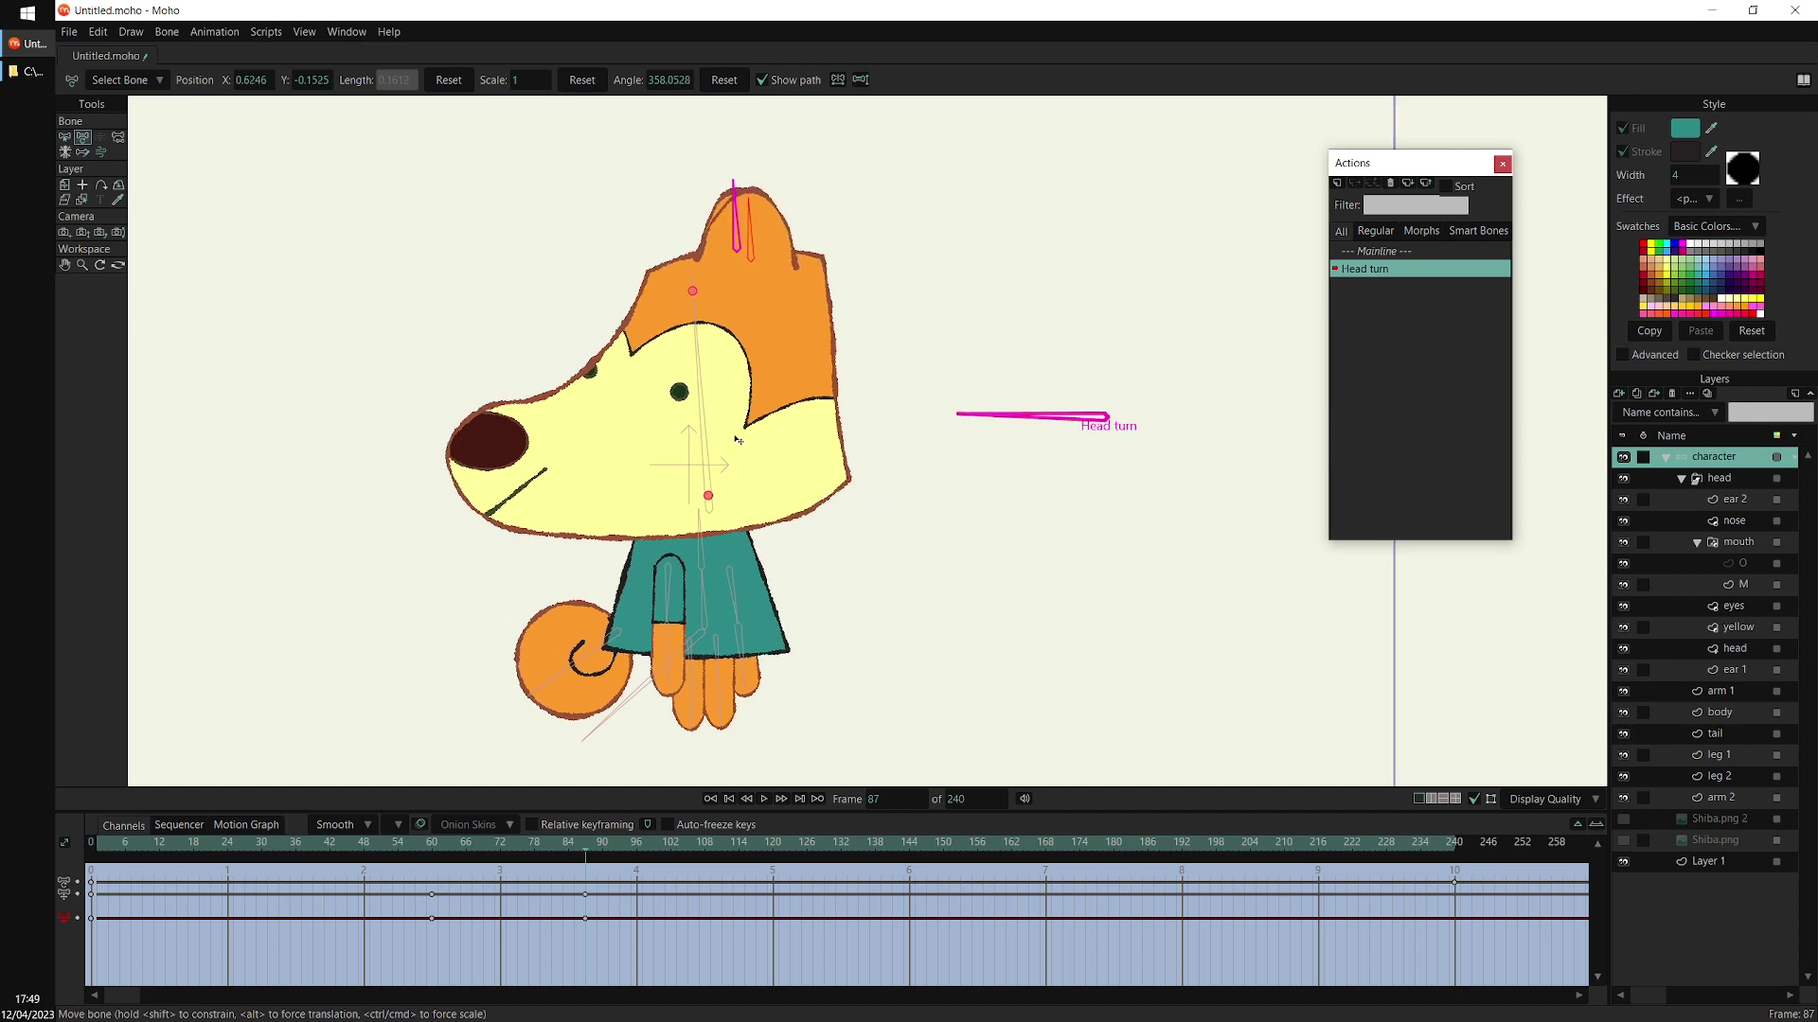
Shift the whole yellow layer shape toward the muzzle at frame 87, then adjust its eye arch, inner corner and rear cheek points
alt+right_click(737, 440)
key(ctrl+a)
key(t)
drag(1077, 532, 1046, 533)
key(Return)
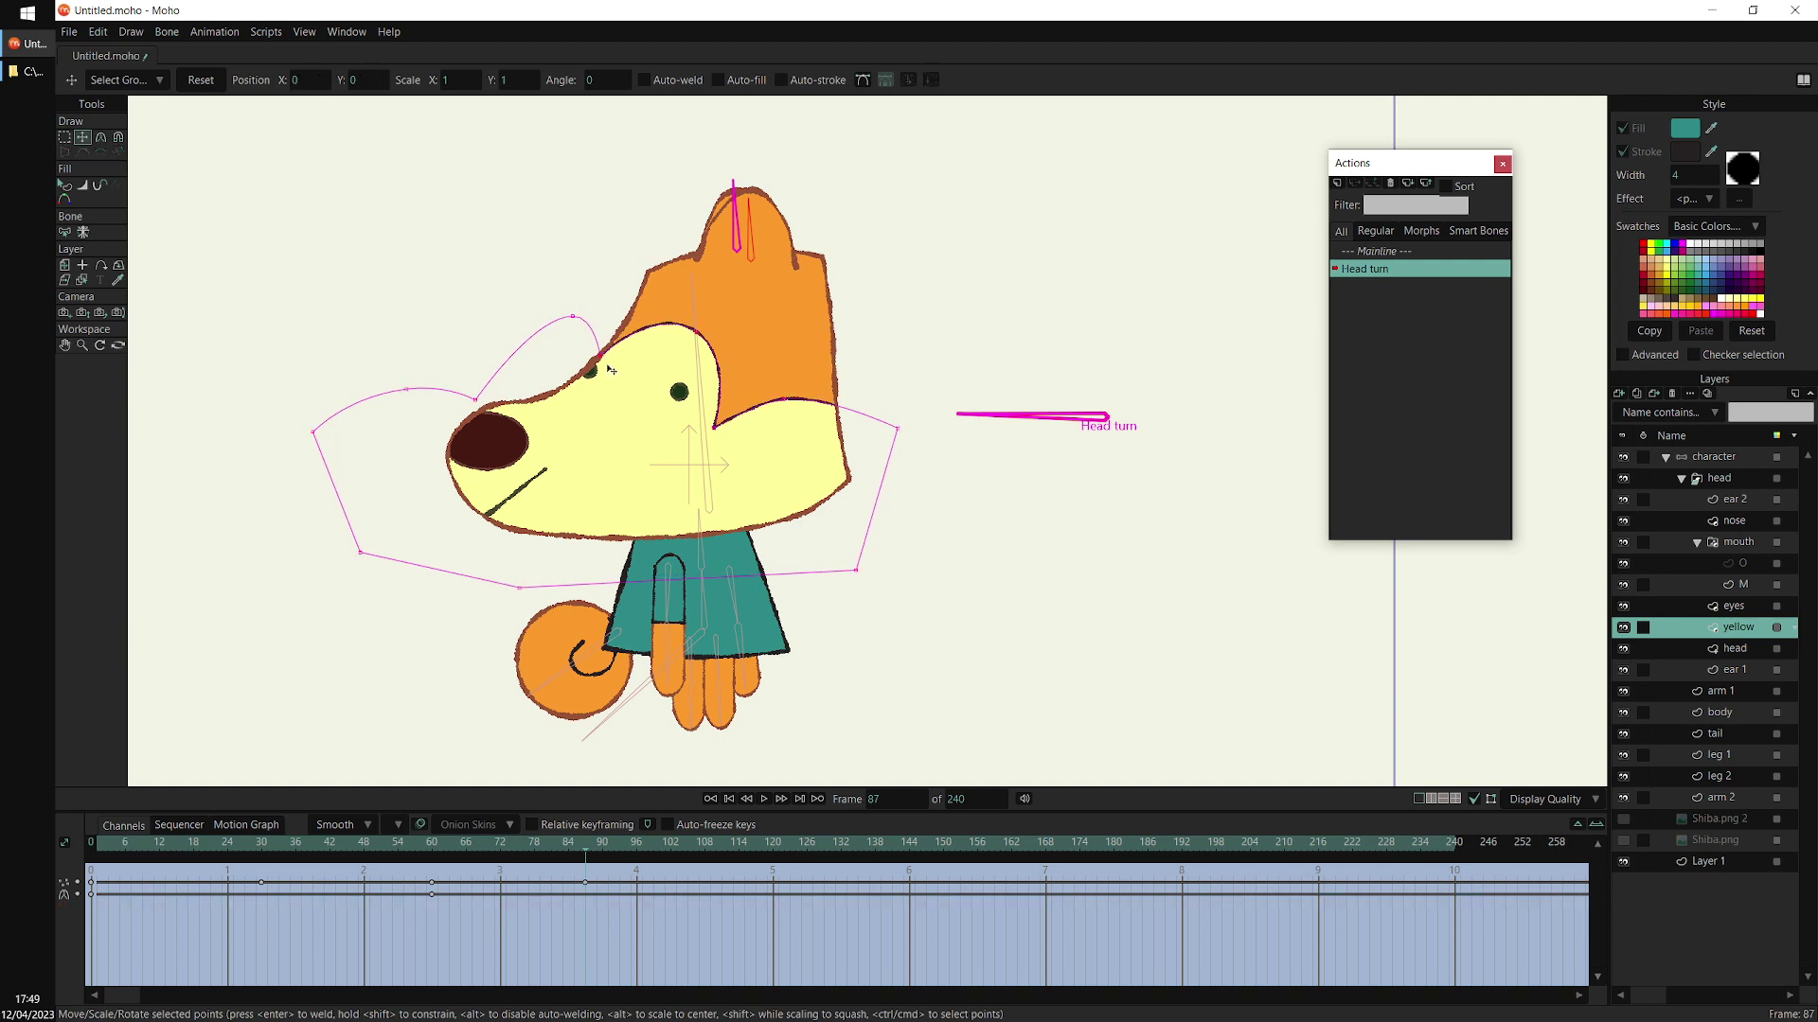
drag(606, 366, 589, 363)
drag(699, 334, 677, 331)
drag(716, 430, 701, 423)
mouse_move(910, 434)
mouse_down()
mouse_move(947, 436)
mouse_move(937, 452)
mouse_up()
drag(860, 572, 882, 567)
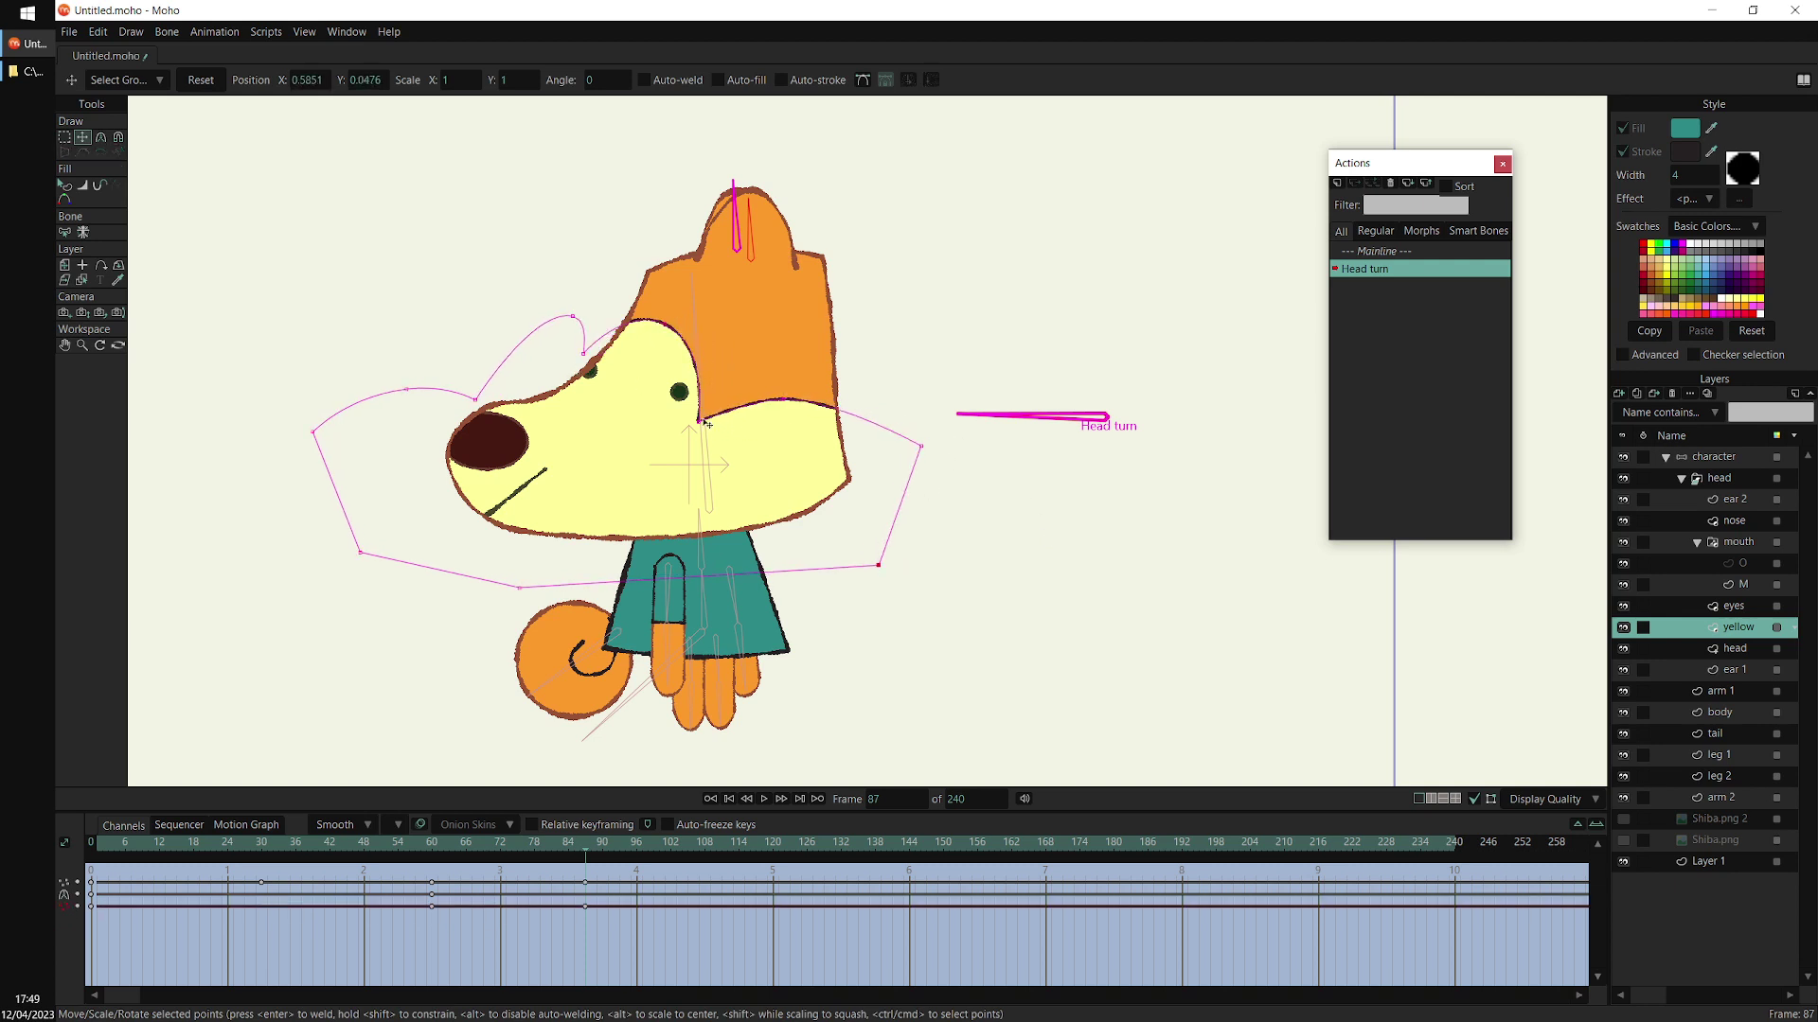
Move both eyes in the eyes layer forward and slightly up at frame 87, so the far eye leaves the face
alt+right_click(681, 391)
key(ctrl+a)
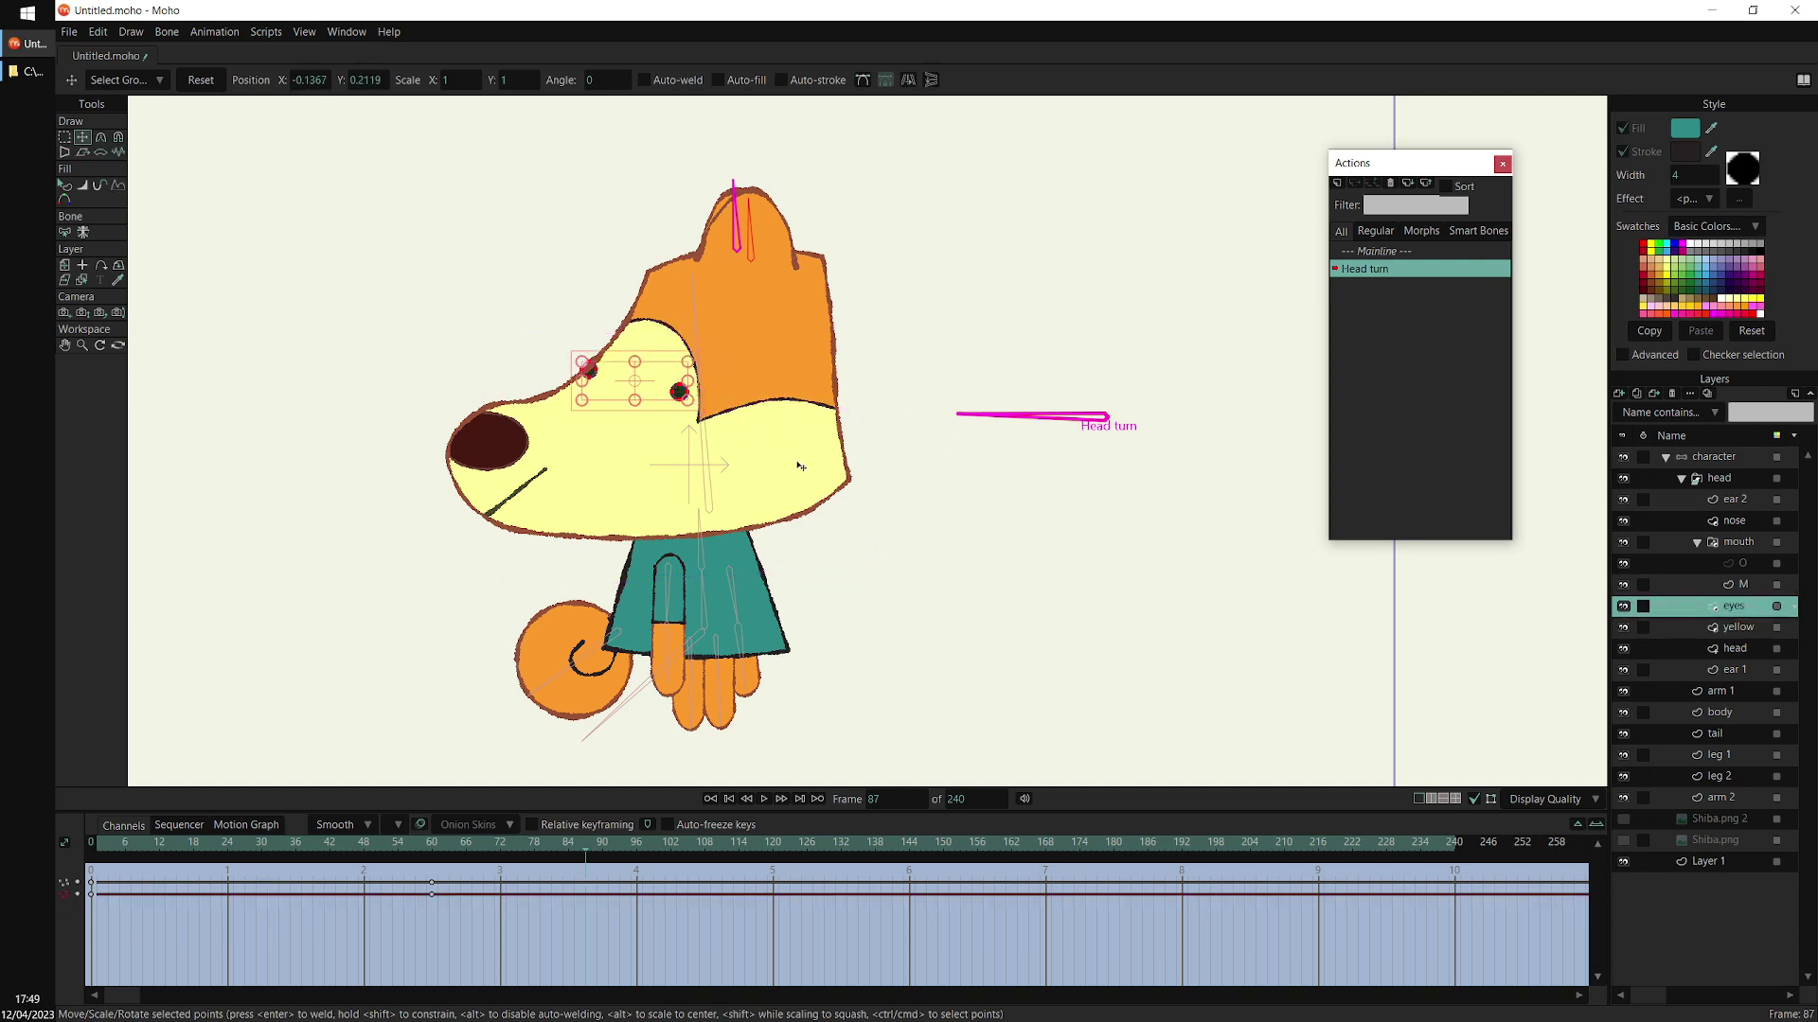
drag(800, 454, 761, 442)
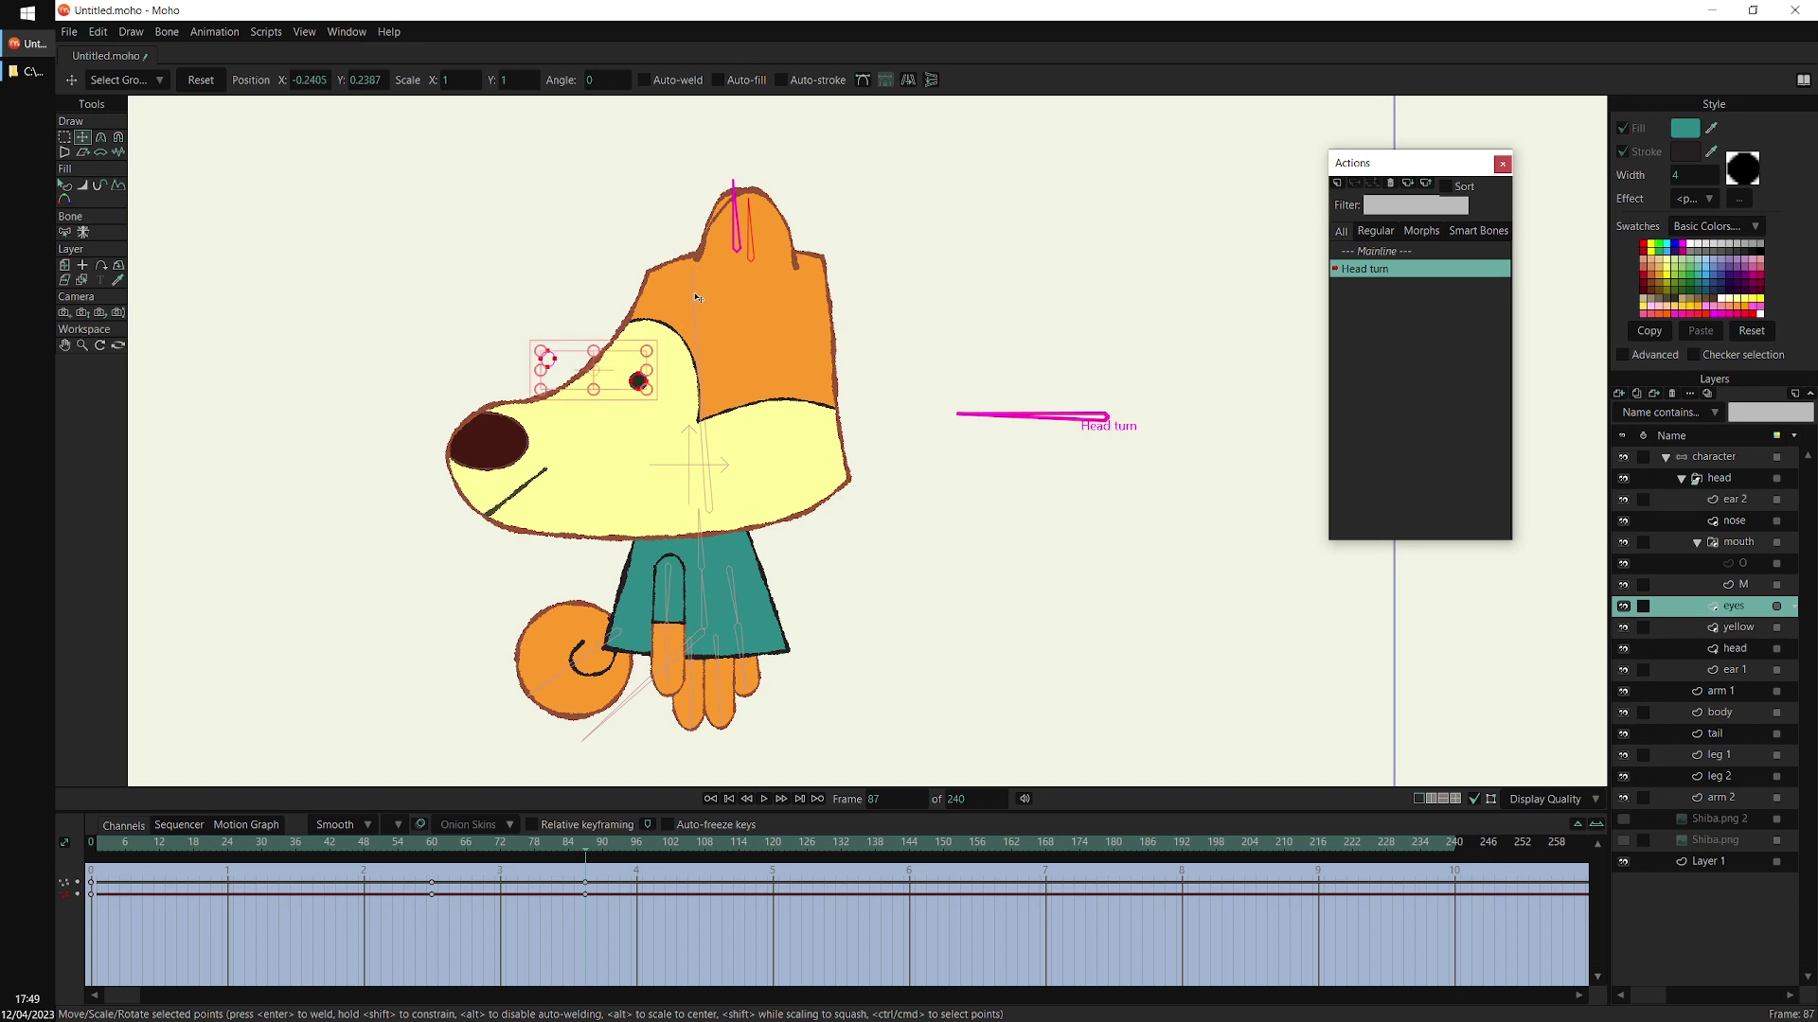
alt+right_click(754, 316)
key(ctrl+a)
scroll(696, 427, up, 2)
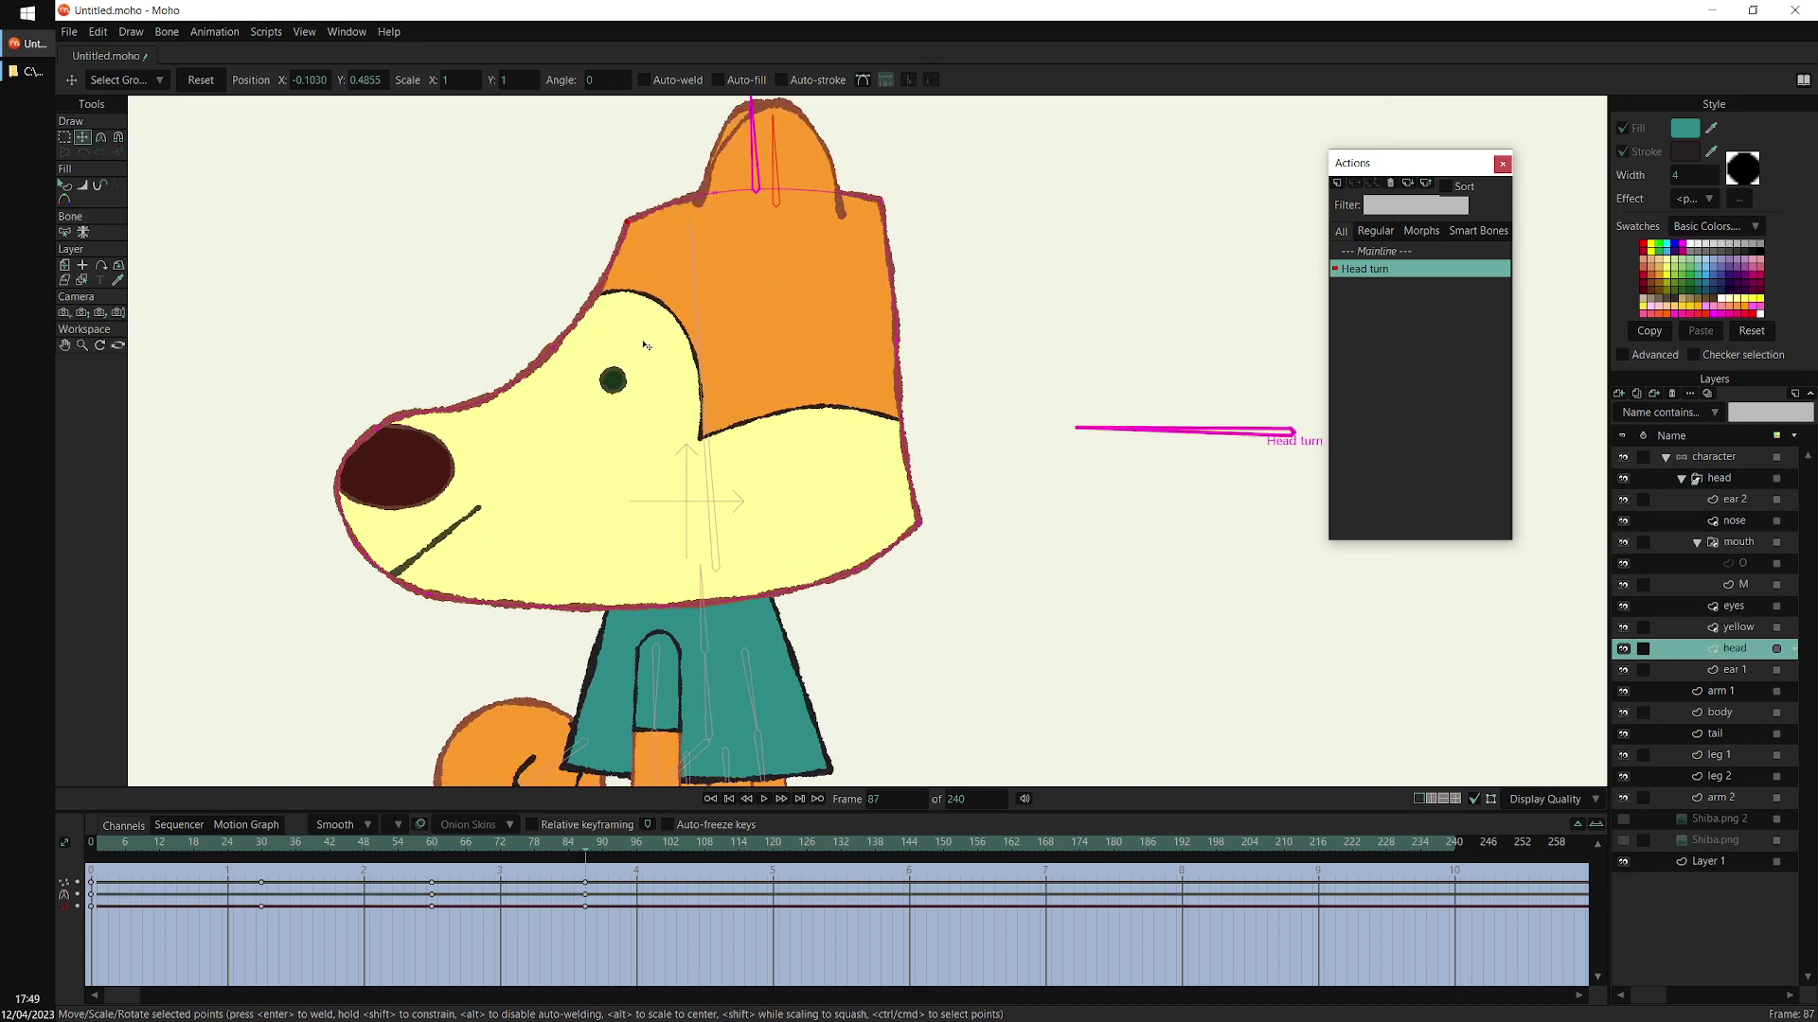
Select the mouth layer and shift it slightly toward the muzzle tip at frame 87
alt+right_click(617, 388)
alt+right_click(425, 479)
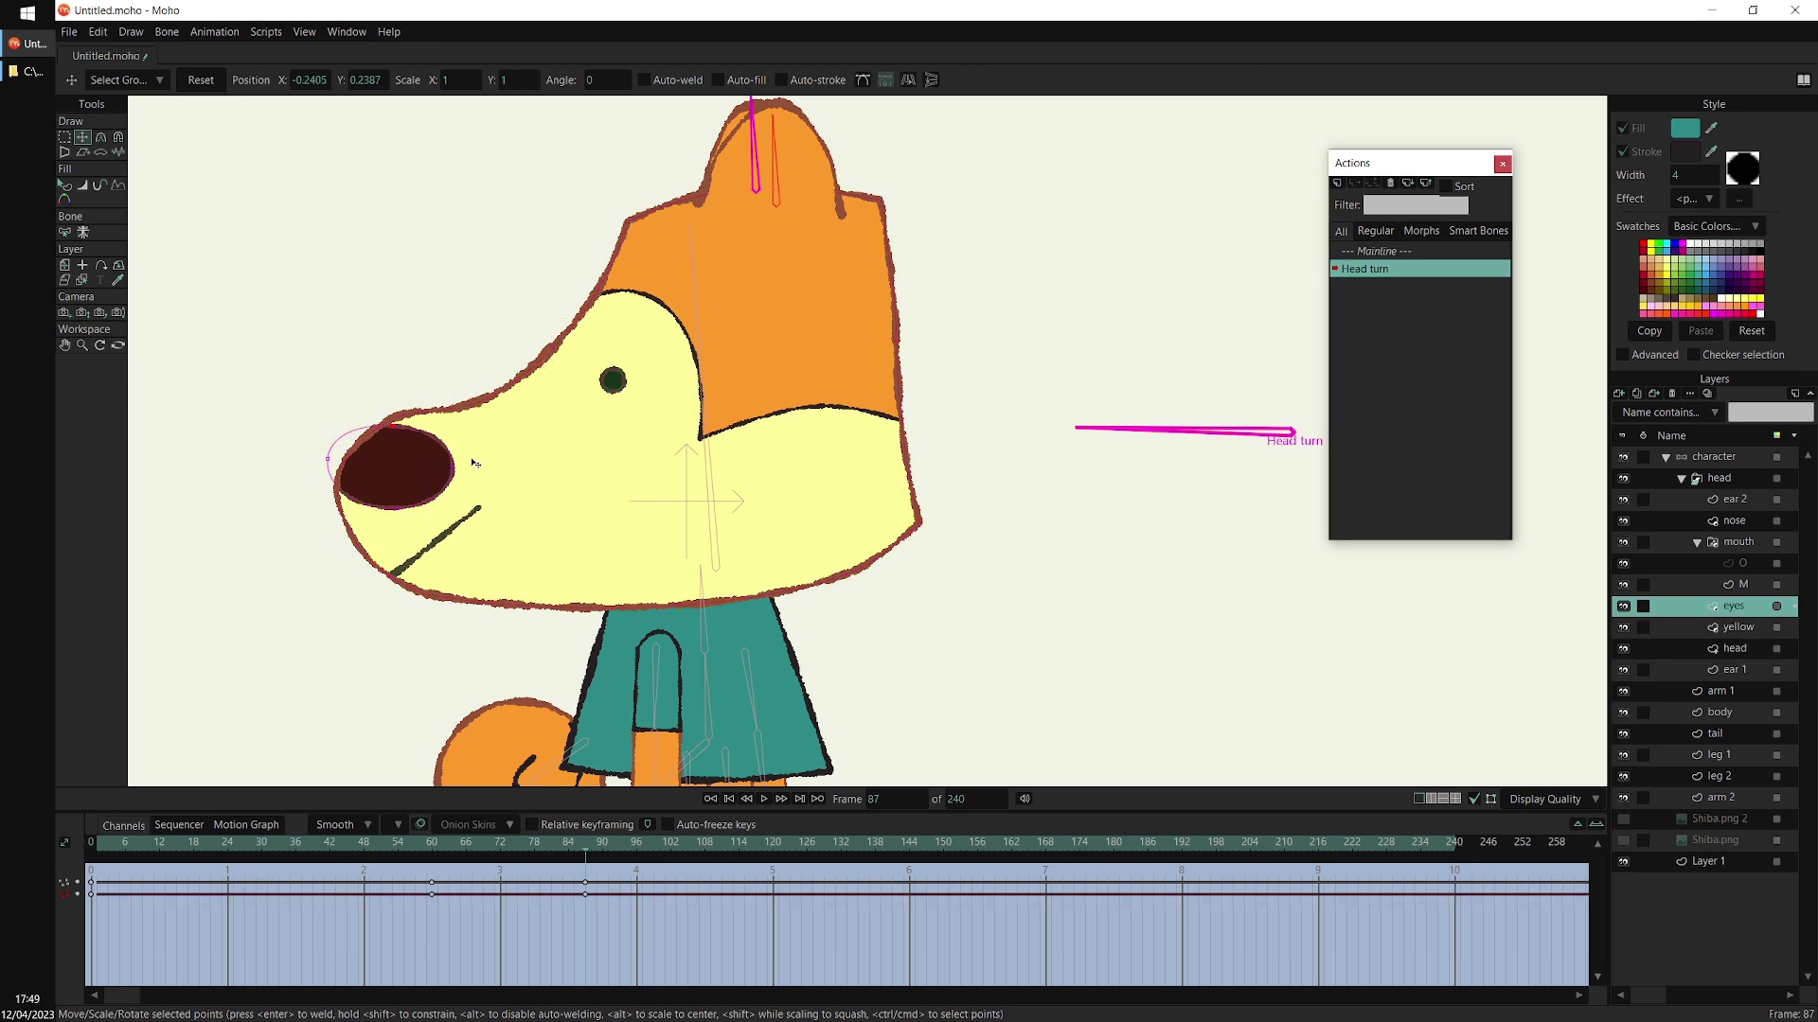
alt+right_click(593, 495)
alt+right_click(613, 383)
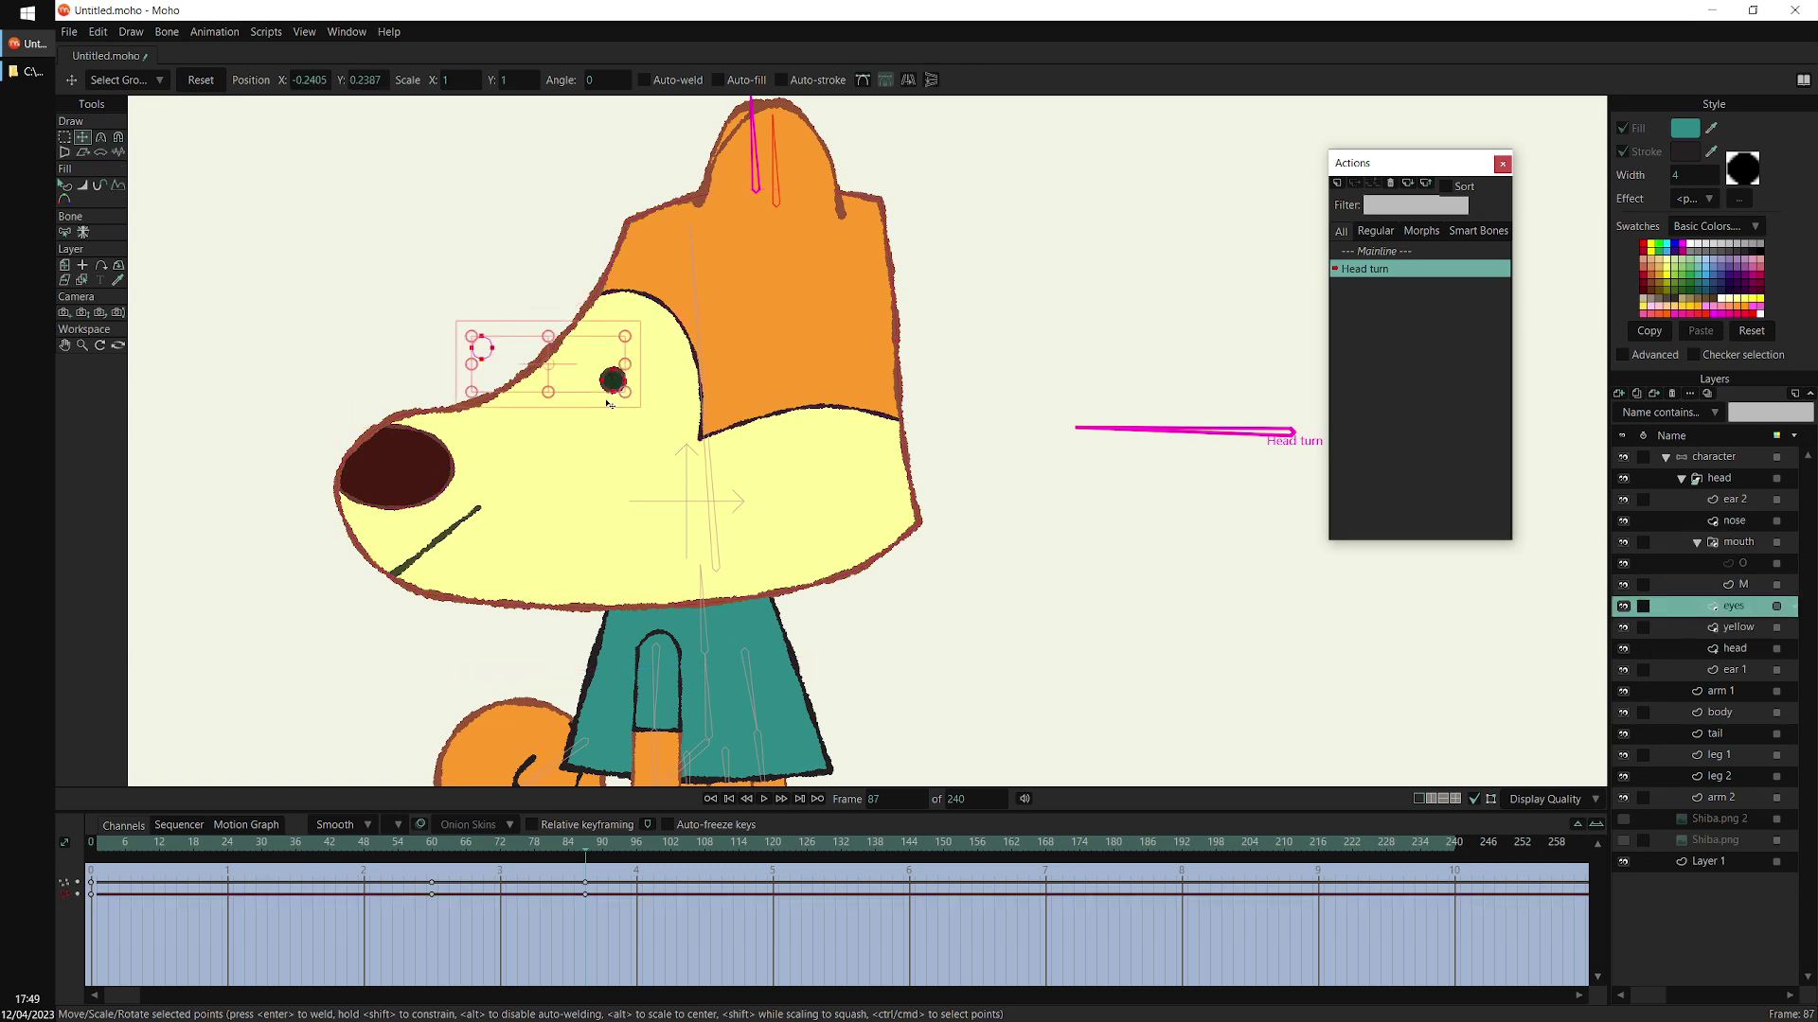
click(1740, 544)
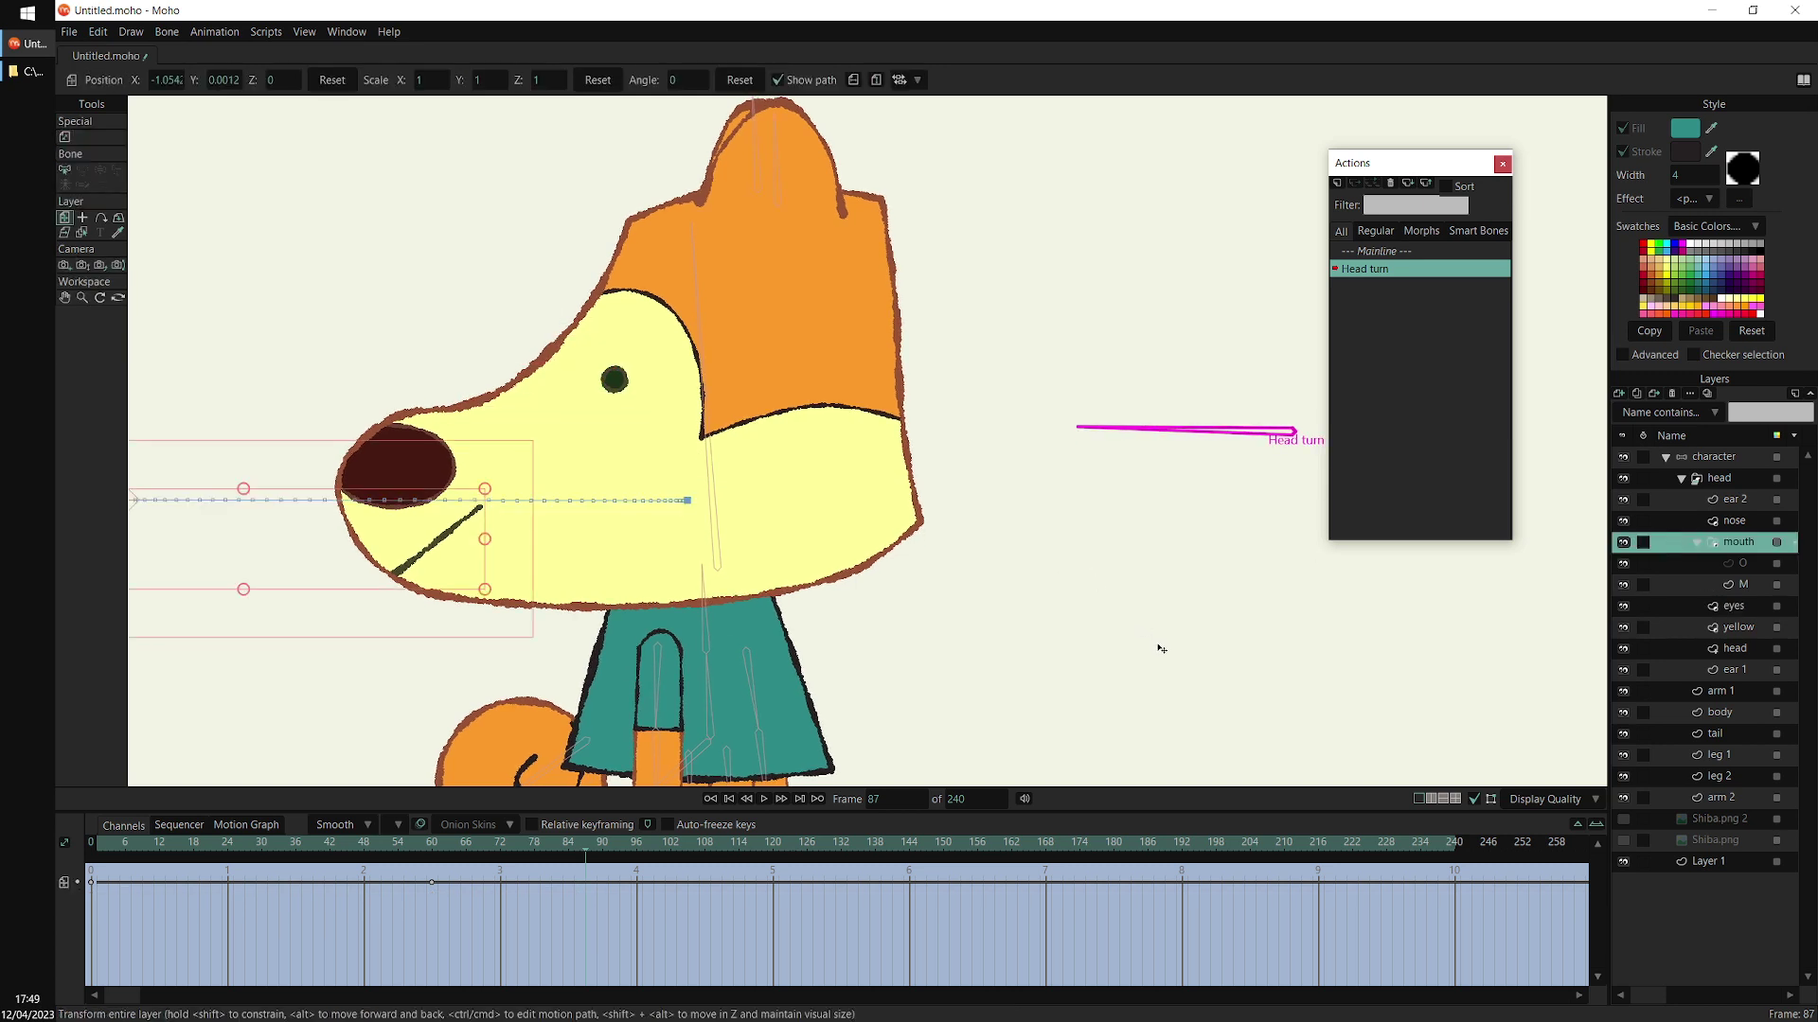
scroll(966, 596, down, 3)
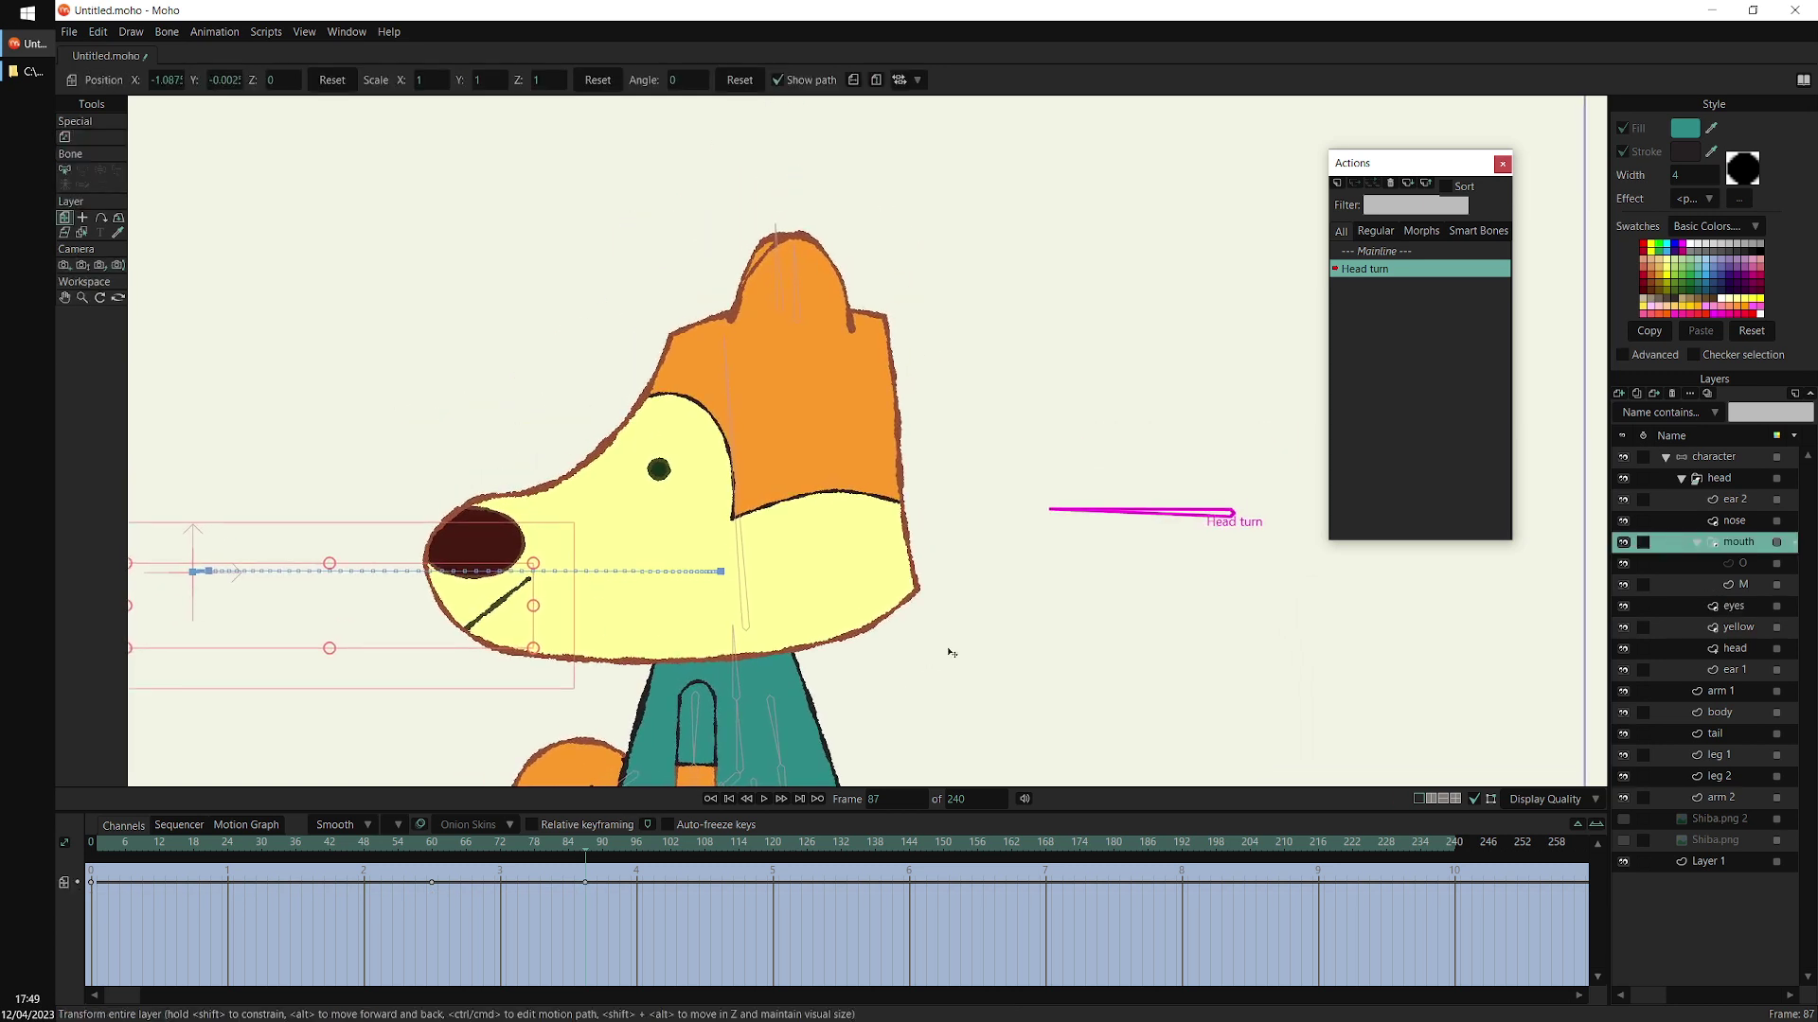
Narrow the ear 2 shape at frame 87 by moving its base, side and tip points inward
scroll(950, 653, up, 3)
alt+right_click(800, 464)
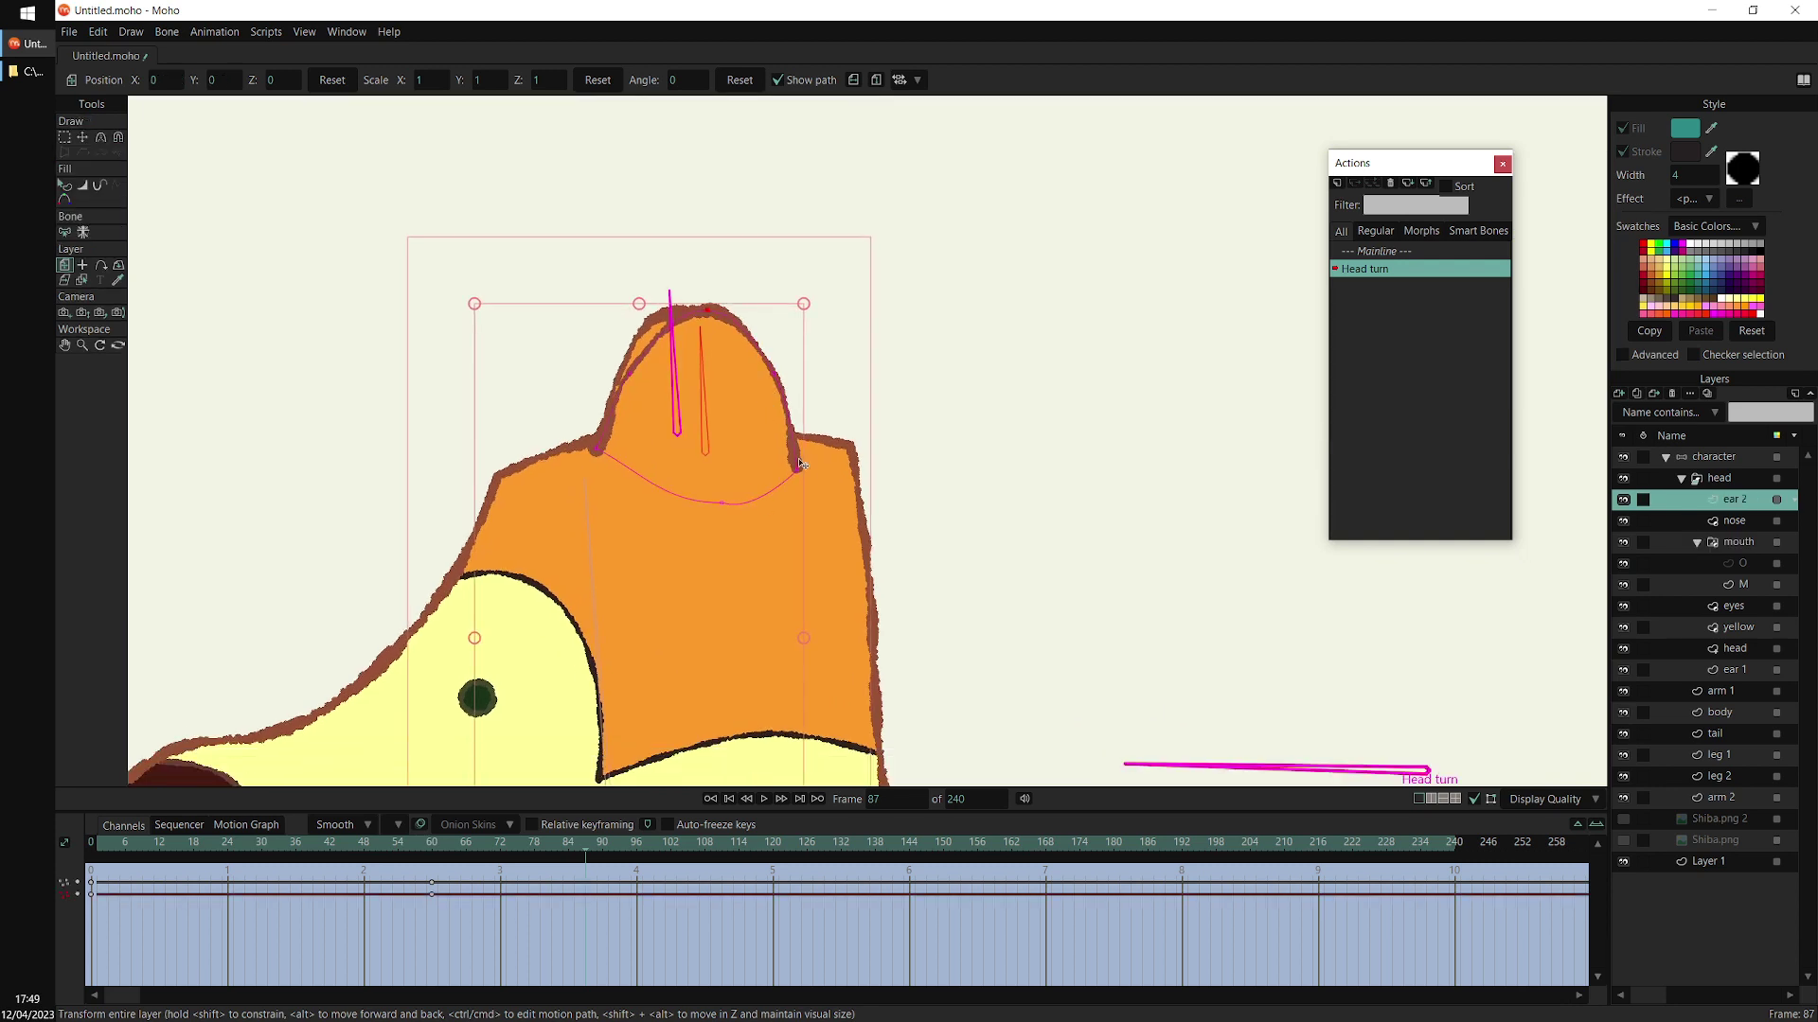
key(t)
drag(599, 448, 645, 452)
drag(629, 375, 660, 378)
drag(708, 320, 692, 328)
drag(797, 469, 763, 468)
drag(774, 374, 728, 372)
drag(763, 468, 638, 440)
Narrow the ear 1 shape at frame 87 by moving its side and tip points to fit behind ear 2
alt+right_click(651, 399)
drag(625, 377, 673, 379)
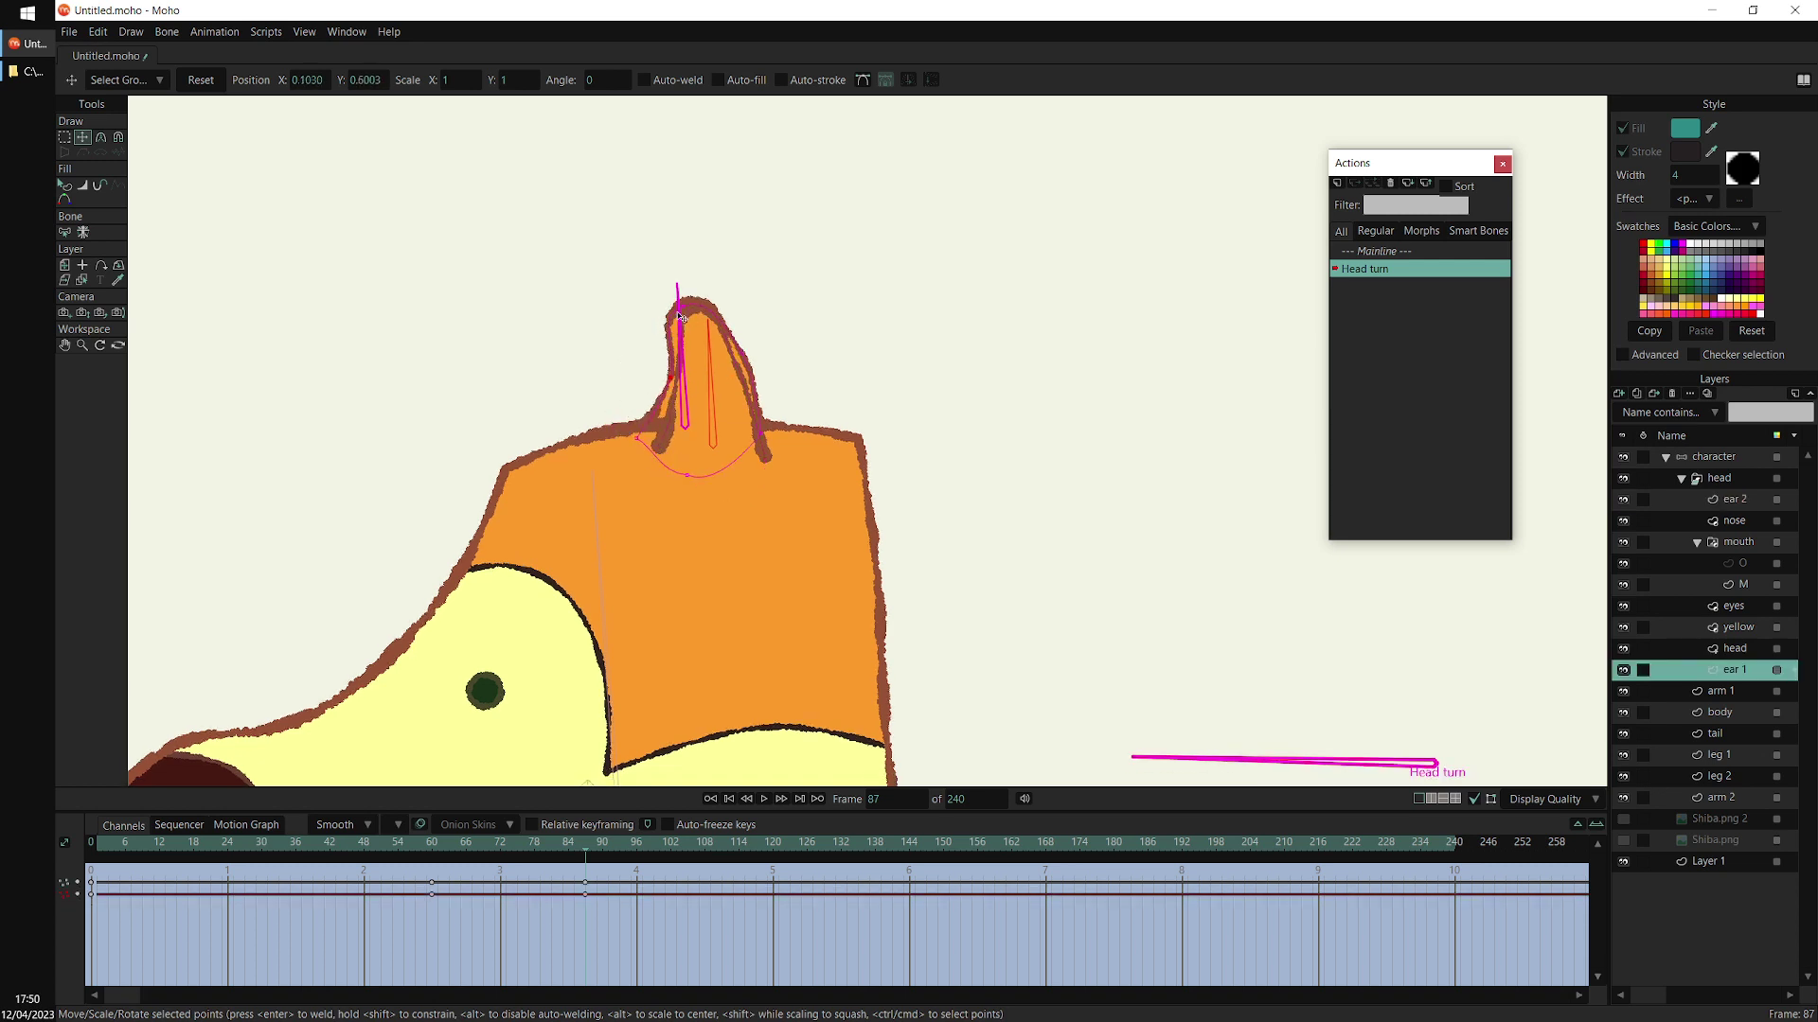
drag(688, 310, 680, 310)
mouse_move(748, 365)
mouse_down()
mouse_move(729, 380)
mouse_move(730, 360)
mouse_up()
scroll(933, 269, down, 6)
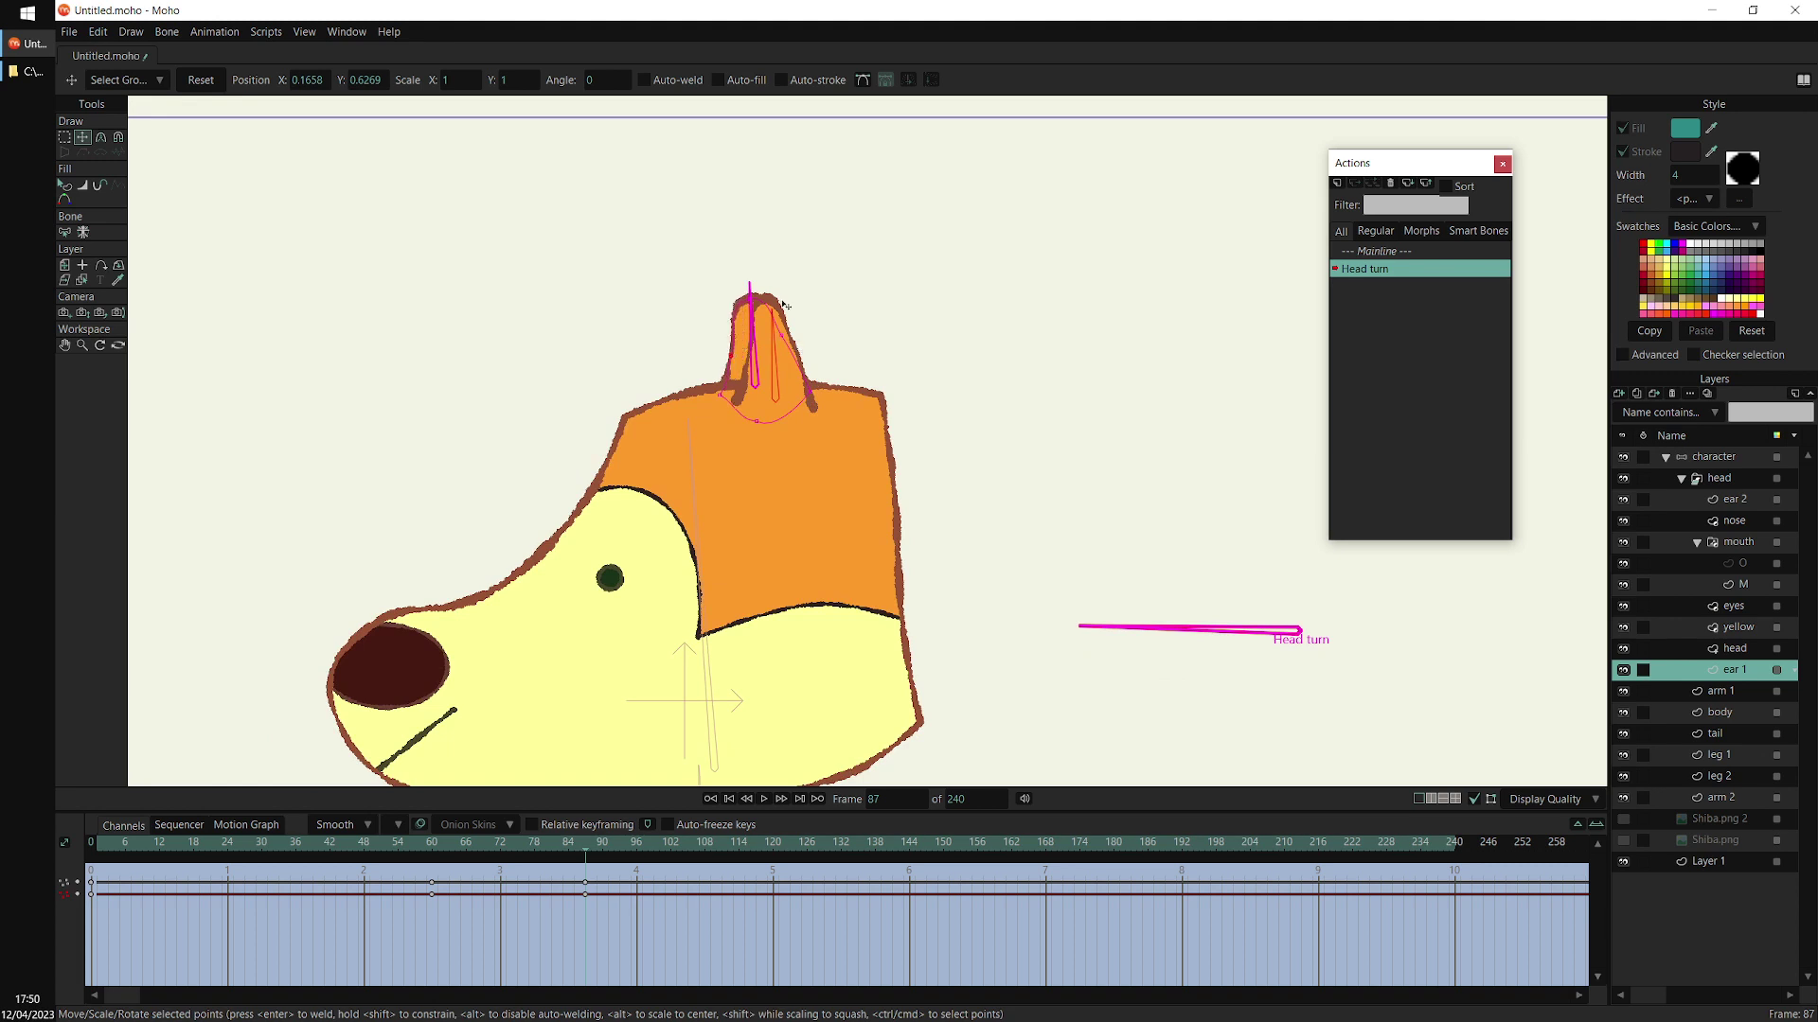
Preview the turn, then reshape the nose layer into a narrow slanted oval on the muzzle tip at frame 87
scroll(815, 394, down, 1)
drag(867, 482, 909, 228)
scroll(990, 455, down, 1)
drag(994, 462, 956, 470)
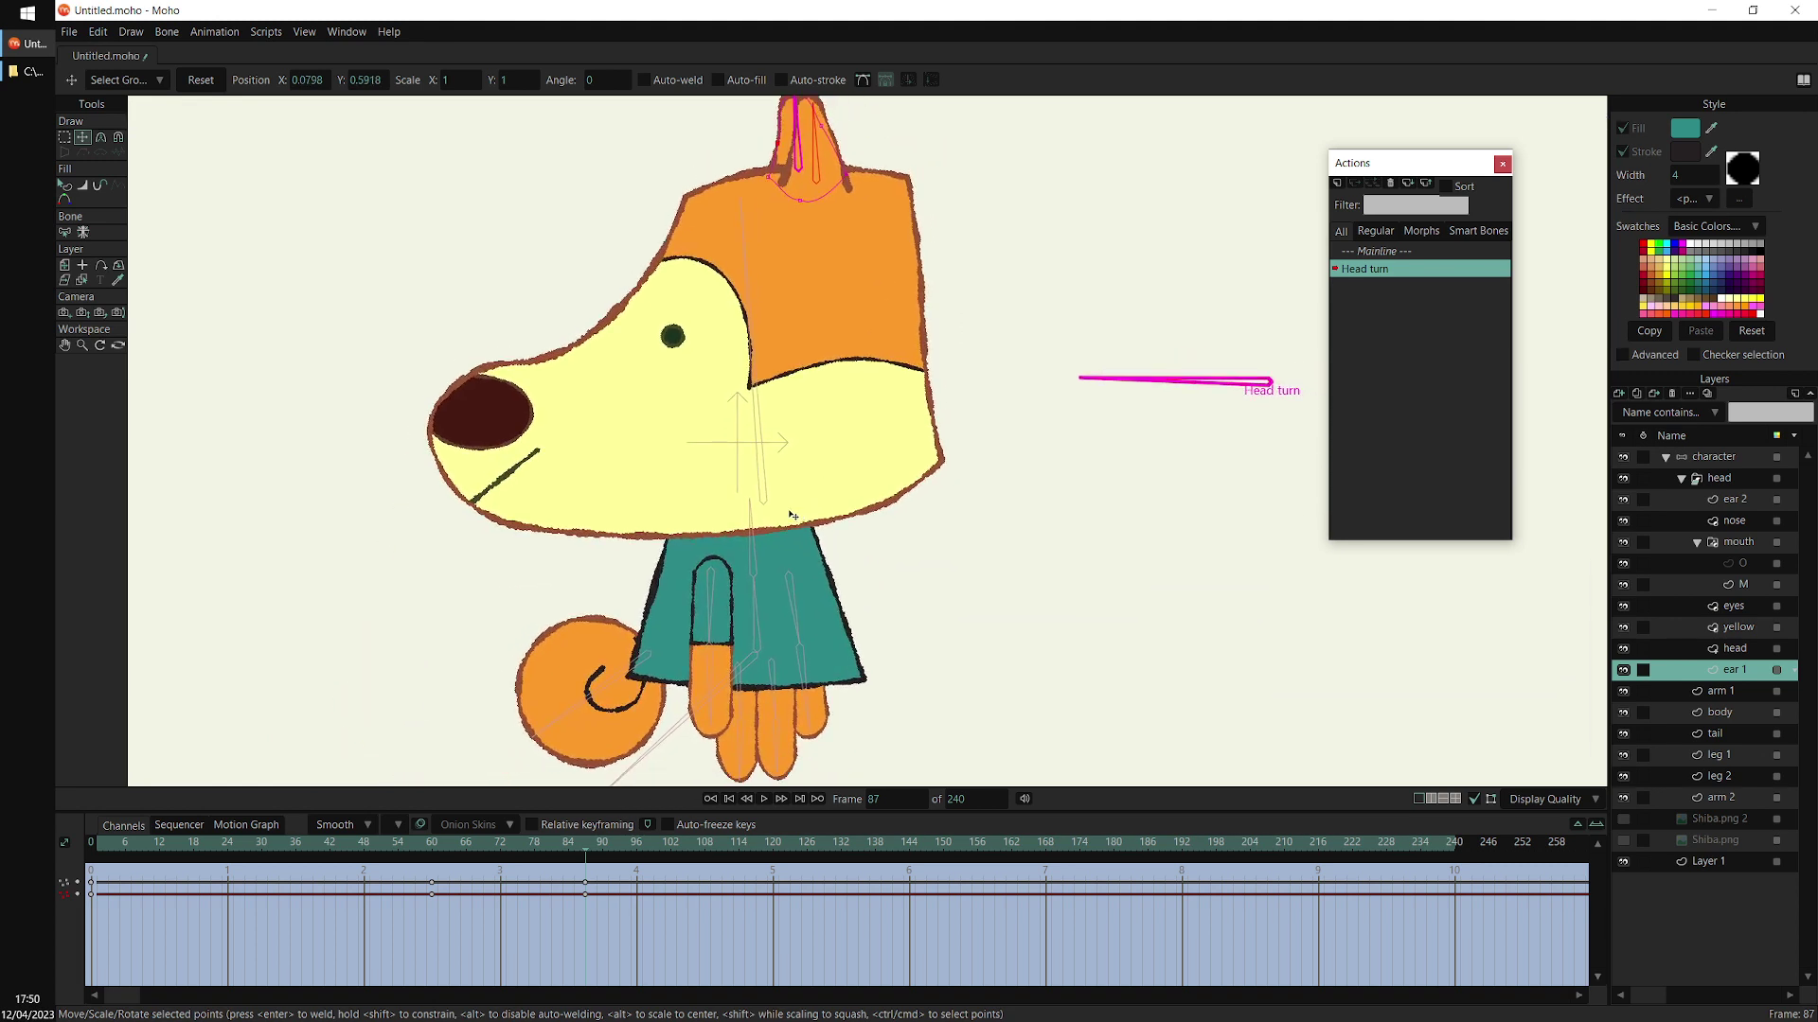
drag(148, 853, 585, 855)
click(509, 432)
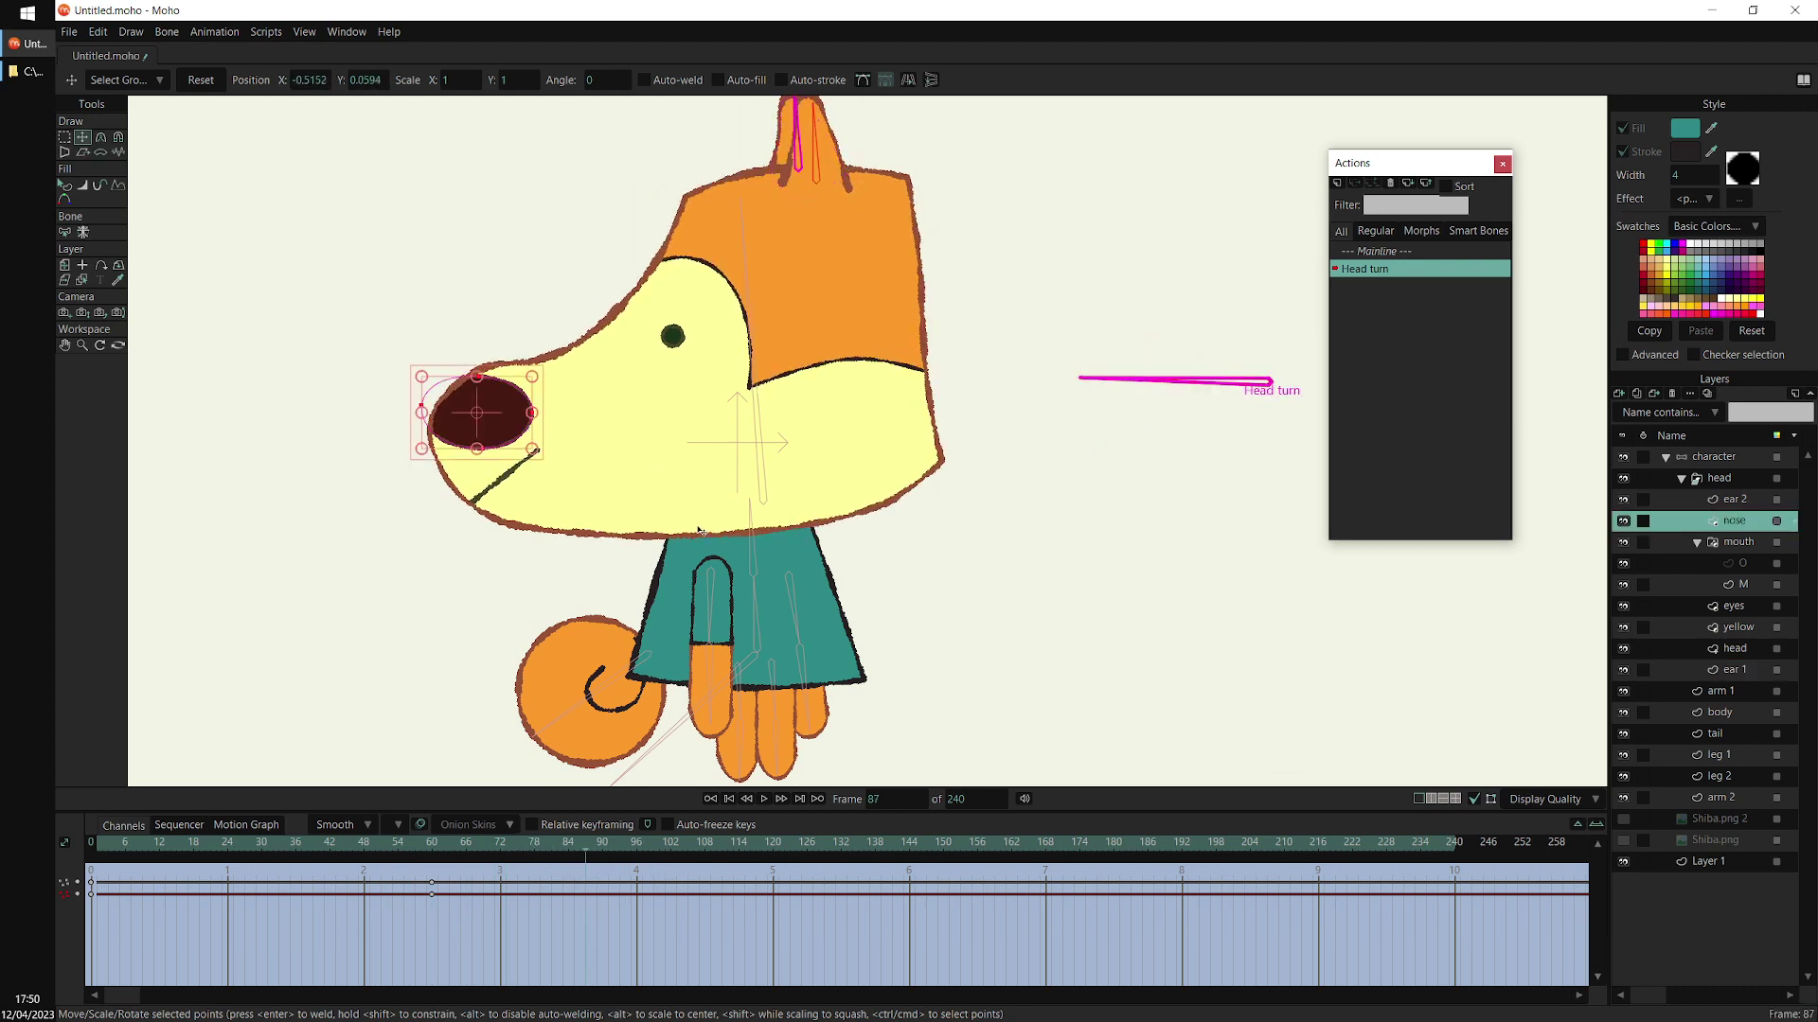
drag(474, 383, 488, 407)
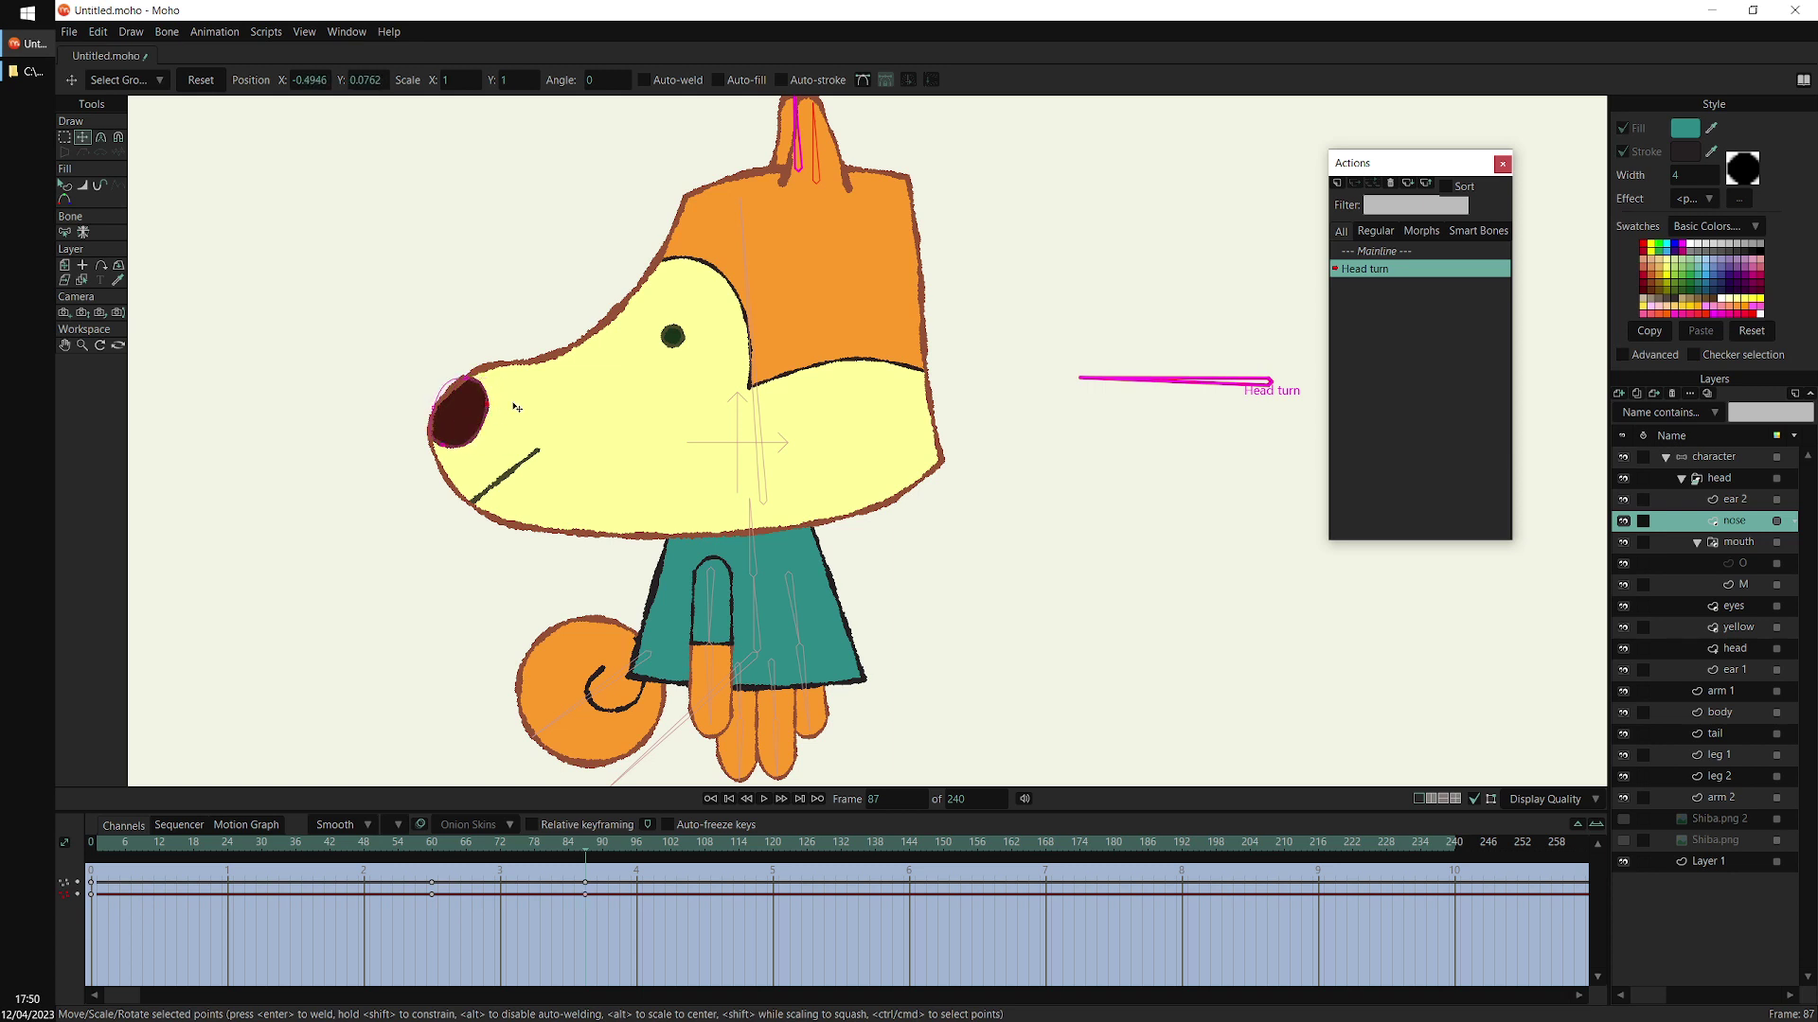
Go to frame 145 in the Head turn action and select the head layer
scroll(906, 402, down, 3)
mouse_move(564, 843)
mouse_down()
mouse_move(182, 847)
mouse_move(454, 848)
mouse_move(586, 871)
mouse_move(600, 853)
mouse_move(917, 850)
mouse_up()
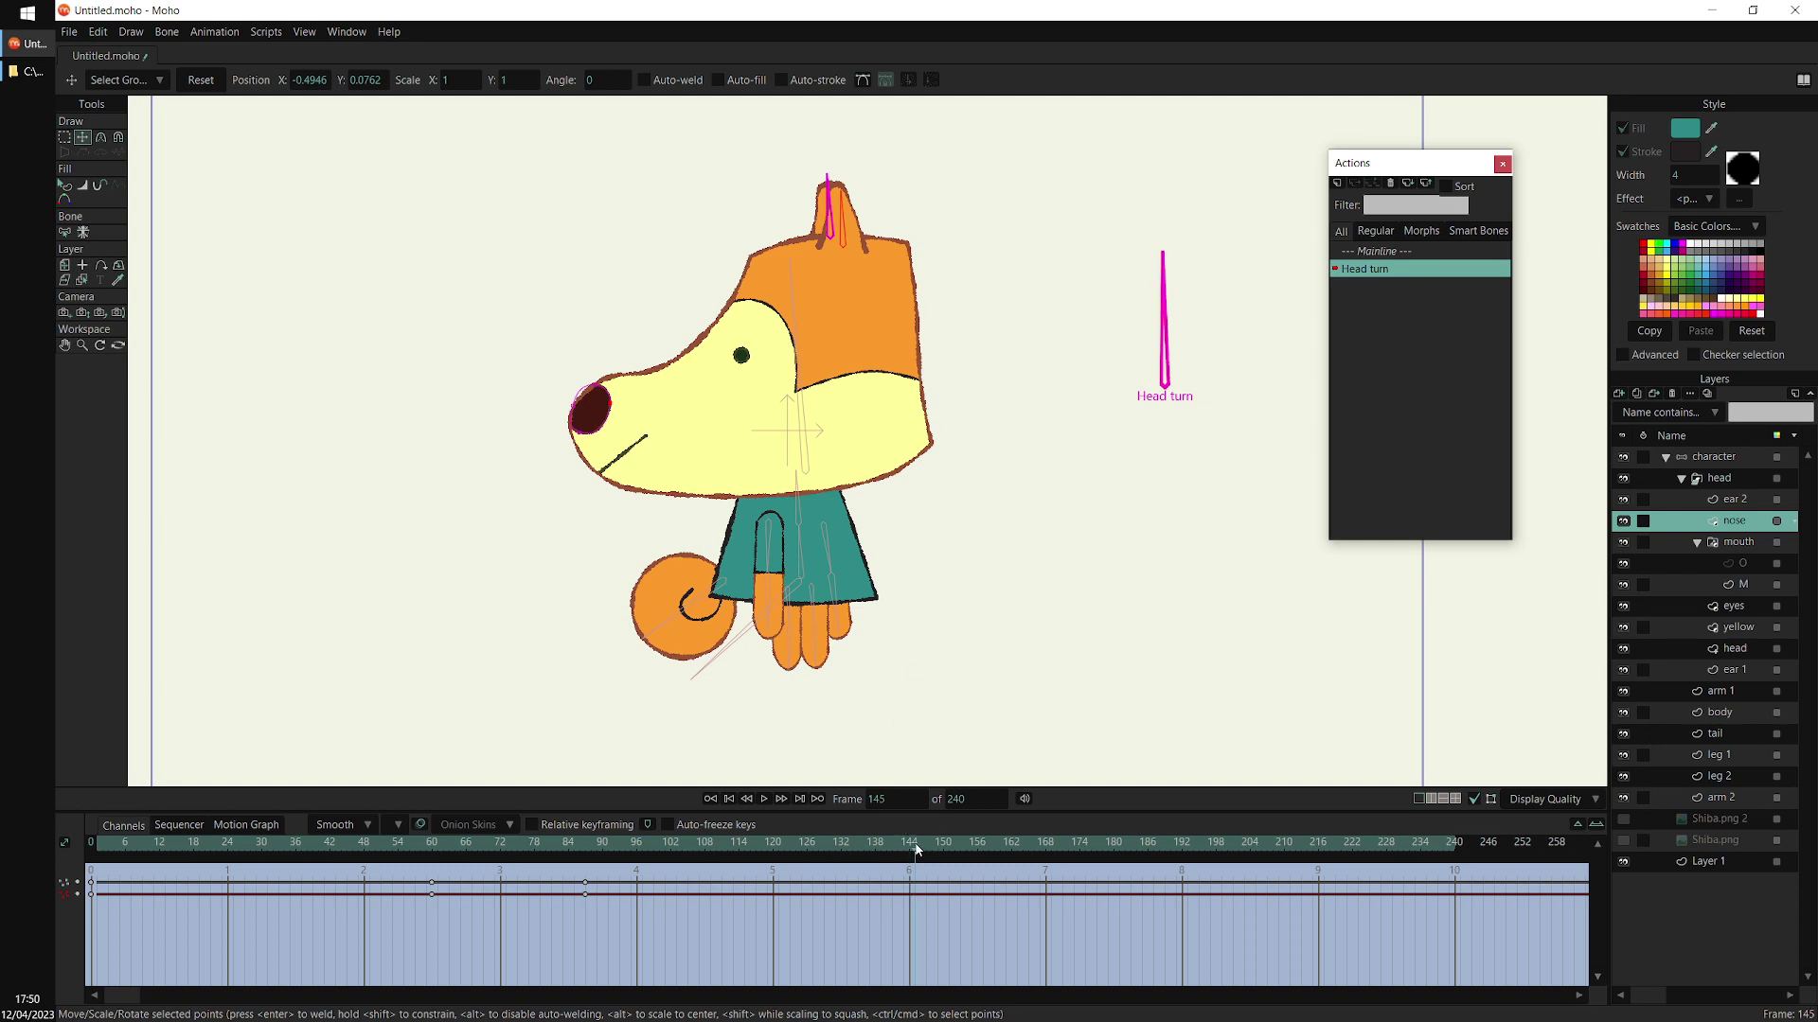
drag(1099, 511, 1099, 508)
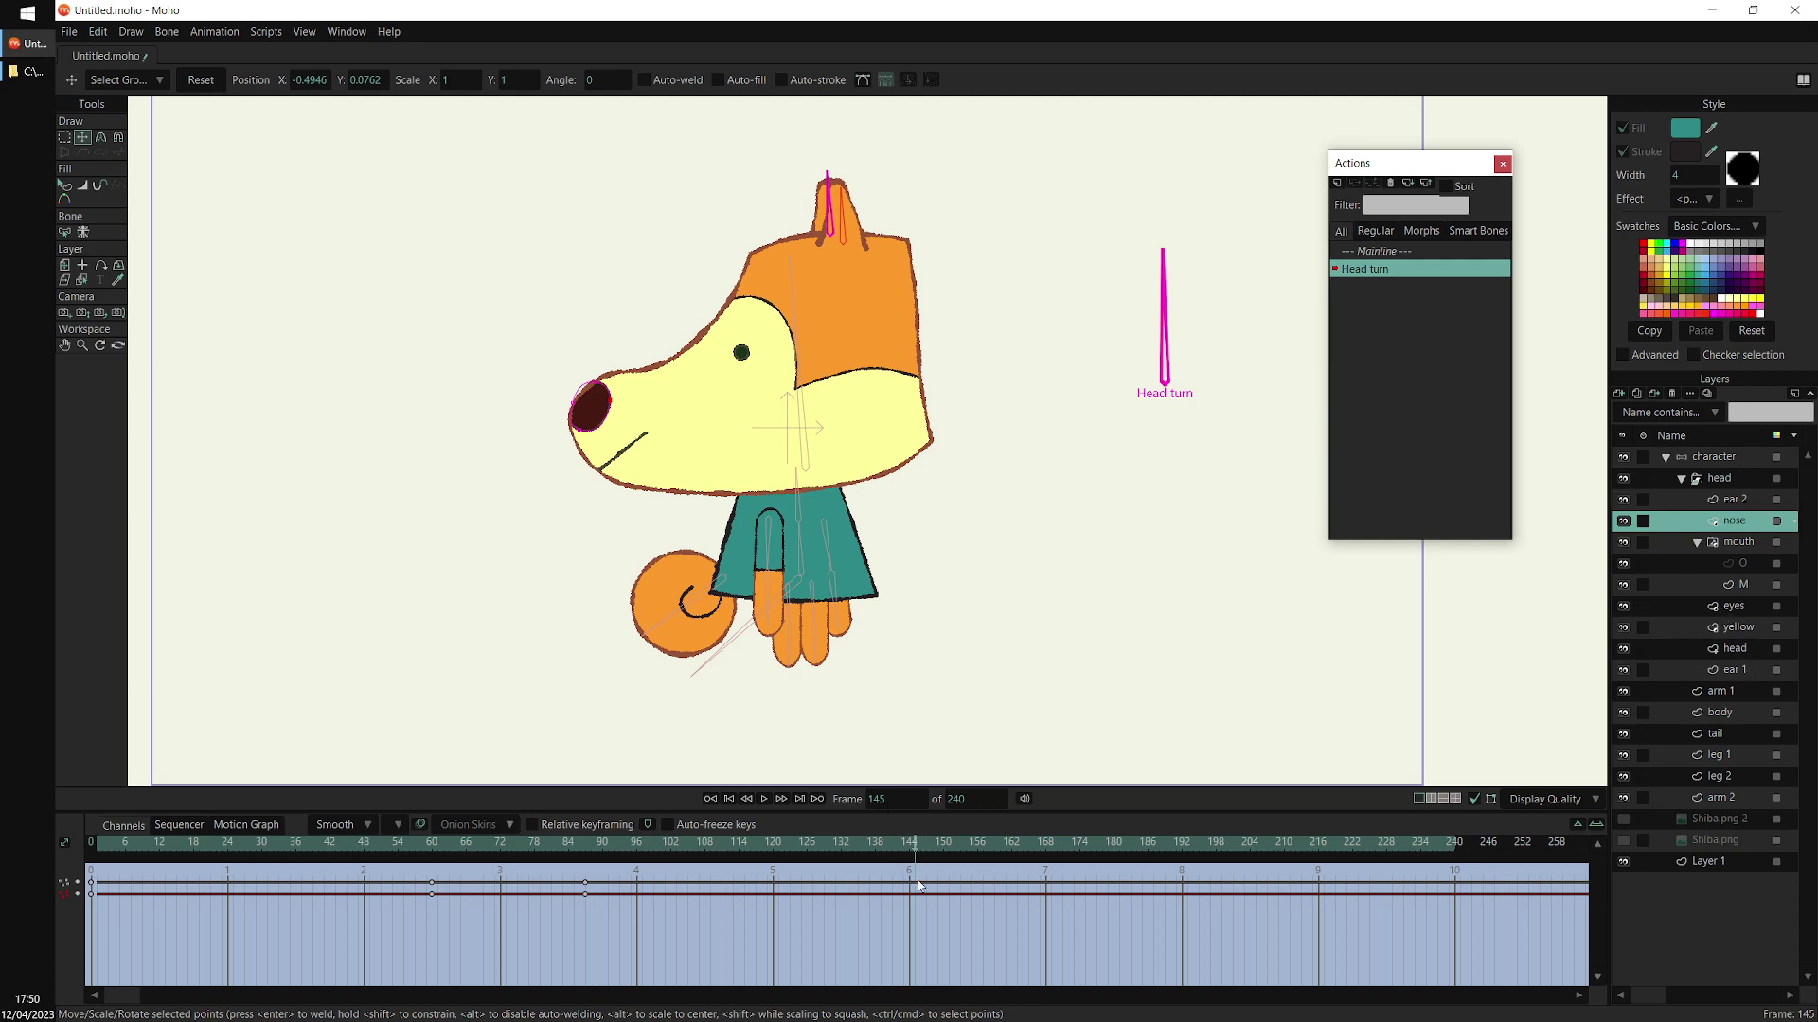
click(1743, 651)
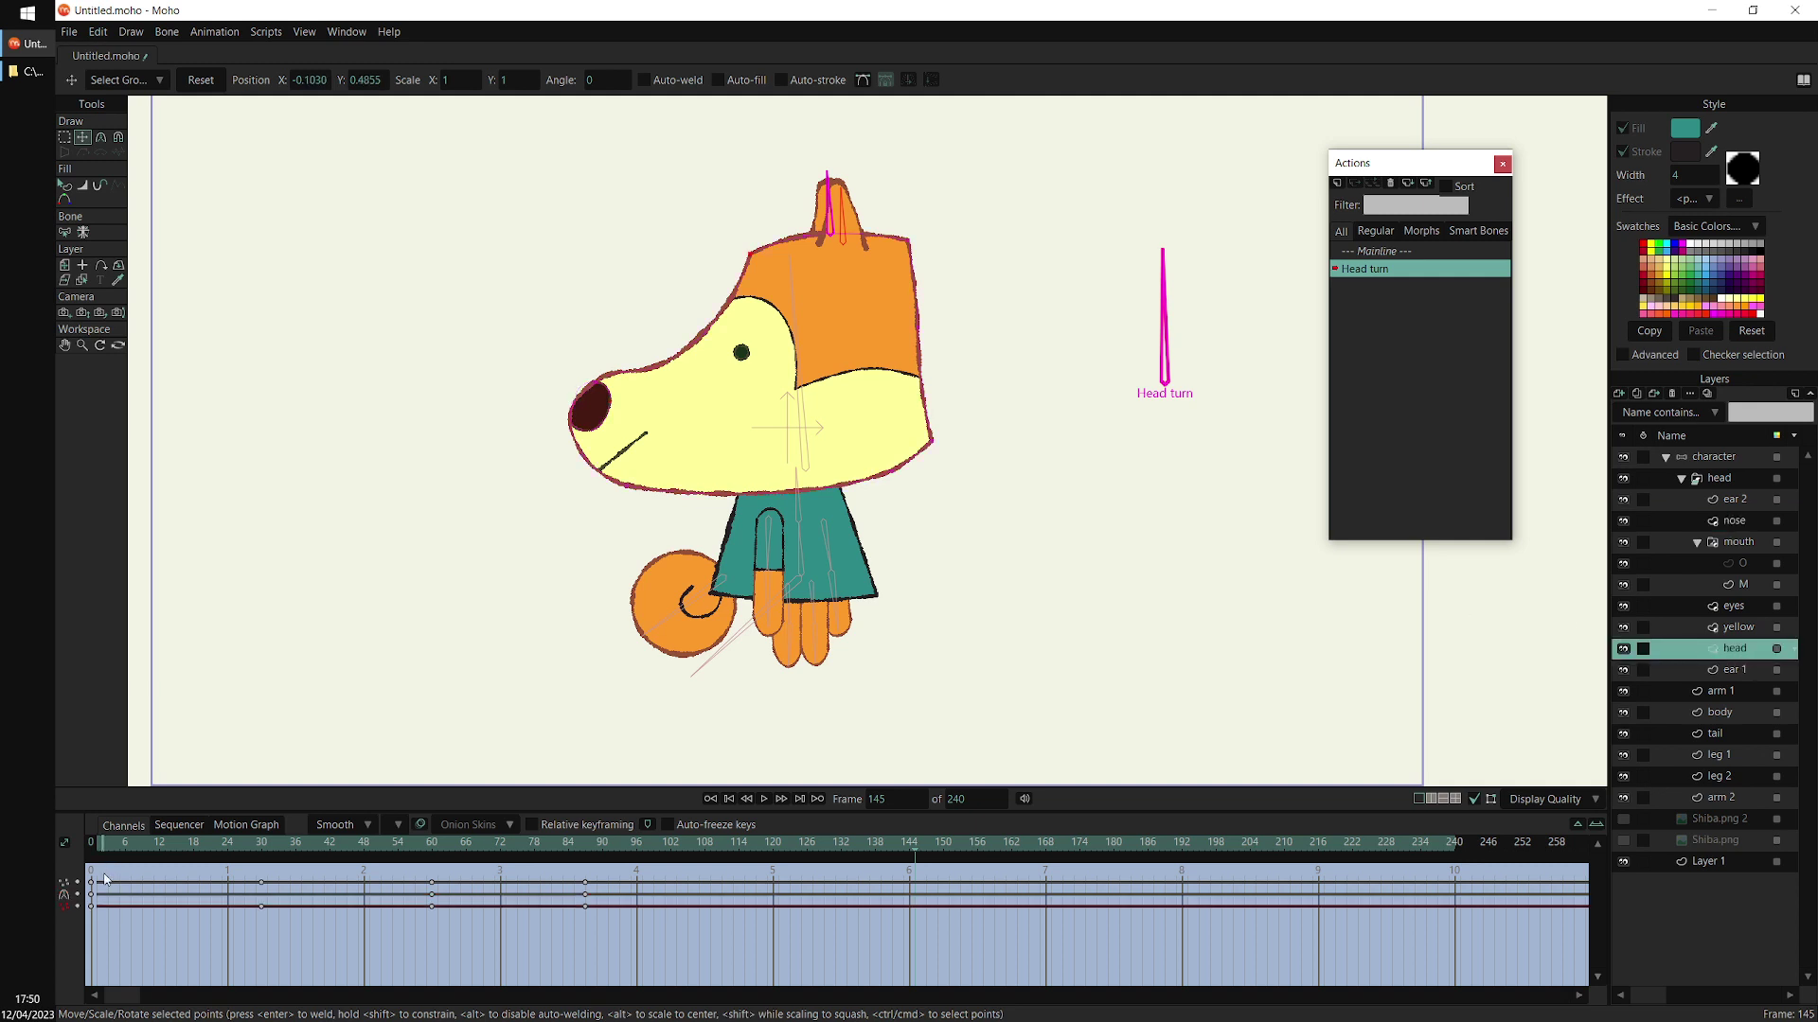
drag(103, 875, 85, 918)
key(ctrl+v)
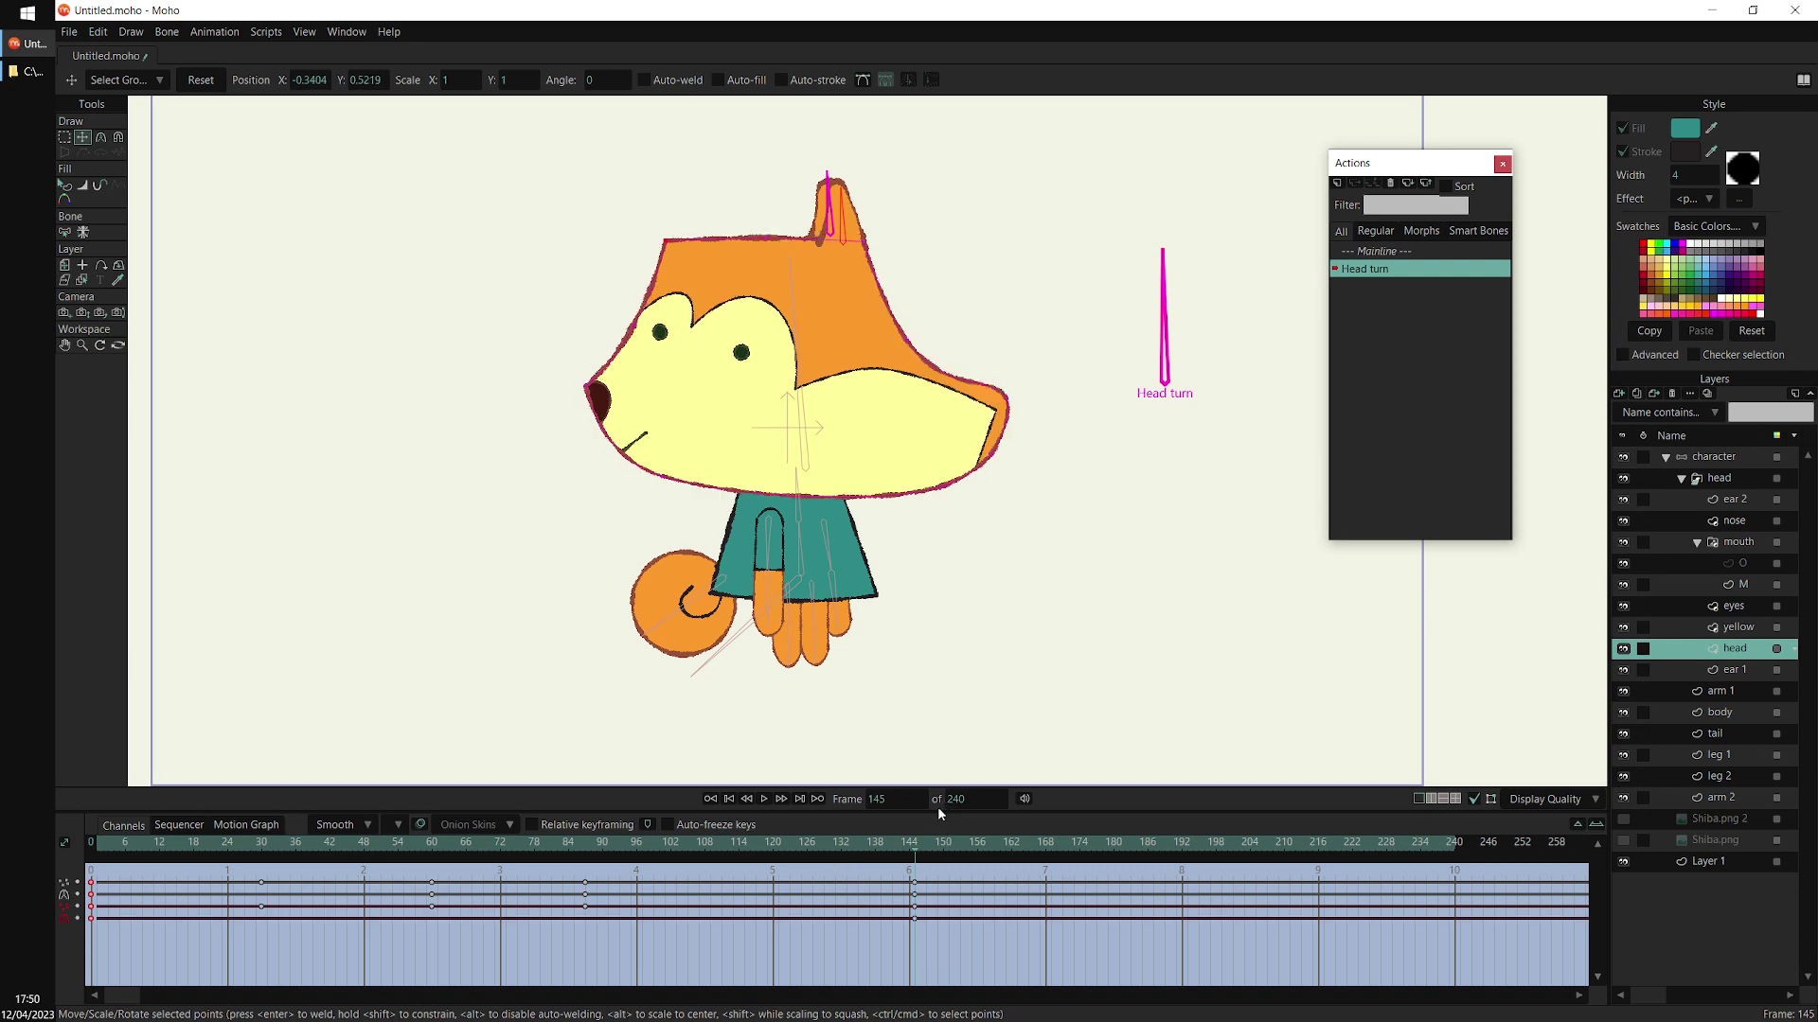
key(ctrl+z)
Copy the head layer's frame 30 keyframes to frame 145 and adjust the outline into a symmetrical back-of-head shape with a pointed left cheek
click(262, 882)
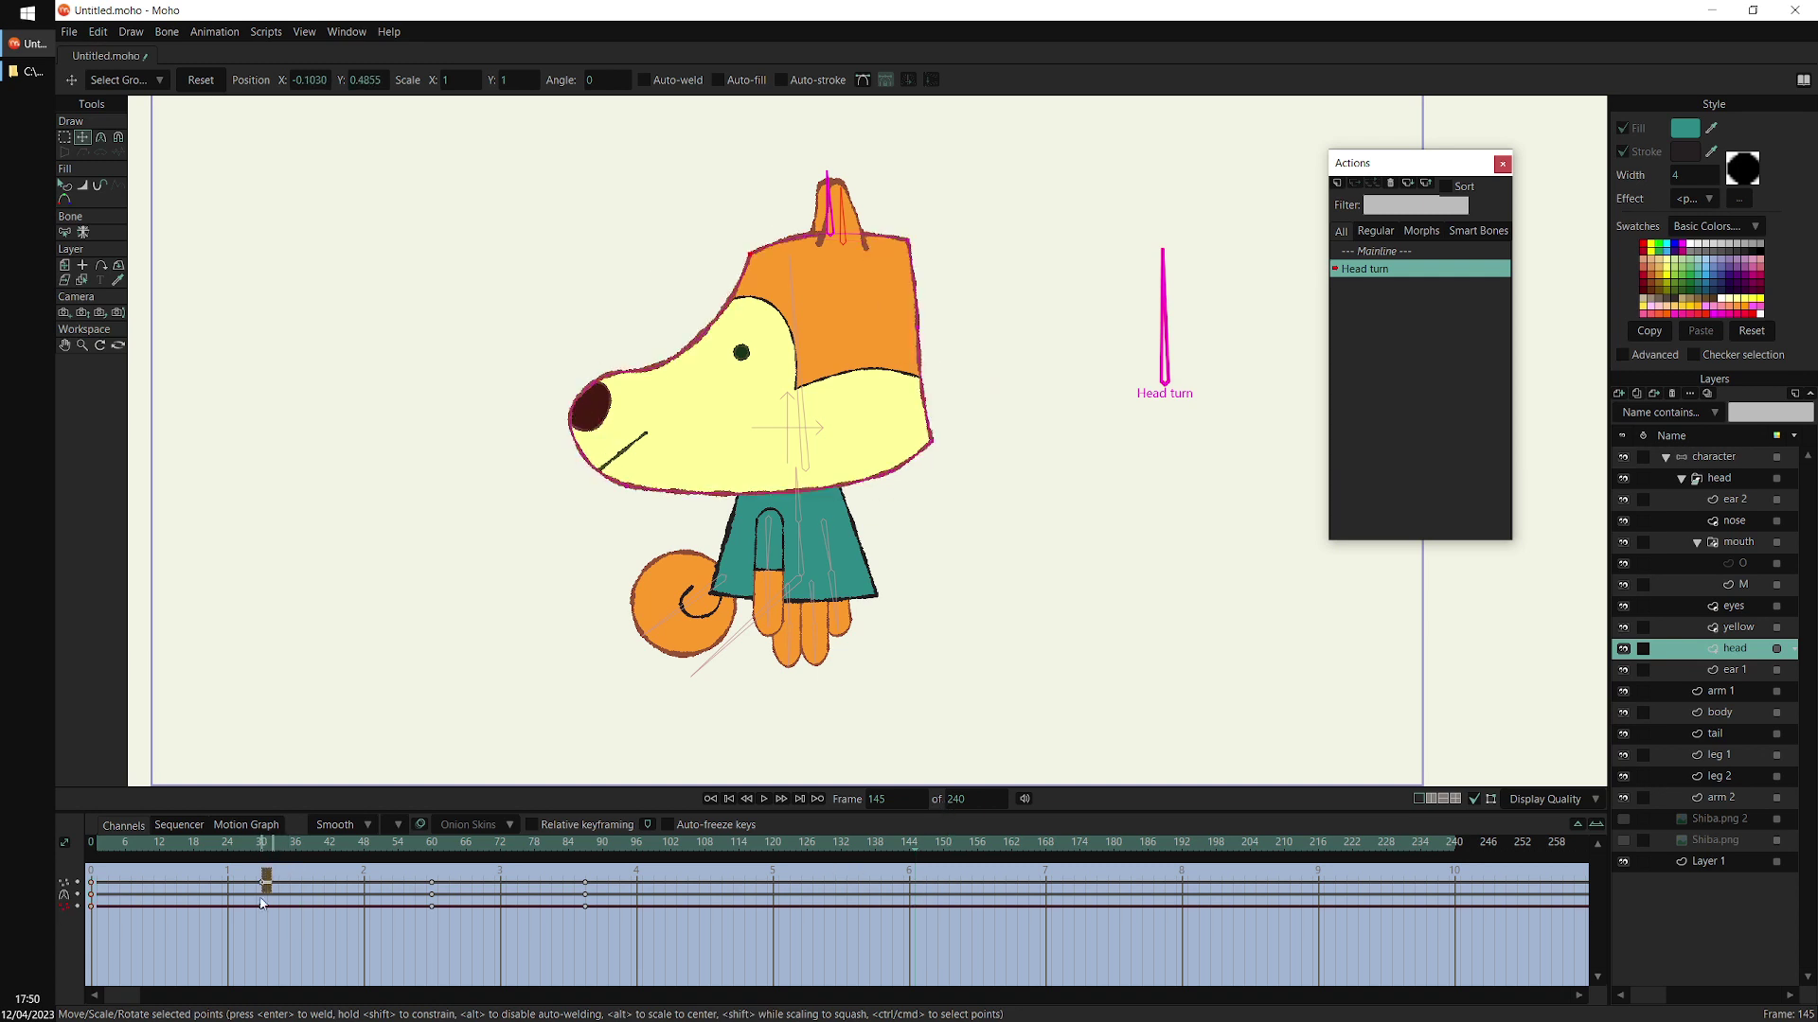
key(ctrl+v)
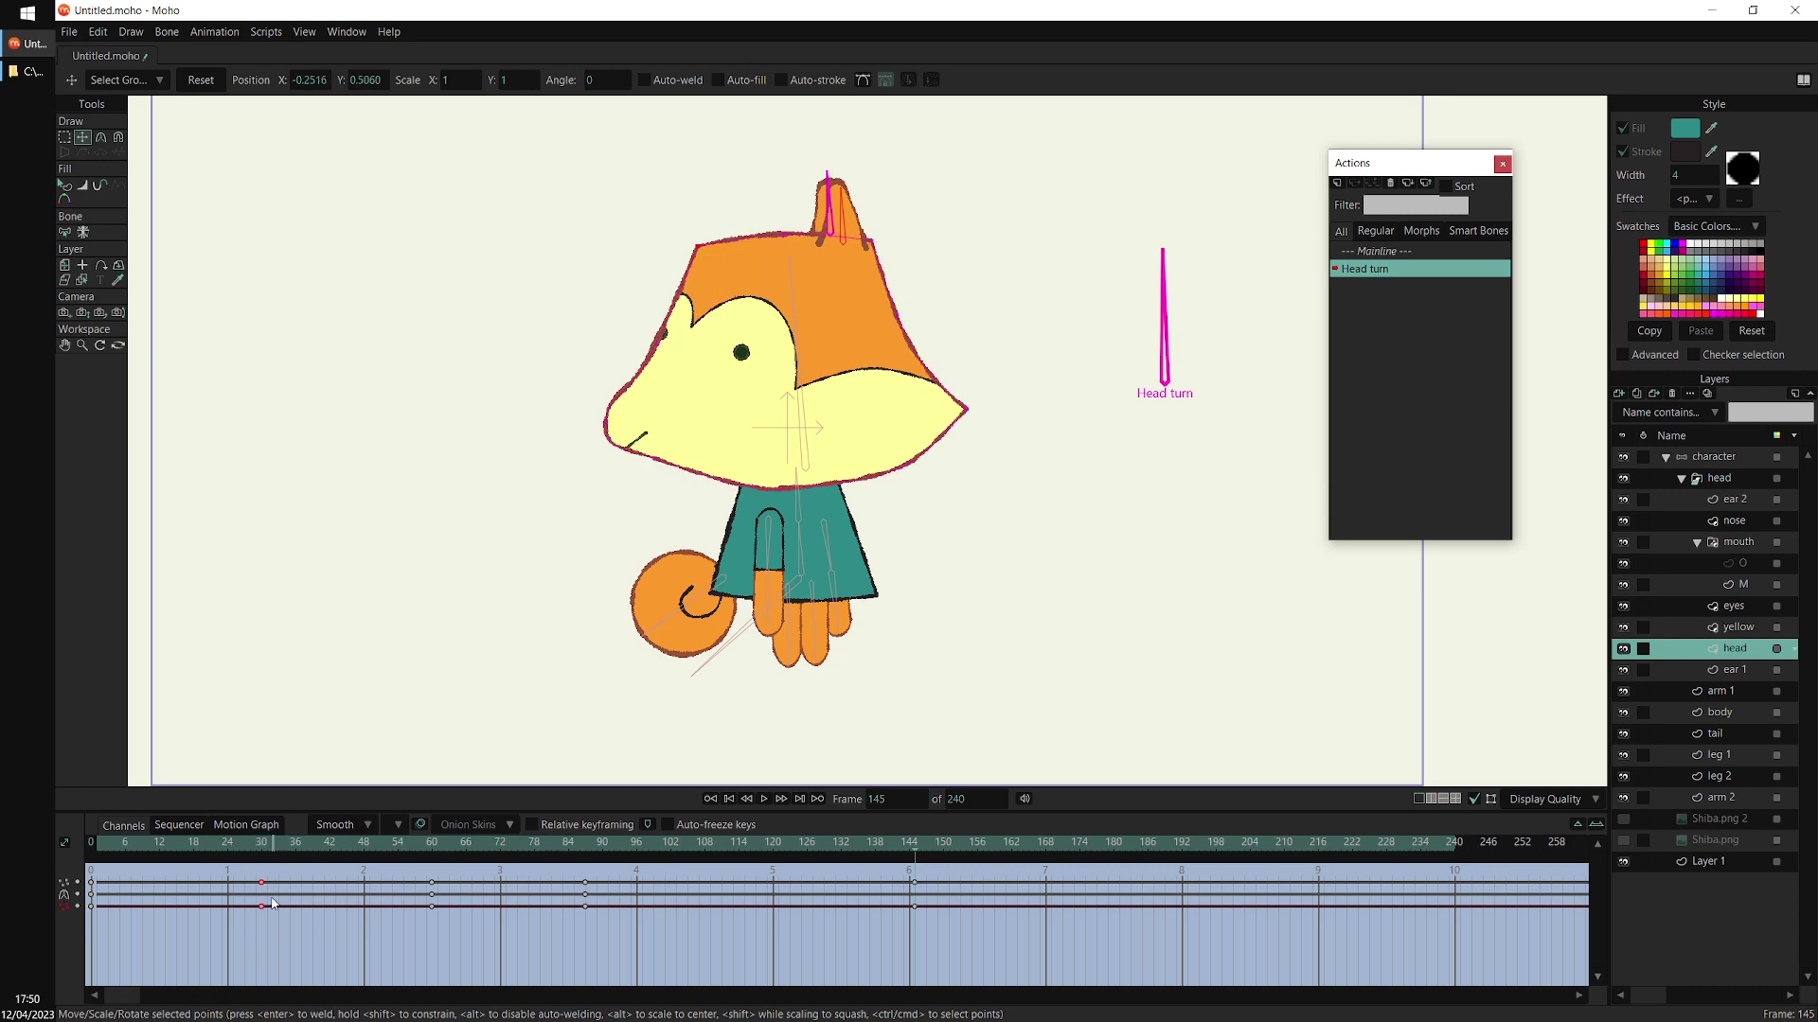
drag(697, 250, 716, 245)
drag(869, 242, 881, 243)
drag(663, 356, 683, 363)
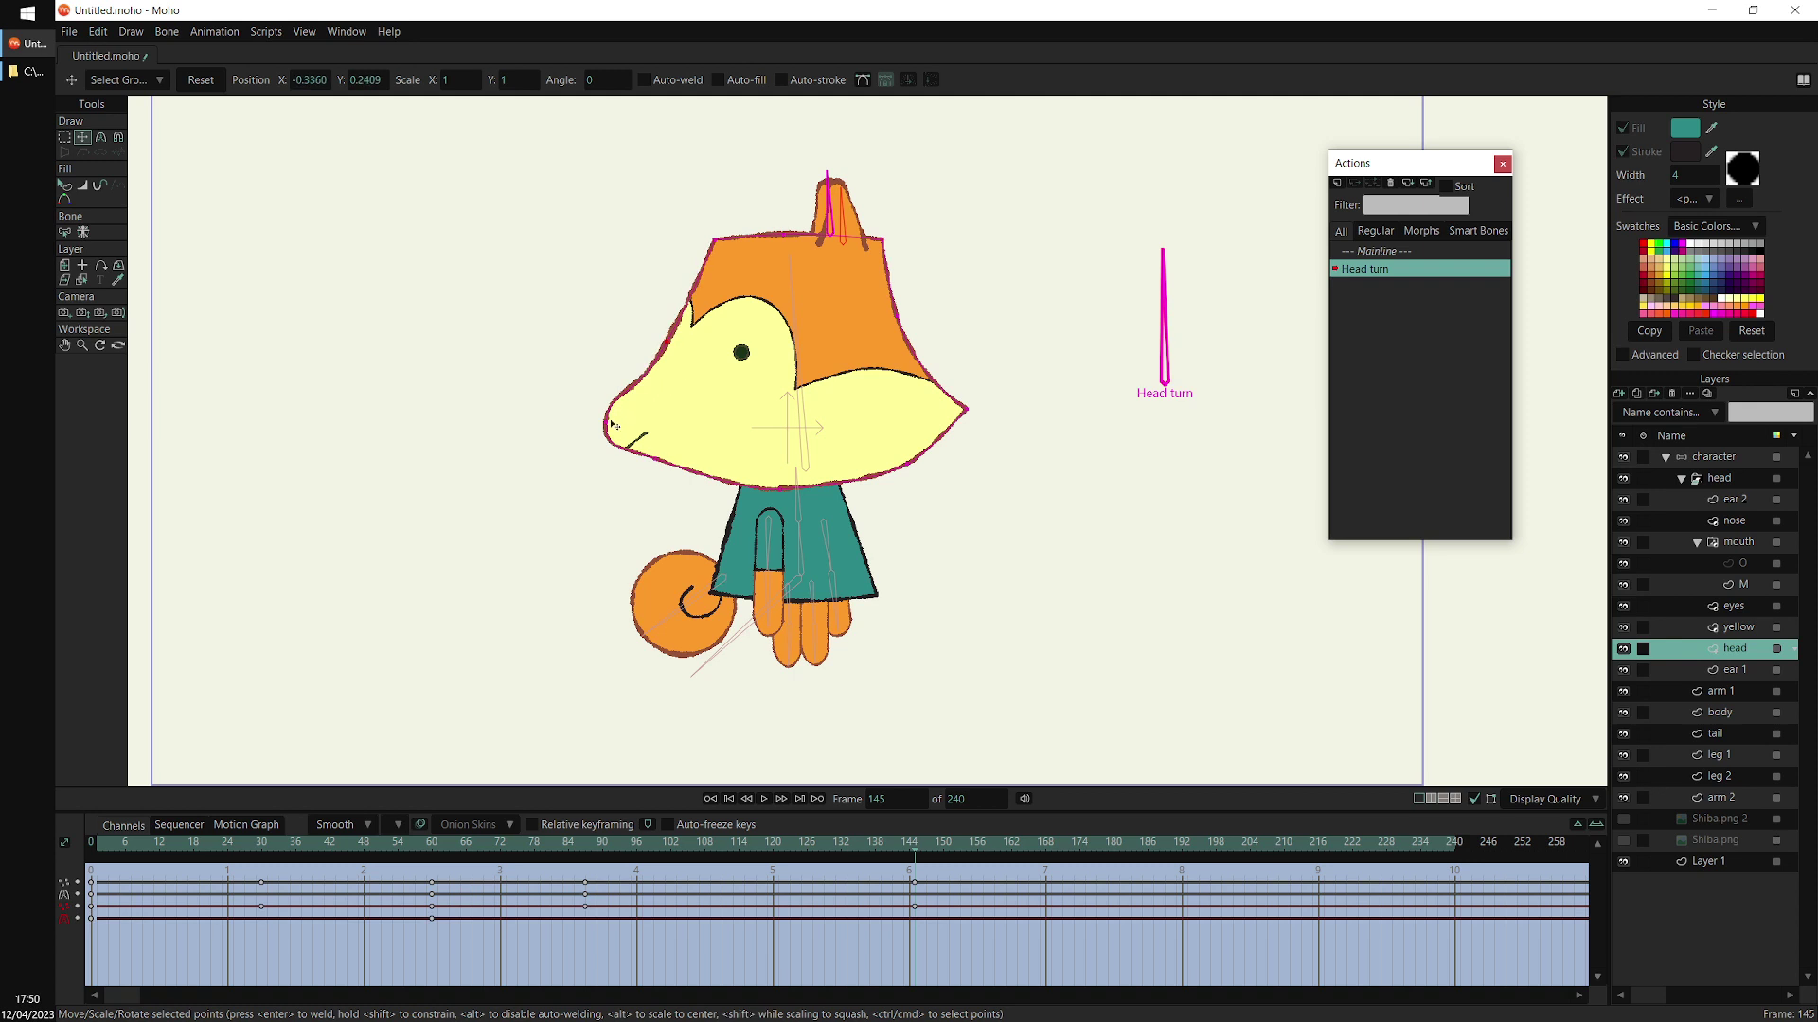
drag(632, 419, 629, 414)
key(c)
drag(573, 473, 510, 489)
key(t)
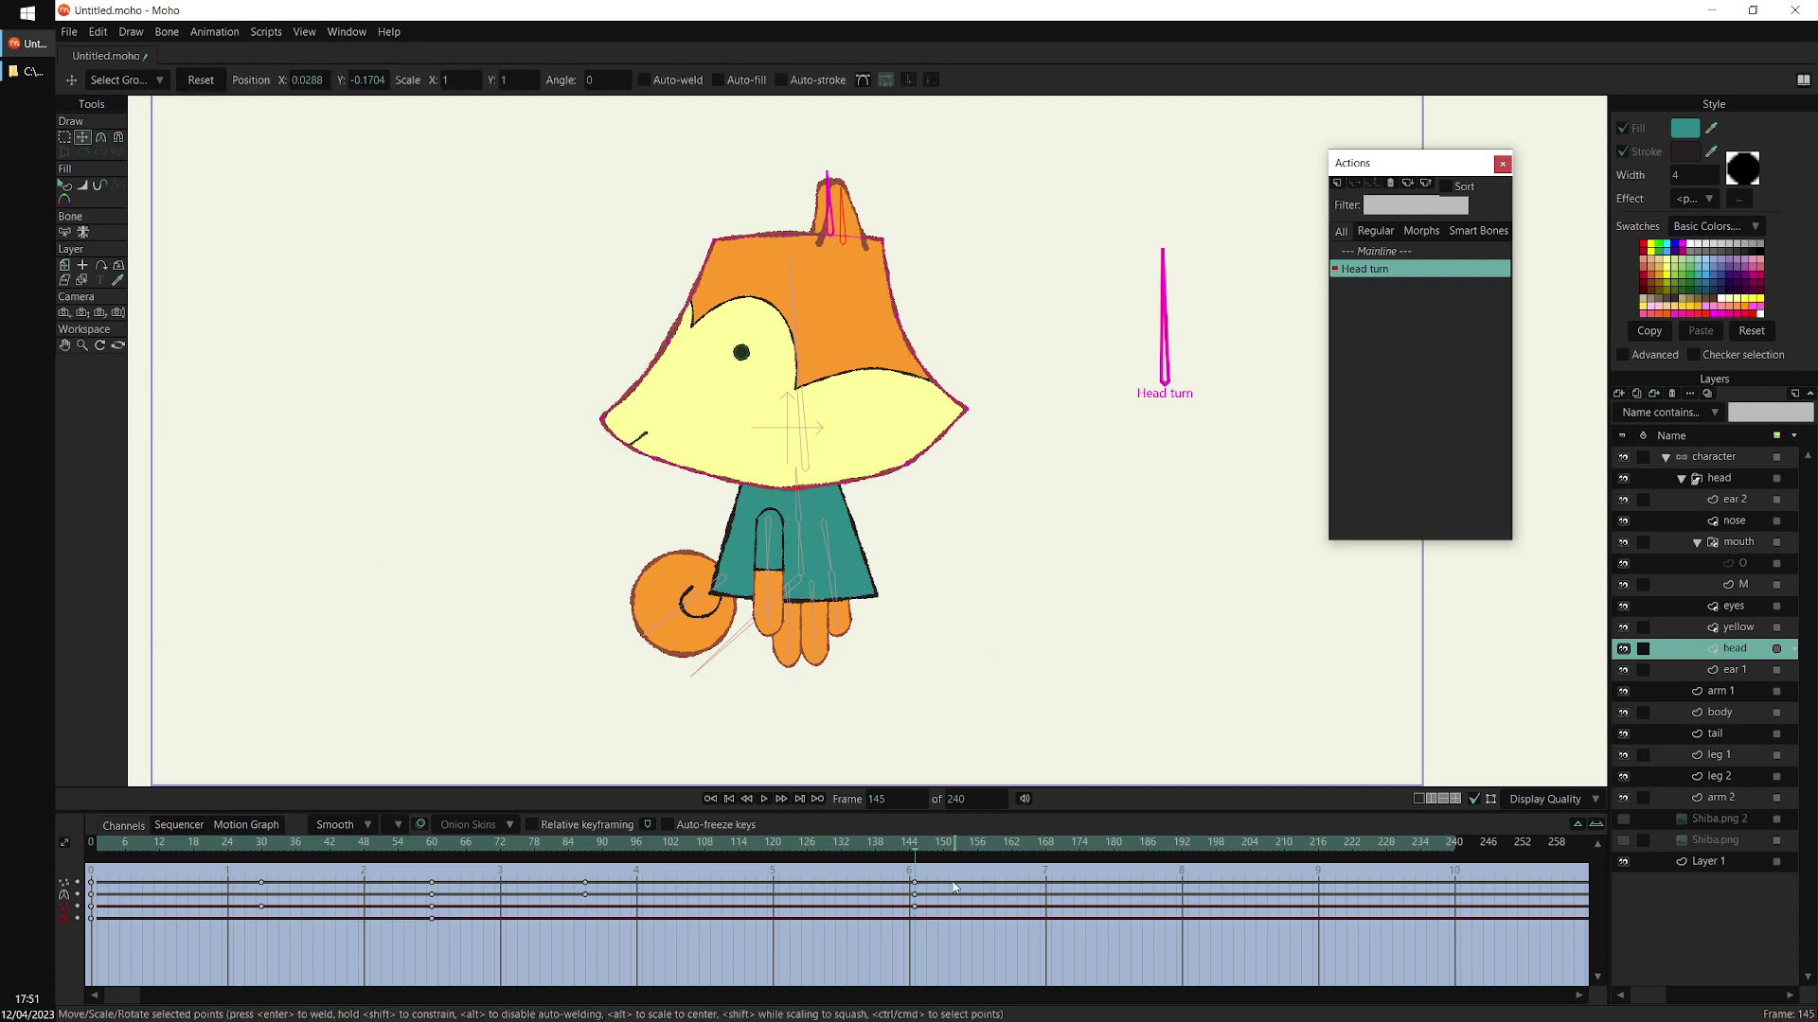
Move all points of the yellow face shape and the eyes off the left side of the head at frame 145
click(1736, 629)
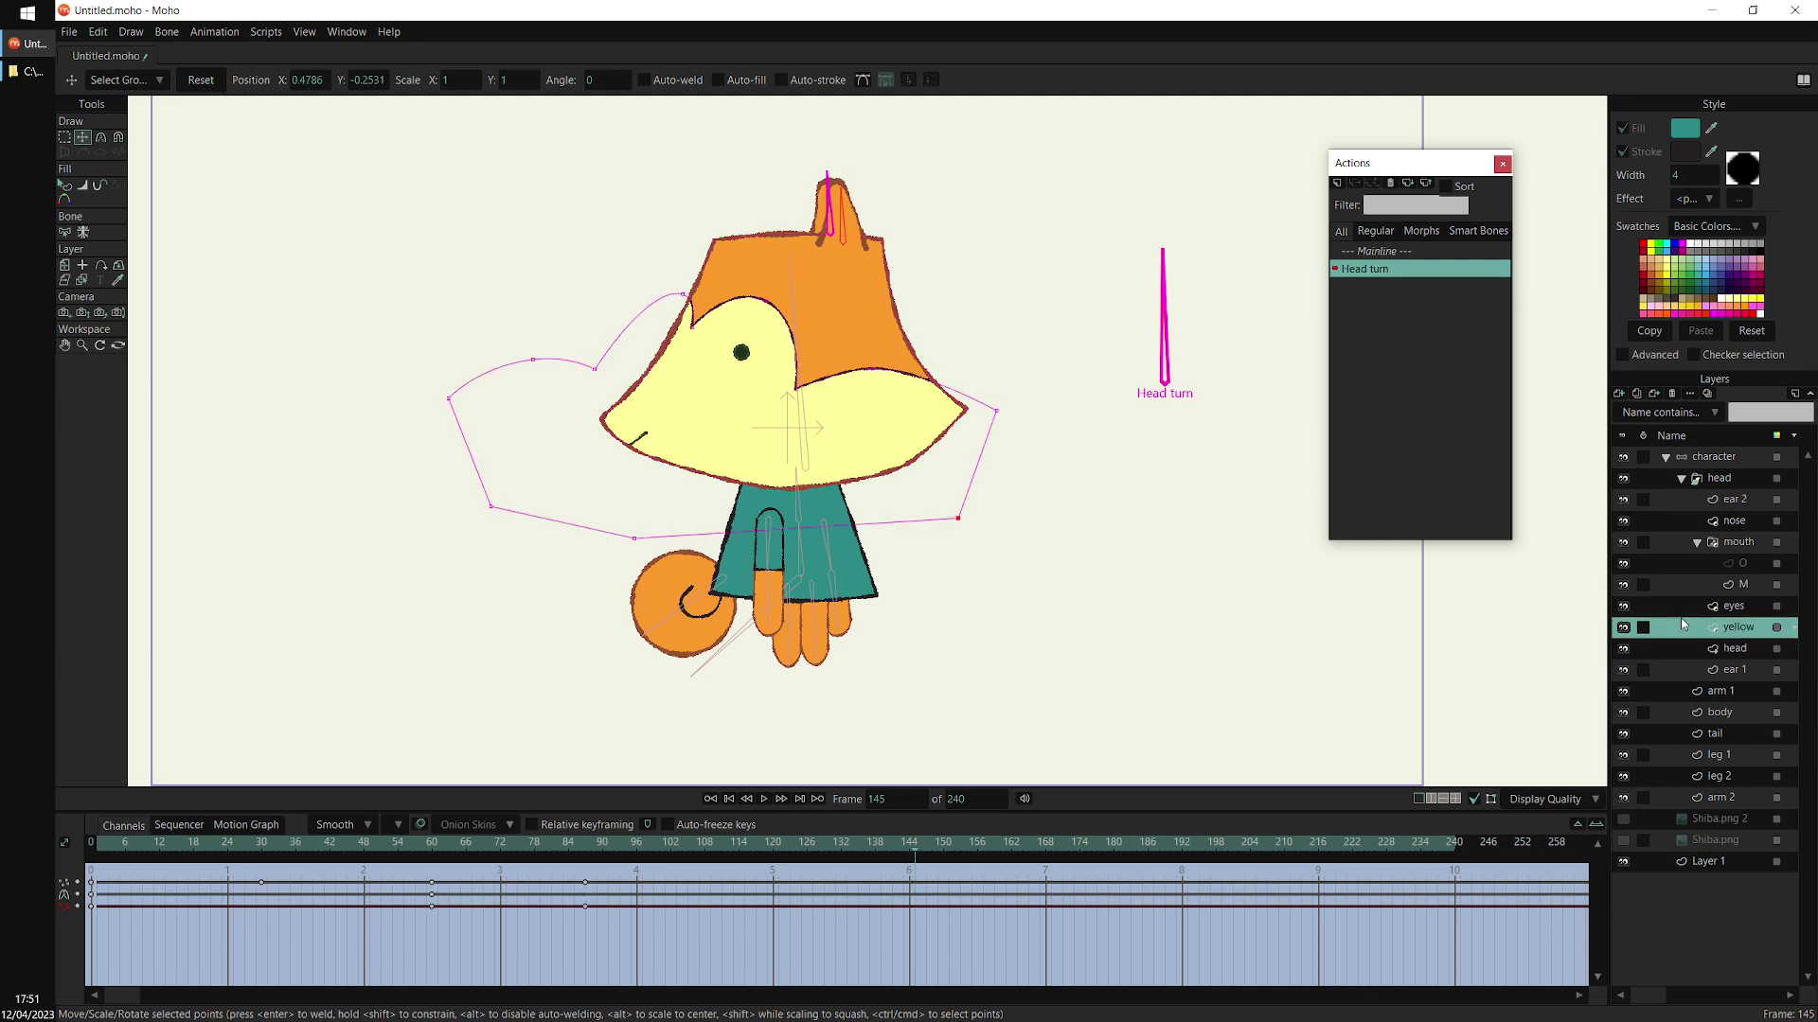
key(ctrl+a)
drag(1329, 597, 943, 565)
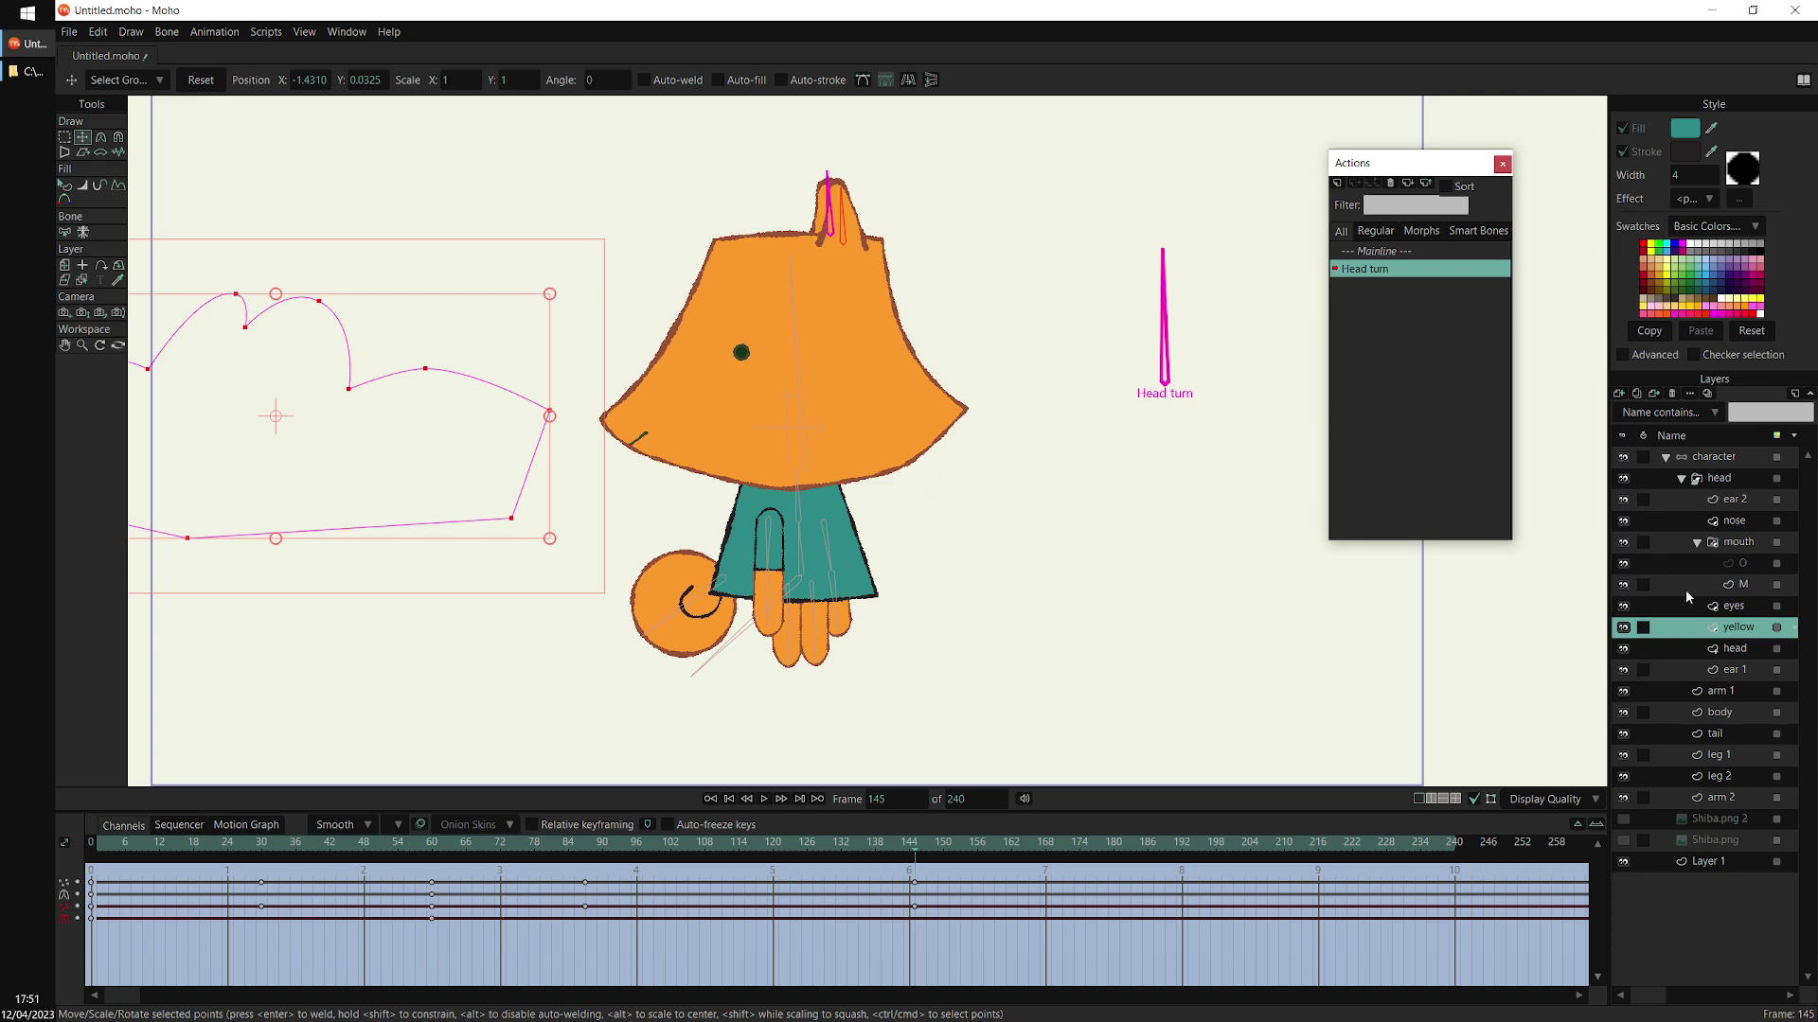
click(1742, 609)
drag(1389, 663, 1107, 650)
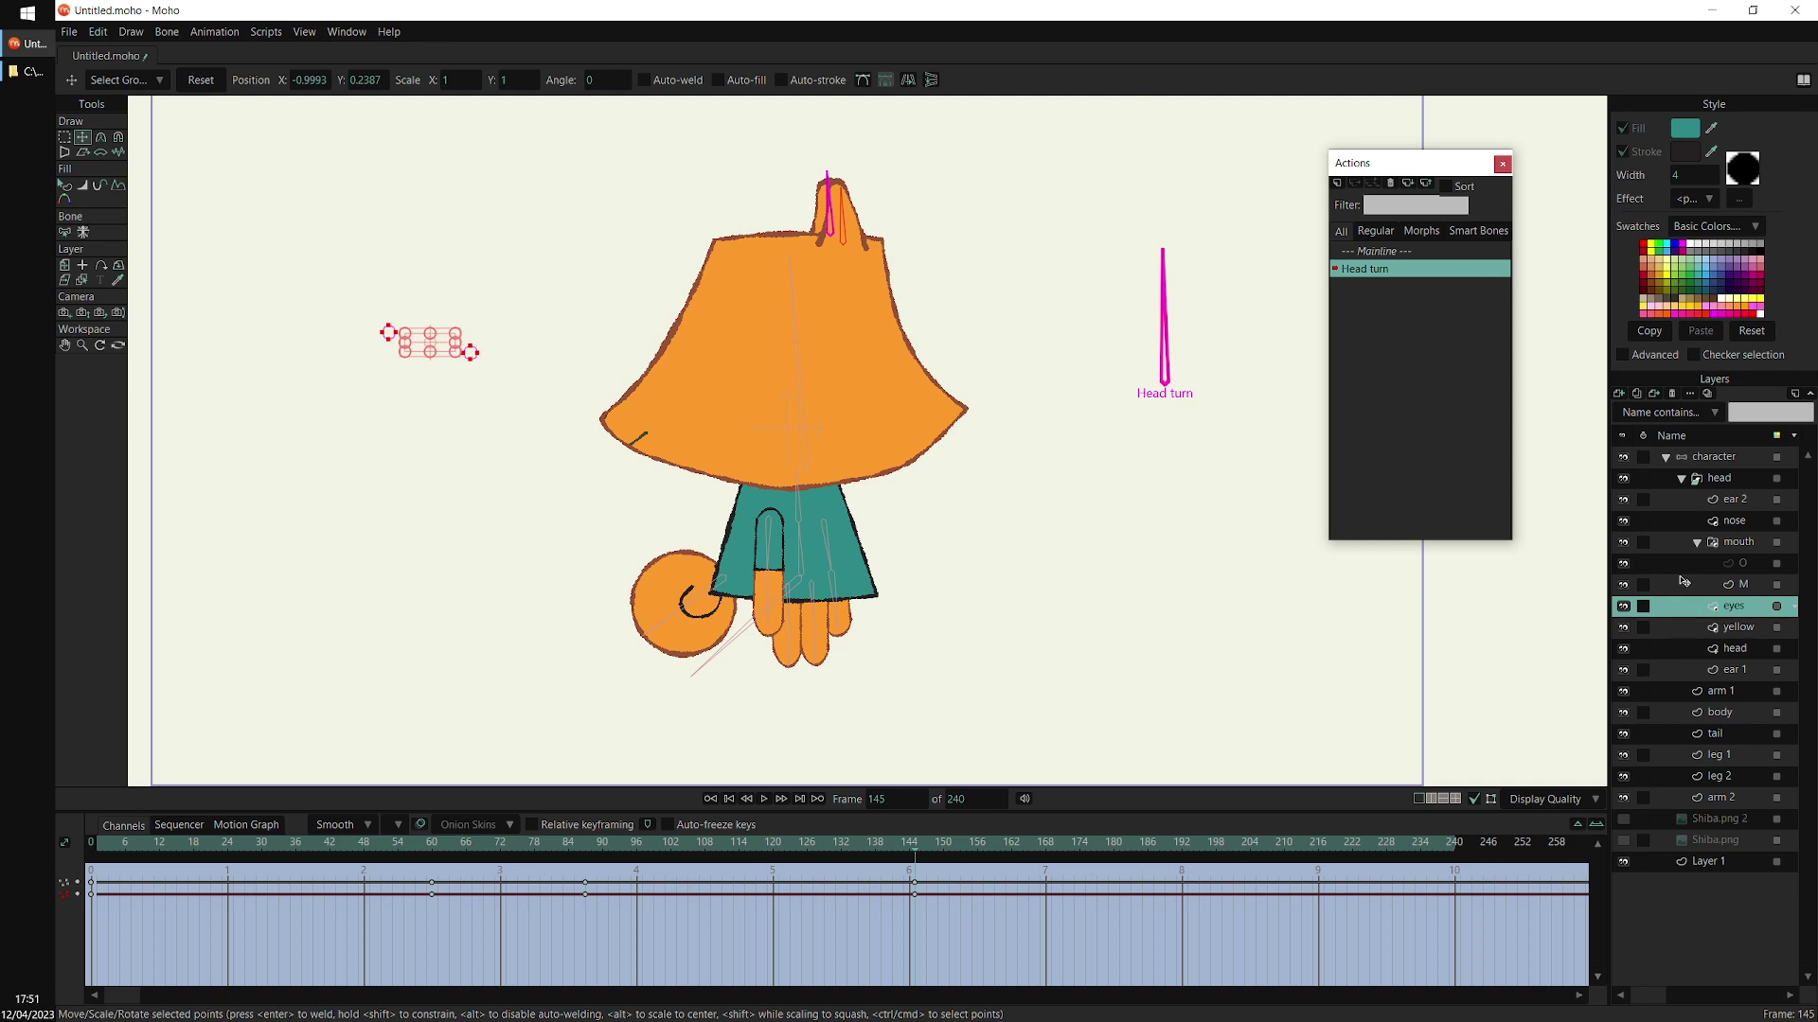
Move the whole mouth group off the left side of the head at frame 145
click(1744, 586)
click(1735, 541)
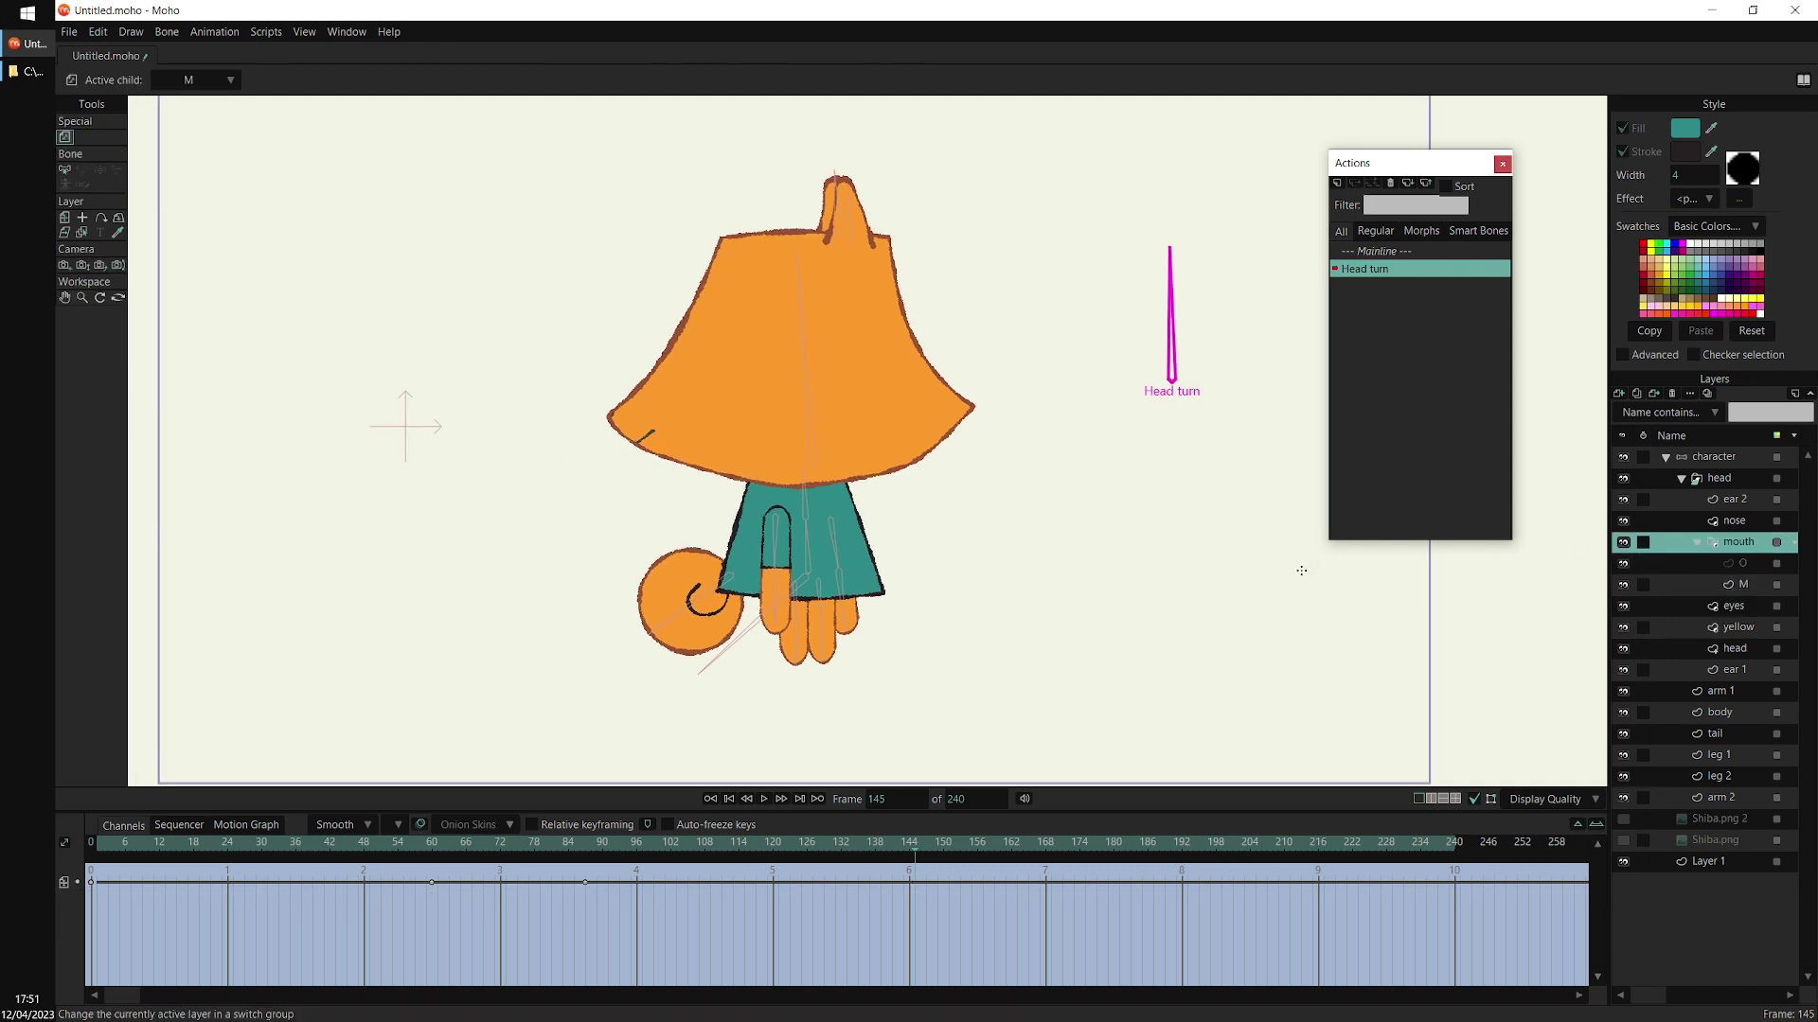
drag(1245, 650, 1141, 637)
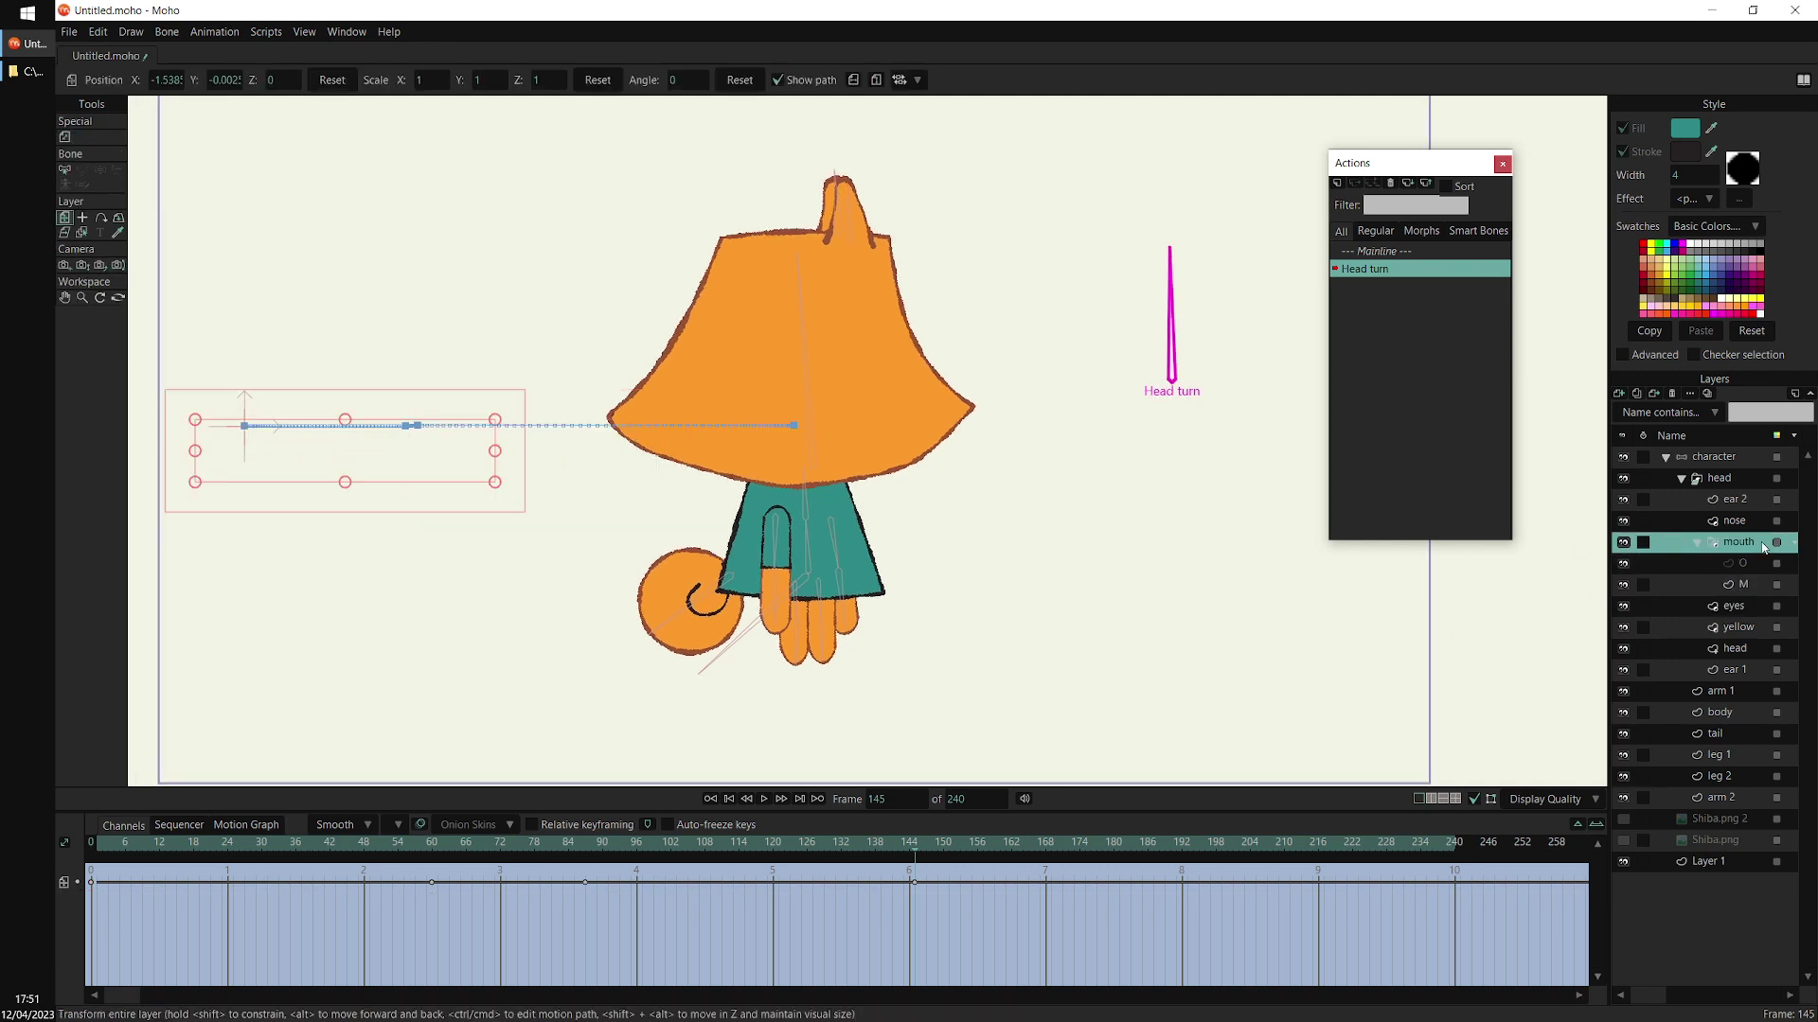
click(1732, 523)
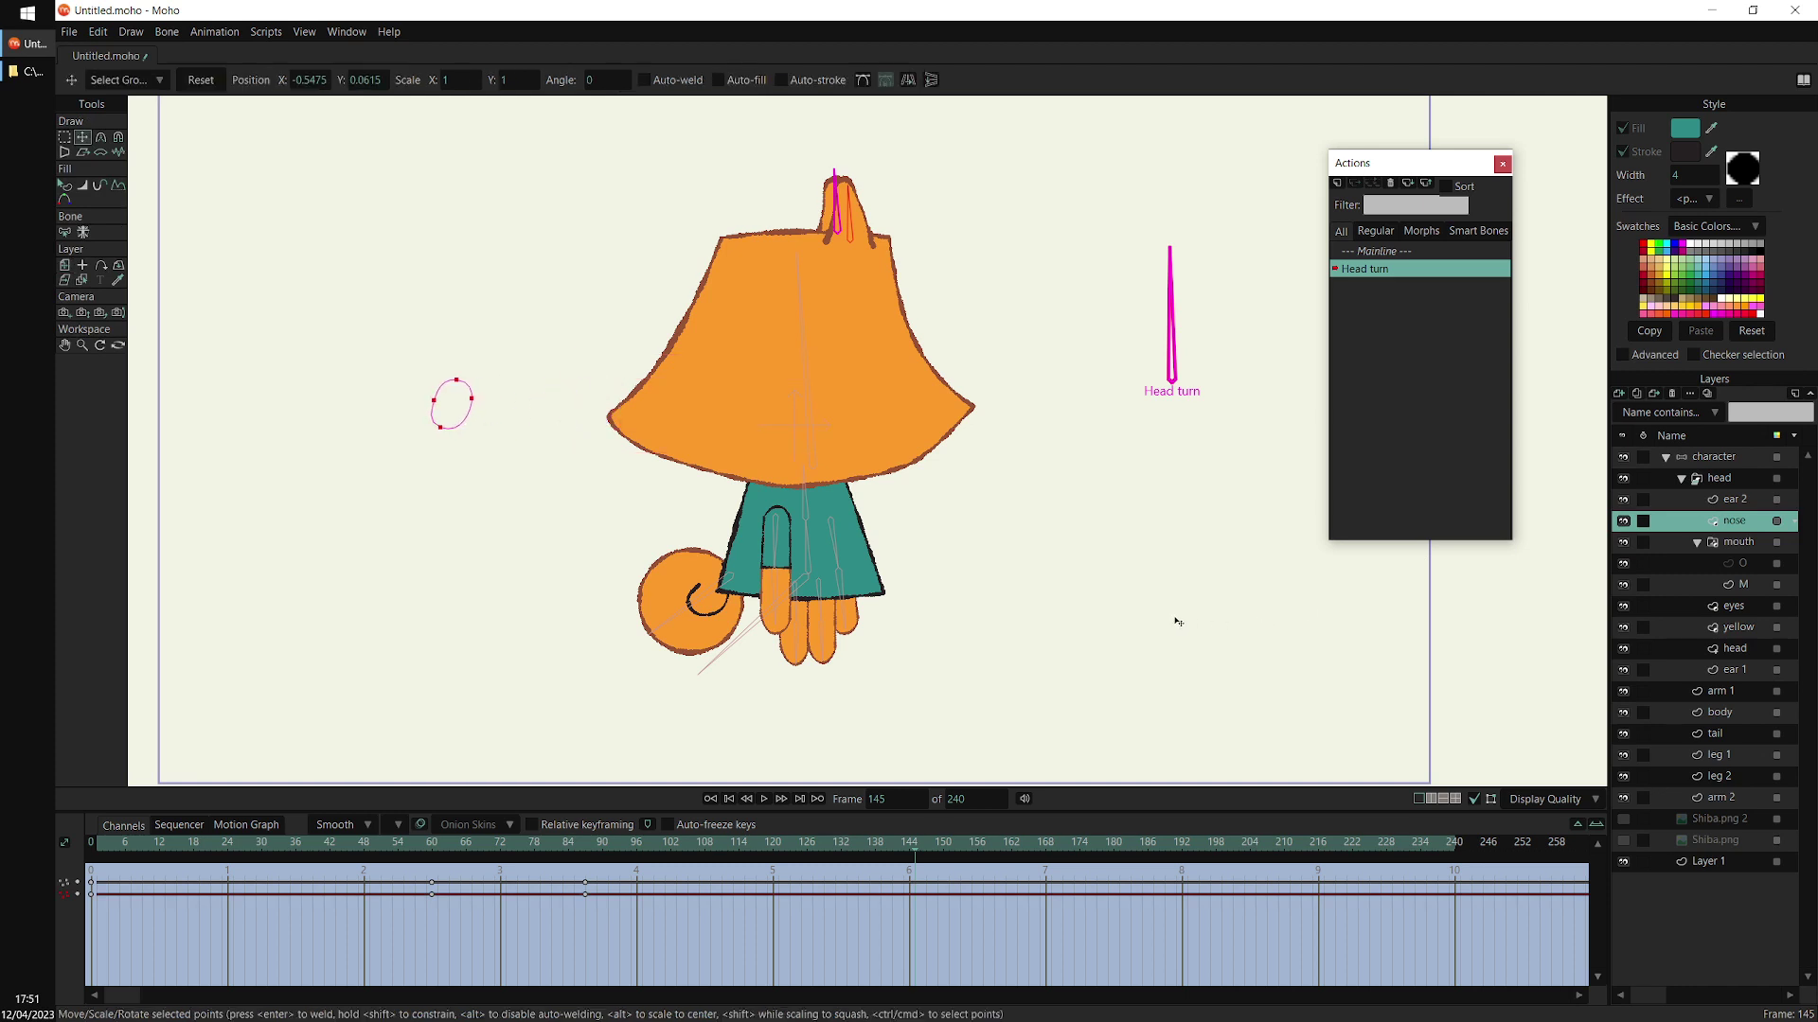
Position the character's two ear bones apart on top of the head at frame 145
click(1714, 502)
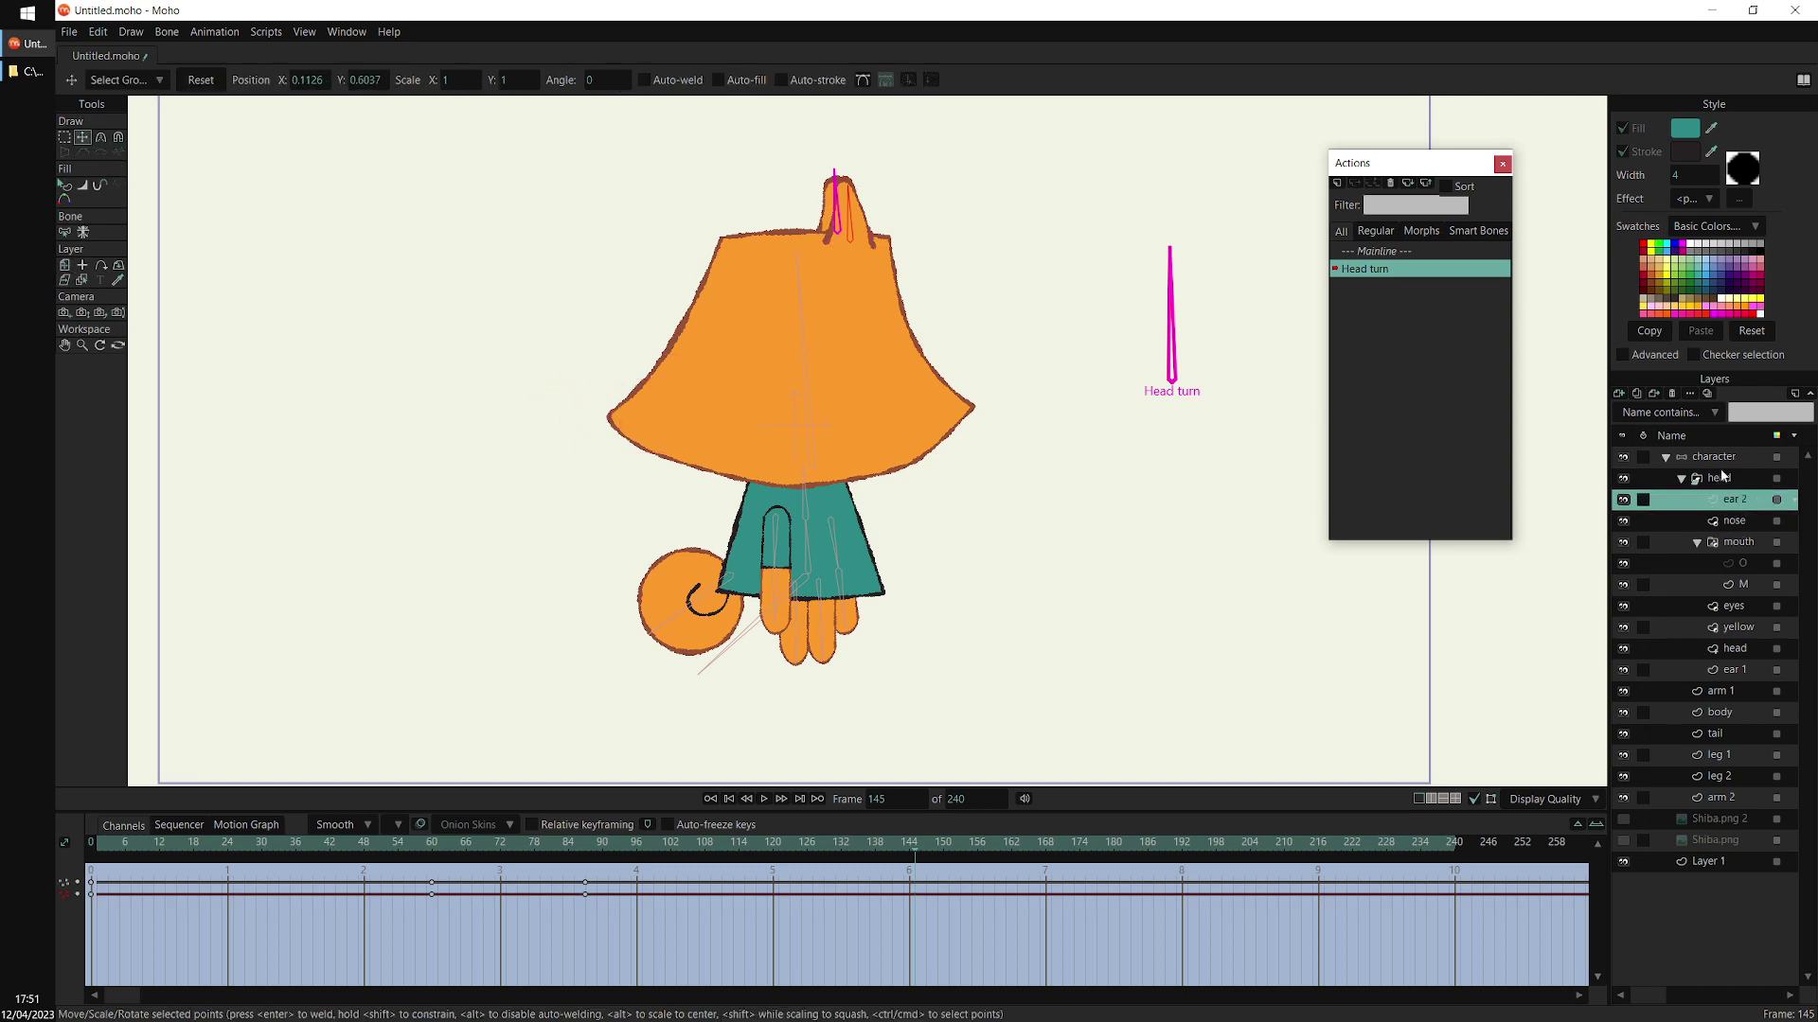
click(1714, 456)
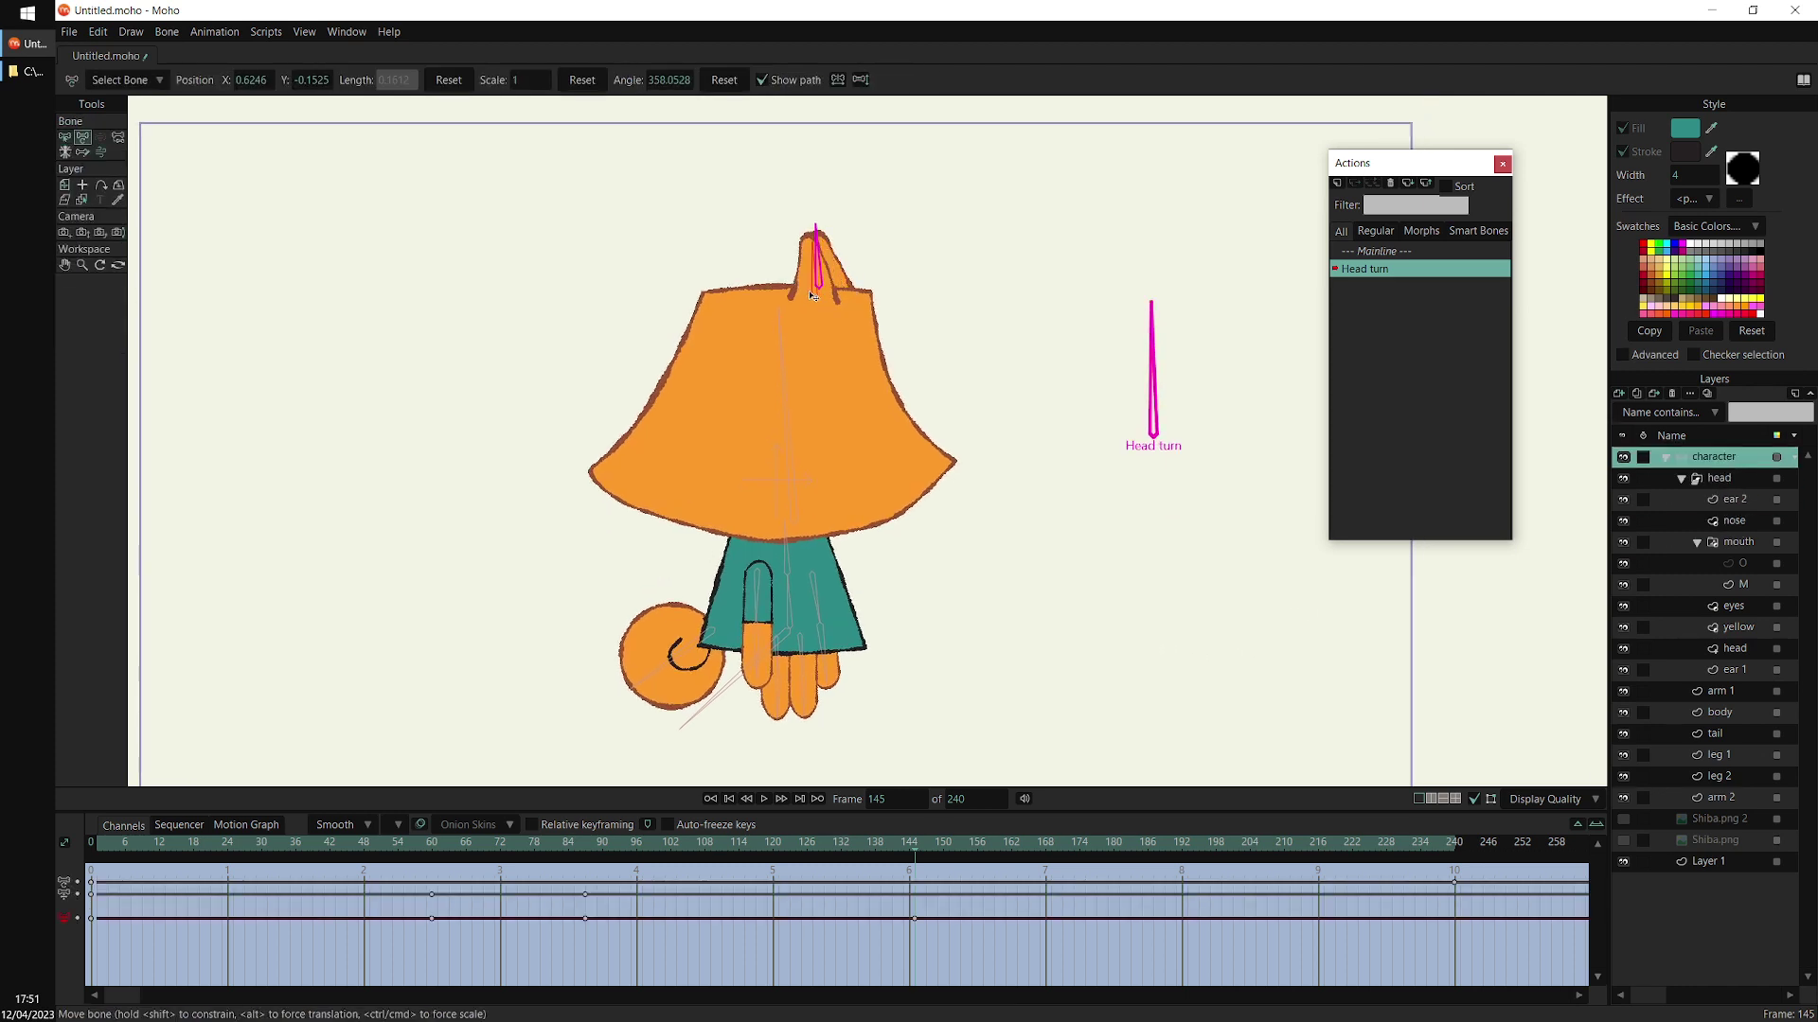
mouse_move(812, 295)
mouse_down()
mouse_move(741, 302)
mouse_move(828, 284)
mouse_up()
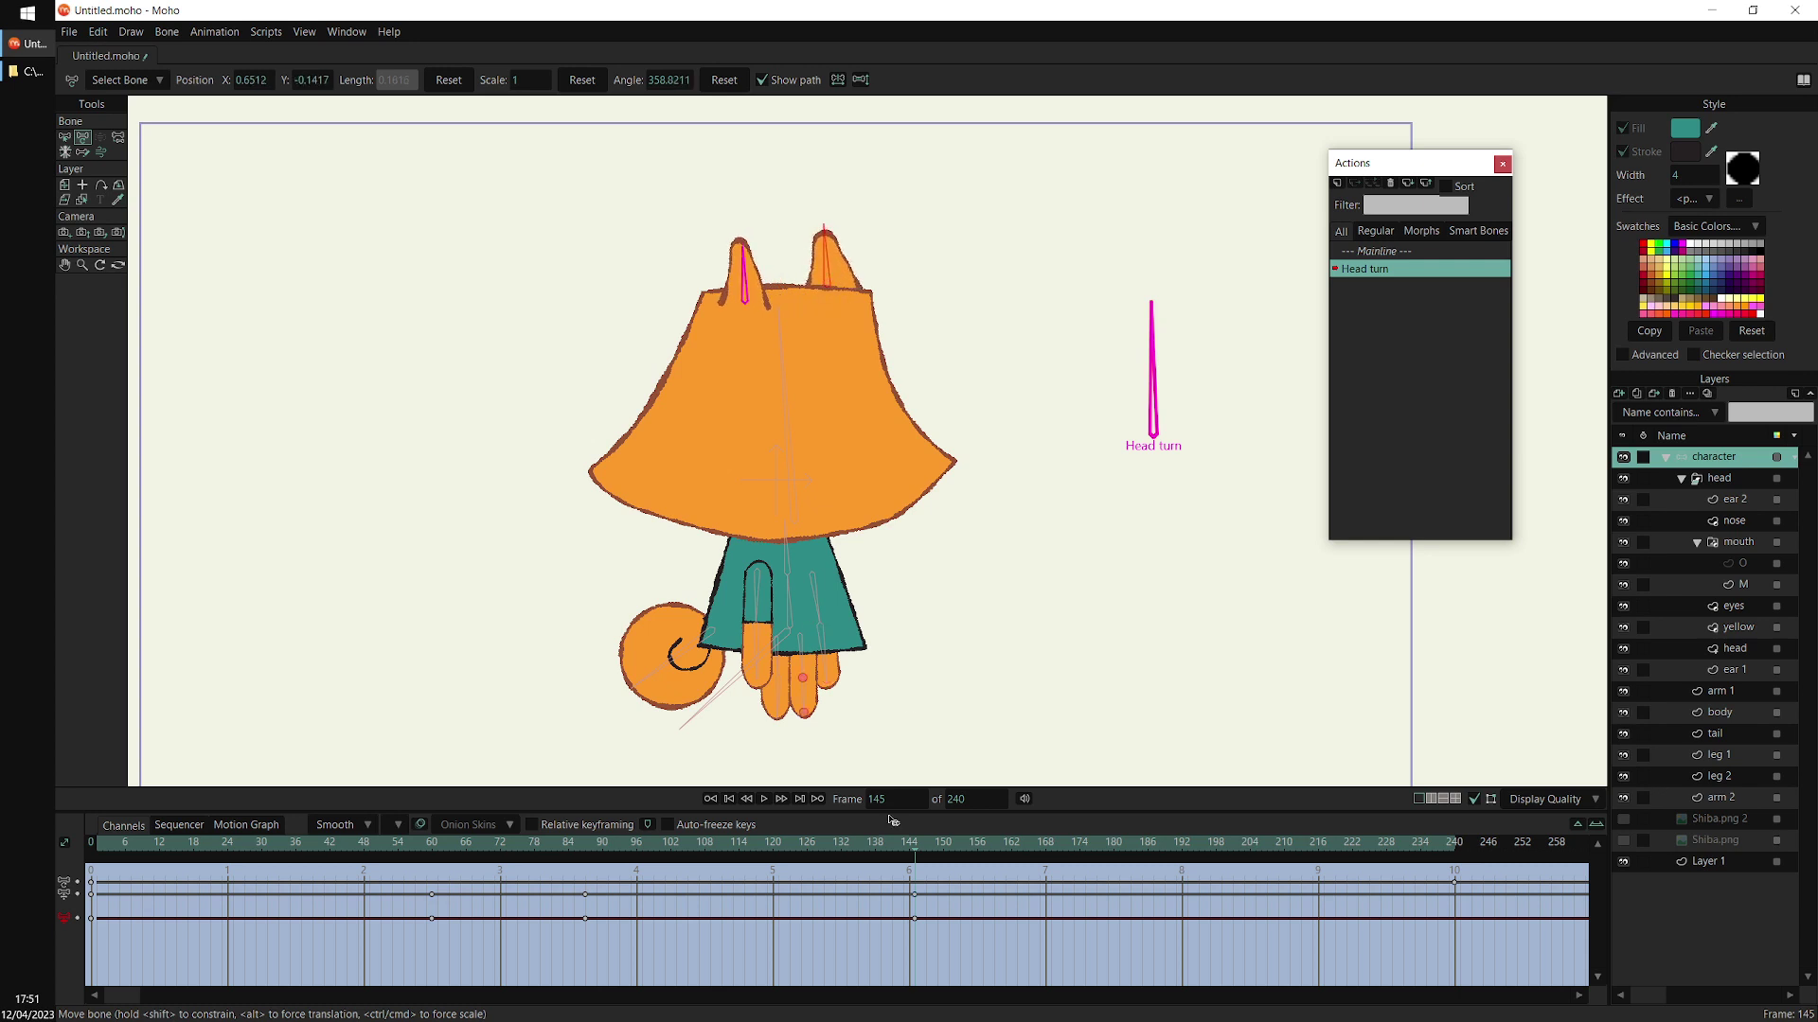
drag(895, 844, 916, 890)
drag(814, 284, 819, 268)
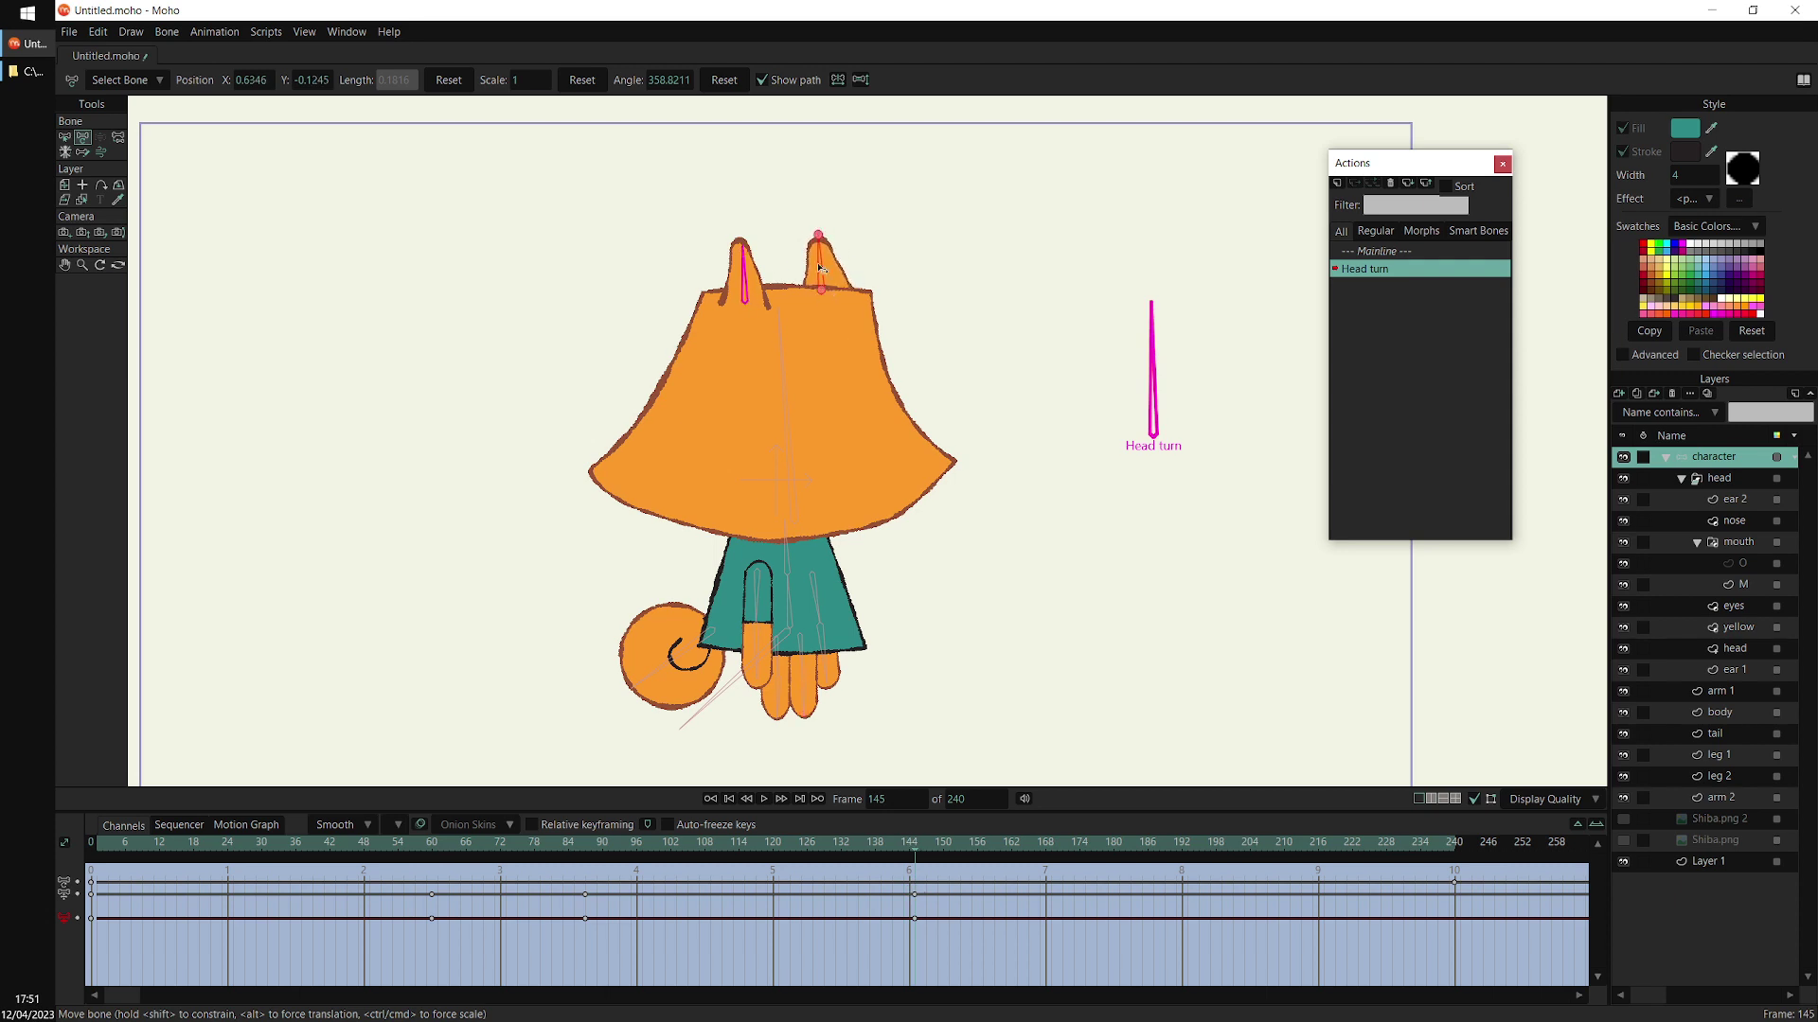
Reshape the ear 1 outline at frame 145 by widening its left side and adjusting its points and curvature
alt+right_click(820, 260)
scroll(879, 255, up, 3)
key(t)
drag(837, 335, 779, 235)
key(c)
key(t)
drag(749, 295, 742, 295)
drag(738, 338, 728, 338)
drag(805, 282, 832, 339)
Reshape the ear 2 outline at frame 145 into a wider, more even ear matching ear 1
alt+right_click(658, 326)
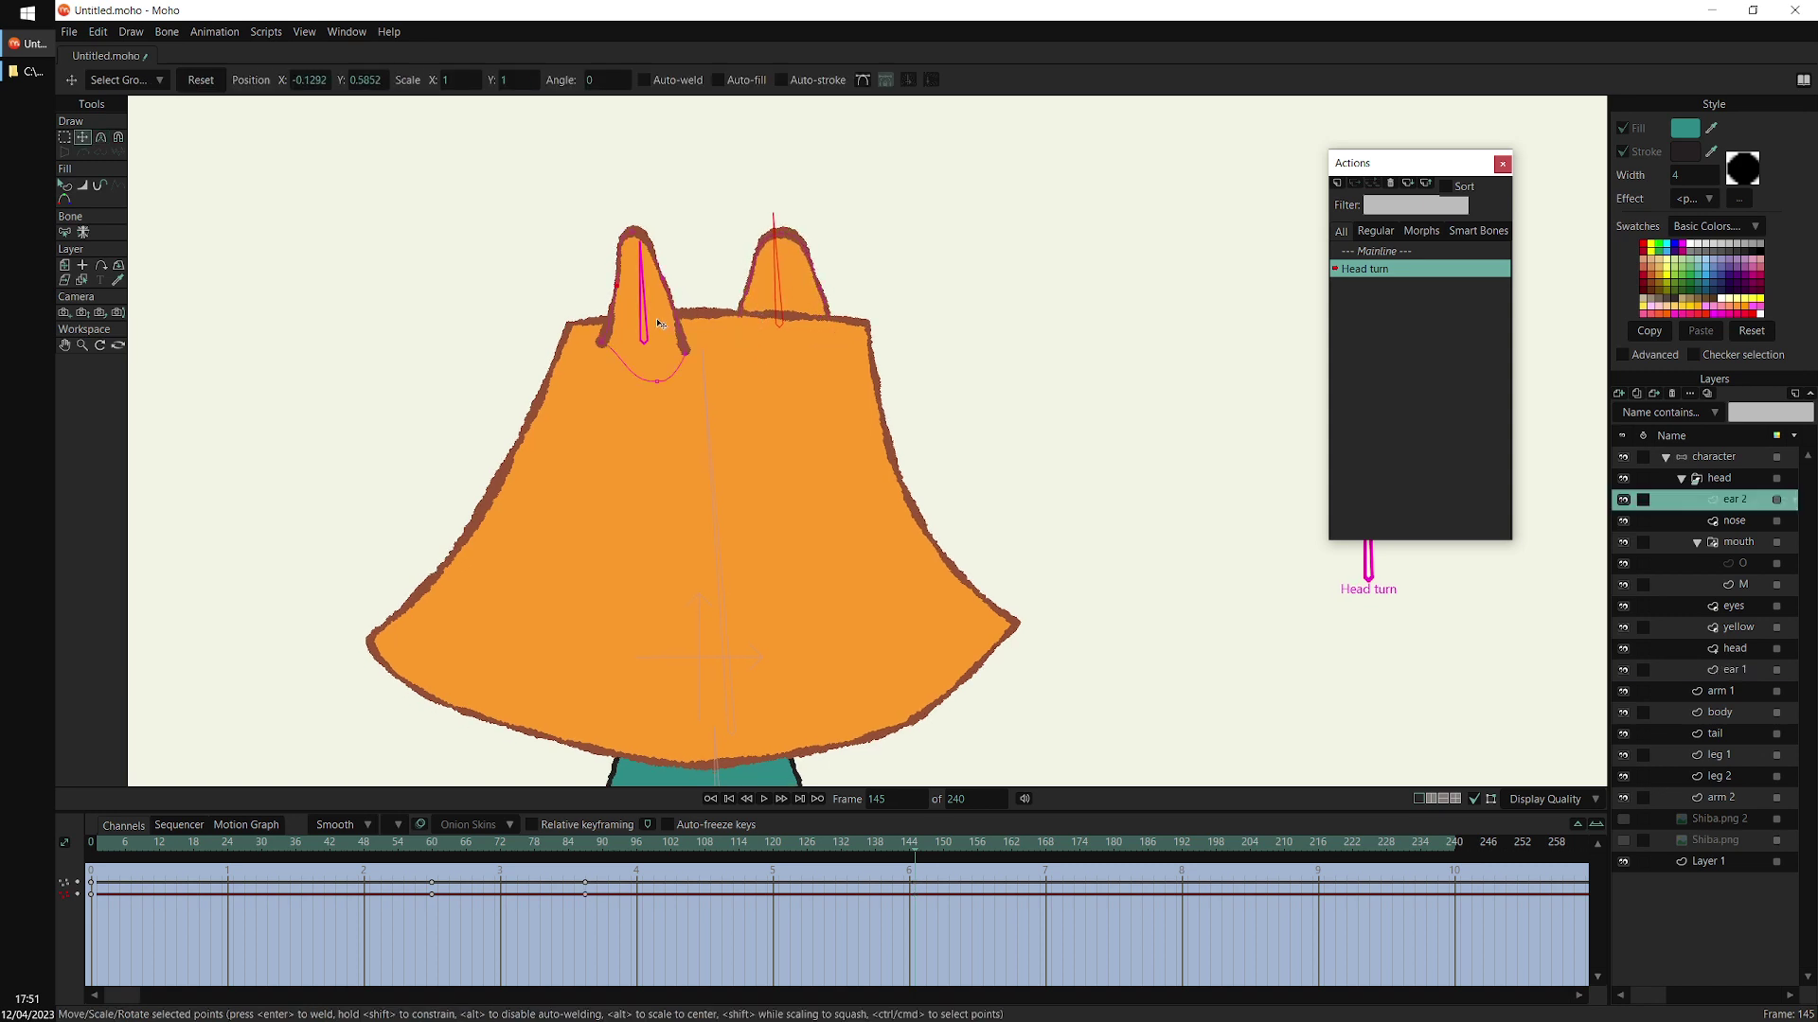
drag(616, 287, 604, 287)
drag(601, 343, 588, 338)
drag(604, 288, 671, 290)
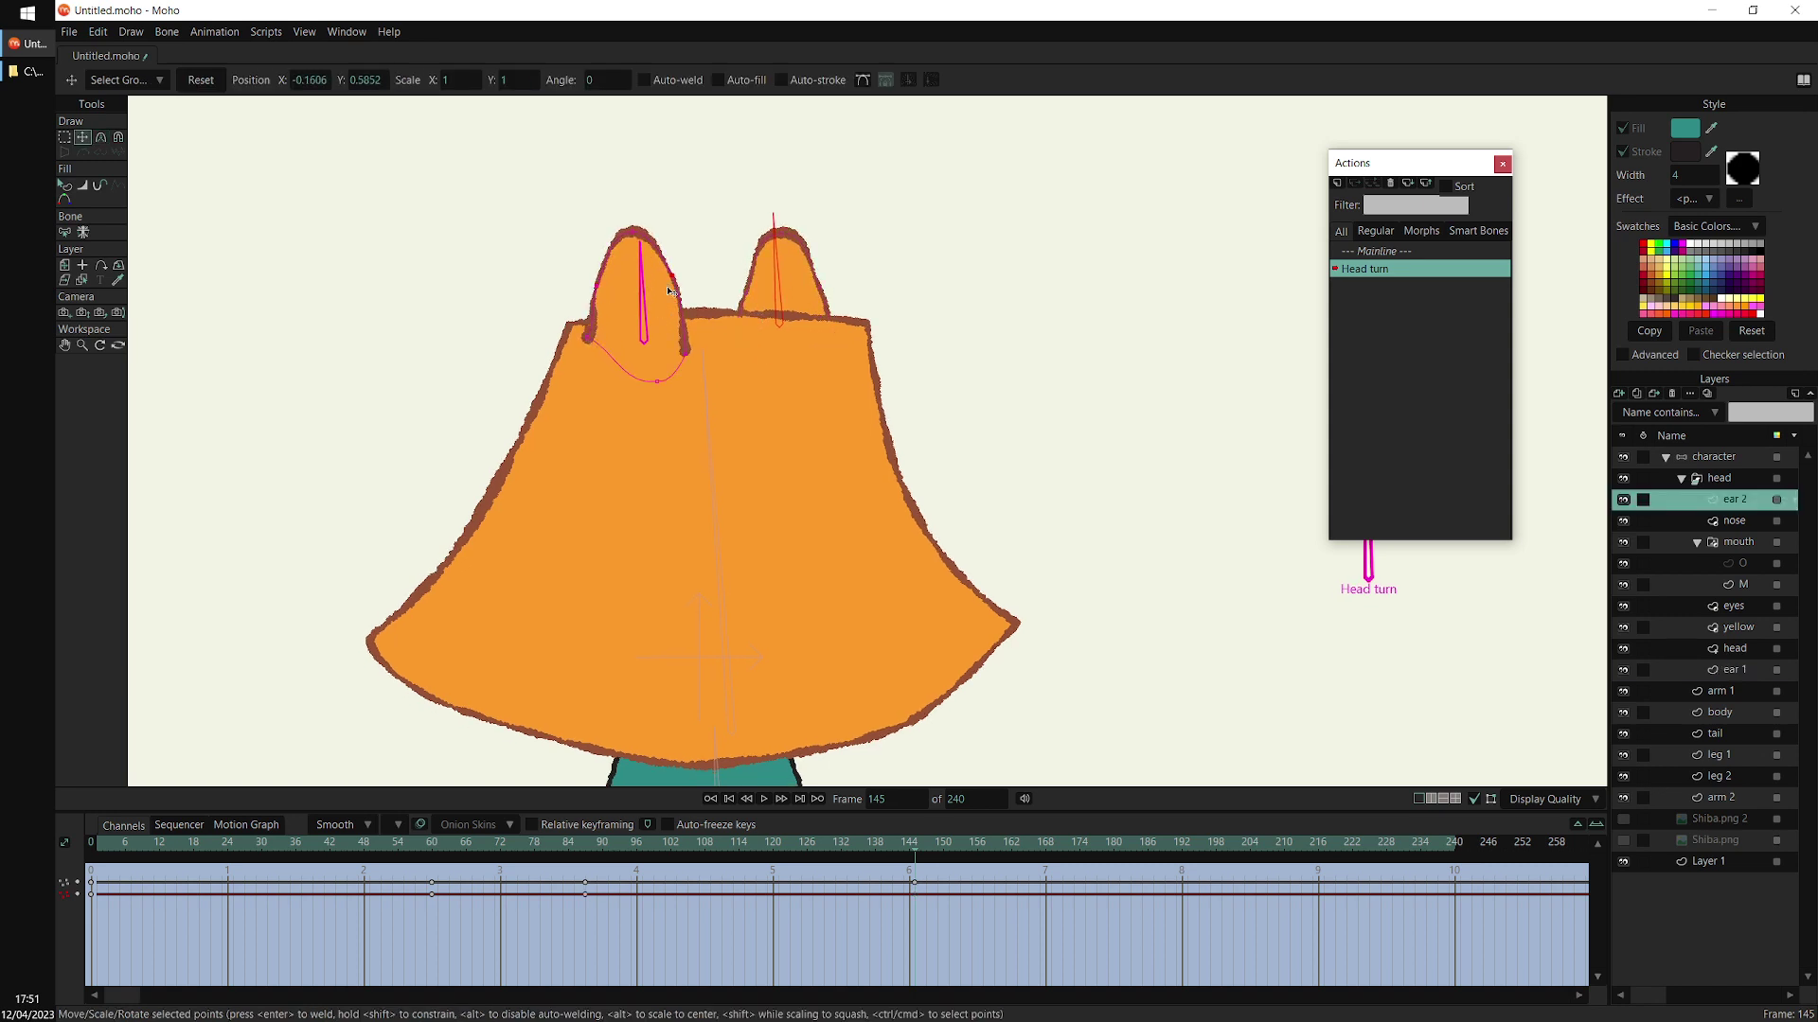
drag(686, 353, 636, 372)
drag(632, 230, 638, 229)
scroll(983, 322, down, 4)
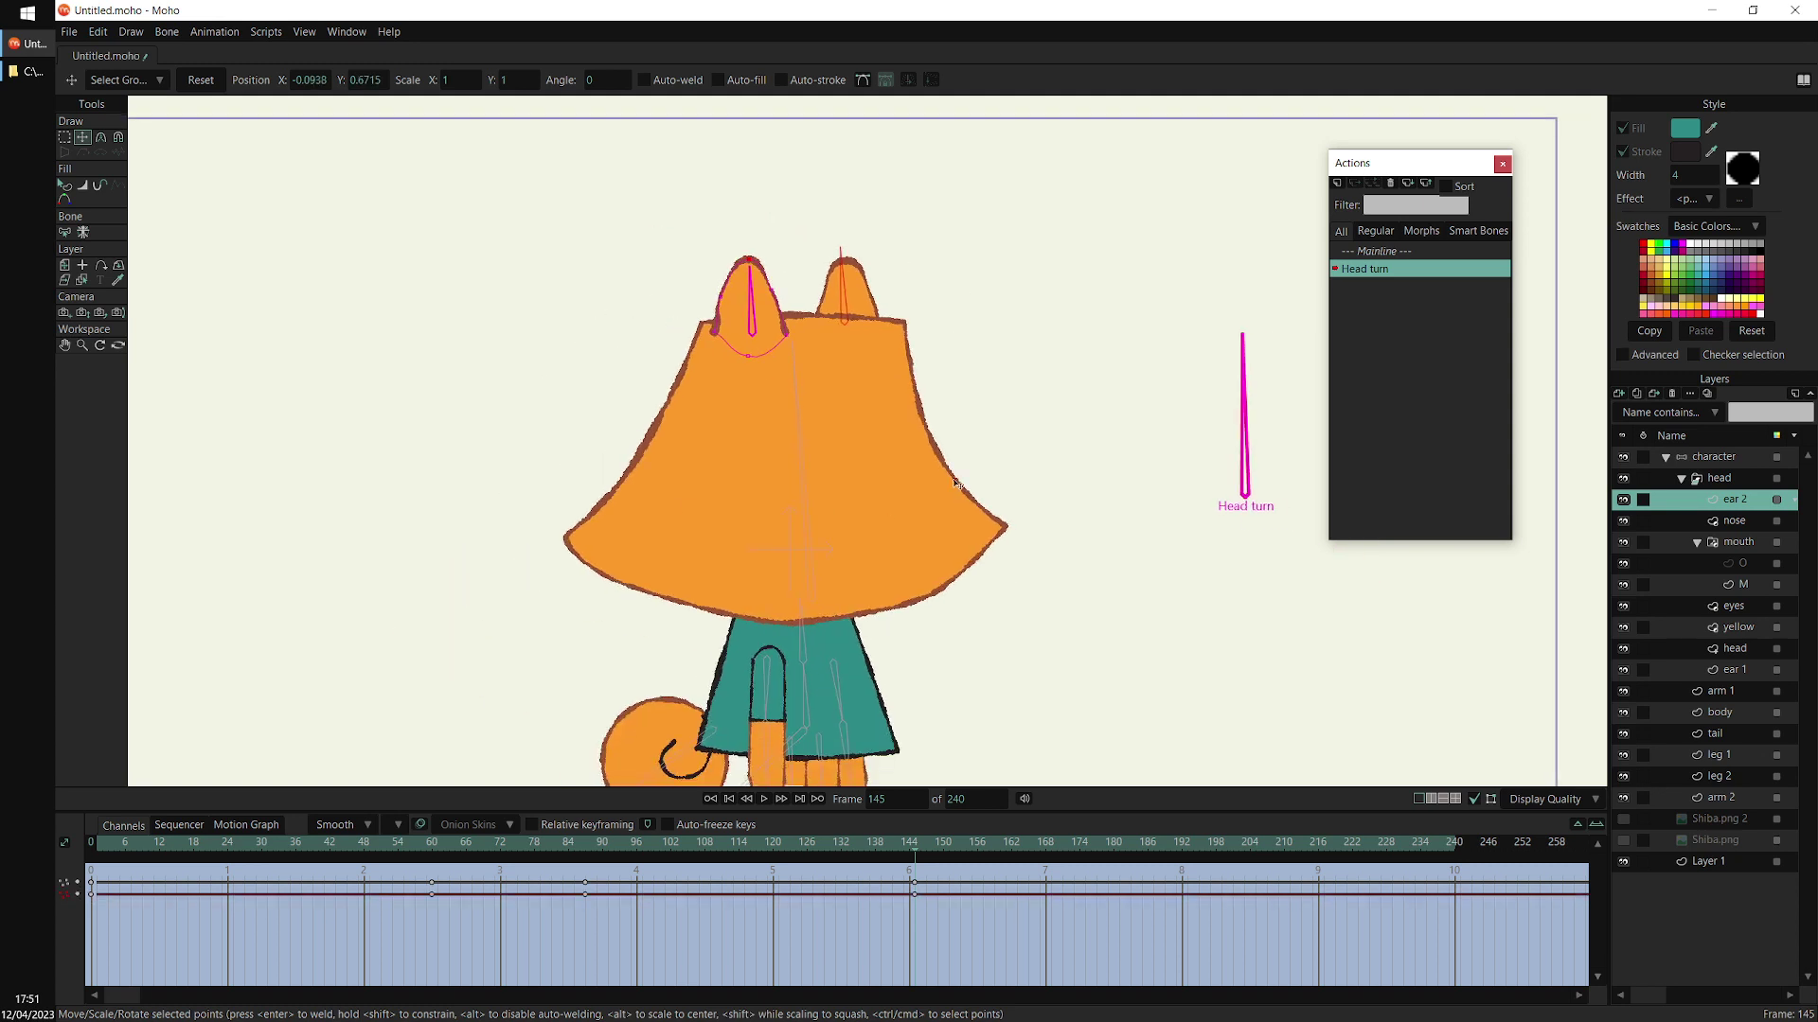
scroll(956, 483, down, 2)
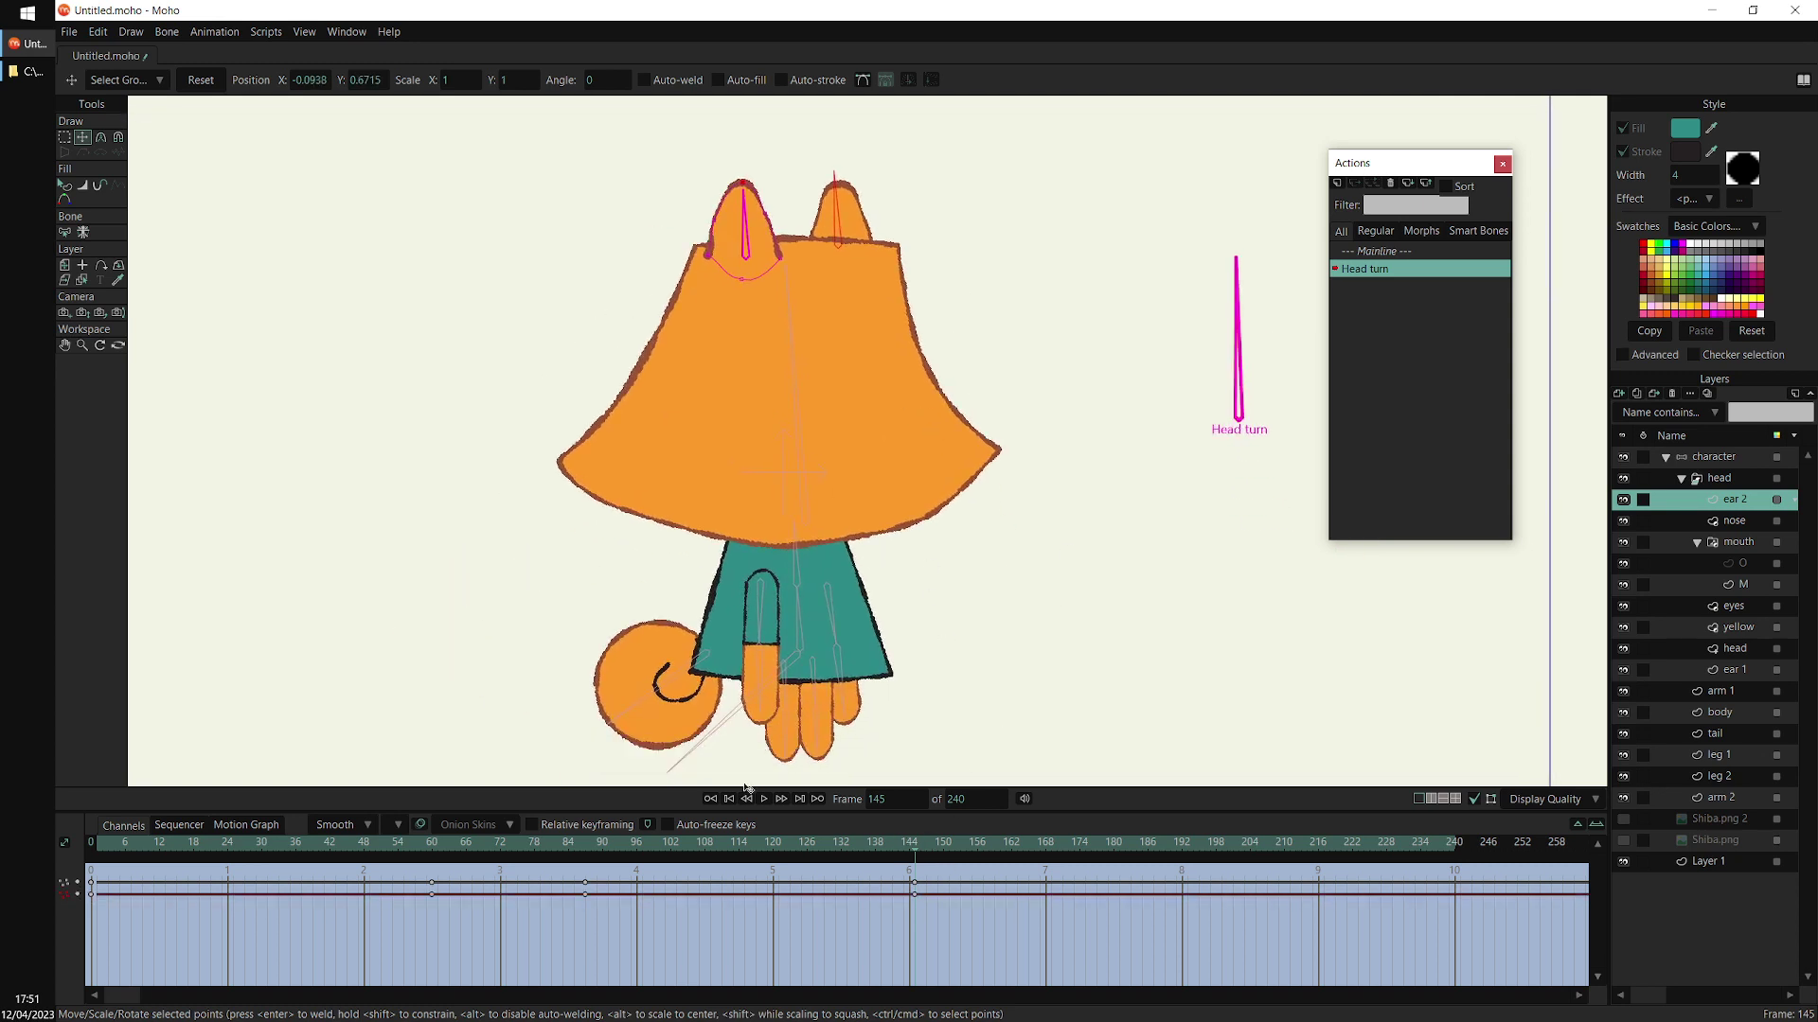
Move the ear 1 layer directly below ear 2 in the head group at frame 144
drag(174, 848, 910, 899)
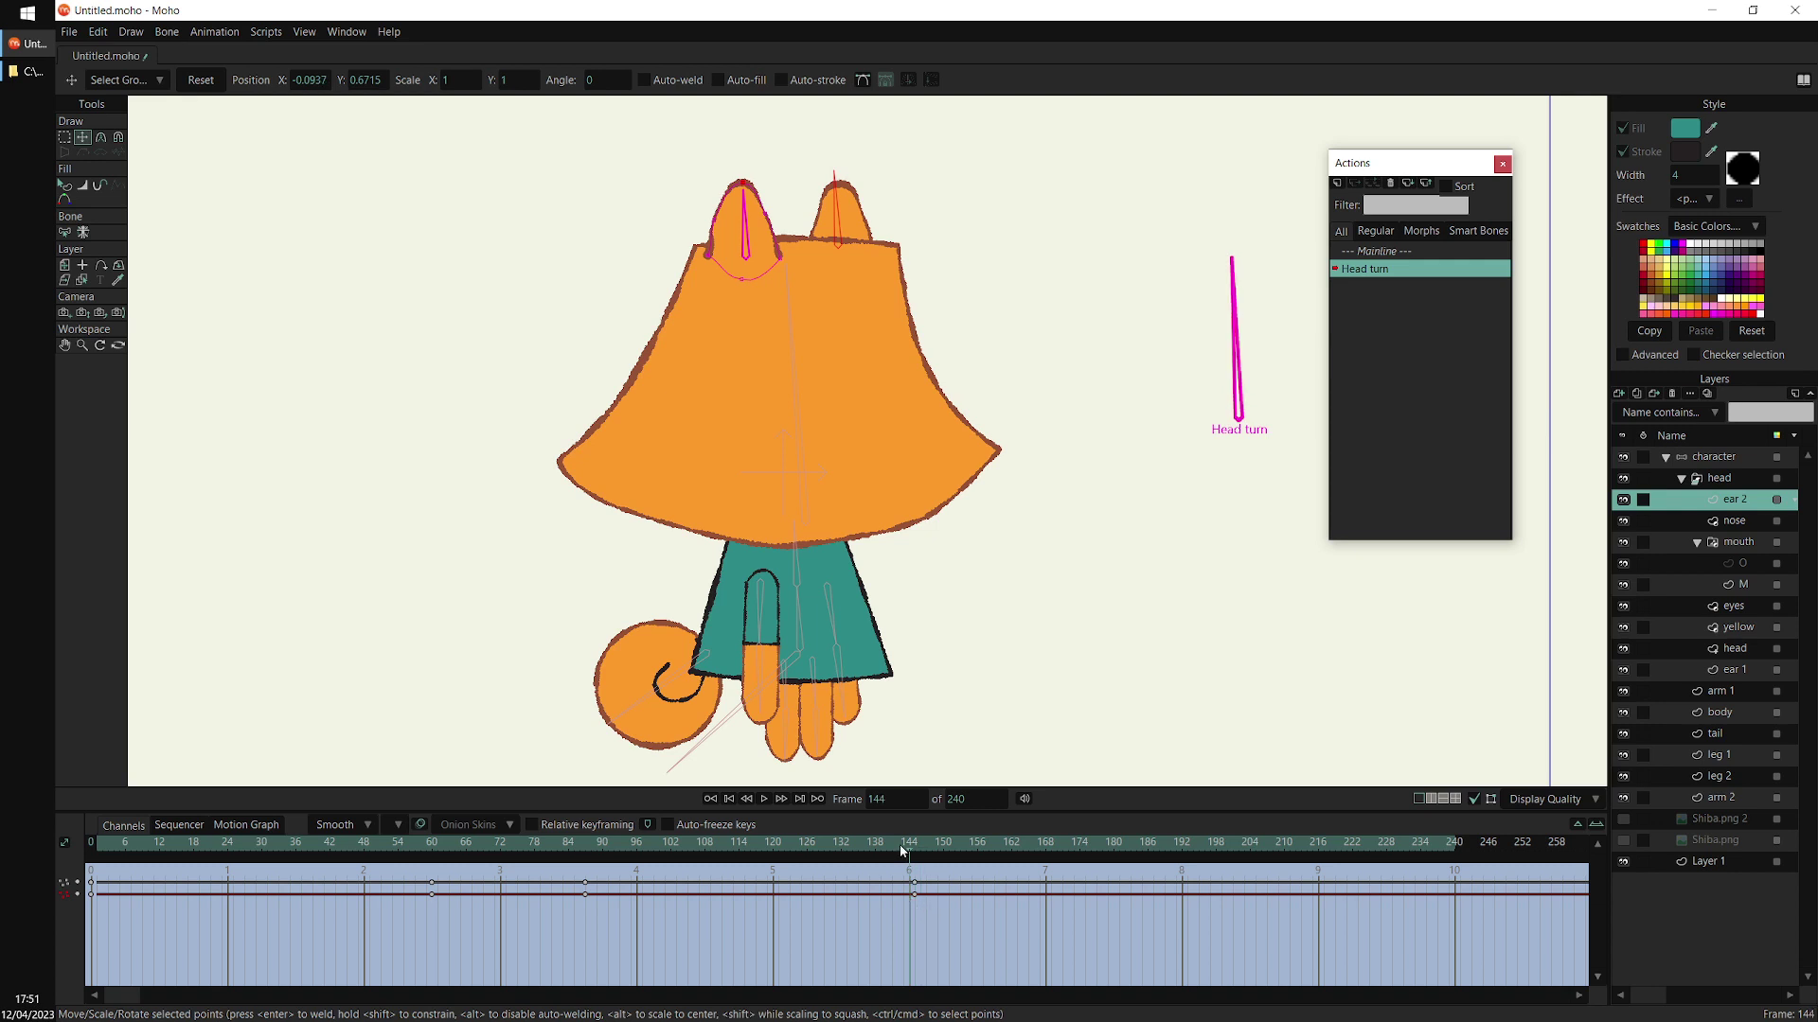
click(1699, 544)
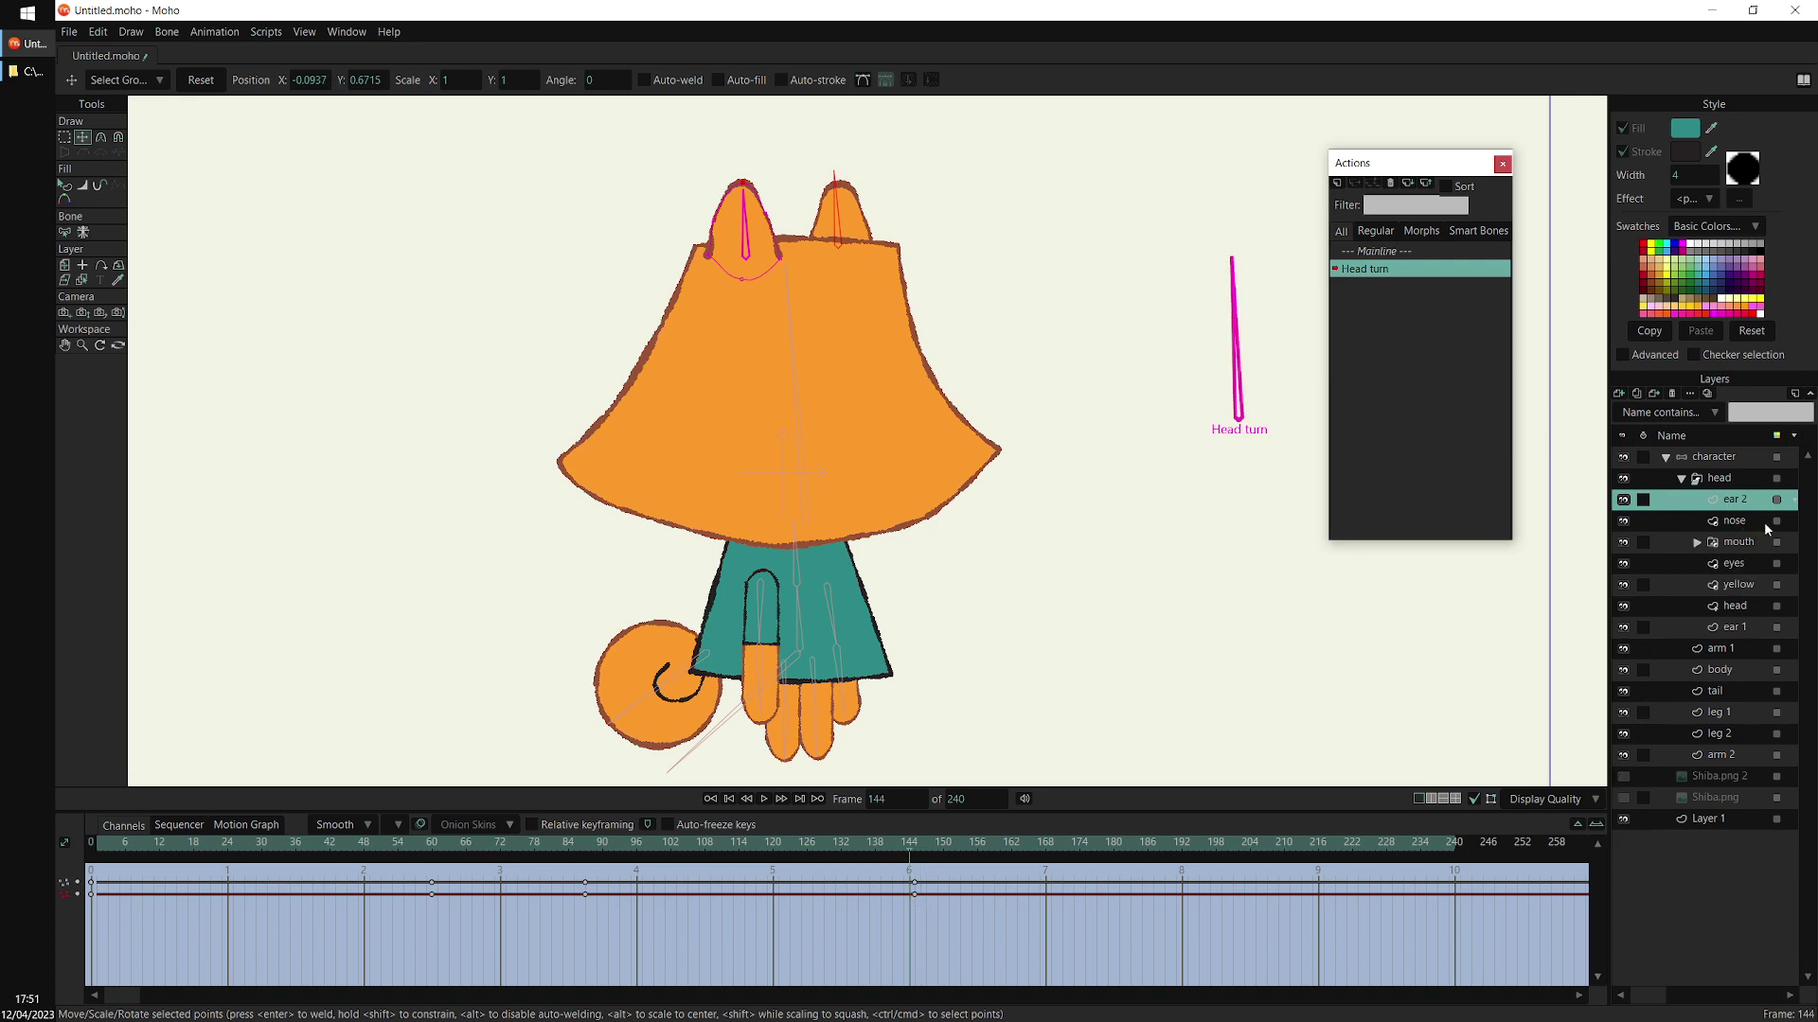
click(1746, 626)
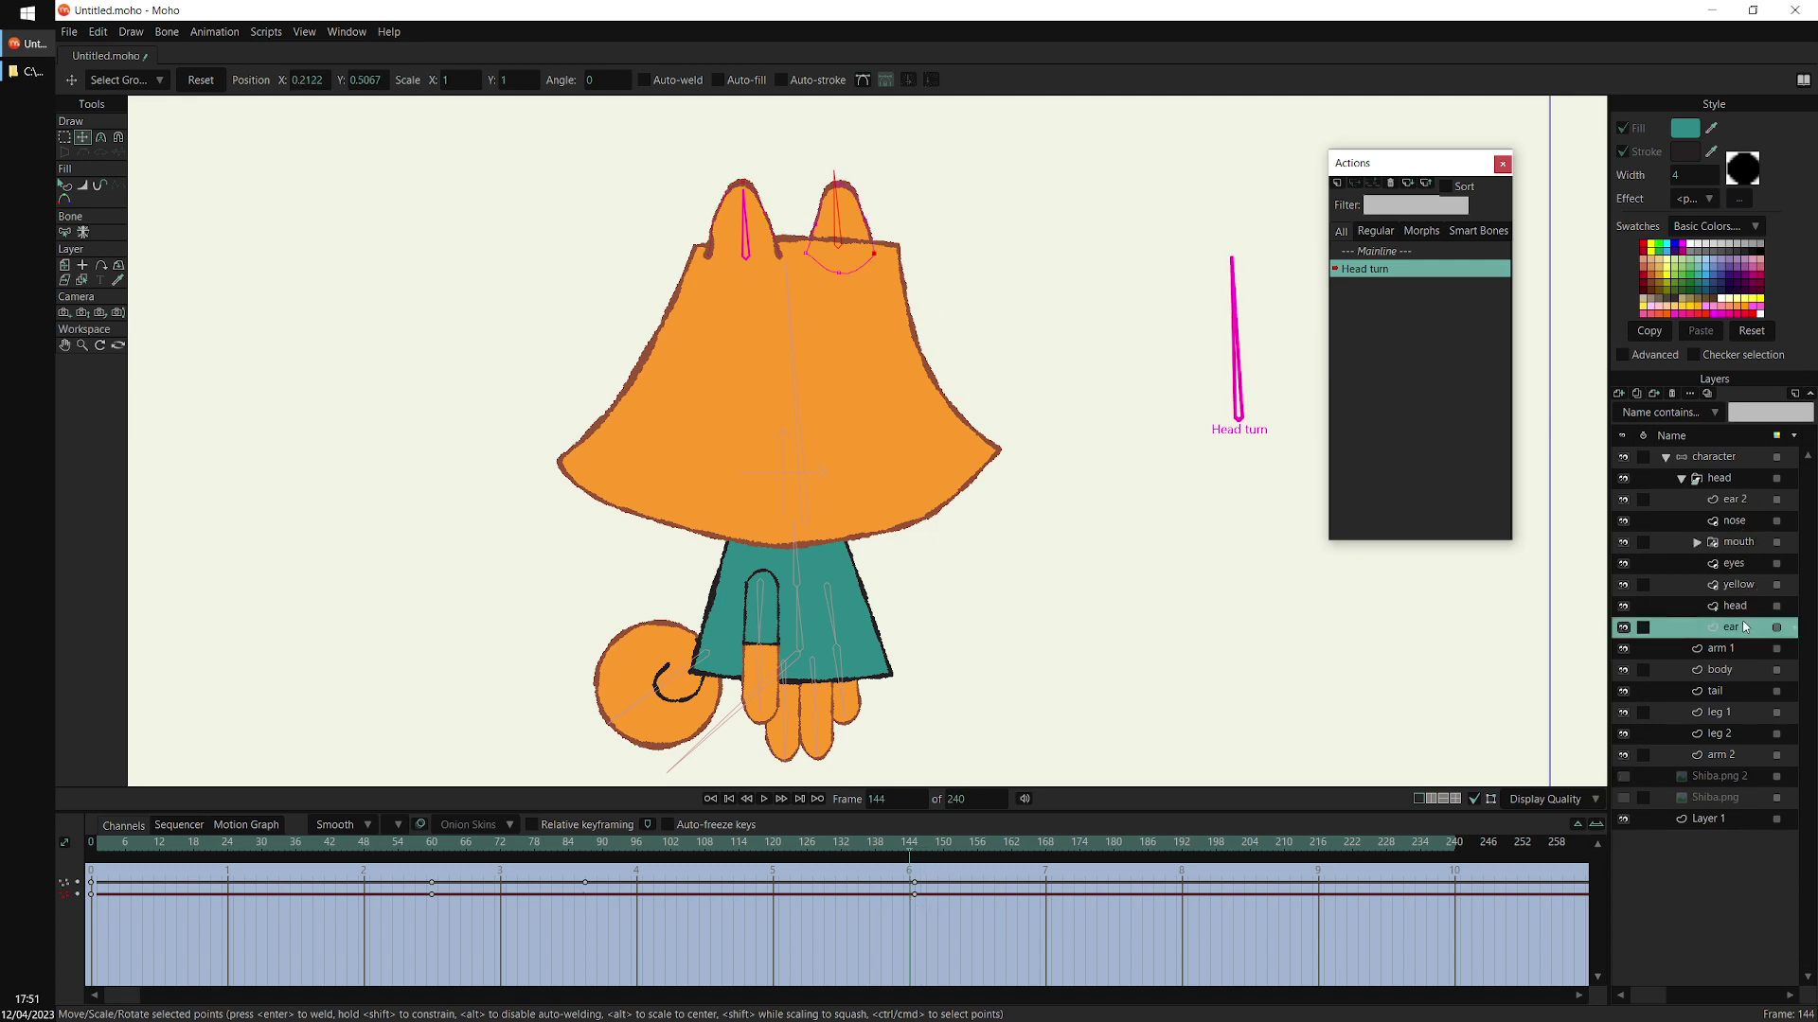
drag(1735, 629, 1742, 506)
Shift the head group's layer-order keyframe earlier, ahead of frame 137, and scrub through the turn to check it
mouse_move(902, 845)
mouse_down()
mouse_move(463, 849)
mouse_move(662, 881)
mouse_move(1042, 881)
mouse_move(893, 867)
mouse_up()
click(1730, 479)
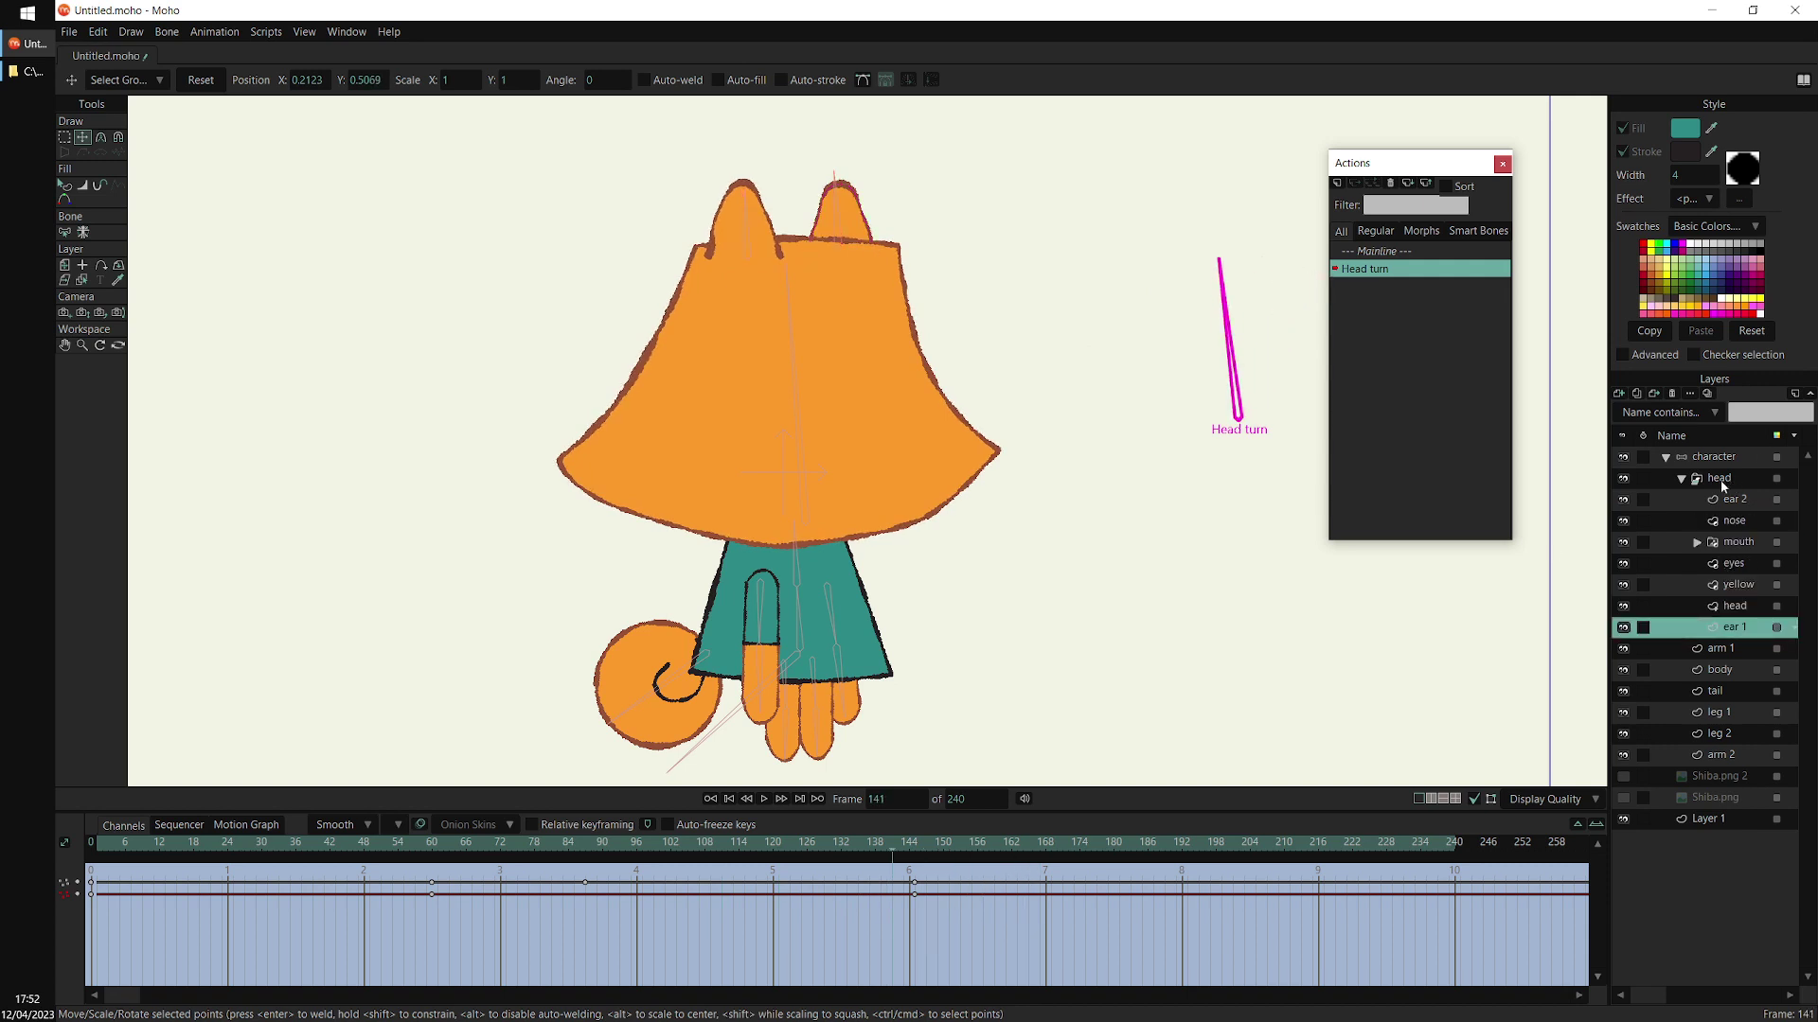
drag(909, 883, 888, 891)
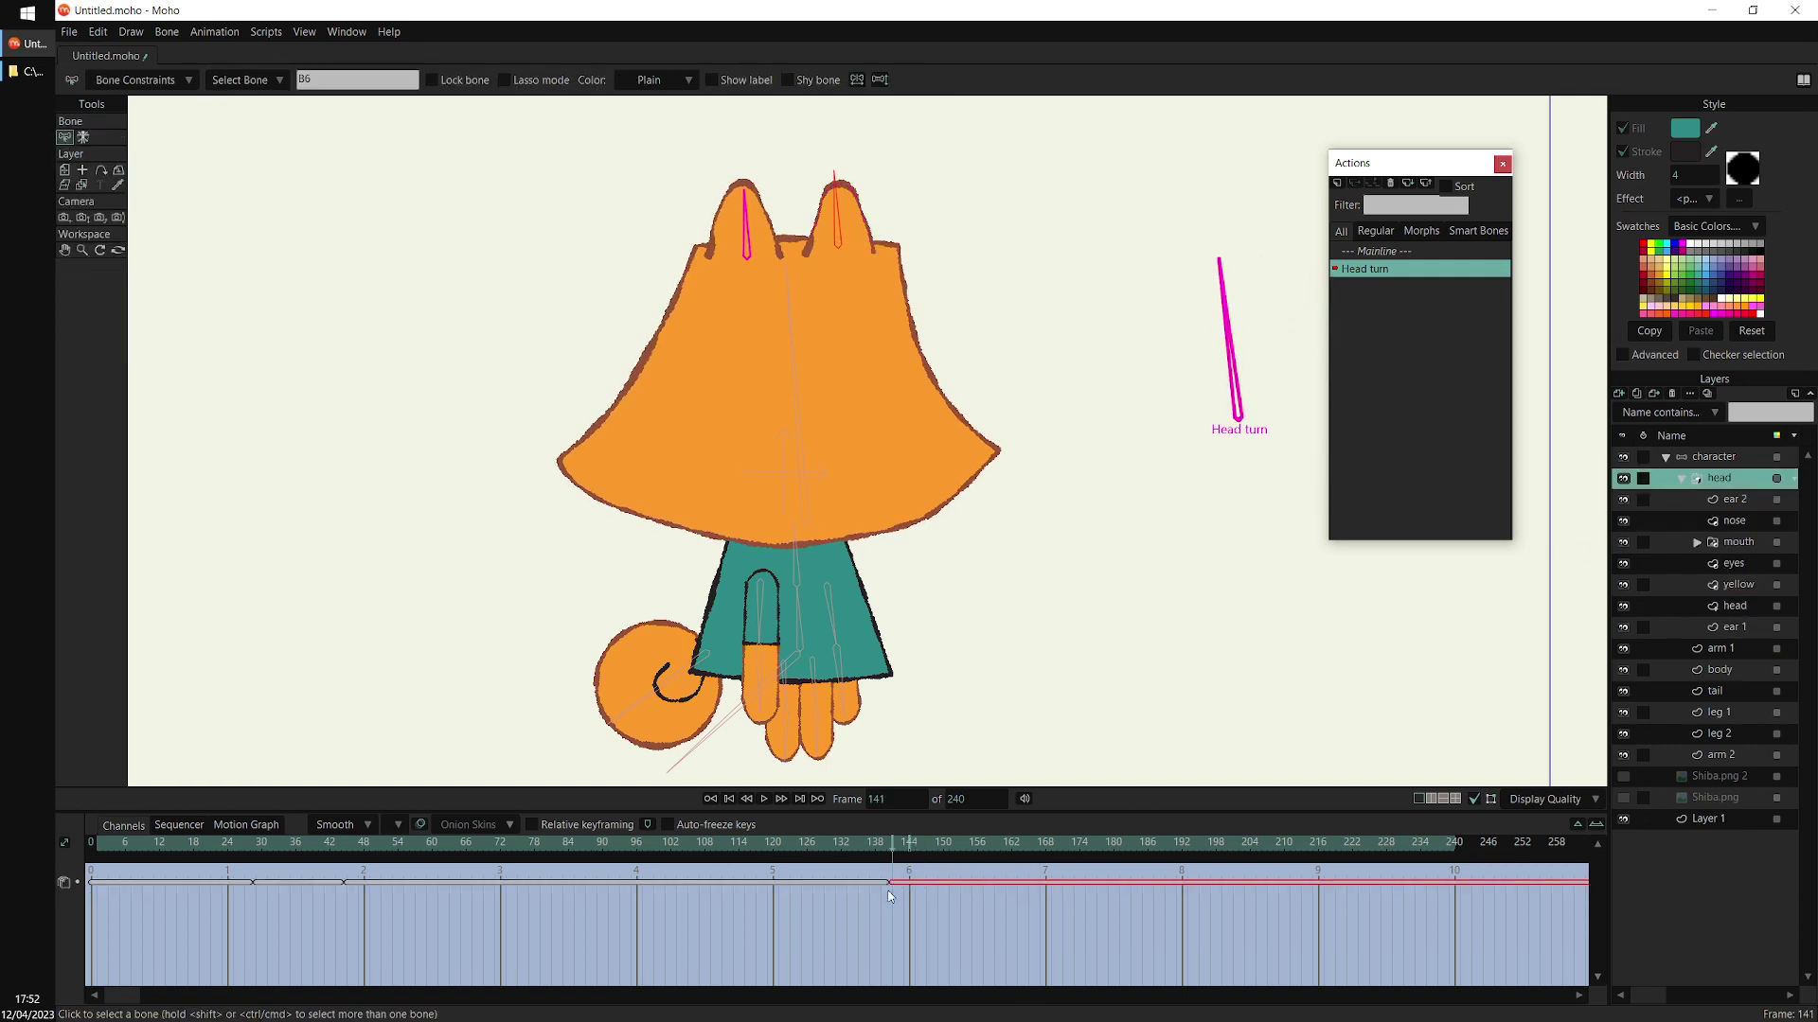
drag(723, 842, 869, 884)
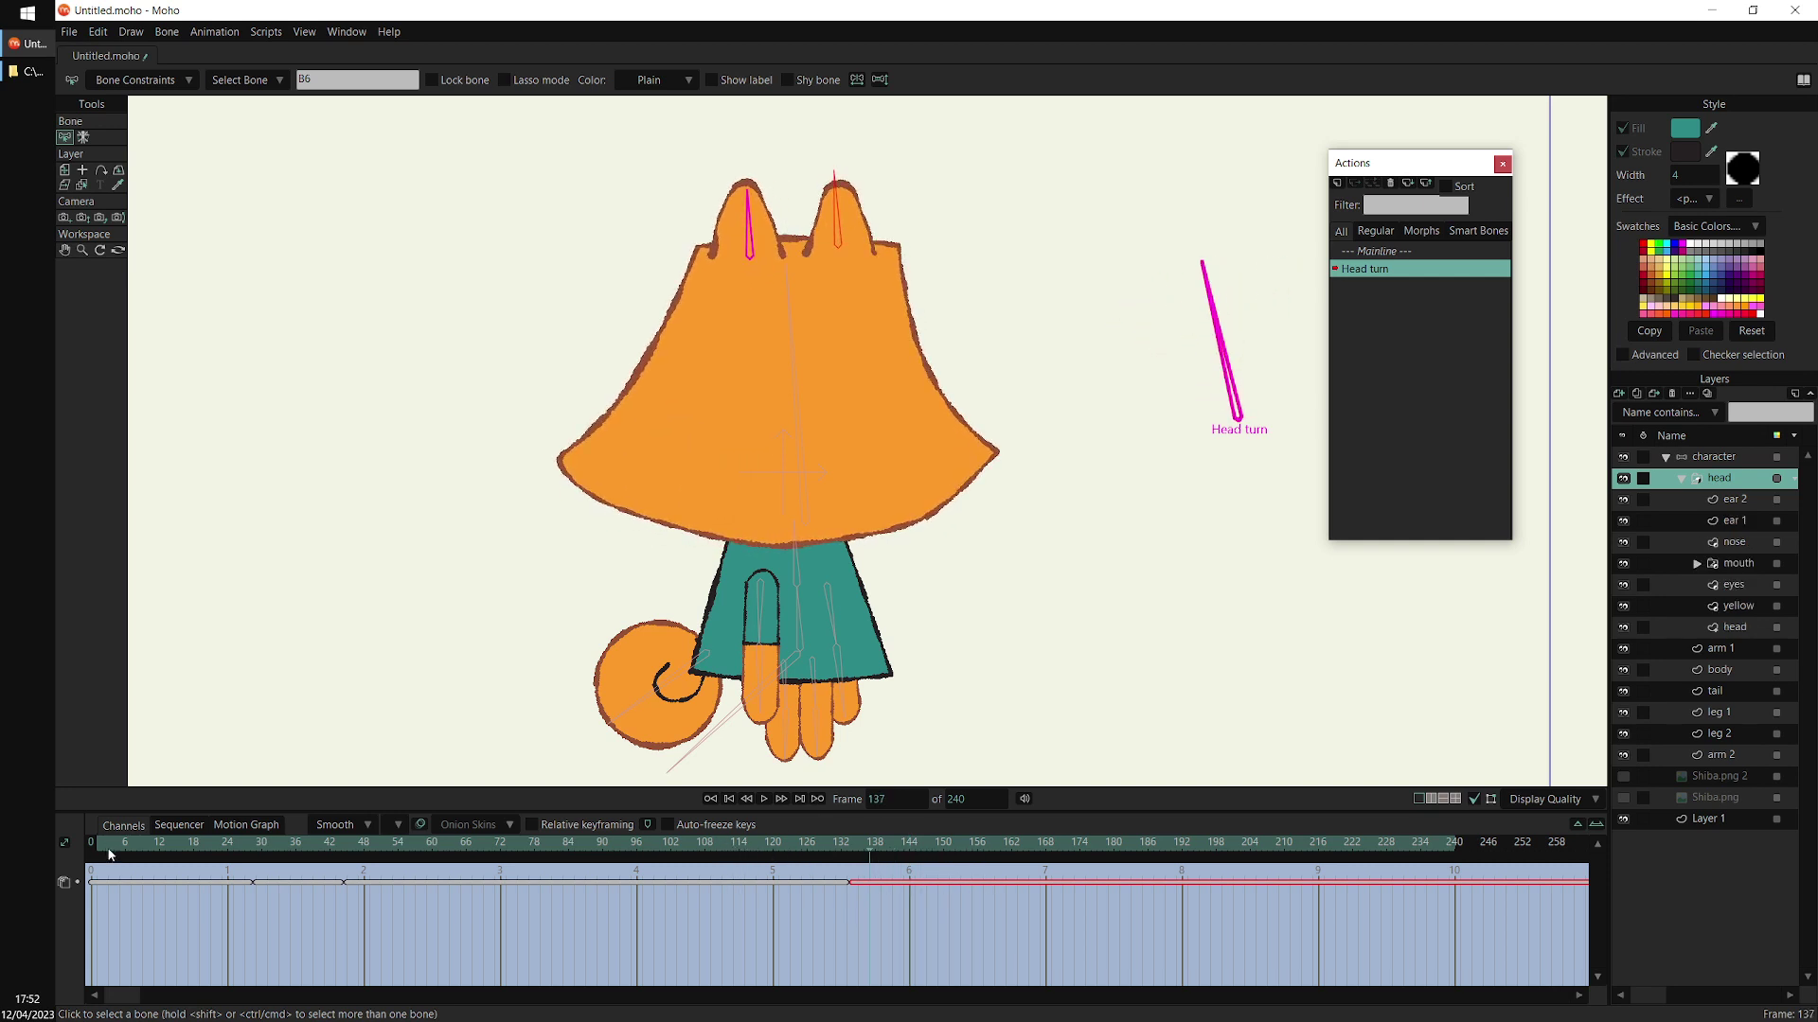
drag(110, 855, 923, 876)
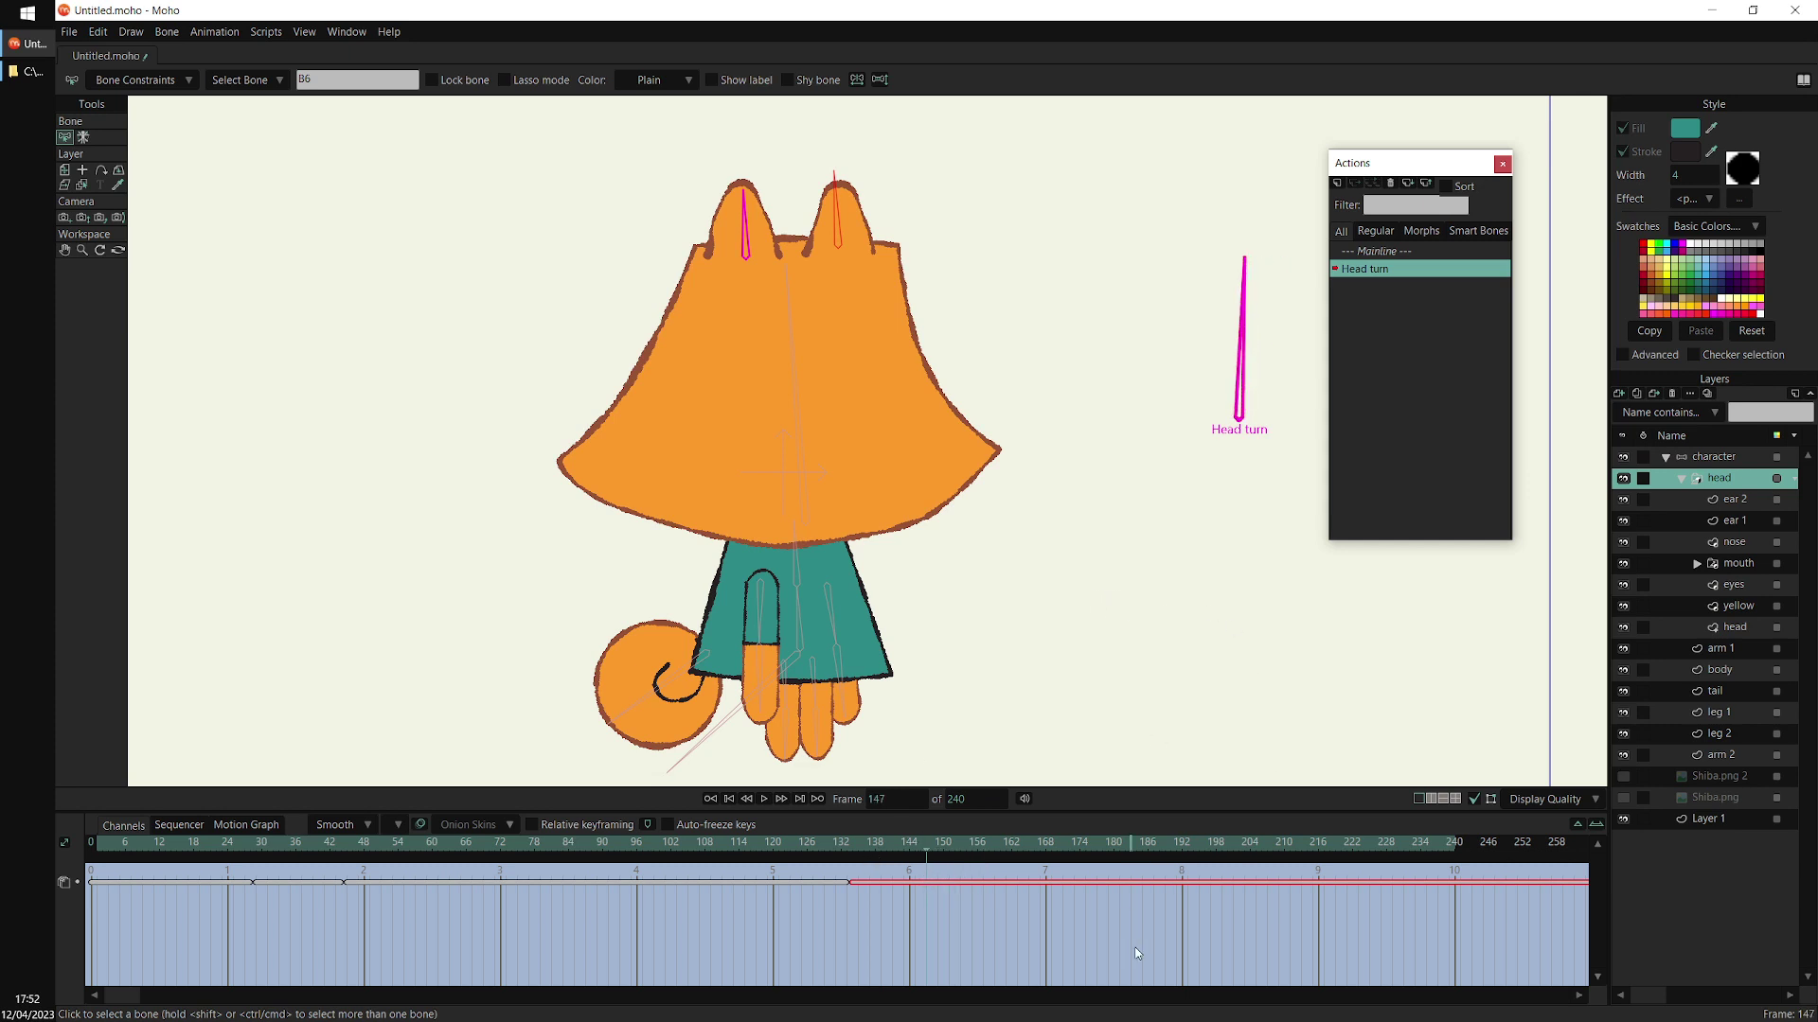
Try reshaping the head outline at frame 205 by pulling in the left cheek and extending the right cheek
scroll(1137, 953, right, 3)
drag(723, 857, 1059, 884)
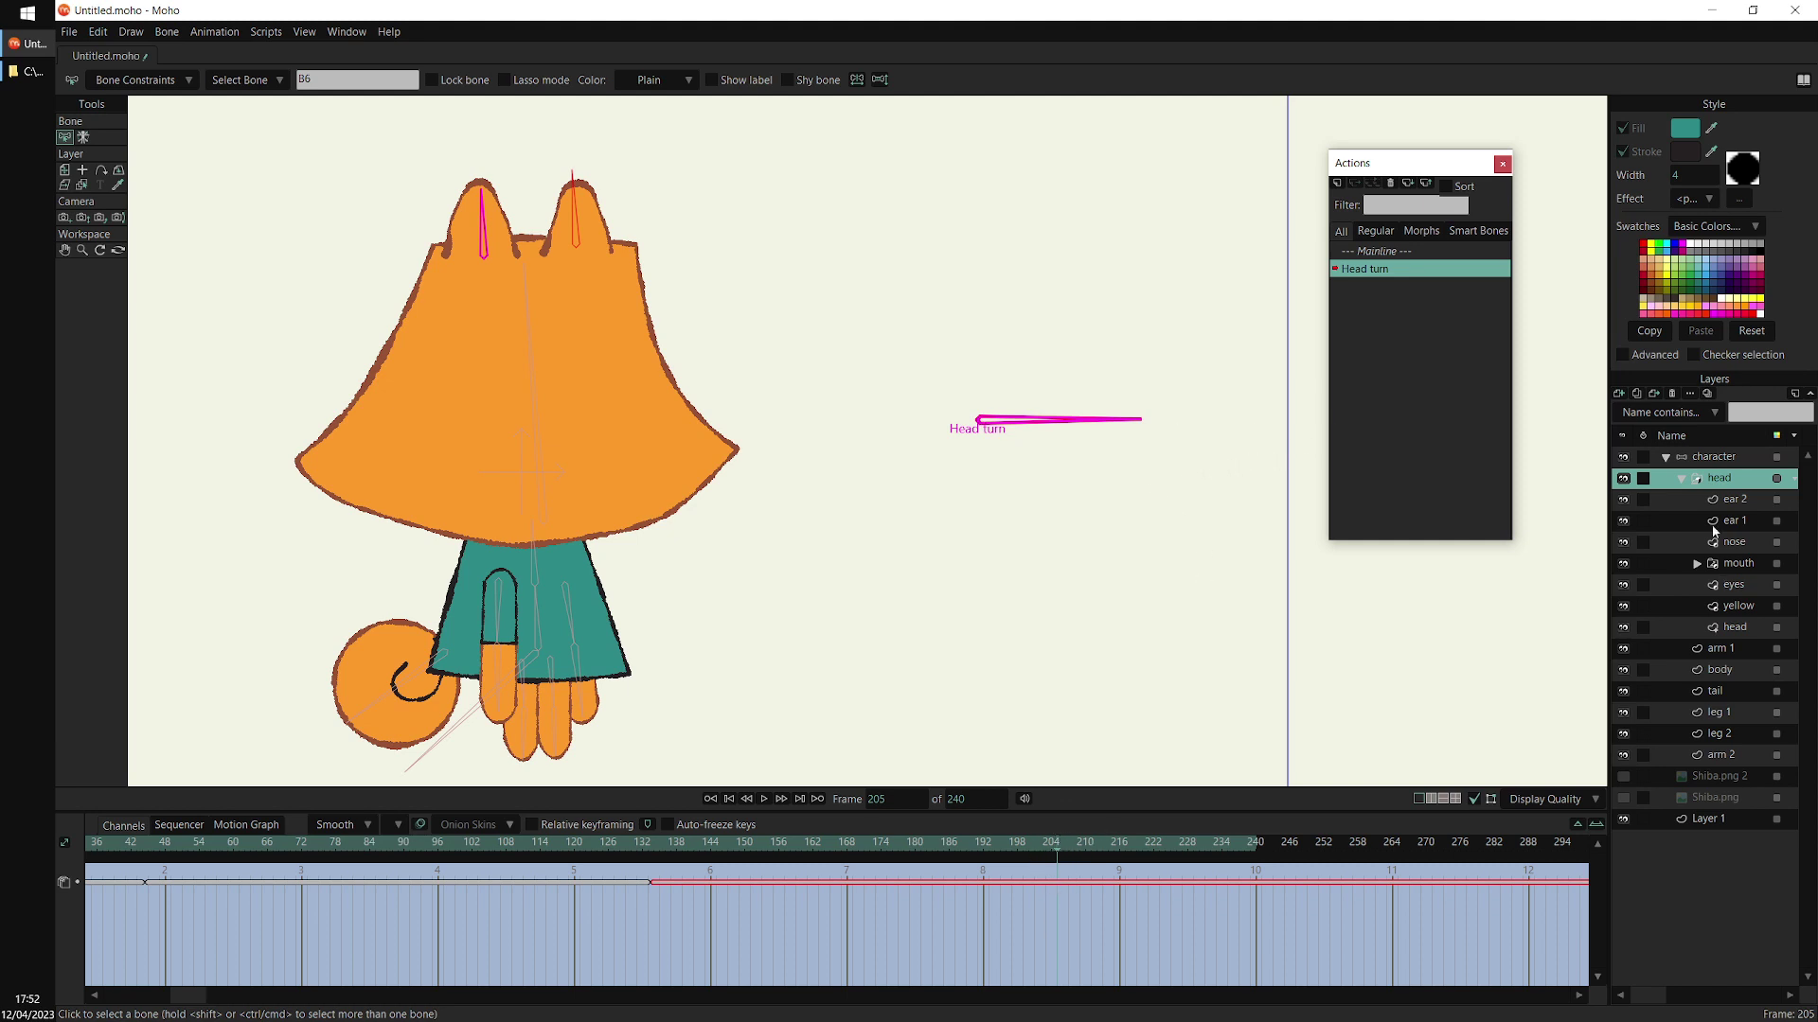
click(1720, 460)
alt+right_click(675, 484)
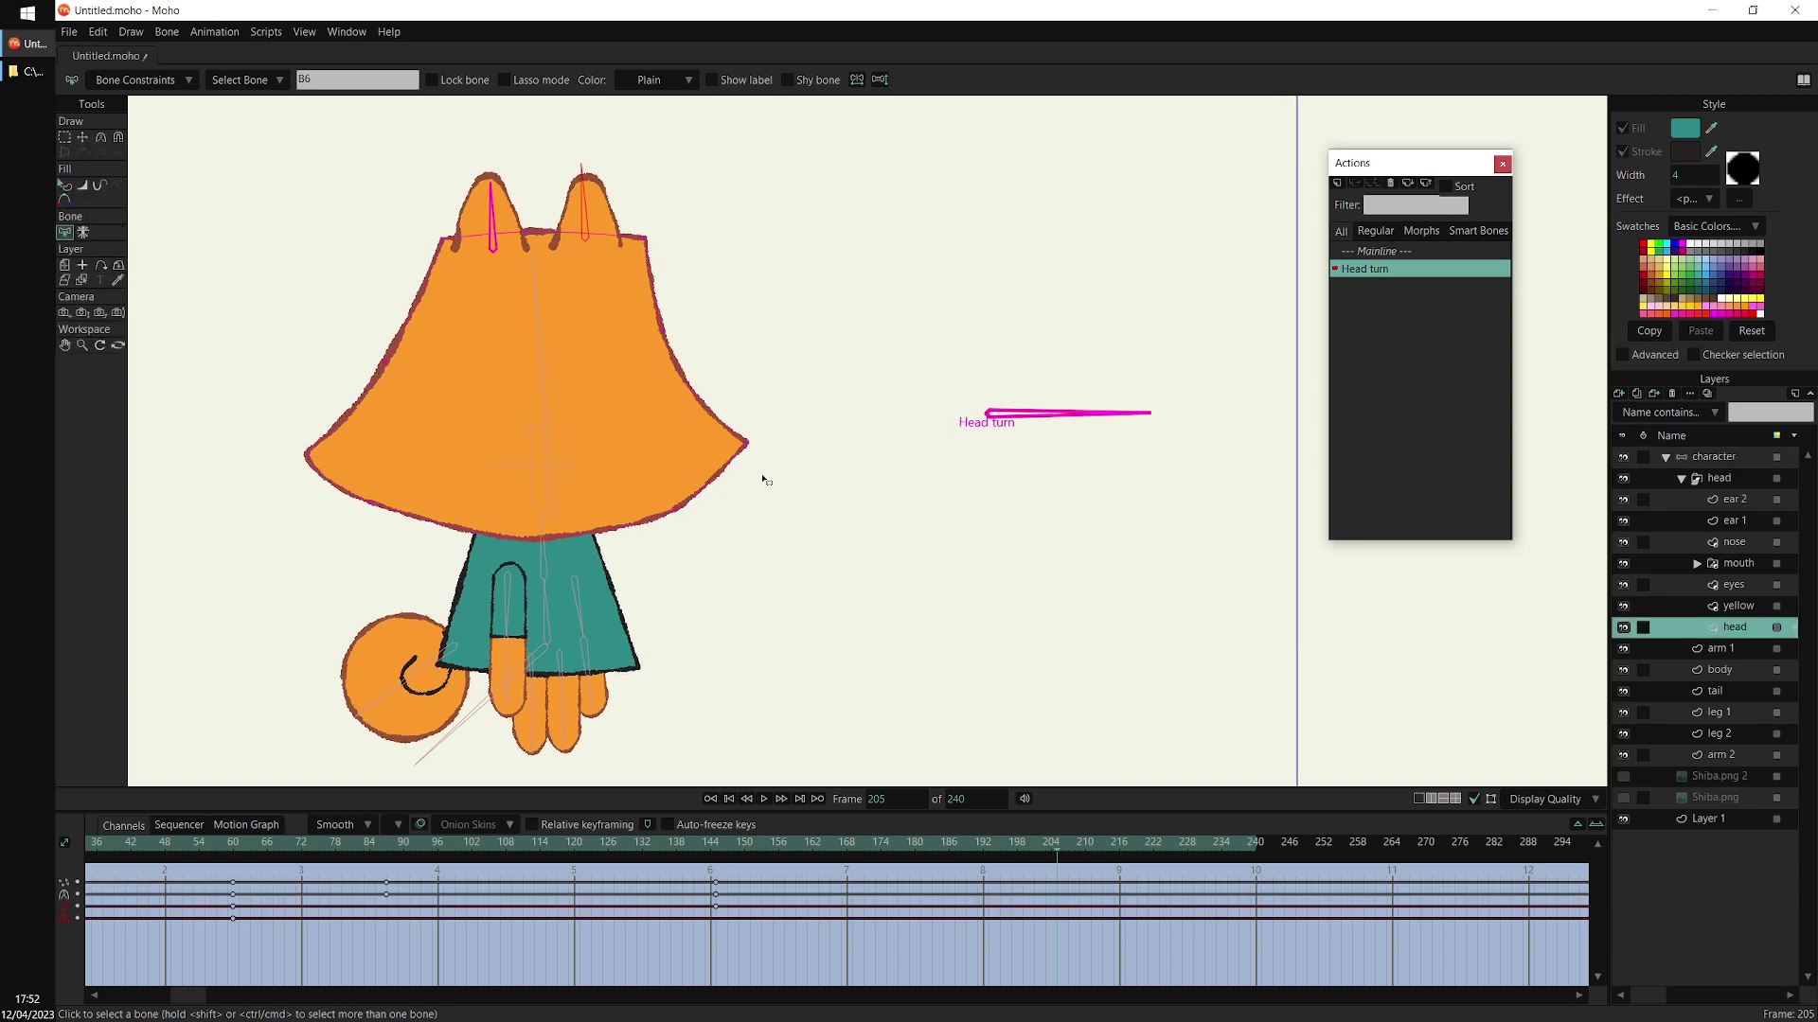
key(ctrl+j)
key(ctrl+j)
key(t)
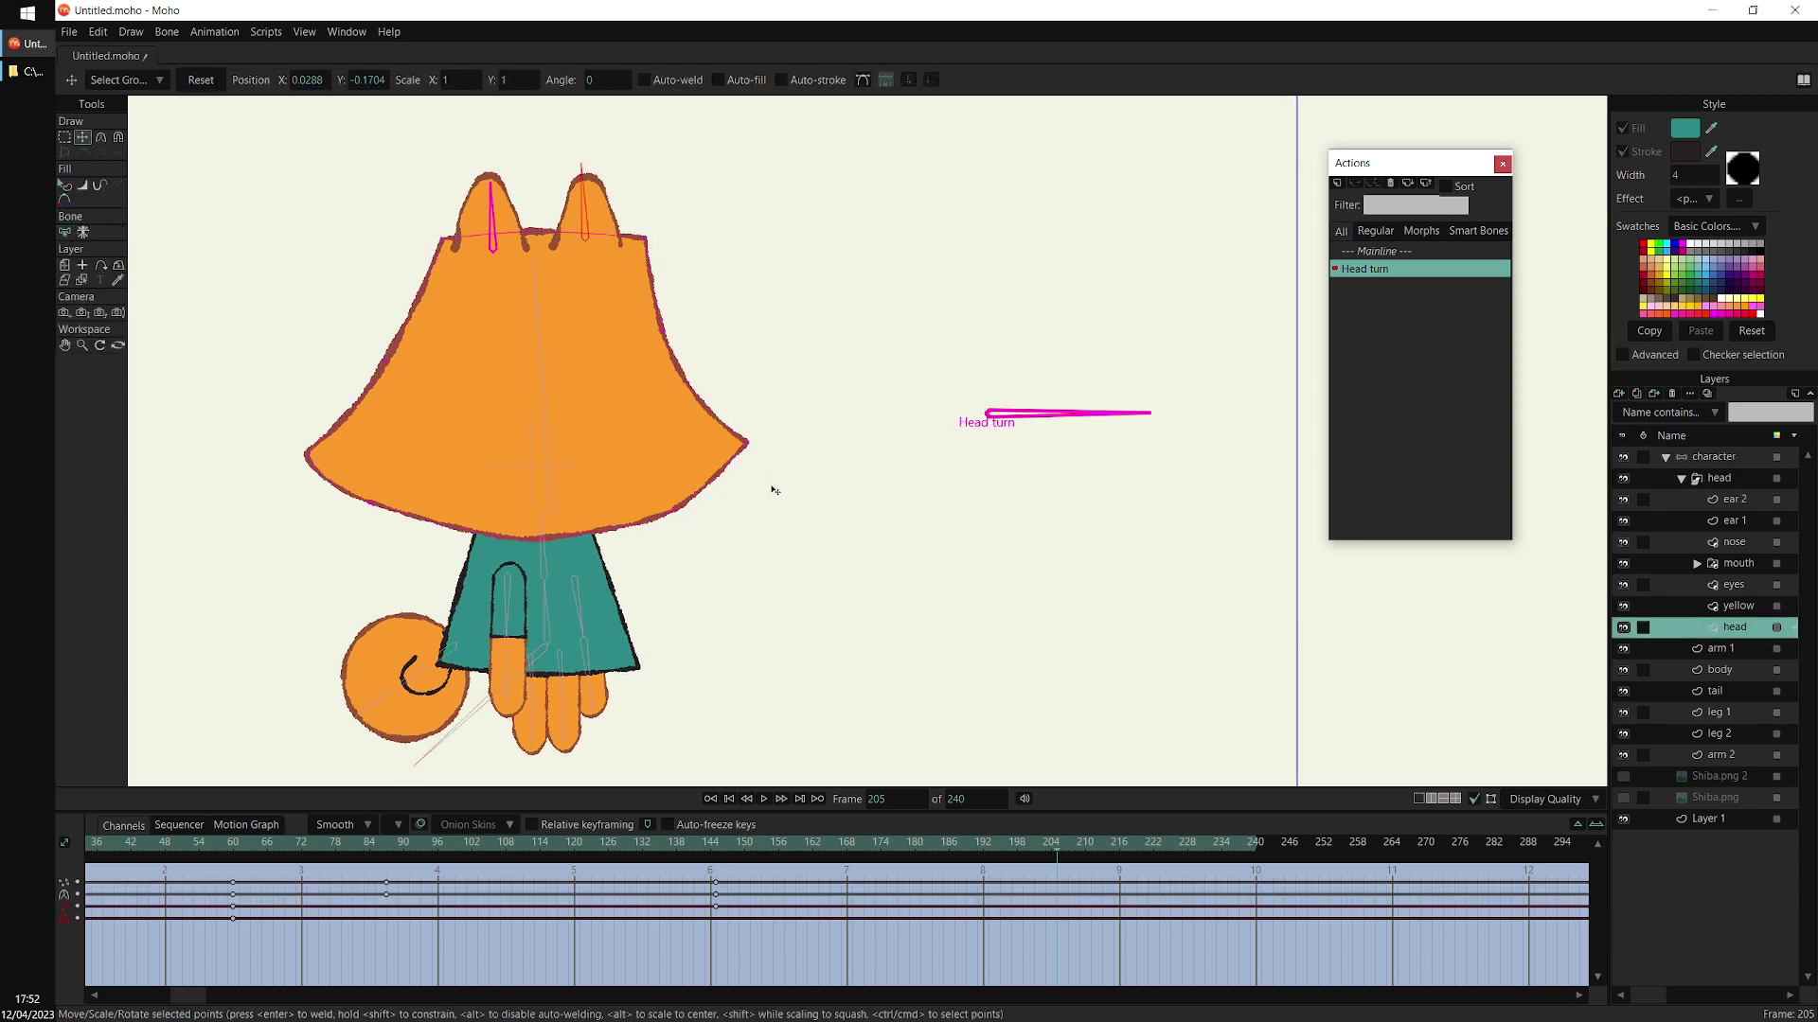
click(757, 479)
drag(308, 457, 358, 454)
drag(389, 372, 423, 376)
drag(443, 241, 460, 236)
drag(360, 455, 390, 448)
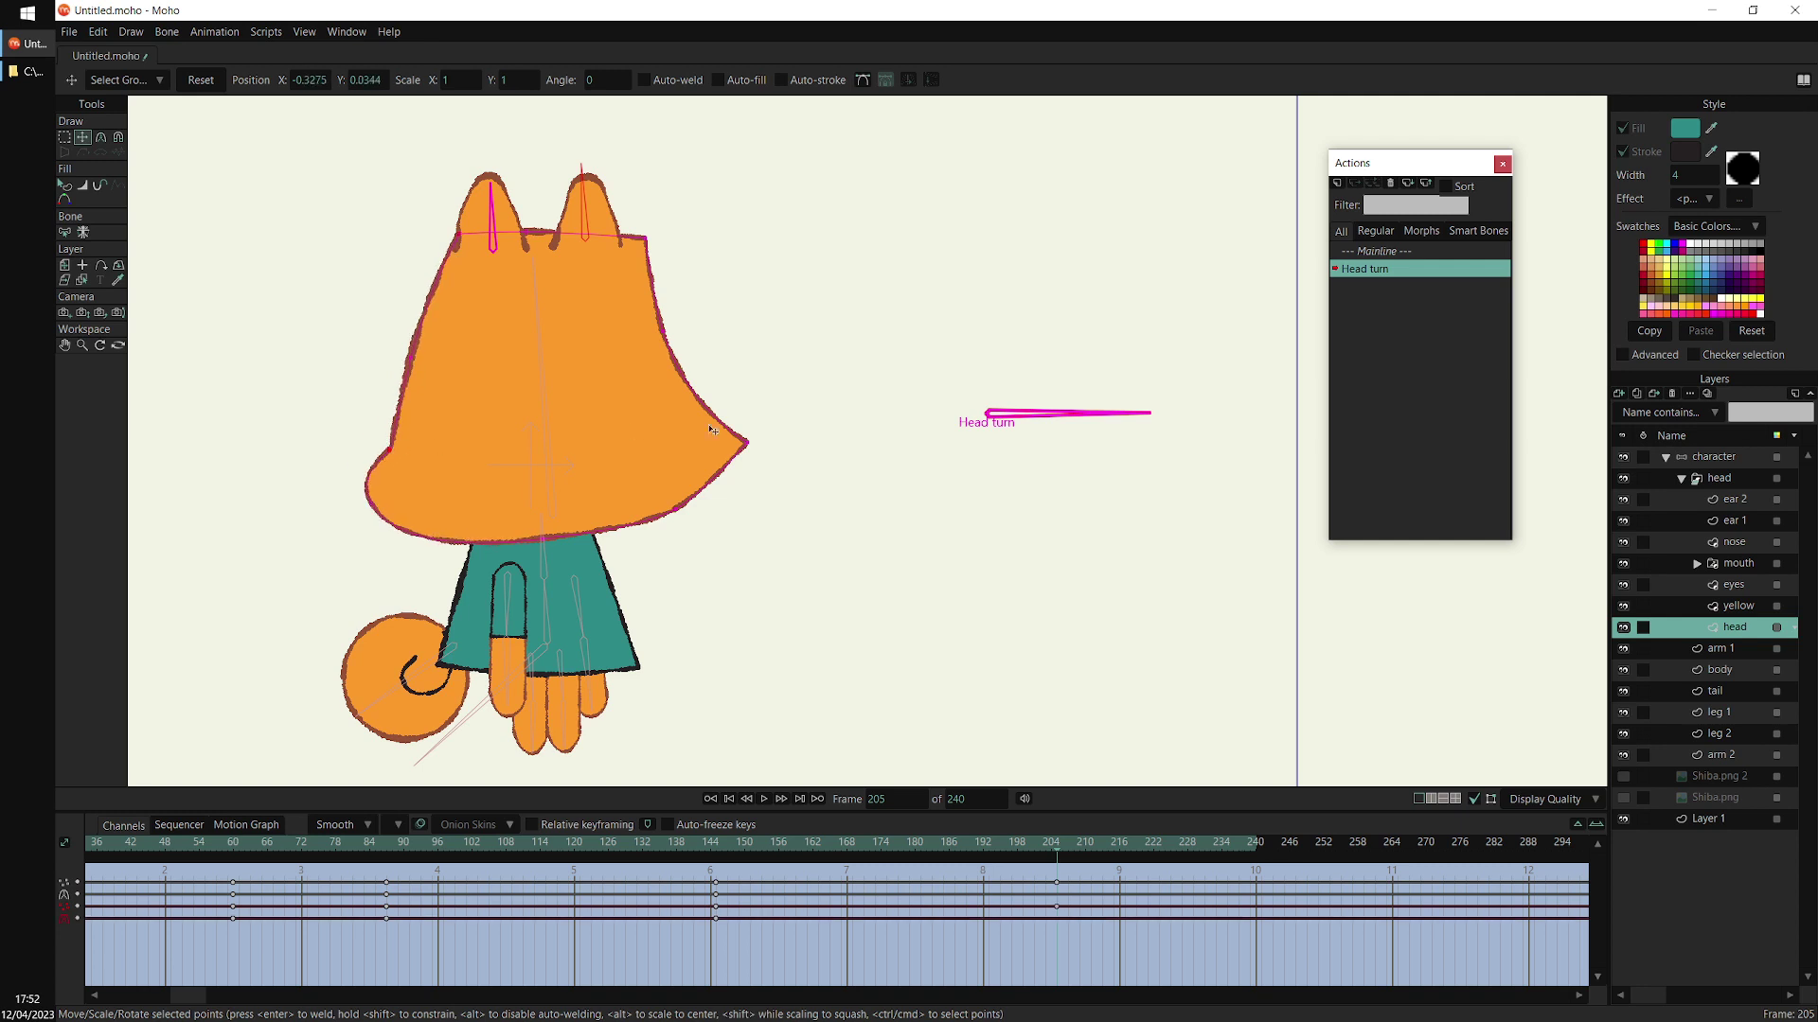
drag(747, 444, 889, 484)
key(c)
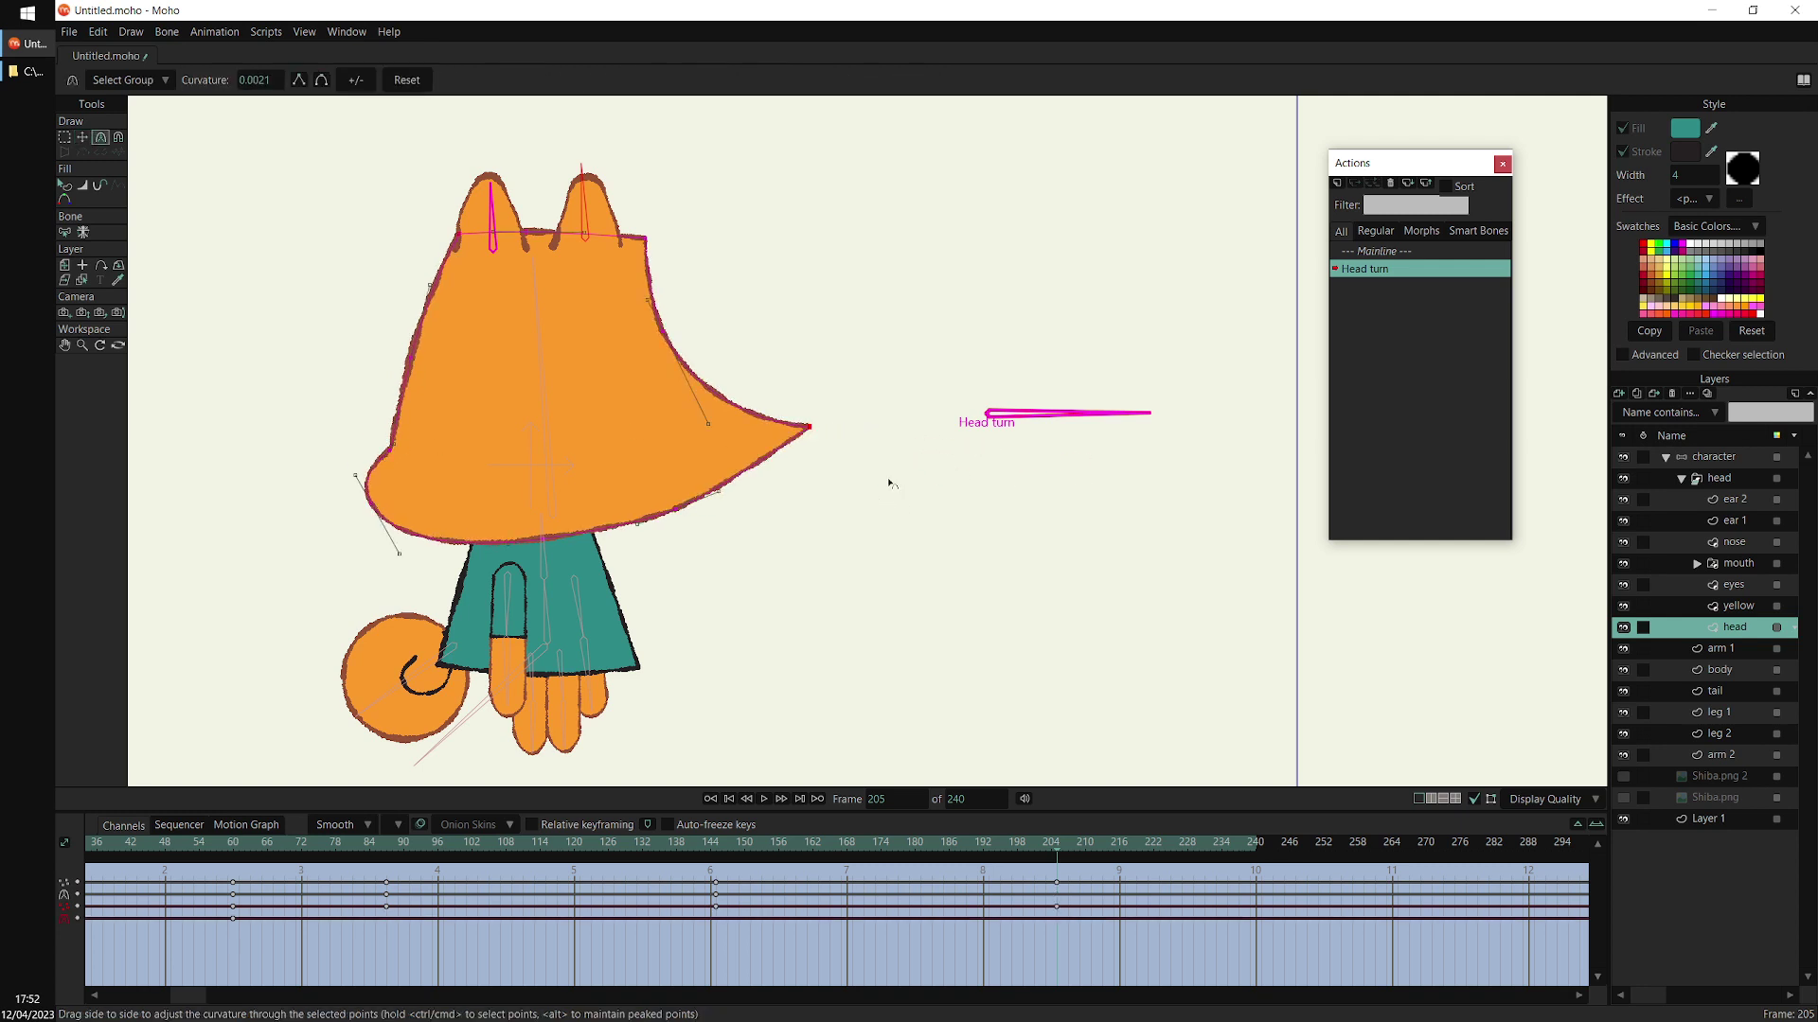
Delete the head outline's keyframes at frame 205 and return to frame 145
drag(1047, 936, 1089, 865)
key(Delete)
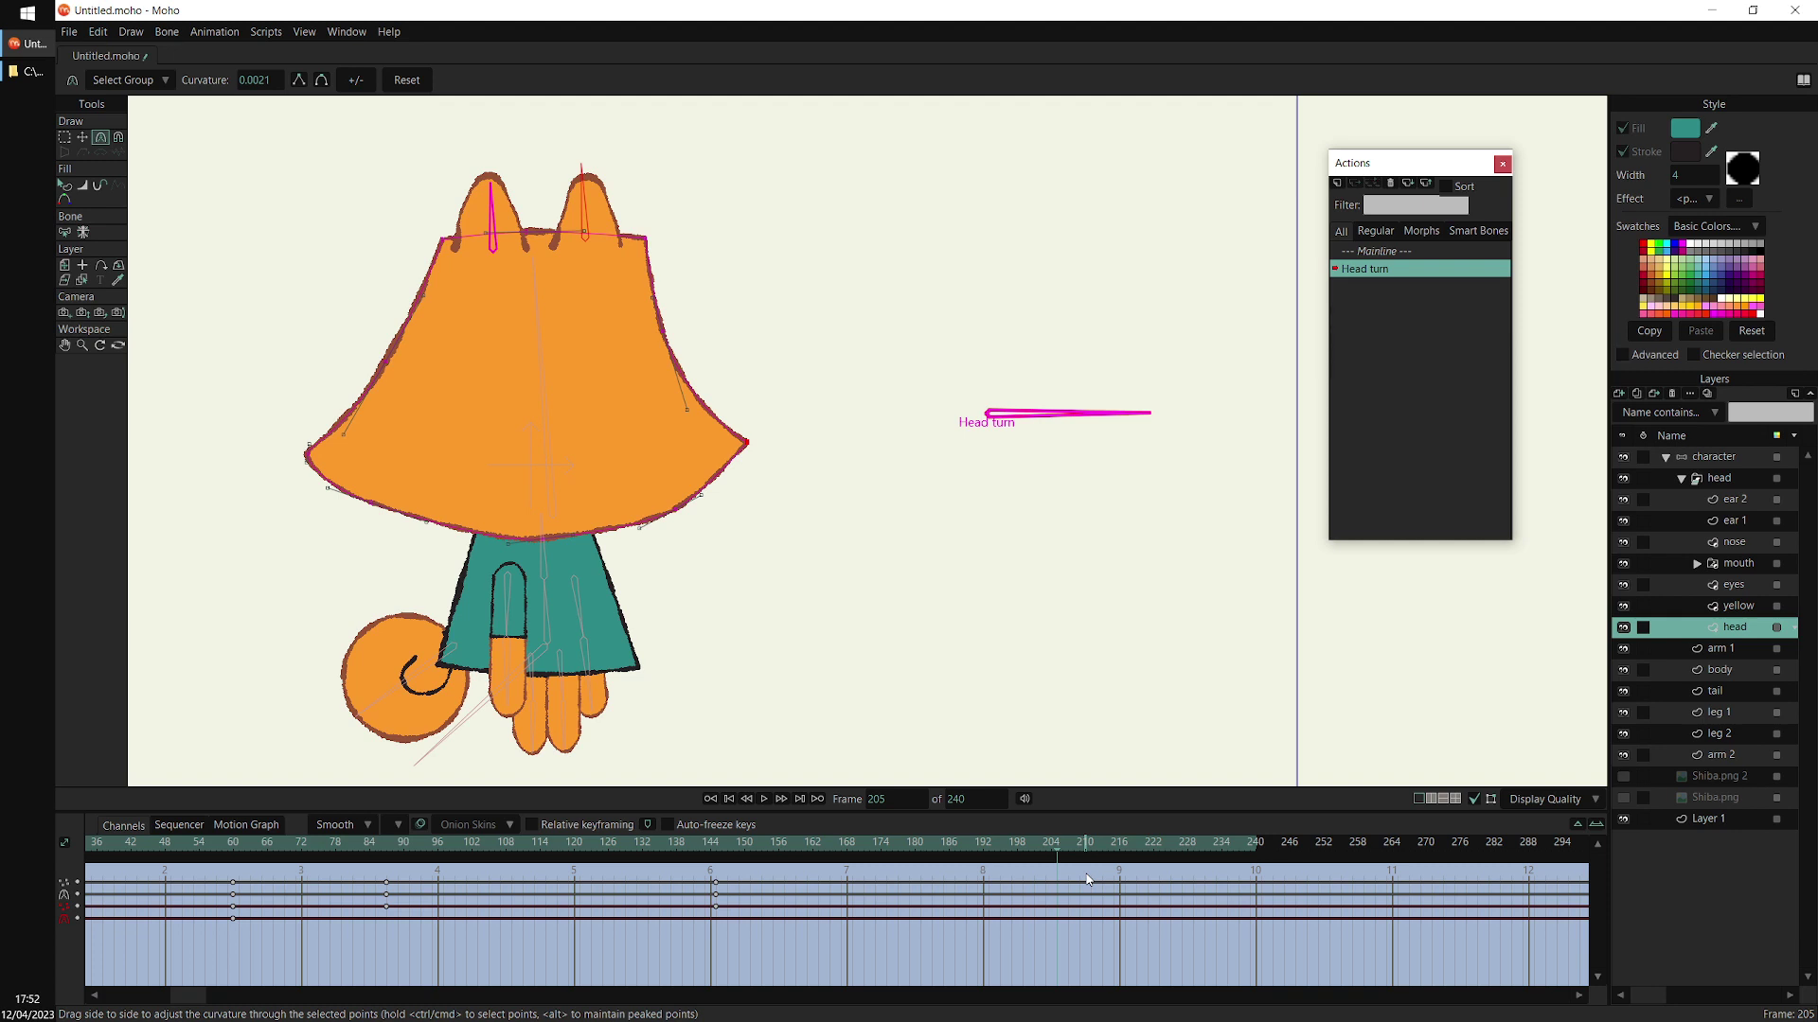
mouse_move(720, 851)
mouse_down()
mouse_move(643, 851)
mouse_move(717, 854)
mouse_up()
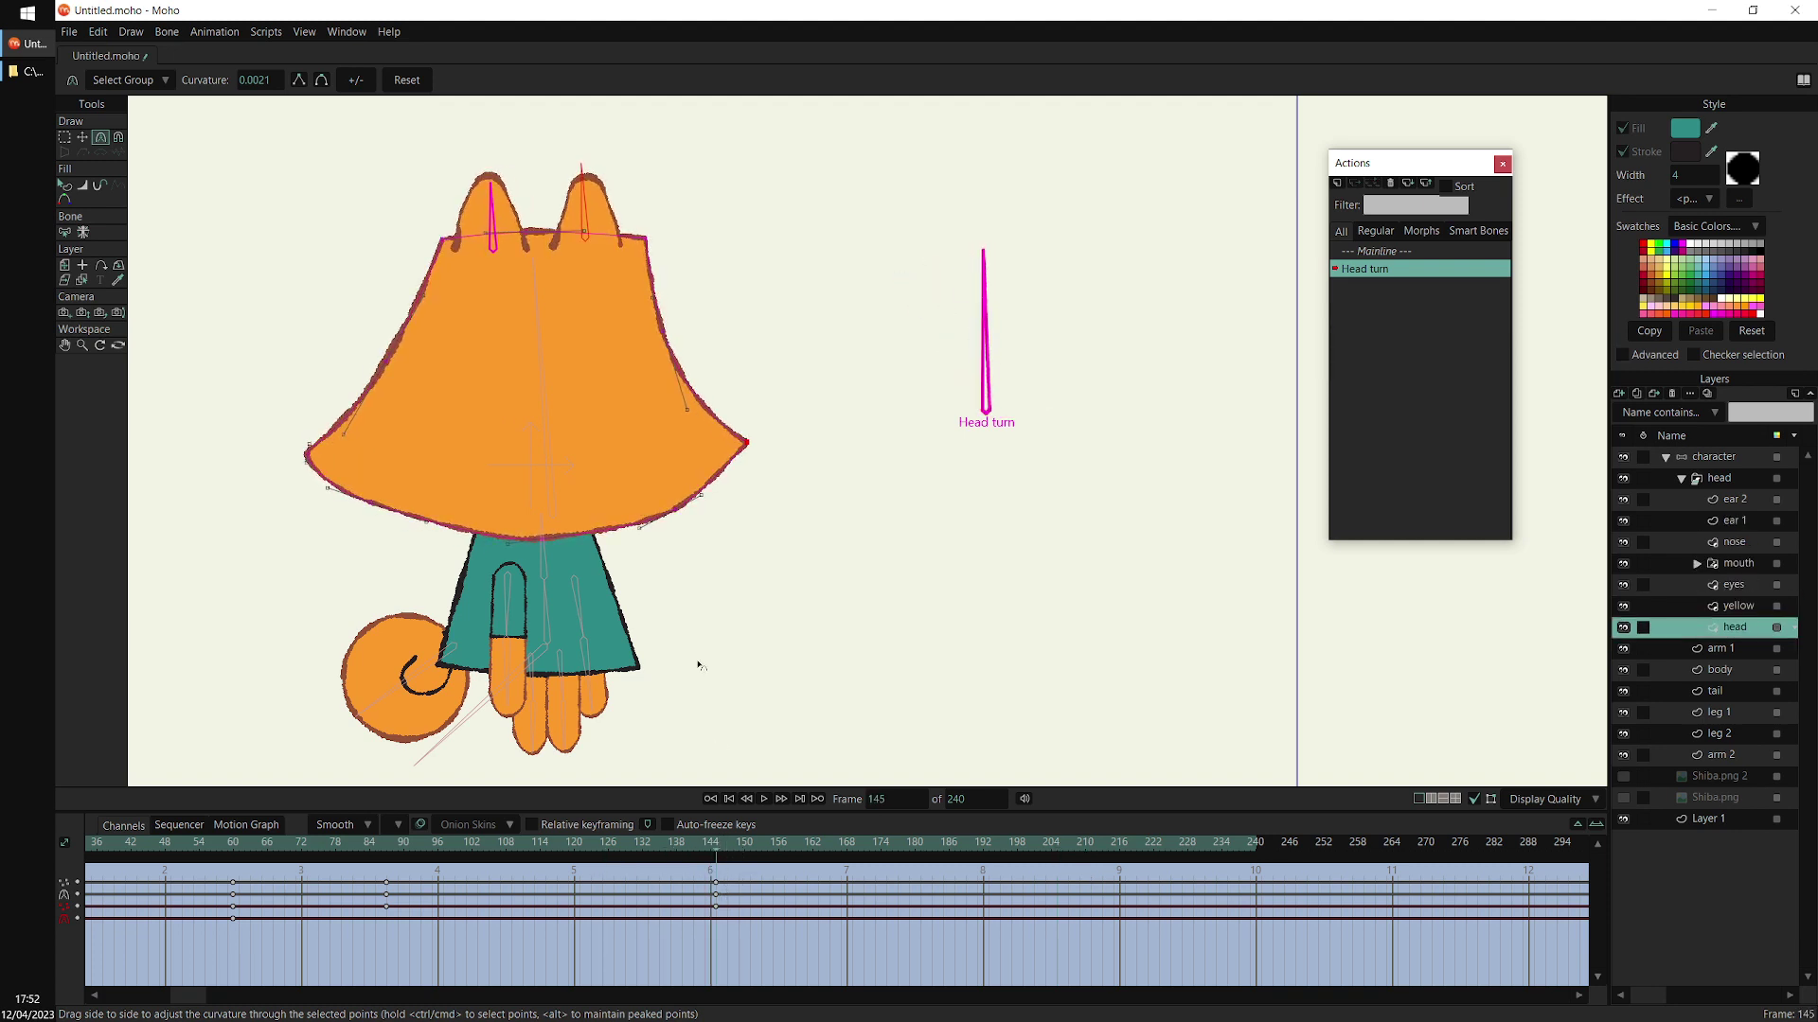
At frame 146, move the whole yellow face shape from the left side of the head to beyond its right side
drag(697, 662, 805, 609)
click(1731, 608)
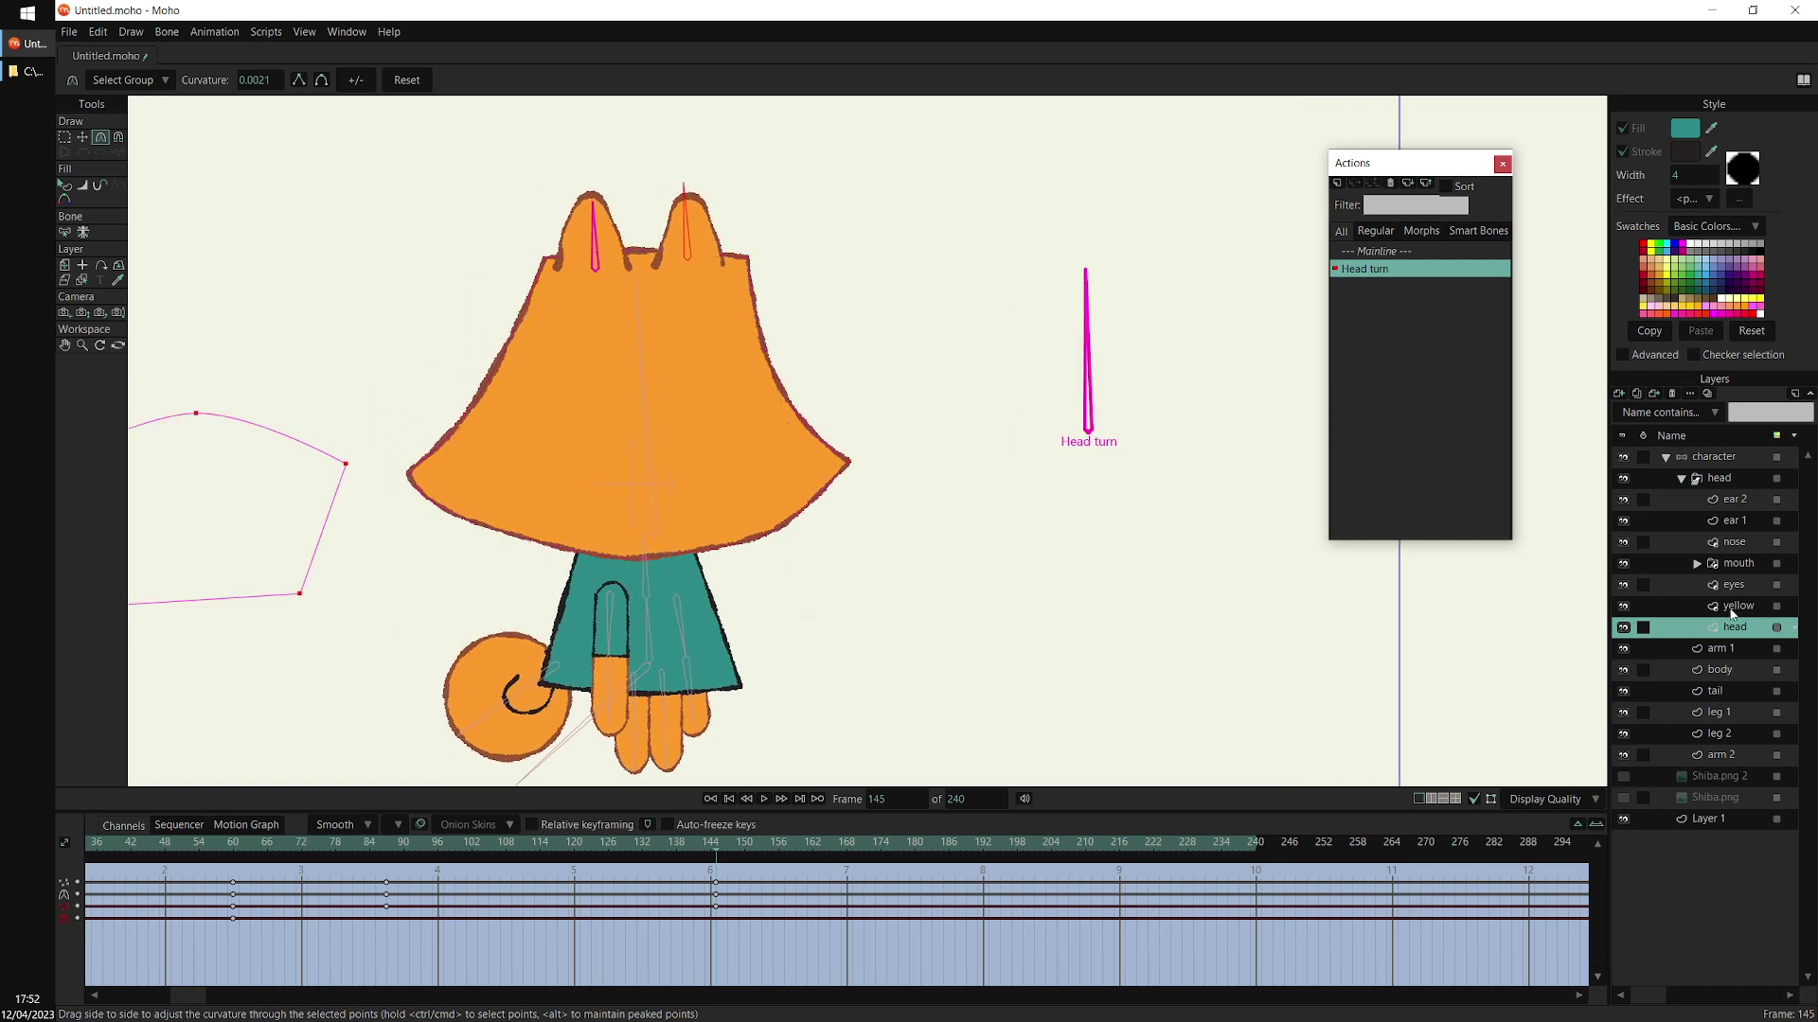
drag(530, 482, 928, 502)
scroll(920, 462, down, 3)
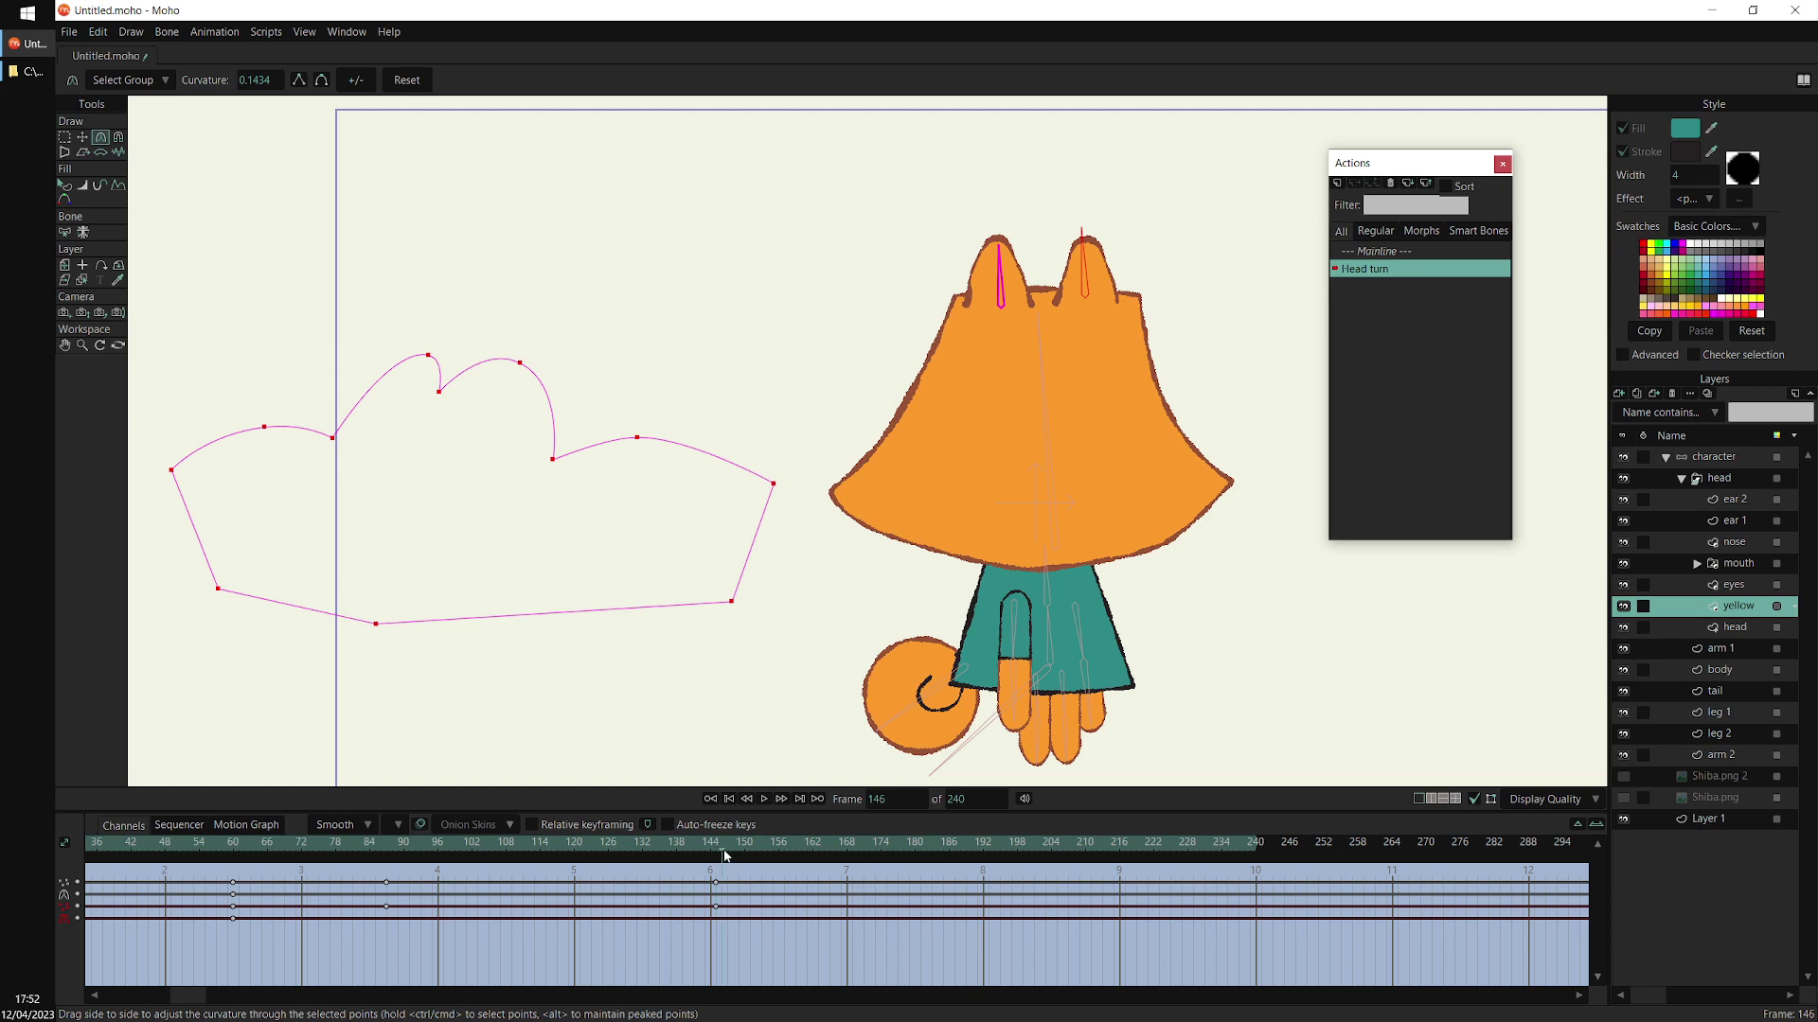
click(91, 139)
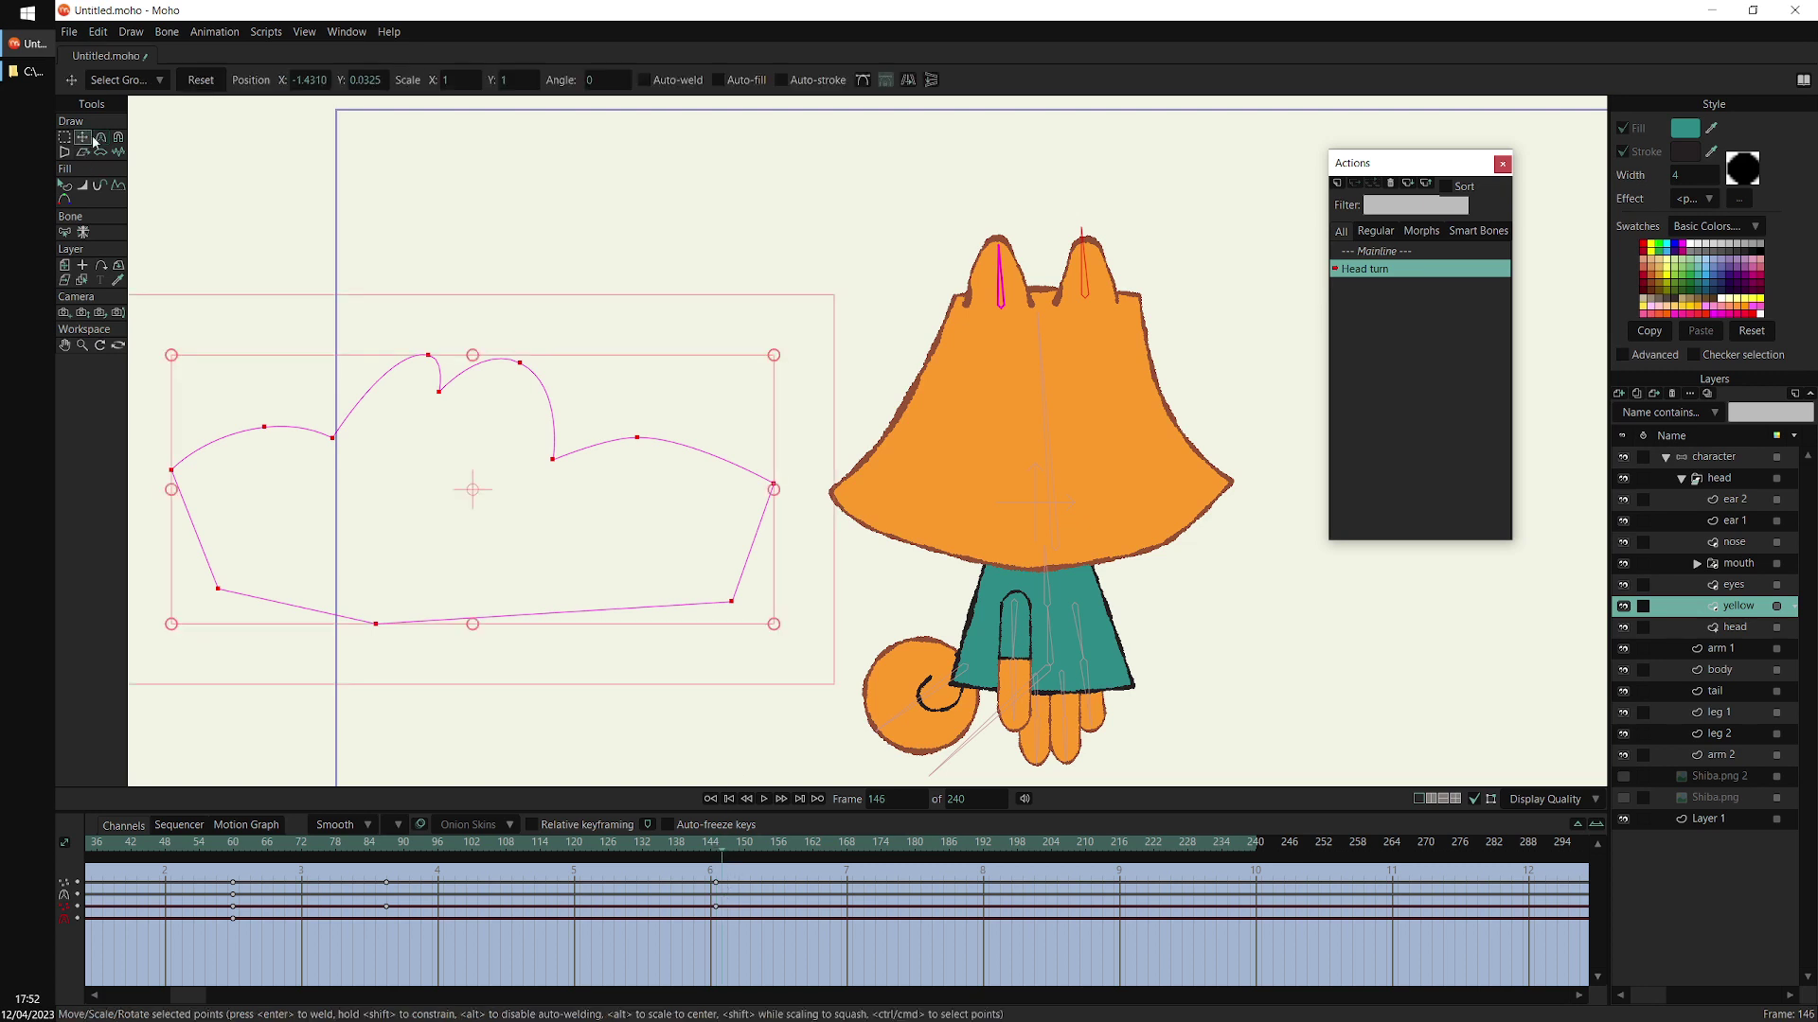
scroll(611, 520, down, 1)
drag(434, 541, 1553, 512)
drag(1264, 670, 792, 707)
drag(1048, 566, 1072, 561)
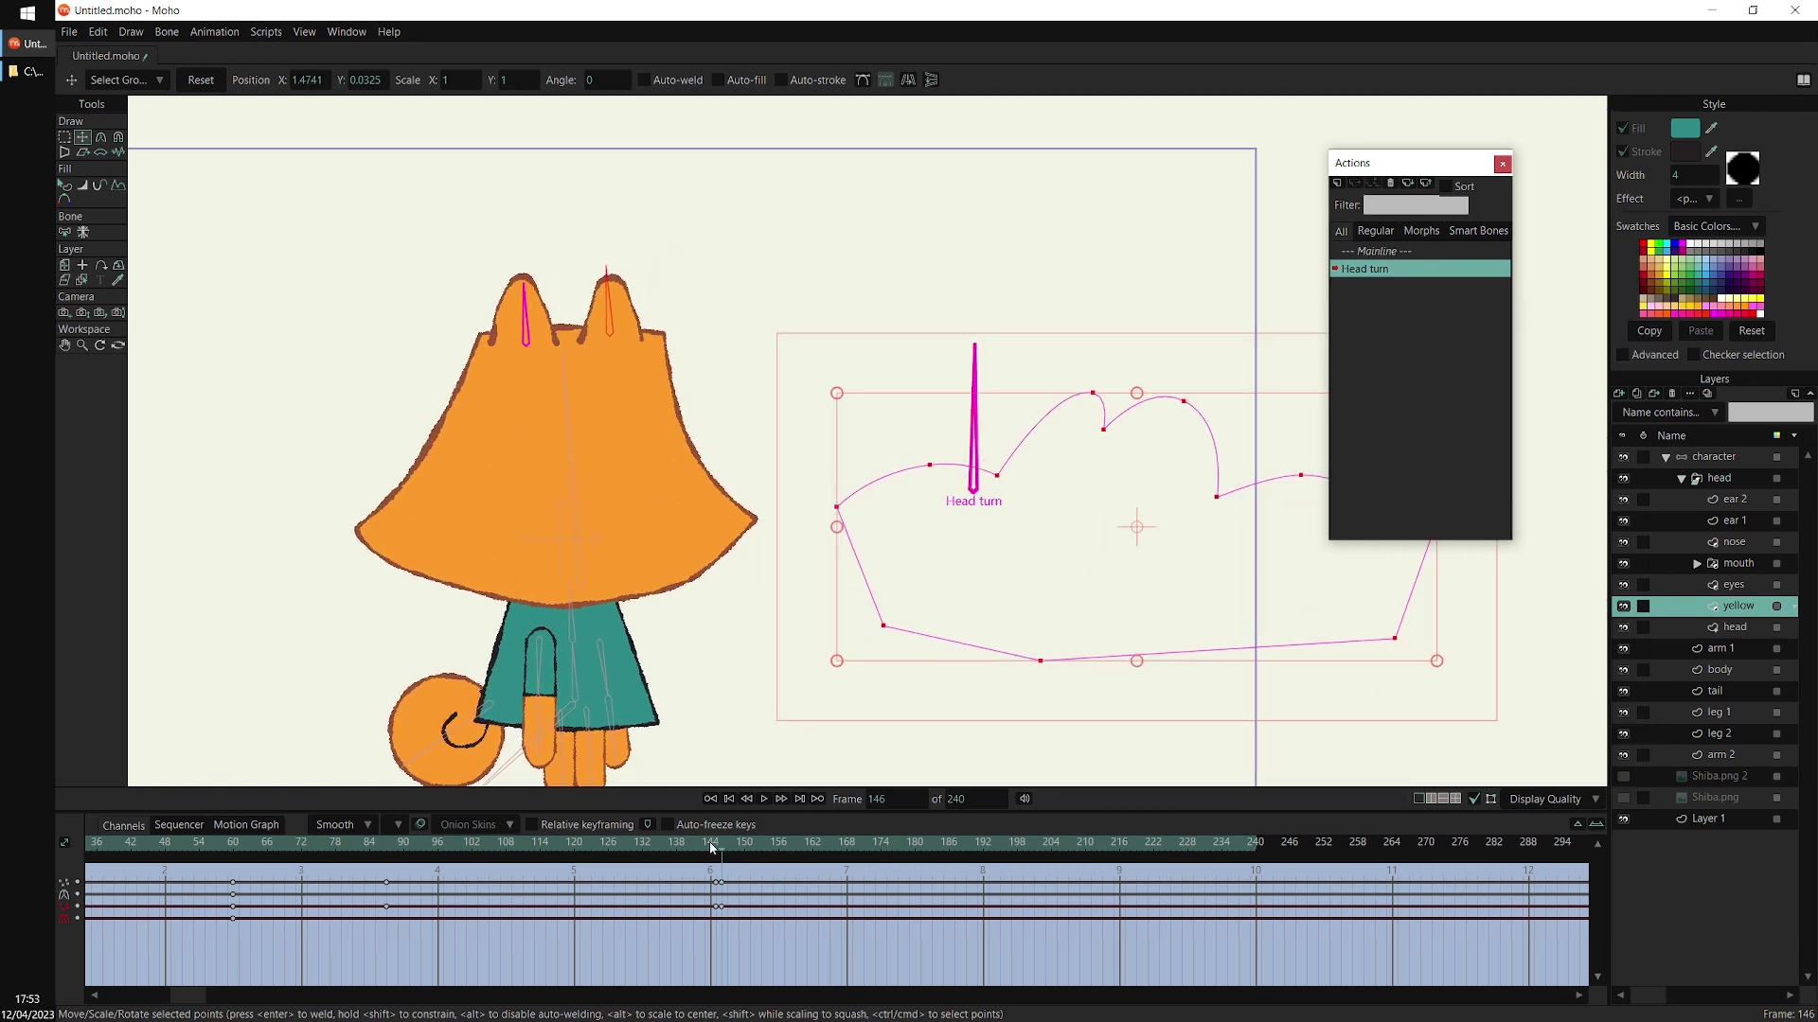
drag(713, 847, 725, 849)
Shift the eyes and the mouth layer across to the right of the head at frame 146
click(1741, 586)
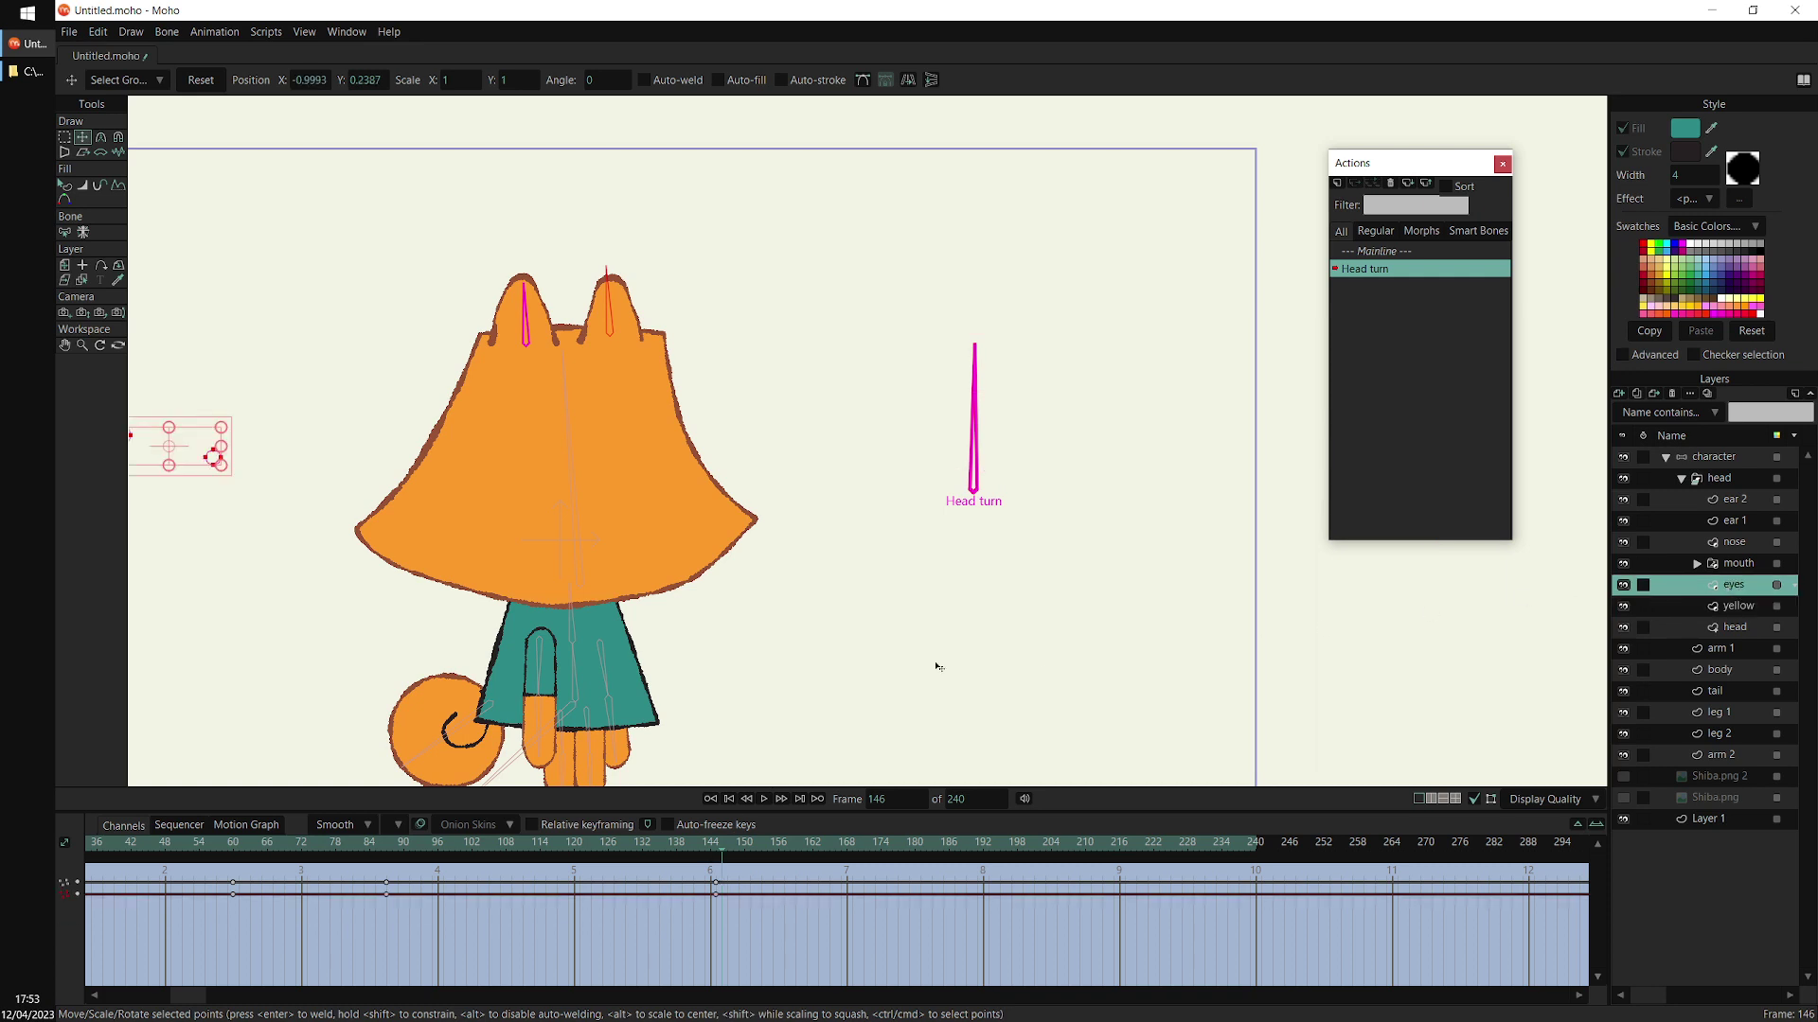
drag(536, 668, 1327, 605)
click(1740, 564)
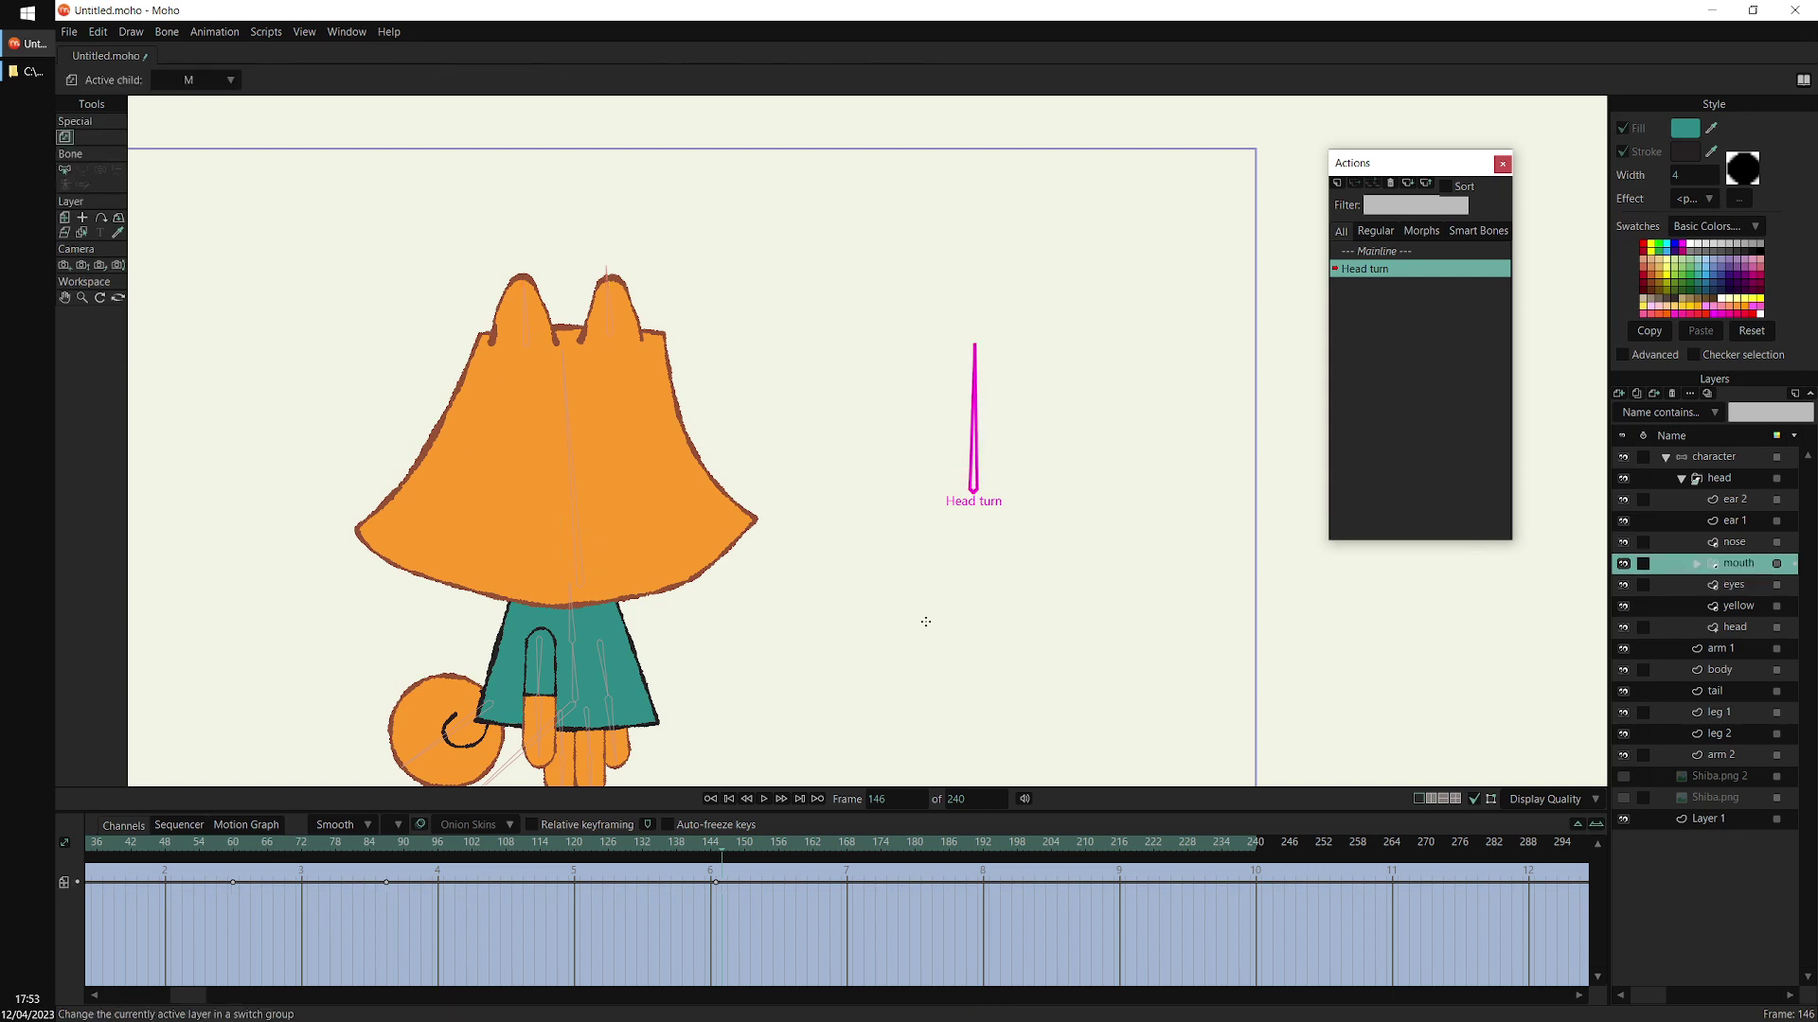
key(m)
drag(405, 567, 1198, 567)
drag(1283, 649, 1156, 643)
Move the nose to the right of the head at frame 146 and check its jump between frames 144 and 146
click(1739, 544)
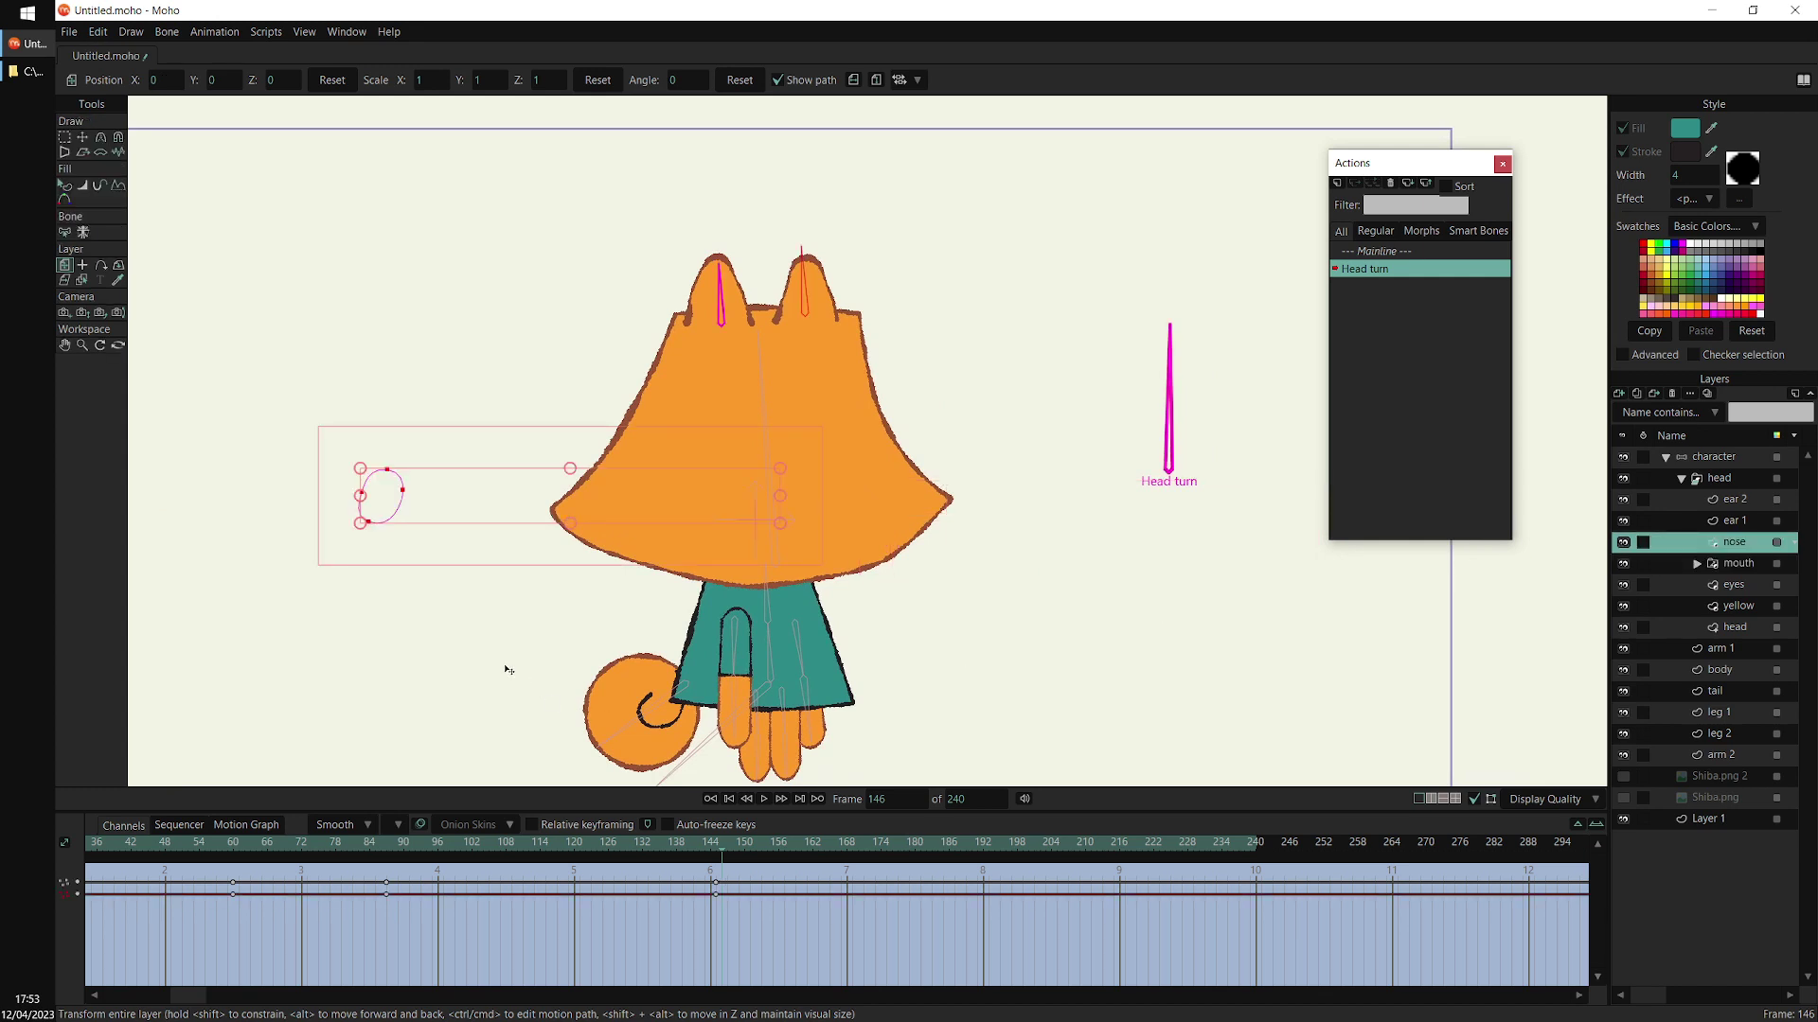
key(t)
drag(508, 670, 1232, 629)
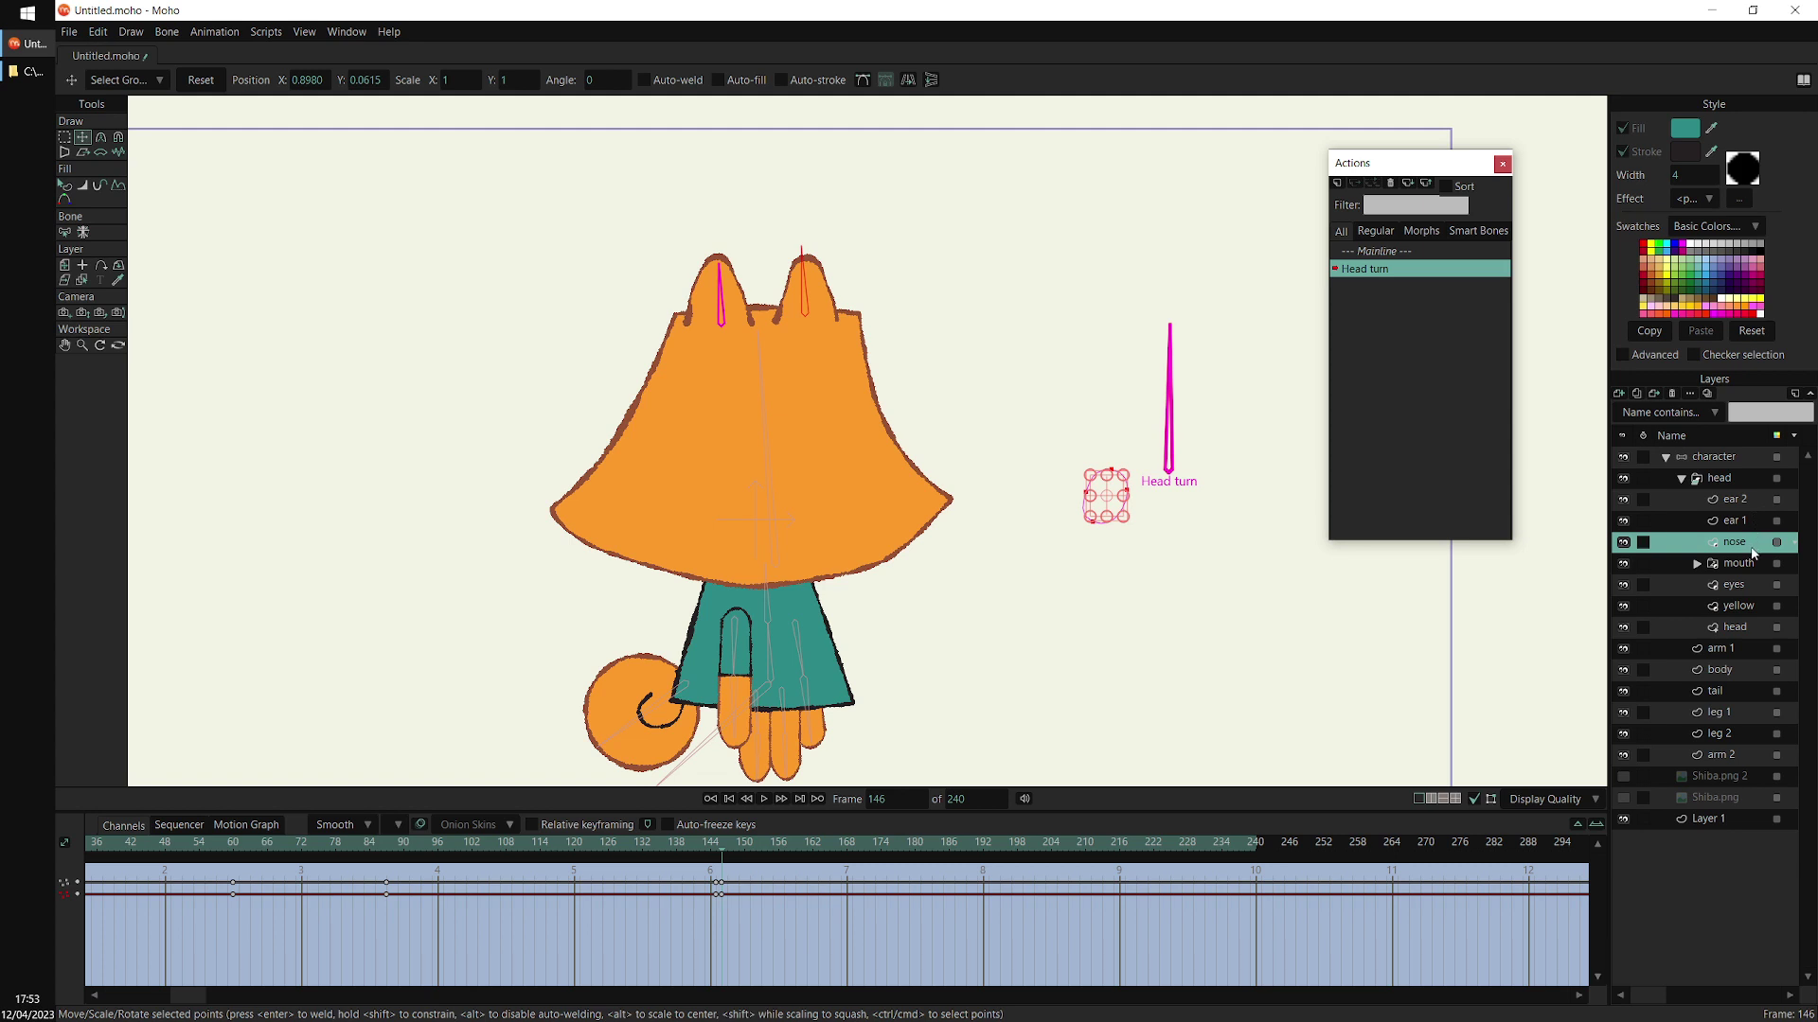
drag(1119, 595, 1110, 605)
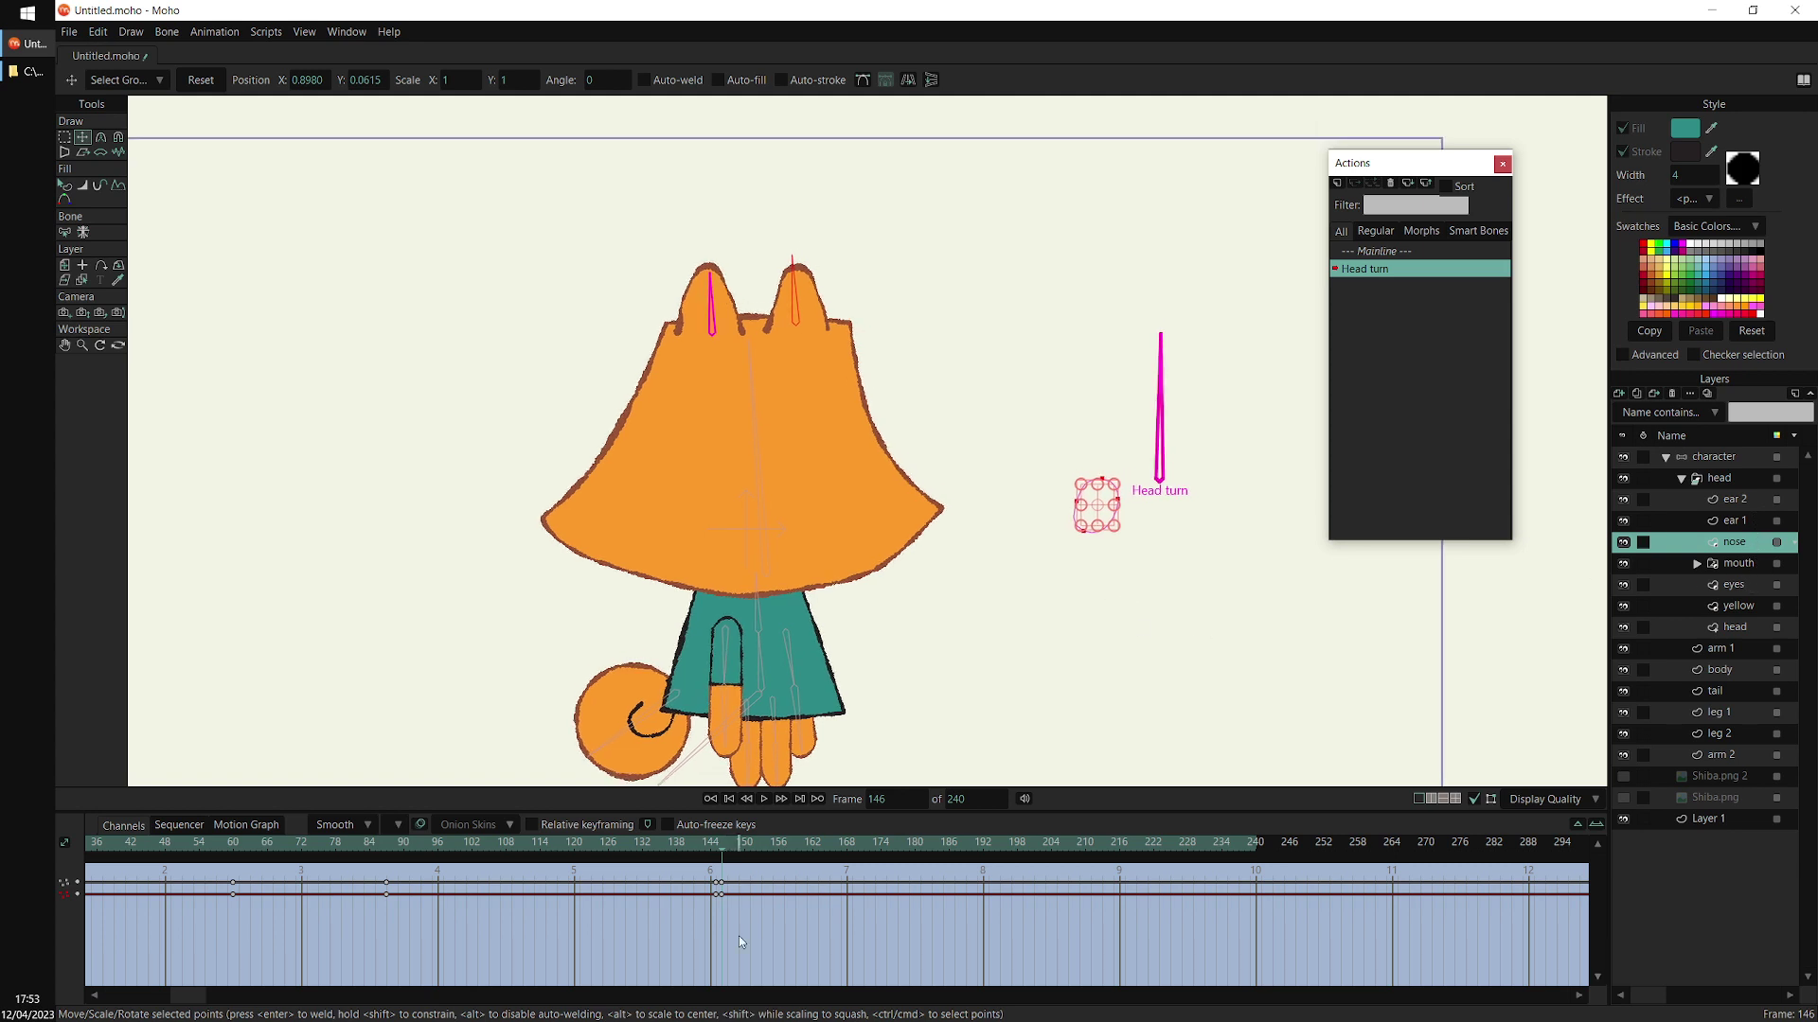
drag(728, 888, 722, 913)
click(710, 852)
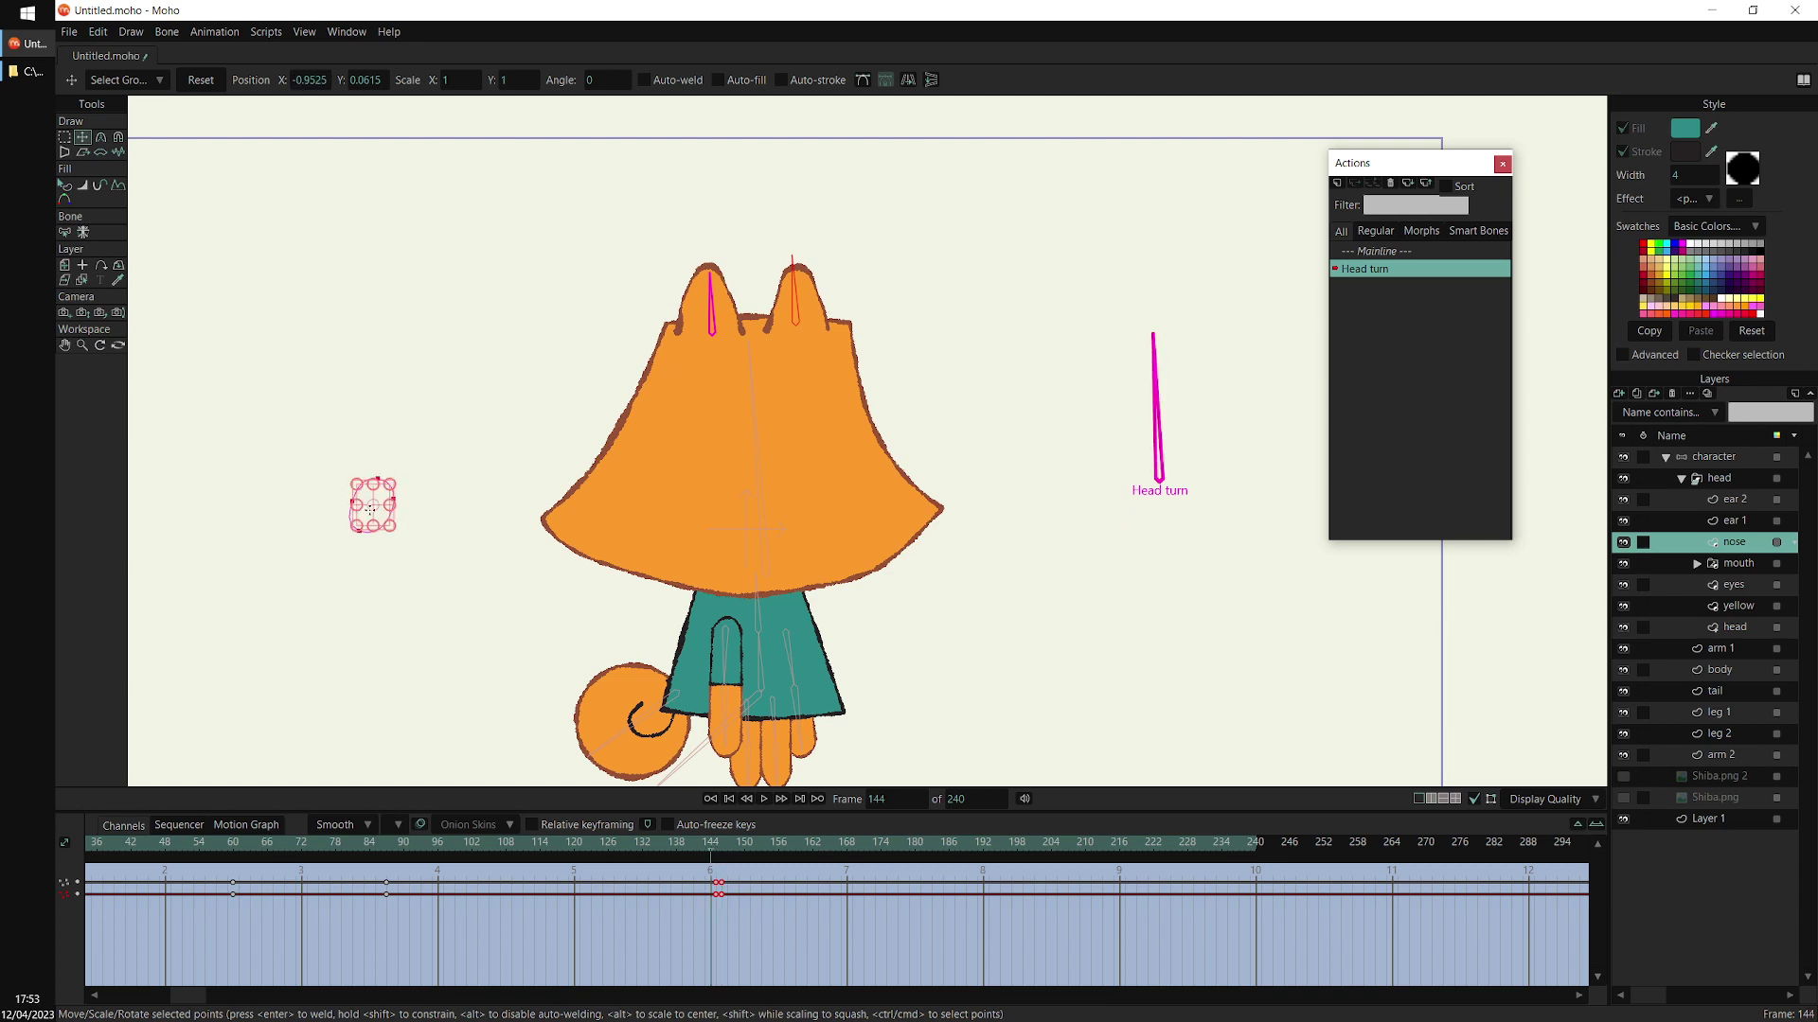
click(724, 850)
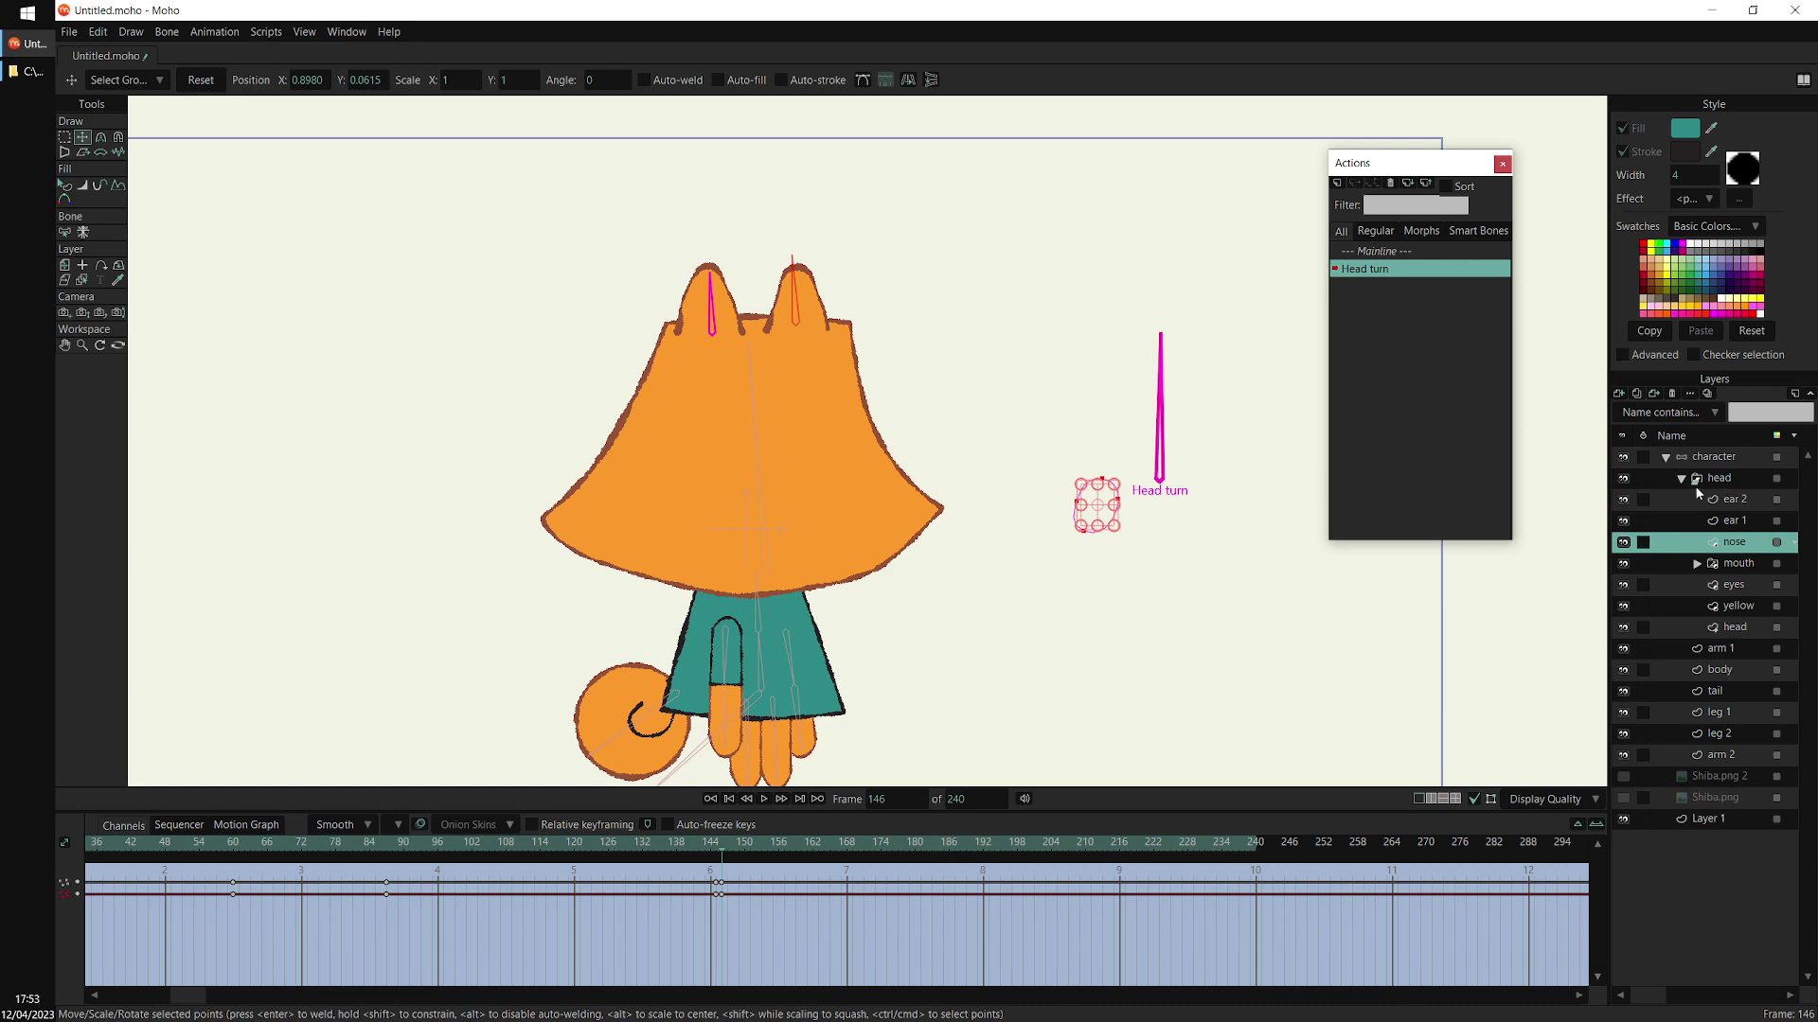
At frame 206, pull in the left cheek and reposition the top corners of the head outline for a side profile
drag(738, 849, 1071, 909)
drag(1114, 678, 1079, 651)
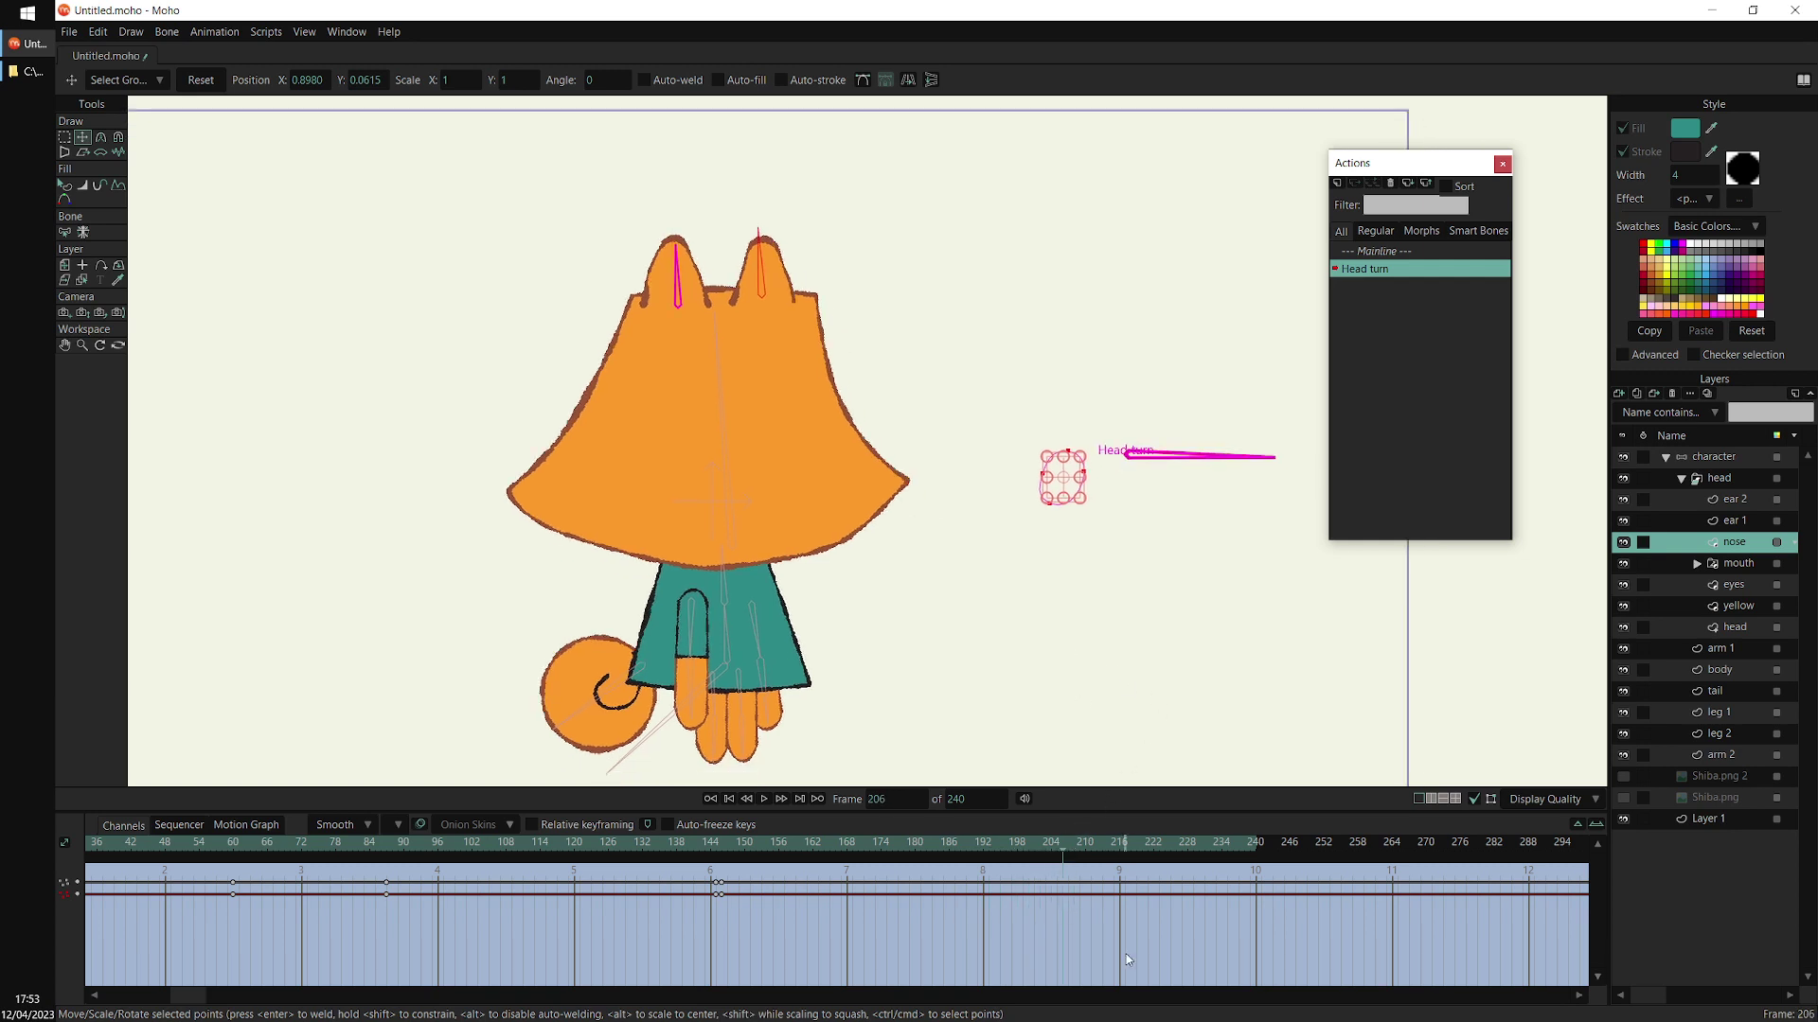
drag(1150, 558, 1052, 589)
scroll(1053, 587, up, 1)
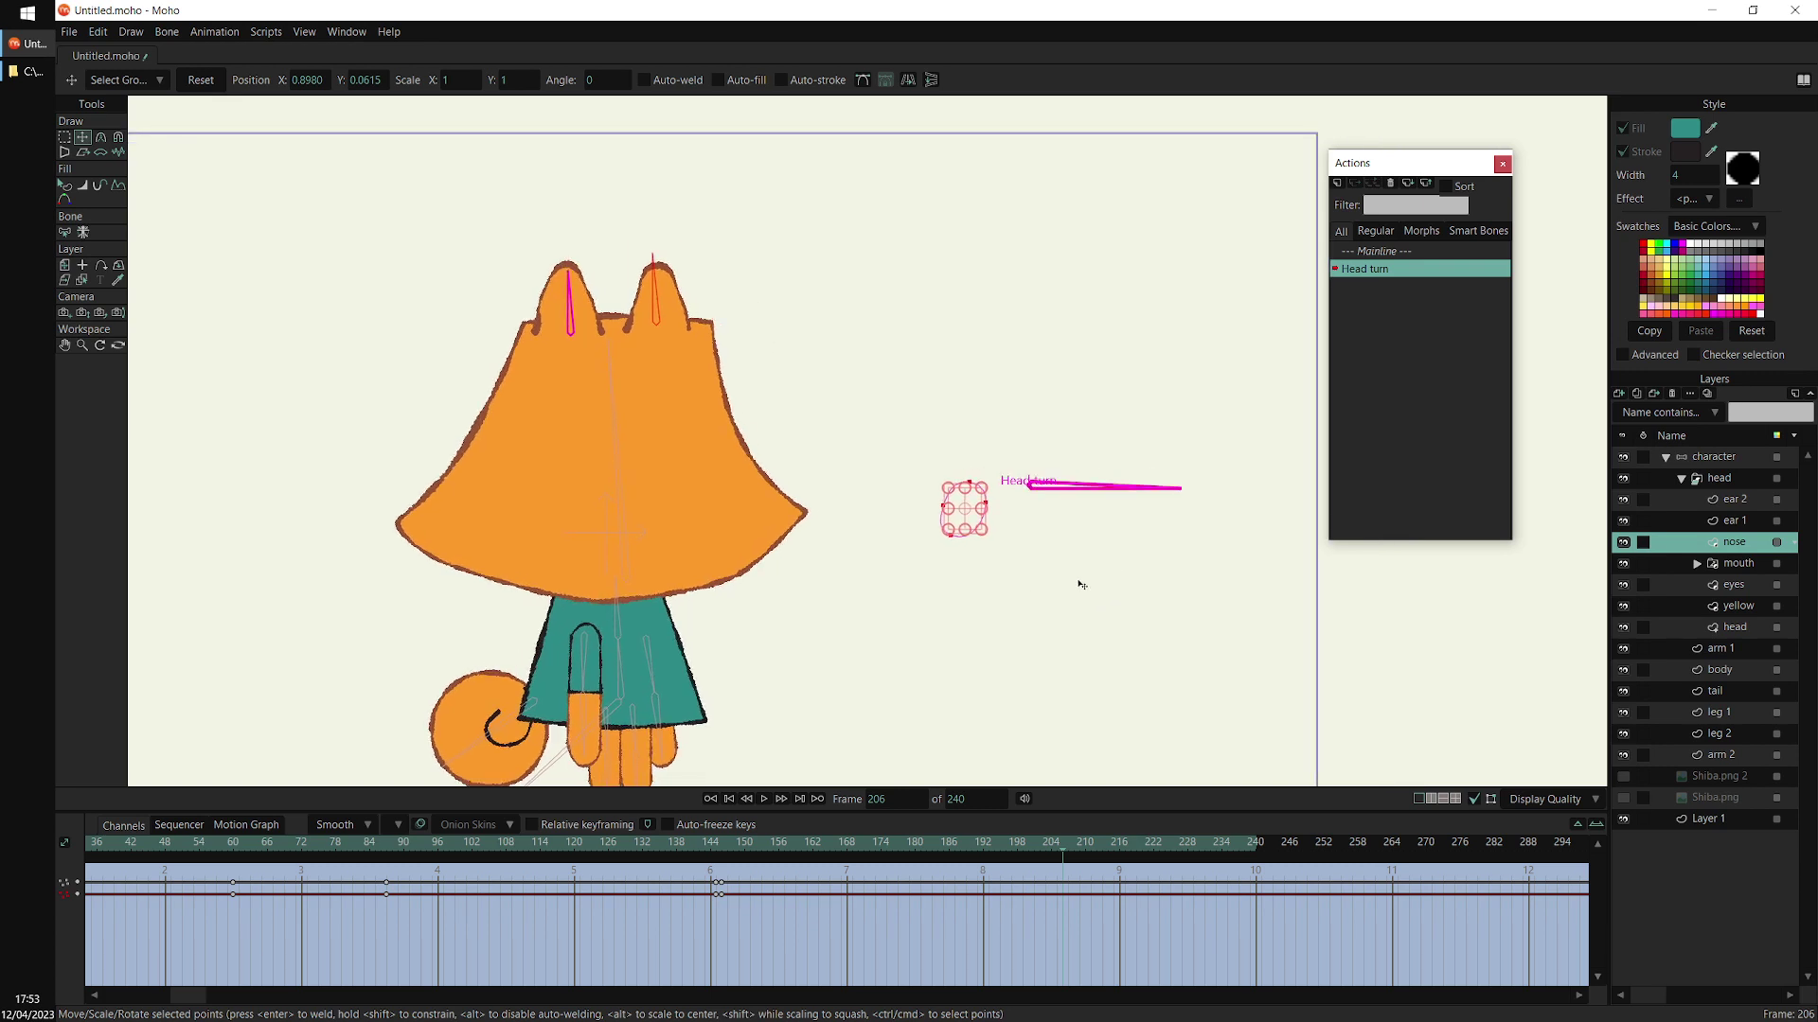
click(1745, 629)
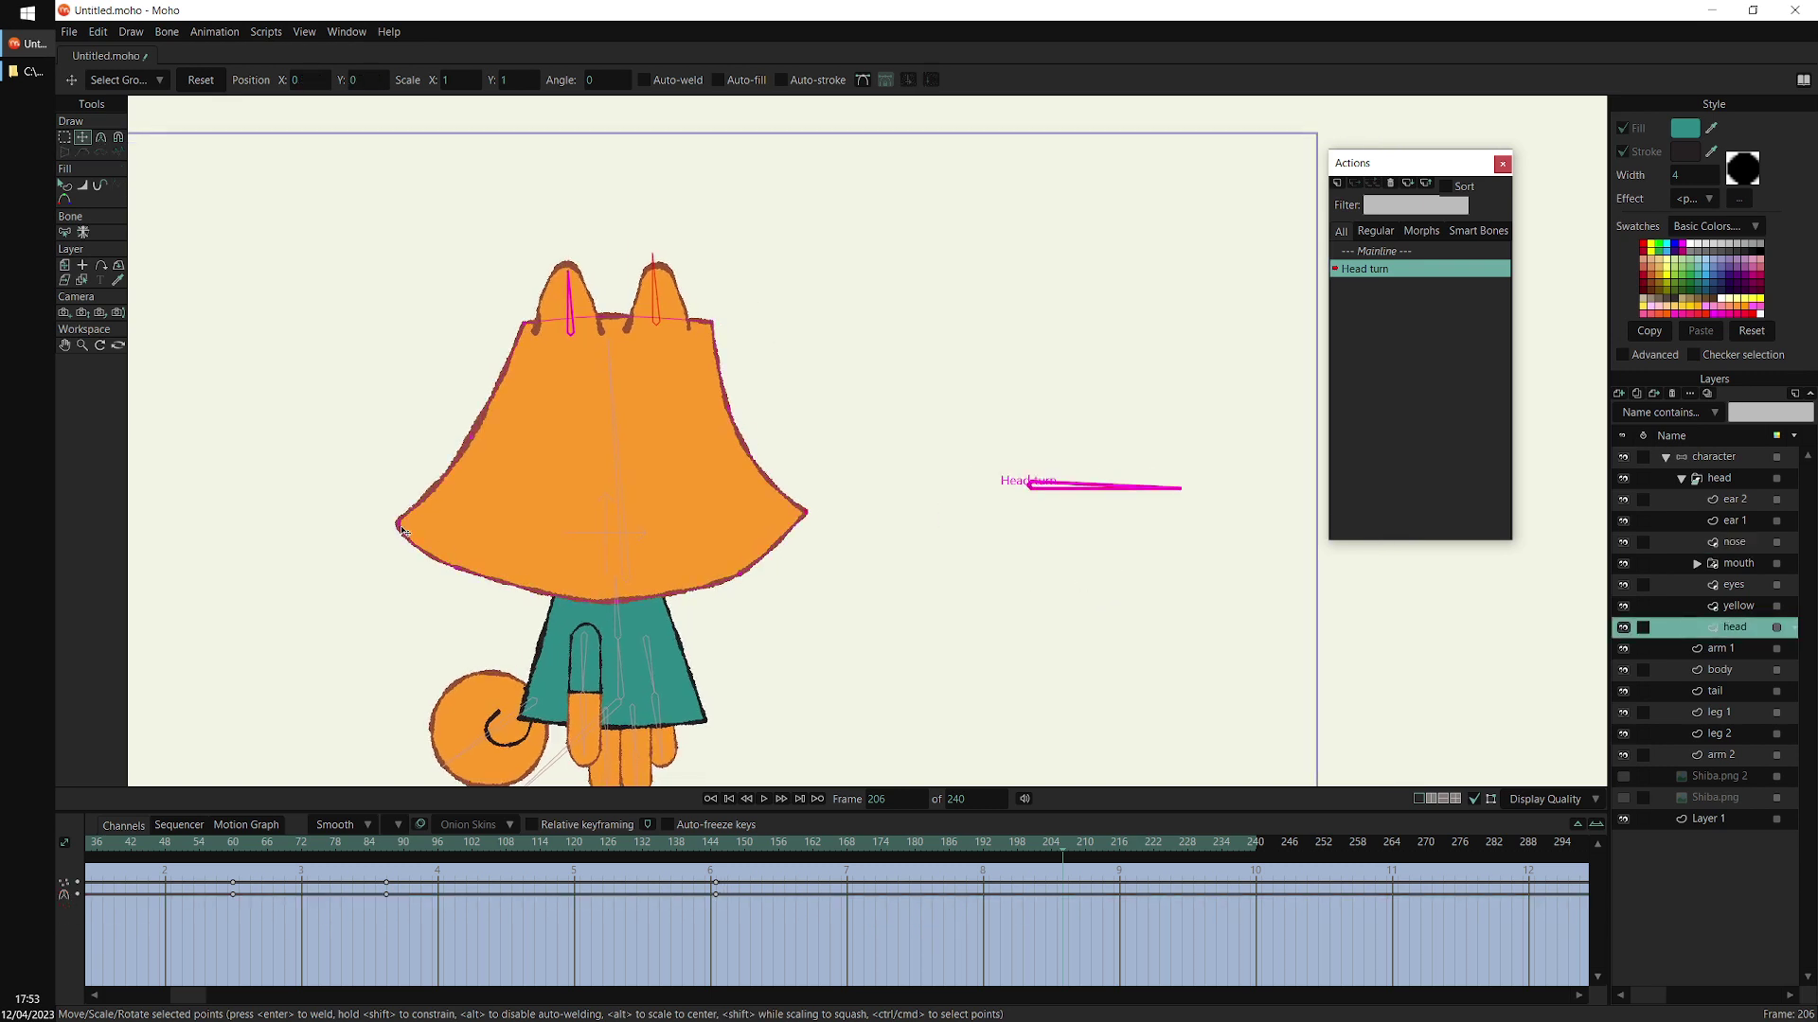
drag(399, 523, 442, 525)
drag(488, 416, 466, 442)
drag(524, 322, 500, 321)
drag(711, 323, 641, 328)
Shape the snout of the head outline at frame 206 by adjusting its tip's curvature and the points above and below it
key(c)
drag(814, 511, 808, 447)
key(t)
mouse_move(807, 512)
mouse_down()
mouse_move(850, 513)
mouse_move(832, 515)
mouse_up()
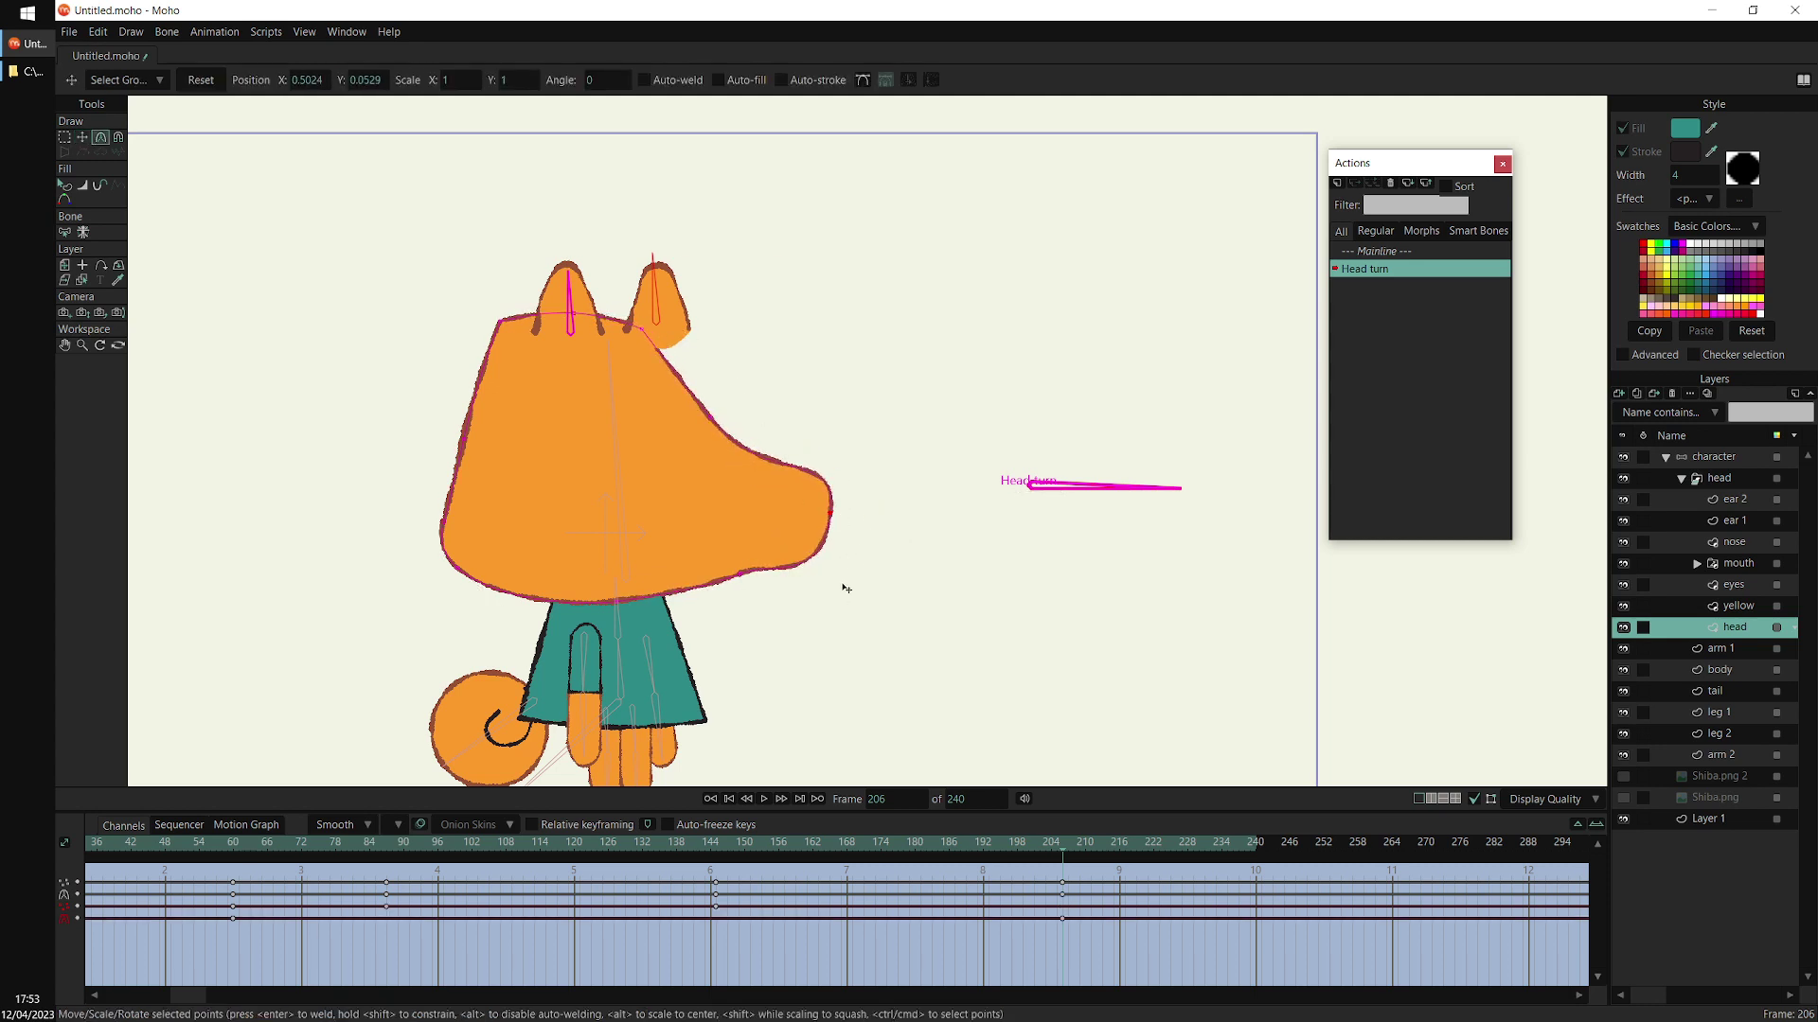
key(c)
drag(831, 579, 839, 536)
key(t)
drag(762, 491, 748, 496)
drag(797, 407, 782, 405)
drag(764, 586, 779, 584)
Move the yellow shape back over the face at frame 206 and fit its brow and cheek points to the head profile
click(1739, 607)
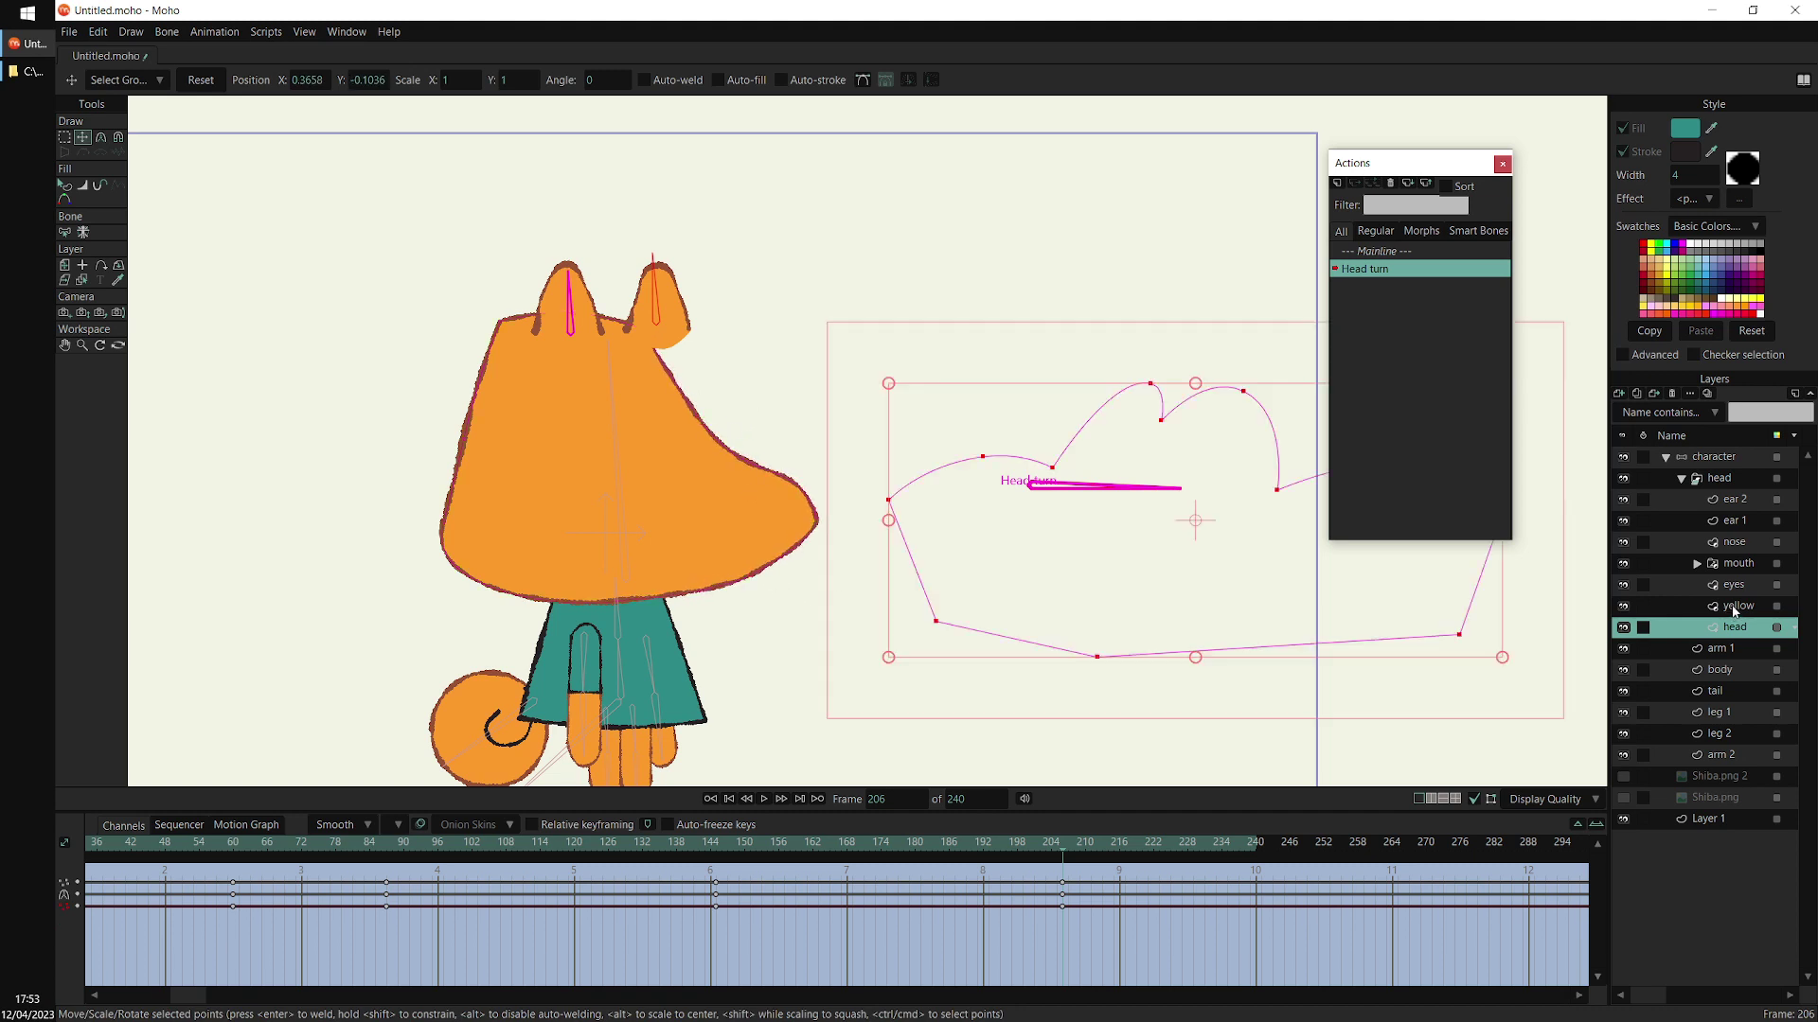
drag(1277, 600, 880, 597)
click(721, 411)
drag(753, 384, 659, 390)
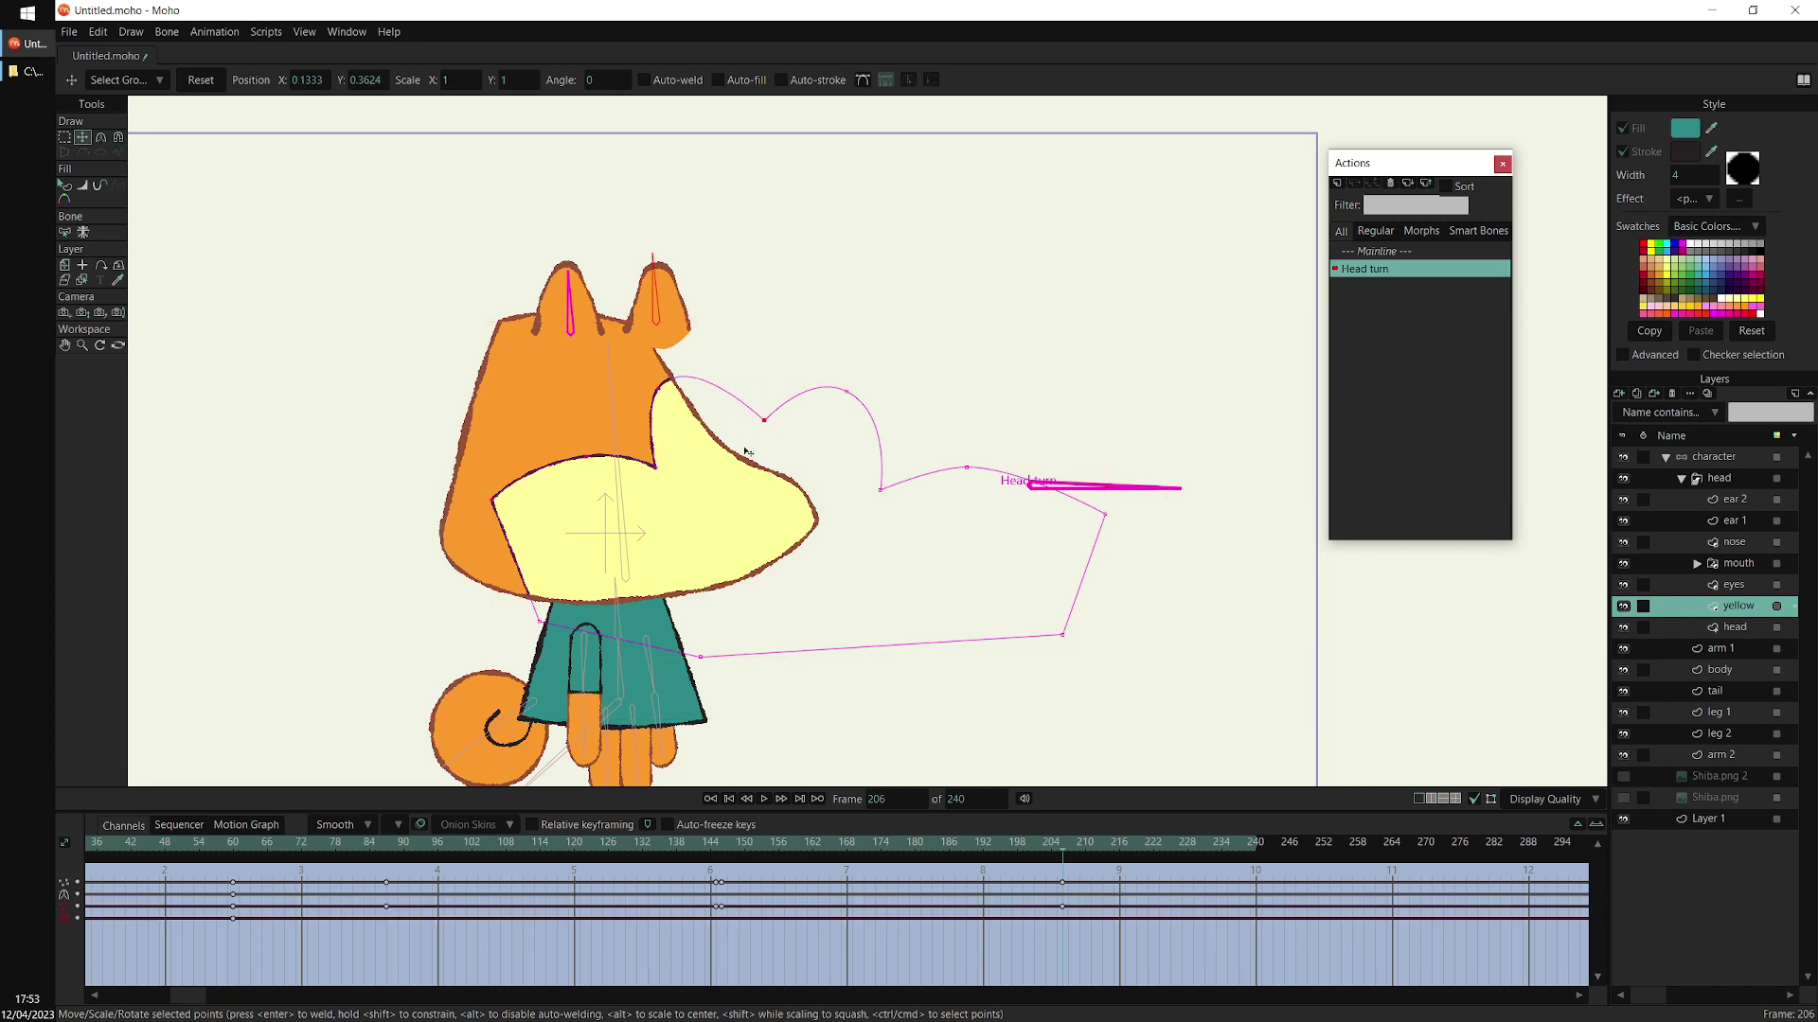
drag(765, 421, 732, 436)
drag(656, 467, 628, 468)
drag(502, 504, 421, 587)
drag(539, 622, 502, 620)
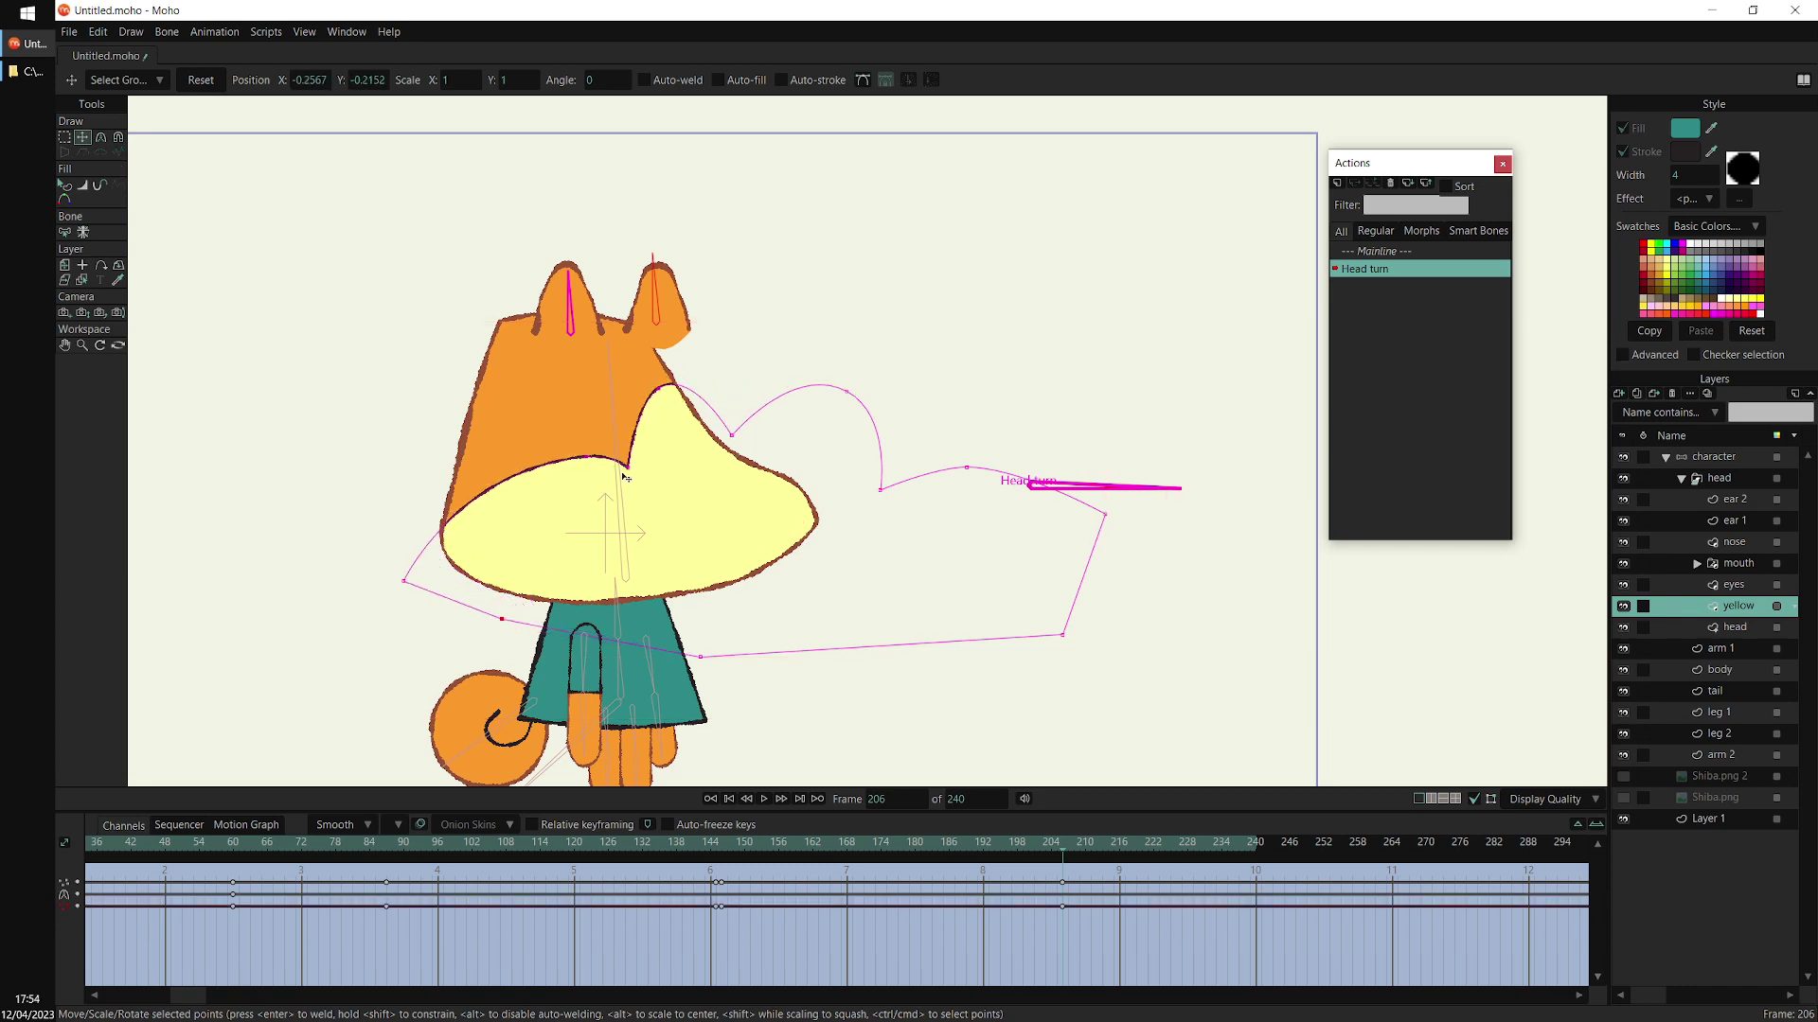
Refine the yellow shape's notch, brow and cheek curve points at frame 206
drag(629, 469, 600, 484)
drag(678, 389, 664, 392)
mouse_move(535, 457)
mouse_down()
mouse_move(496, 457)
mouse_move(519, 461)
mouse_up()
drag(732, 436, 725, 436)
drag(667, 397, 660, 399)
Position the near eye on the yellow face at frame 206 and move the far eye off the head
click(1744, 586)
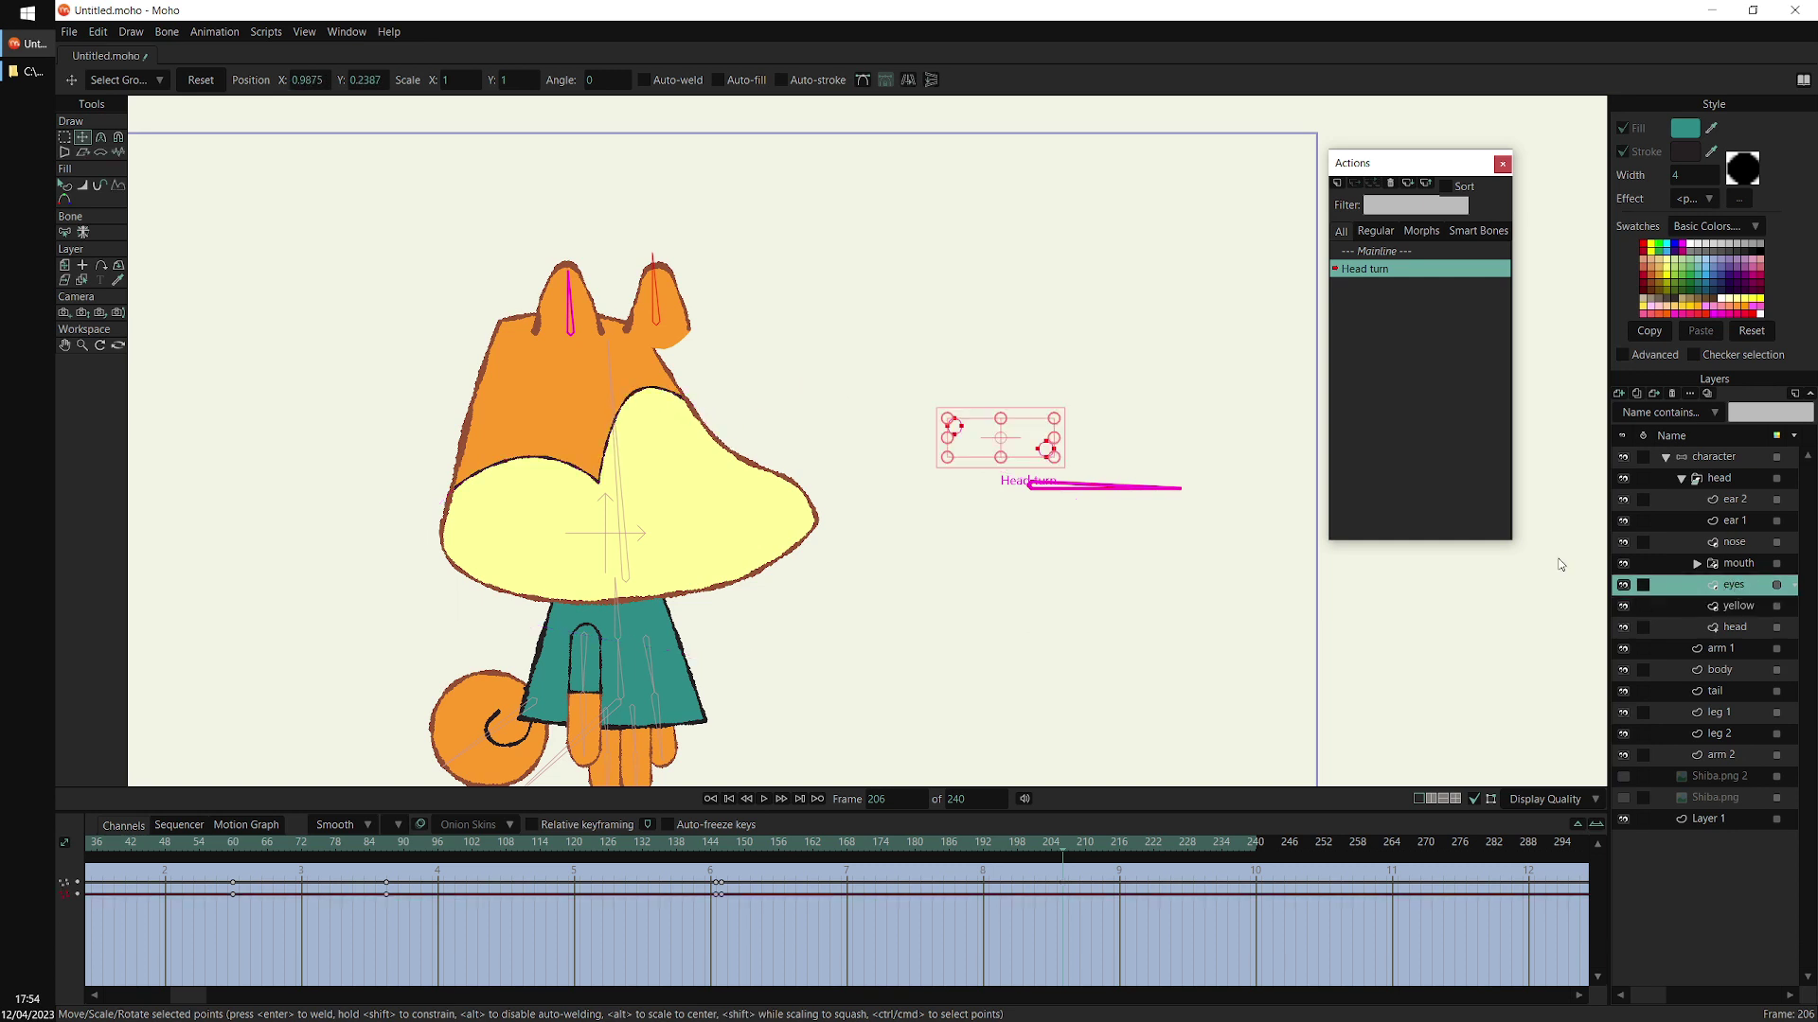
drag(1187, 422, 903, 414)
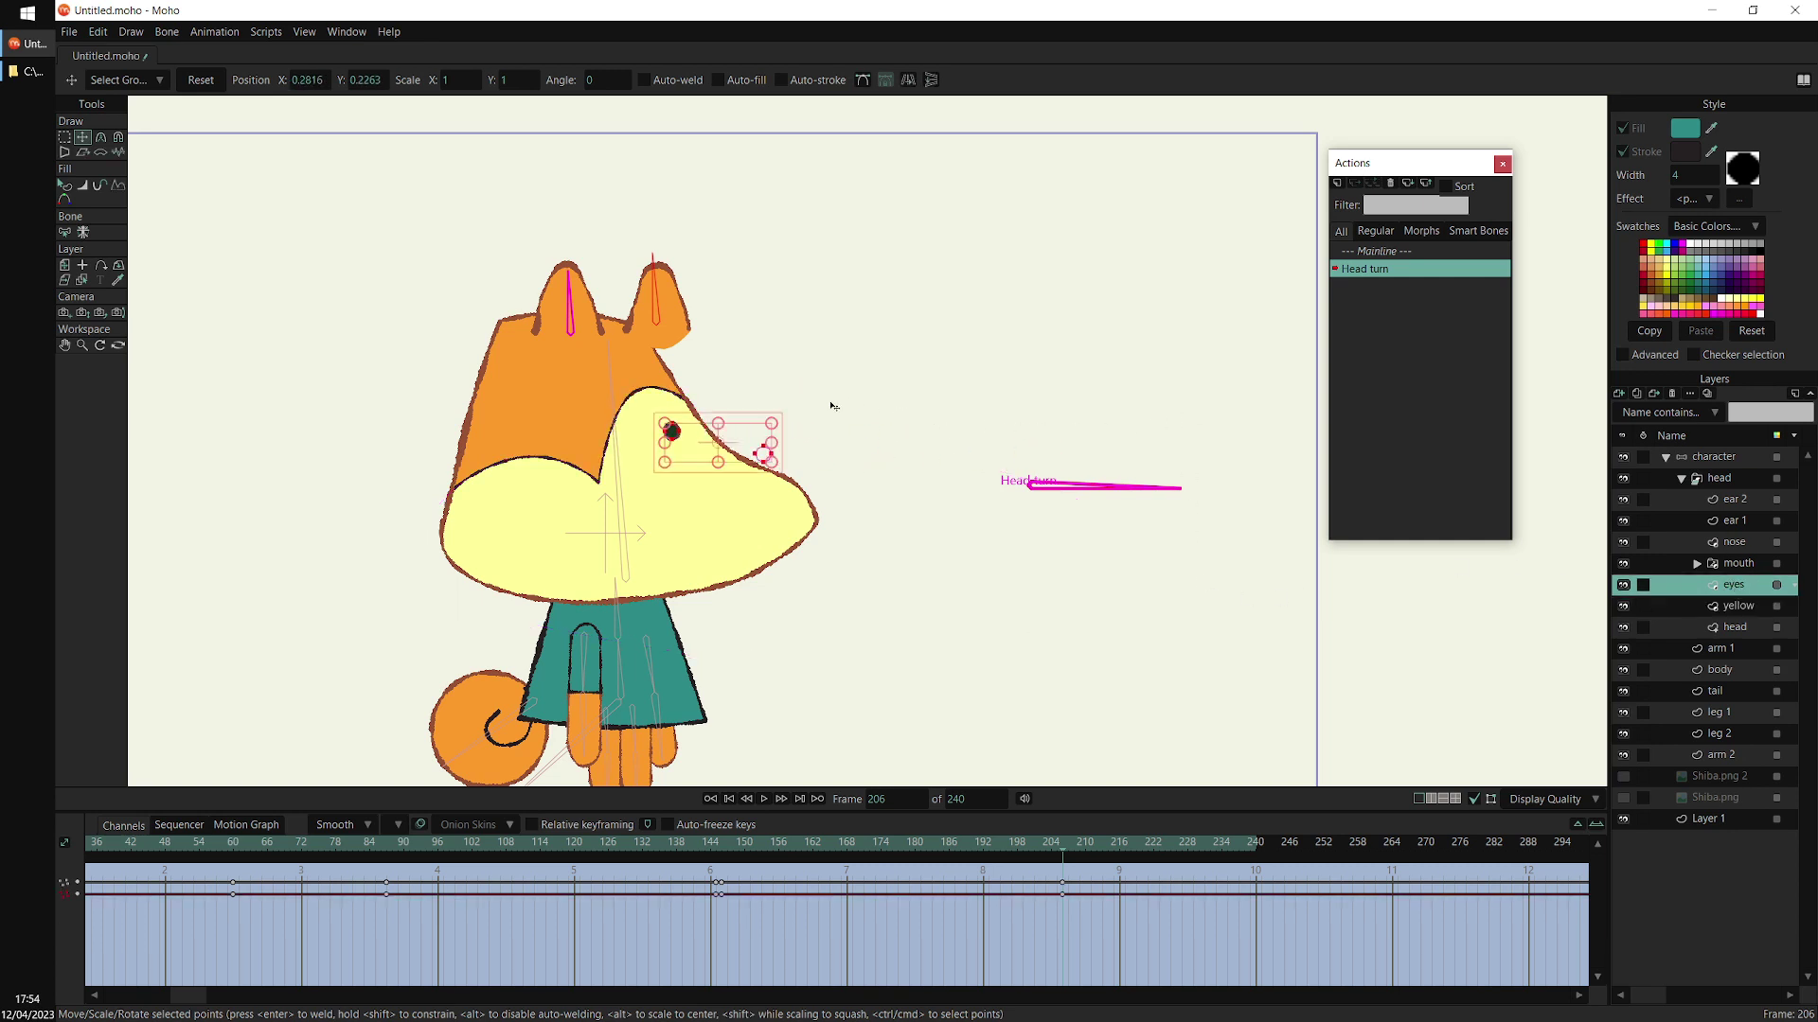
key(g)
mouse_move(763, 425)
mouse_down()
mouse_move(789, 462)
mouse_move(857, 436)
mouse_up()
key(t)
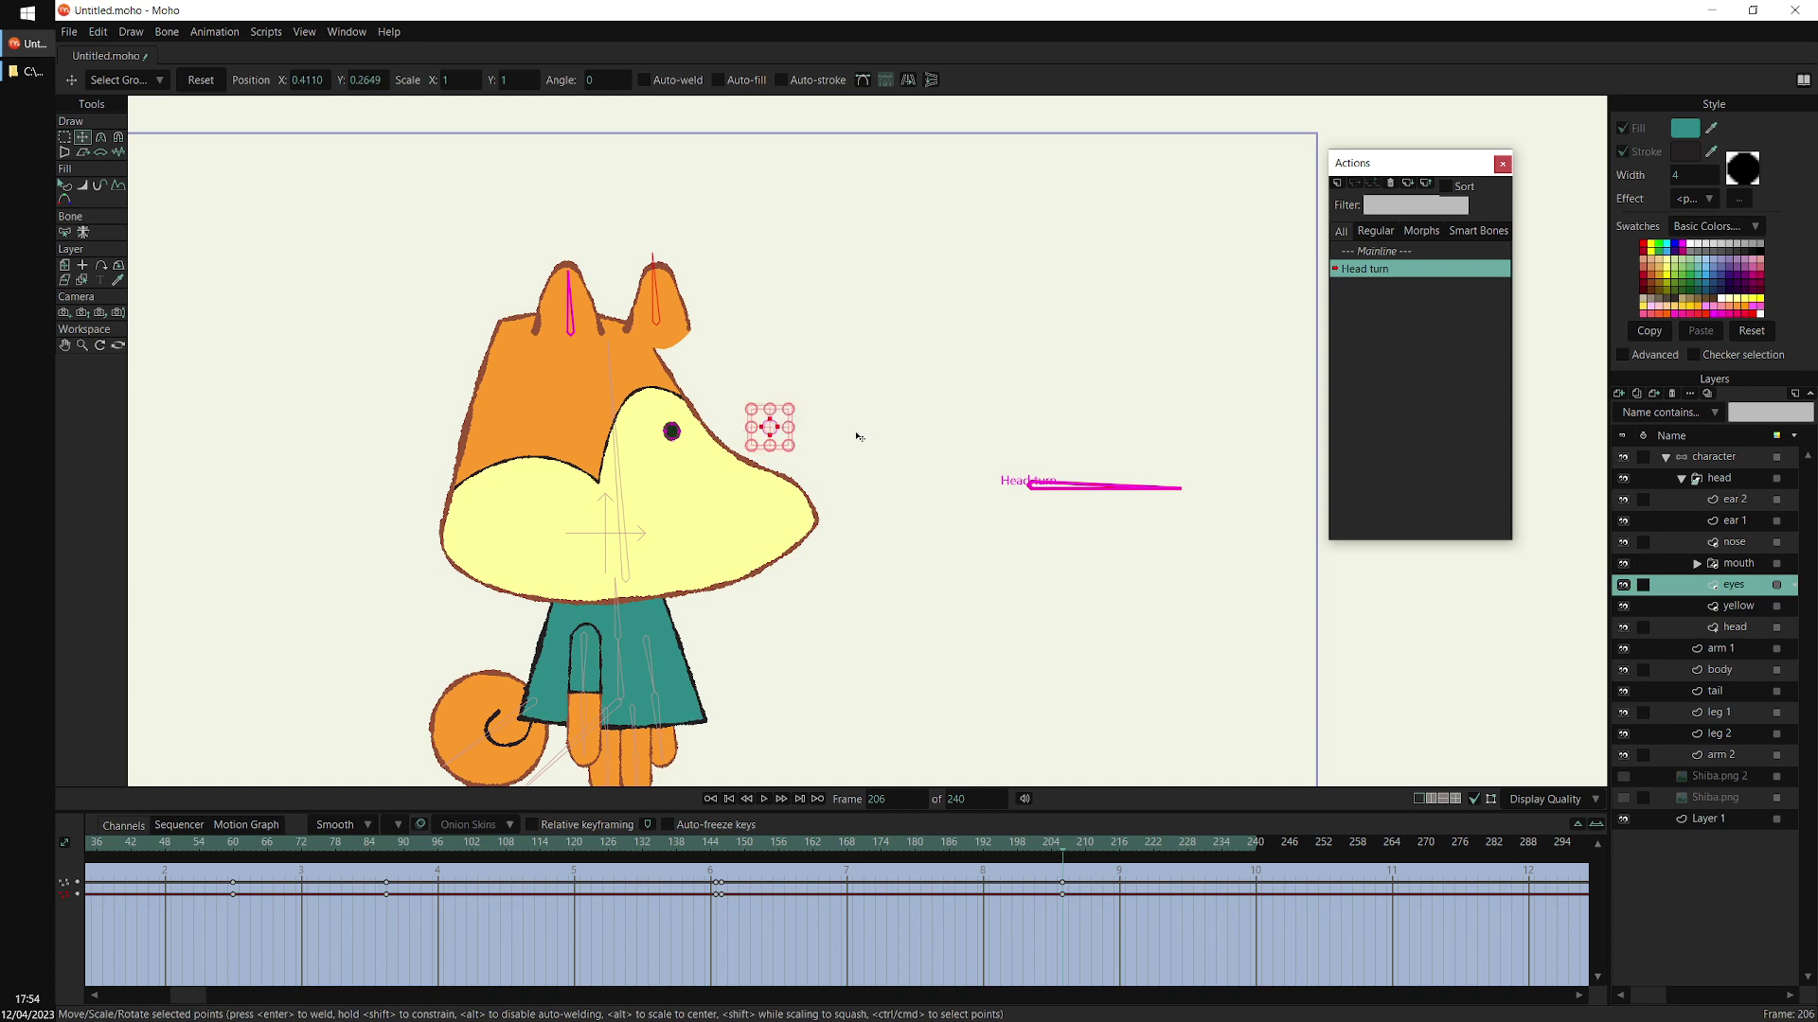
Bring the mouth and the nose onto the snout at frame 206
click(1738, 563)
key(m)
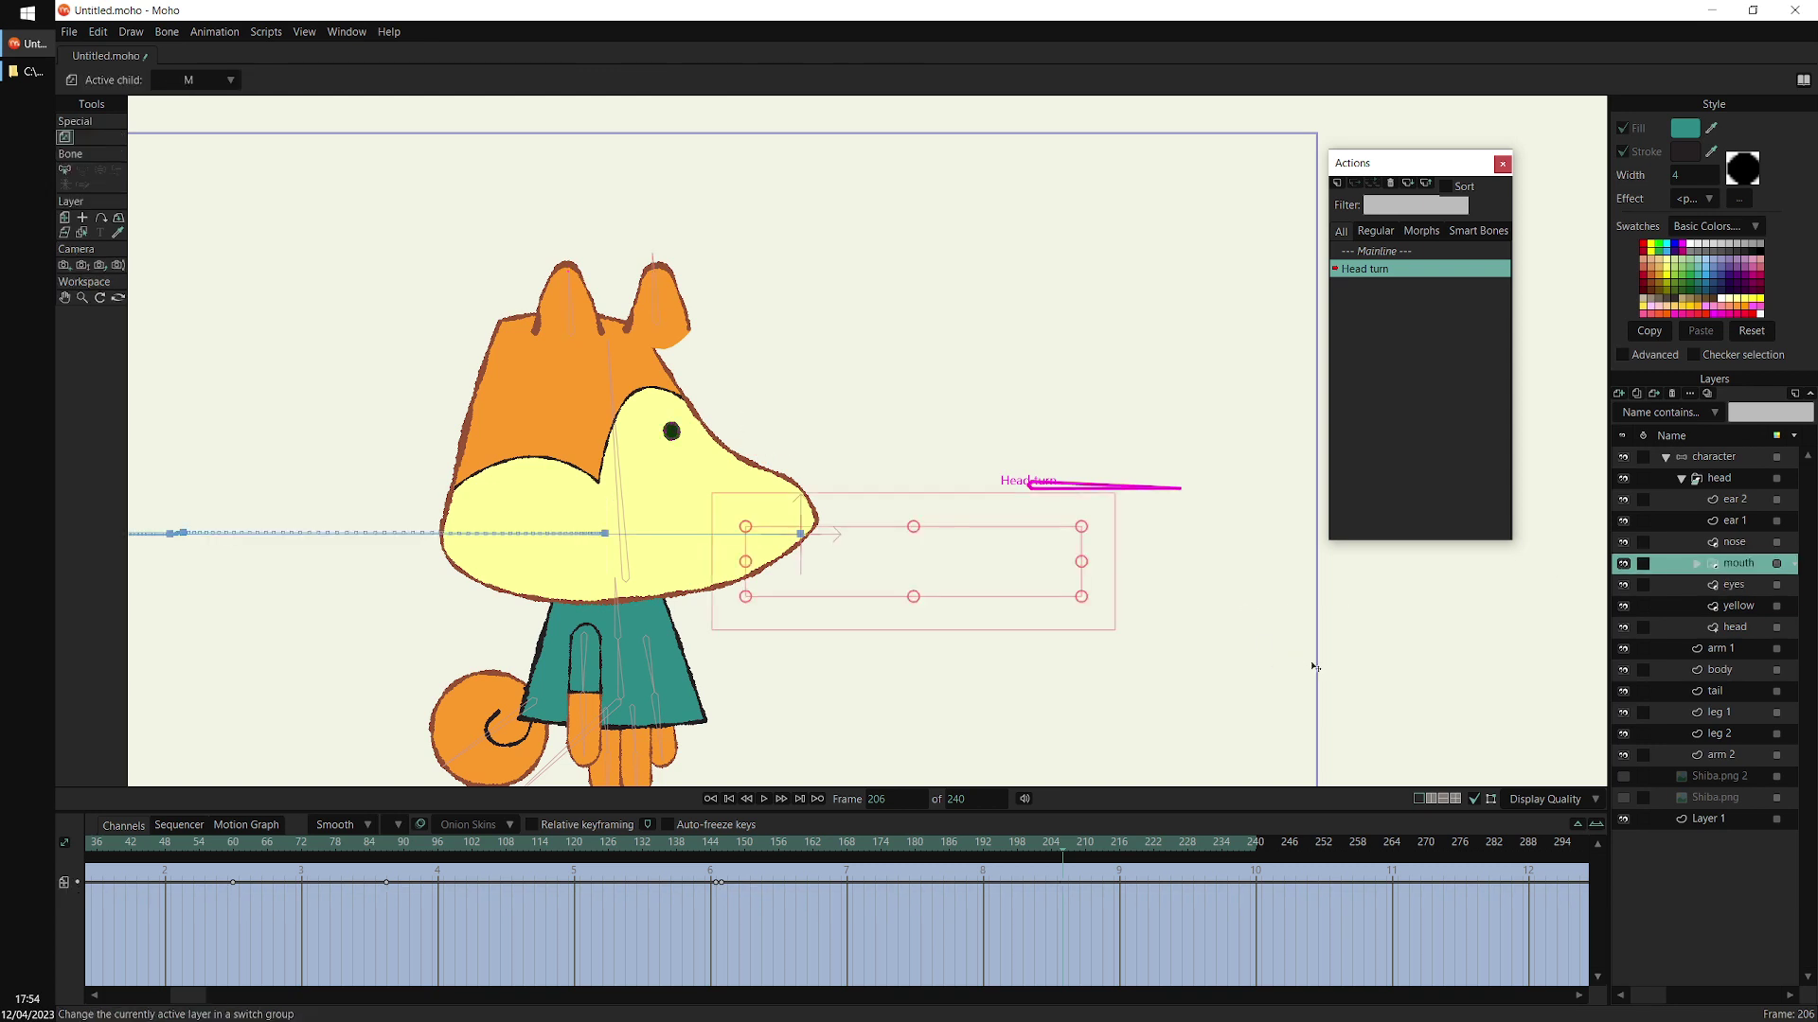
drag(1315, 663, 1148, 660)
click(1737, 544)
key(t)
drag(1271, 620, 1146, 621)
Move both ear bones toward the back of the head at frame 206 so the ears overlap in profile
click(1720, 517)
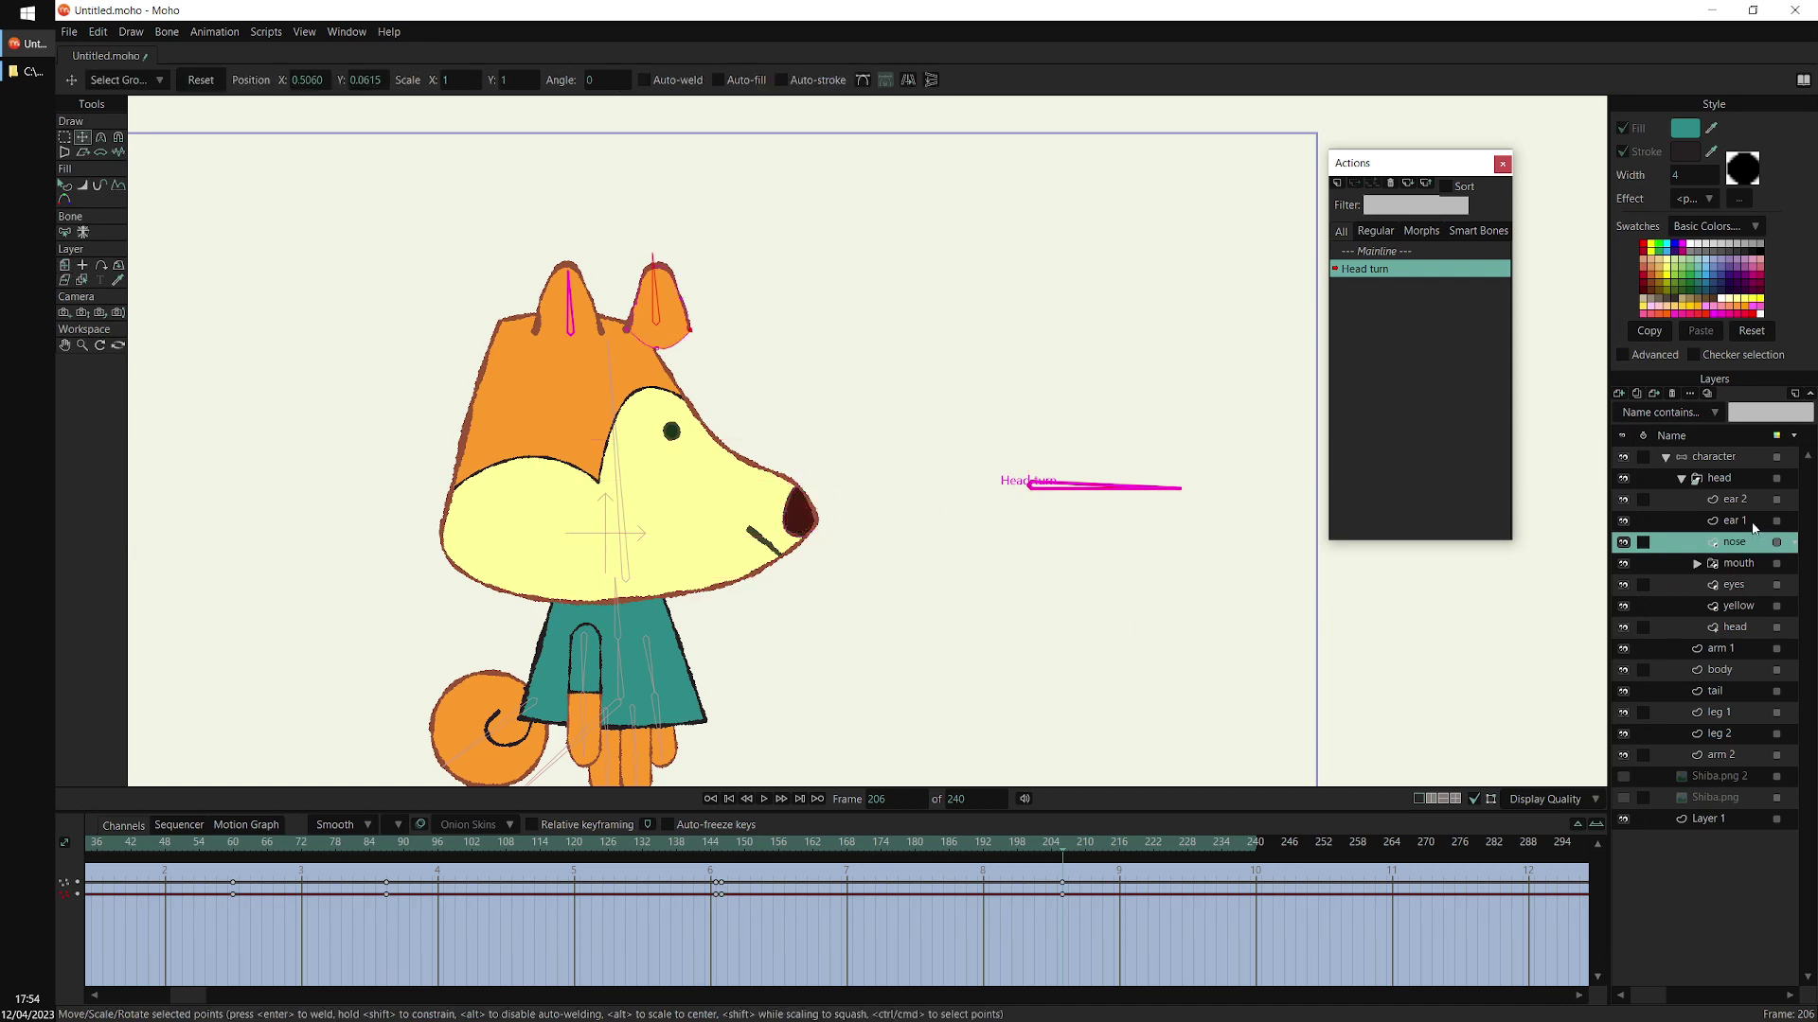
click(1726, 458)
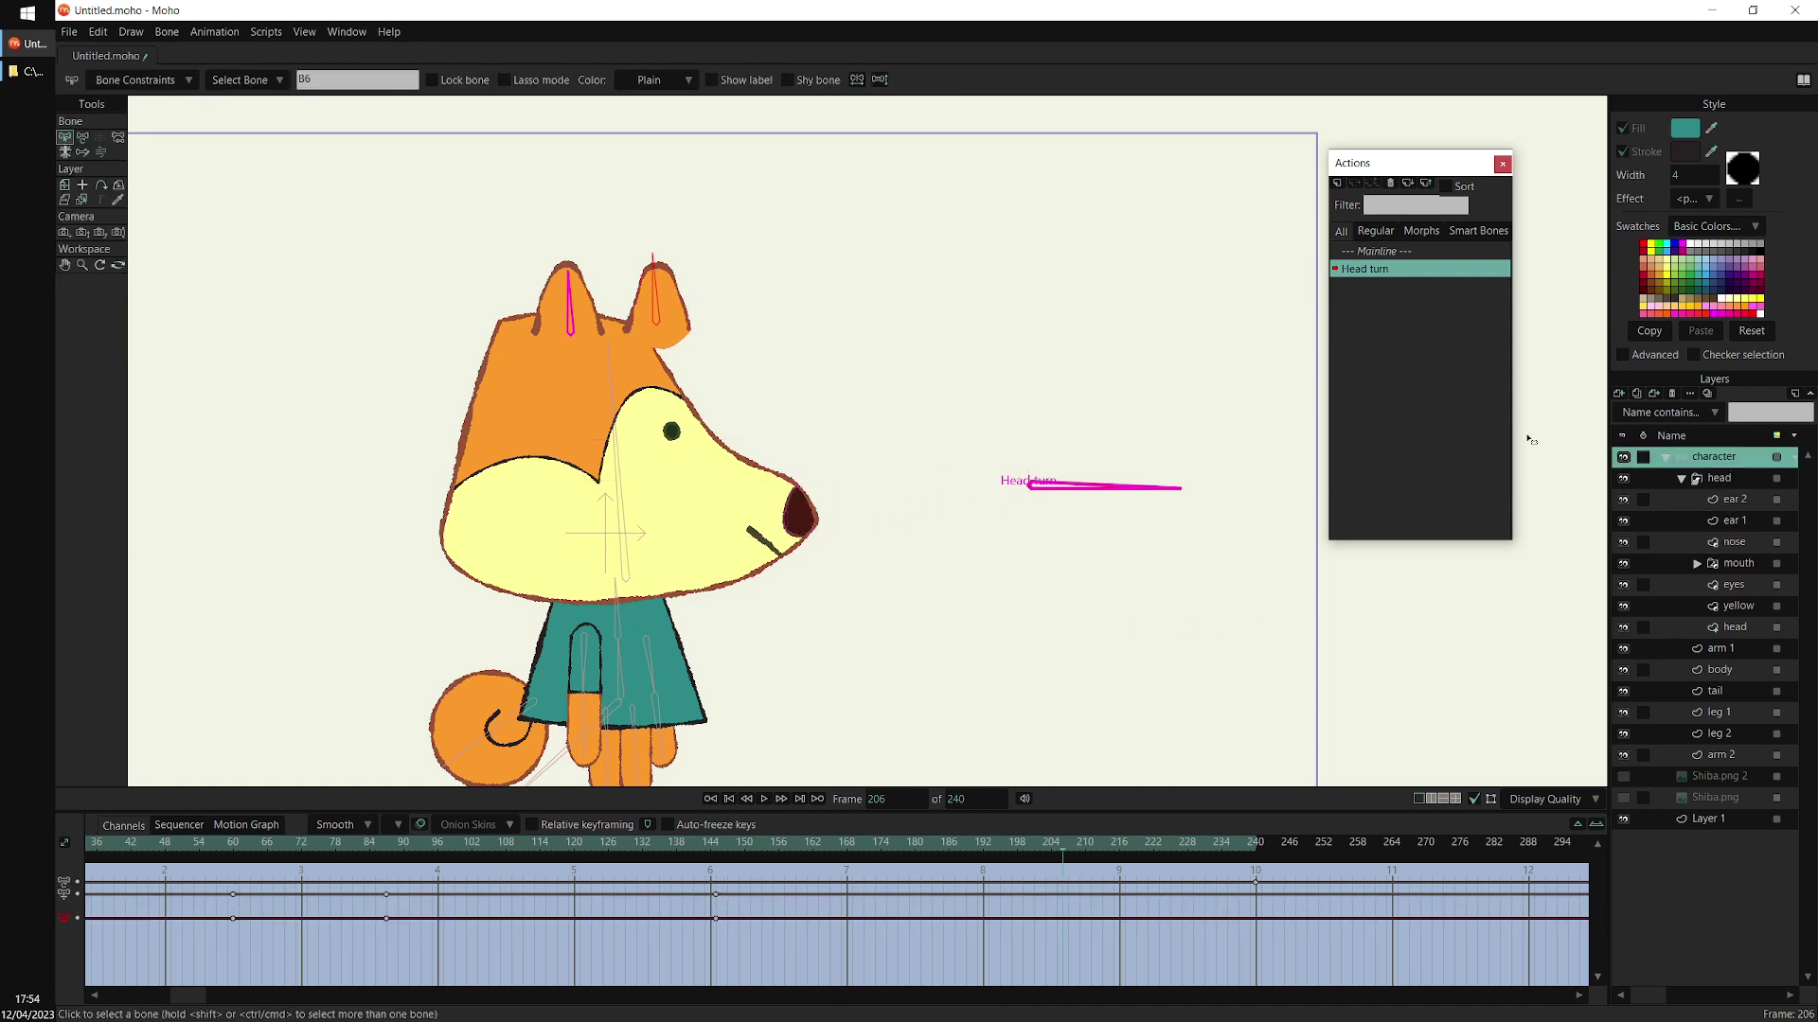
drag(569, 332, 562, 336)
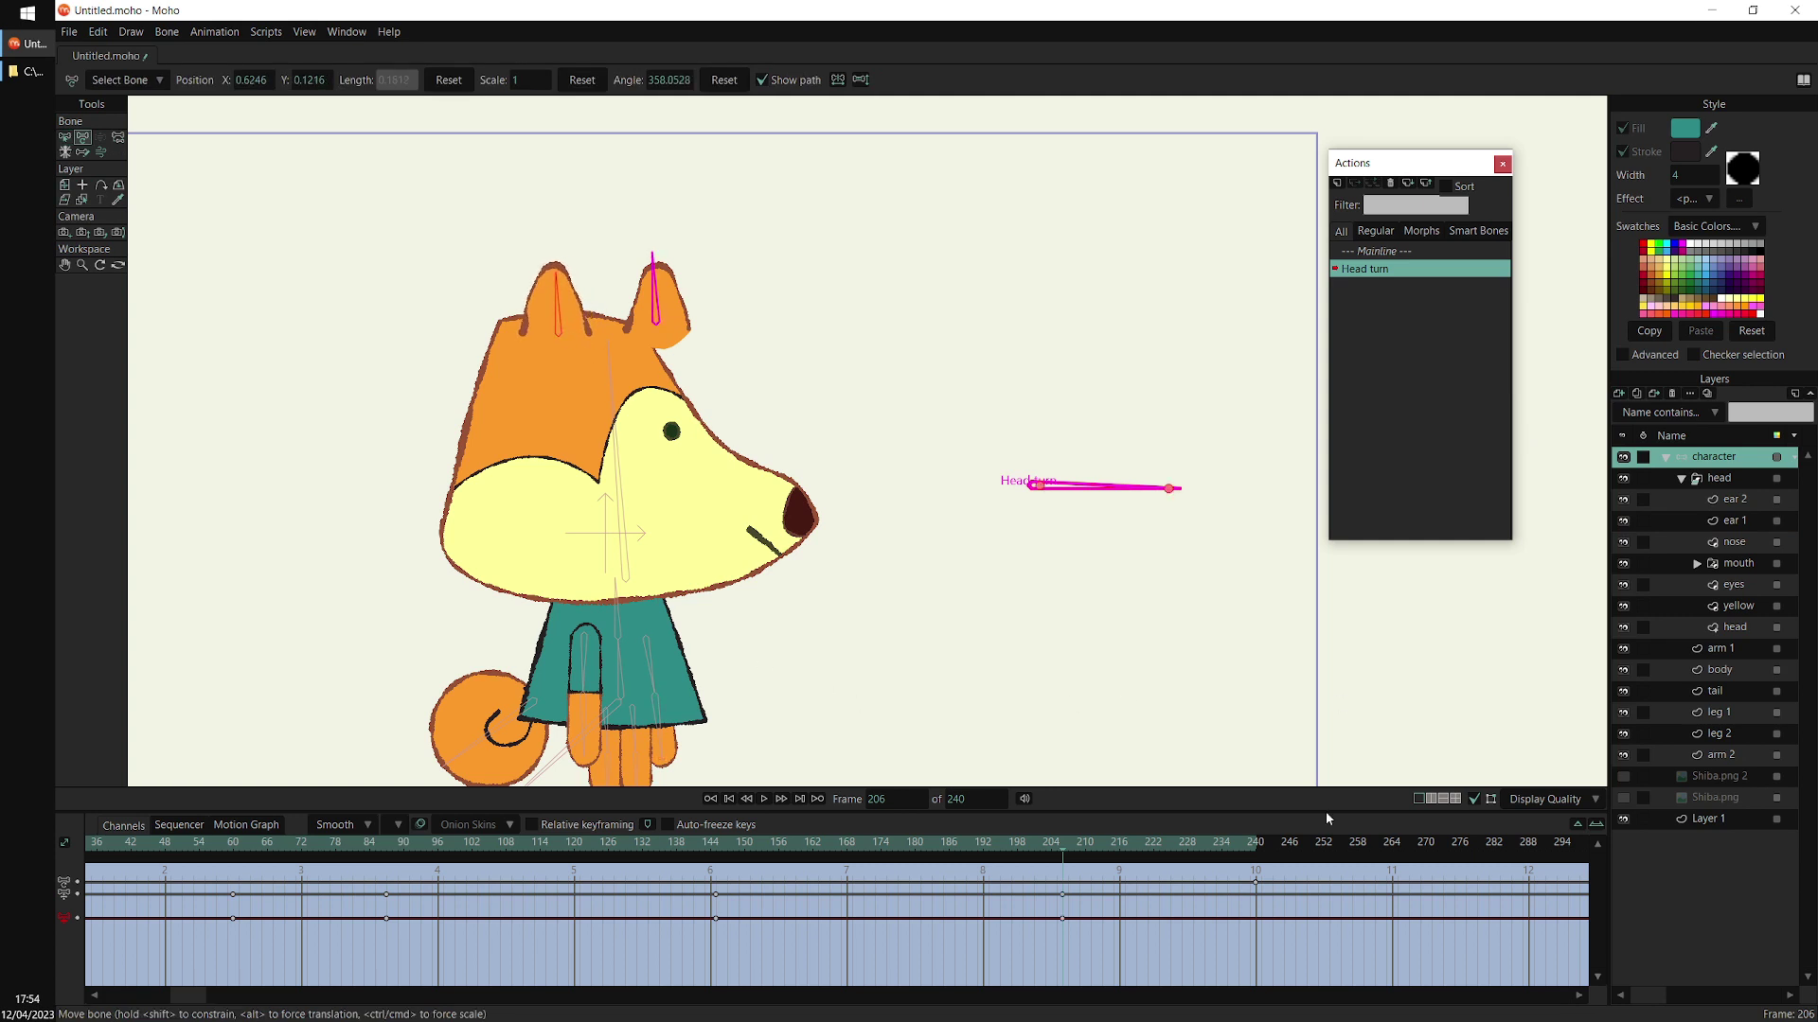
mouse_move(1062, 851)
mouse_down()
mouse_move(722, 852)
mouse_move(1062, 852)
mouse_up()
drag(659, 323, 563, 334)
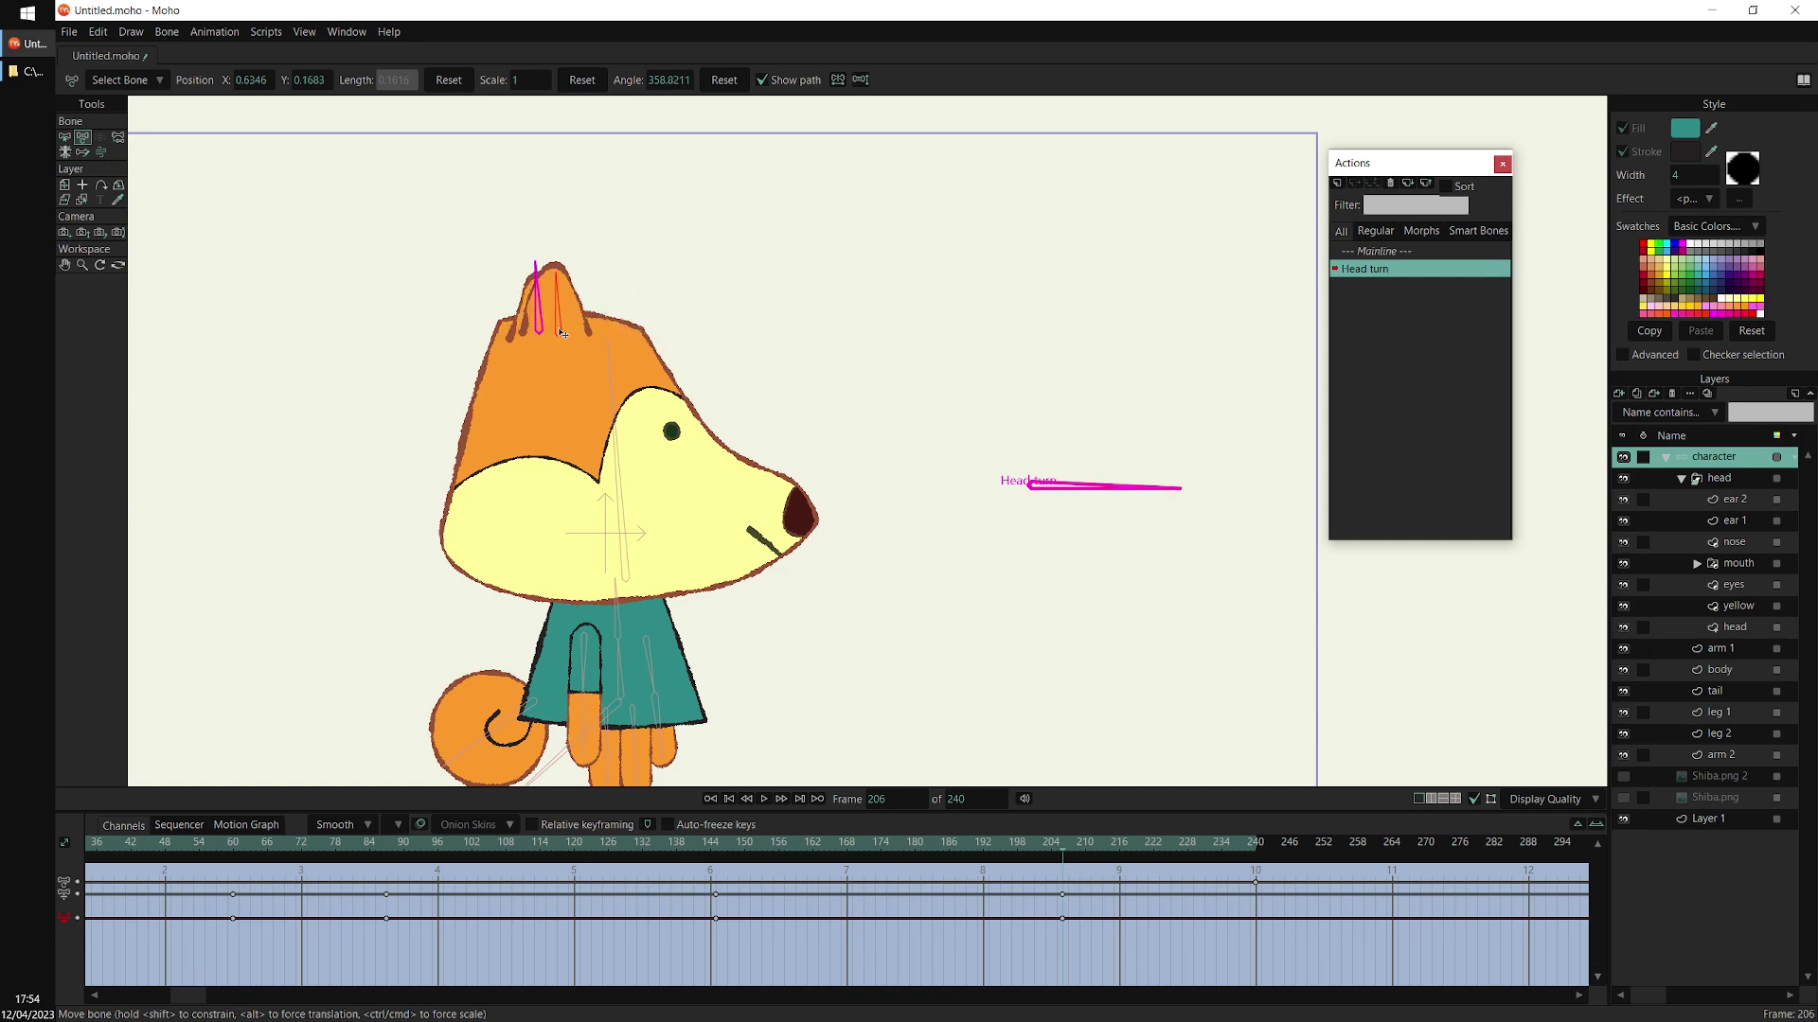
At frame 167, move the ear 2 layer directly below the head layer inside the head group and scrub to check it
click(727, 851)
drag(749, 851, 846, 852)
click(844, 886)
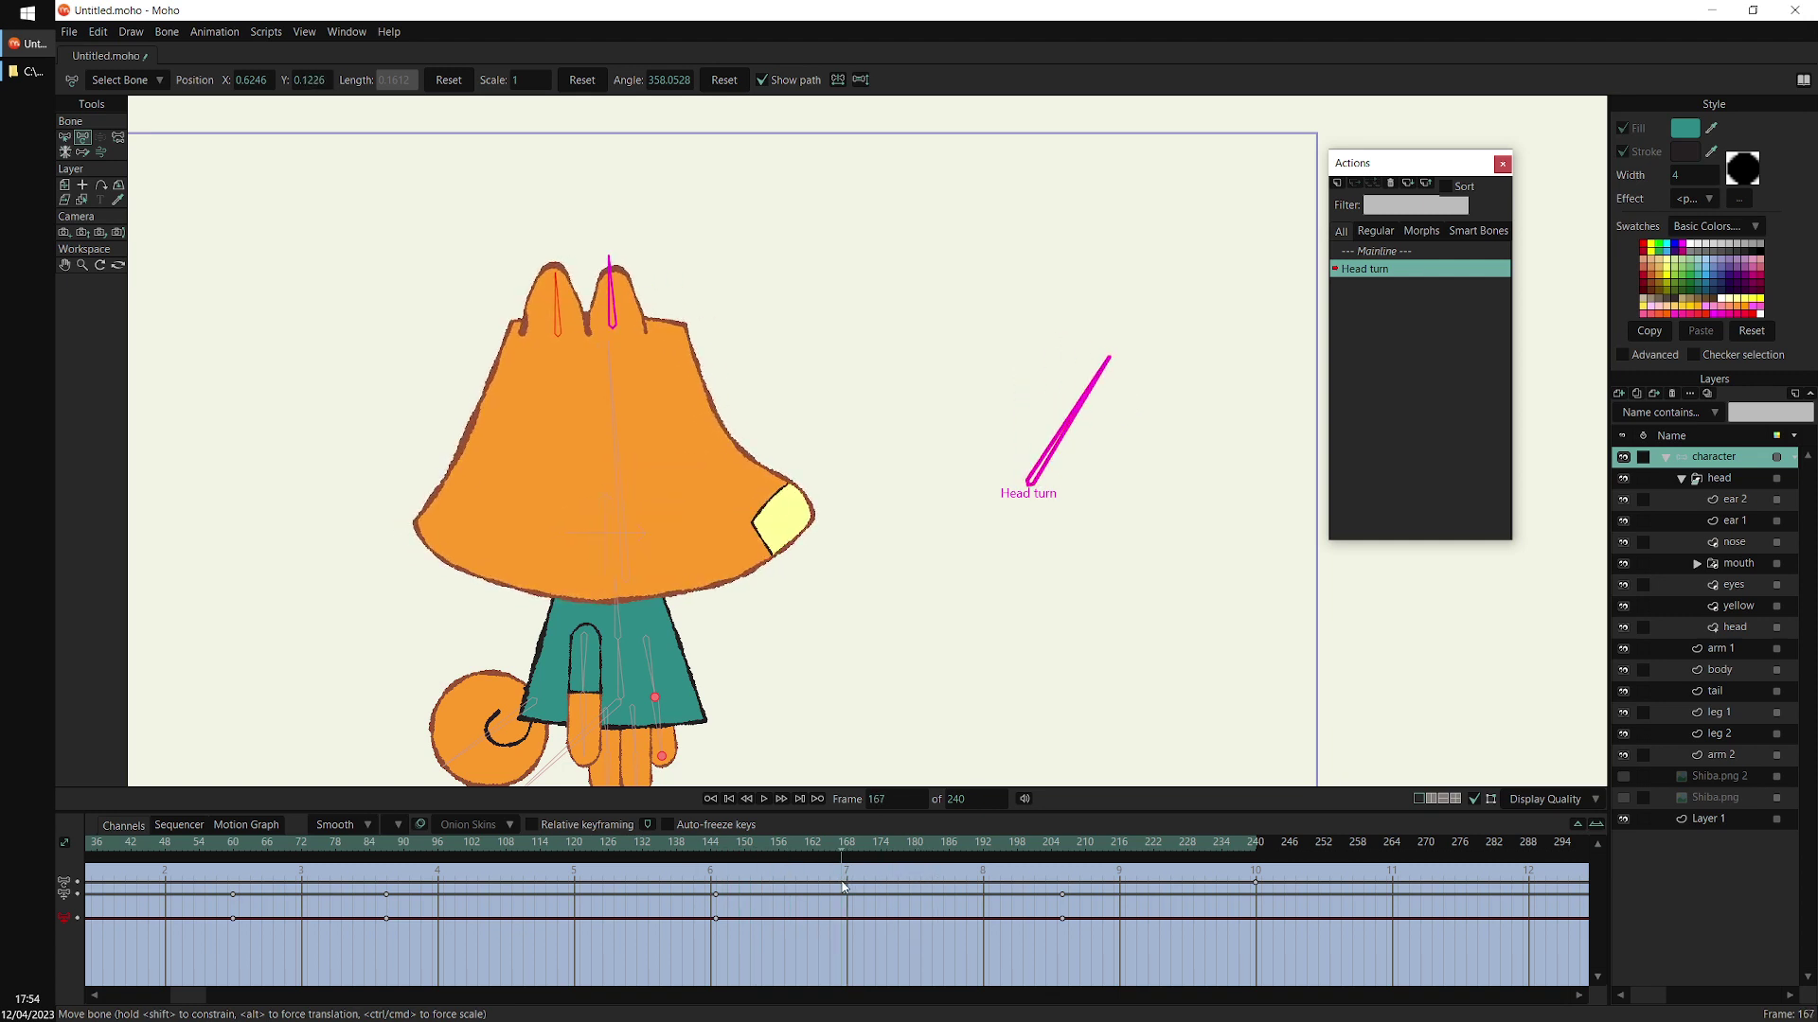
click(1734, 501)
drag(1740, 502, 1748, 641)
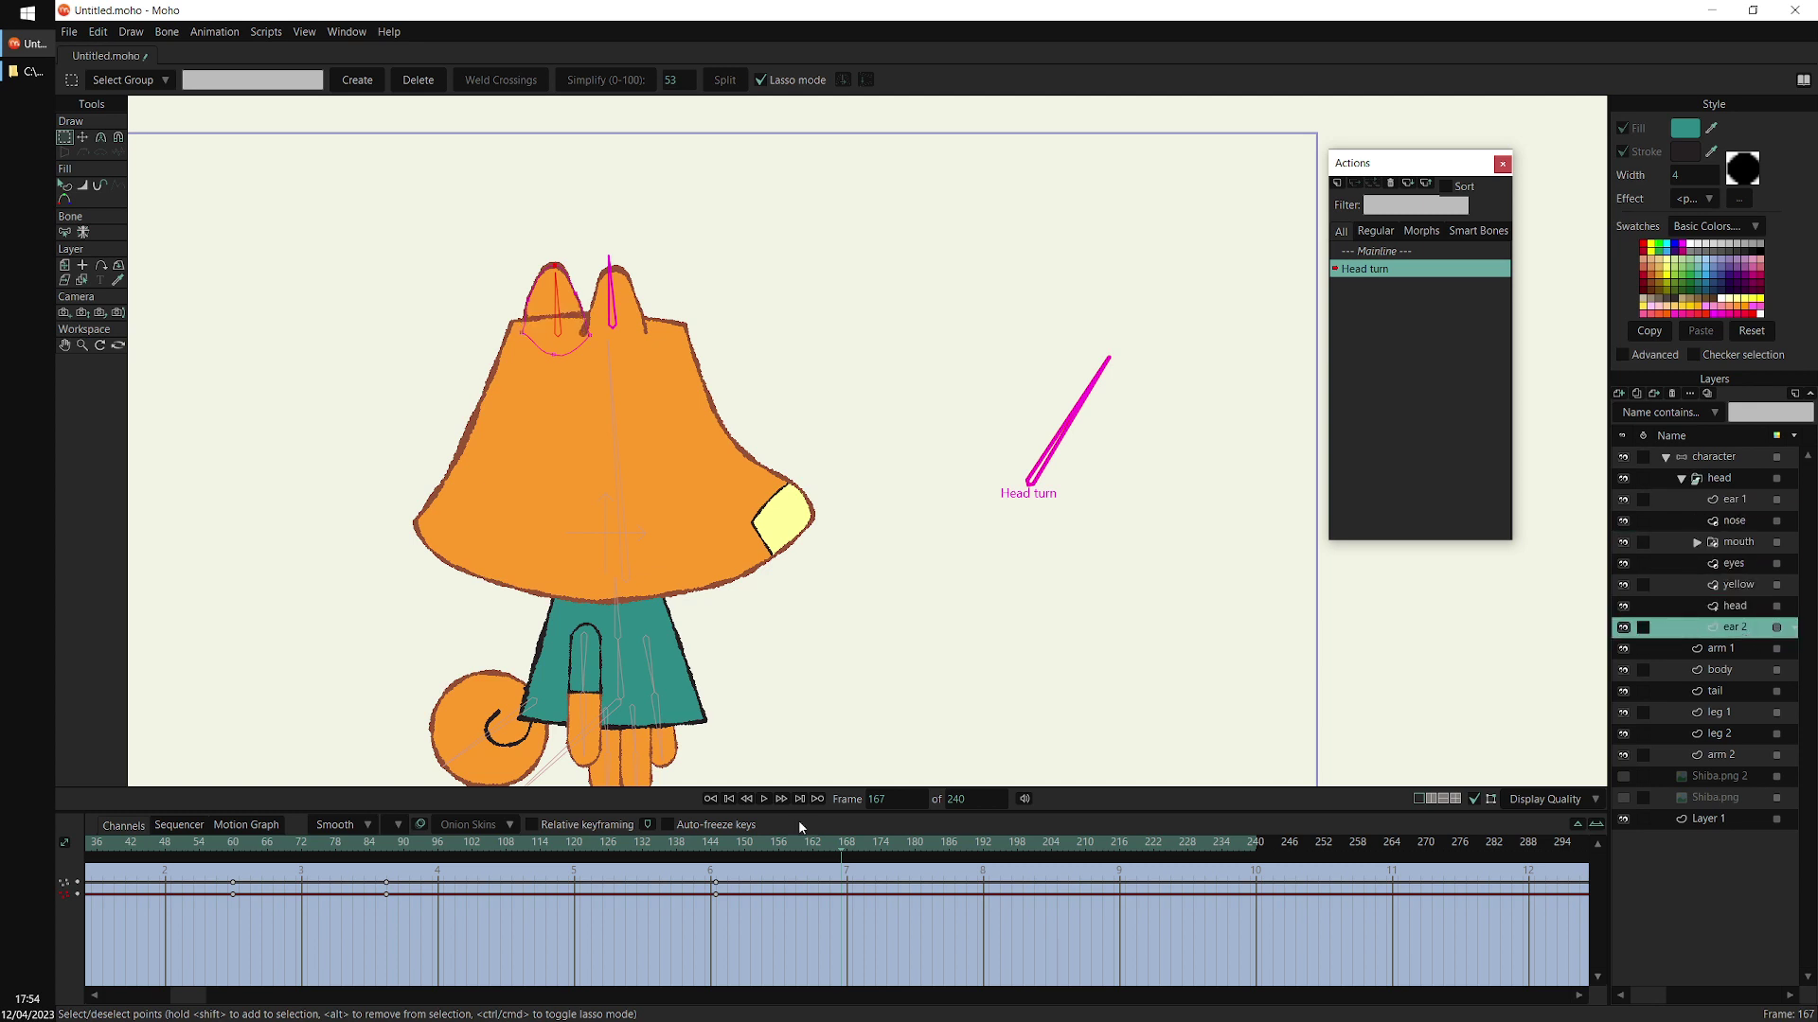
drag(716, 840, 1032, 883)
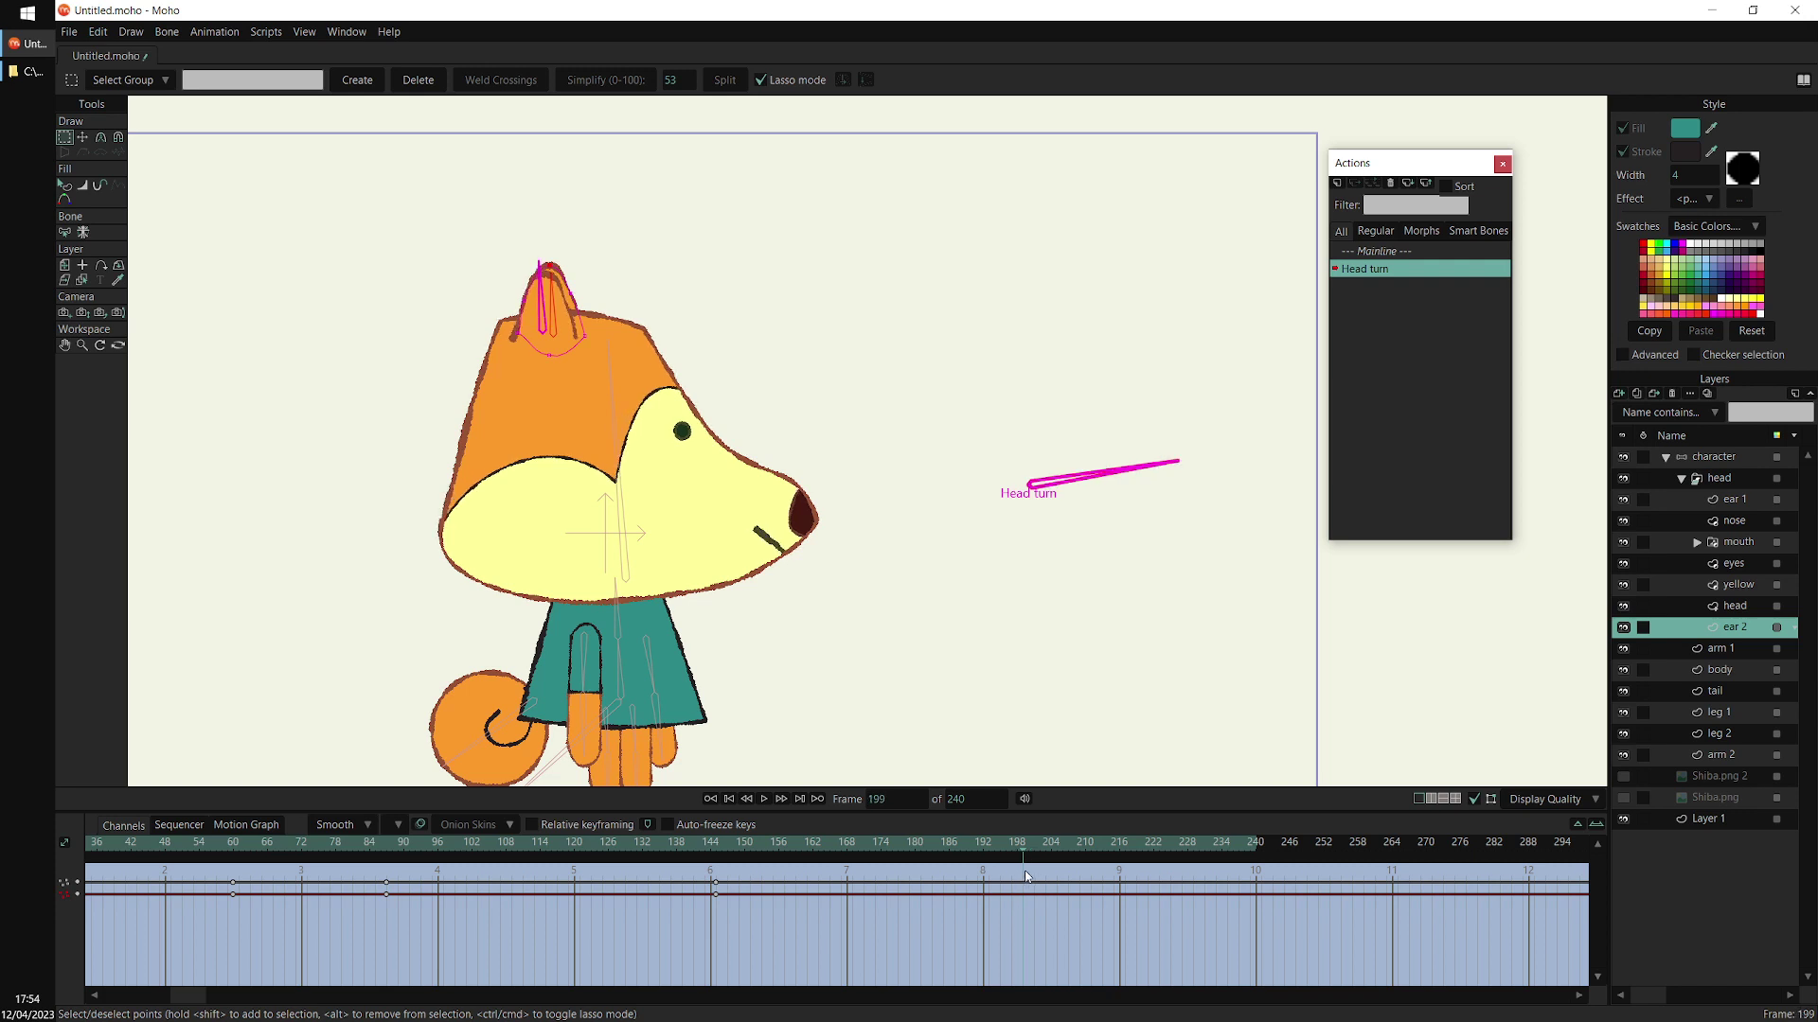
Copy the head layer's frame 0 keyframes to frame 240
drag(1025, 873, 1257, 891)
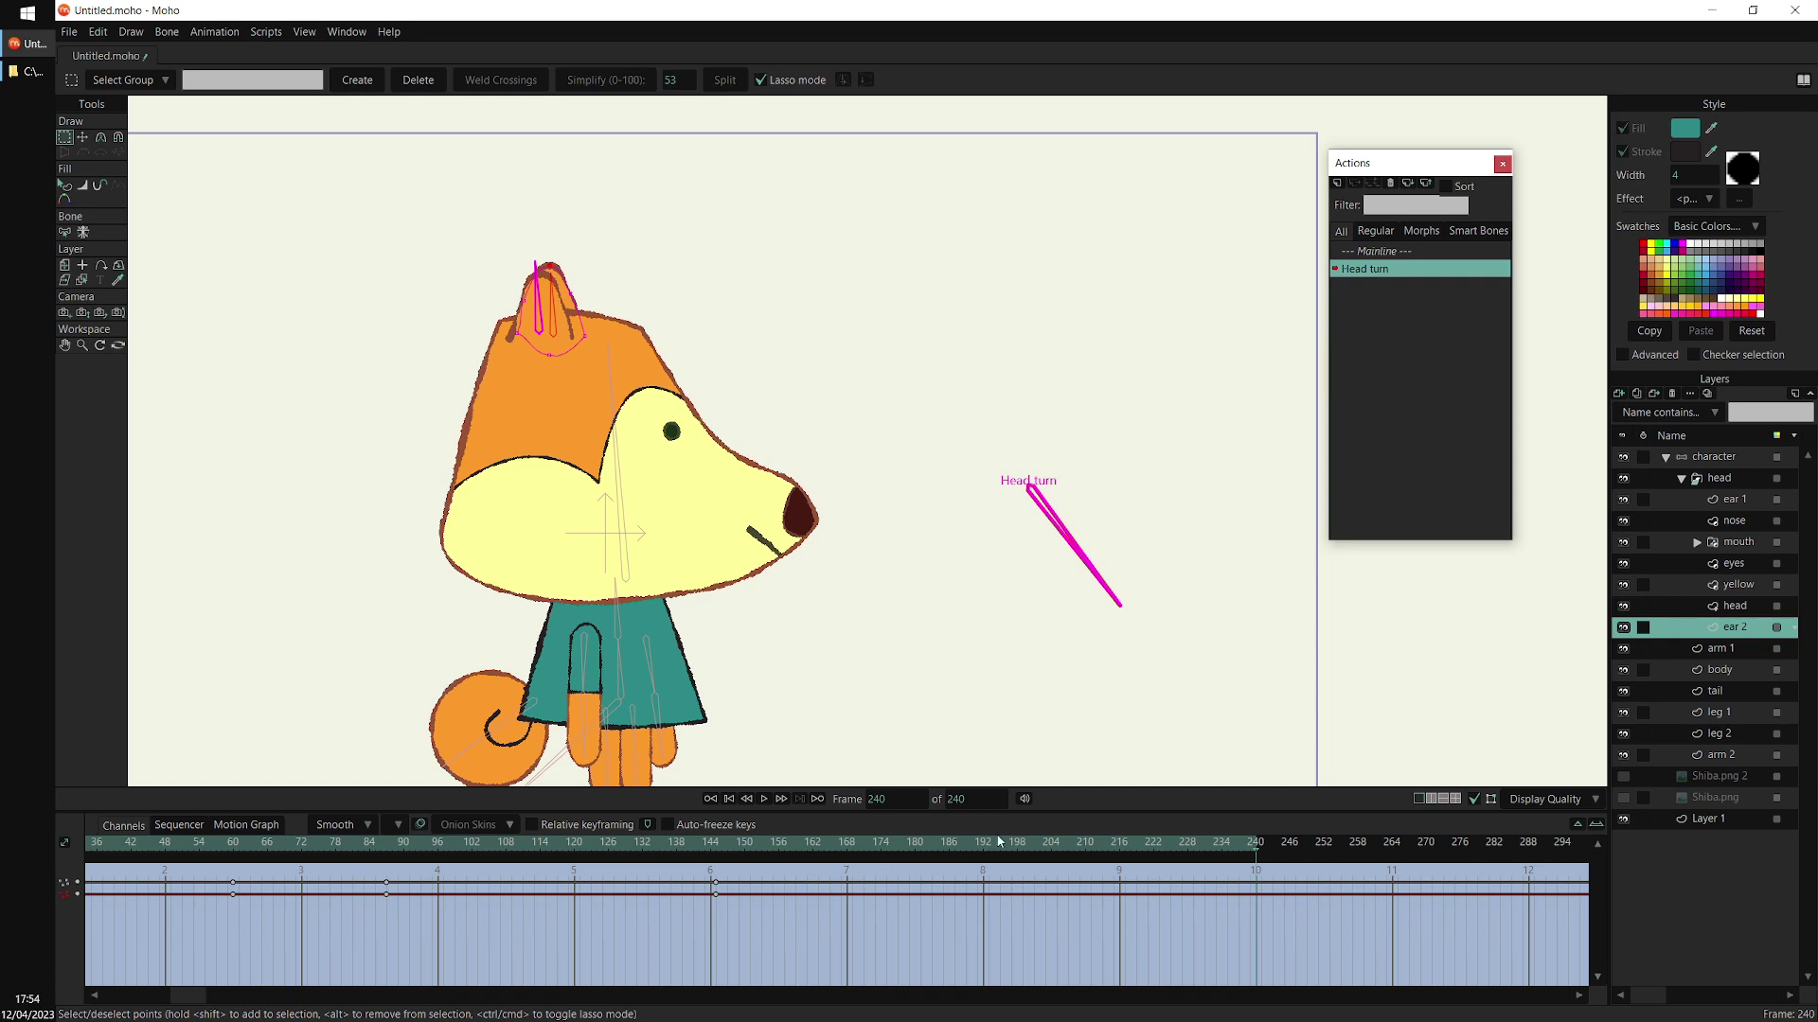
click(1736, 608)
drag(189, 995, 109, 979)
drag(102, 880, 81, 929)
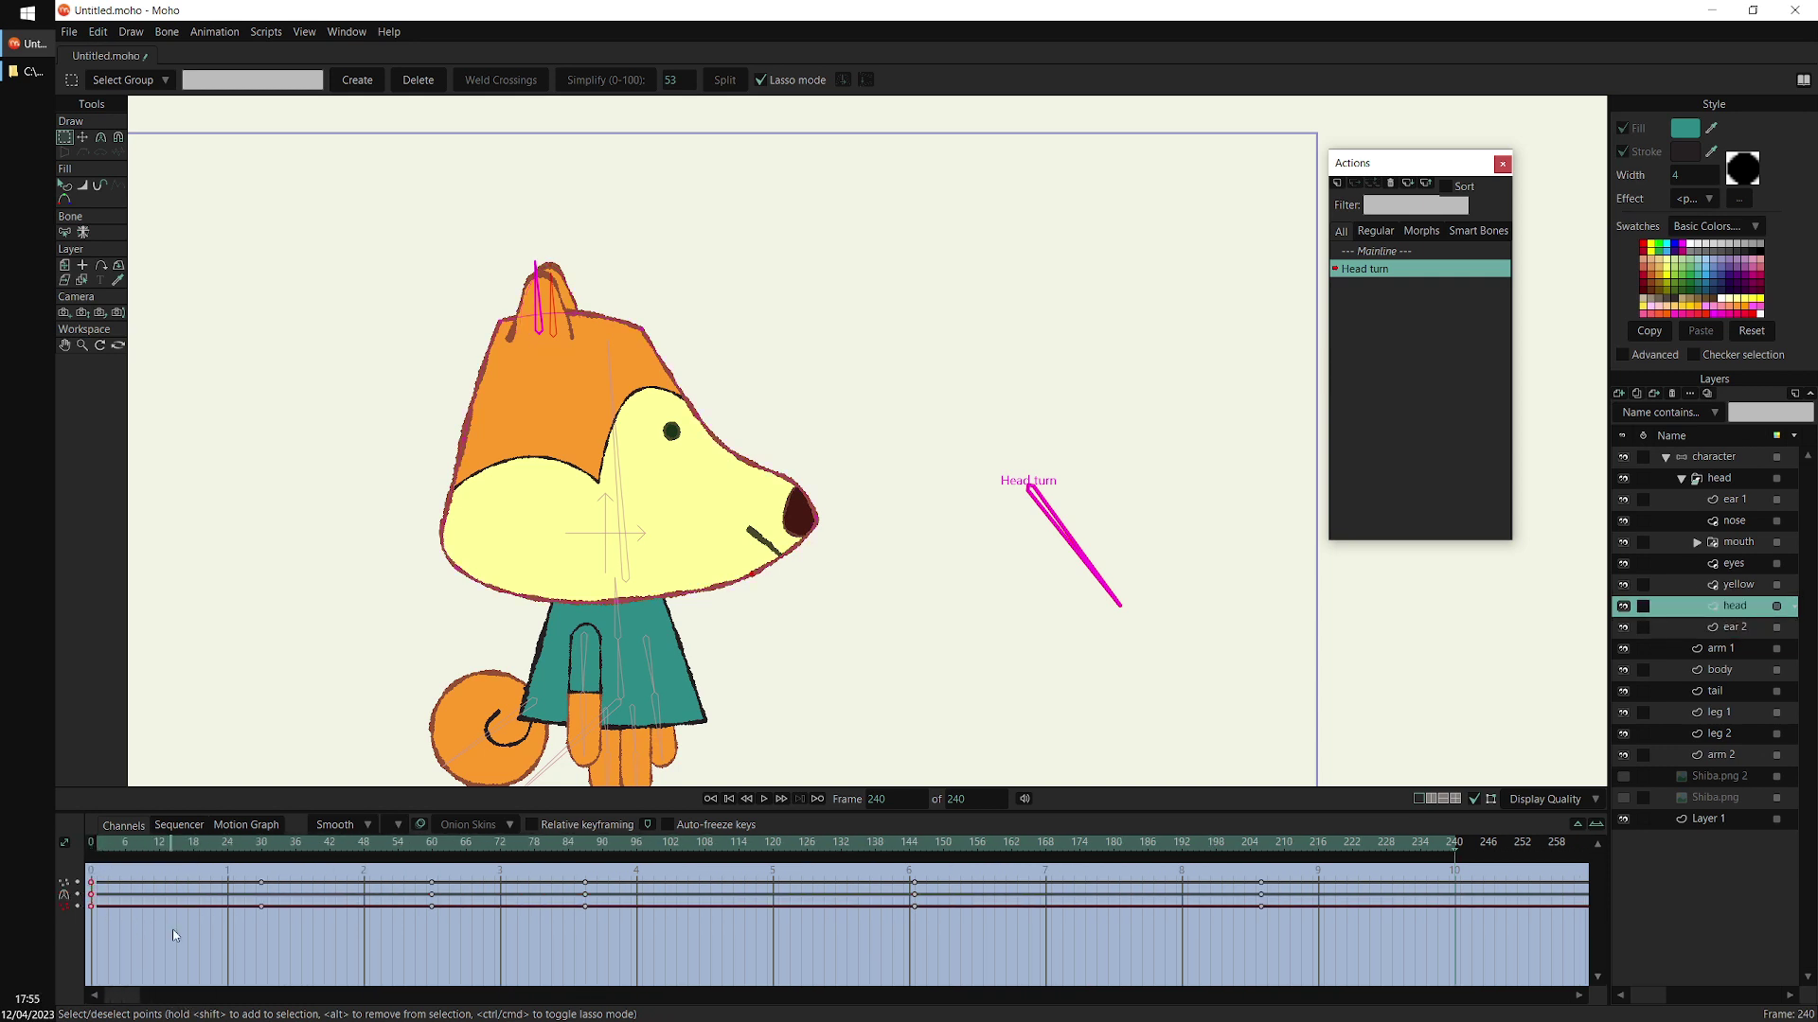
key(ctrl+v)
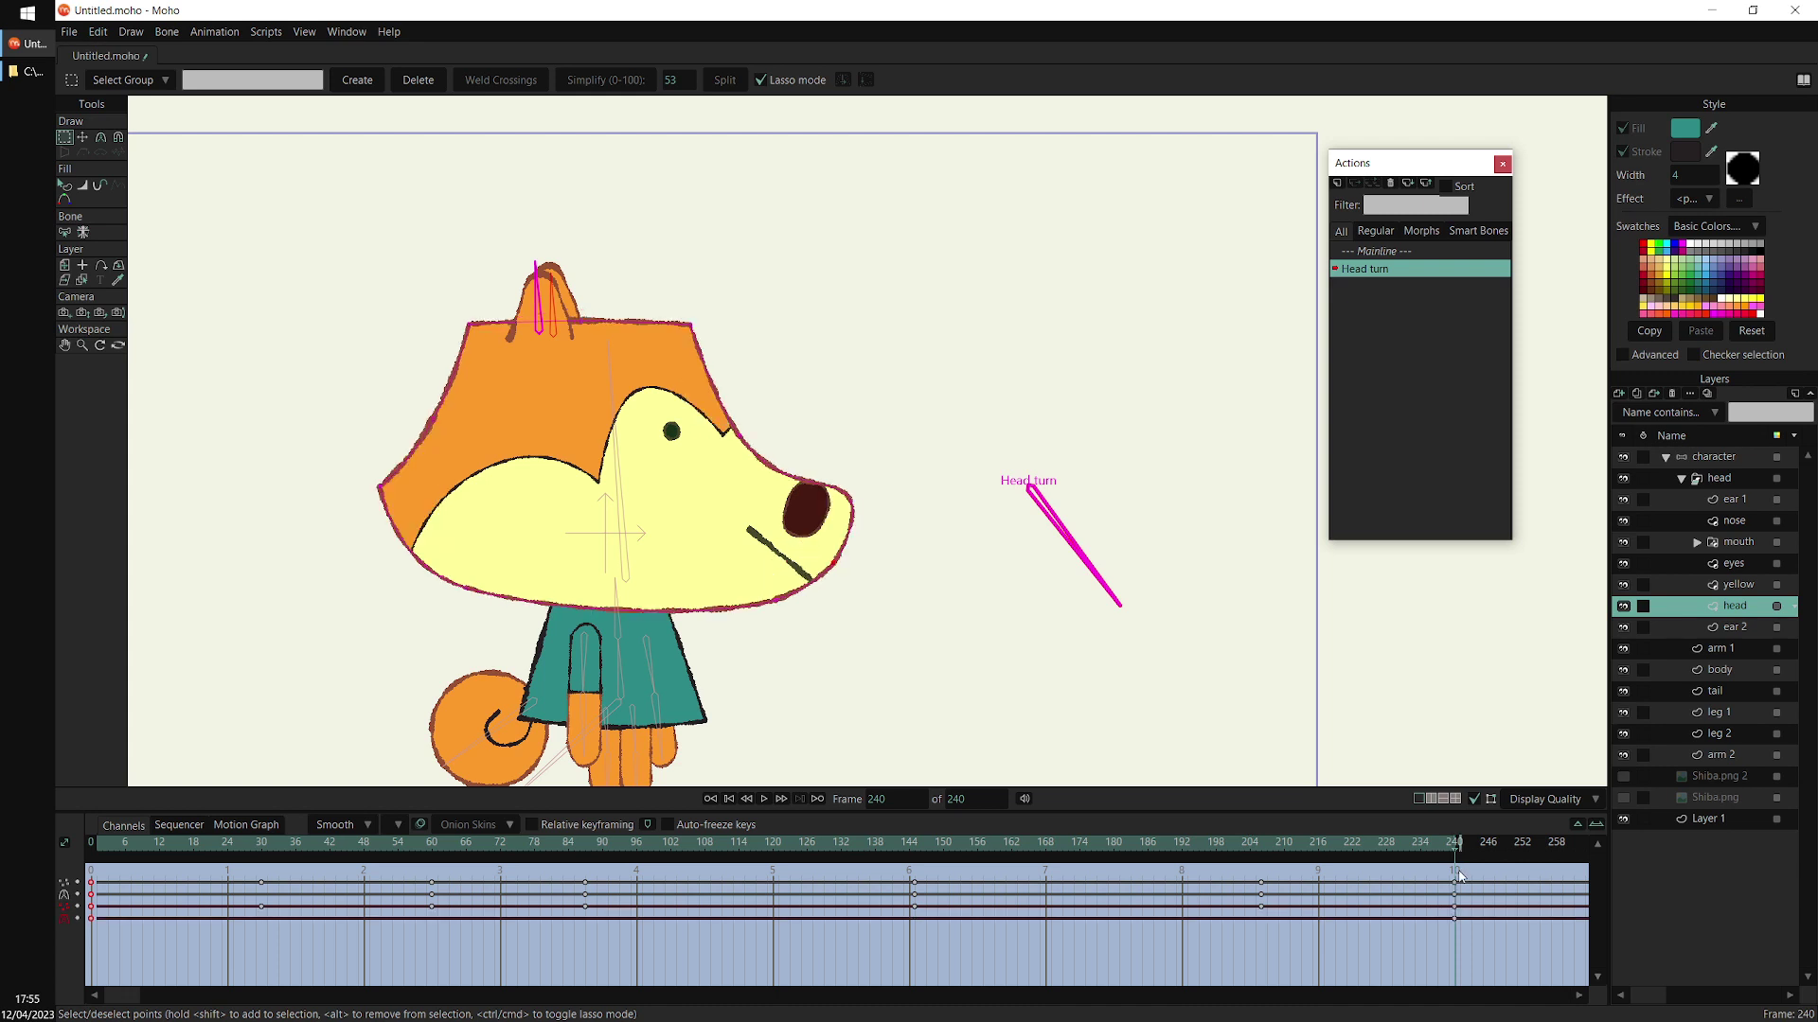
Copy the yellow layer's frame 0 keyframes to frame 240
click(1740, 588)
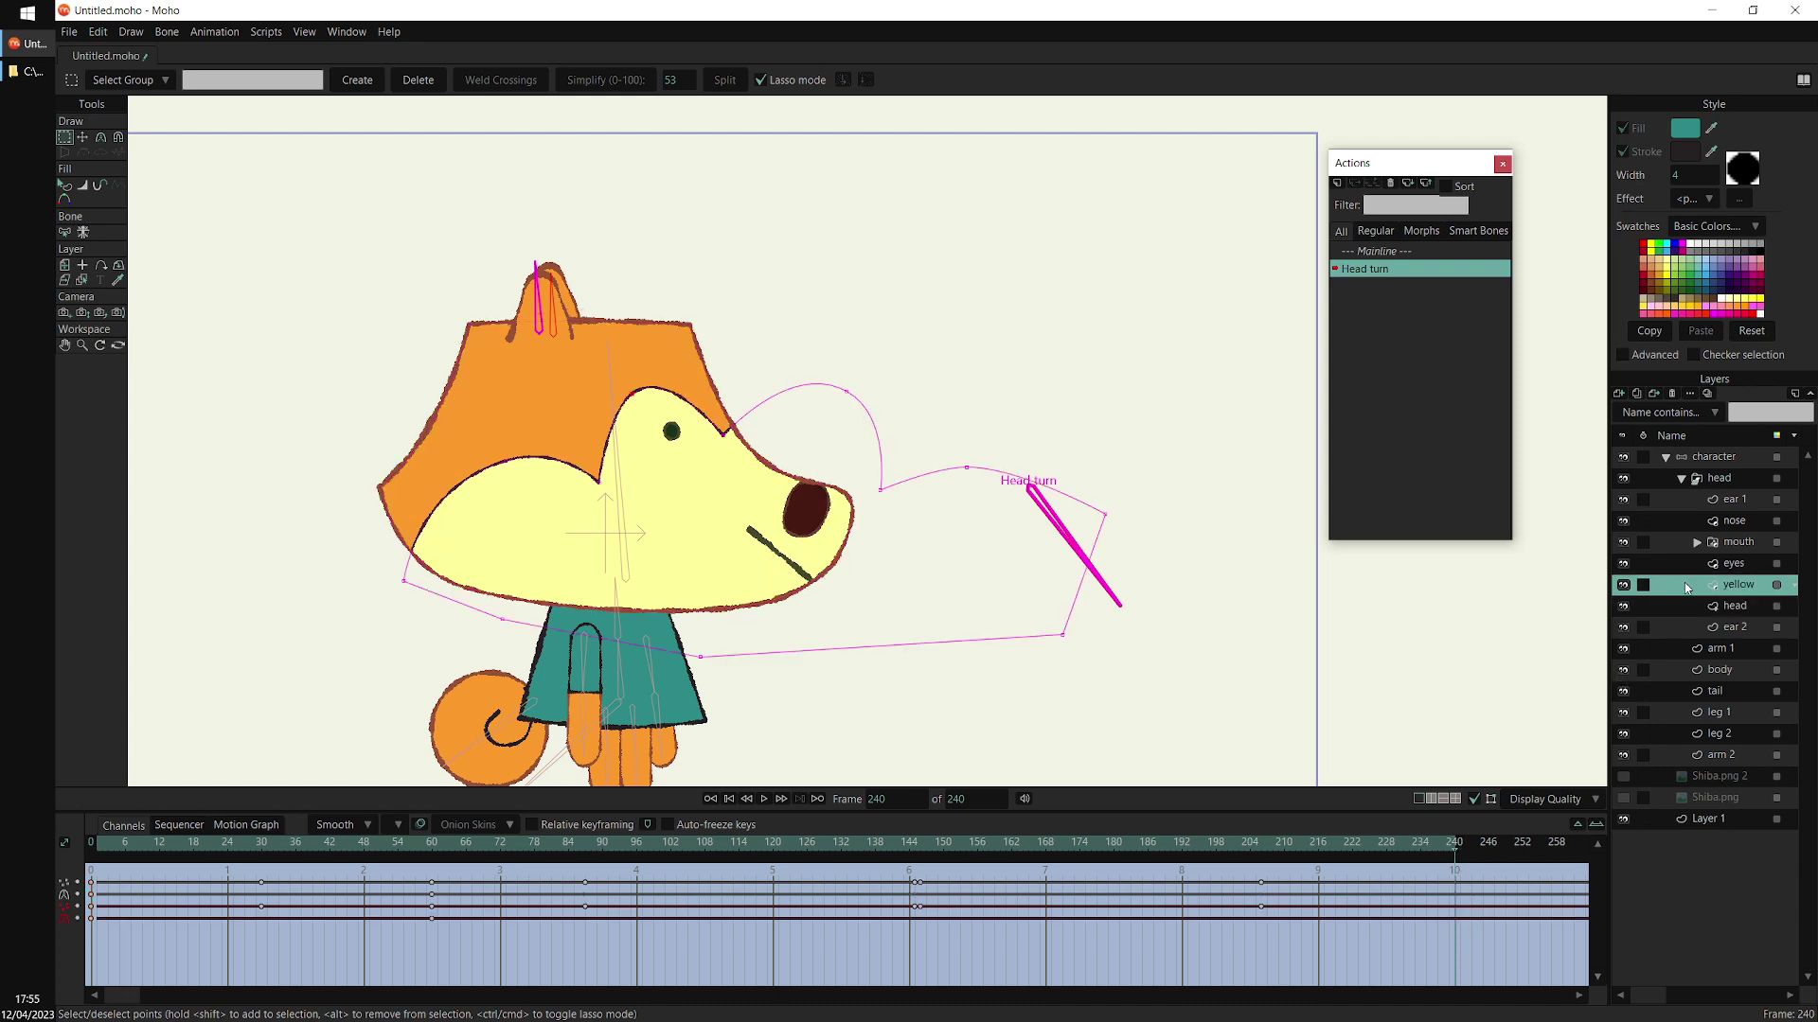
drag(111, 880, 72, 936)
key(ctrl+c)
key(ctrl+v)
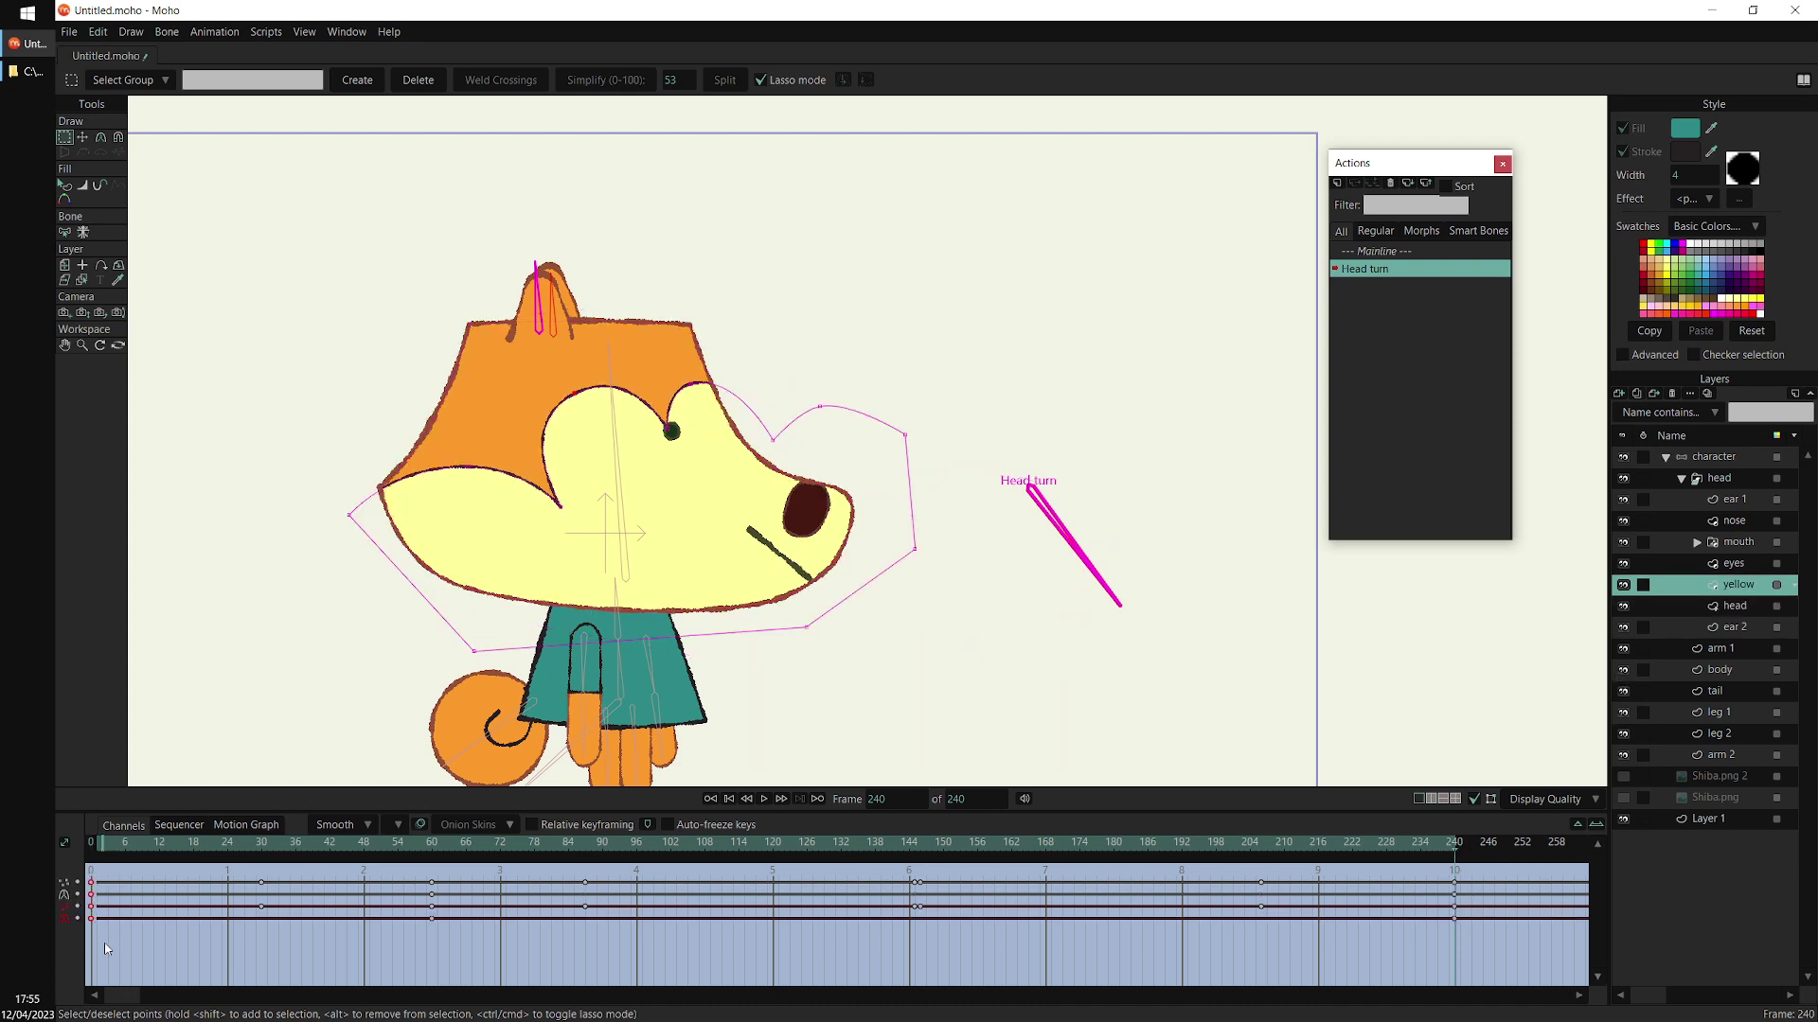
Copy the eyes layer's frame 0 keyframes to frame 240
click(1735, 563)
drag(122, 878, 76, 934)
key(ctrl+c)
key(ctrl+v)
Copy the mouth and nose layers' frame 0 keyframes to frame 240
click(1738, 542)
key(ctrl+c)
key(ctrl+v)
click(1736, 521)
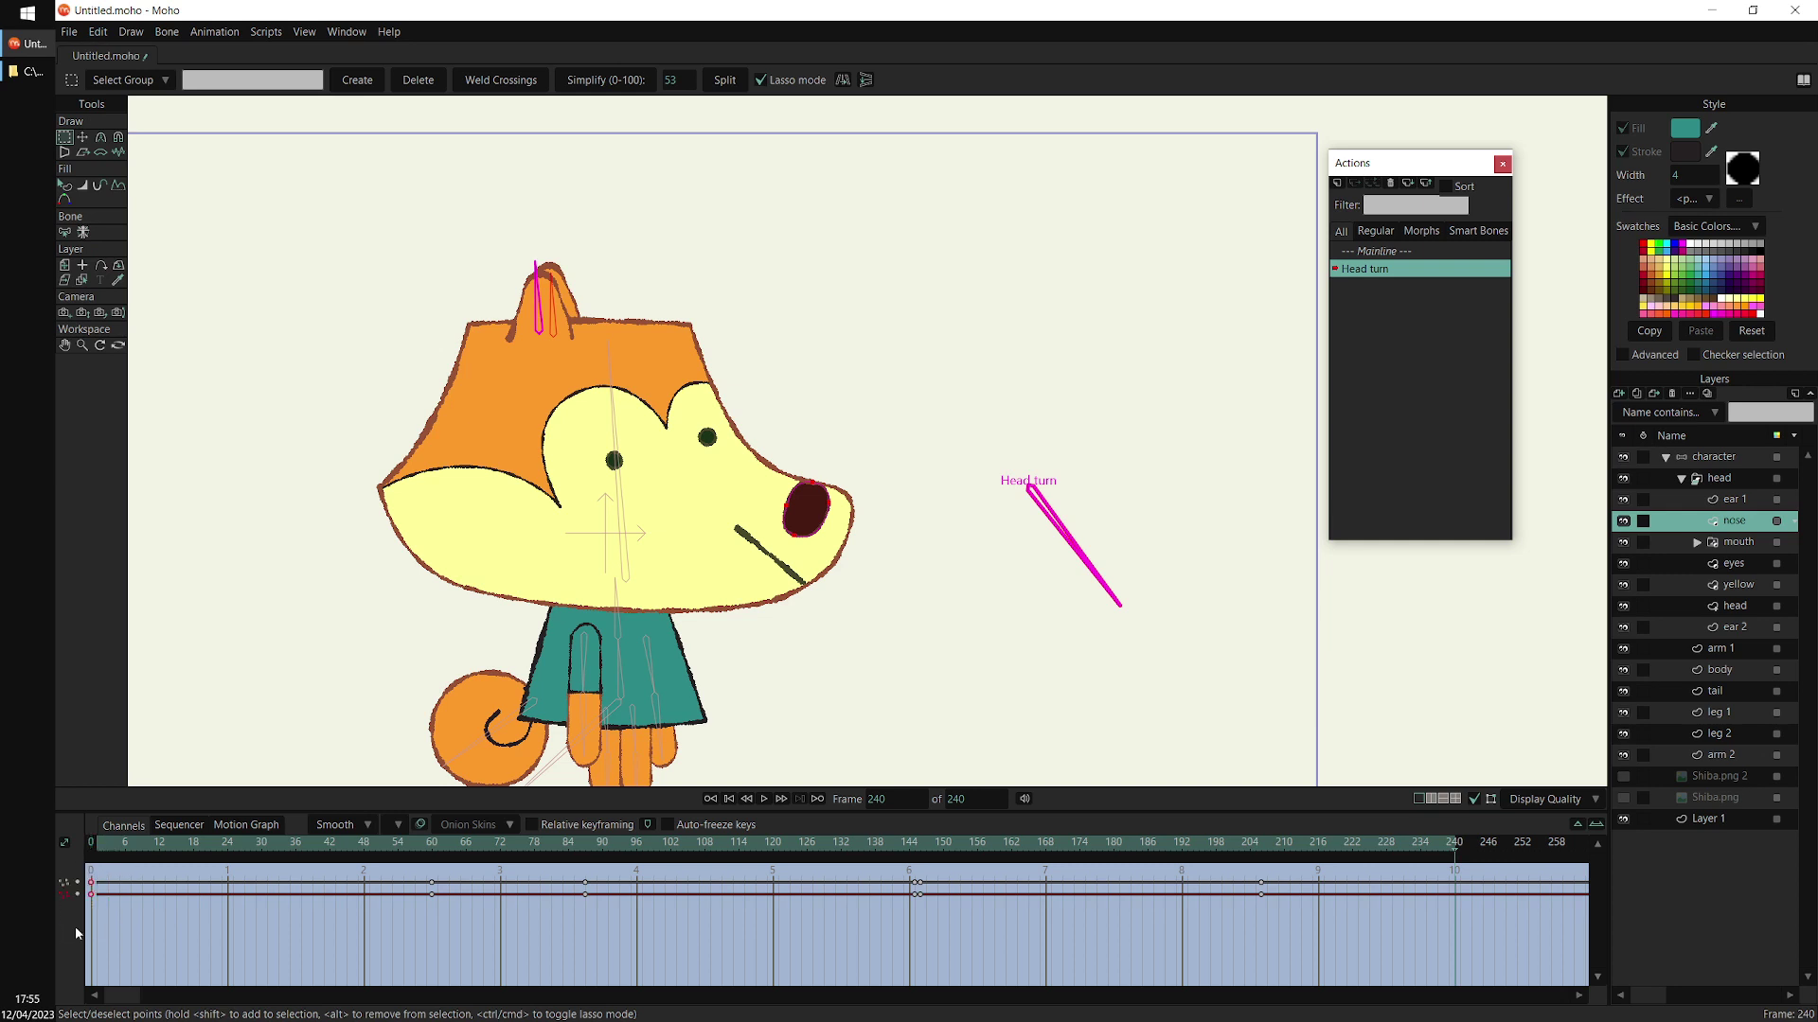
key(ctrl+c)
key(ctrl+v)
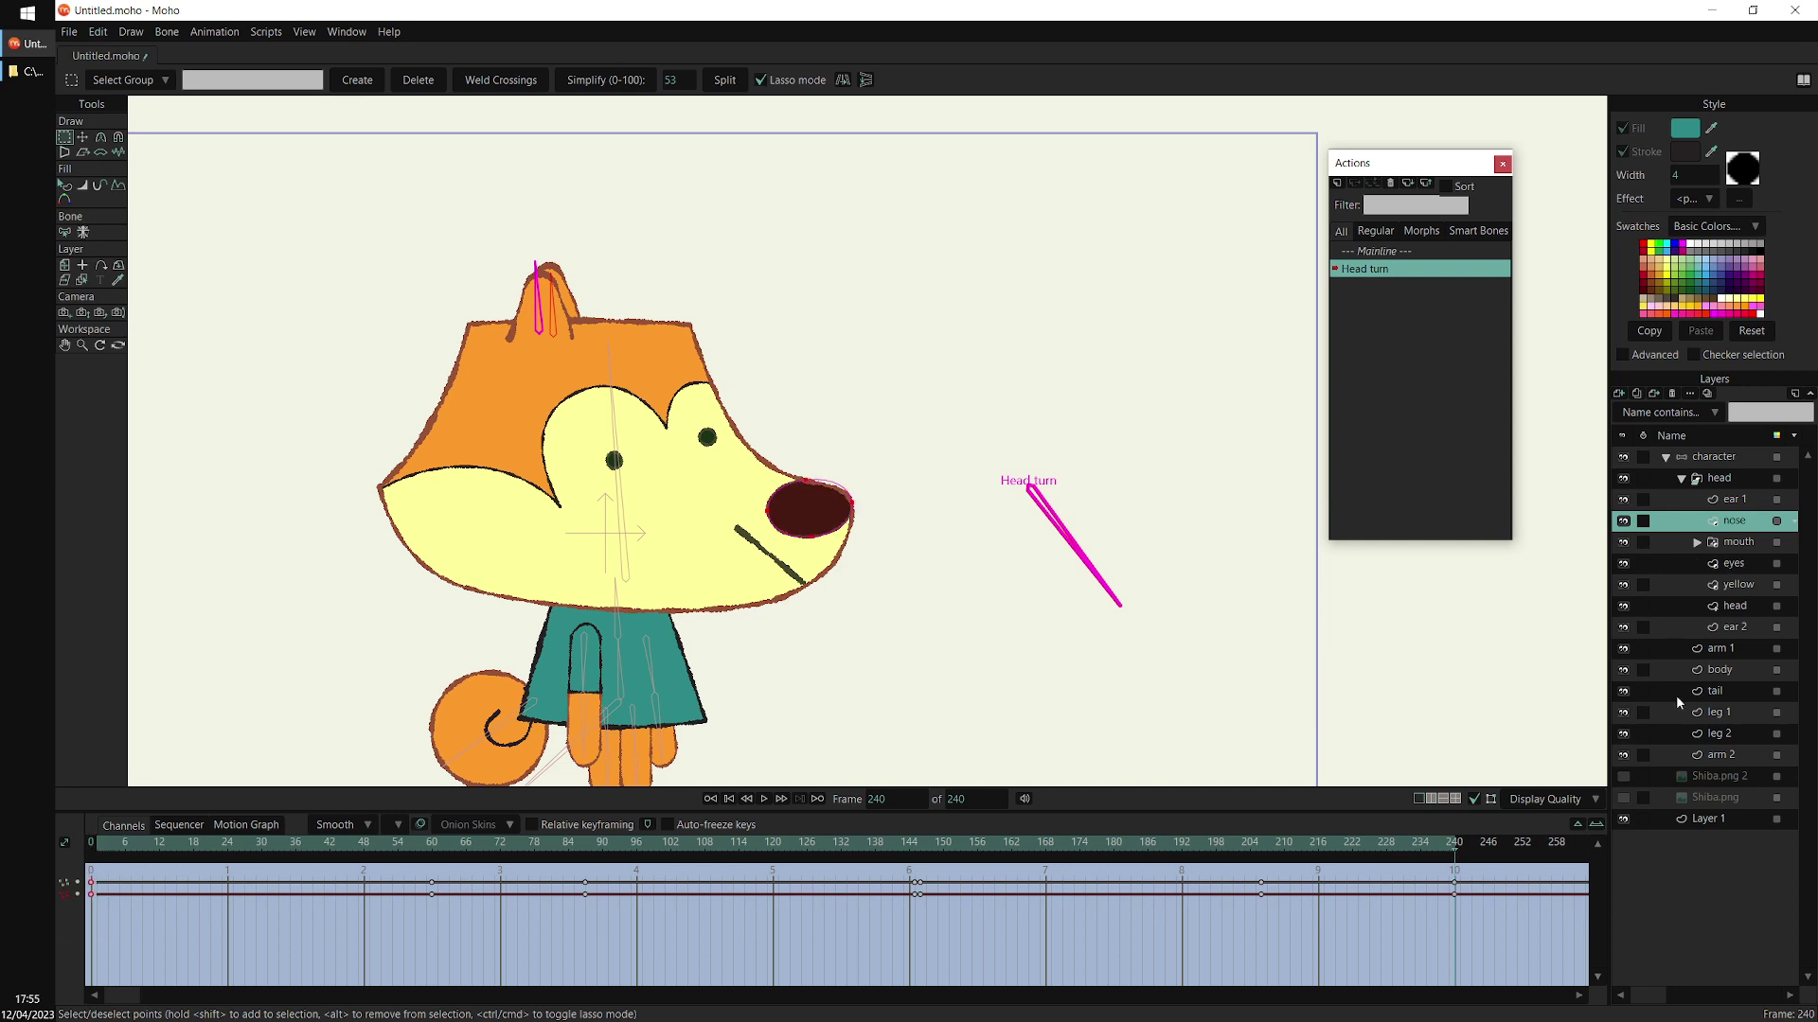
Copy the frame 0 keyframes of both ear bones and of the ear 1 and ear 2 layers to frame 240
click(1726, 461)
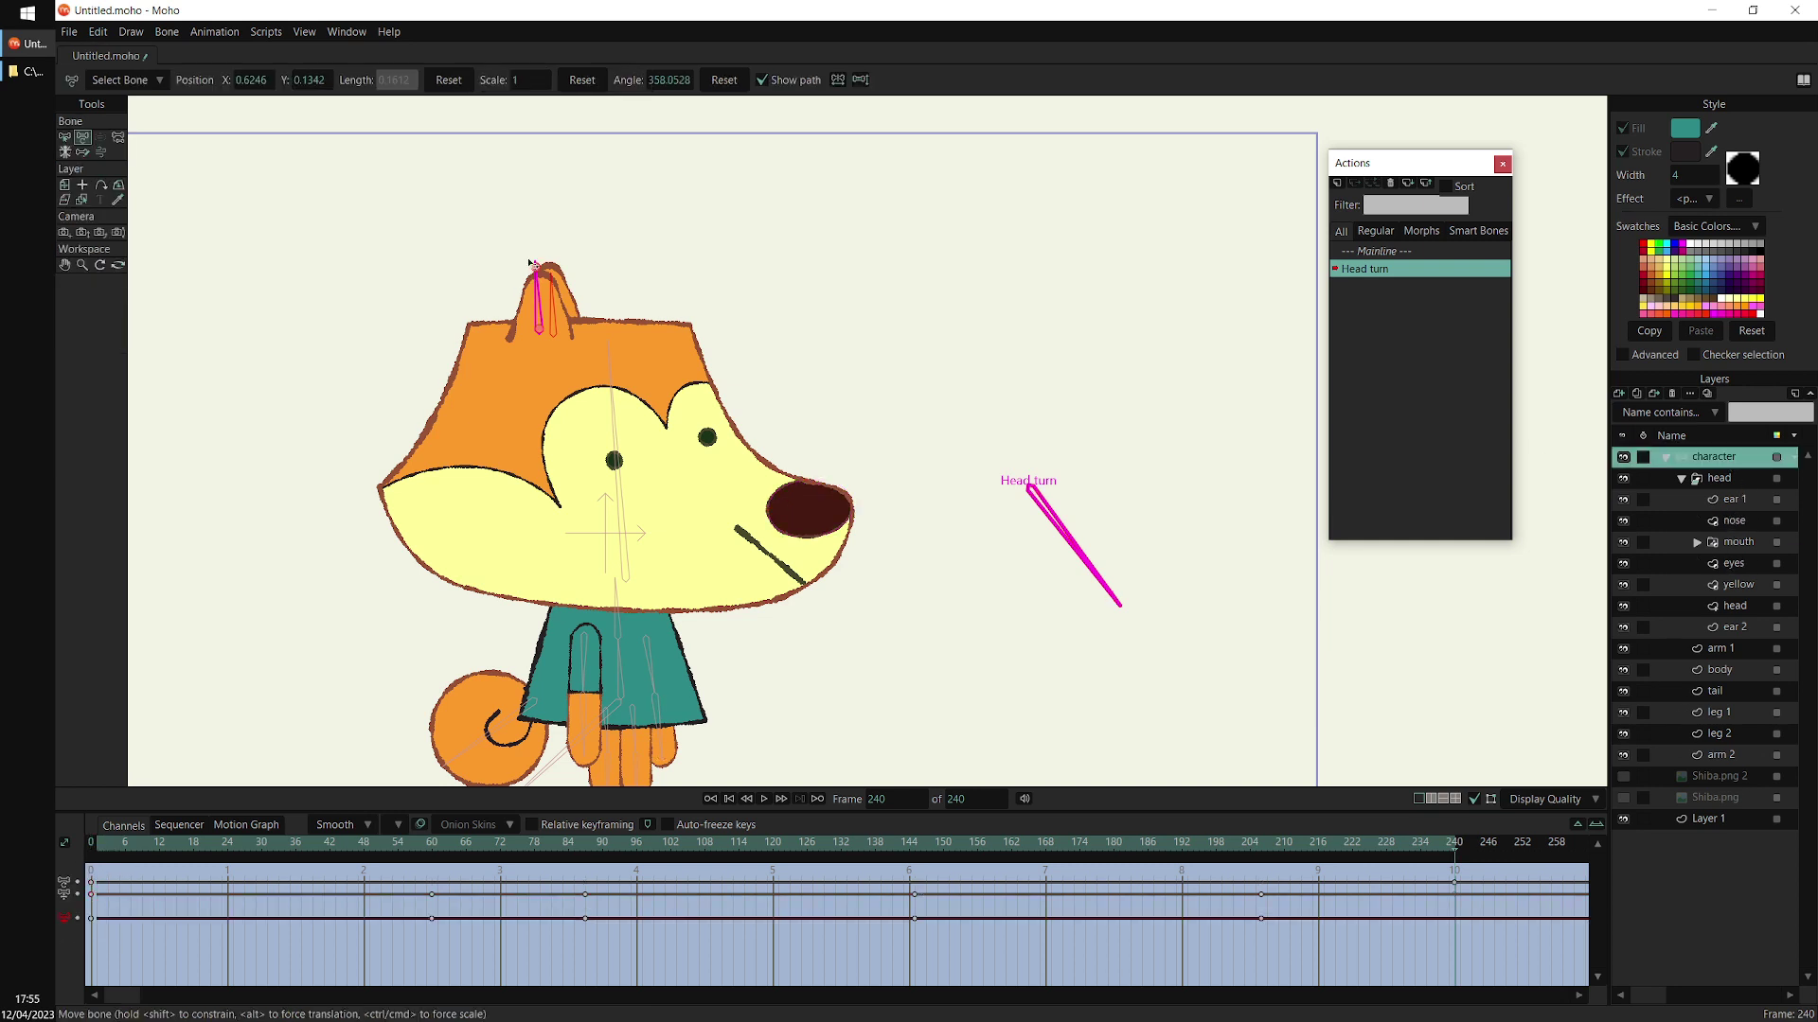
key(b)
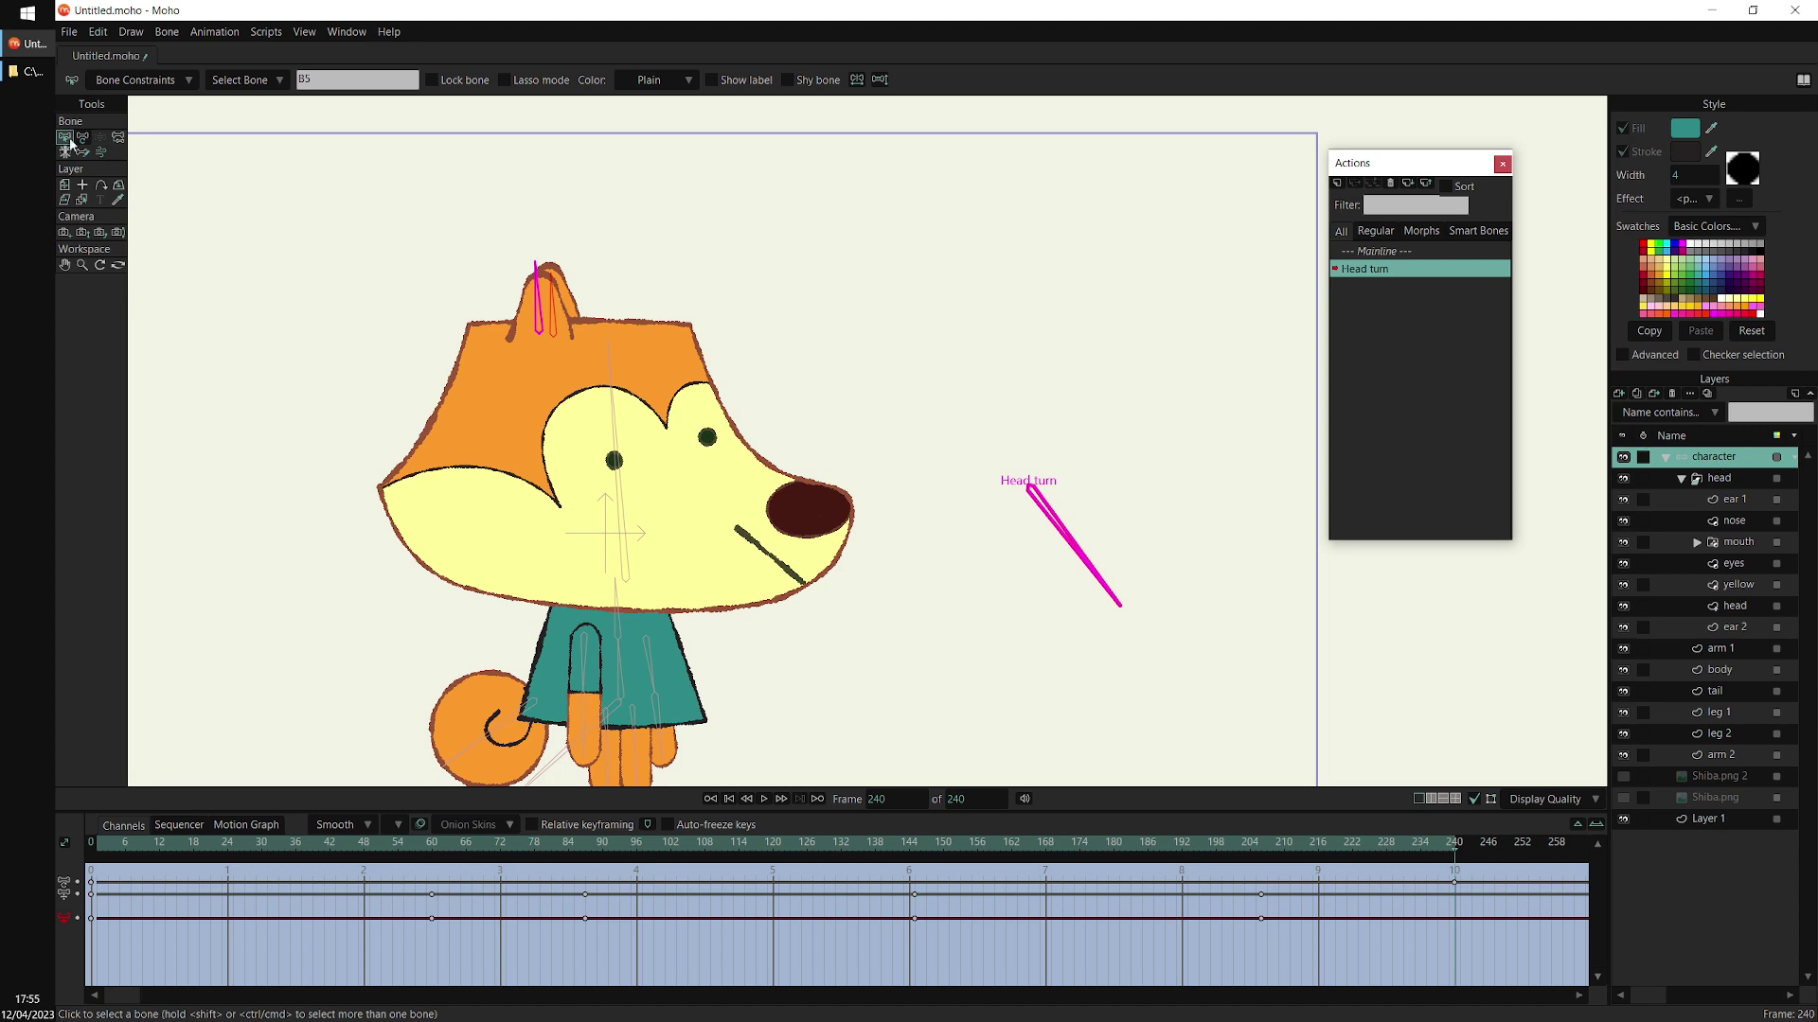
drag(507, 265, 583, 303)
click(92, 918)
key(ctrl+v)
drag(1443, 913, 1479, 959)
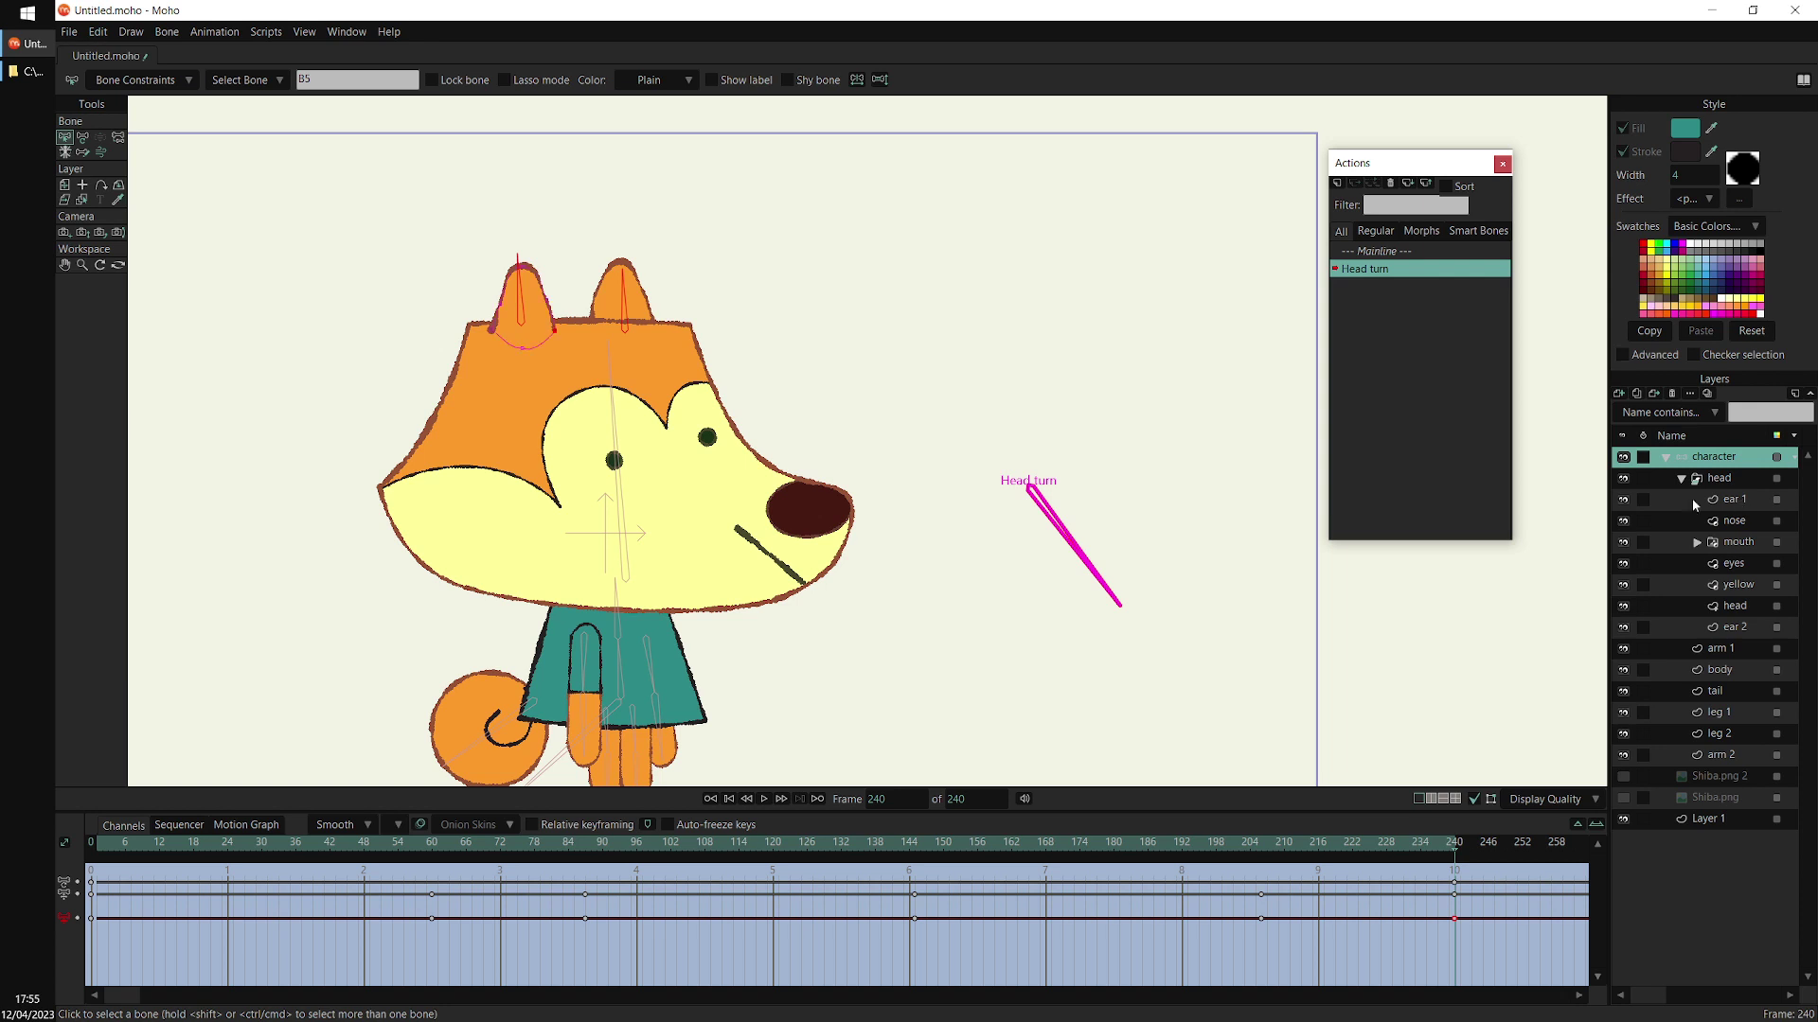
click(1691, 498)
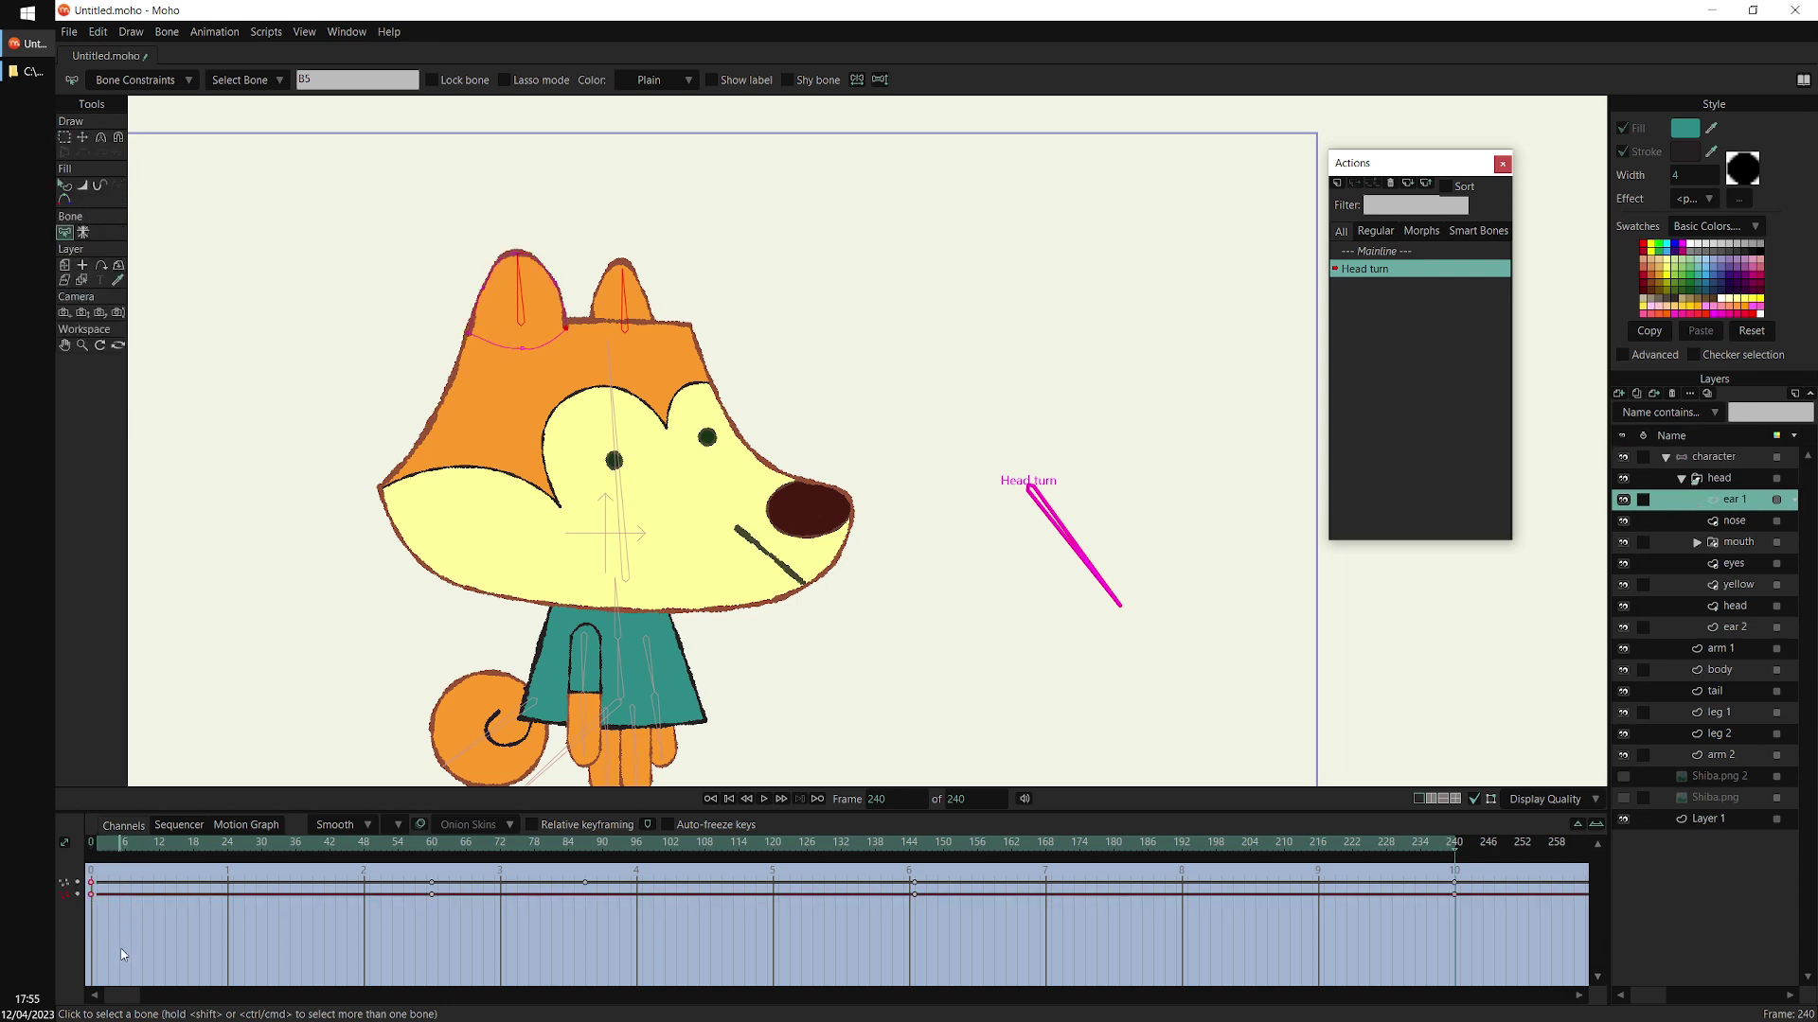
click(1752, 626)
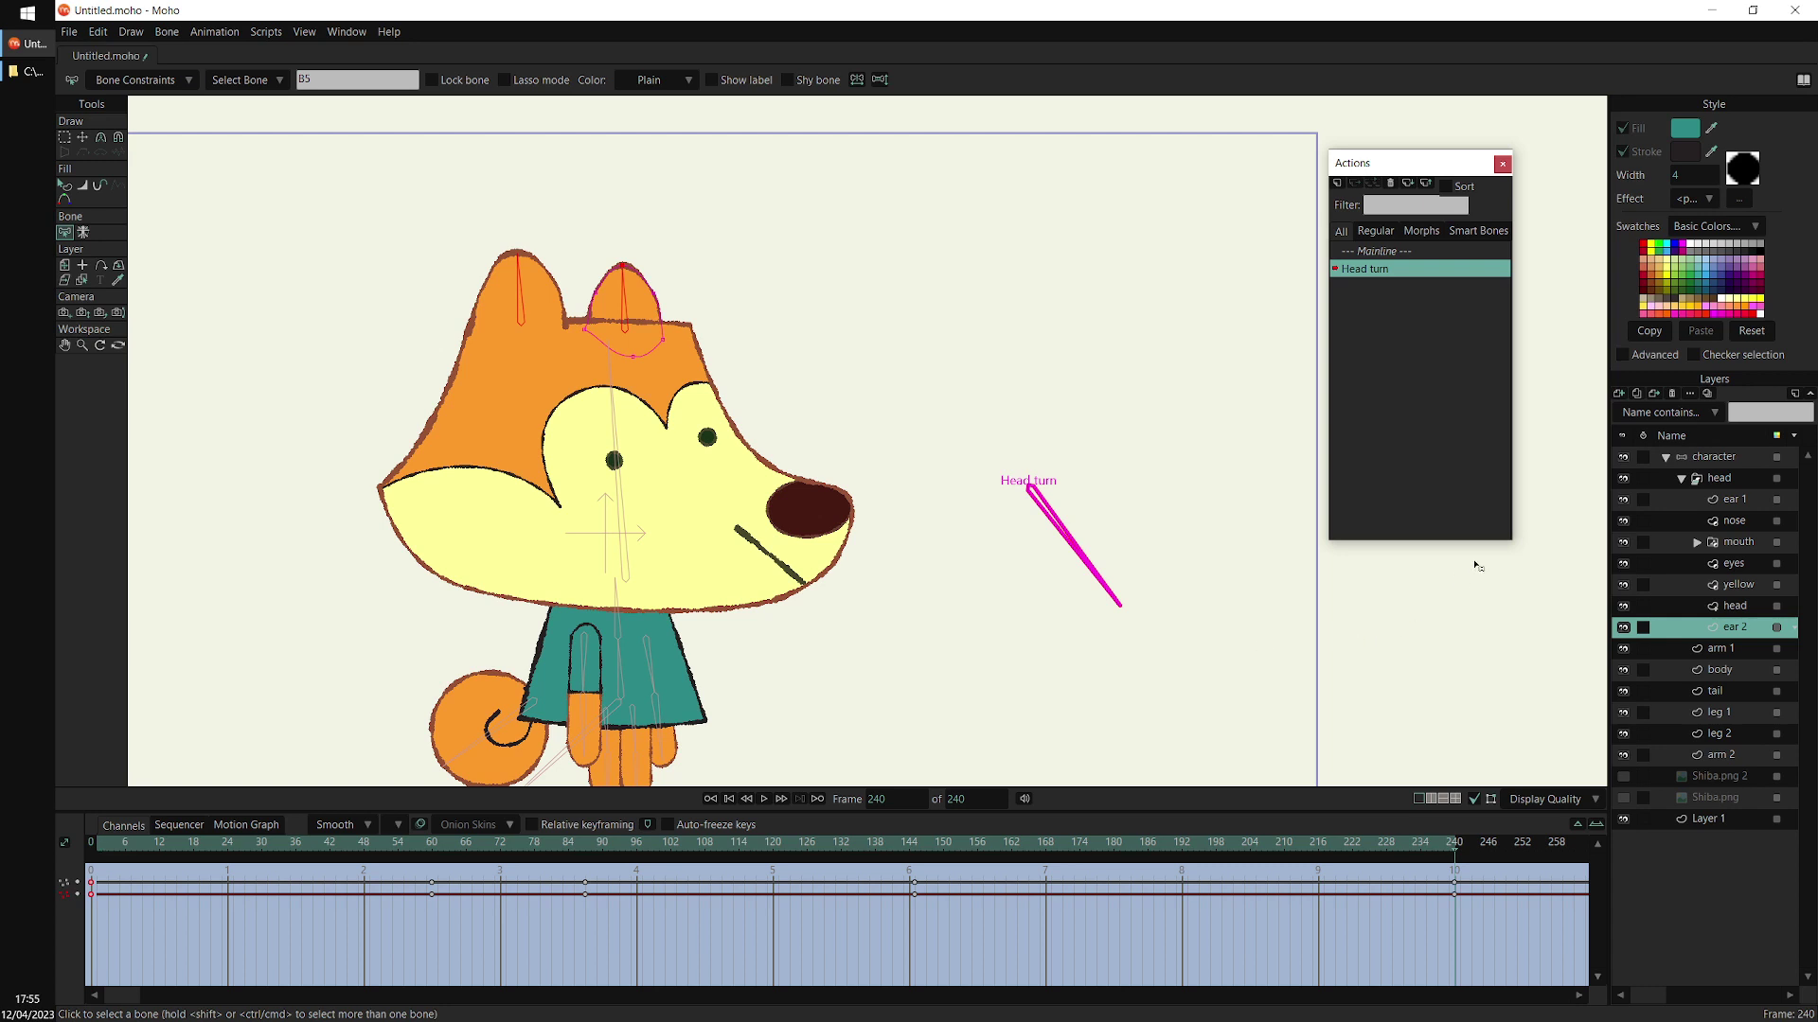
Adjust the head layer's outline points along the jaw and at the nose tip around frame 206
drag(106, 842, 1269, 851)
alt+right_click(598, 392)
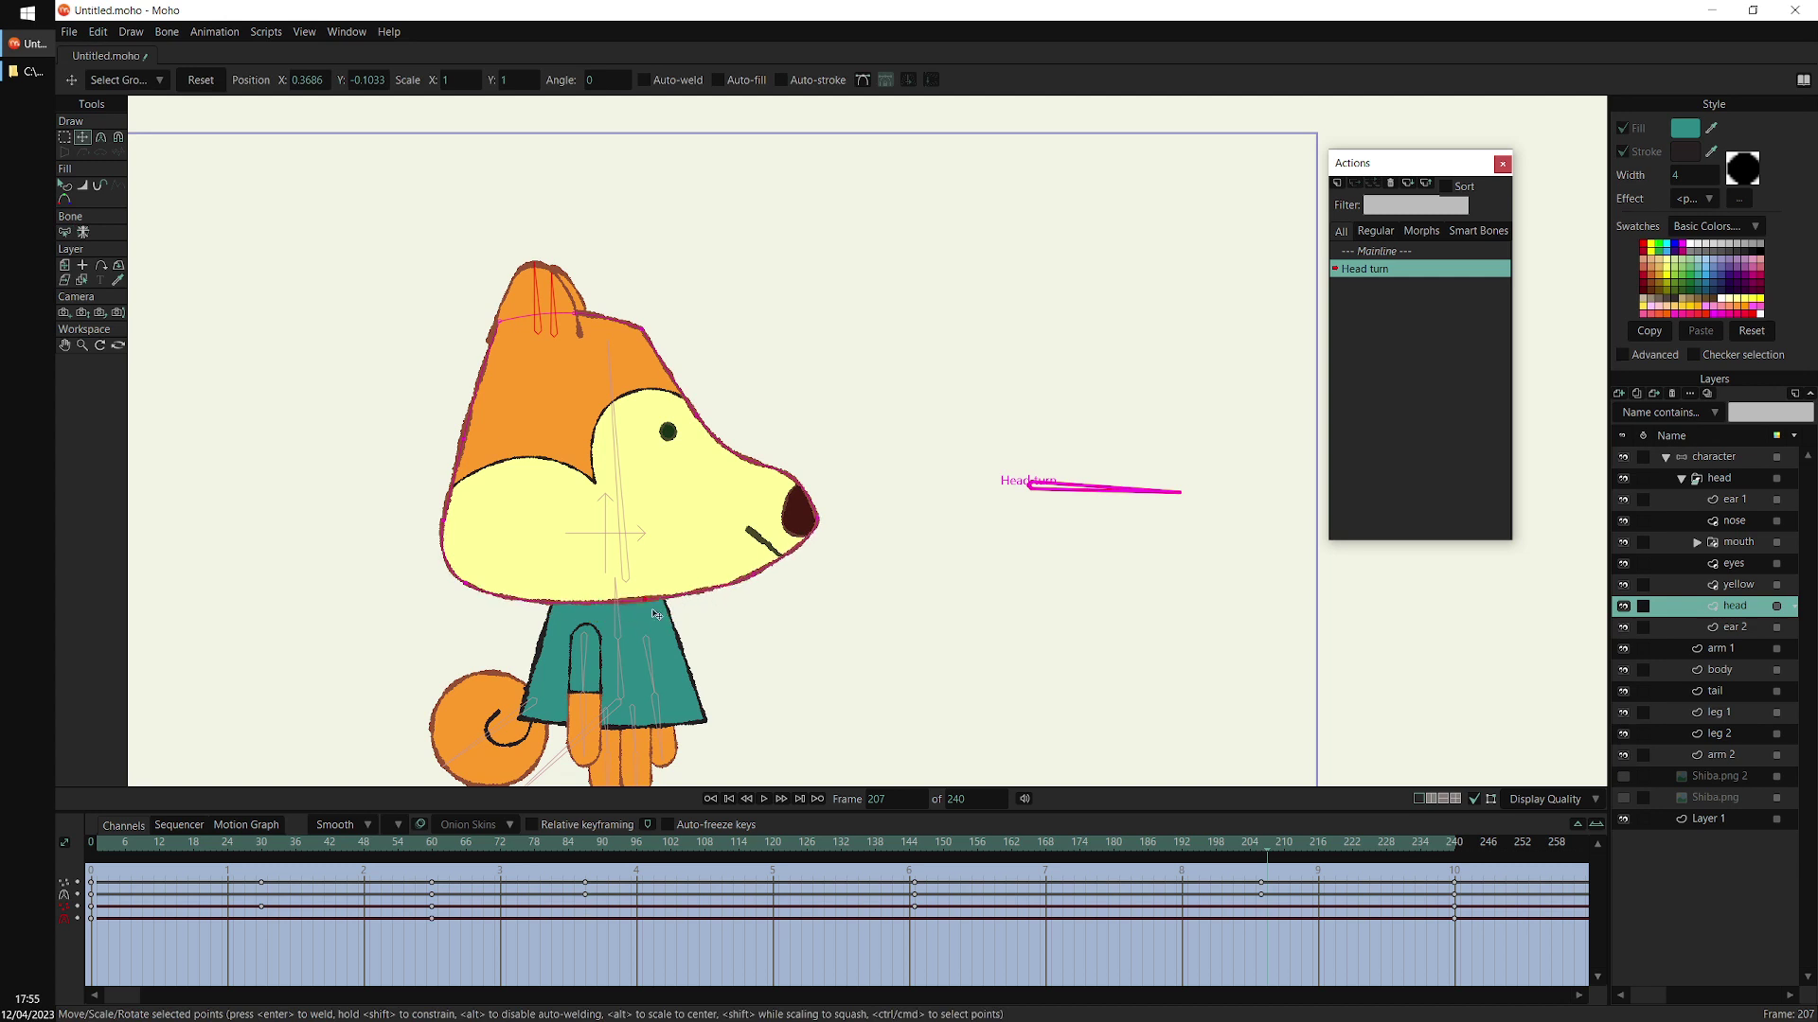
drag(656, 614, 672, 601)
drag(1267, 882, 1314, 886)
key(c)
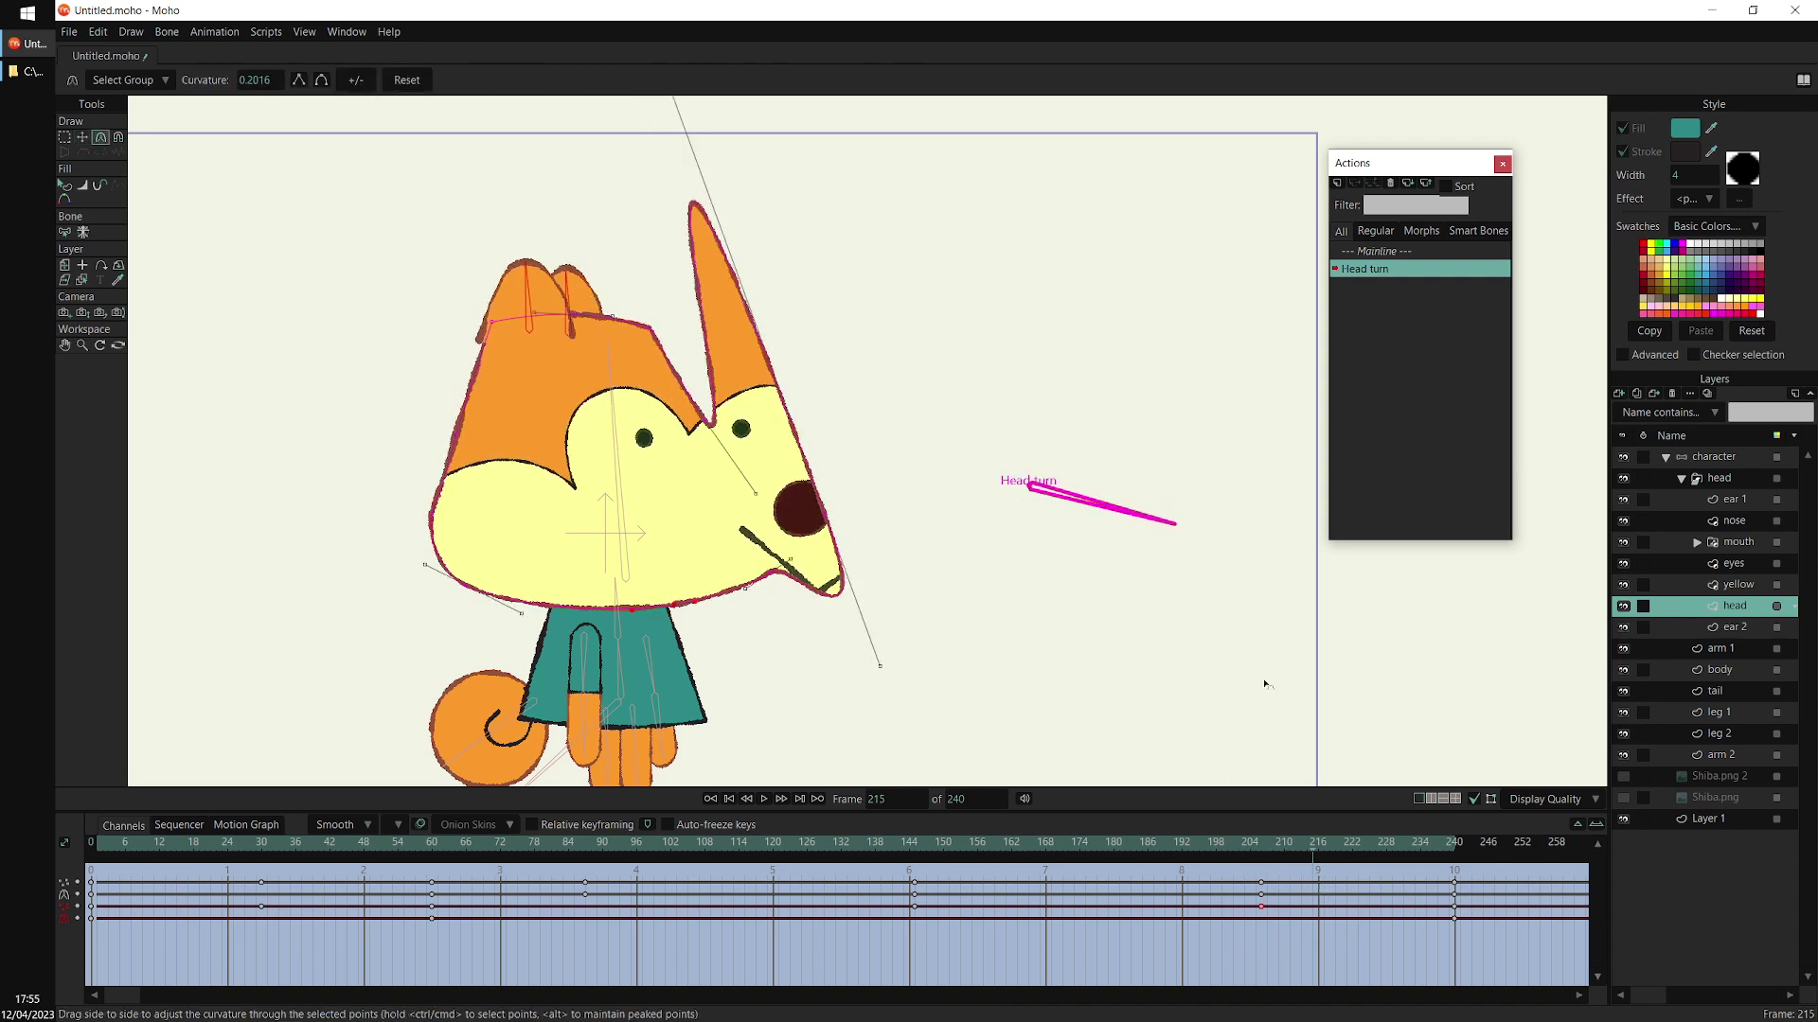
click(1264, 847)
click(811, 490)
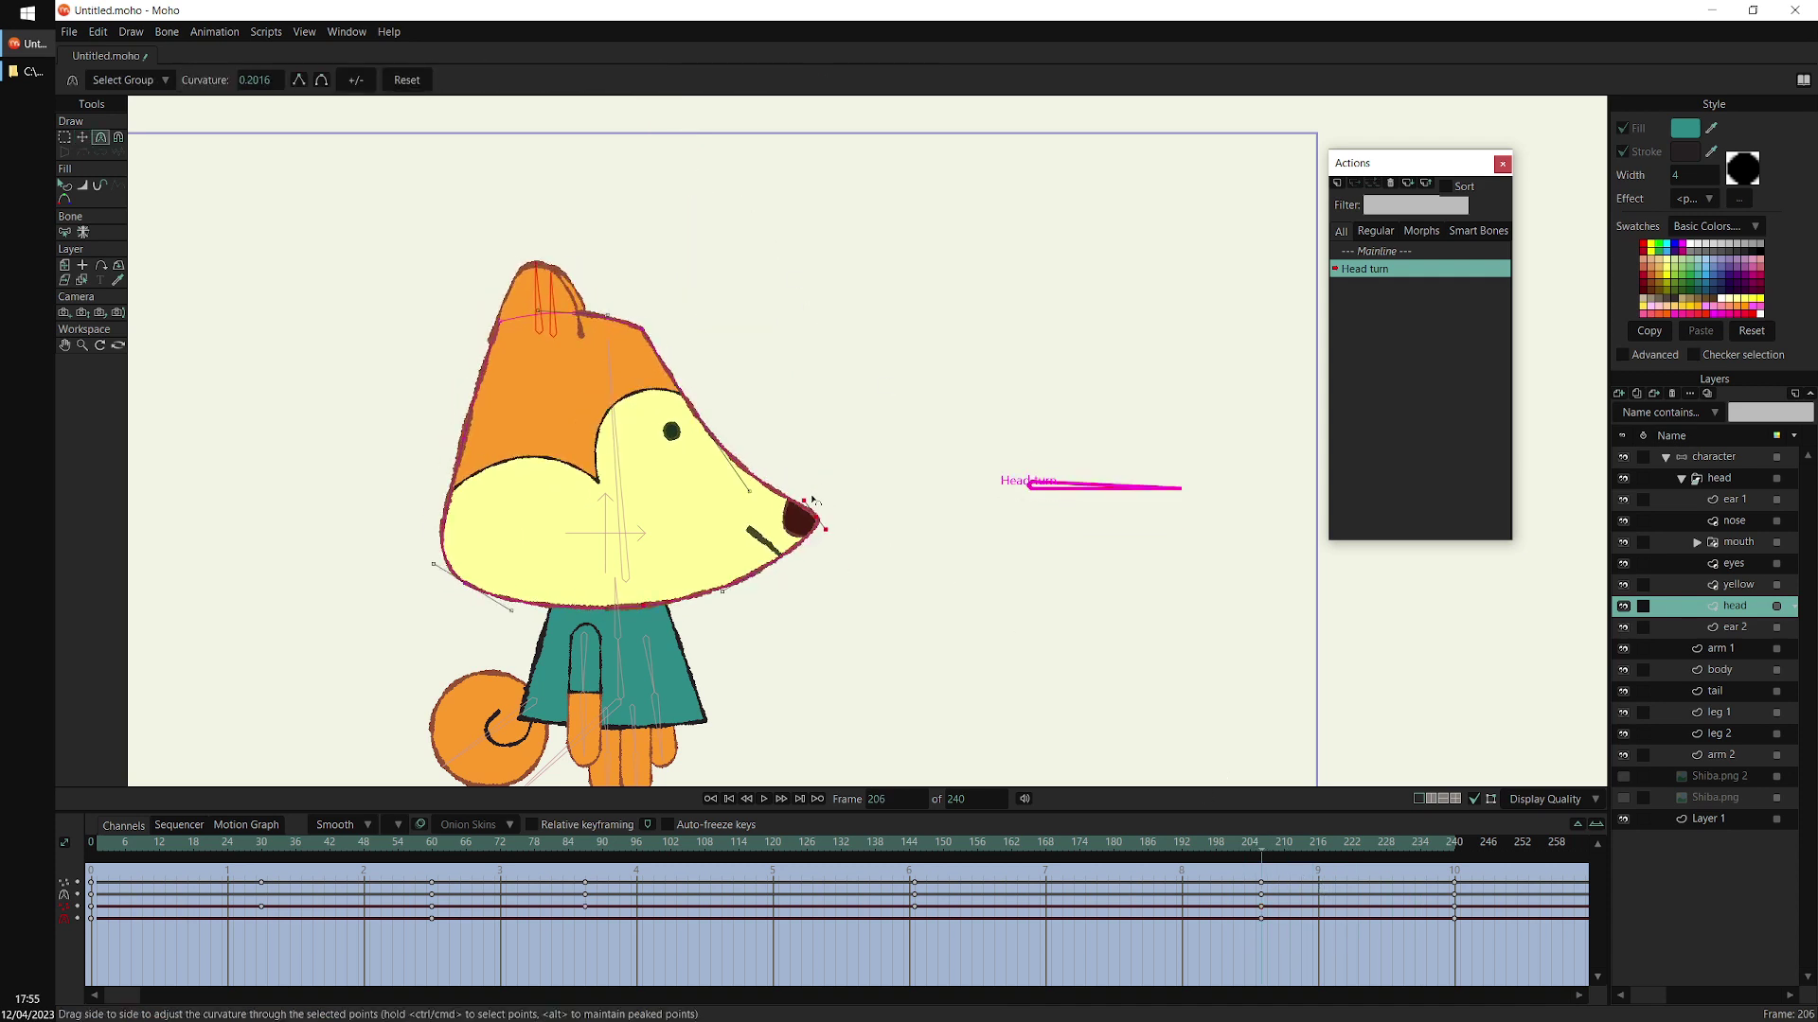
key(t)
drag(820, 523, 822, 502)
Scrub and play the Head turn action to check the full head rotation
drag(1256, 839, 949, 845)
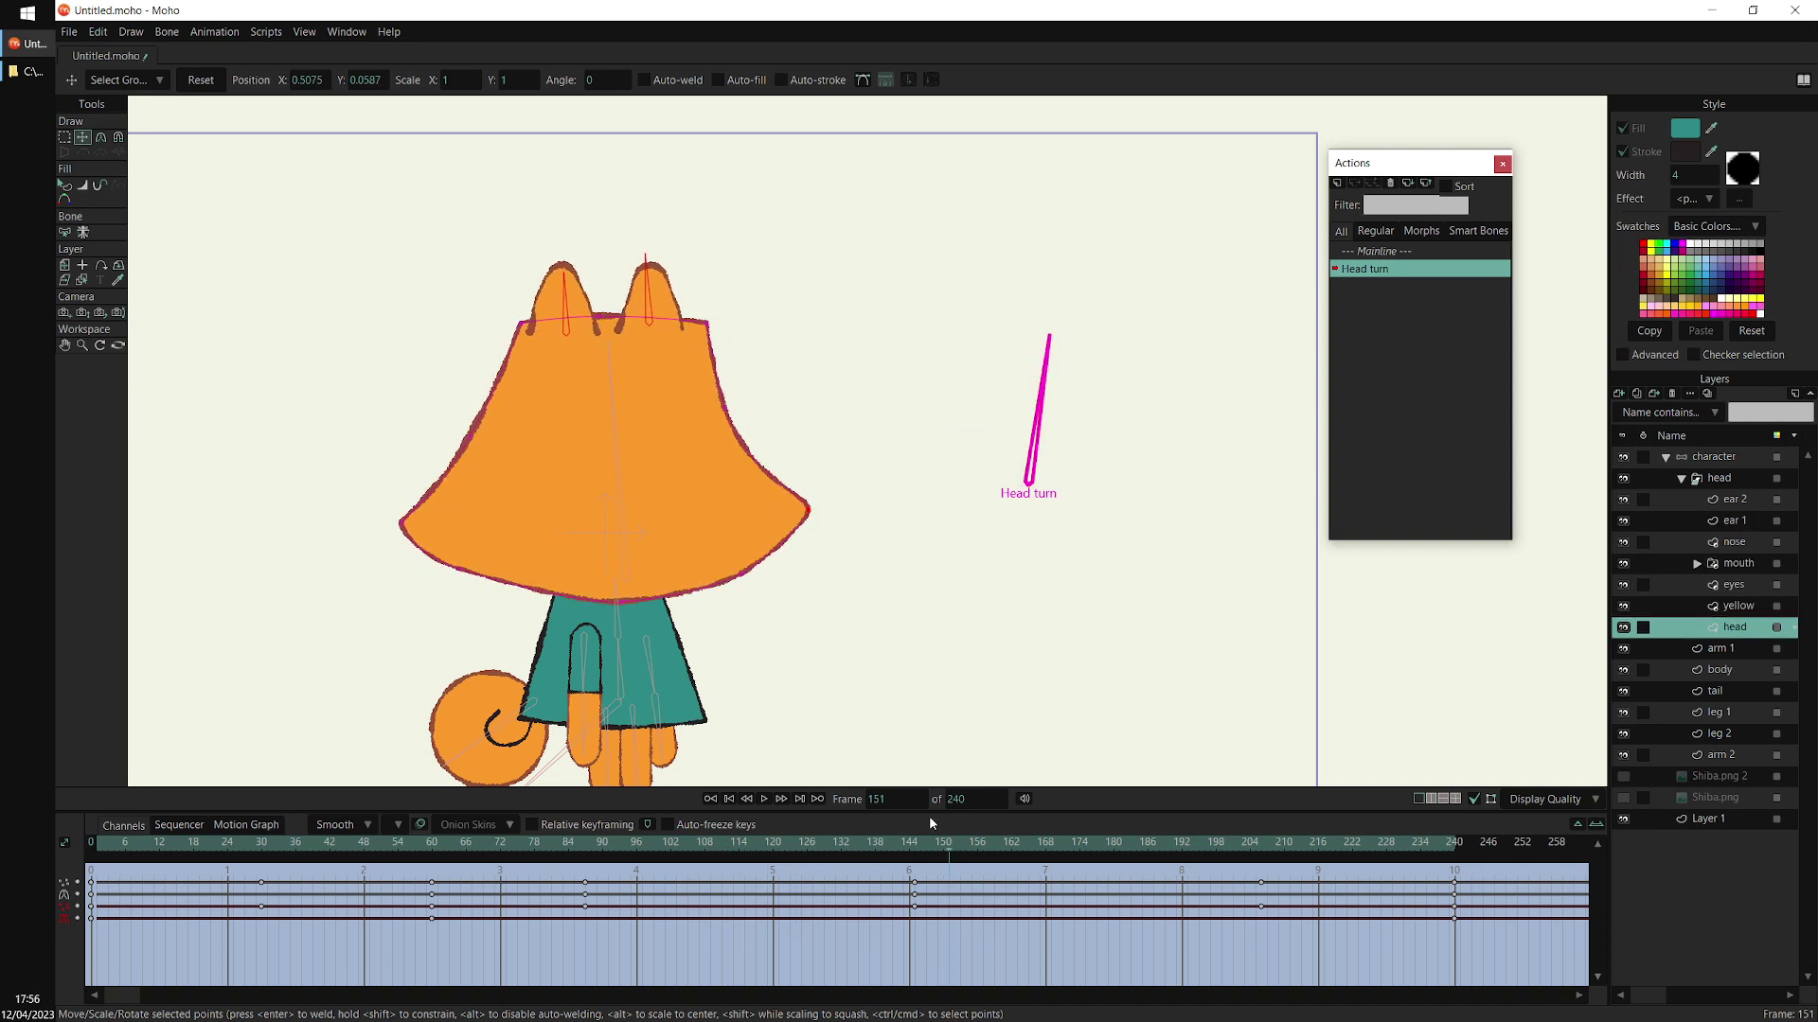
drag(1112, 842, 1227, 856)
drag(1105, 884, 1460, 860)
key(space)
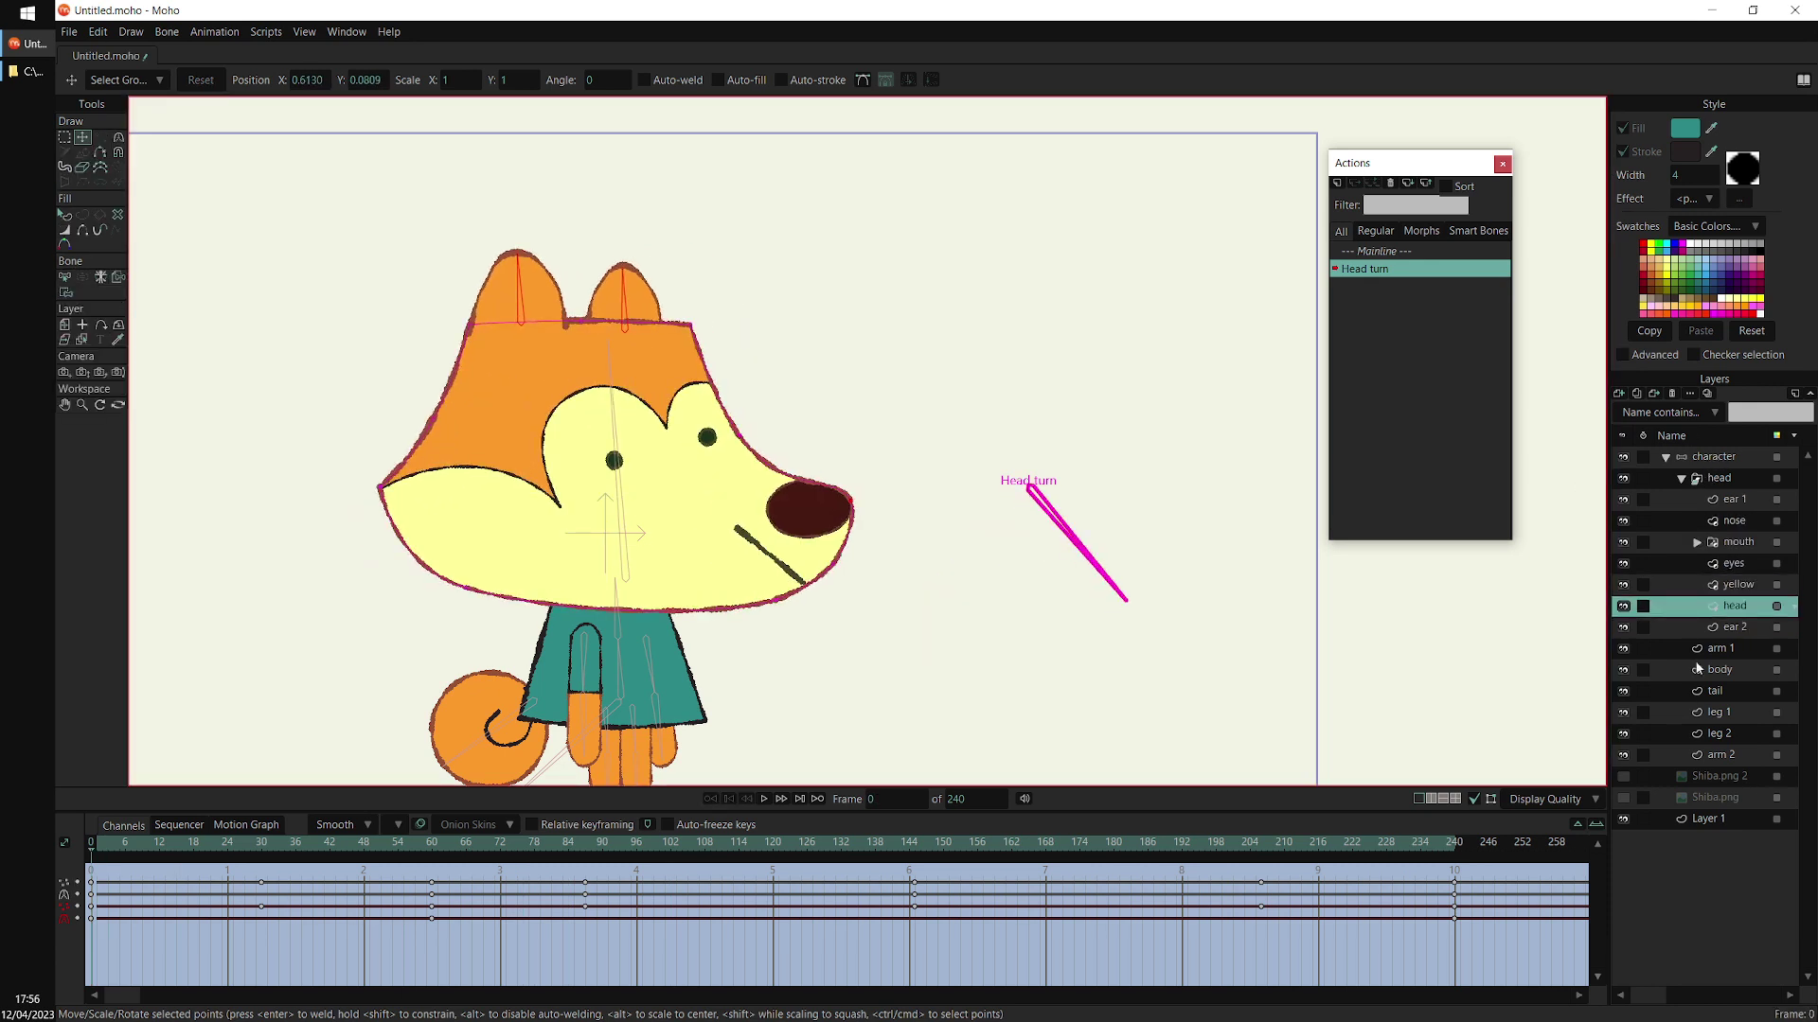
Return to the Mainline at frame 0 with the character bone layer selected
click(1715, 458)
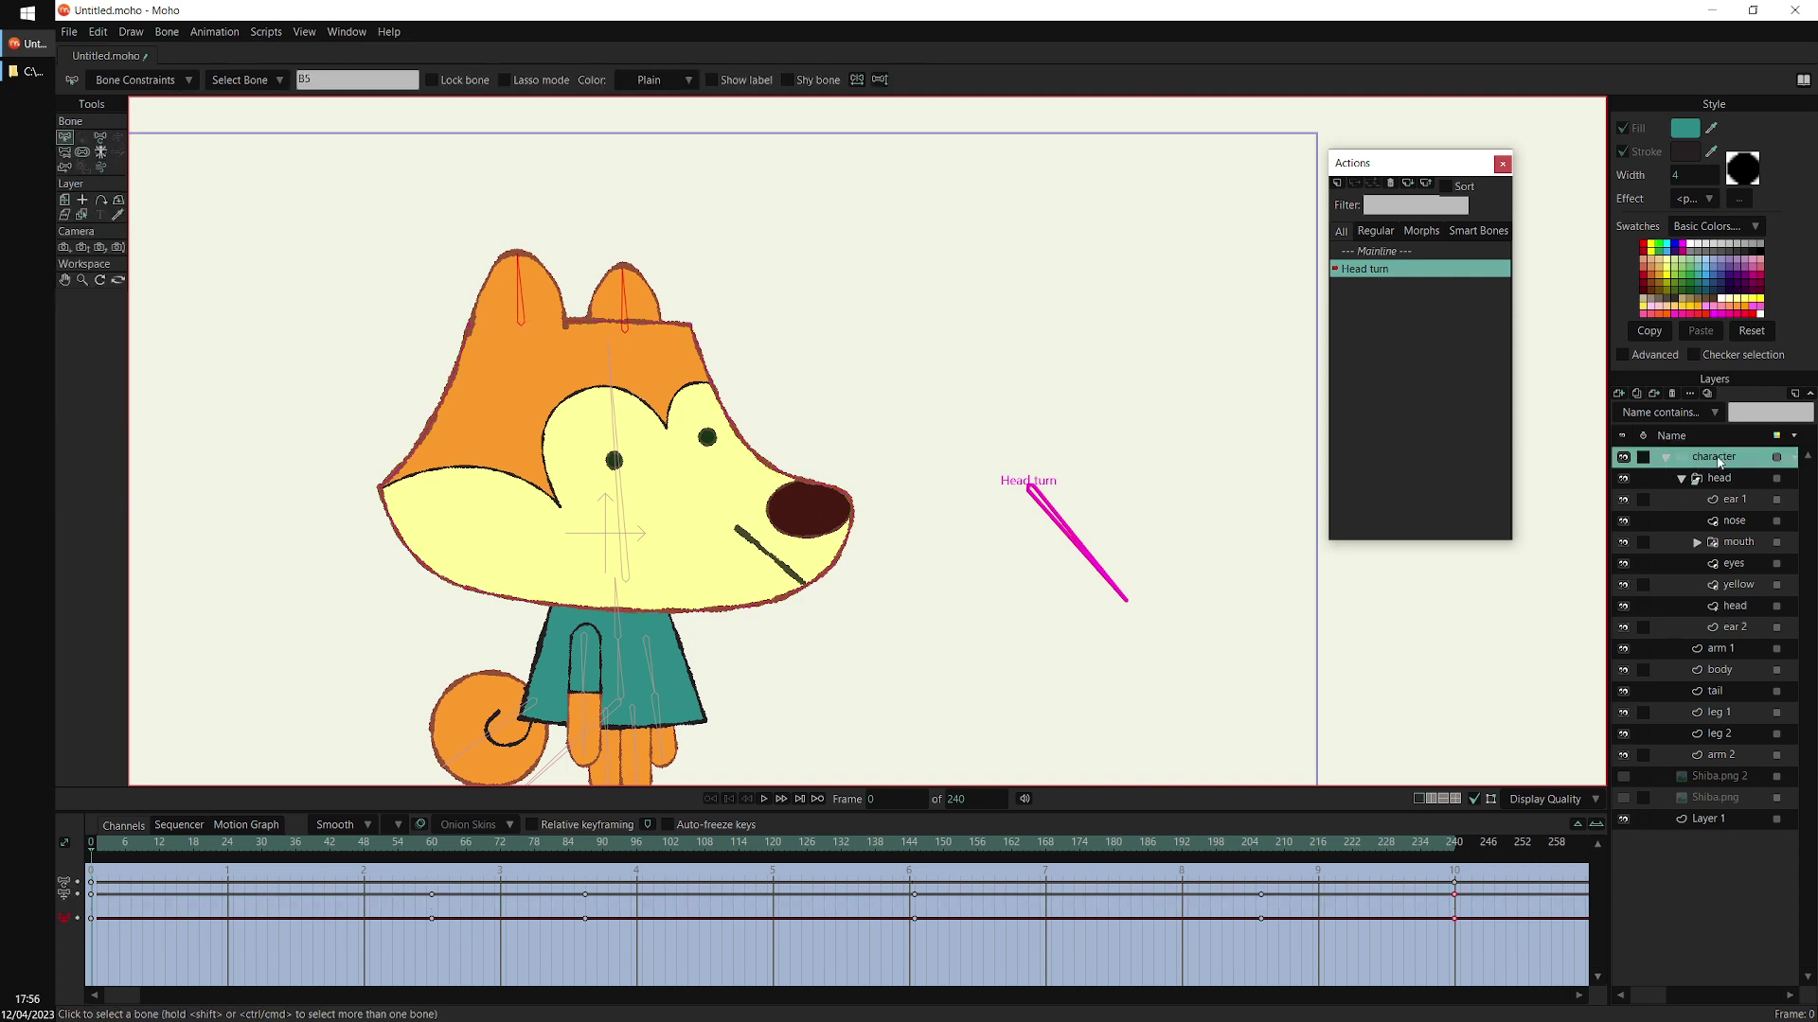
click(1405, 252)
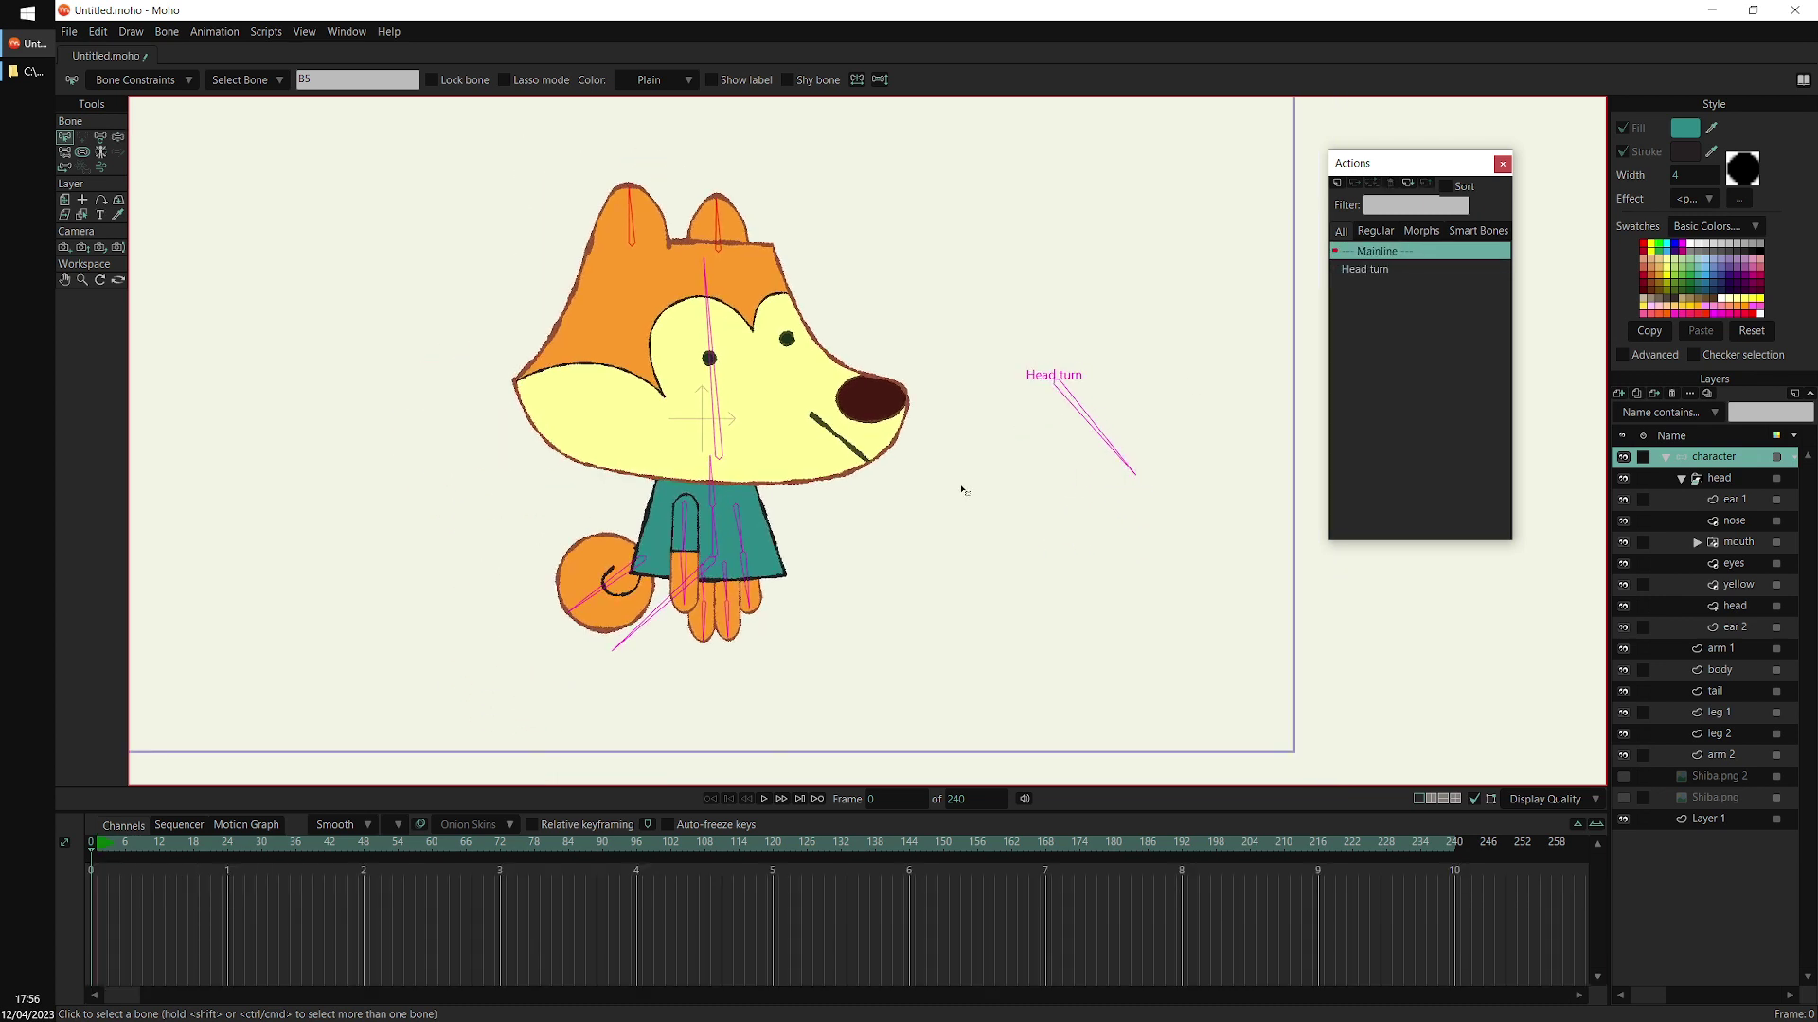
drag(962, 488, 946, 476)
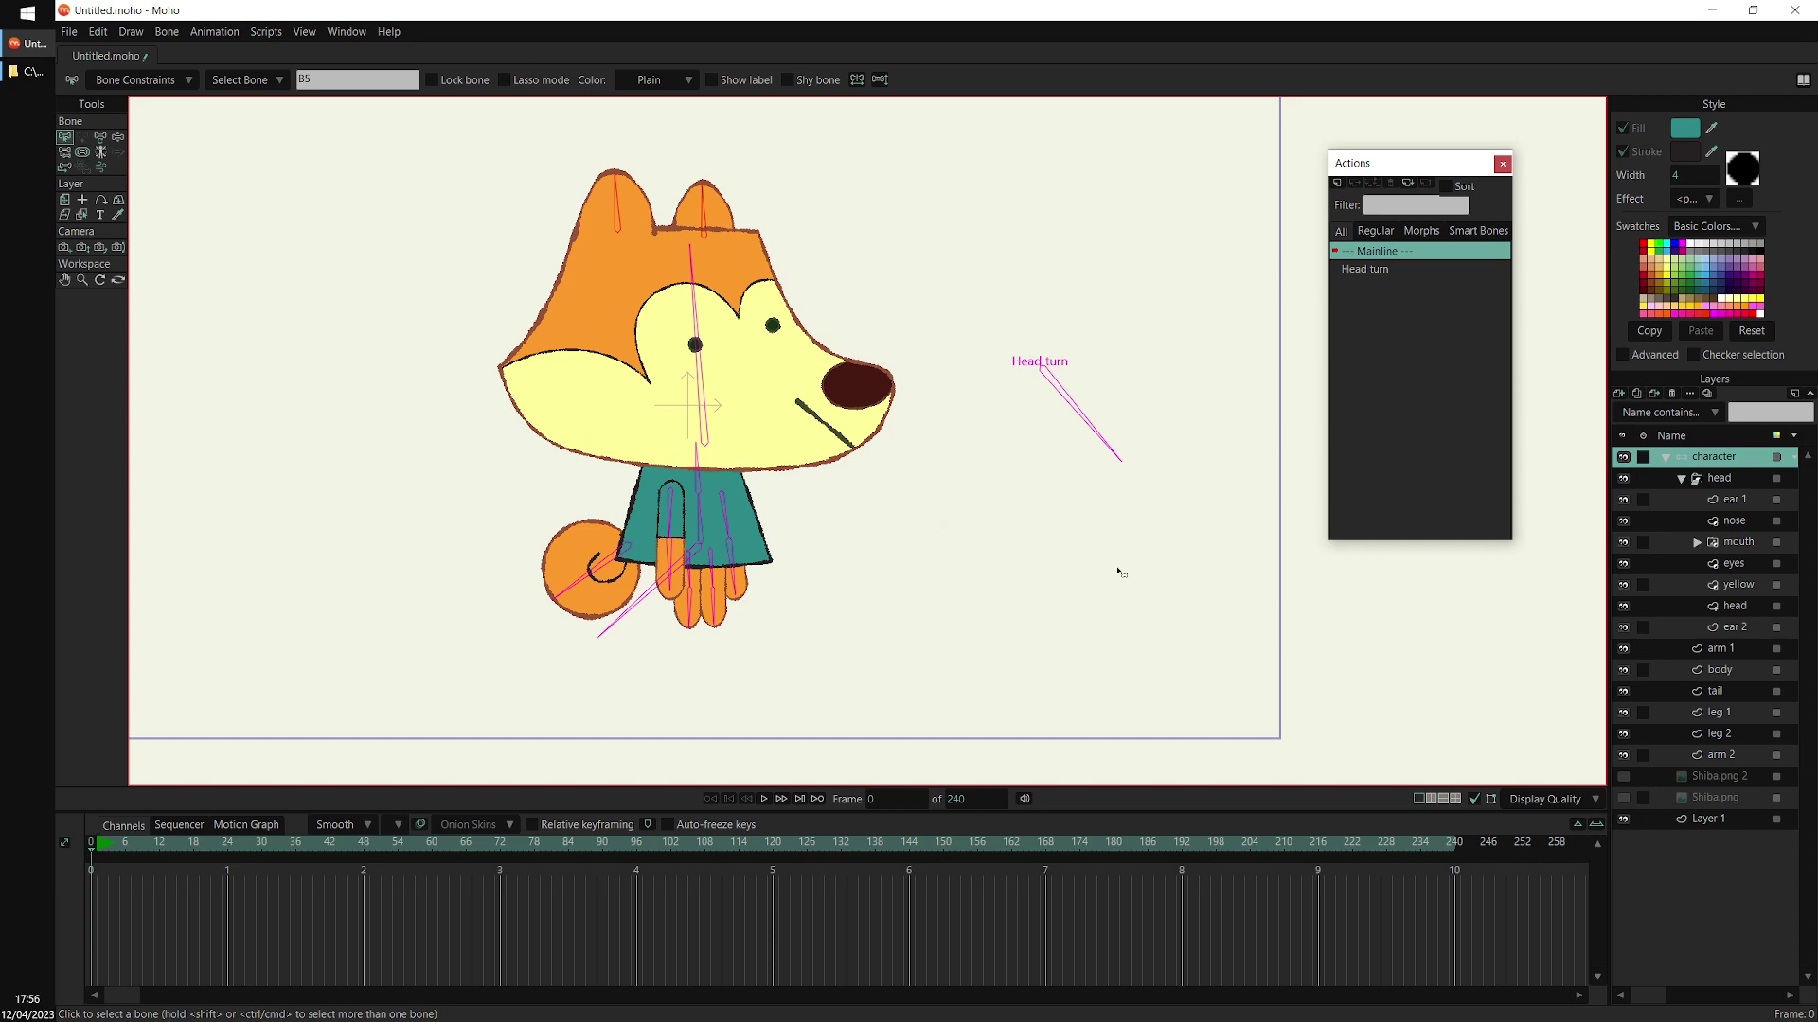
scroll(1034, 461, up, 2)
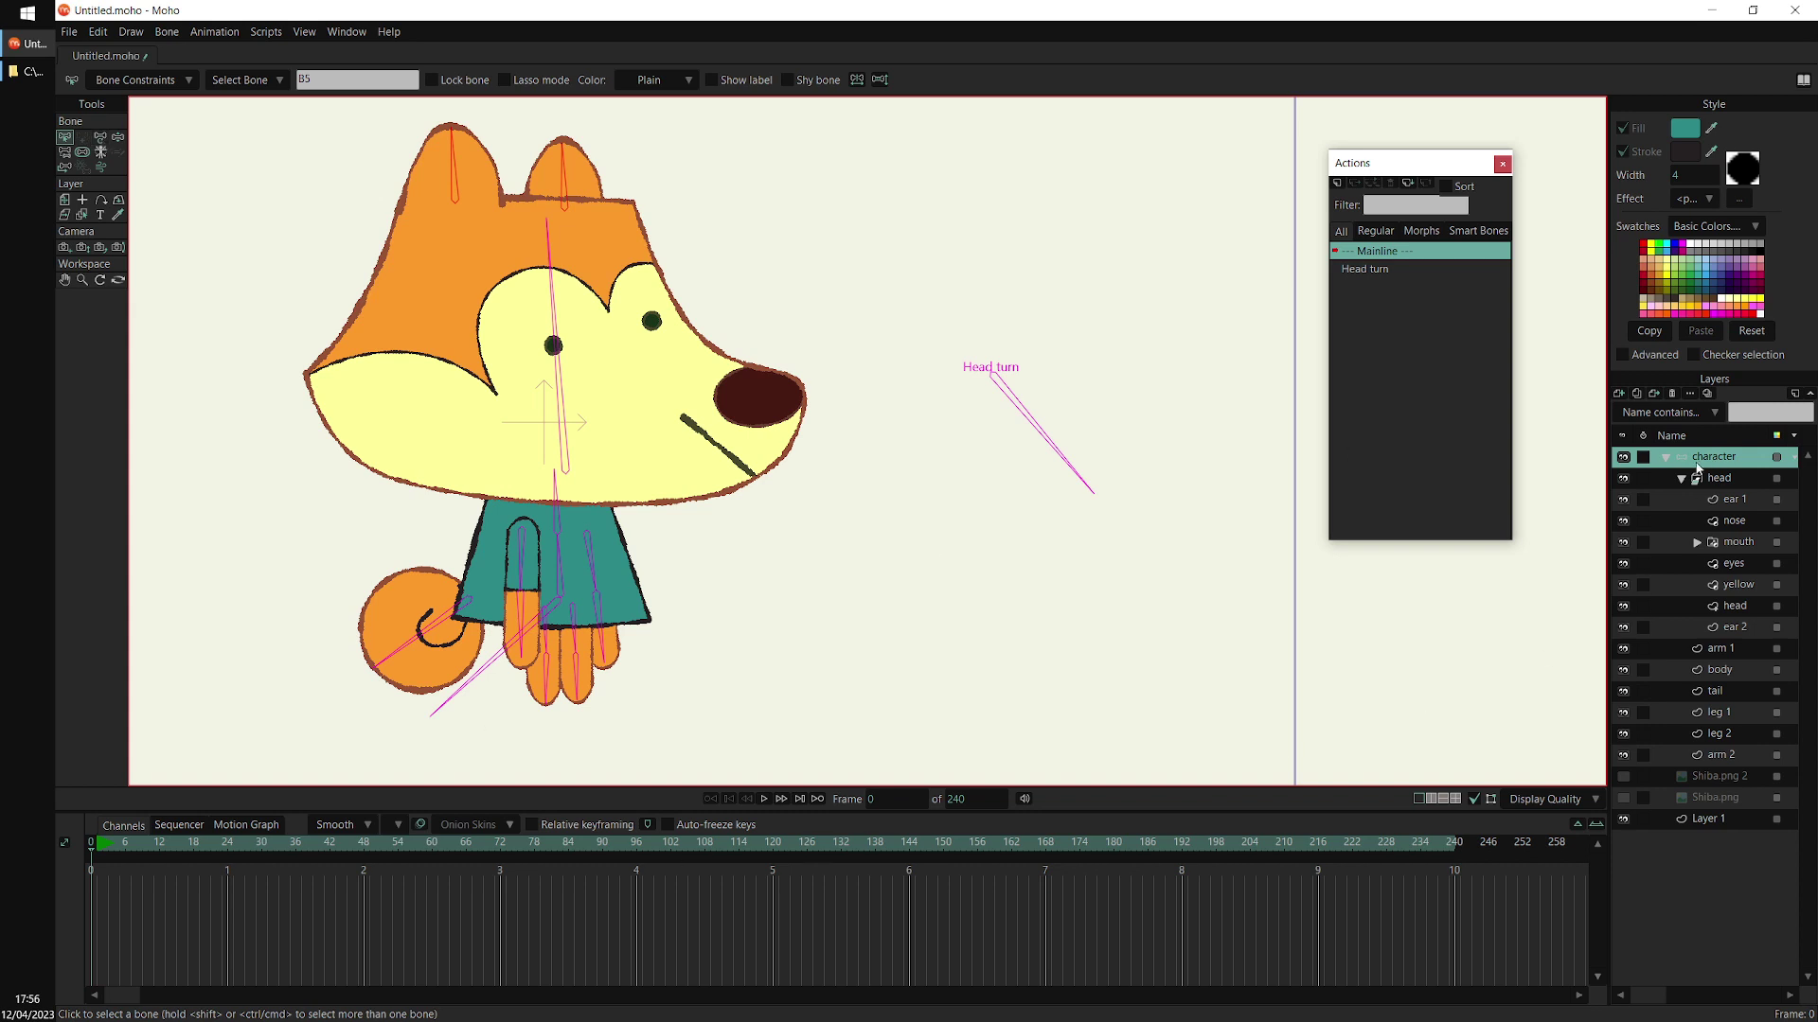
drag(129, 843, 49, 856)
click(1729, 480)
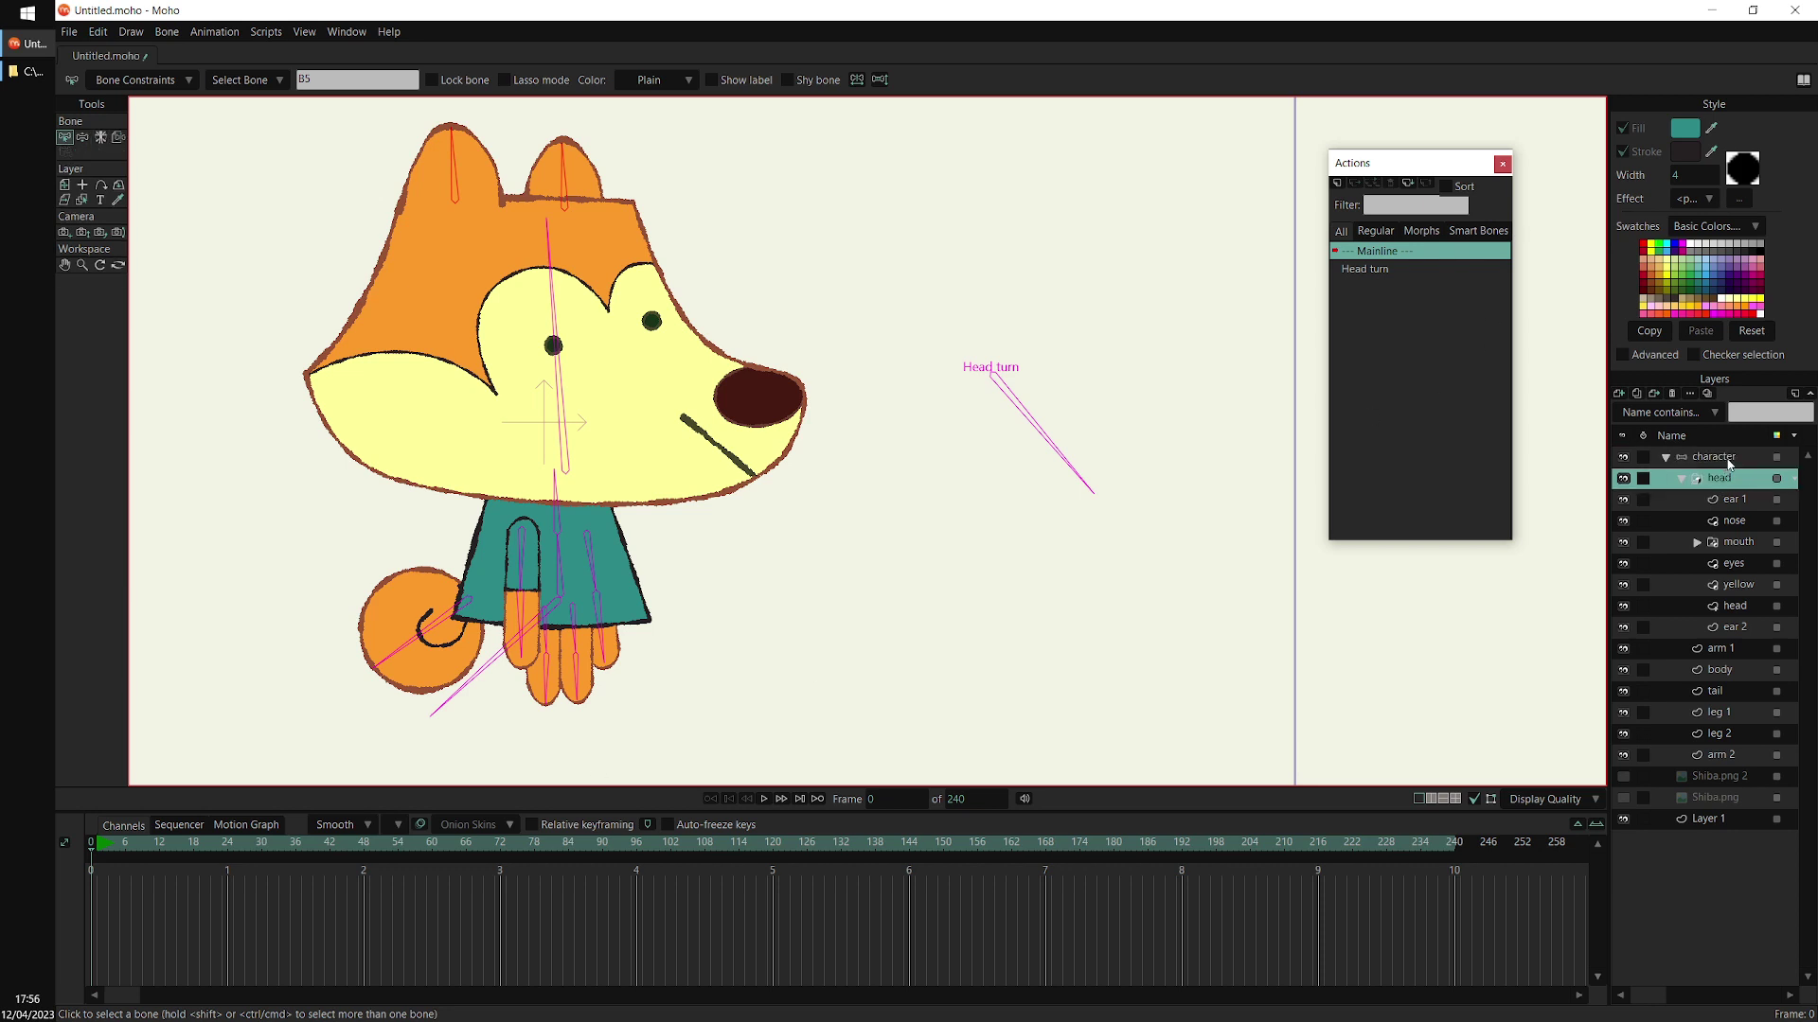
click(1725, 460)
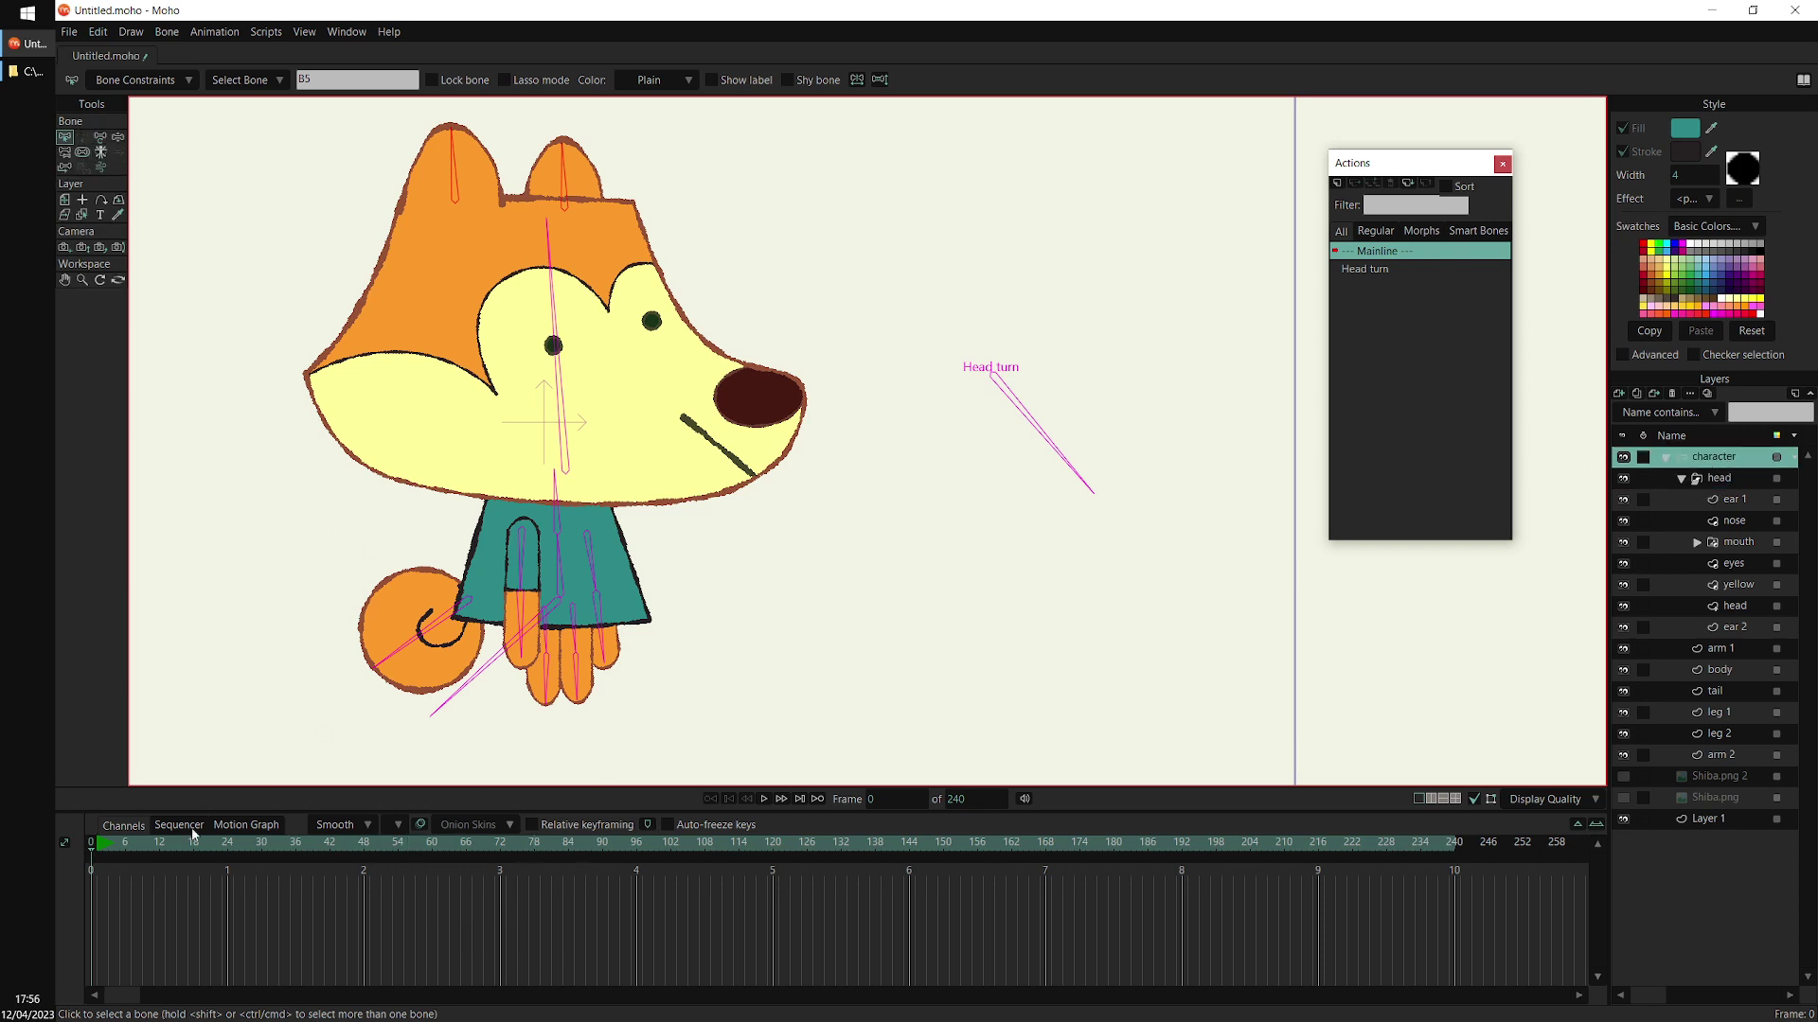
click(121, 845)
drag(68, 853, 37, 881)
Add a separate bone beside the character below the Head turn bone, name it body turn and show its label
click(861, 518)
click(84, 140)
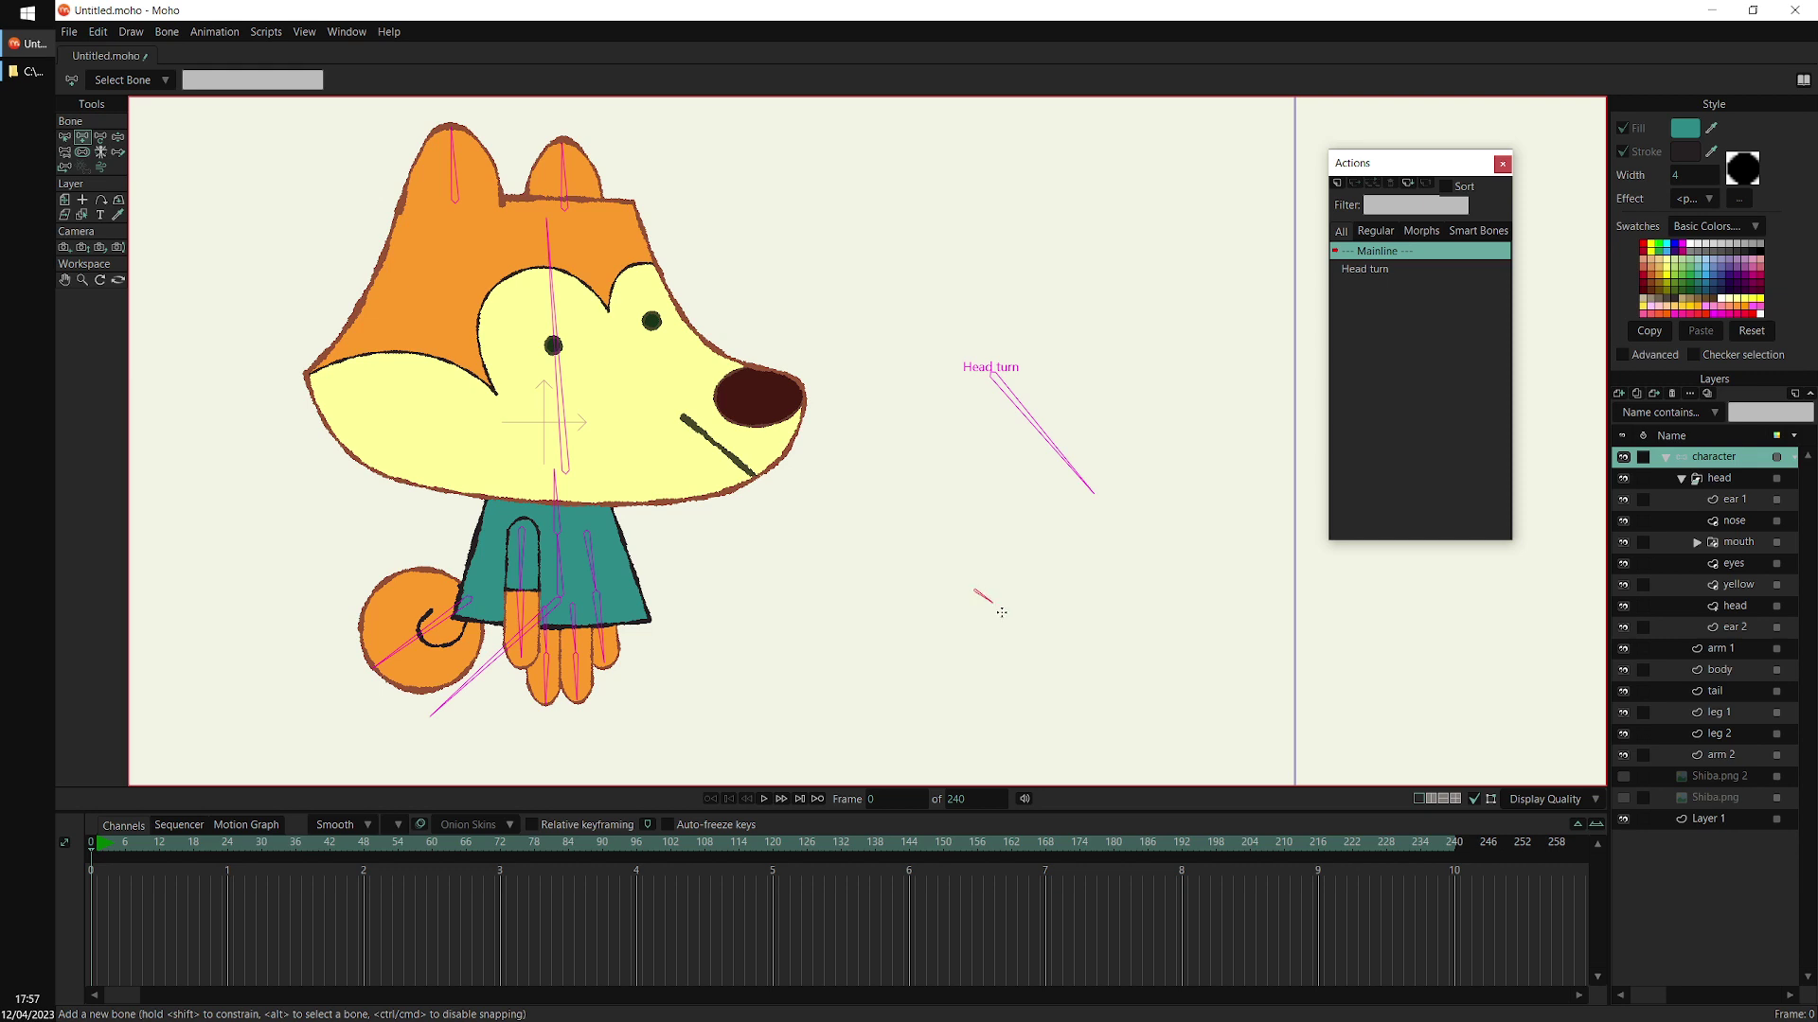
drag(1002, 613, 1080, 685)
text(b)
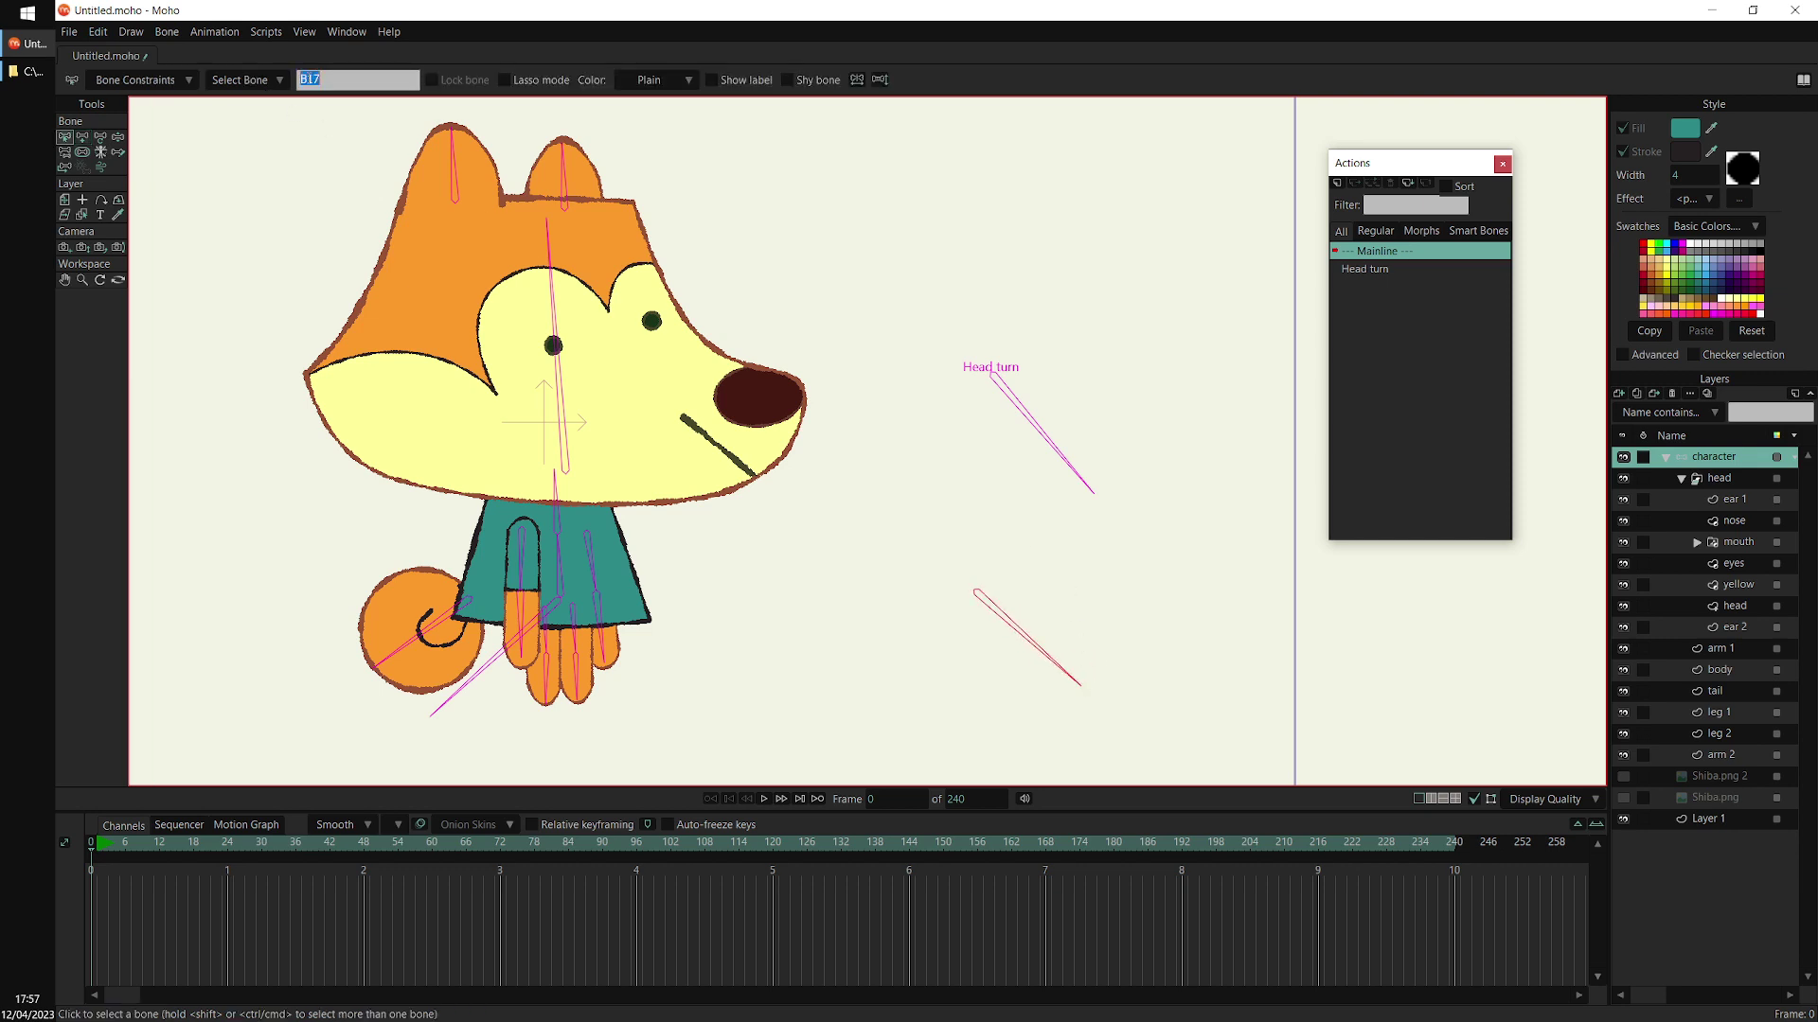
text(body turn)
click(734, 82)
Shrink the body turn bone's strength until its influence area is gone
click(82, 152)
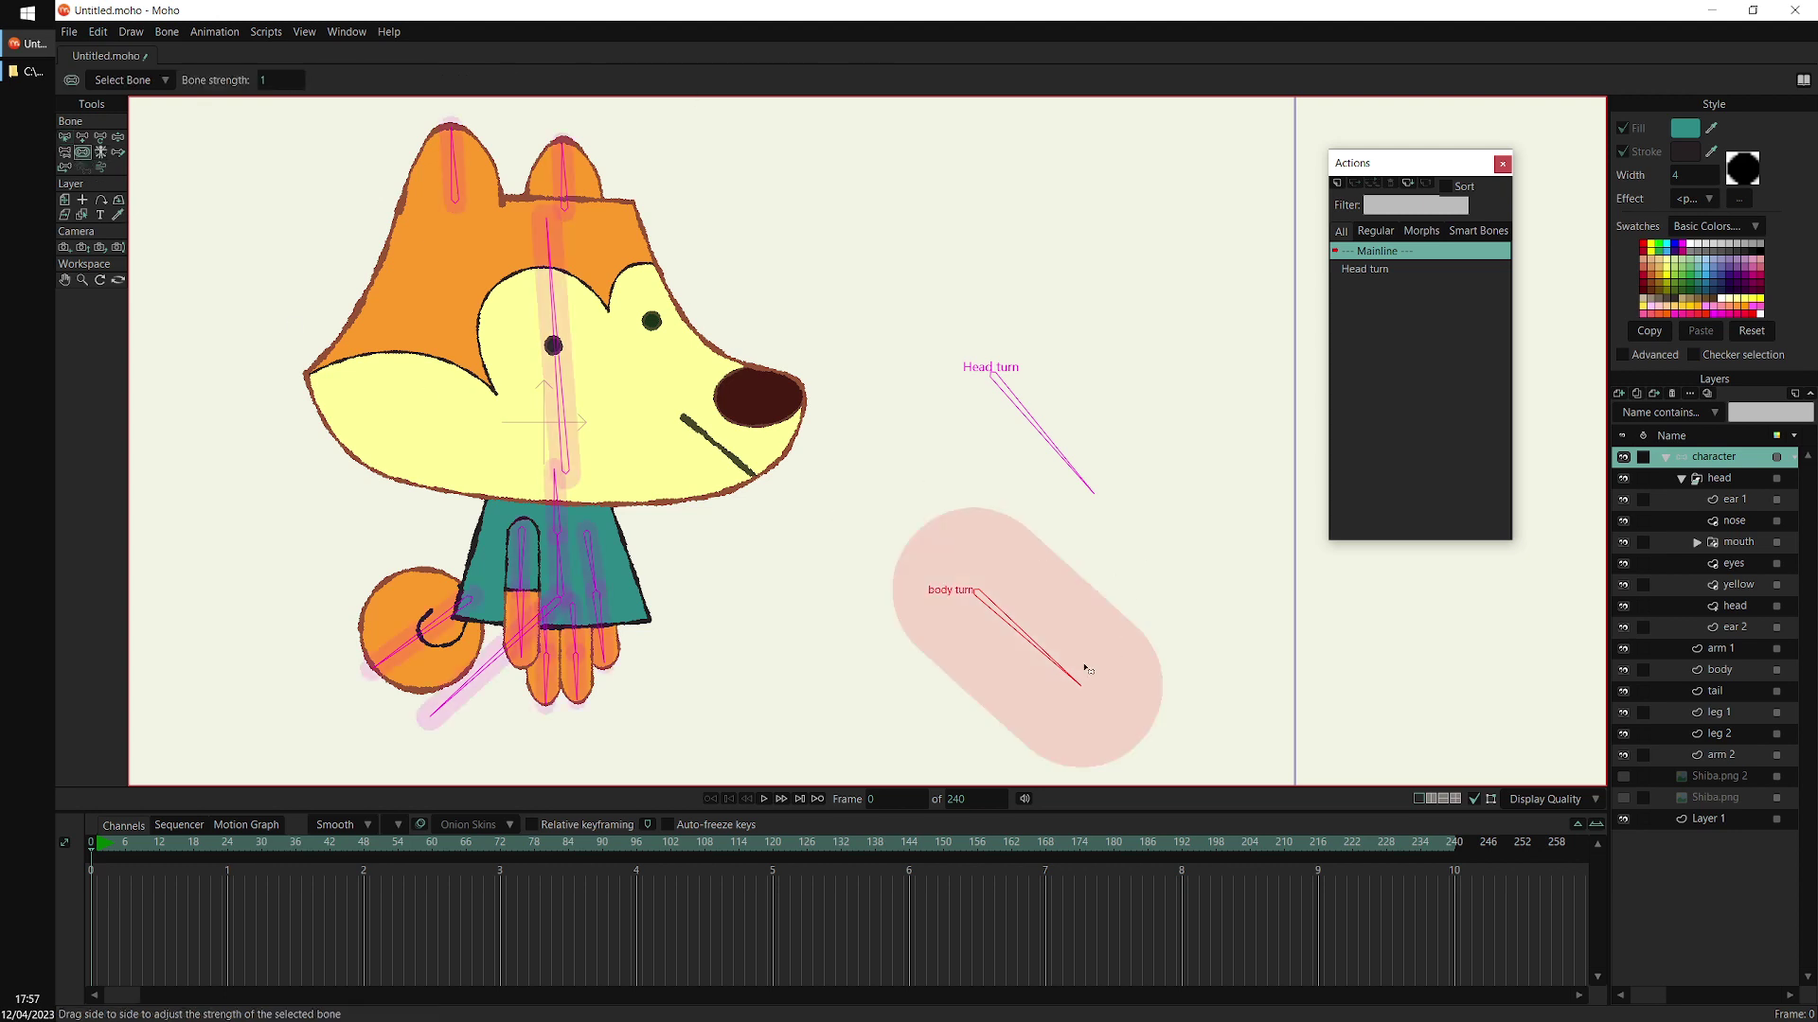
drag(1087, 662, 710, 740)
key(s)
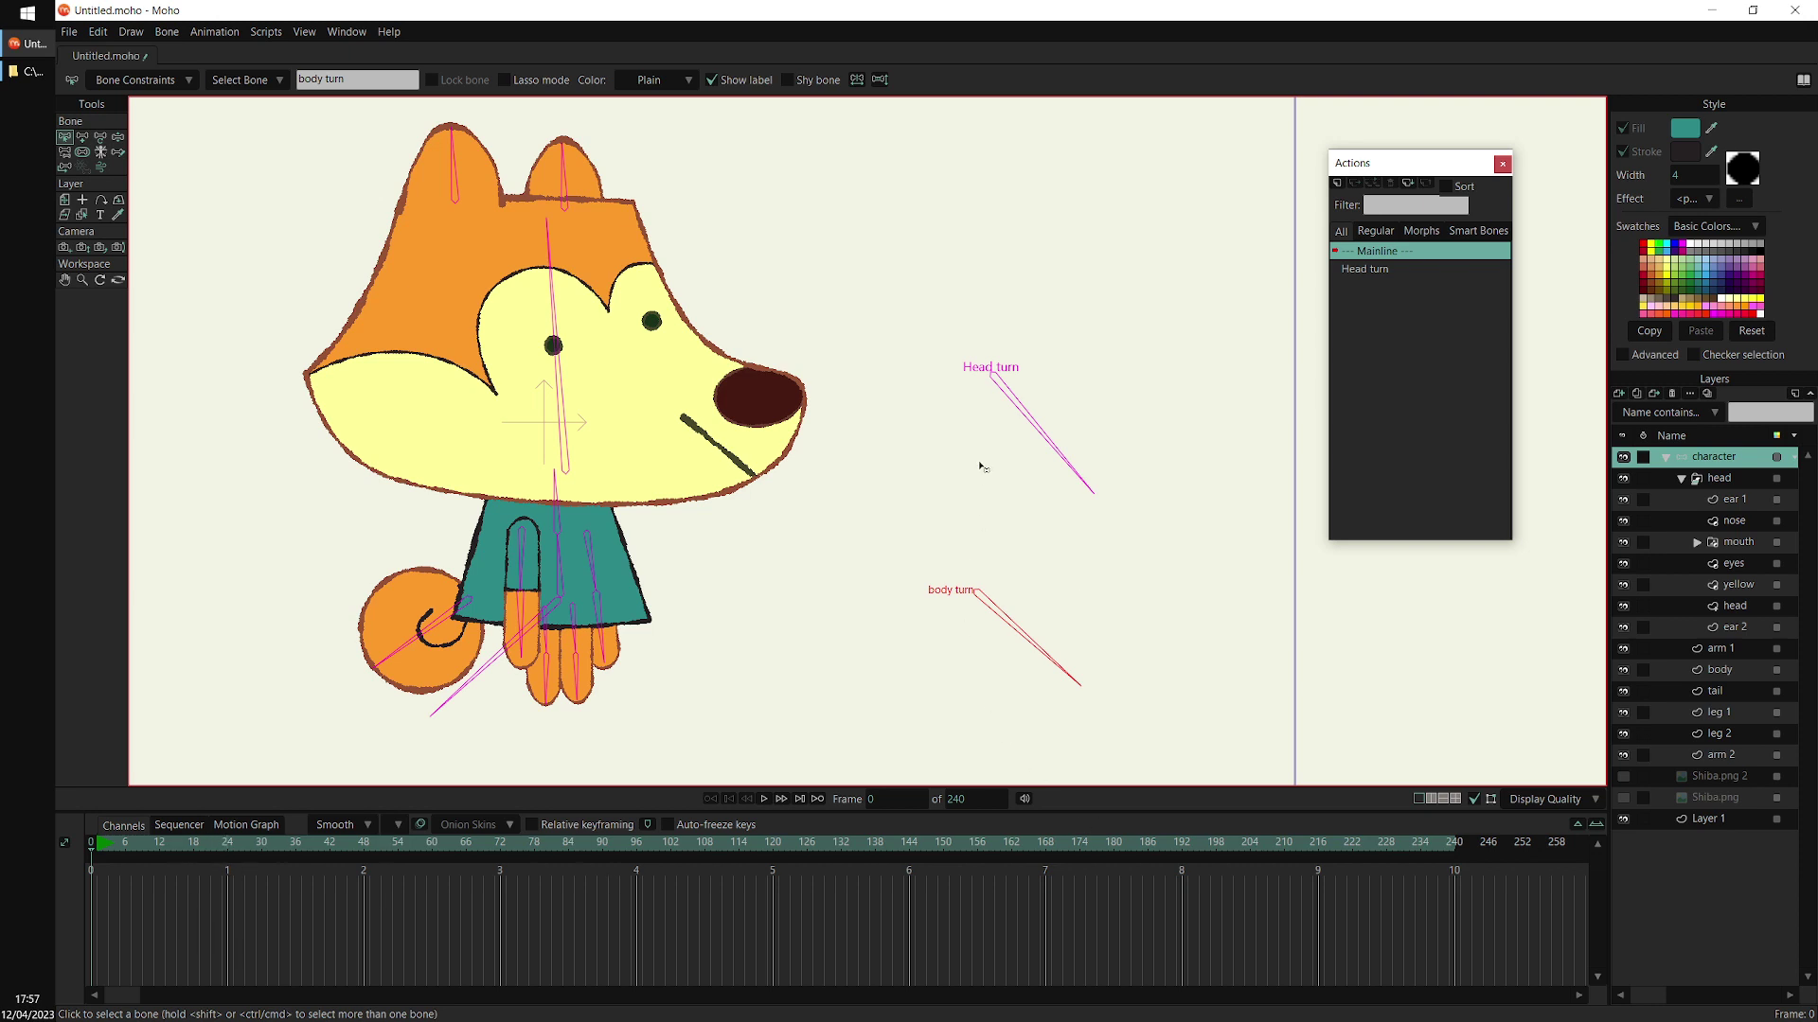
Create a body turn smart bone action and key a full clockwise bone rotation at frame 240 with linear interpolation
click(1338, 185)
click(944, 574)
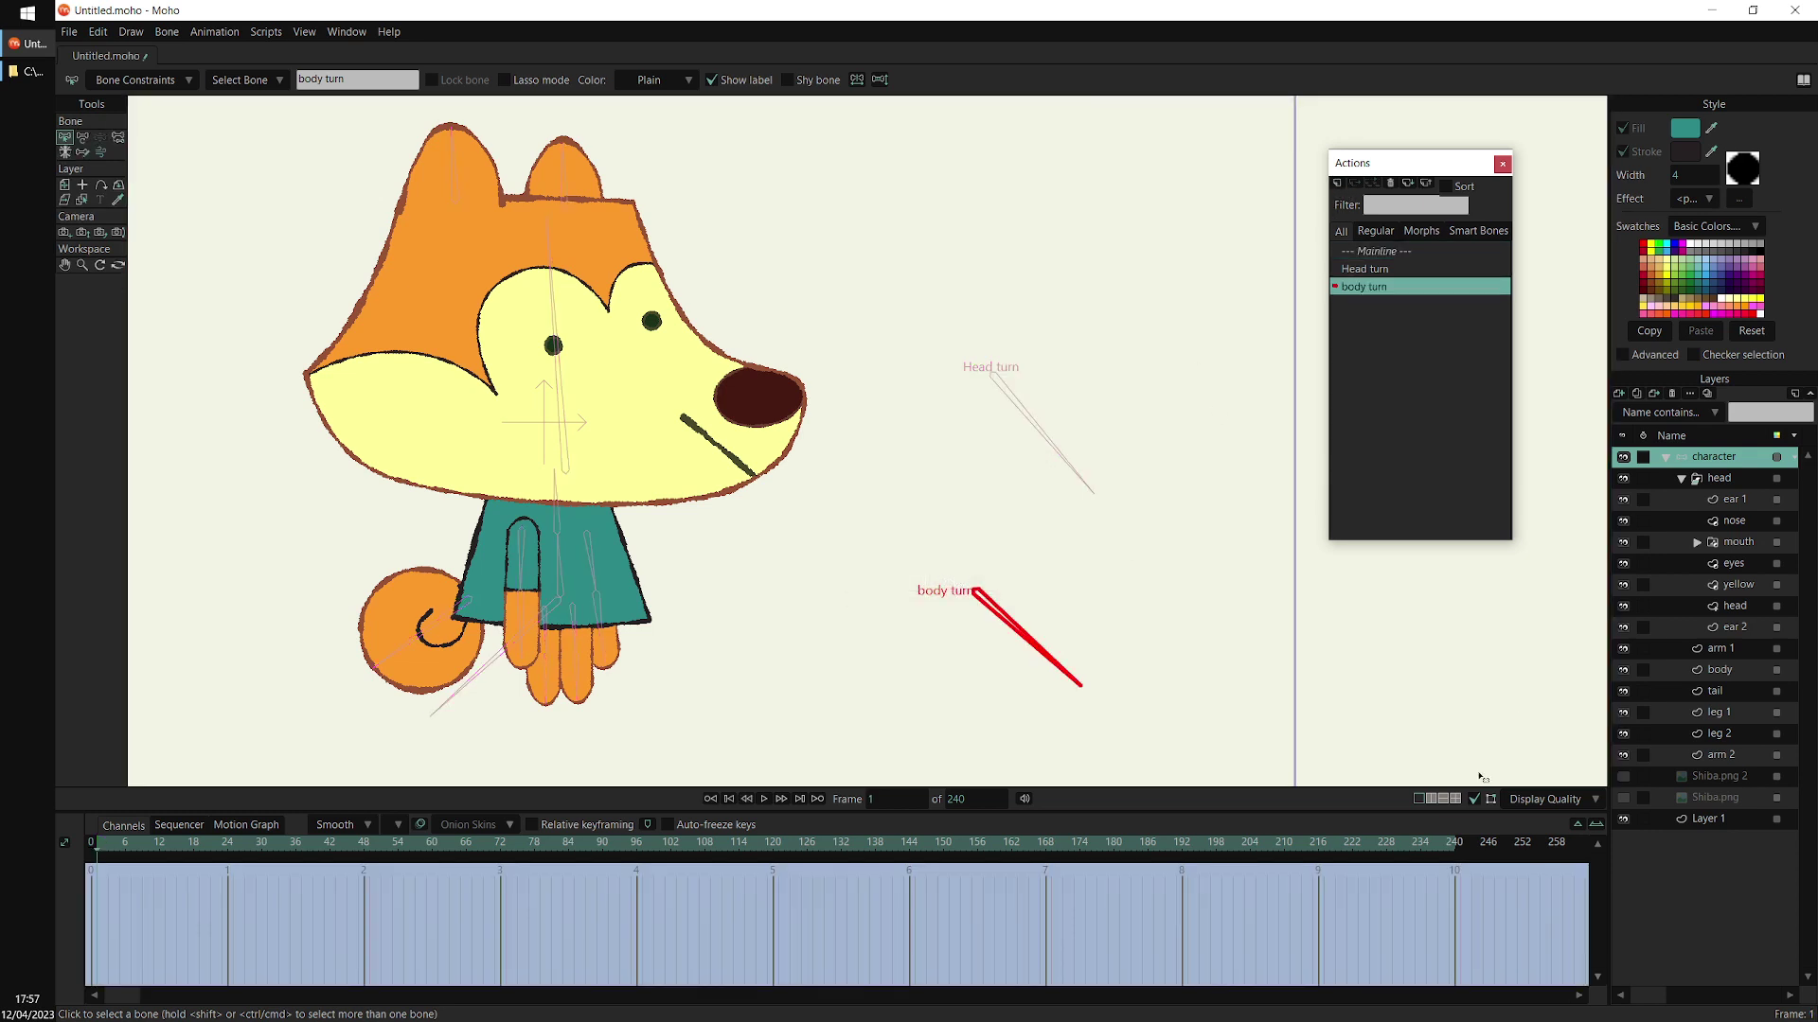
click(1459, 849)
click(82, 136)
mouse_move(1031, 641)
mouse_down()
mouse_move(923, 636)
mouse_move(899, 537)
mouse_move(1032, 511)
mouse_move(1053, 648)
mouse_up()
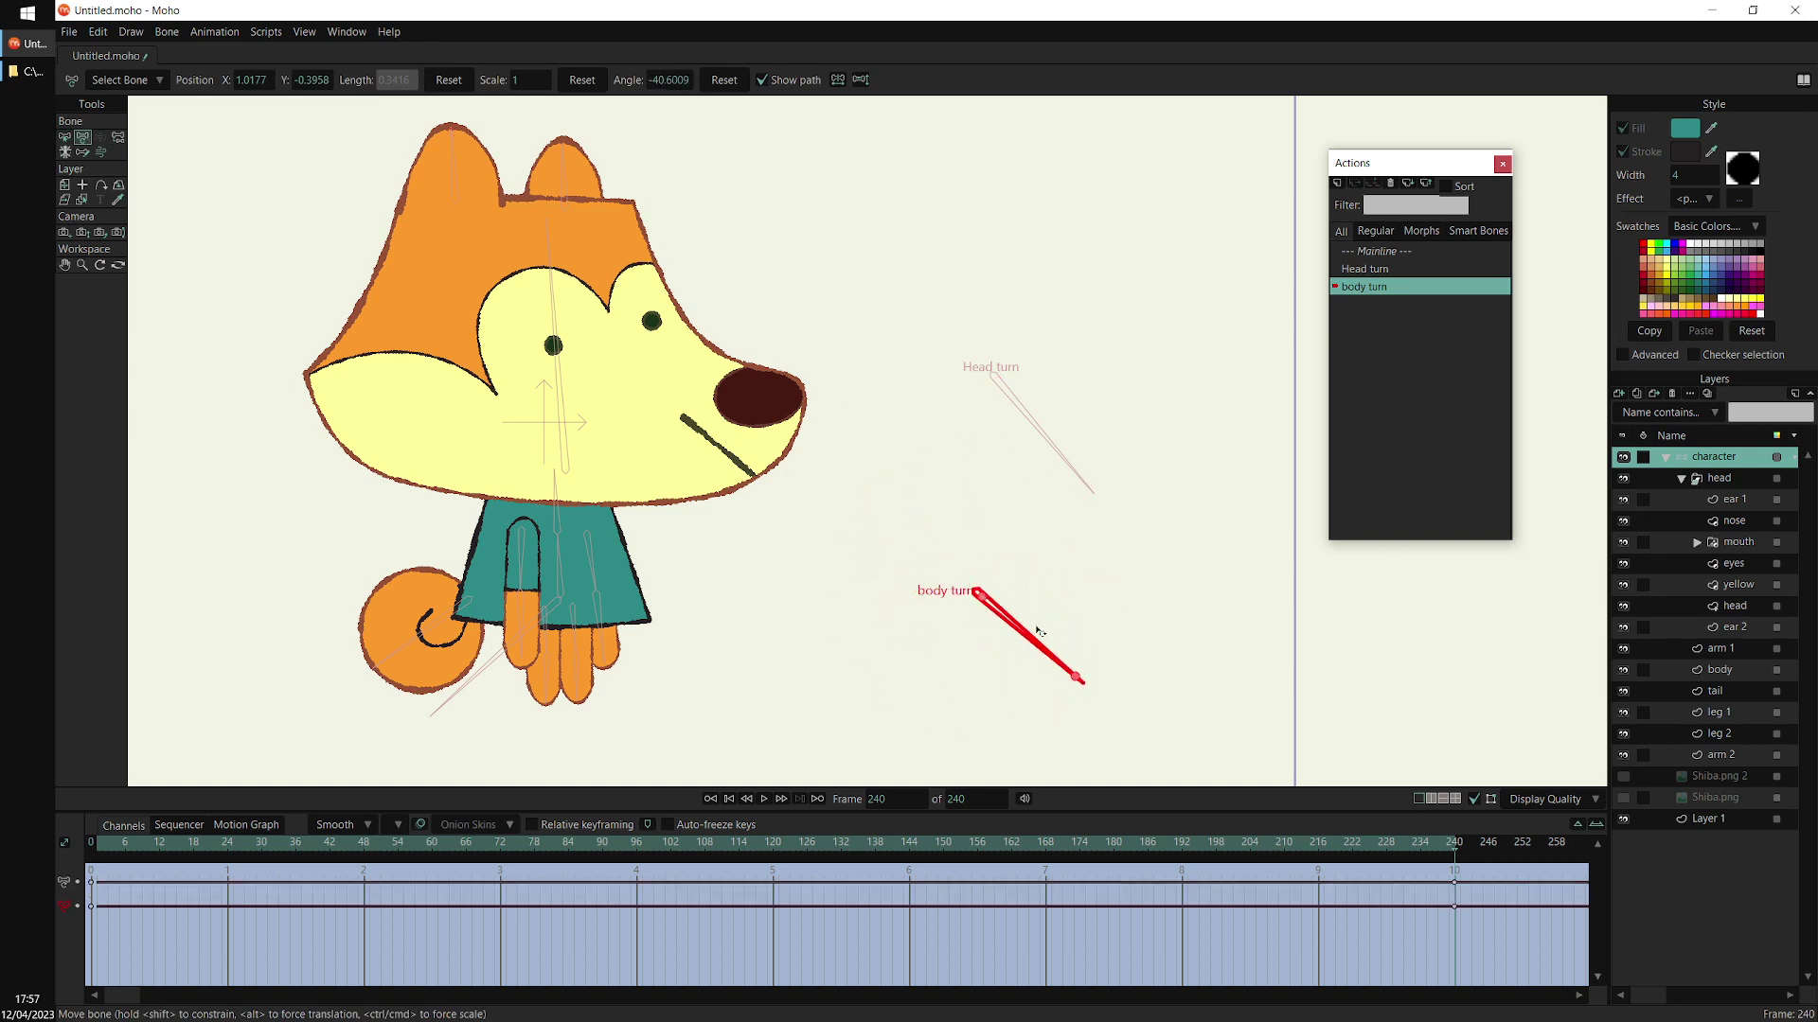
right_click(92, 906)
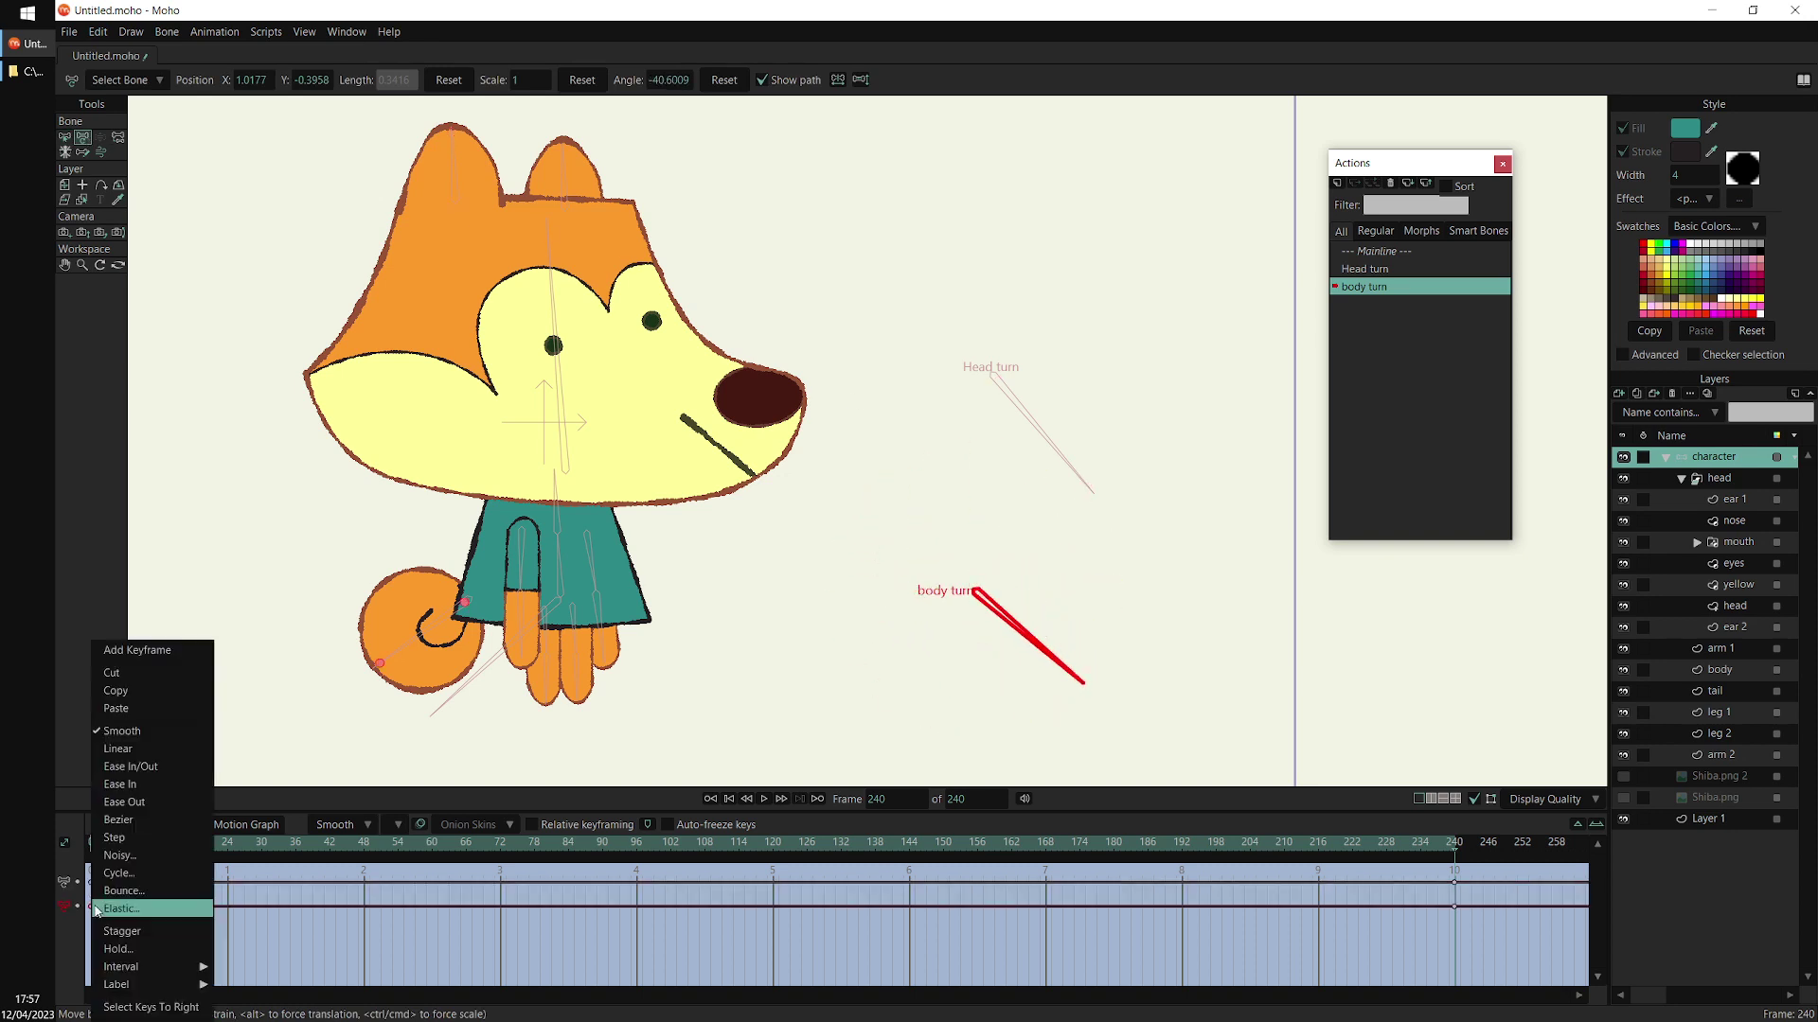
click(159, 754)
At frame 30 of the body turn action, move the arm and leg bones outward, away from the body's centre
drag(93, 845, 262, 896)
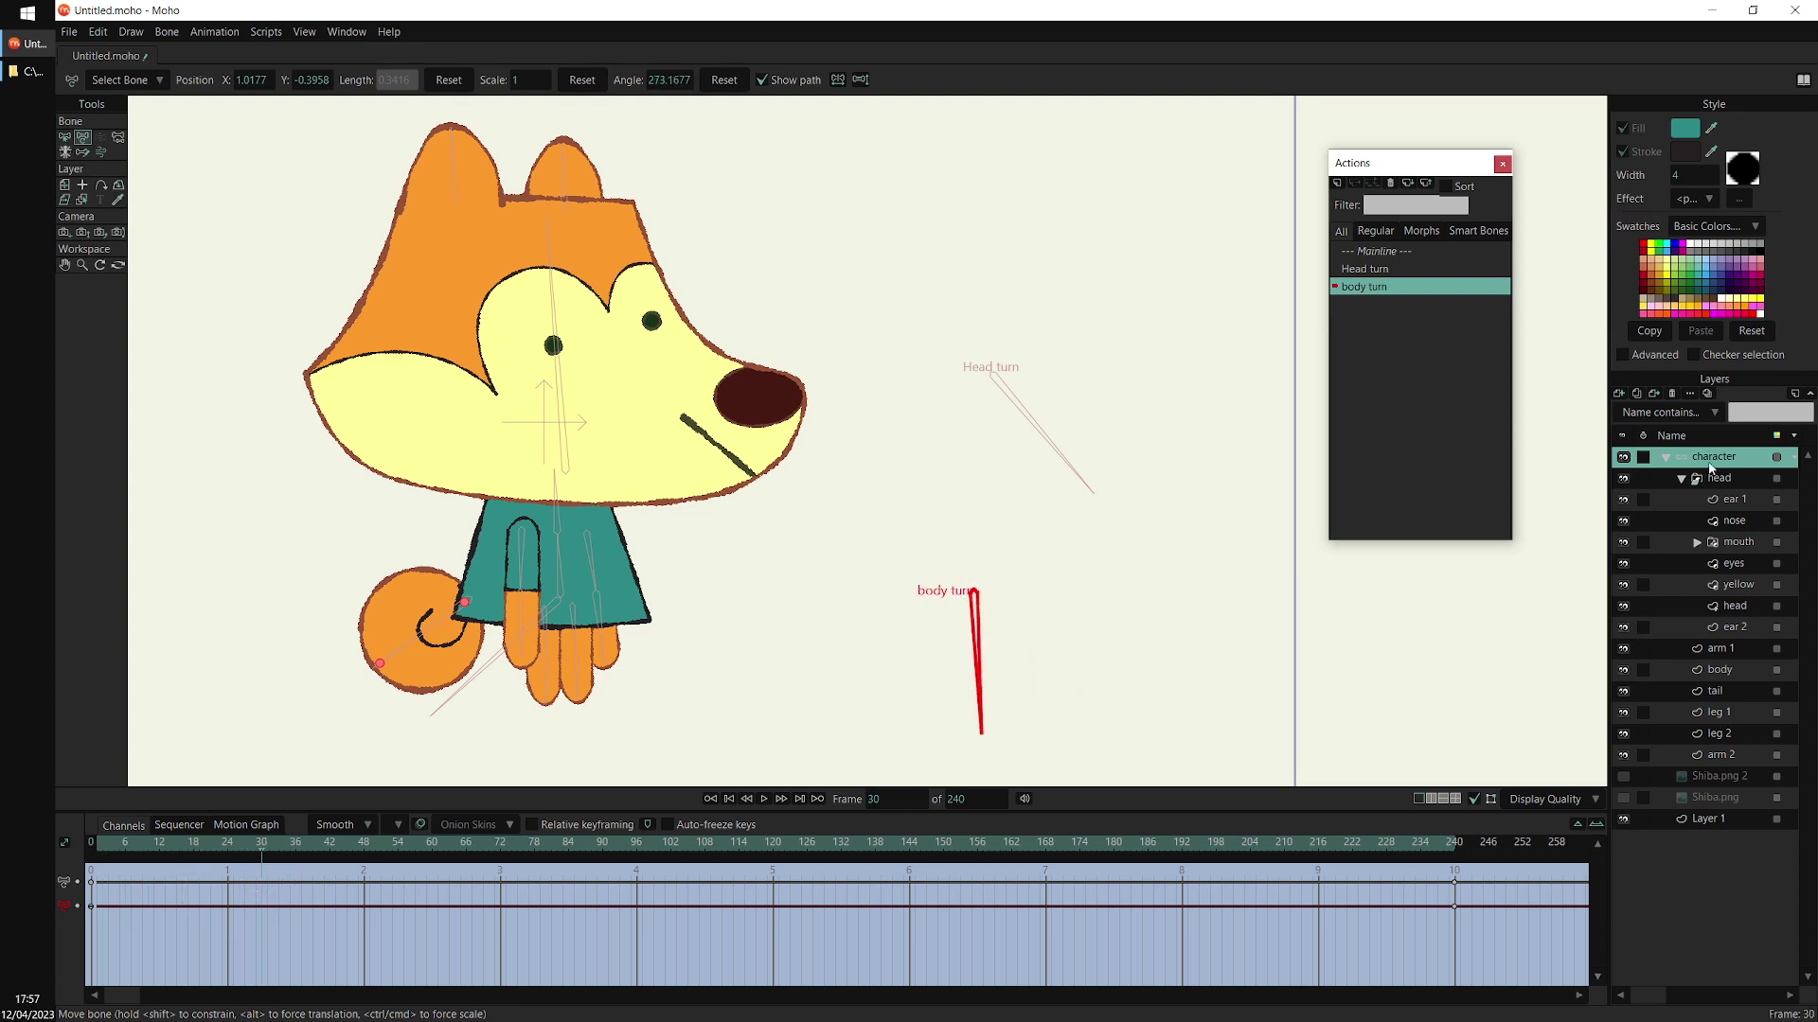
scroll(570, 535, up, 2)
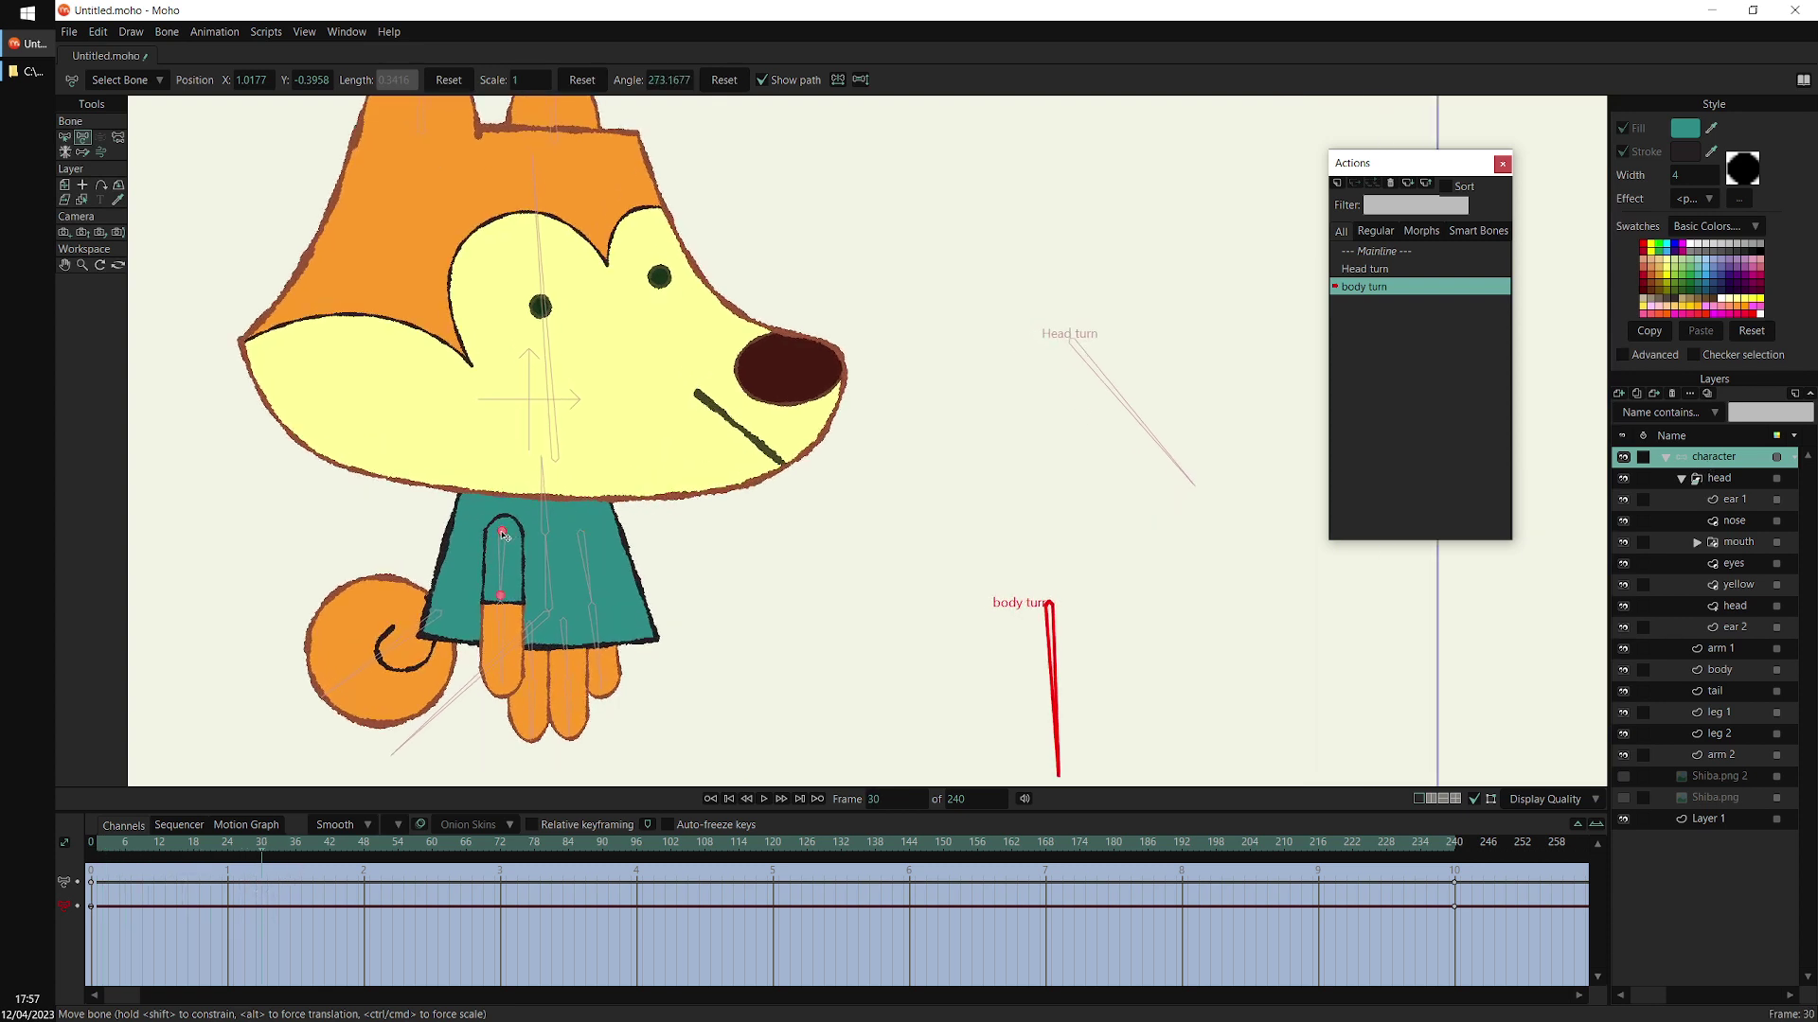
drag(505, 536, 487, 535)
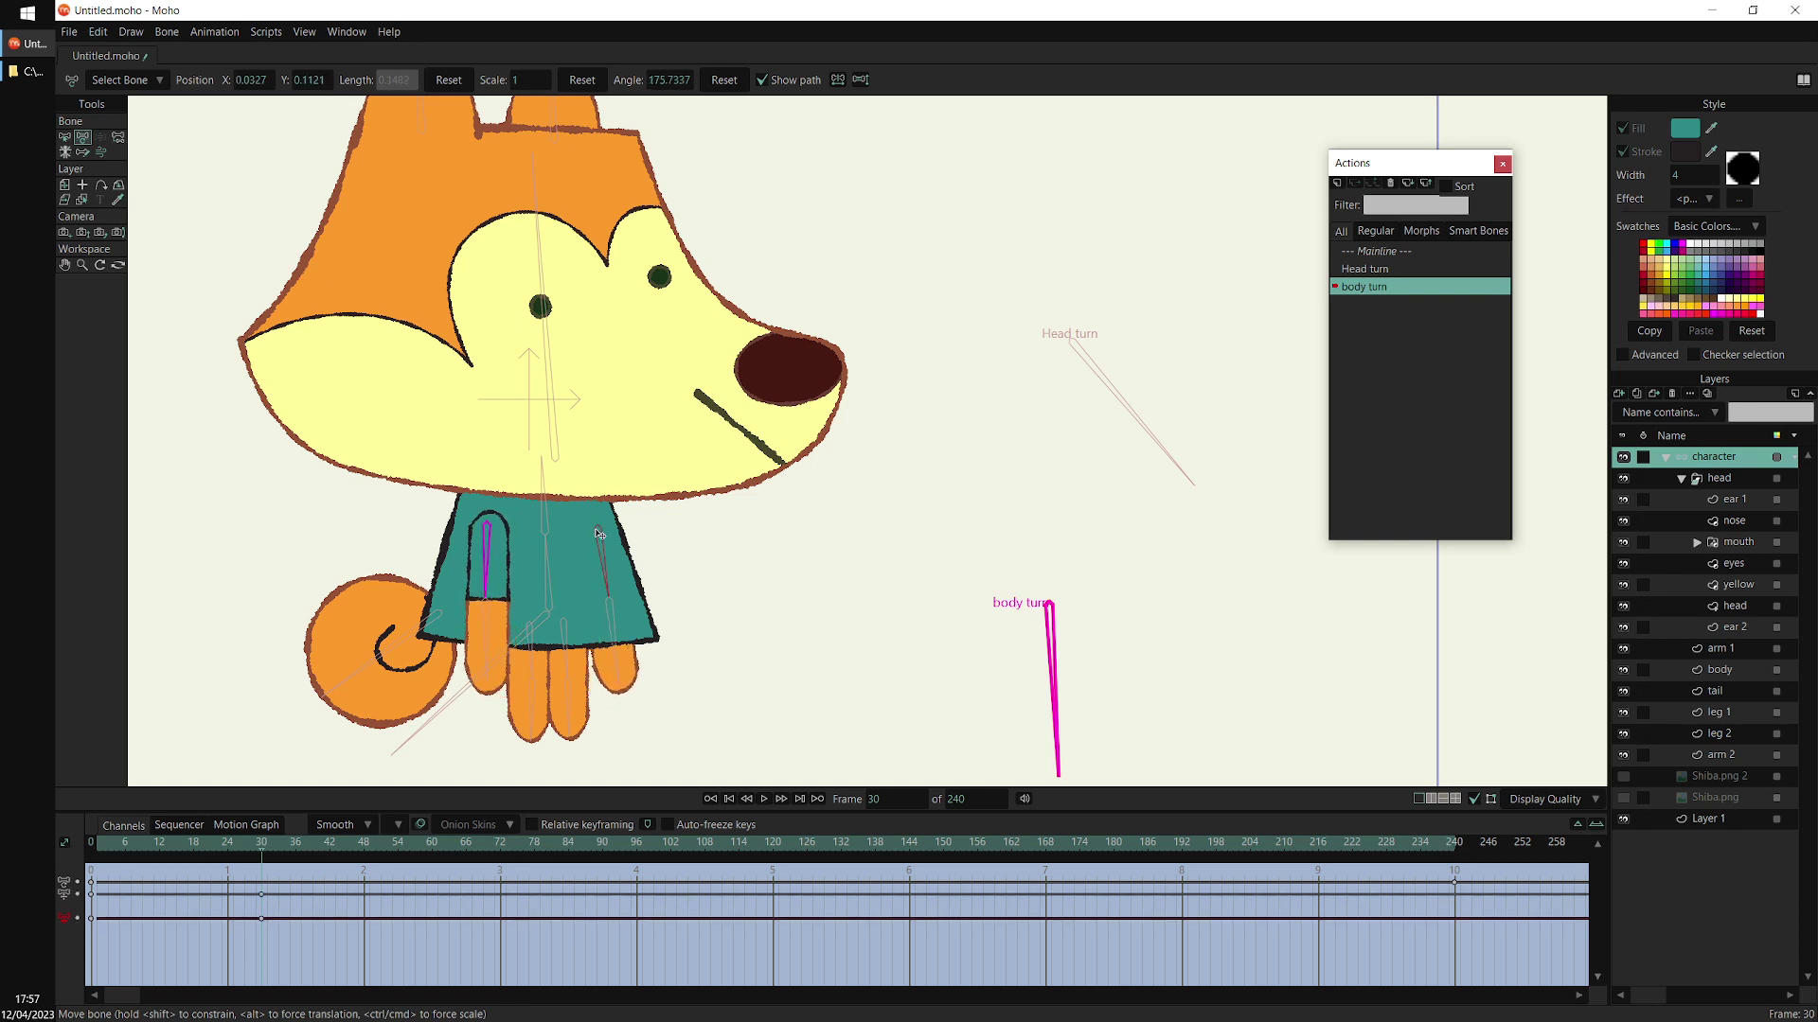
drag(599, 535, 593, 536)
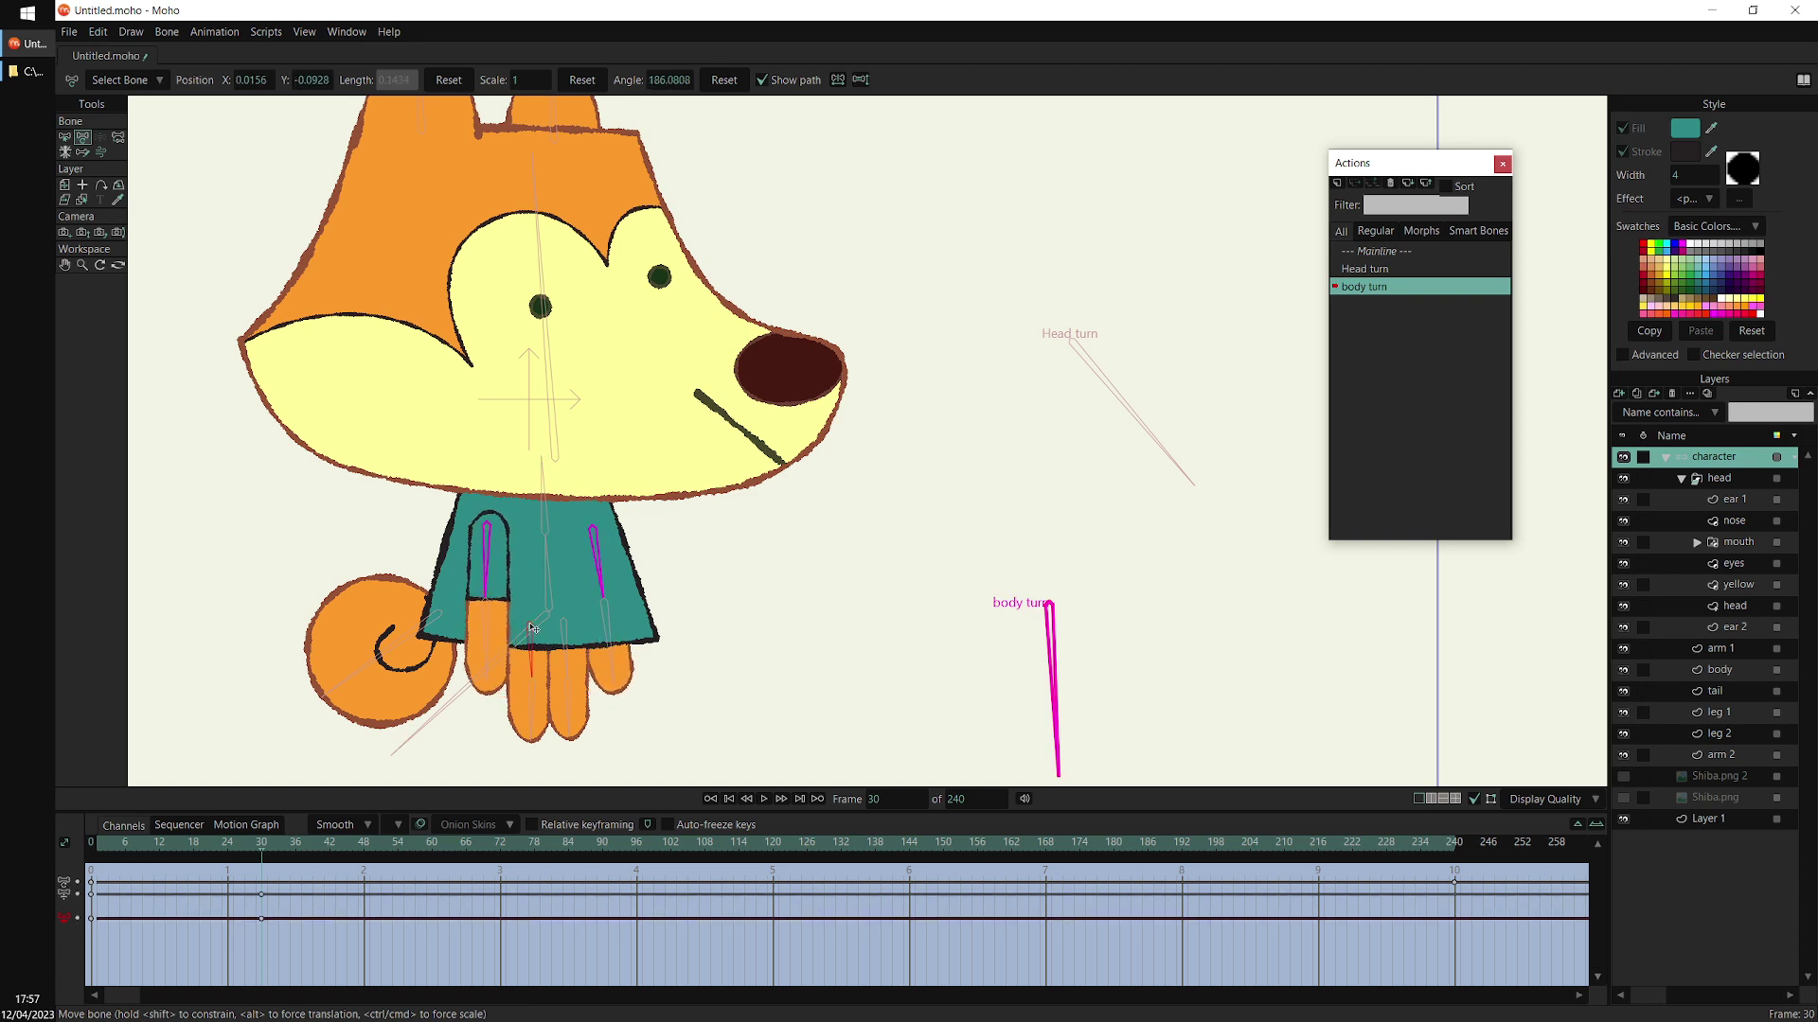
drag(531, 626, 569, 624)
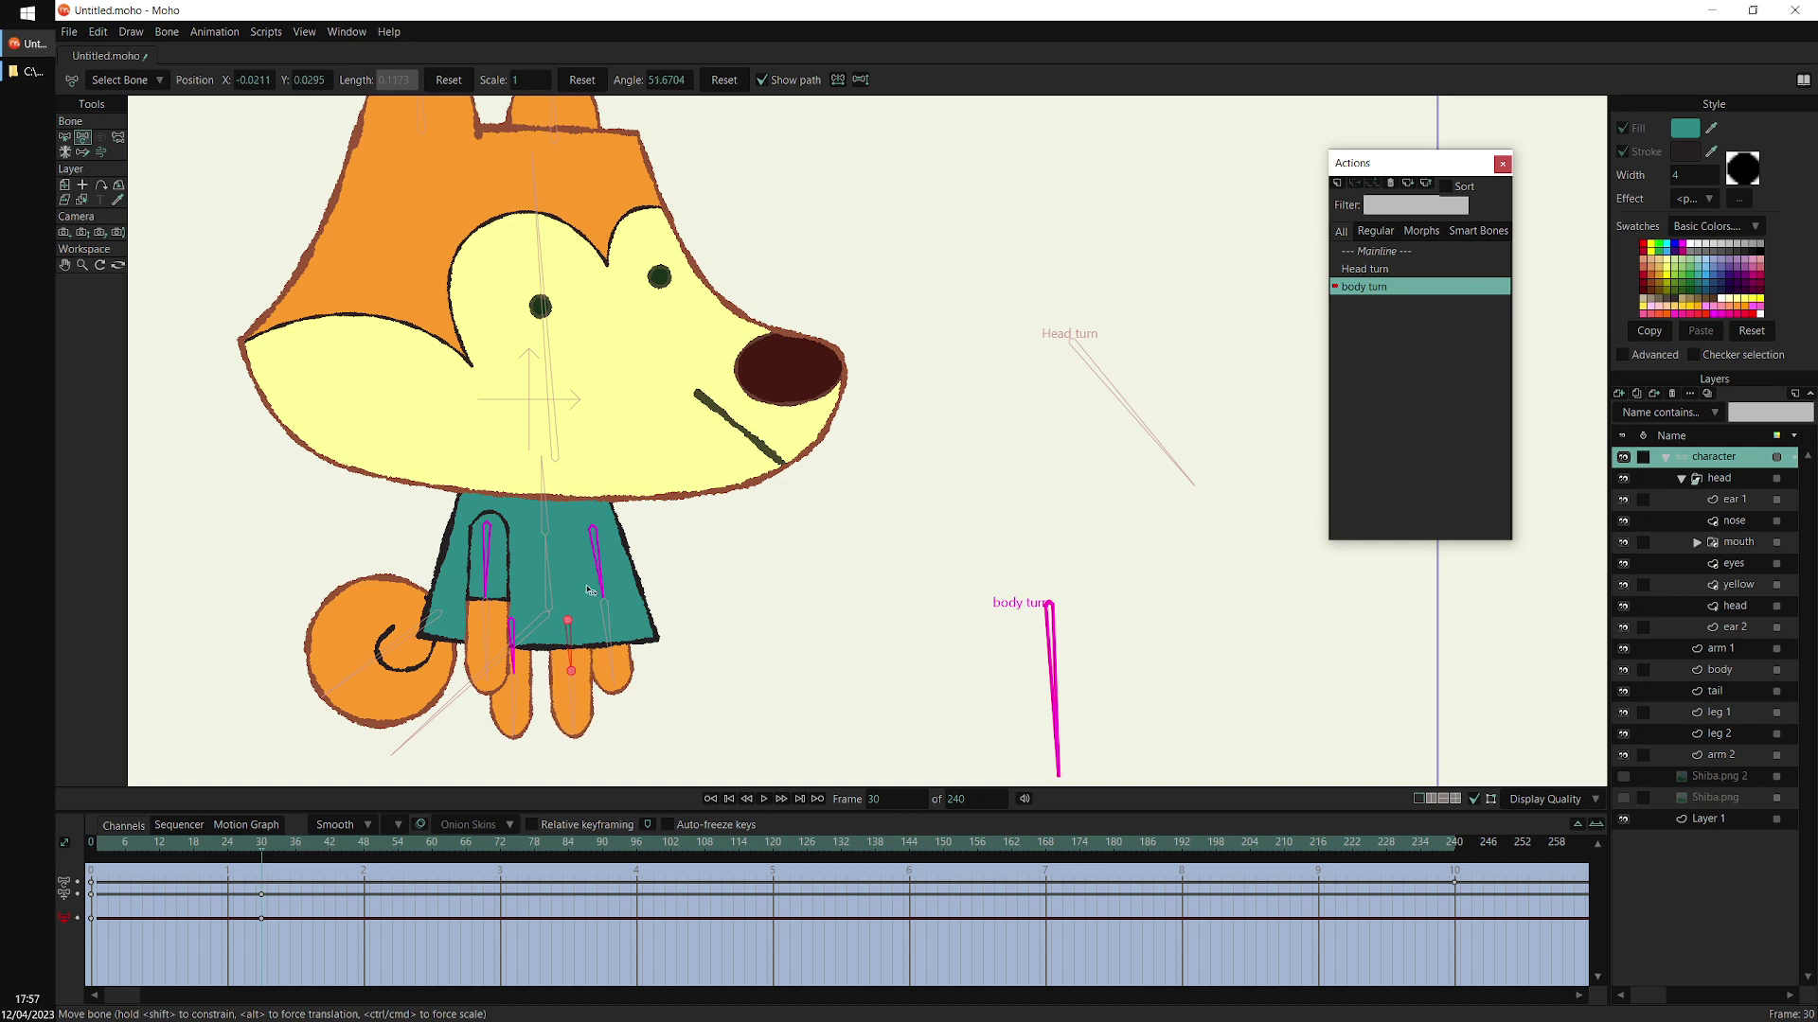
At frame 30, move and rotate the tail bone to hang centrally beneath the body, and scrub to check the motion
click(449, 598)
drag(432, 618, 549, 597)
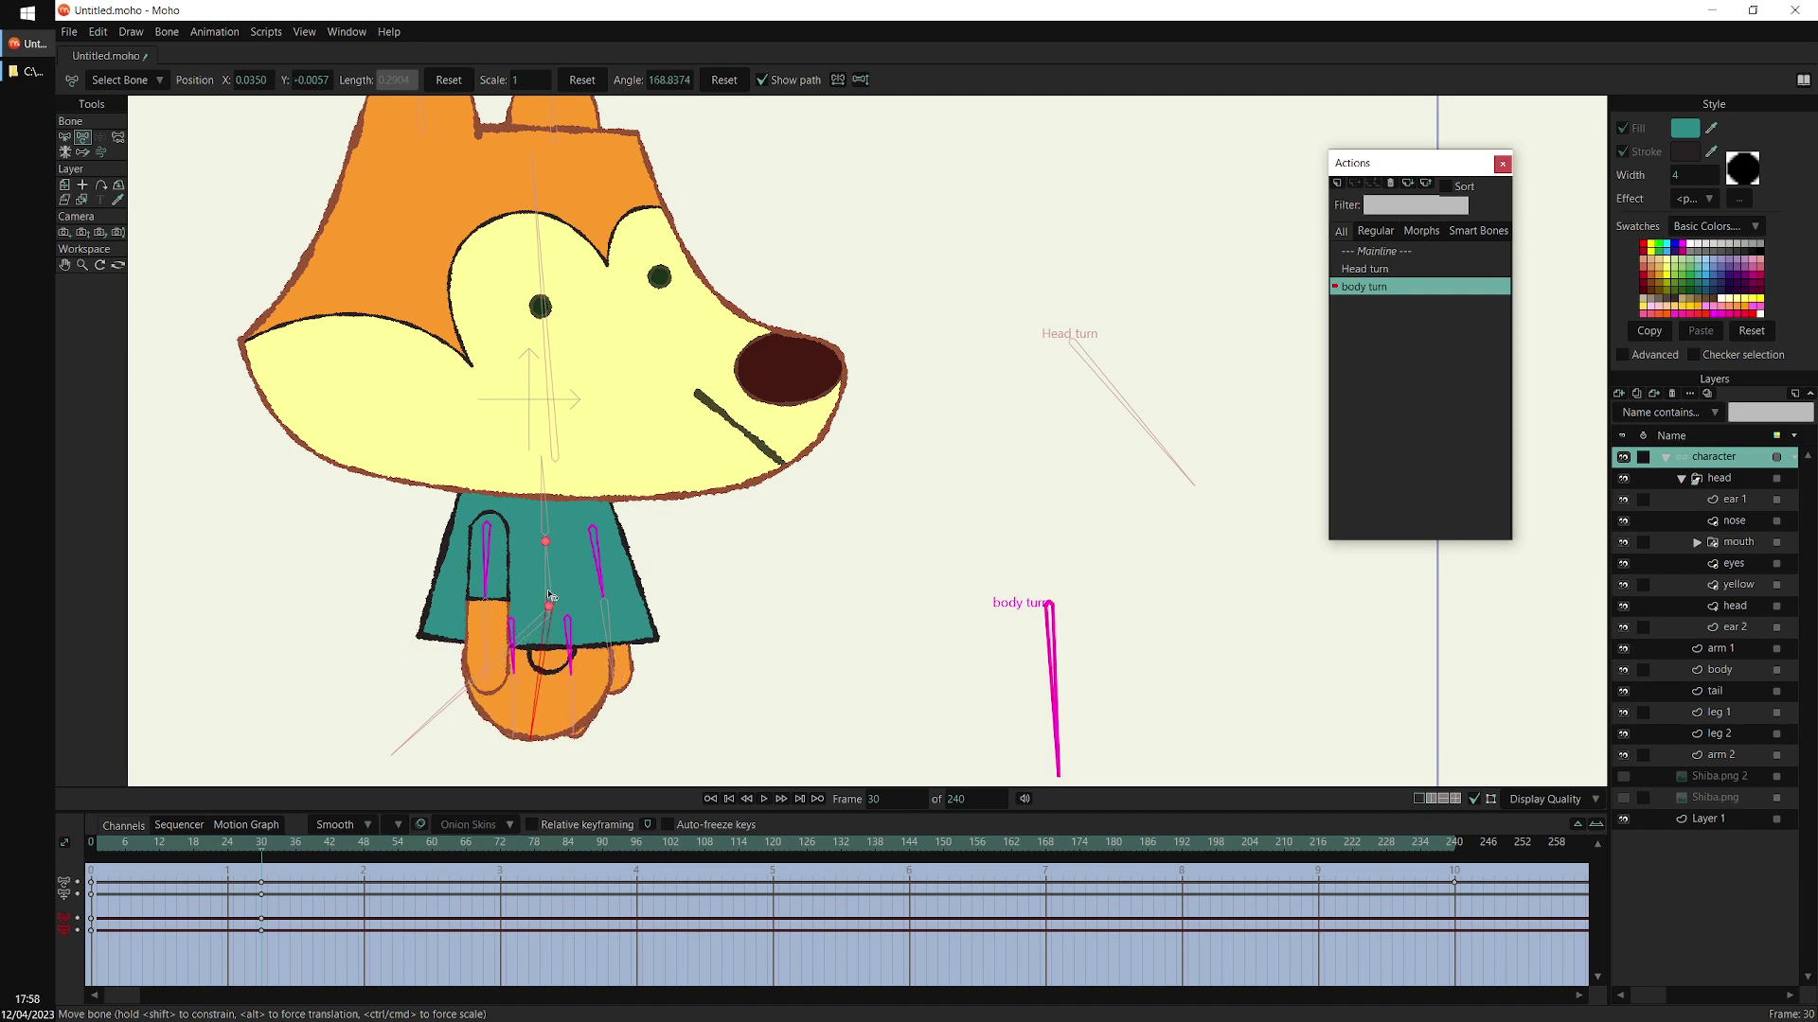
drag(106, 859, 265, 875)
Collapse the head group and check the animated layer order option in the character layer's depth sorting settings
click(1682, 480)
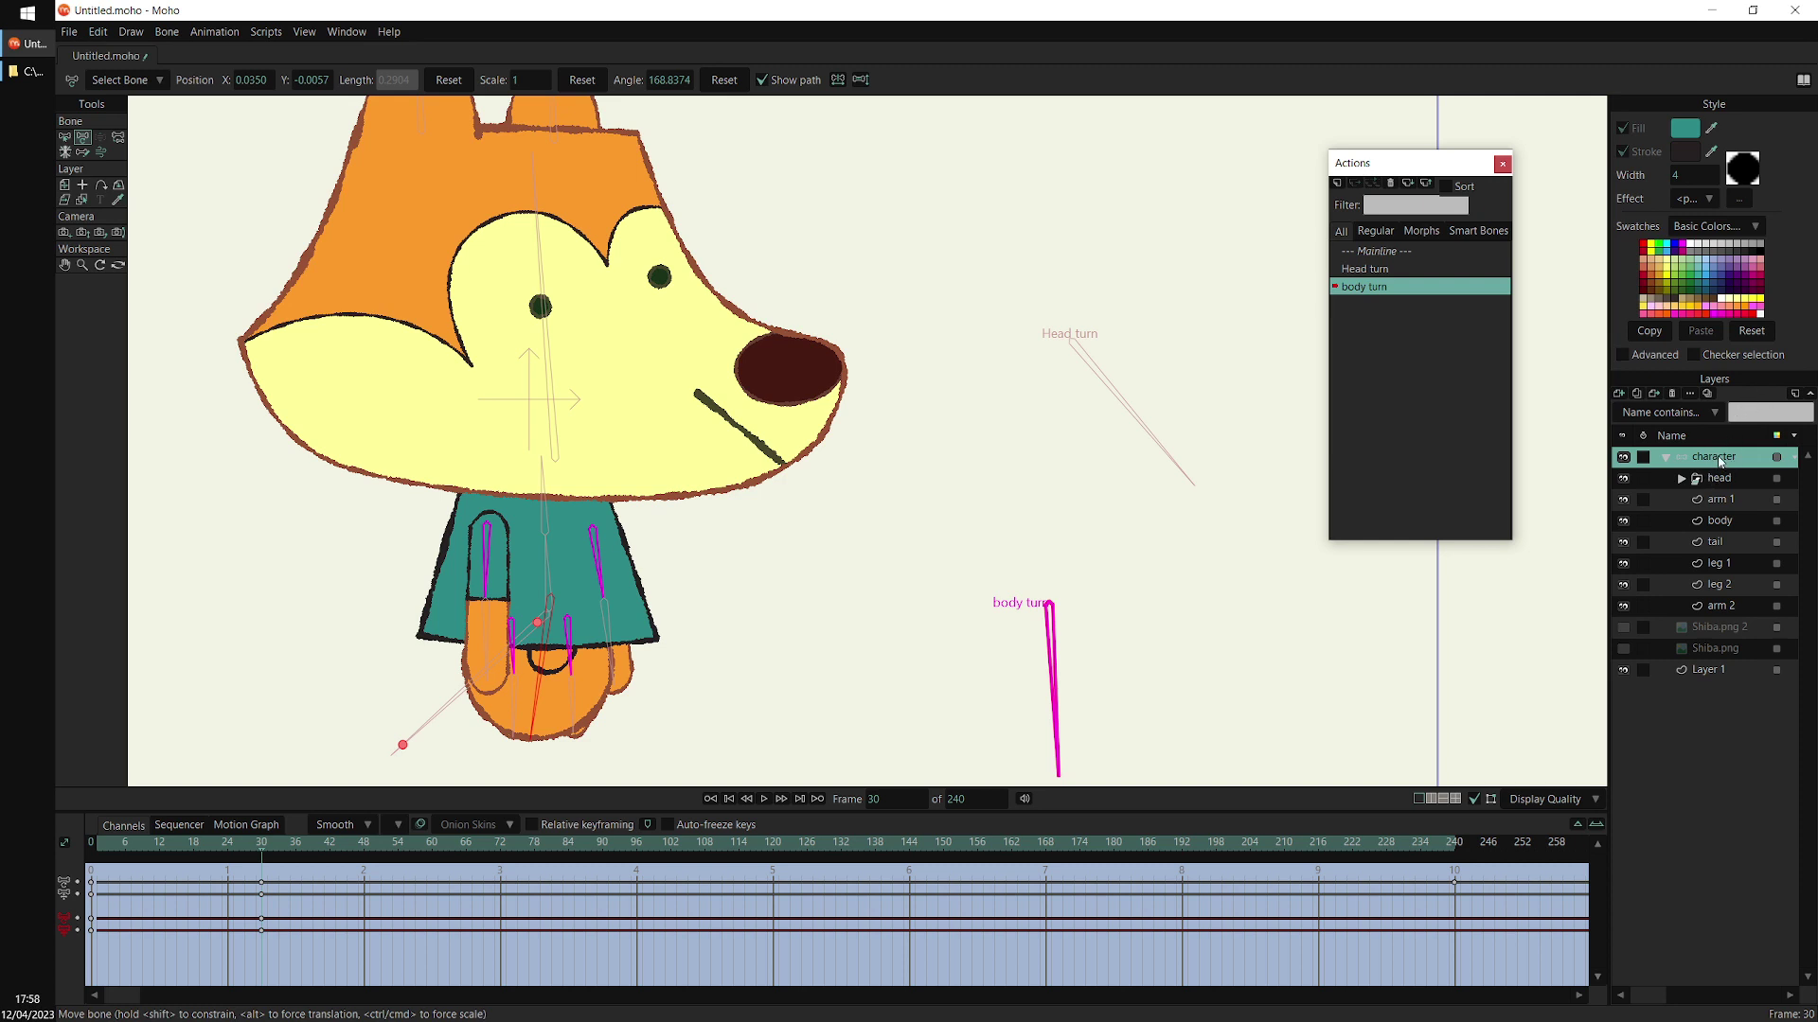
double_click(1716, 462)
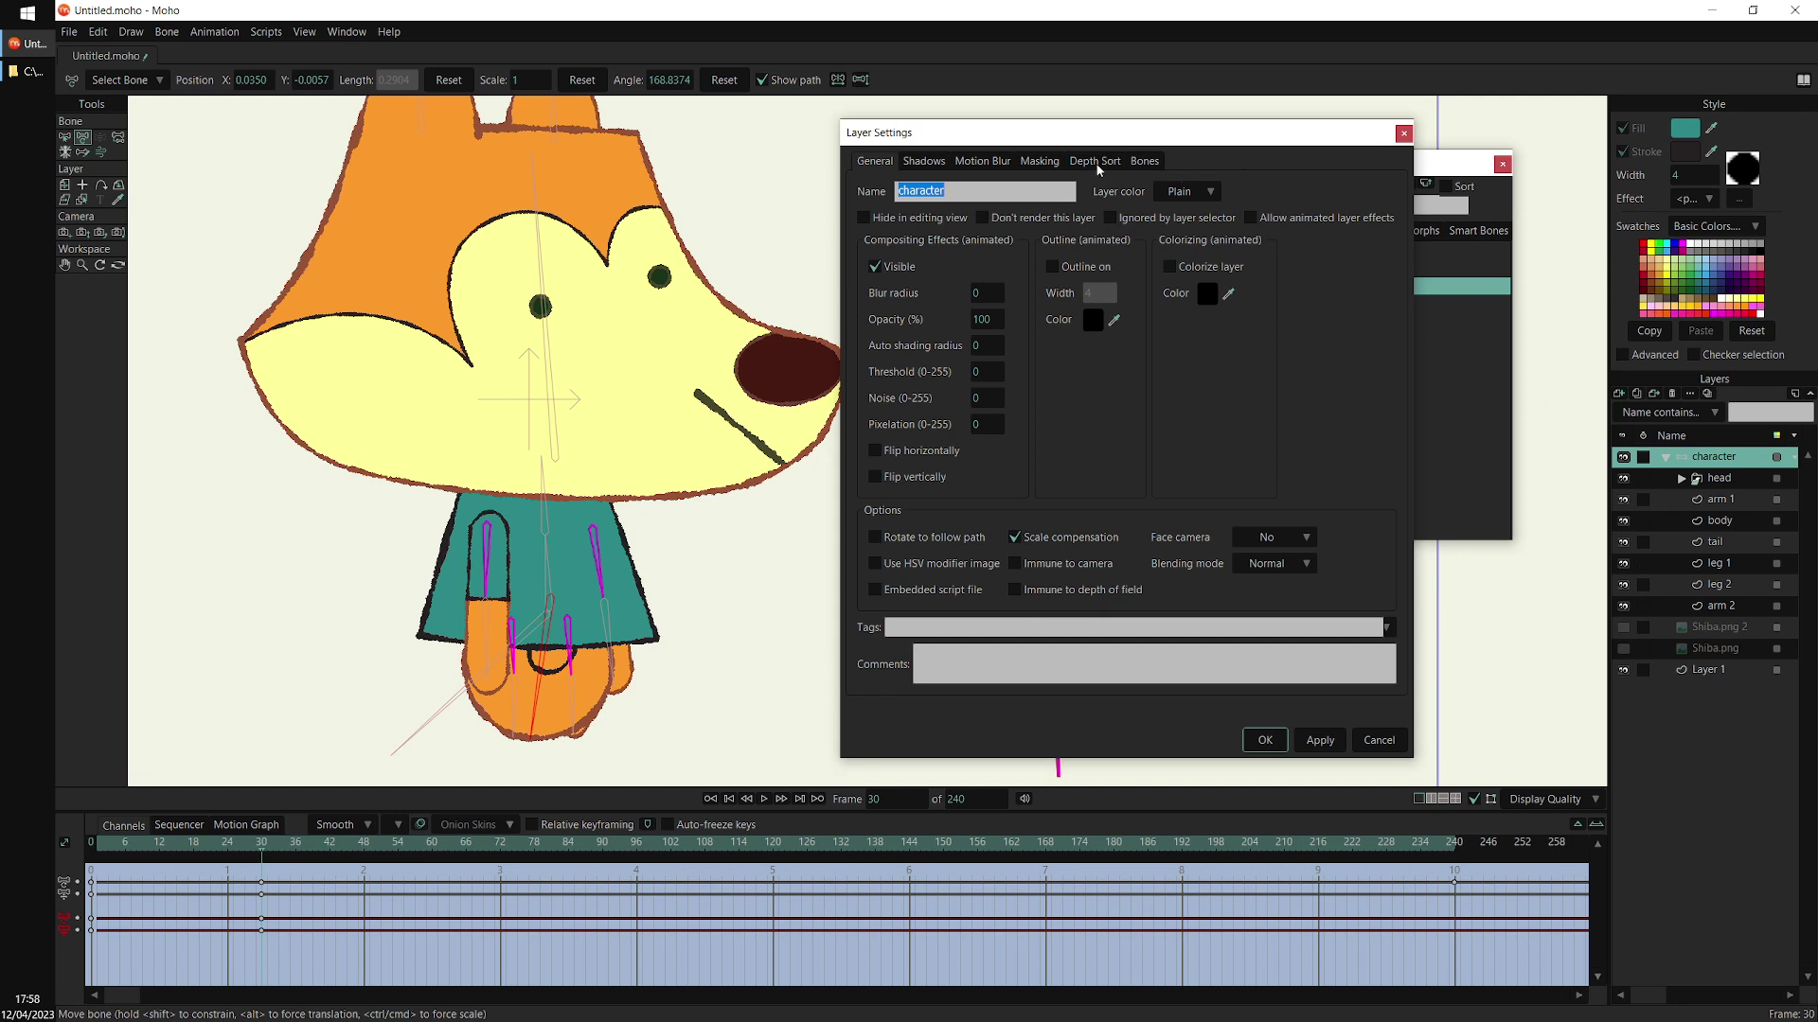
click(1103, 162)
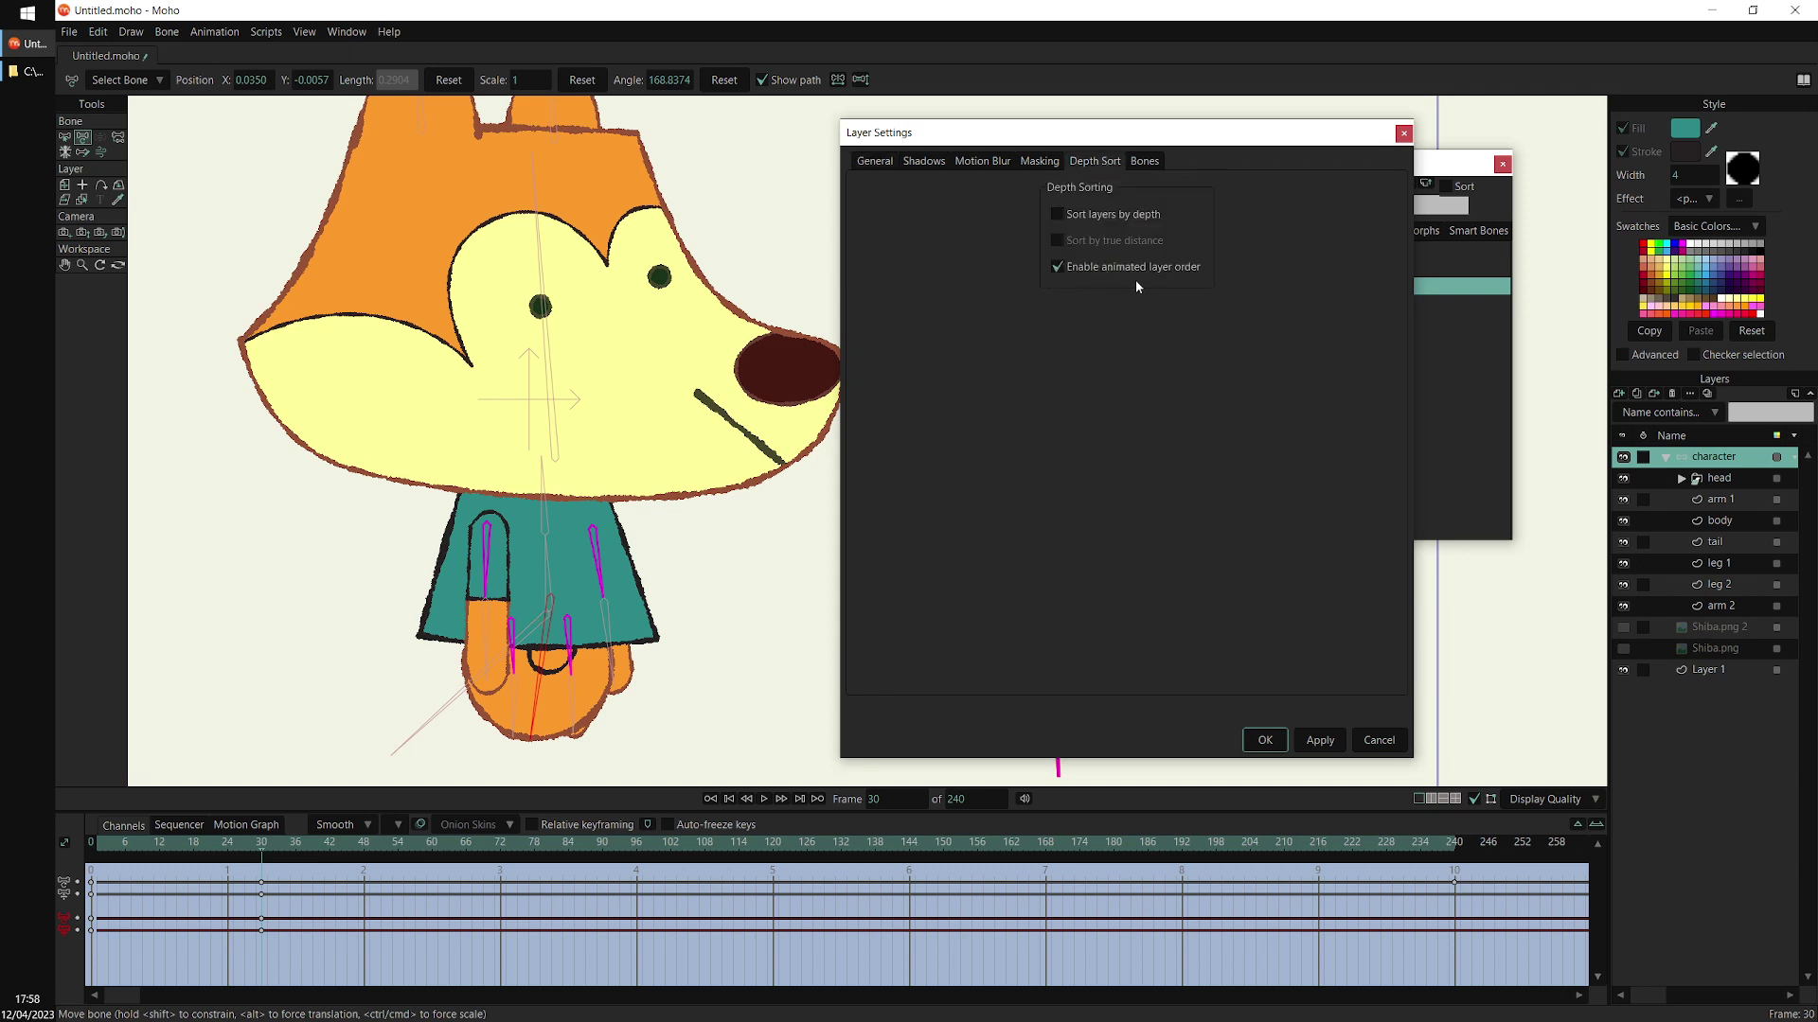
click(1265, 739)
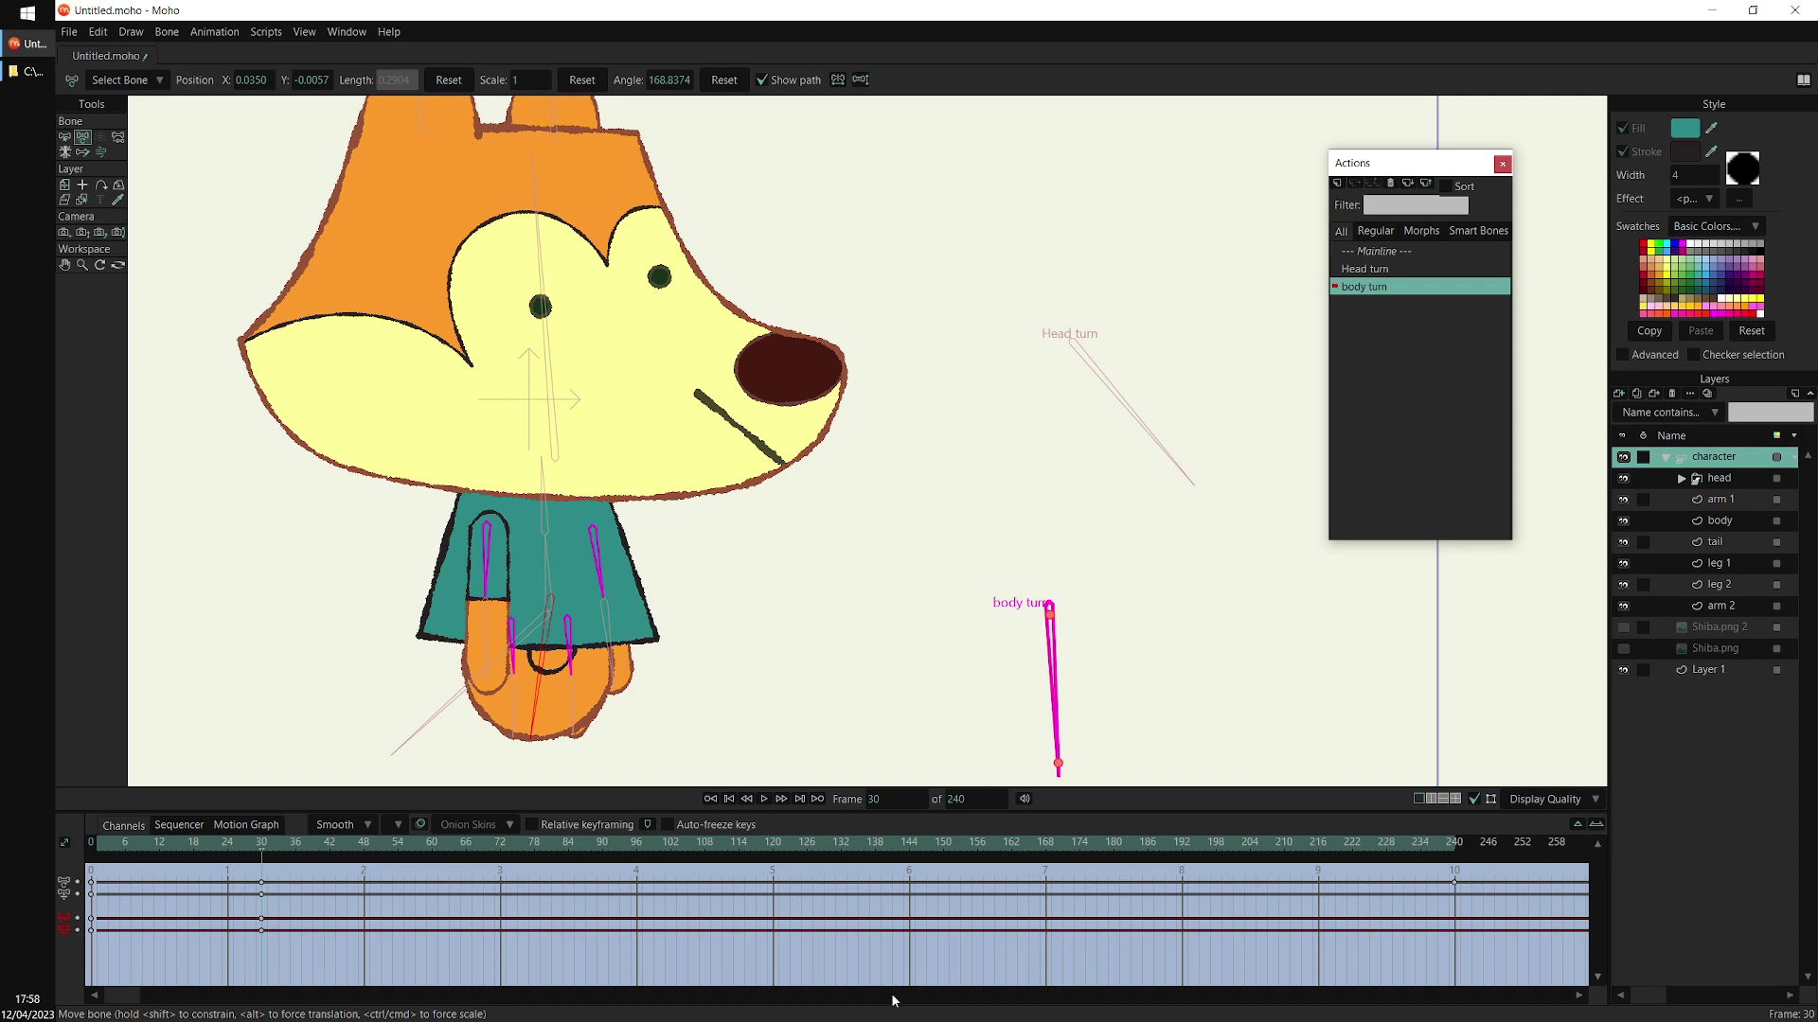
At frame 11 of the body turn action, move the tail layer beneath arm 2 in the character group
drag(98, 843, 153, 857)
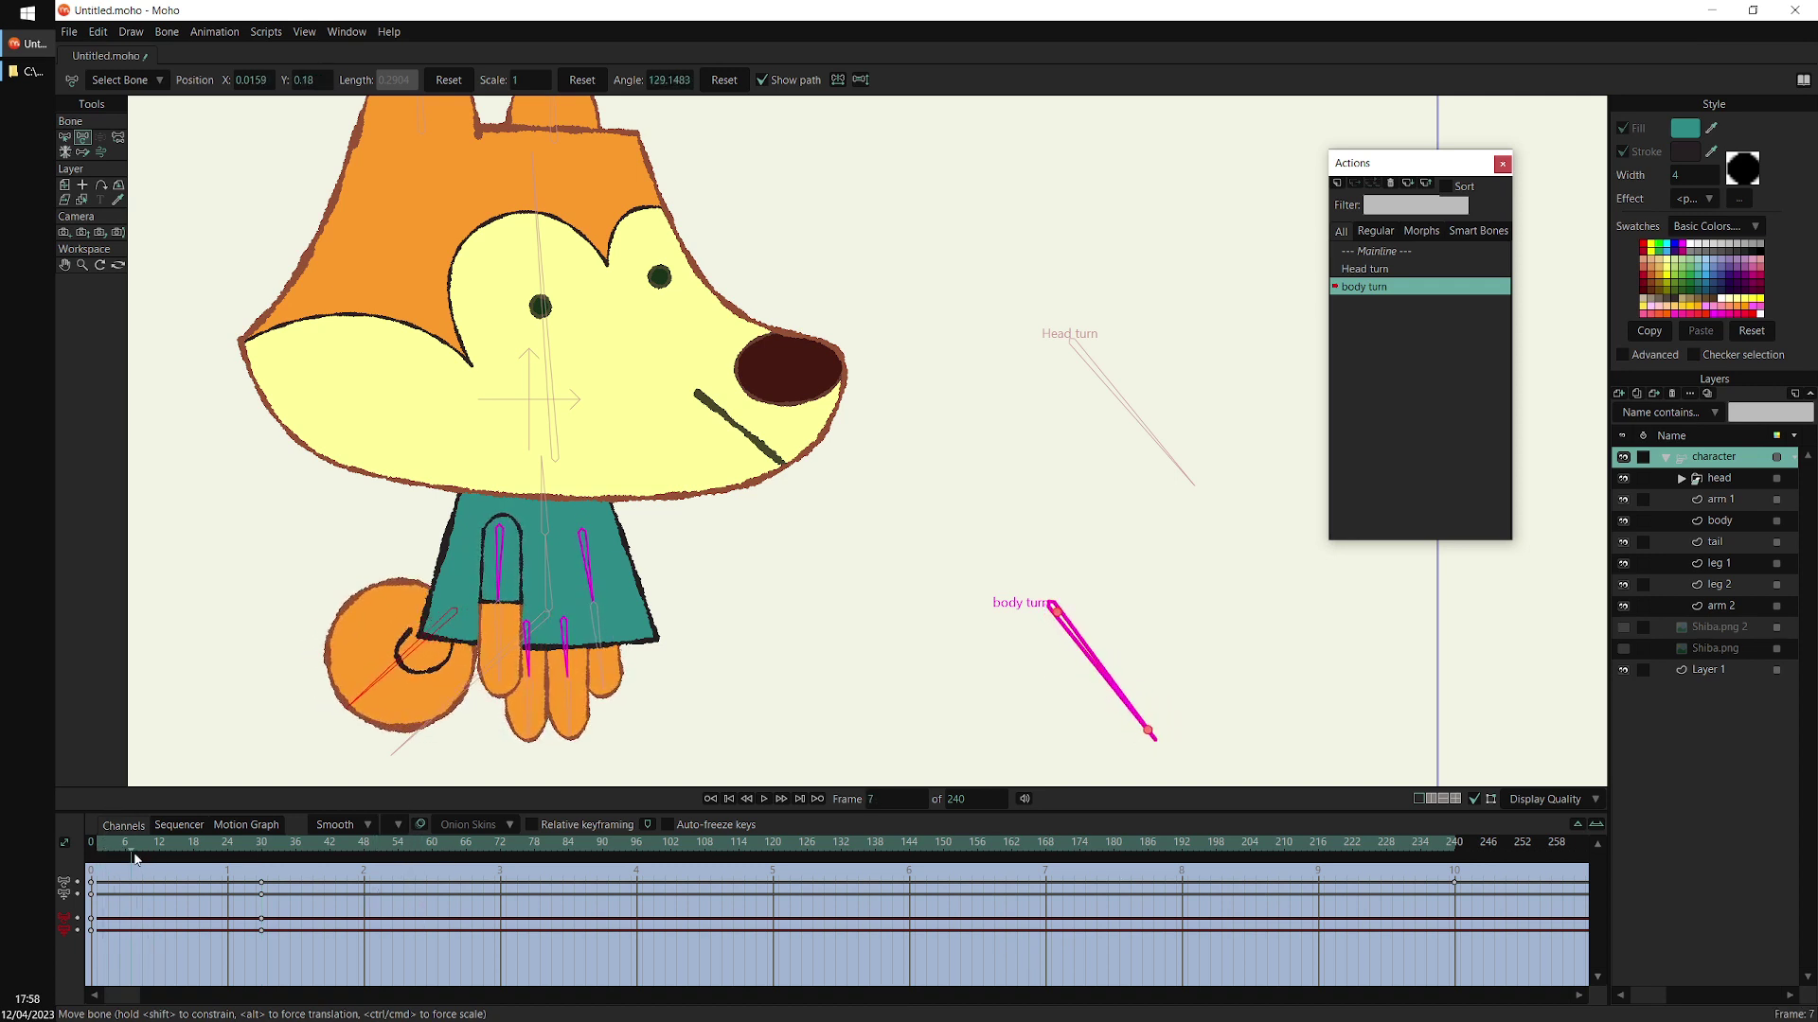
click(1736, 548)
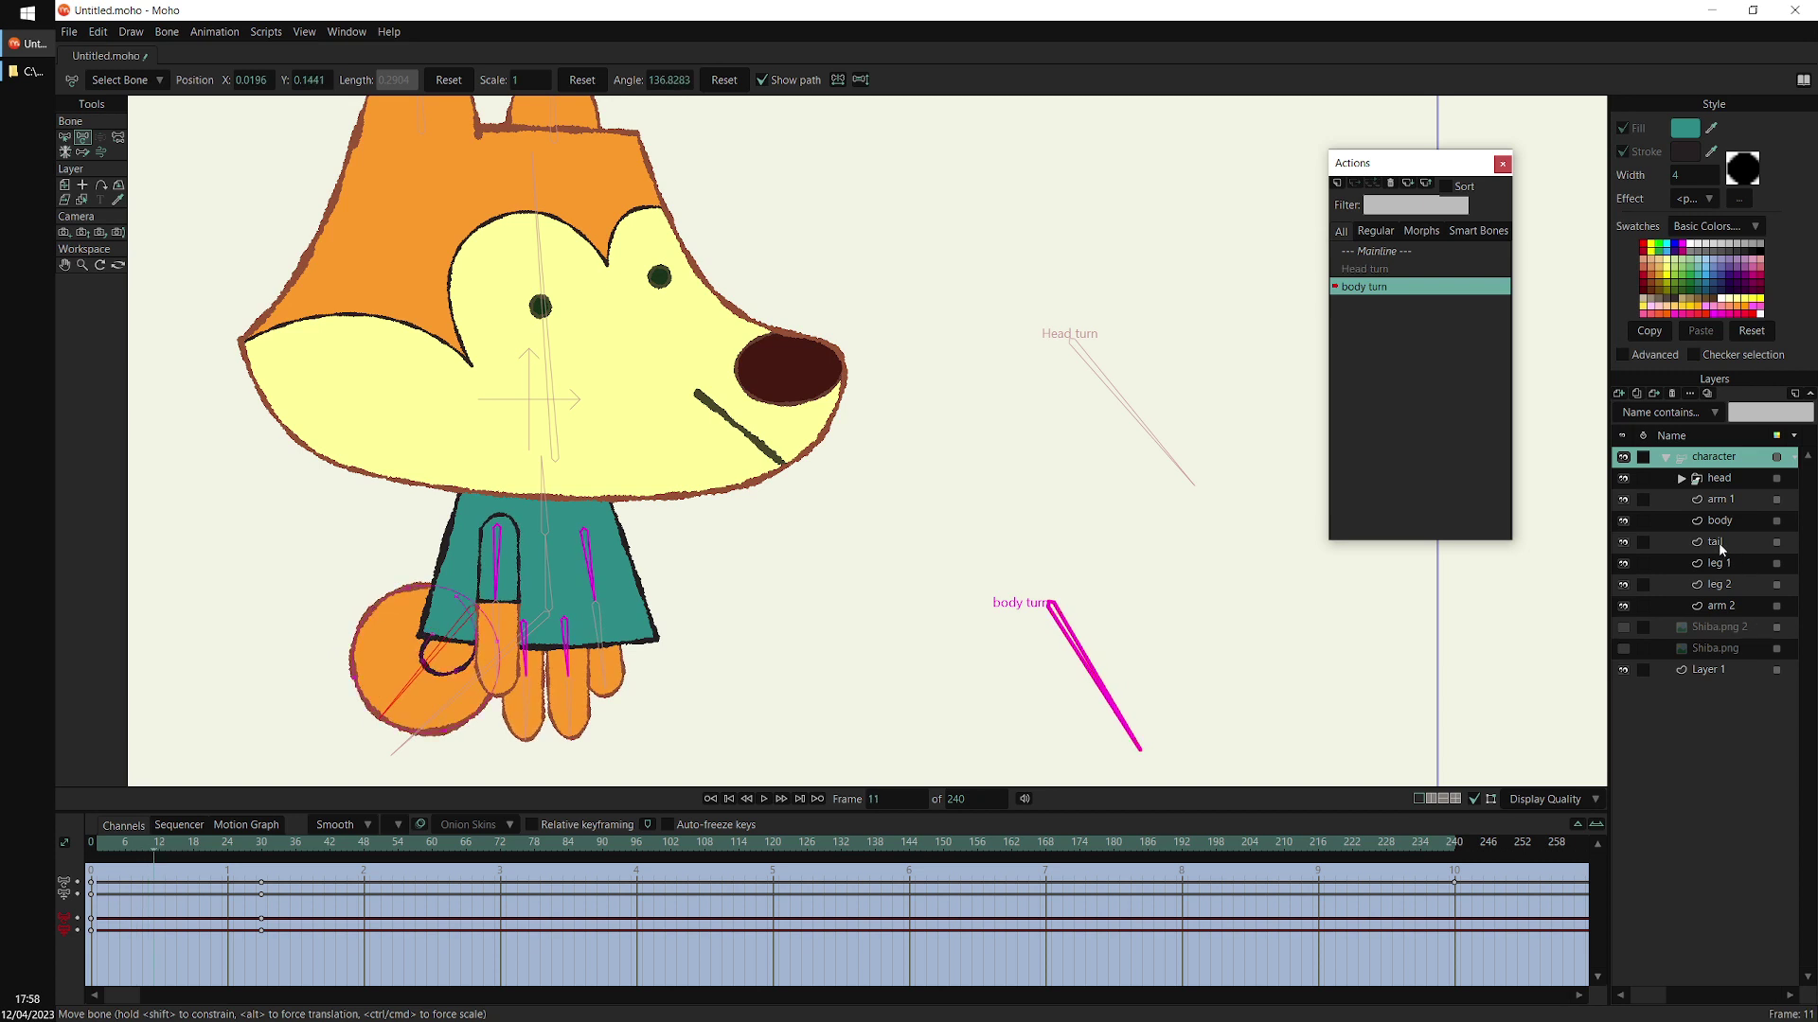
drag(1727, 549, 1729, 614)
At frame 30, move the arm 2 layer above arm 1, directly beneath the head group
drag(166, 835, 265, 875)
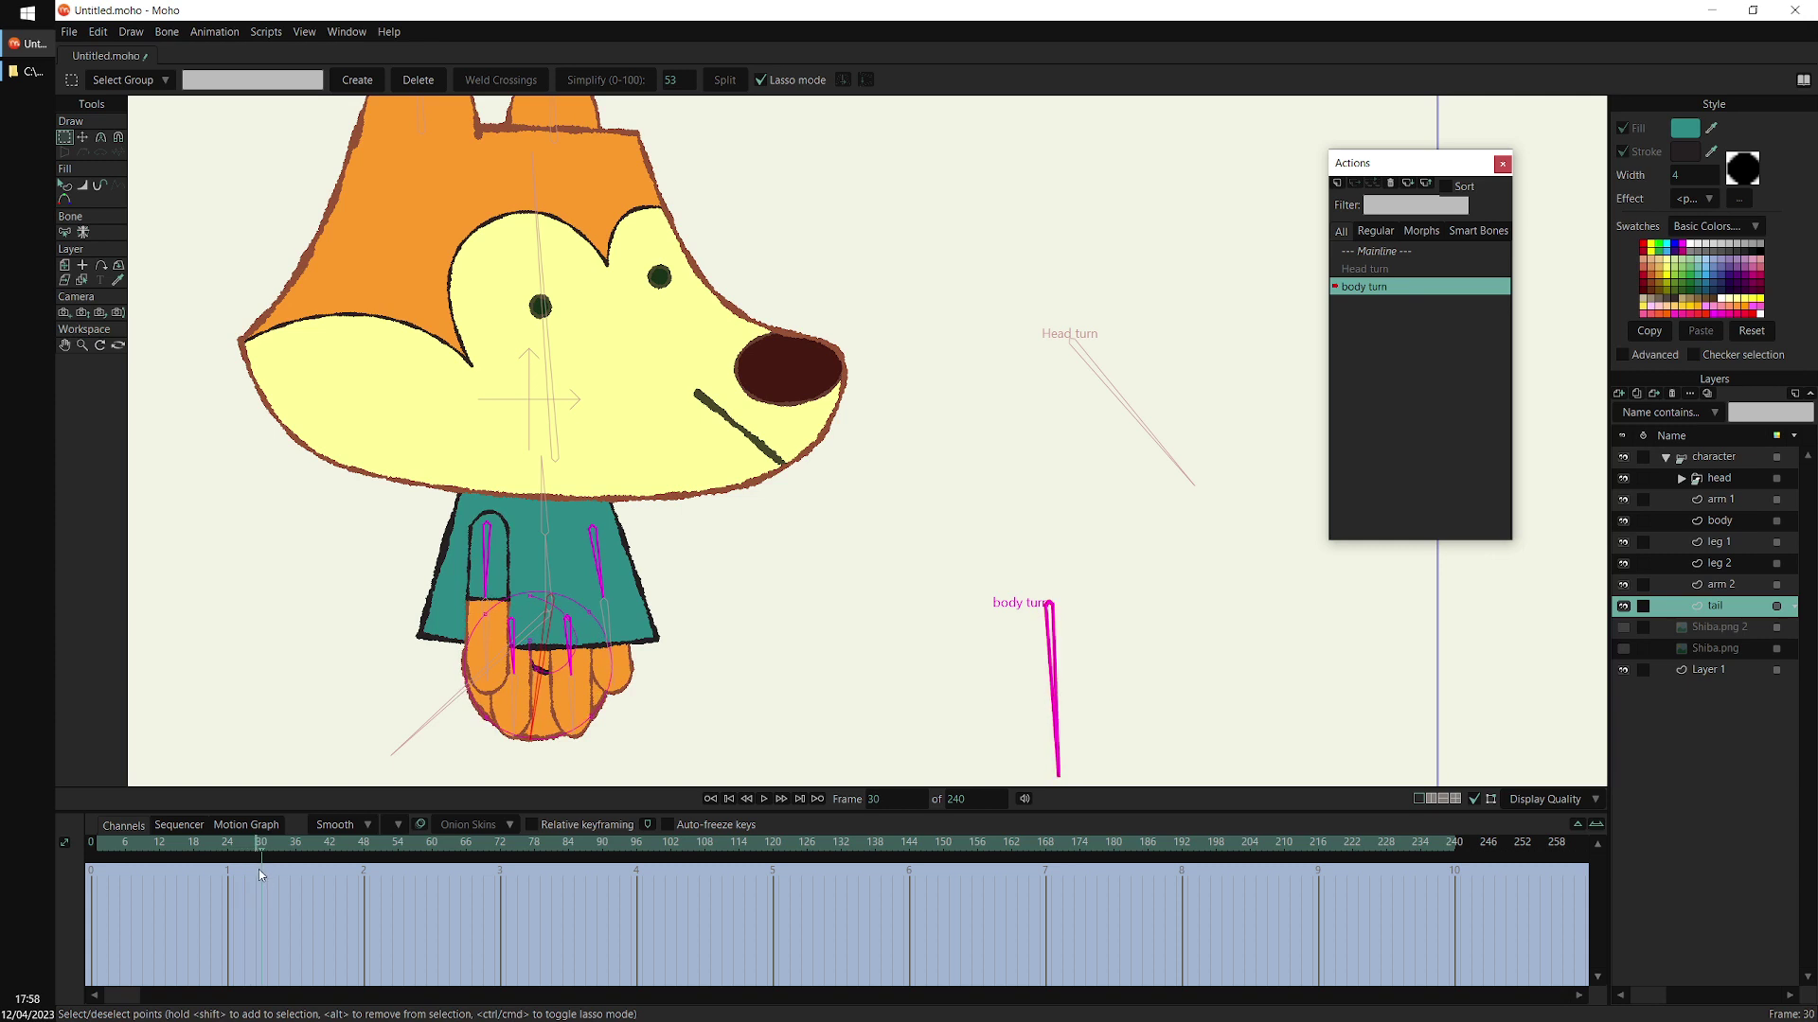
click(1725, 584)
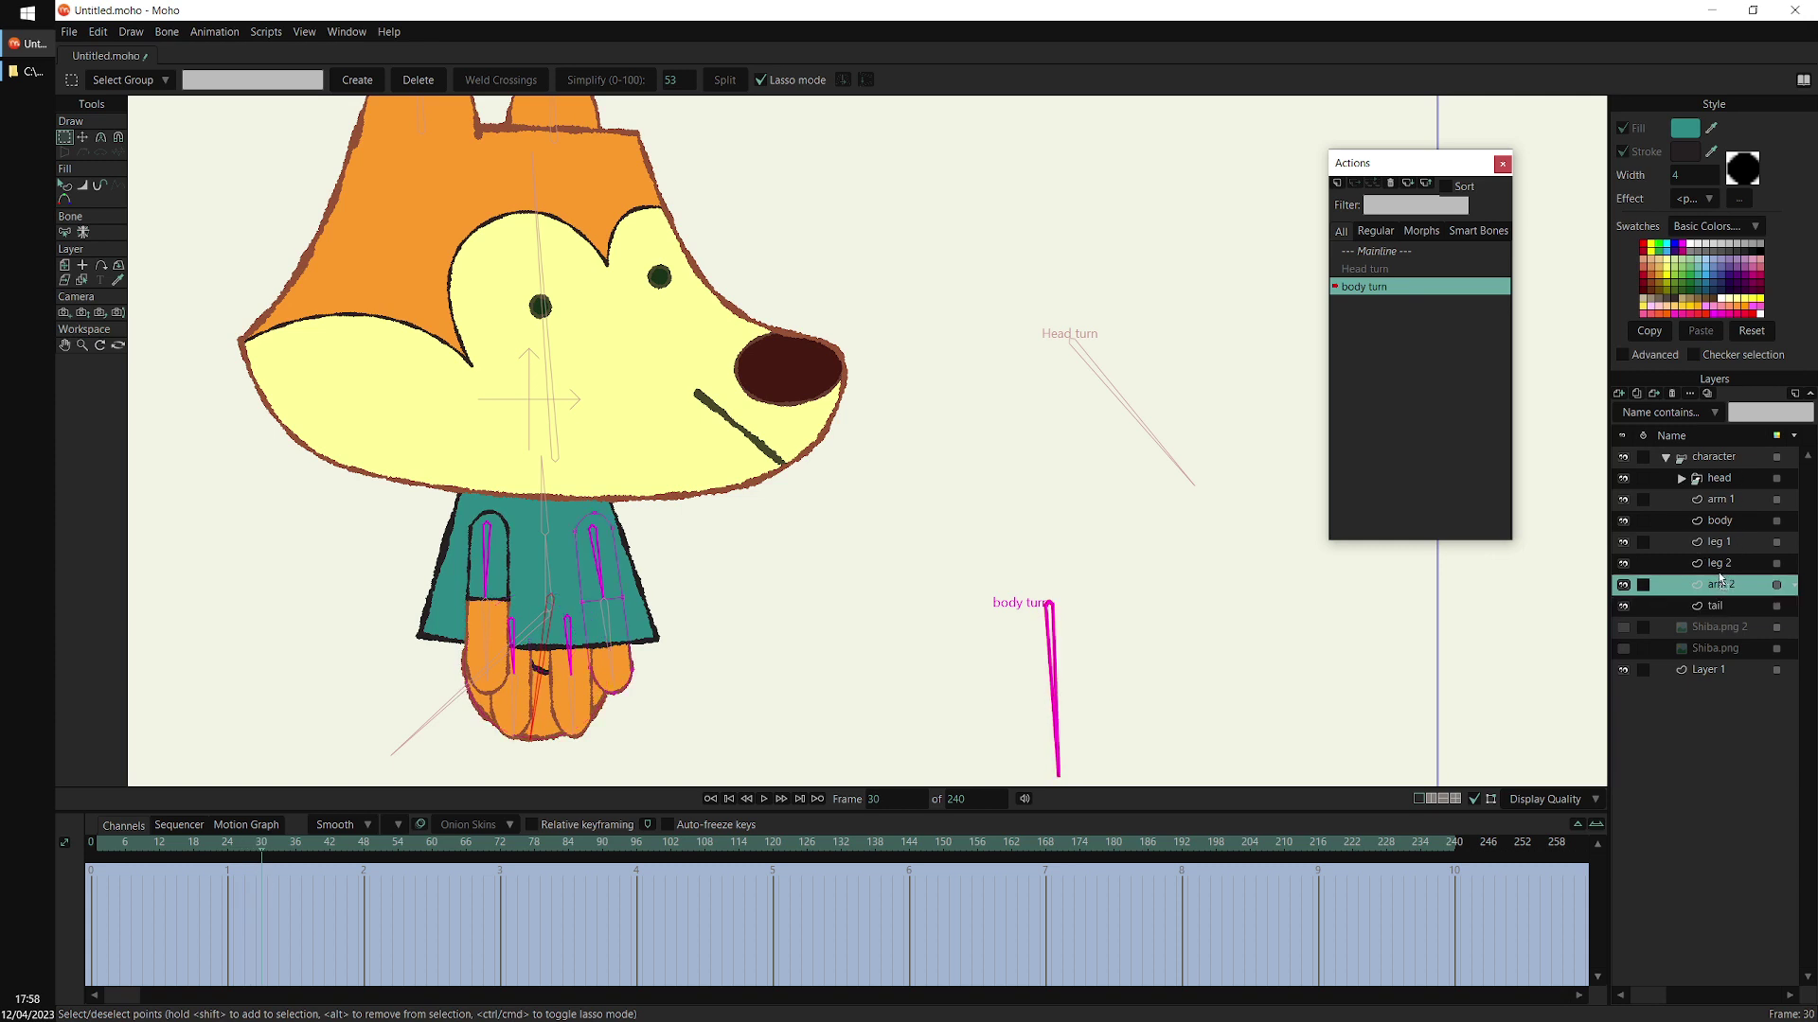
drag(1721, 579, 1729, 510)
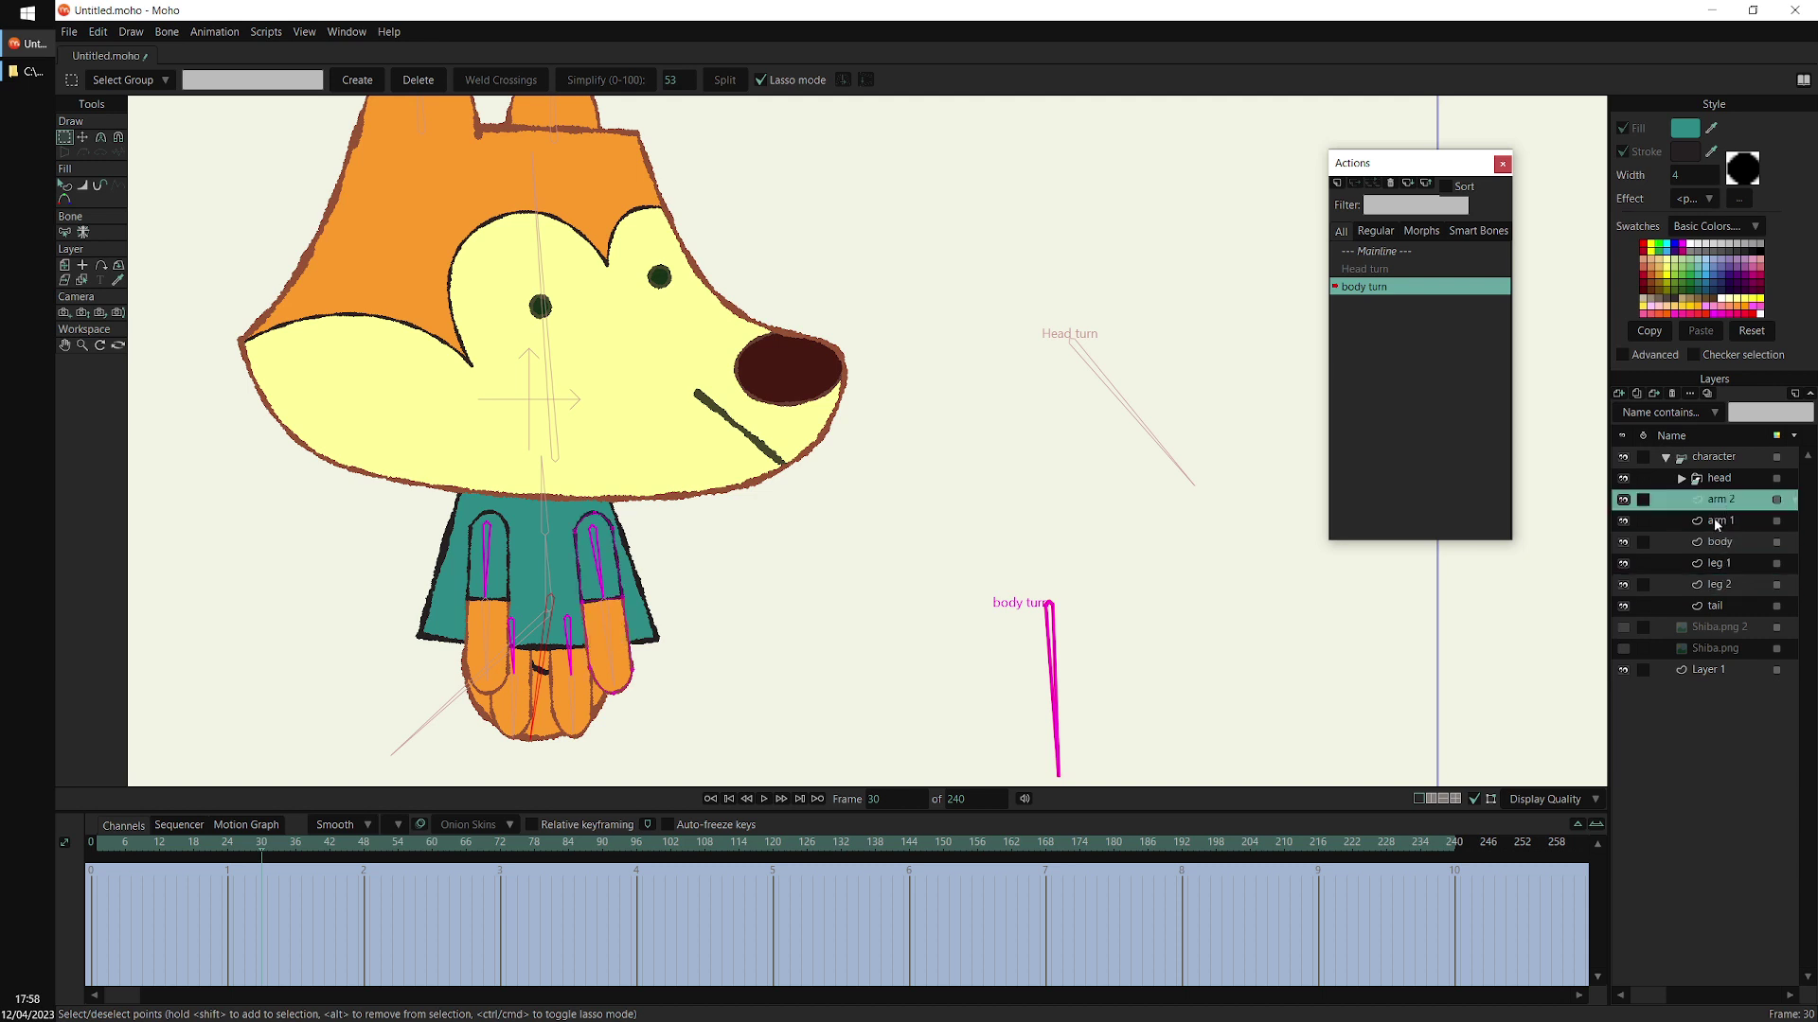
At frame 30, reshape the body layer's points inward to narrow the shirt's hem and sides for the front pose
click(1732, 547)
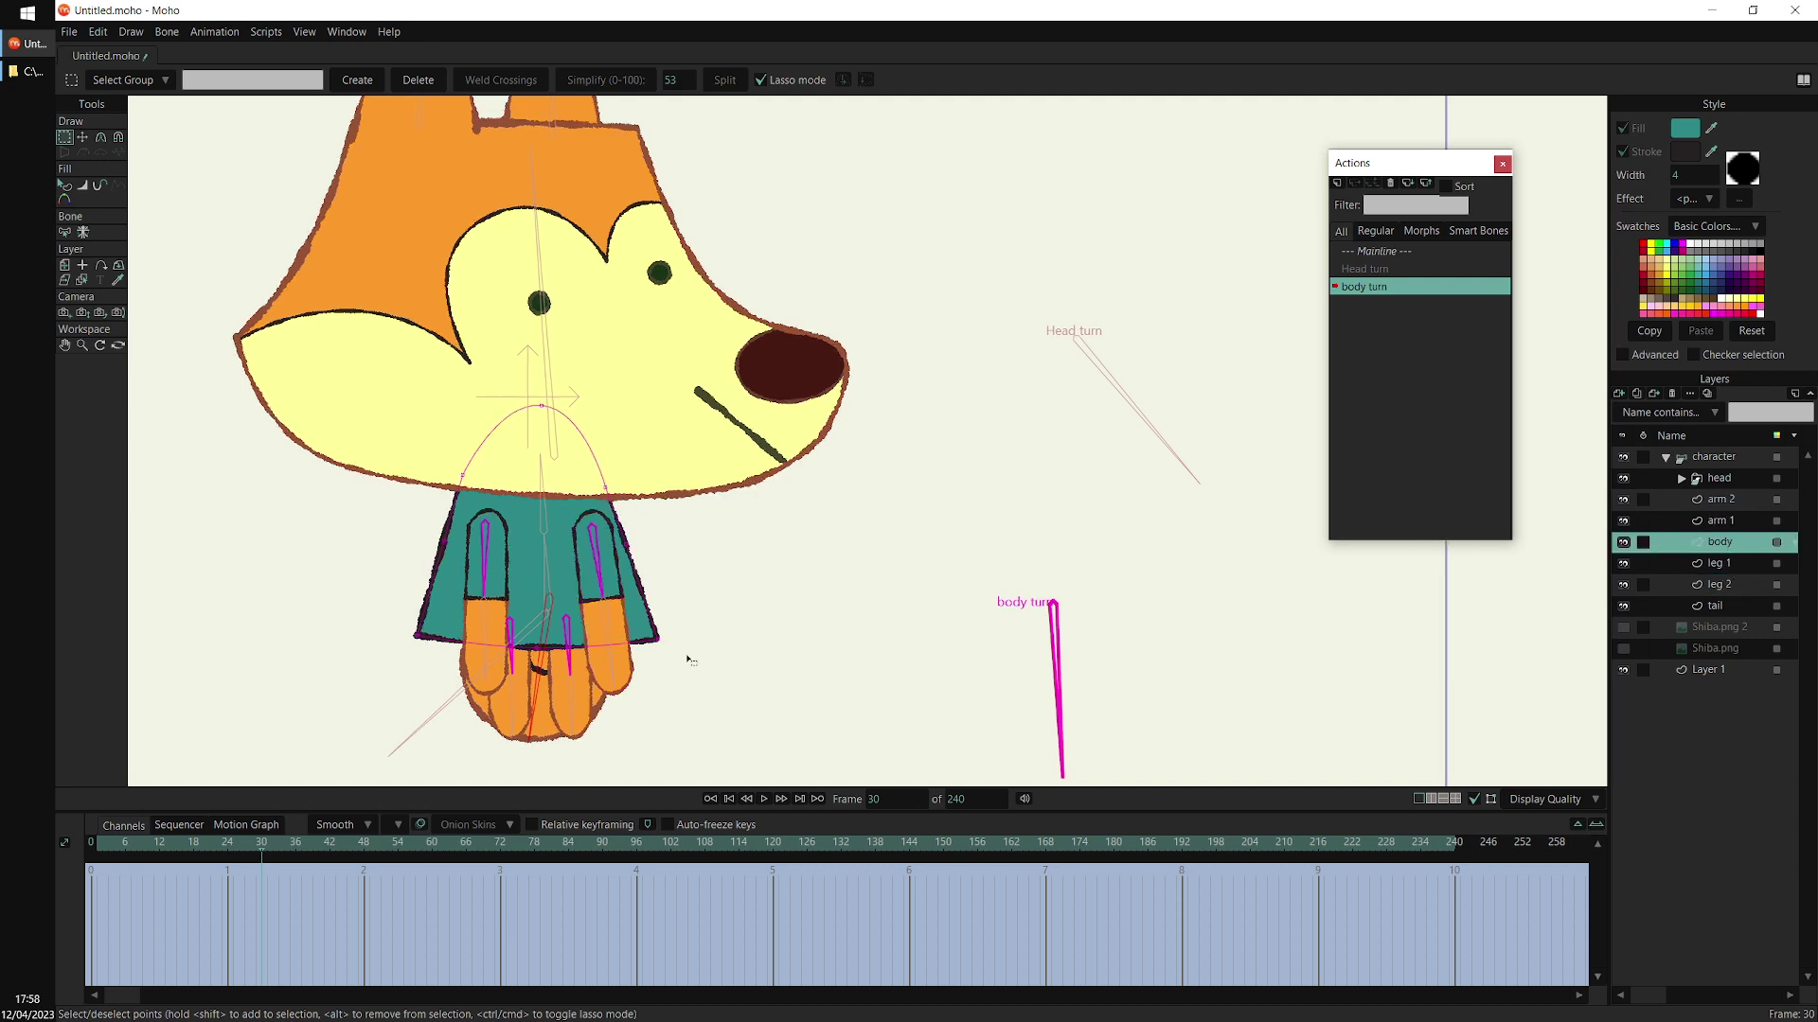
scroll(690, 657, up, 1)
key(t)
drag(405, 611, 425, 609)
drag(642, 640, 583, 646)
drag(620, 518, 586, 519)
drag(598, 439, 573, 439)
drag(528, 350, 531, 354)
click(441, 422)
scroll(775, 450, down, 2)
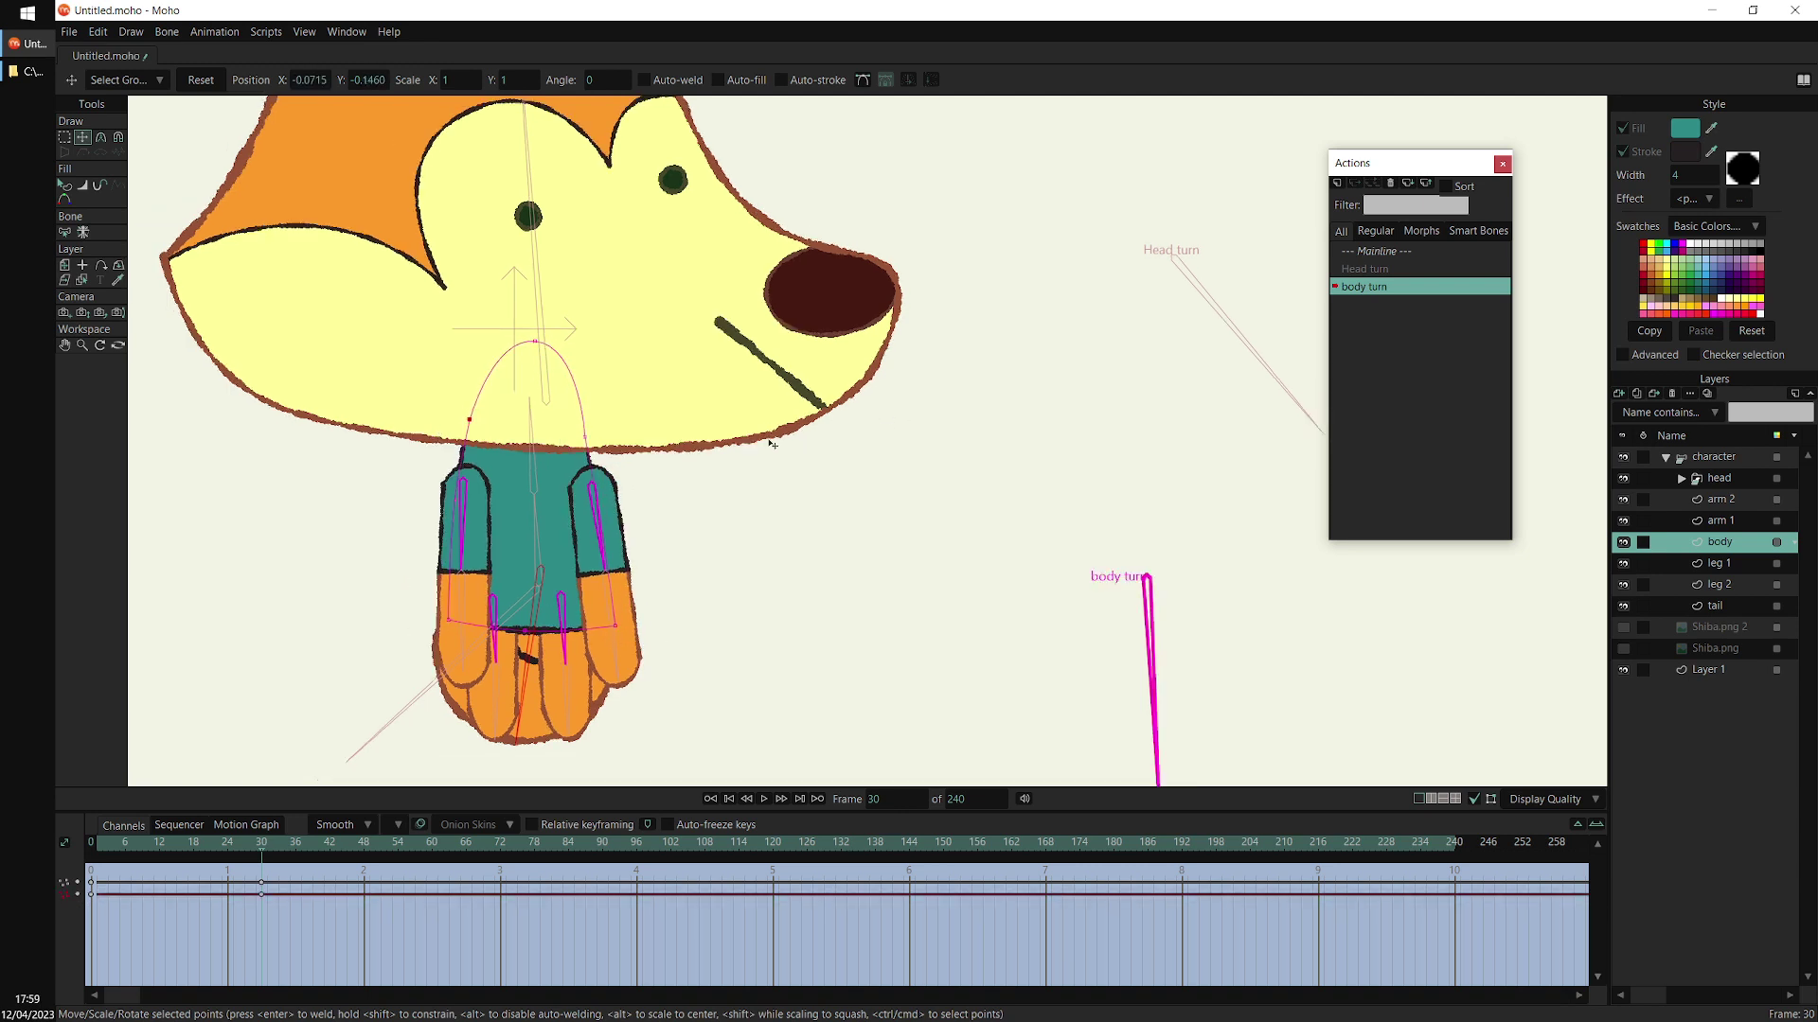
At frame 92, move the arm and leg bones together toward the body's centre to form a side pose
drag(208, 845, 247, 861)
drag(266, 865, 617, 892)
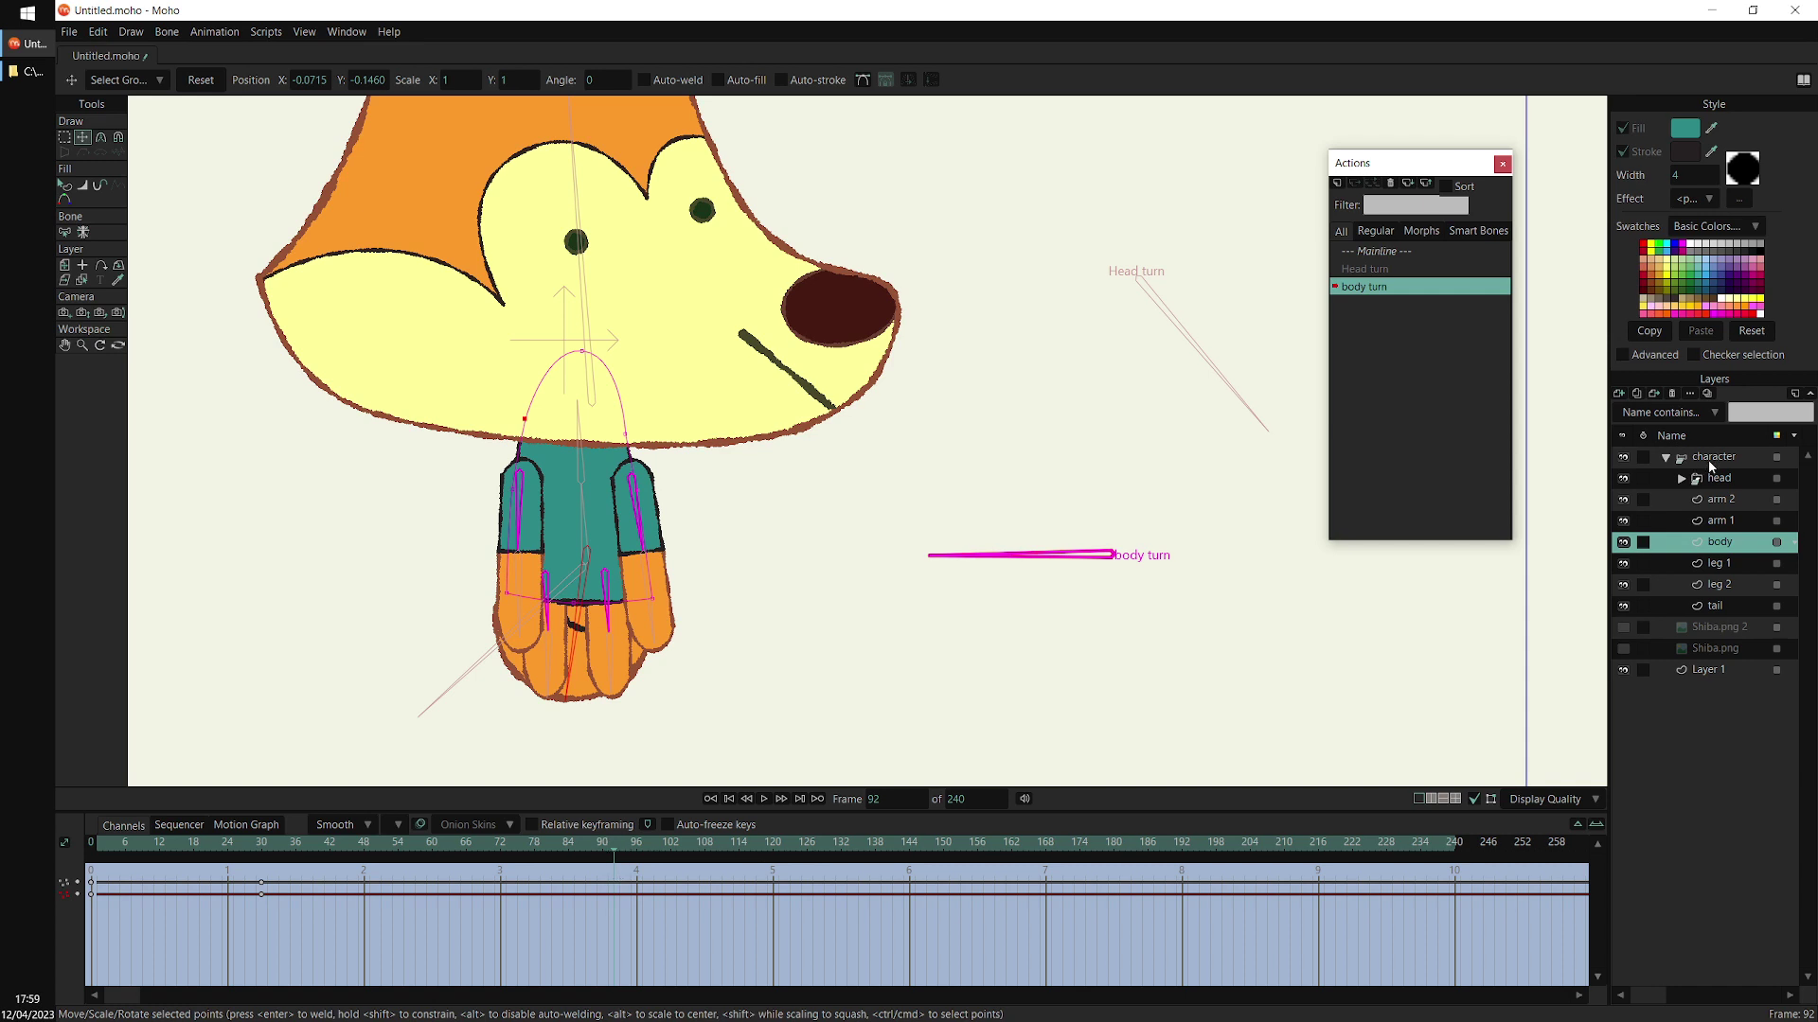
click(1712, 462)
click(84, 135)
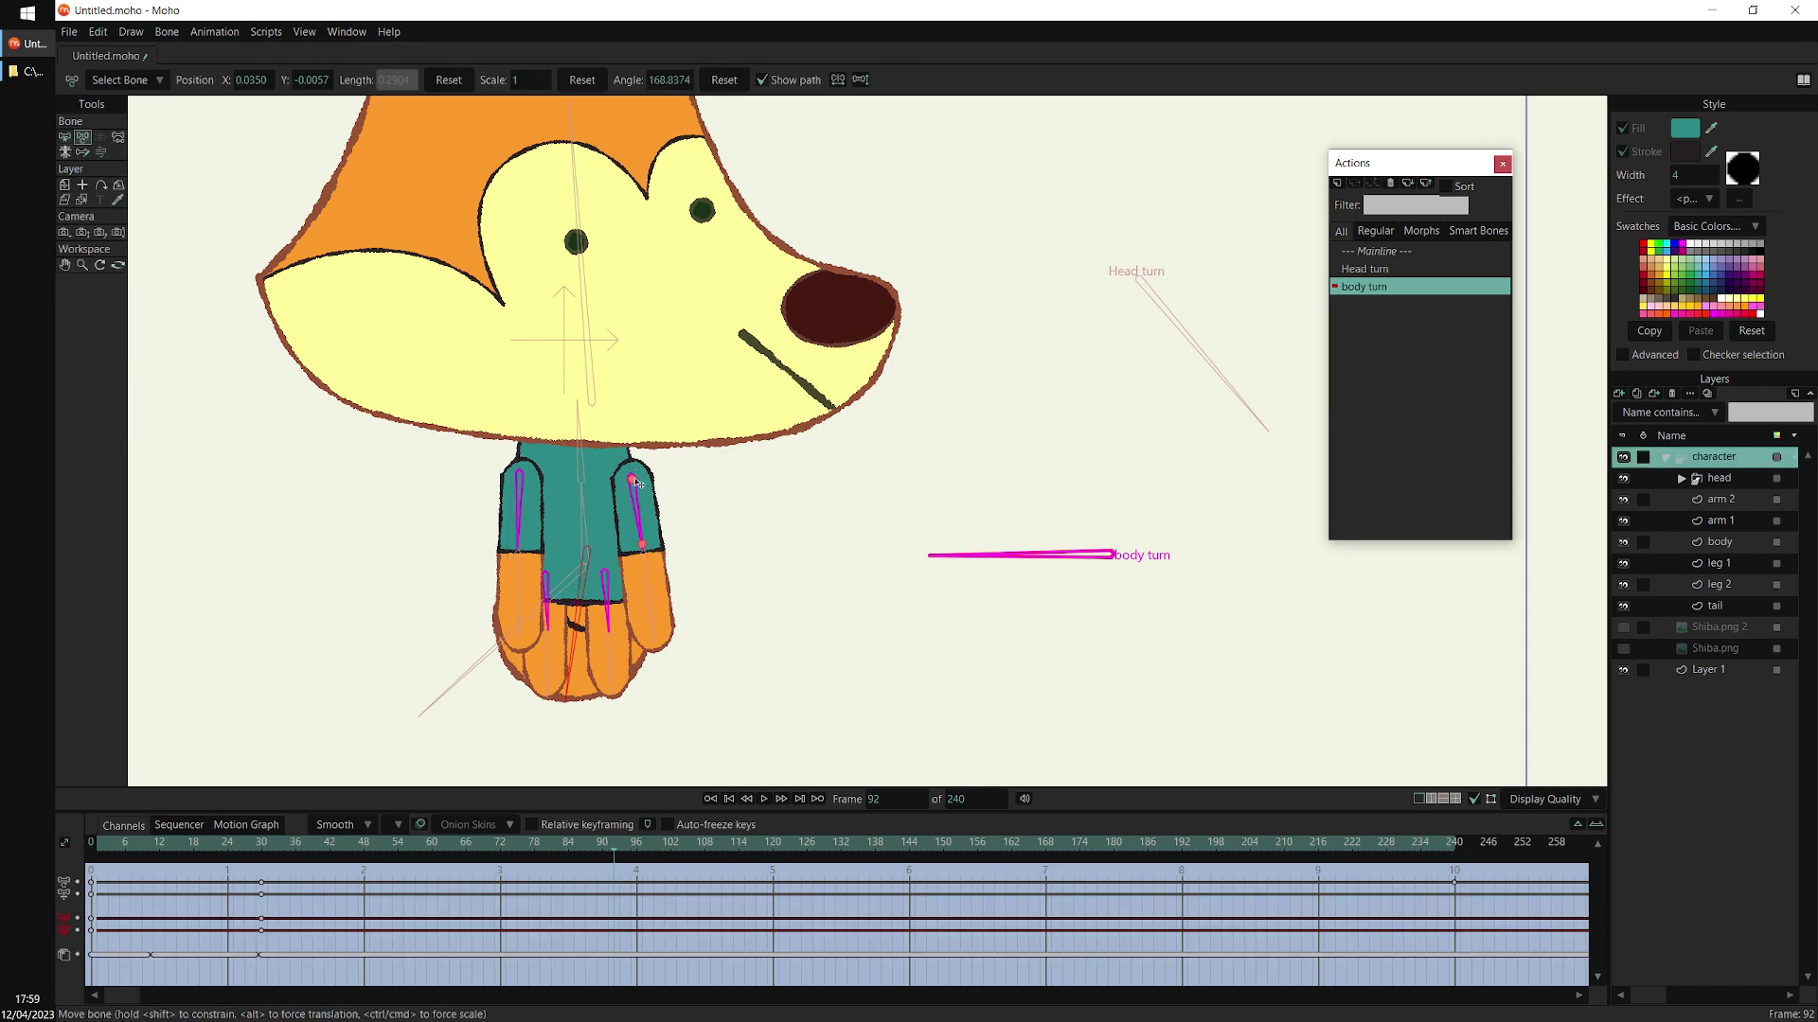
drag(633, 480, 605, 600)
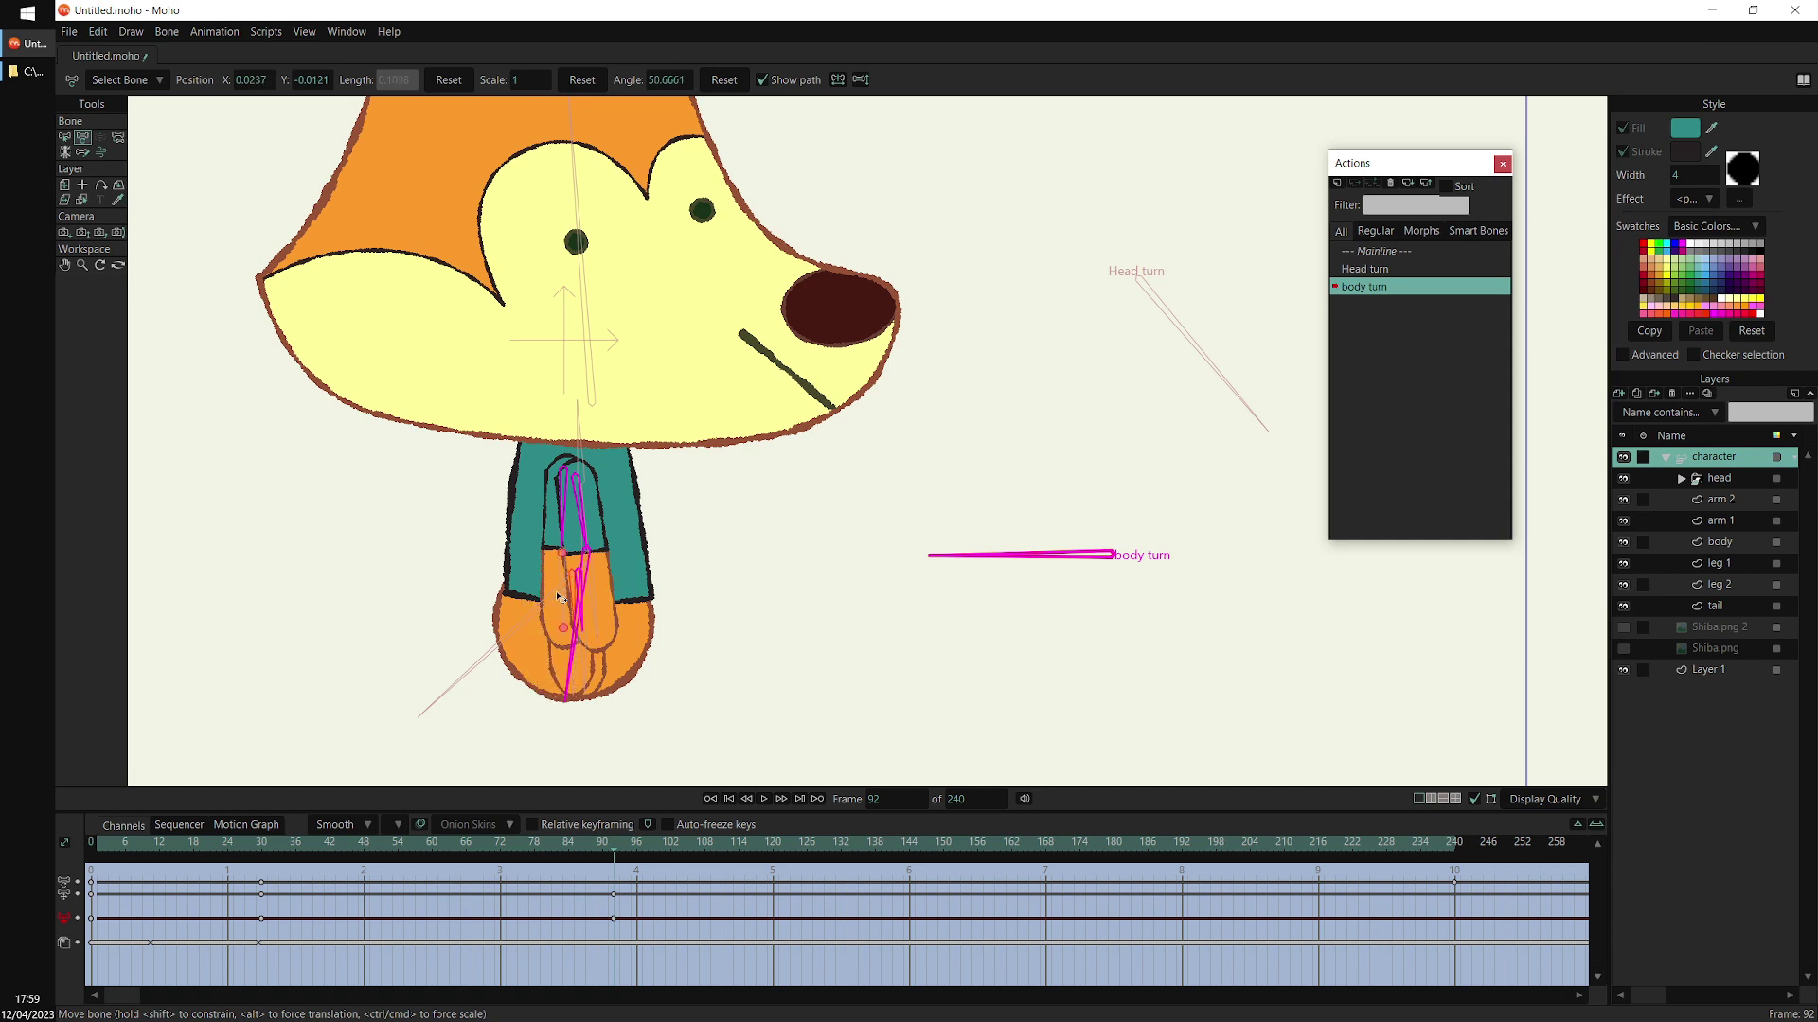
scroll(549, 679, up, 2)
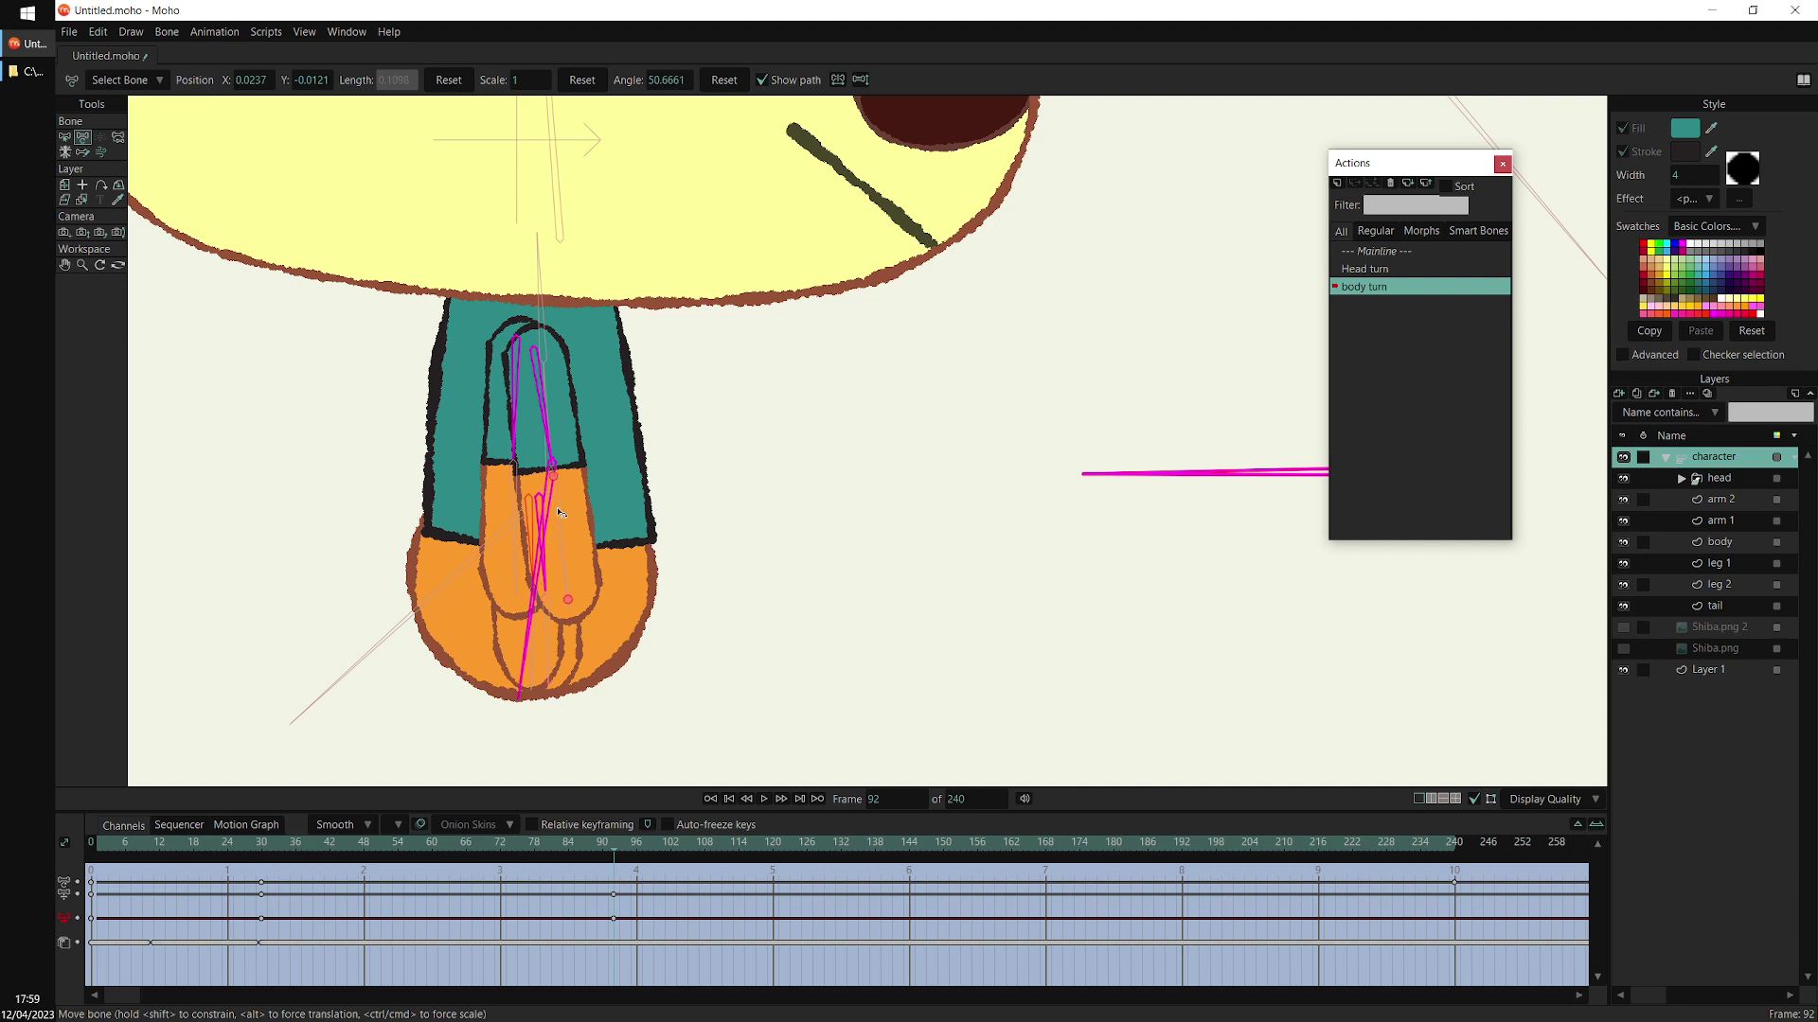
drag(556, 674, 535, 706)
key(ctrl+z)
key(ctrl+z)
Select the tail bone and, at frame 92, move and rotate it so the tail extends from the opposite side of the body
drag(613, 842, 380, 842)
key(b)
click(547, 559)
click(615, 844)
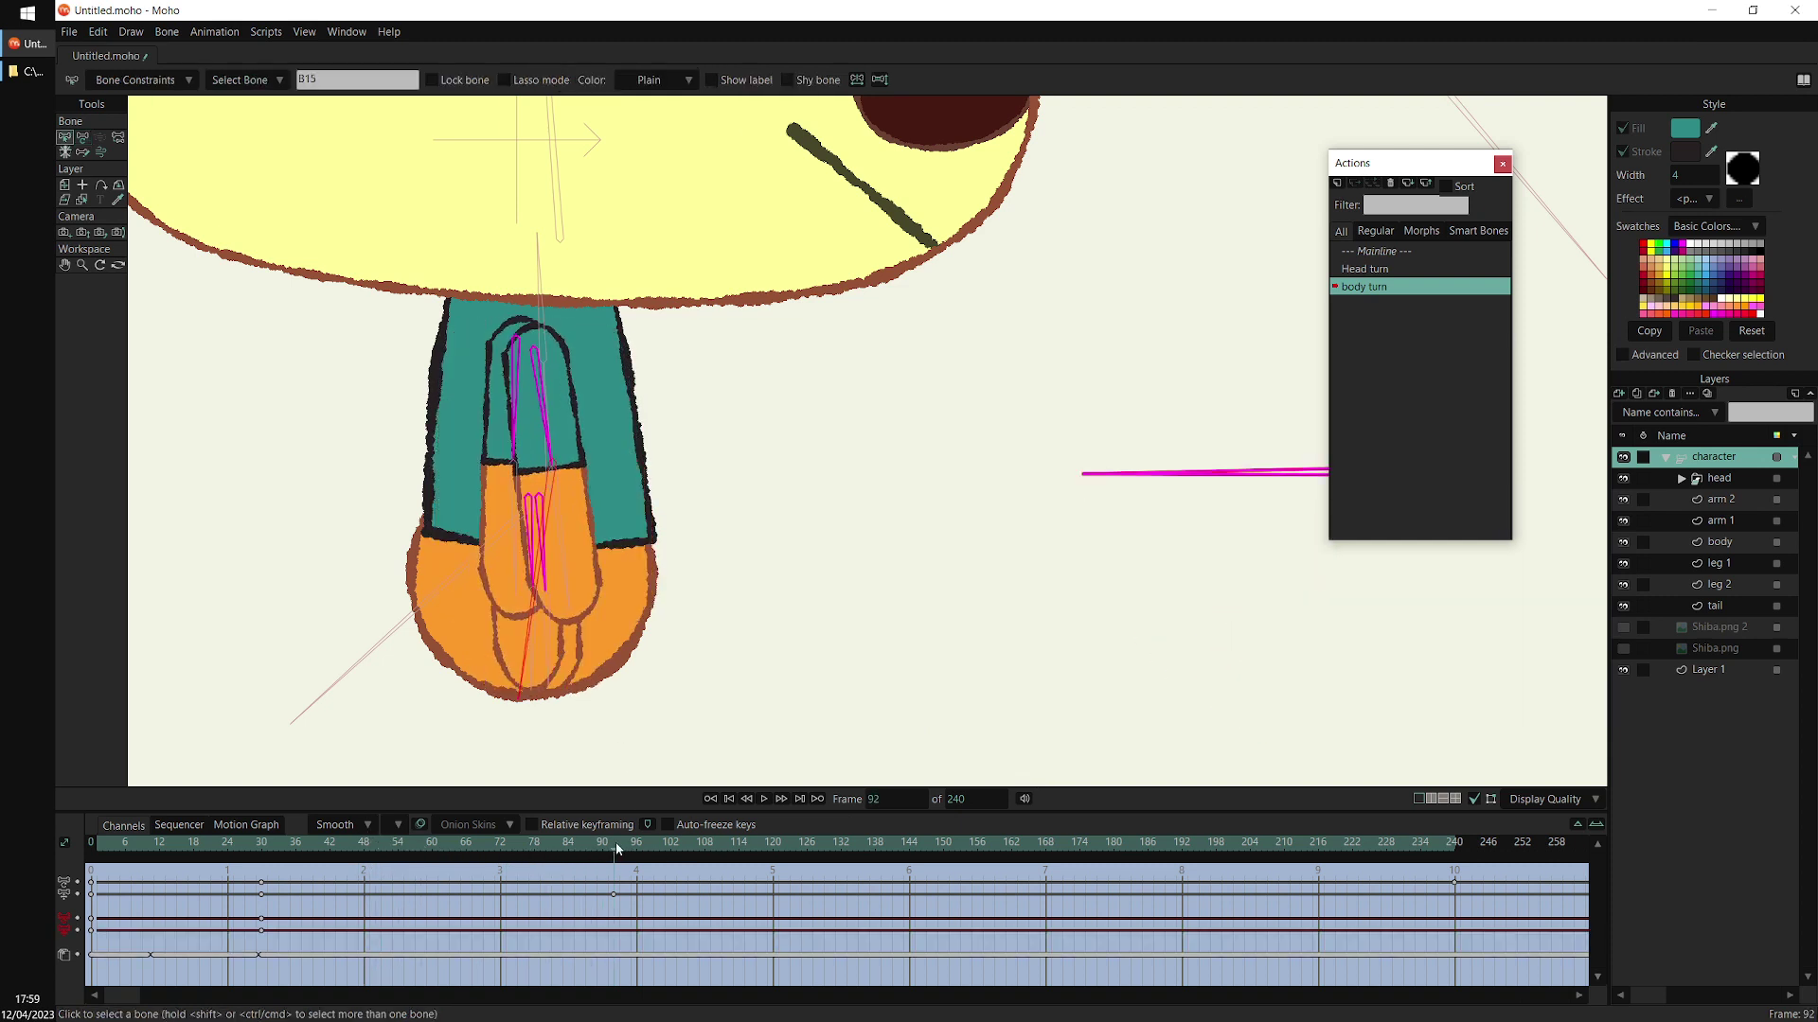
key(t)
drag(527, 627, 620, 479)
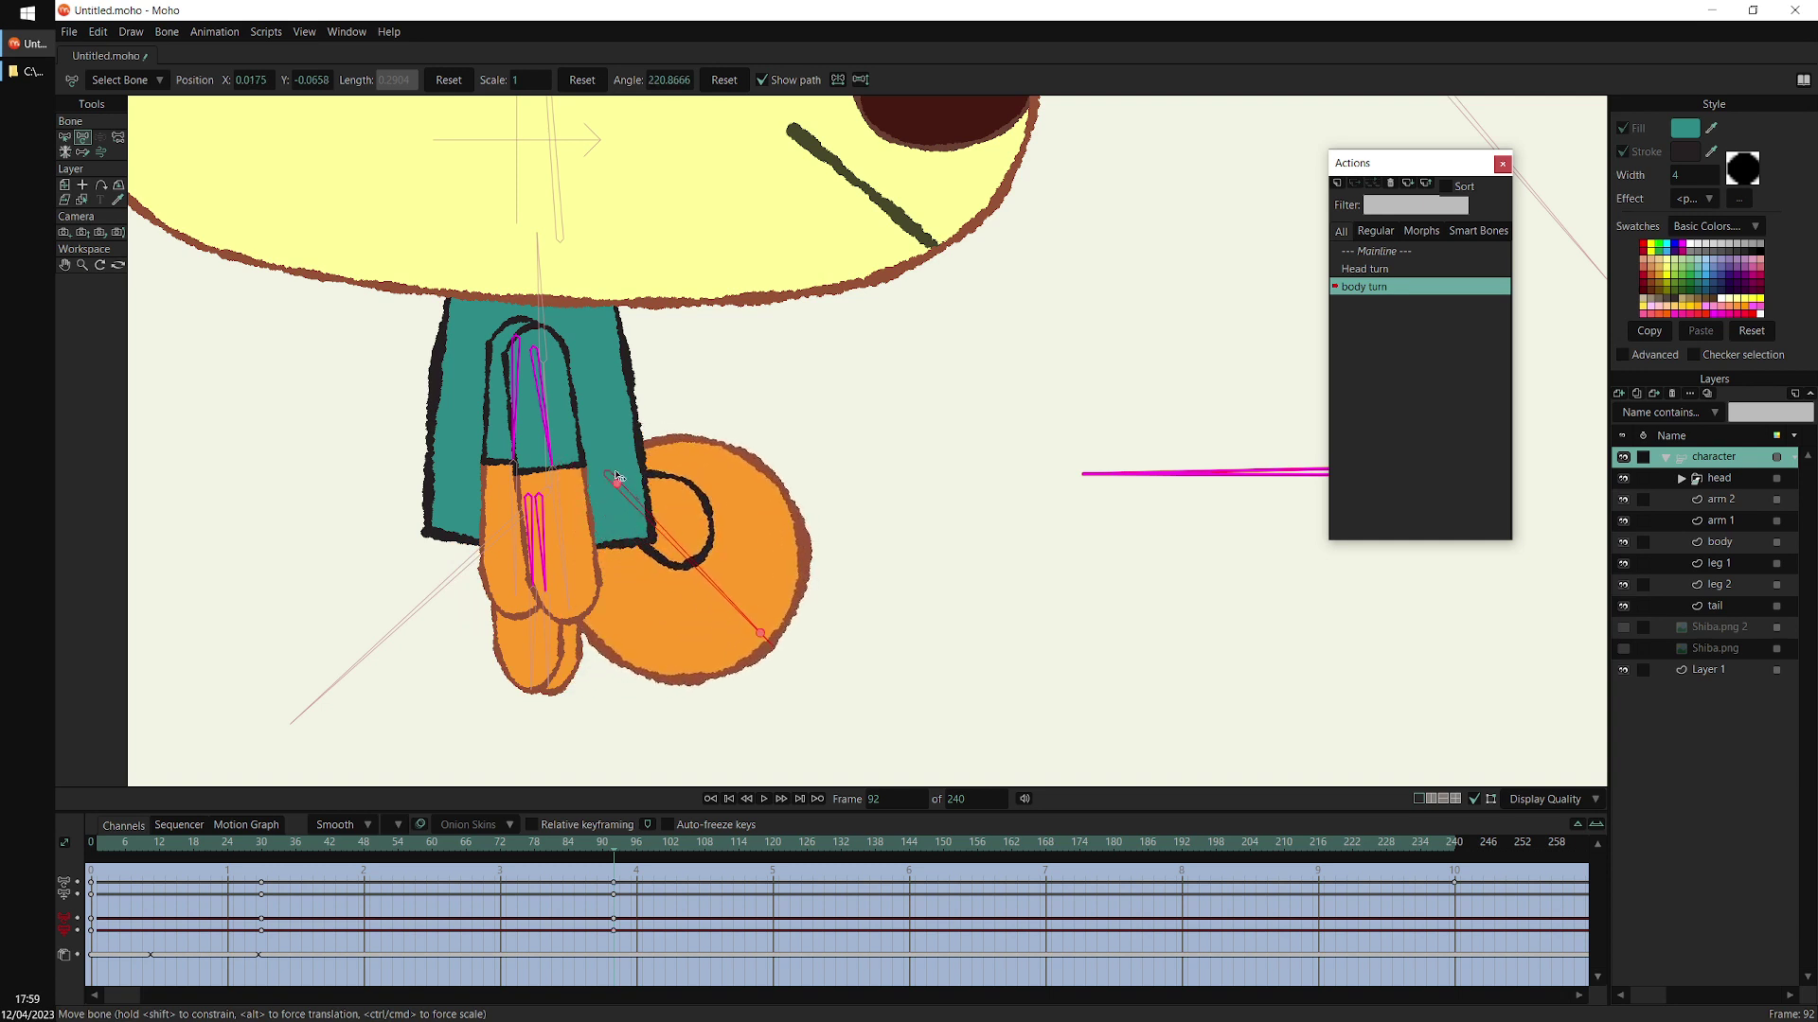
scroll(619, 479, down, 2)
drag(611, 844, 315, 868)
click(554, 405)
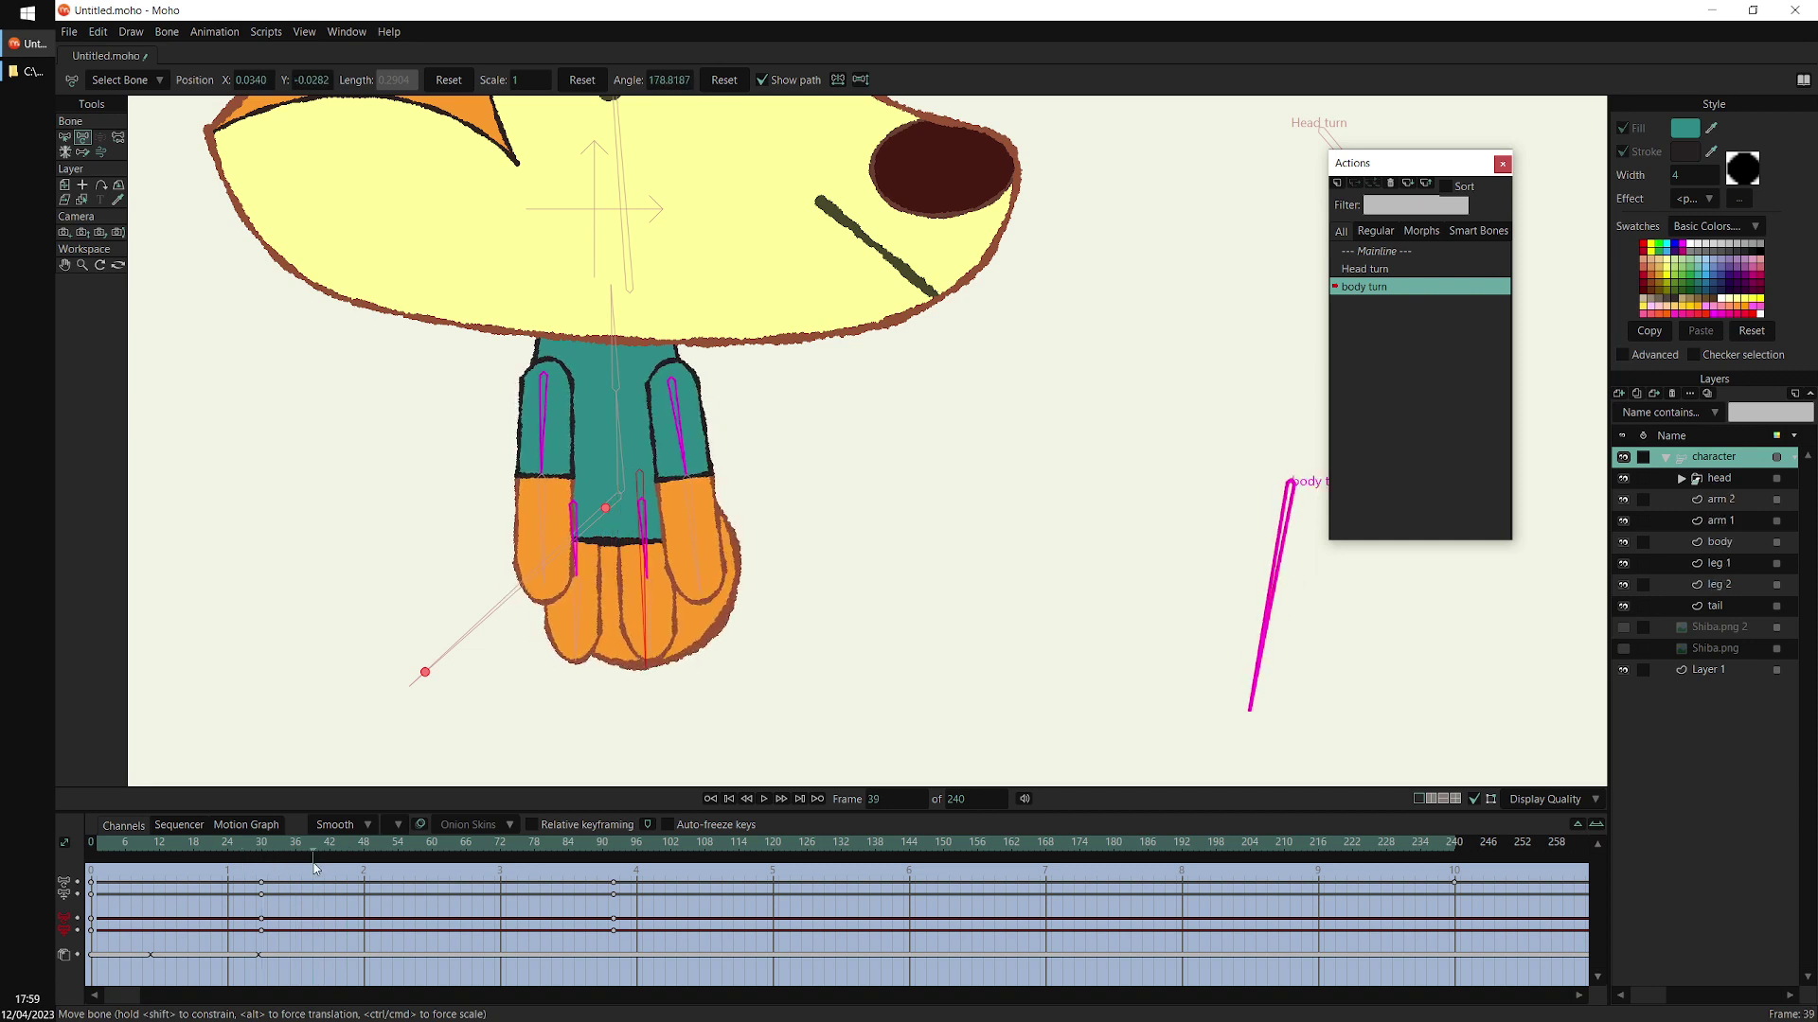
click(1729, 499)
drag(1731, 504, 1728, 601)
key(ctrl+z)
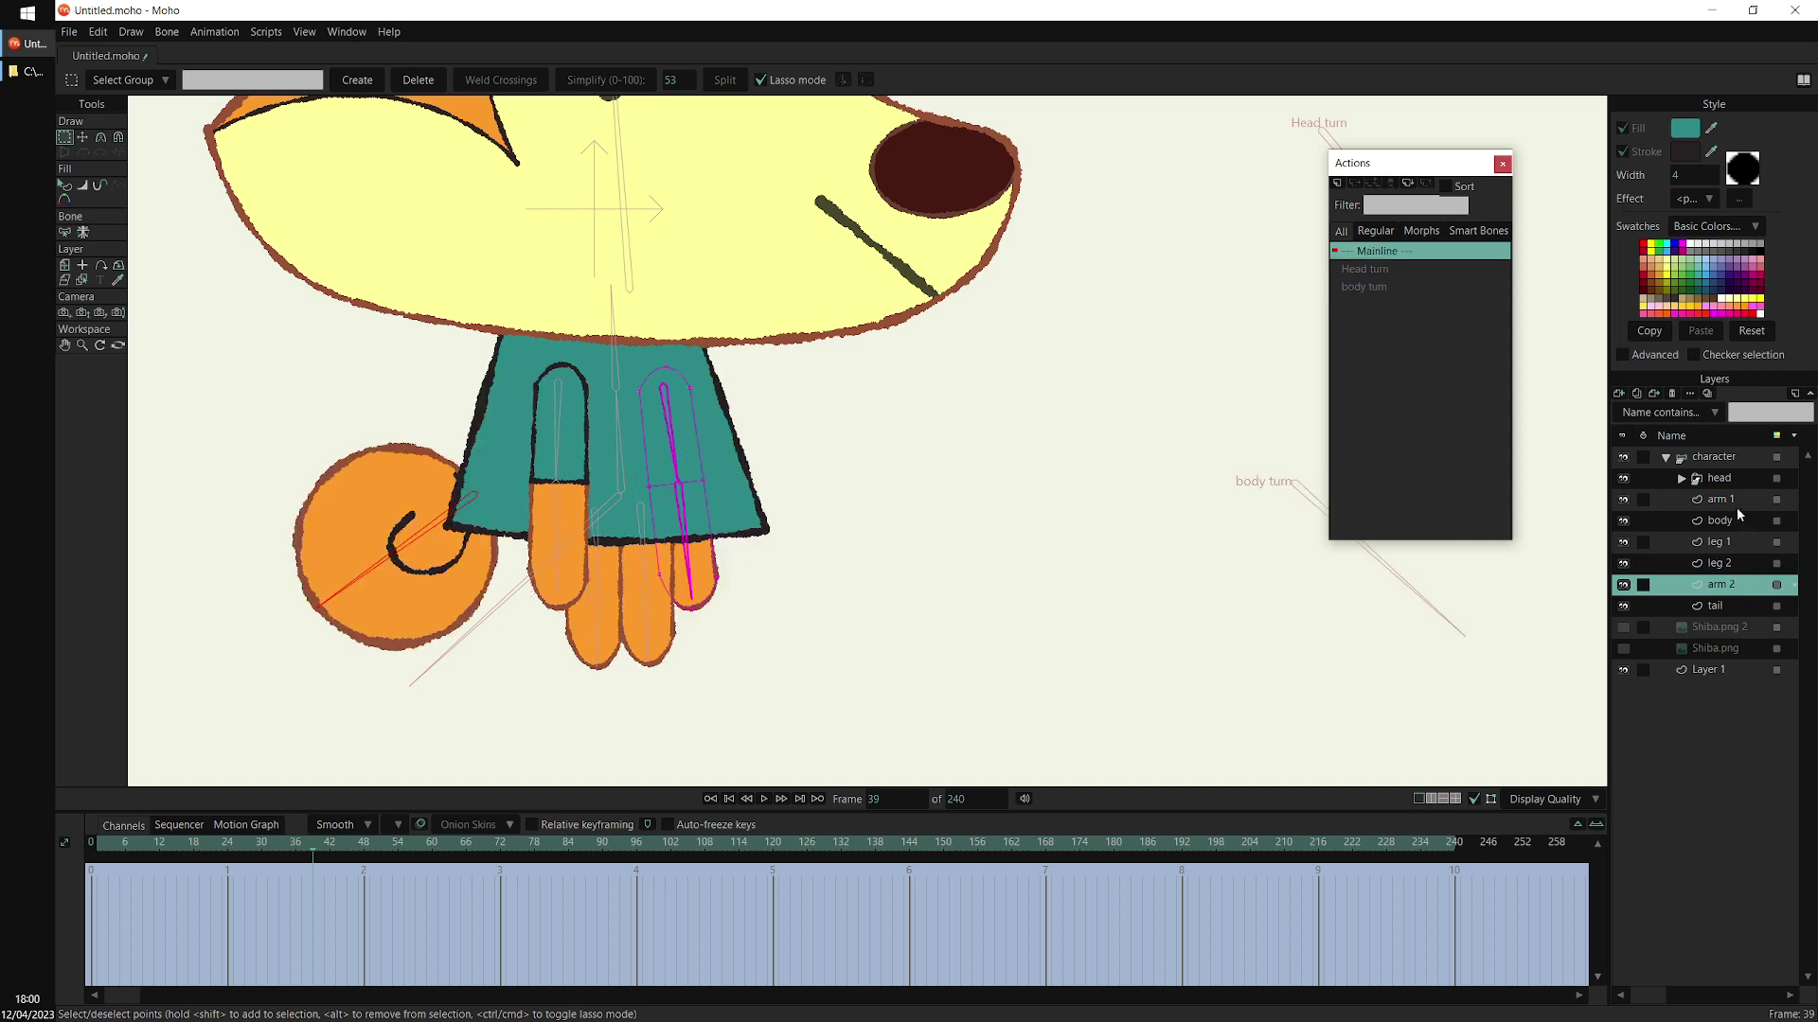
click(1410, 286)
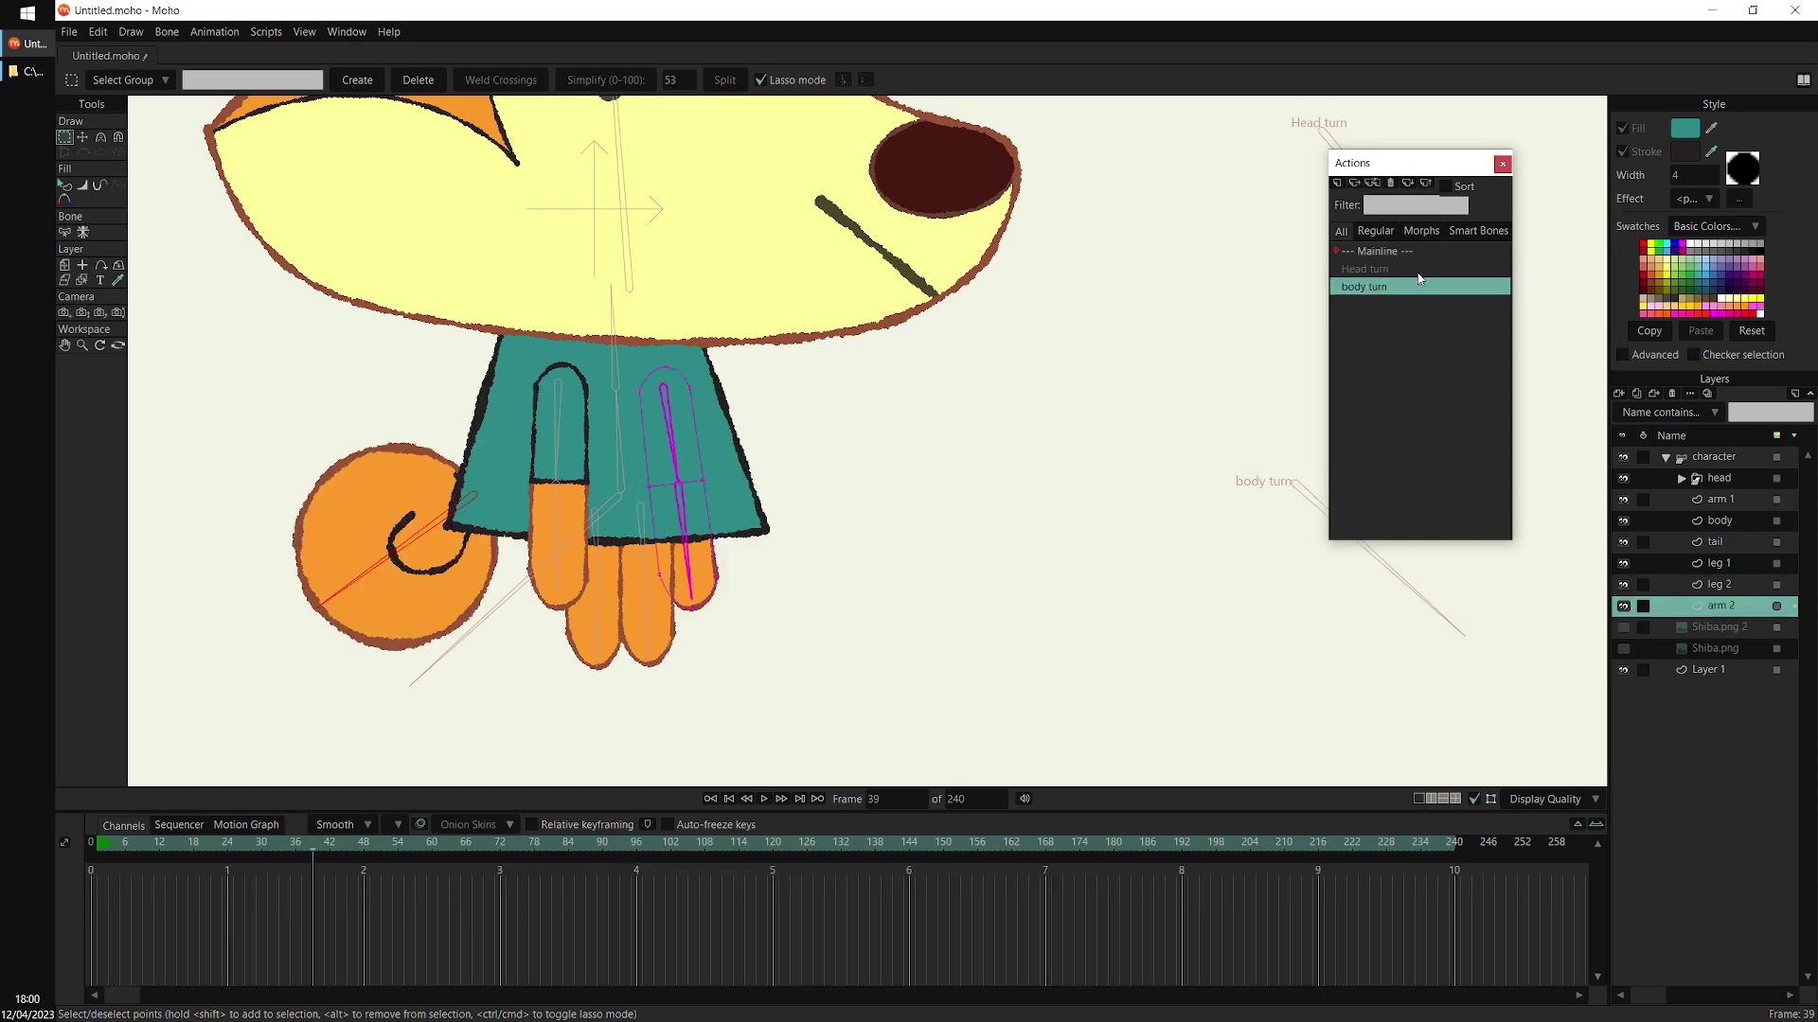
double_click(1398, 285)
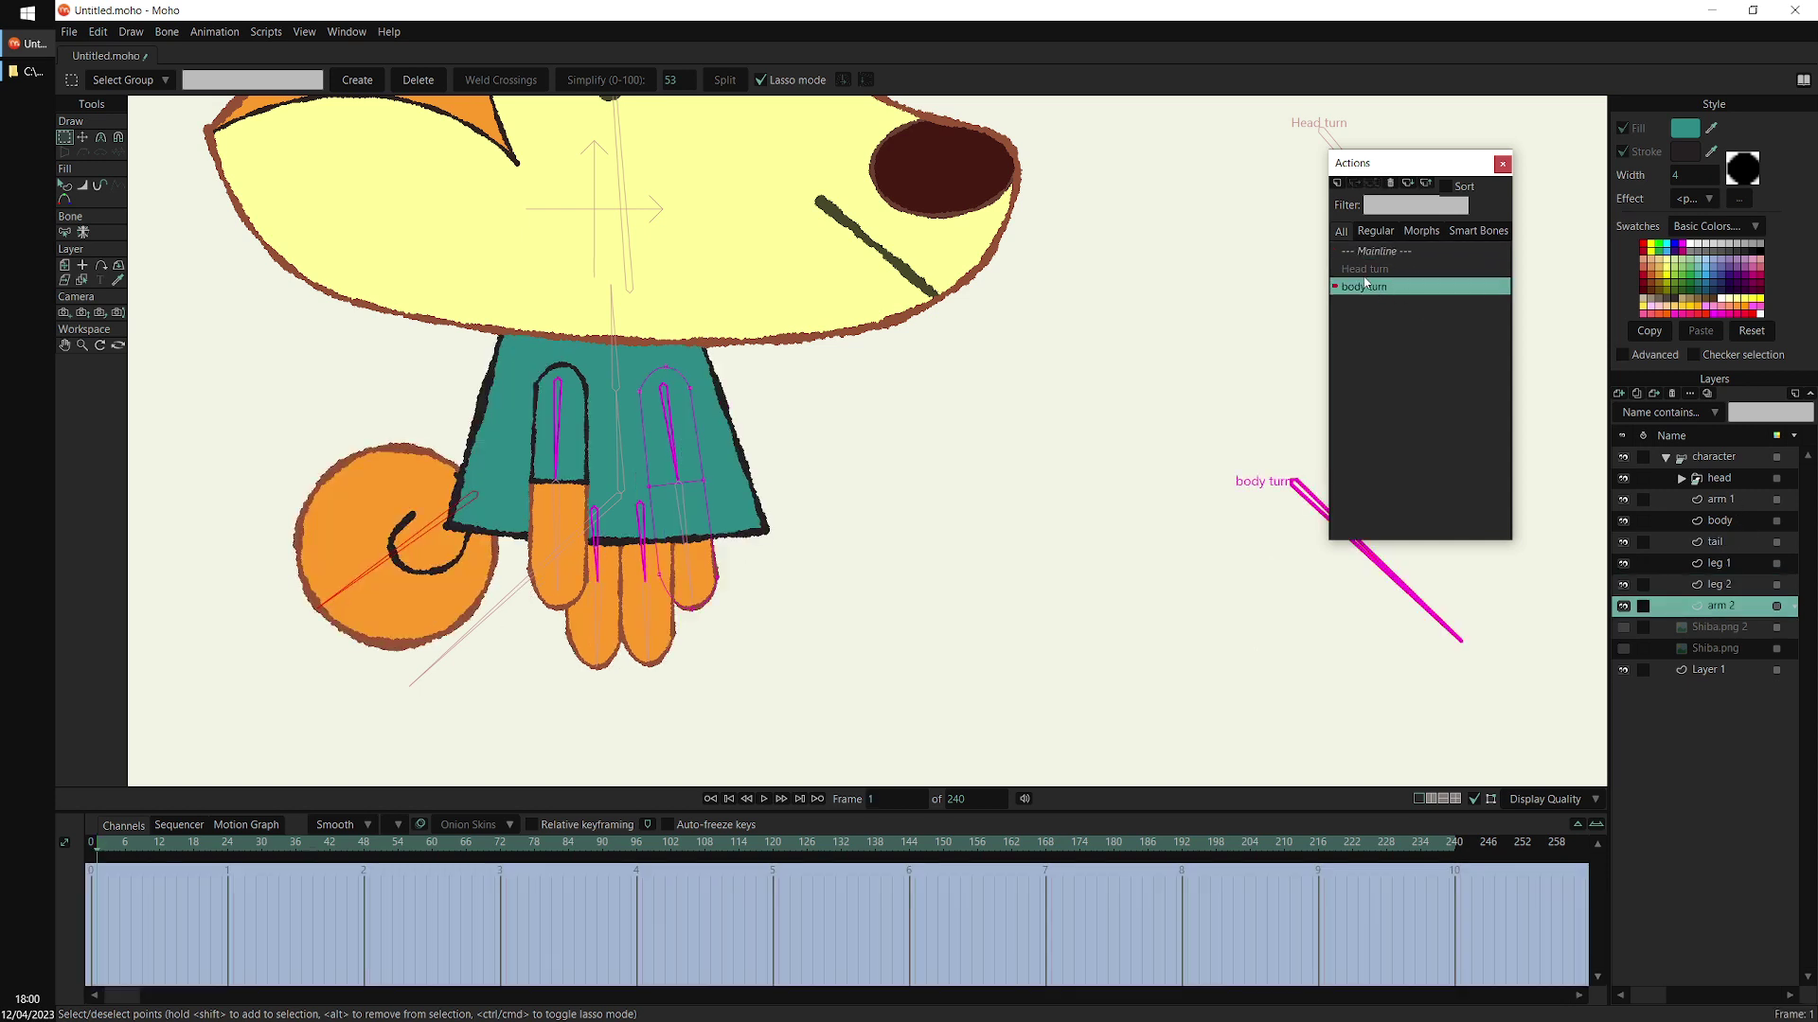
At frame 35 of the body turn action, move the arm 1 layer beneath both legs and place leg 2 above leg 1
drag(128, 854, 293, 890)
click(1710, 522)
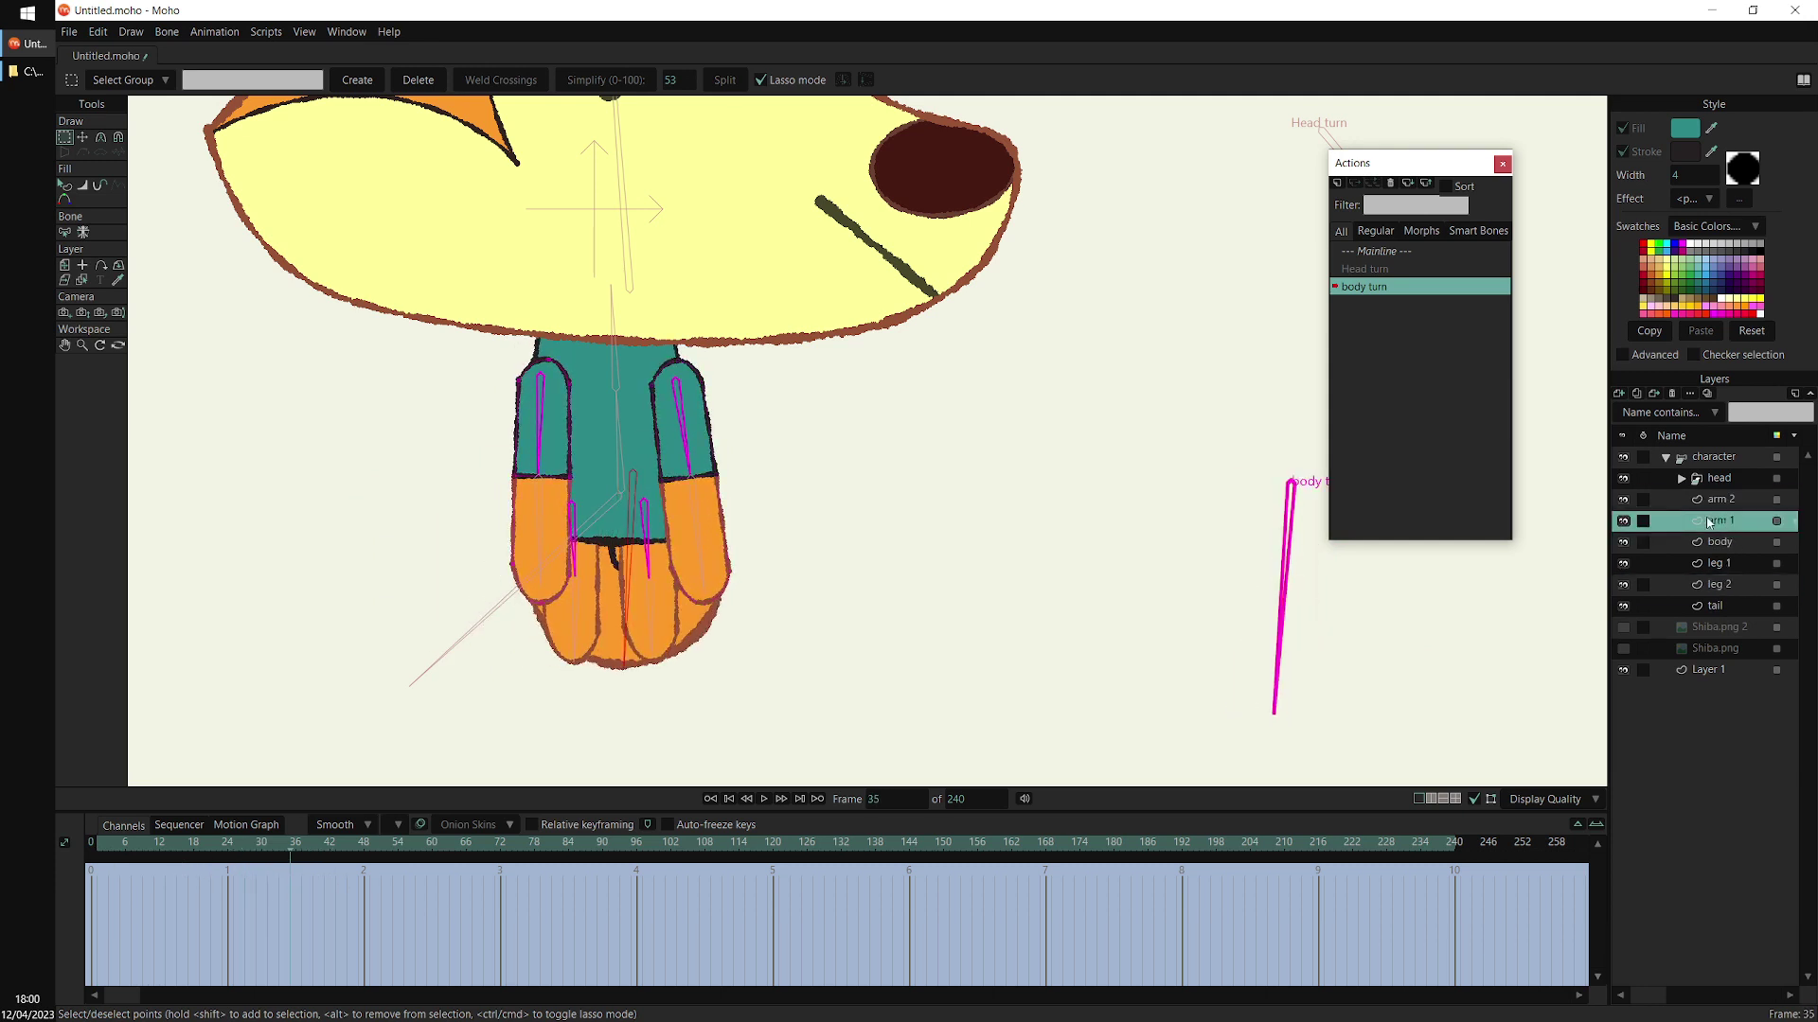
drag(1721, 529, 1729, 599)
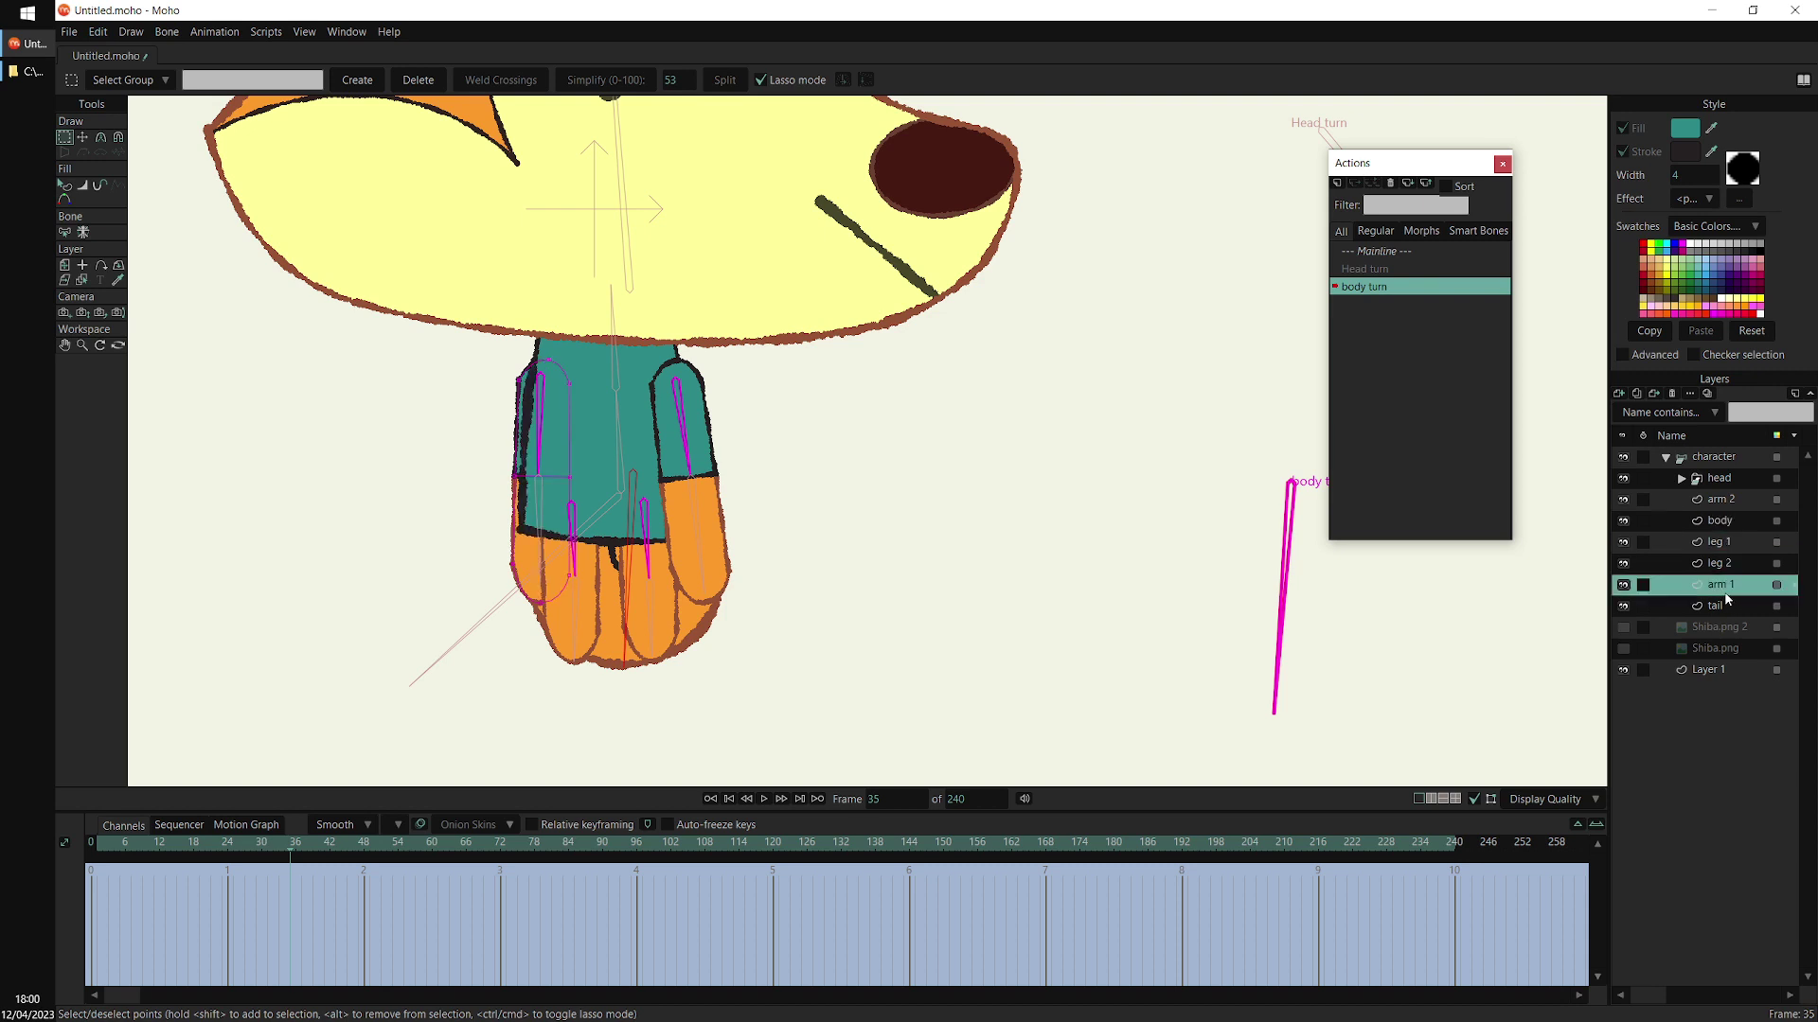
click(1722, 567)
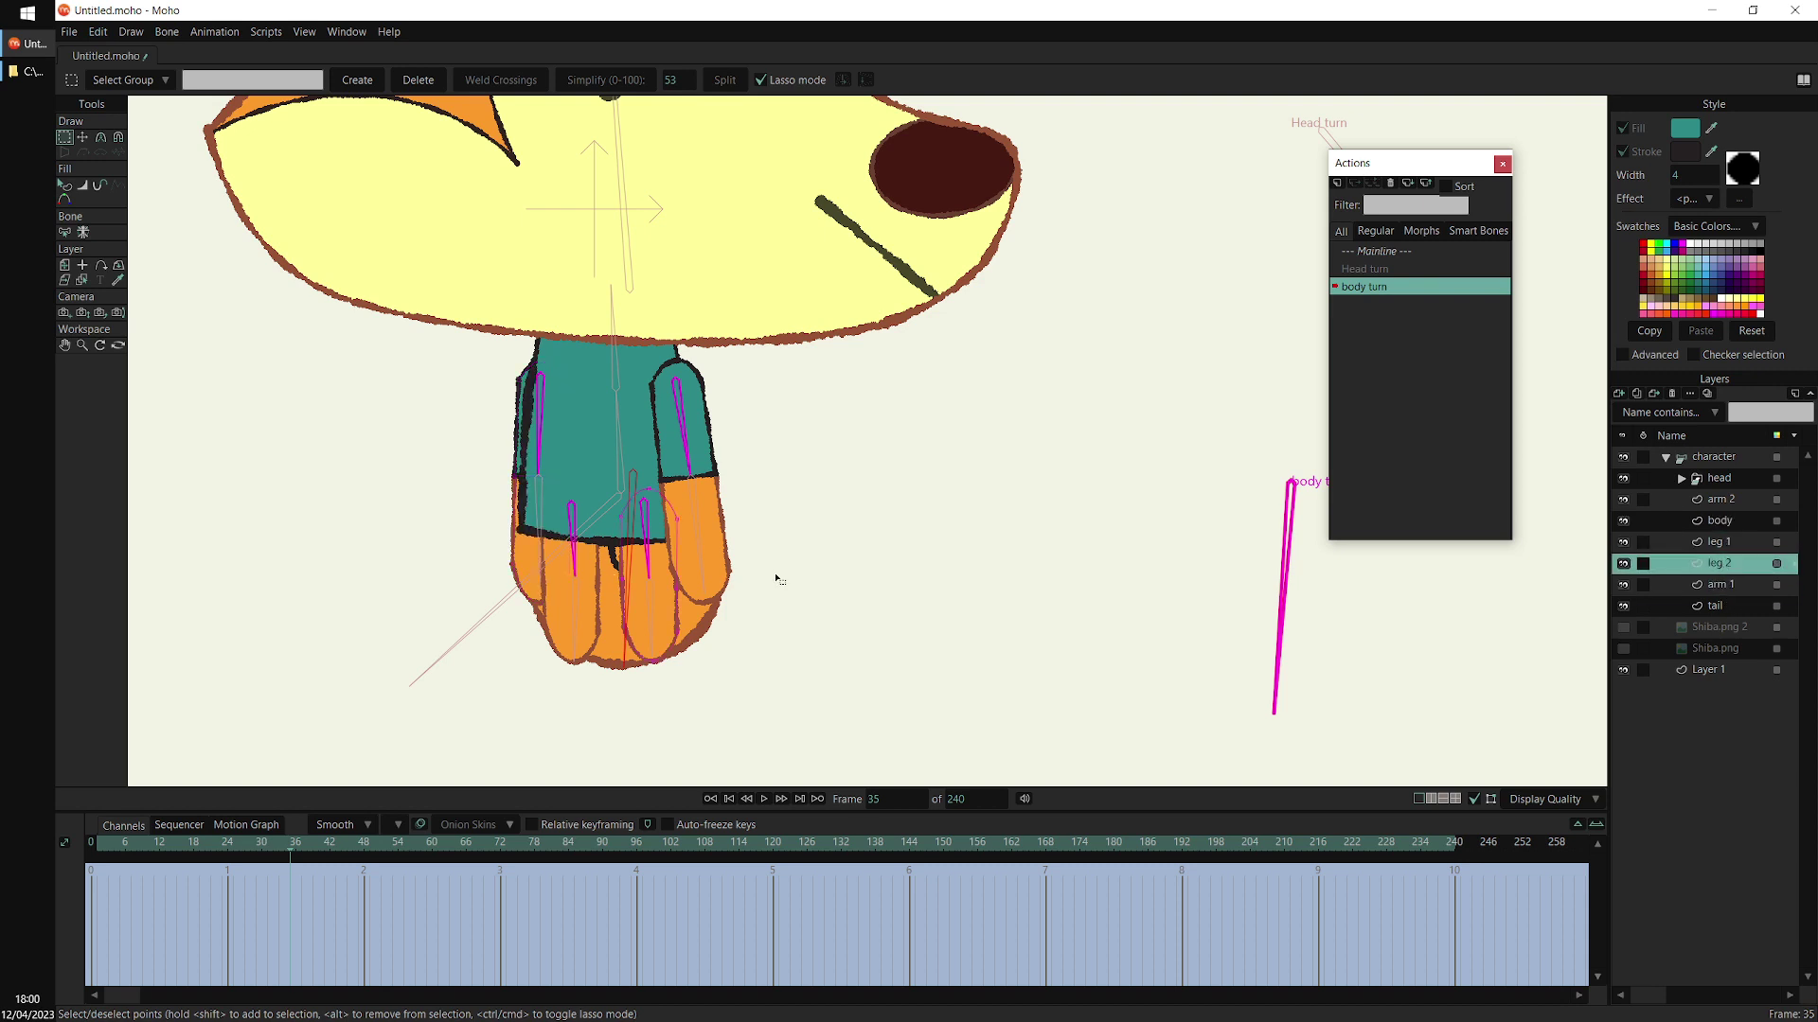
drag(1732, 565, 1740, 538)
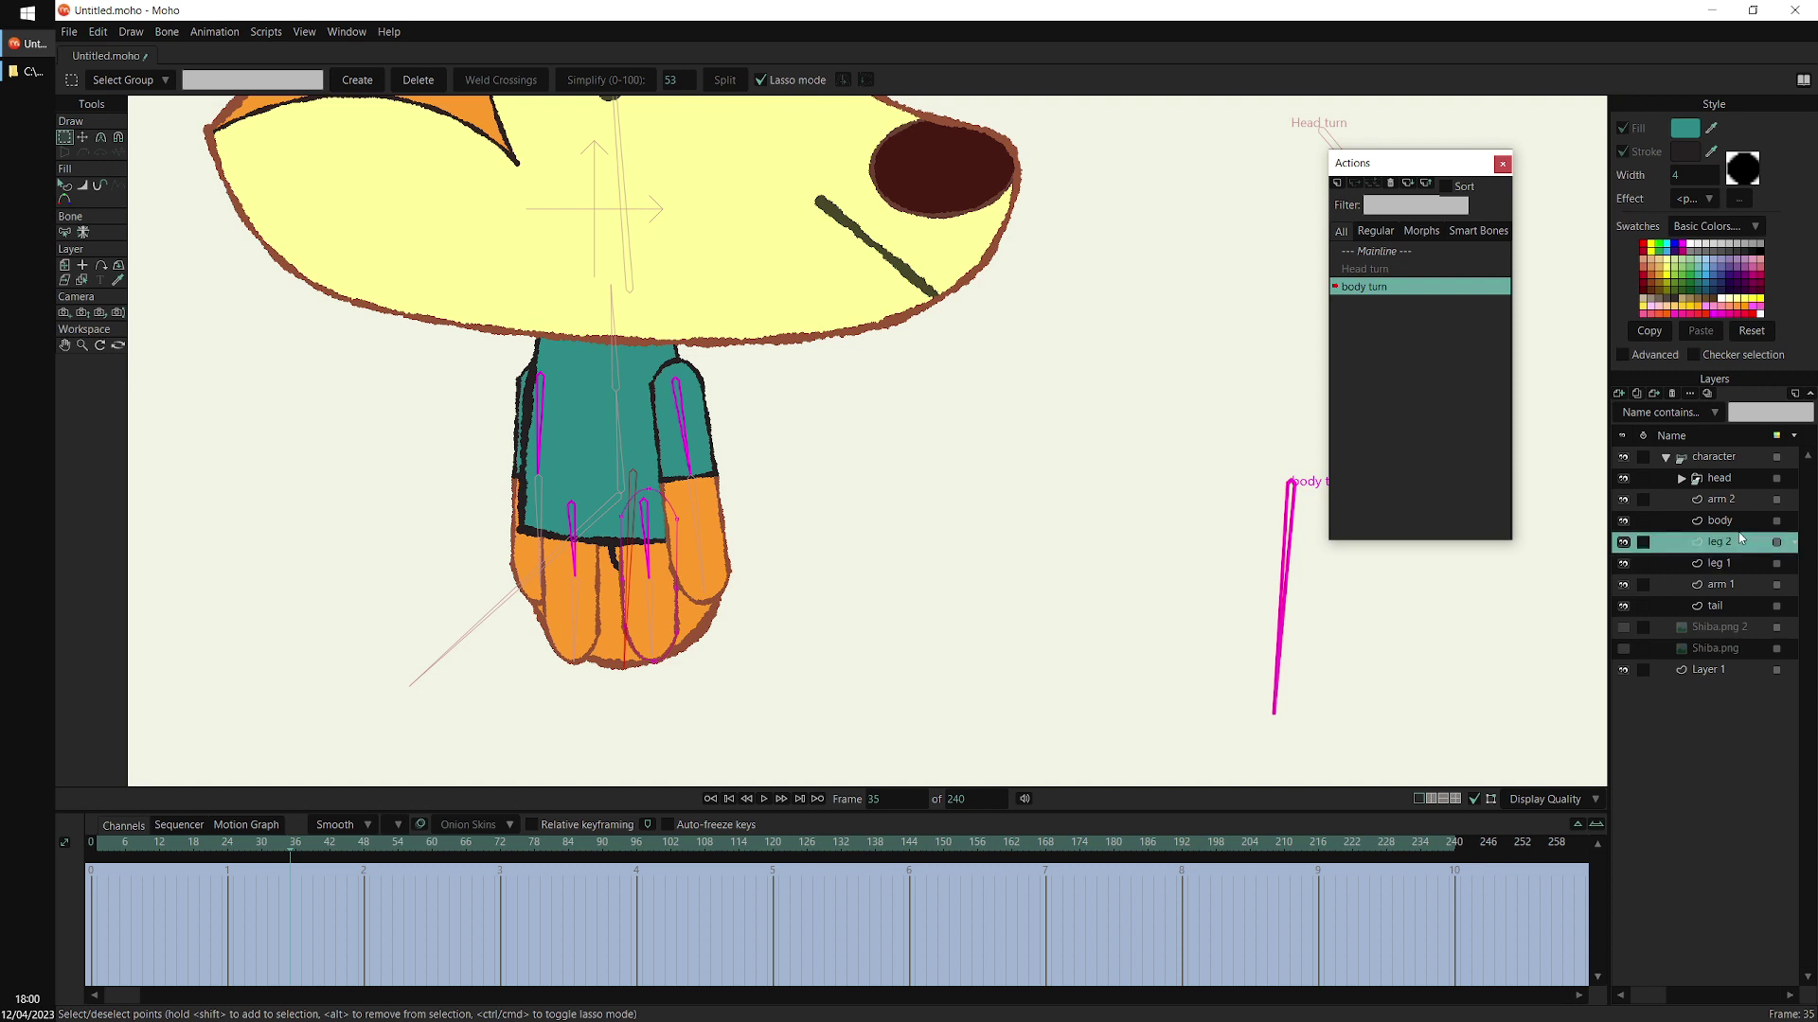
At frame 92, move the body layer's points on the tail side outward to widen the shirt's back edge and hem
click(1723, 458)
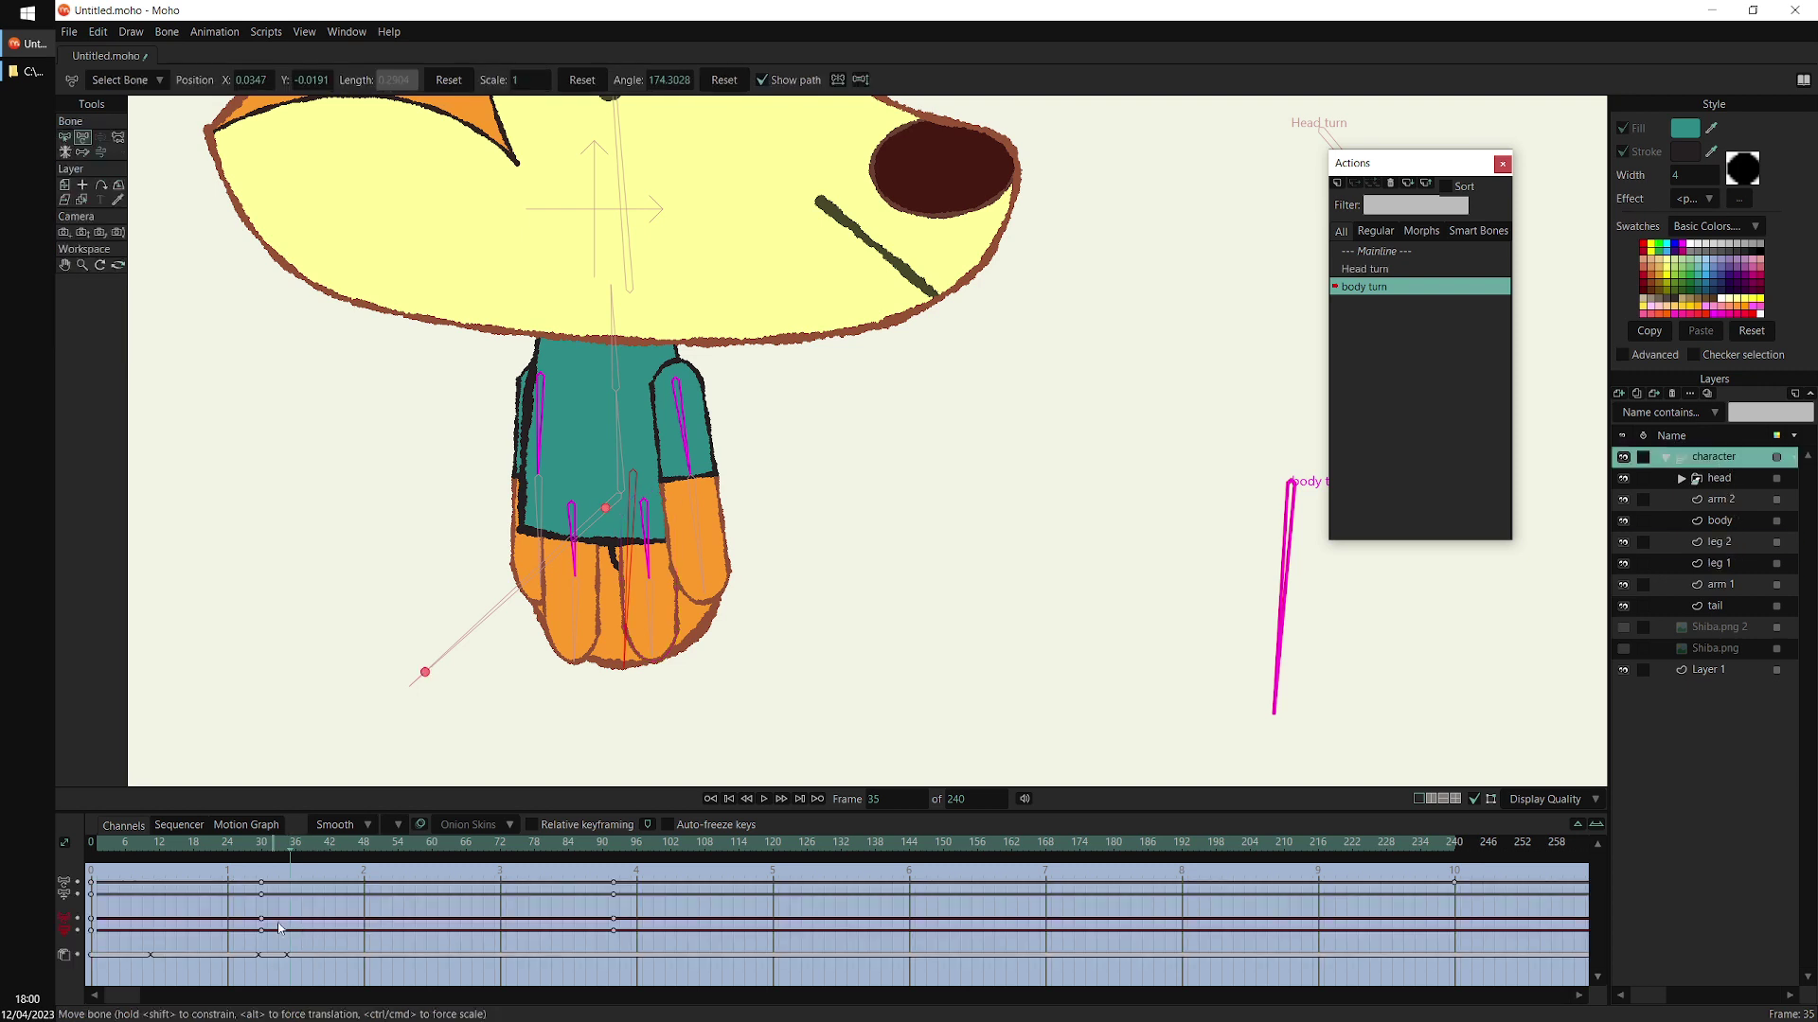
drag(280, 930, 614, 890)
alt+right_click(688, 497)
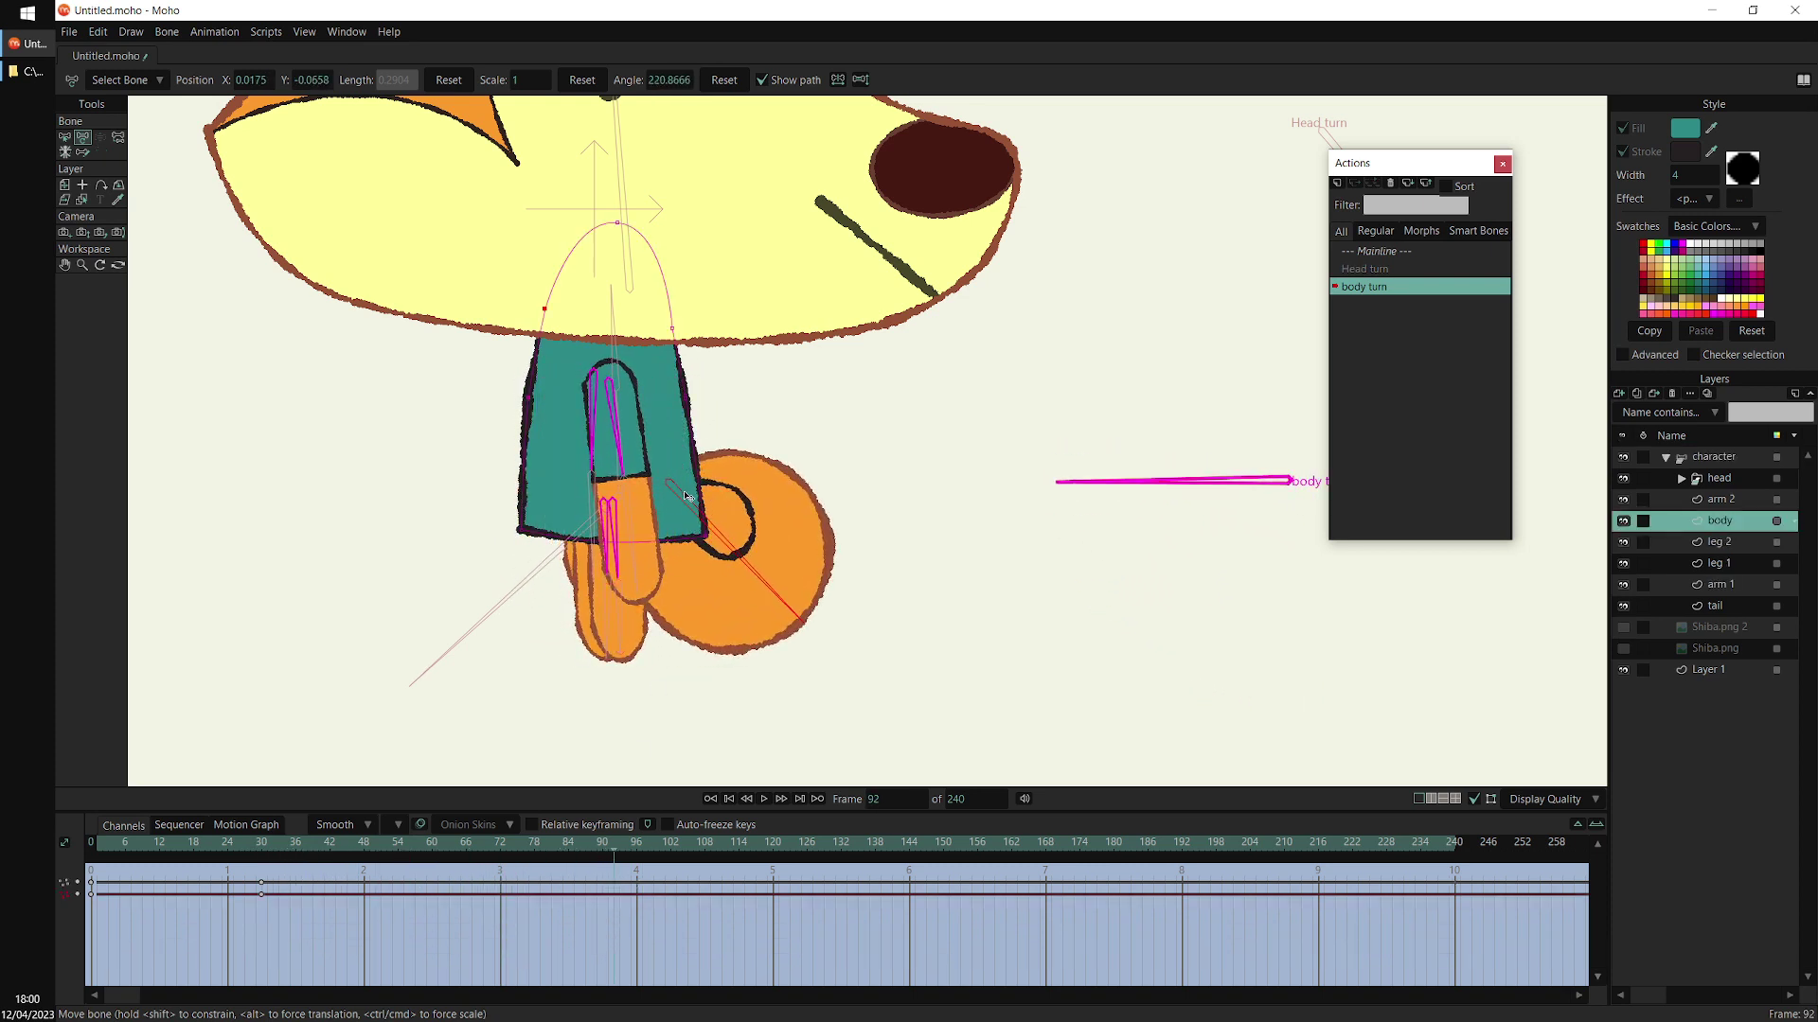
key(g)
click(706, 401)
key(t)
drag(686, 399, 702, 397)
drag(672, 328, 687, 330)
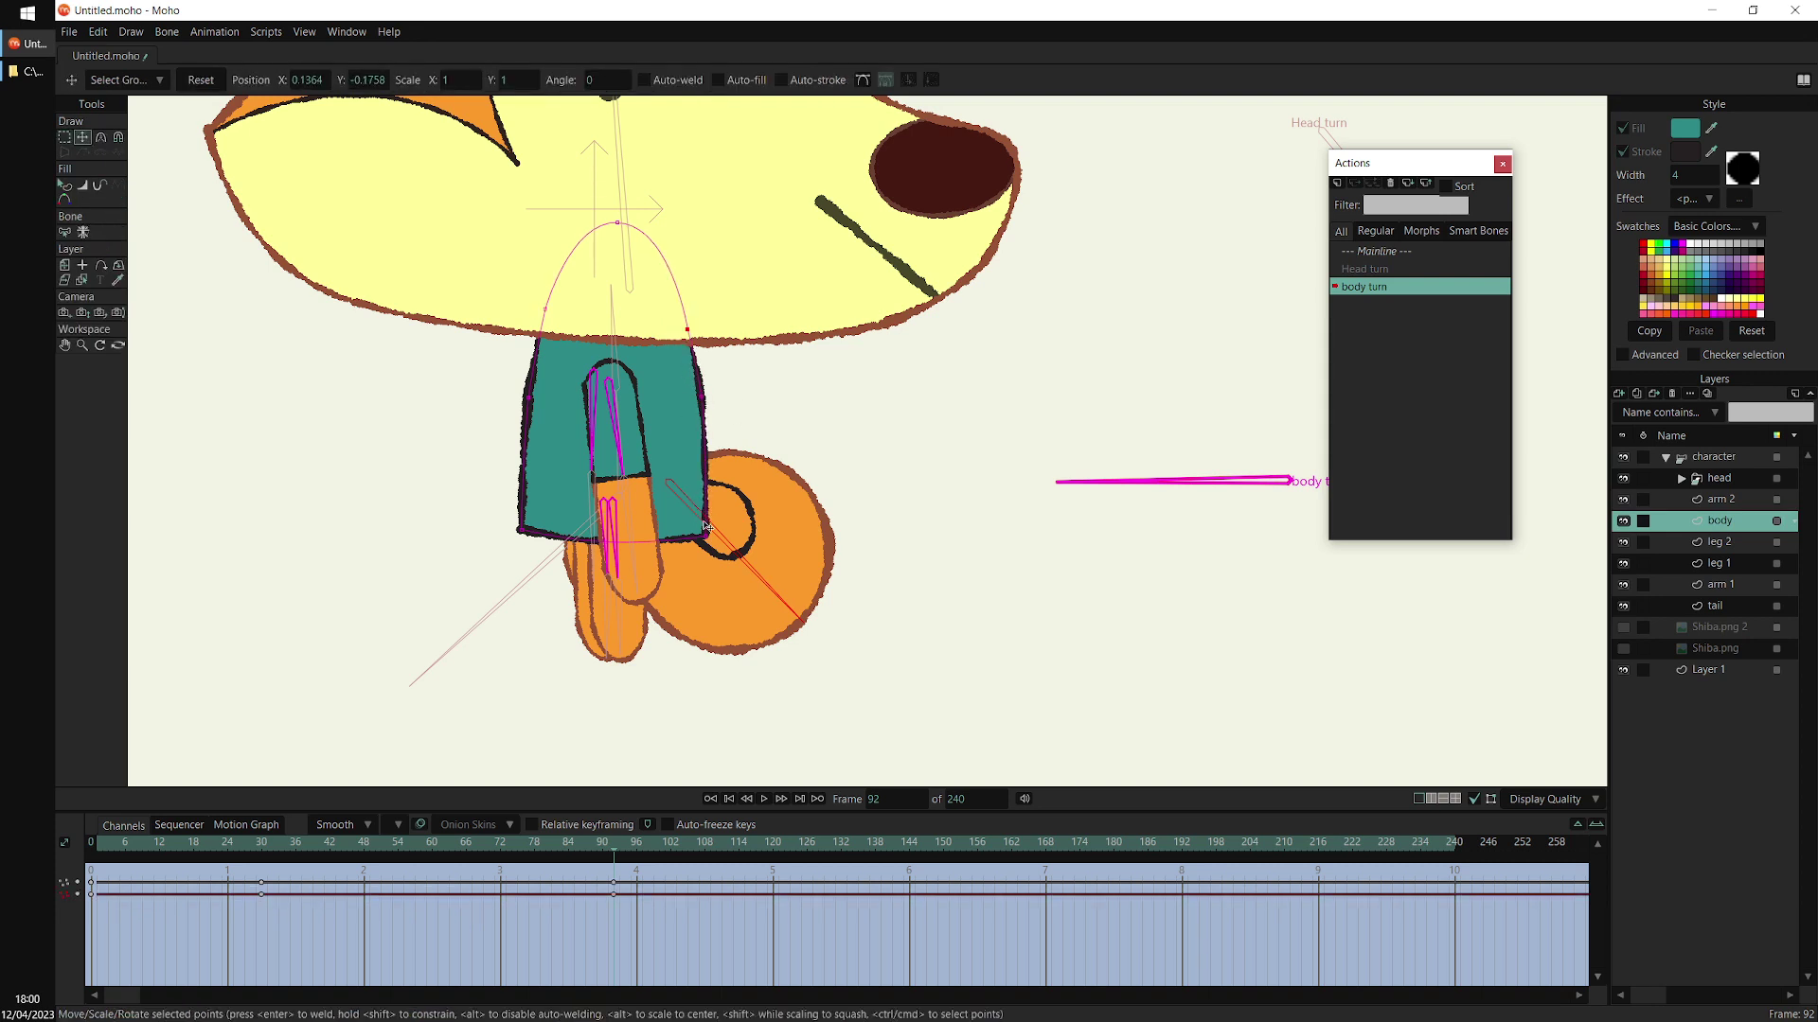
drag(706, 526, 656, 558)
Flare the shirt's front edge outward at frame 92 and fine-tune the points along its tail-side edge and hem
drag(522, 531, 509, 525)
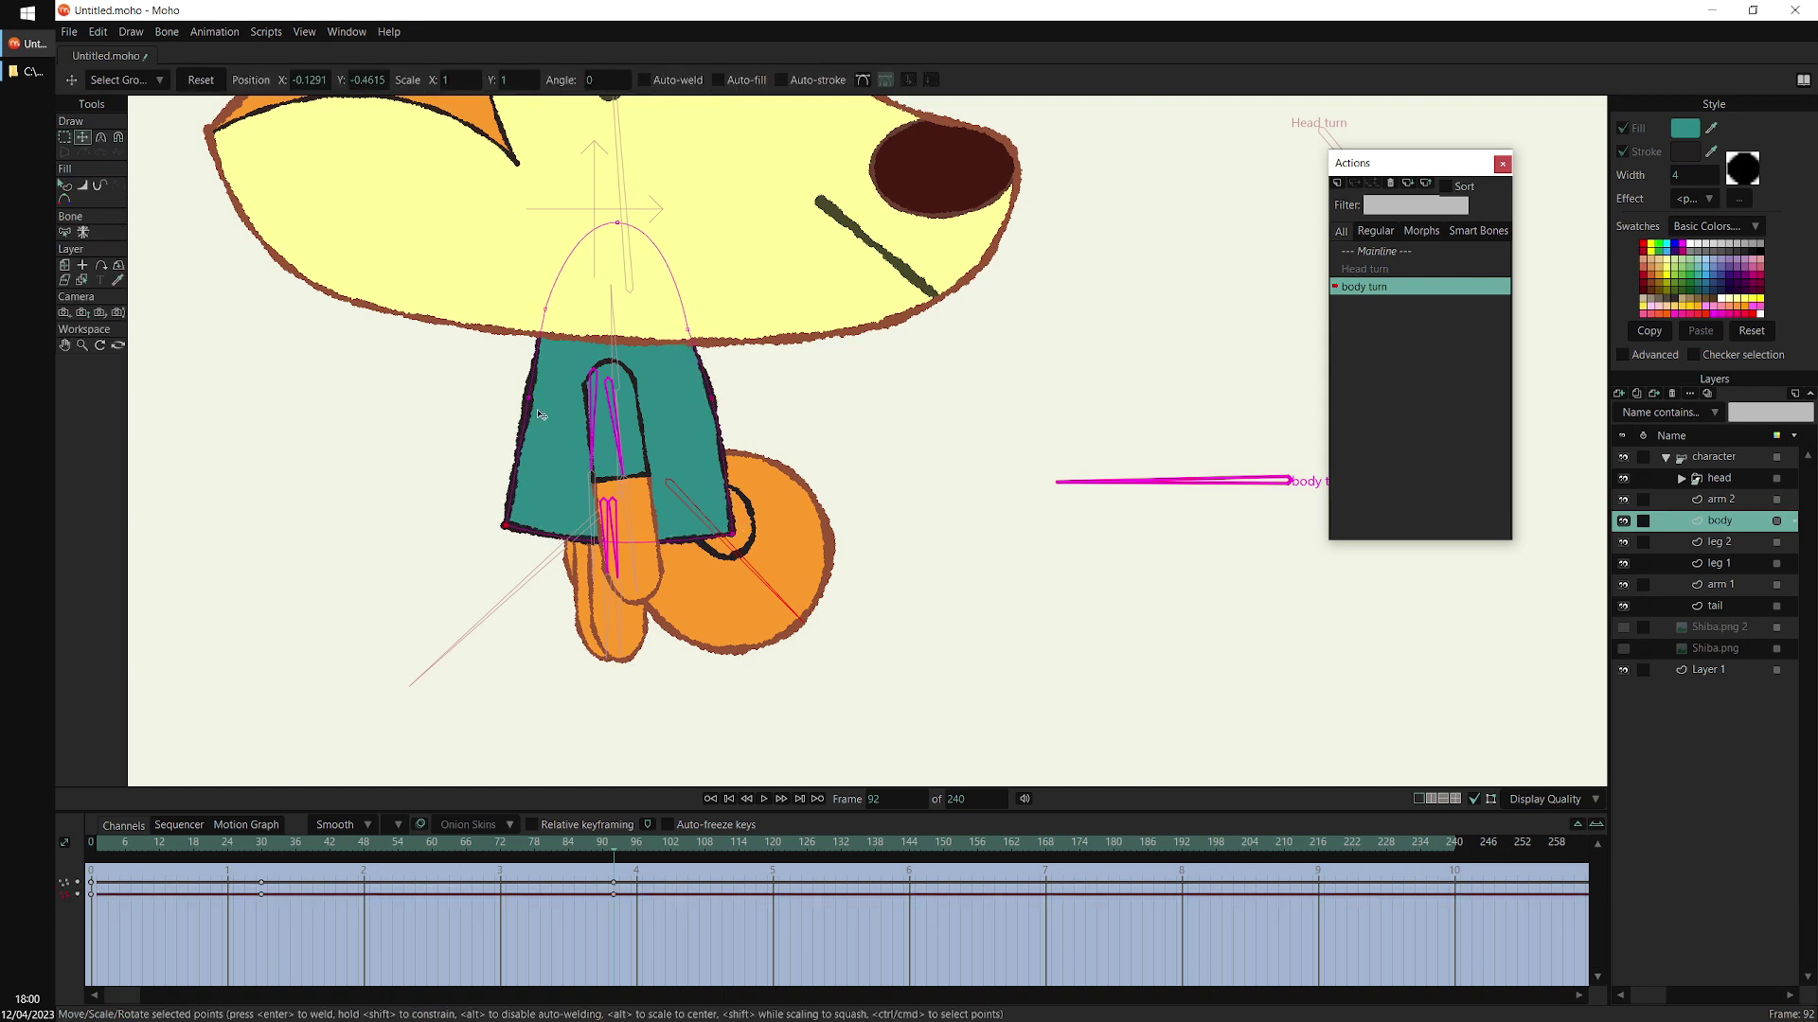
drag(528, 399, 520, 392)
drag(544, 310, 532, 308)
scroll(800, 474, down, 2)
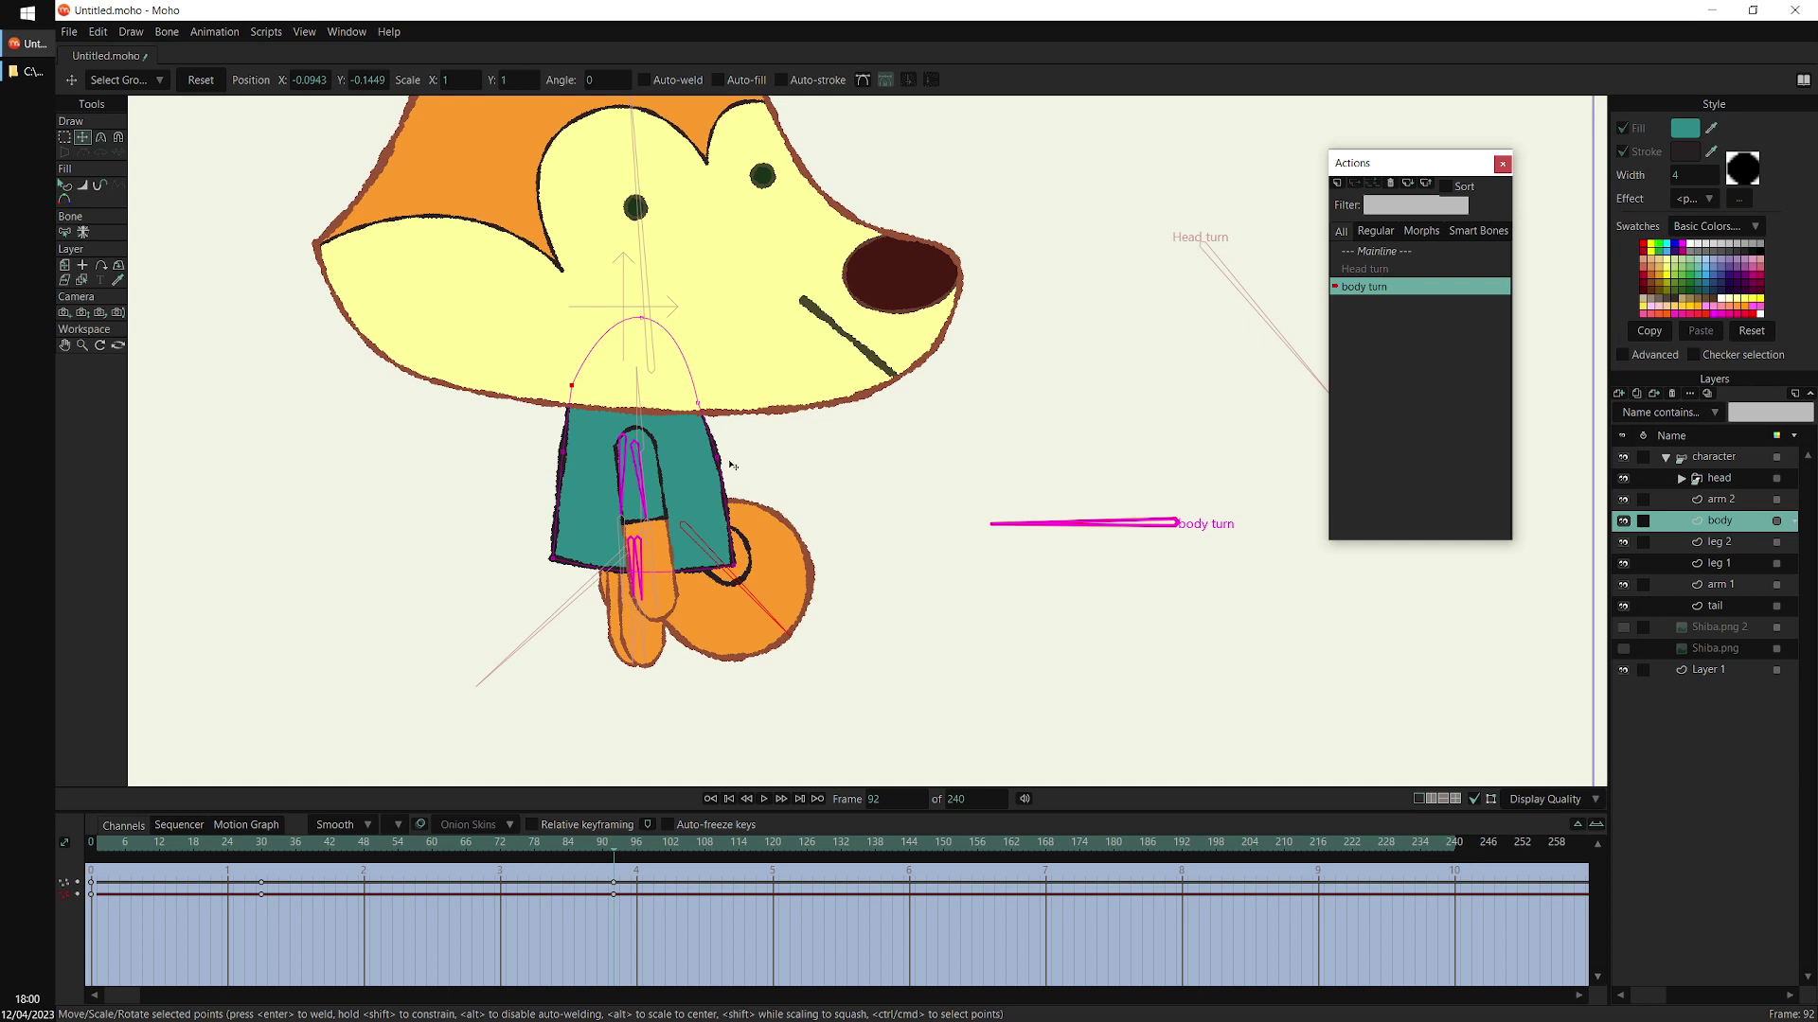
drag(719, 460, 710, 463)
drag(734, 565, 738, 564)
scroll(909, 540, down, 1)
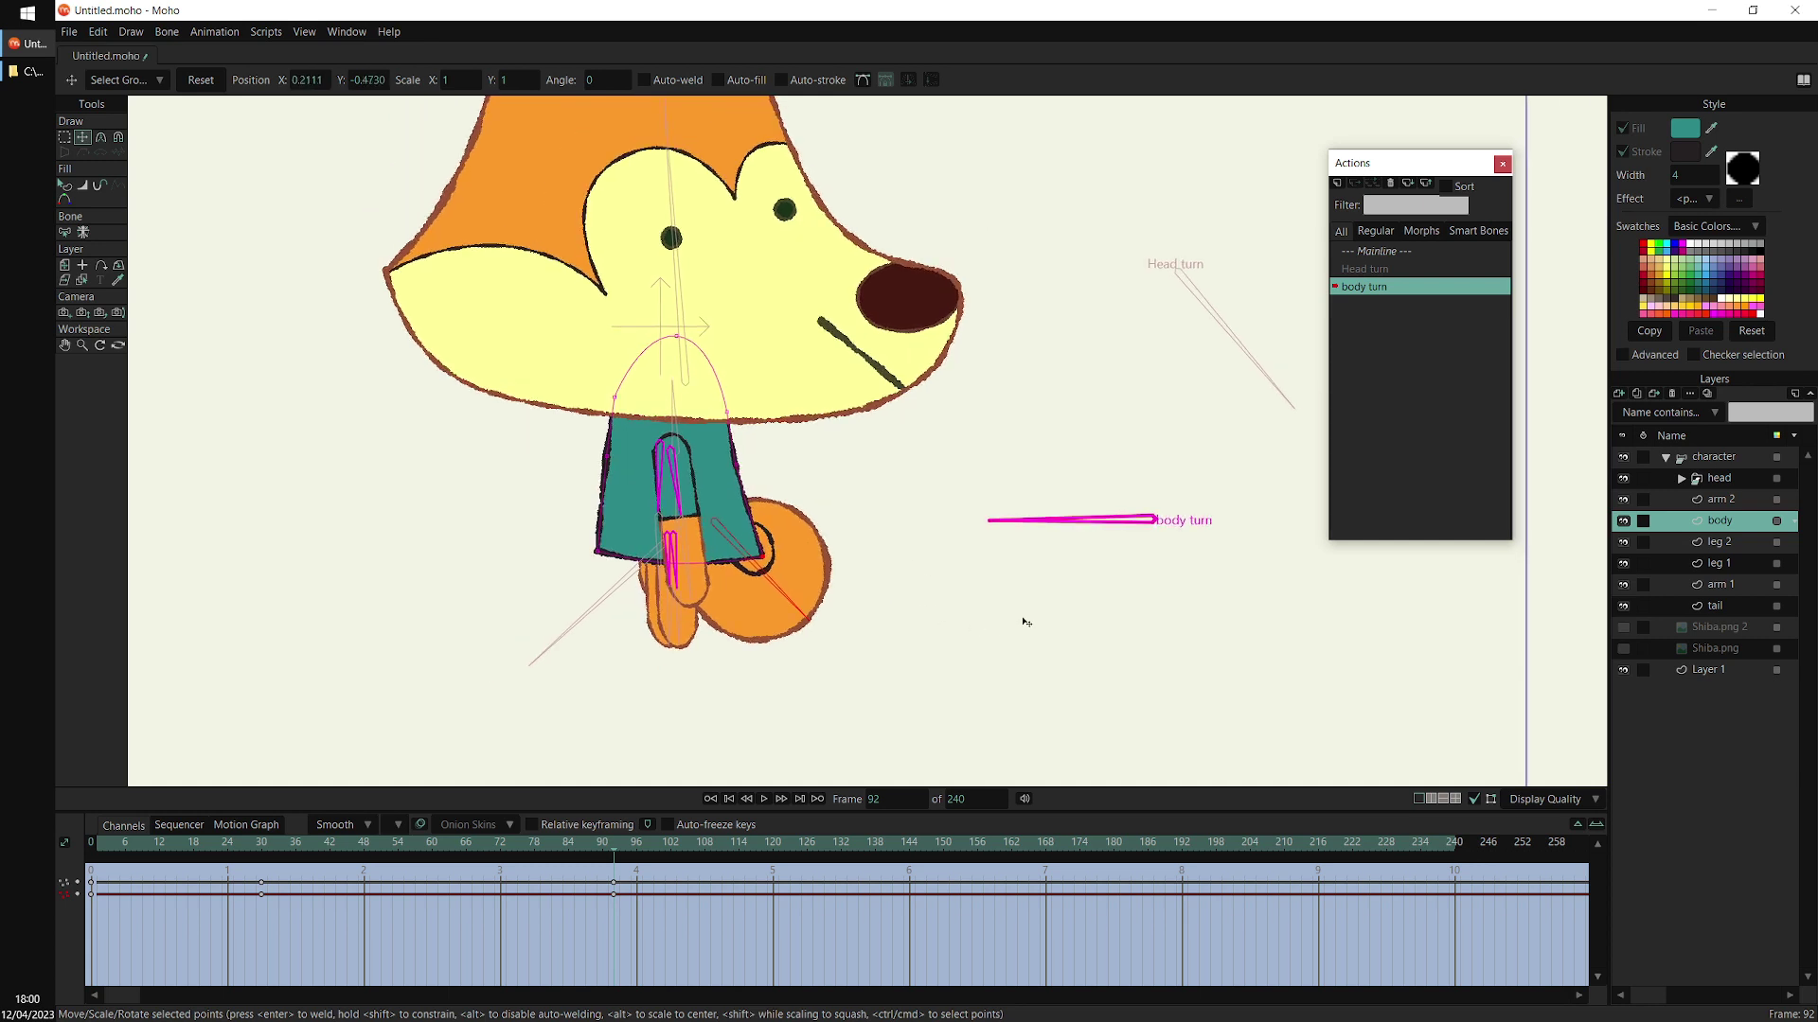
At frame 152, spread the arm and leg bones apart and centre the tail bone beneath the body for the back pose
click(1719, 460)
drag(639, 844, 956, 853)
scroll(1075, 515, up, 2)
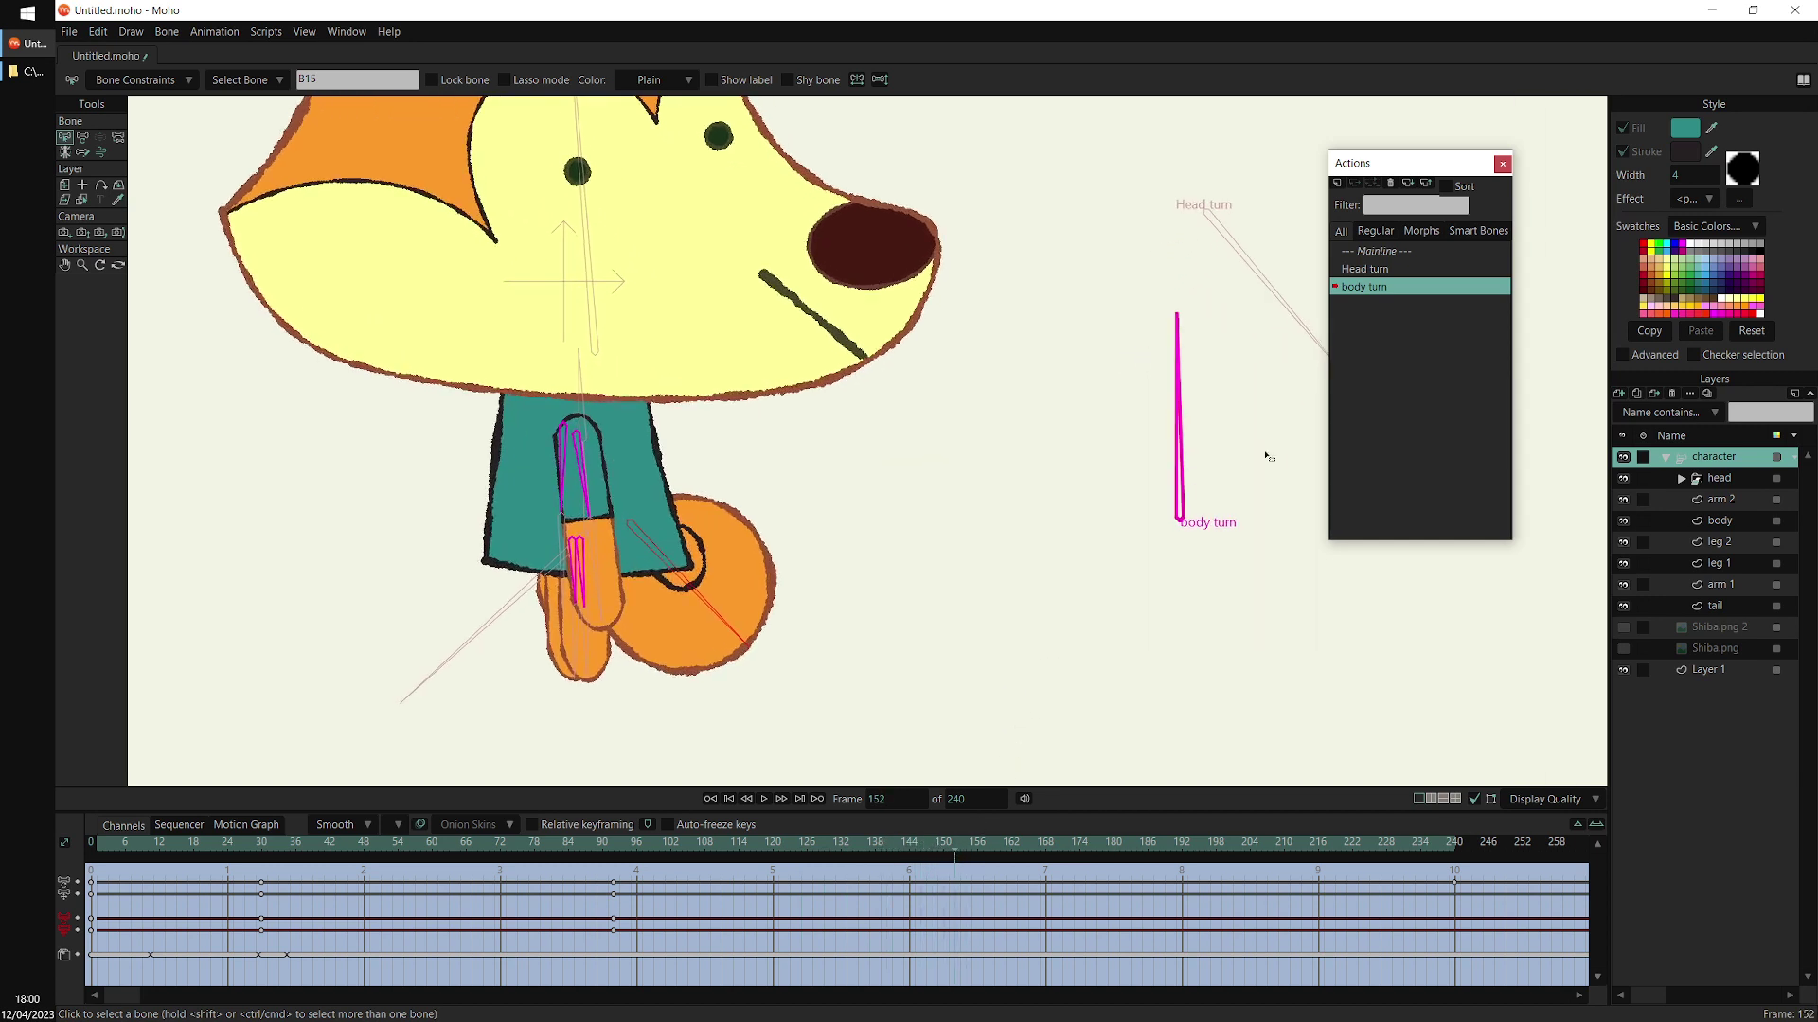
key(t)
drag(575, 425, 631, 432)
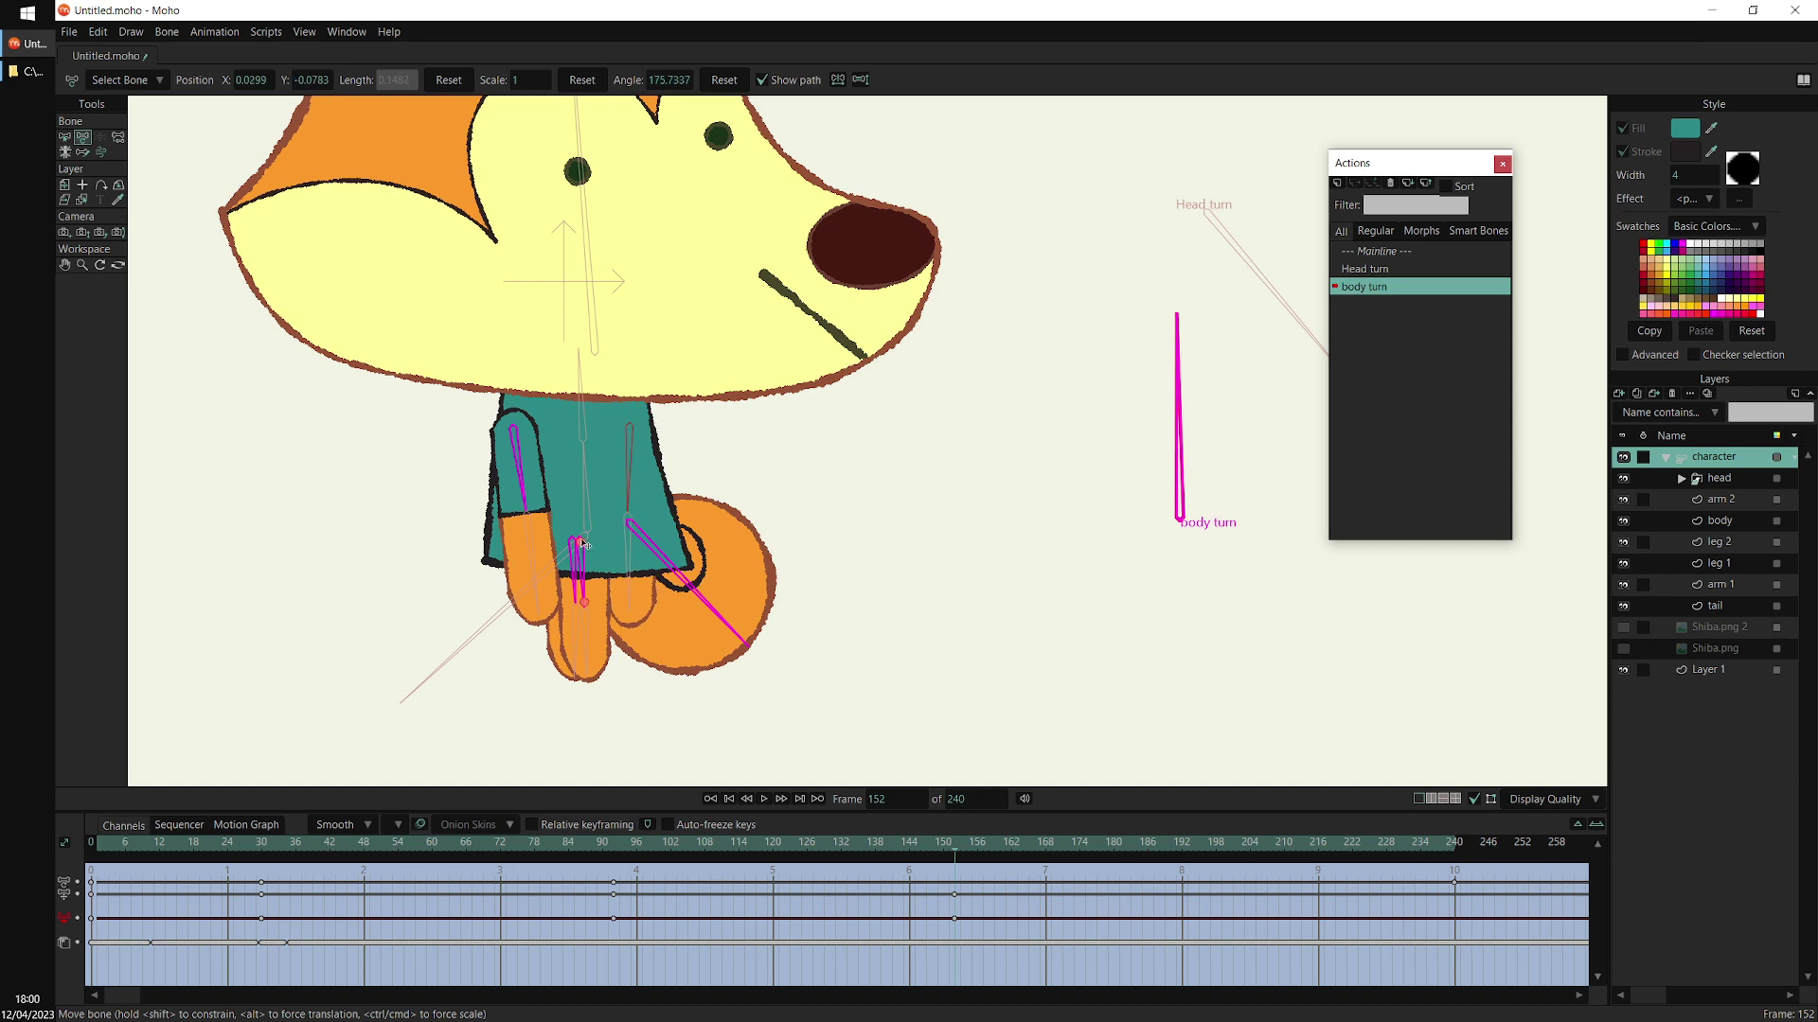
mouse_move(581, 545)
mouse_down()
mouse_move(624, 545)
mouse_move(578, 527)
mouse_move(589, 545)
mouse_up()
key(ctrl+z)
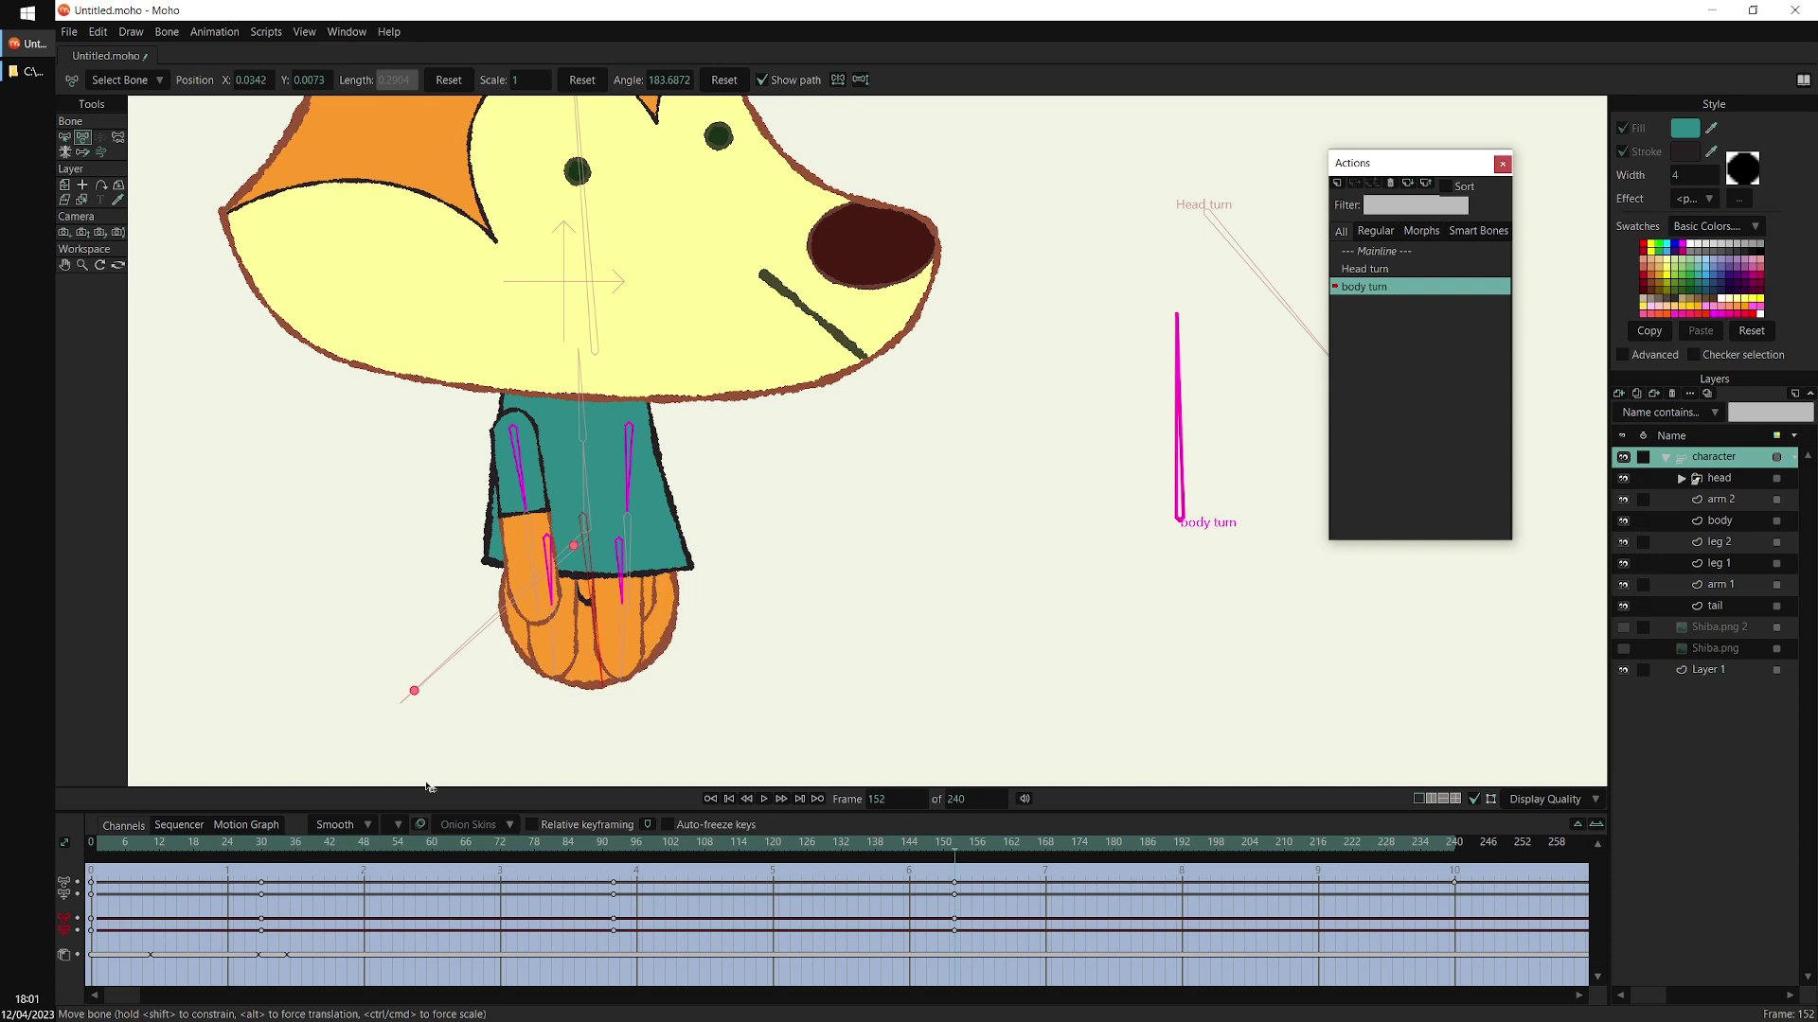
At frame 100 of the body turn action, move the tail layer above the body layer, directly beneath arm 2
drag(600, 848, 666, 853)
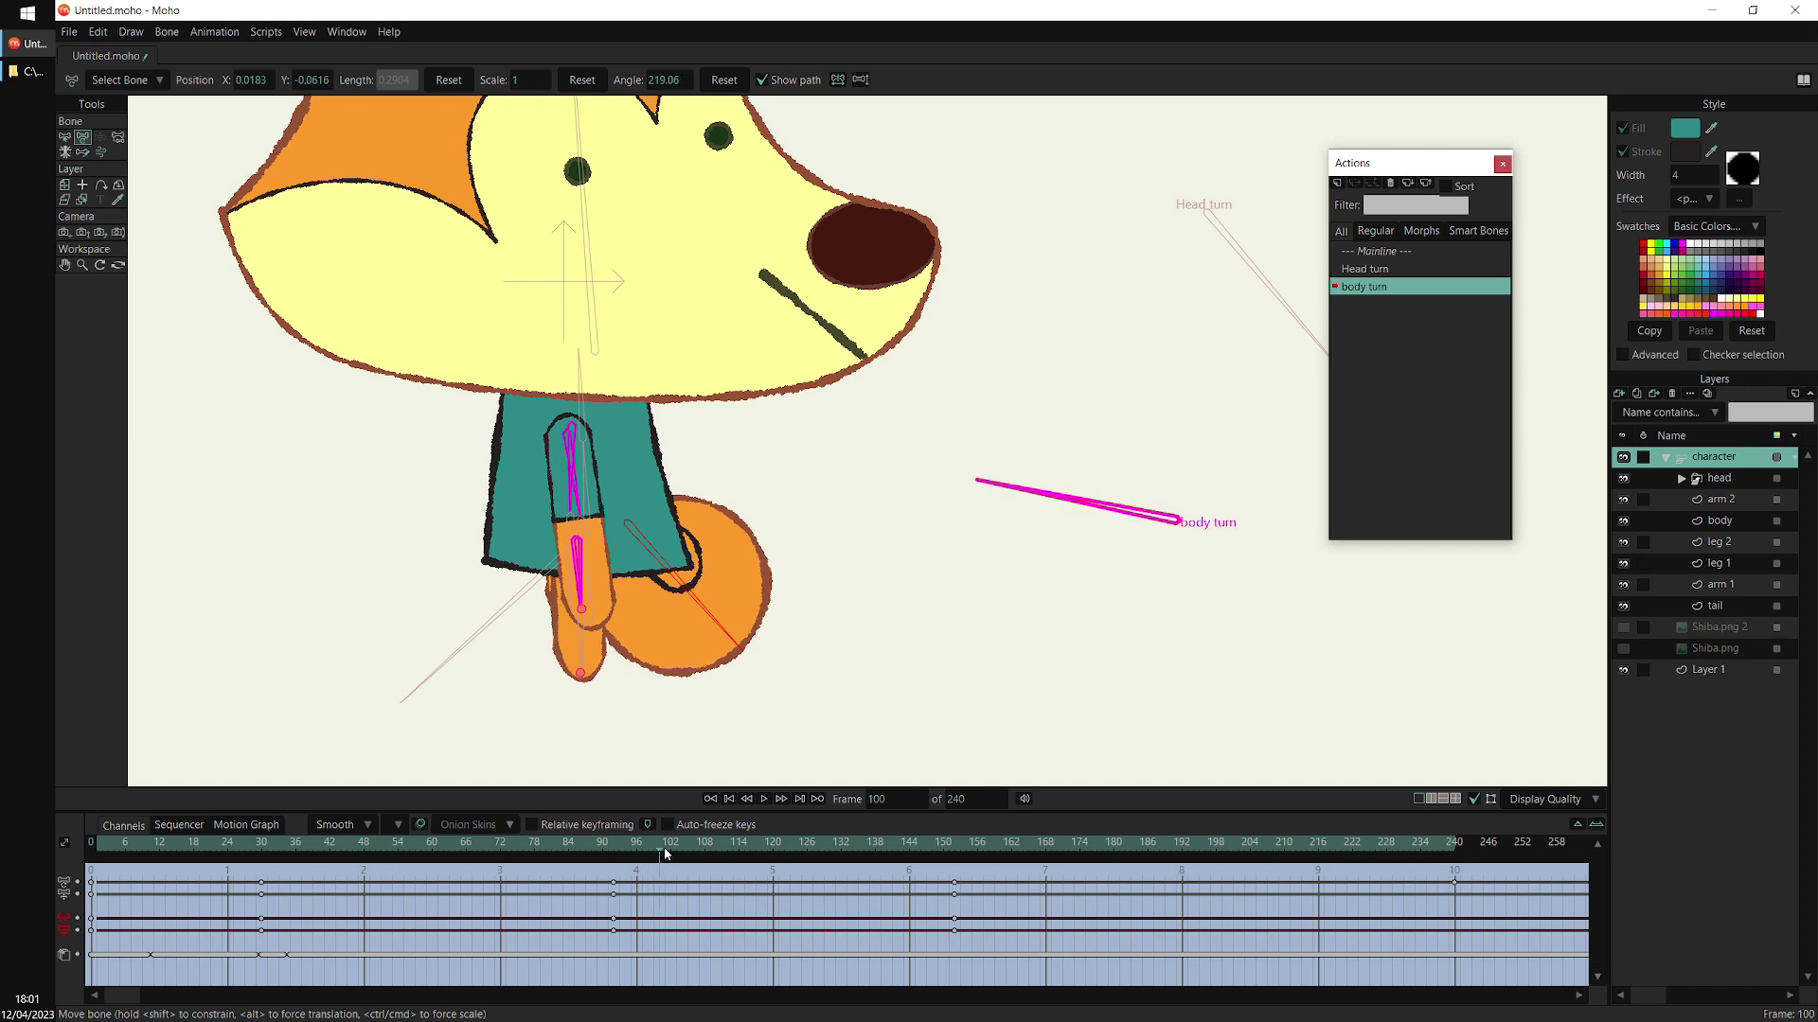
click(1733, 522)
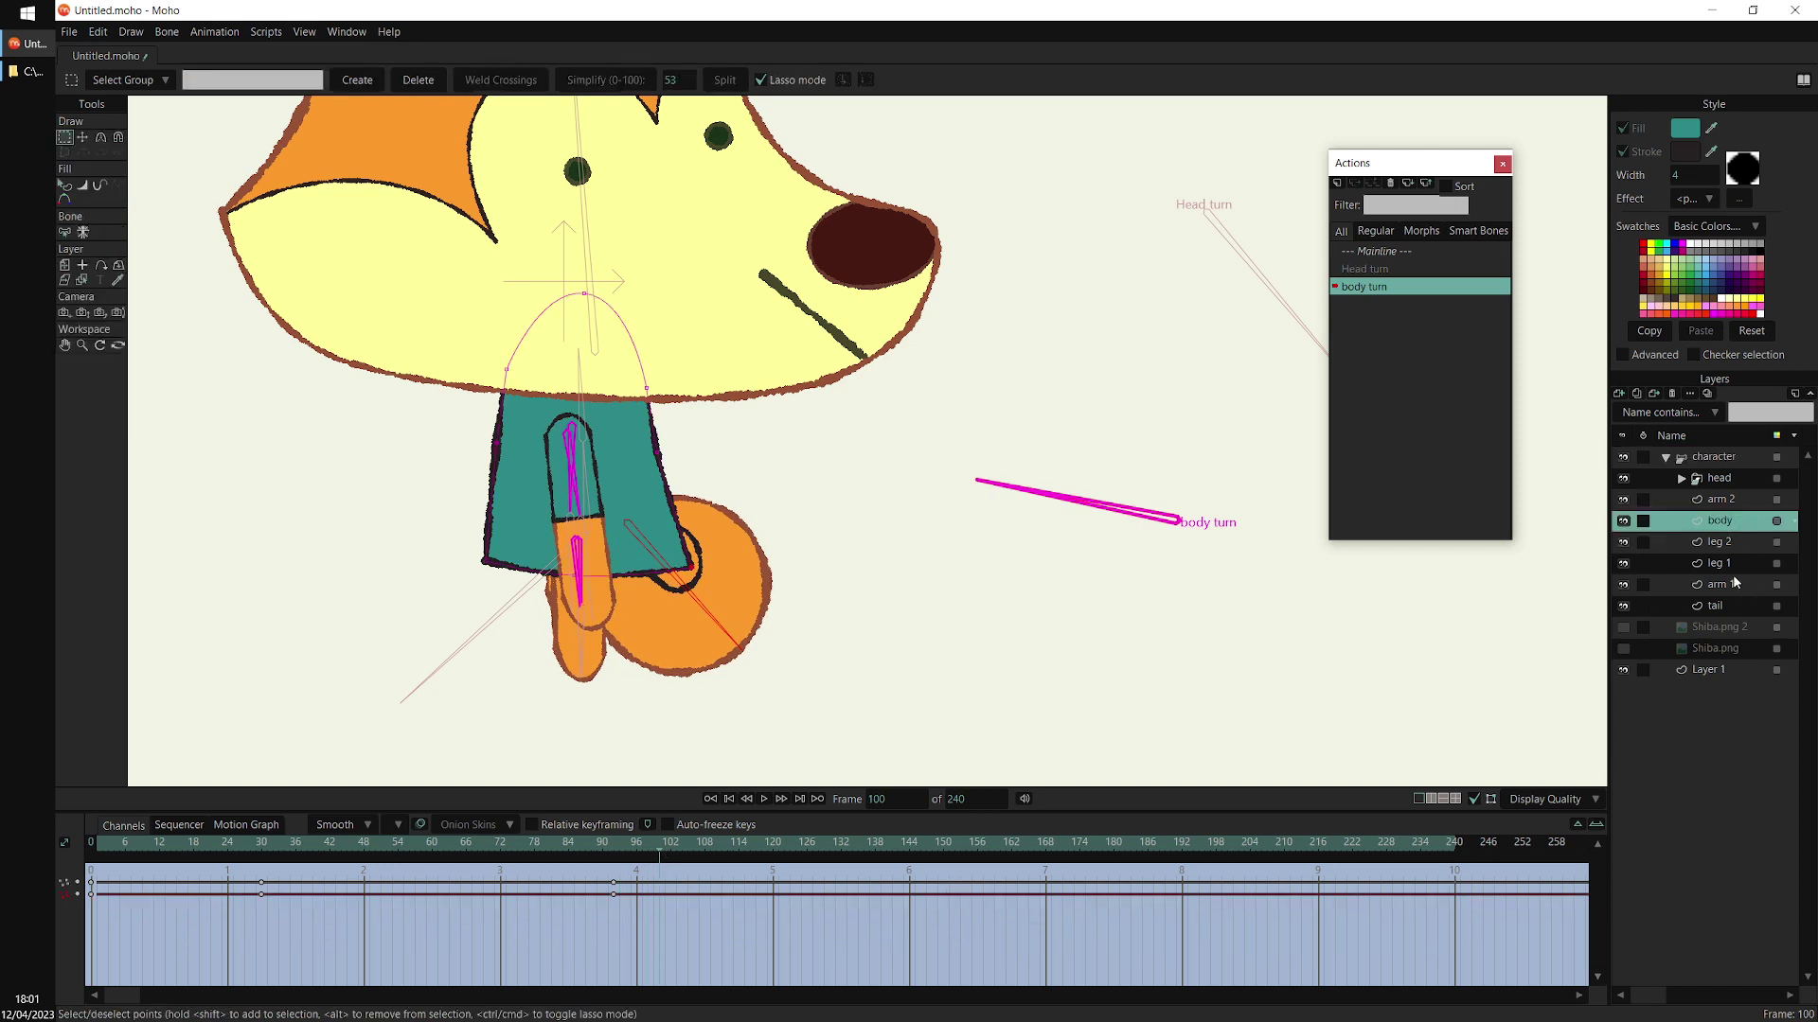
mouse_move(1725, 606)
mouse_down()
mouse_move(1725, 521)
mouse_move(1721, 535)
mouse_up()
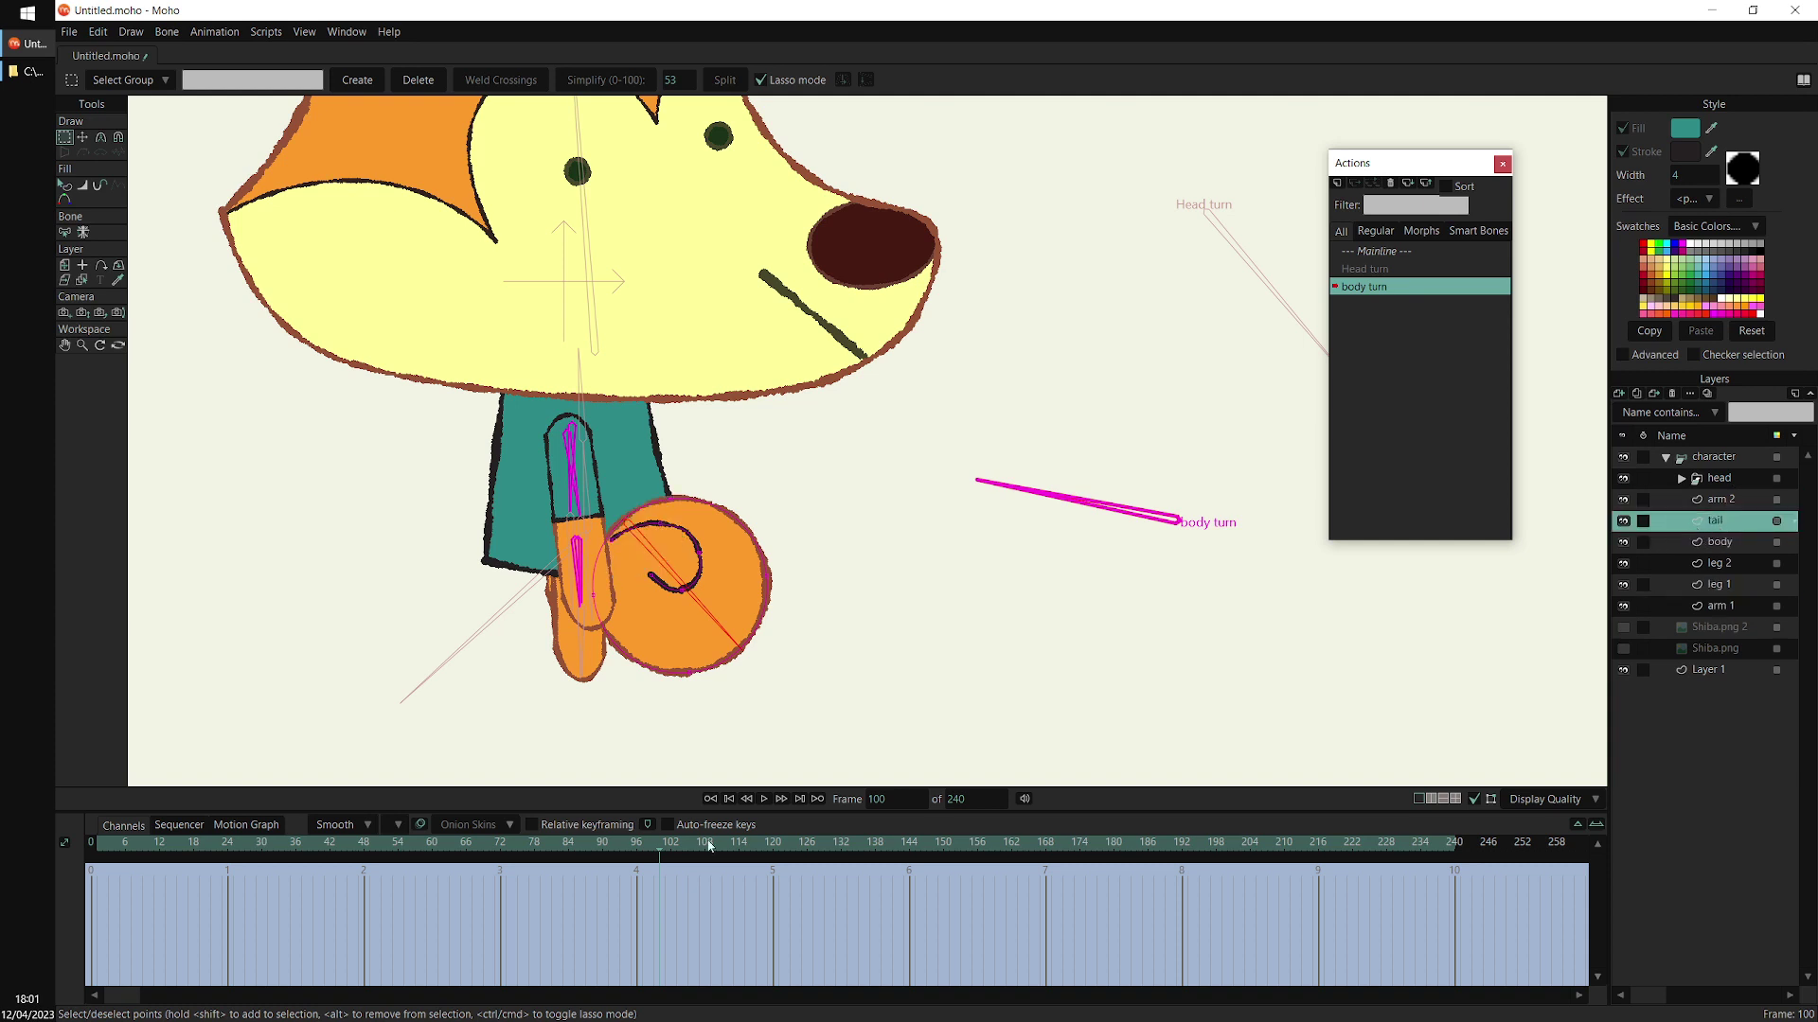
At frame 148 of the body turn action, move the arm 2 layer beneath leg 1, directly above arm 1
drag(662, 844, 943, 842)
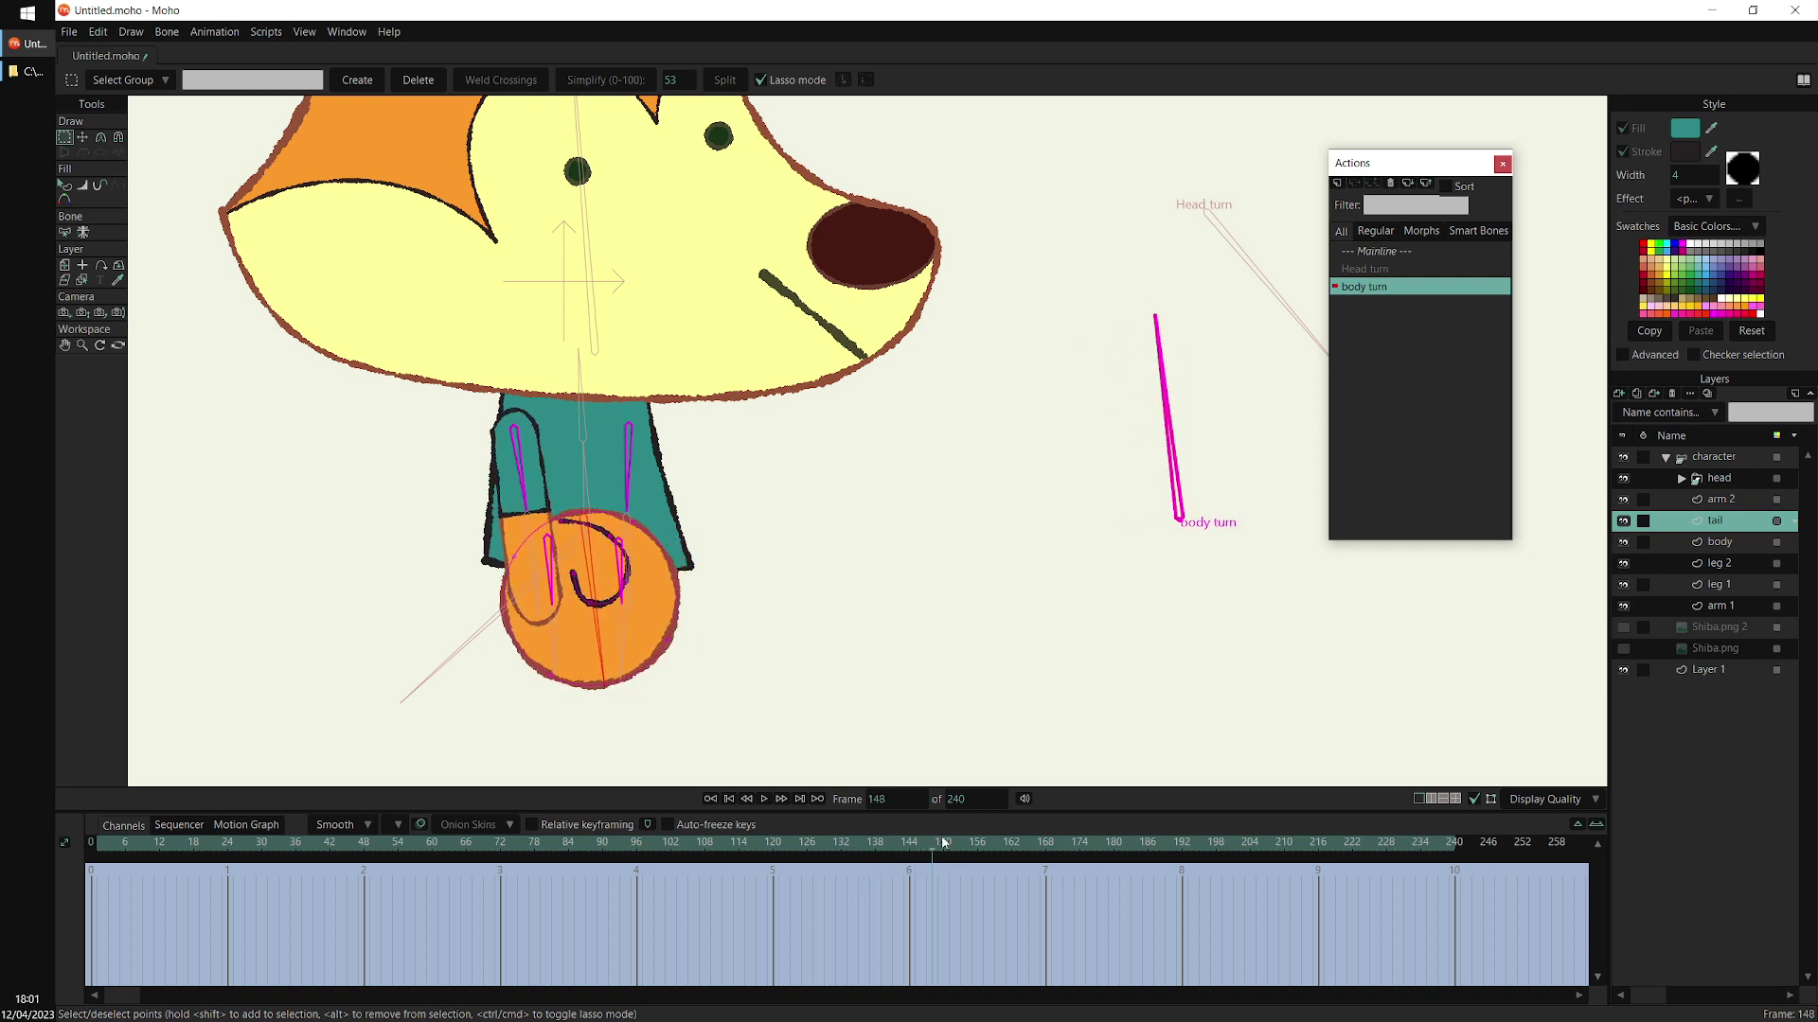
click(1727, 501)
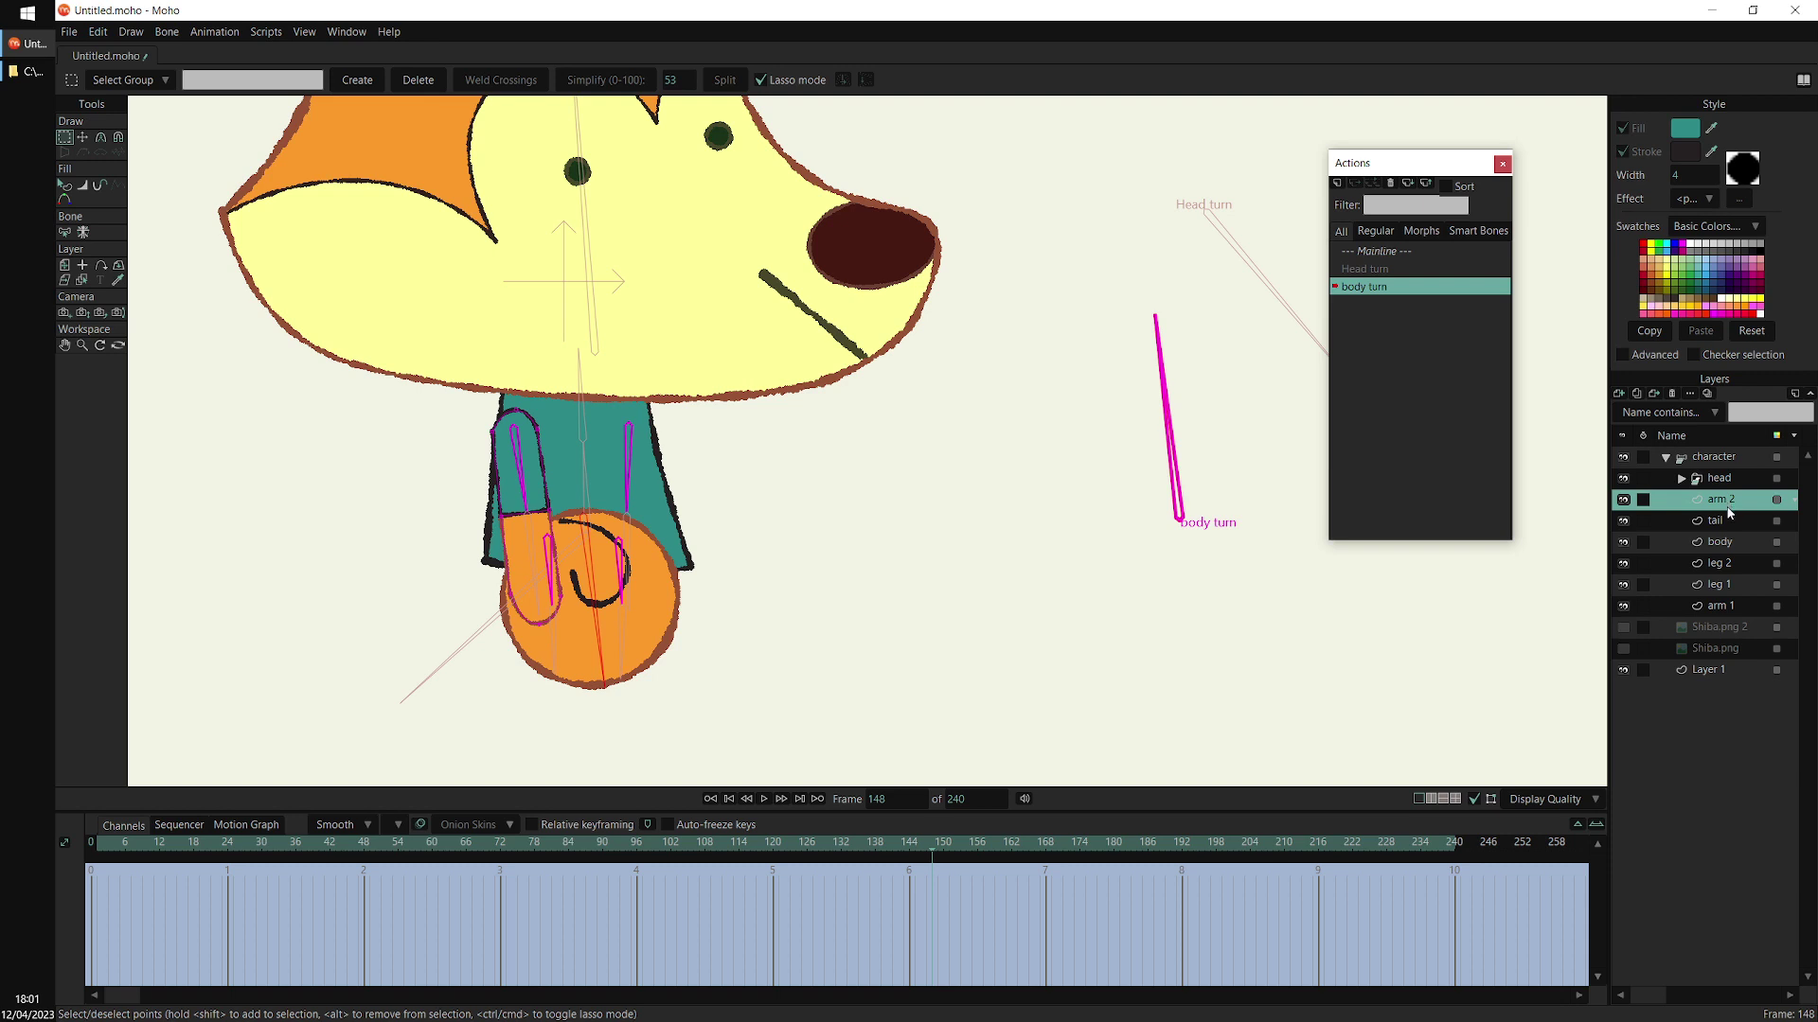
drag(1729, 512, 1730, 604)
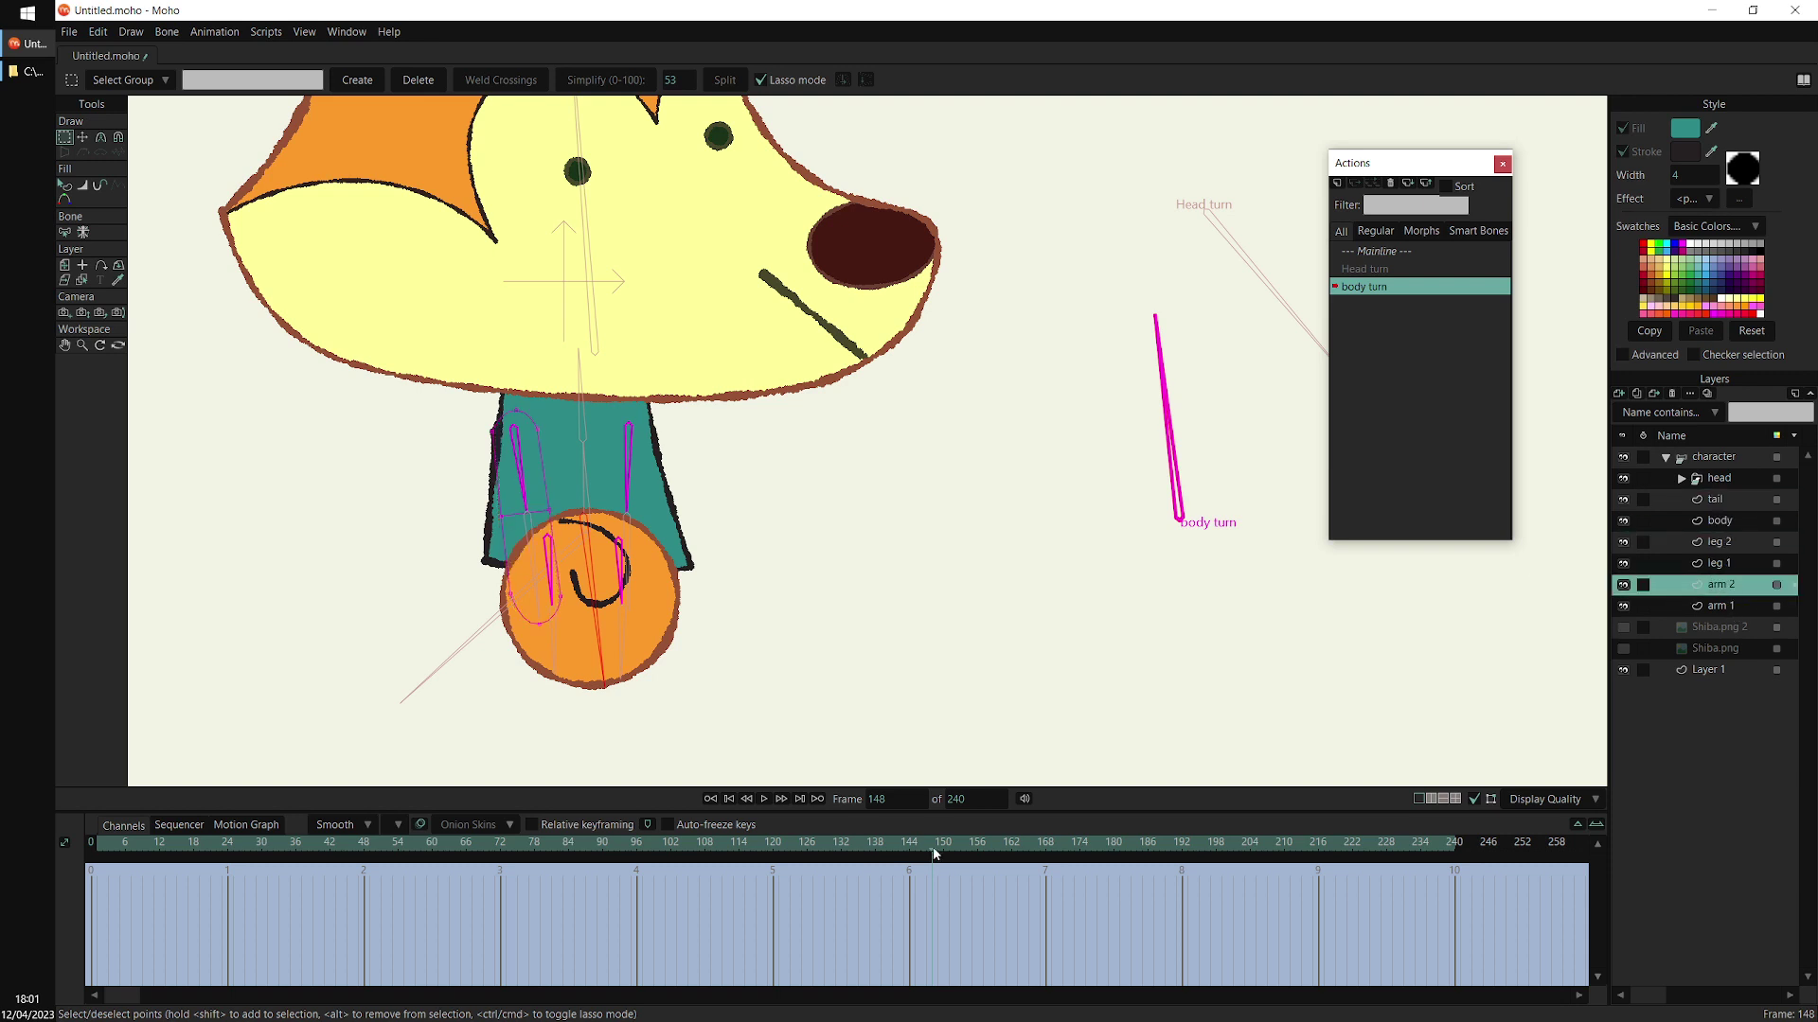
At frame 212, move the tail bone to the character's back side and bring the arm and leg bones together for the side pose
drag(934, 854, 1298, 881)
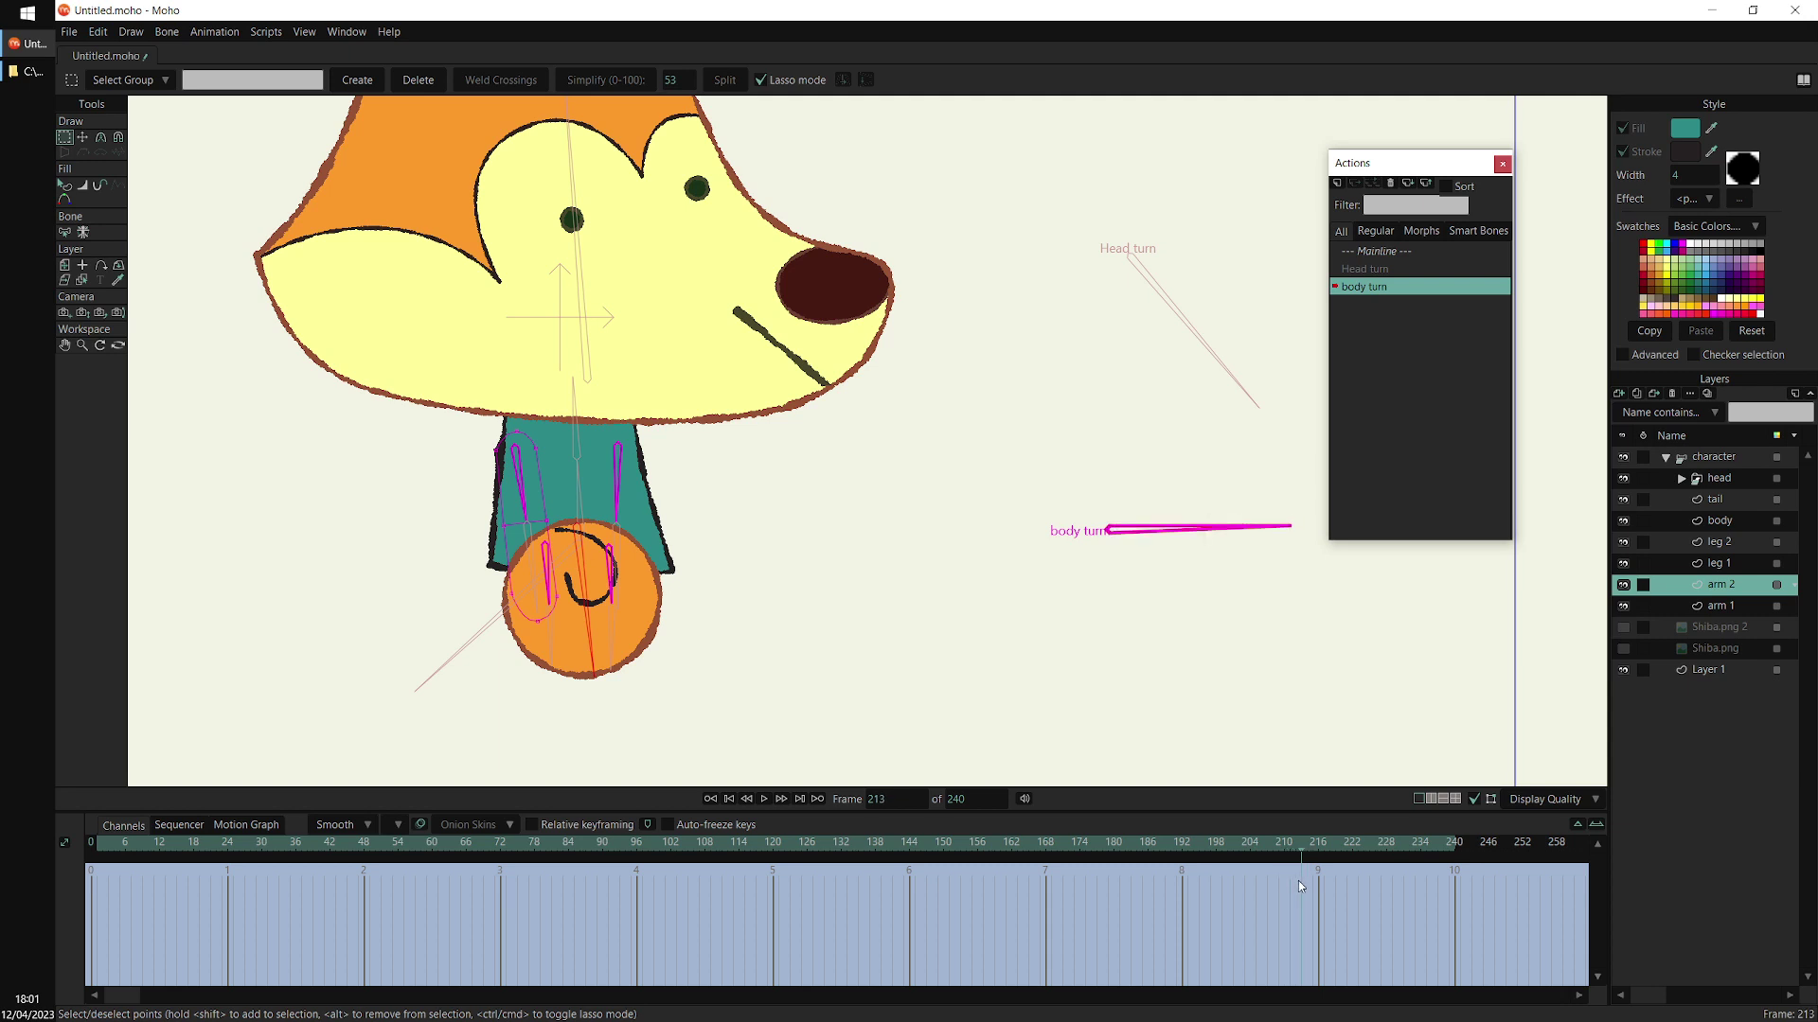
click(1717, 459)
drag(588, 601, 521, 555)
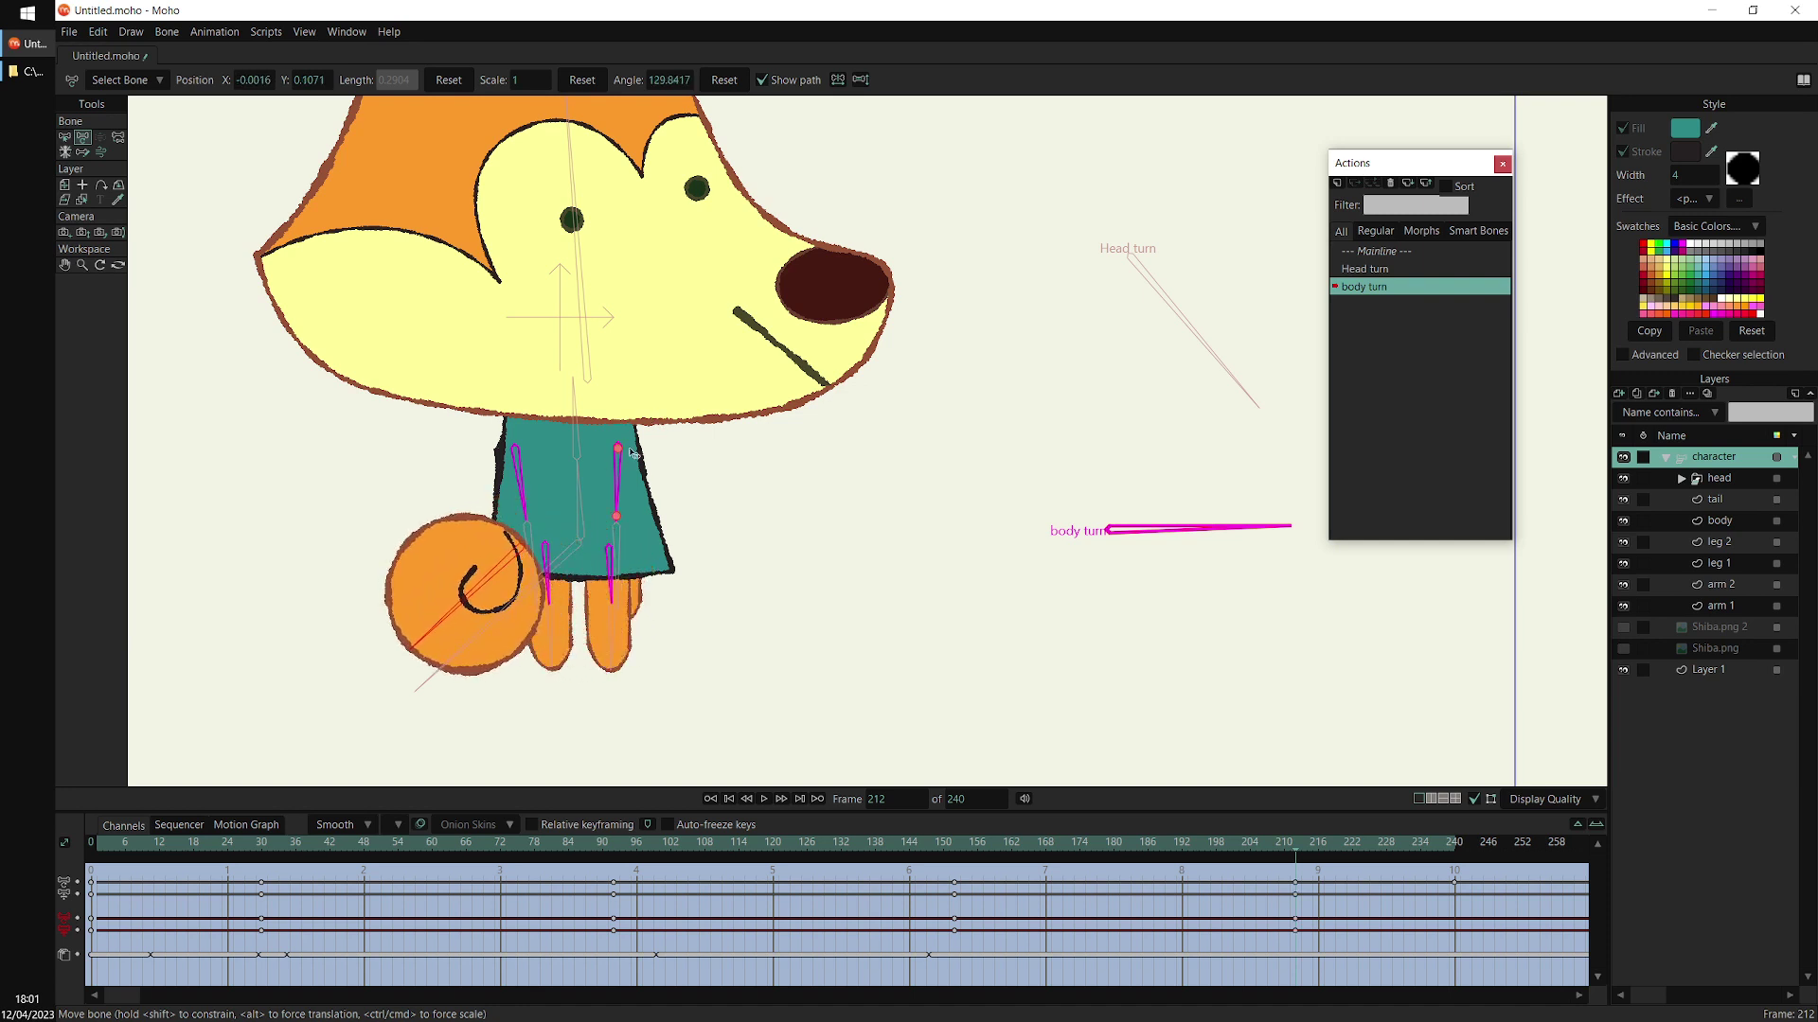
drag(618, 450, 586, 528)
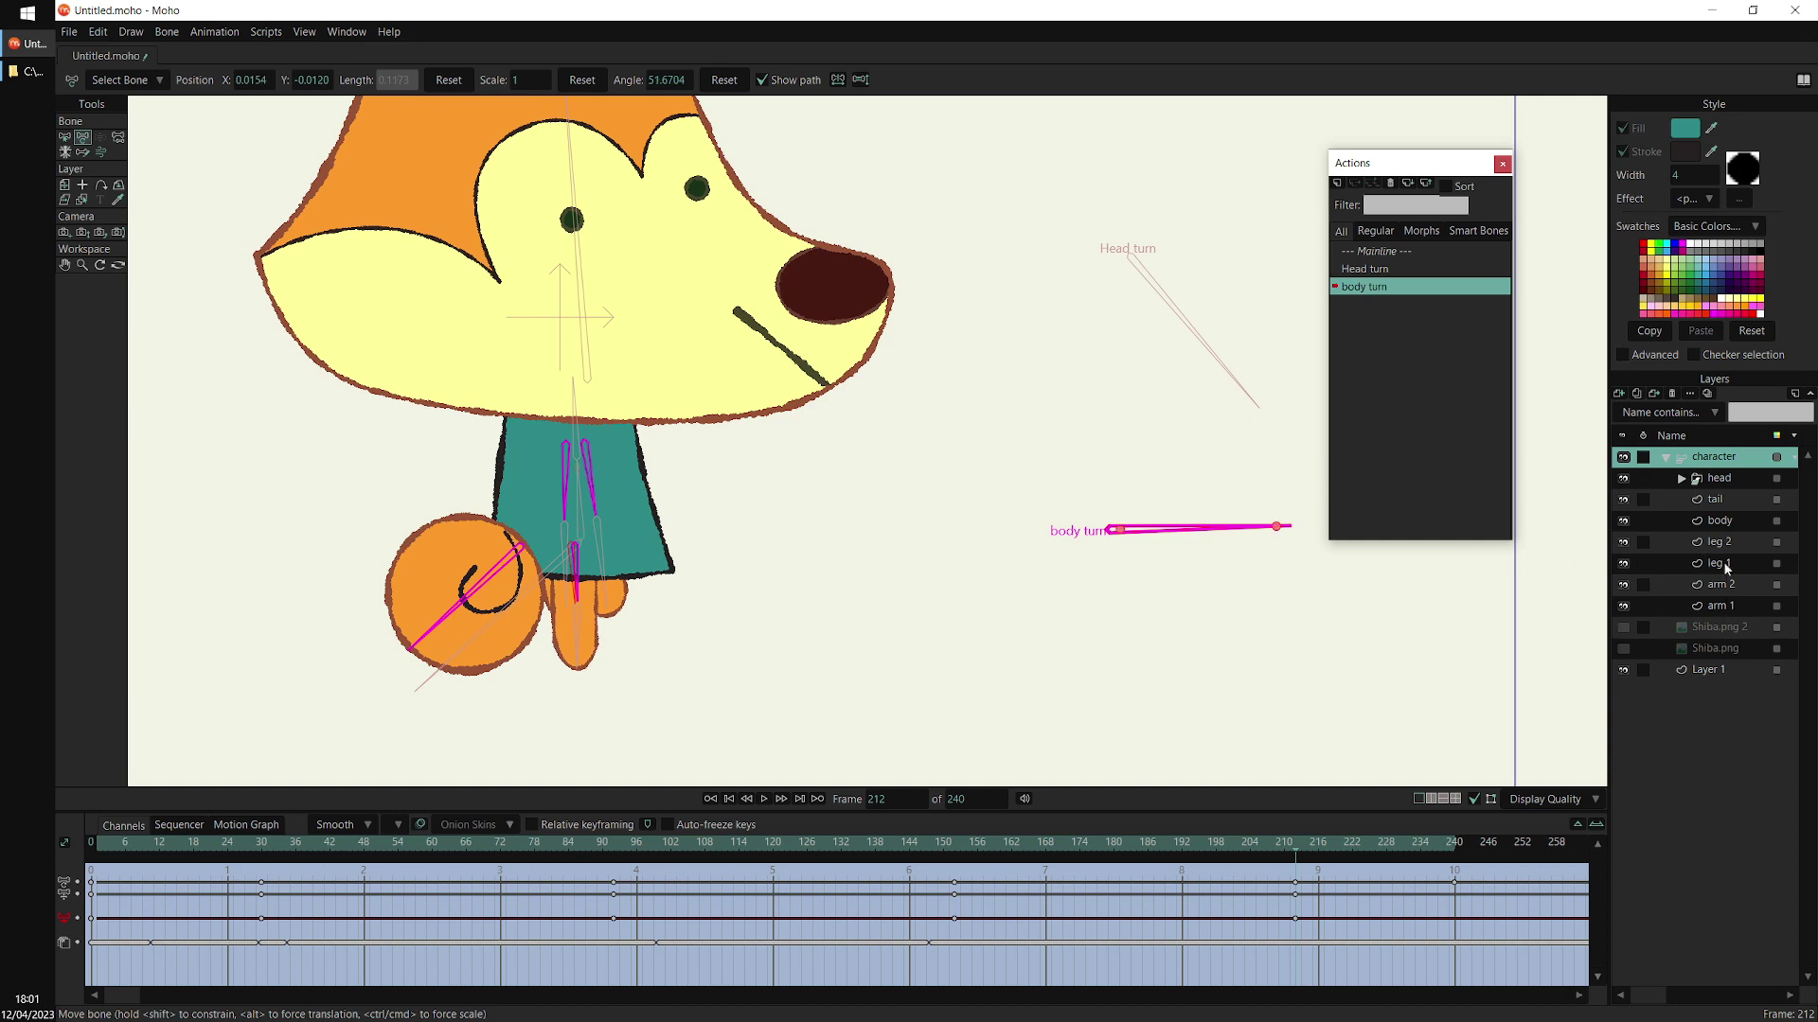
At frame 212, move the body layer's edge points outward on both sides and refine the front edge and hem corner
click(1729, 521)
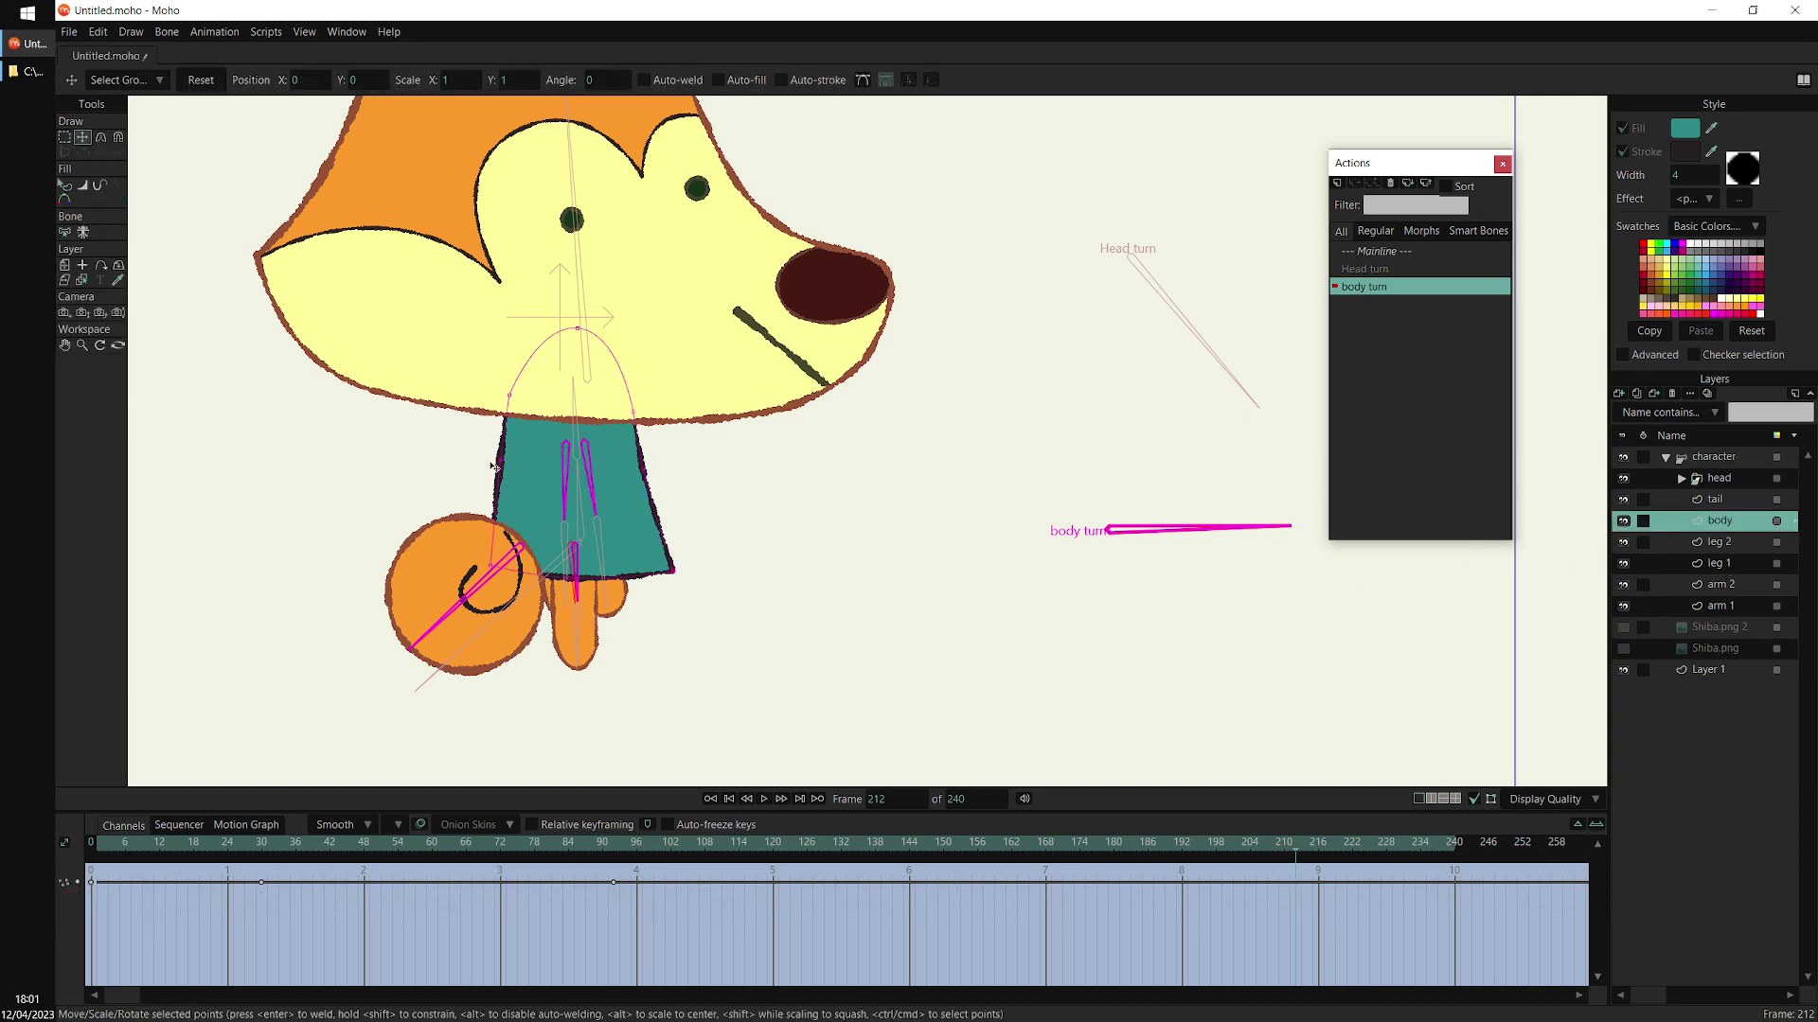
drag(494, 465, 481, 463)
drag(508, 398, 491, 399)
drag(633, 414, 642, 412)
drag(646, 471, 660, 469)
drag(672, 556, 686, 555)
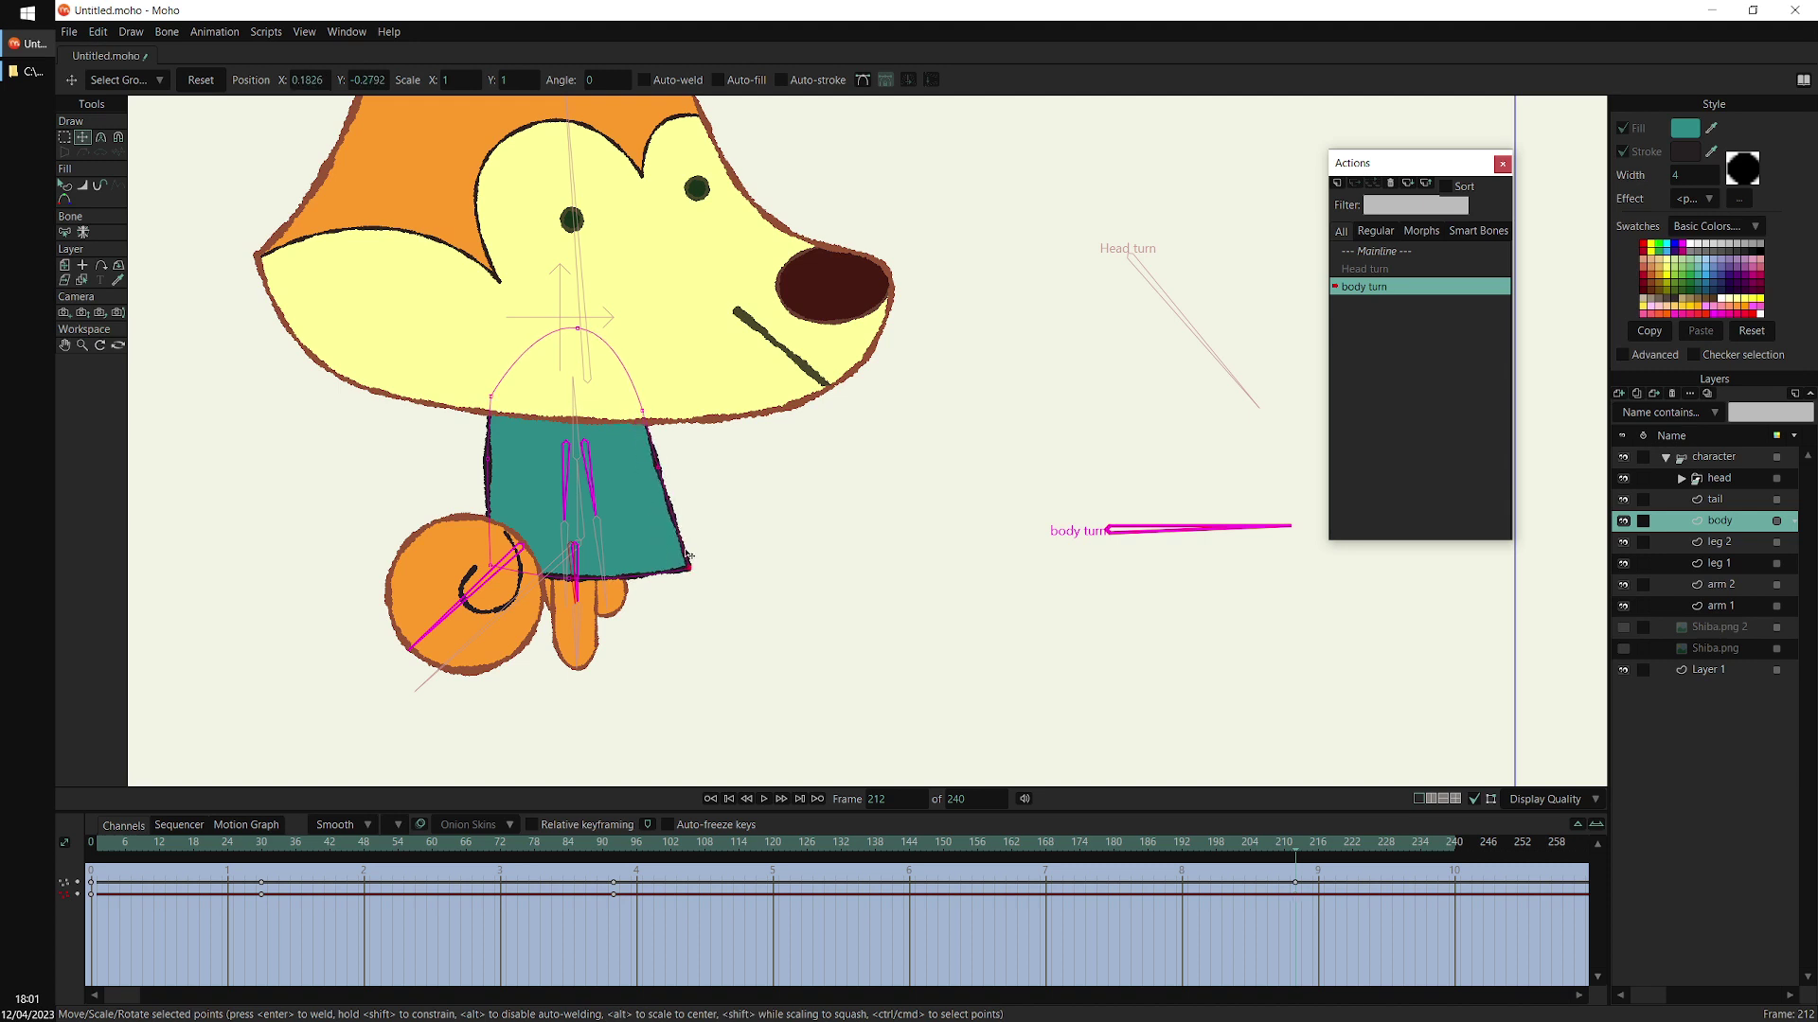
drag(662, 470, 653, 468)
drag(688, 565, 676, 563)
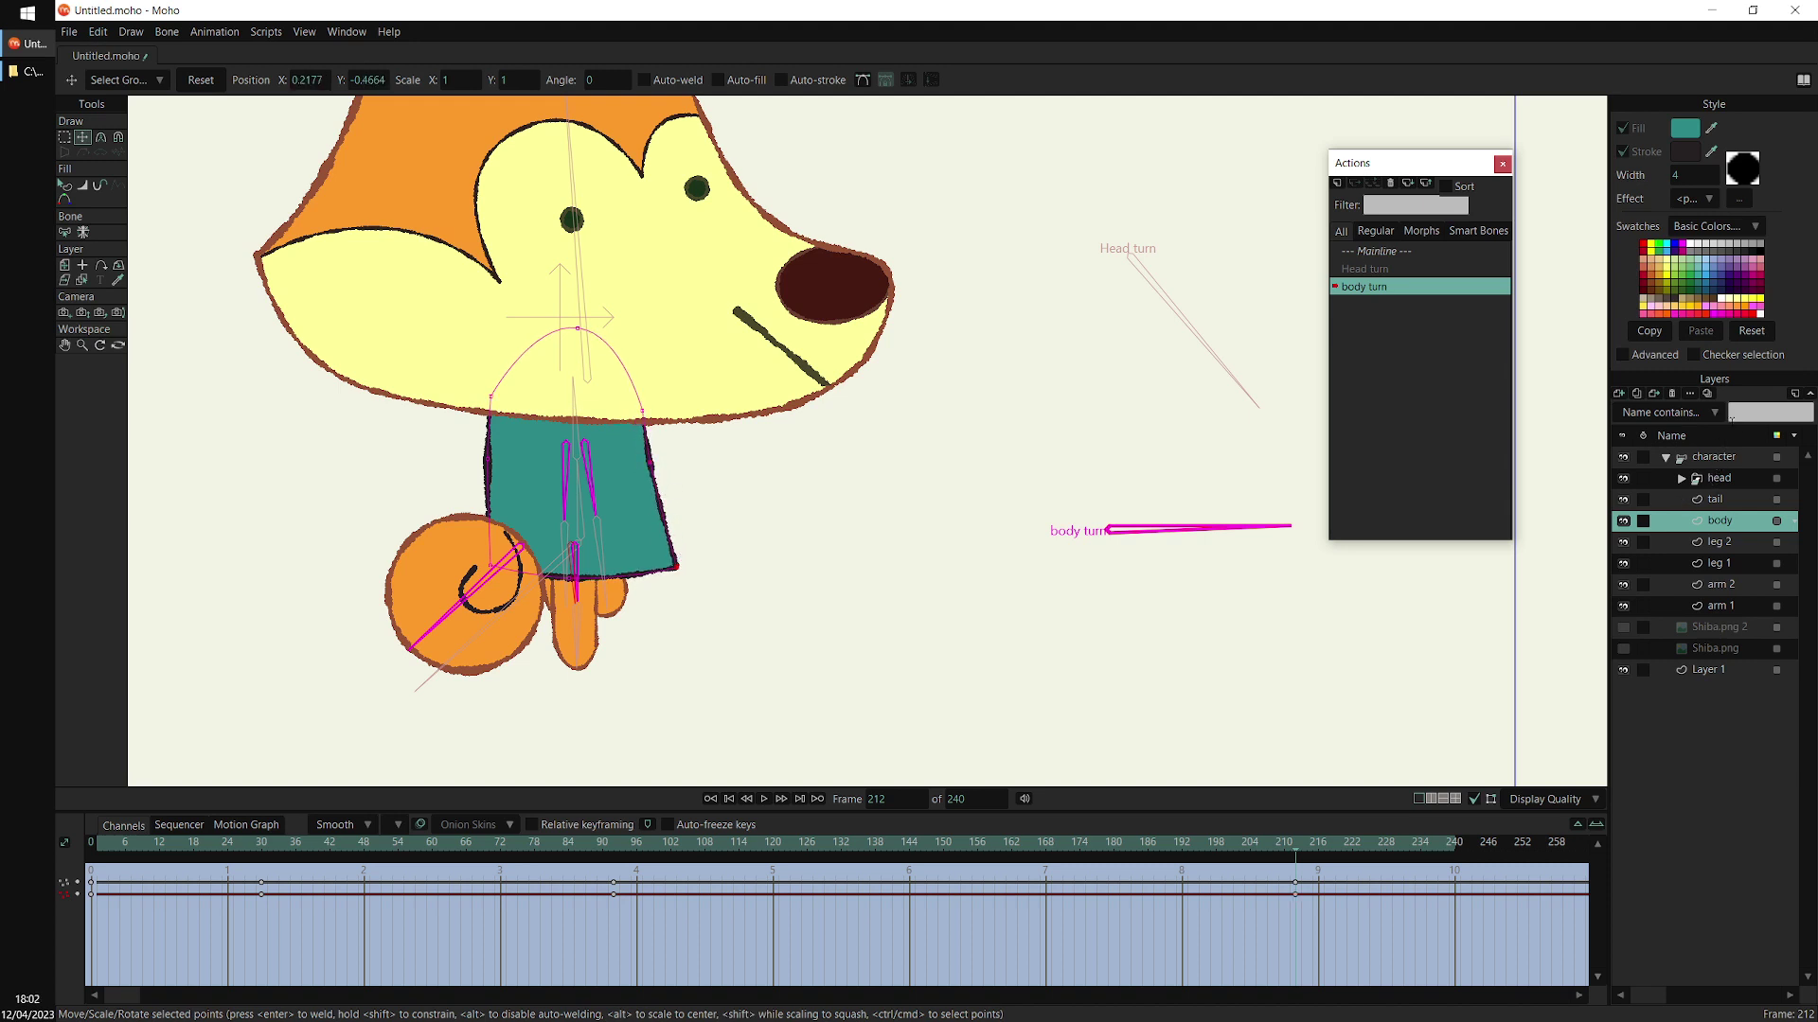
At frame 157, move the arm 1 layer directly above body and the leg 1 layer above leg 2
click(1738, 463)
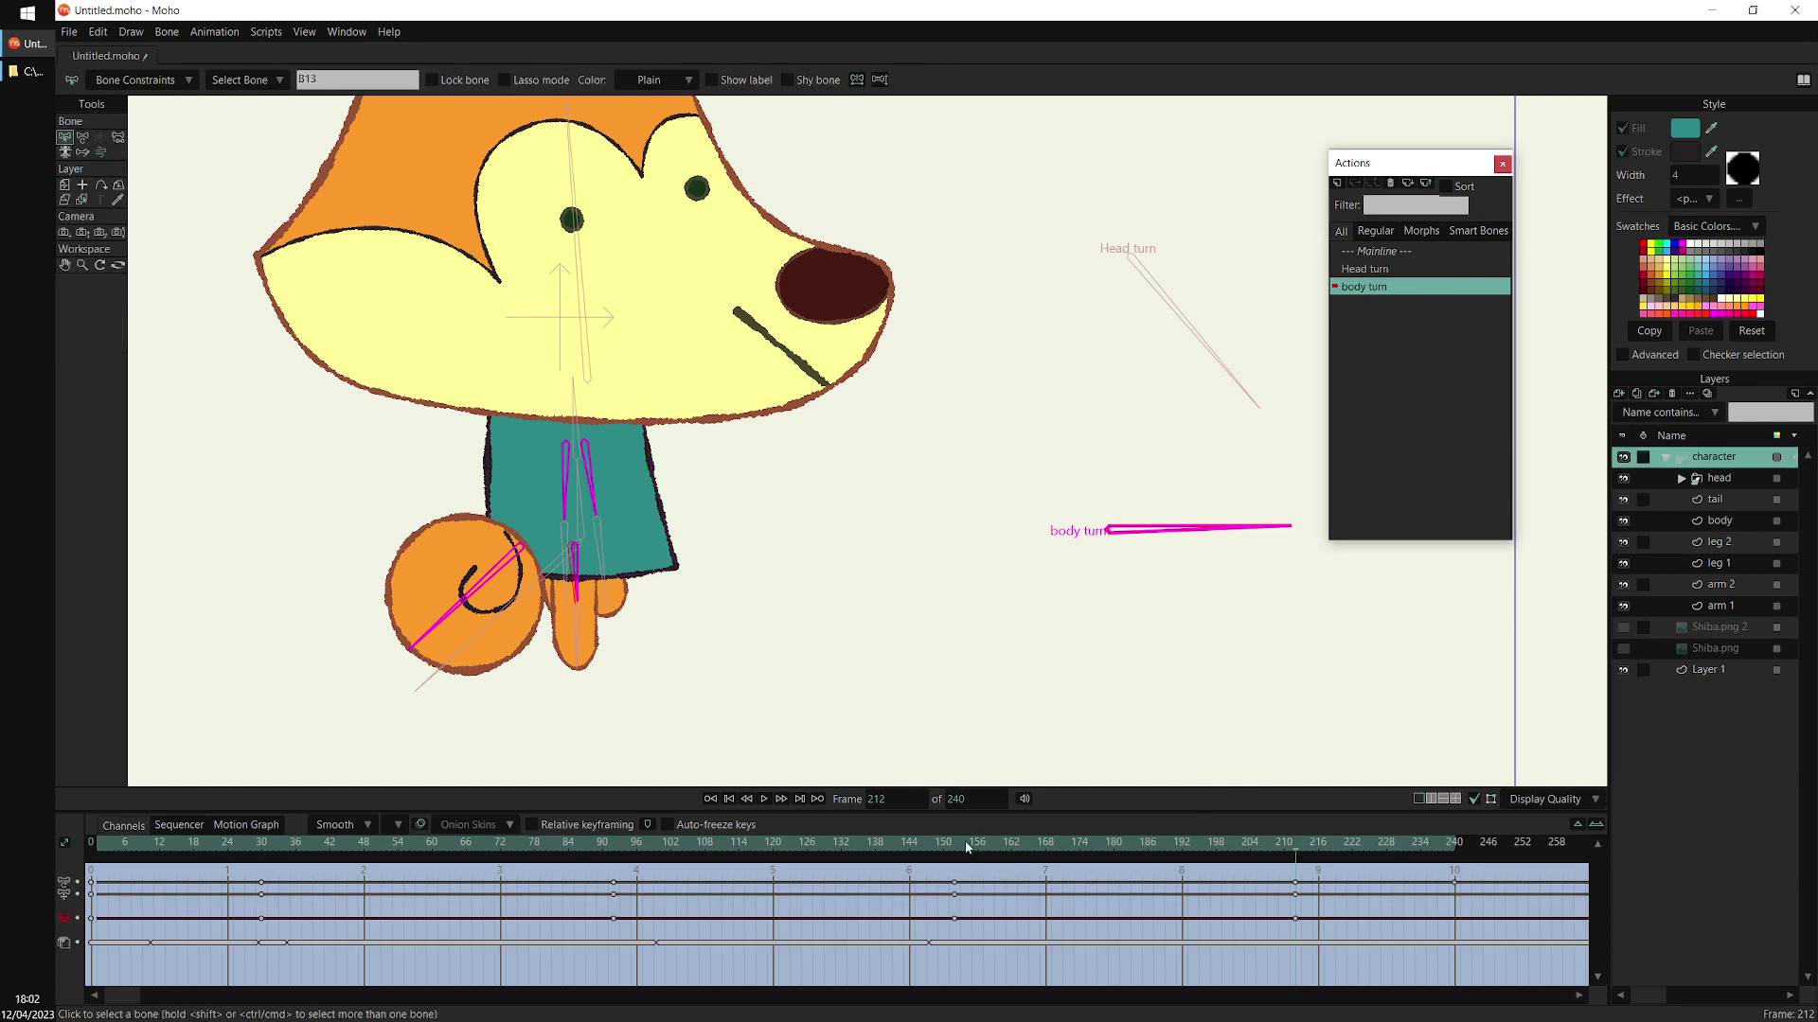
drag(966, 848, 986, 891)
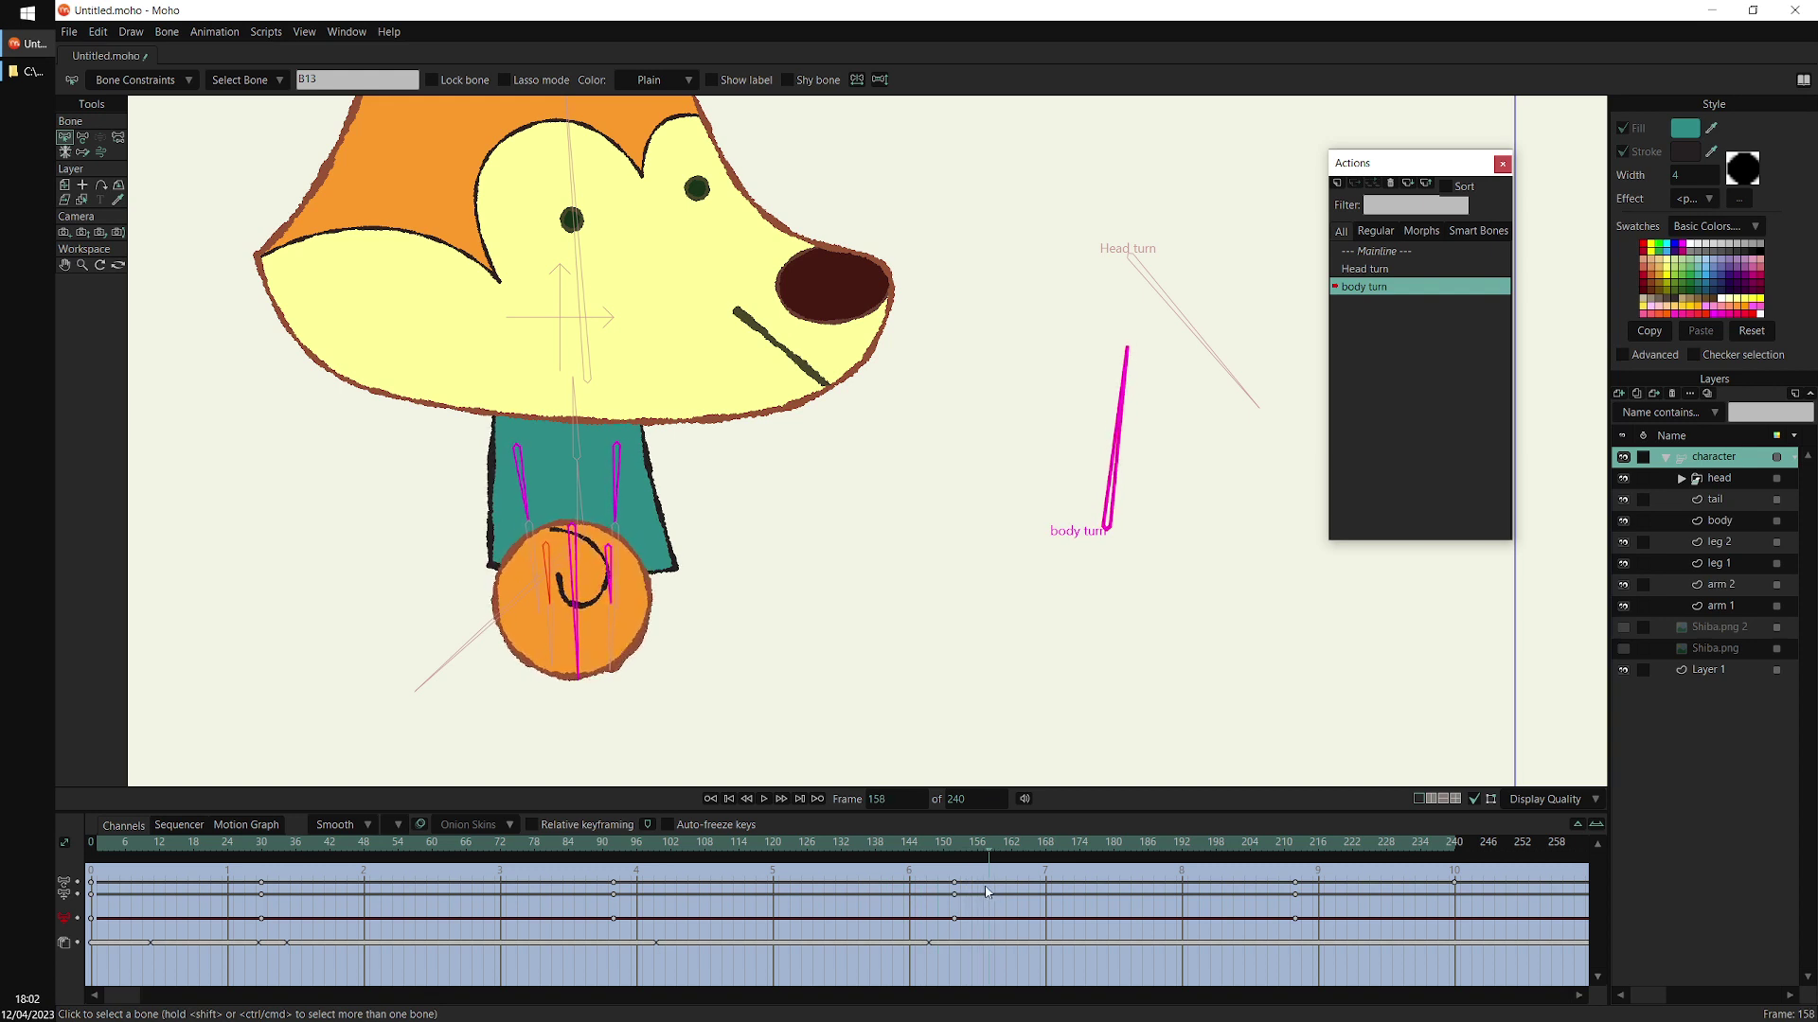
click(1731, 605)
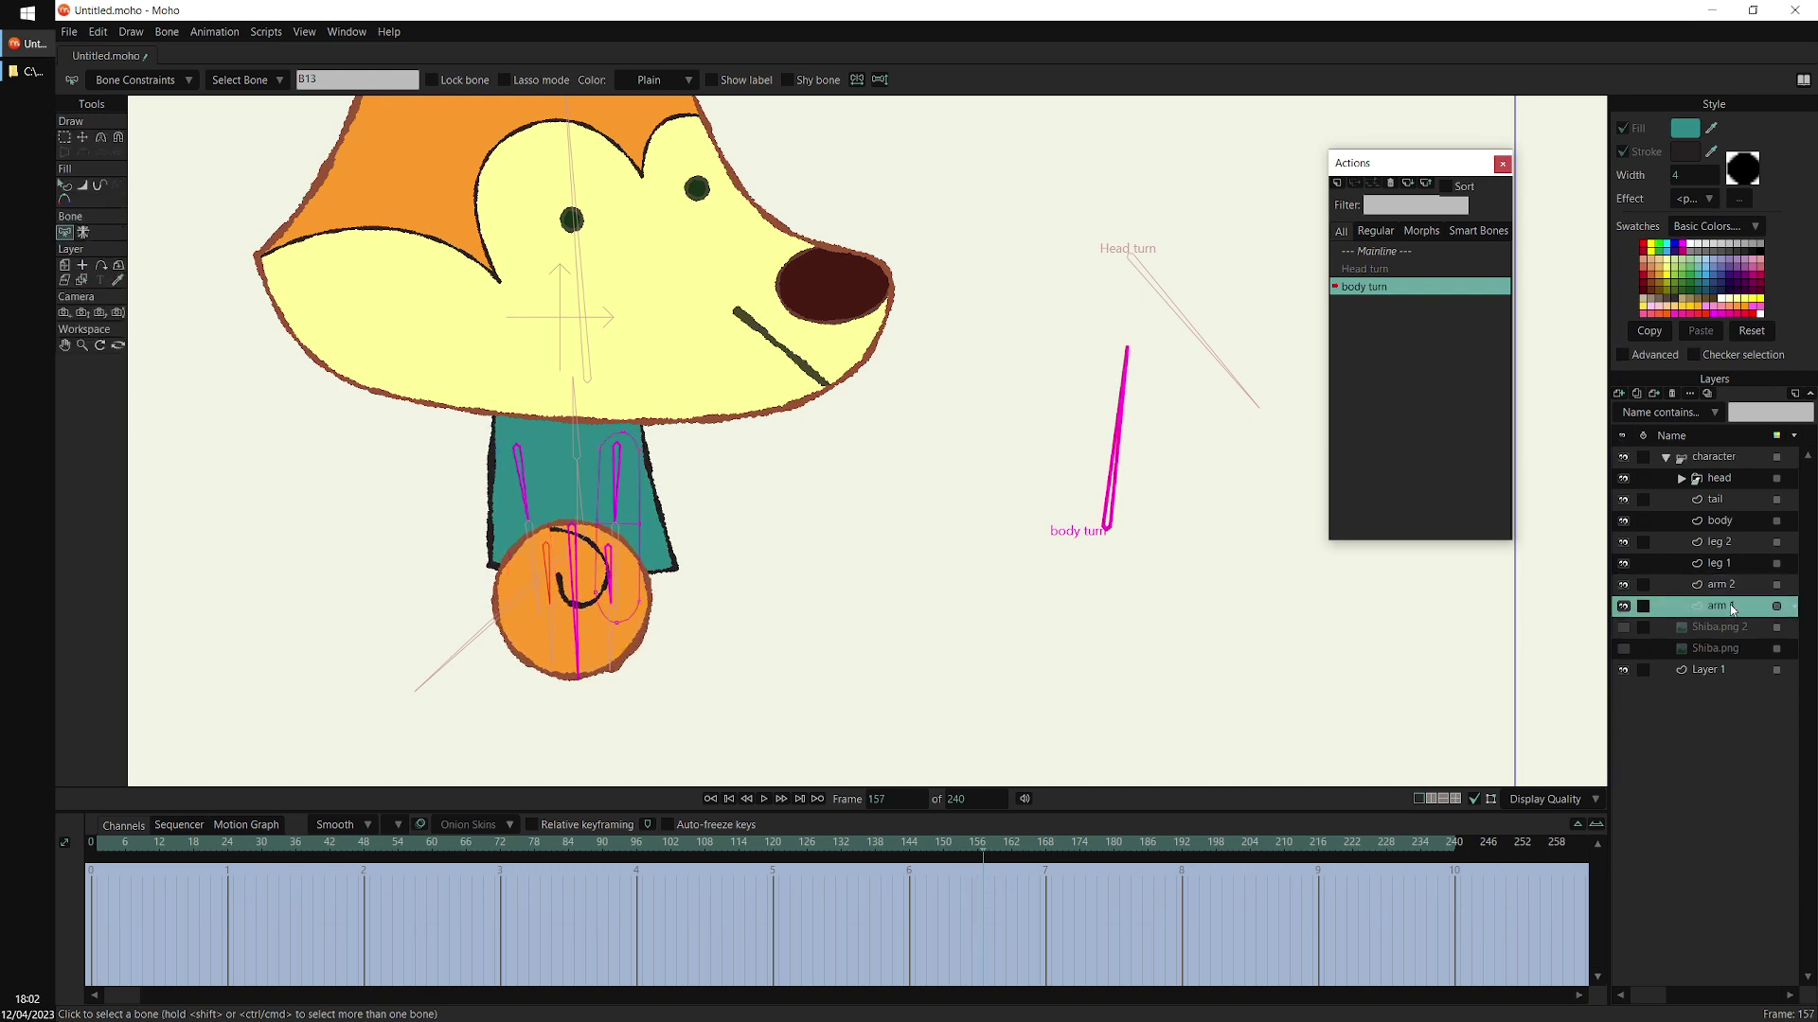
drag(1733, 582, 1742, 518)
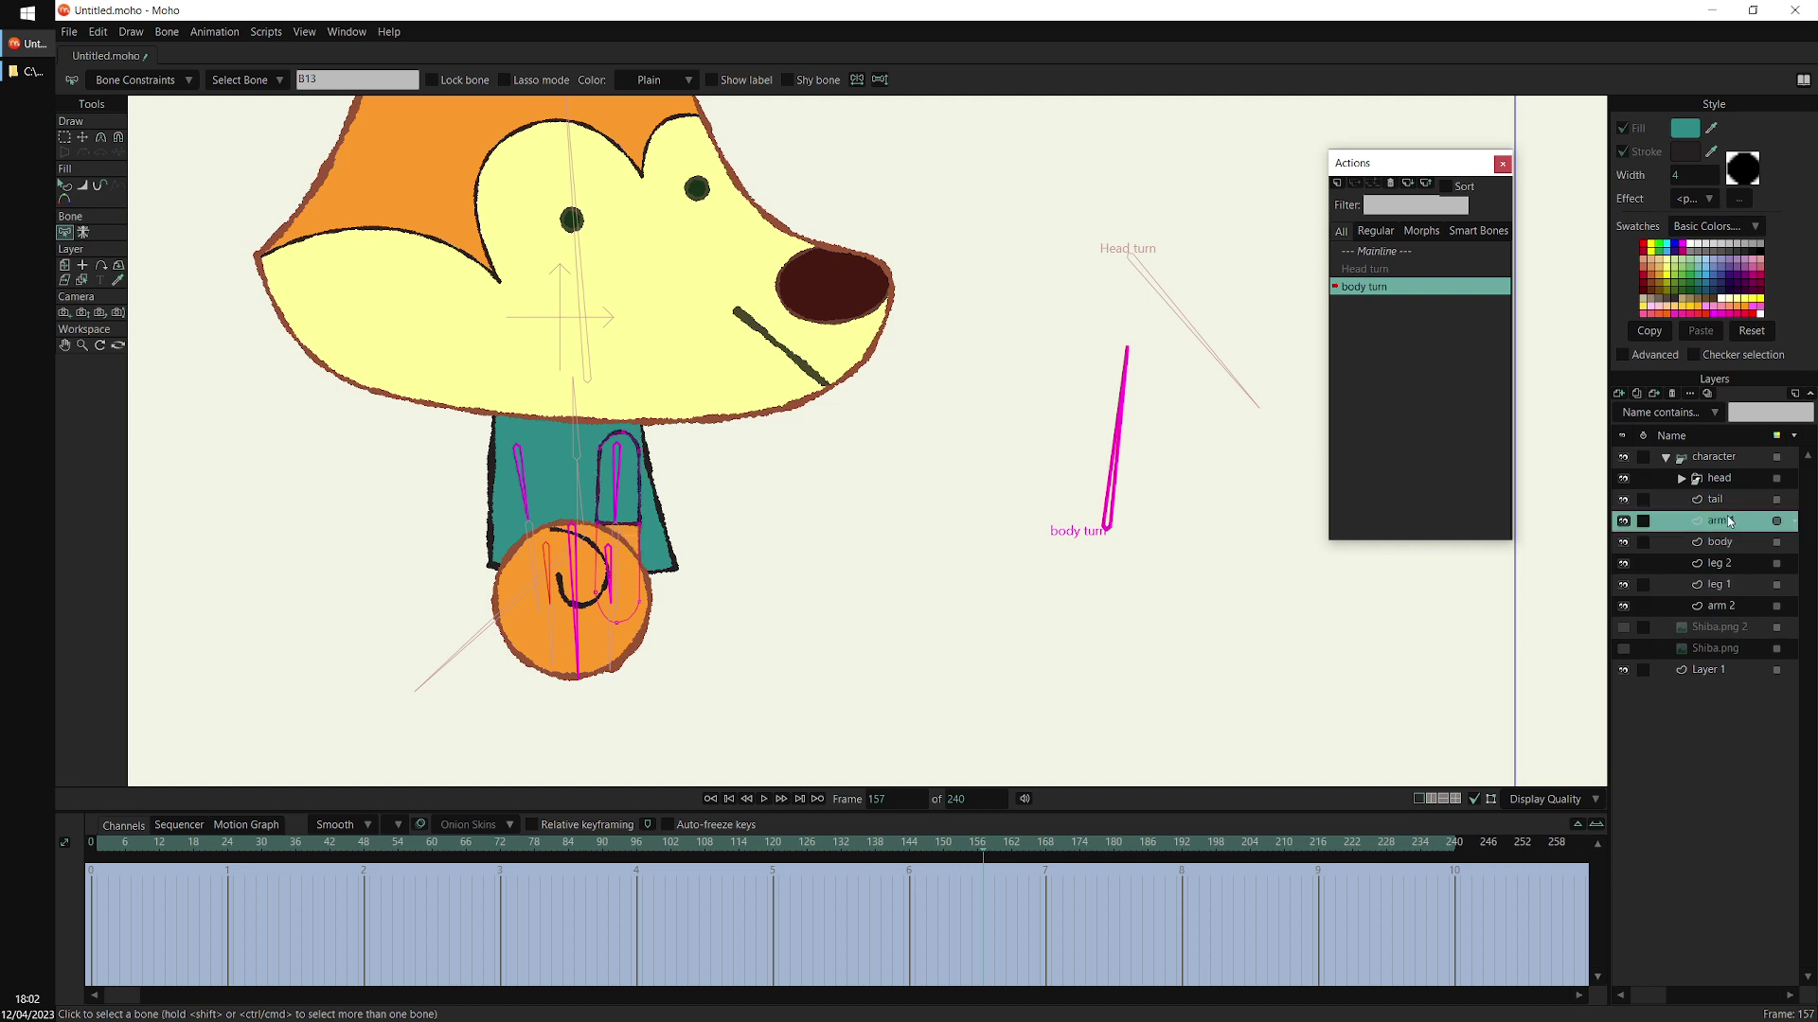
click(1732, 585)
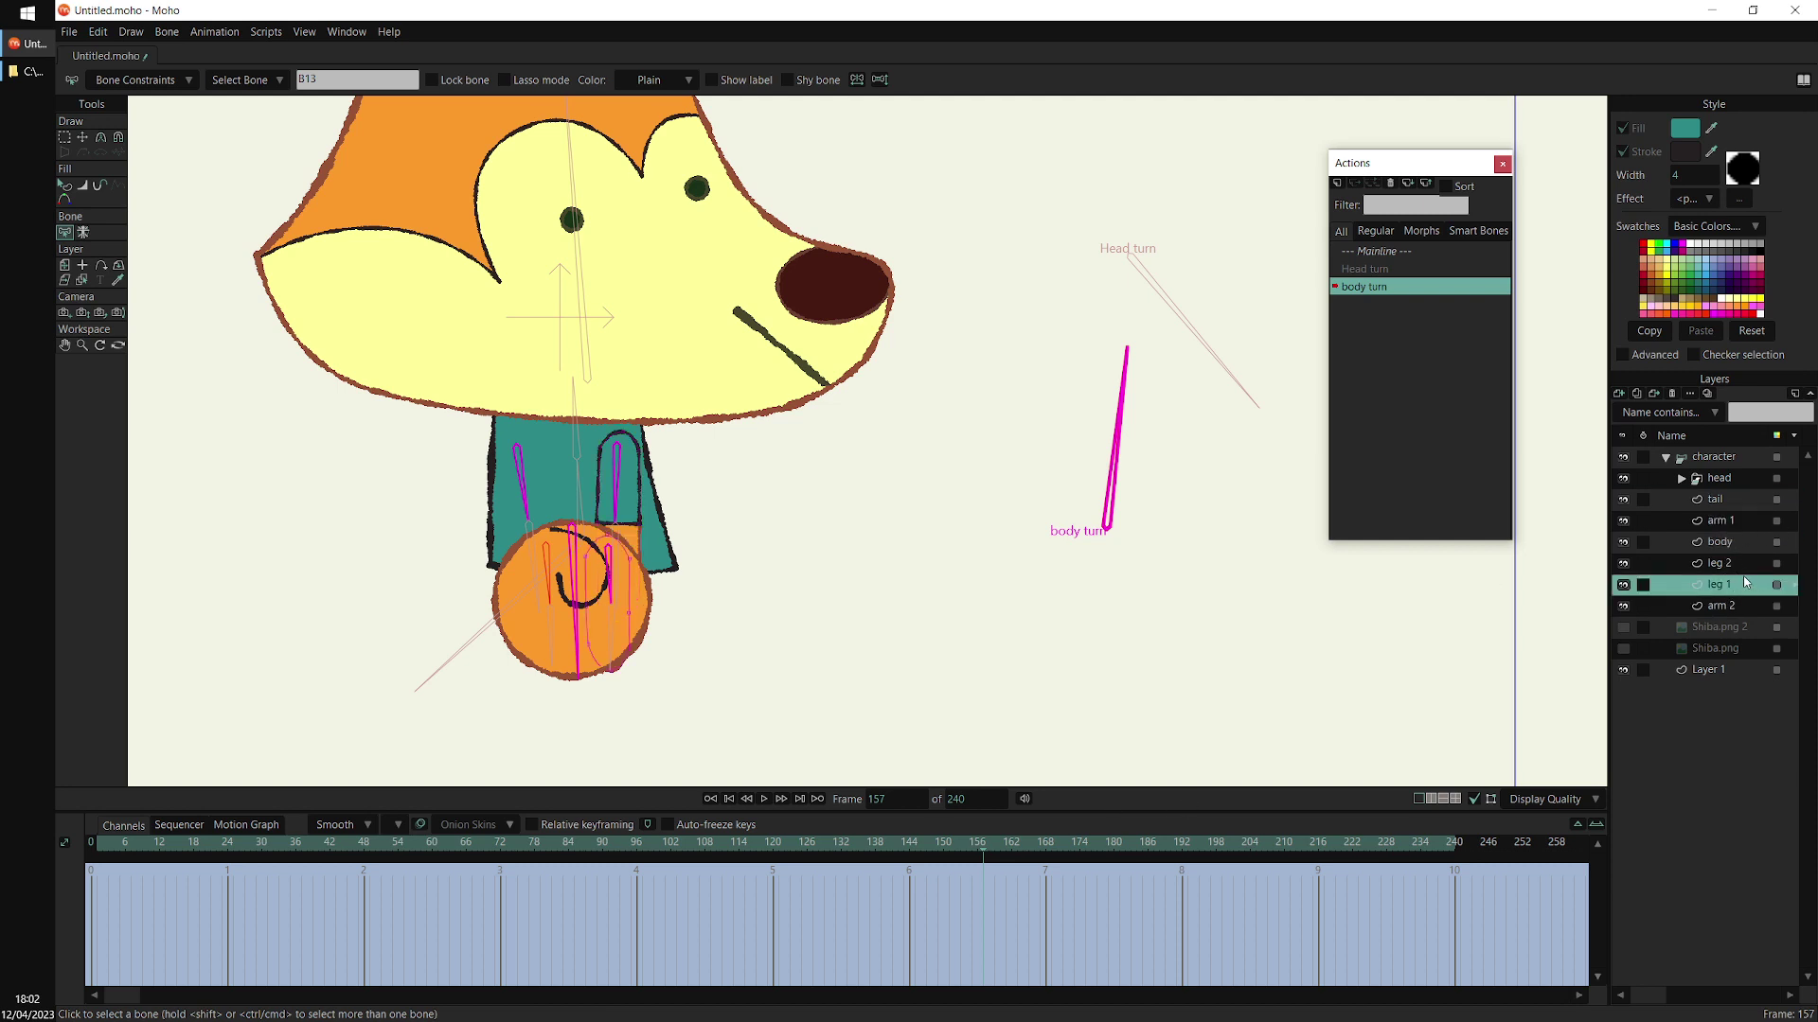
drag(1732, 581, 1739, 566)
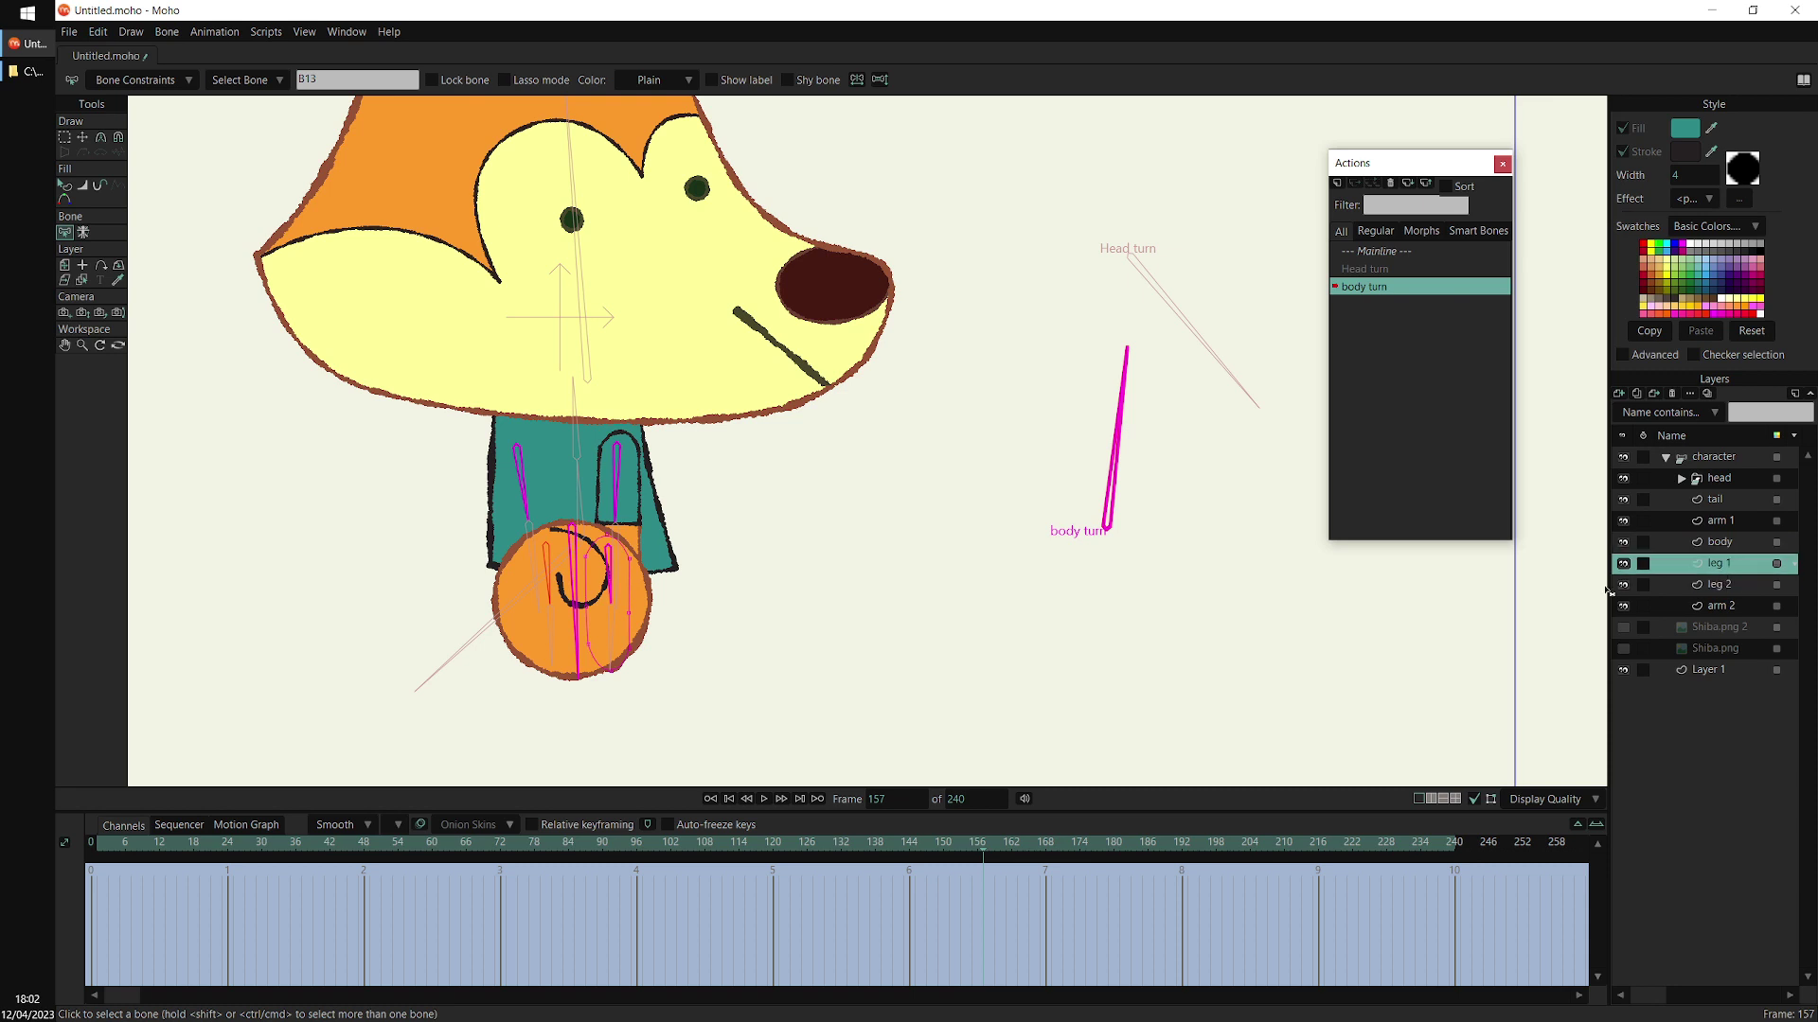
Copy the frame 0 translation and rotation keys of the arm, leg and tail bones to frame 240
drag(979, 848, 1238, 886)
drag(1183, 872, 1457, 867)
drag(931, 613, 1074, 505)
scroll(978, 612, down, 2)
click(1701, 459)
scroll(1127, 388, up, 3)
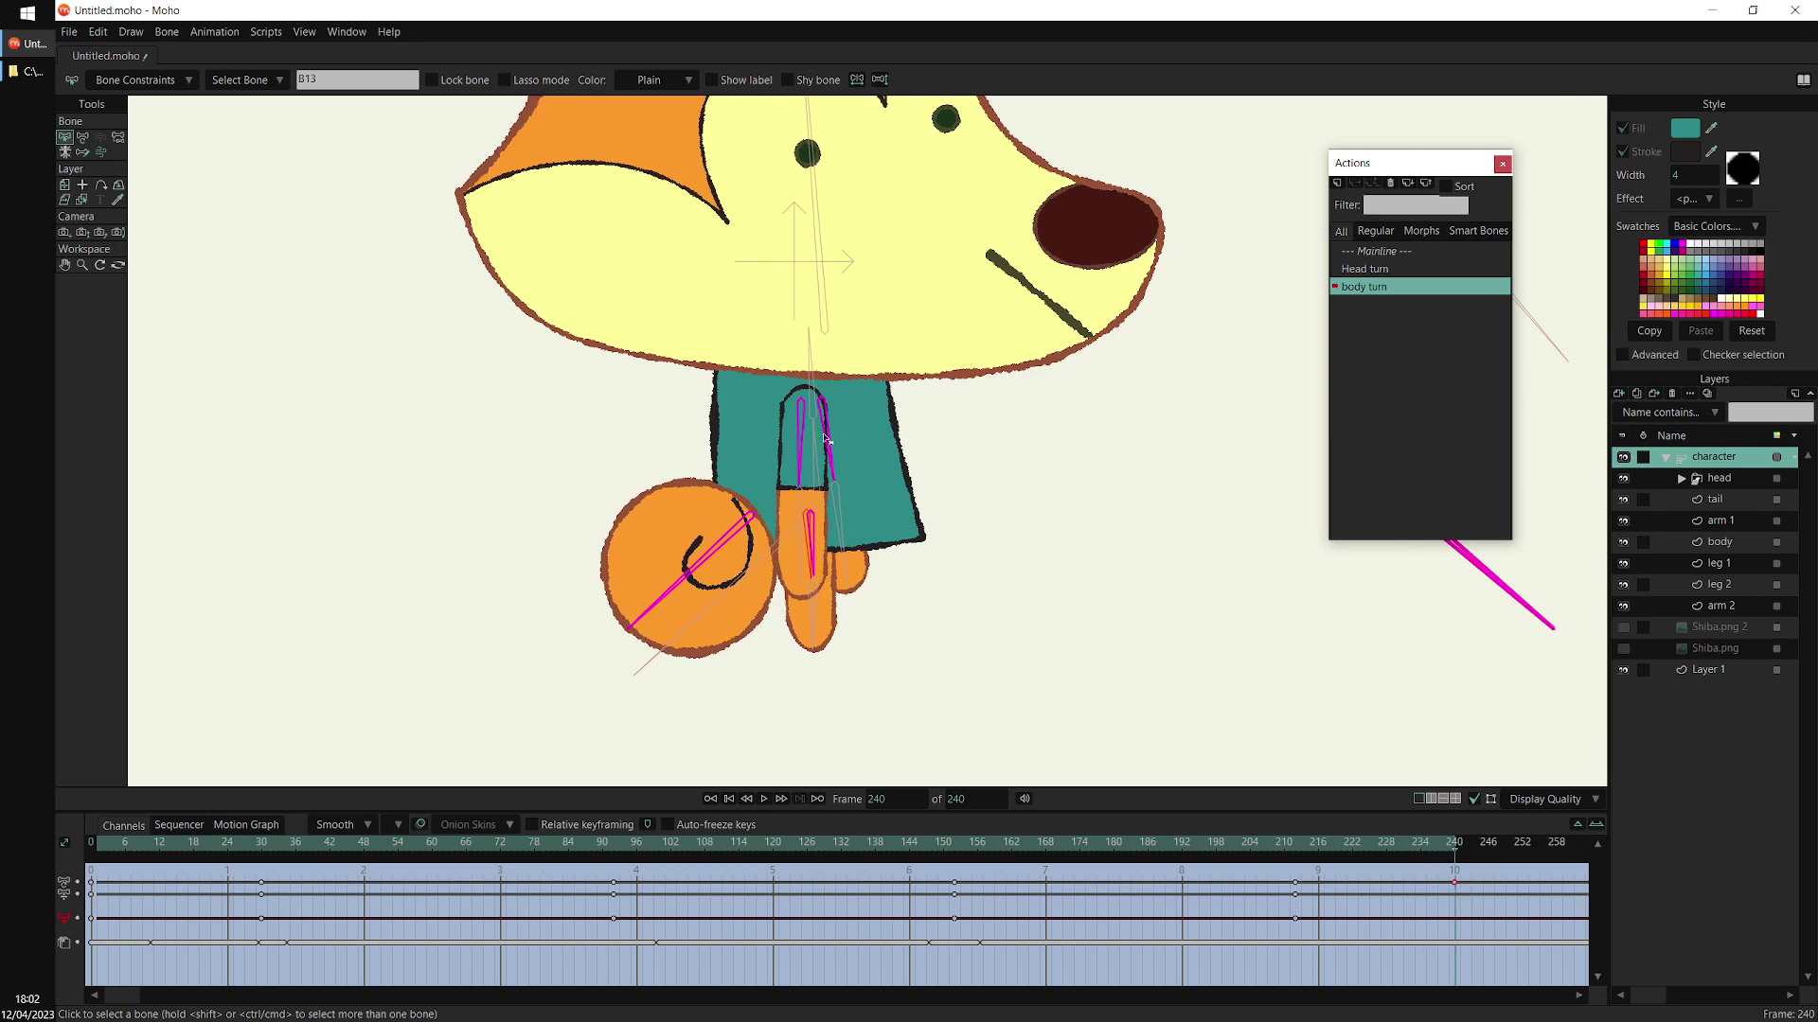
click(813, 526)
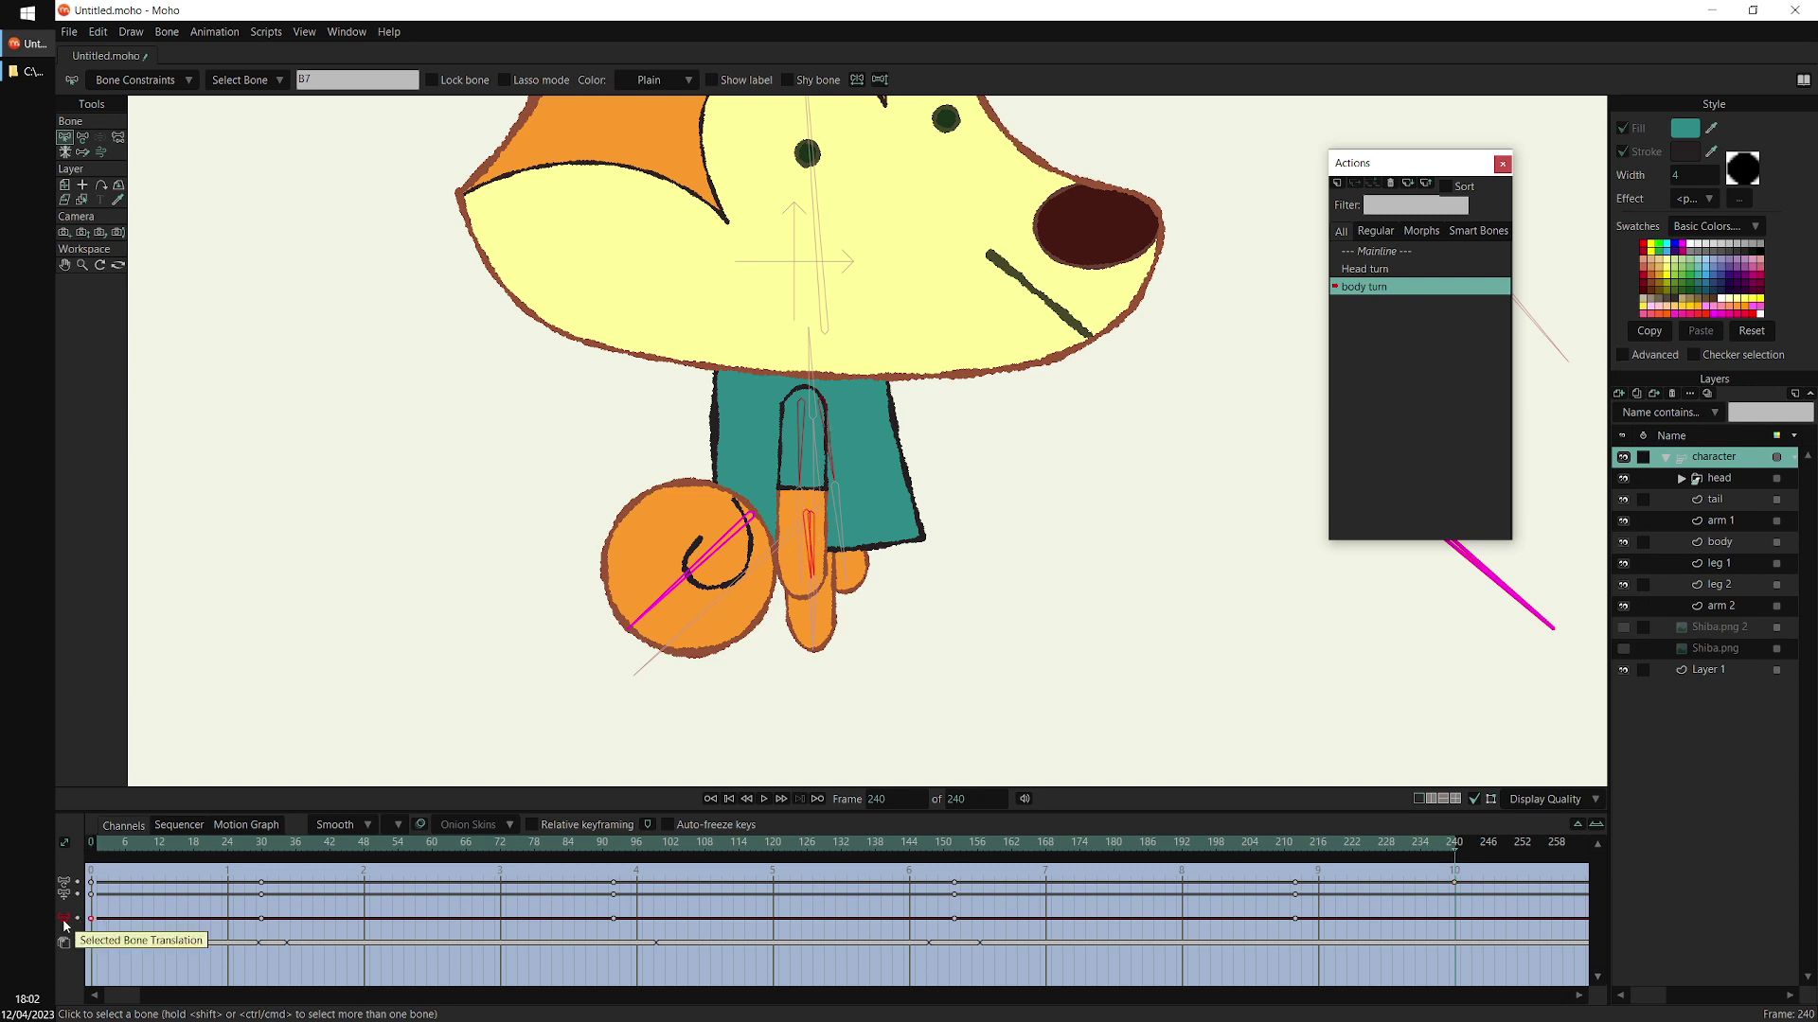
drag(180, 923, 189, 924)
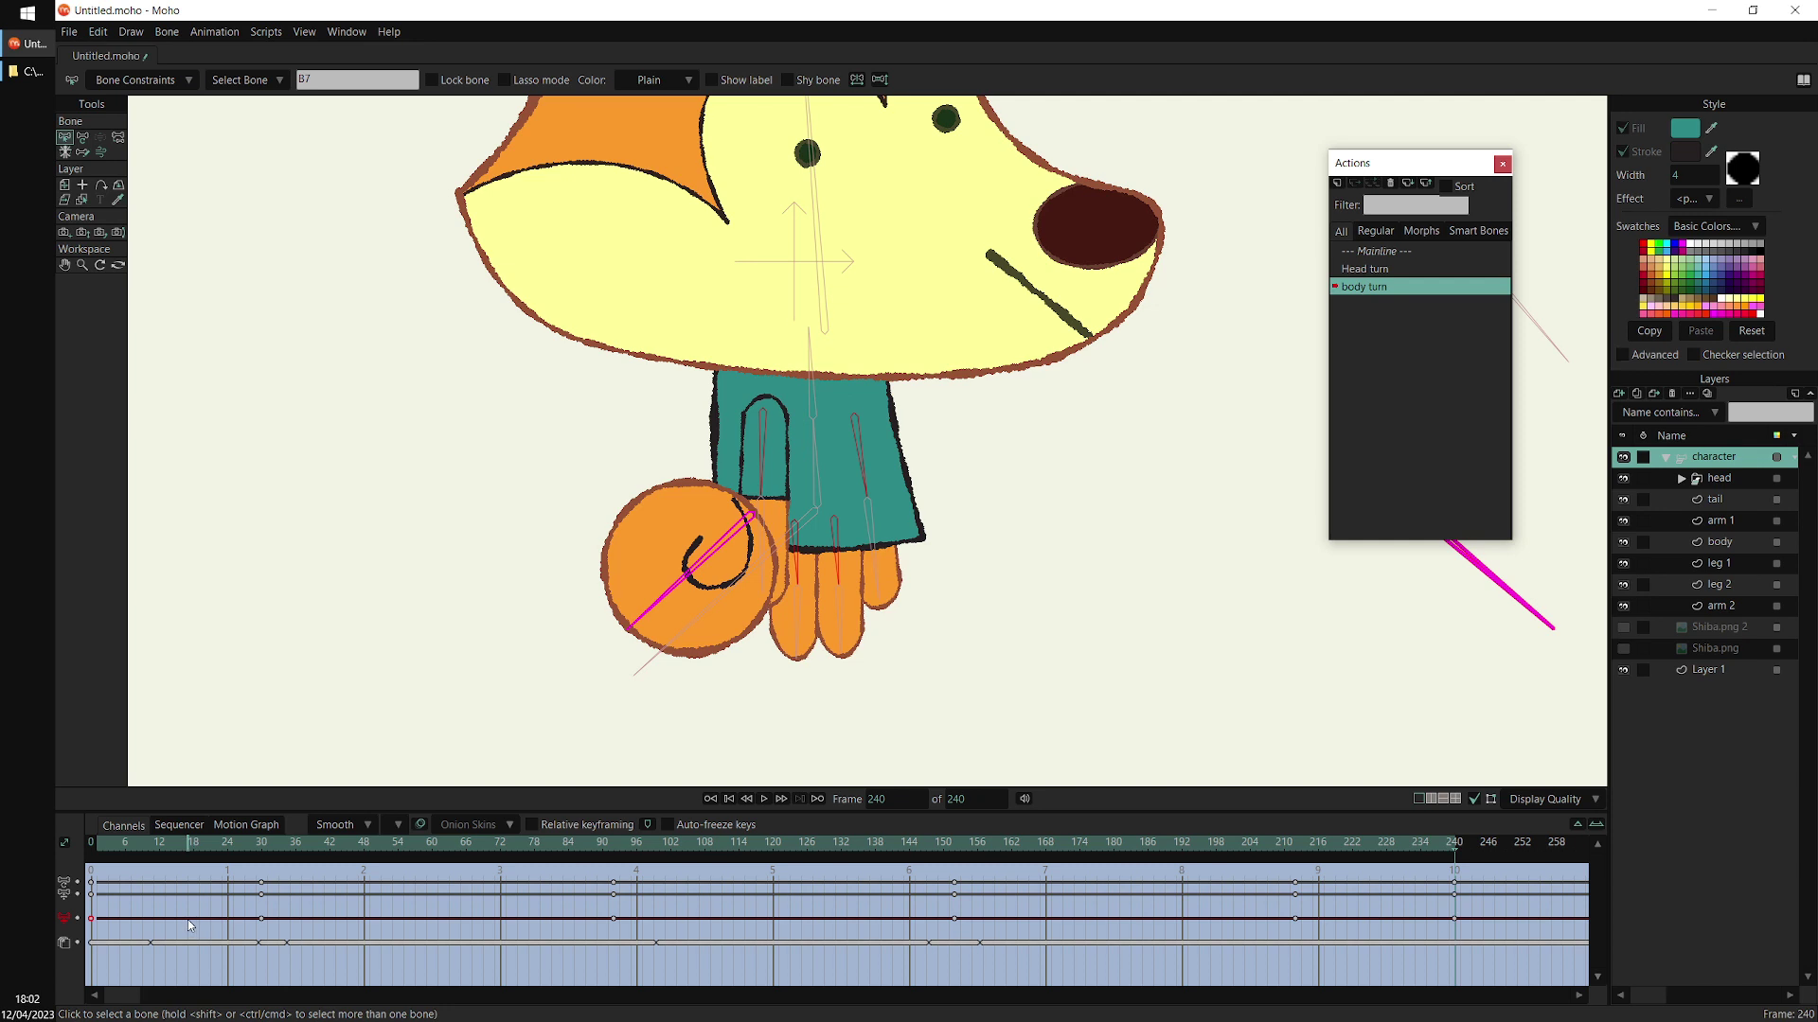
click(649, 579)
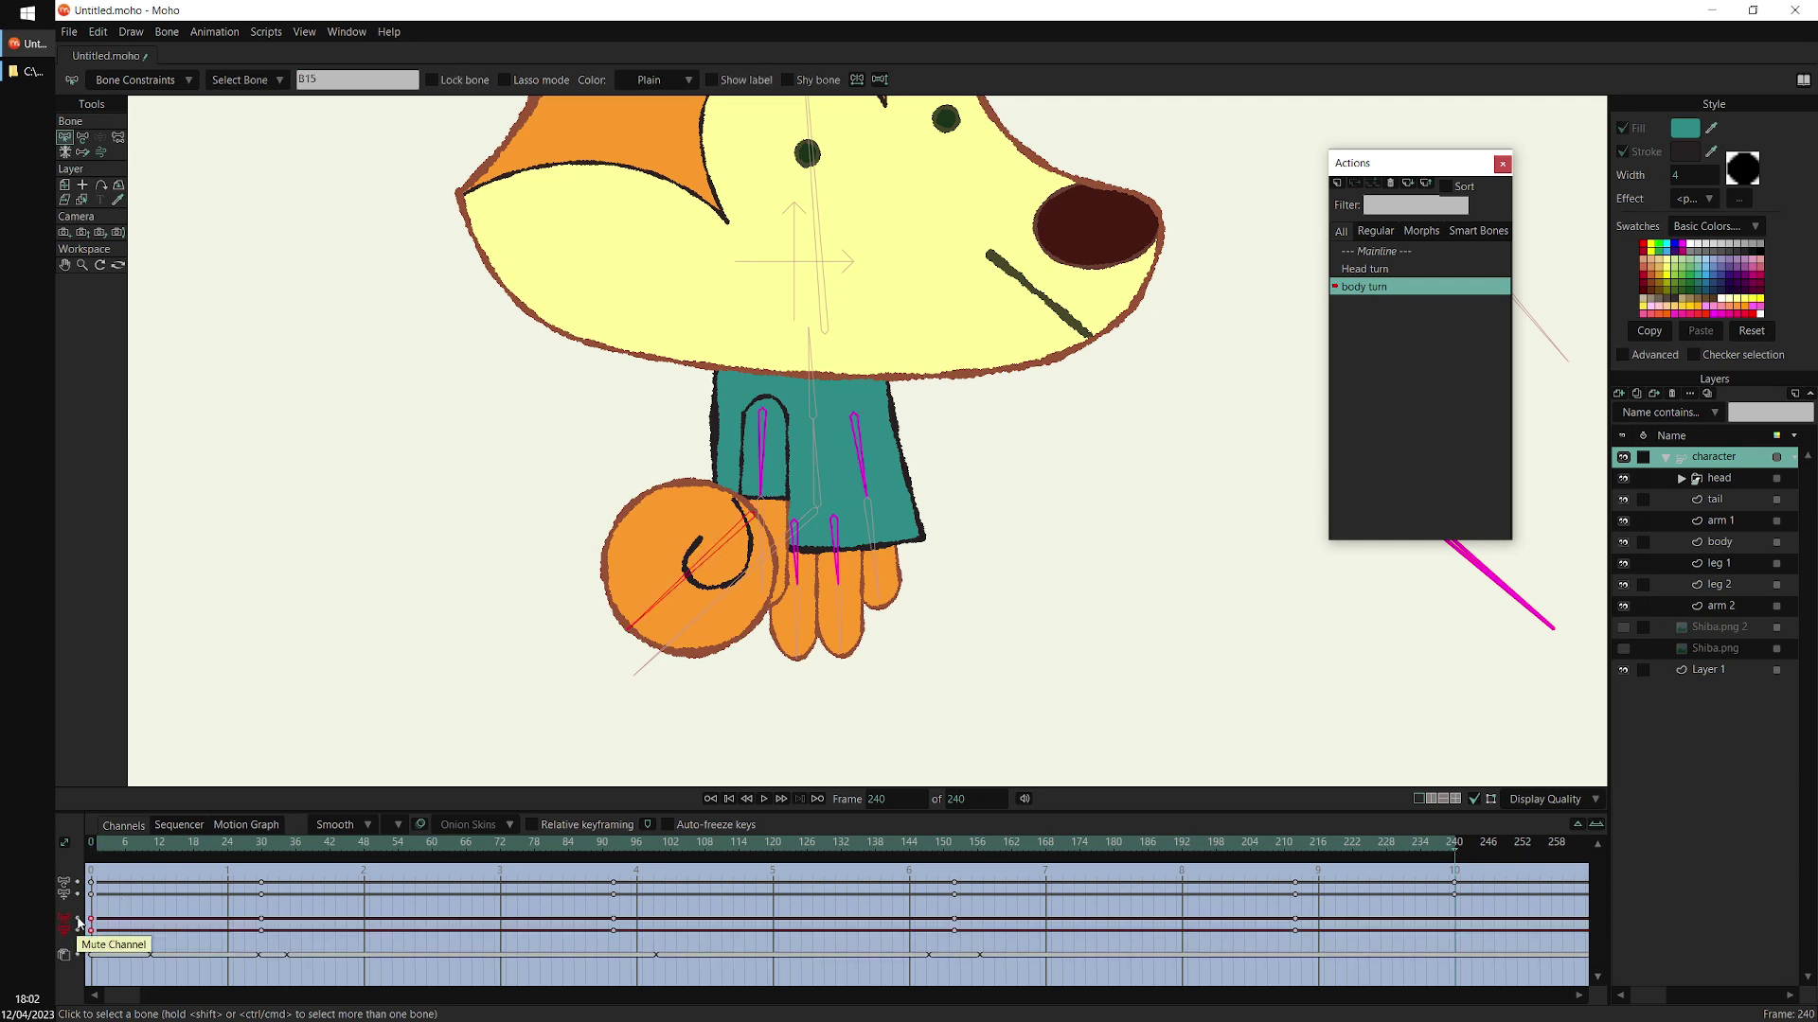
key(ctrl+c)
key(ctrl+v)
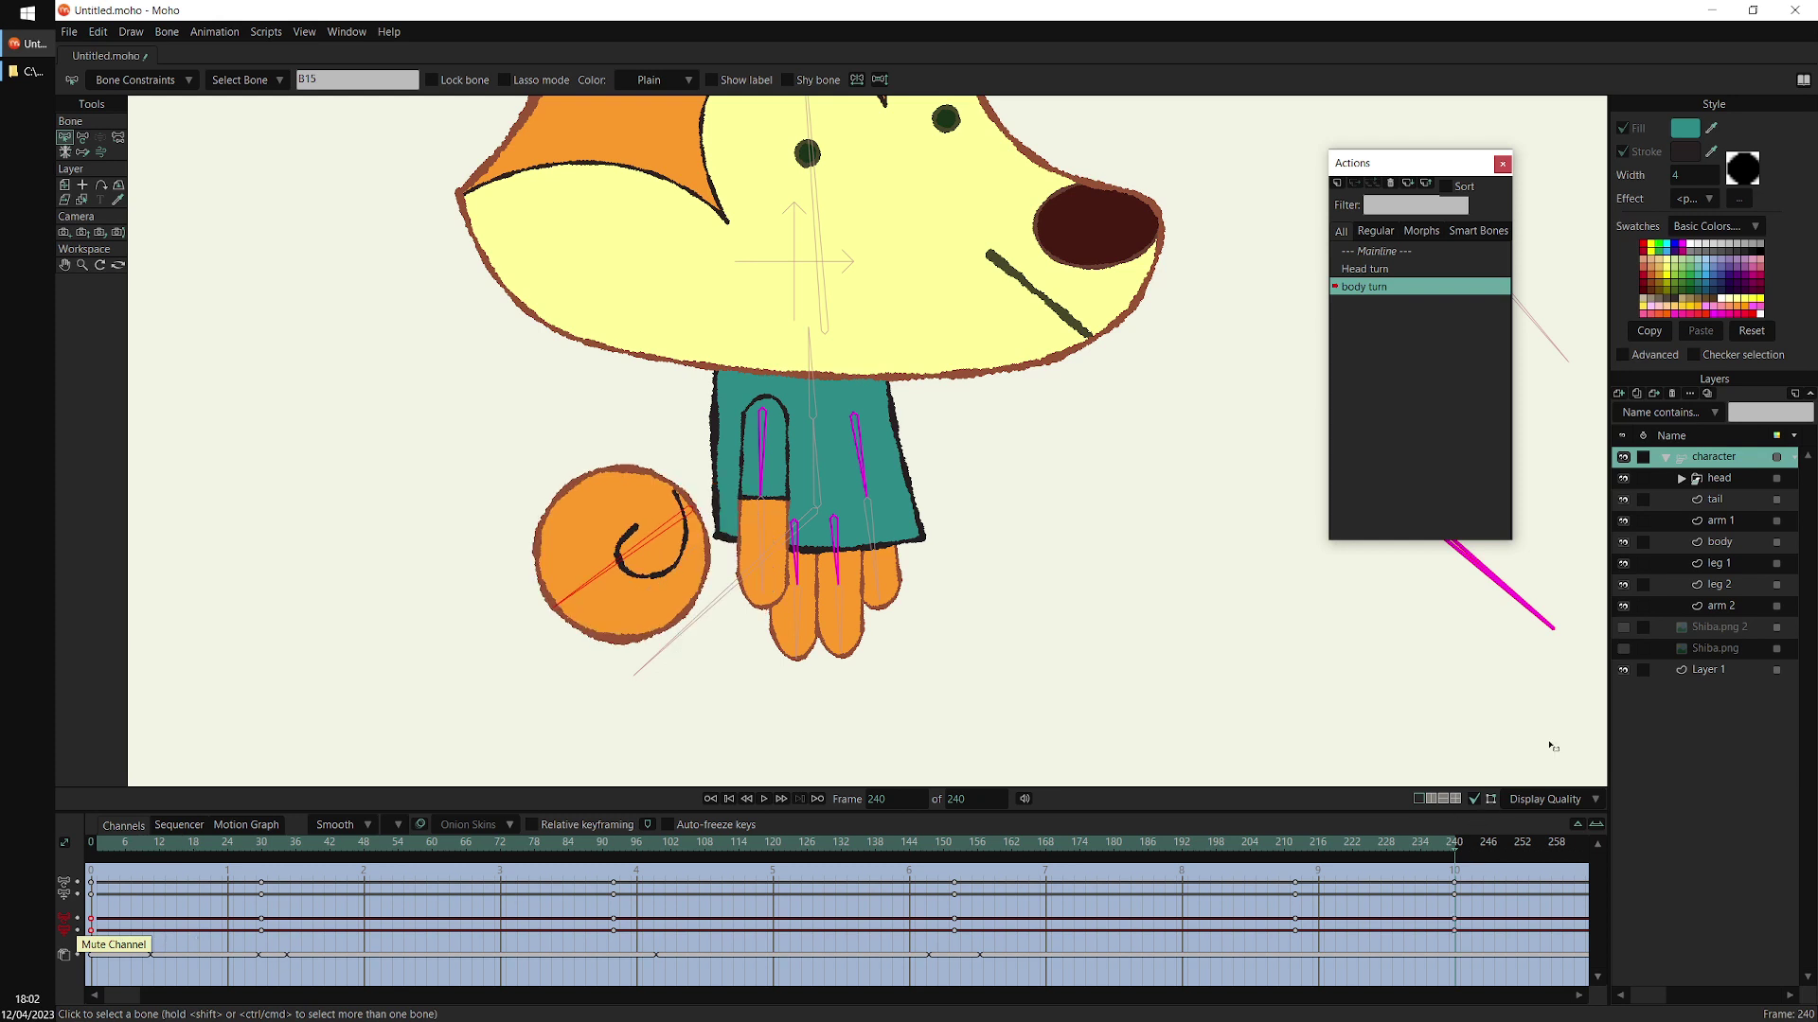
Copy the body layer's frame 0 point keys to frame 240 and scrub past the end of the action
click(1729, 542)
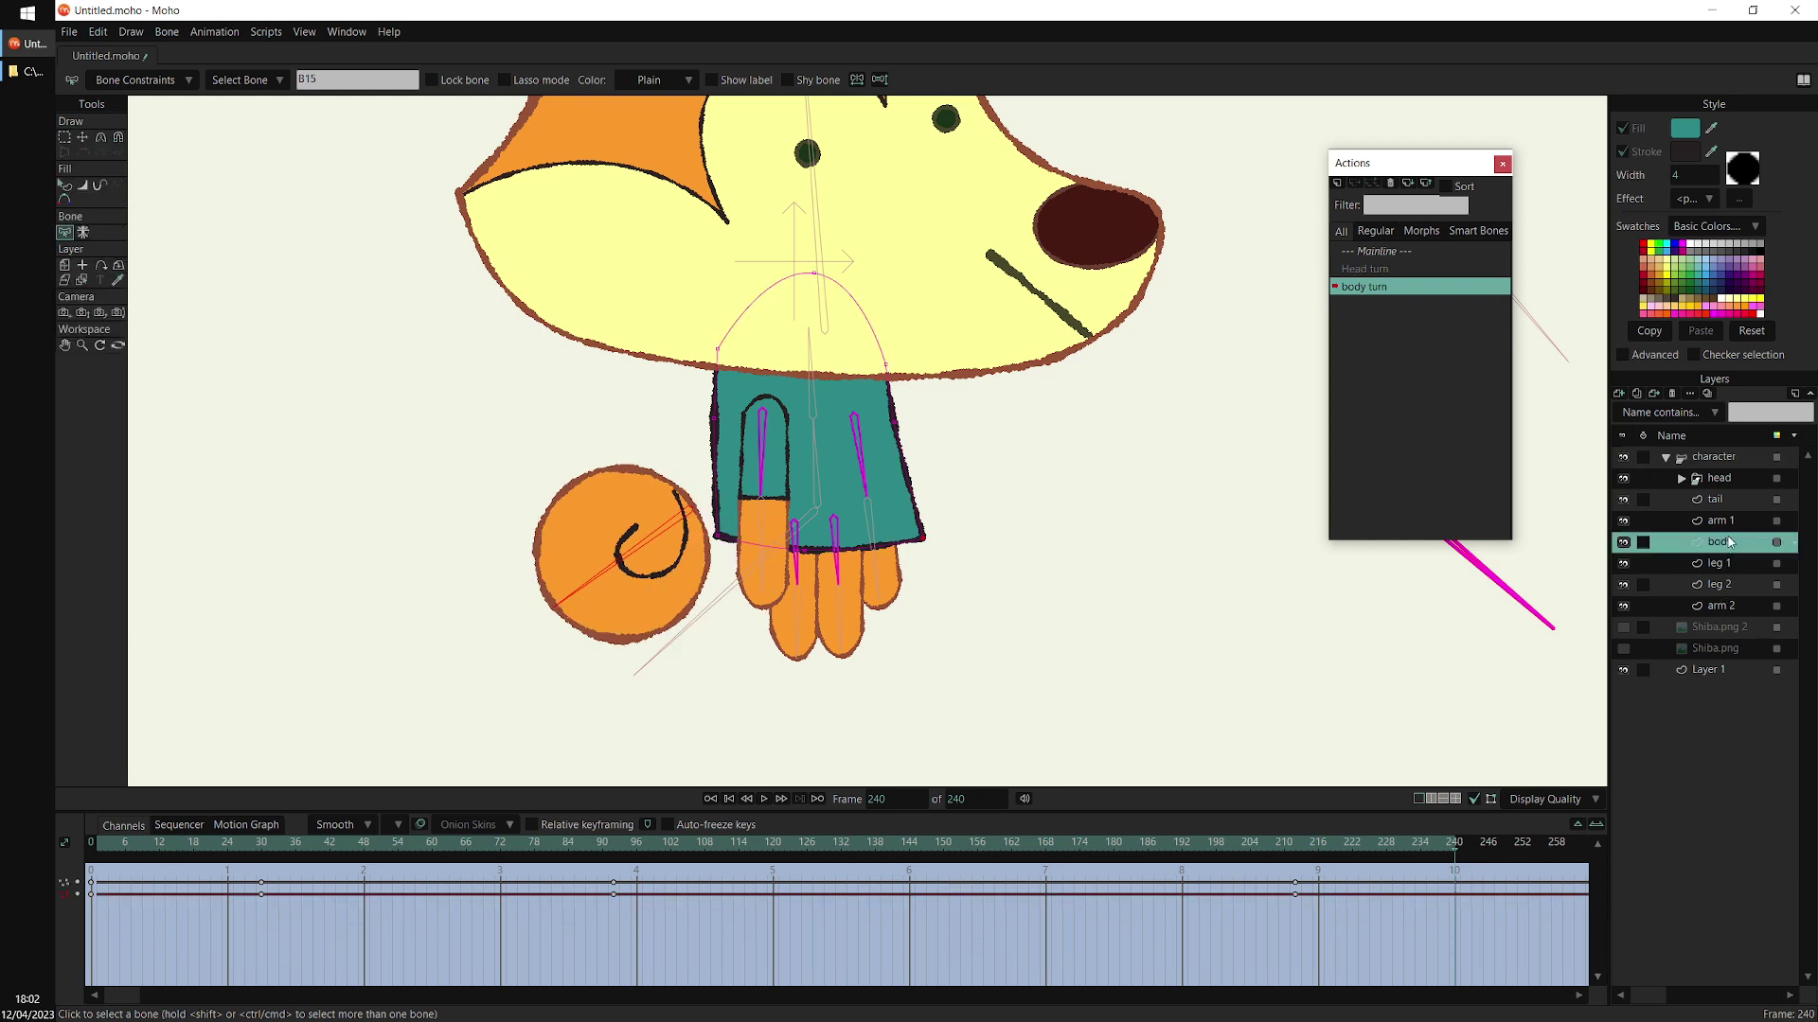
drag(105, 875, 94, 907)
key(ctrl+v)
drag(1436, 845, 1477, 846)
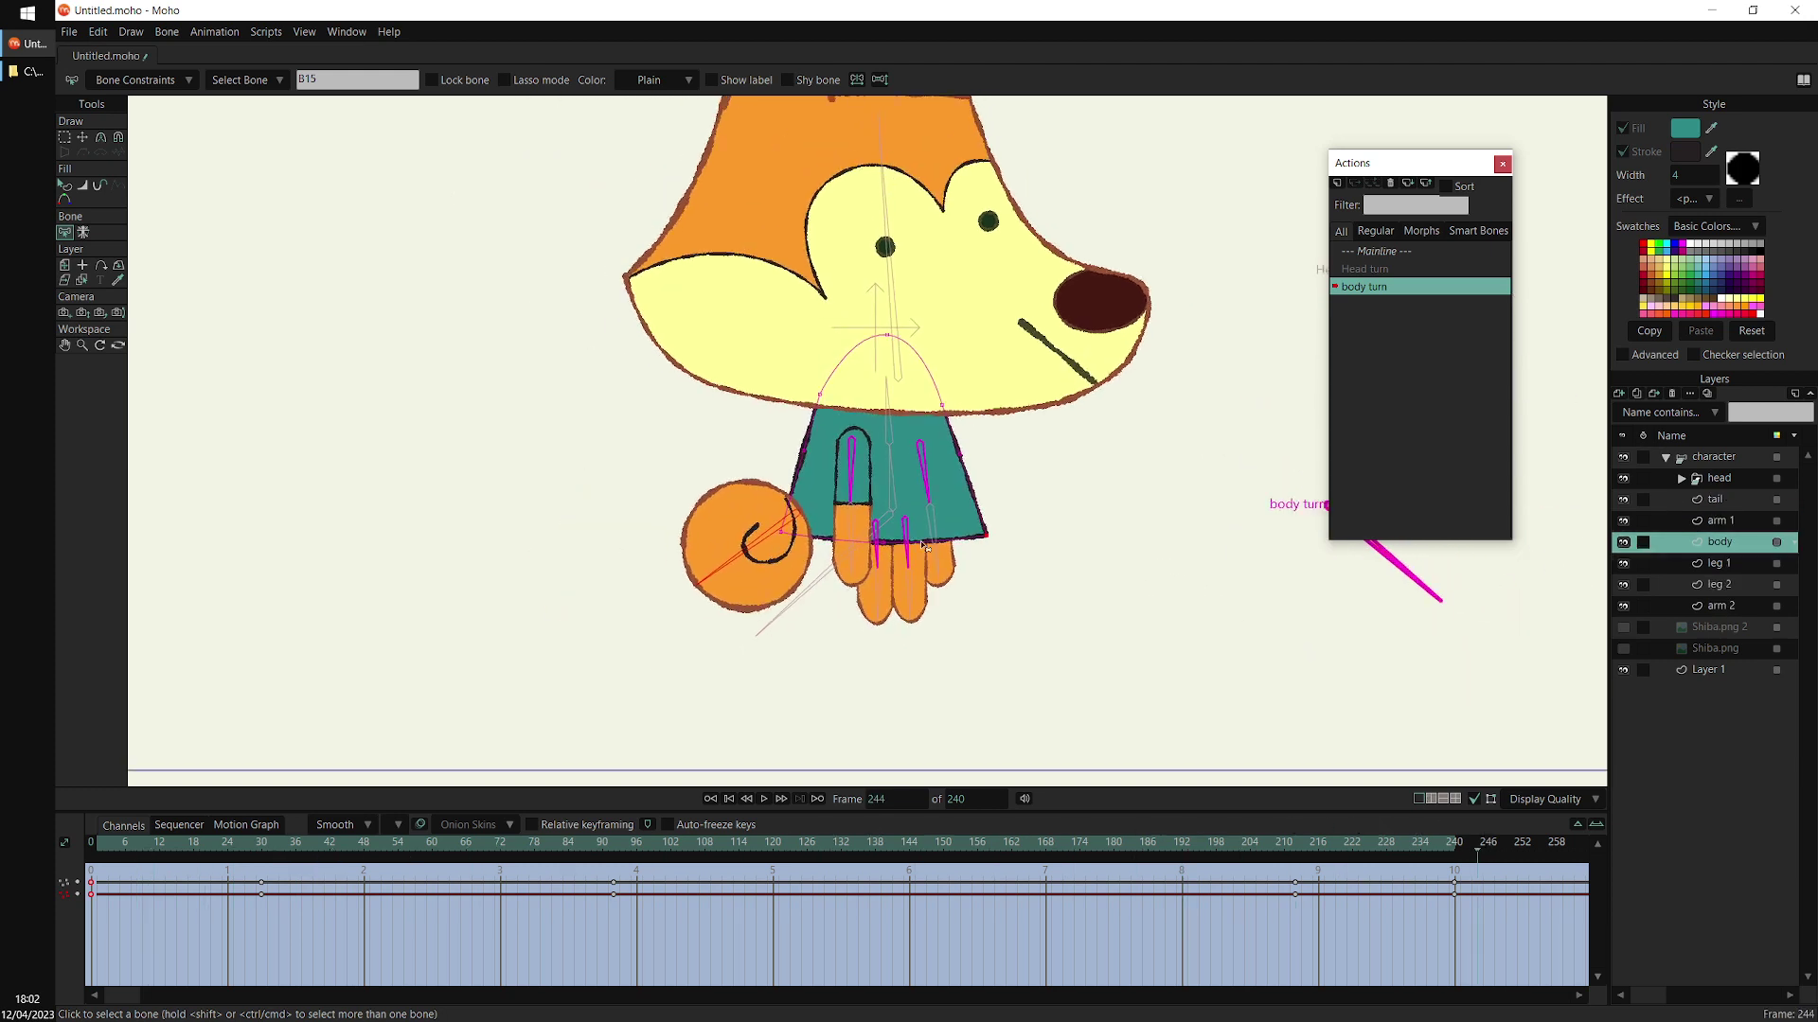
drag(923, 546, 769, 690)
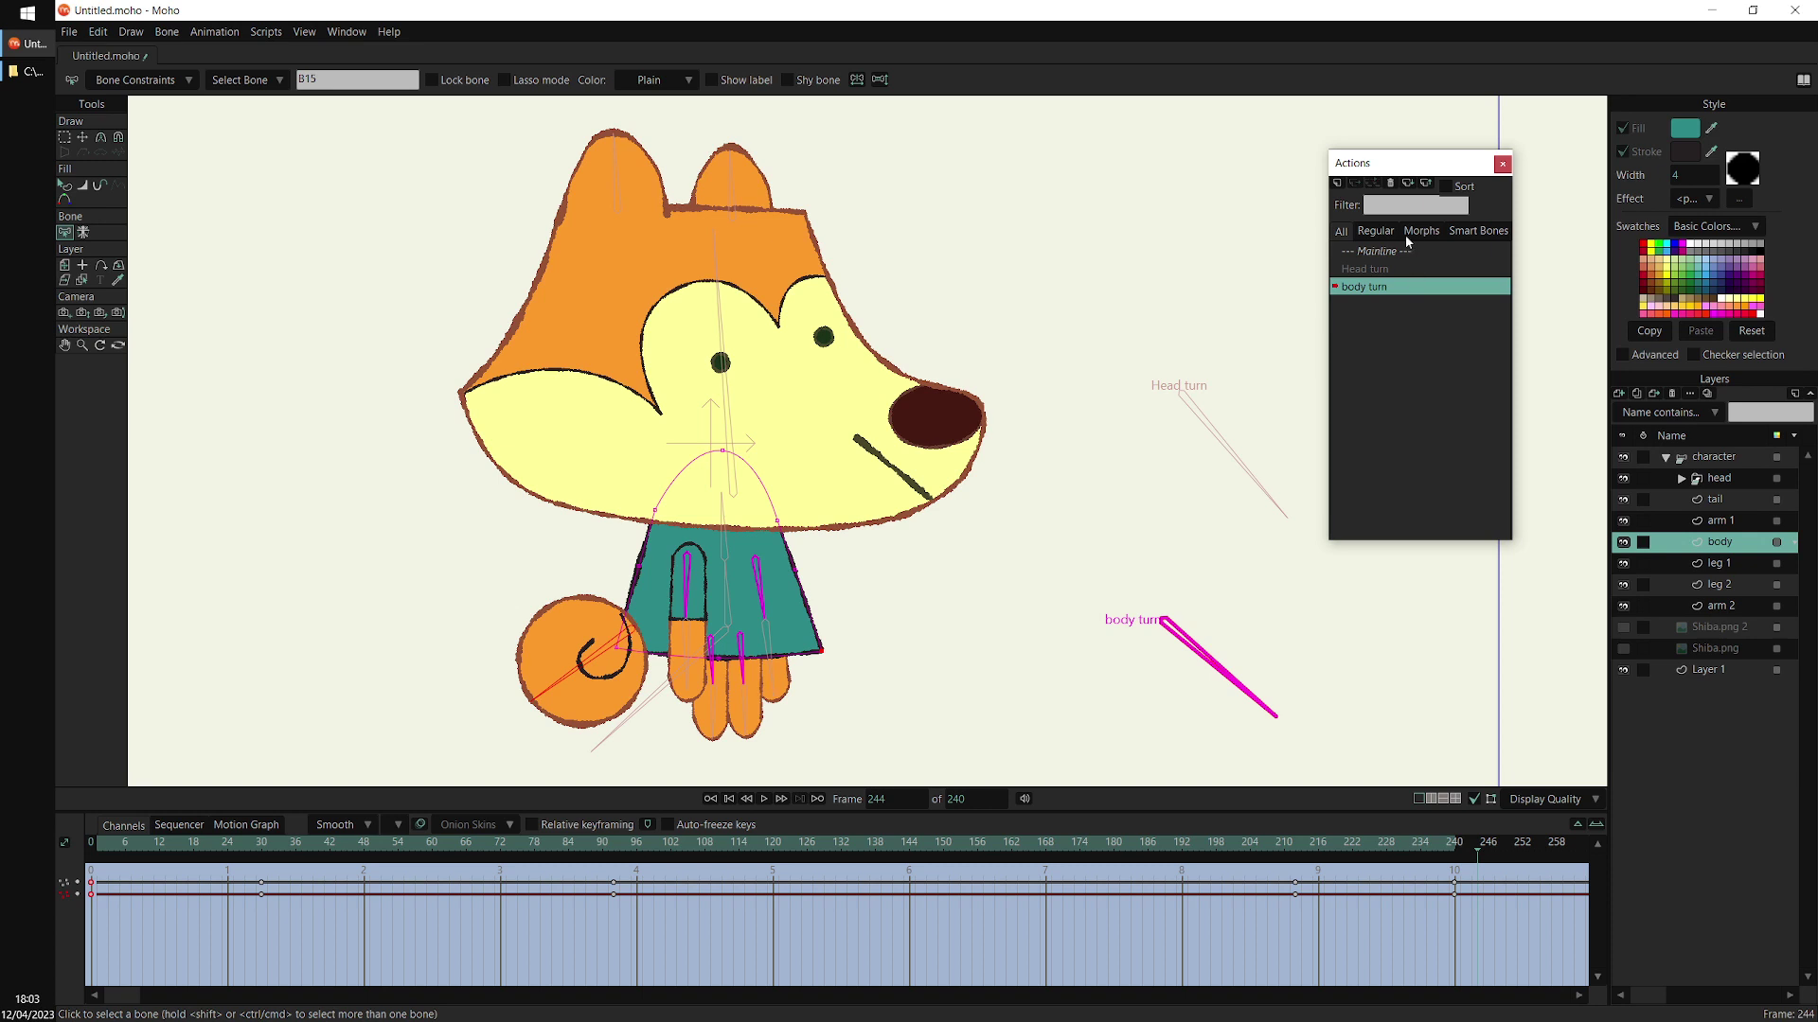
Return to the Mainline and rotate the Head turn and body turn bones at frame 17 so the character faces the opposite side
click(1718, 456)
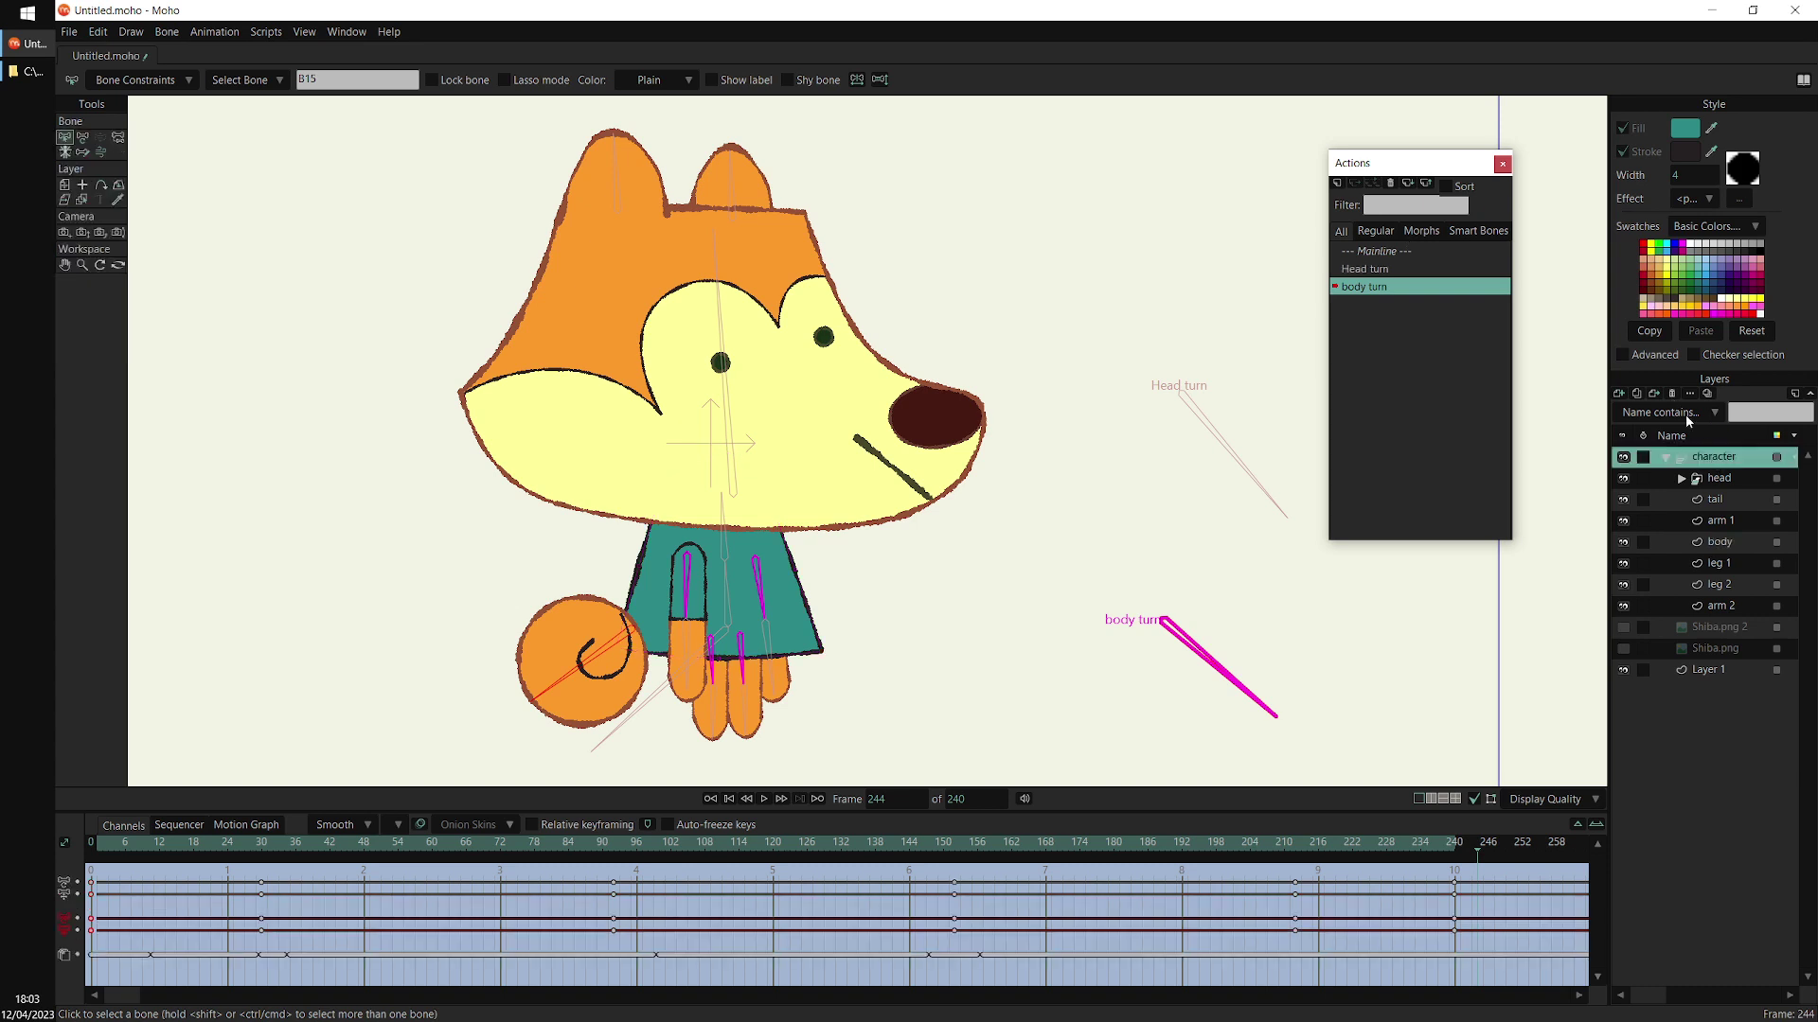
click(1395, 251)
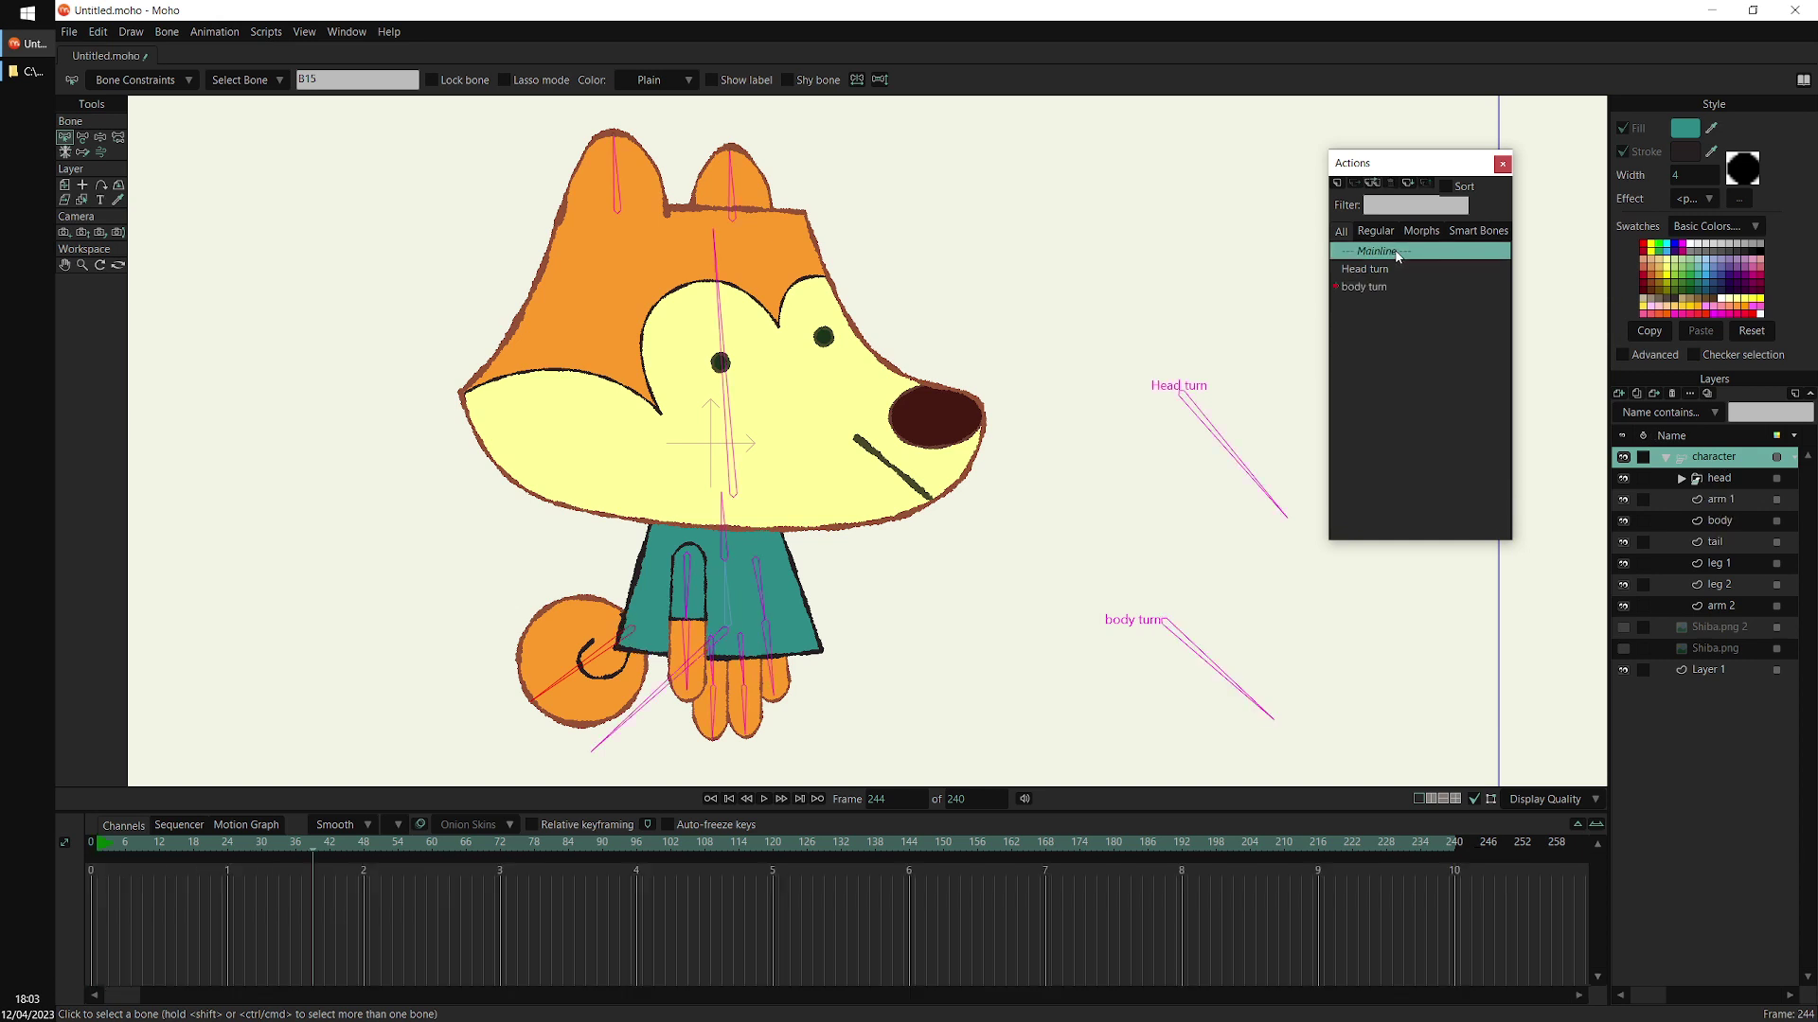
click(104, 845)
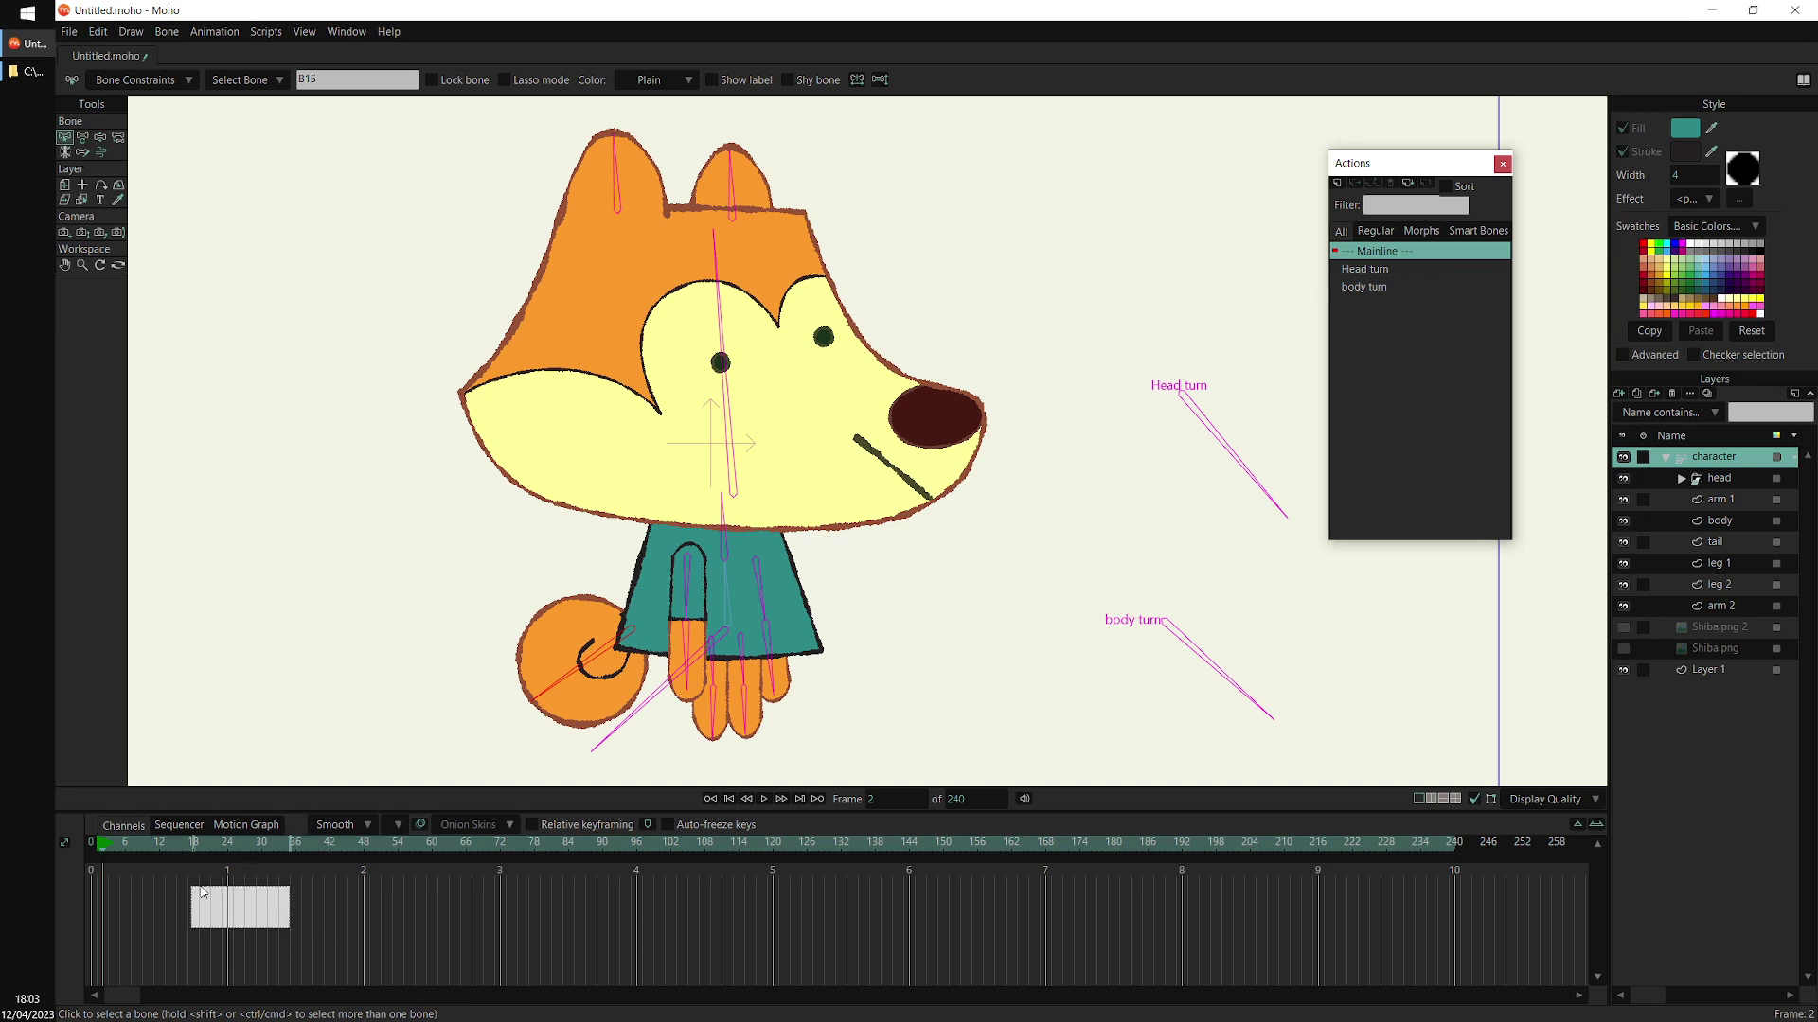
drag(136, 845, 189, 849)
click(84, 138)
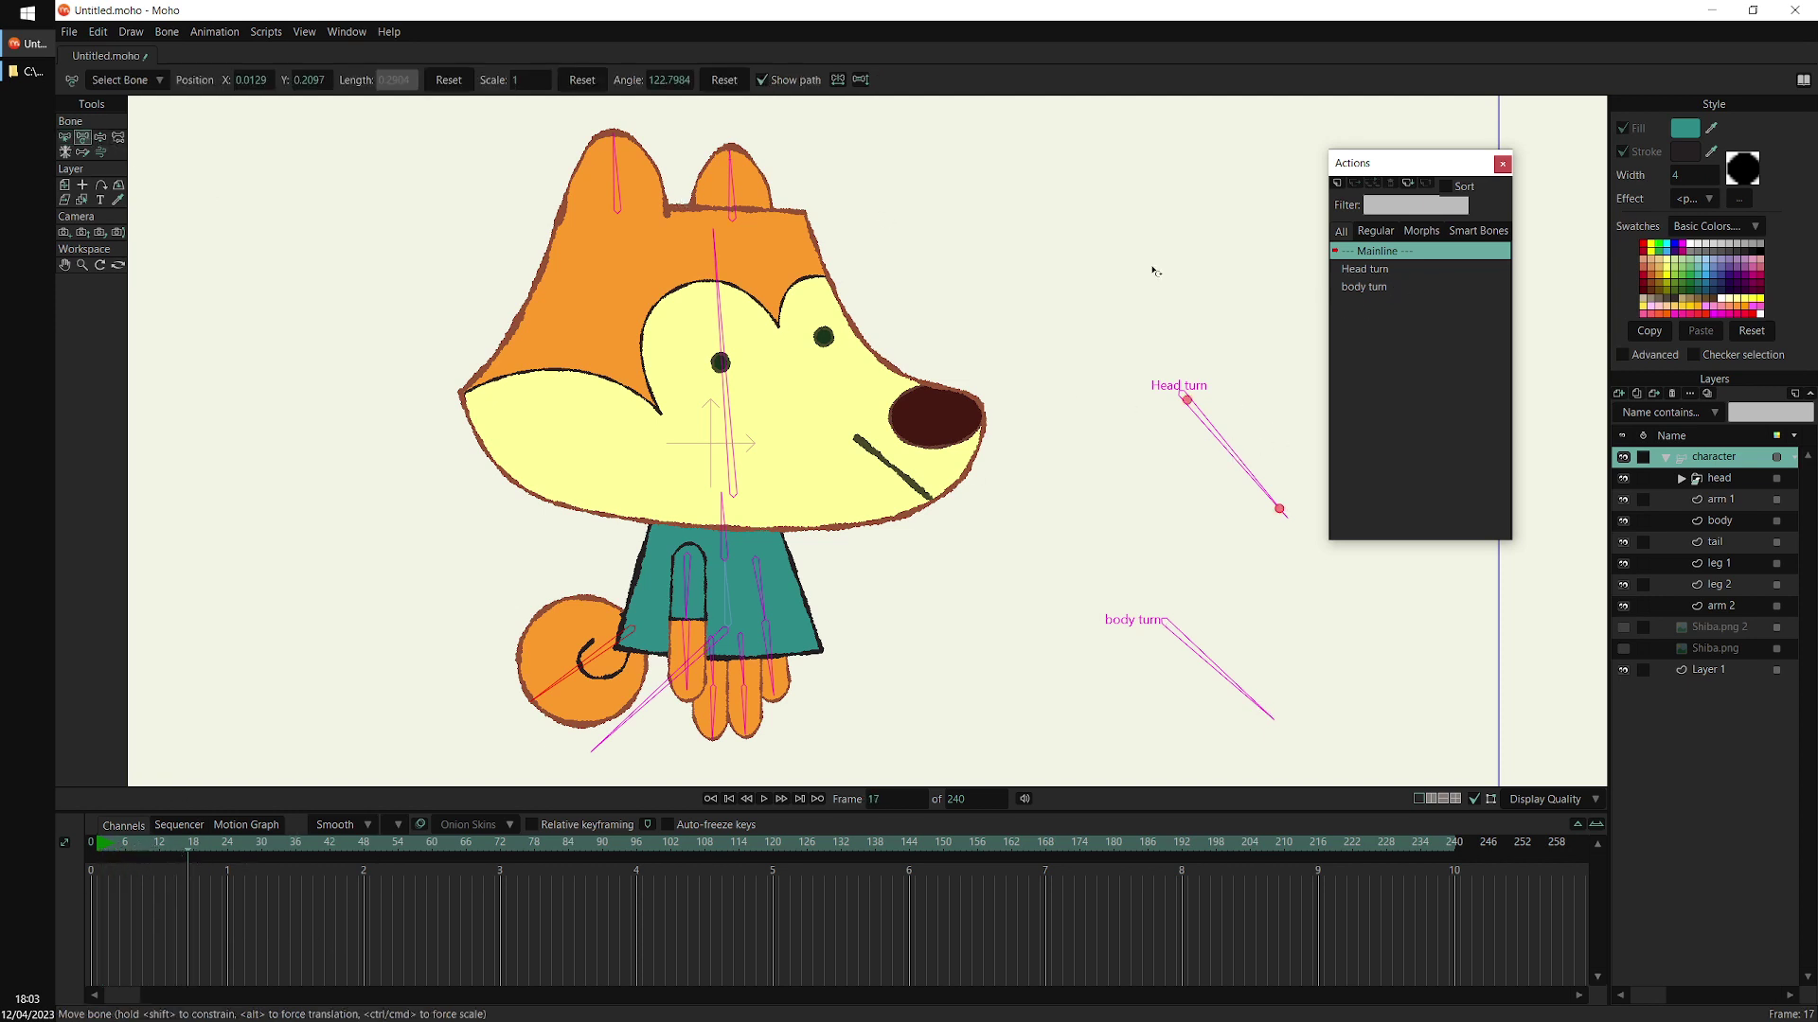
drag(1255, 435, 1108, 476)
drag(1221, 665, 1011, 656)
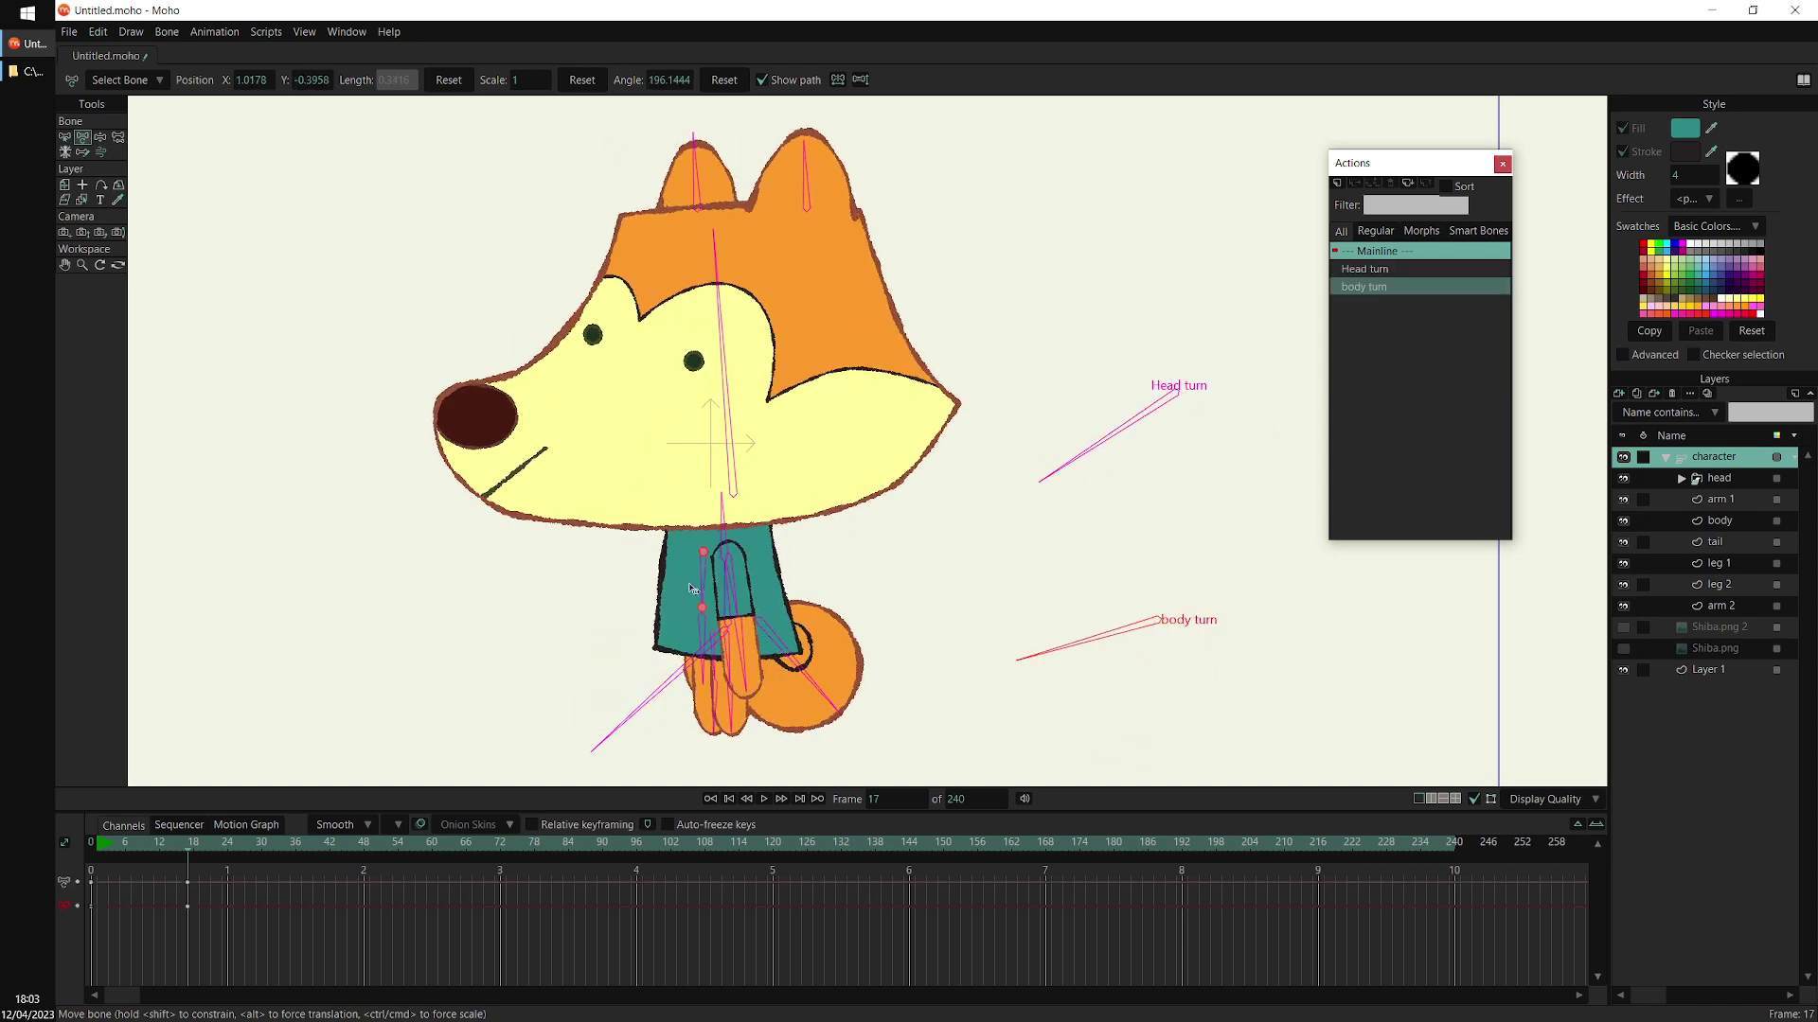
At frame 17, pose the character with raised arms, a tilted head and a bent leg using Manipulate Bones
mouse_move(697, 589)
mouse_down()
mouse_move(655, 589)
mouse_move(748, 614)
mouse_move(727, 588)
mouse_up()
key(z)
drag(704, 659, 821, 582)
mouse_move(713, 705)
mouse_down()
mouse_move(691, 667)
mouse_move(691, 706)
mouse_up()
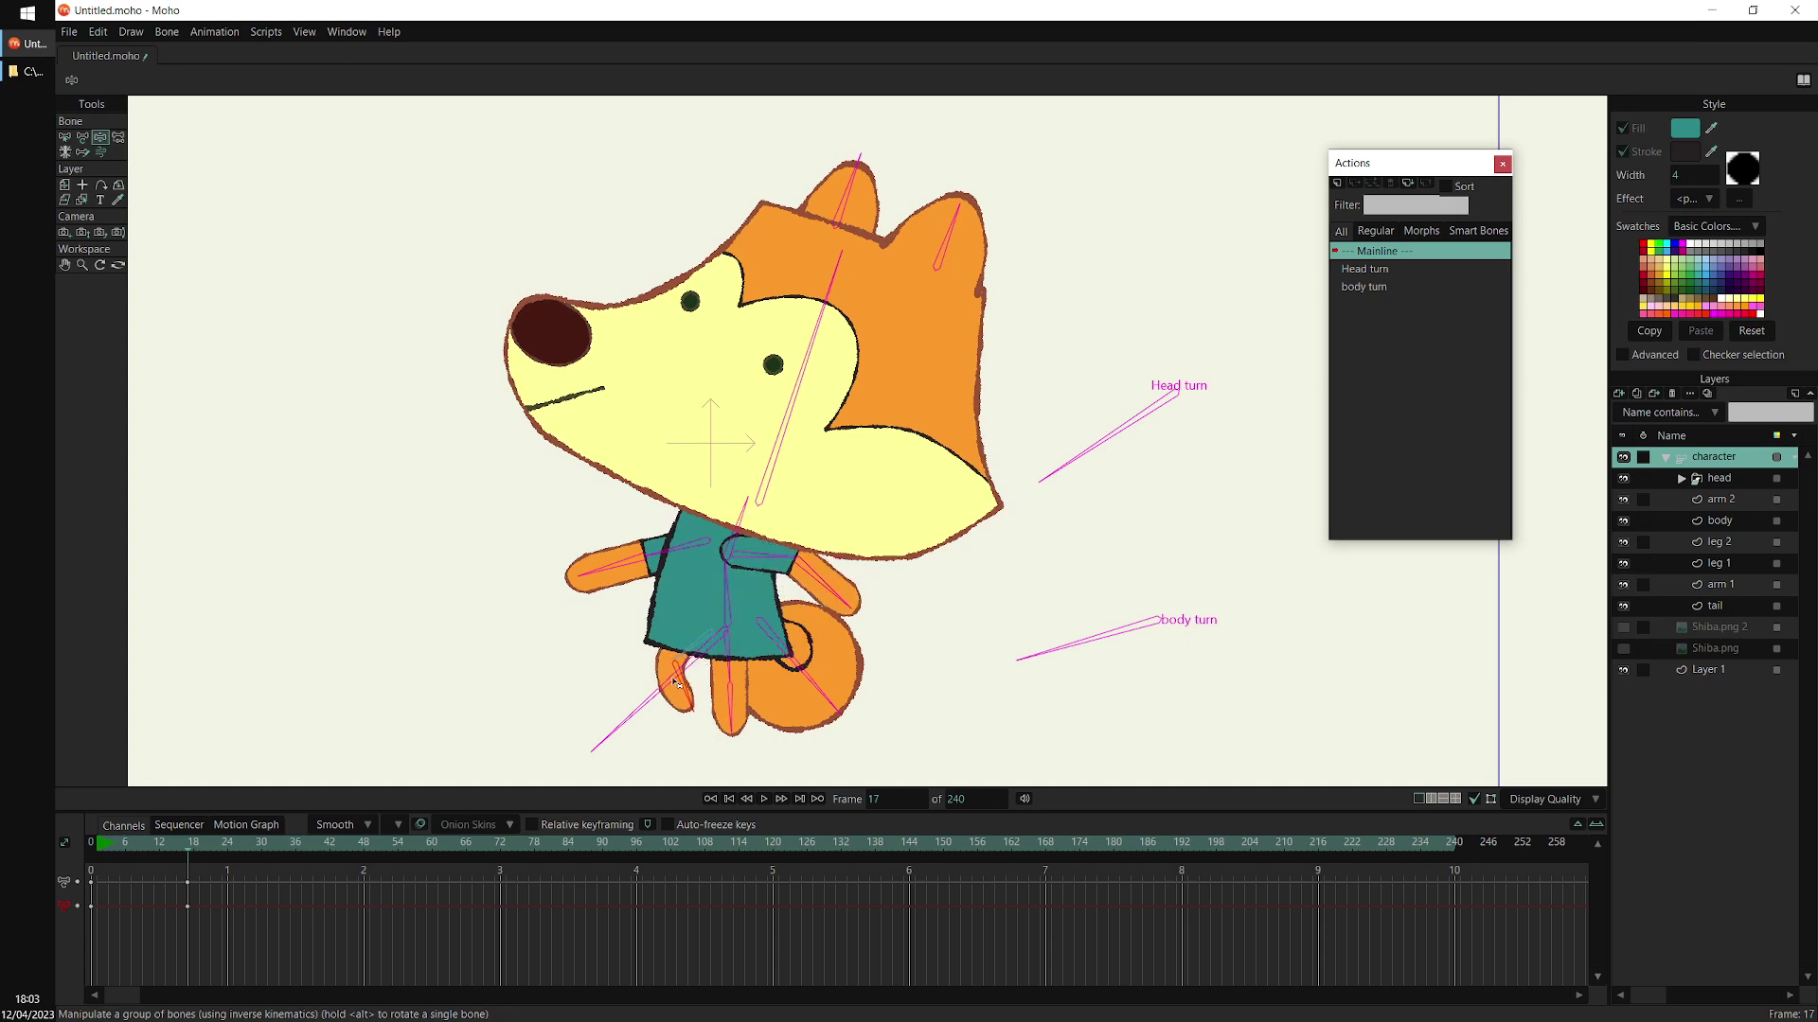
At frame 37, rotate both turn bones to the back view and repose the head, arms and legs
drag(119, 845, 303, 849)
drag(1088, 465, 1133, 258)
drag(829, 397, 792, 387)
drag(1060, 657, 1132, 485)
drag(629, 594, 989, 684)
drag(705, 701, 624, 725)
drag(728, 703, 793, 672)
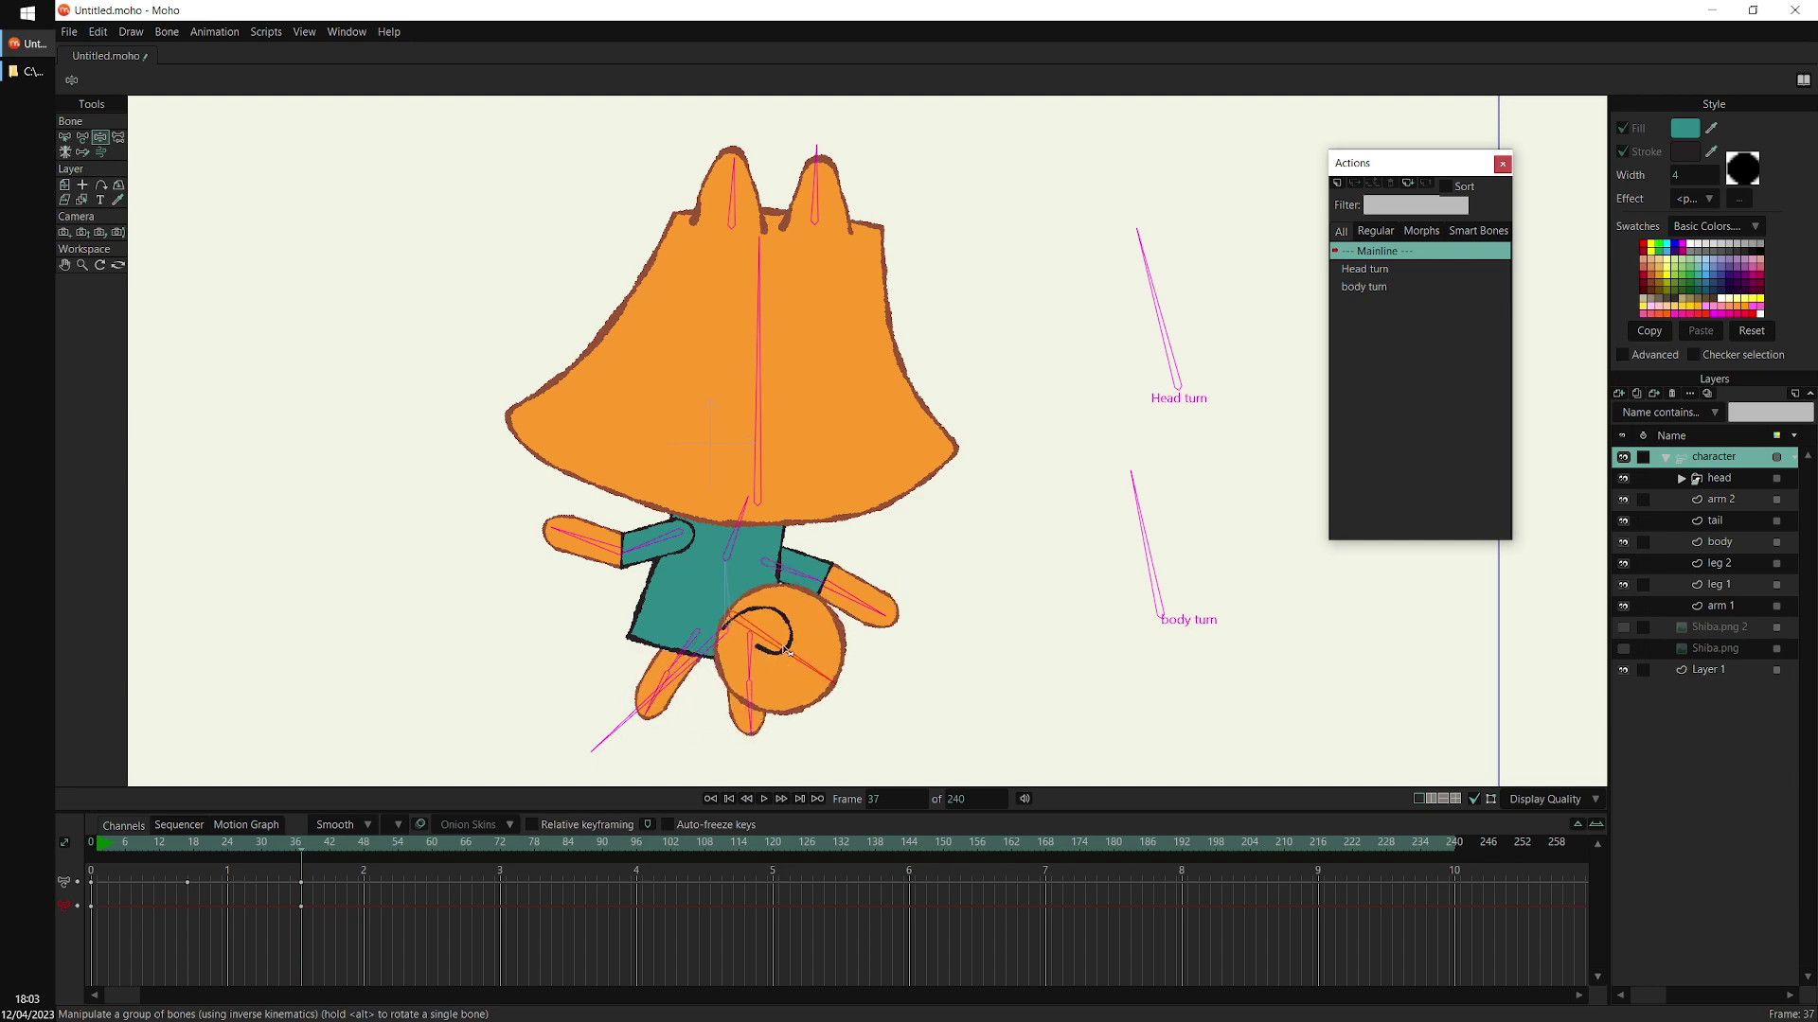
Scrub through the Mainline to check the turn animation and examine the ear outlines at frame 6
drag(299, 844, 429, 900)
drag(331, 843, 113, 876)
click(127, 847)
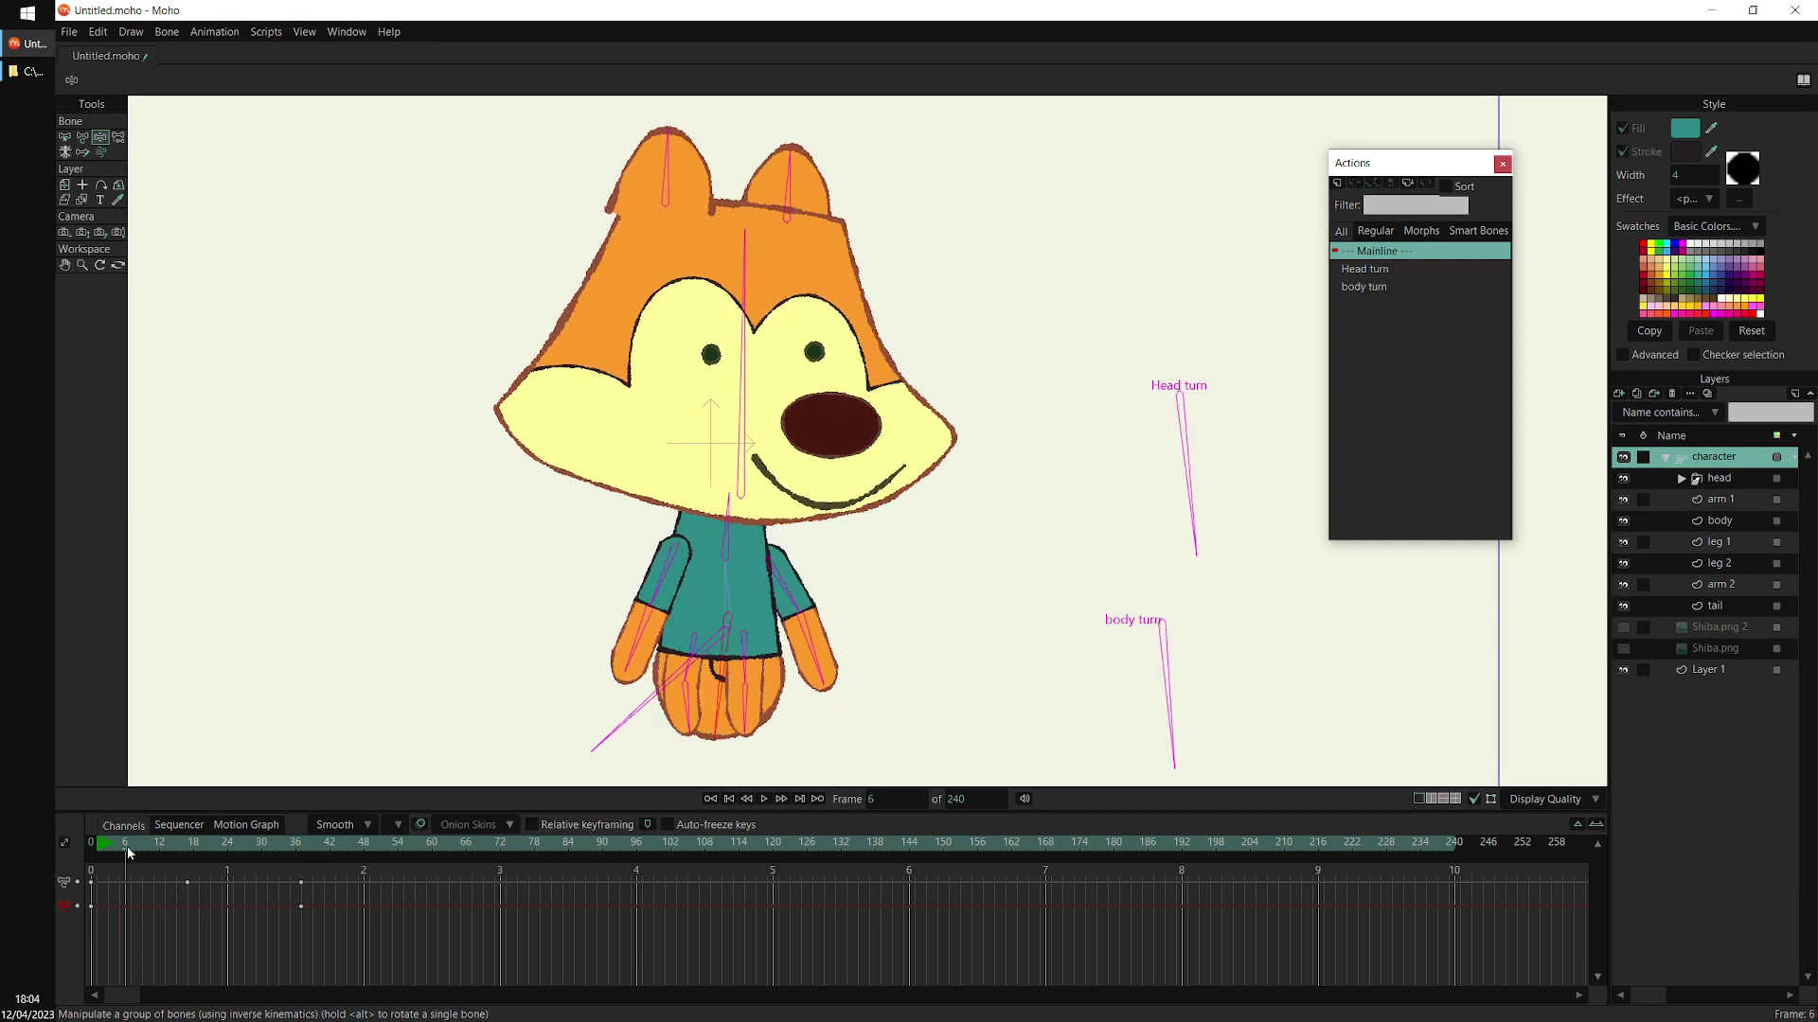
drag(681, 176, 667, 273)
scroll(667, 272, up, 3)
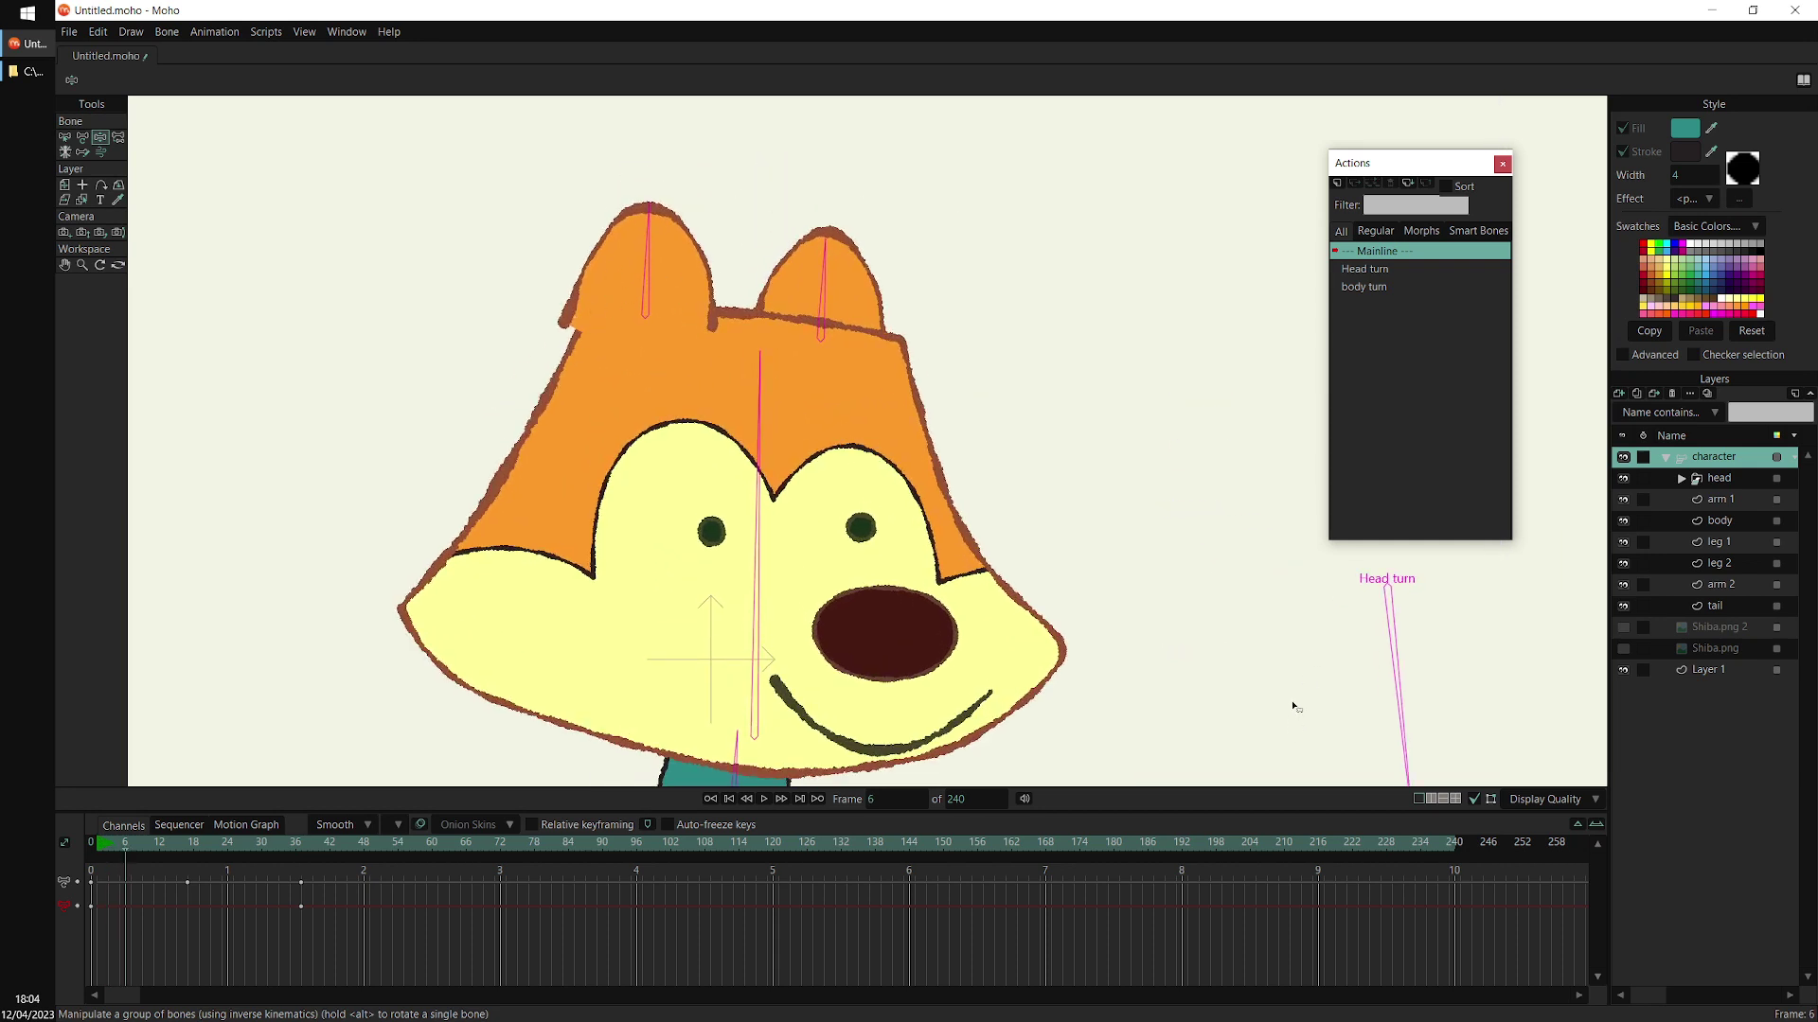
In the Head turn action at frame 26, move the base and side points of ear 1 inward to meet the head outline
click(1392, 272)
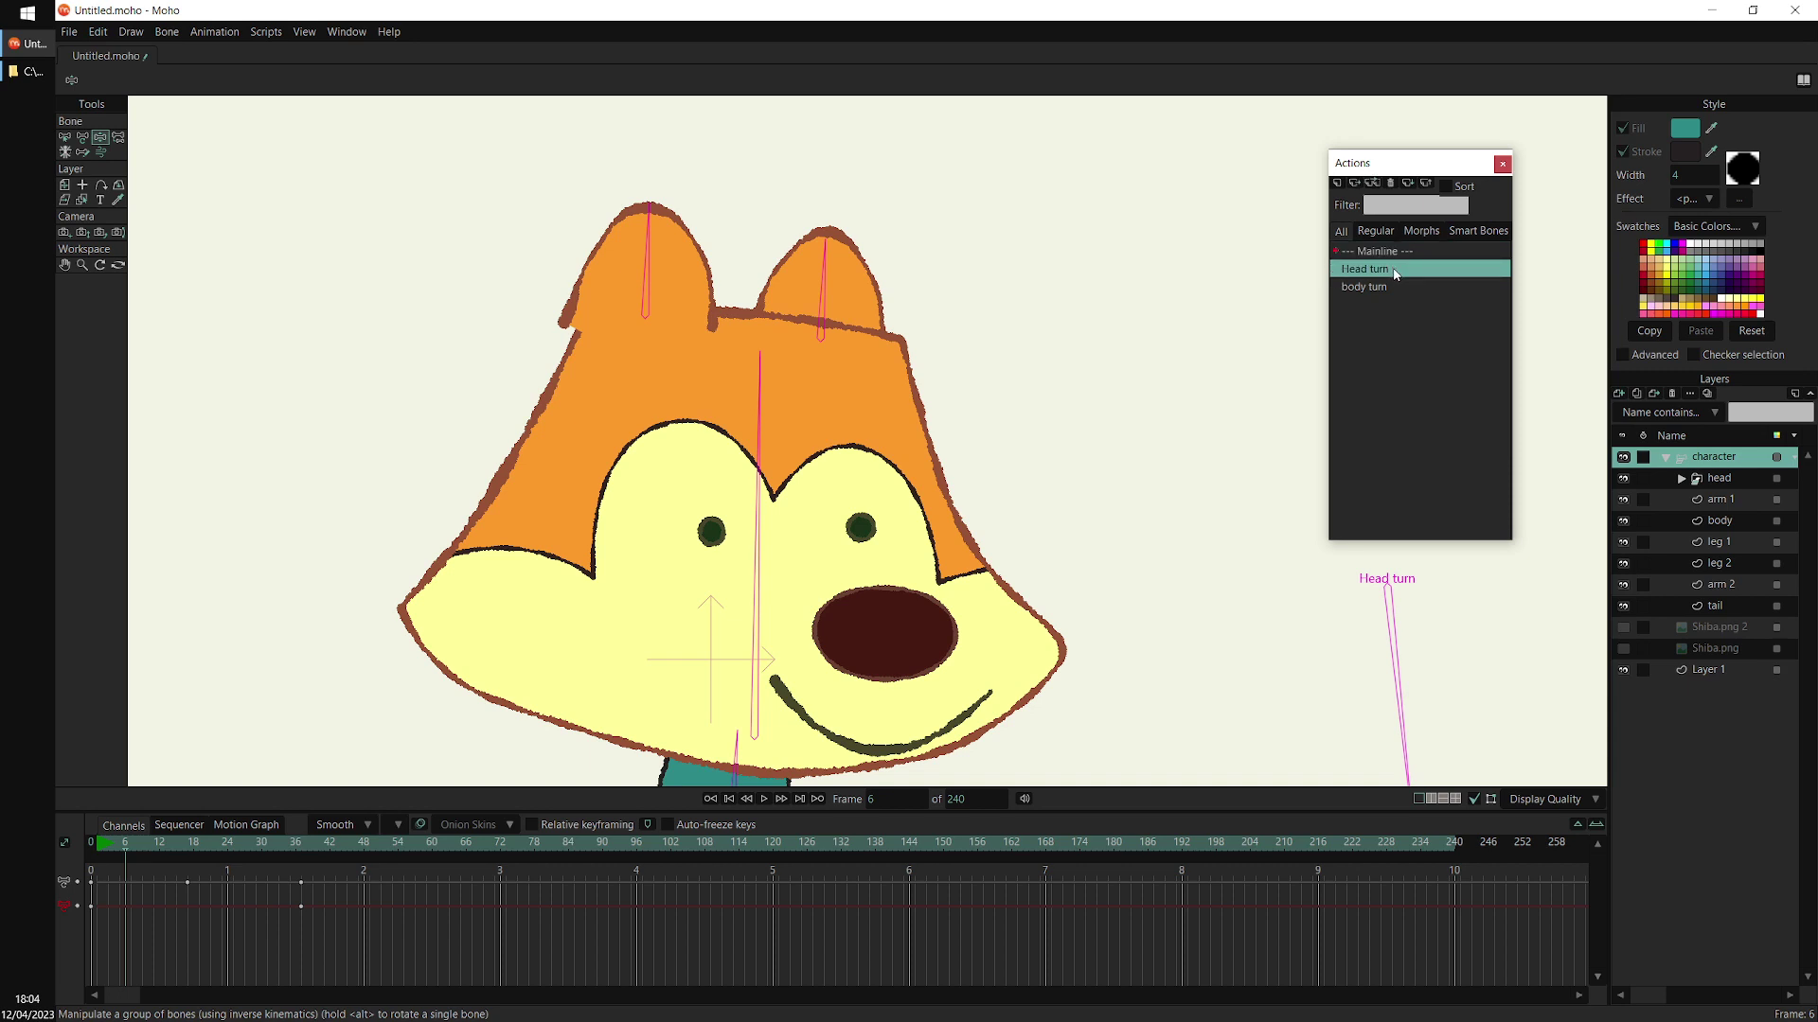
double_click(1391, 272)
drag(109, 852, 243, 872)
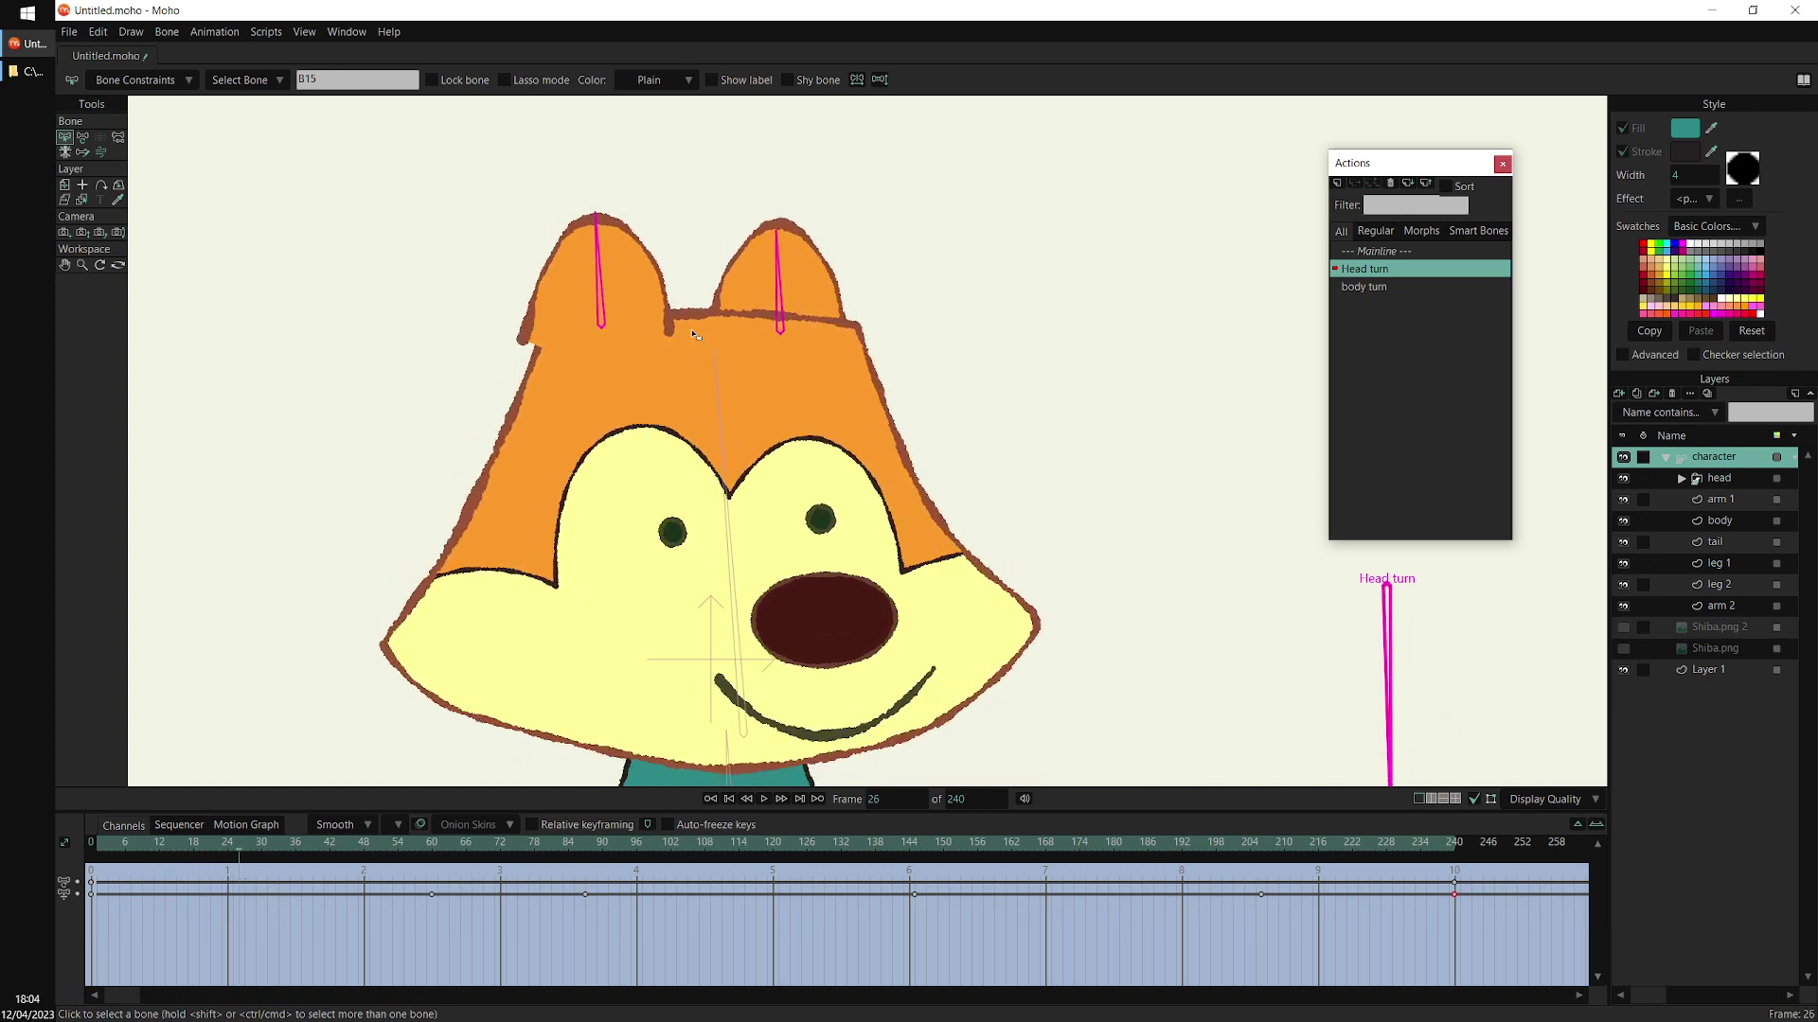
ctrl+right_click(611, 292)
scroll(639, 266, up, 4)
key(t)
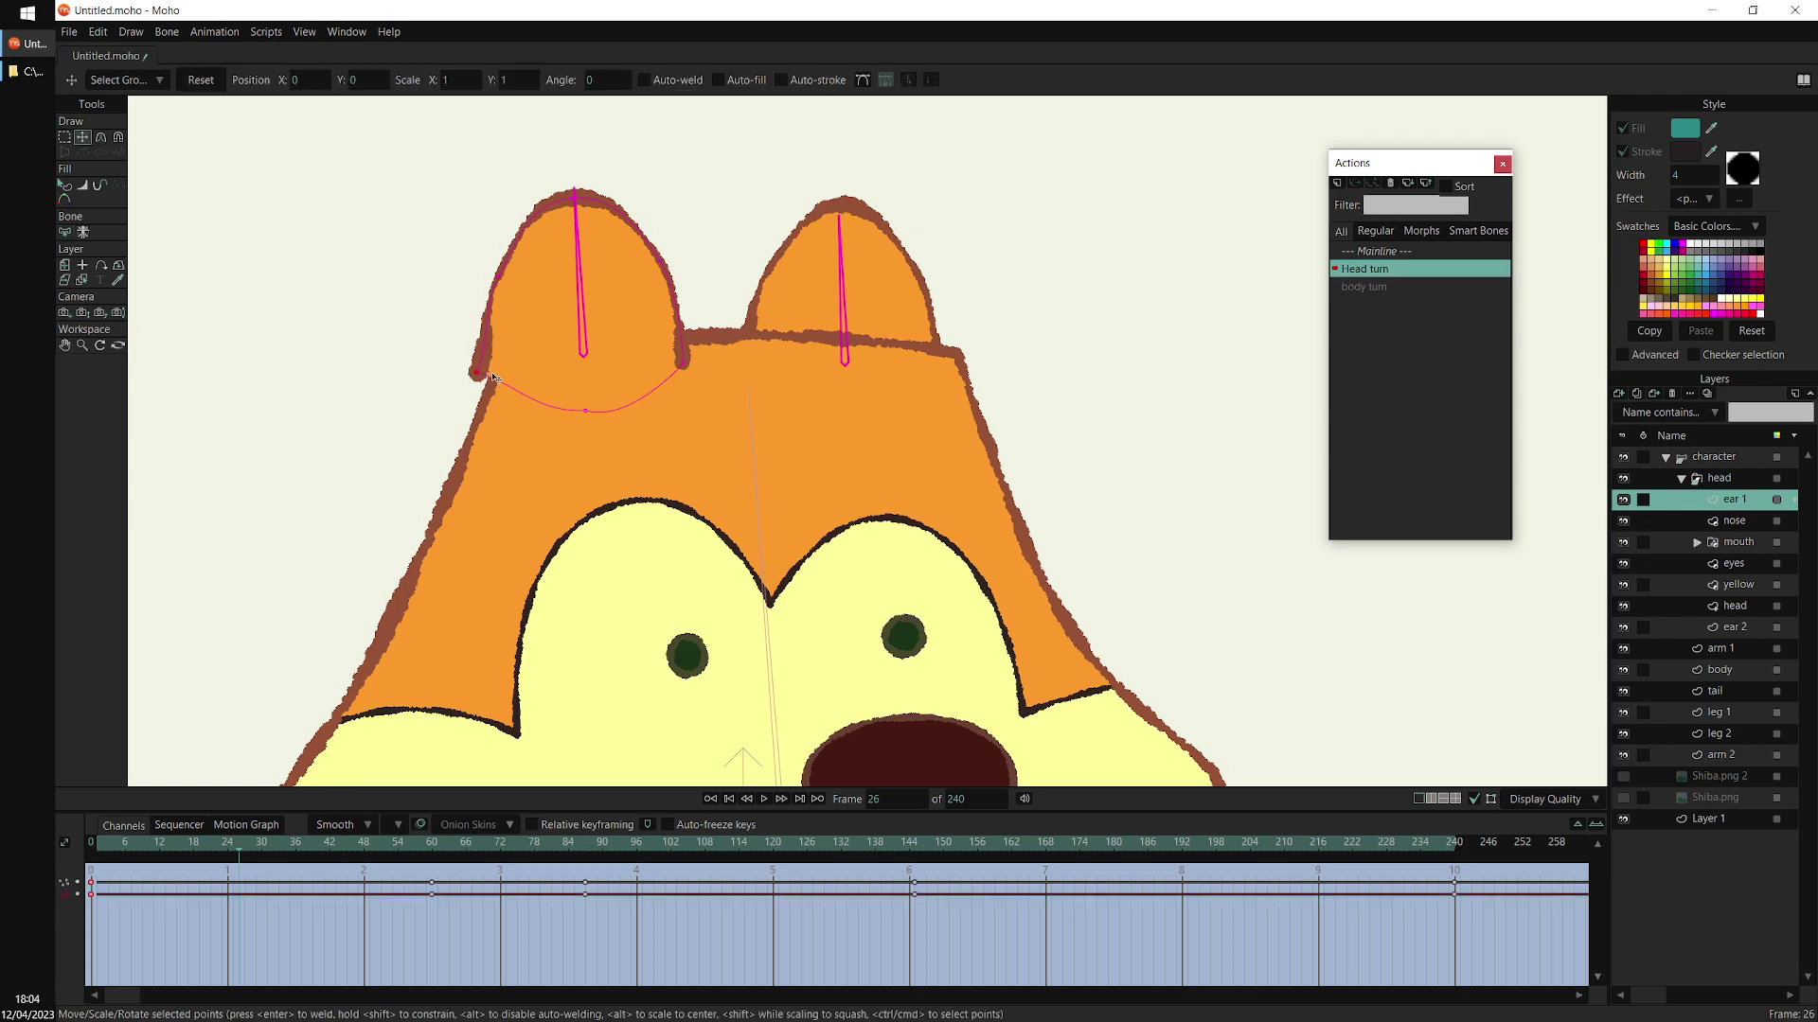
drag(490, 376, 507, 376)
drag(499, 281, 510, 286)
Scrub through the Head turn action and the Mainline animation to check the corrected ear throughout the turn
click(107, 844)
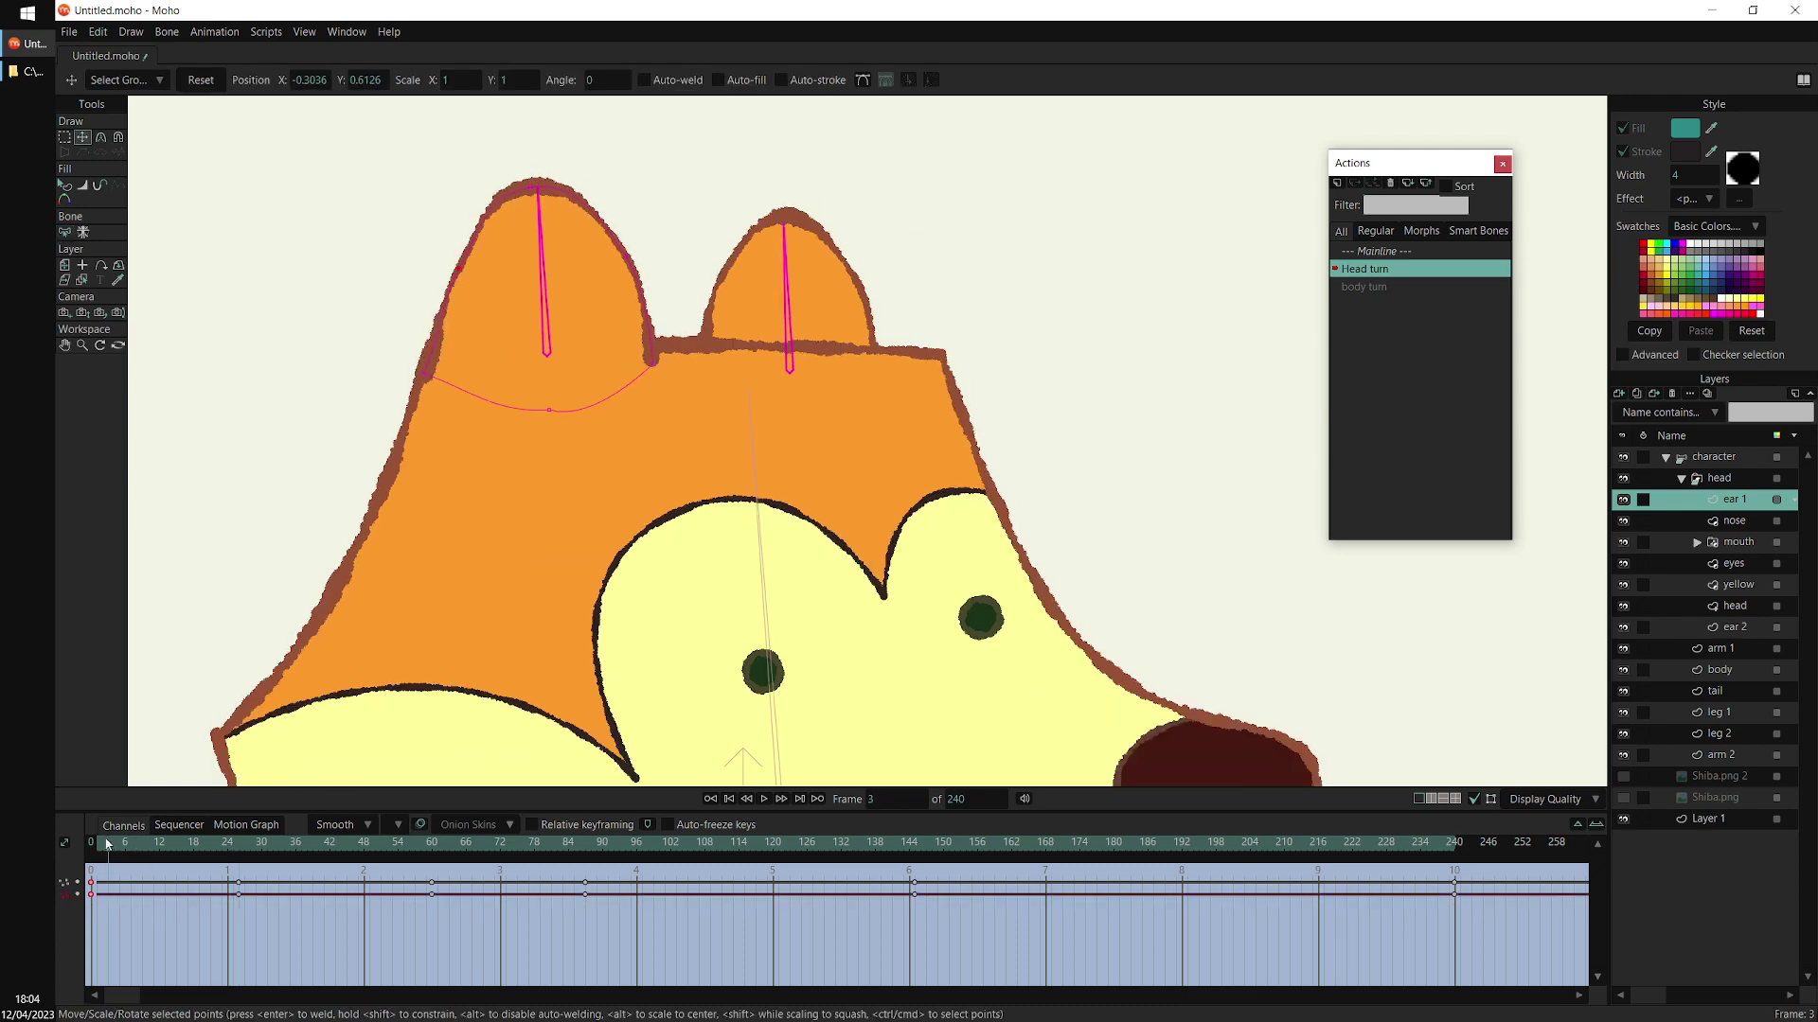
drag(107, 843, 424, 757)
double_click(1413, 252)
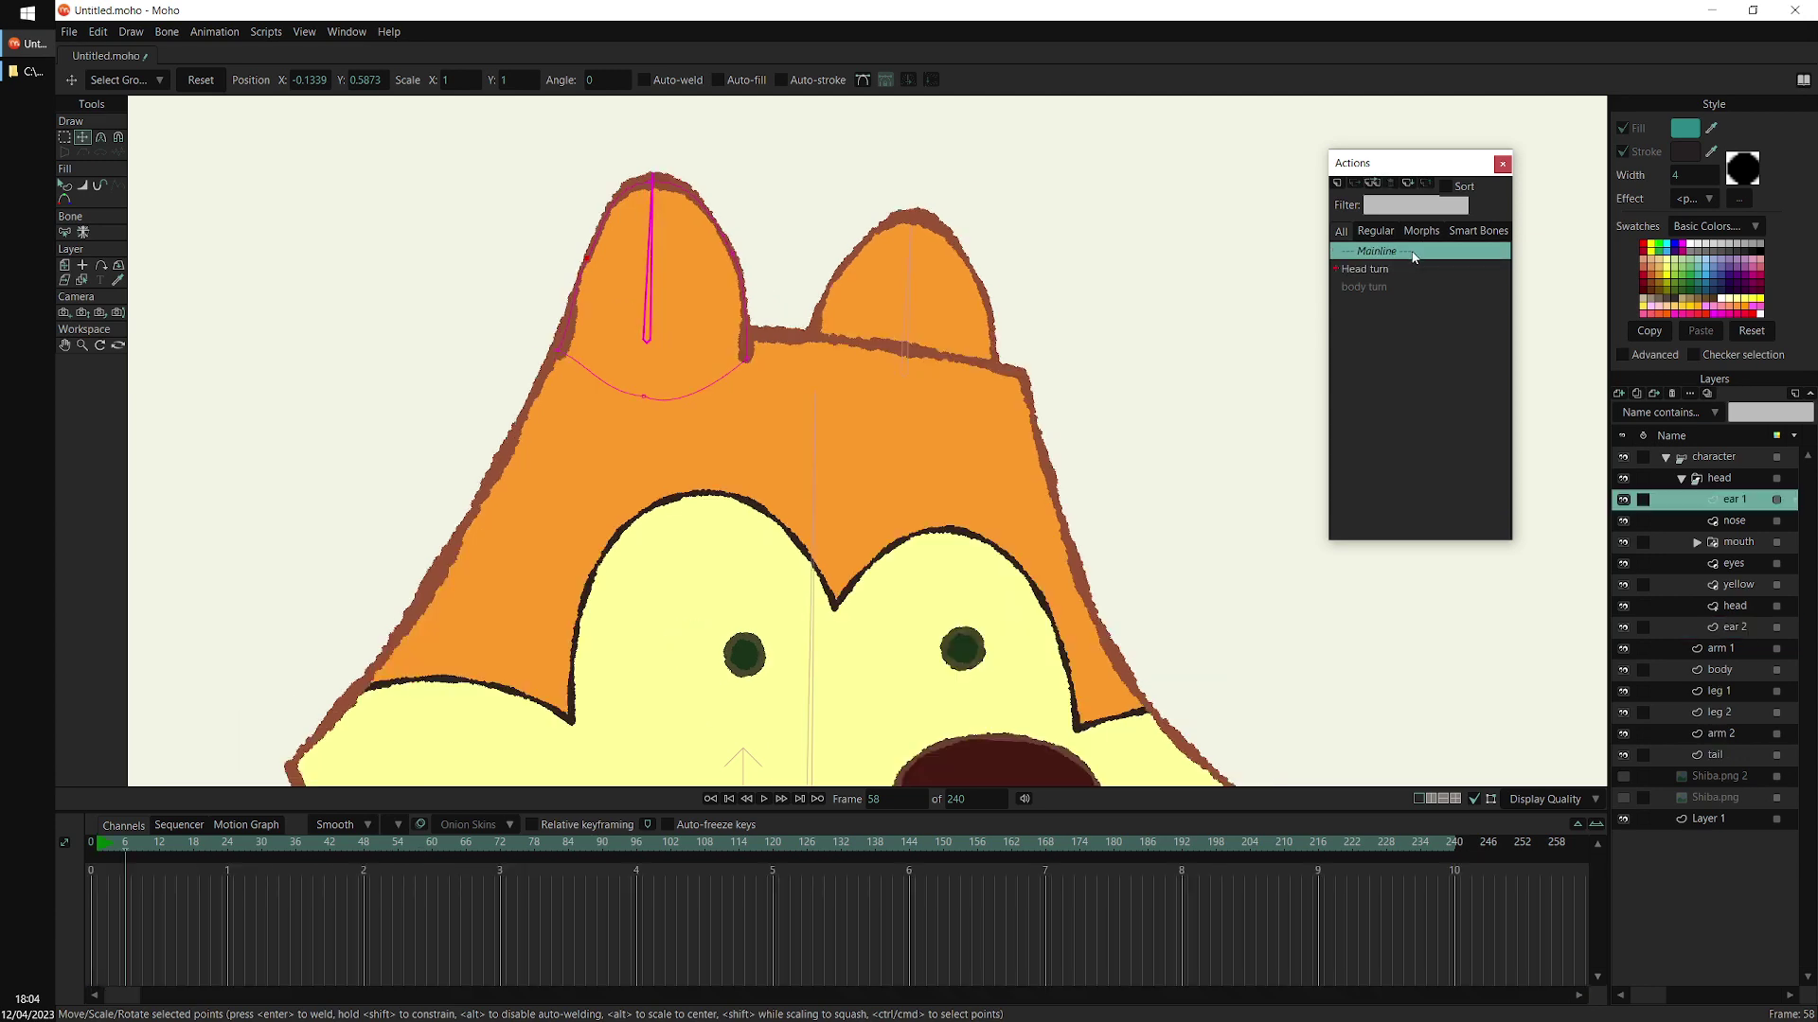
scroll(946, 379, down, 2)
drag(107, 850, 348, 850)
scroll(616, 575, down, 1)
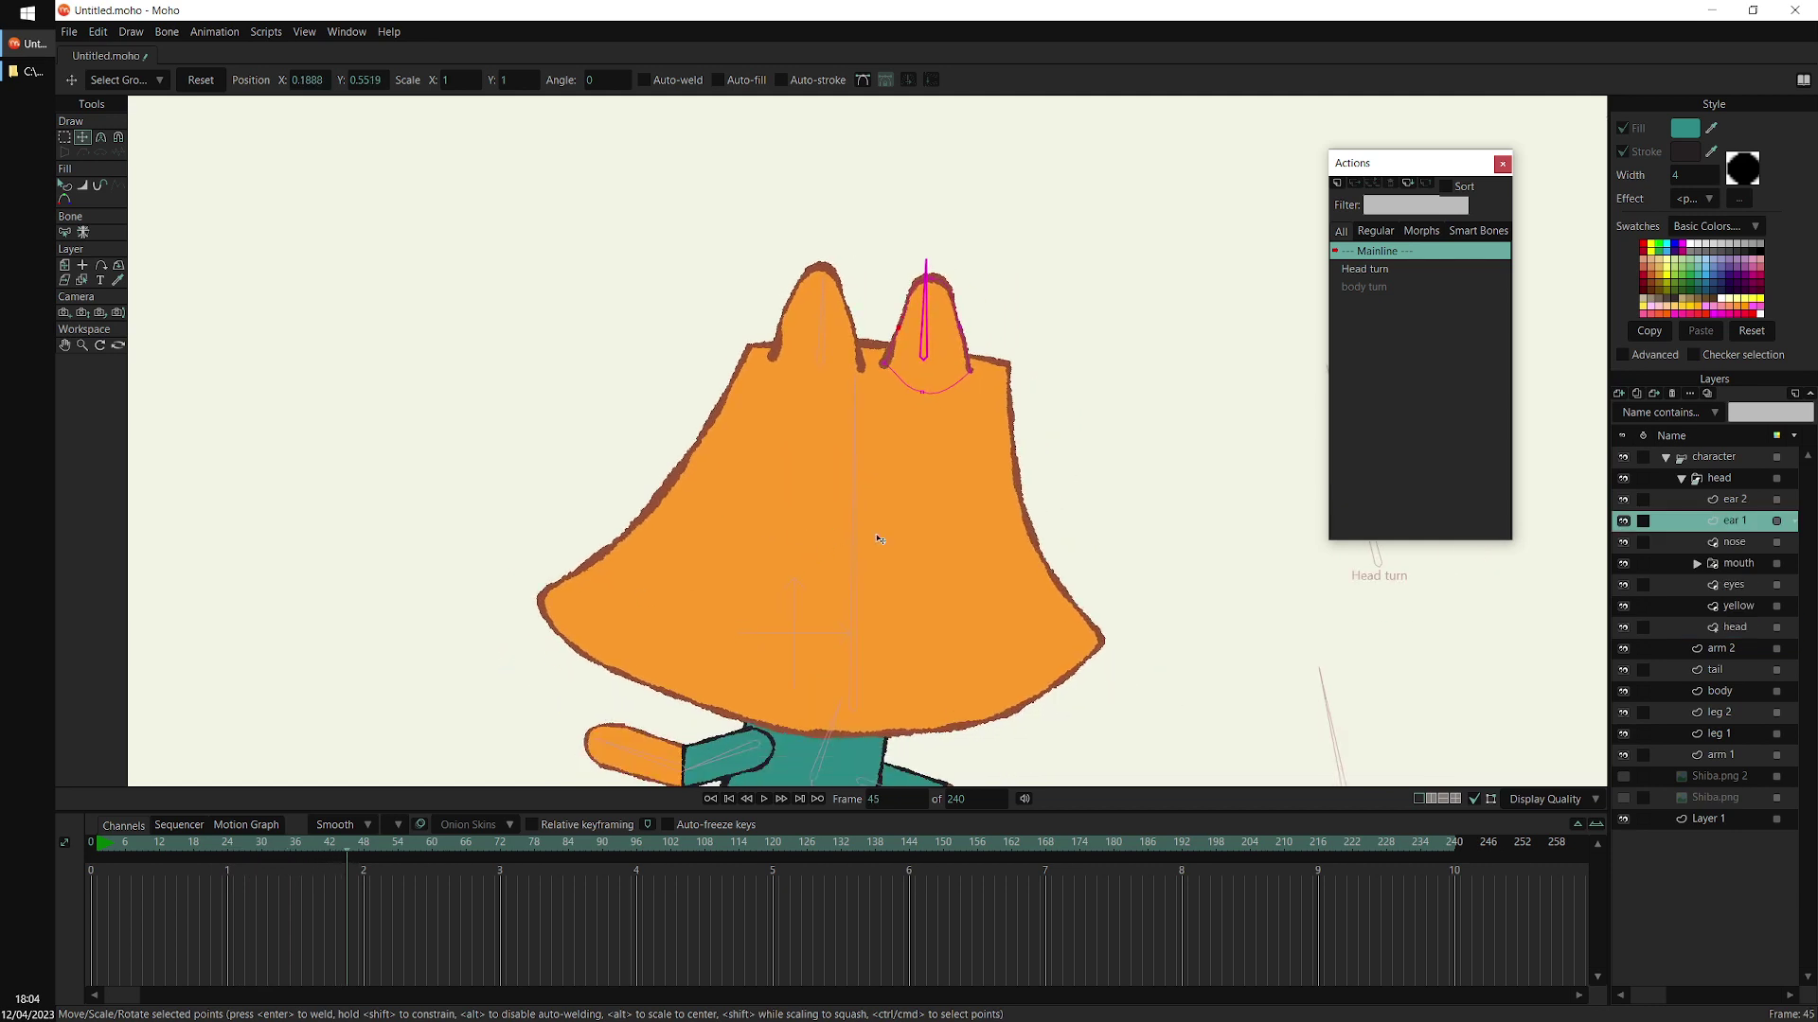
click(96, 843)
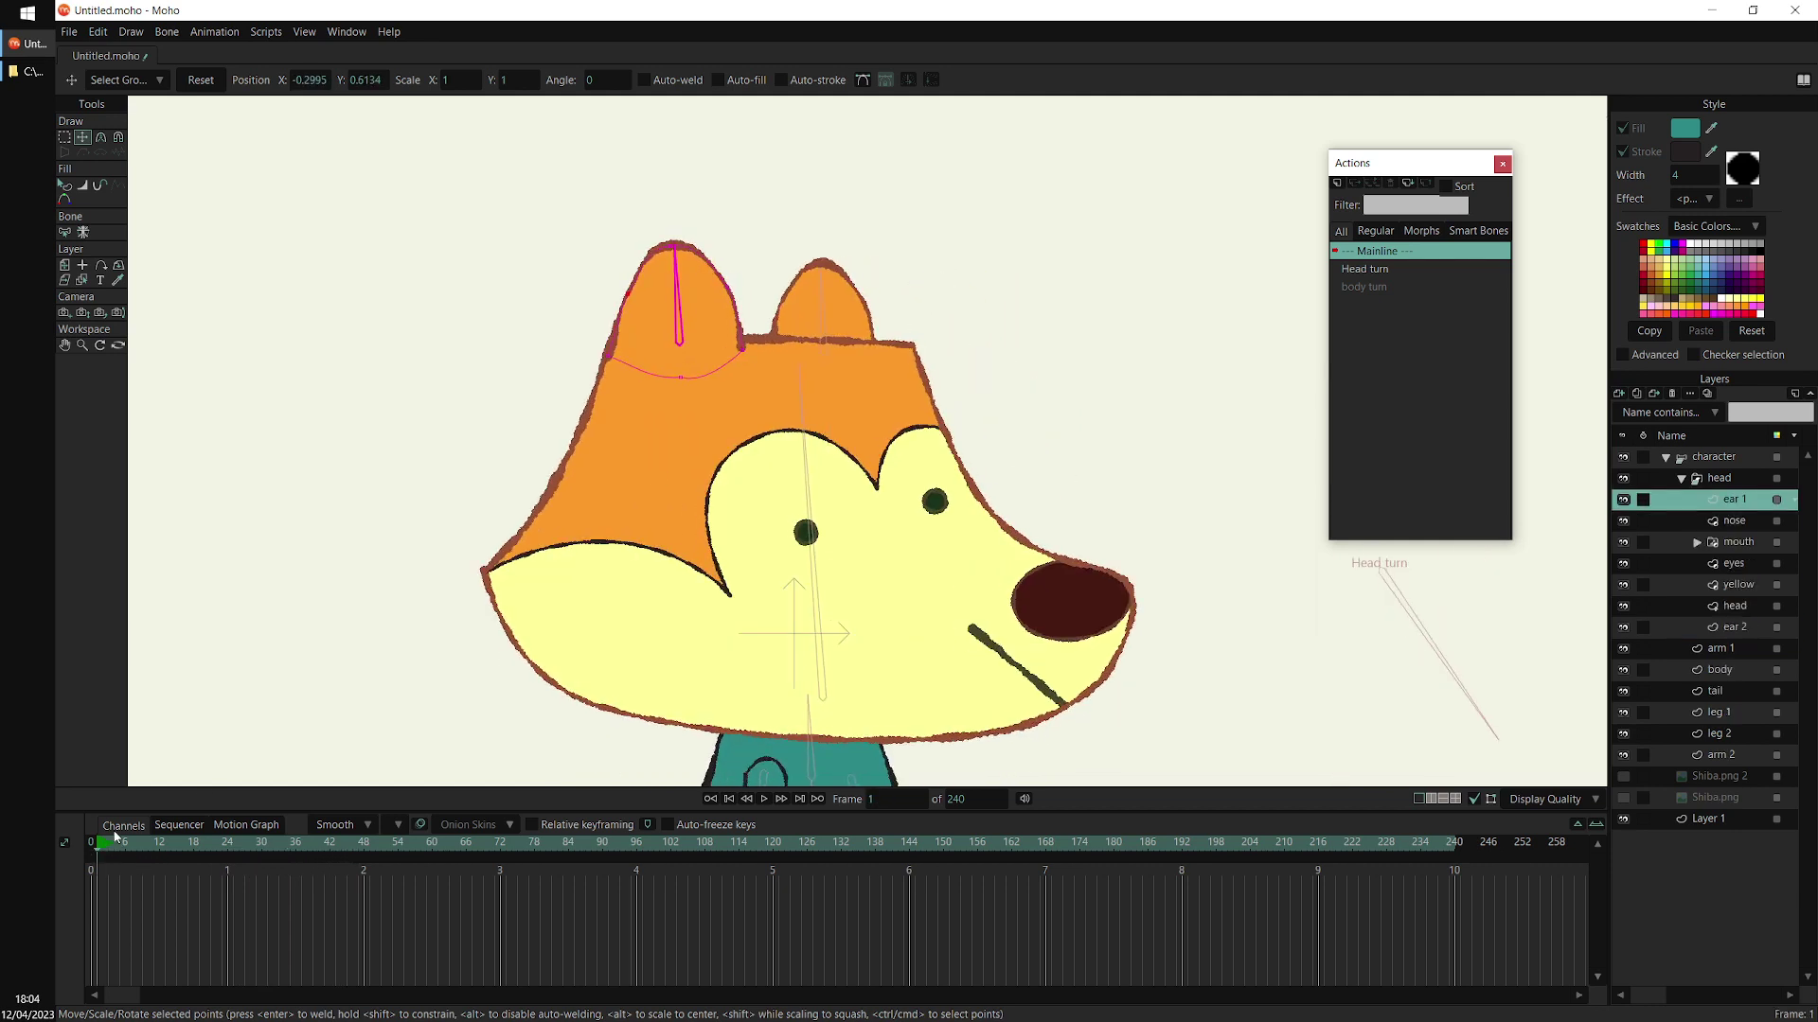
scroll(914, 410, down, 3)
drag(913, 410, 911, 399)
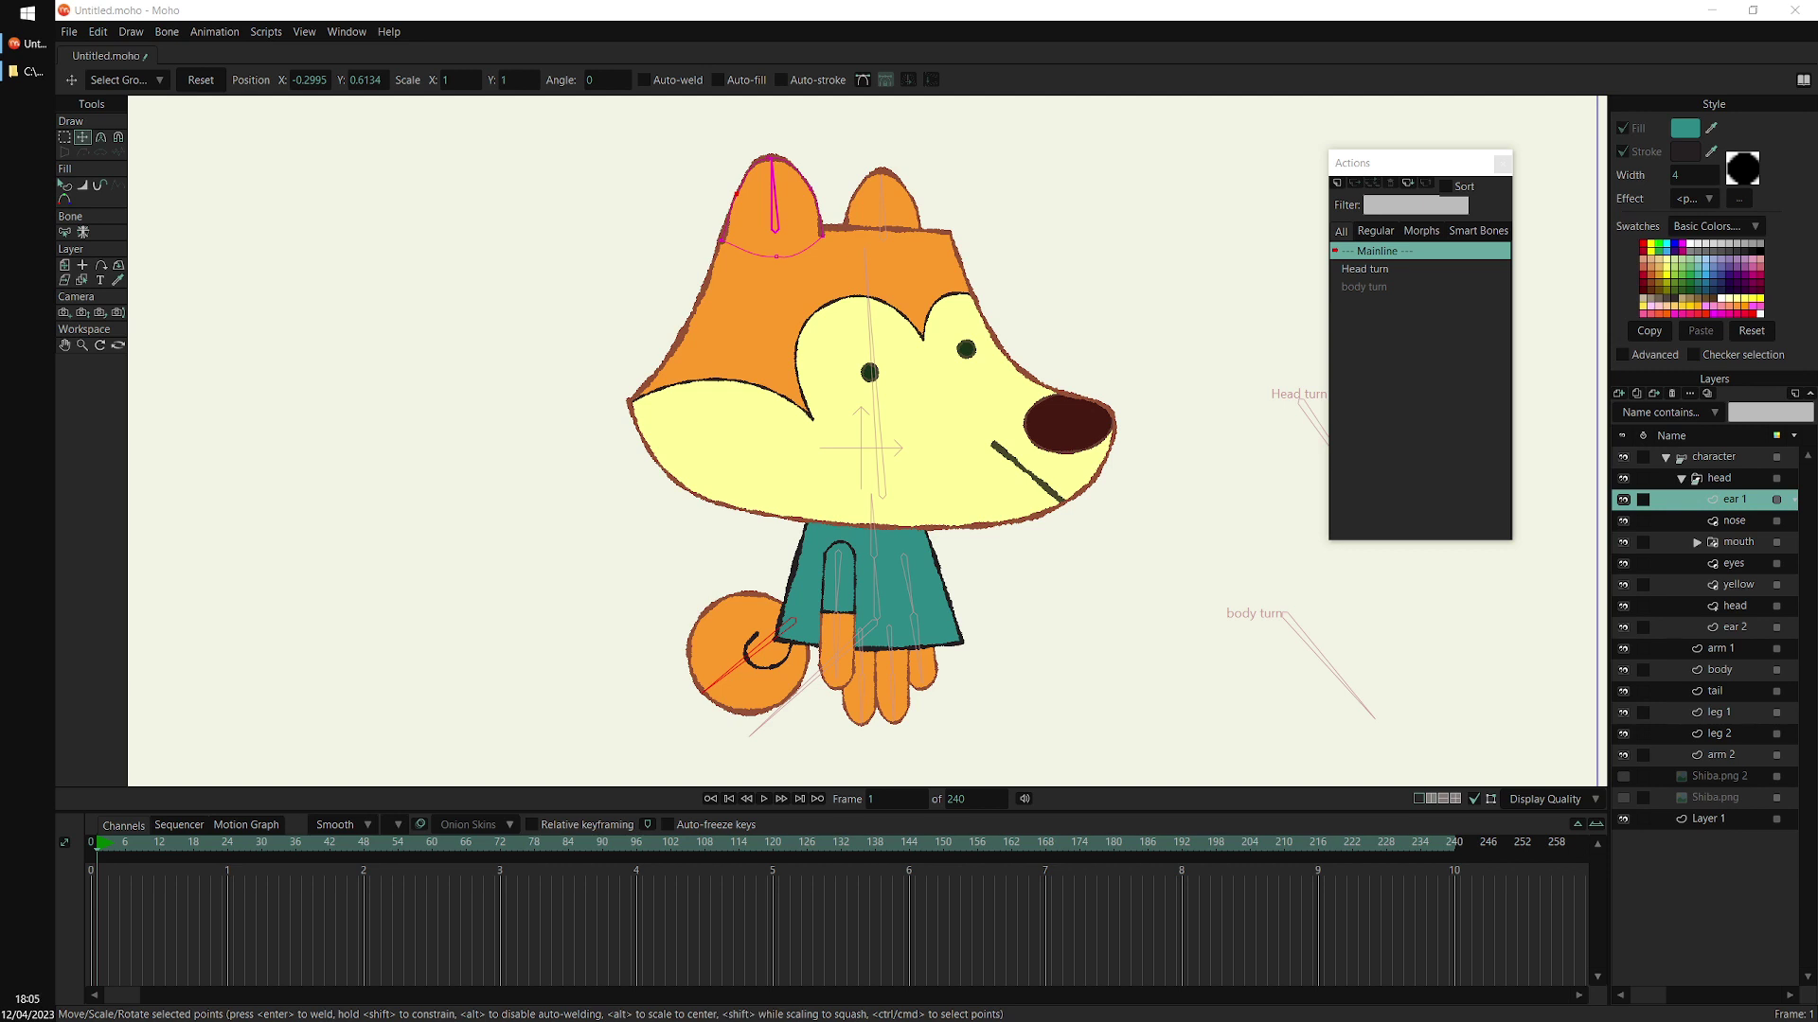
Return to frame 0 of the Mainline and collapse the head group in the layer list
drag(102, 845, 73, 857)
scroll(771, 492, down, 2)
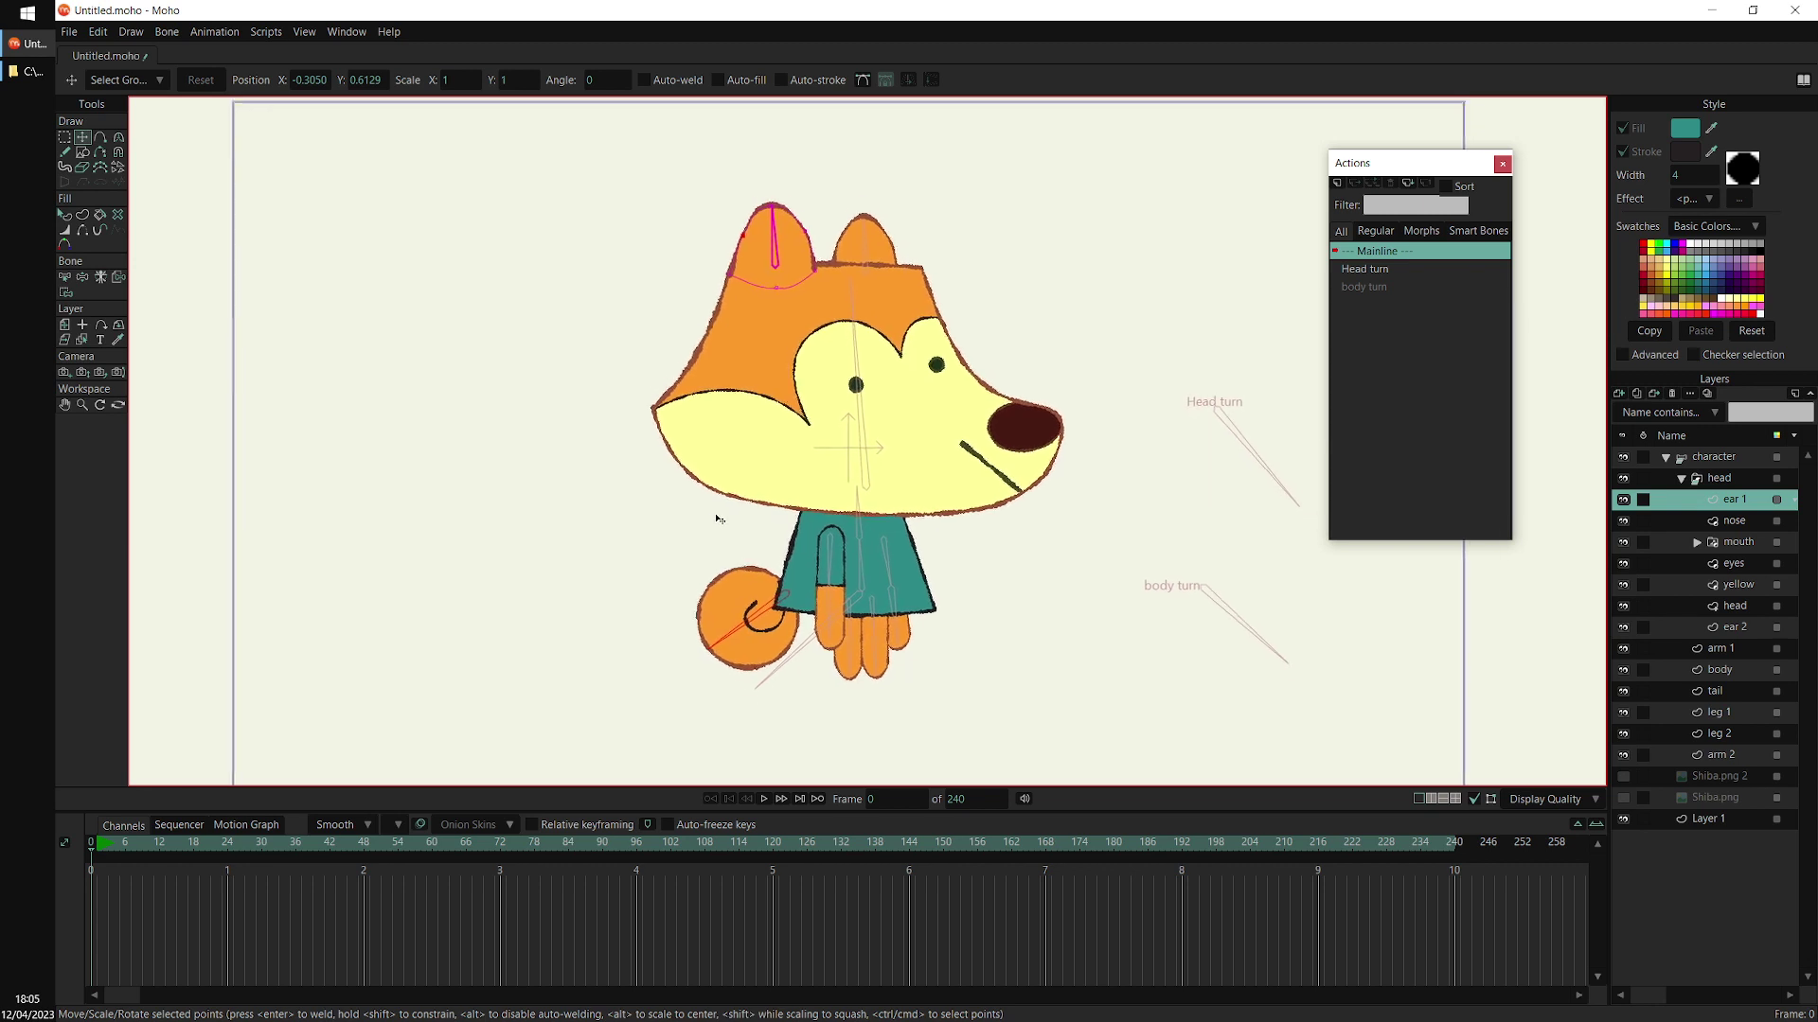
click(1682, 478)
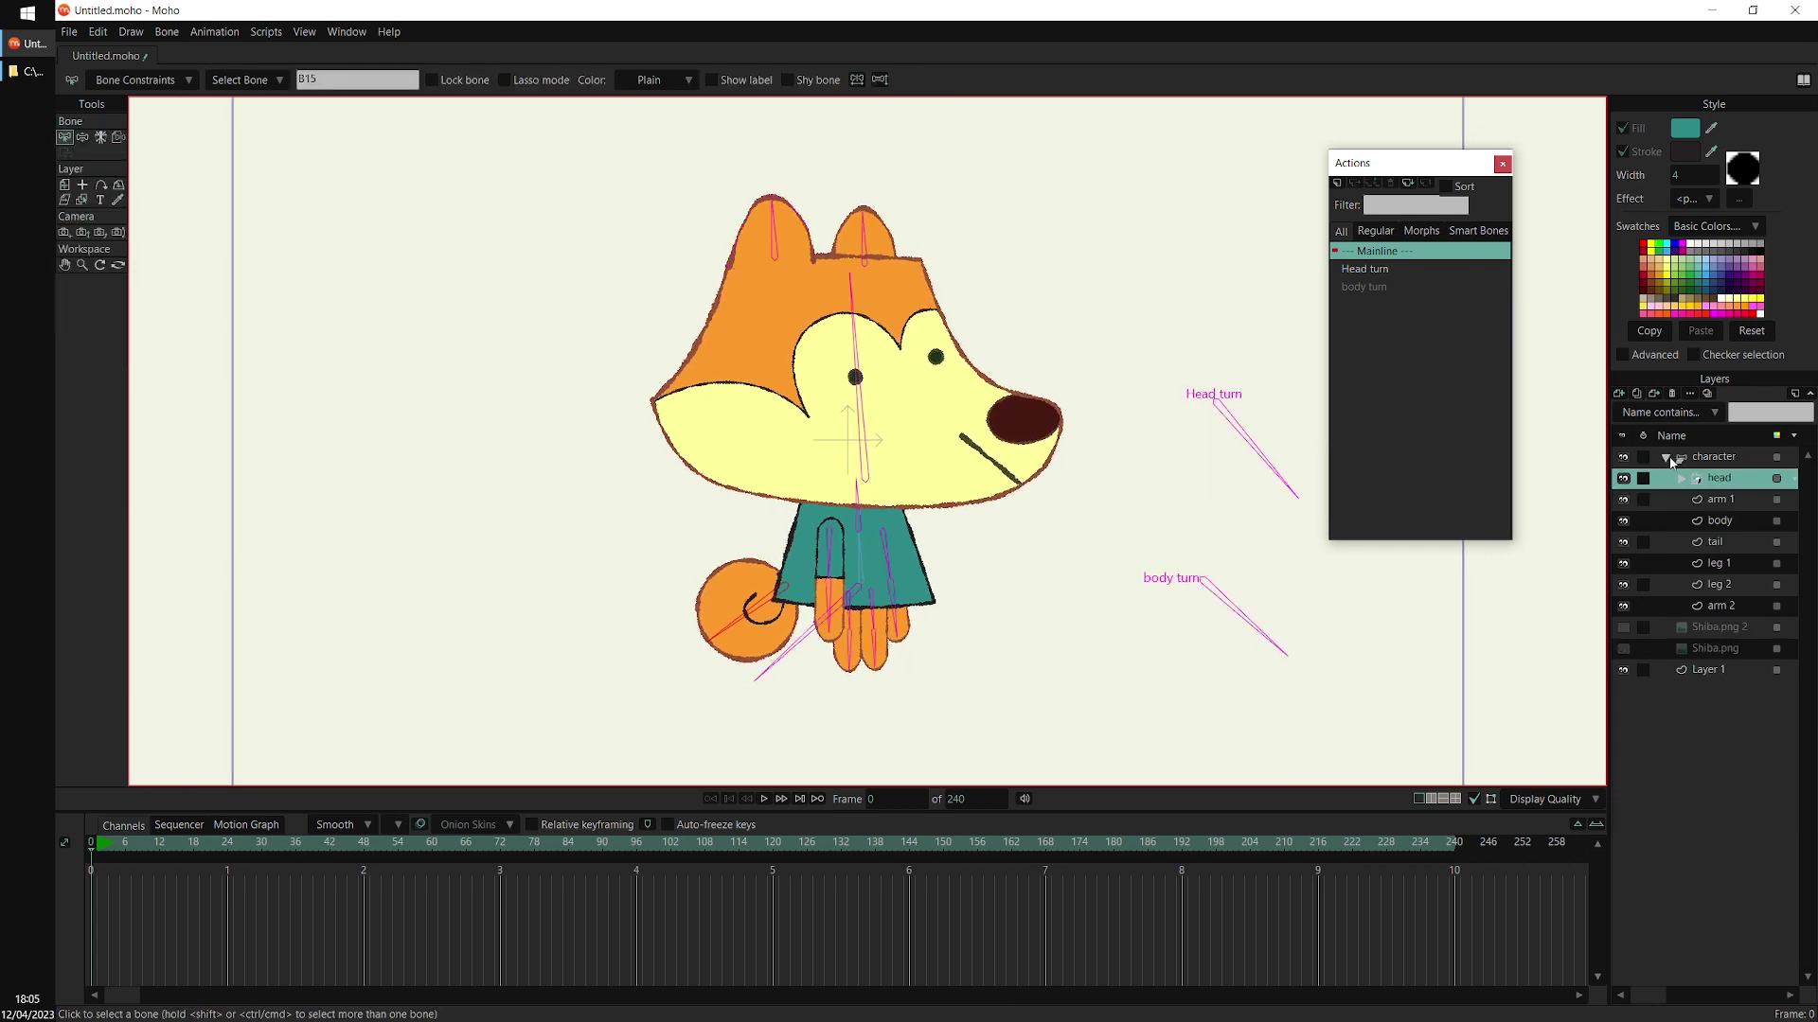
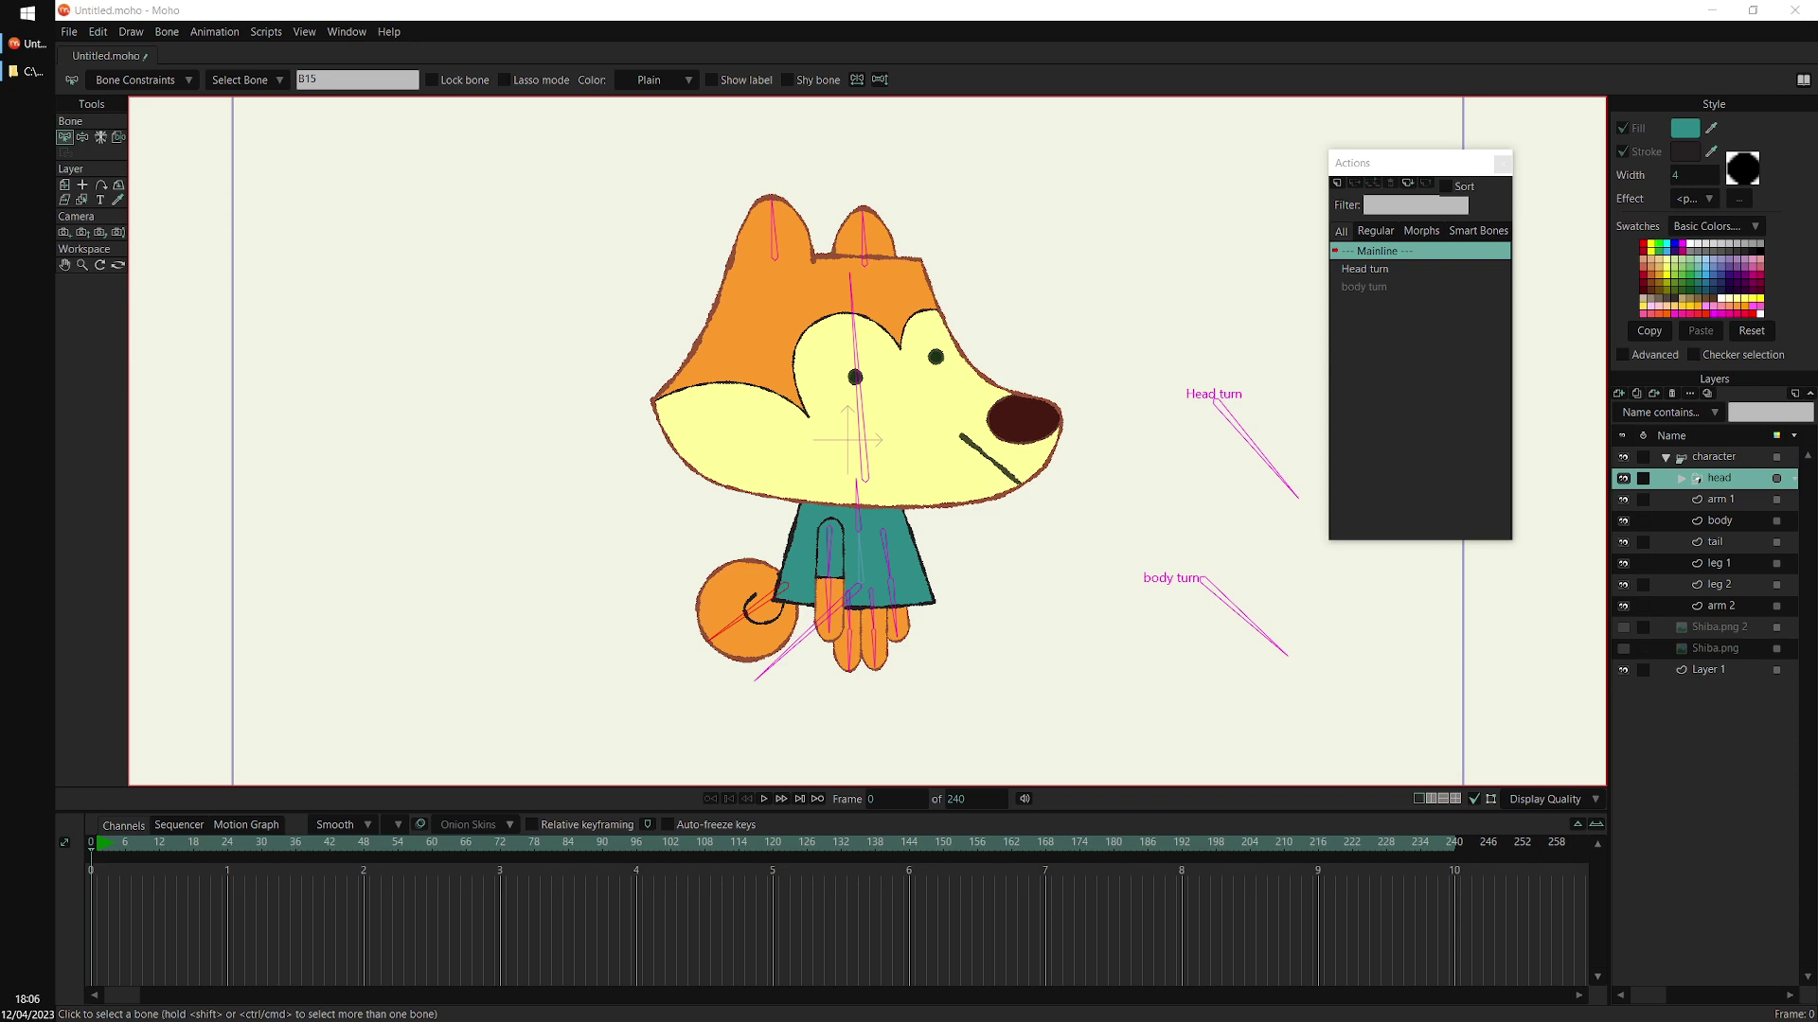
Render a preview of the character at frame 0, examine it and close the render
click(71, 32)
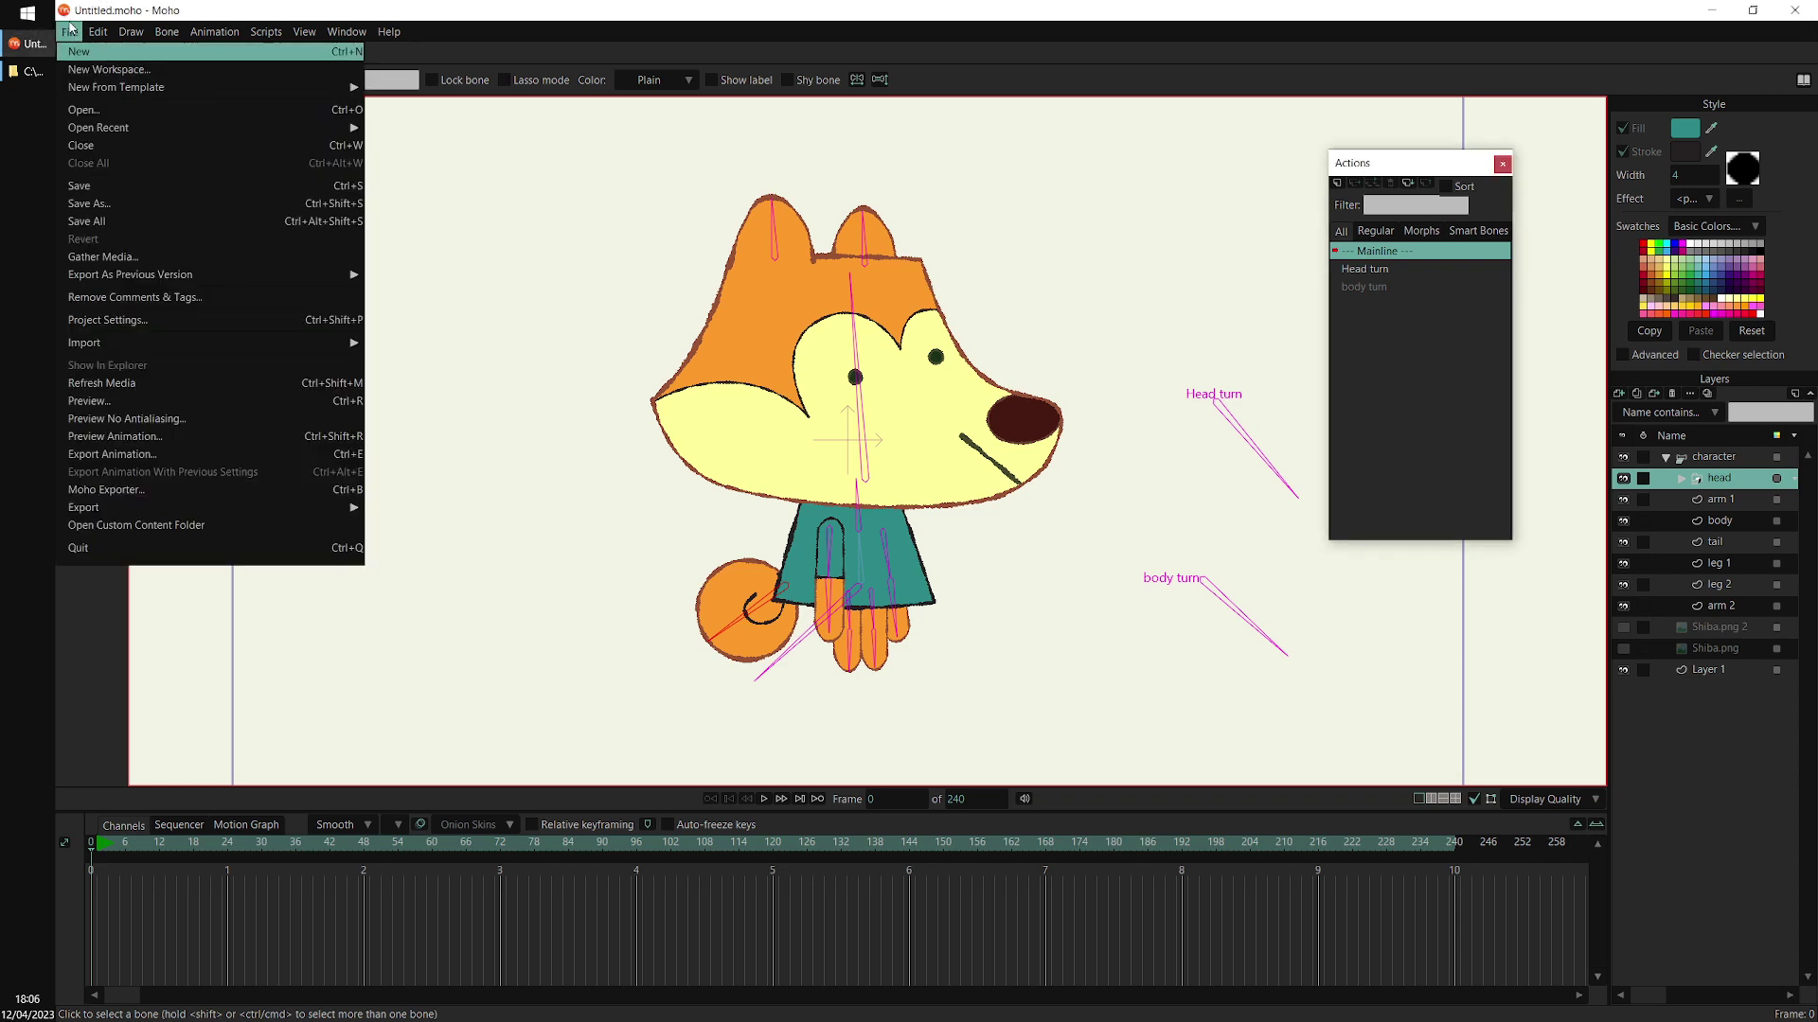
click(582, 943)
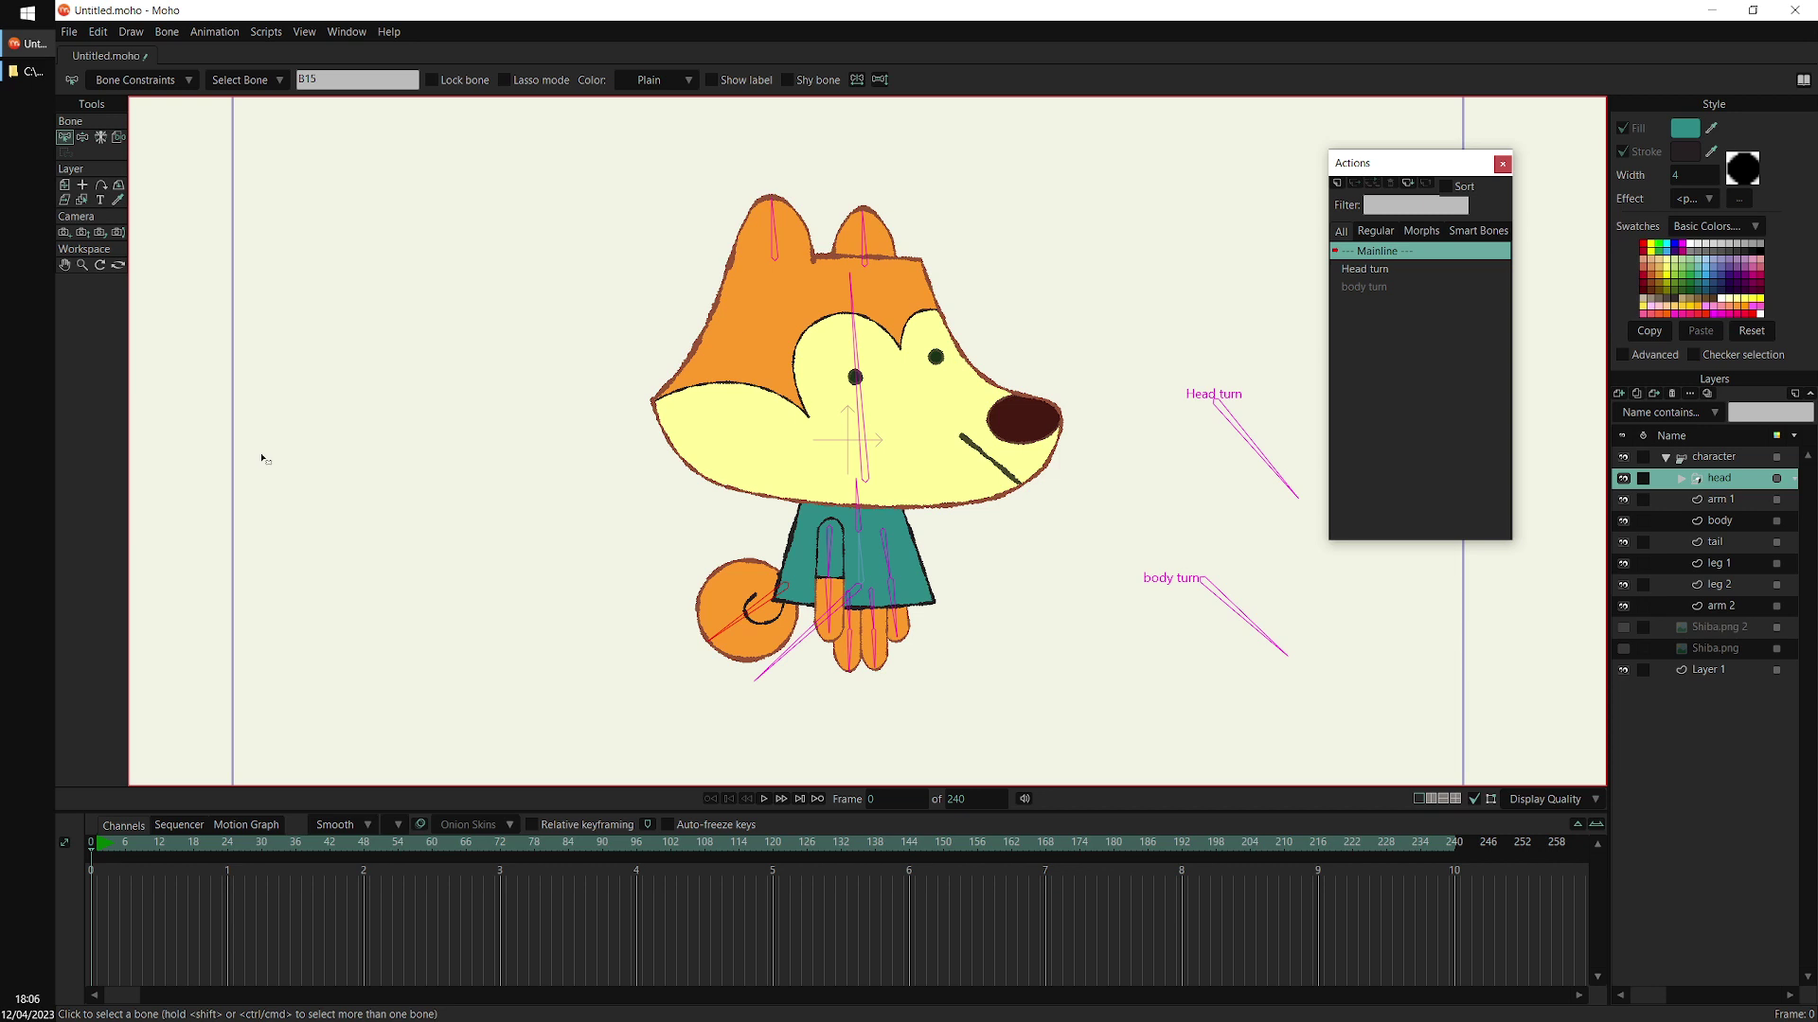
click(72, 34)
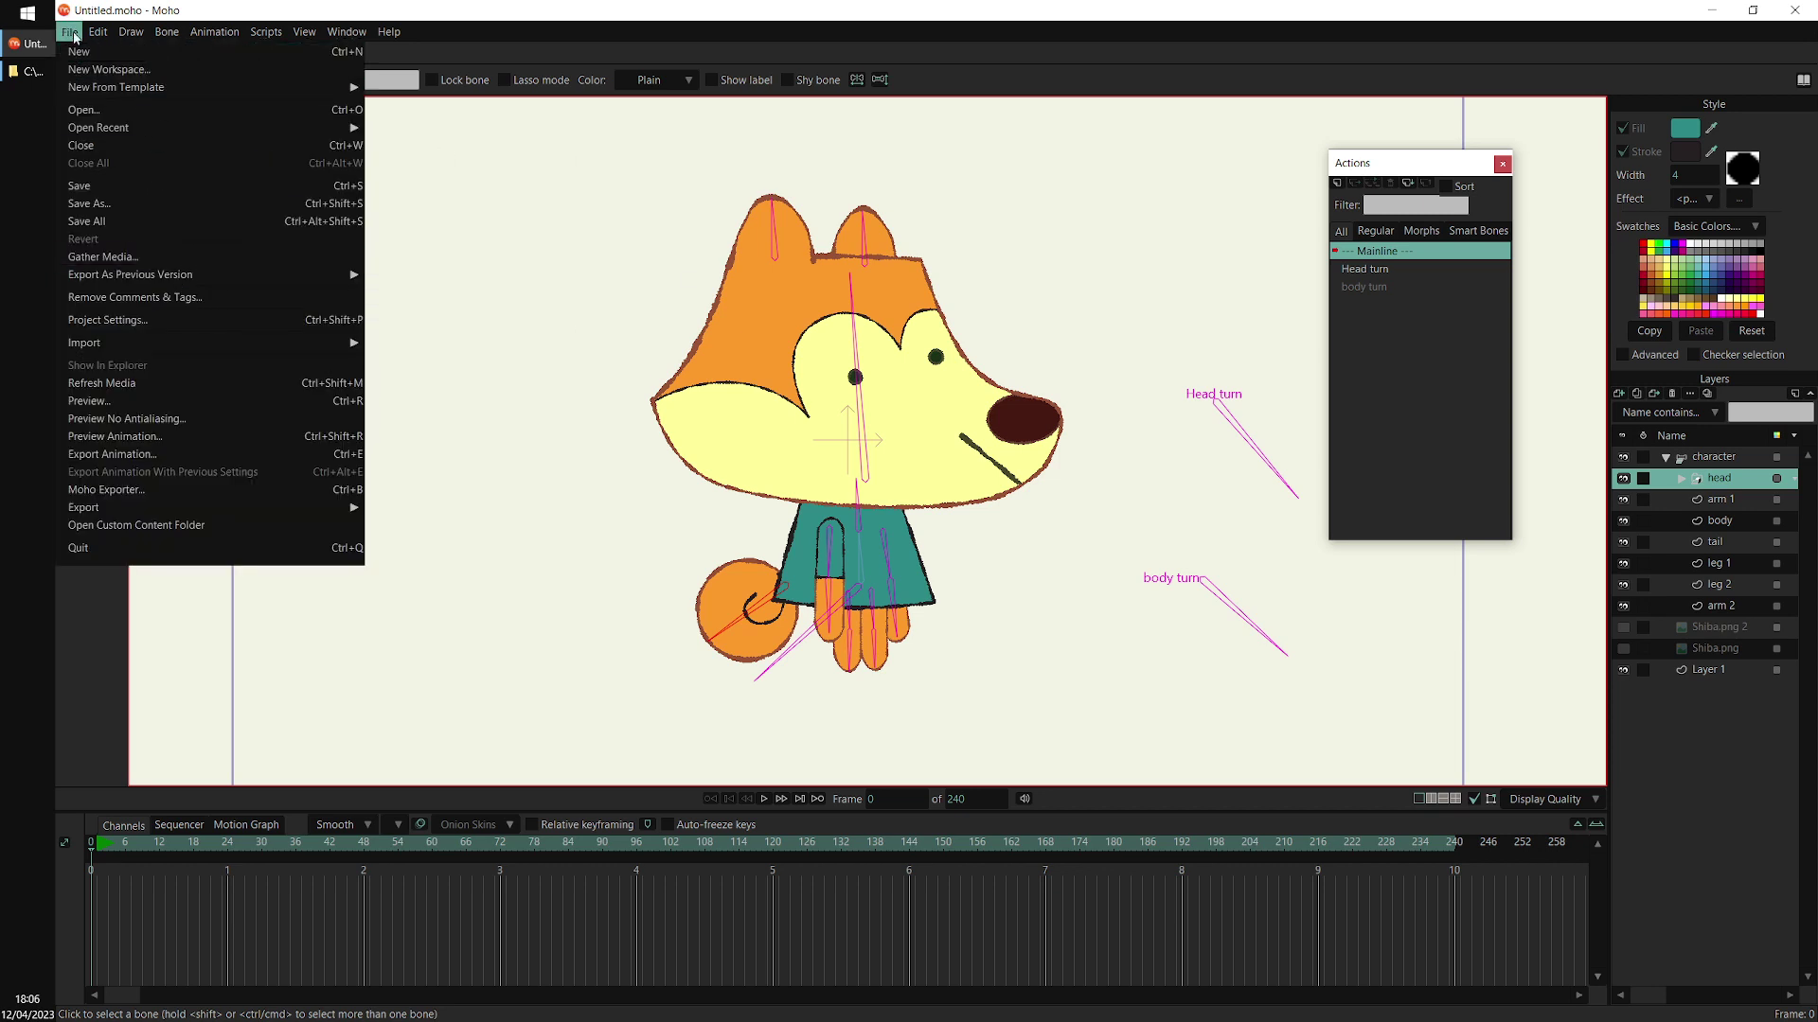
click(194, 409)
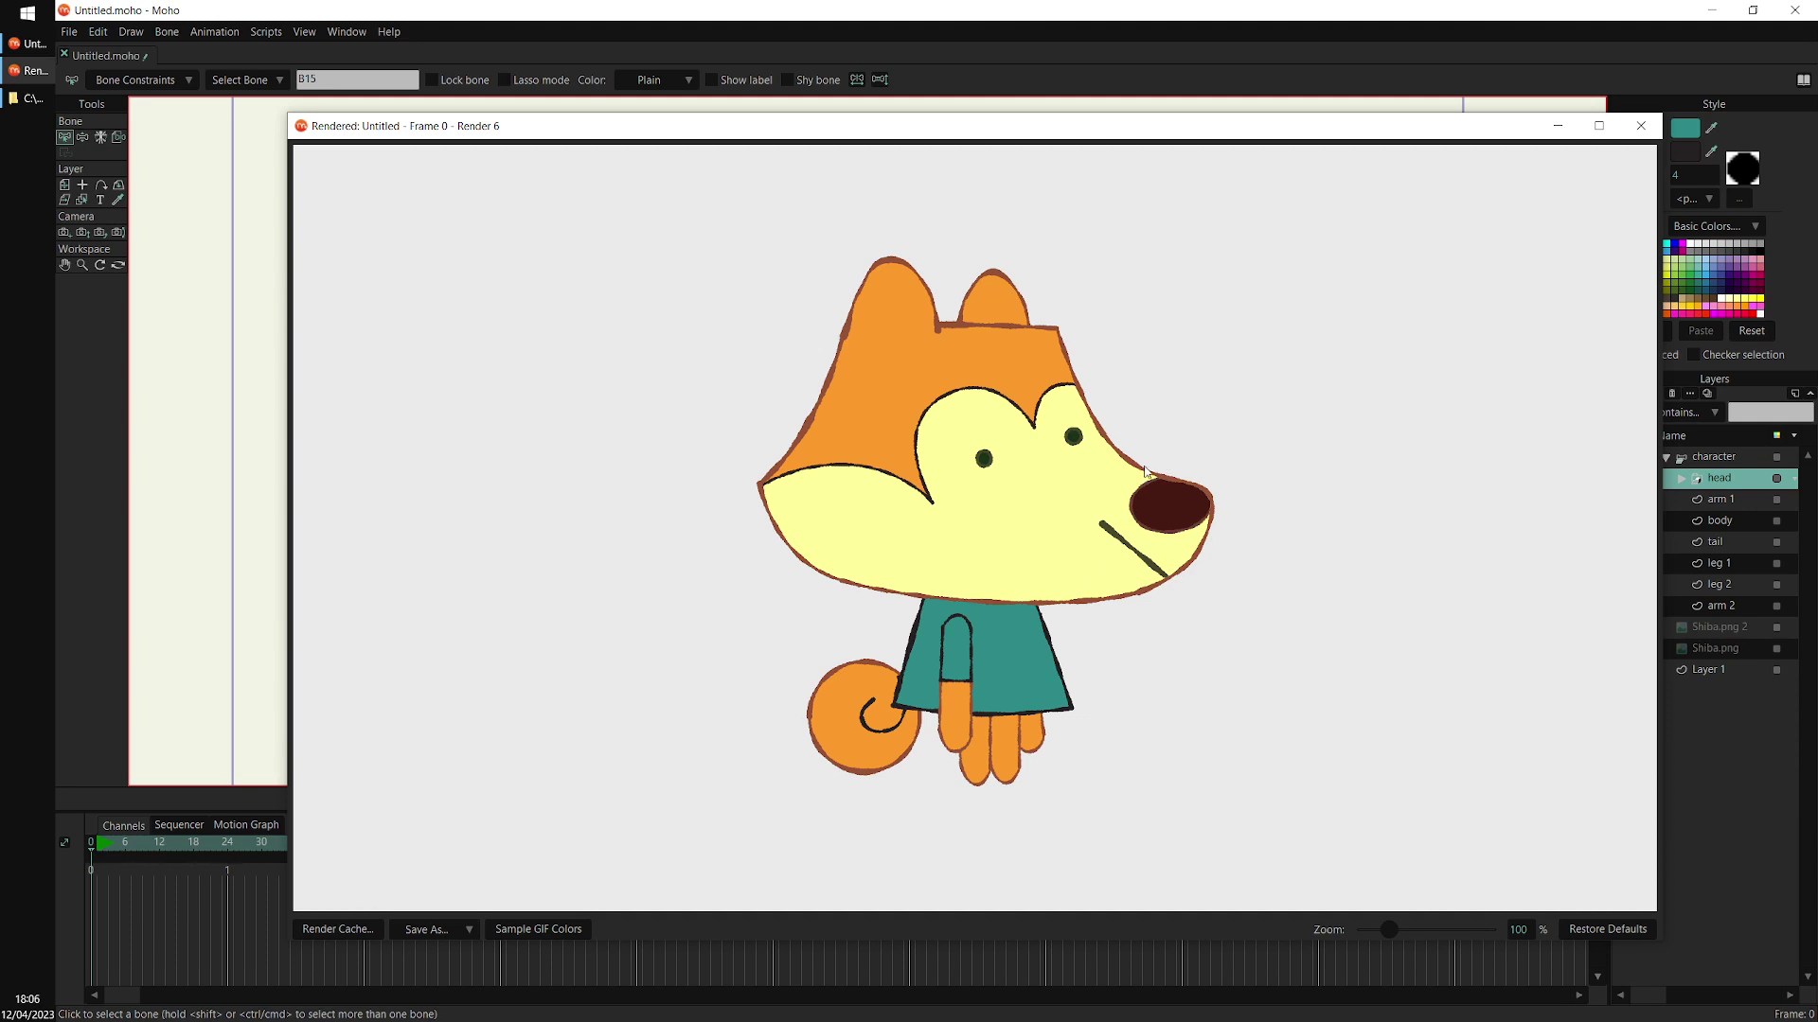
key(Escape)
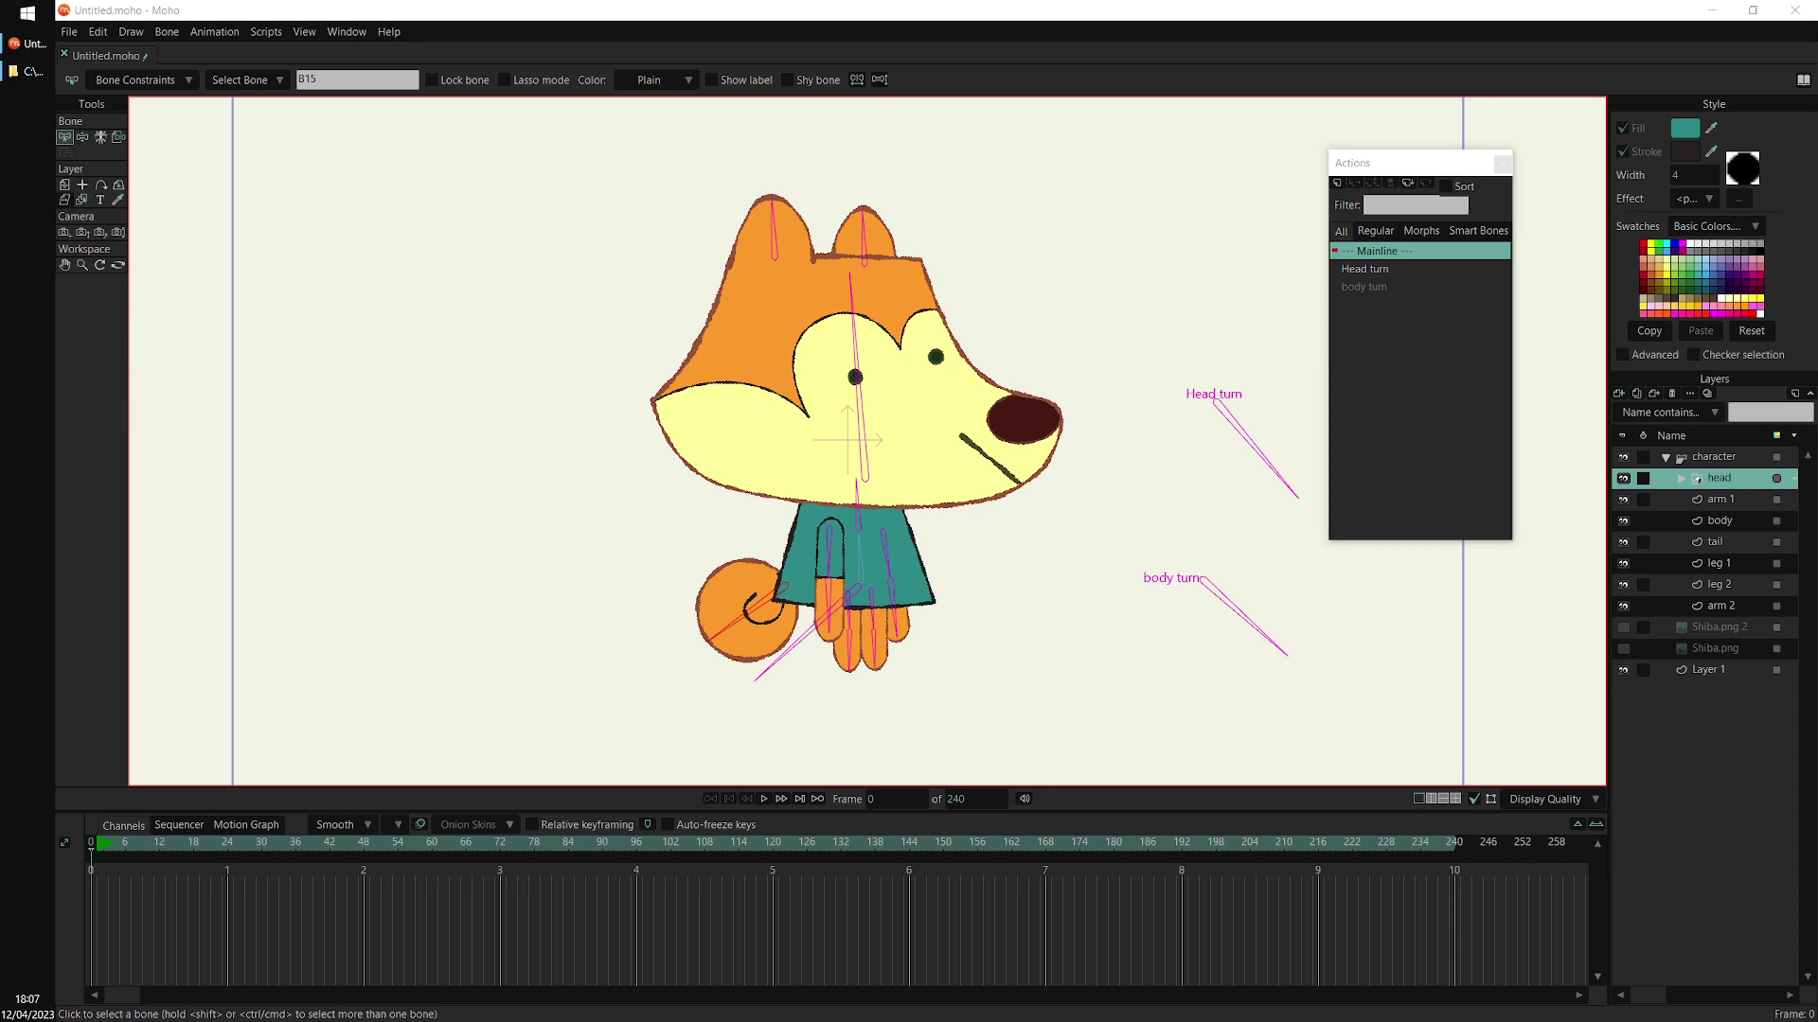
click(558, 947)
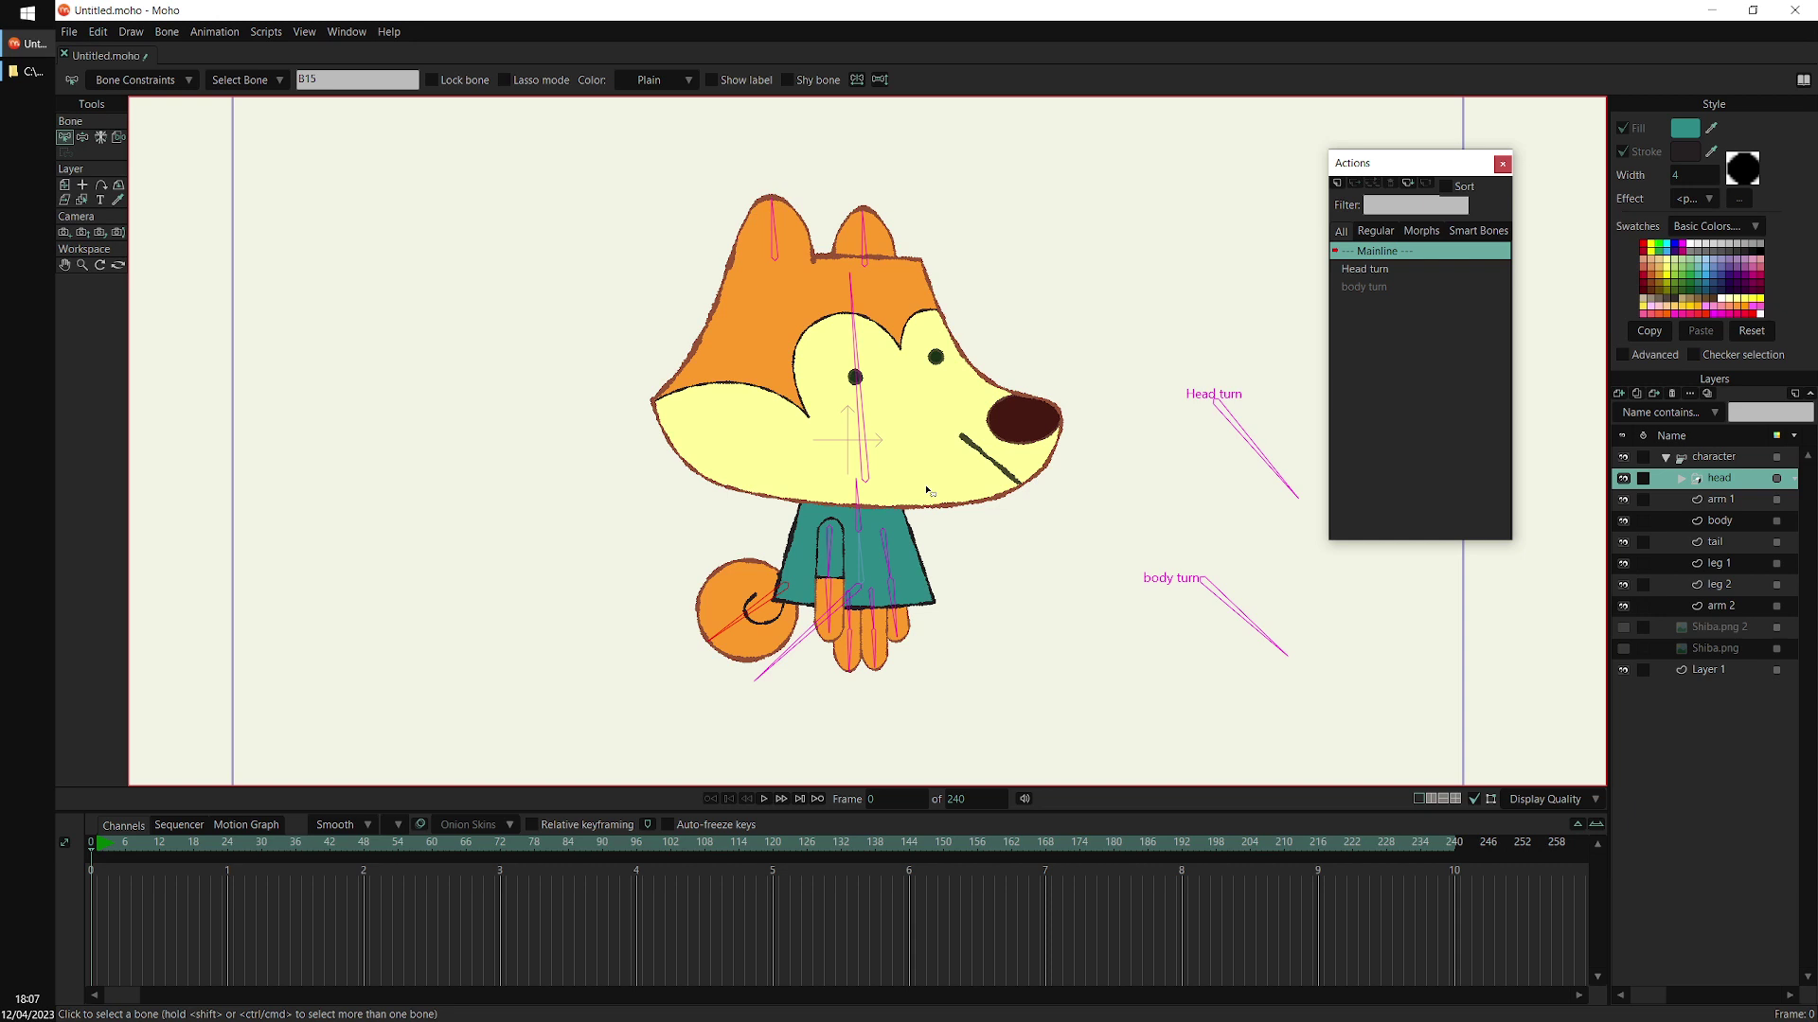
Delete all of the character layer's test keyframes from the Mainline timeline after frame 0
click(107, 852)
scroll(1010, 519, up, 3)
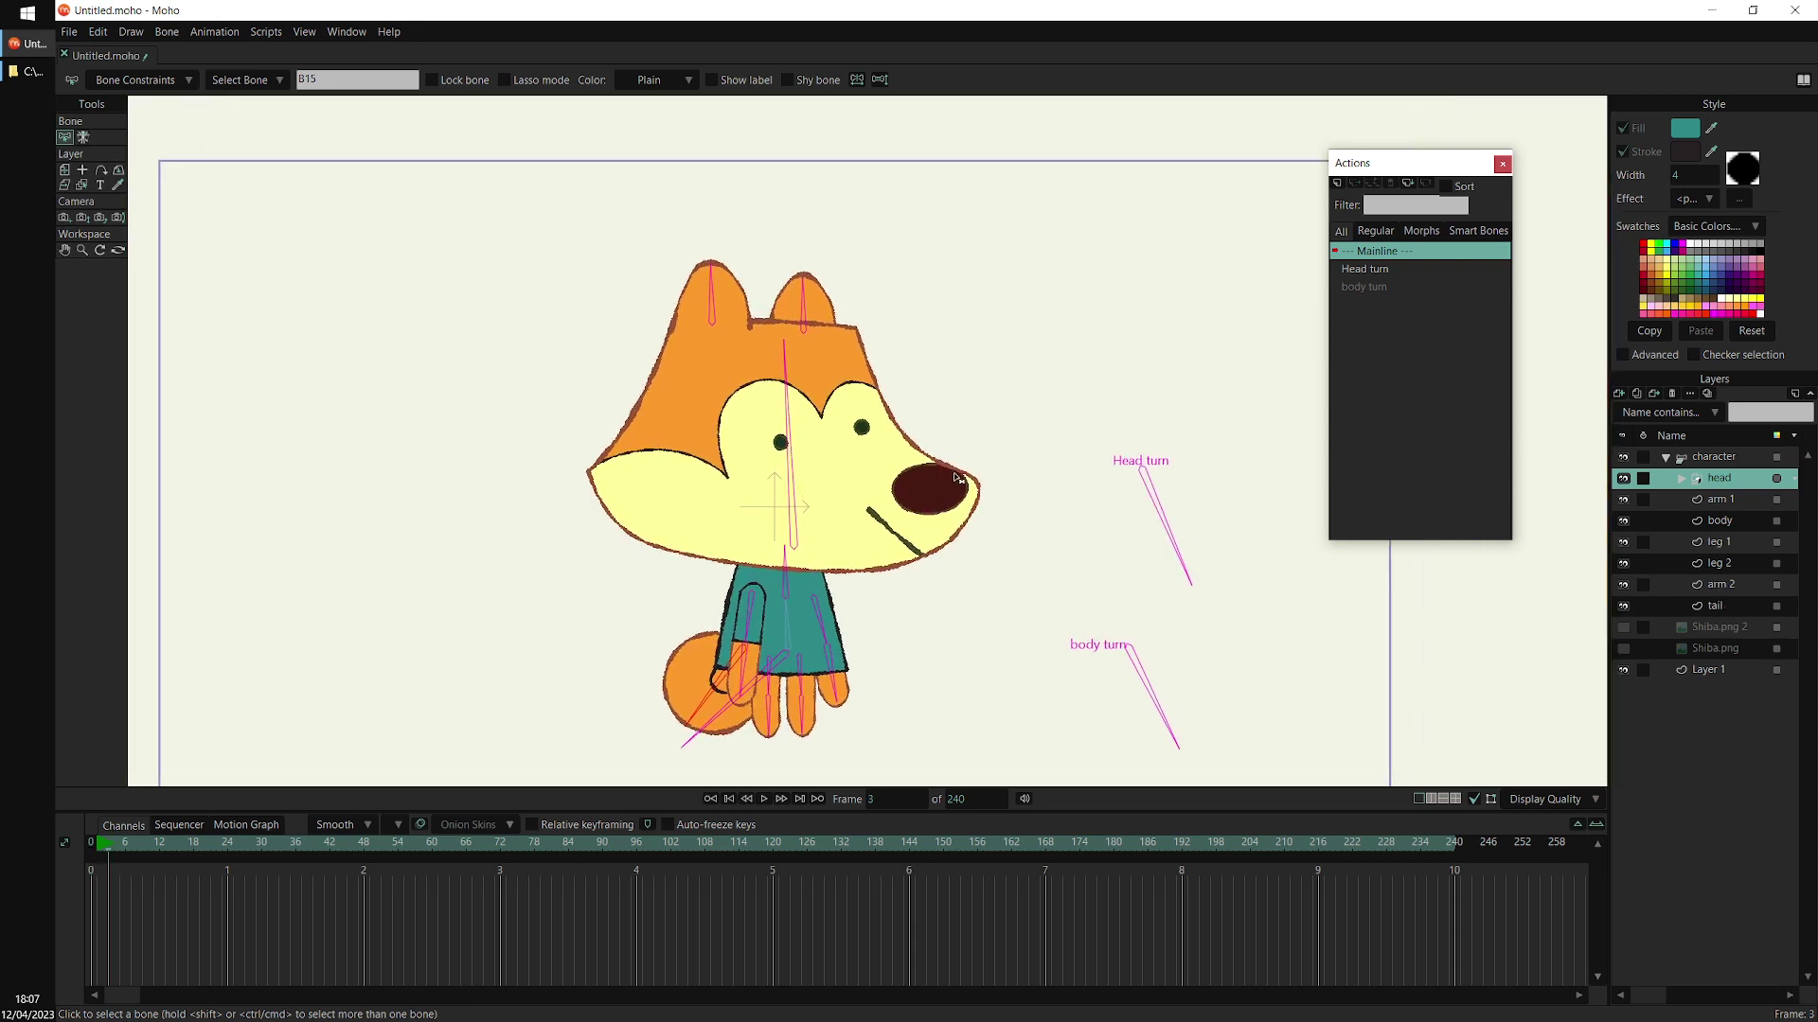
drag(984, 627, 1000, 635)
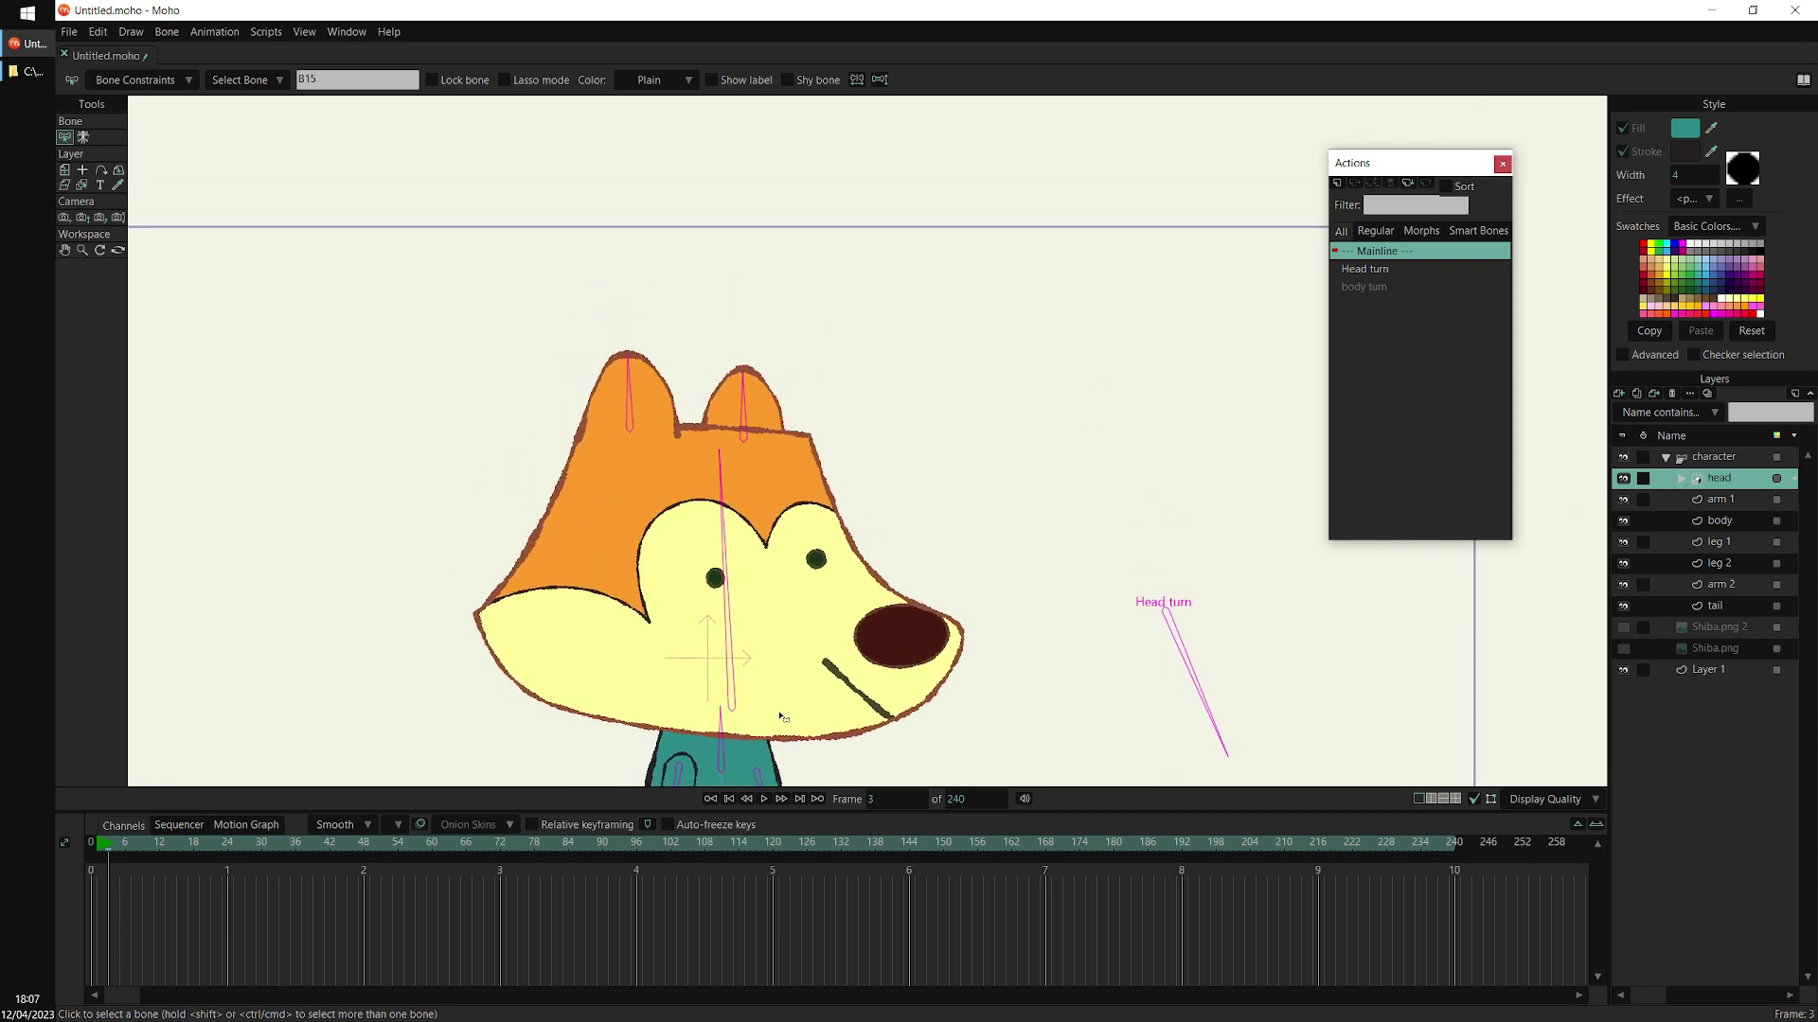
drag(112, 846, 25, 896)
click(1707, 460)
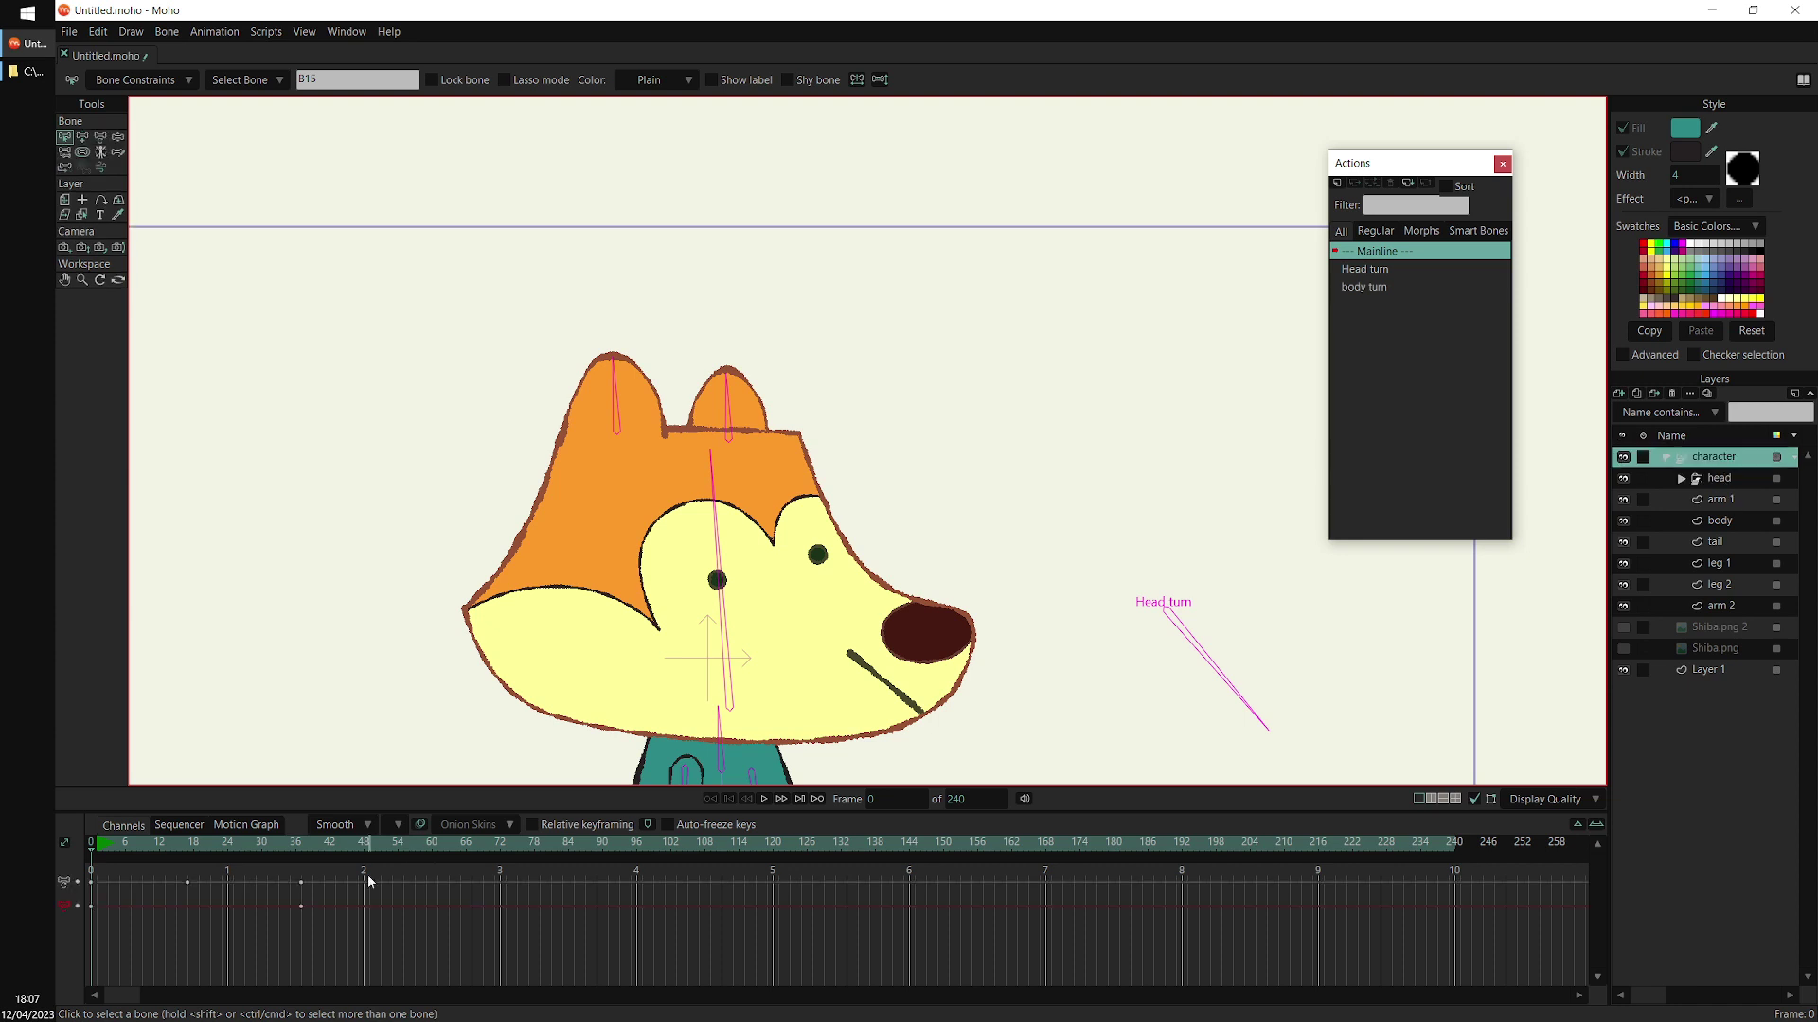
drag(150, 947, 370, 862)
key(Delete)
drag(854, 615, 816, 616)
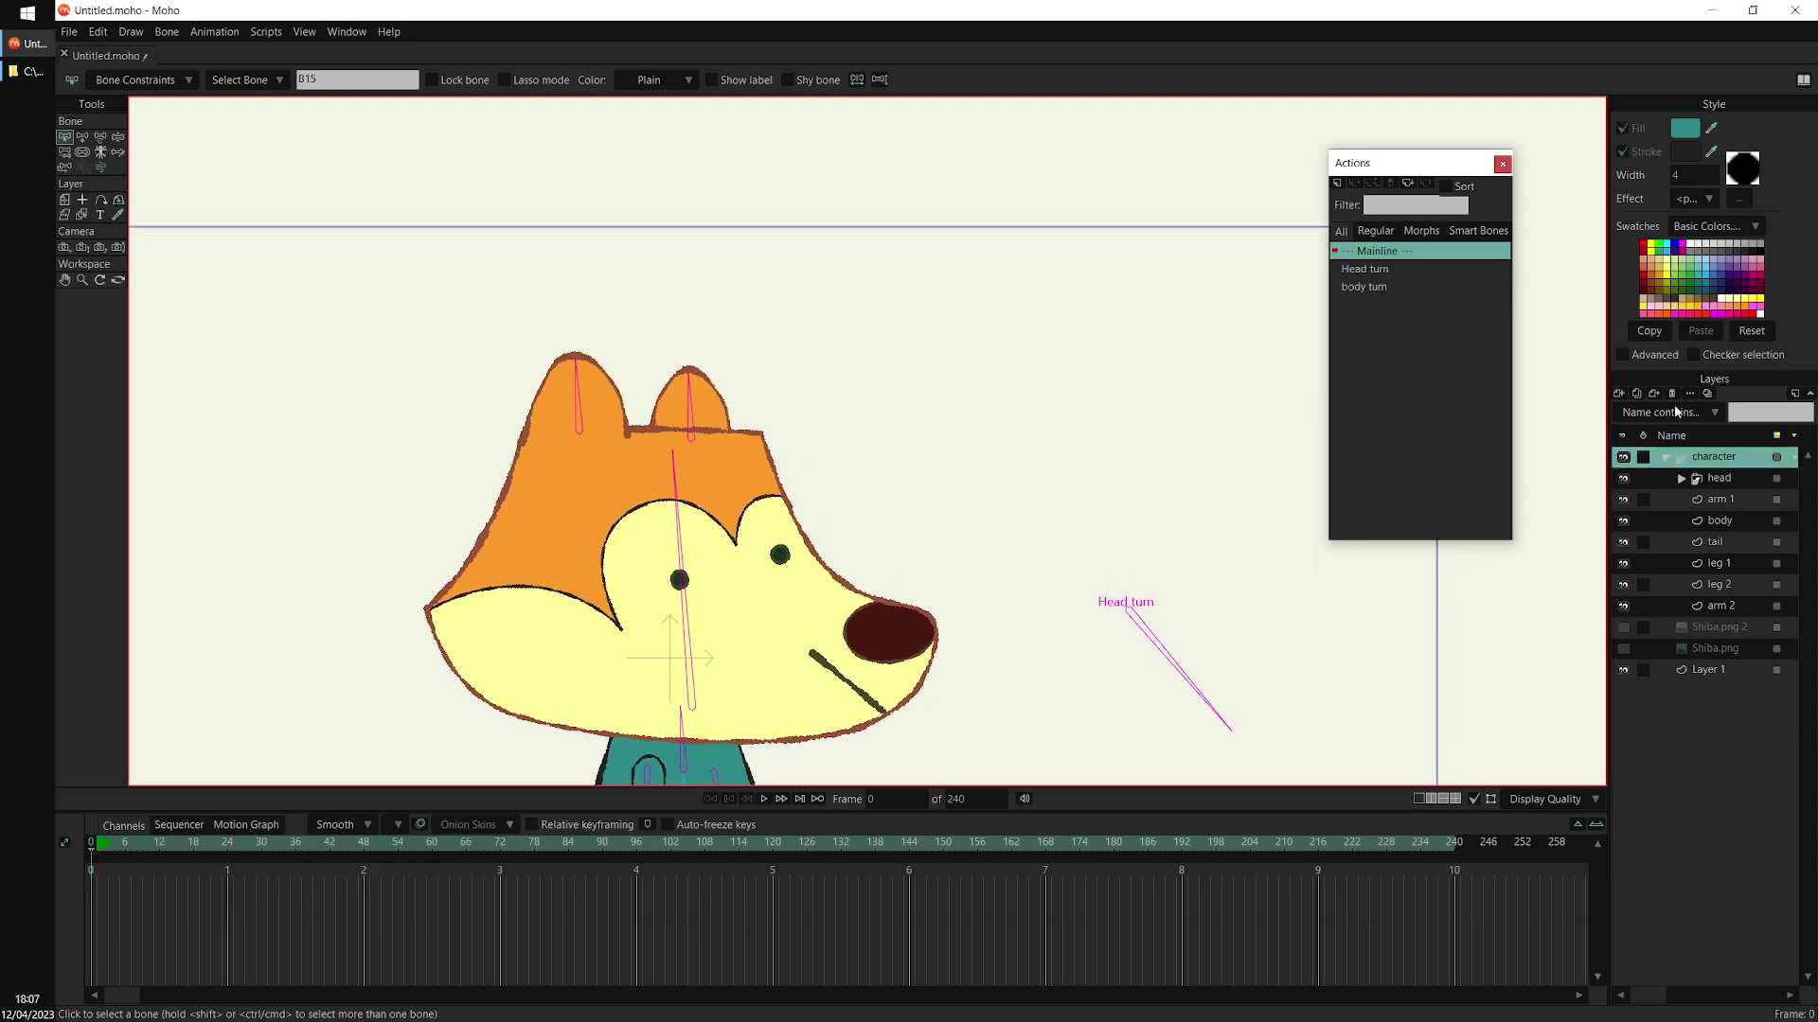
At frame 16 of the Mainline, try moving and rotating the ear 1 bone with the Transform Bone tool
click(181, 844)
key(t)
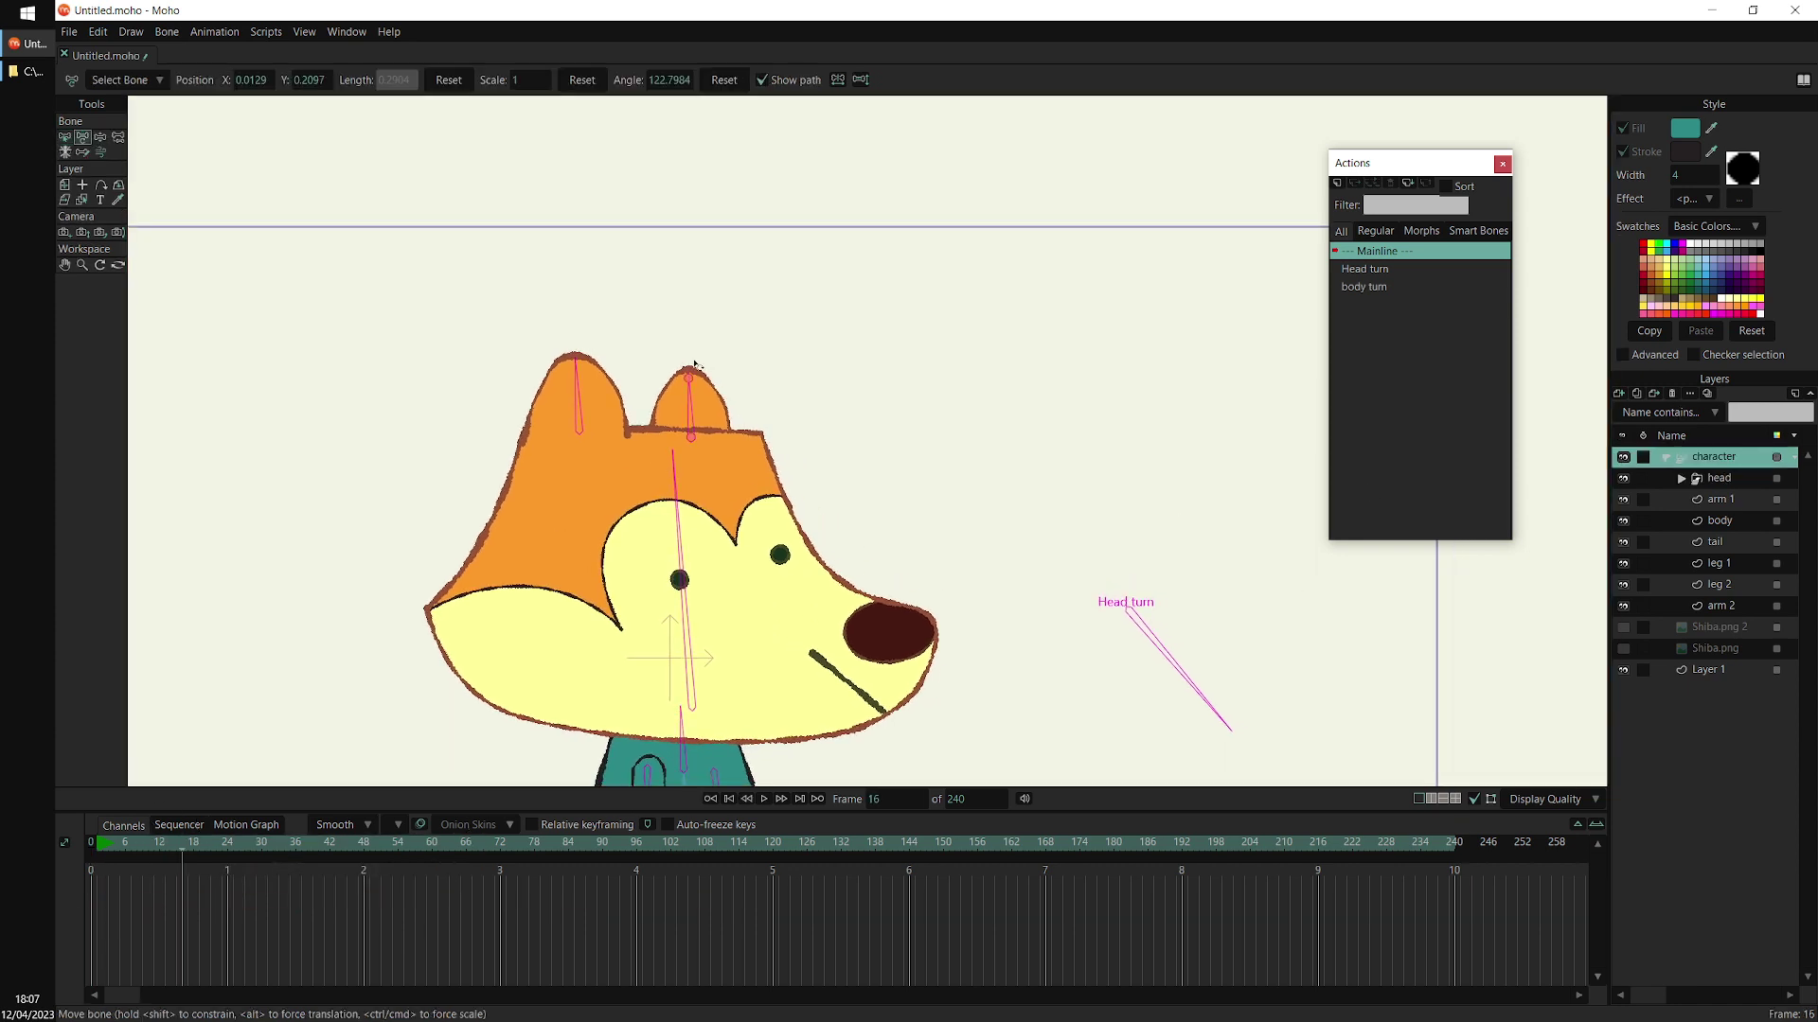
scroll(719, 353, up, 2)
drag(538, 372, 497, 347)
drag(523, 465, 568, 398)
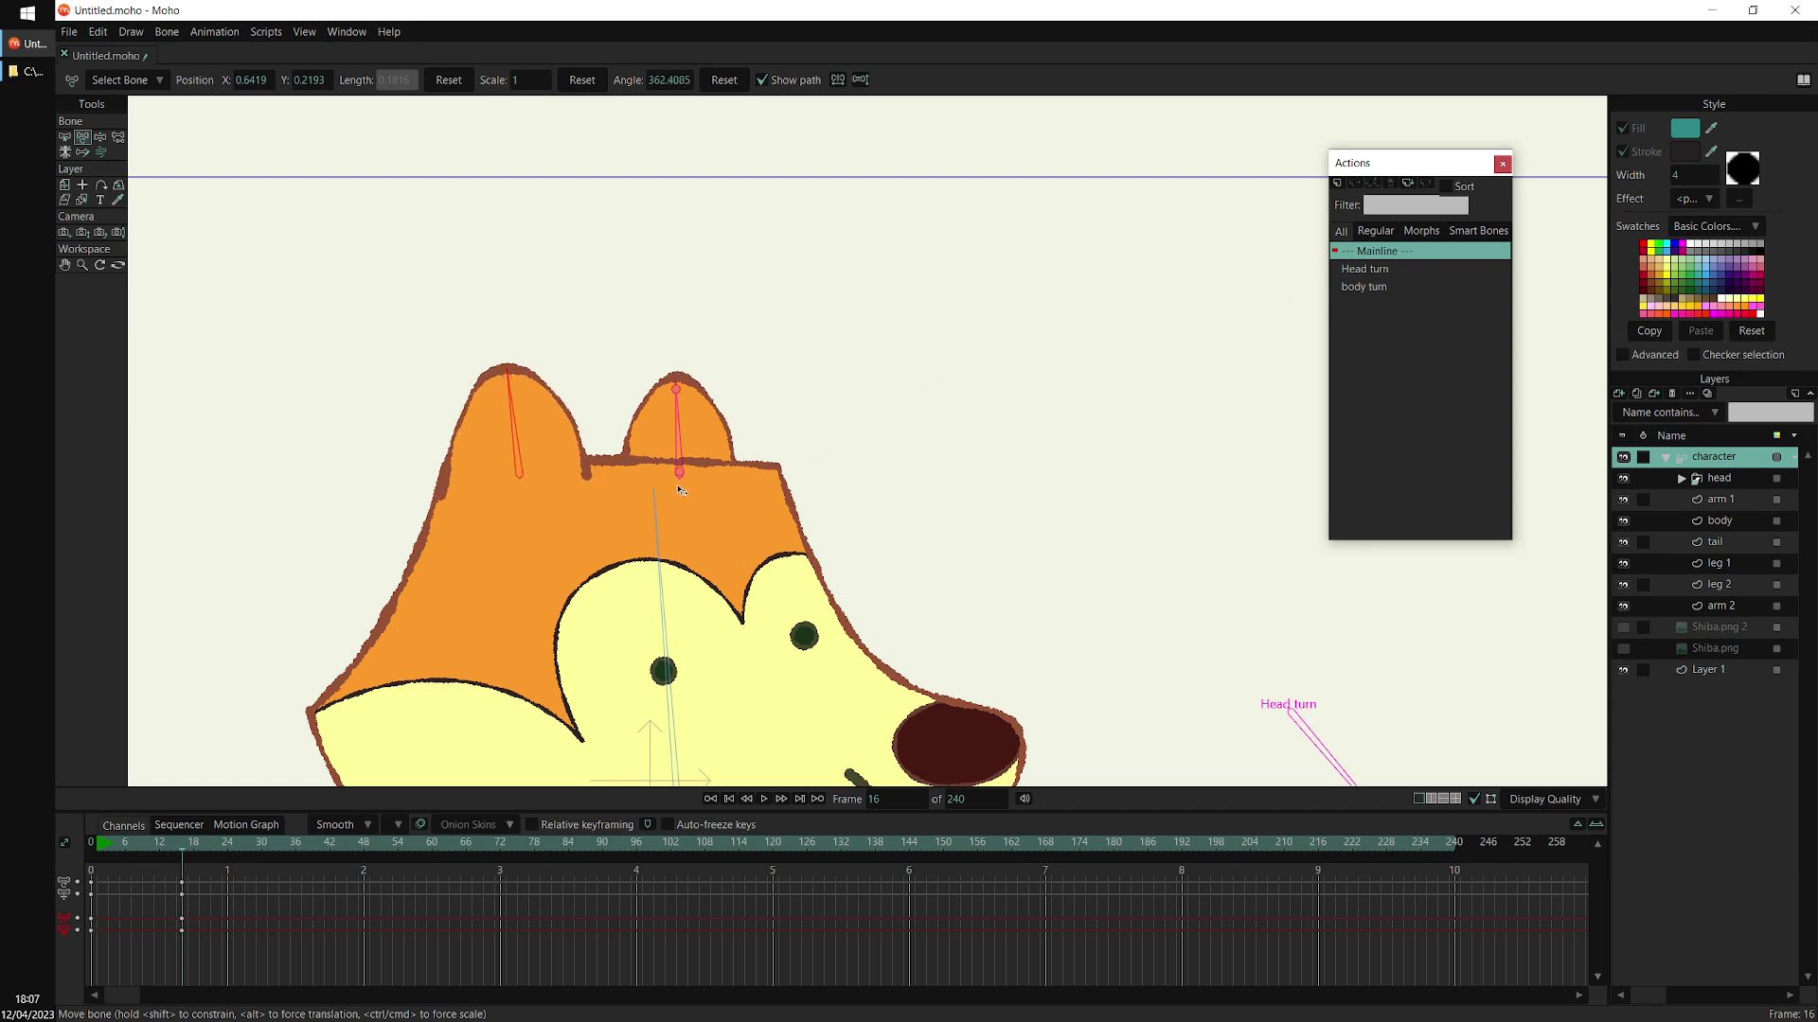
drag(568, 451, 573, 448)
At frame 16, select all points of ear 1 and move the ear shape across the head, away from its bone
alt+right_click(574, 436)
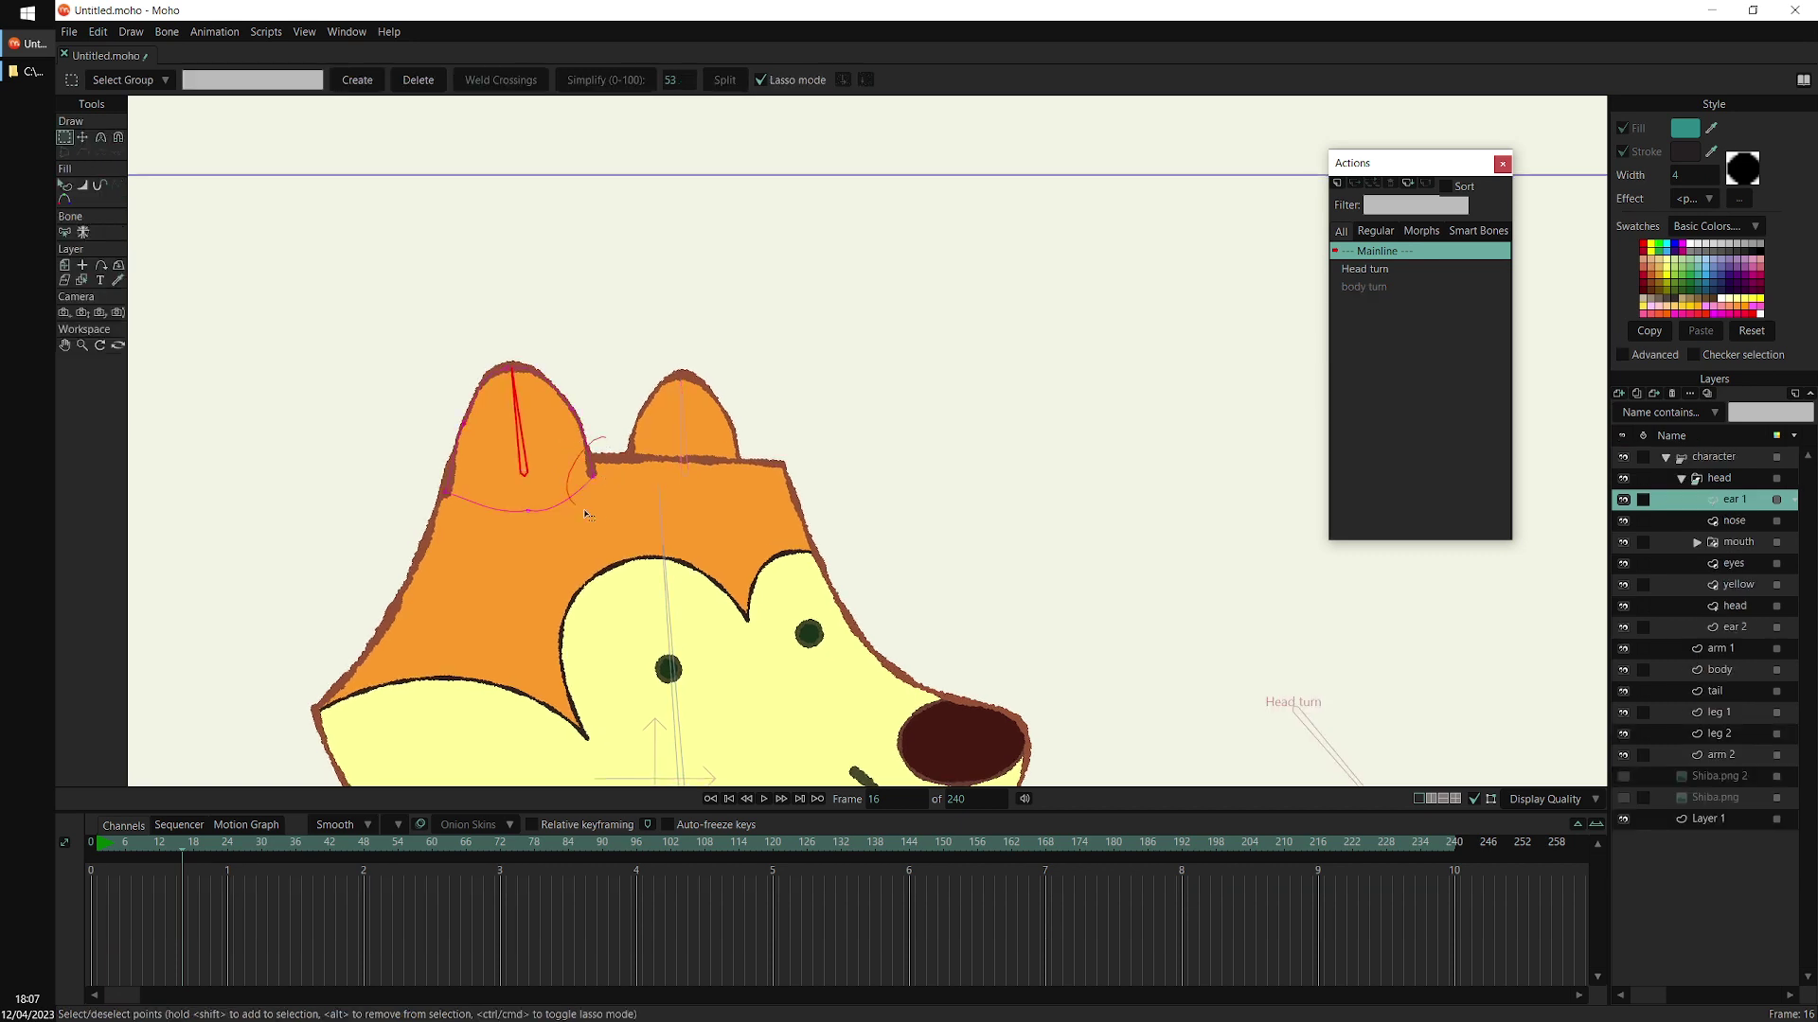
key(t)
drag(664, 532, 877, 527)
key(g)
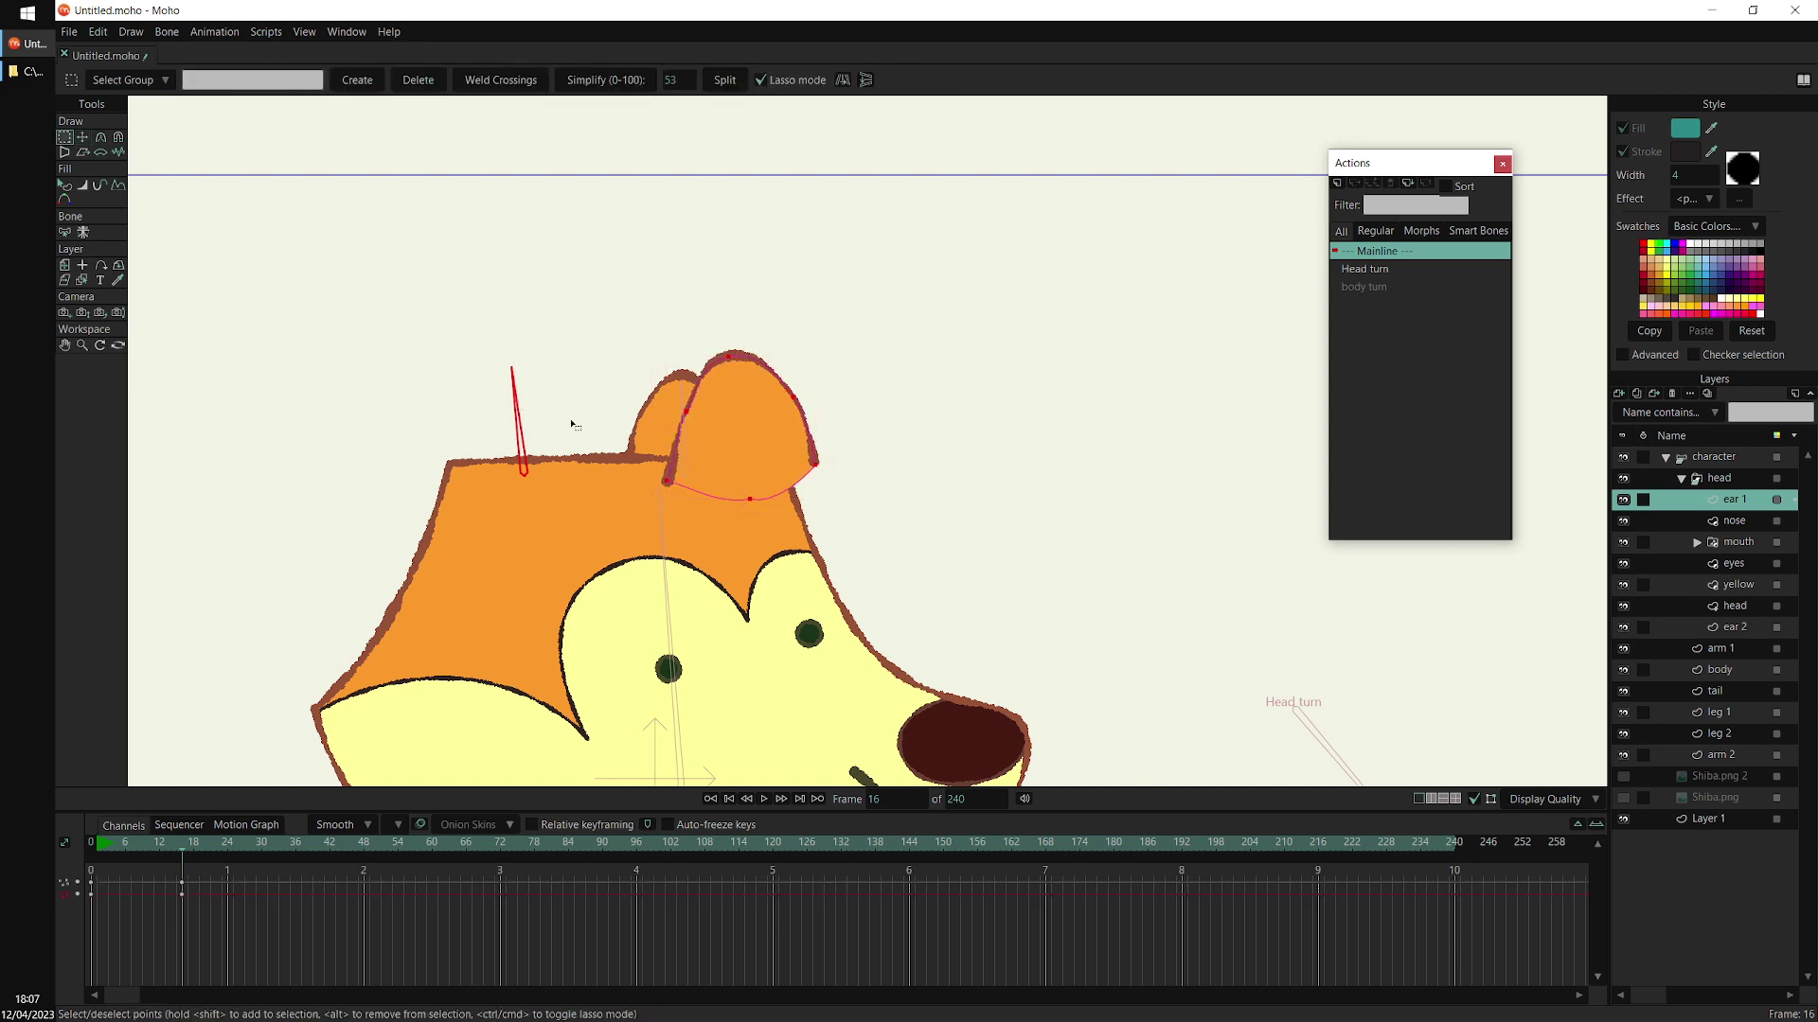
At frame 27, rotate the ear 1 bone to test the displaced ear, and delete the character's bone keyframes
click(1711, 462)
click(243, 844)
key(t)
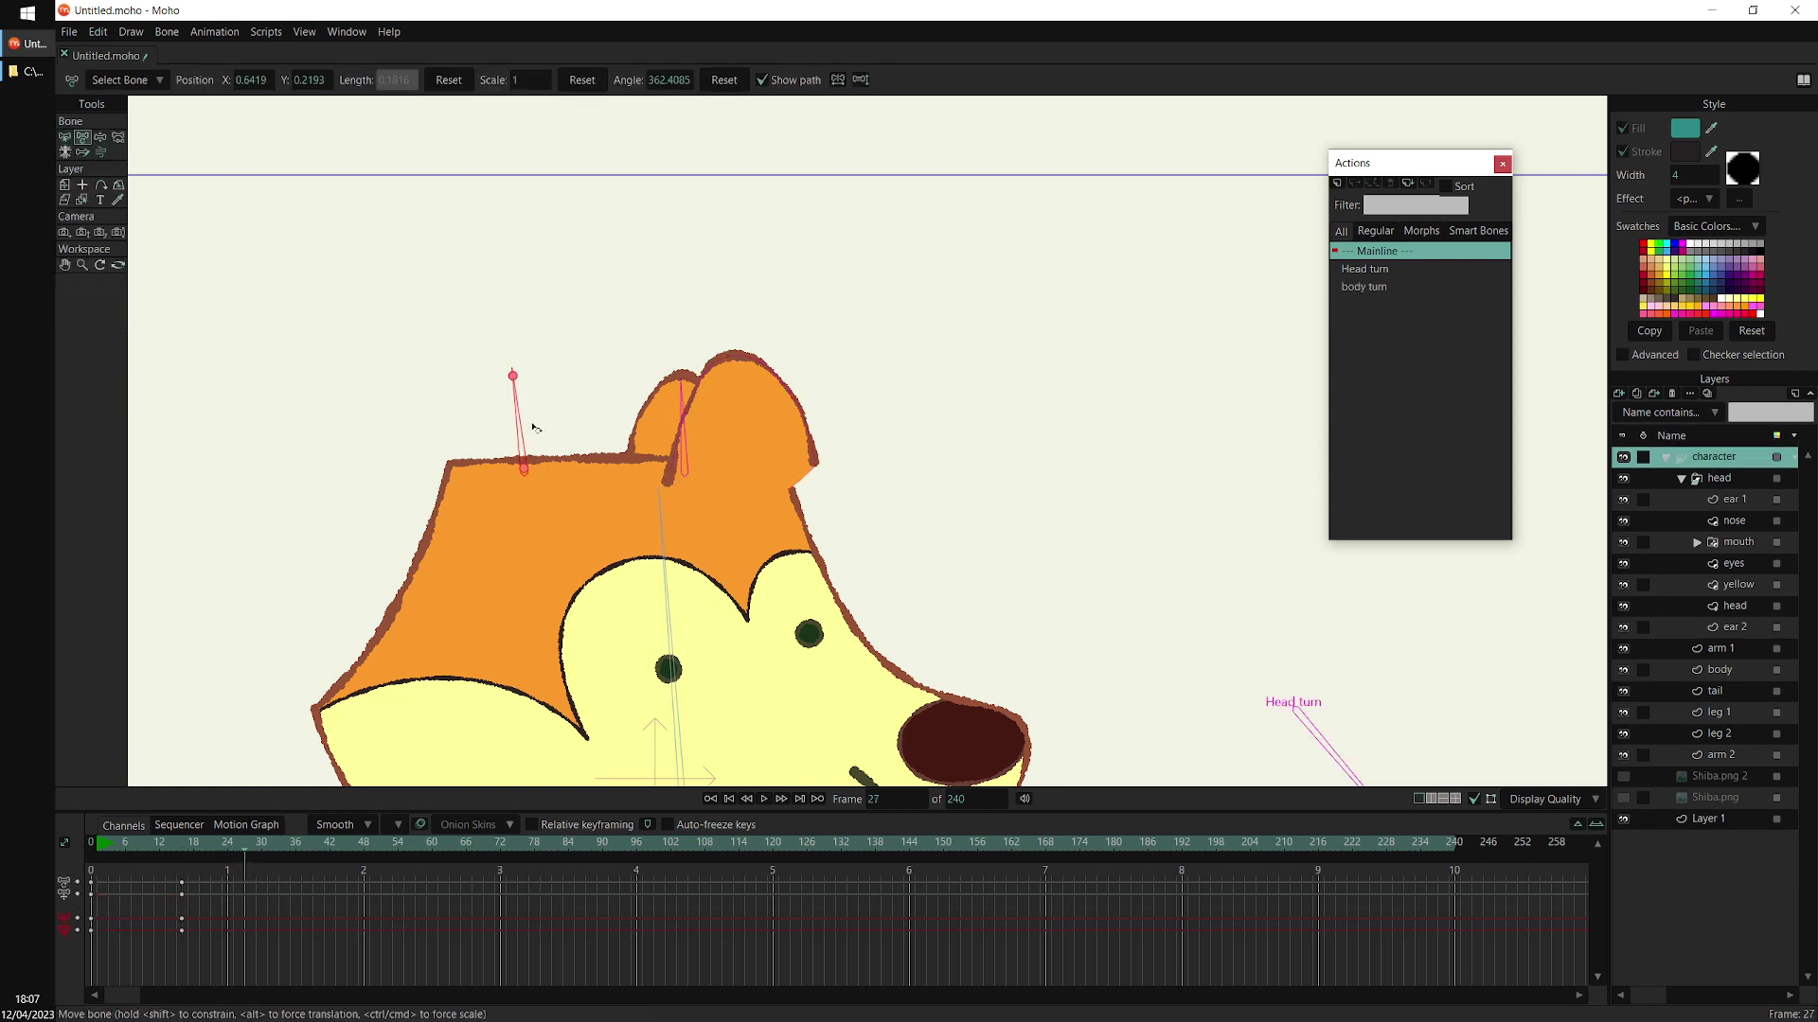
drag(519, 379, 612, 309)
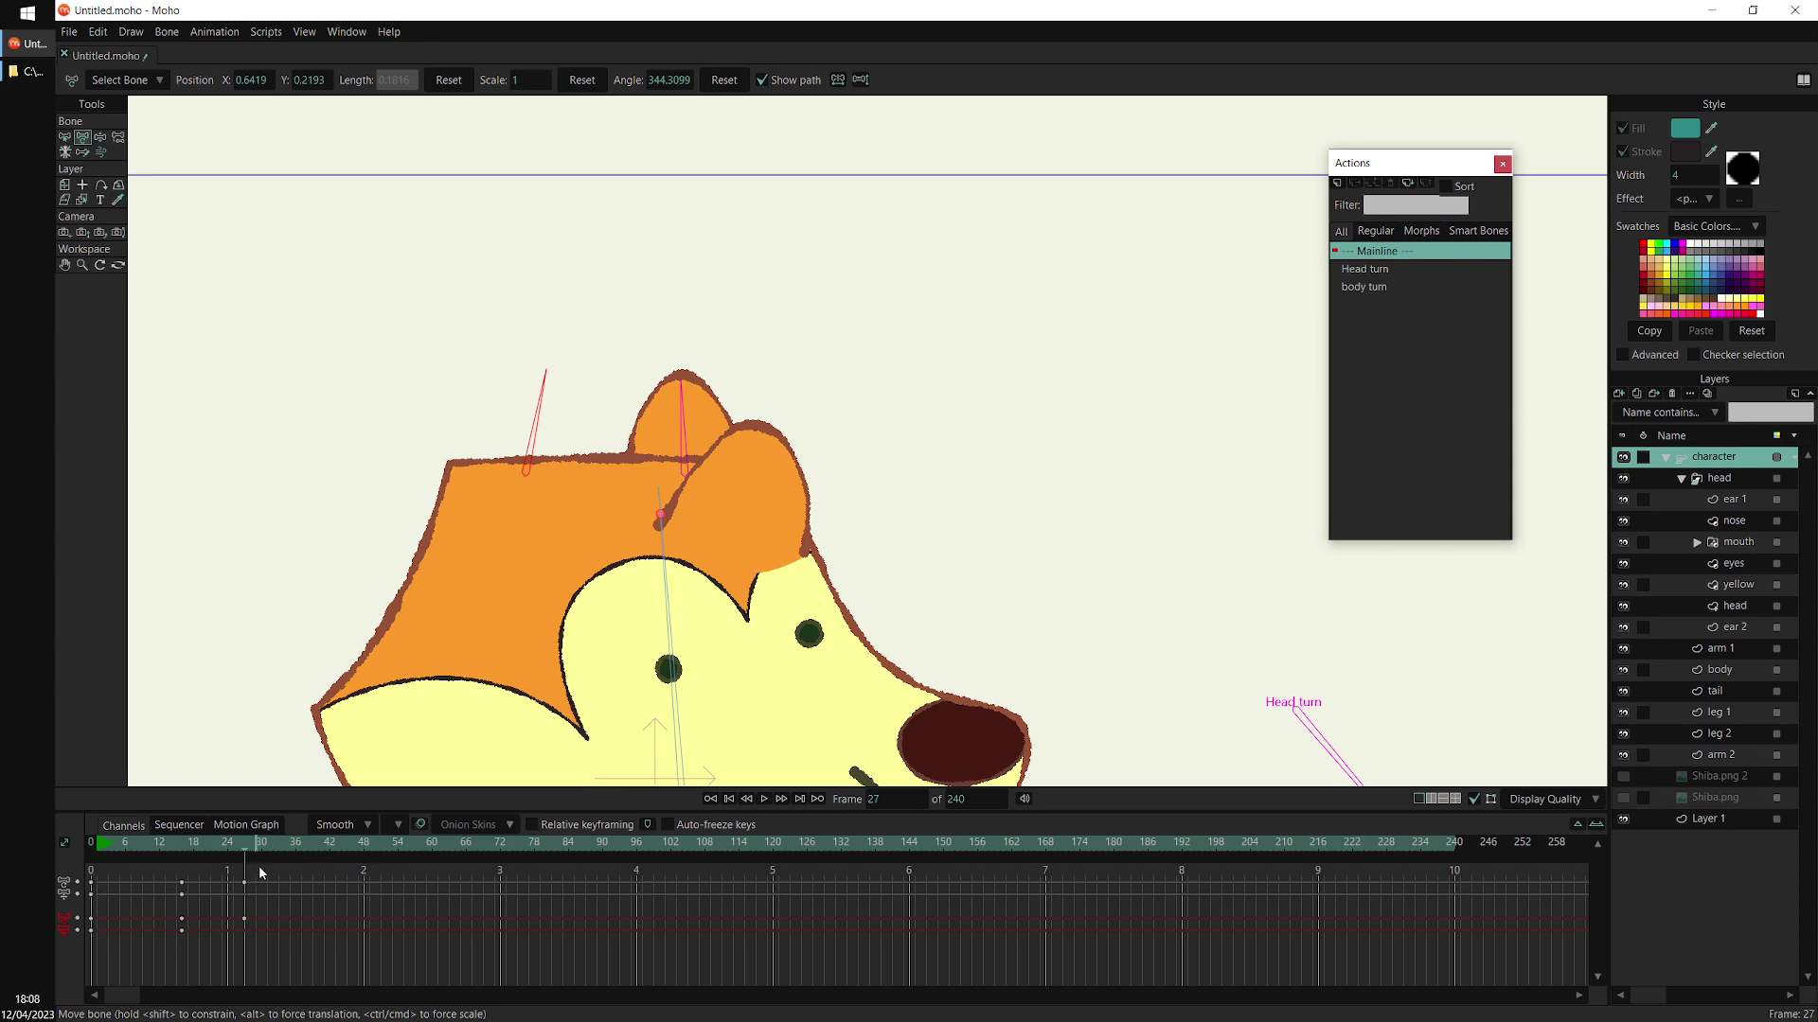
drag(259, 867, 153, 952)
key(Delete)
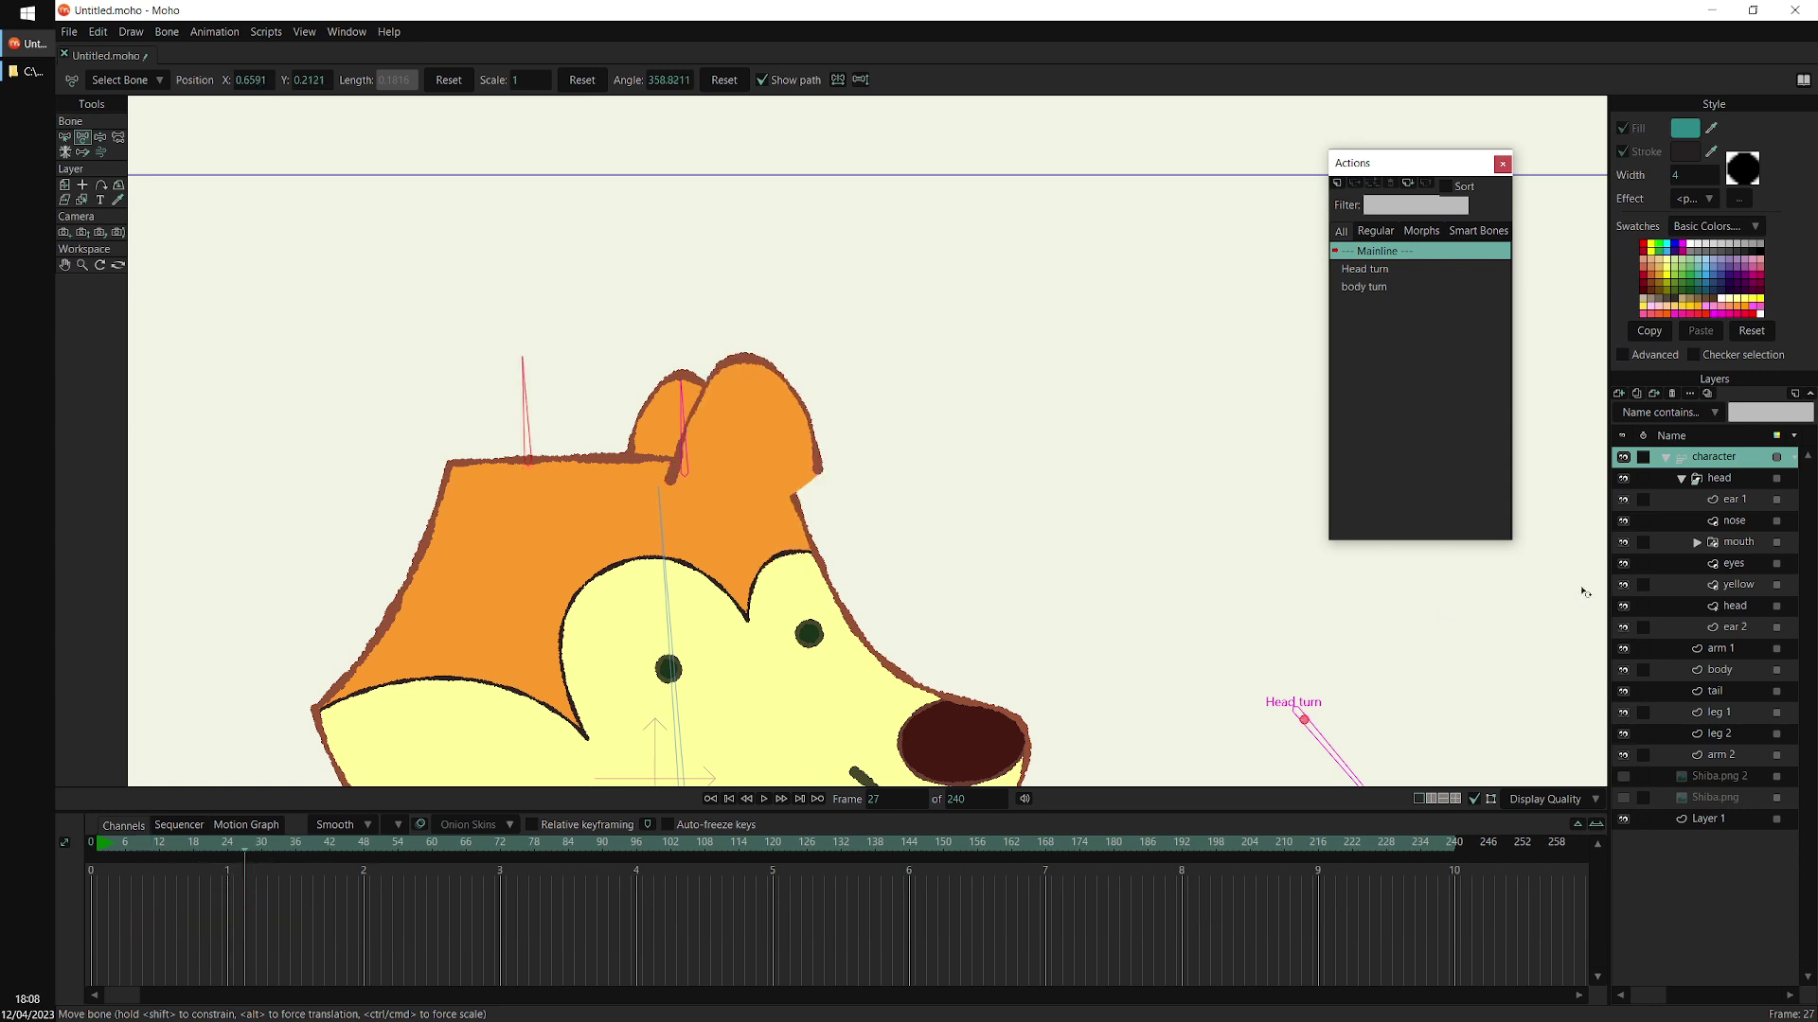
At frame 27, move the ear 1 points back over their bone and shift the bone across to the far ear
click(1746, 500)
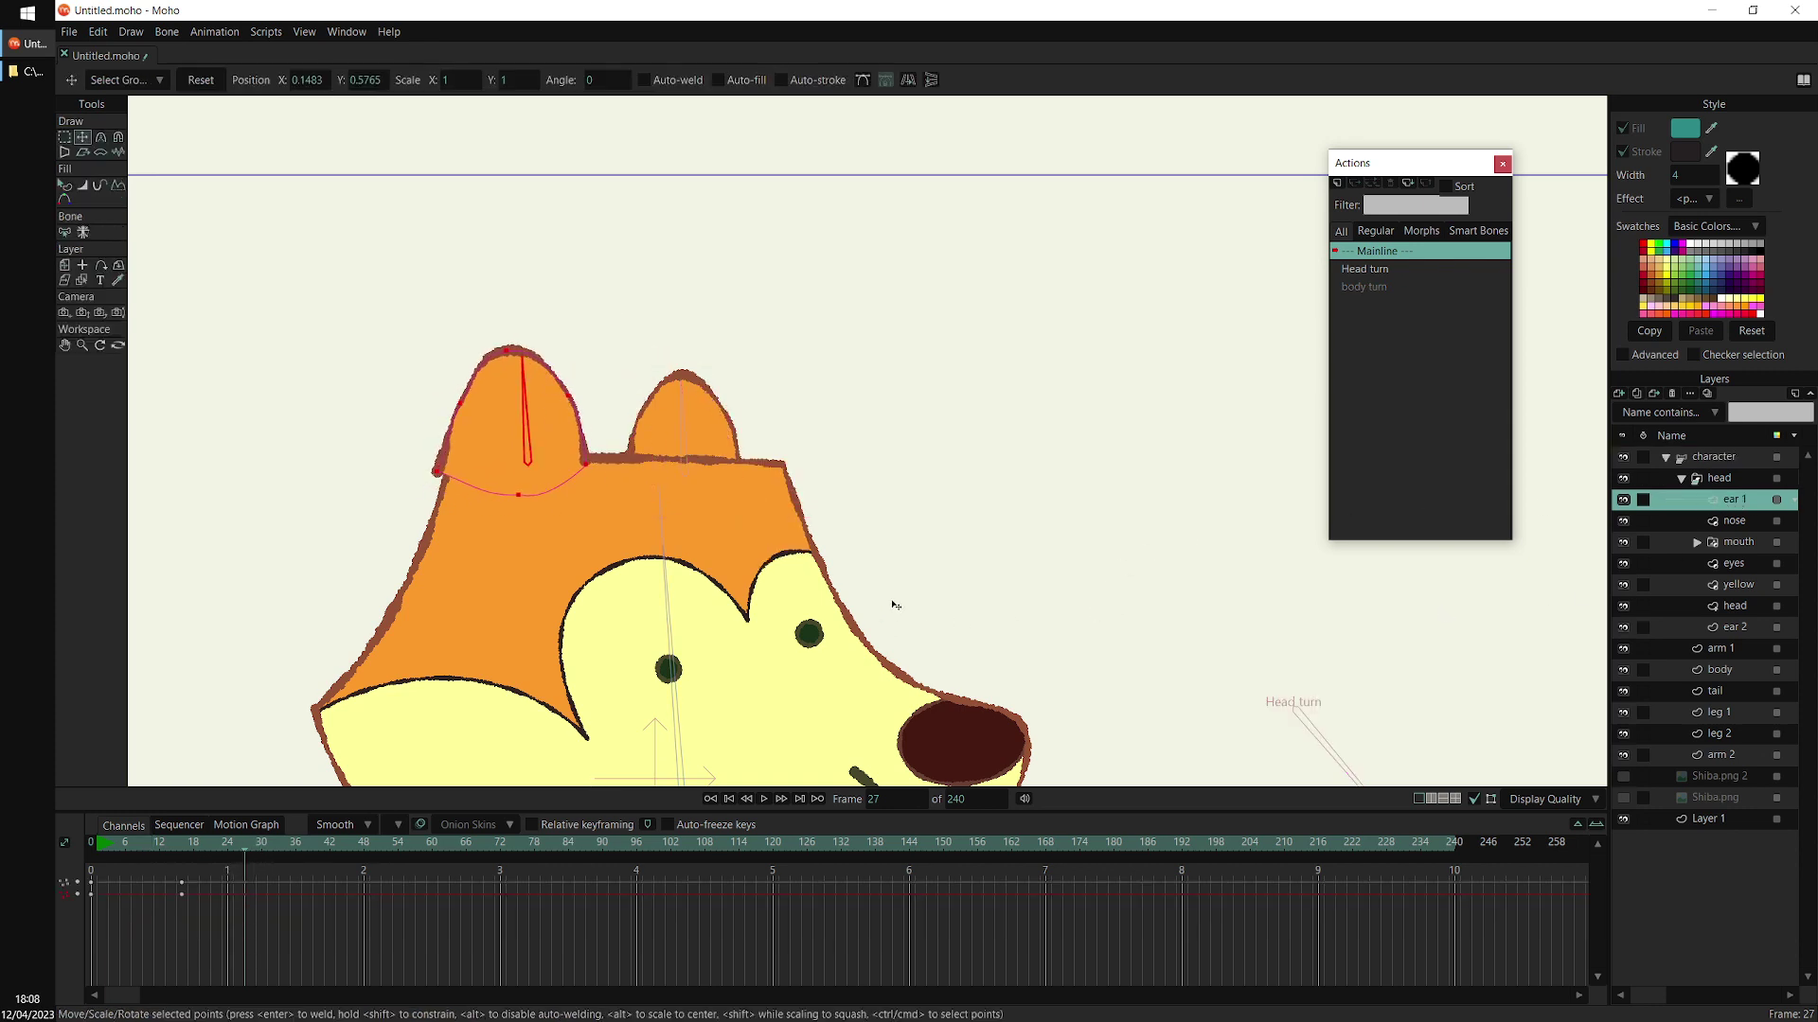
drag(895, 604, 903, 604)
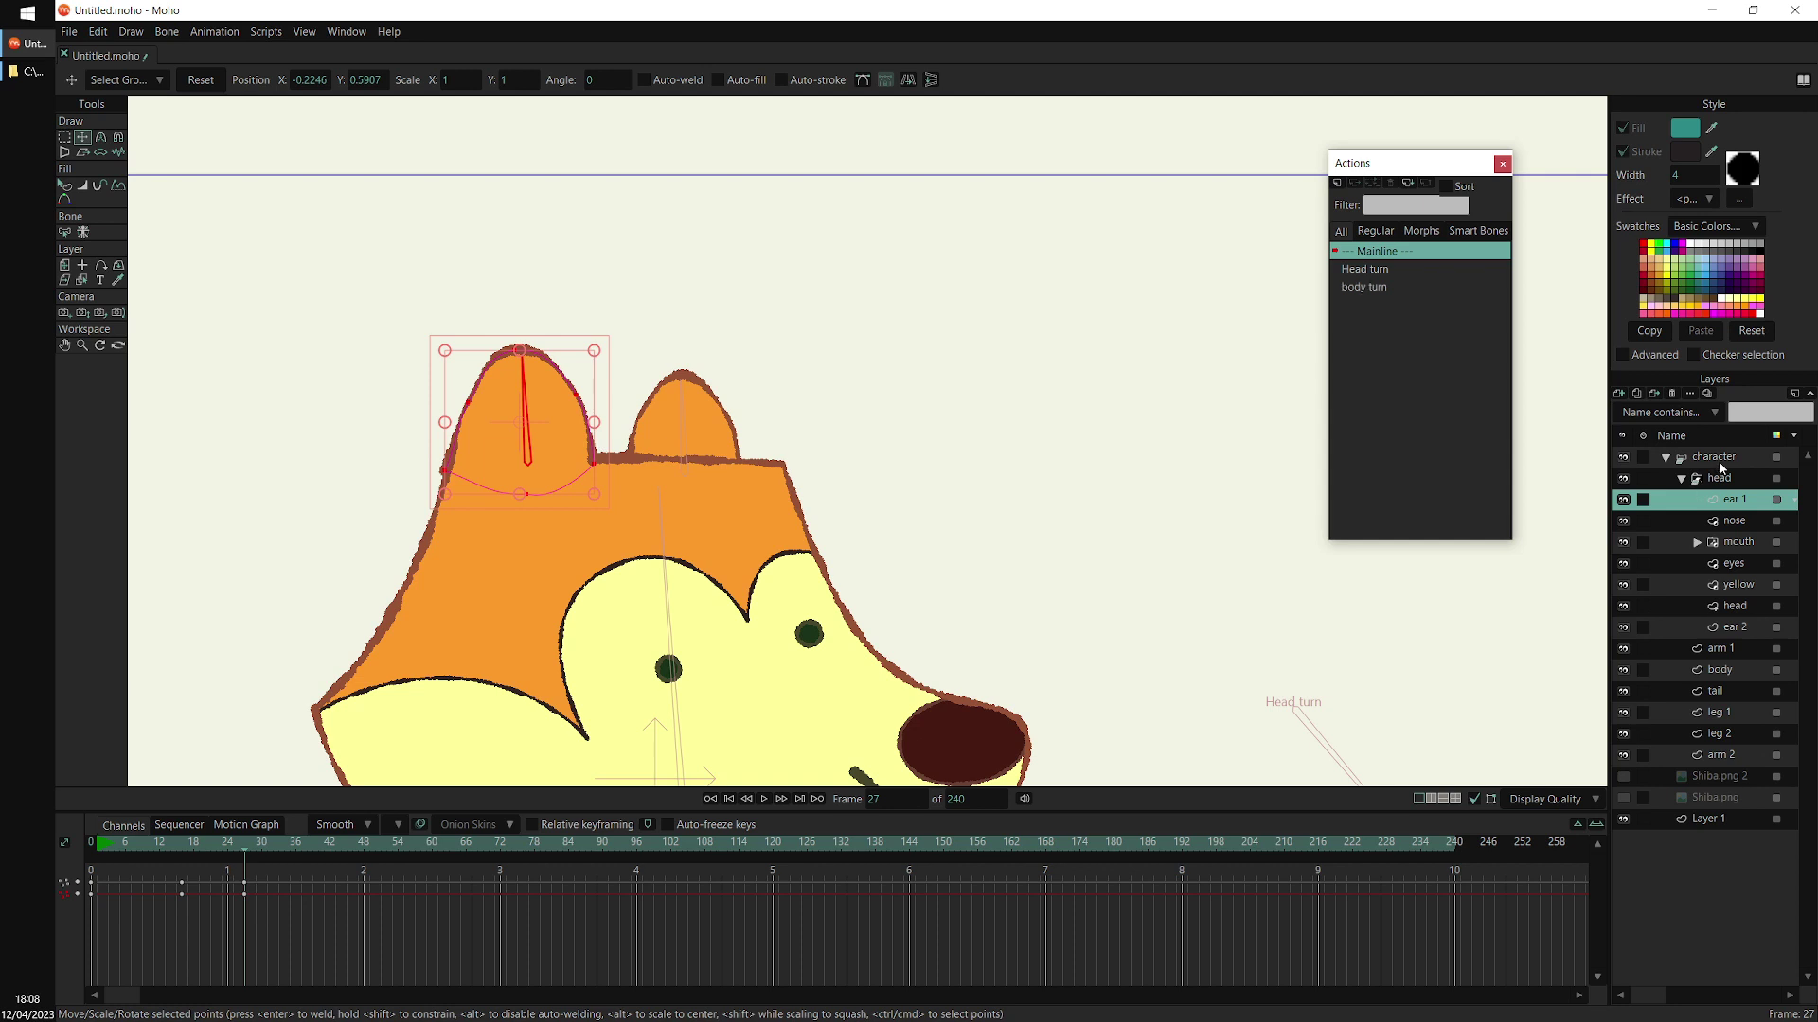
key(z)
drag(531, 463, 730, 471)
scroll(766, 420, up, 4)
Reshape ear 1 at frame 27 by moving its base and side points inward to make it narrower
alt+right_click(770, 435)
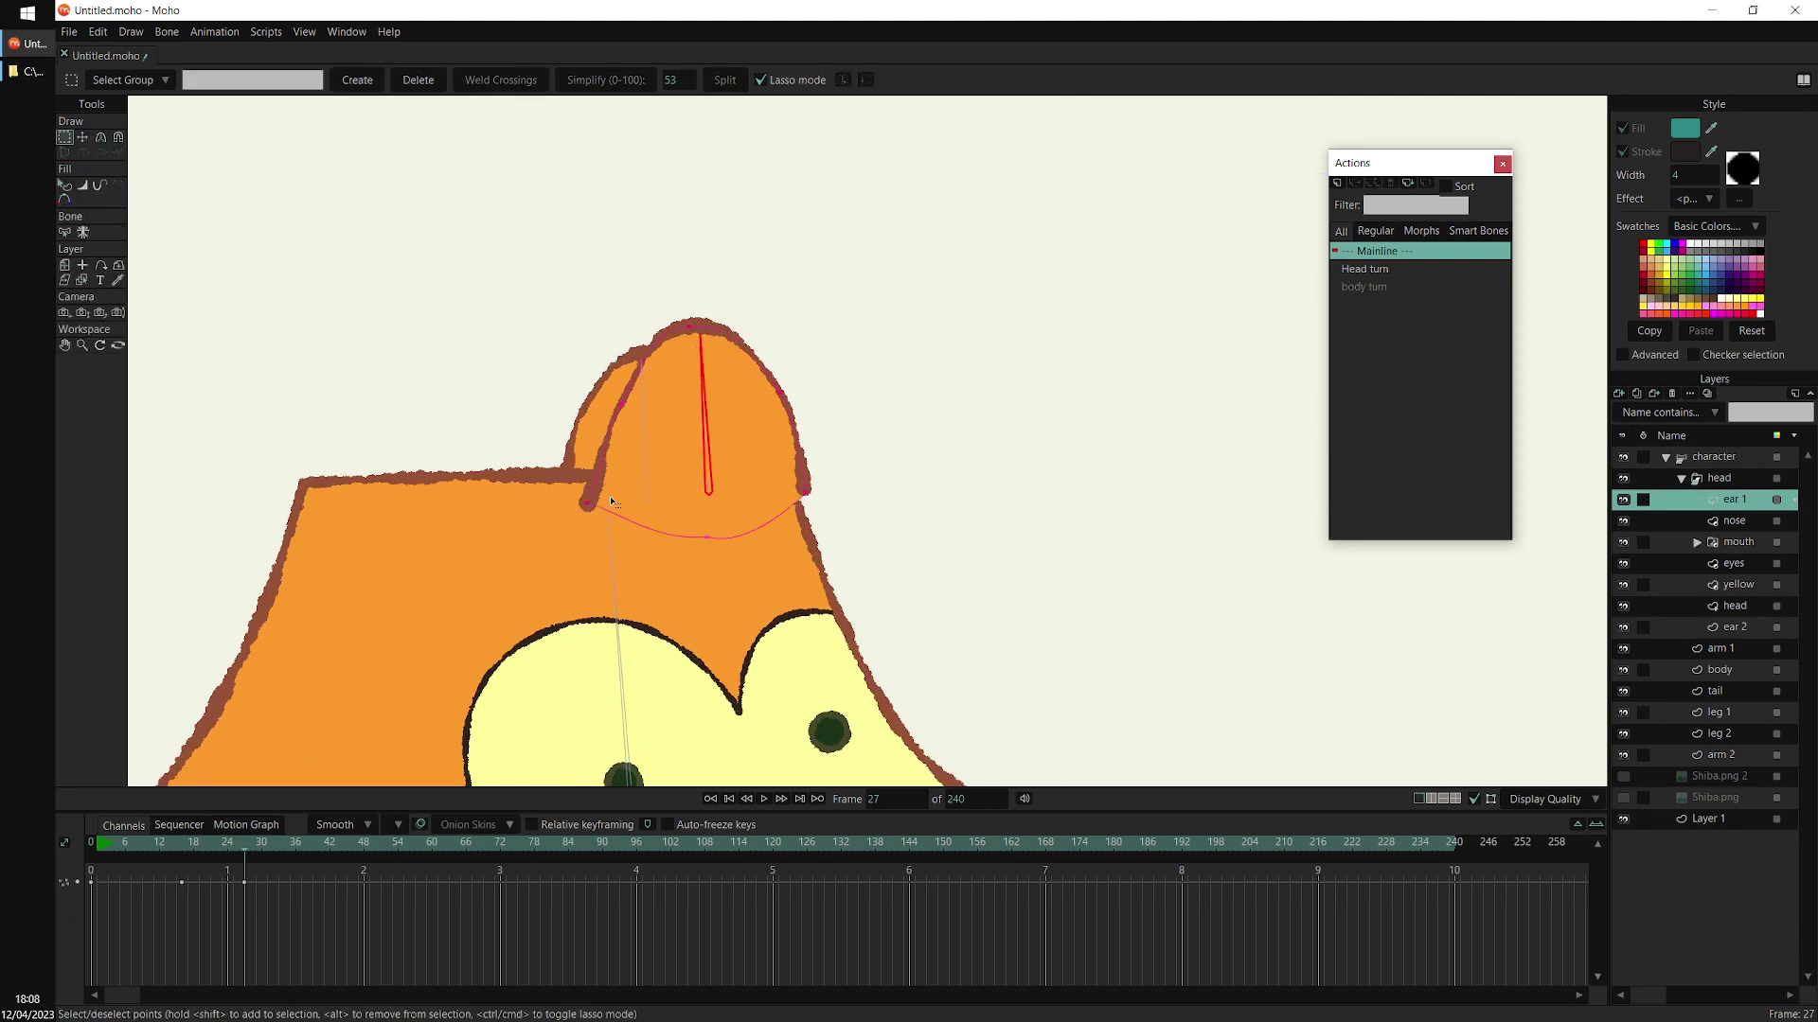
key(t)
drag(589, 503, 633, 493)
drag(617, 413, 682, 329)
drag(810, 474, 783, 473)
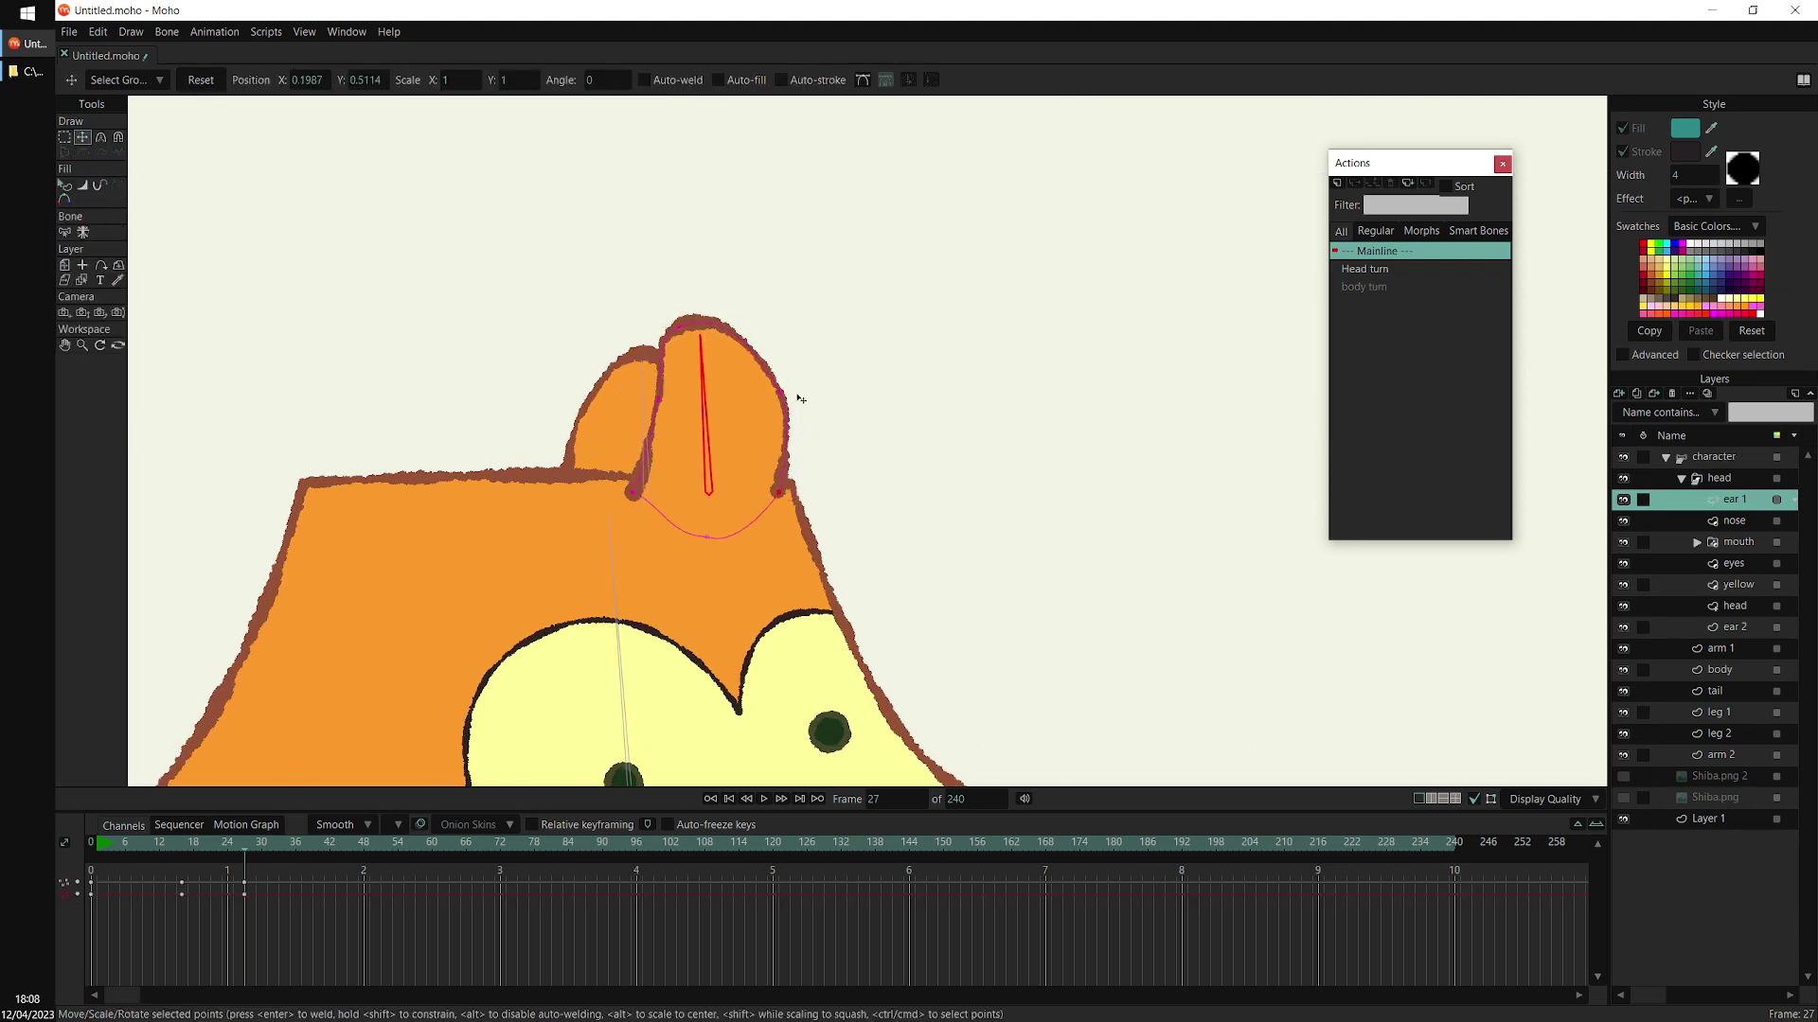
drag(796, 394, 772, 389)
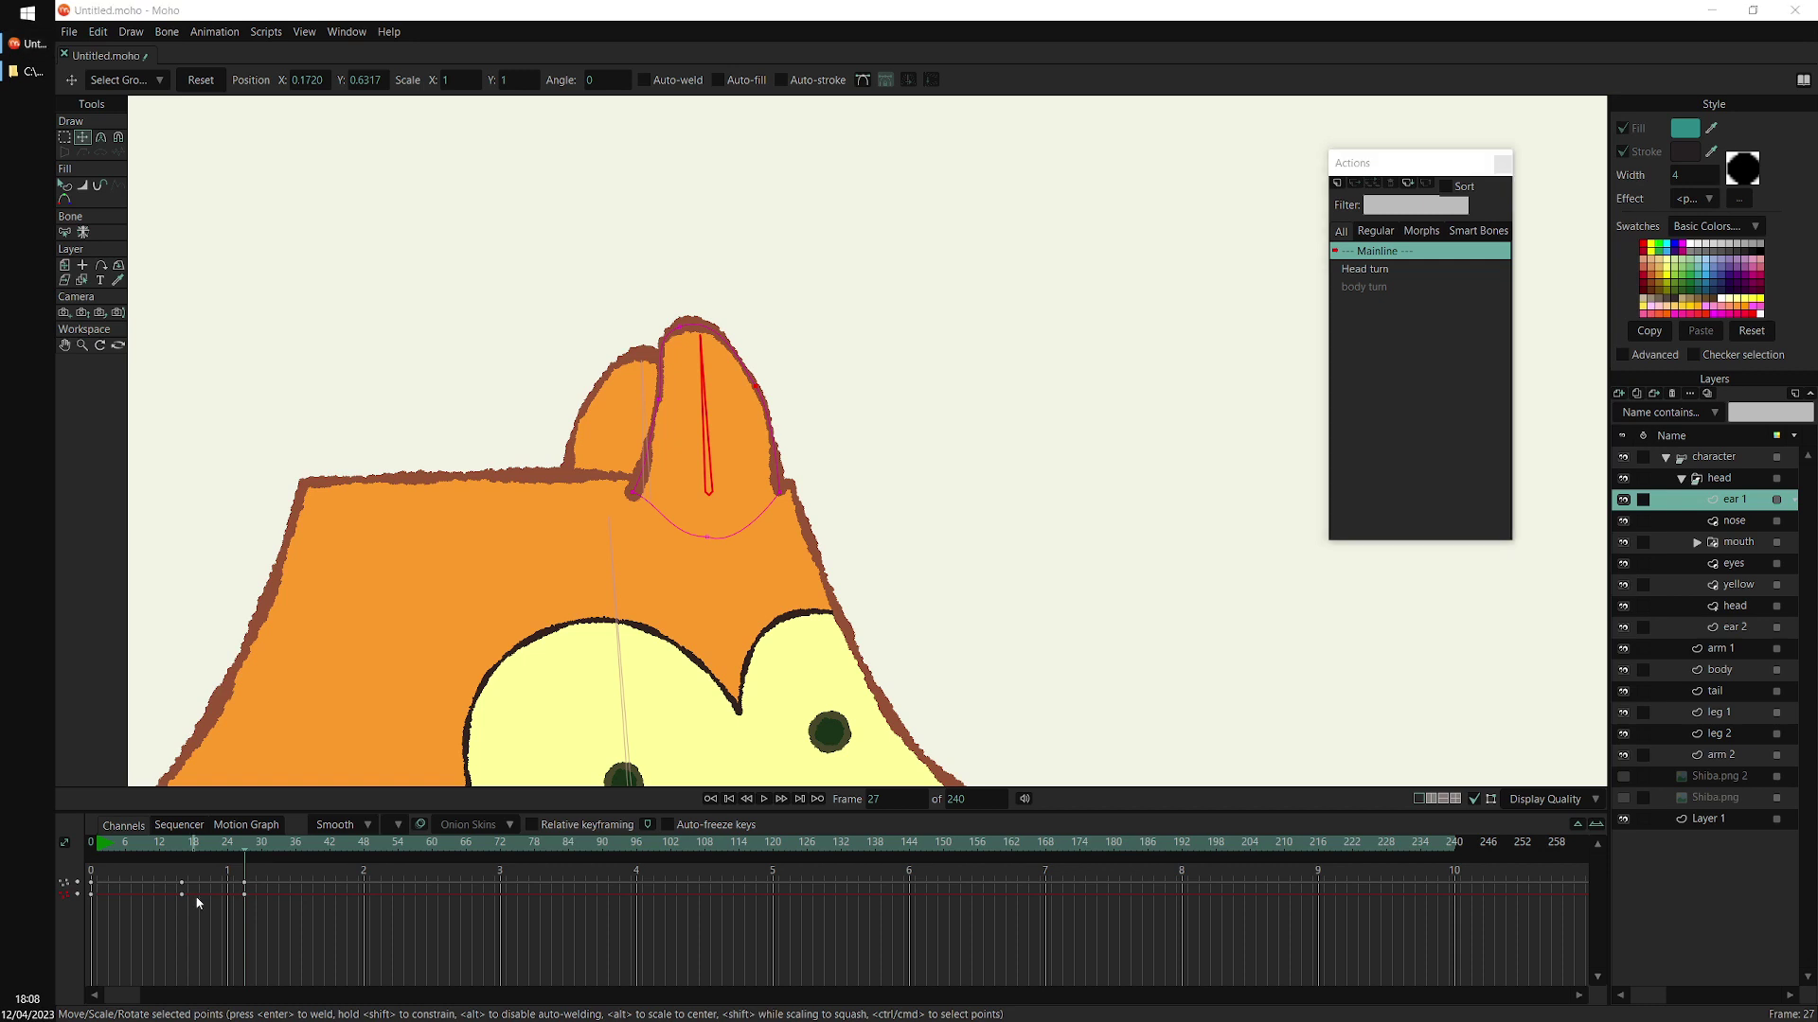
Delete the ear 1 test keyframes from the Mainline timeline and select the character layer
drag(159, 944, 259, 863)
key(Delete)
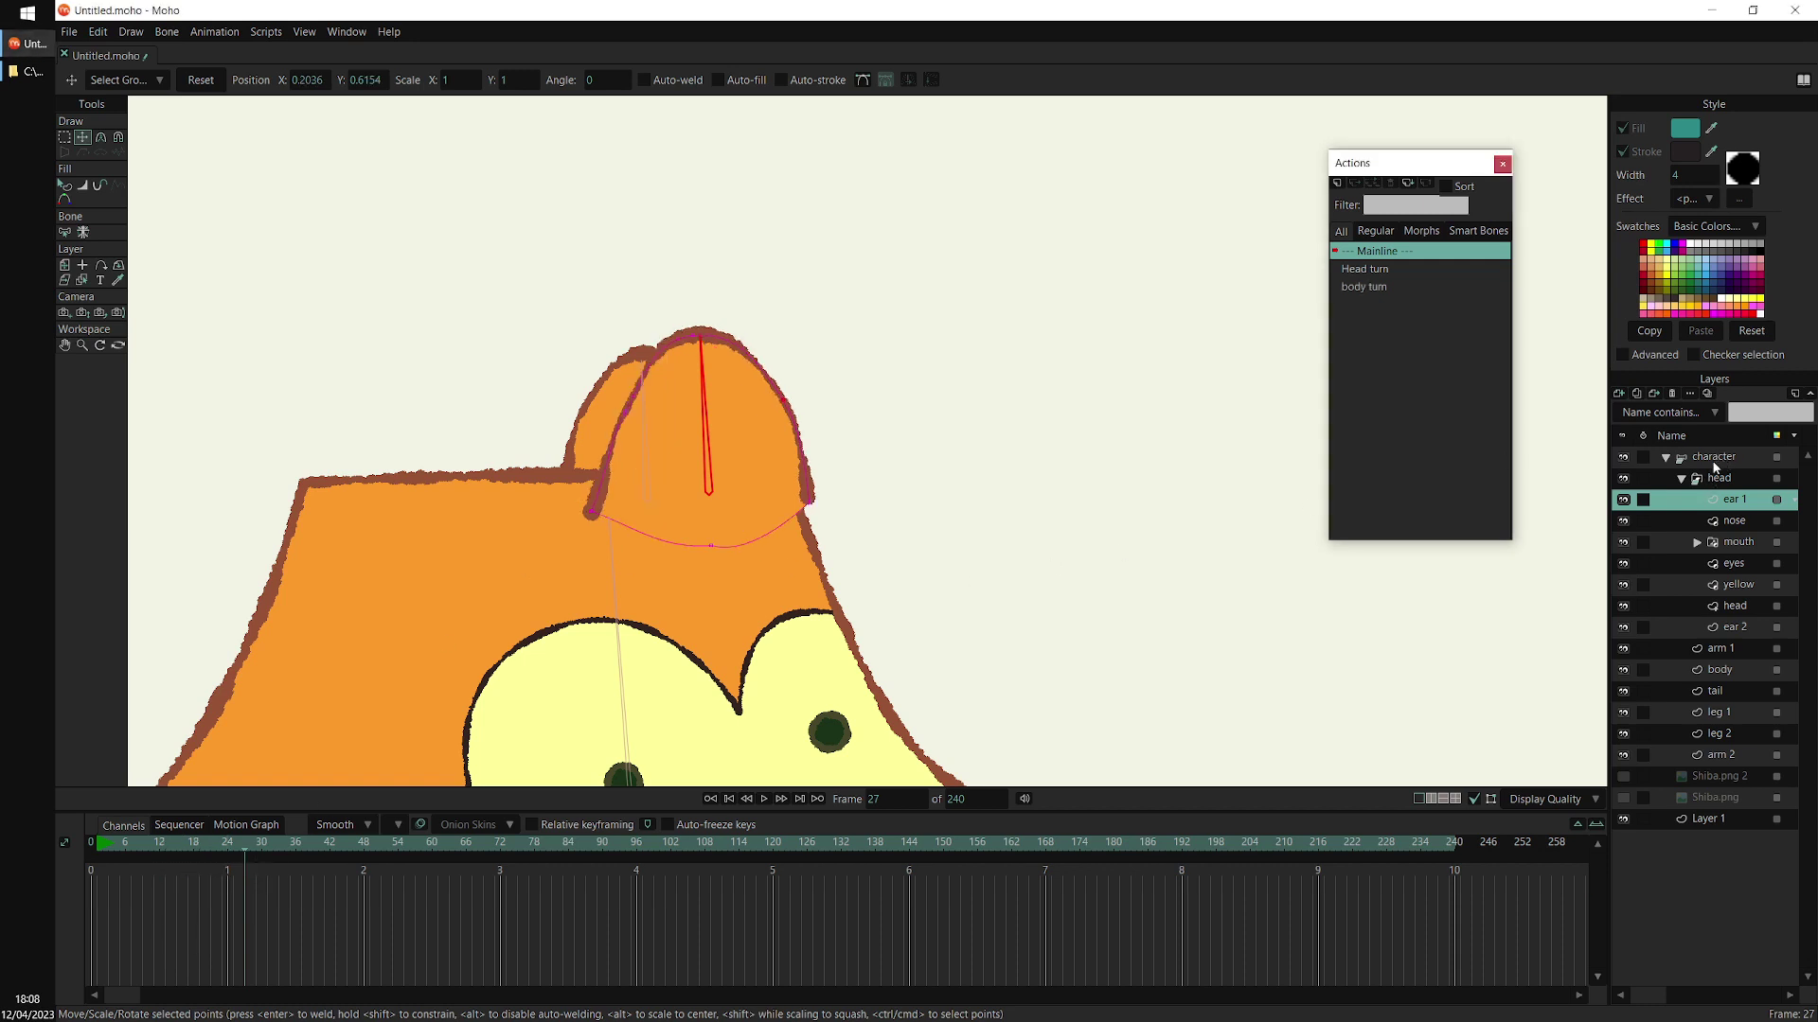
click(1718, 459)
scroll(856, 527, down, 5)
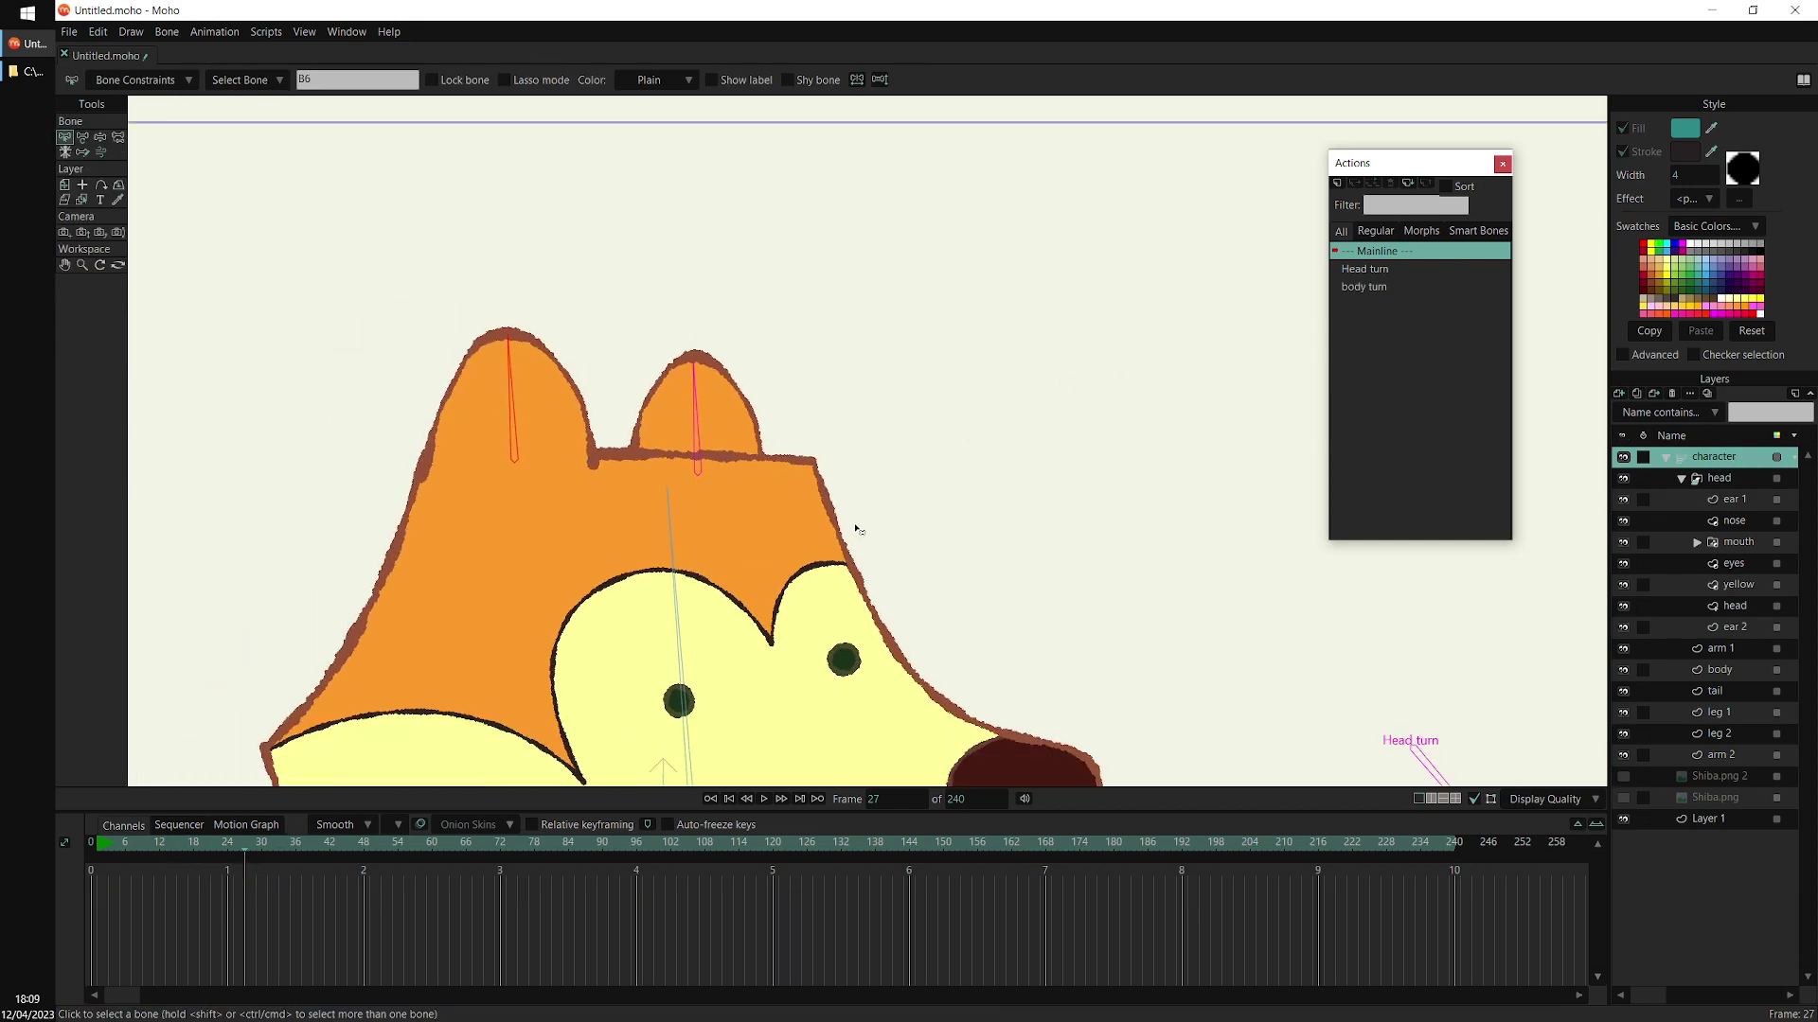
At frame 27, rotate the Head turn control bone to bring the character's head around to the front view
drag(856, 527, 793, 347)
drag(1025, 528, 903, 526)
key(z)
drag(1153, 536, 940, 544)
mouse_move(1032, 611)
mouse_down()
mouse_move(1015, 602)
mouse_move(1028, 584)
mouse_up()
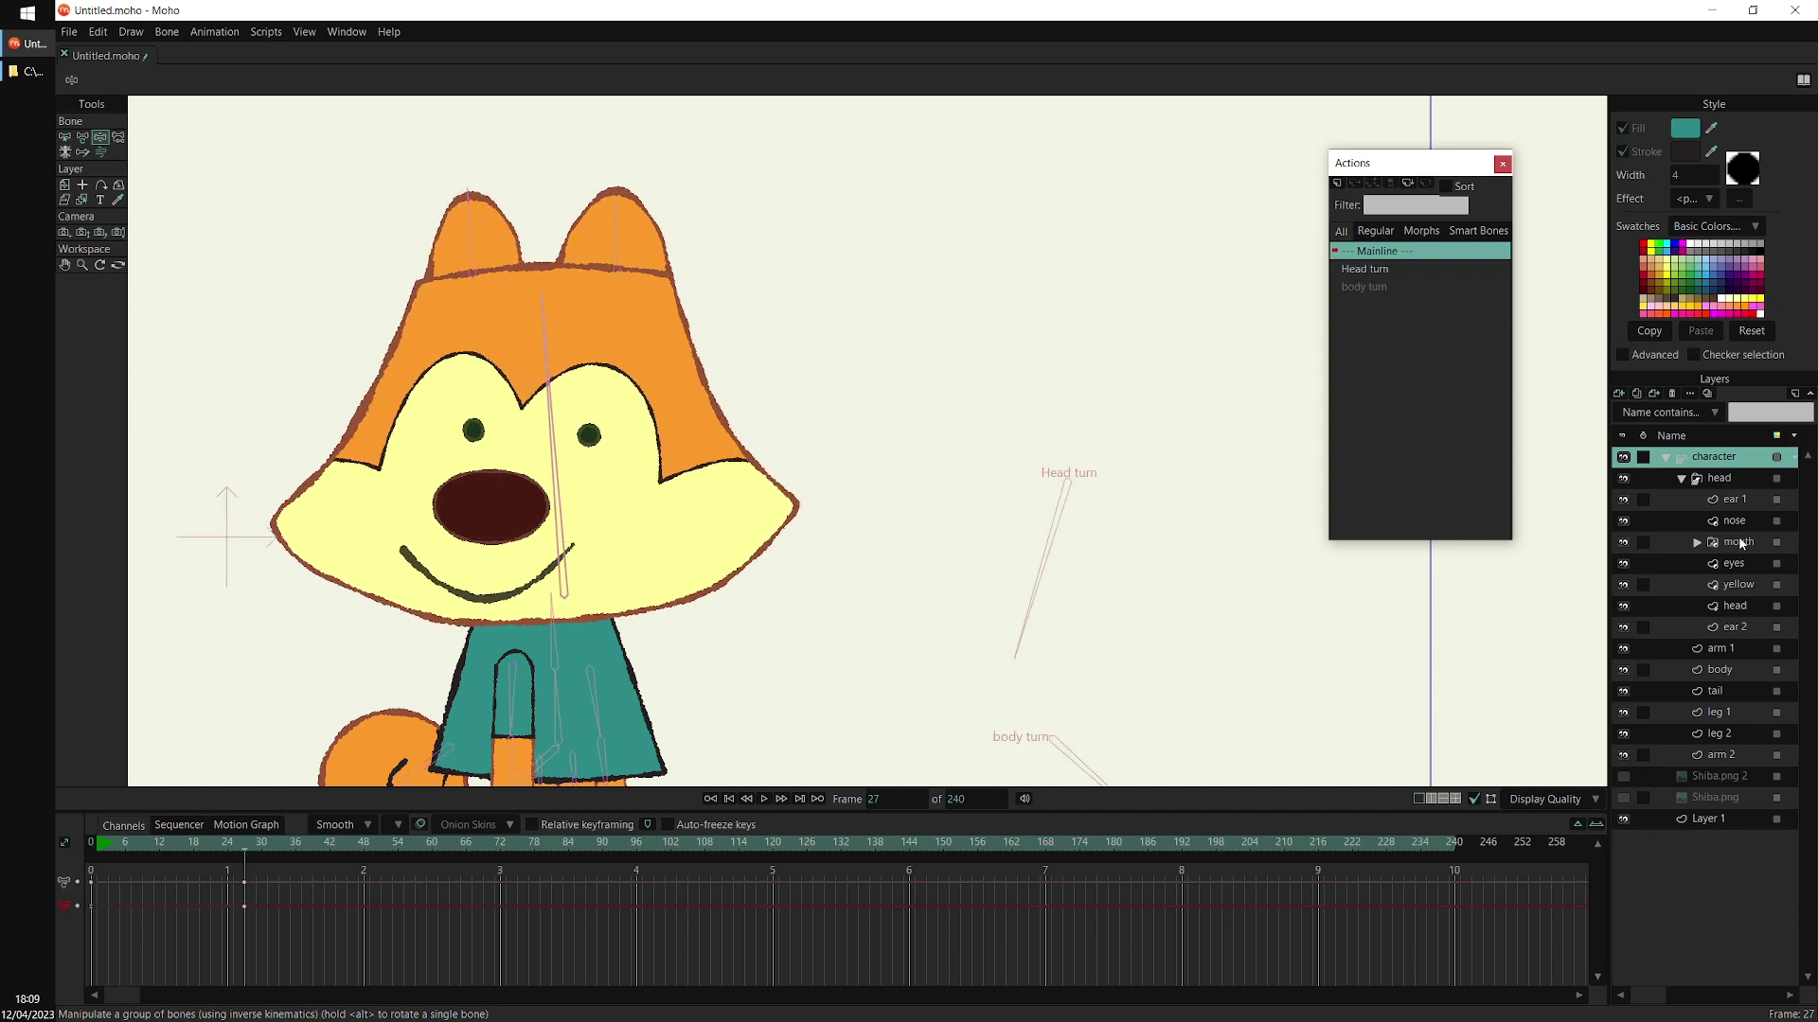
Switch the mouth layer to its O shape at frame 27
right_click(1742, 537)
click(1655, 596)
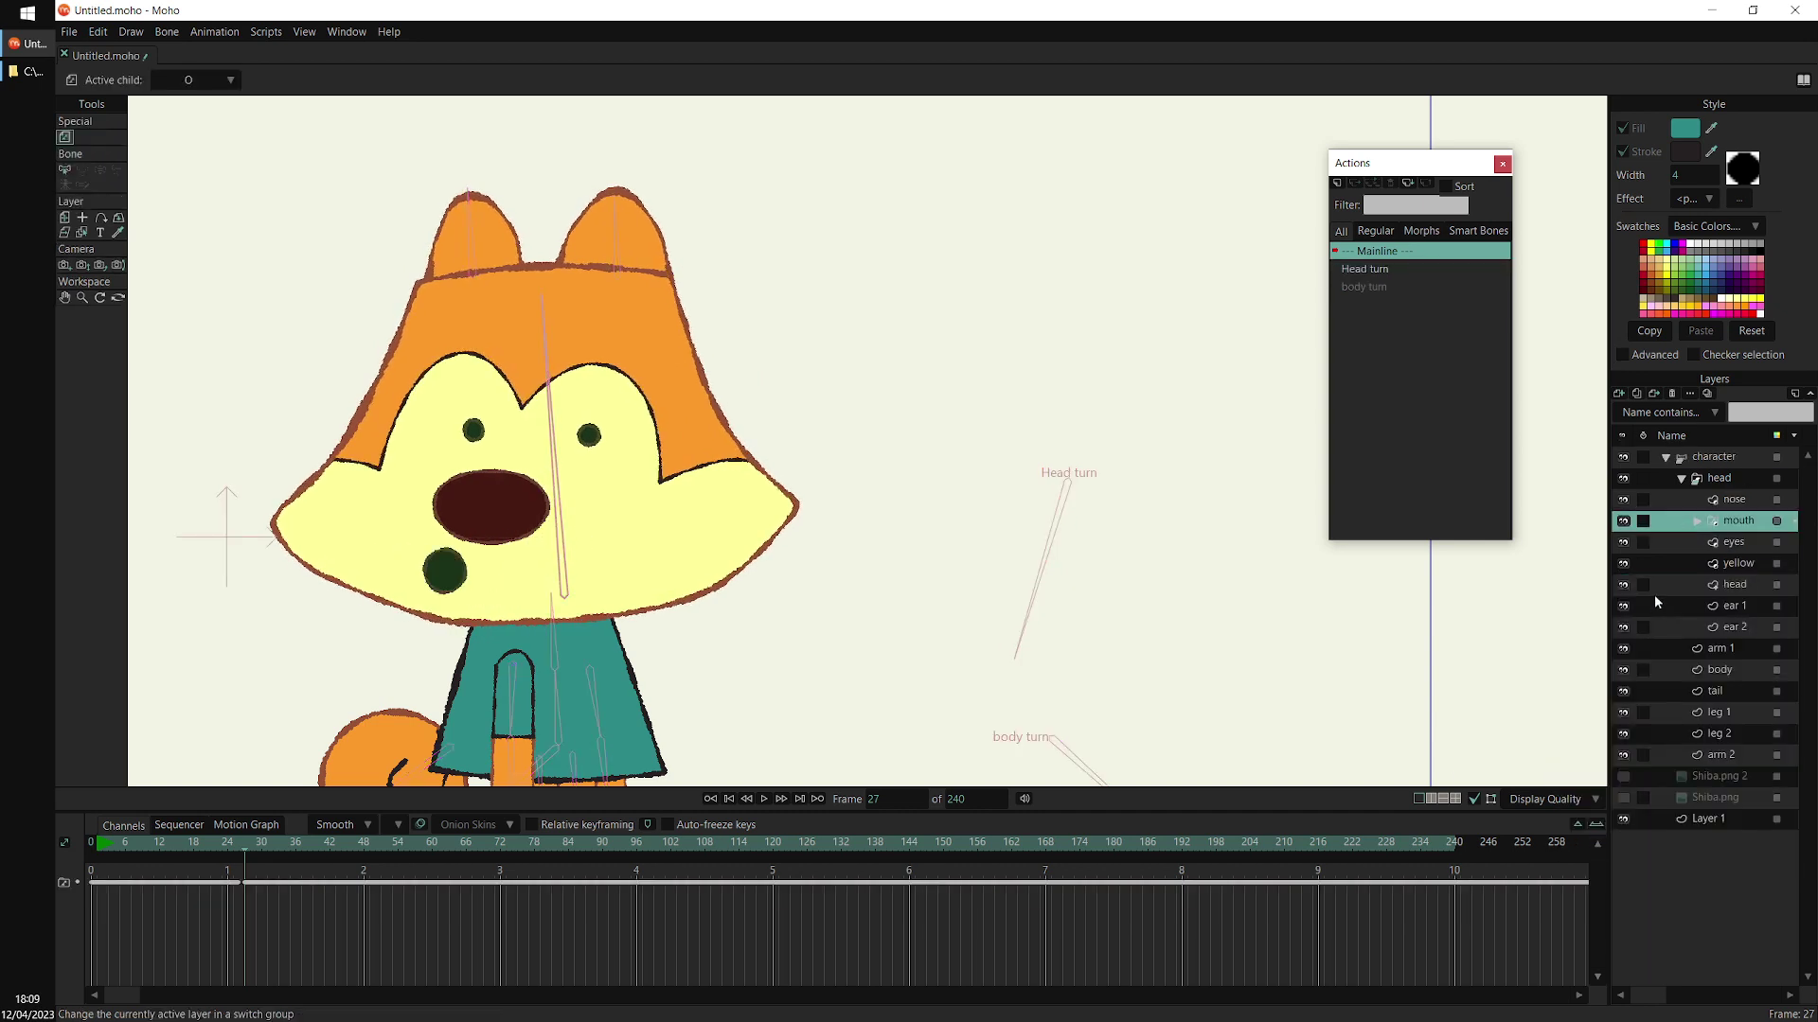
At frame 70, rotate the character's Head turn control bone slightly to test the O mouth following the head
mouse_move(229, 852)
mouse_down()
mouse_move(159, 854)
mouse_move(275, 869)
mouse_move(167, 869)
mouse_move(260, 881)
mouse_move(399, 849)
mouse_move(490, 852)
mouse_up()
key(m)
key(o)
click(1694, 458)
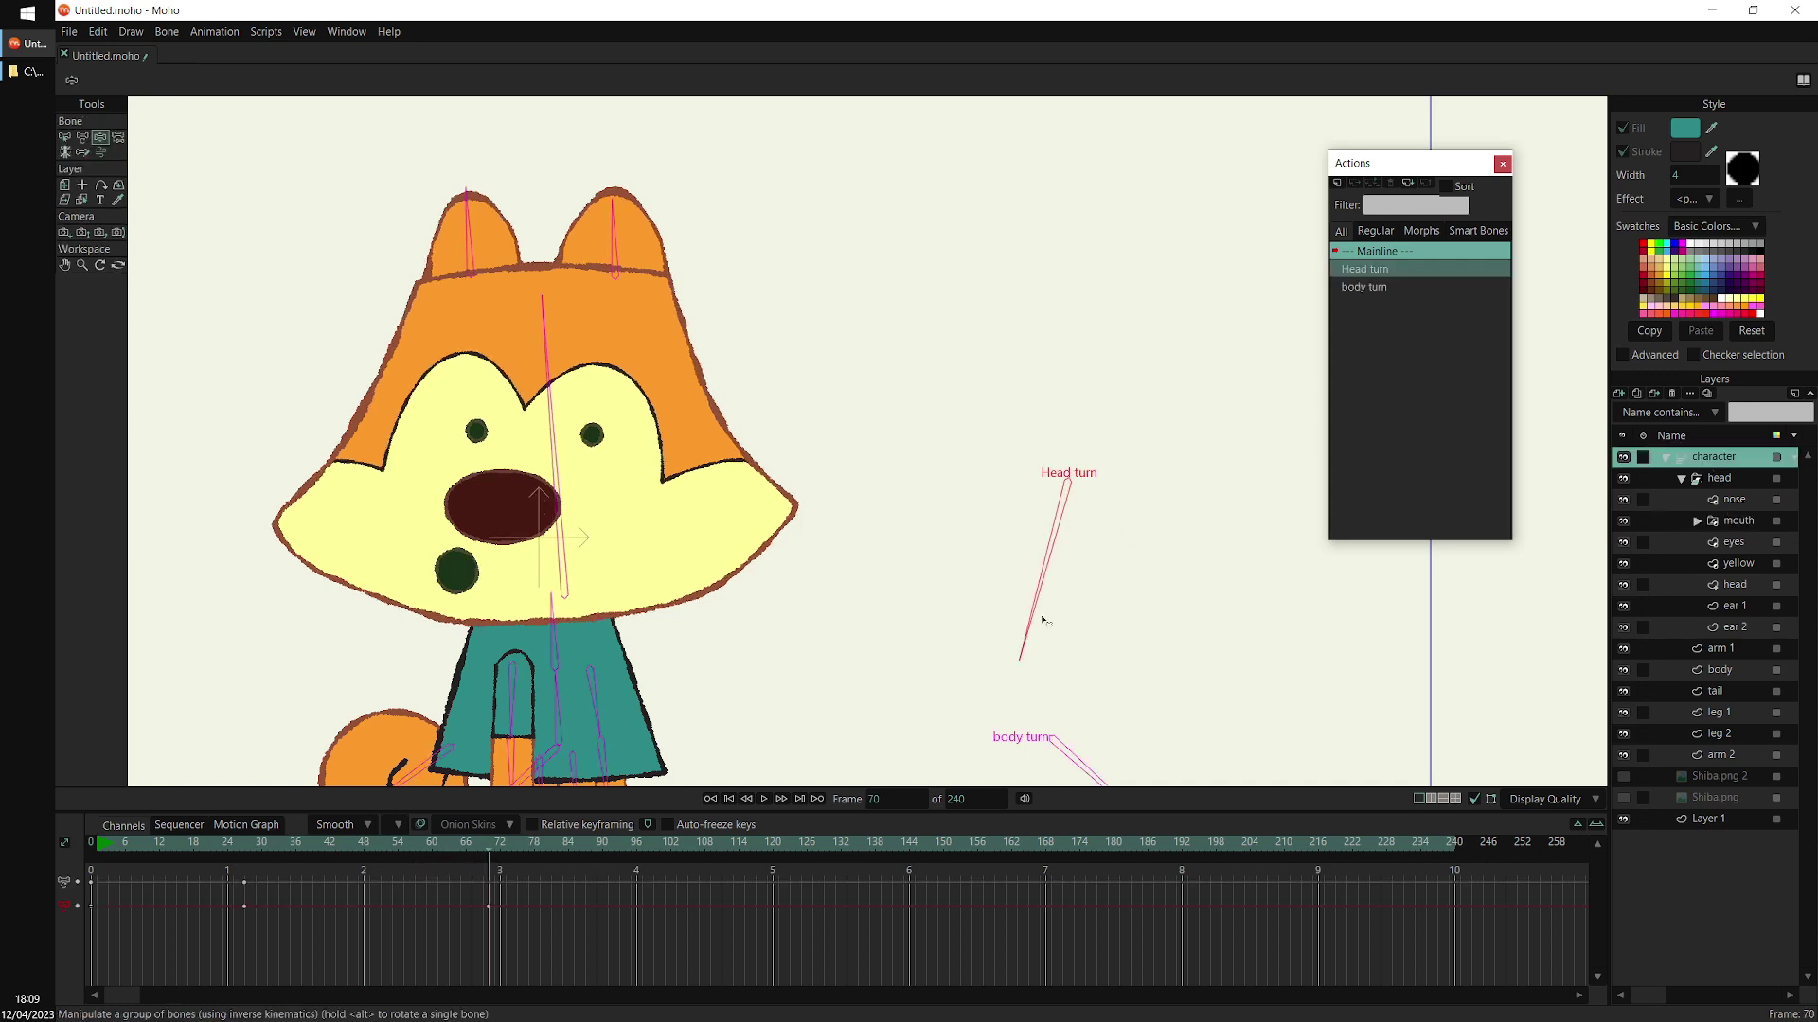
mouse_move(1034, 628)
mouse_down()
mouse_move(1136, 639)
mouse_move(1012, 620)
mouse_up()
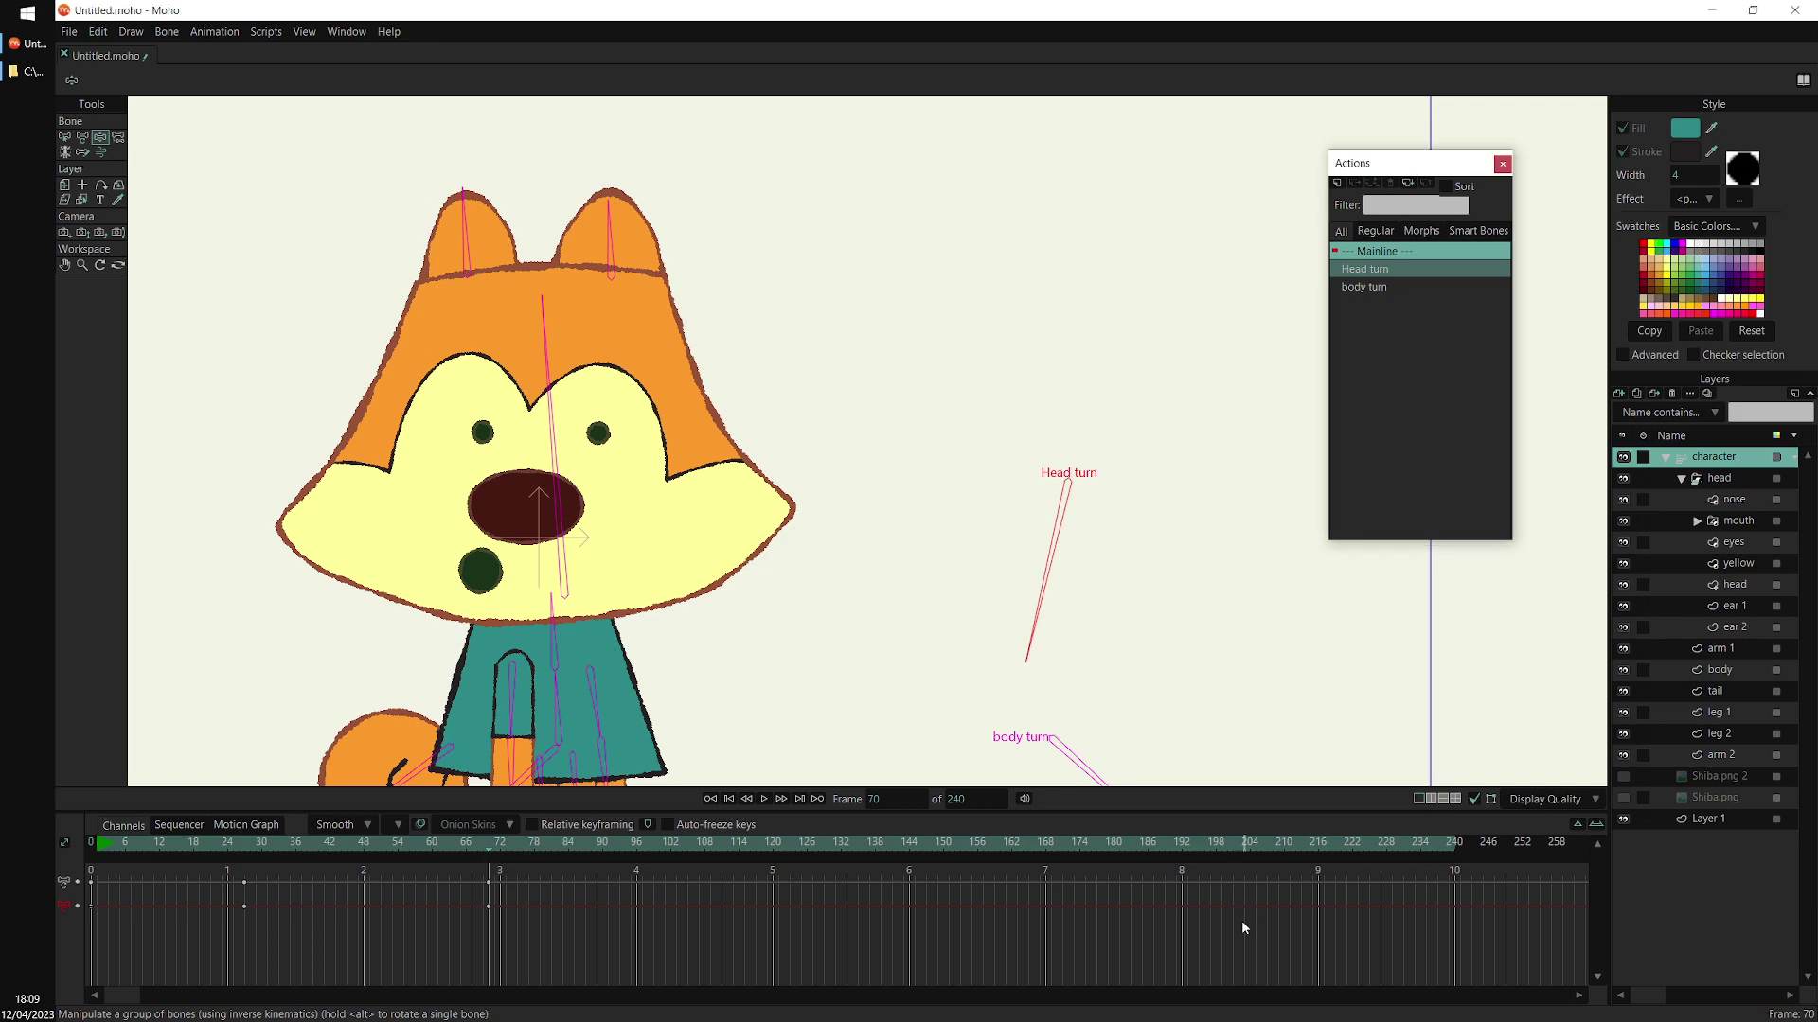
At frame 70, lean the body sideways with its bones, and delete all the character's bone keyframes
drag(631, 629, 606, 463)
scroll(701, 476, up, 2)
key(s)
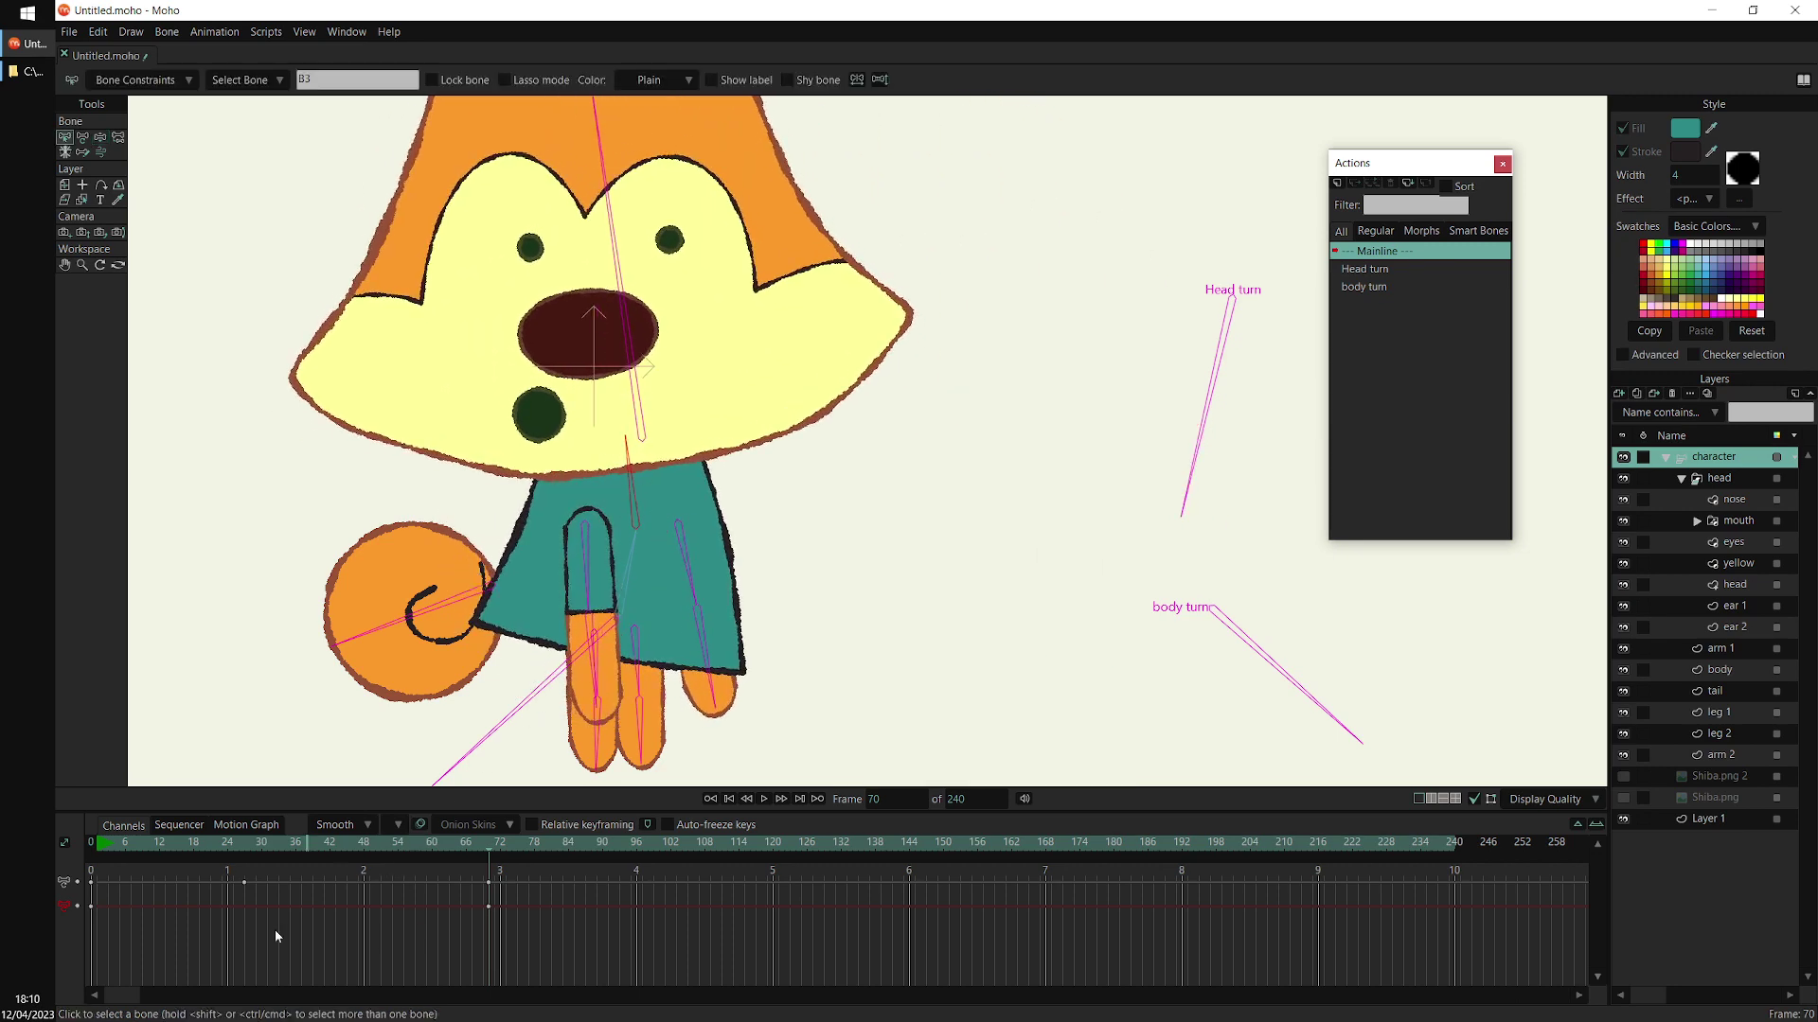
drag(183, 926, 557, 850)
key(Delete)
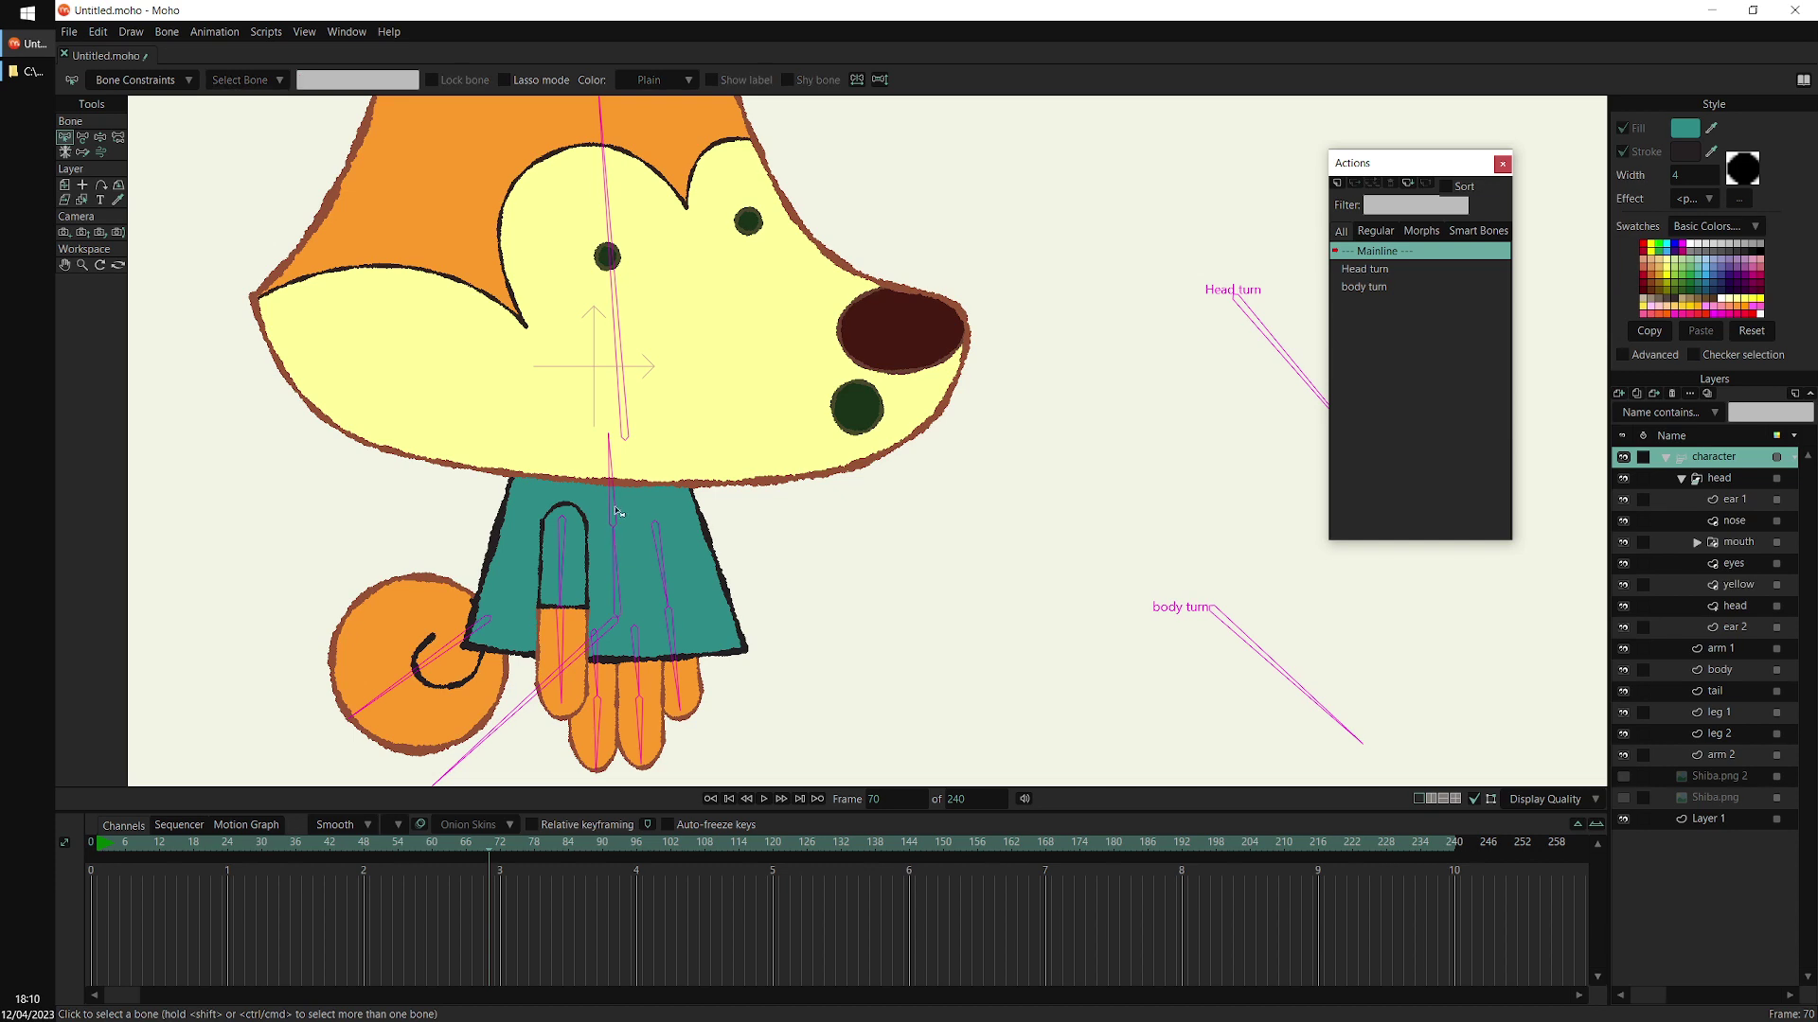
Enable squash and stretch scaling in the bone constraints of body bone B2
scroll(592, 470, up, 2)
click(614, 481)
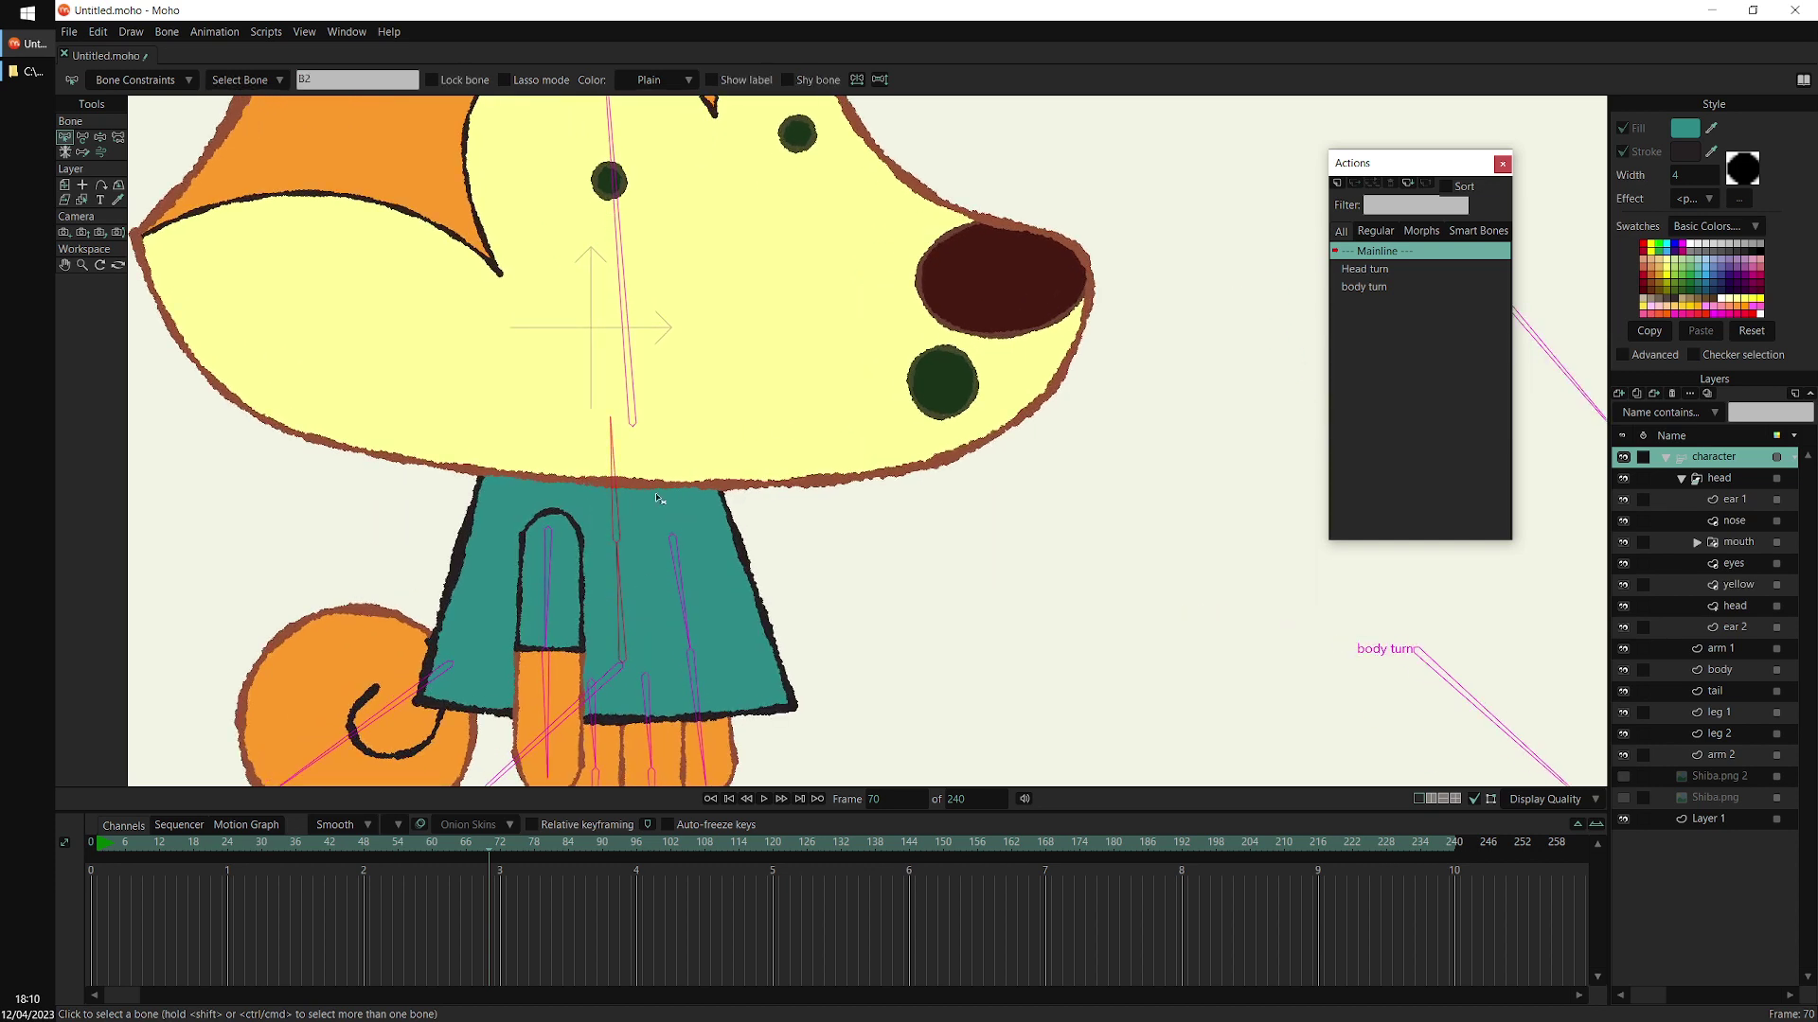
click(134, 81)
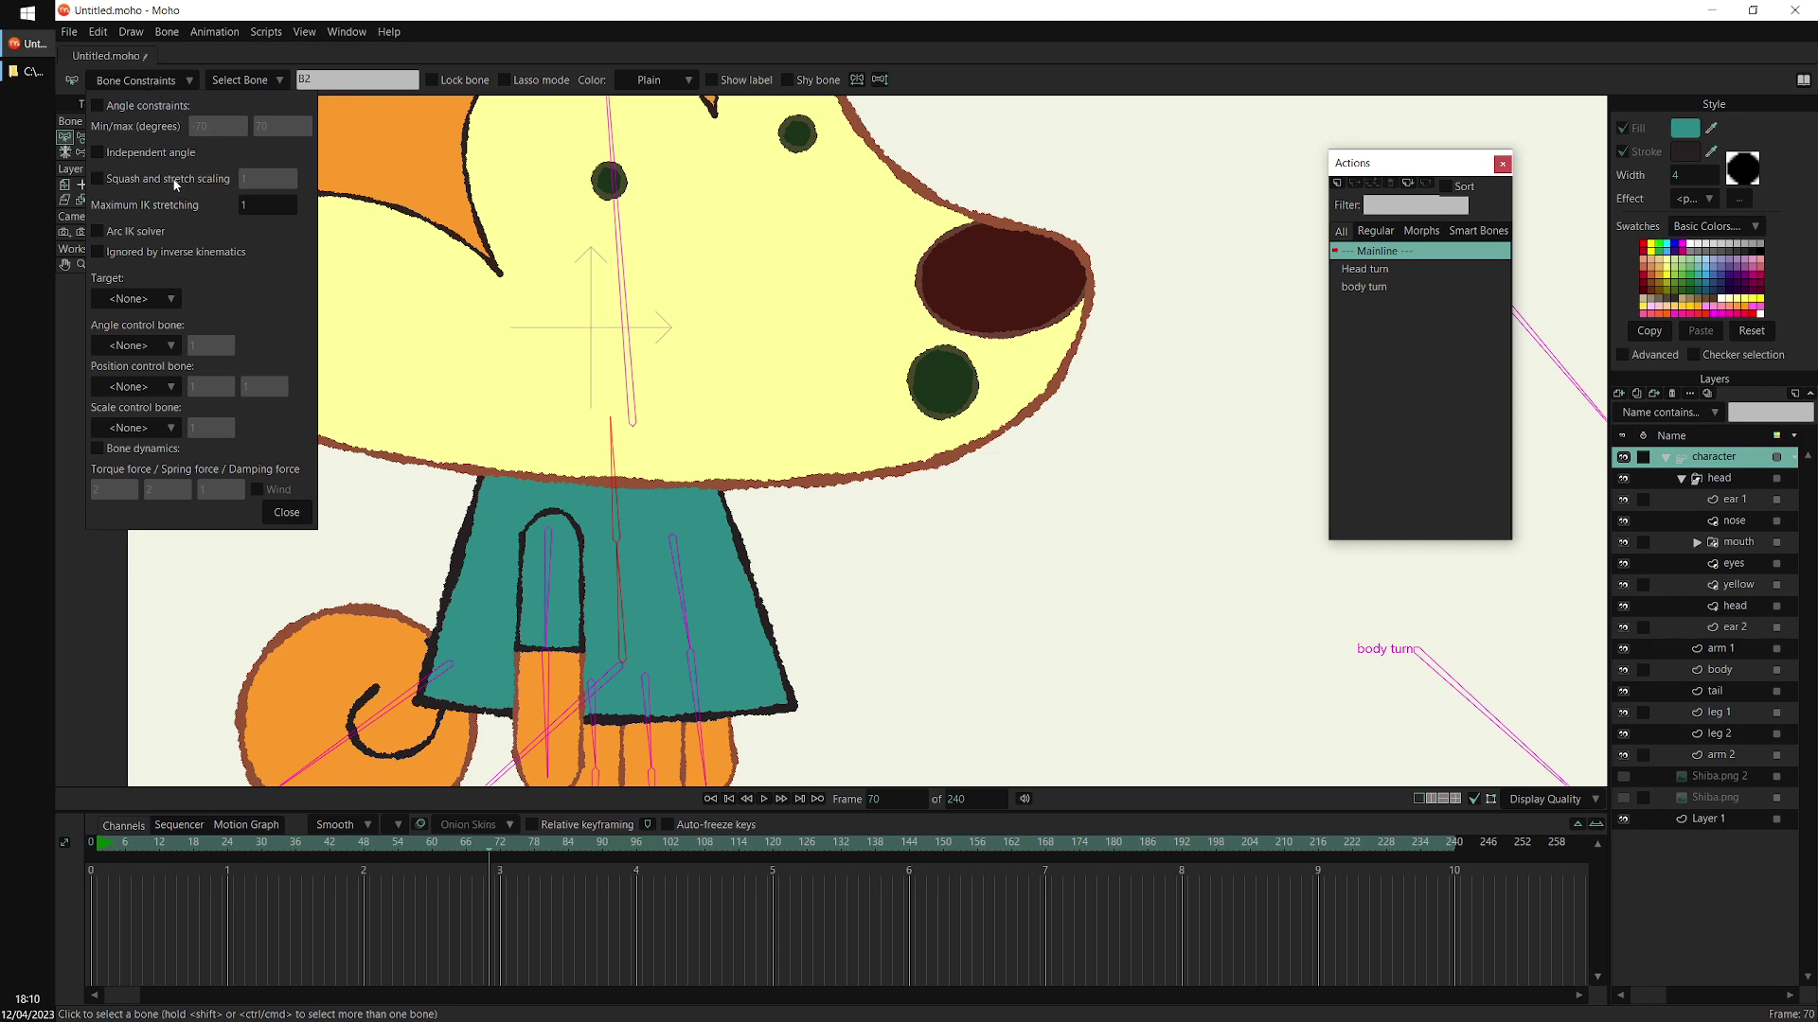
click(146, 179)
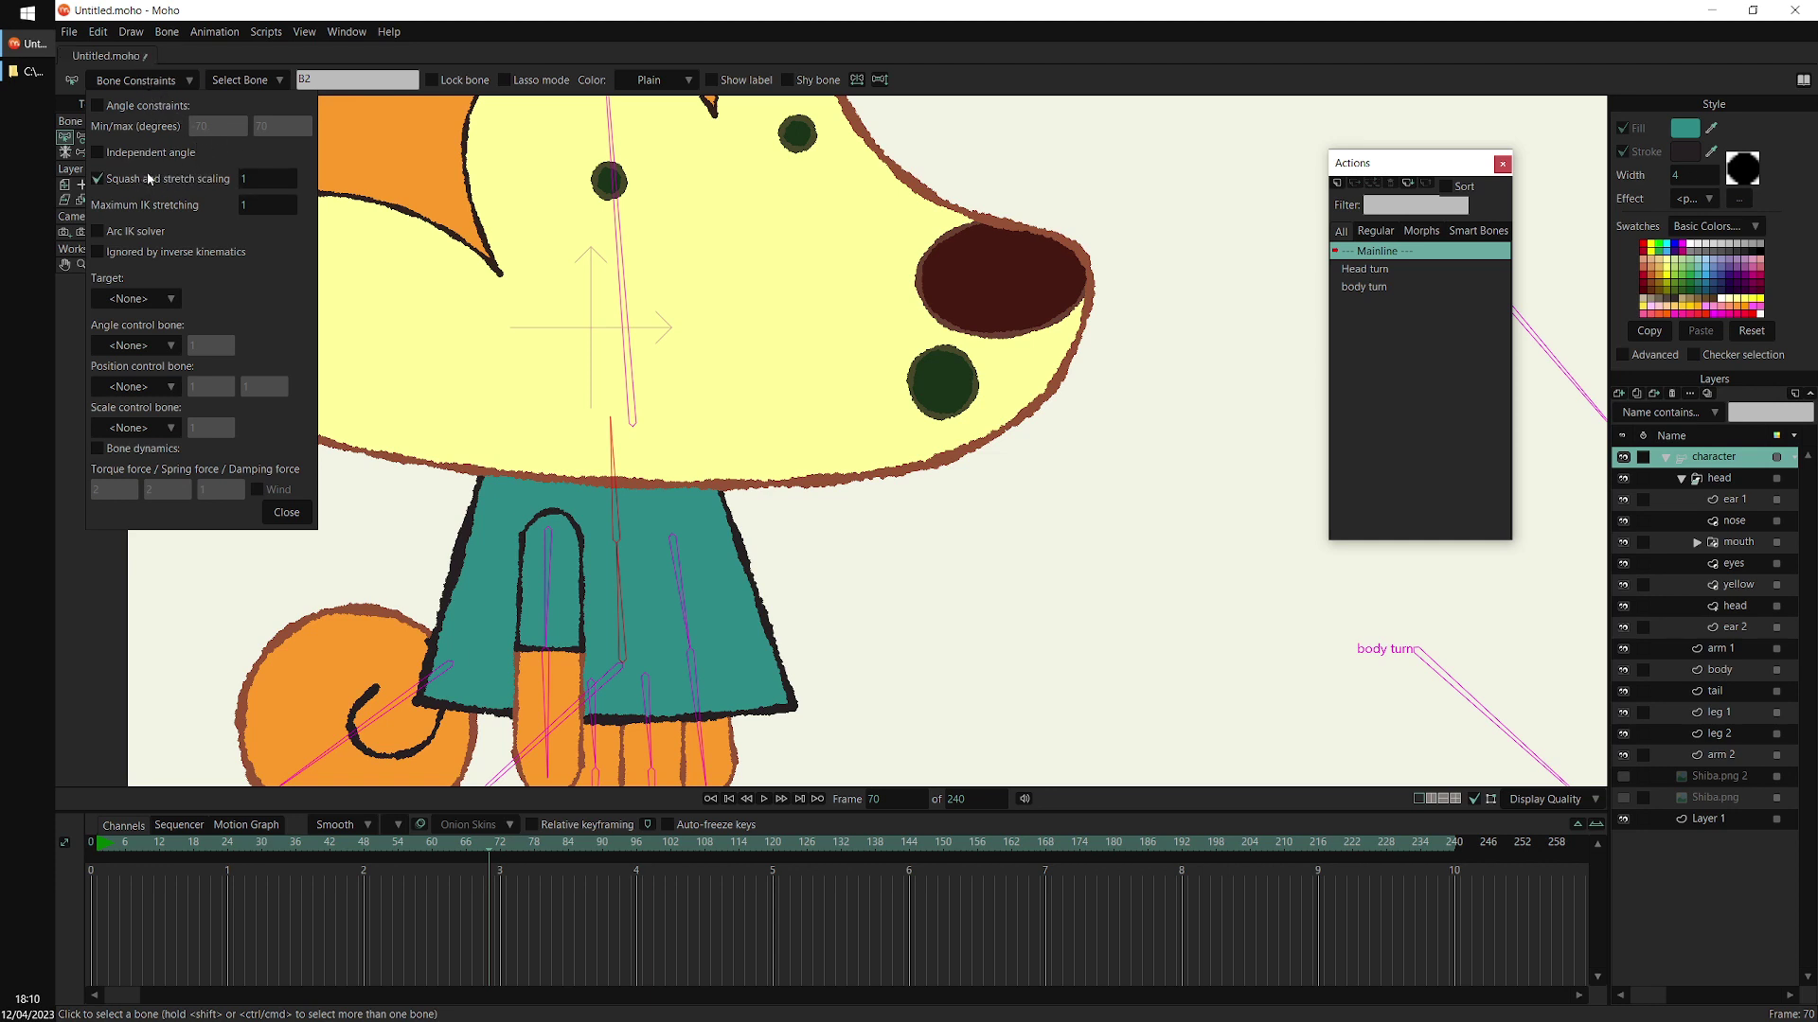
click(285, 512)
At frame 70, stretch the upper body bone to a scale of about 2.14 to lengthen and thin the torso
scroll(659, 468, down, 1)
click(622, 558)
key(t)
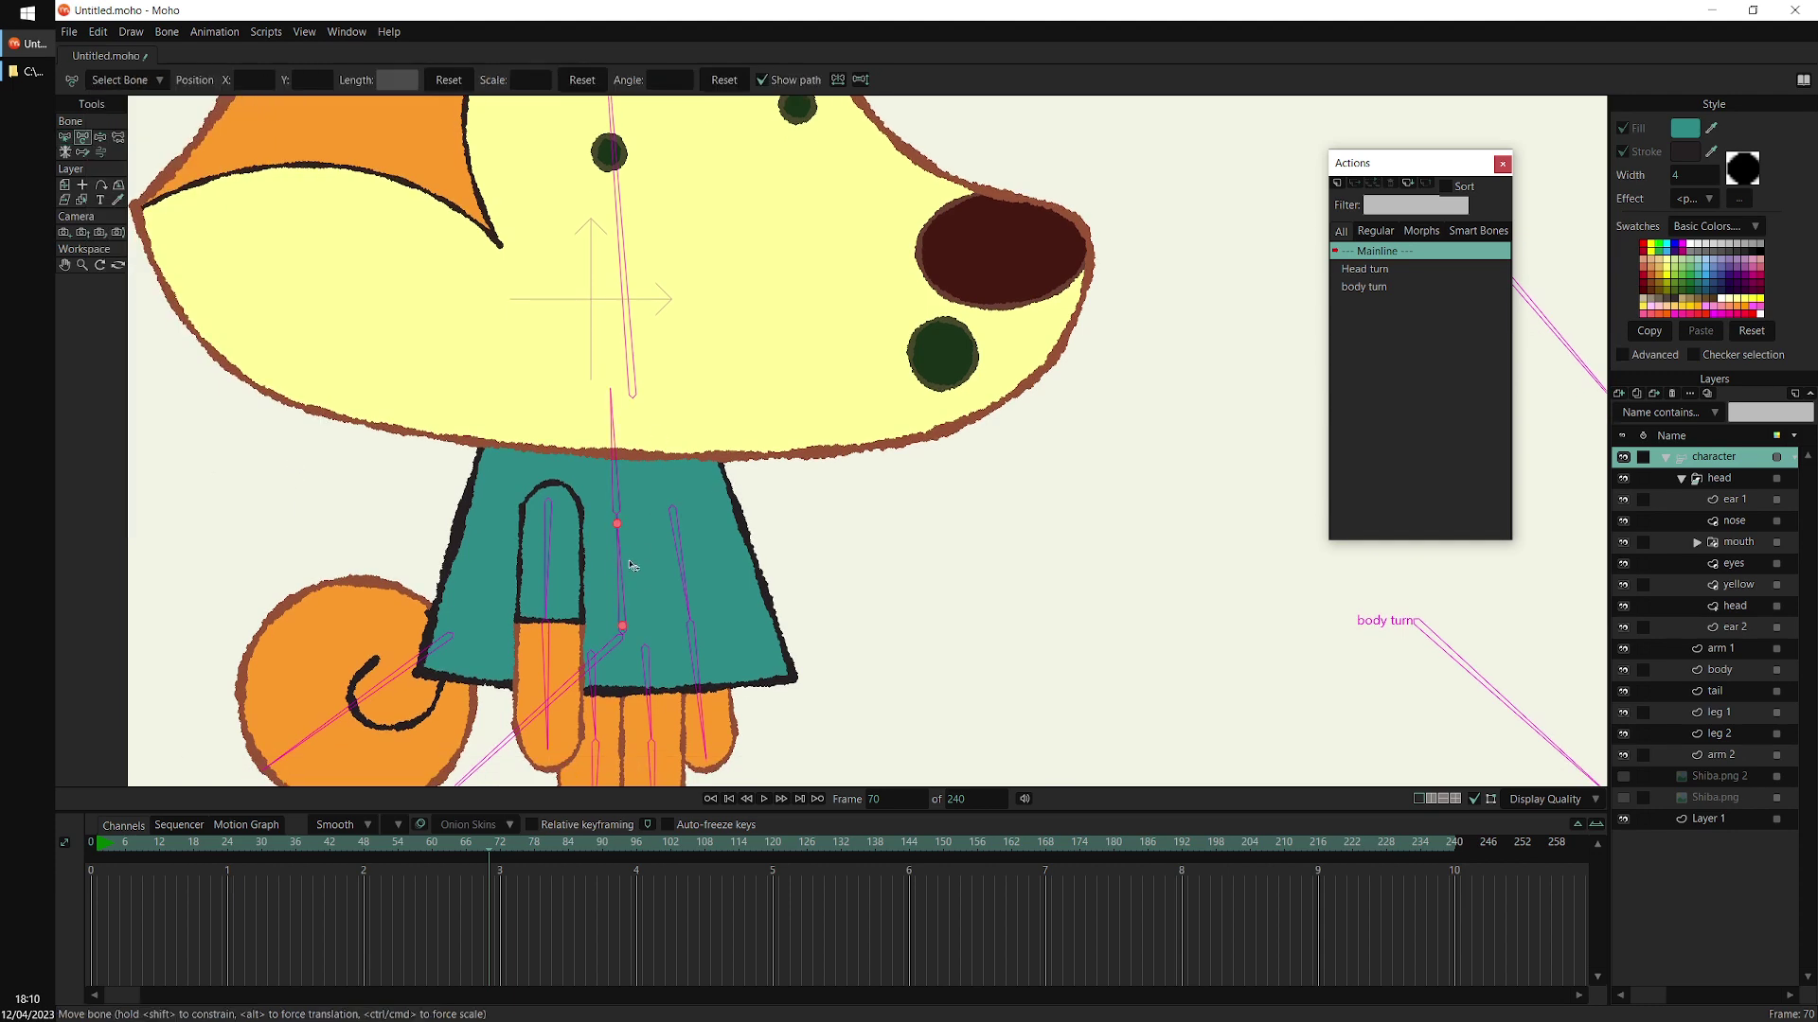
mouse_move(616, 507)
mouse_down()
mouse_move(617, 538)
mouse_move(616, 473)
mouse_move(628, 589)
mouse_move(616, 518)
mouse_up()
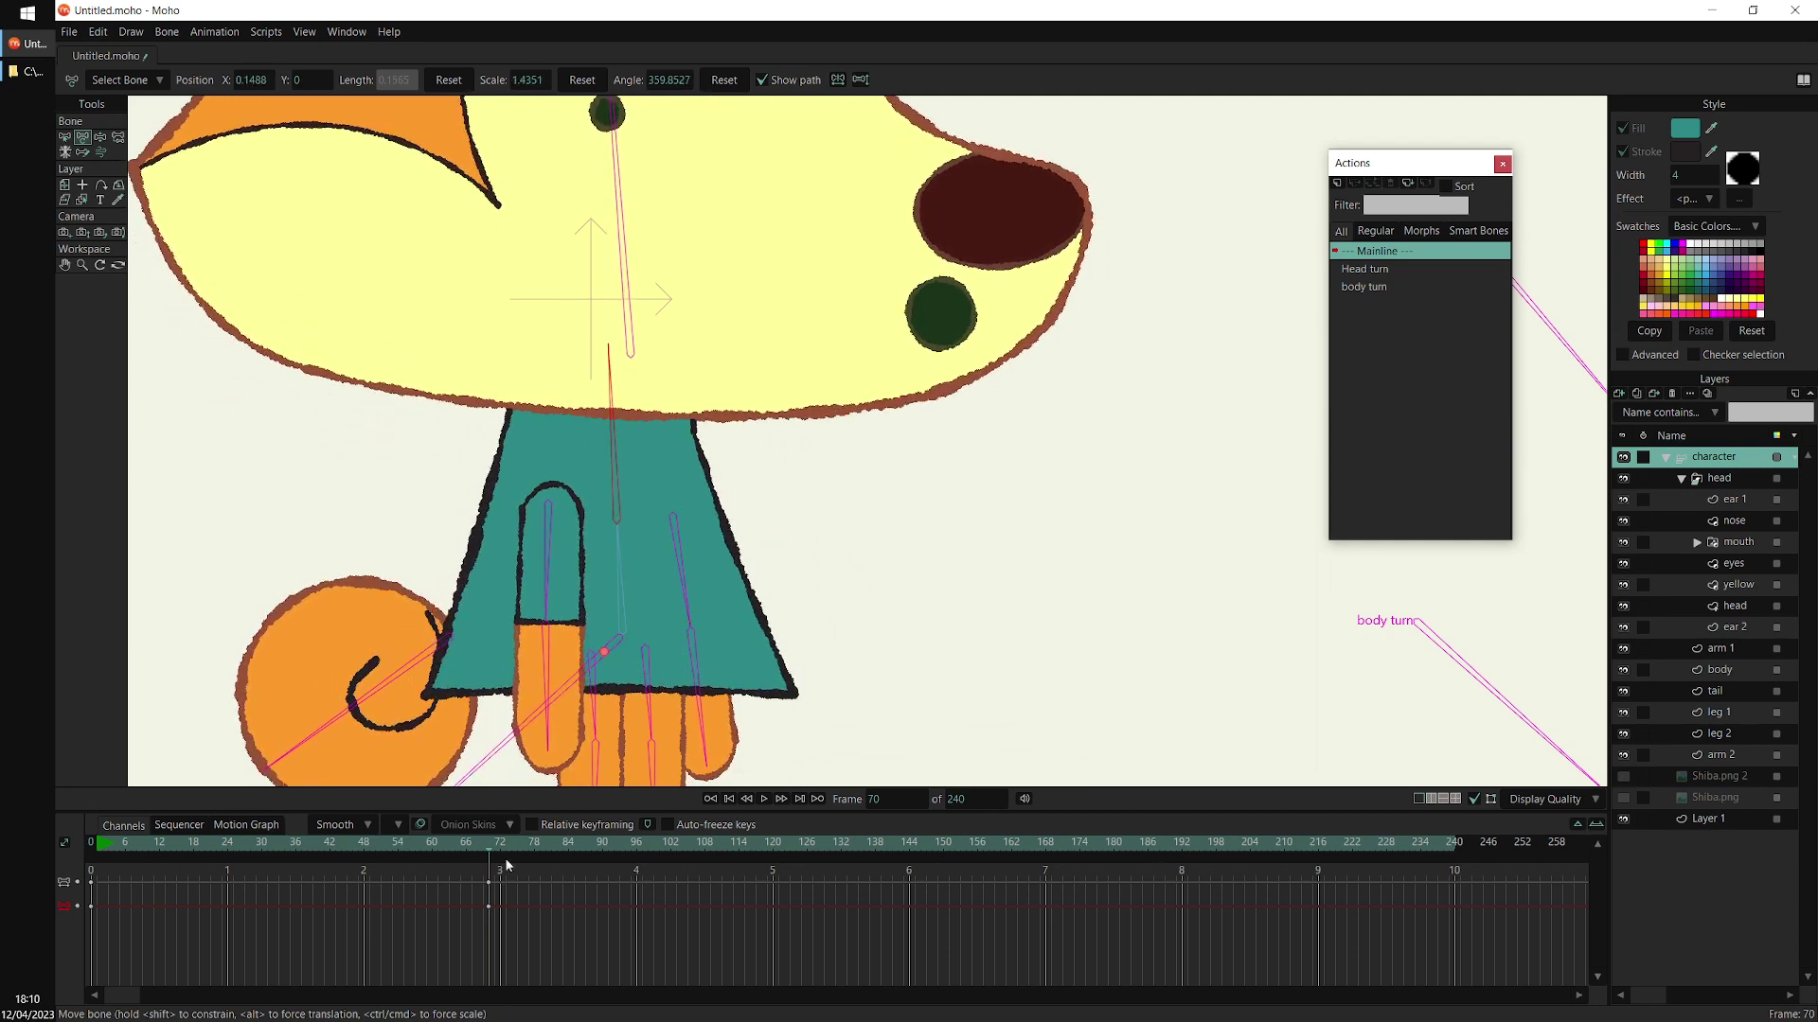
drag(607, 348, 604, 256)
scroll(701, 445, down, 3)
drag(694, 621, 634, 667)
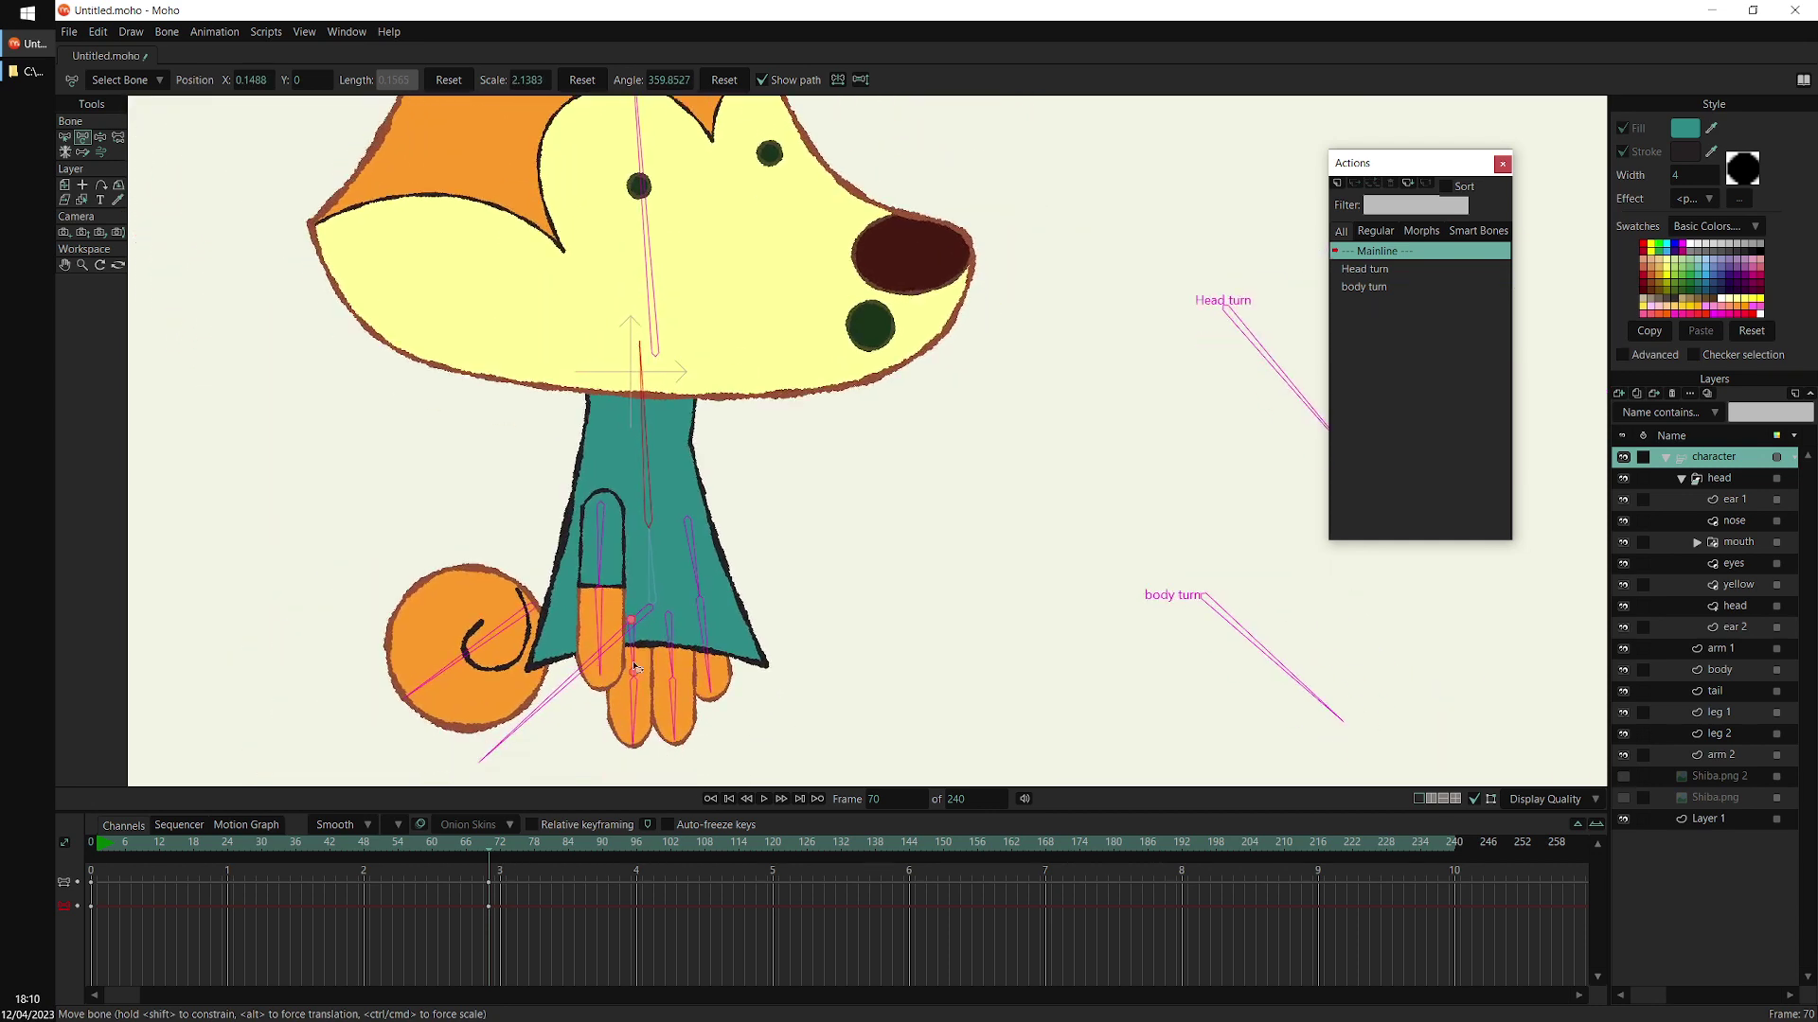
At frame 70, rotate the near and far arm bones outward, away from the torso
drag(654, 438, 629, 525)
scroll(960, 450, down, 4)
scroll(960, 450, up, 1)
click(766, 506)
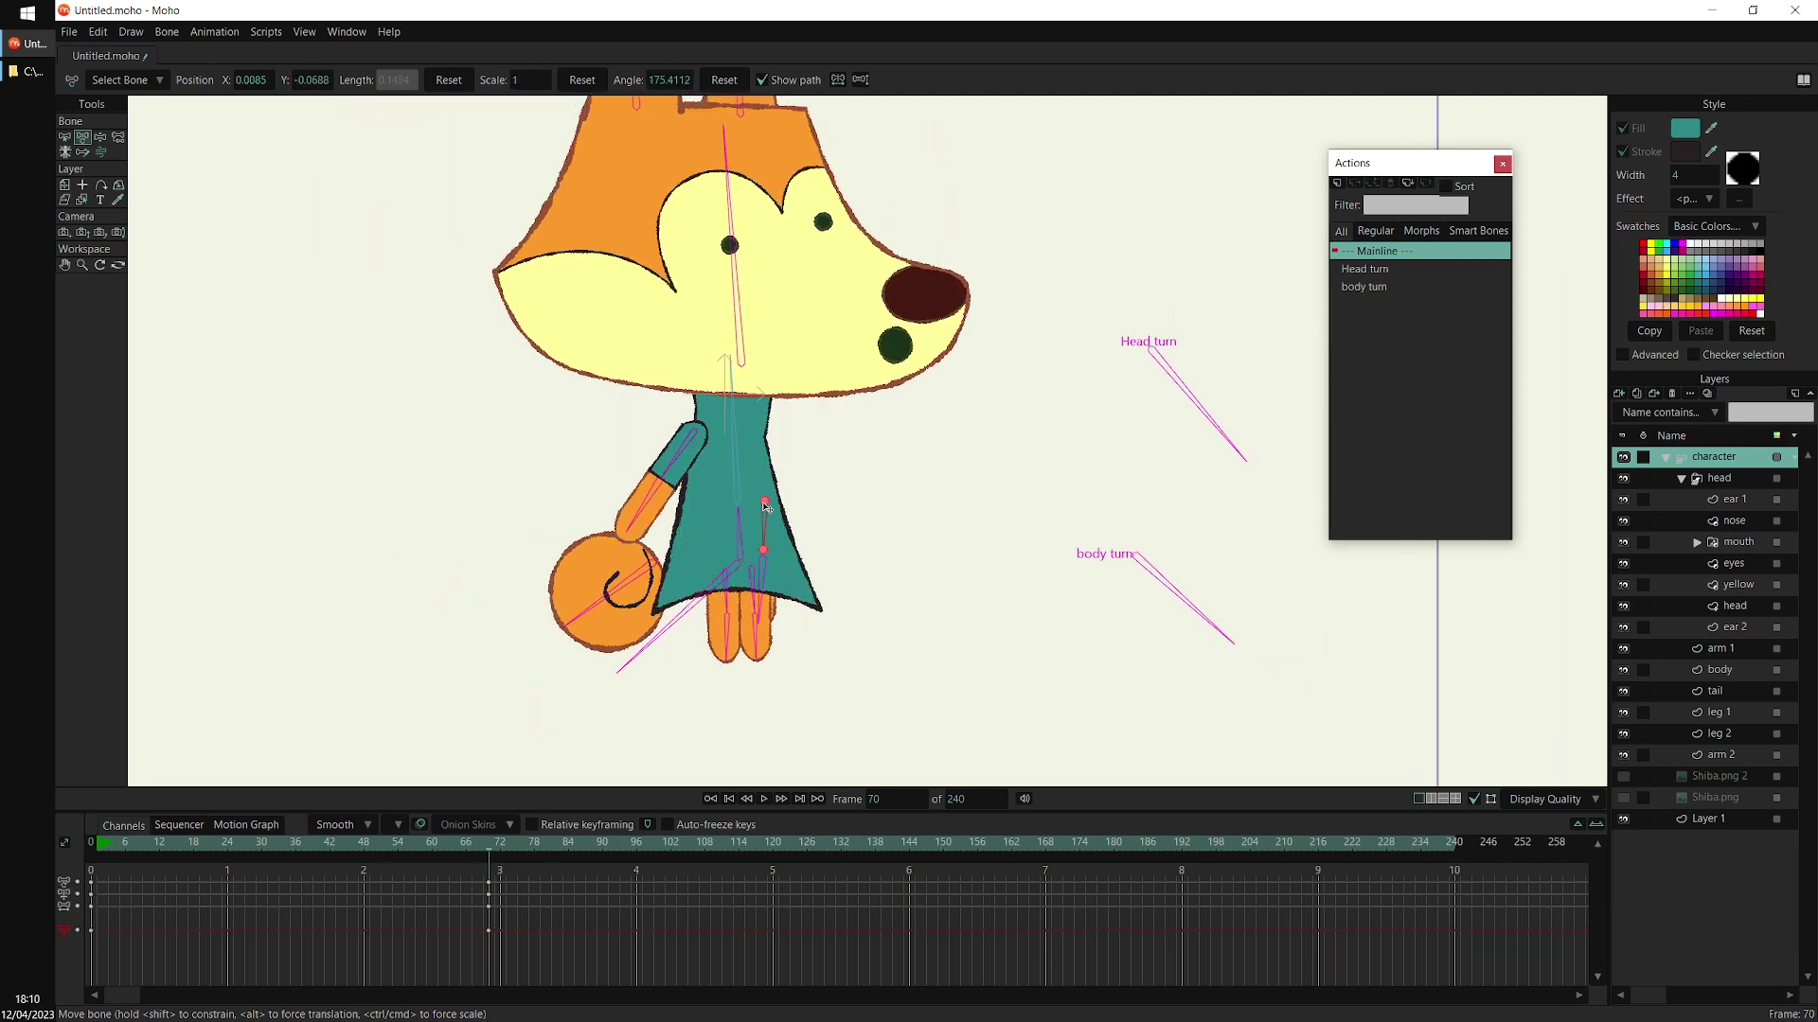
drag(766, 506, 816, 468)
drag(965, 435, 960, 489)
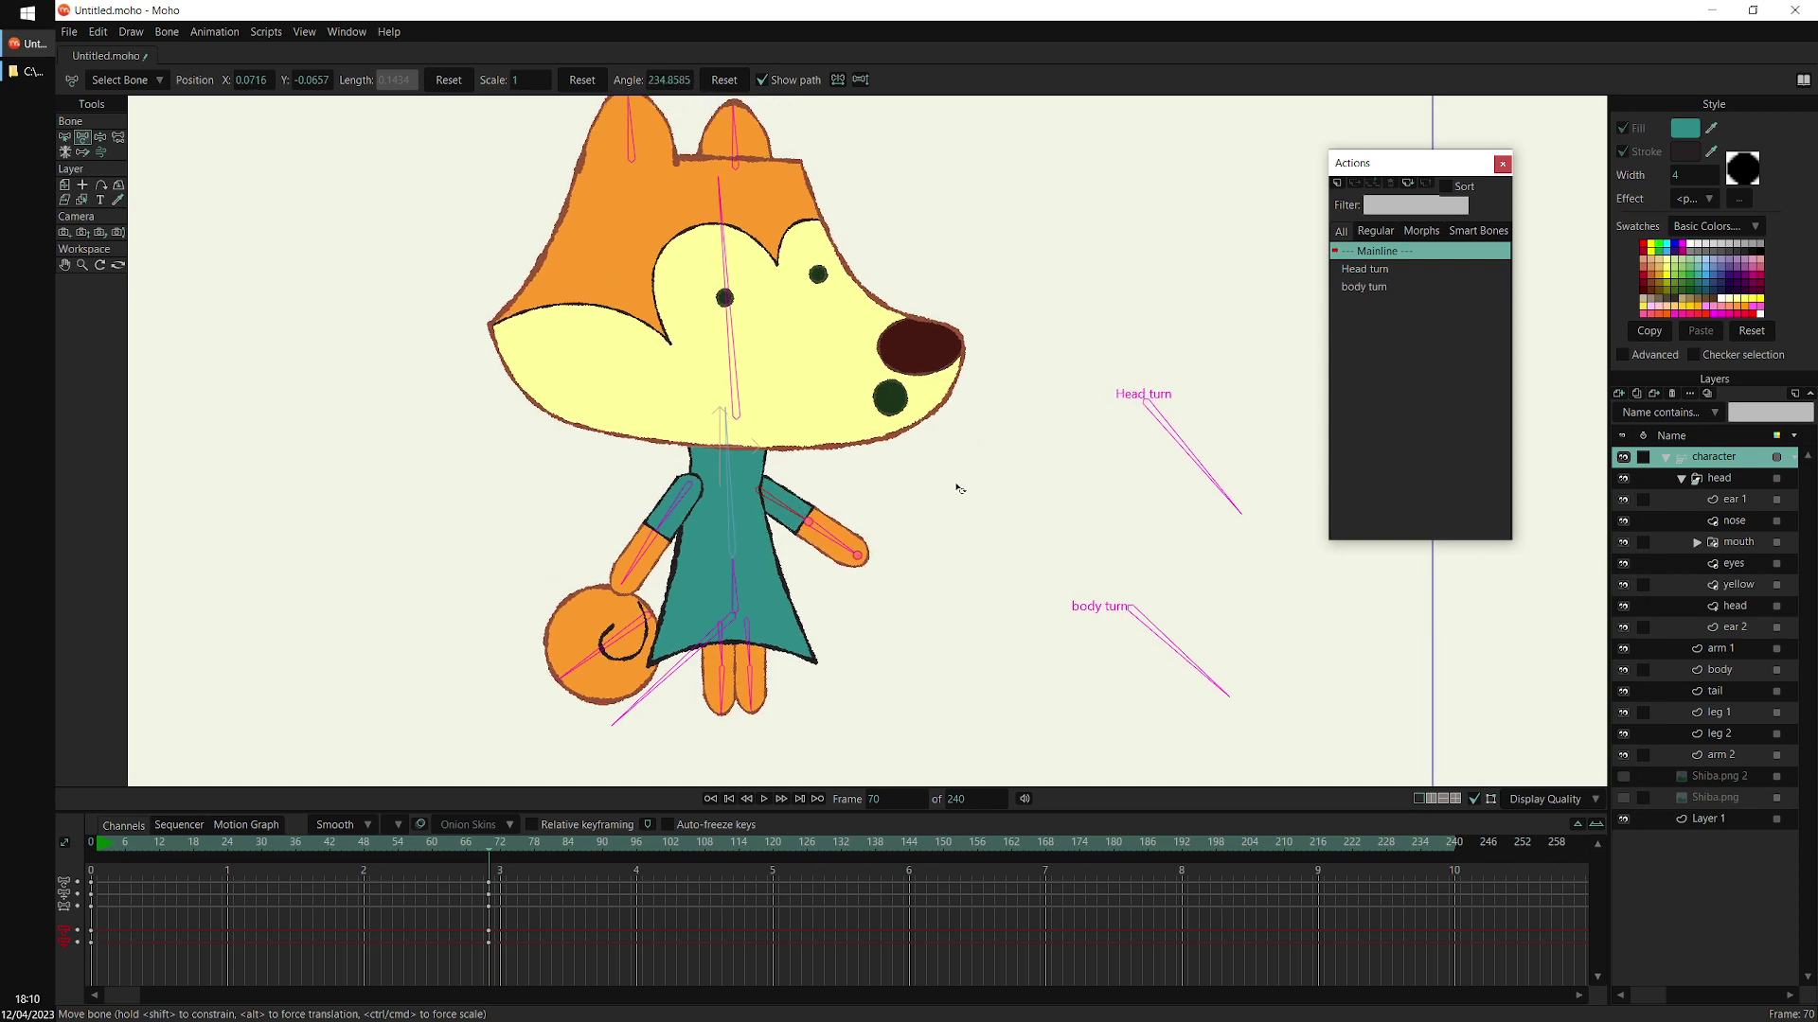
Delete all the test keyframes of the stretched body and raised arms, and return to frame 0
click(1191, 456)
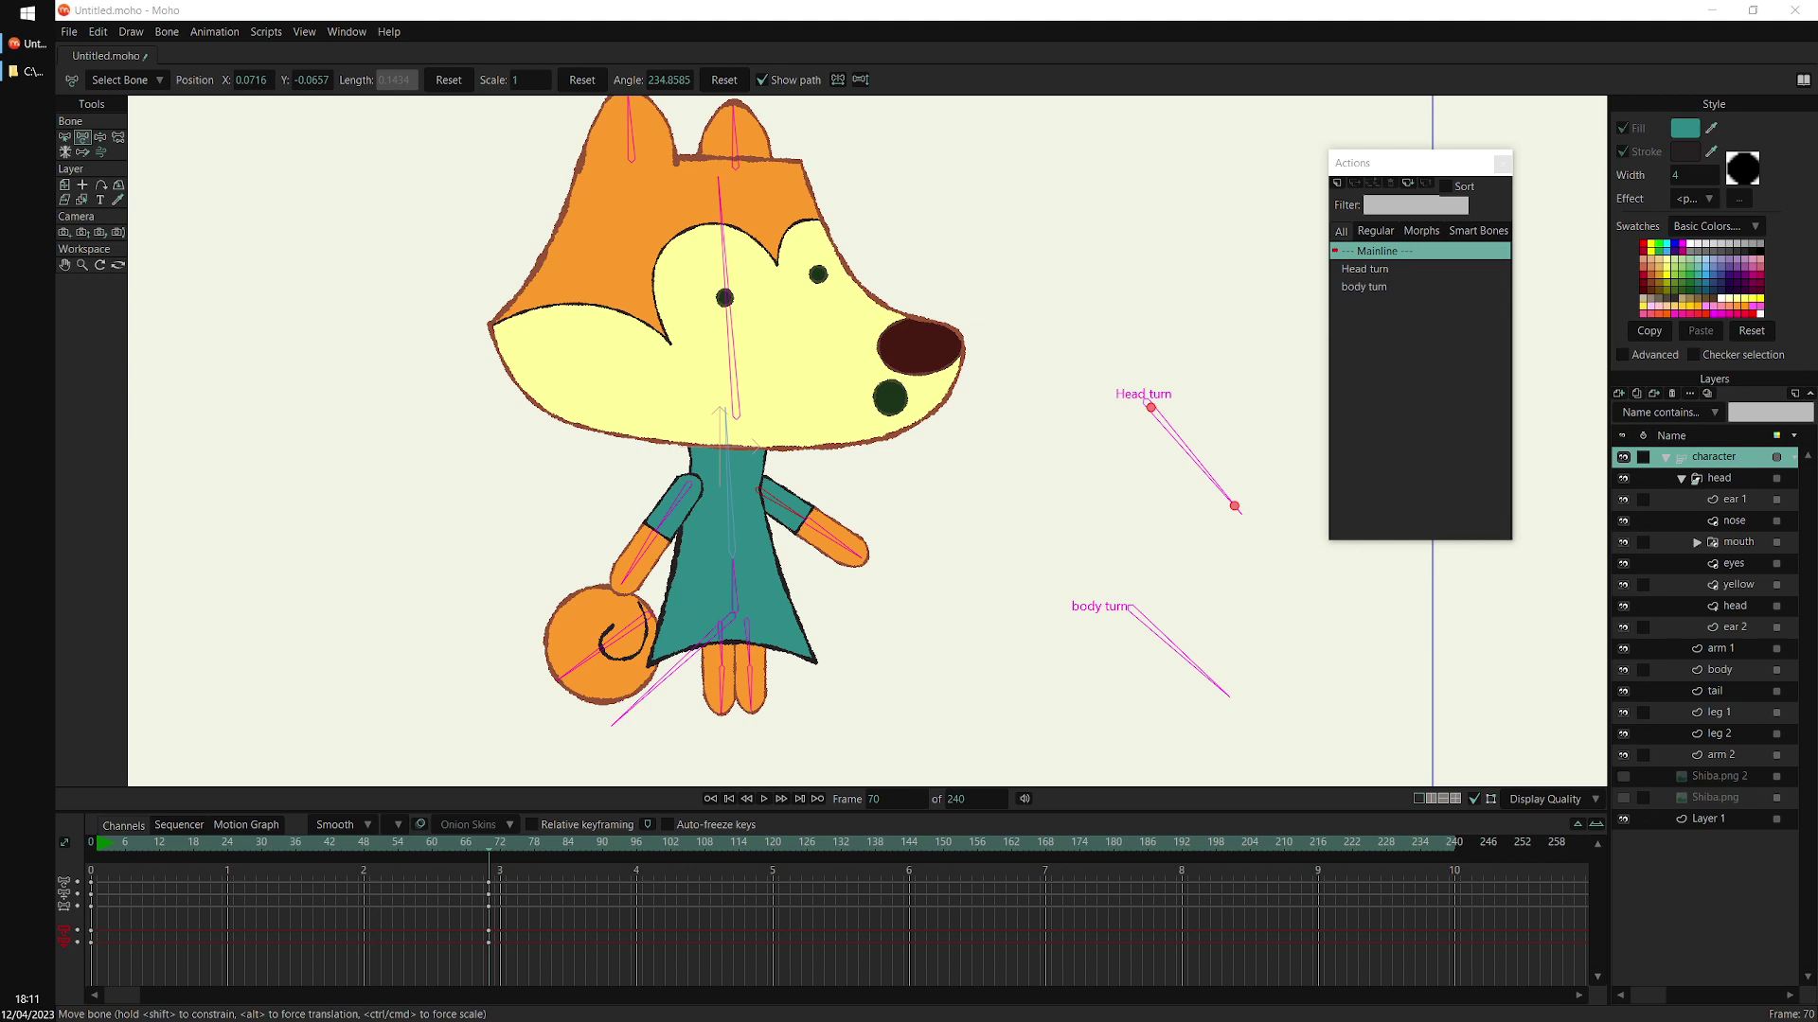
drag(472, 967, 89, 850)
key(Delete)
drag(850, 503, 829, 479)
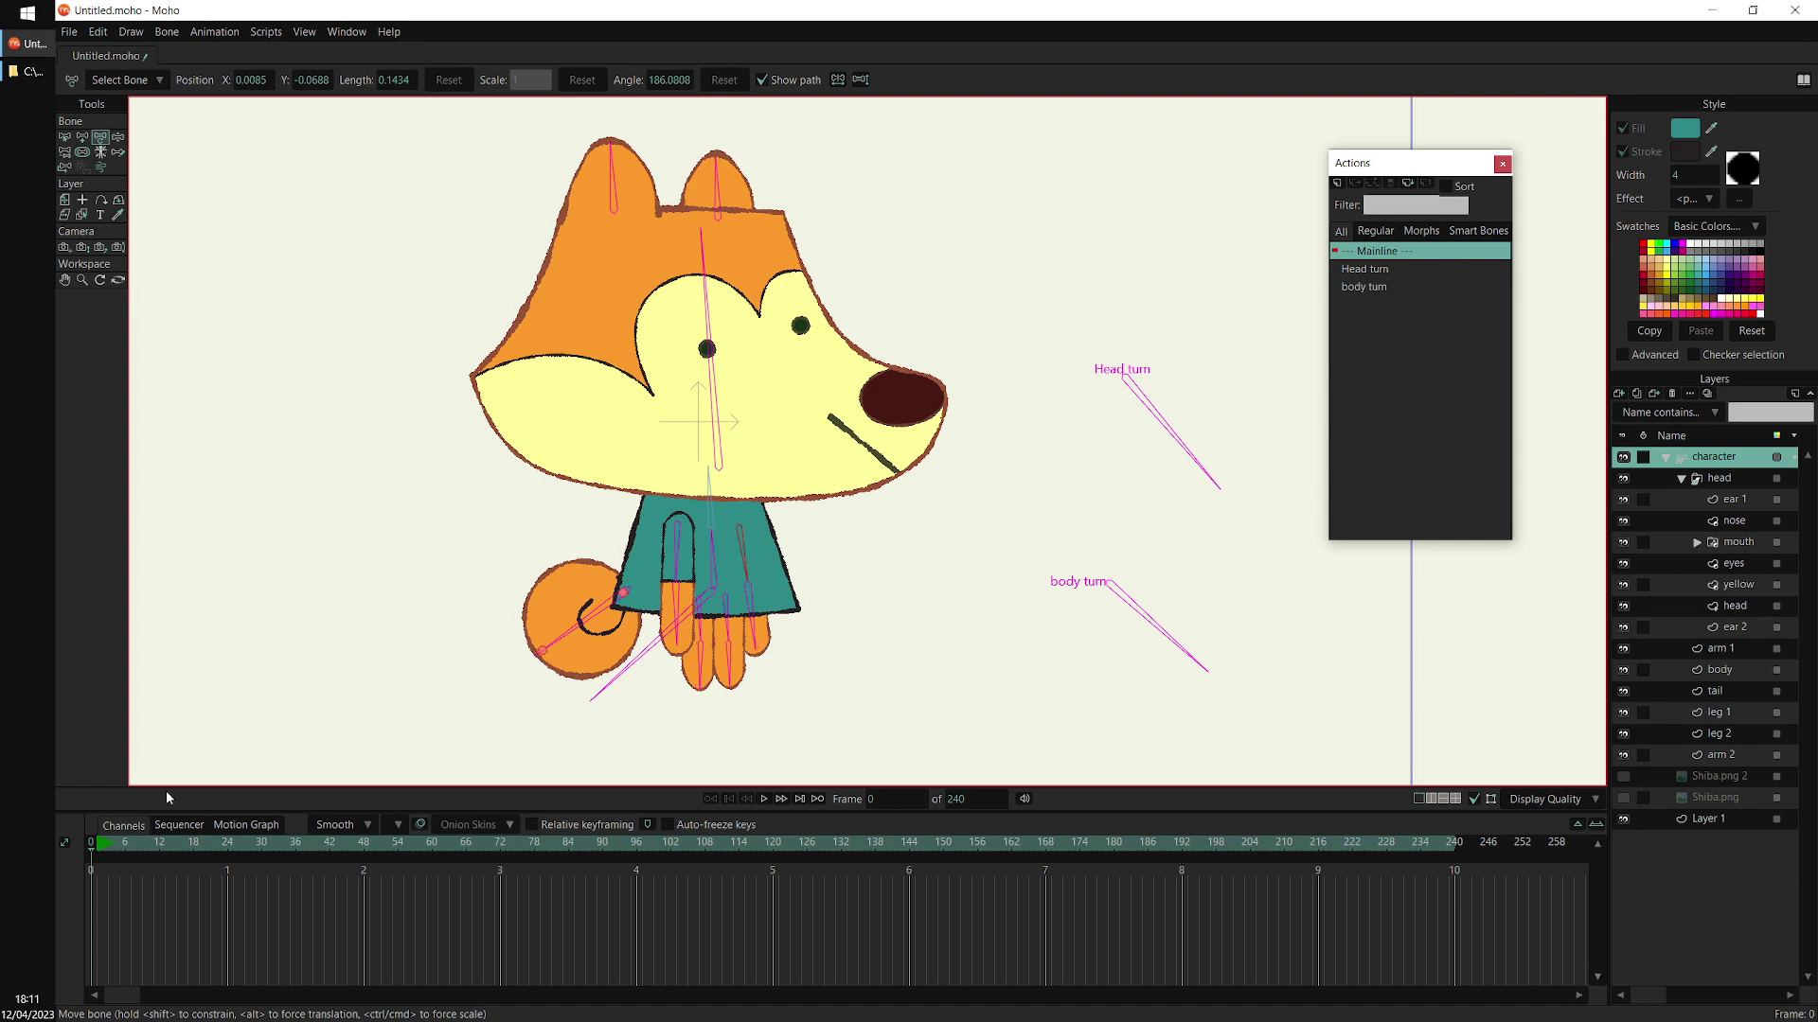
In the arm 1 layer at frame 0, bind the sleeve and elbow points to the upper arm bone
scroll(782, 544, up, 3)
ctrl+alt+click(599, 632)
scroll(671, 486, up, 3)
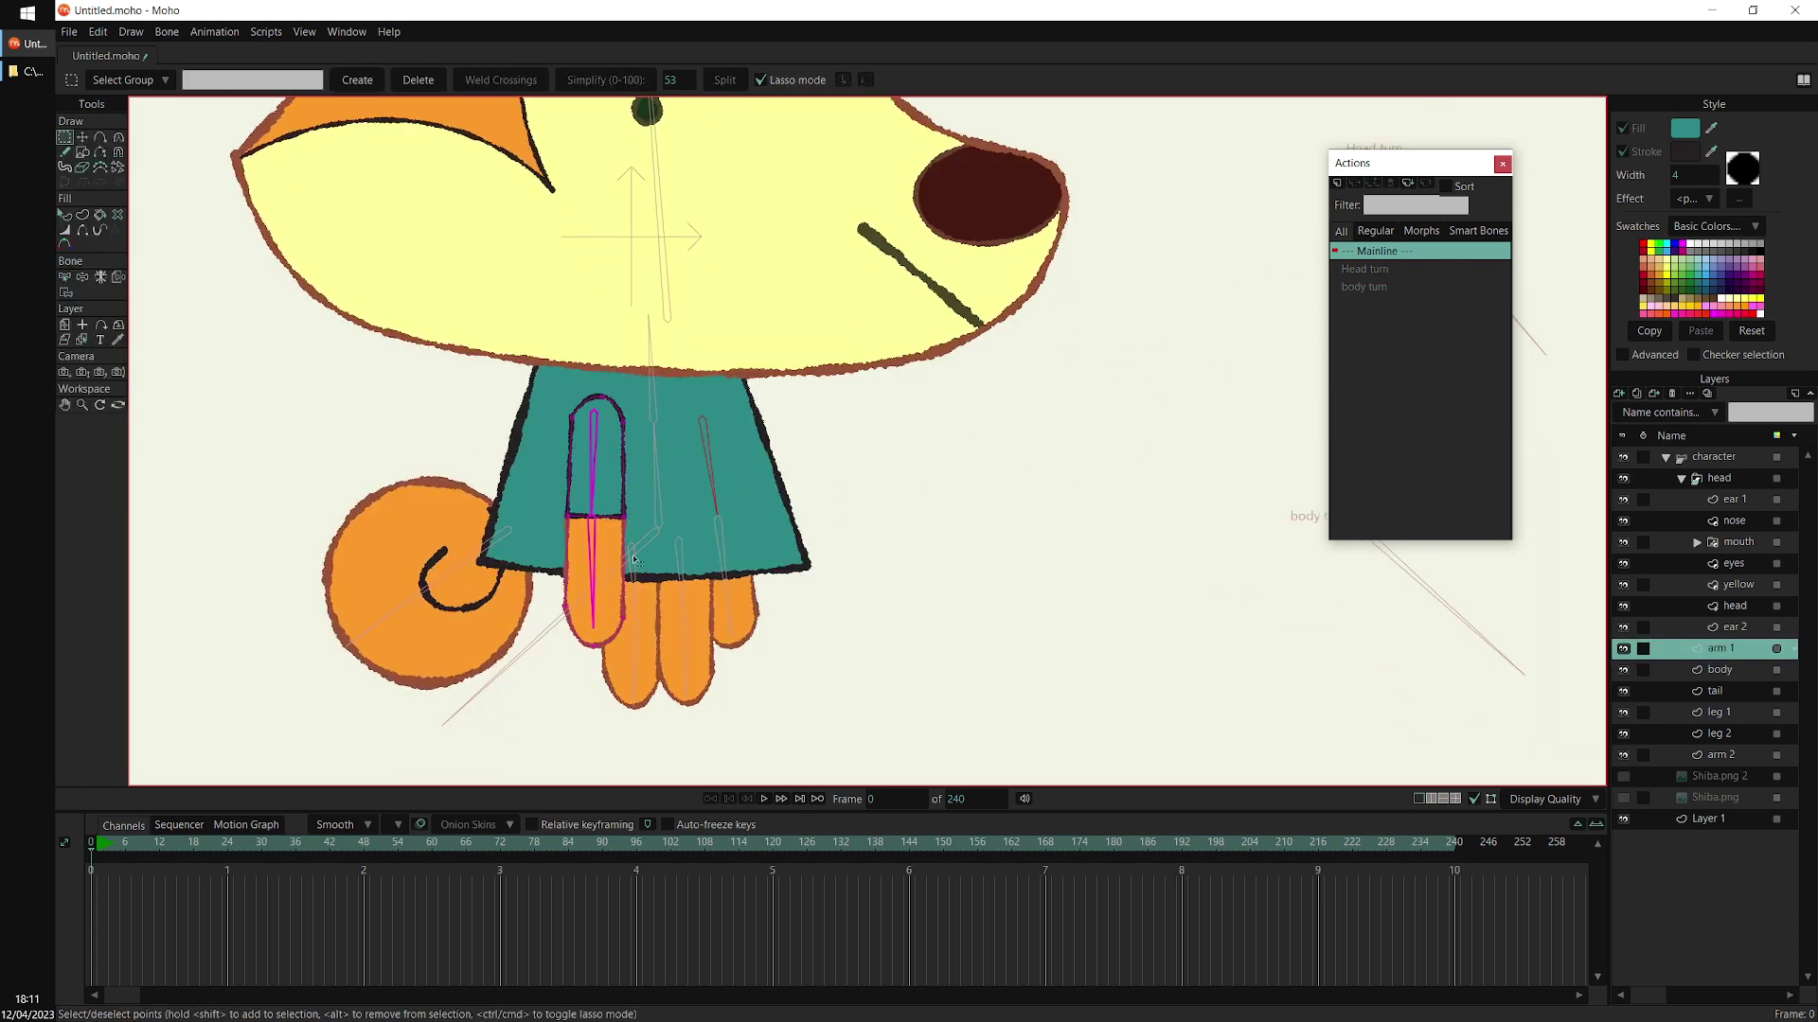
key(i)
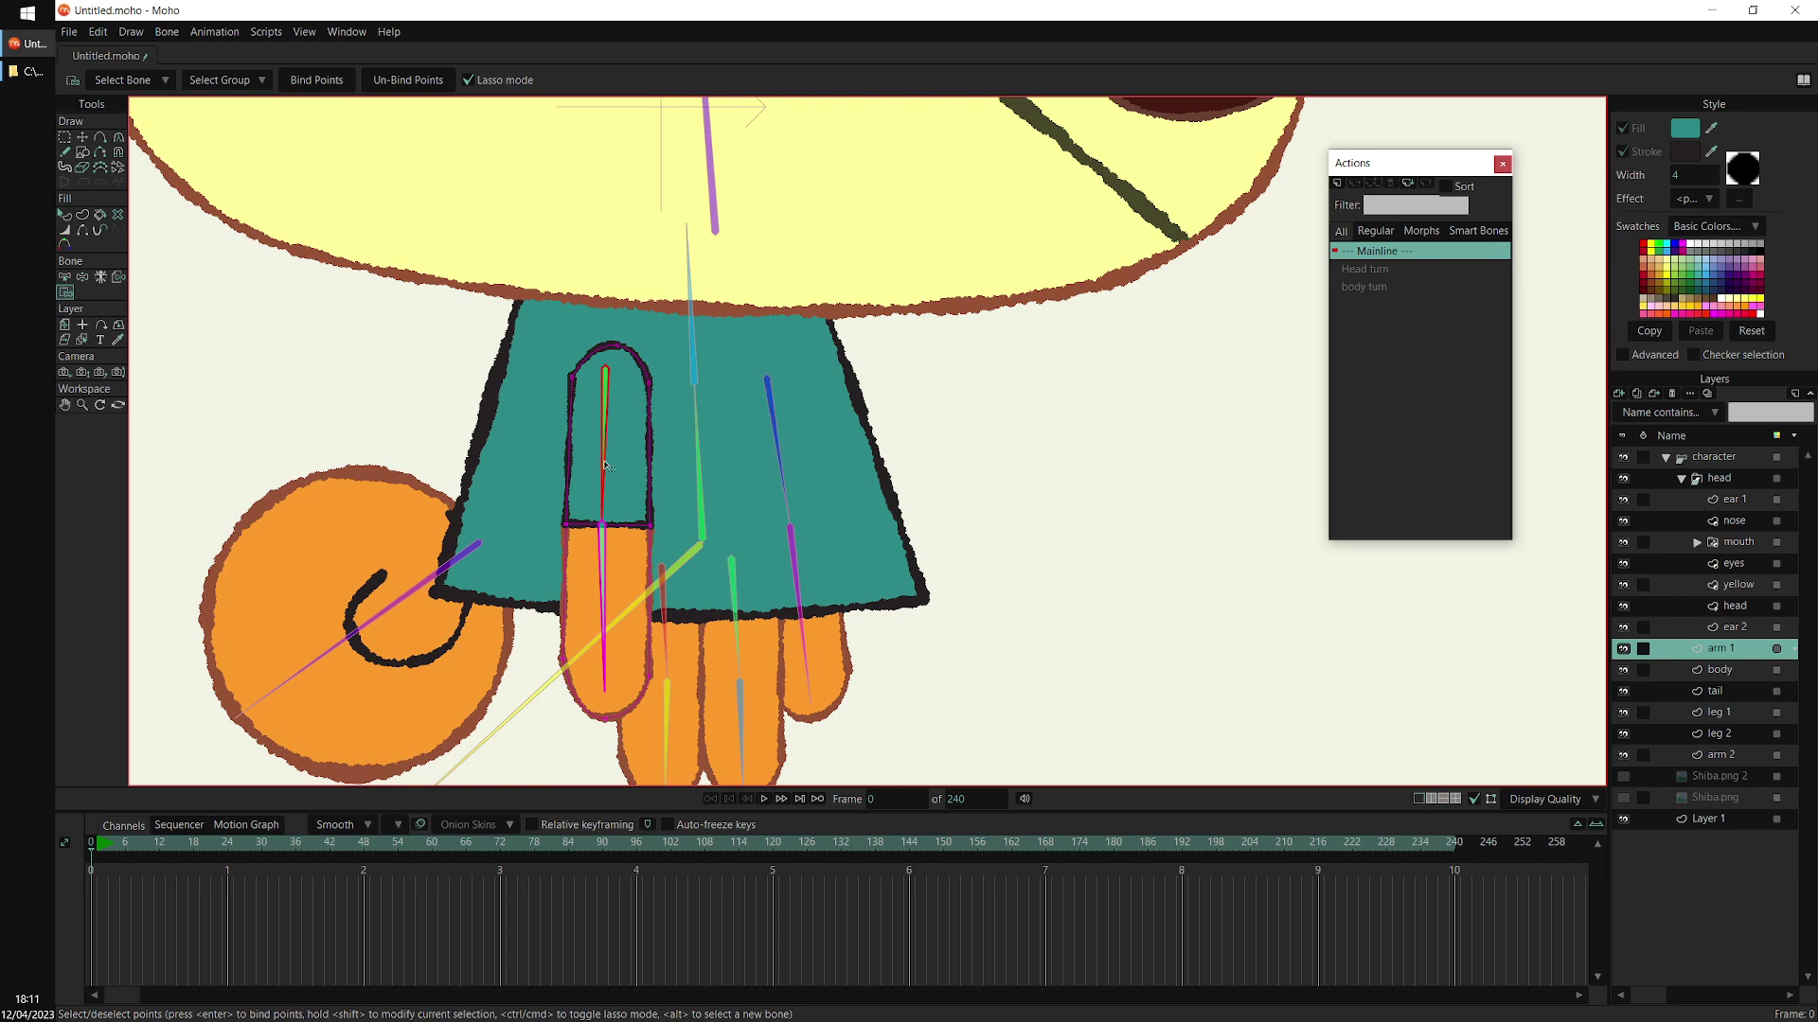
mouse_move(647, 329)
mouse_down()
mouse_move(585, 327)
mouse_move(700, 456)
mouse_move(682, 548)
mouse_up()
click(600, 563)
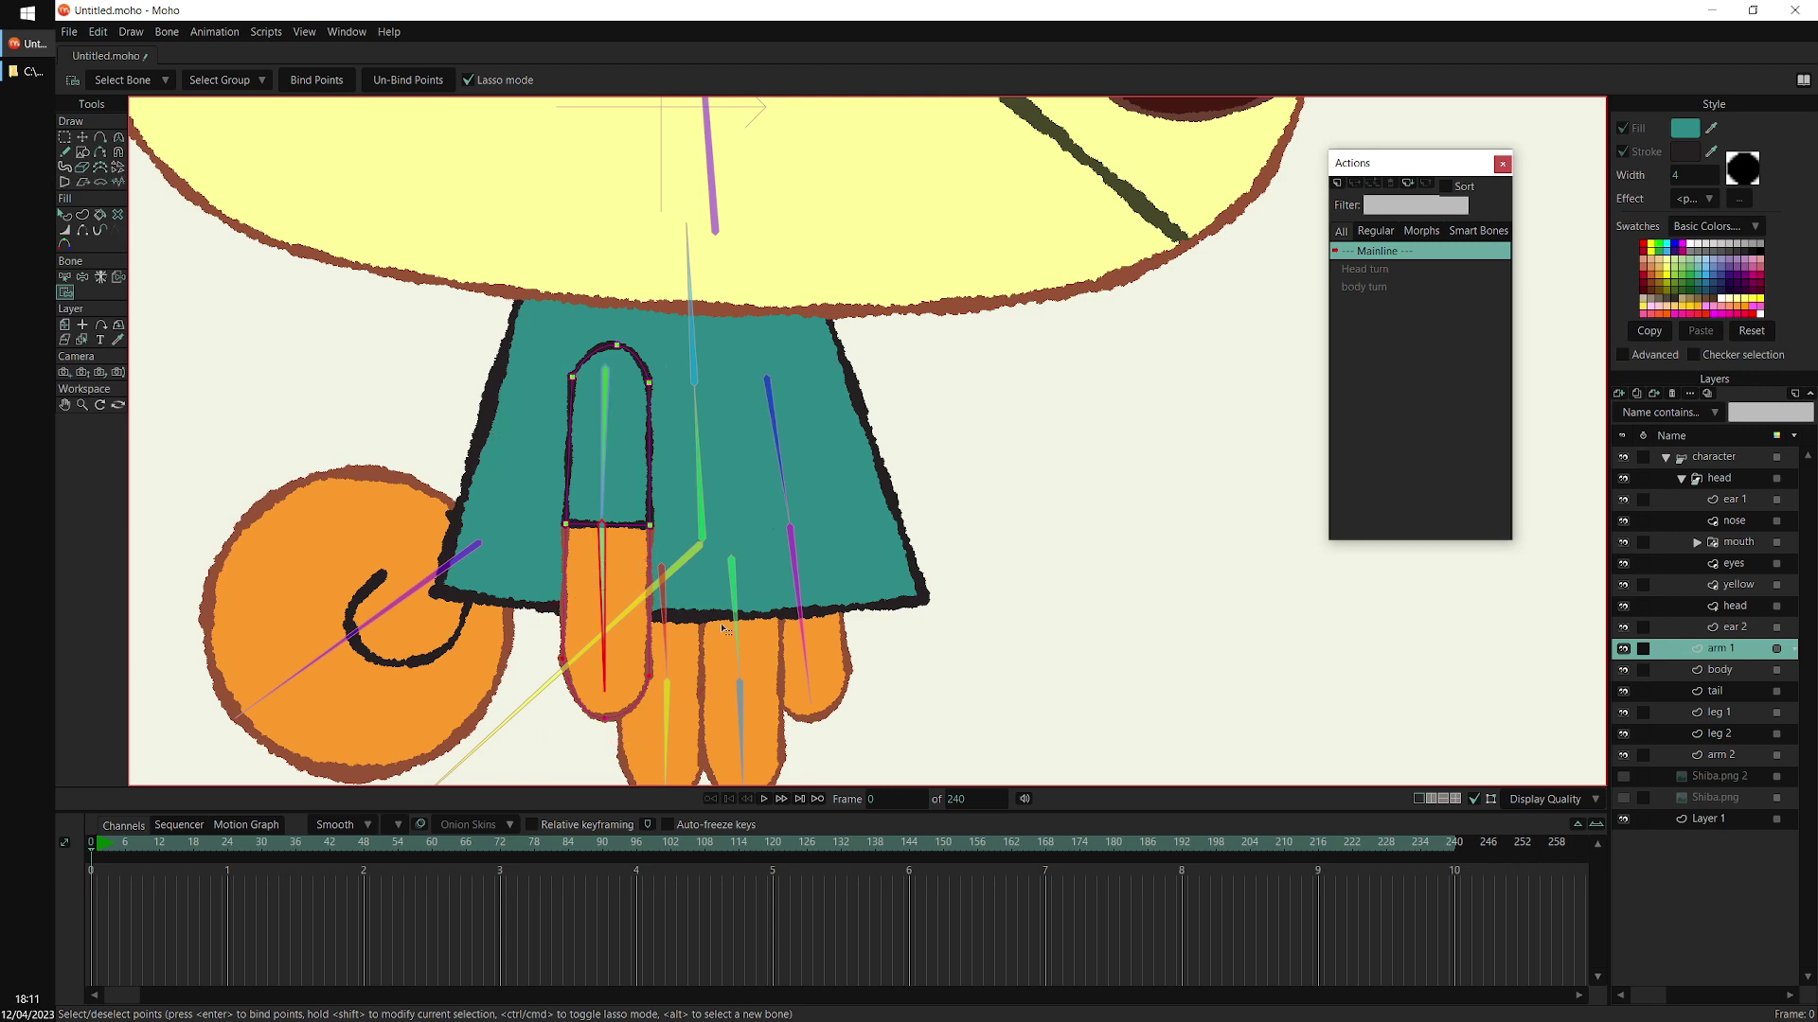
Test the near arm's bone binding at frame 0 by swinging the arm with Manipulate Bones on the character layer
drag(679, 556, 654, 516)
key(z)
drag(596, 576, 483, 549)
key(b)
drag(515, 538, 501, 565)
click(1715, 458)
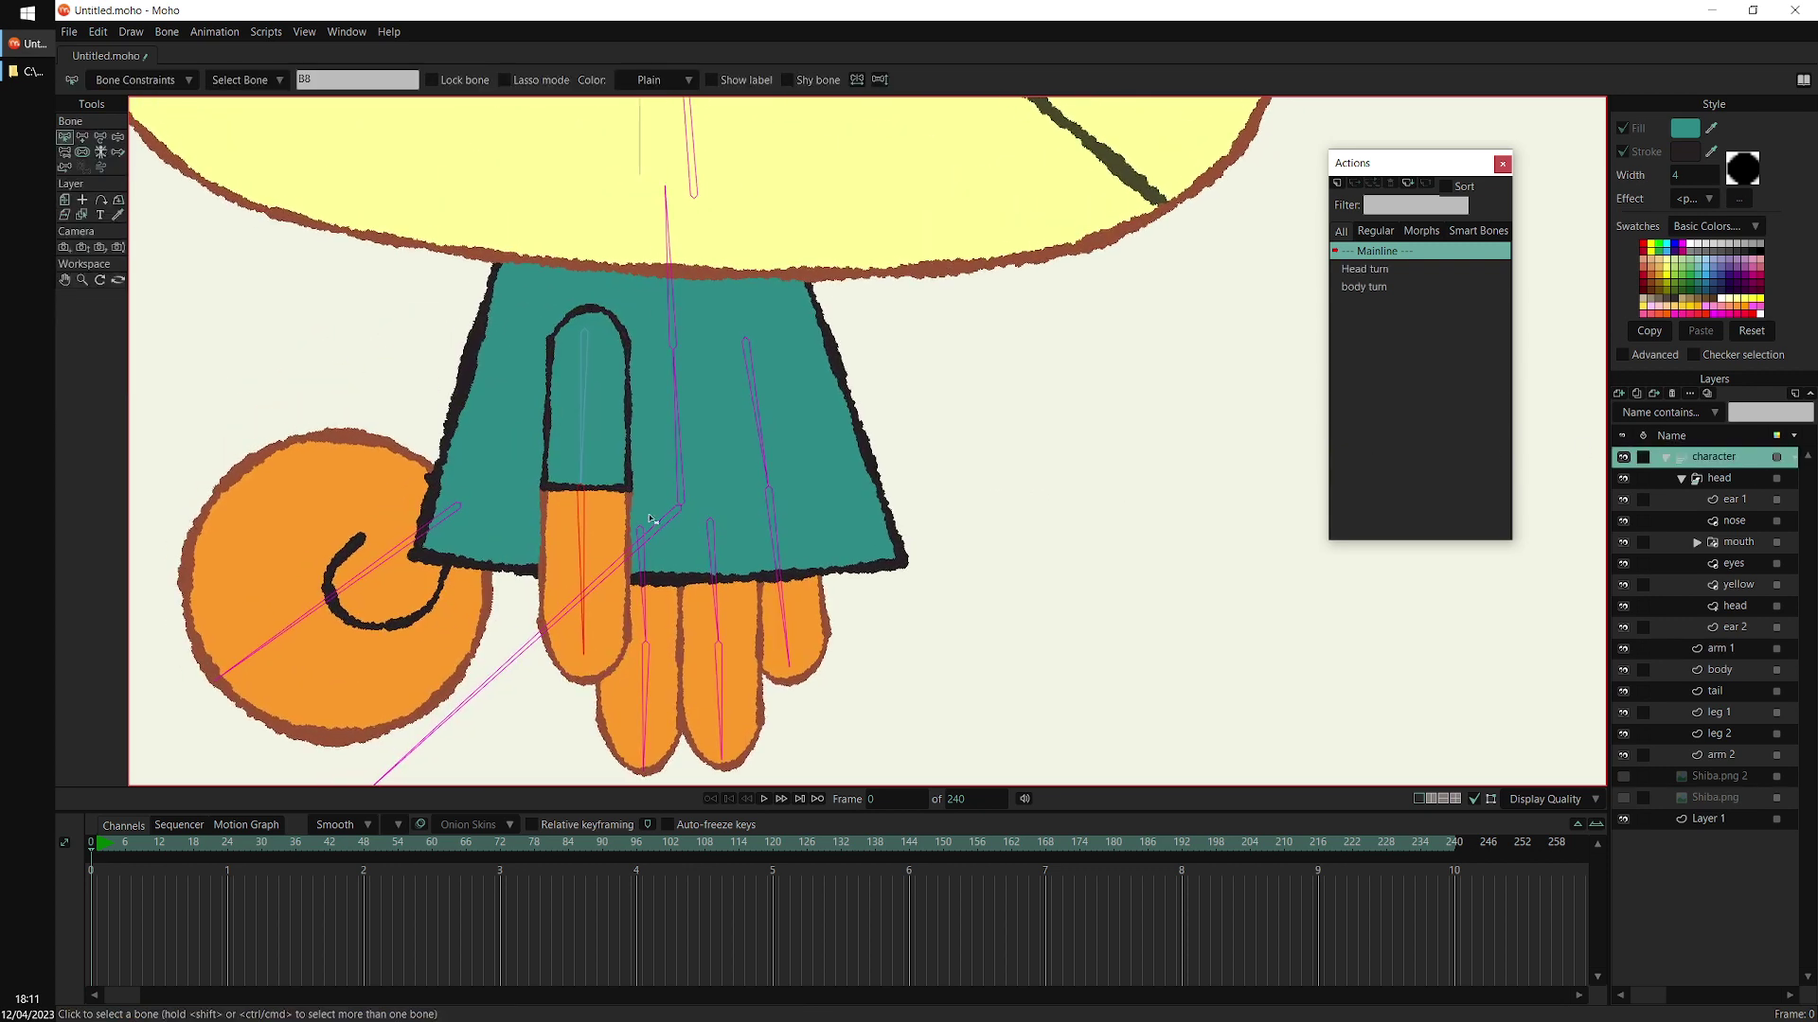
key(z)
drag(581, 441, 442, 471)
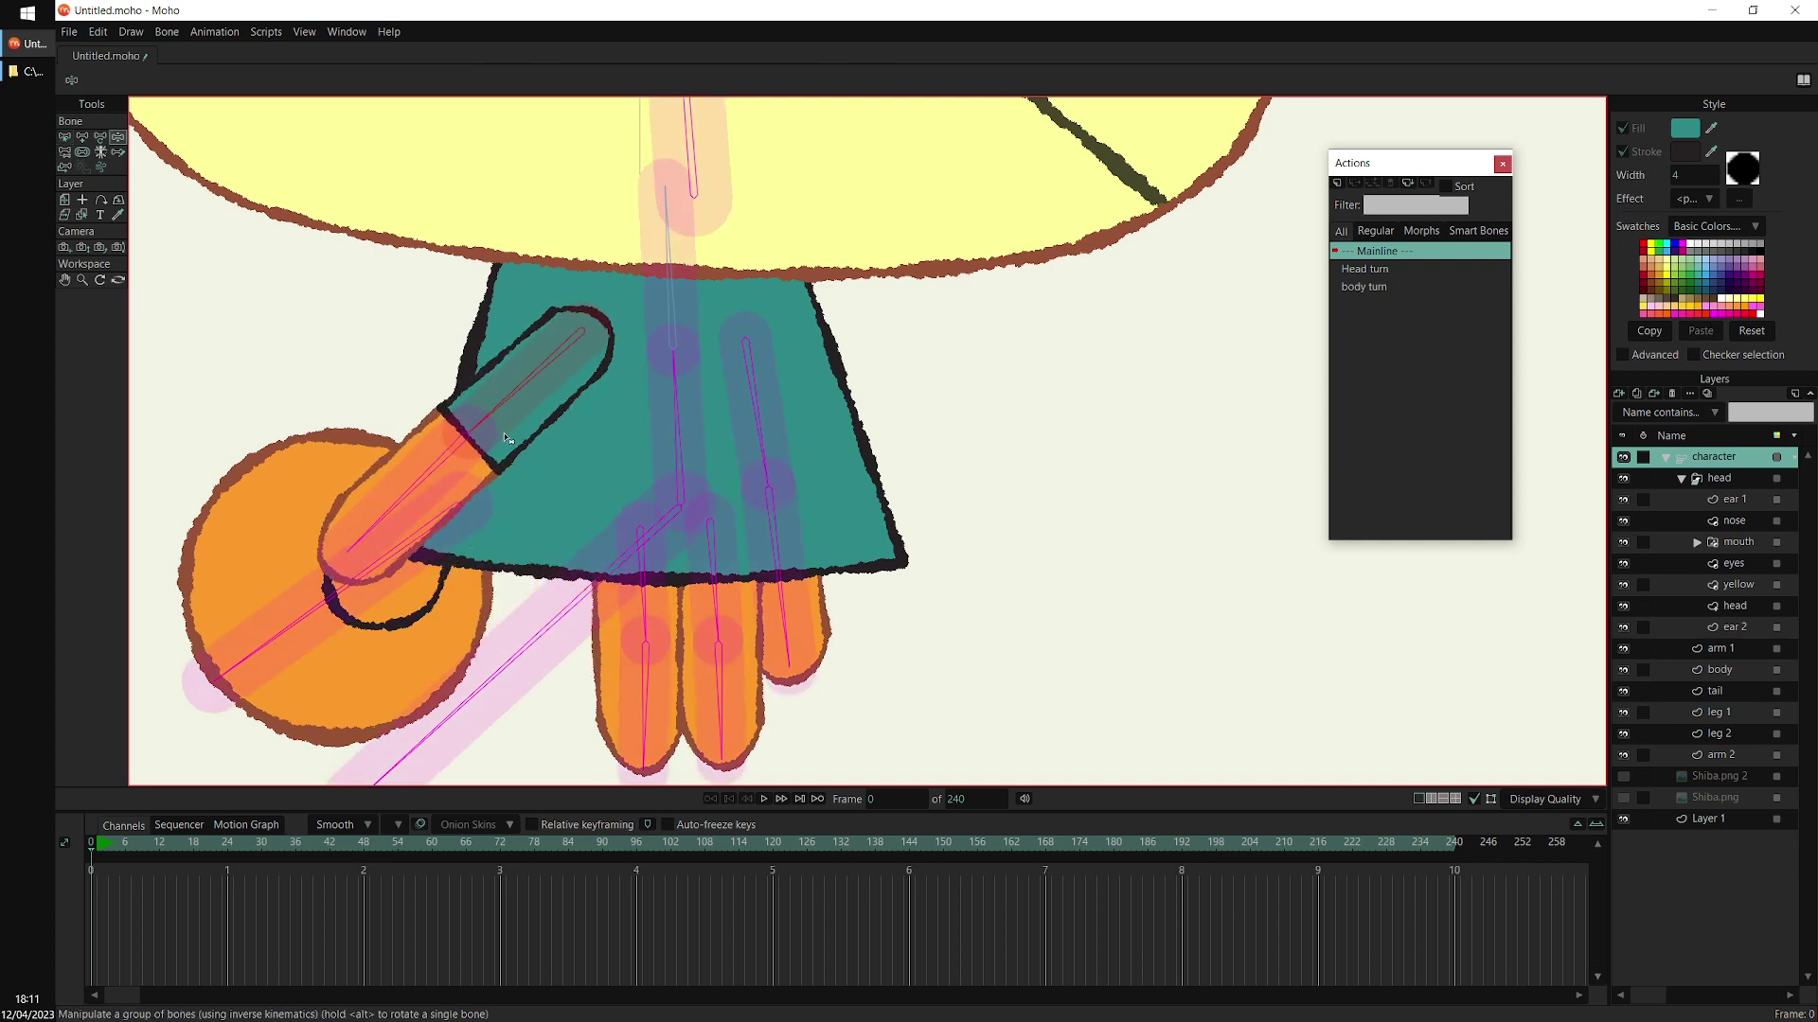
Select the near arm's forearm bone and create a smart bone action for it
key(b)
click(586, 519)
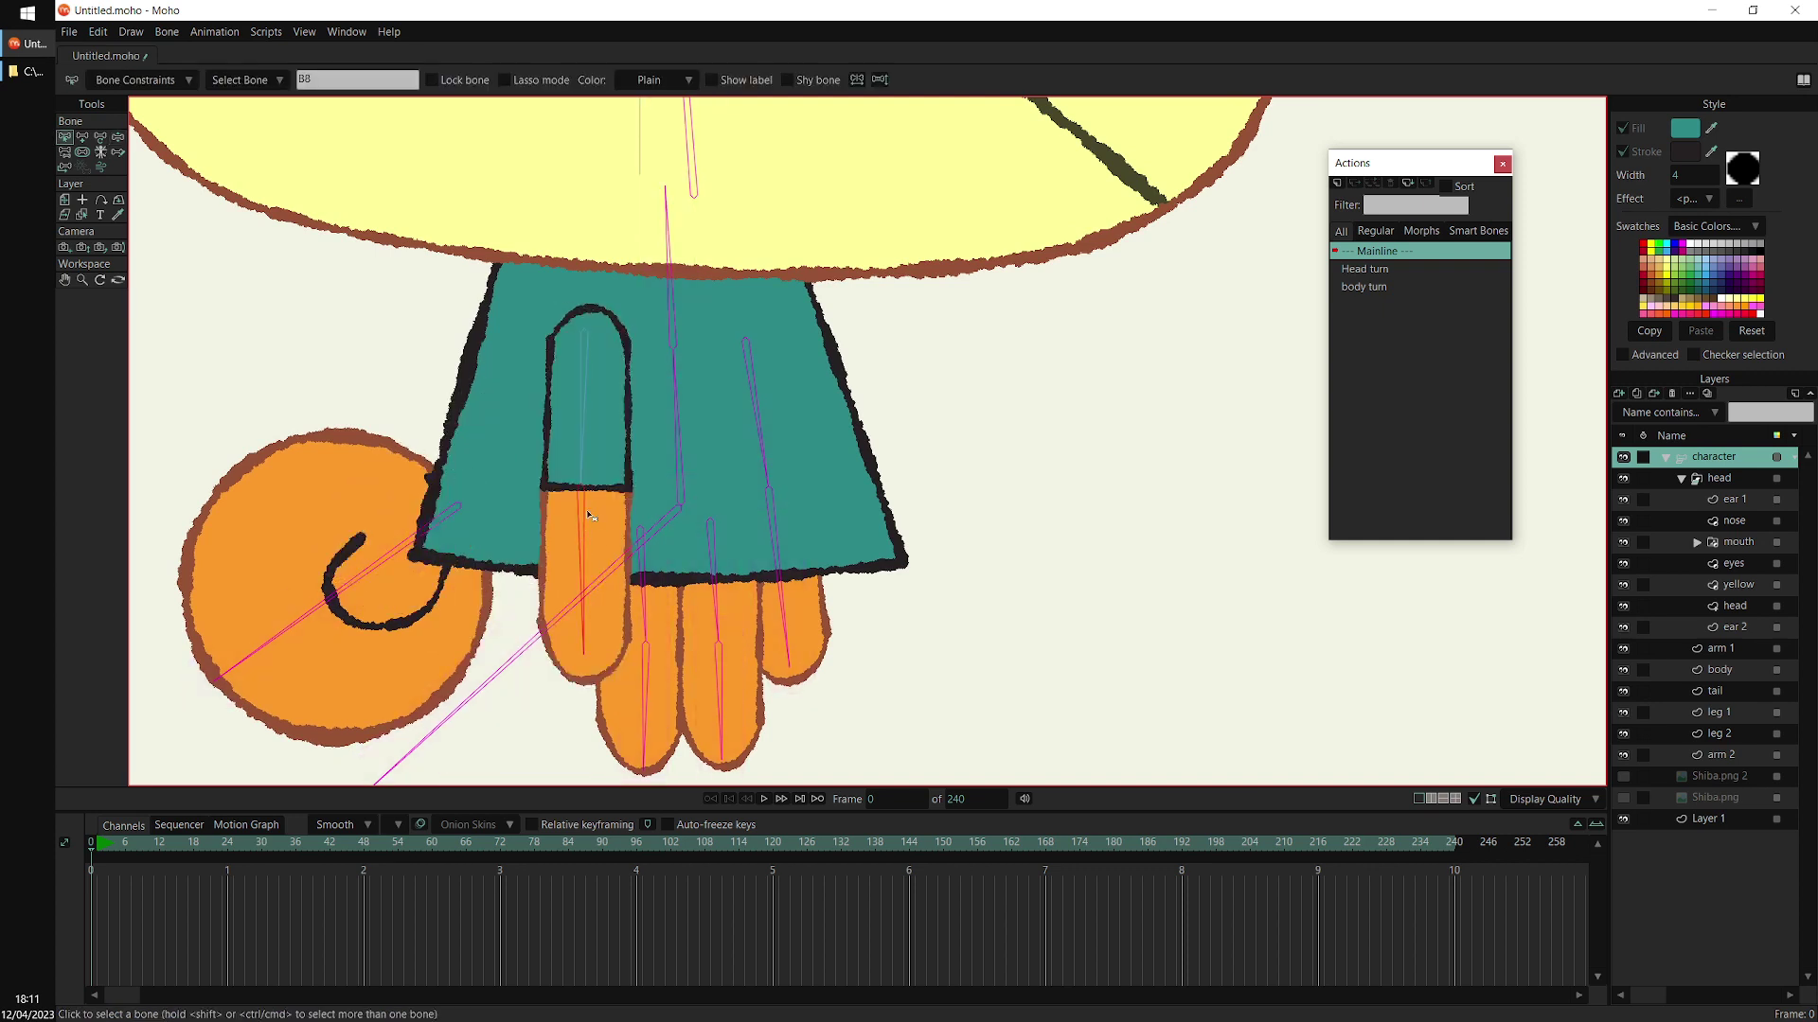
click(1339, 181)
click(941, 573)
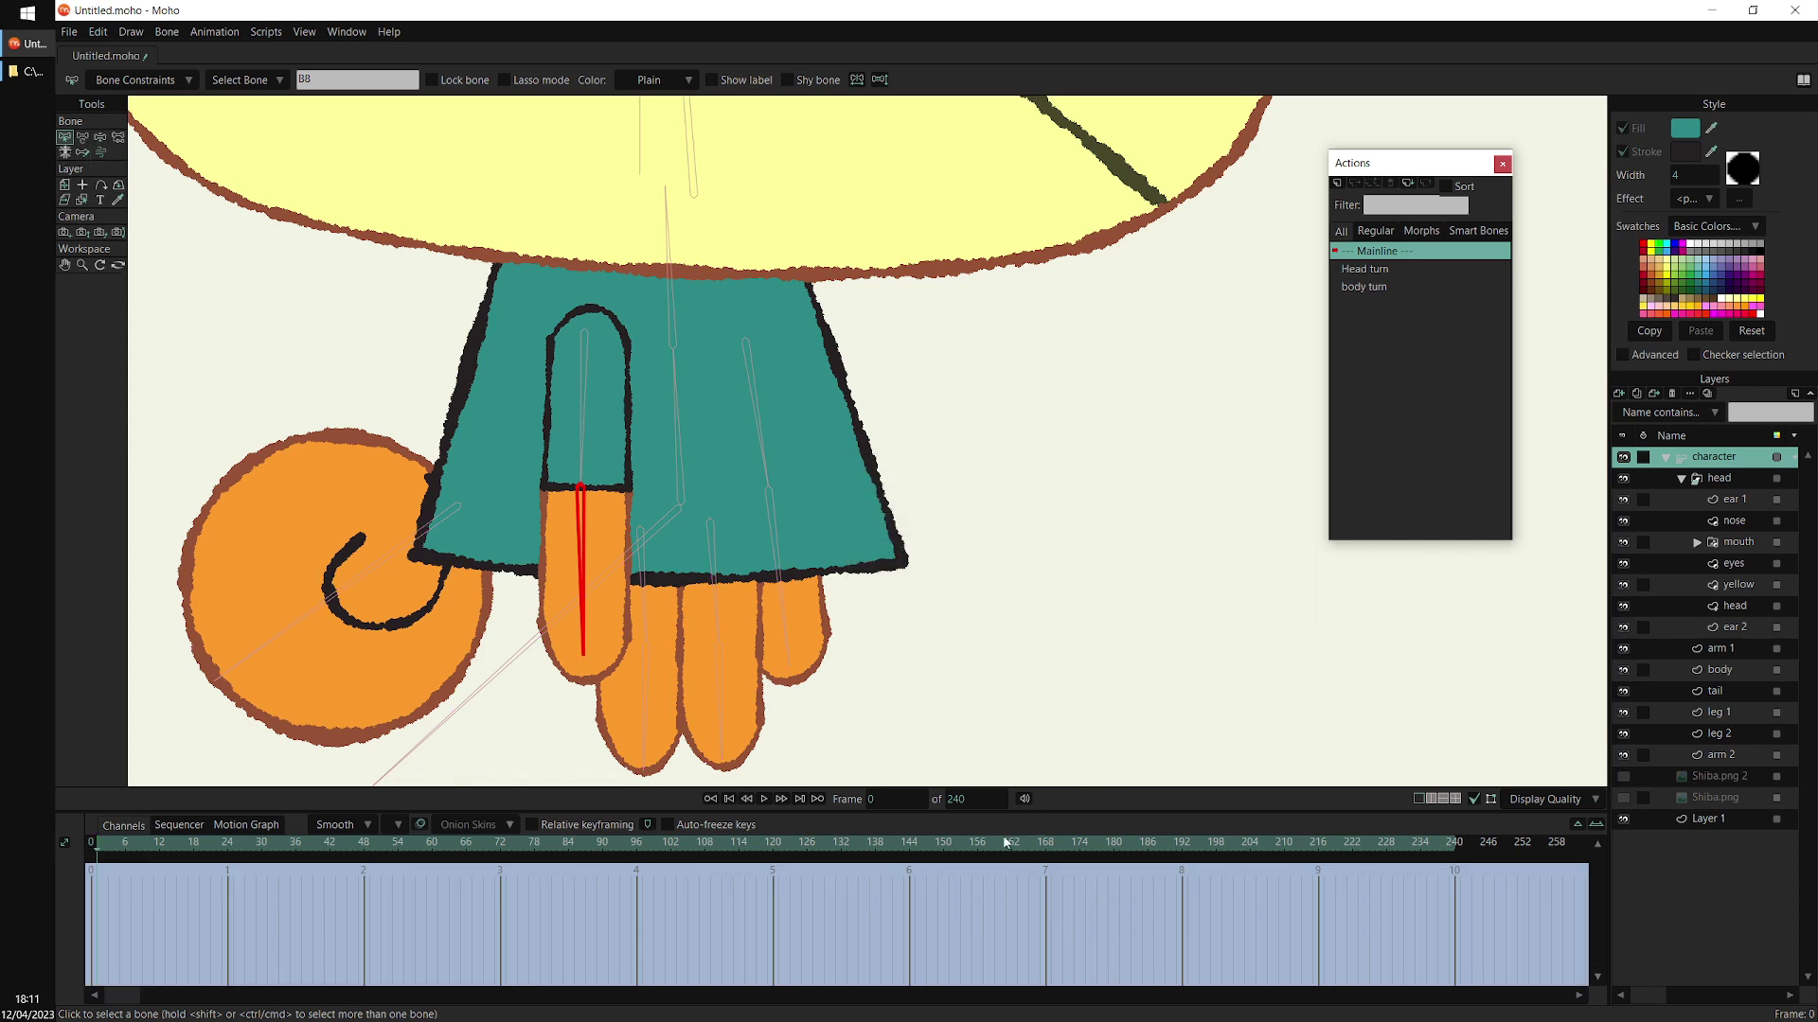
In the B8 action at frame 96, rotate the forearm bone upward into a sharply bent elbow
click(642, 855)
key(t)
drag(587, 535, 684, 398)
scroll(697, 418, up, 2)
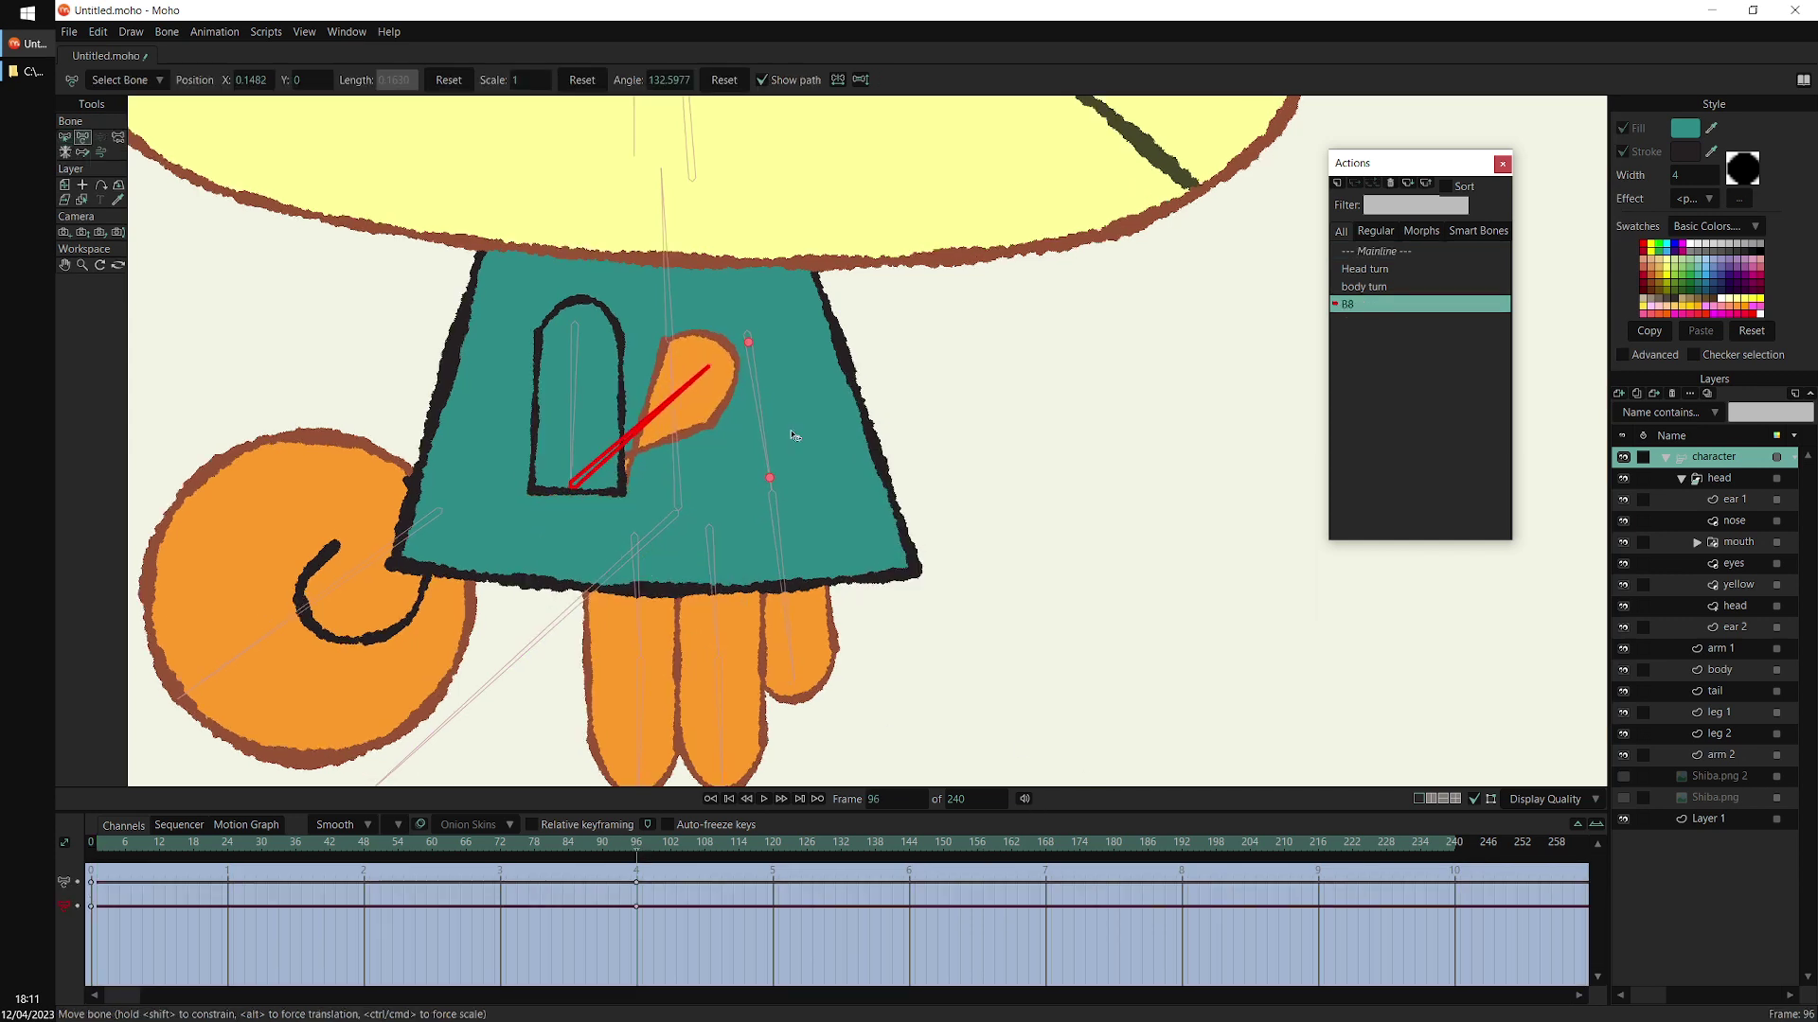
Correct the bent elbow of arm 1 at frame 96 by moving its elbow points and setting the outer elbow point's curvature to 0.4143
alt+right_click(688, 414)
key(t)
drag(598, 506, 594, 423)
drag(489, 507, 621, 594)
key(c)
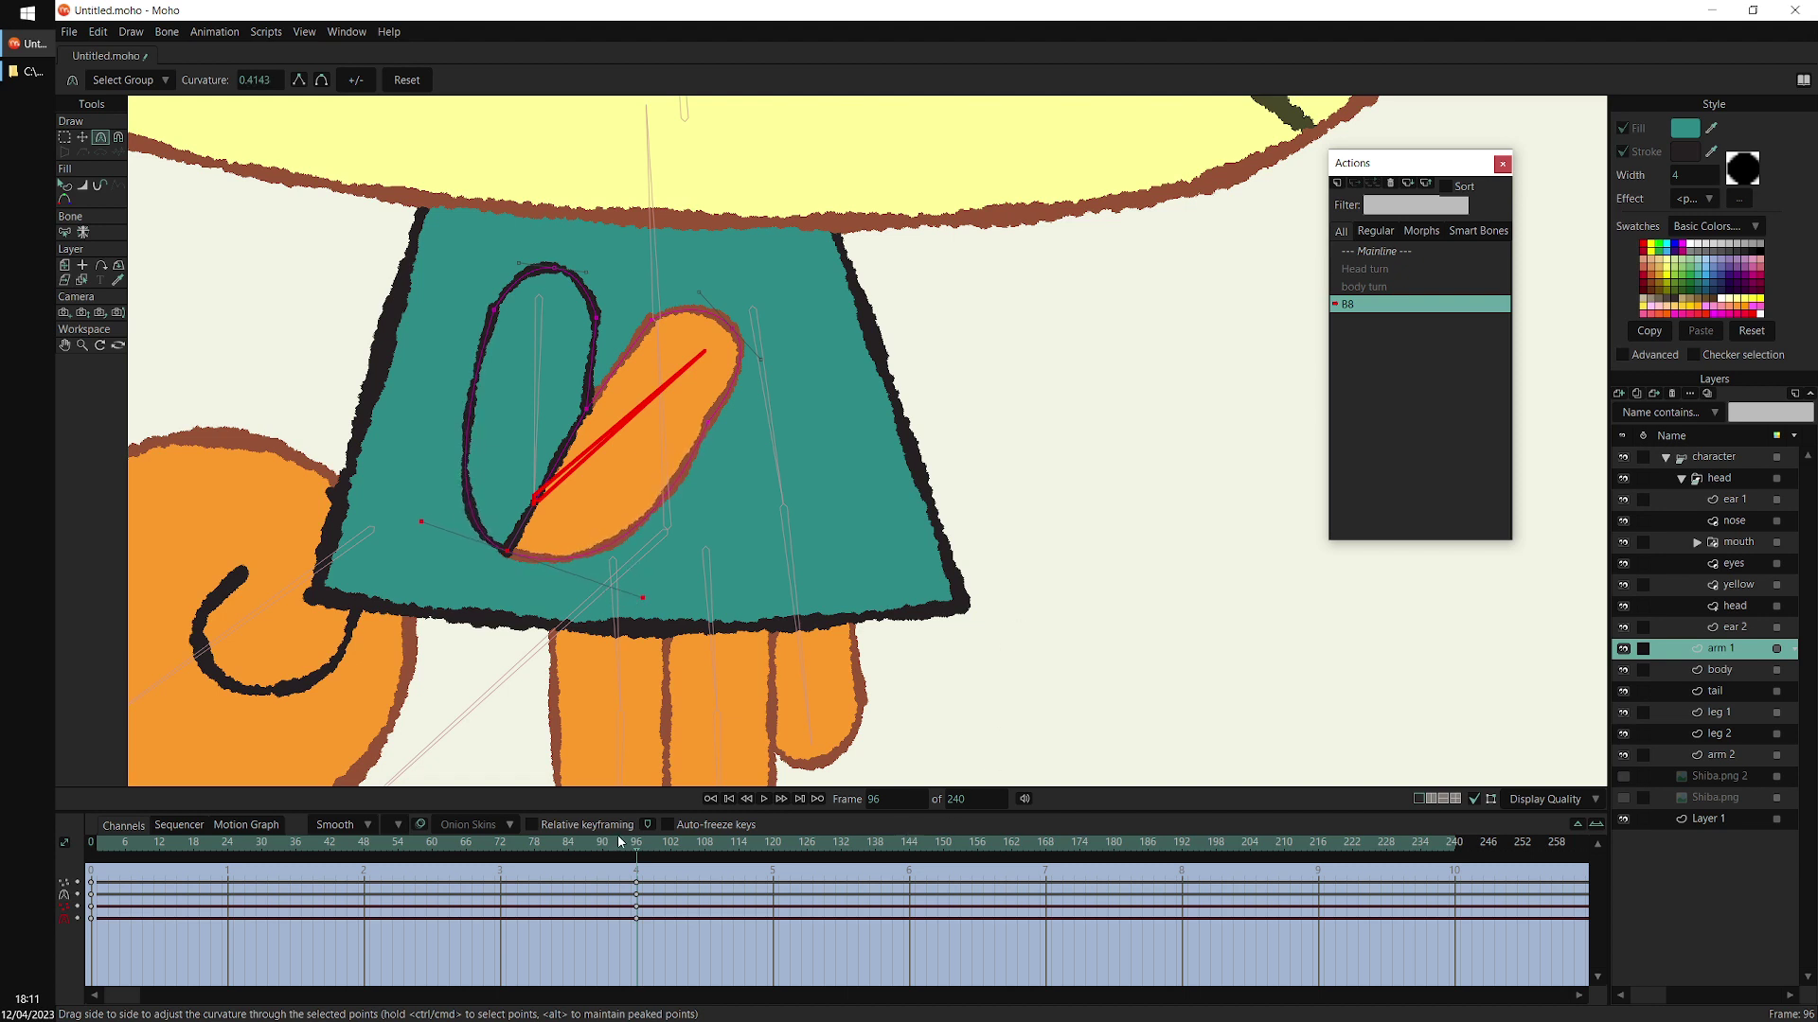
Return to the Mainline and bend the near arm across the body at frame 6 to test the elbow correction
drag(618, 838, 682, 859)
double_click(1384, 252)
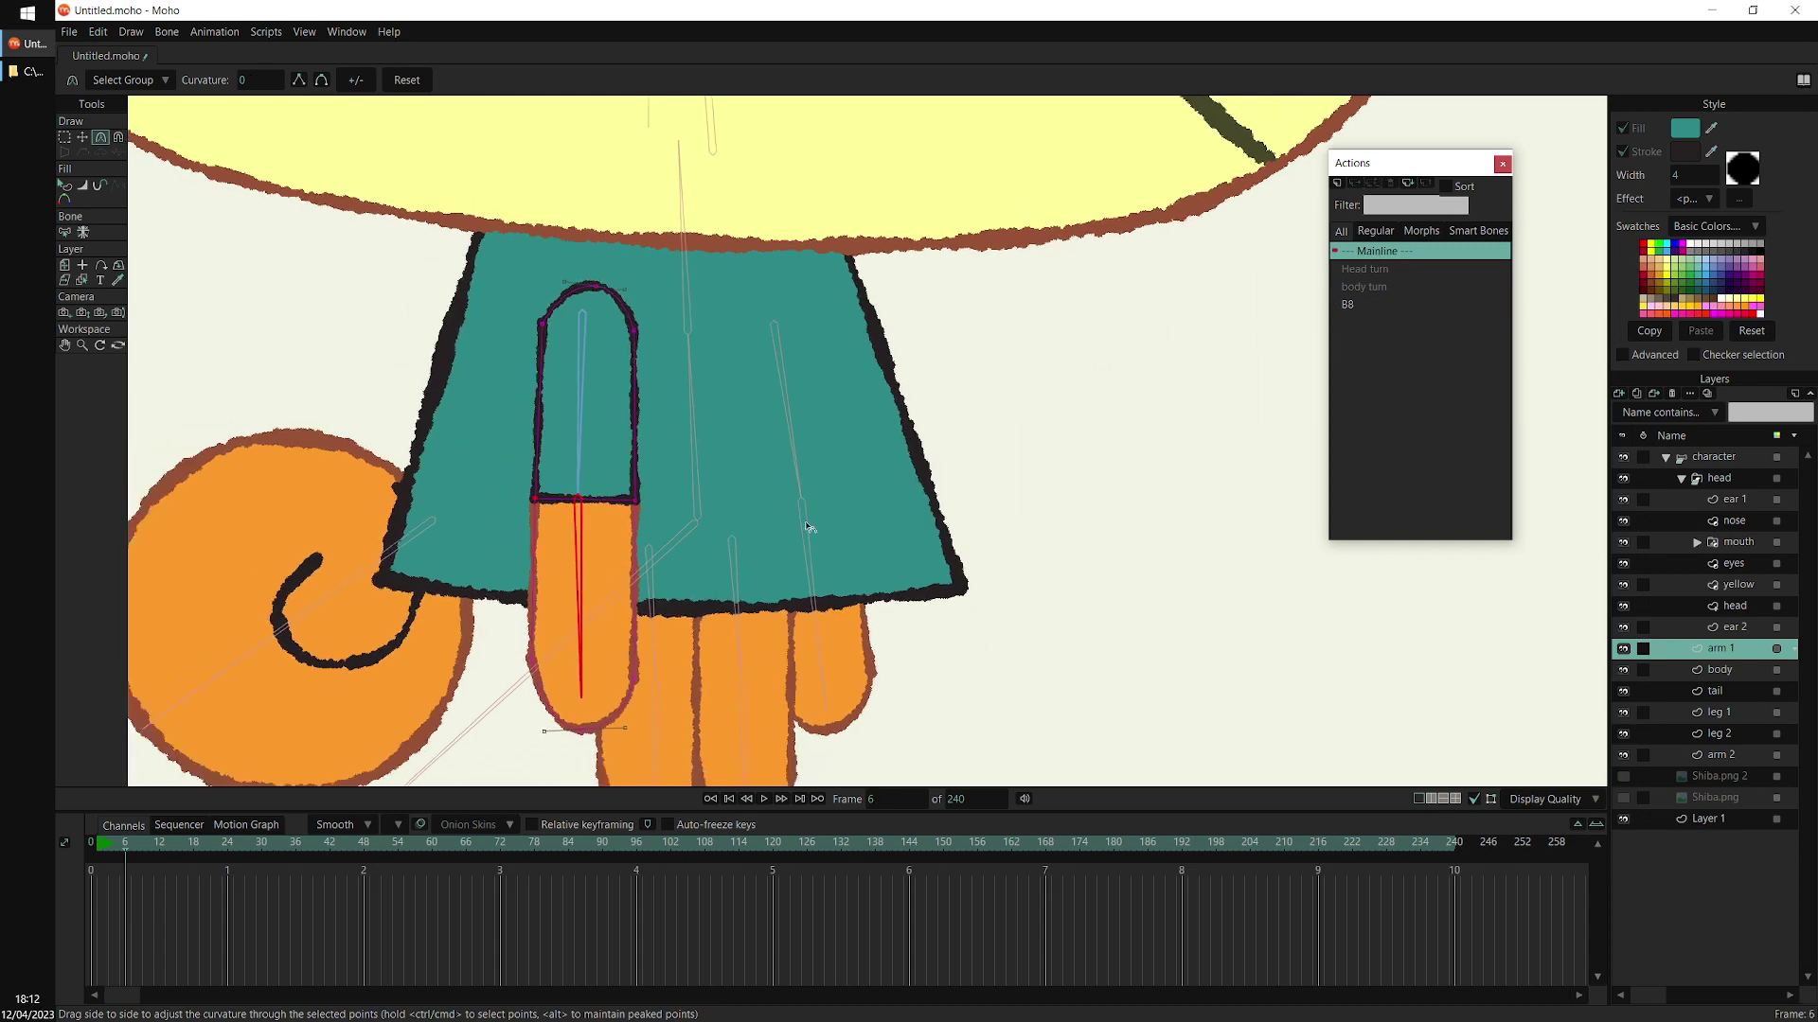
scroll(808, 527, down, 1)
click(1717, 458)
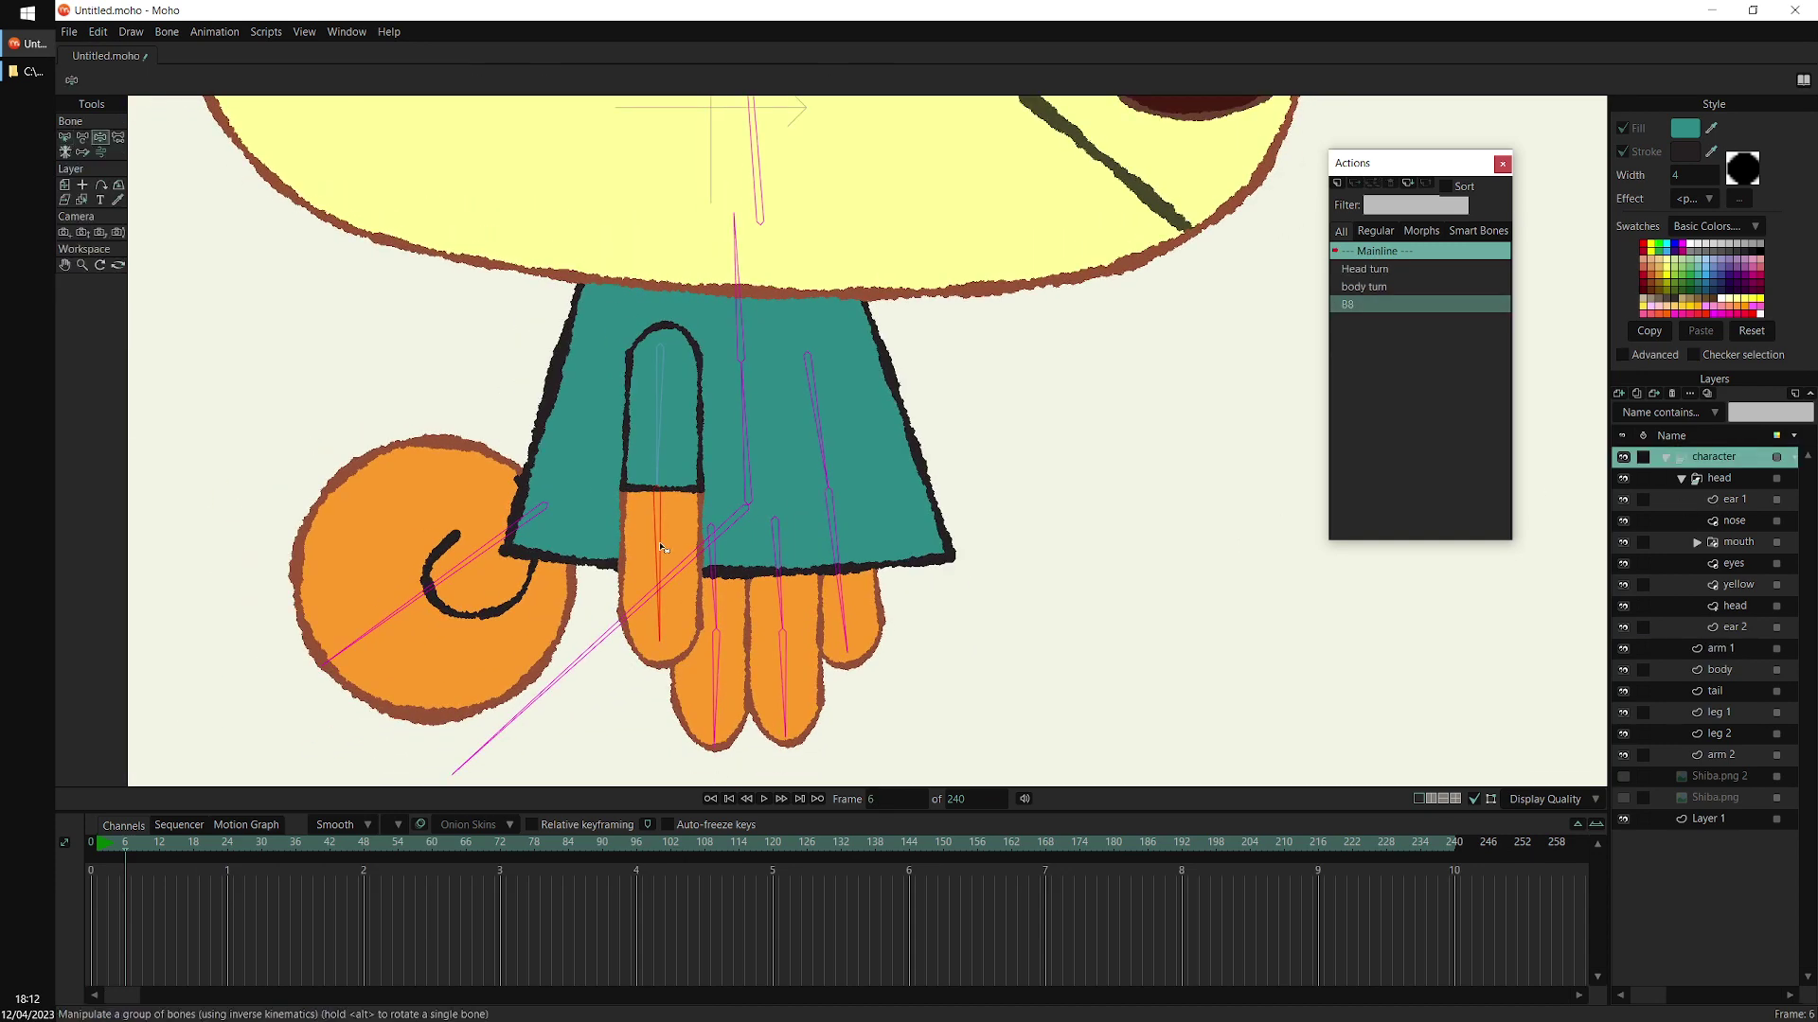
drag(667, 654, 688, 512)
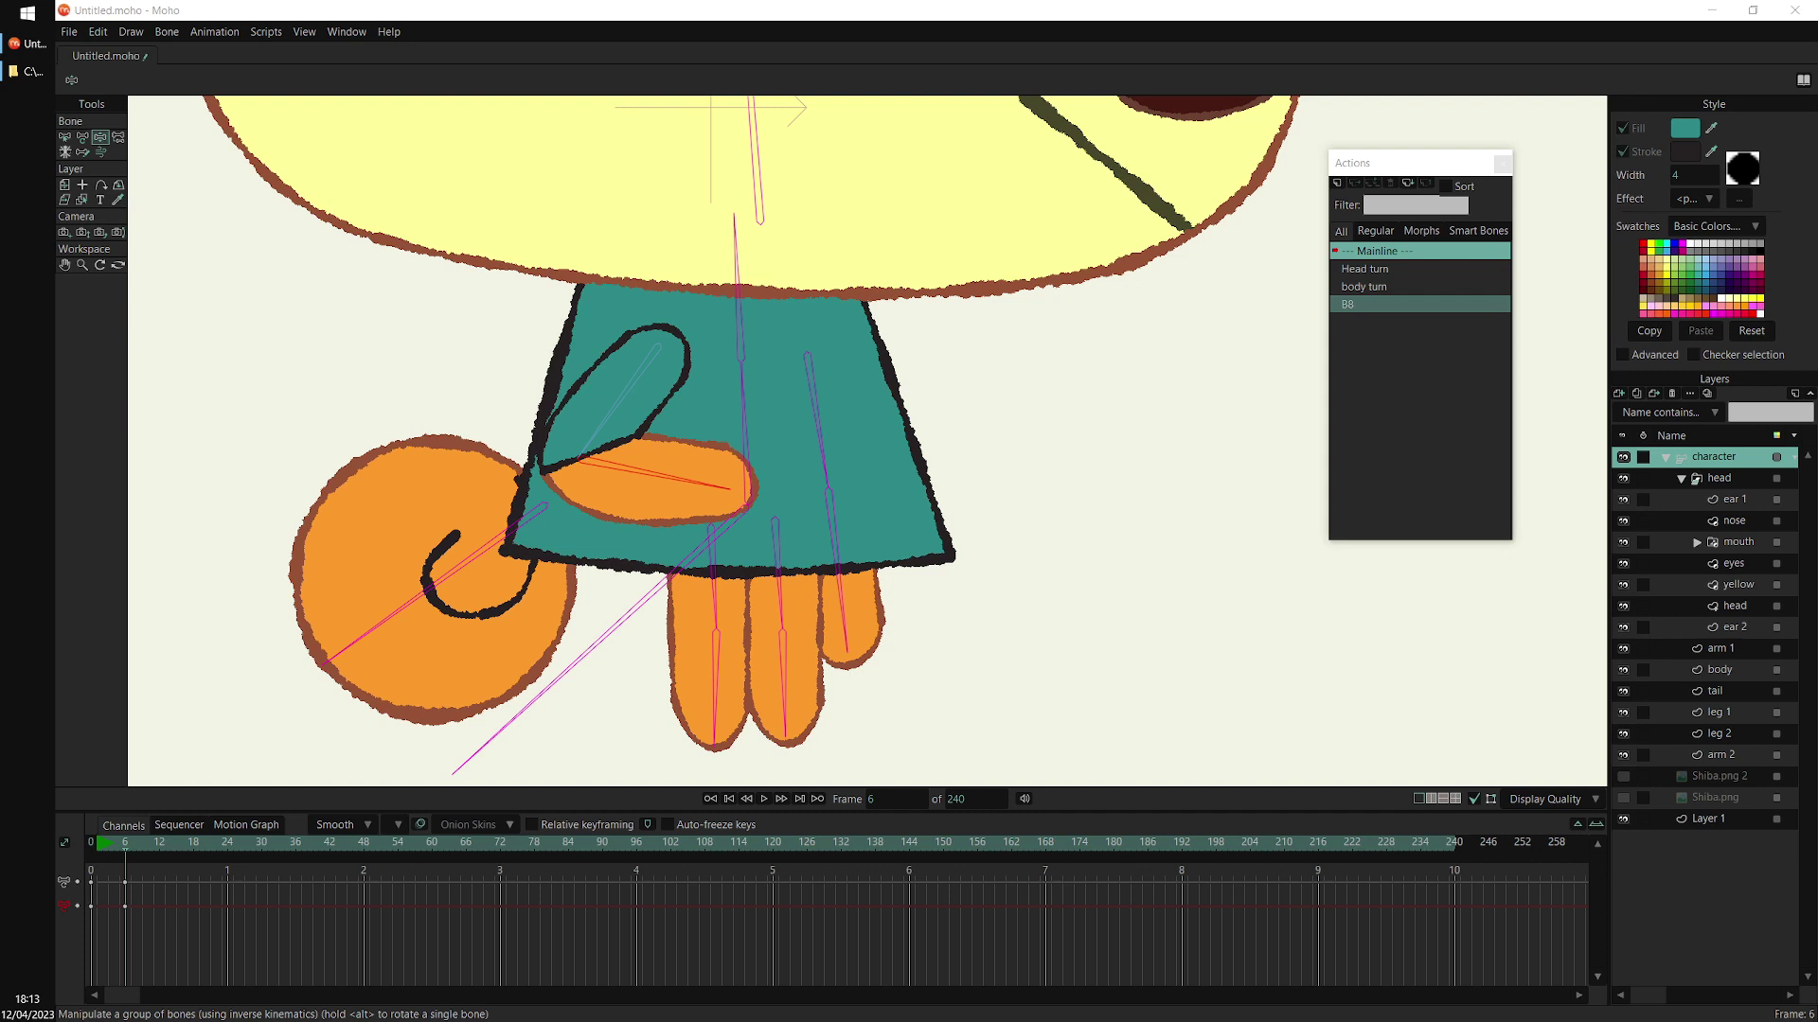
Switch to File Explorer and go up from the images folder to the body_turn_webinar folder to view its files
click(32, 73)
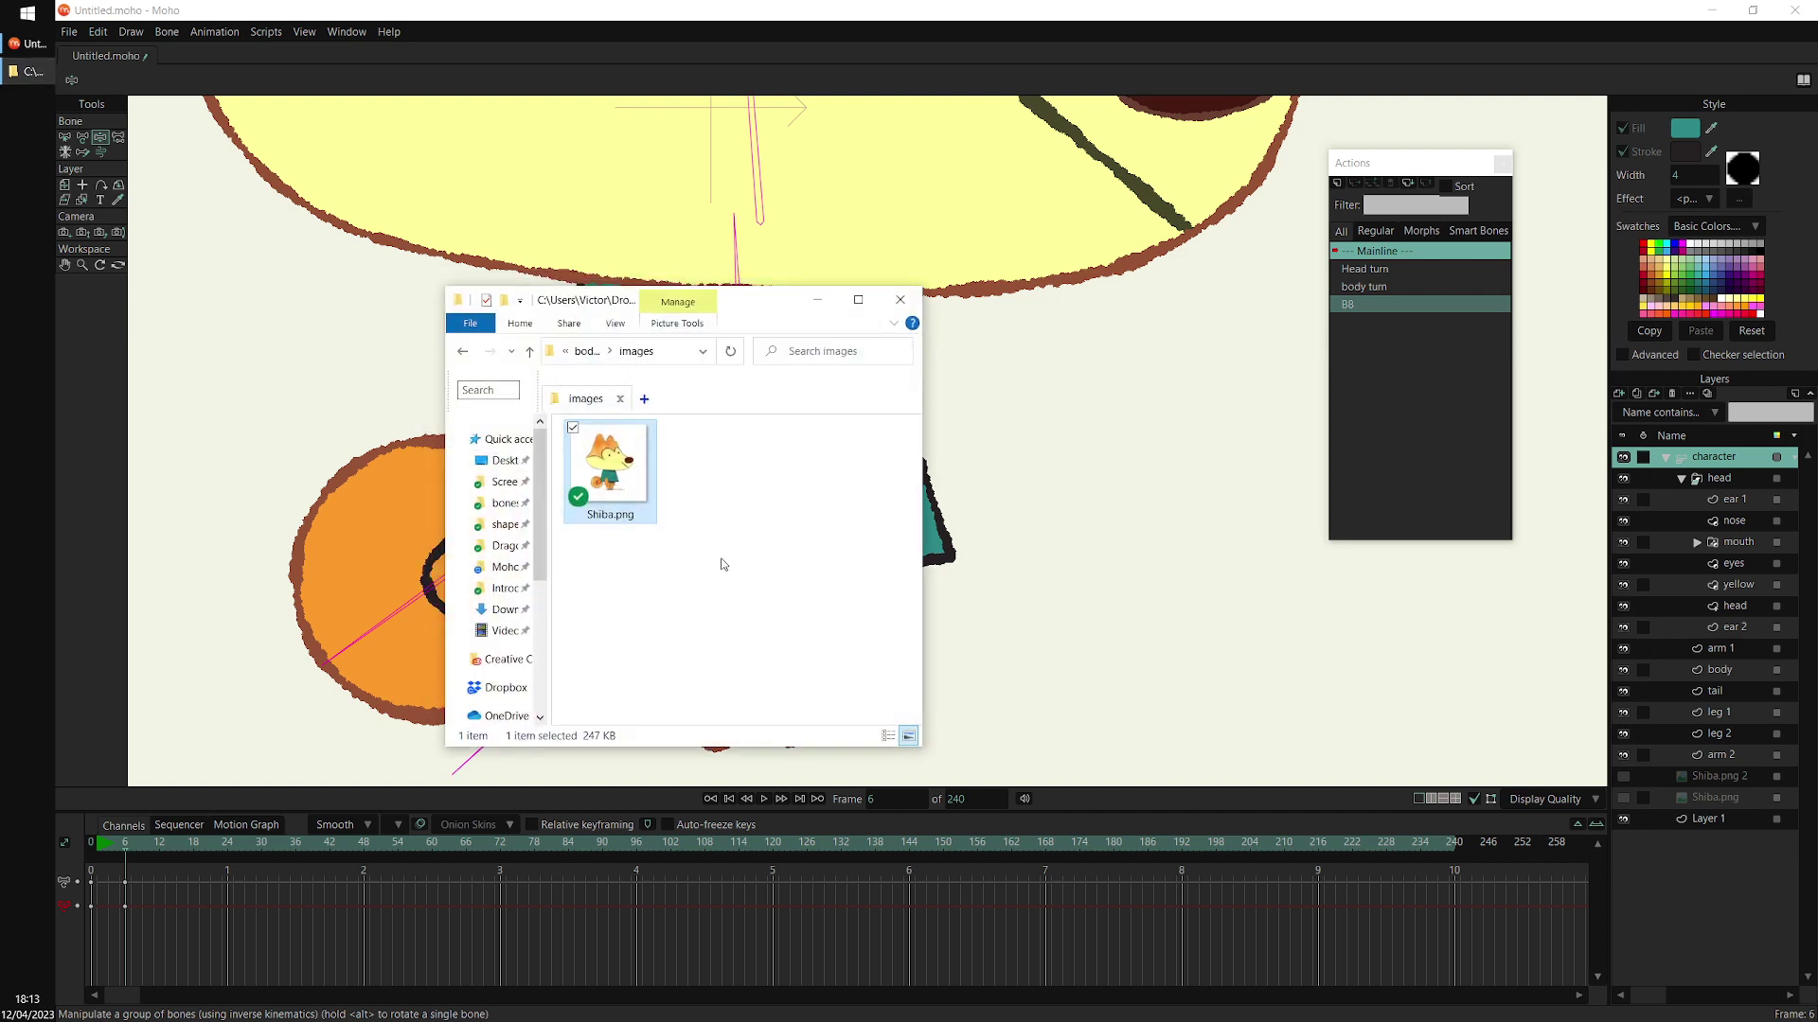
click(742, 576)
key(alt+Up)
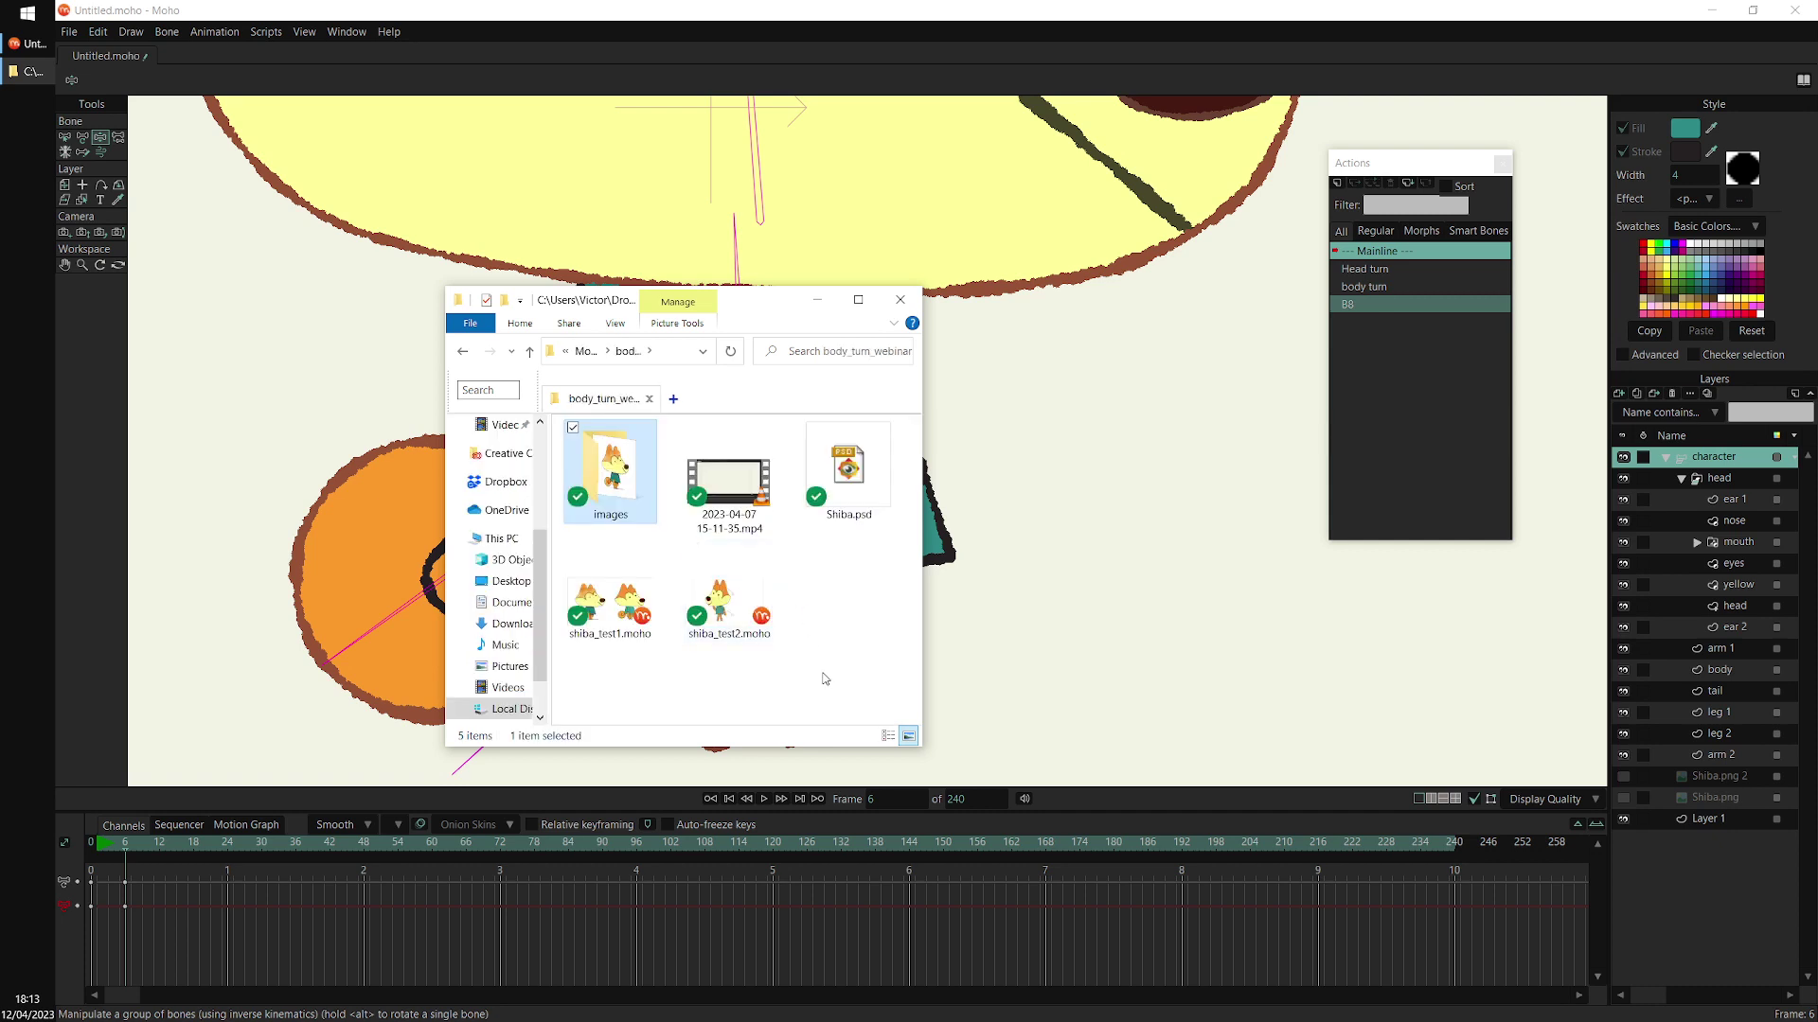
click(837, 666)
drag(605, 689, 719, 621)
click(746, 655)
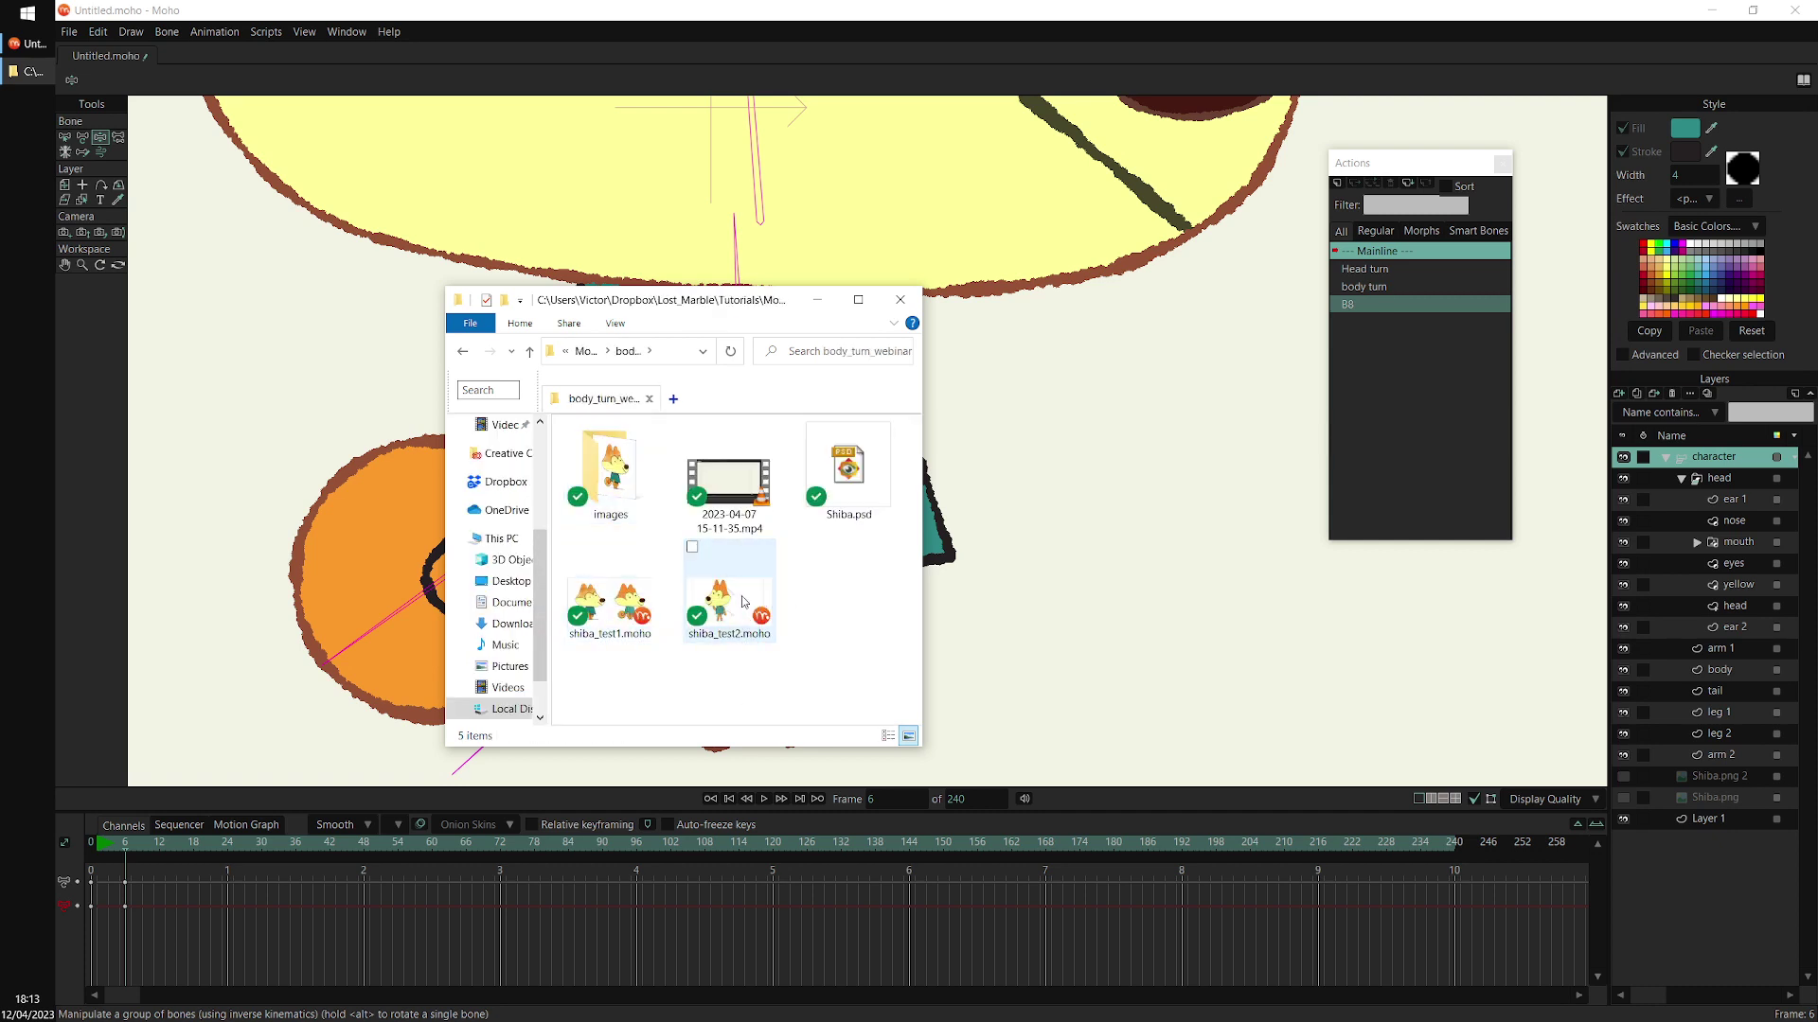
Point out shiba_test2.moho, look inside the images folder, and return to the body_turn_webinar folder
click(747, 603)
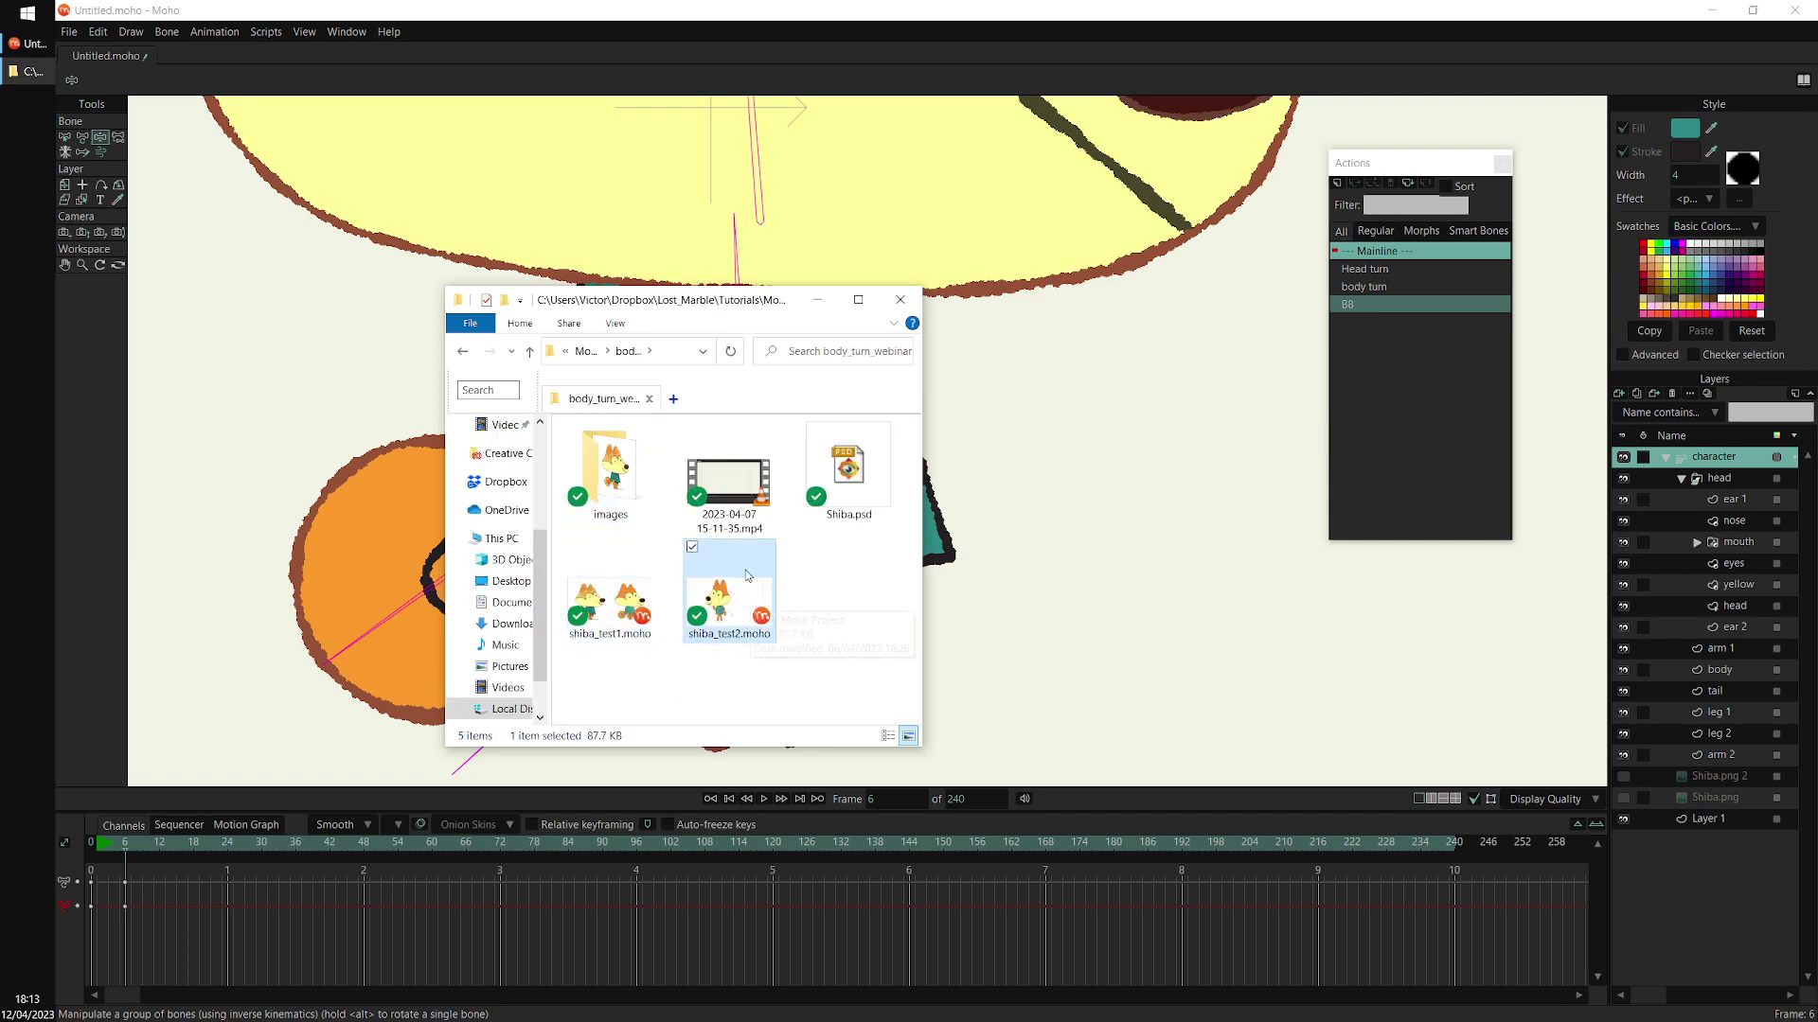
double_click(606, 515)
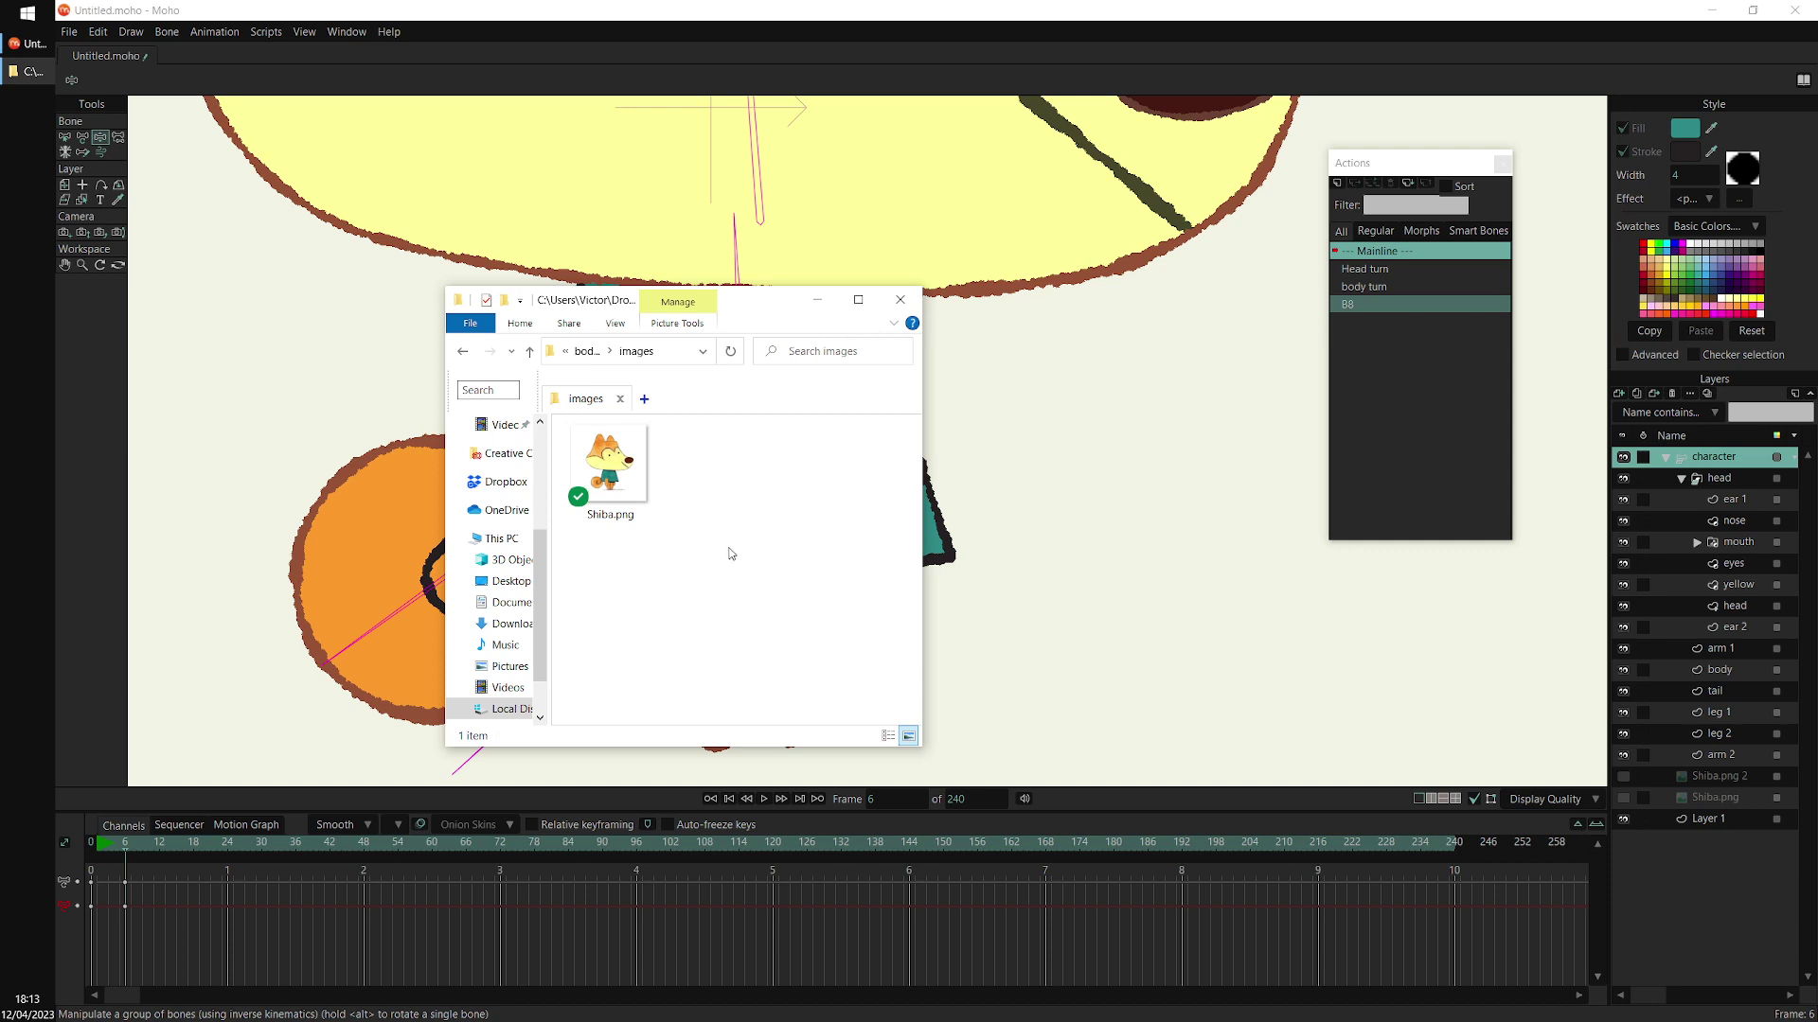
key(alt+Left)
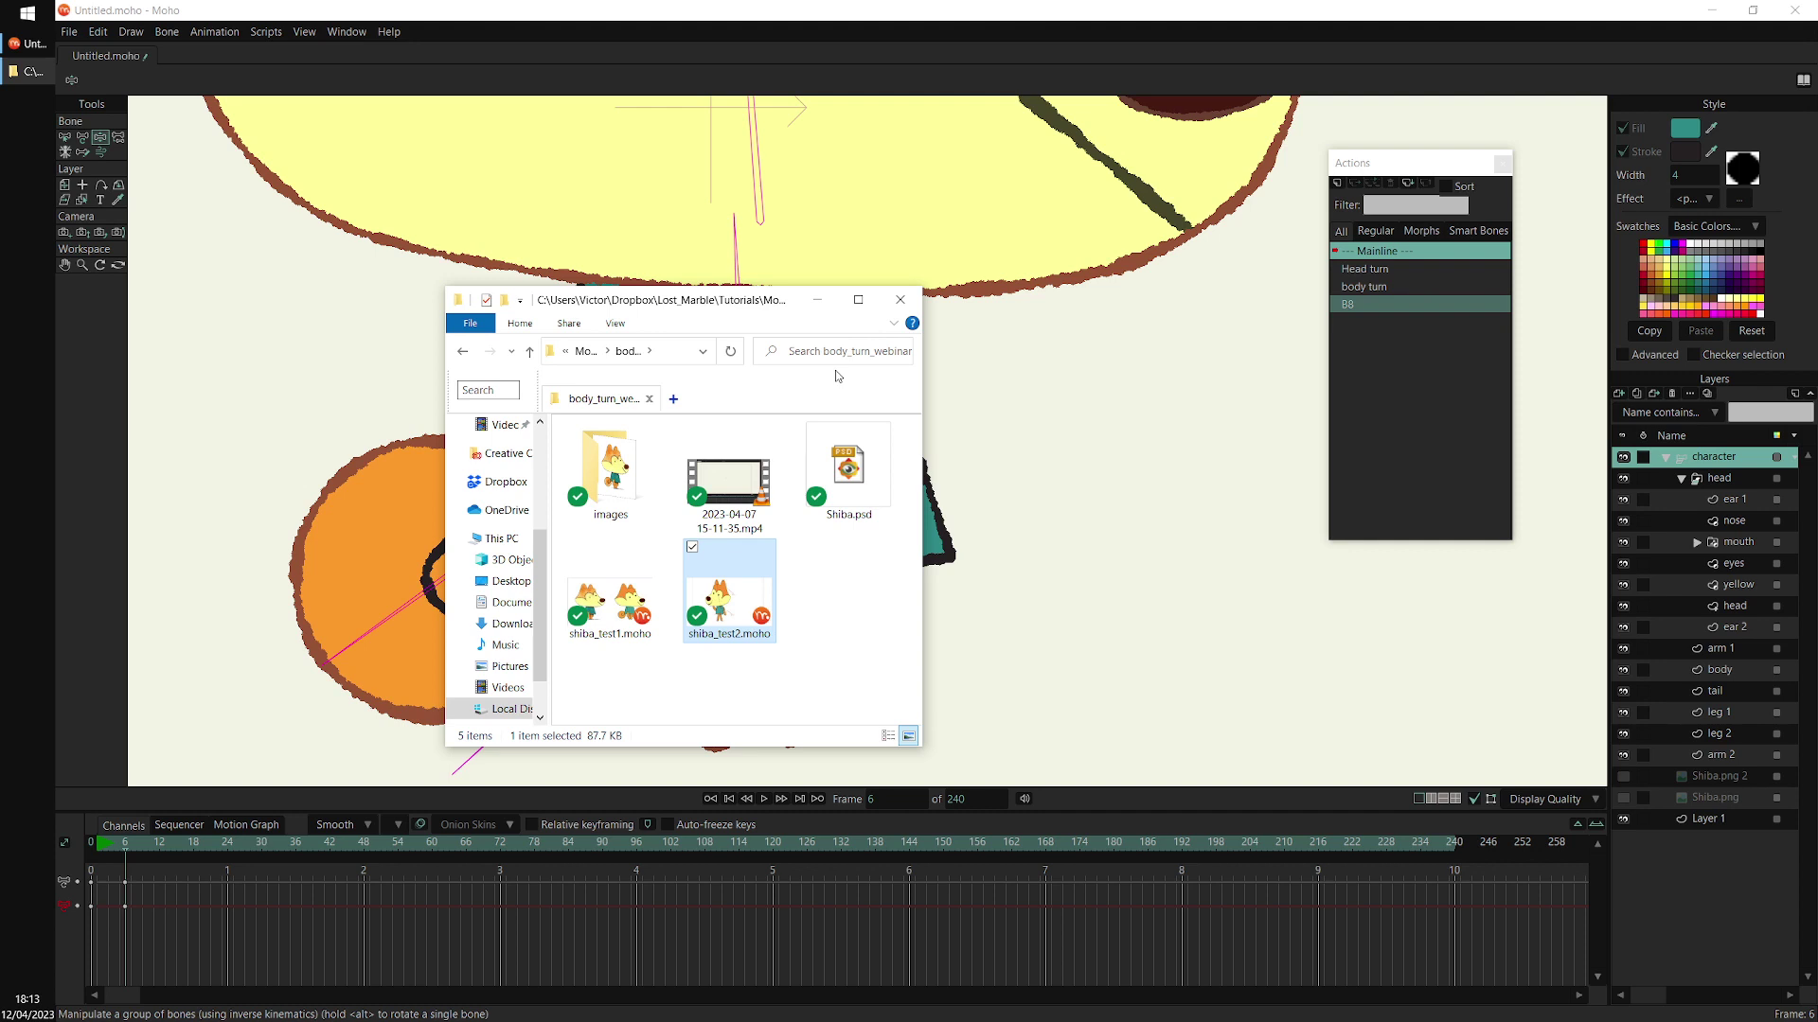
click(853, 594)
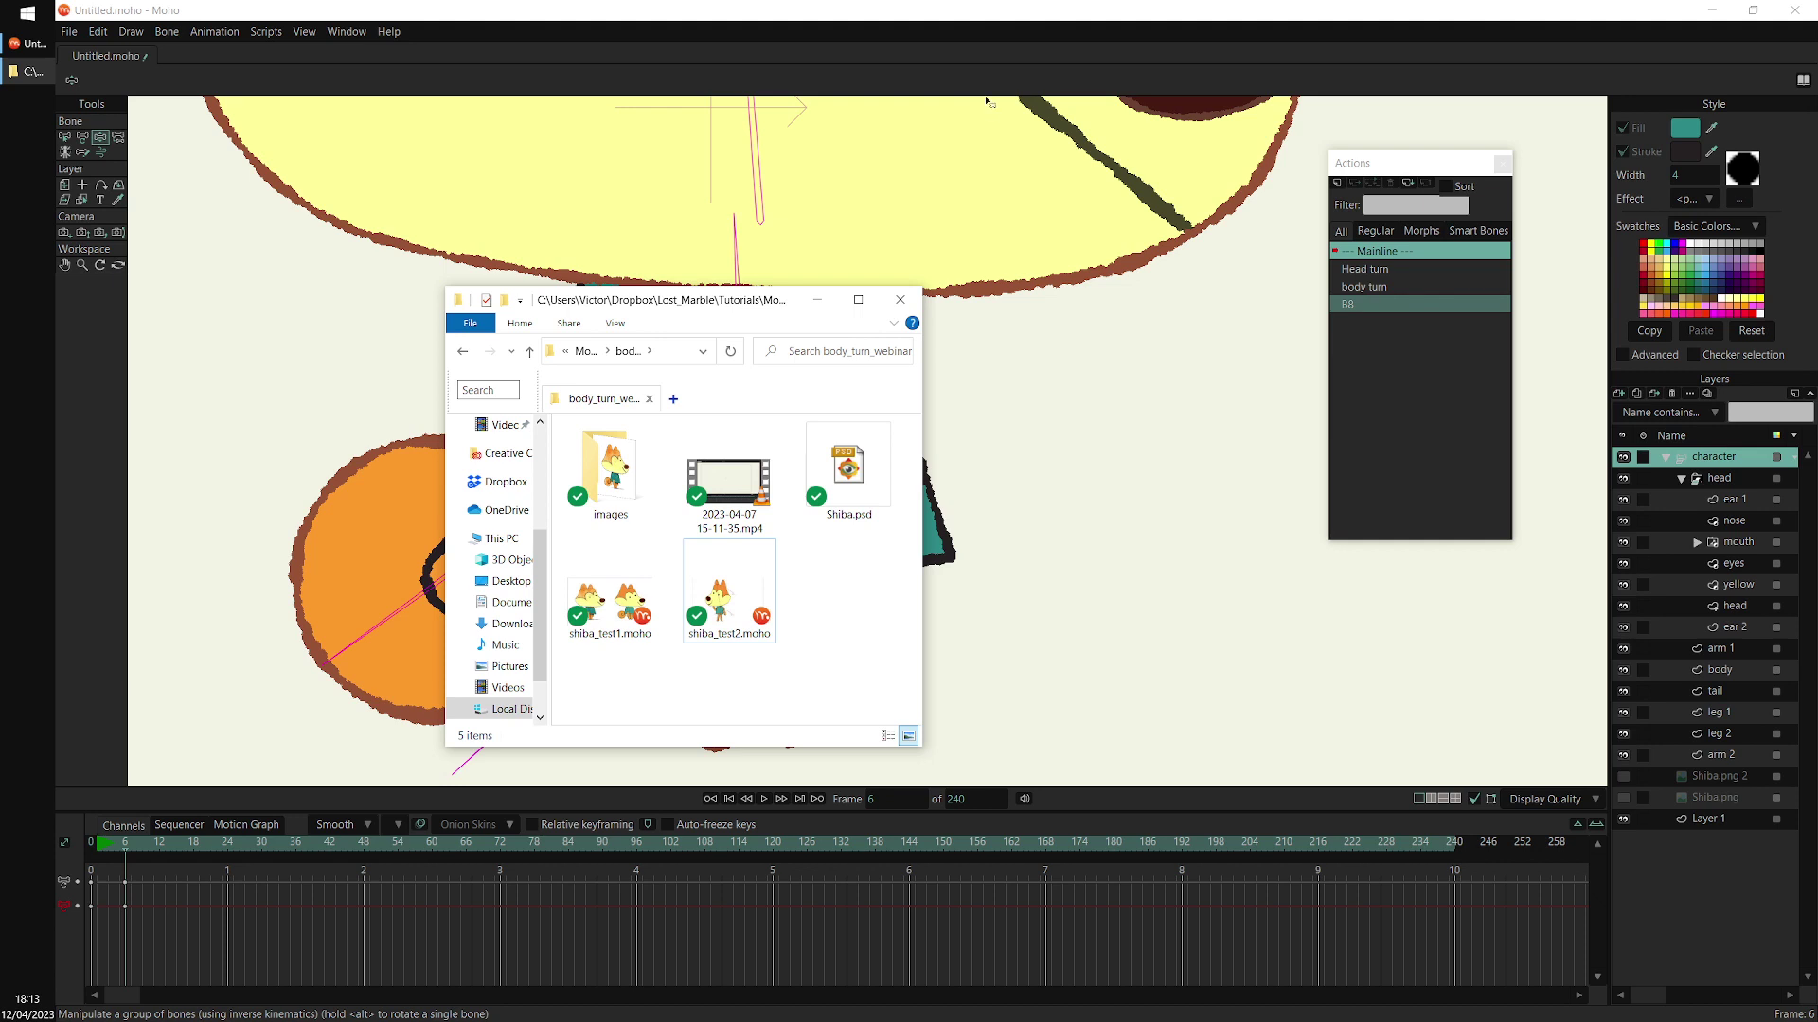
Switch back to Moho and delete the arm test keyframes at frame 6
click(1019, 104)
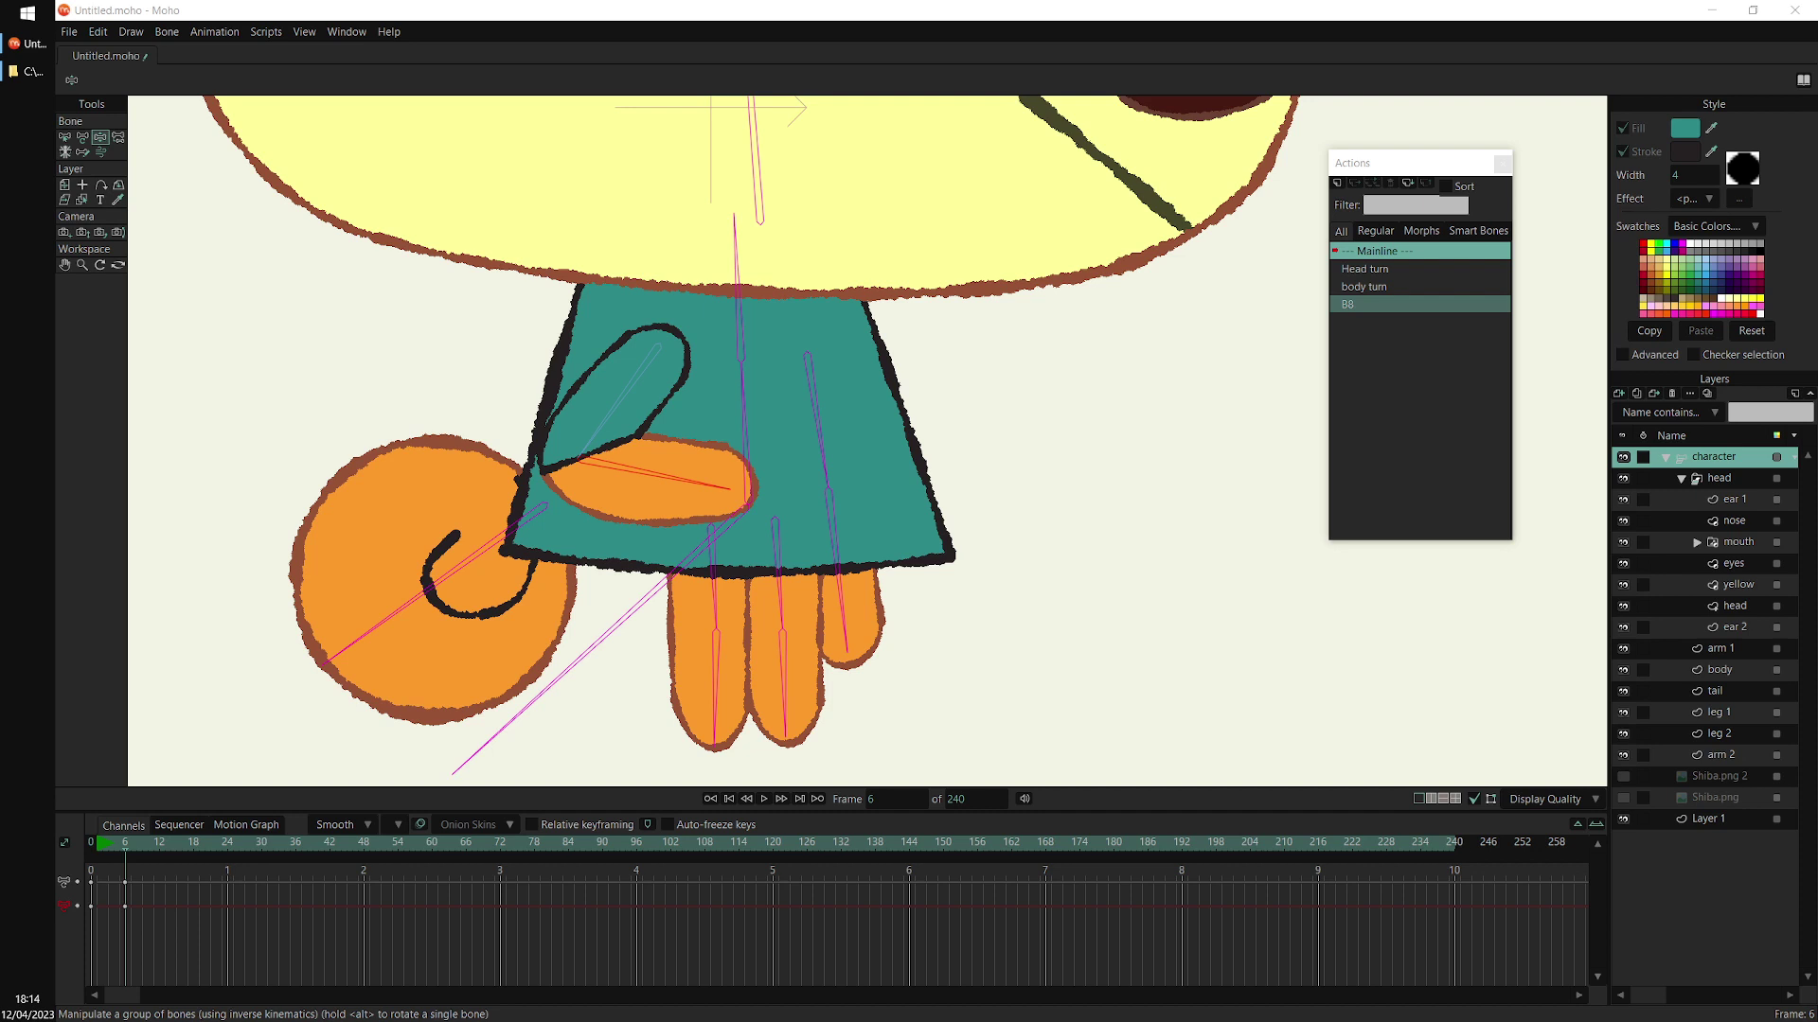
drag(137, 875, 106, 947)
key(Delete)
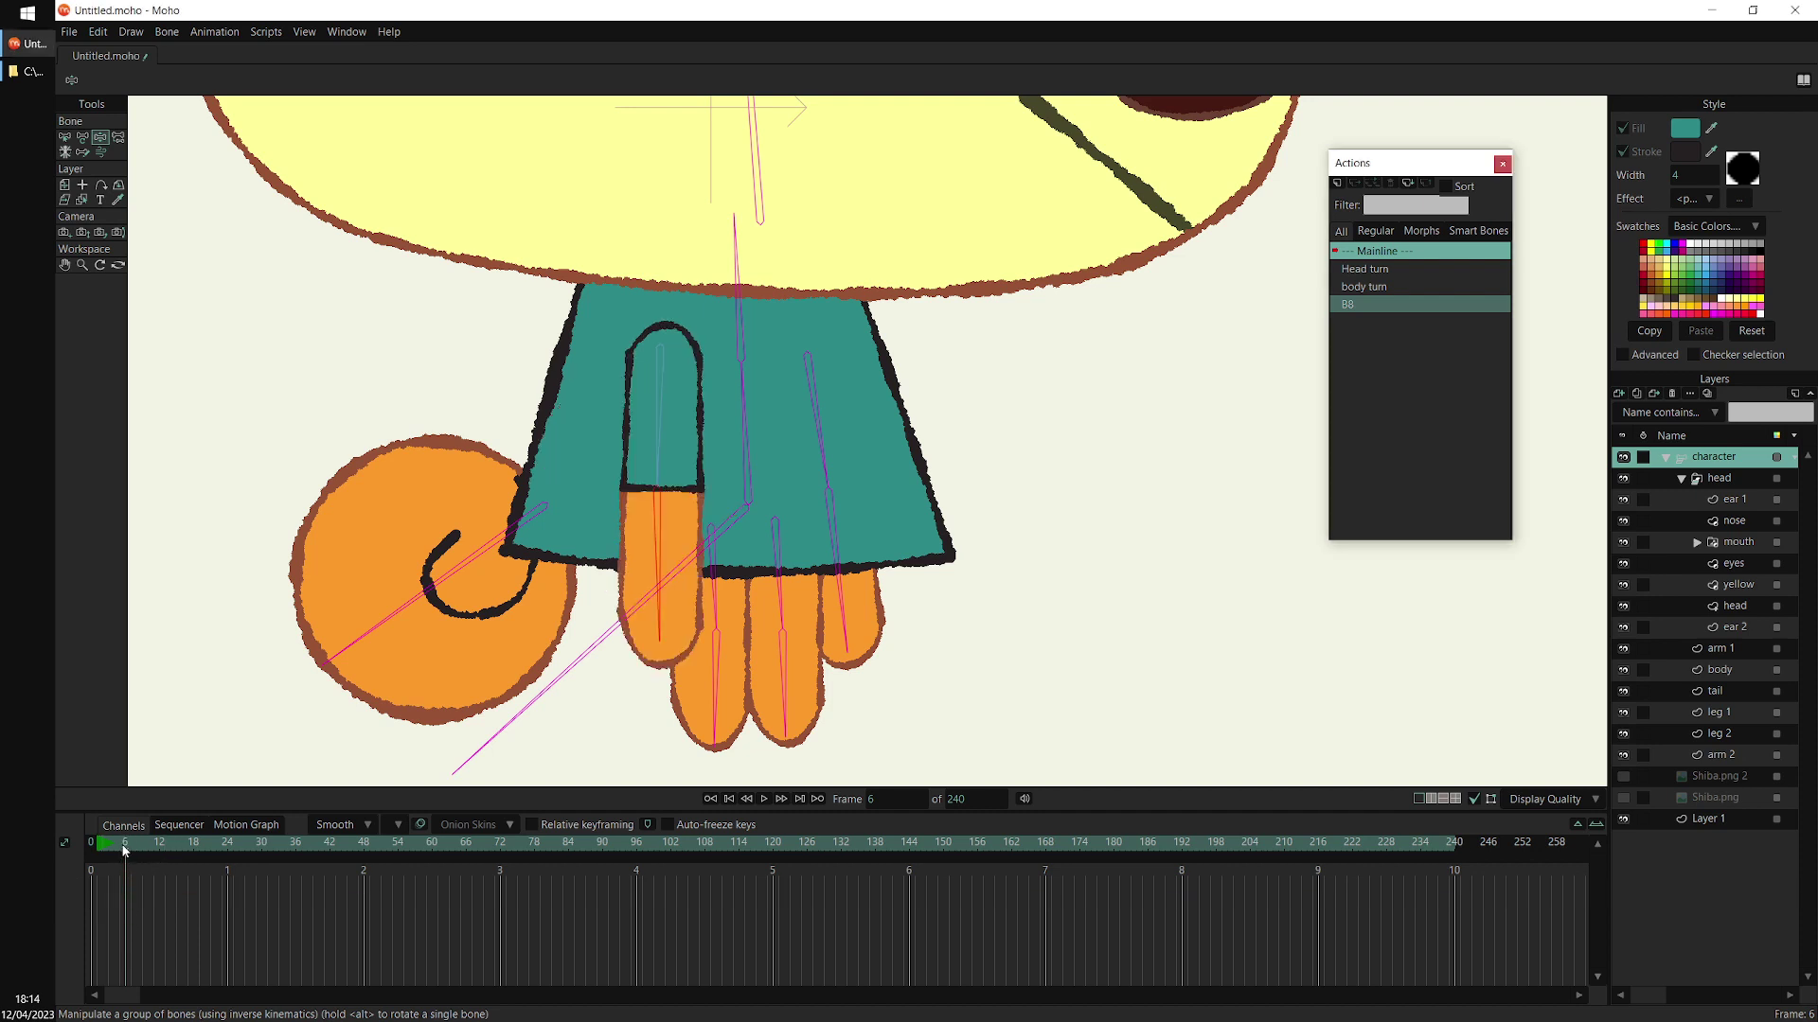
Try a slight body turn at frame 2 by rotating the body turn control bone
drag(124, 850, 102, 850)
scroll(575, 685, down, 4)
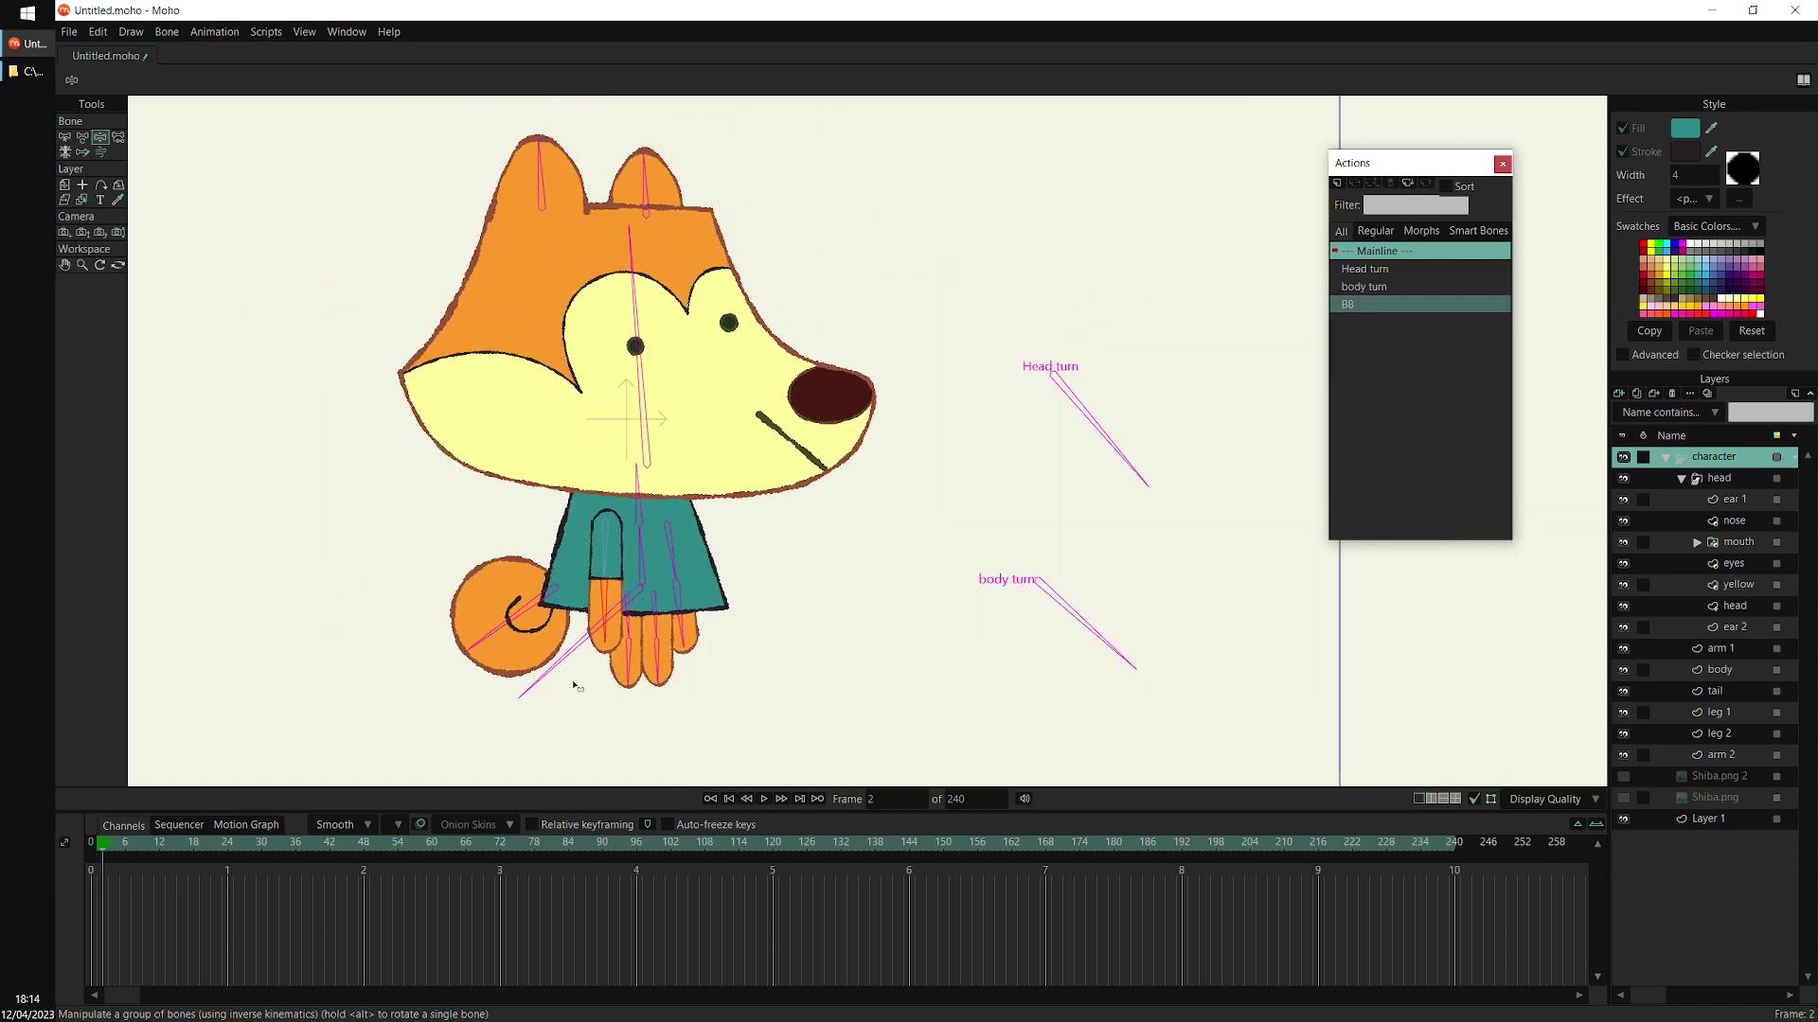
mouse_move(1134, 668)
mouse_down()
mouse_move(974, 712)
mouse_move(1029, 720)
mouse_move(1156, 649)
mouse_move(1015, 739)
mouse_move(1131, 686)
mouse_up()
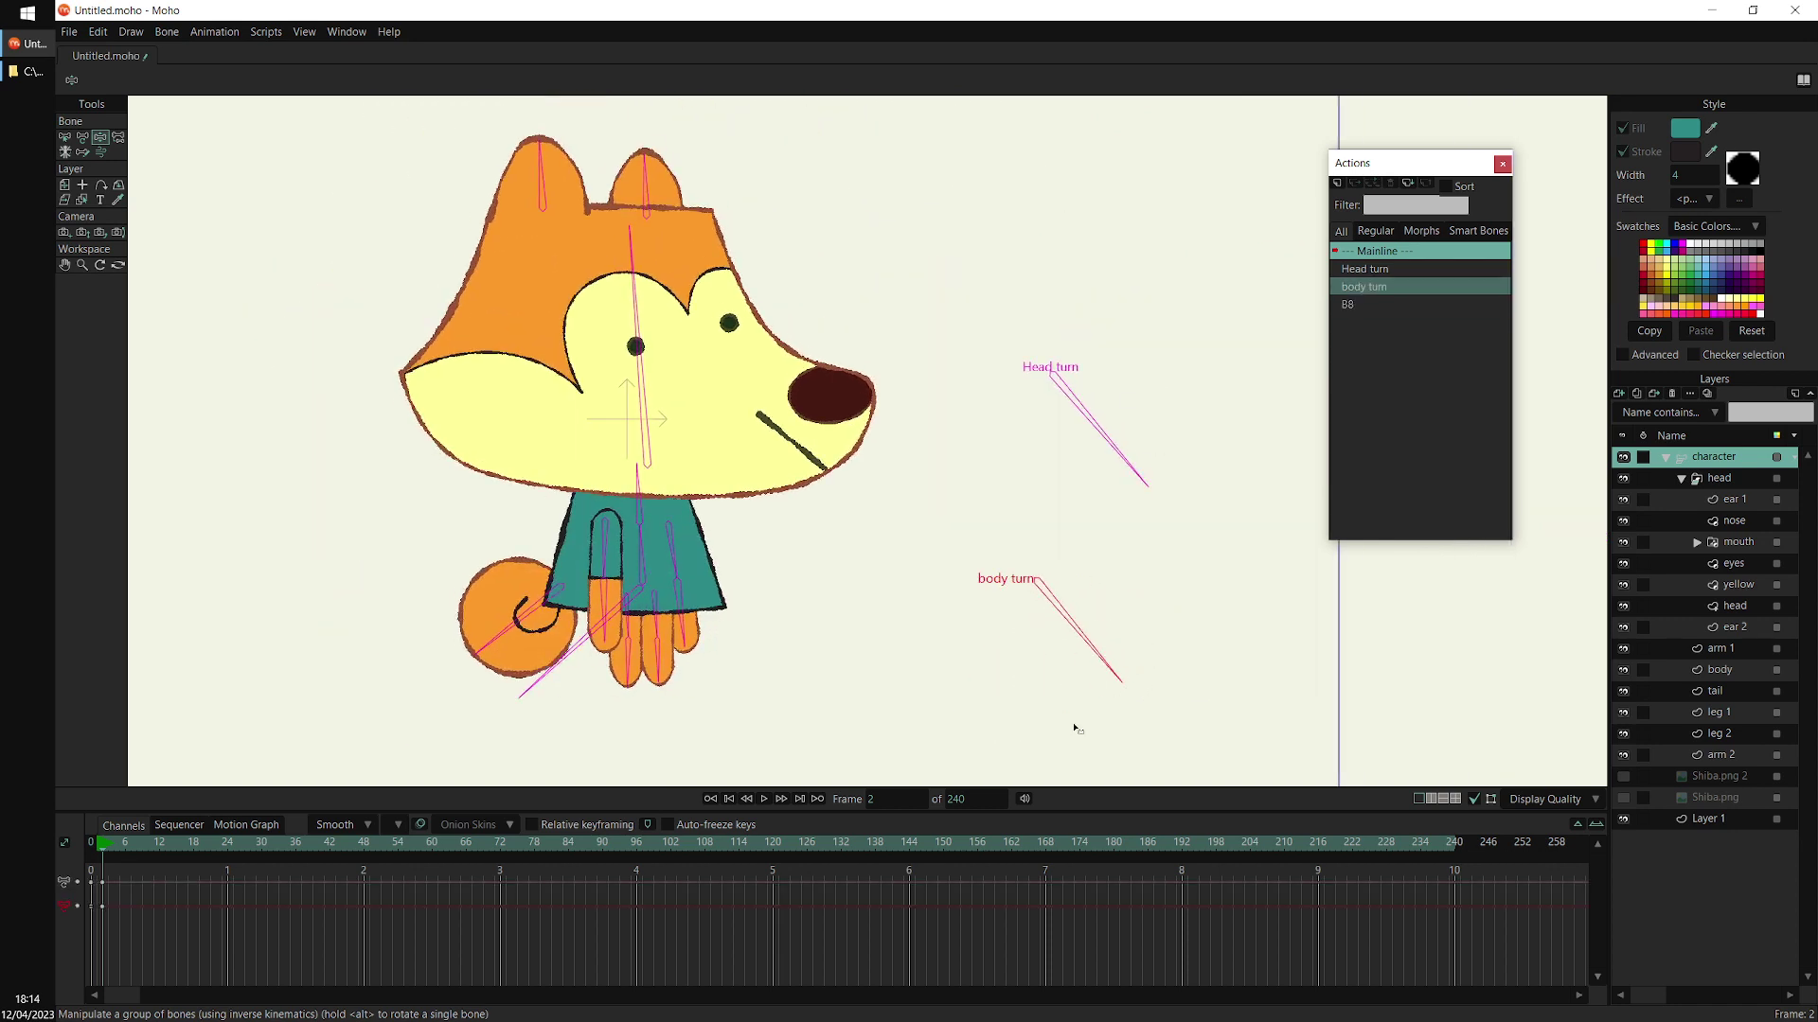
Add two nearly horizontal target bones at frame 0, one starting at the tip of each foot
drag(103, 851, 58, 862)
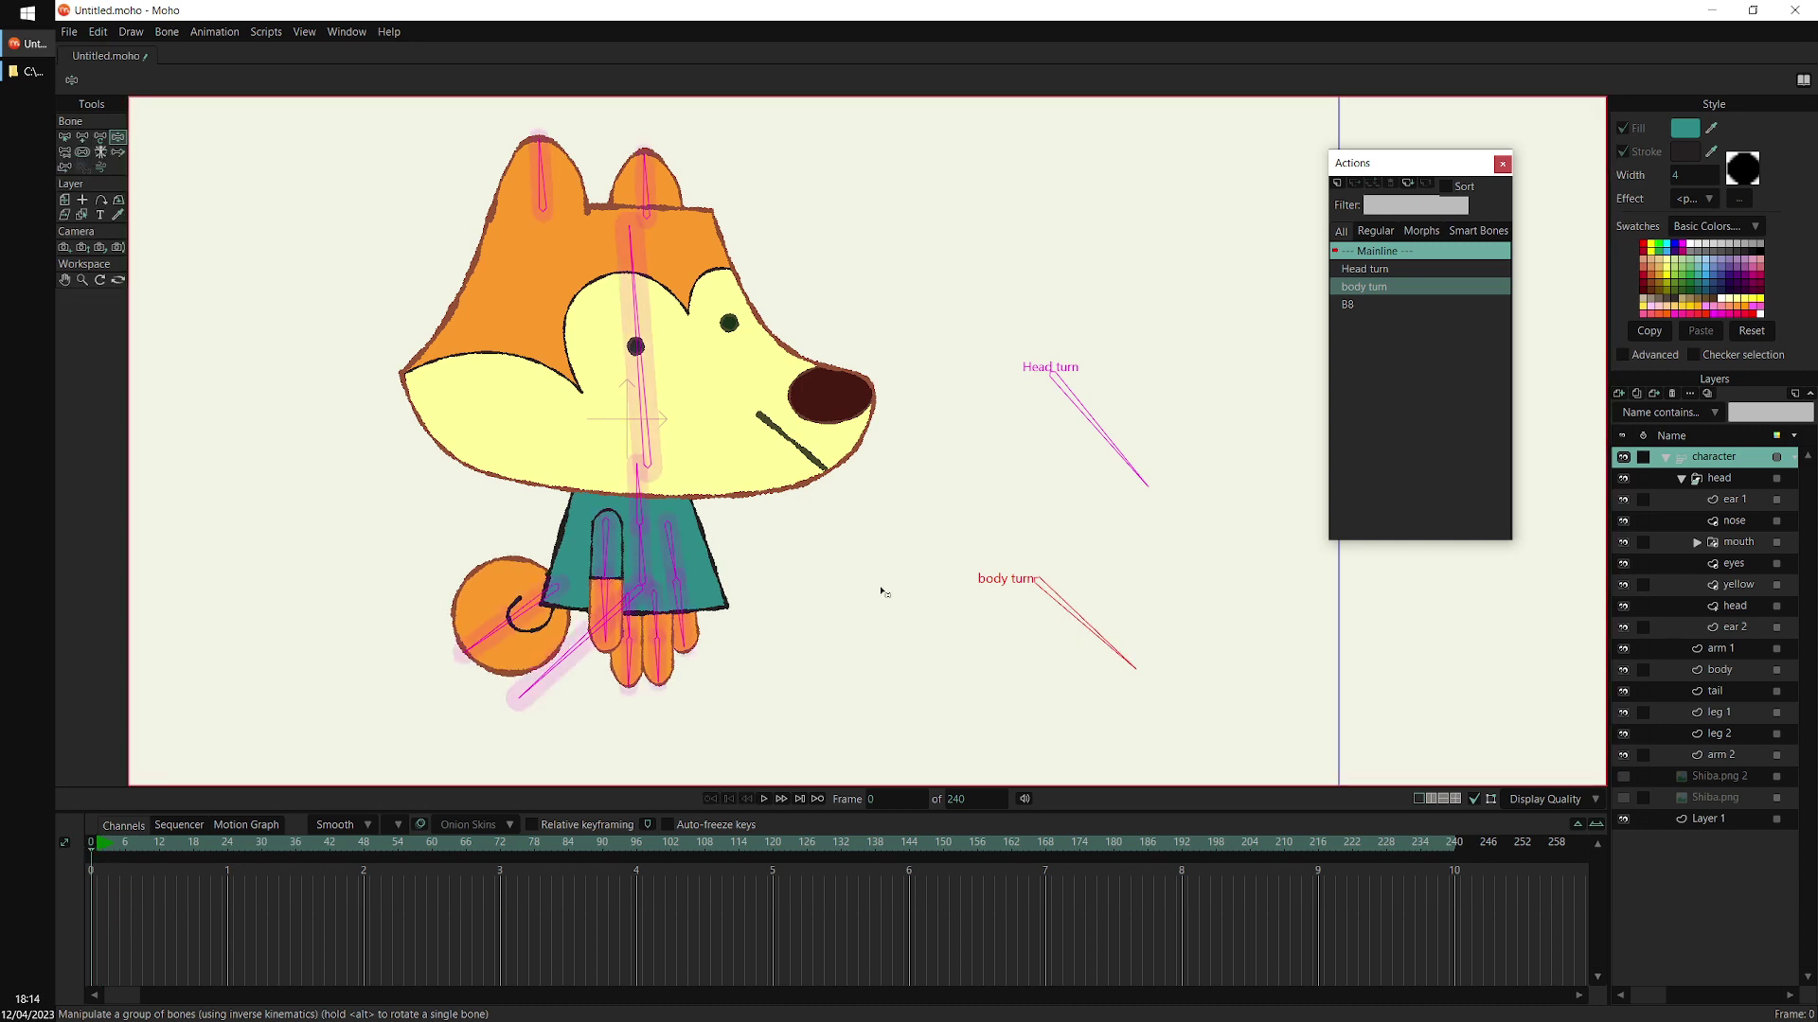
drag(909, 561, 917, 519)
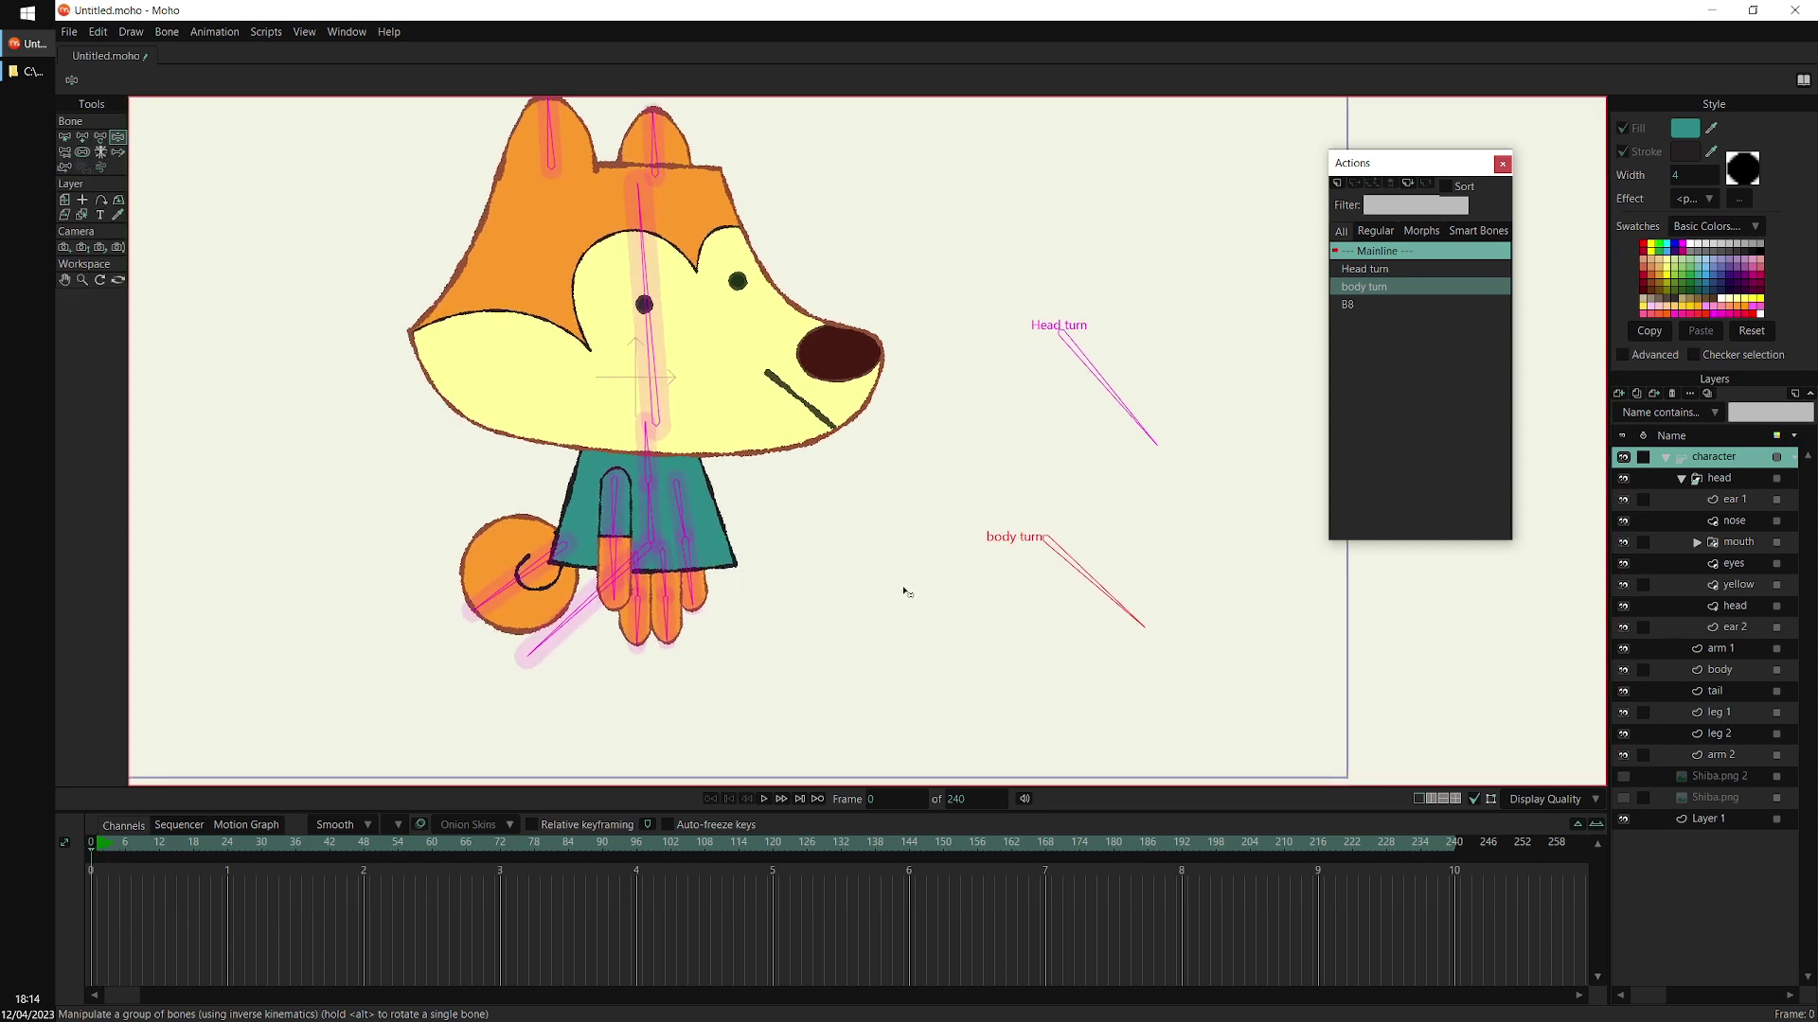
scroll(868, 621, up, 5)
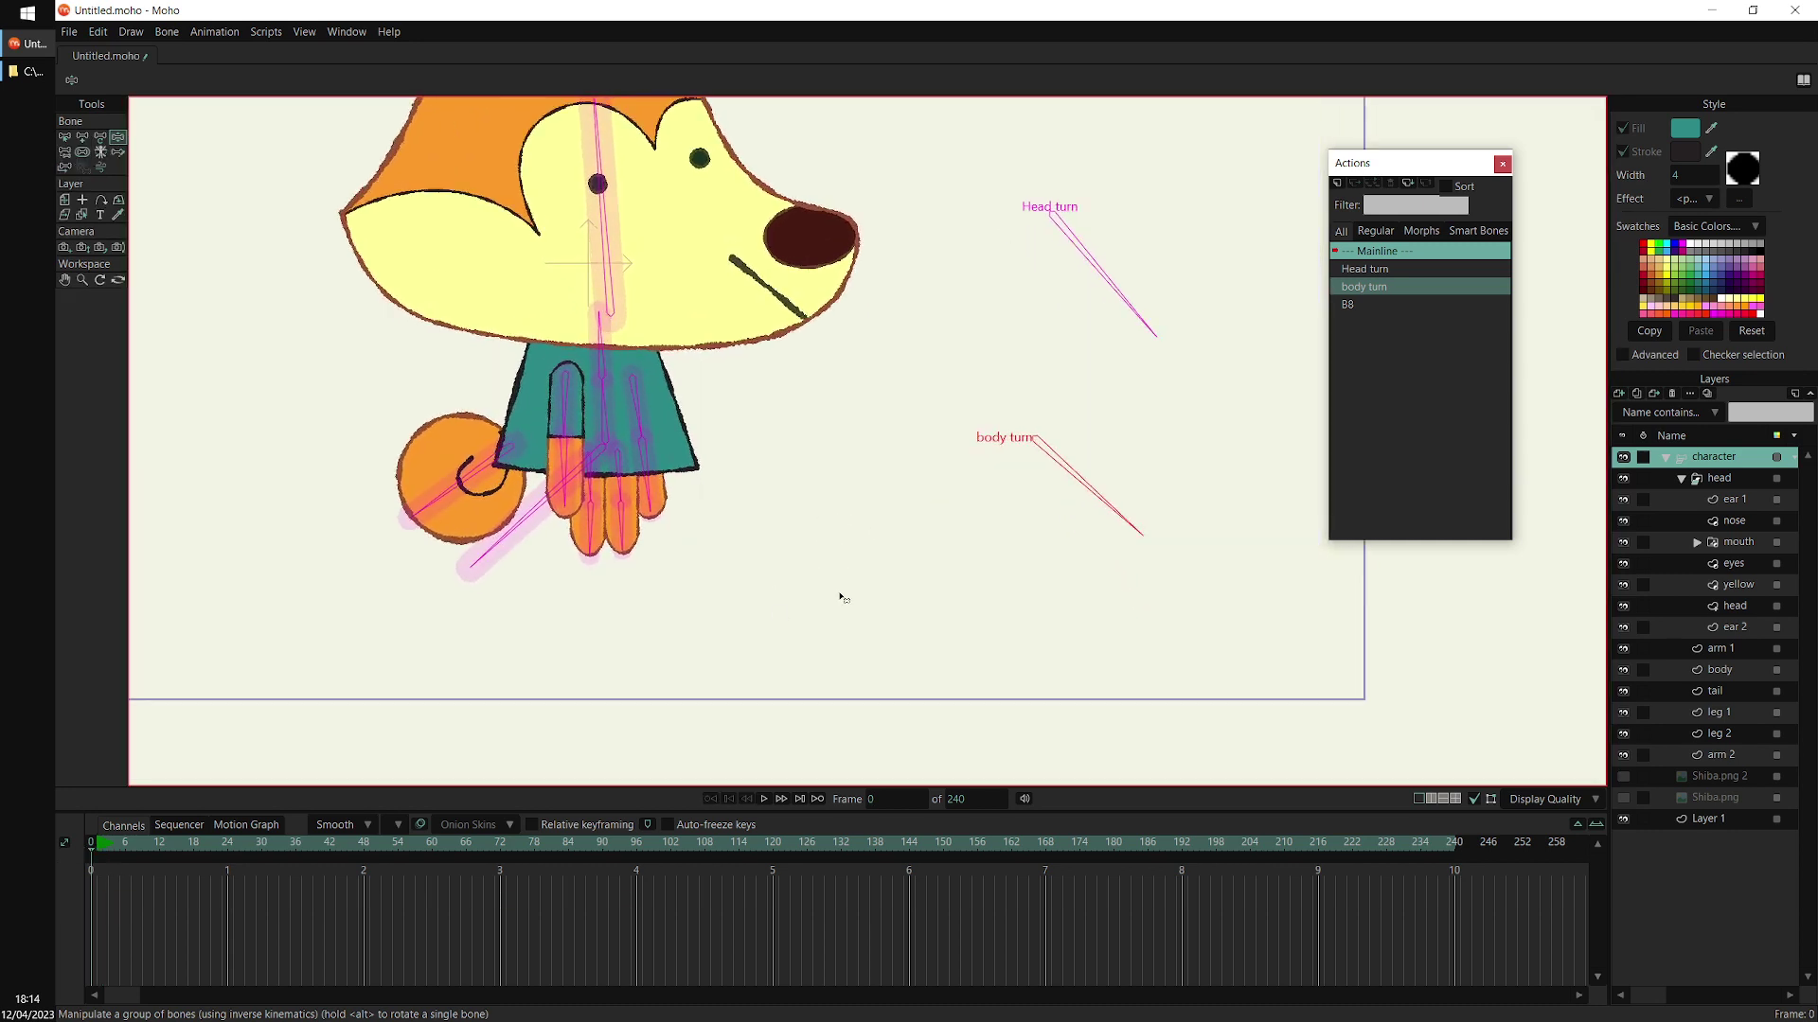
key(a)
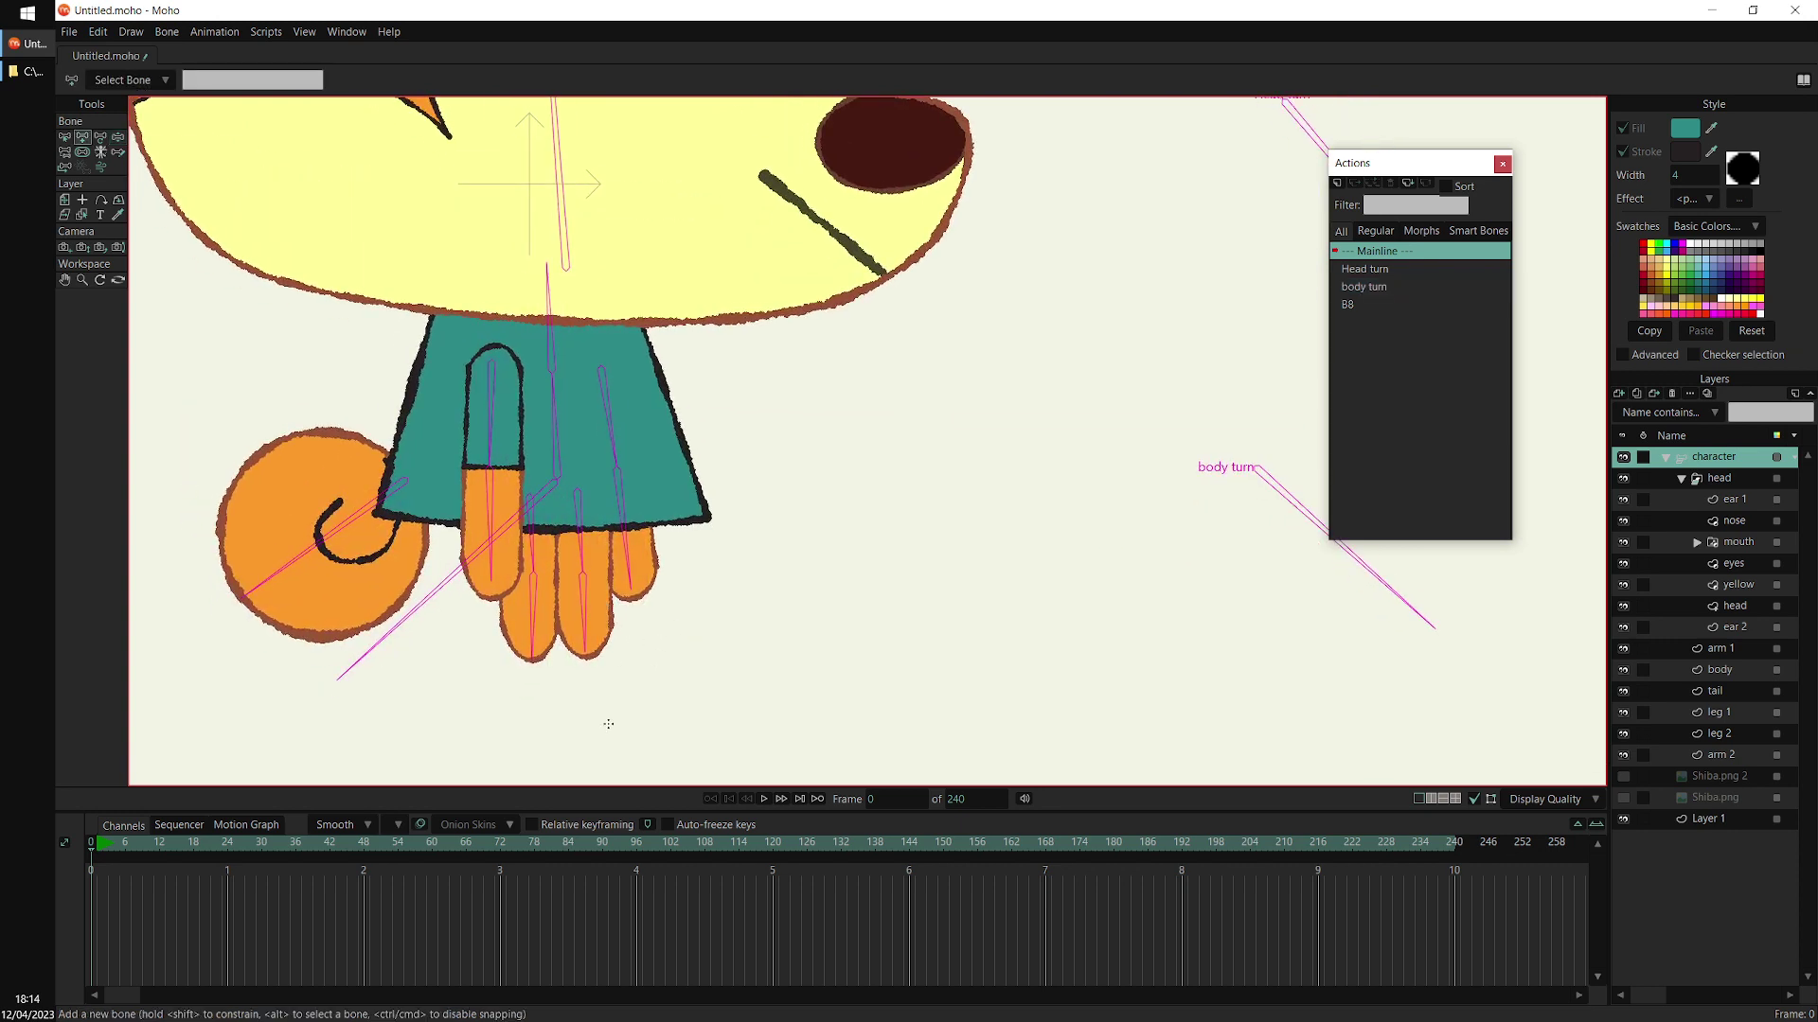
drag(587, 656, 727, 652)
drag(519, 666, 372, 661)
key(t)
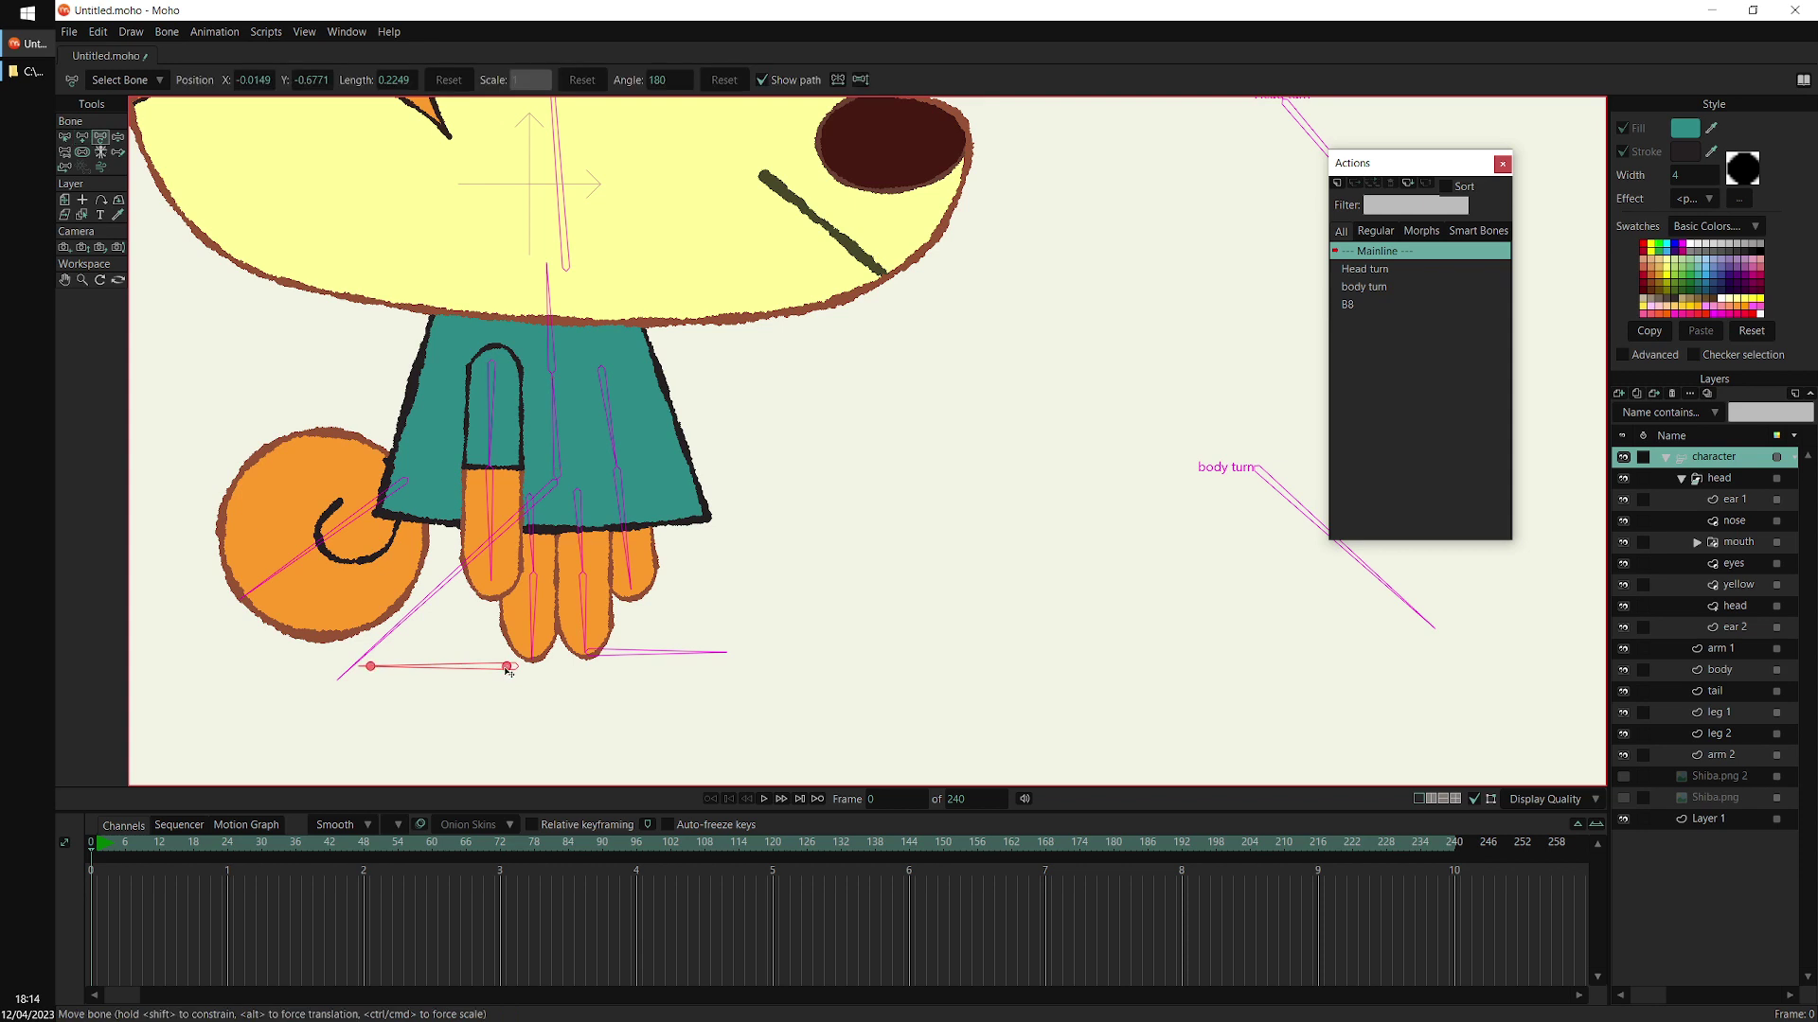
Assign each leg's lower bone the target bone at its own foot
key(p)
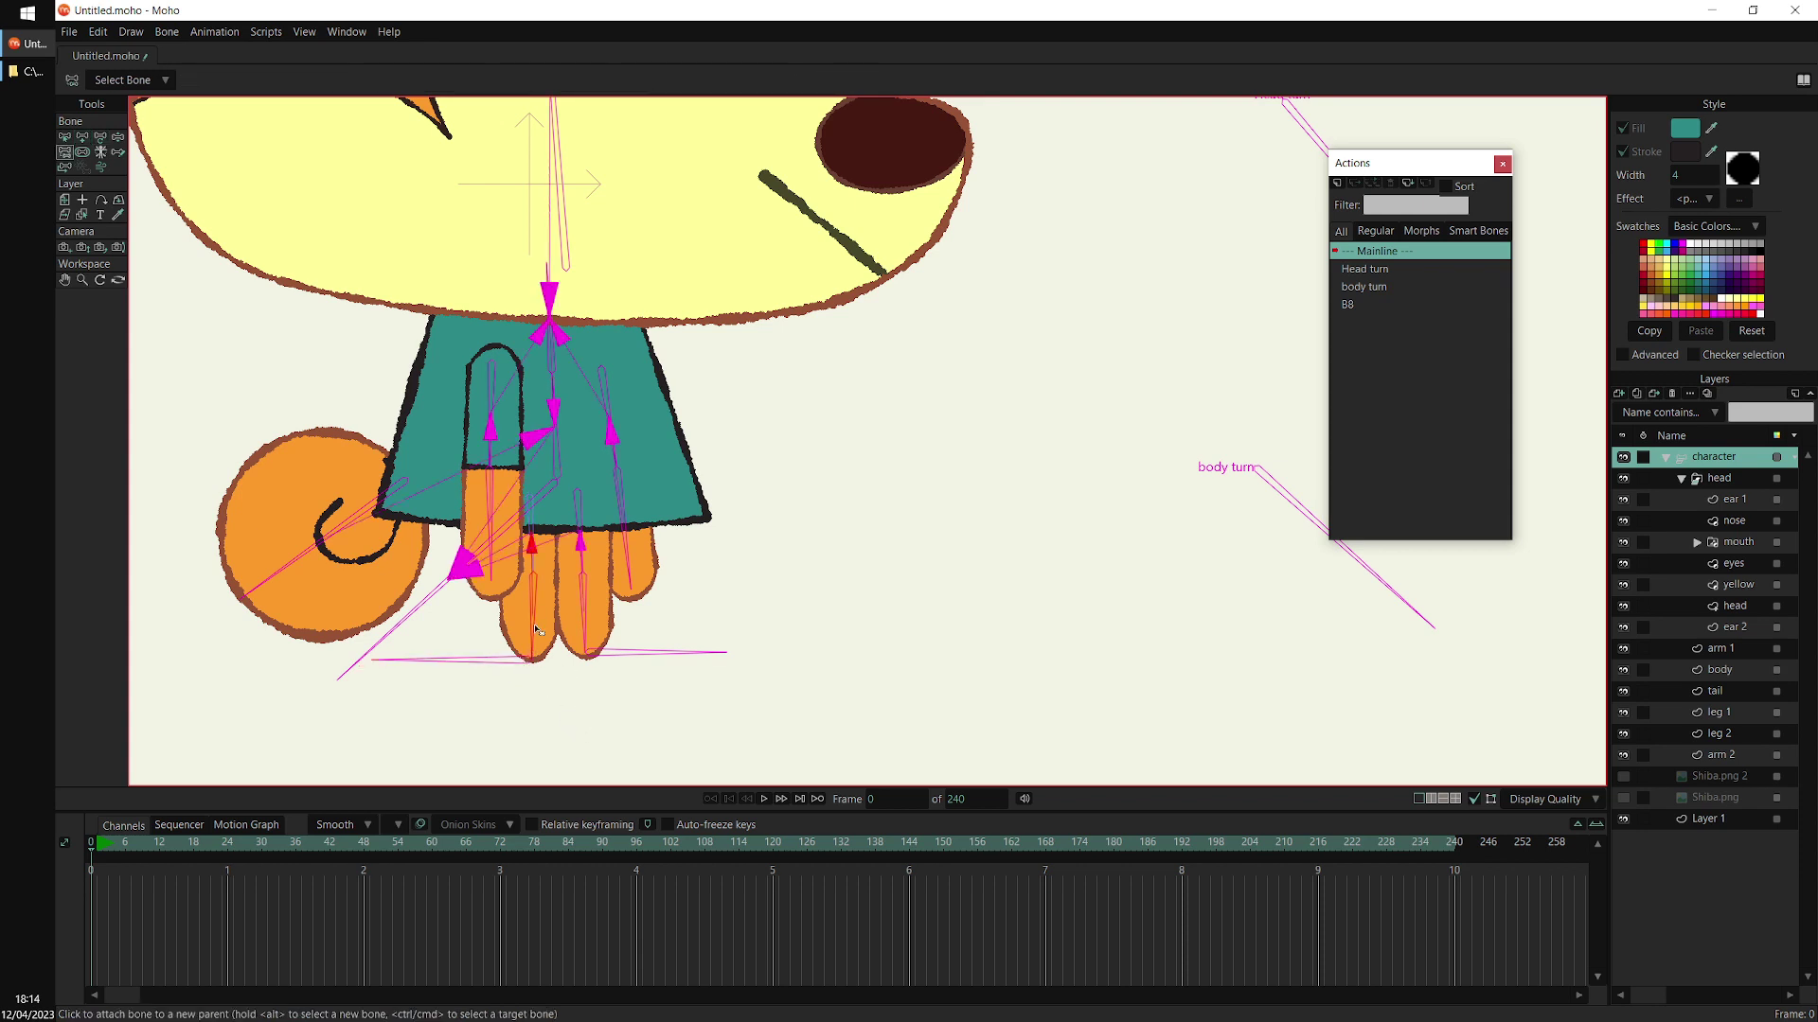
alt+click(581, 614)
scroll(718, 536, down, 1)
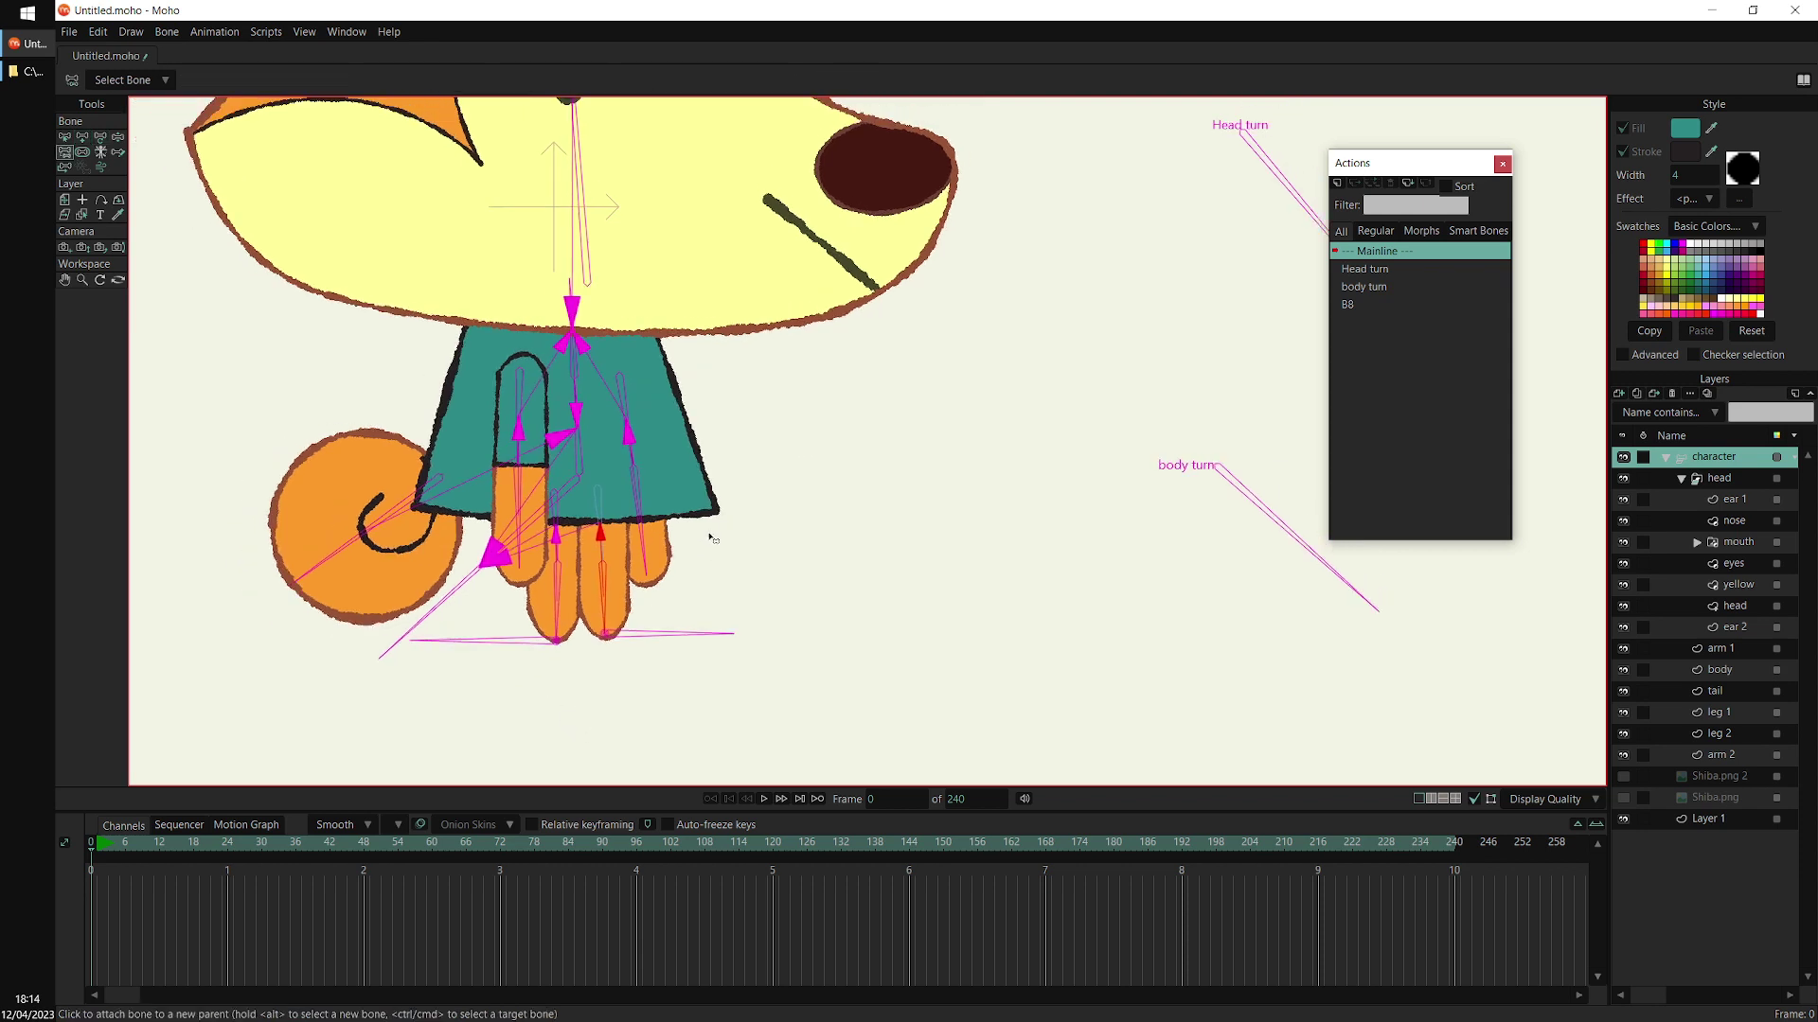
Test the leg targets at frame 11 by lowering the body and shifting the front foot's target forward
key(z)
click(154, 842)
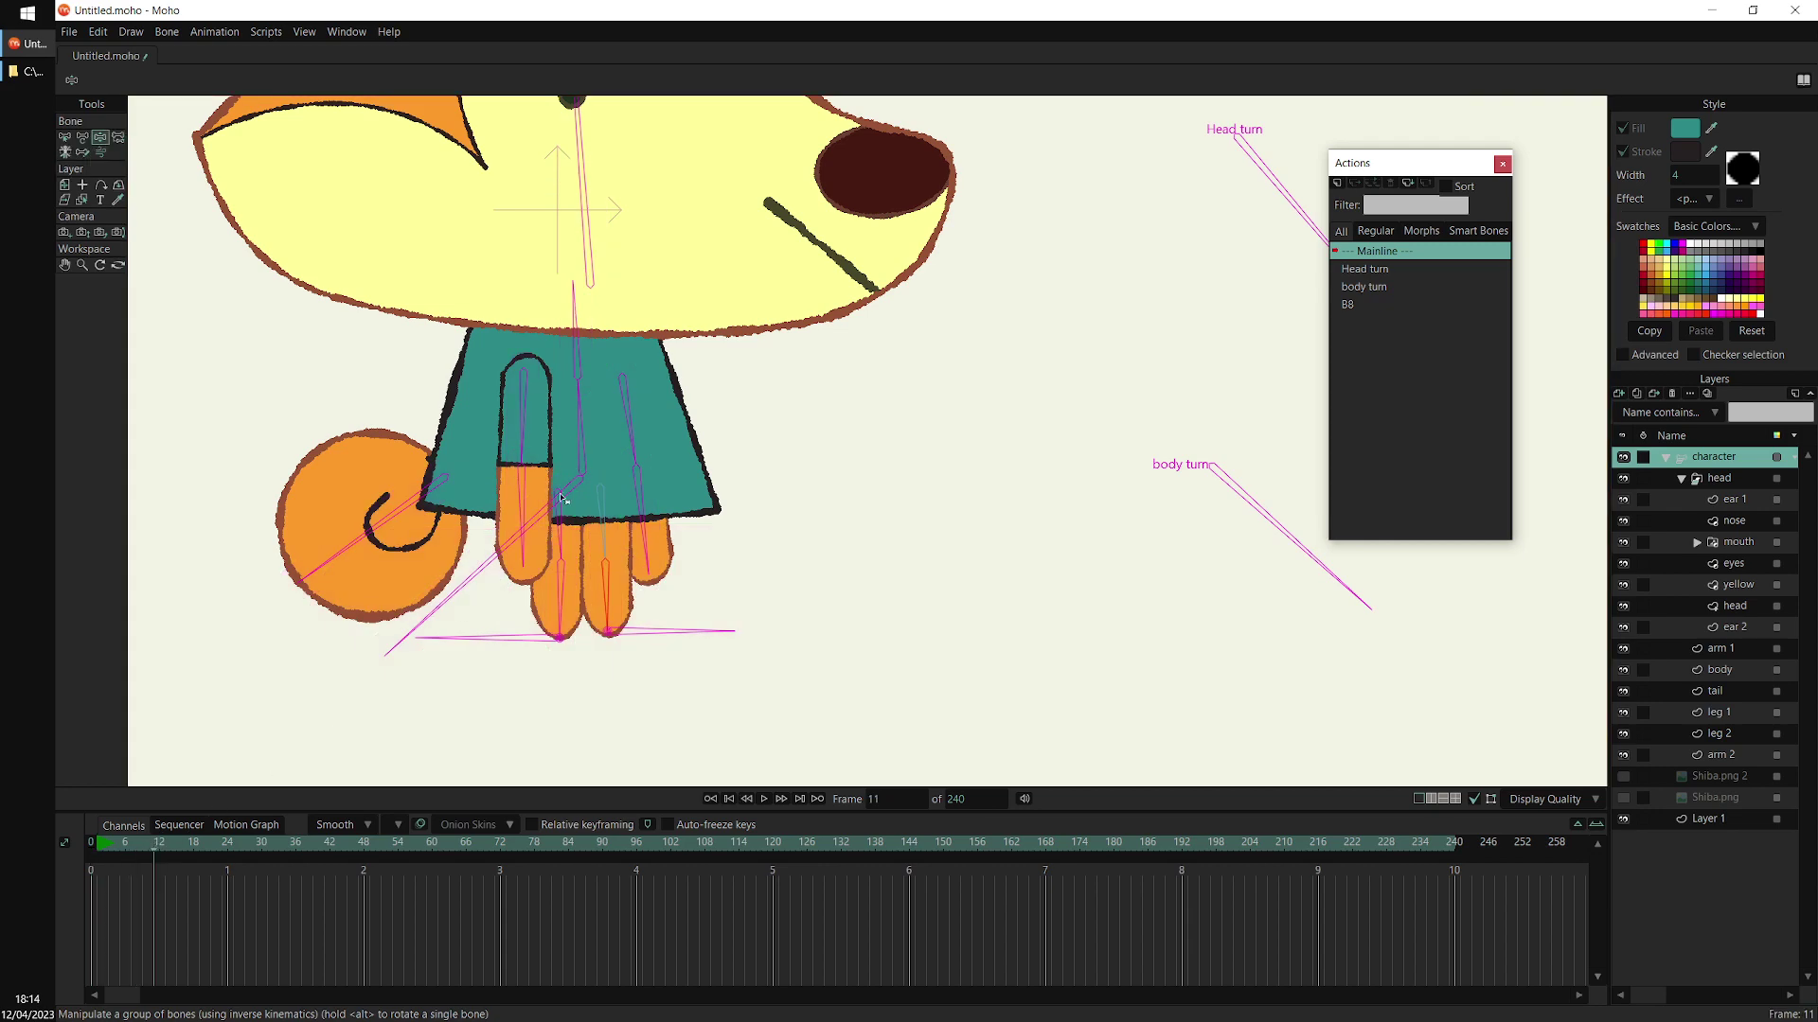
drag(561, 499, 730, 624)
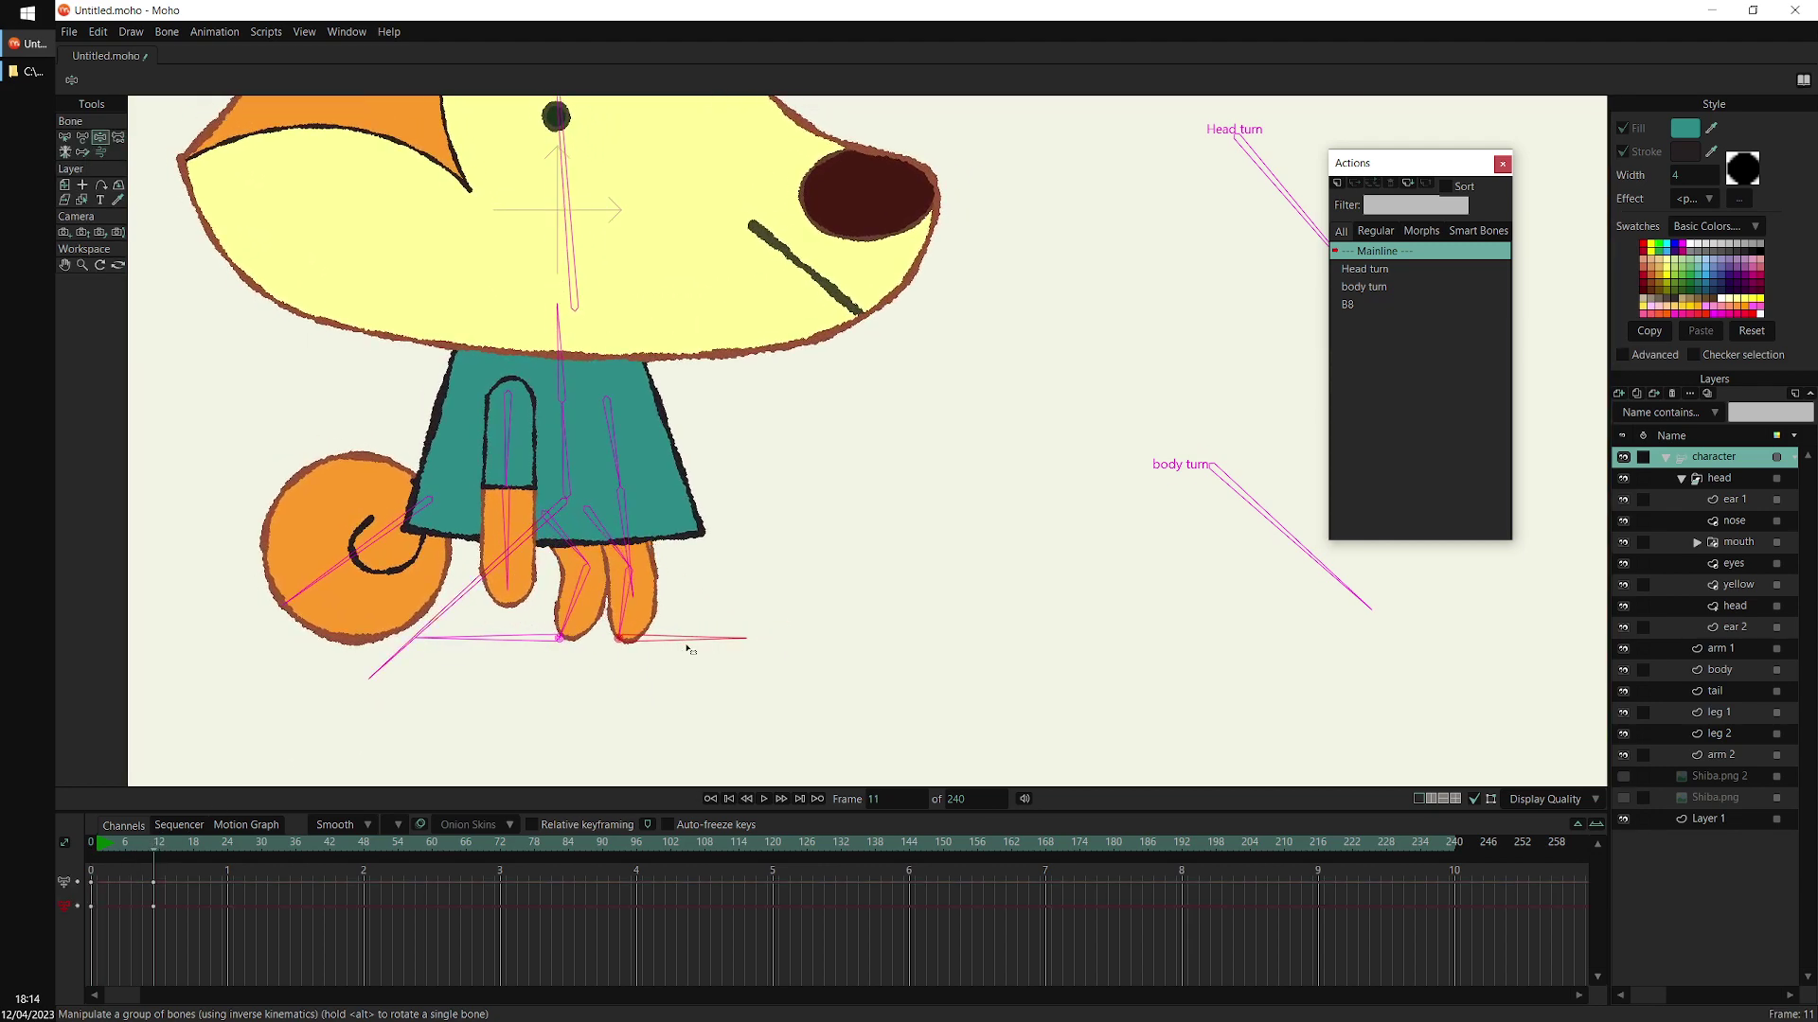
key(b)
Rotate the body turn control bone at frame 9 to test the body turn with the foot targets
scroll(919, 497, down, 2)
mouse_move(153, 844)
mouse_down()
mouse_move(86, 839)
mouse_move(142, 839)
mouse_up()
key(z)
drag(1268, 576, 1193, 617)
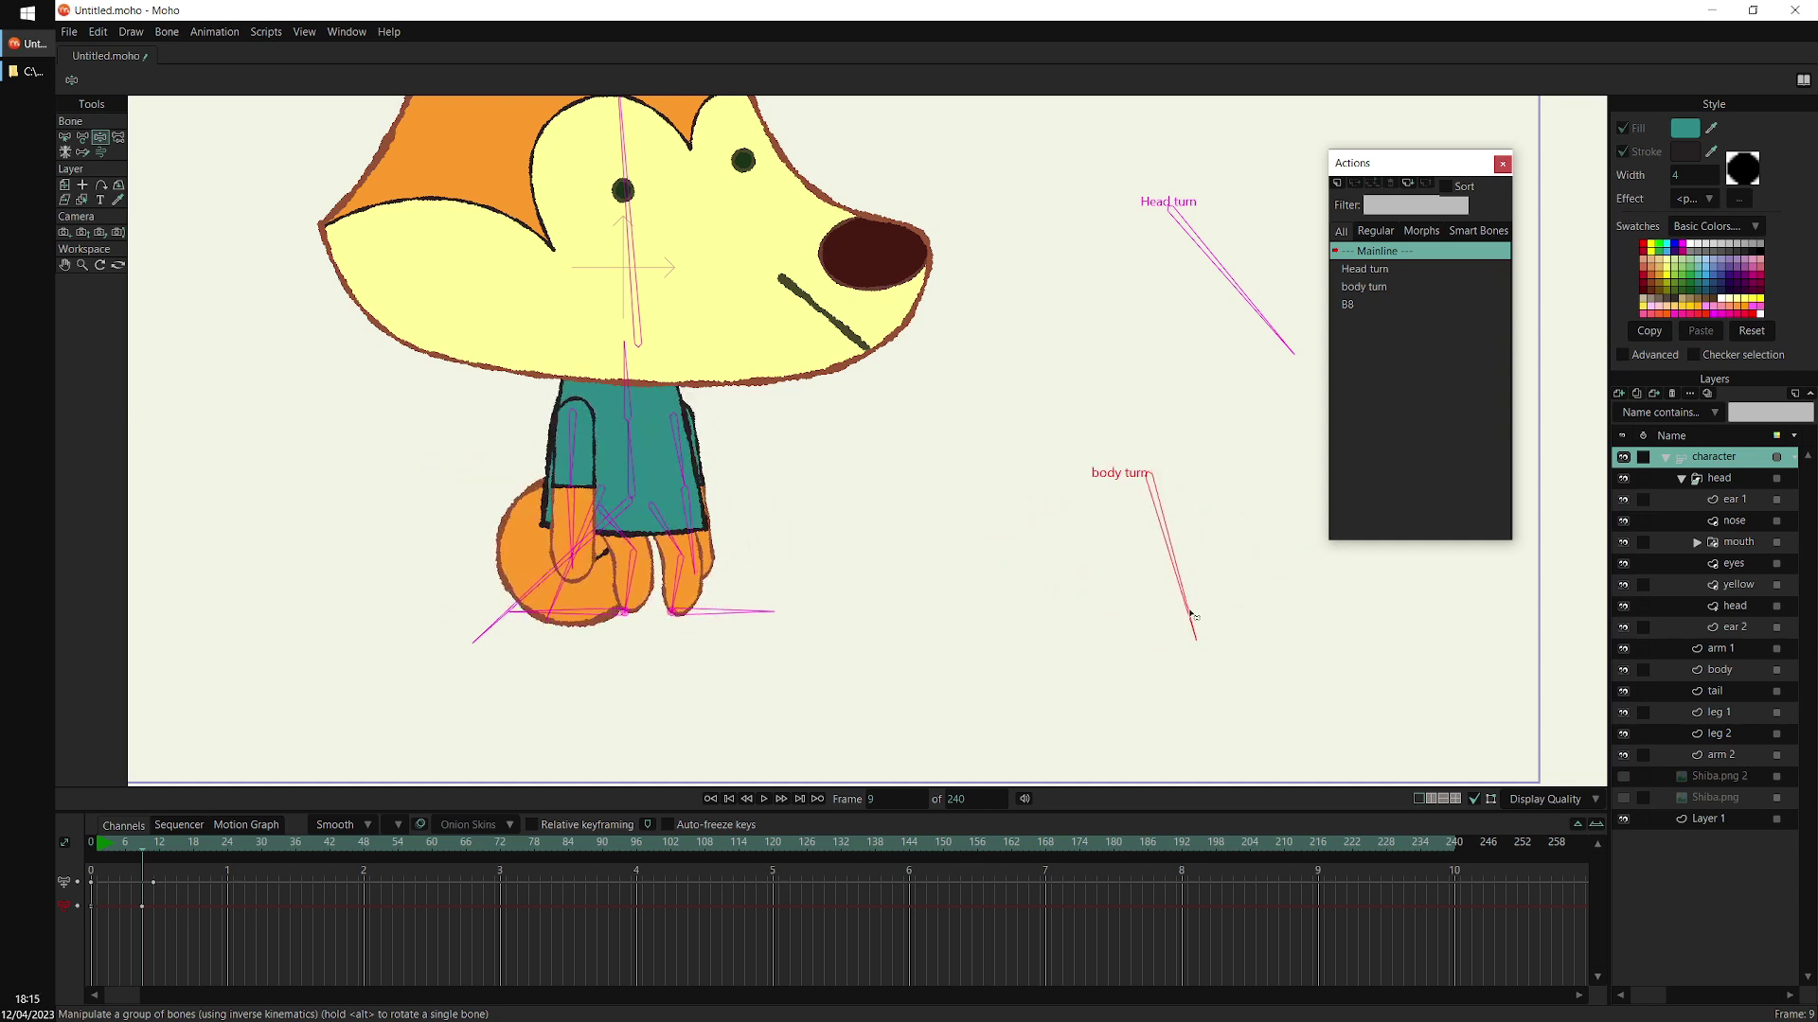
Open the body turn action and adjust the front leg's upper bone at frame 17
click(1385, 288)
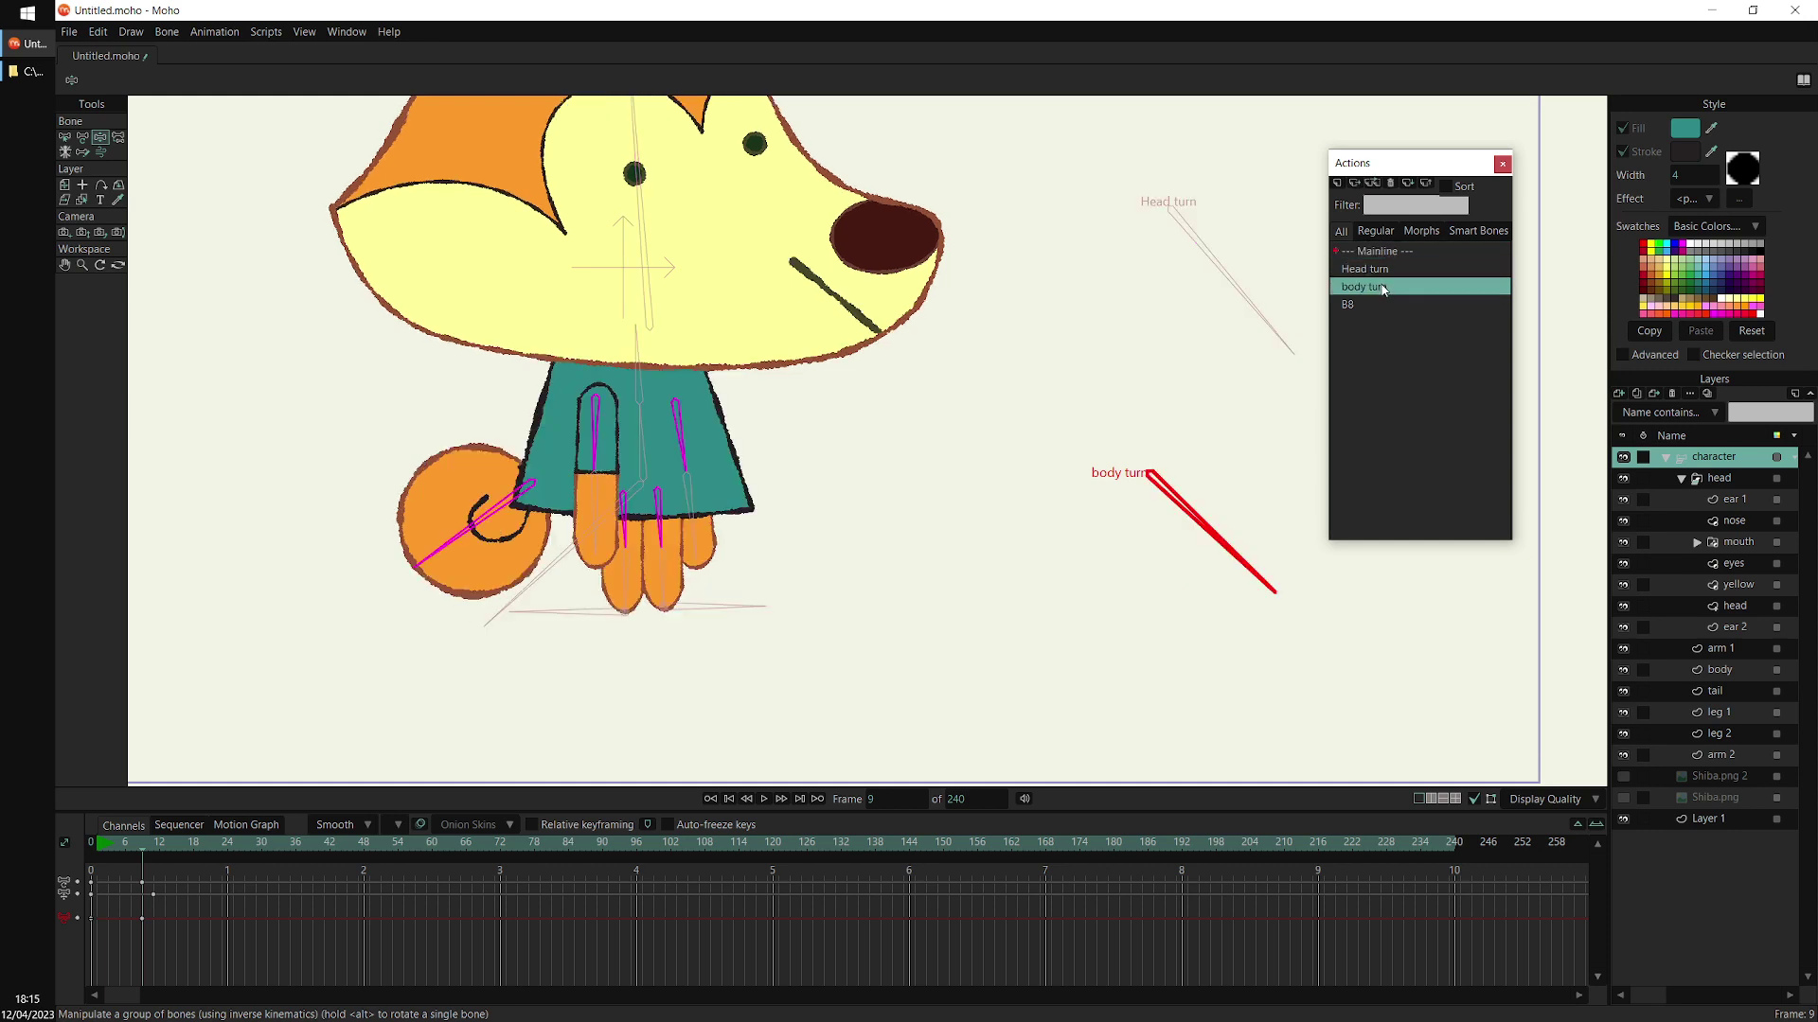
double_click(1382, 287)
drag(112, 856, 187, 851)
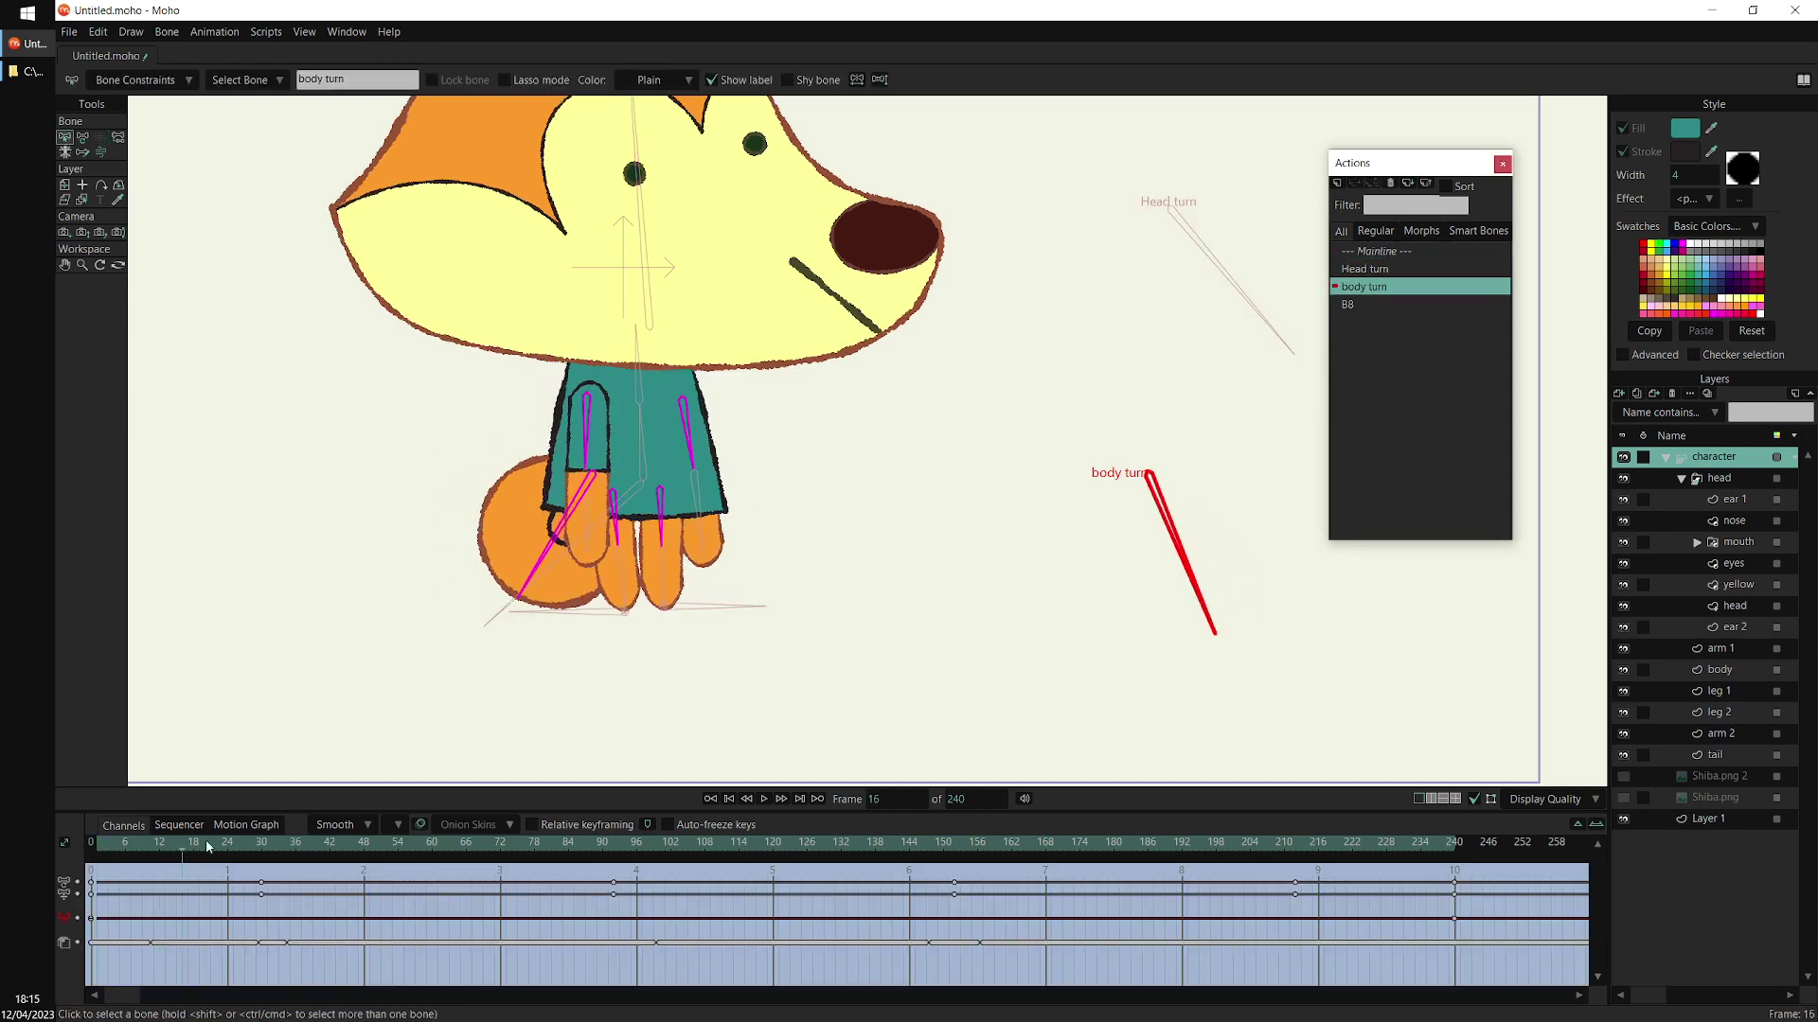
scroll(668, 485, up, 5)
key(t)
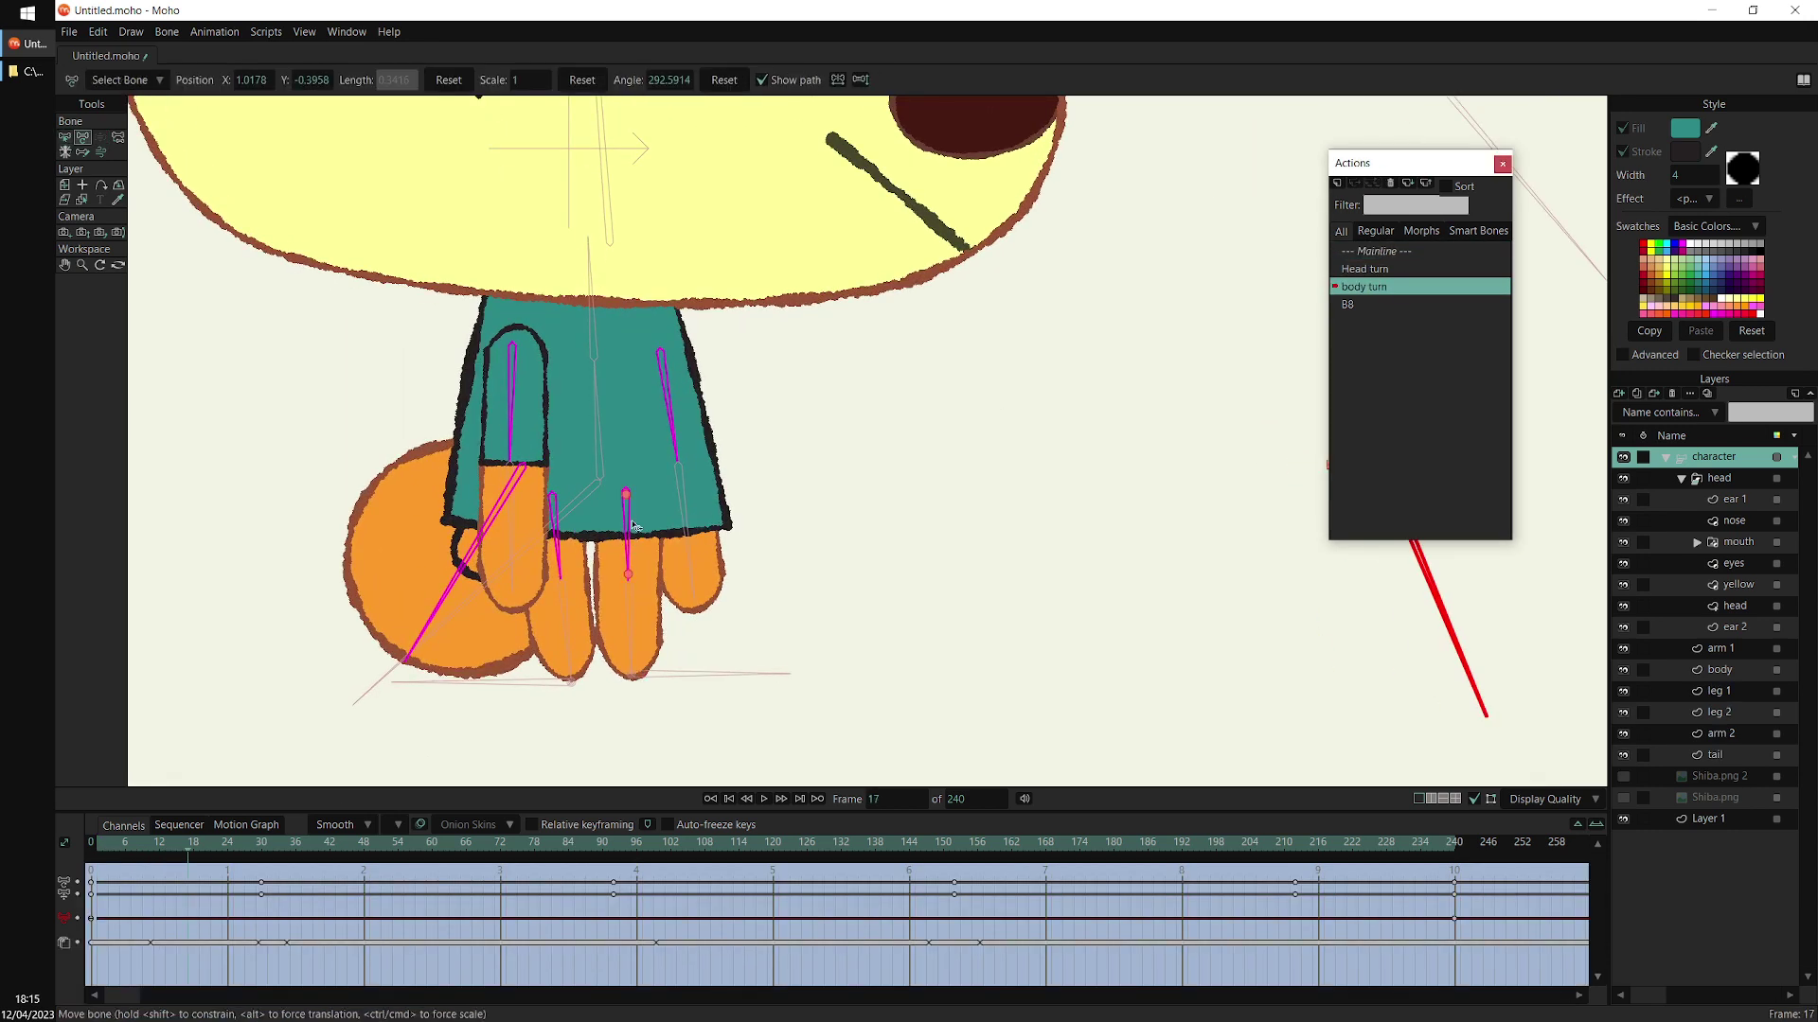
drag(625, 548, 644, 541)
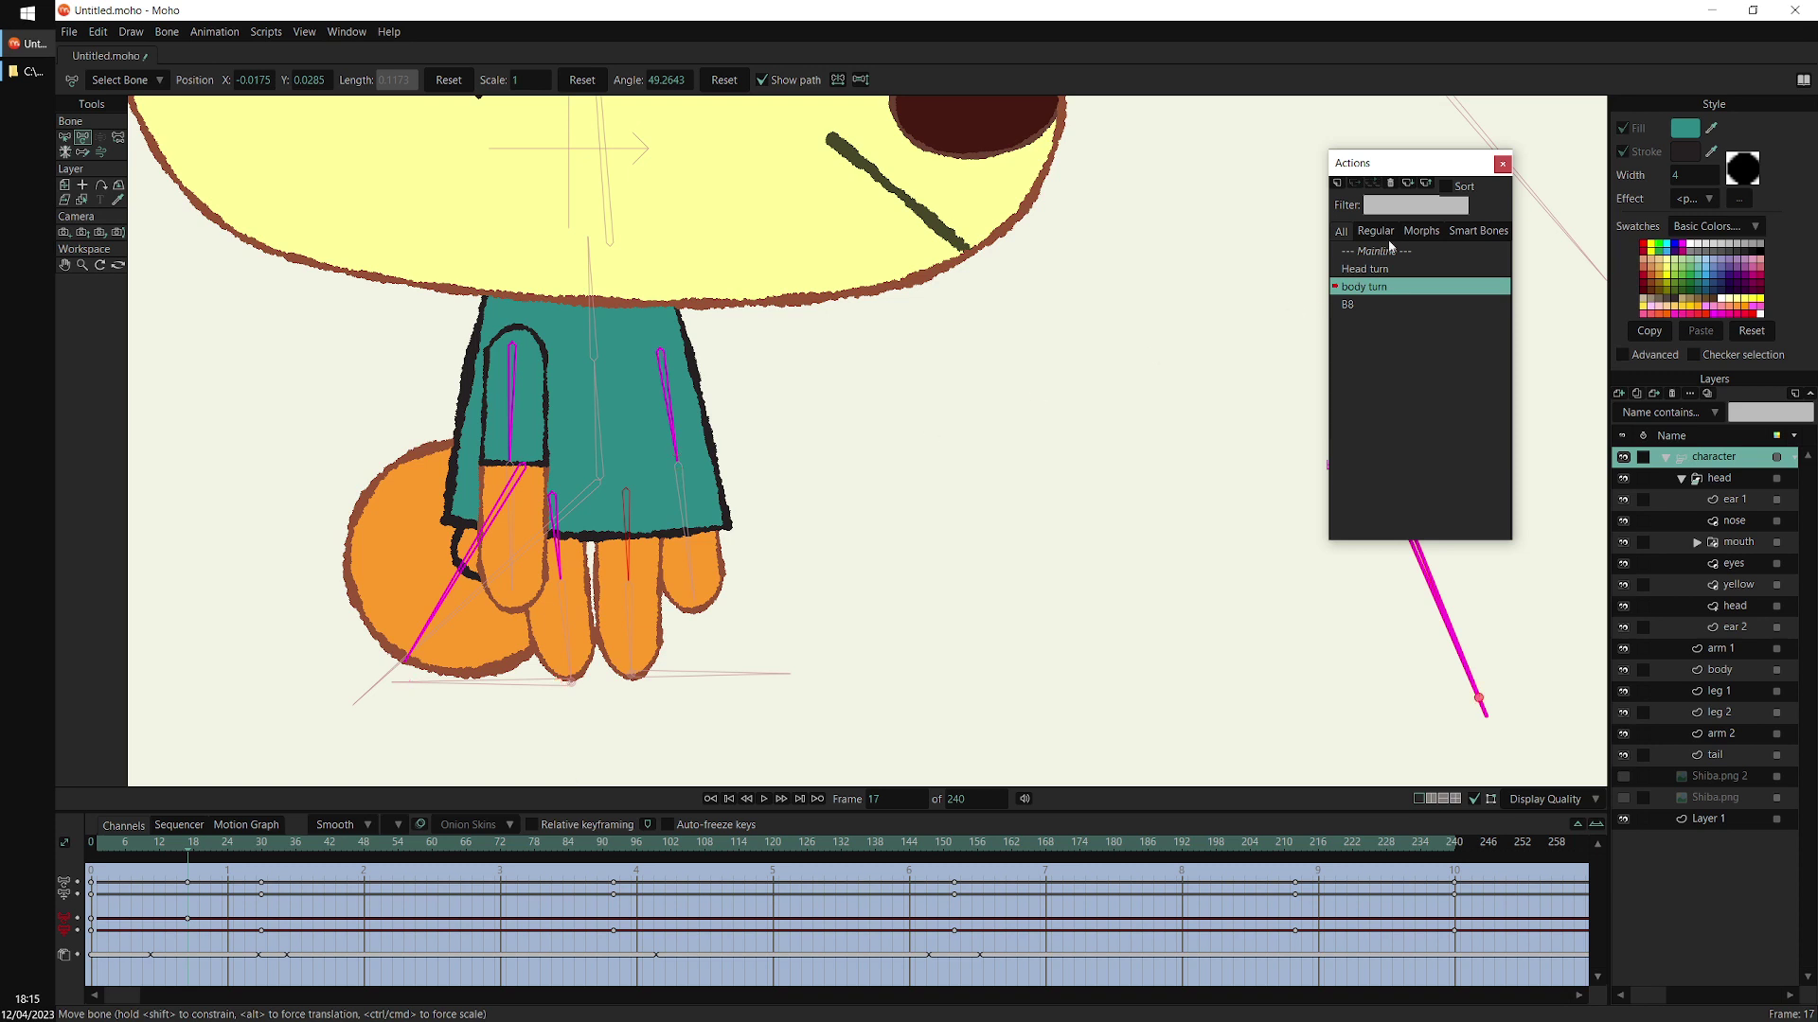
Check the Head turn action and return to the Mainline
click(1392, 270)
double_click(1392, 270)
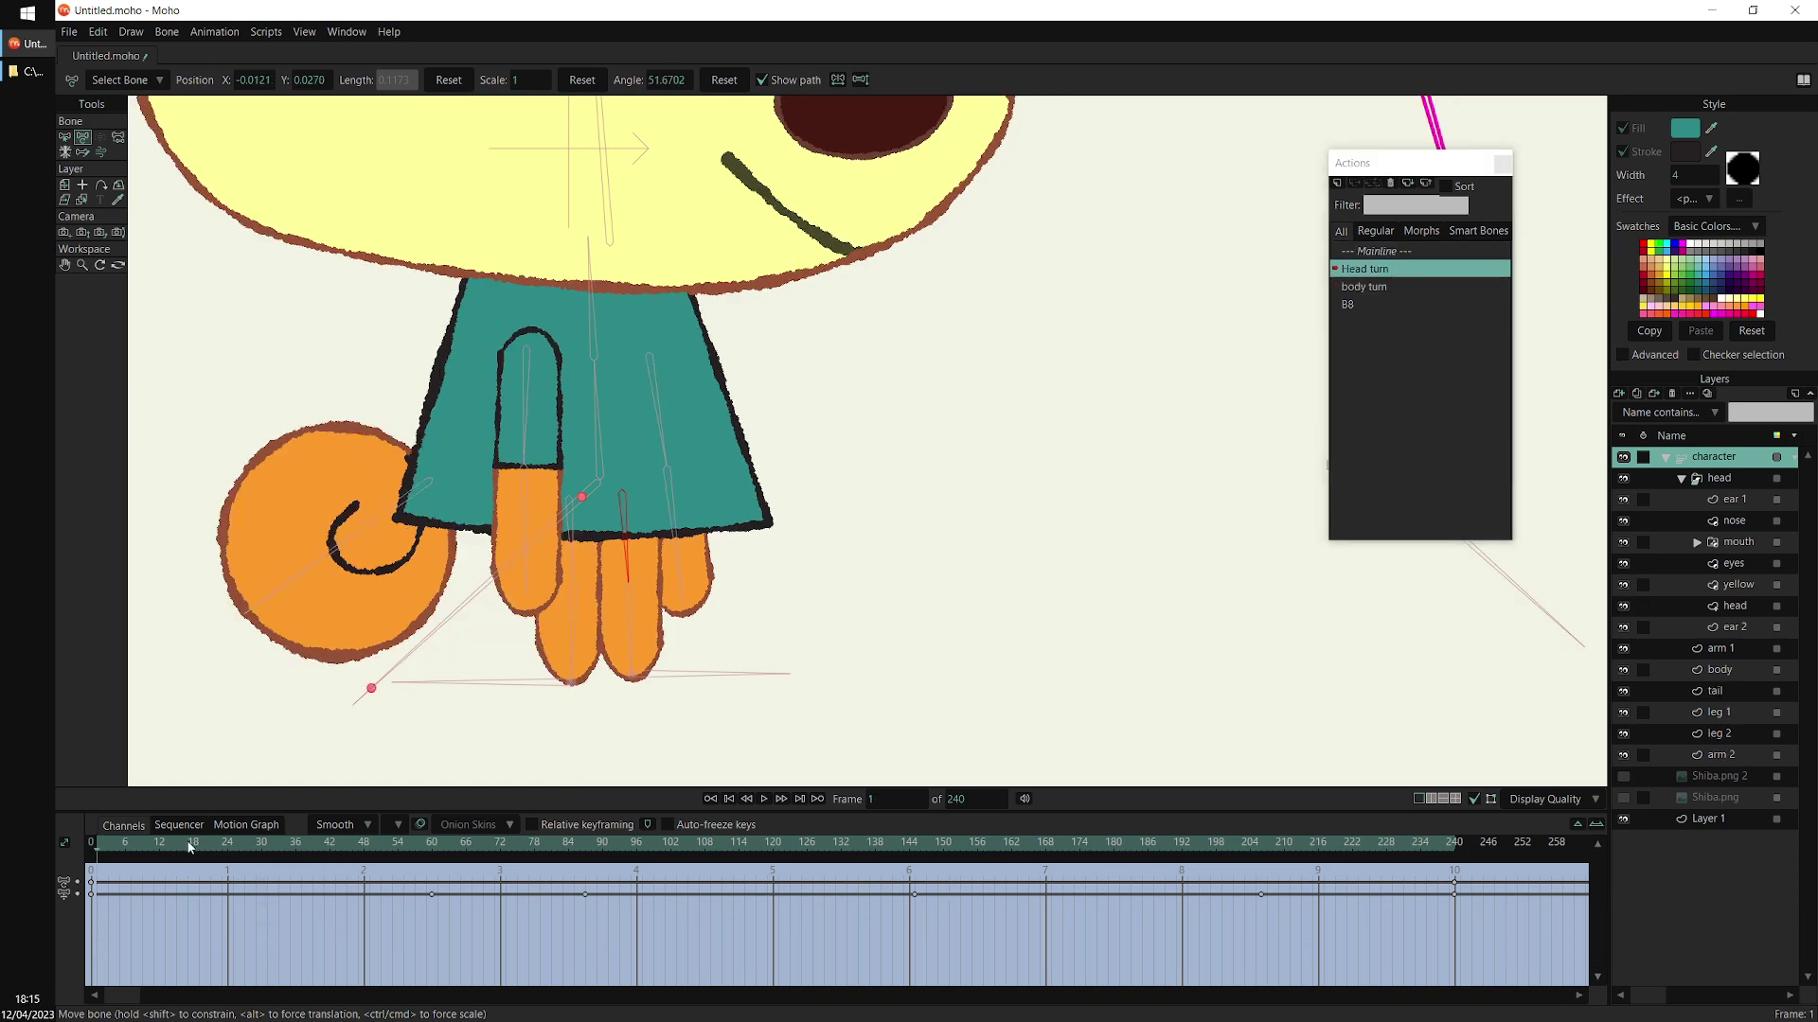
double_click(1376, 251)
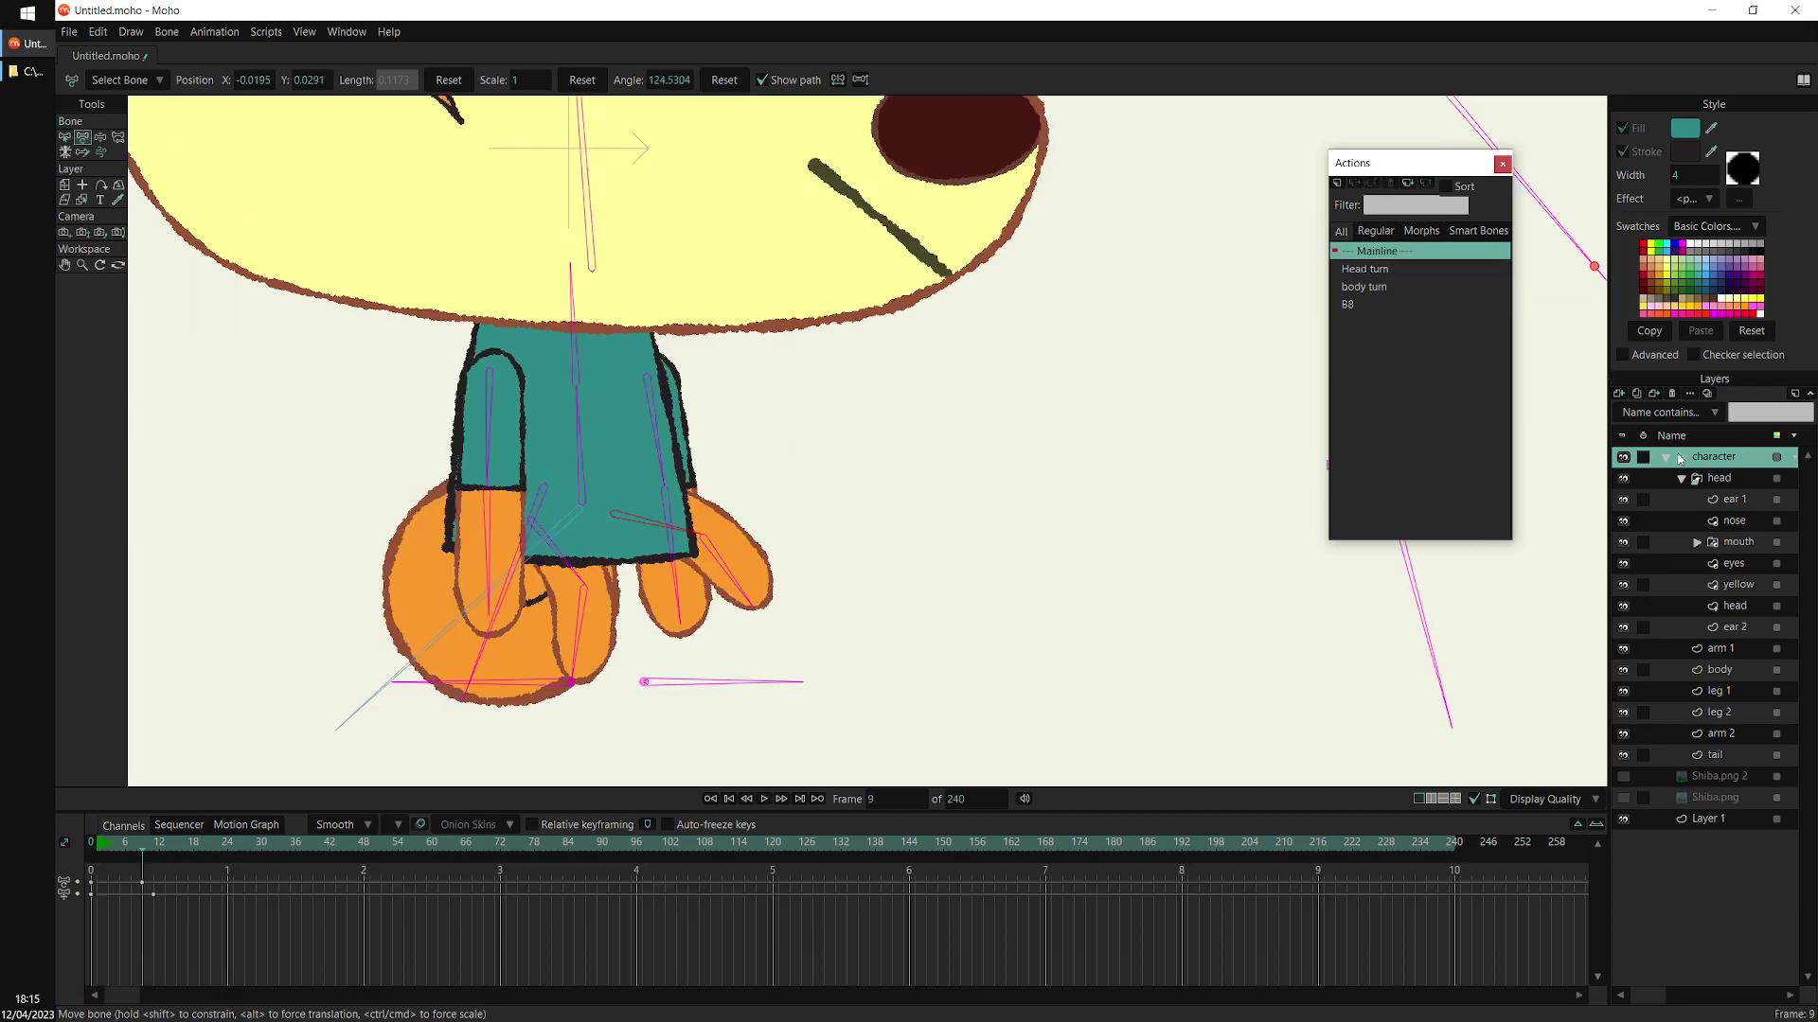
Test at frame 9 by swinging the body turn bone past vertical and moving the front foot's target up and forward
key(z)
drag(801, 717, 663, 650)
scroll(663, 650, down, 1)
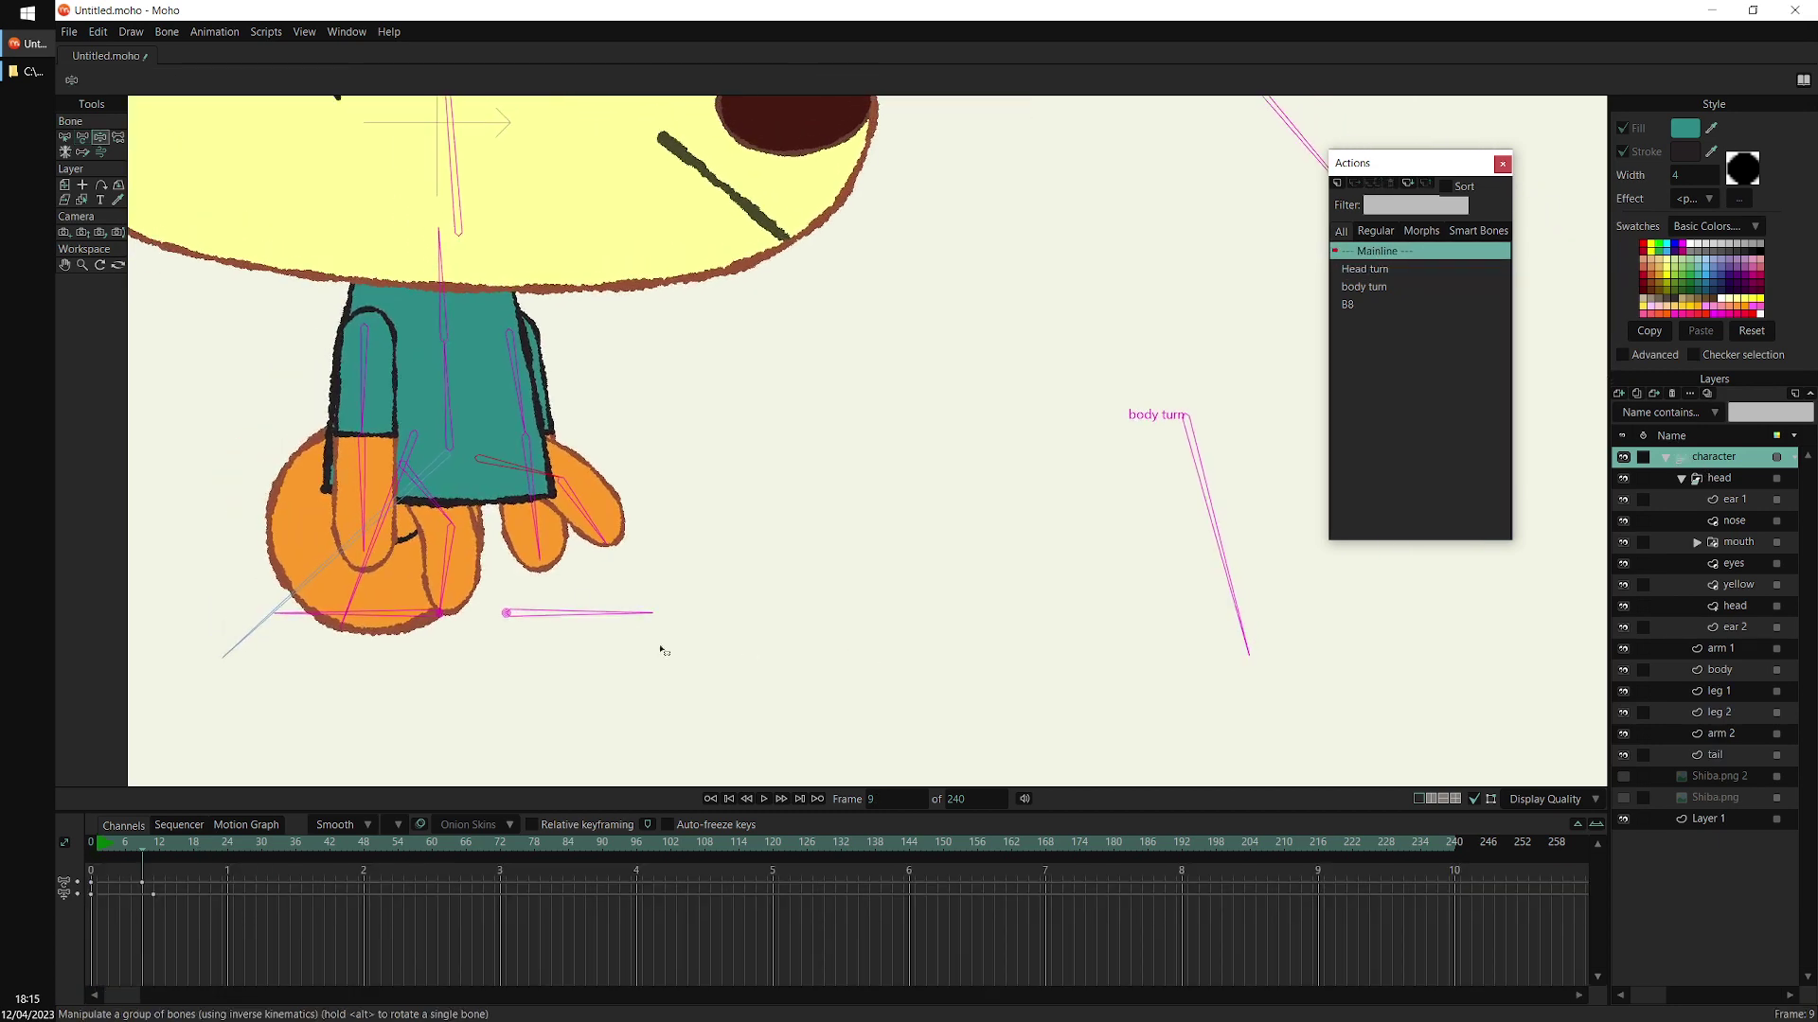
mouse_move(1206, 641)
mouse_down()
mouse_move(1266, 601)
mouse_move(1213, 633)
mouse_move(1038, 641)
mouse_move(1132, 649)
mouse_move(1270, 596)
mouse_move(1172, 653)
mouse_up()
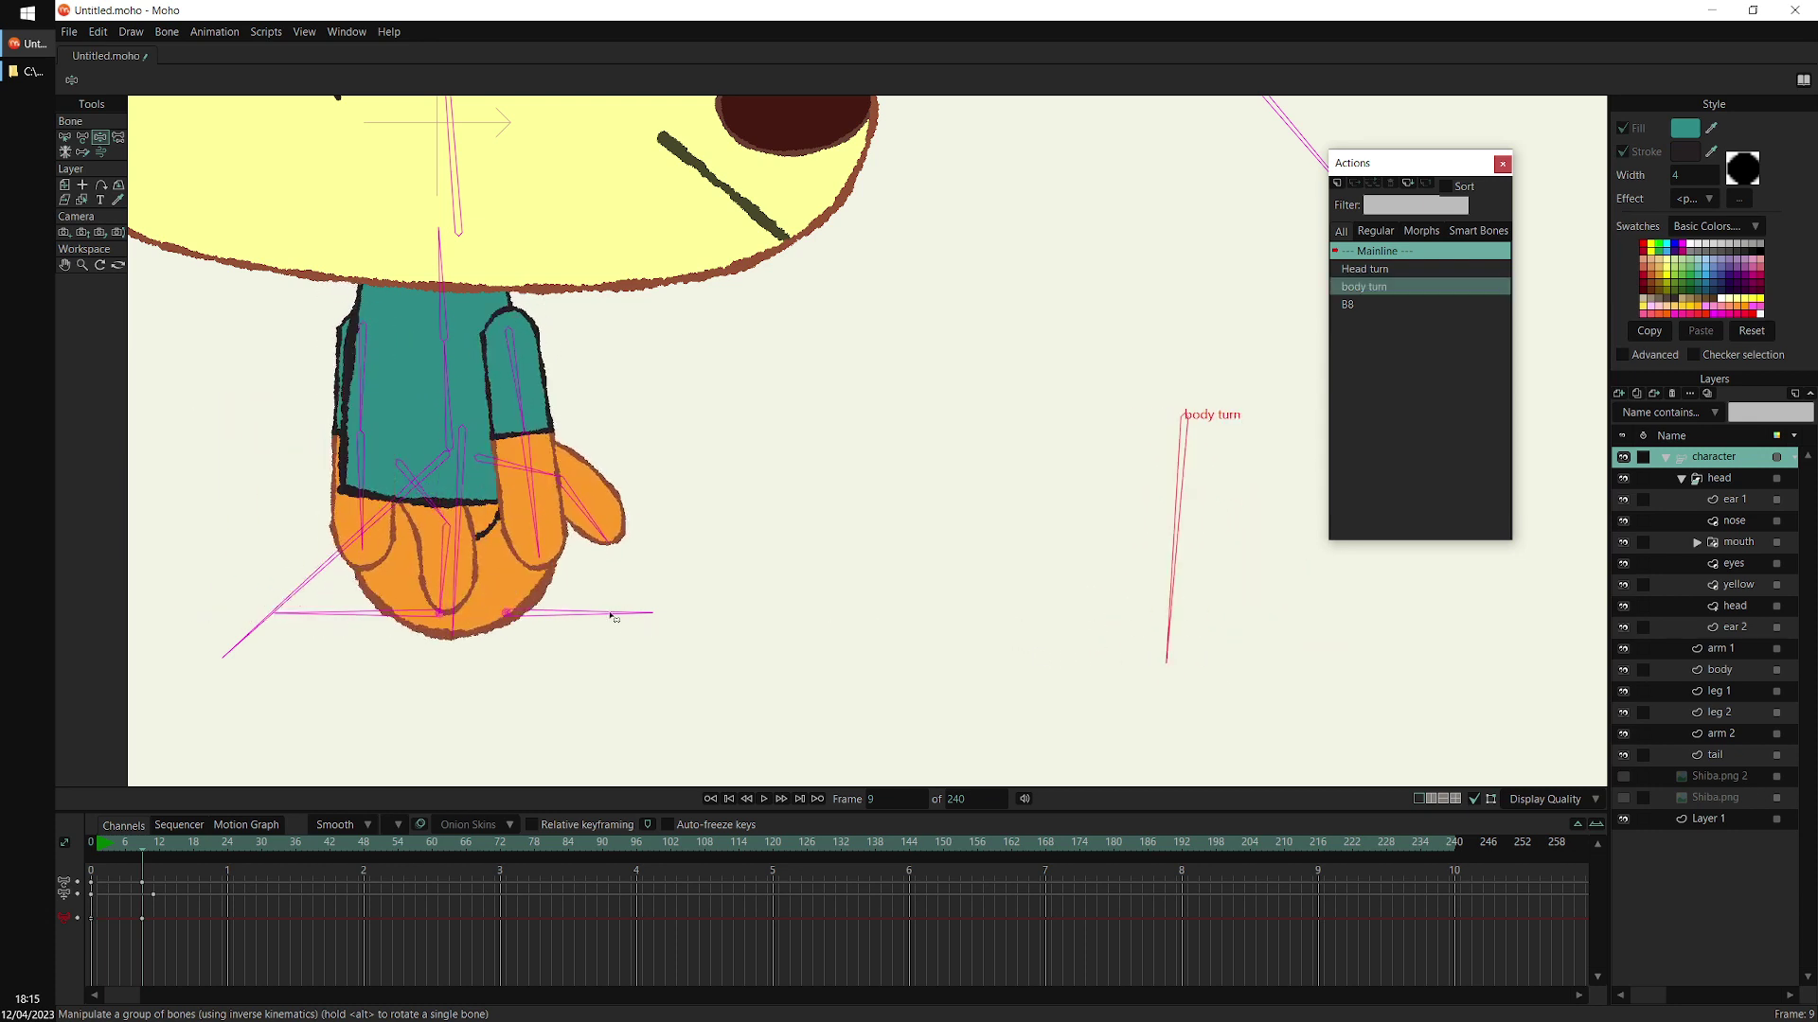
drag(608, 616, 694, 583)
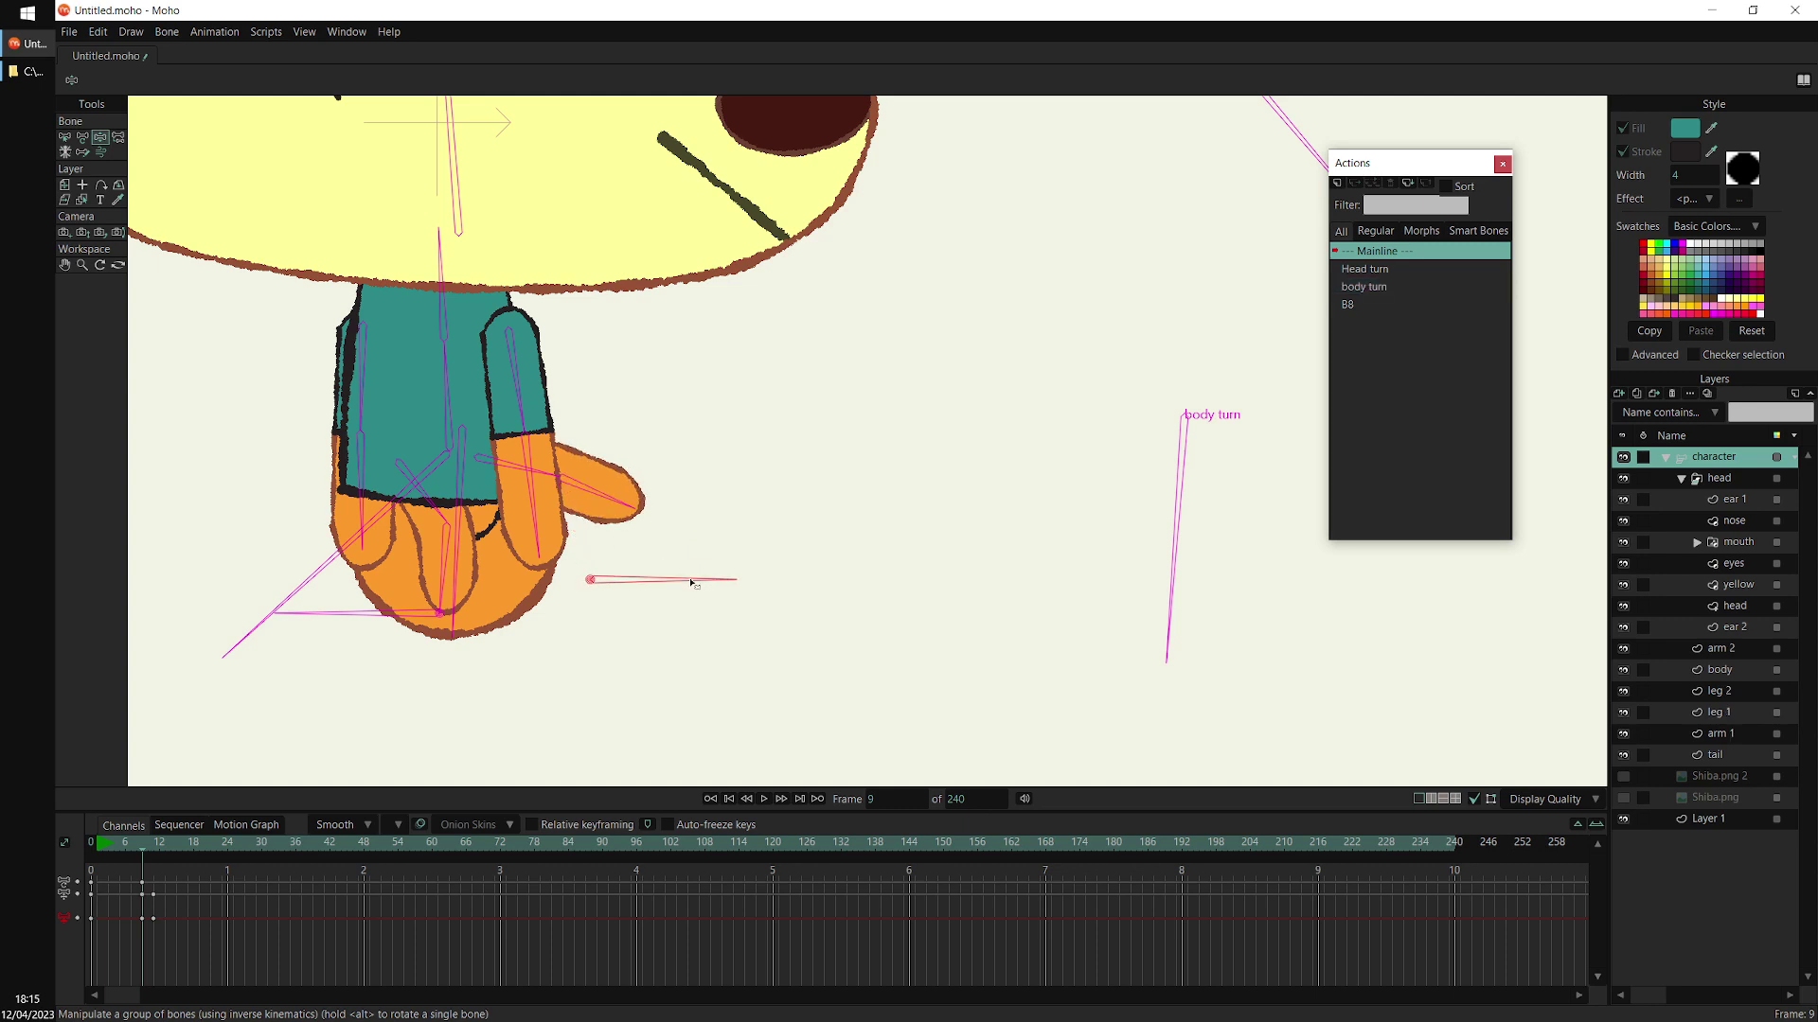
Delete the Mainline test keyframes at frames 9 and 11
drag(164, 871, 145, 927)
key(Delete)
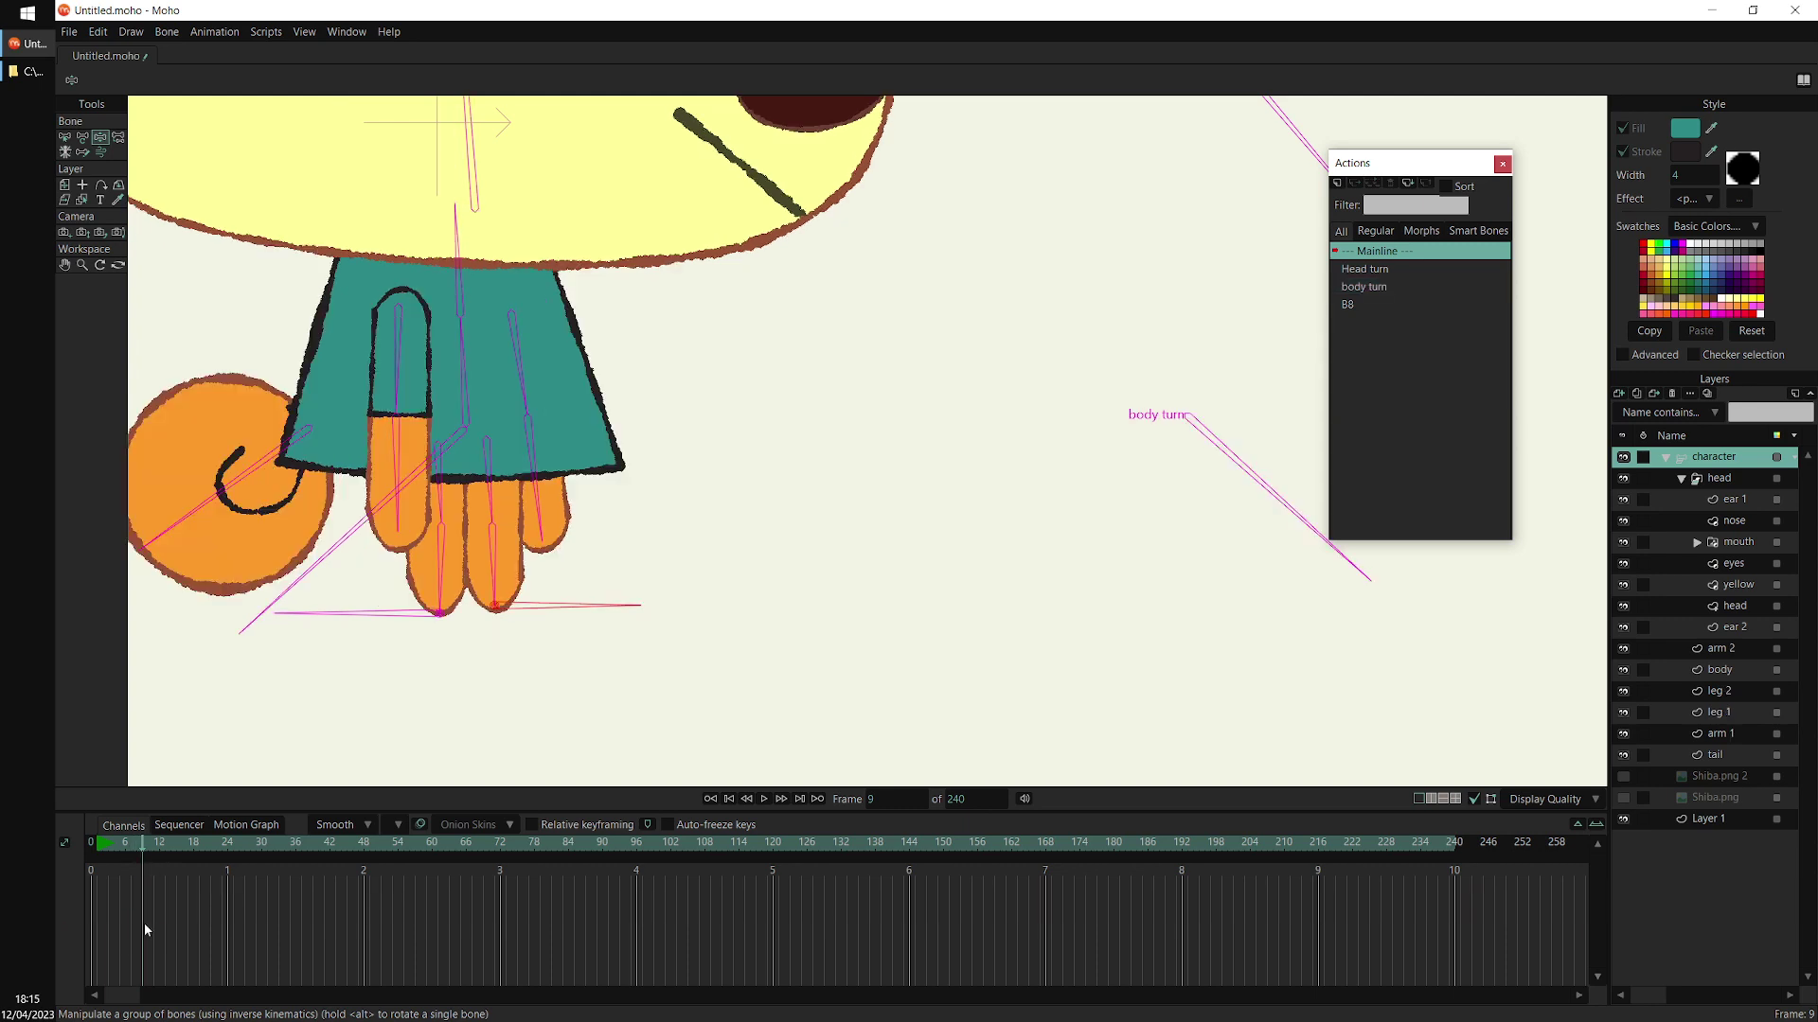
In the body turn action, delete the front leg's upper bone keyframes at frame 17 and scrub to frame 56 to check the turn
double_click(1389, 286)
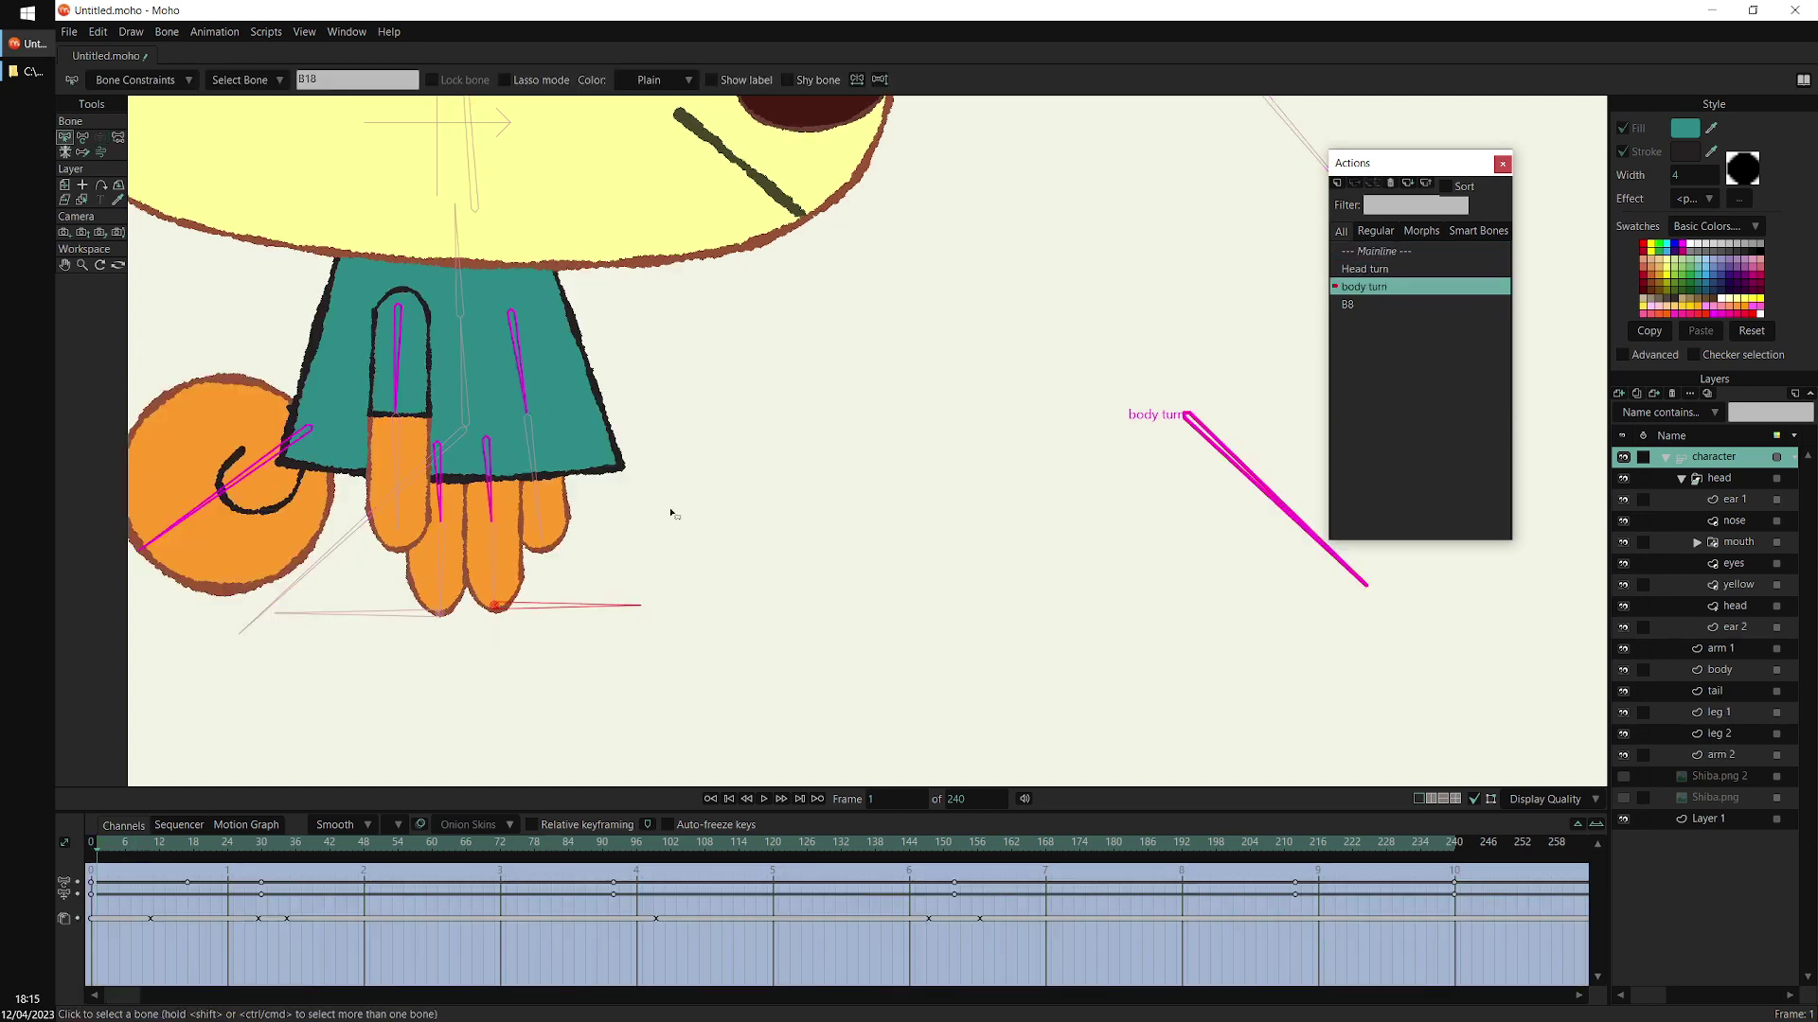
scroll(680, 510, up, 3)
click(426, 472)
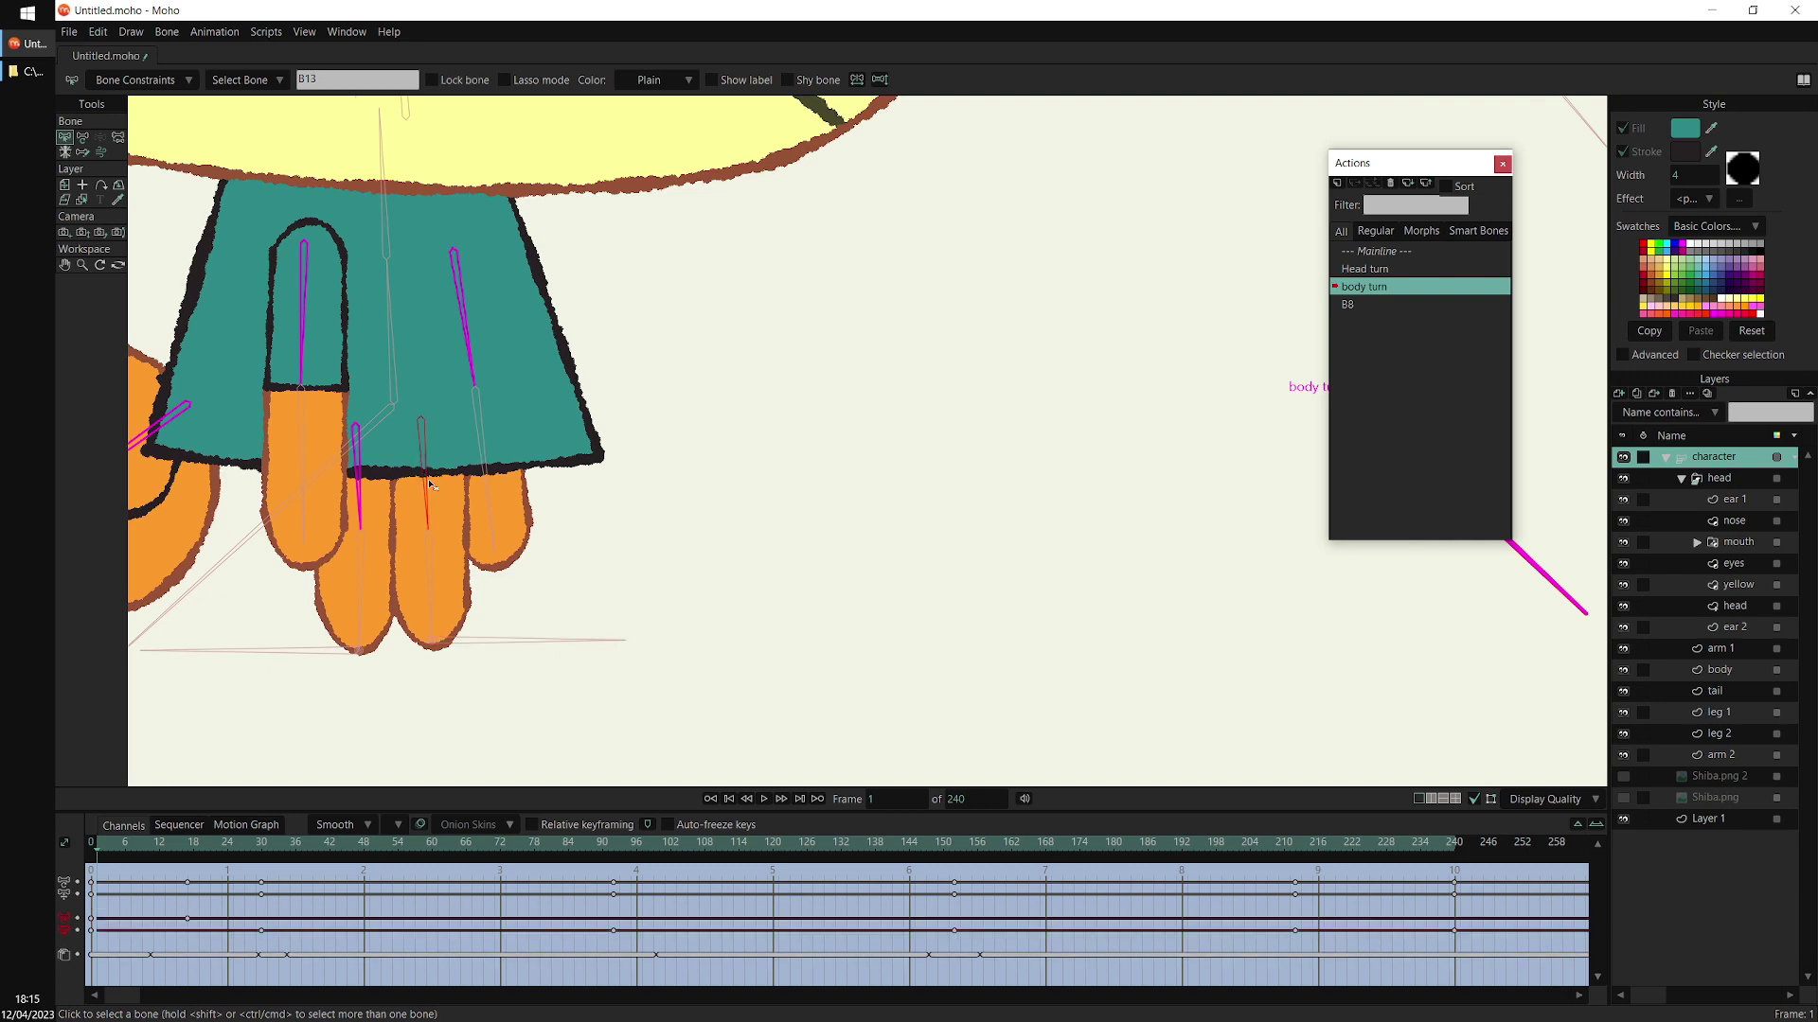
click(133, 843)
drag(132, 839, 165, 843)
drag(172, 910, 199, 934)
key(Delete)
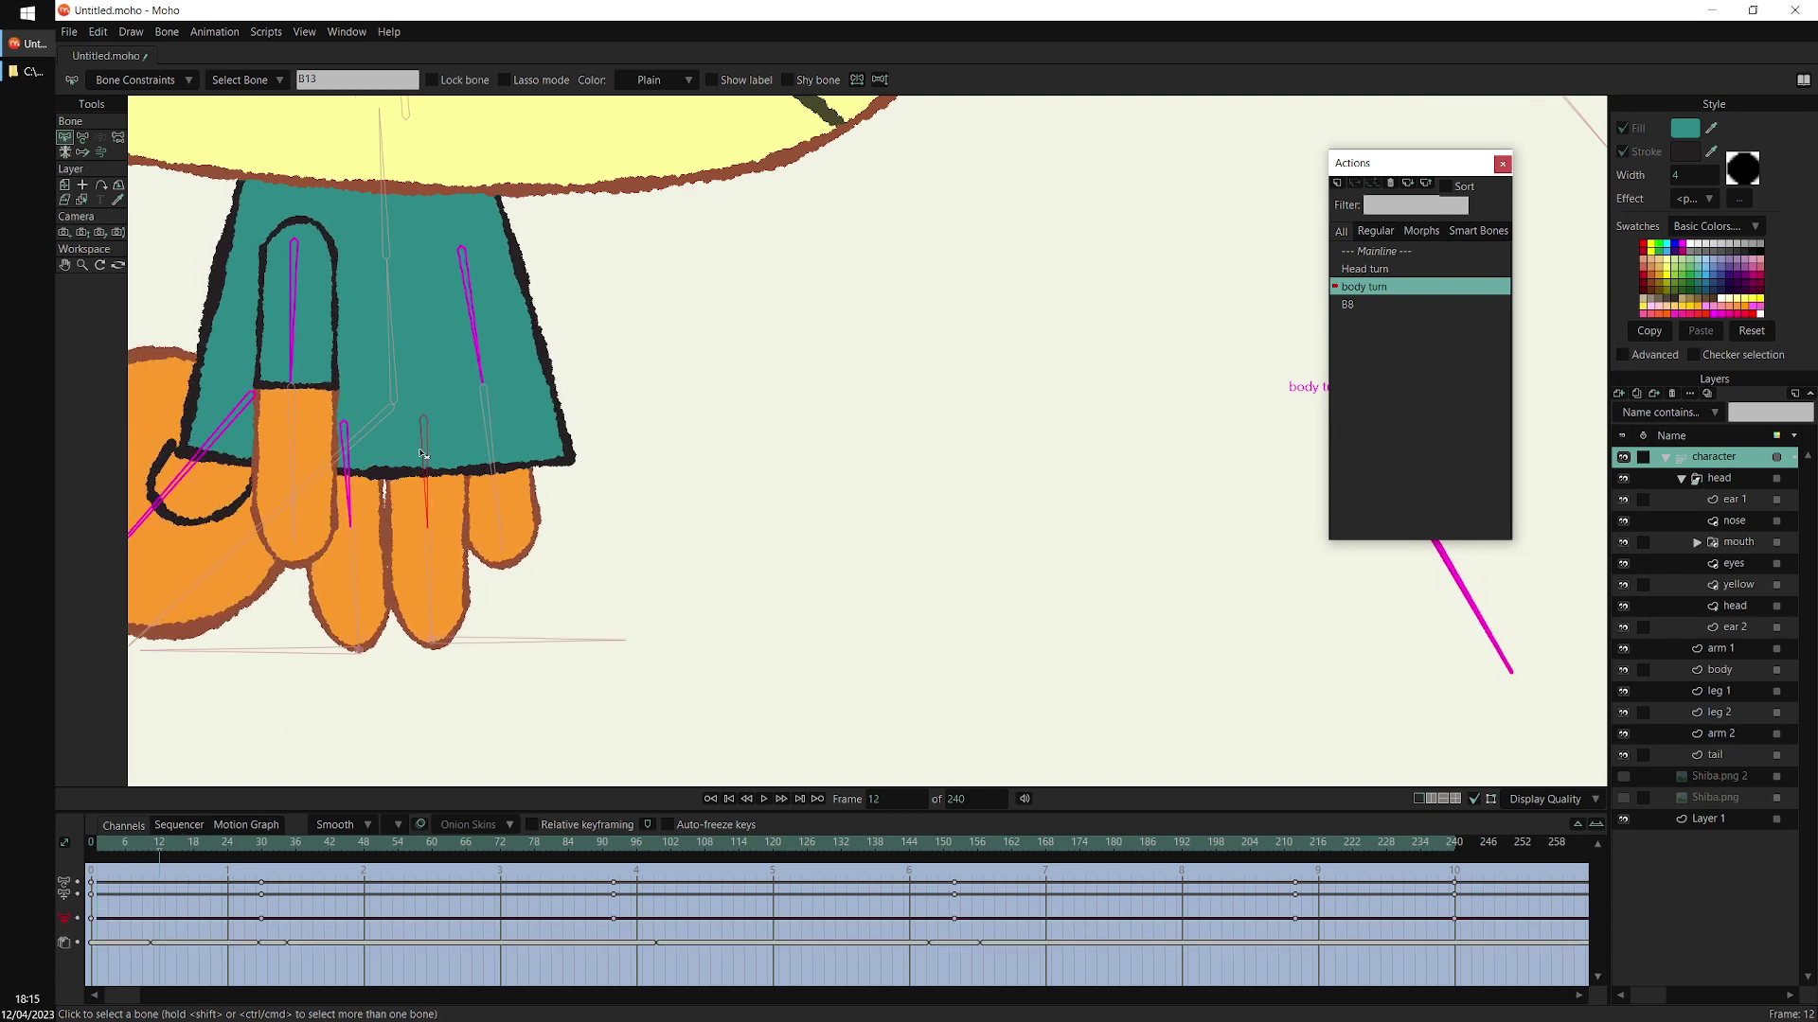
drag(167, 844, 399, 871)
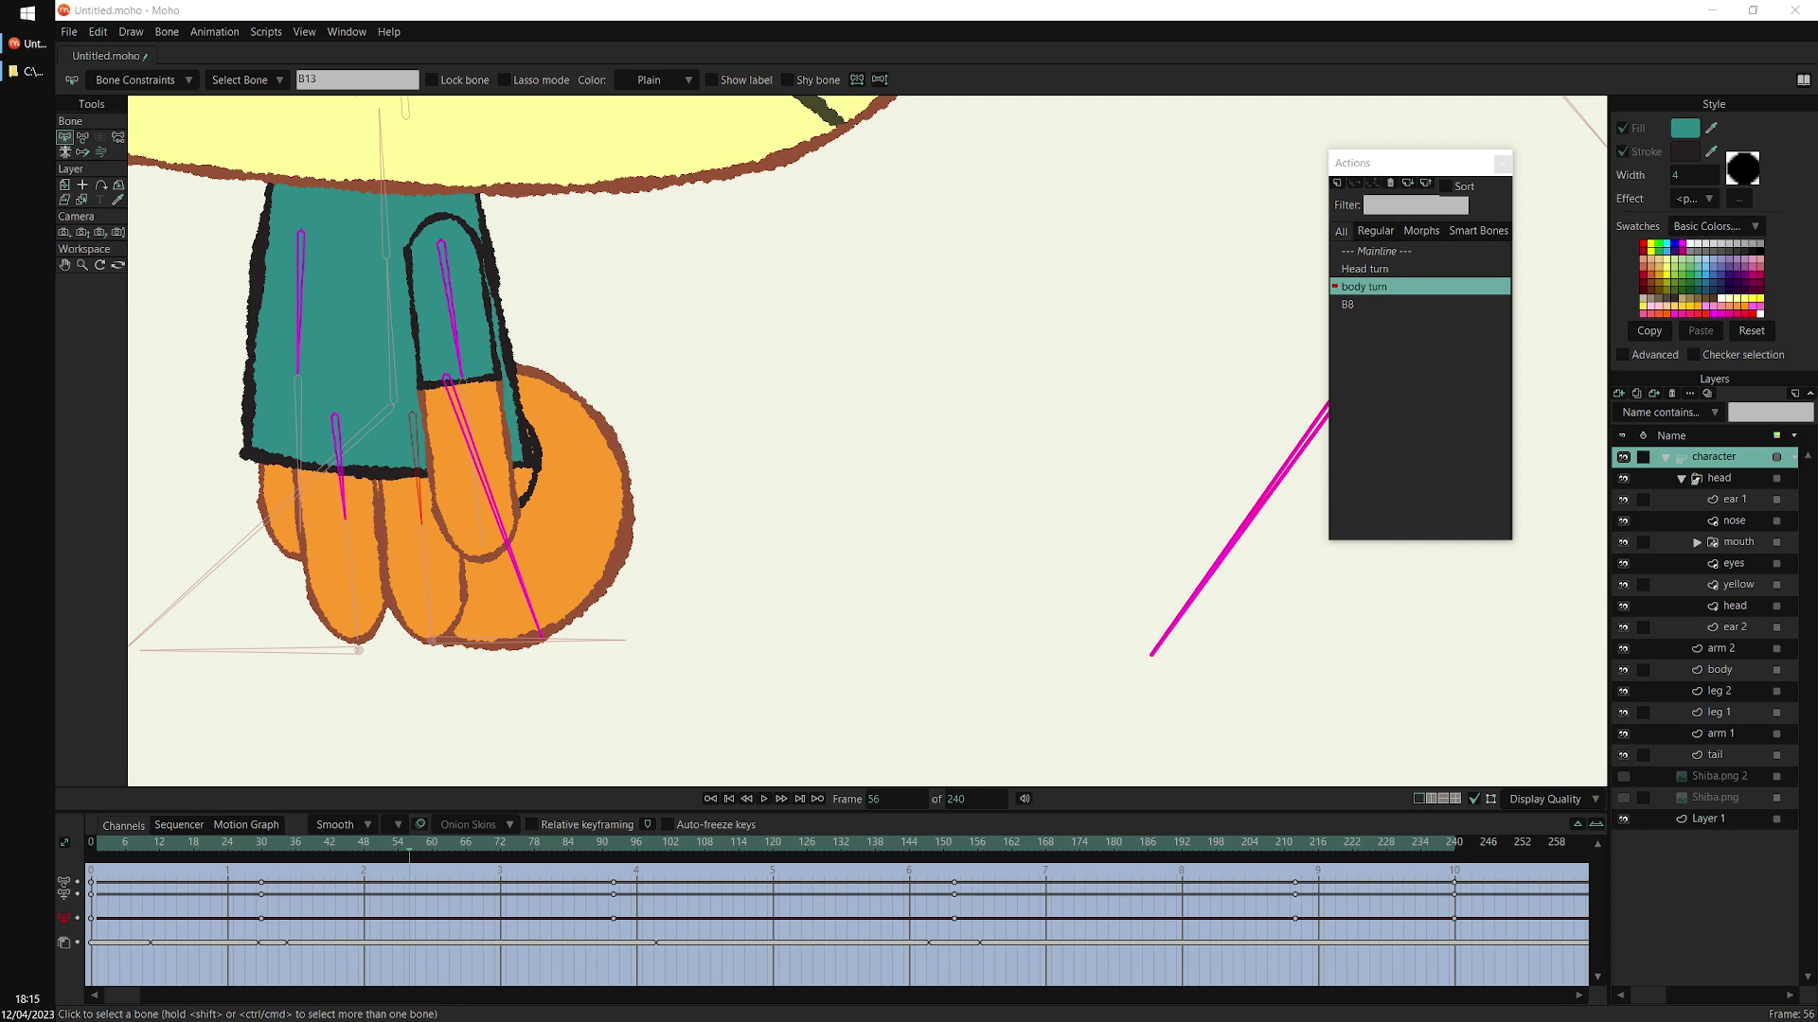
Return to the Mainline, move the far arm well away from the body at frame 9, and rotate the body turn bone to test it
click(1391, 253)
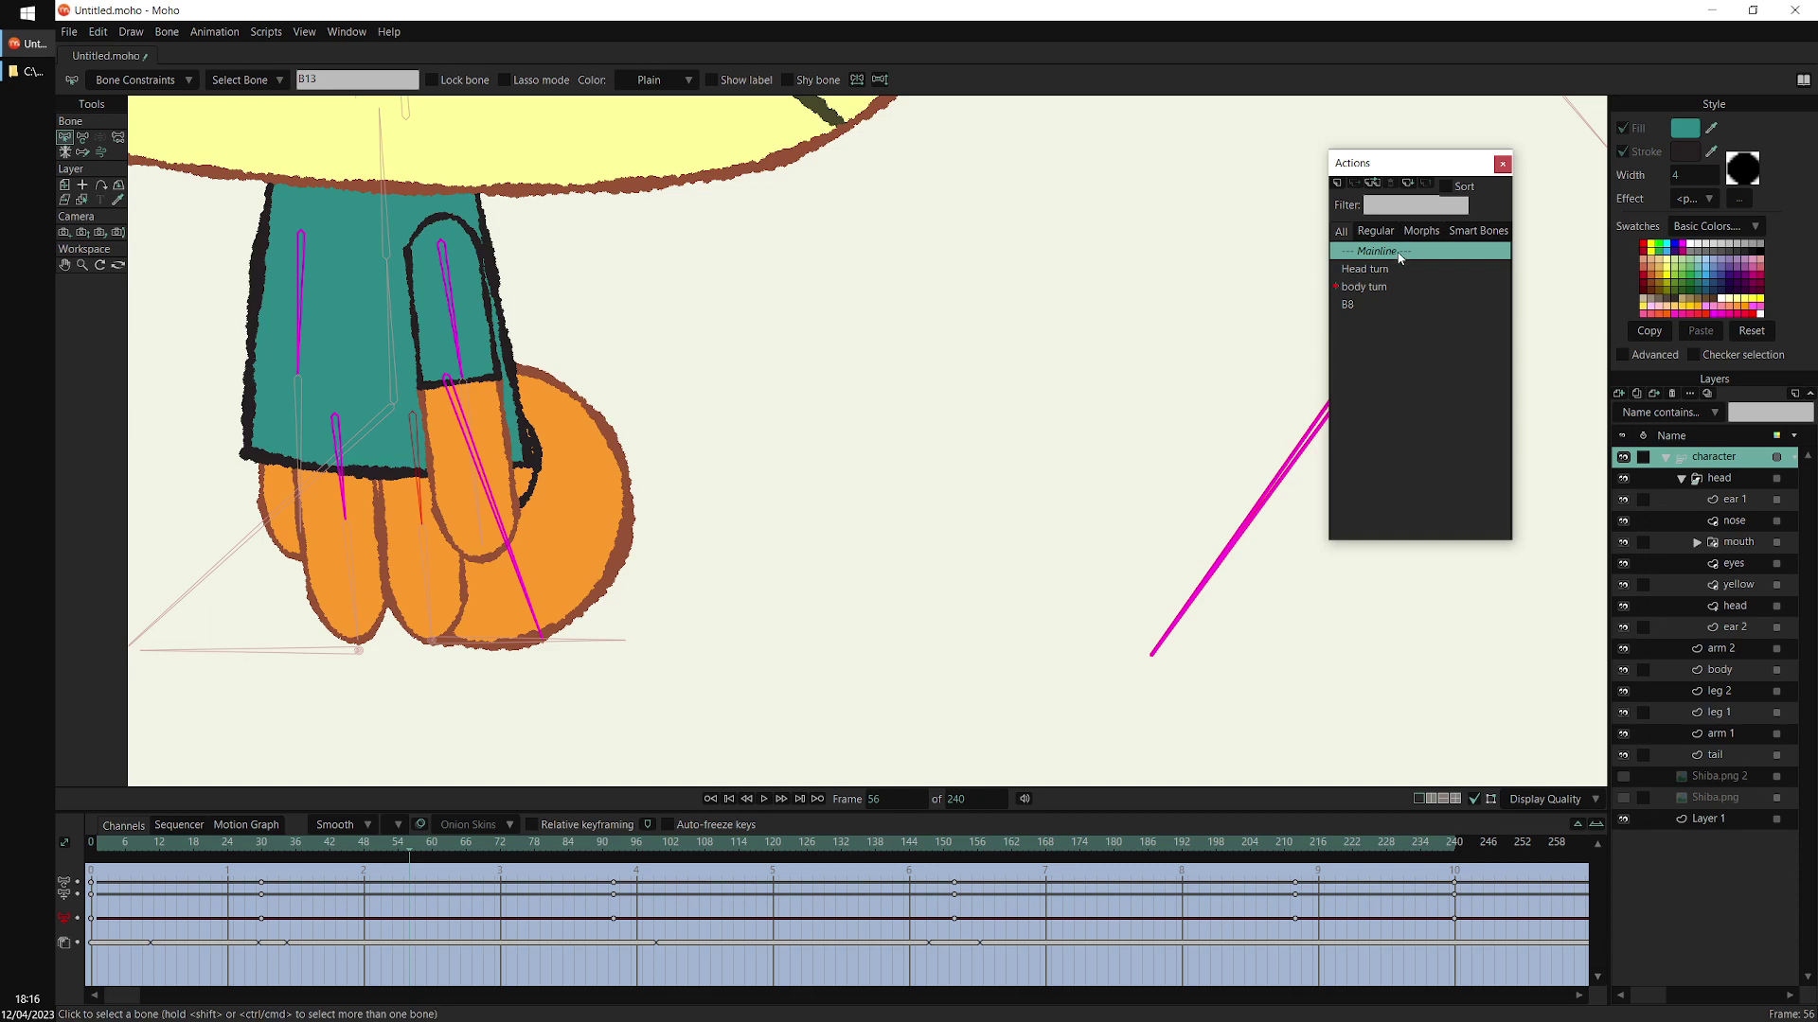
double_click(1400, 256)
scroll(1008, 435, down, 2)
drag(718, 467, 683, 561)
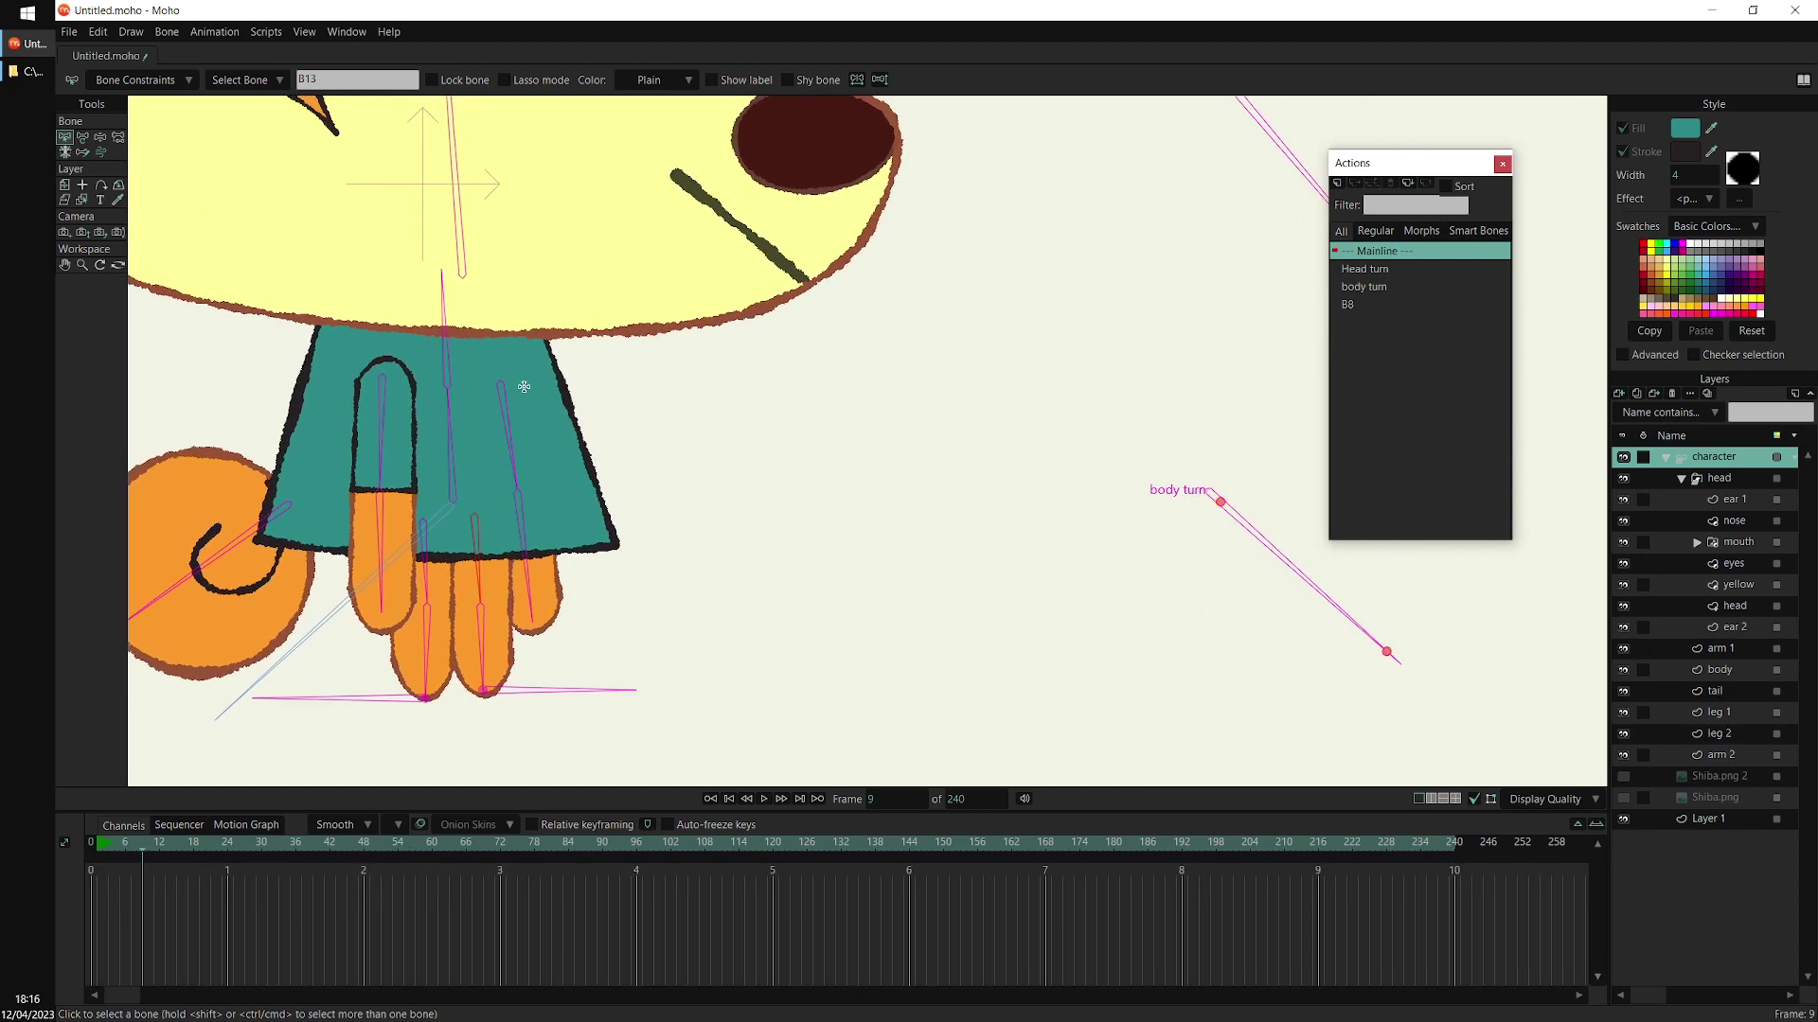
key(t)
drag(504, 388, 764, 408)
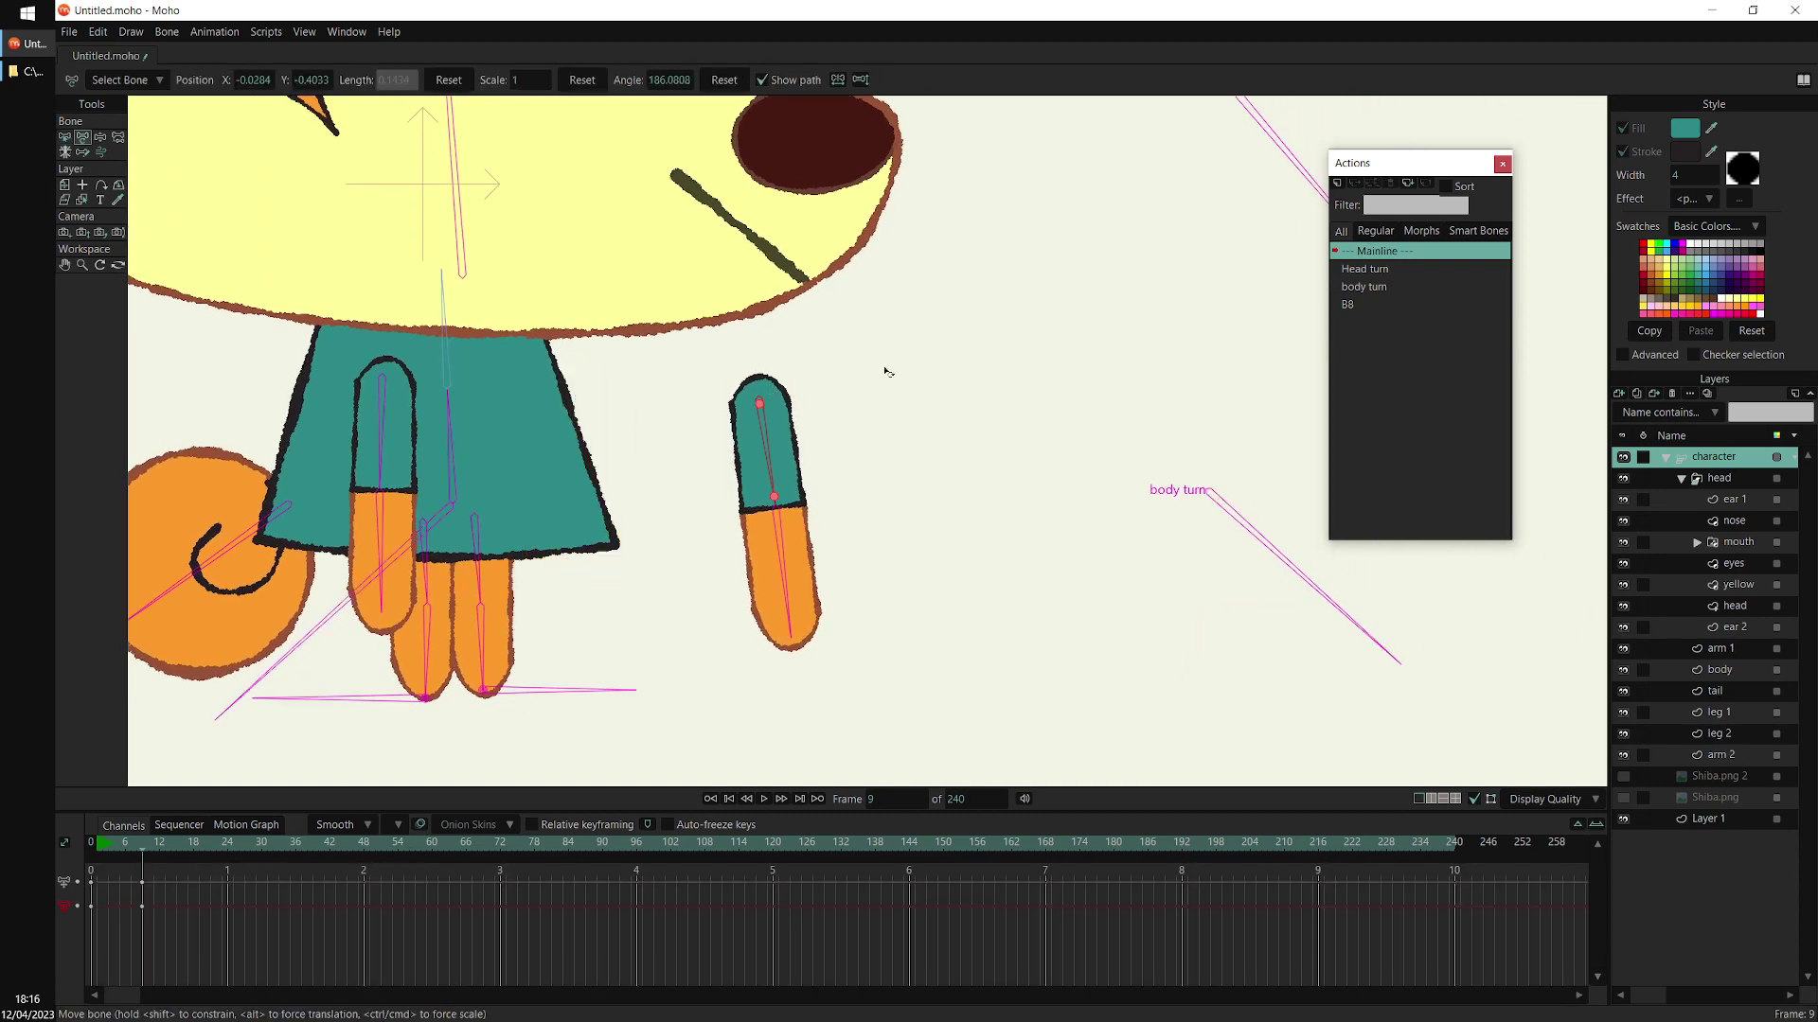
scroll(887, 372, down, 3)
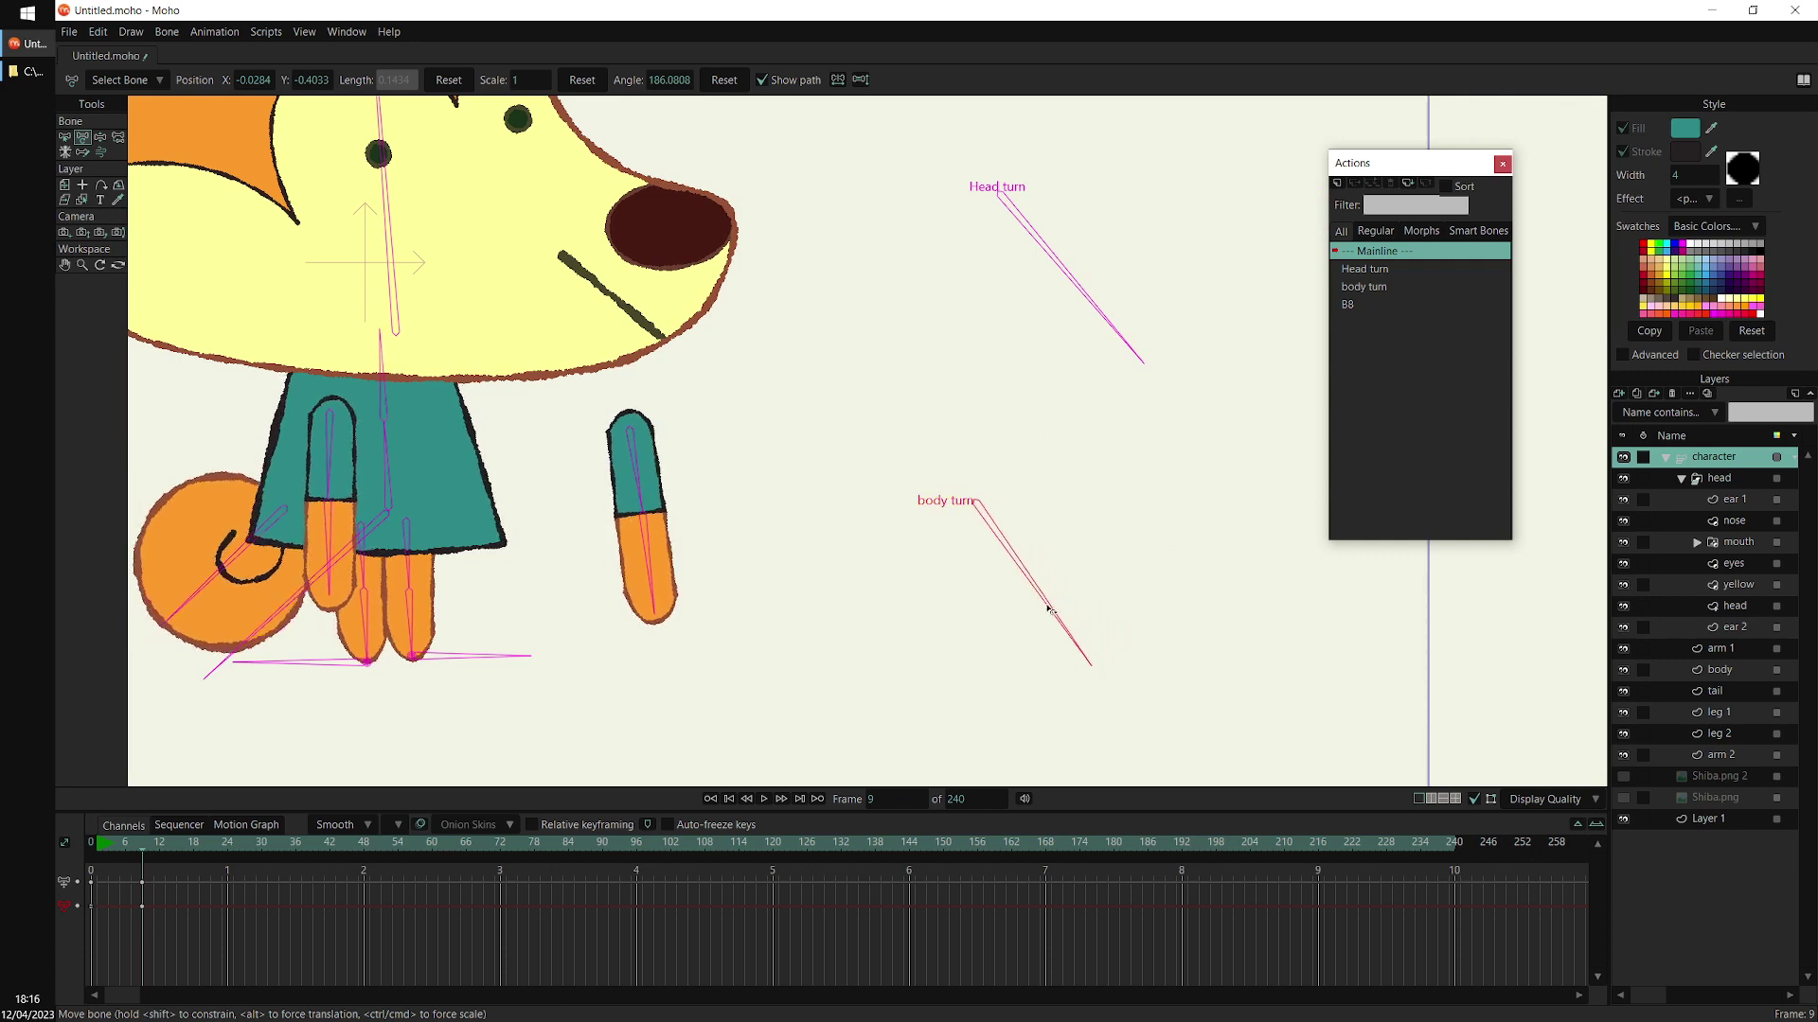
drag(1049, 609, 833, 627)
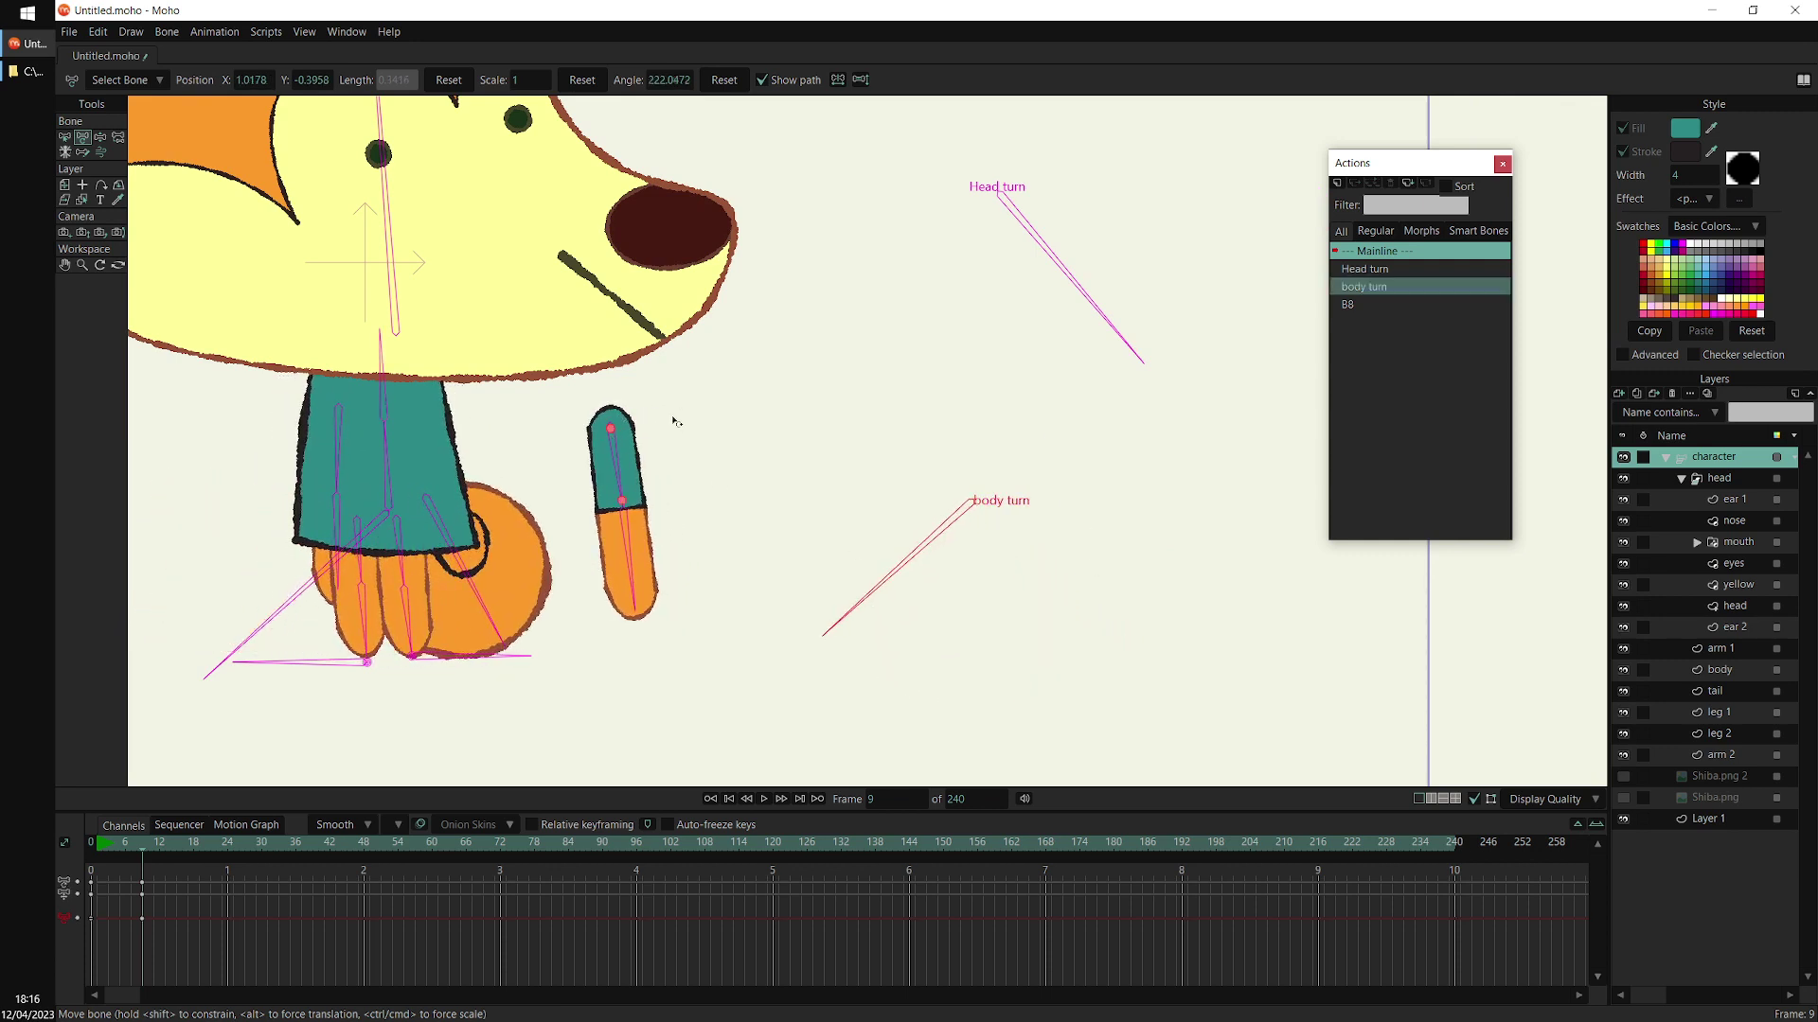